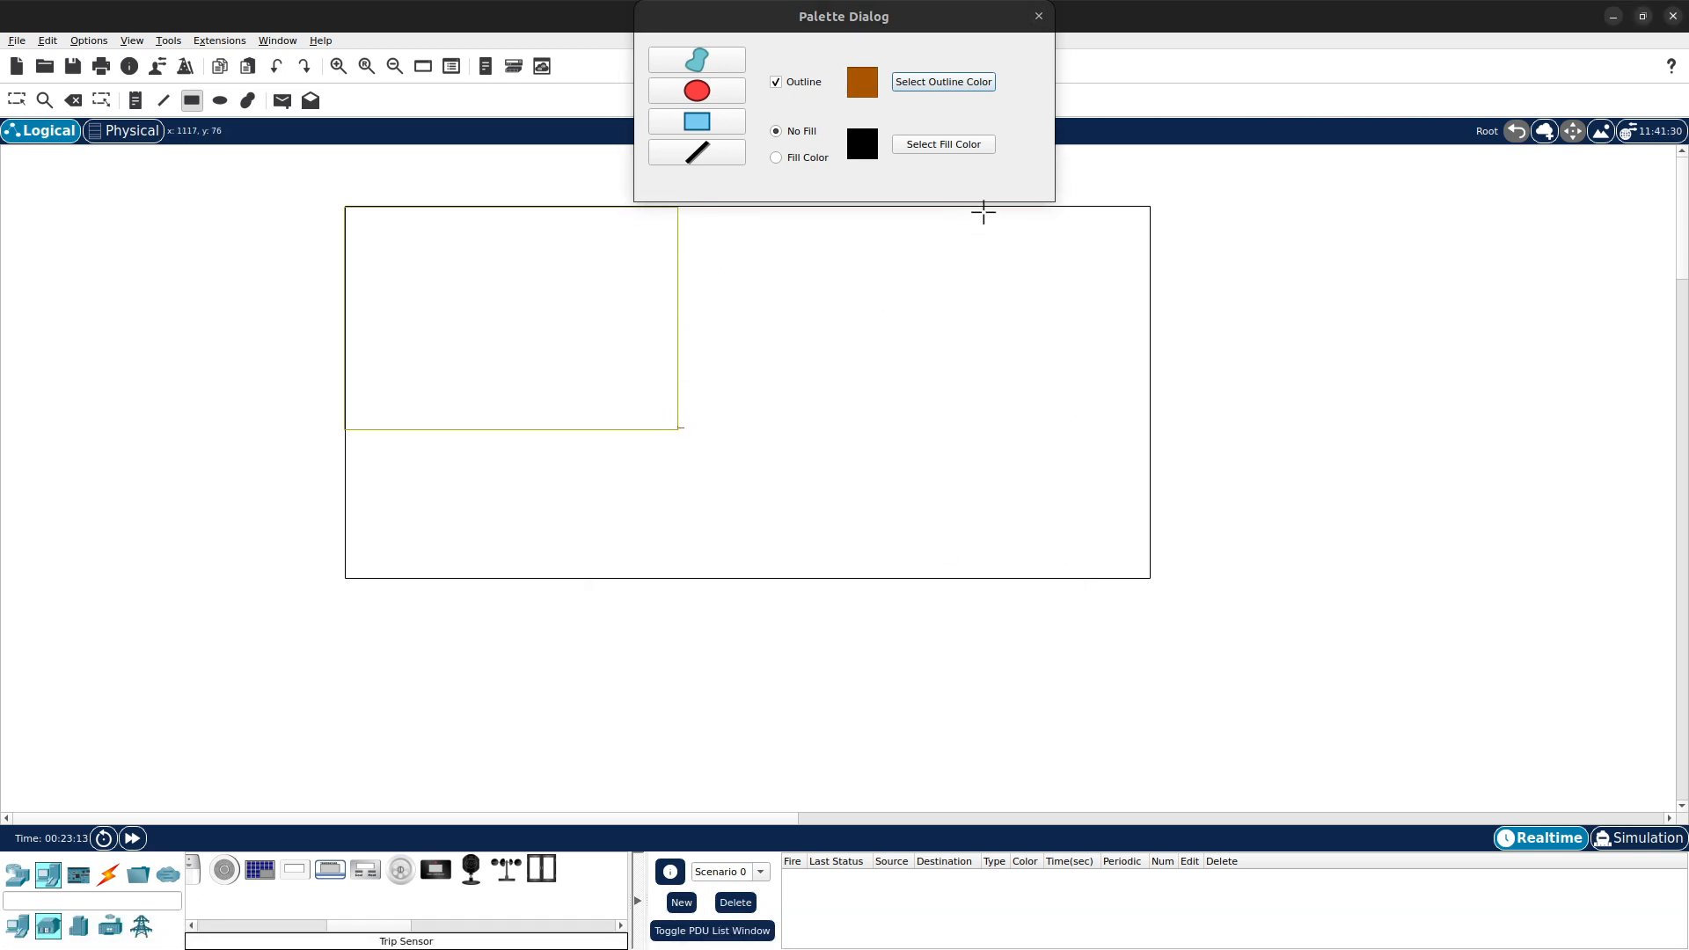
- Finish drawing the brown-outlined rectangle for the bedroom area at the top of the main room
drag(984, 212, 988, 210)
- Set the outline colour to green and draw a tall rectangle along the main room's right side
click(897, 83)
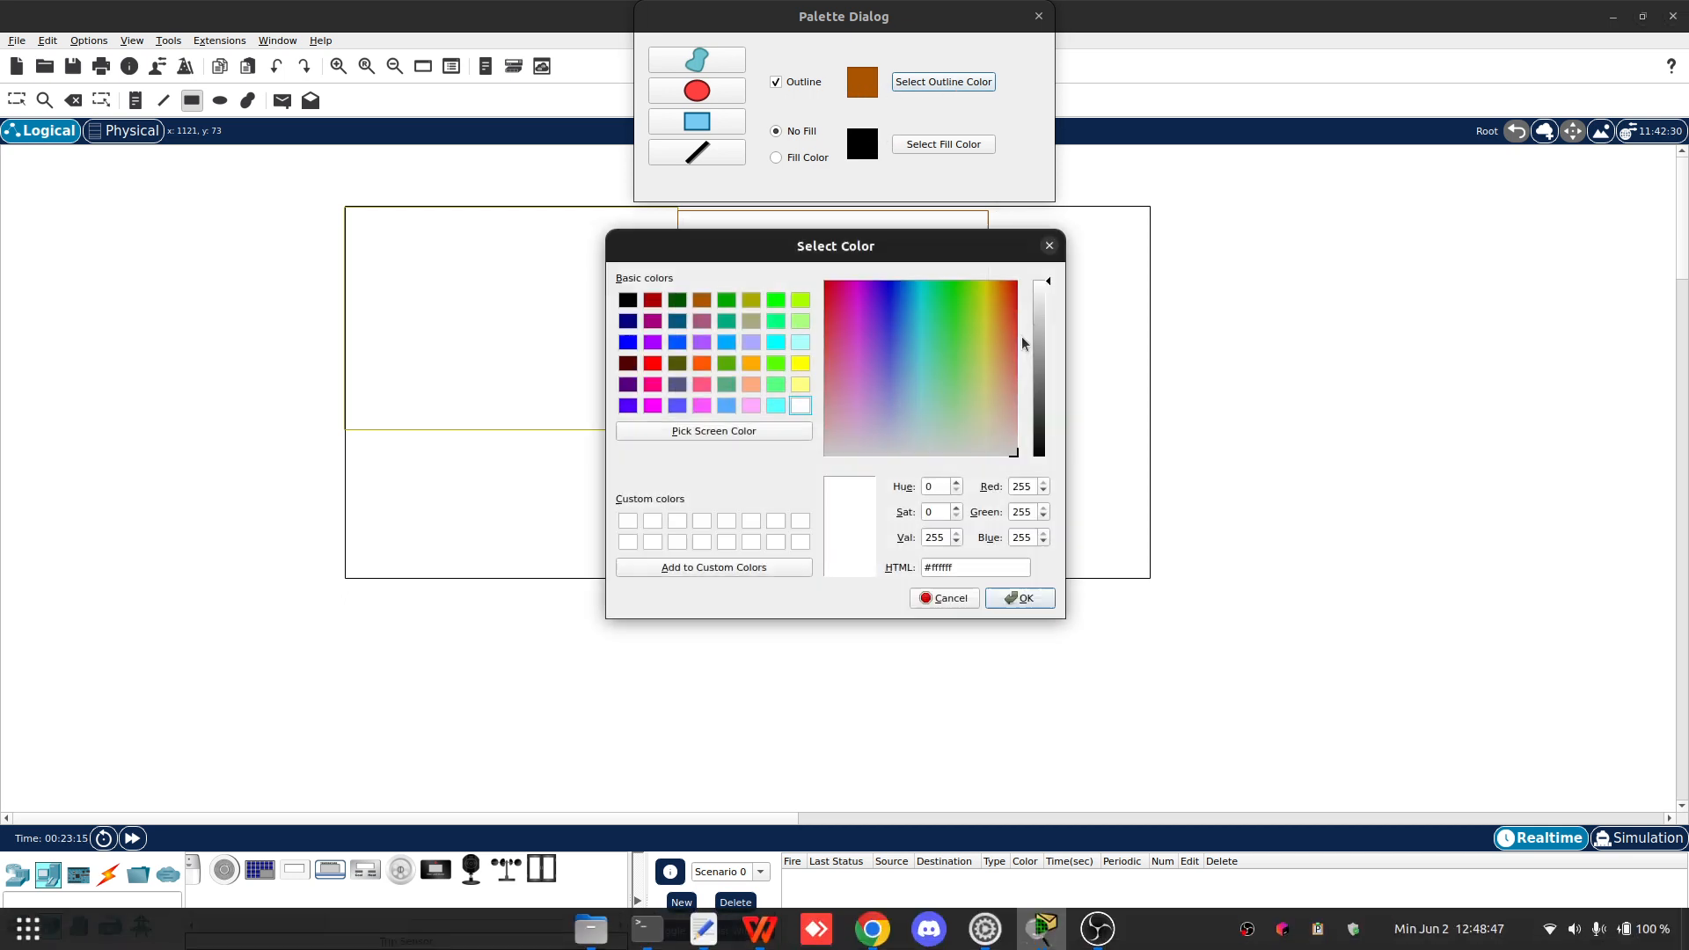
click(733, 300)
click(1021, 598)
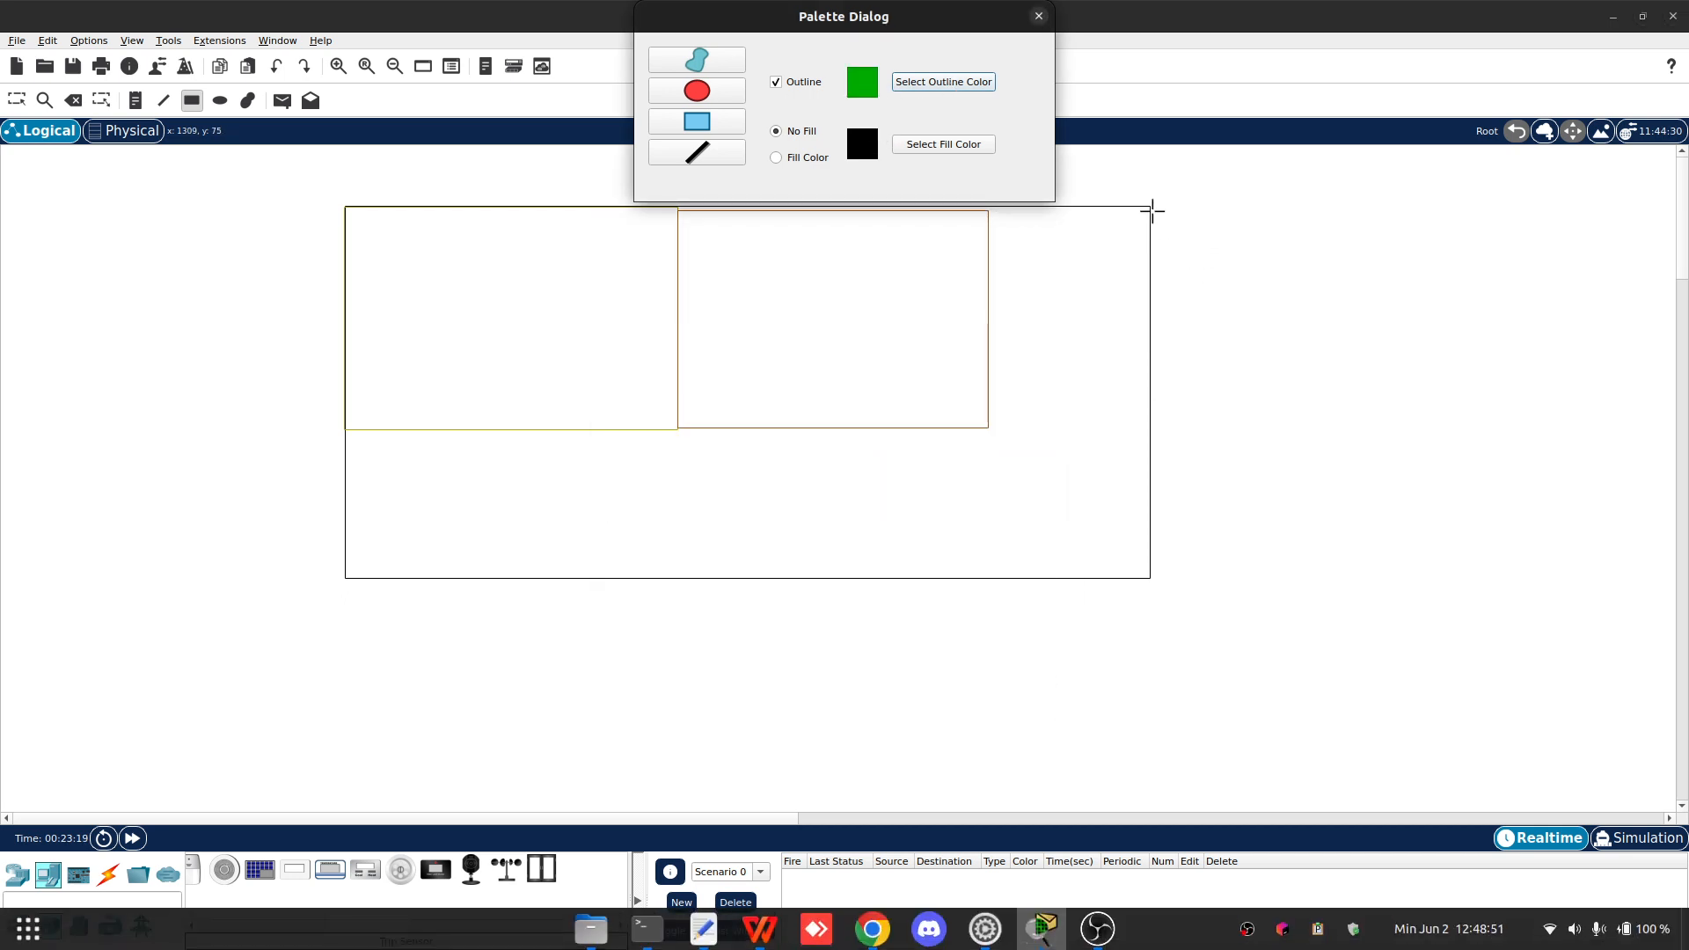
drag(1149, 203, 1409, 580)
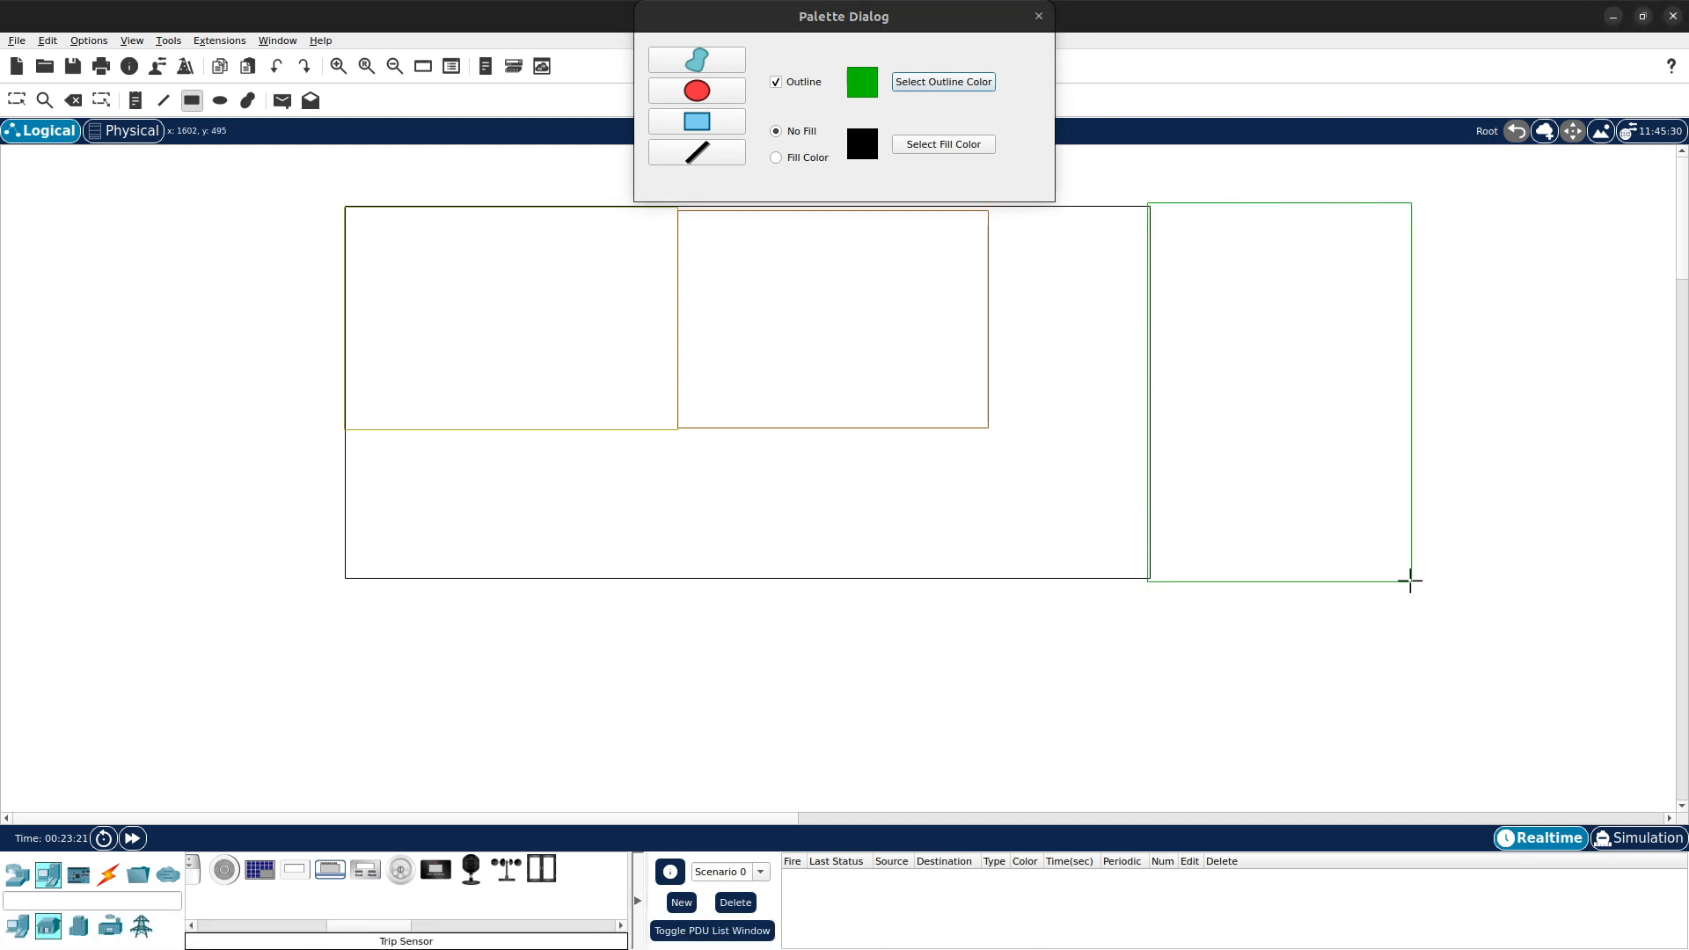
- Set the outline colour to cyan and draw a wide rectangle below the main room
click(934, 79)
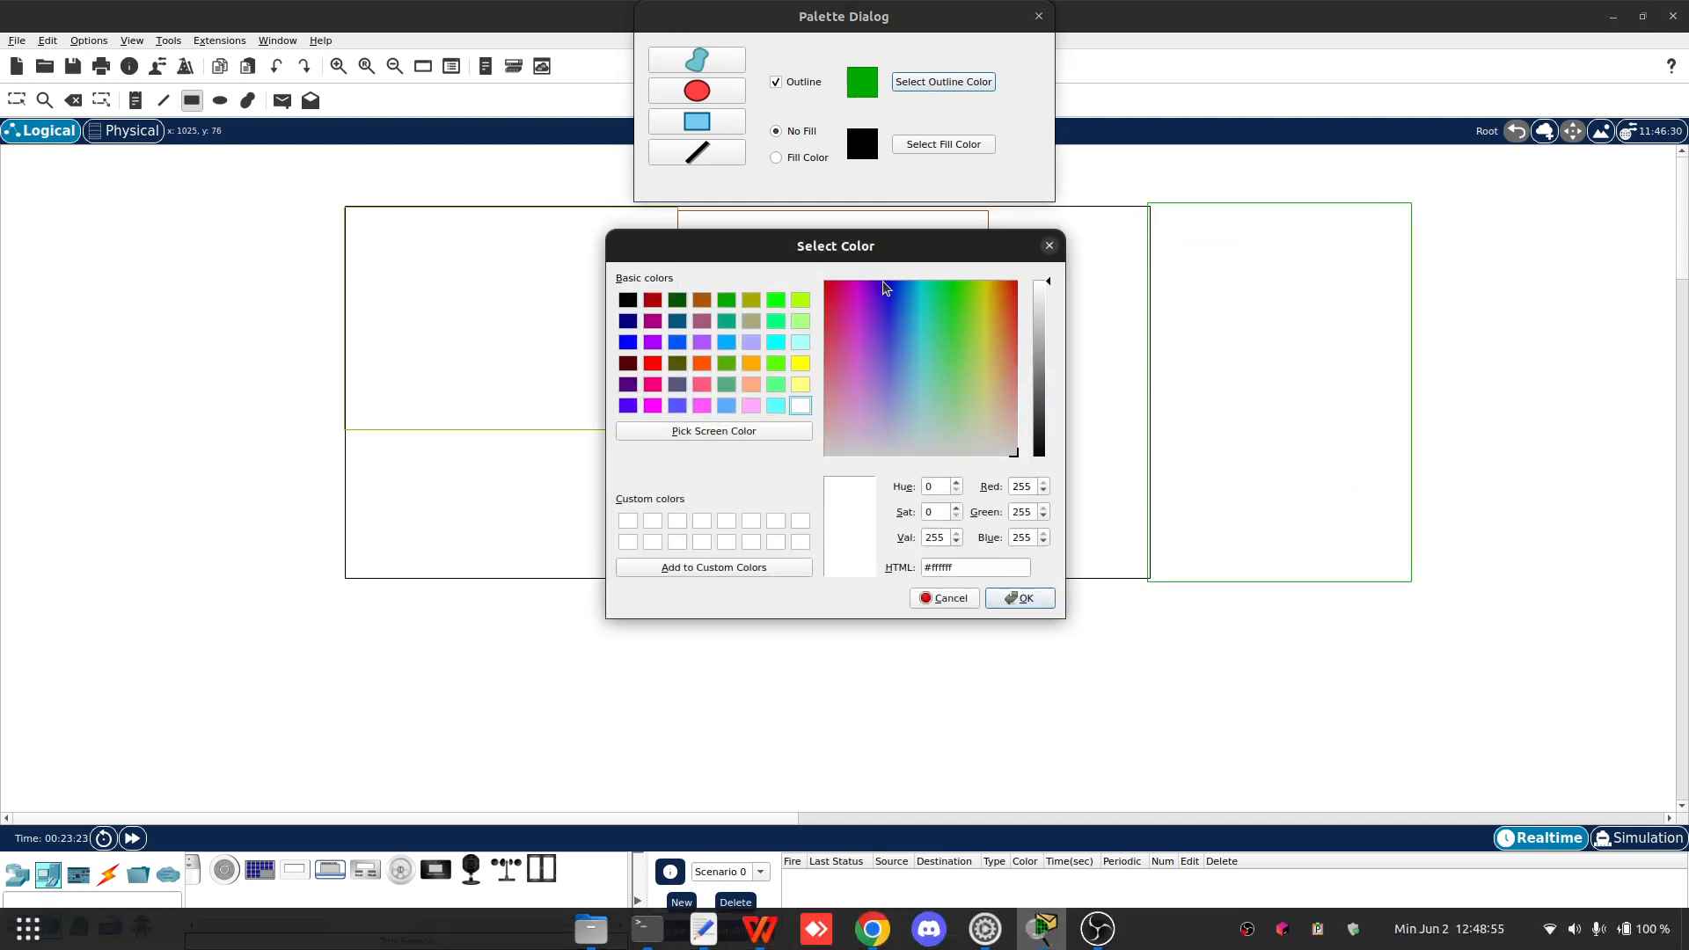
click(777, 344)
click(1021, 598)
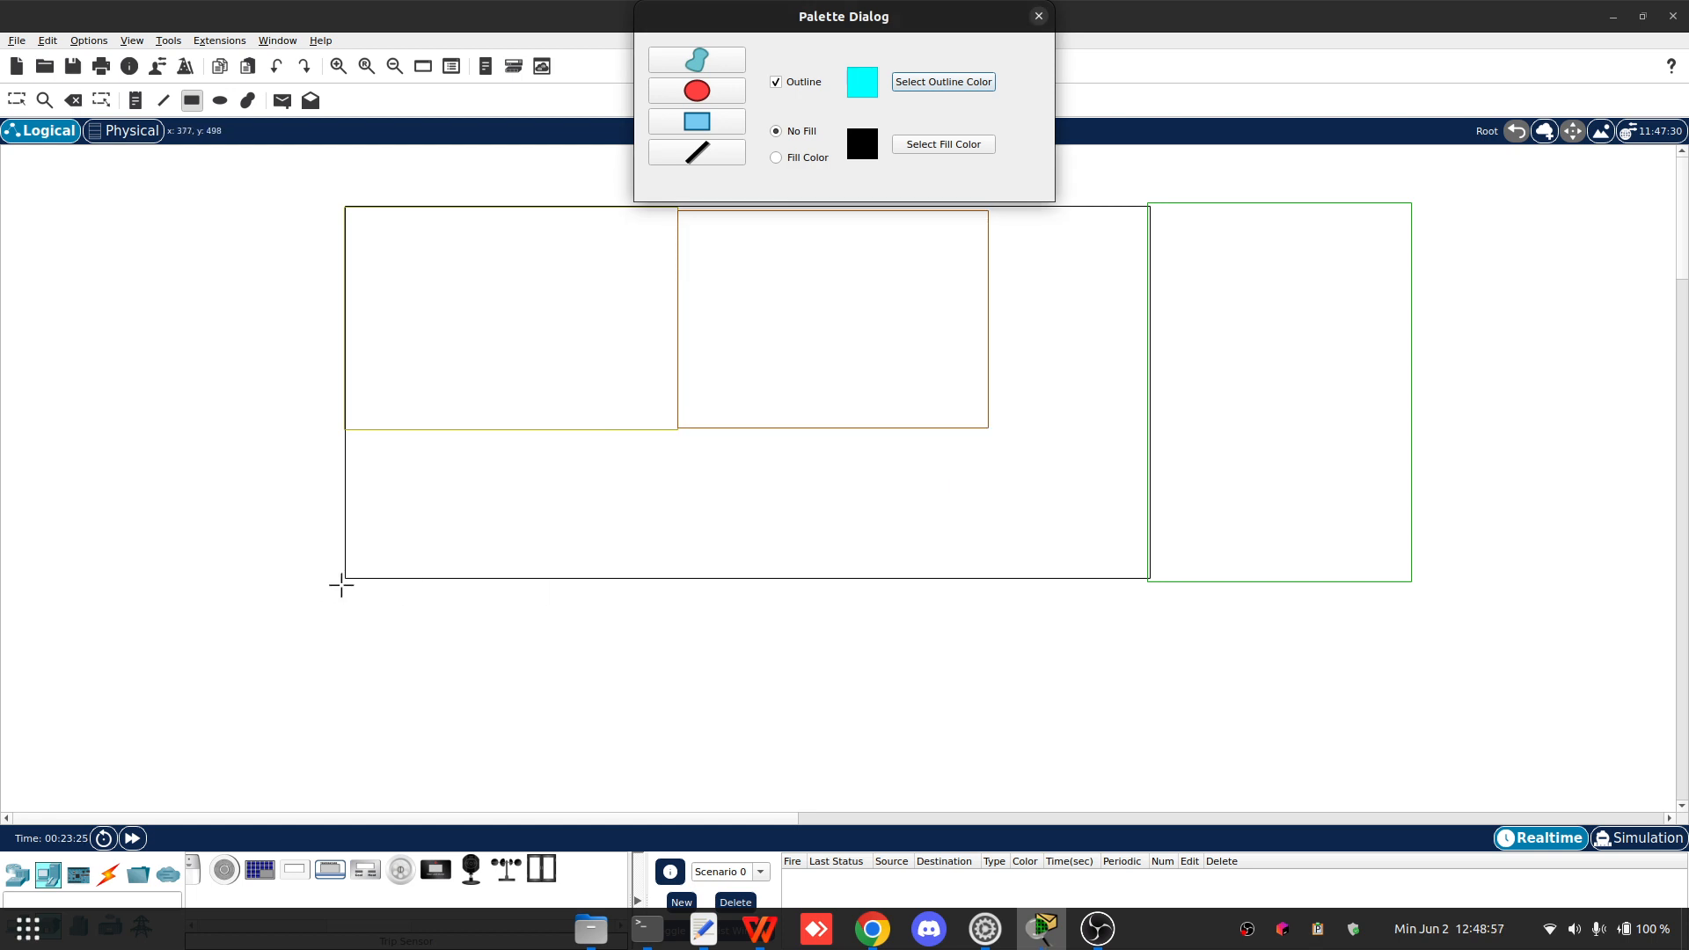
drag(344, 580, 1147, 706)
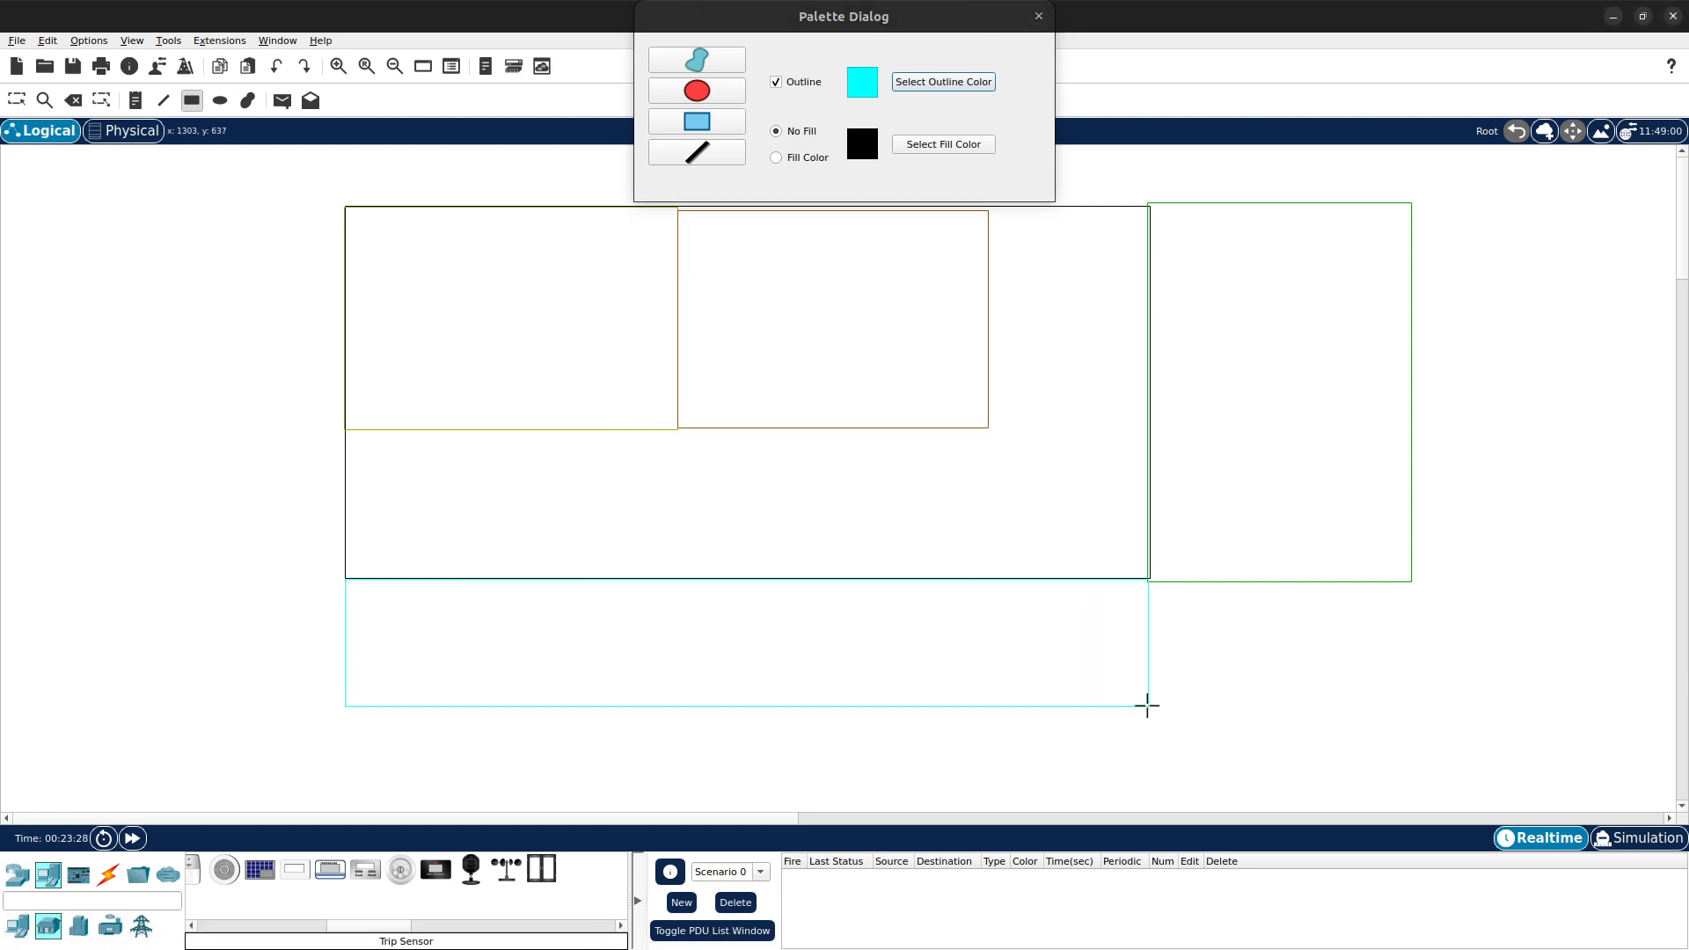
- Set the outline colour to light yellow and draw a tall rectangle along the main room's left side
click(933, 83)
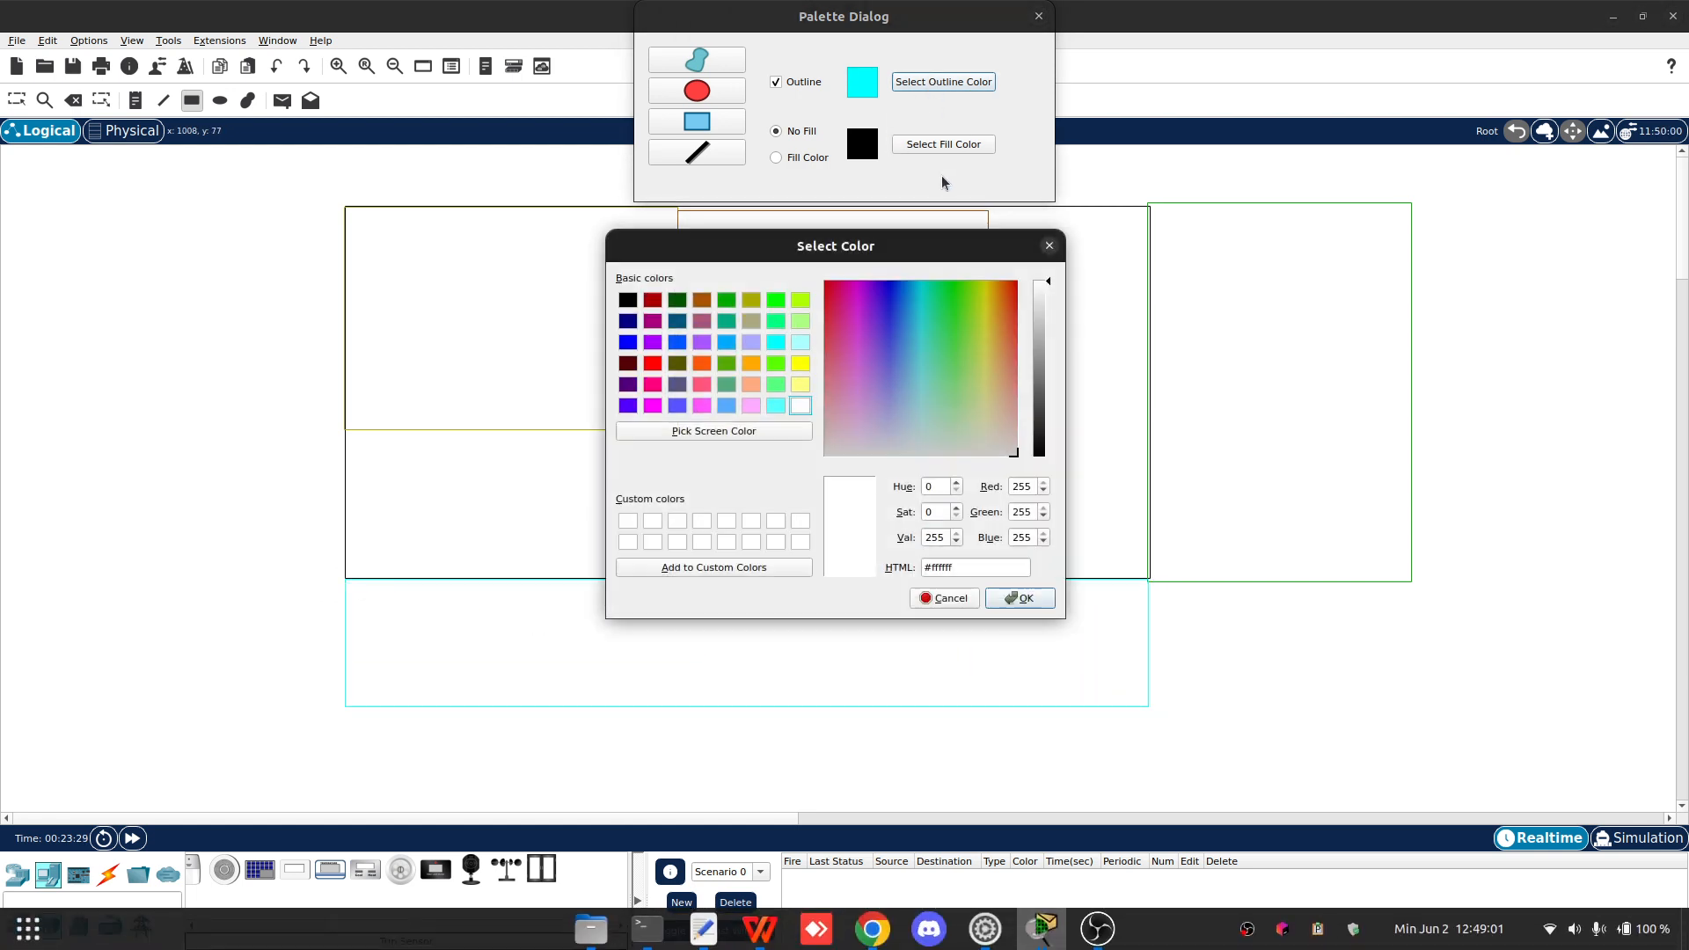
click(628, 321)
click(652, 321)
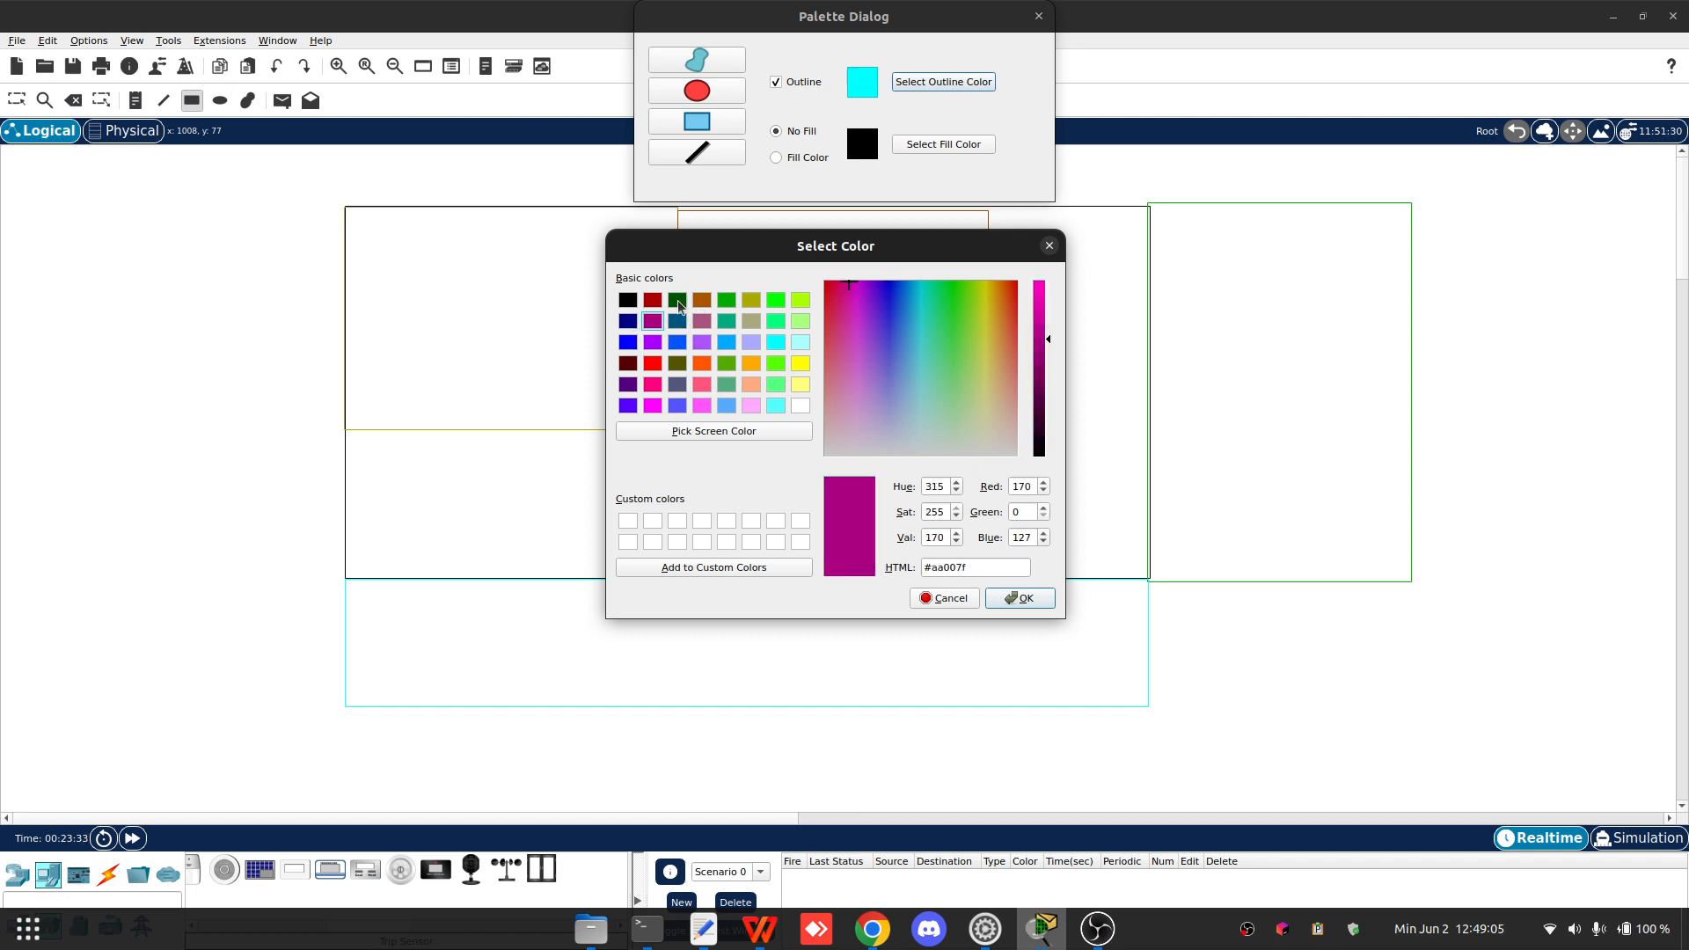
click(678, 304)
click(703, 320)
click(727, 321)
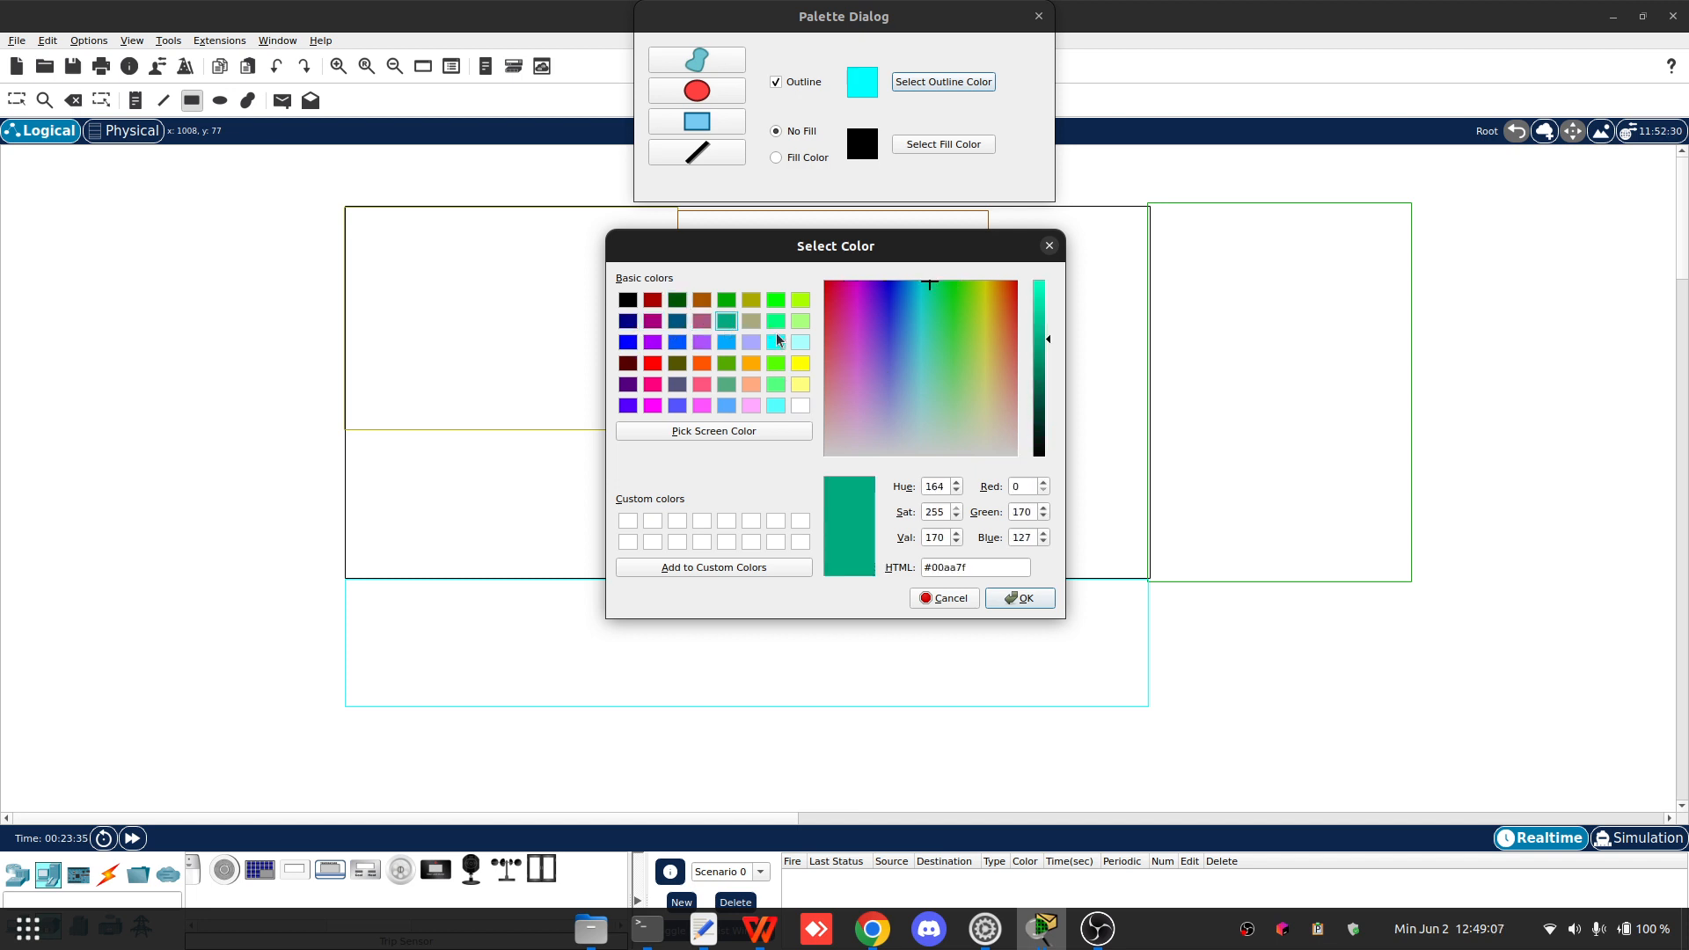
click(775, 322)
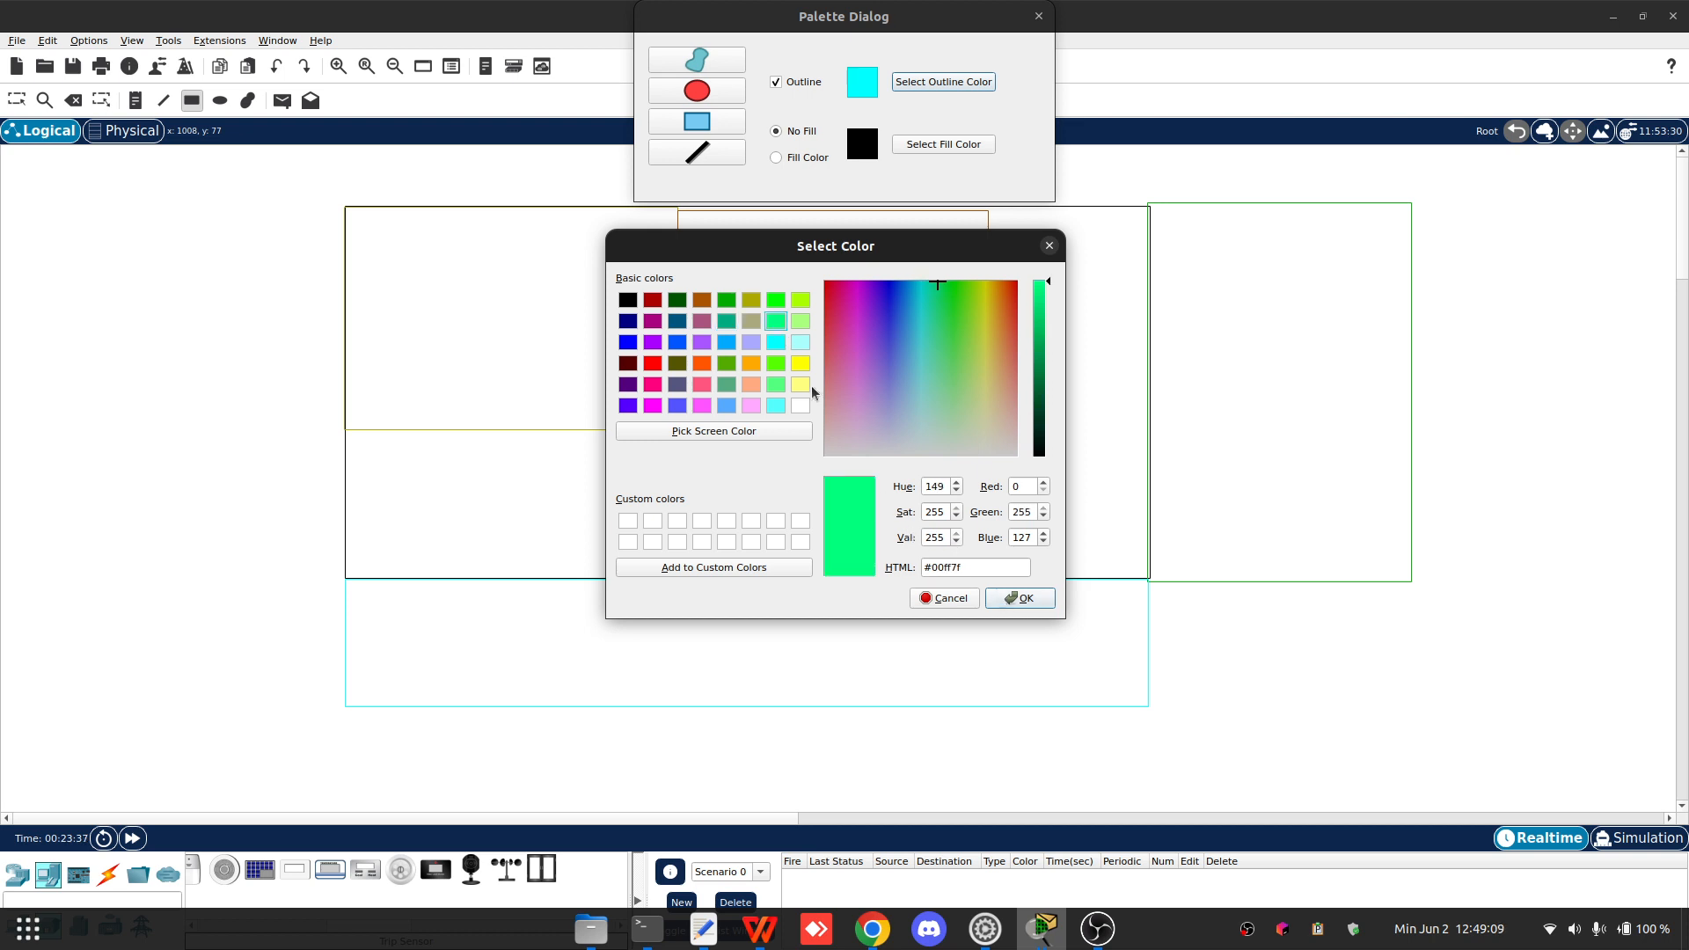
click(798, 385)
click(1020, 598)
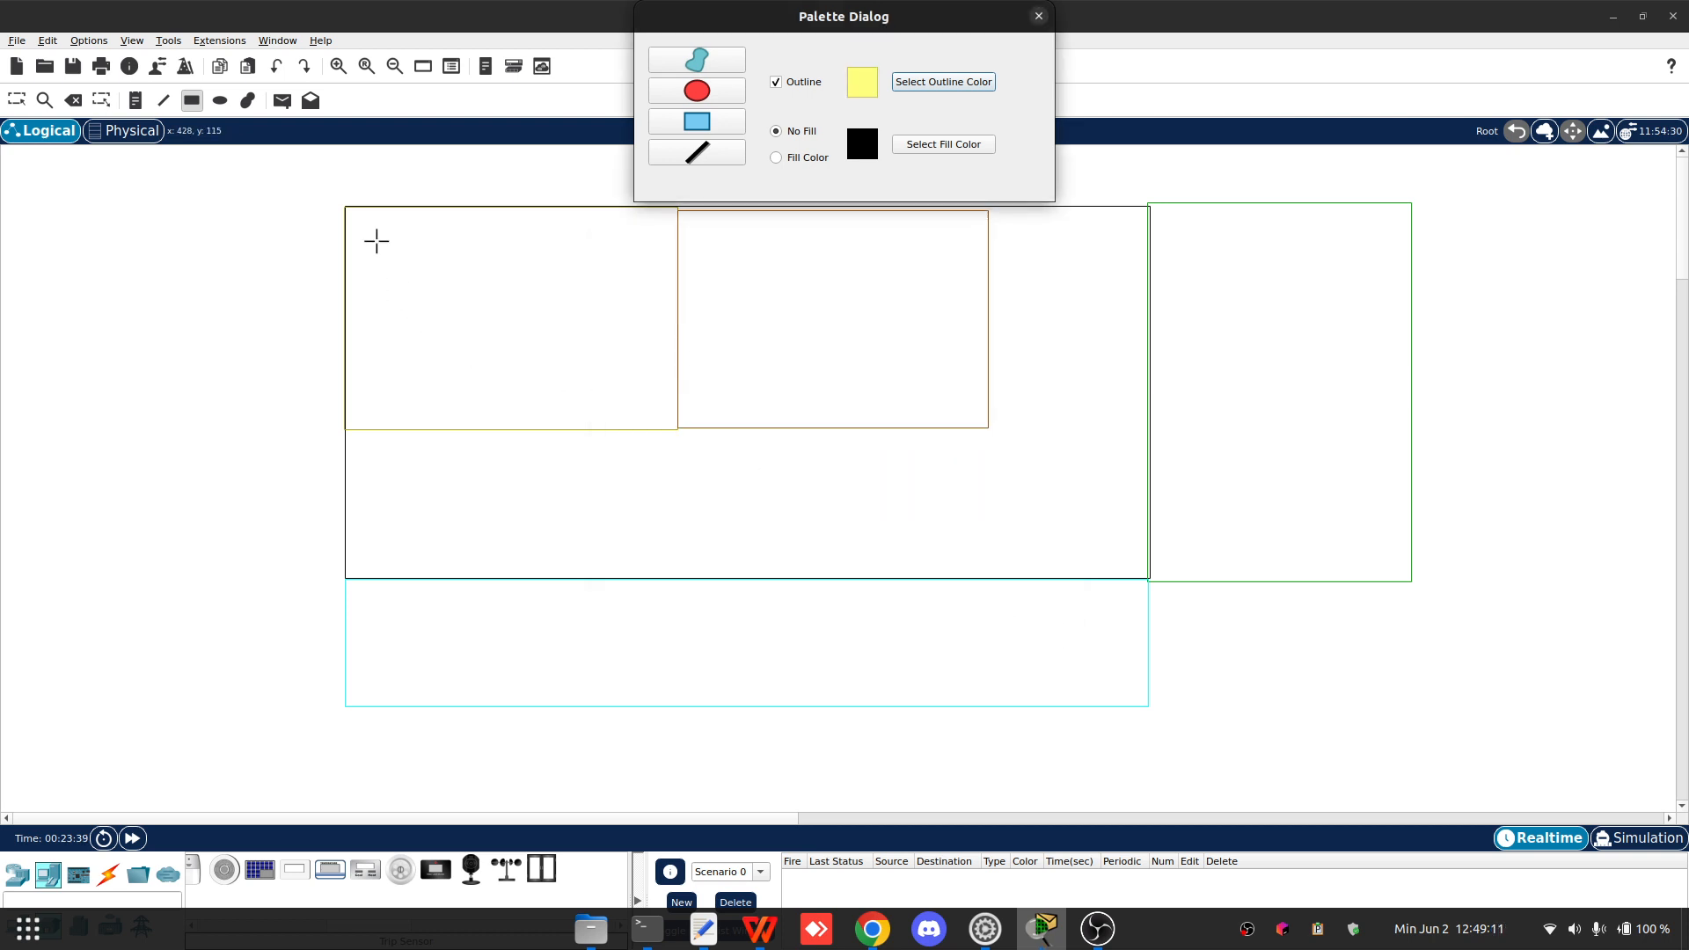
drag(343, 205, 151, 586)
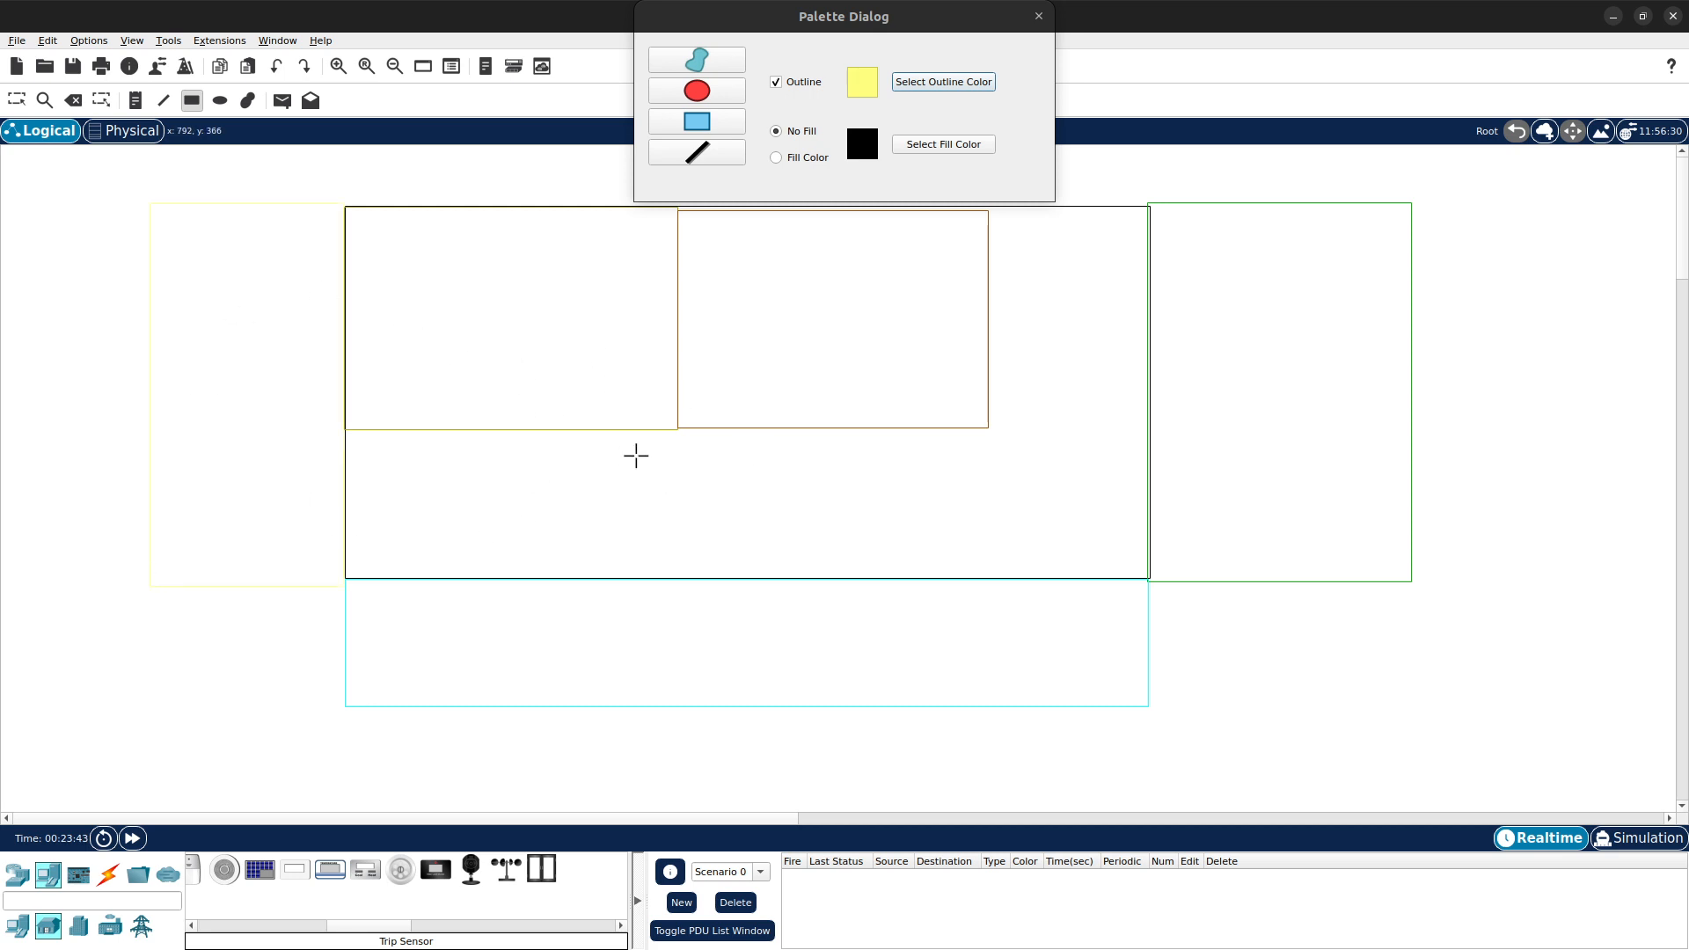
- Add text notes "Garasi" in the left yellow area and "Server" in the upper-left room
click(136, 101)
click(191, 233)
text(Garasi)
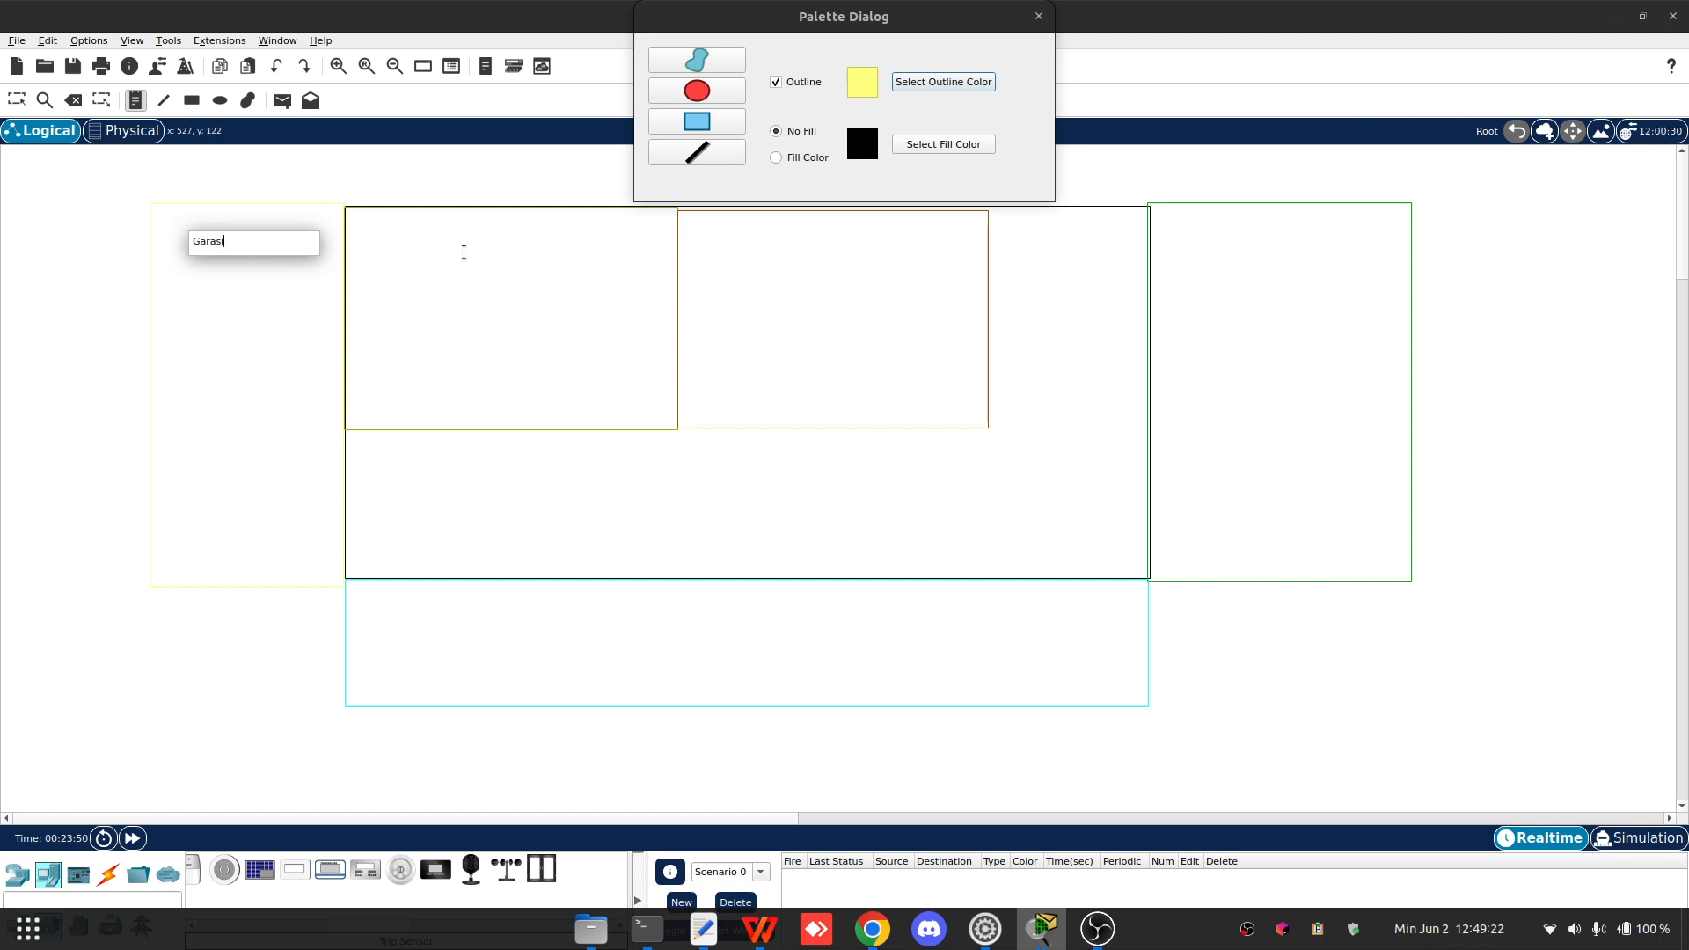
click(464, 252)
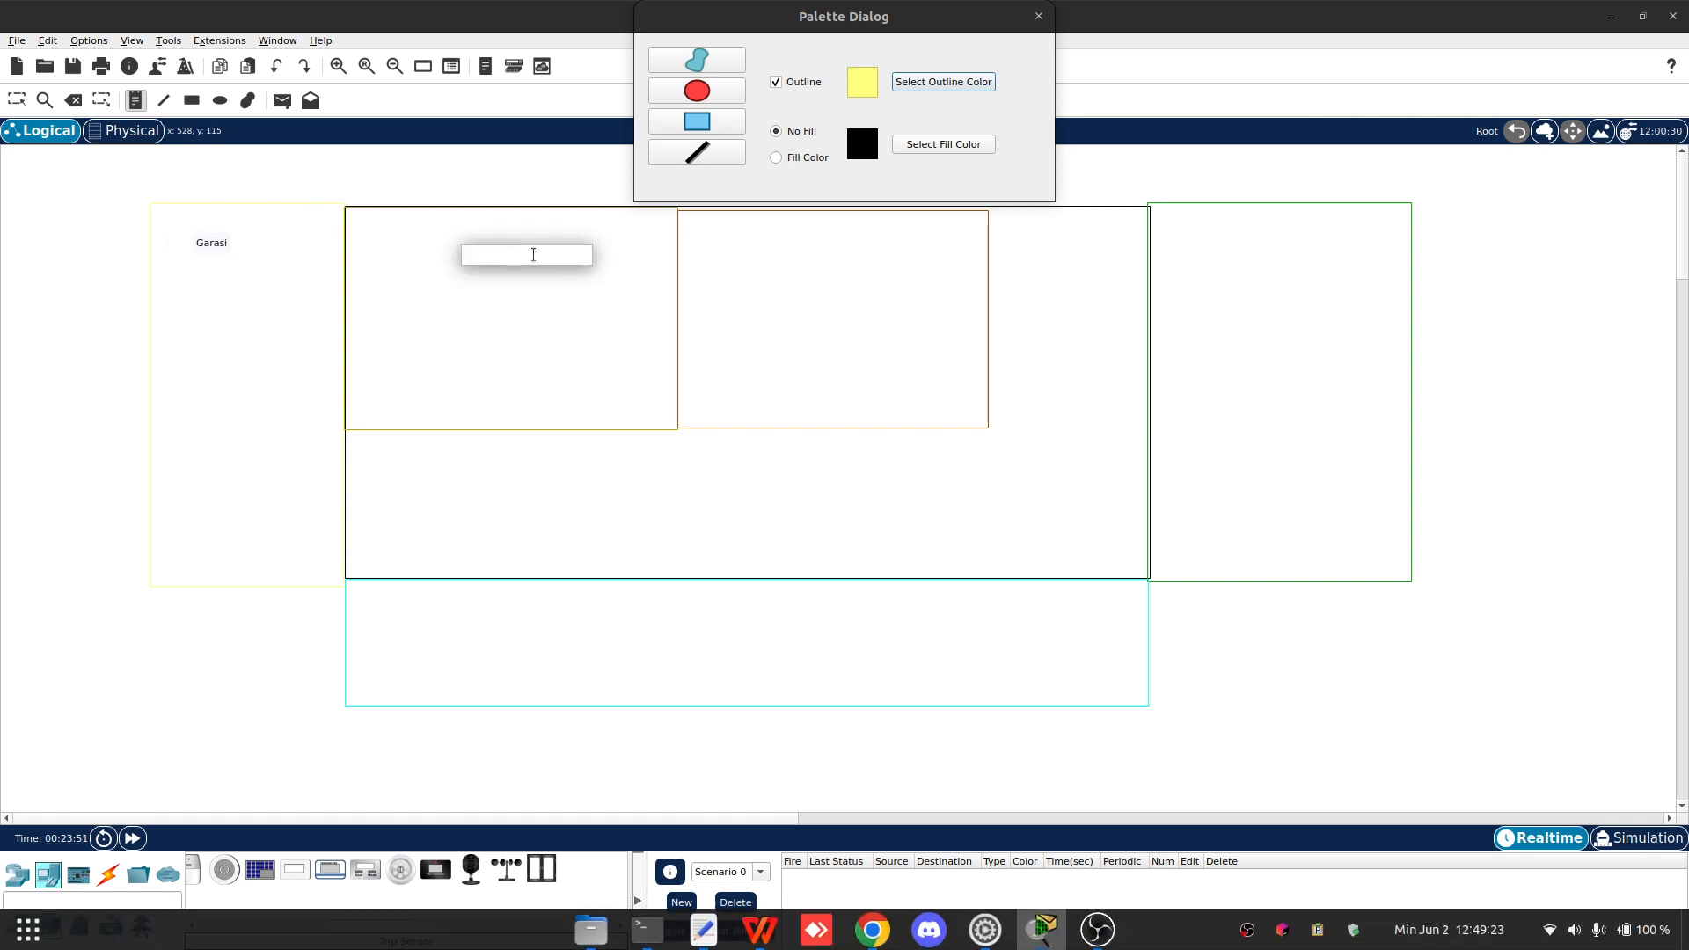
text(s)
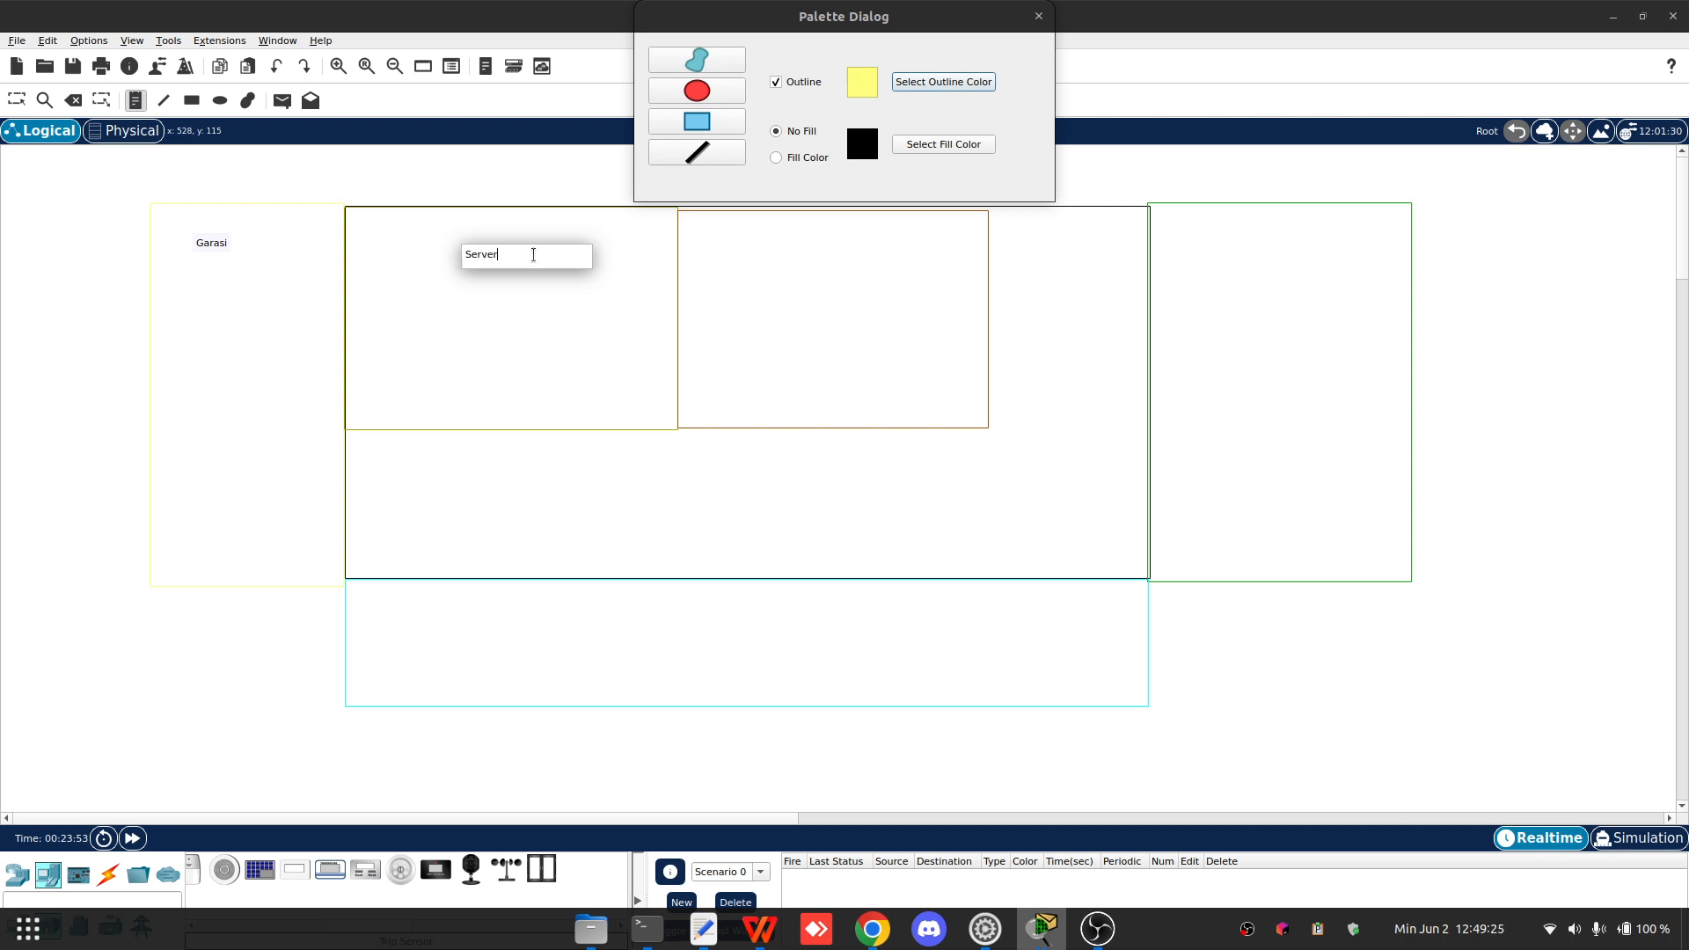
- Add text notes "Kamar Tidur" in the brown-outlined room and "Taman" in the green area
click(790, 261)
text(Kamar Tidur)
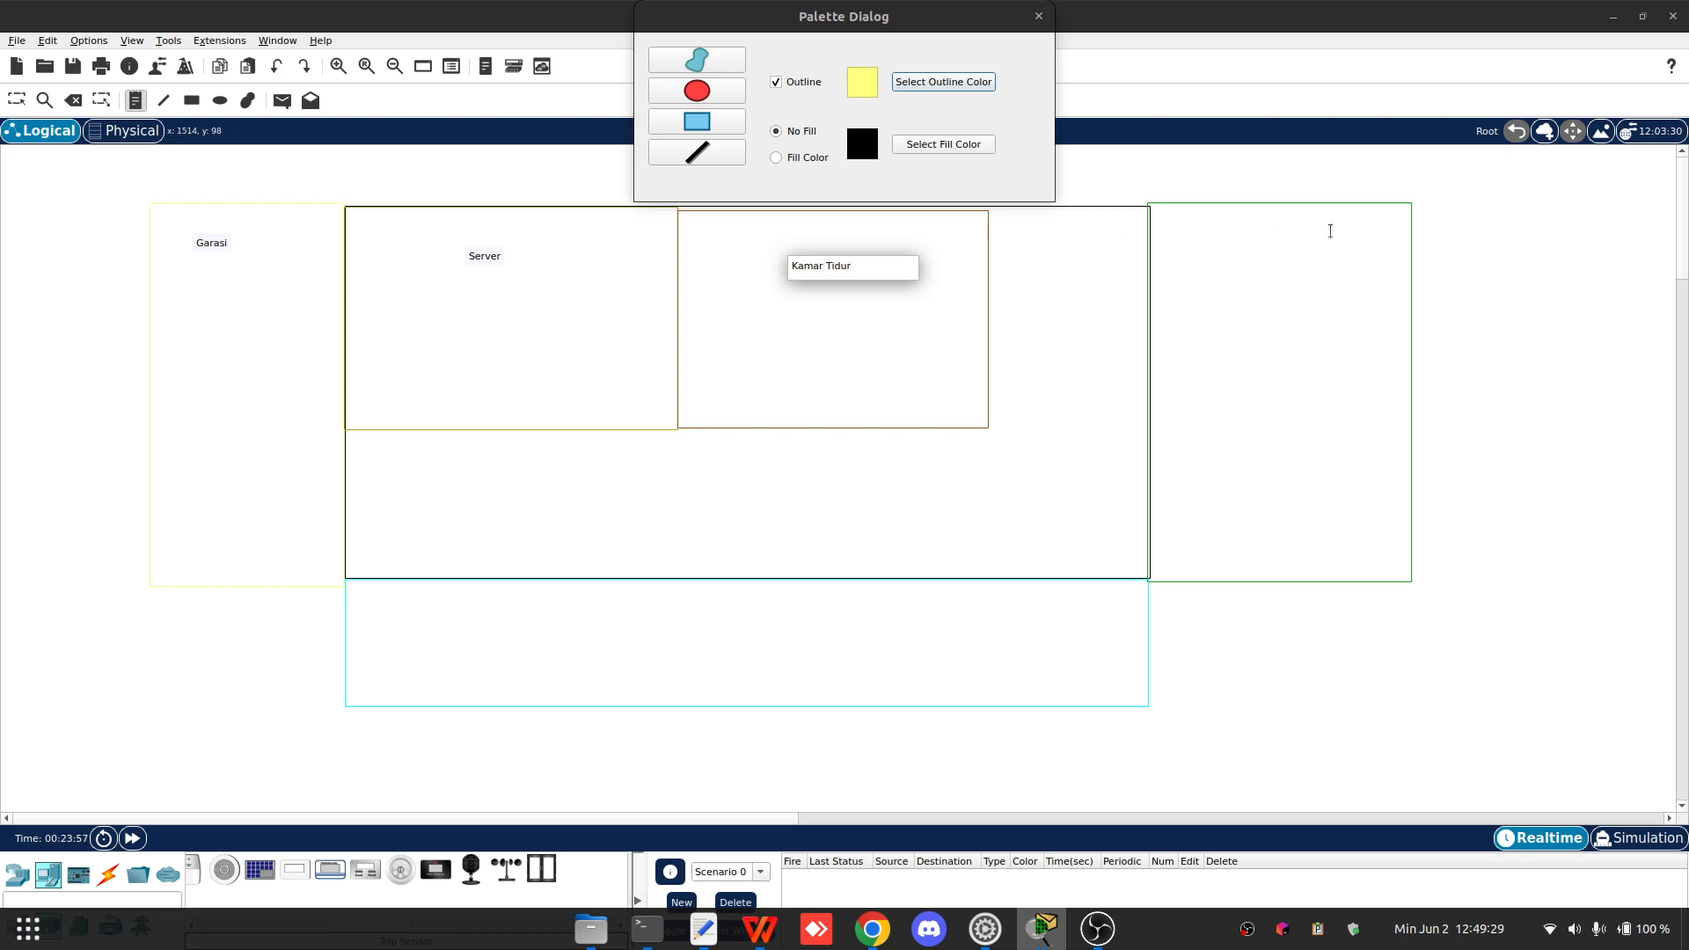
click(1257, 250)
text(Taman)
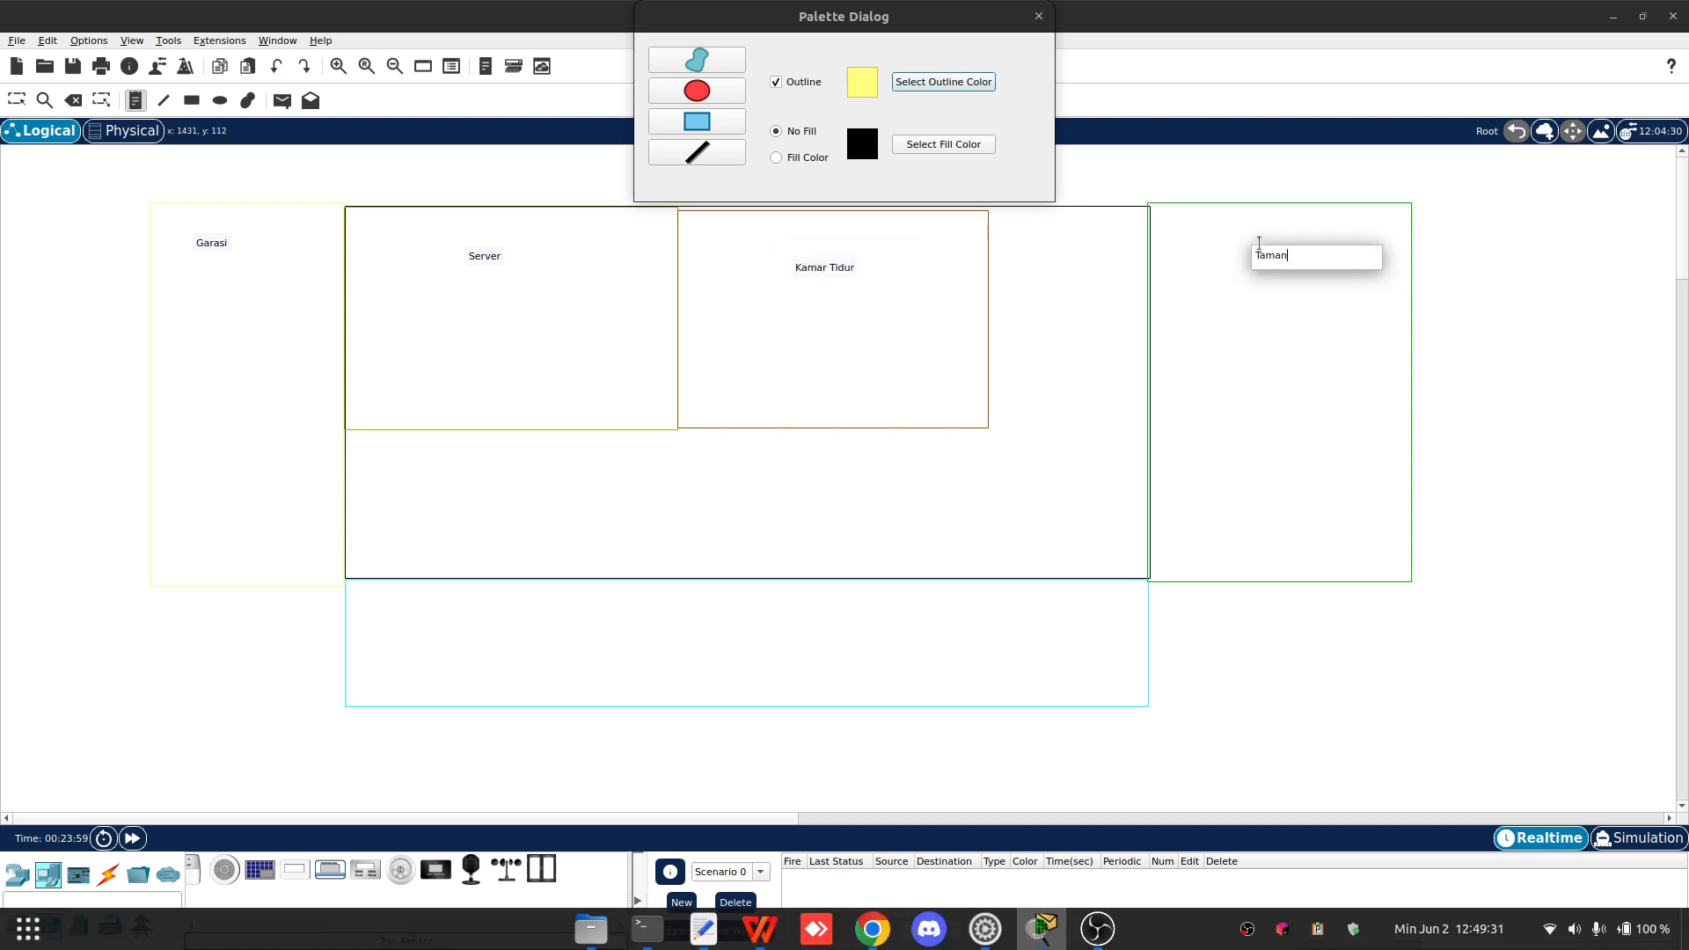
- Add text notes "Teras" in the cyan area and "Main Room" in the main room's lower half
click(649, 611)
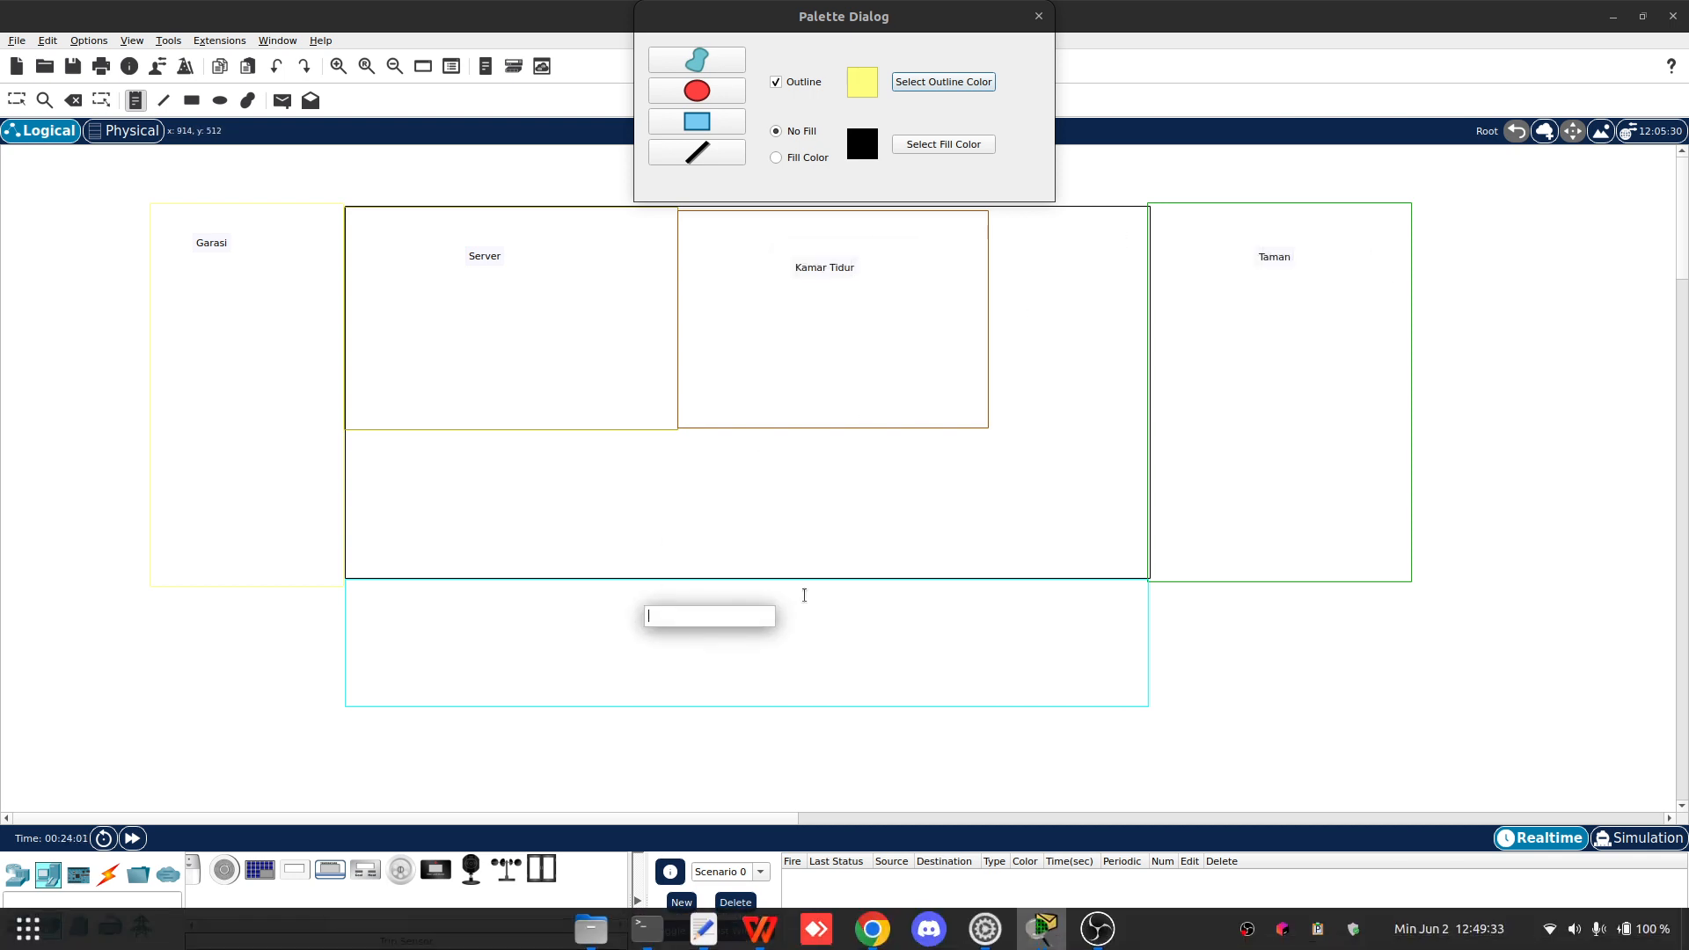
text(Teras)
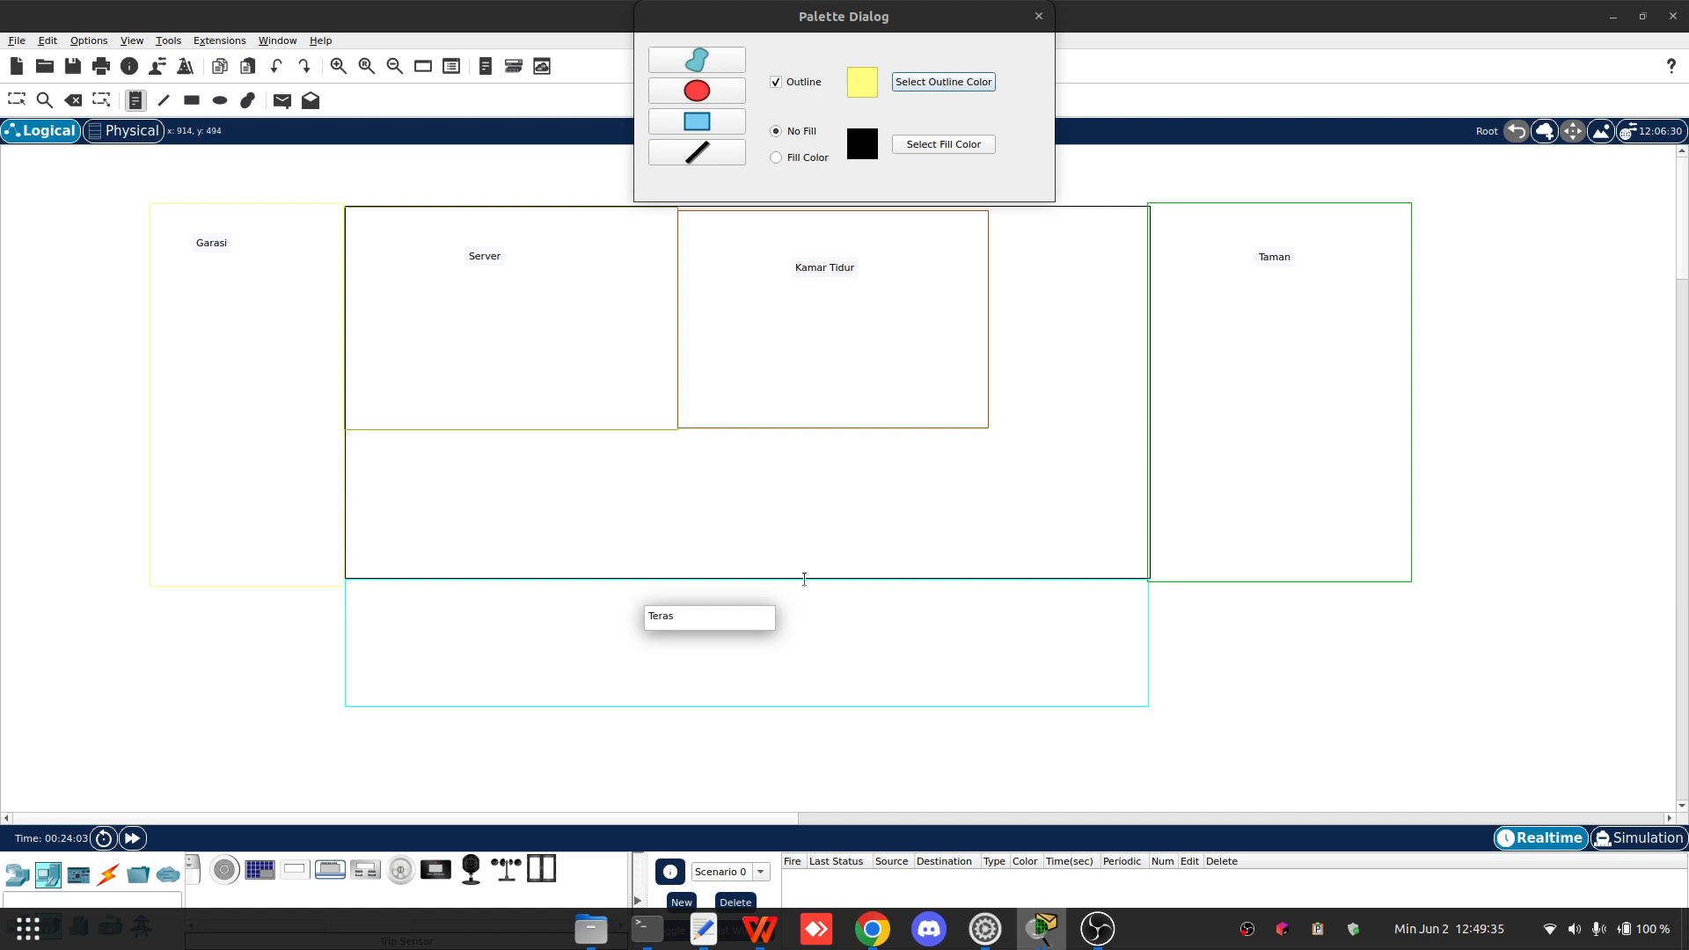
click(639, 451)
text(Main Room)
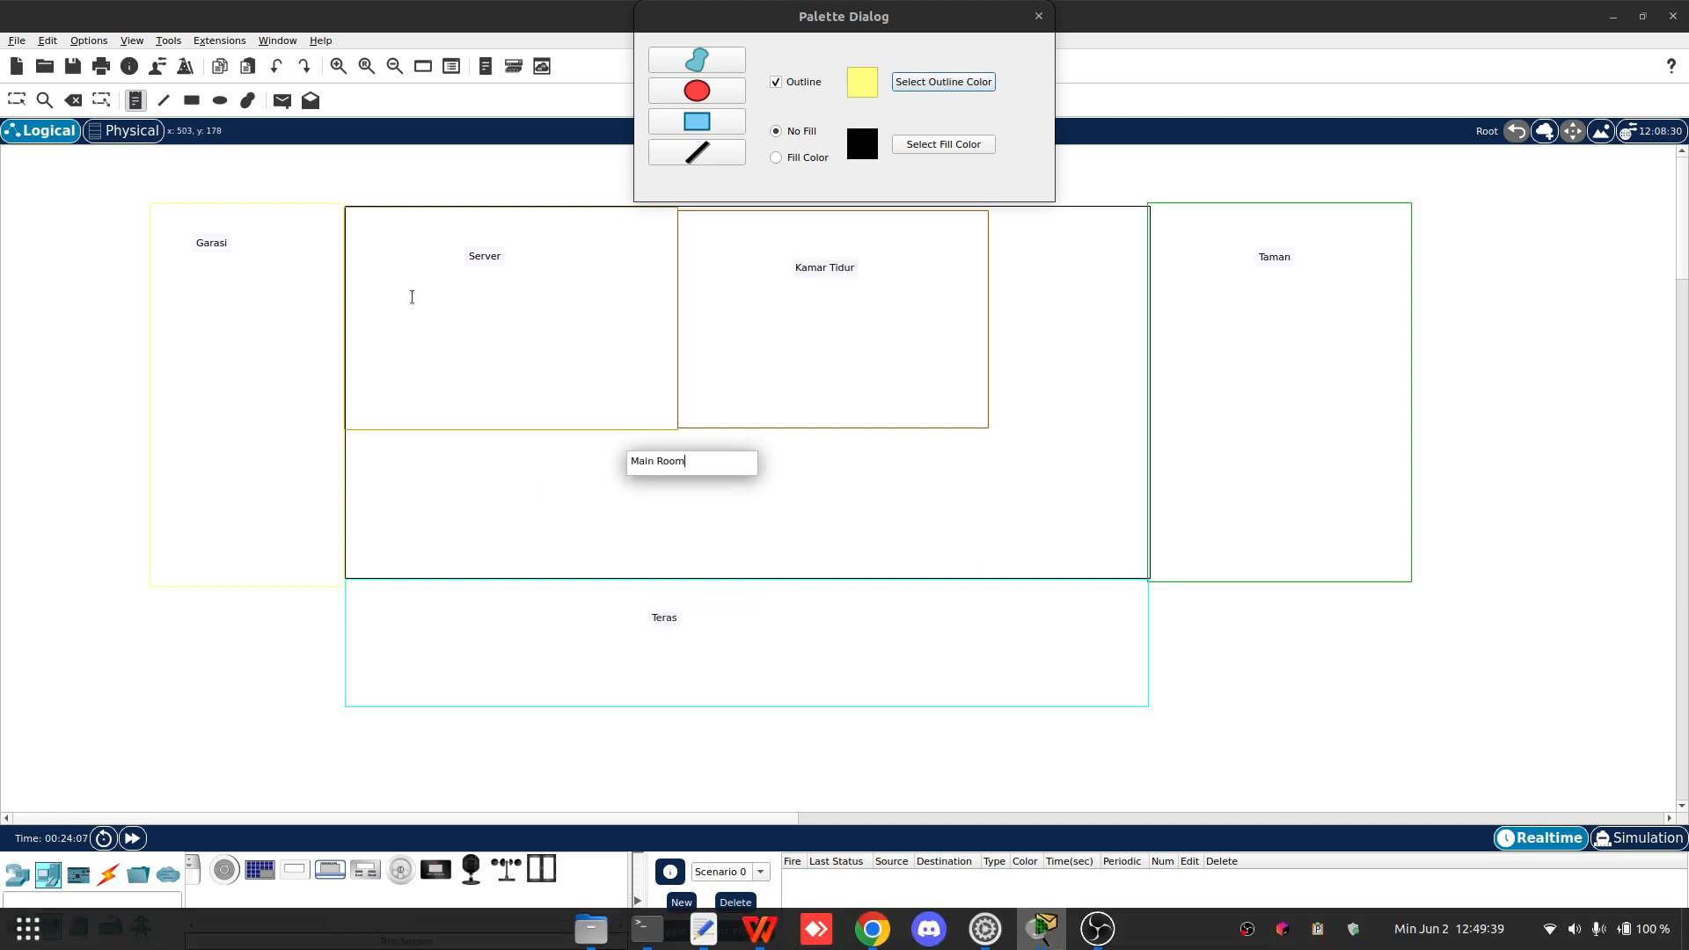
- Reposition the room labels within their areas and close the palette dialog
drag(215, 240, 242, 230)
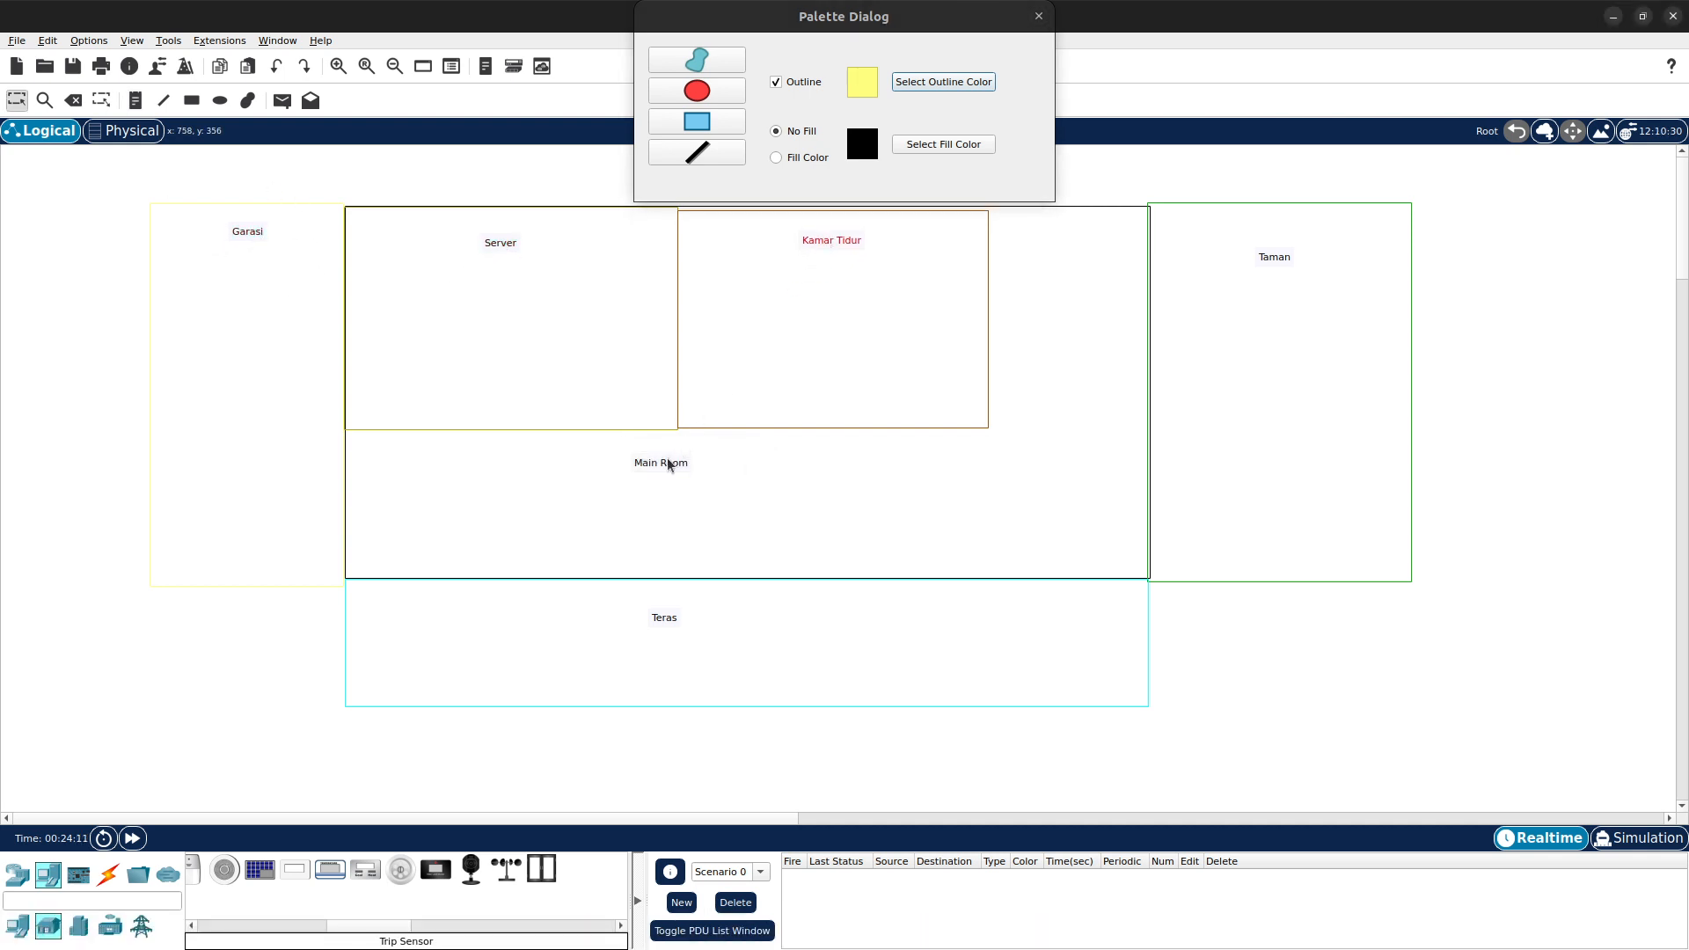
drag(667, 464, 696, 465)
drag(685, 617, 691, 615)
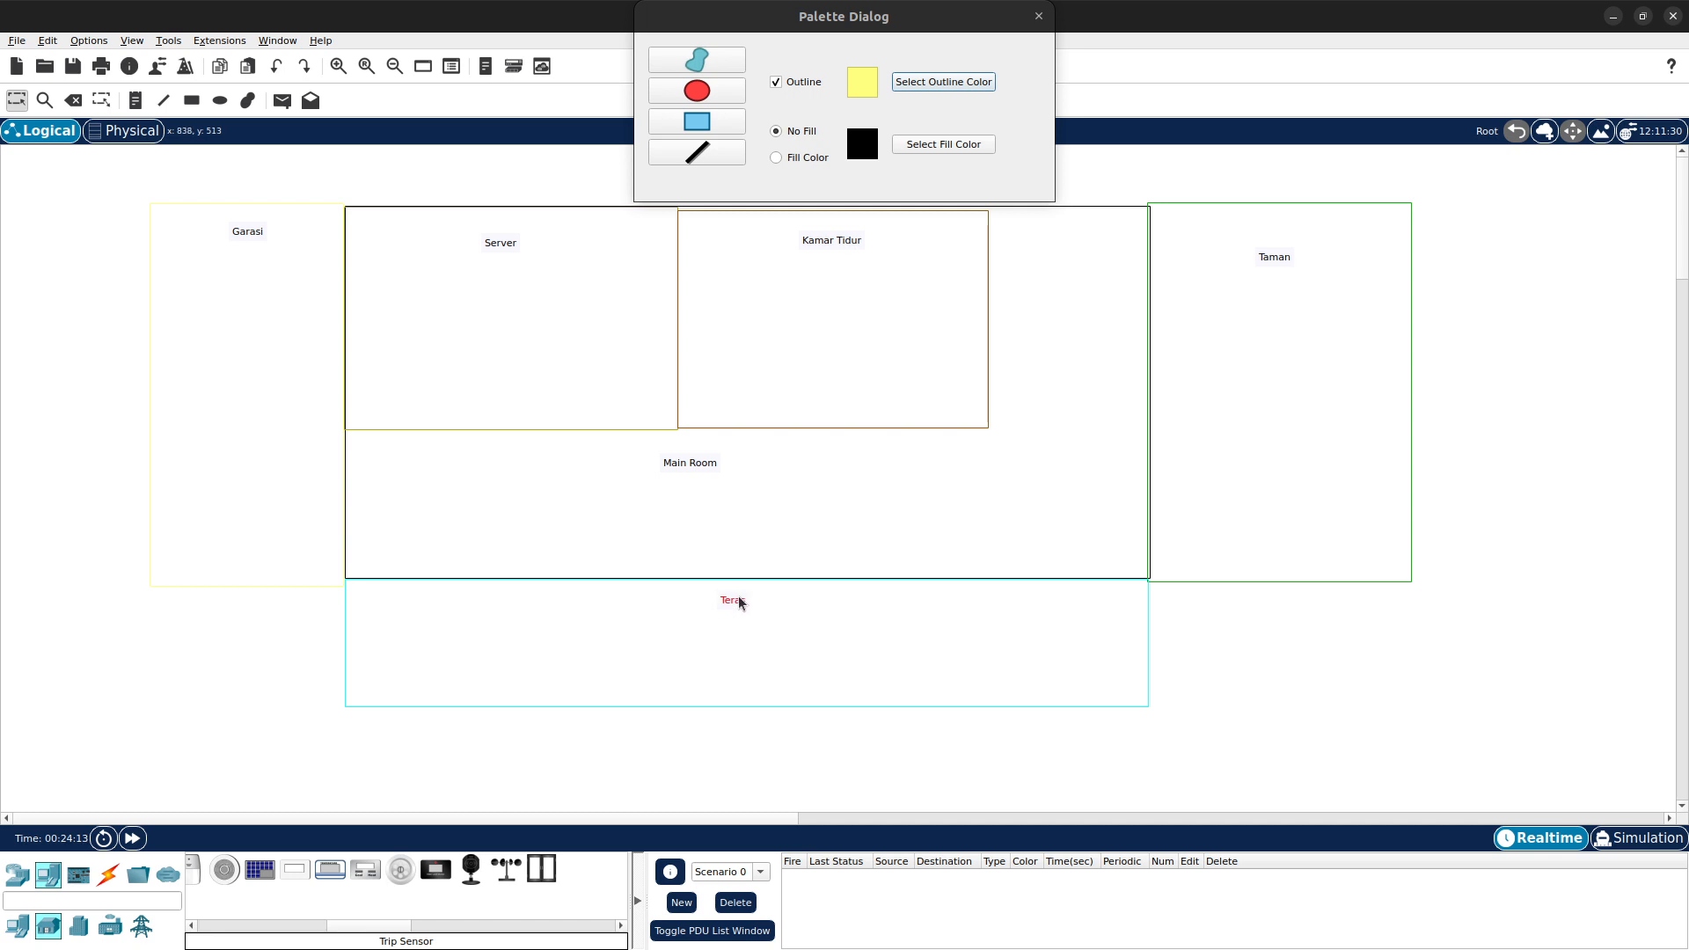
drag(1293, 264, 1309, 237)
click(1040, 16)
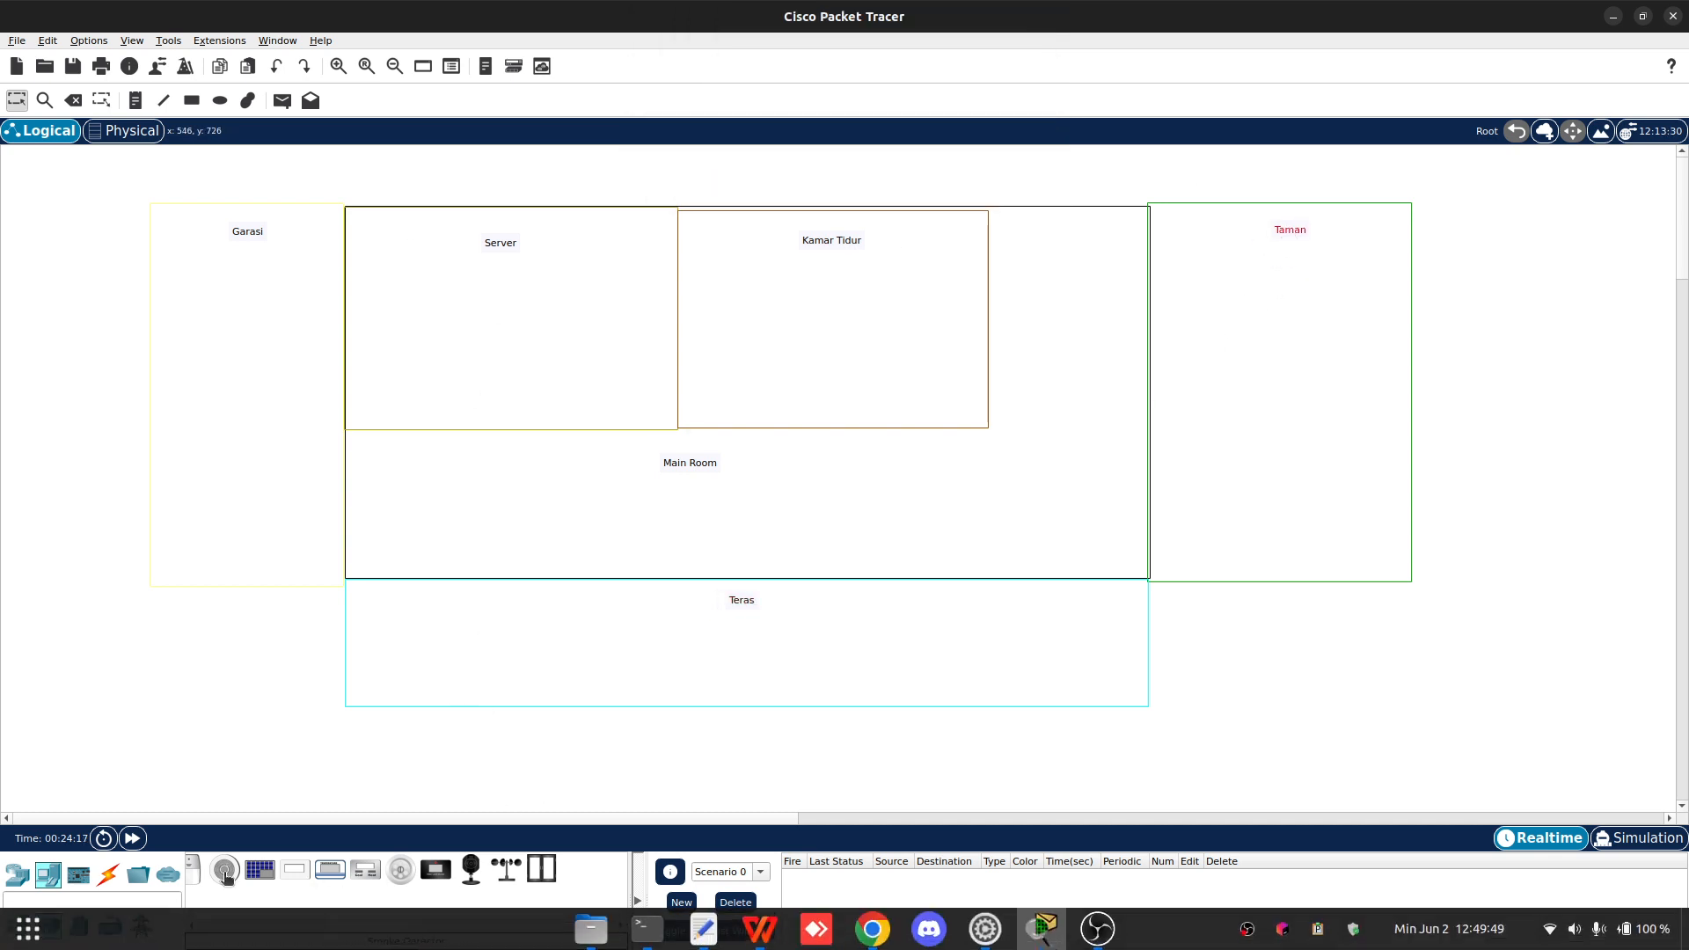
- Place a Server-PT end device inside the Server room
click(19, 927)
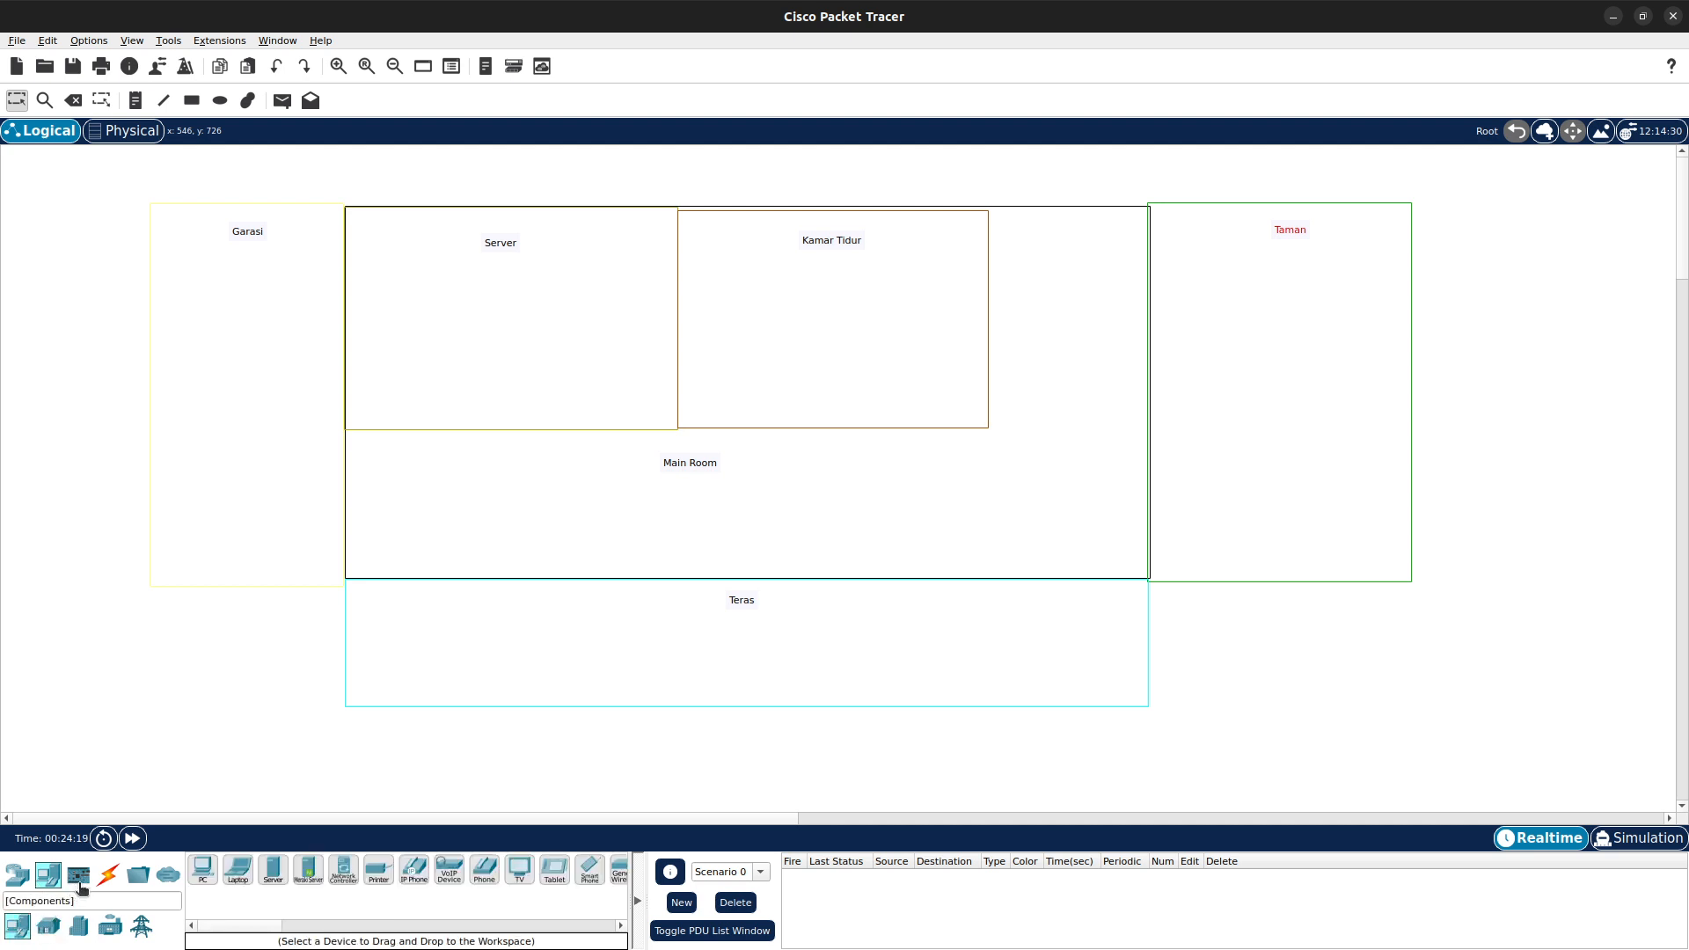
click(273, 869)
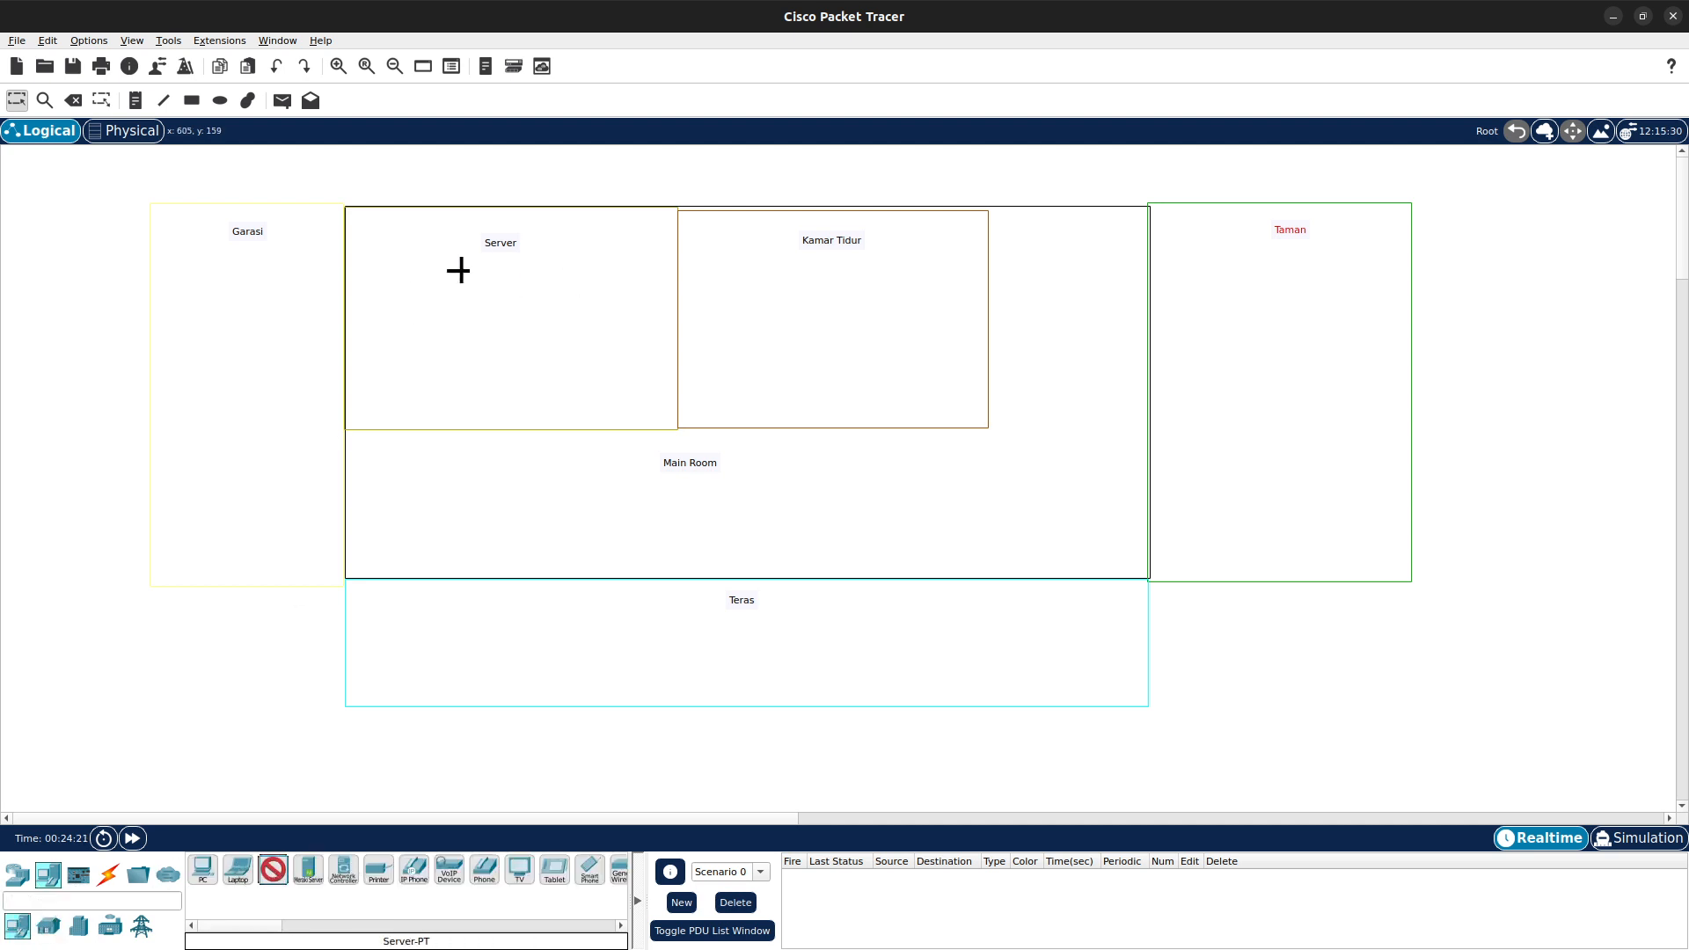
click(384, 322)
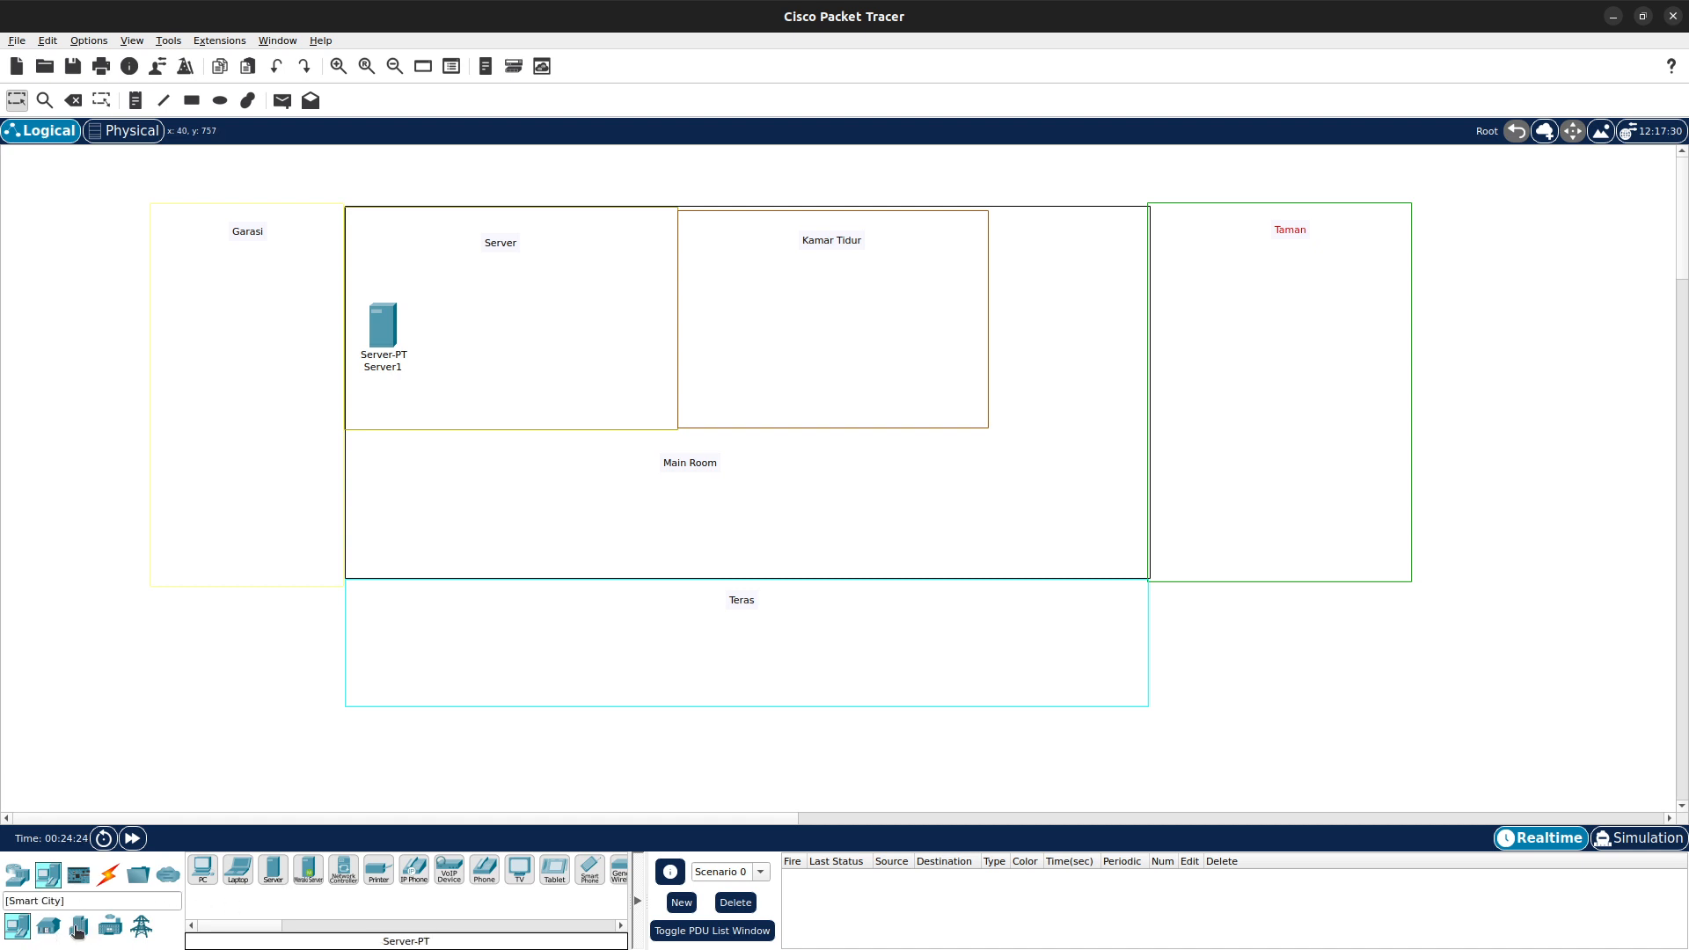
- Place a Laptop-PT inside the Server room near the server
click(109, 925)
click(49, 921)
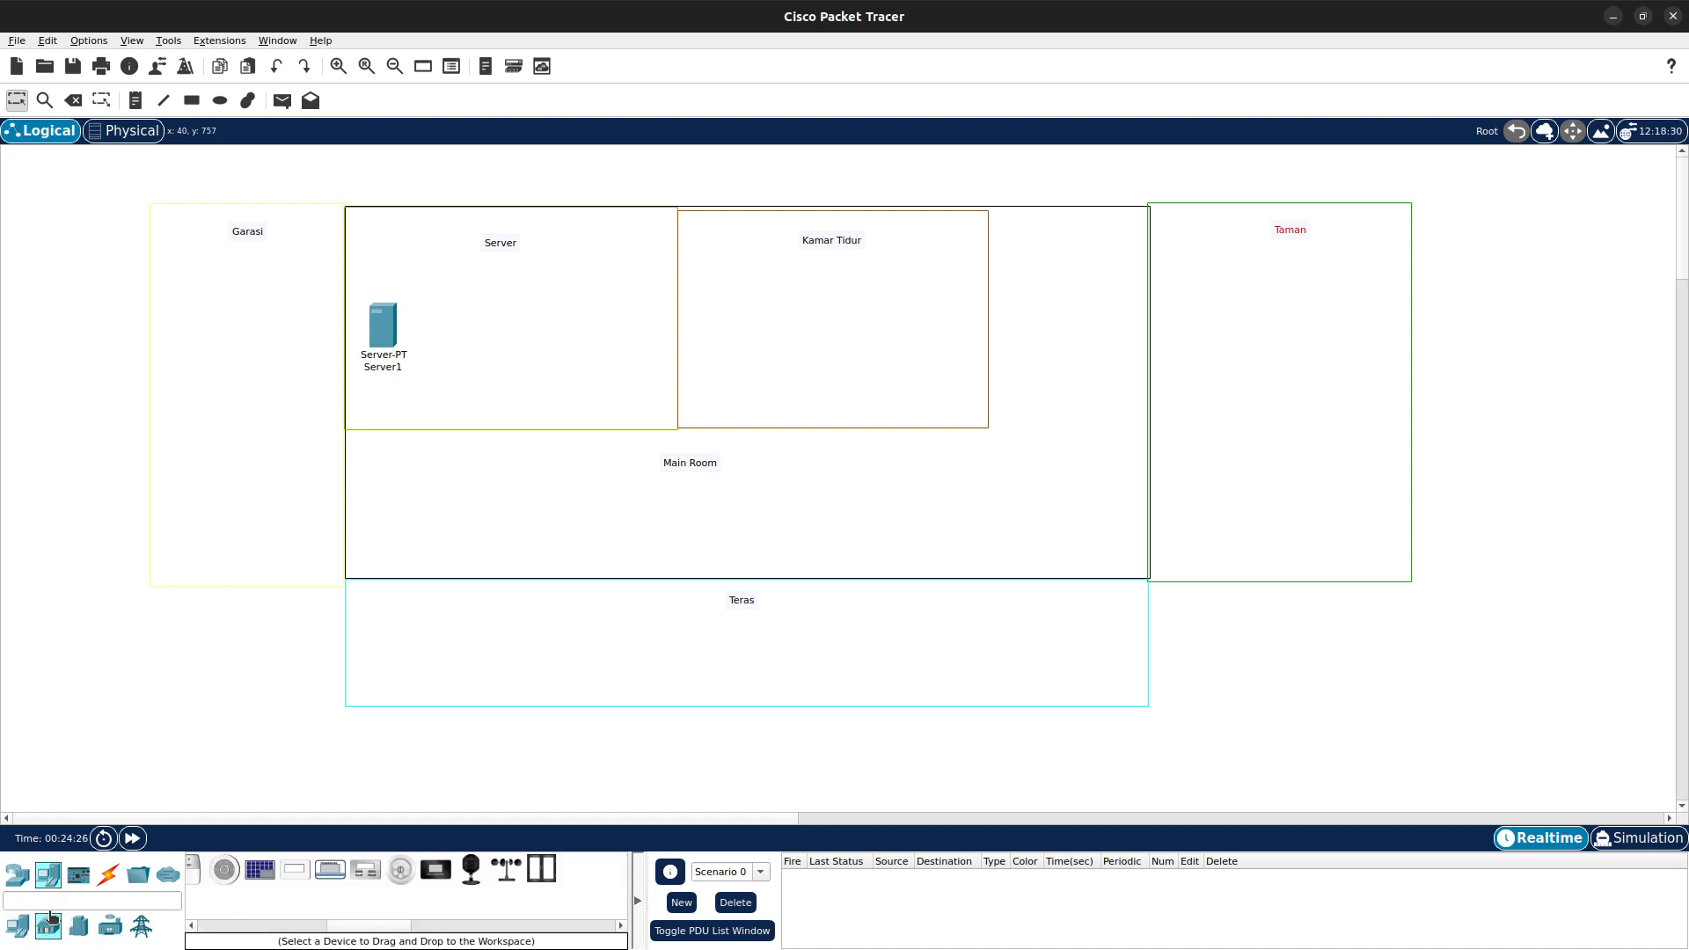
click(17, 925)
click(238, 869)
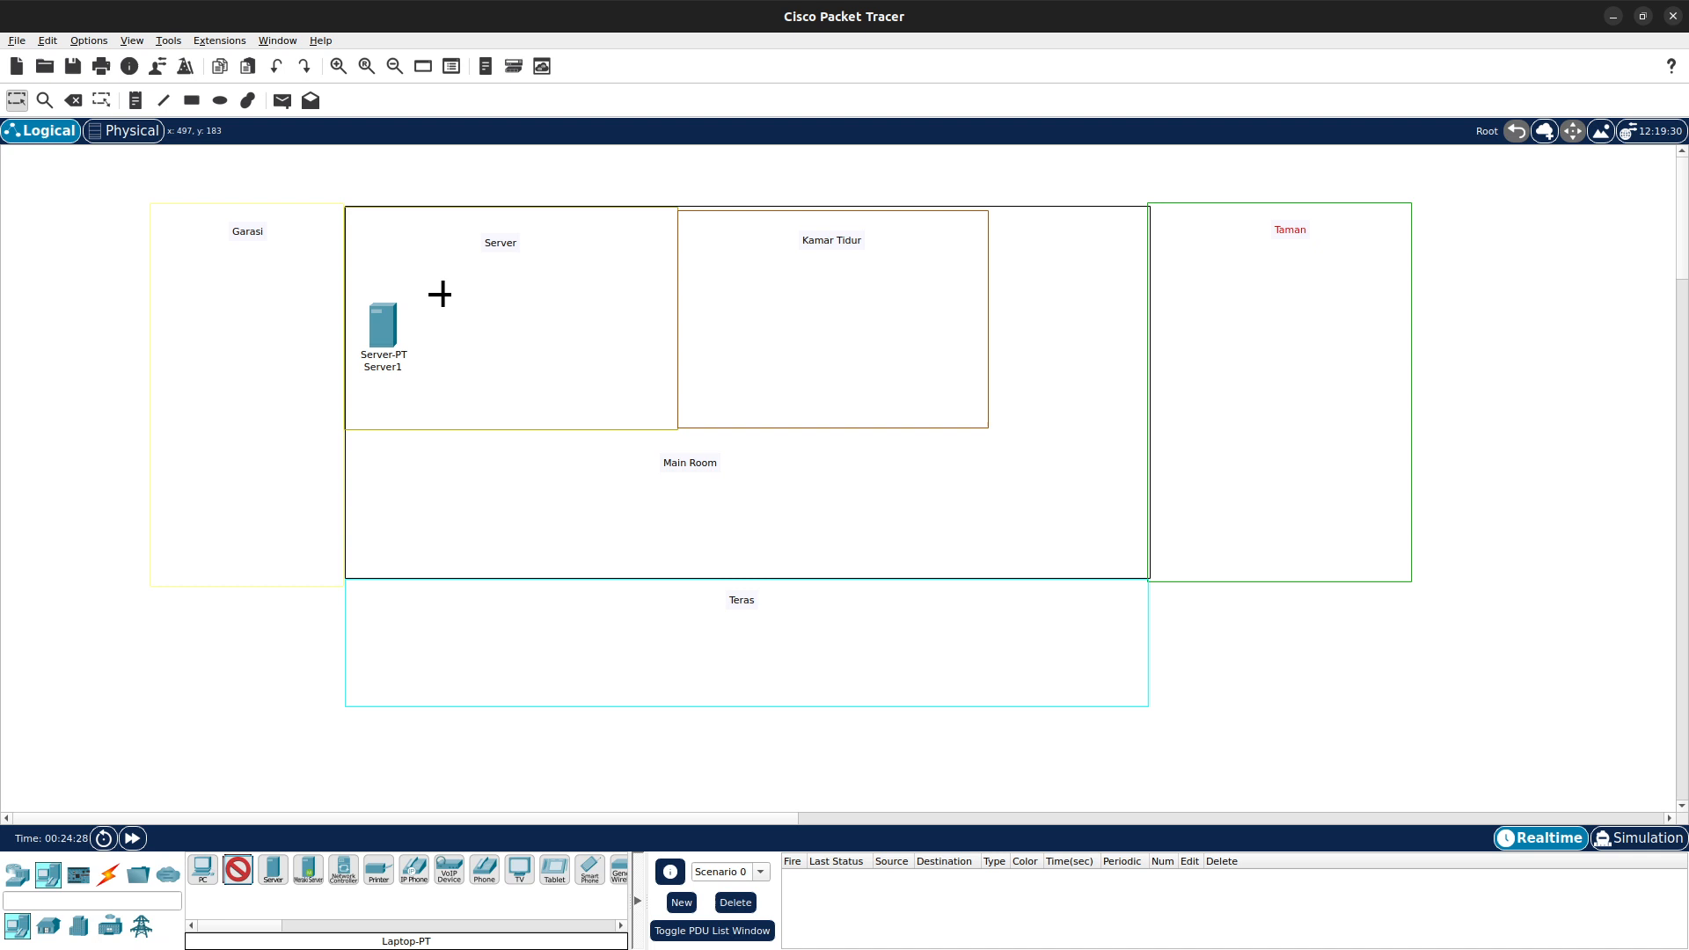
click(431, 239)
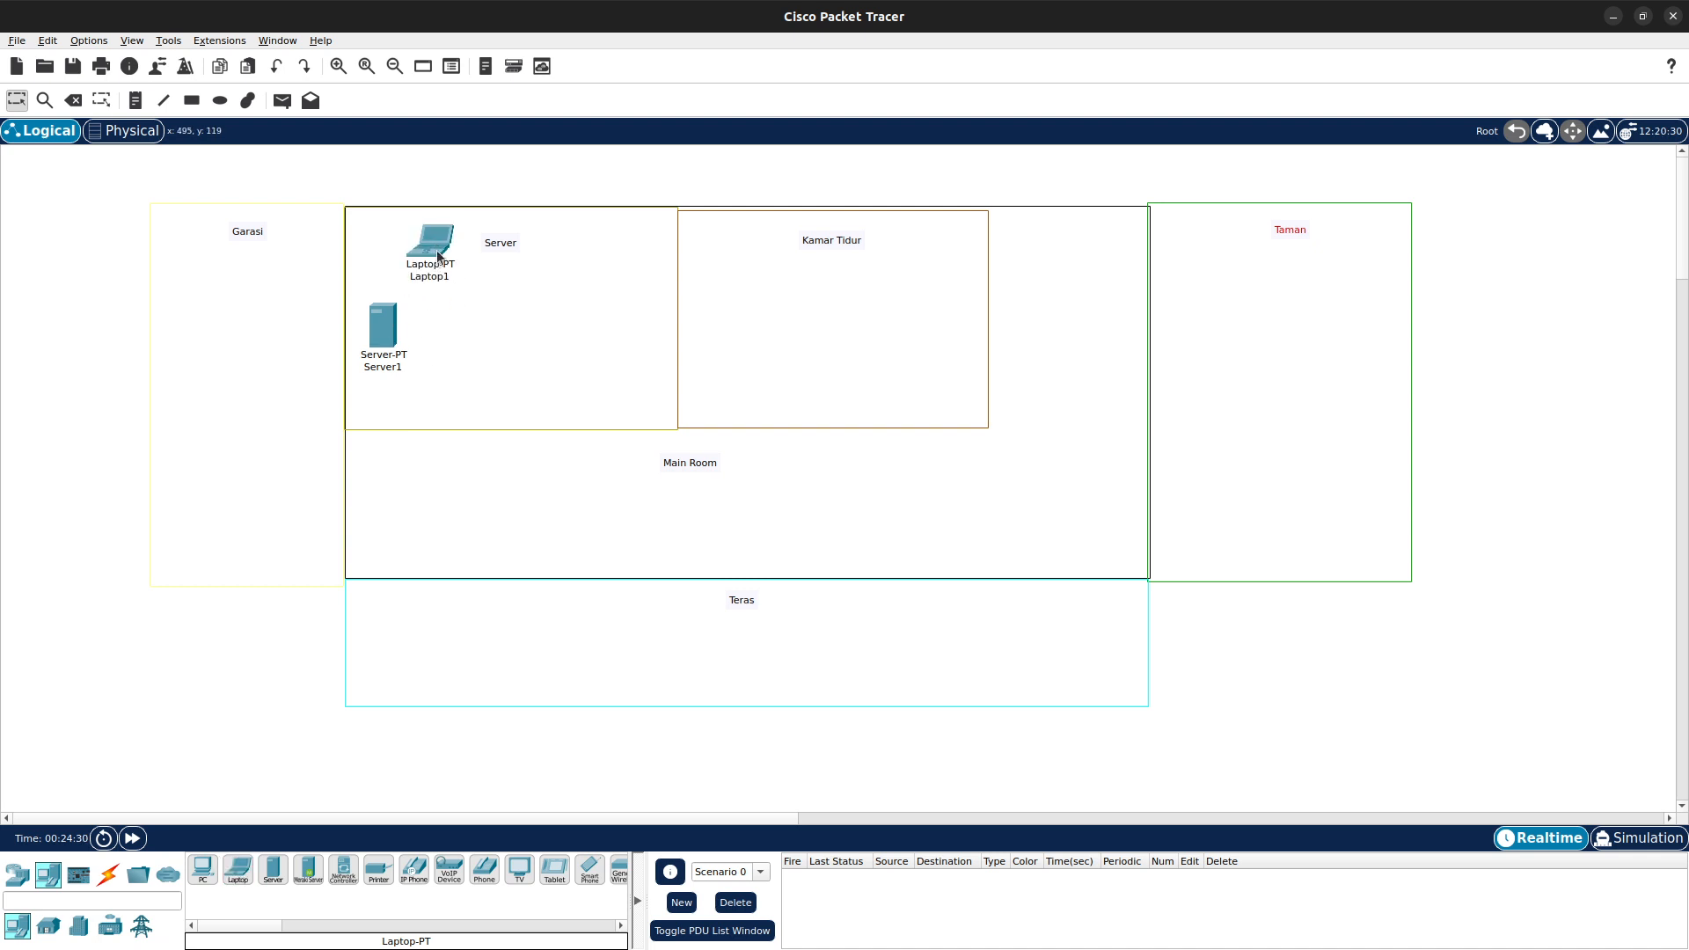
- Rearrange the server and laptop so the server sits above the laptop in the Server room
mouse_move(437, 255)
mouse_down()
mouse_move(458, 364)
mouse_move(407, 236)
mouse_move(413, 253)
mouse_up()
drag(455, 370, 408, 377)
drag(410, 259, 404, 261)
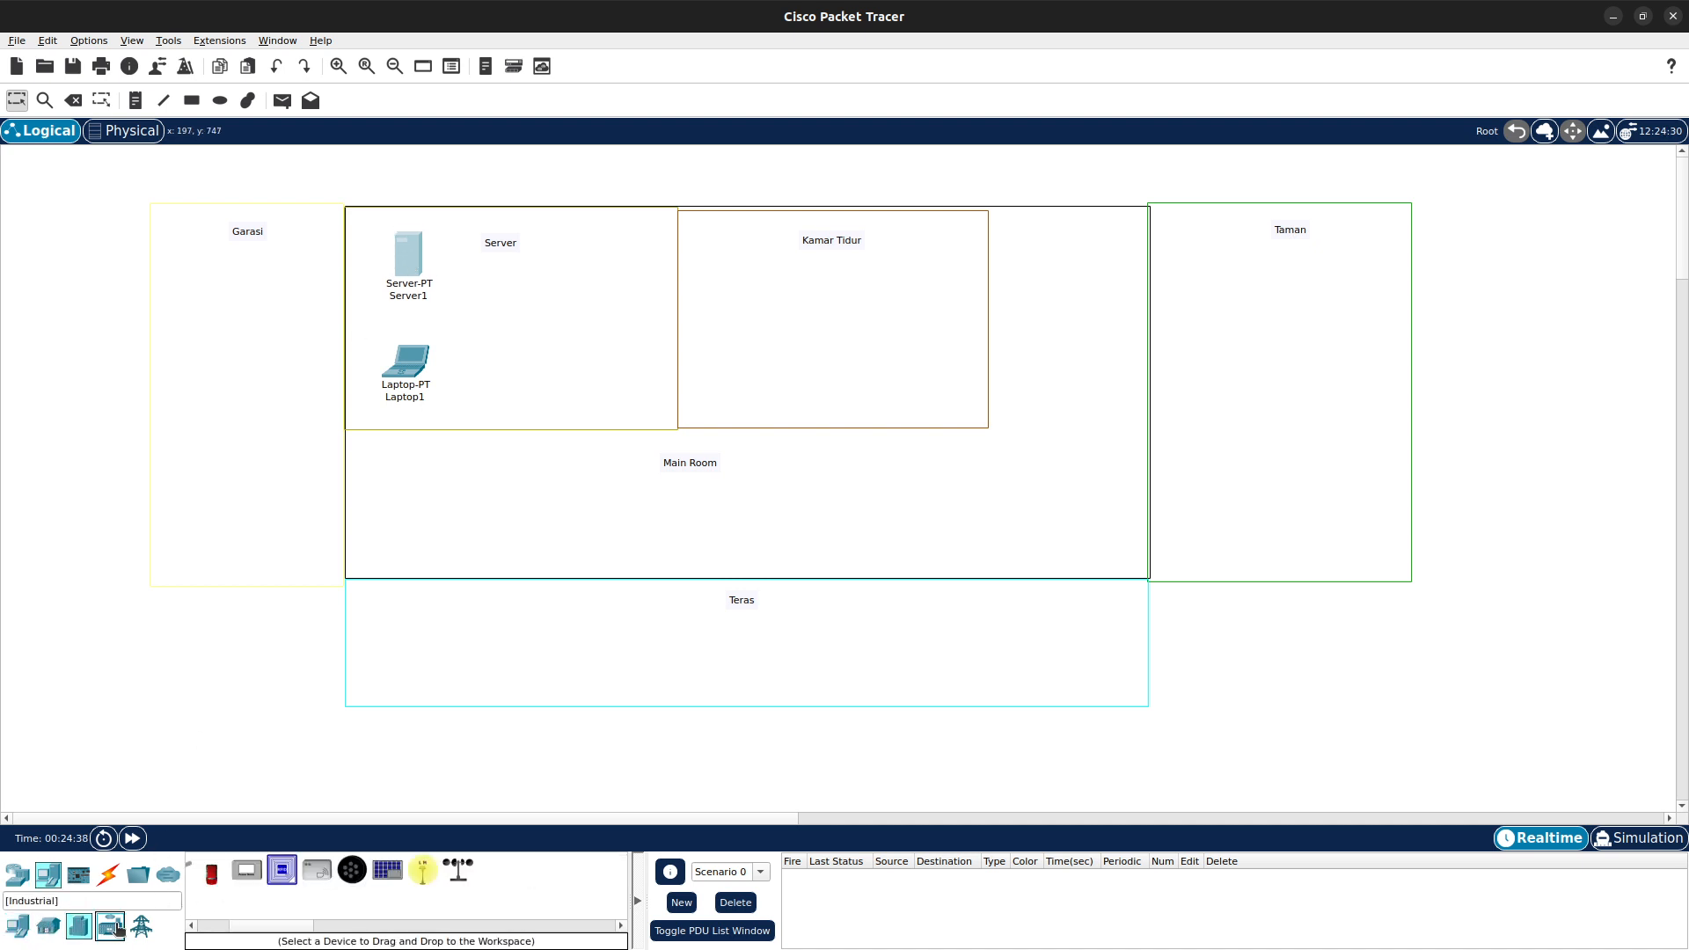
- Place a 2960 switch to the right of the server and laptop in the Server room
click(48, 926)
click(17, 875)
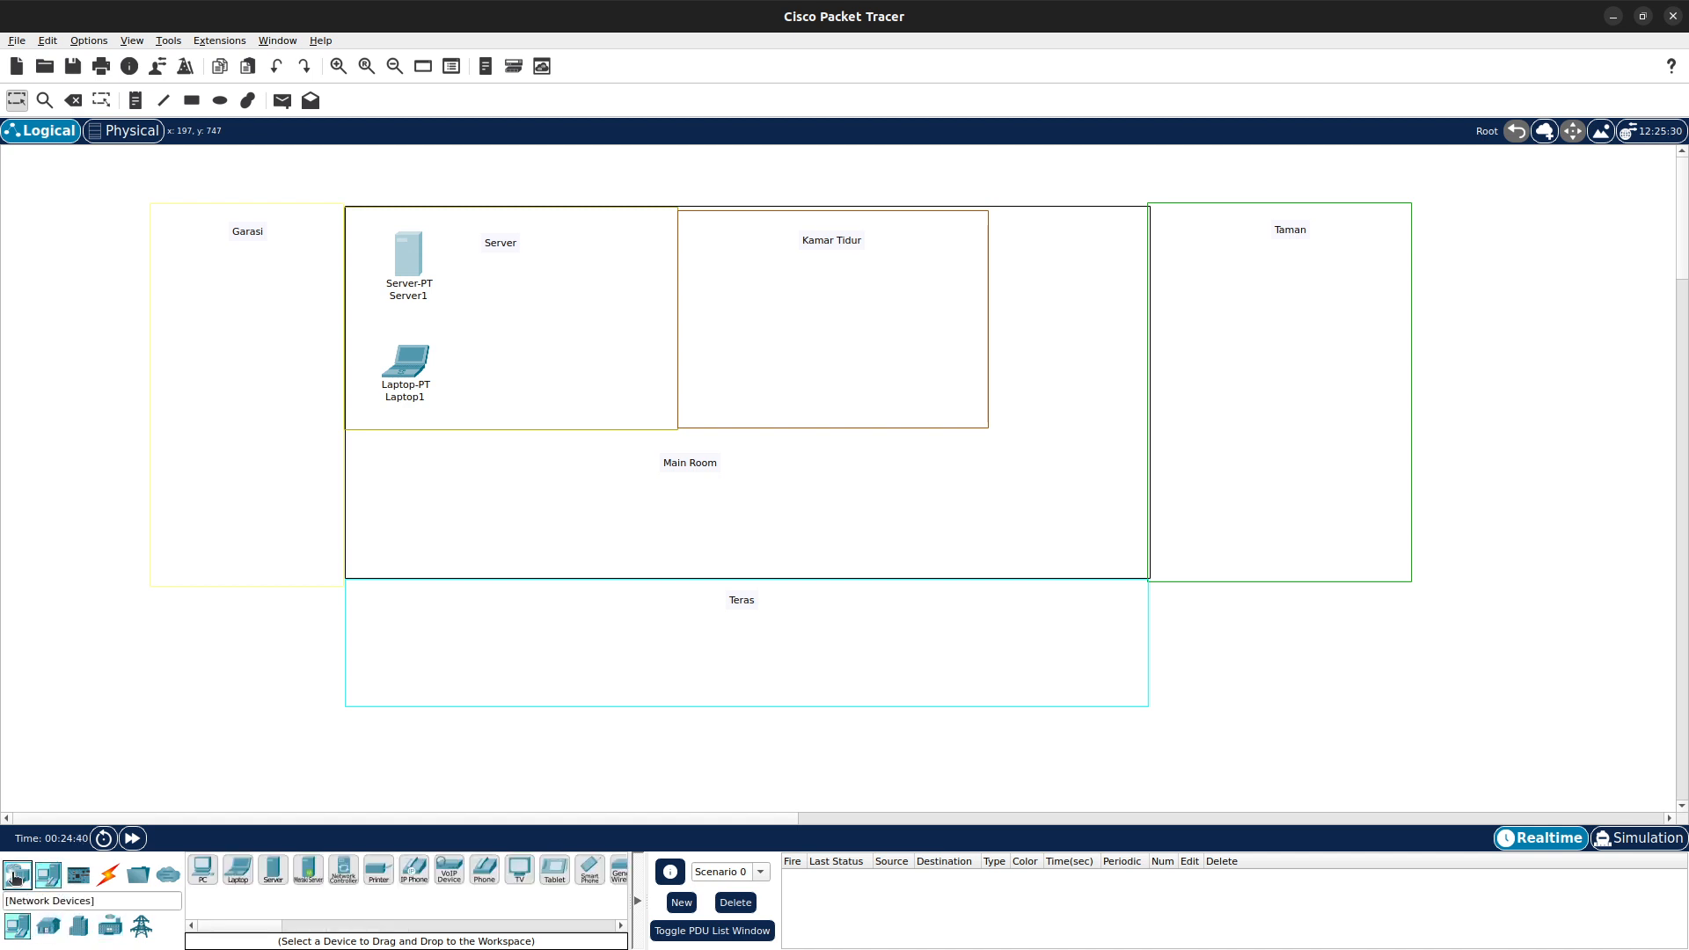
click(78, 925)
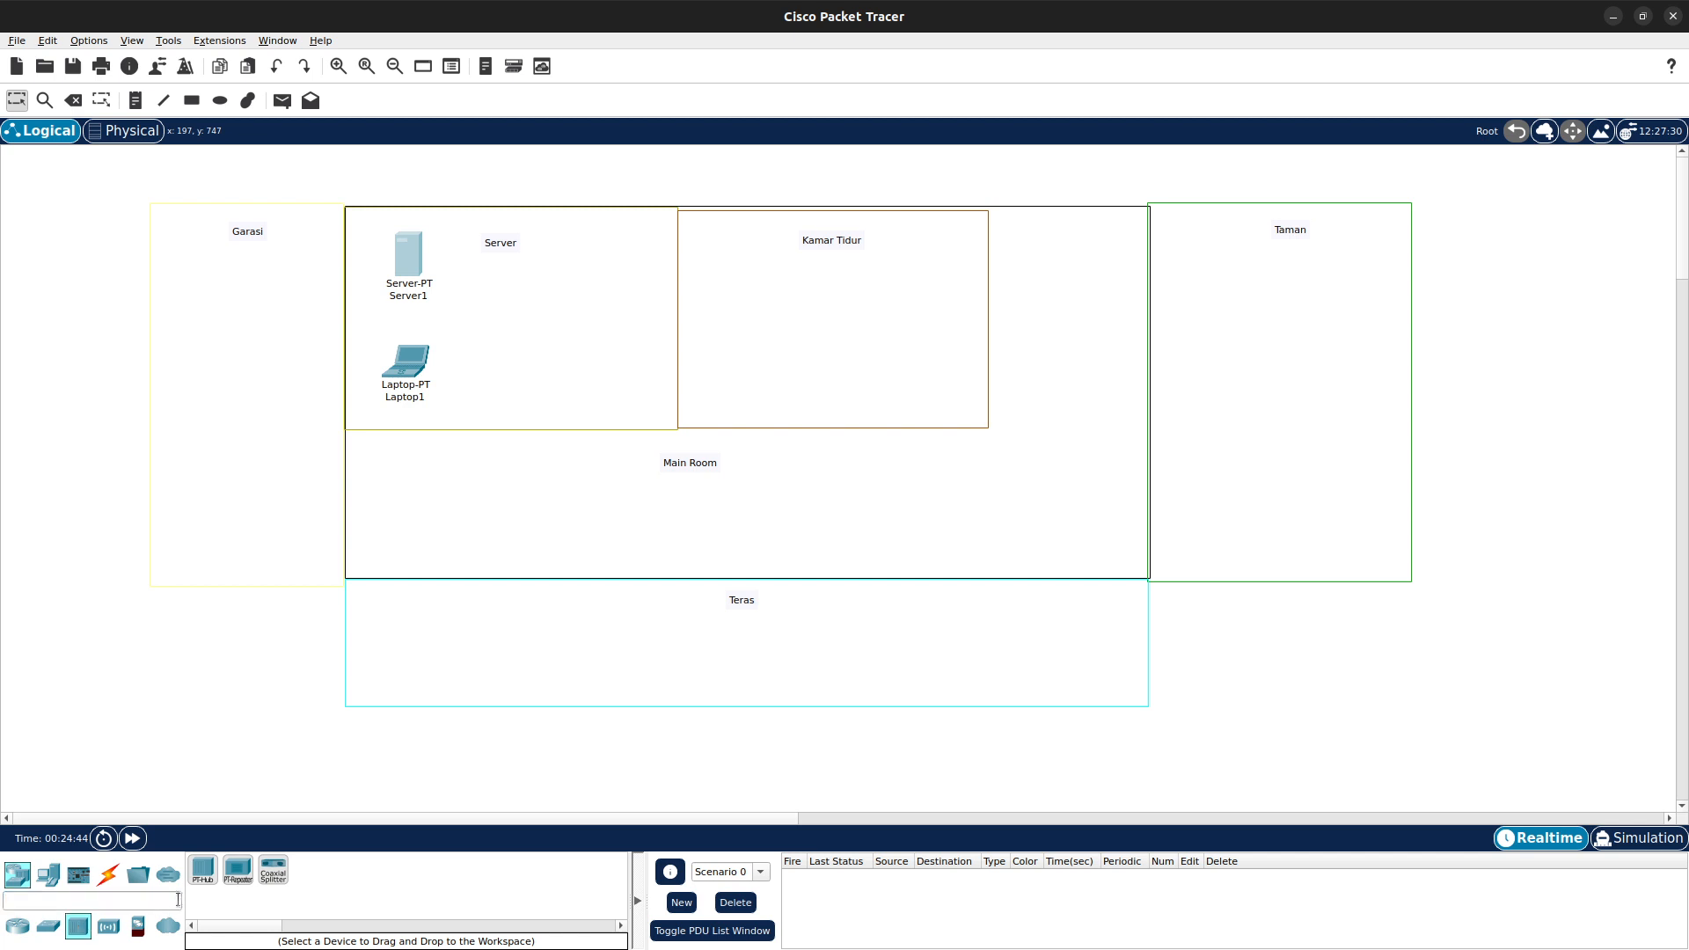
click(48, 925)
click(203, 869)
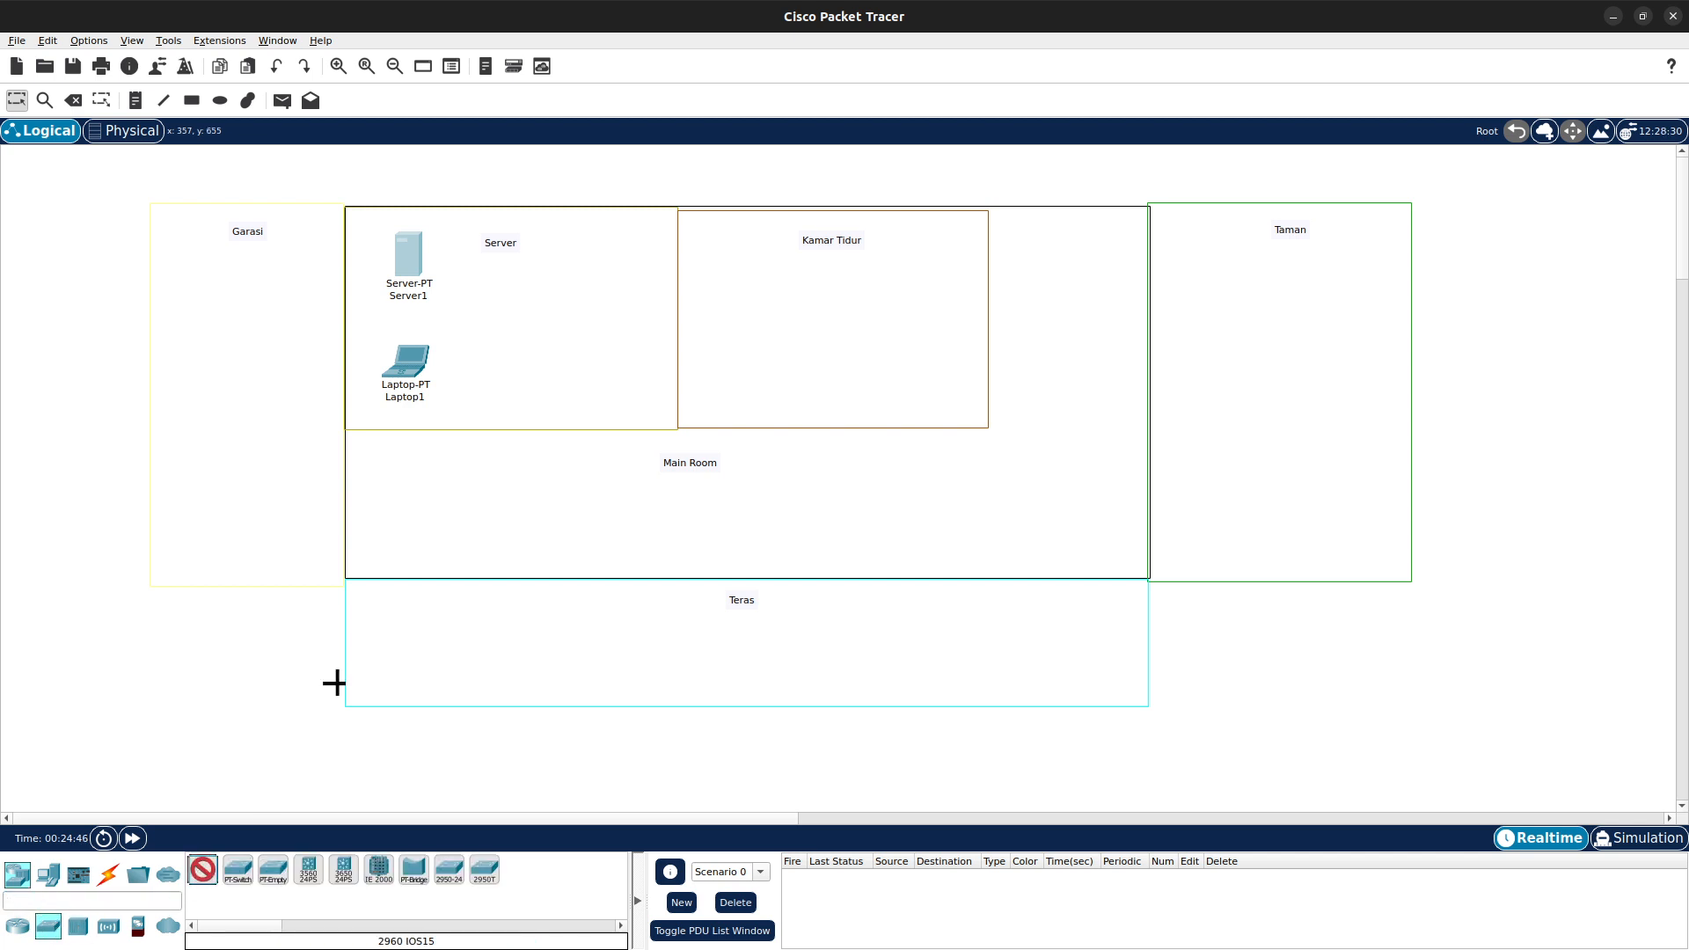
click(489, 313)
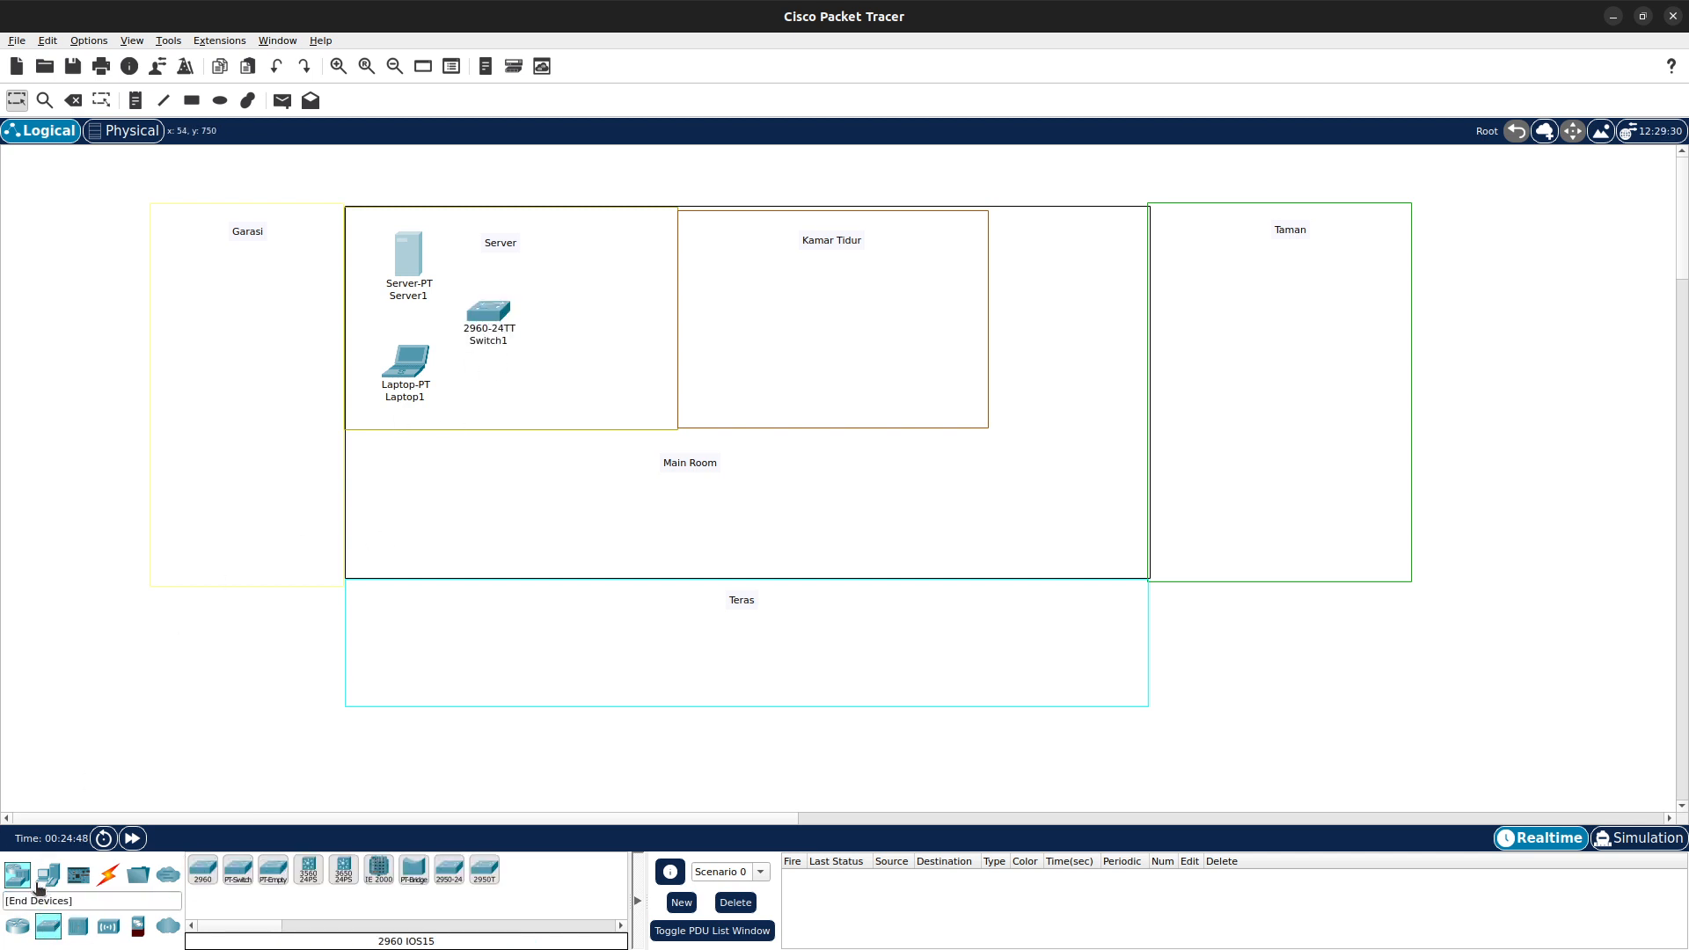
- Place a WRT300N wireless router right of the switch in the Server room and nudge the switch toward it
click(108, 925)
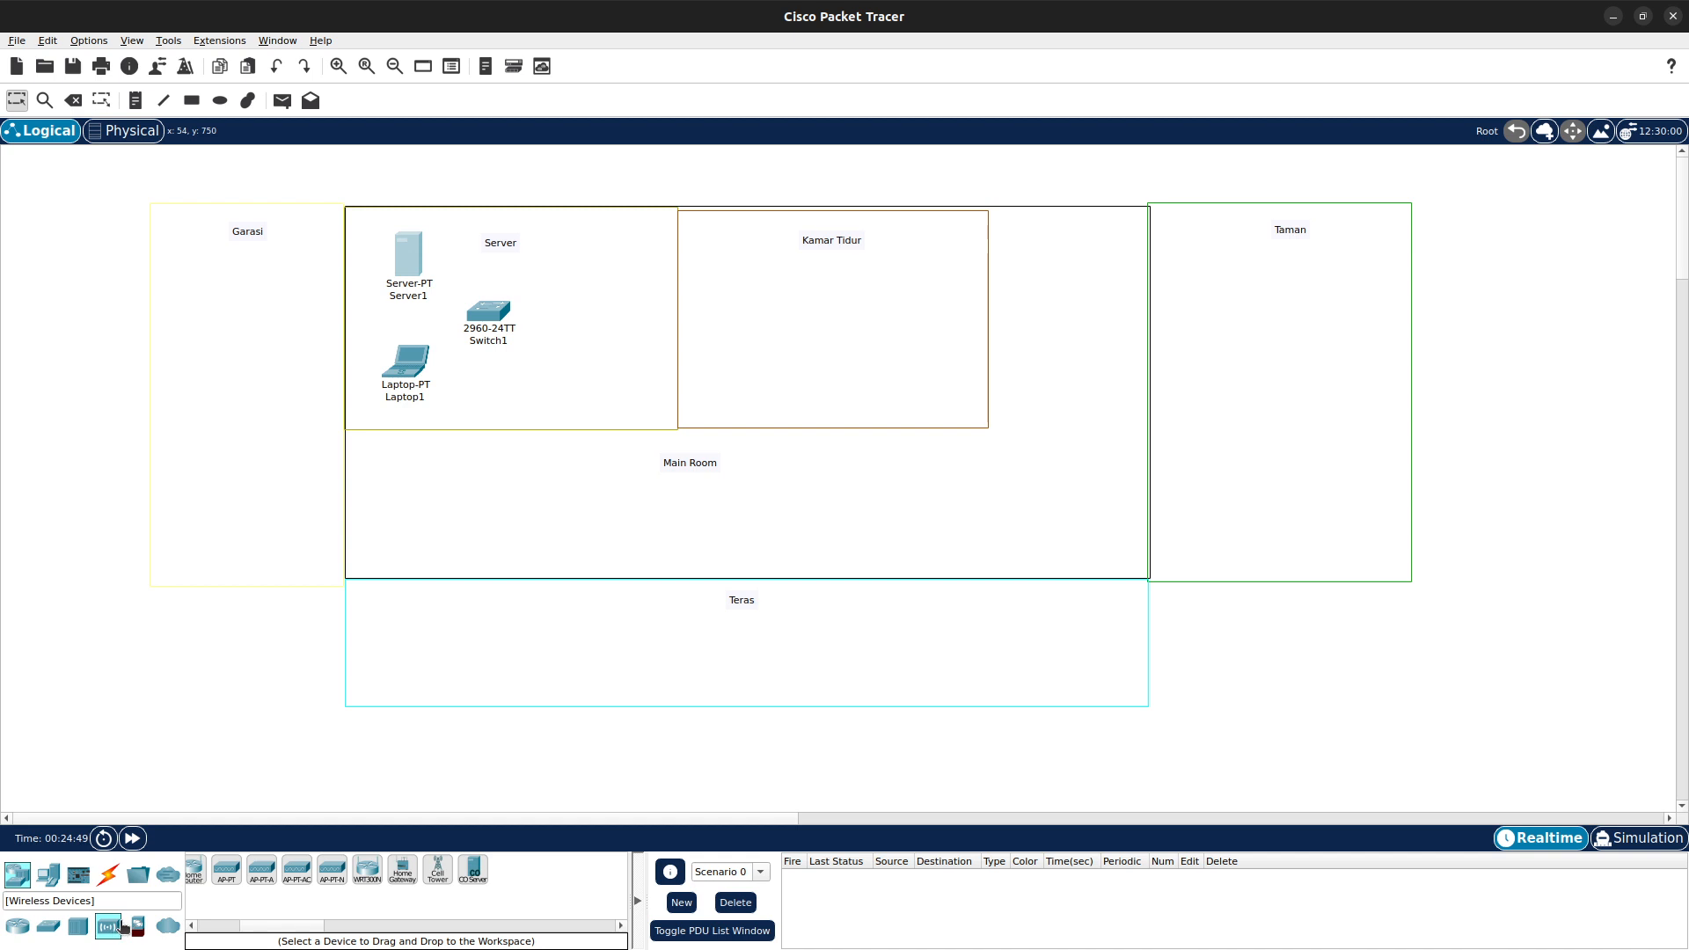
click(366, 869)
click(604, 322)
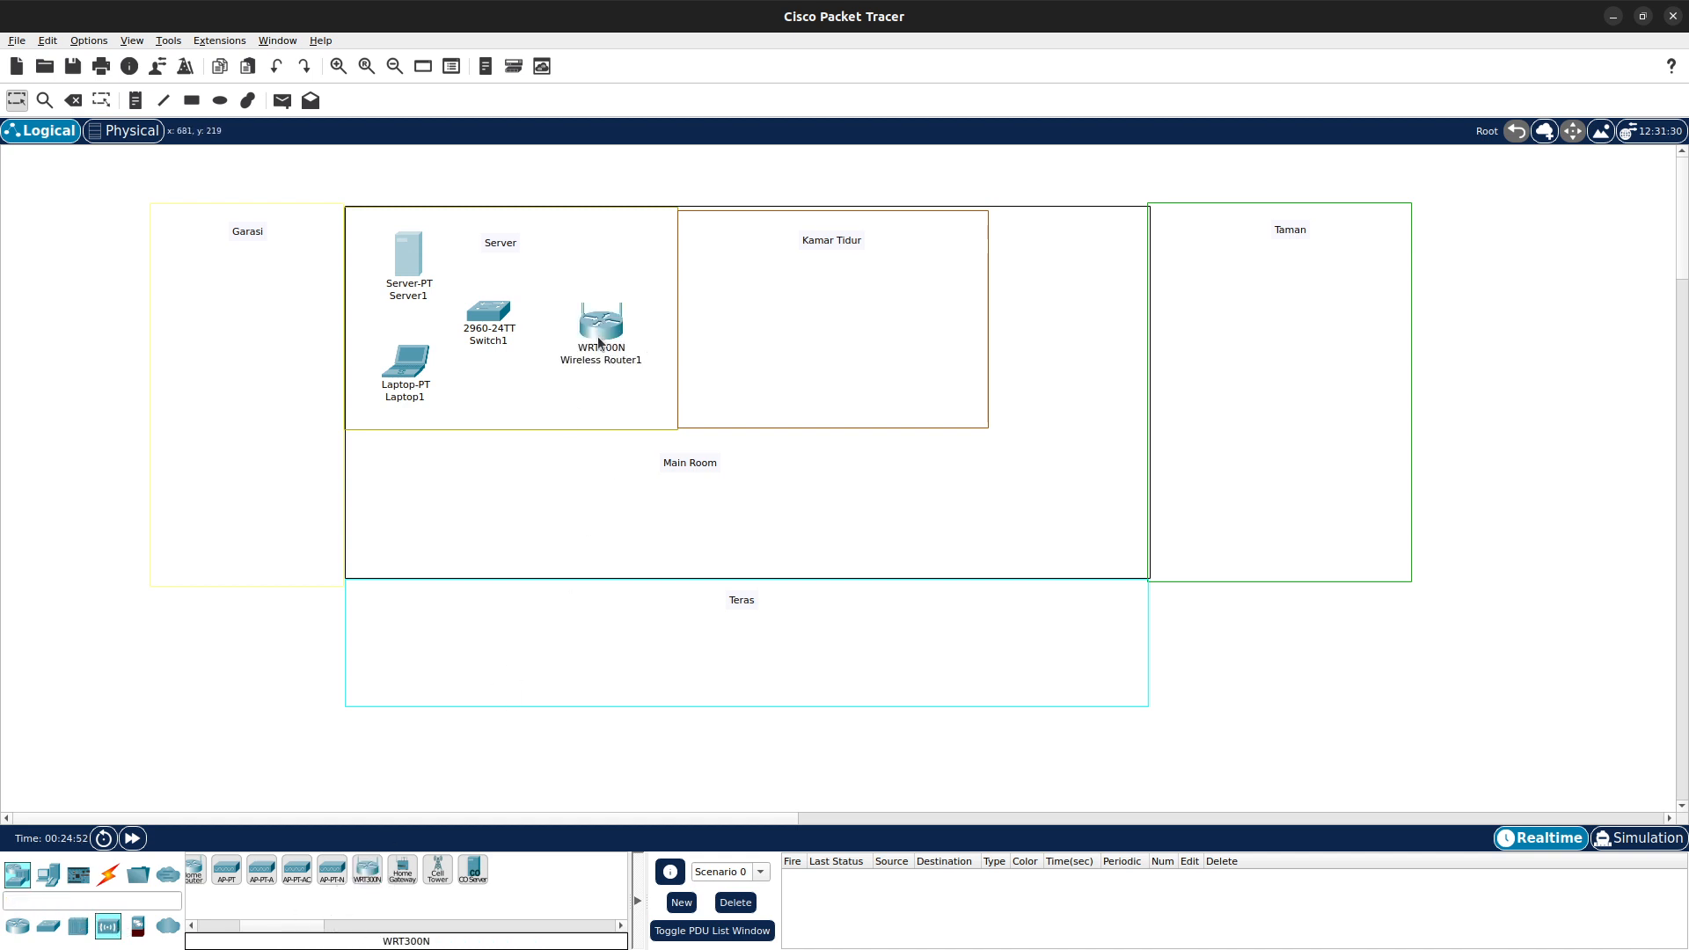
drag(484, 321, 506, 323)
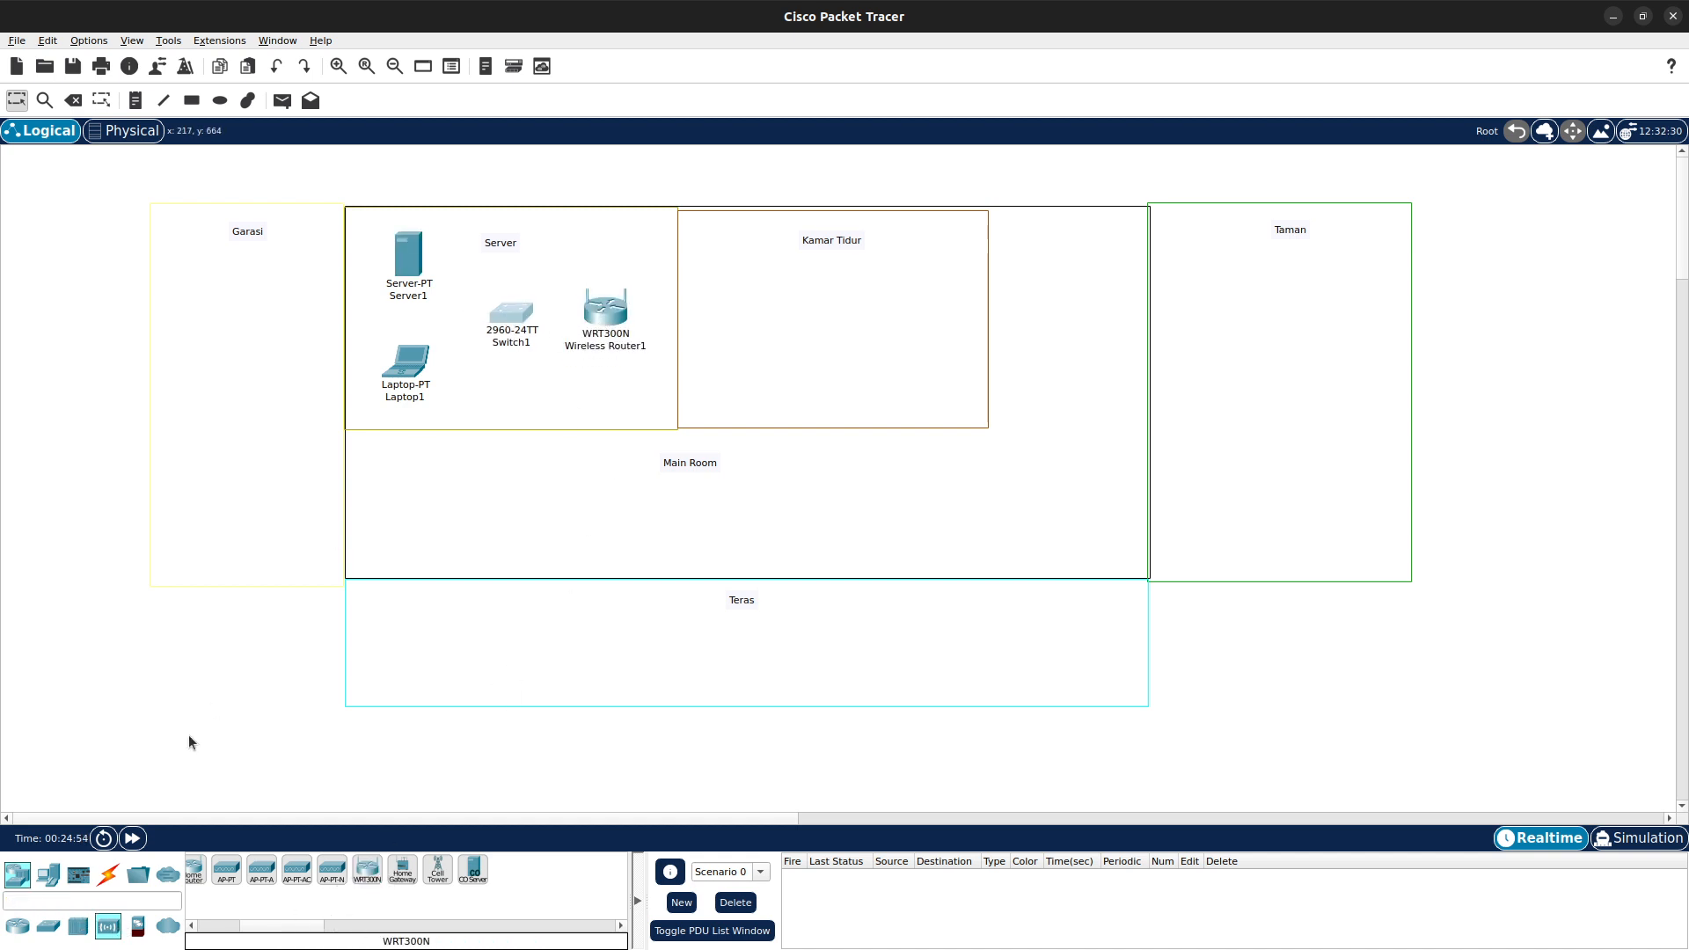
- Connect the laptop to the switch with an automatically chosen cable
click(108, 871)
click(204, 869)
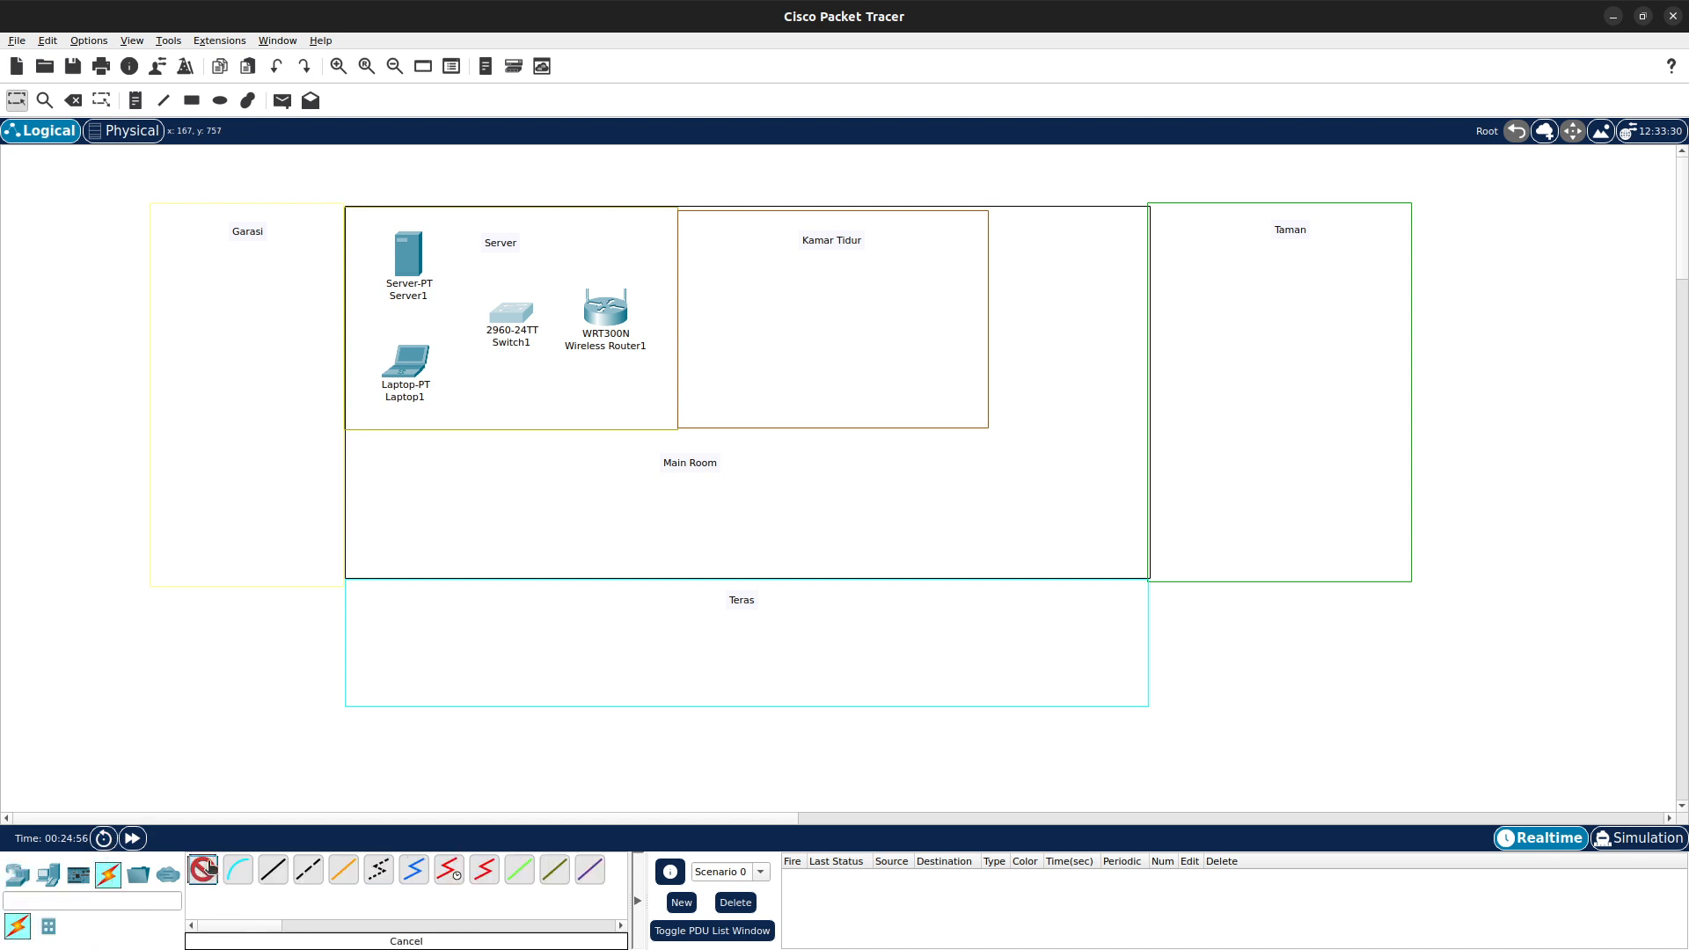
click(409, 365)
click(513, 314)
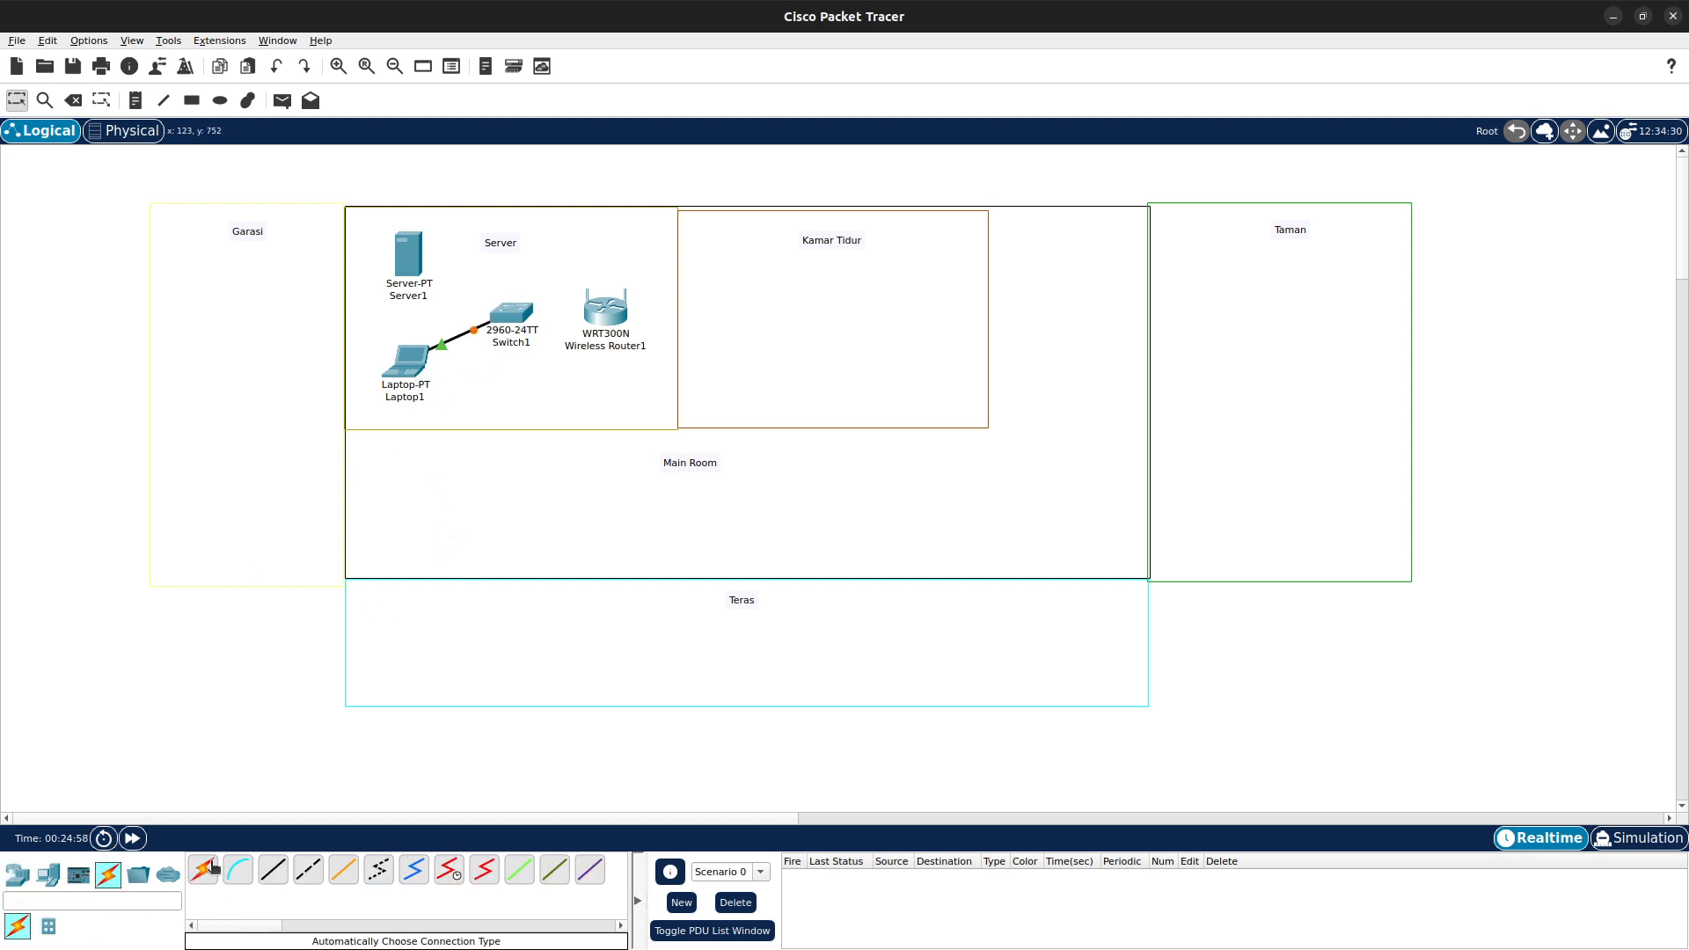
- Connect the server to the switch with an automatically chosen cable
click(213, 868)
click(408, 255)
click(514, 316)
- Link the router's Ethernet 1 to the switch's FastEthernet0/3 with a copper cross-over cable
click(308, 869)
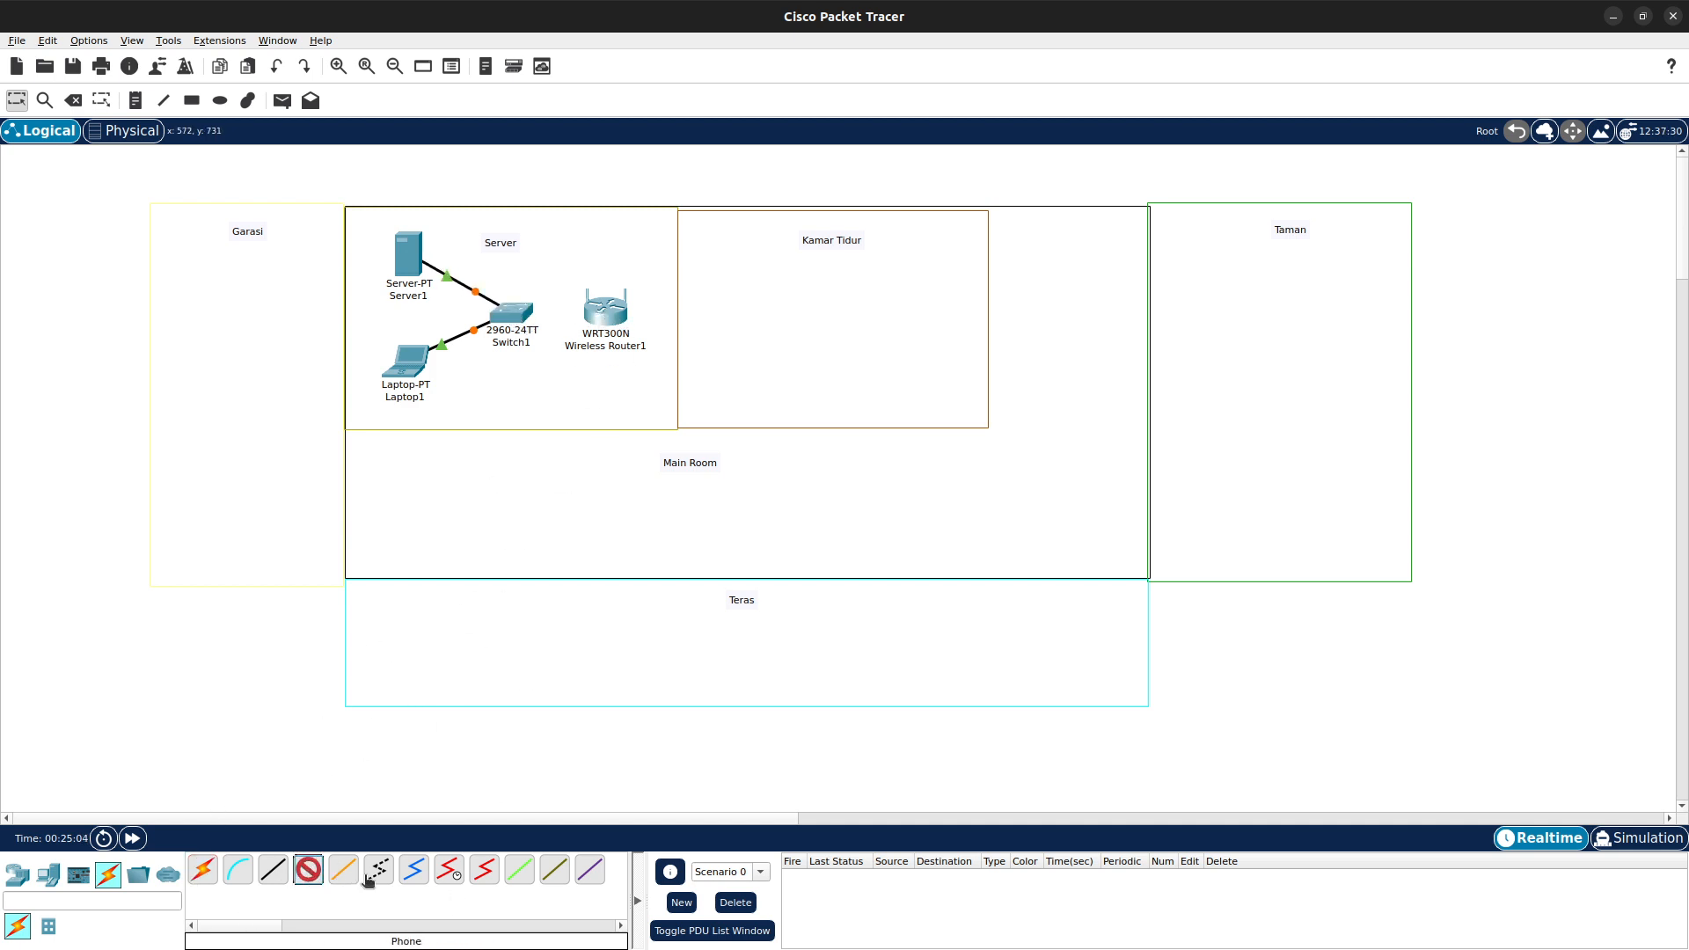
click(306, 875)
click(306, 874)
click(607, 310)
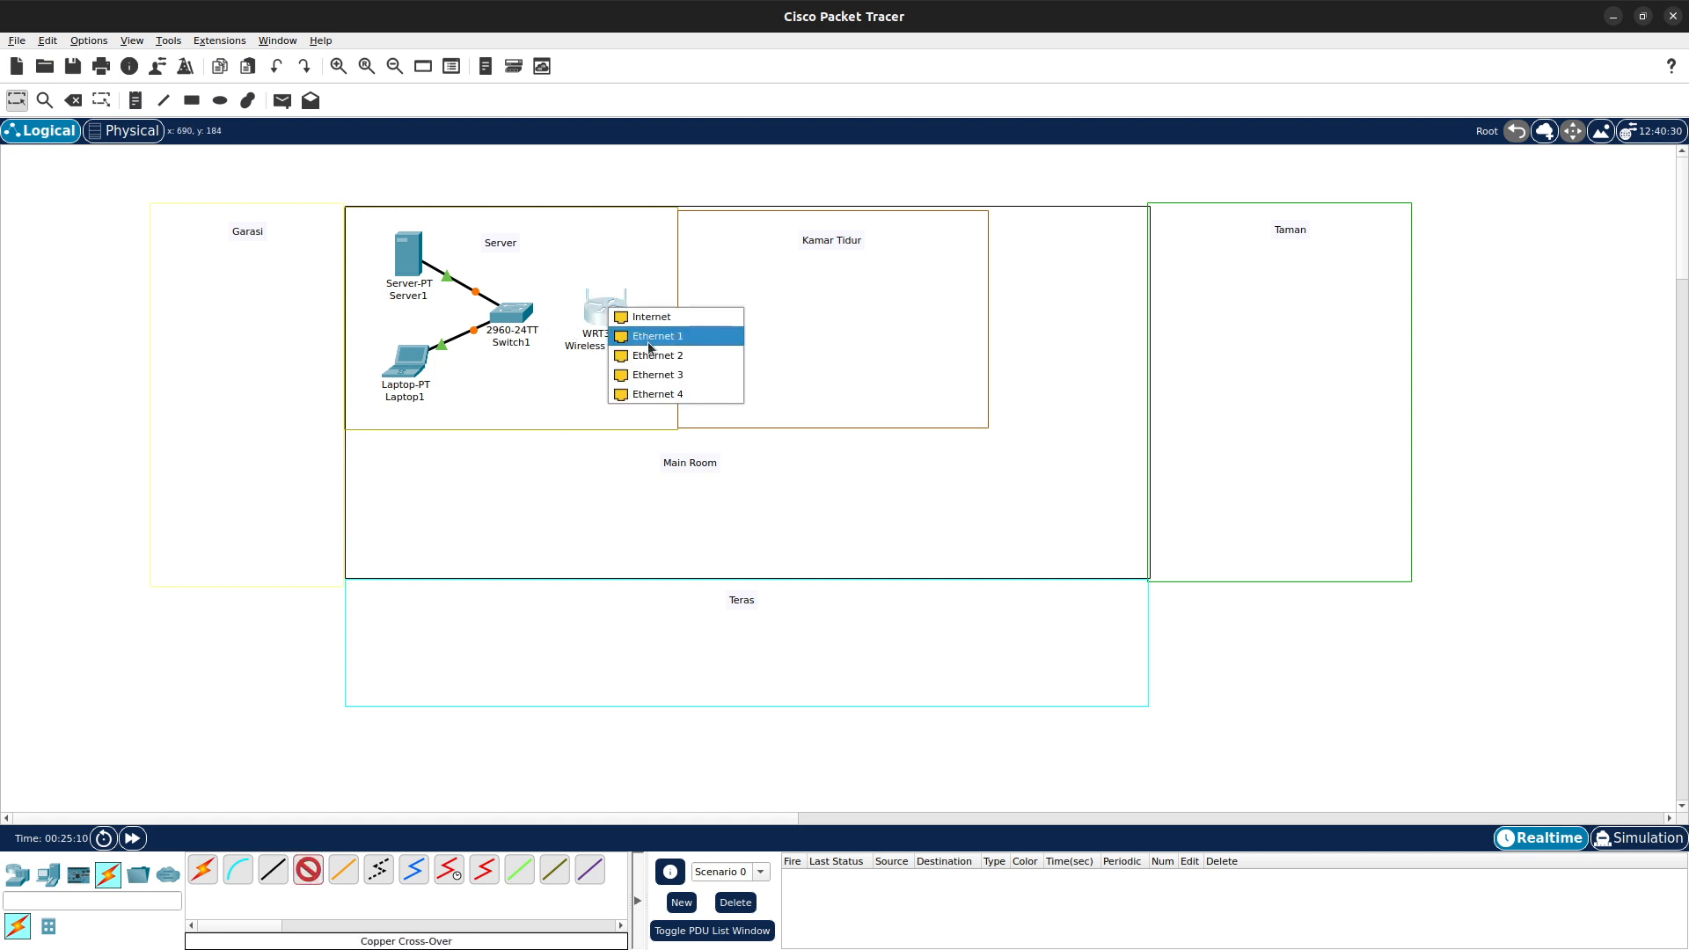
click(648, 343)
click(517, 314)
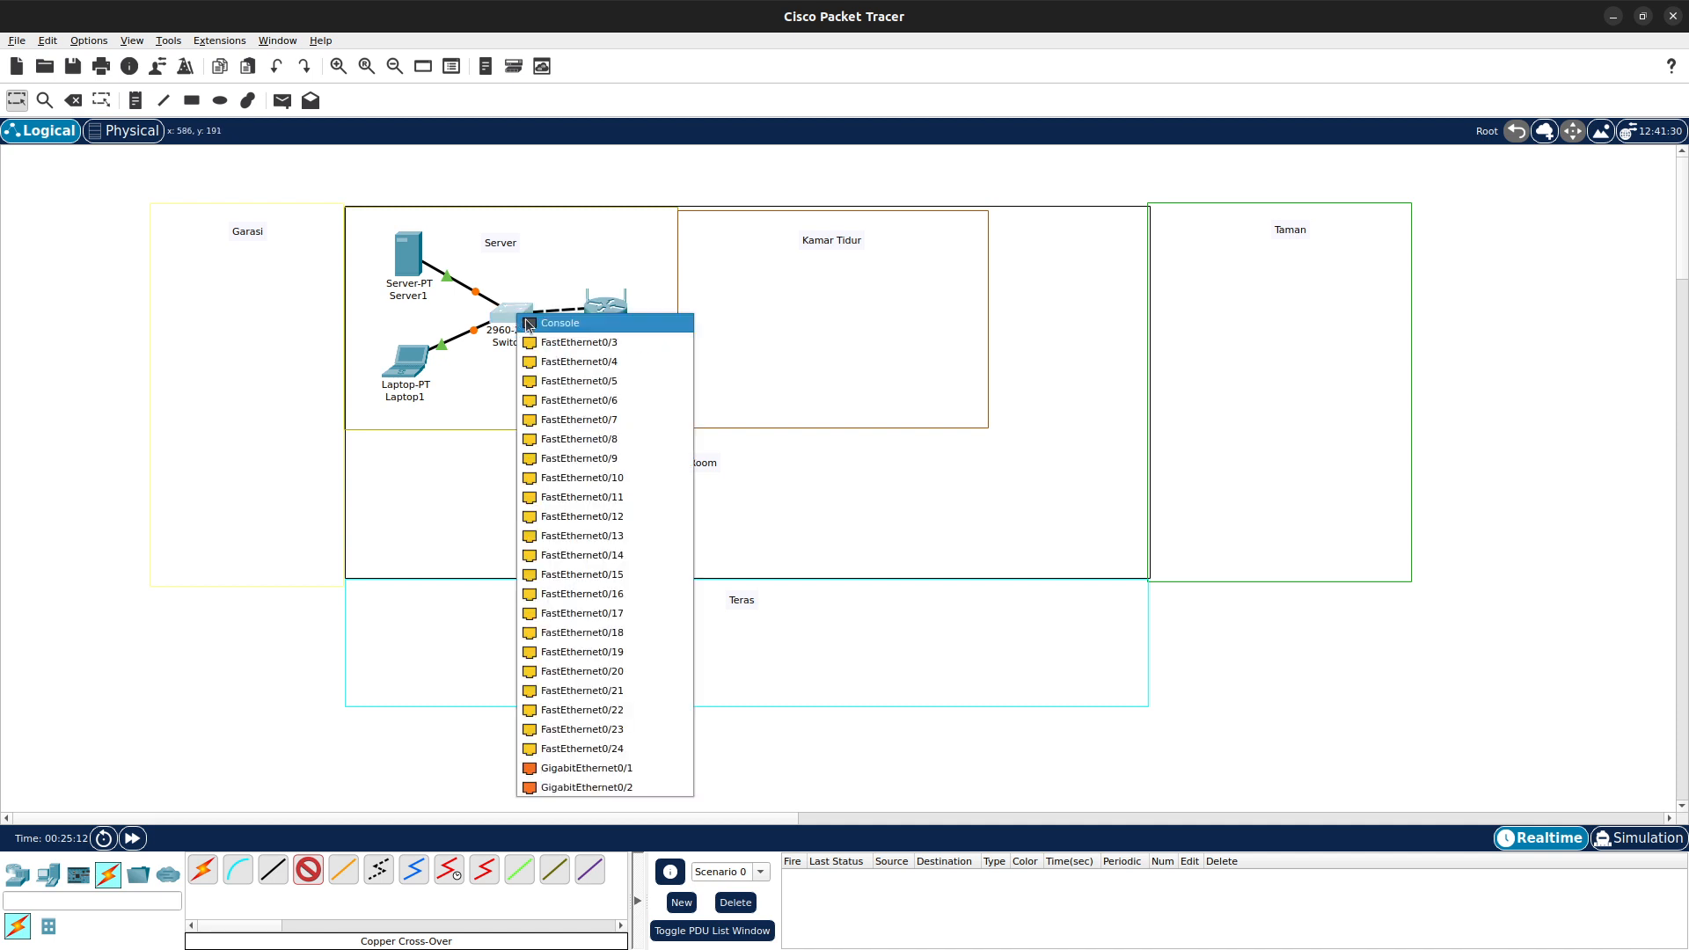
click(598, 345)
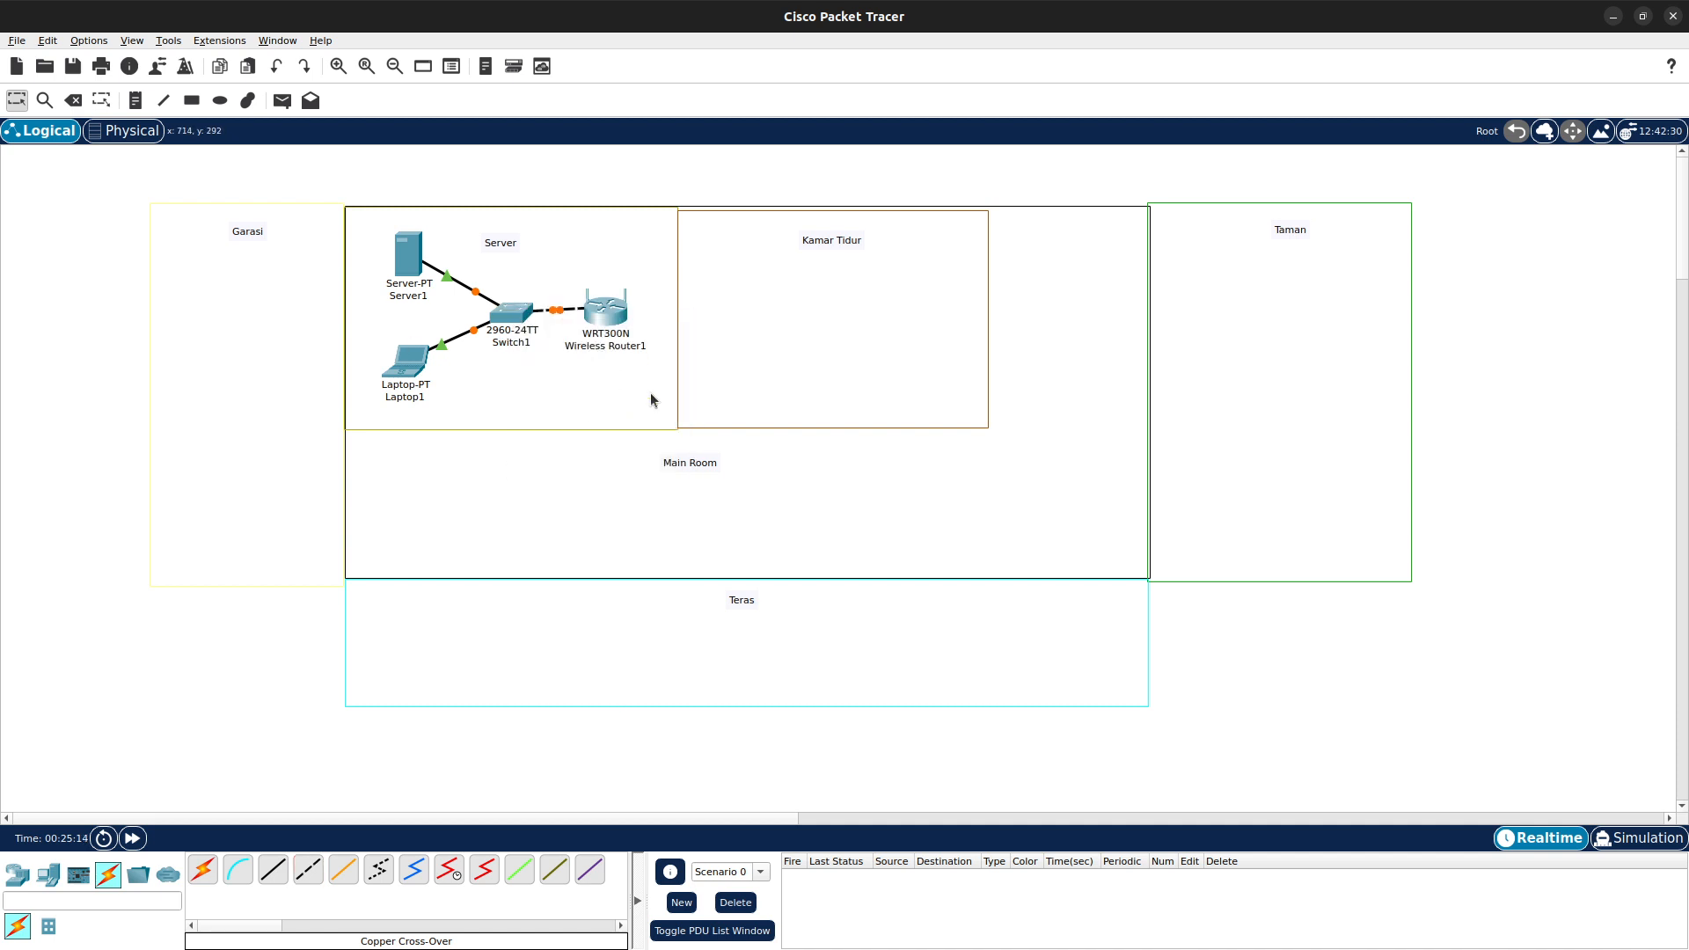
- Shift the router slightly right and place a Fan IoT device near the bottom of the Main Room
drag(597, 318, 605, 321)
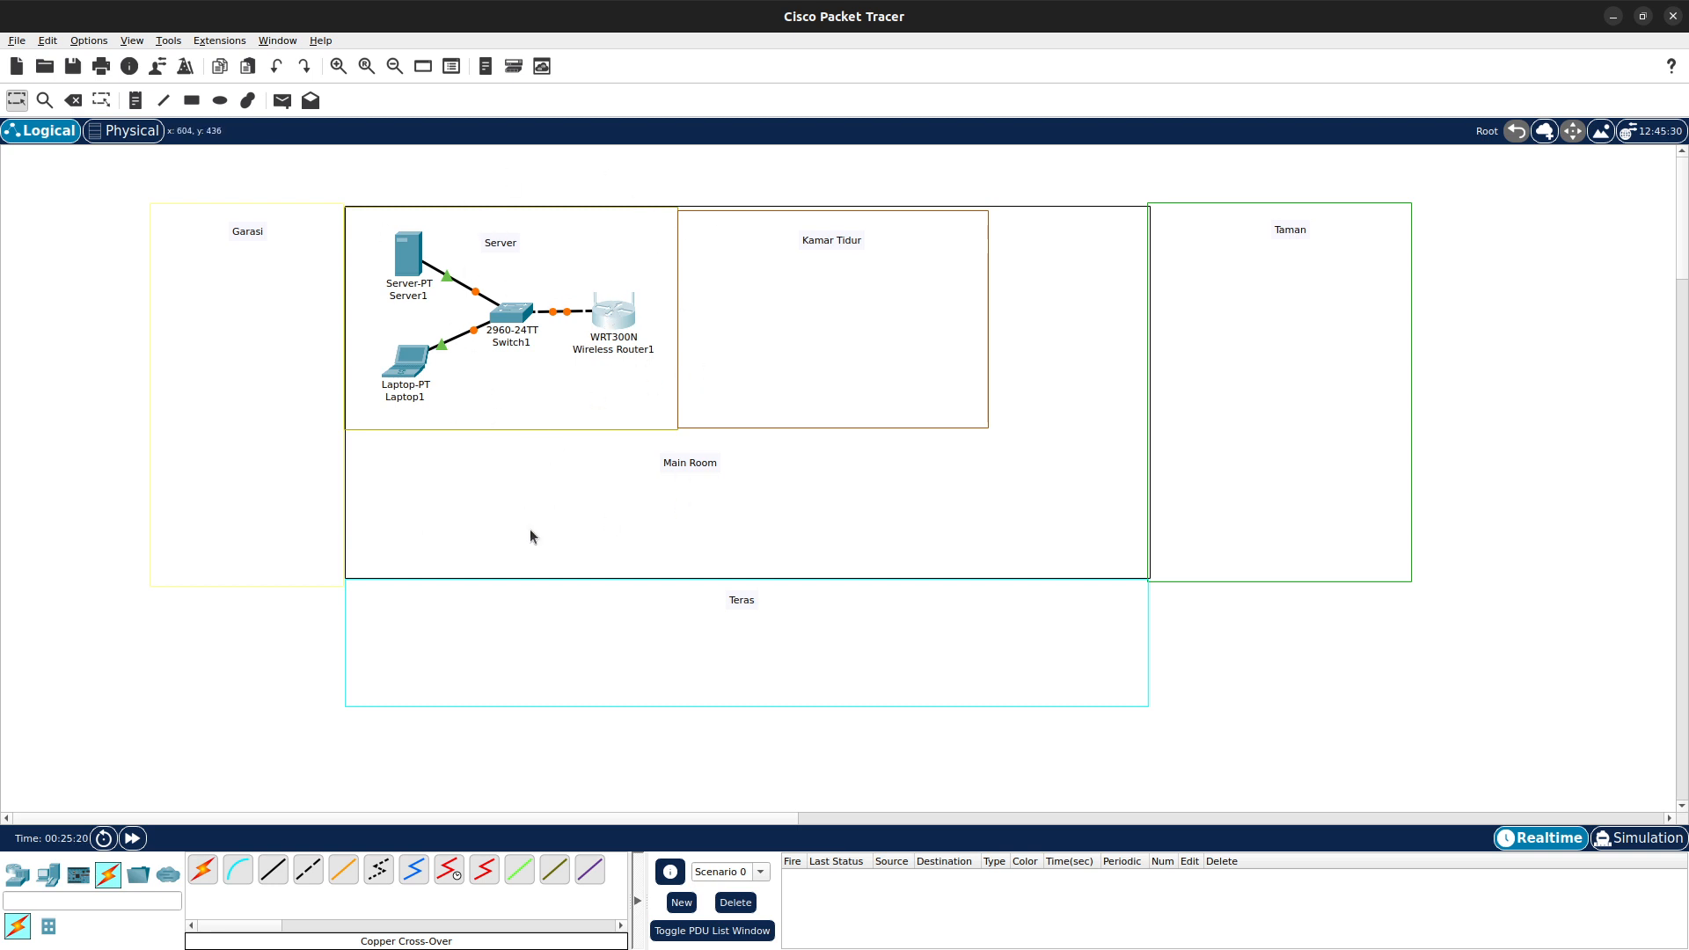
click(48, 874)
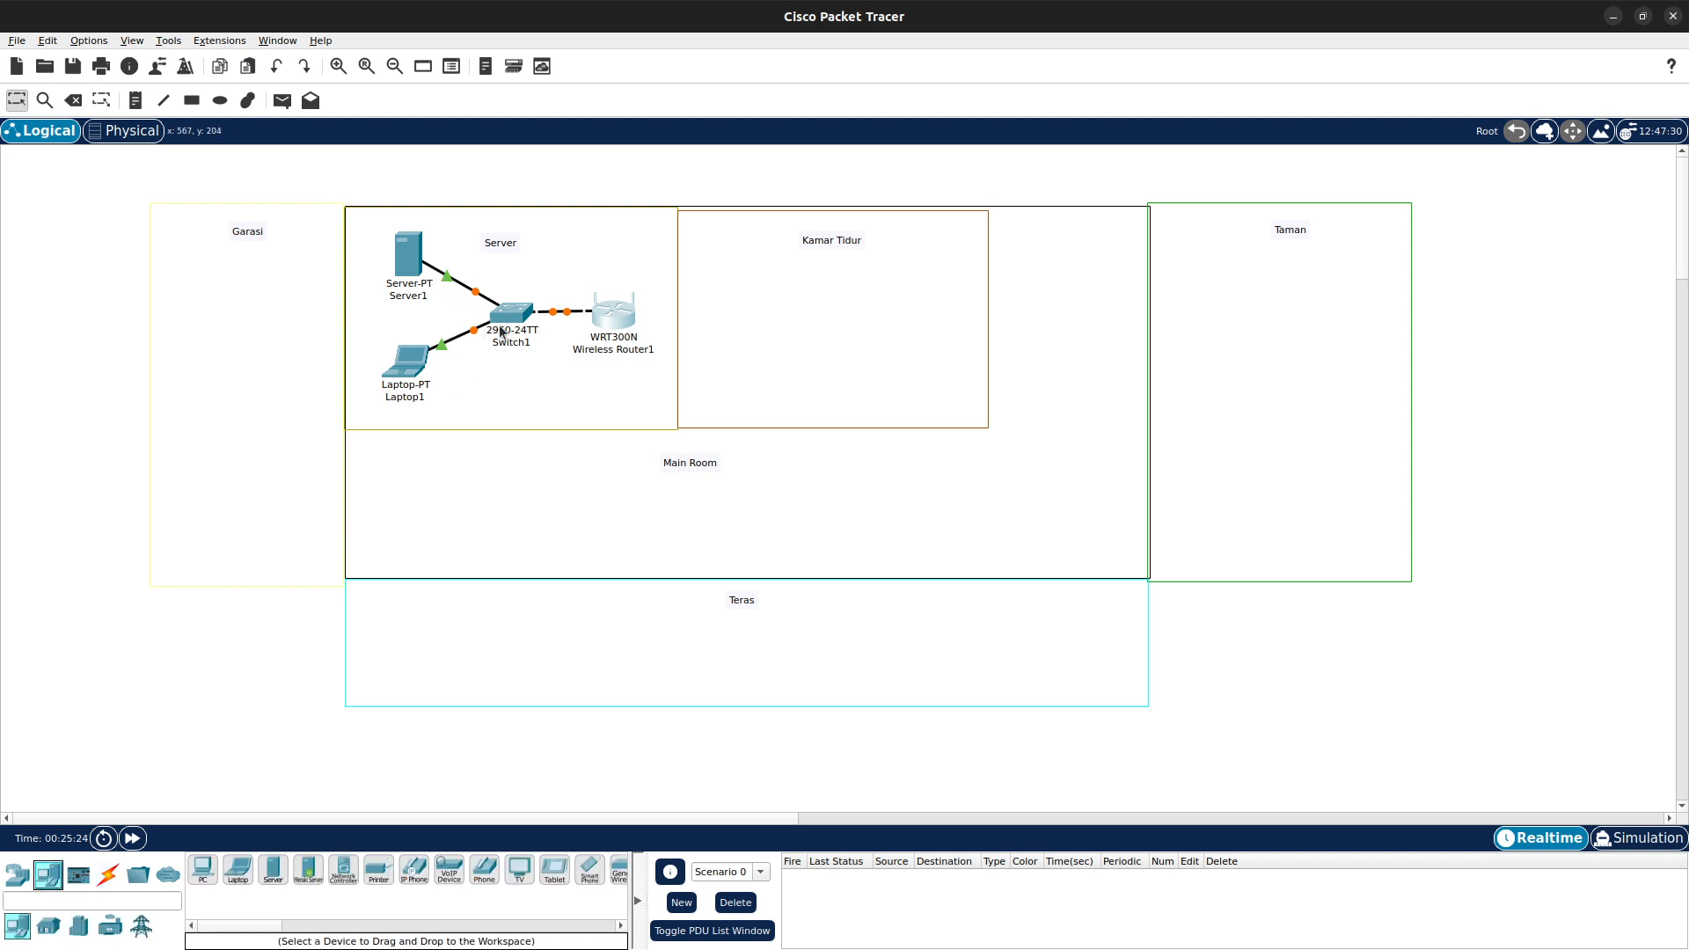
click(49, 926)
drag(357, 924, 228, 922)
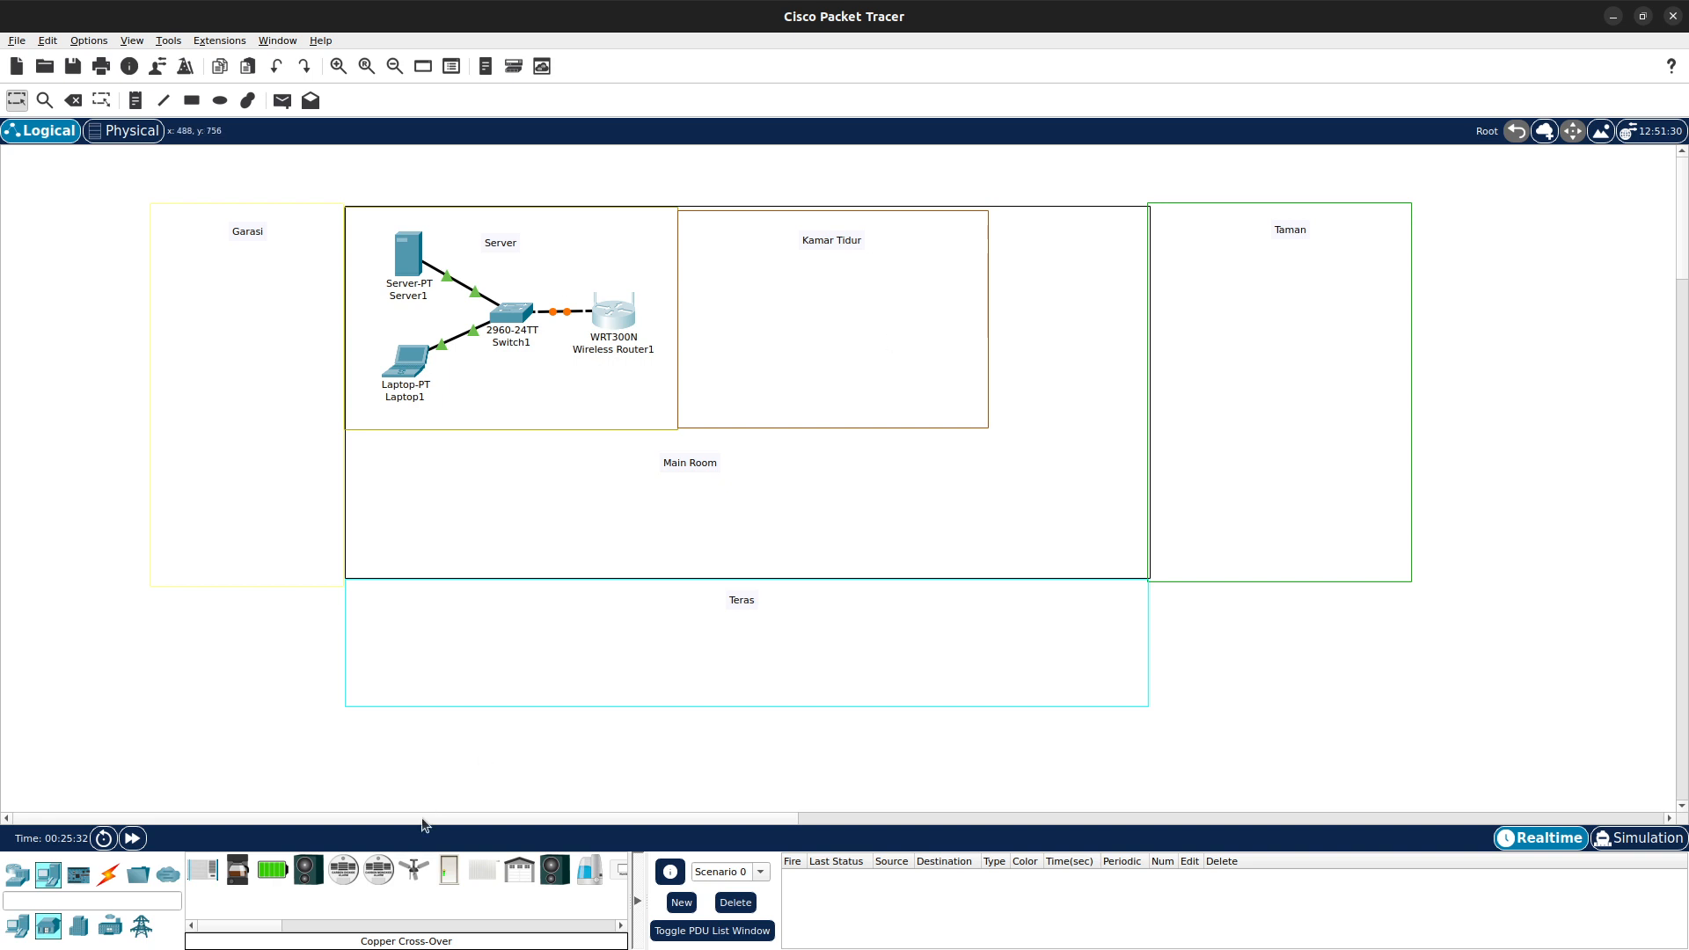
drag(414, 869, 713, 553)
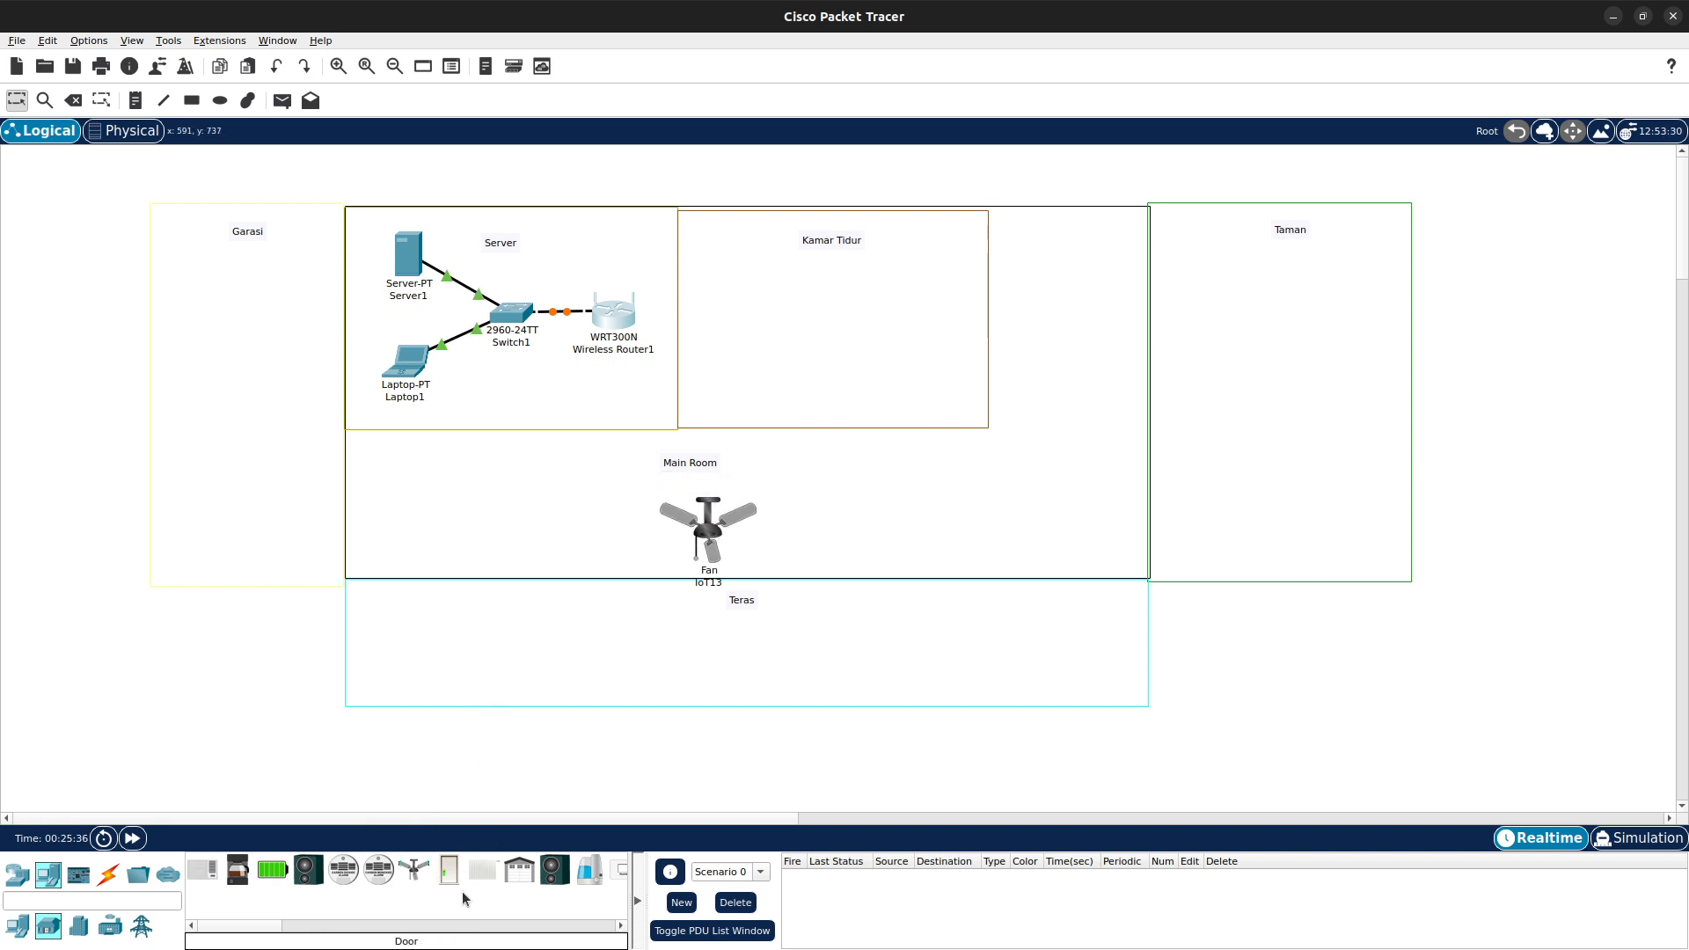
- Place a Garage Door IoT device in the lower part of the Garasi area
scroll(282, 926, down, 2)
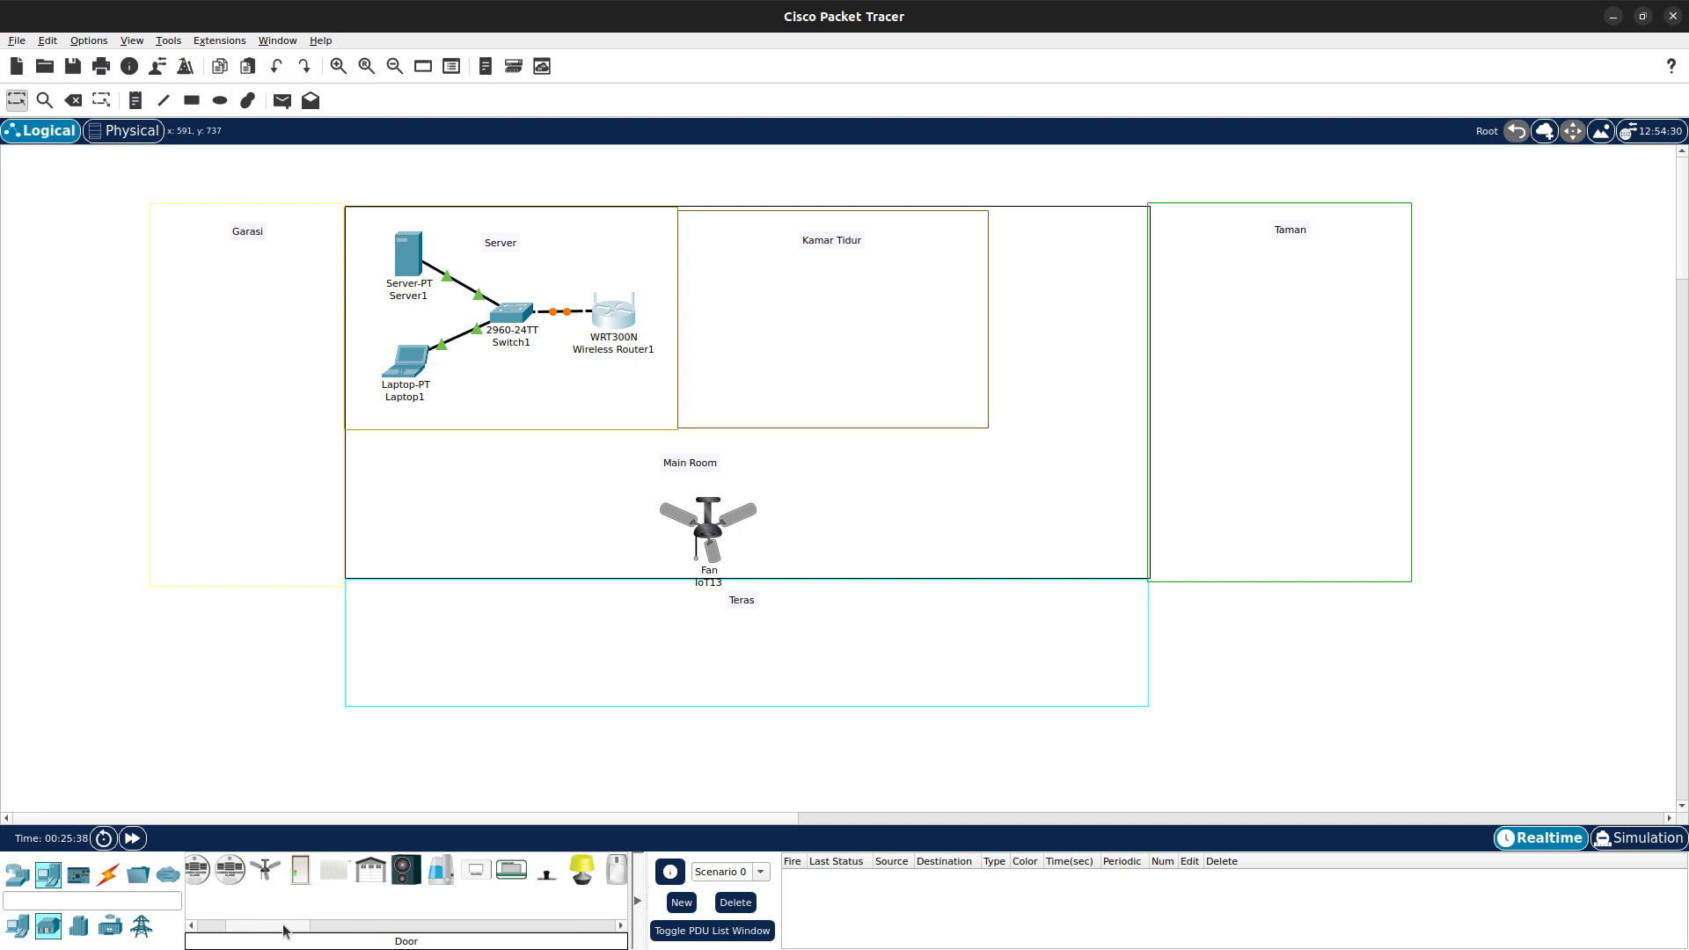
drag(364, 858, 247, 539)
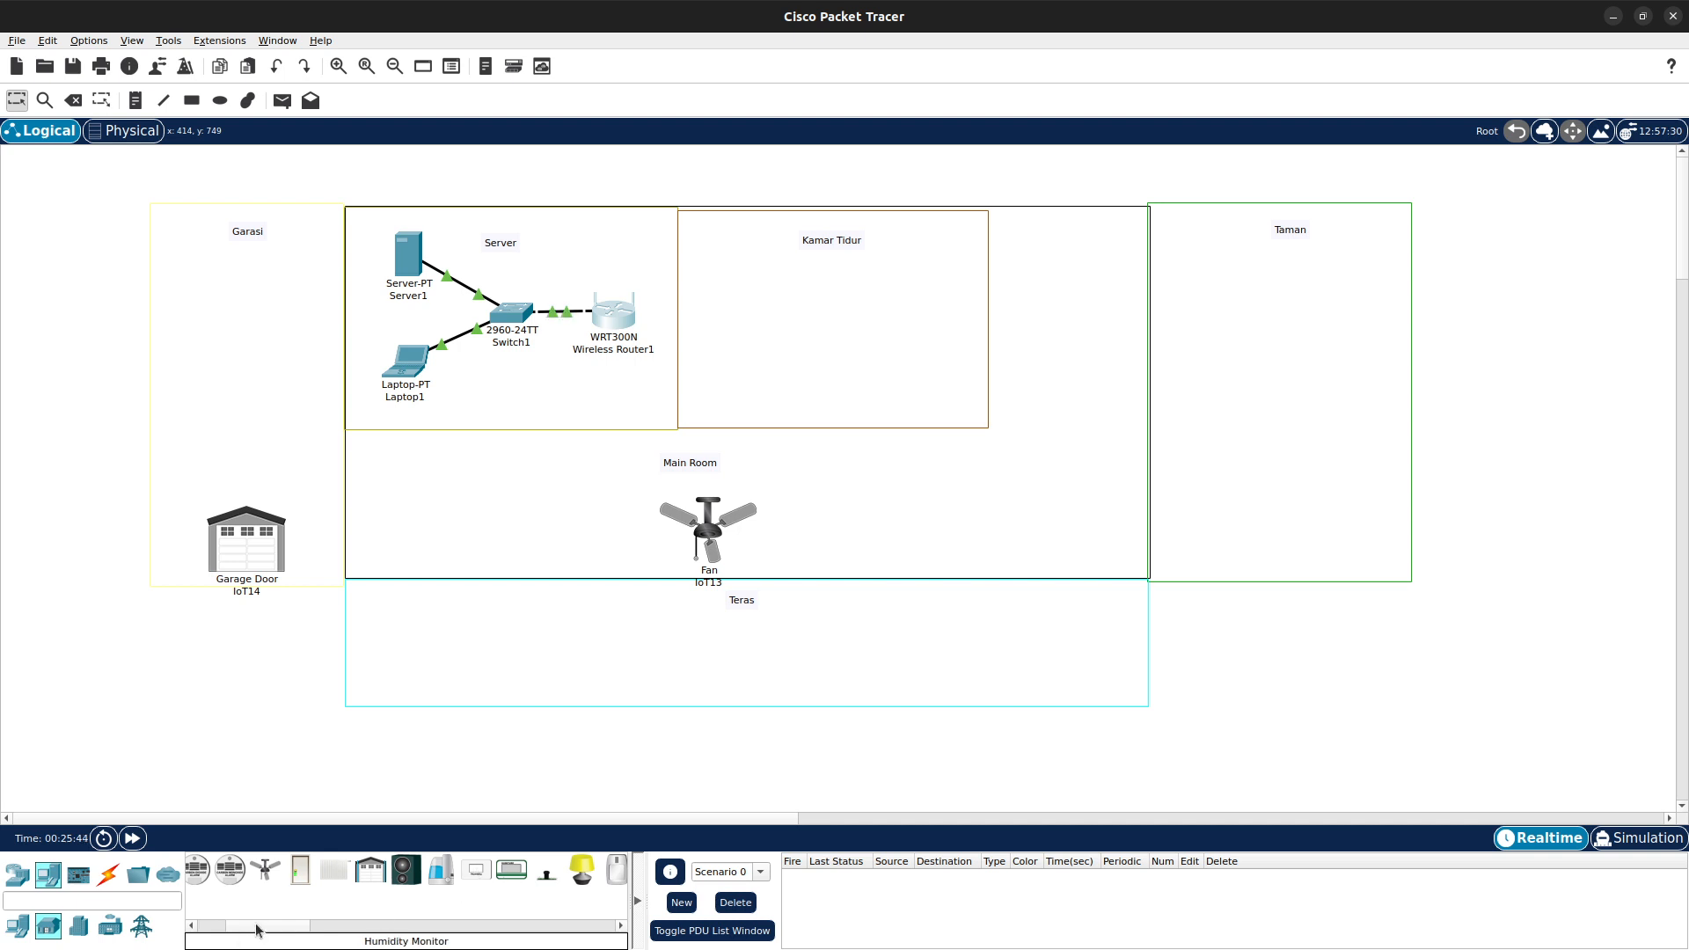
- Place a Lawn Sprinkler in the Taman area and a Light in Kamar Tidur
drag(256, 930, 284, 928)
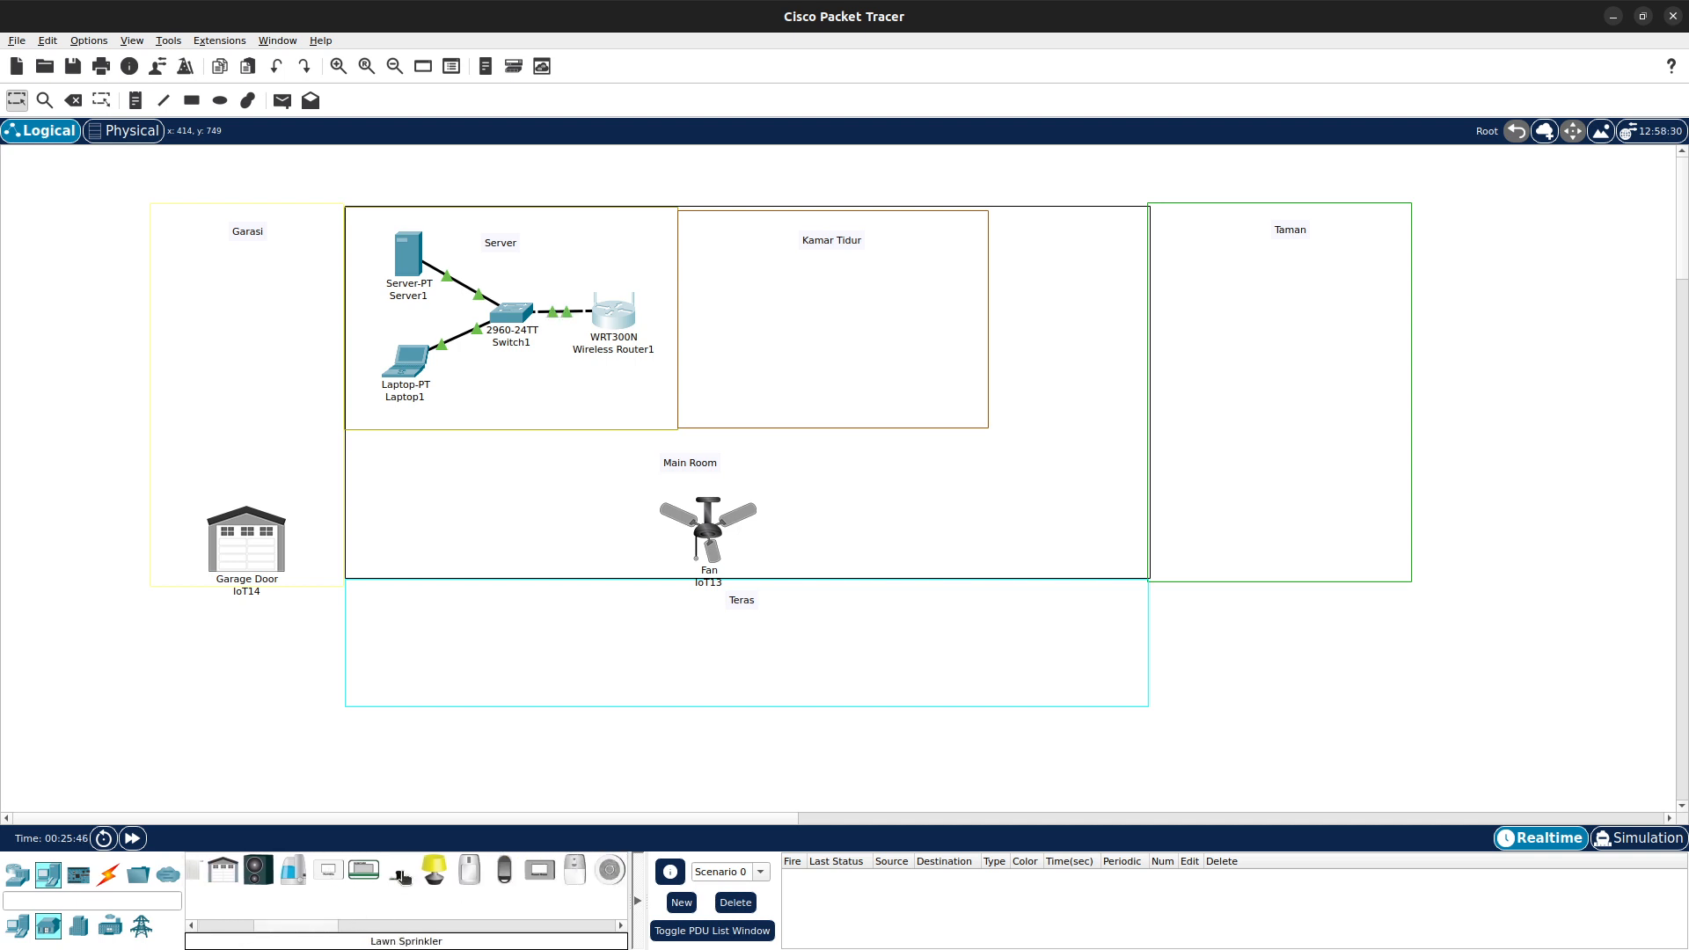
drag(399, 874, 1293, 393)
drag(434, 871, 749, 314)
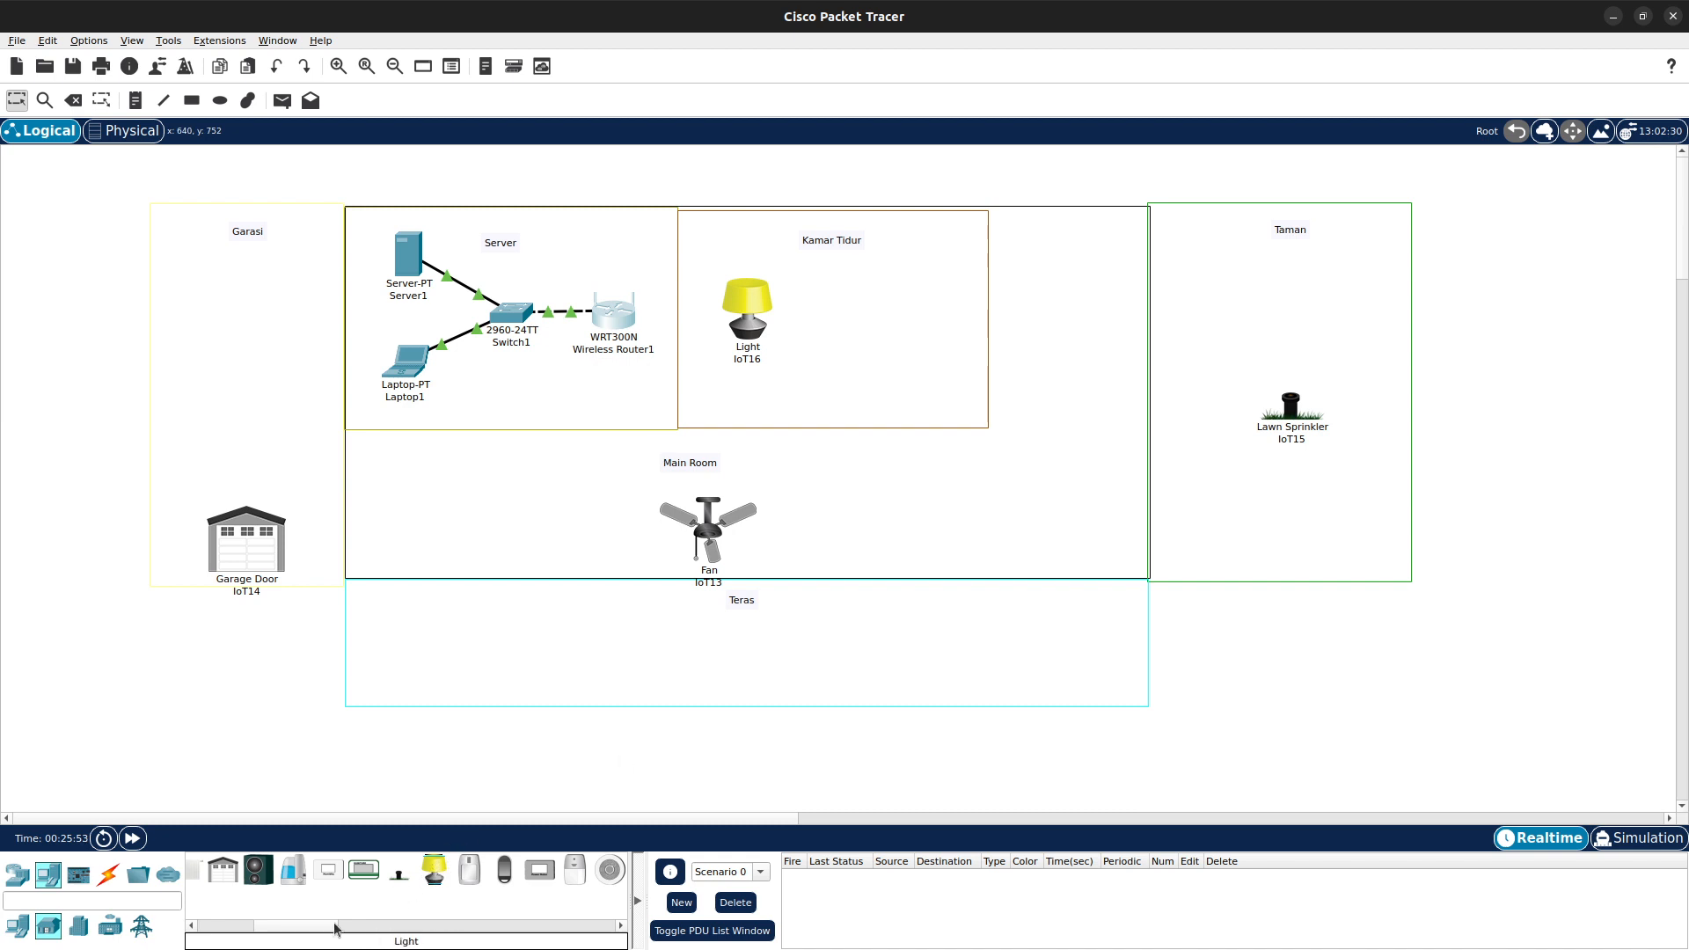
- Place a Motion Detector to the right of the Light in Kamar Tidur
drag(310, 927, 332, 928)
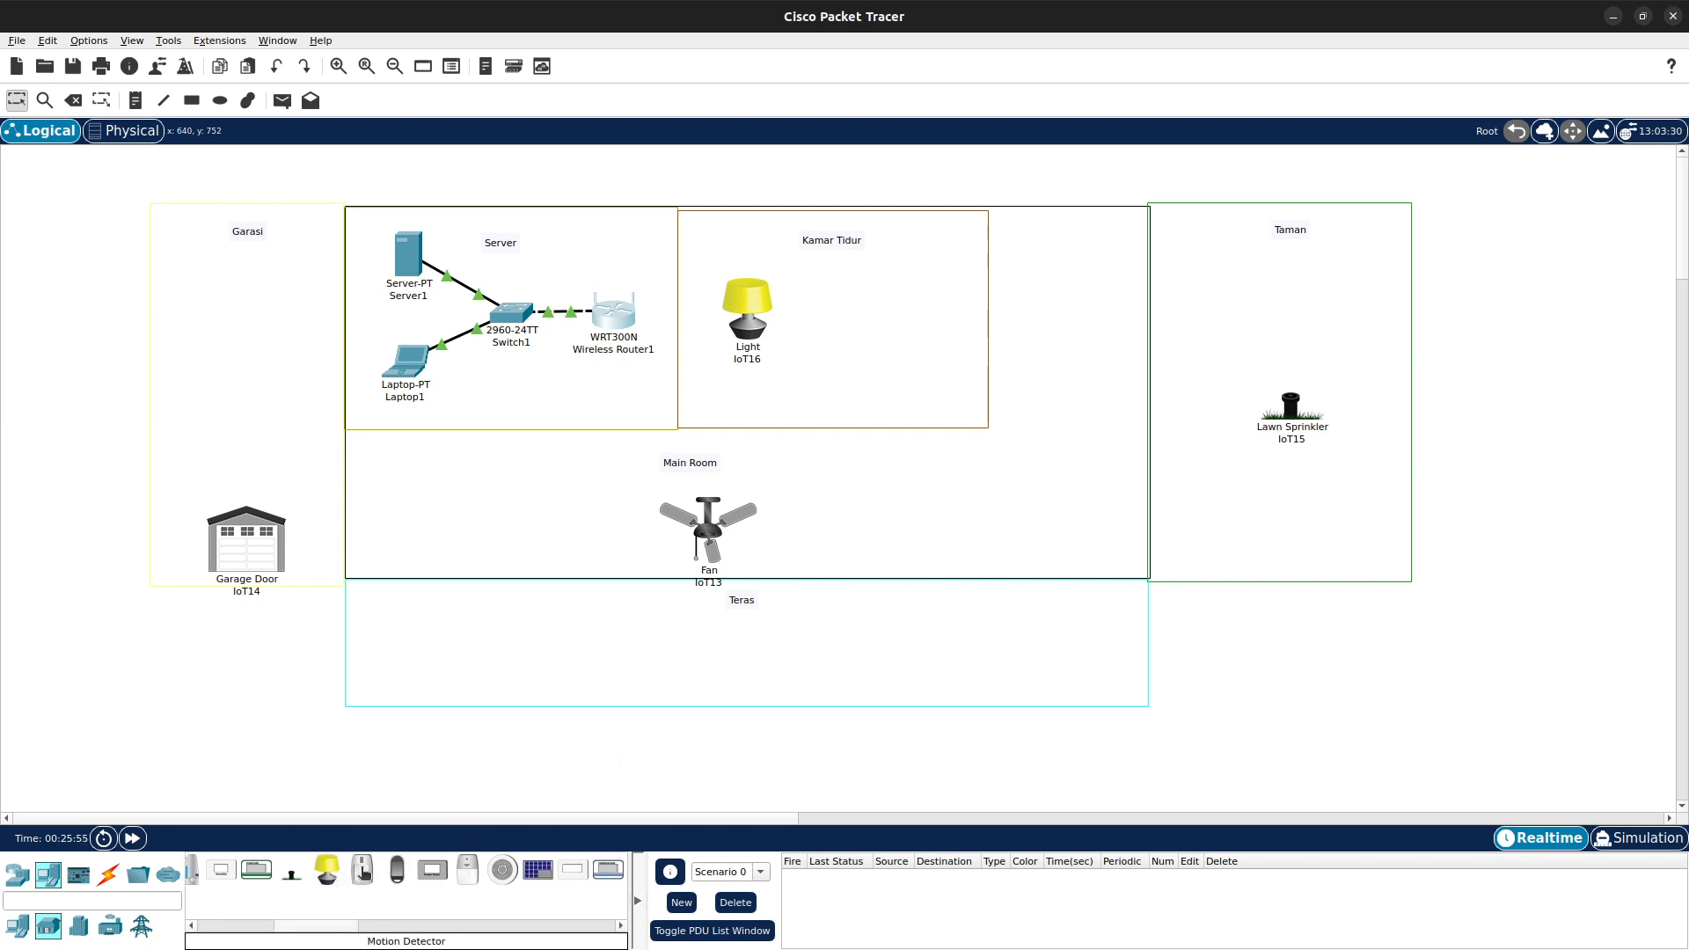
drag(361, 871, 899, 329)
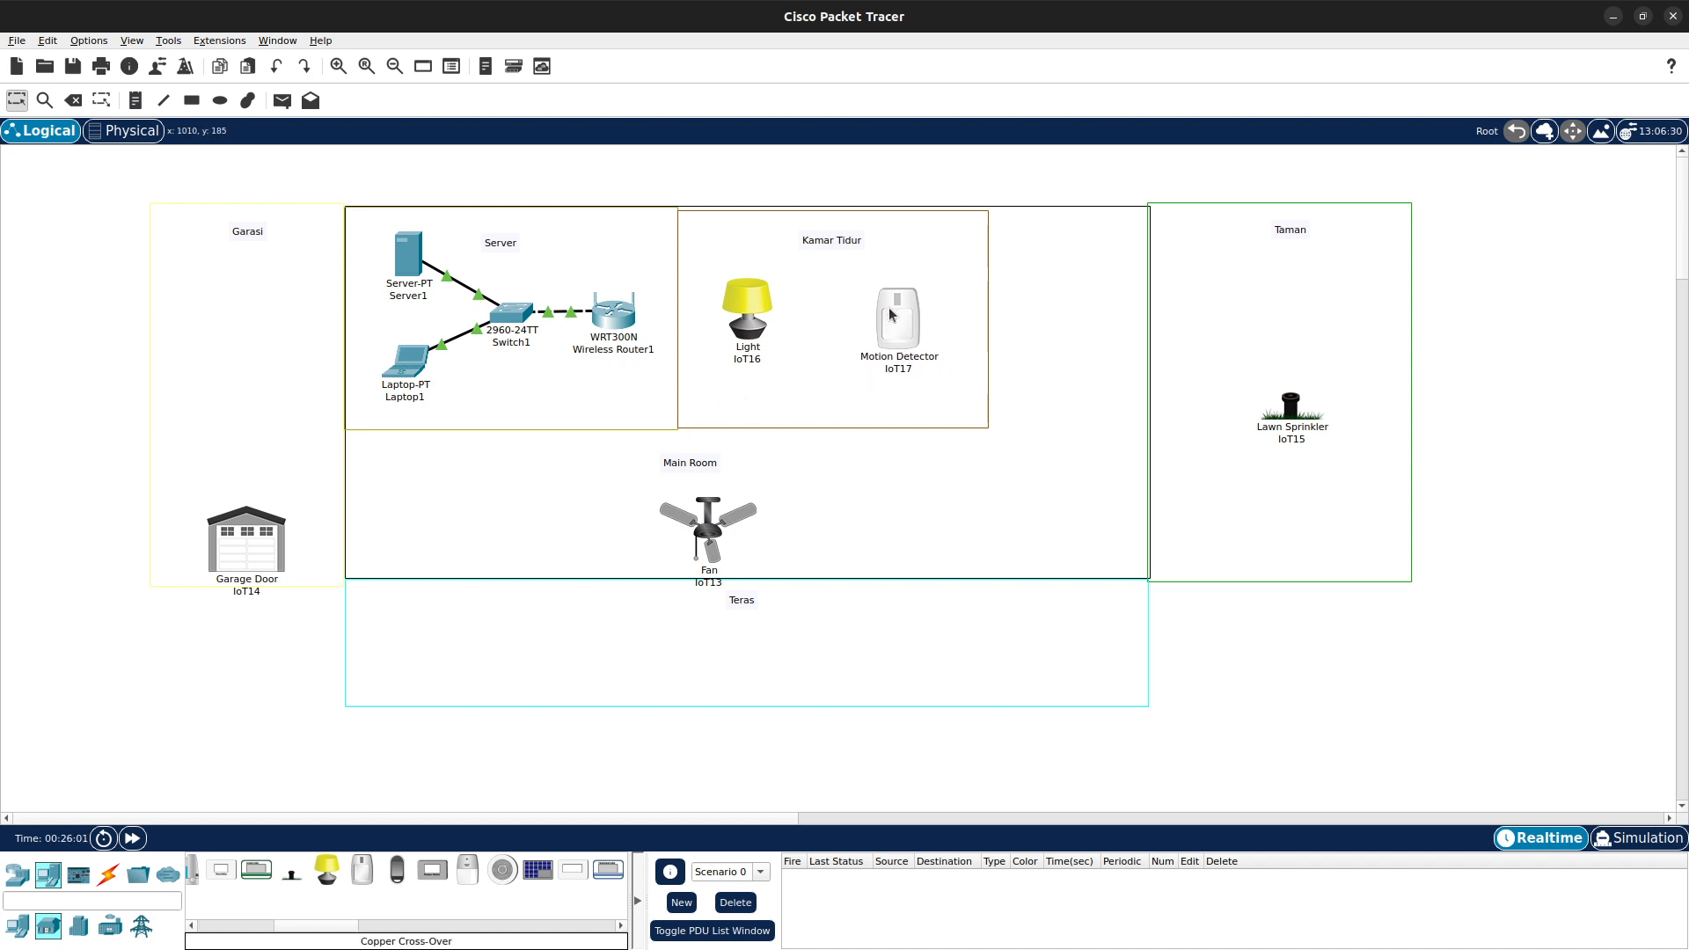
key(alt)
- Place a Water Level Monitor below the Lawn Sprinkler in the Taman area
drag(338, 928, 372, 927)
drag(546, 871, 1290, 547)
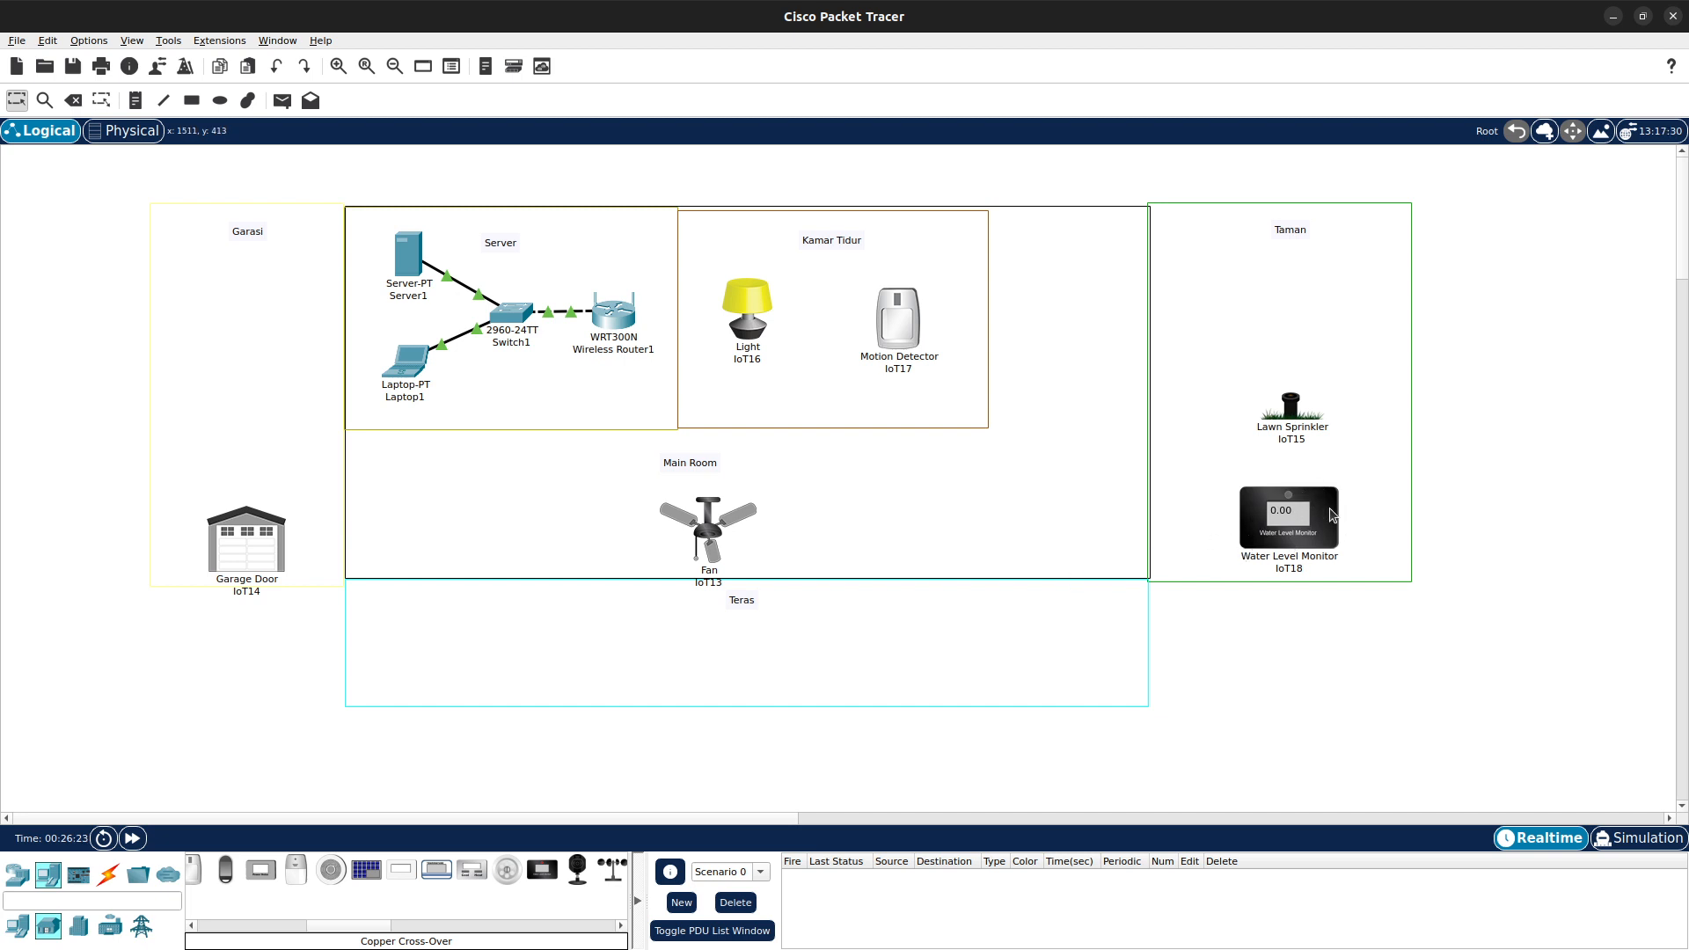
mouse_move(1286, 543)
- Place a Webcam in the Teras area and a Window at the right side of the Main Room
drag(368, 930, 394, 930)
drag(438, 871, 387, 607)
drag(509, 868, 1082, 490)
- Move the Fan to the left part of the Main Room
drag(712, 525, 704, 521)
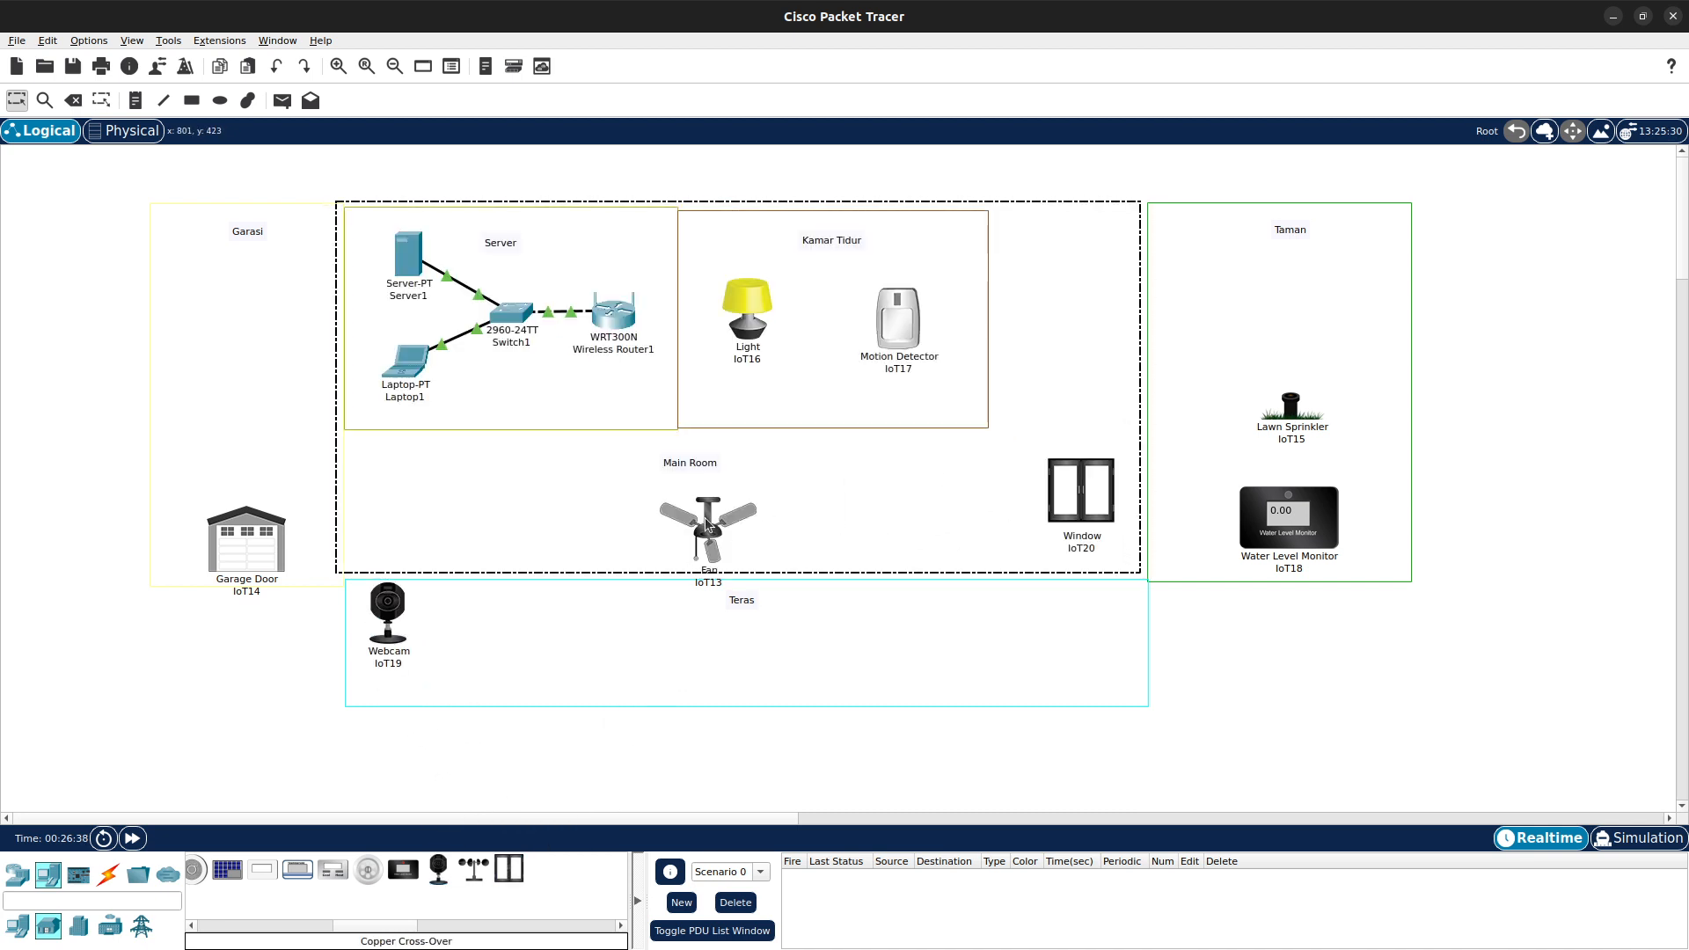
drag(826, 523, 822, 574)
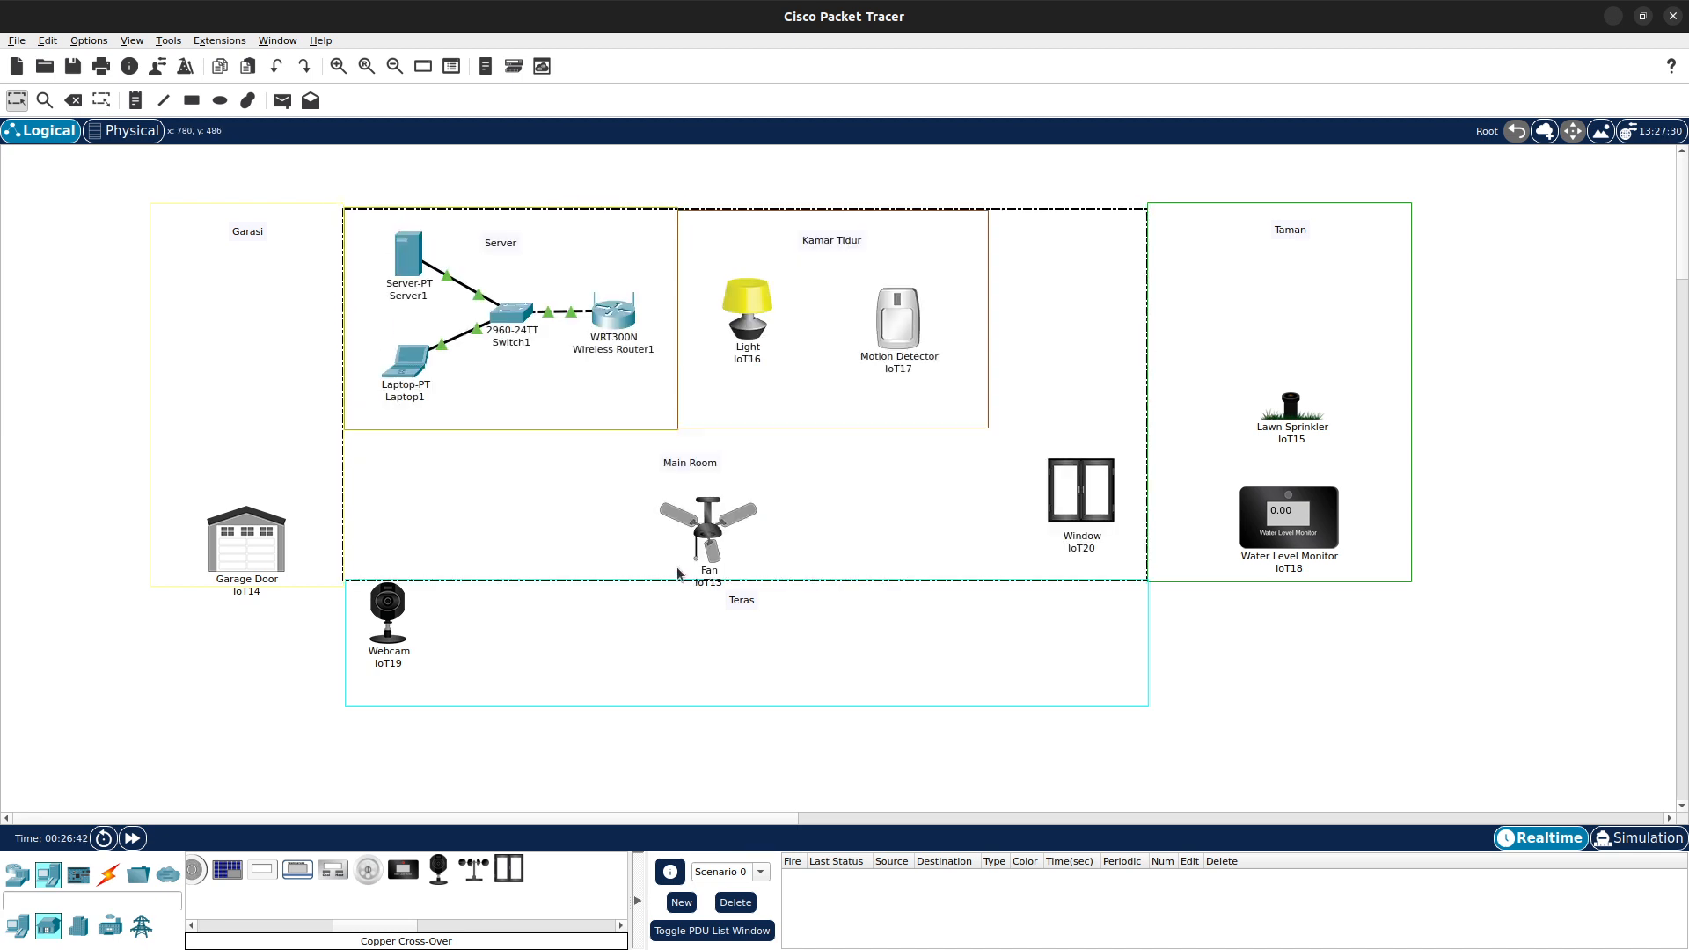
drag(694, 531, 461, 501)
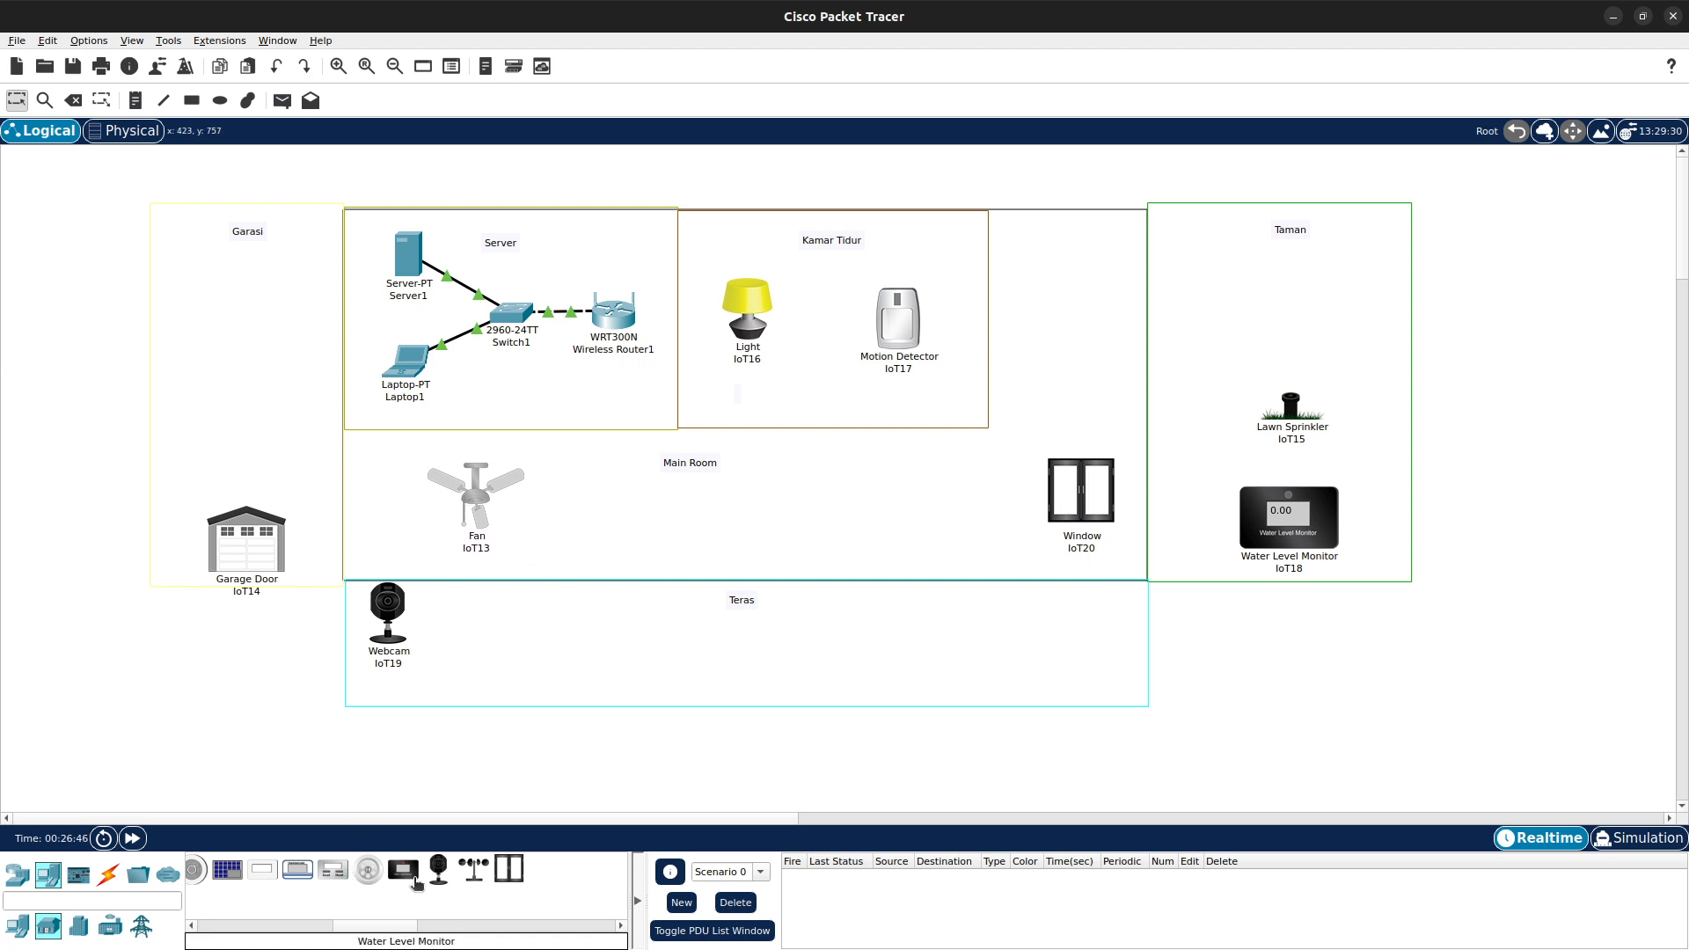
- Place a Temperature Monitor in the centre of the Main Room
click(298, 869)
click(726, 516)
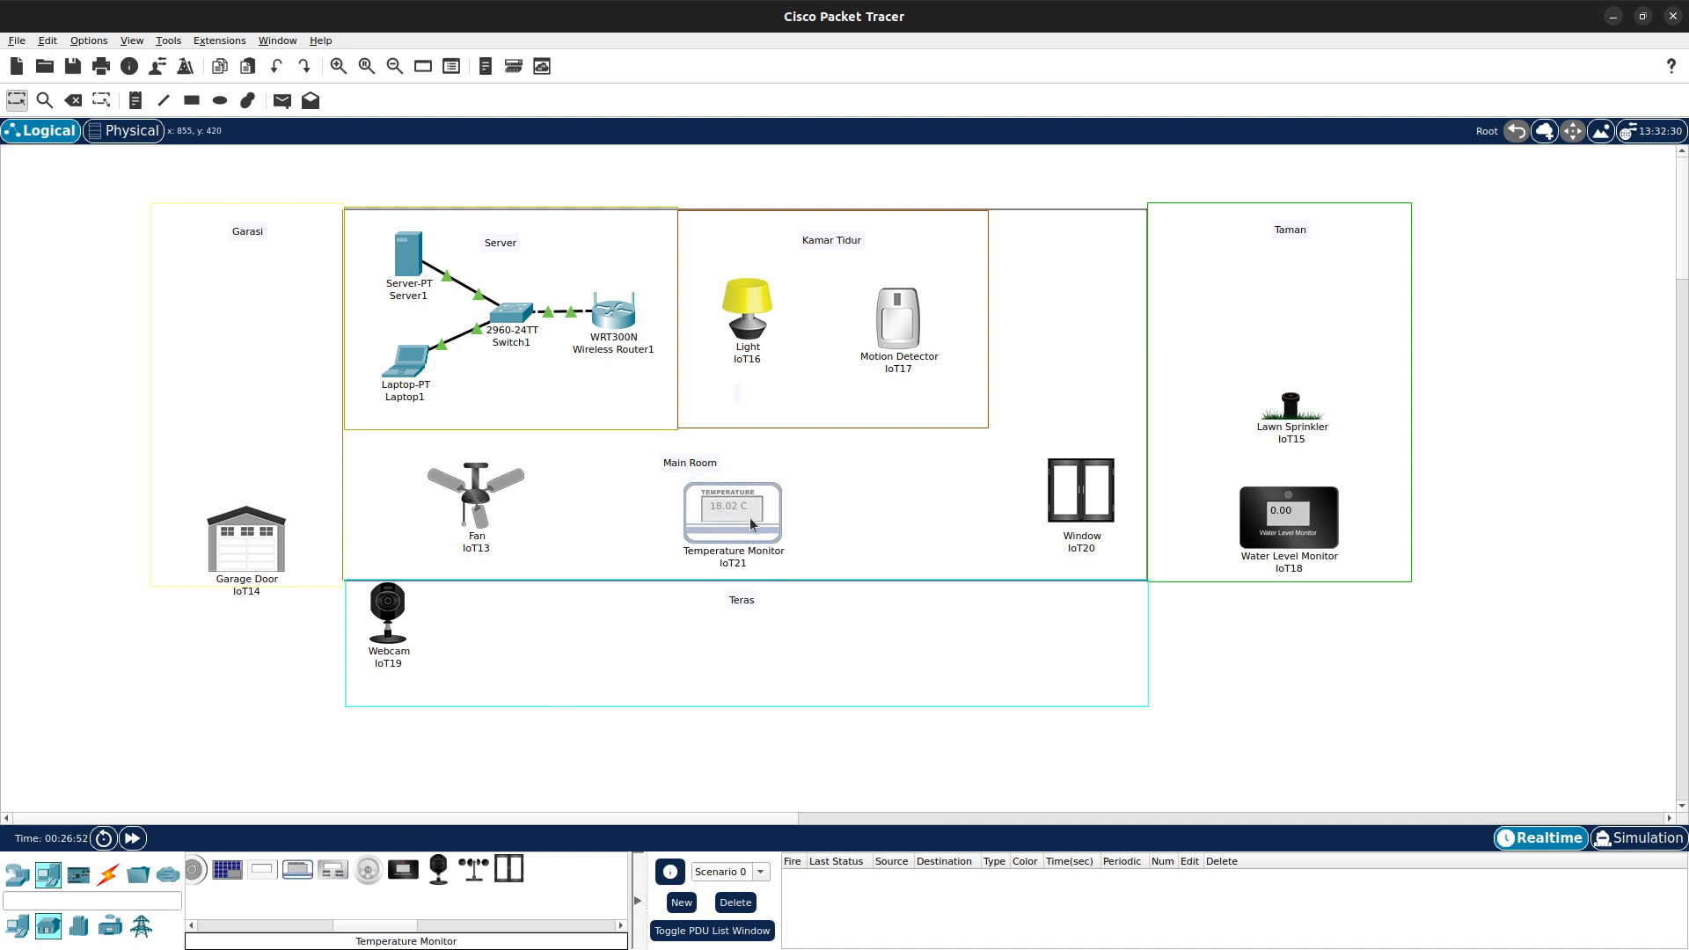
drag(688, 531, 692, 533)
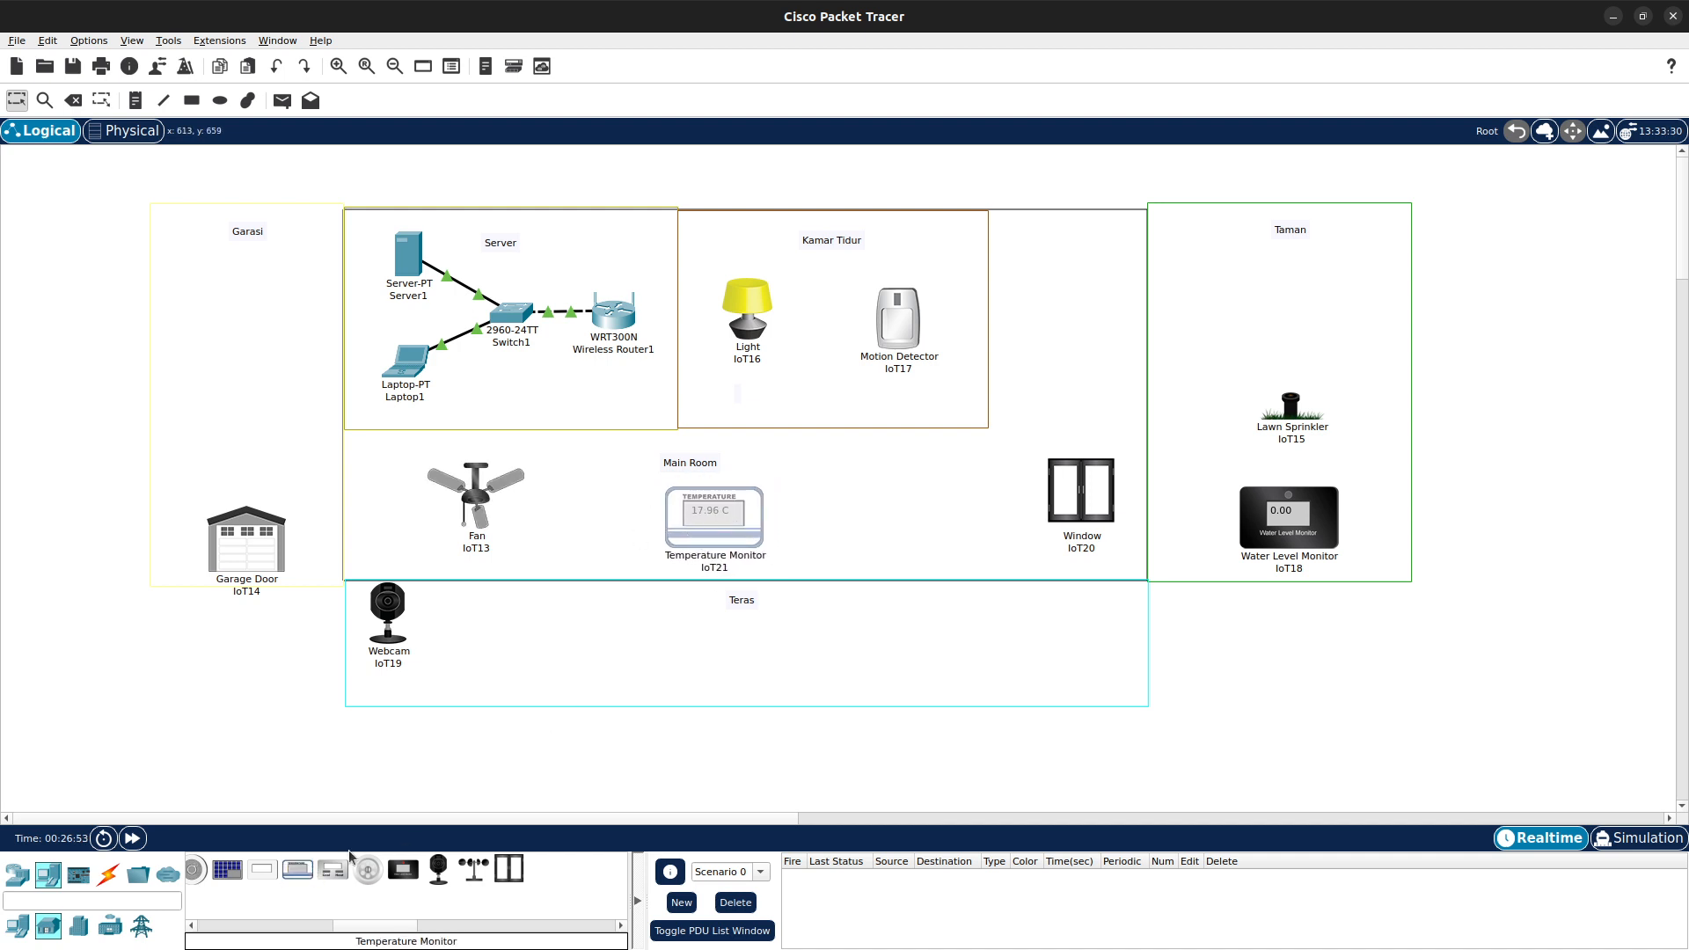
- Place a Trip Sensor below the Garasi area, opening and closing its device window
click(109, 925)
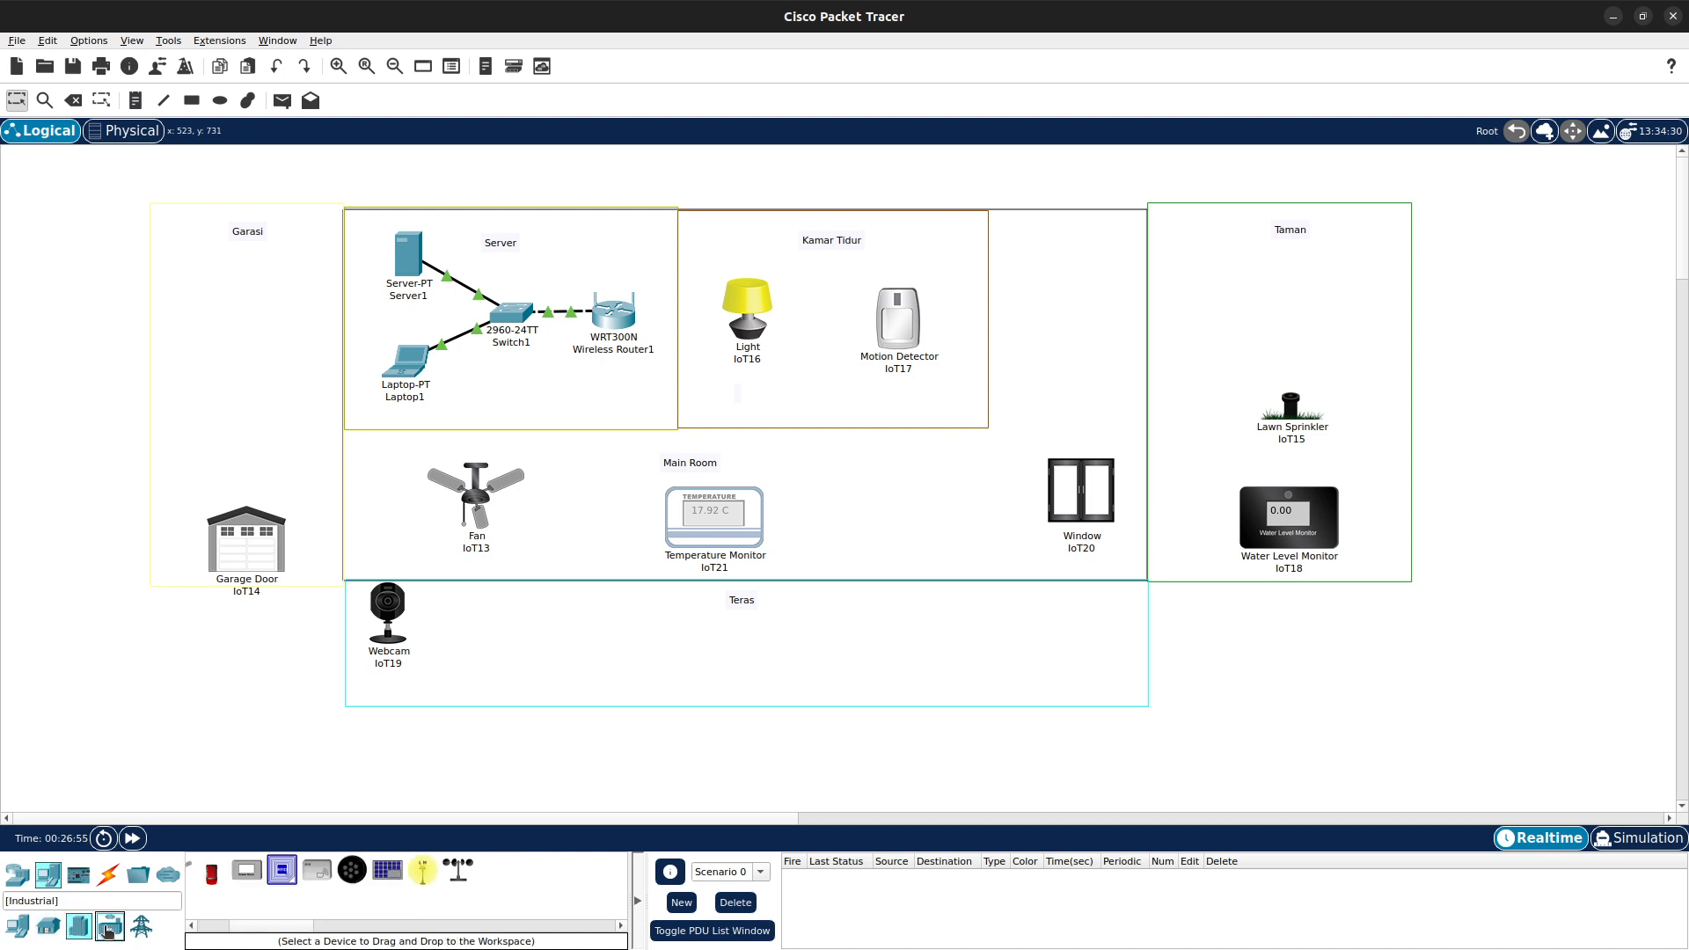
click(323, 869)
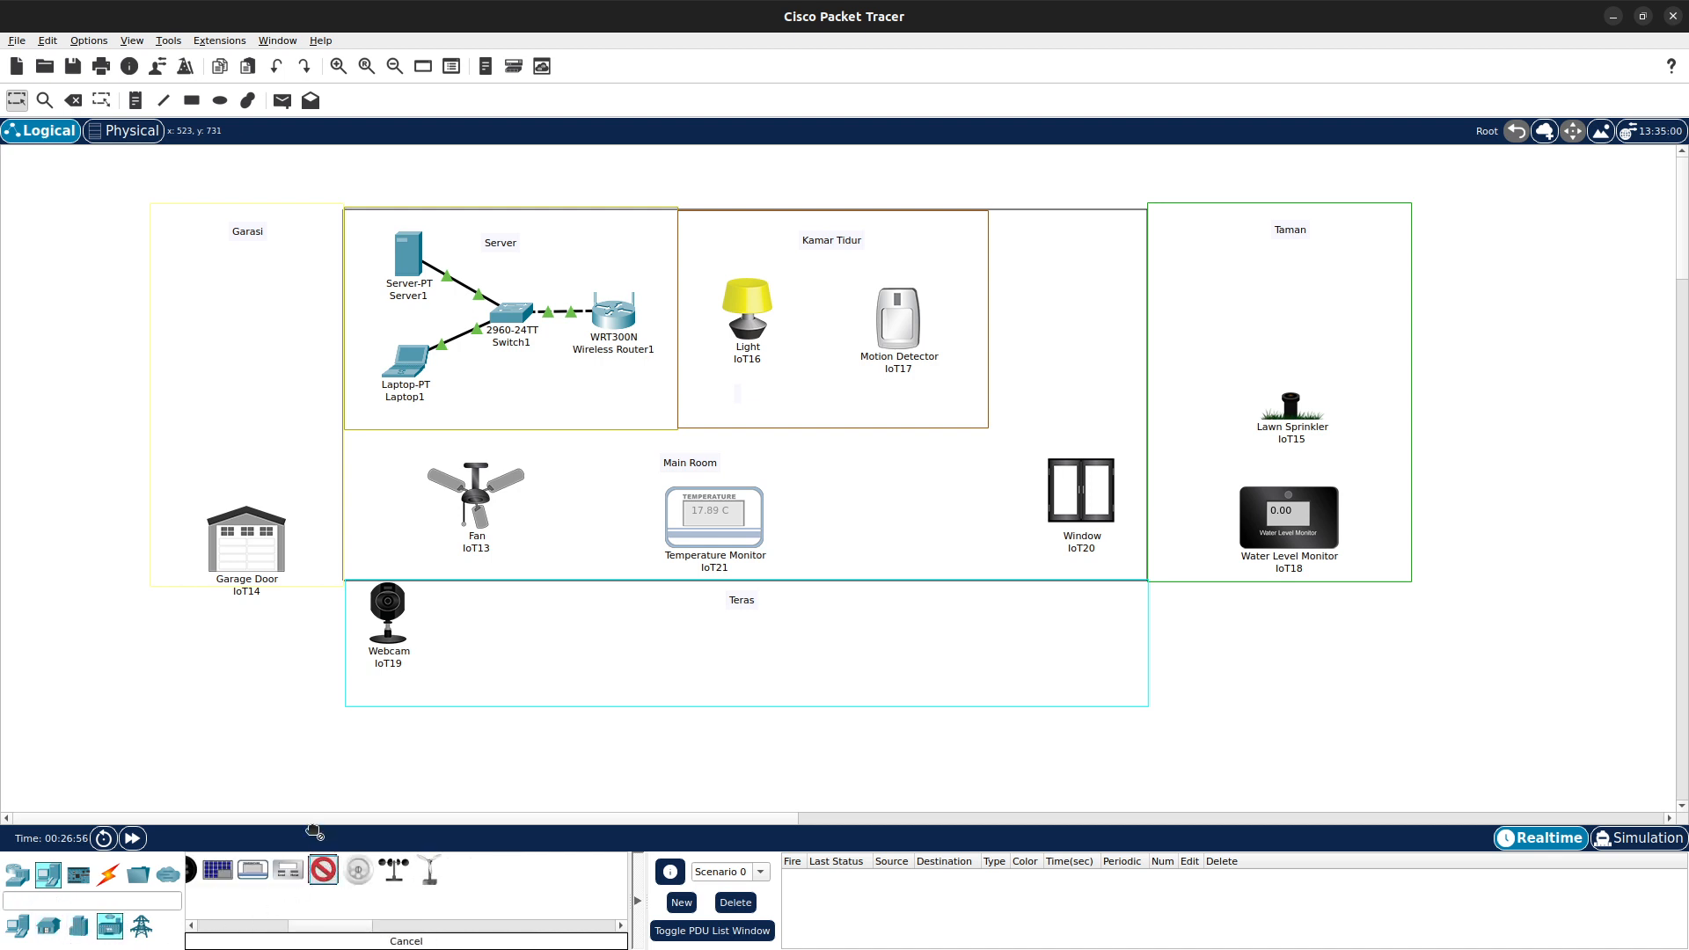
click(239, 676)
mouse_move(240, 669)
mouse_down()
mouse_move(252, 651)
mouse_move(238, 653)
mouse_up()
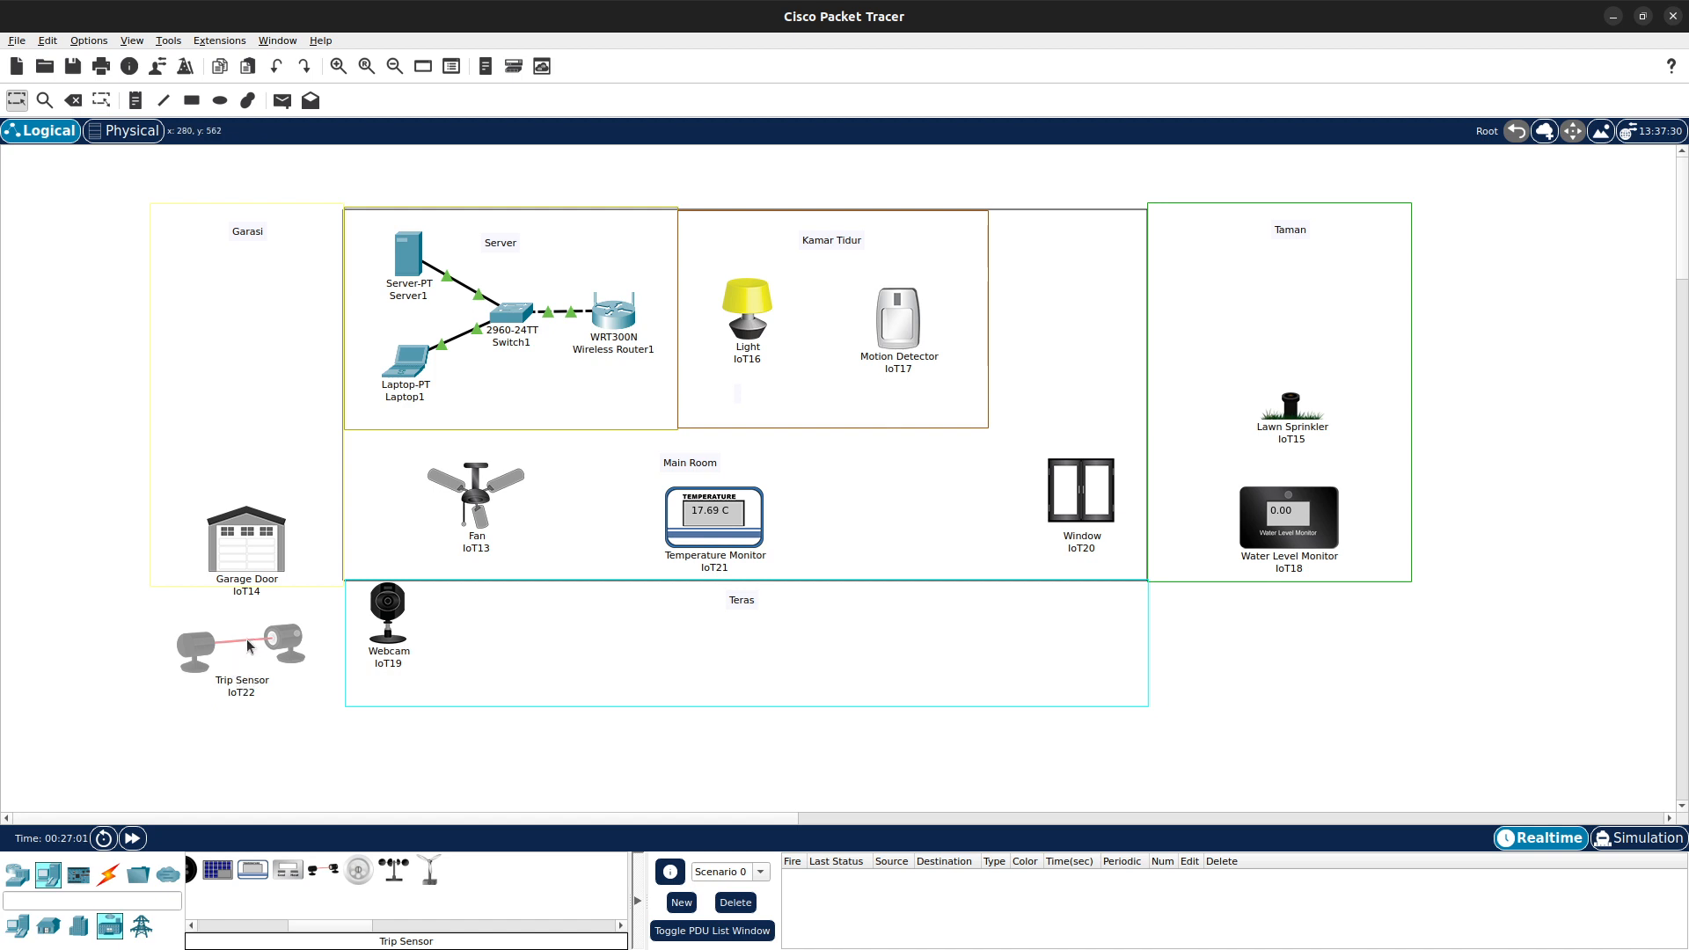
click(284, 647)
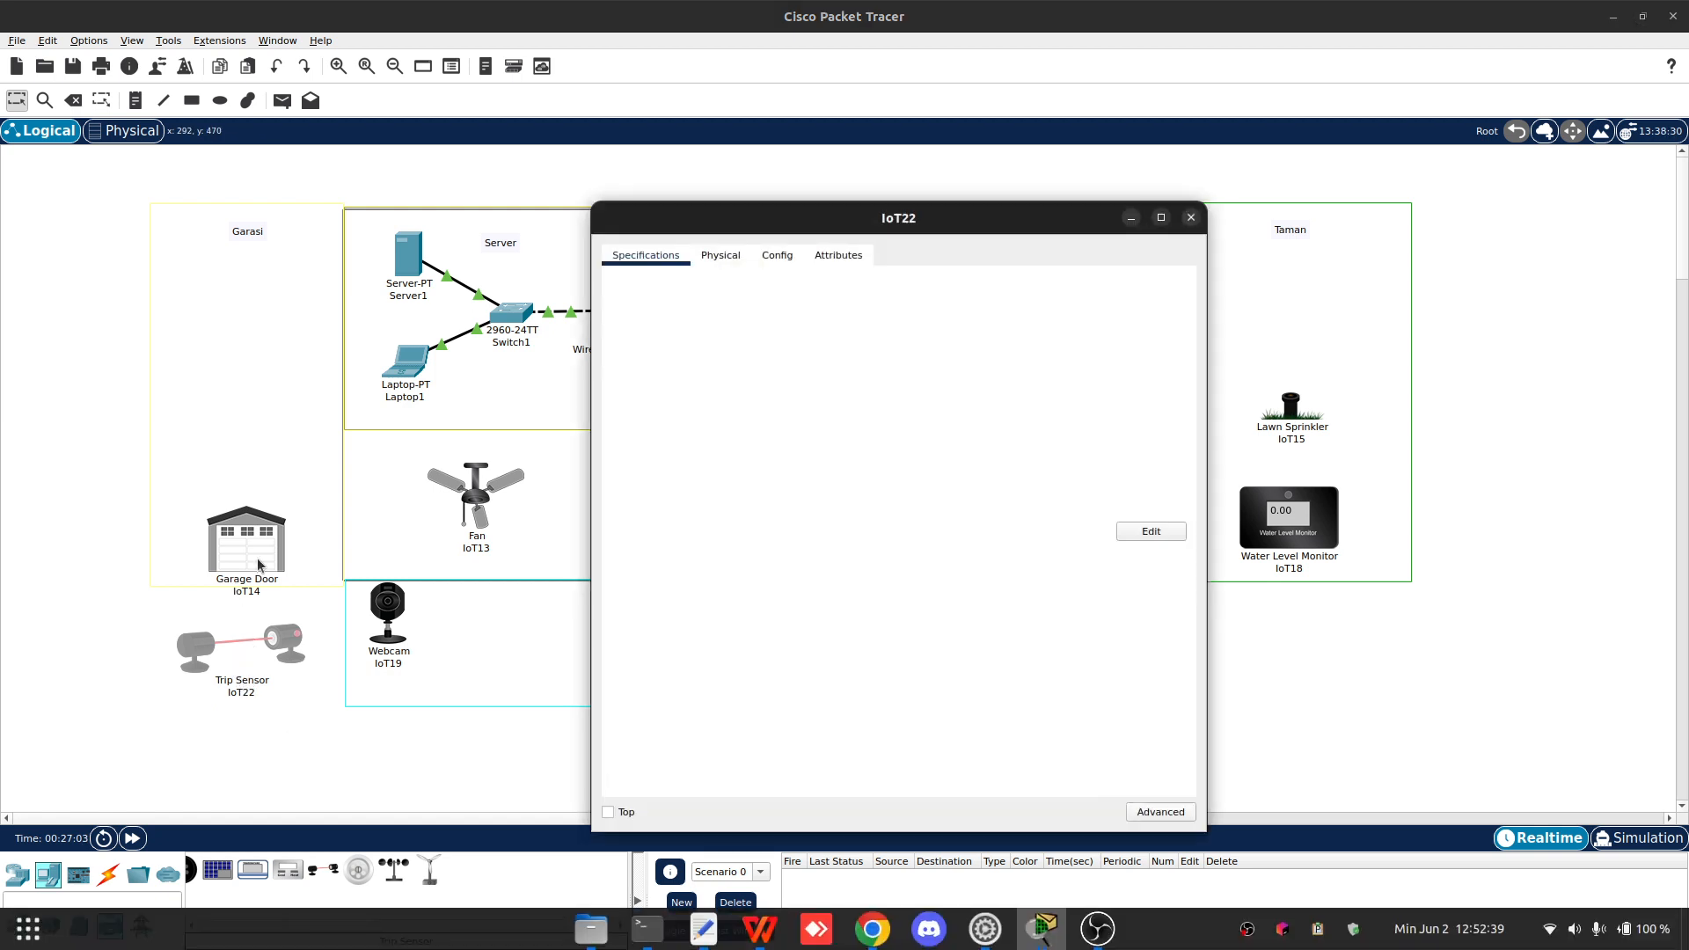
click(1191, 218)
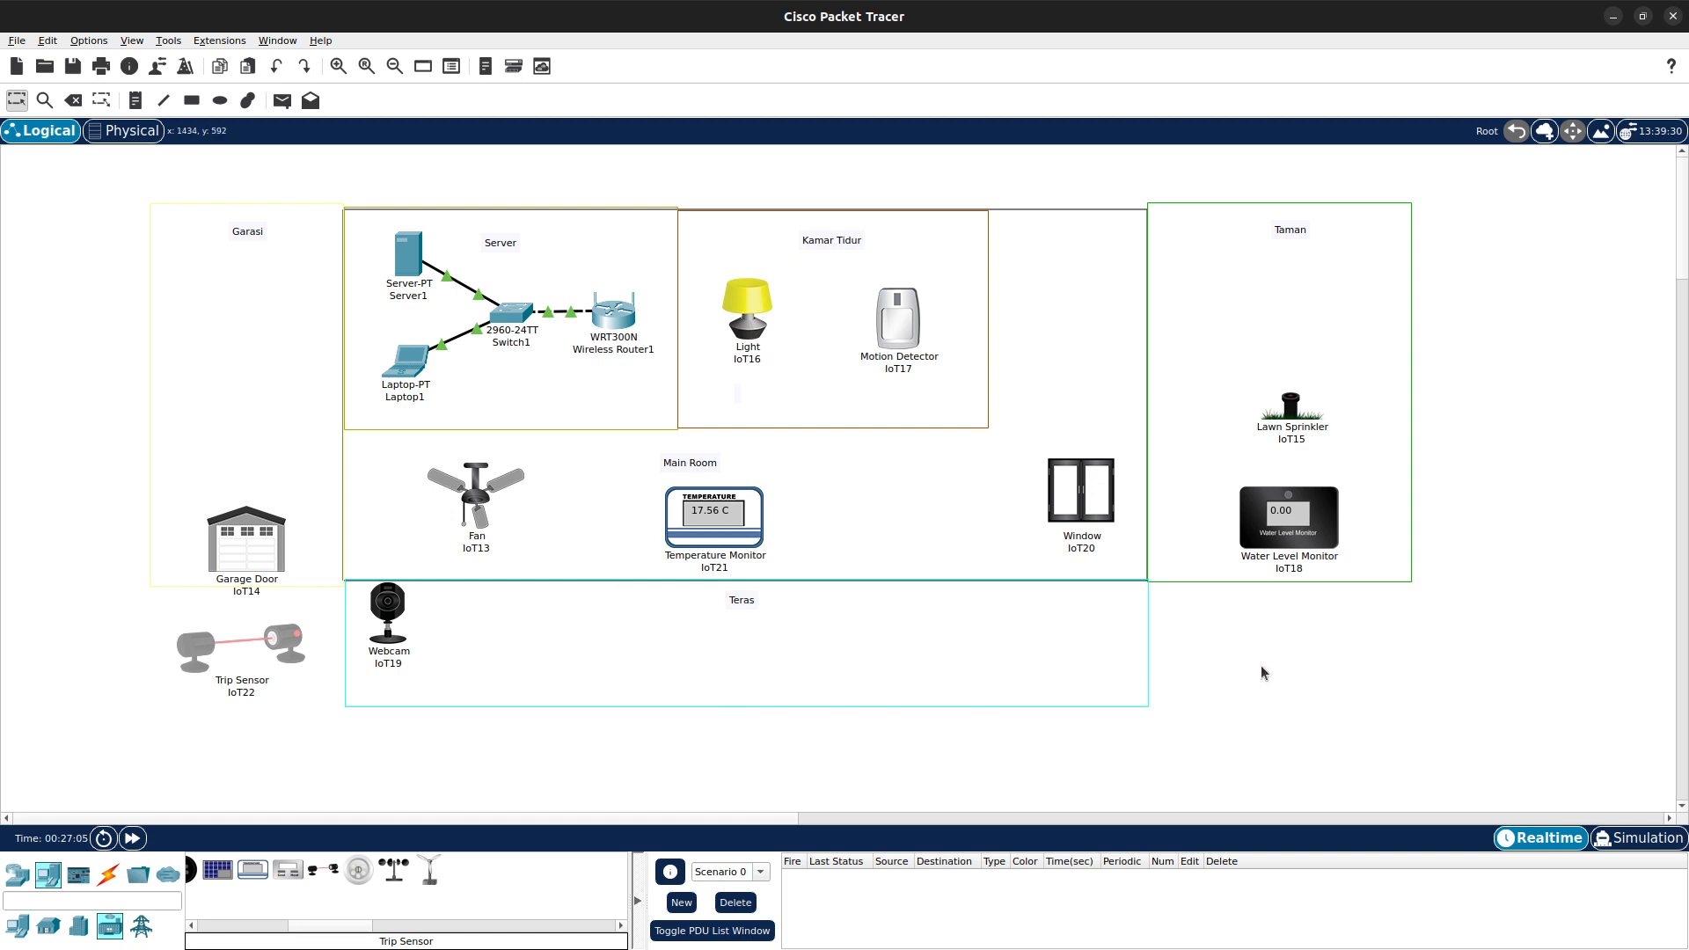
- Nudge the Webcam slightly and place a Motion Detector in the middle of the Teras area
drag(366, 616, 373, 627)
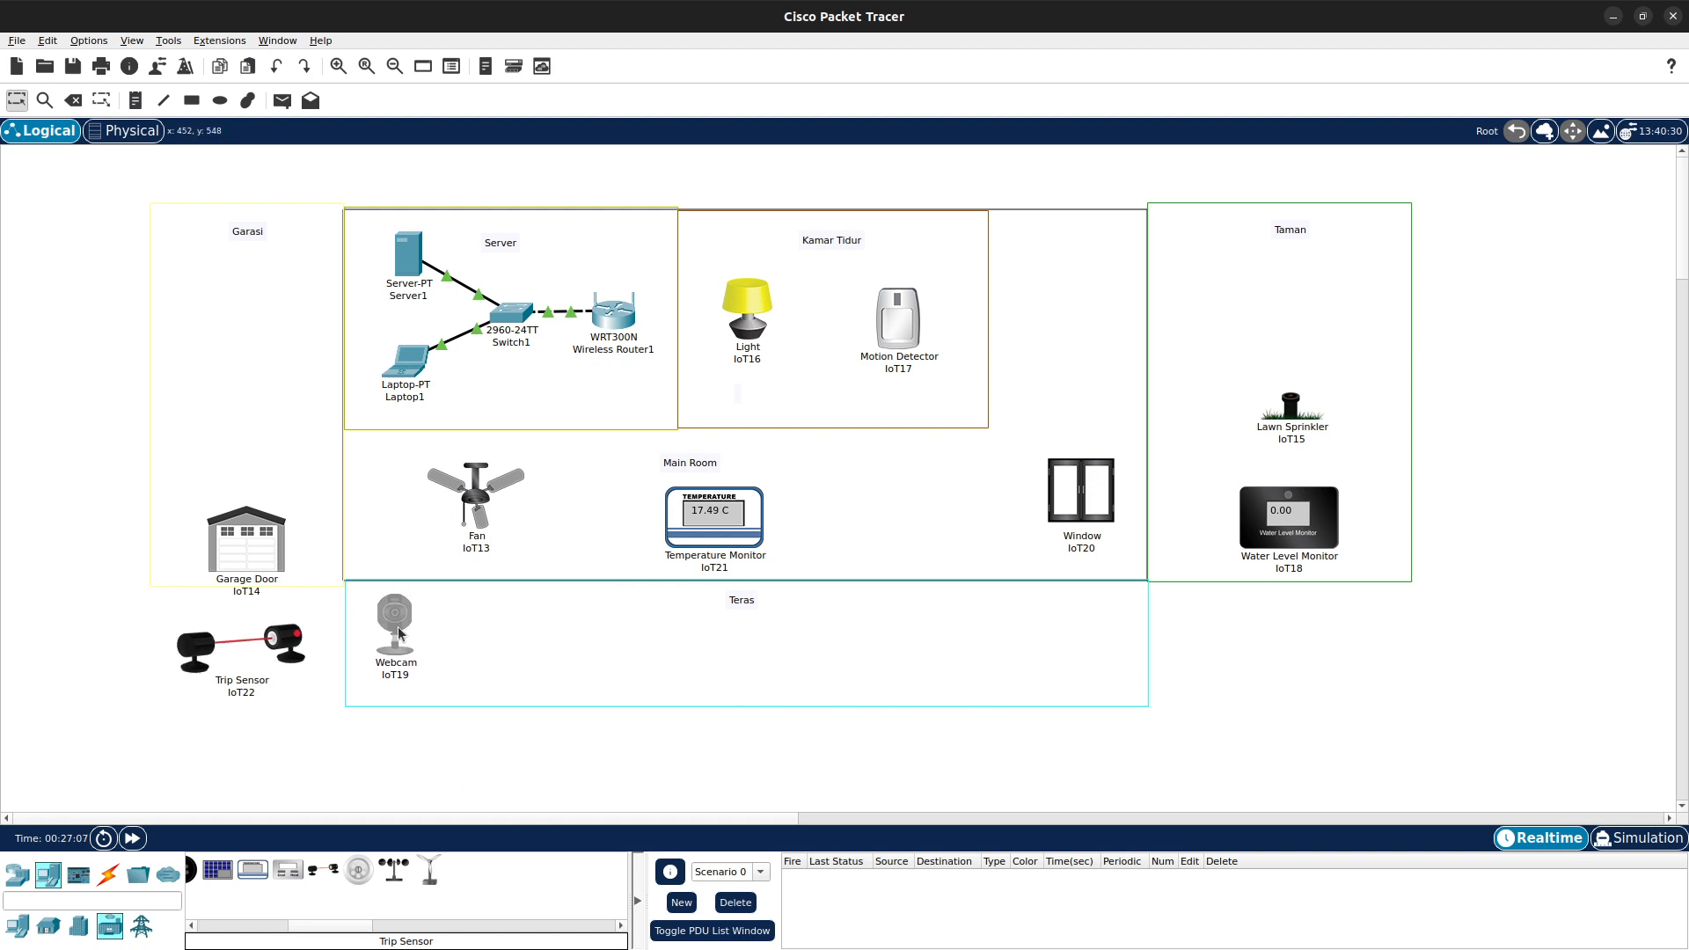
mouse_move(322, 930)
mouse_down()
mouse_move(218, 922)
mouse_move(318, 932)
mouse_up()
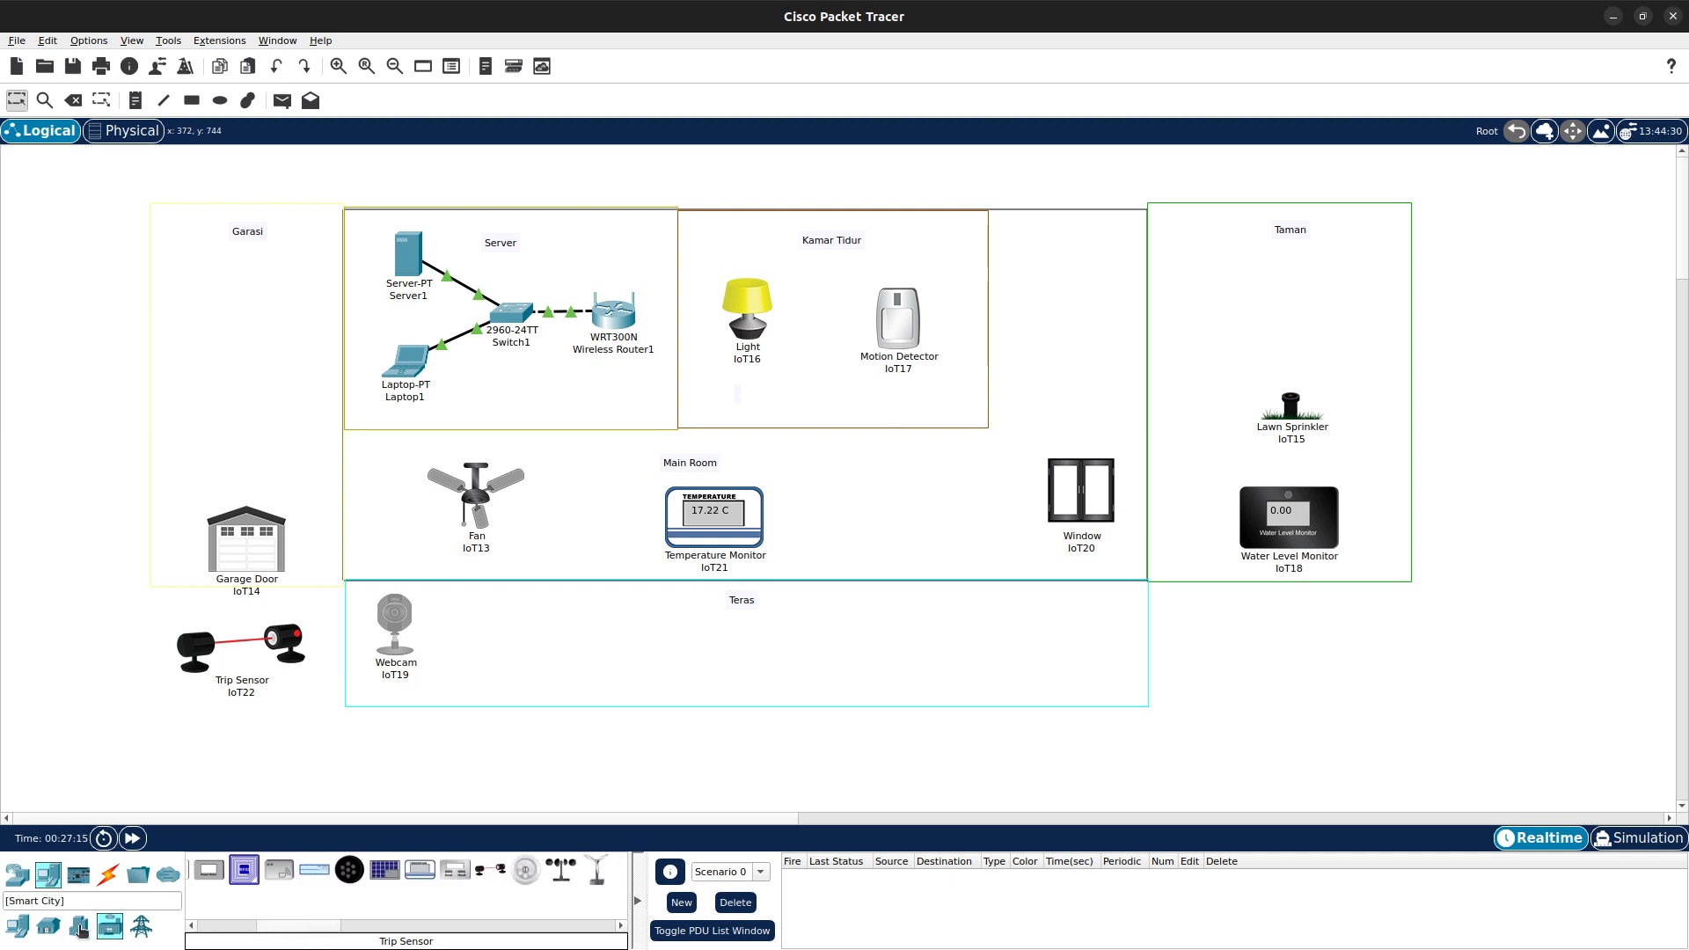
click(49, 926)
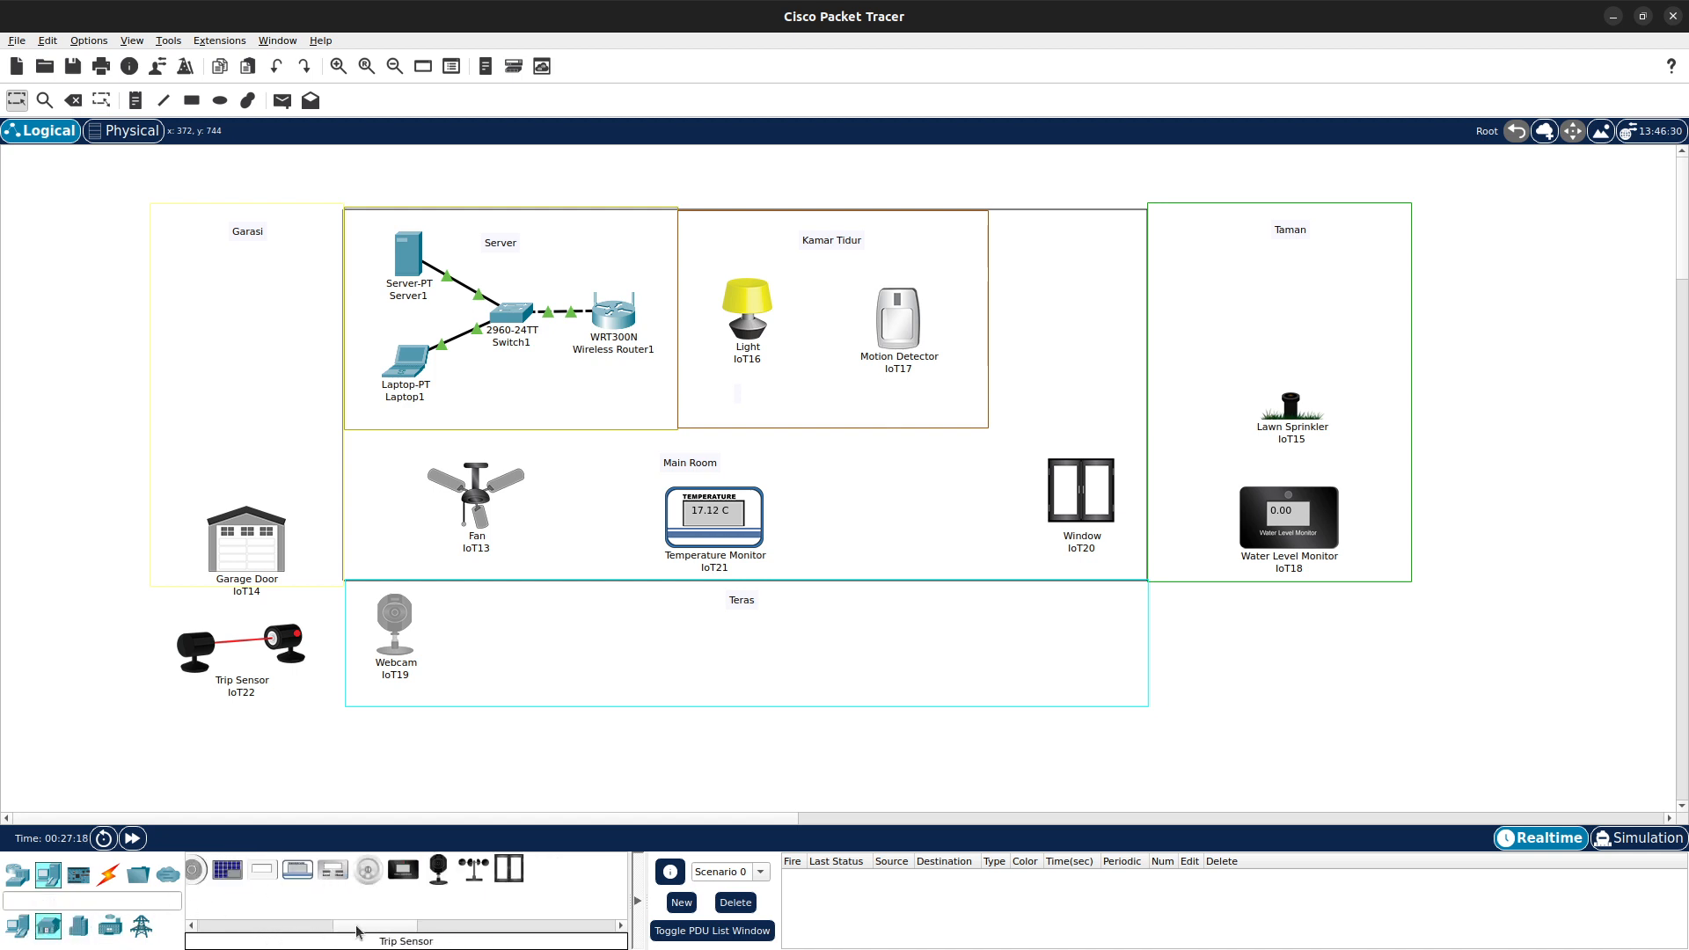
drag(374, 930, 308, 925)
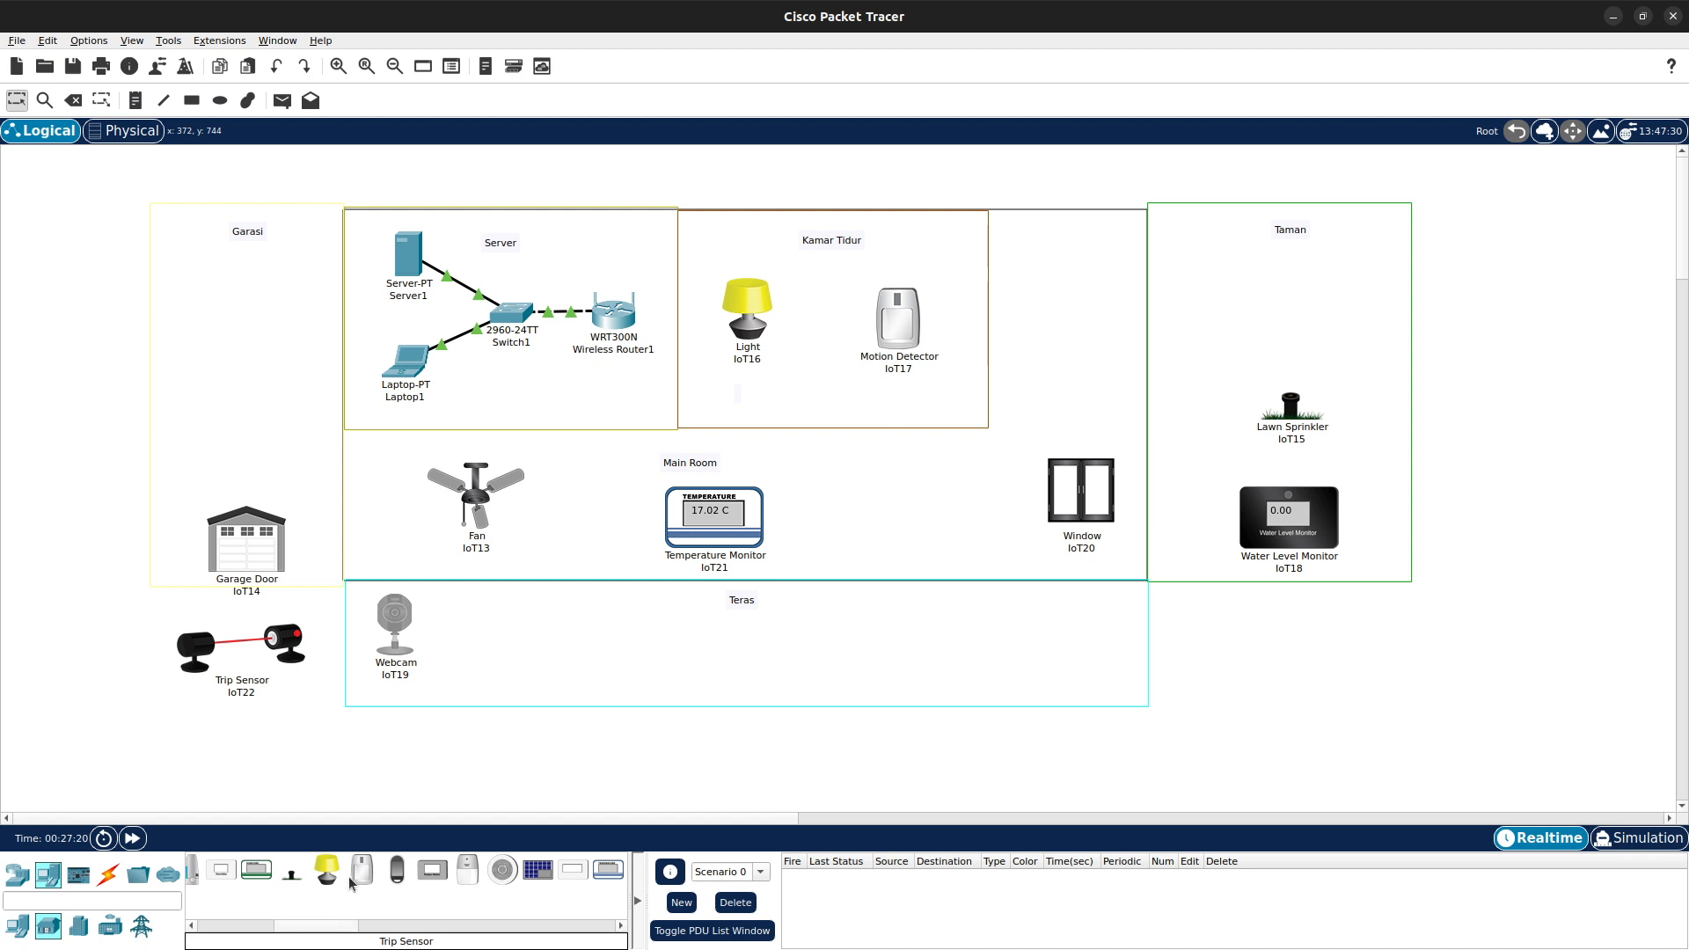
click(362, 869)
click(723, 639)
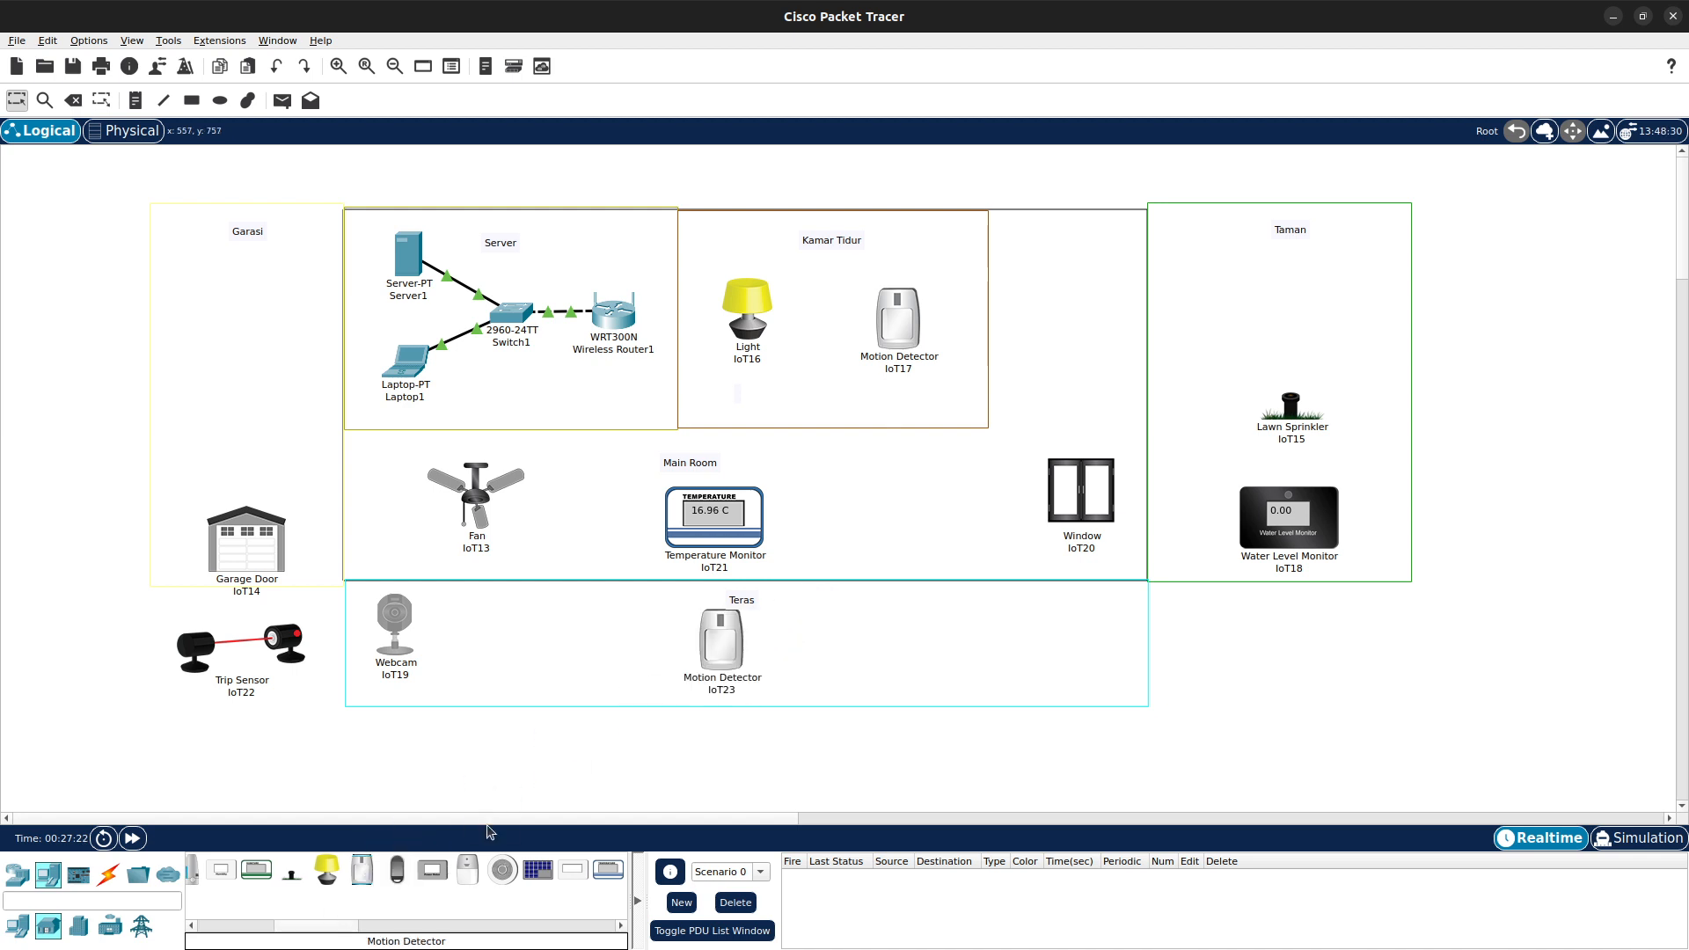
- Place a Siren on the right side of the Teras area
click(467, 869)
click(1064, 647)
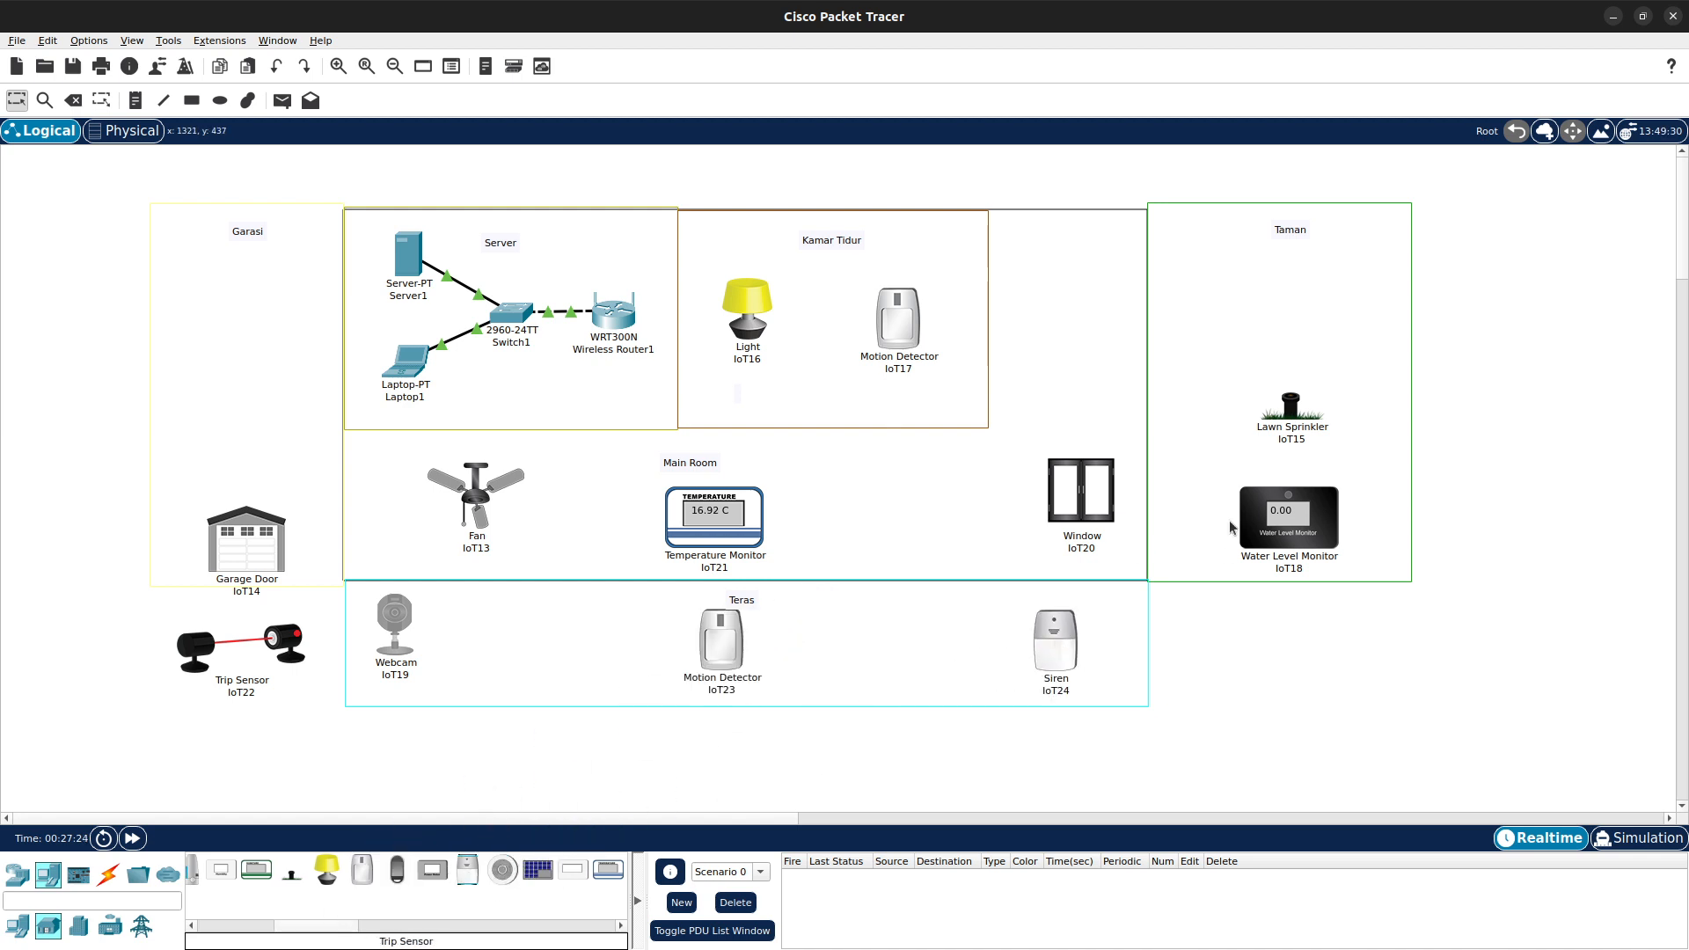
drag(1306, 399, 1360, 381)
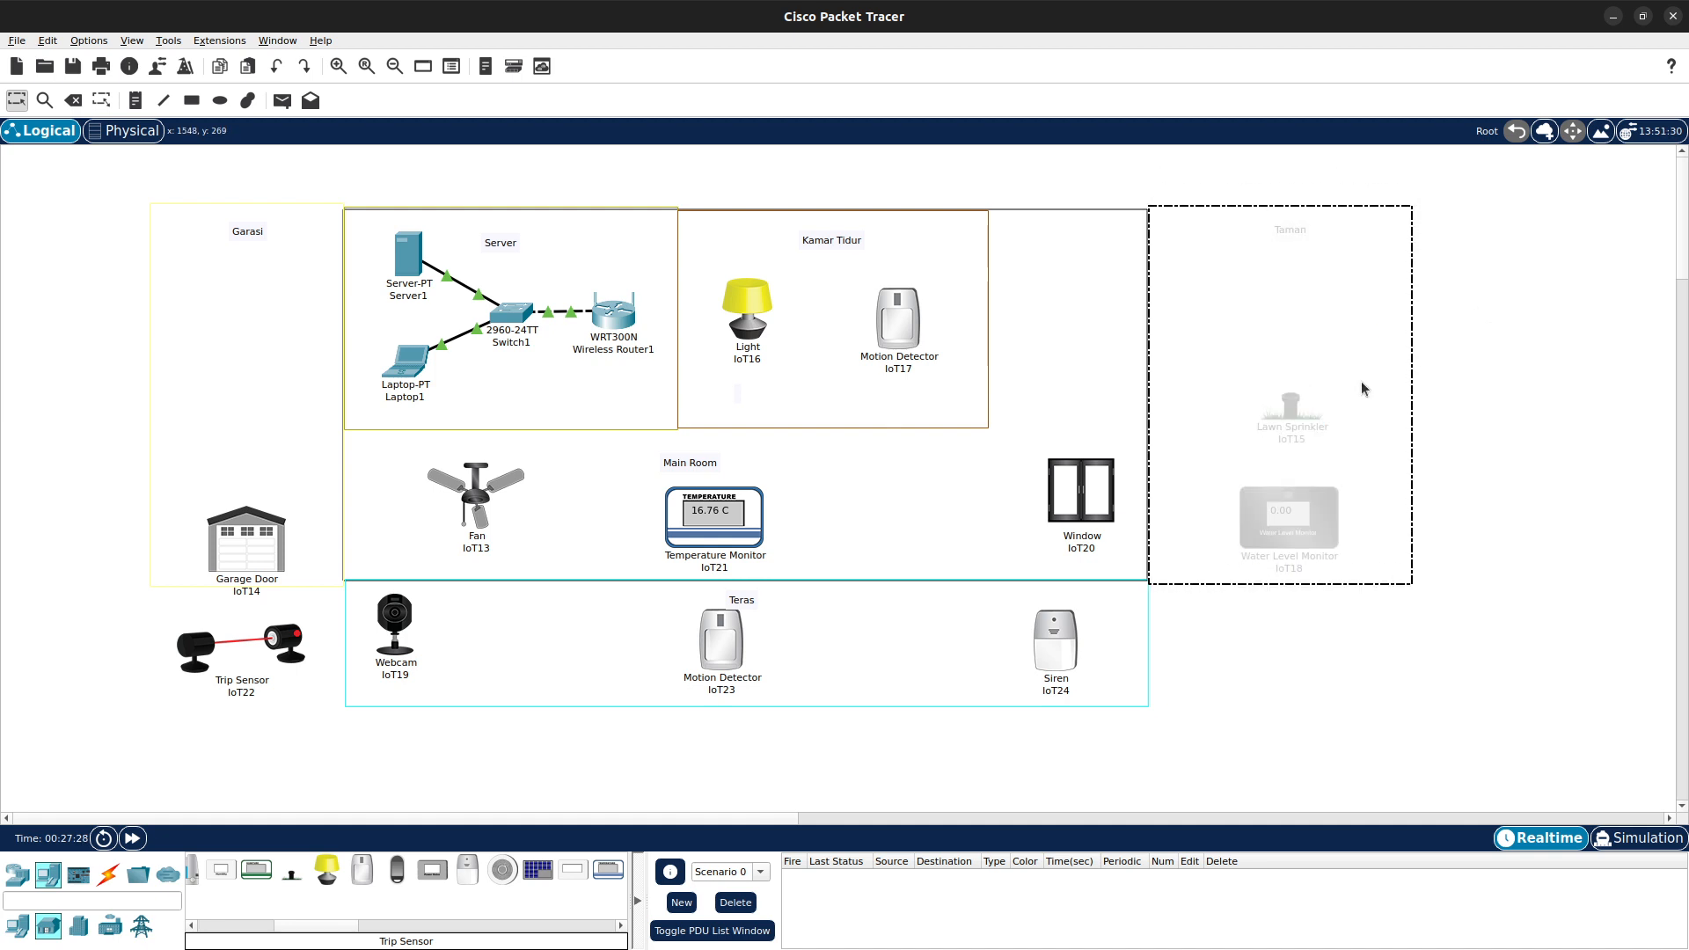
- Shift the Teras Motion Detector slightly left and raise the Lawn Sprinkler and Water Level Monitor within Taman
drag(737, 642, 696, 651)
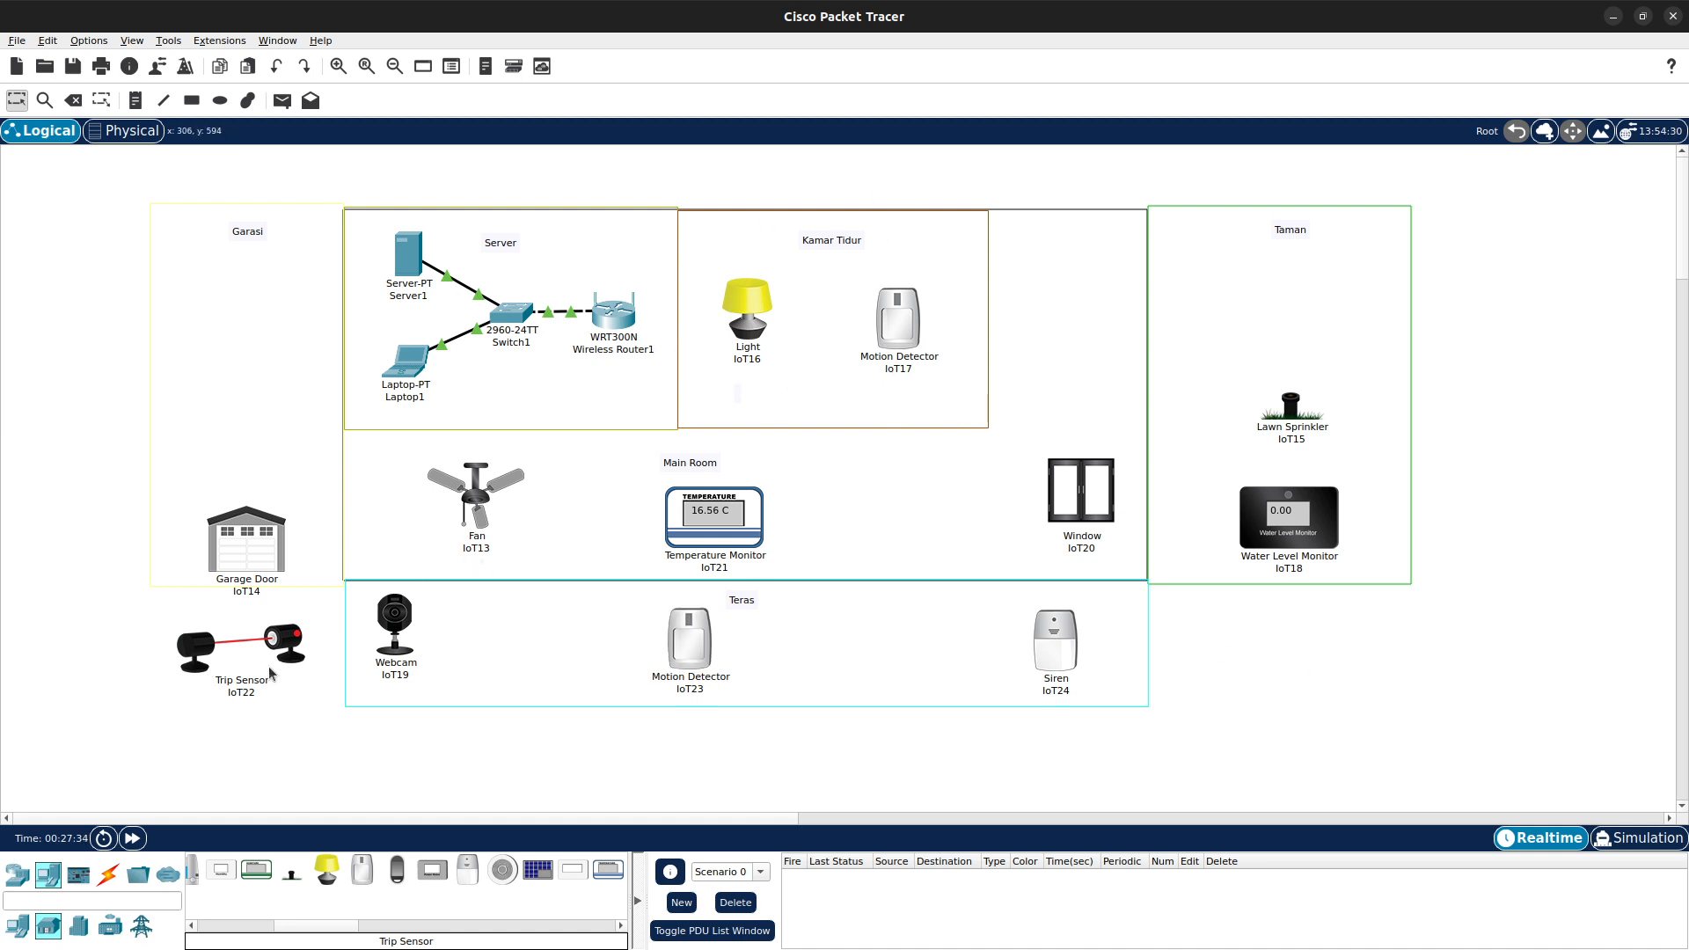
drag(282, 649, 286, 650)
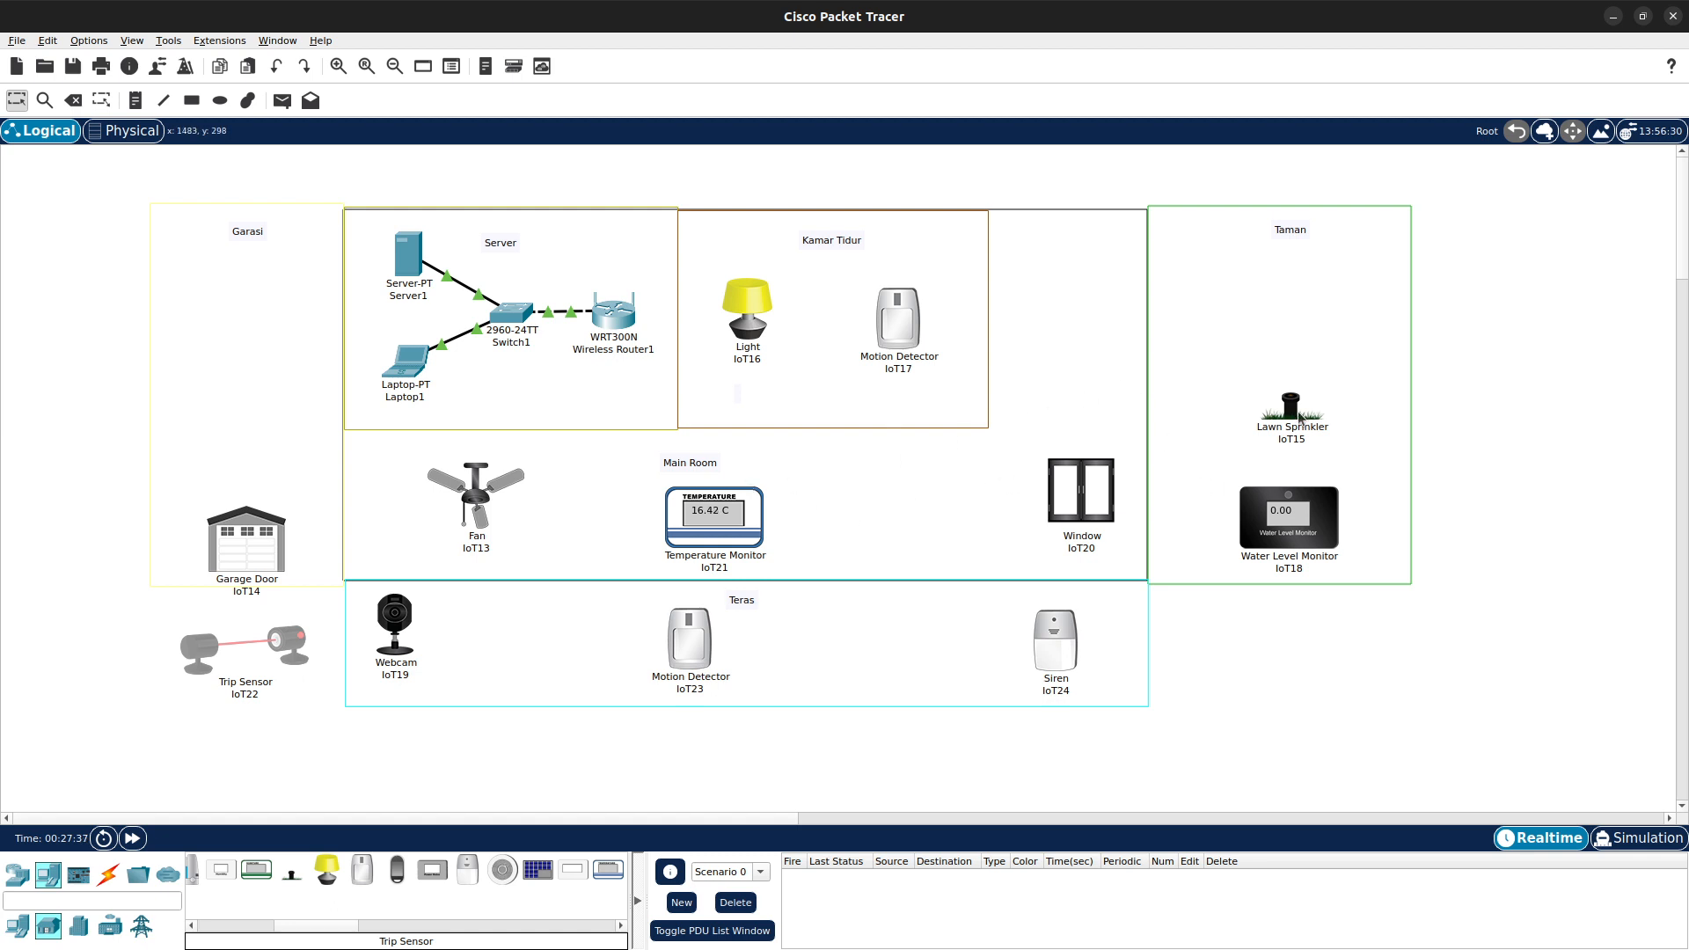
drag(1298, 412, 1289, 368)
drag(1275, 524, 1278, 494)
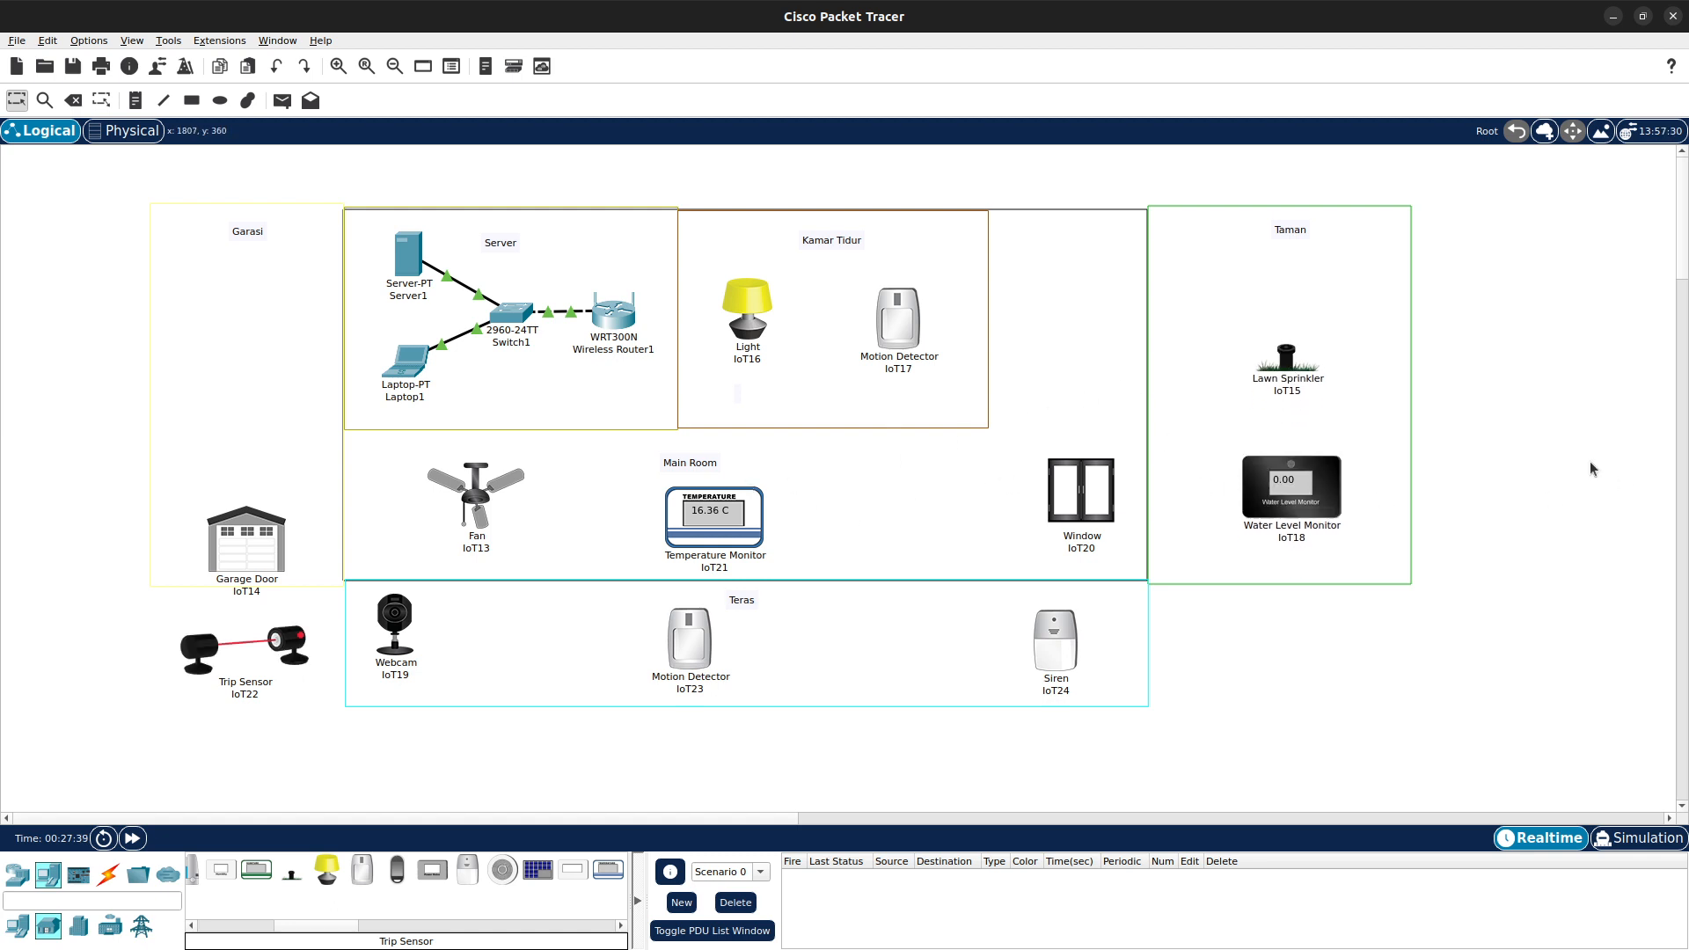
- Give Server1 static IPv4 address 192.168.1.11, subnet mask 255.255.255.0 and default gateway 192.168.1.1
double_click(401, 286)
click(831, 259)
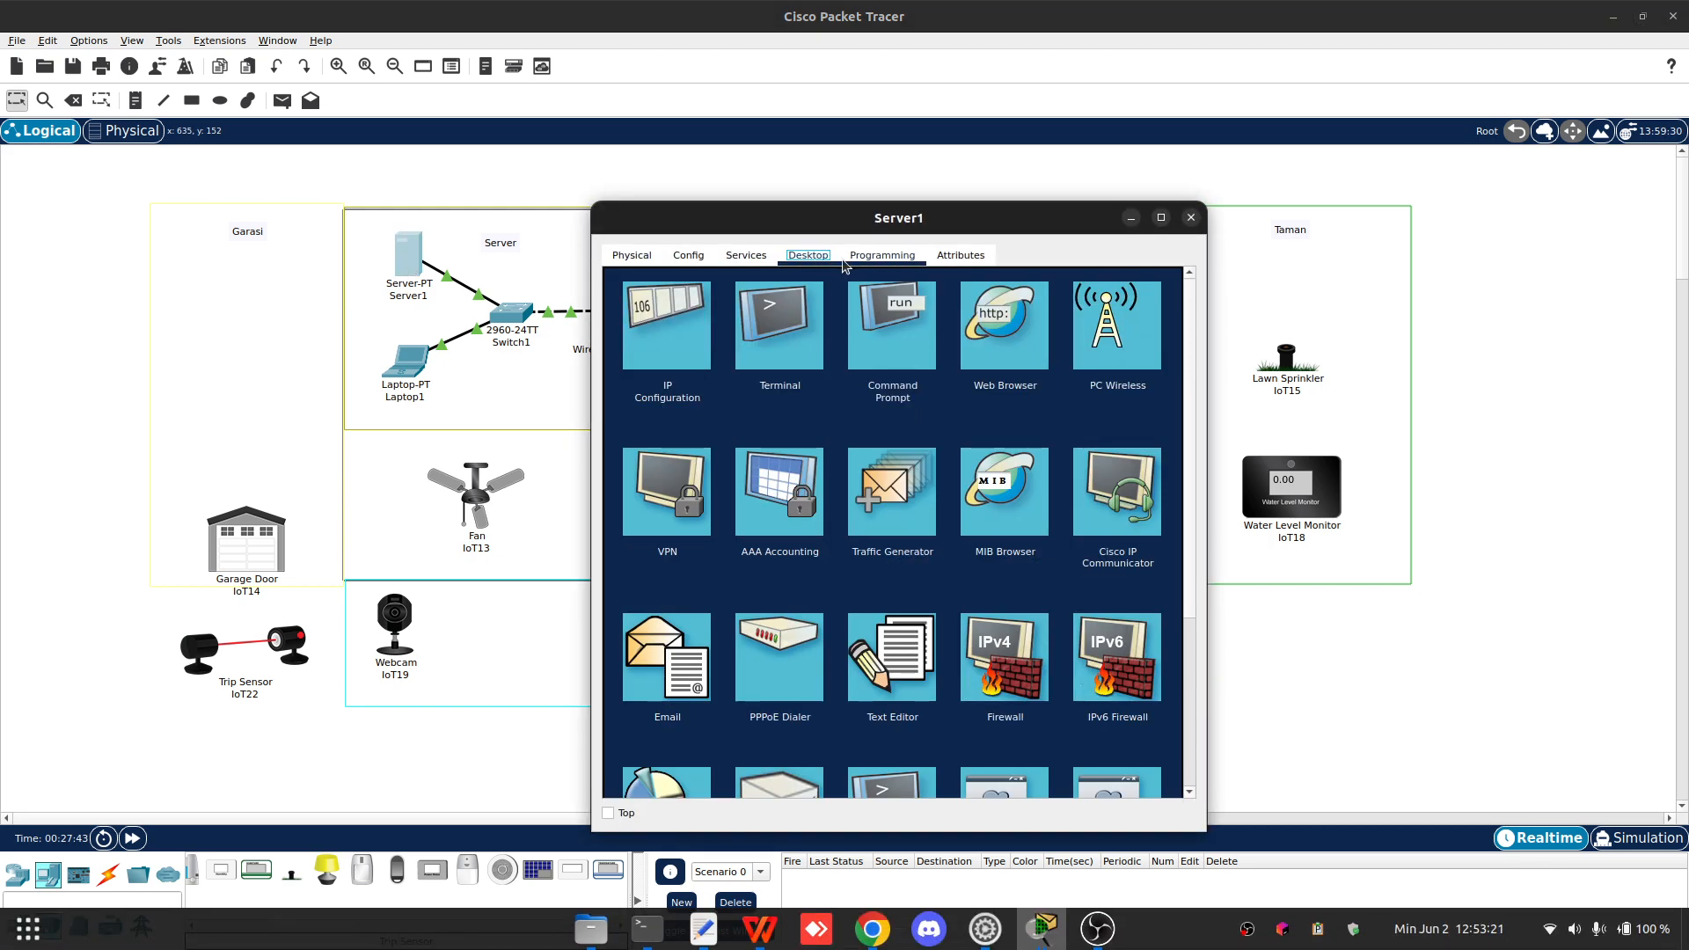
click(695, 330)
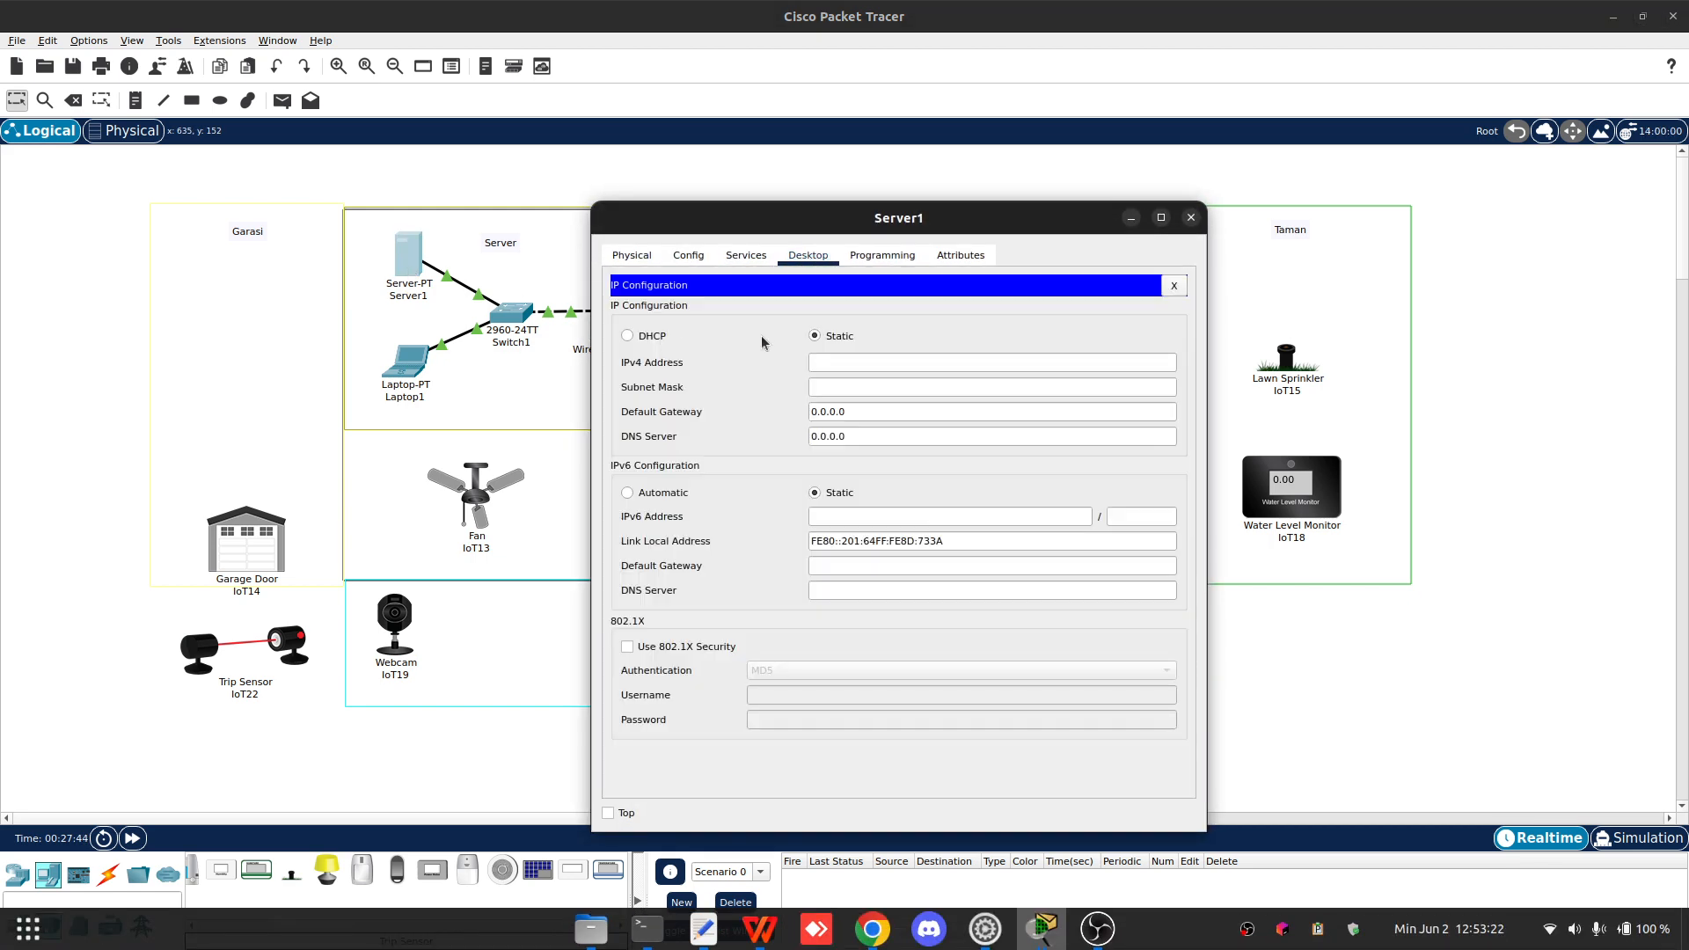
click(908, 363)
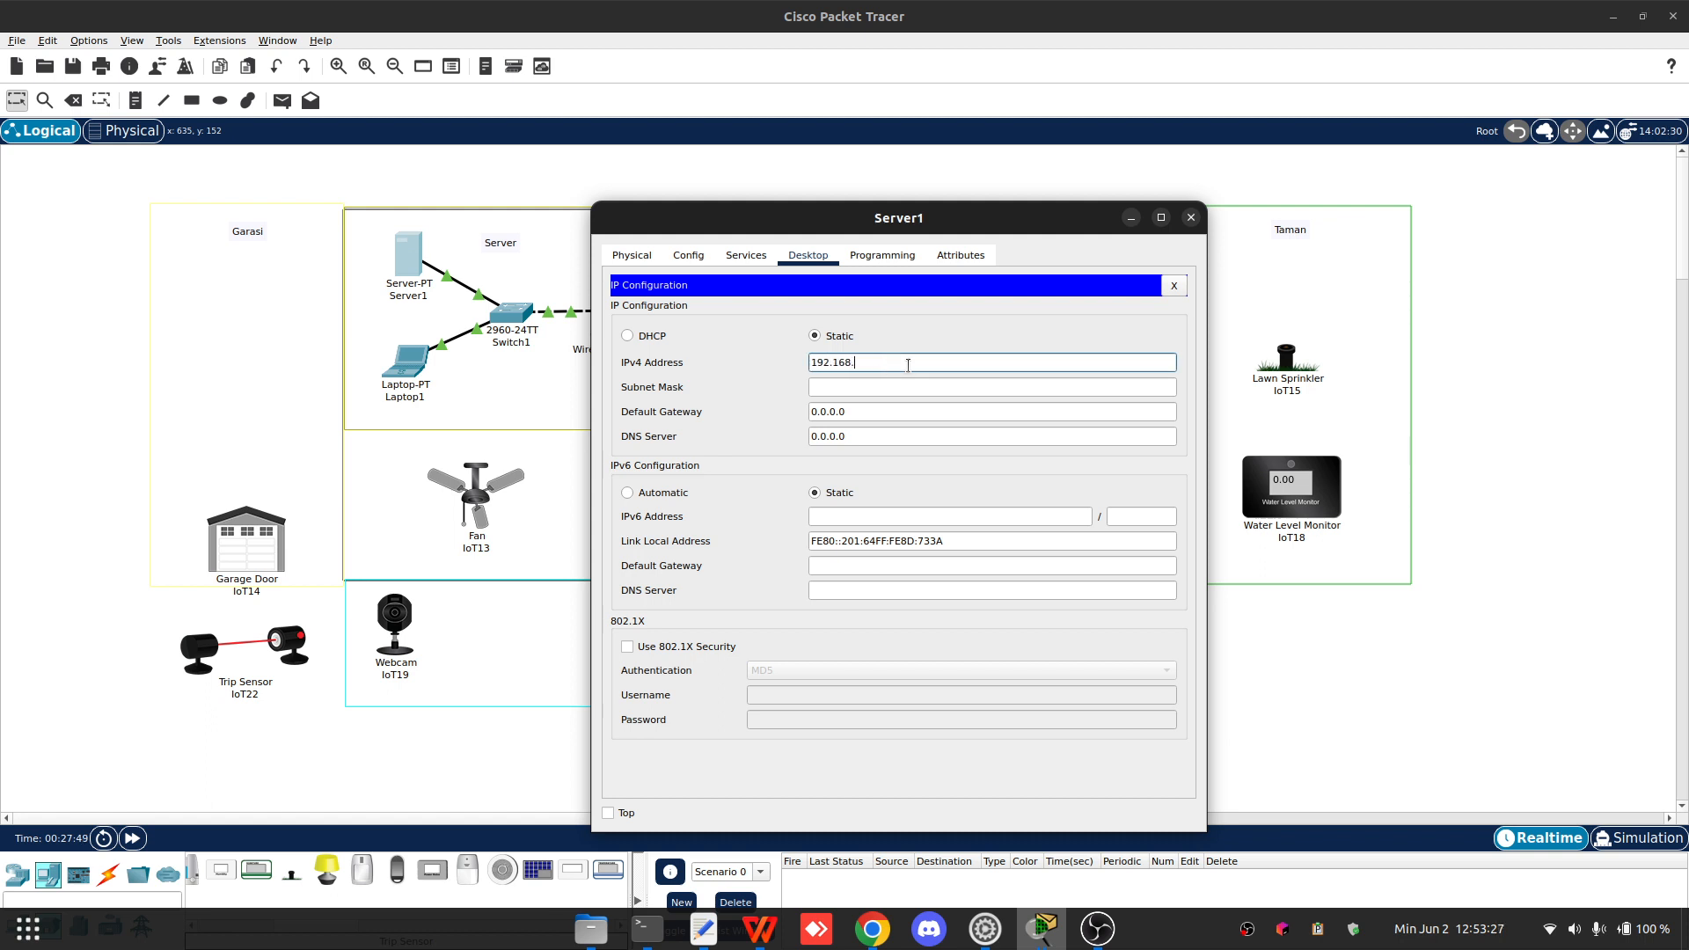
key(Tab)
key(Tab)
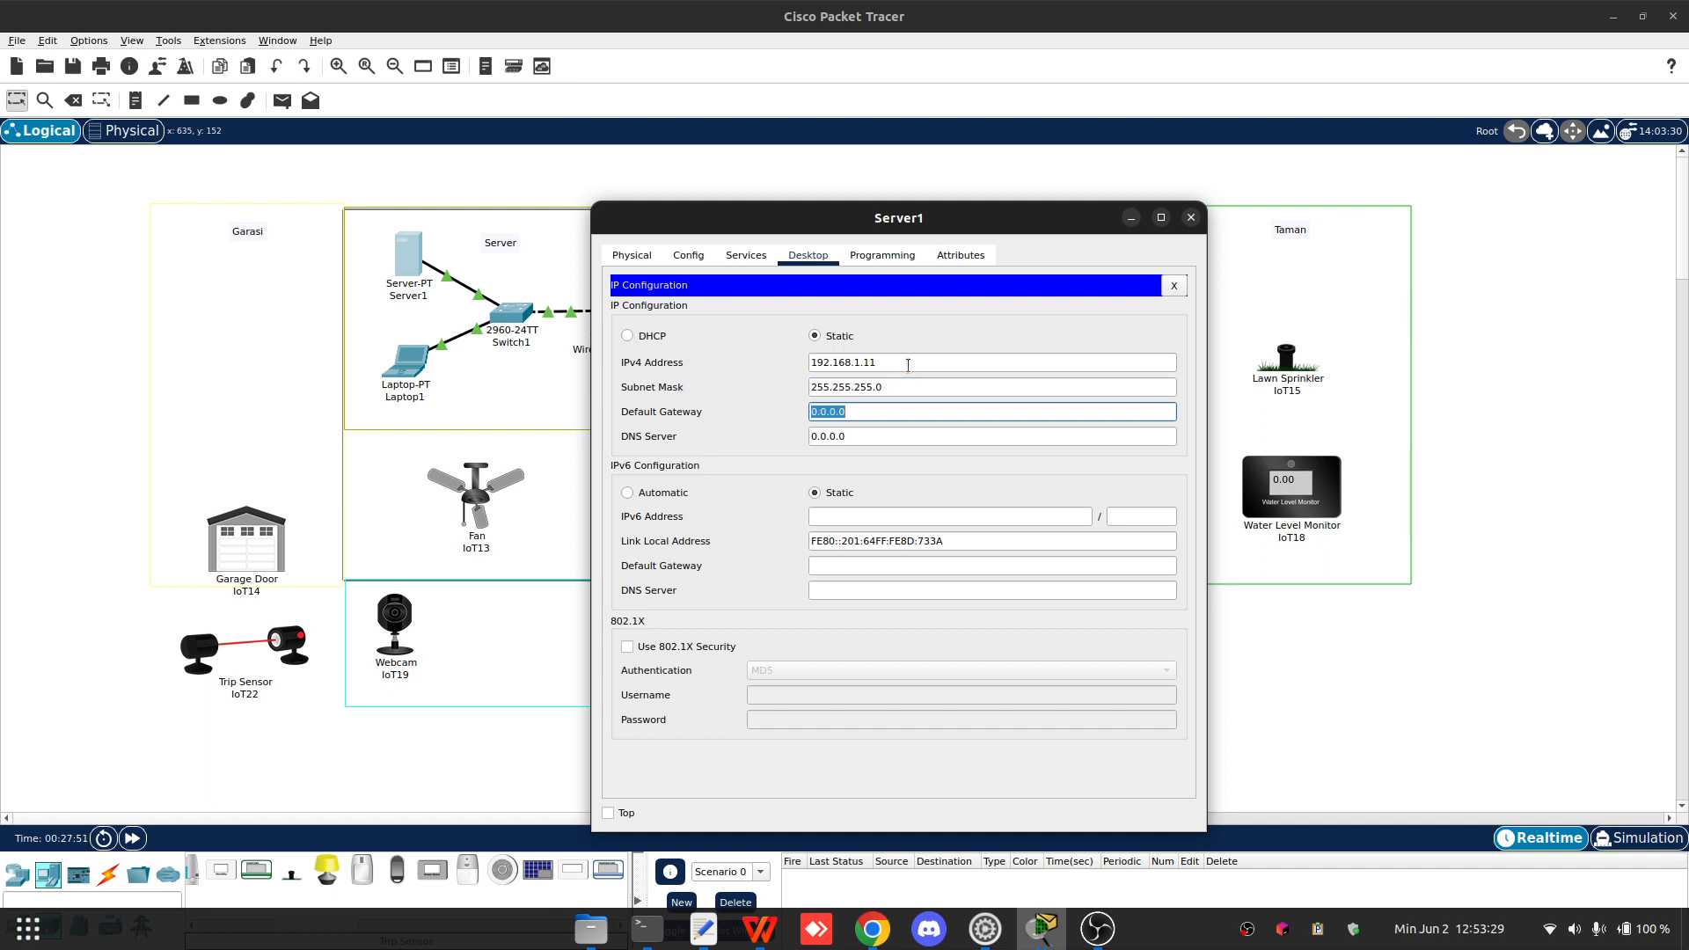
text(192.168.1.1)
- Turn on the AAA service on Server1
click(688, 255)
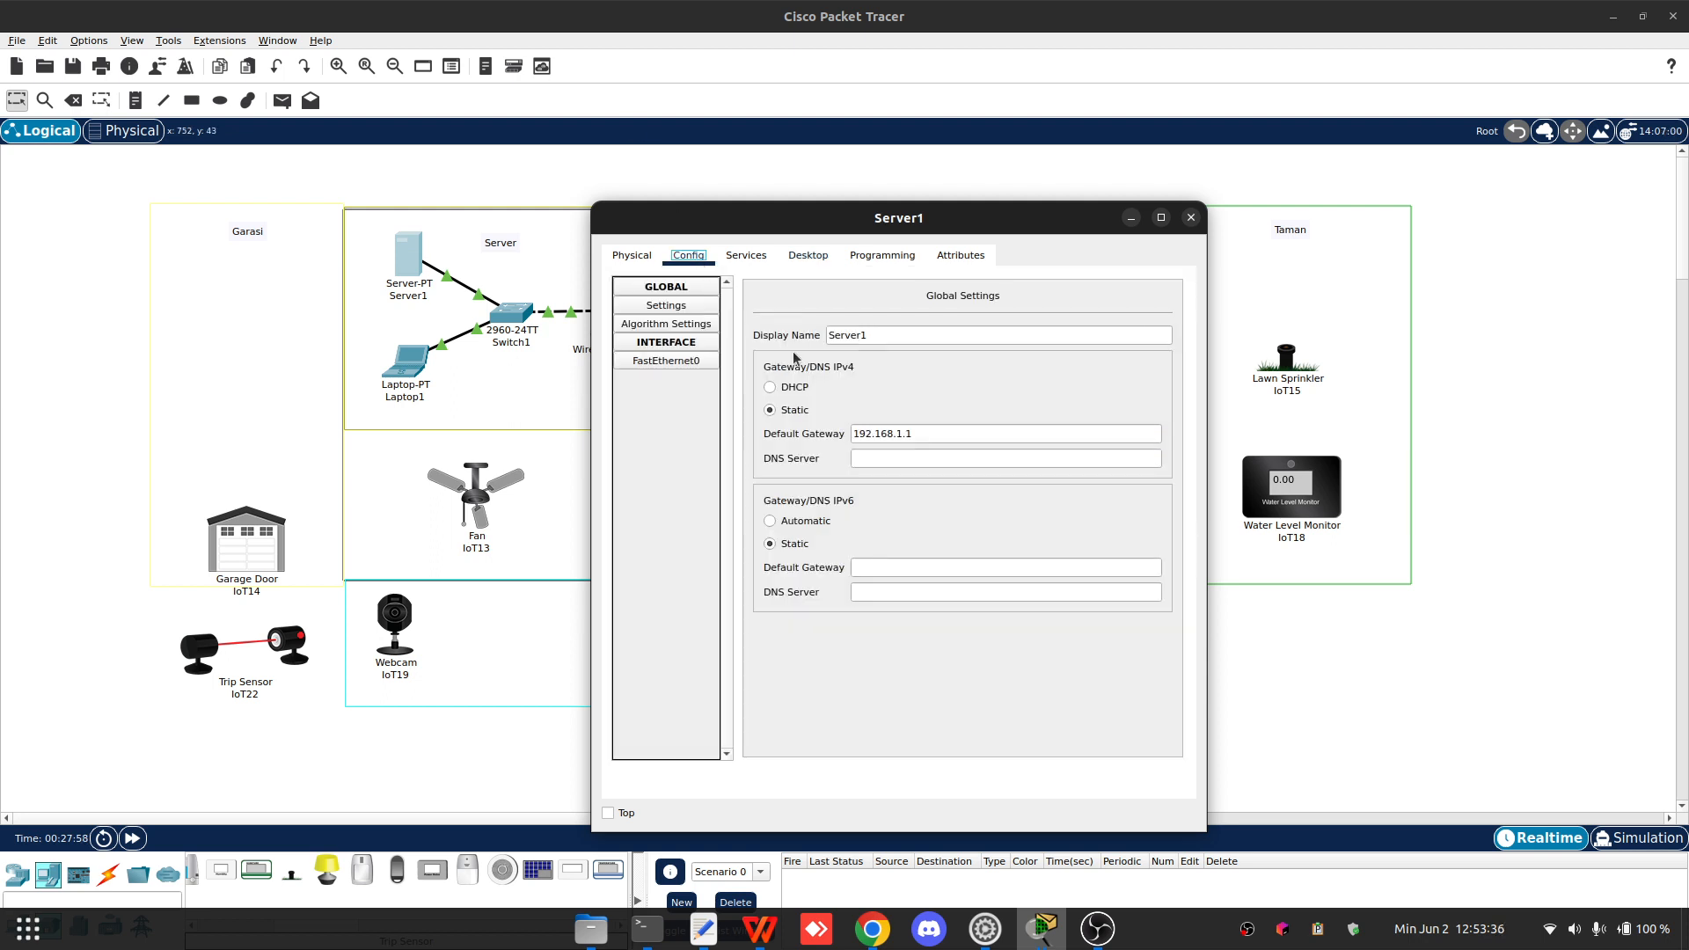
click(743, 257)
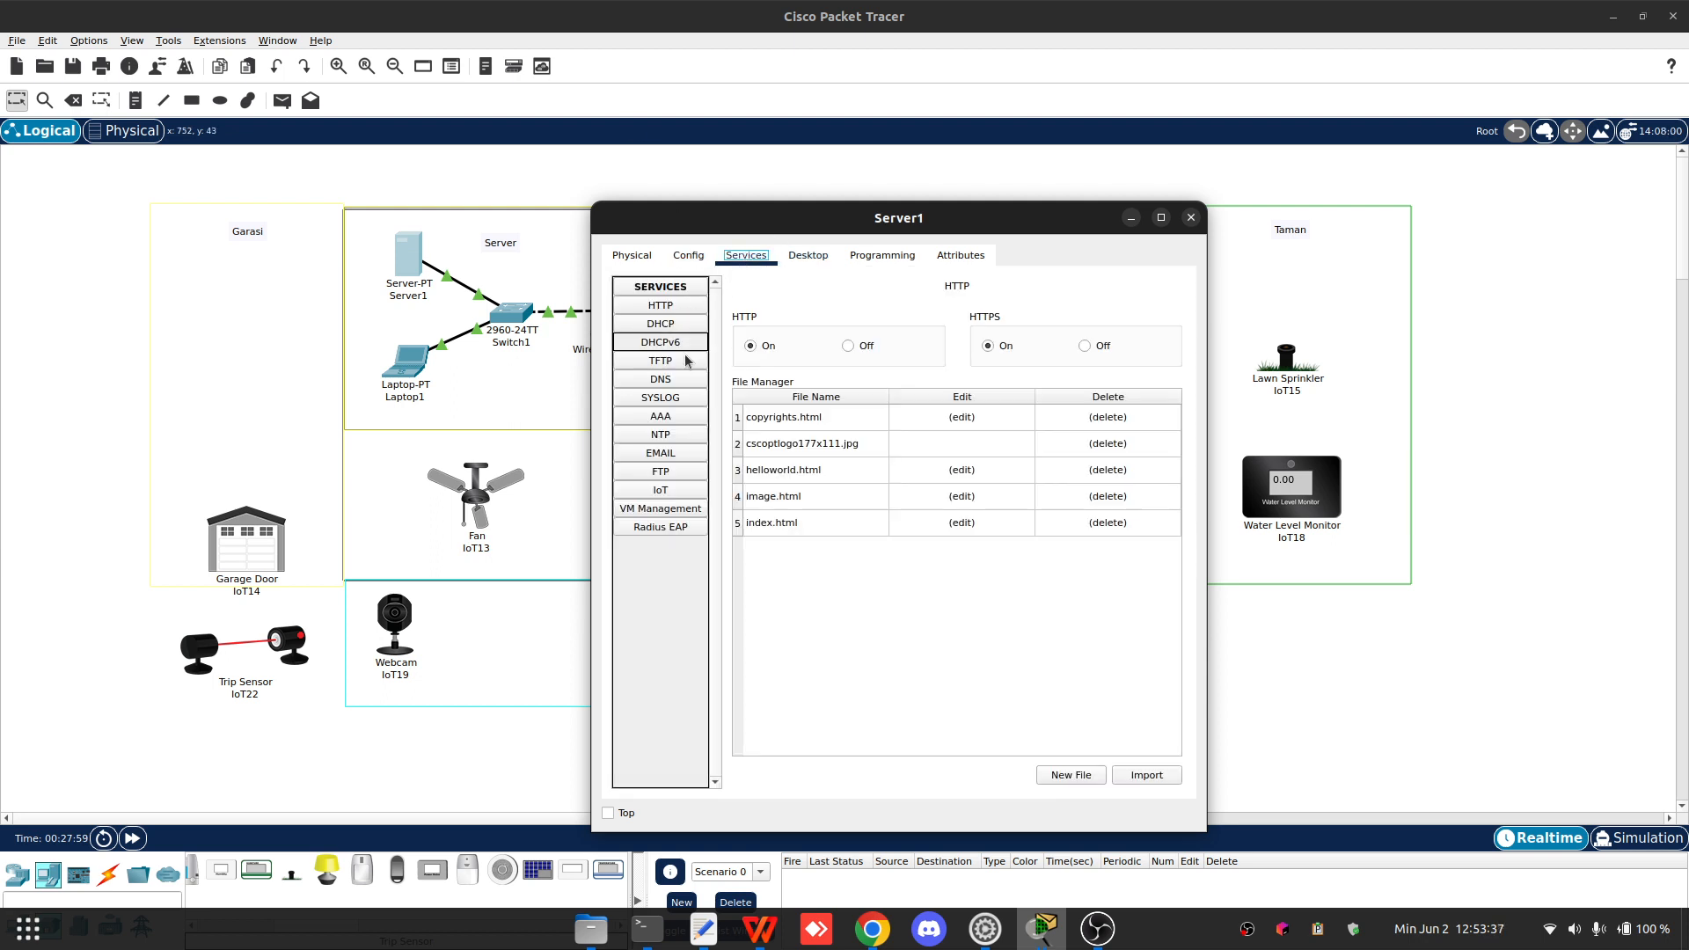
click(676, 422)
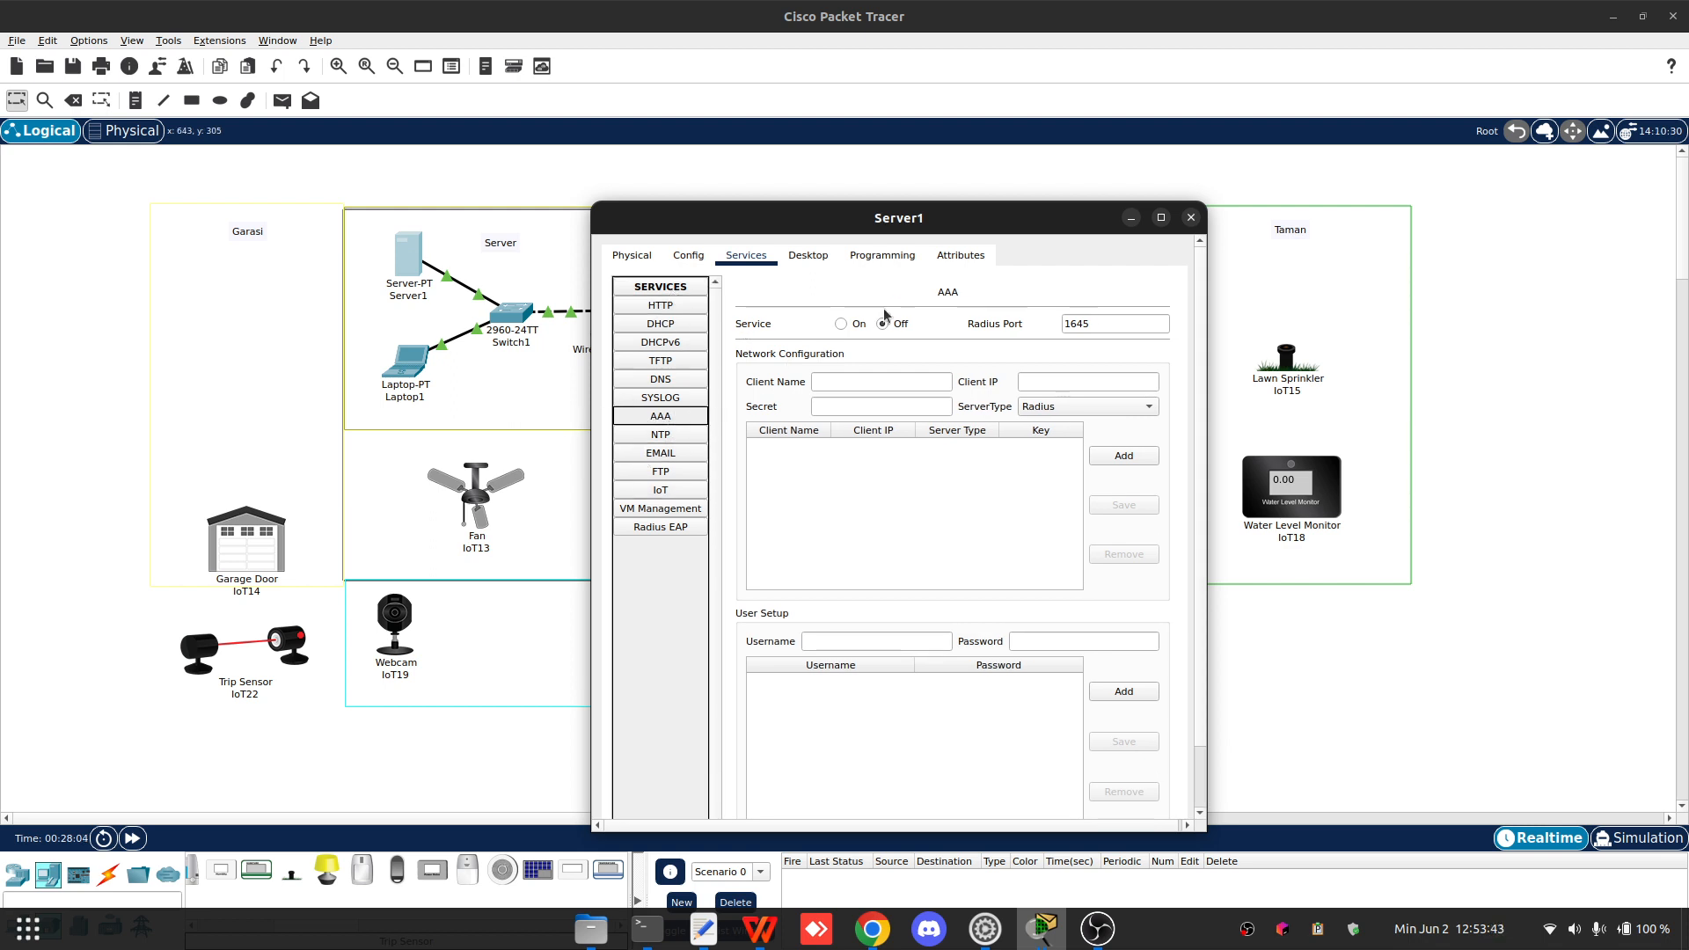
click(841, 324)
- Add a Radius network client named Home with client IP 192.168.1.1 and its shared secret key
click(856, 382)
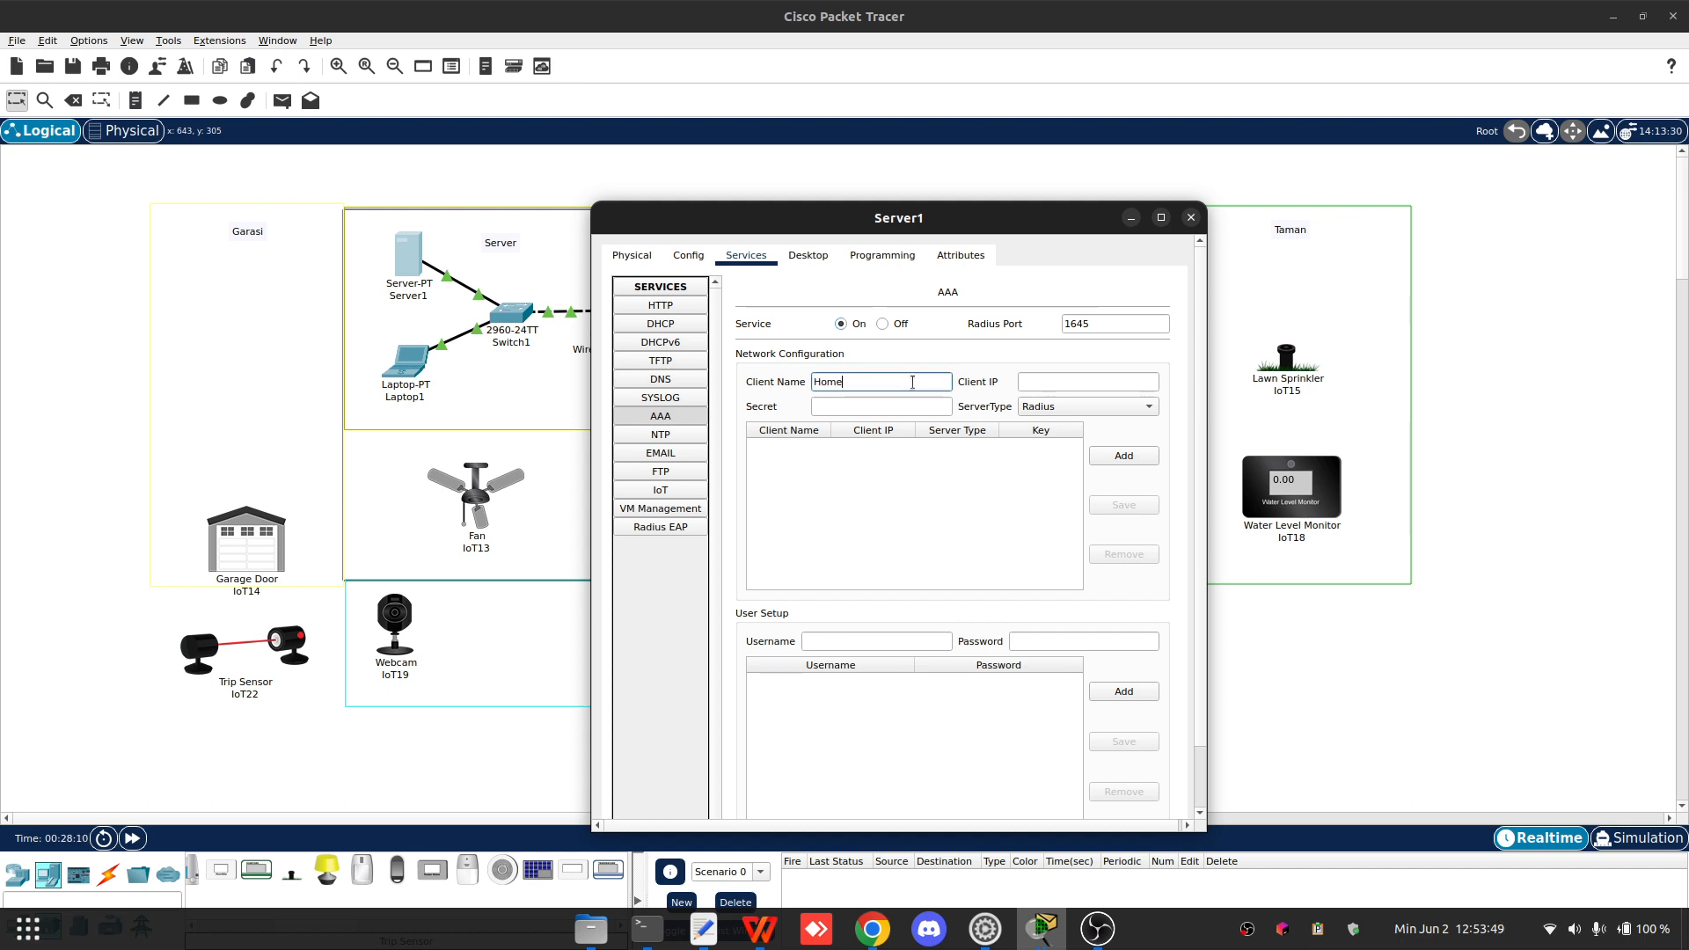
key(Tab)
text(192.1)
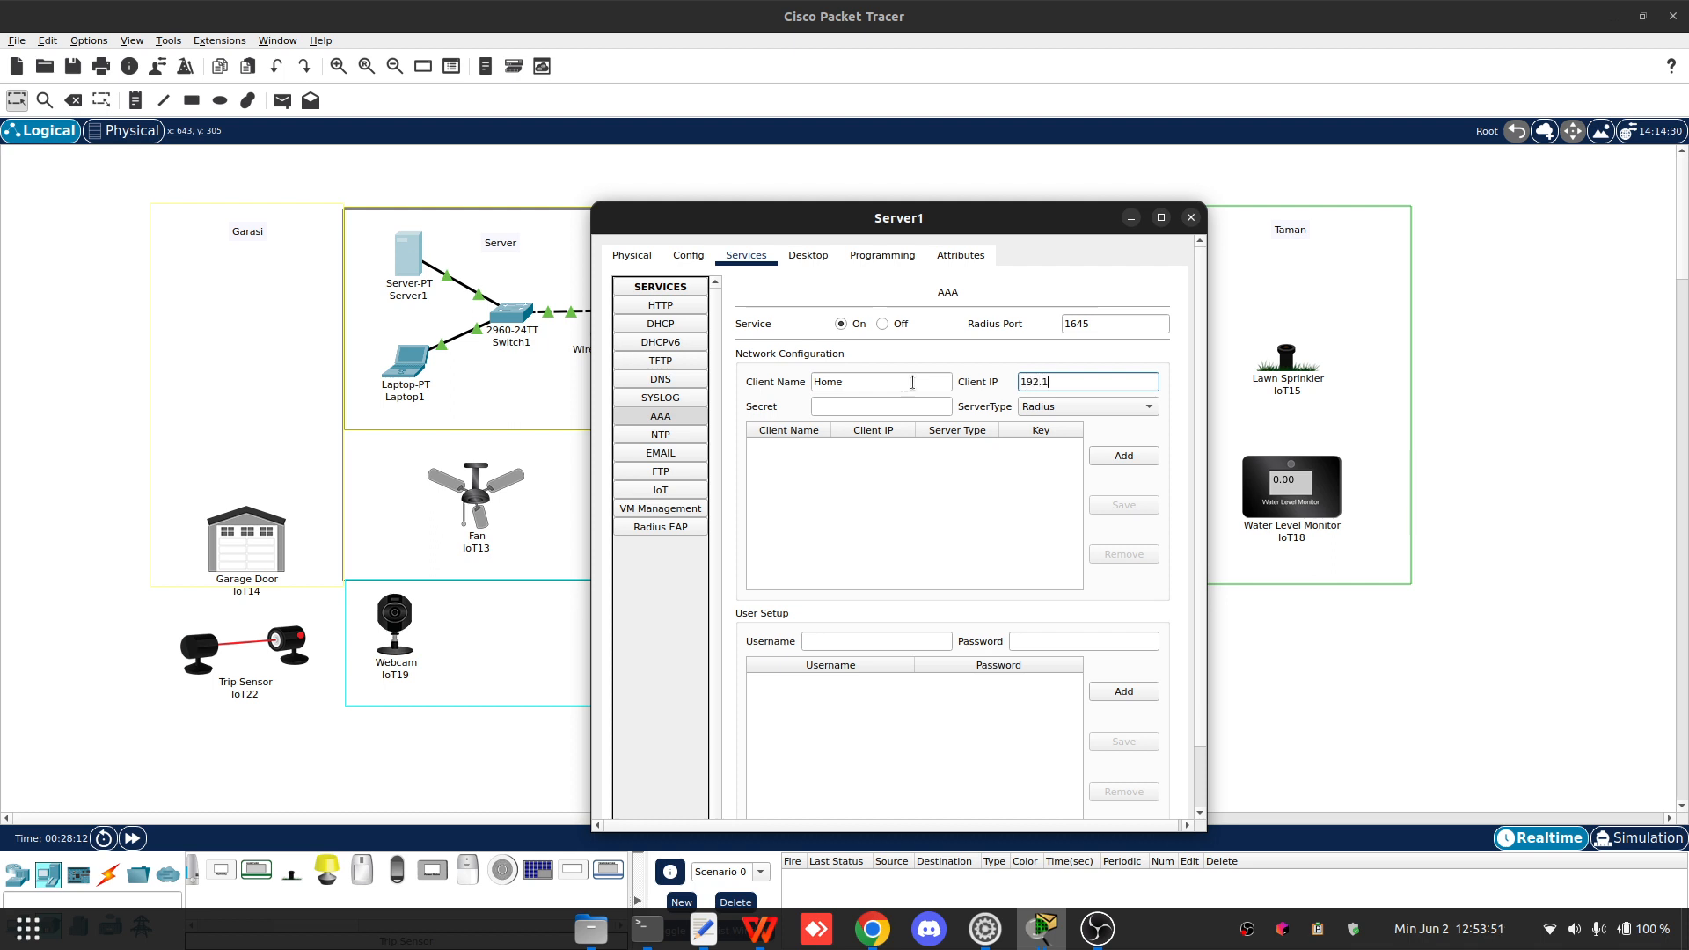
text(6)
text(8)
text(.1.1)
key(Tab)
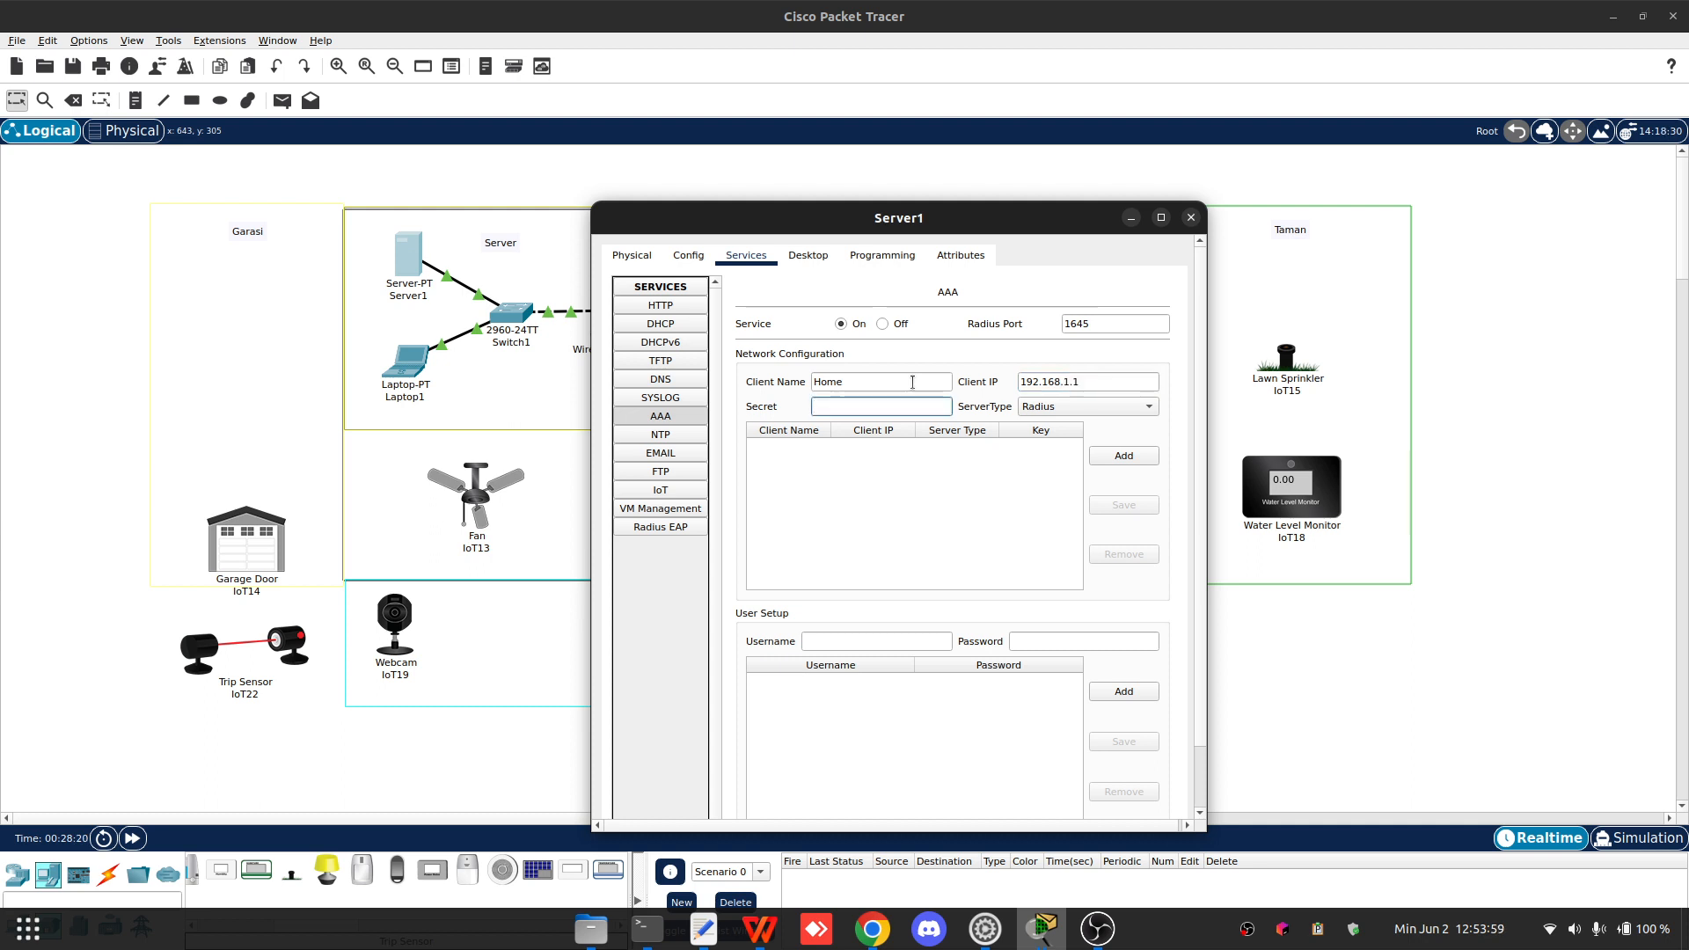
click(912, 382)
drag(1088, 382, 1060, 380)
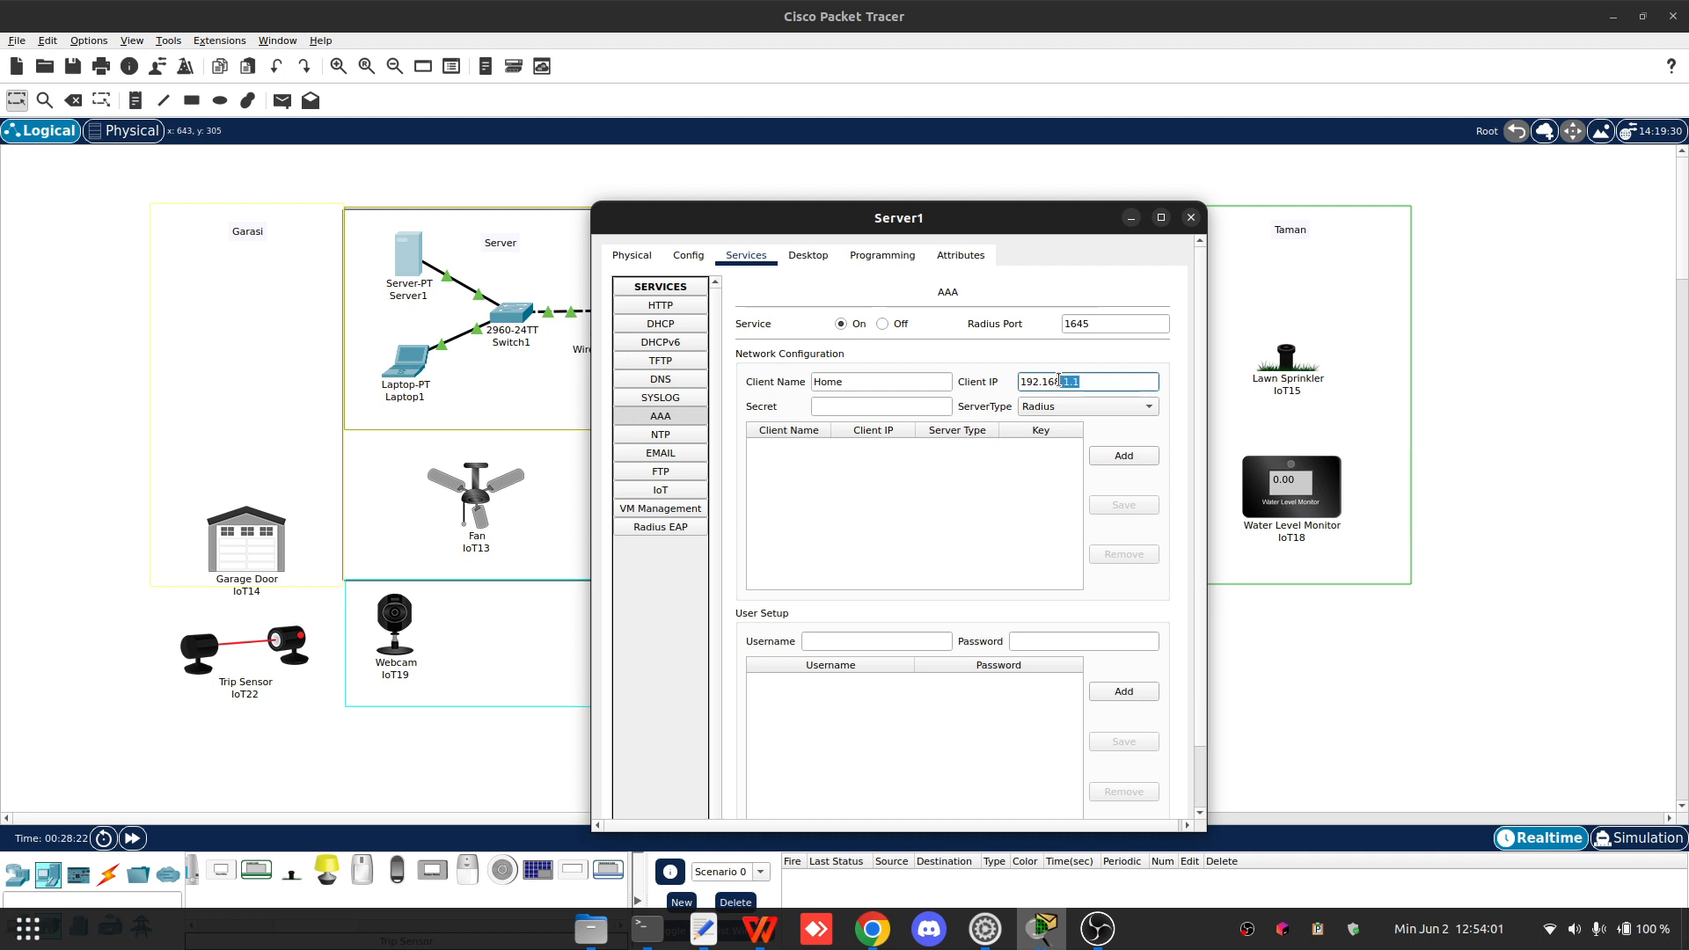
click(878, 406)
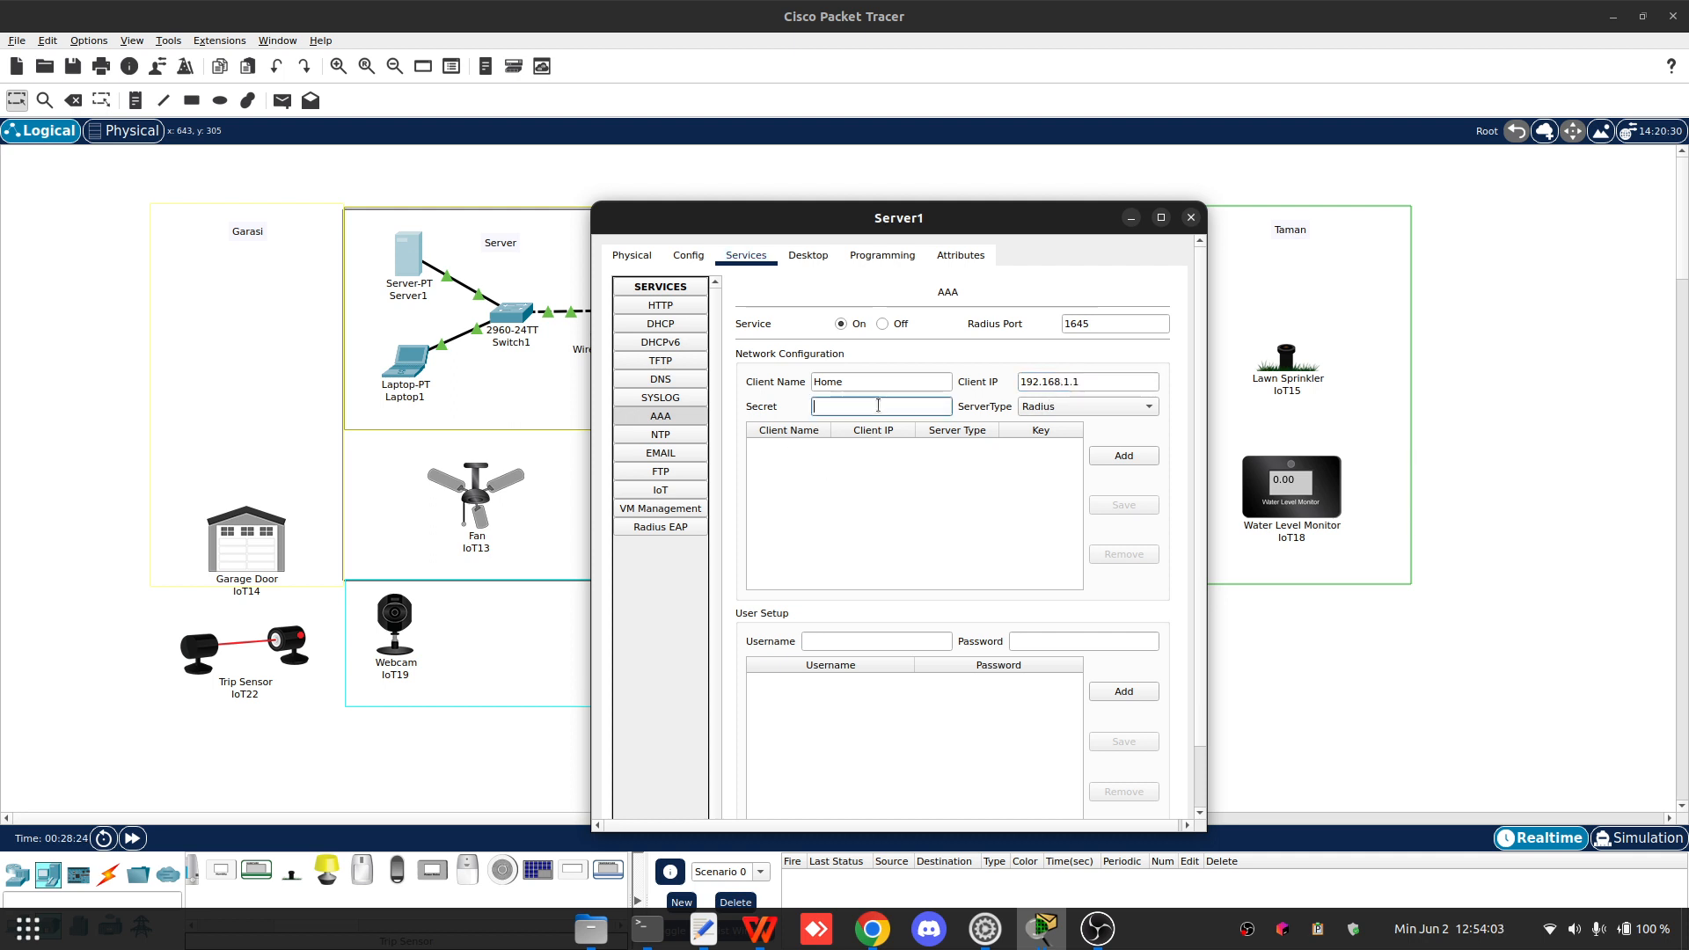
text(123)
click(1123, 456)
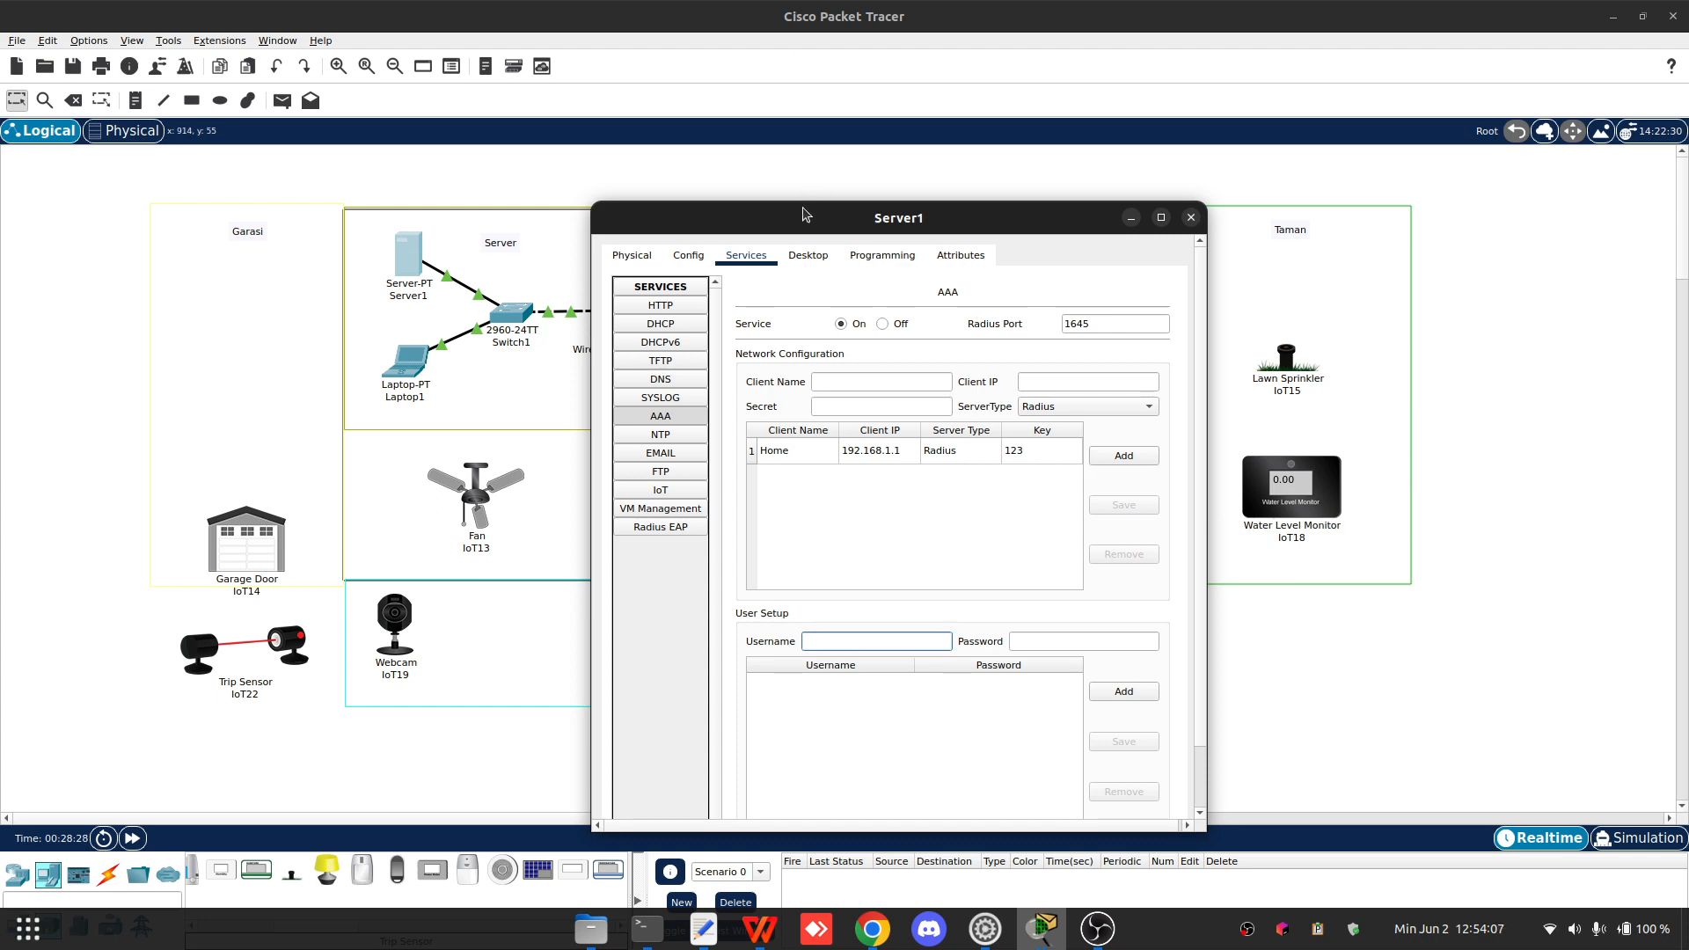
- Add an AAA user named Lampu with its password
drag(771, 228, 1143, 141)
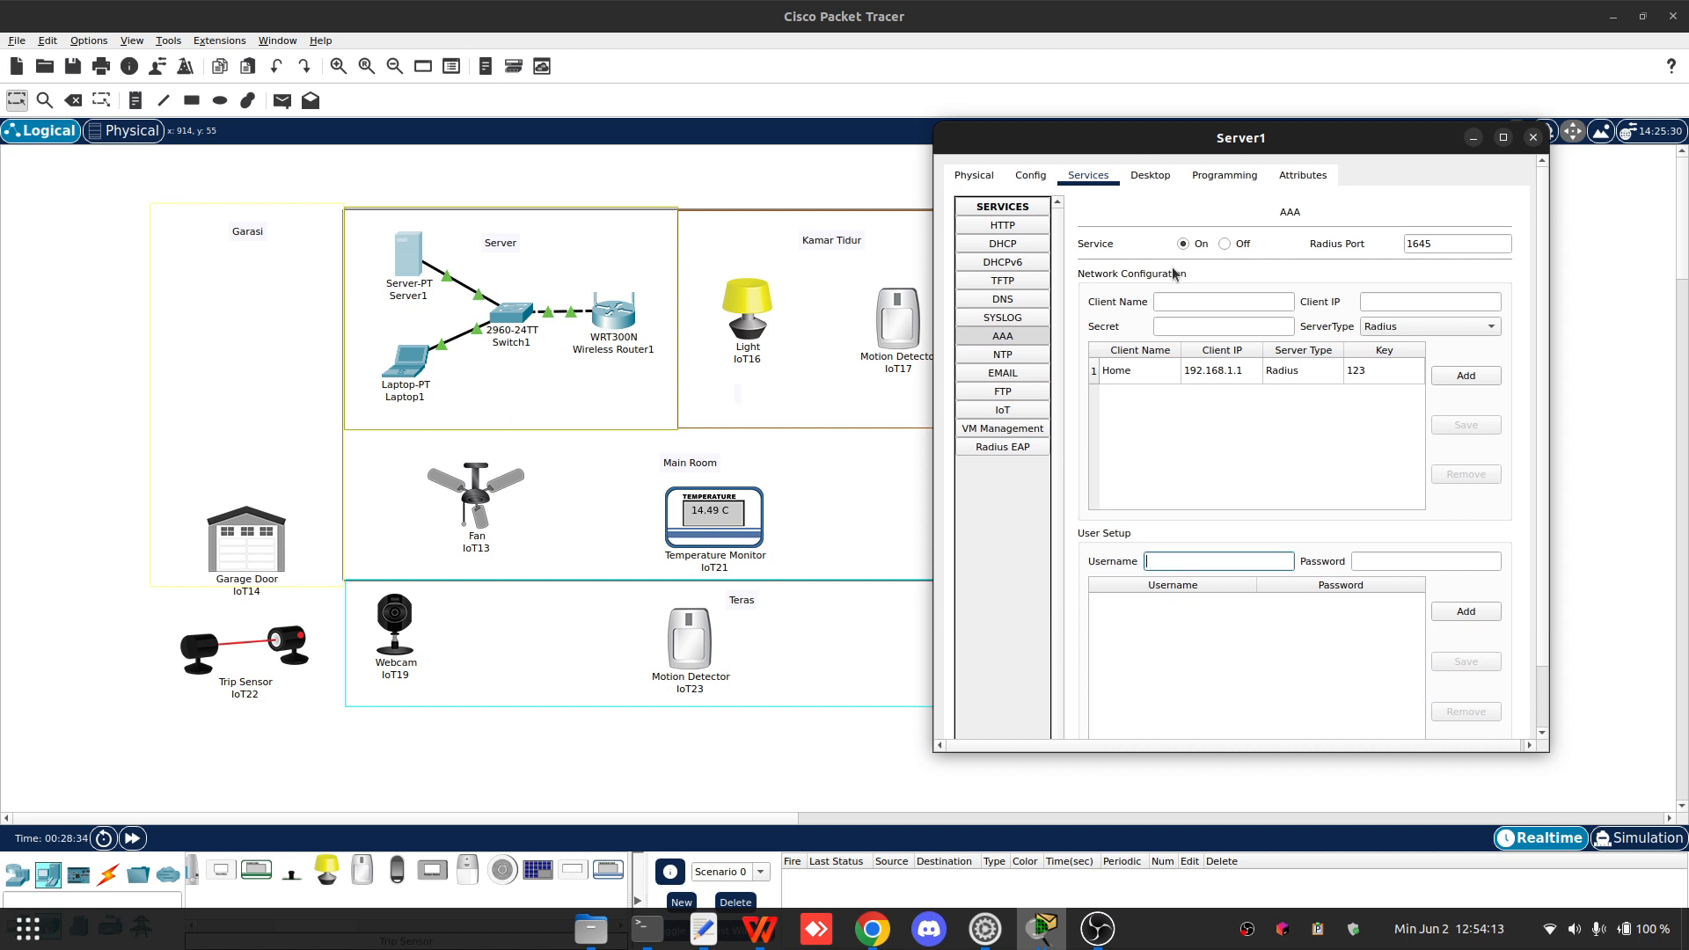
text(u)
key(Tab)
text(123)
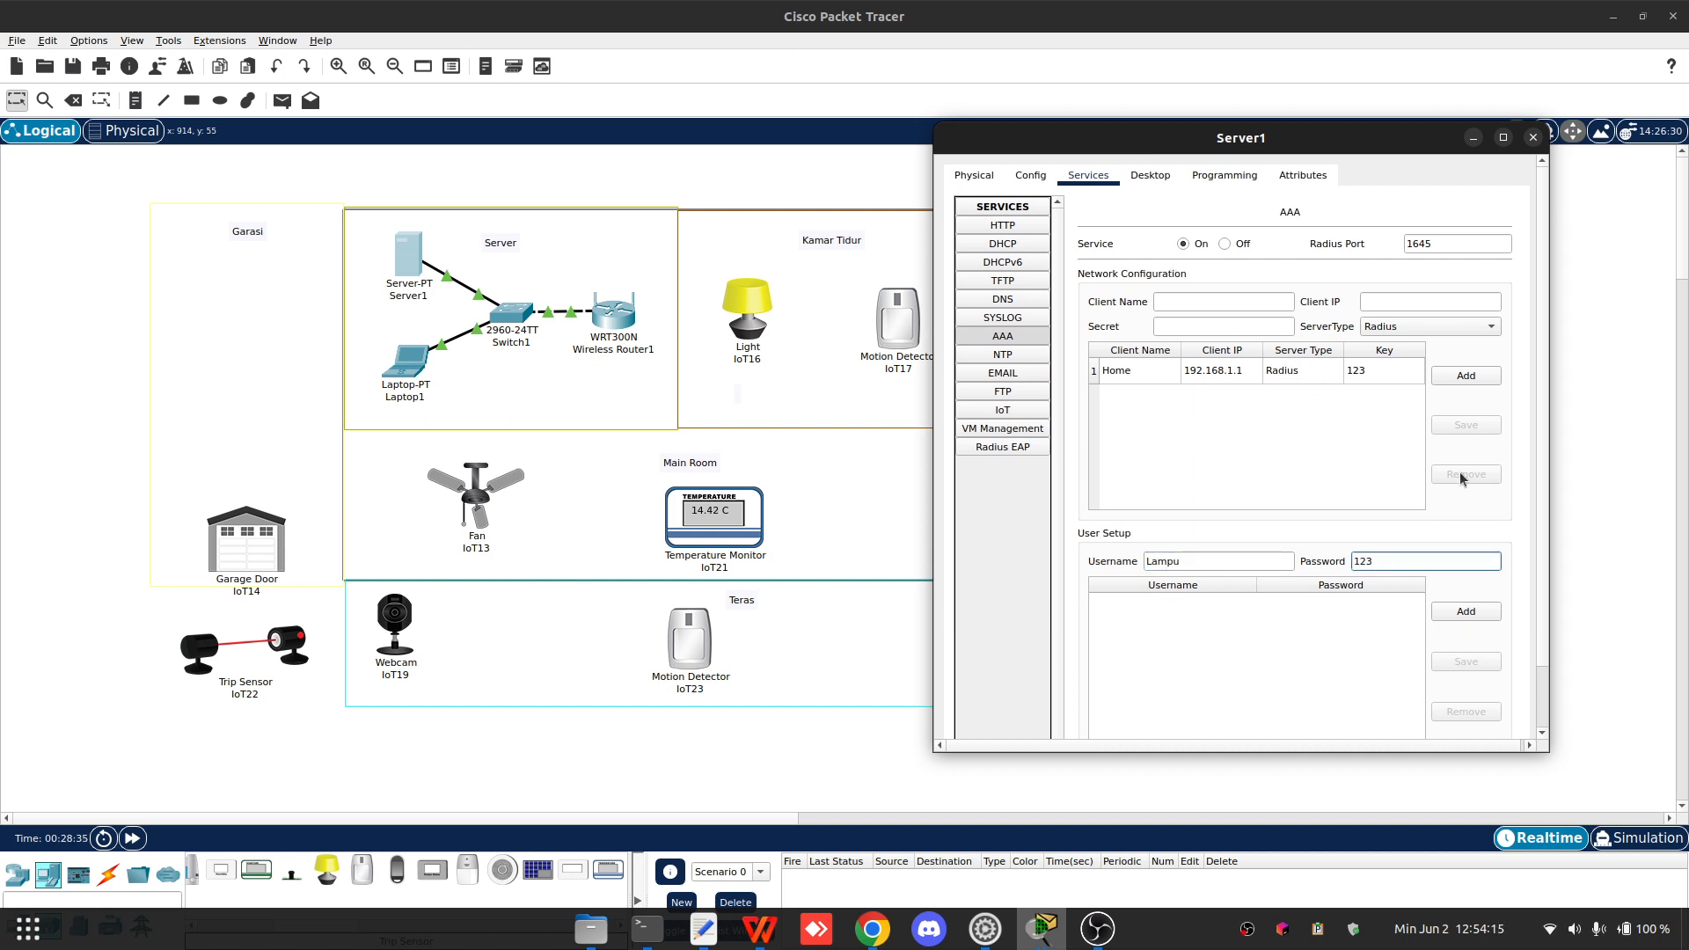
click(1478, 614)
- Add an AAA user named Motion1 with its password
click(1217, 560)
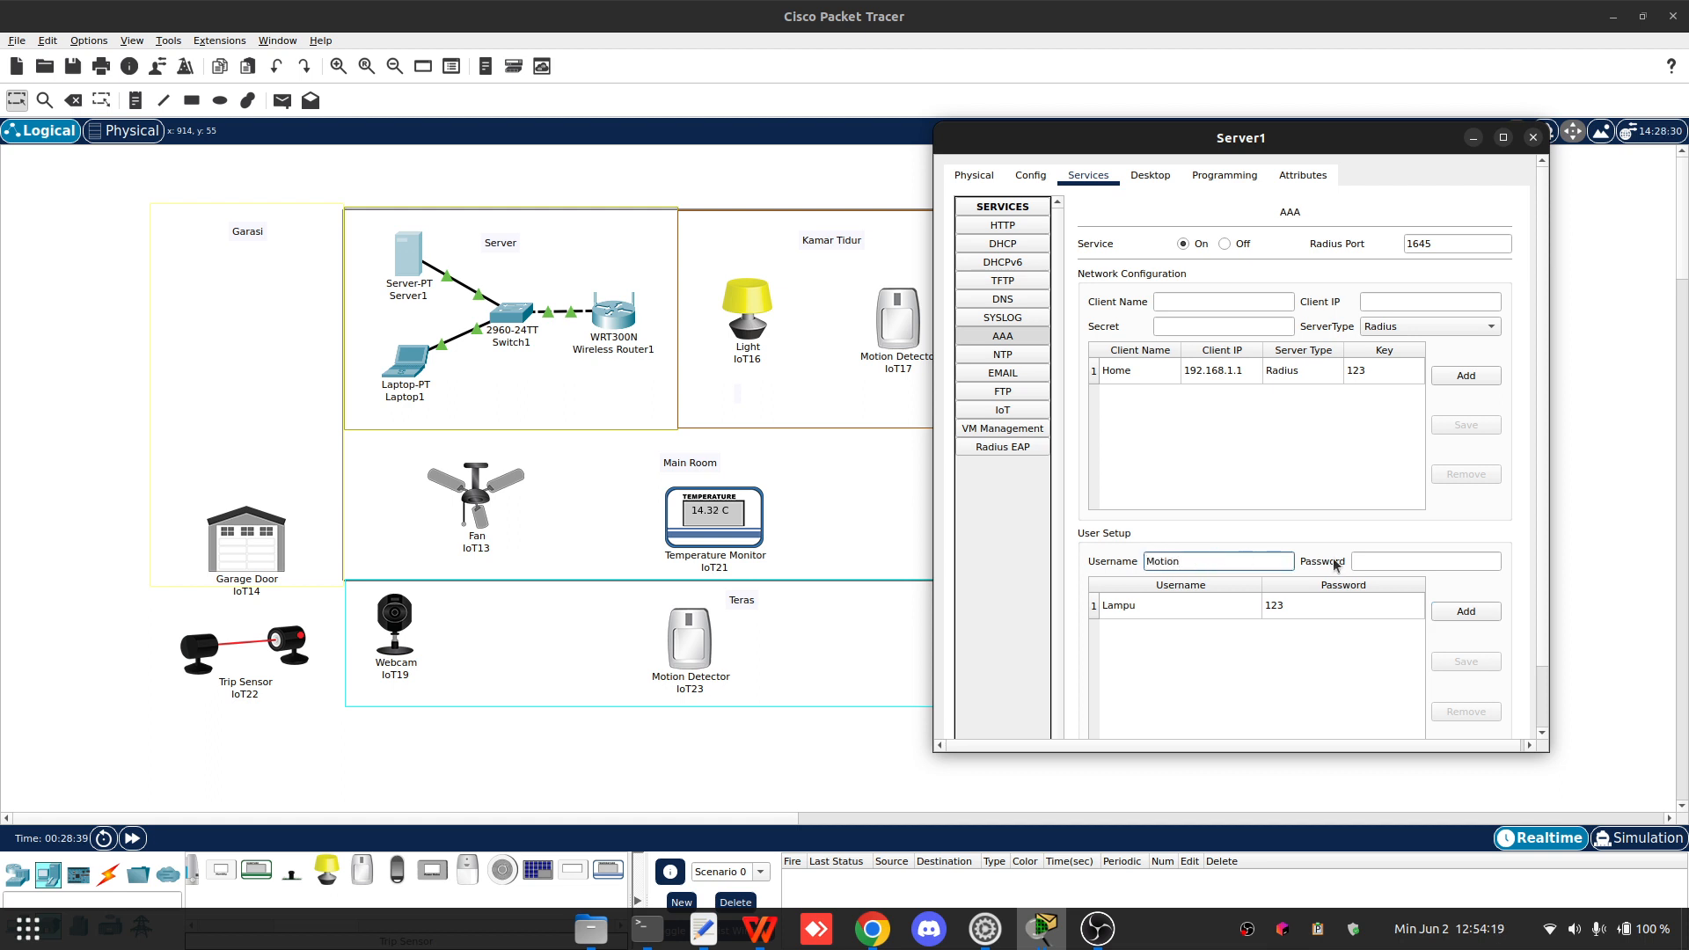
click(1381, 560)
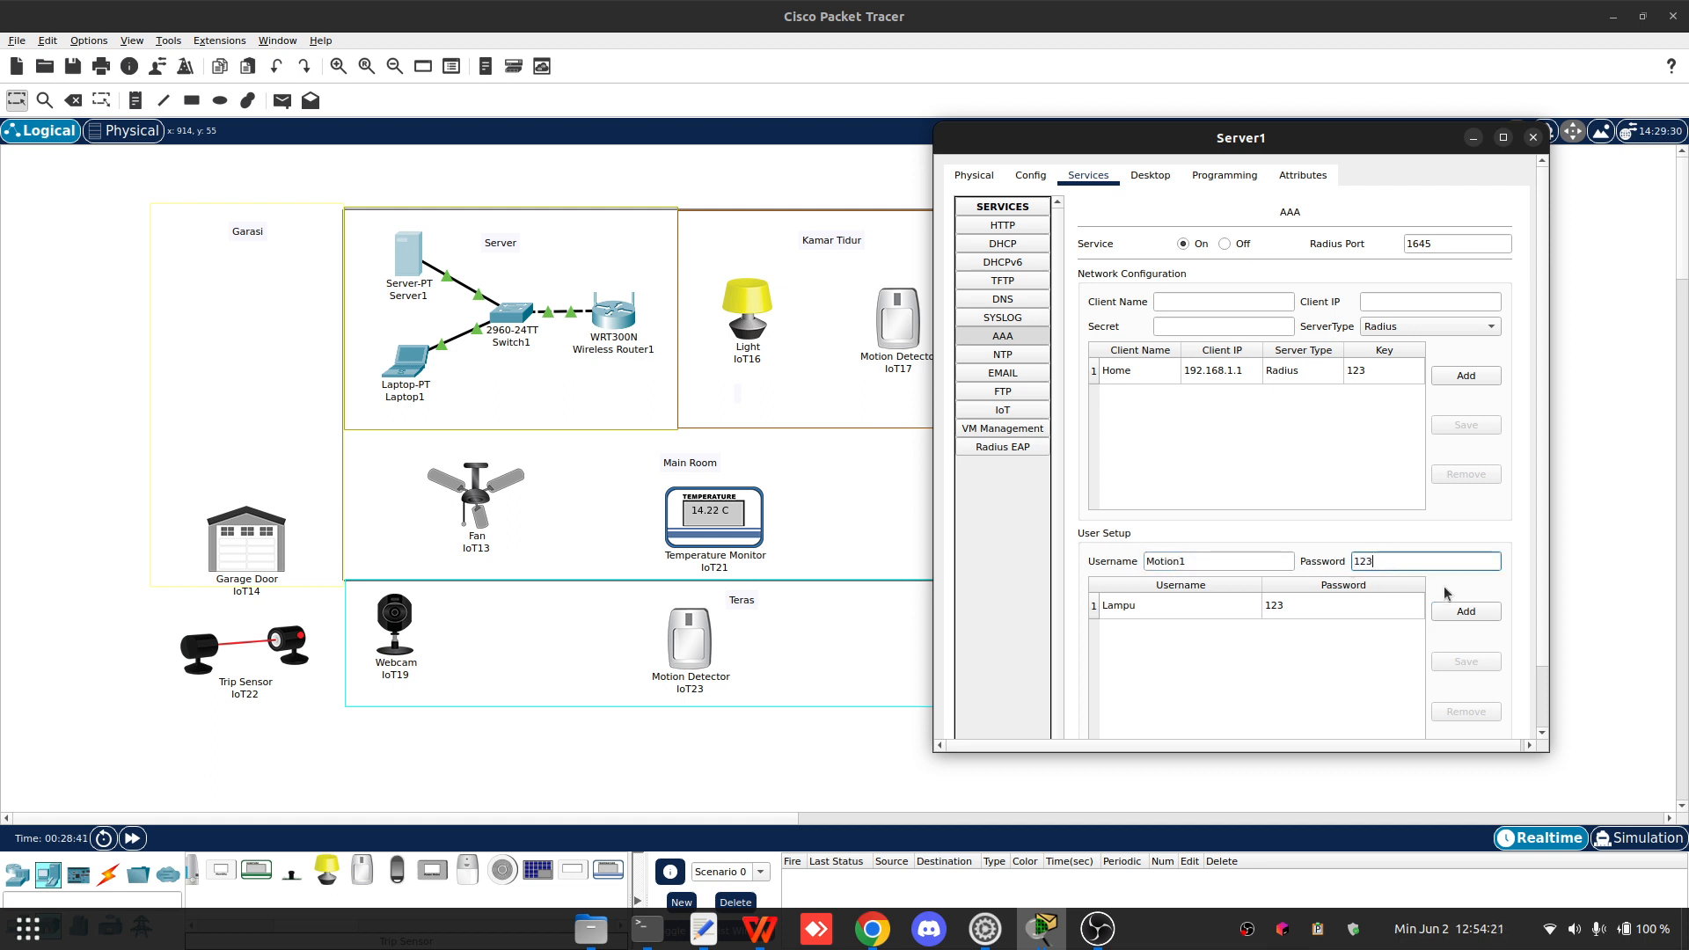
click(1465, 611)
- Add an AAA user named Fan with its password
click(1198, 561)
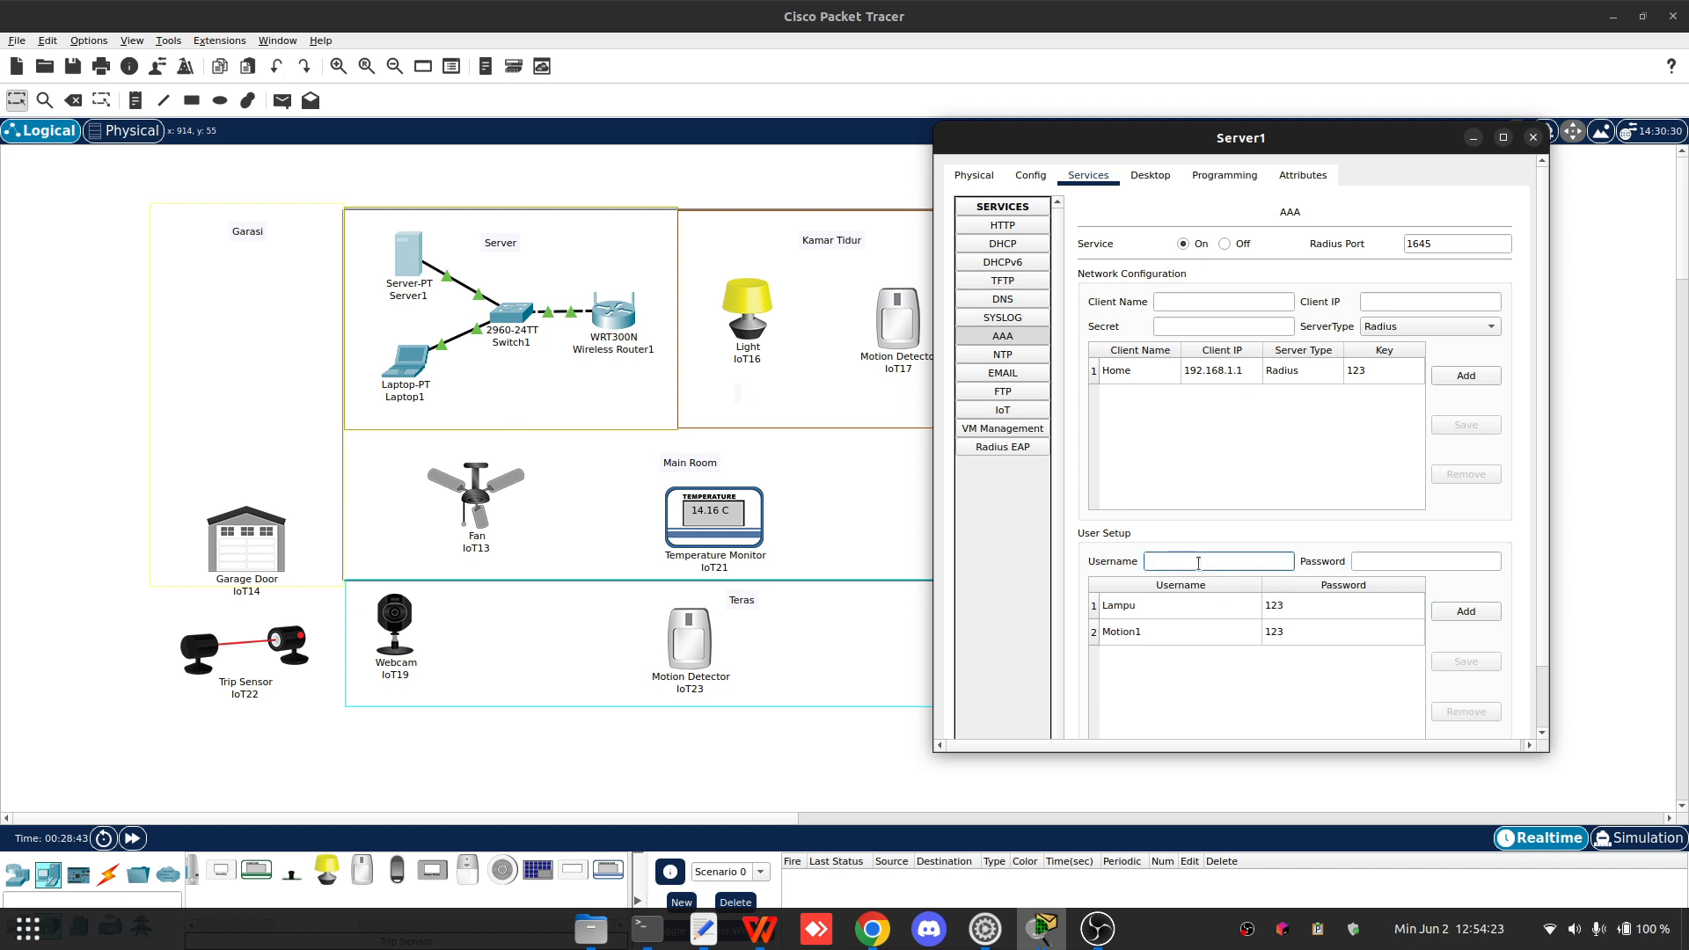
key(Tab)
text(123)
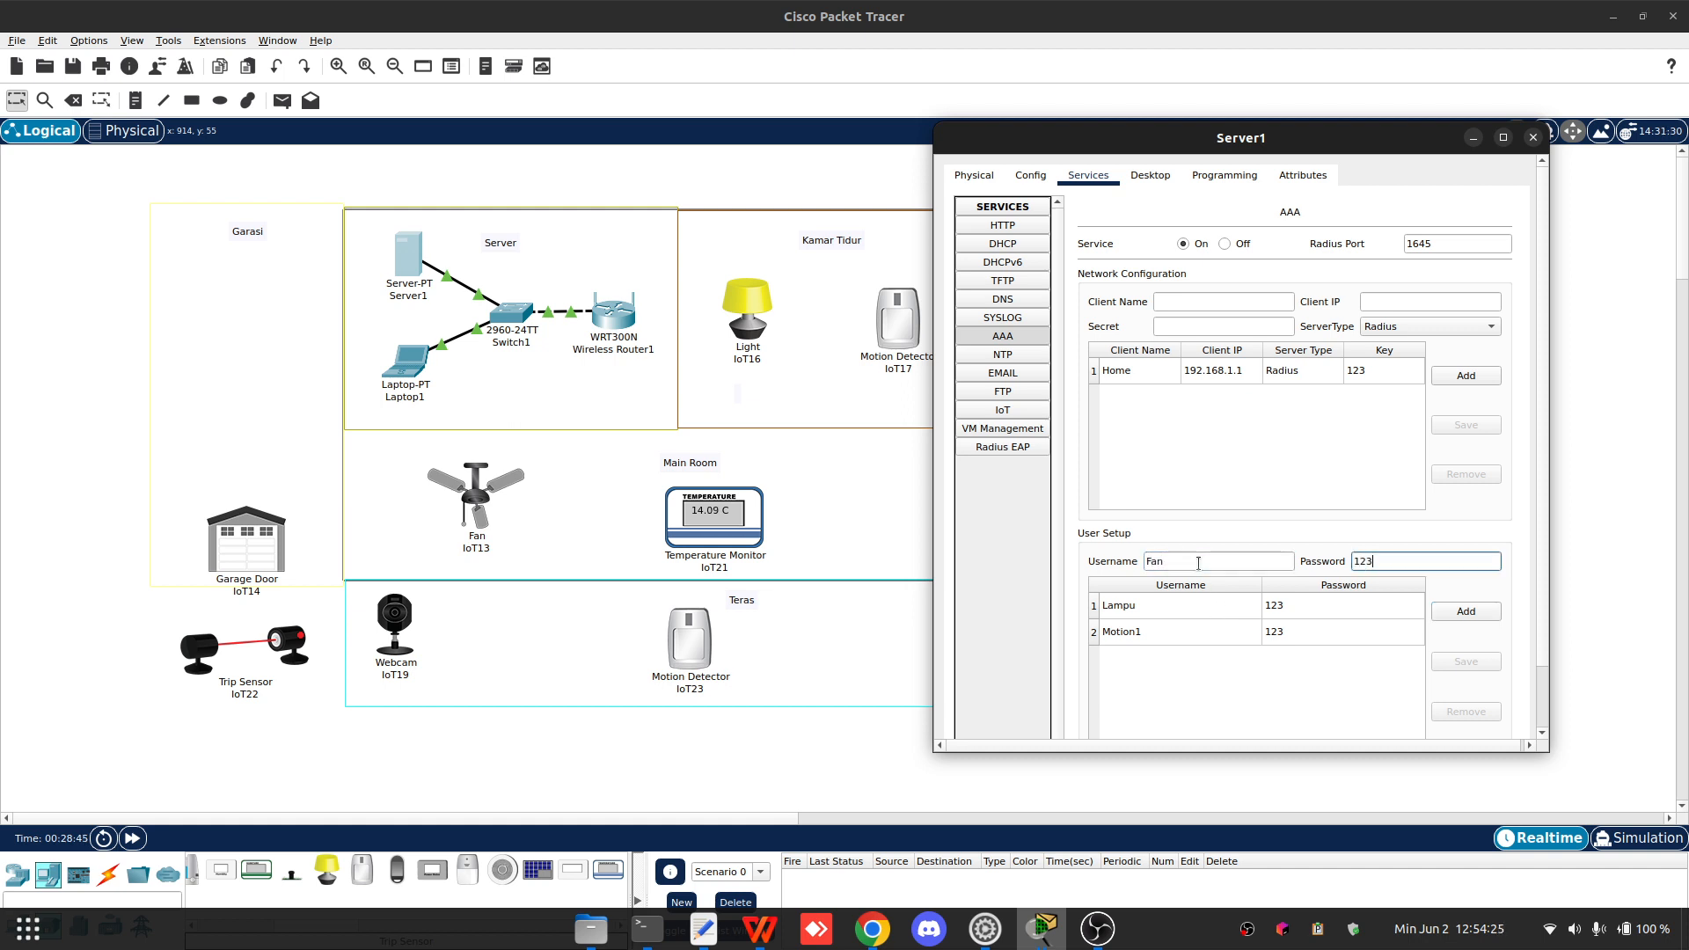
click(1467, 611)
- Add an AAA user named Temperature with its password
click(1183, 553)
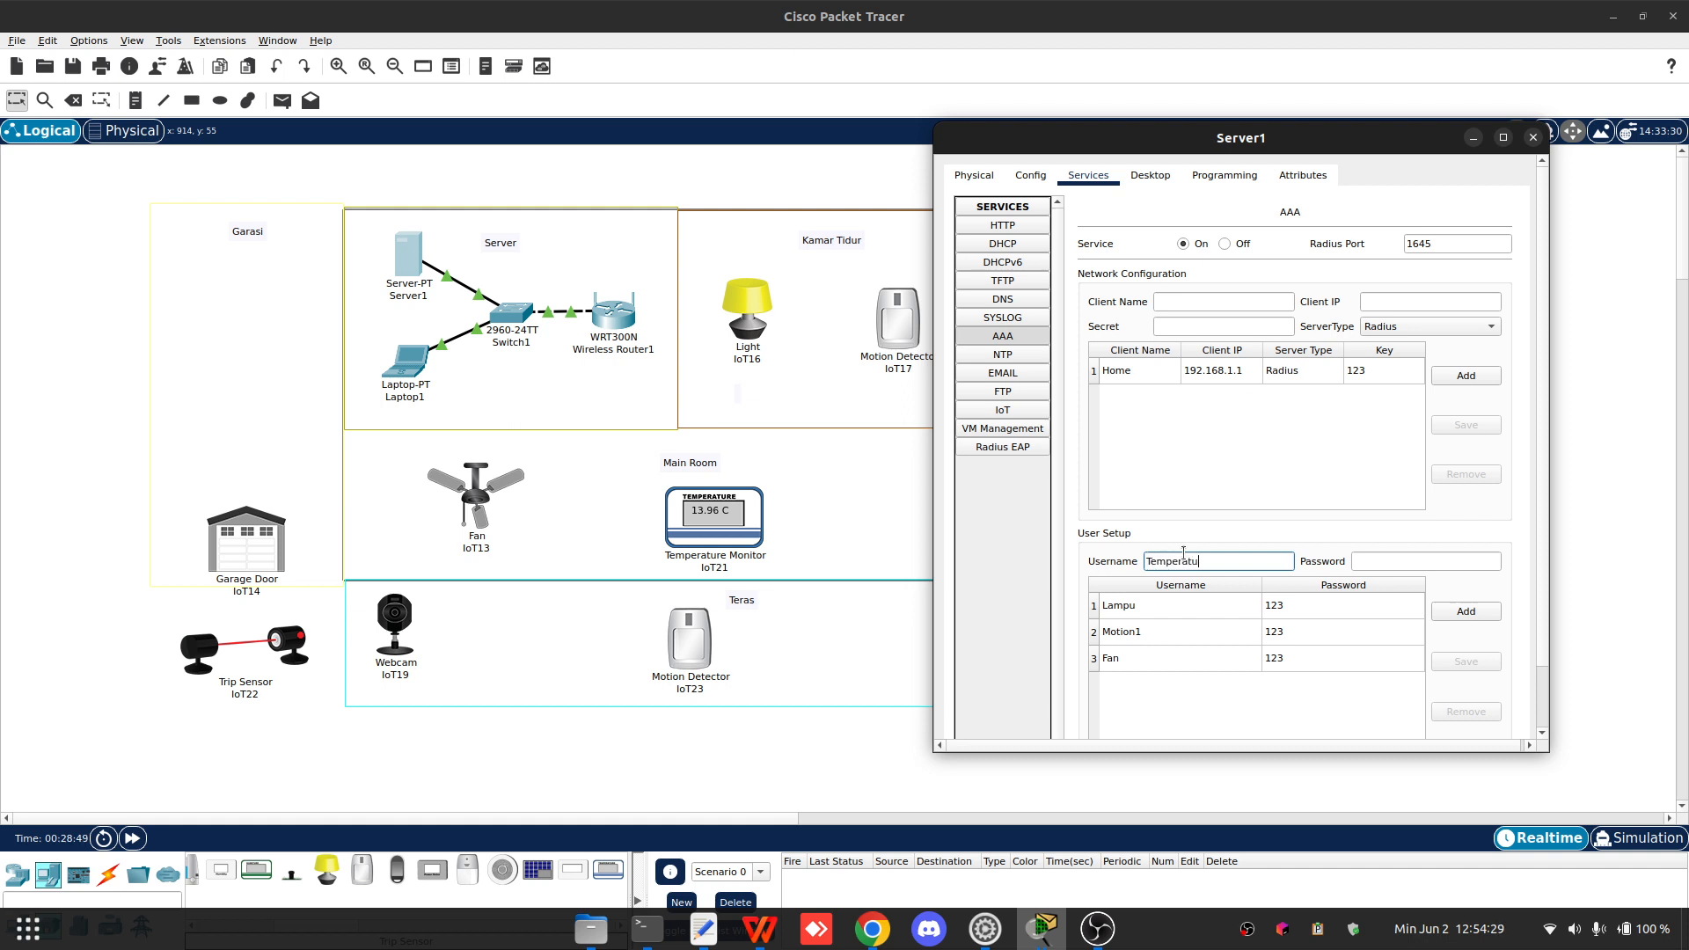
text(Temperature)
key(Tab)
text(123)
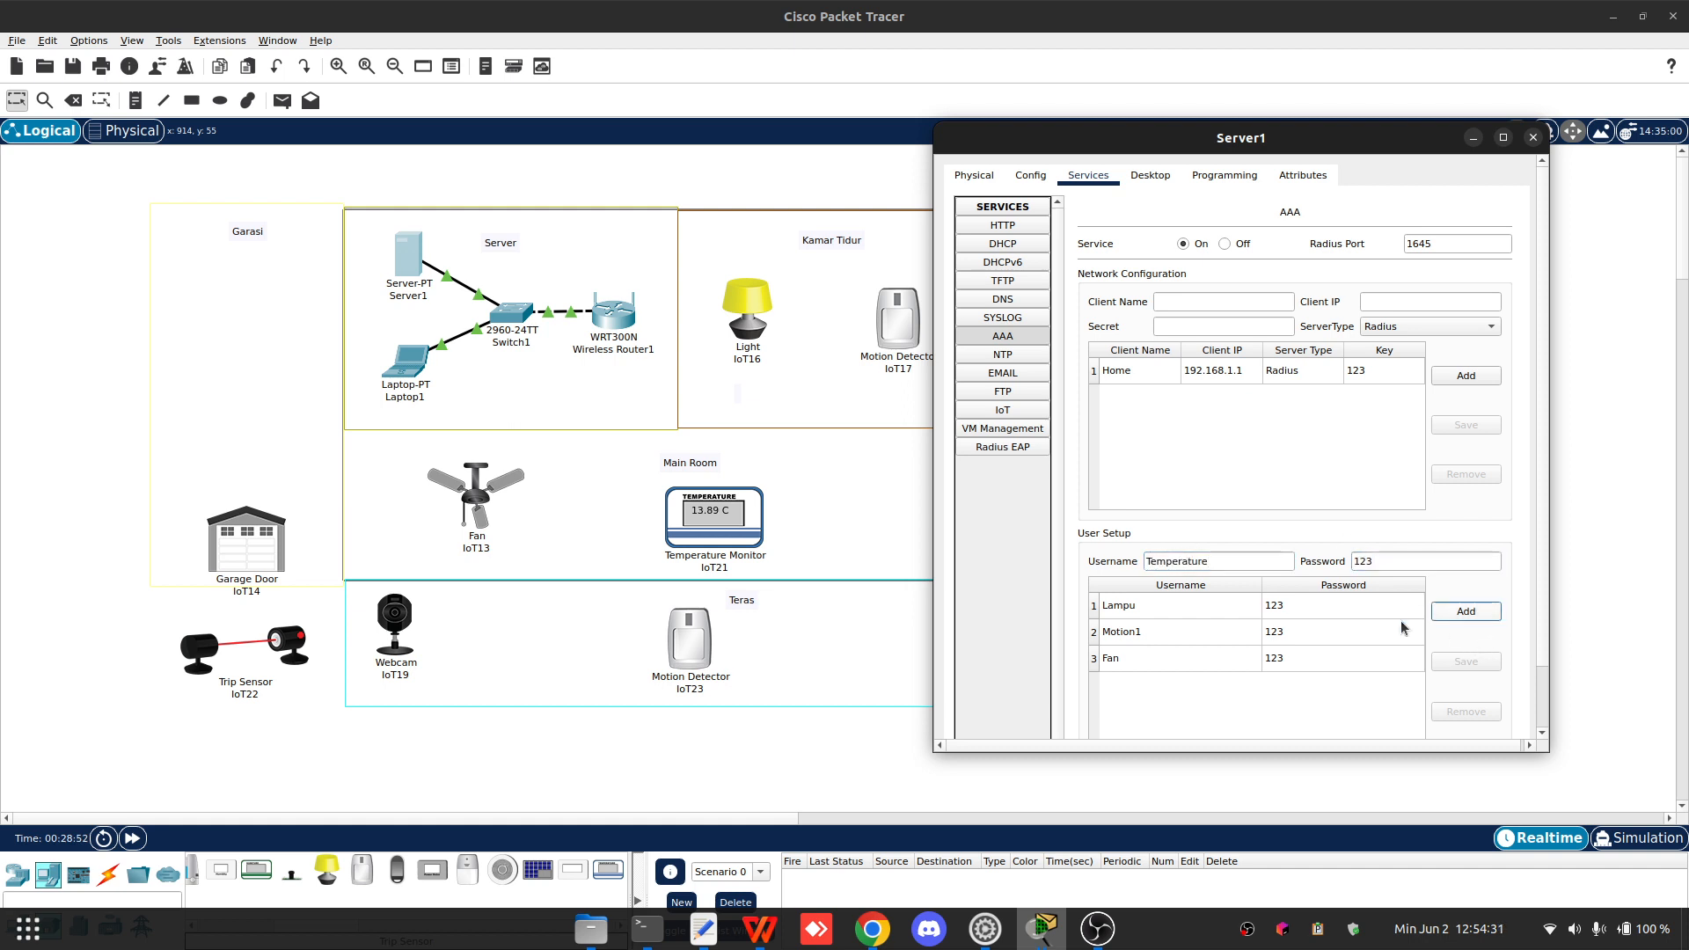
click(1467, 612)
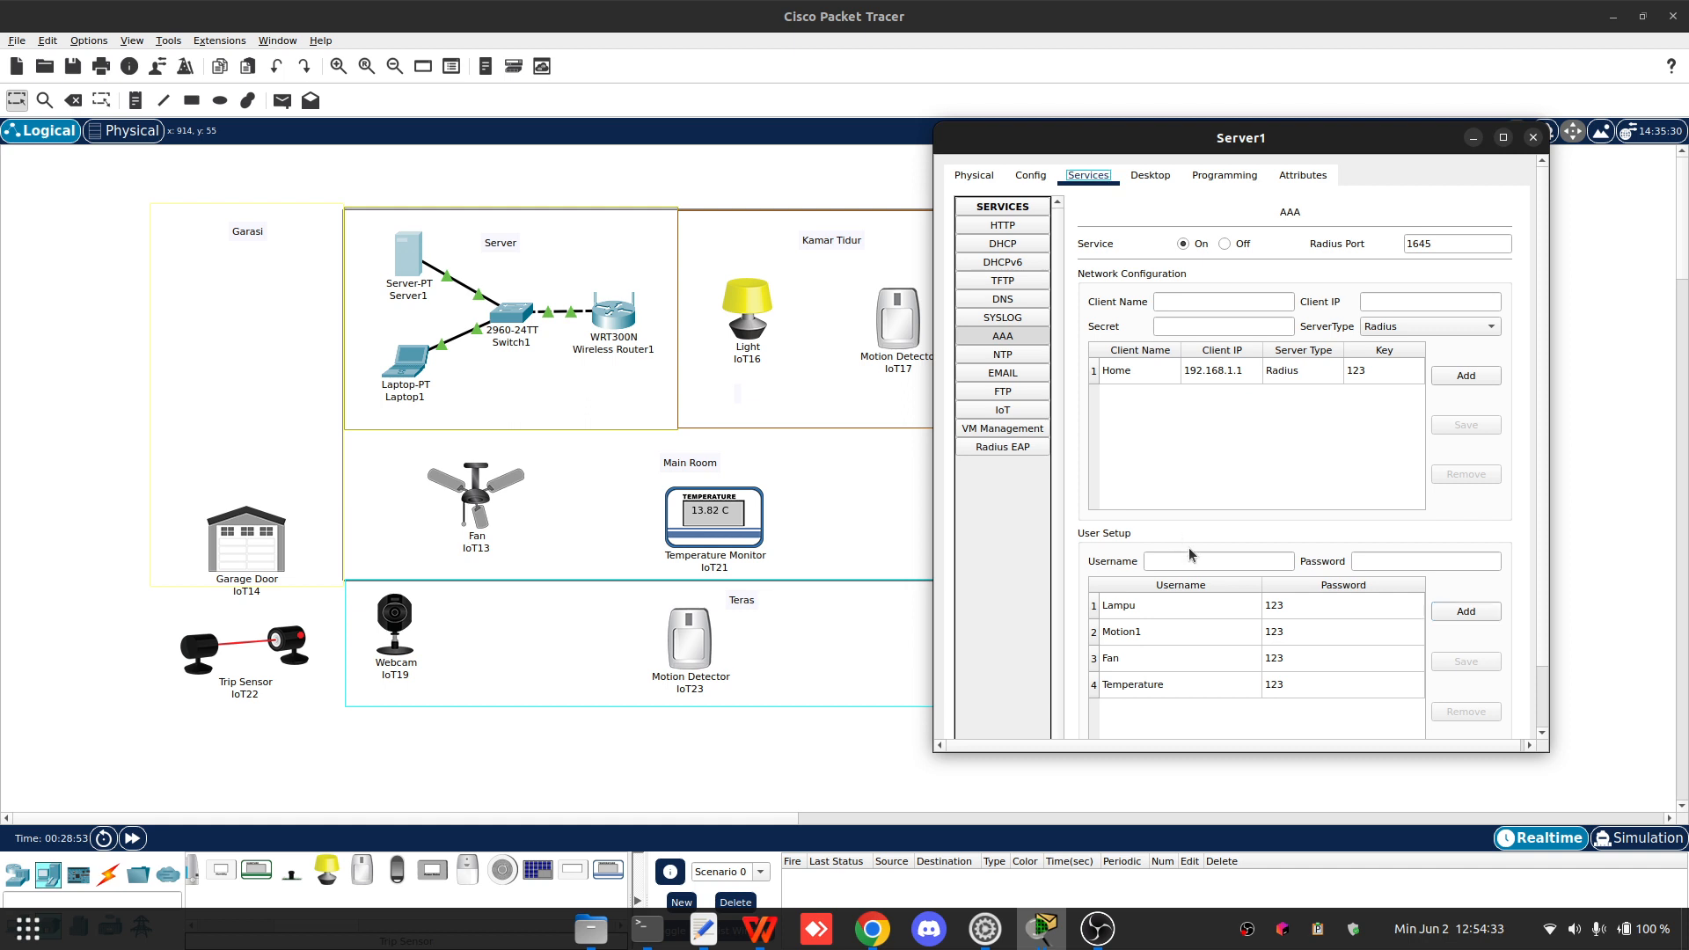
- Add an AAA user named Window with its password
click(1194, 560)
drag(1230, 150, 552, 148)
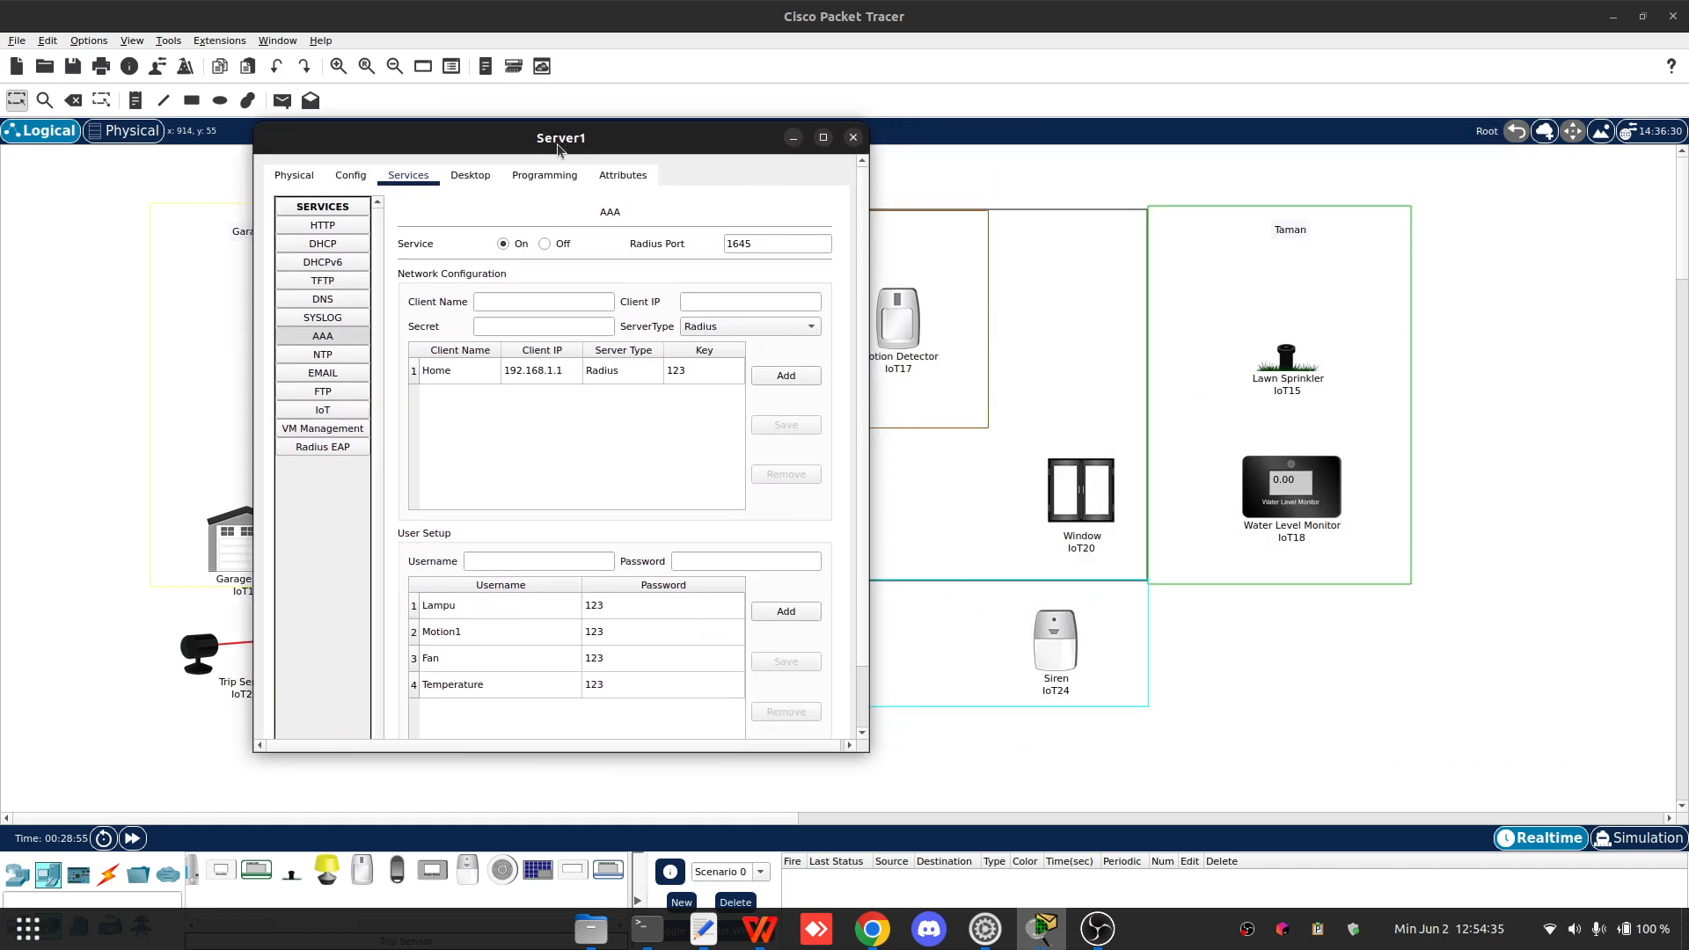
text(W)
key(BackSpace)
text(Win)
key(BackSpace)
key(BackSpace)
key(BackSpace)
text(Window)
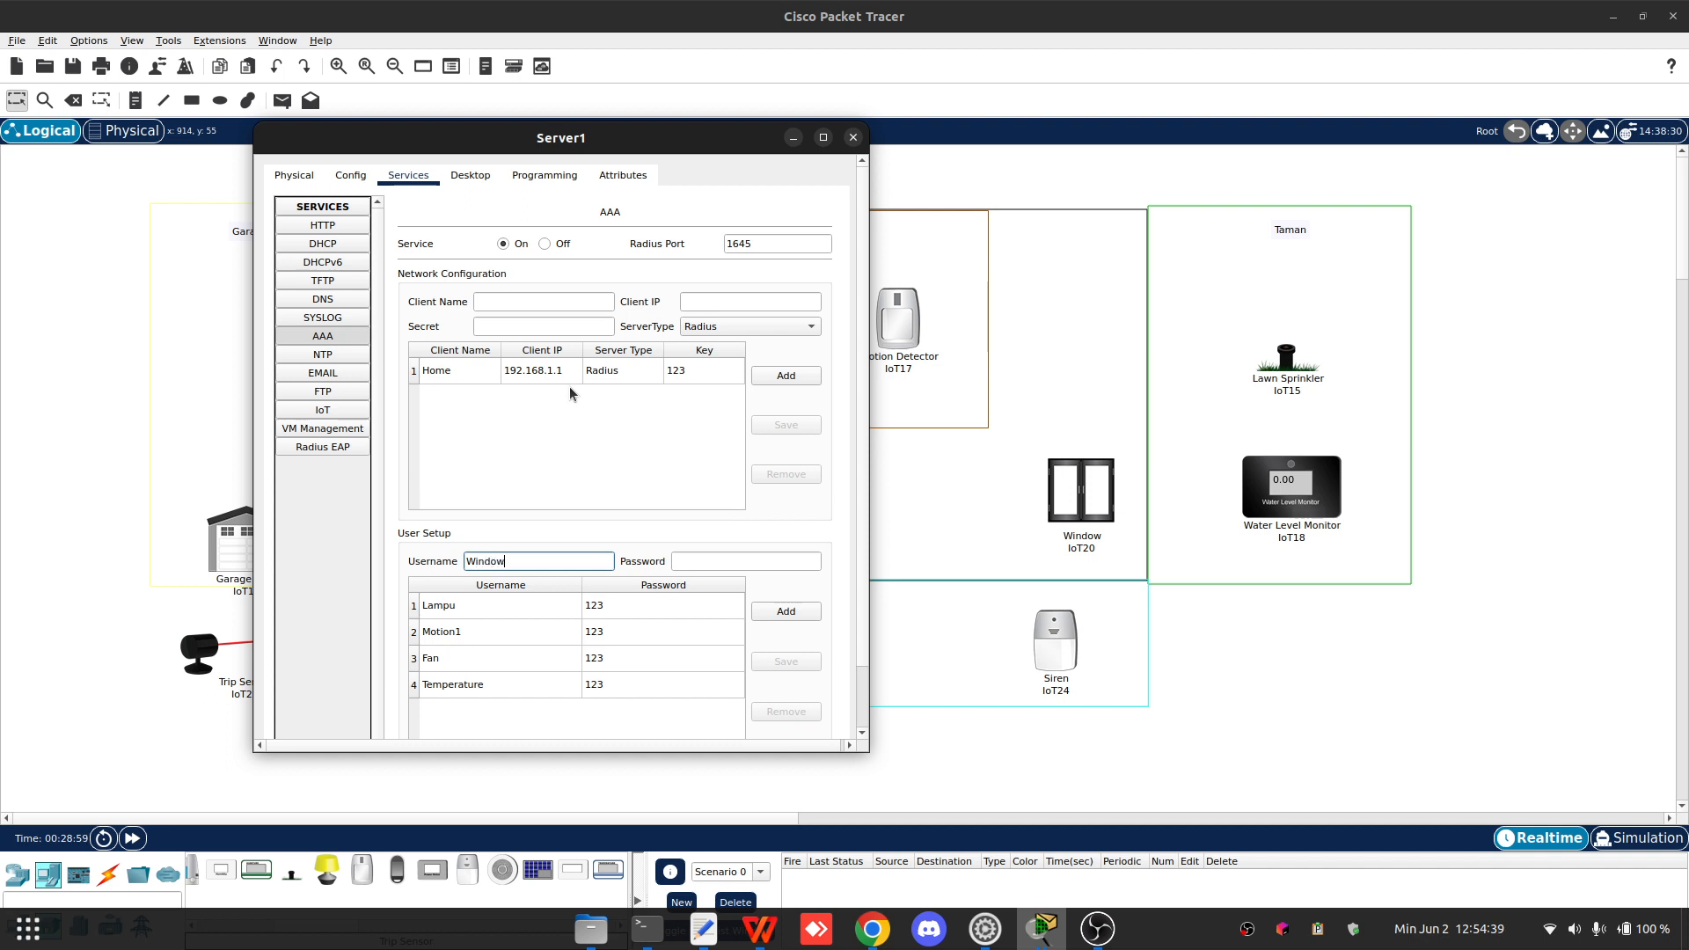
click(699, 563)
text(1)
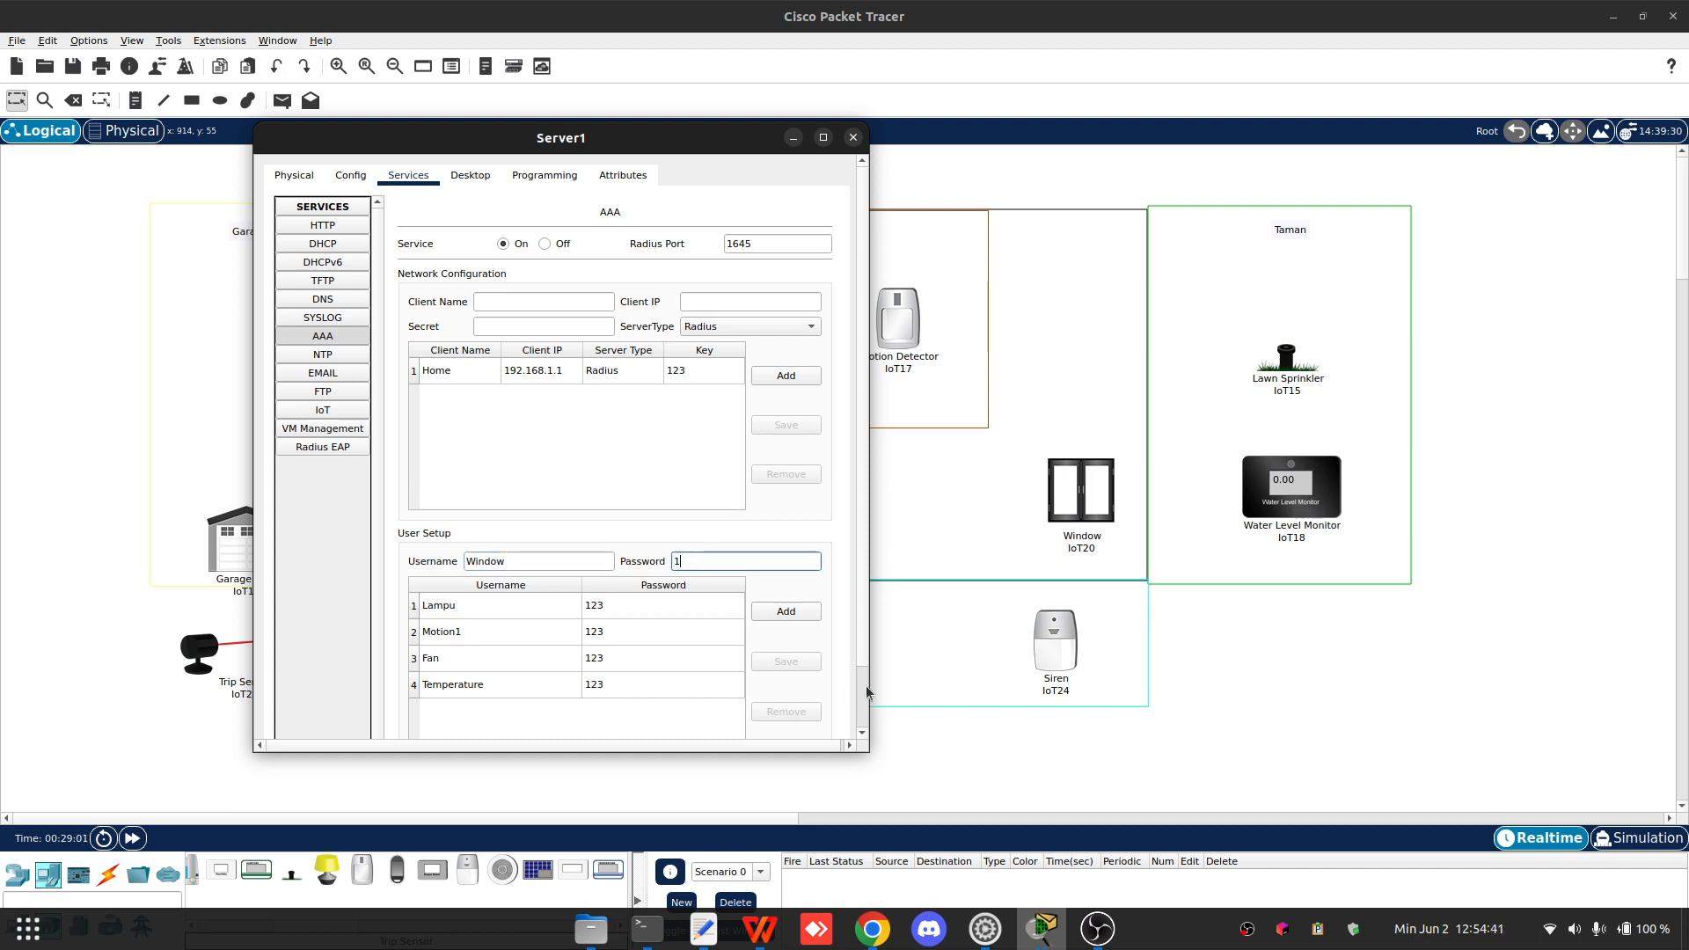
click(786, 611)
- Rename the AAA user Lampu to Lamp and save the change
click(600, 613)
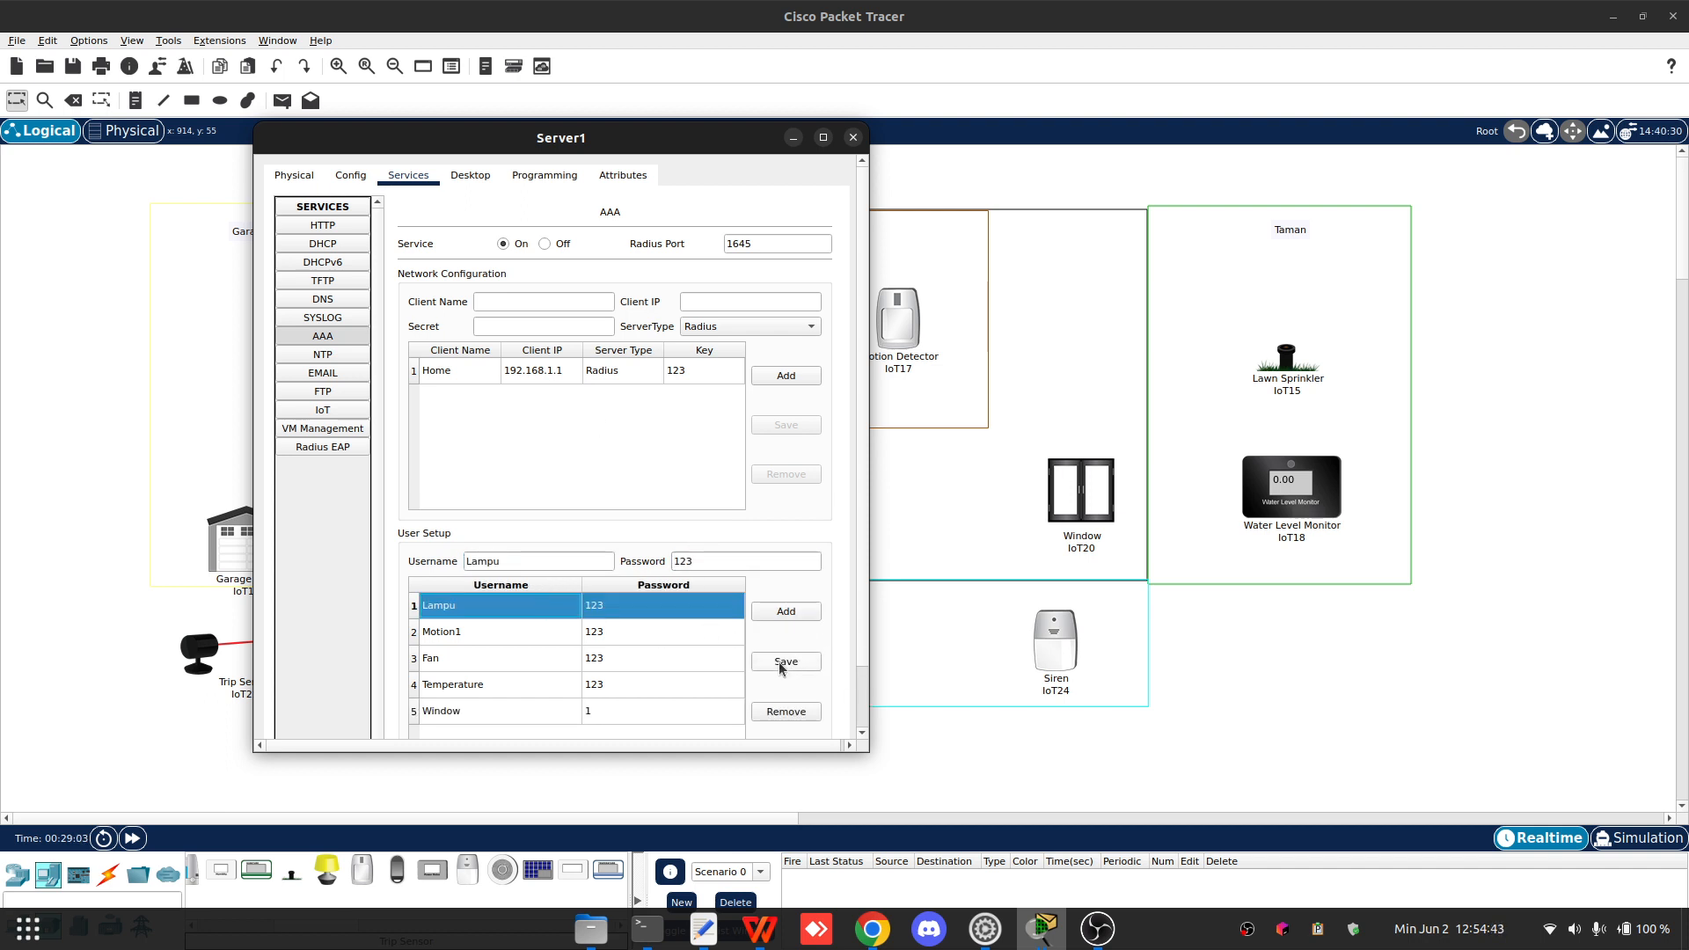
double_click(497, 562)
key(BackSpace)
text(Lamp)
click(790, 663)
- Add an AAA user named Lawn using the already filled-in password
scroll(528, 690, down, 2)
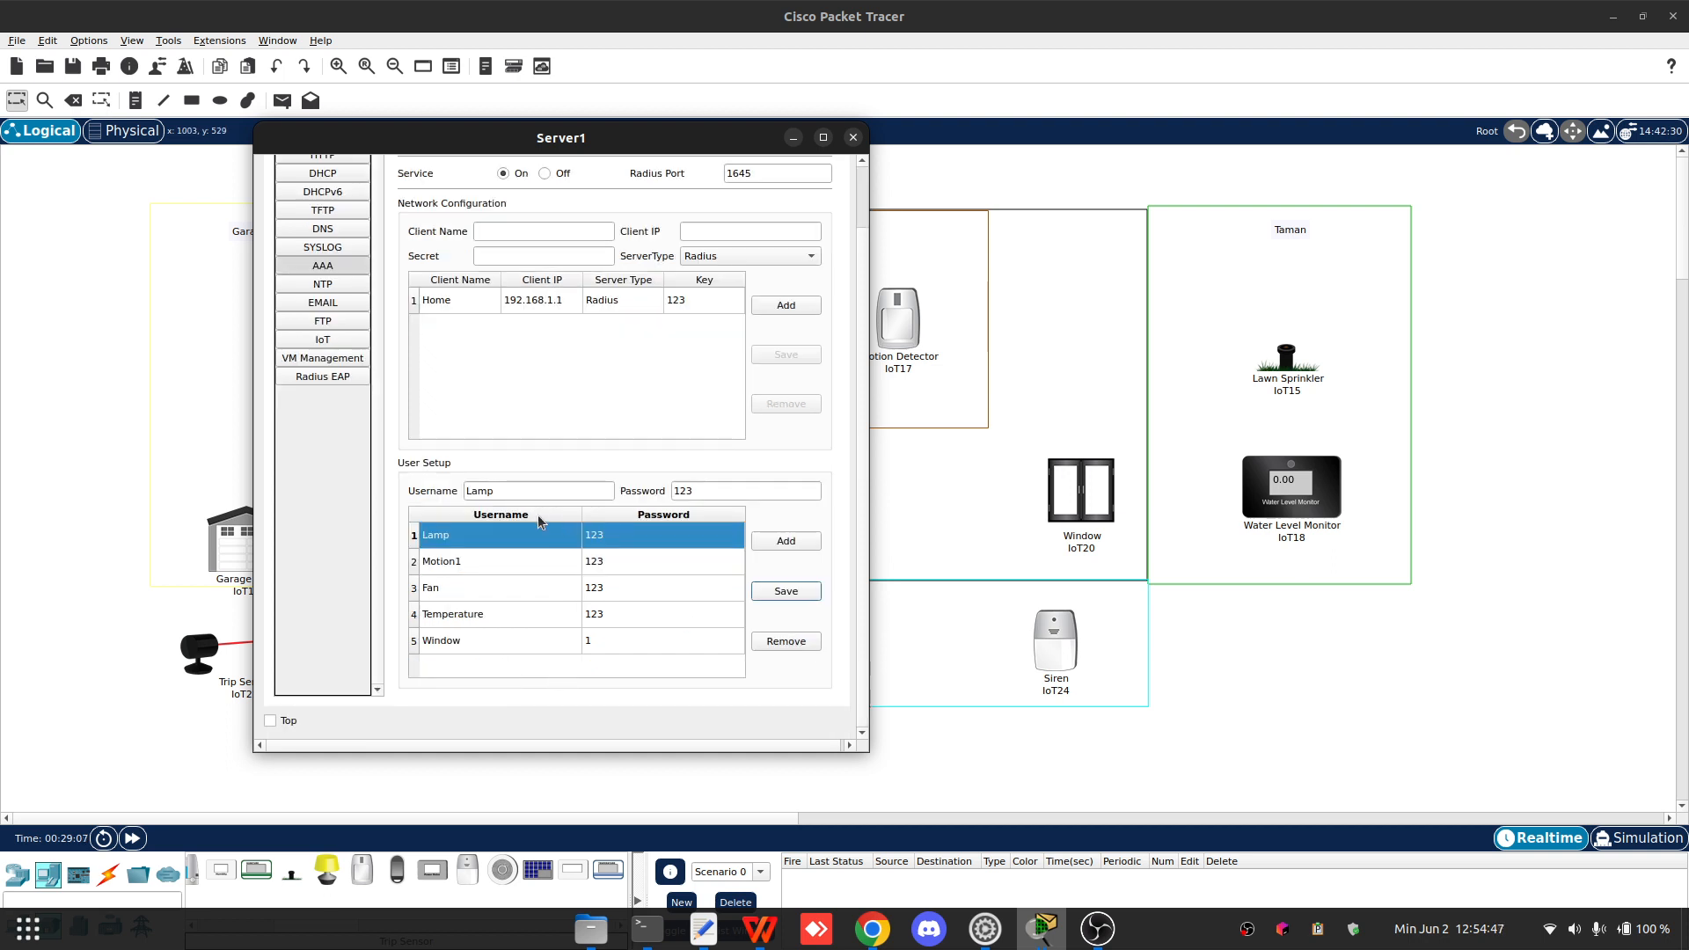
click(567, 487)
key(BackSpace)
key(BackSpace)
key(BackSpace)
key(BackSpace)
text(Lawn)
click(786, 542)
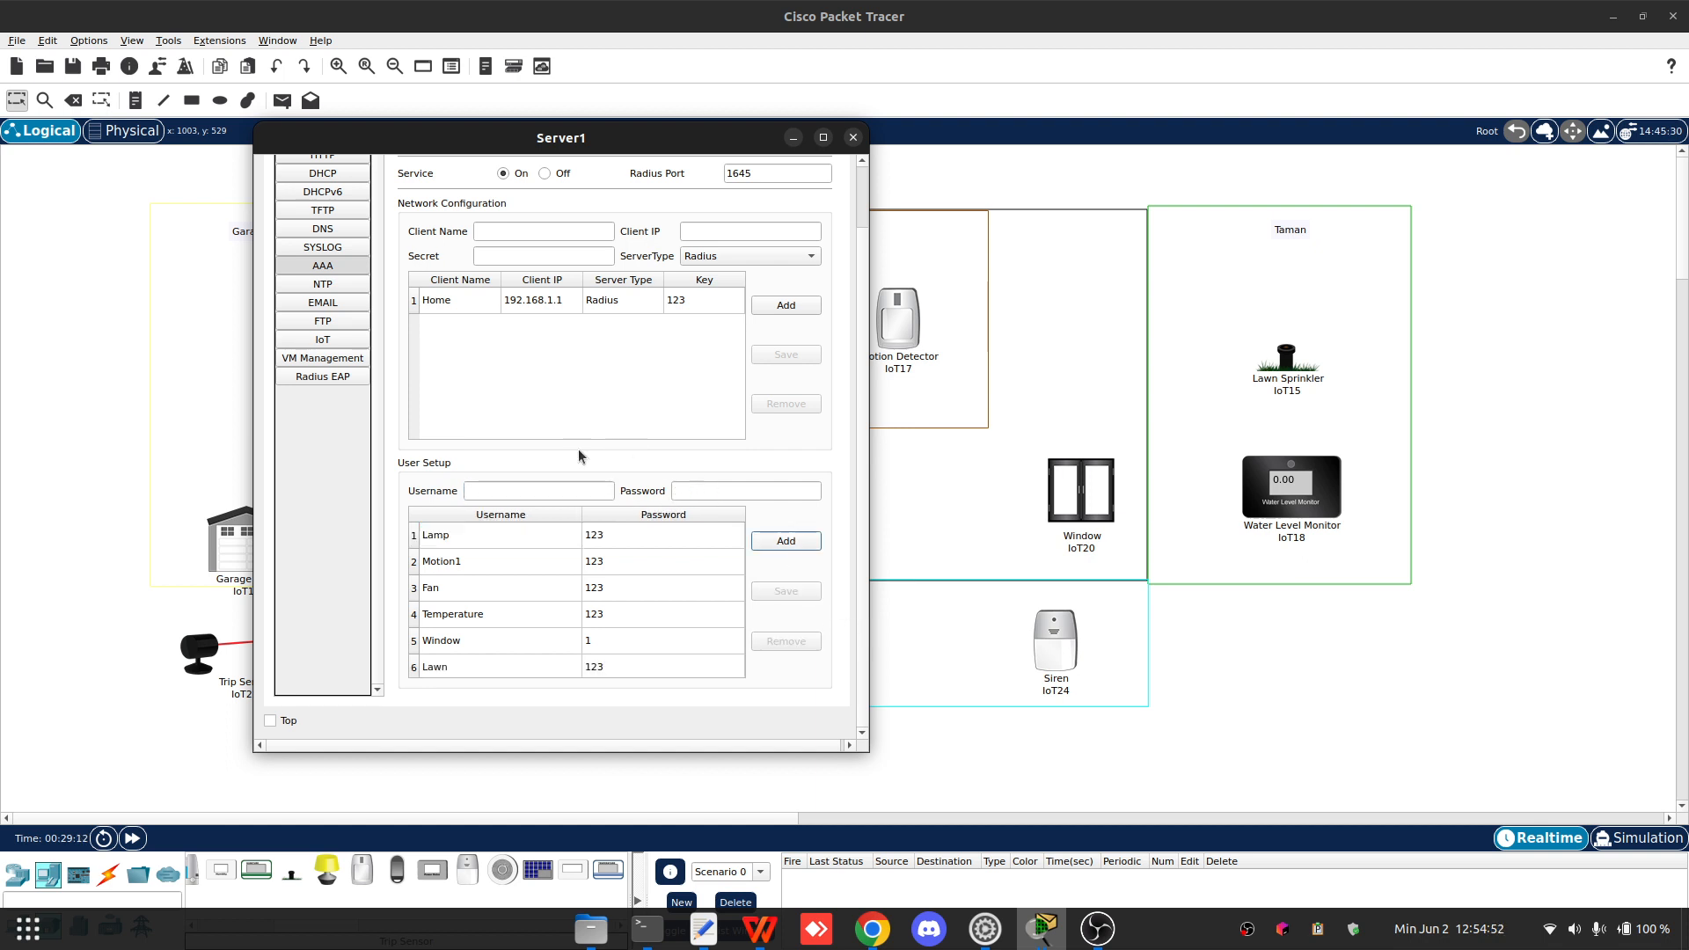
- Add an AAA user named WaterLevel with its password
click(546, 491)
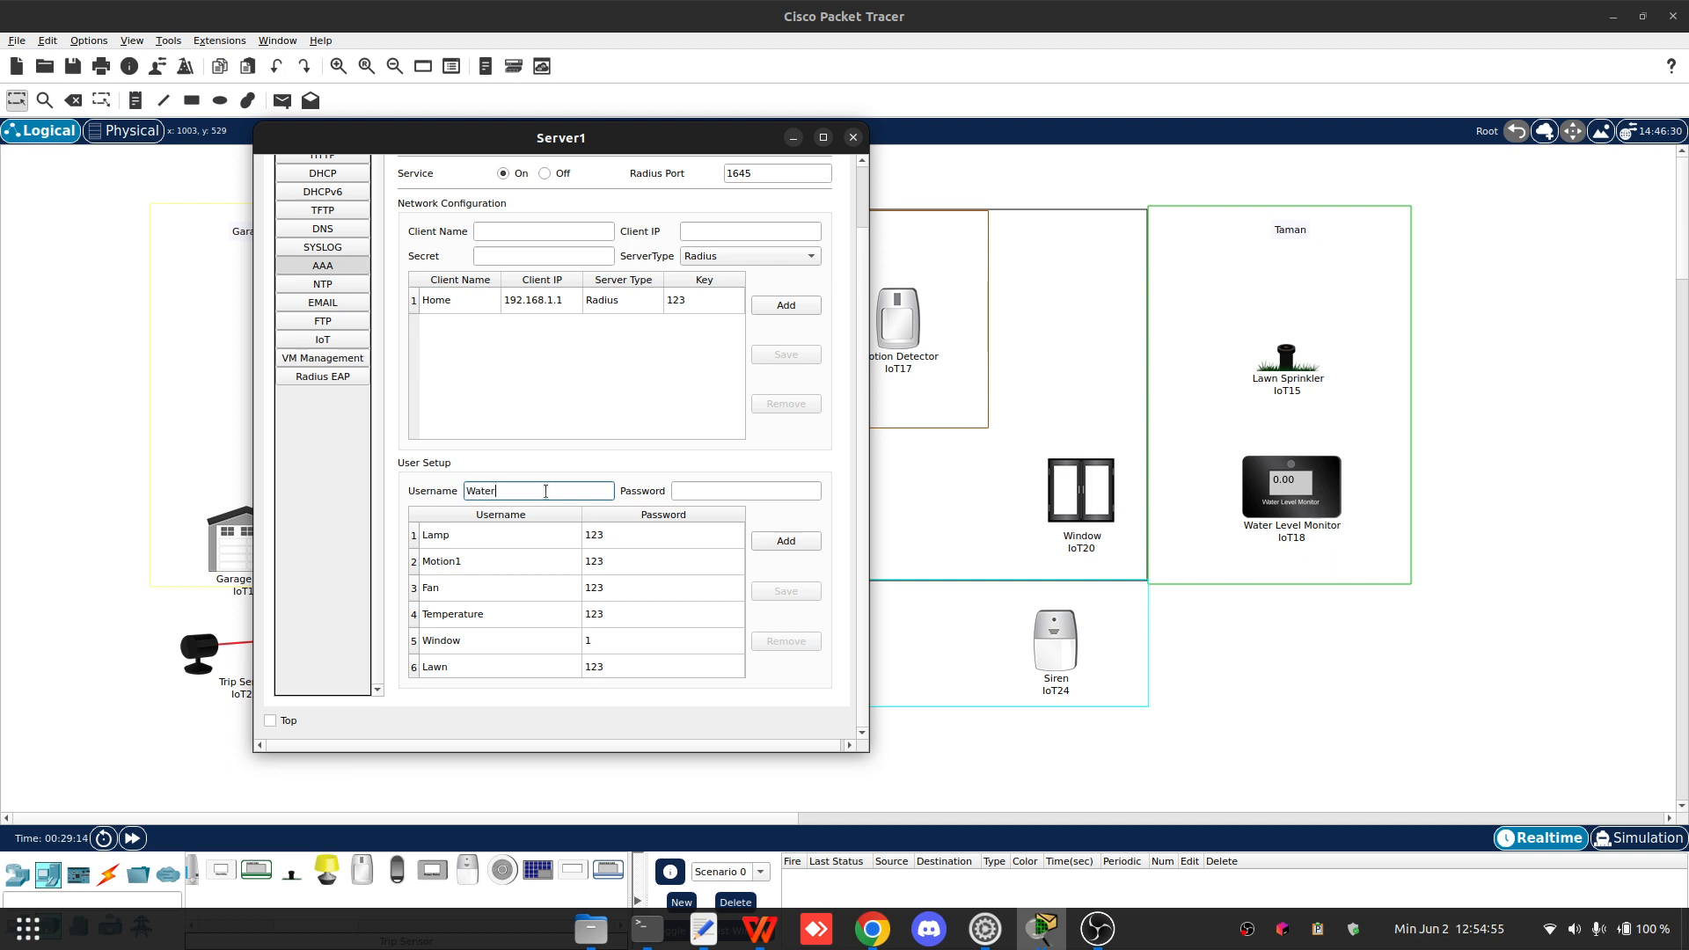
key(Tab)
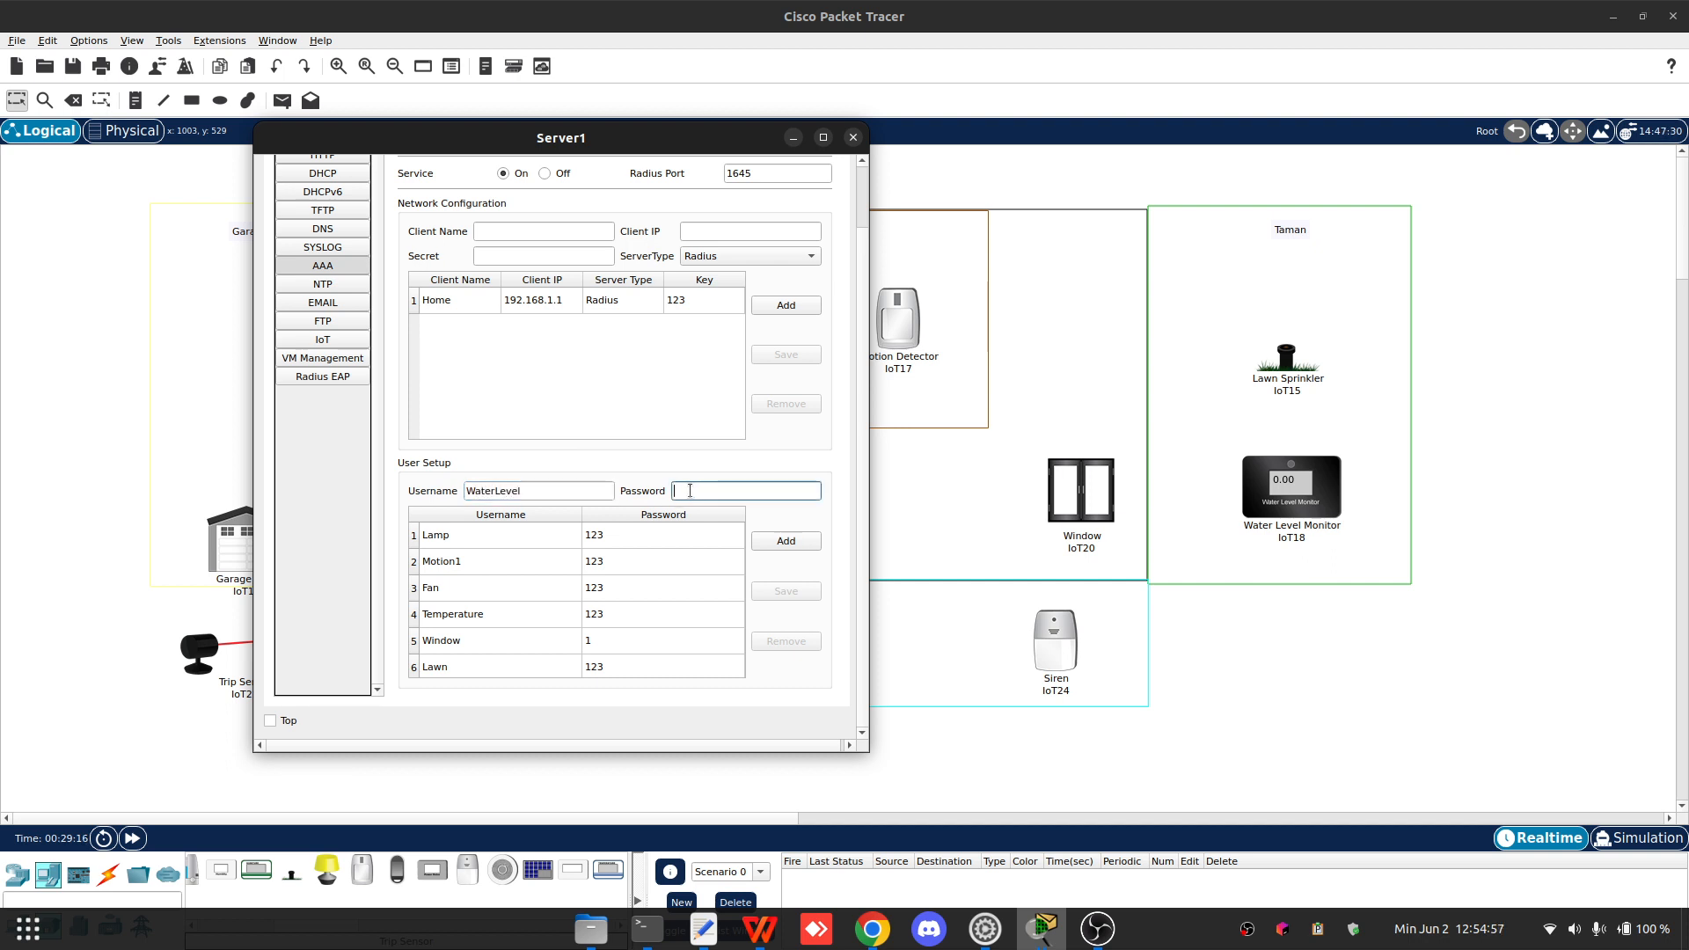
text(123)
click(786, 542)
- Change the Window user's password and save the change
click(605, 645)
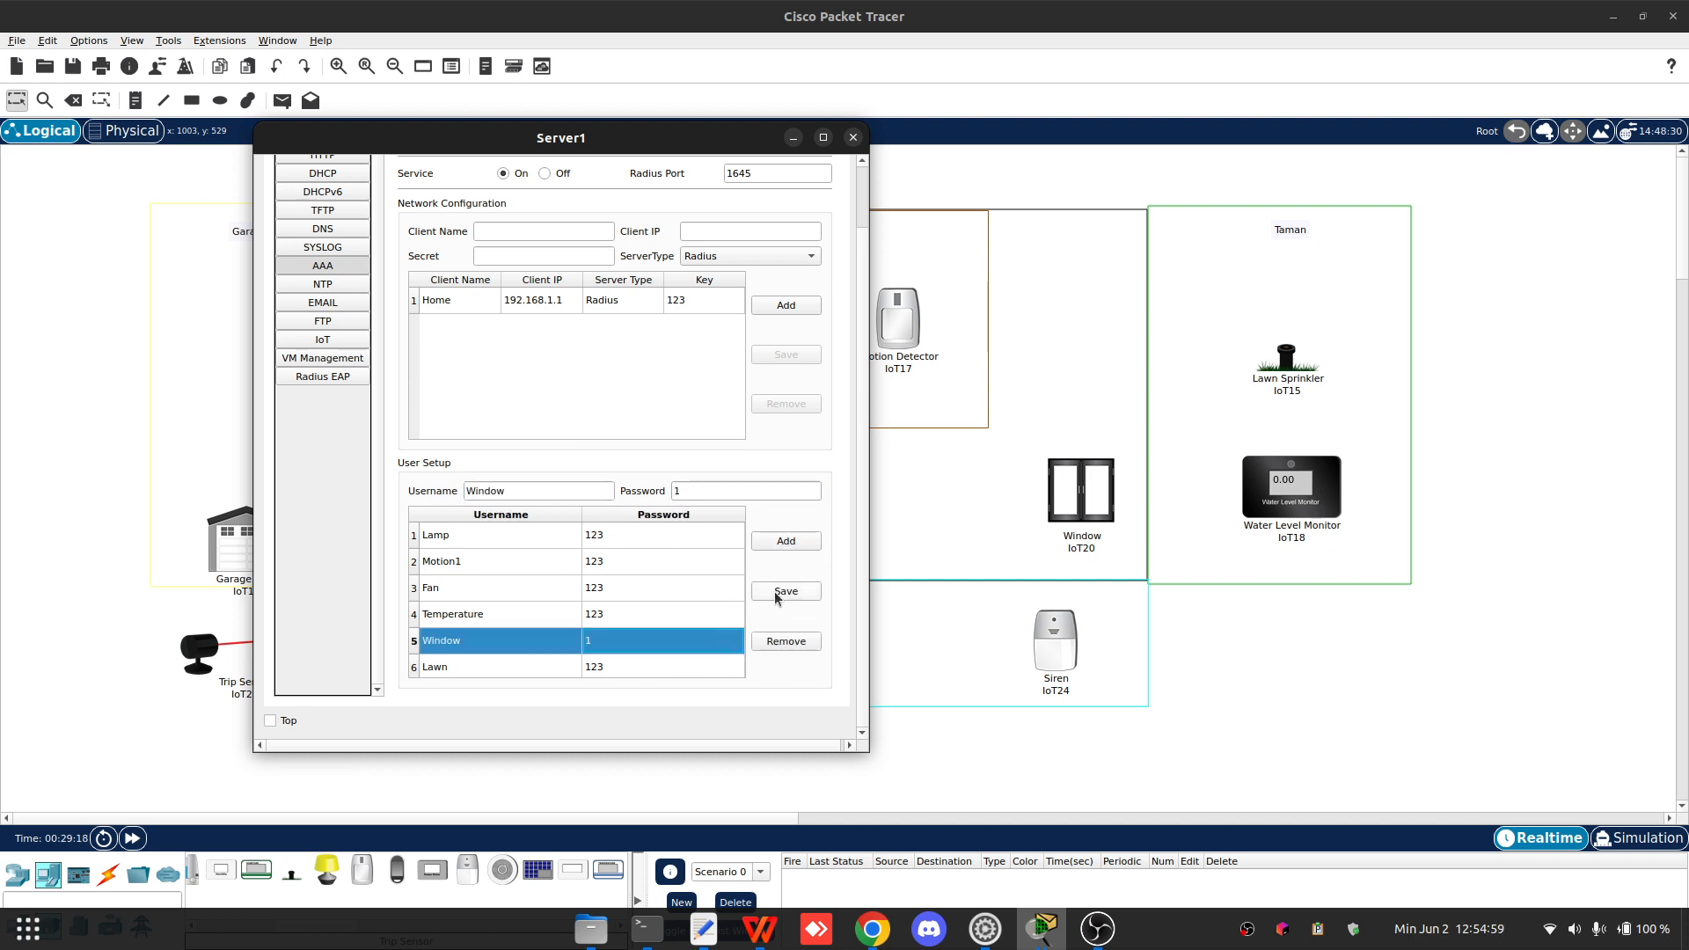
click(713, 490)
text(23)
click(786, 598)
- Add an AAA user named Siren using the already filled-in password
click(546, 491)
key(ctrl+a)
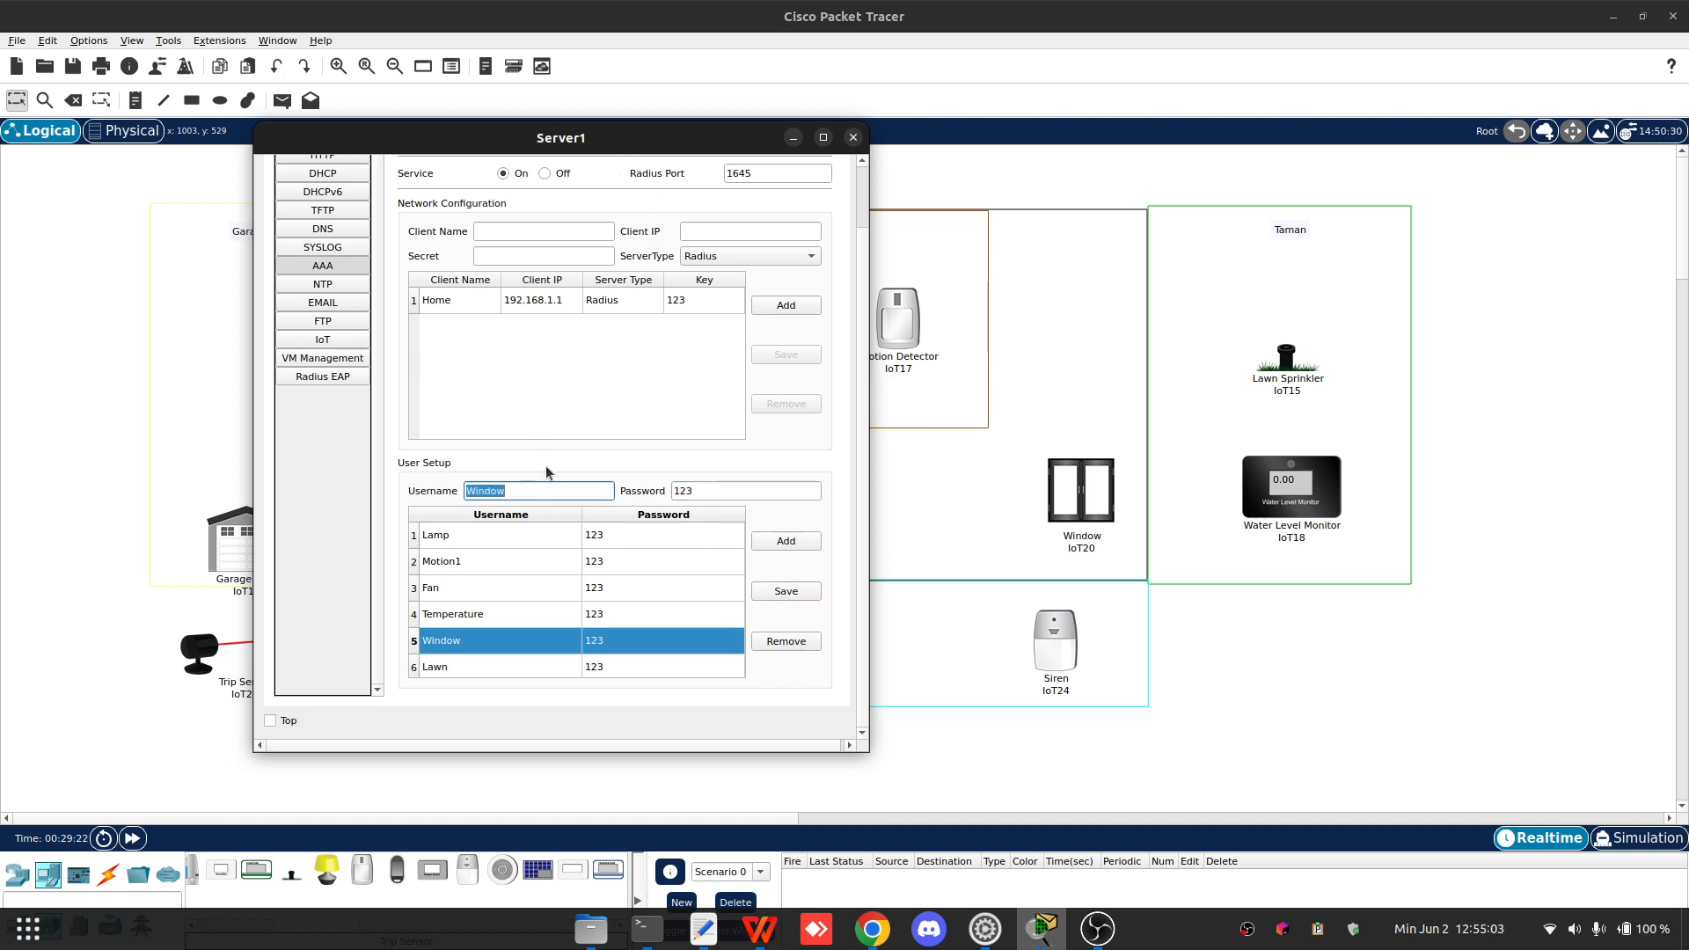
text(Siren)
click(791, 540)
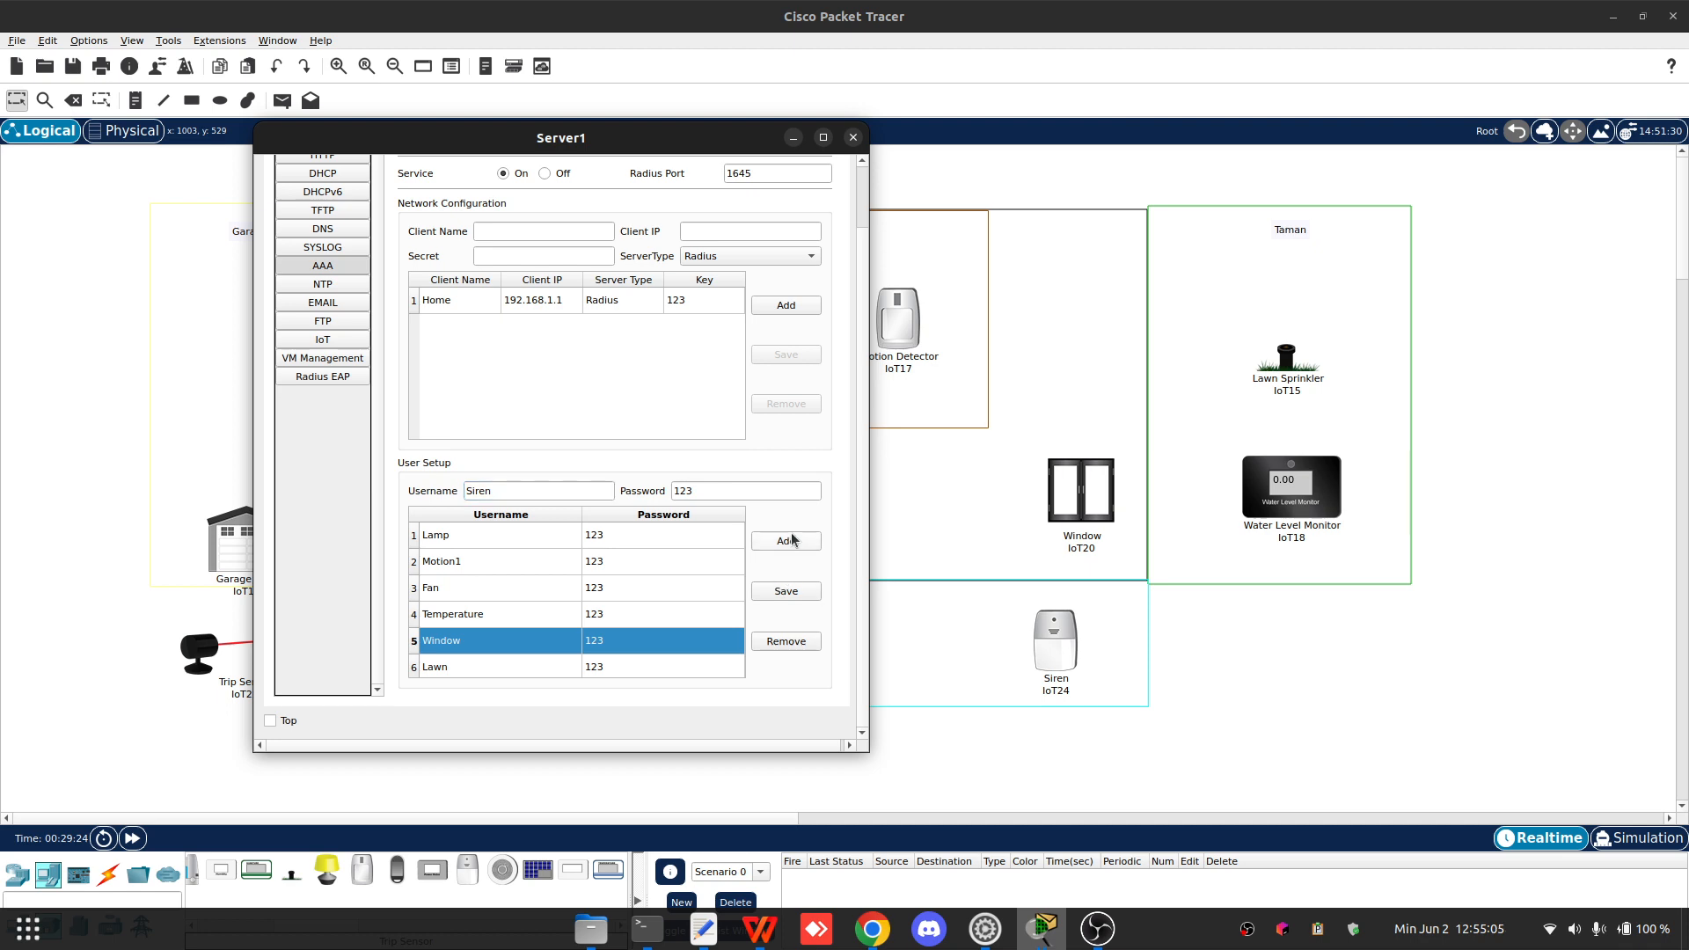
click(785, 540)
scroll(577, 641, down, 1)
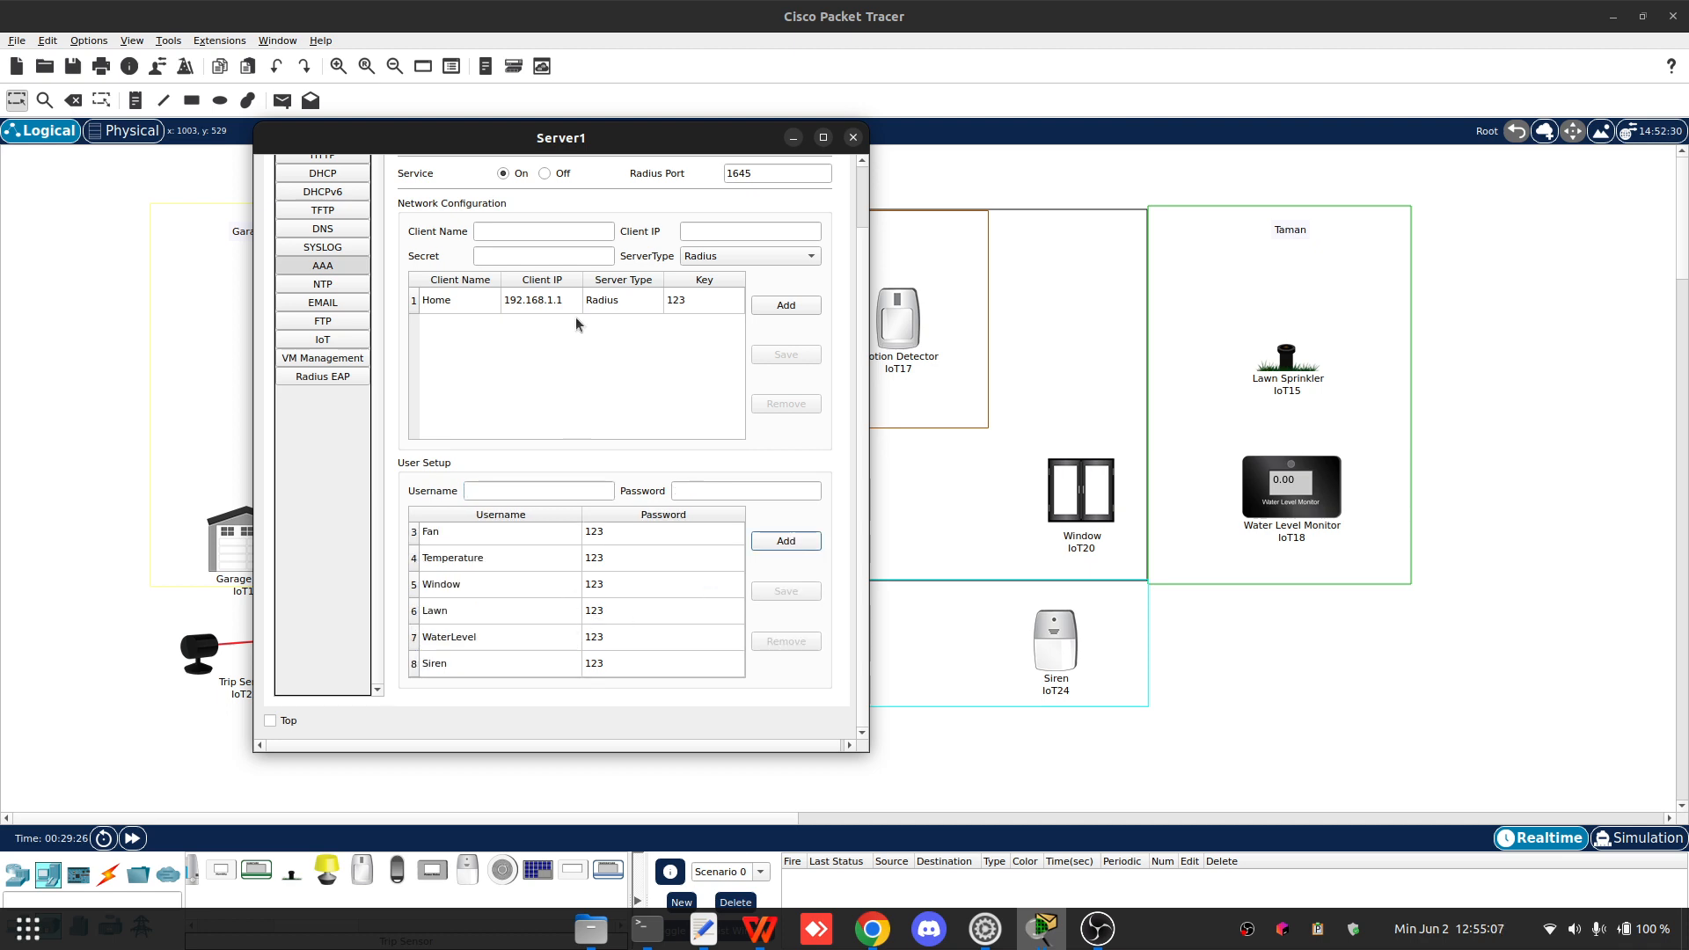
- Add an AAA user named Motion2 with its password
drag(724, 131, 1353, 97)
click(1132, 456)
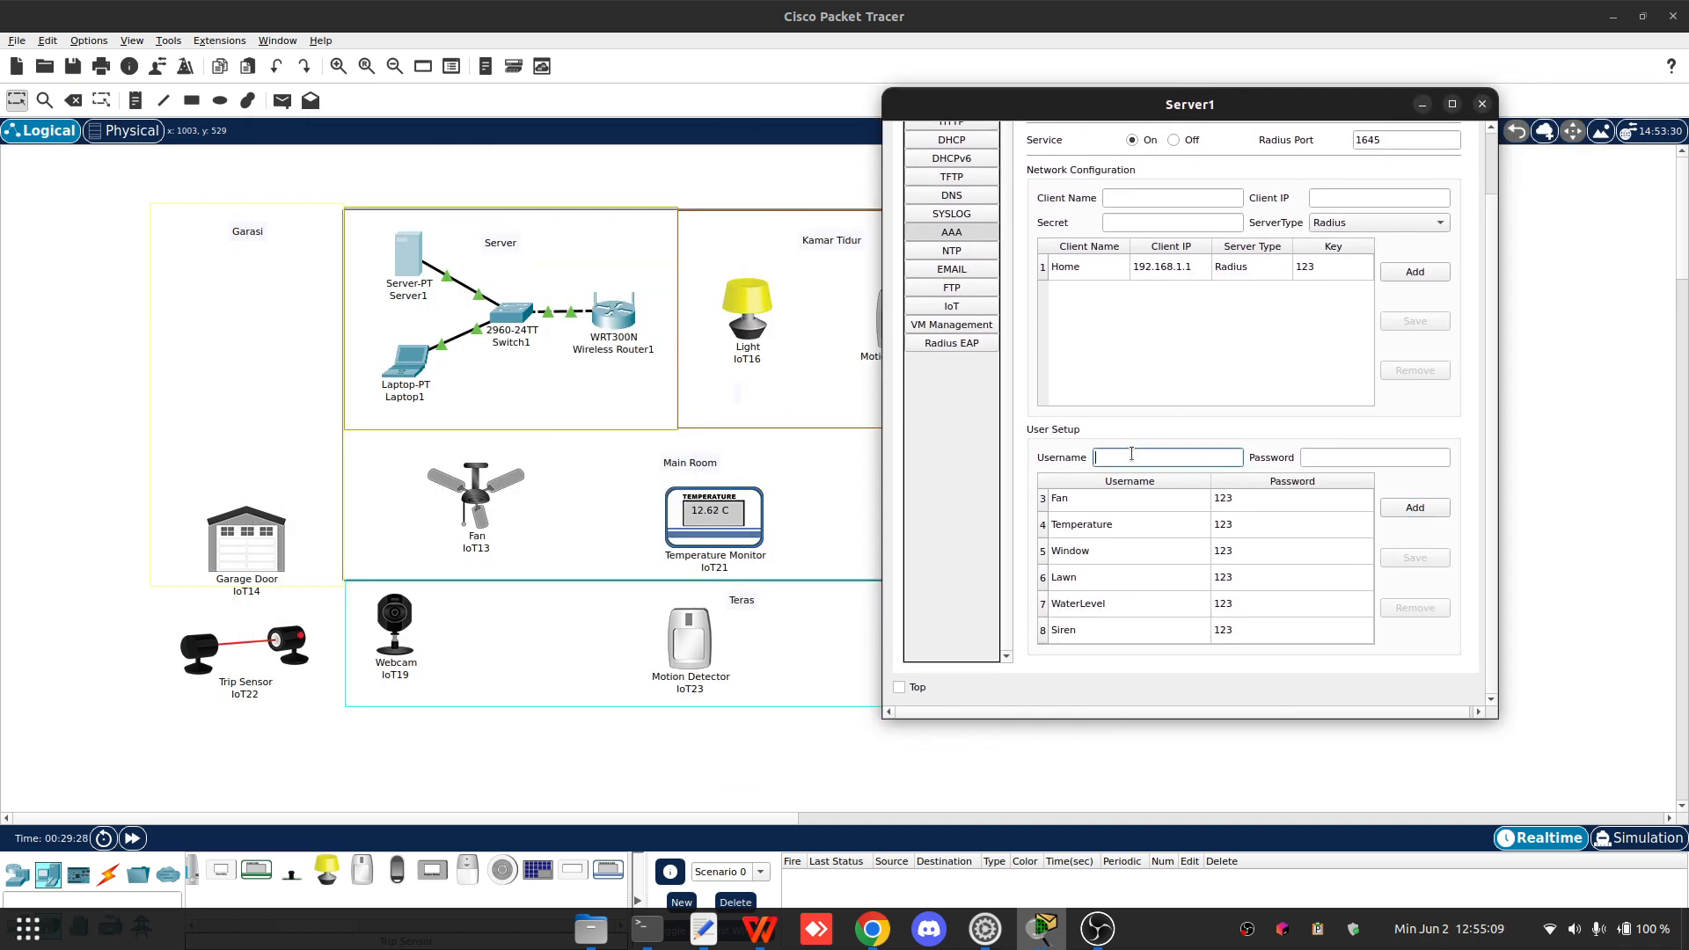
text(Motion2)
click(1330, 458)
text(123)
click(1415, 507)
- Add an AAA user named Webcam with its password
click(1140, 455)
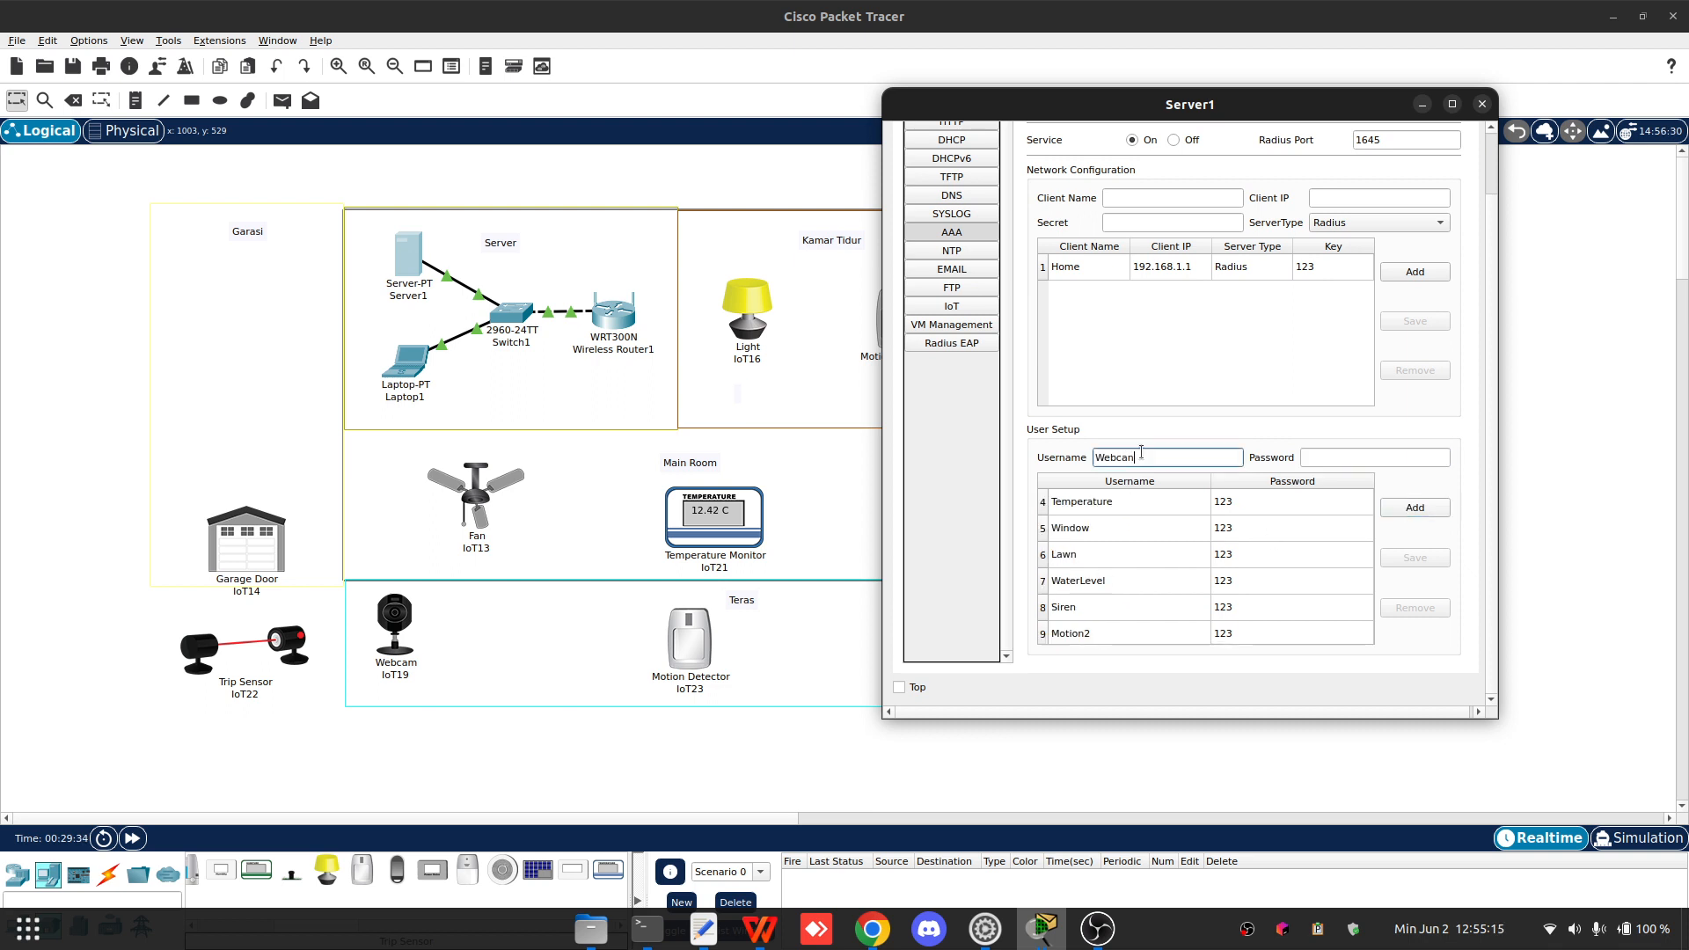
text(Webcam)
click(1313, 457)
text(123)
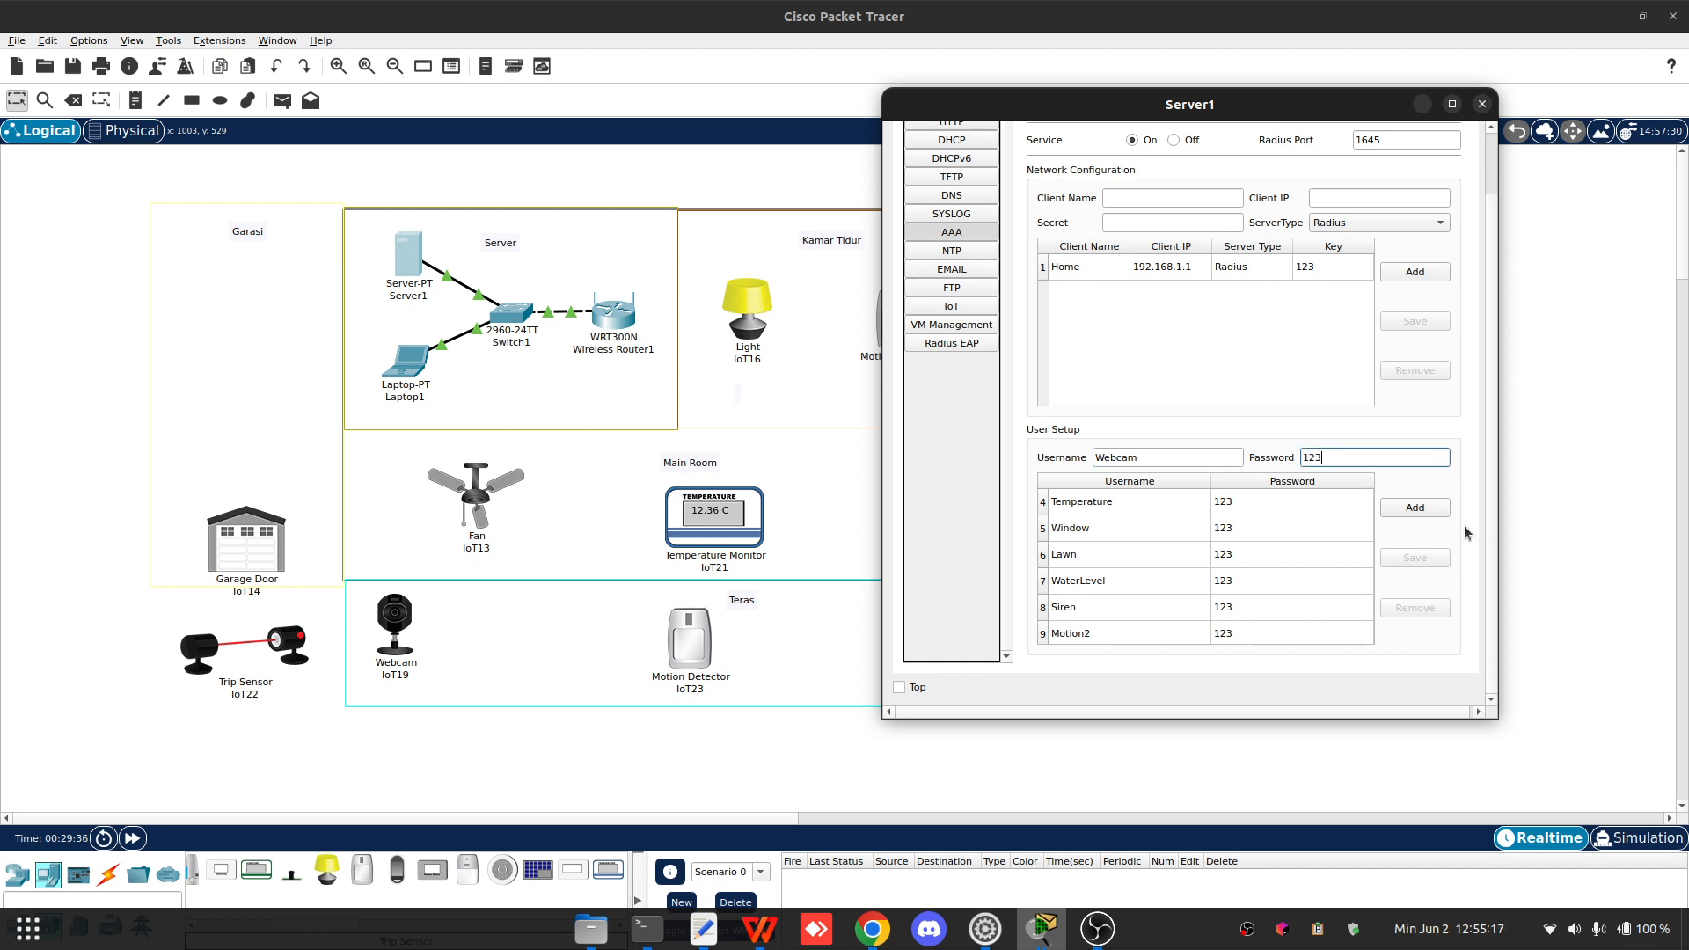
click(1414, 507)
- Add an AAA user named Garage with its password
scroll(1207, 511, down, 1)
scroll(1206, 510, up, 3)
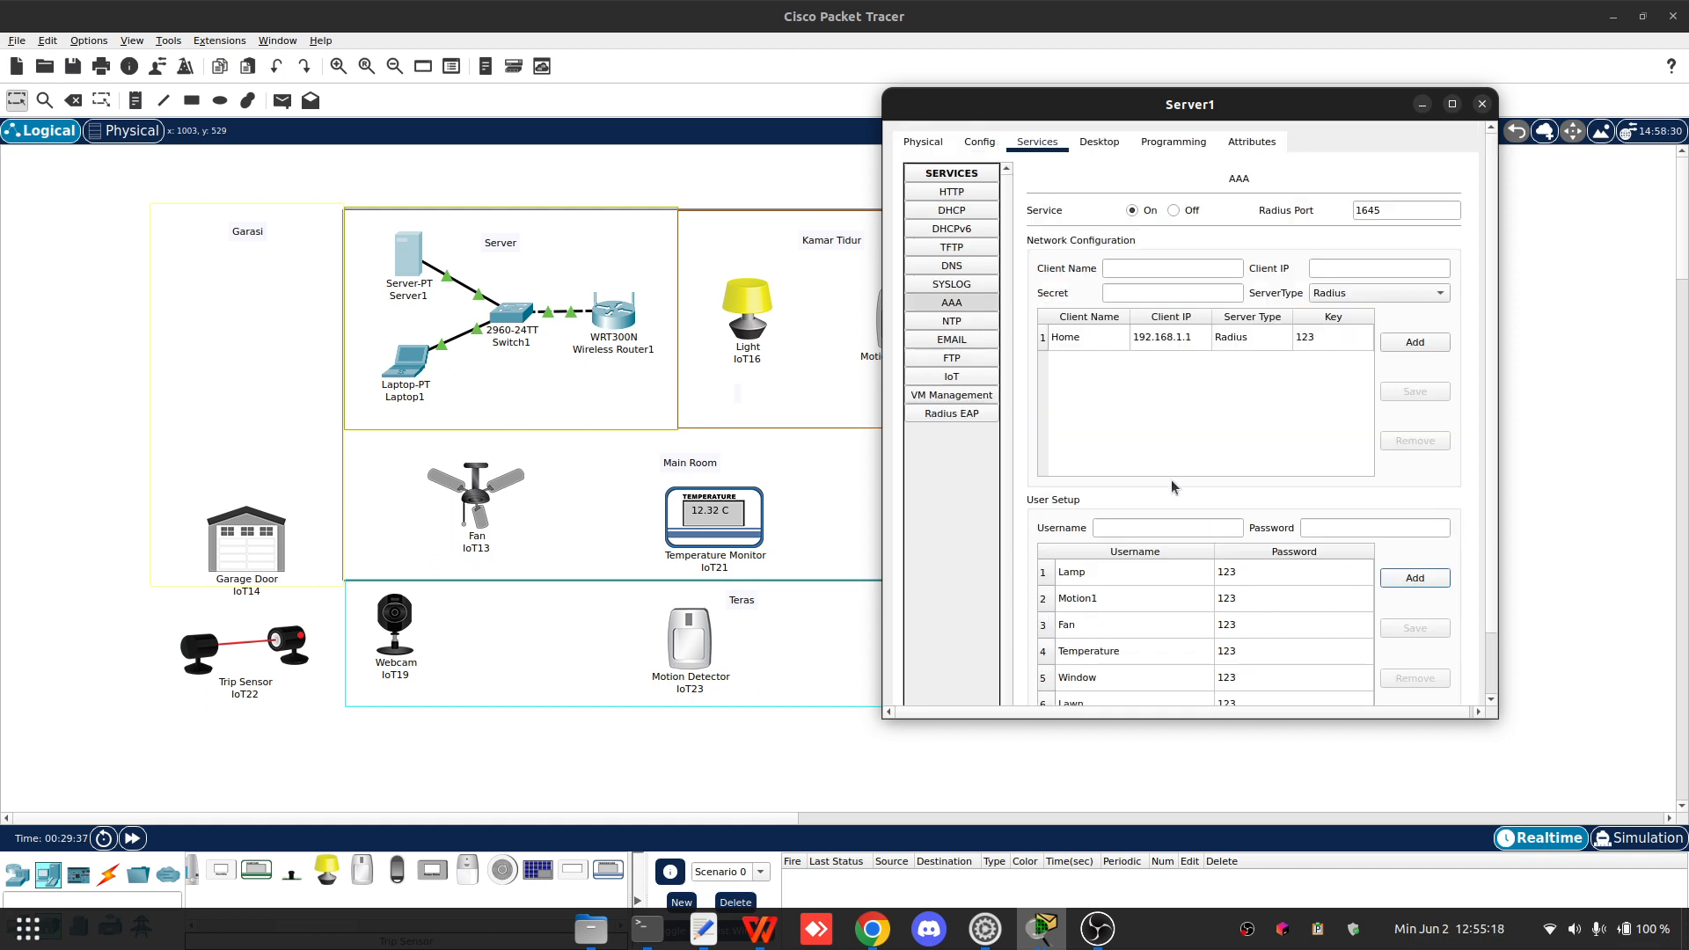
click(1152, 538)
click(1163, 533)
click(1345, 529)
text(123)
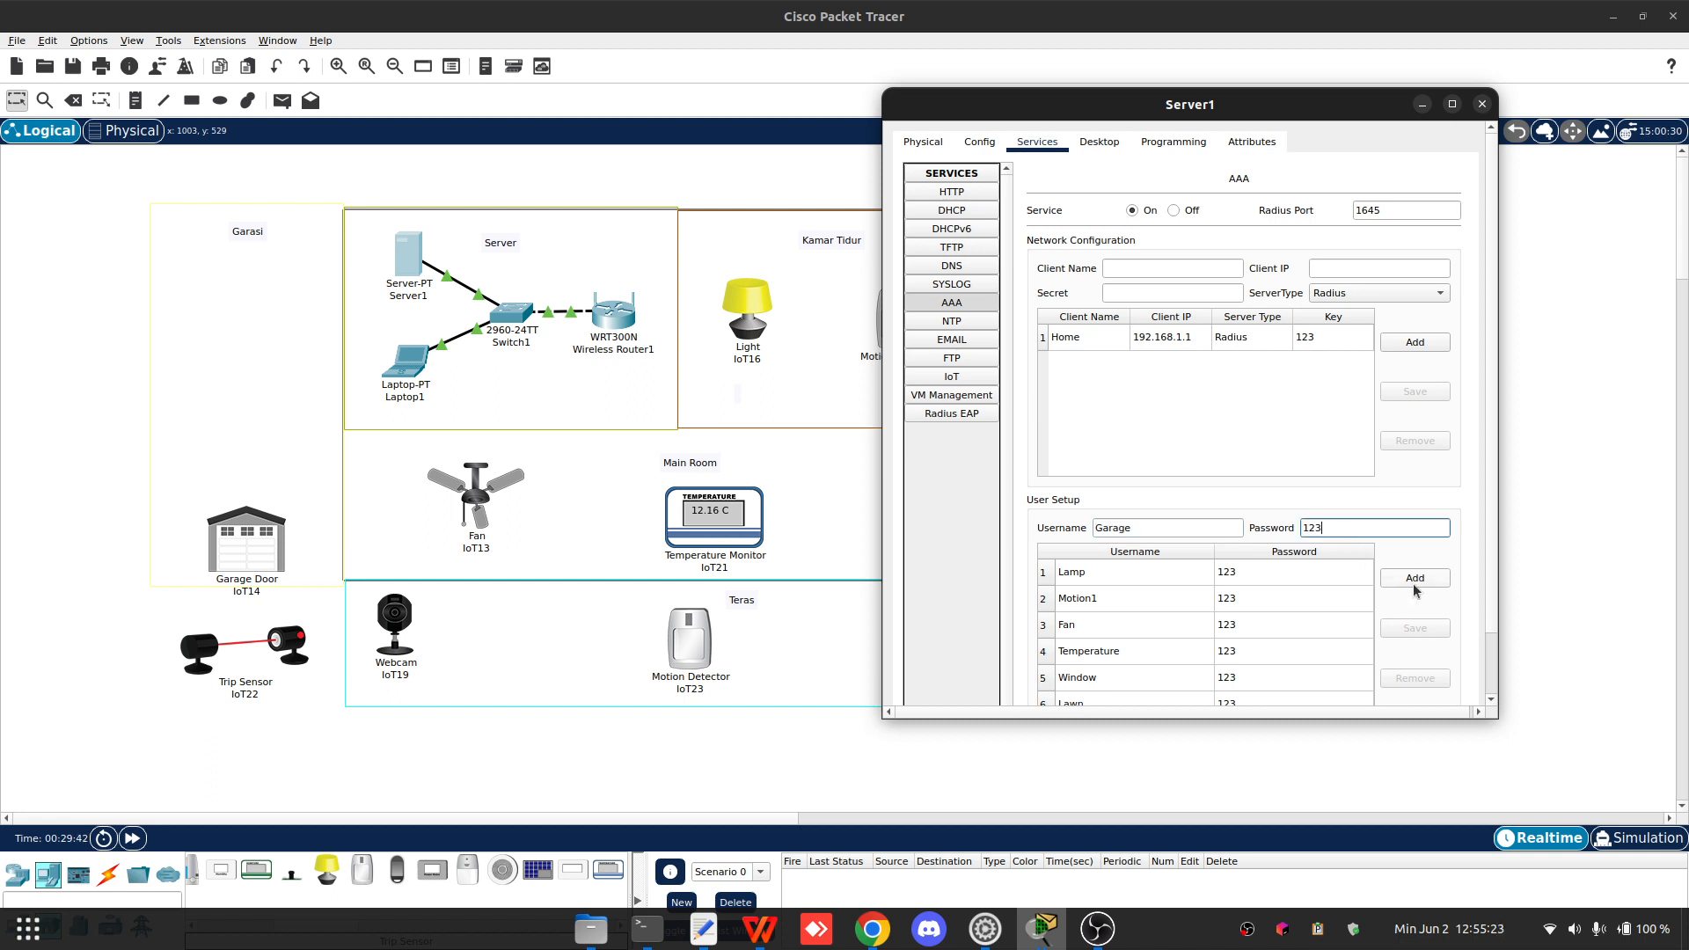
click(1413, 578)
- Add an AAA user named Trip with its password
scroll(1237, 533, down, 3)
click(1109, 459)
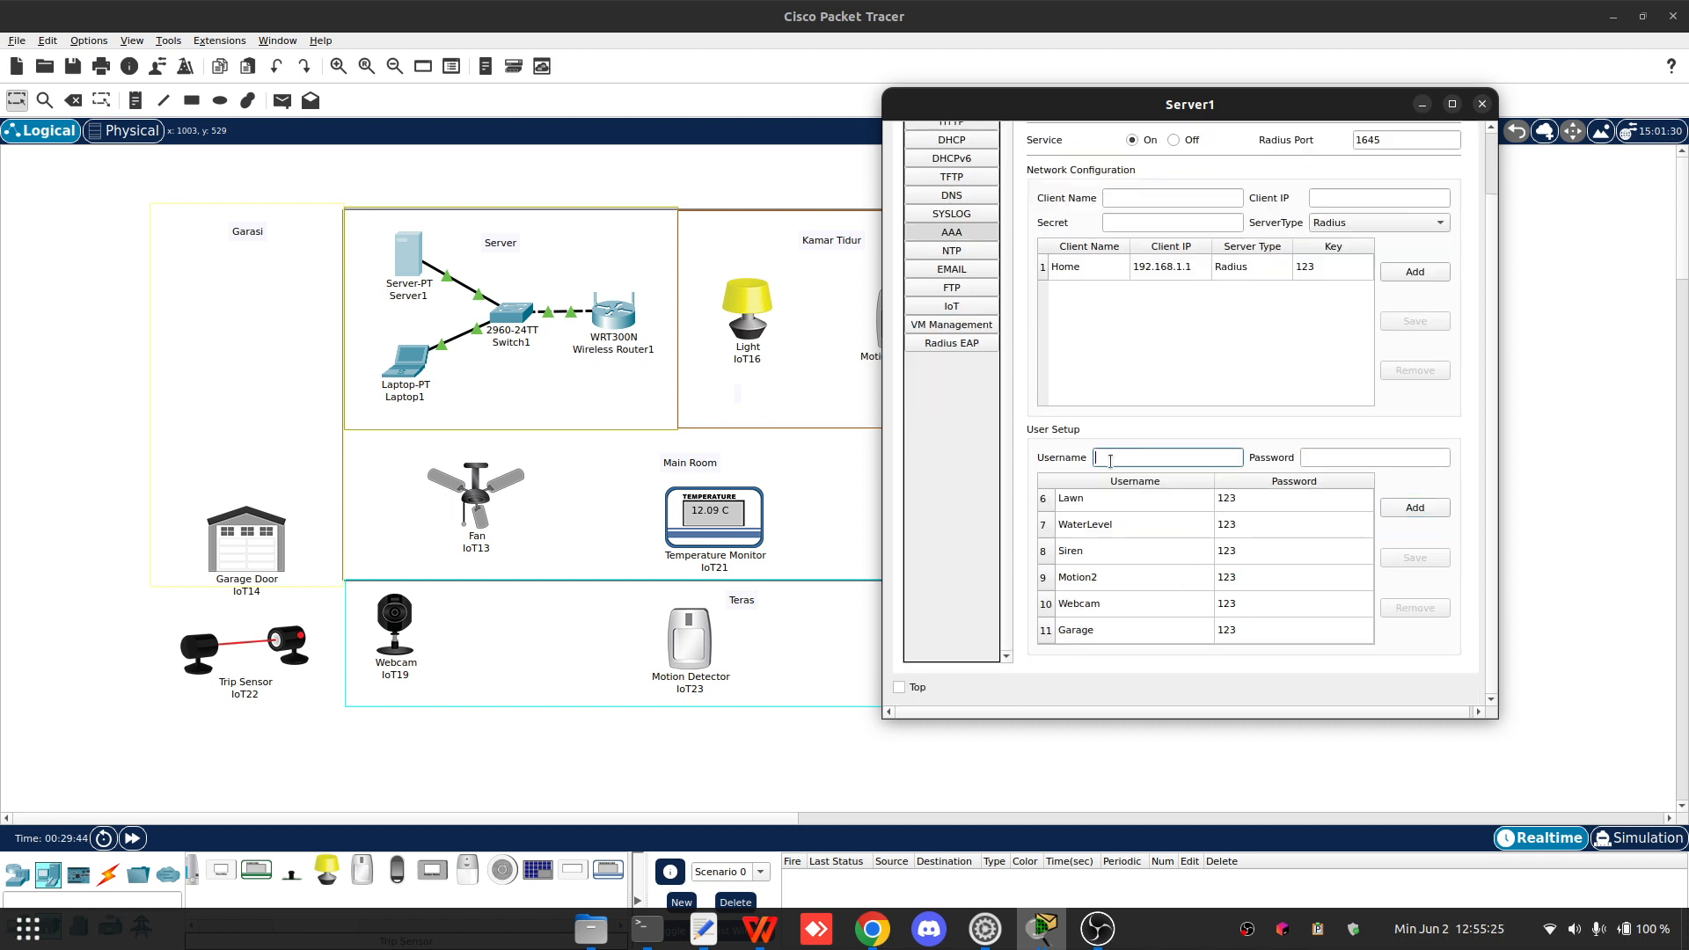
text(Trip)
click(1308, 457)
text(123)
click(1415, 508)
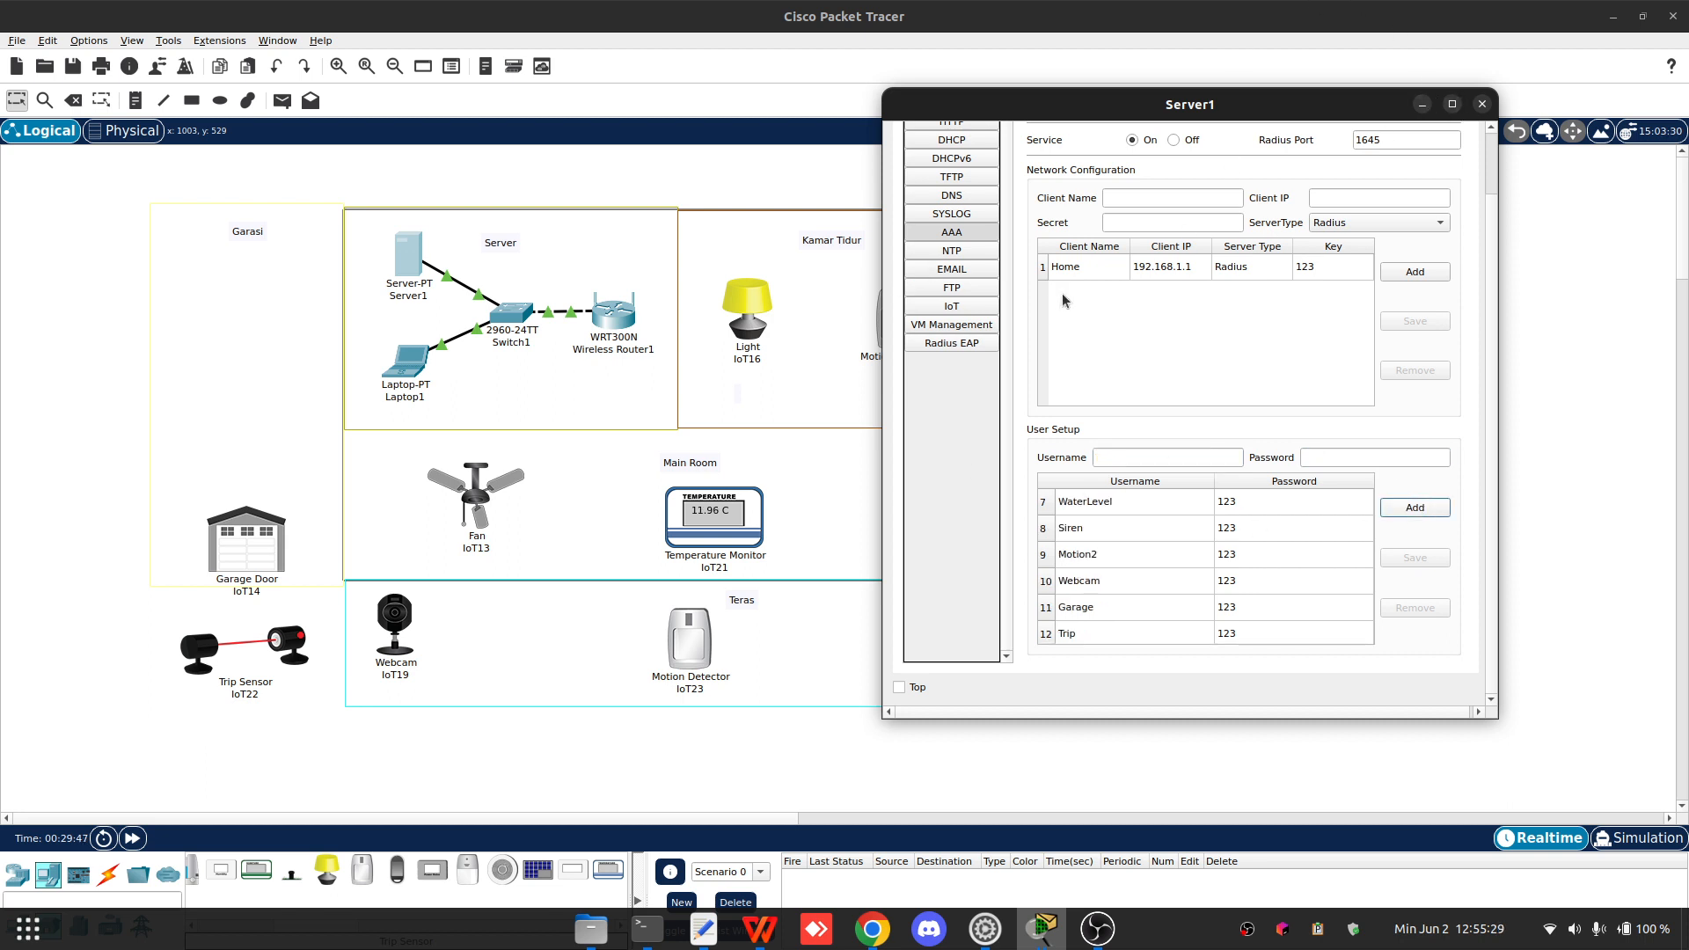
- Turn on Server1's IoT registration service and close the server window
click(959, 305)
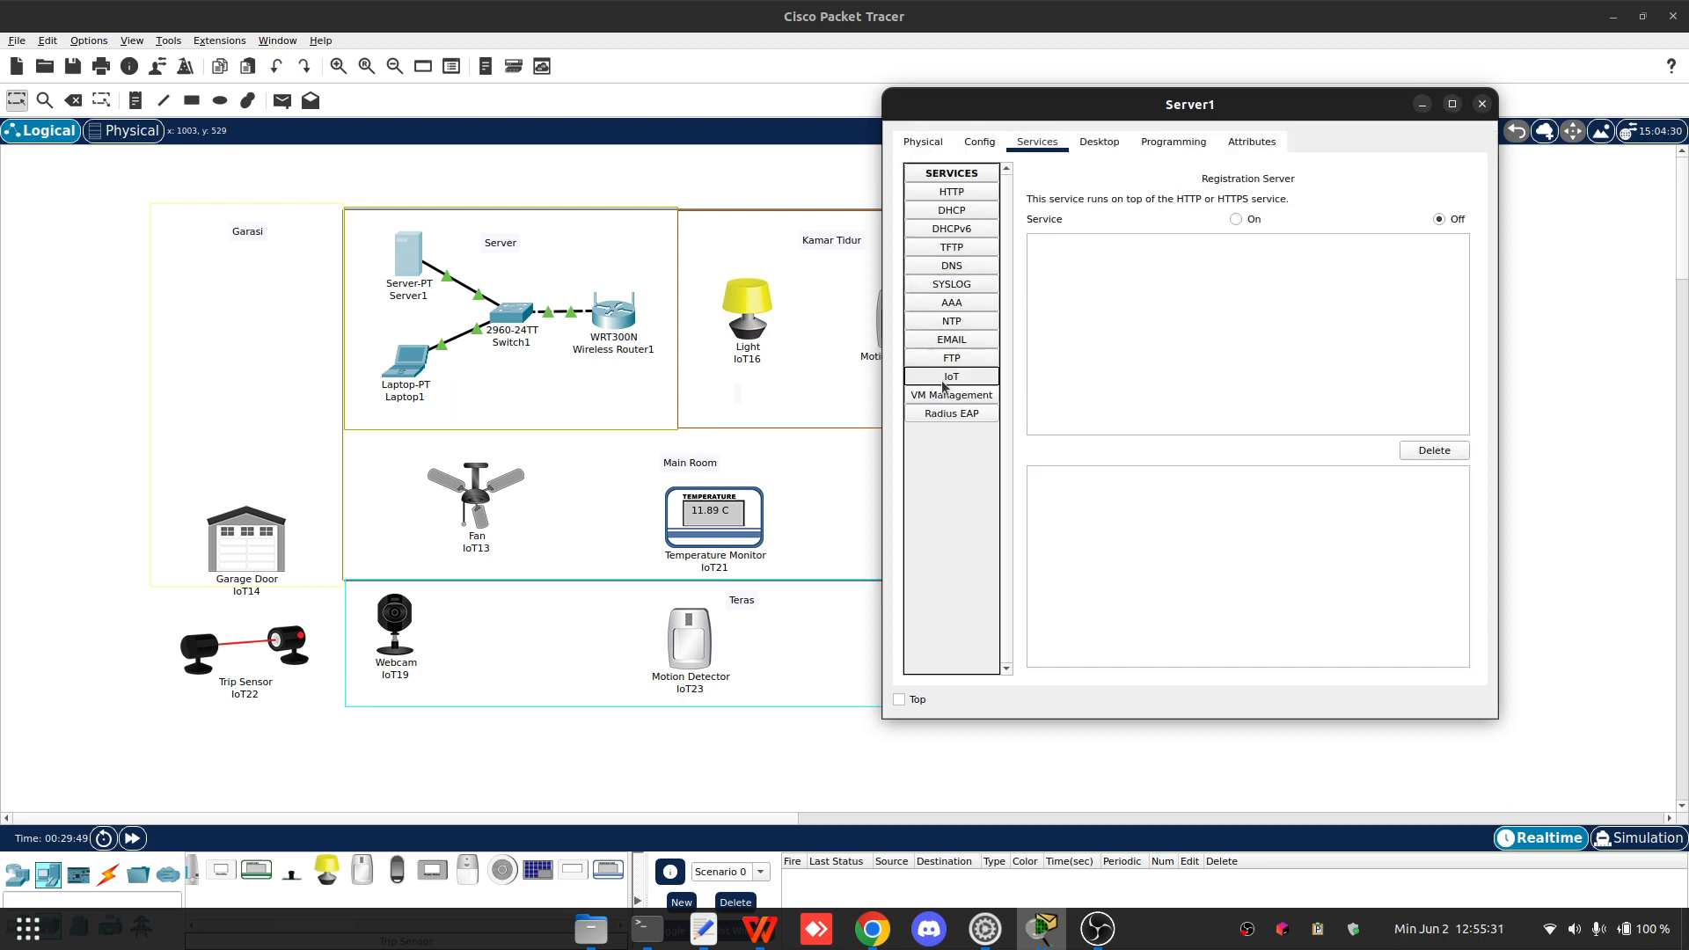
click(1241, 220)
click(1482, 104)
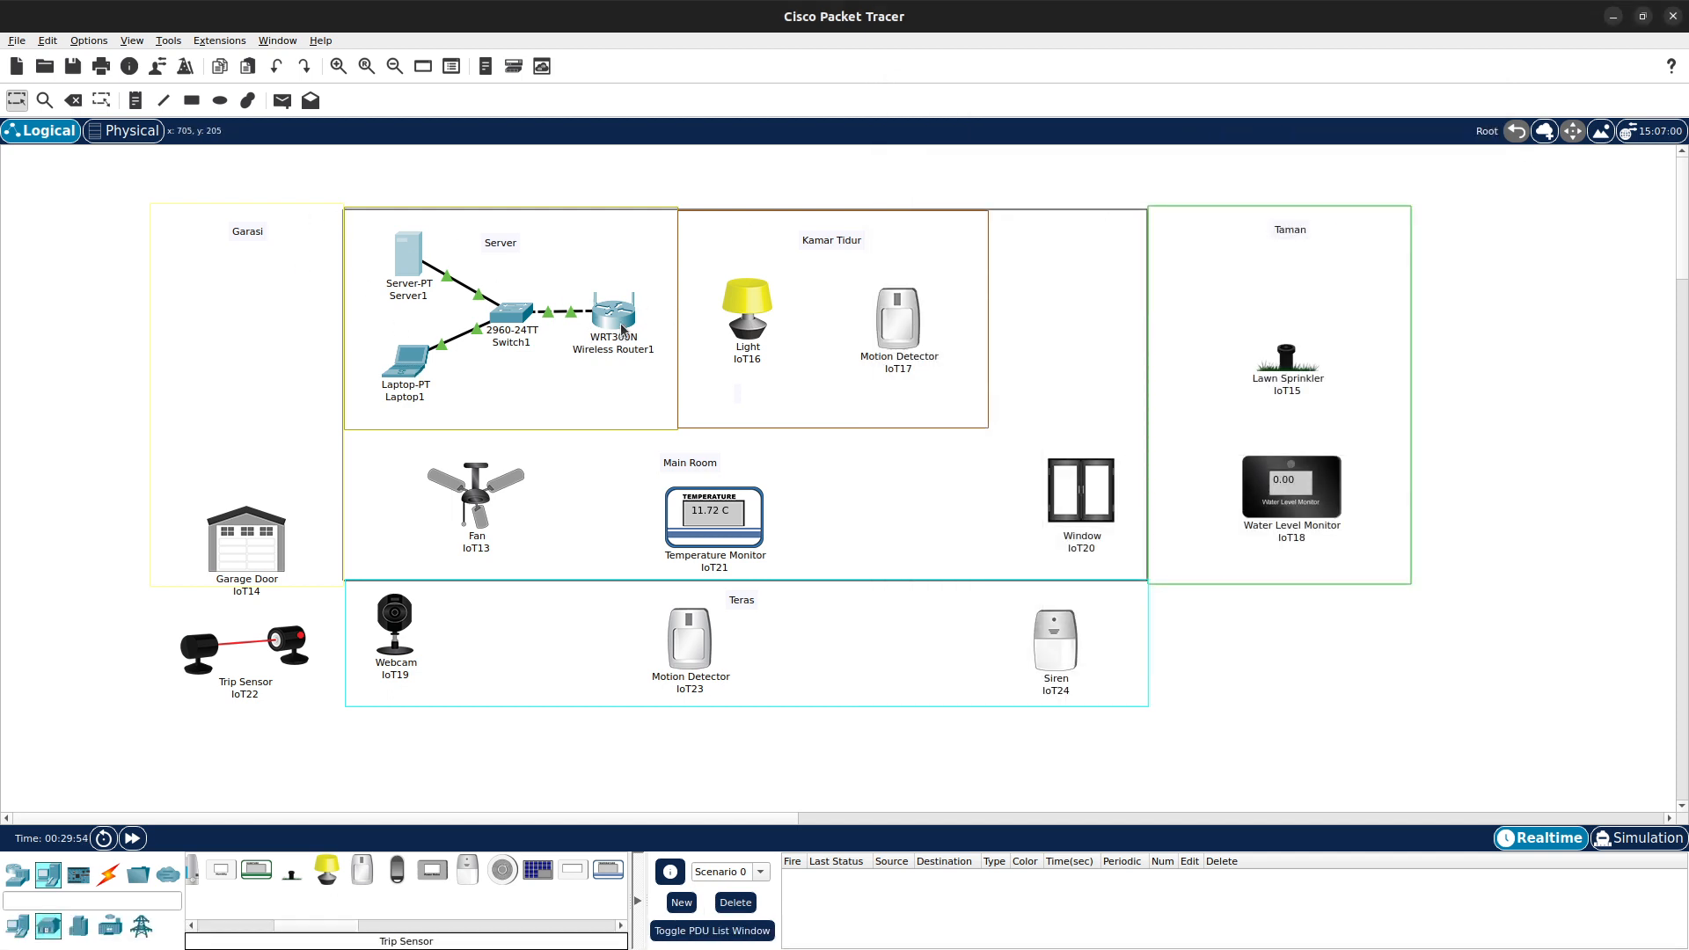
click(413, 367)
click(746, 255)
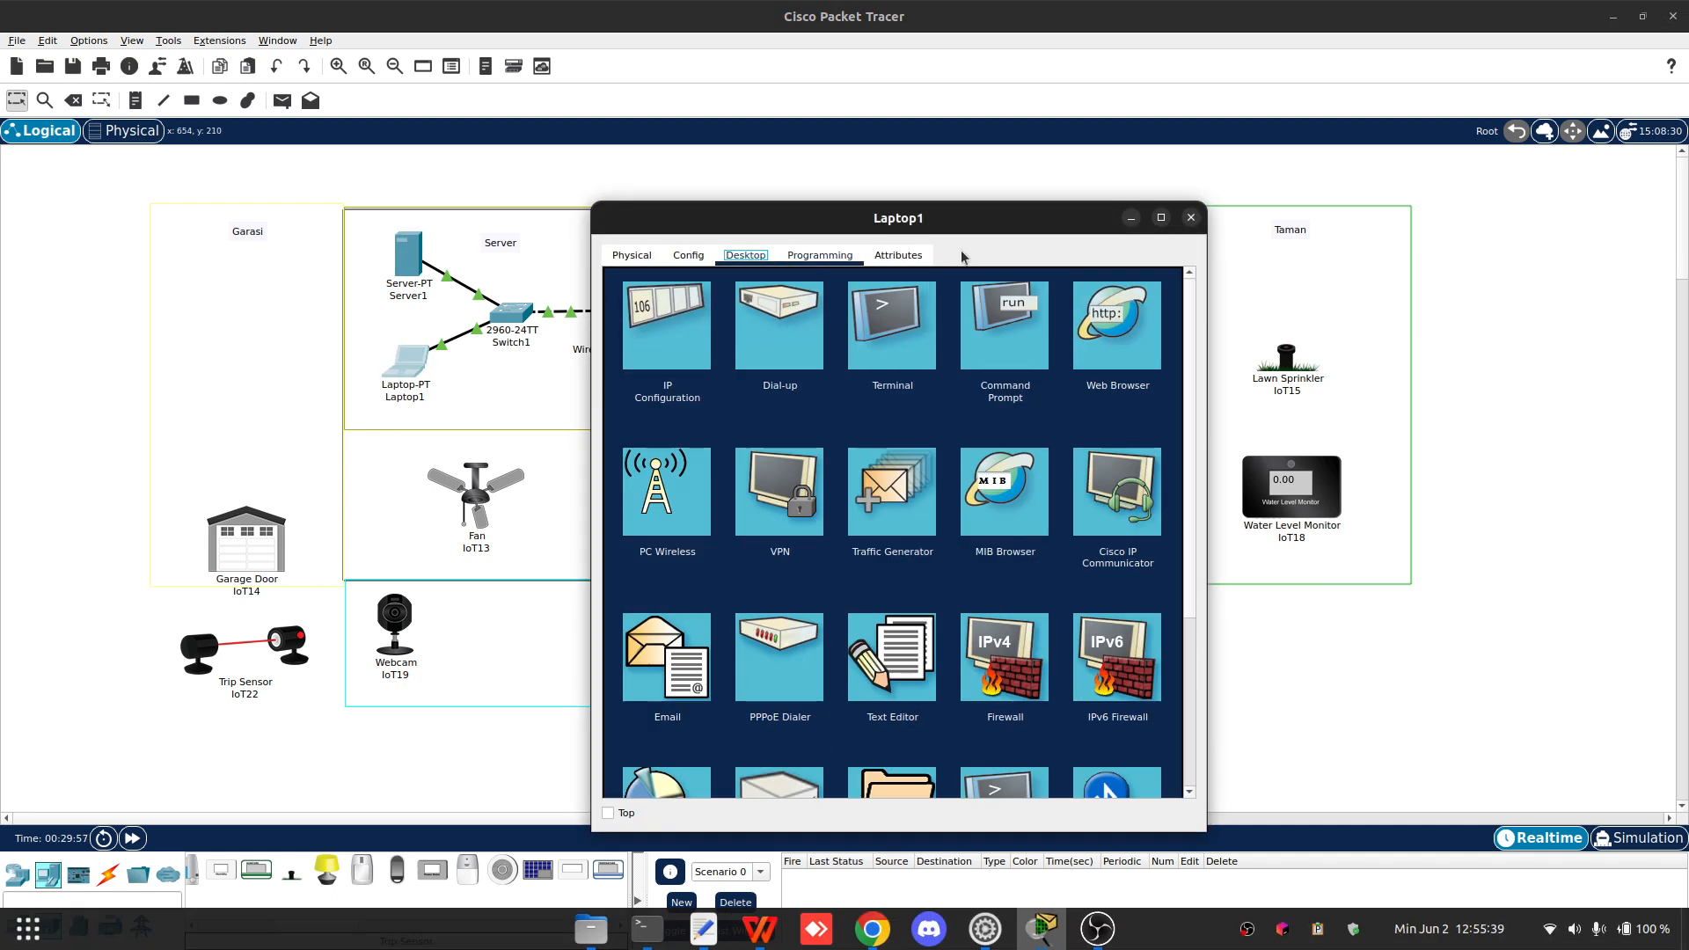
click(1191, 217)
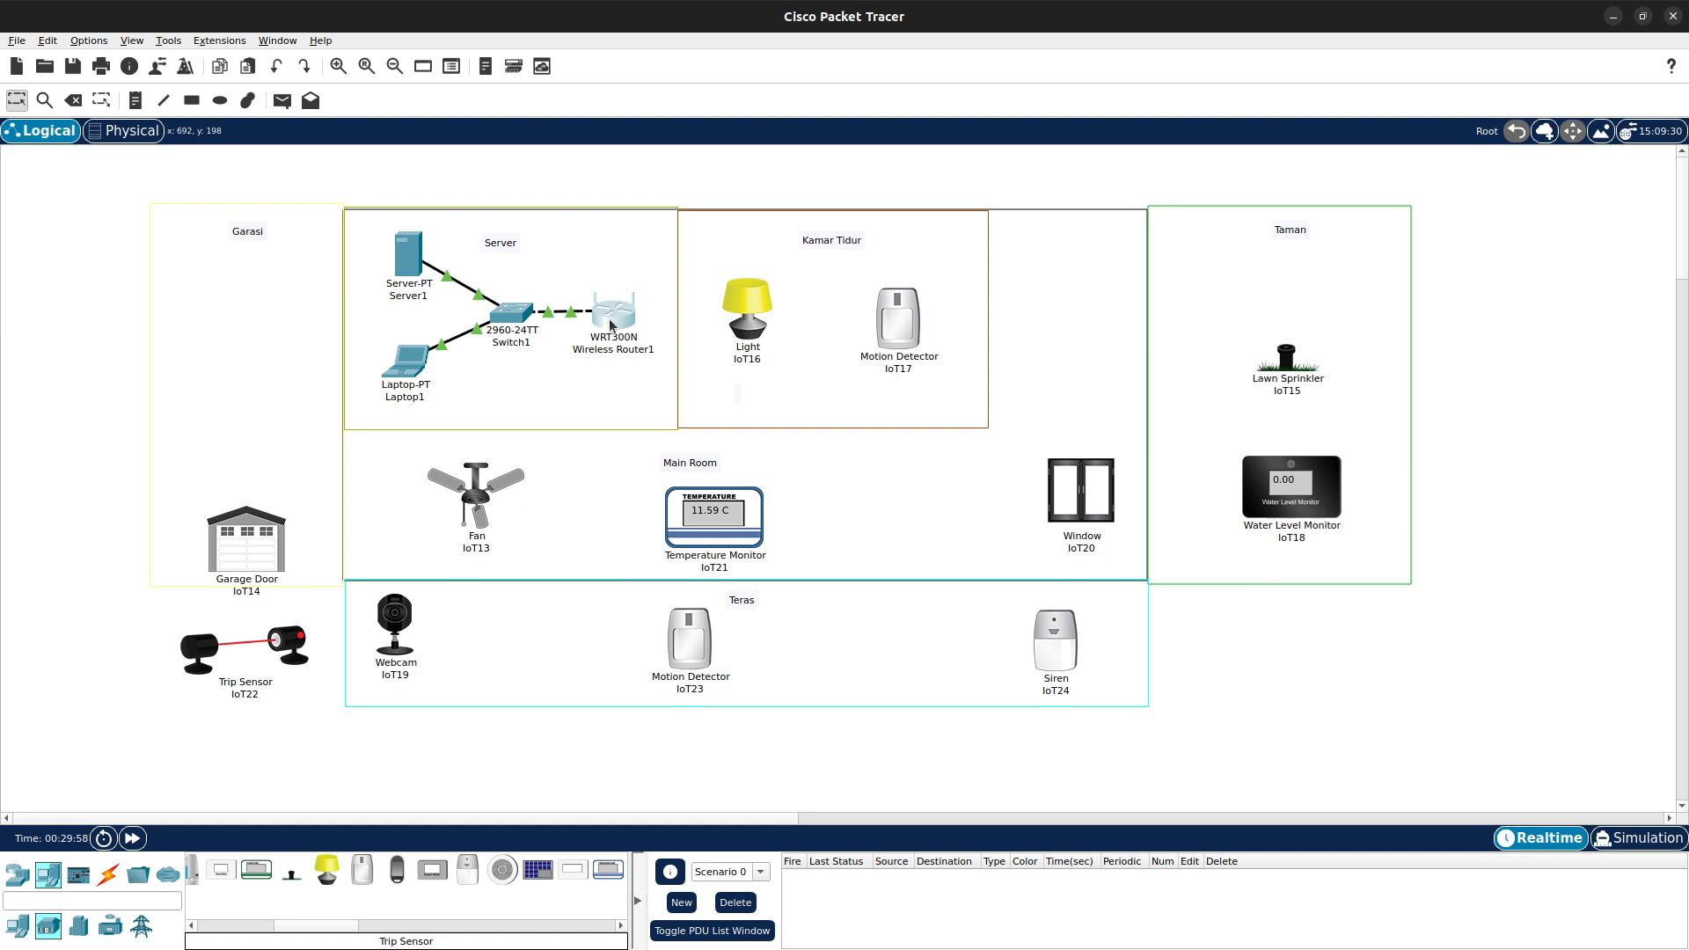
- Open Wireless Router1's web setup page and set its router IP address to 192.168.1.1
click(612, 323)
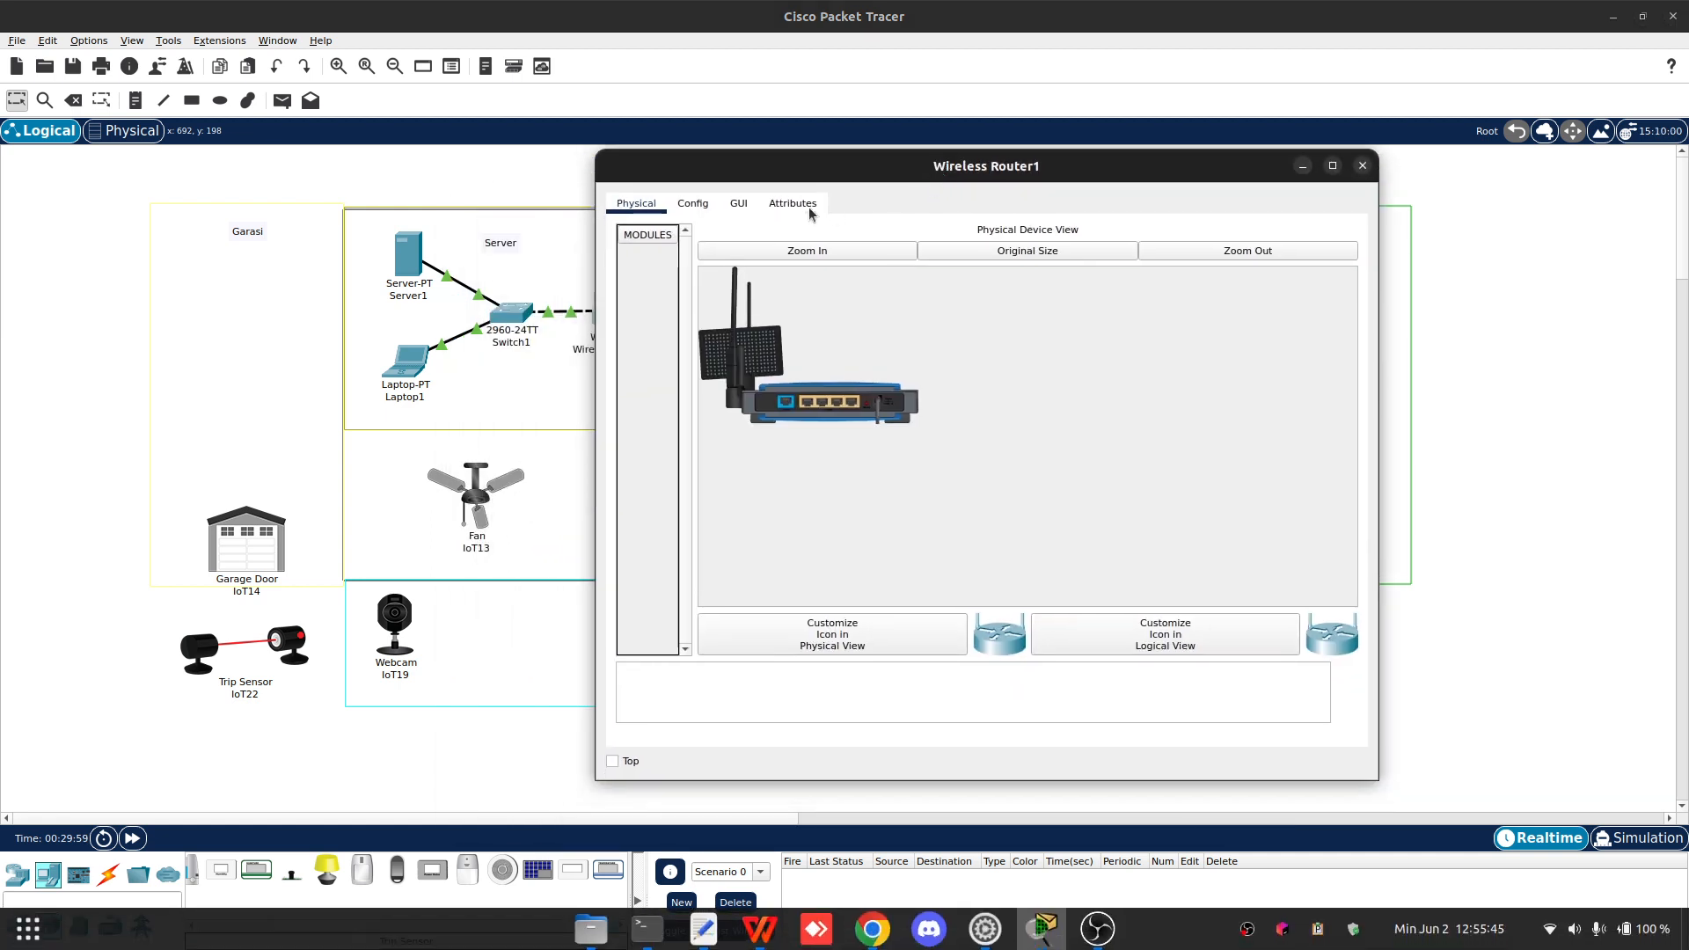
click(737, 206)
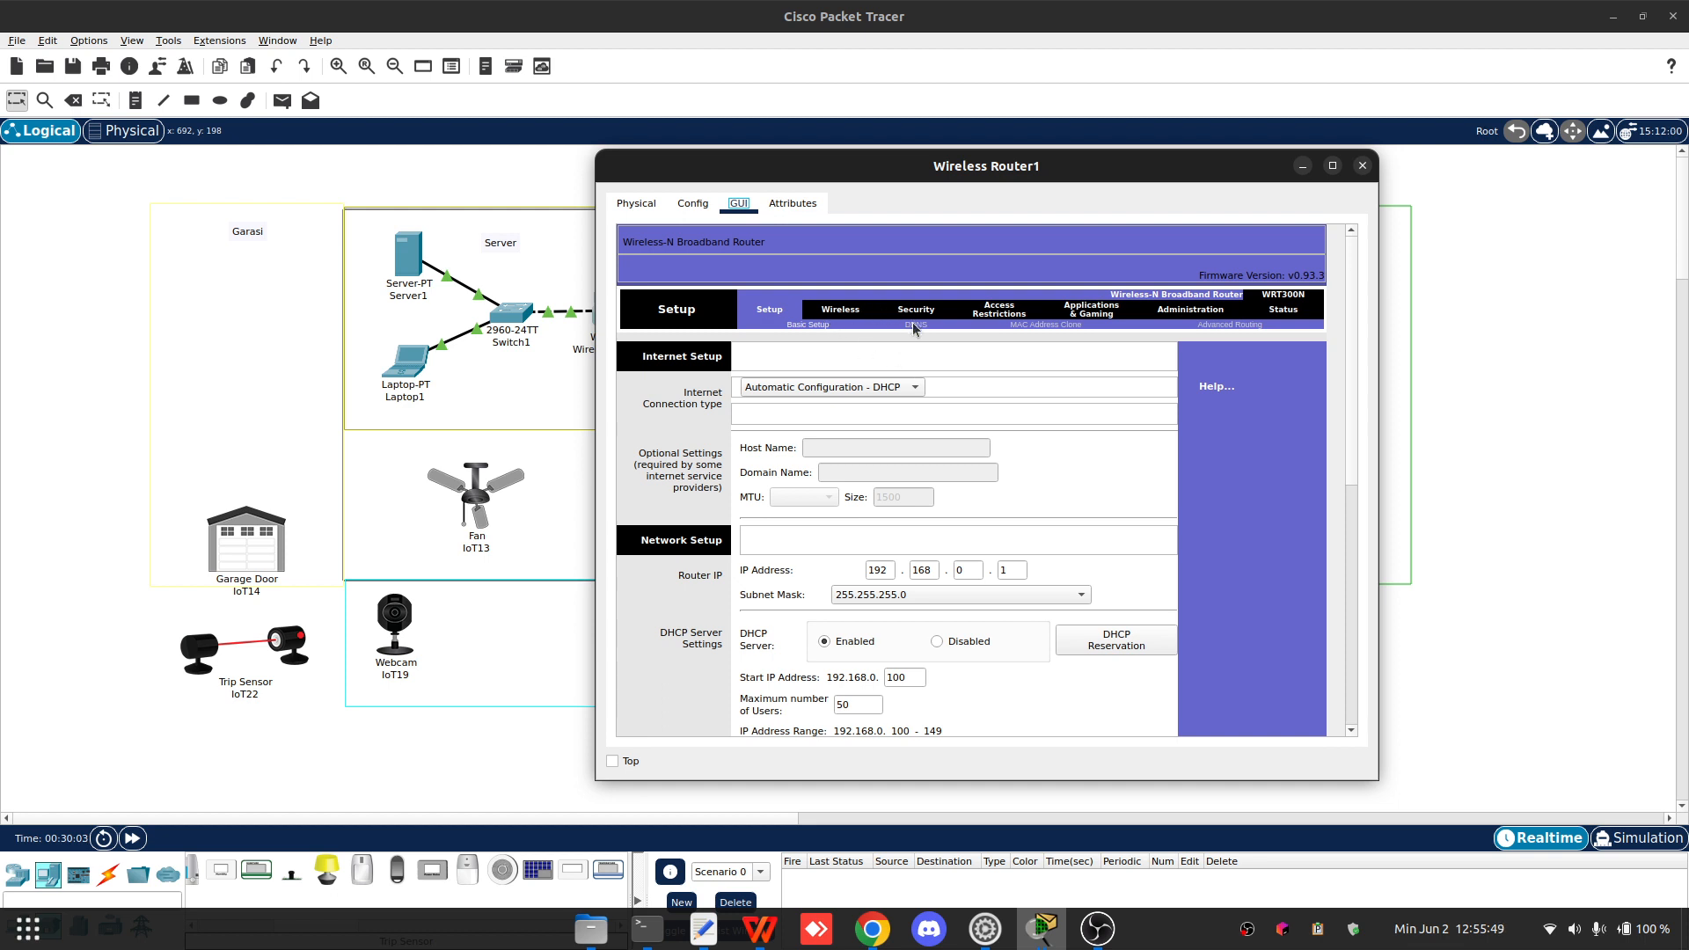
double_click(970, 570)
text(1)
scroll(1199, 573, down, 5)
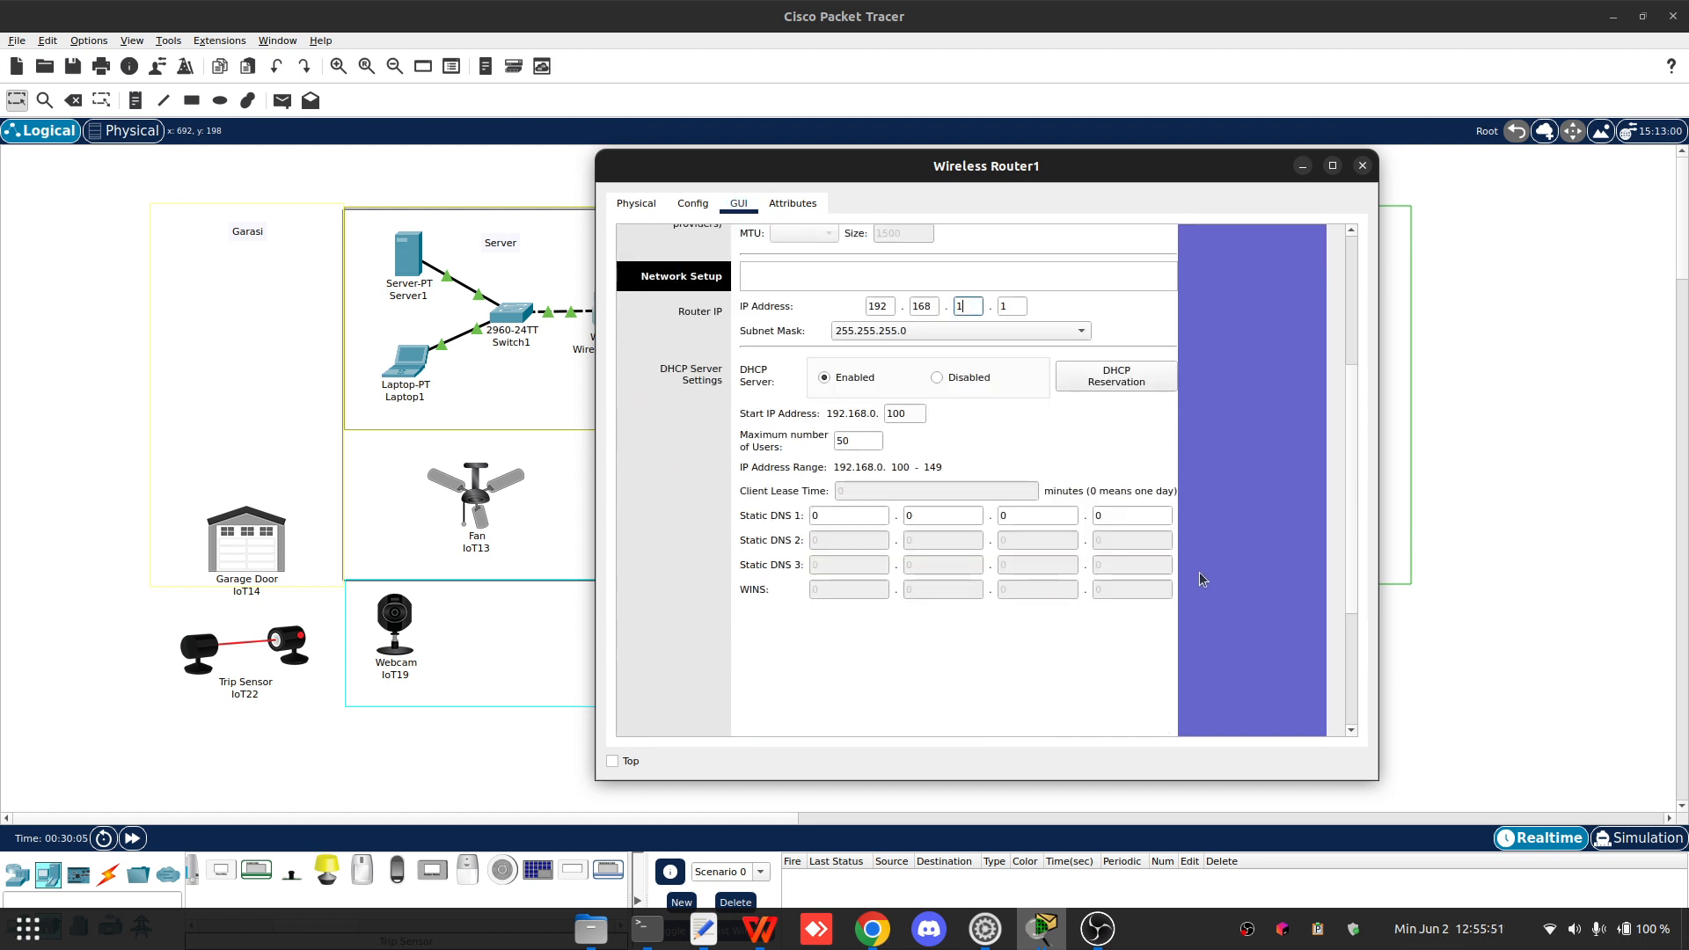
scroll(1200, 573, up, 5)
- Set the router's wireless network name (SSID) to Home and save the settings
click(829, 310)
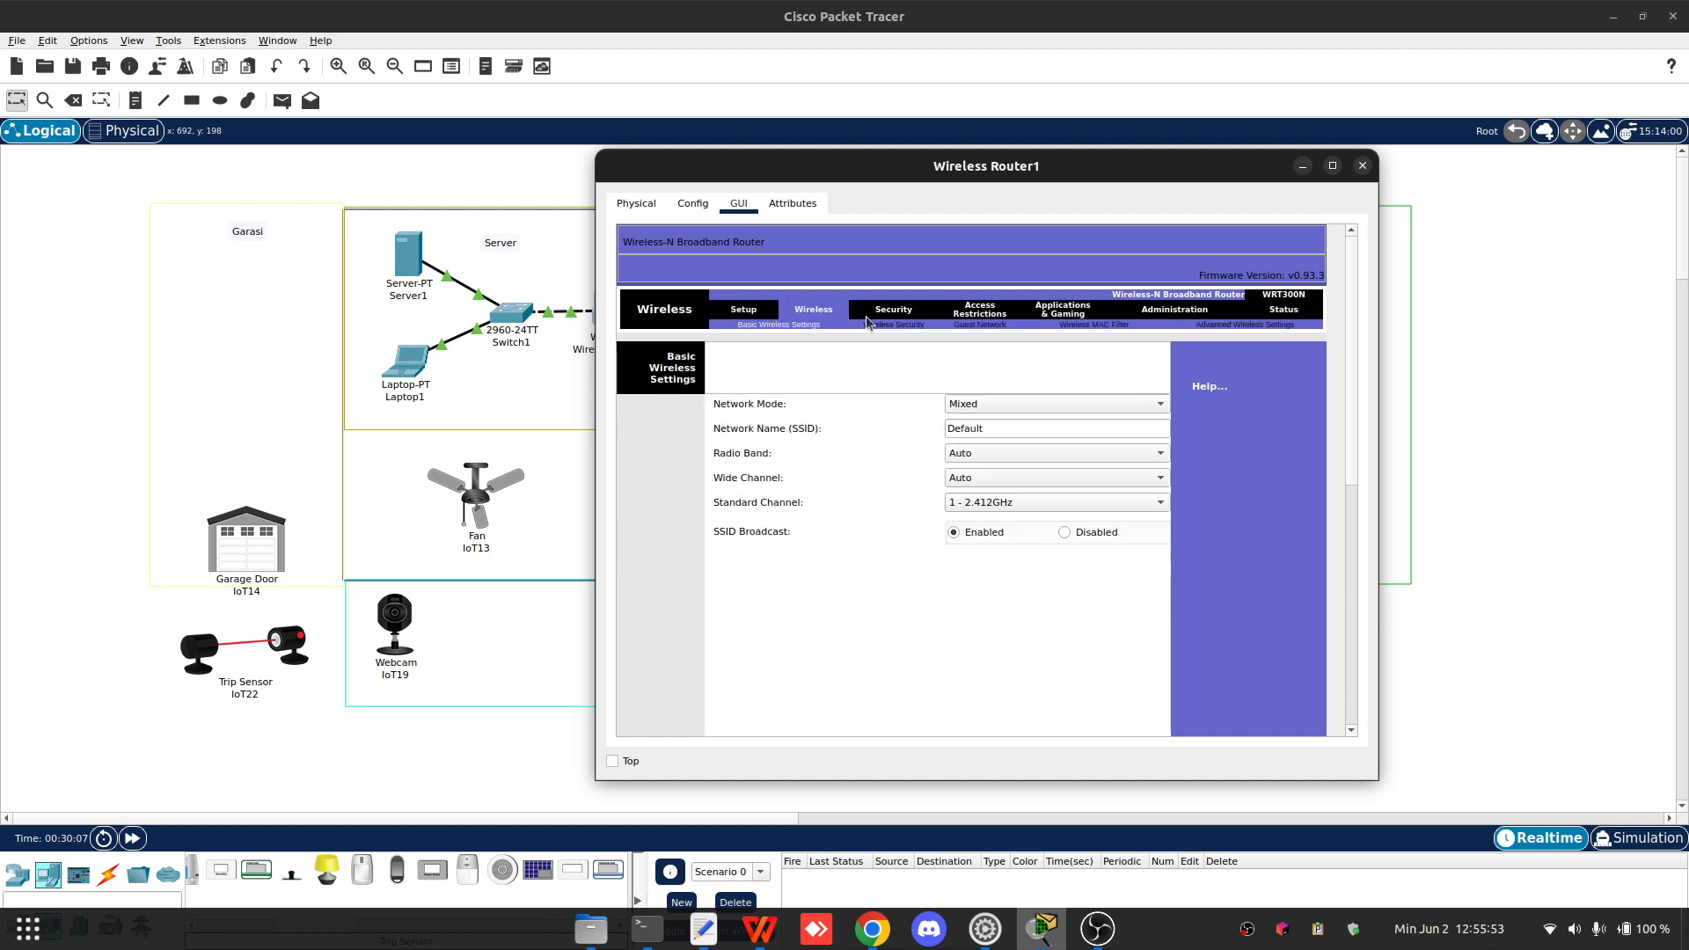
click(892, 325)
click(792, 325)
double_click(963, 429)
text(Home)
scroll(1077, 663, down, 10)
click(973, 706)
- Set the router's wireless security mode to WPA2 Enterprise with RADIUS server 192.168.1.11
click(910, 325)
click(989, 403)
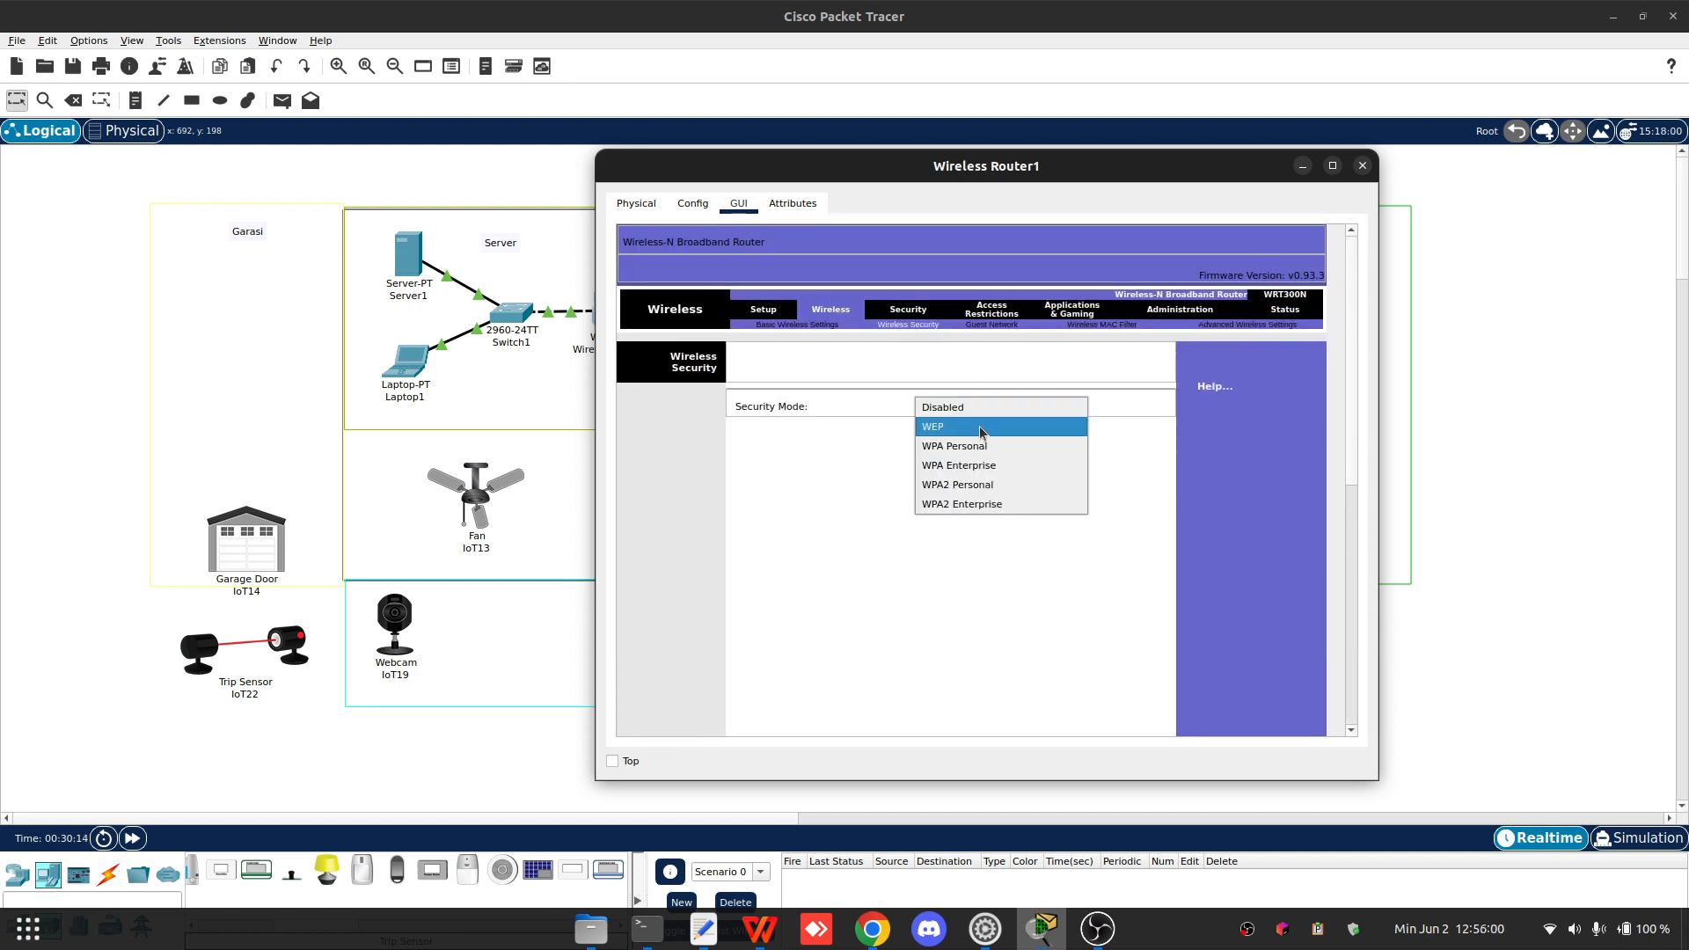
click(963, 504)
click(852, 455)
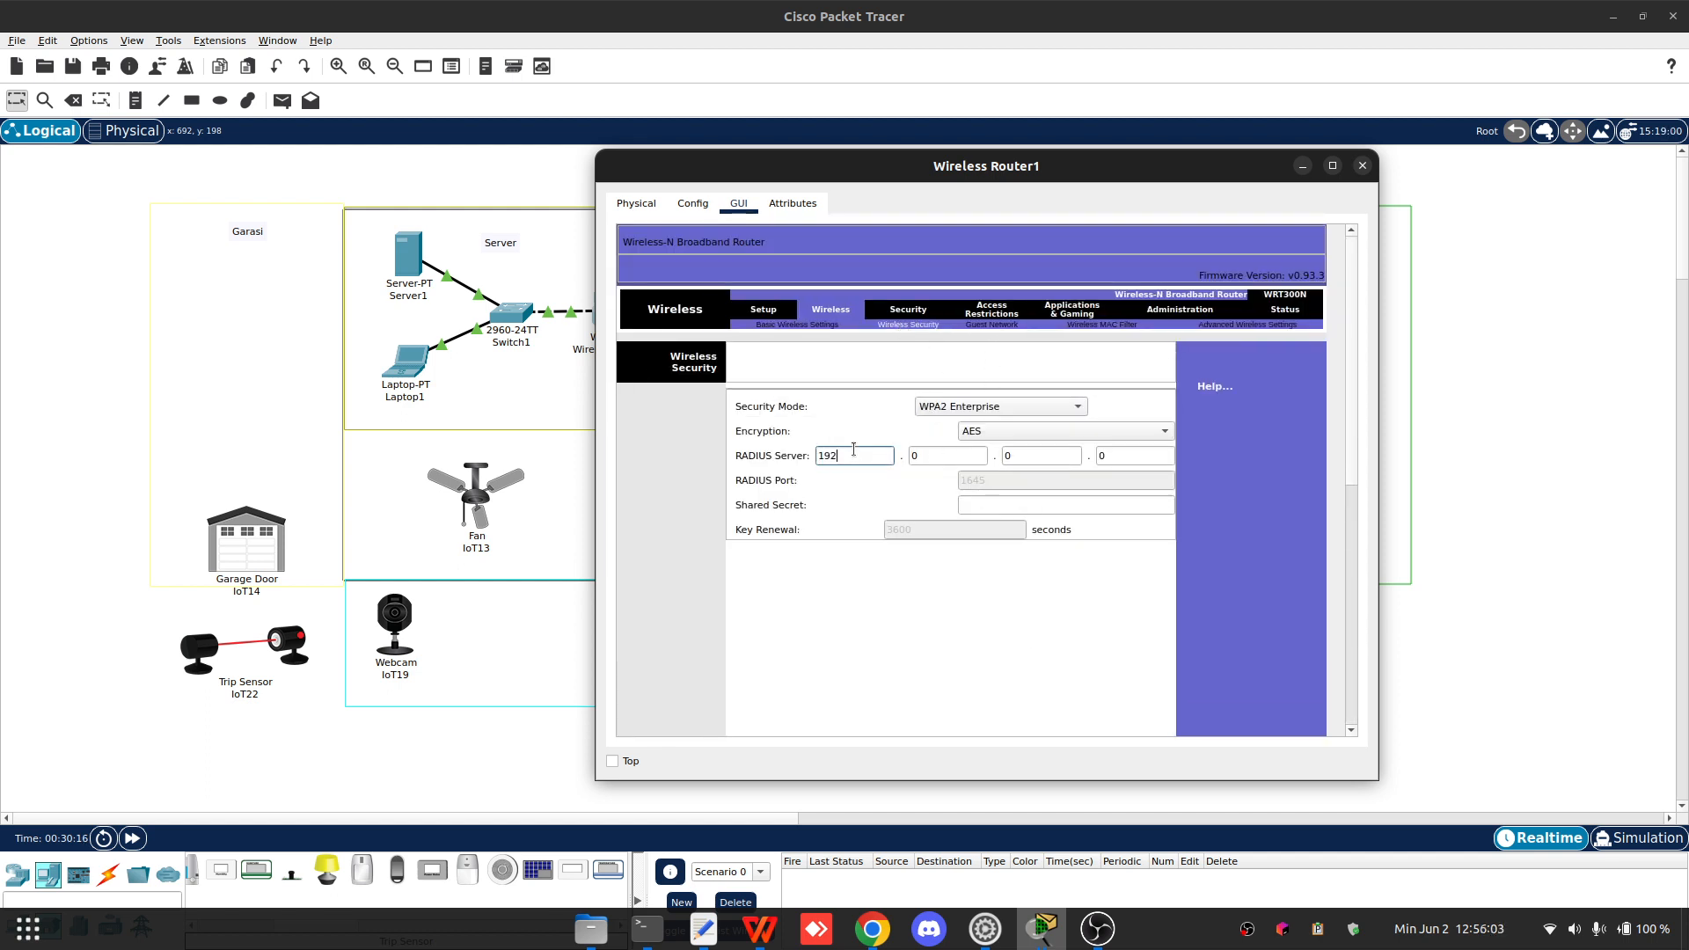
text(192)
key(Tab)
text(168)
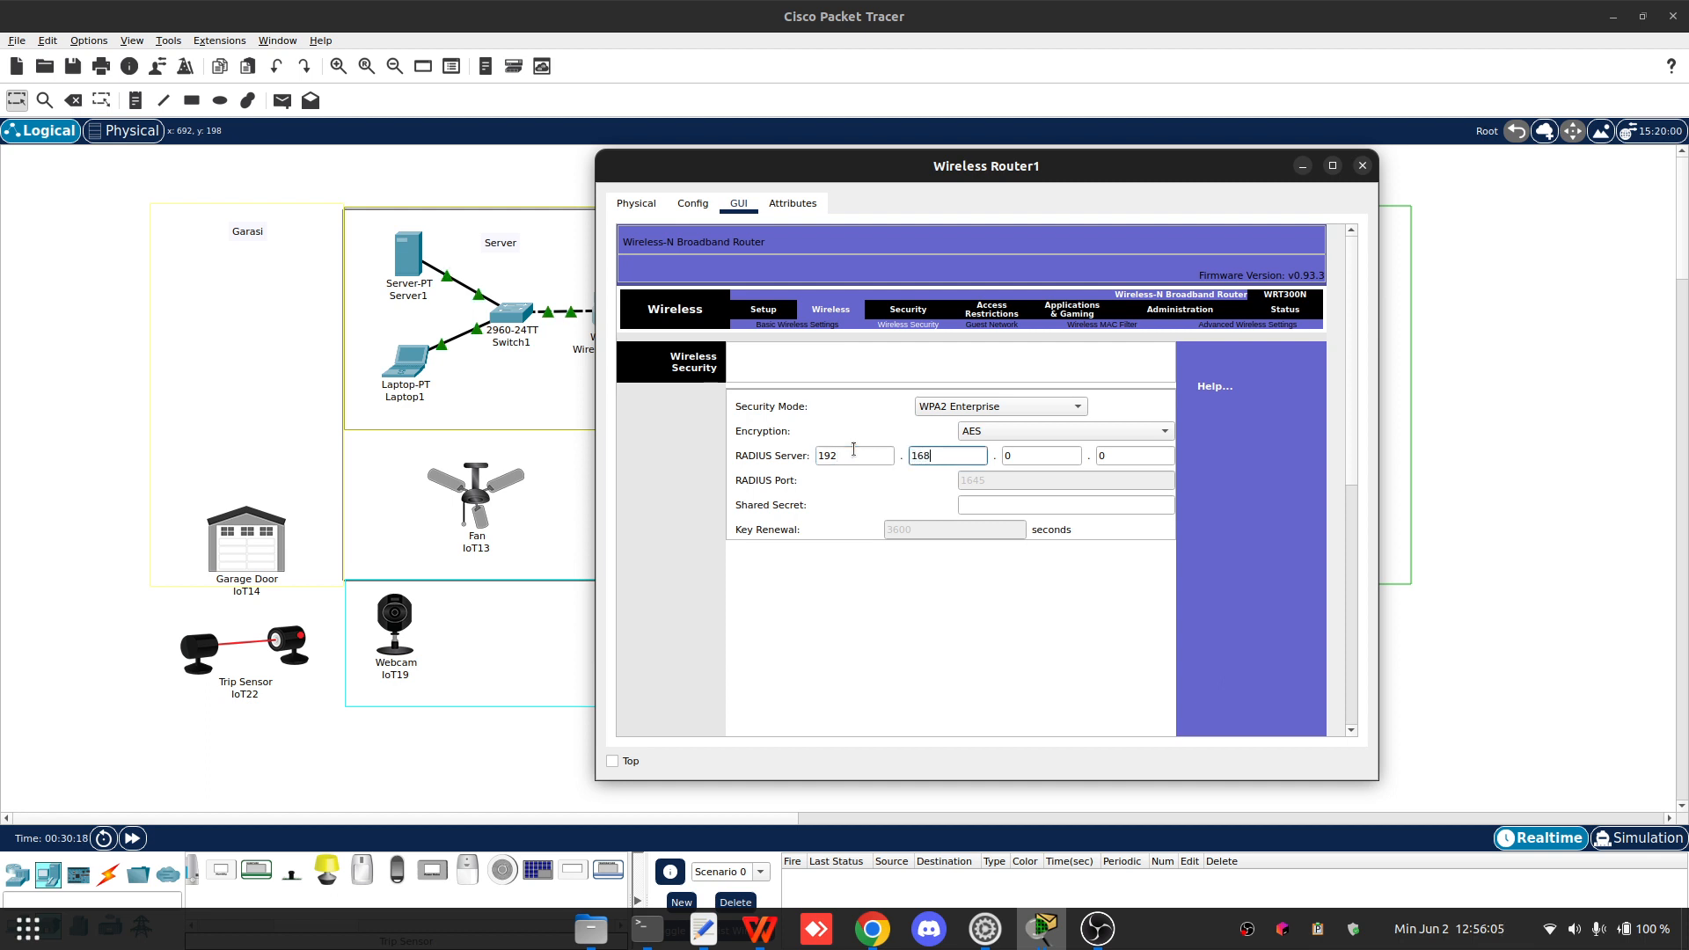
key(Tab)
text(1)
key(Tab)
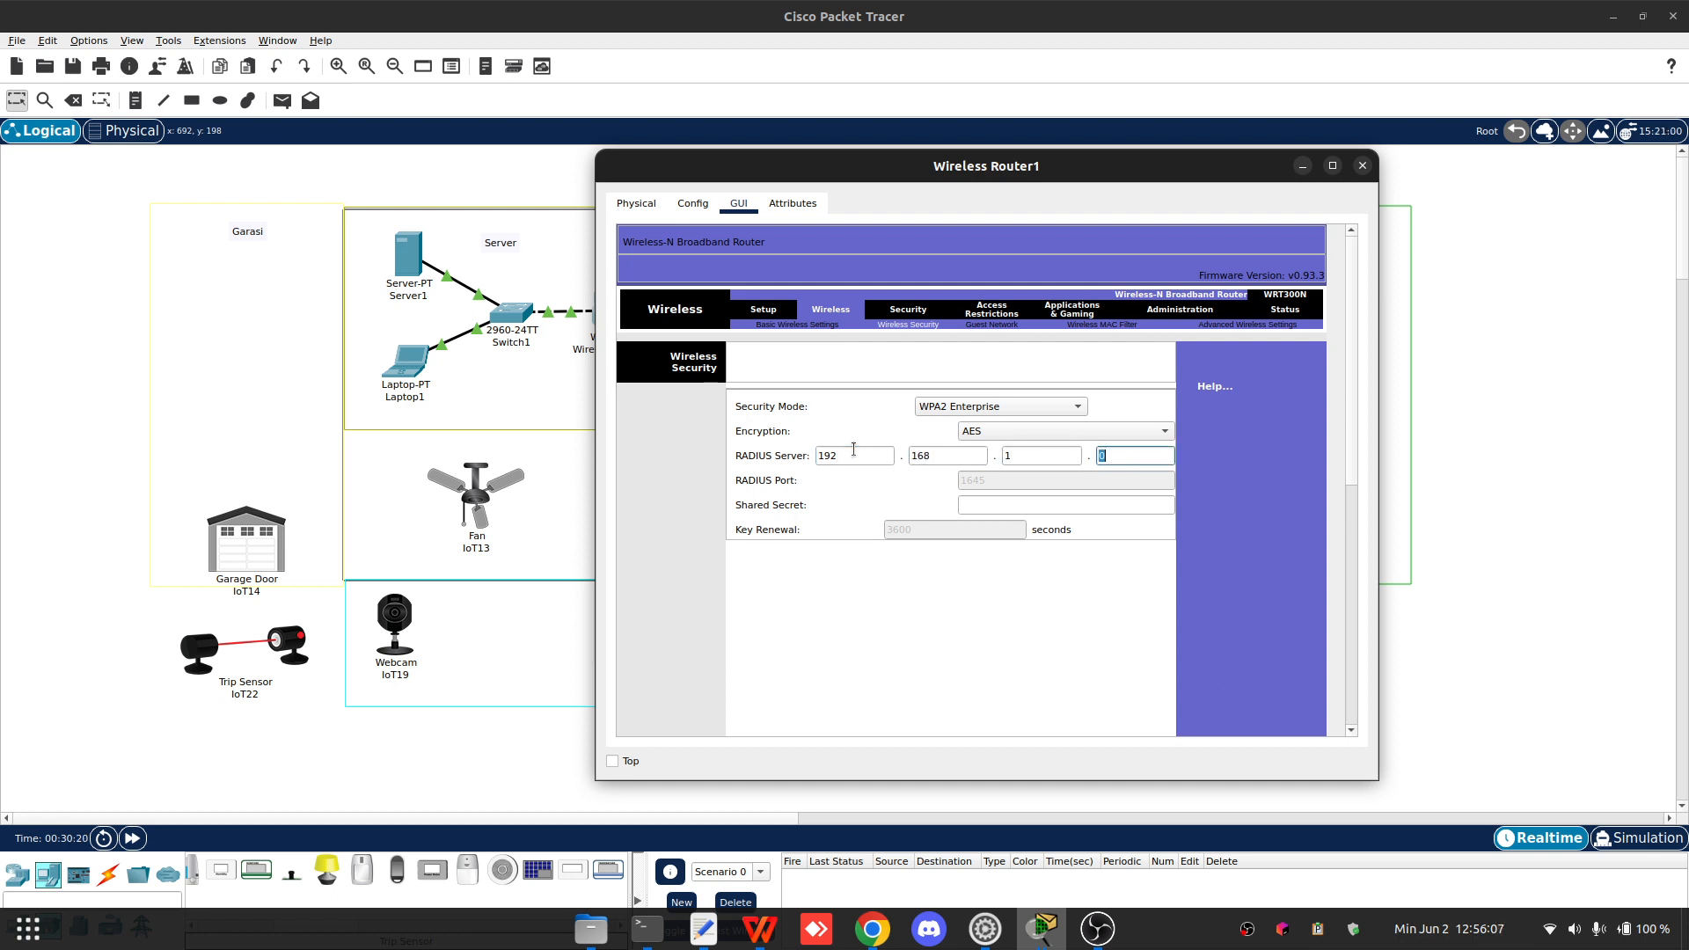
- Enter the RADIUS shared secret and save the wireless security settings
click(1054, 498)
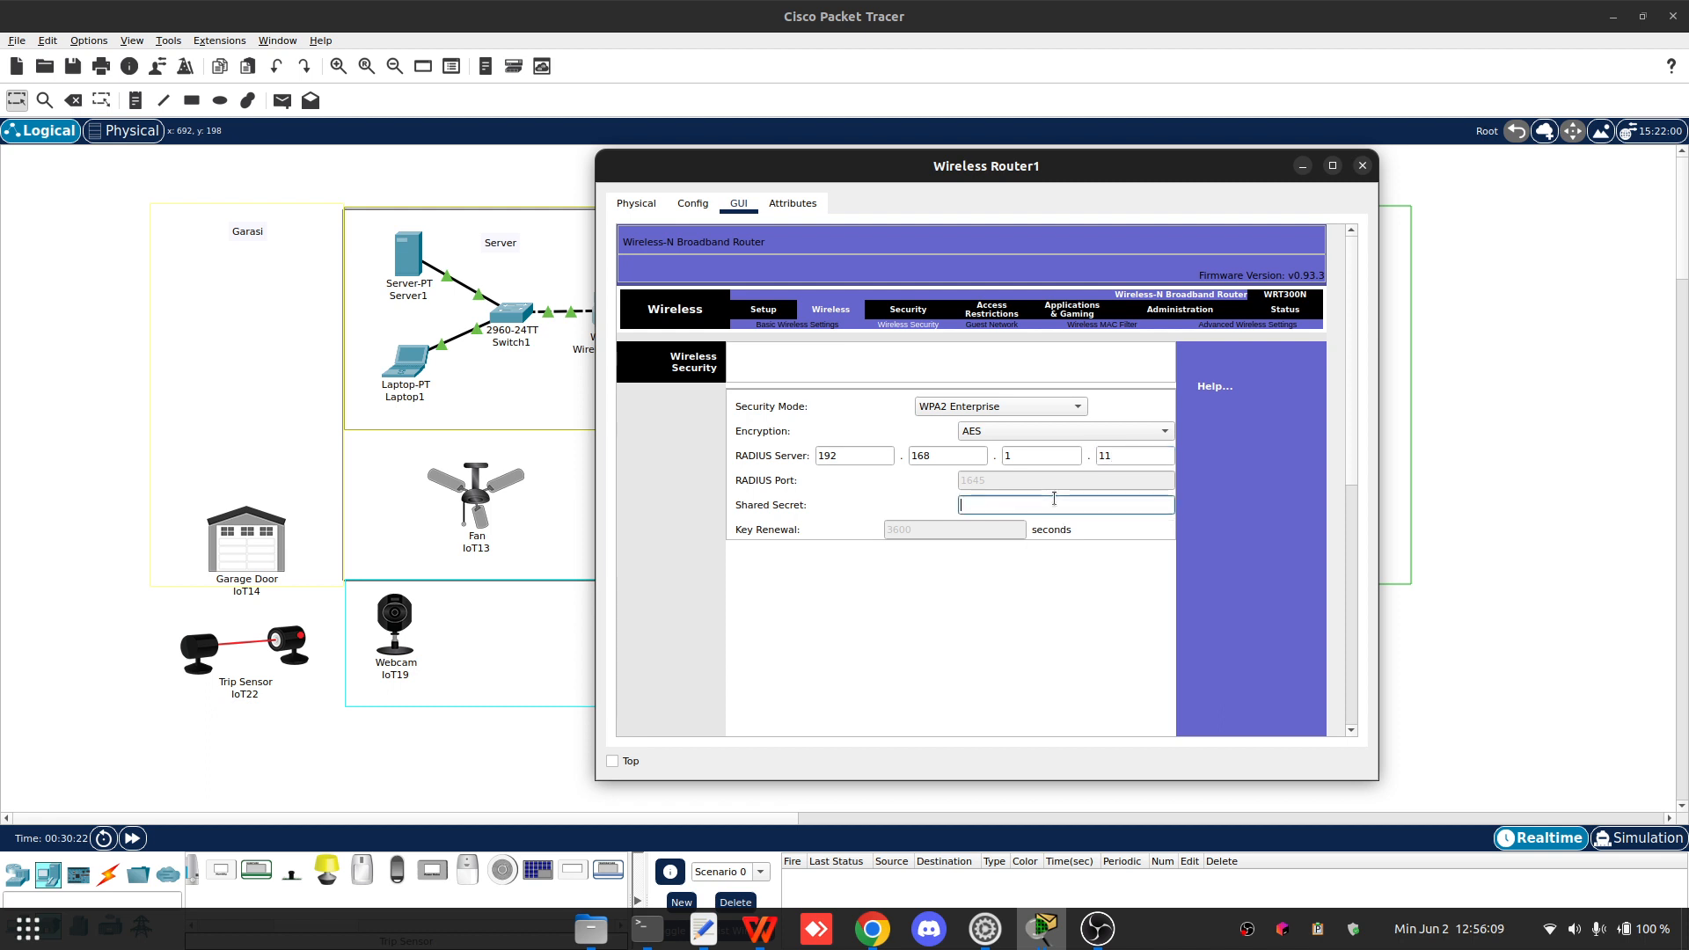
text(123)
scroll(1064, 541, down, 10)
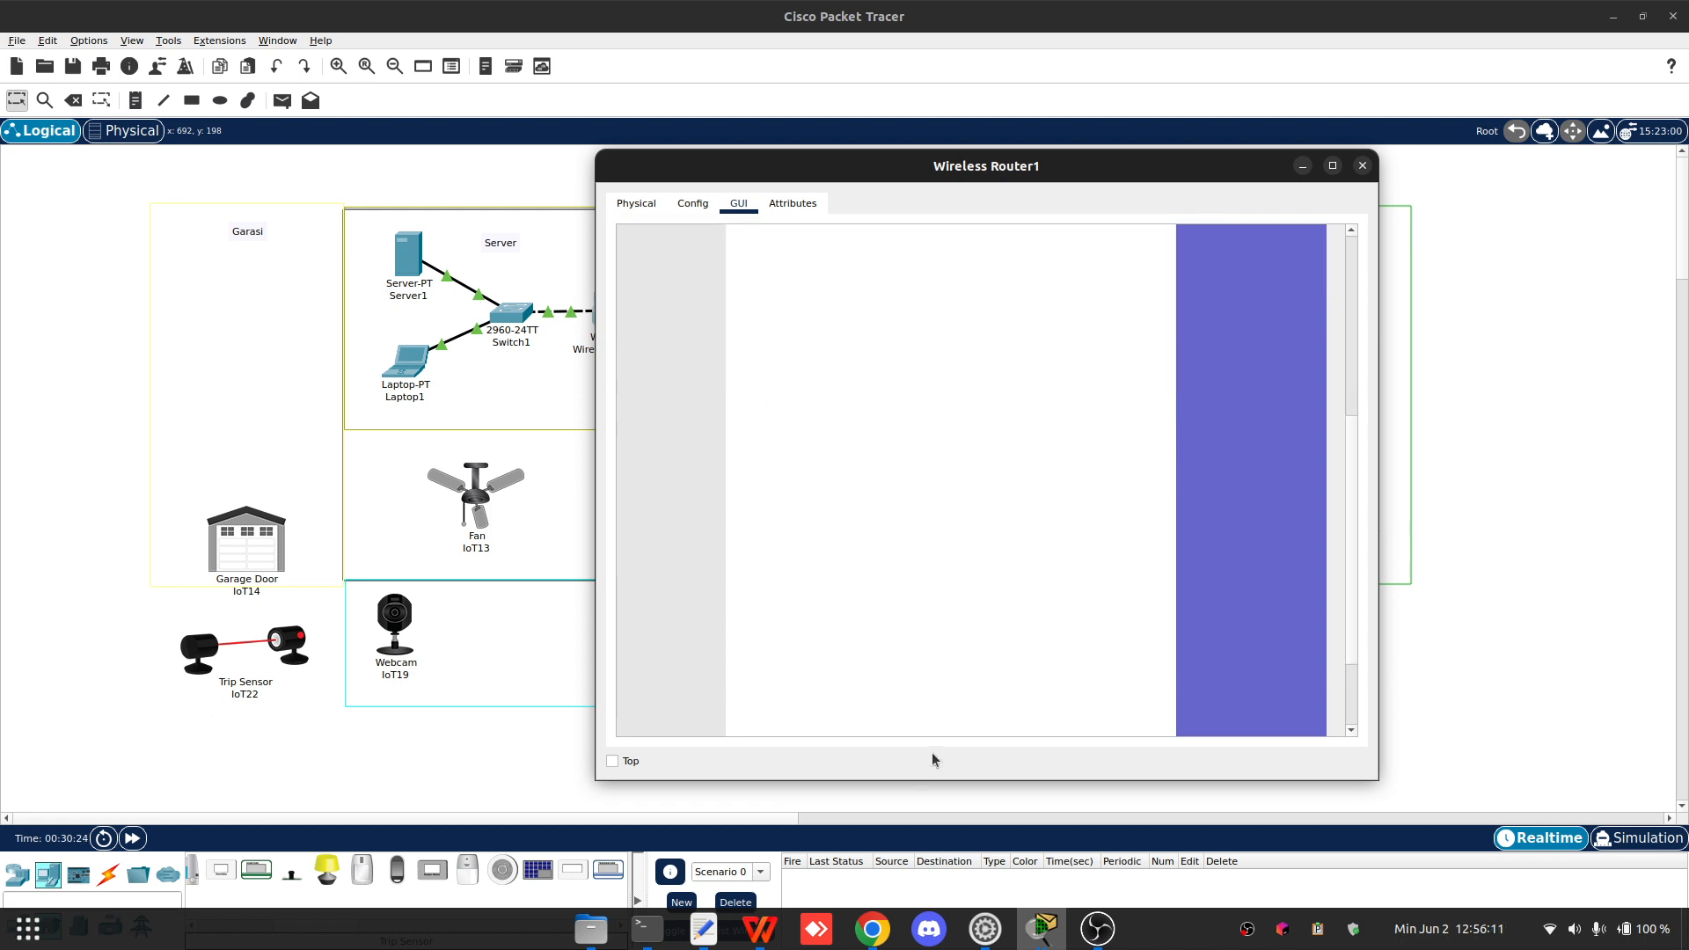
click(1003, 704)
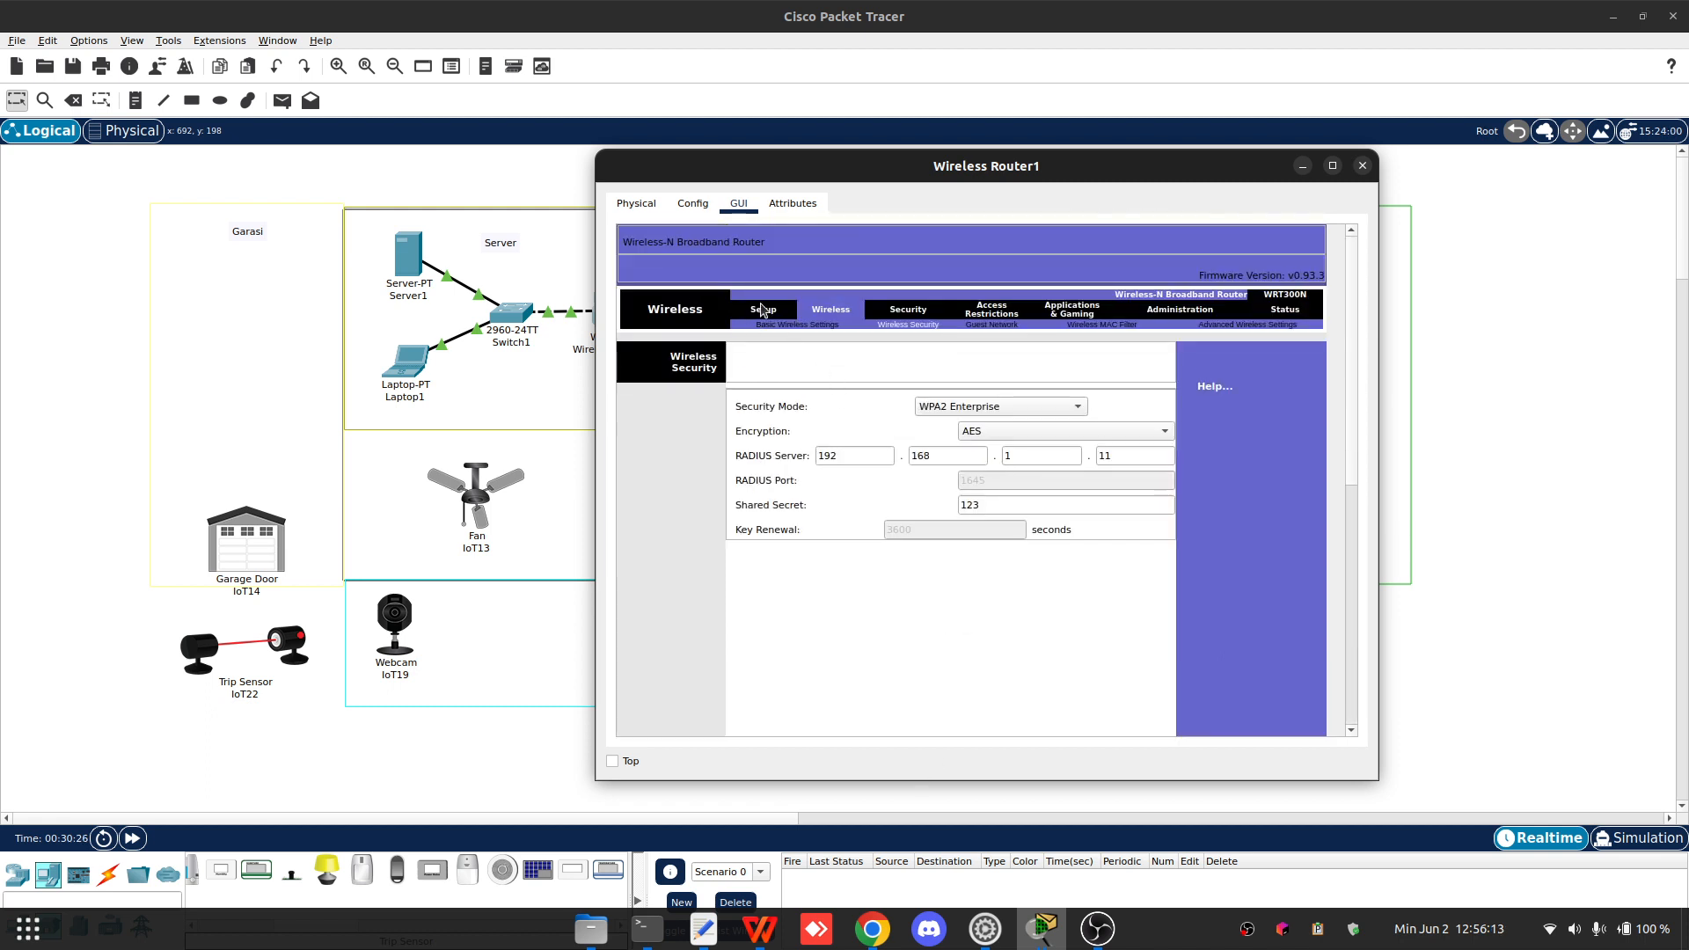
- Review the router's wireless configuration settings, then close the router window
click(763, 309)
click(644, 204)
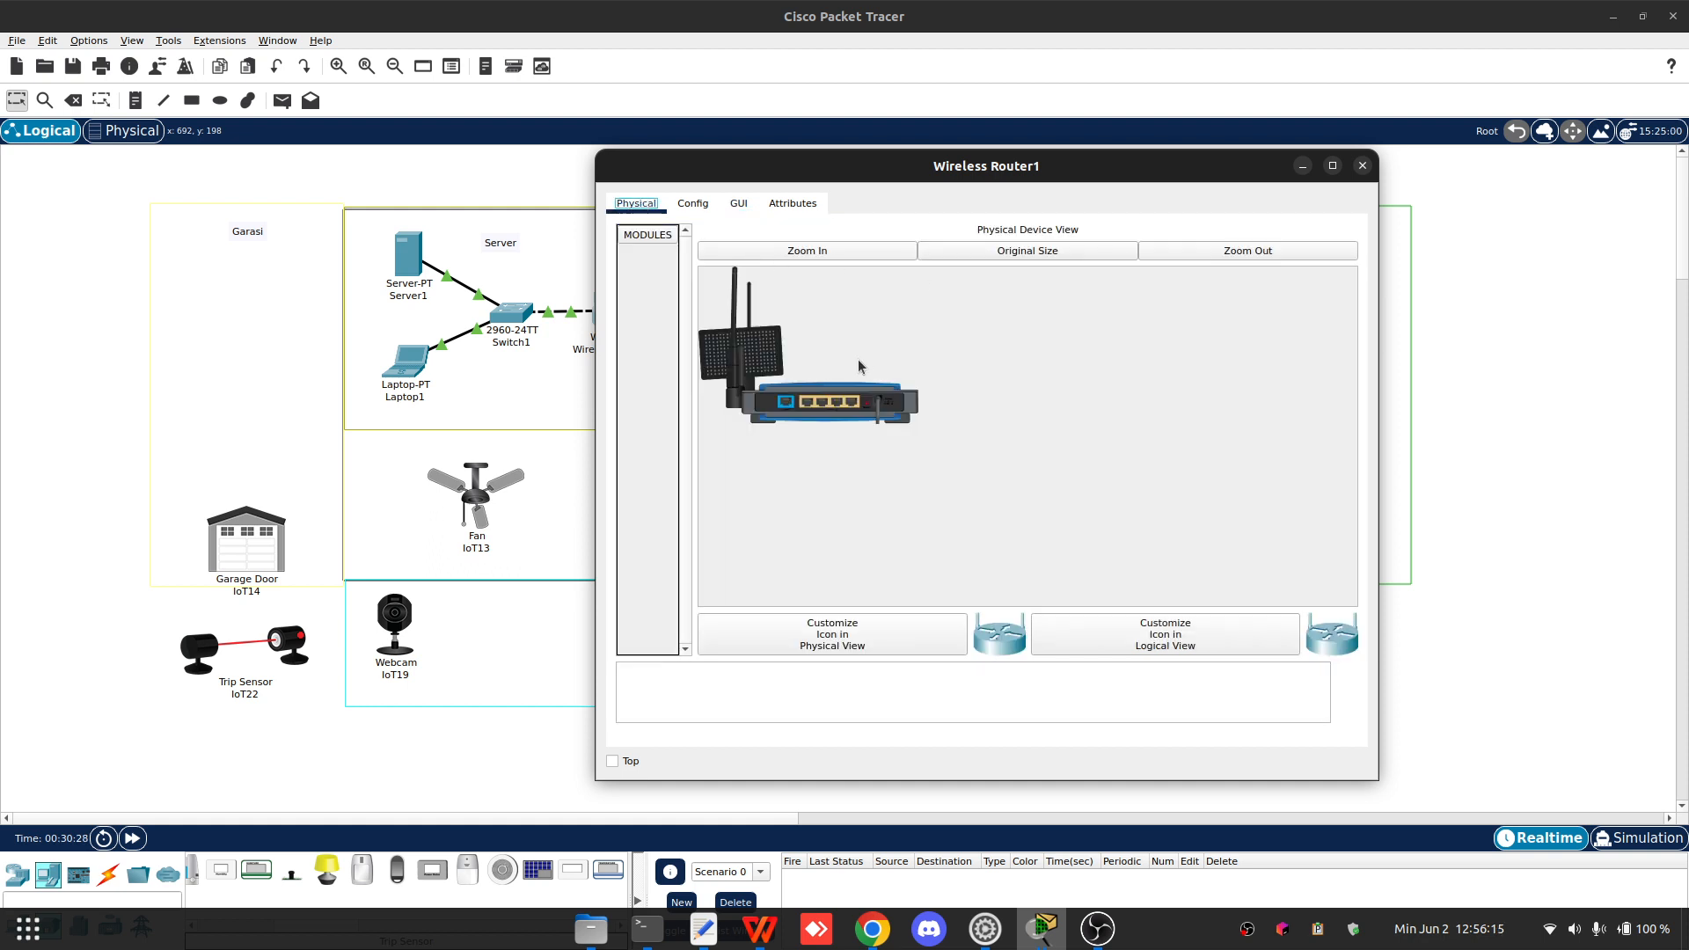
click(692, 203)
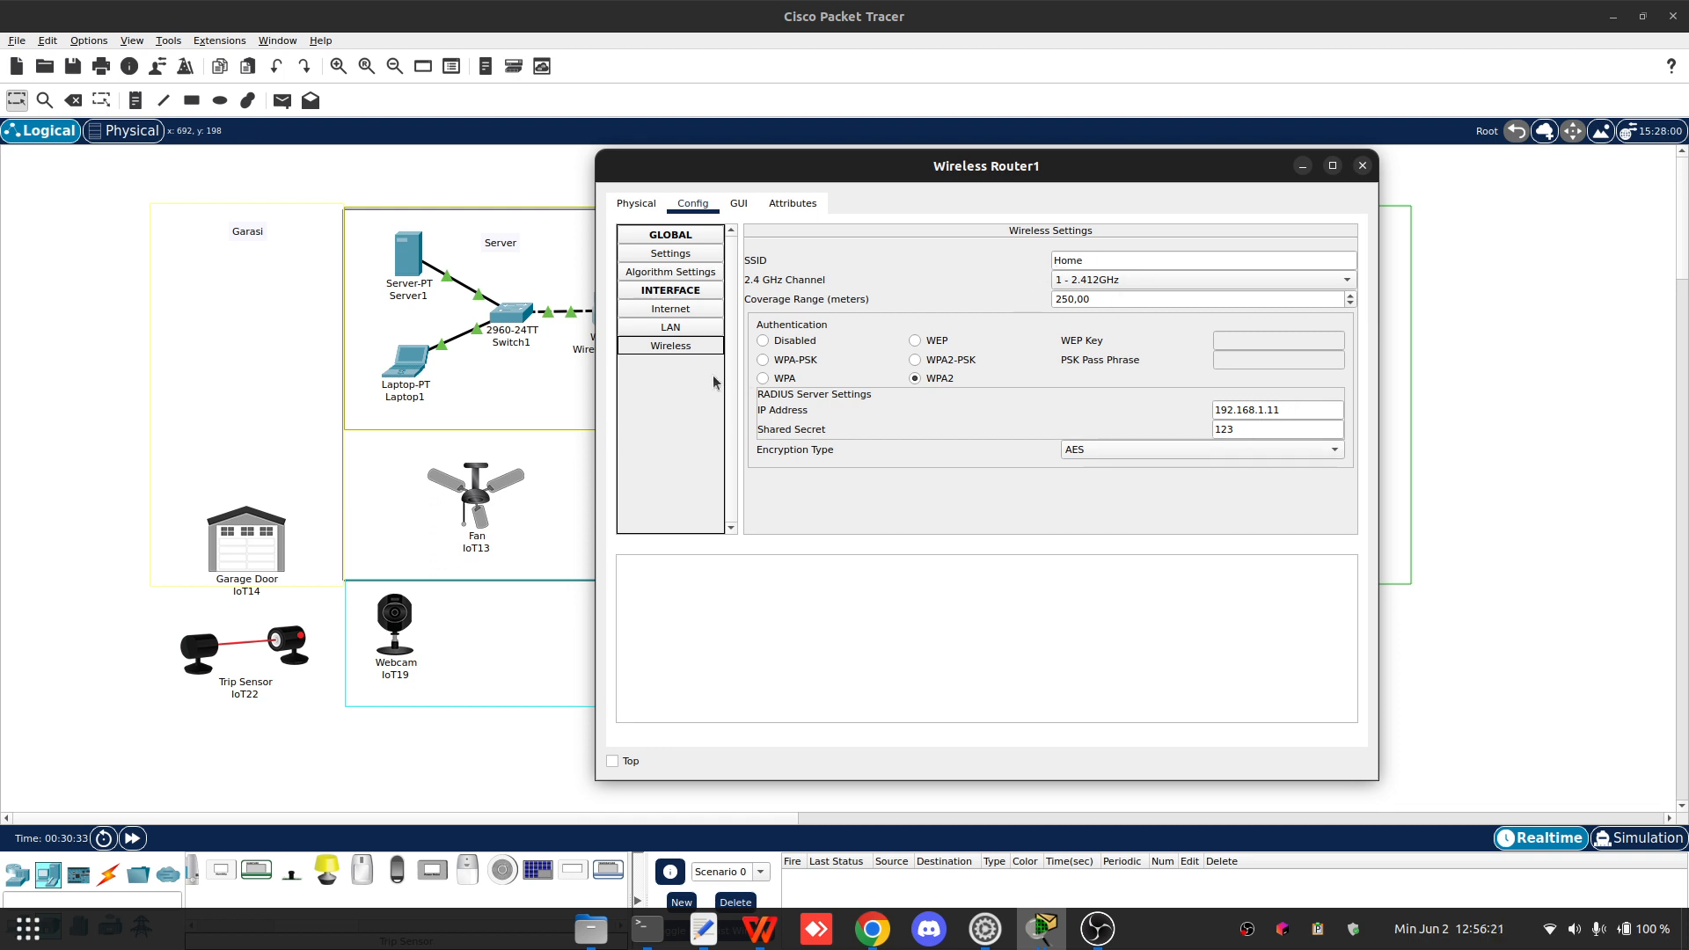
click(670, 254)
click(1362, 165)
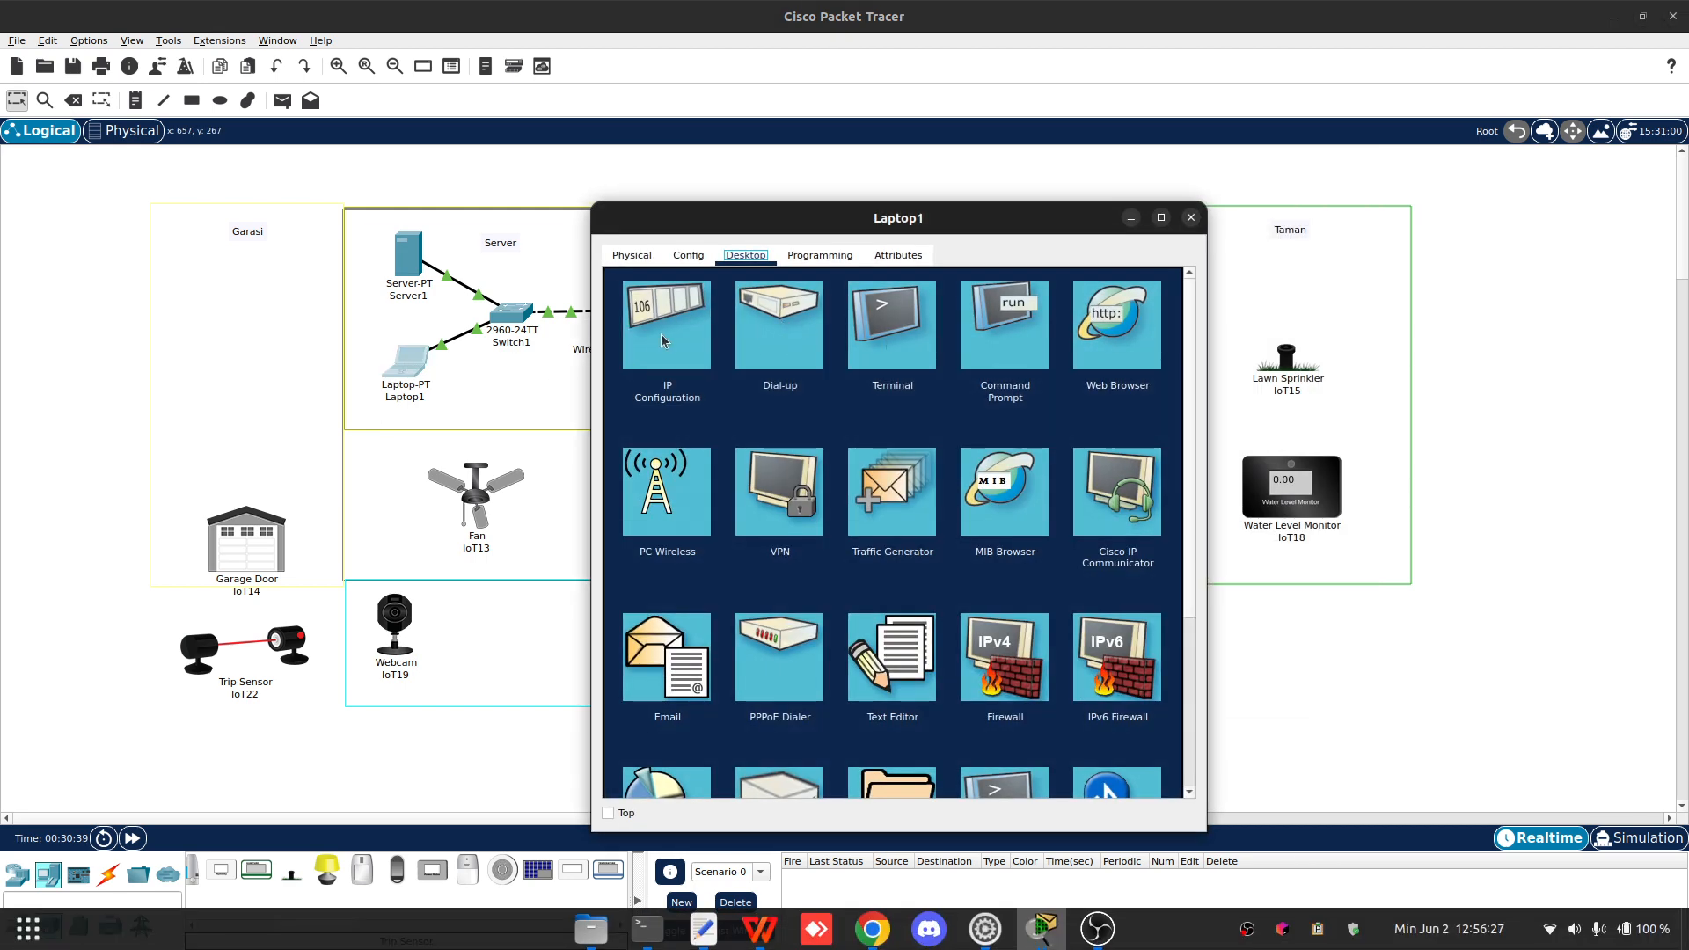
- Switch Laptop1's IP configuration to DHCP and close the laptop window
click(688, 341)
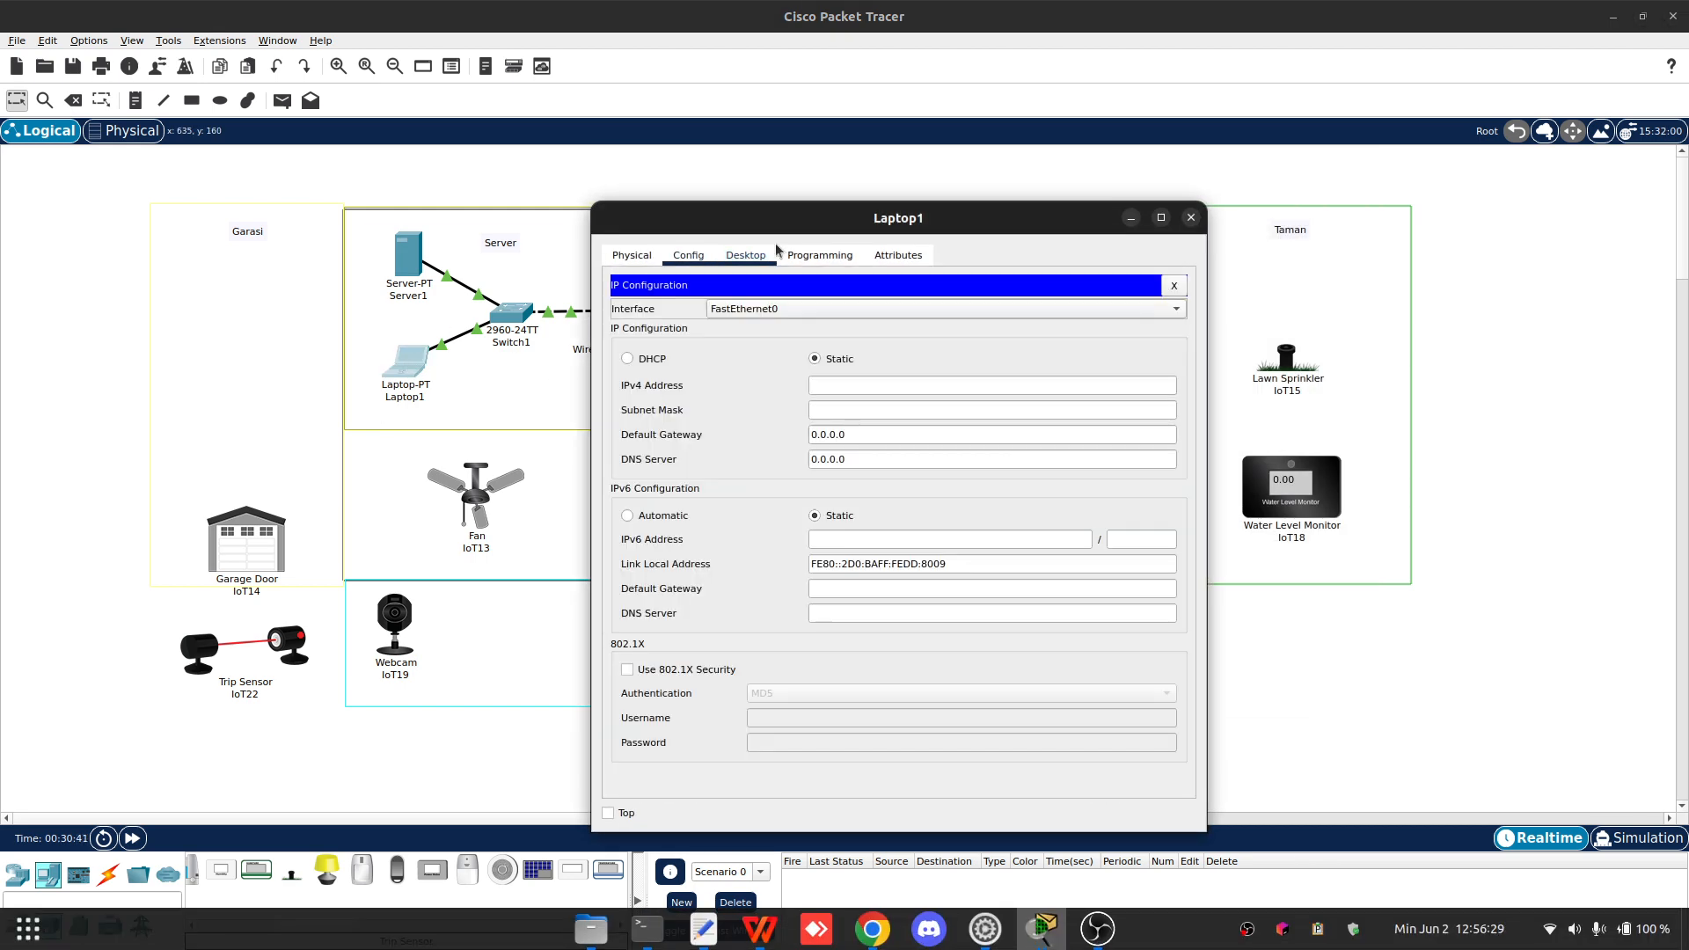
drag(774, 231, 868, 189)
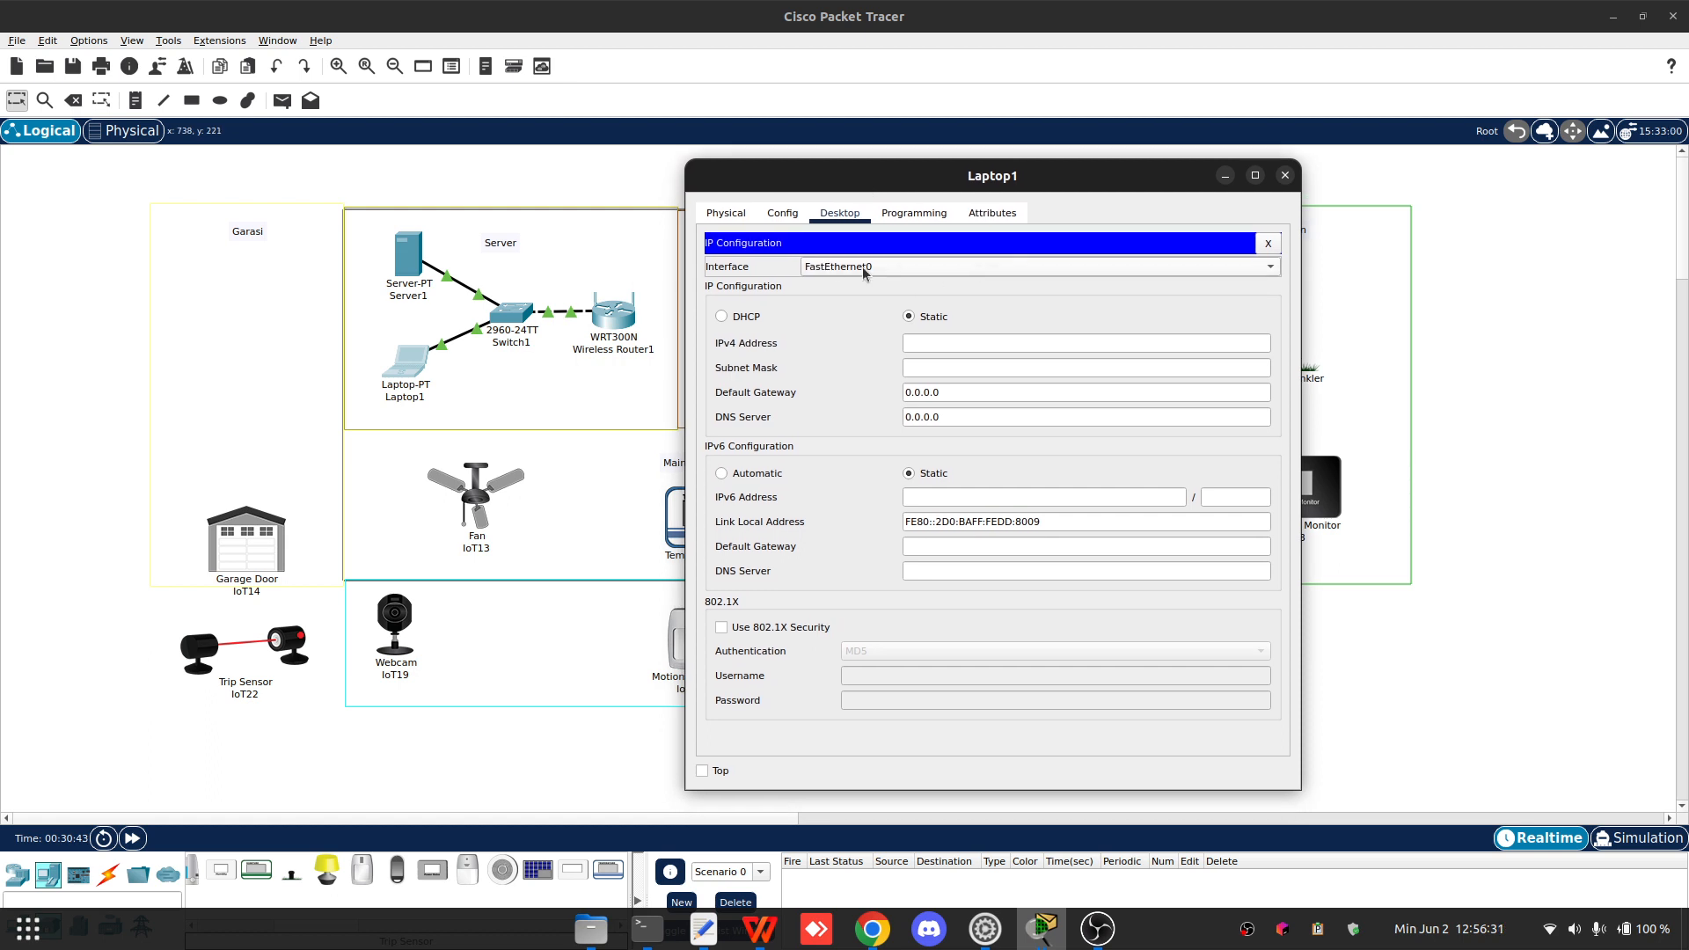
click(731, 320)
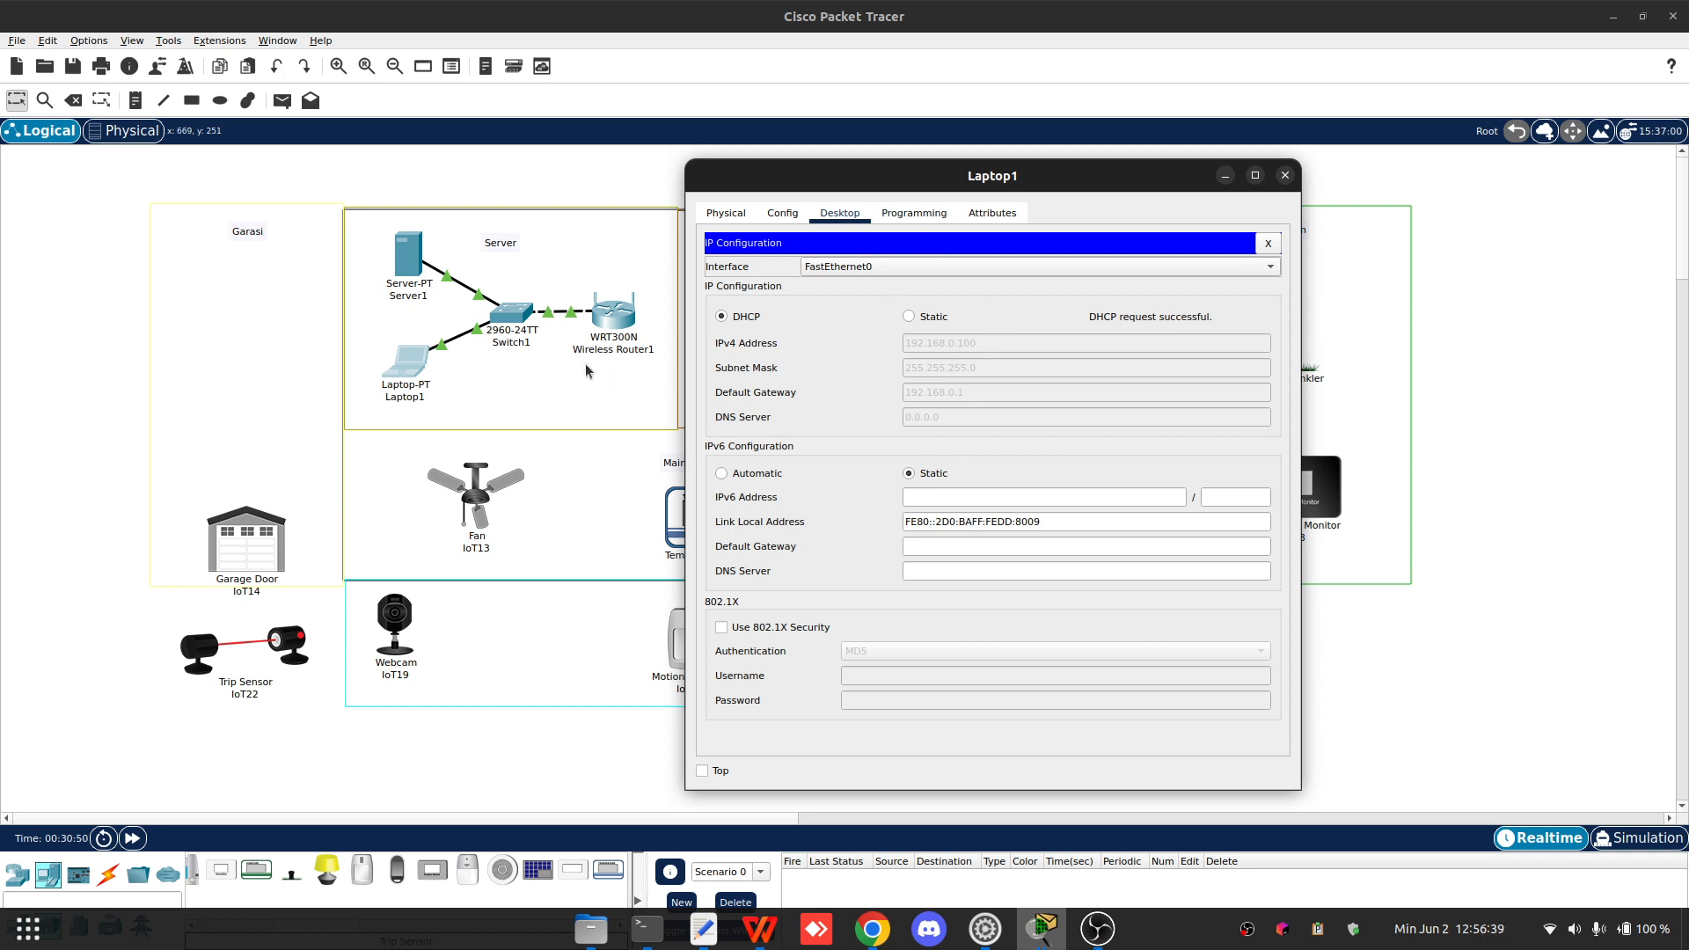
click(524, 320)
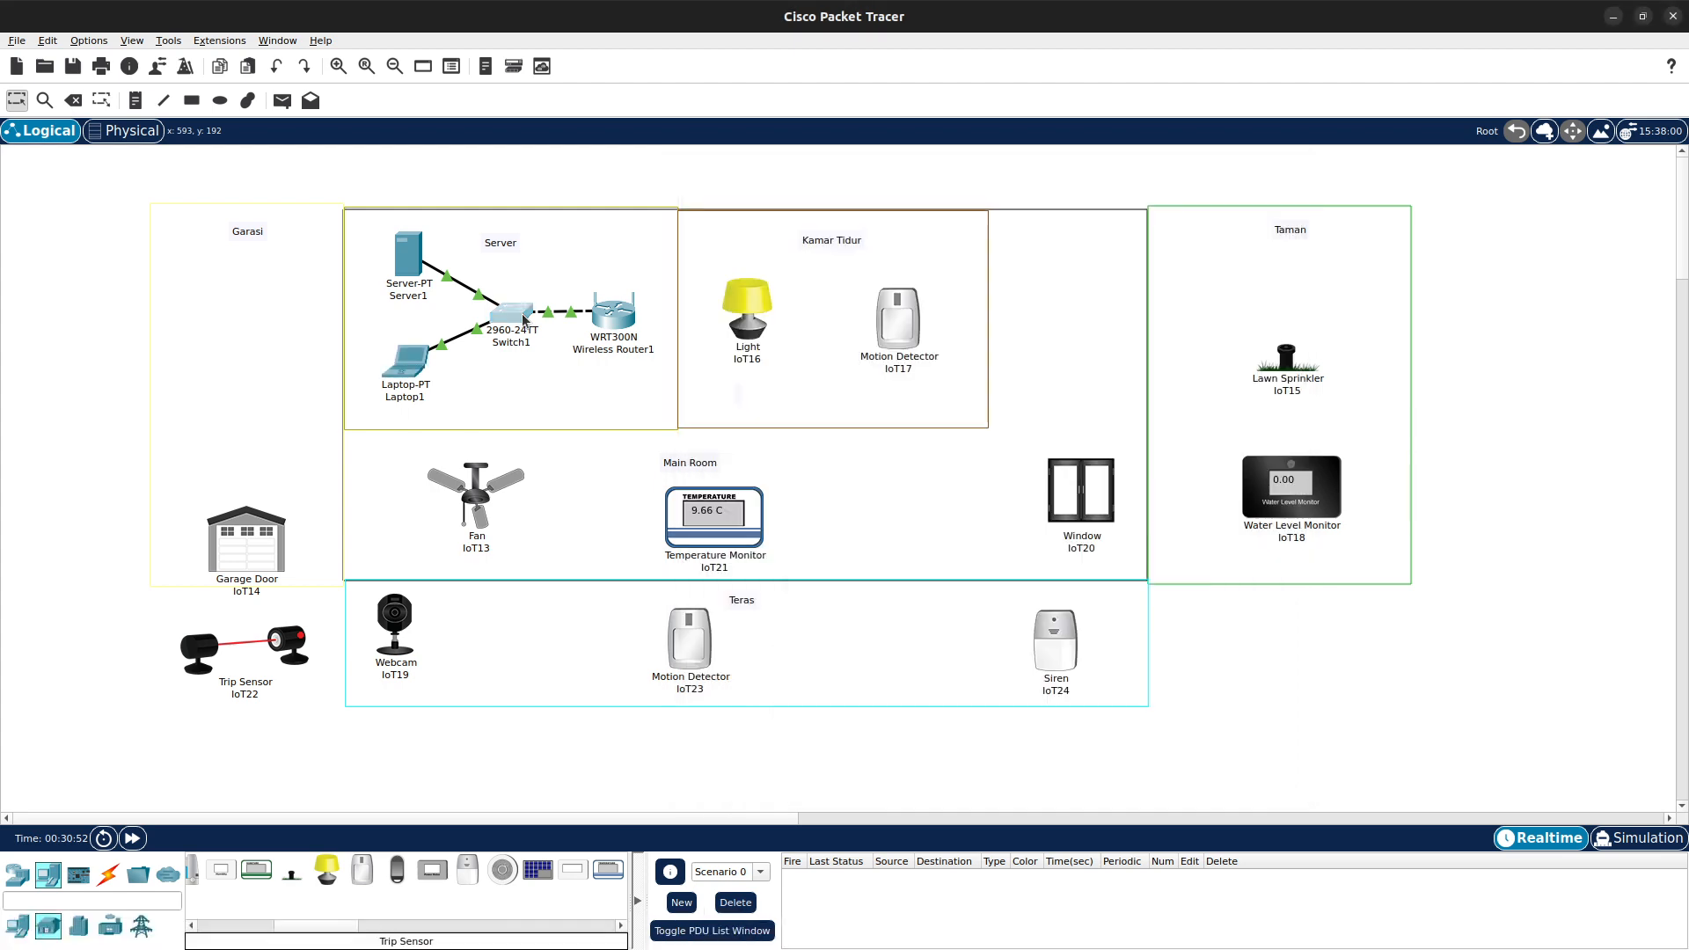
- Open Switch1 and review its algorithm settings and VLAN database, then close the switch window
click(690, 257)
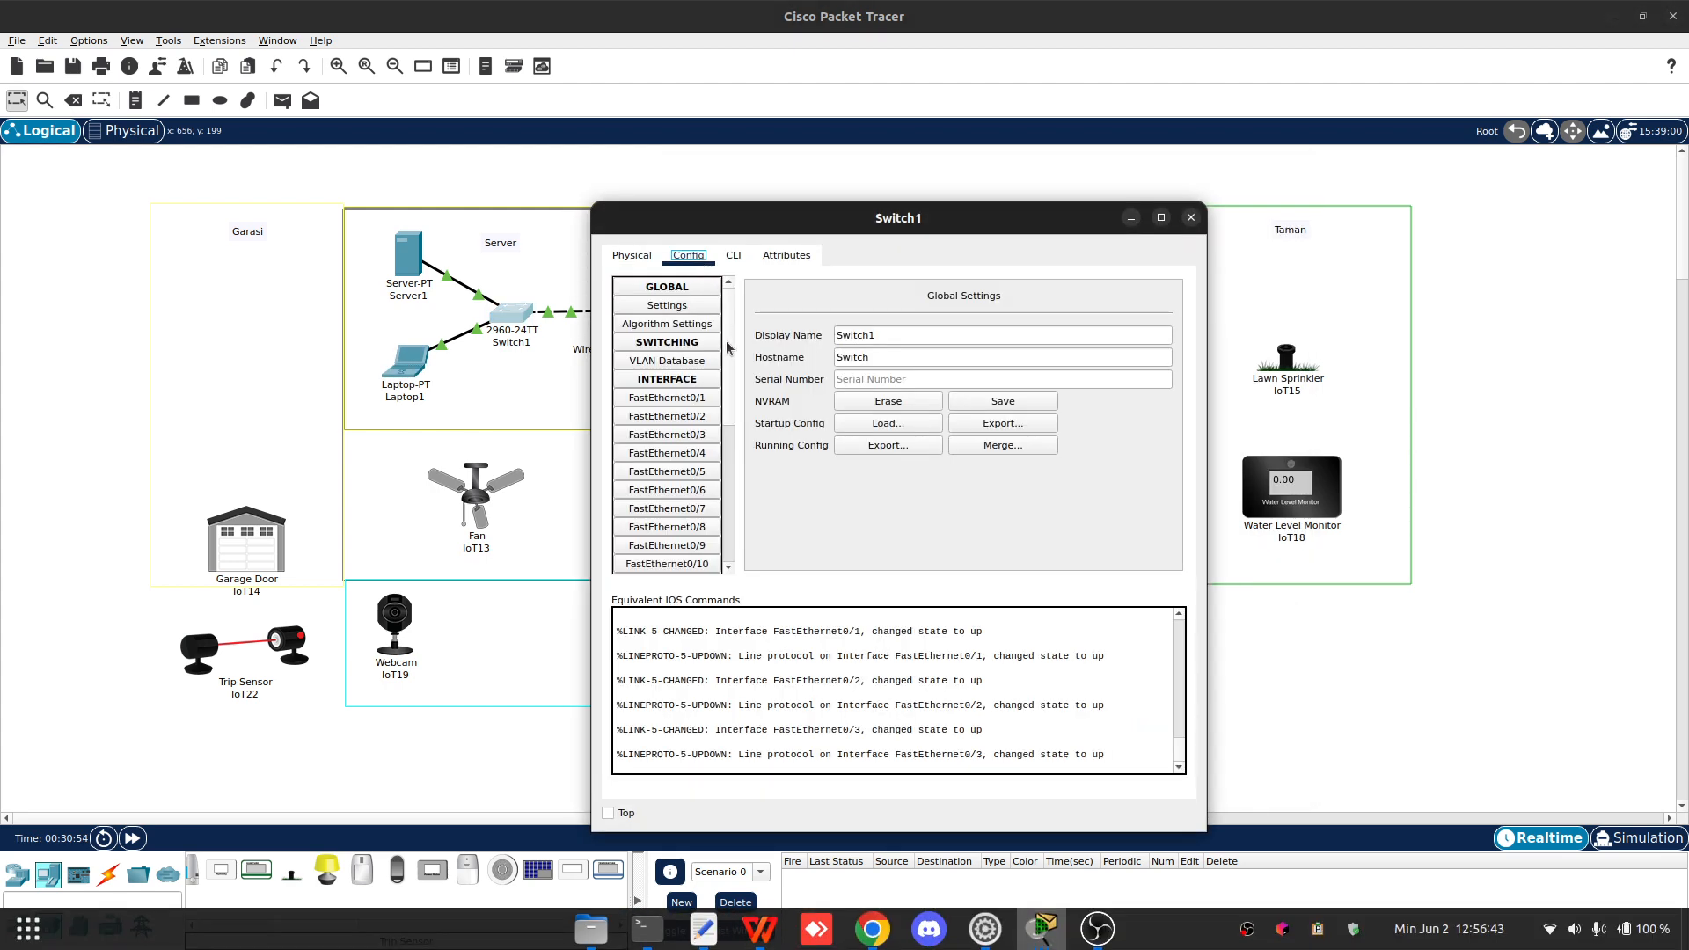
click(666, 323)
click(667, 361)
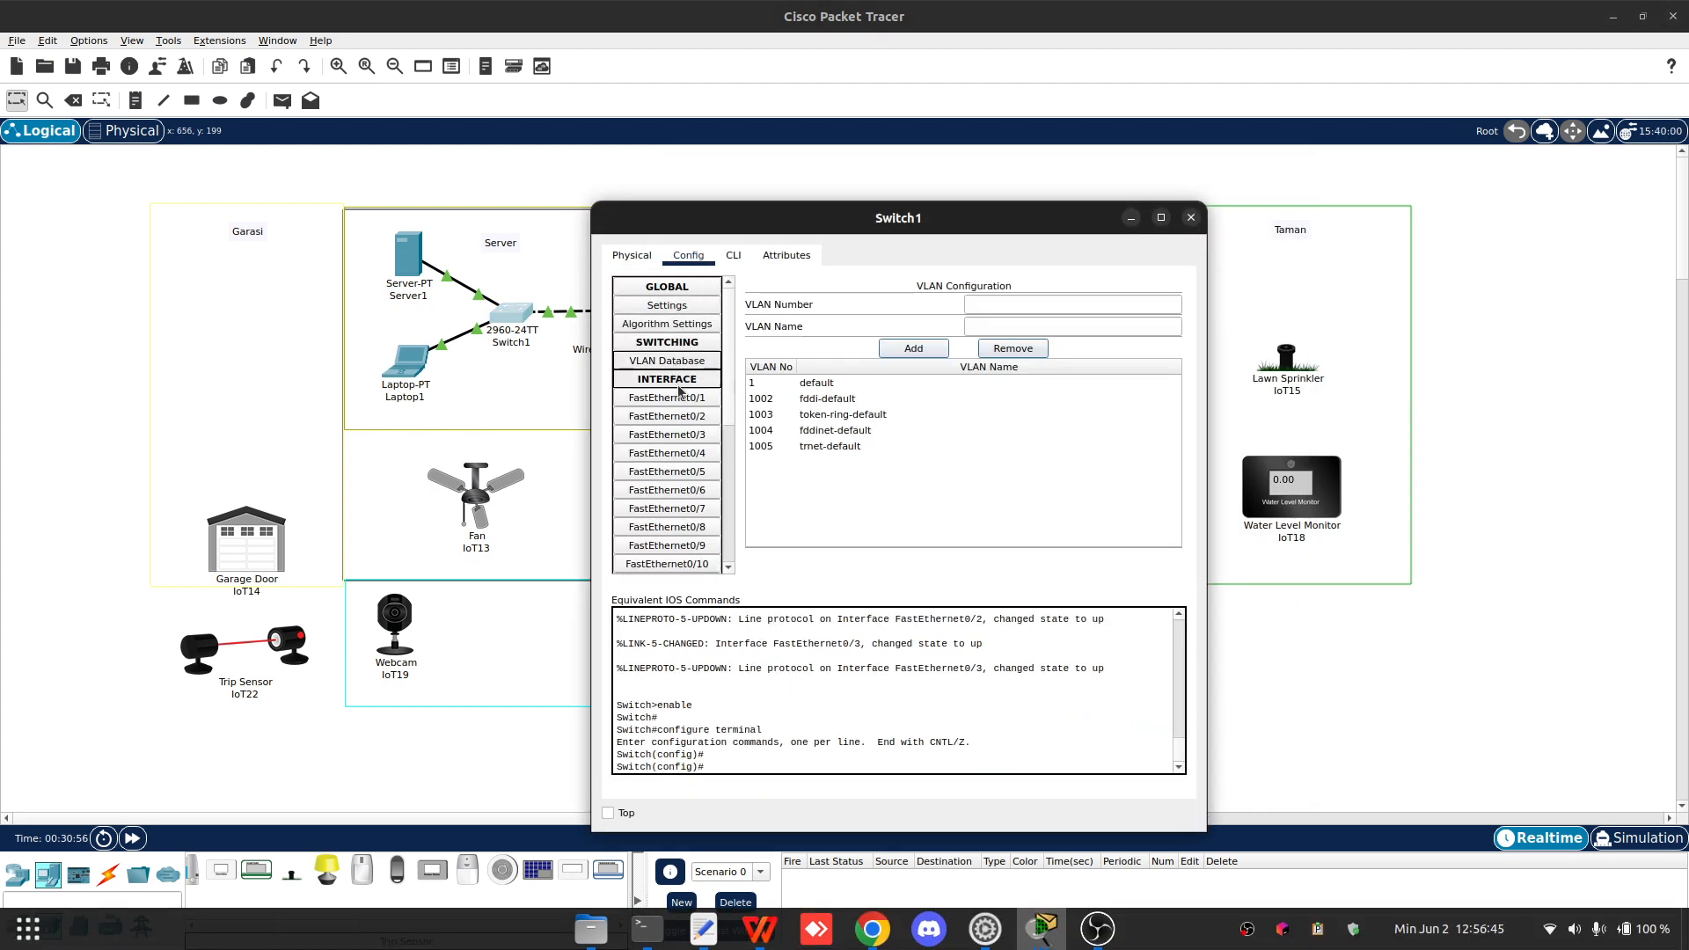
click(1191, 218)
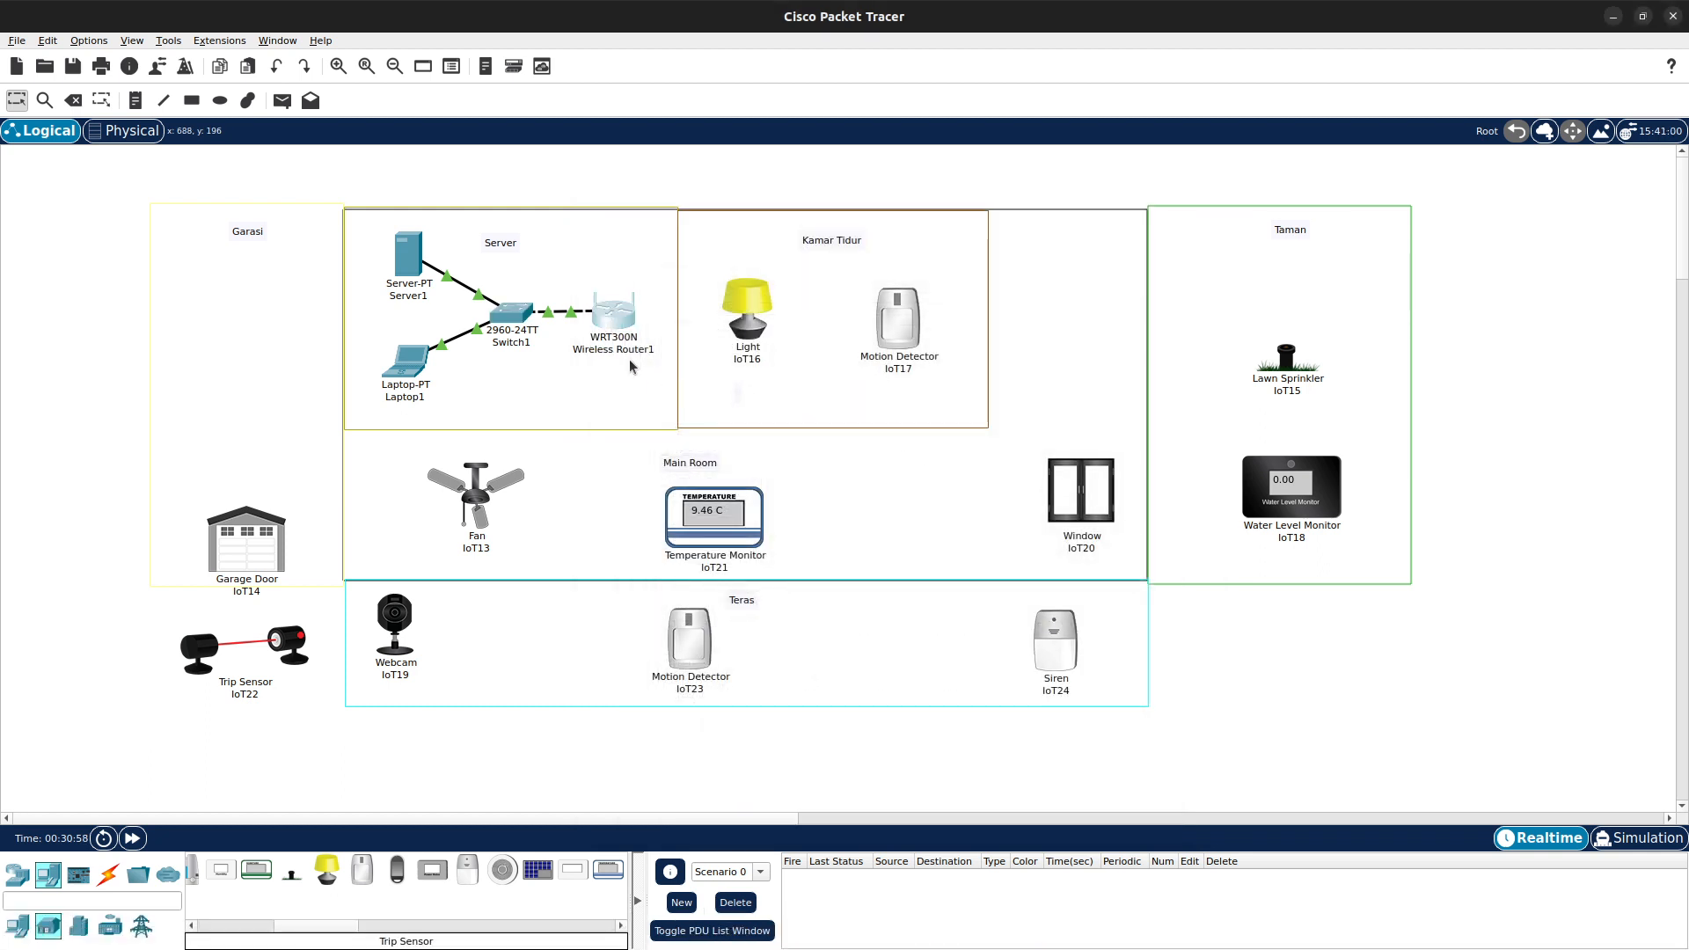
- Set the wireless router's LAN IPv4 address to 192.168.1.1 and close the router window
click(630, 331)
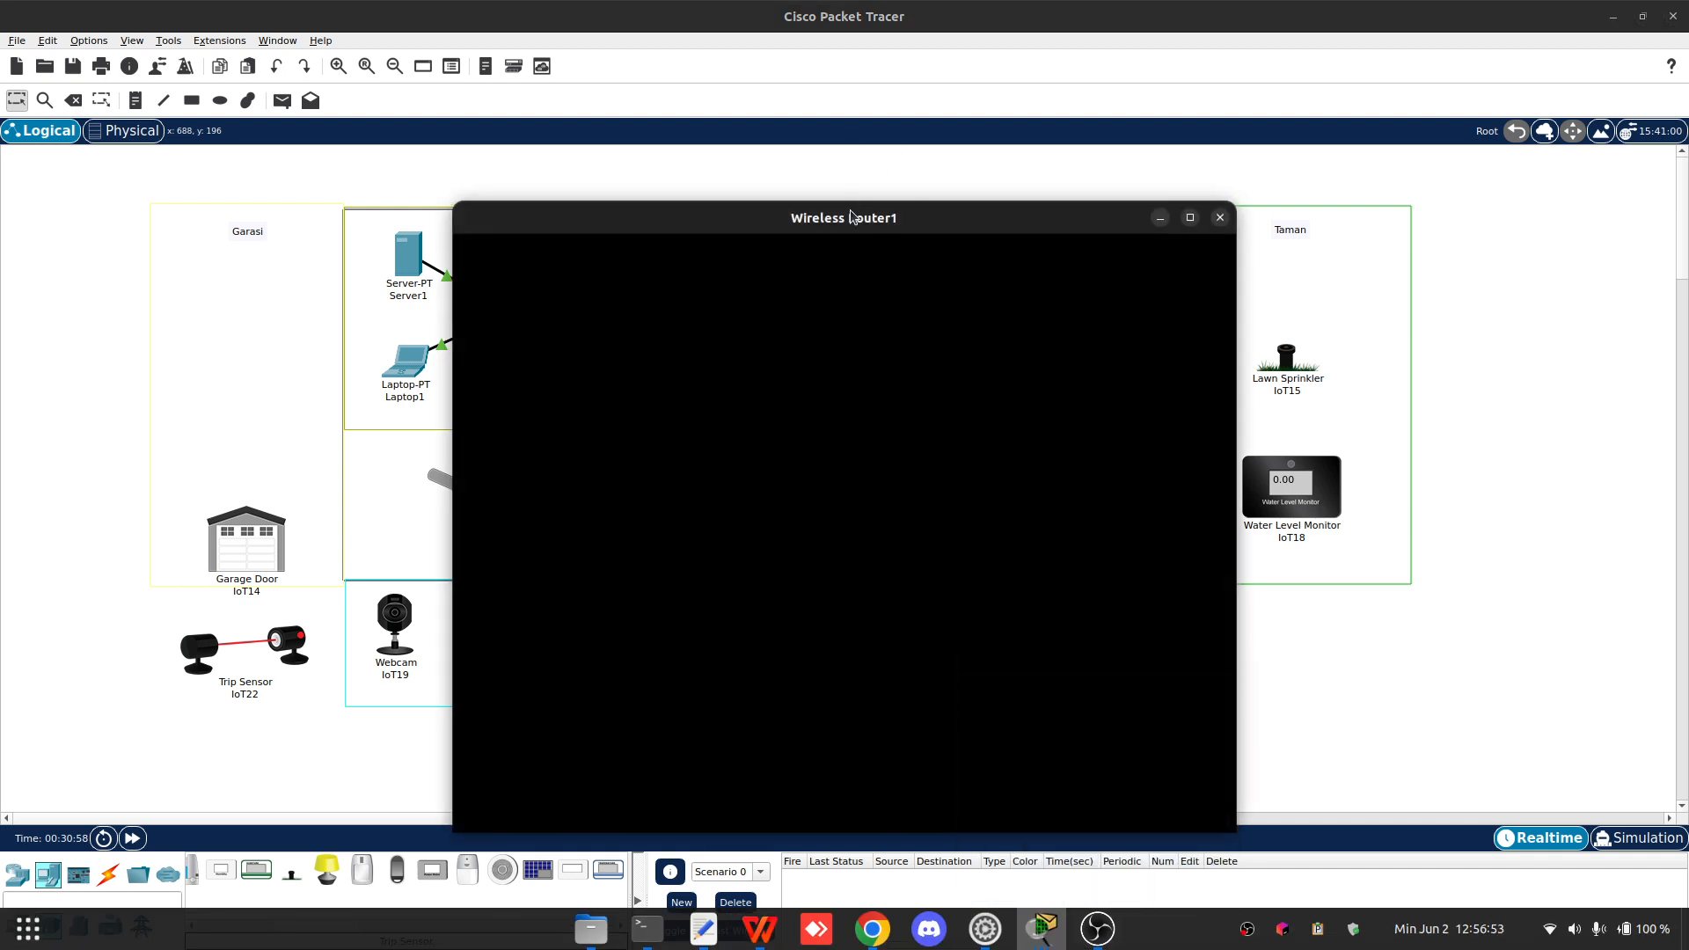
drag(852, 212, 913, 160)
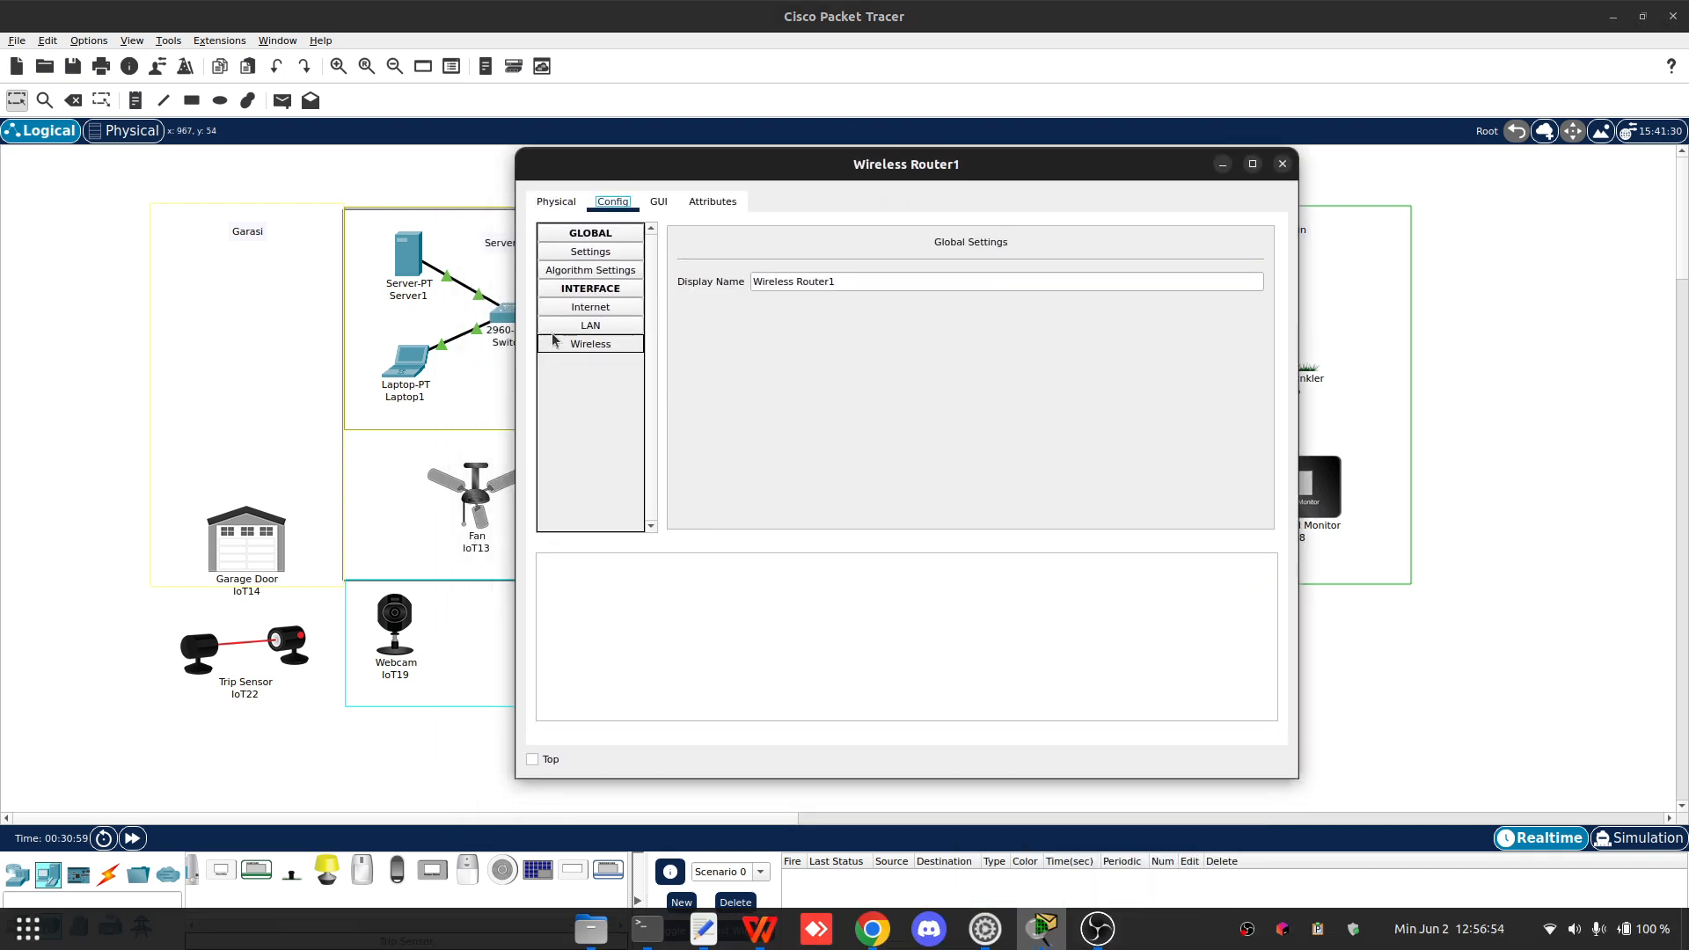
click(603, 343)
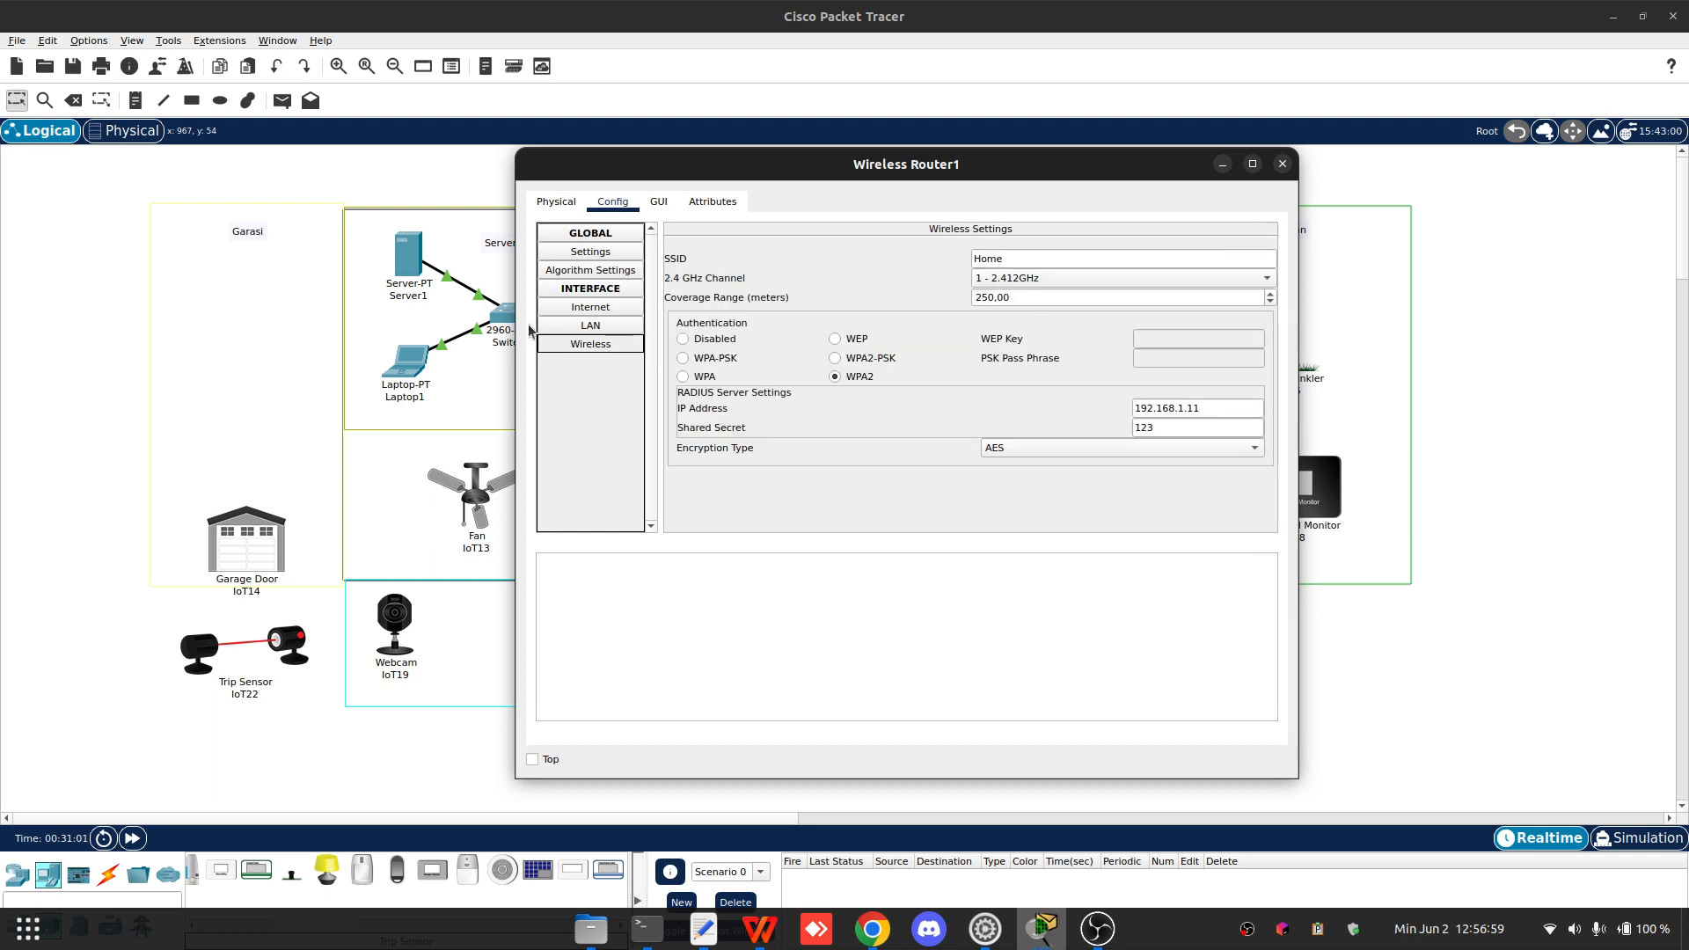
click(590, 252)
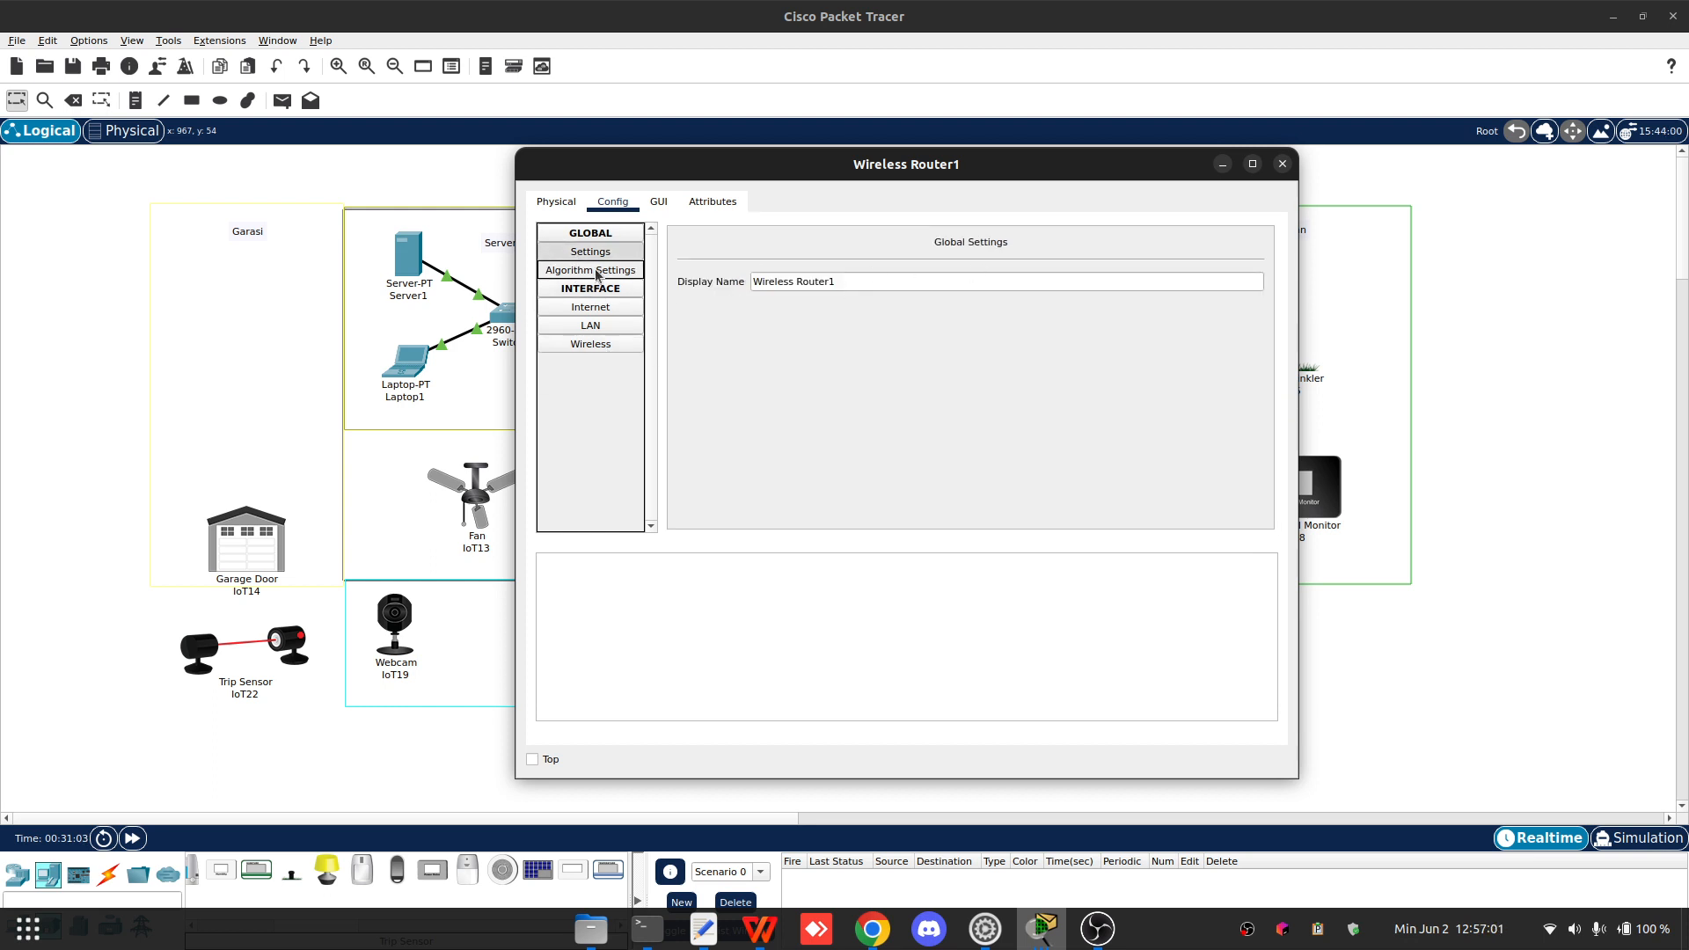
click(596, 273)
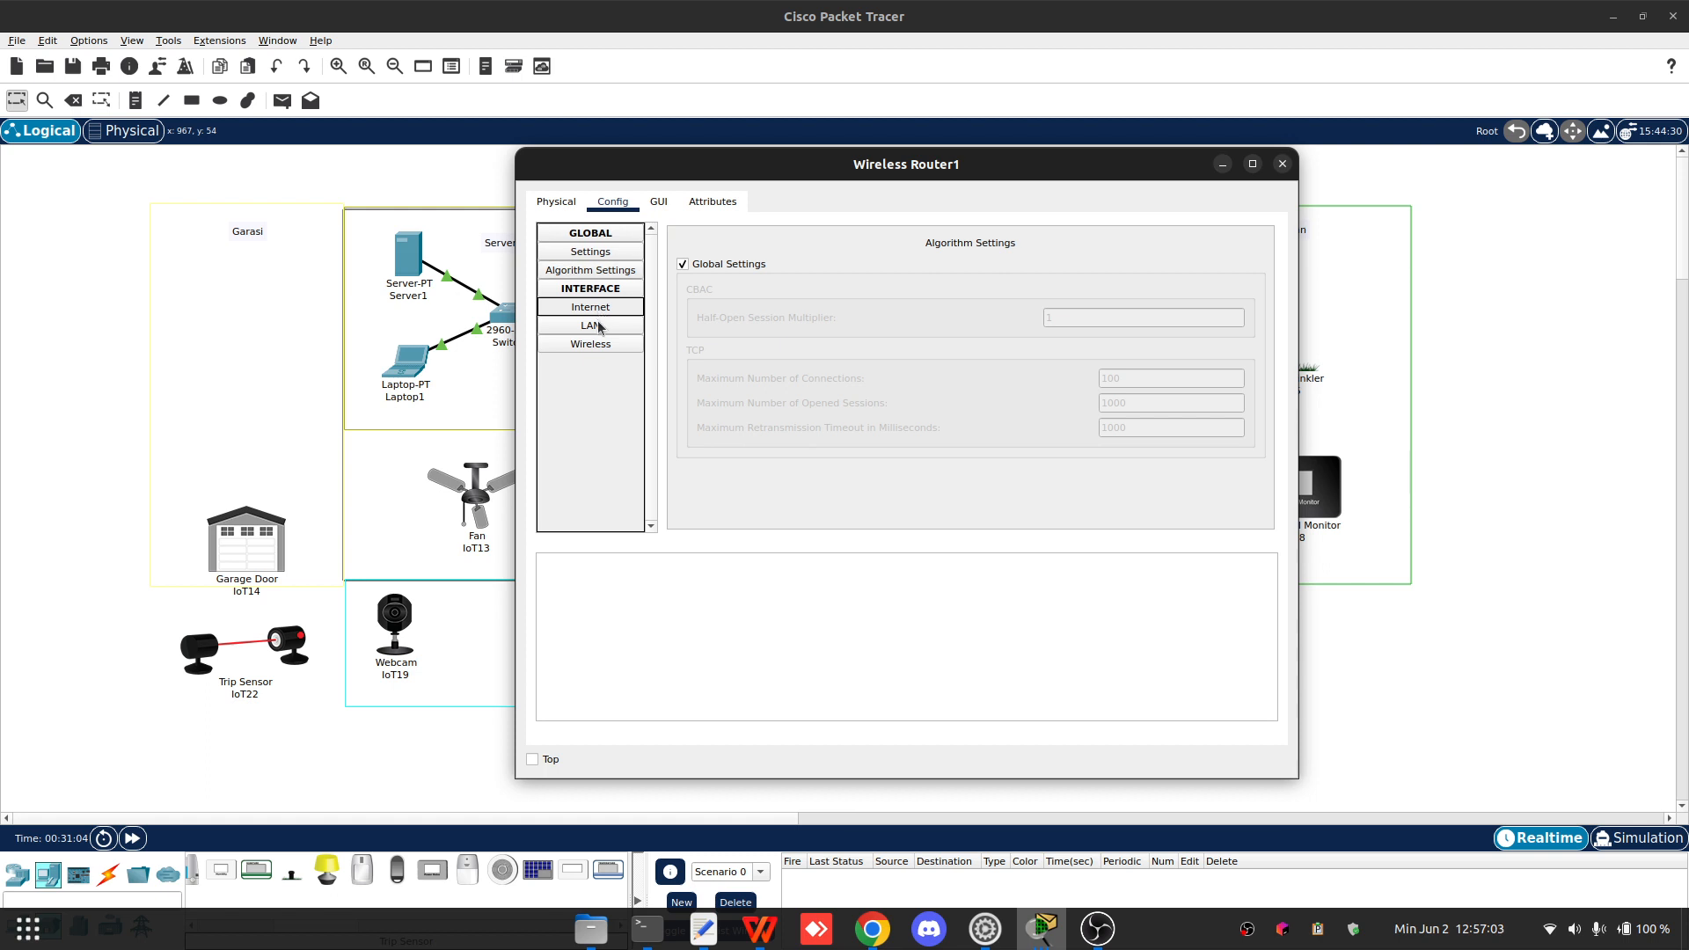
click(599, 324)
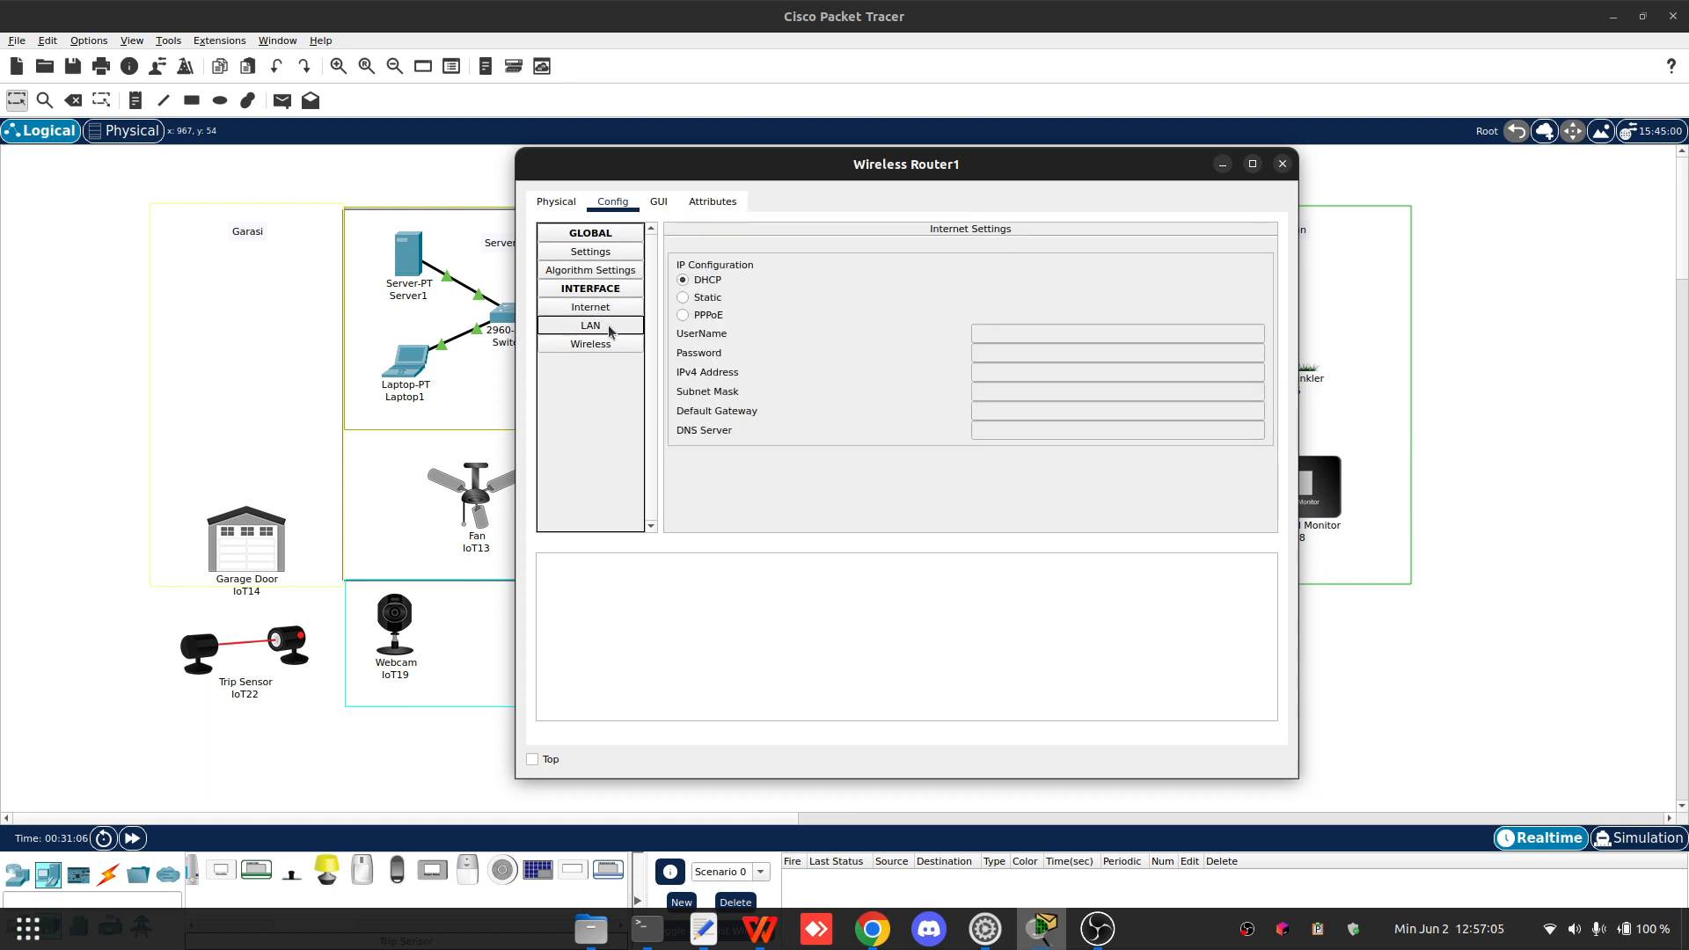
click(1016, 282)
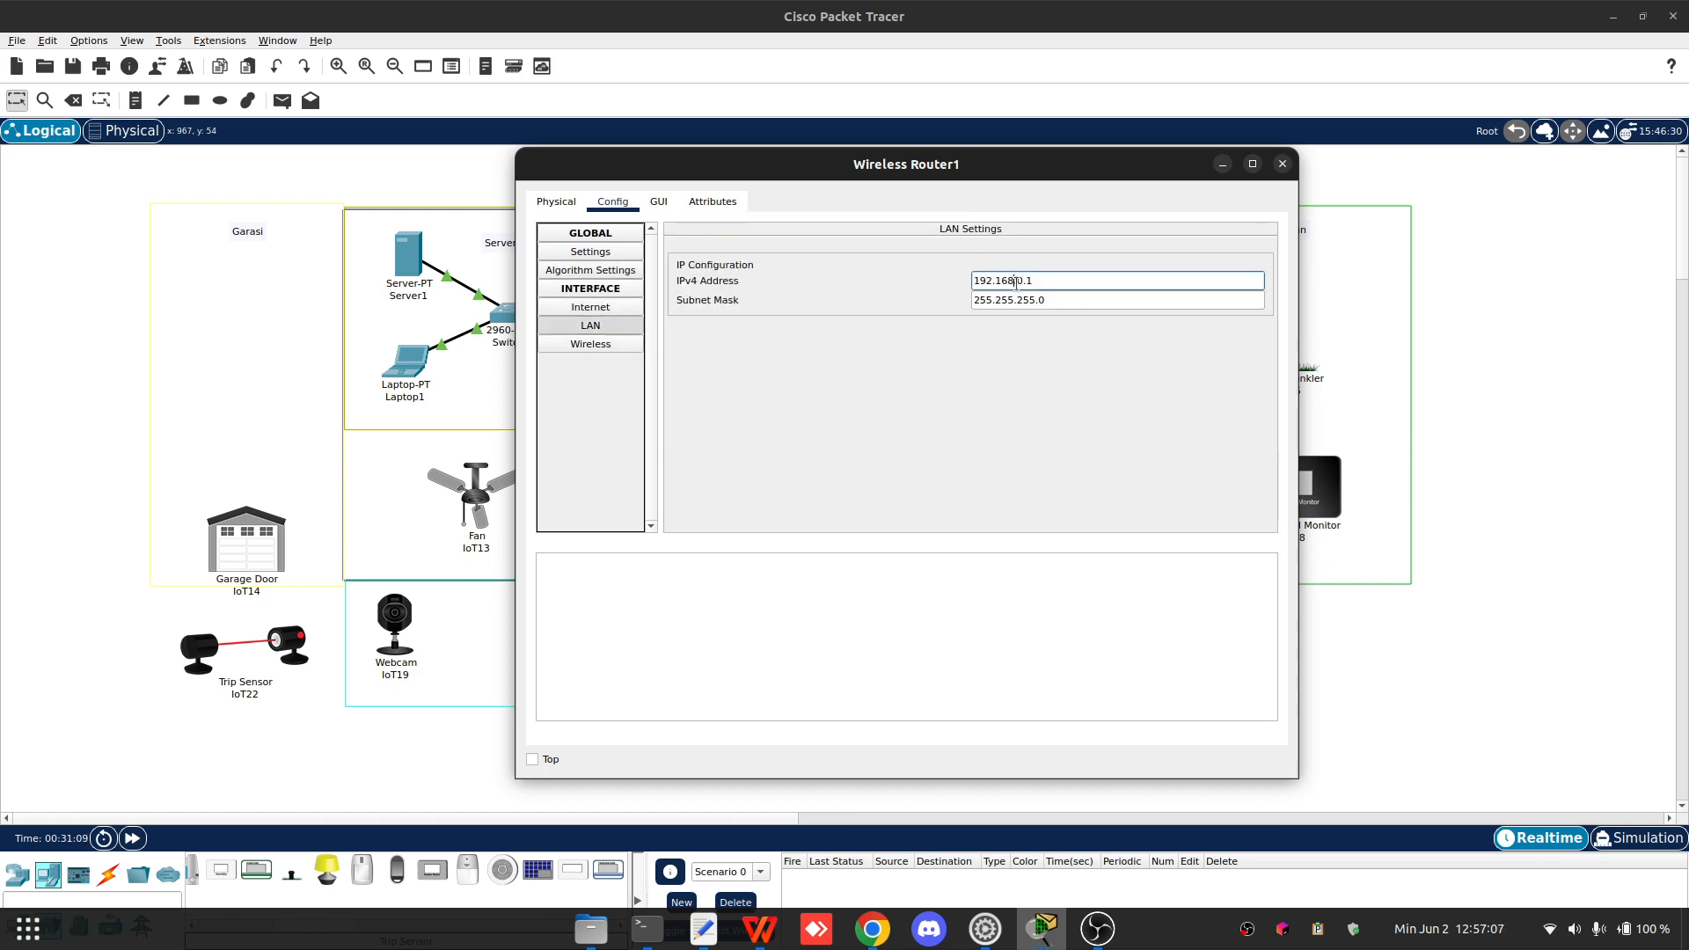
key(BackSpace)
text(1)
click(967, 409)
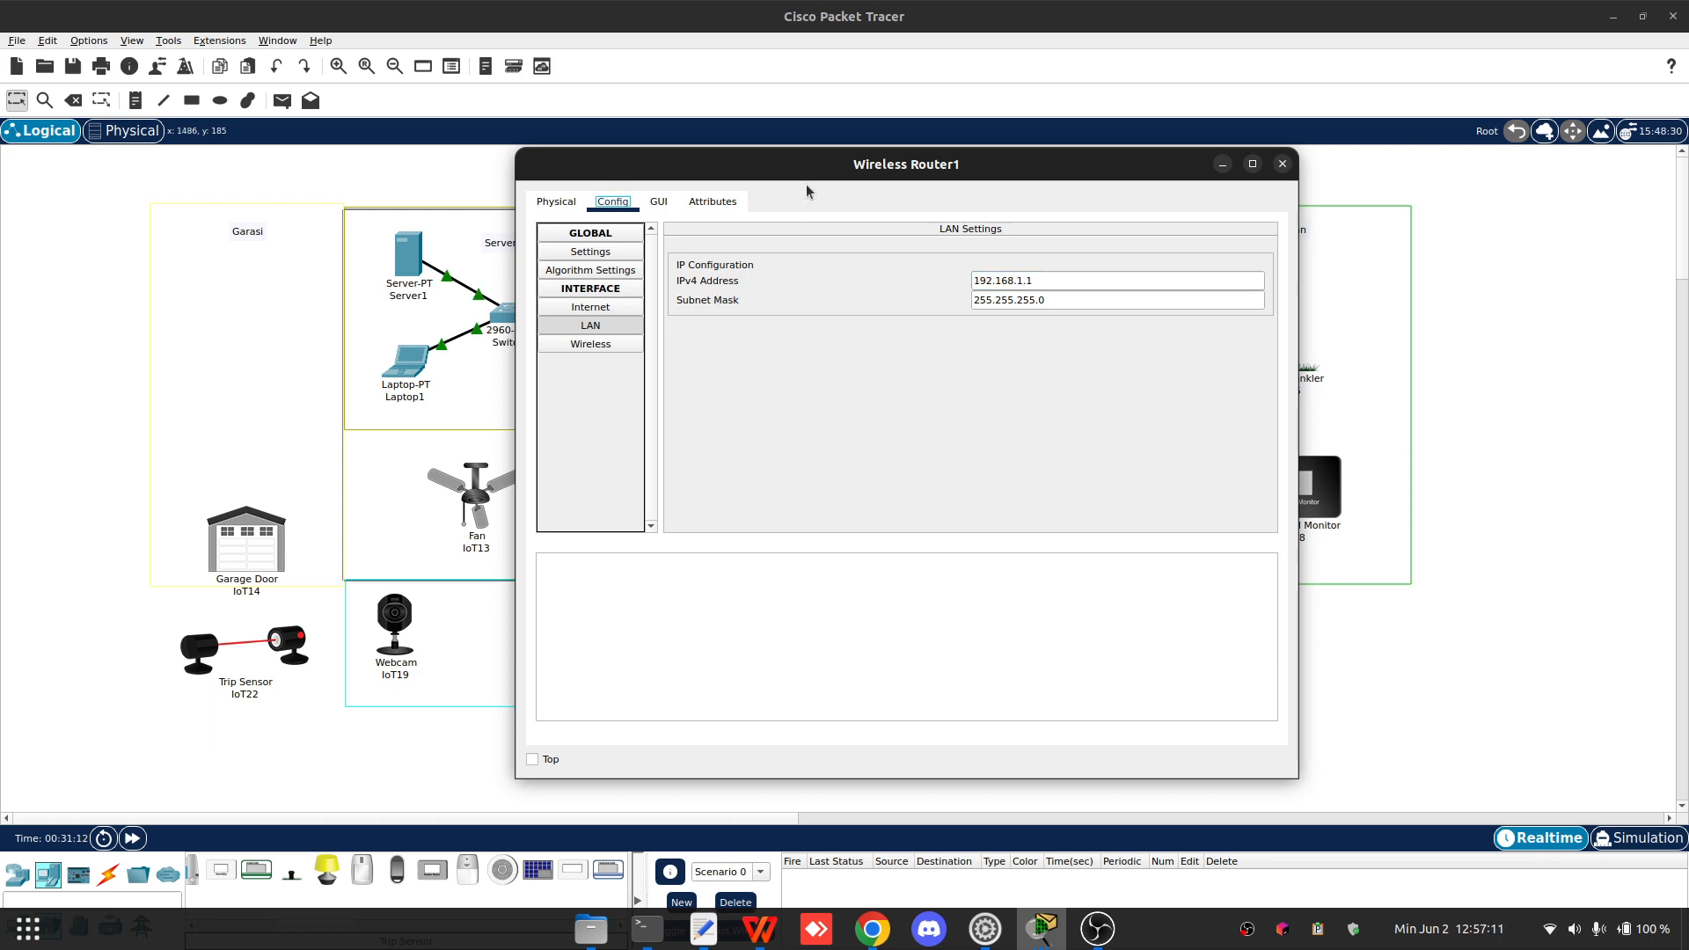
drag(806, 176, 899, 177)
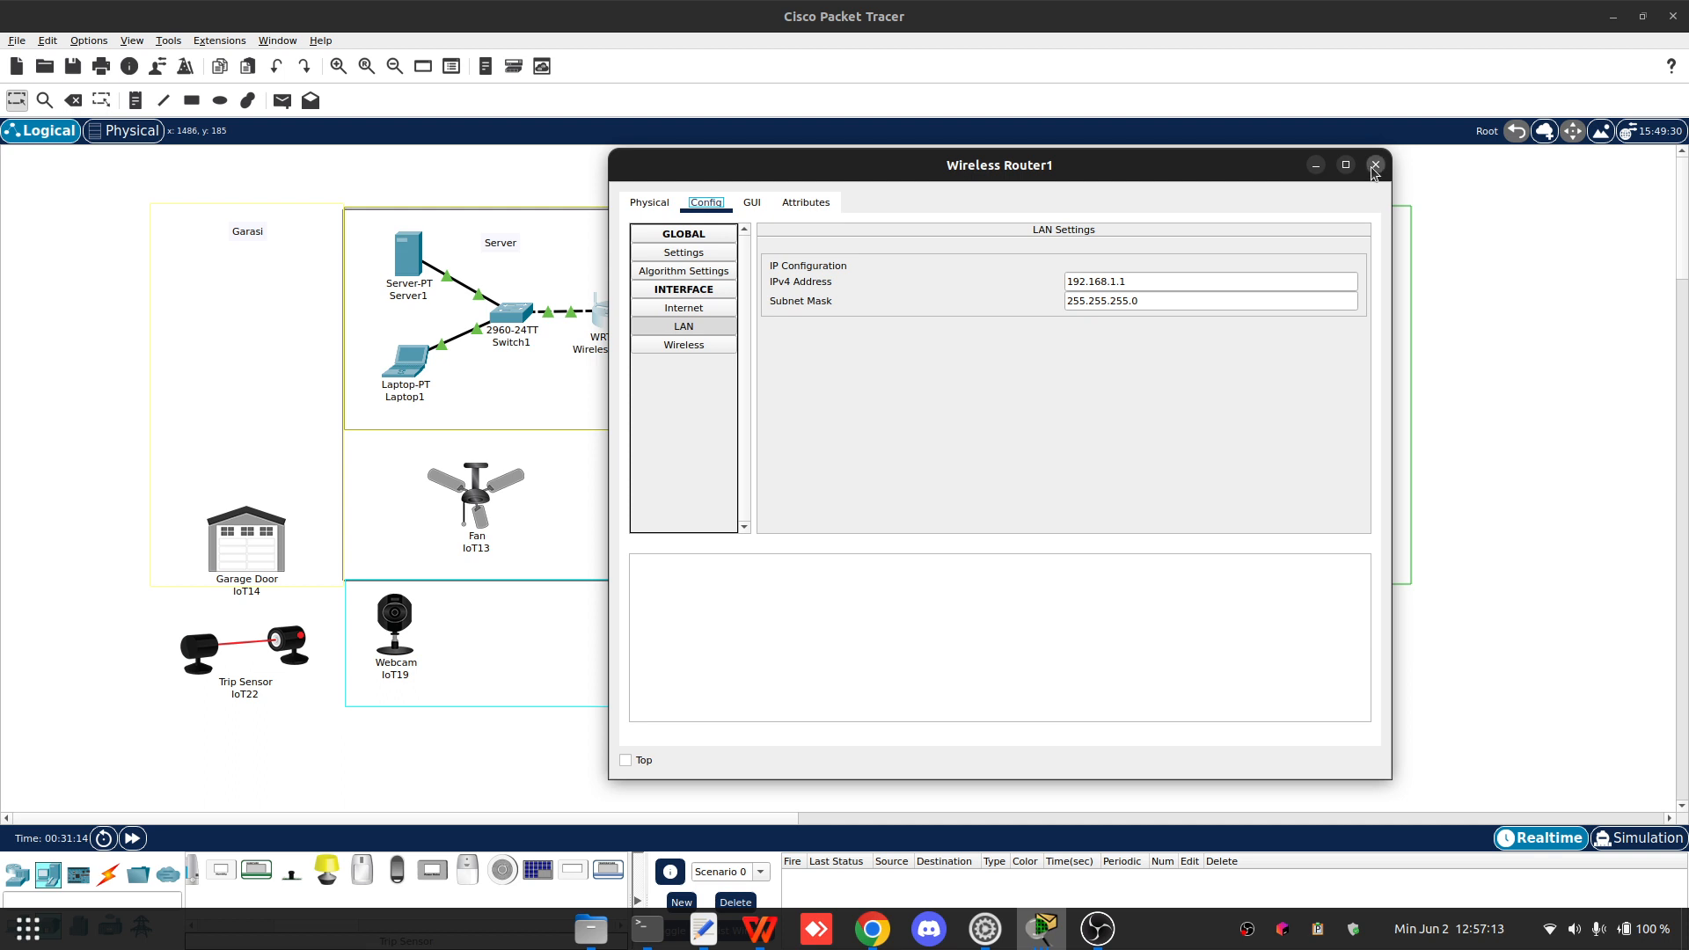
click(1376, 164)
- Renew Laptop1's DHCP address by switching its IP configuration to Static and back to DHCP
click(410, 370)
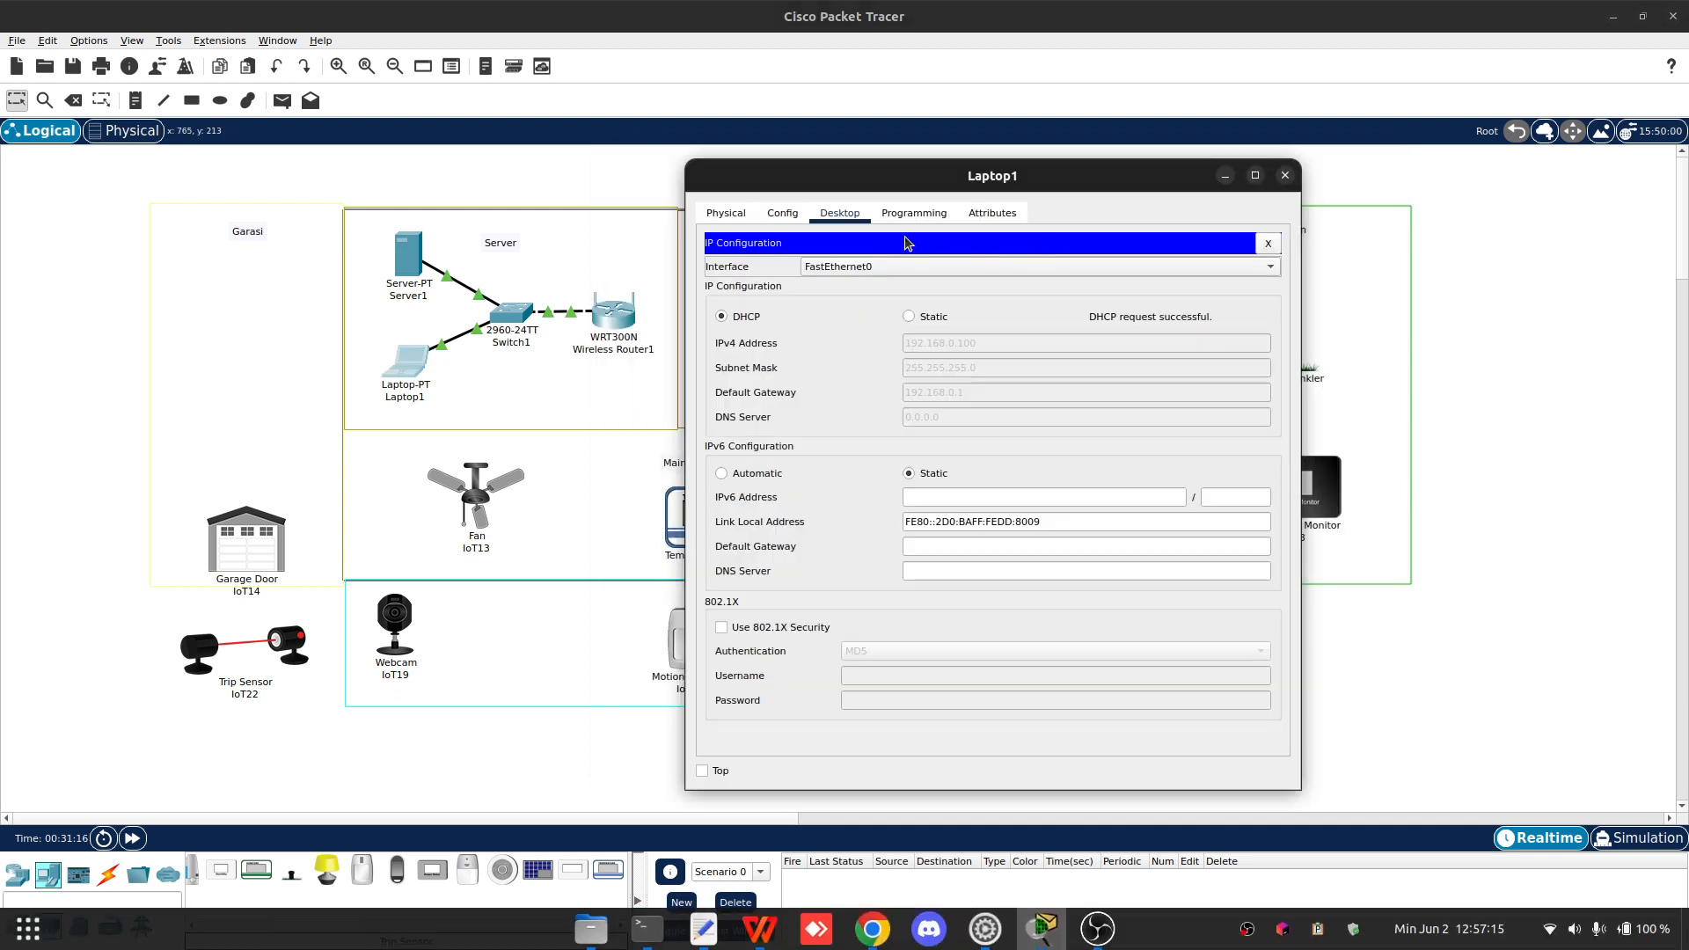
click(909, 317)
click(721, 317)
click(782, 212)
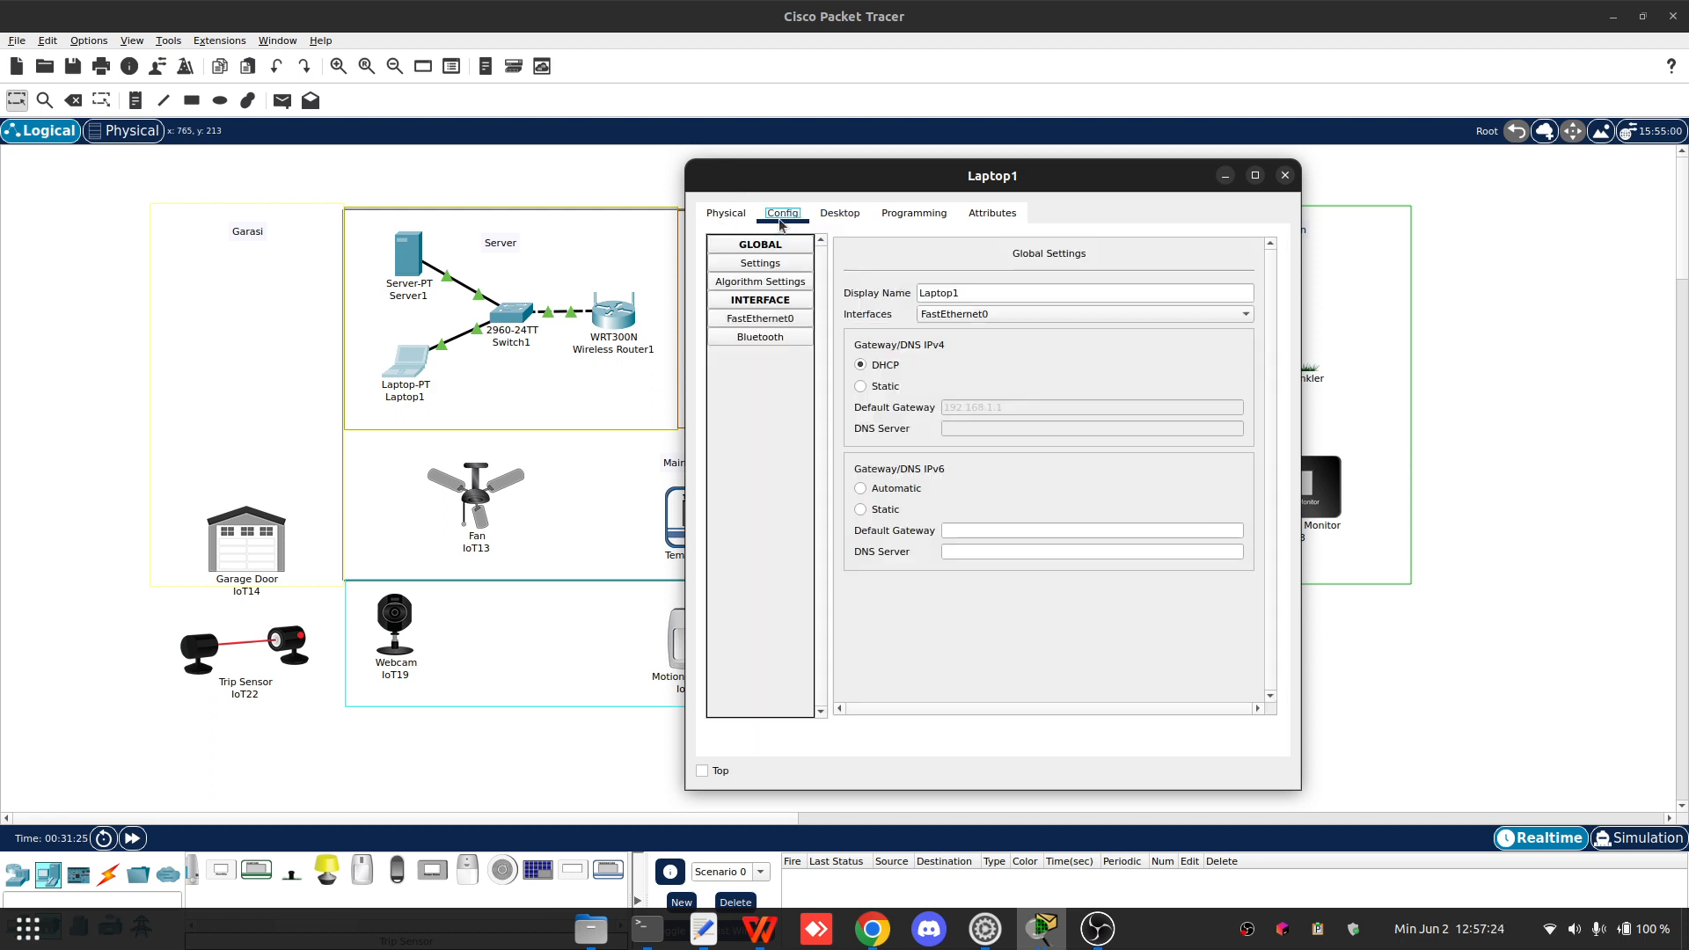
click(913, 215)
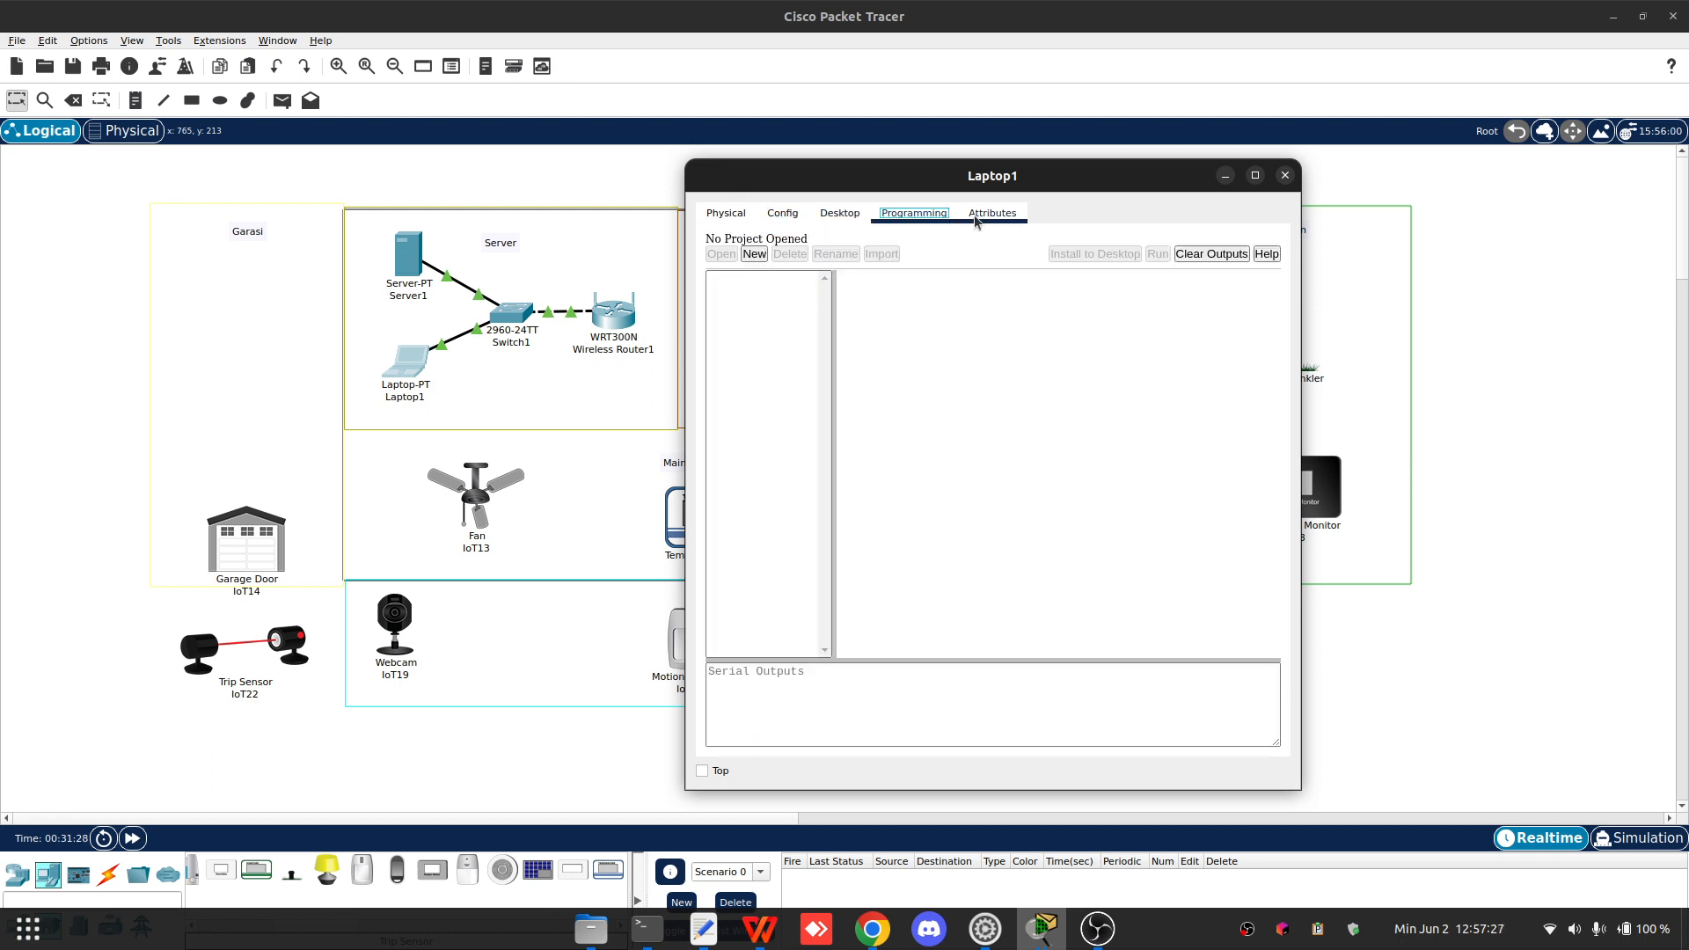
click(841, 212)
click(1264, 248)
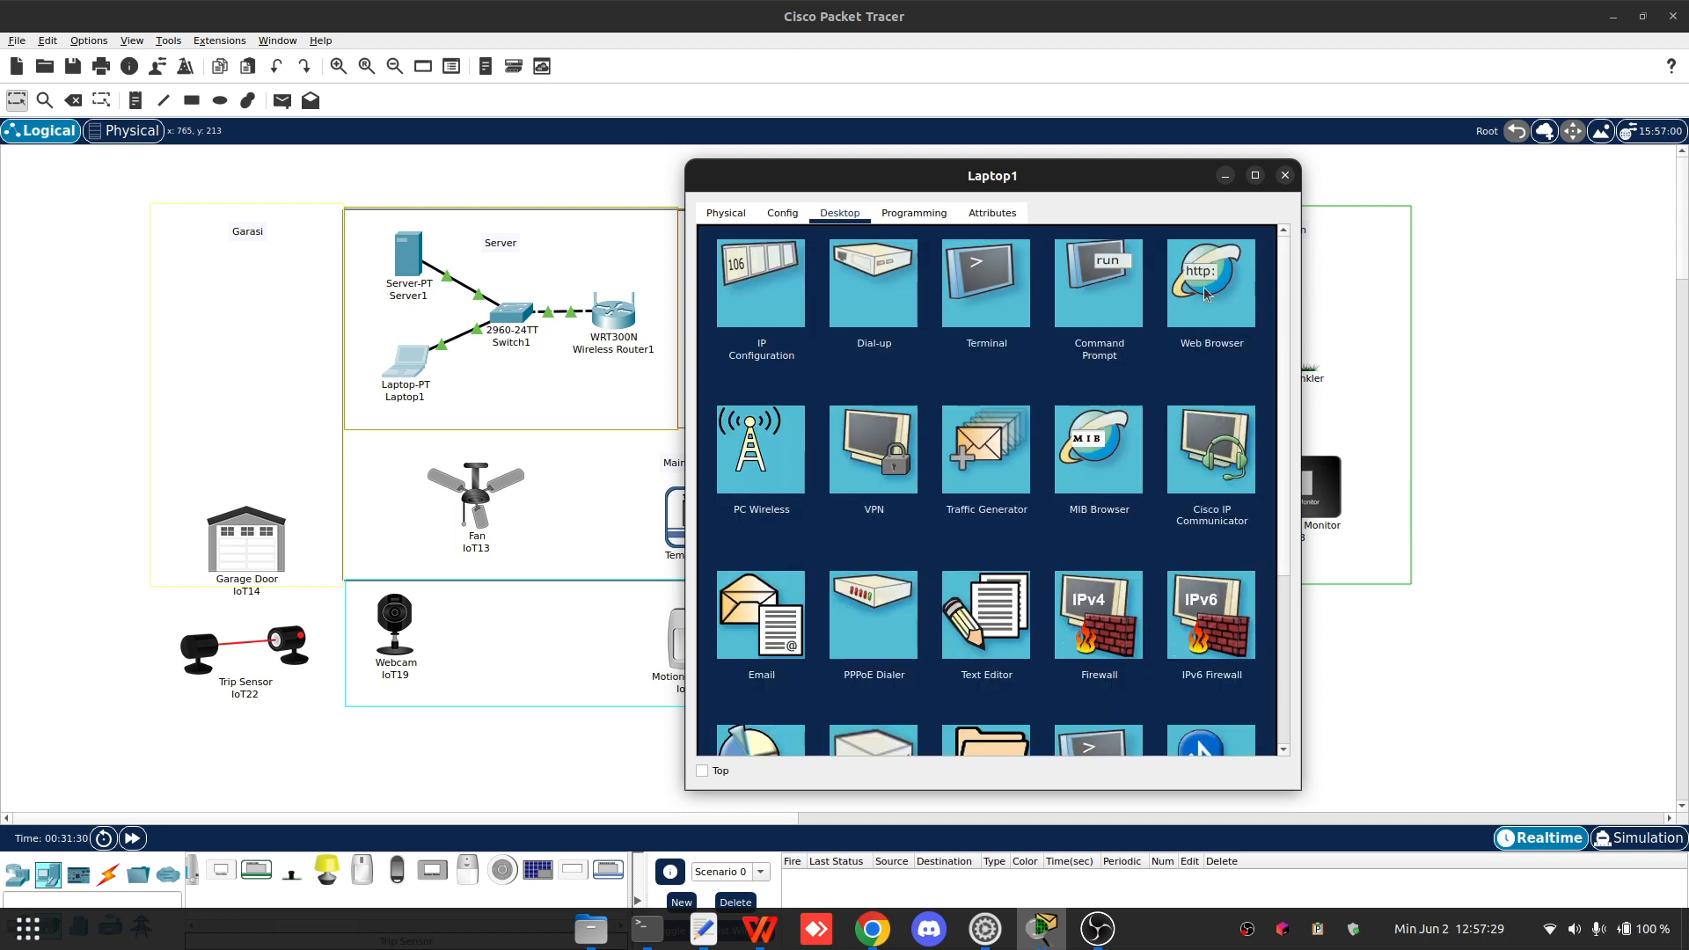
click(1209, 292)
key(Return)
click(849, 261)
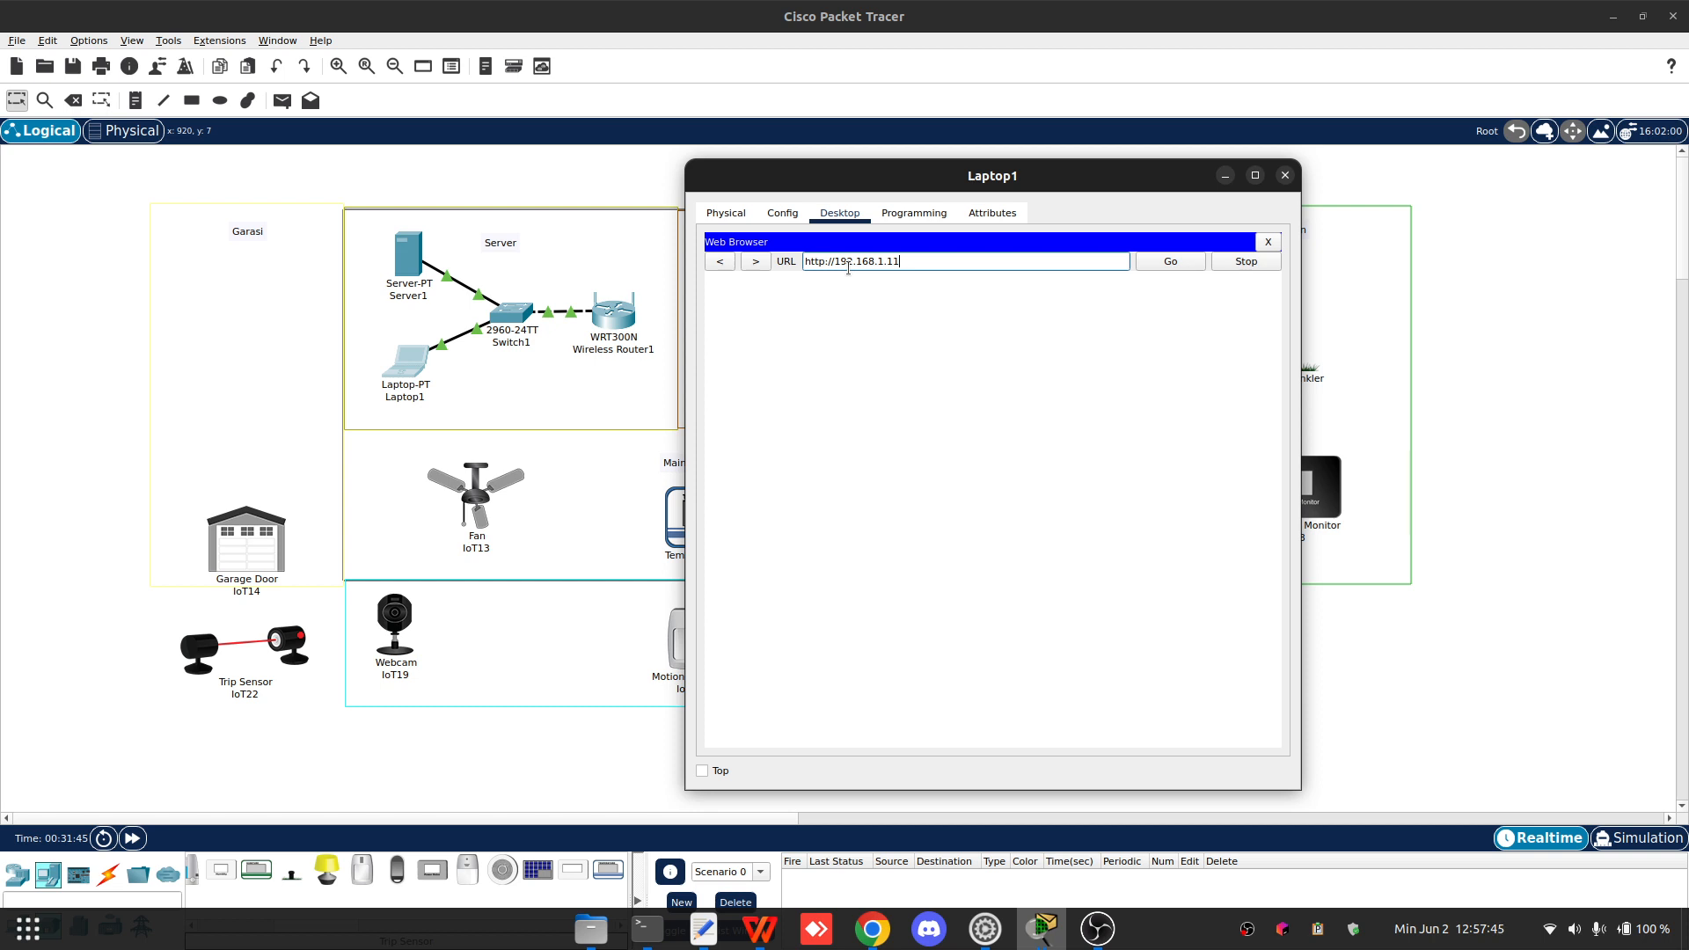
key(Return)
- Create a registration server account with username admin and the account password
click(959, 415)
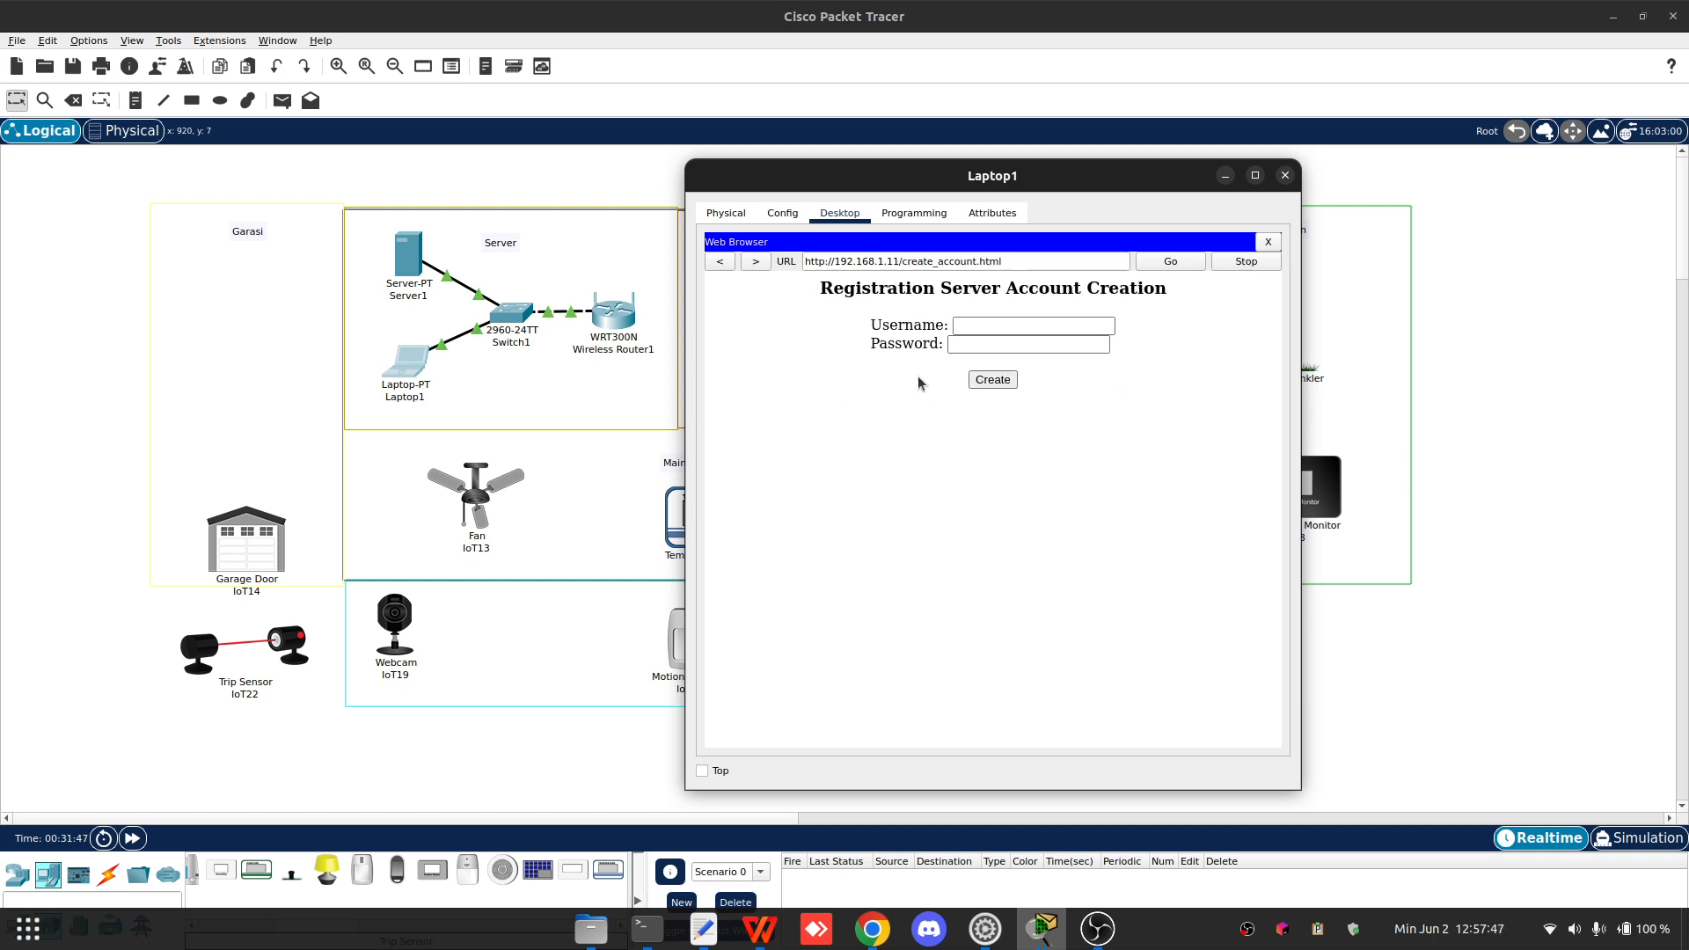
click(993, 326)
key(Tab)
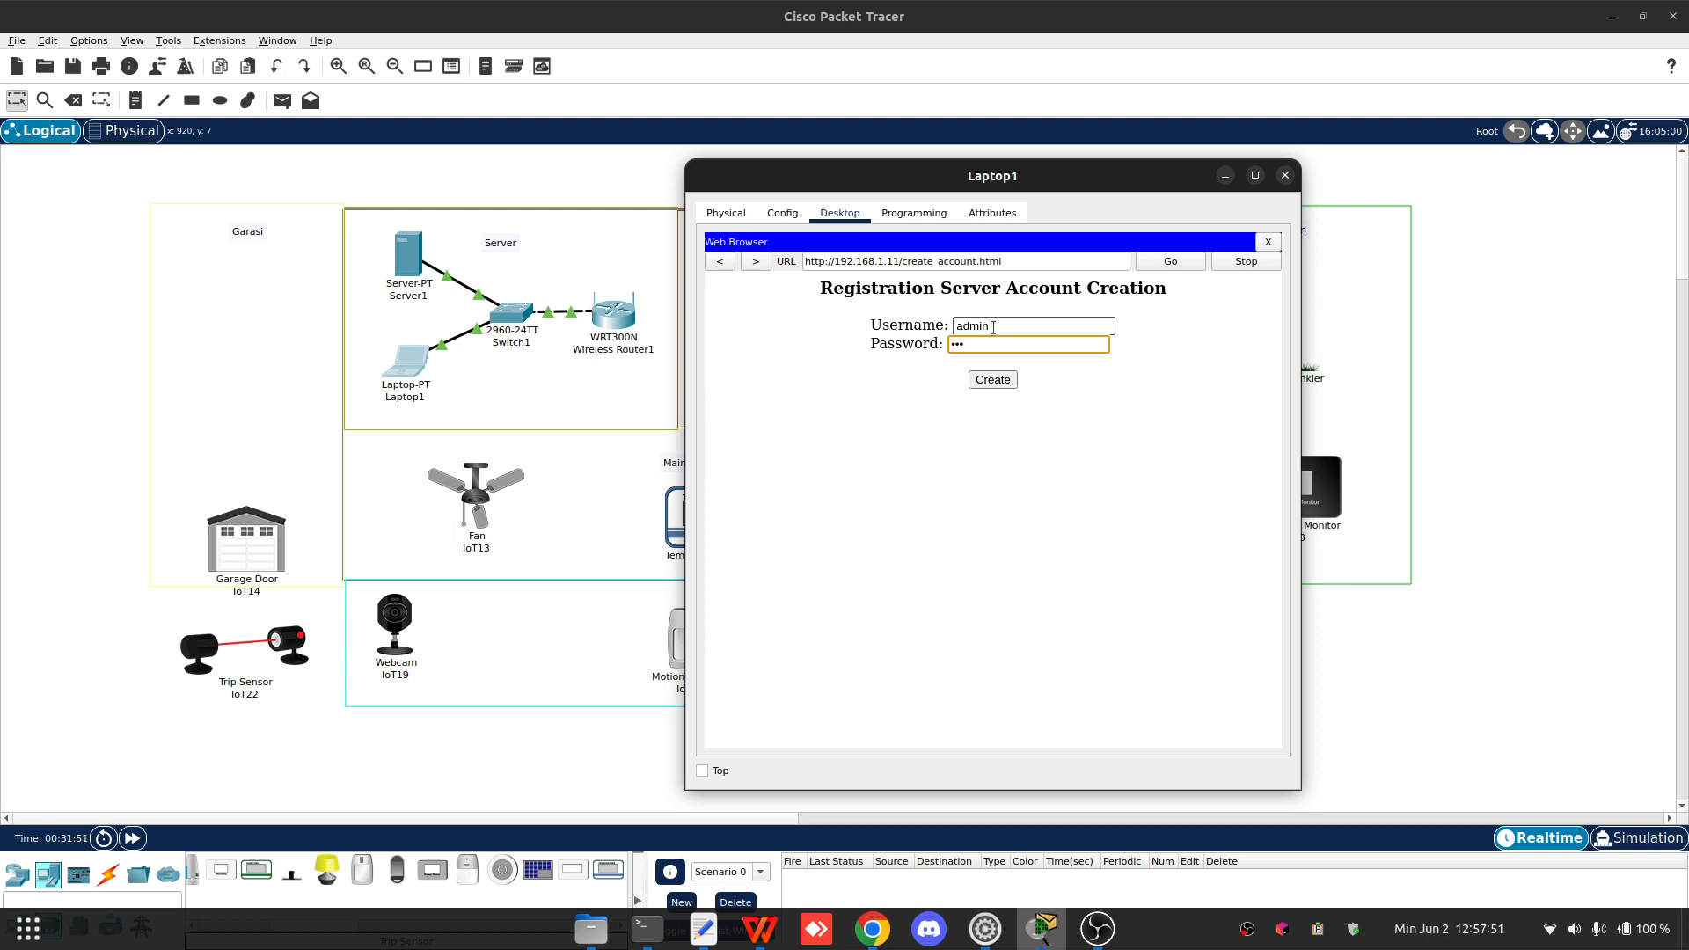
click(992, 380)
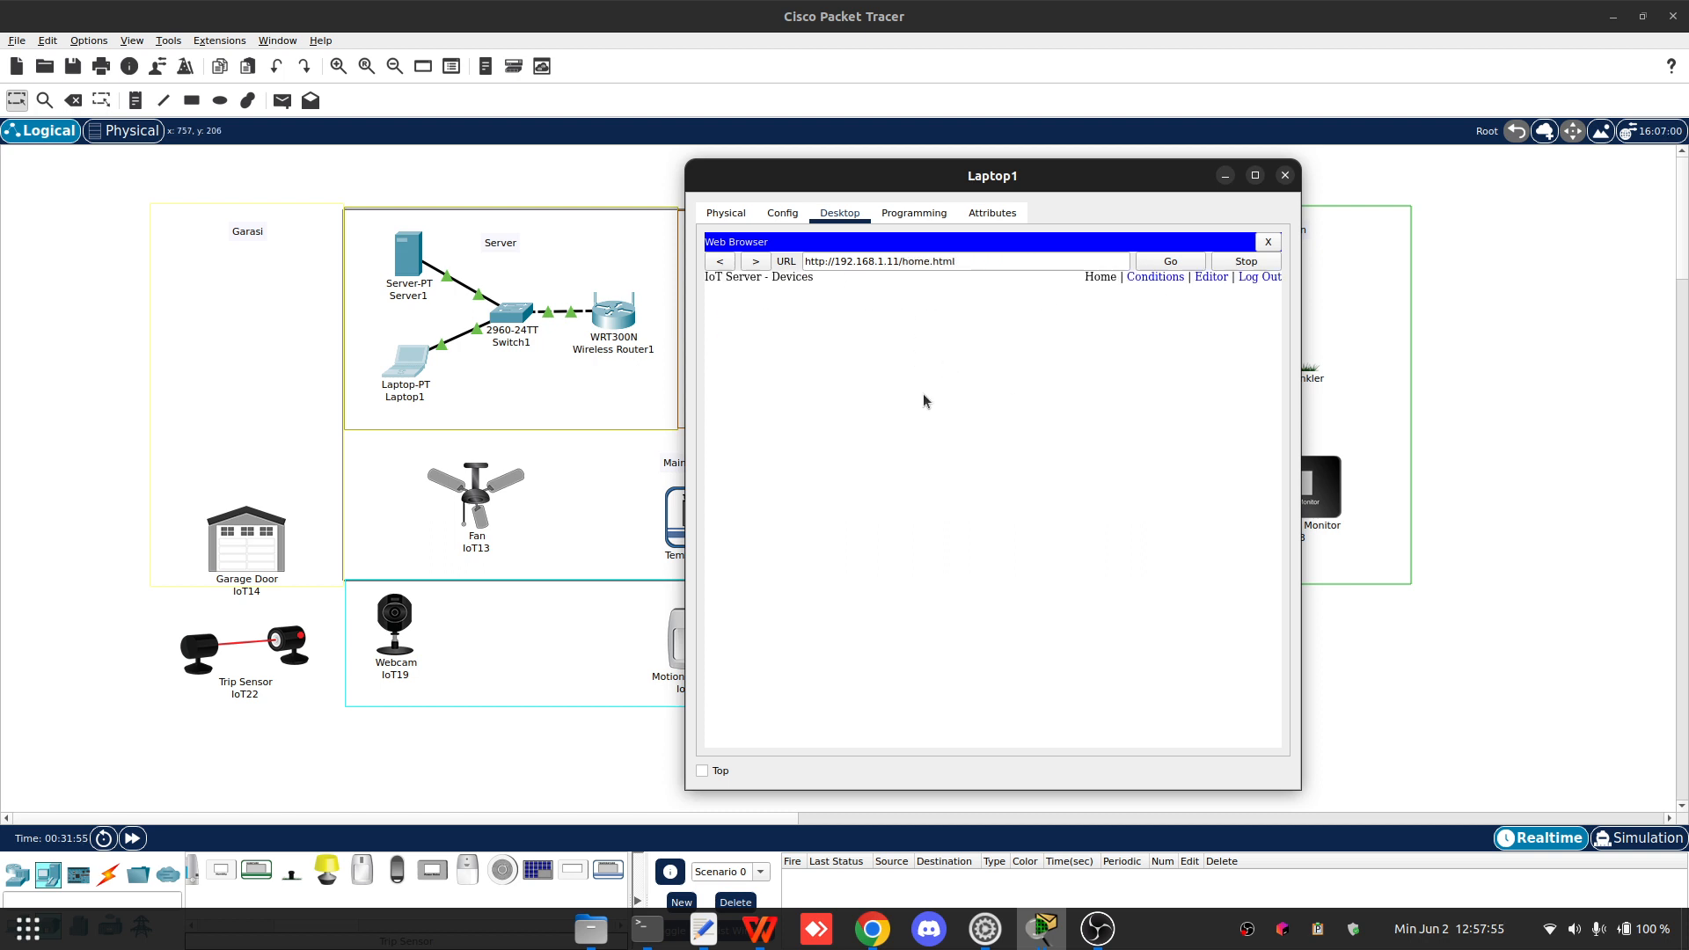
- Review the IoT server devices page, then close the laptop window
drag(970, 175, 805, 137)
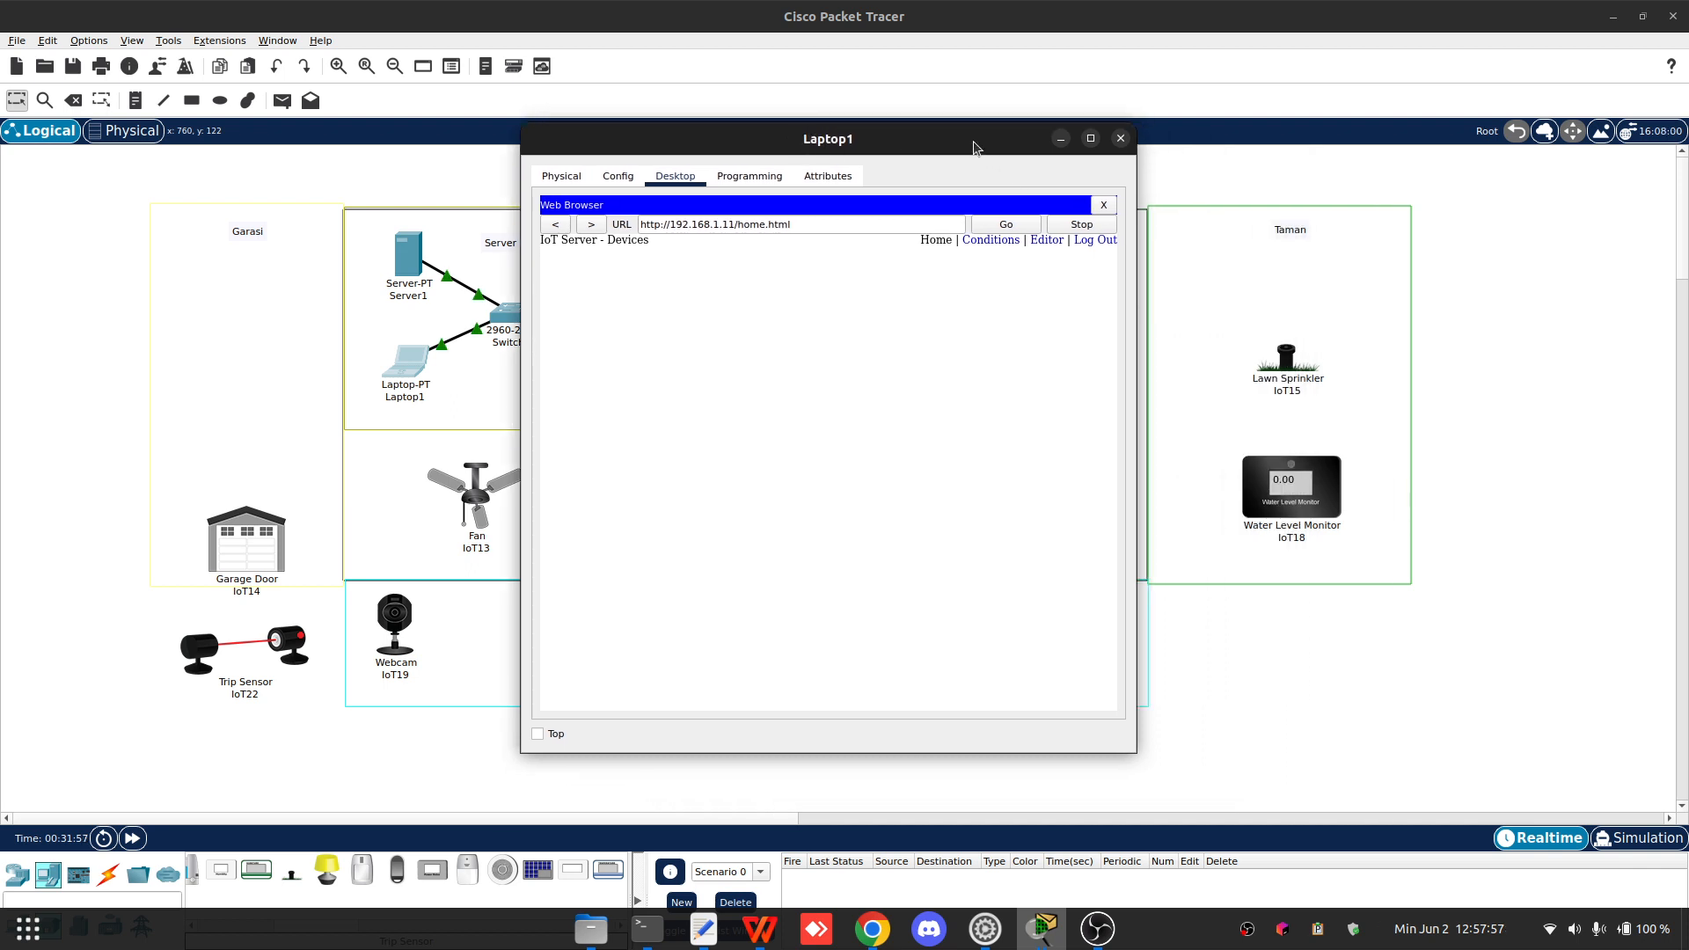
drag(912, 143, 857, 152)
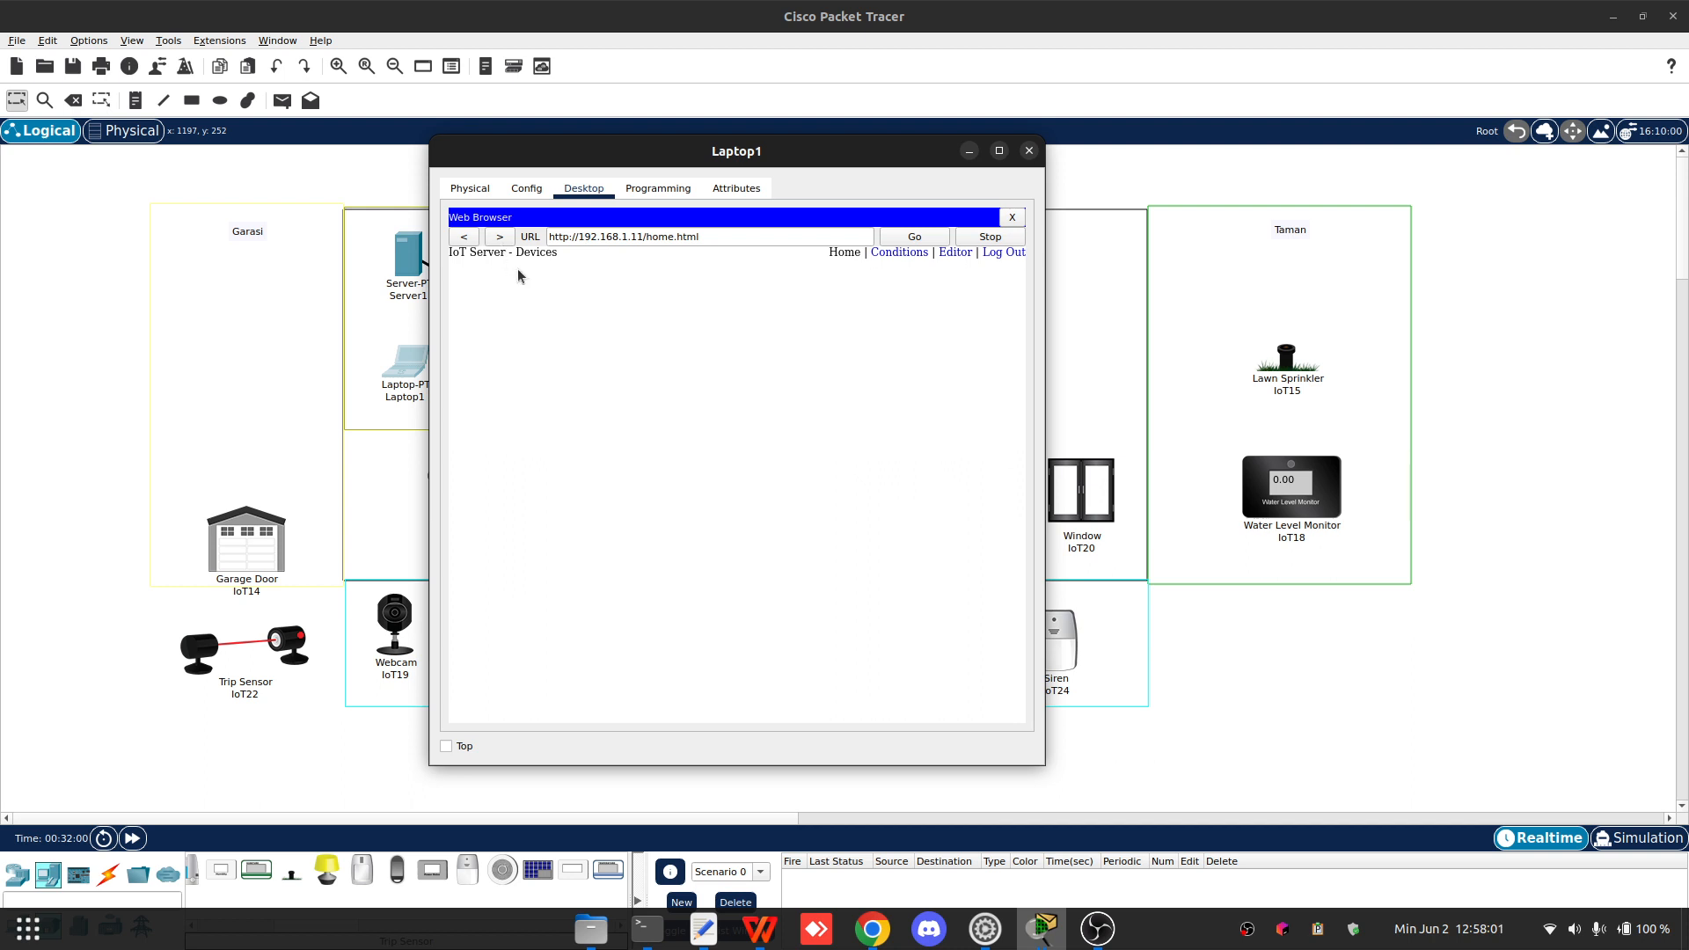
double_click(467, 253)
drag(471, 252, 491, 255)
click(664, 345)
click(1650, 482)
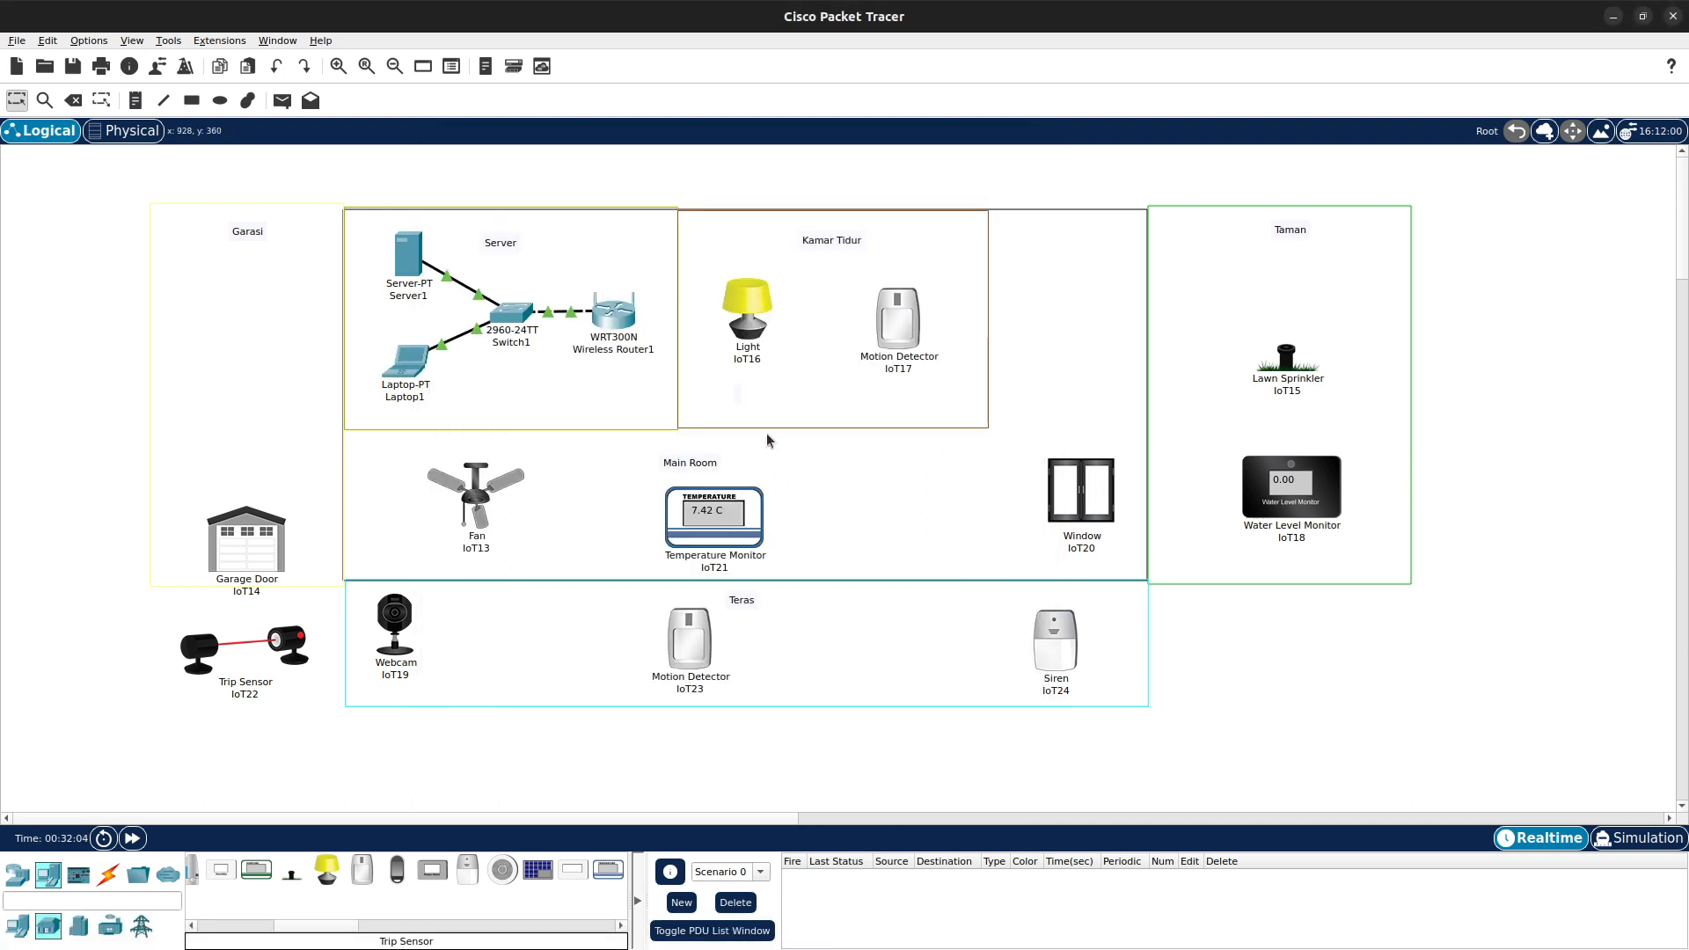
- Open the Light IoT16's wireless interface settings and set its SSID to Home
click(740, 300)
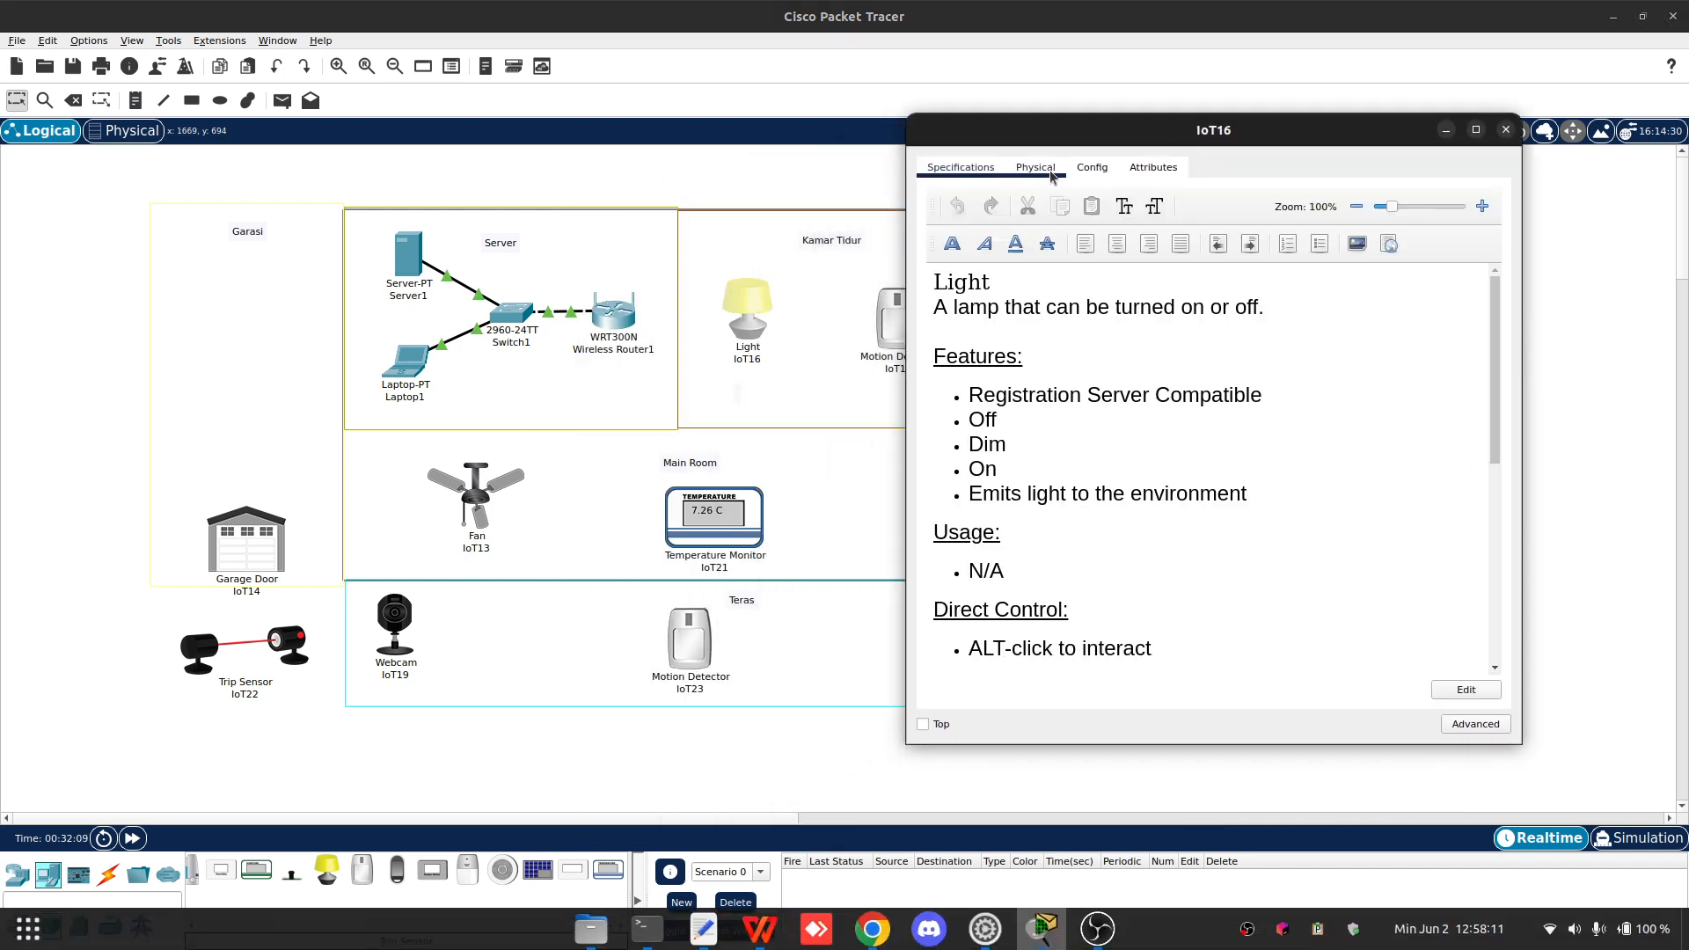
click(1091, 168)
click(960, 167)
click(1094, 176)
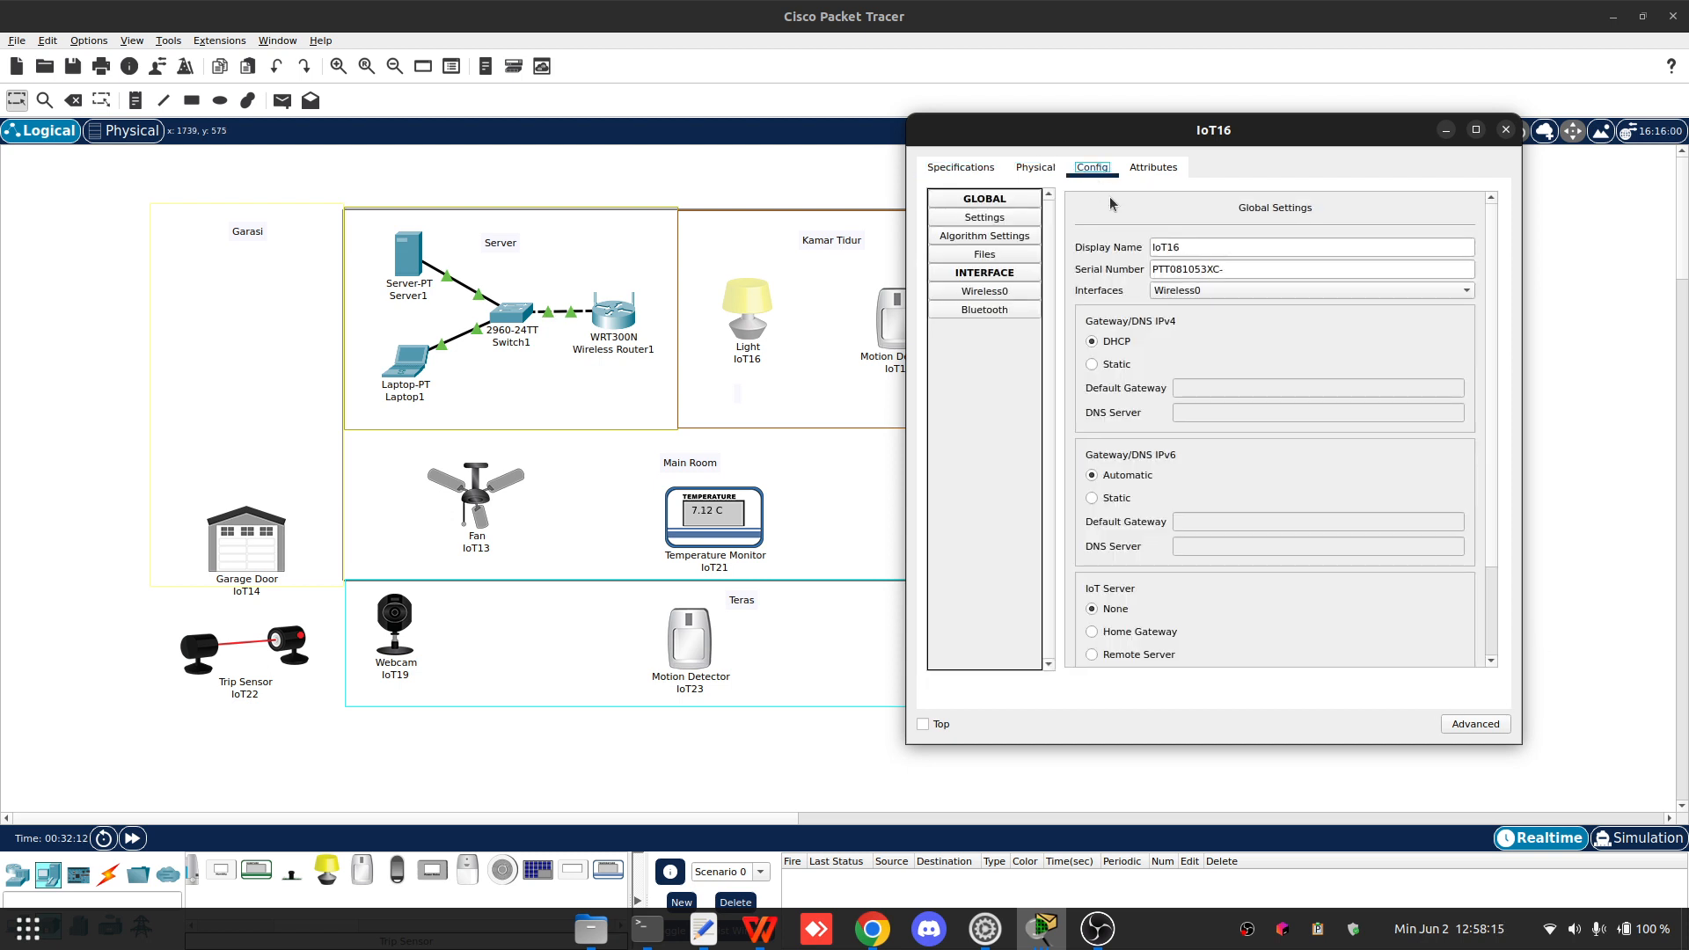
click(1036, 298)
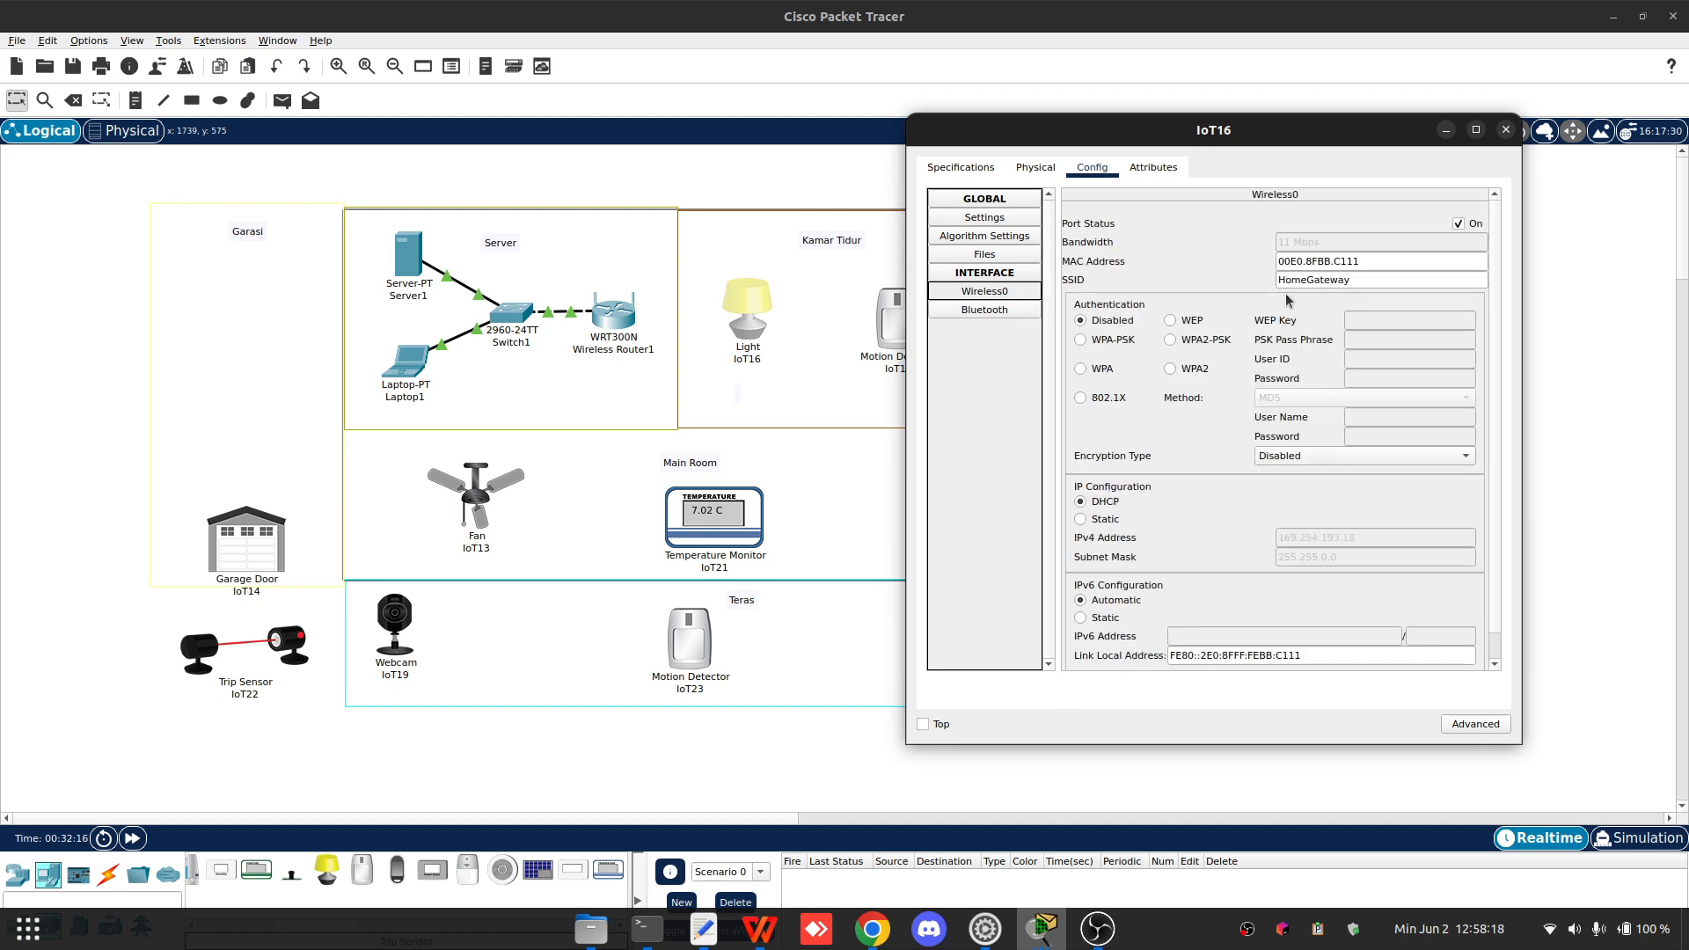
double_click(1337, 278)
text(Home)
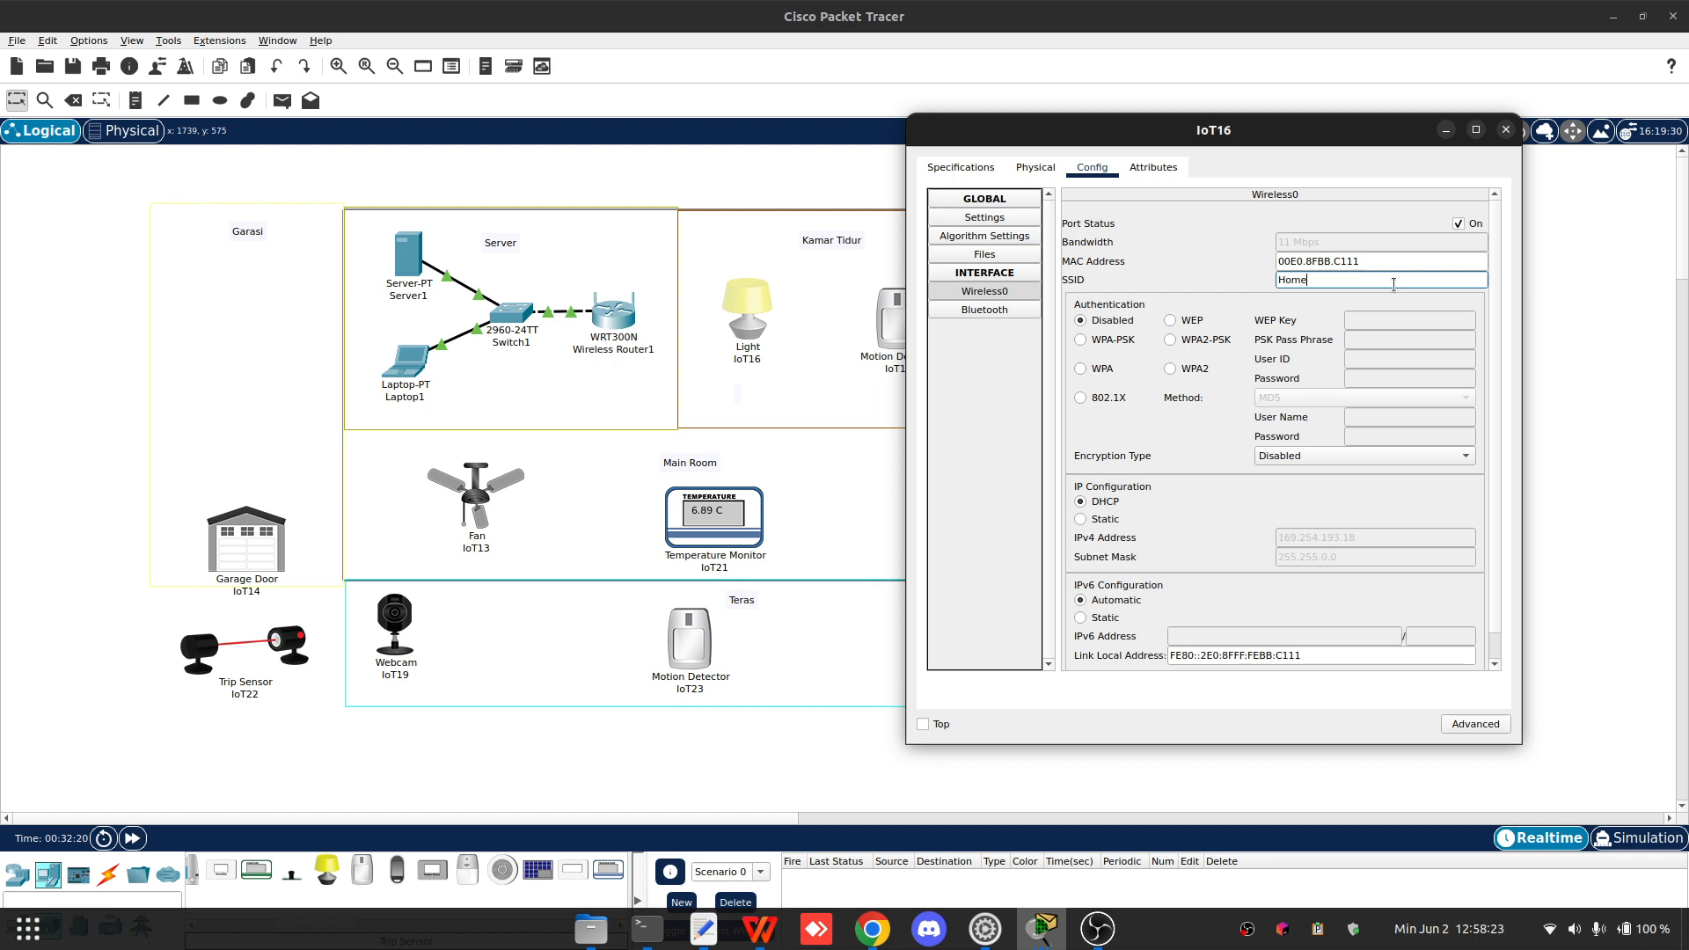
- Set IoT16's wireless authentication to WPA2 with user ID Lamp and the account password
click(1170, 368)
click(1372, 360)
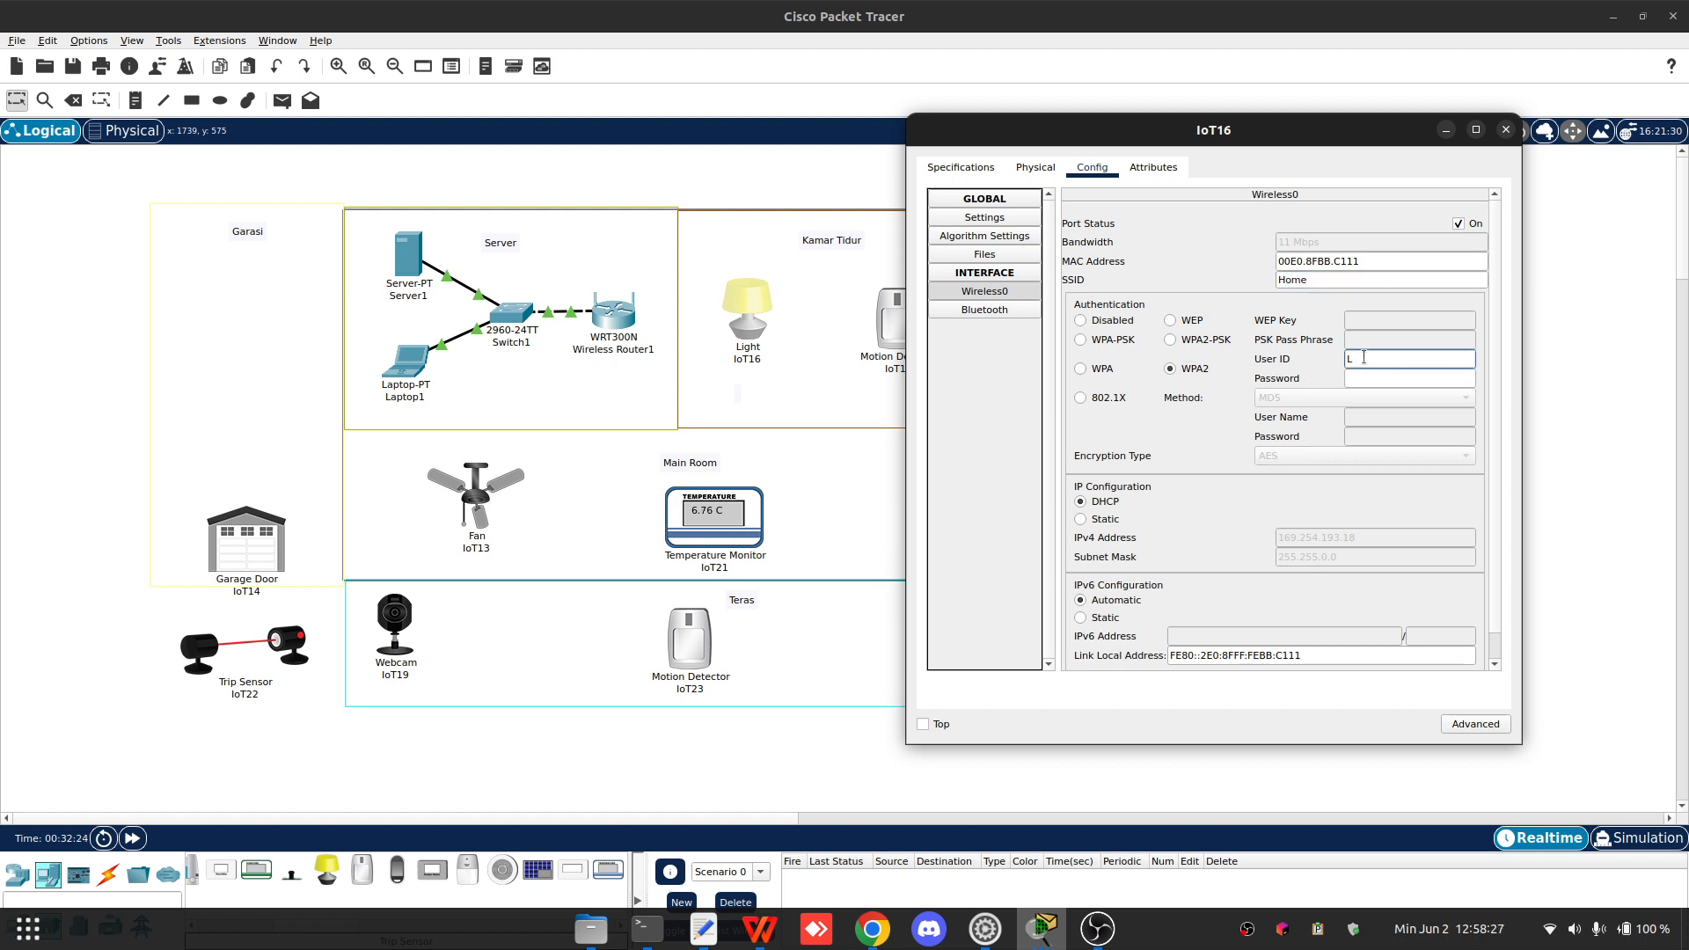
text(Lamp)
key(Tab)
text(123)
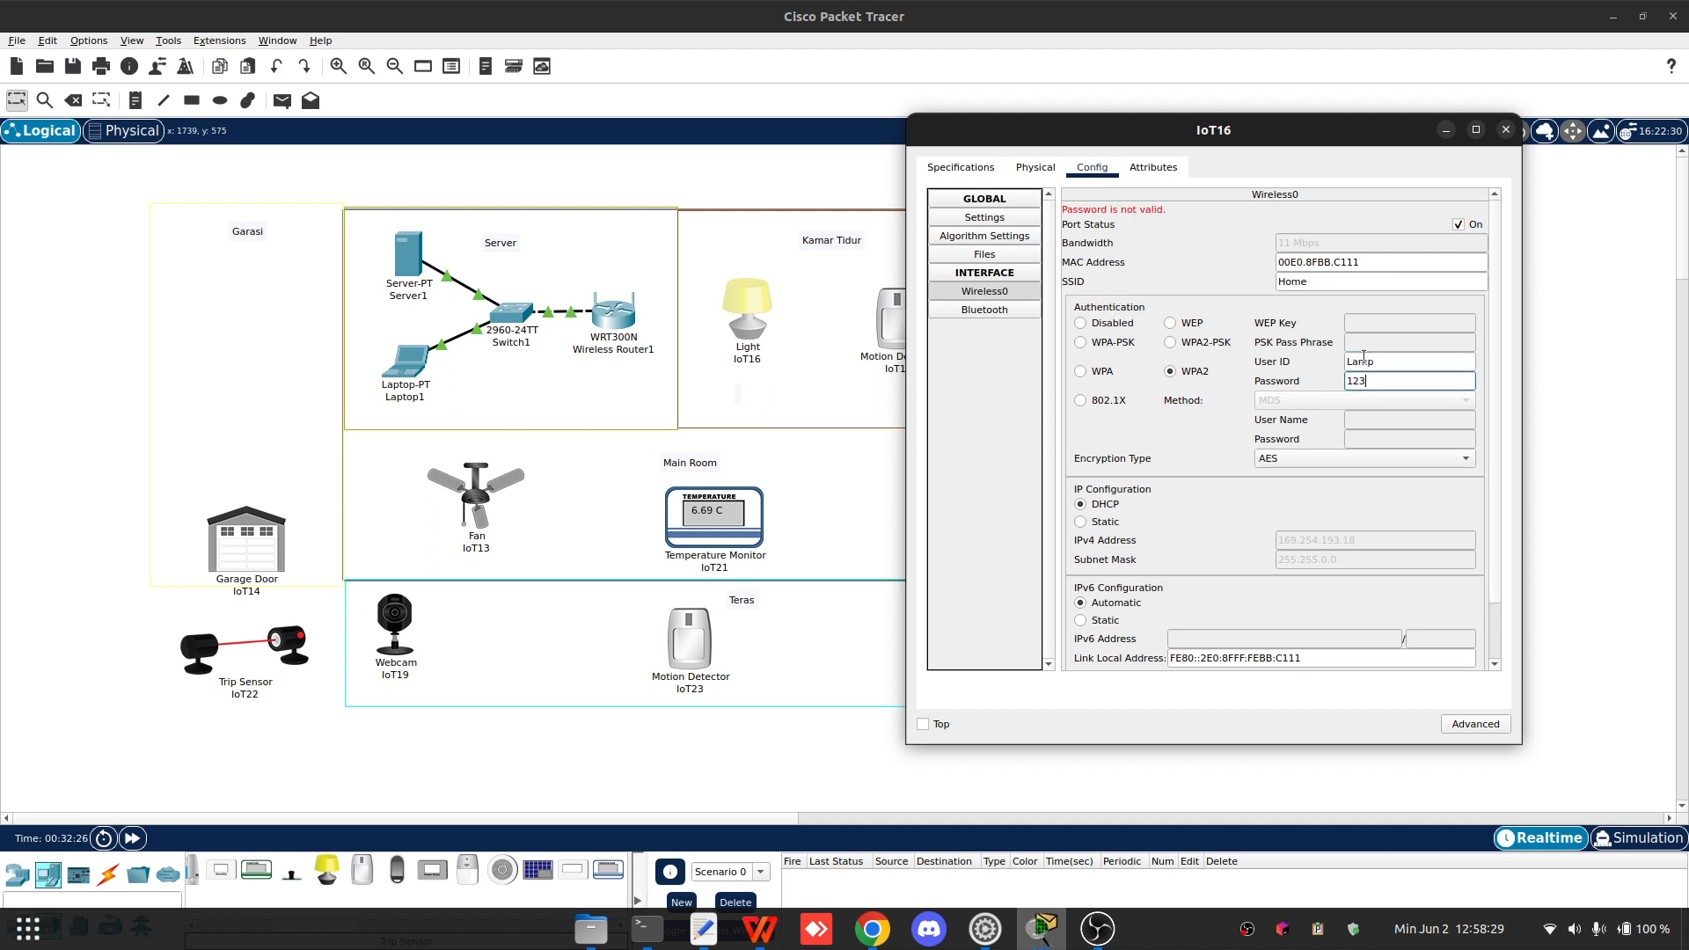
key(Return)
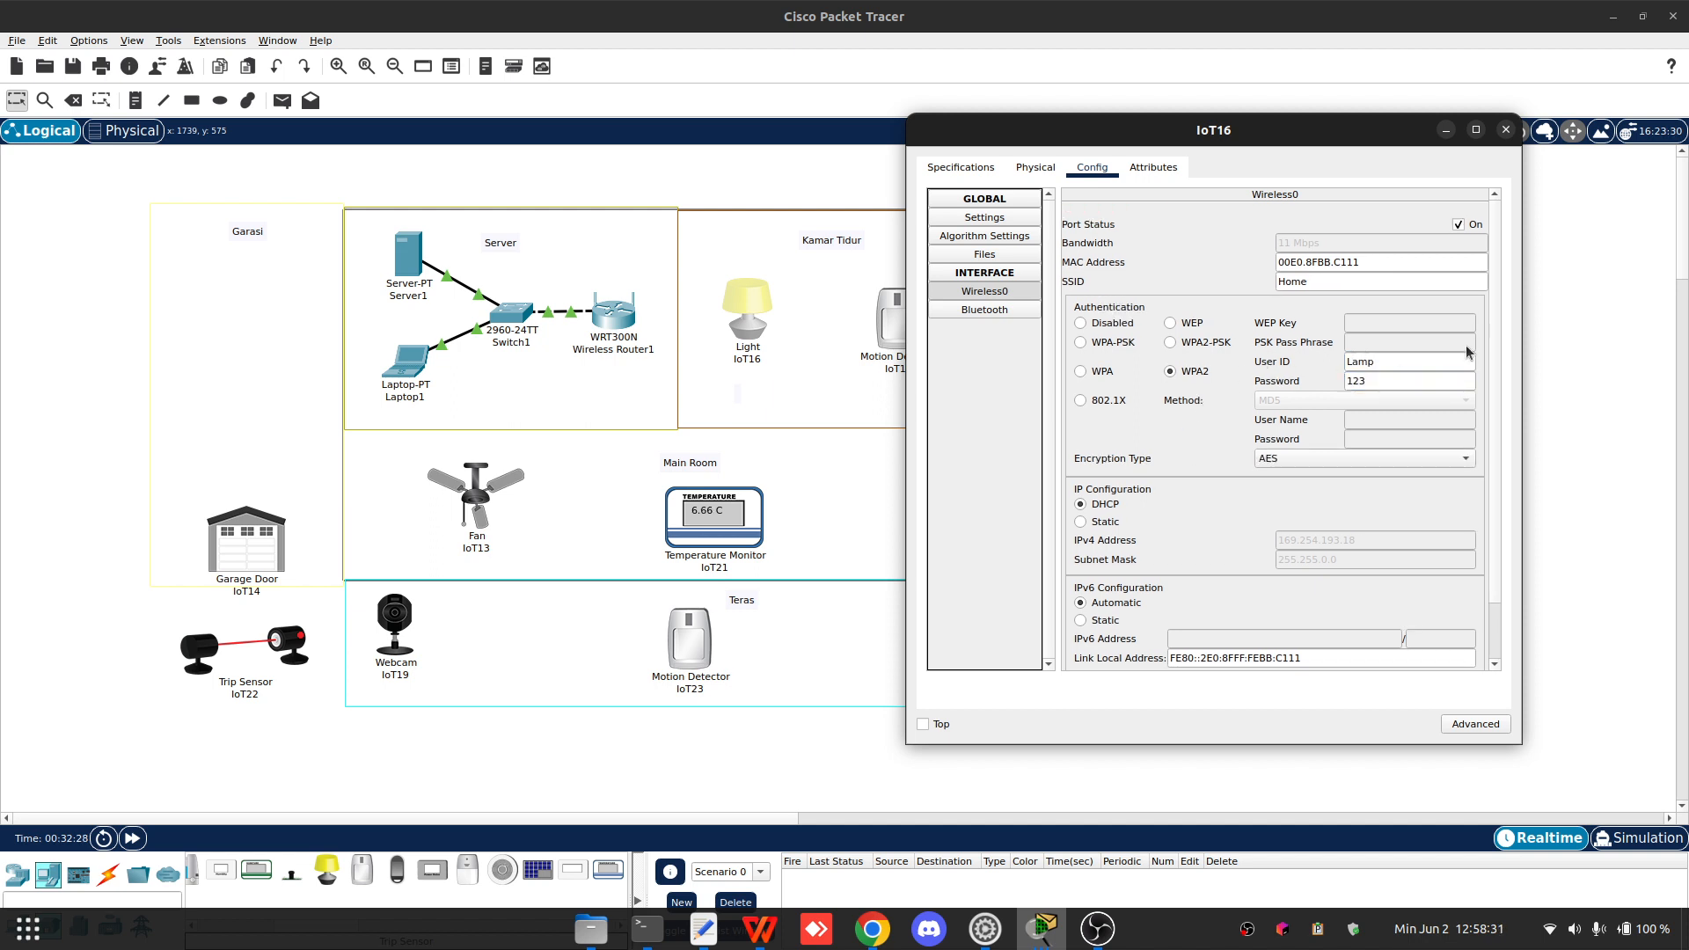
- Point IoT16 to the remote IoT server 192.168.1.11 with username admin and the account password, and connect
scroll(1196, 513, down, 1)
click(984, 217)
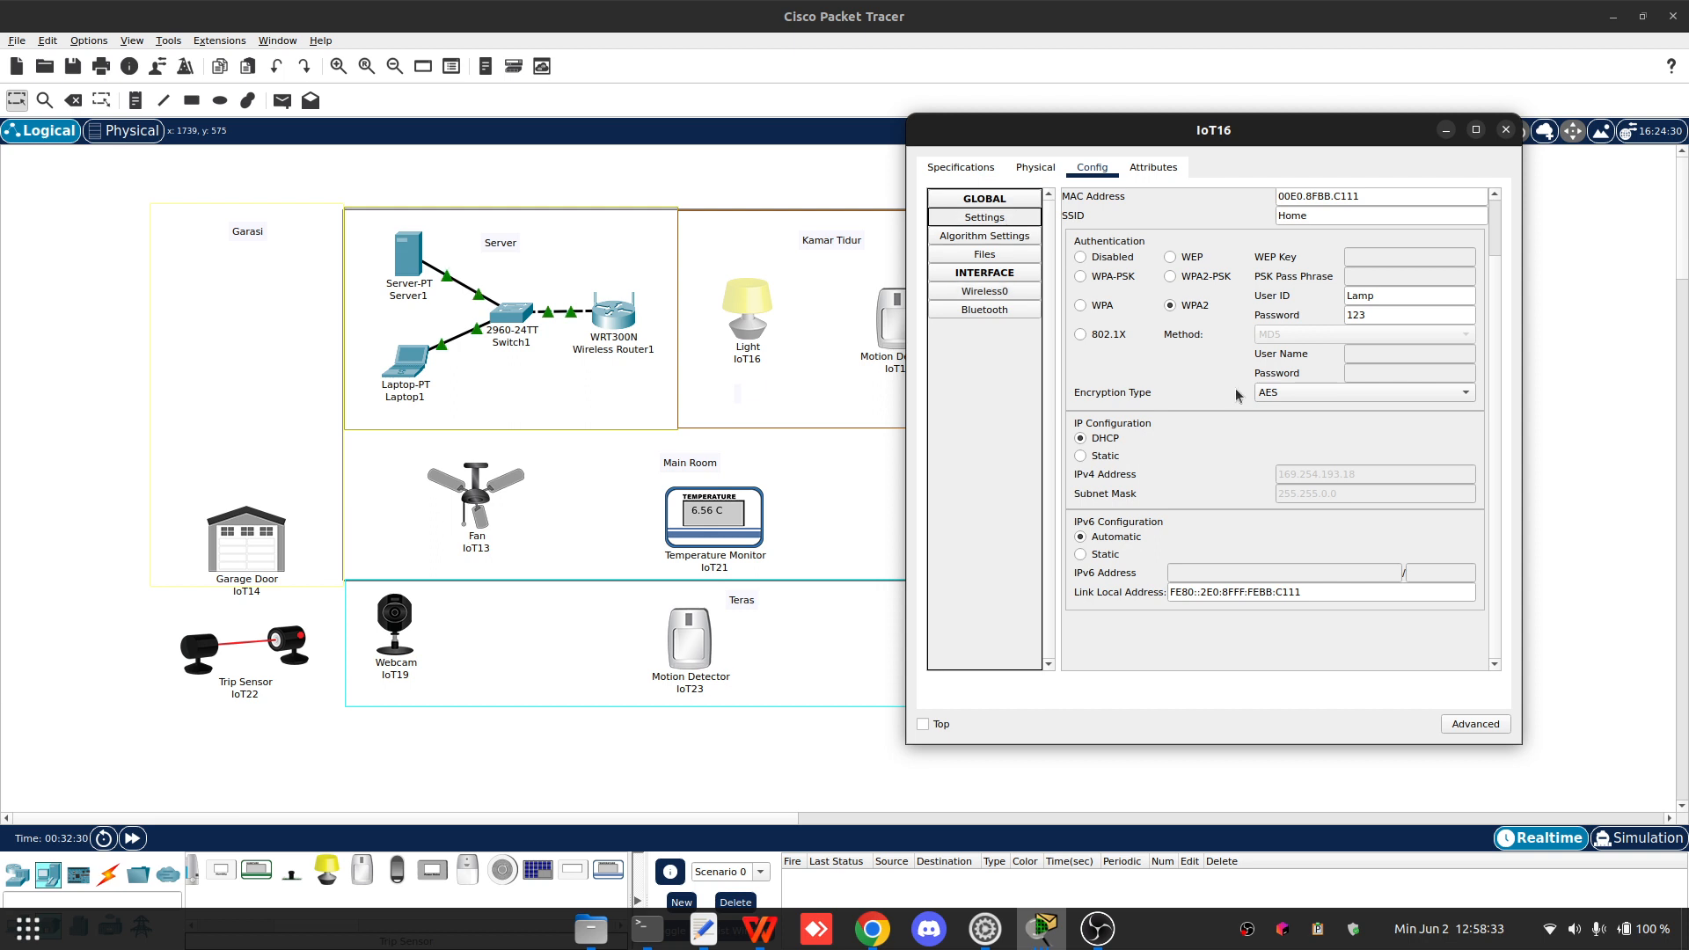
scroll(1132, 616, down, 2)
click(1126, 540)
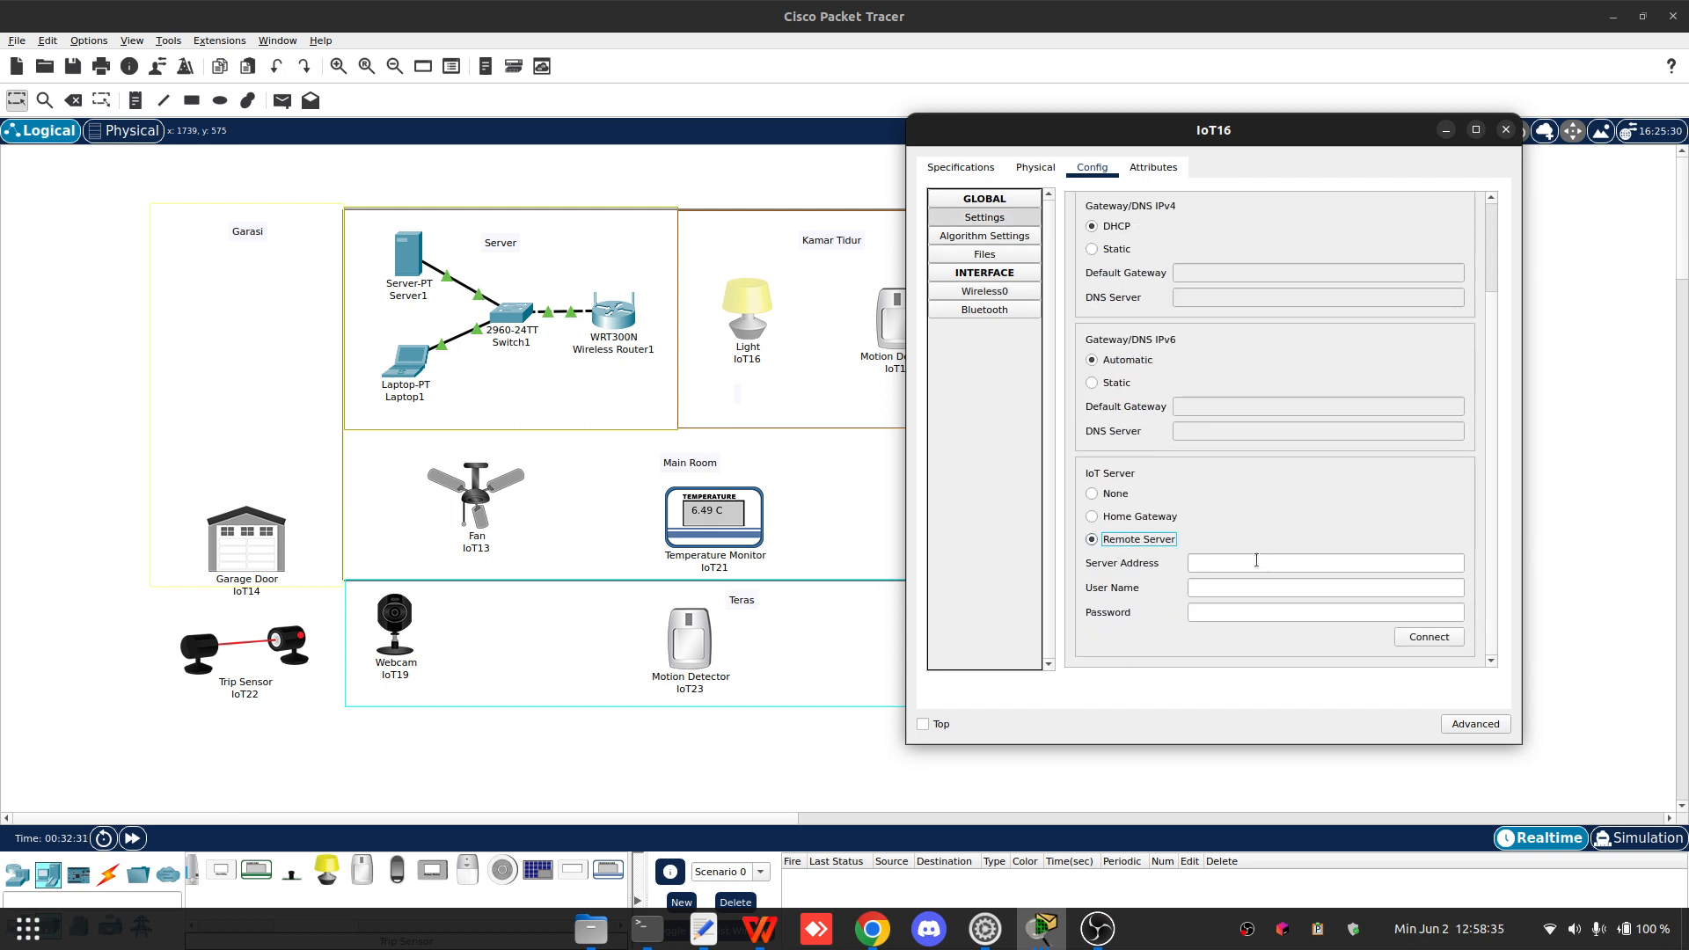
click(1279, 557)
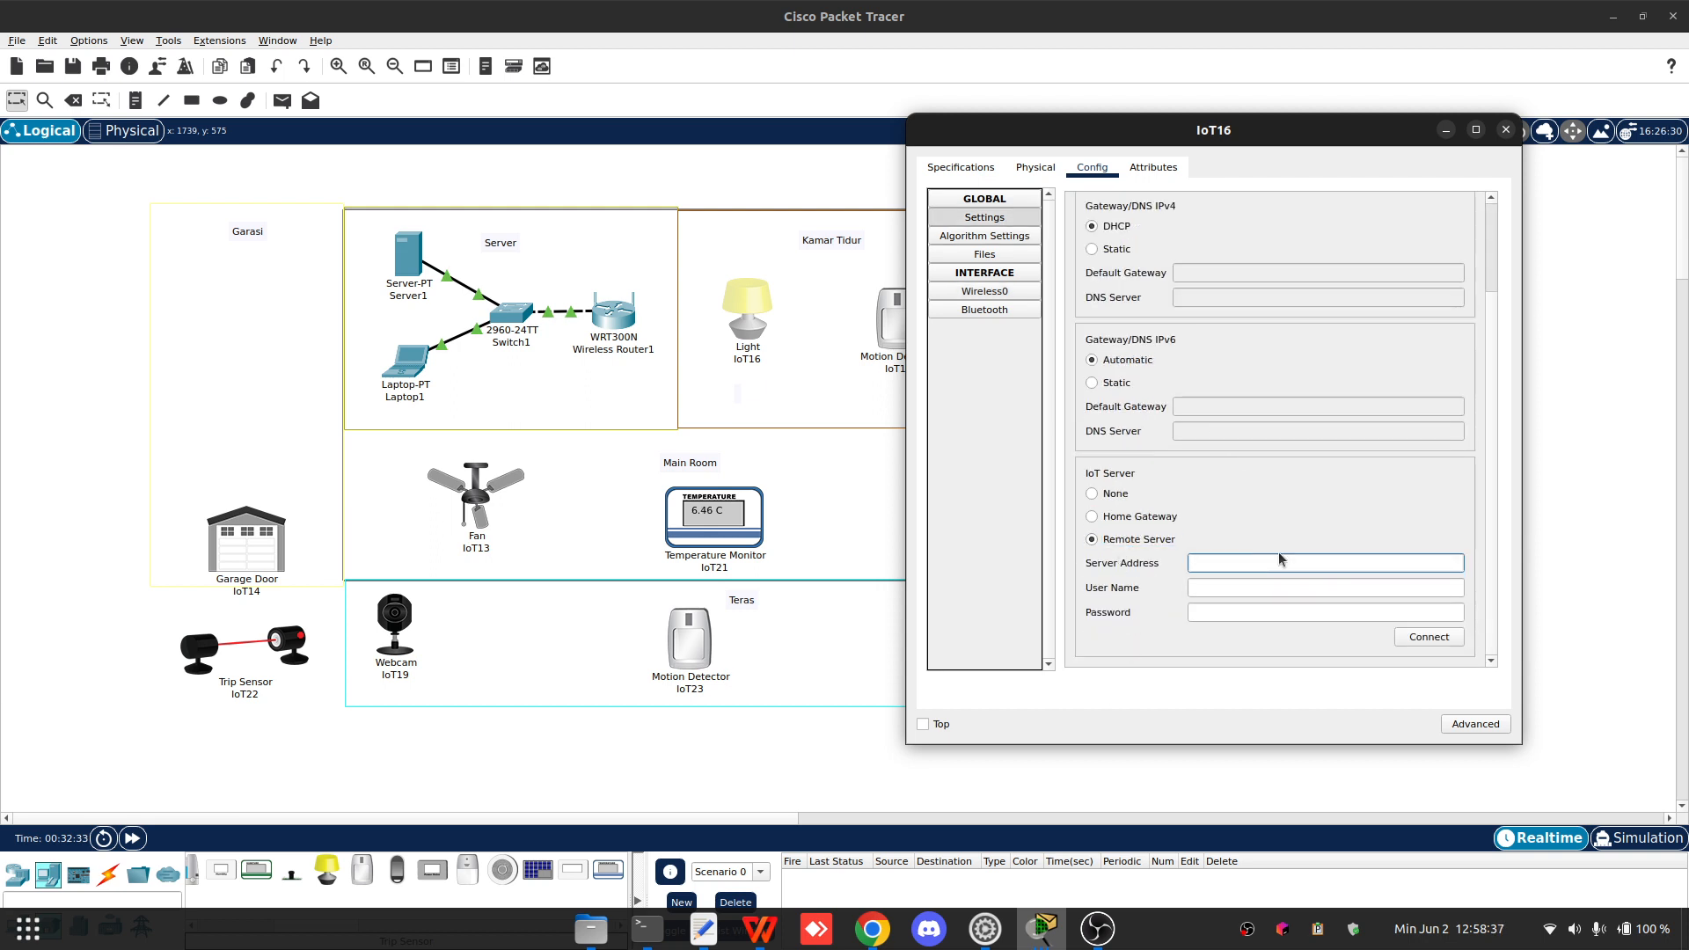
text(192.168.1.11)
click(1217, 586)
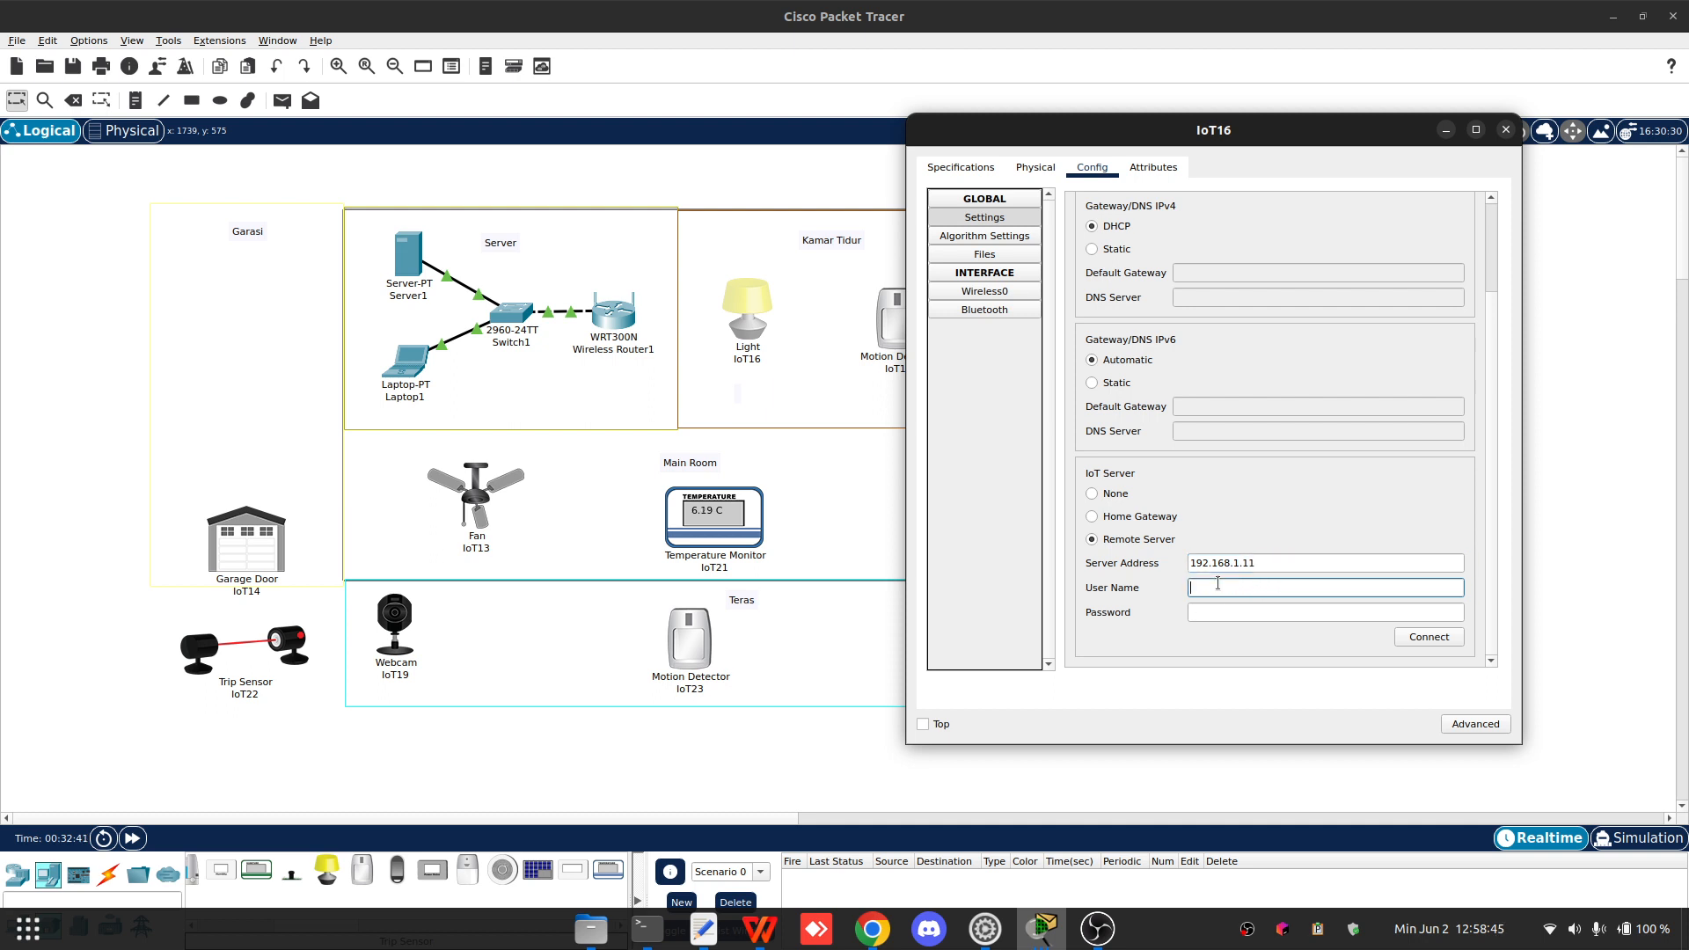
text(admin)
key(Tab)
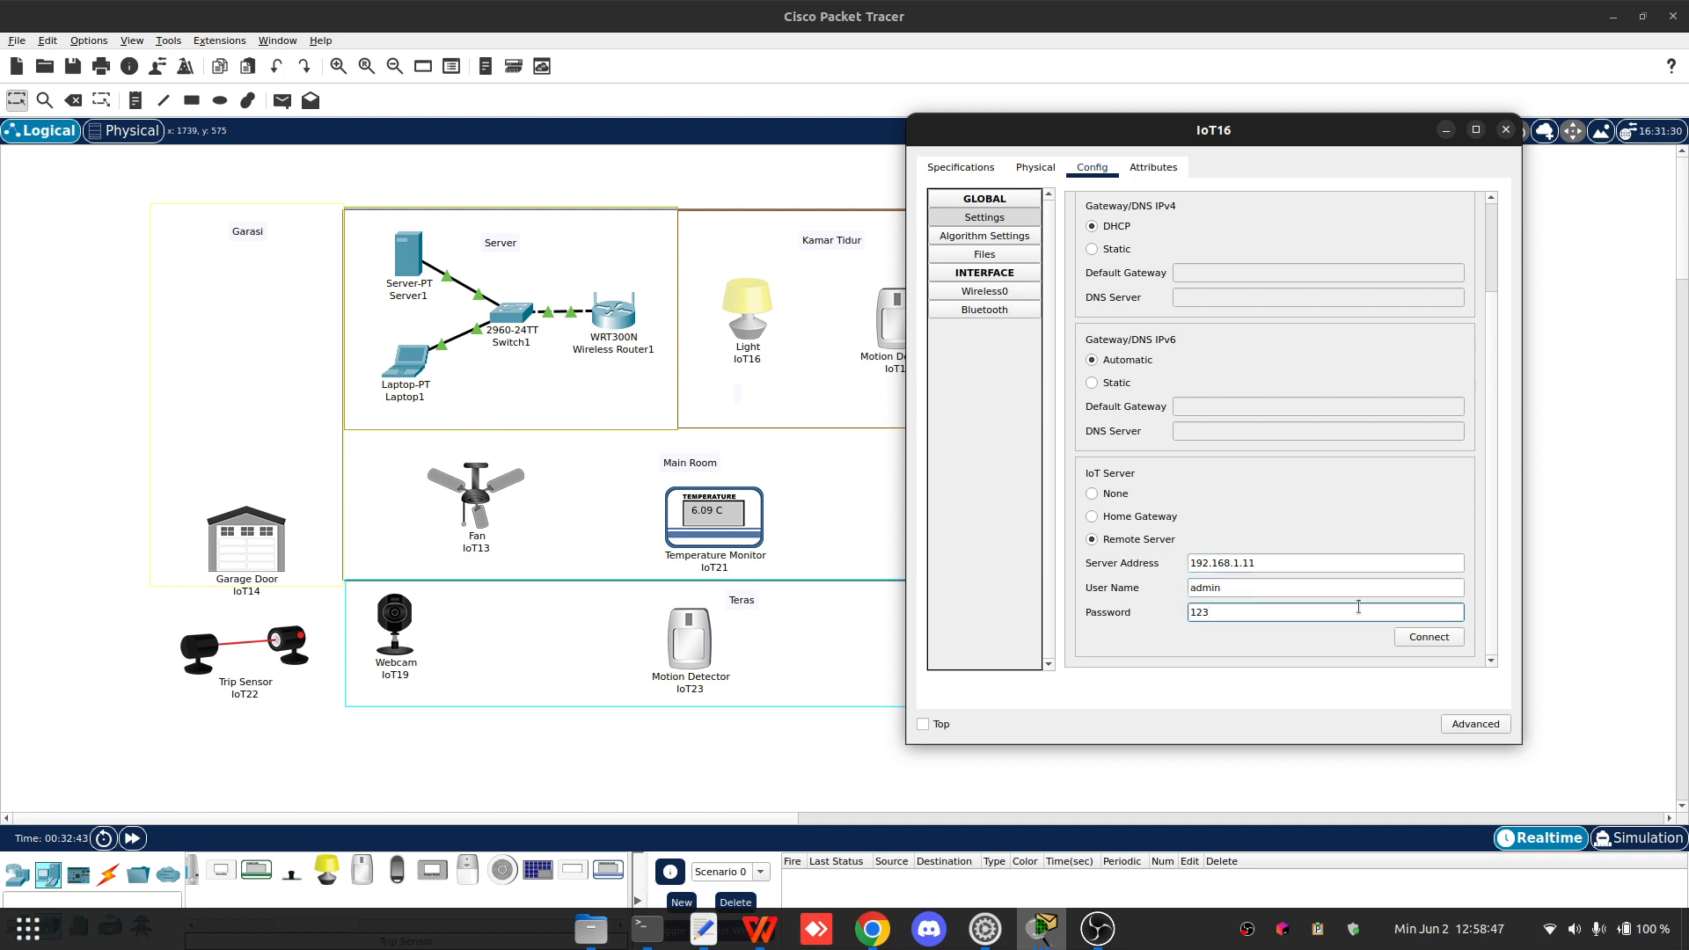
click(1427, 636)
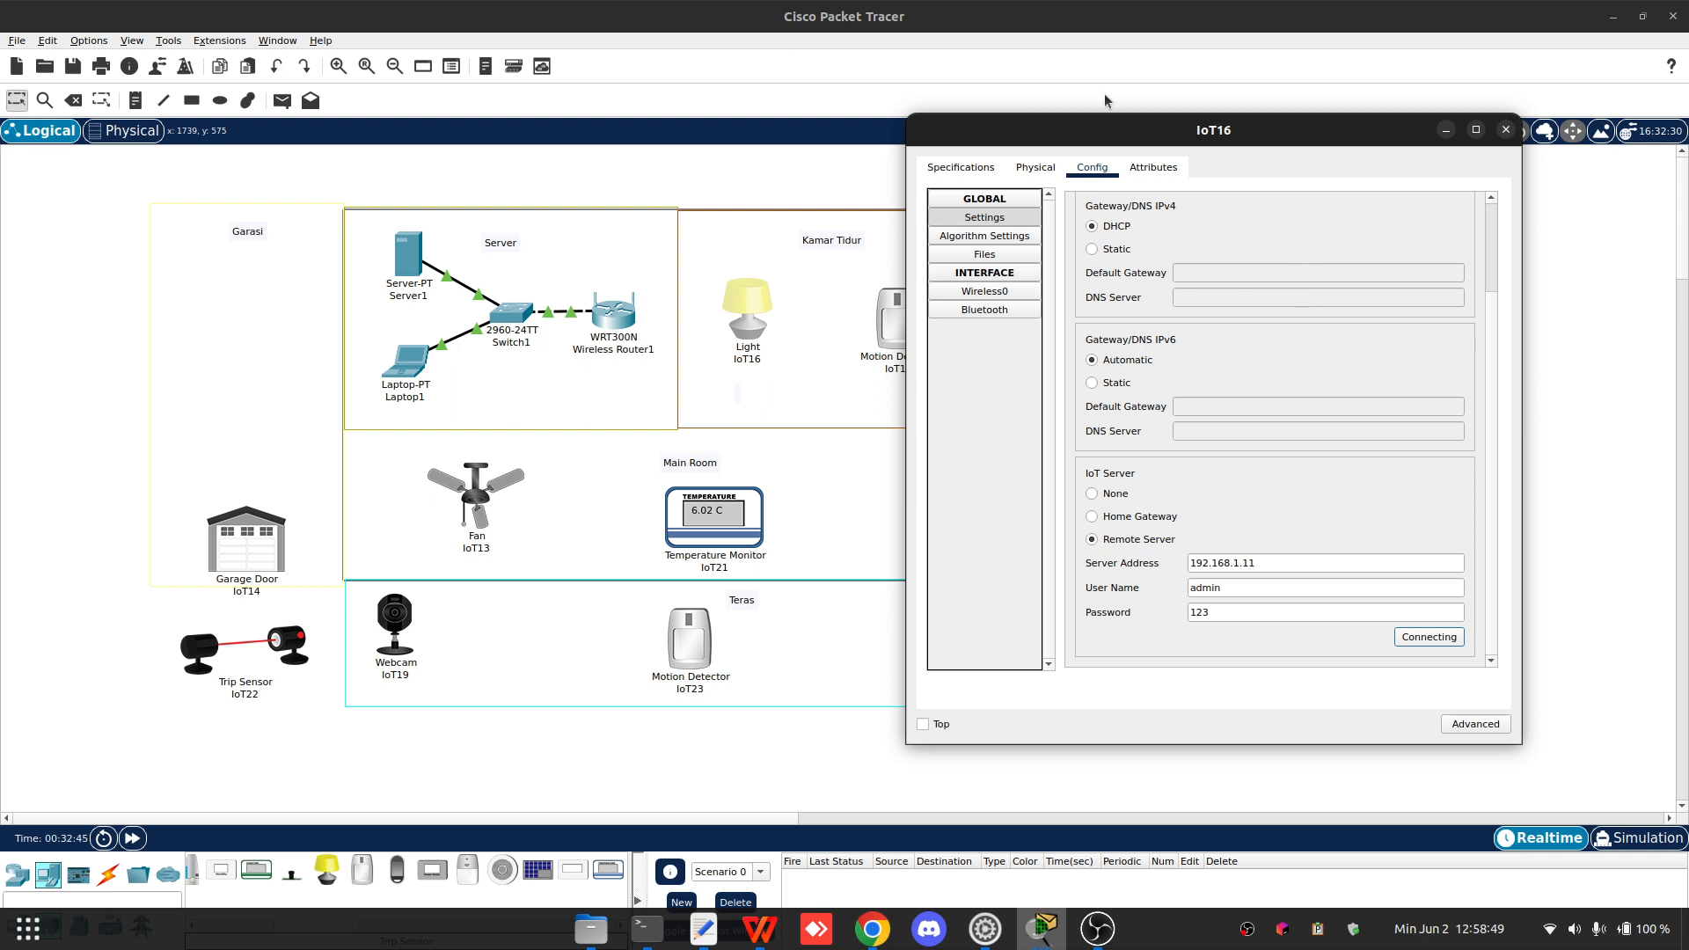
- Change IoT16's network adapter in its advanced I/O configuration, then return to its config settings
mouse_move(1134, 135)
mouse_down()
mouse_move(1067, 139)
mouse_move(1131, 153)
mouse_up()
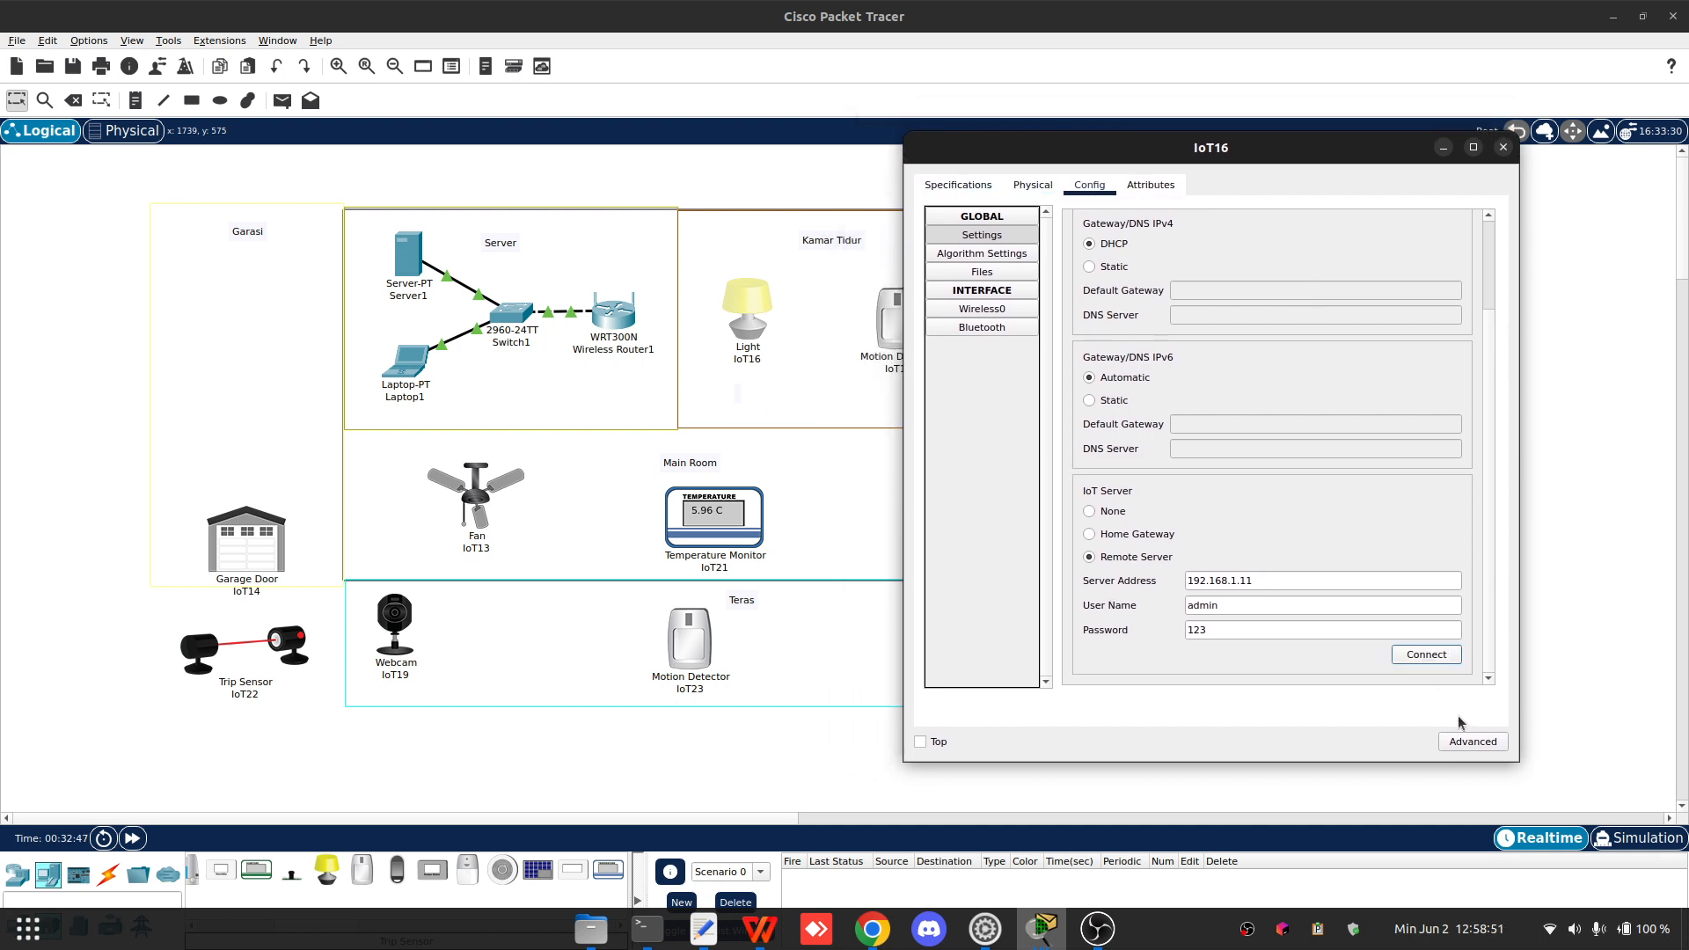
click(1472, 742)
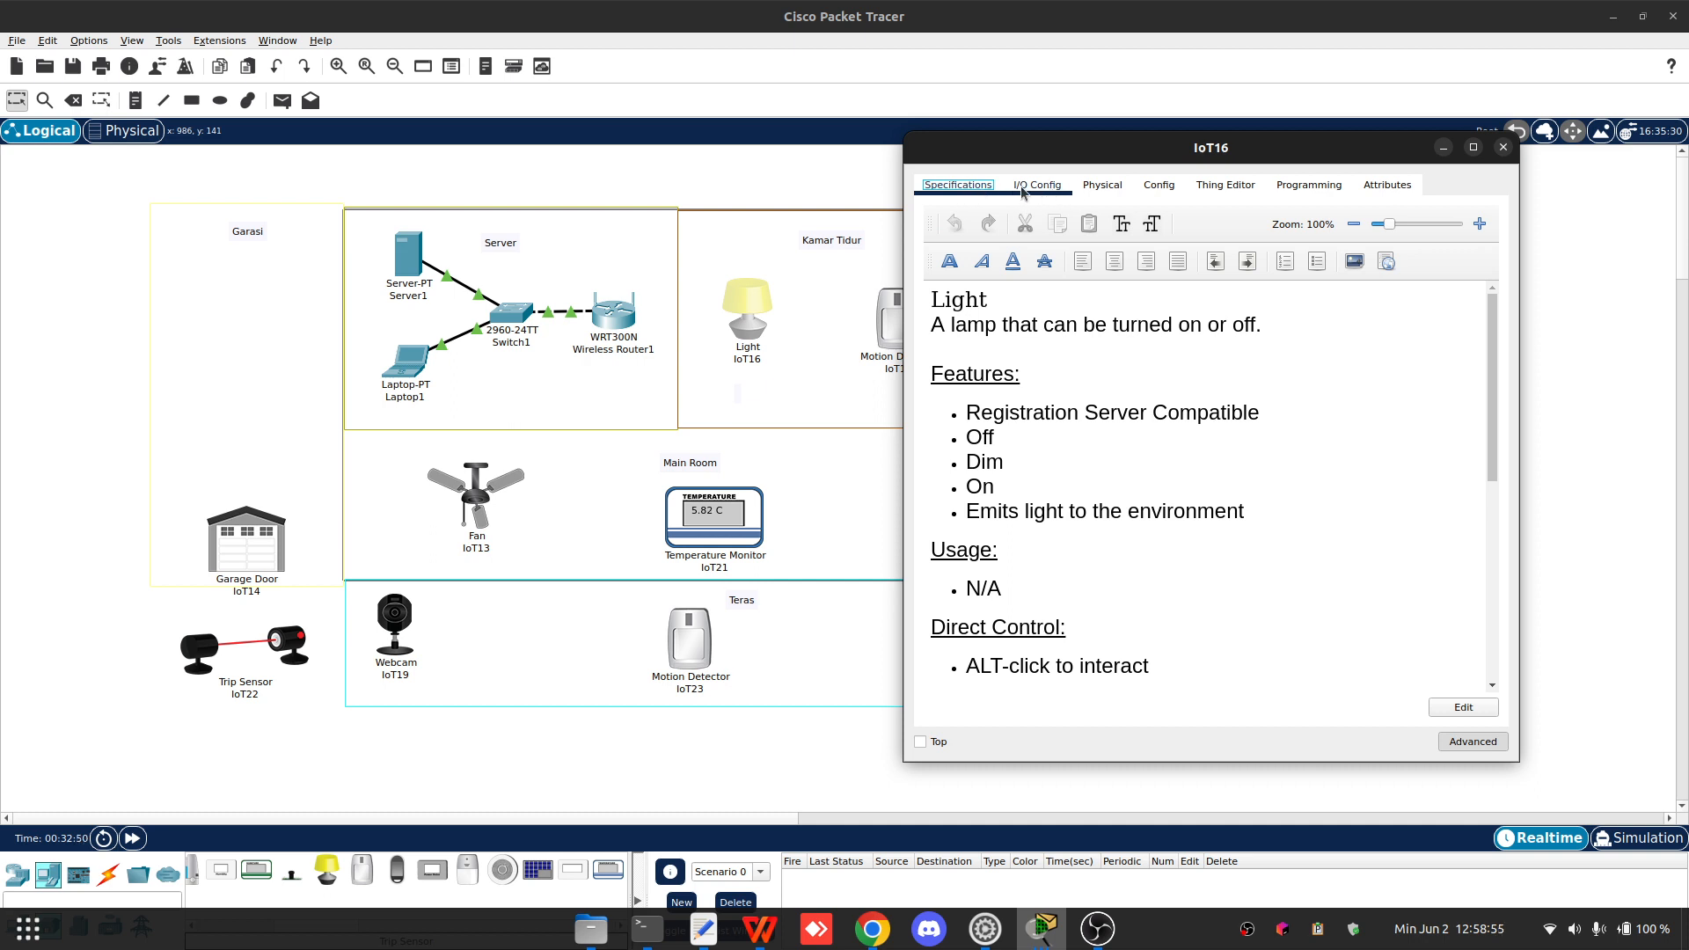
click(1481, 745)
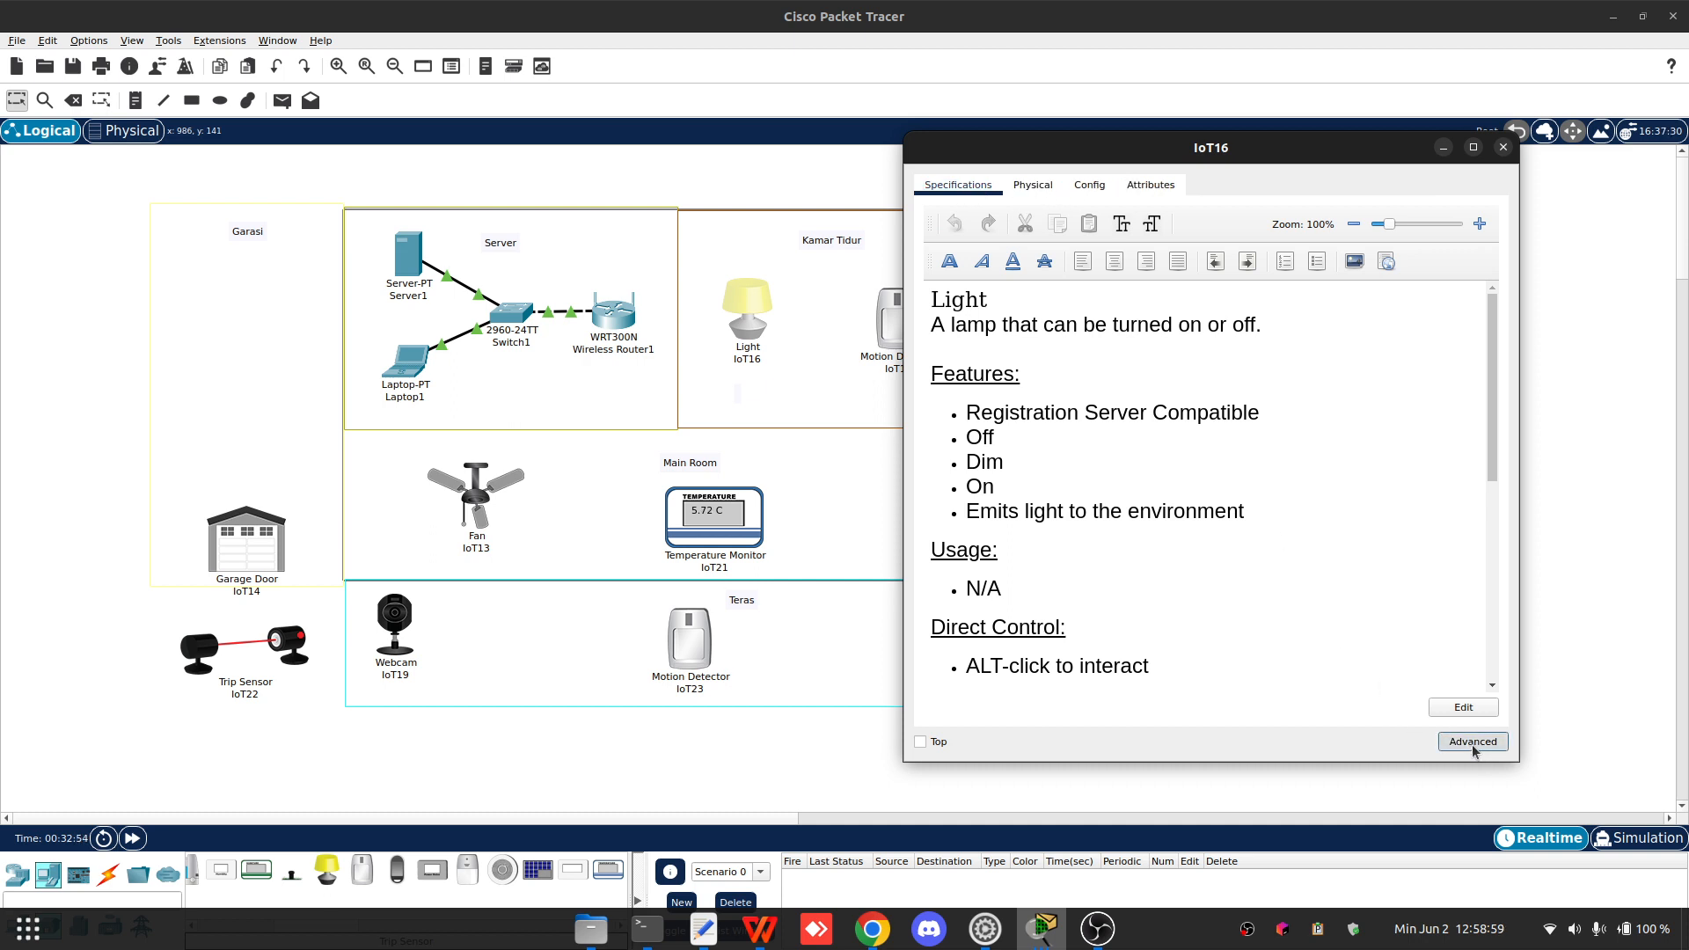
click(1478, 744)
click(1040, 189)
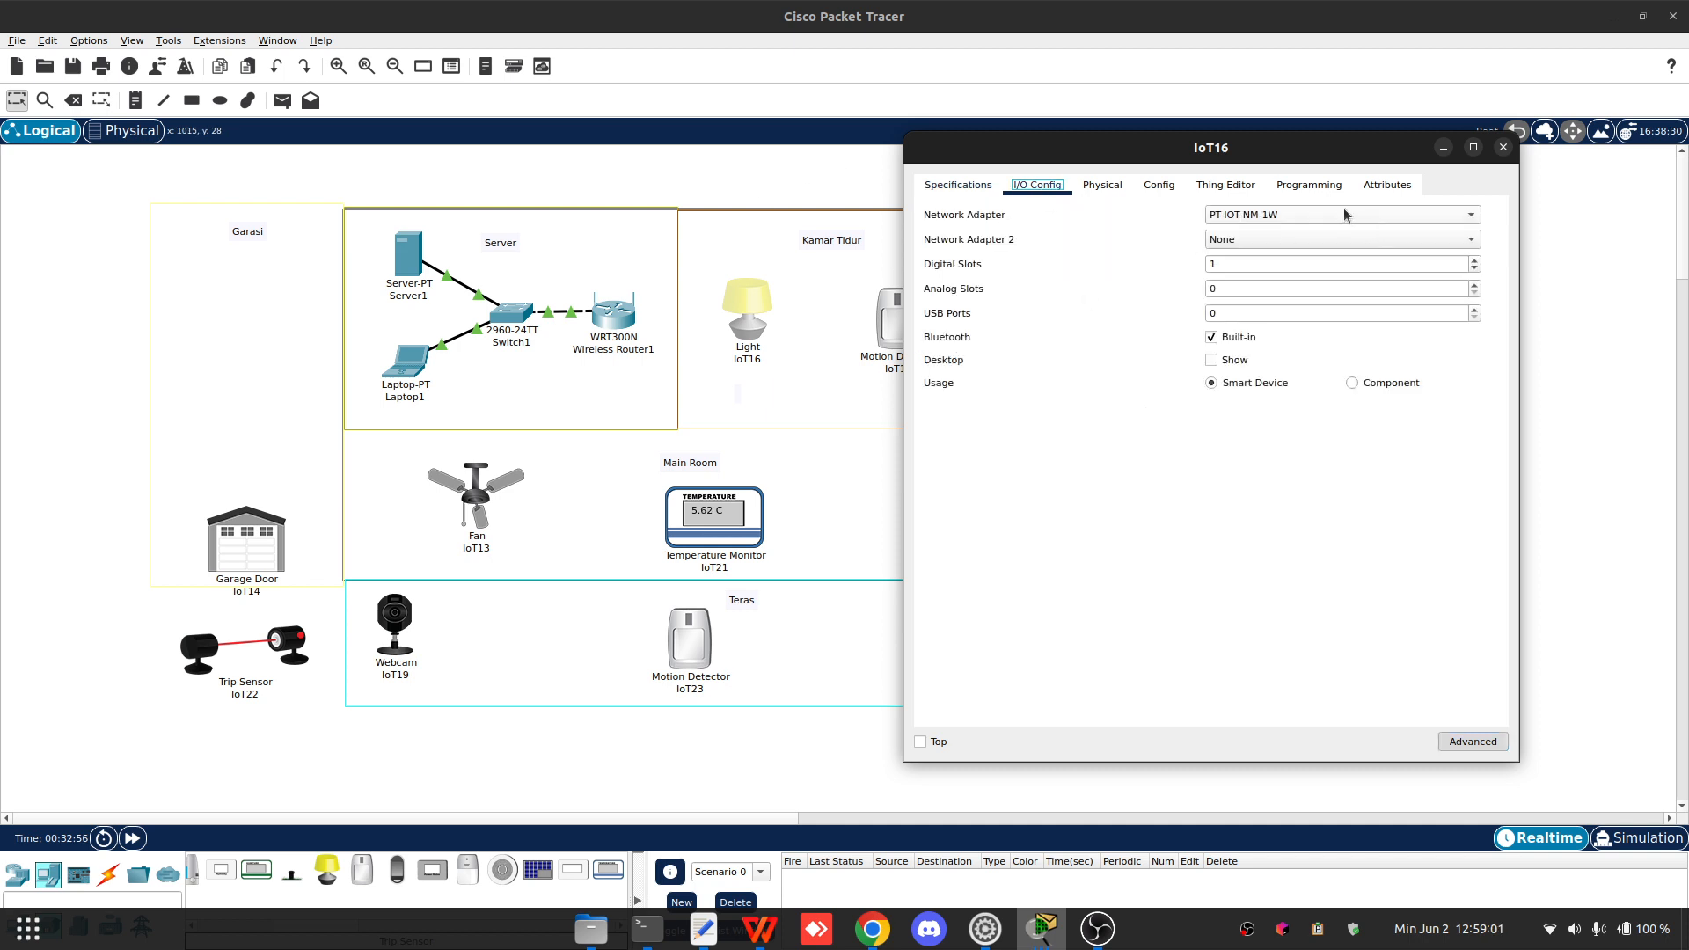
click(1344, 214)
click(1282, 230)
click(1102, 185)
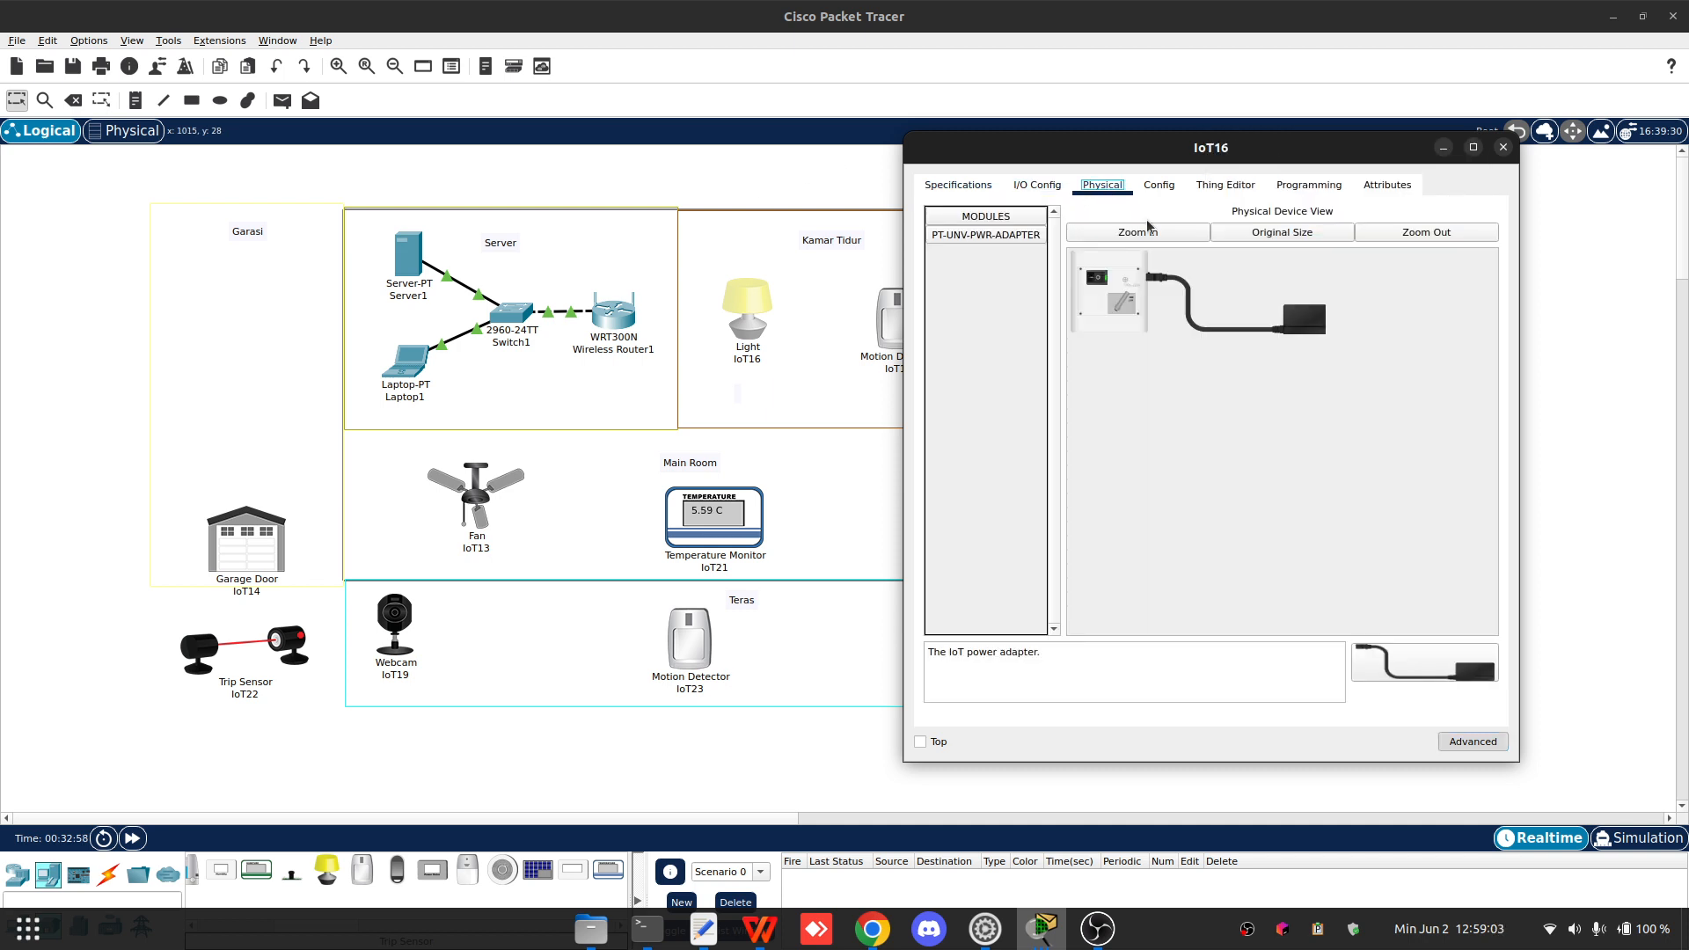
click(1158, 186)
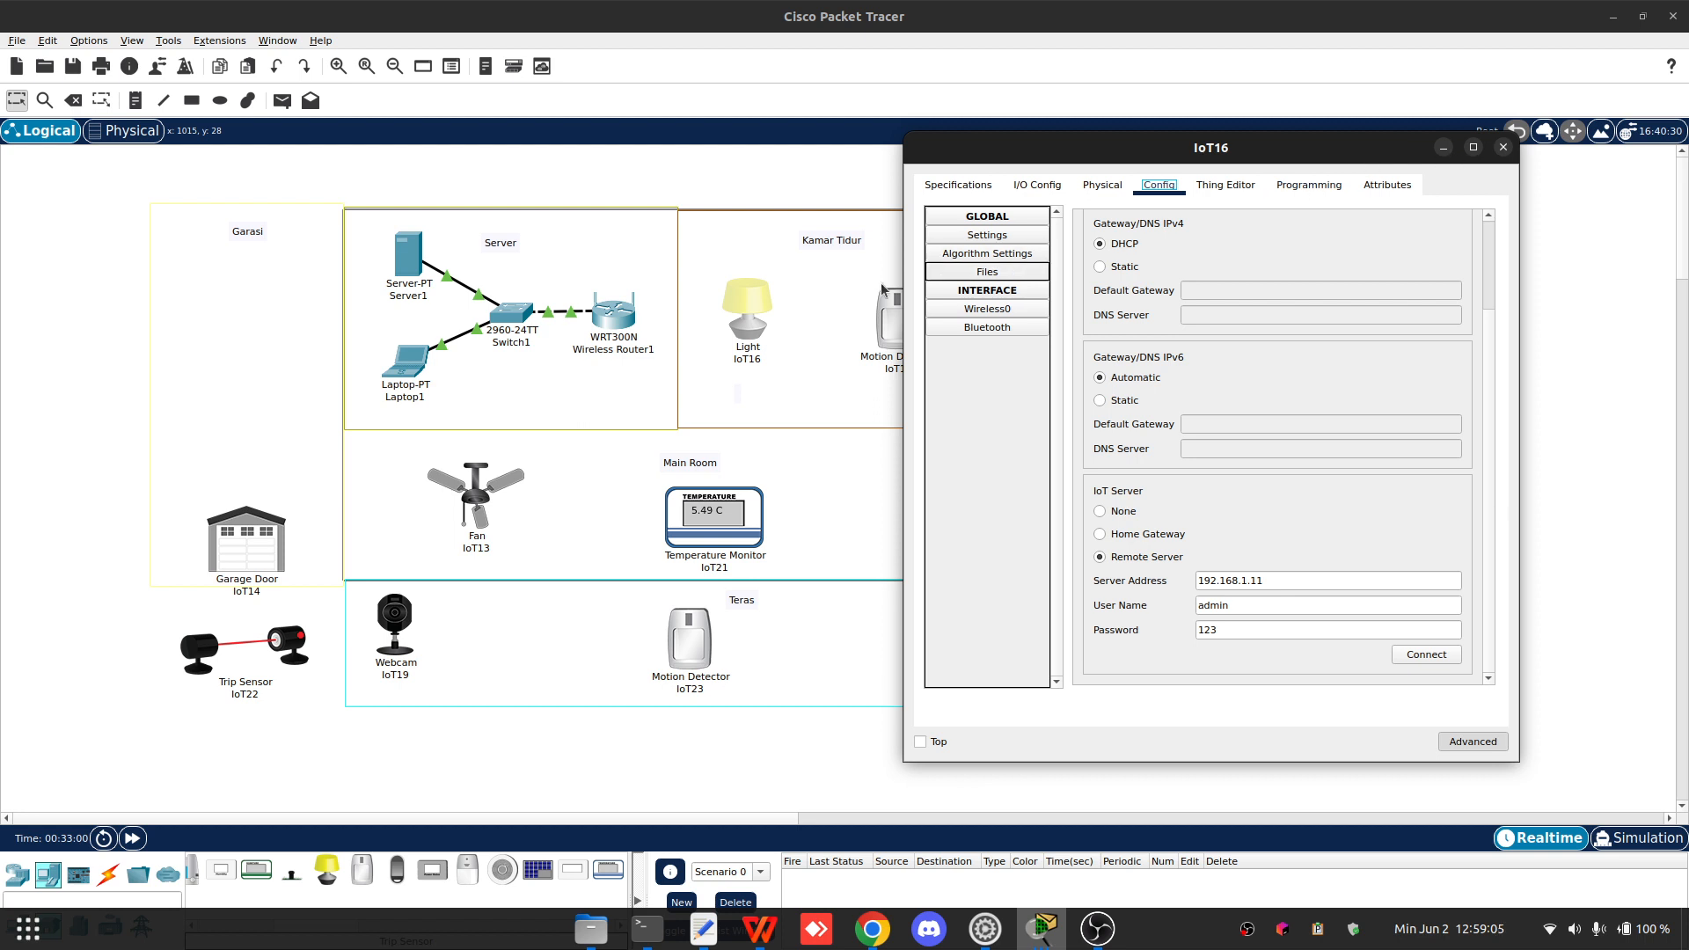
- Open Motion Detector IoT17's wireless interface and set WPA2 authentication with user ID Motion and the account password
click(885, 335)
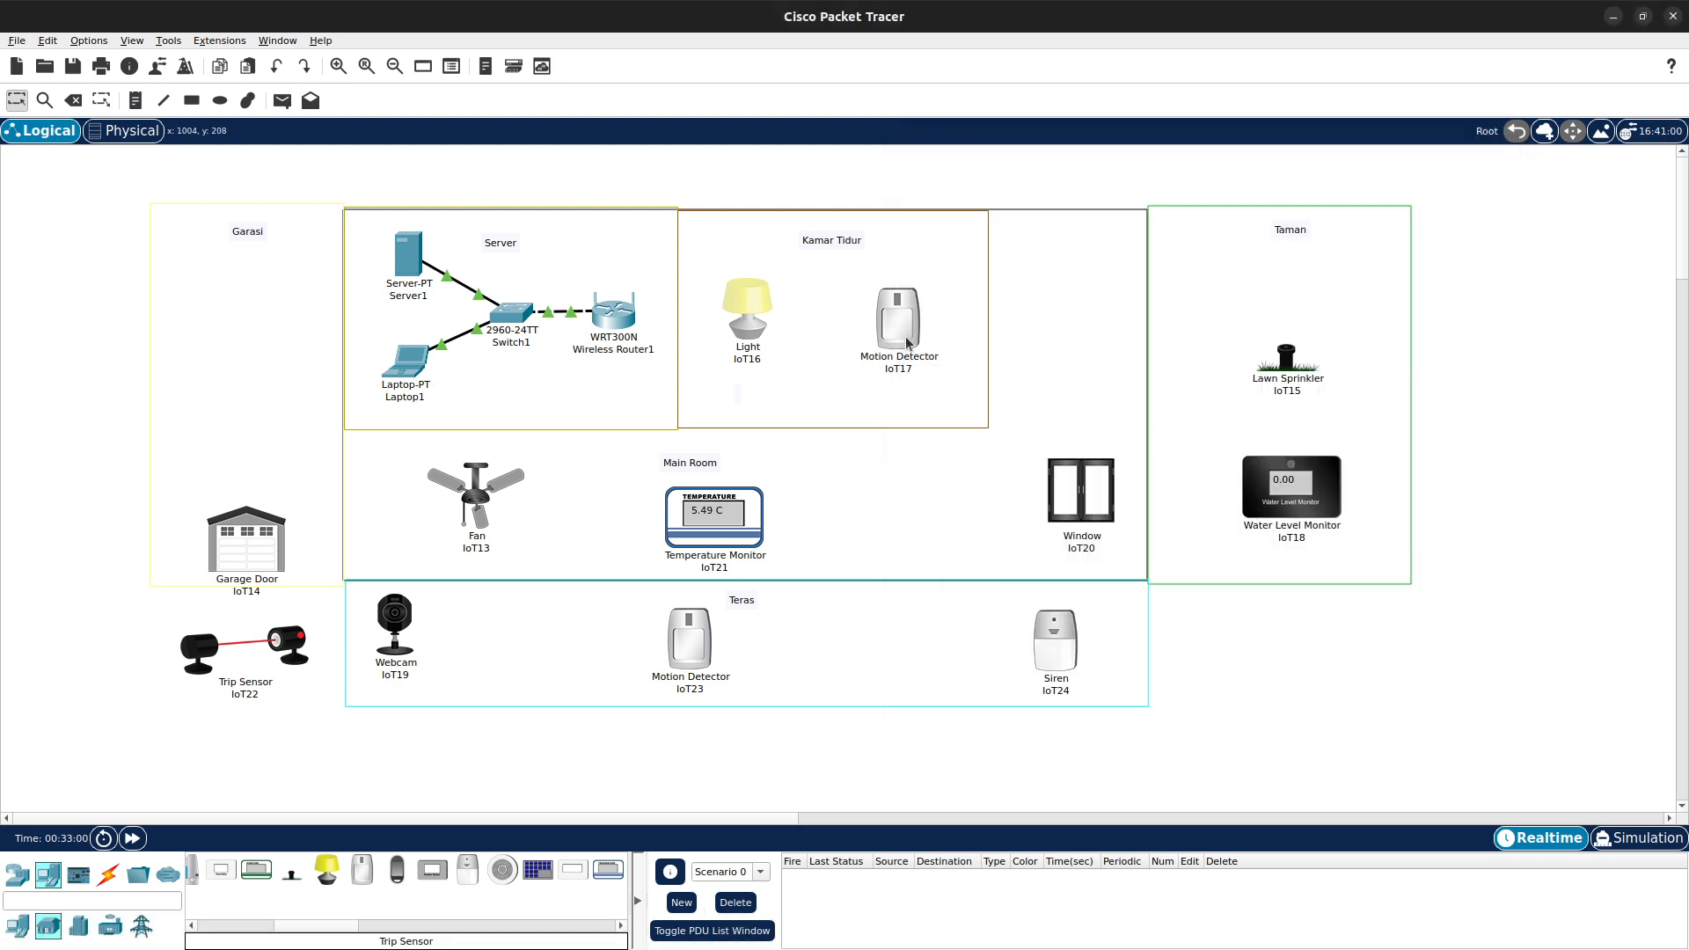
click(905, 330)
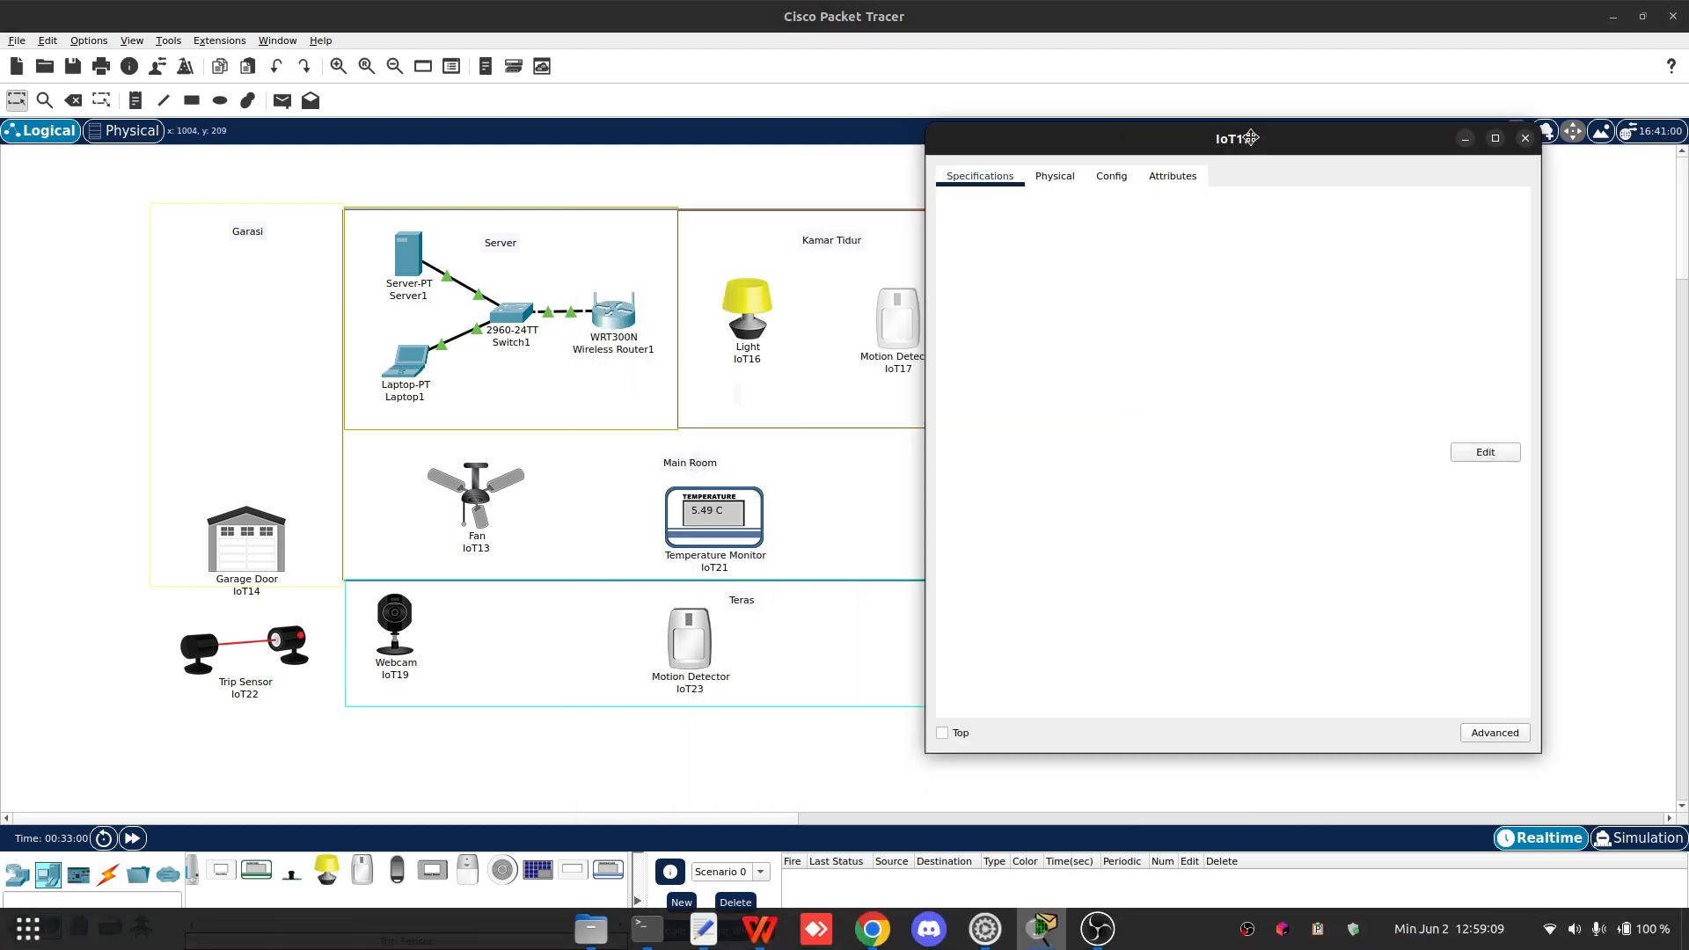
click(1066, 189)
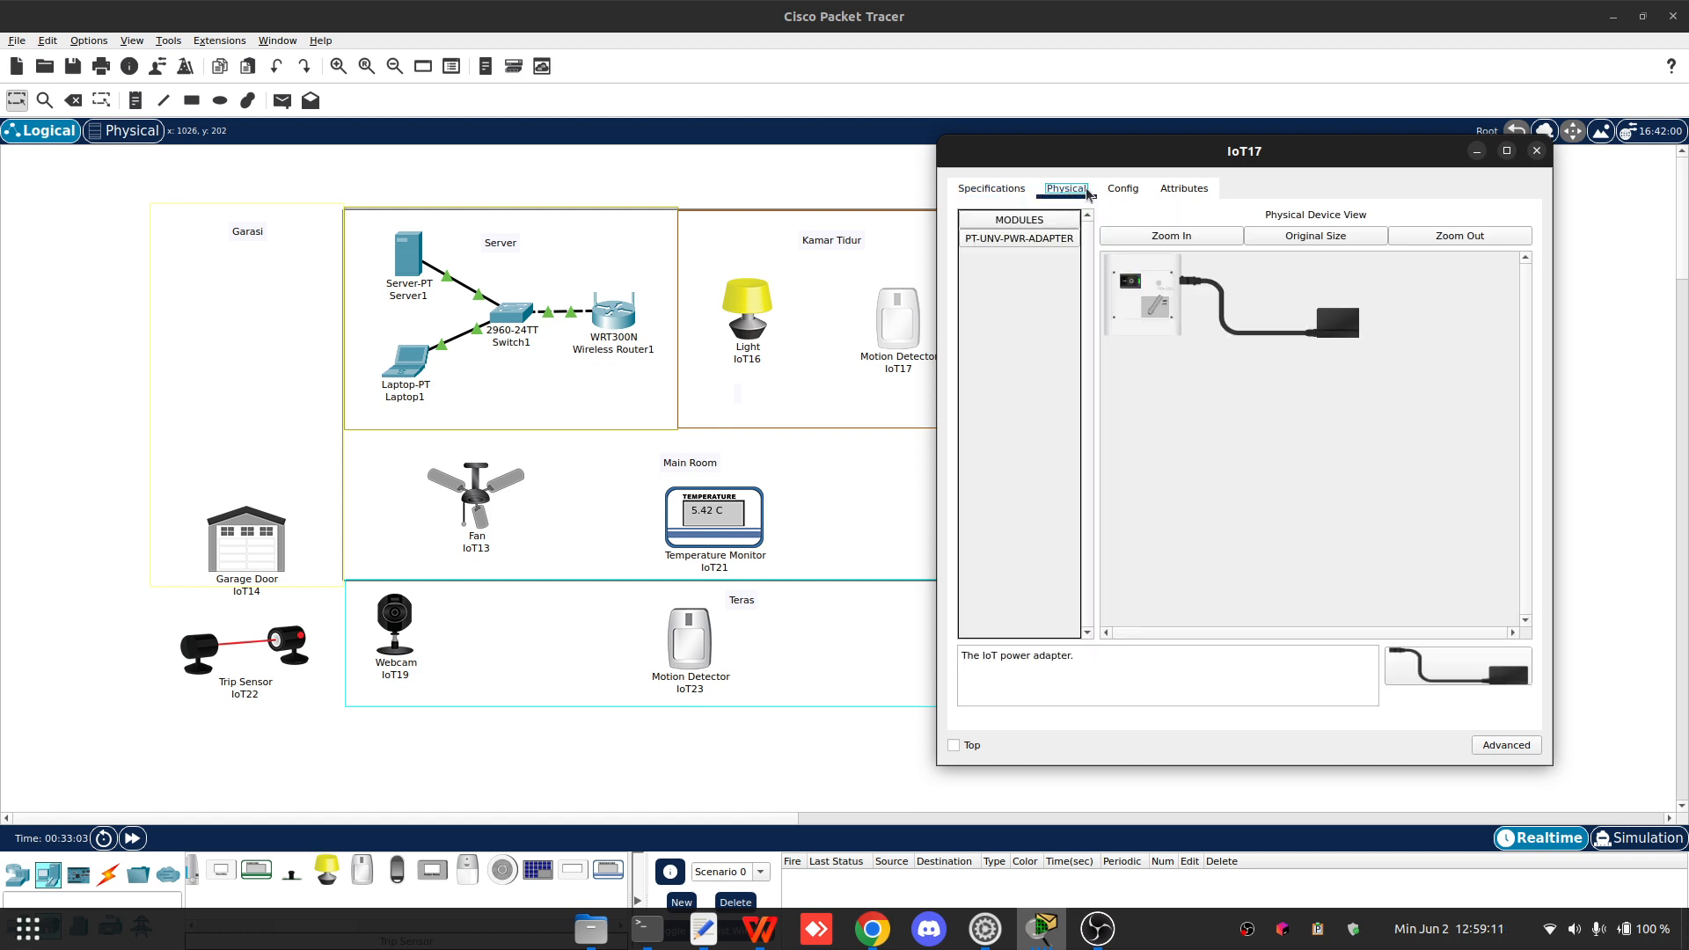
click(1117, 190)
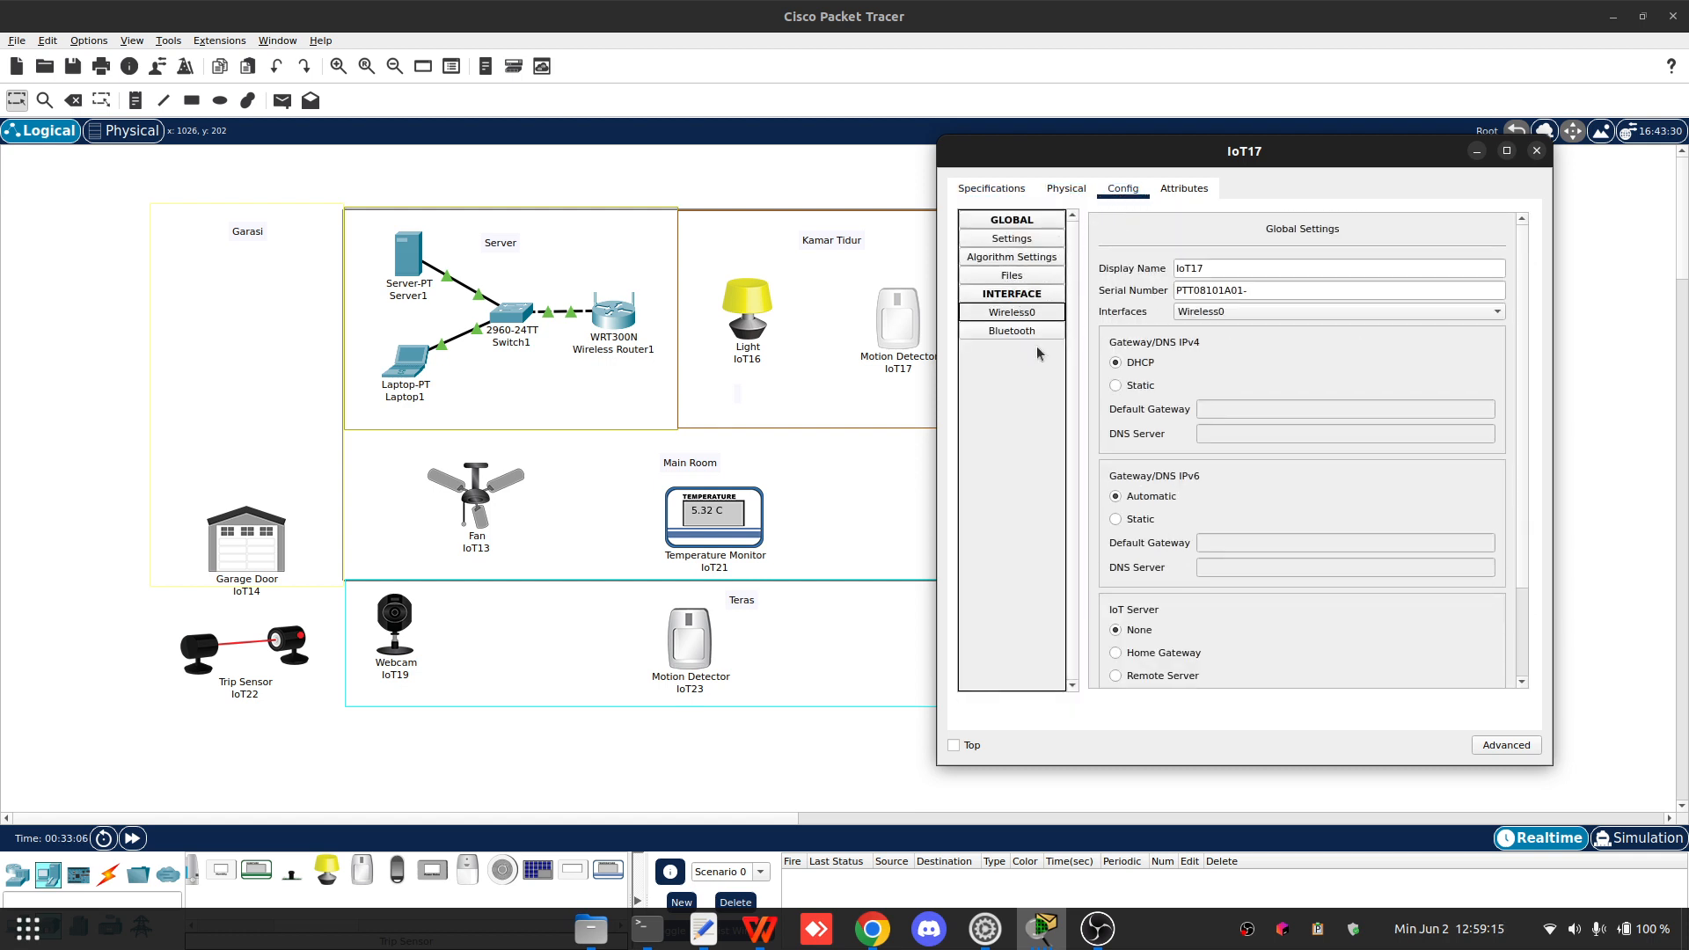
click(1025, 314)
scroll(1237, 441, down, 1)
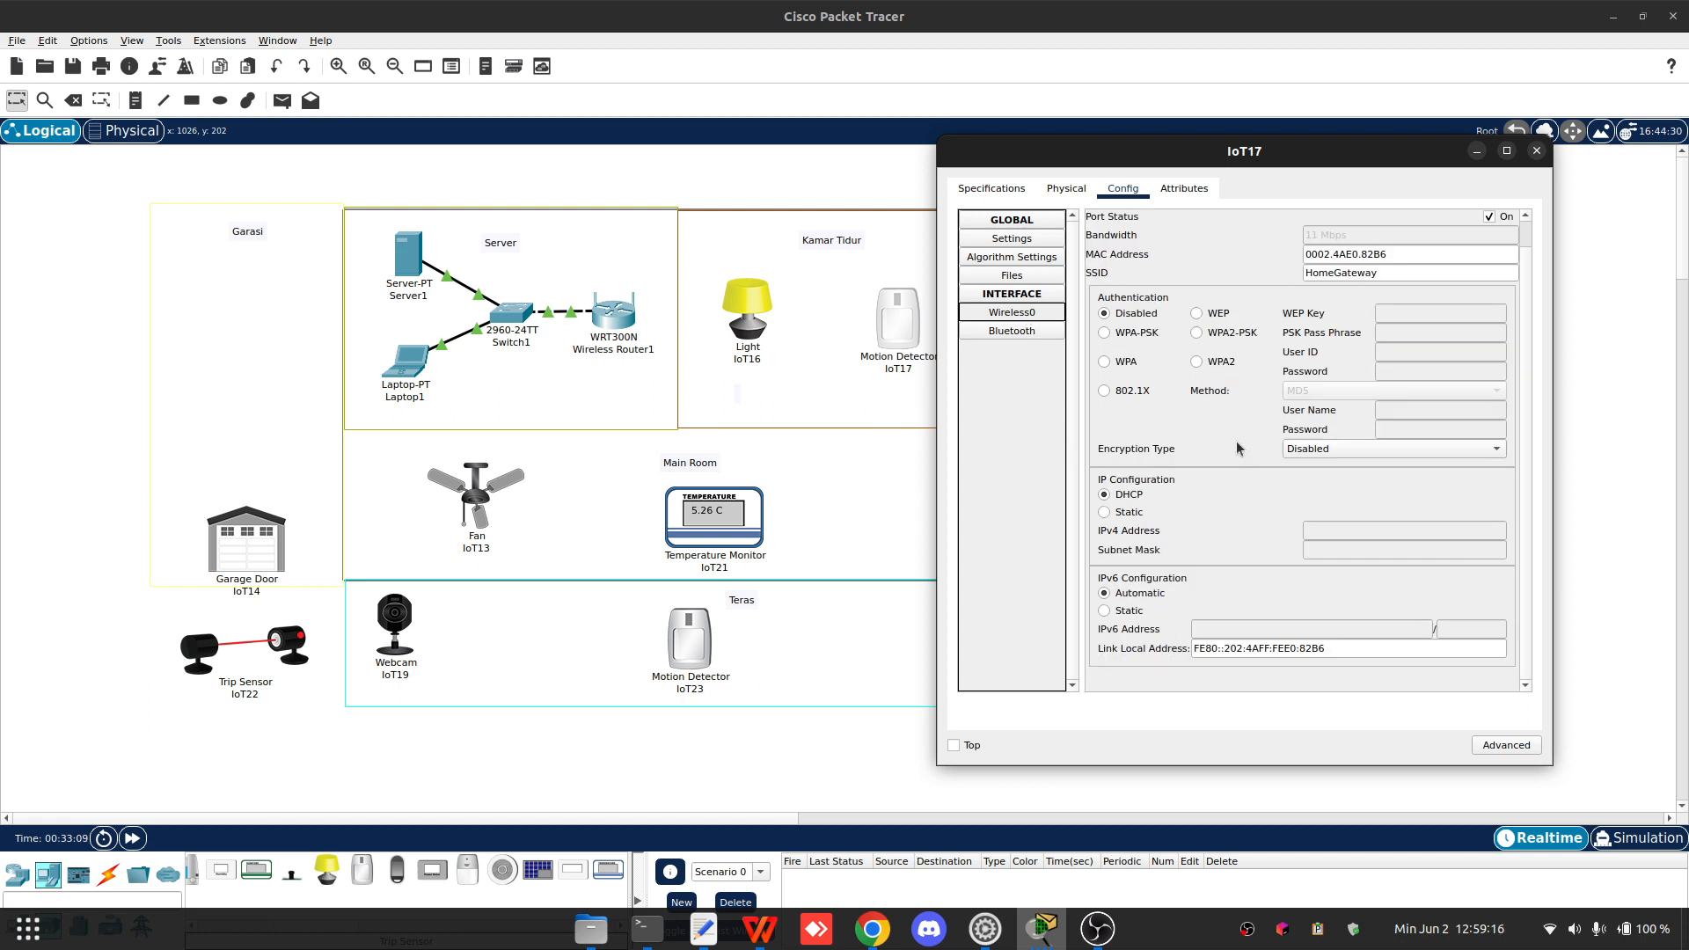
click(1220, 361)
click(1408, 352)
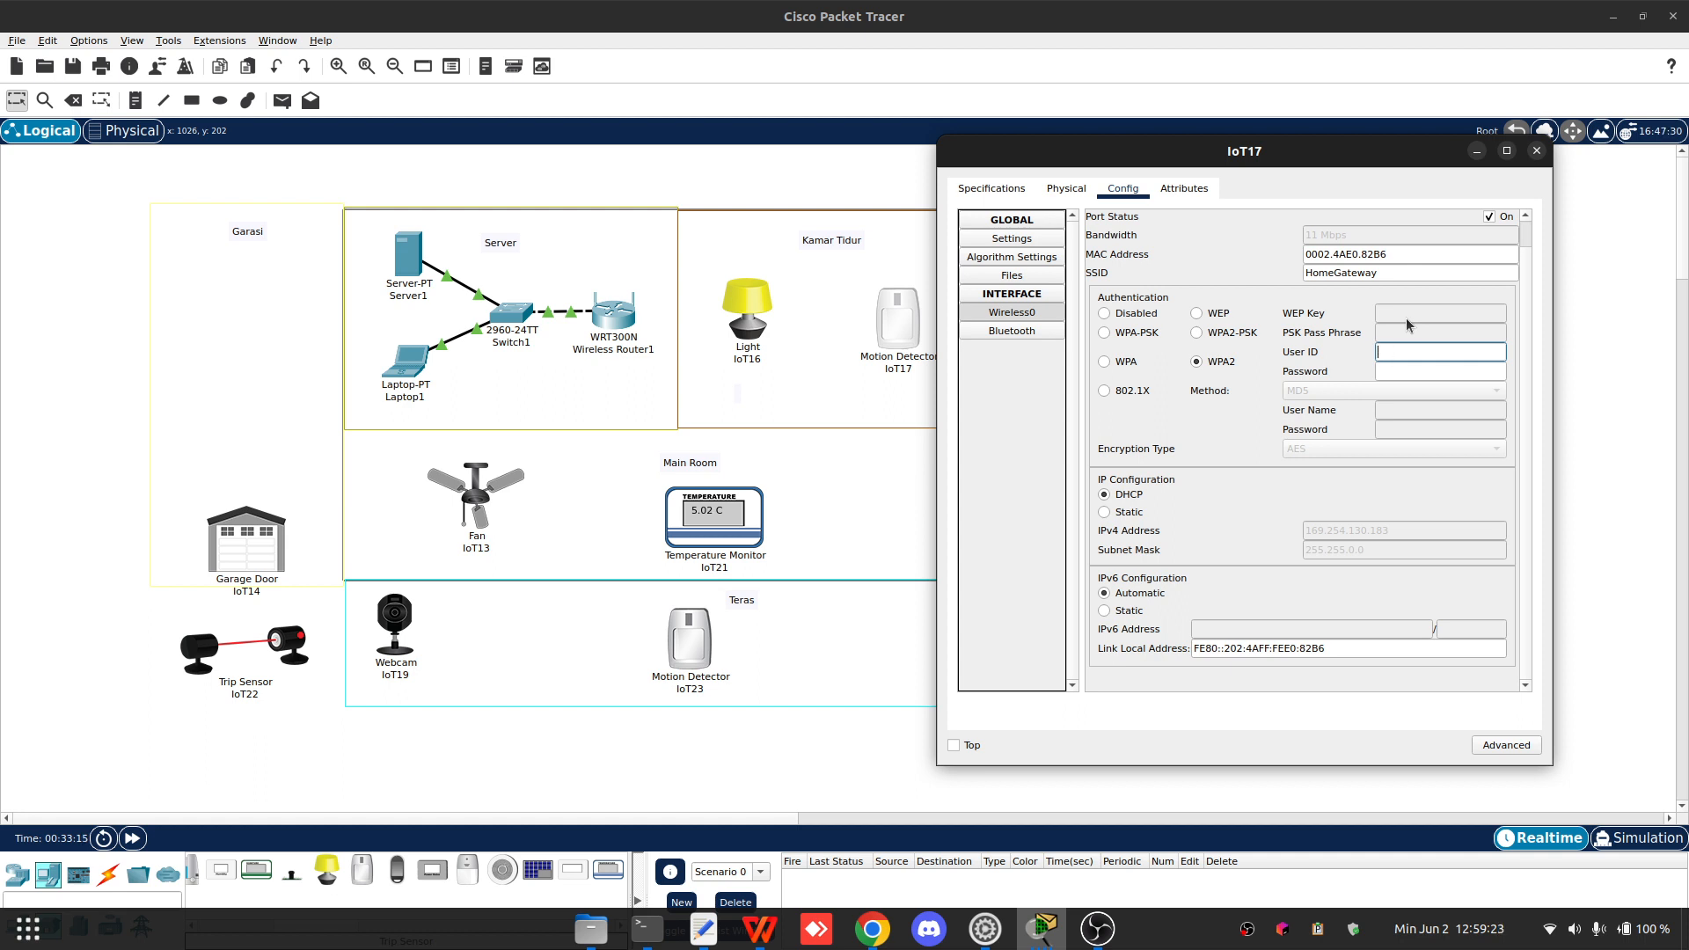
text(Motion)
key(Tab)
text(123)
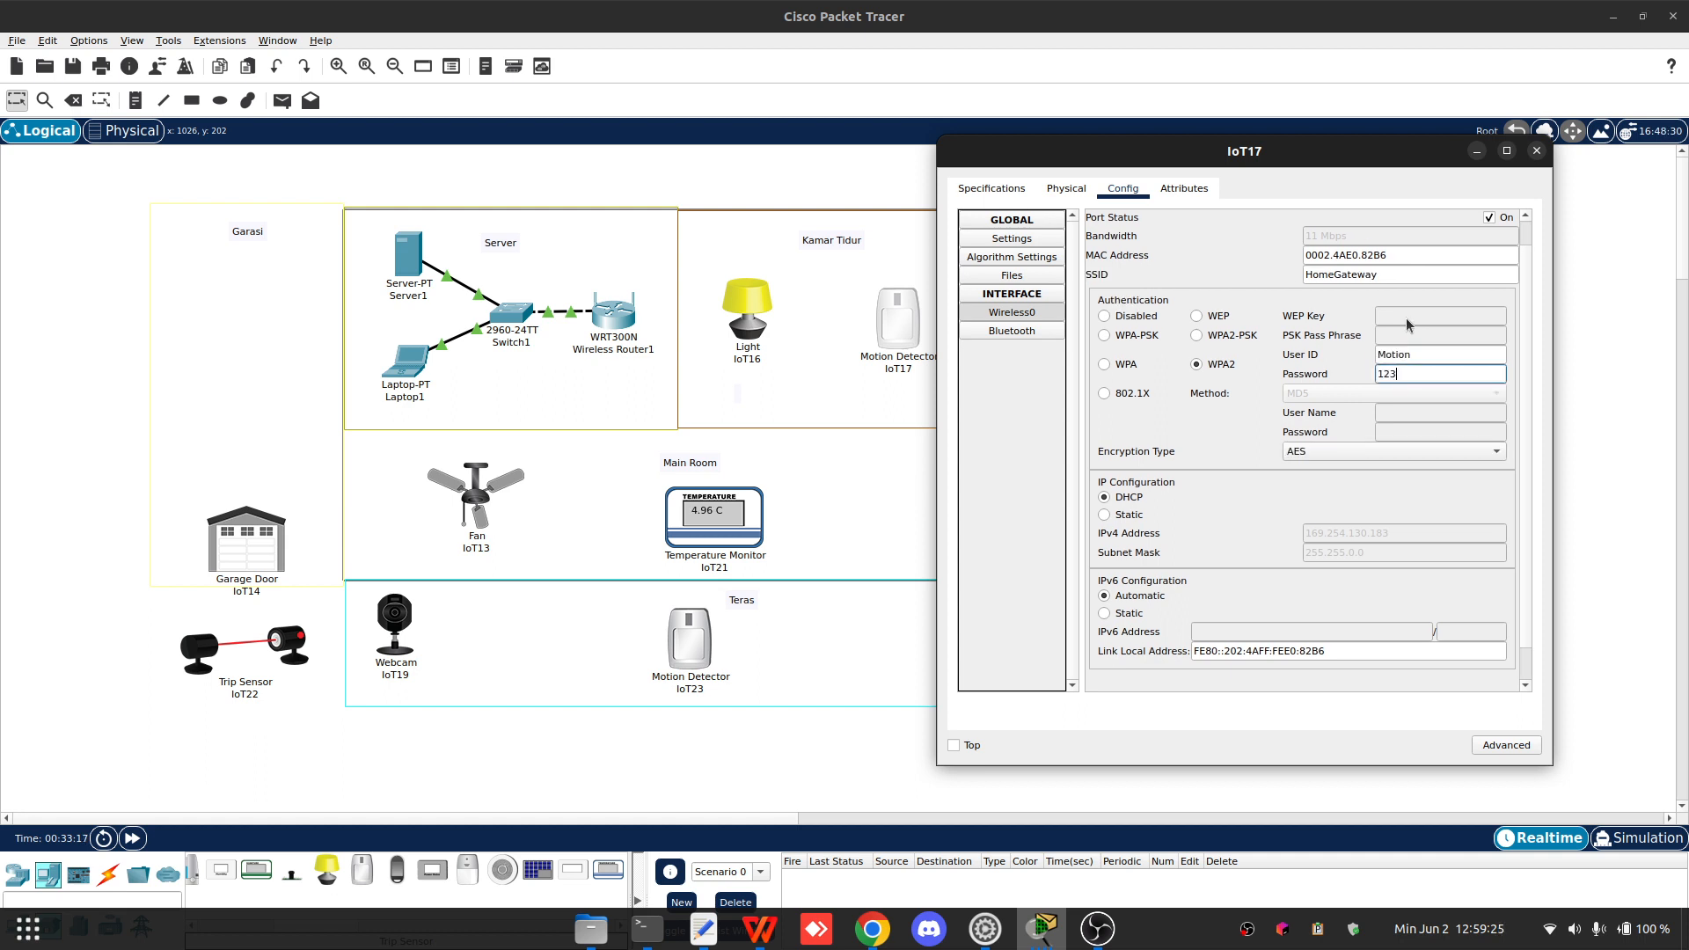
- Set IoT17's wireless SSID to Home
scroll(1168, 553, down, 1)
scroll(1276, 440, up, 2)
double_click(1394, 304)
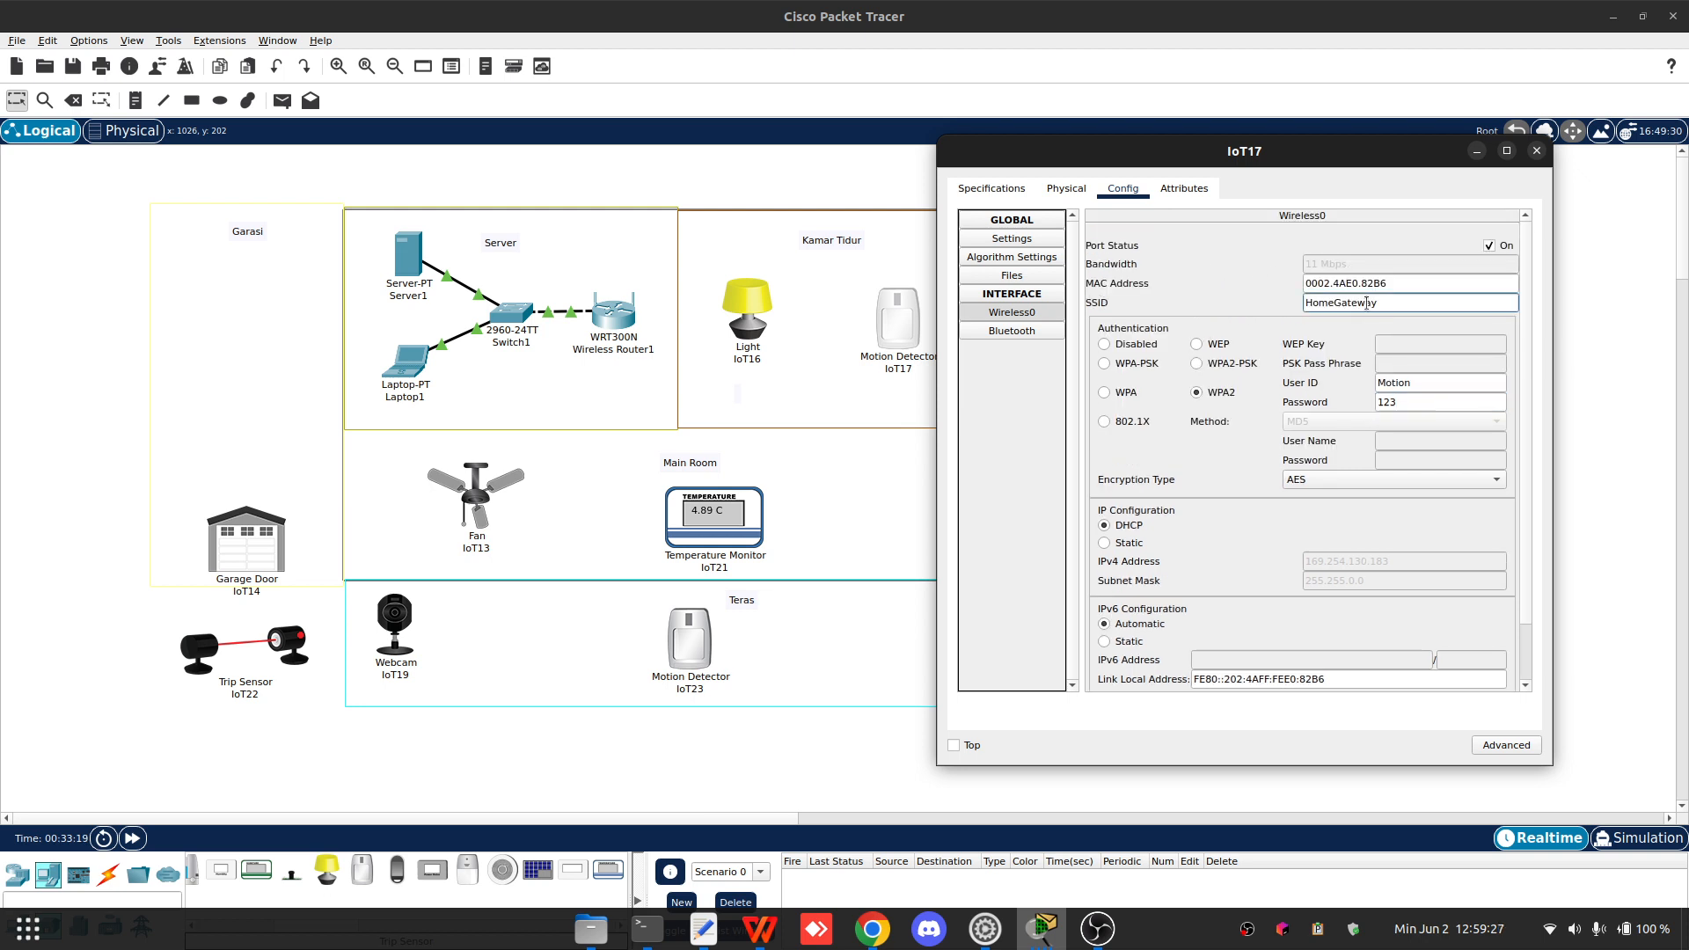
text(Home)
- Point IoT17 to the remote IoT server 192.168.1.11 with username admin and the account password
click(1017, 240)
scroll(1216, 352, down, 3)
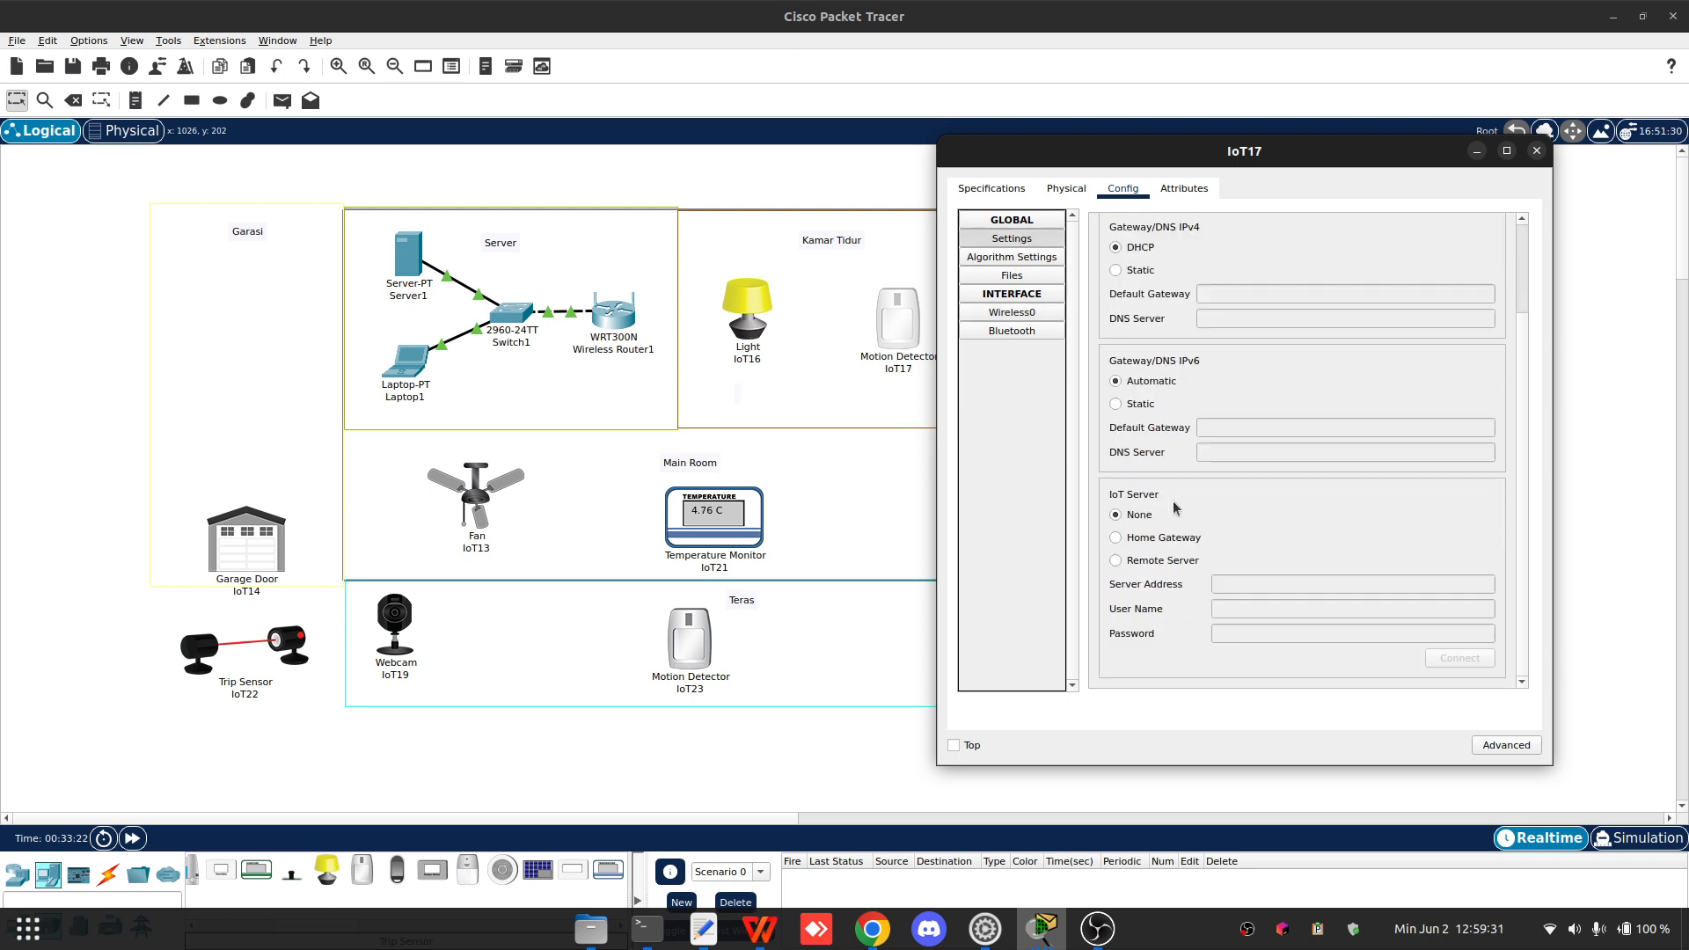
click(1159, 562)
click(1232, 583)
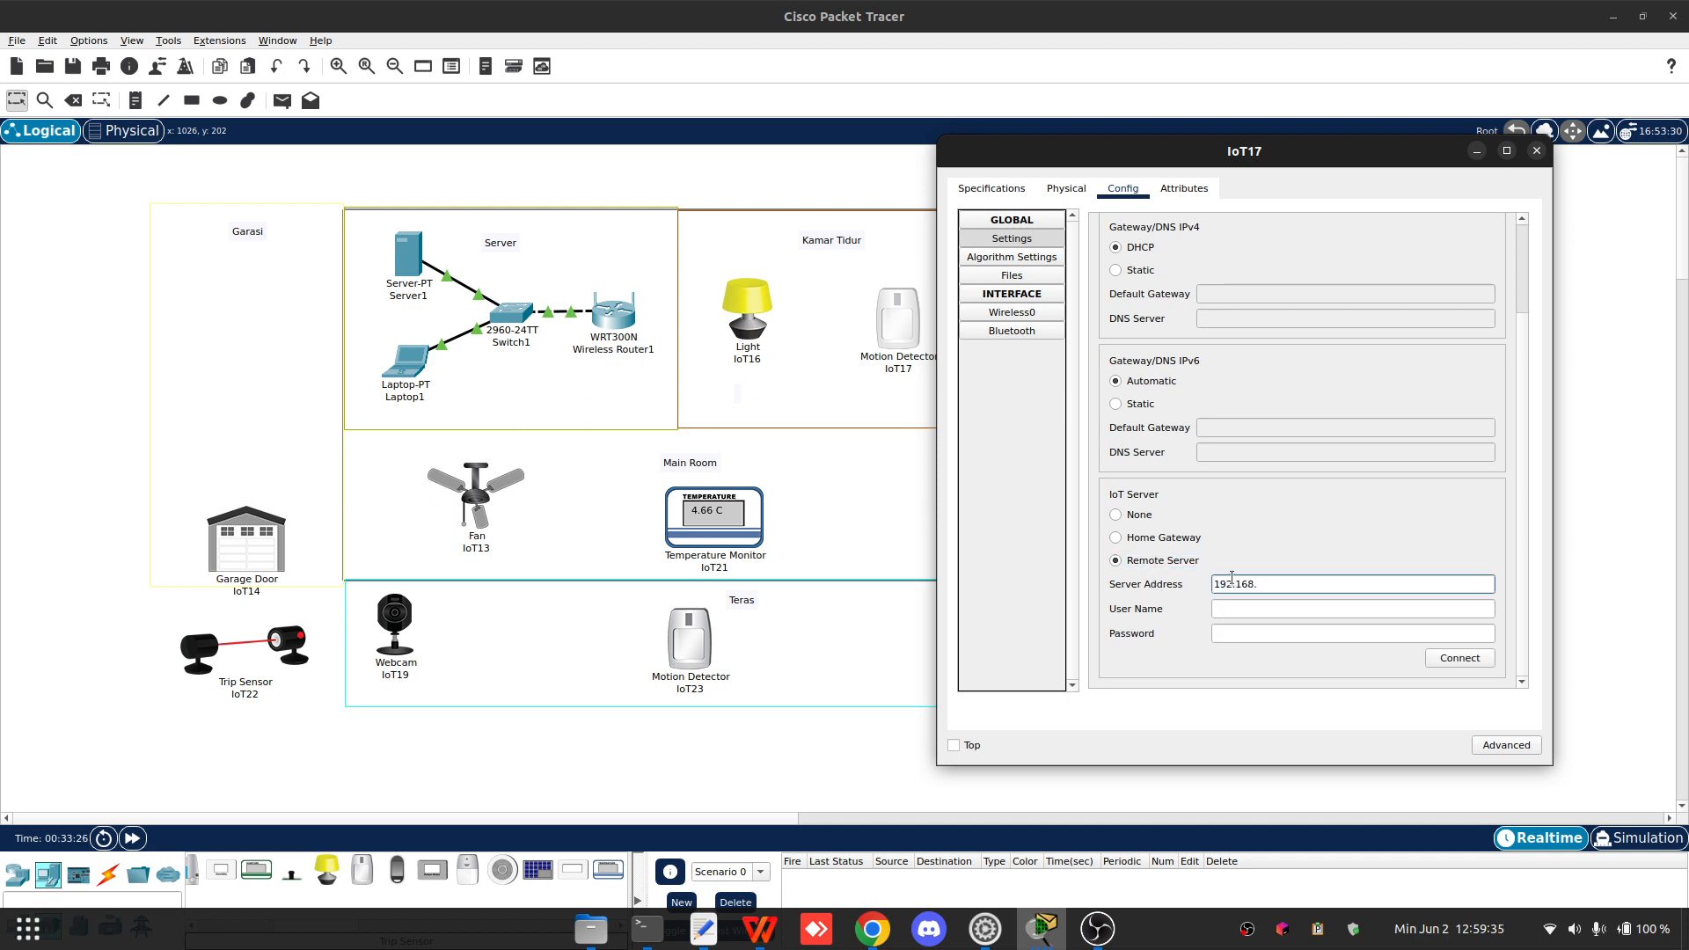
key(Tab)
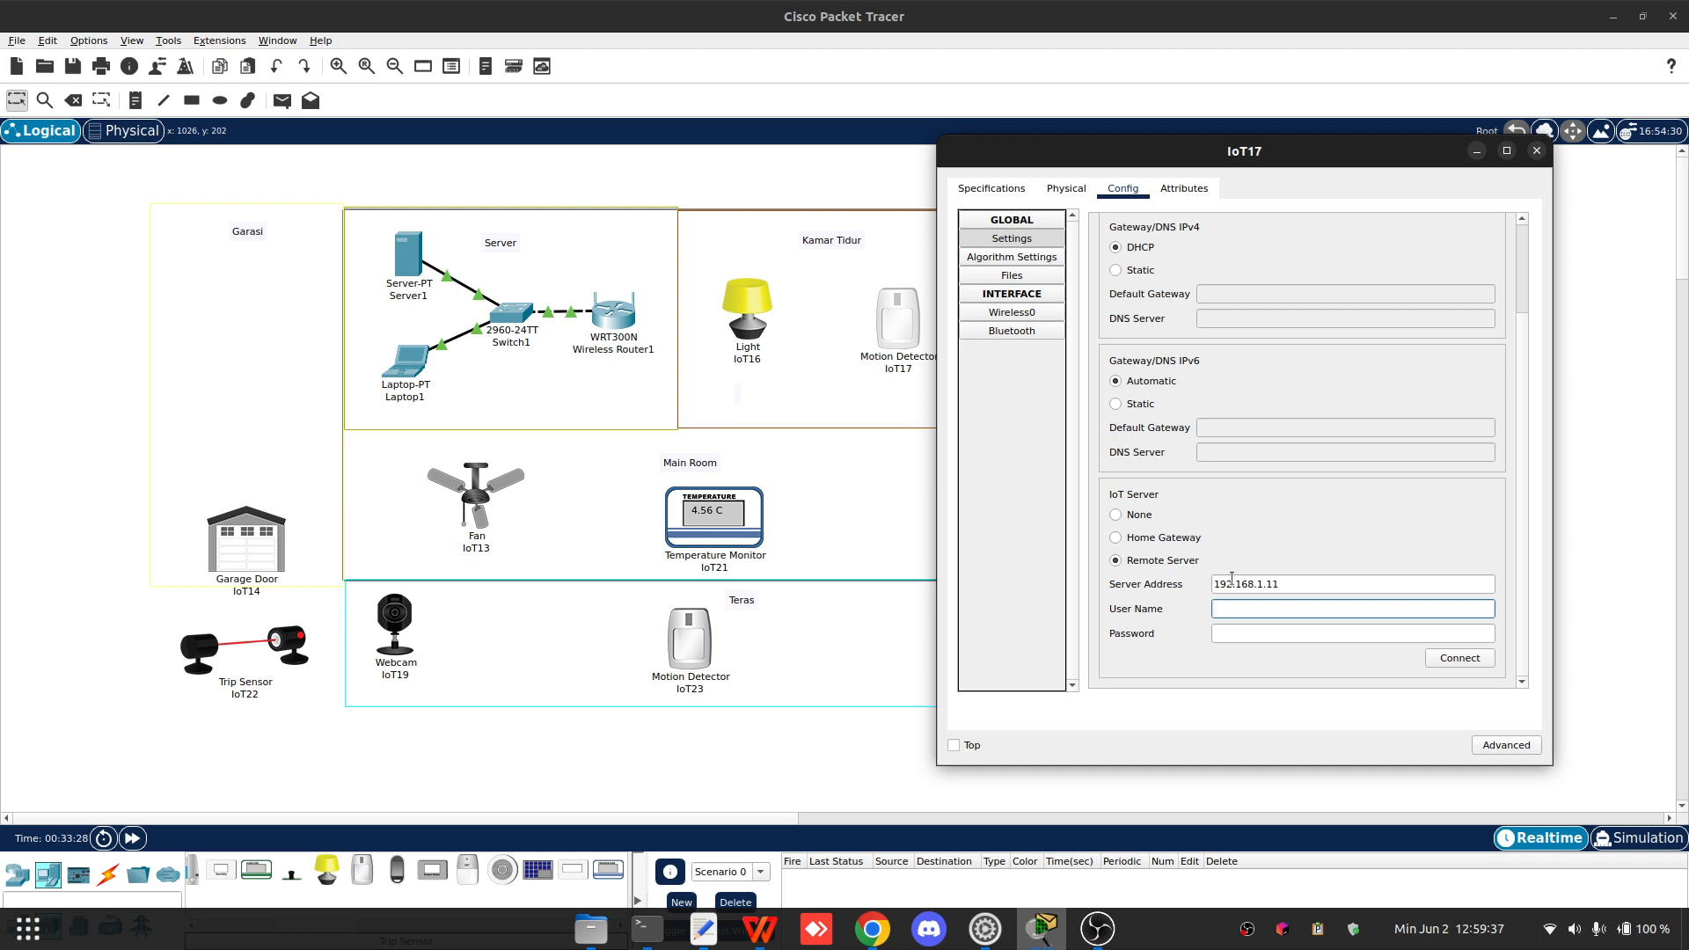
key(Tab)
text(123)
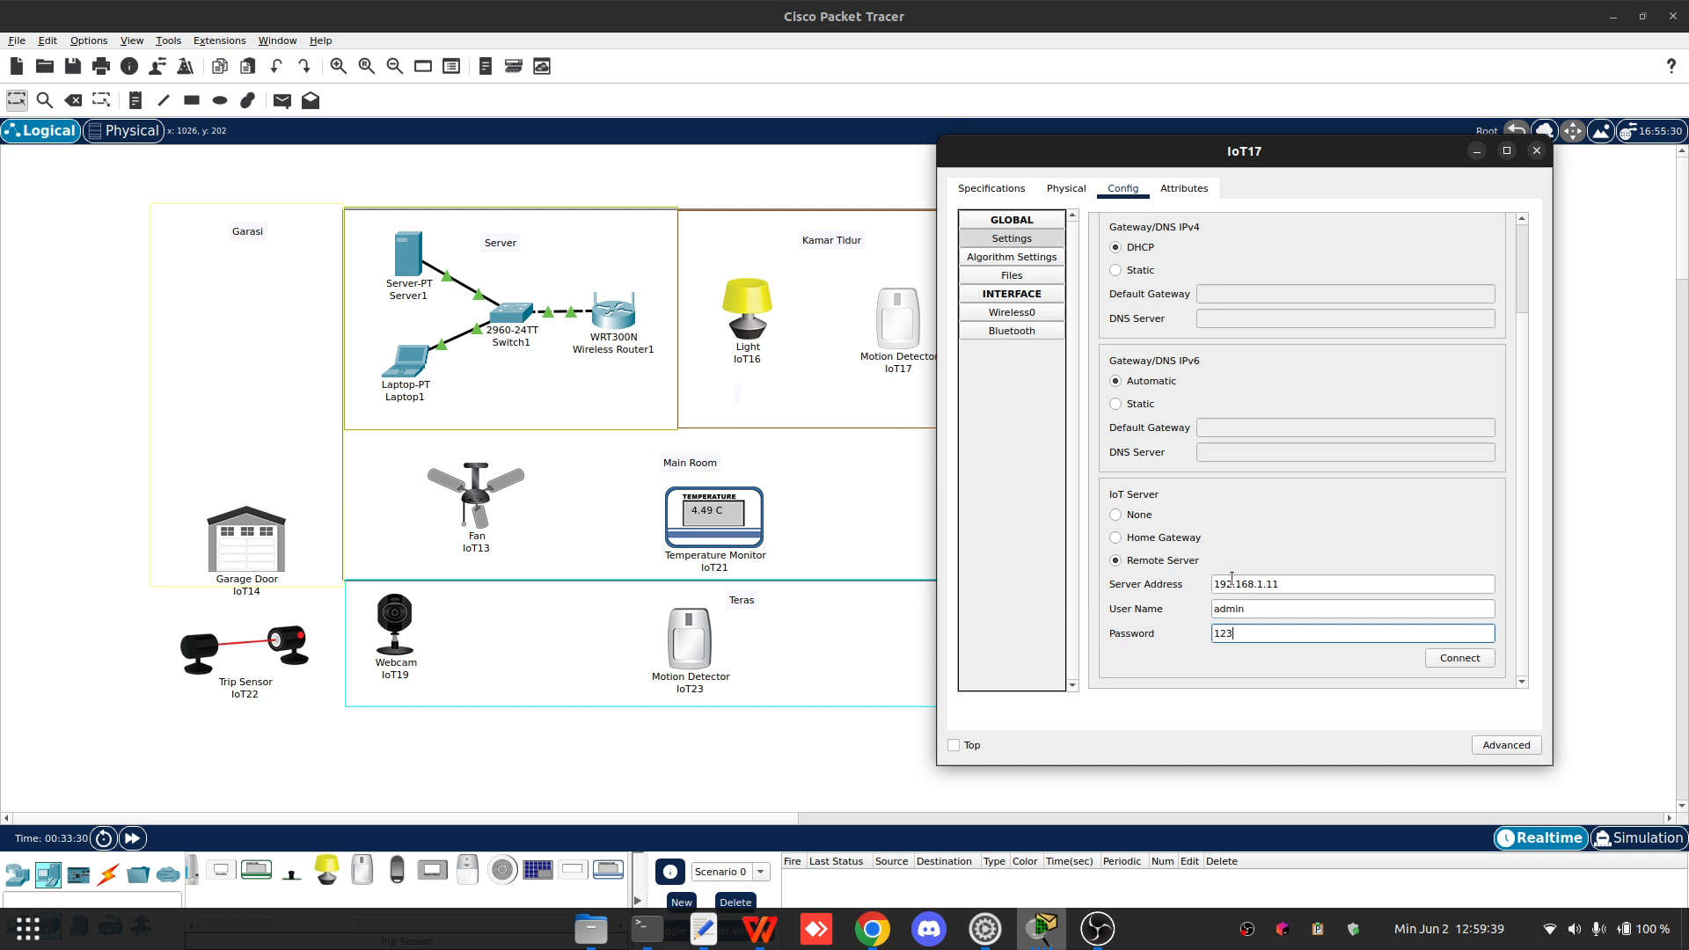
- Switch IoT17's network adapter to PT-IOT-NM-1W-AC in its advanced I/O configuration
click(991, 188)
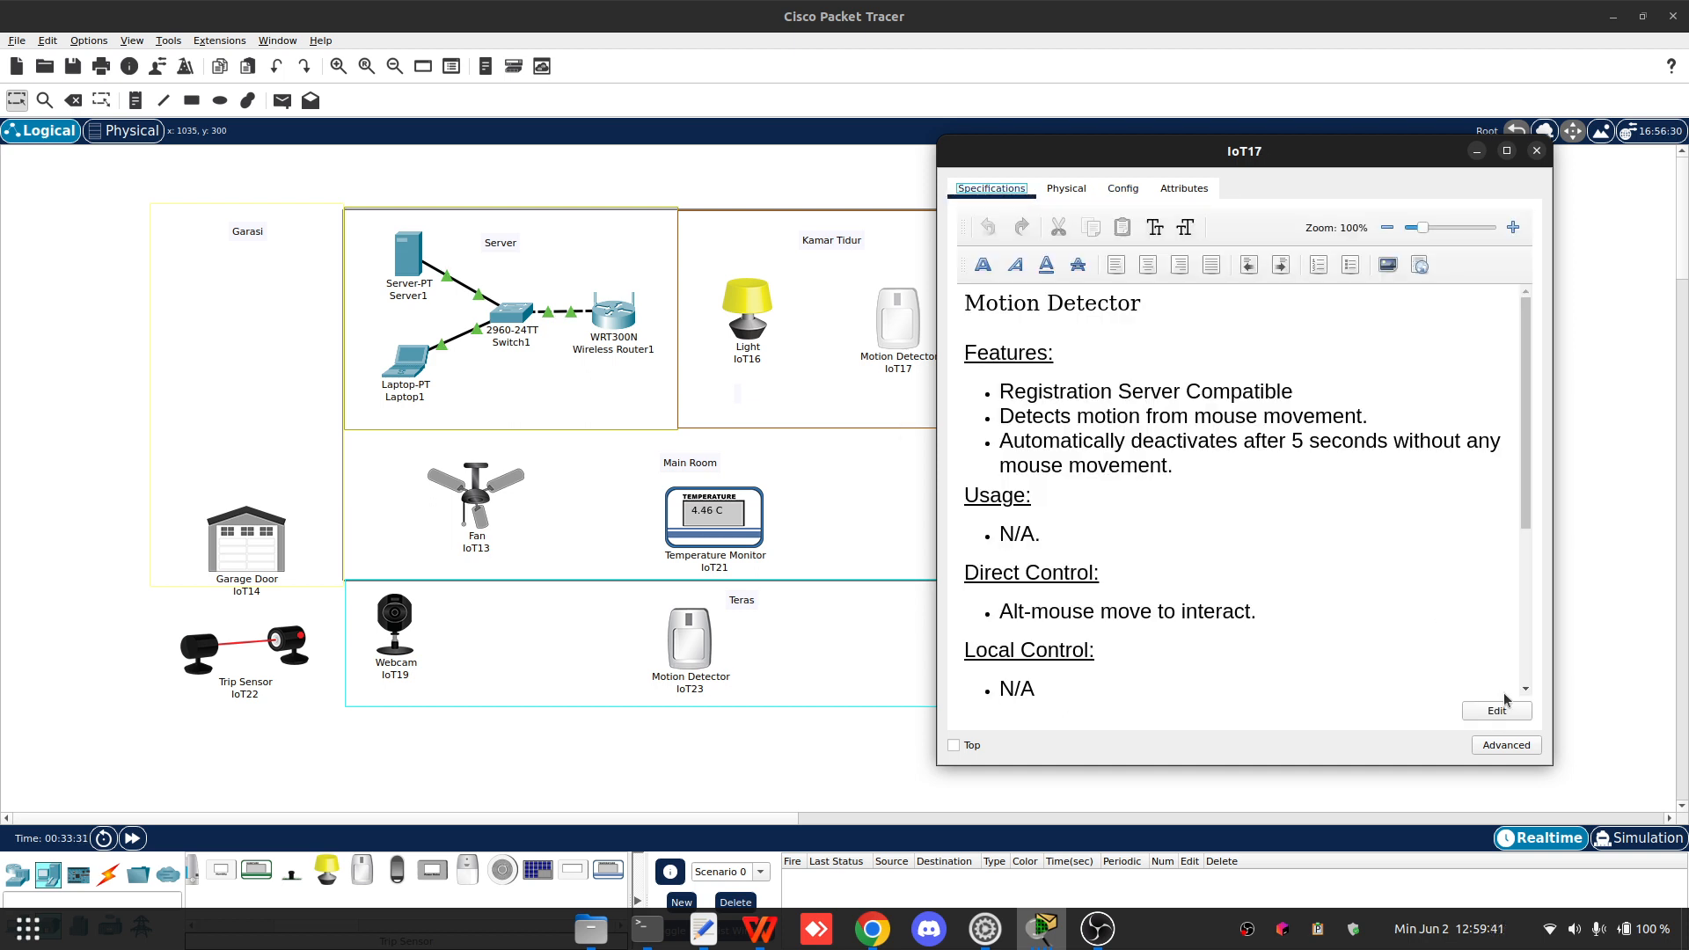
click(1506, 745)
click(1069, 190)
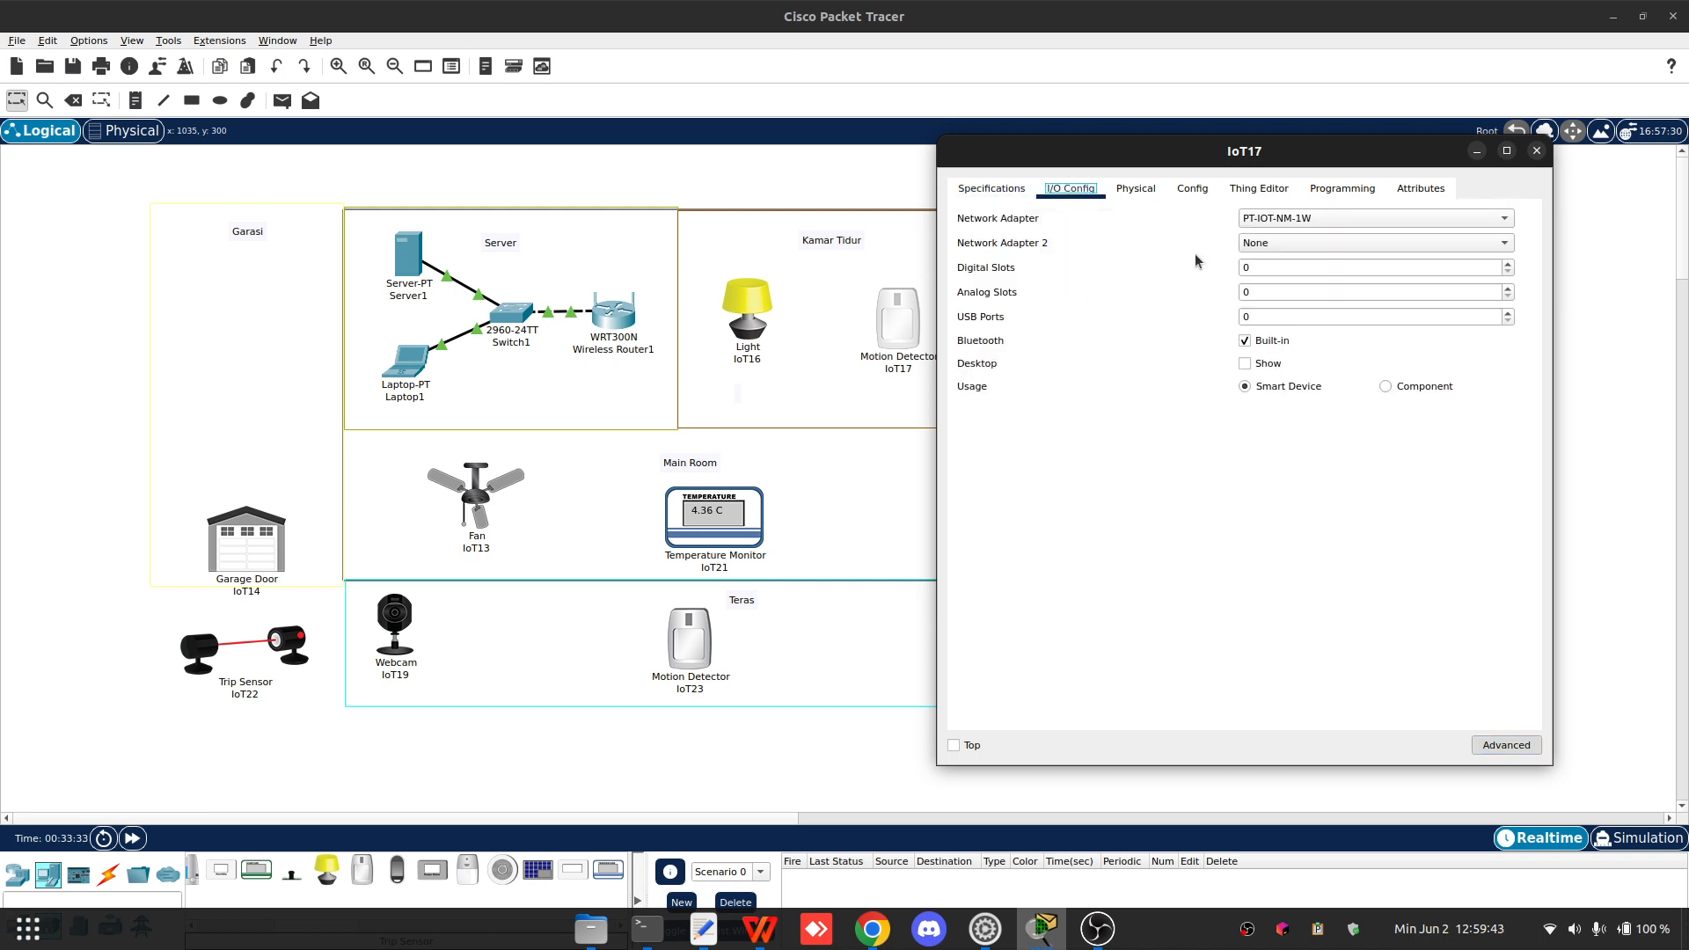
click(1290, 239)
click(1300, 239)
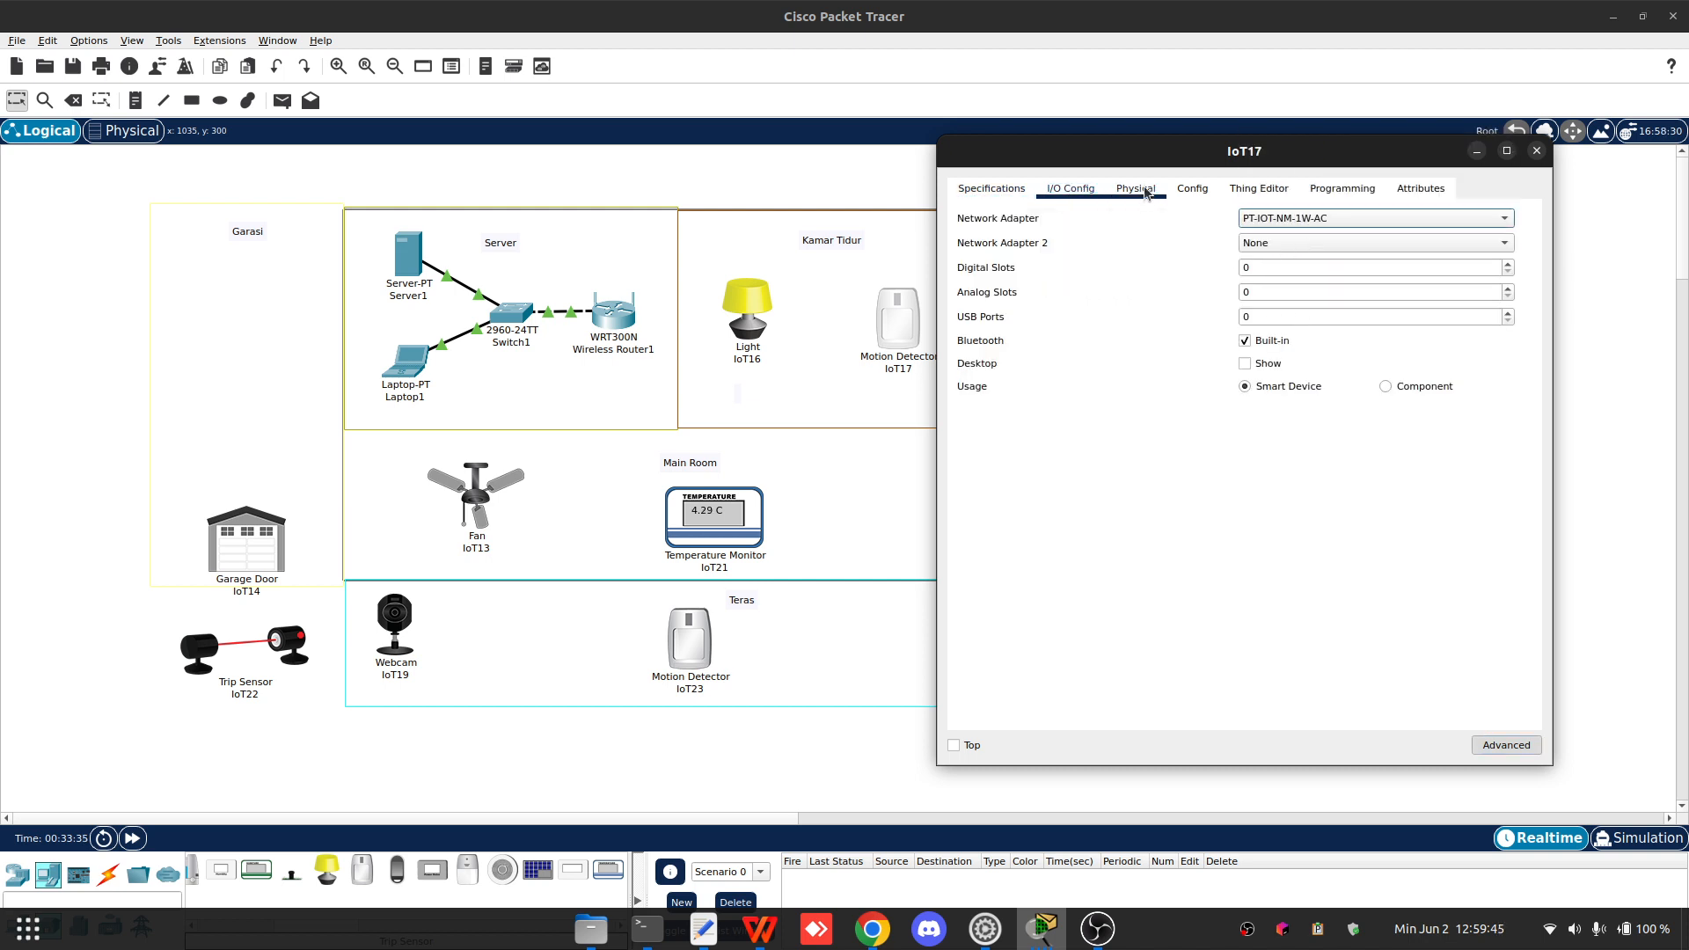
click(1177, 190)
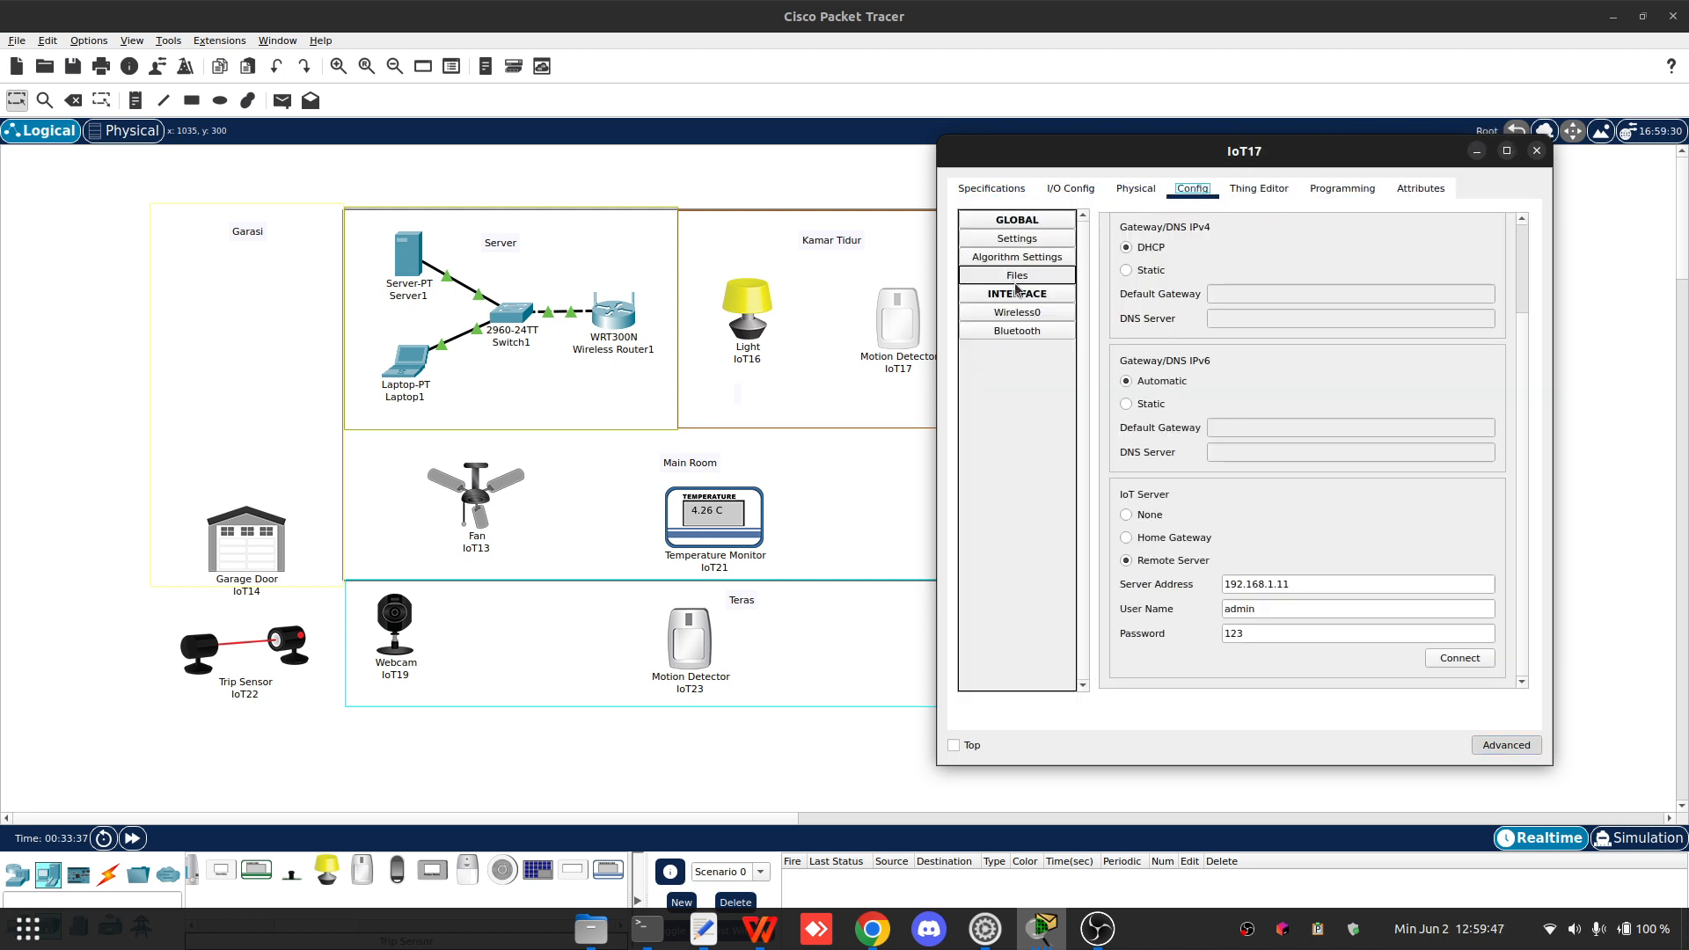
- Review IoT17's wireless interface settings, then close its window
click(1049, 315)
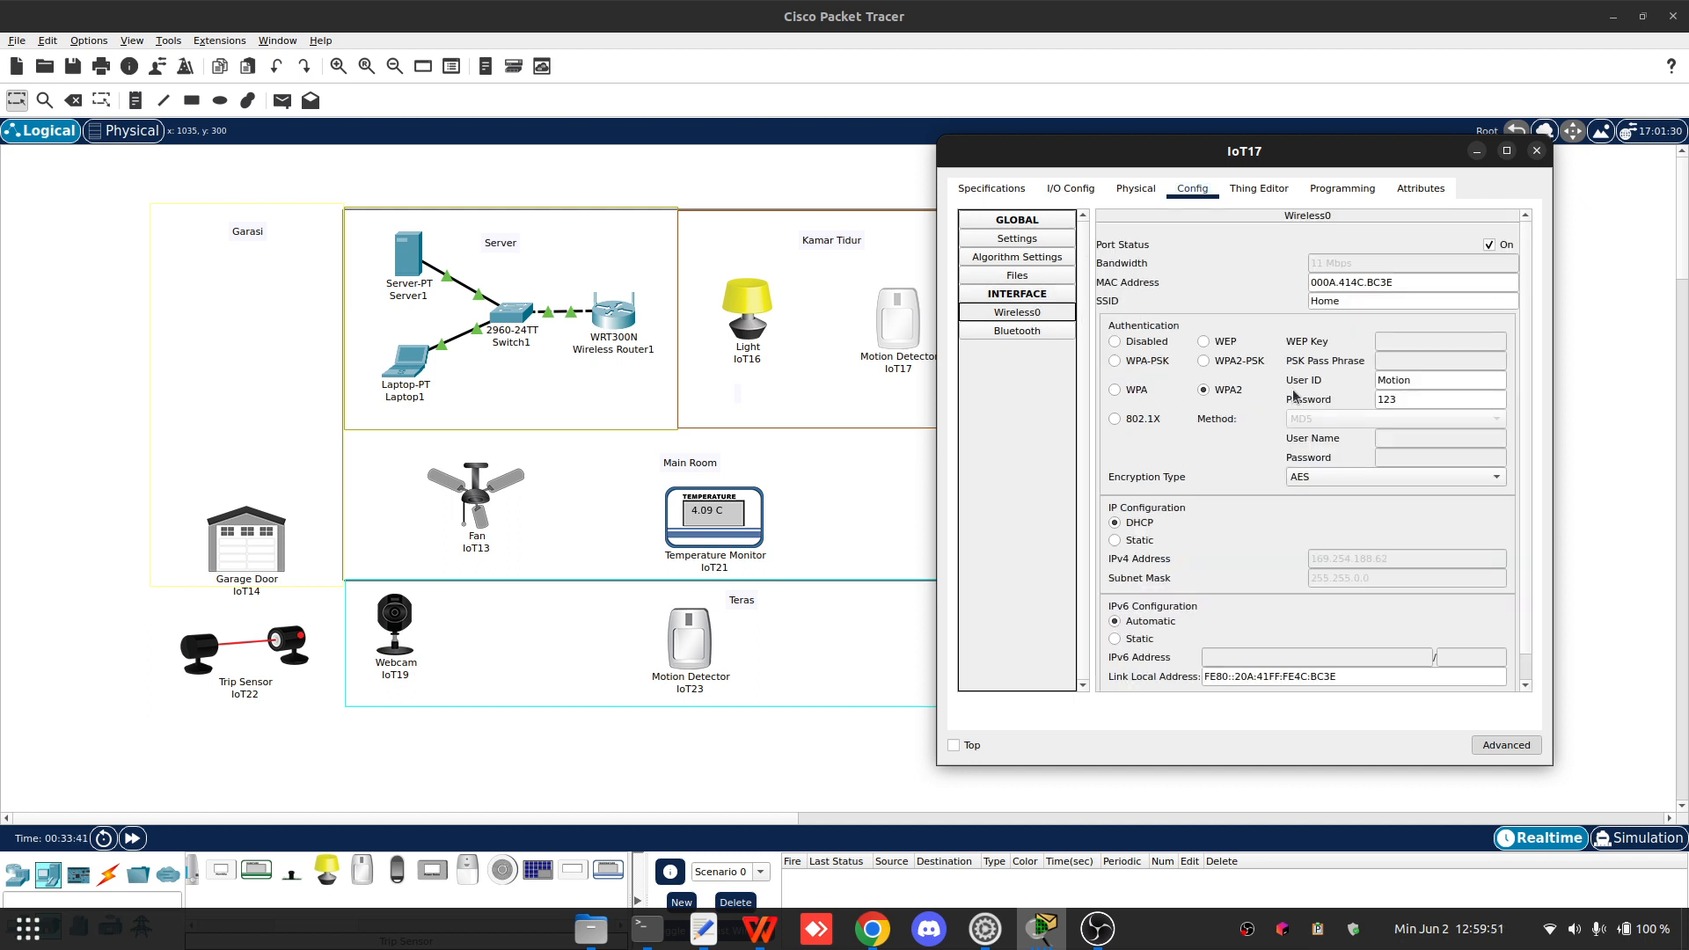
scroll(1294, 396, down, 1)
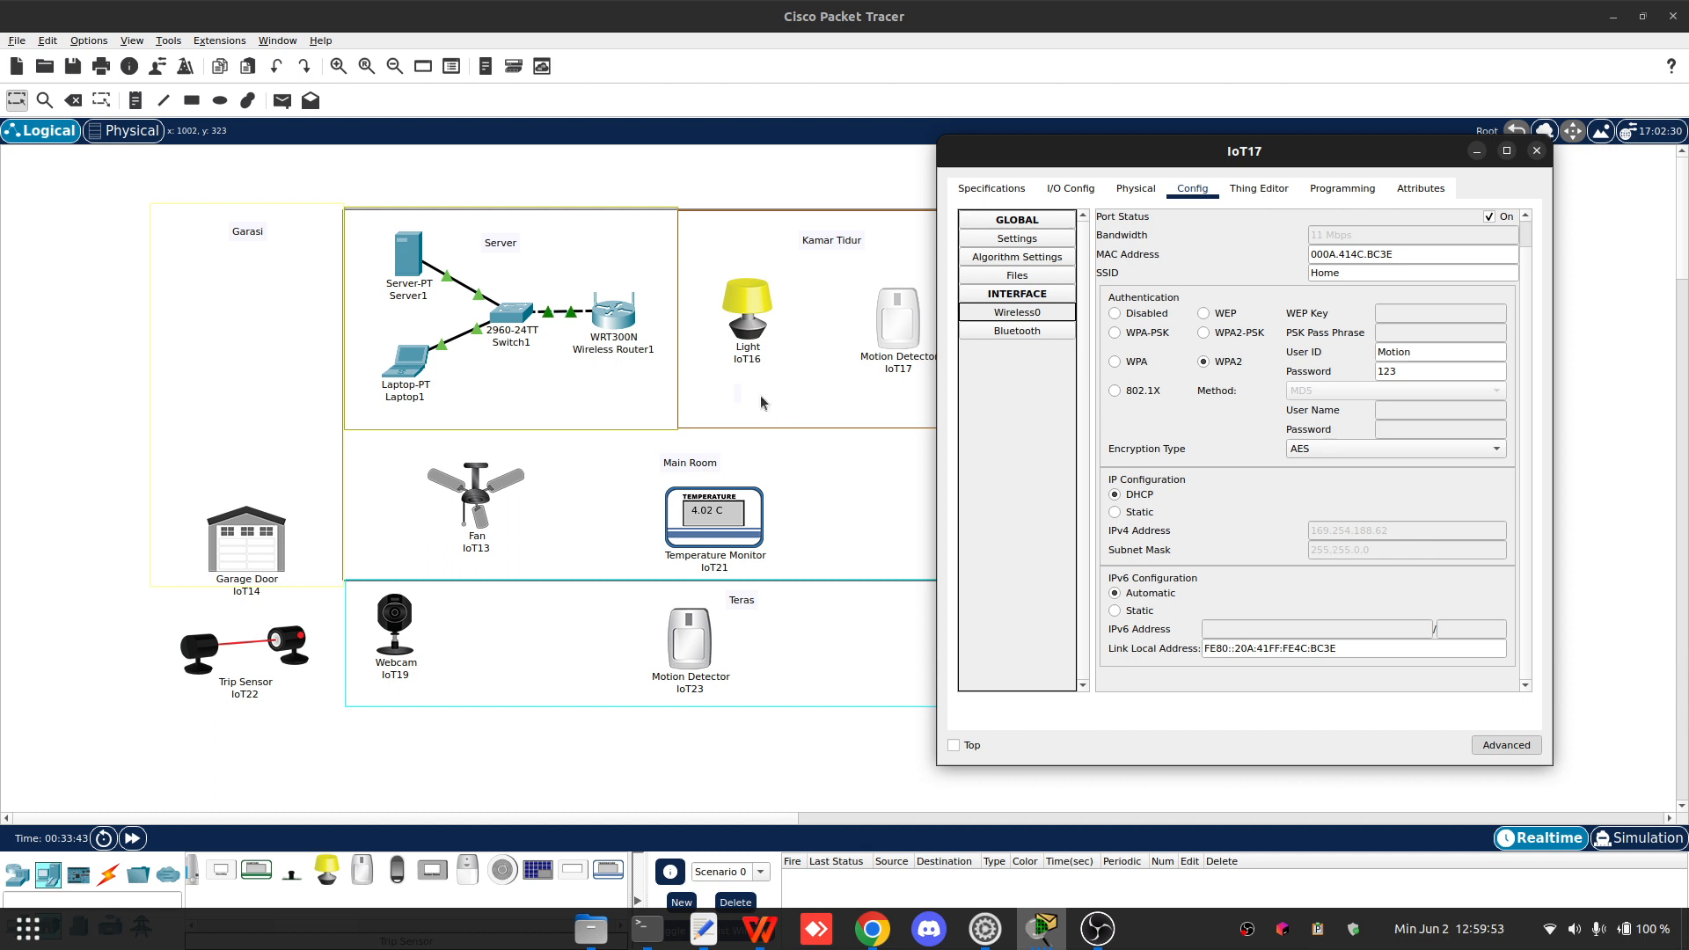
click(1537, 150)
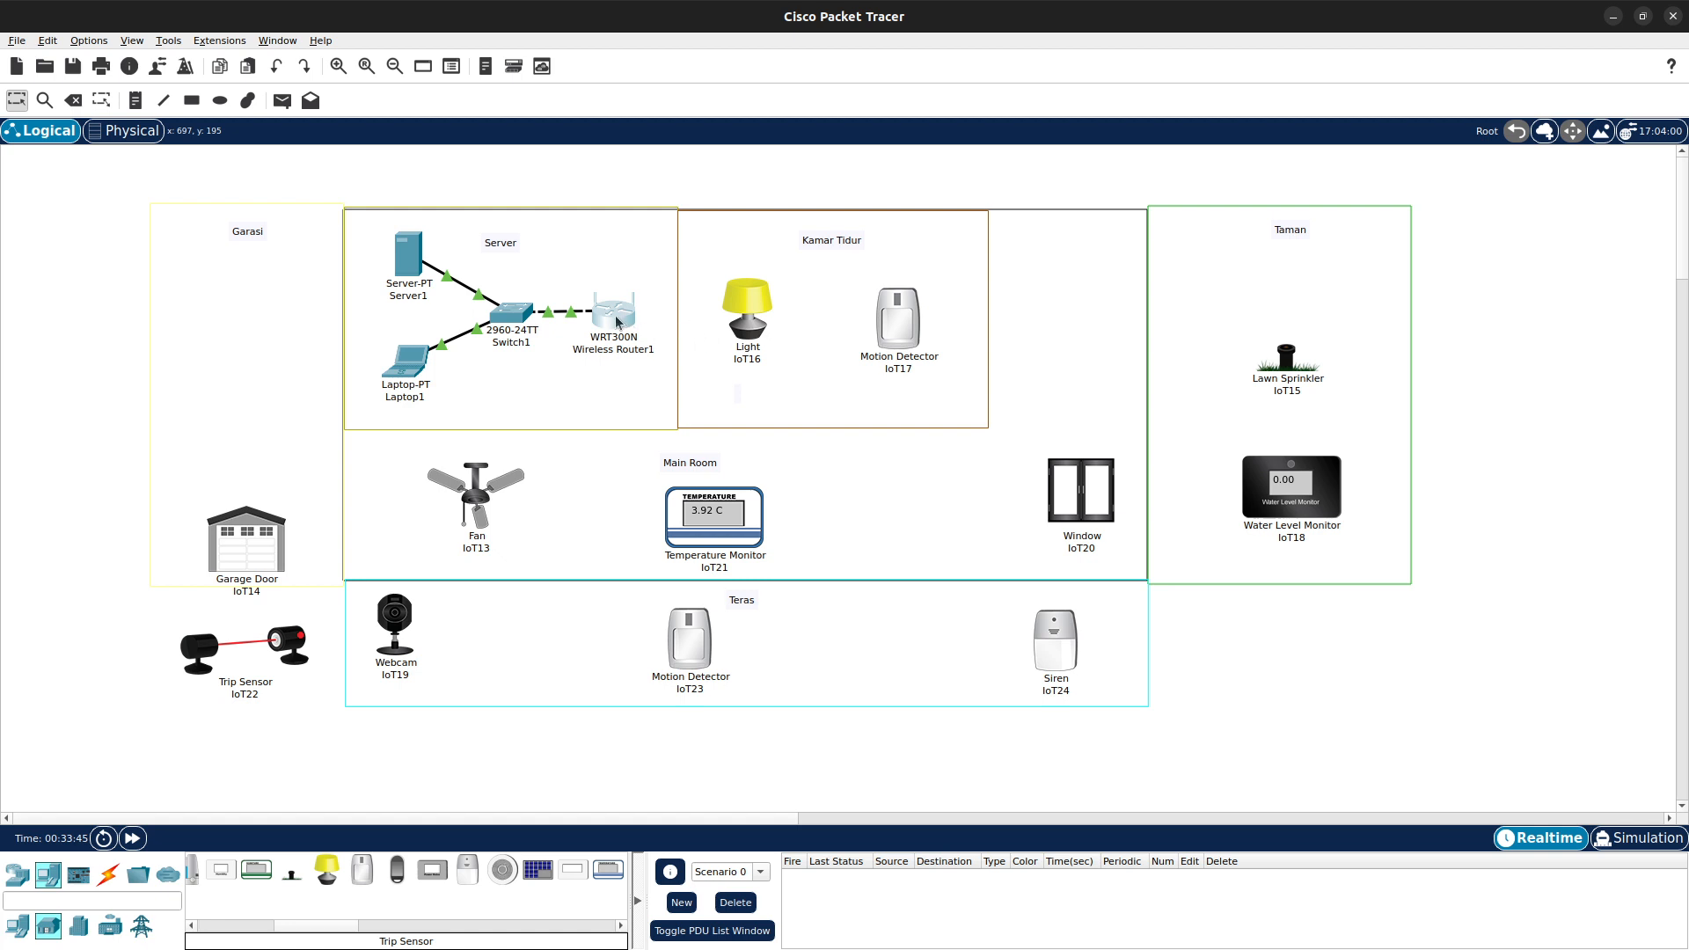
- Switch to Wireless Router1's window and review its wireless interface configuration
mouse_move(888, 948)
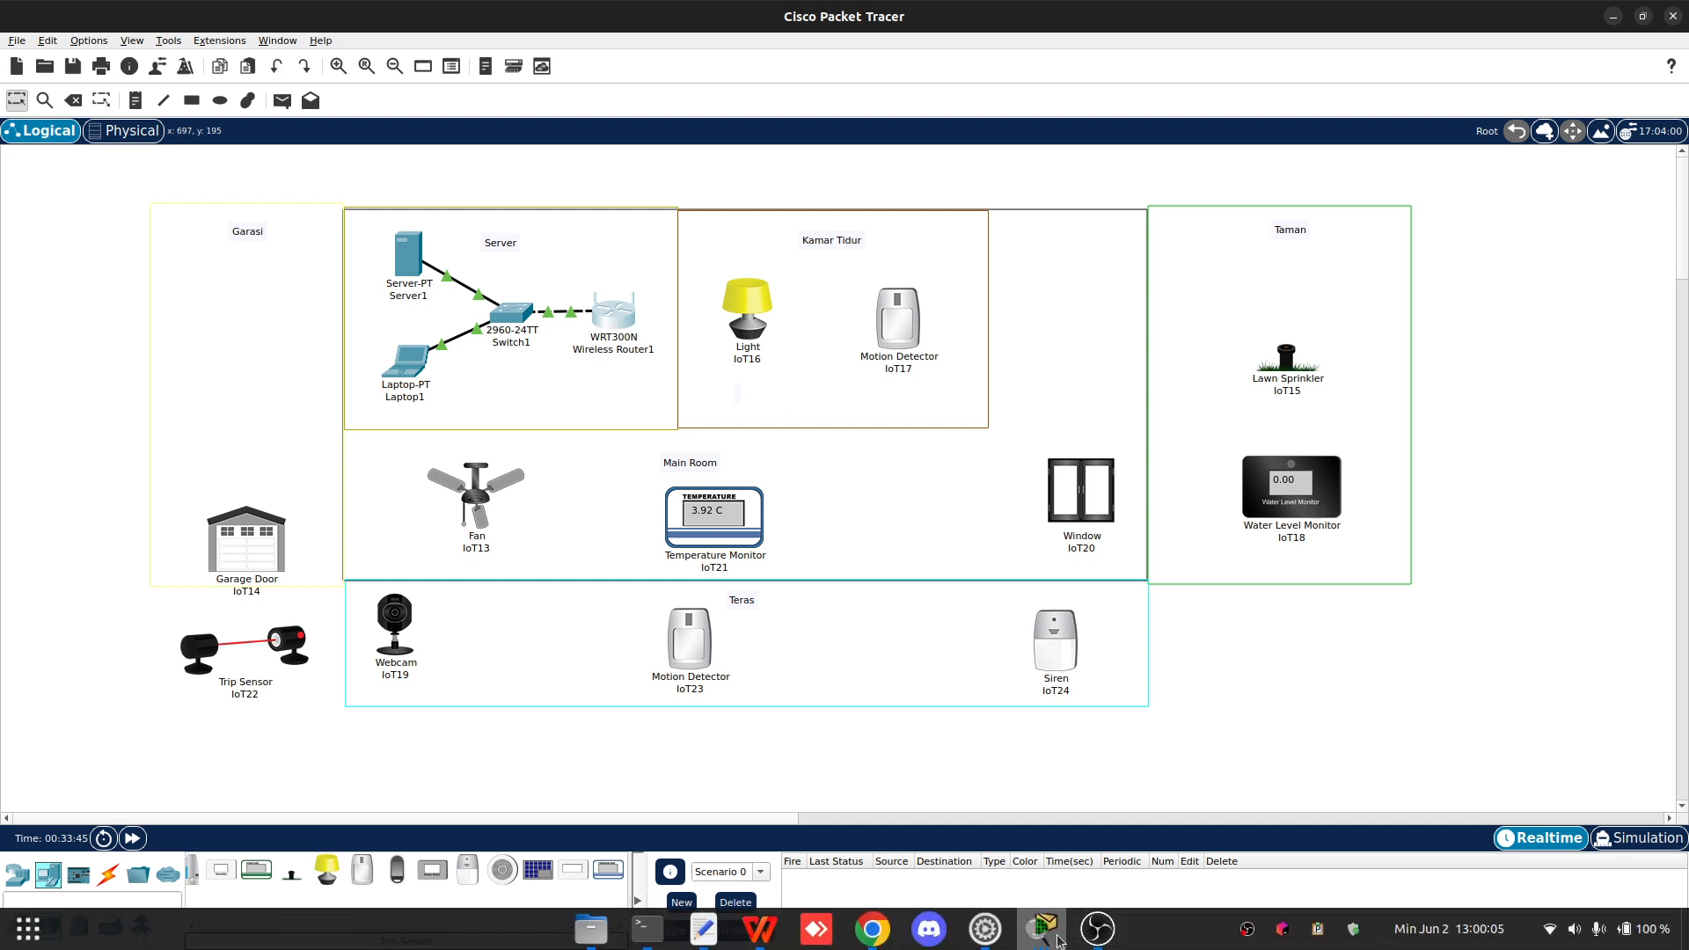
mouse_move(1057, 937)
click(1341, 768)
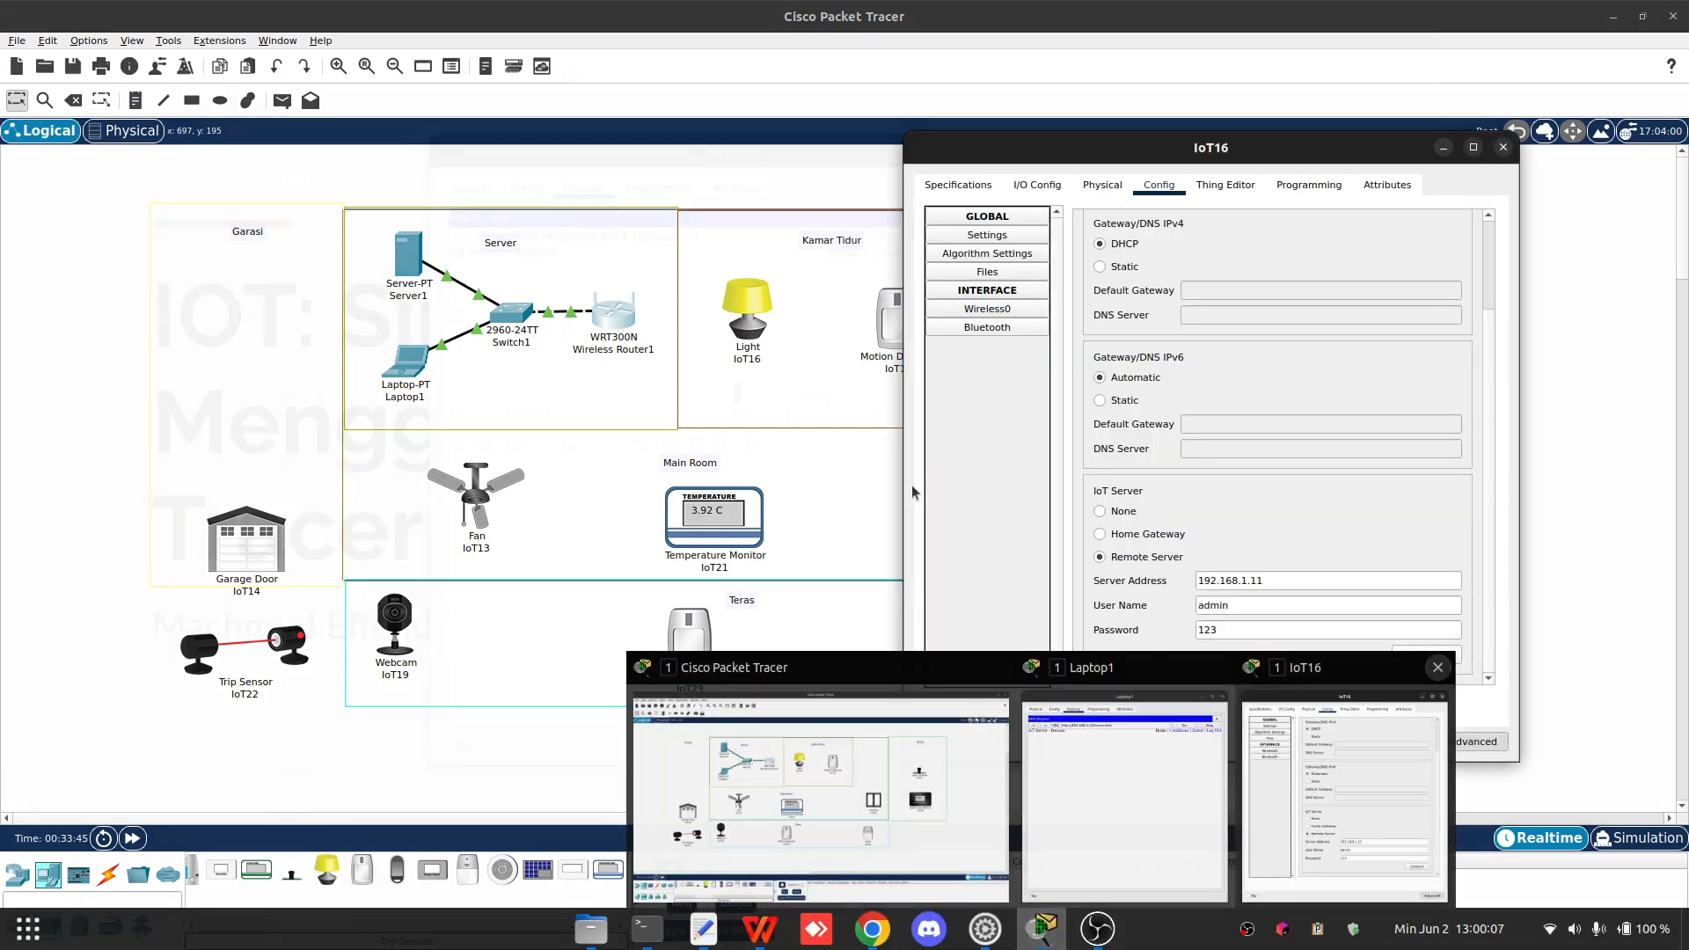
drag(1185, 137, 1269, 171)
drag(834, 226, 1264, 124)
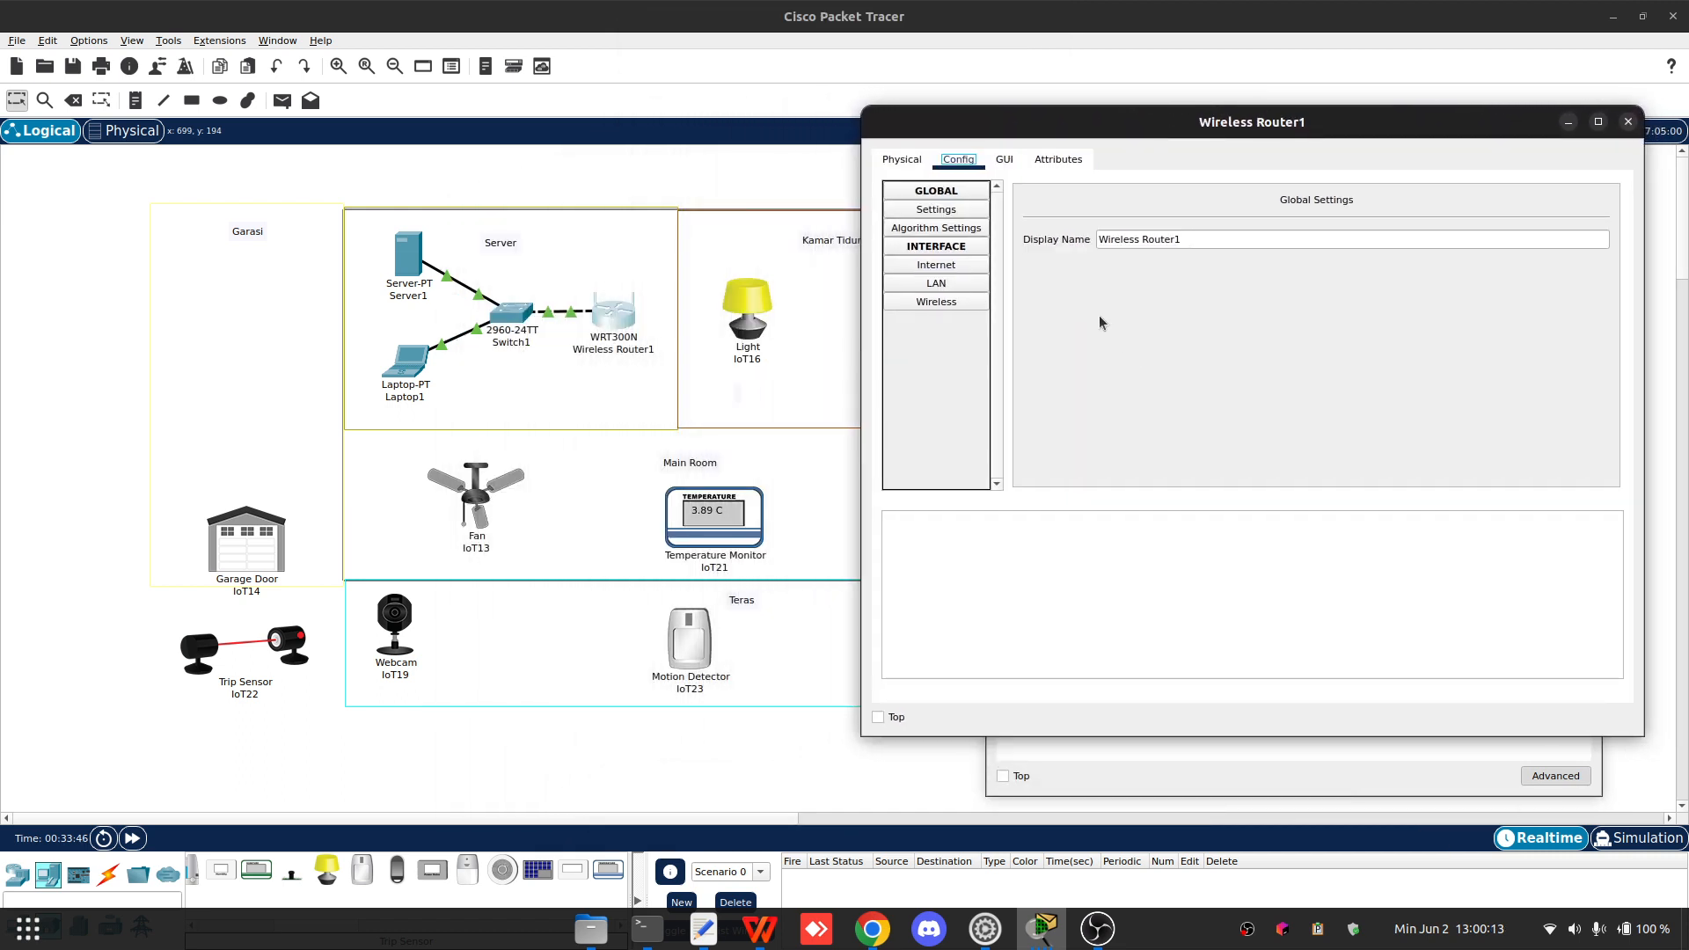
click(964, 283)
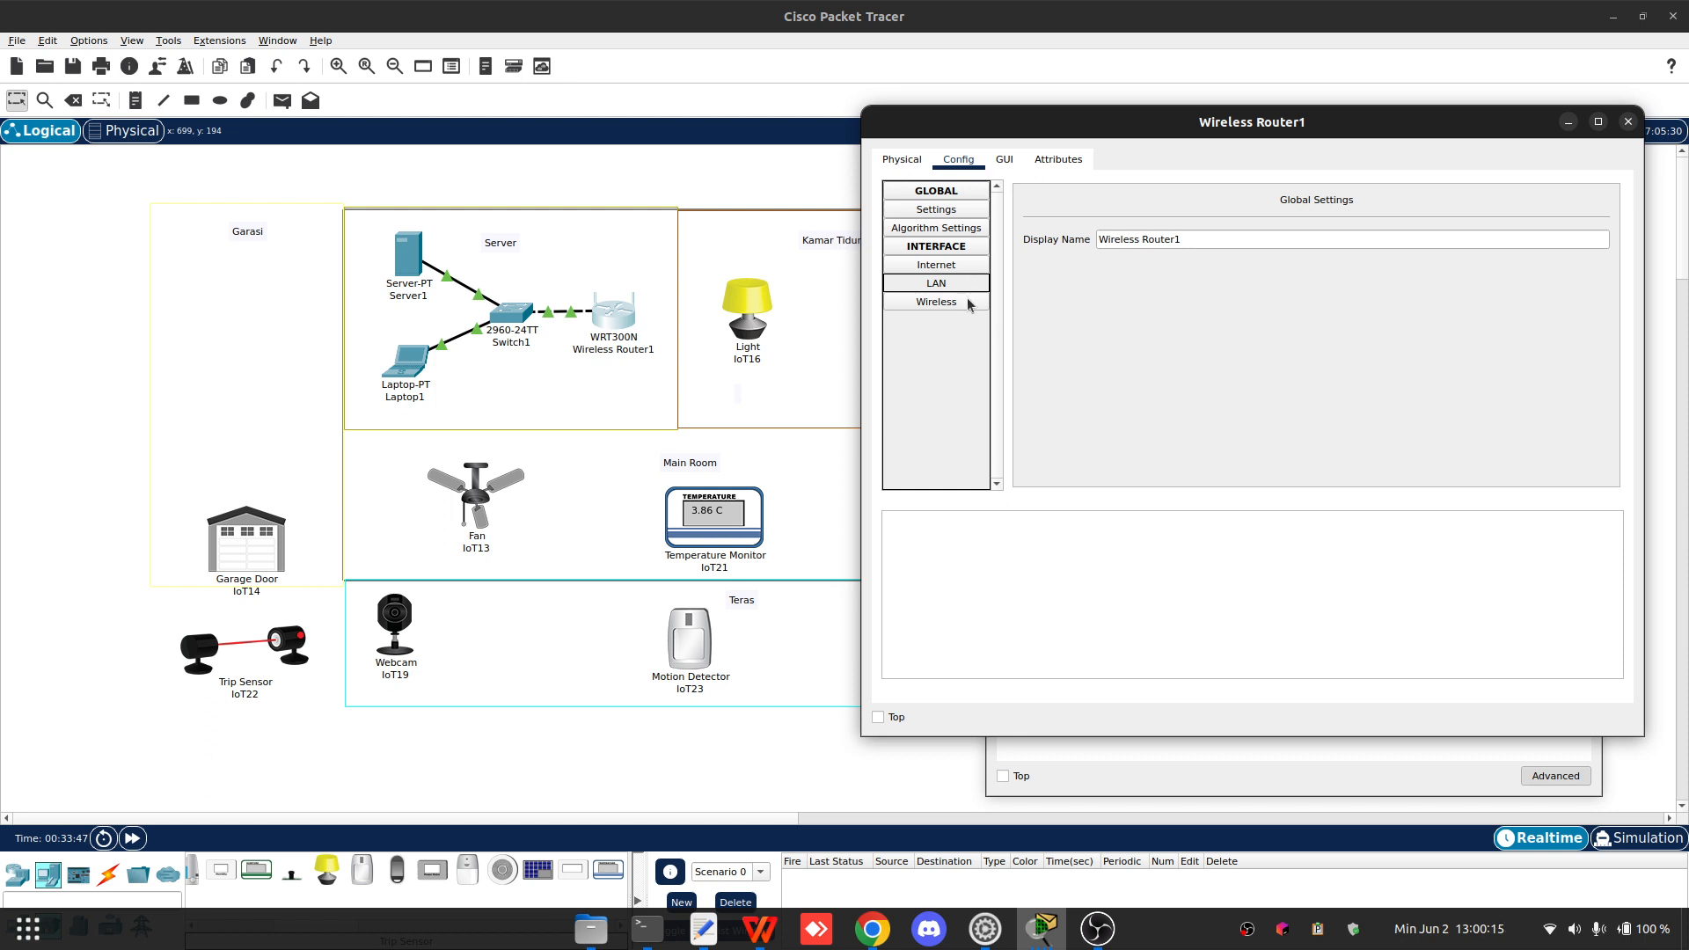
click(967, 302)
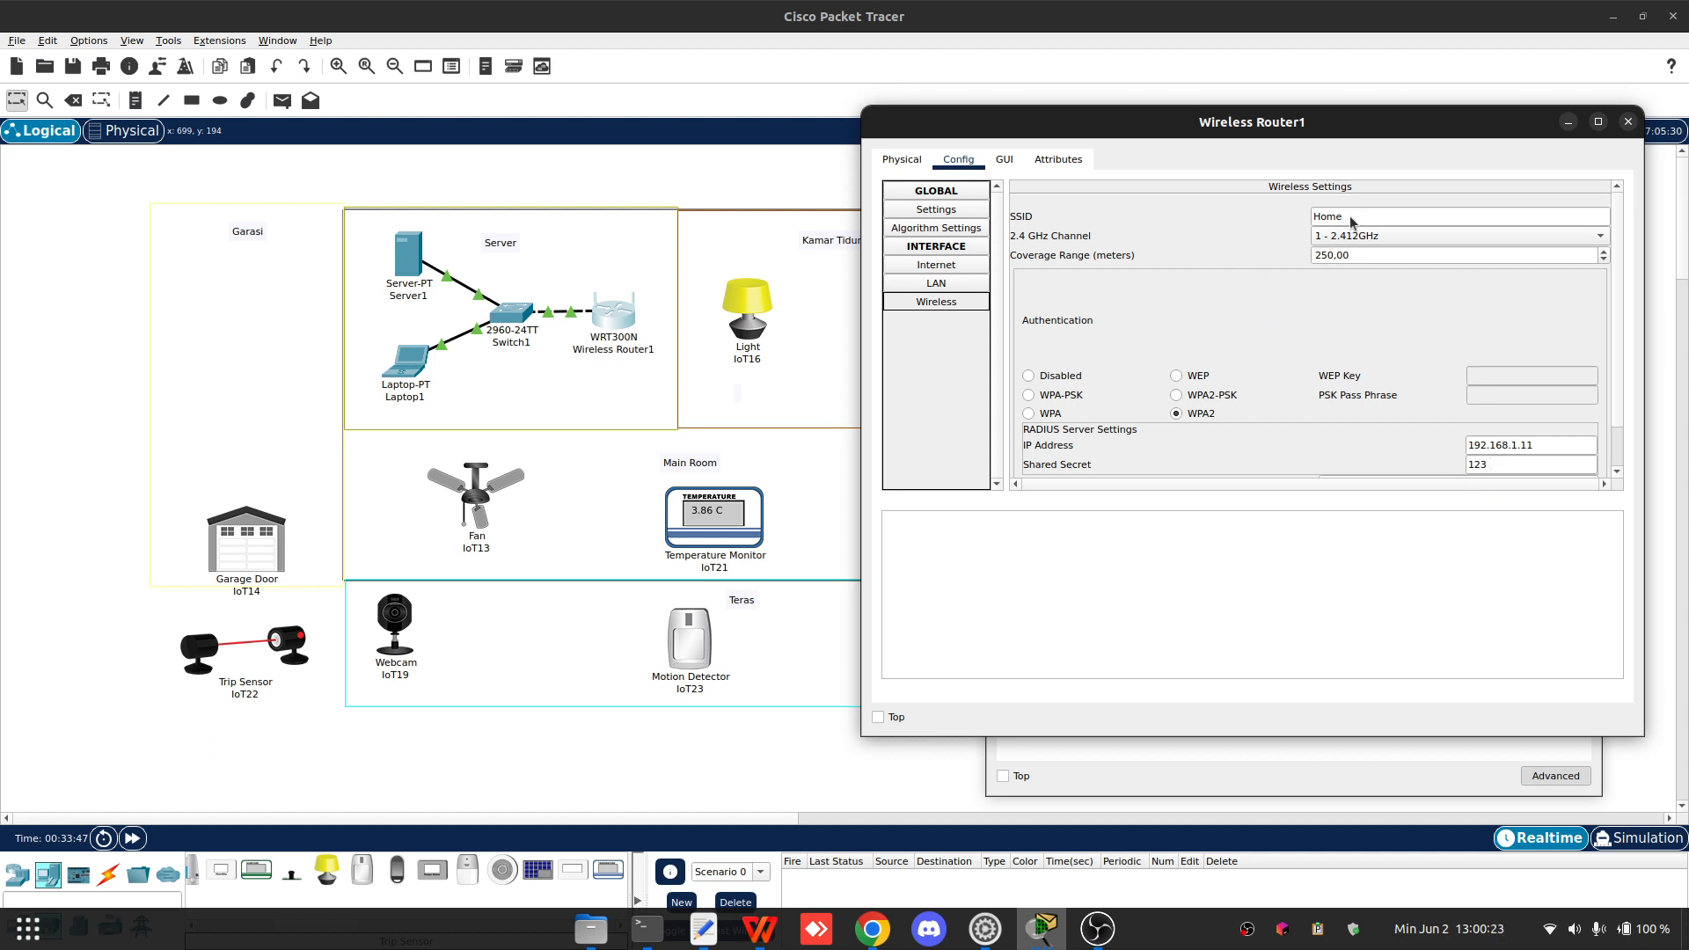
- Review the router's basic wireless and wireless security settings in its web interface, then close the router window
click(1008, 161)
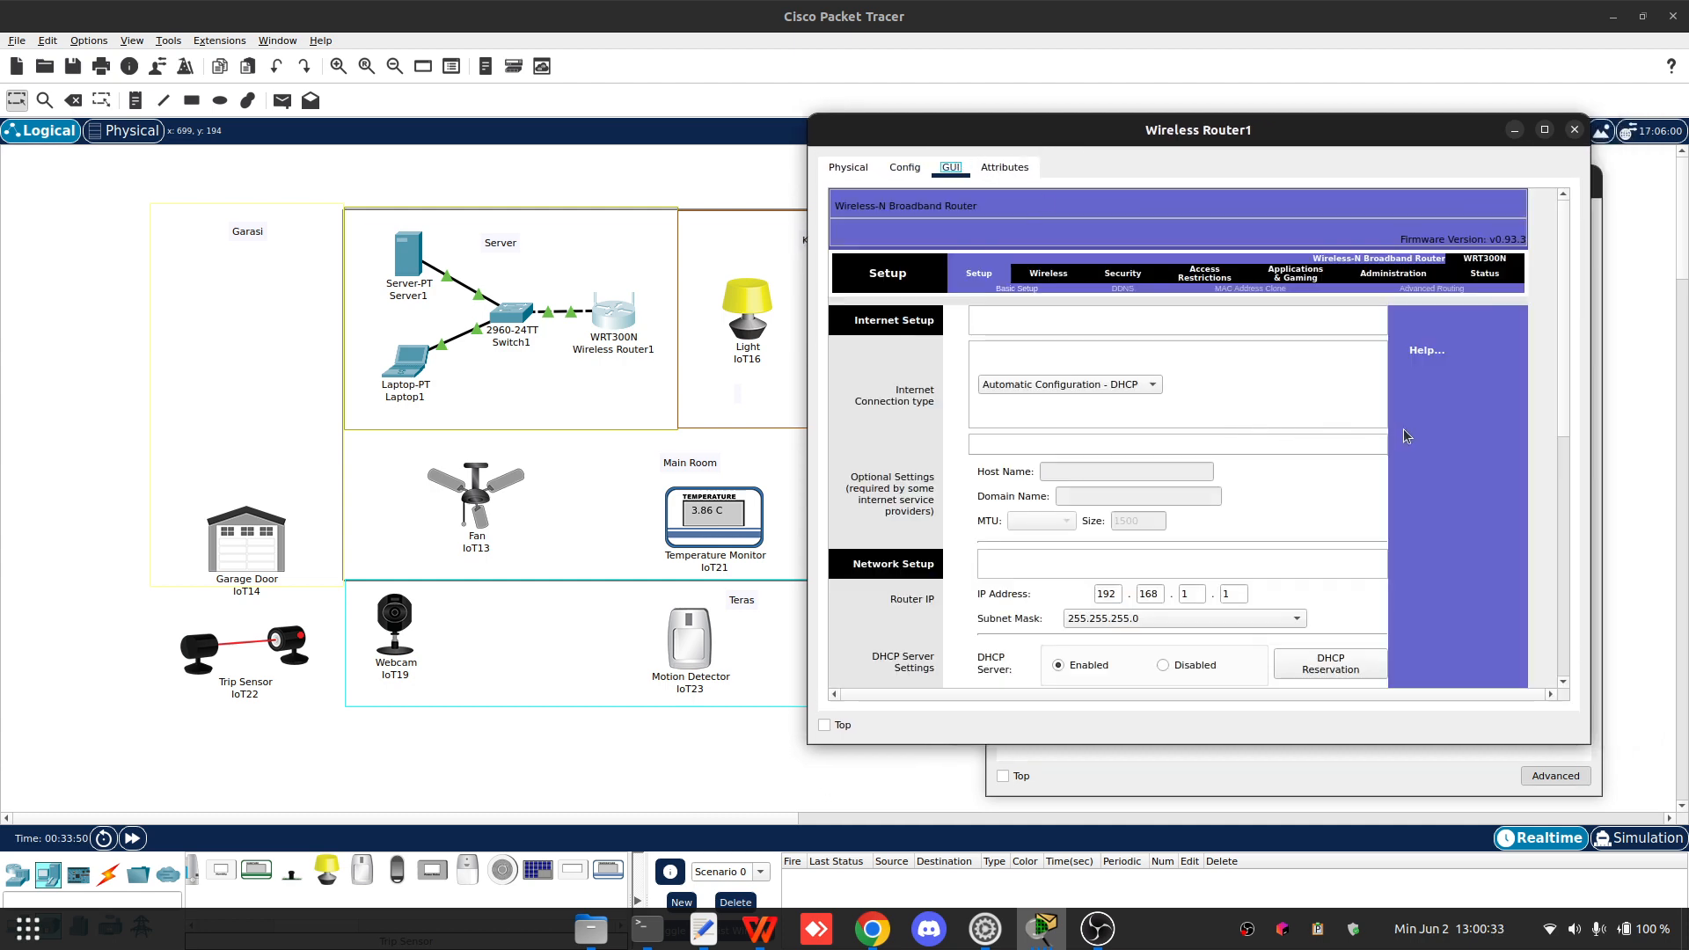
scroll(1460, 435, down, 5)
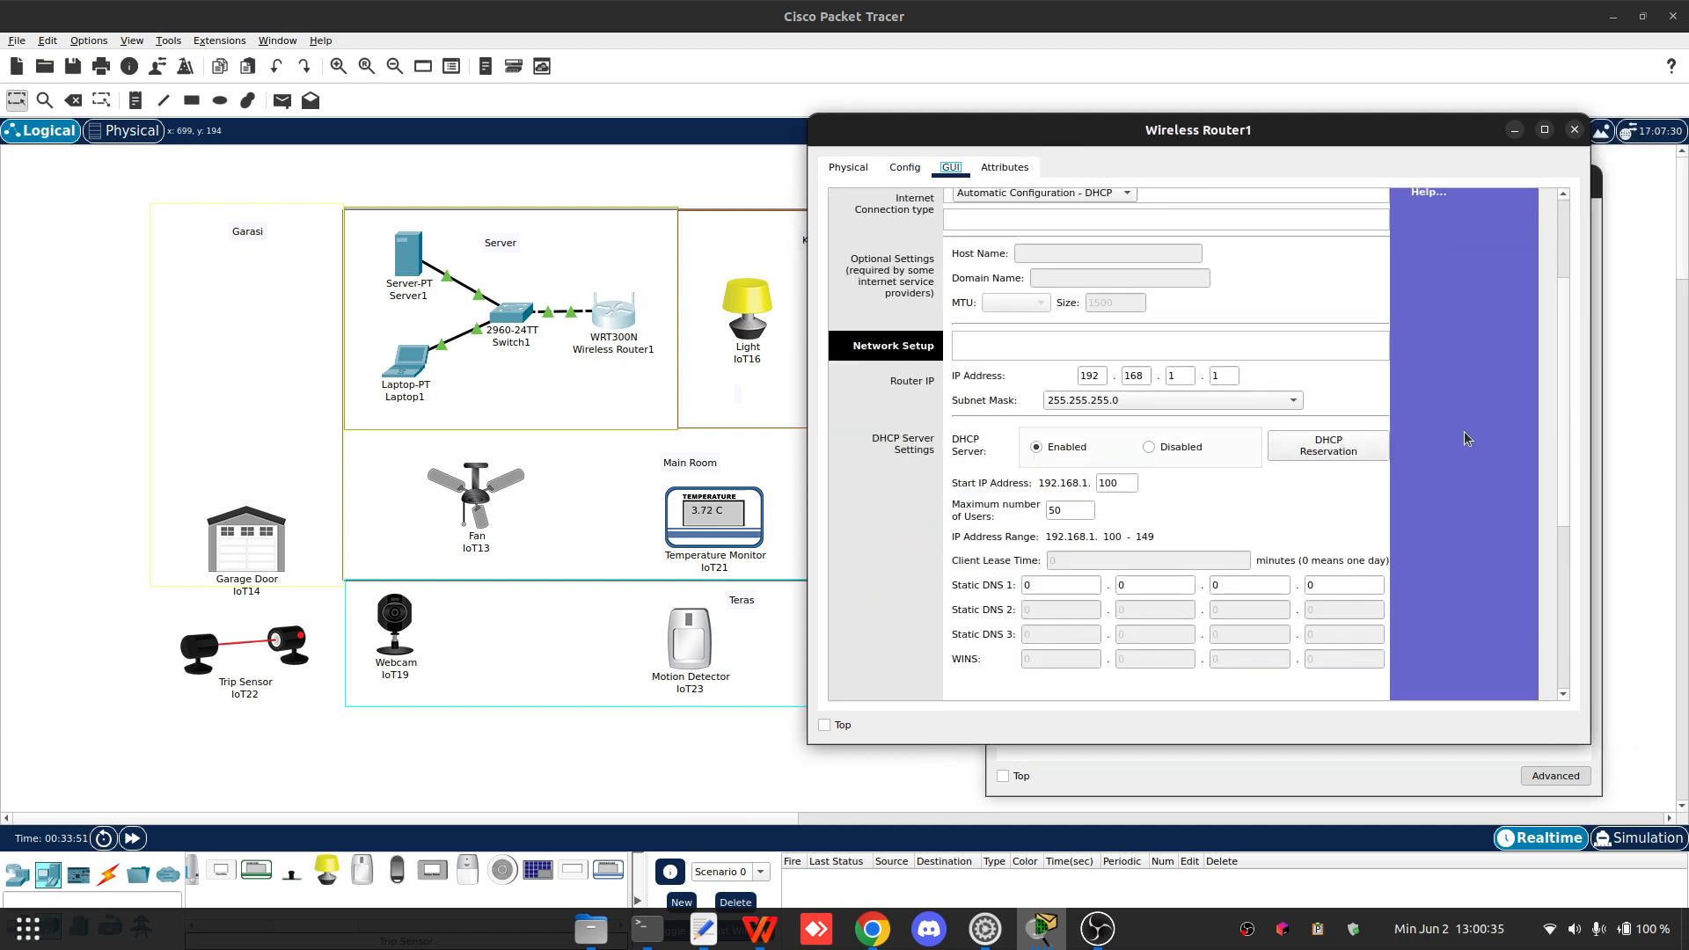
scroll(1464, 437, up, 5)
click(1049, 273)
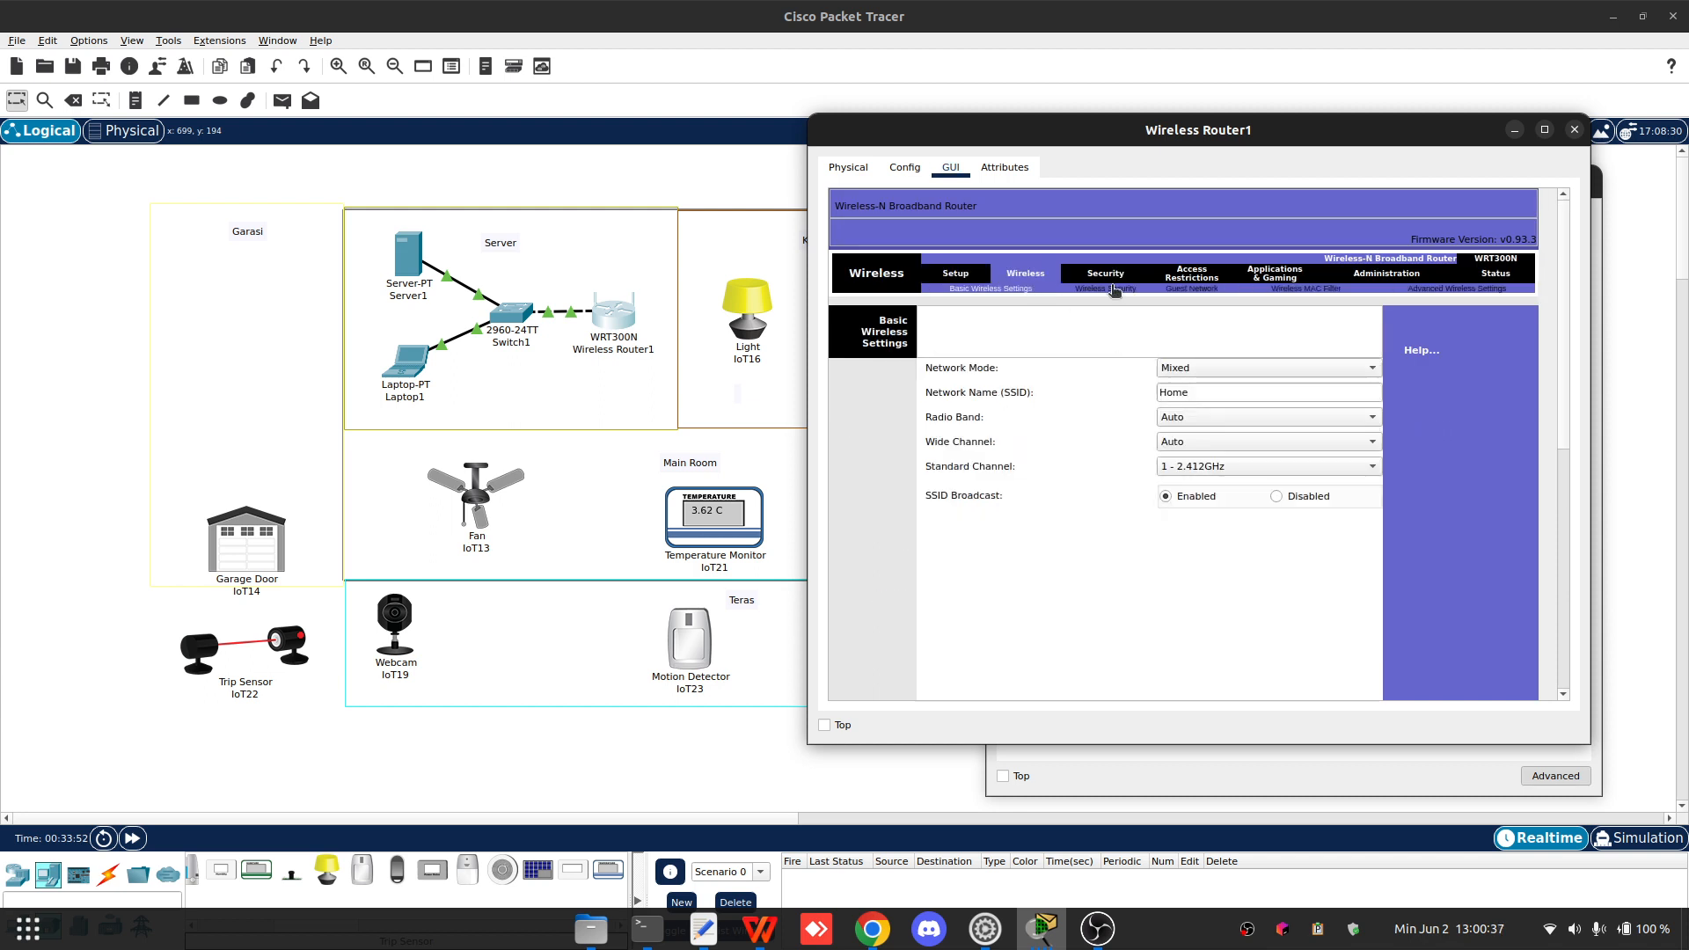
click(1106, 288)
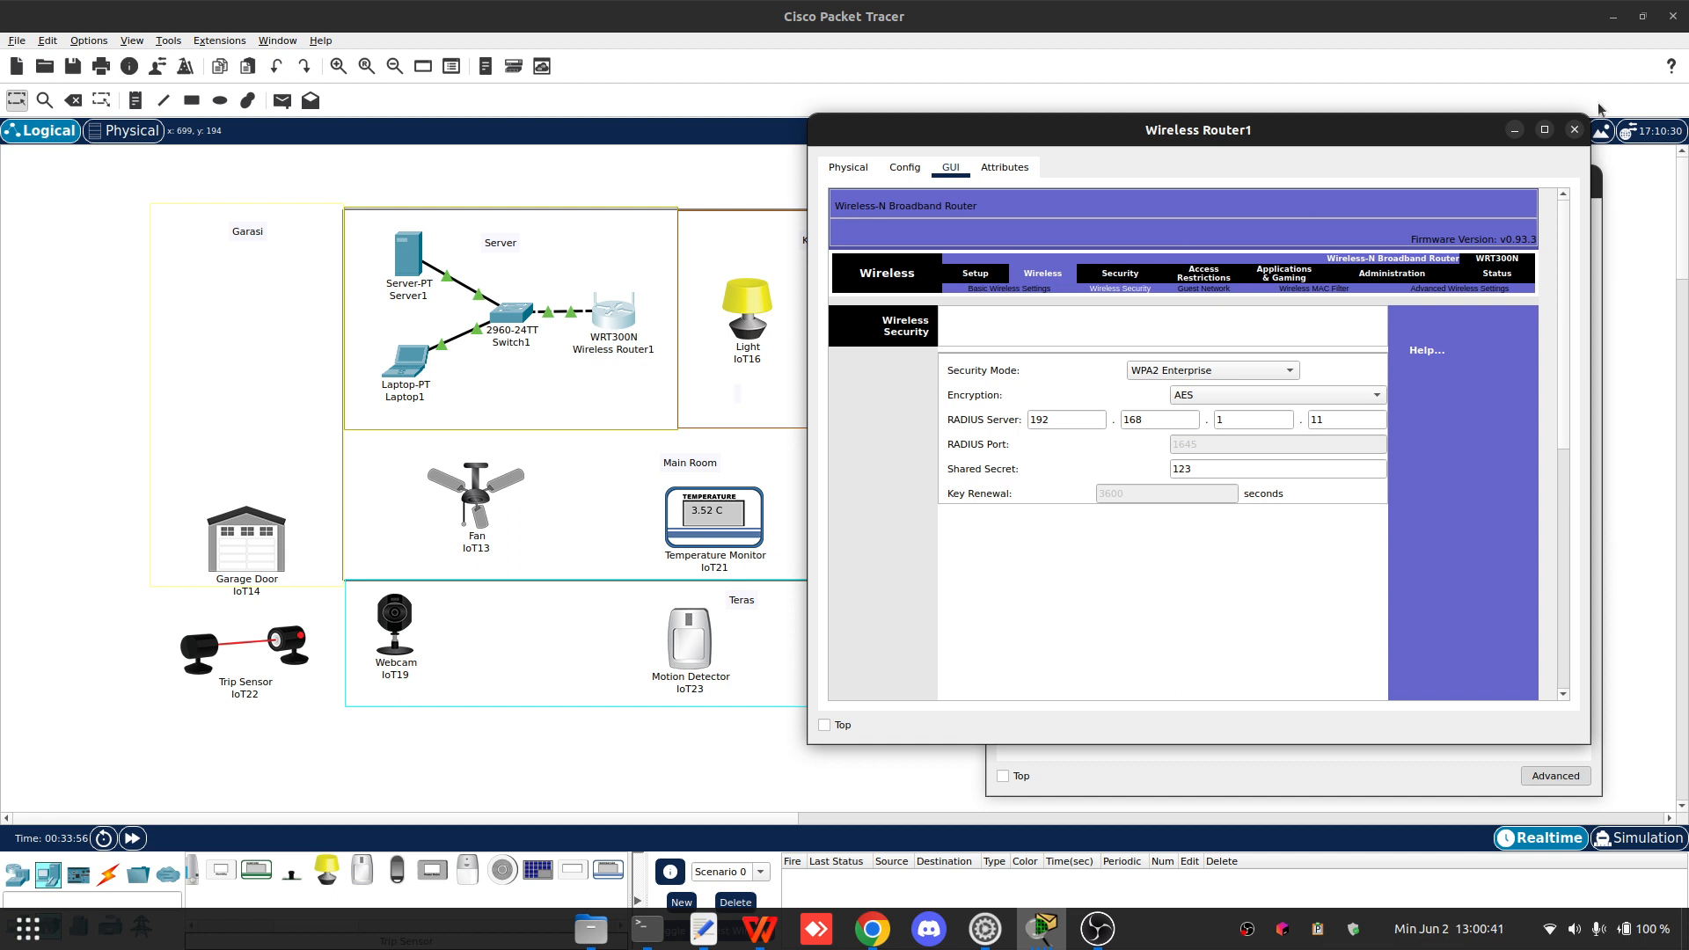
click(1574, 131)
- Rearrange the Light IoT16 and Motion Detector IoT17 icons within the Kamar Tidur area
click(751, 316)
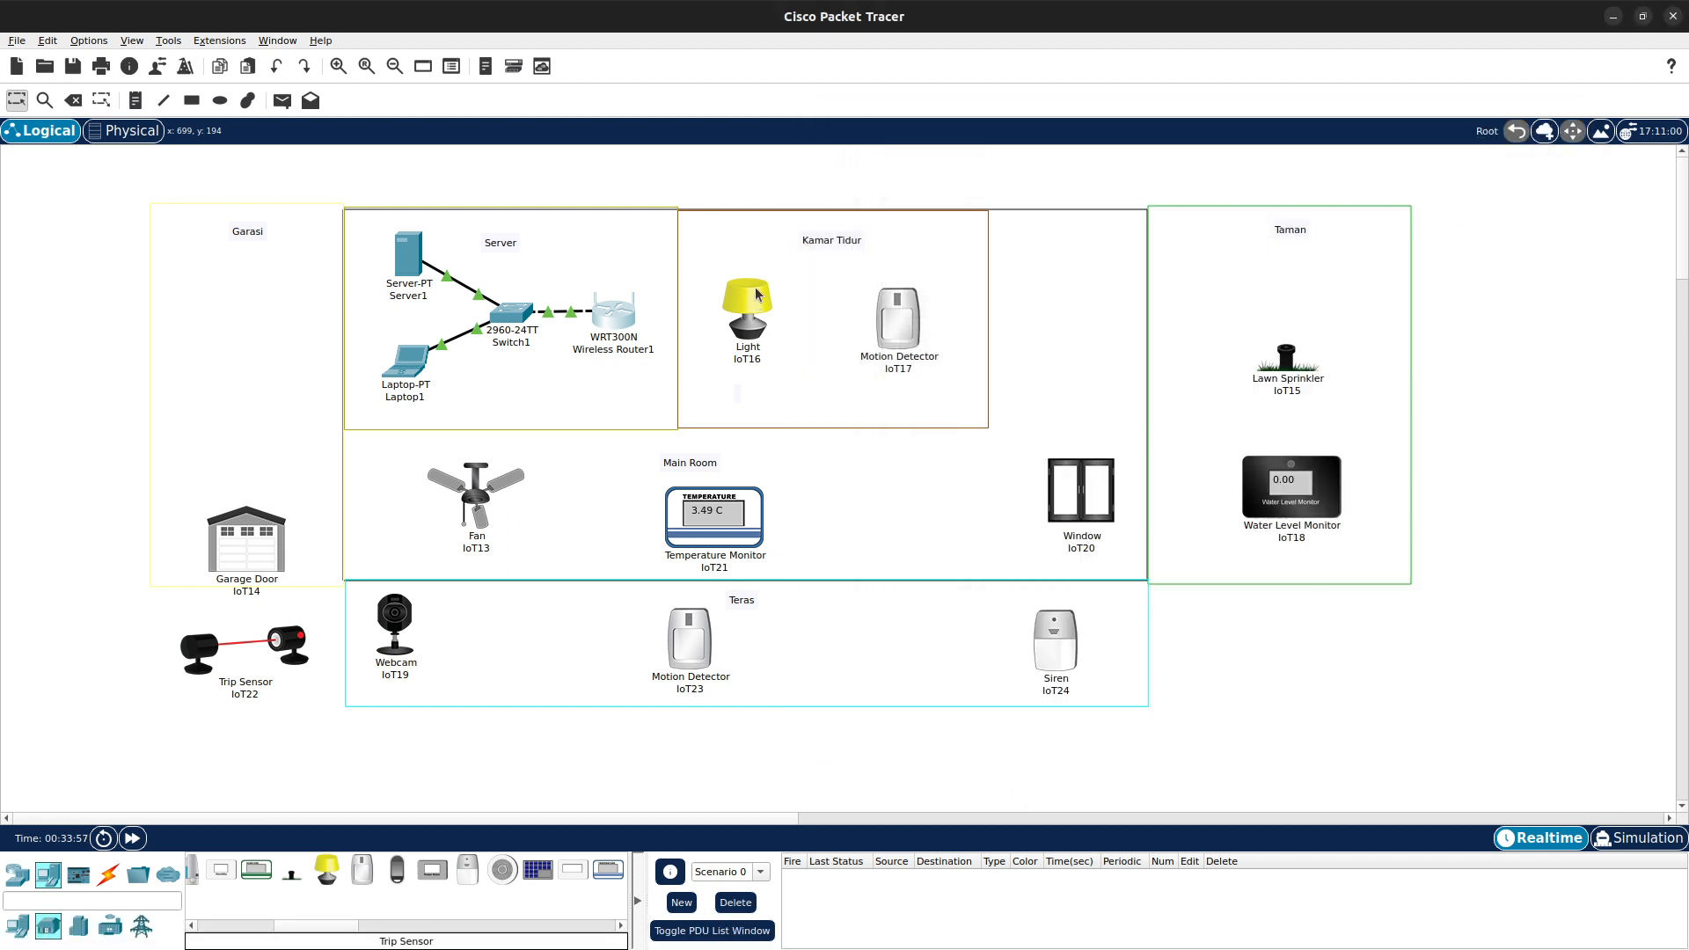
drag(751, 314, 794, 324)
click(1060, 320)
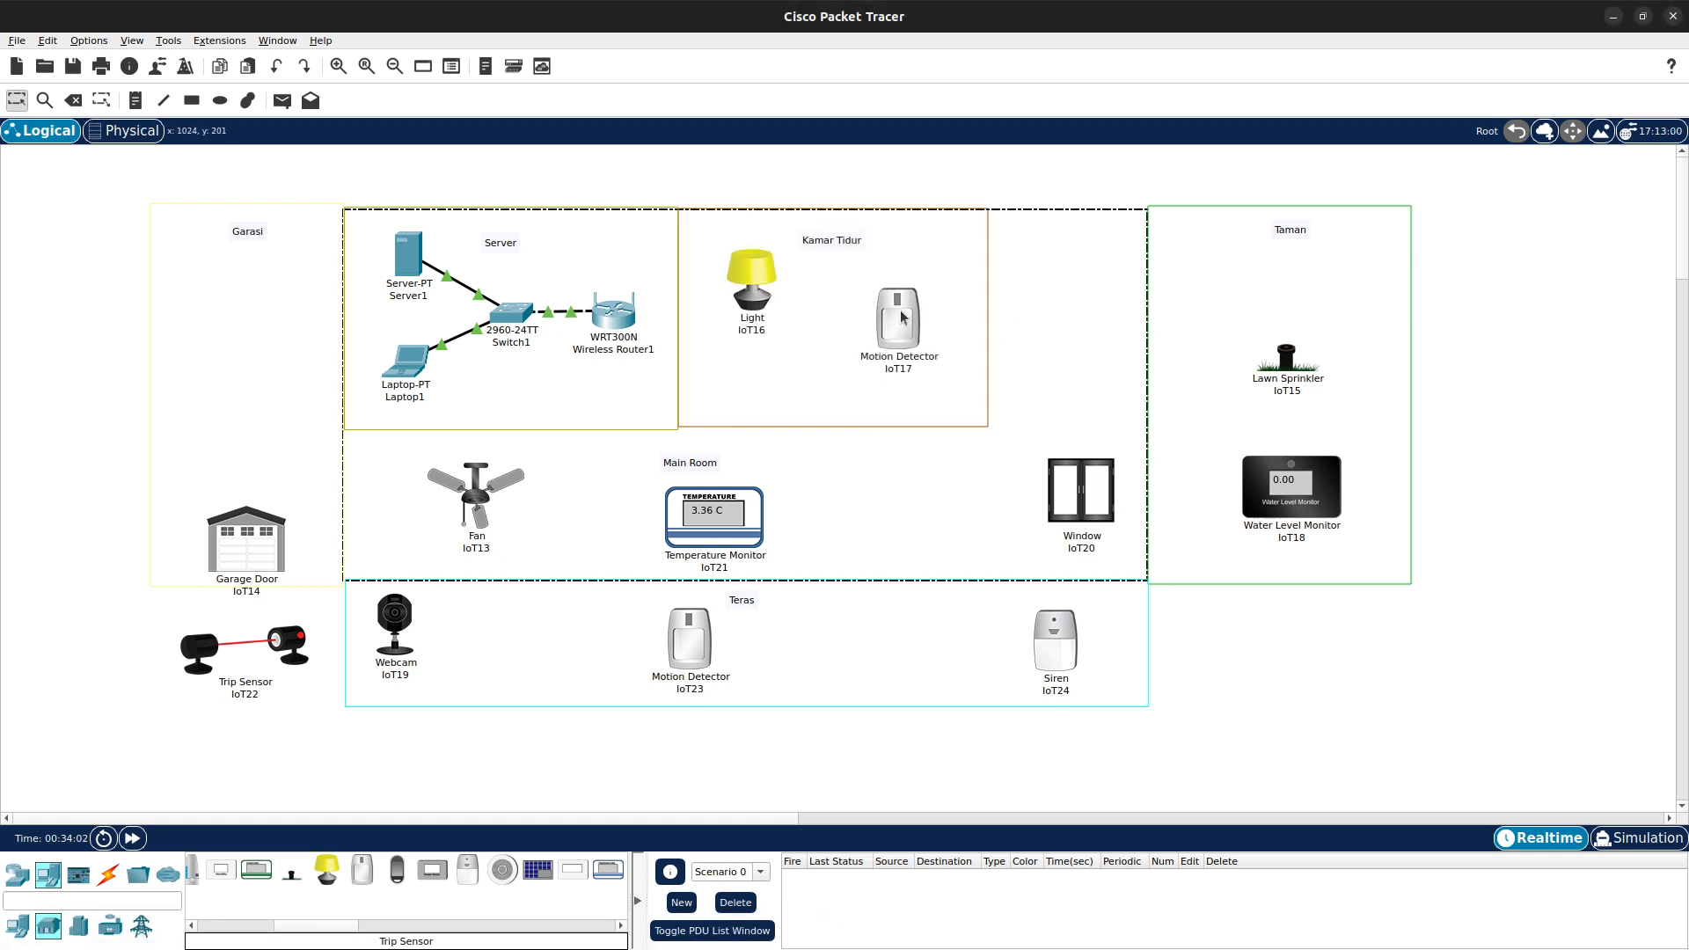
click(901, 317)
click(1189, 221)
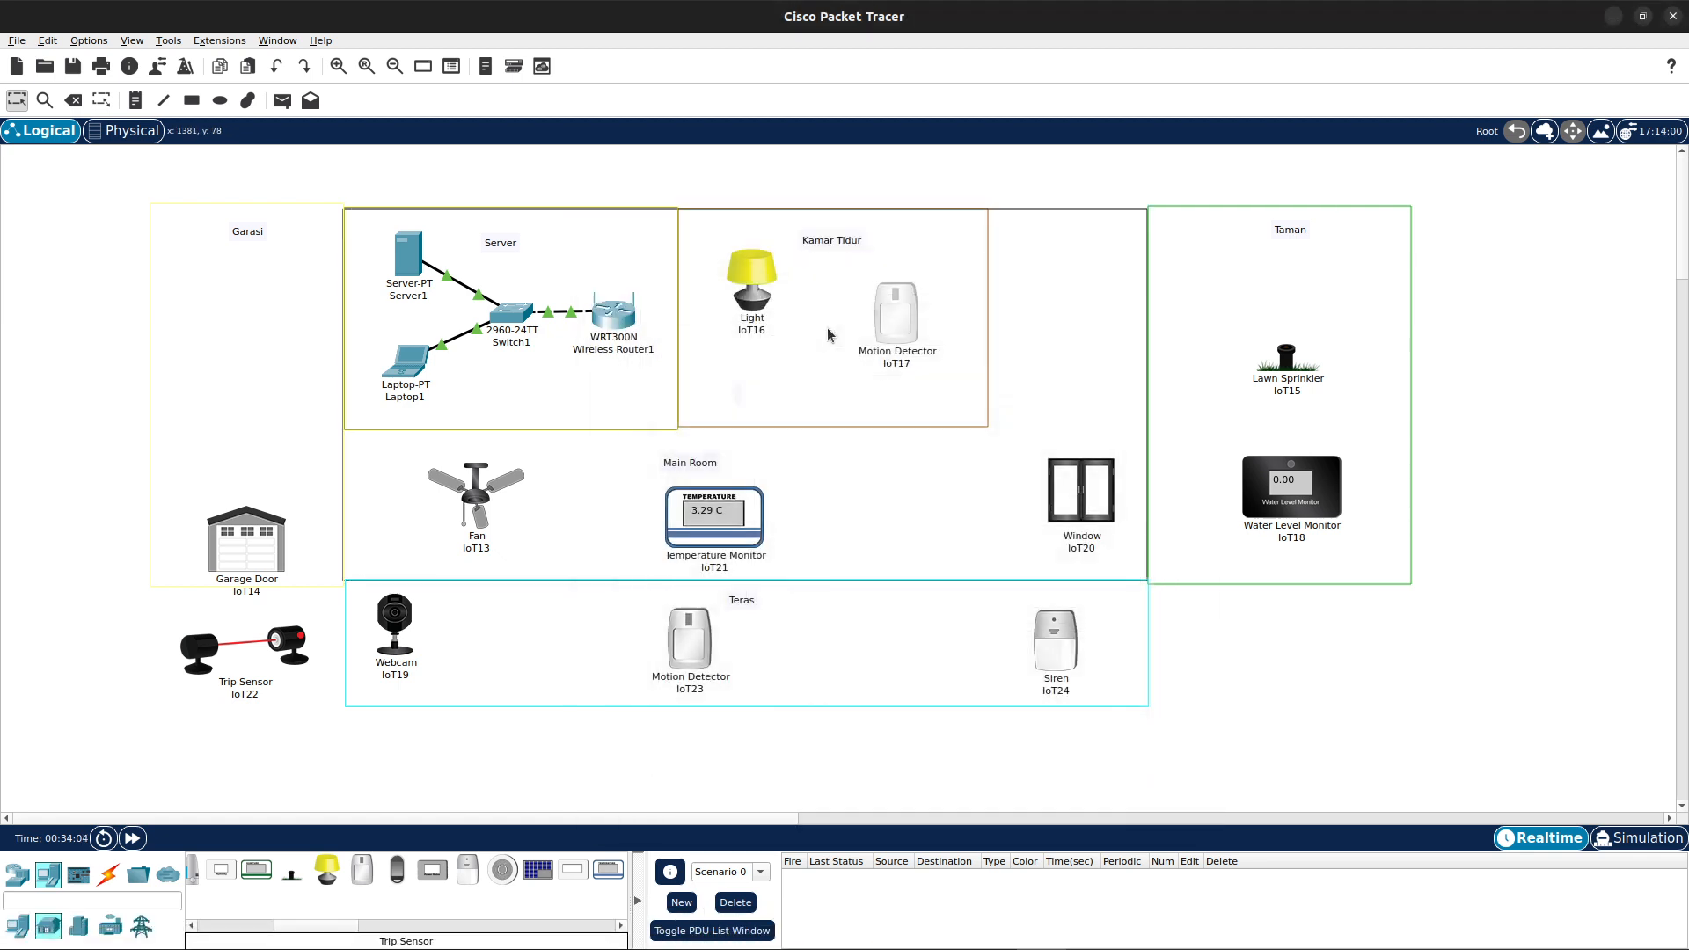
drag(896, 312, 863, 352)
drag(751, 283, 740, 262)
drag(863, 352, 926, 345)
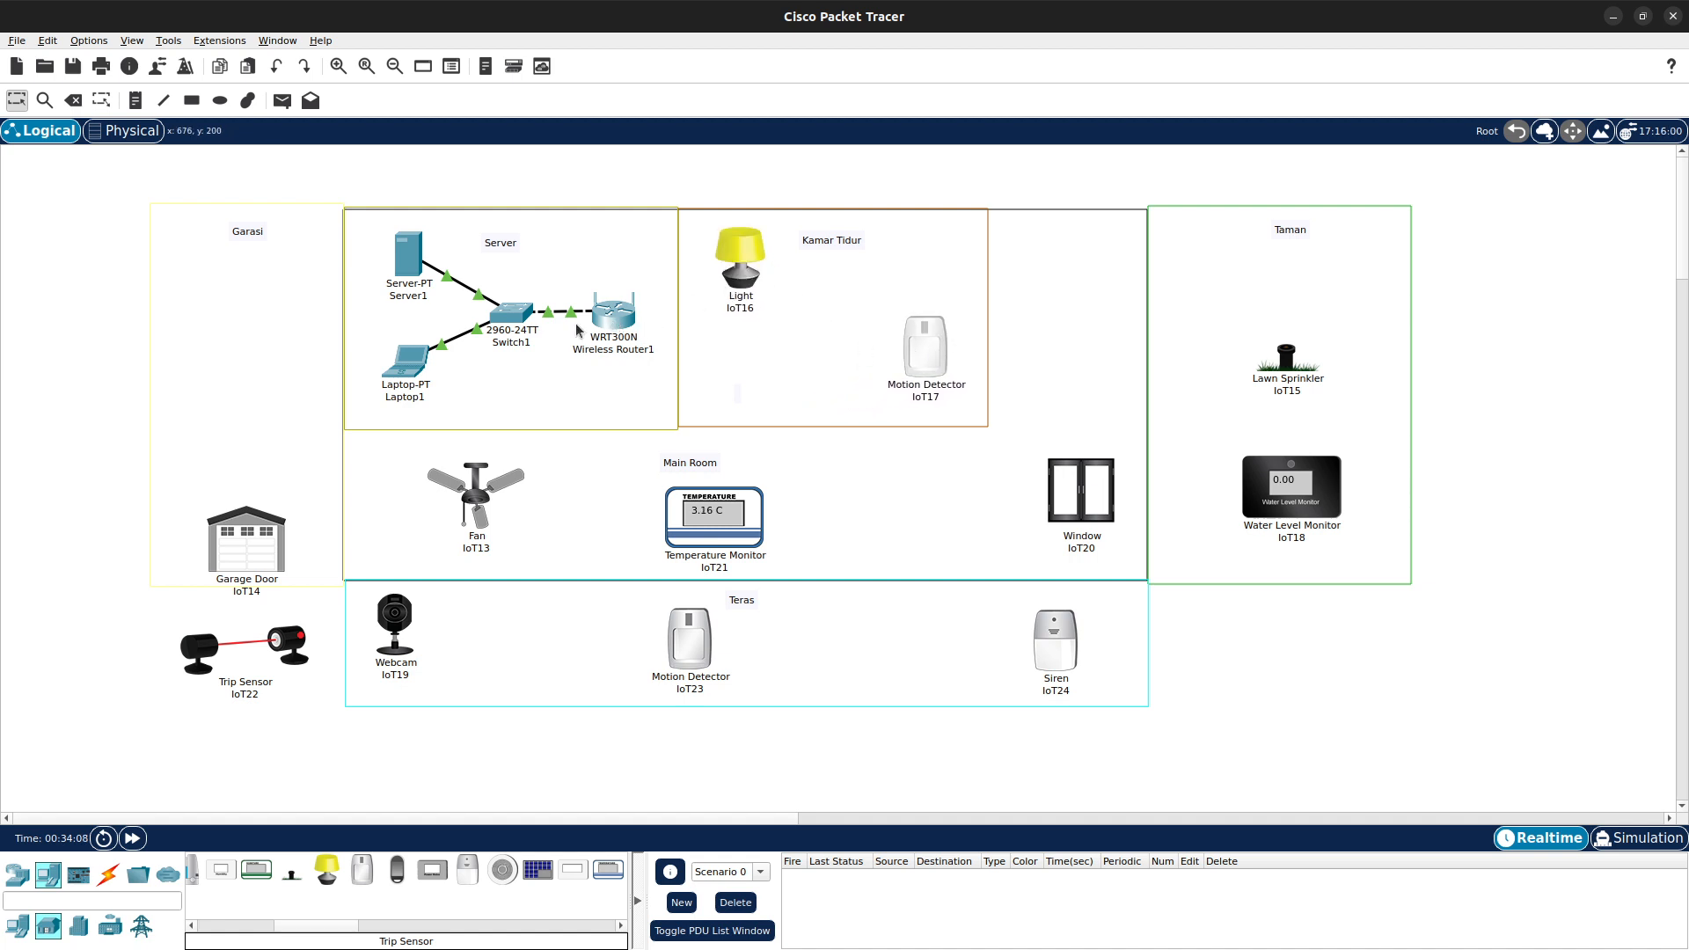
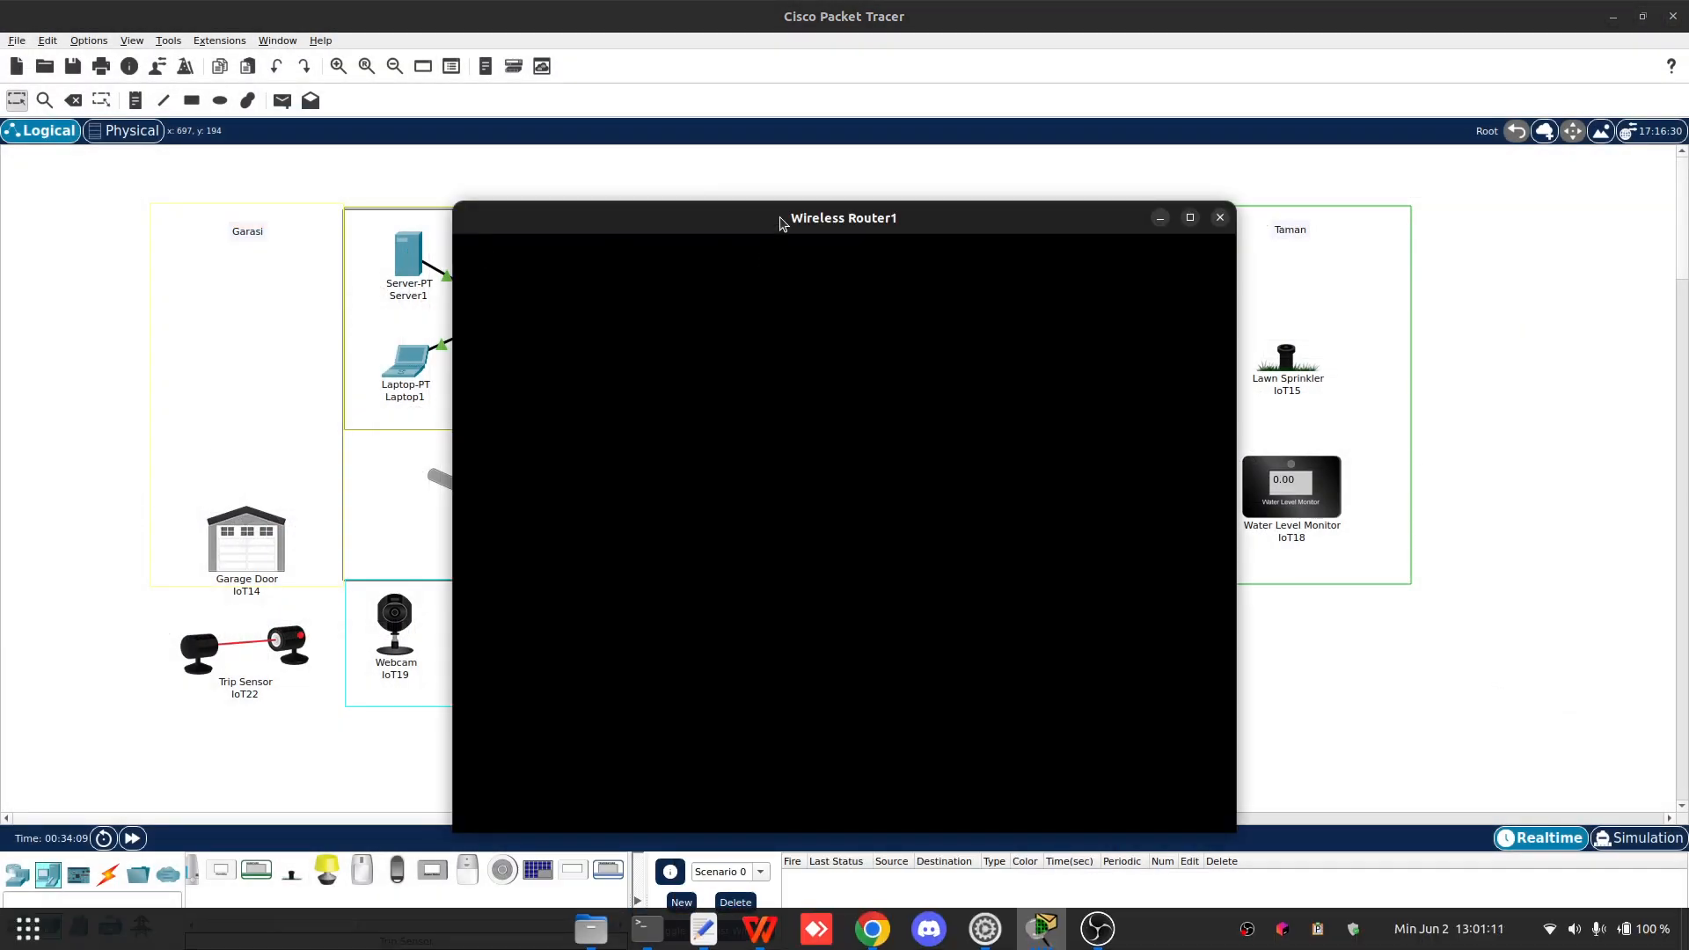
- Close IoT16's window and open Server1's IoT service to review its registration accounts
drag(780, 221, 1063, 156)
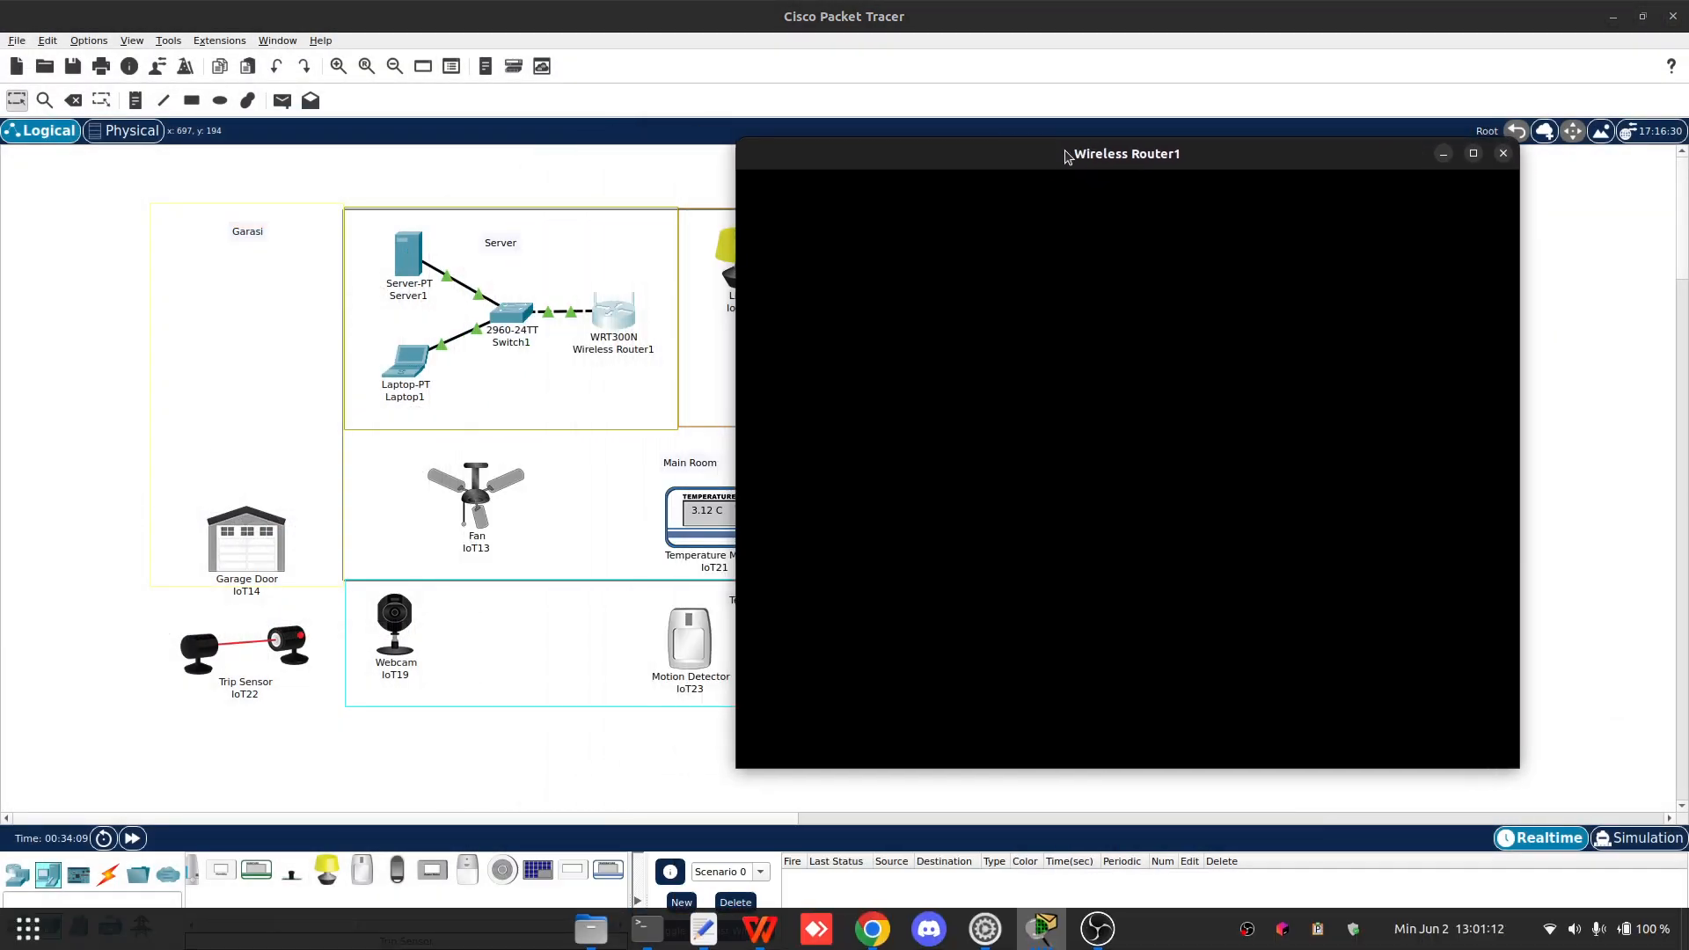
click(1041, 923)
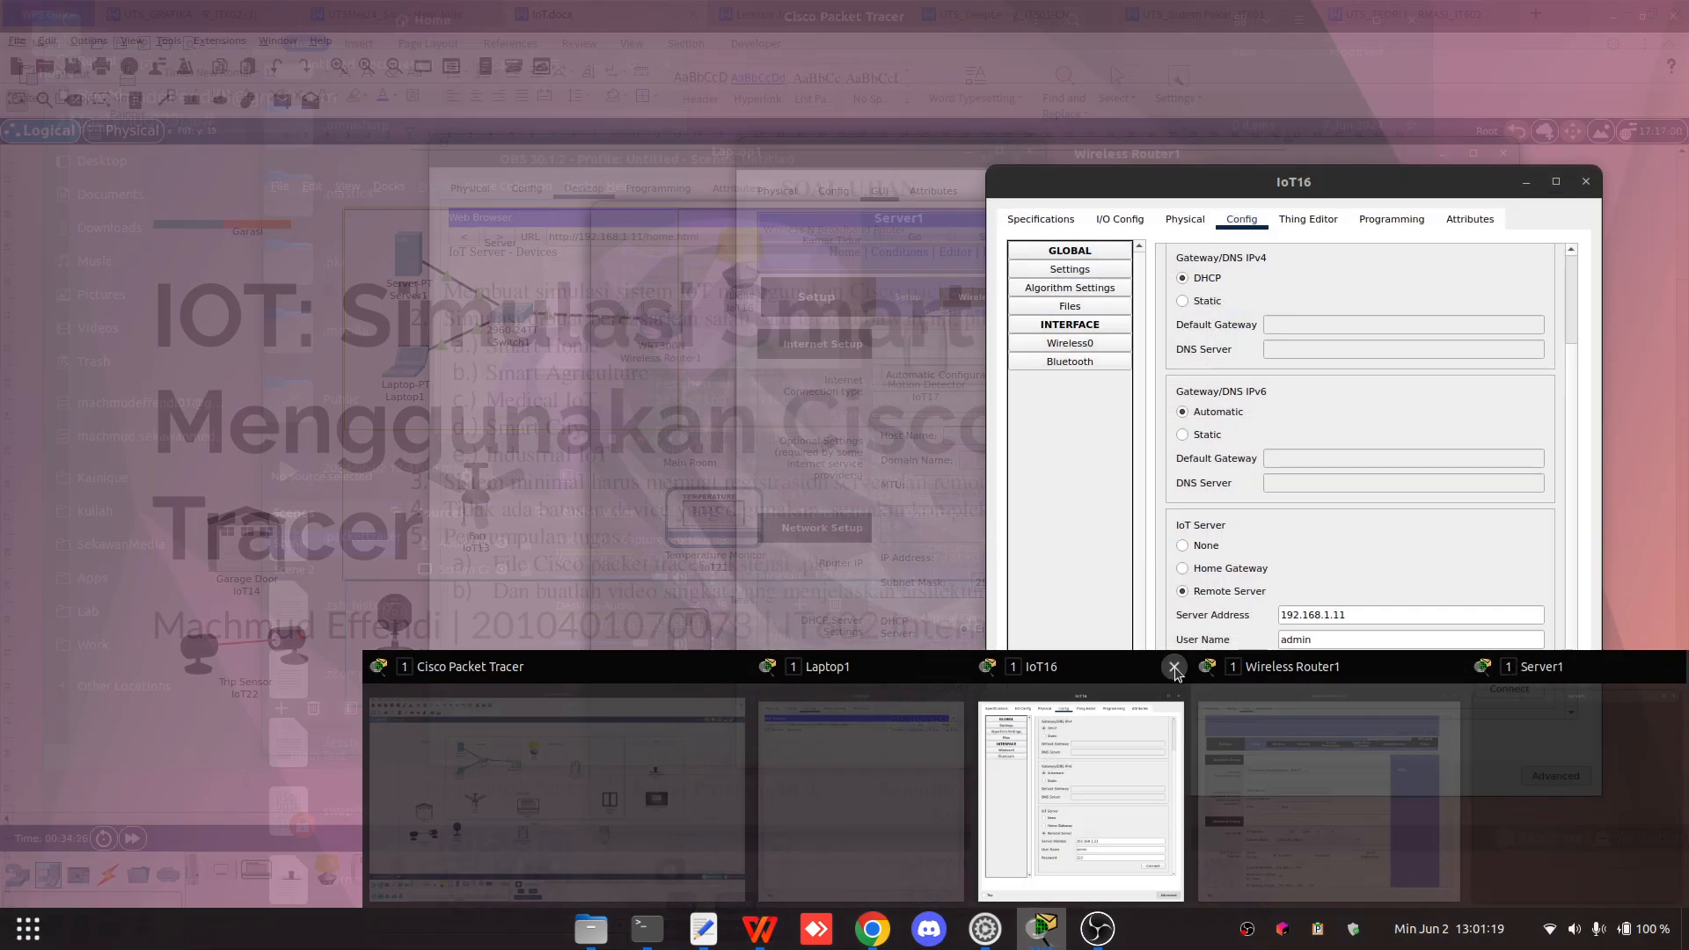
click(1174, 670)
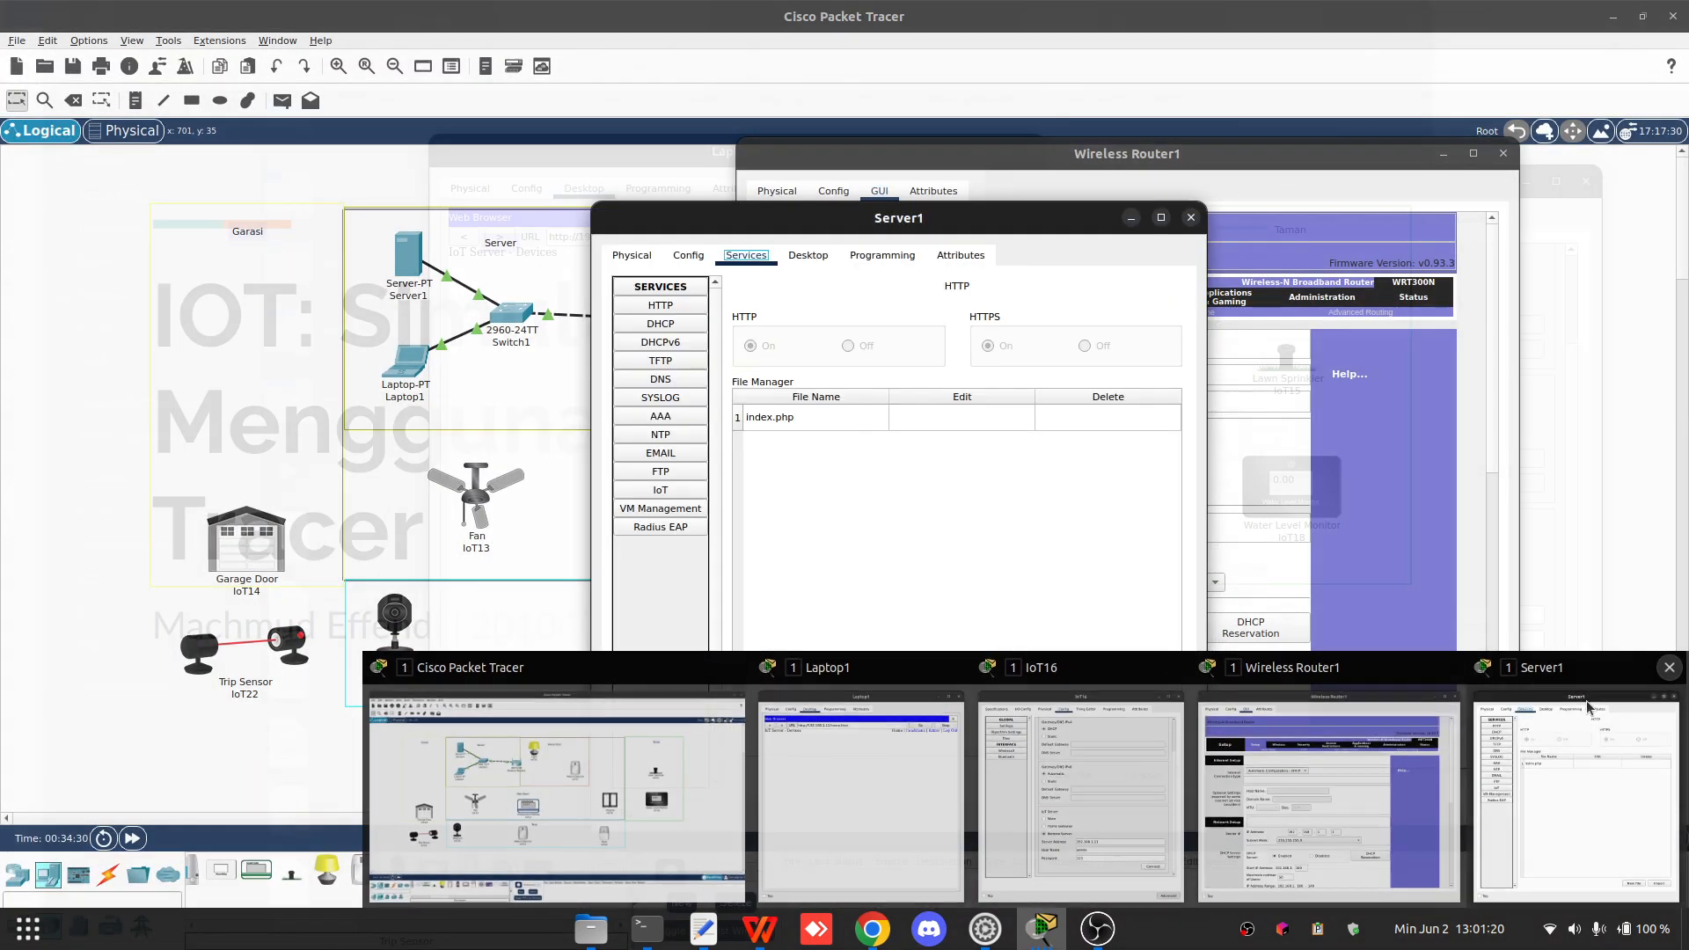
click(1588, 706)
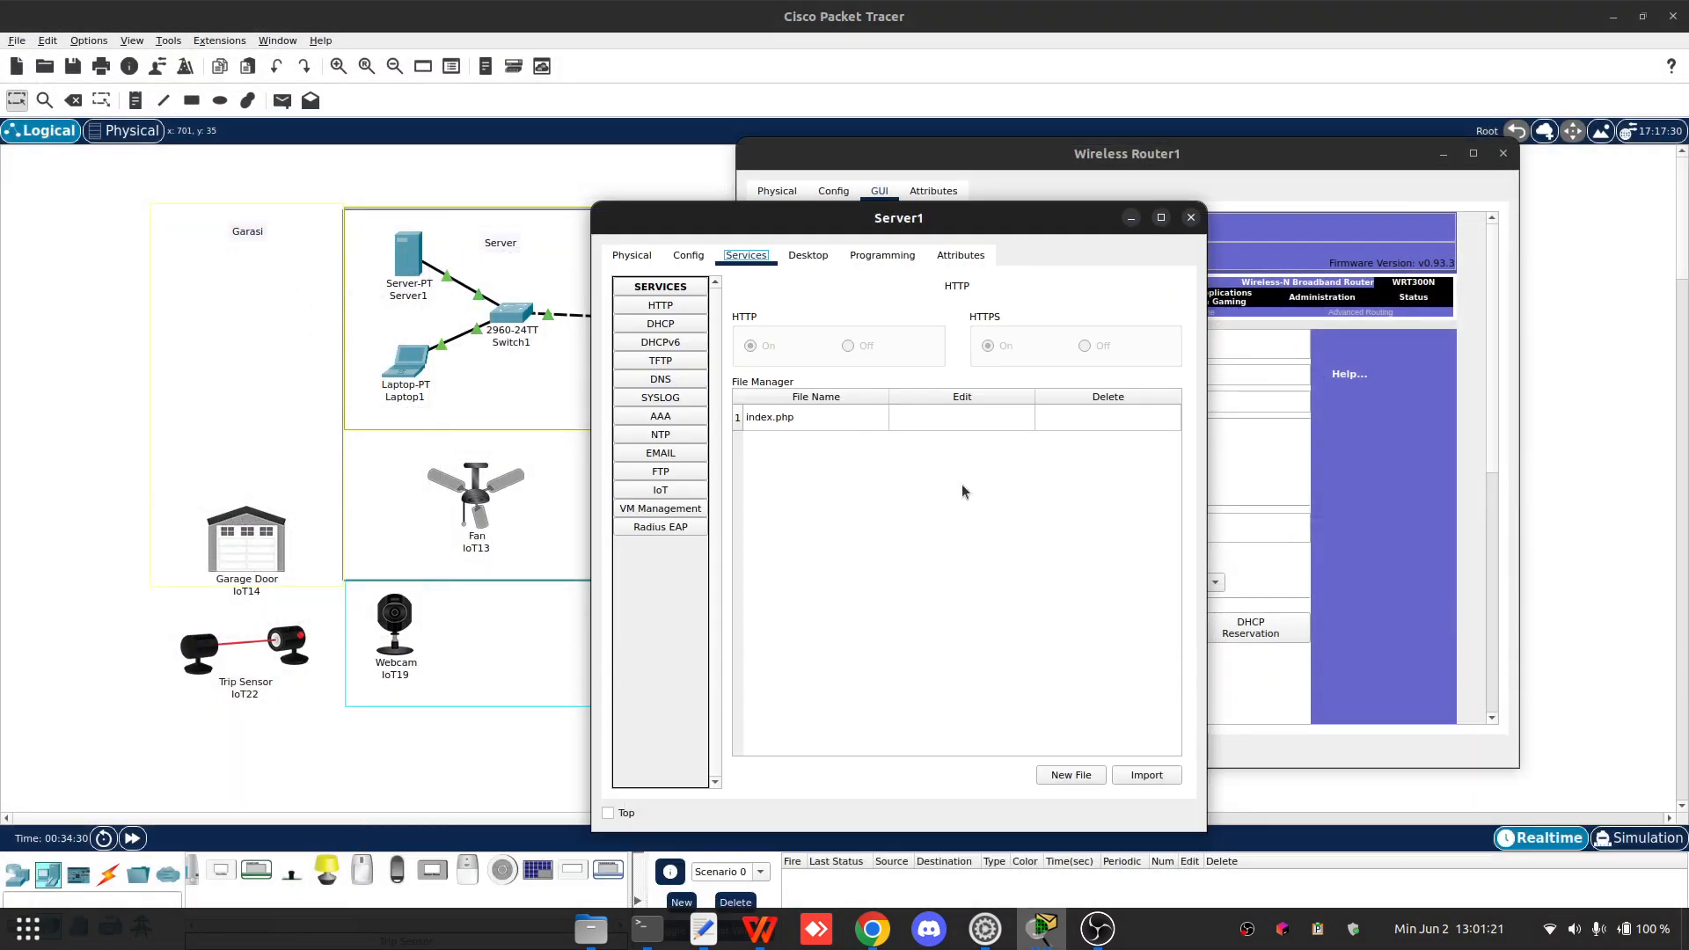
click(671, 489)
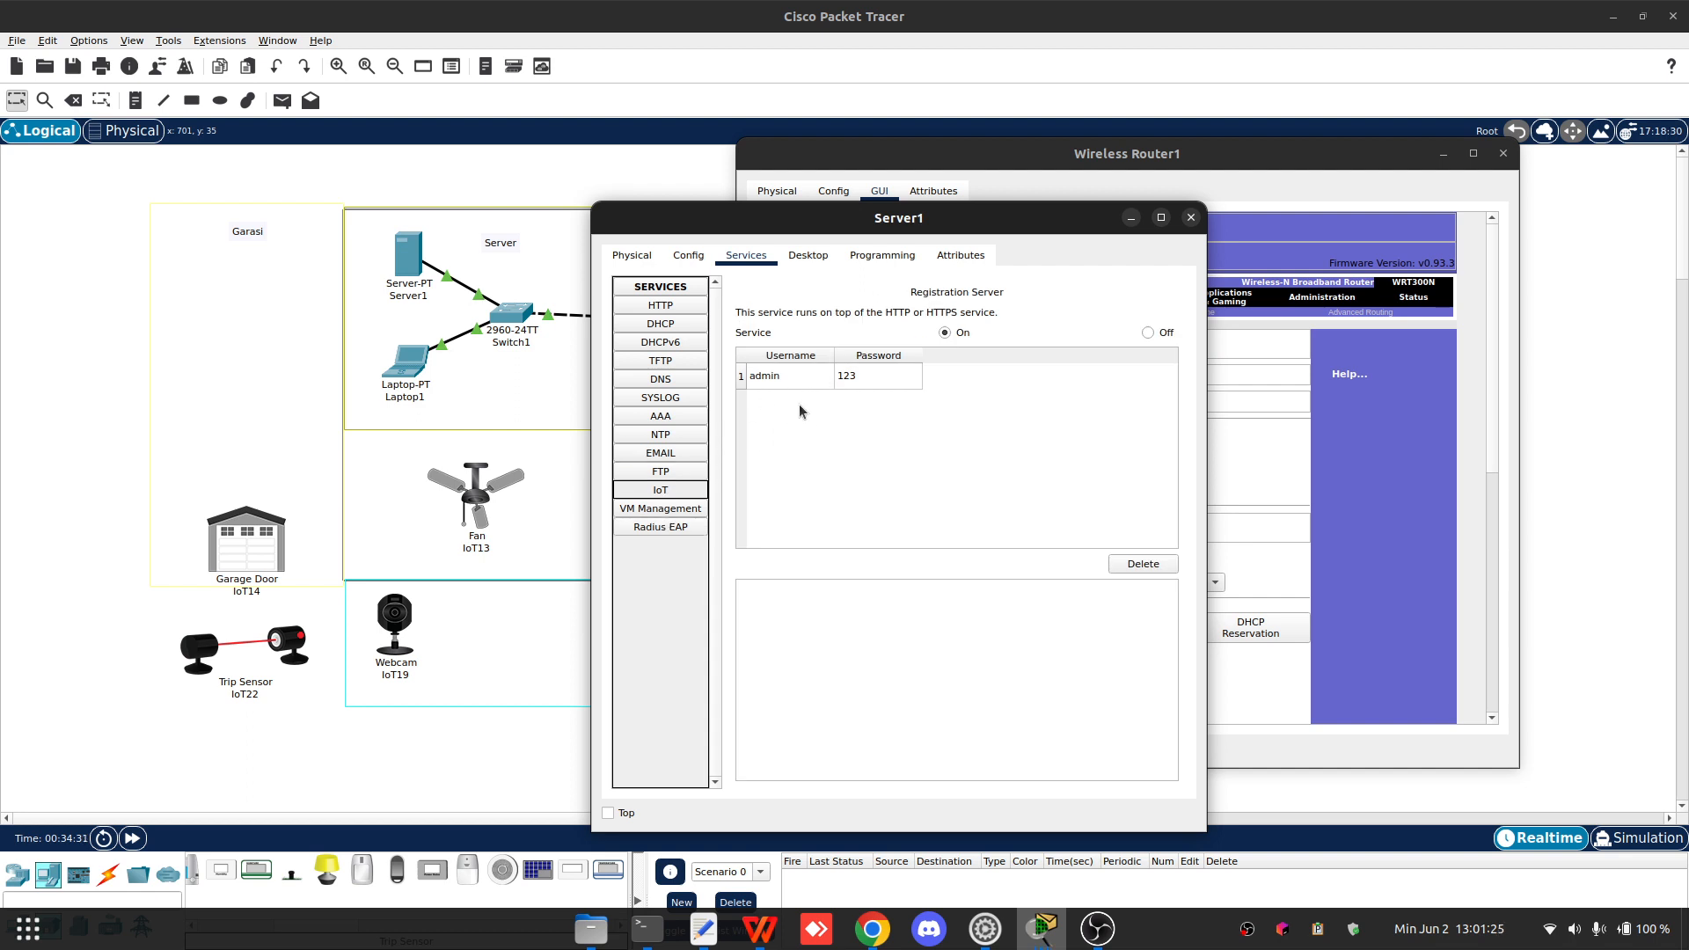
- Review Server1's IP configuration on its desktop, then close the Server1 window
click(811, 255)
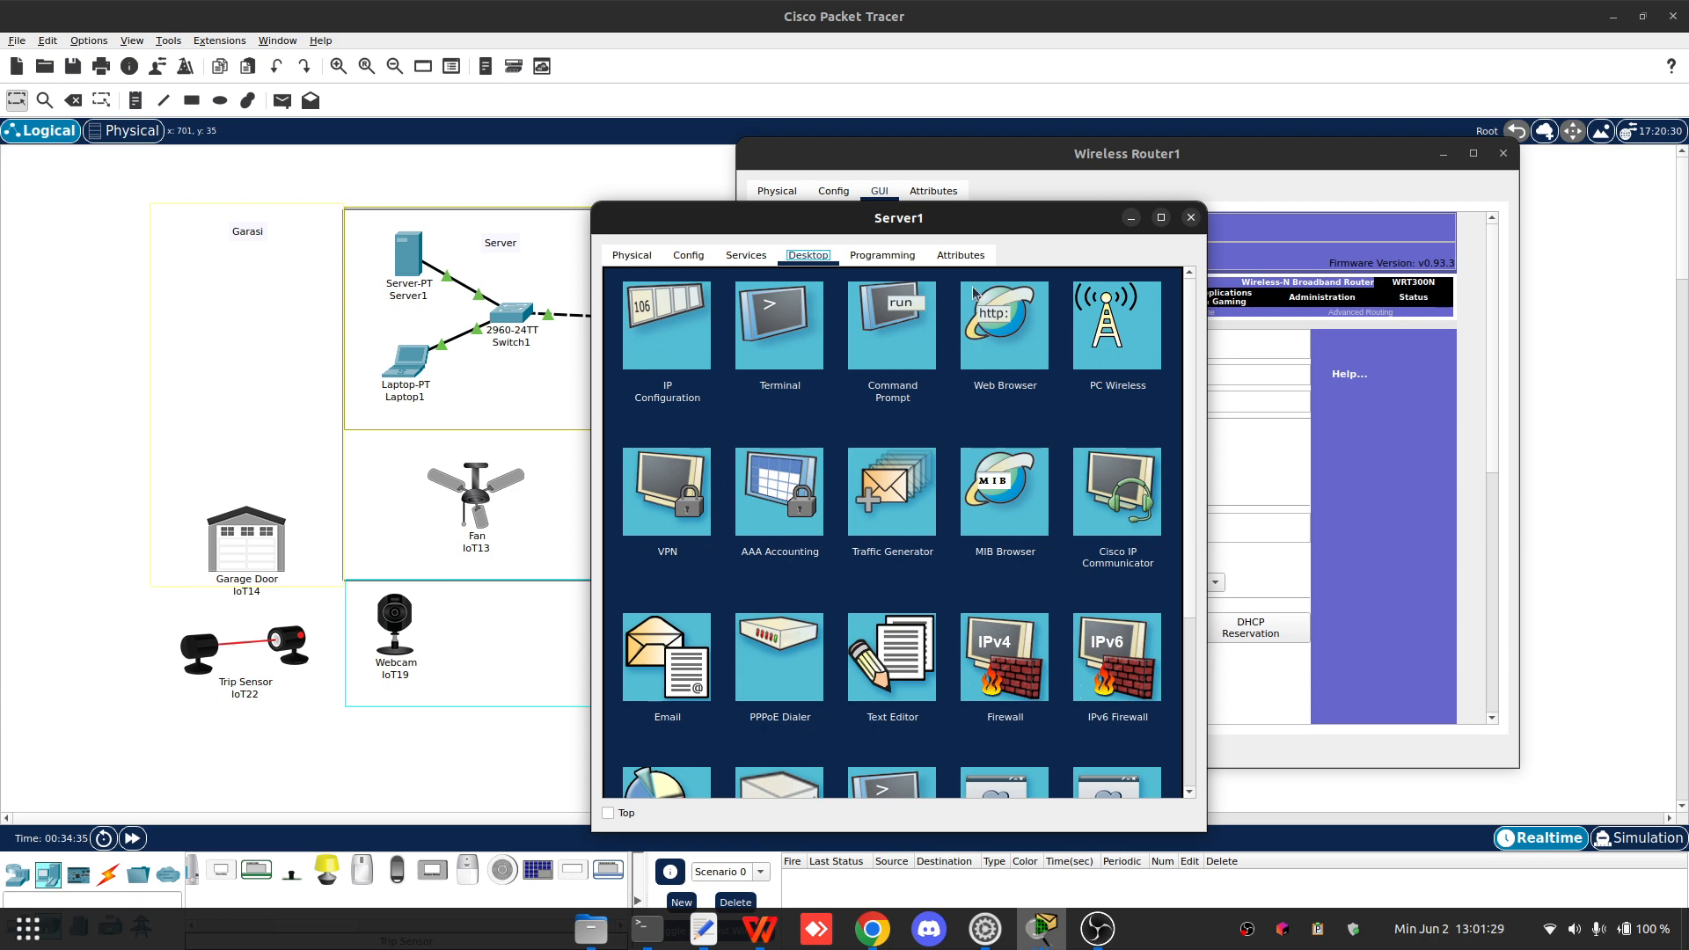
click(661, 340)
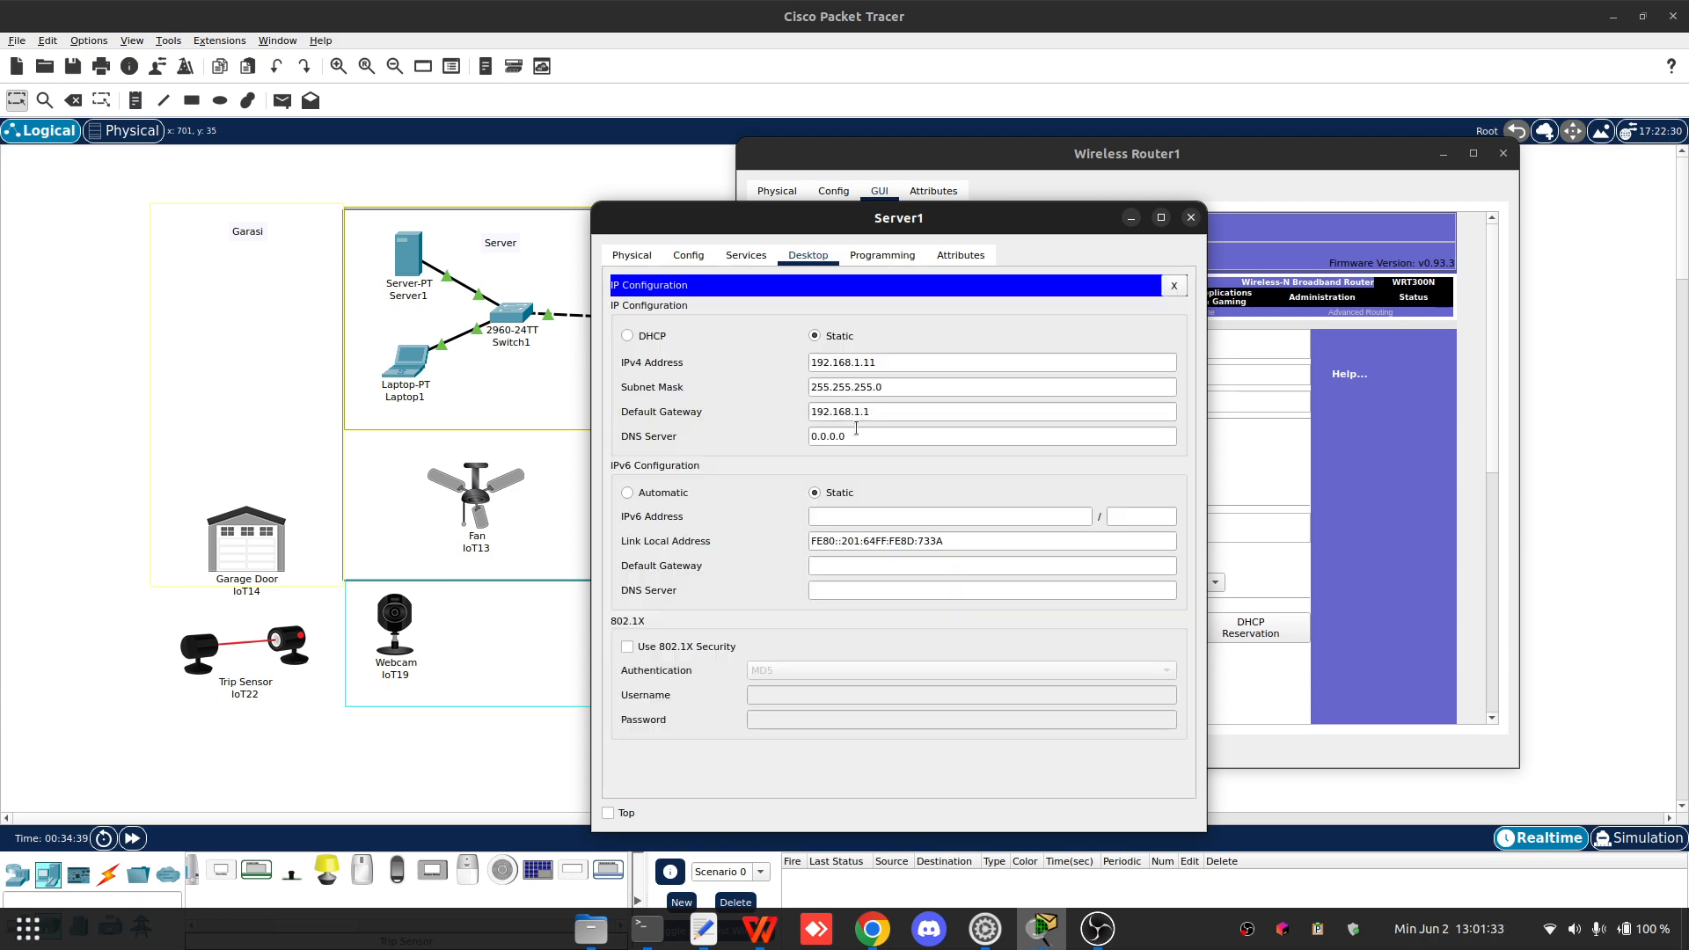
drag(876, 411, 799, 404)
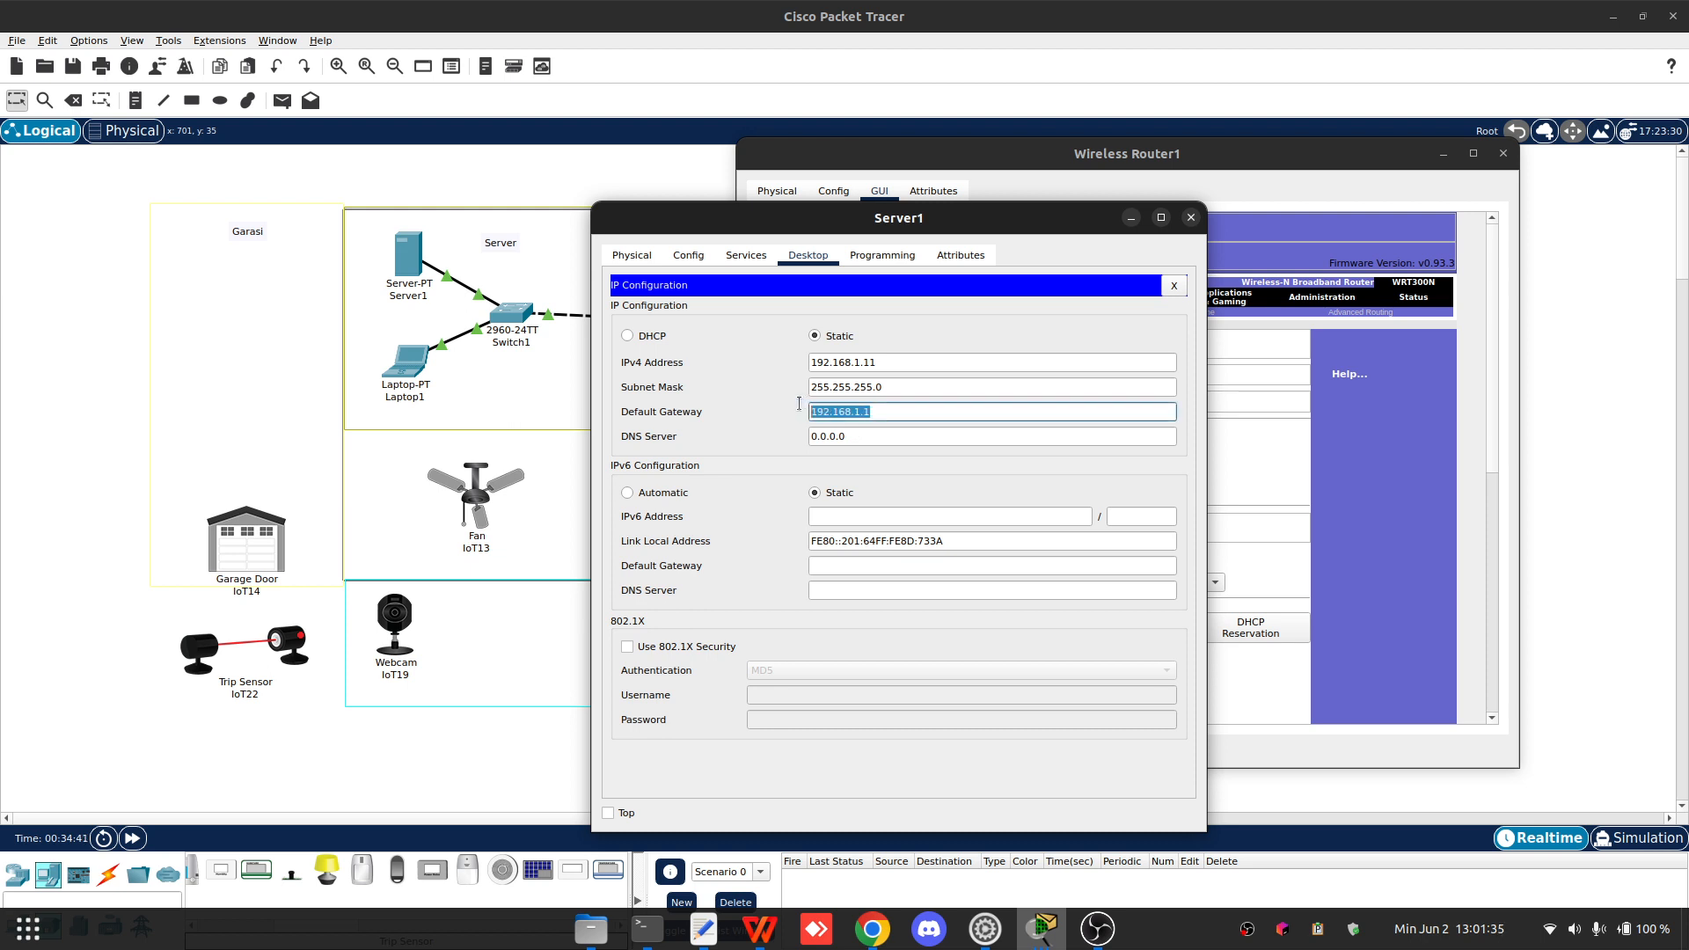
click(1191, 218)
- Open Laptop1 and review its IP configuration and device tabs, then close its window
click(421, 373)
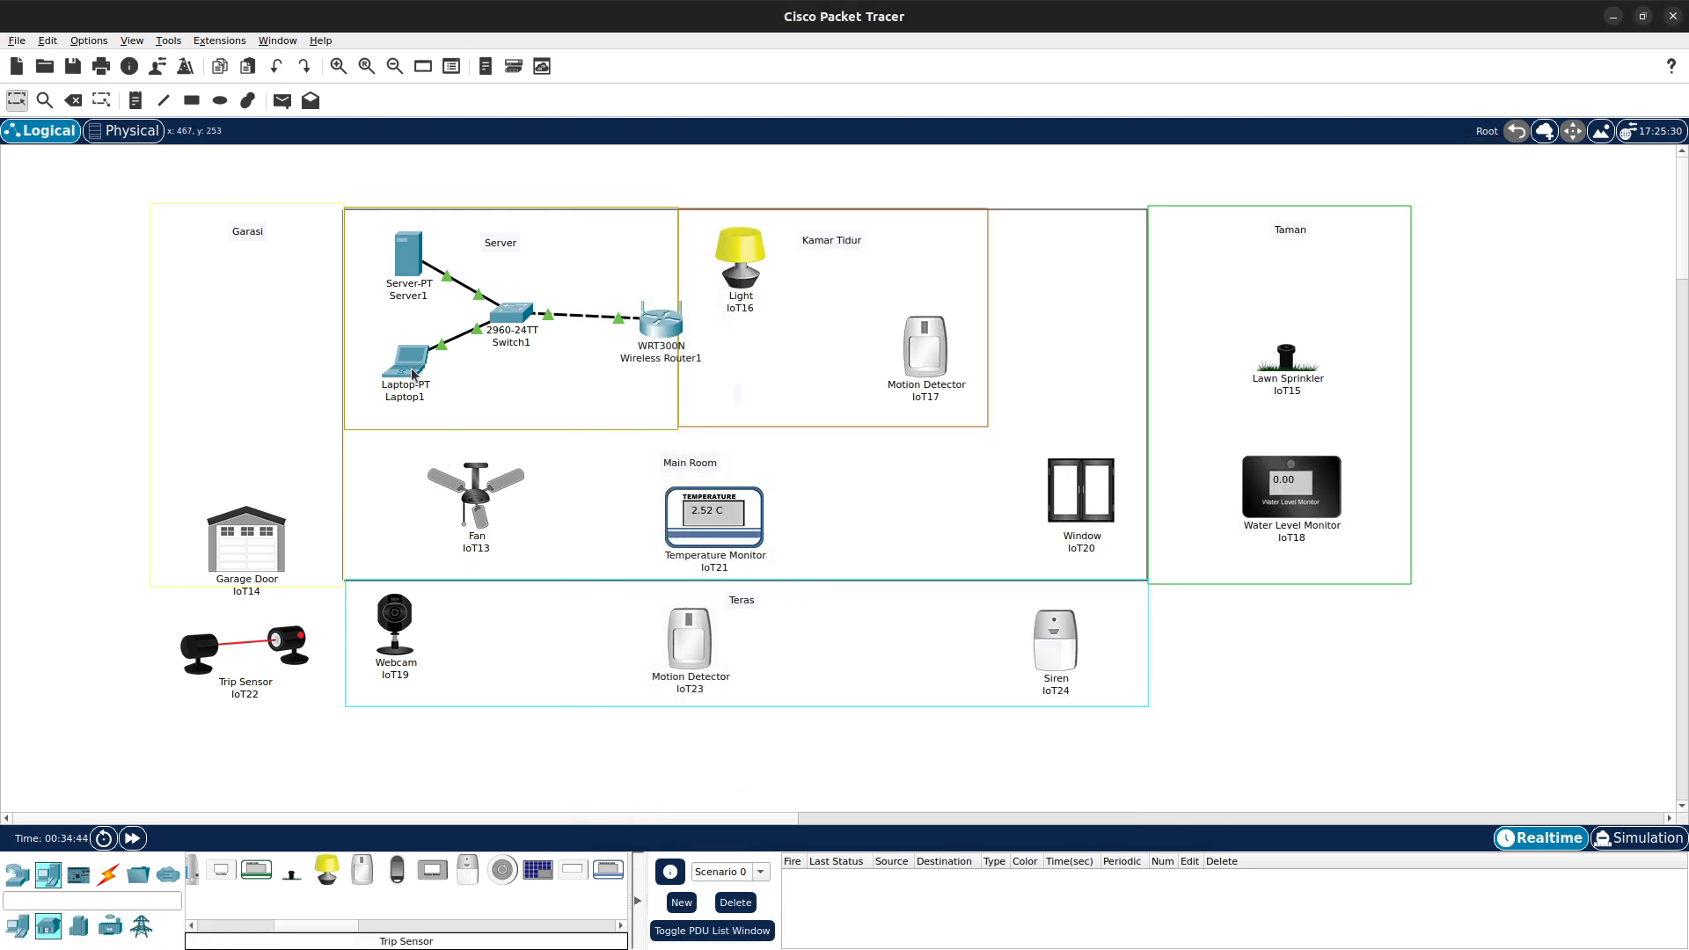
click(412, 374)
click(669, 323)
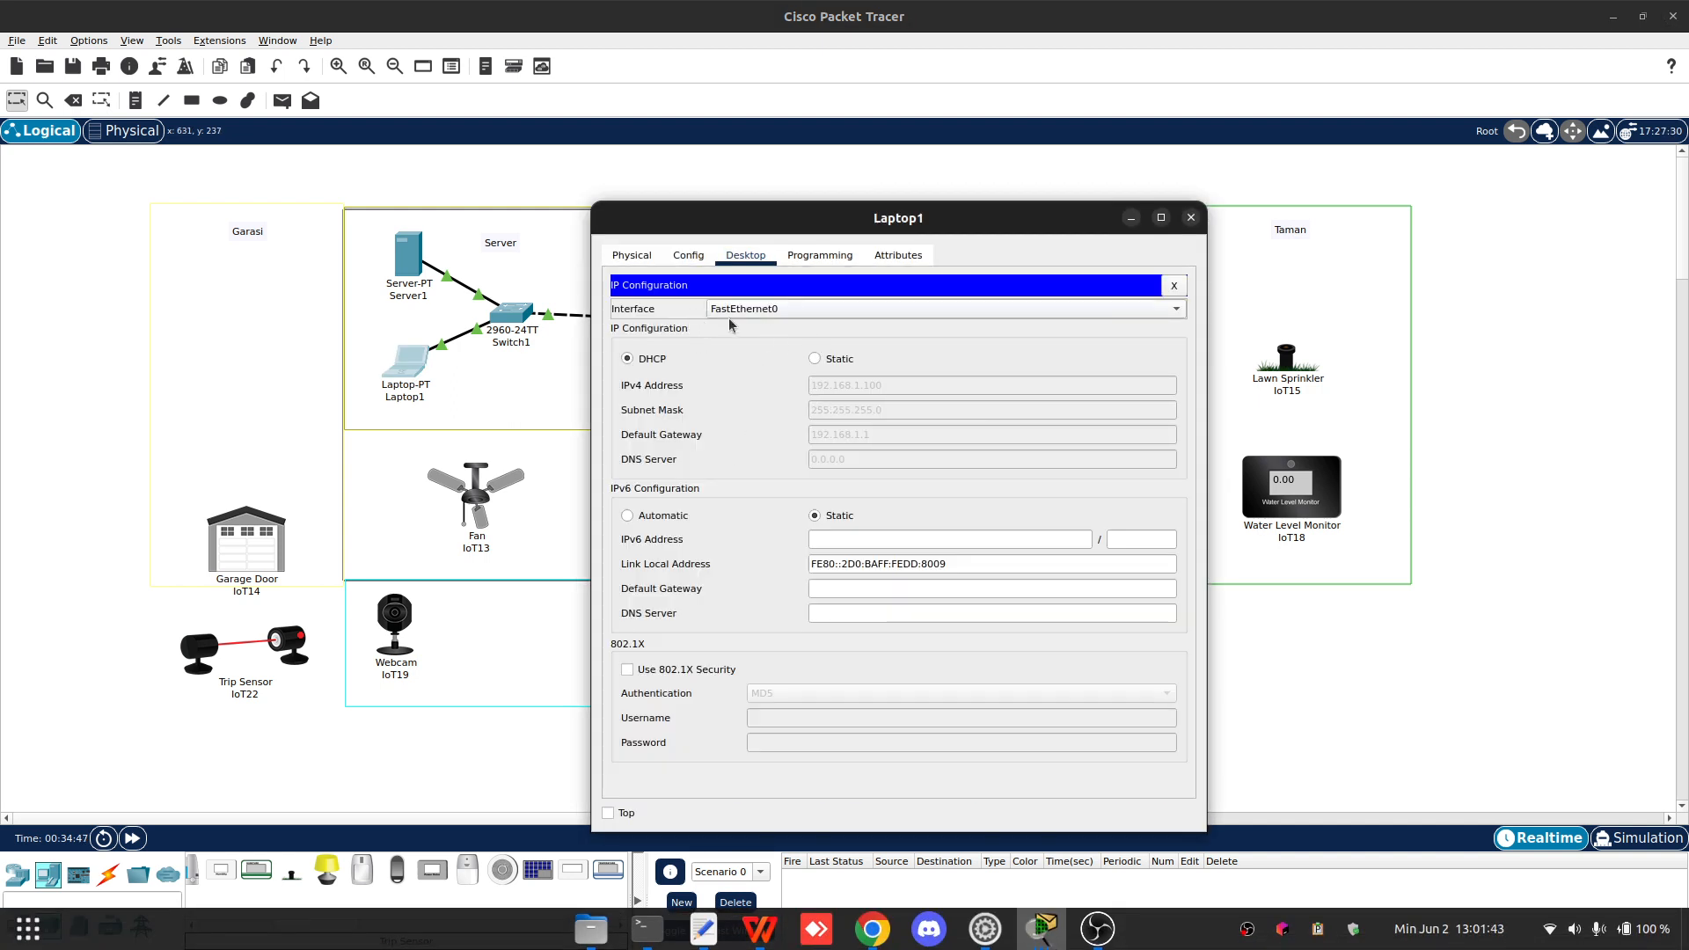
click(632, 256)
click(695, 259)
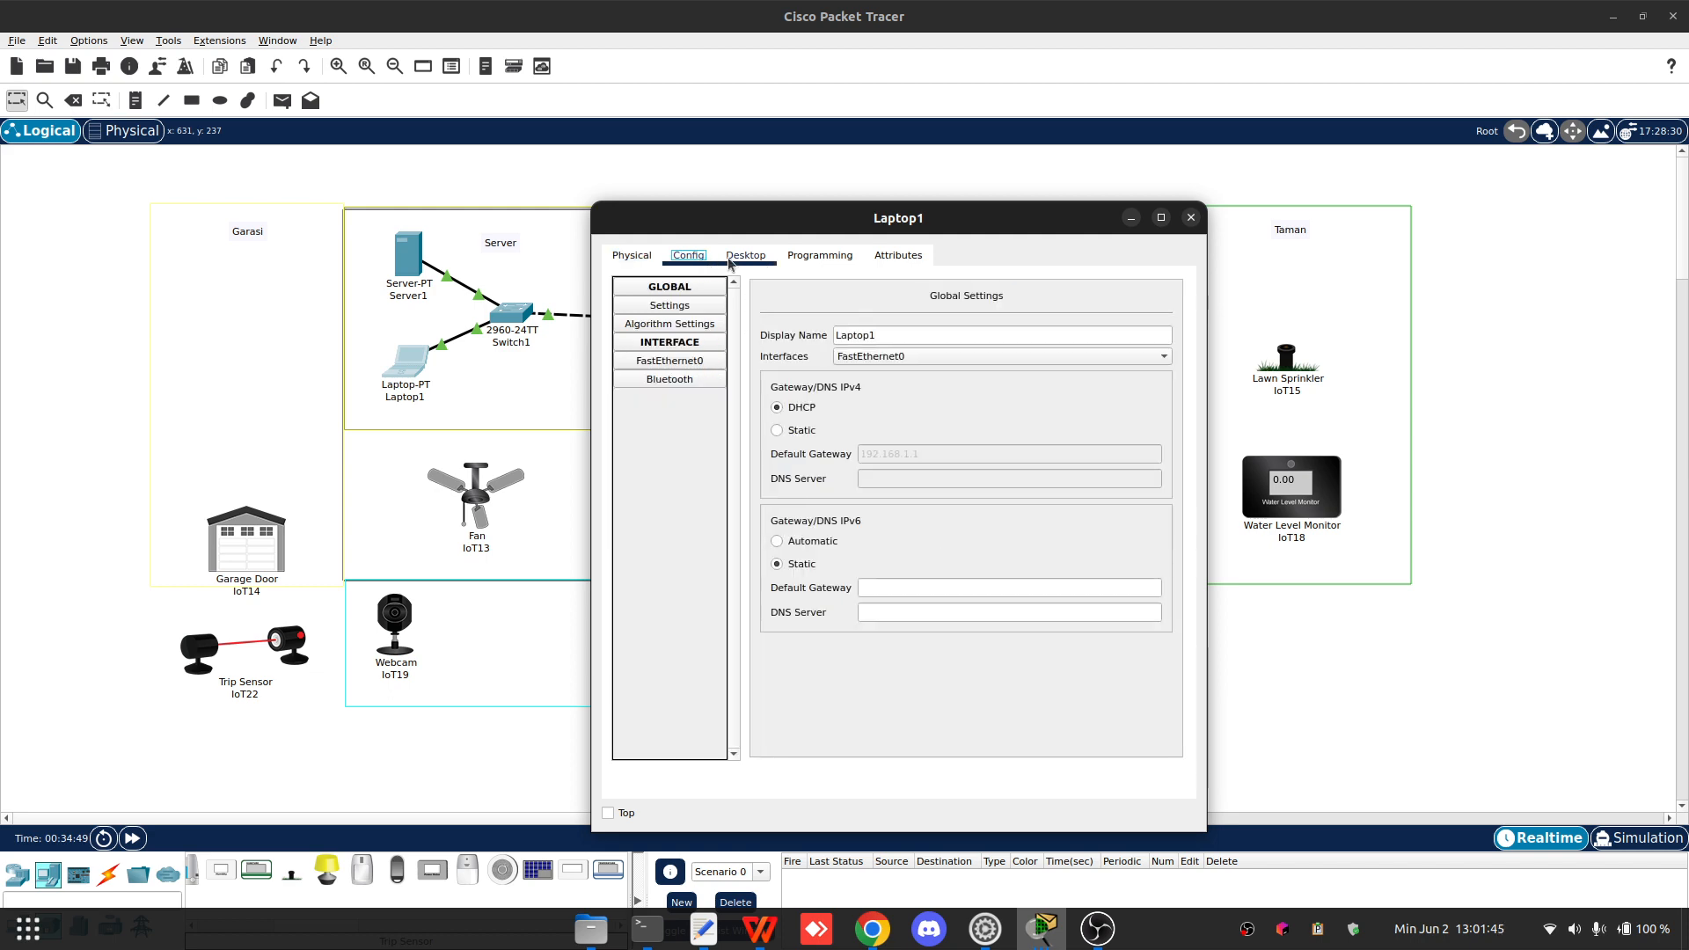
click(744, 257)
click(841, 258)
click(1191, 217)
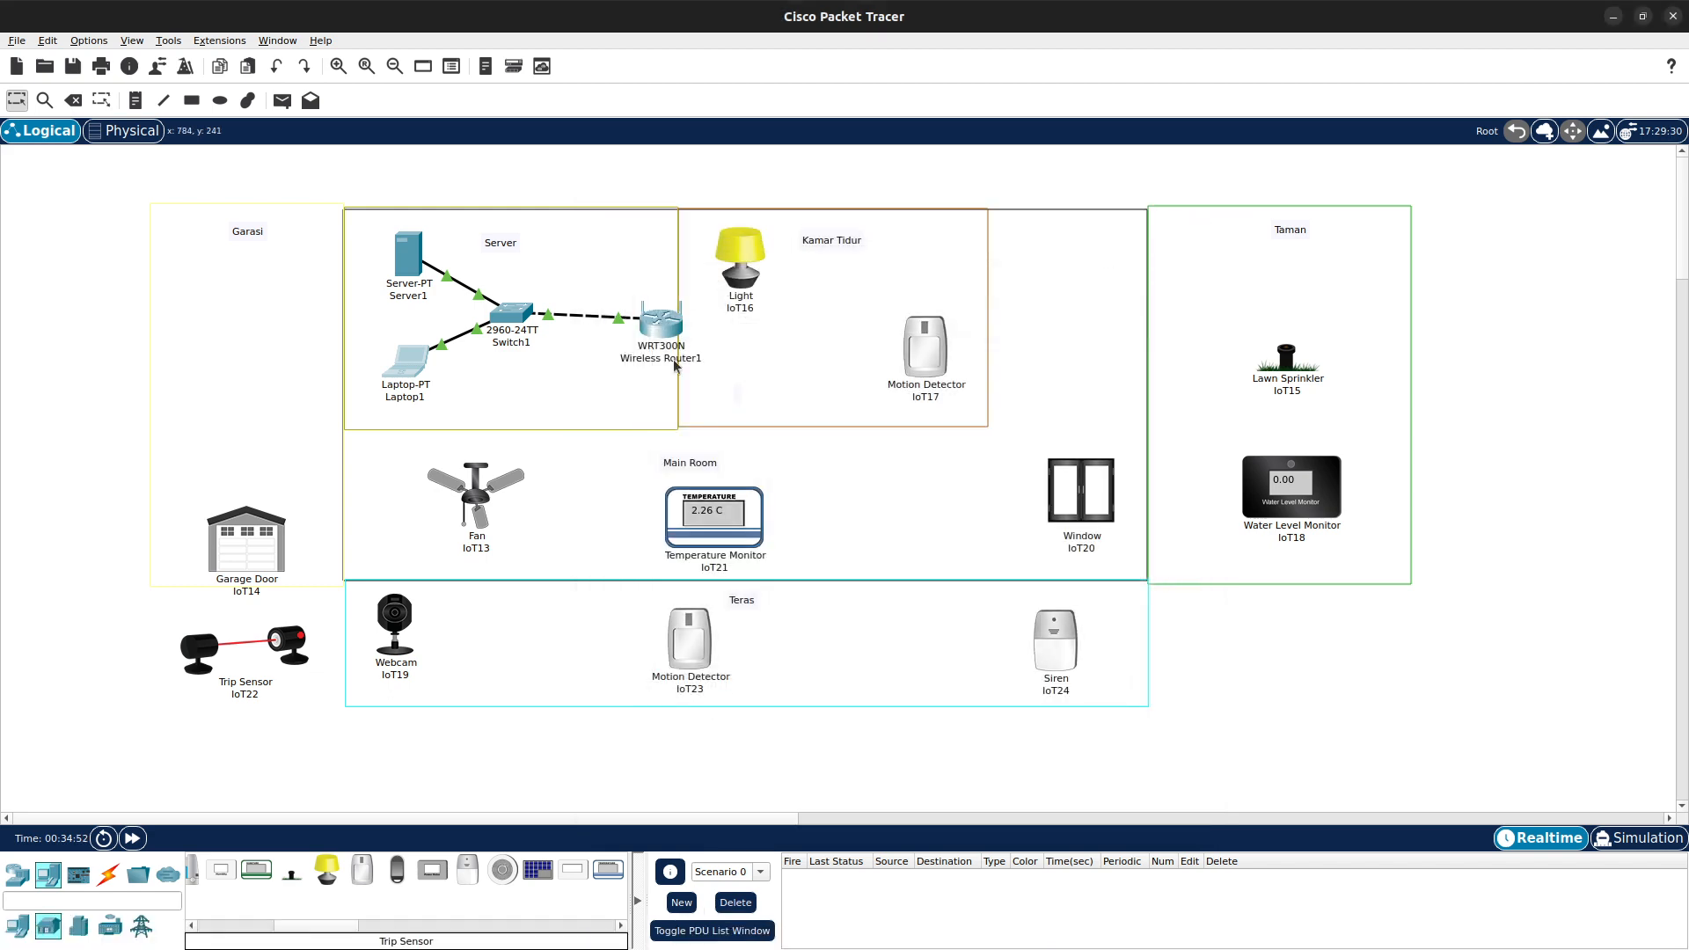
- Open IoT16's Wireless0 settings and set its SSID to Home
alt+click(740, 278)
click(746, 273)
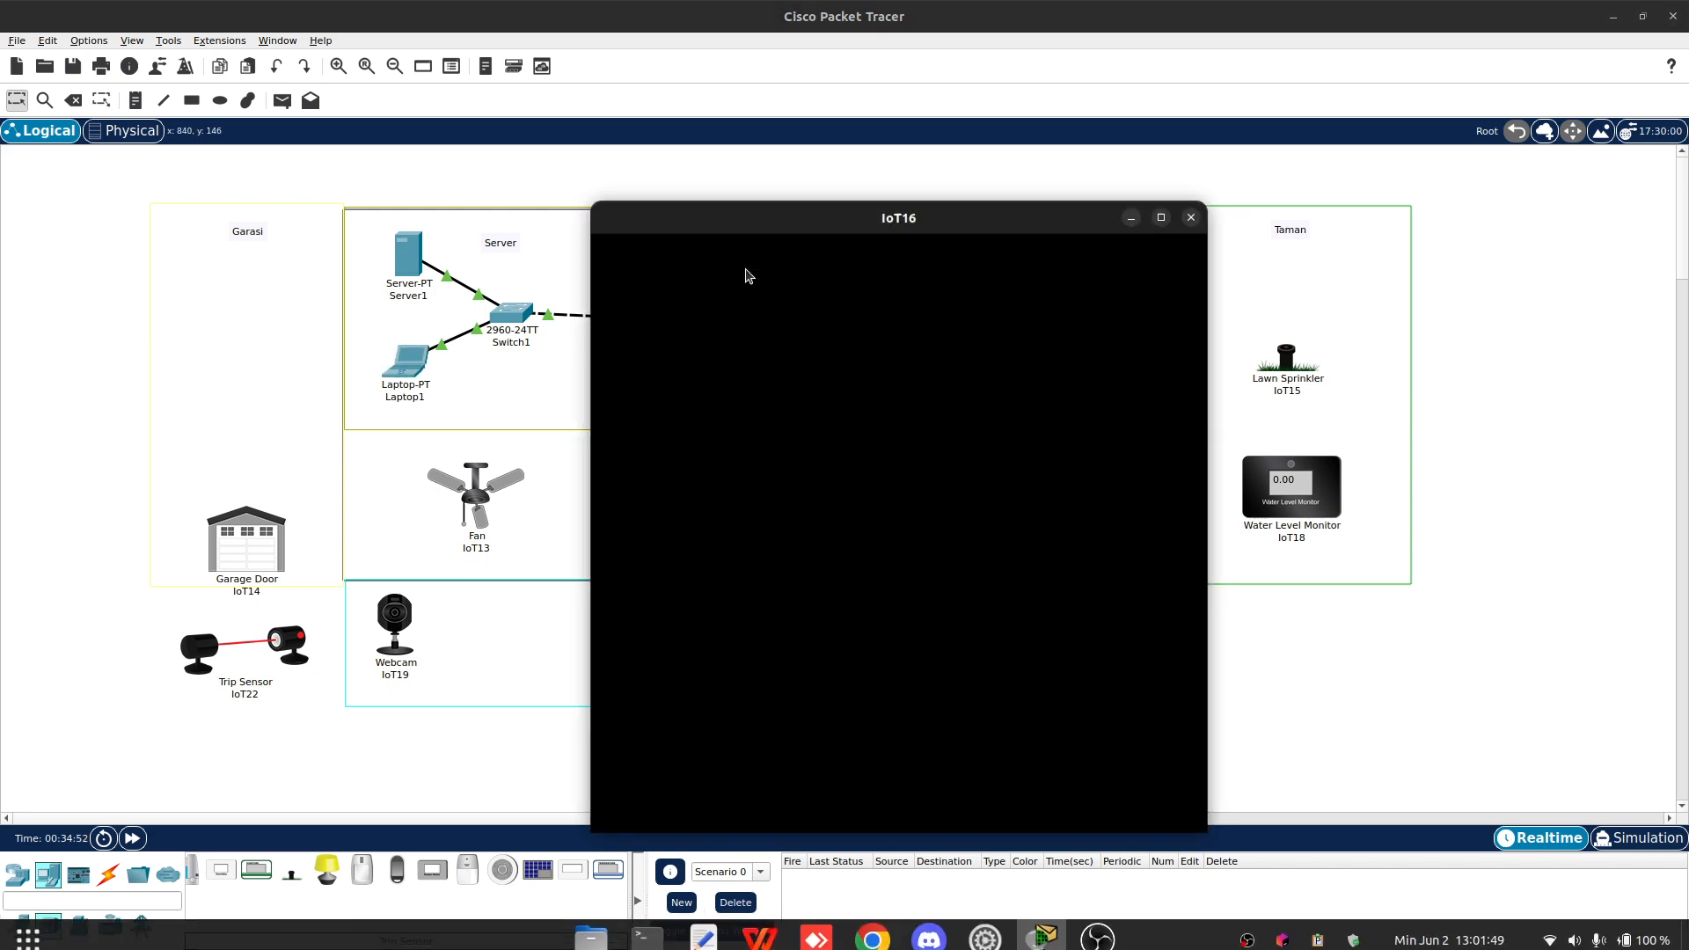
scroll(865, 531, down, 3)
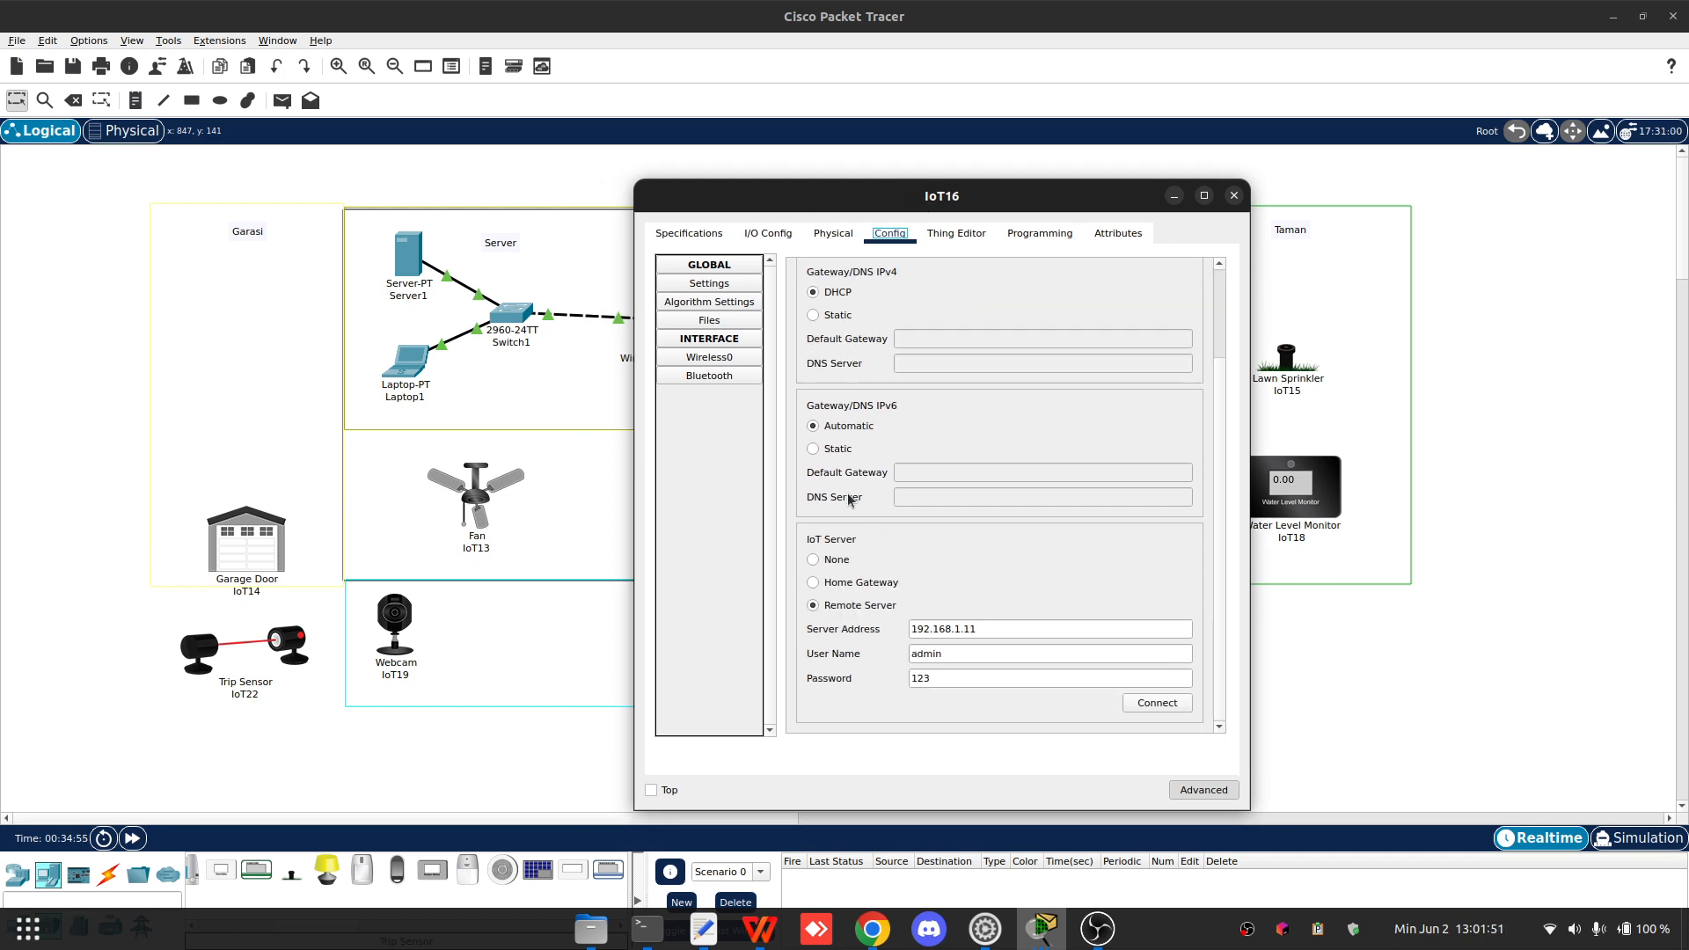
scroll(925, 588, up, 3)
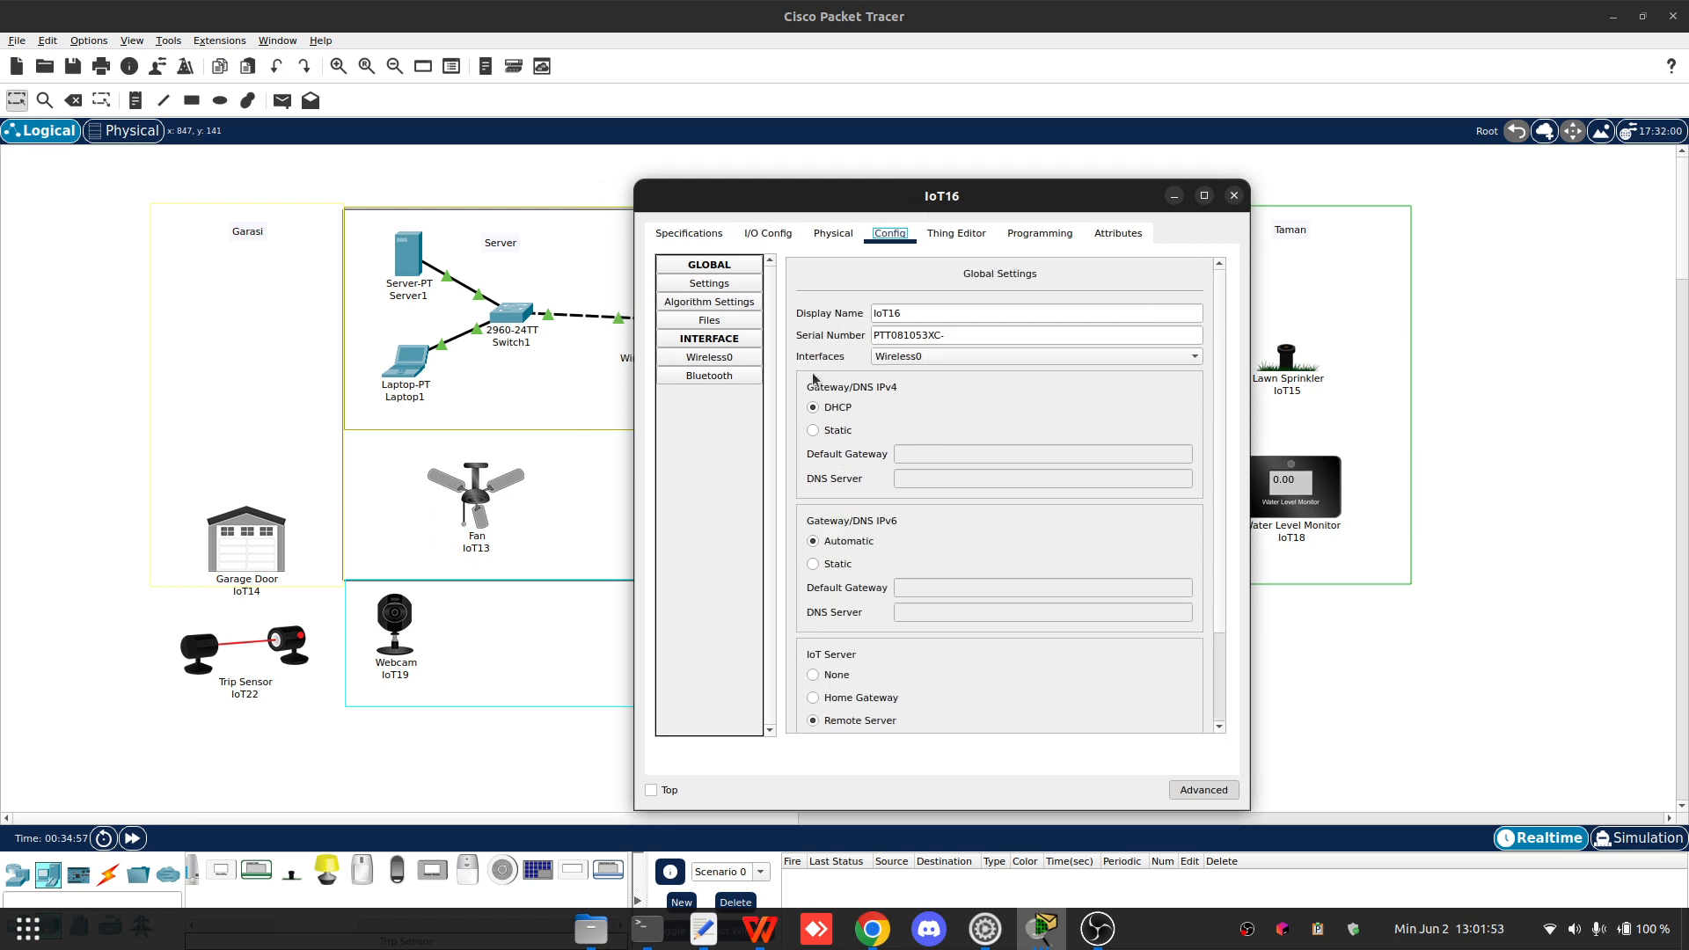
click(713, 369)
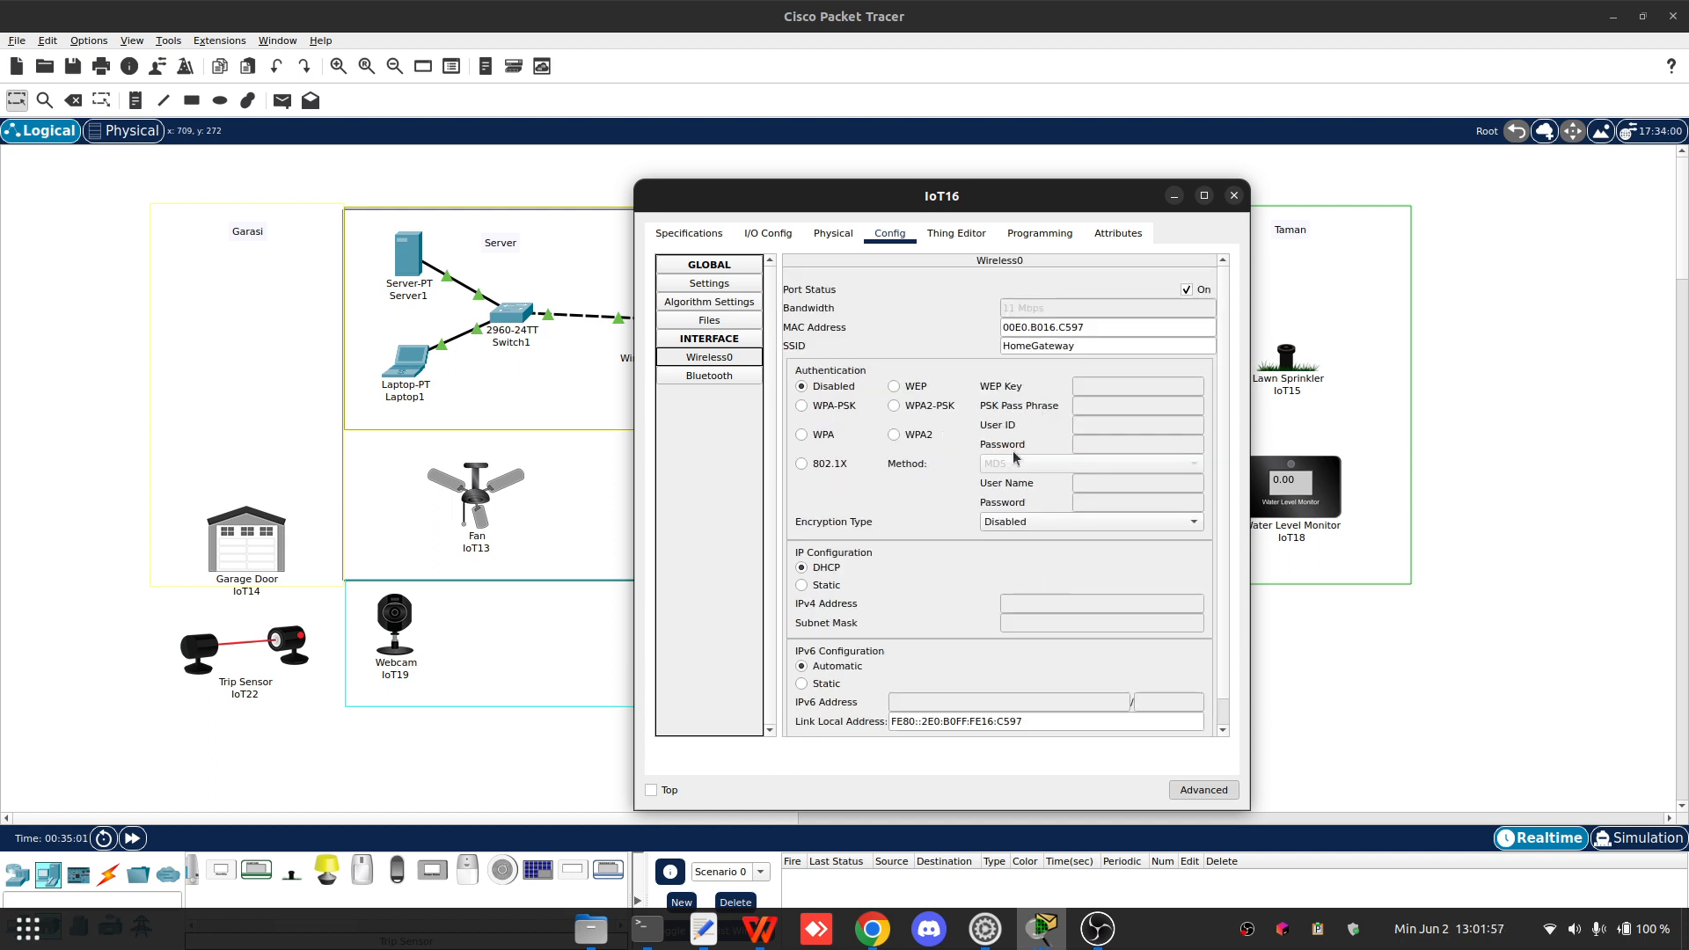
double_click(1071, 345)
text(Home)
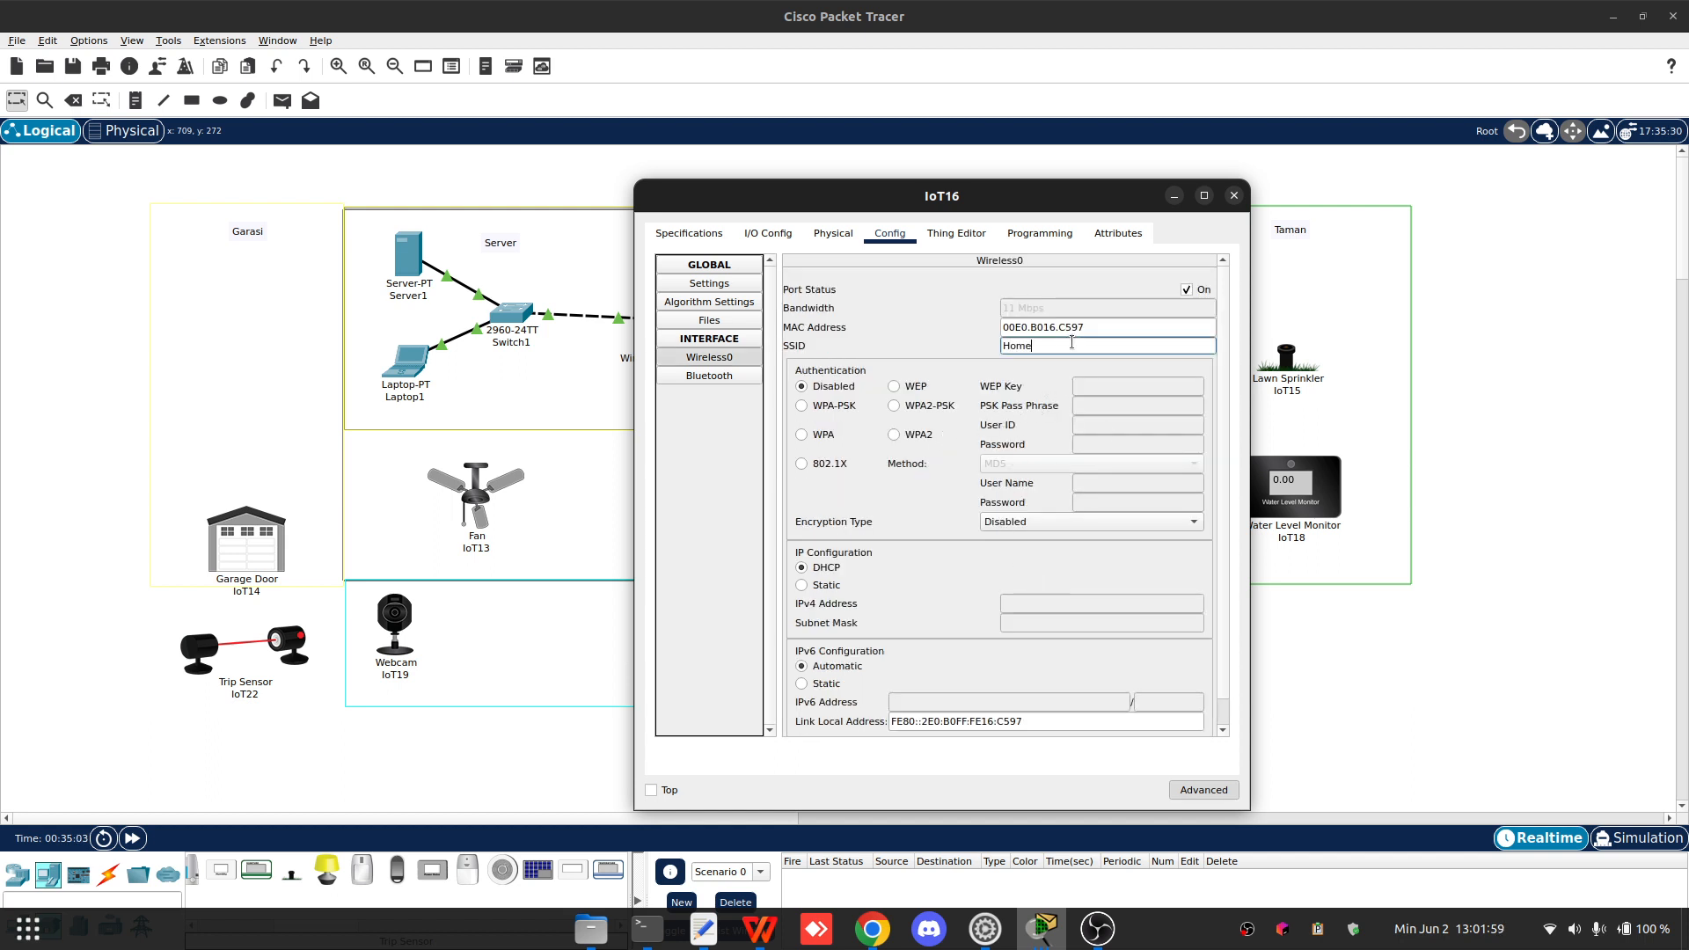
scroll(1084, 479, down, 1)
key(Return)
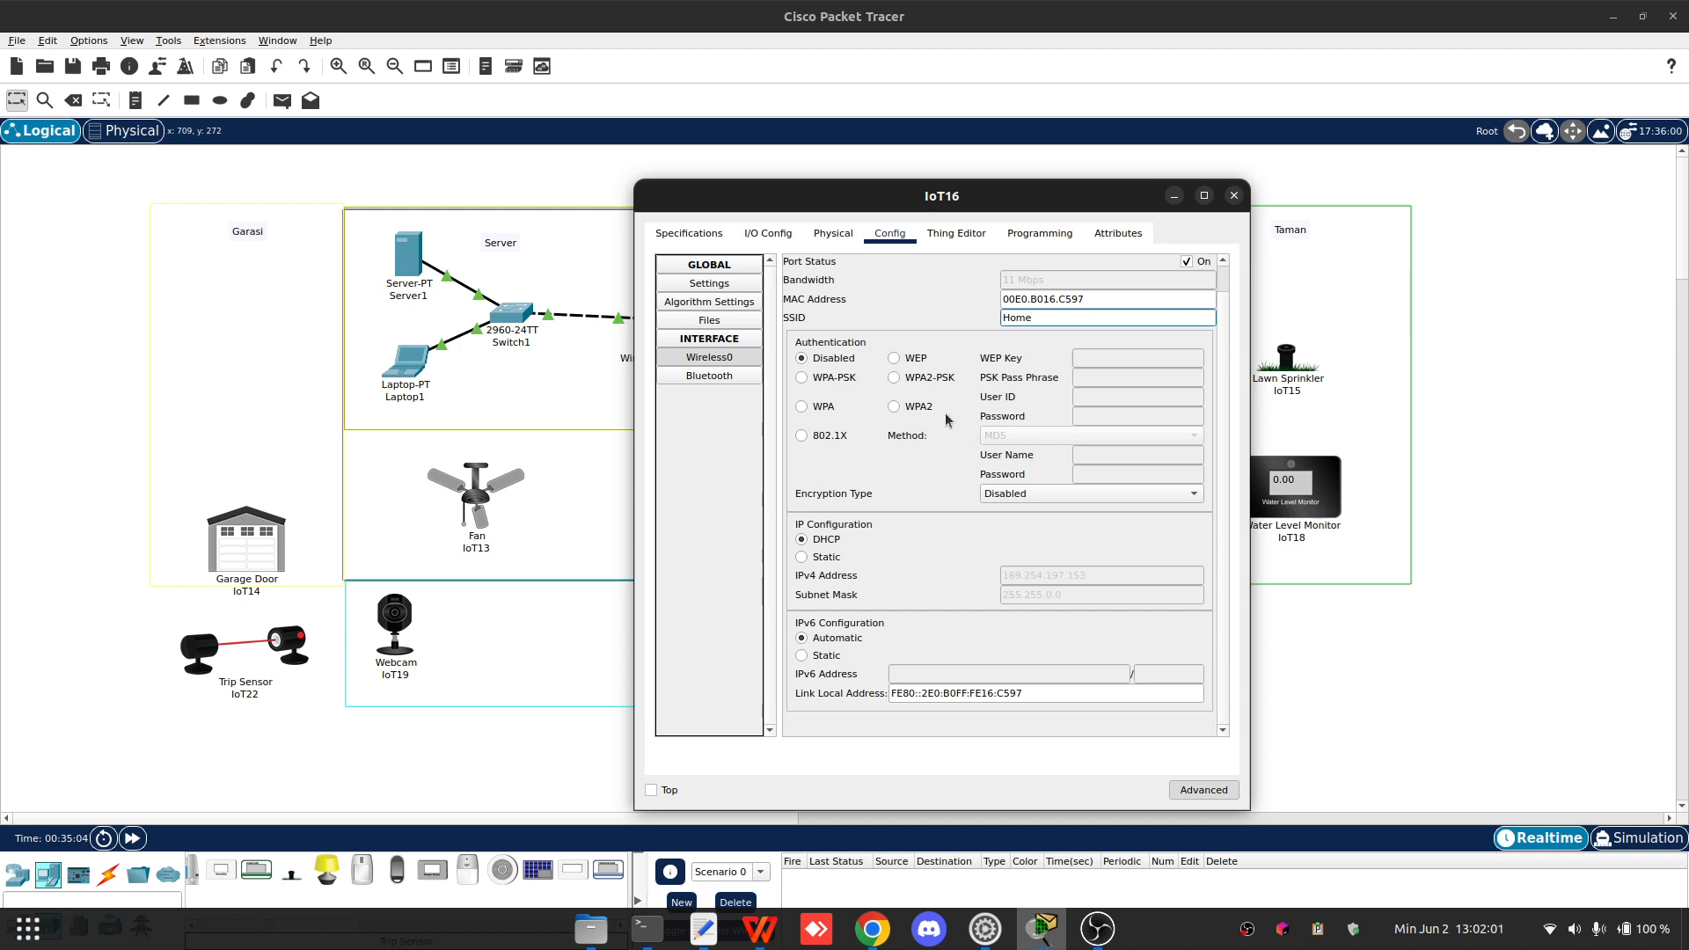
drag(960, 197, 1121, 179)
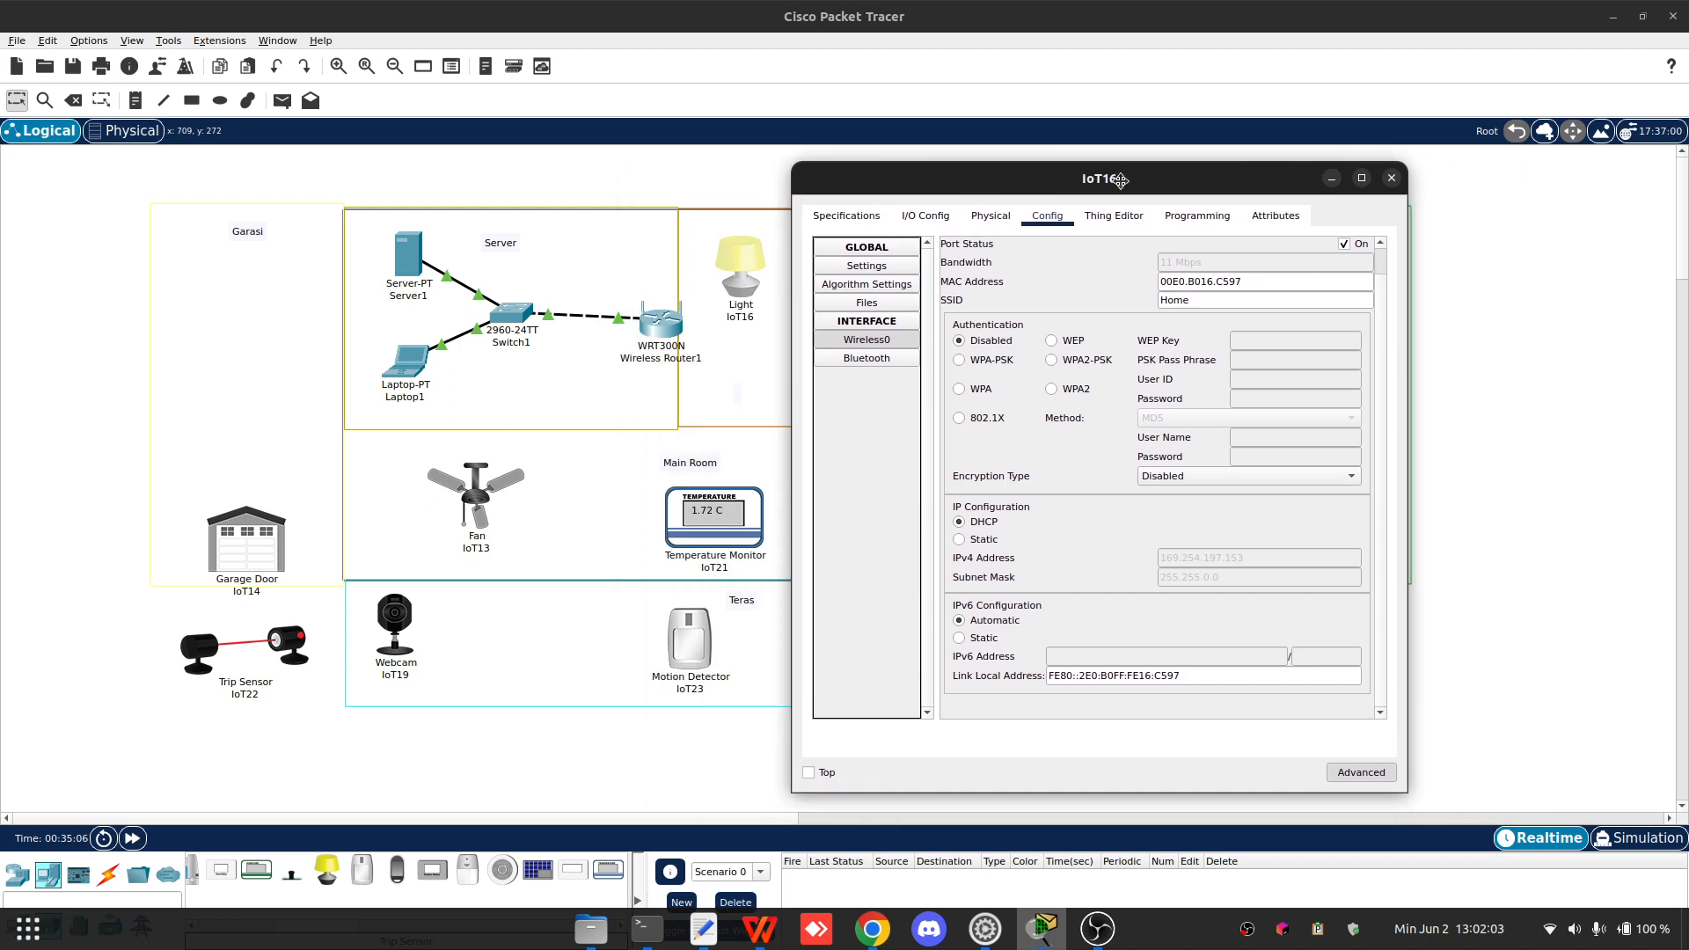
- Set IoT16's wireless authentication to WPA2 with user ID Lamp and enter the wireless password
click(1073, 388)
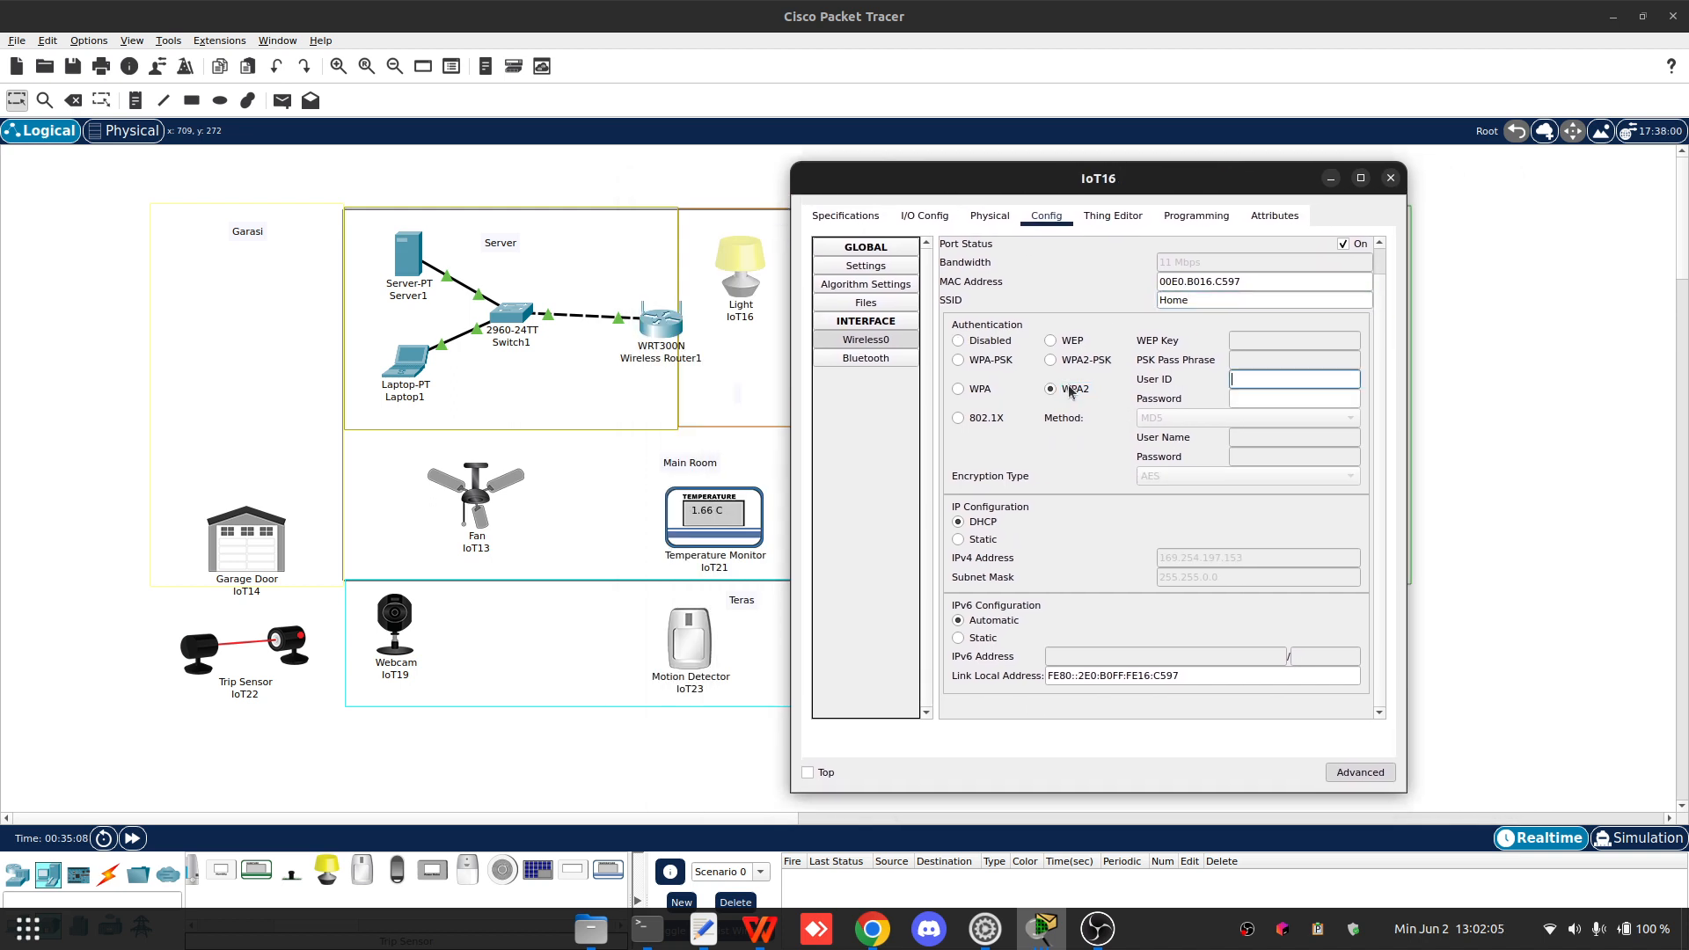
click(1252, 384)
text(Lamp)
key(Tab)
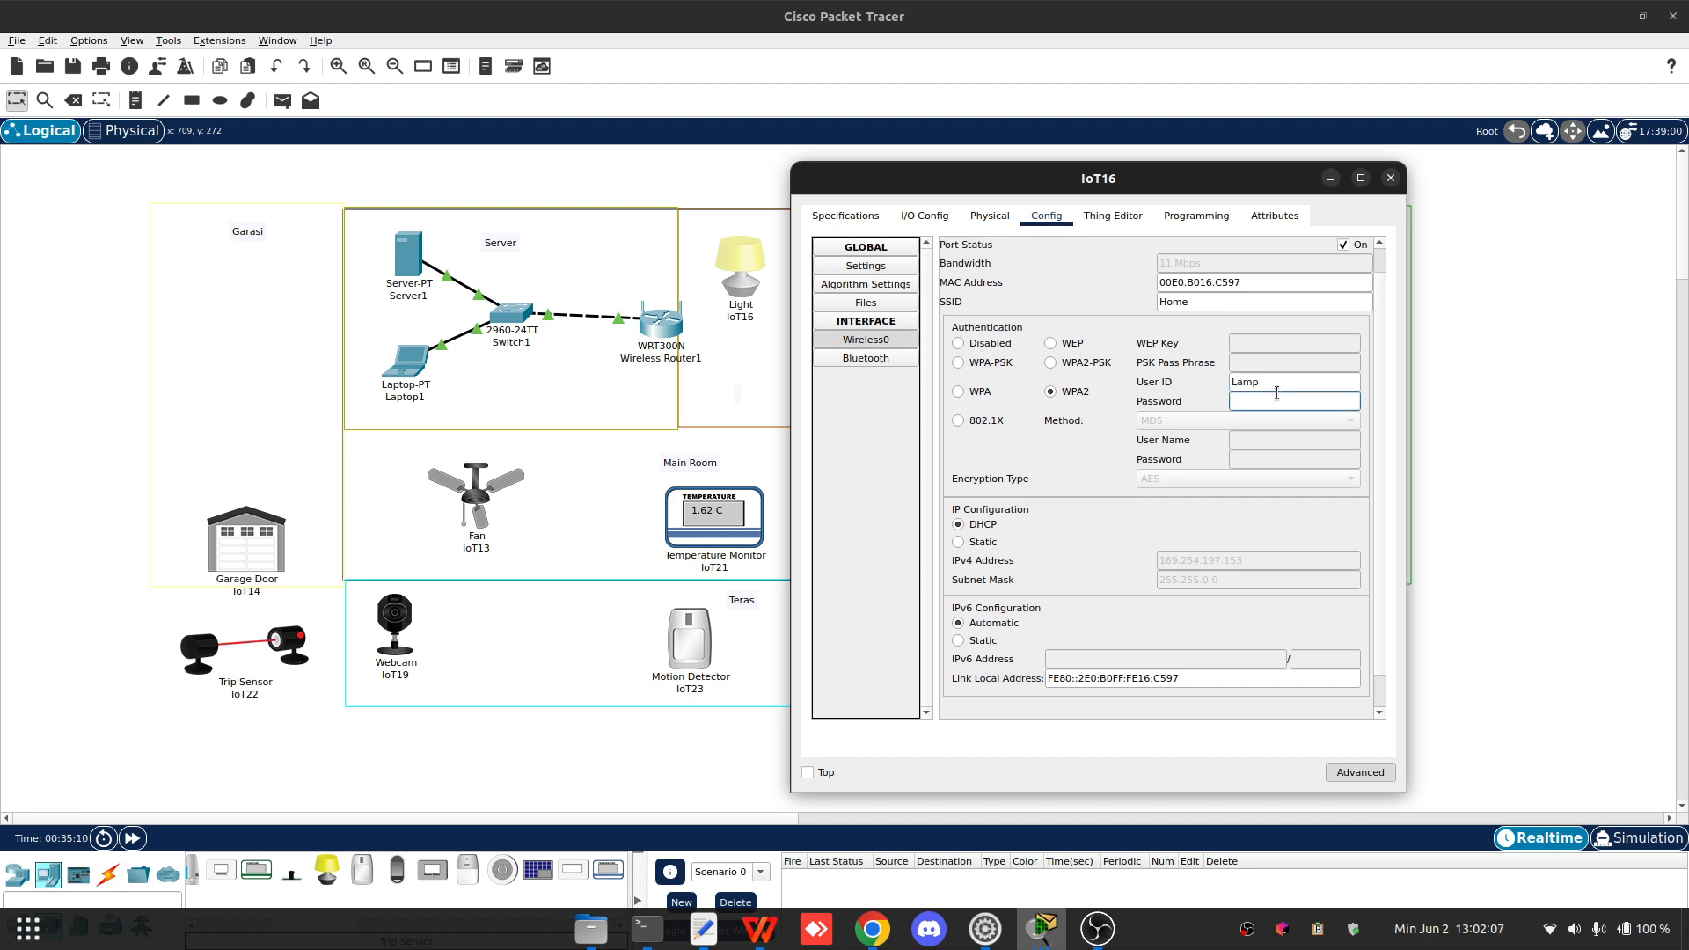
text(123)
click(1375, 478)
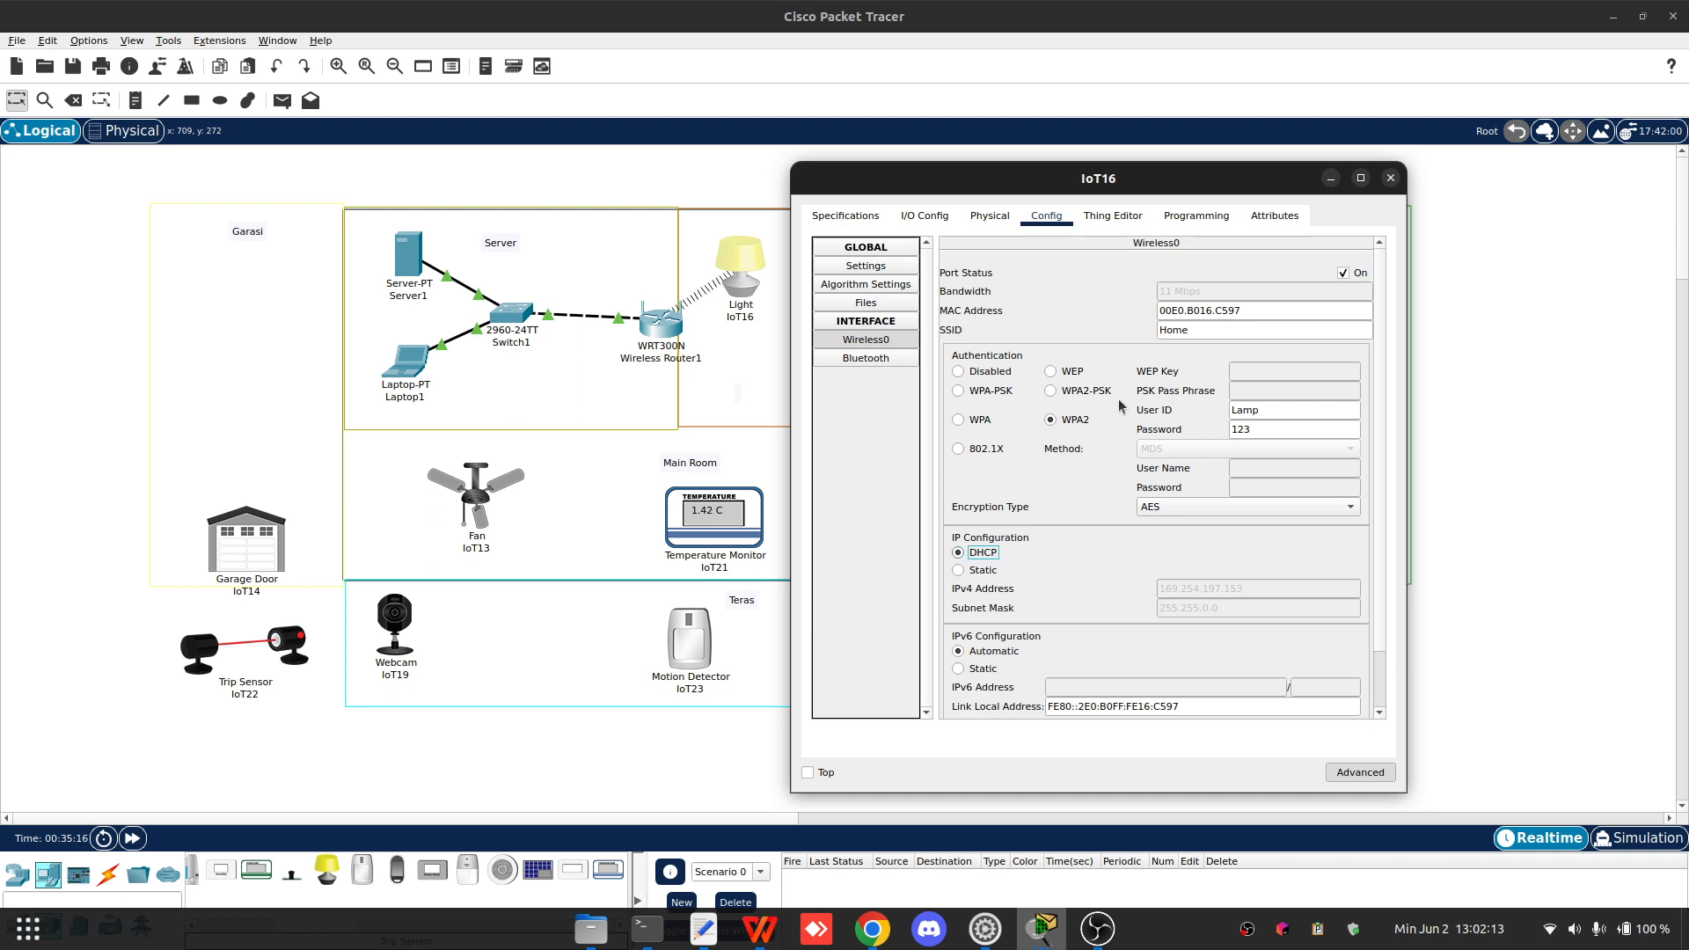
- Review IoT16's I/O Config, Physical and Config tabs, then close its window
drag(940, 180, 1089, 170)
click(1081, 208)
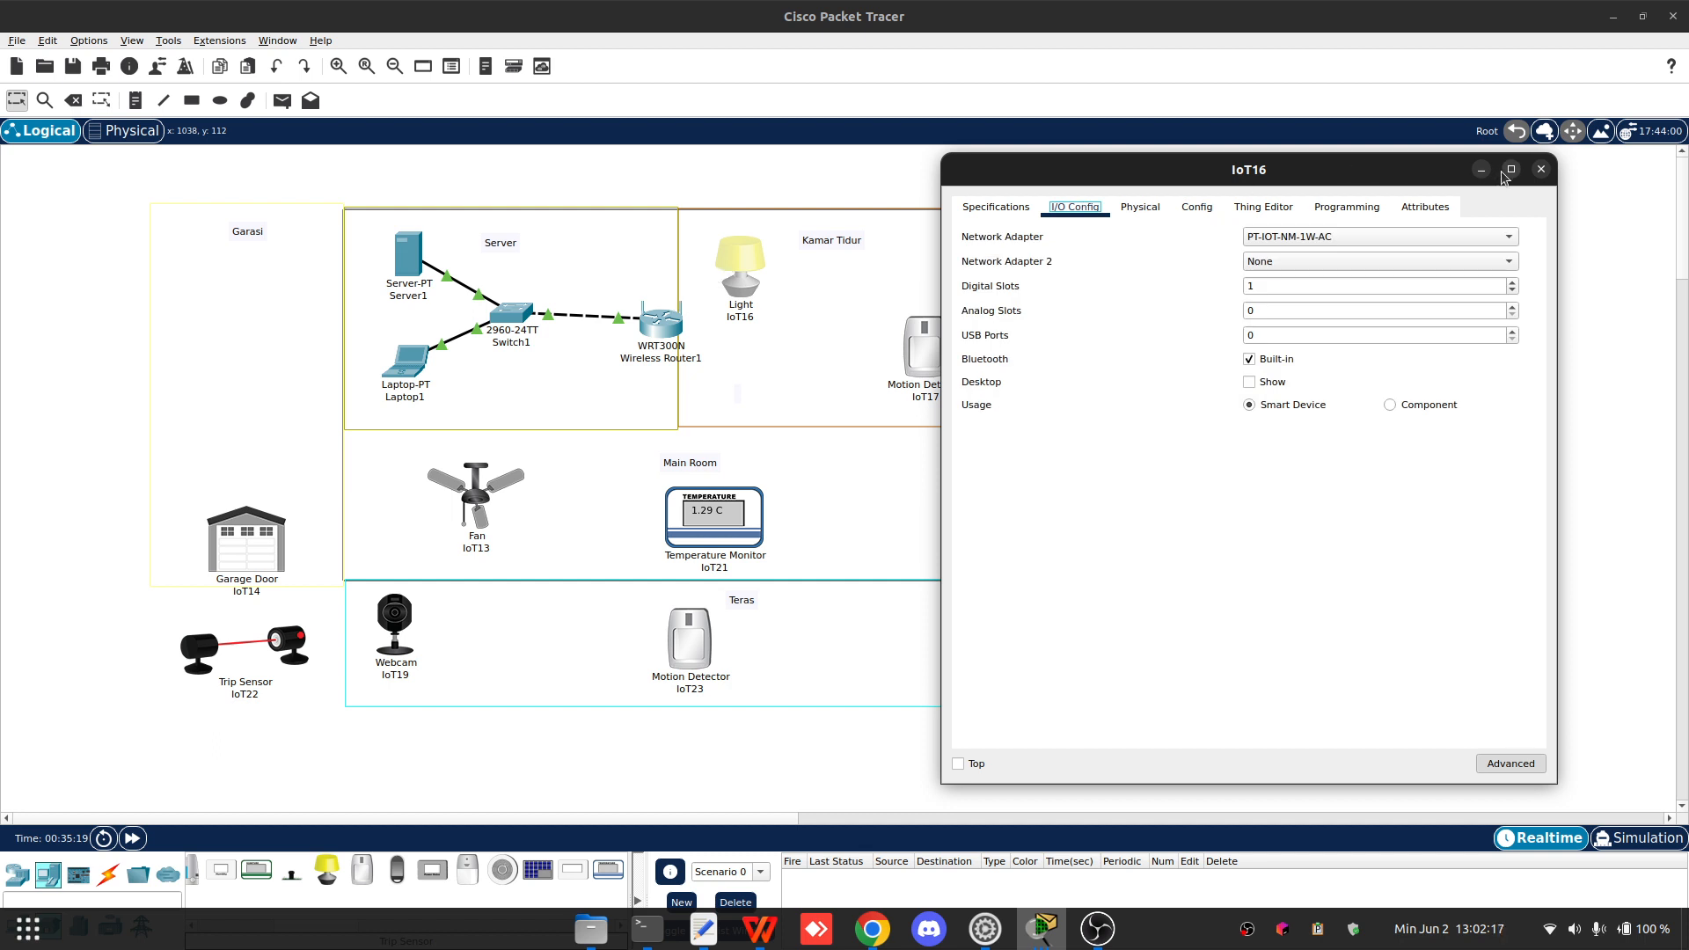
click(1141, 207)
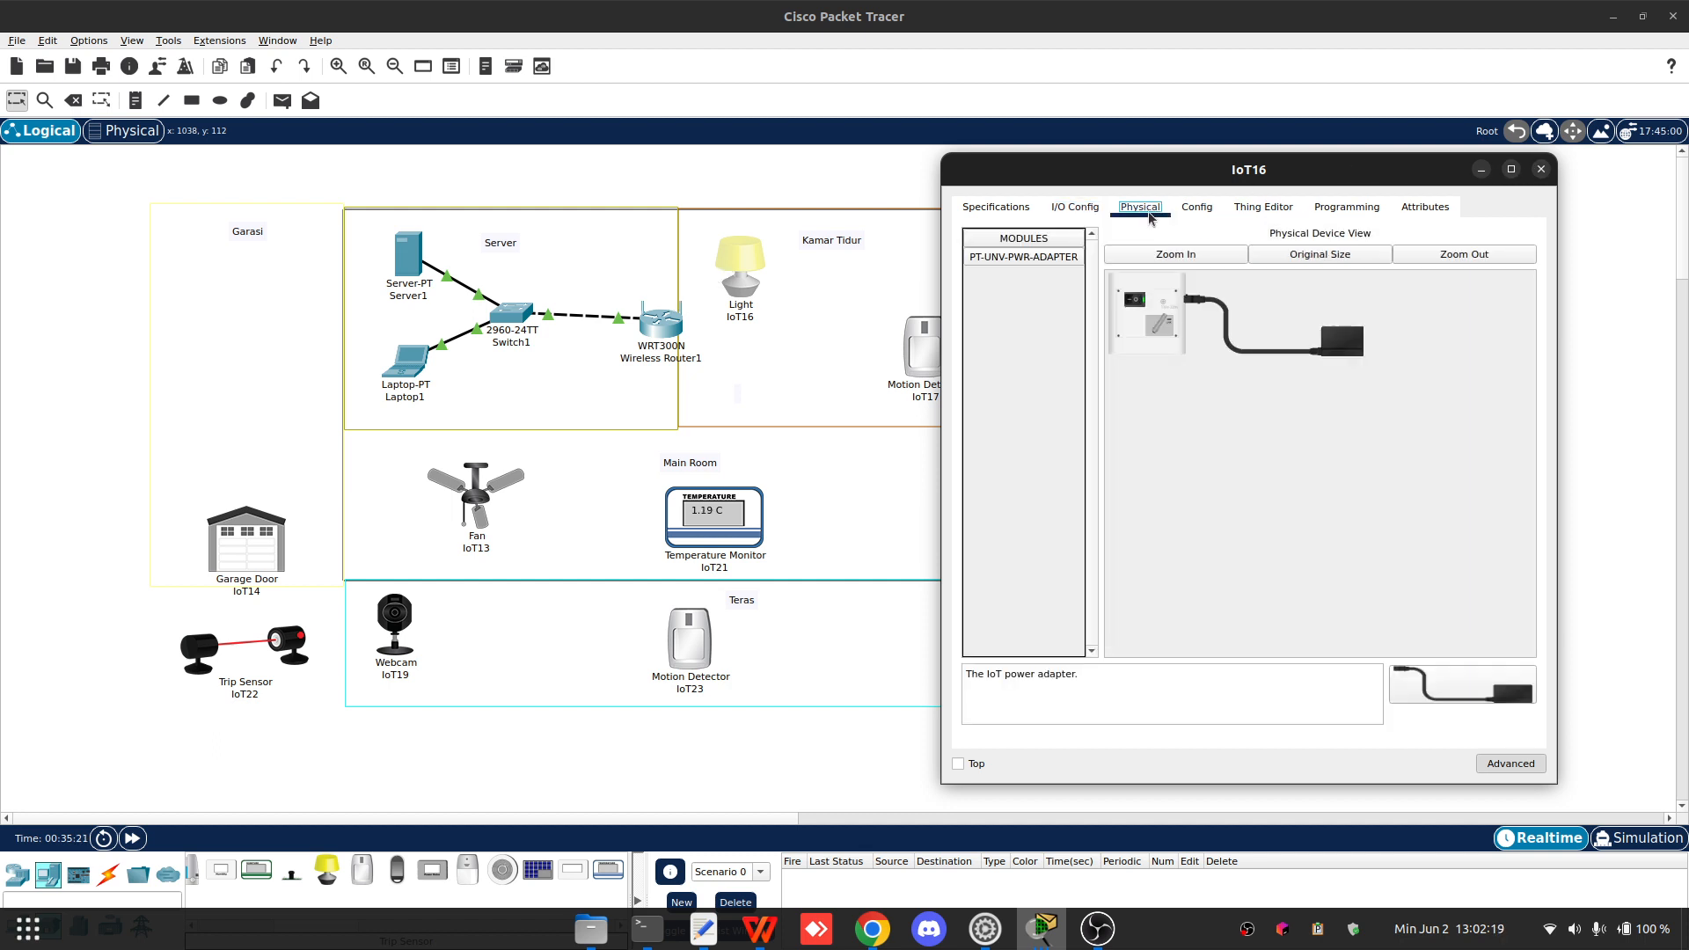
click(1075, 208)
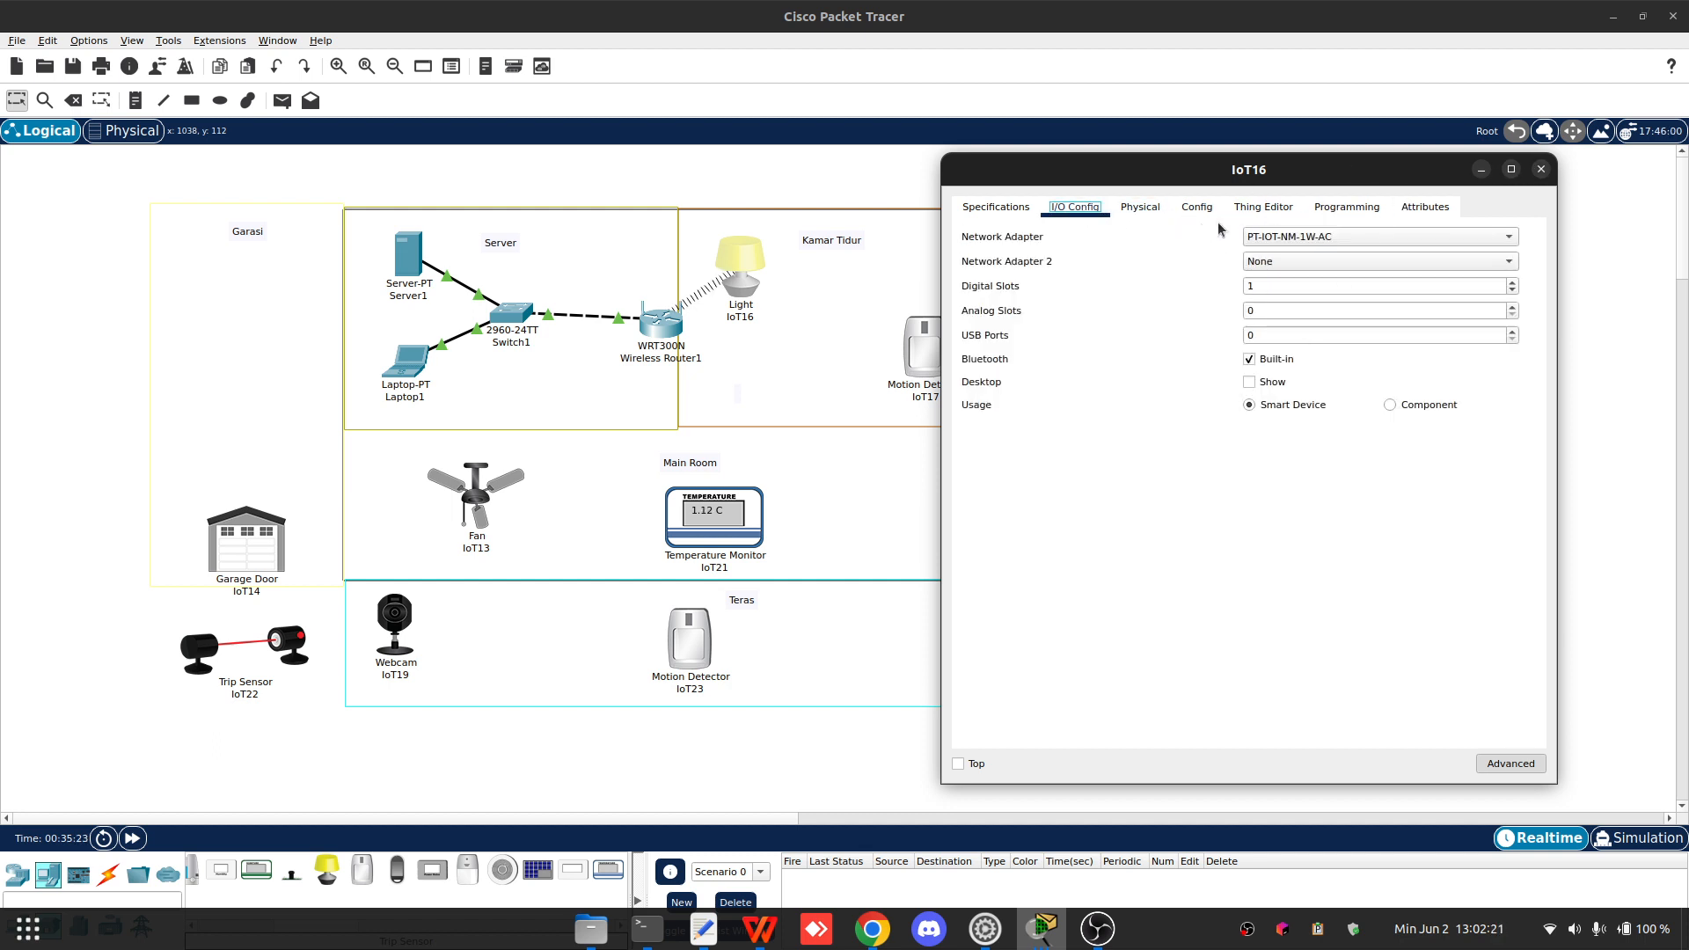
click(1197, 208)
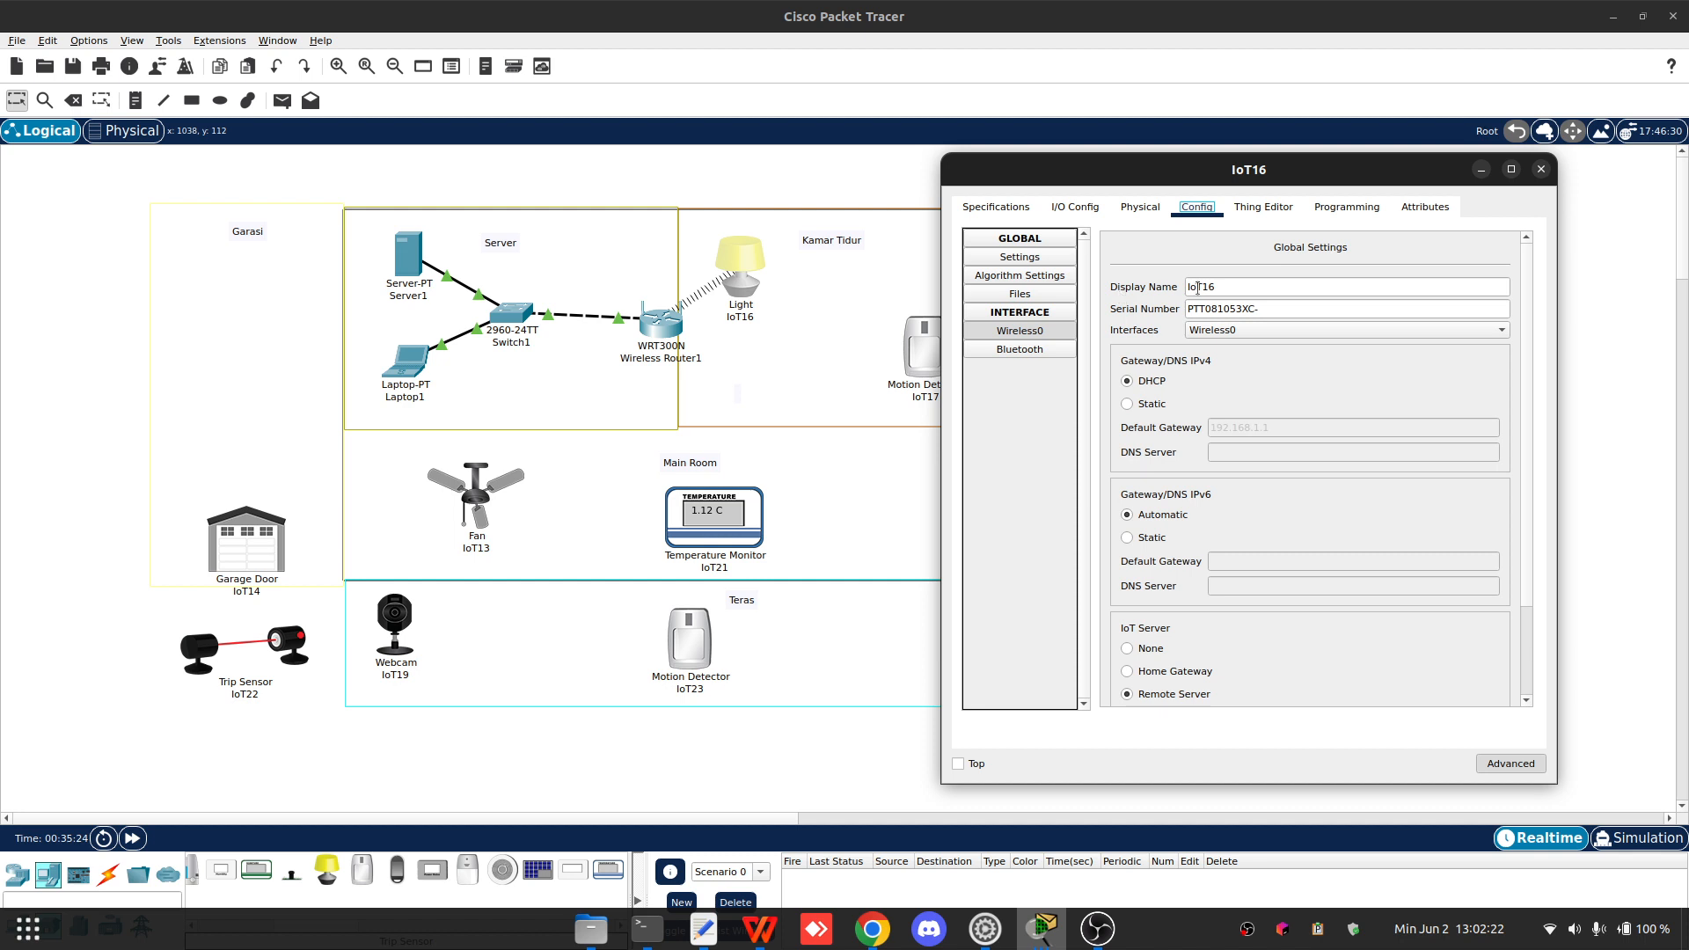
click(1540, 170)
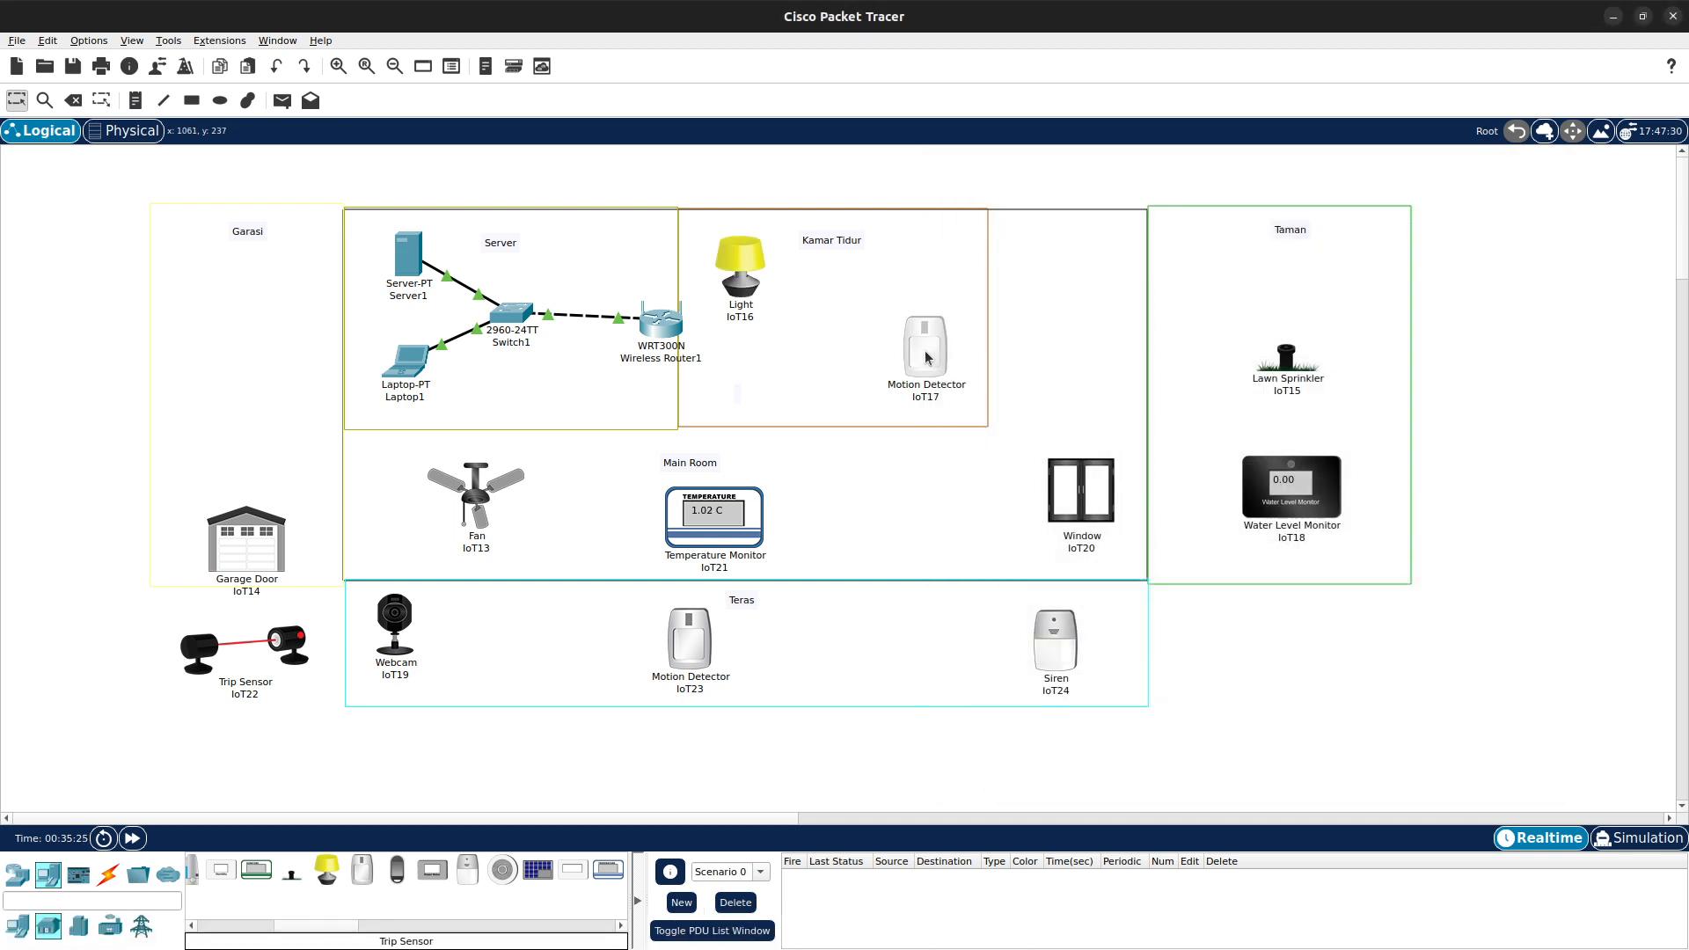
- Open Motion Detector IoT17 and review its Wireless0 WPA2 credentials
click(927, 356)
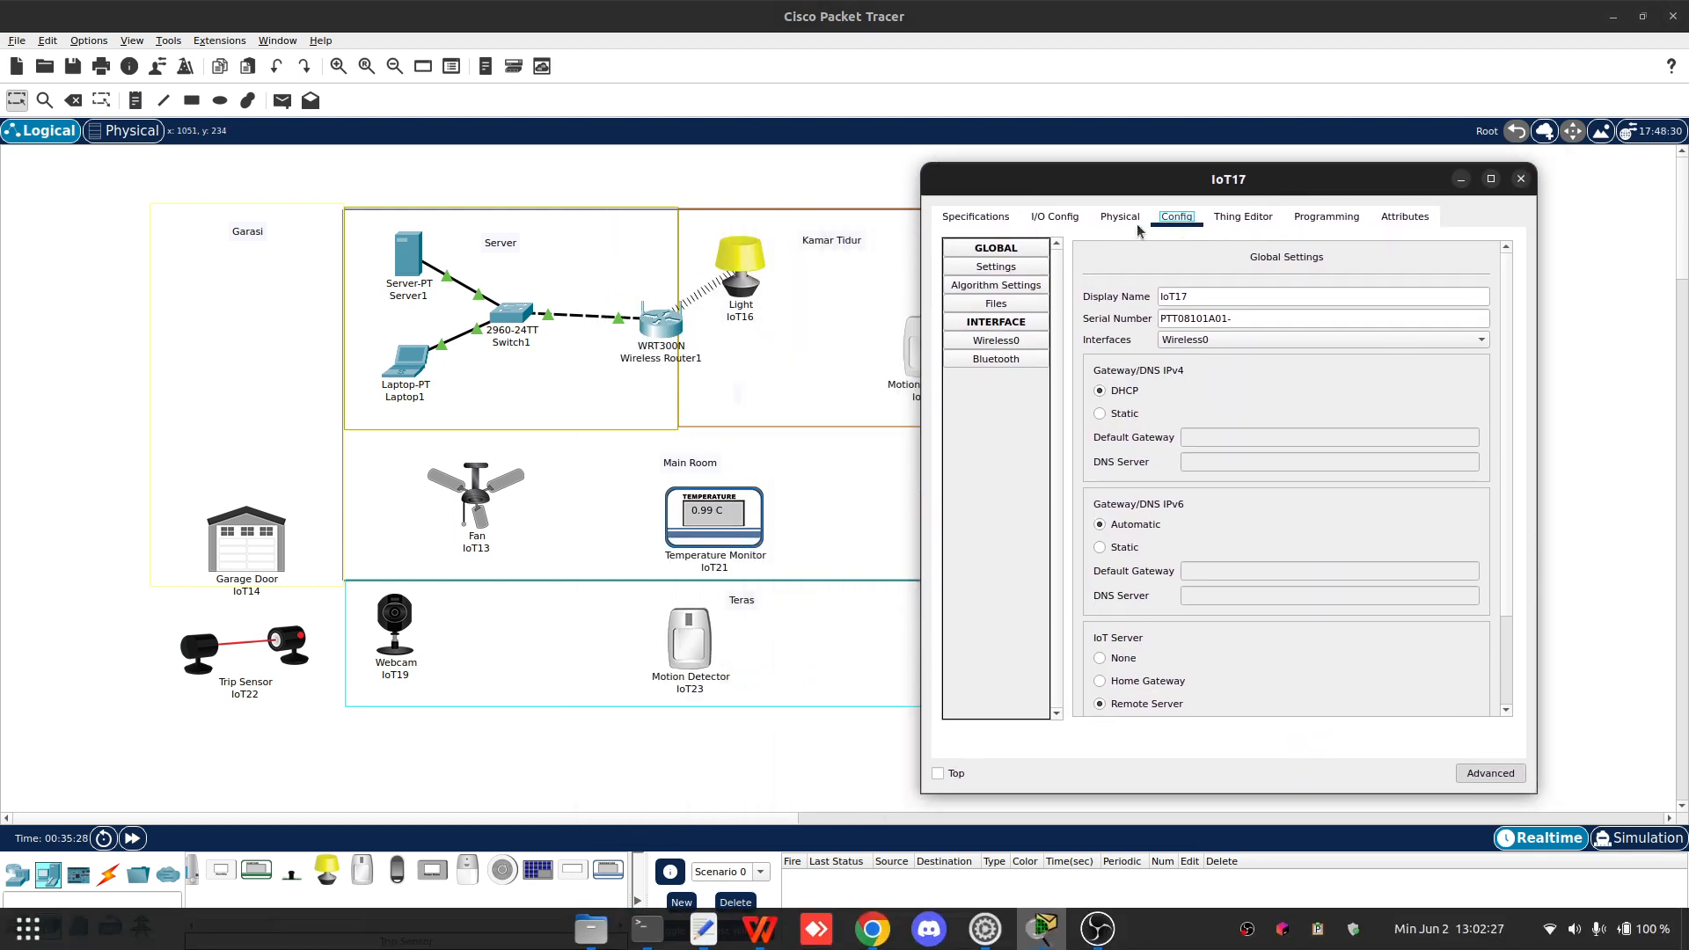
click(1011, 340)
click(999, 339)
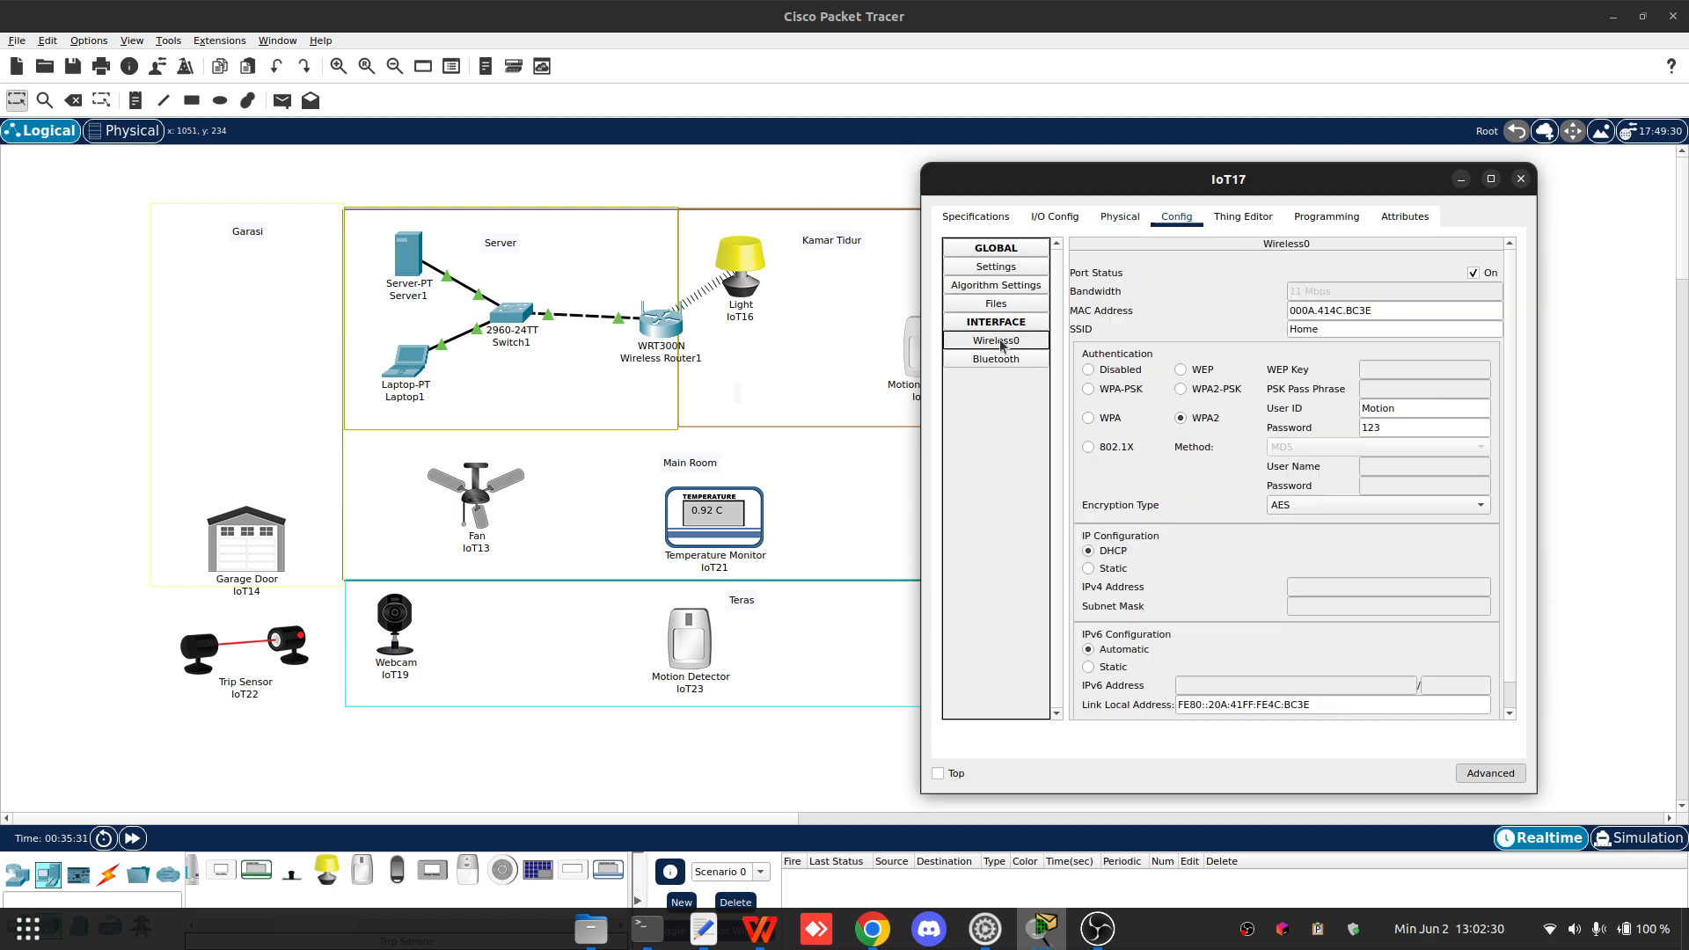
click(1399, 404)
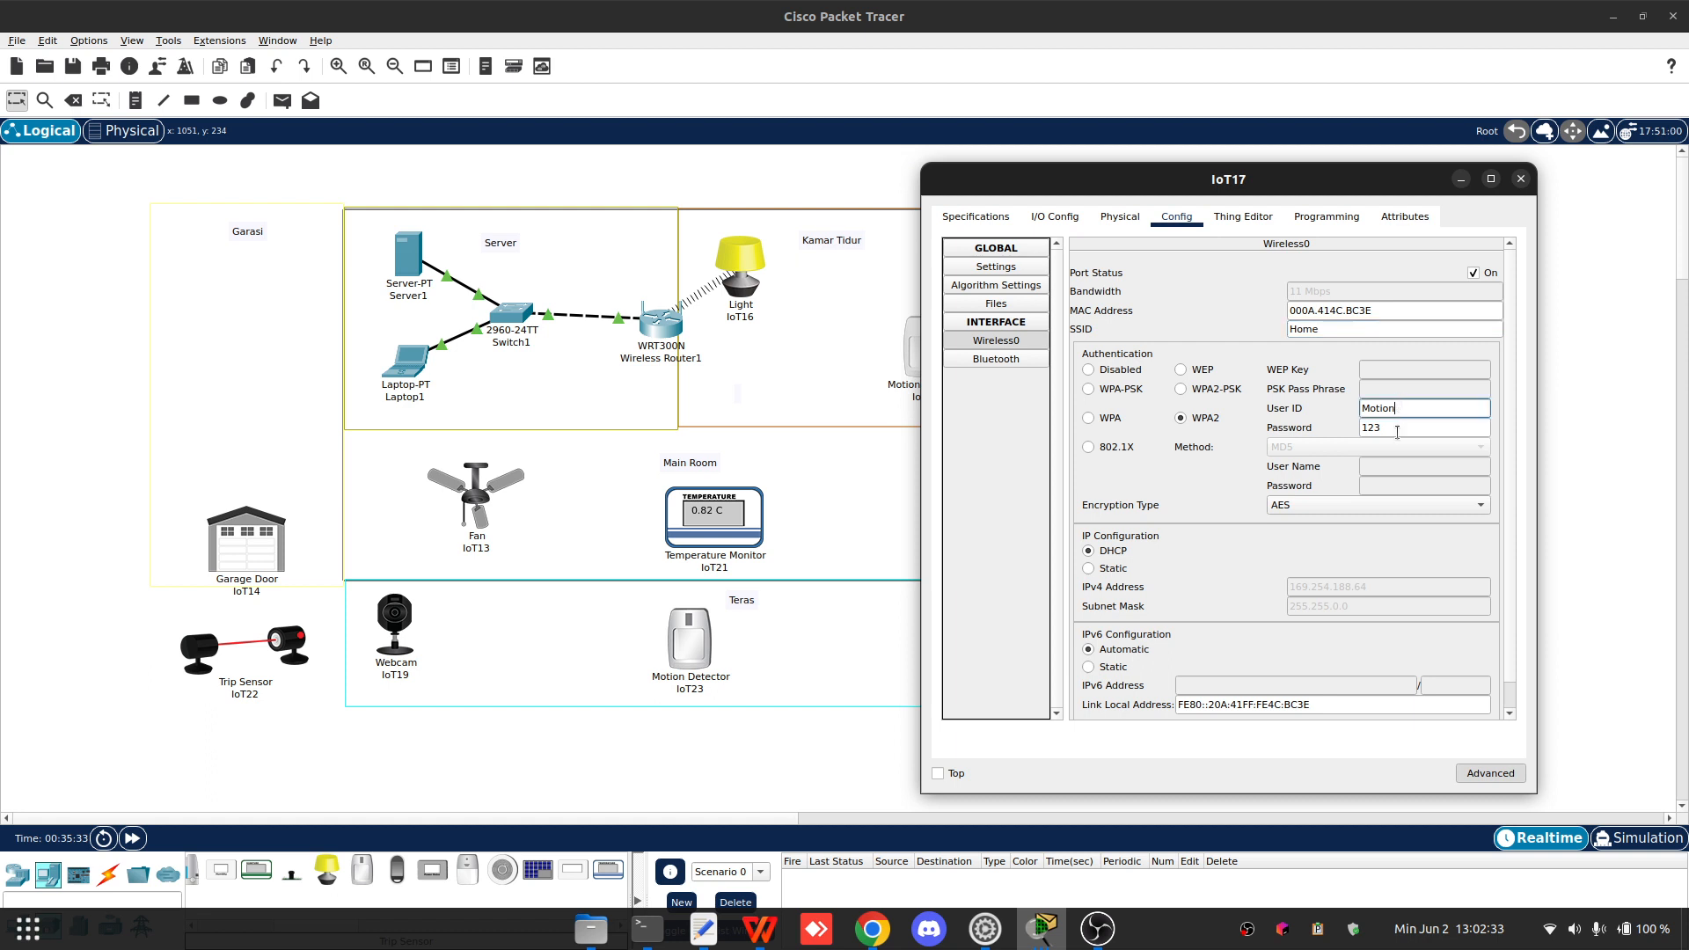
scroll(1337, 545, down, 1)
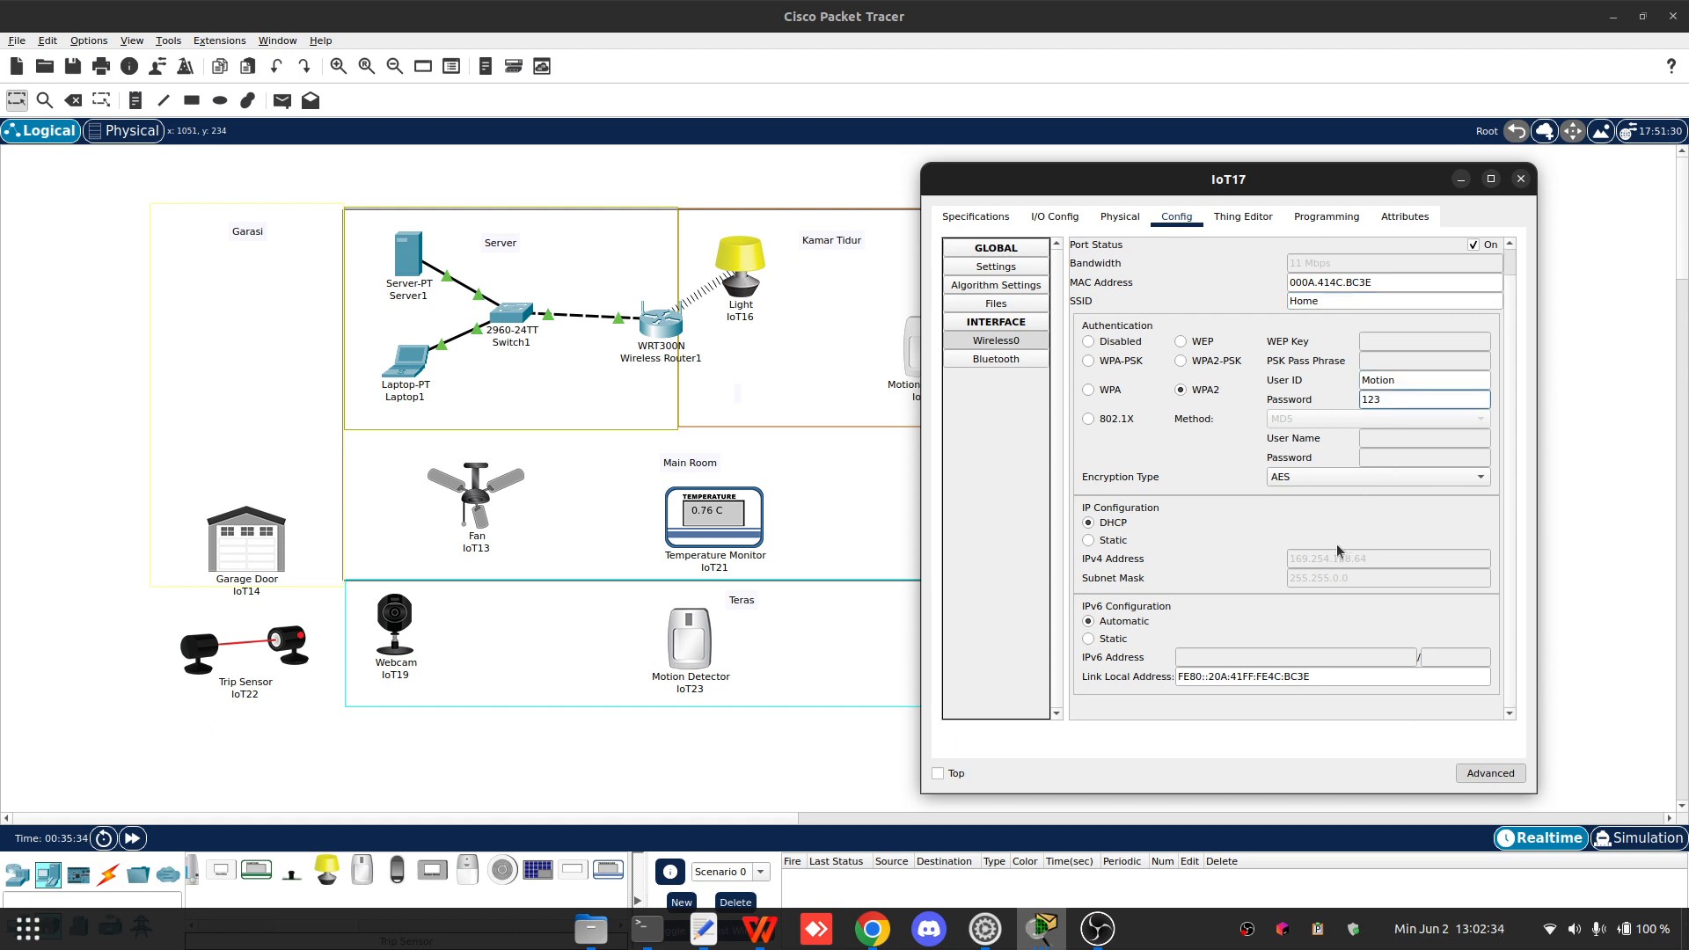
- Set IoT17's network adapter to PT-IOT-NM-1W-AC, close its window and nudge its icon within Kamar Tidur
click(1140, 215)
click(1063, 222)
click(1260, 246)
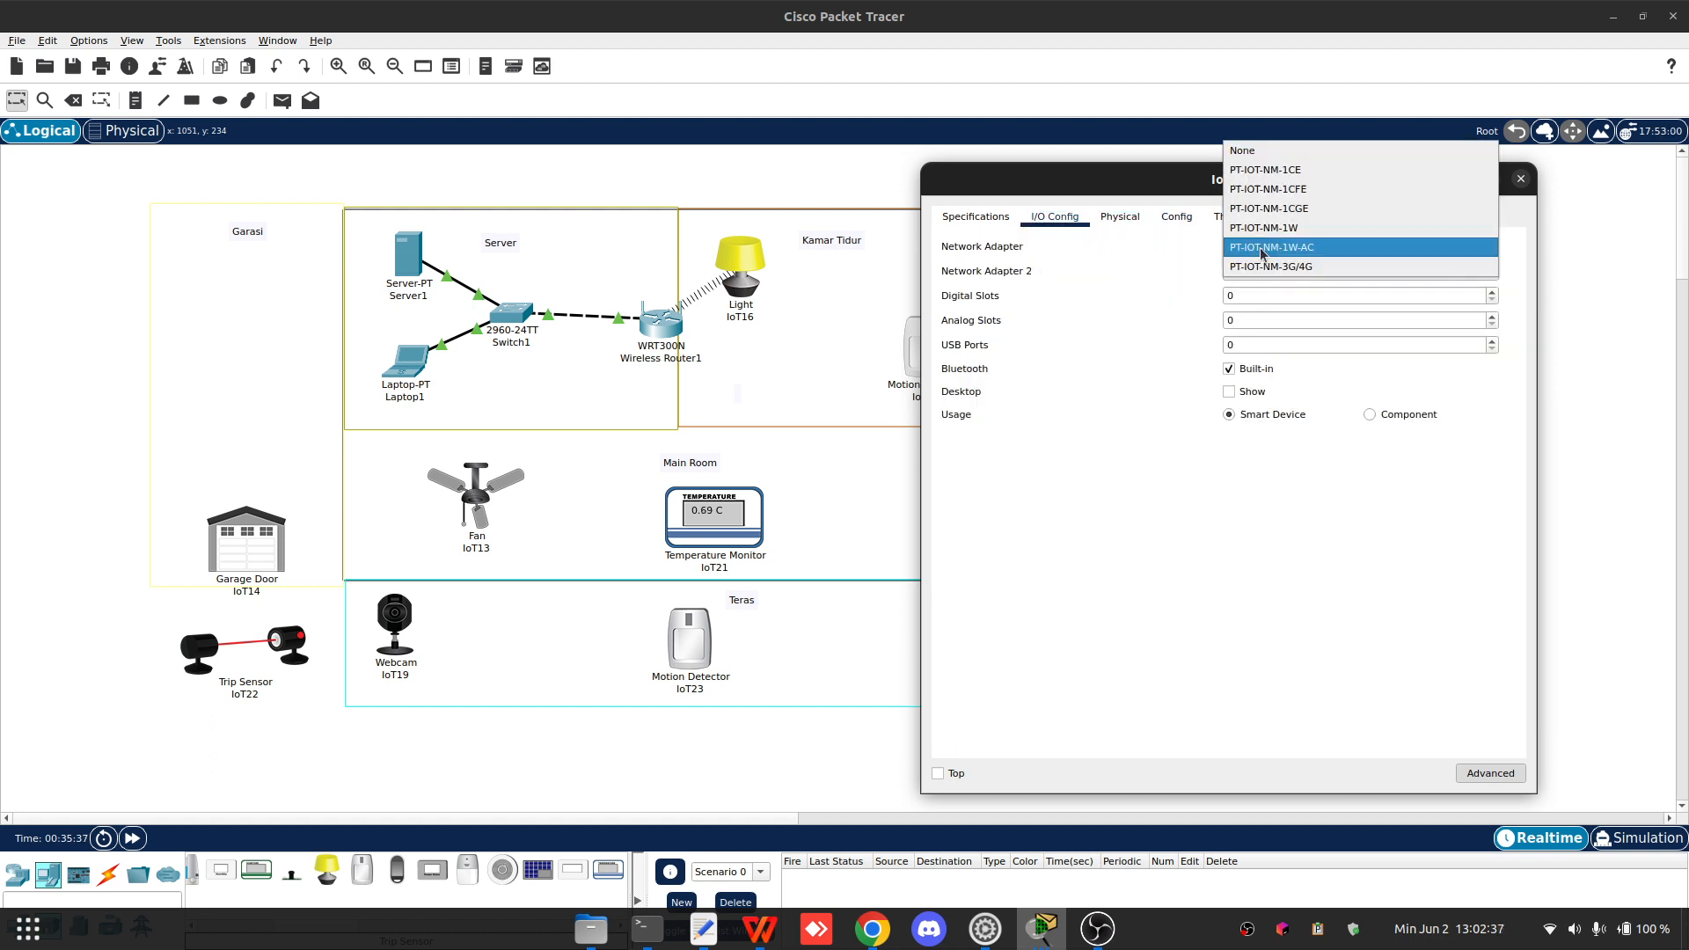
click(1260, 249)
drag(1230, 182, 1278, 182)
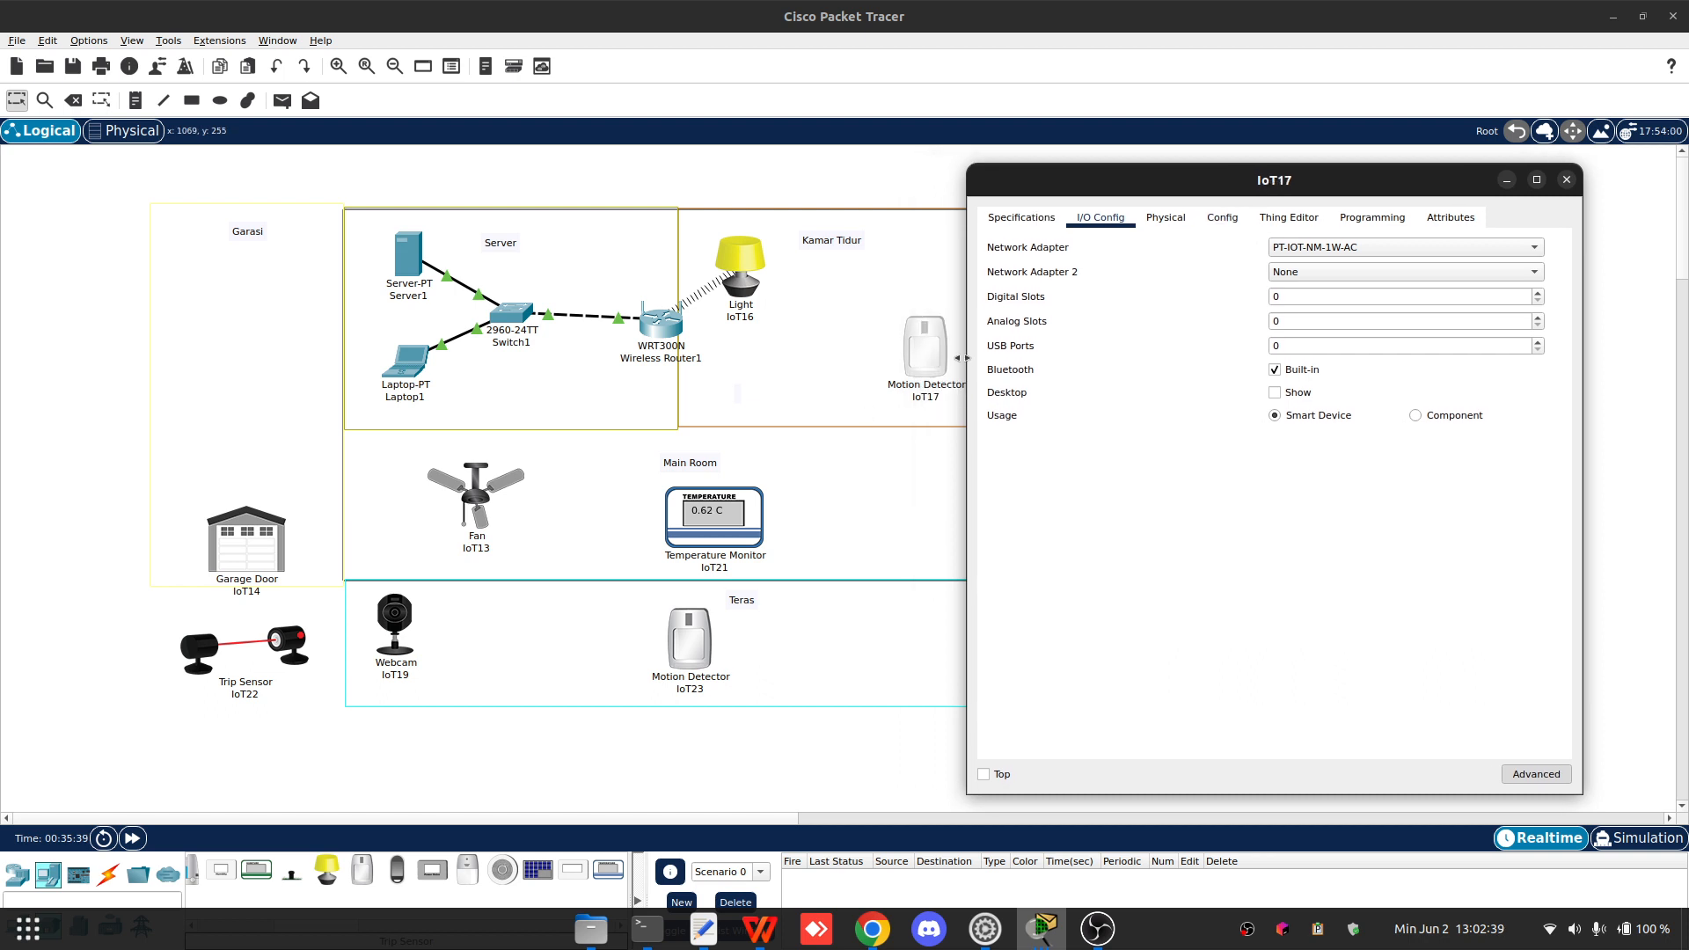
drag(937, 352, 934, 361)
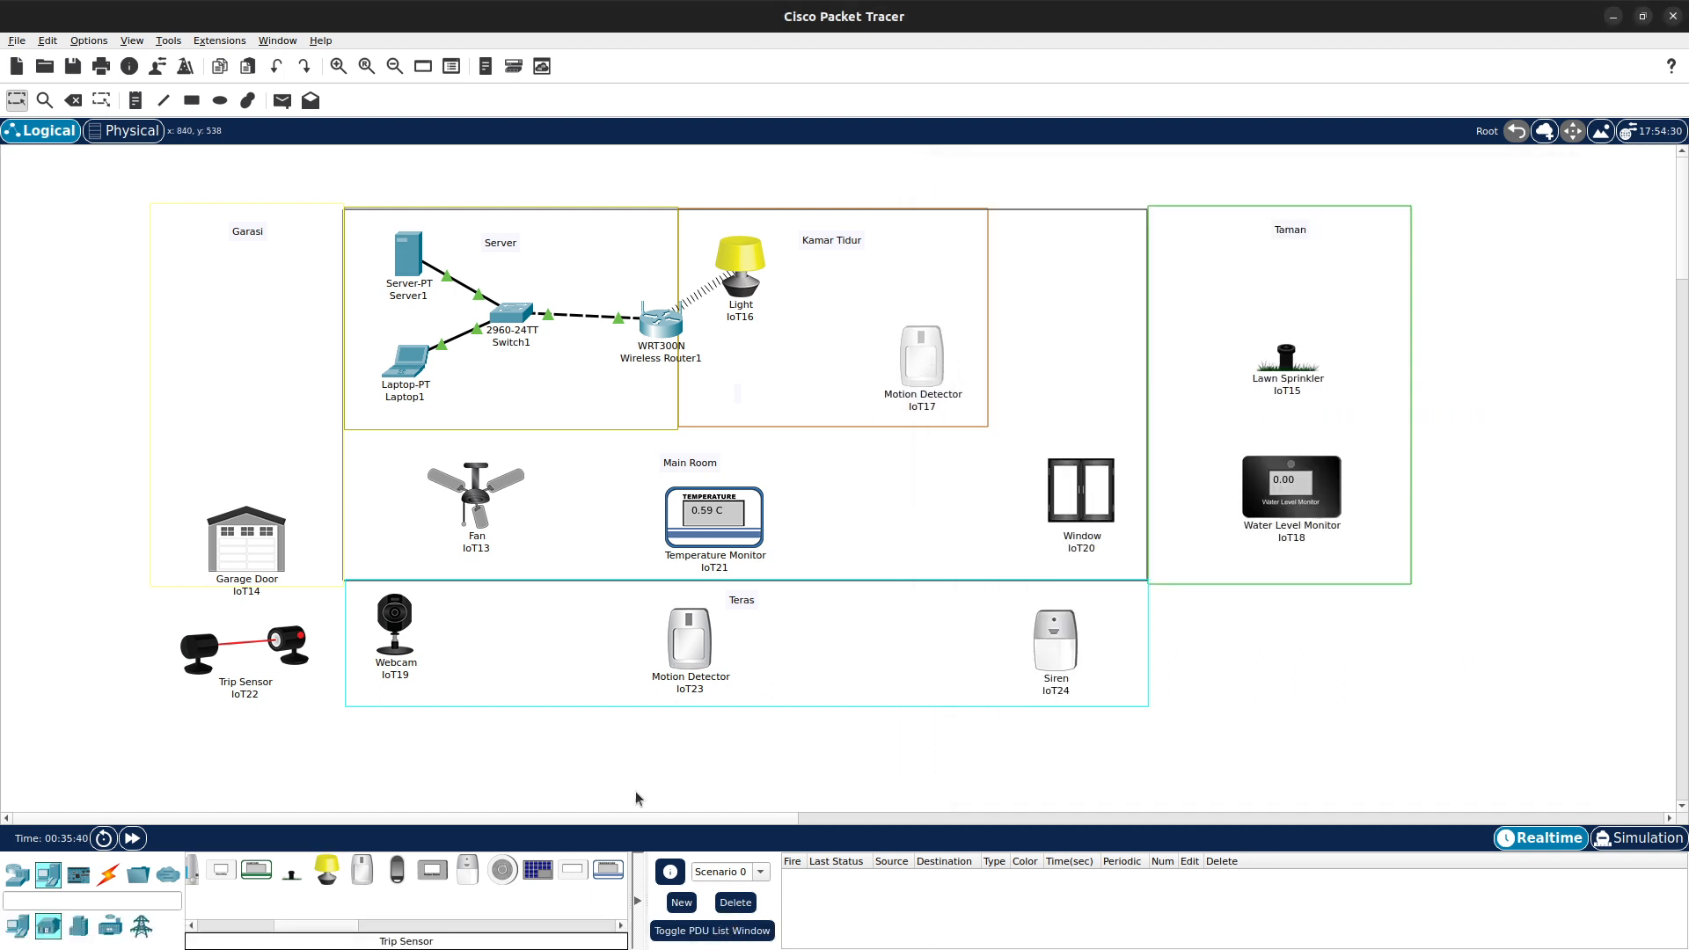
- Open Server1 and review the AAA service's RADIUS client and user list, then close its window
click(414, 249)
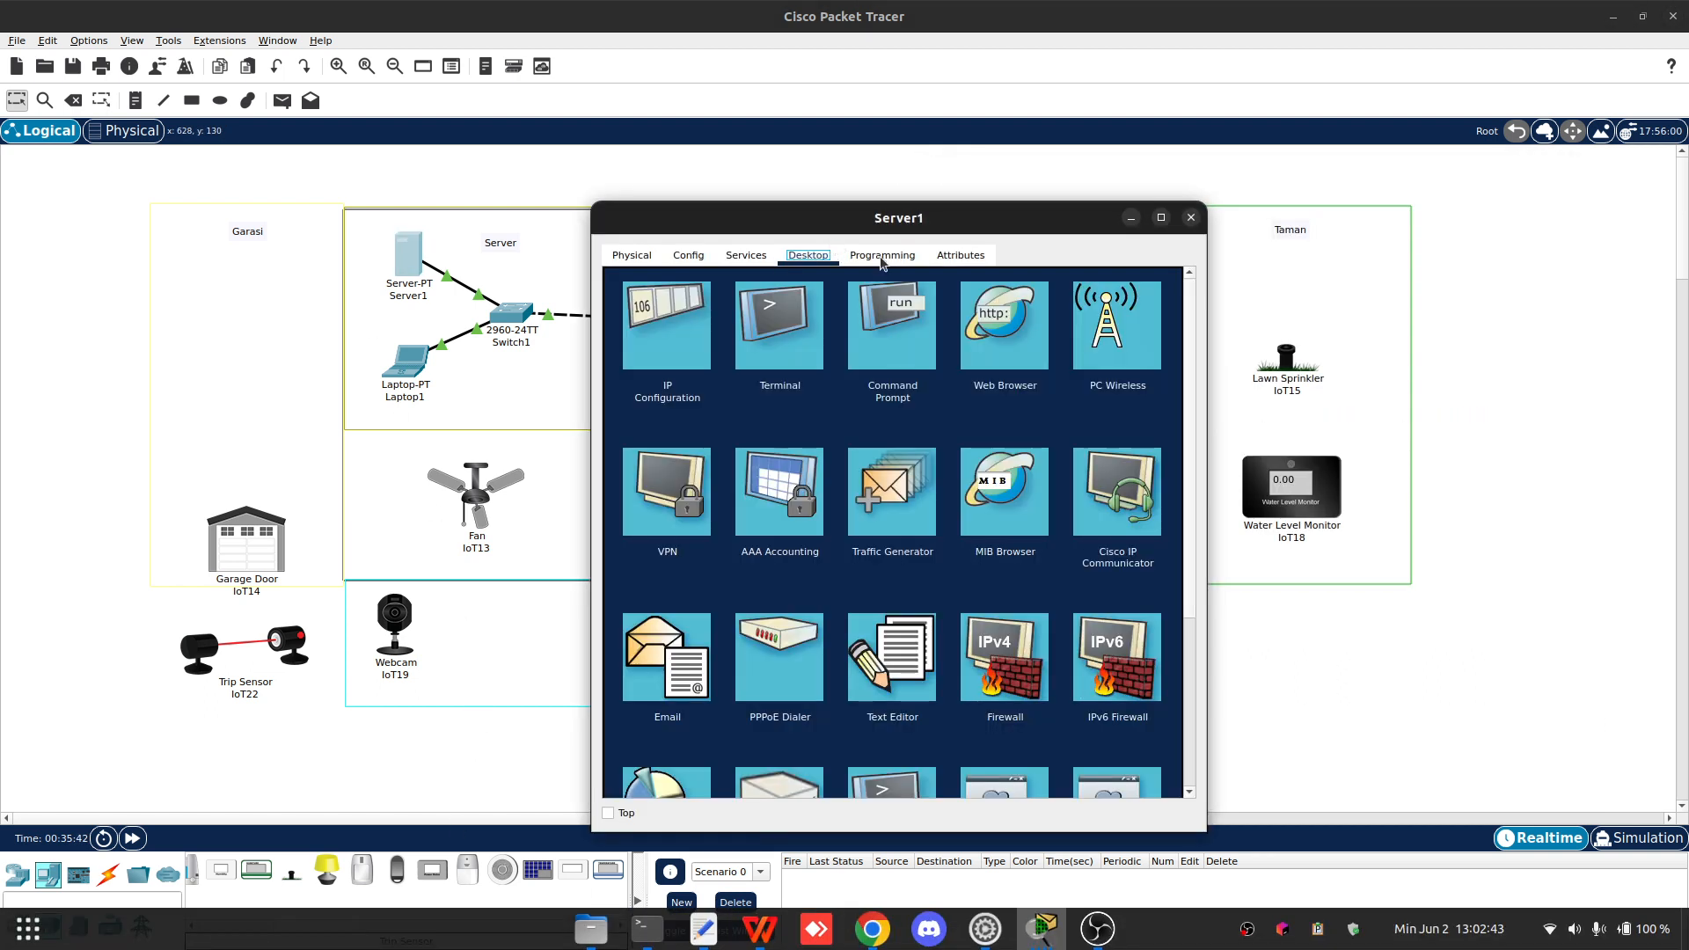
click(632, 255)
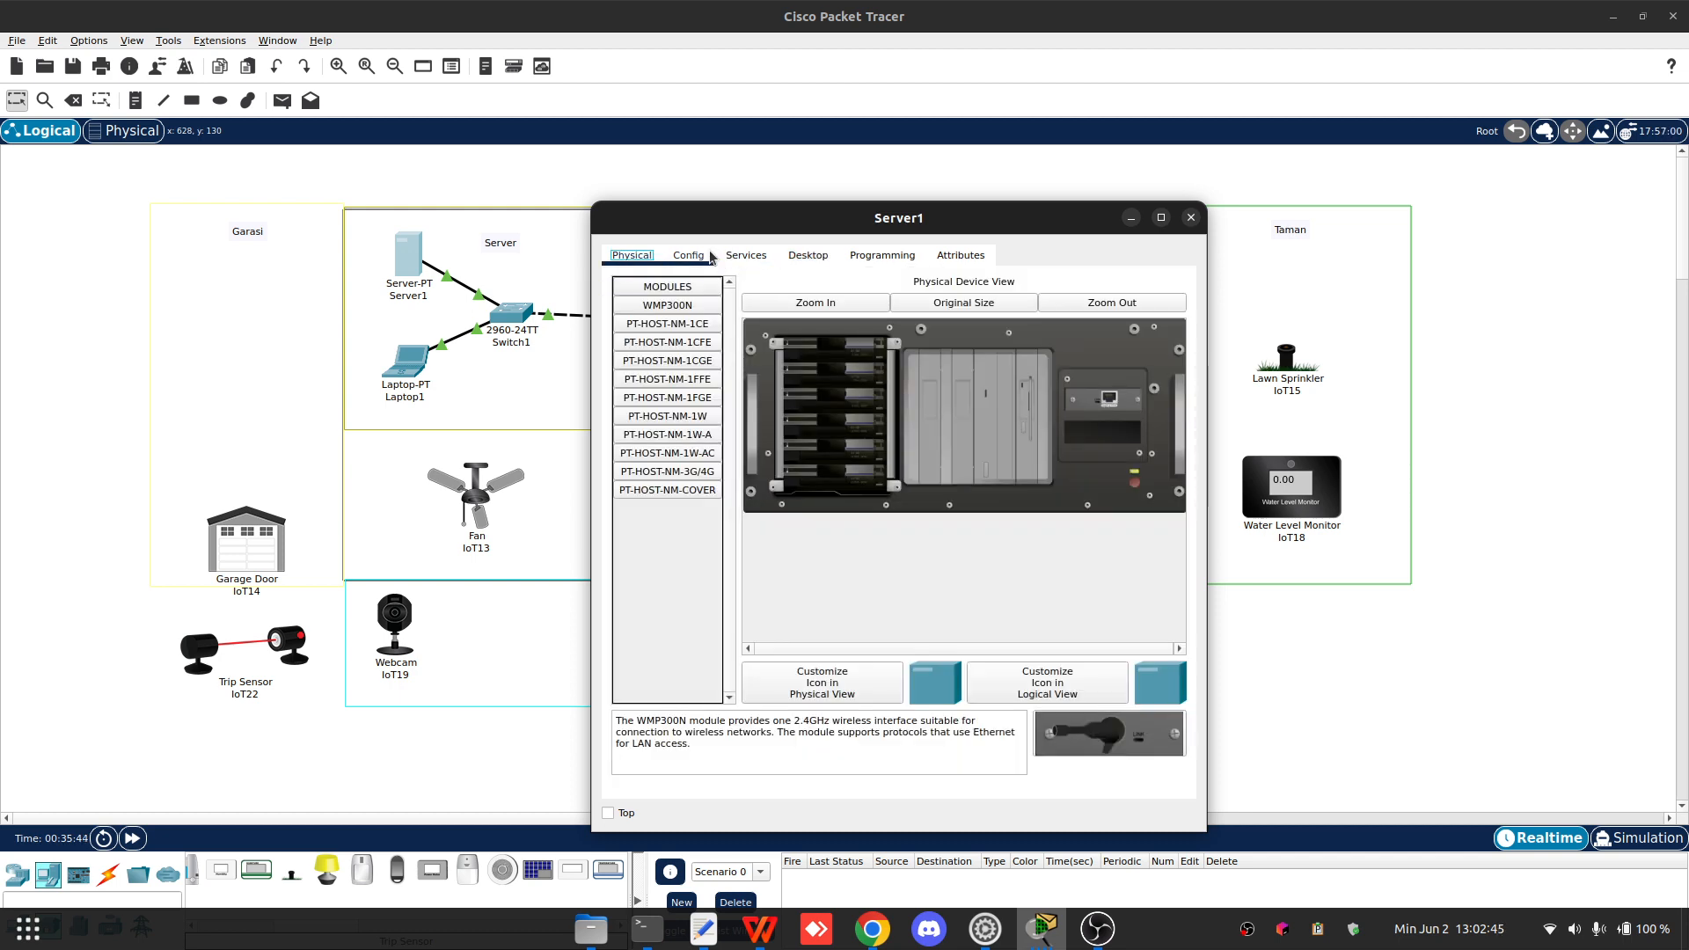
click(688, 255)
click(746, 255)
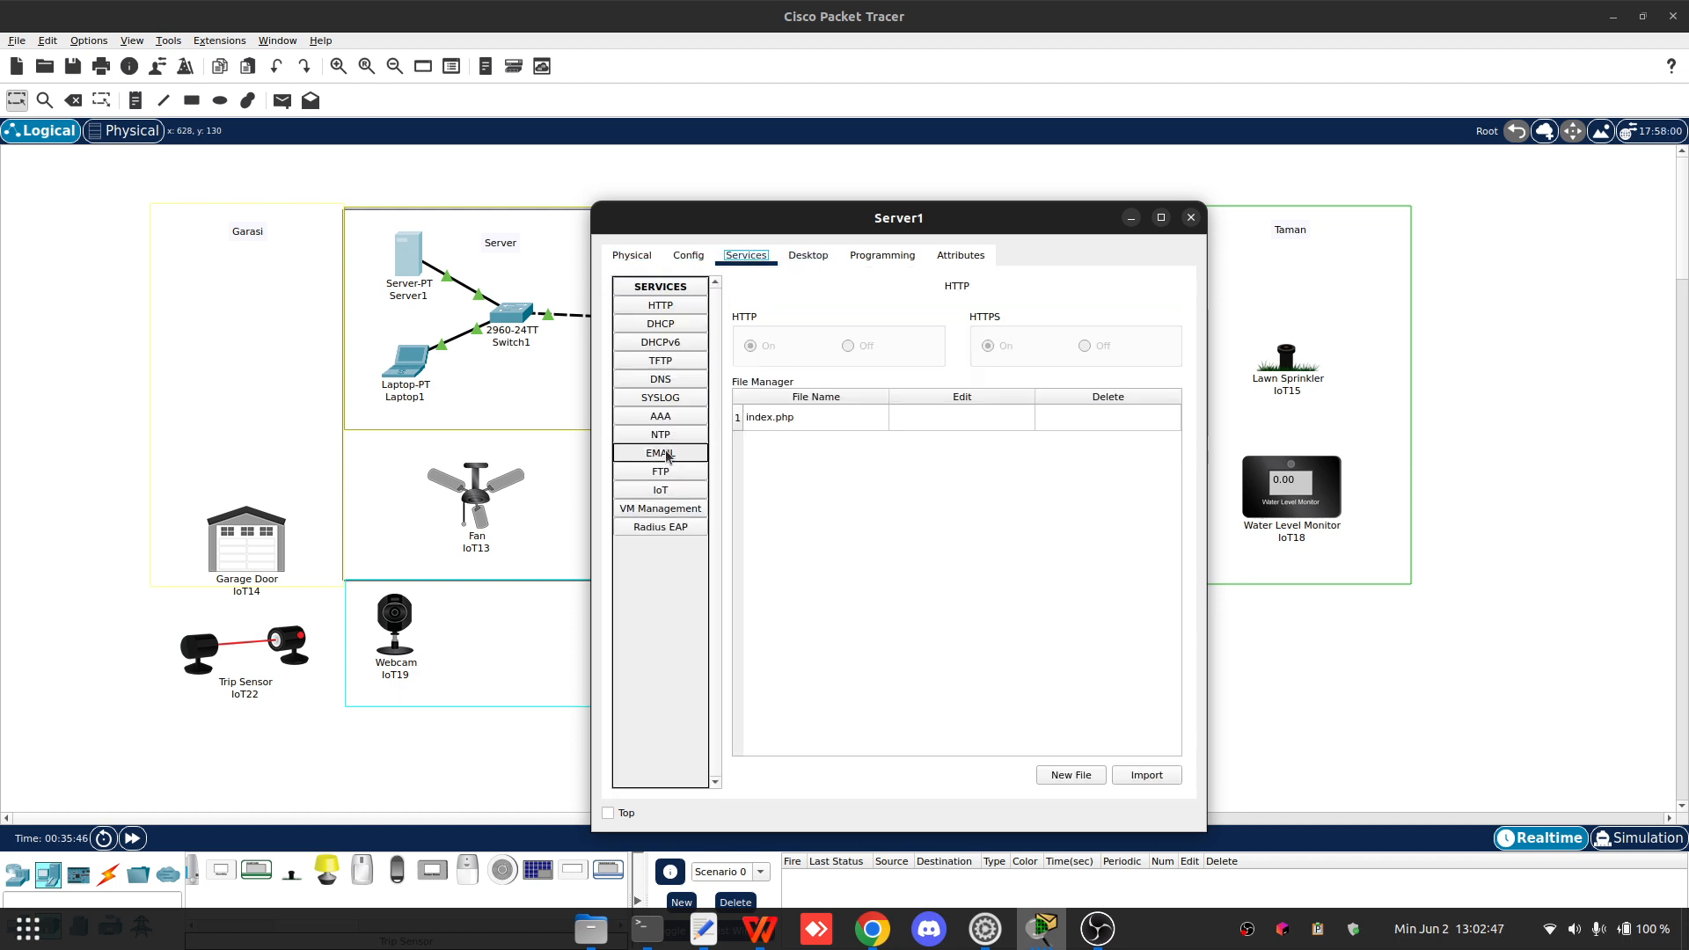
click(676, 422)
scroll(982, 550, down, 8)
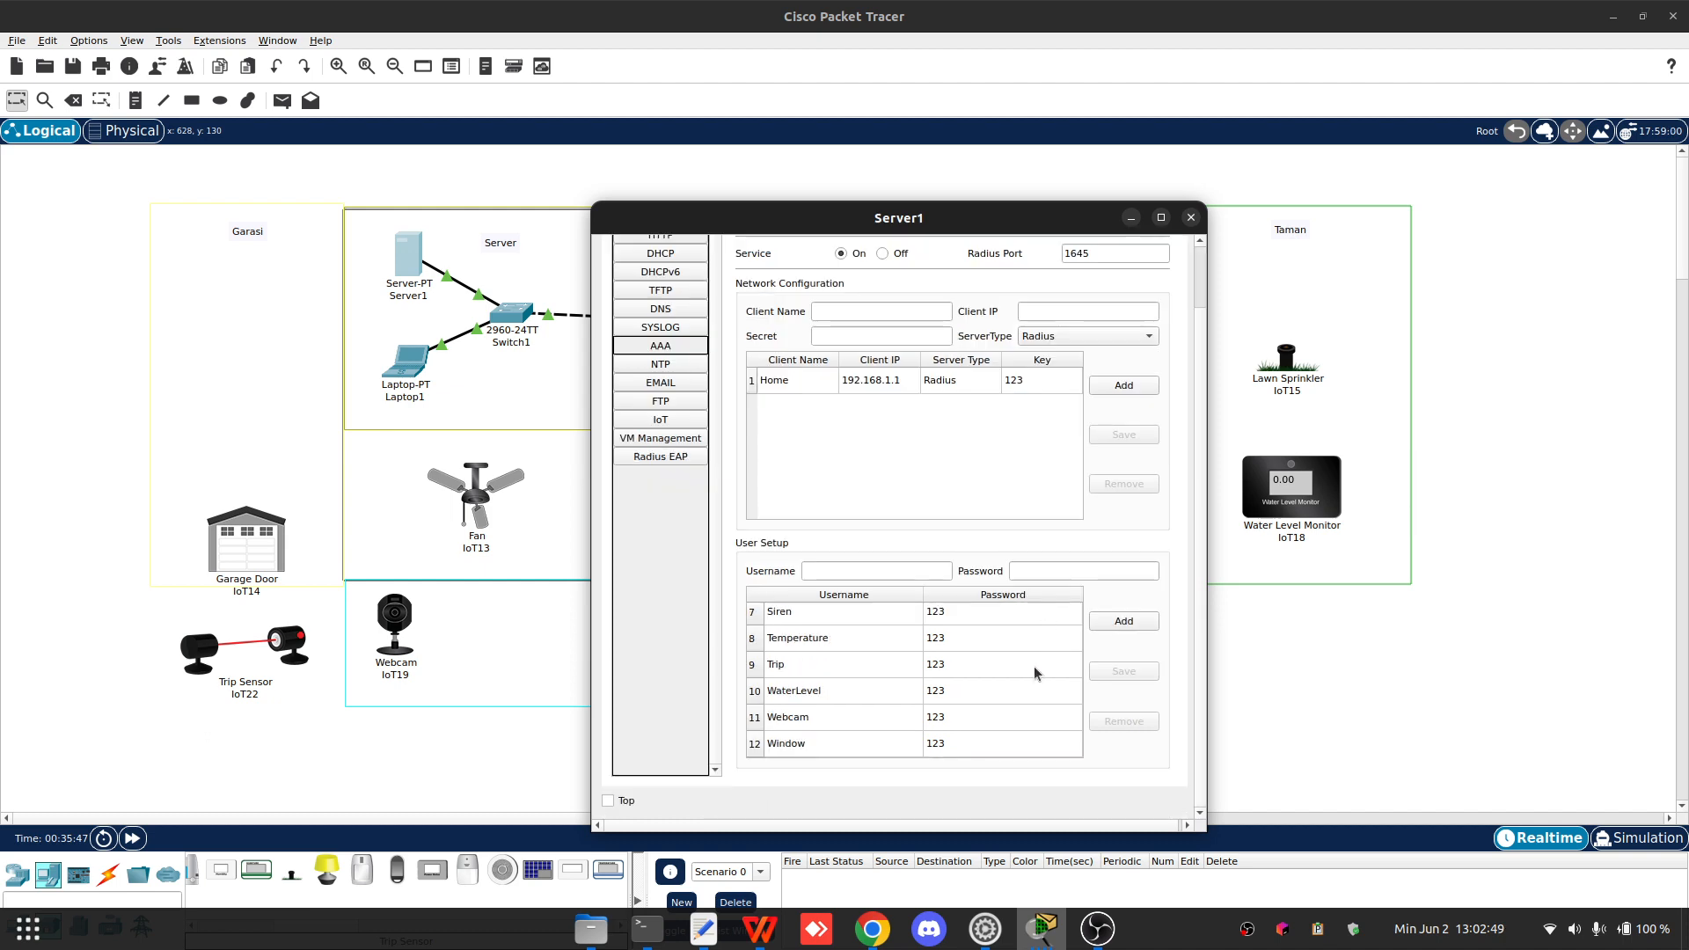
scroll(957, 703, up, 8)
drag(944, 220, 1116, 120)
scroll(1078, 646, down, 3)
scroll(1032, 647, up, 3)
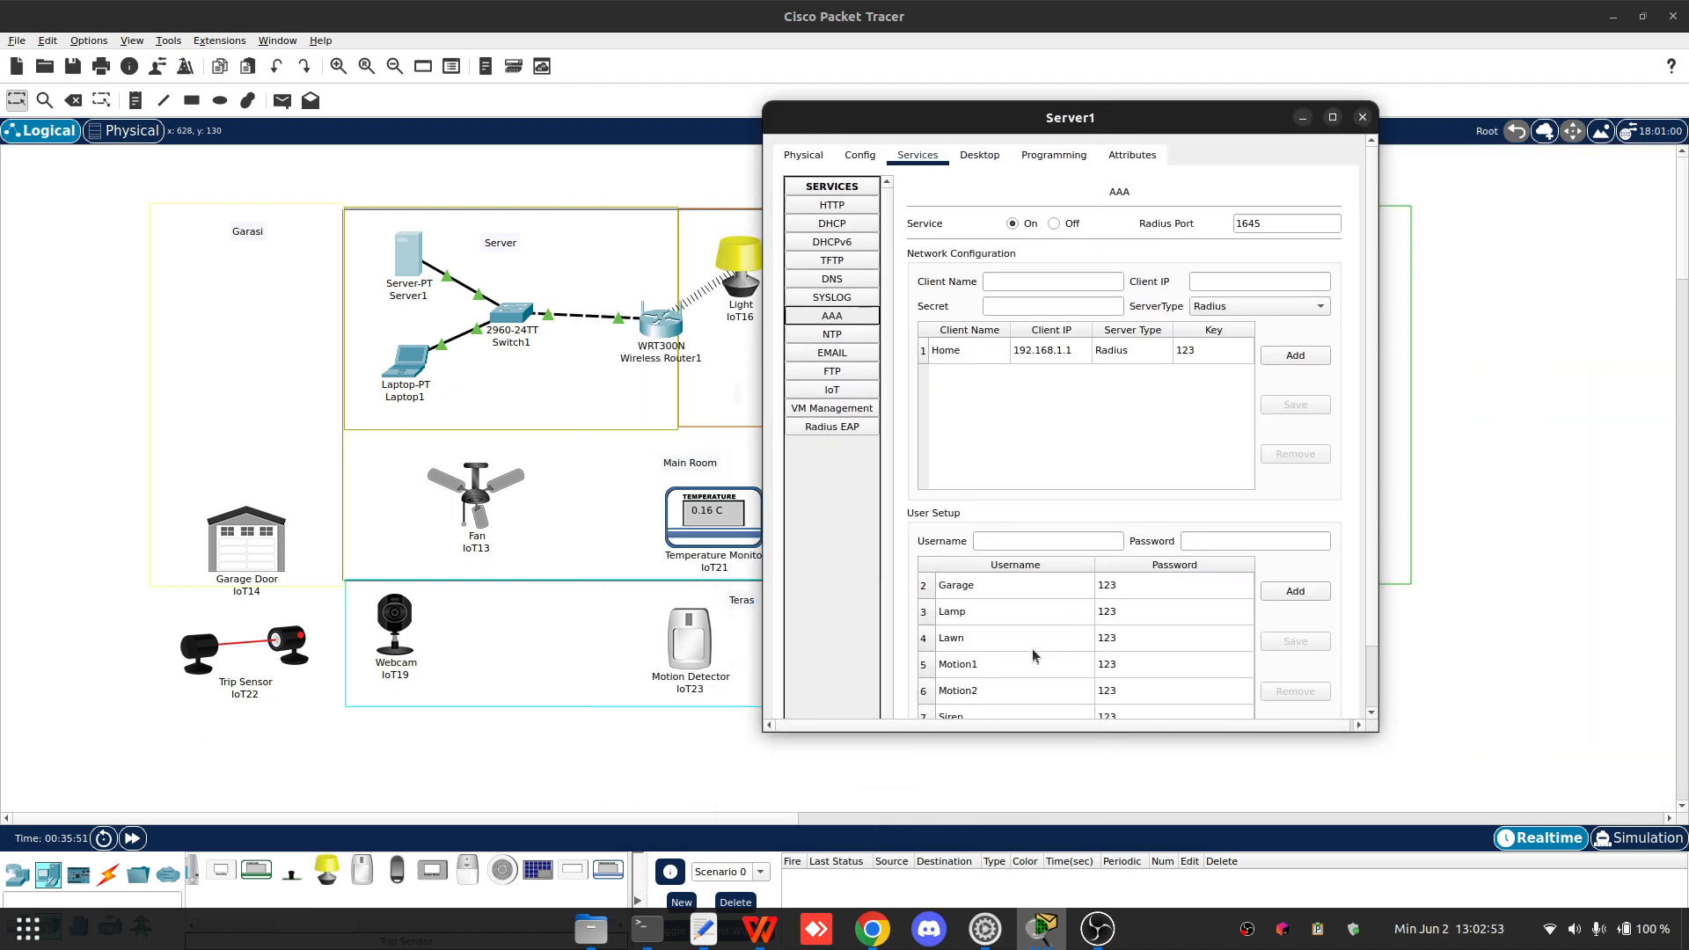
scroll(1023, 660, down, 1)
click(1361, 117)
- Change Motion Detector IoT17's Wireless0 user ID to Motion1 and close its window
click(930, 368)
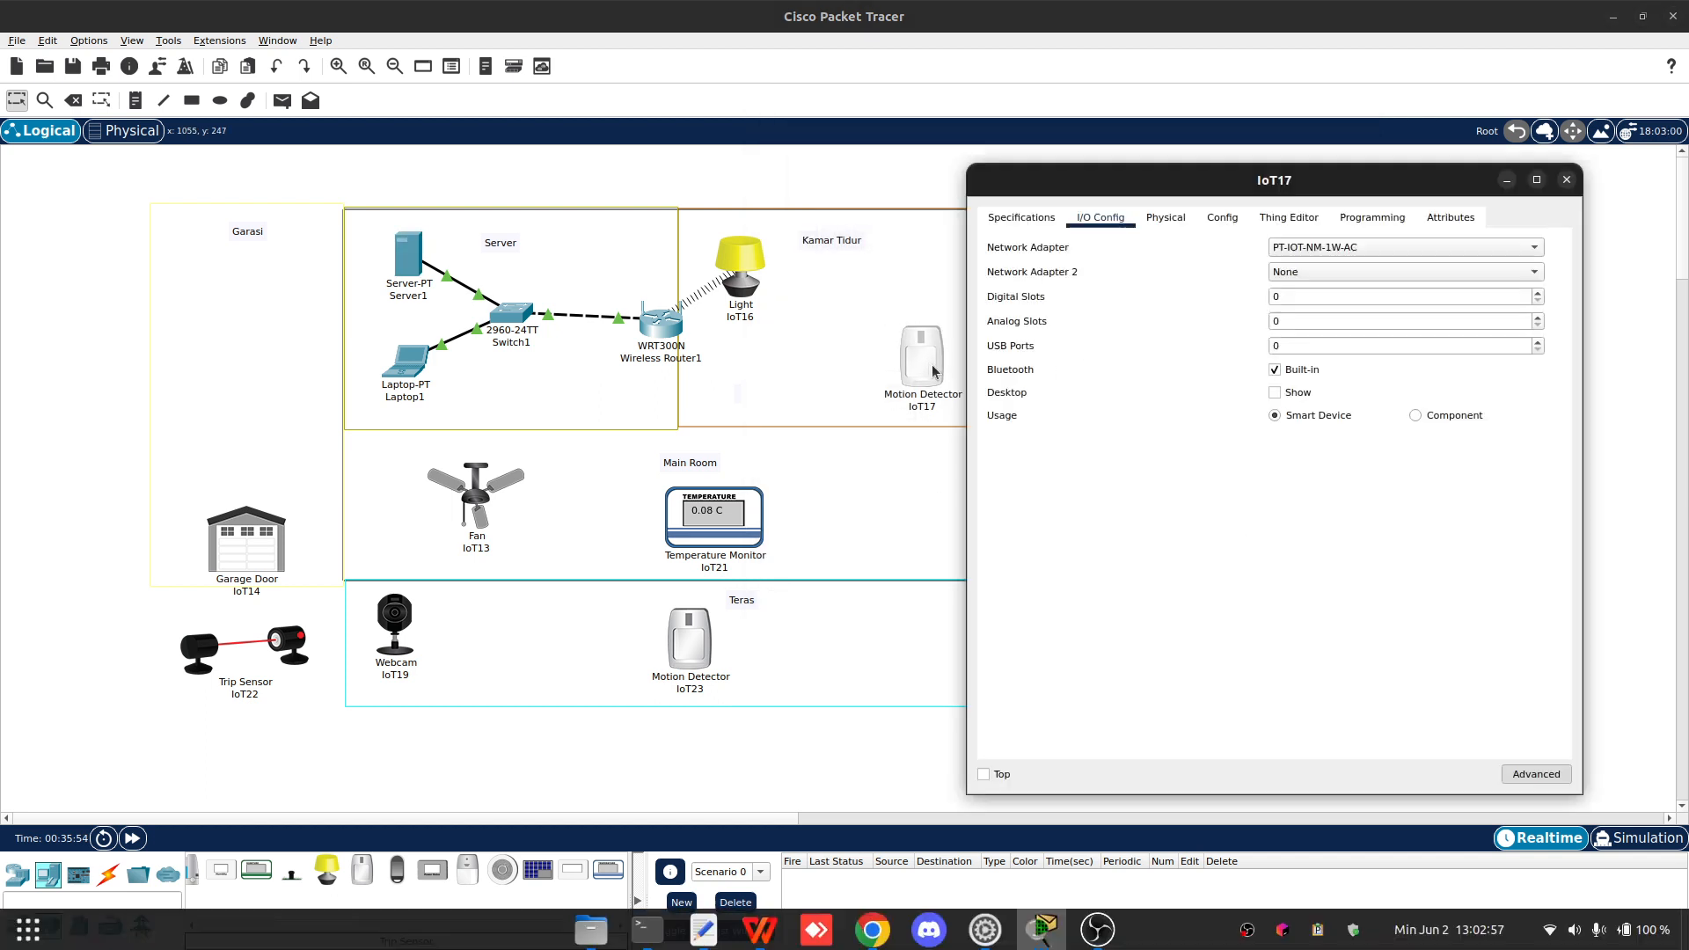
click(1166, 218)
click(1222, 217)
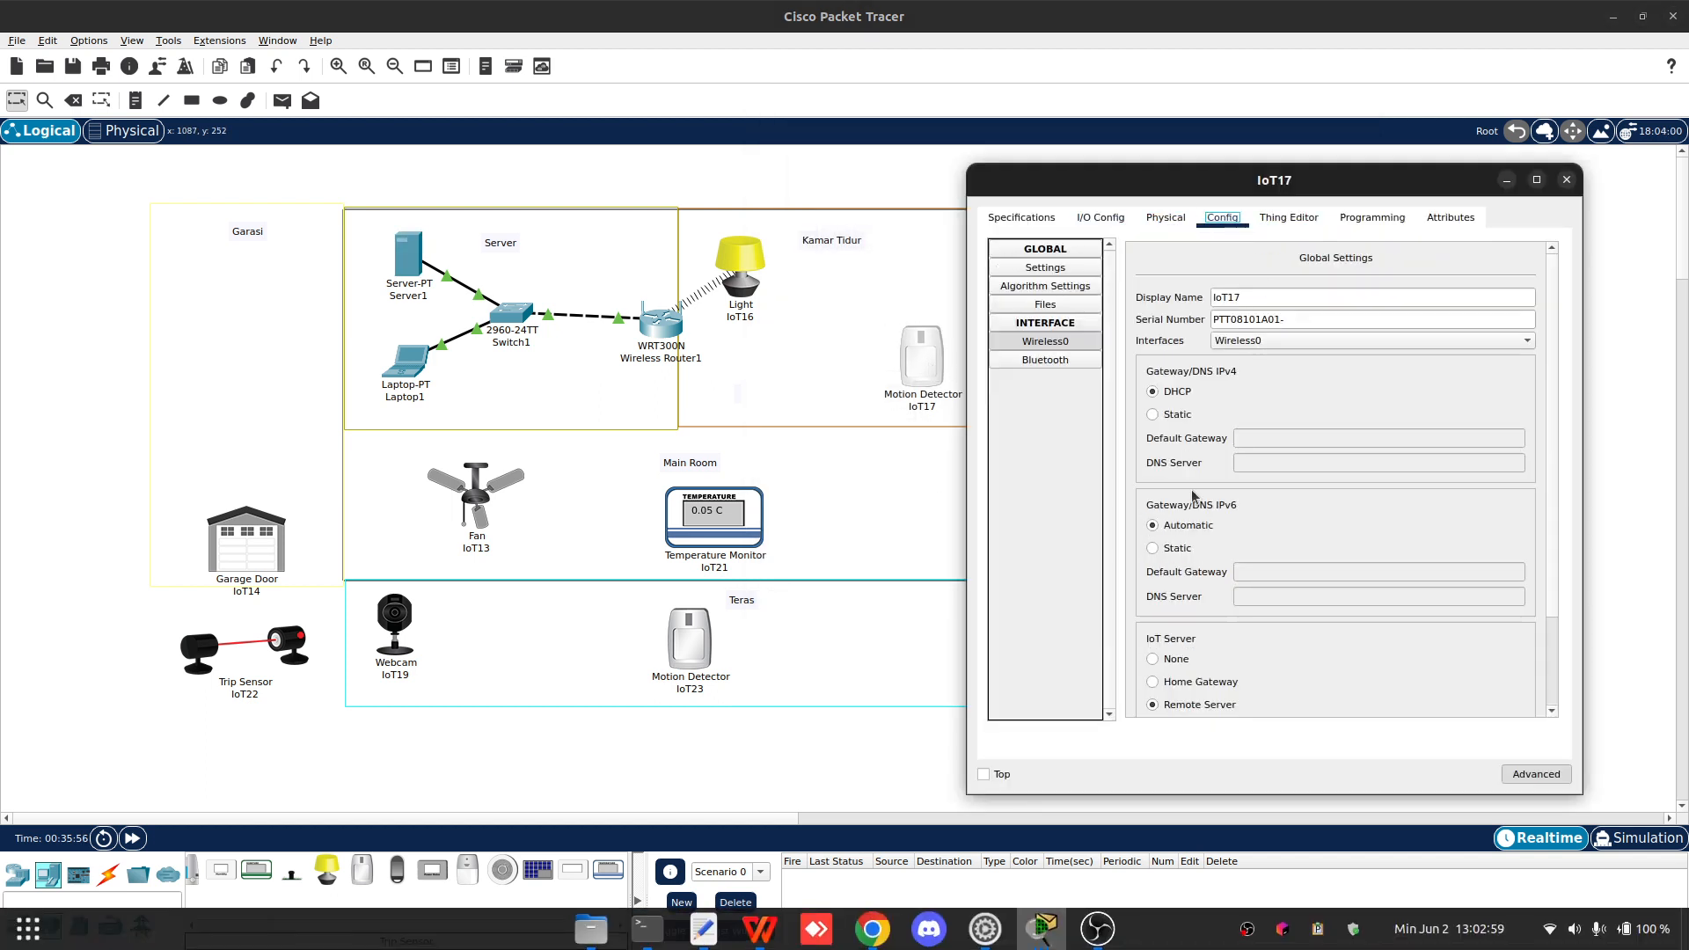
scroll(1193, 497, down, 2)
scroll(1202, 410, up, 2)
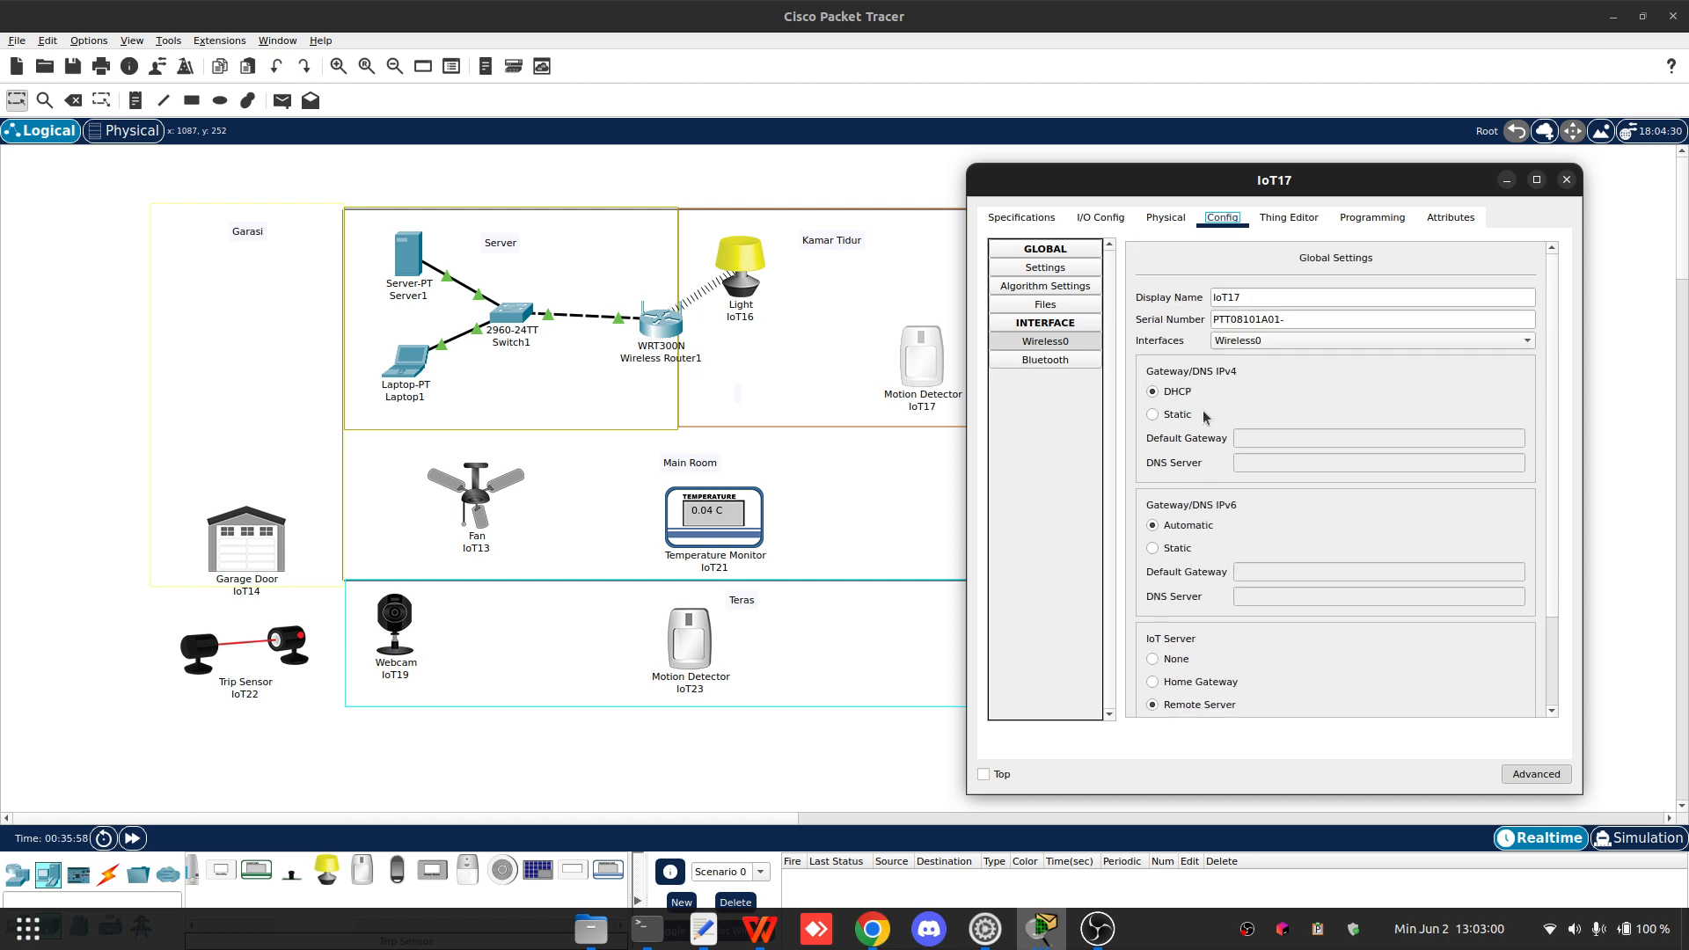
click(1068, 343)
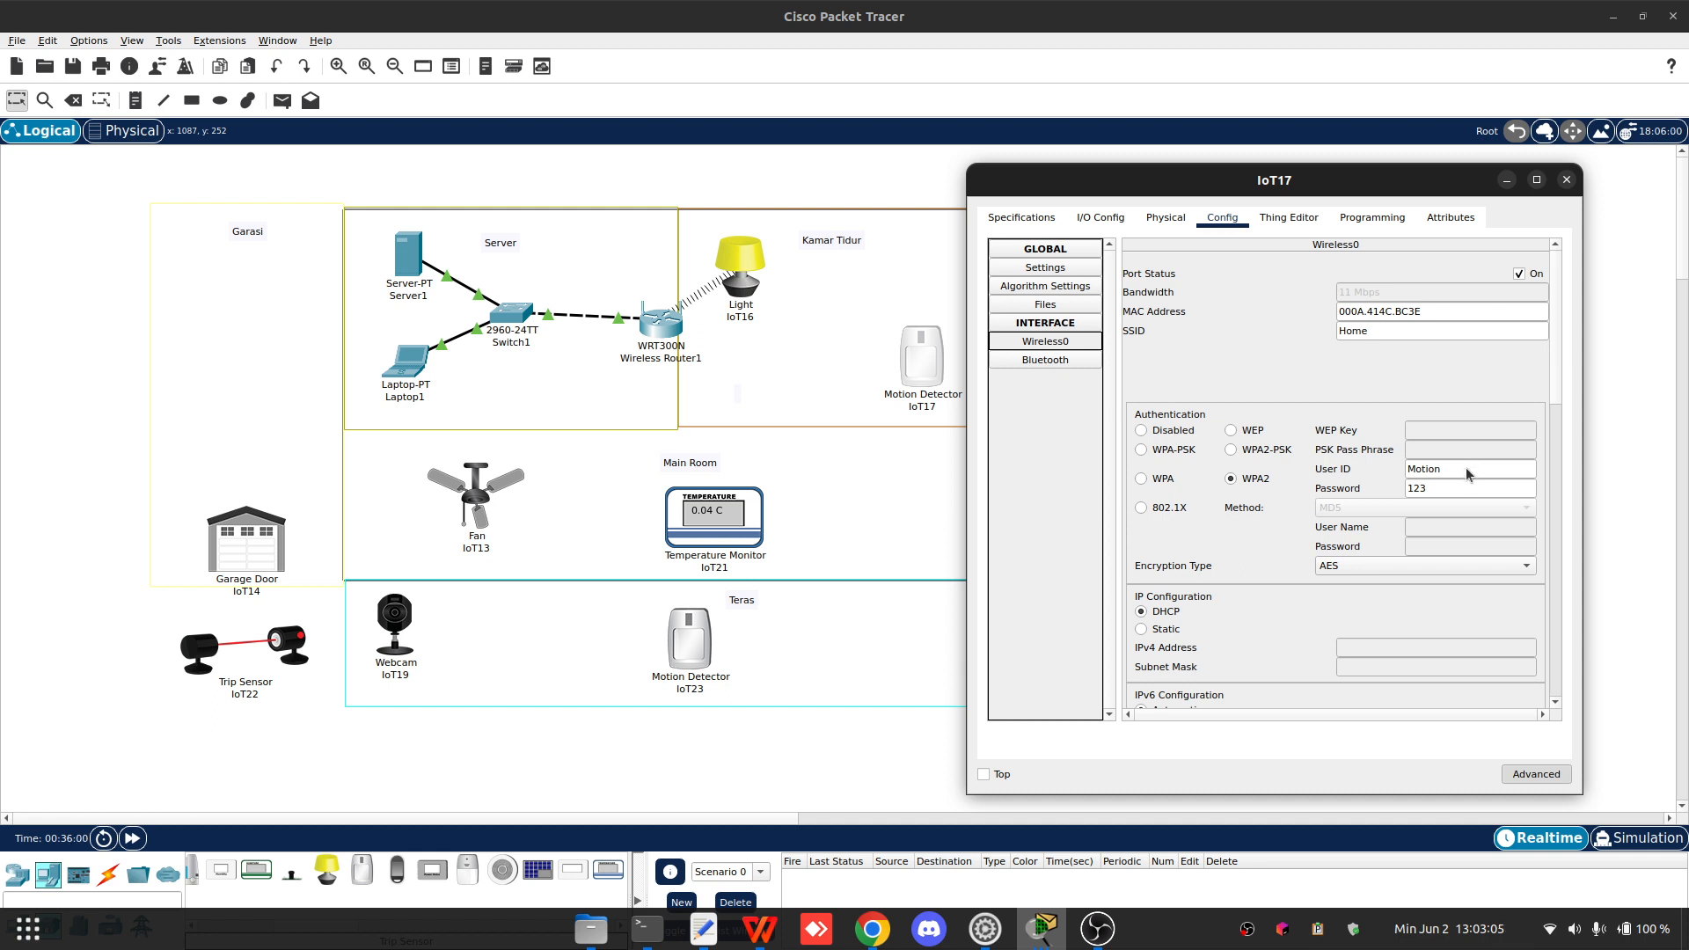
click(1467, 409)
text(1)
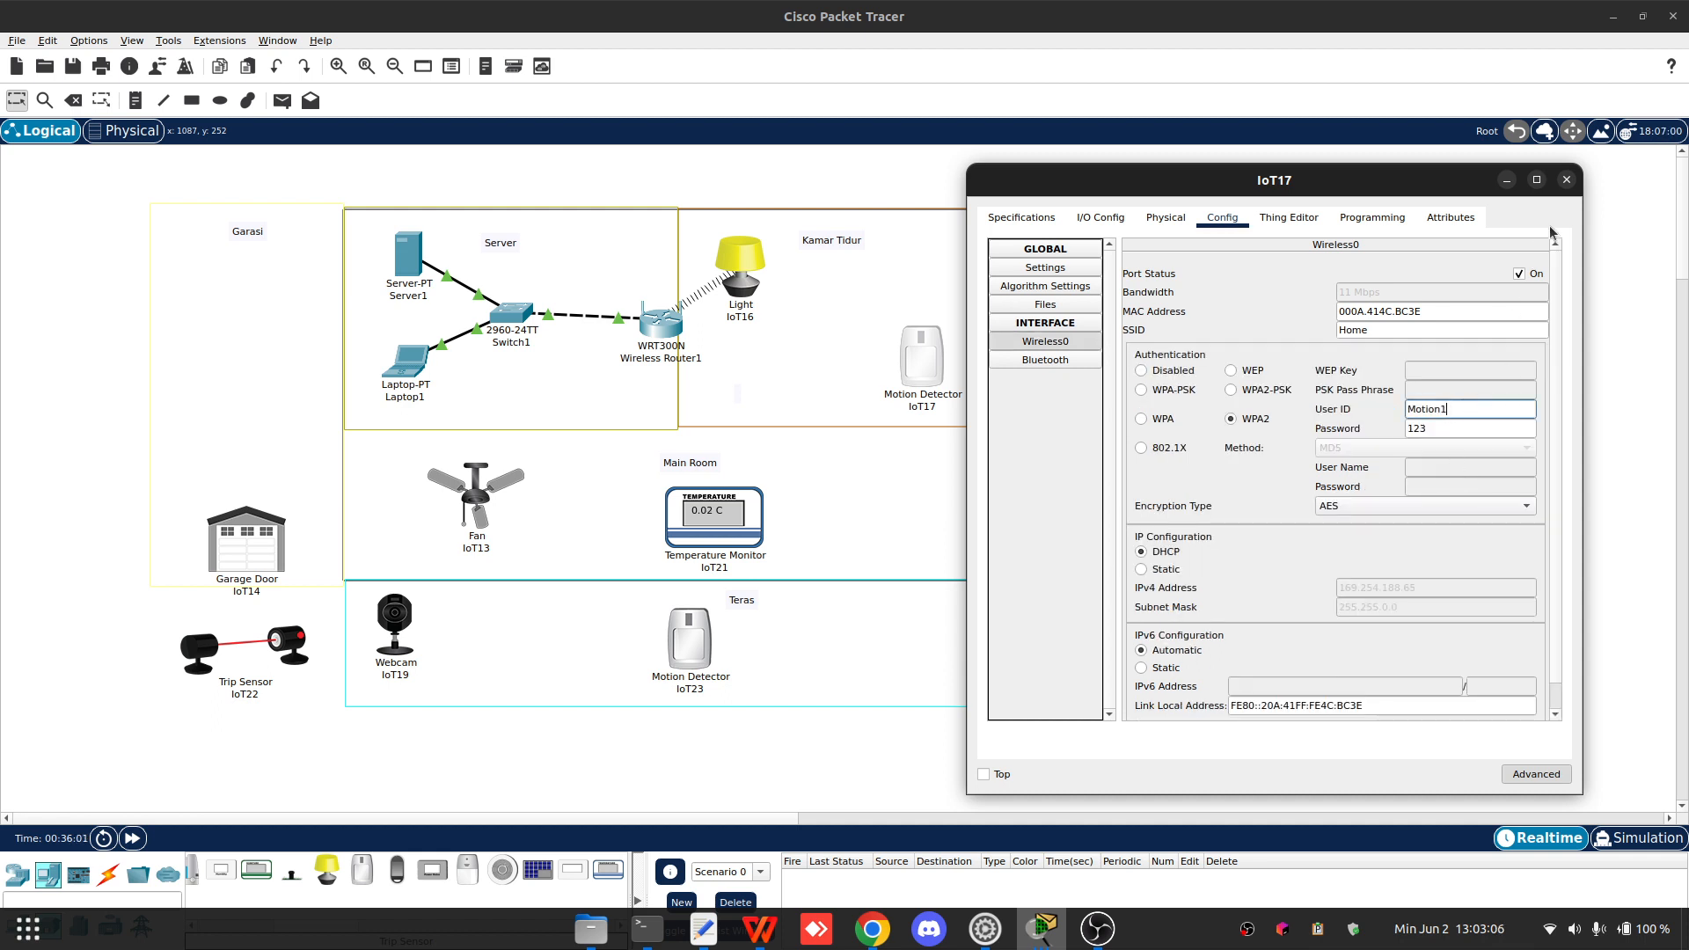
click(1567, 180)
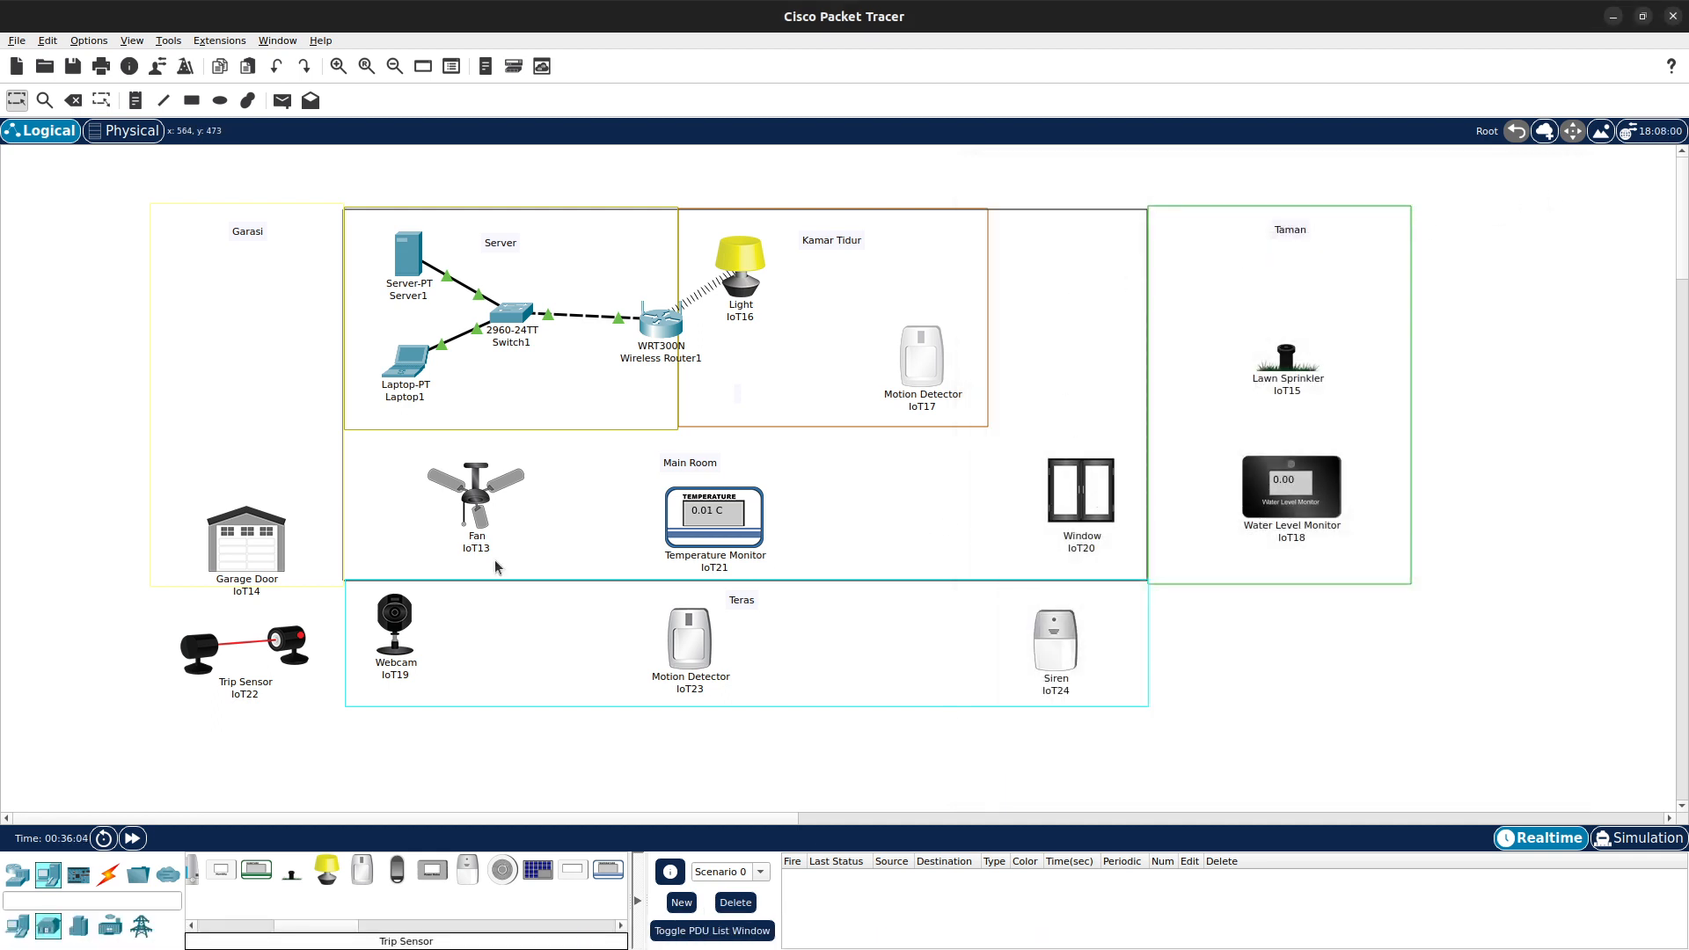
- Open Garage Door IoT14 in advanced mode and set its network adapter to PT-IOT-NM-1W-AC
click(247, 545)
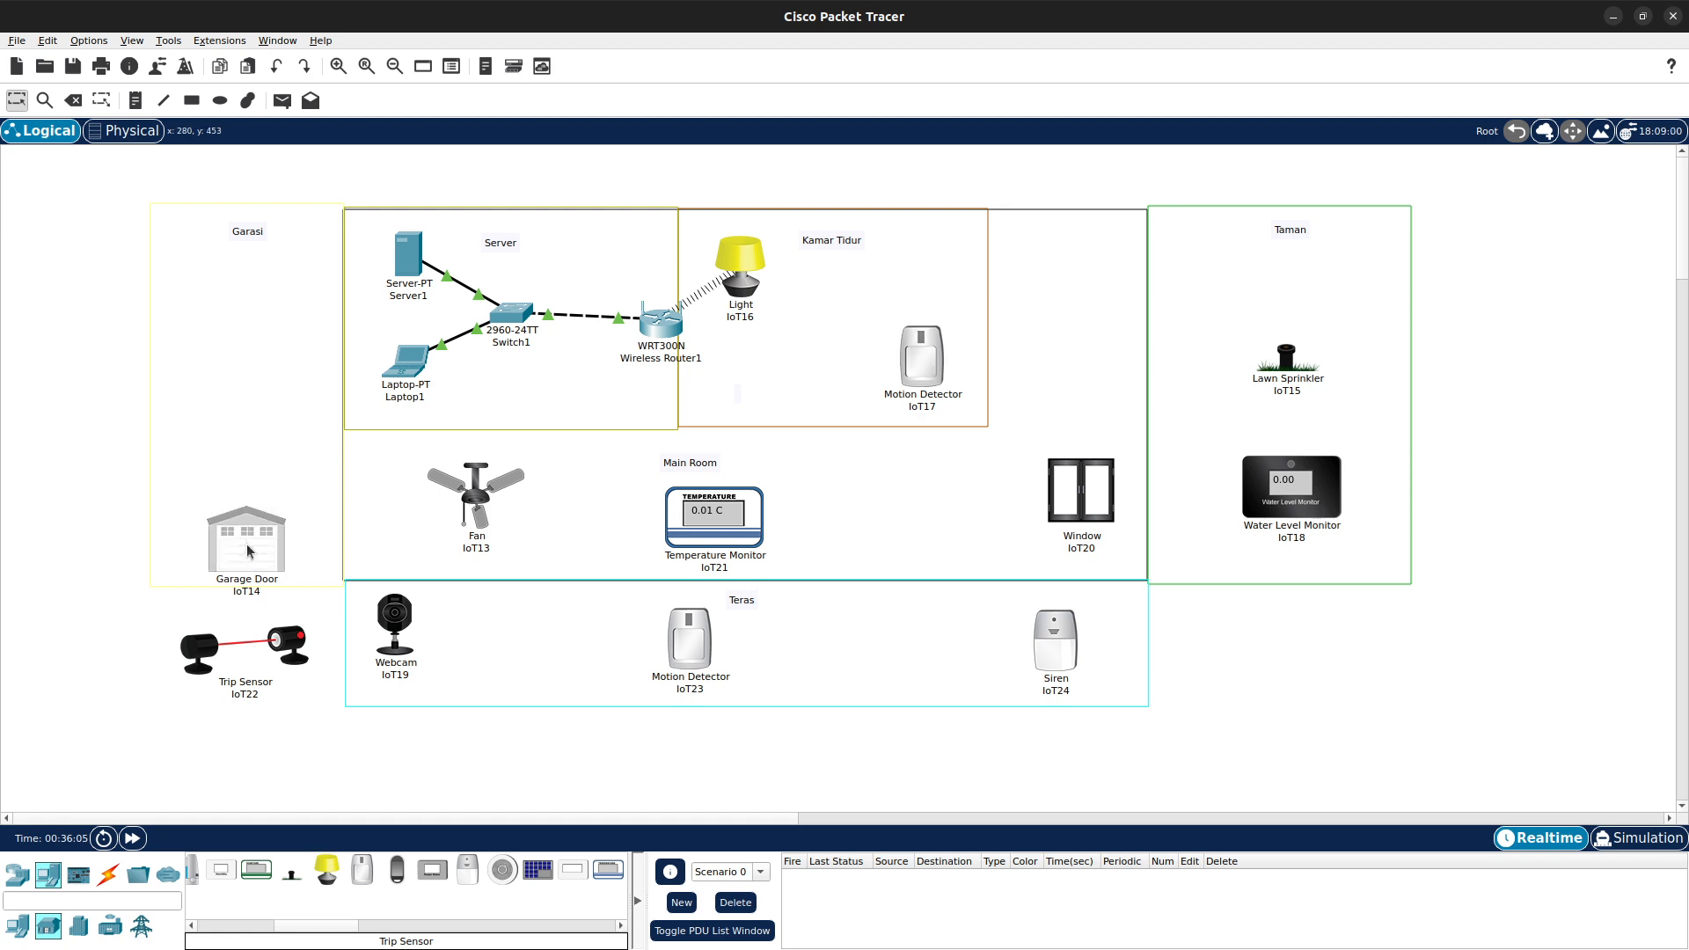
click(247, 552)
drag(855, 213, 1213, 202)
click(1087, 236)
click(1005, 238)
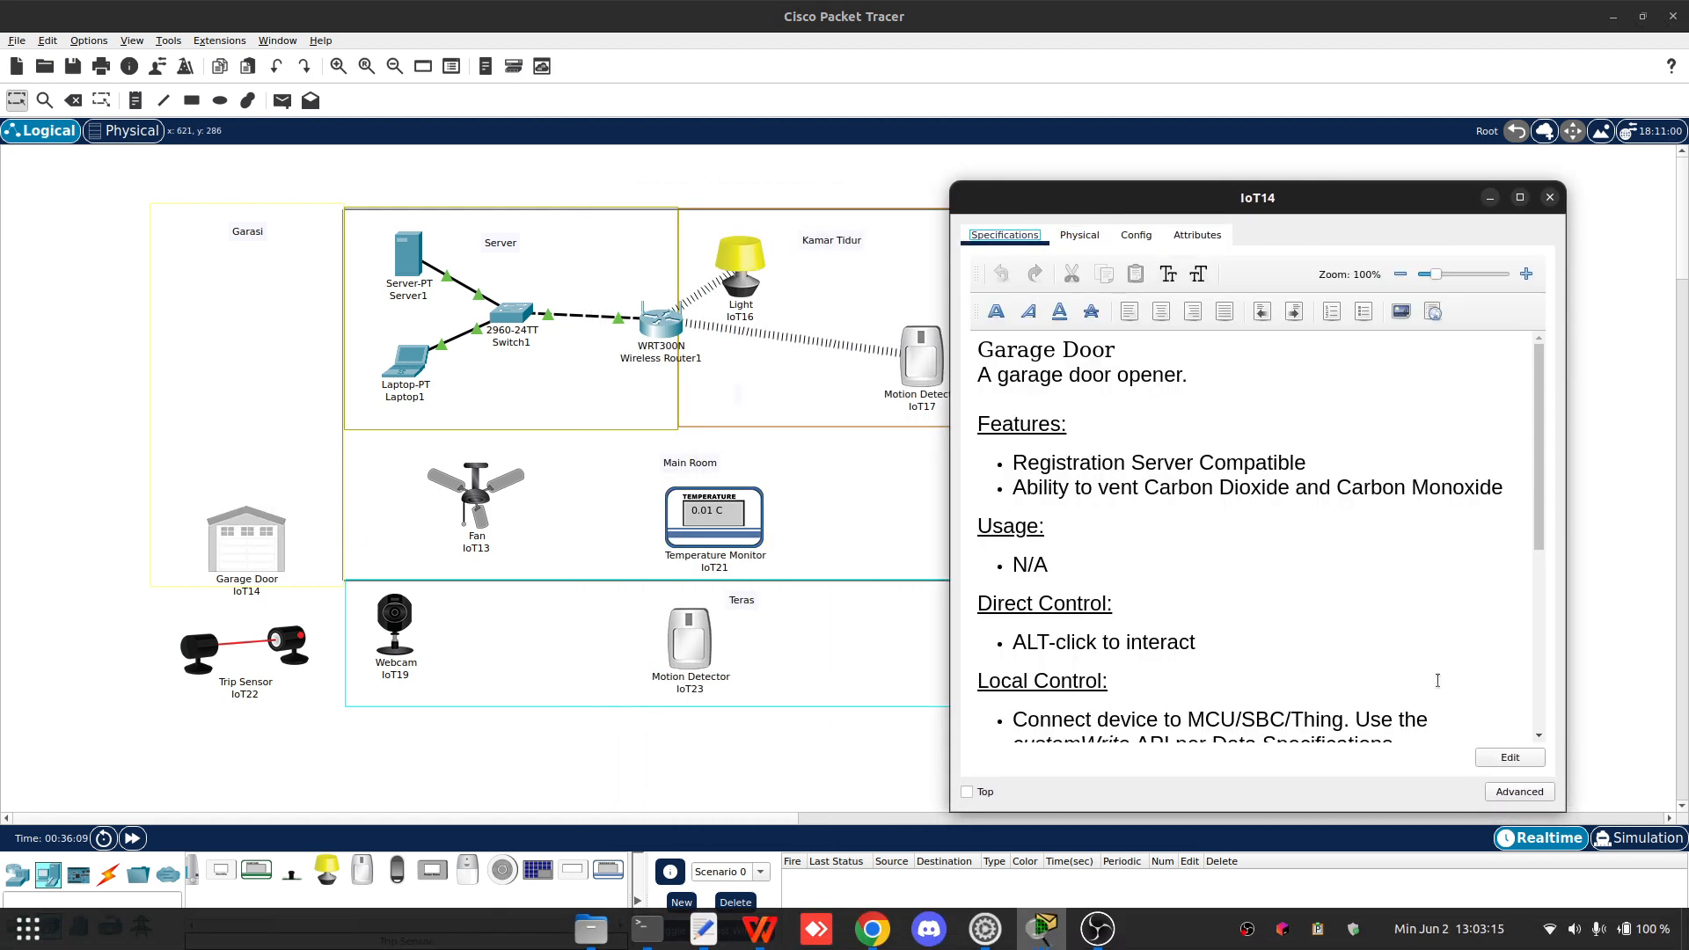
click(1519, 790)
click(1083, 235)
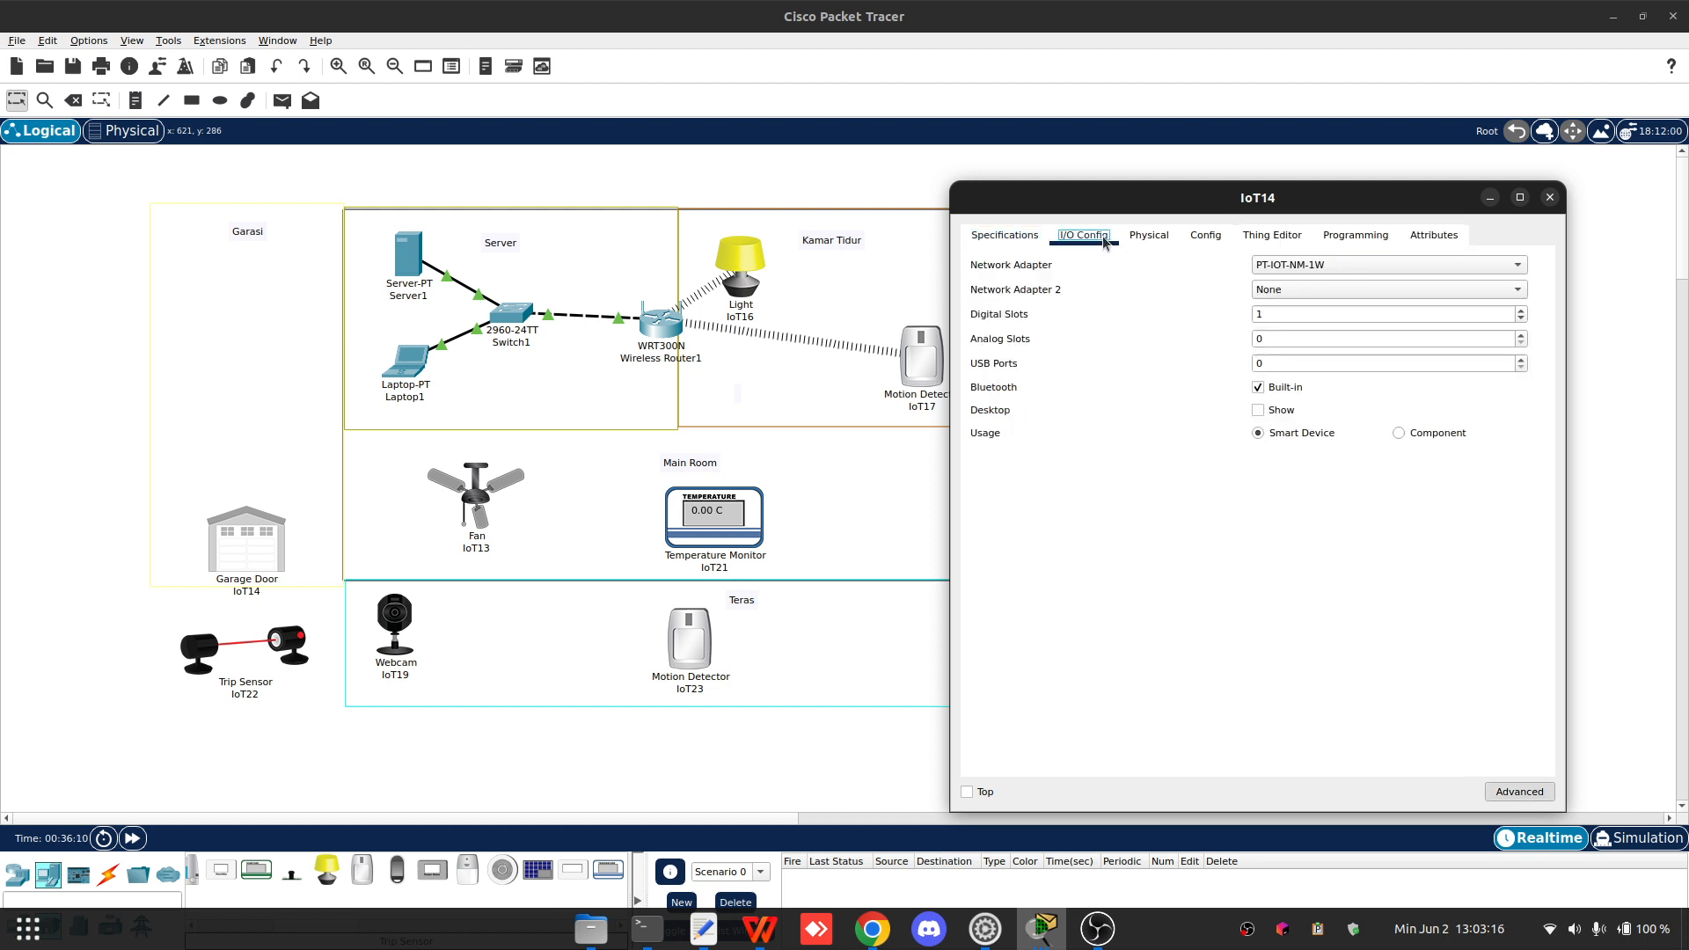
click(1320, 288)
click(1300, 266)
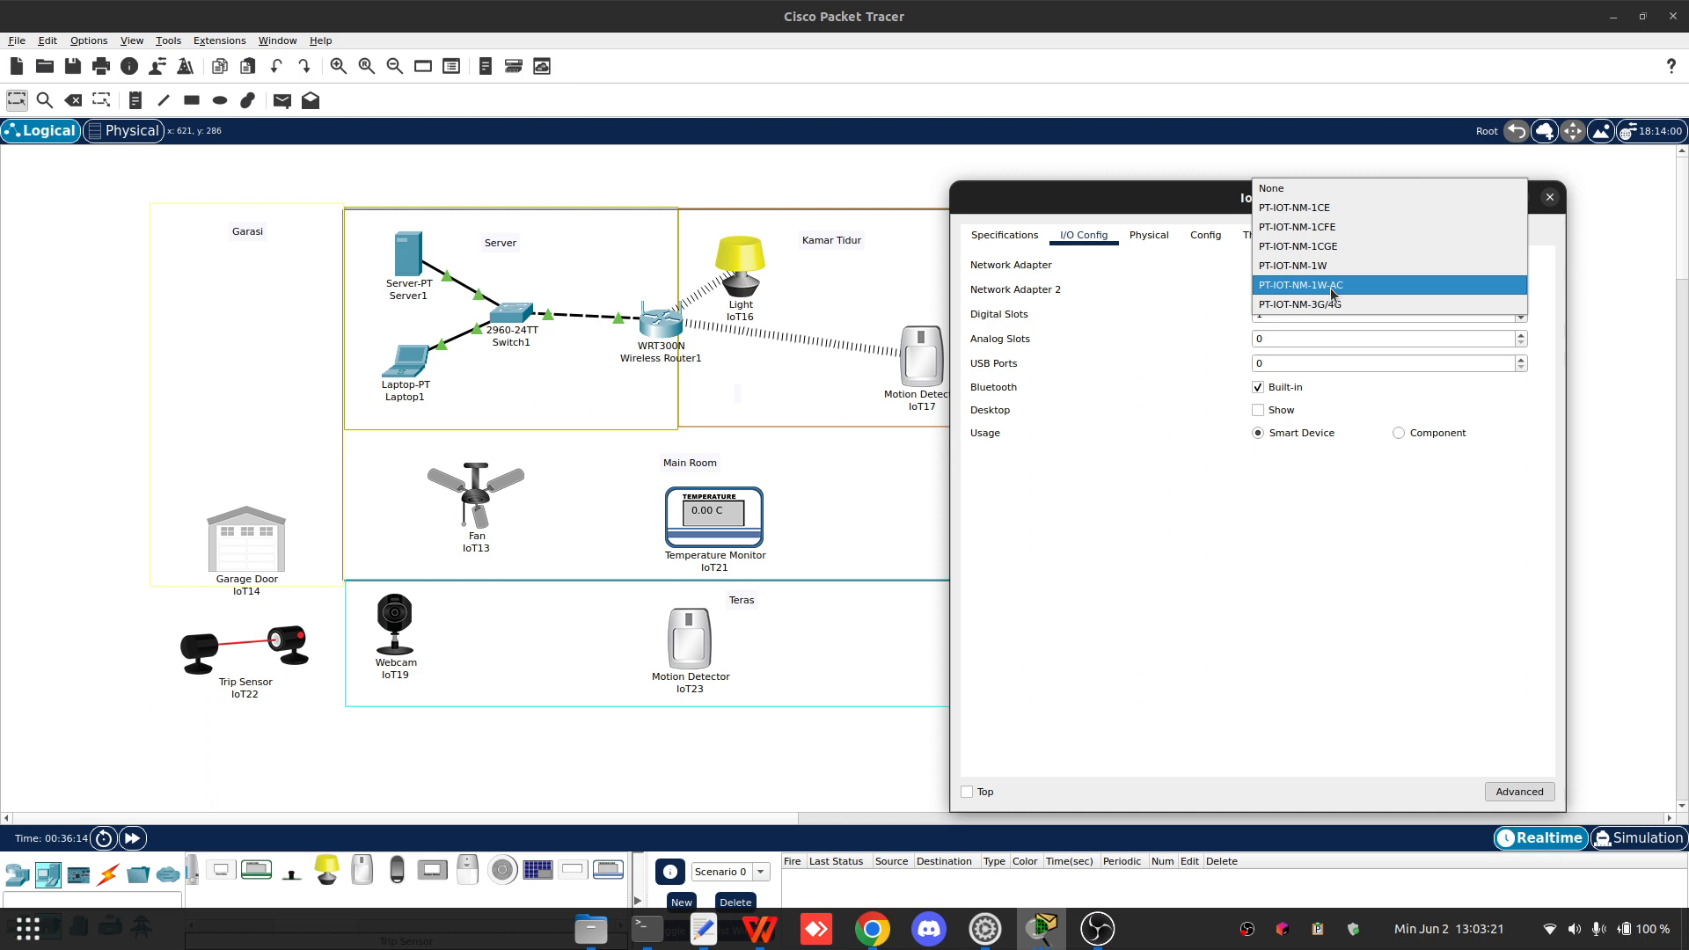
click(1333, 301)
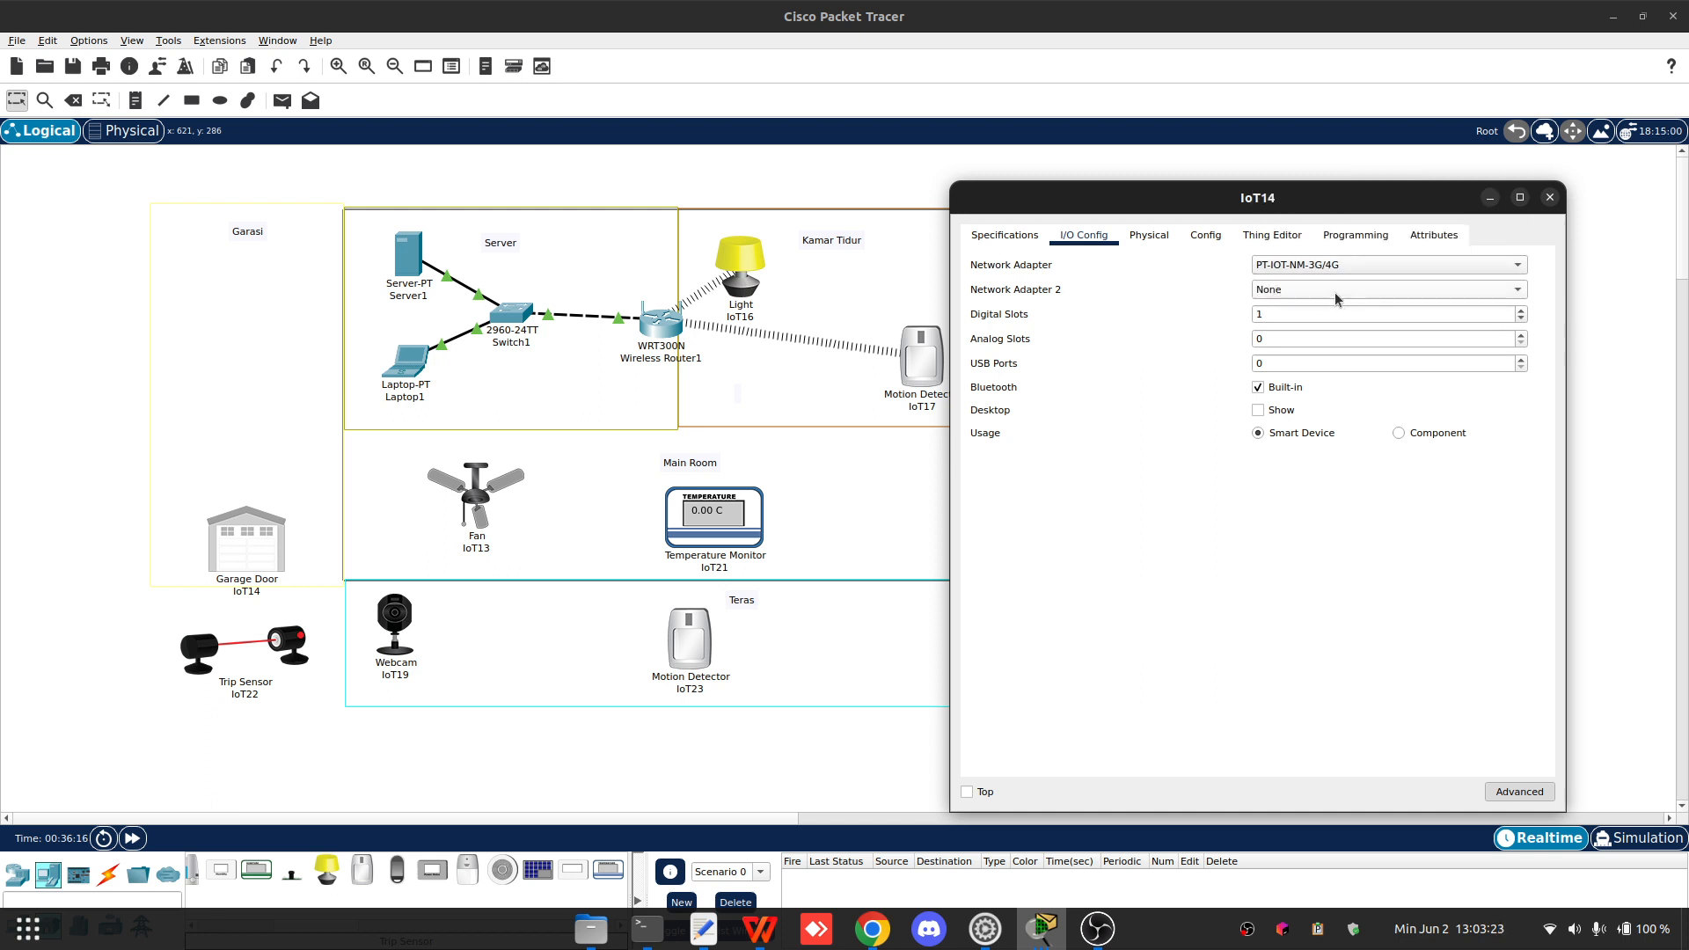
click(1309, 269)
click(1316, 247)
- Set IoT14's Wireless0 SSID to Home, authentication to WPA2 with user ID Garage, and enter the wireless password
click(1150, 237)
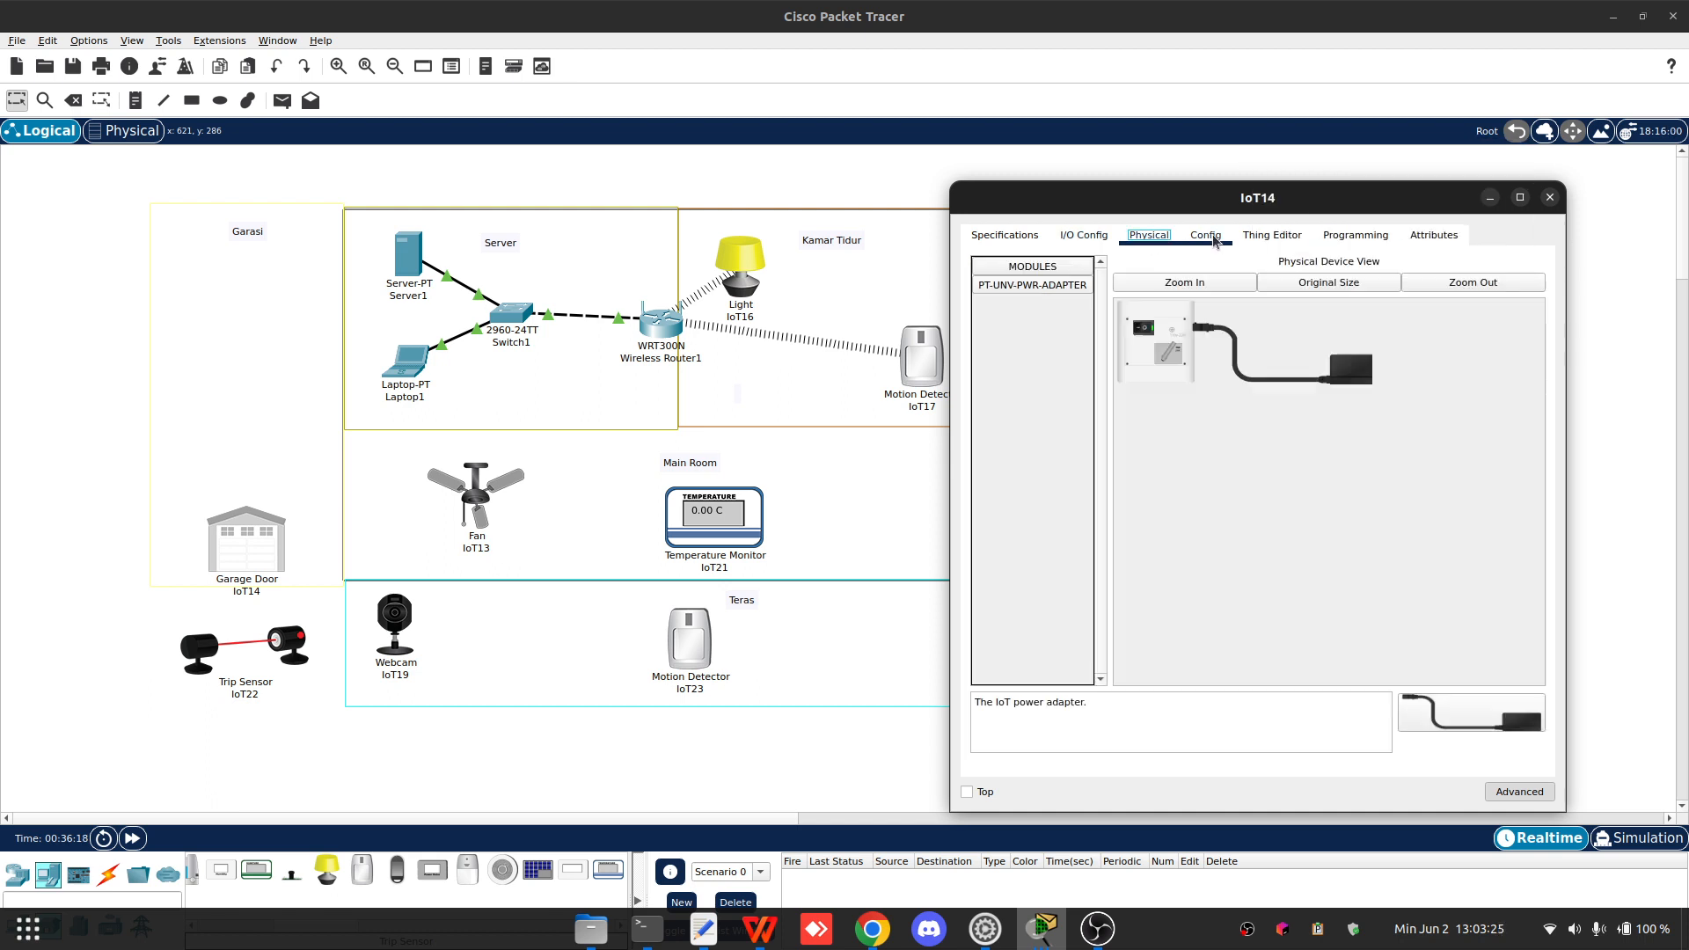
click(1212, 237)
click(1035, 361)
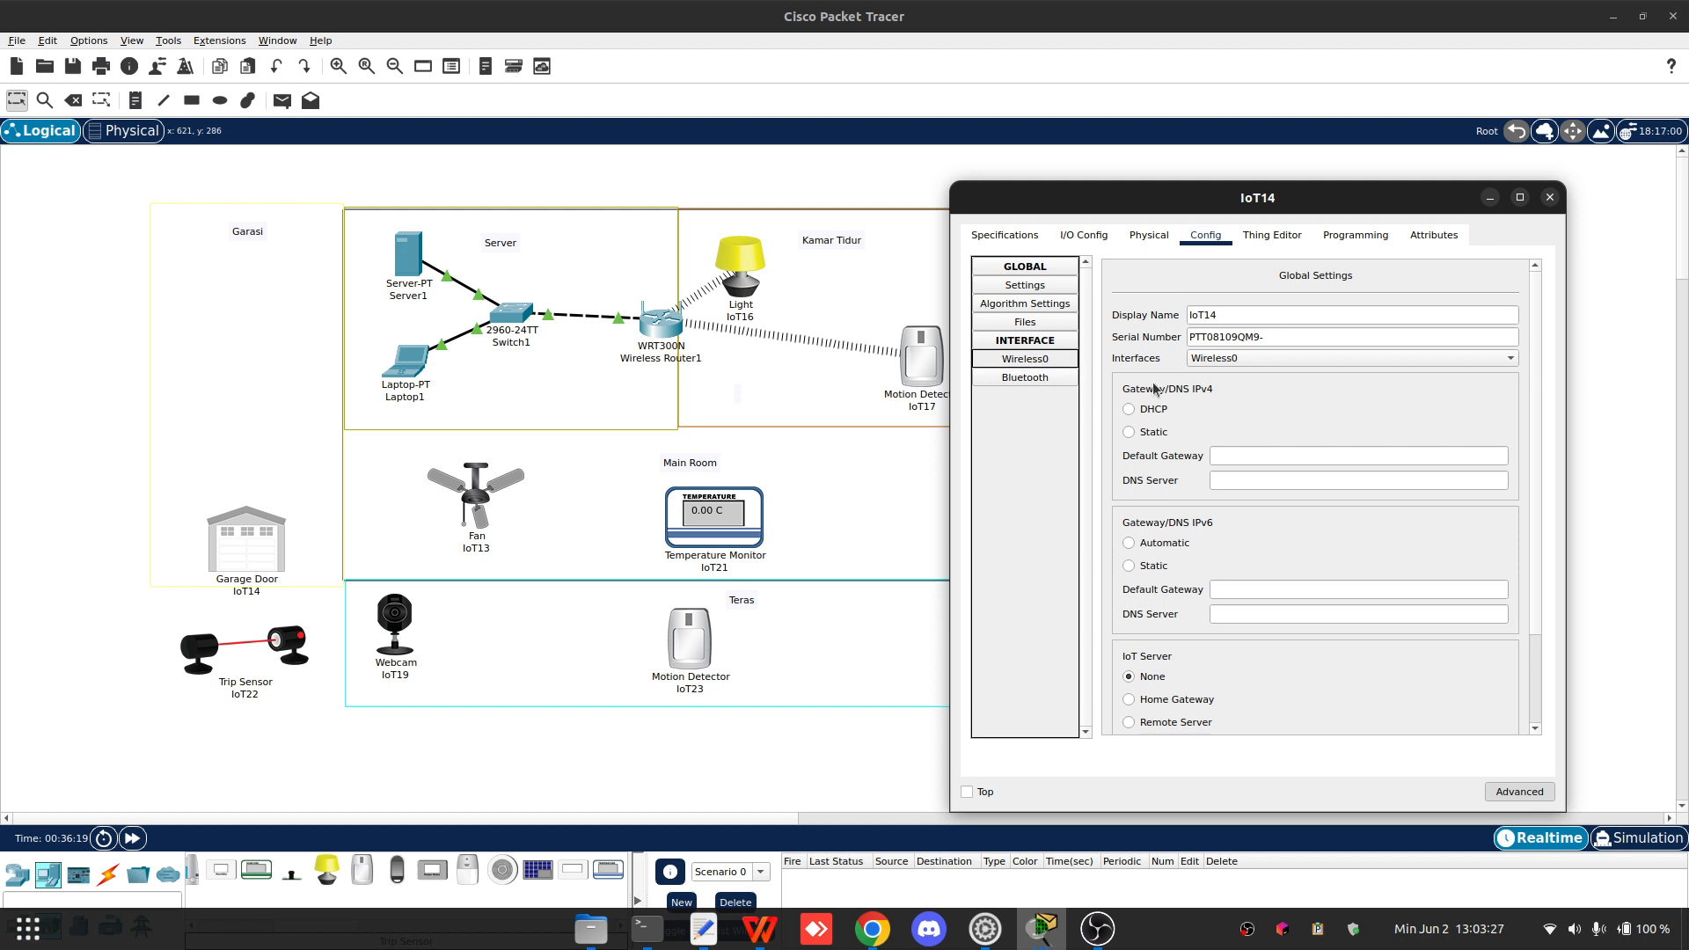
drag(1318, 347, 1377, 348)
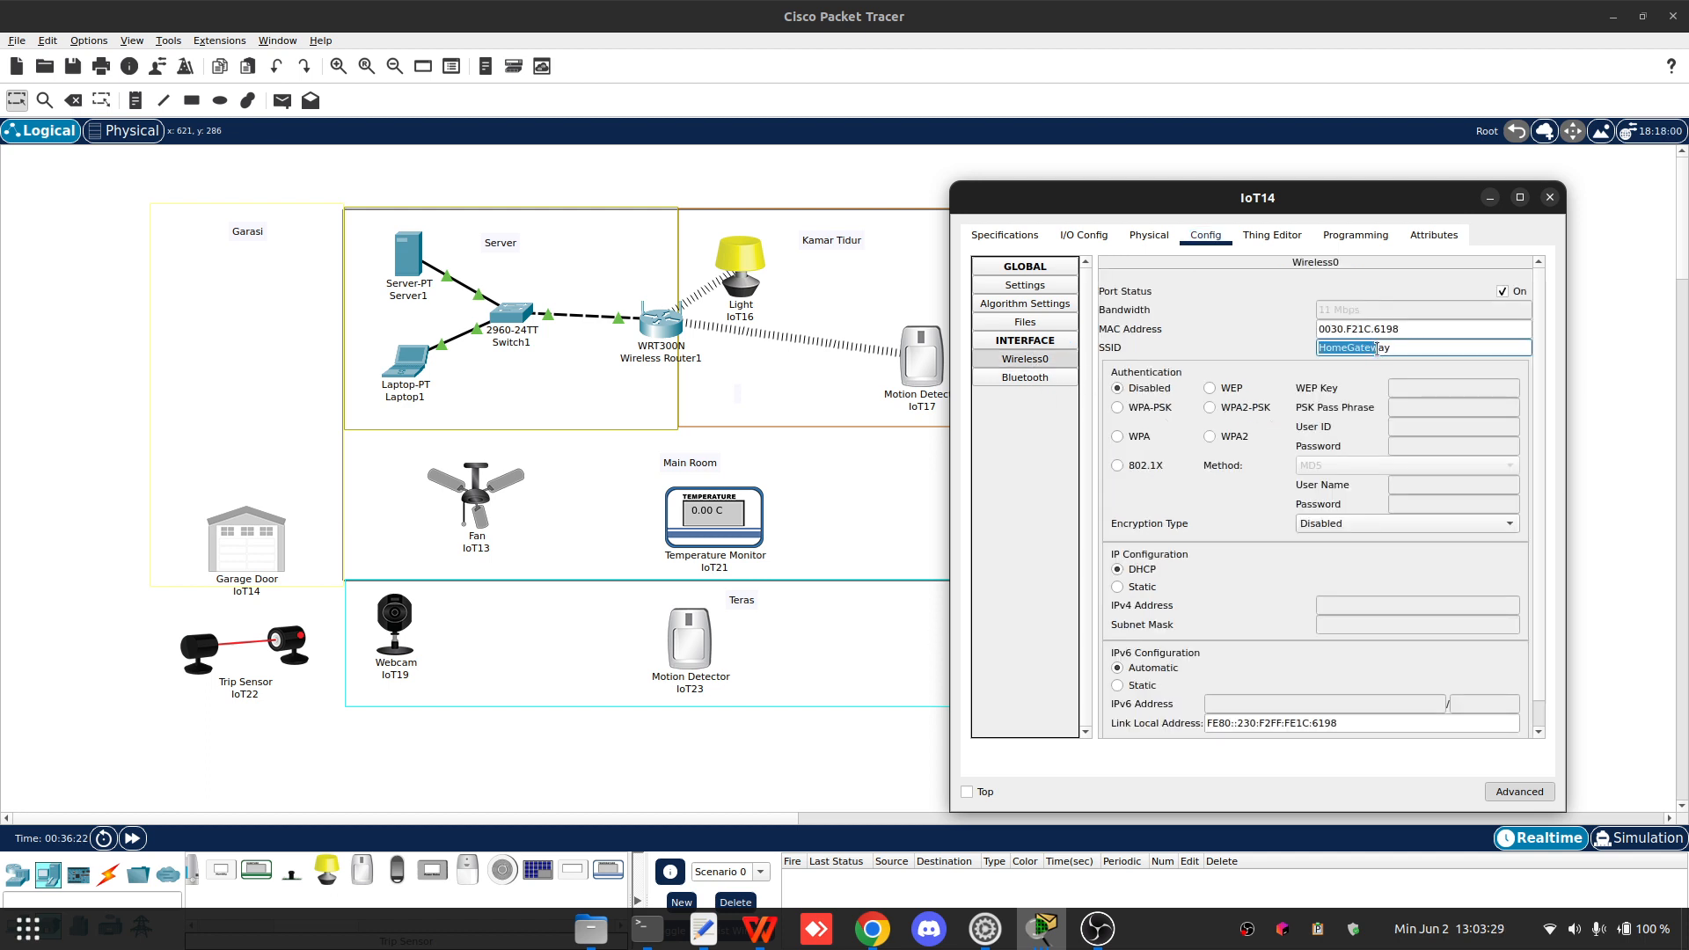
text(Home)
click(1236, 440)
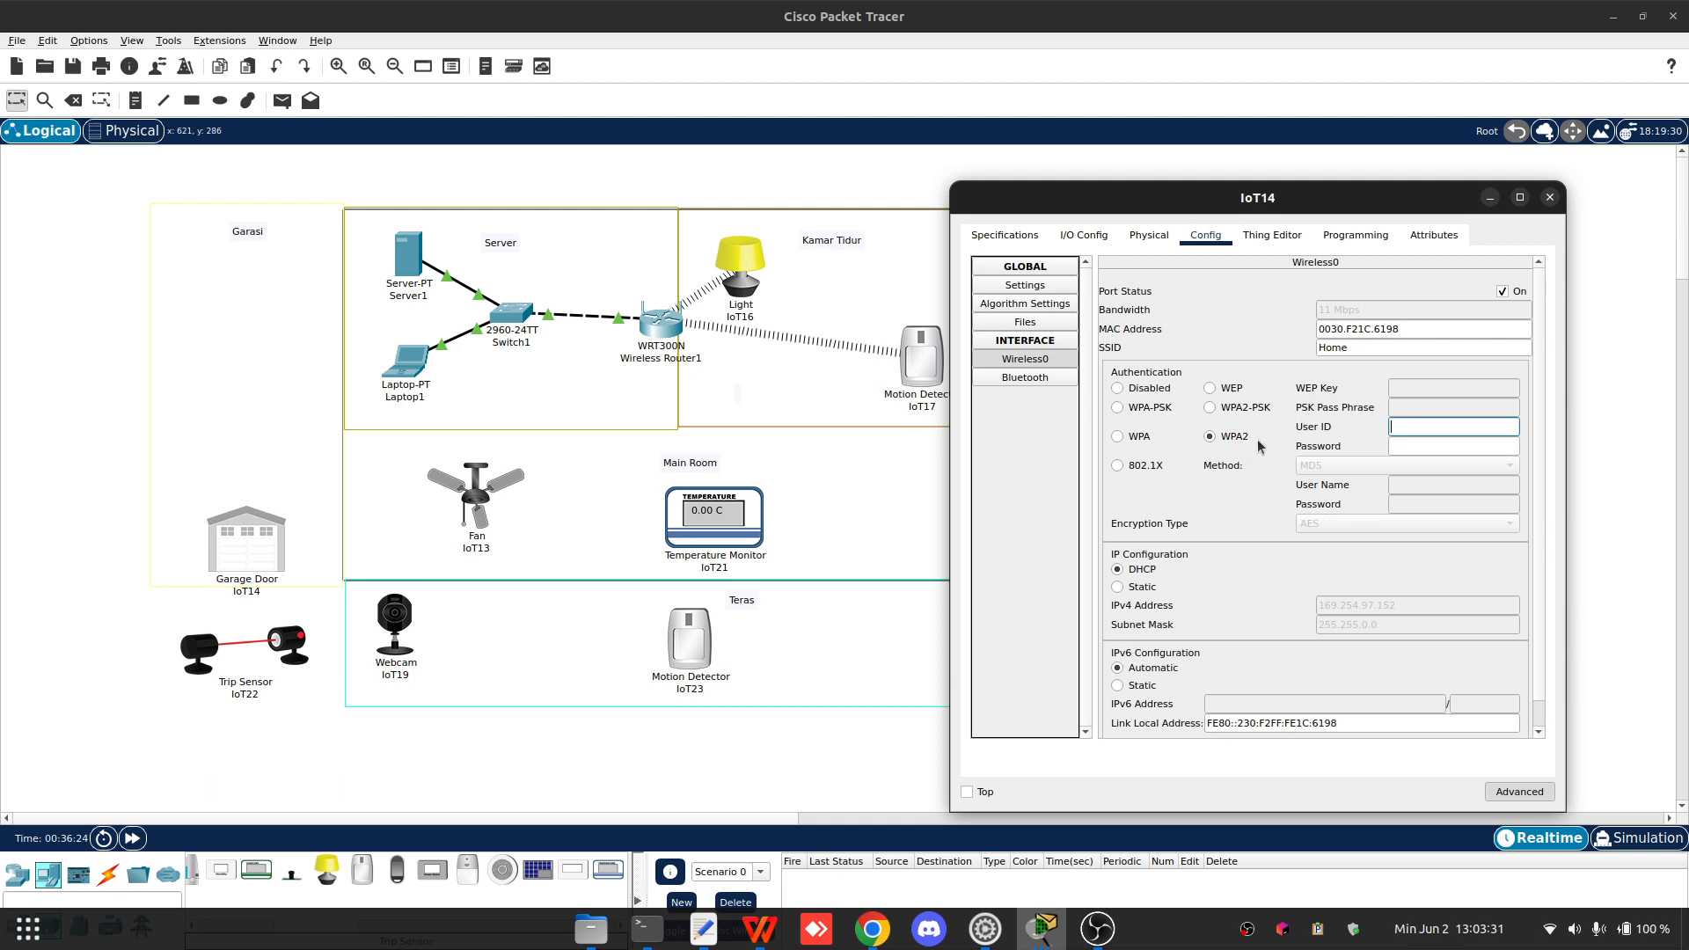
click(1412, 432)
text(Garage)
key(Tab)
text(123)
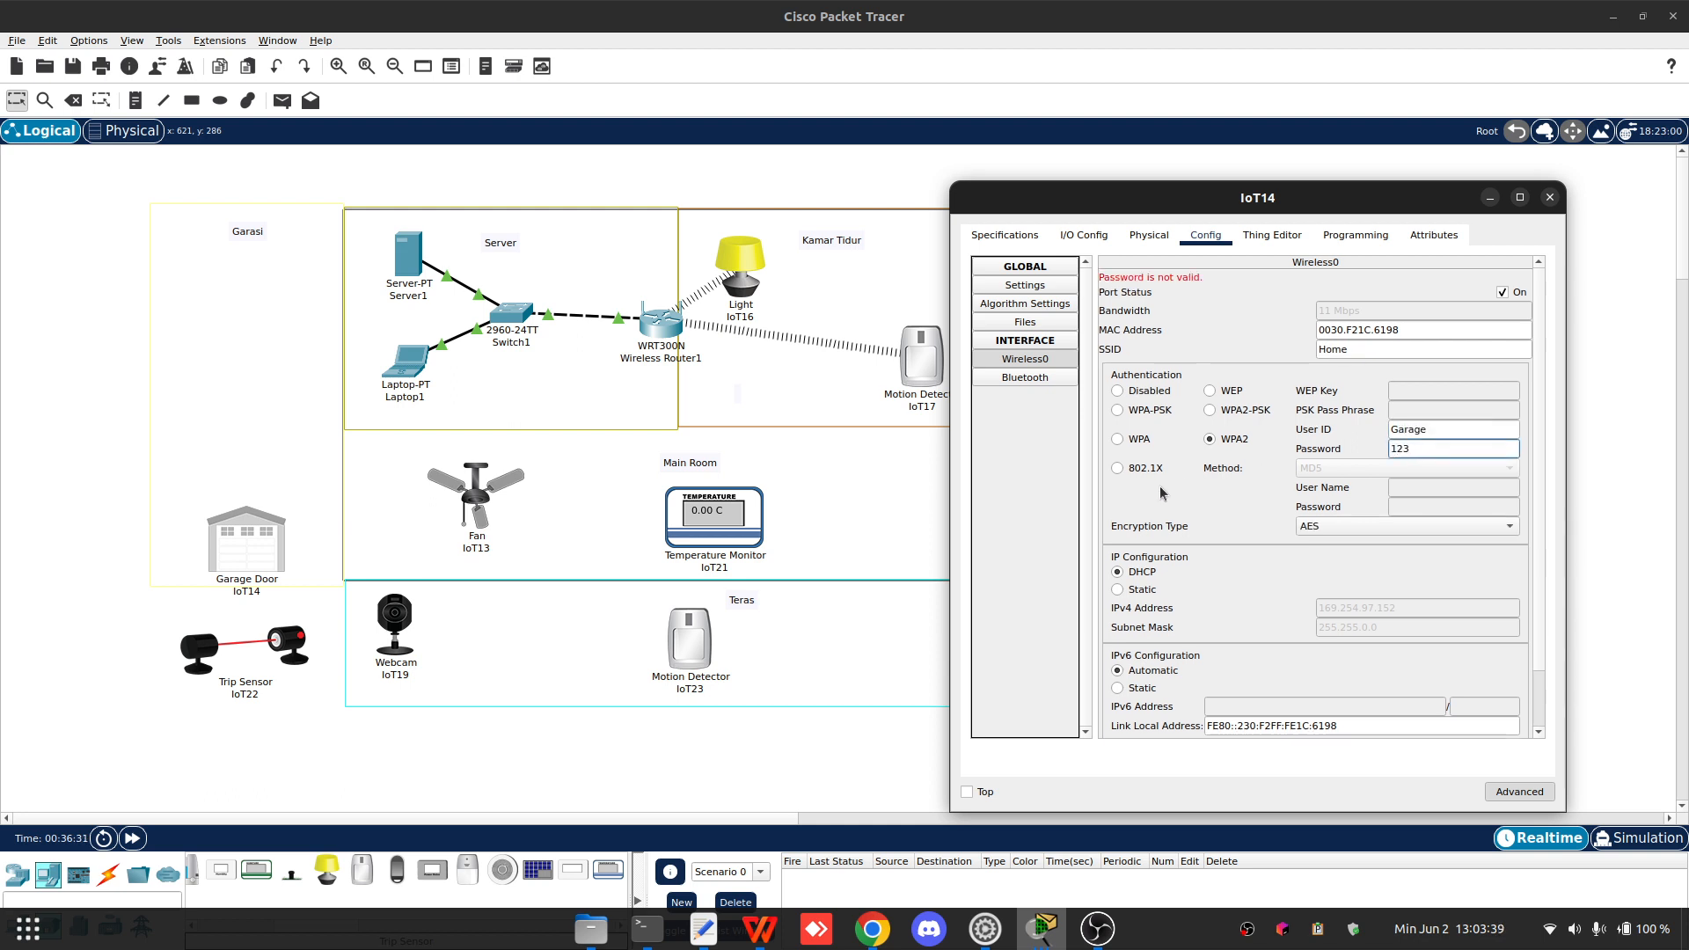
- Open Fan IoT13's settings and rename its display name to Fan
click(480, 511)
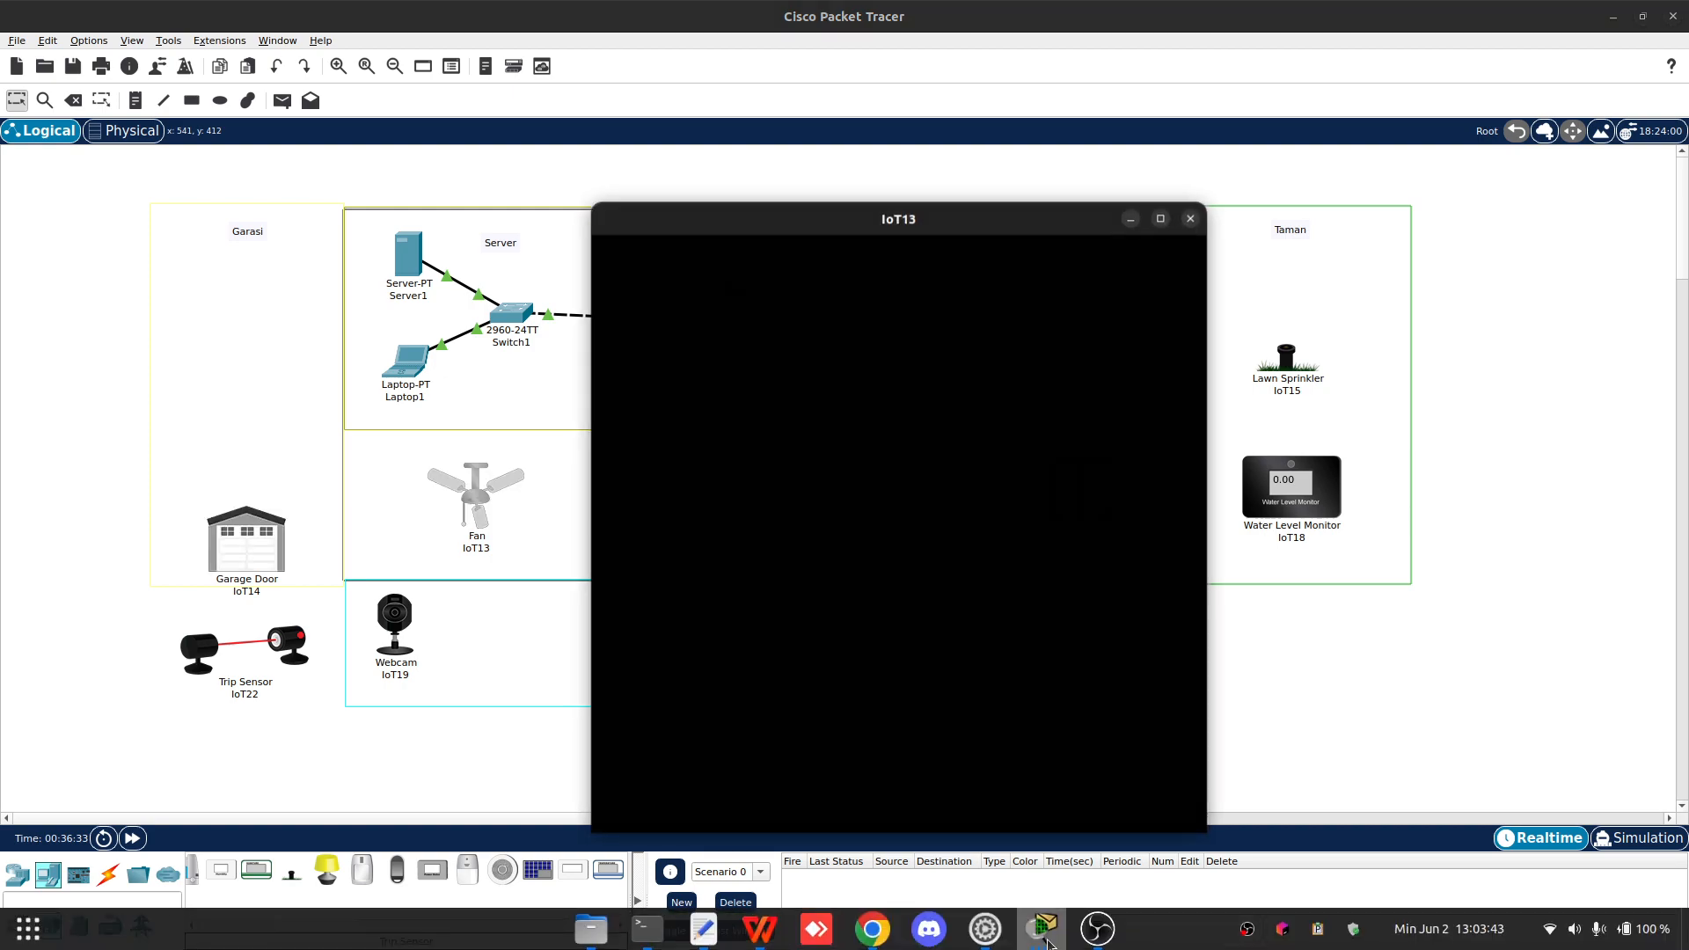
mouse_move(1042, 929)
click(1354, 667)
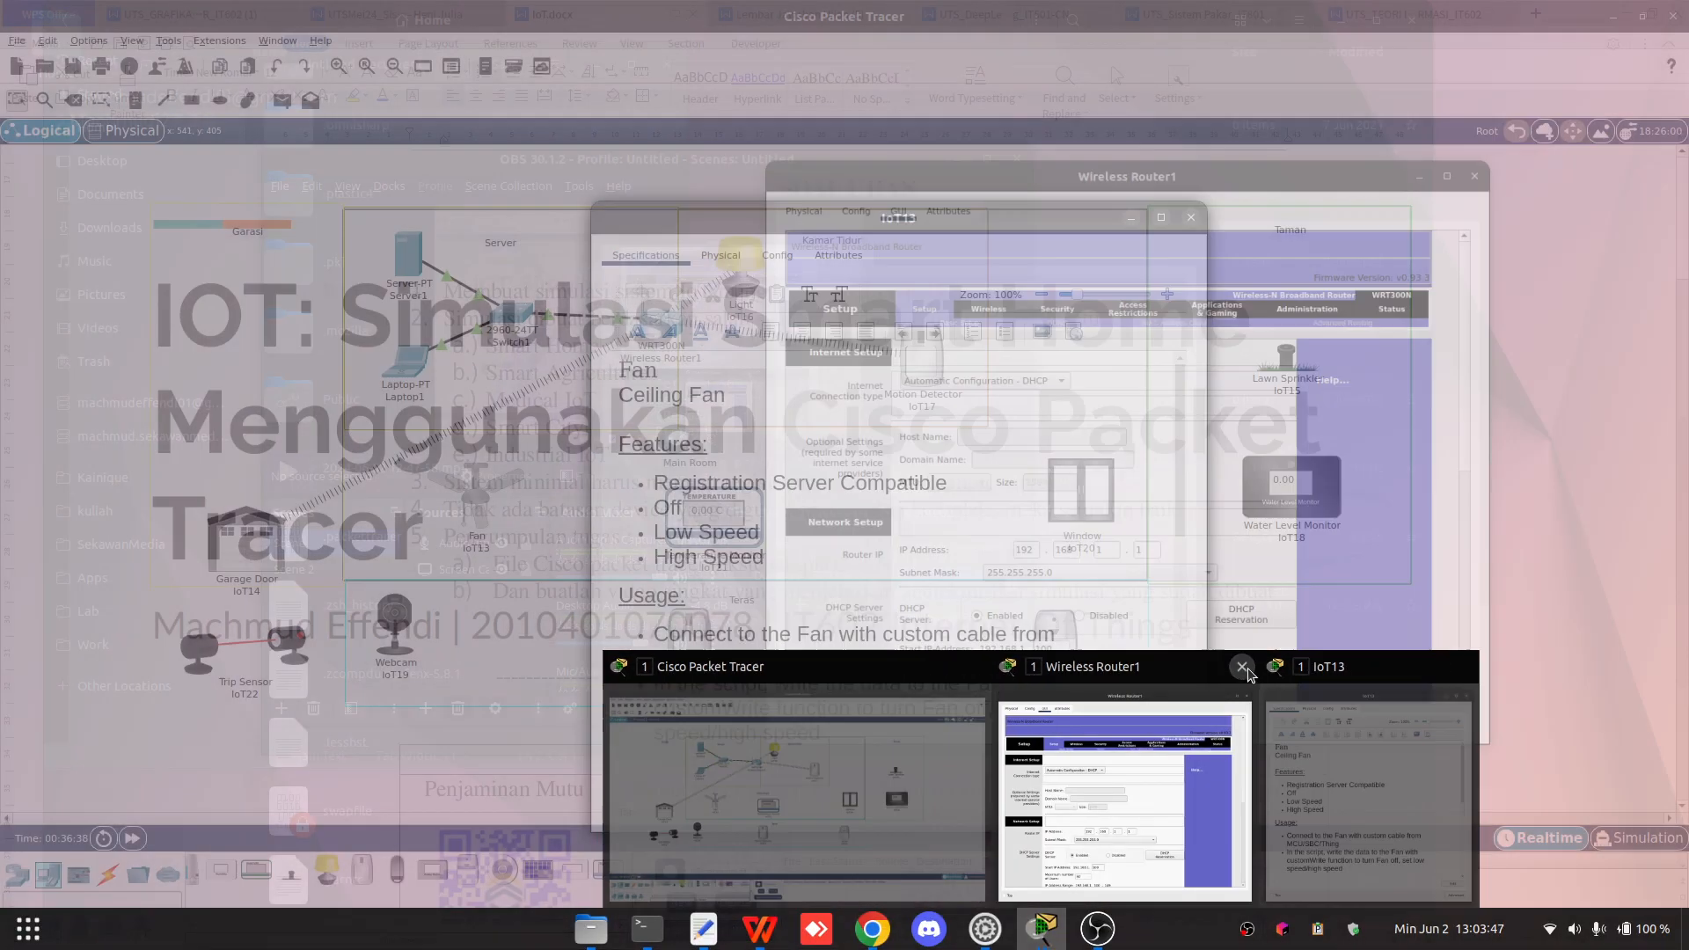
click(1244, 666)
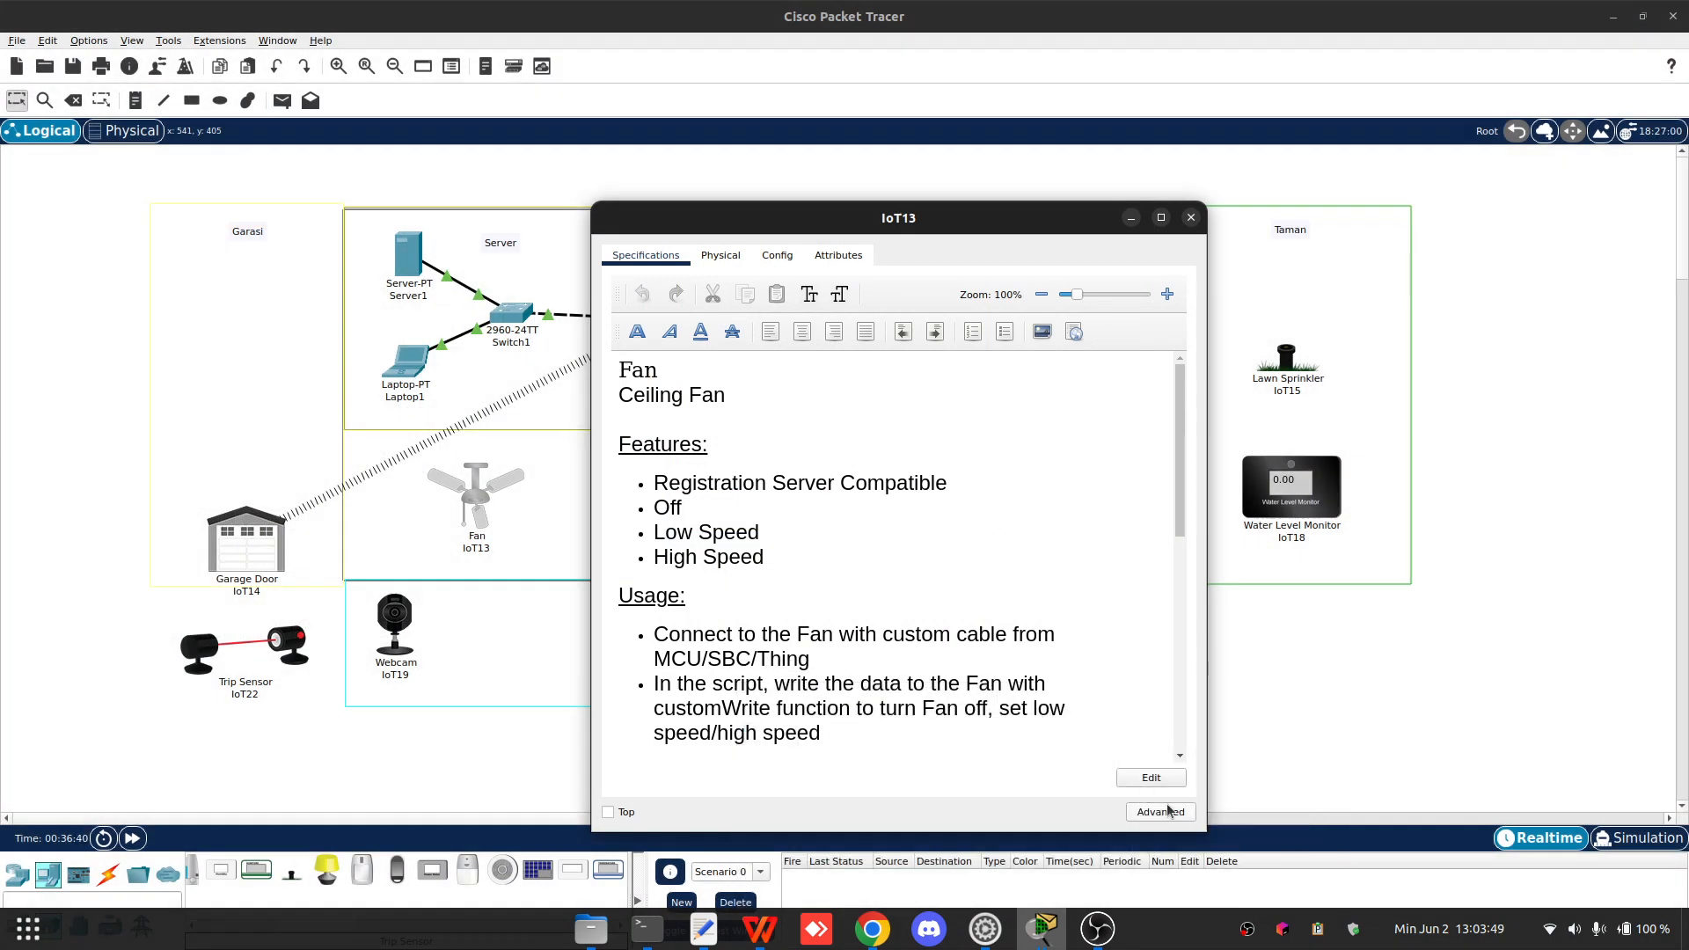
click(720, 255)
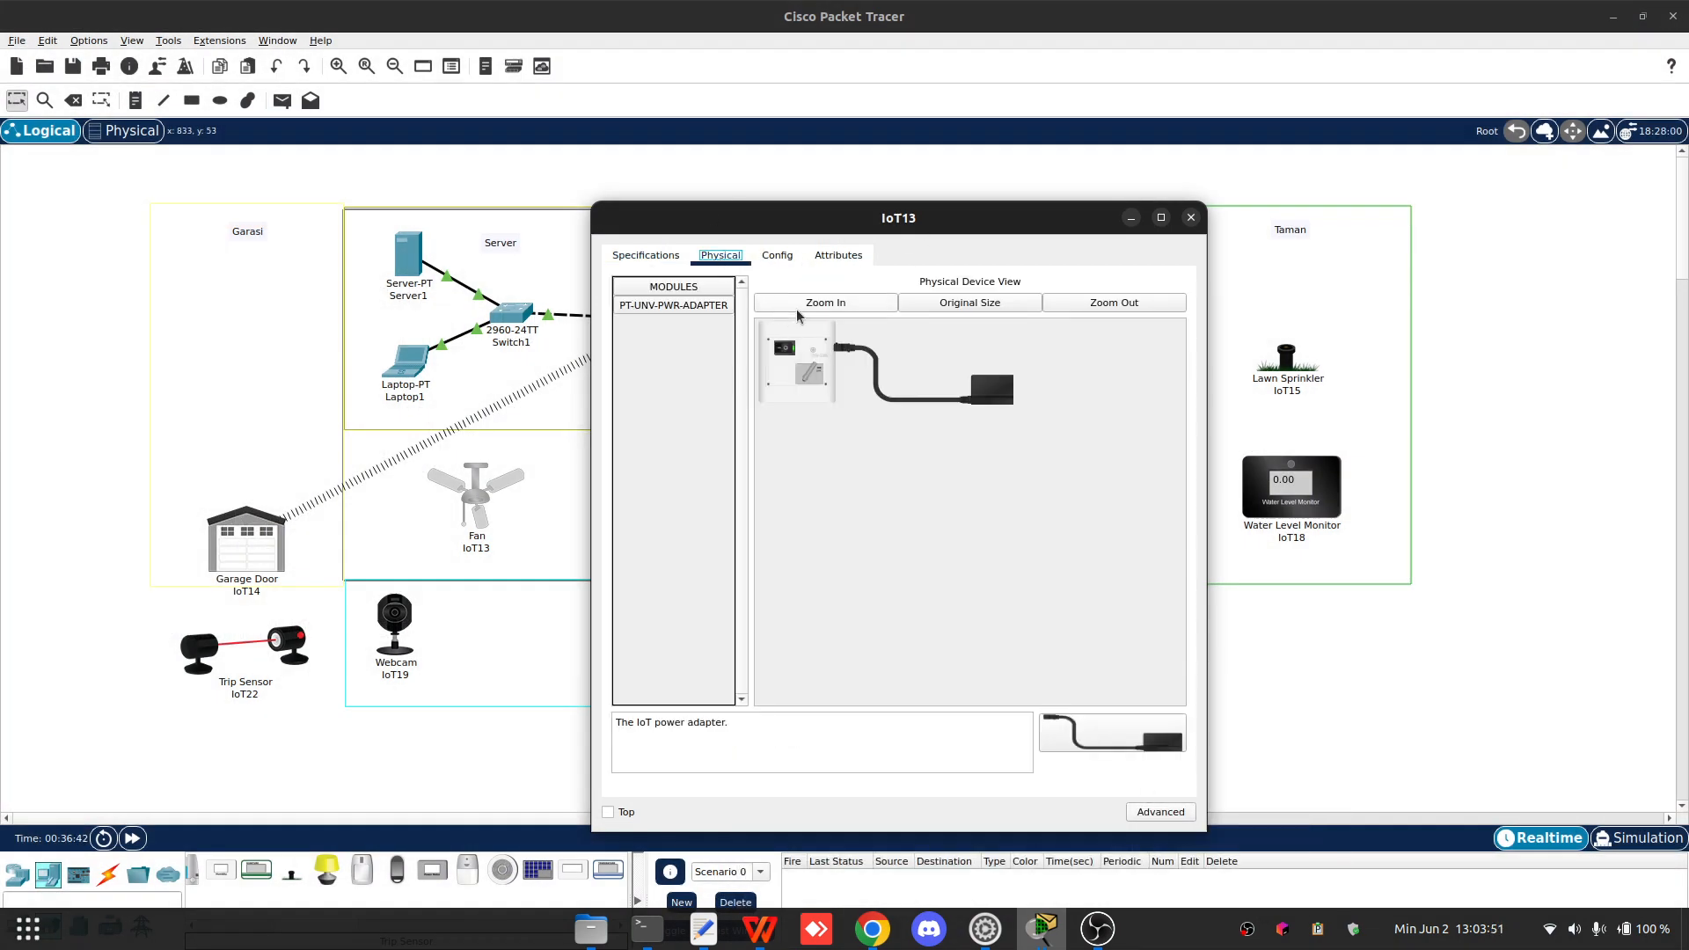
click(777, 255)
double_click(919, 334)
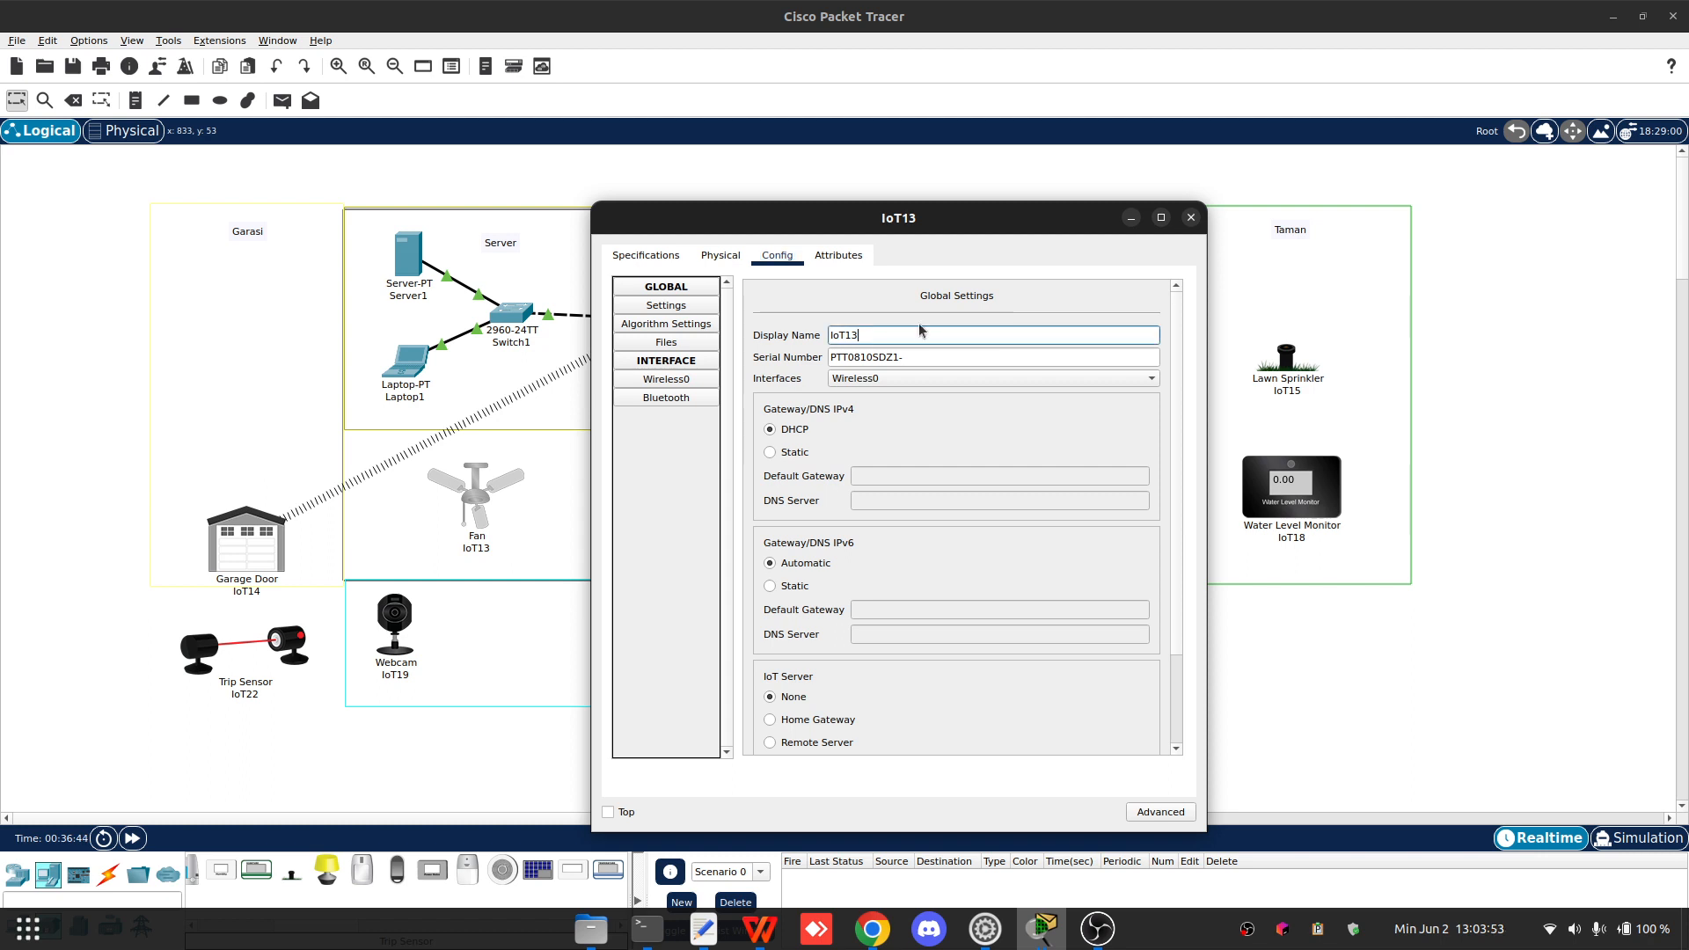
key(BackSpace)
text(Fan)
click(778, 263)
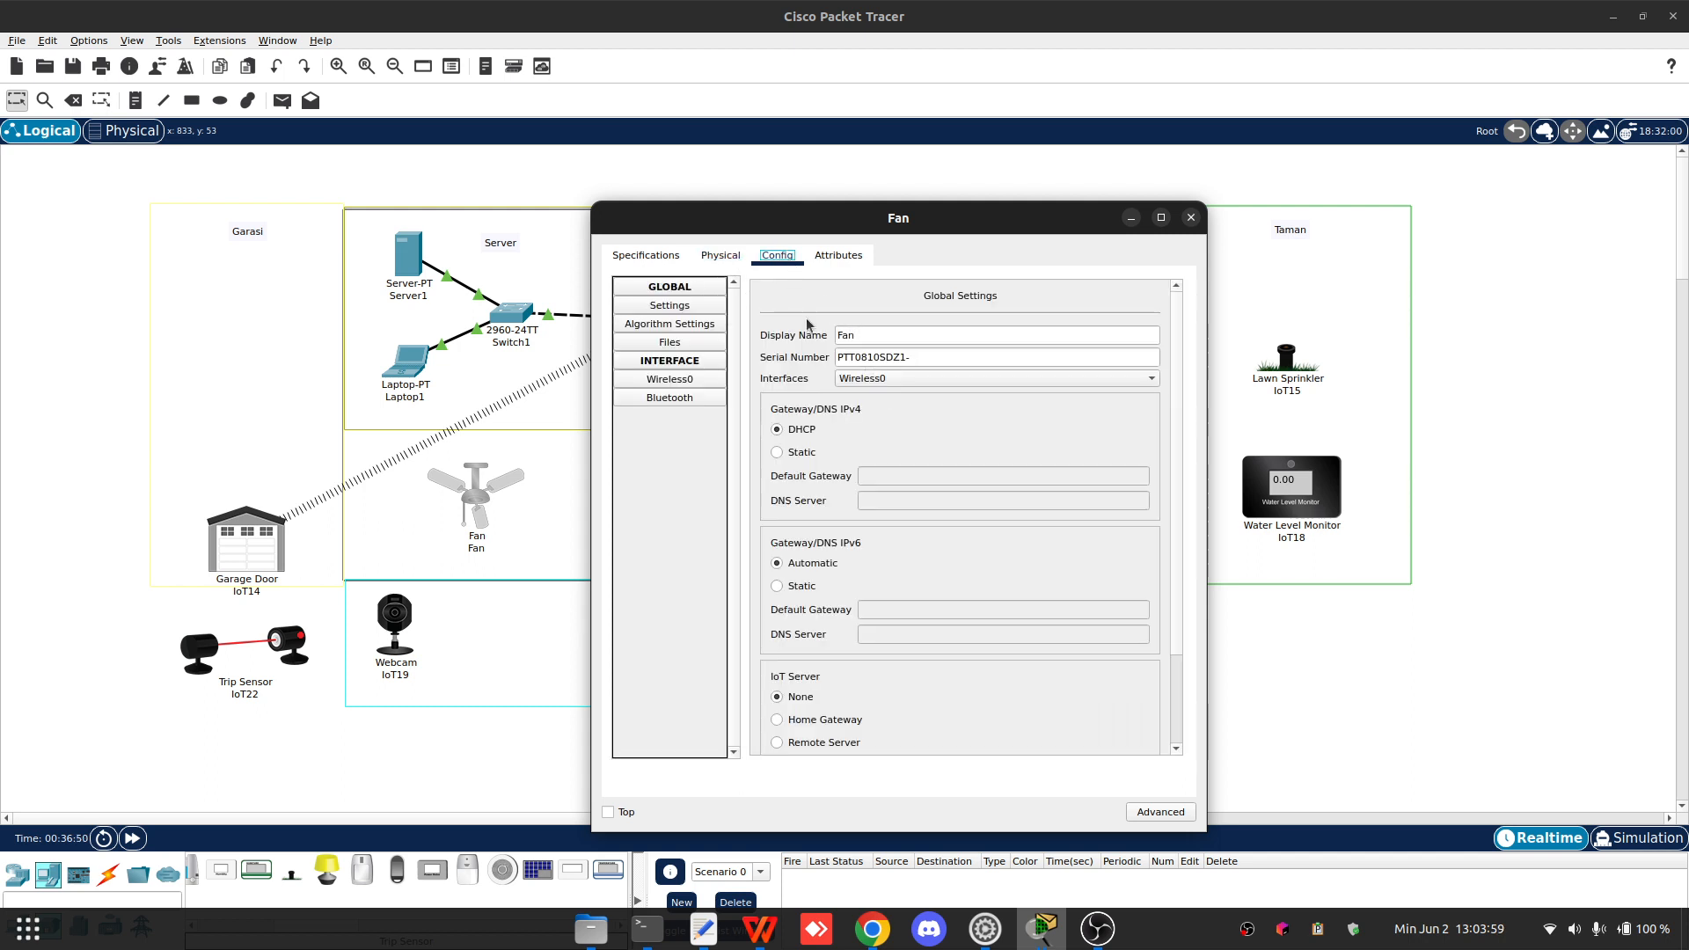
- Switch the Fan's window to advanced mode and set its network adapter to PT-IOT-NM-1W-AC
click(657, 257)
click(721, 256)
click(767, 259)
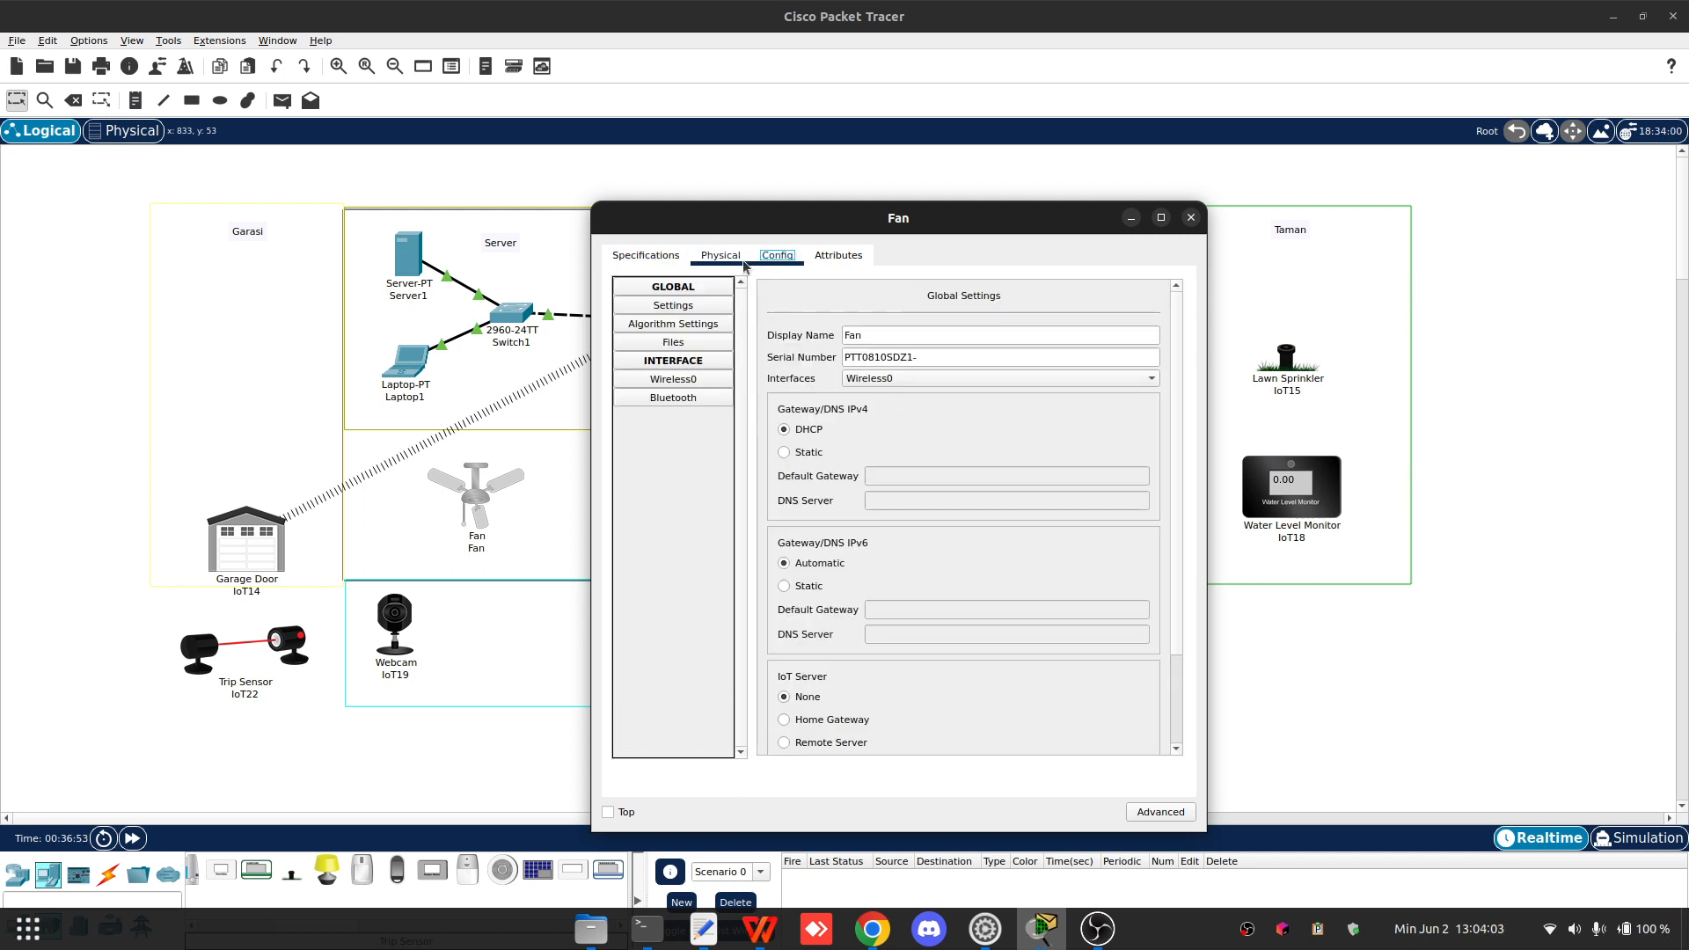
click(651, 256)
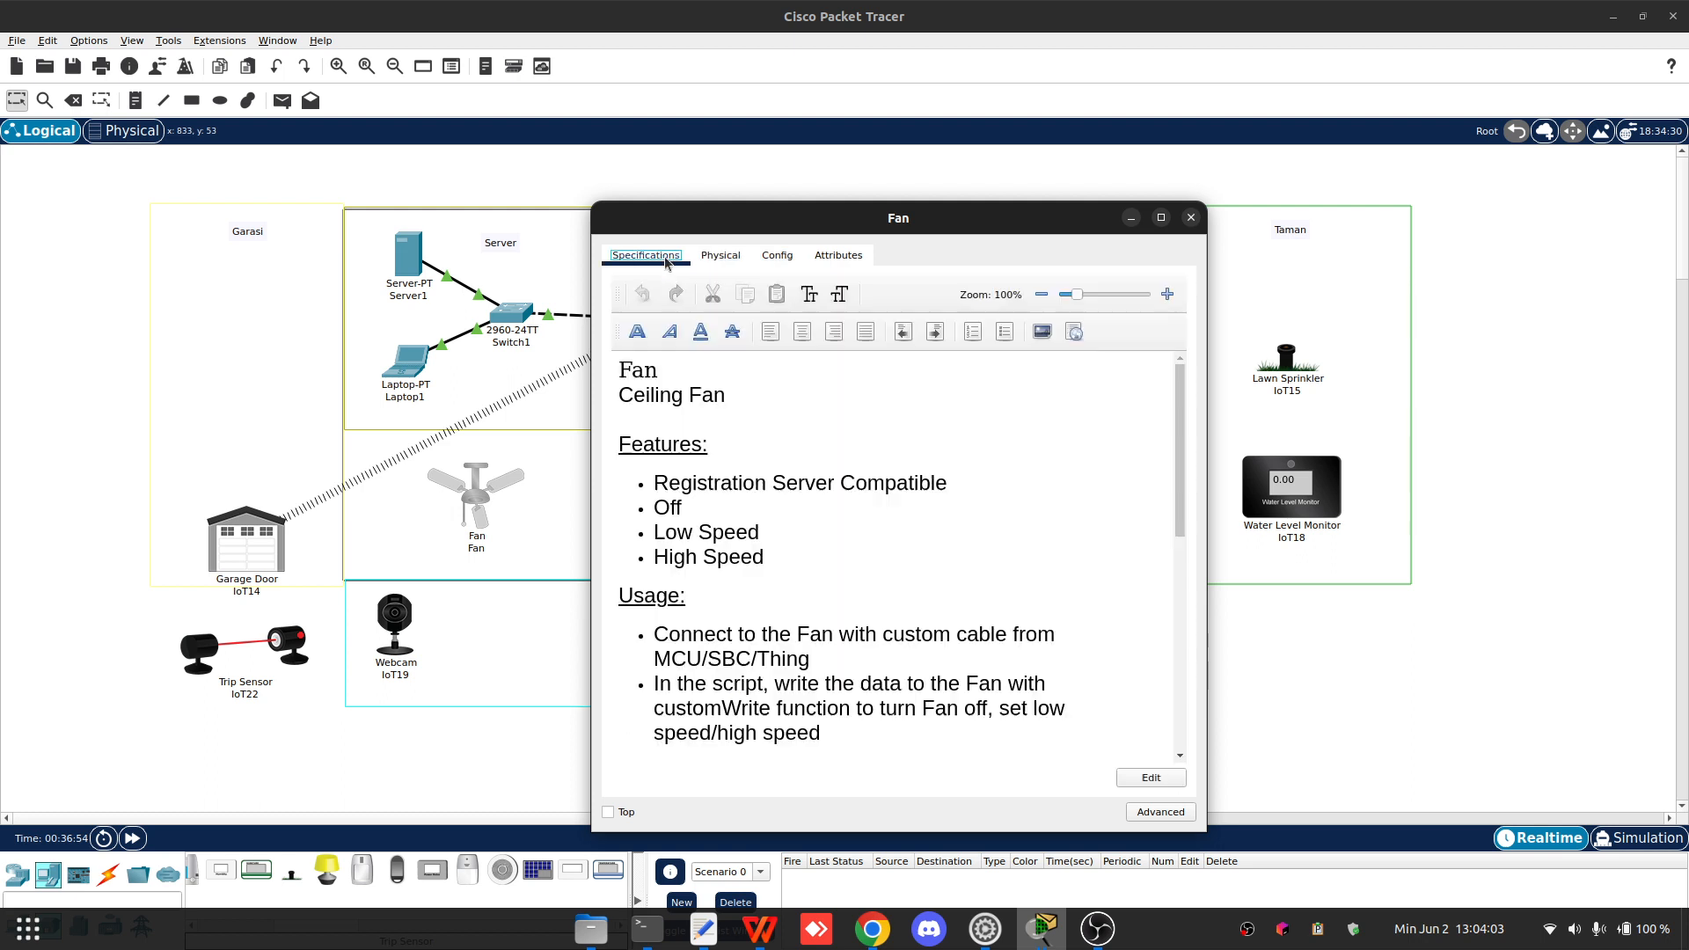
click(1157, 811)
click(725, 256)
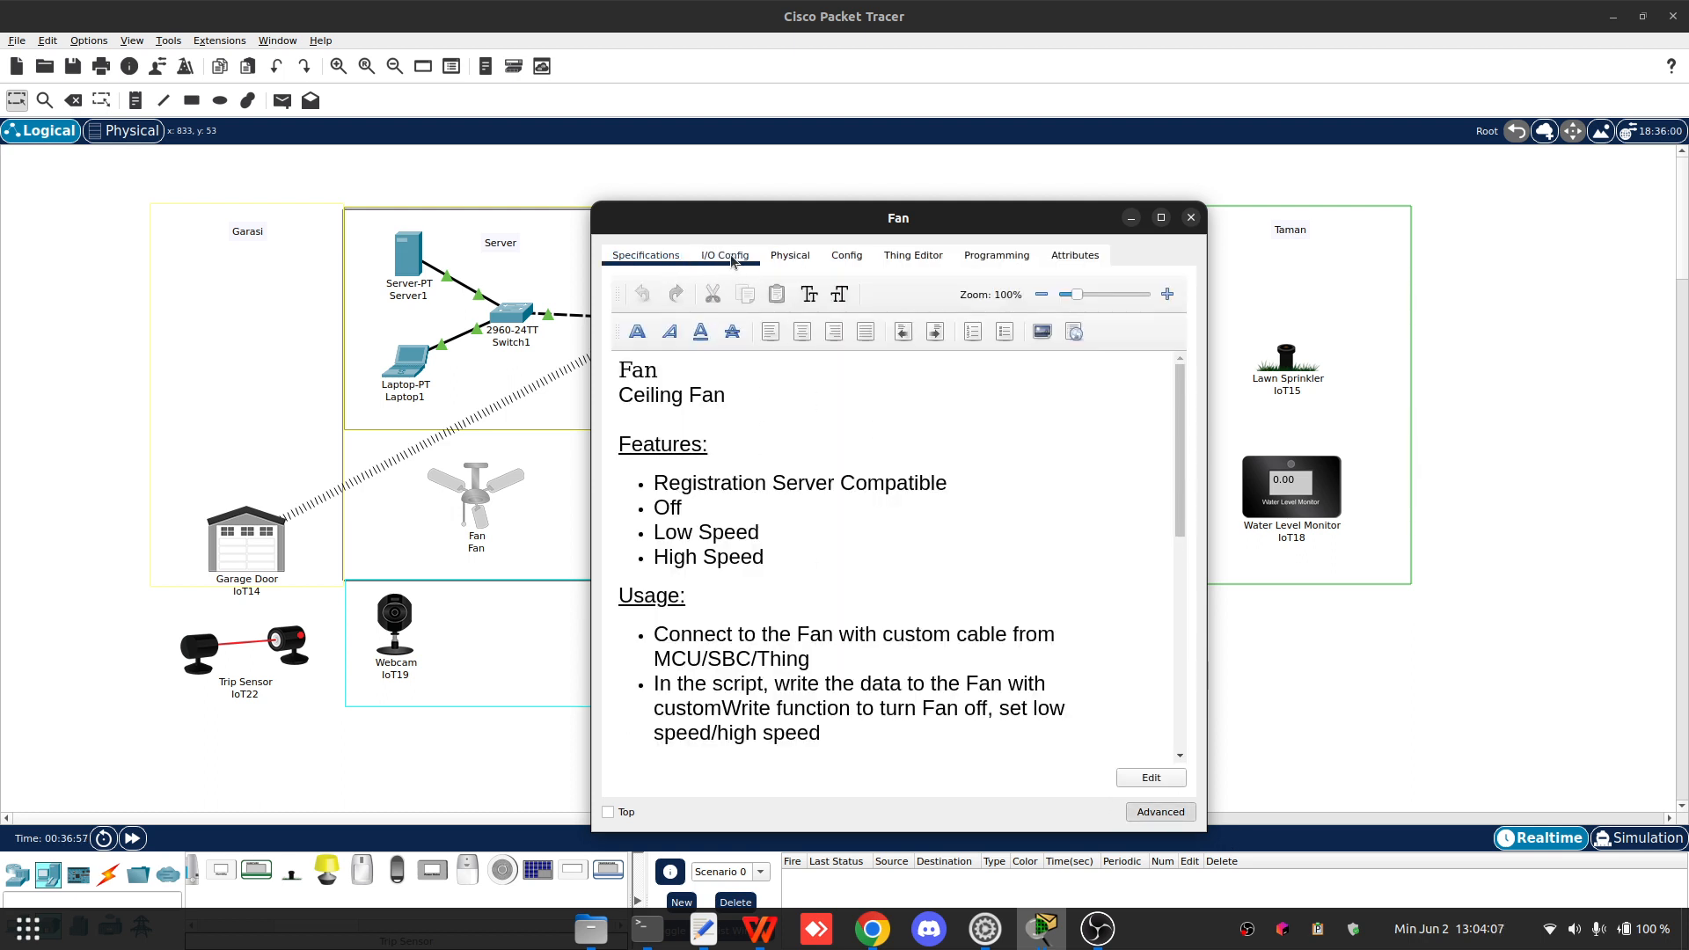
click(917, 284)
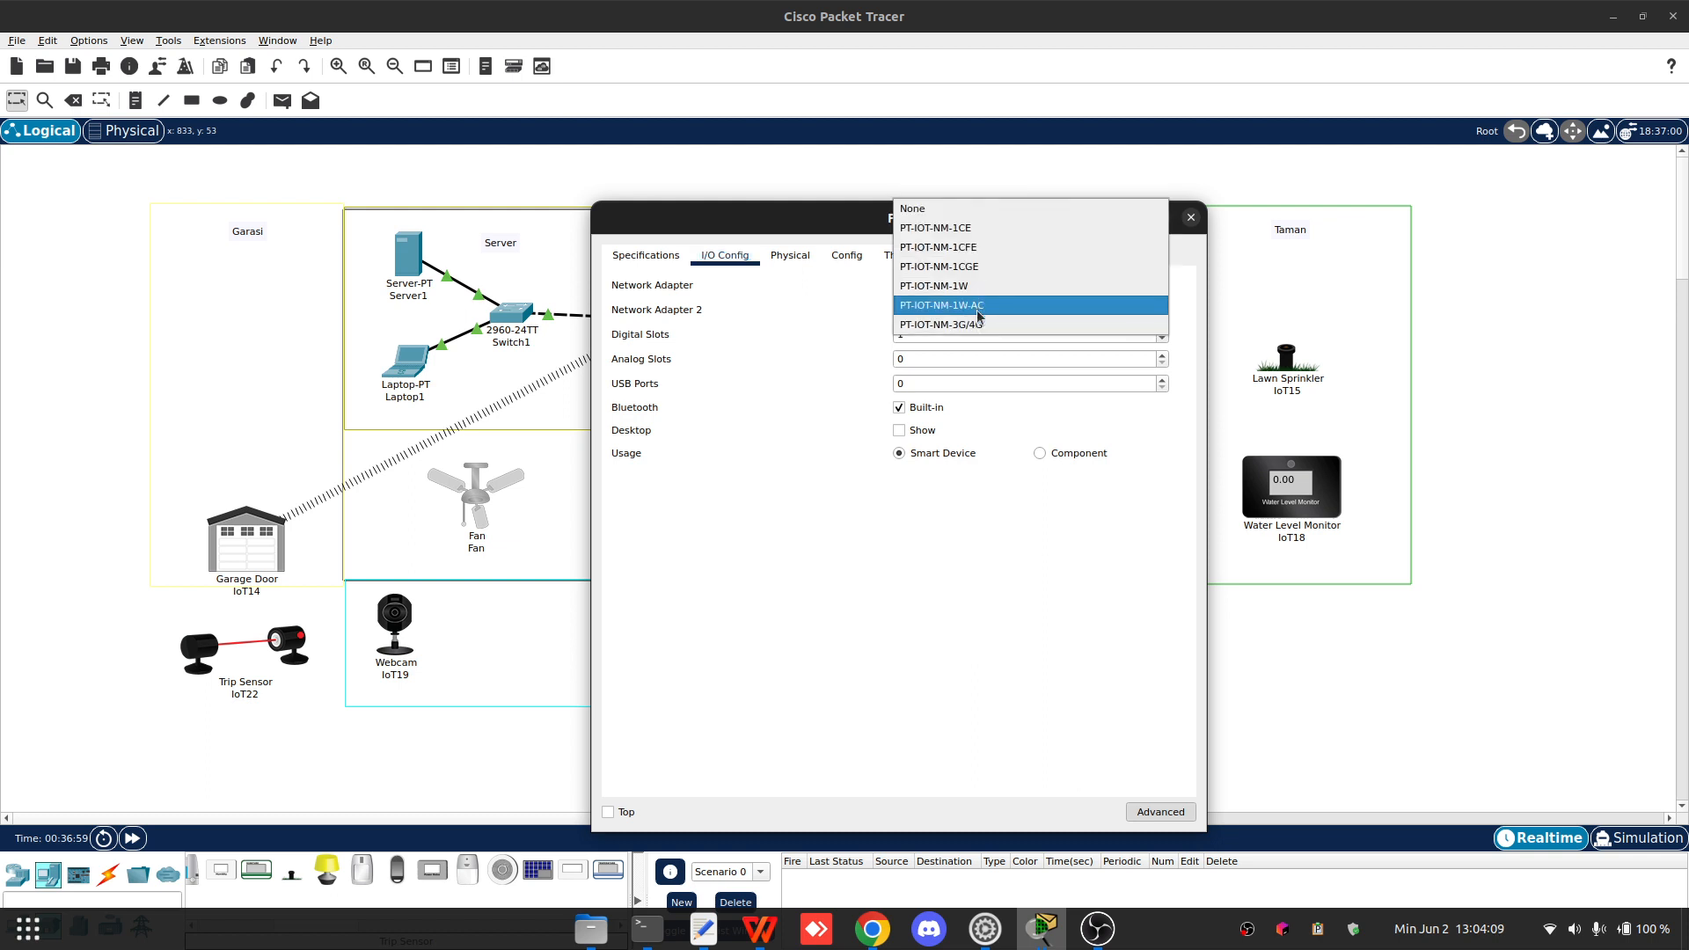
click(969, 303)
- Set the Fan's Wireless0 SSID to Home, WPA2 with user ID Fan, enter the wireless password, and close the window
click(845, 255)
click(693, 379)
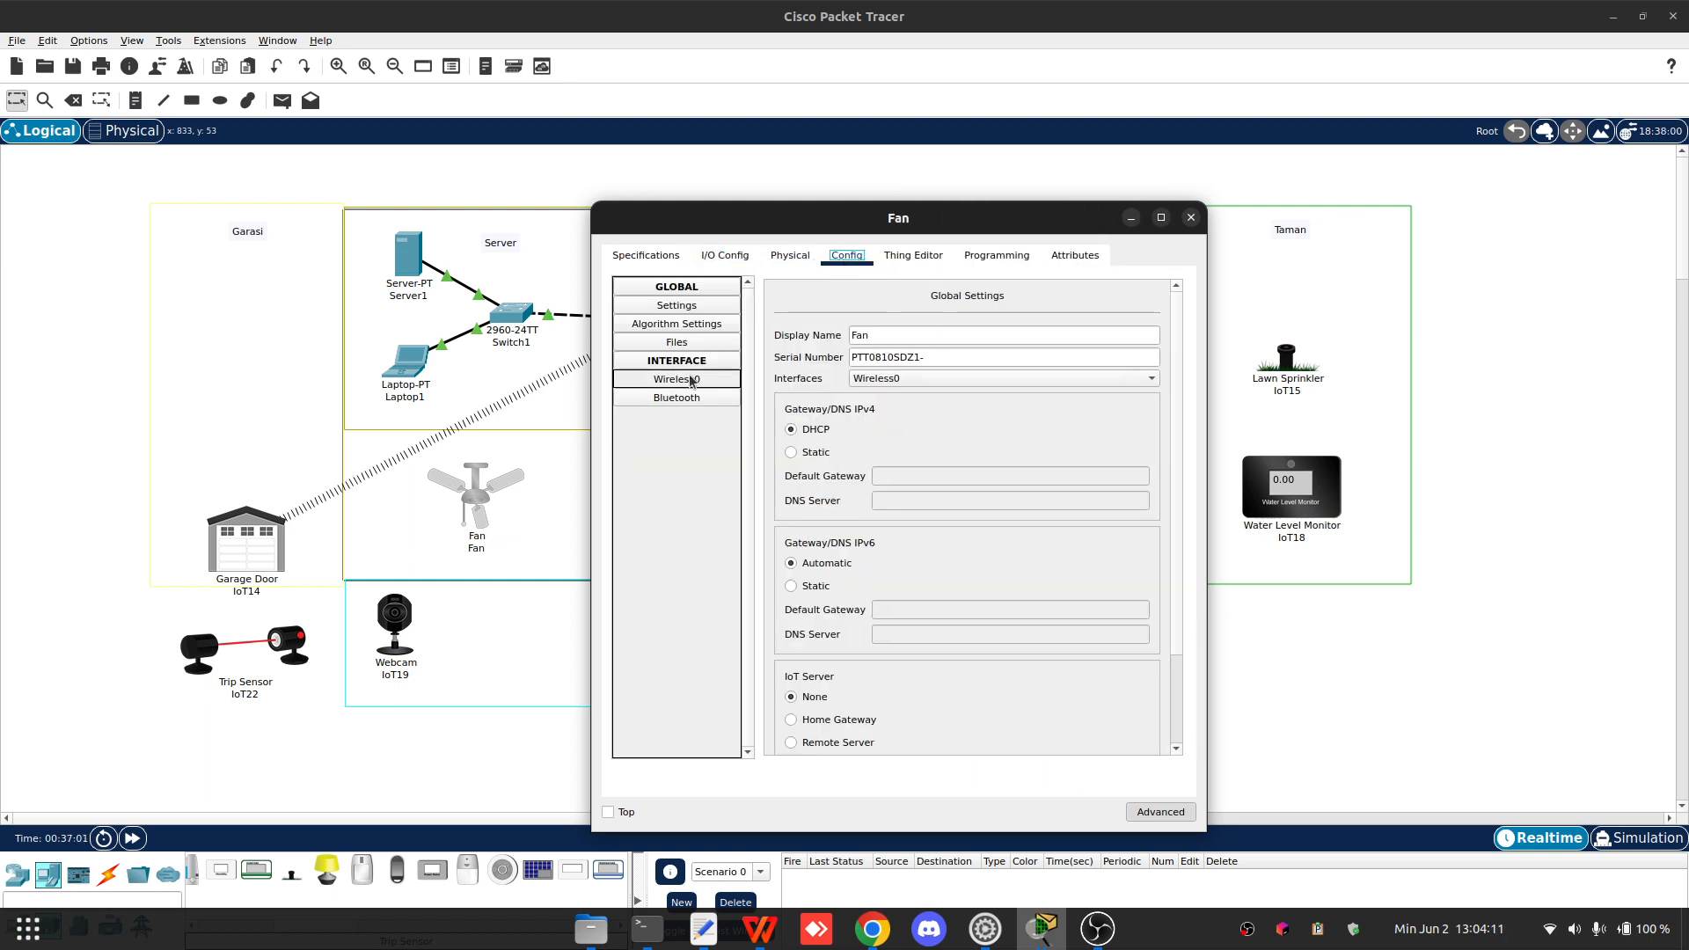
double_click(1064, 368)
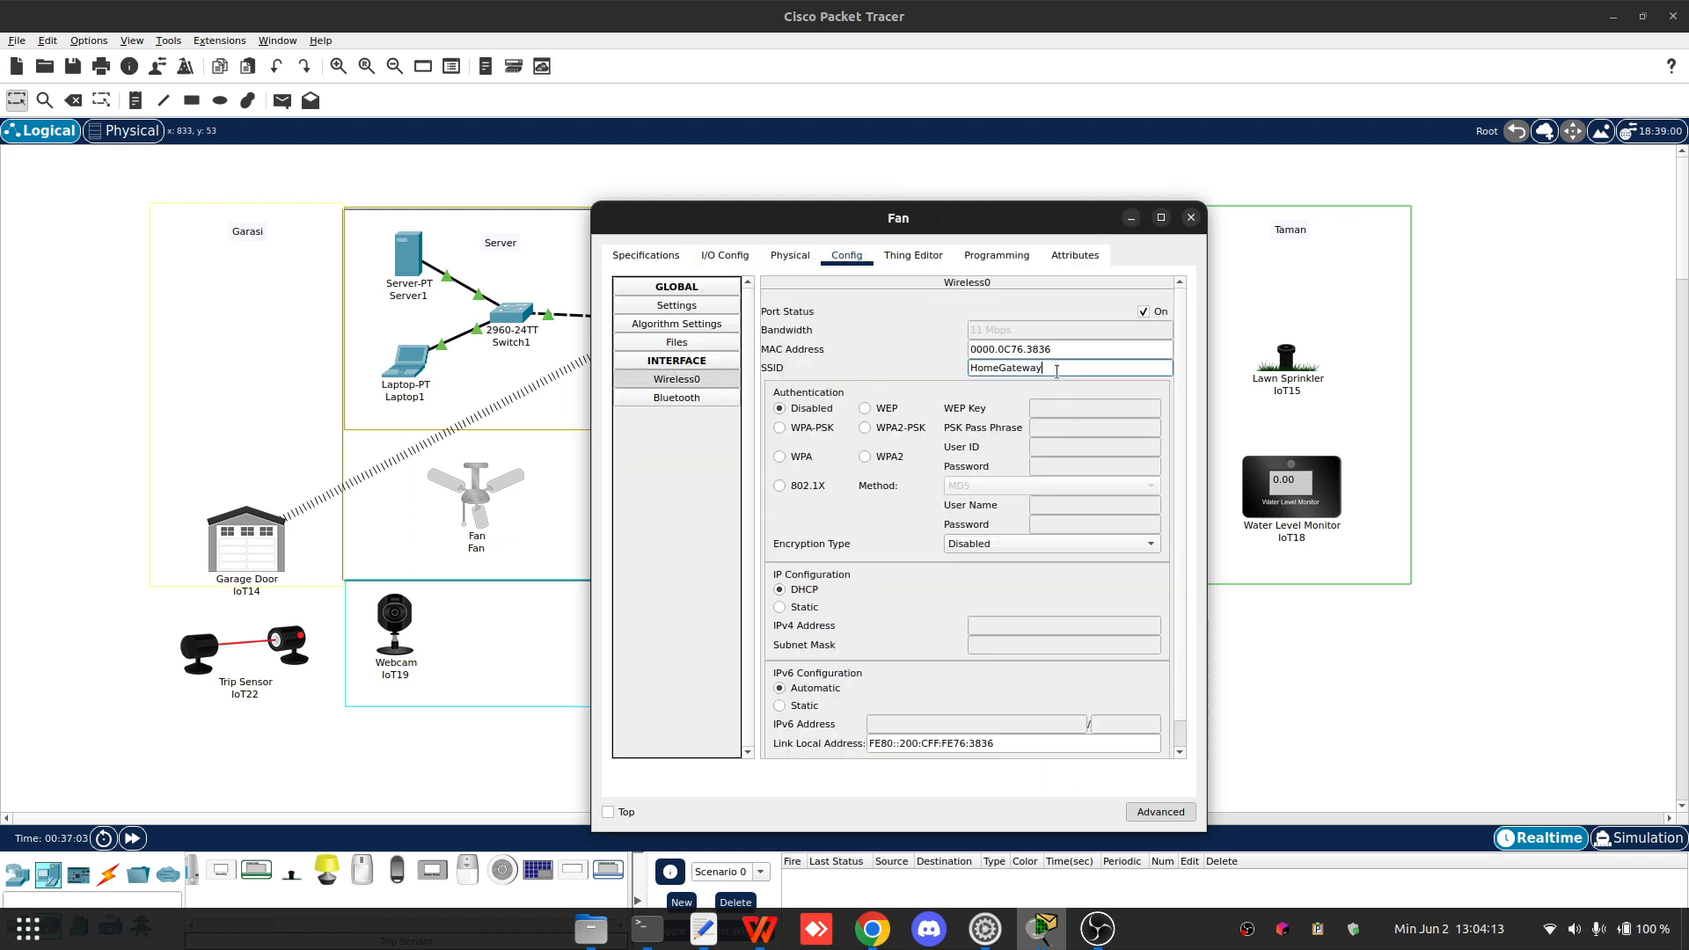
text(Home)
click(865, 457)
text(Fan)
key(Tab)
text(123)
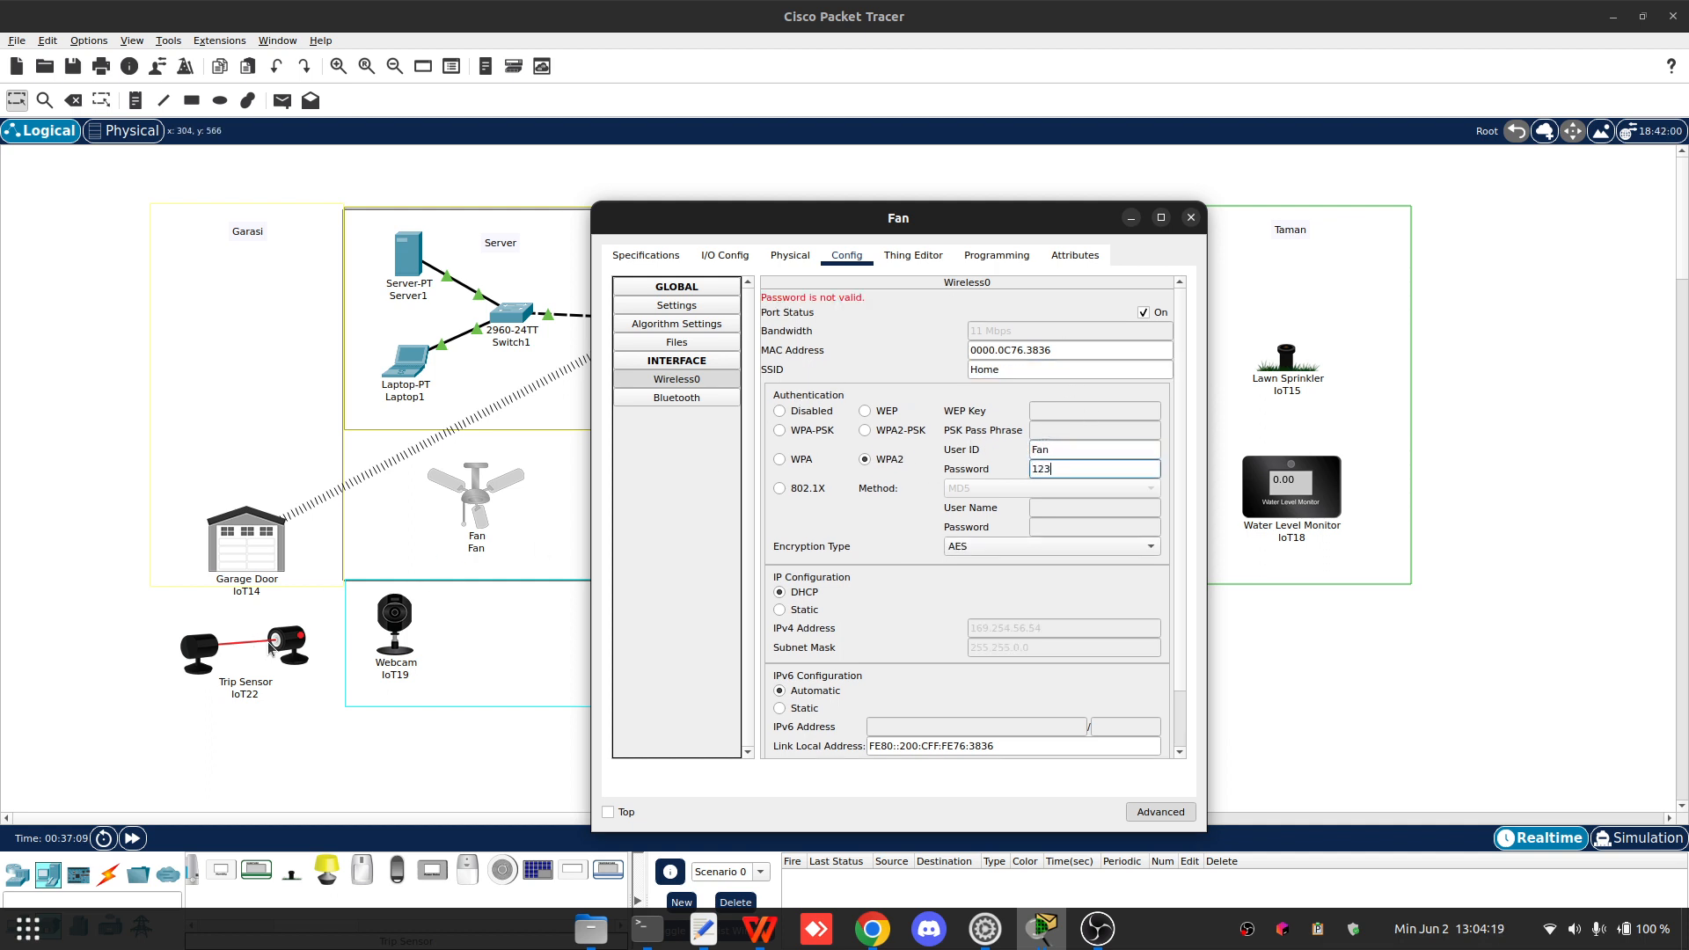
click(1191, 218)
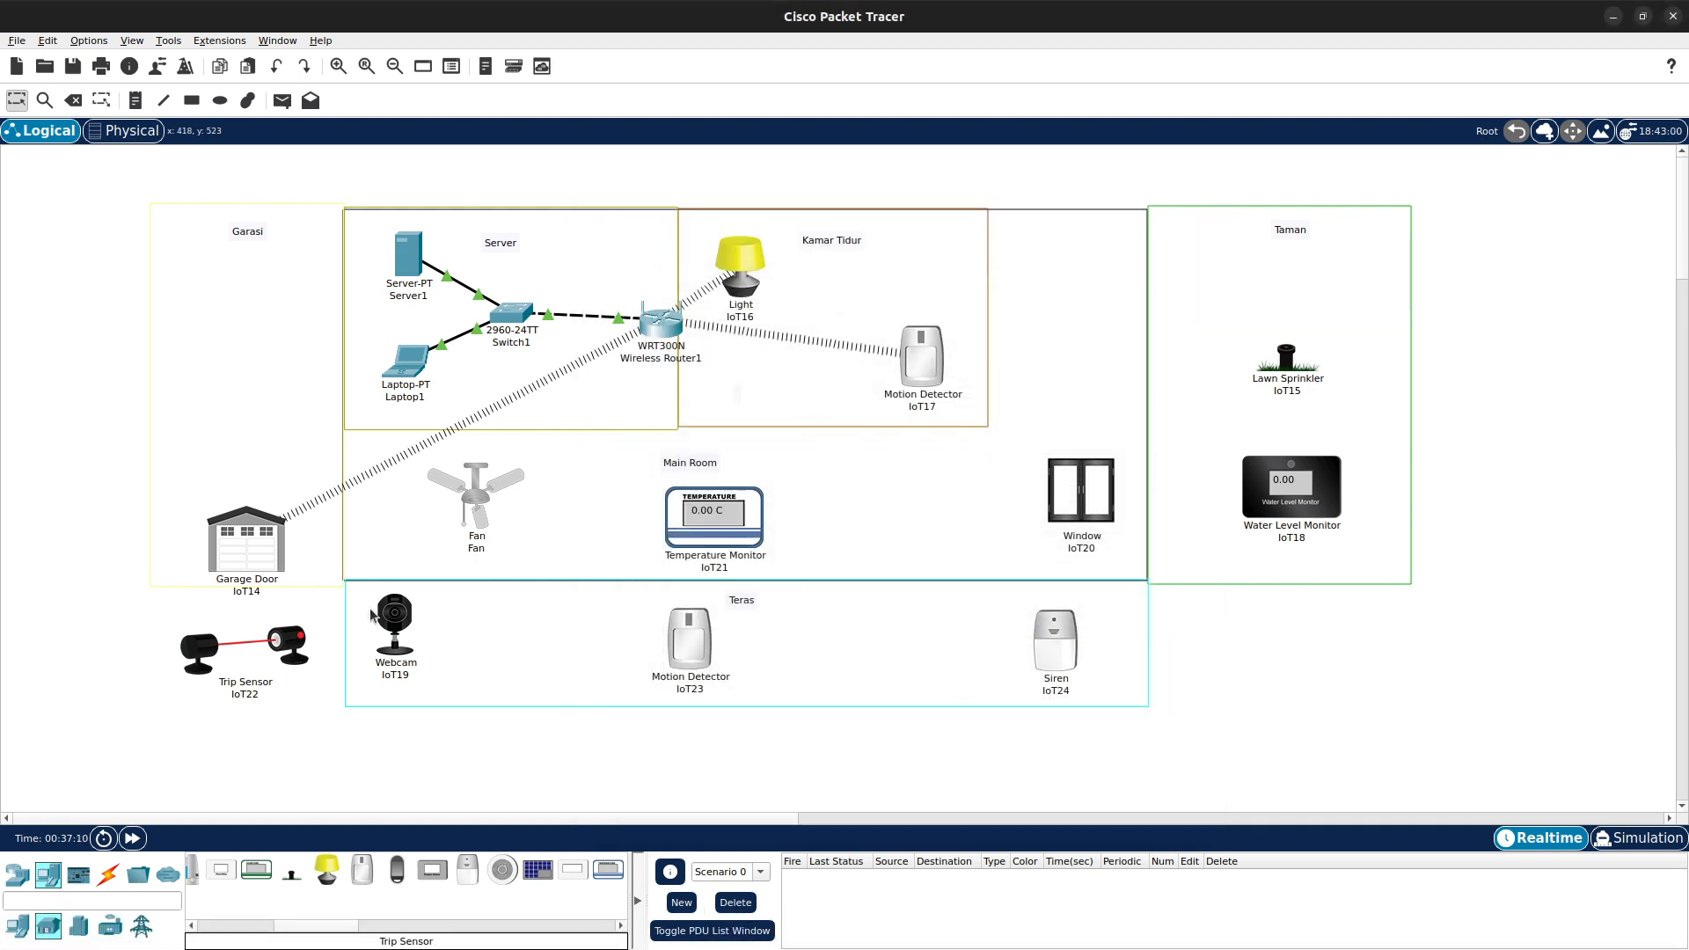
- Open Trip Sensor IoT22, switch to advanced mode, and set its network adapter to PT-IOT-NM-1W-AC
click(293, 647)
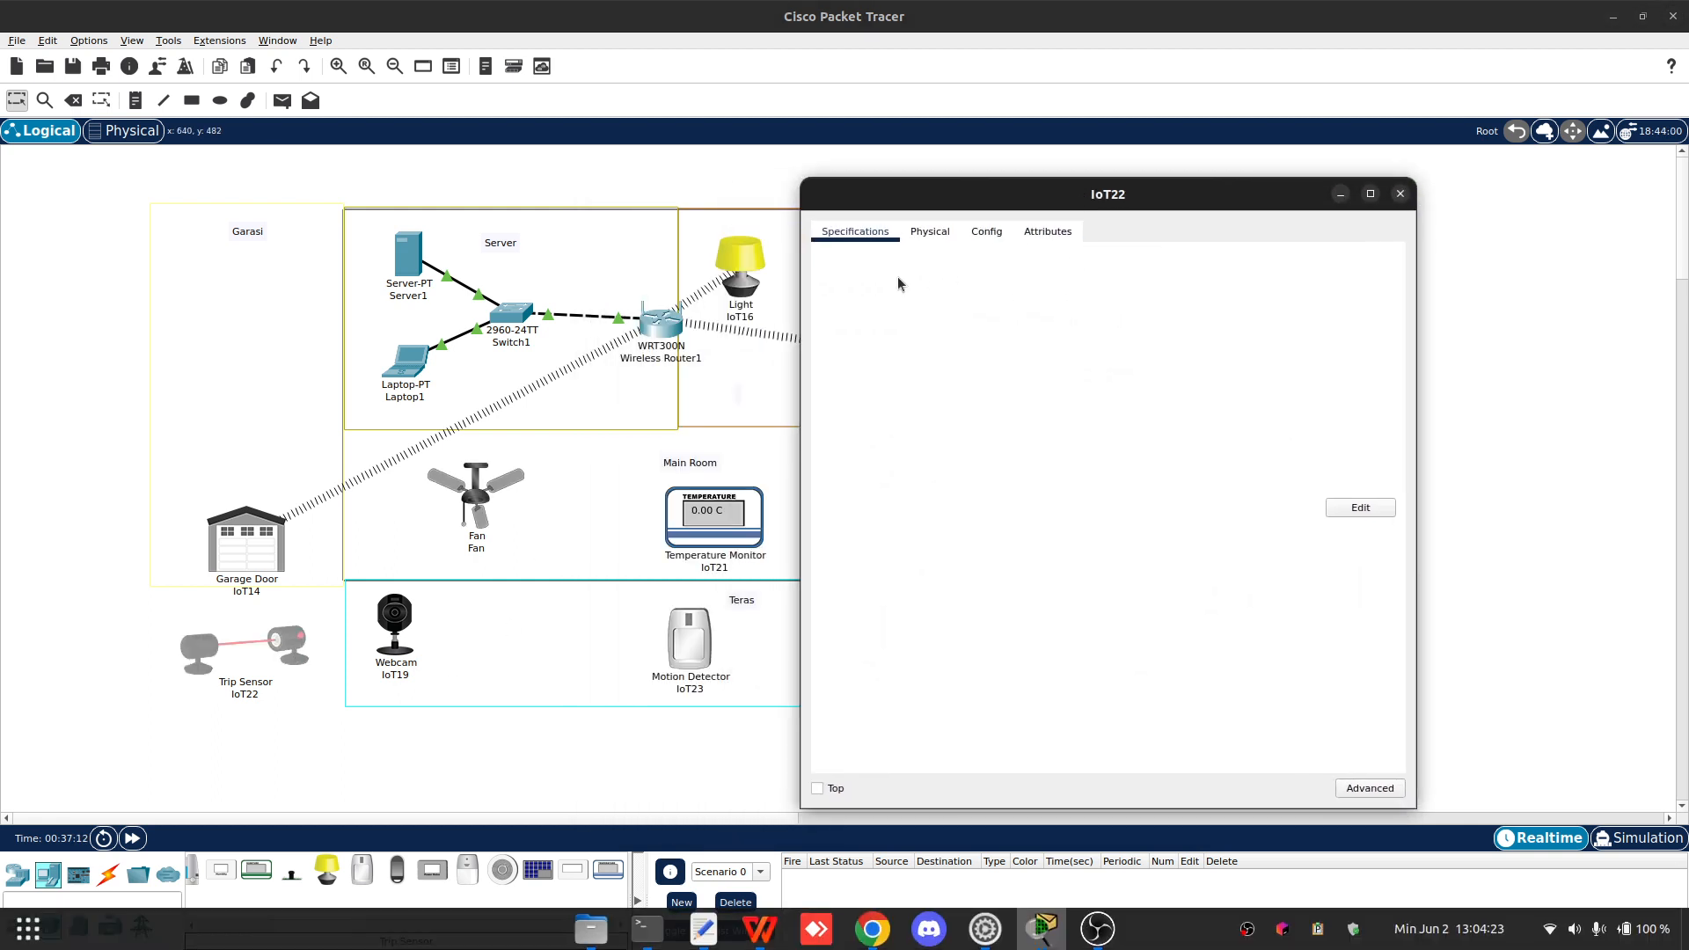
click(1369, 788)
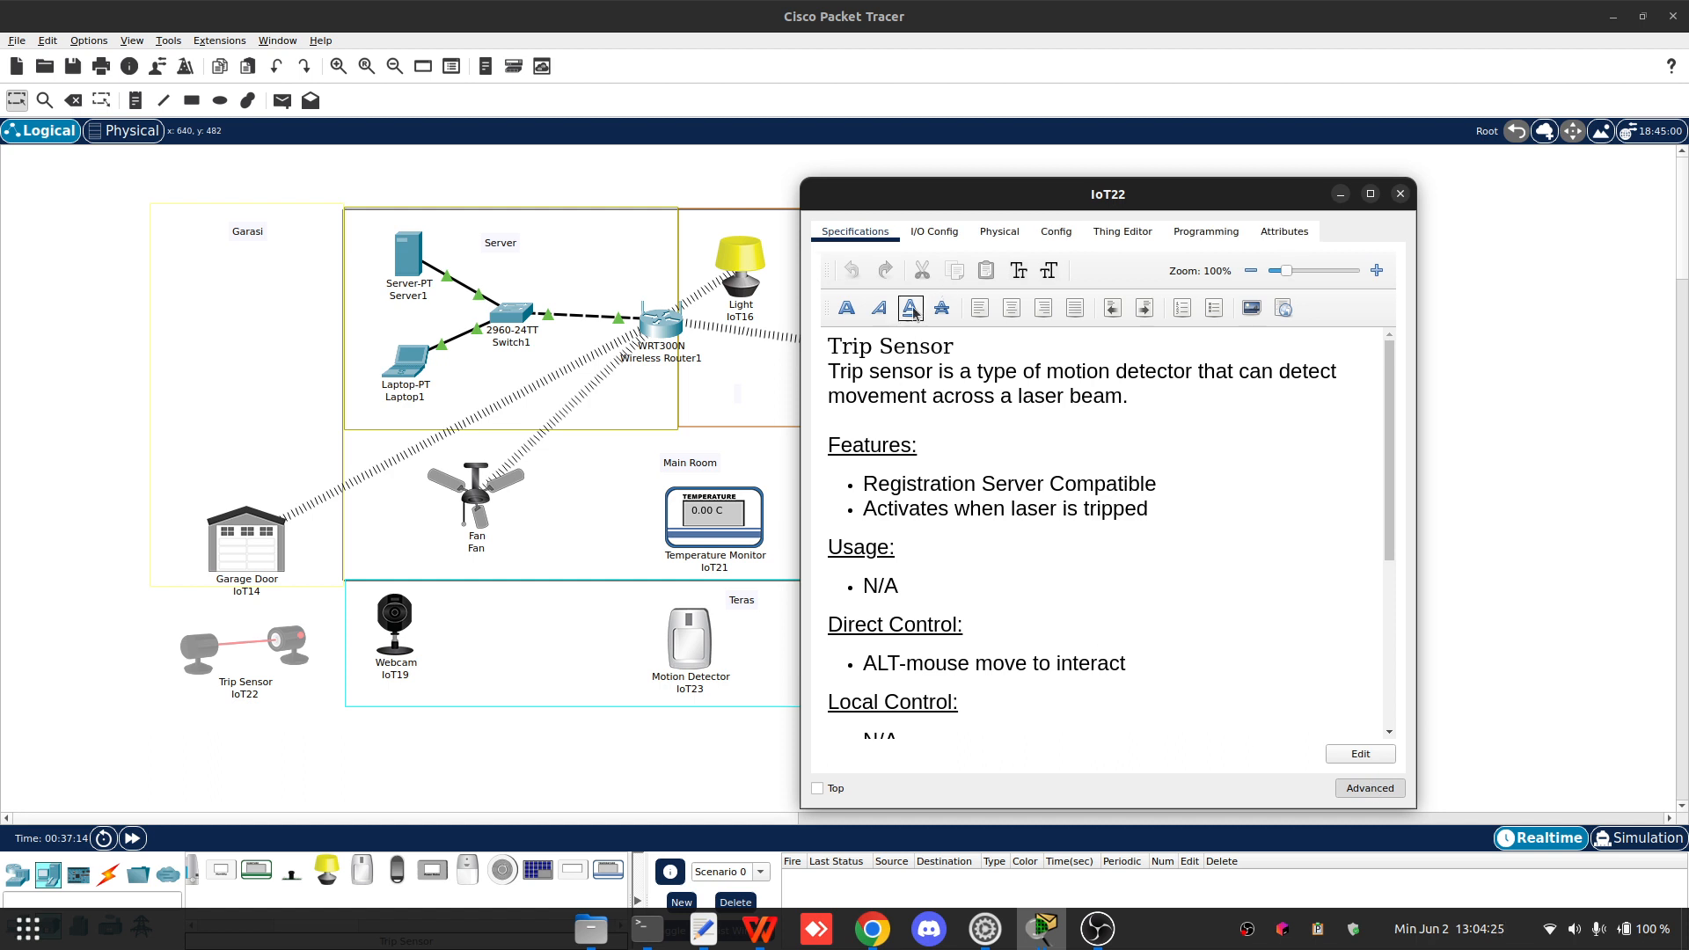
click(945, 233)
click(1198, 278)
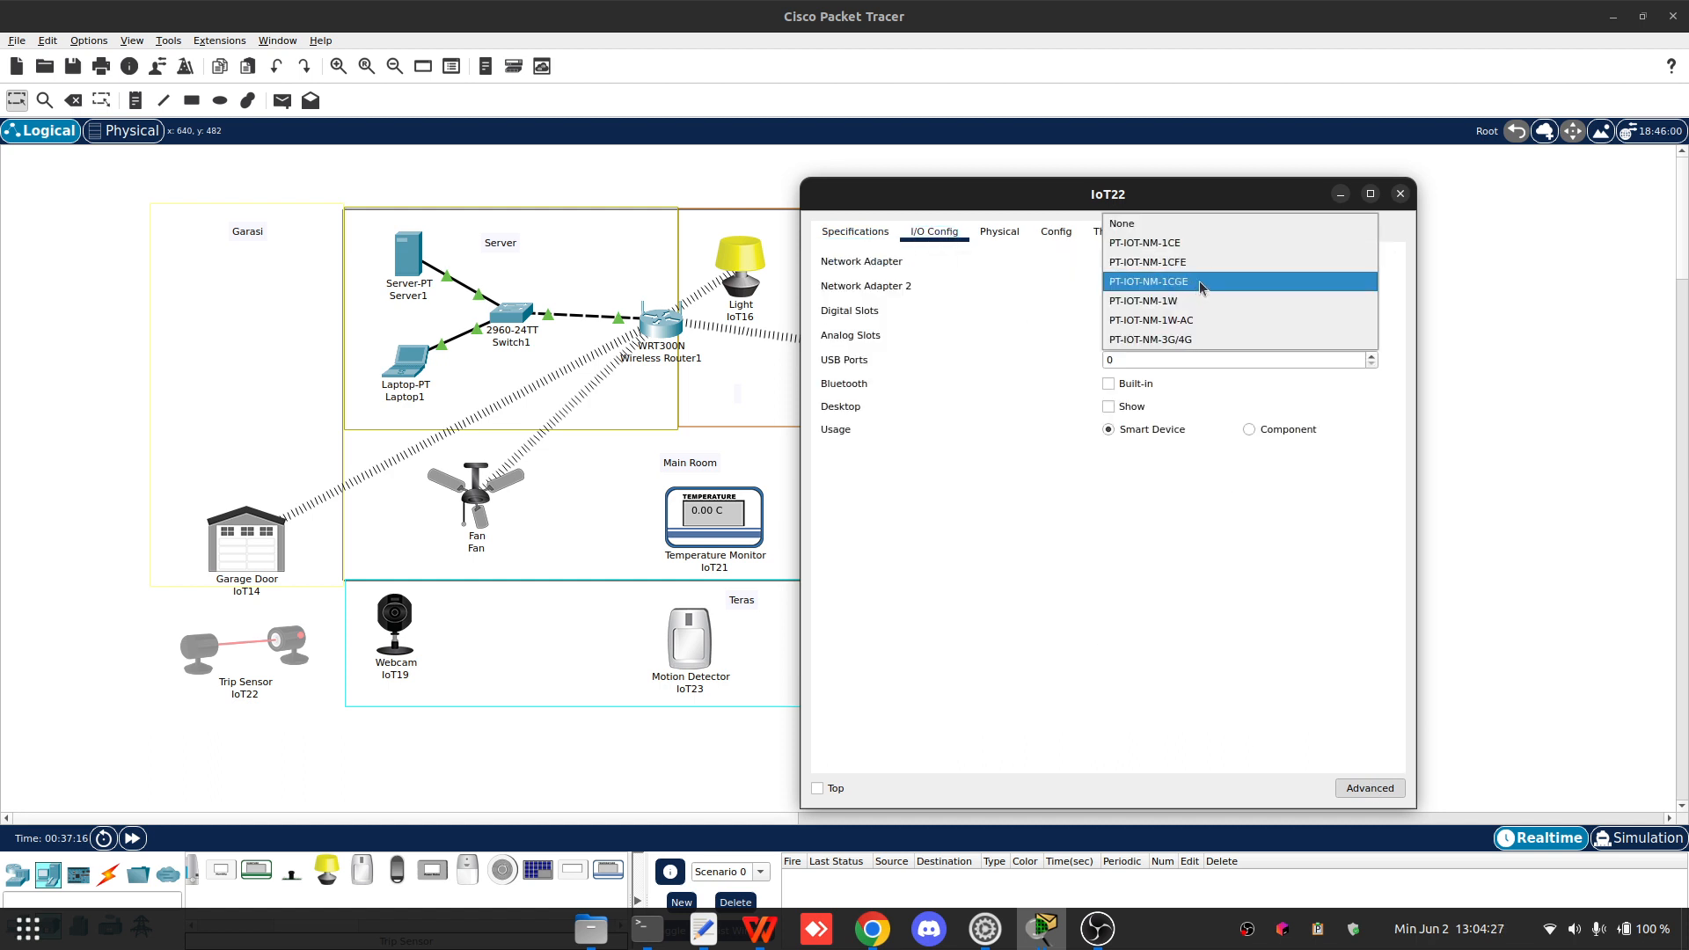
click(1211, 319)
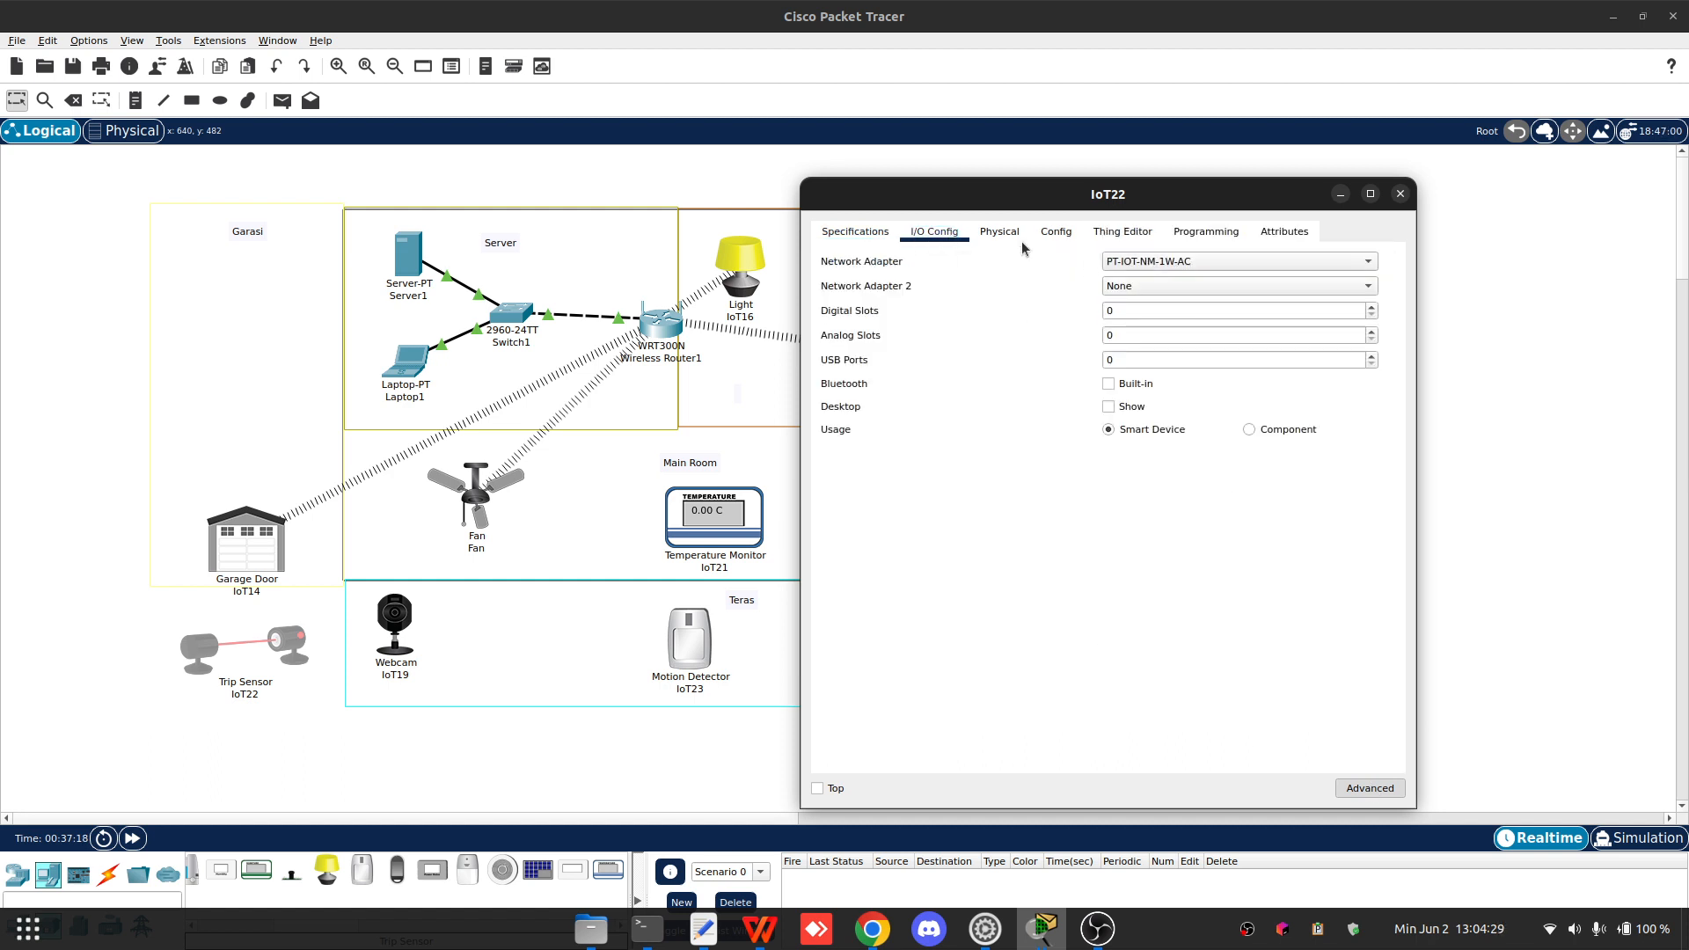
- Set the Trip Sensor's IoT server to Remote Server at 192.168.1.11 with user name admin and enter the server password
click(1053, 233)
scroll(1003, 421, down, 2)
scroll(1017, 395, up, 2)
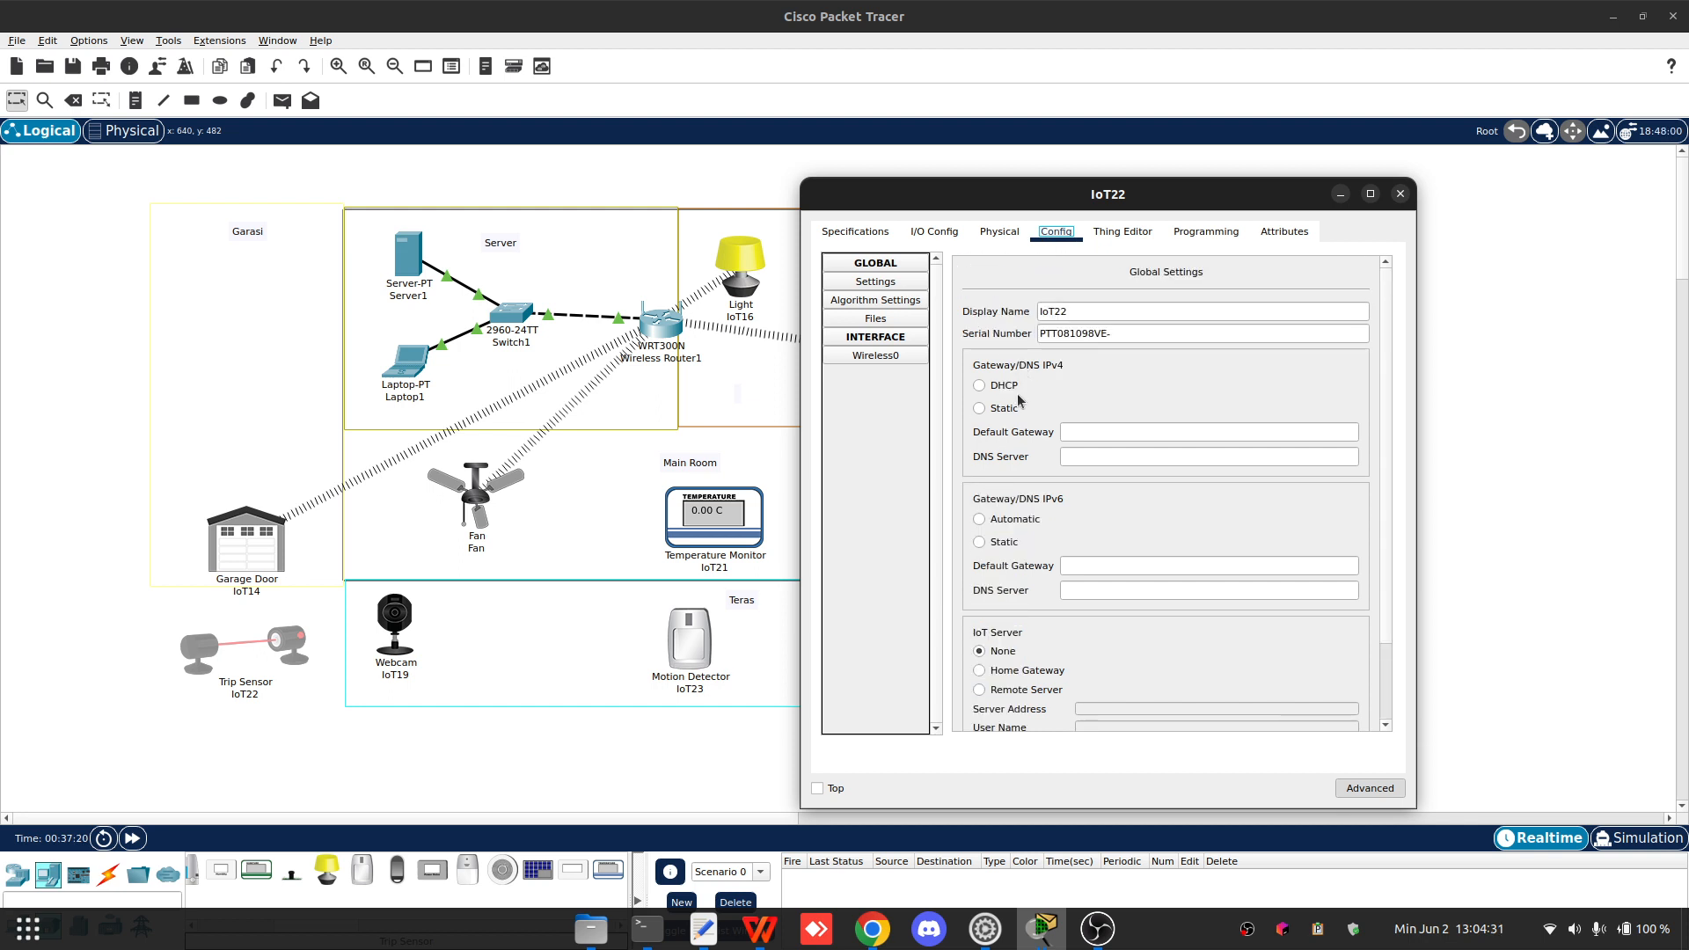
scroll(1055, 532, down, 2)
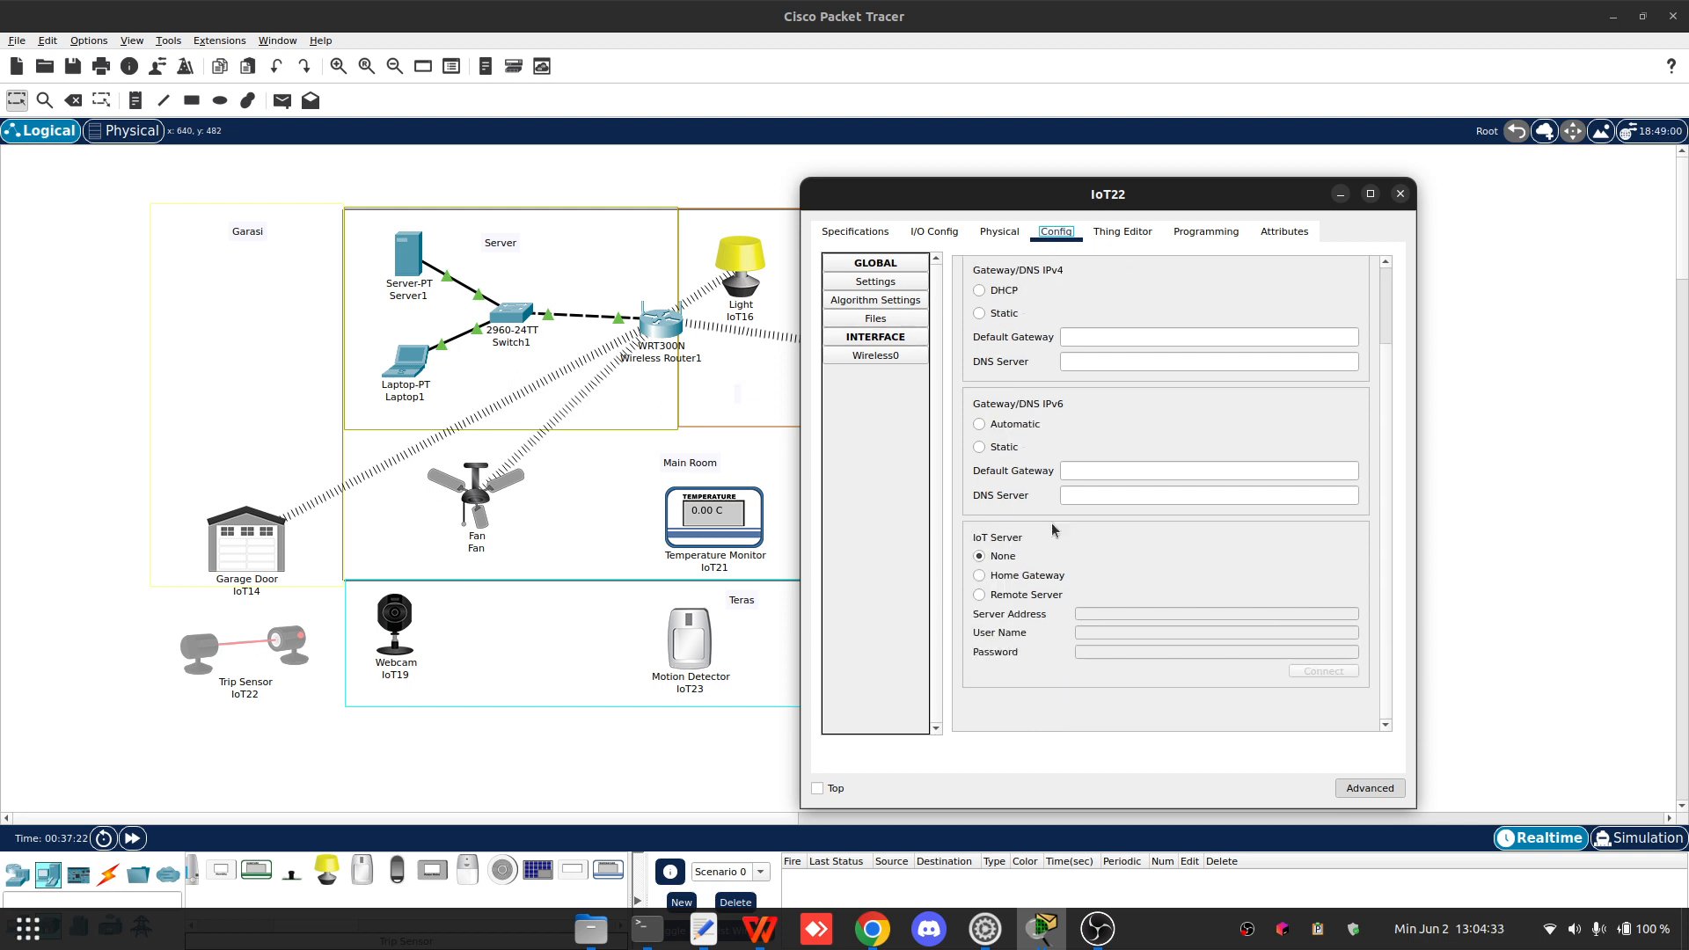
click(1007, 594)
click(1078, 613)
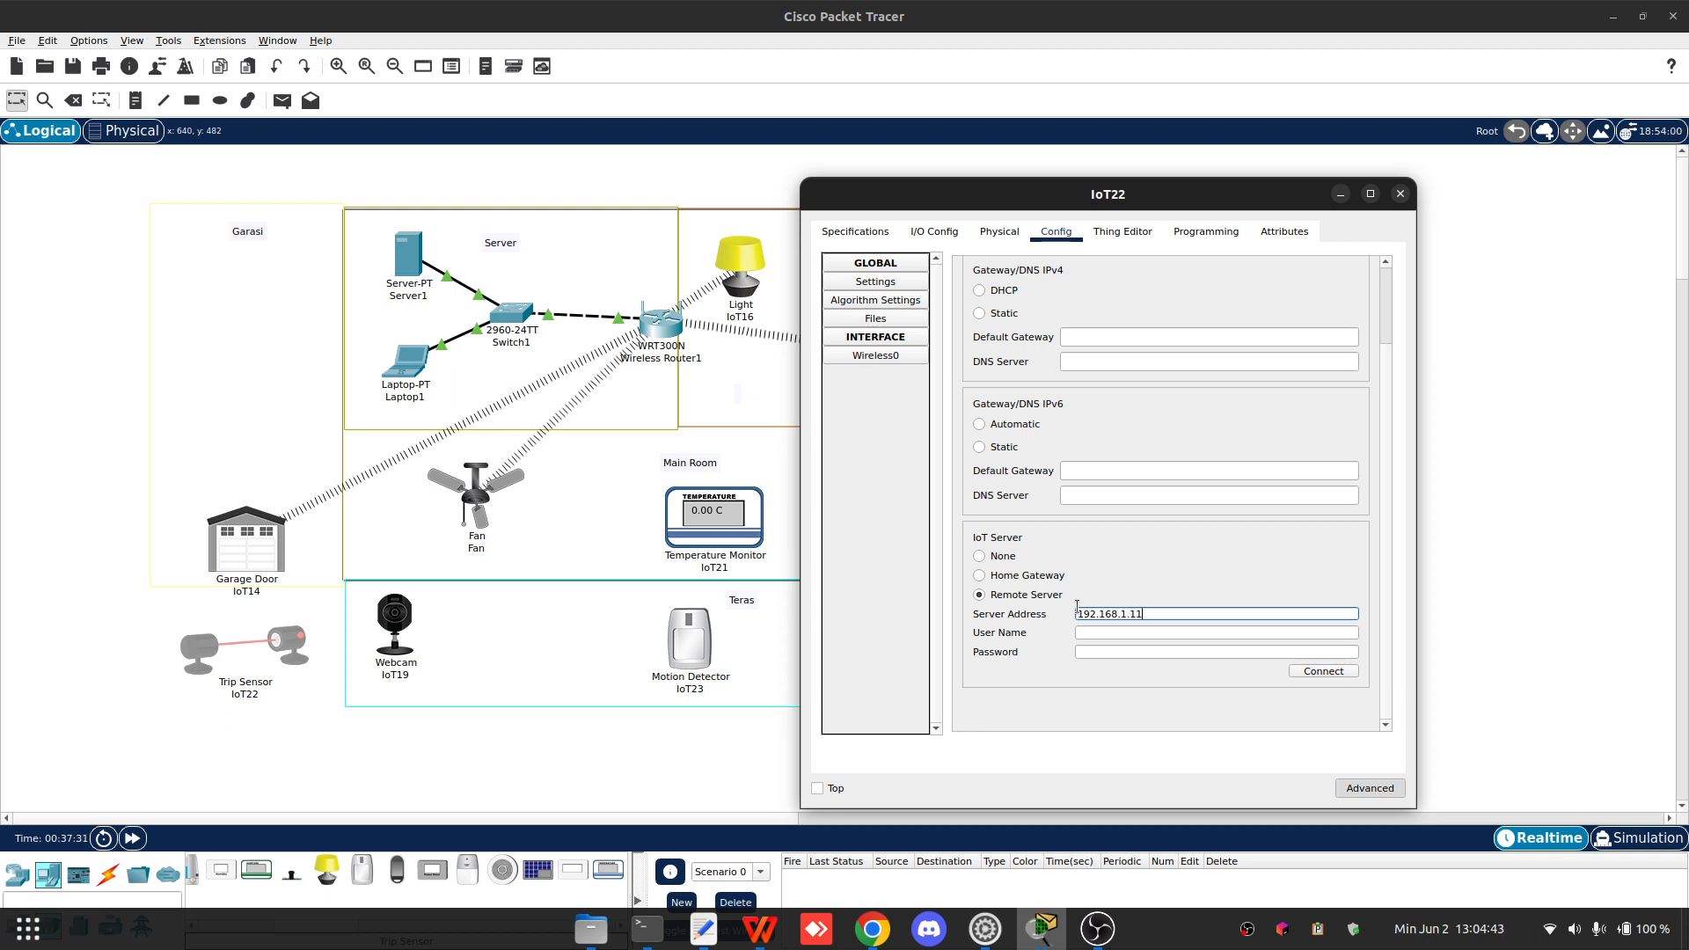
key(Tab)
text(admin)
key(Tab)
text(12)
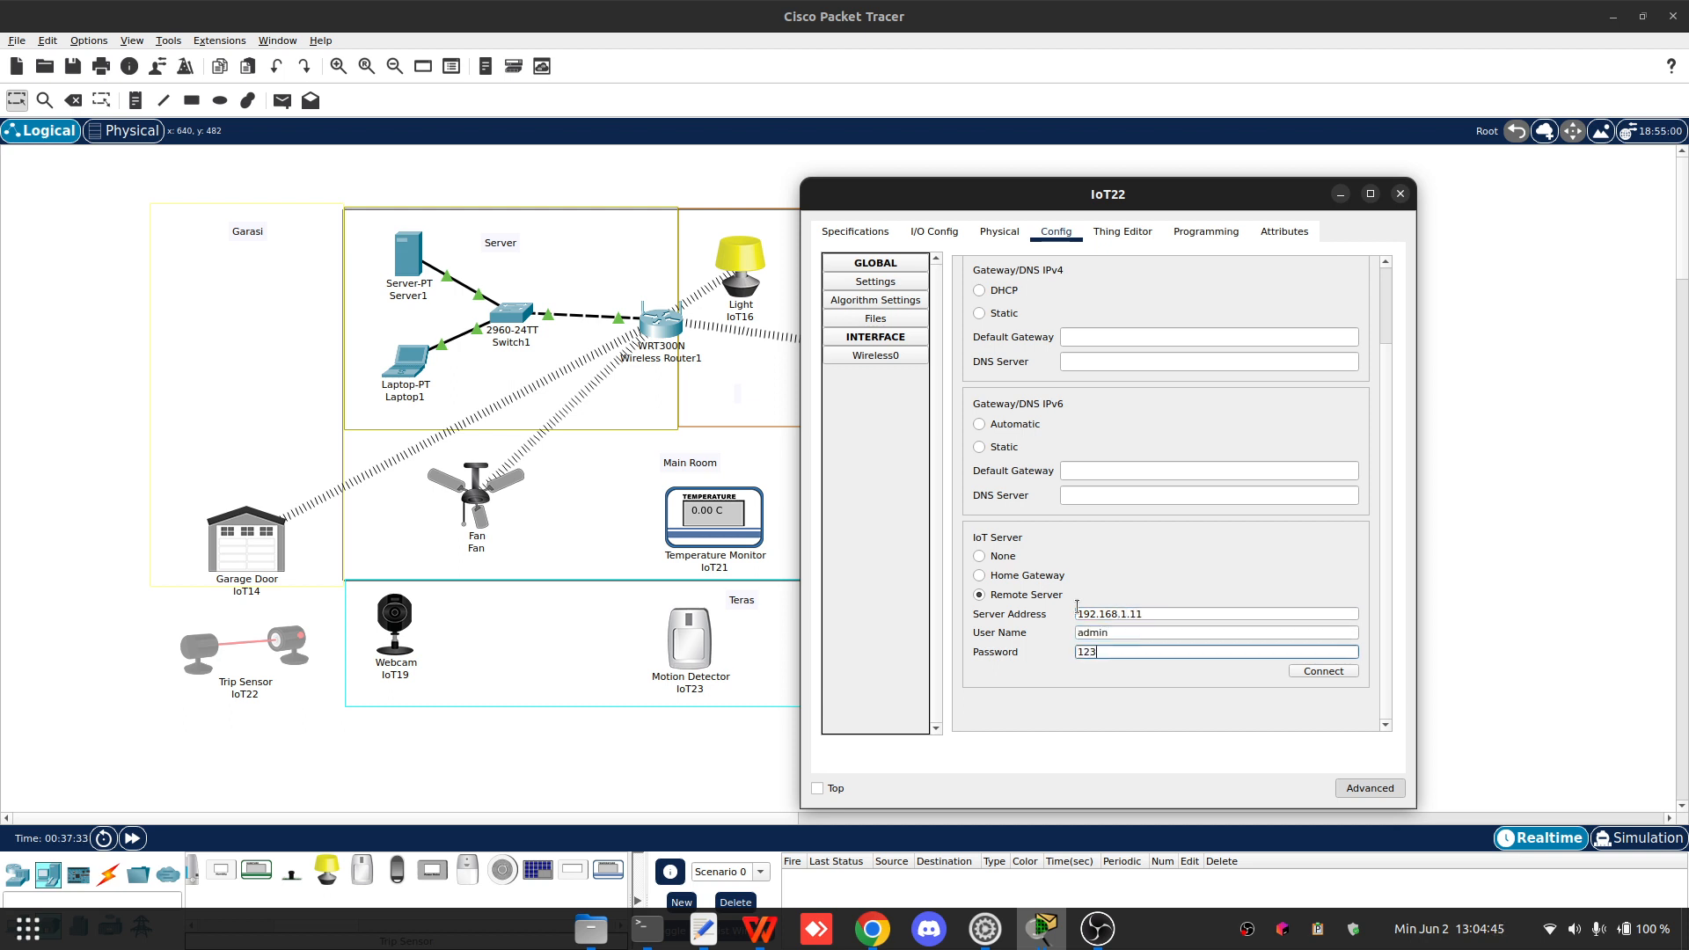
- Set the Trip Sensor's Wireless0 SSID to Home, authentication to WPA2 with user ID Trip, and enter the wireless password
click(903, 357)
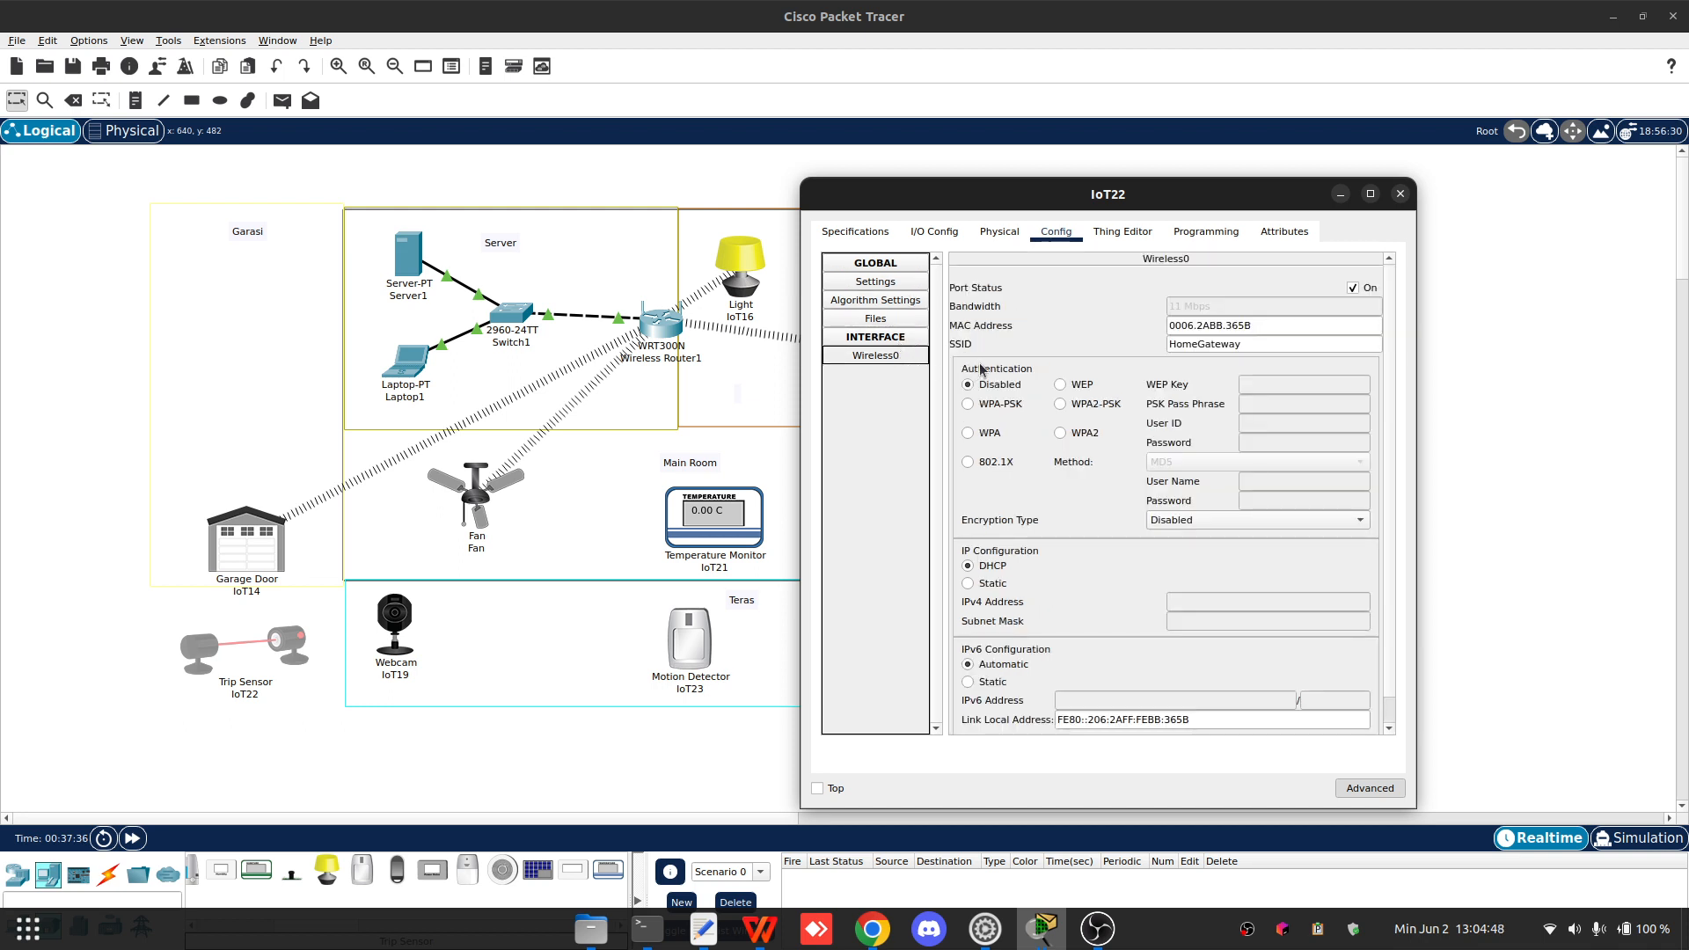
click(1085, 440)
drag(1242, 344, 1197, 344)
key(BackSpace)
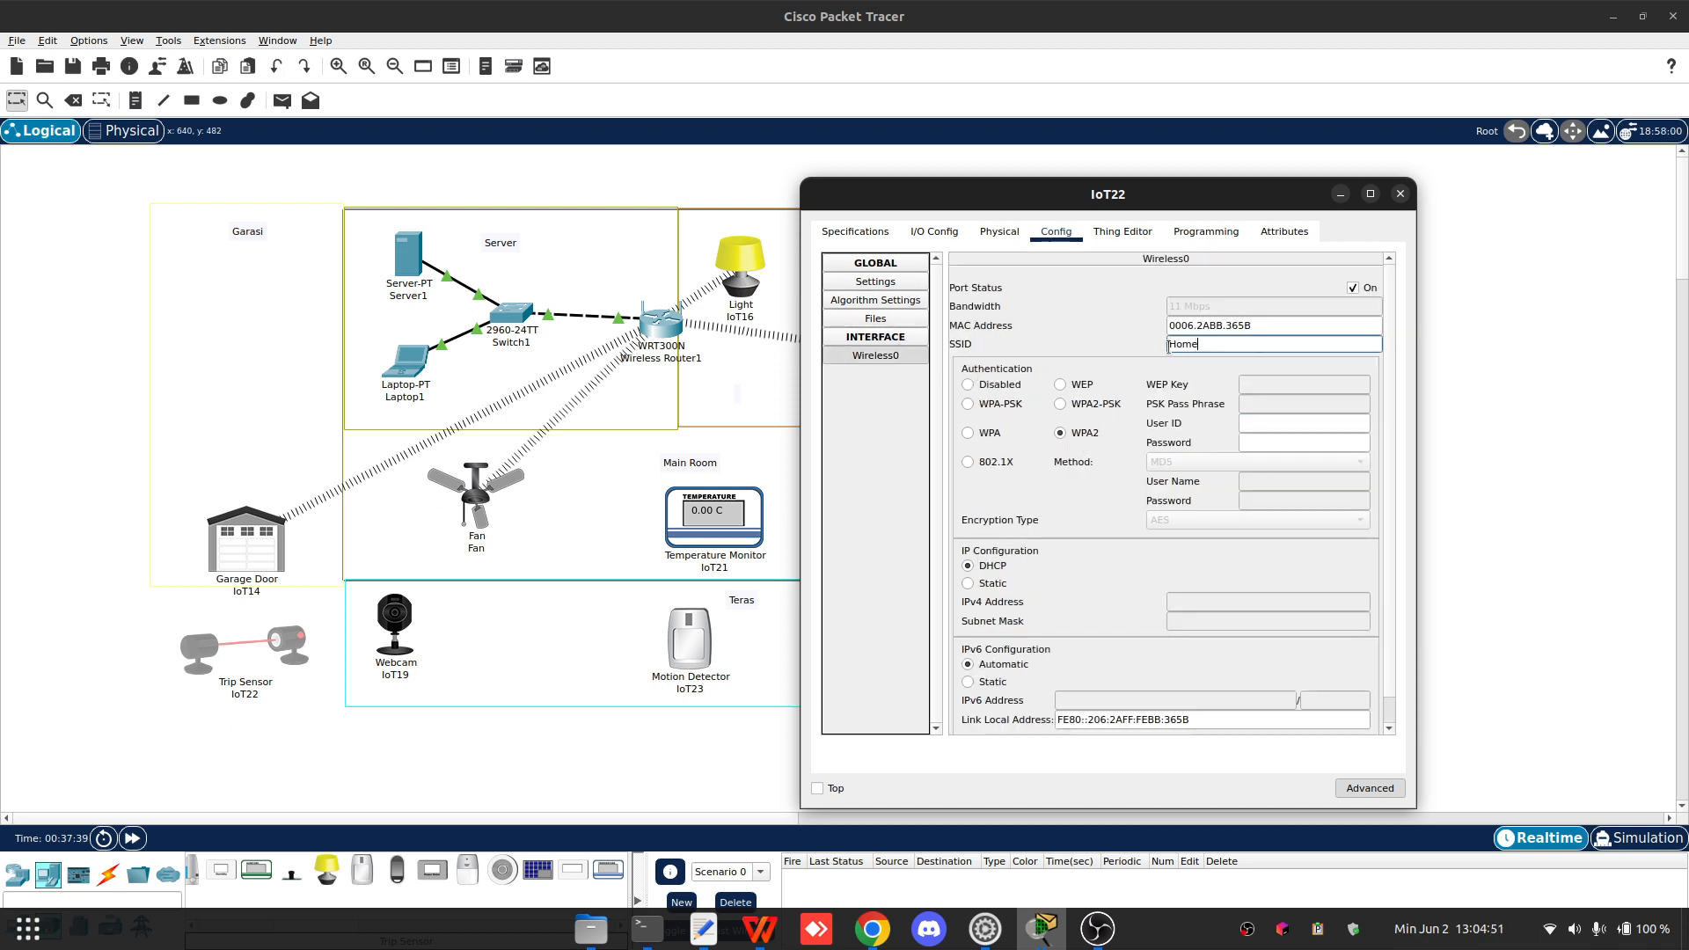
click(1286, 427)
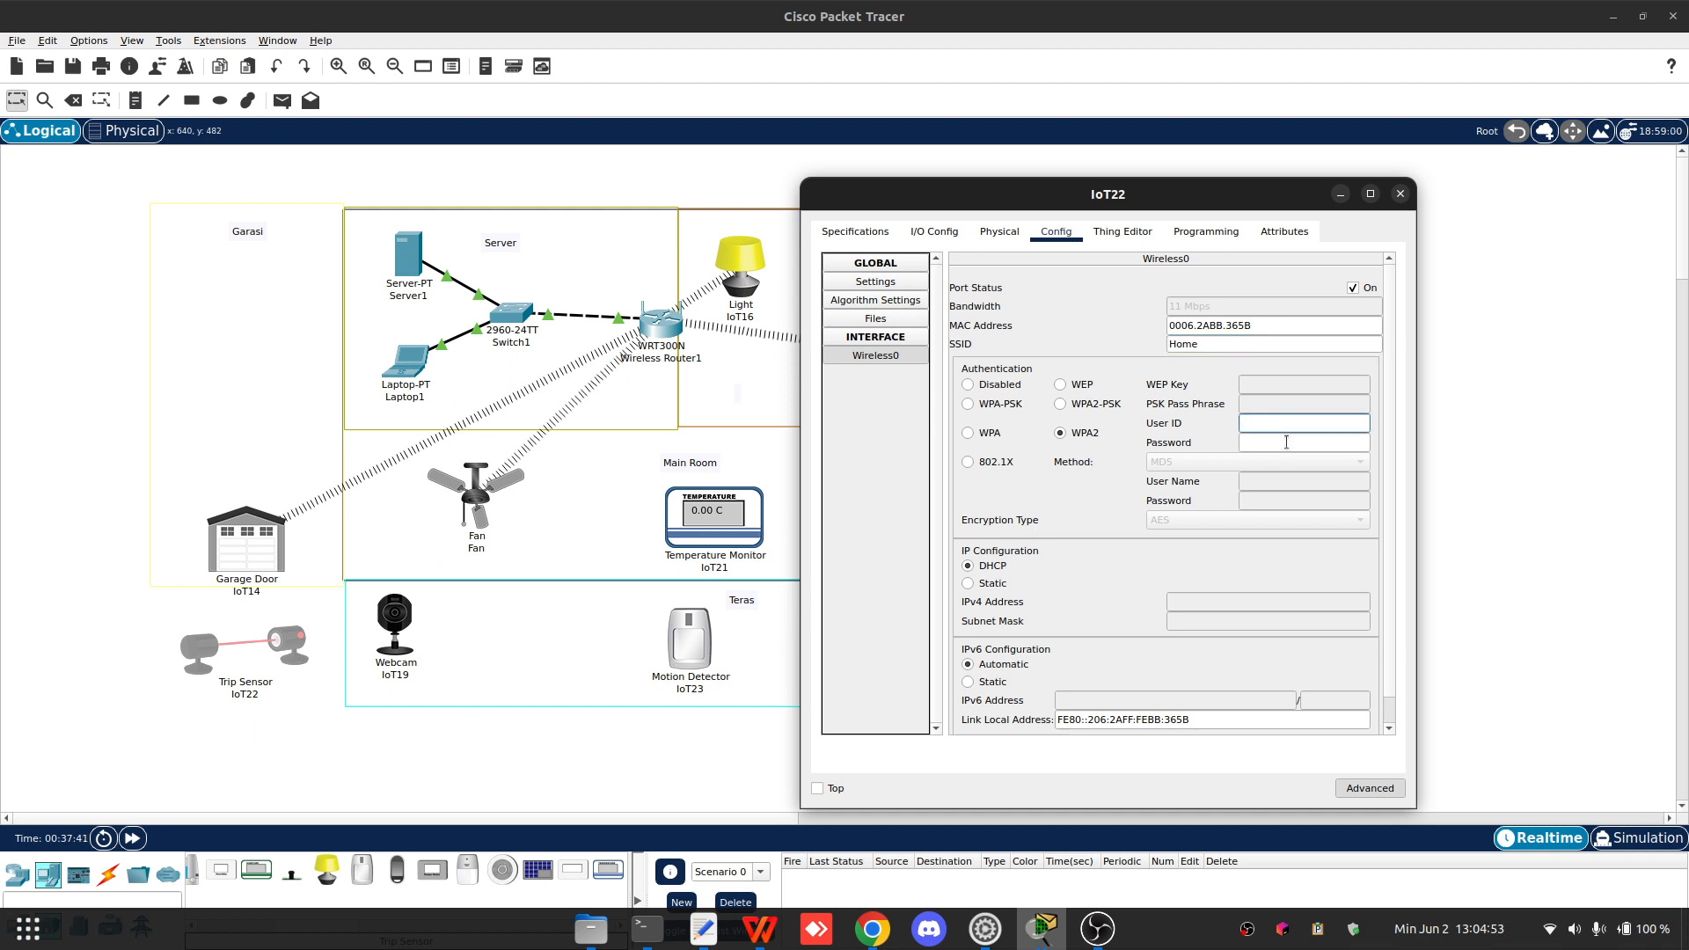
text(Trip)
click(1286, 441)
text(123)
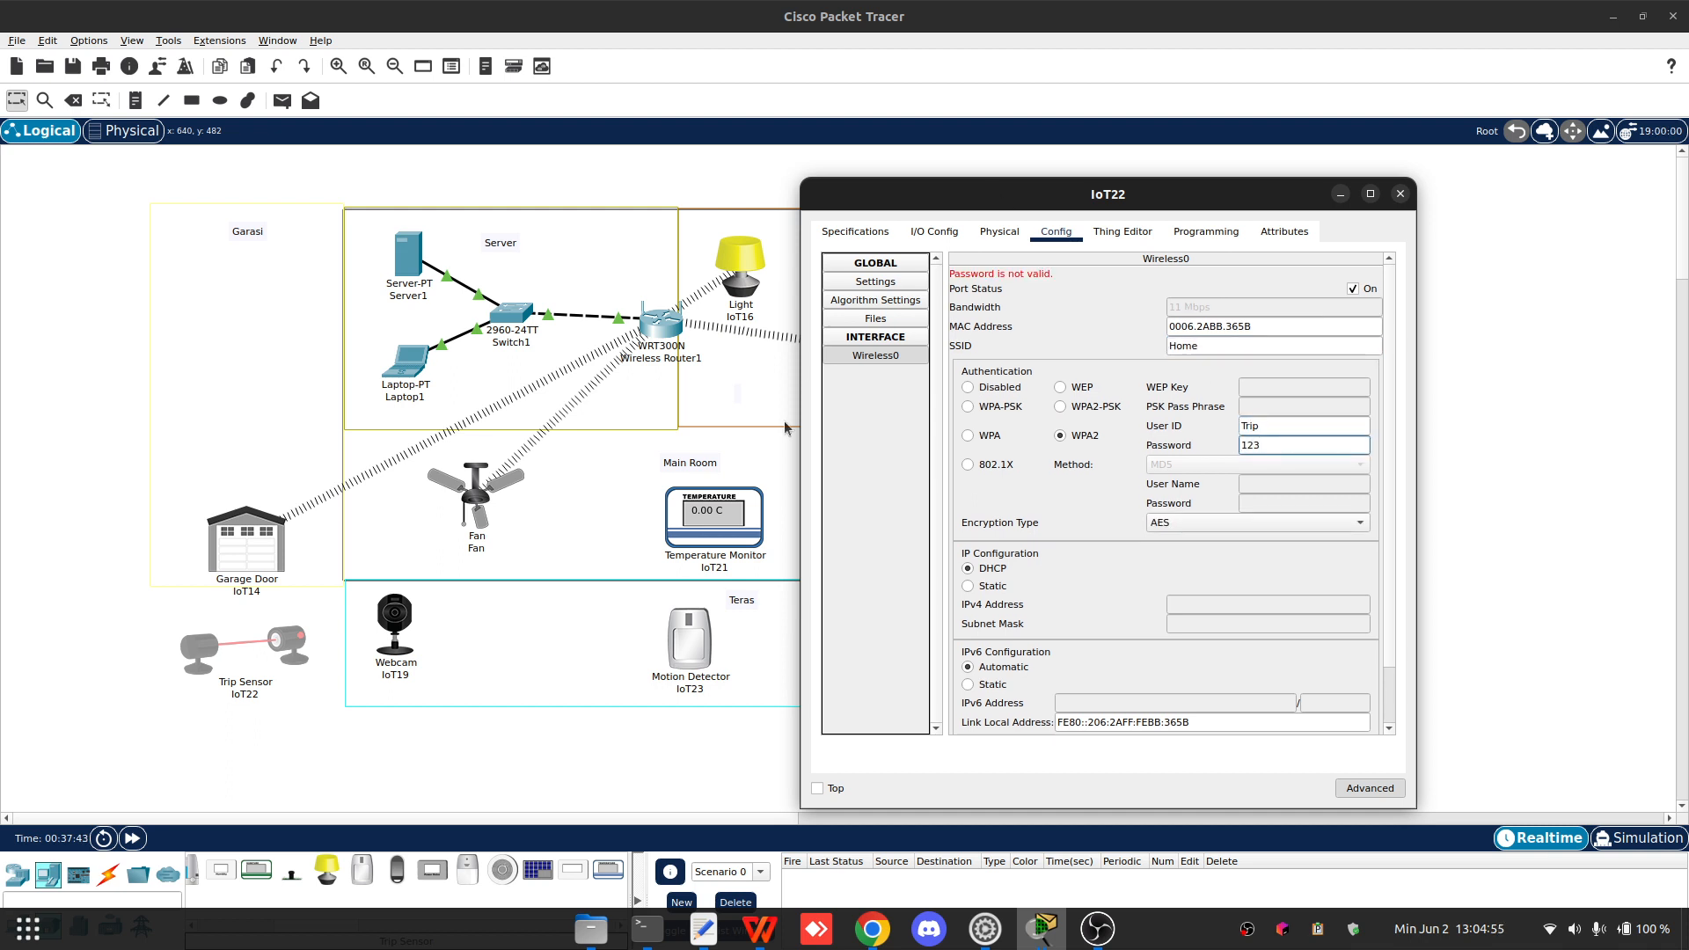
- Set the Fan's IoT server to Remote Server 192.168.1.11 with user name admin, enter the server password, and connect
click(477, 506)
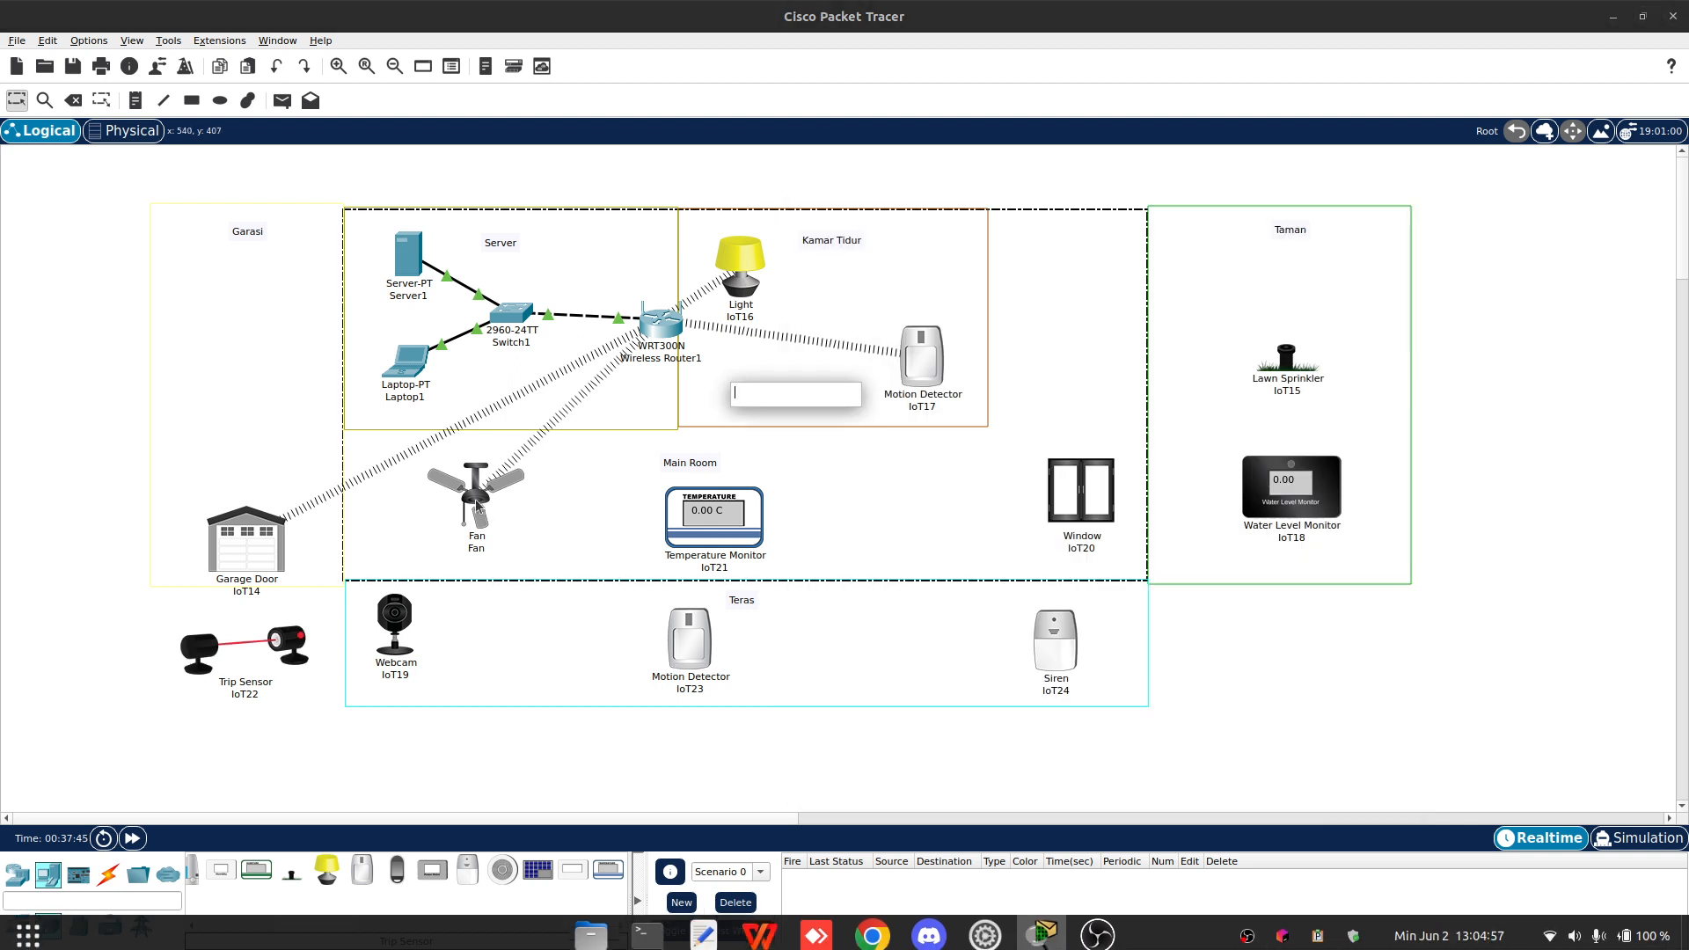
click(478, 505)
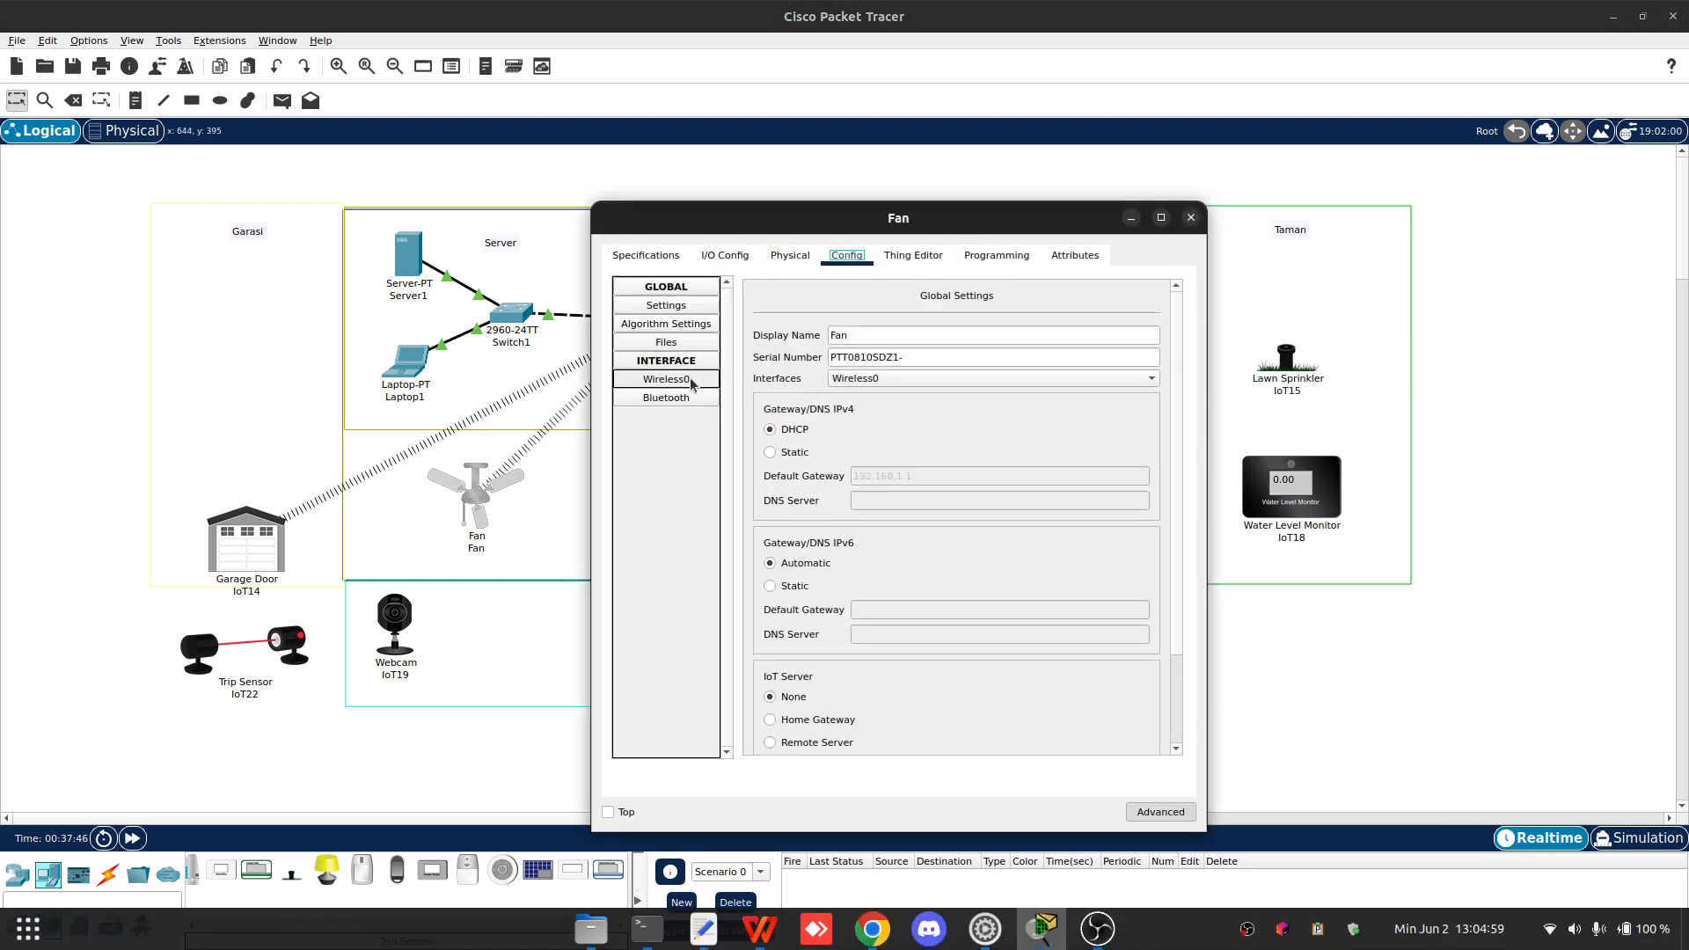
scroll(867, 478, down, 3)
click(807, 628)
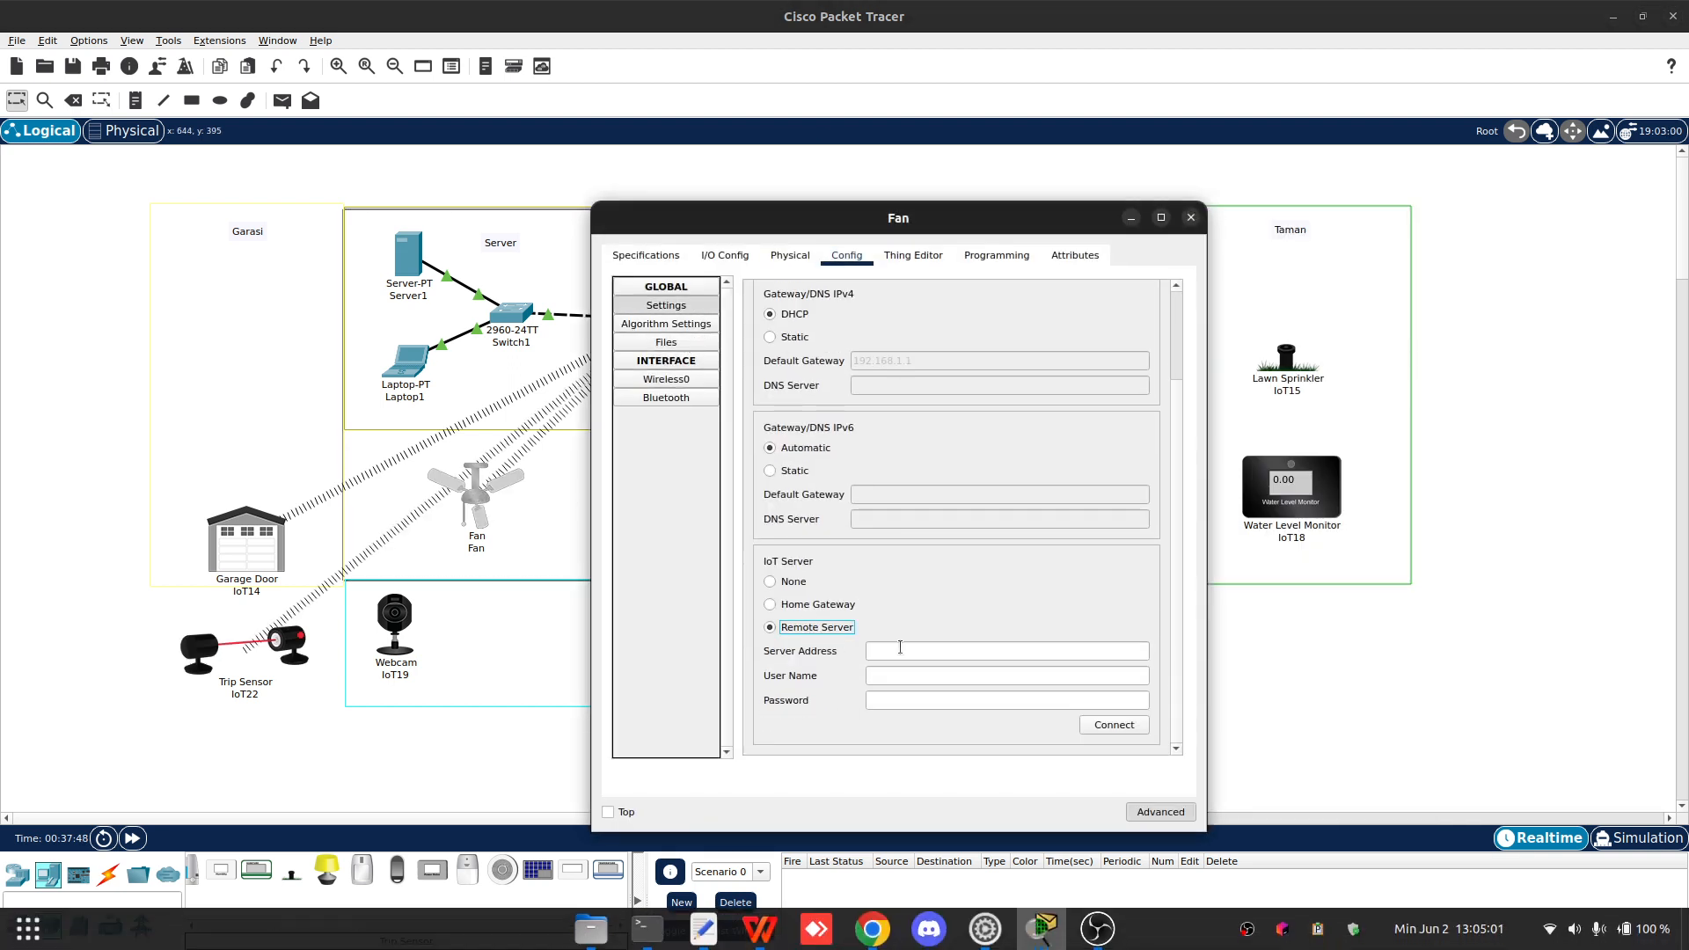
click(900, 650)
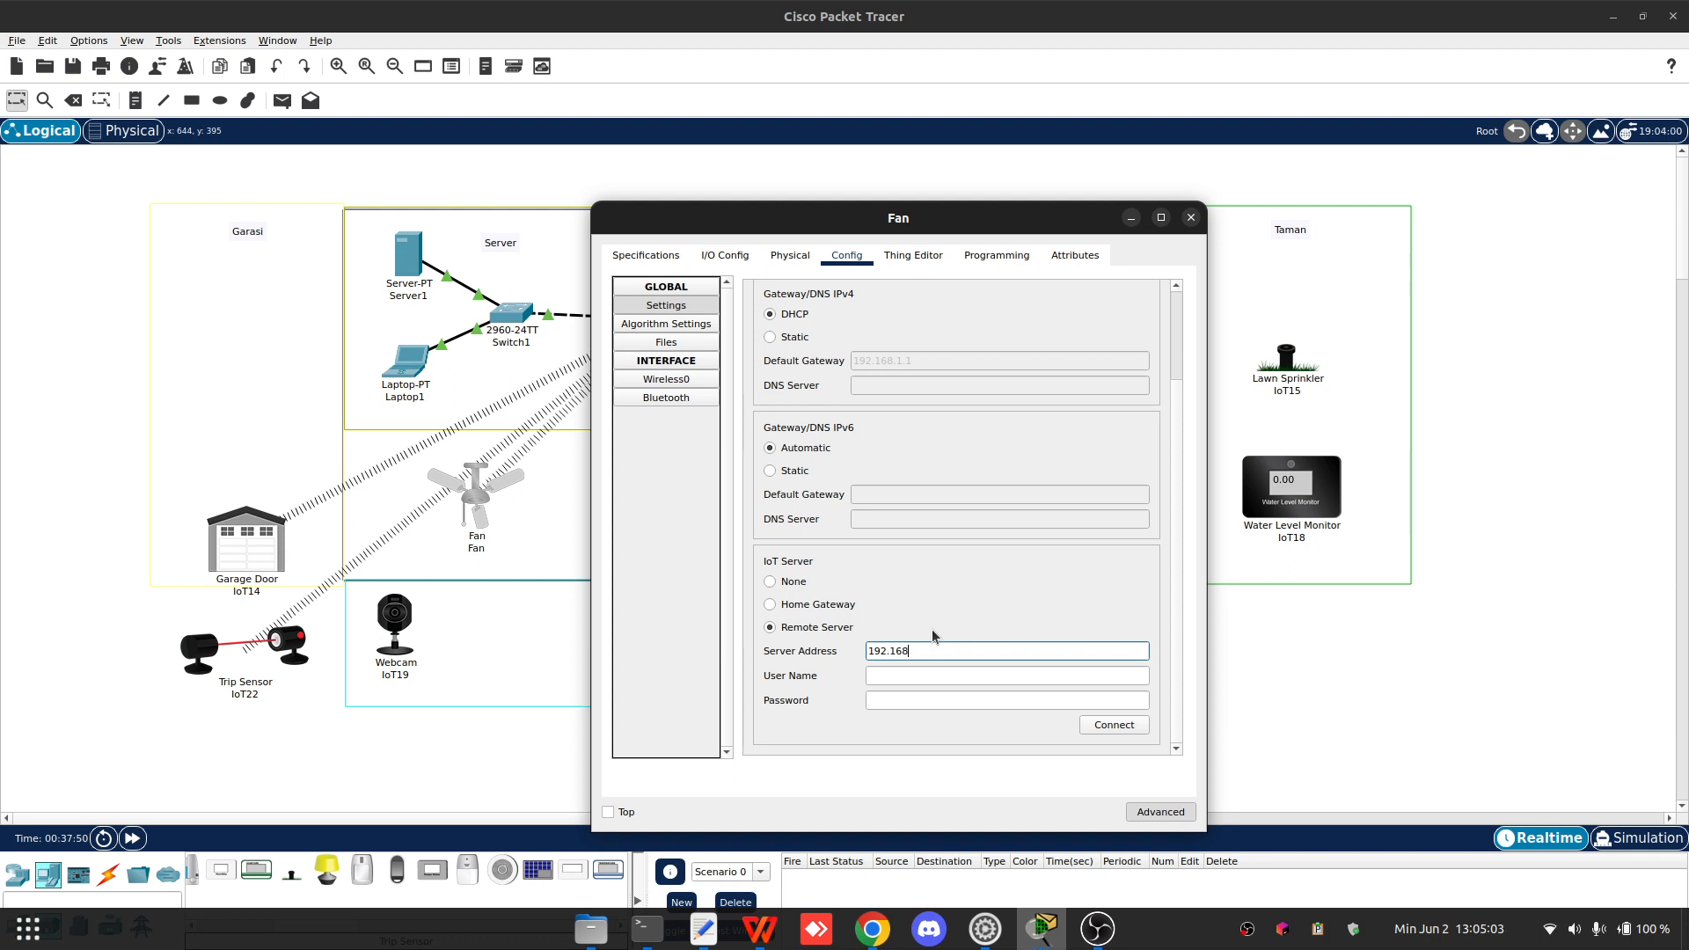
text(192.168.1.11)
key(Tab)
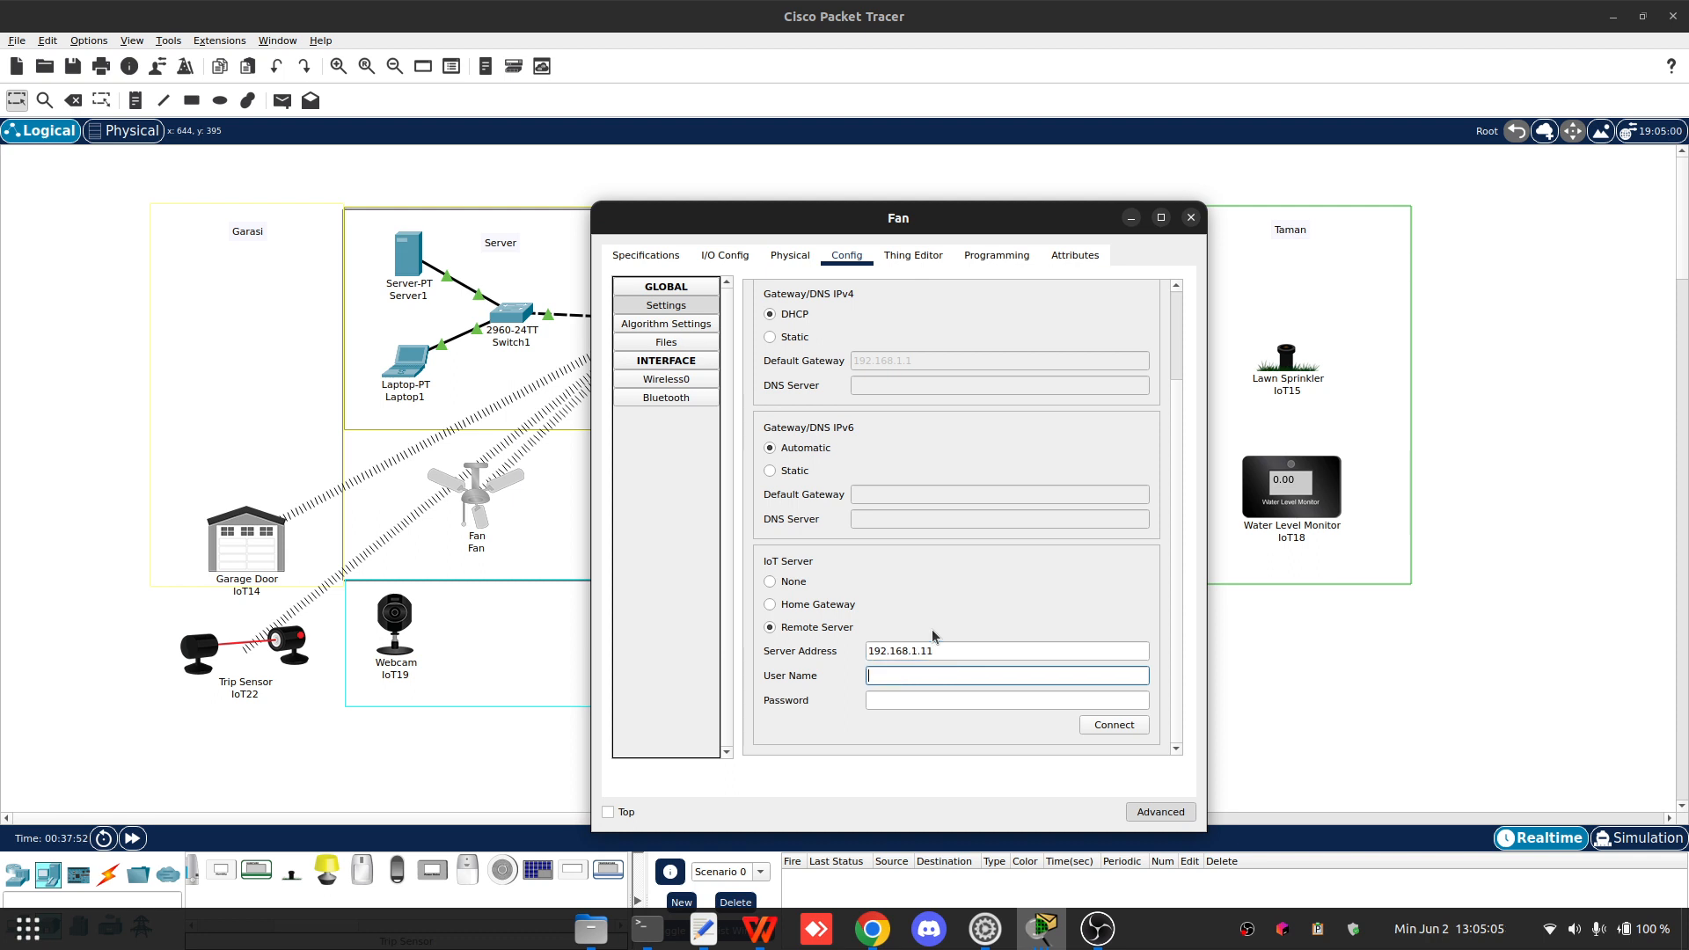
text(admin)
key(Tab)
text(123)
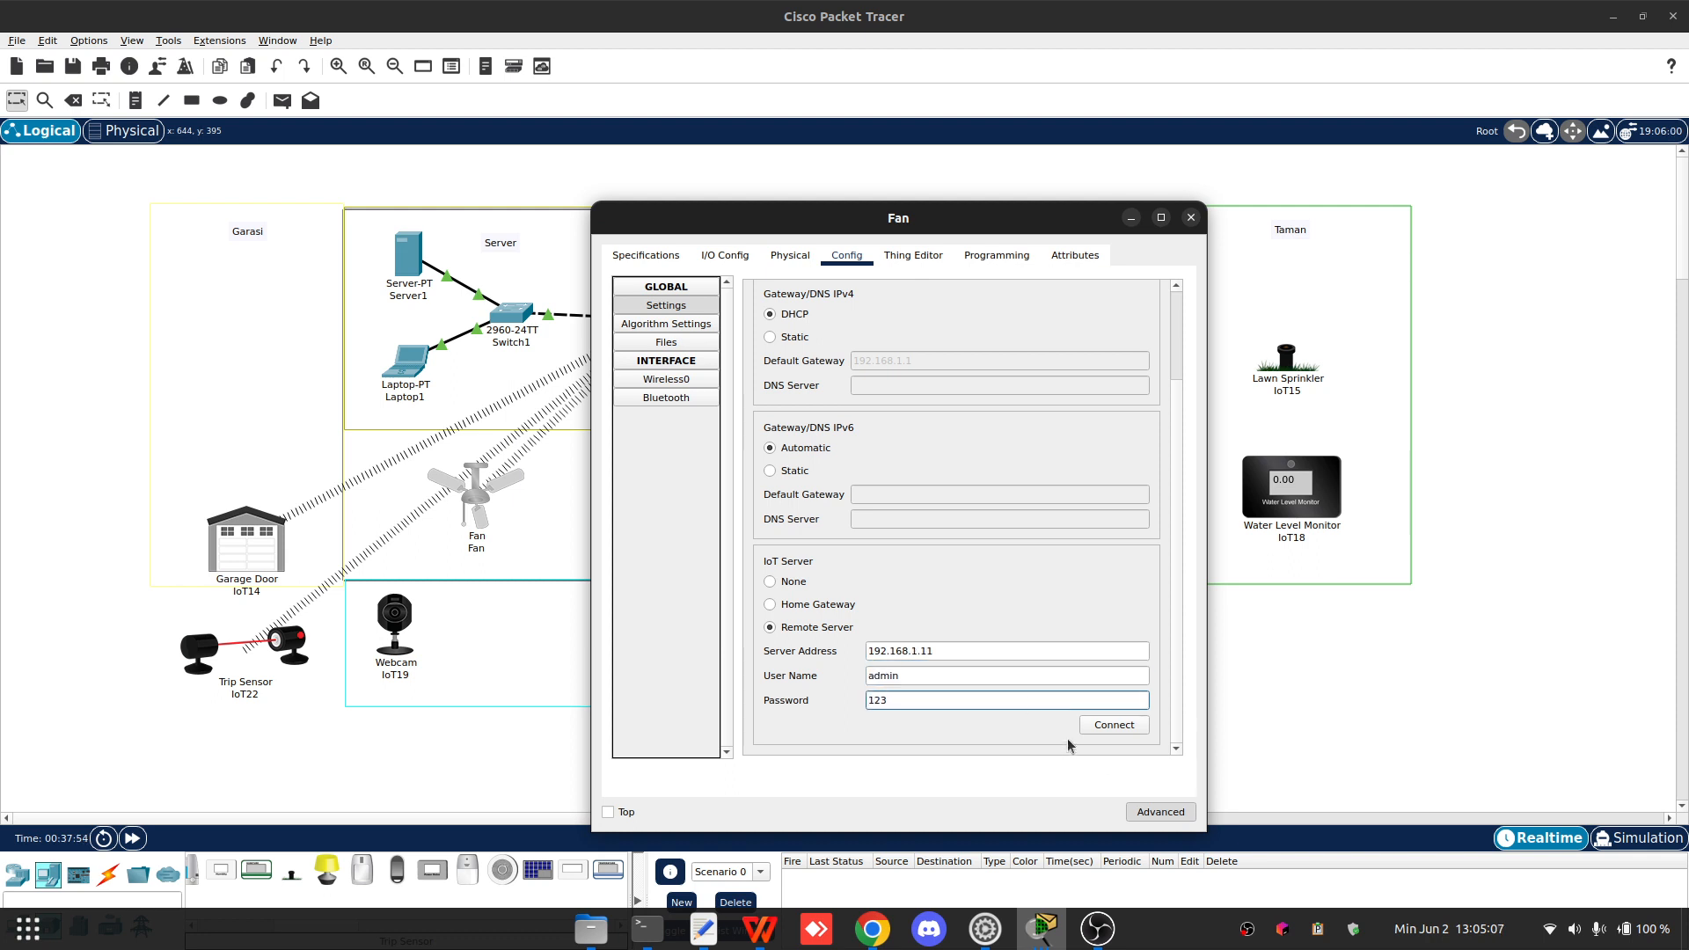
click(1112, 726)
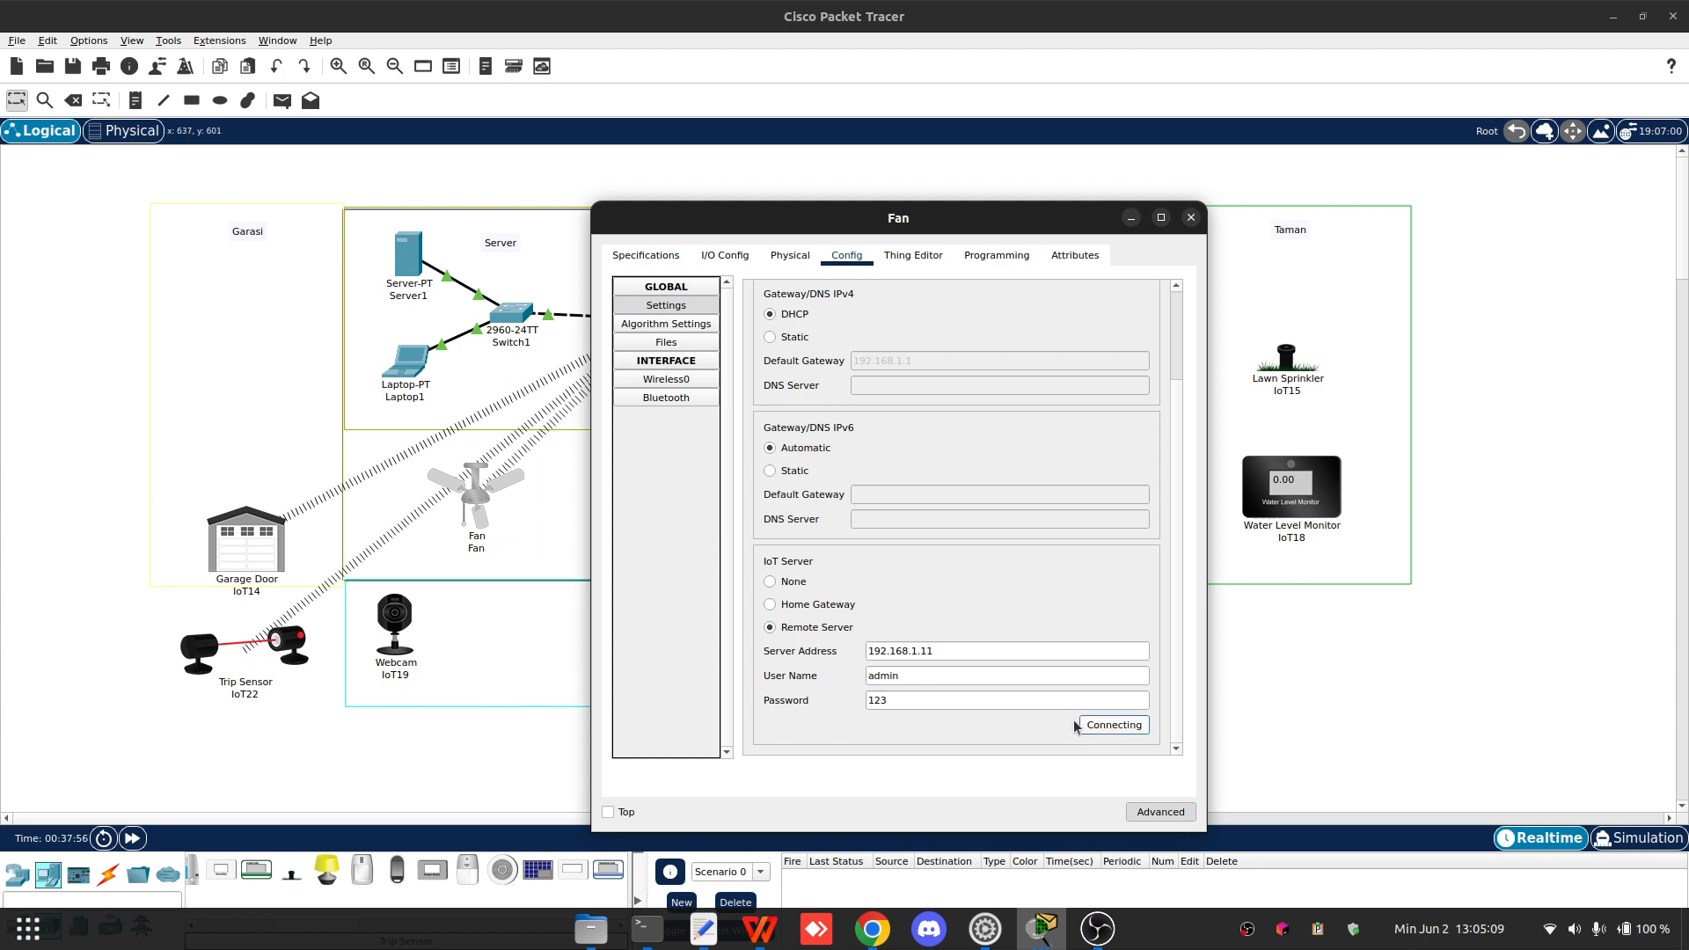
- Register Garage Door IoT14 with Remote Server 192.168.1.11 using user name admin and the server password, connect, and close it
click(261, 549)
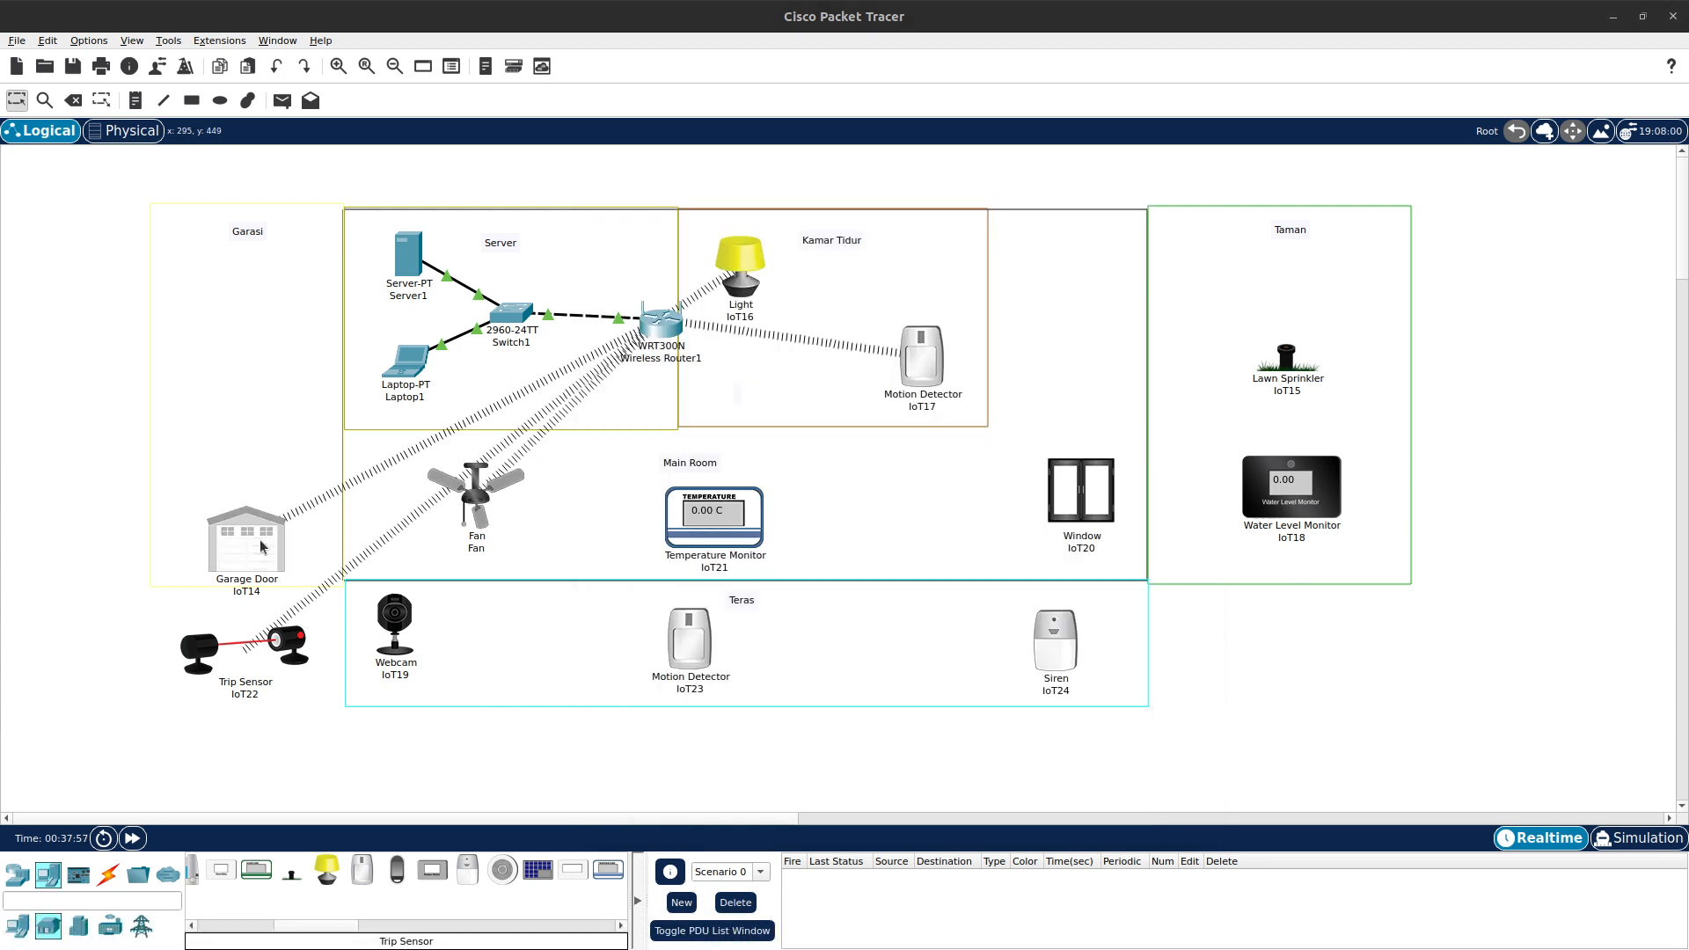
scroll(1083, 668, down, 1)
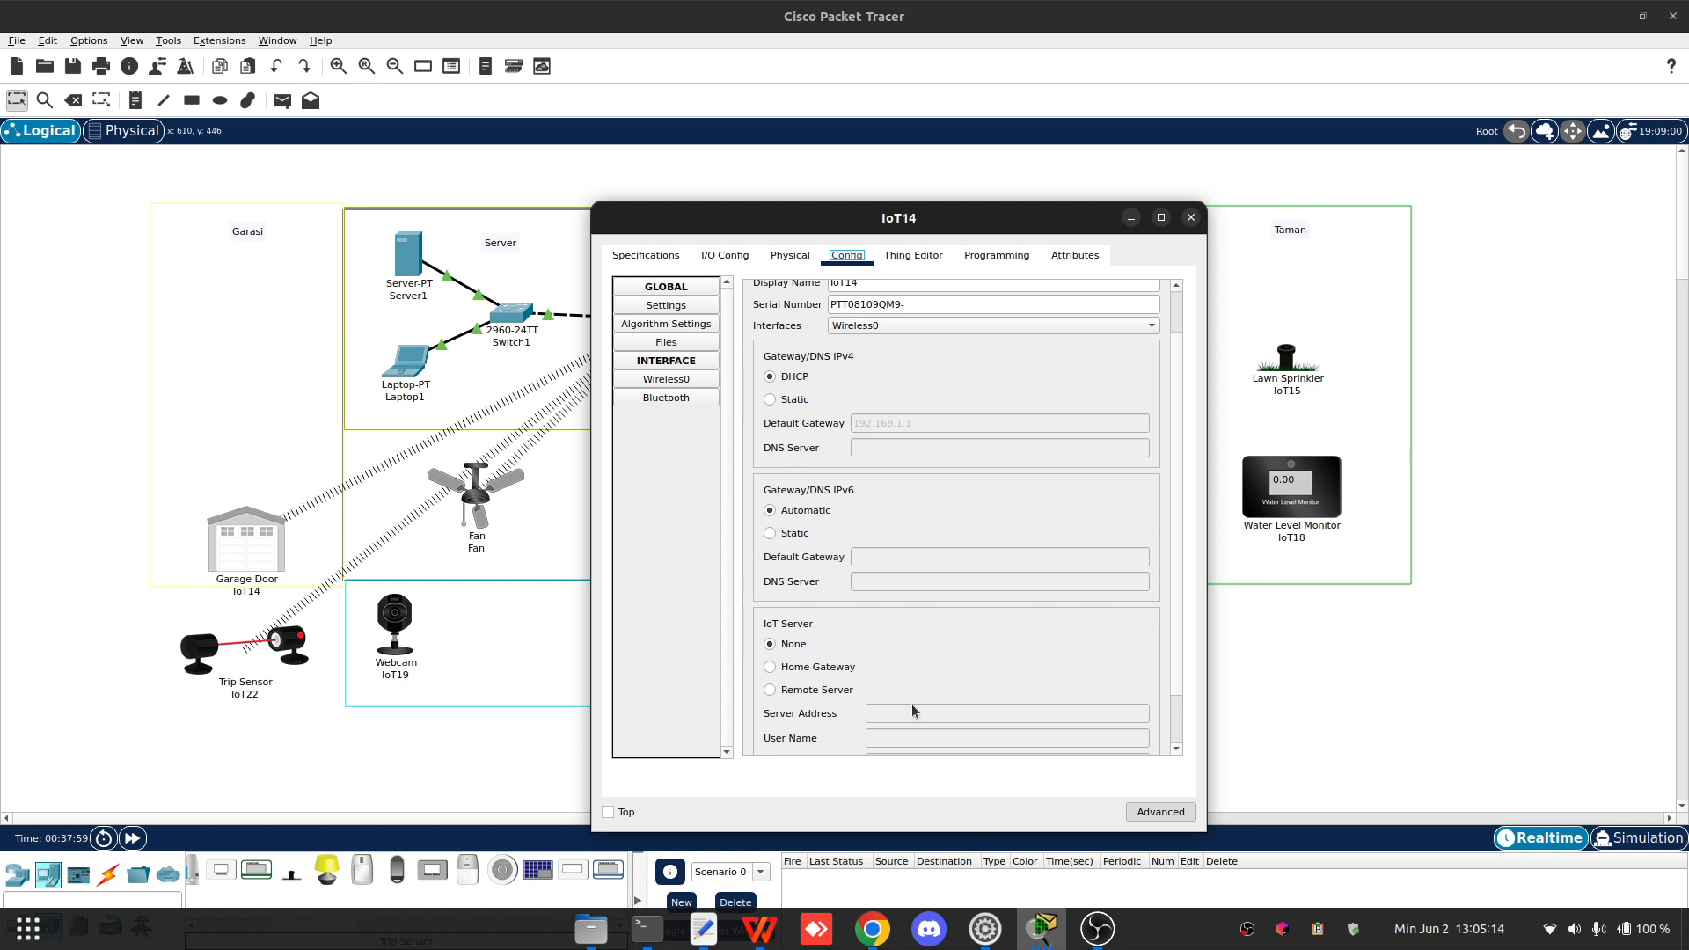
click(786, 691)
scroll(1177, 593, down, 2)
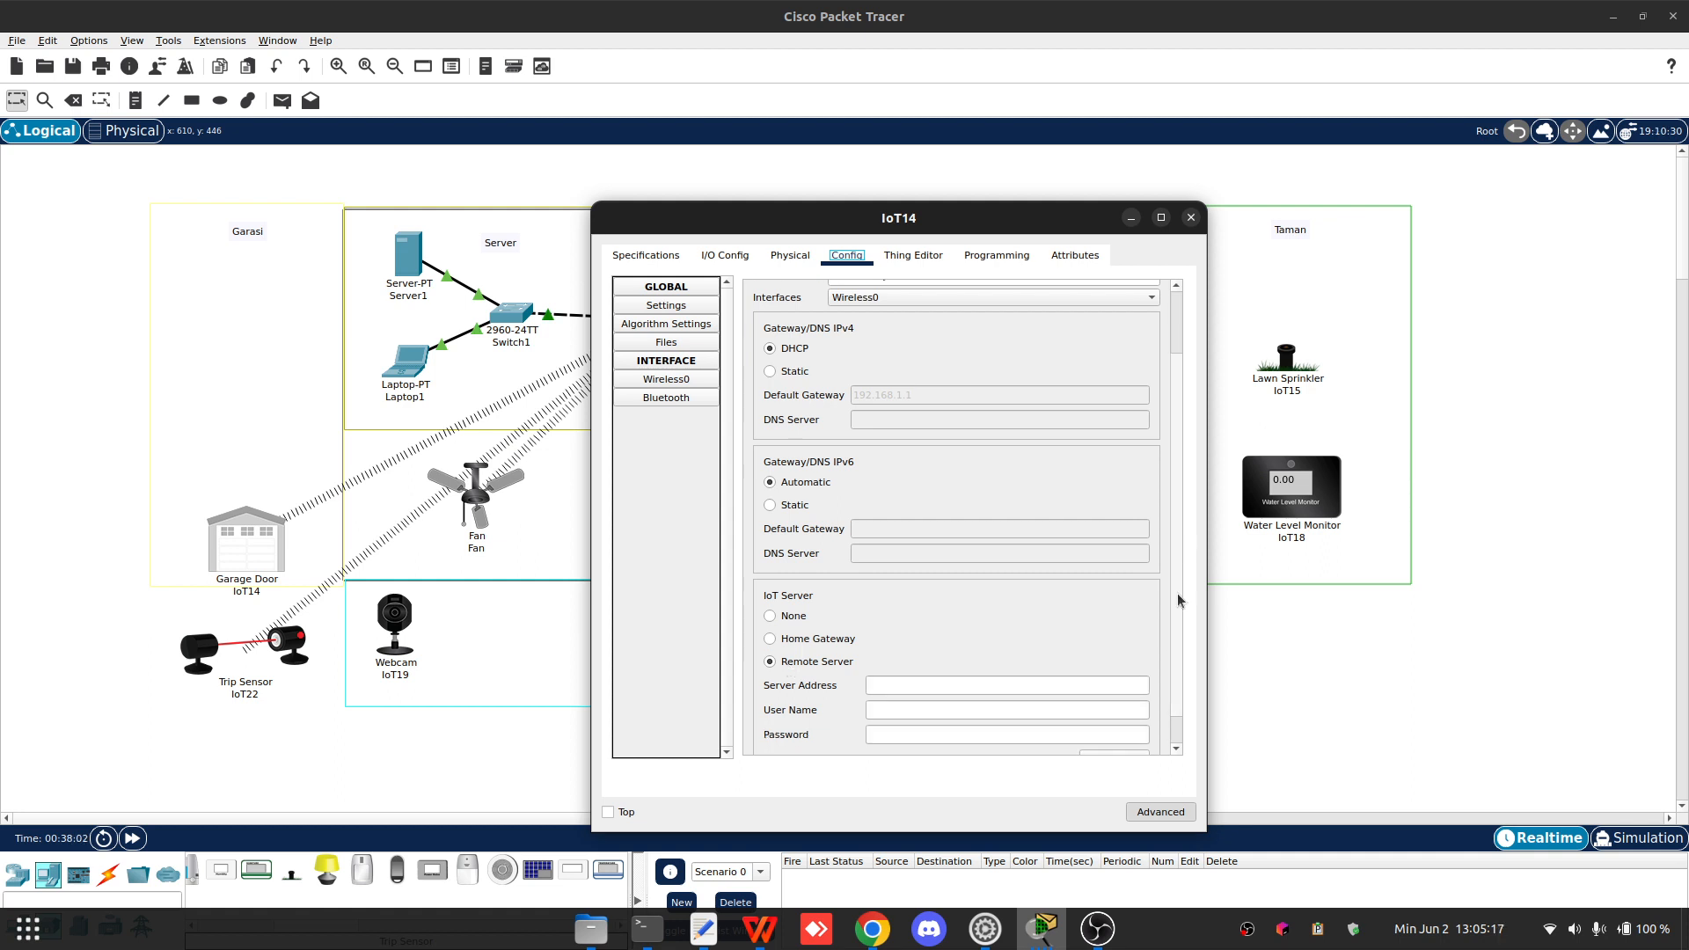
click(1094, 651)
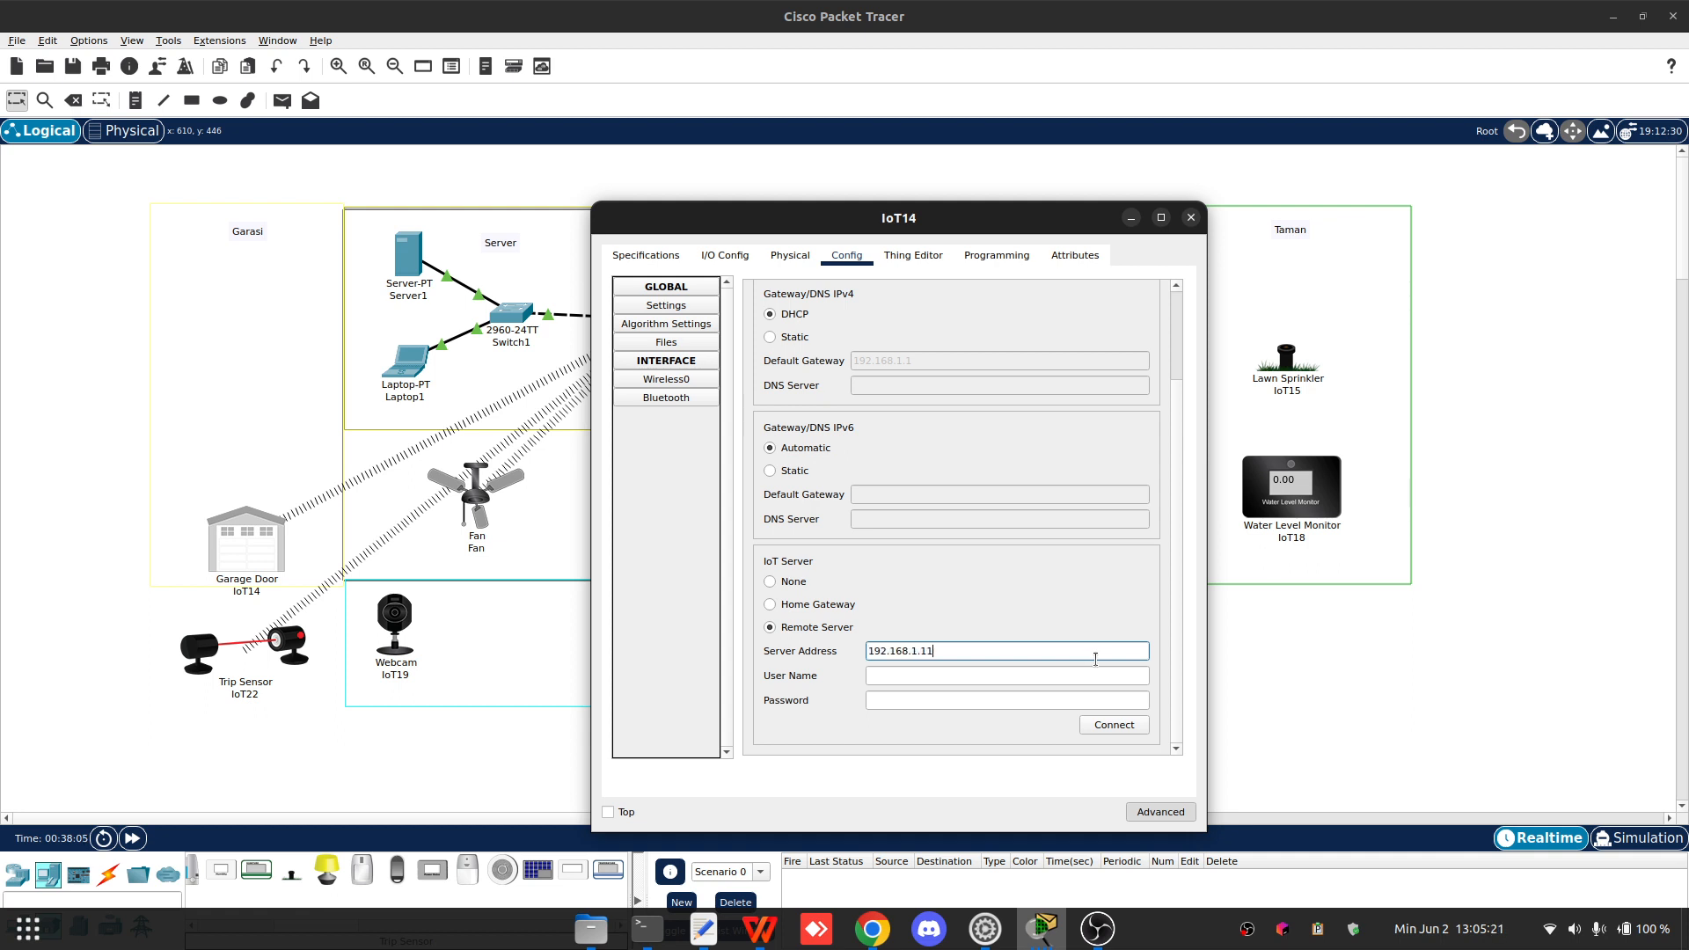
key(Tab)
text(admin)
key(Tab)
key(shift+Tab)
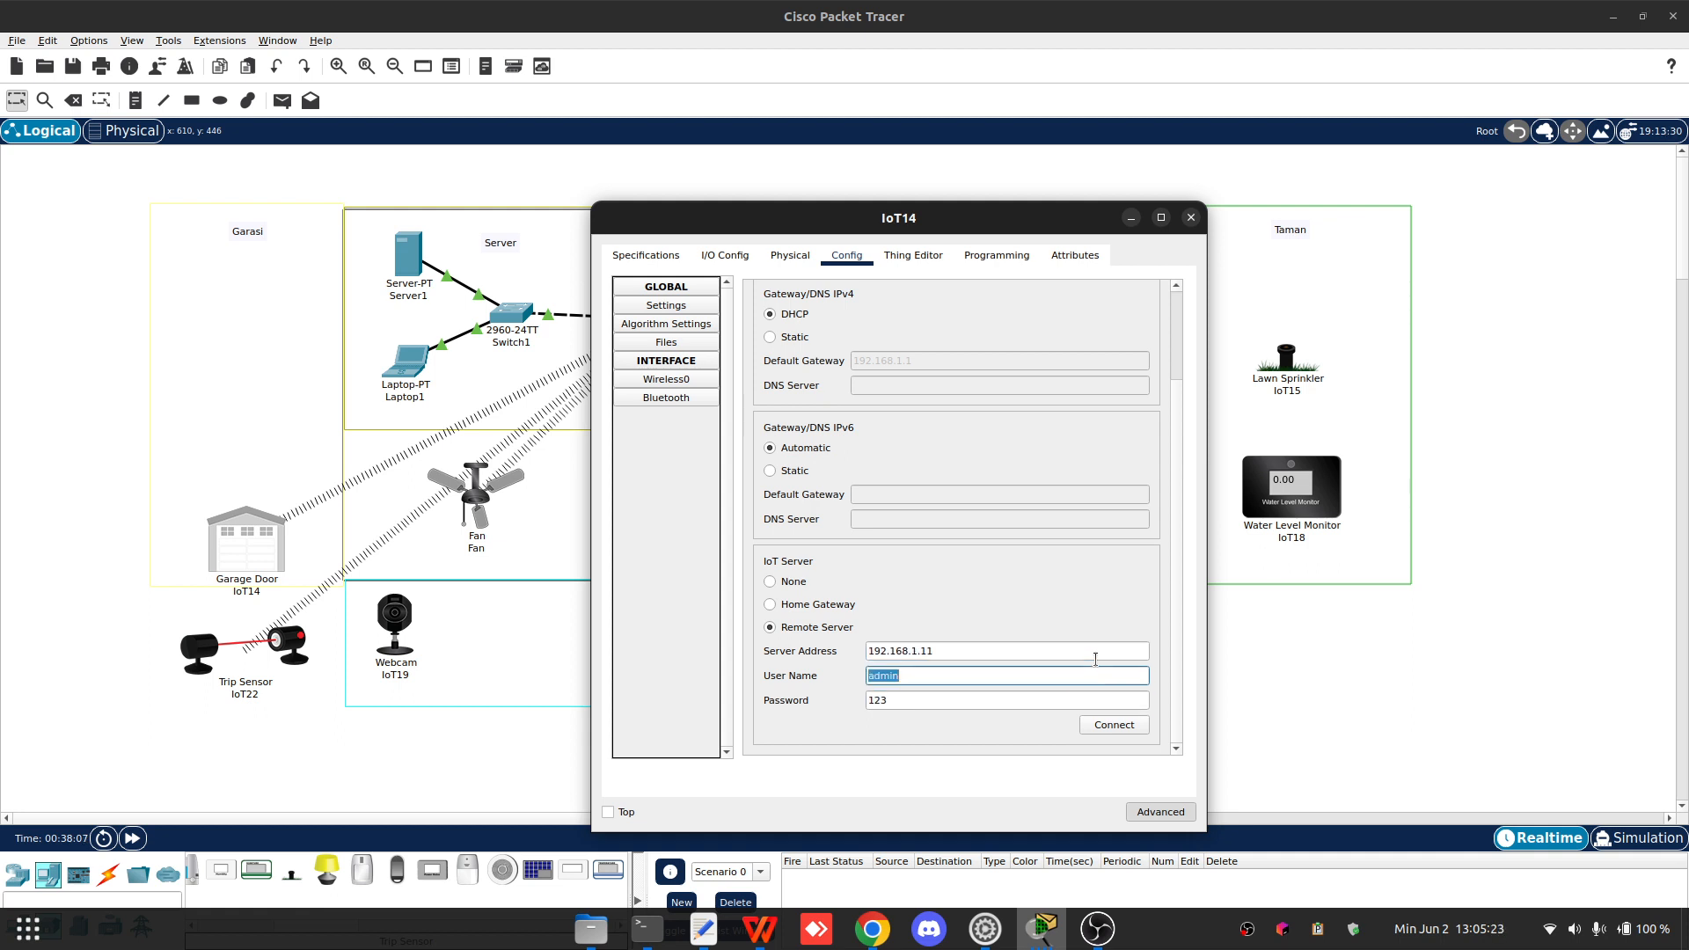
key(shift+Tab)
key(ctrl+c)
click(1130, 730)
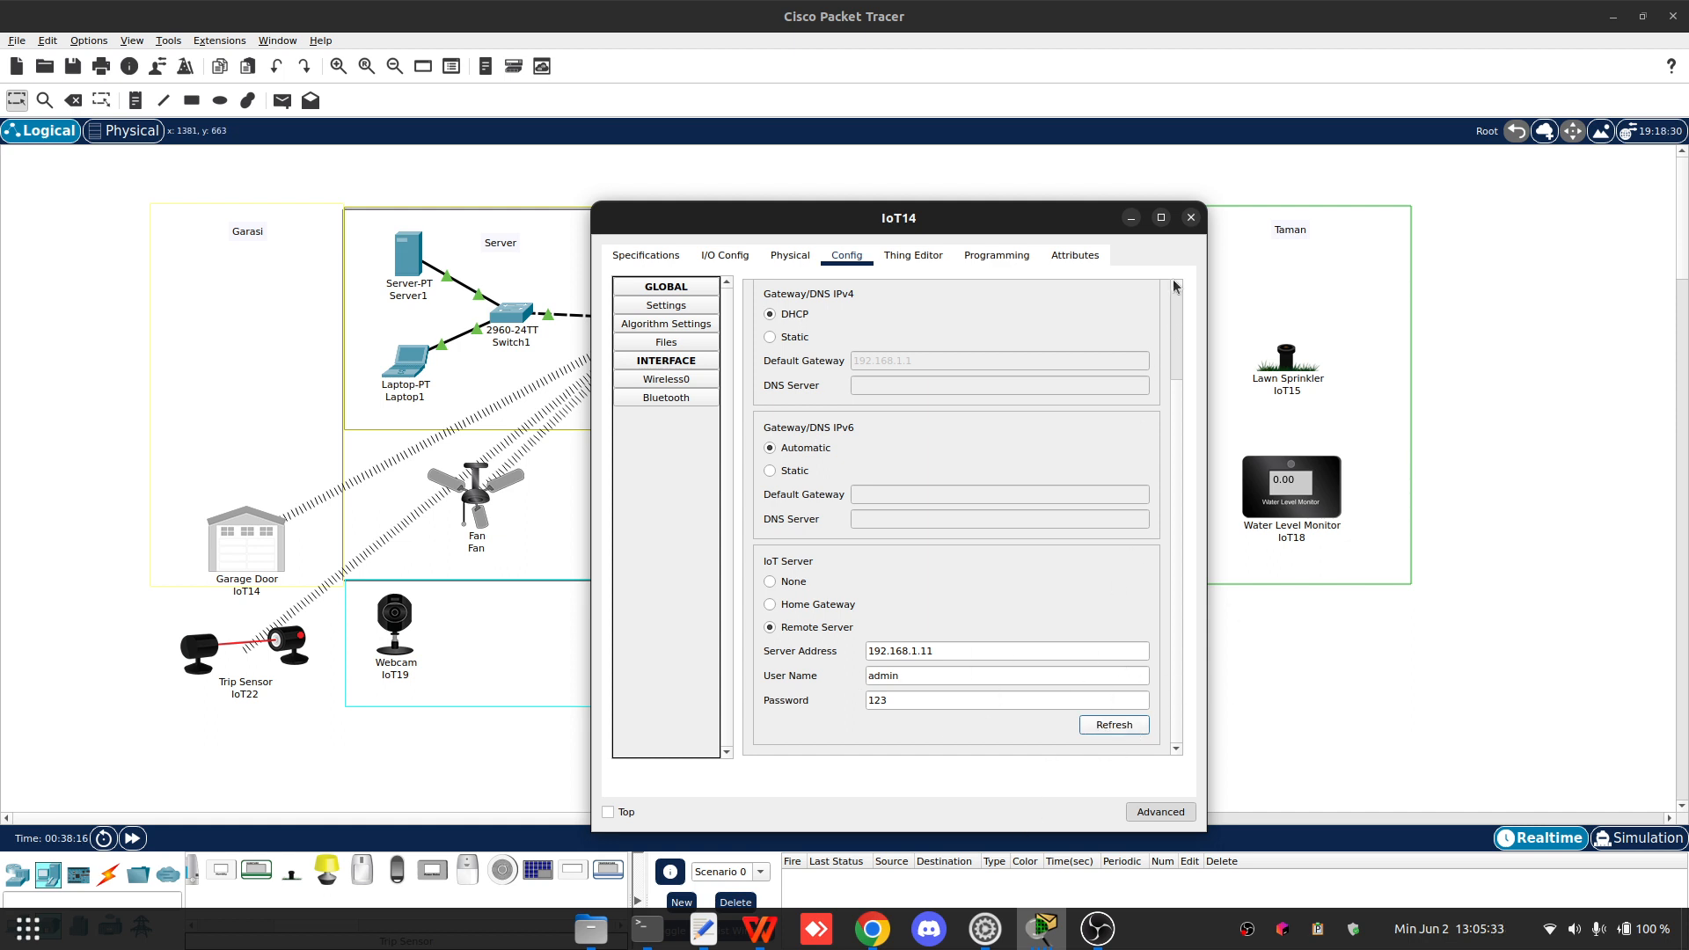
click(1190, 218)
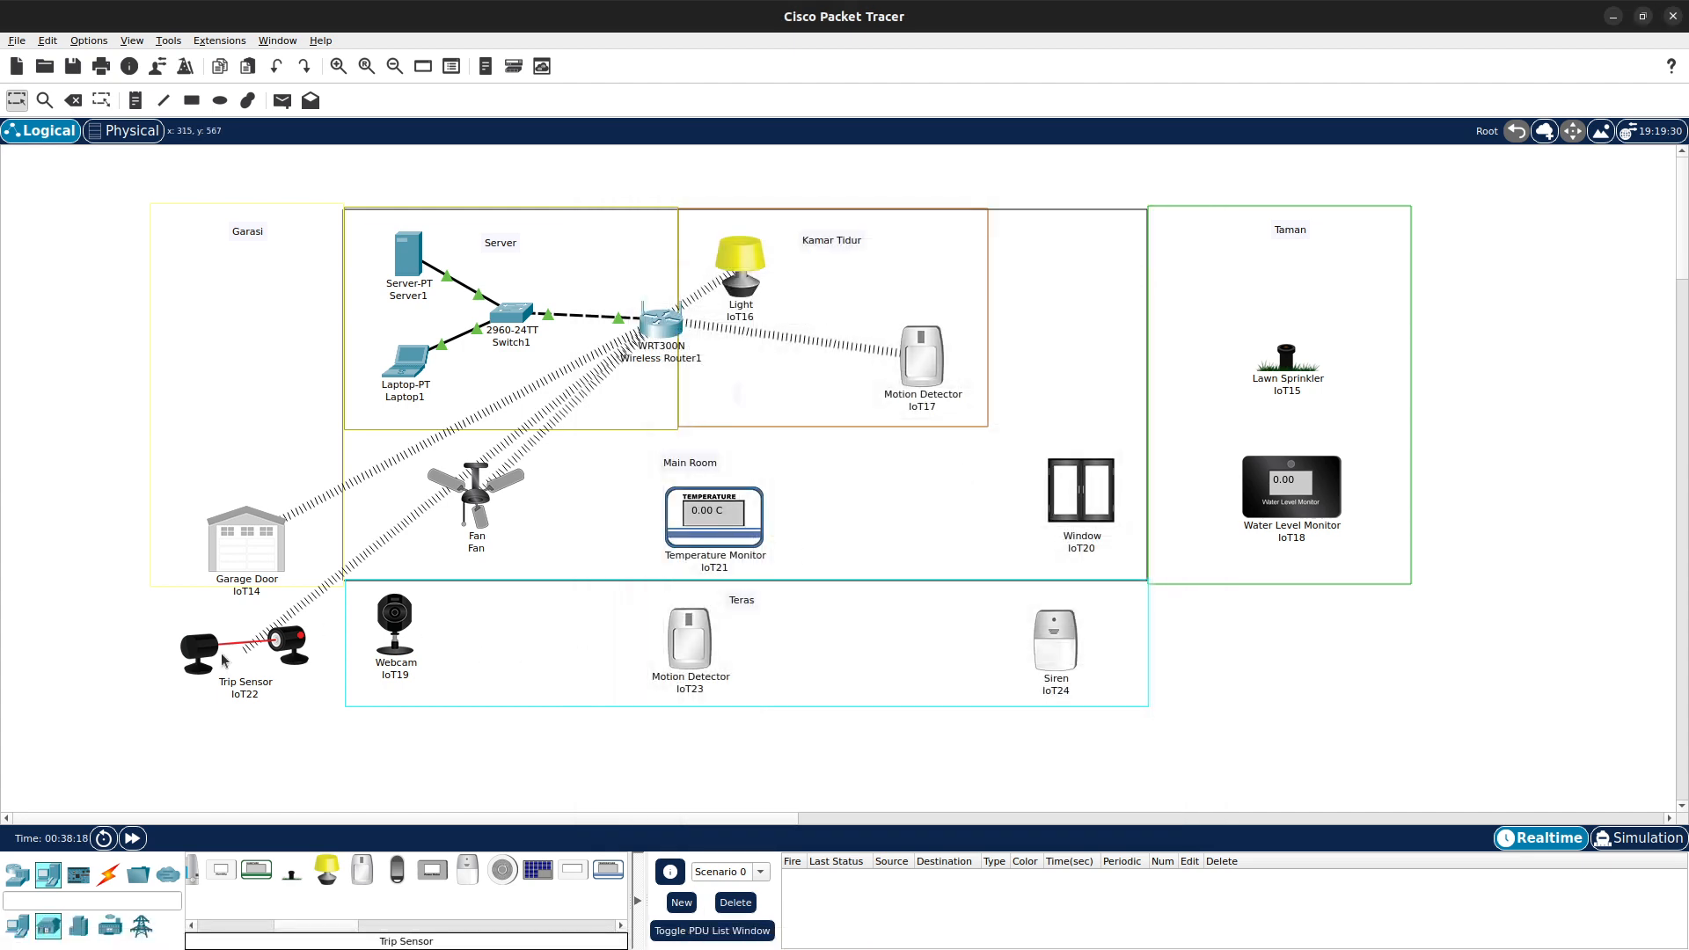
- Reopen the Trip Sensor to review its wireless and IoT server settings, then close it
click(282, 641)
scroll(977, 576, down, 2)
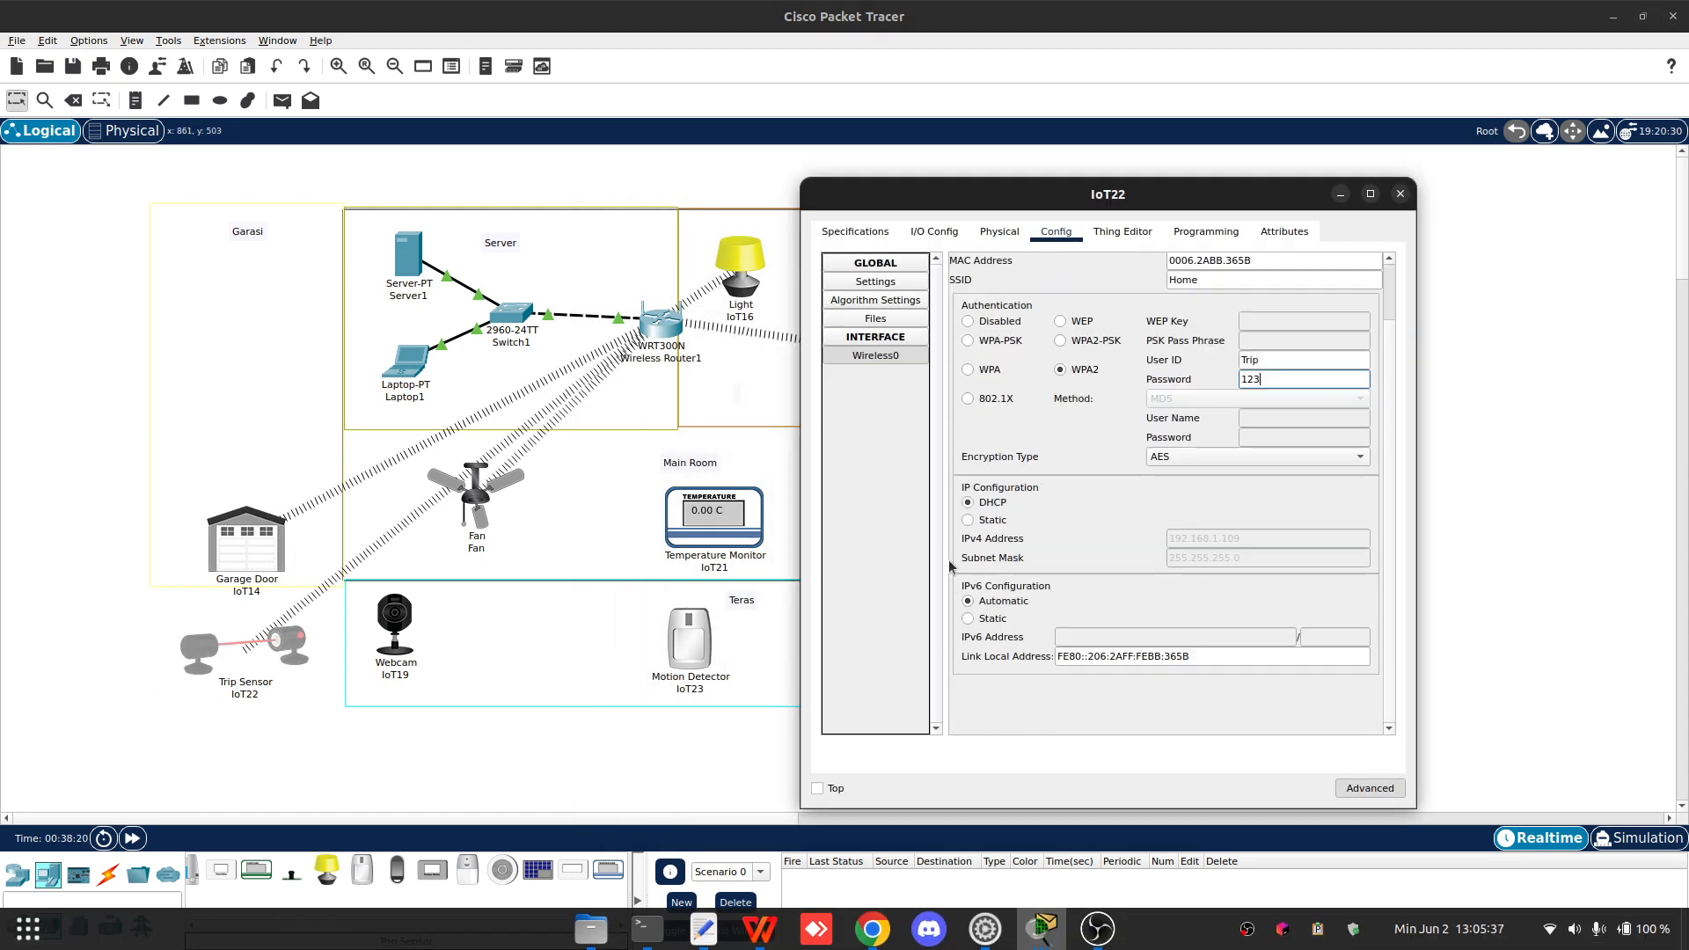
click(875, 282)
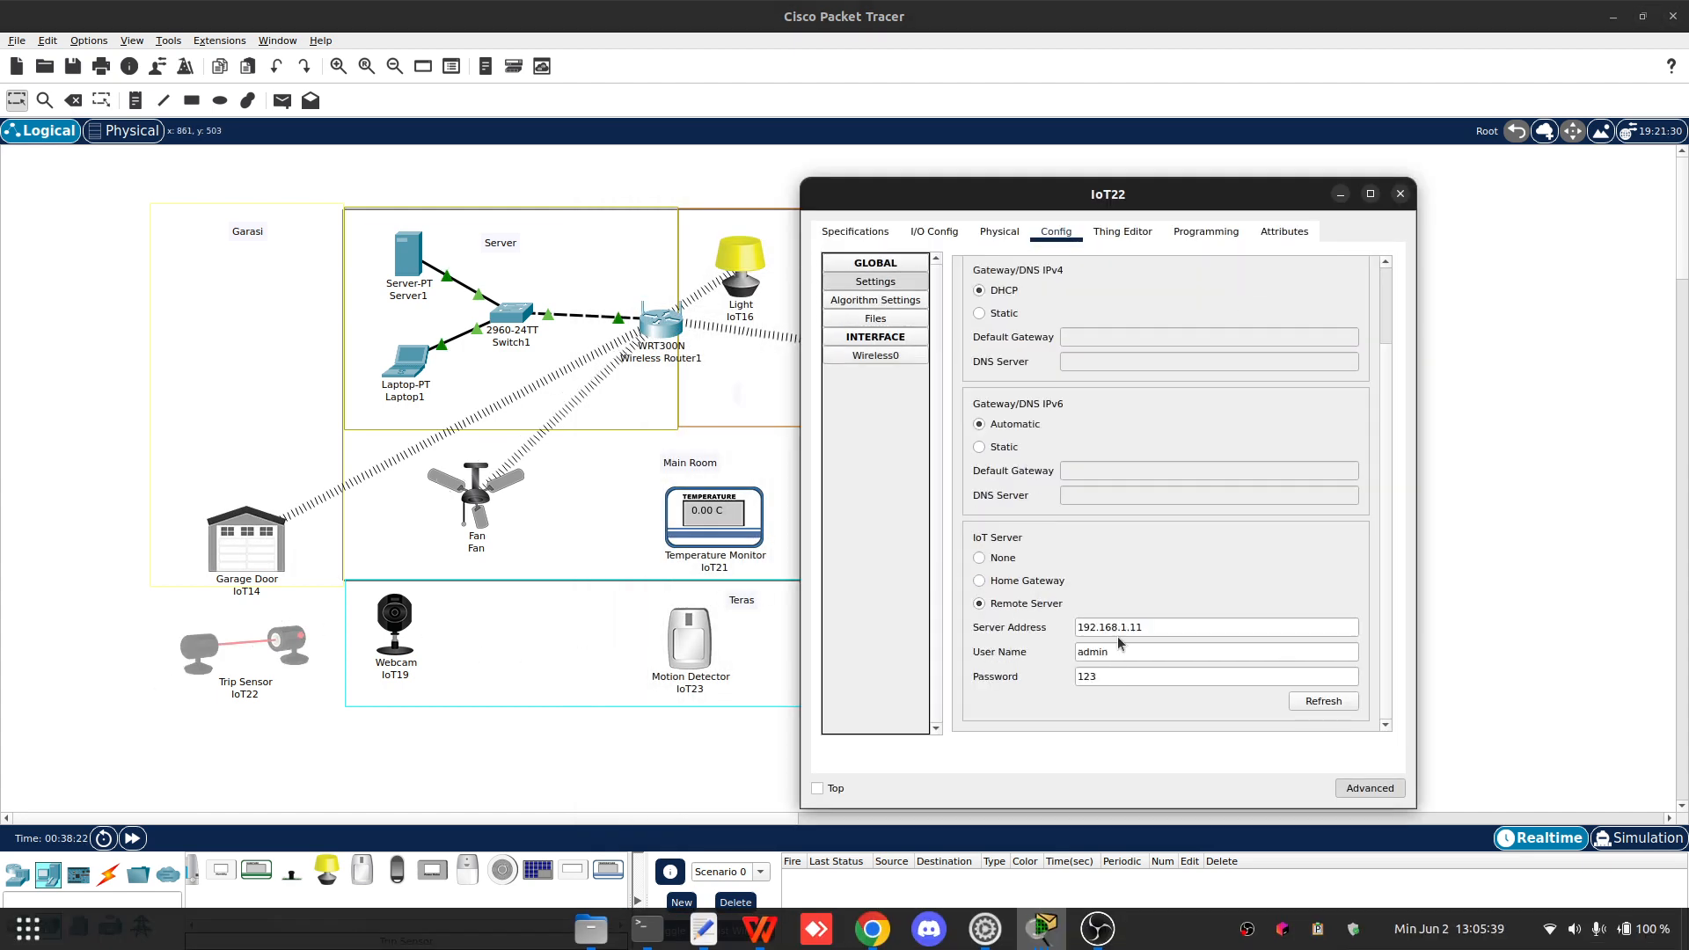
click(1404, 204)
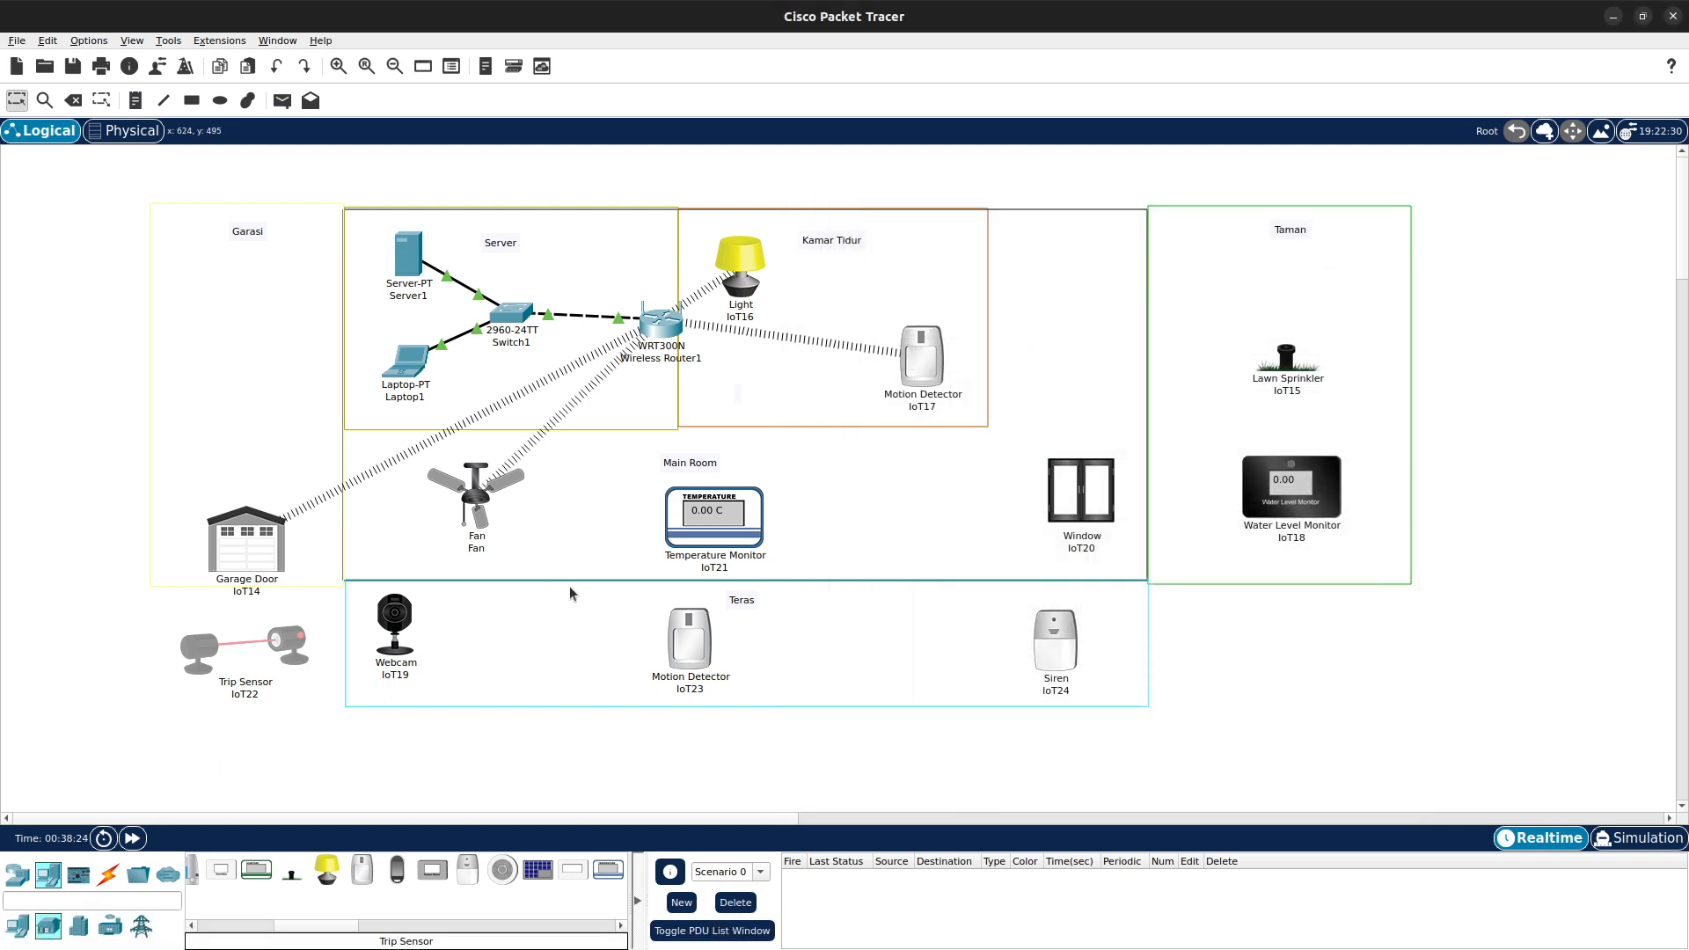
- Open Webcam IoT19, check its network adapter, and rename its display name to Webcam
click(409, 626)
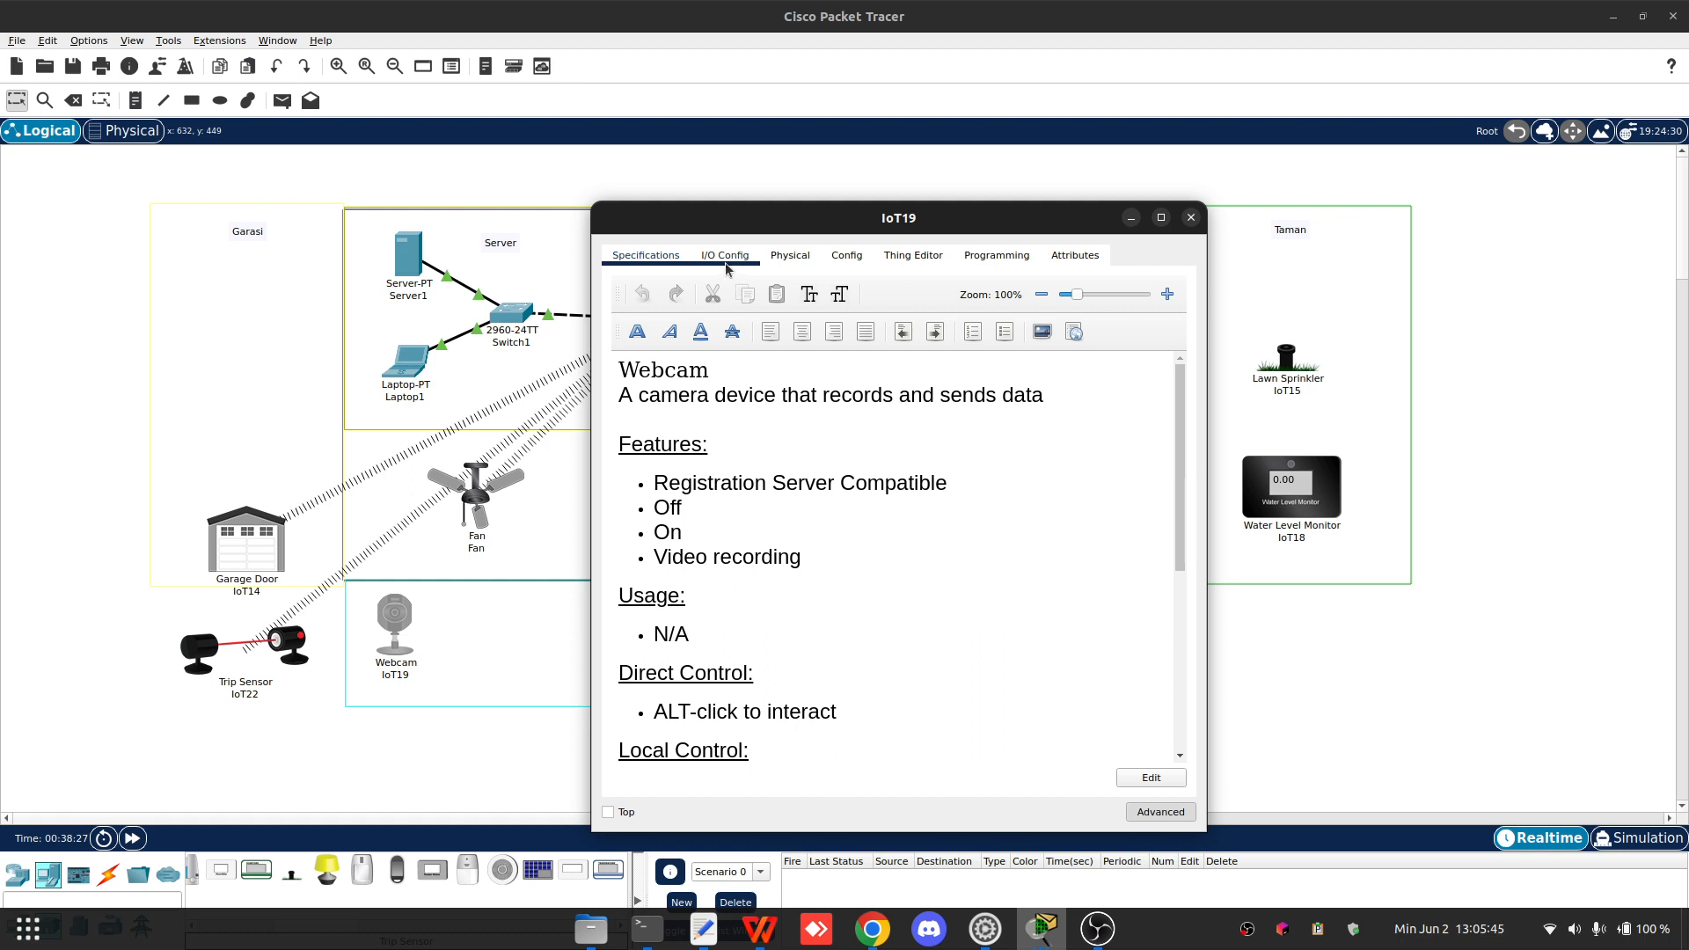
click(723, 257)
click(957, 308)
click(963, 306)
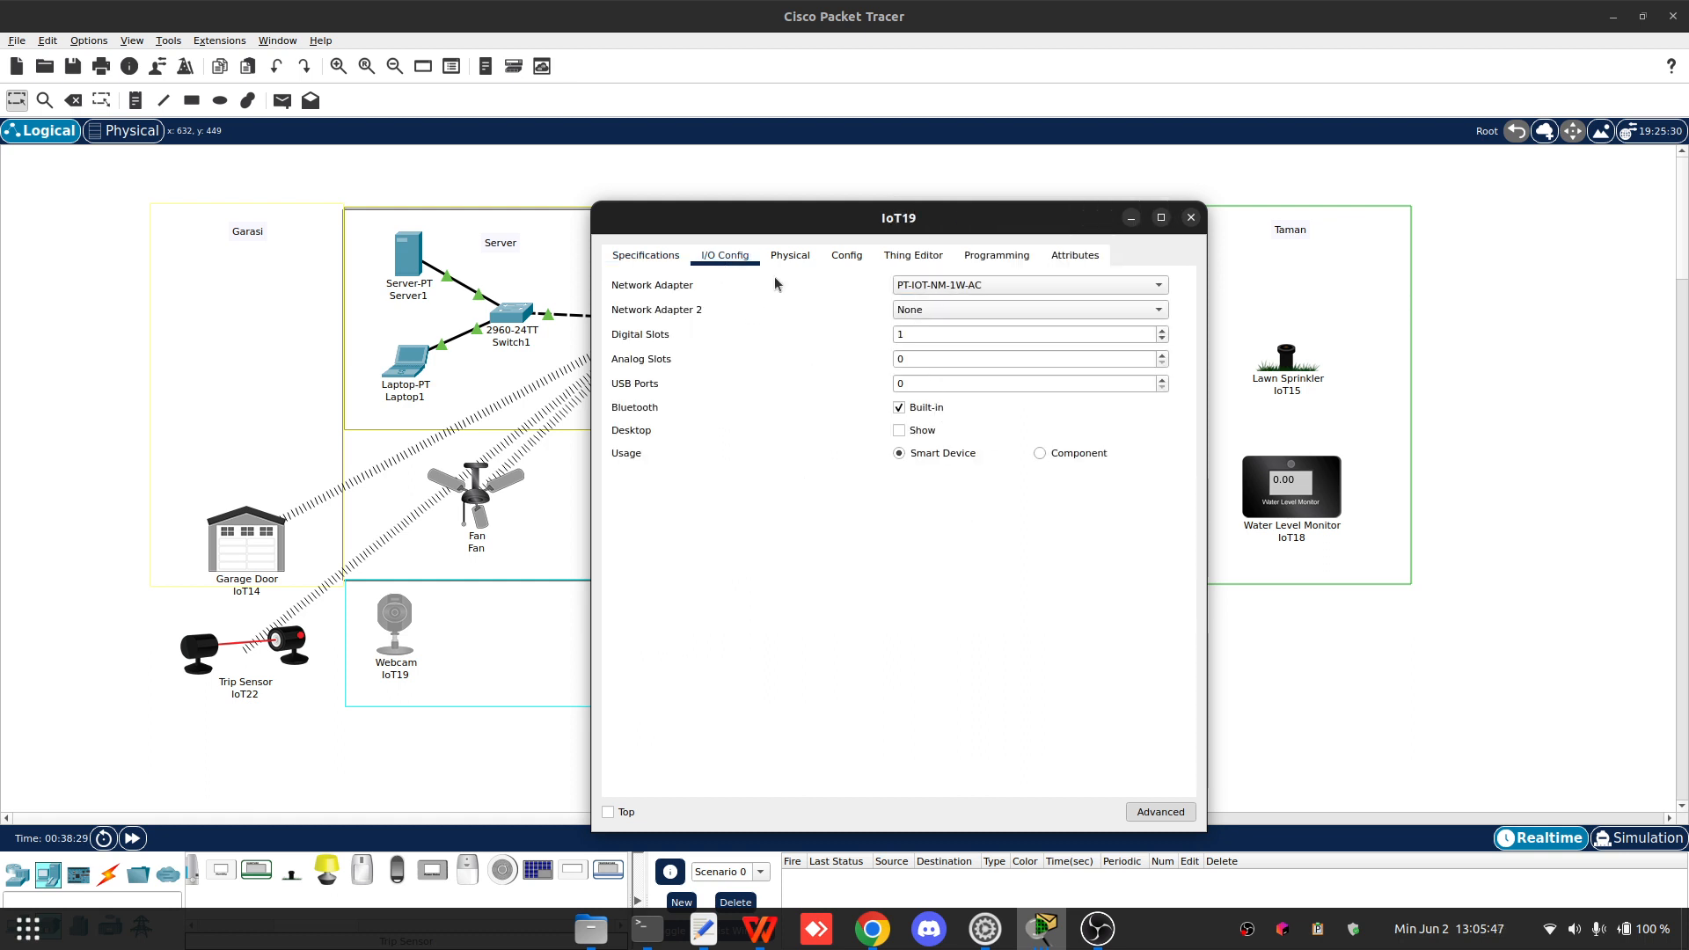
click(790, 255)
click(846, 255)
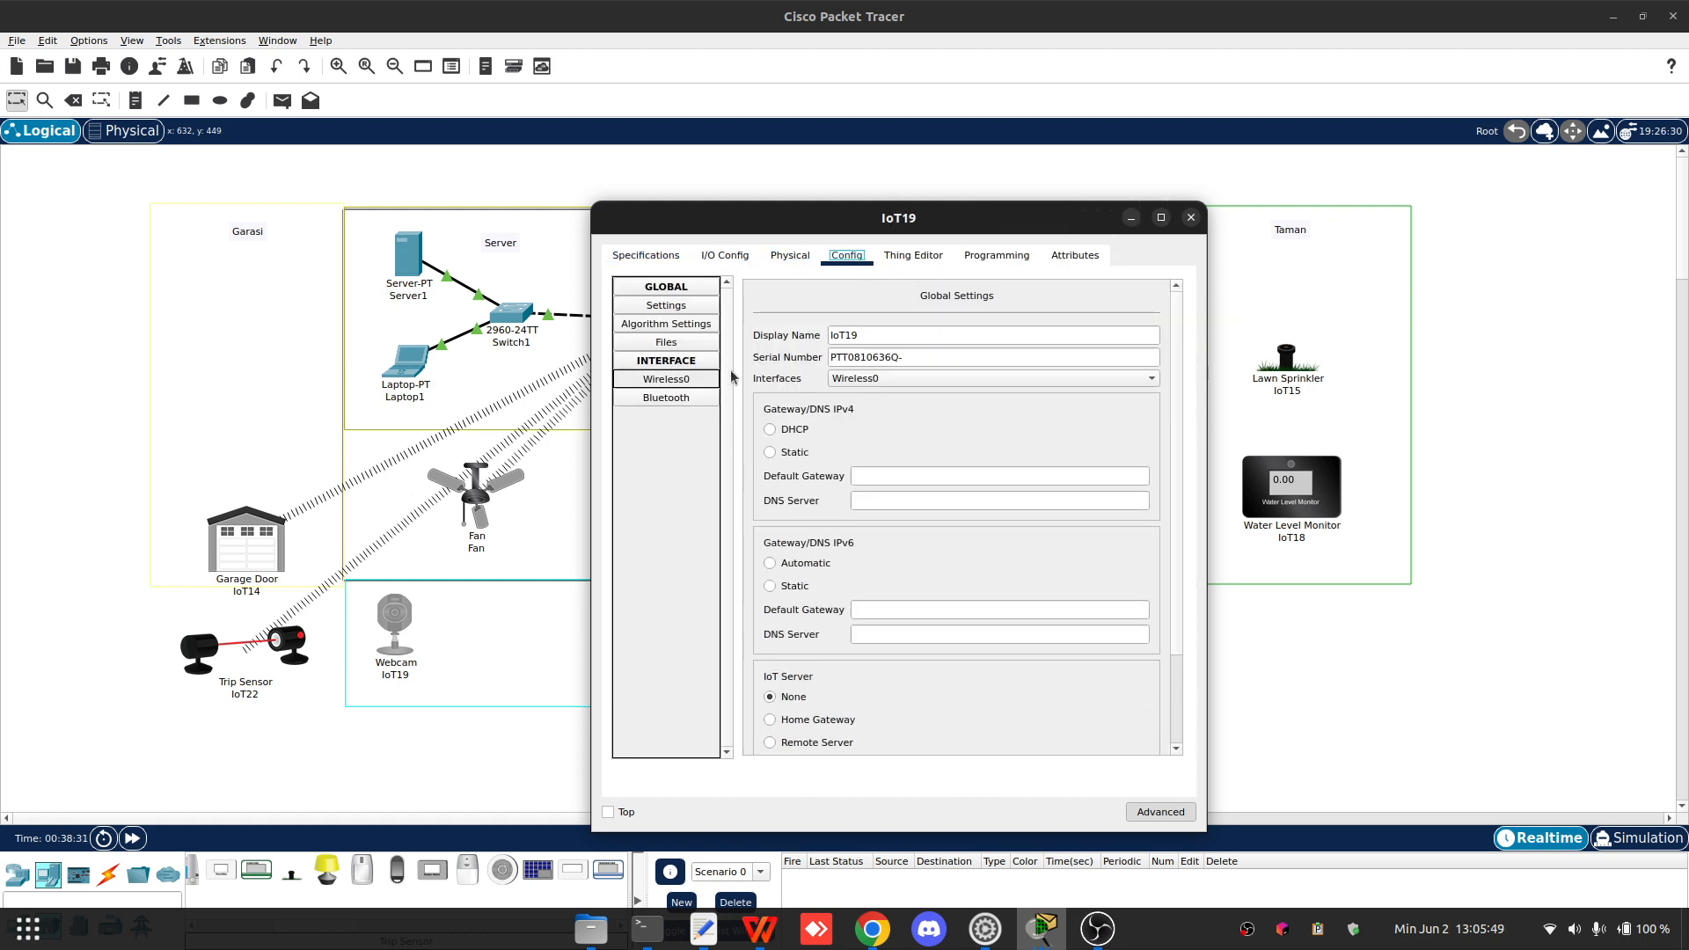
drag(859, 335, 839, 329)
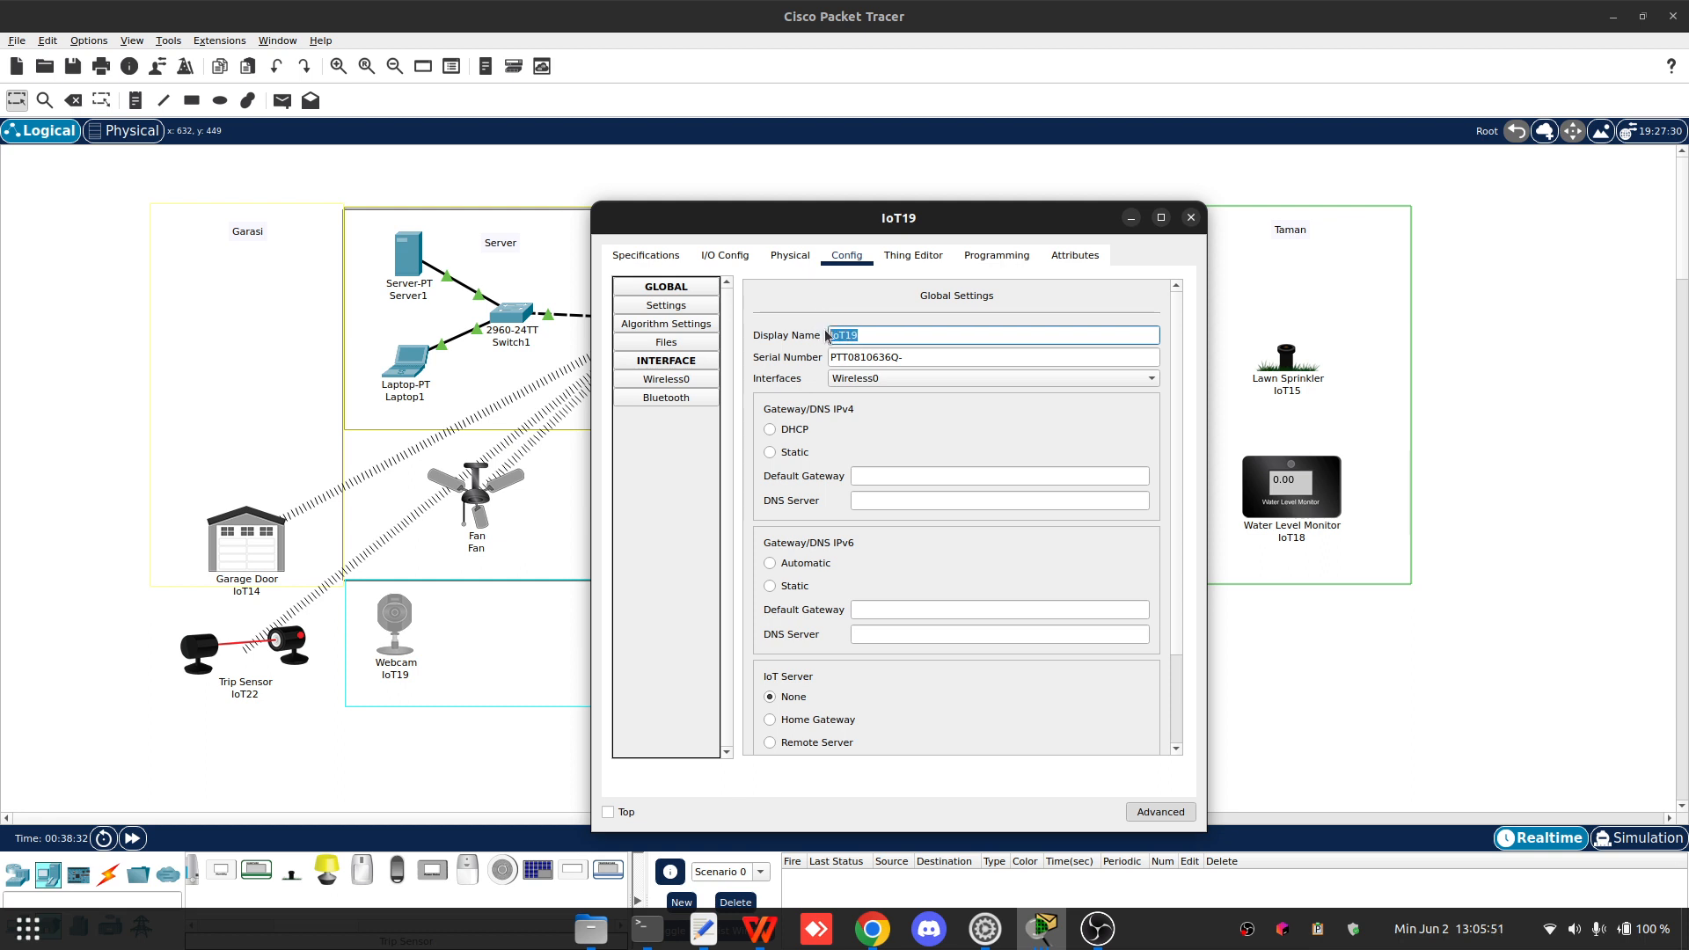
text(Webcam)
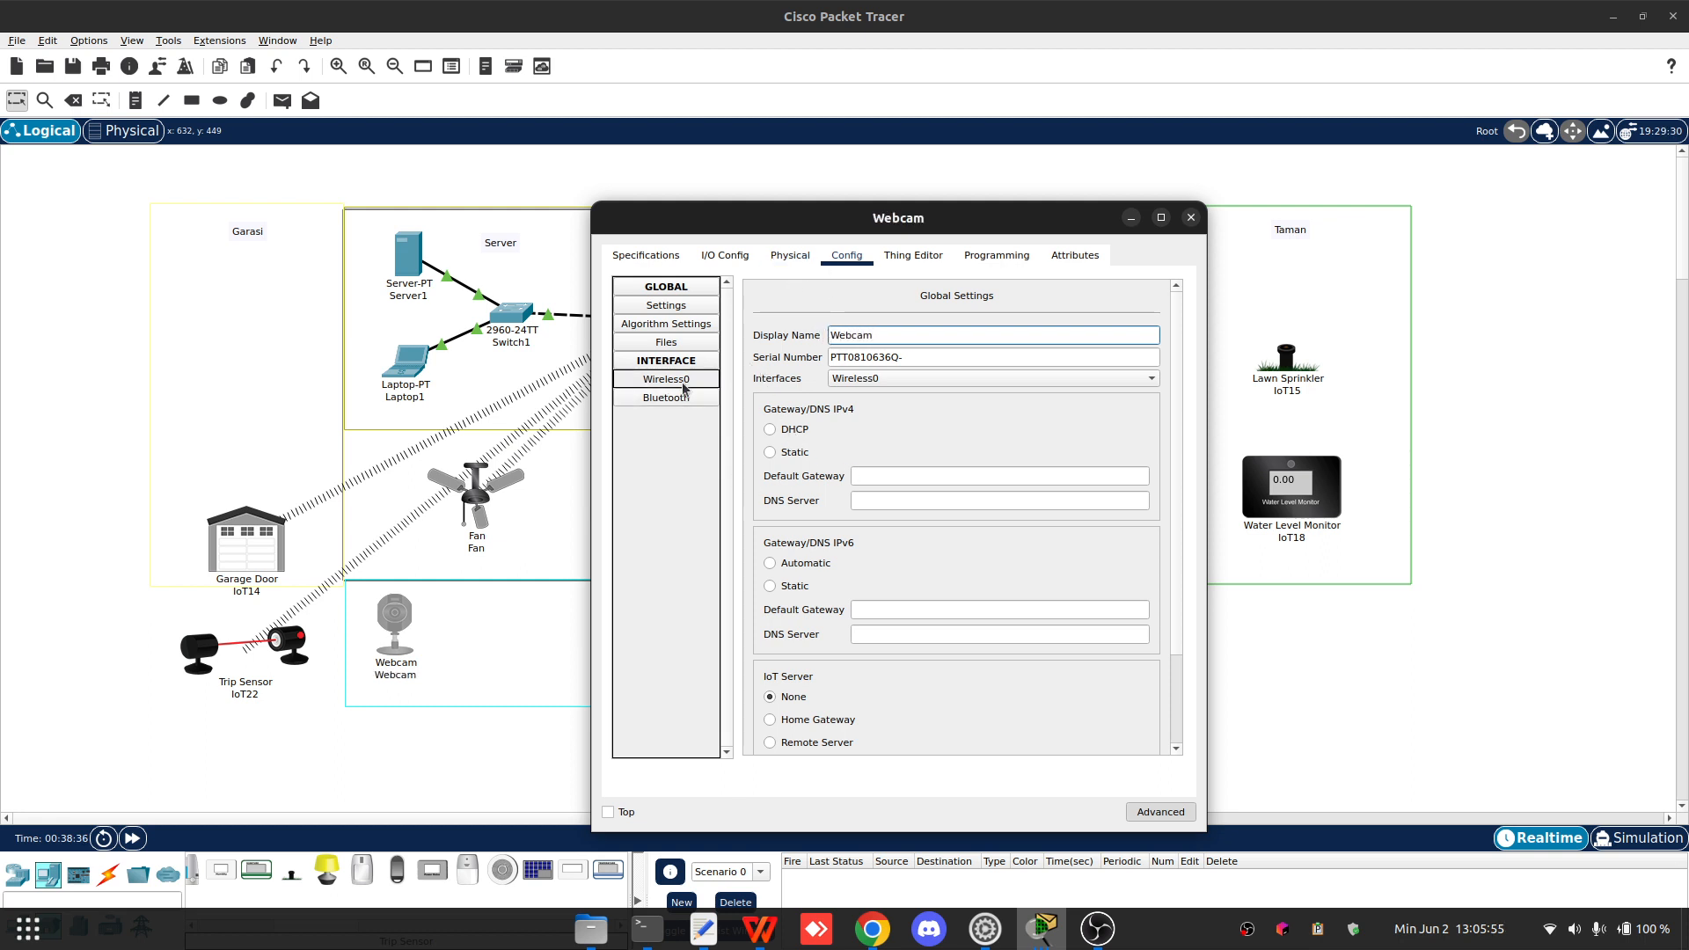
- Set the Webcam's IoT server to Remote Server 192.168.1.11 with user name admin and enter the server password
scroll(844, 608, down, 3)
click(801, 635)
click(920, 650)
key(ctrl+v)
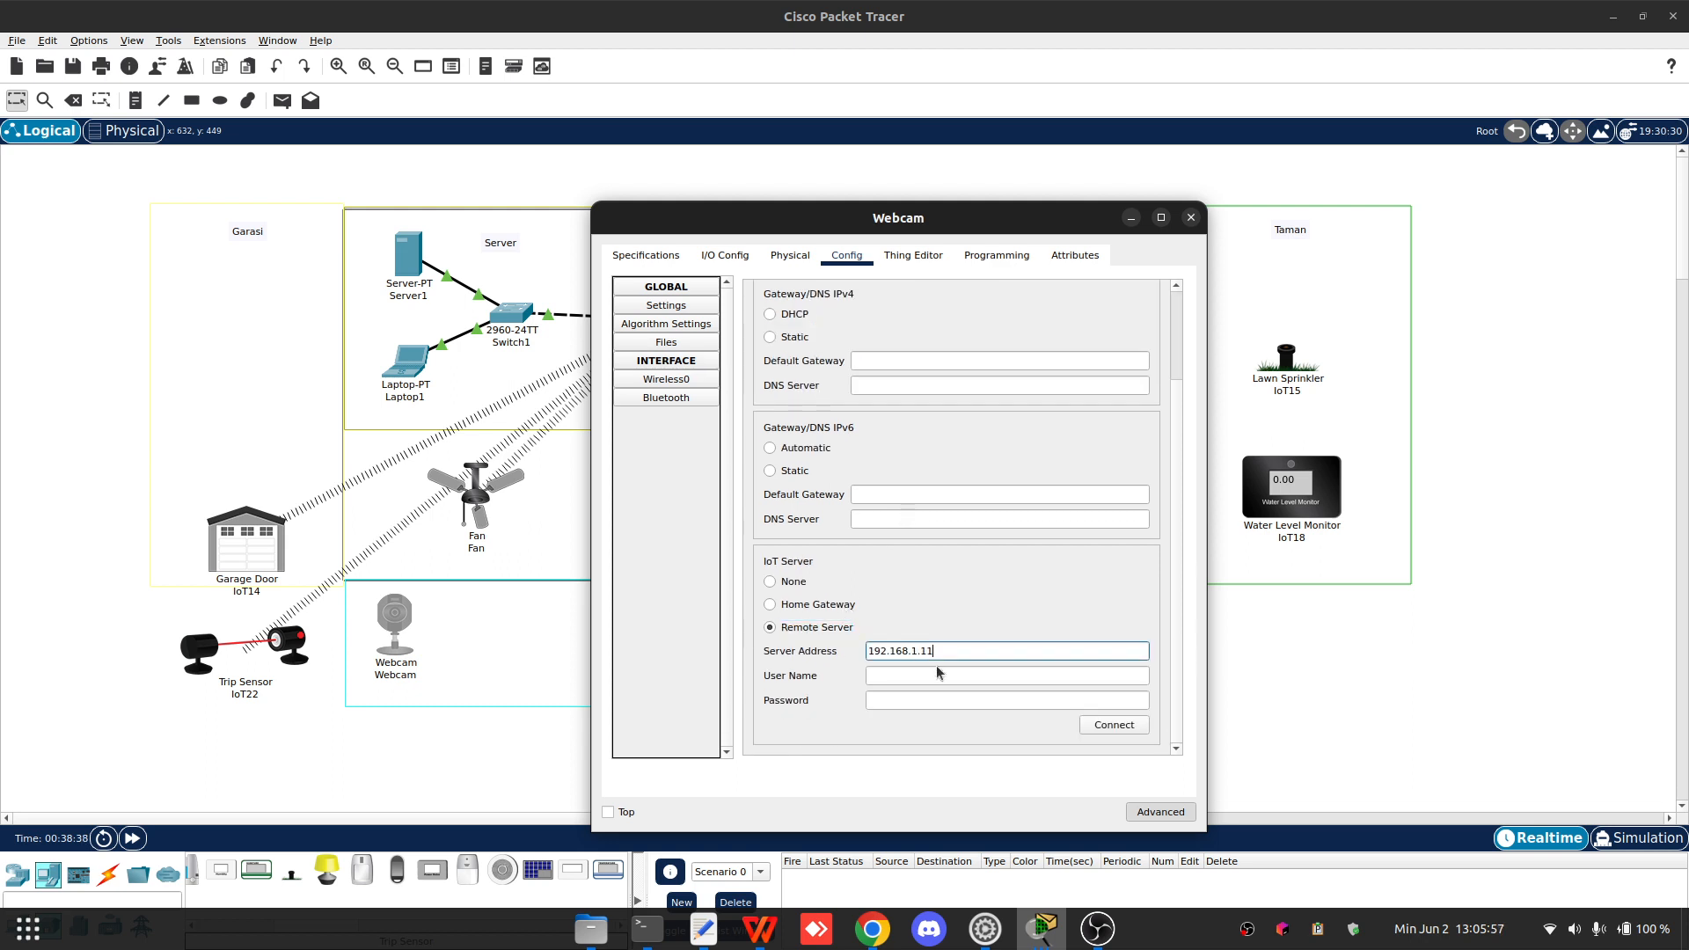
click(942, 667)
text(admin)
key(Tab)
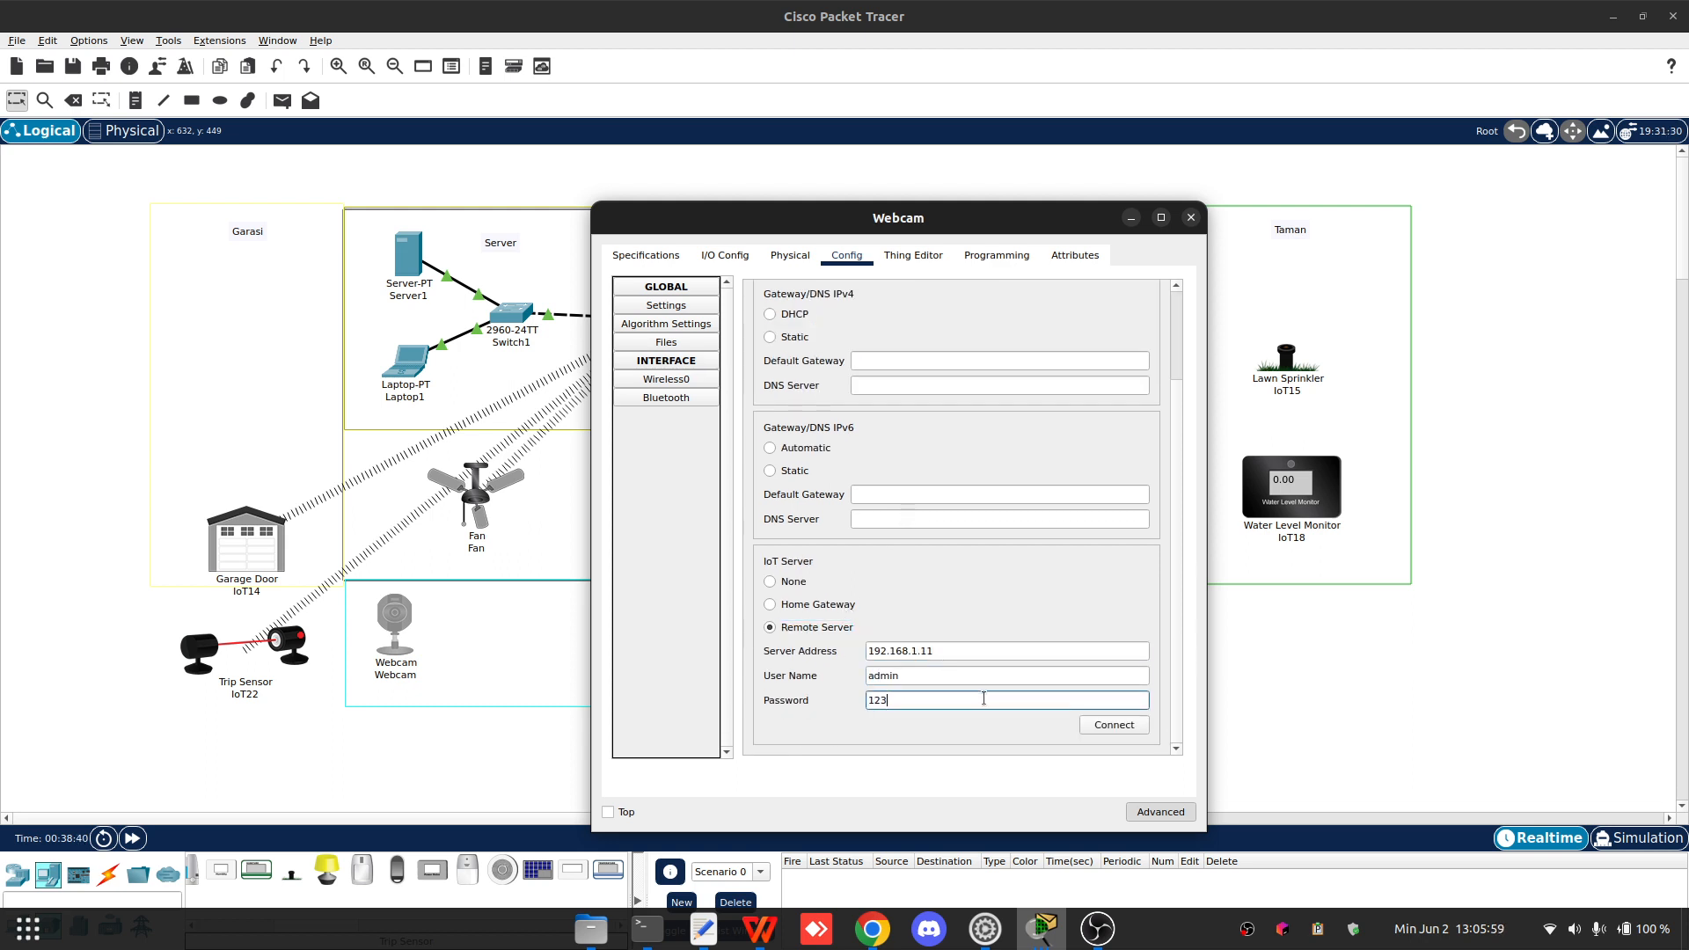
- Set the Webcam's wireless SSID to Home with WPA2 authentication, user ID Webcam and the password, then close it
click(668, 378)
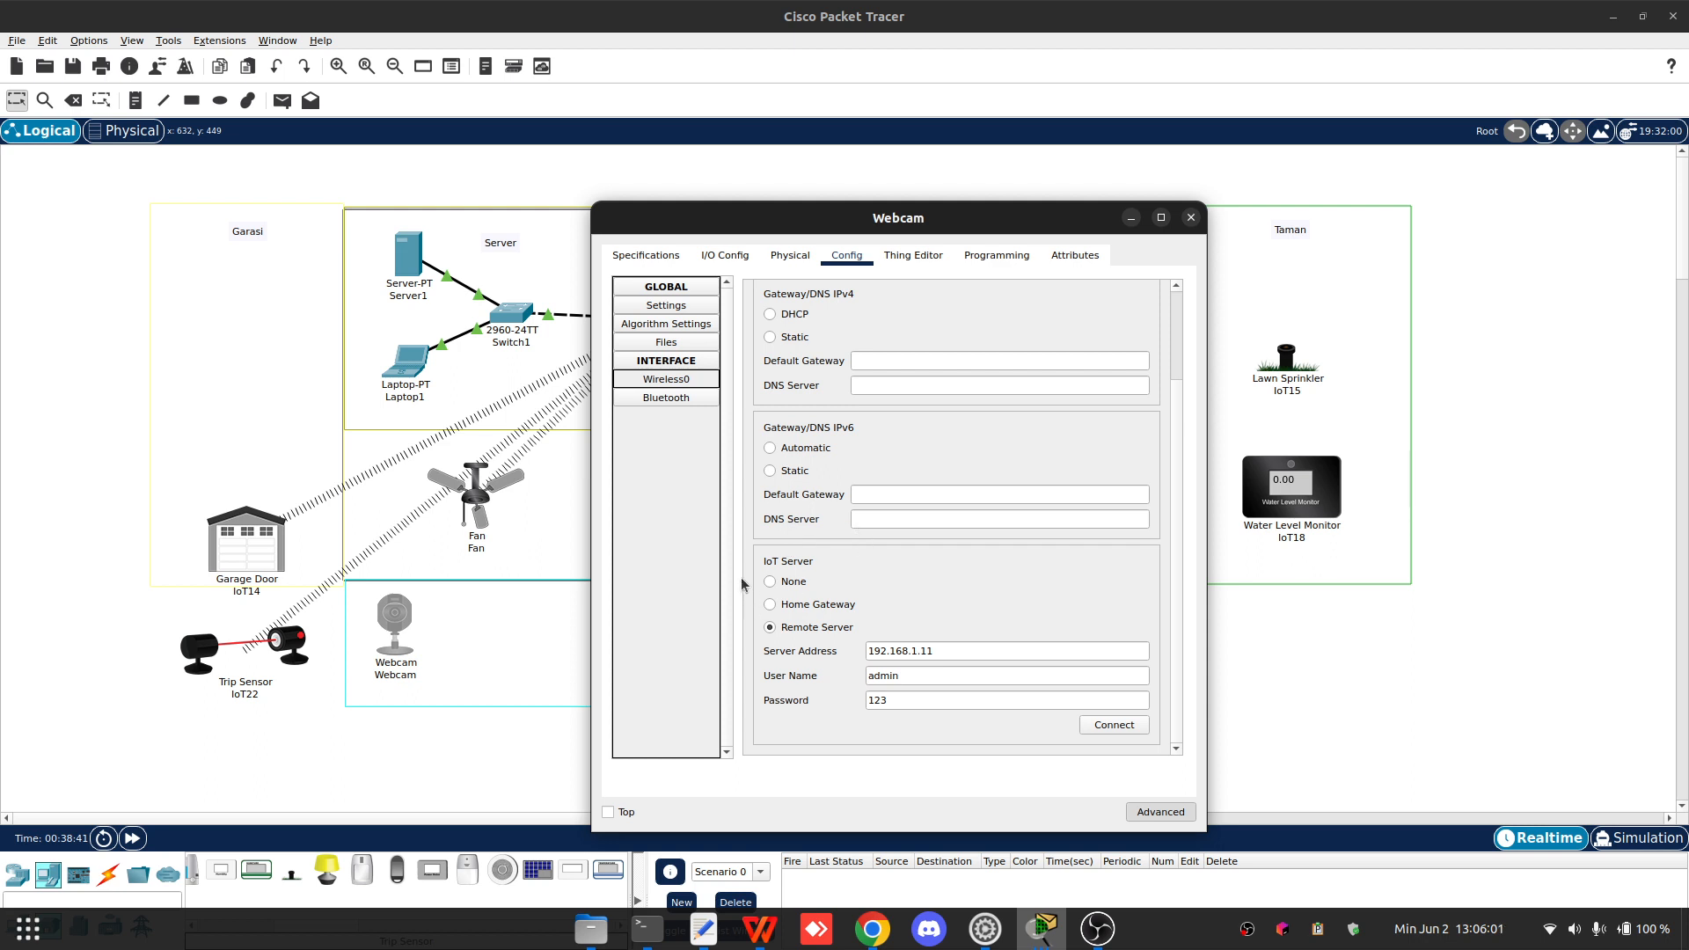
drag(988, 367, 1029, 368)
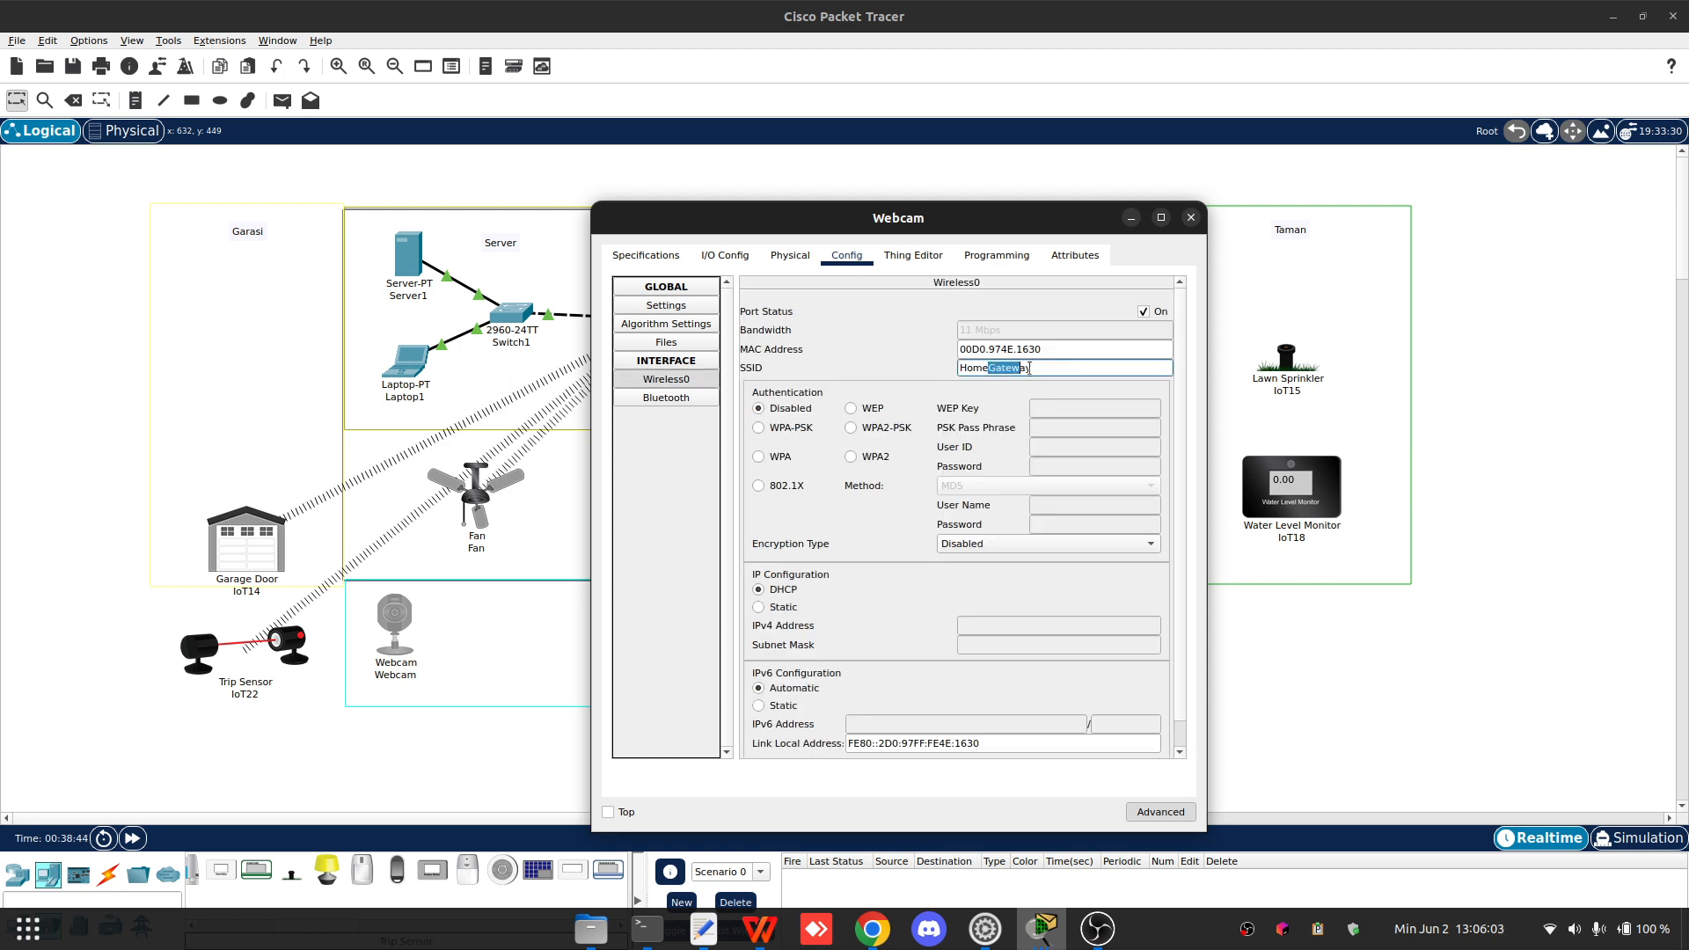
key(BackSpace)
click(850, 456)
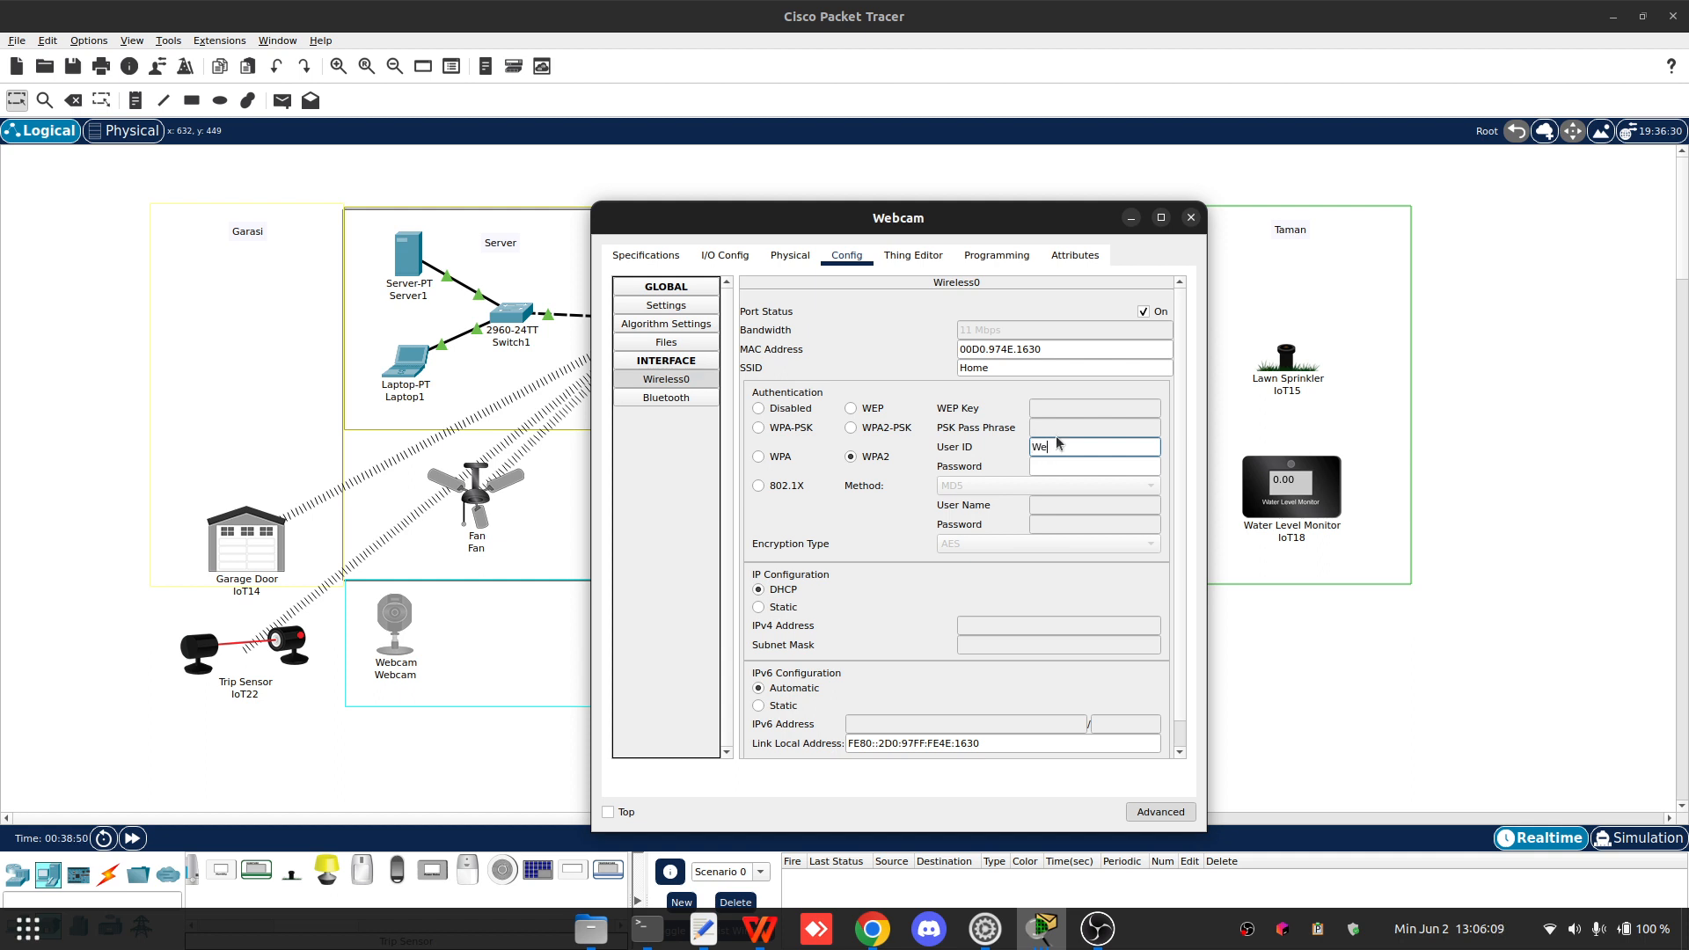
text(Webcam)
key(Tab)
text(123)
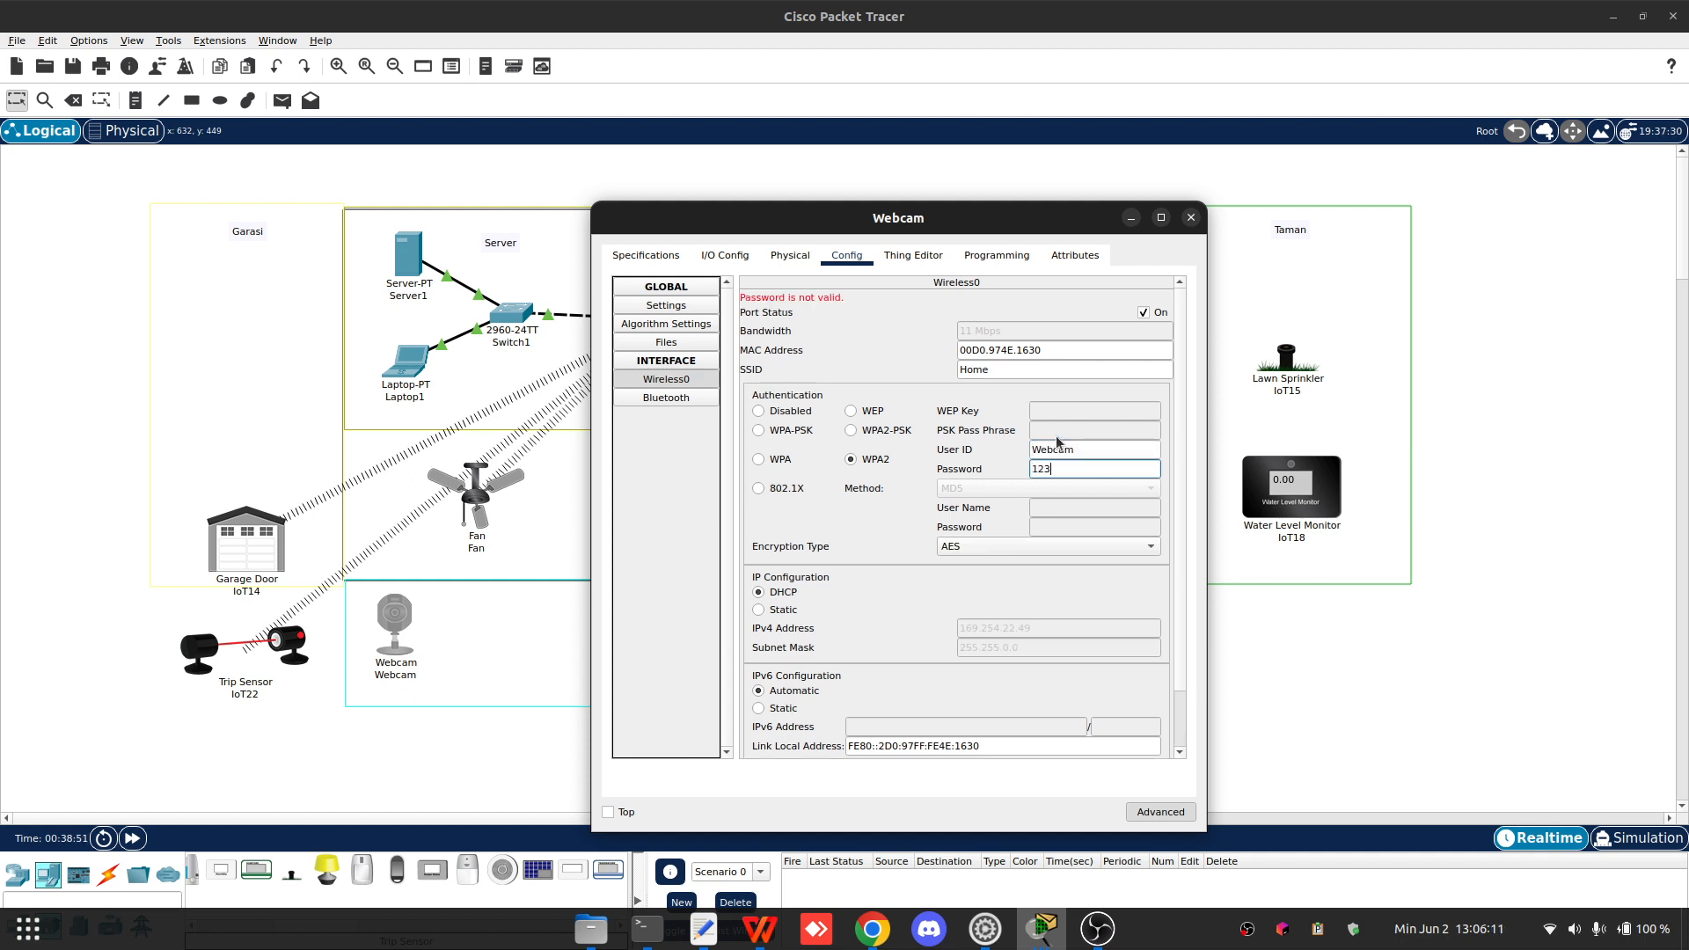
scroll(794, 455, down, 3)
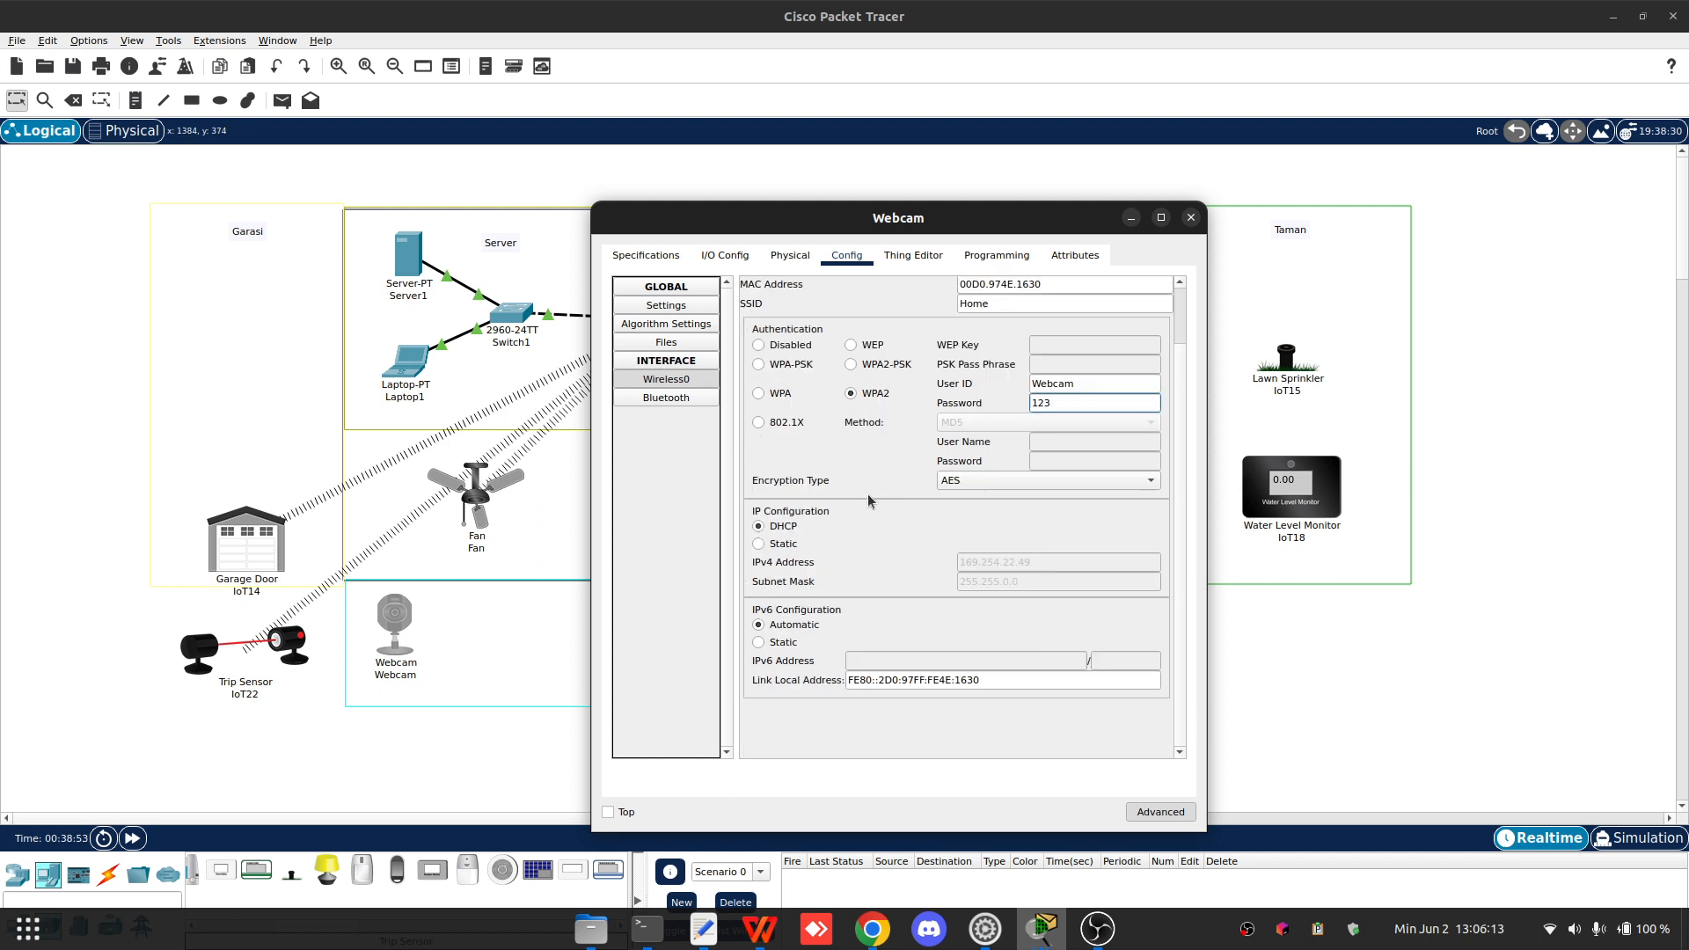
drag(871, 223, 1235, 198)
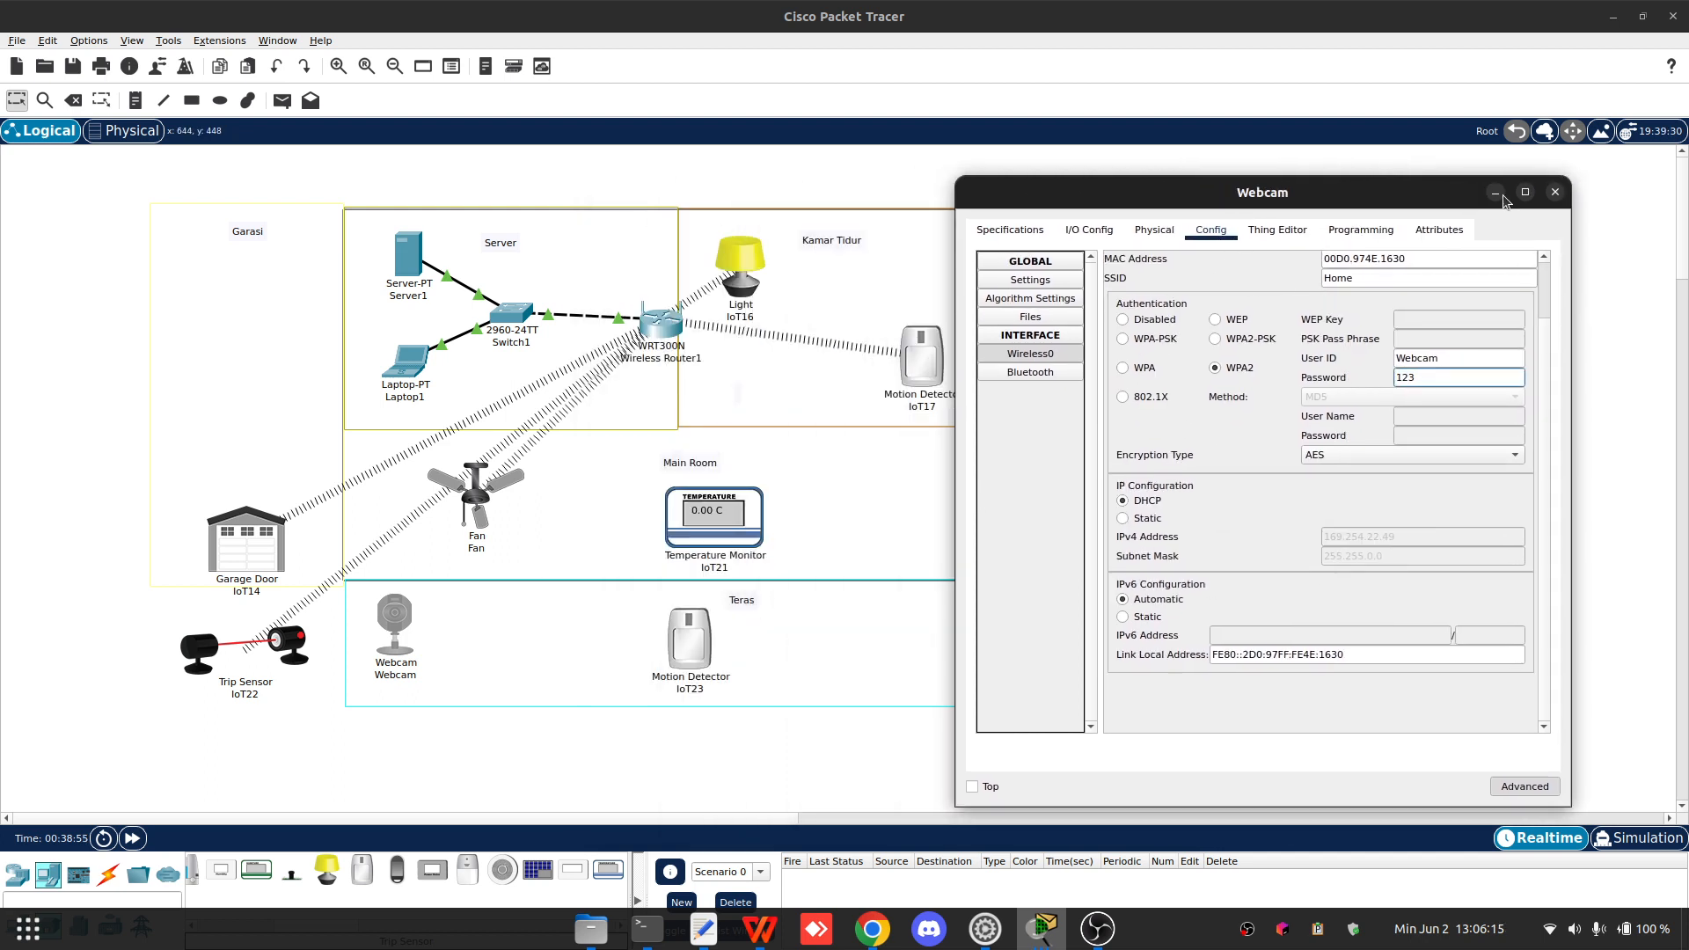
click(1555, 192)
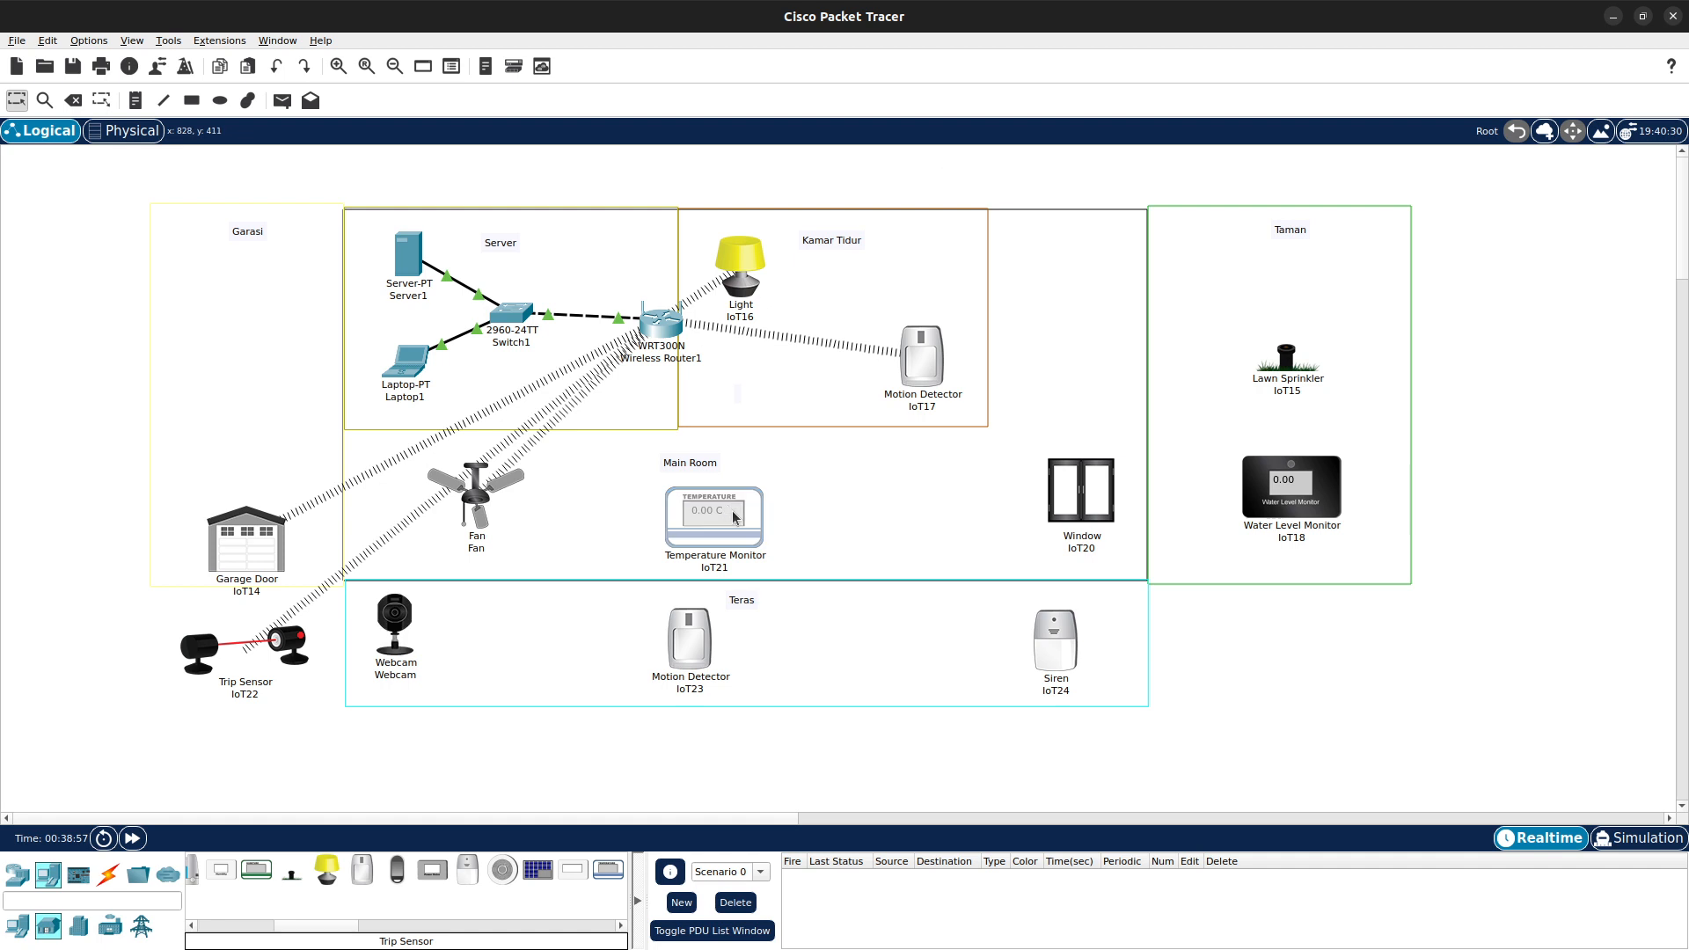
- Open Temperature Monitor IoT21 and rename its display name to Temperature
double_click(736, 517)
drag(880, 218, 1239, 208)
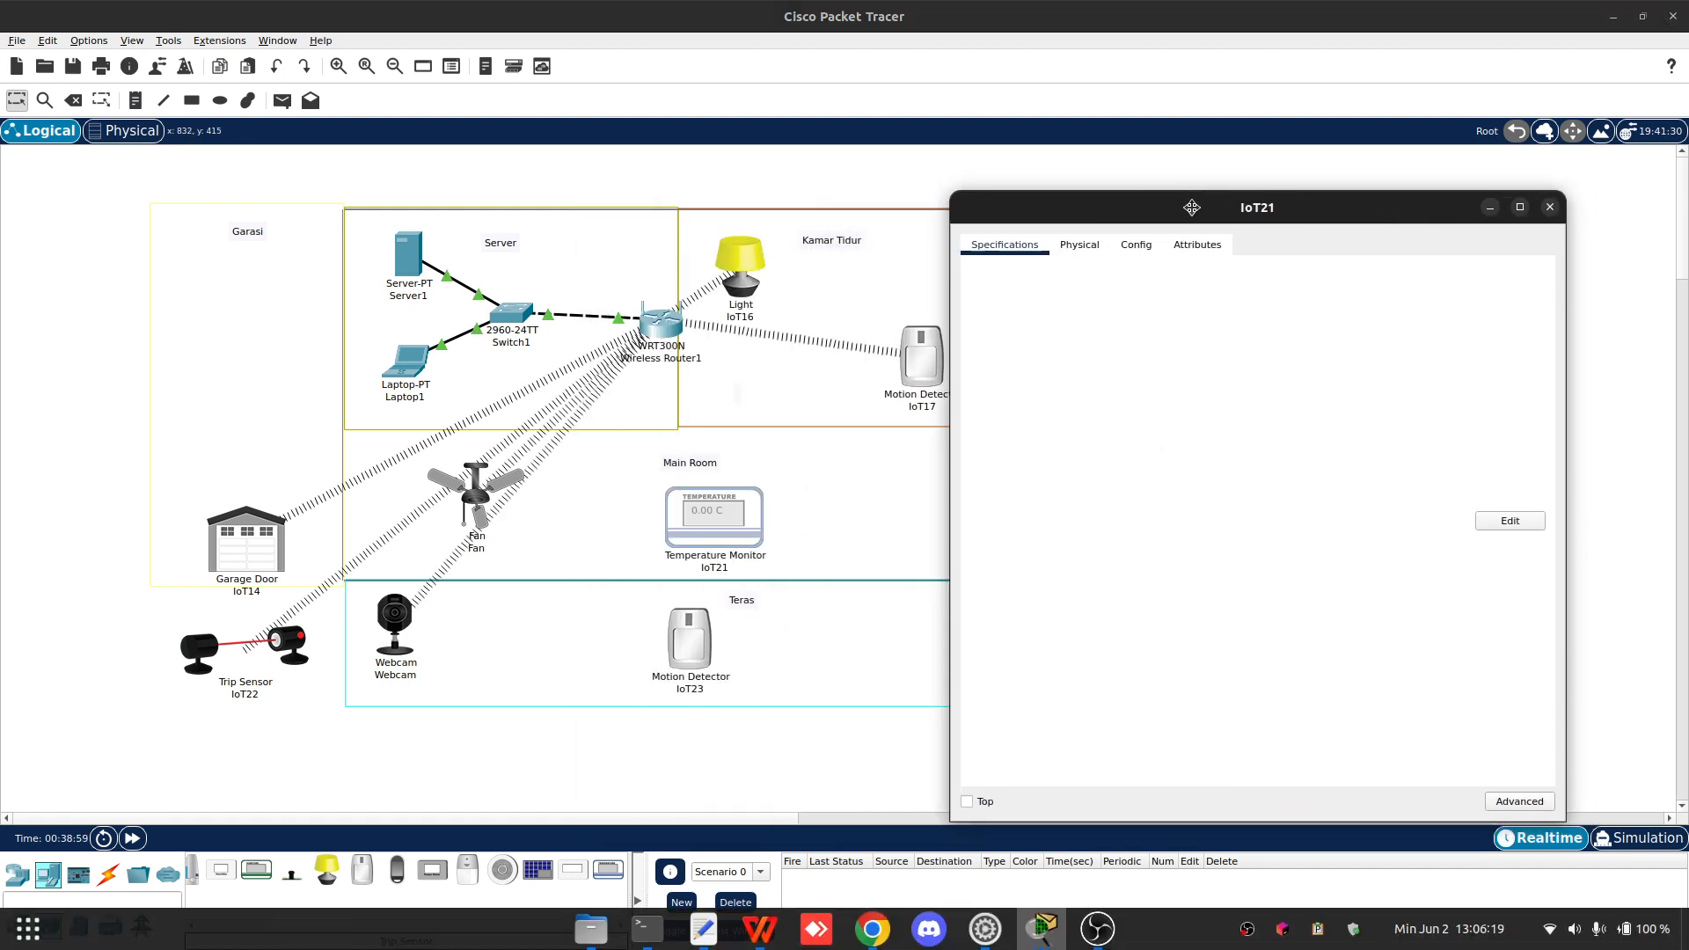
click(1079, 244)
click(1144, 246)
double_click(1212, 325)
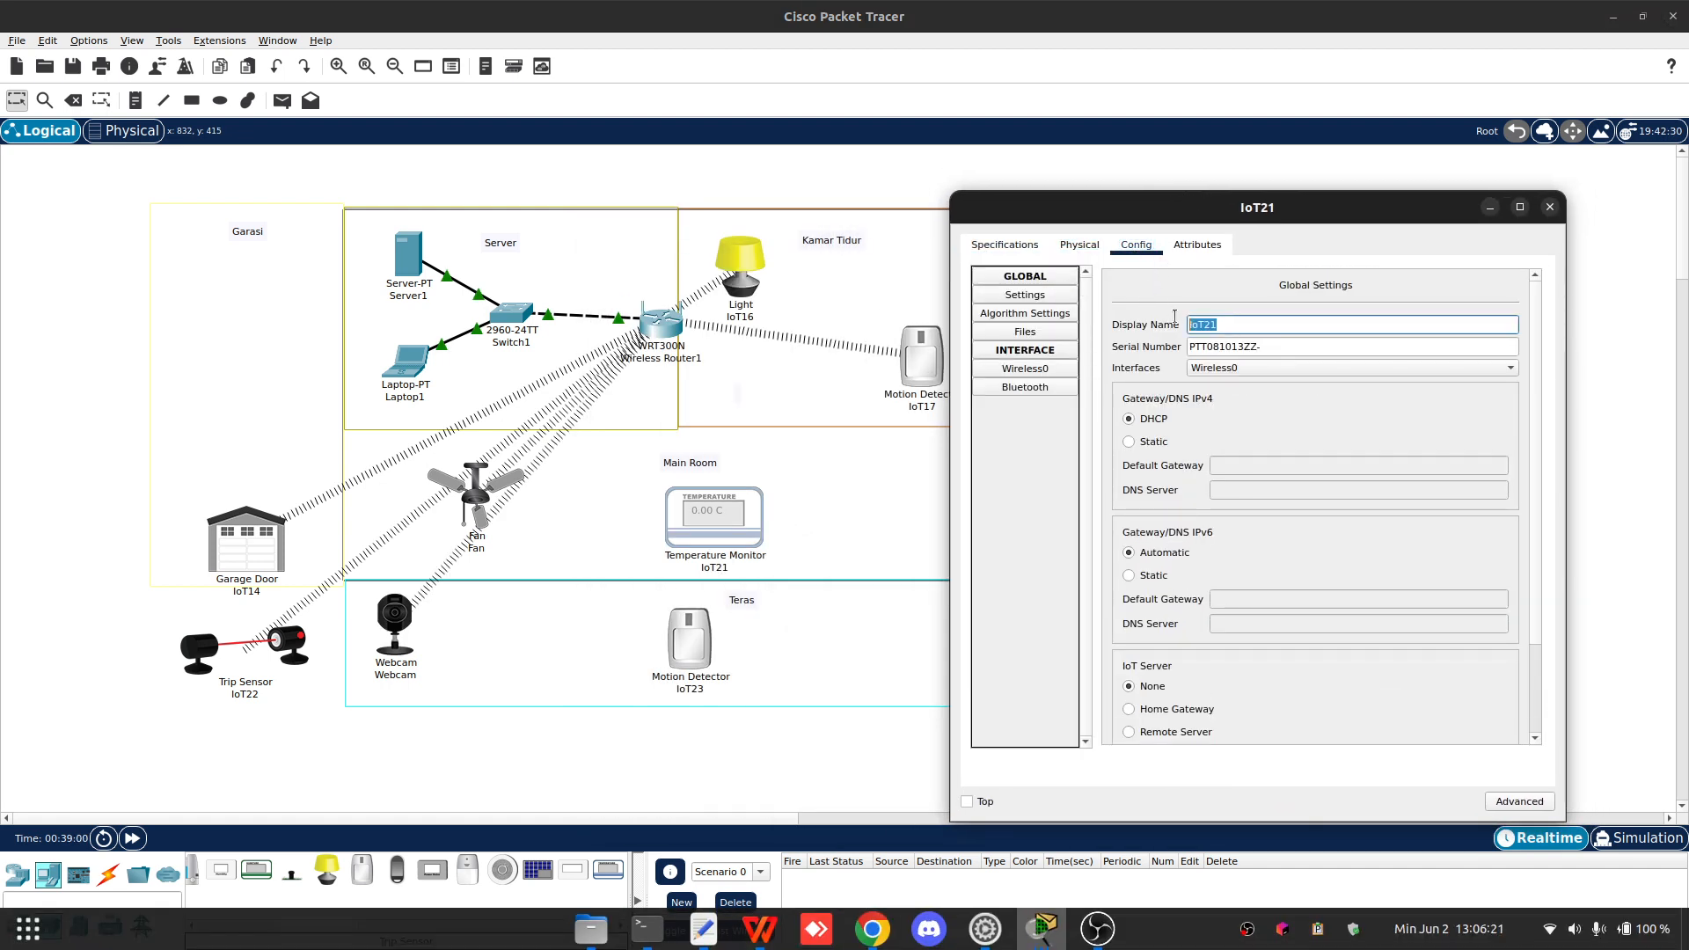
text(Temperate)
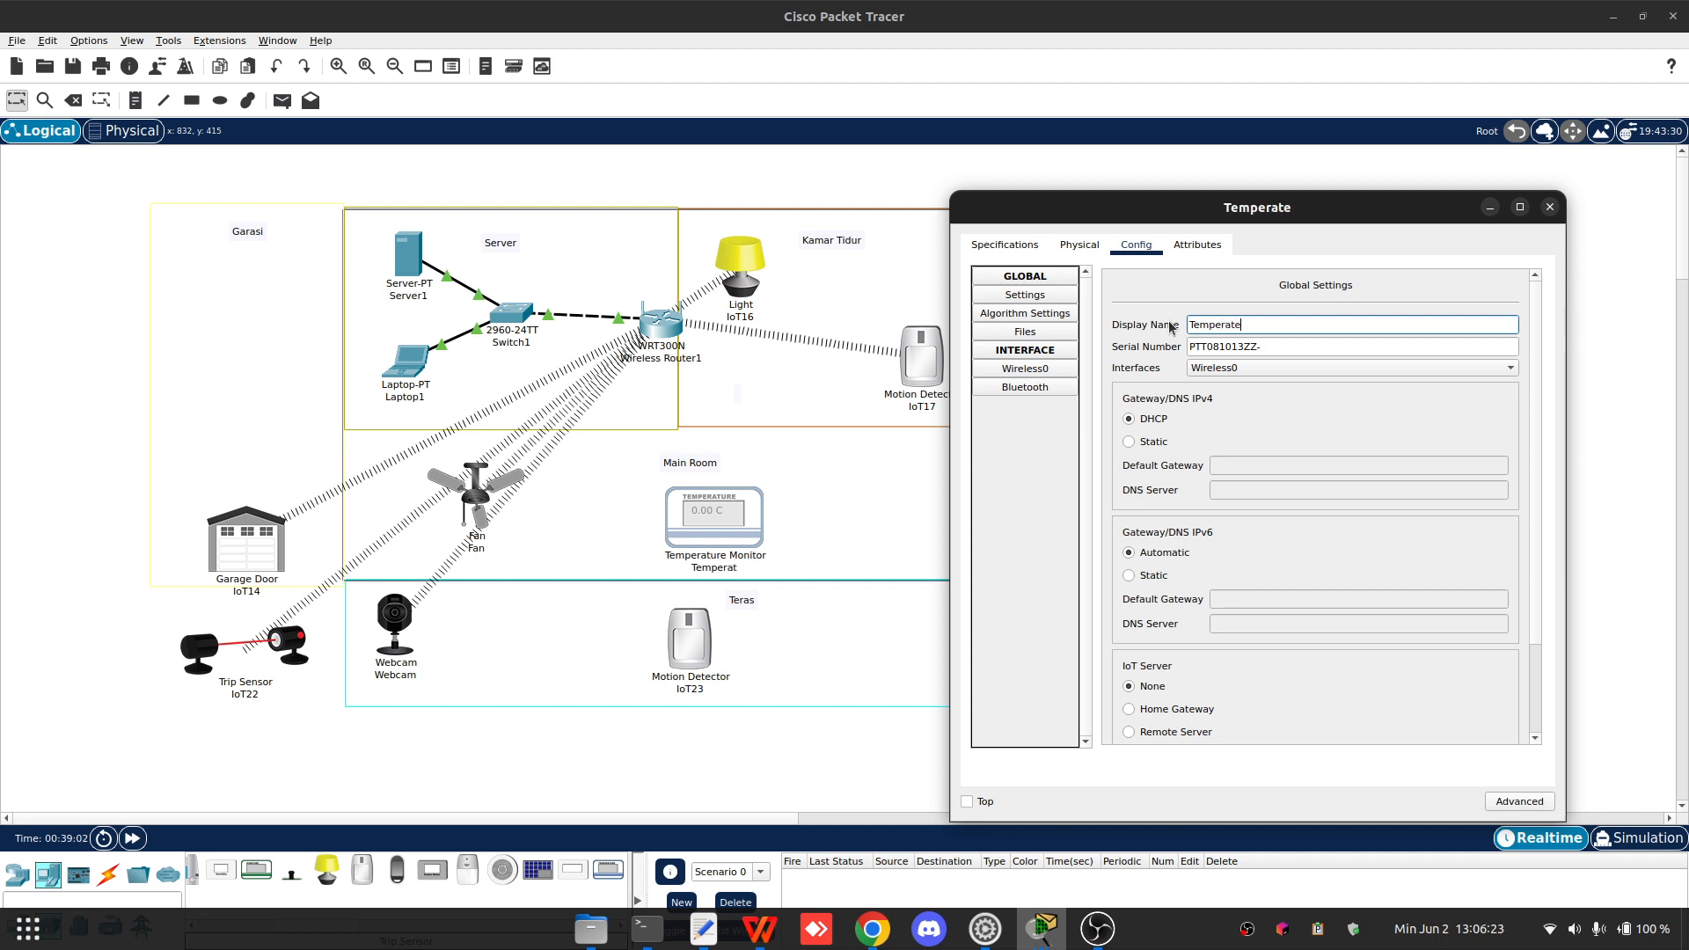
key(BackSpace)
key(BackSpace)
key(BackSpace)
key(BackSpace)
text(rature)
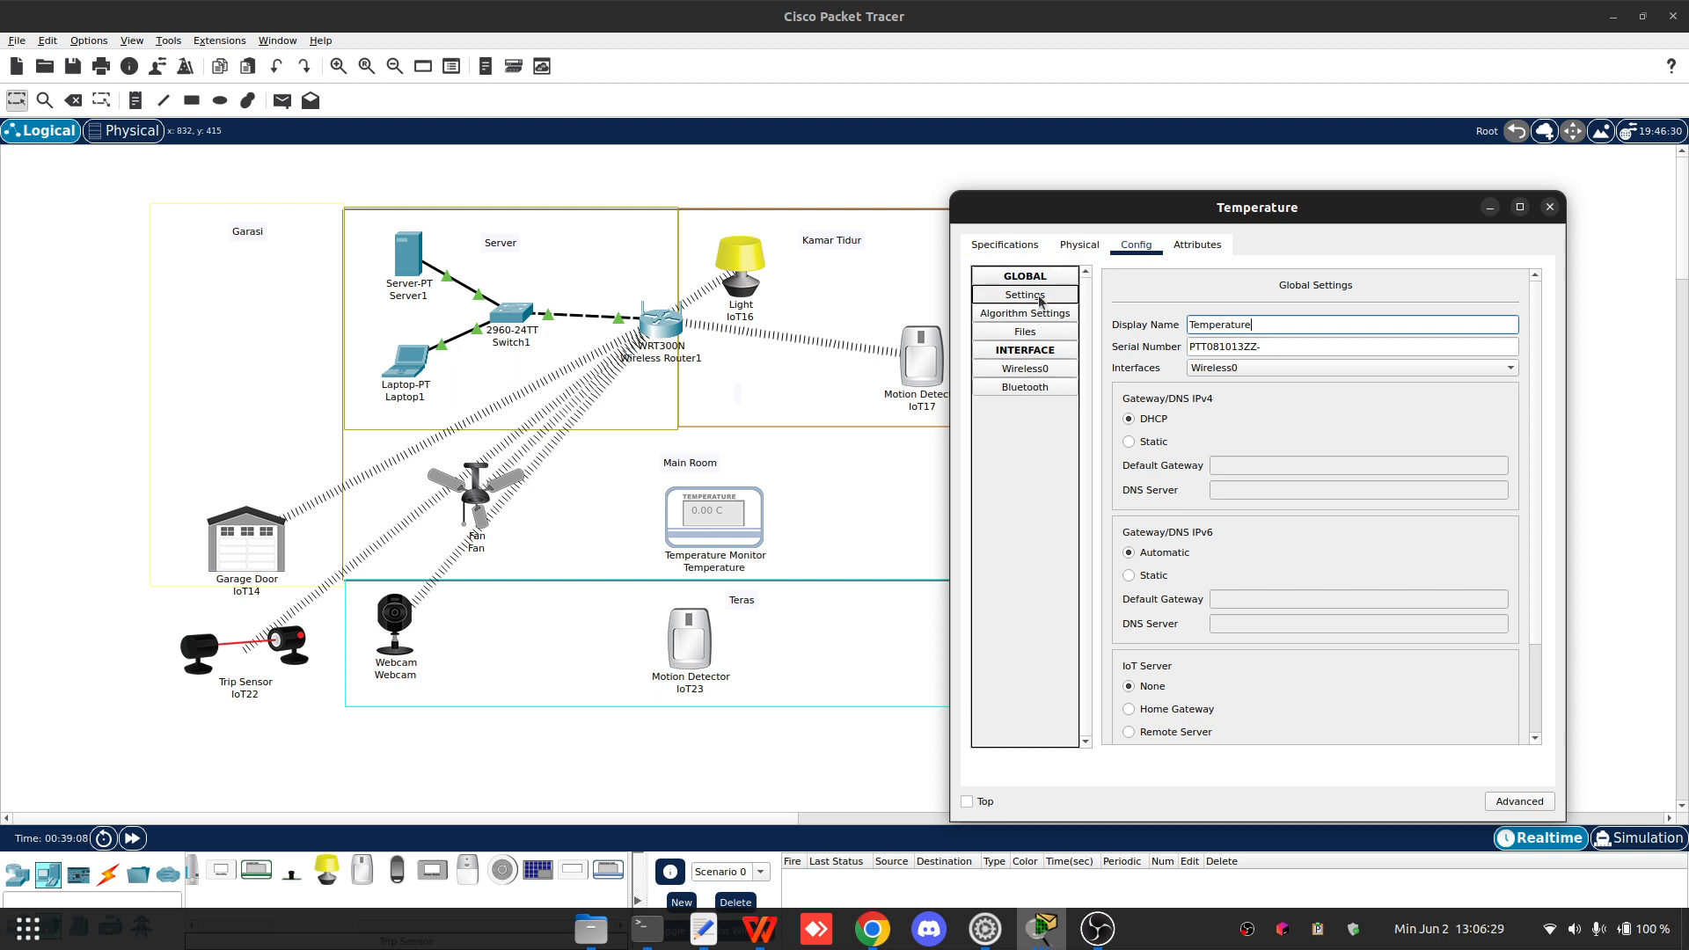
- Set the Temperature device's IoT server to Remote Server 192.168.1.11 with user name admin and enter the server password
scroll(1188, 592, down, 2)
click(1175, 618)
click(1256, 641)
text(192.168.1.11)
key(Tab)
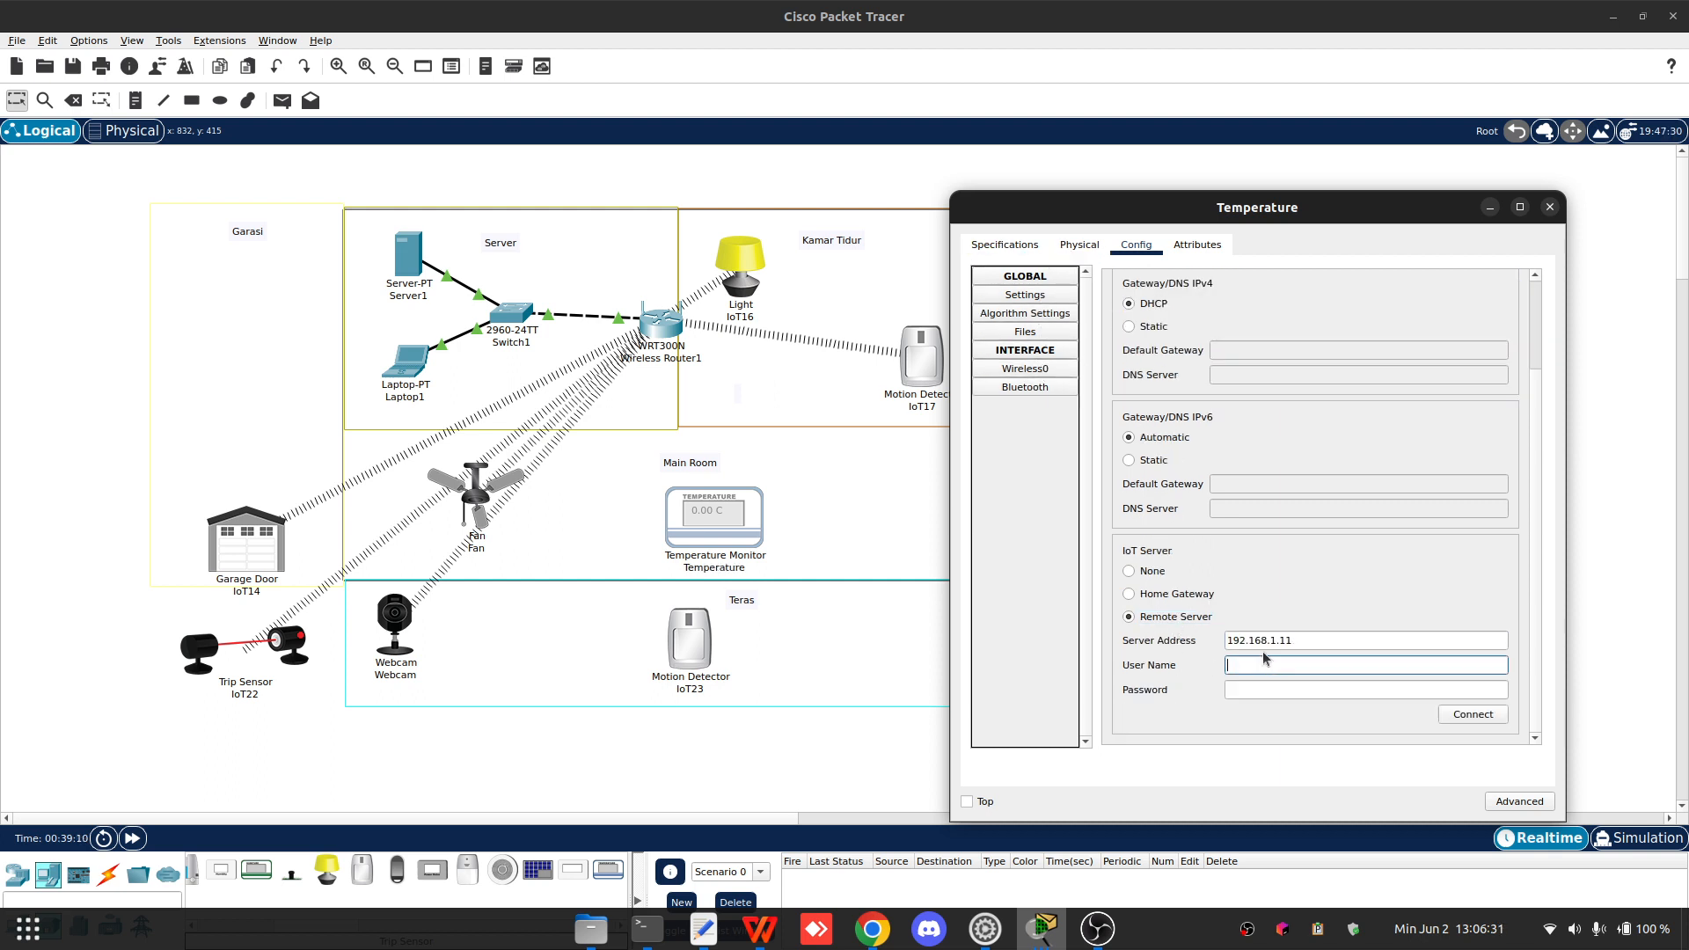
text(admin)
key(Tab)
text(123)
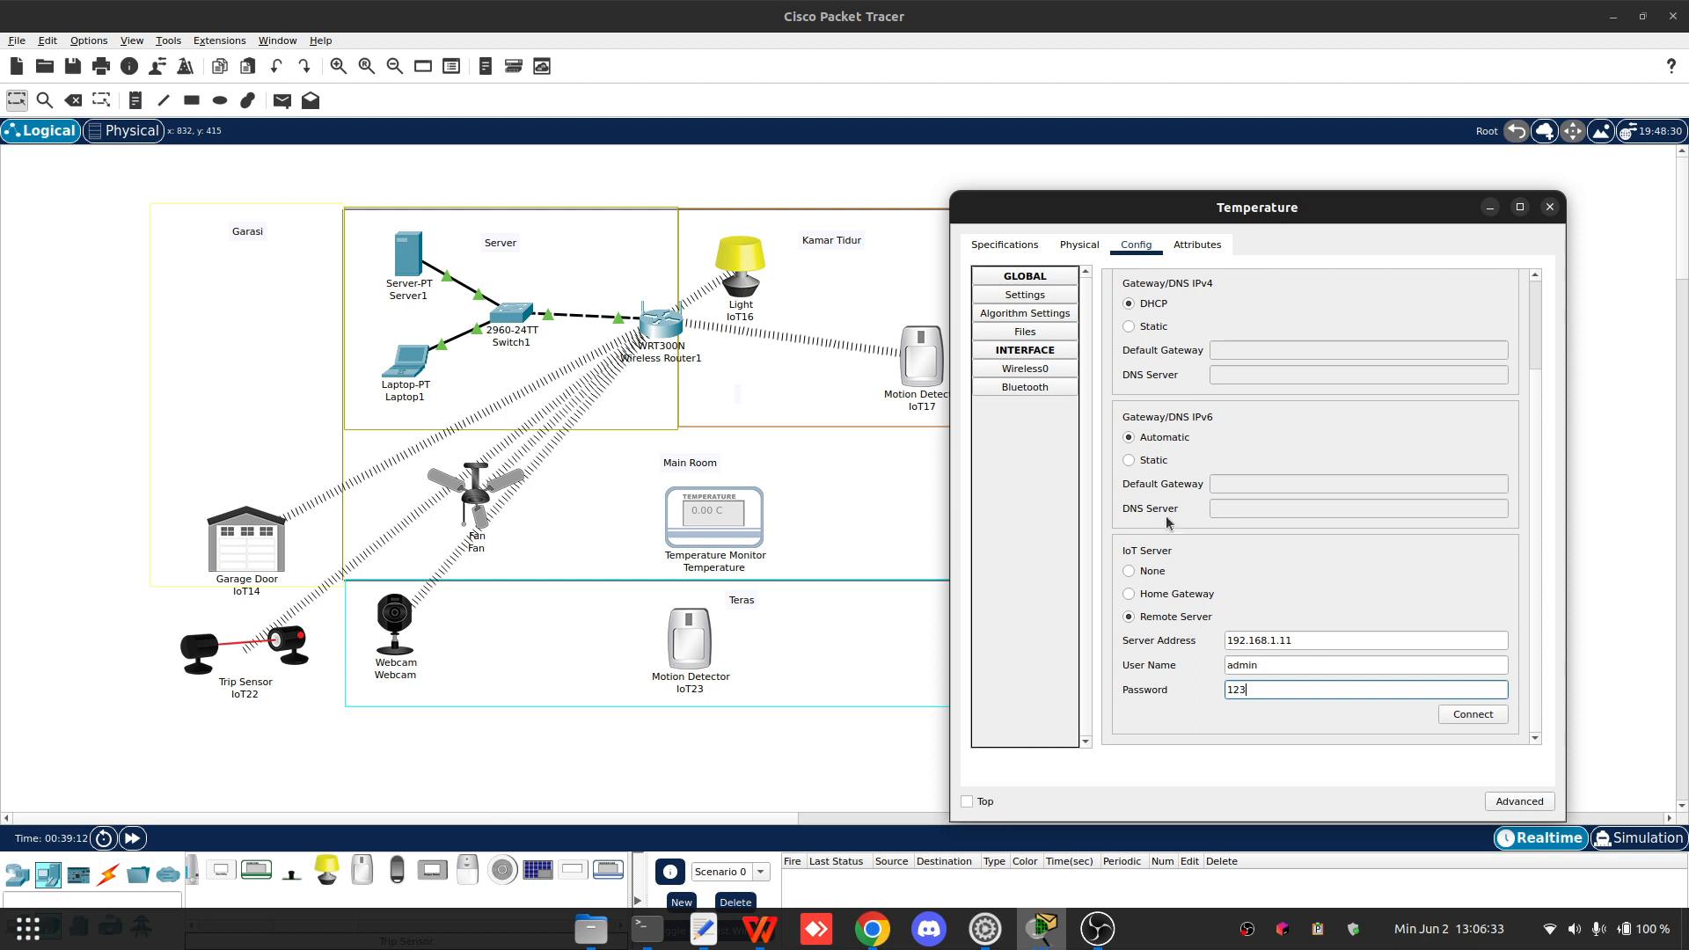
- Set the Temperature device's wireless SSID to Home with WPA2, user ID Temperature and the password, then close it
click(1031, 388)
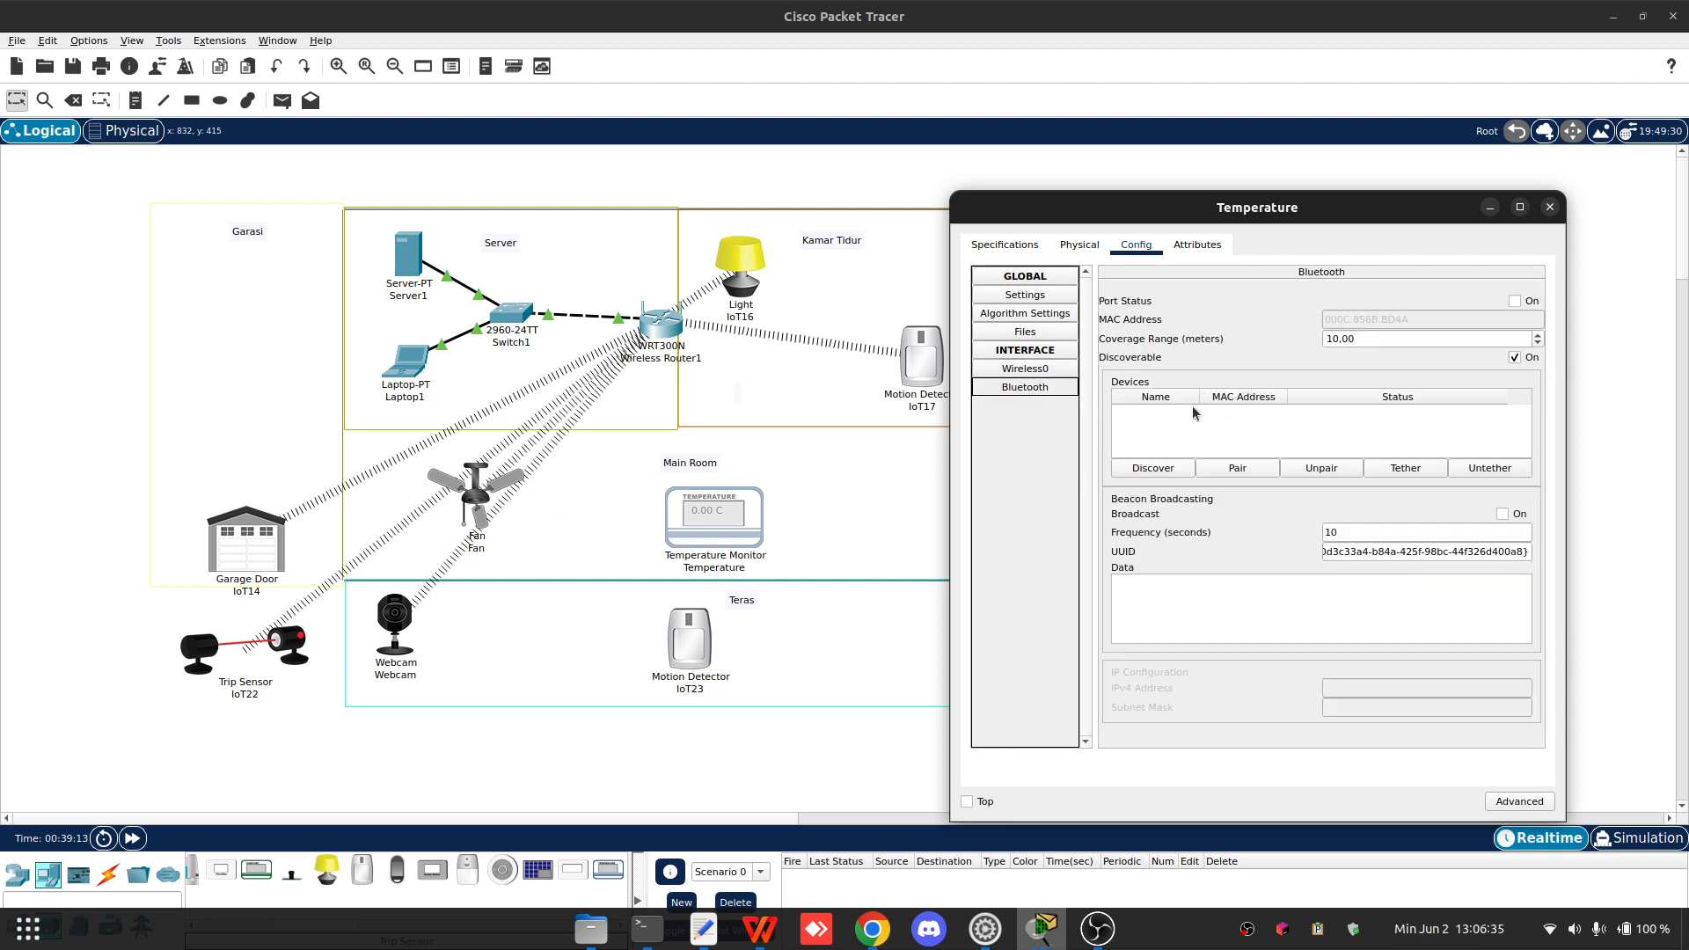
click(1068, 370)
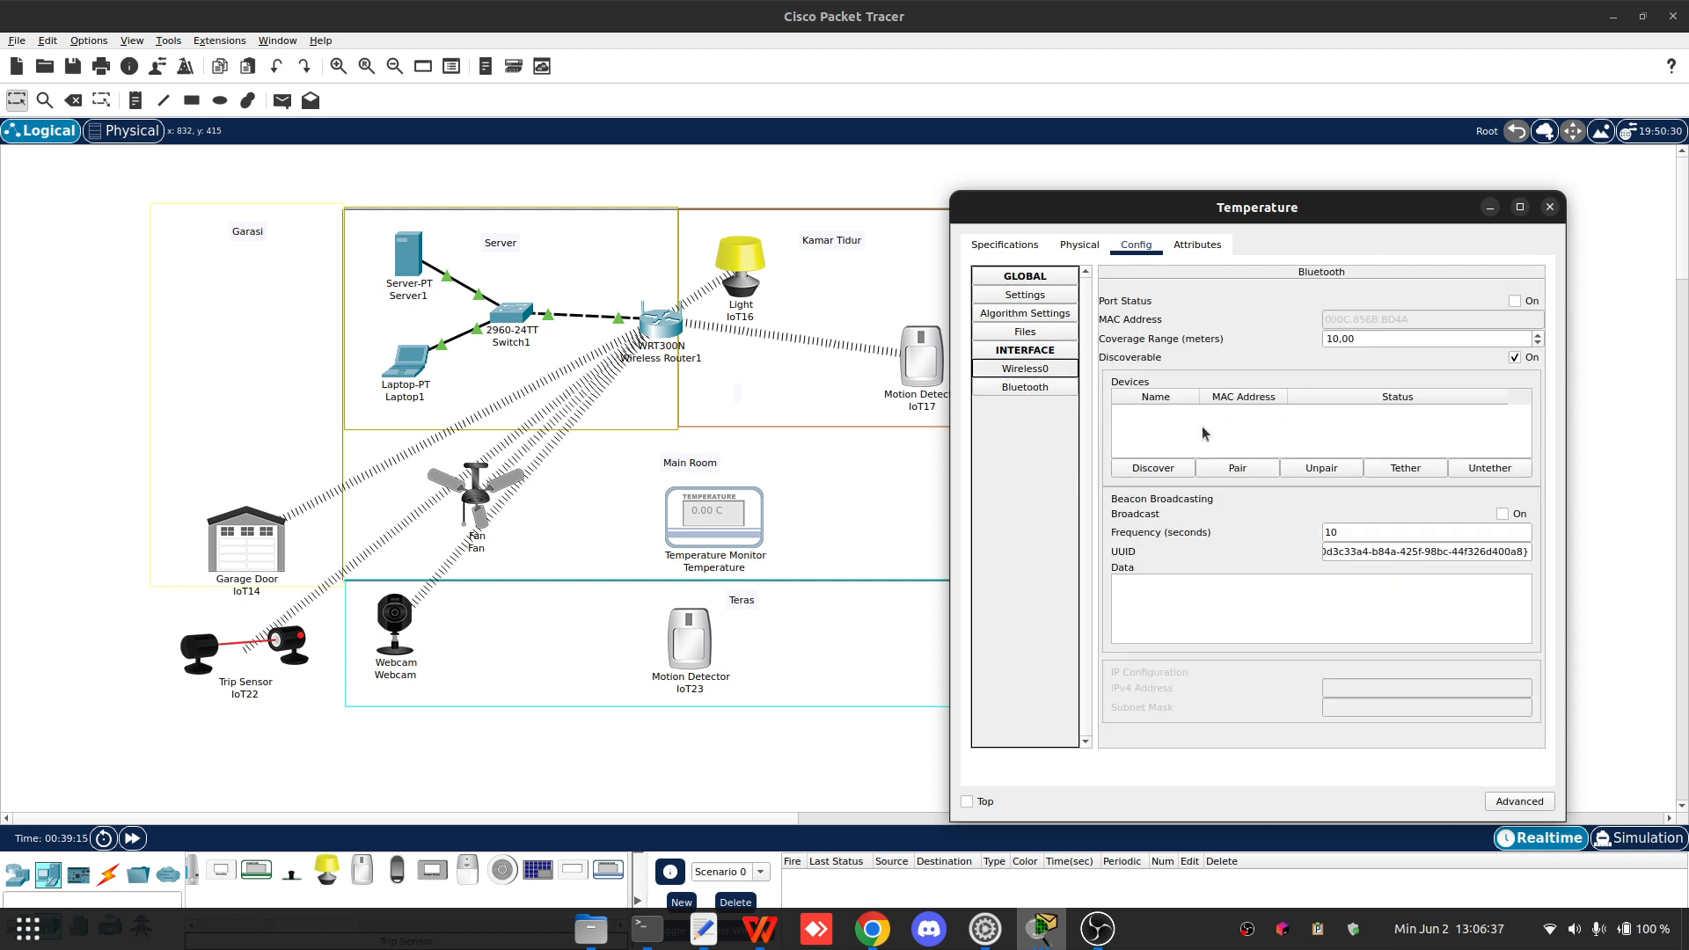
click(1231, 443)
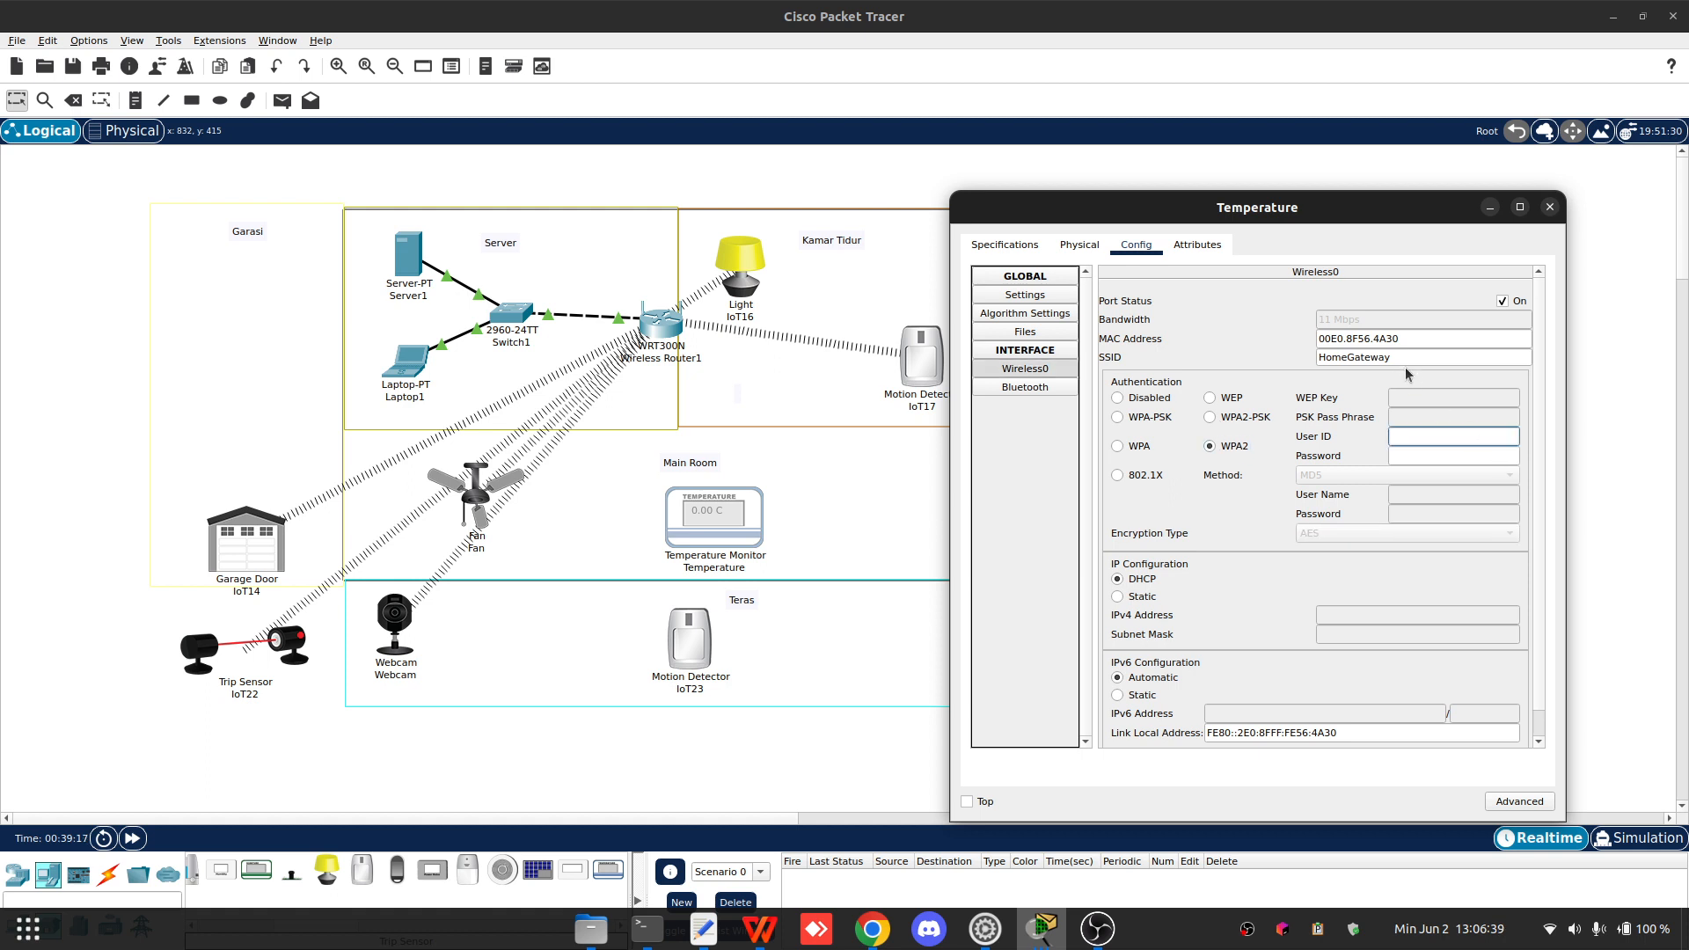
drag(1392, 360, 1353, 359)
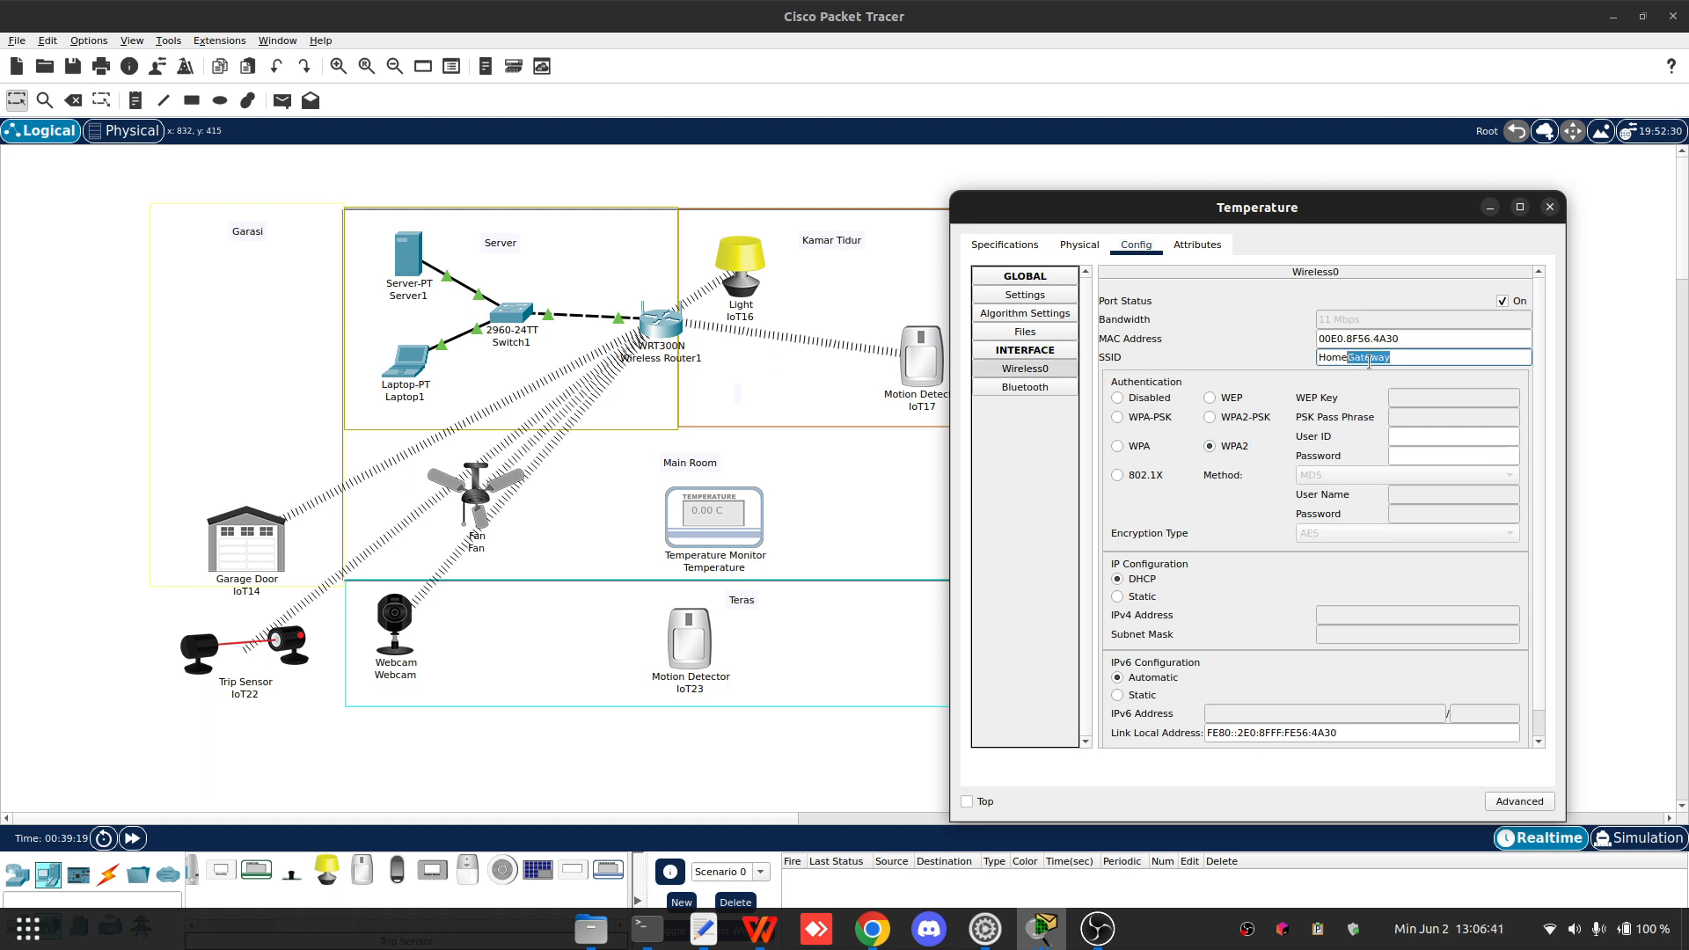
key(BackSpace)
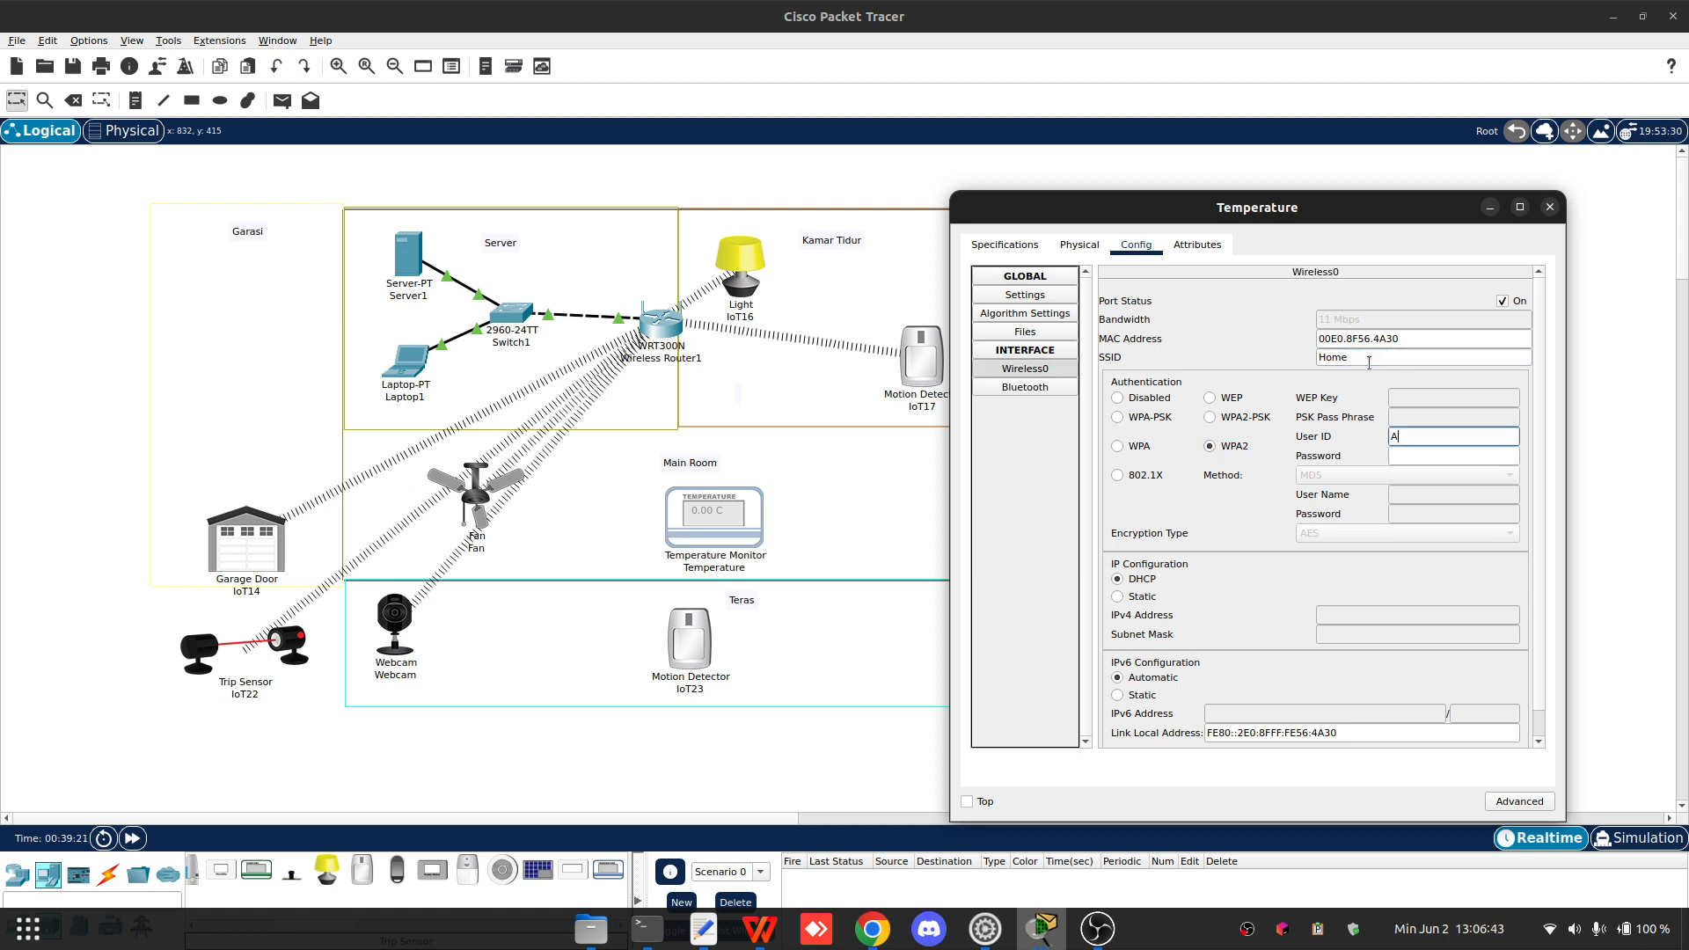
text(admin)
key(Tab)
key(shift+Tab)
key(BackSpace)
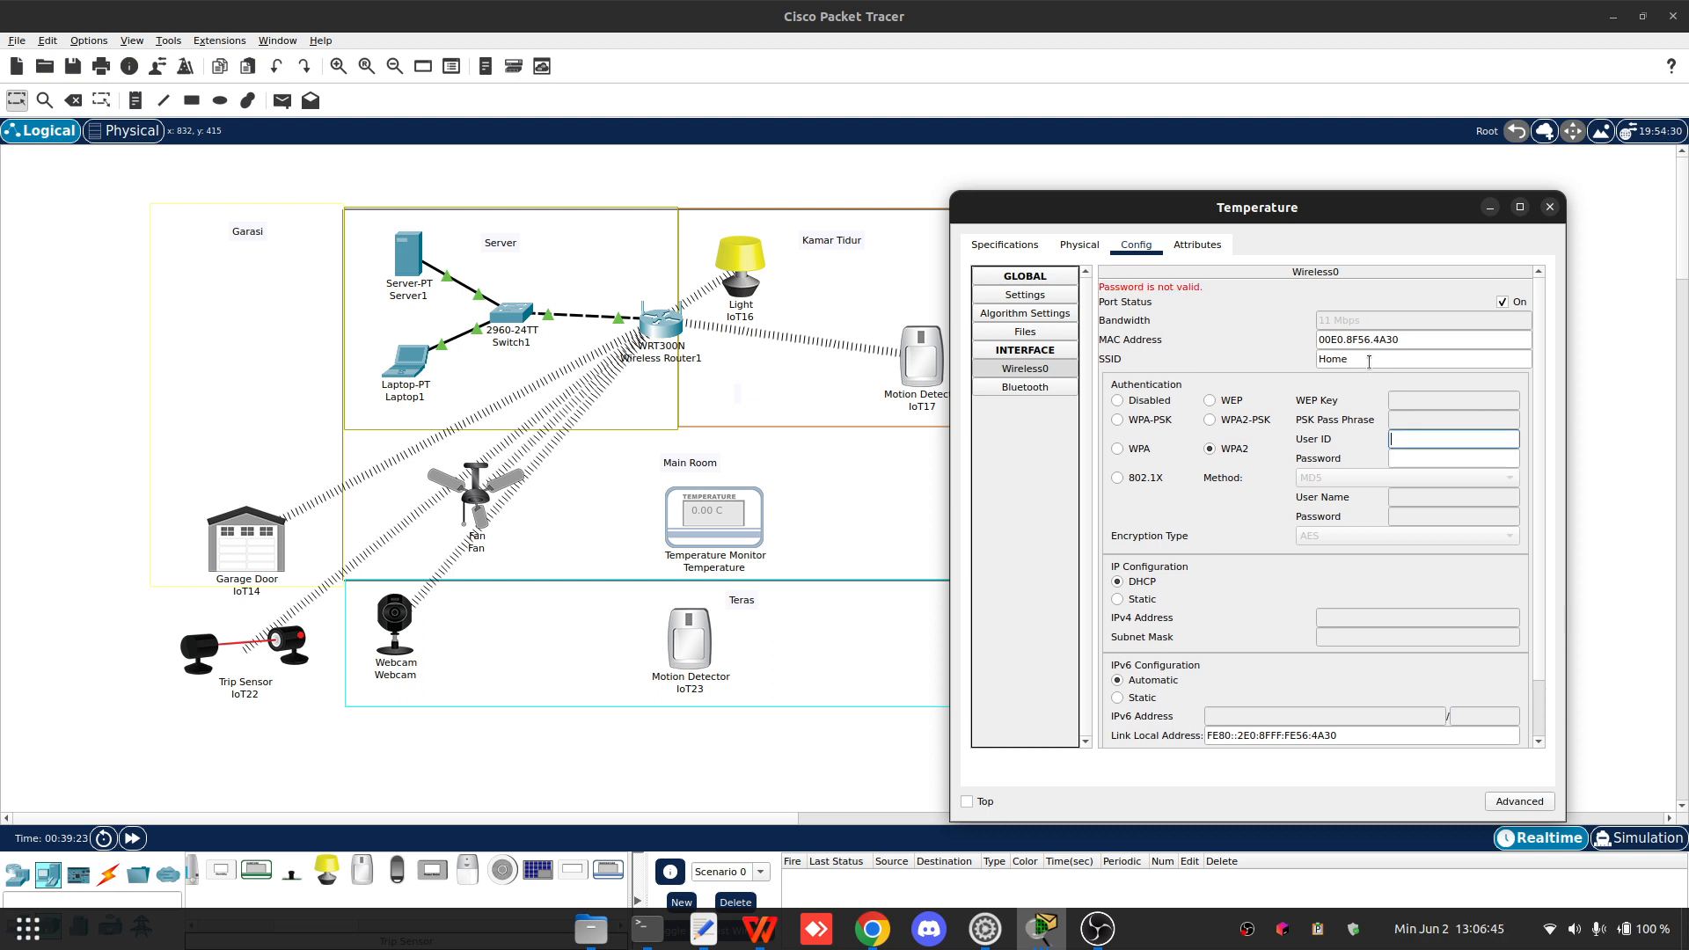
text(Temperature)
key(Tab)
text(a)
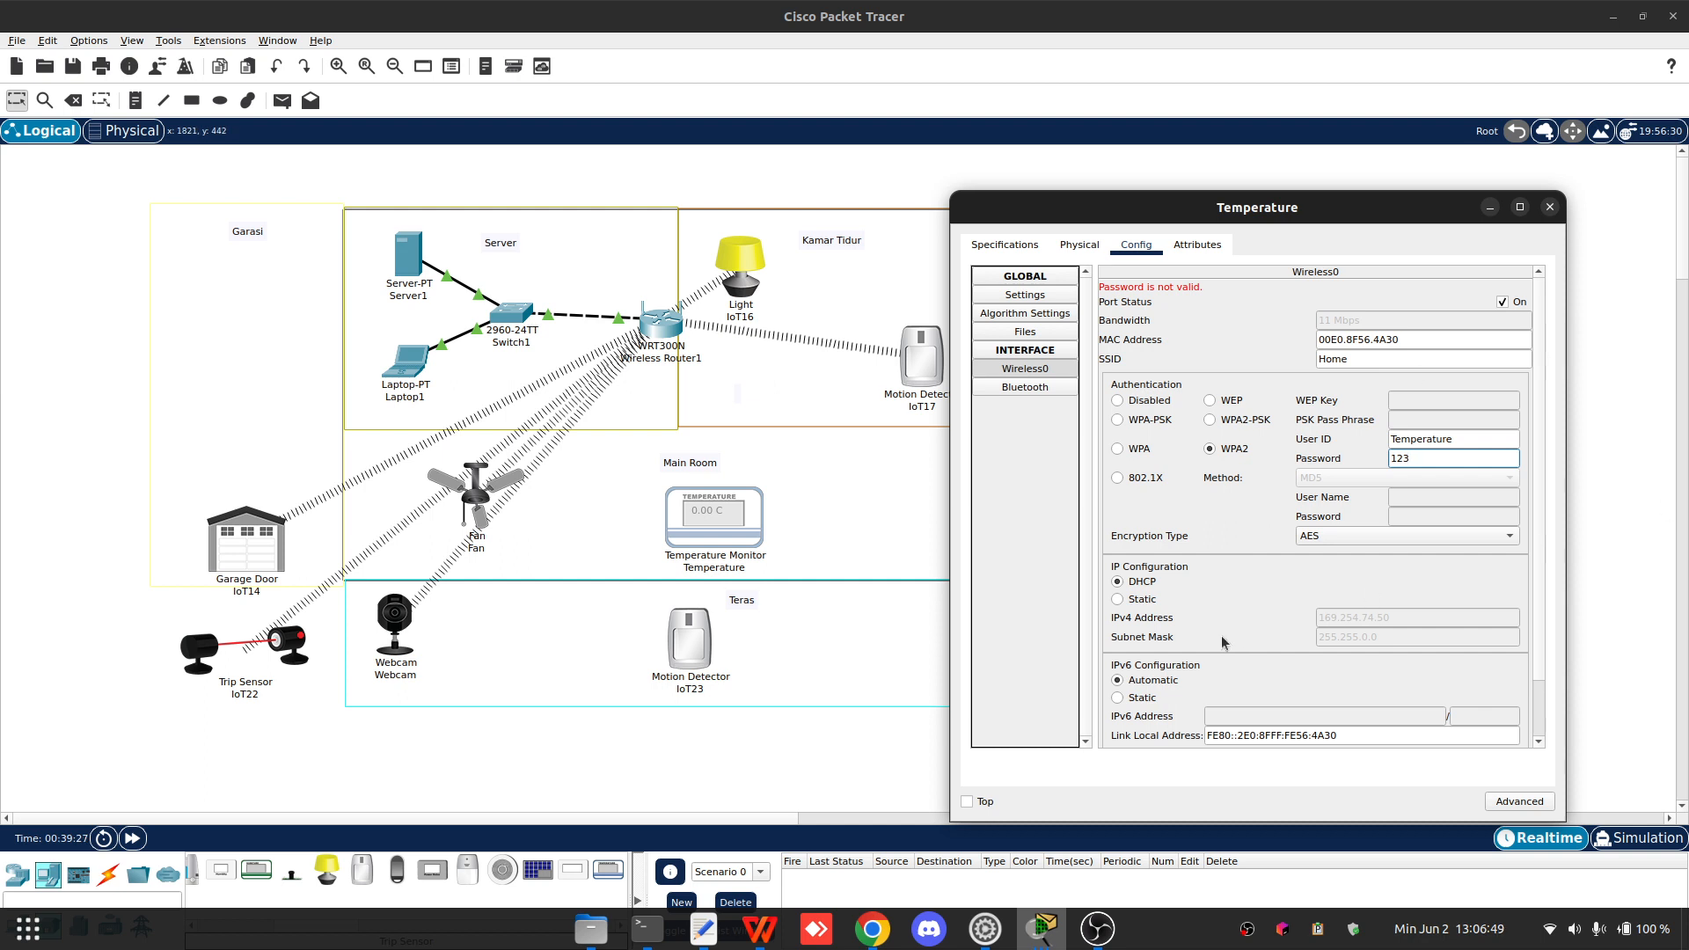
scroll(1221, 635, down, 1)
click(1550, 207)
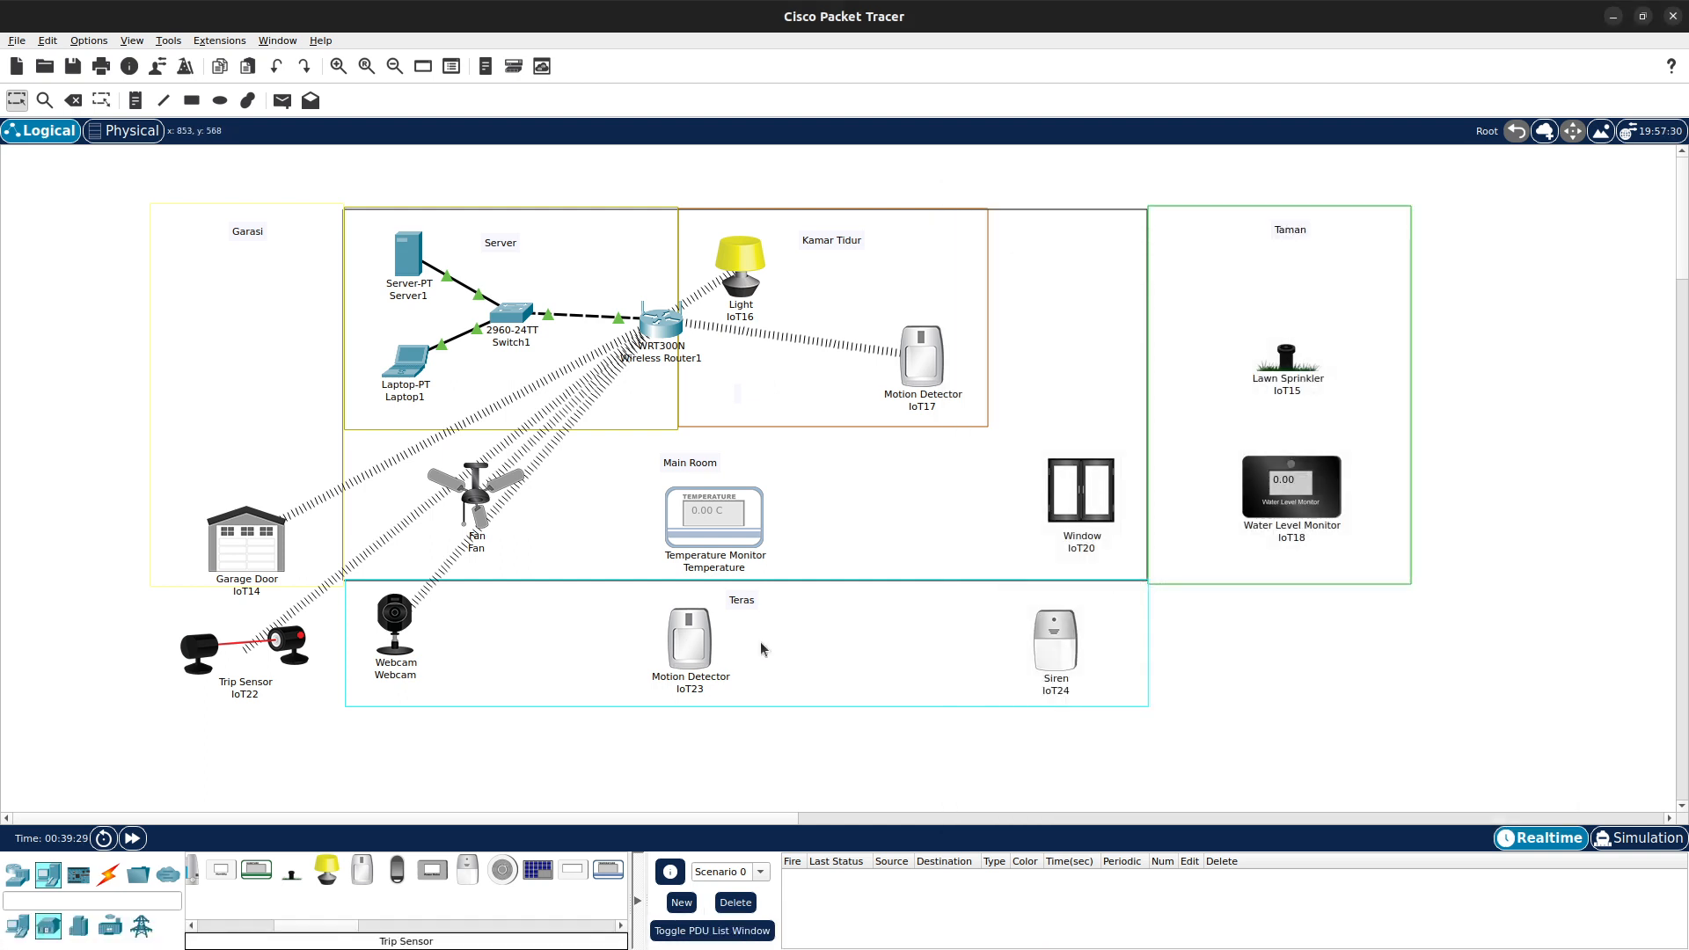
- Open Motion Detector IoT23 and set its wireless SSID to Home with WPA2, user ID Motion2 and the password
click(701, 638)
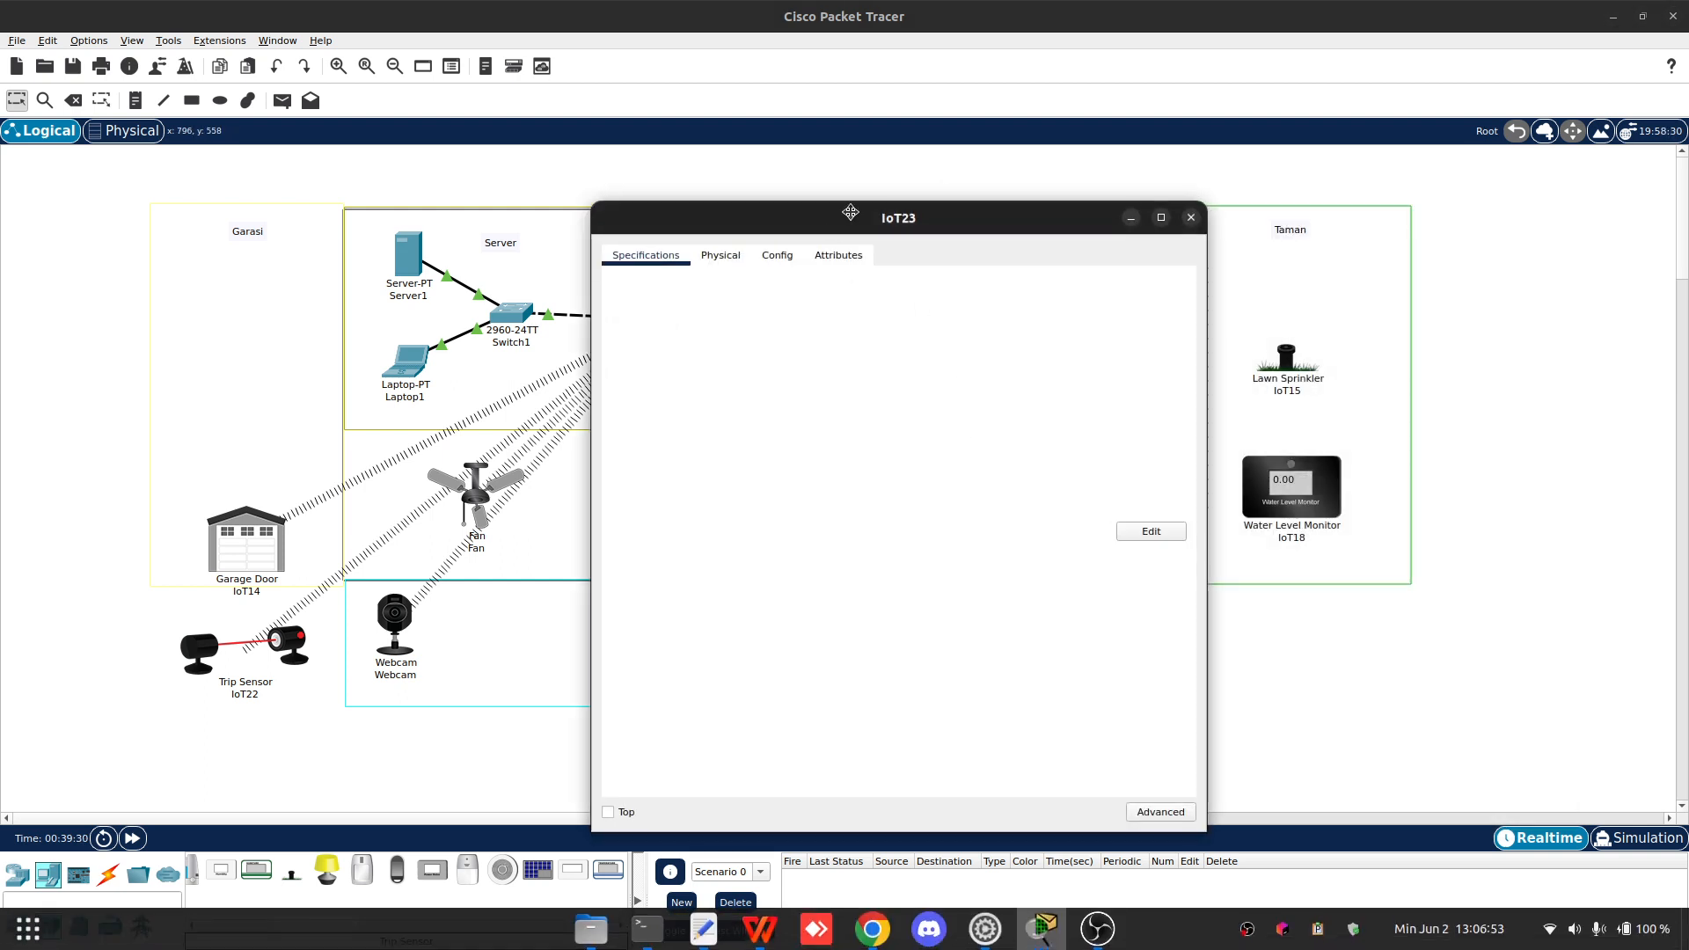
drag(849, 211, 1211, 189)
click(1089, 235)
click(1143, 238)
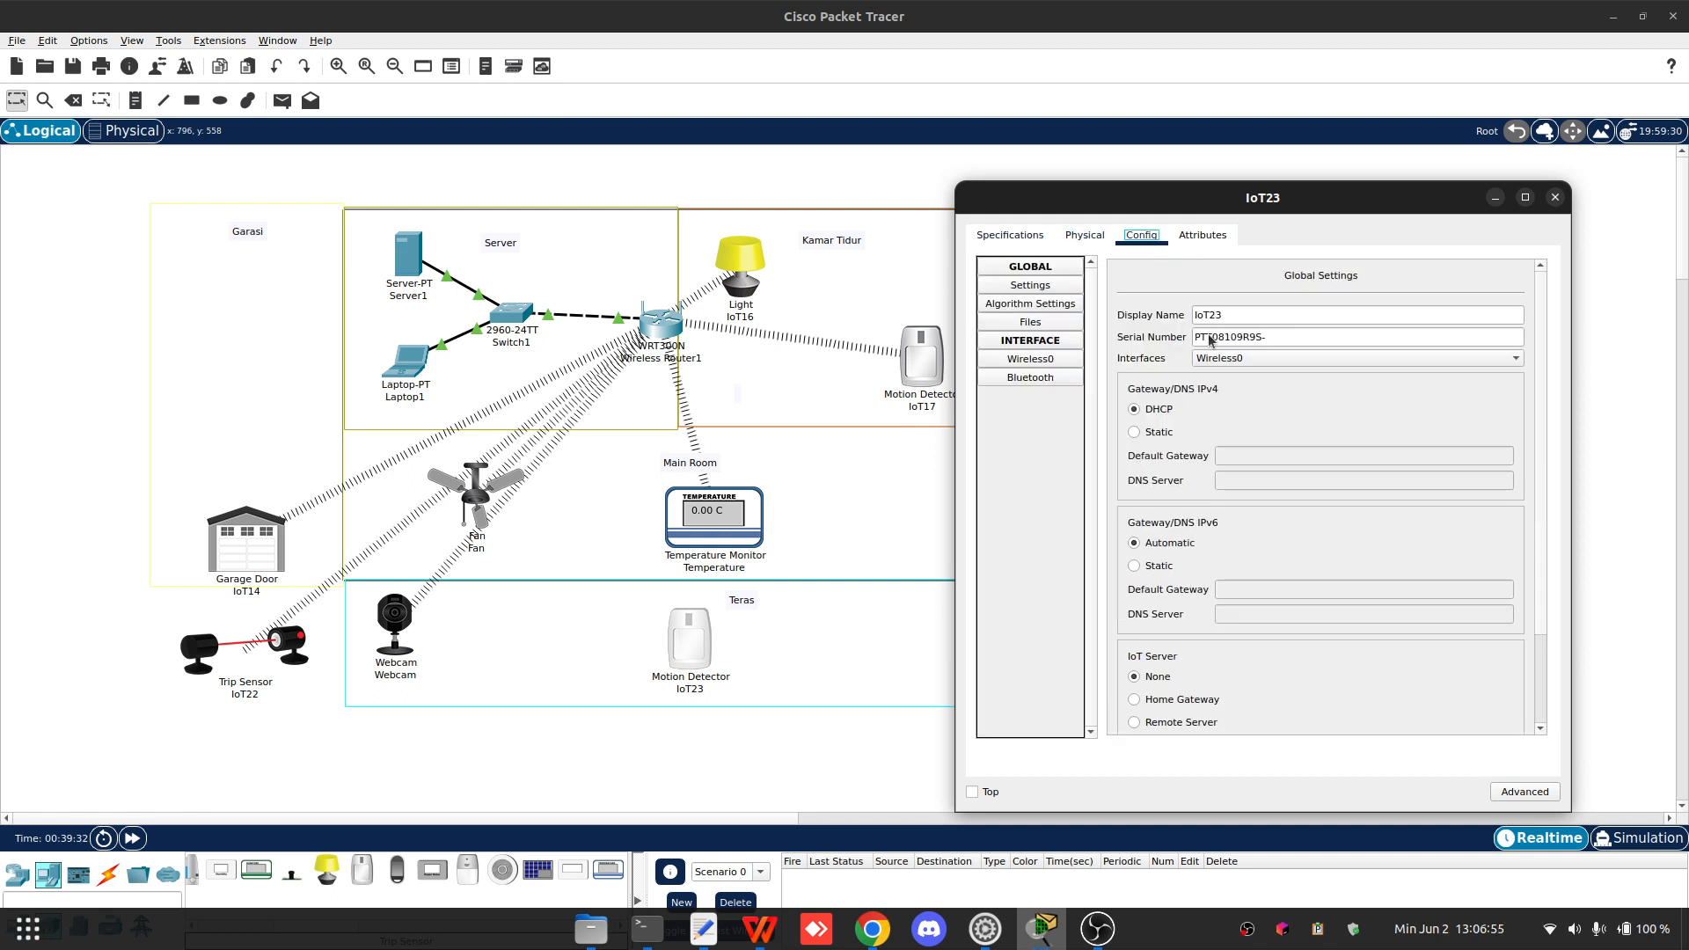
click(1051, 361)
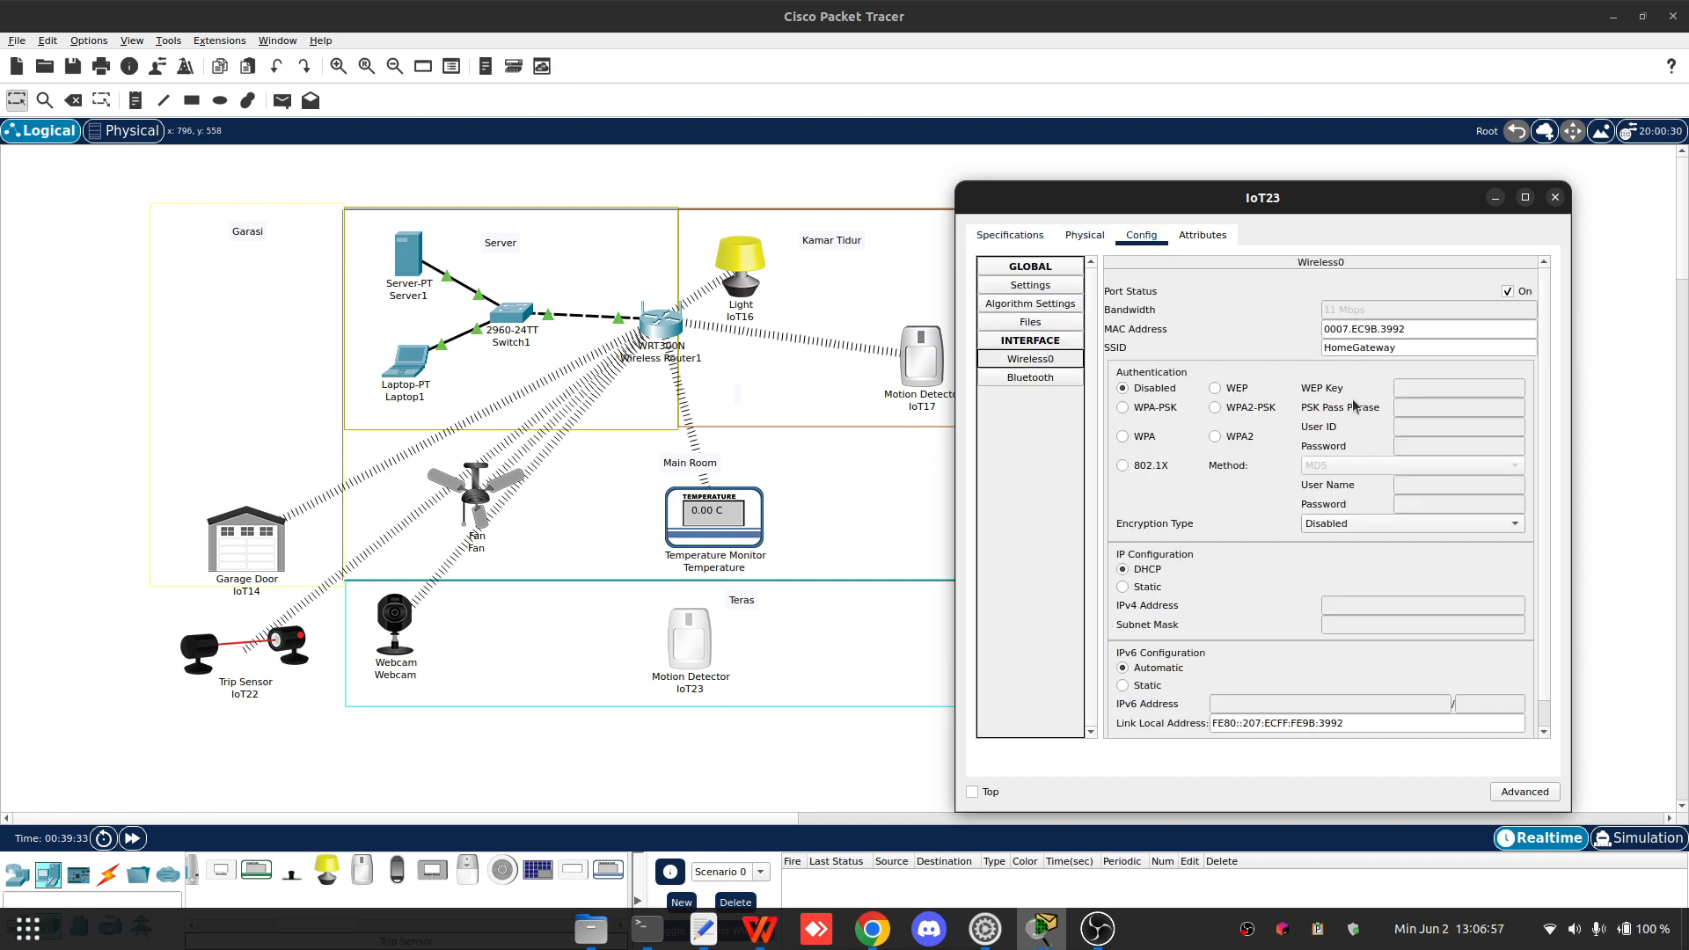
scroll(1338, 449, down, 1)
drag(1396, 320, 1357, 321)
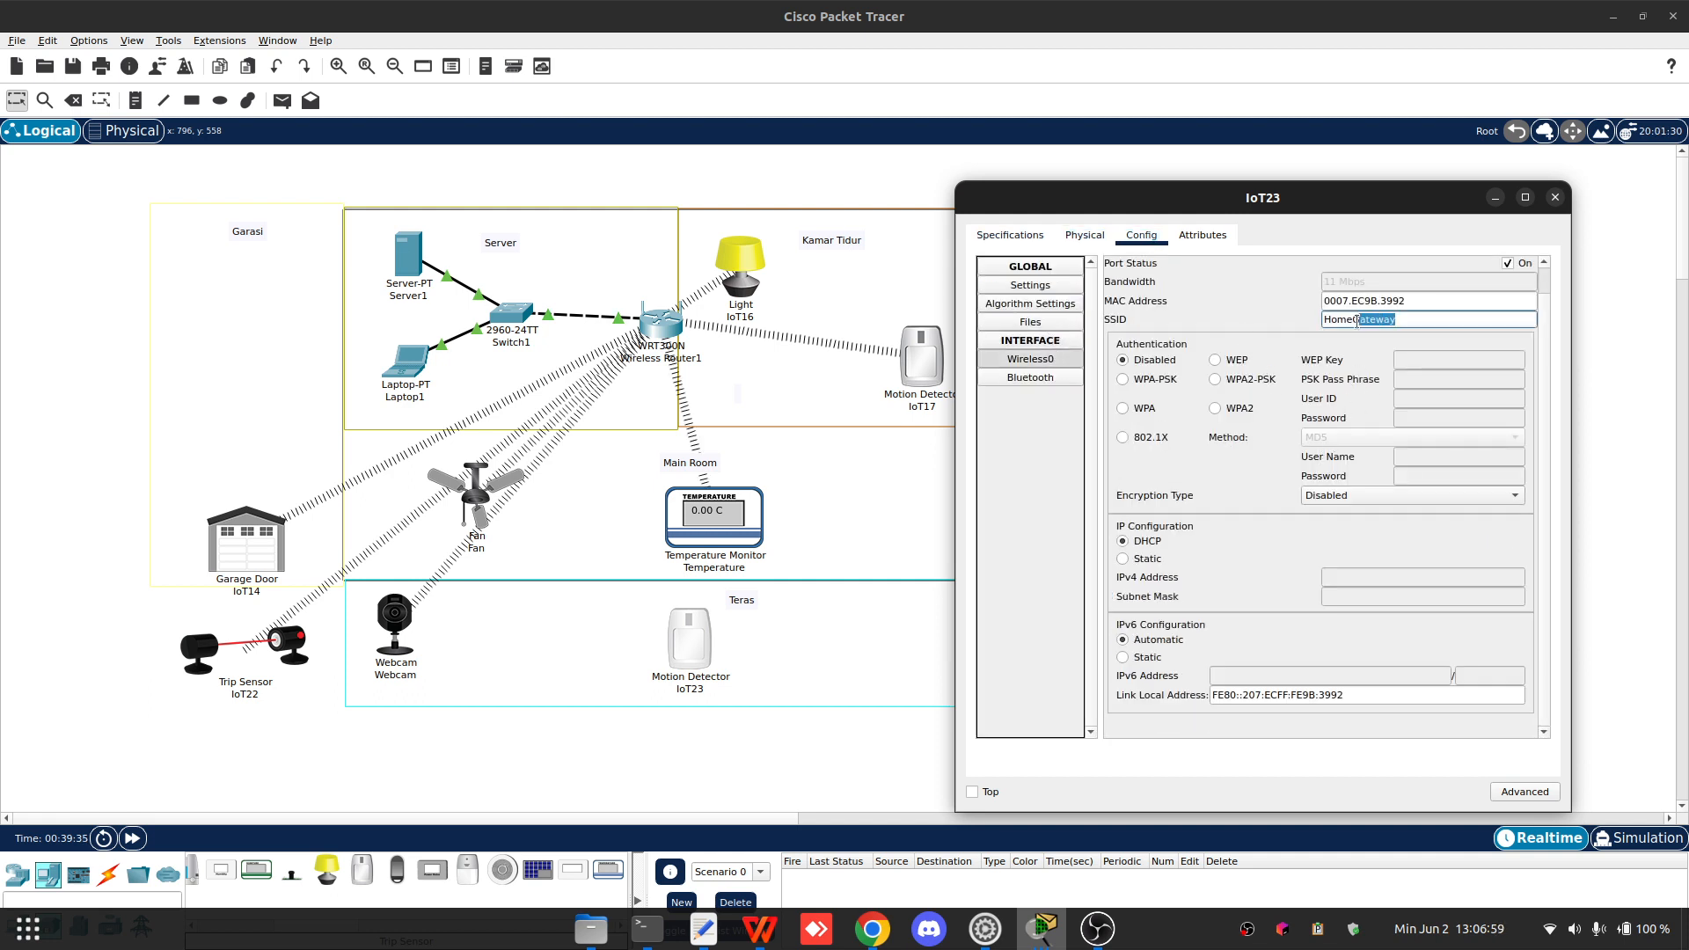
click(1238, 410)
click(1447, 401)
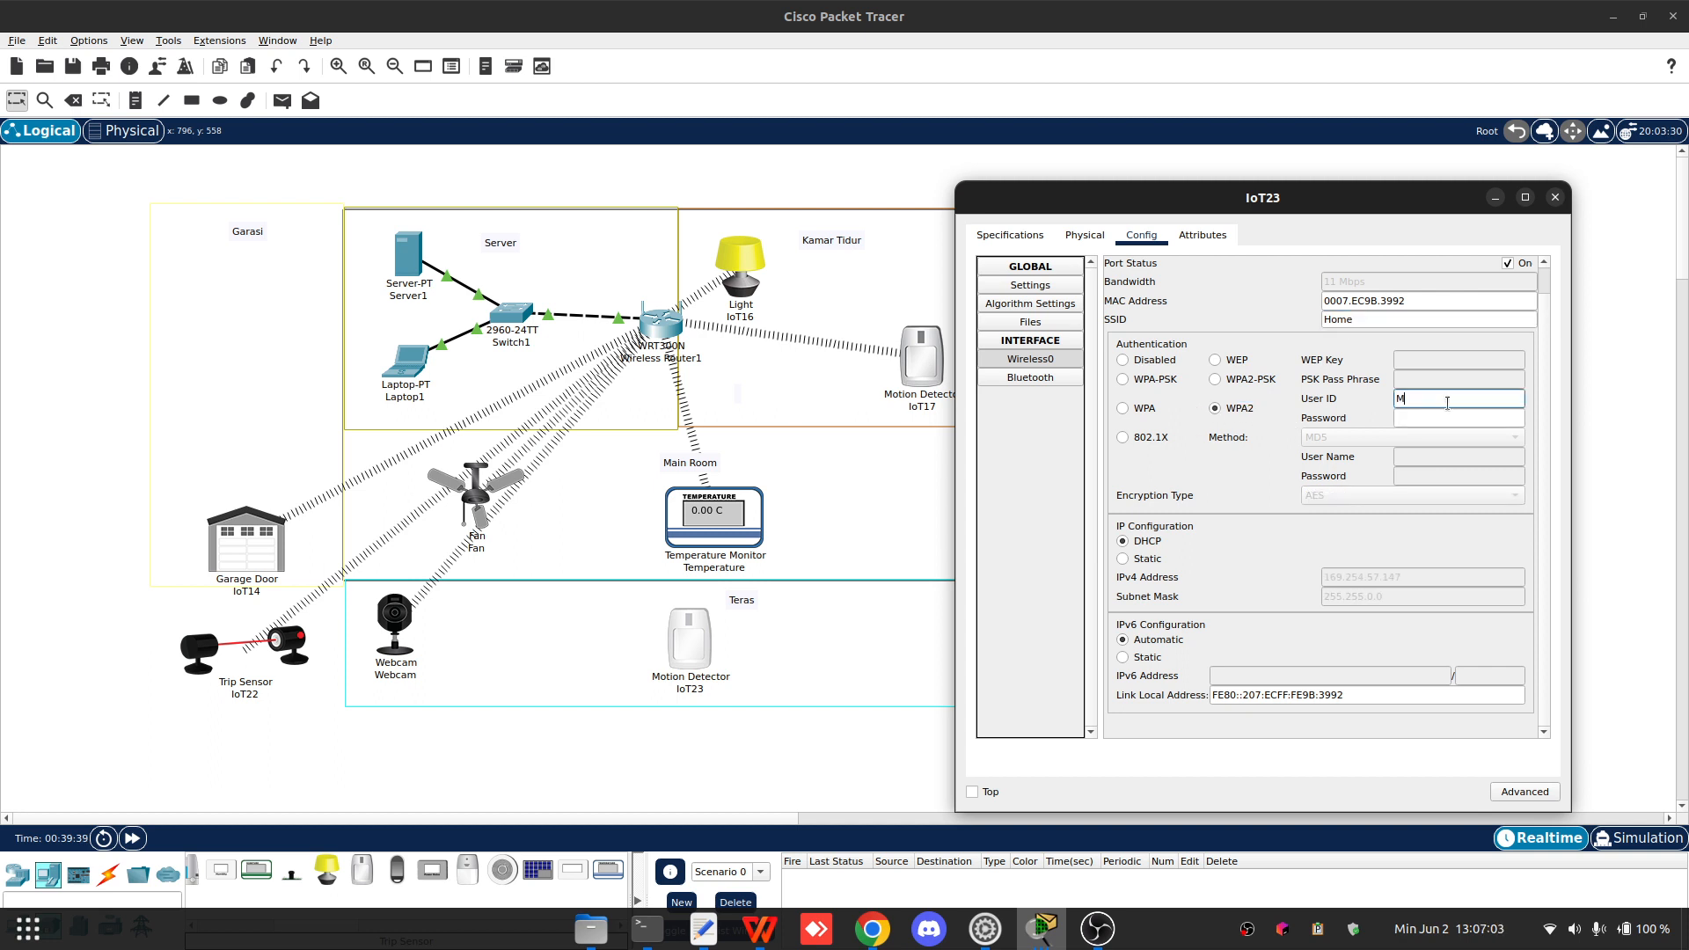
text(Motion2)
key(Tab)
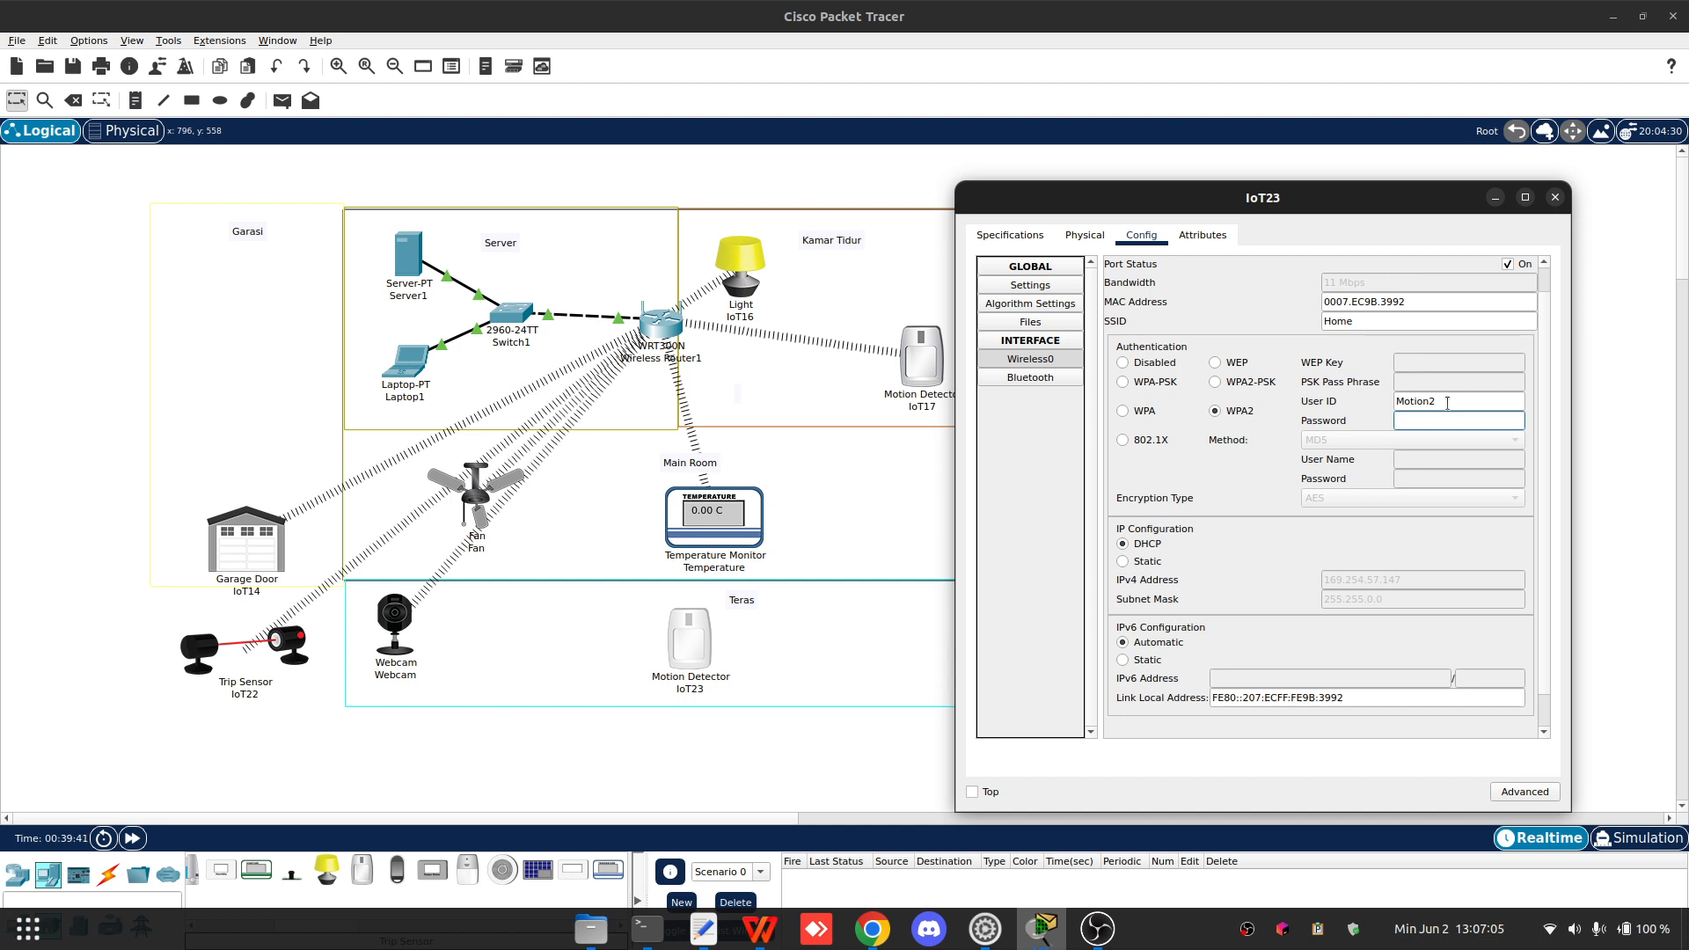
text(123)
- Register Motion Detector IoT23 with Remote Server 192.168.1.11 using user name admin and the server password, connect, and close it
scroll(1229, 571, down, 5)
scroll(1229, 571, down, 1)
click(1166, 607)
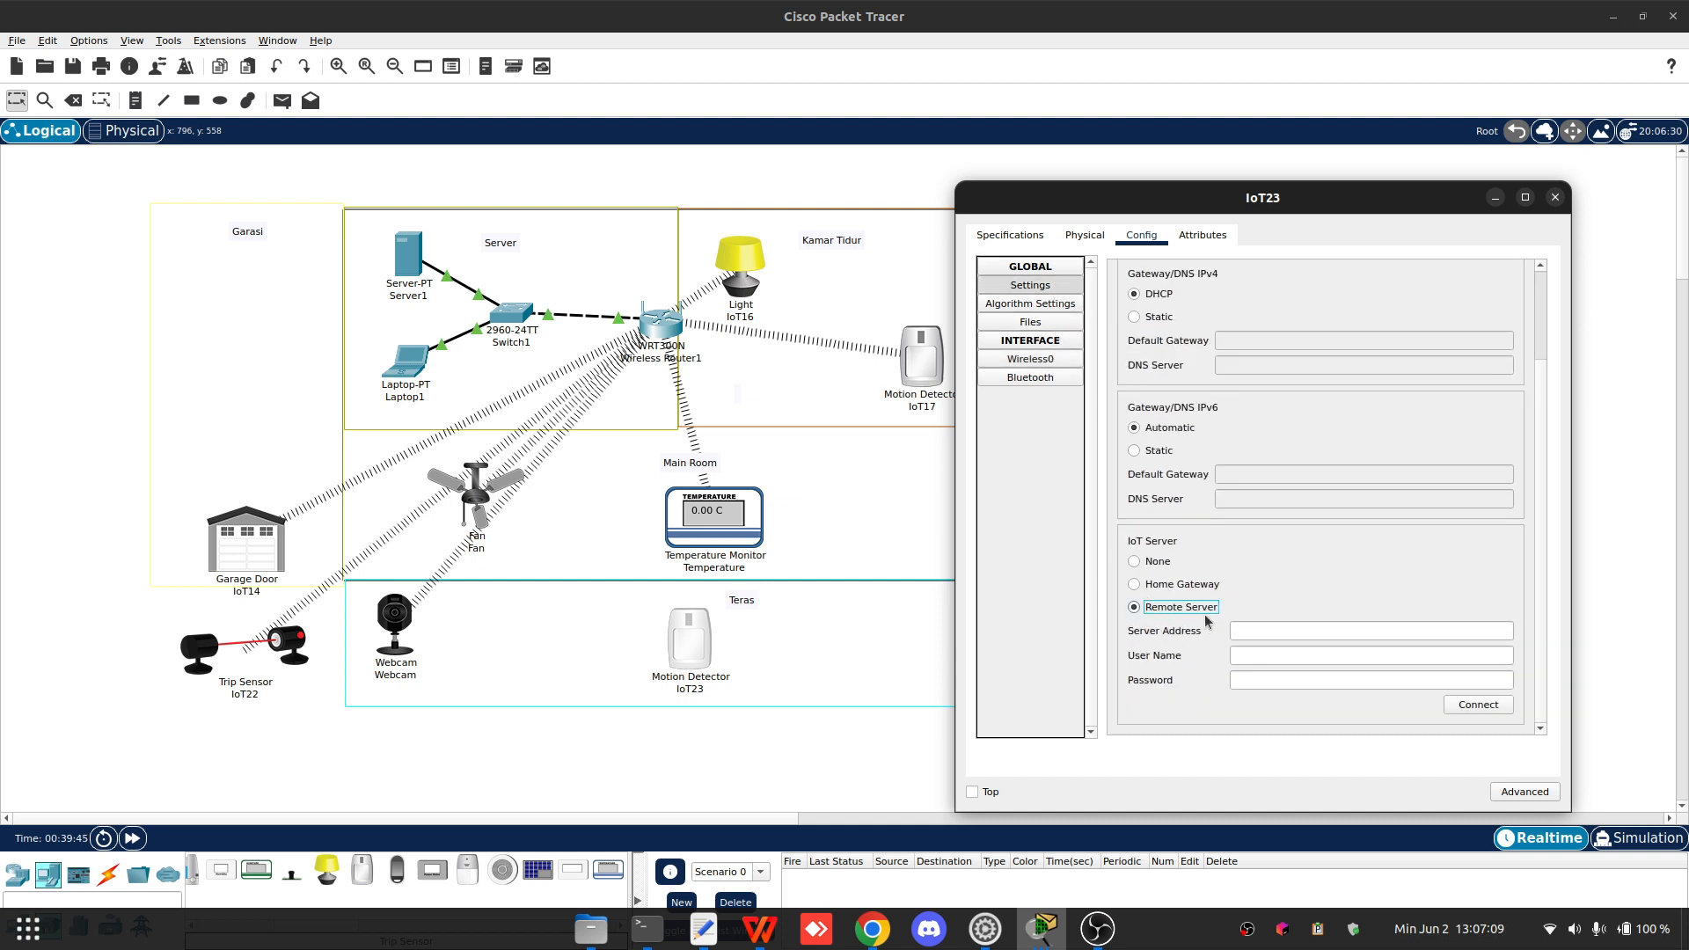
click(1305, 630)
text(192)
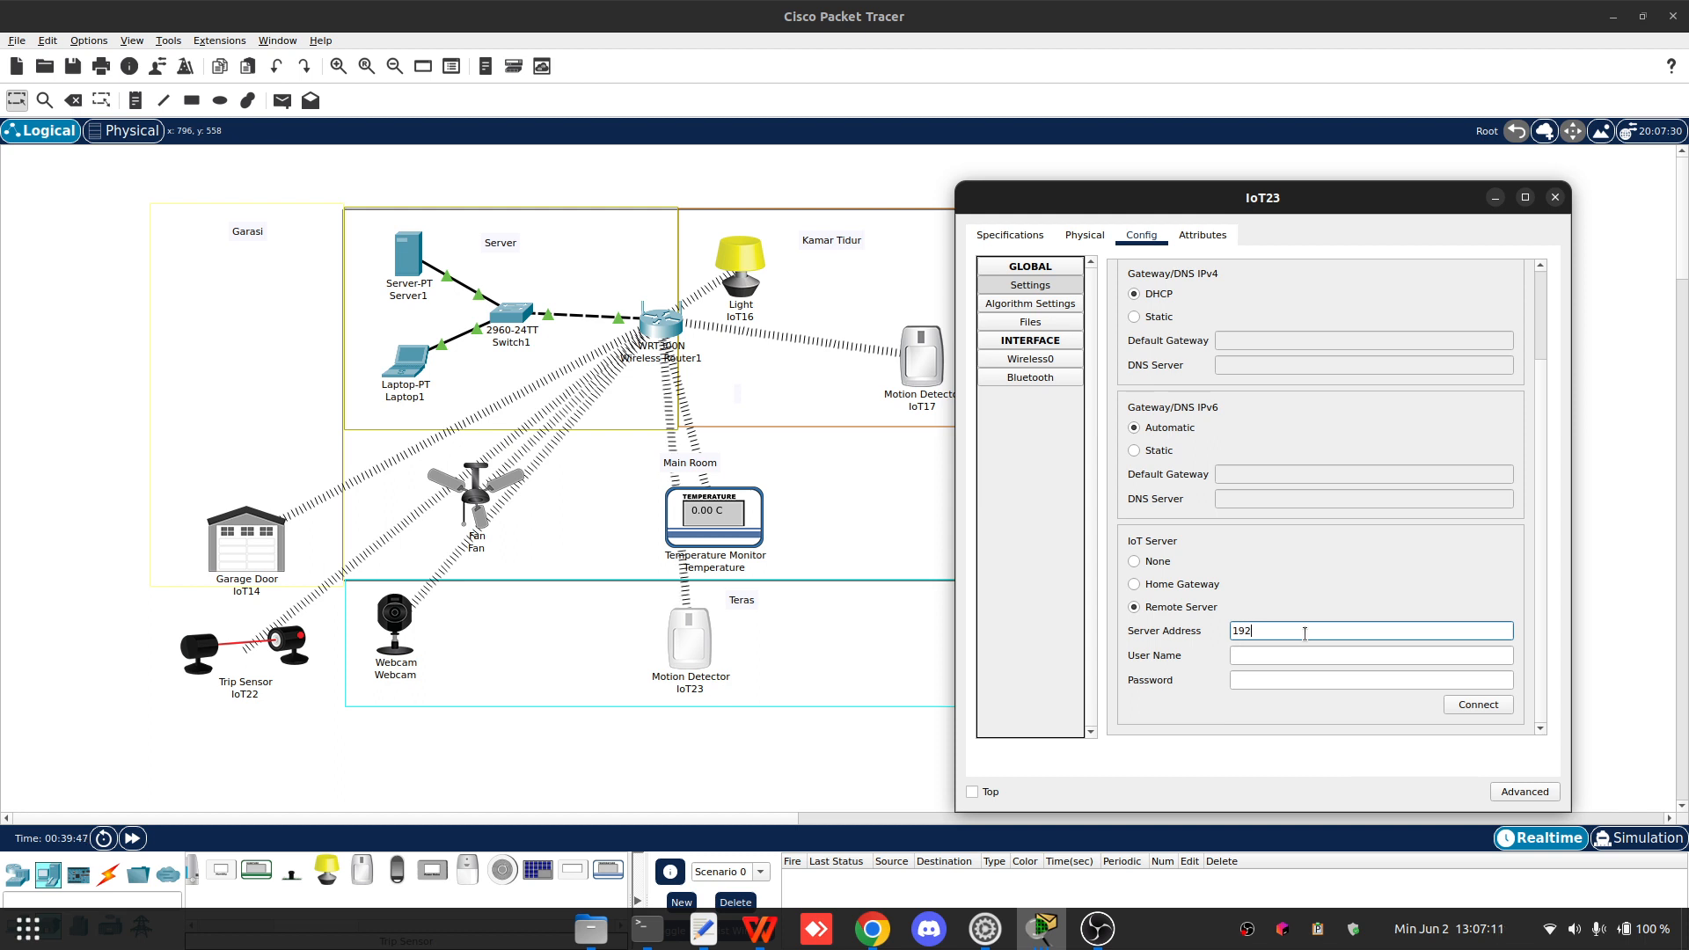
text(.168.1.11)
key(Tab)
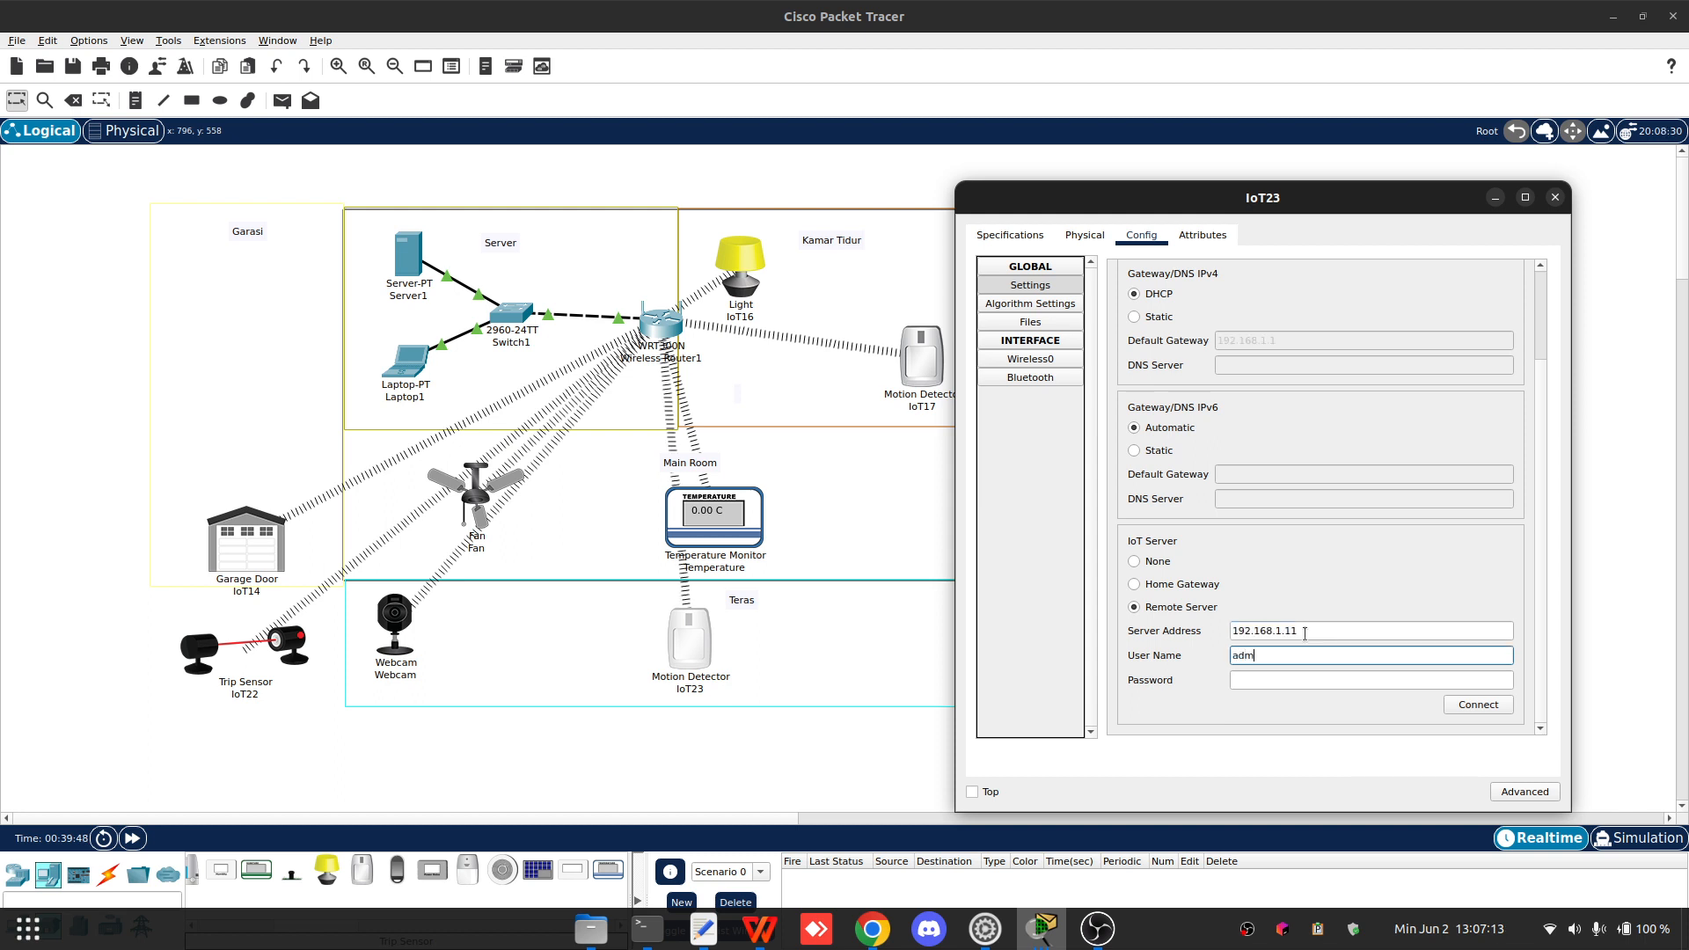
key(Tab)
text(1)
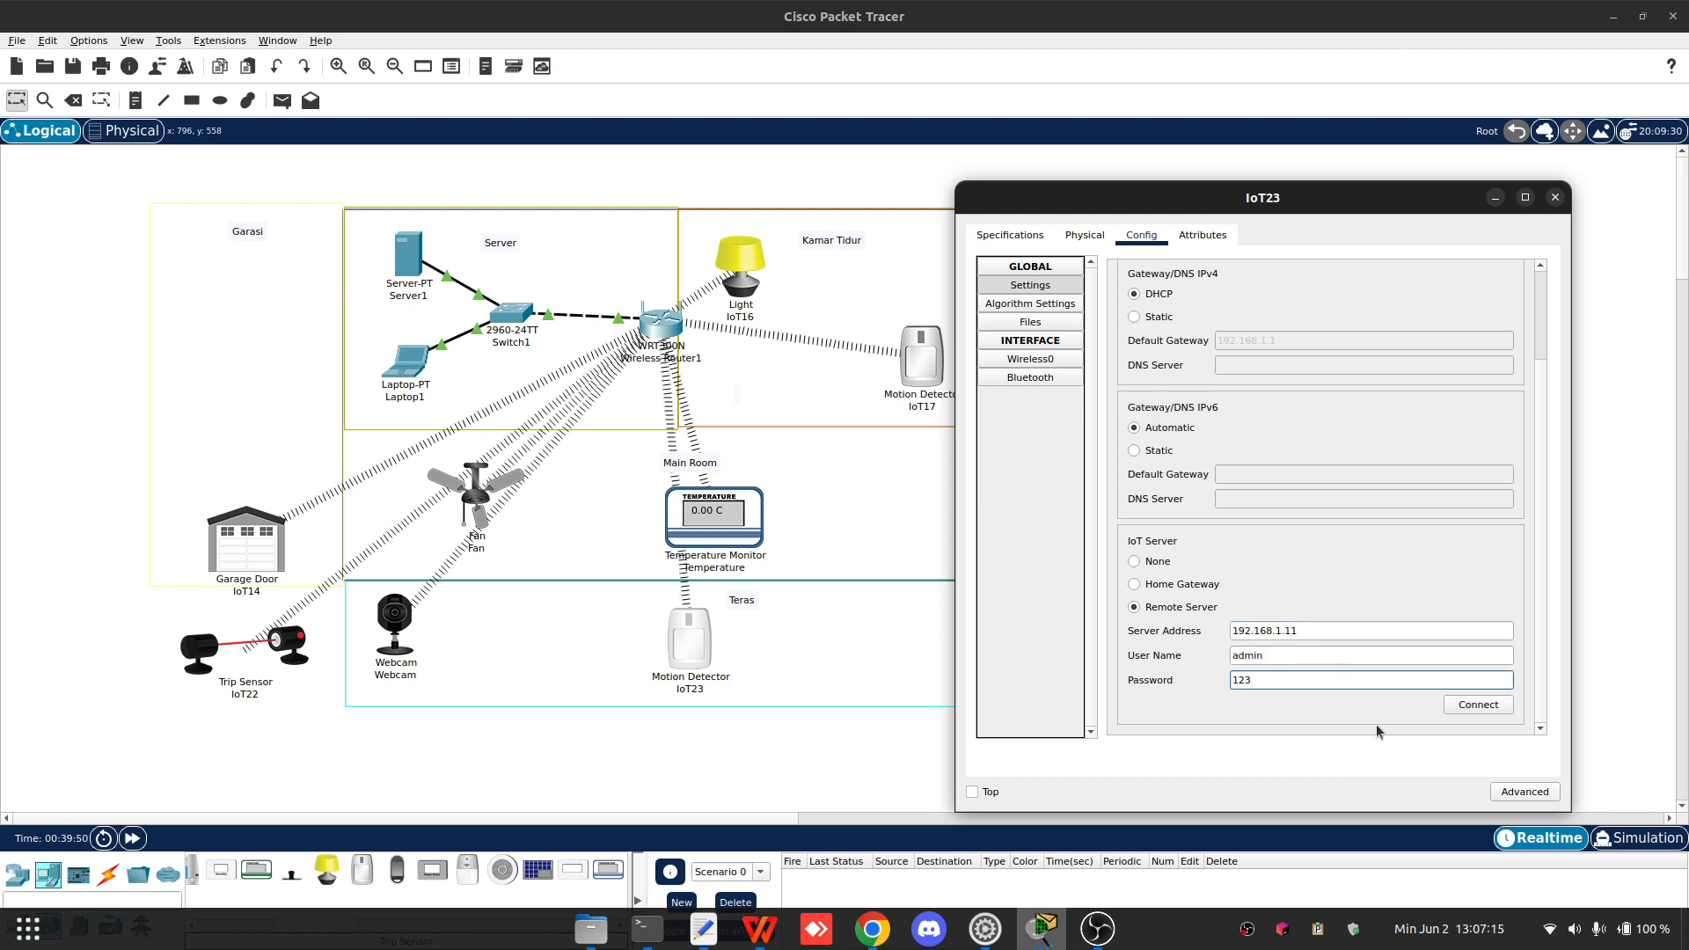
click(1479, 705)
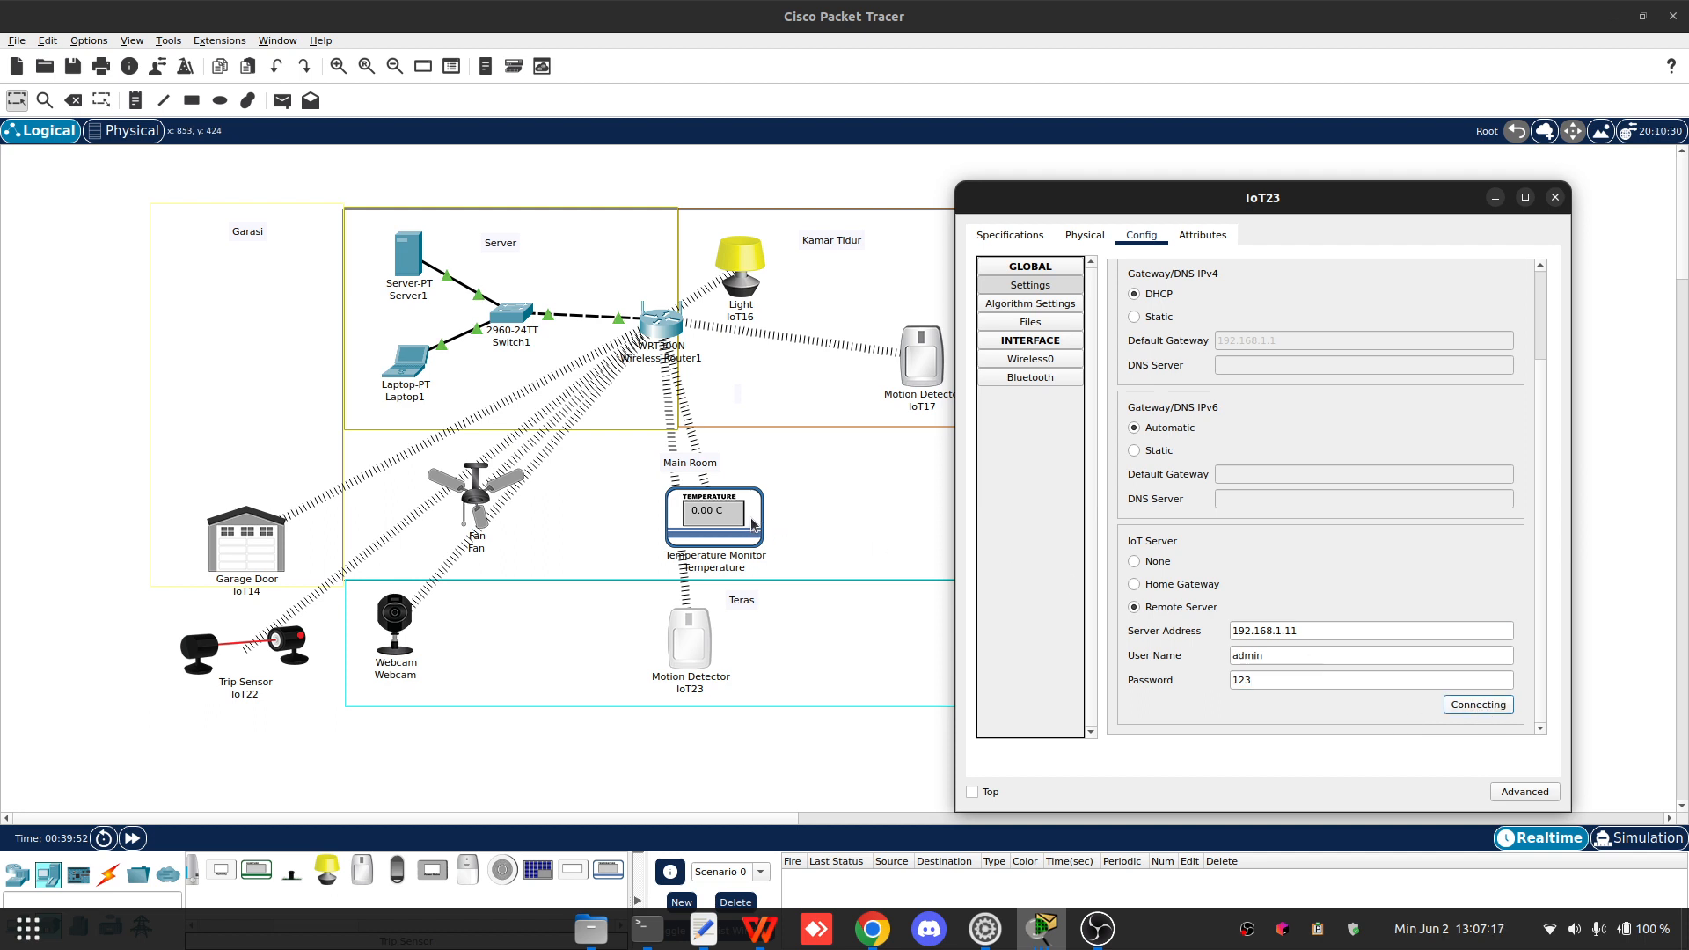
click(1555, 198)
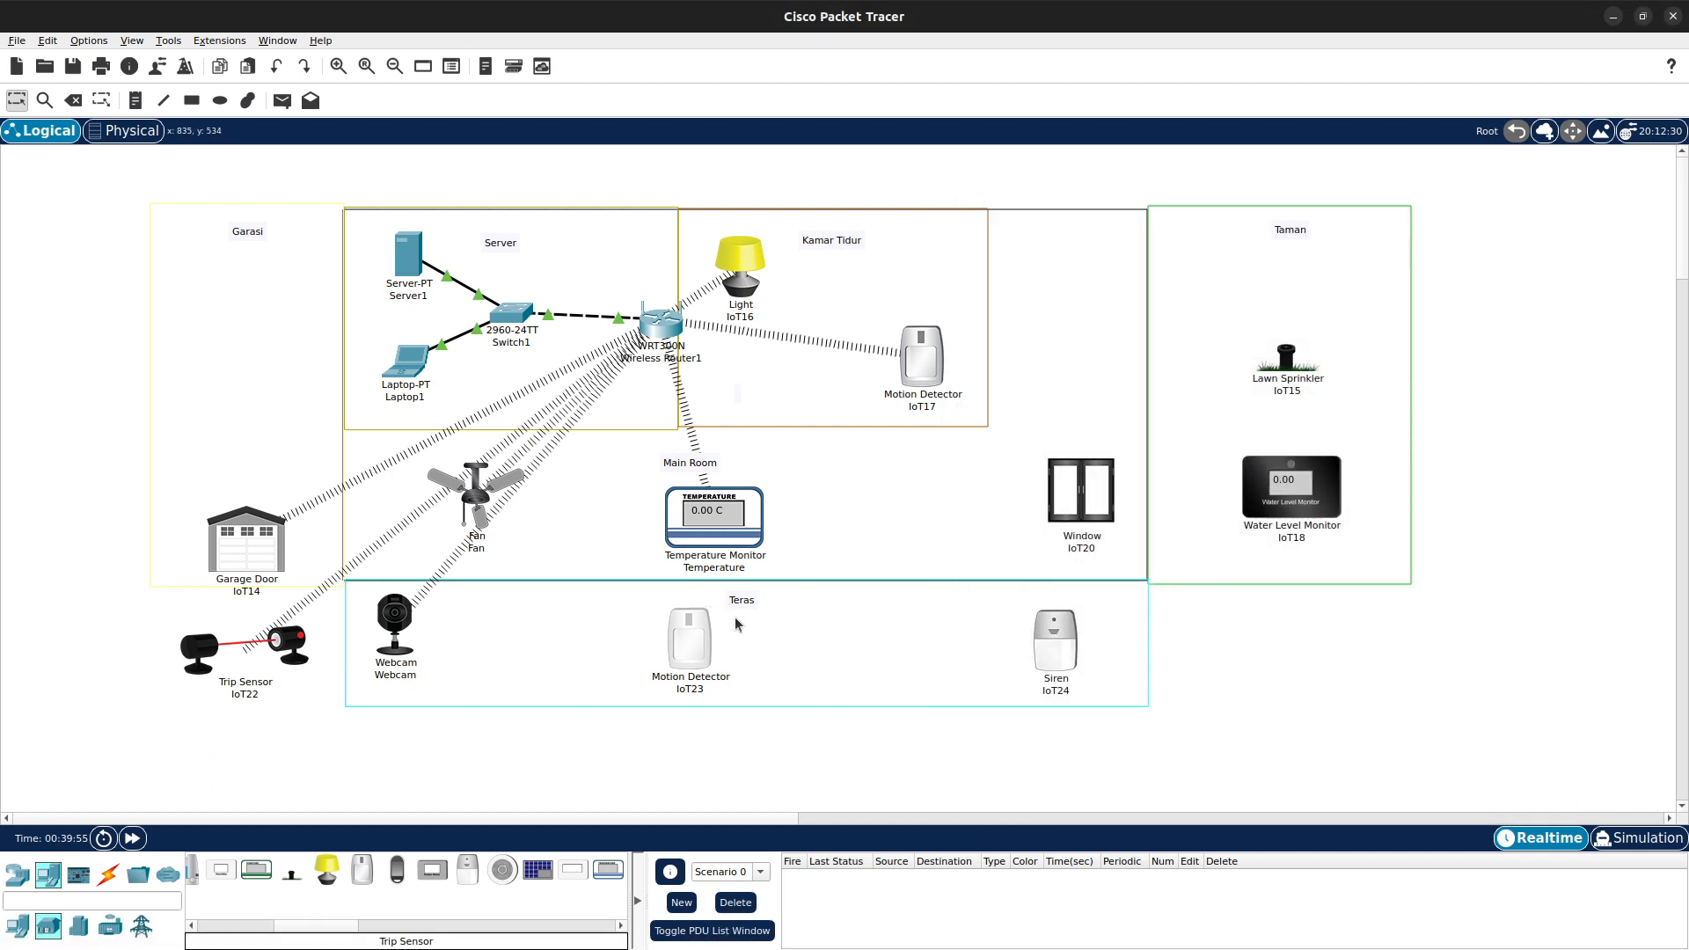
- Open the Siren device IoT24 and rename it Siren
click(1063, 647)
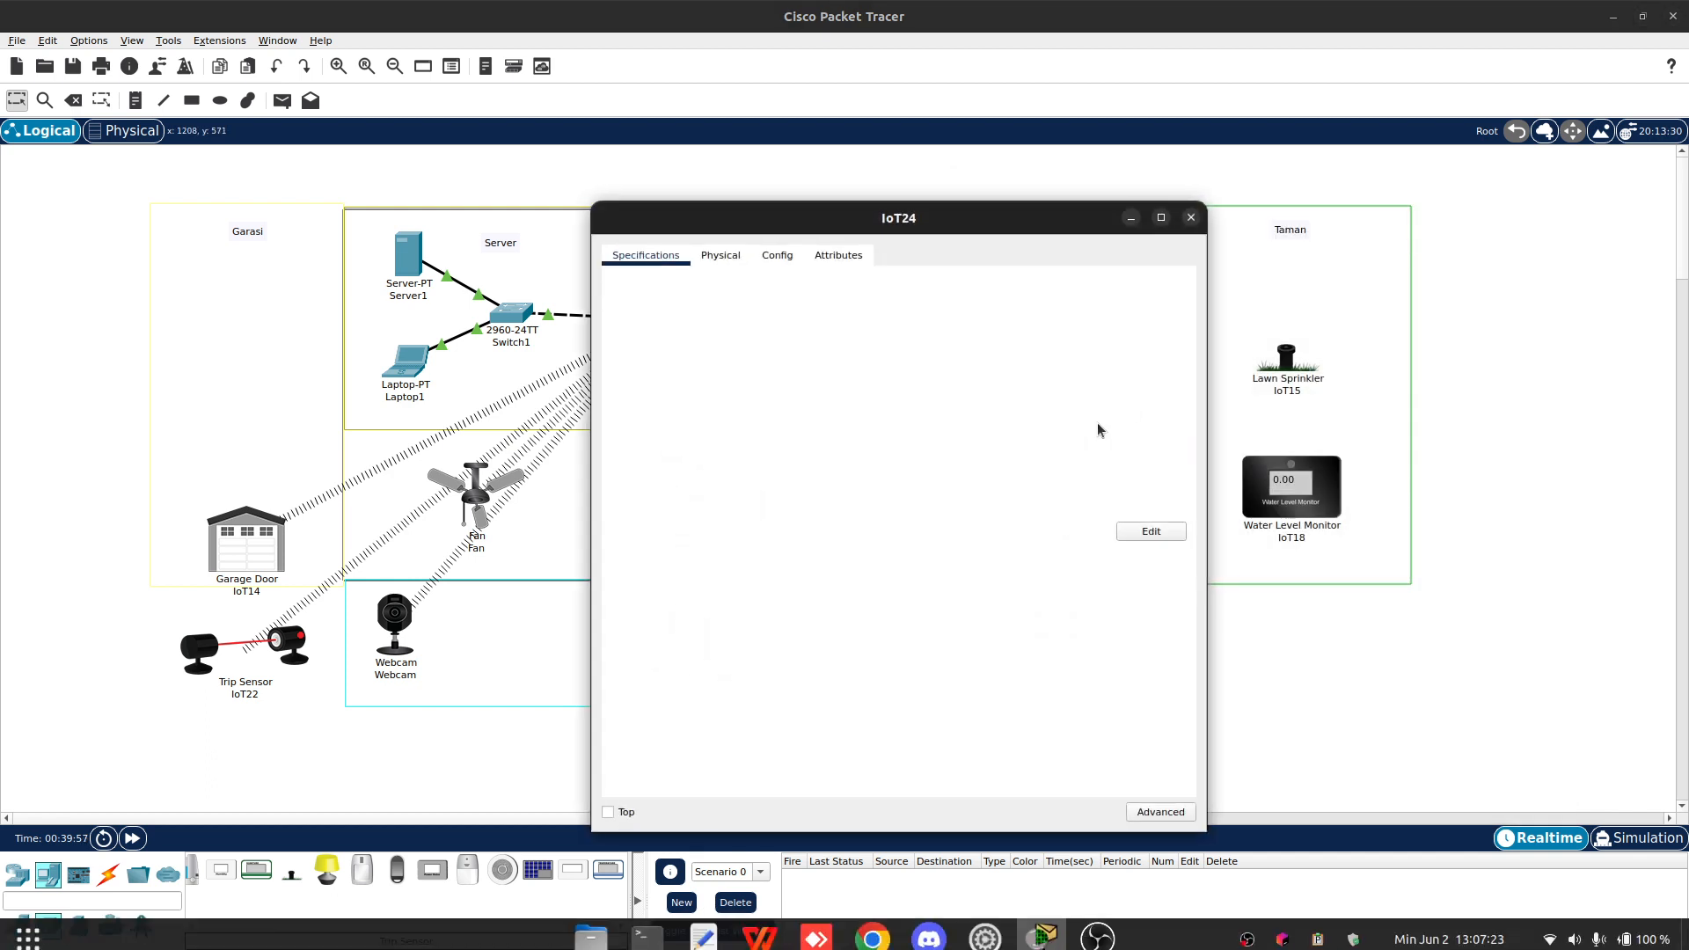
drag(999, 221, 1285, 192)
click(1008, 220)
click(1071, 223)
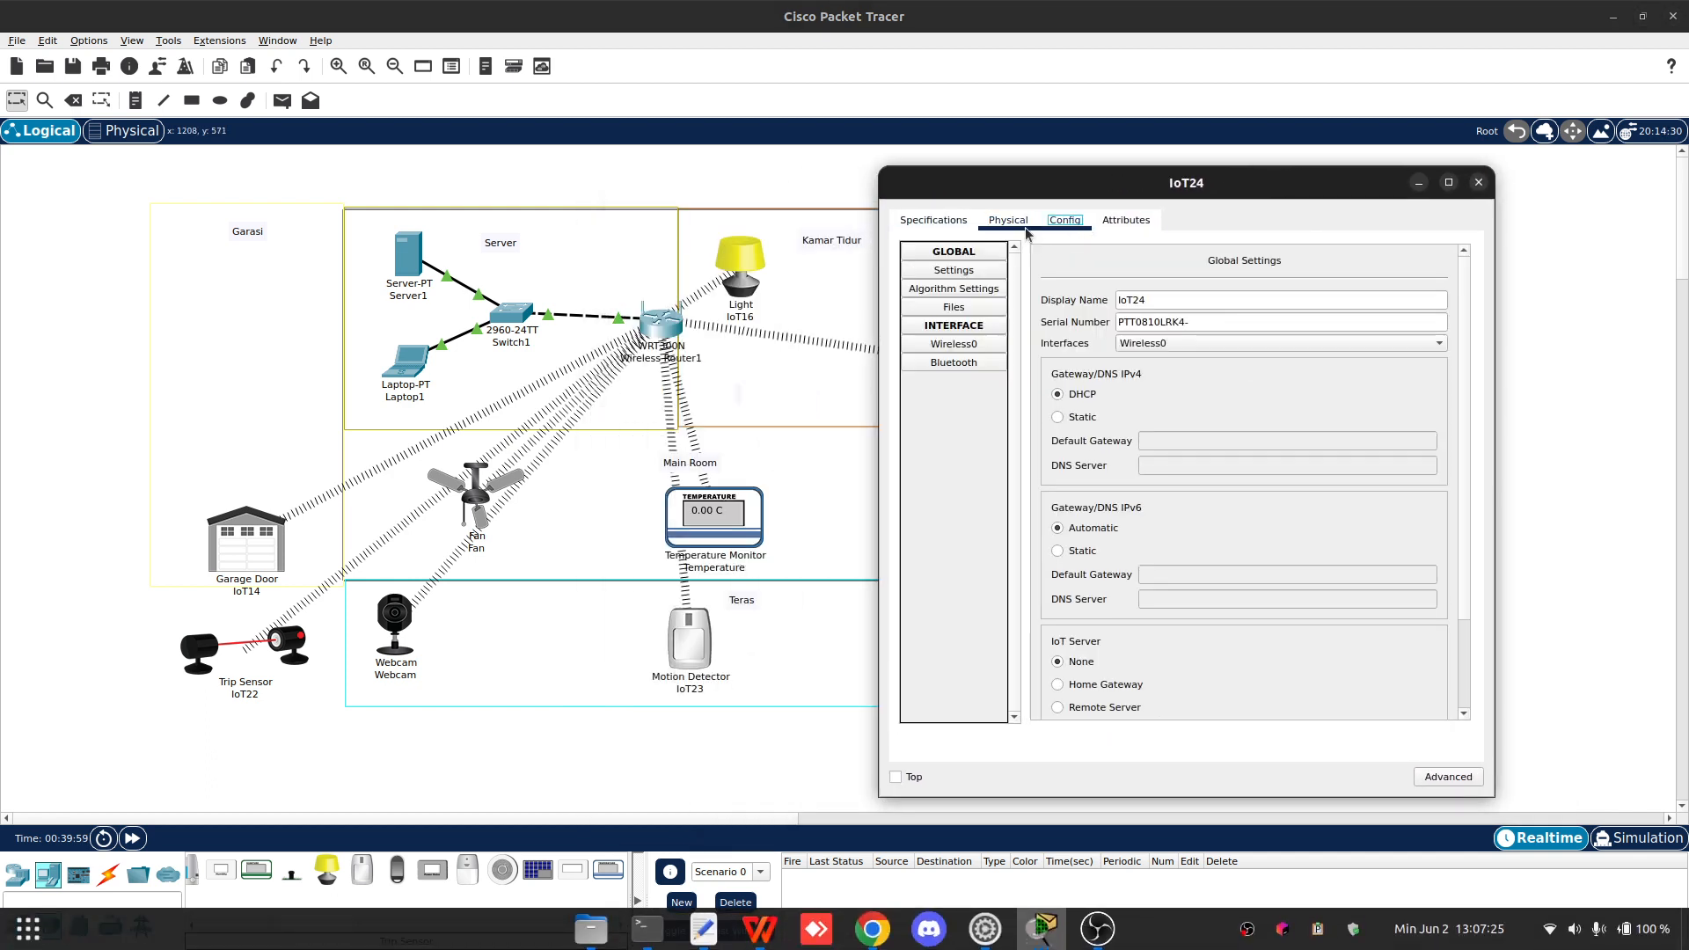
drag(1174, 302, 1057, 297)
text(Siren)
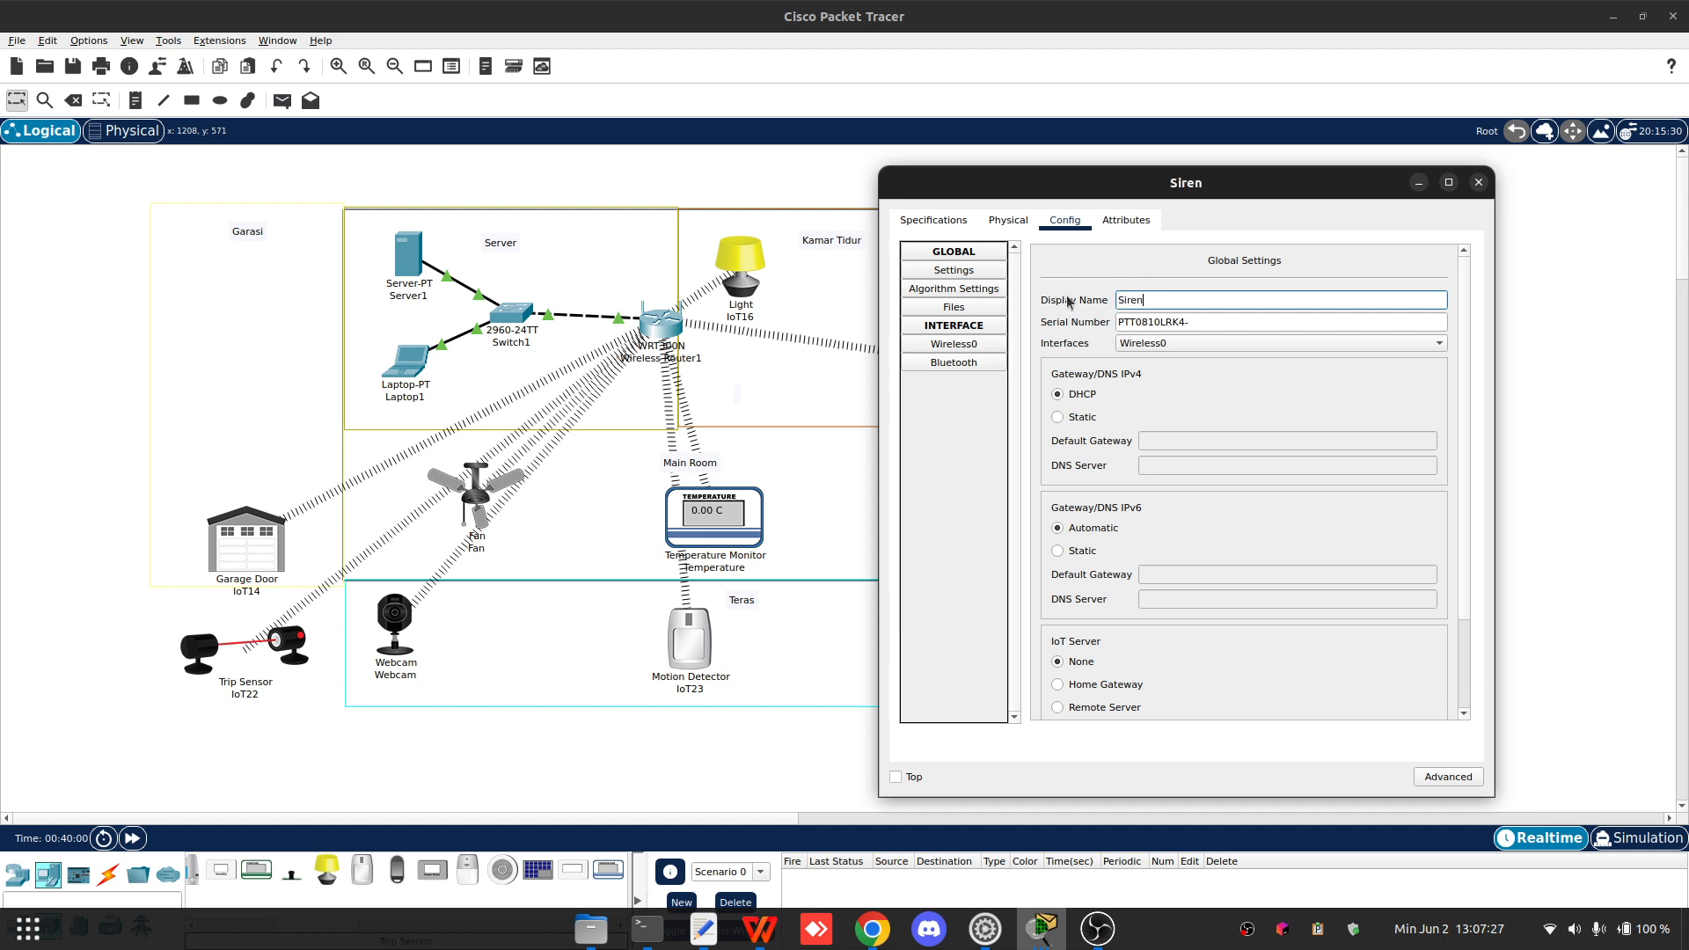
- Set Siren's IoT server to Remote Server 192.168.1.11 with user name admin and enter the server password
scroll(1099, 586, down, 1)
scroll(1099, 586, down, 1)
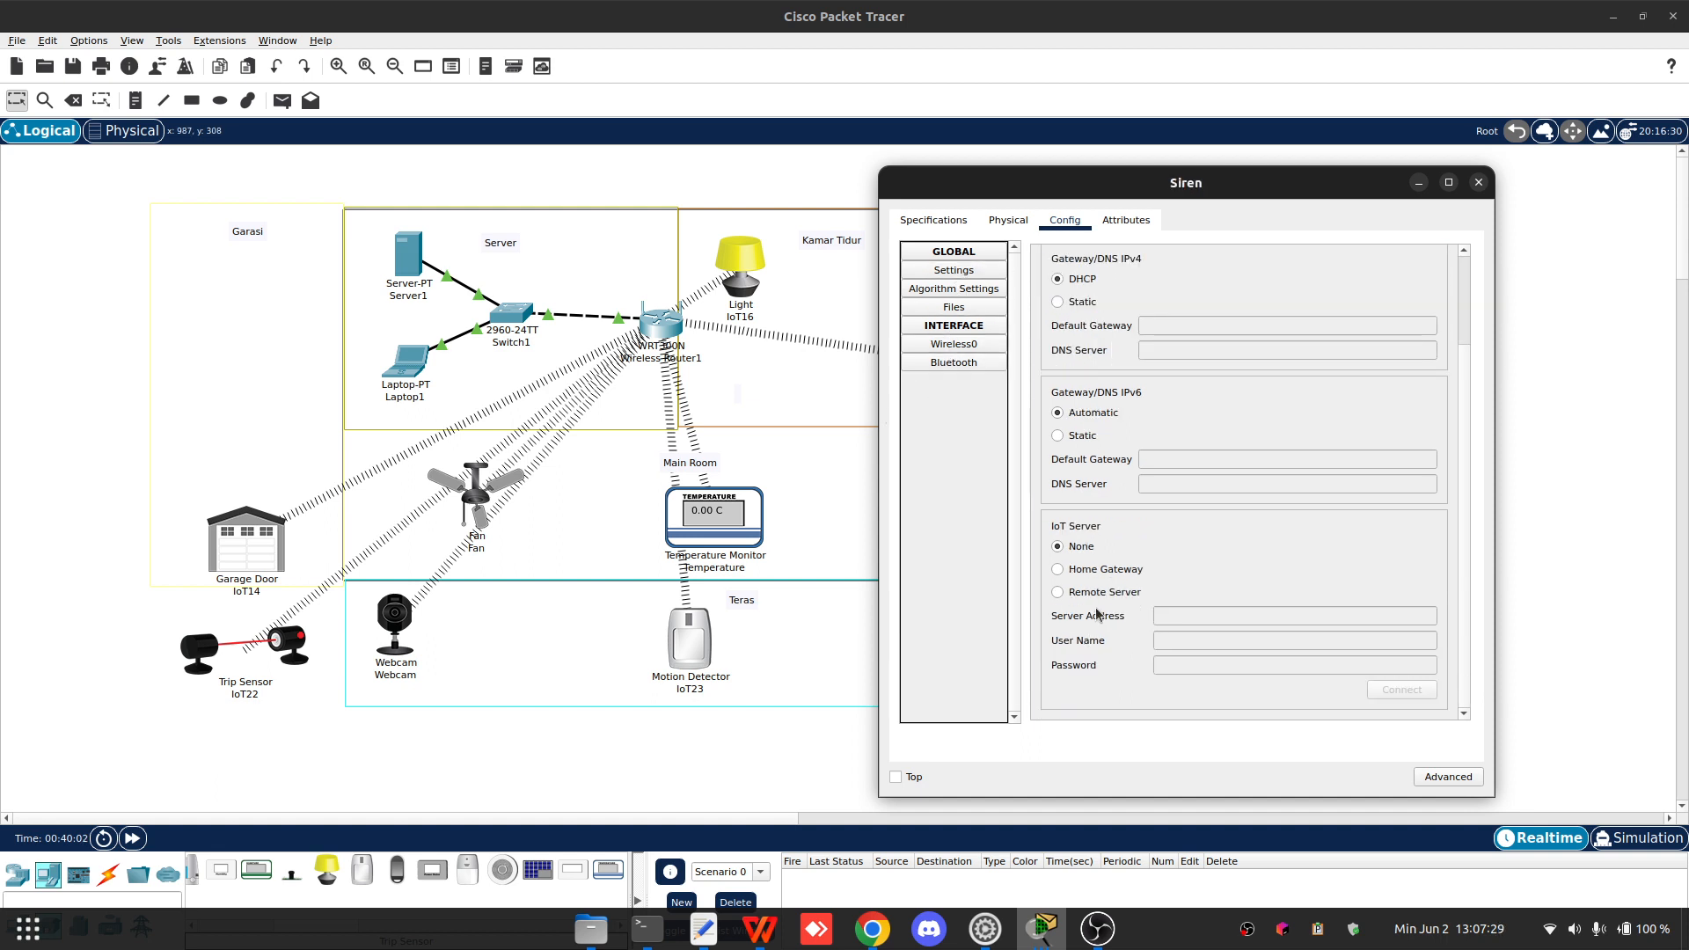
click(1100, 592)
click(1207, 616)
text(192.168.1.11)
key(Tab)
text(admin)
key(Tab)
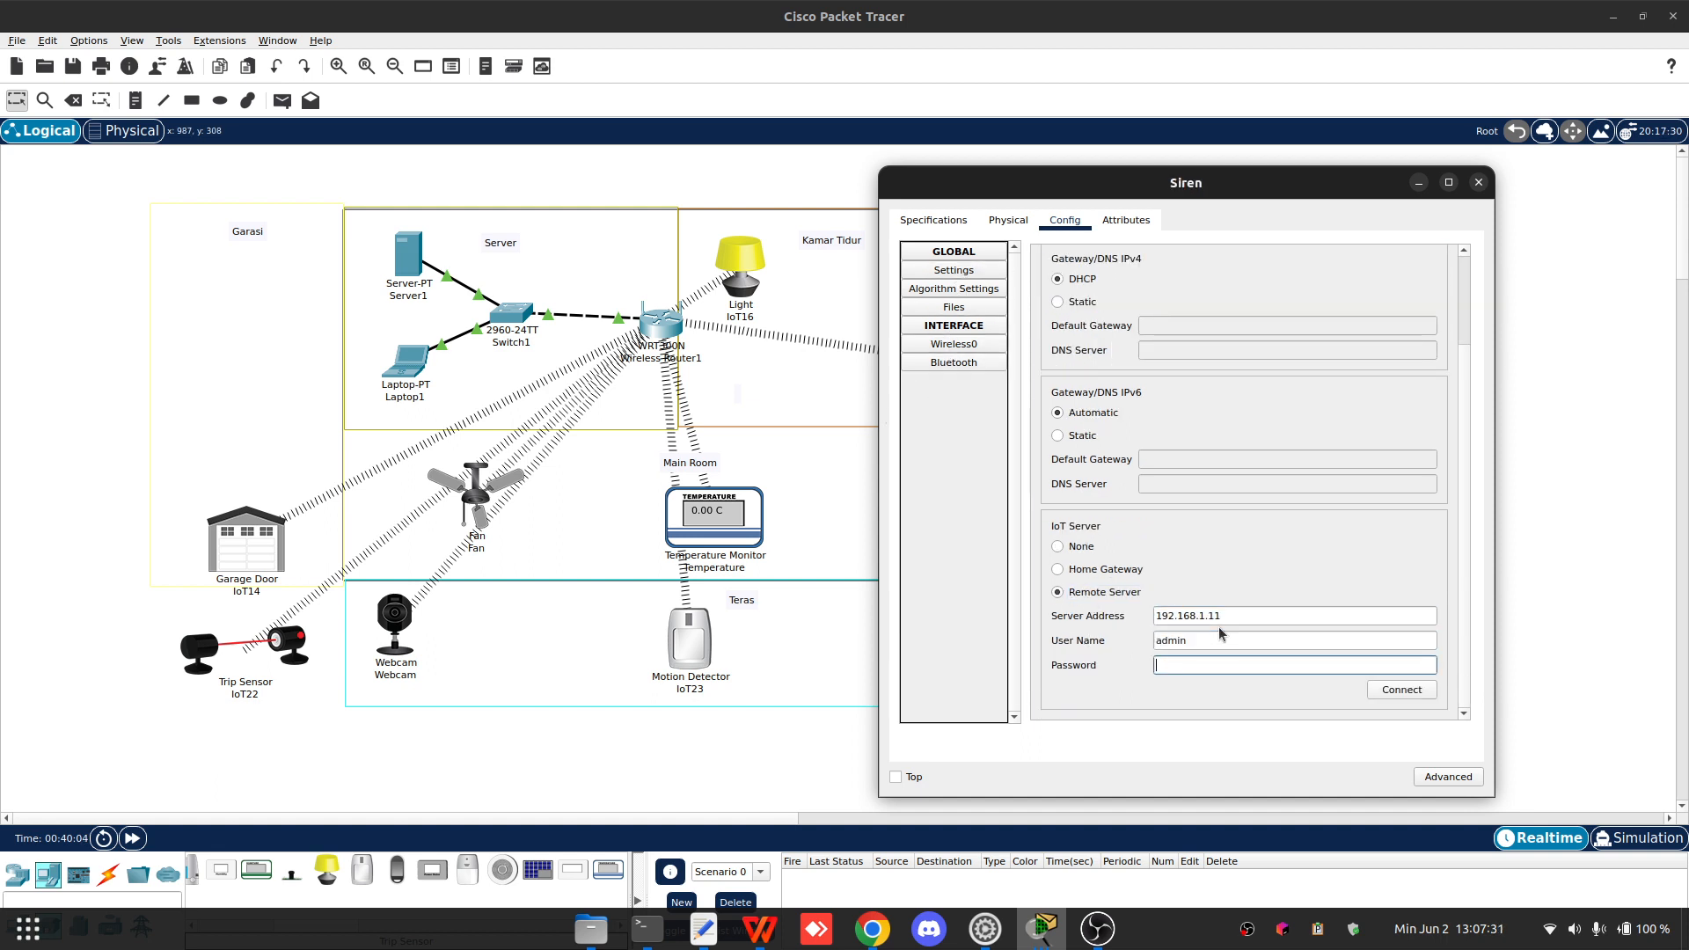
text(123)
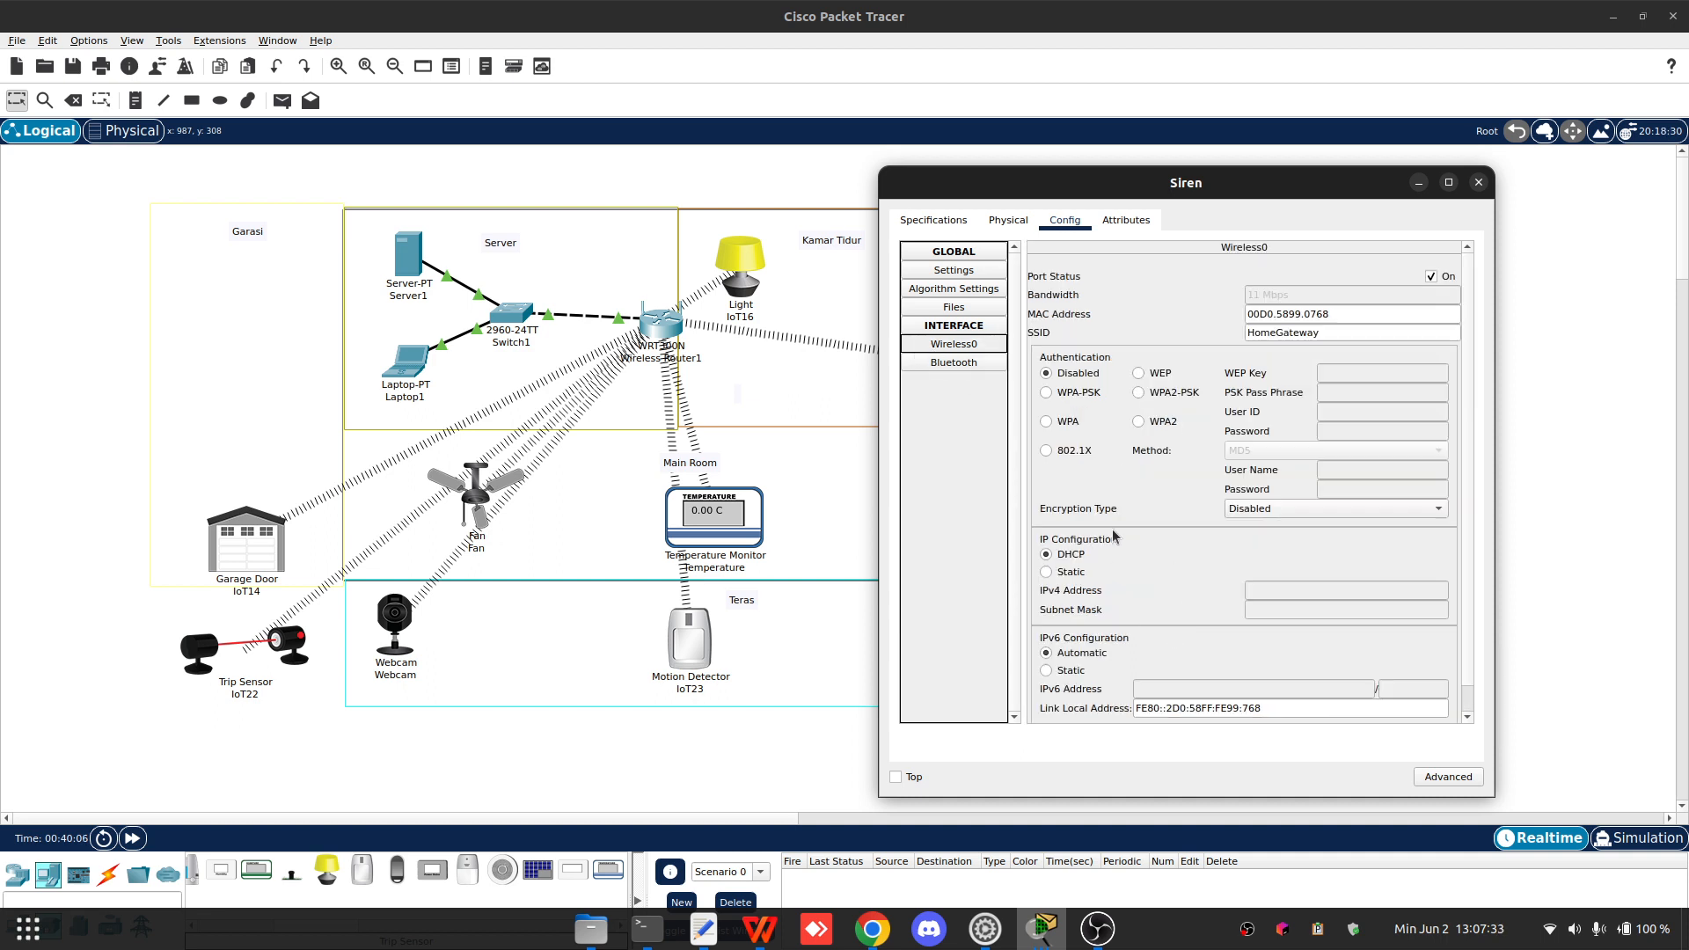
- Set Siren's wireless authentication to WPA2 with user ID Siren and the password, then close it
scroll(1130, 567, down, 1)
click(1139, 393)
click(1362, 389)
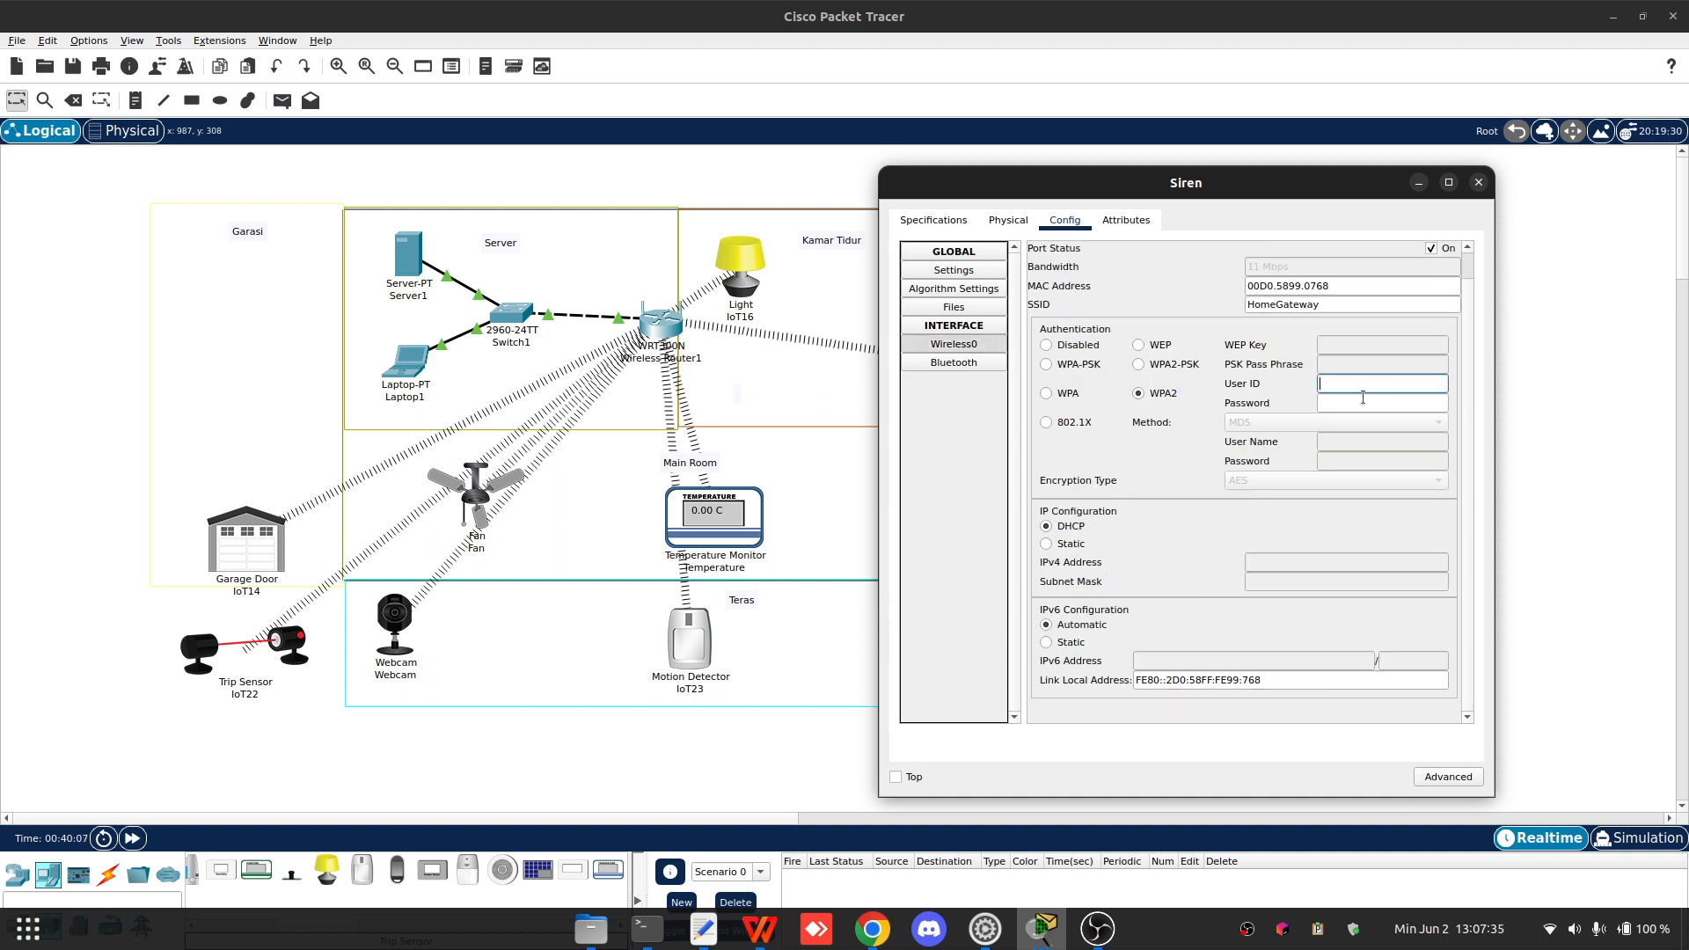
text(Siren)
key(Tab)
text(1)
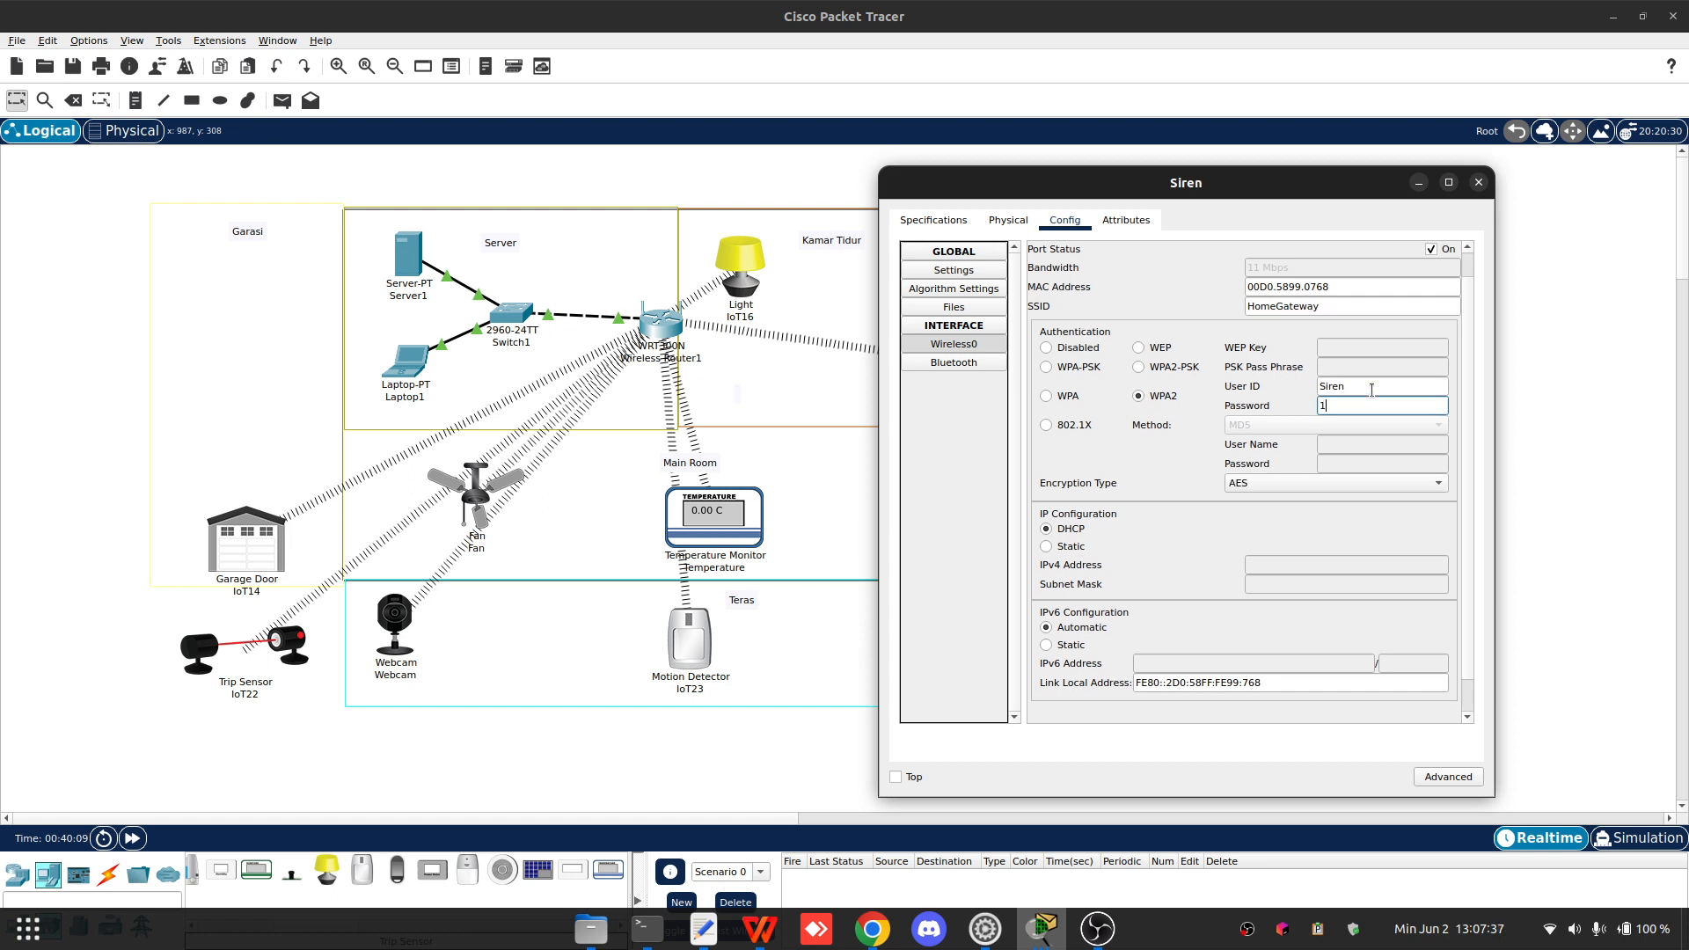
click(1479, 182)
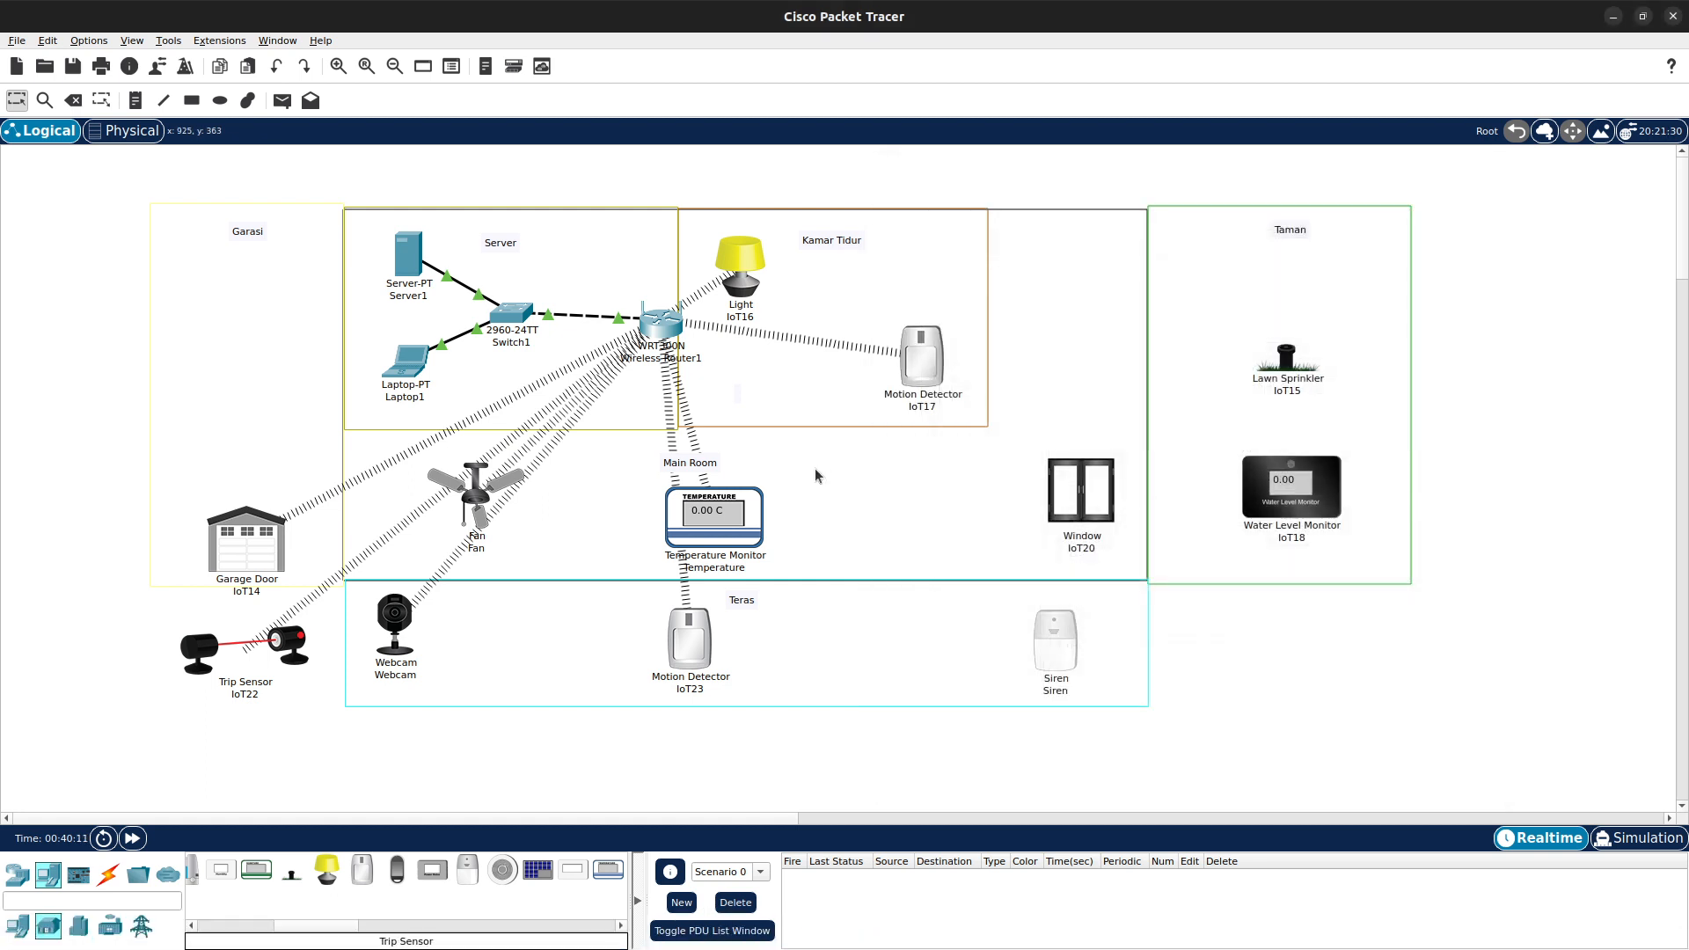
- Open Window IoT20 in advanced mode and change its network adapter to PT-IOT-NM-1W-AC
click(1056, 508)
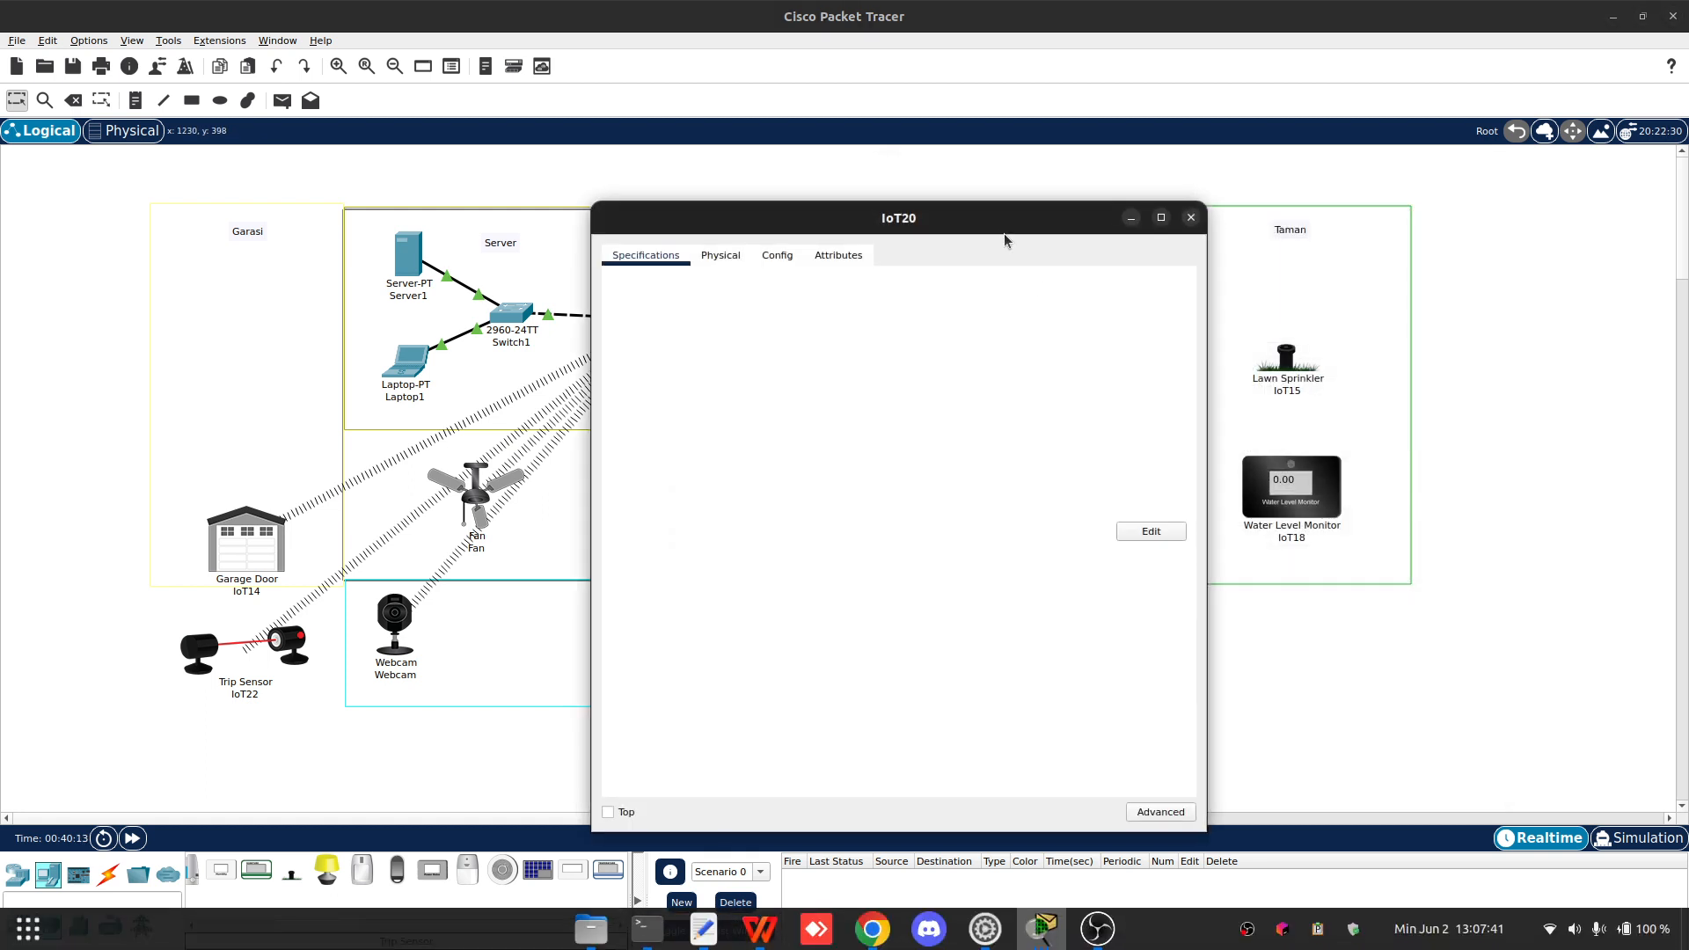
drag(1125, 204, 709, 120)
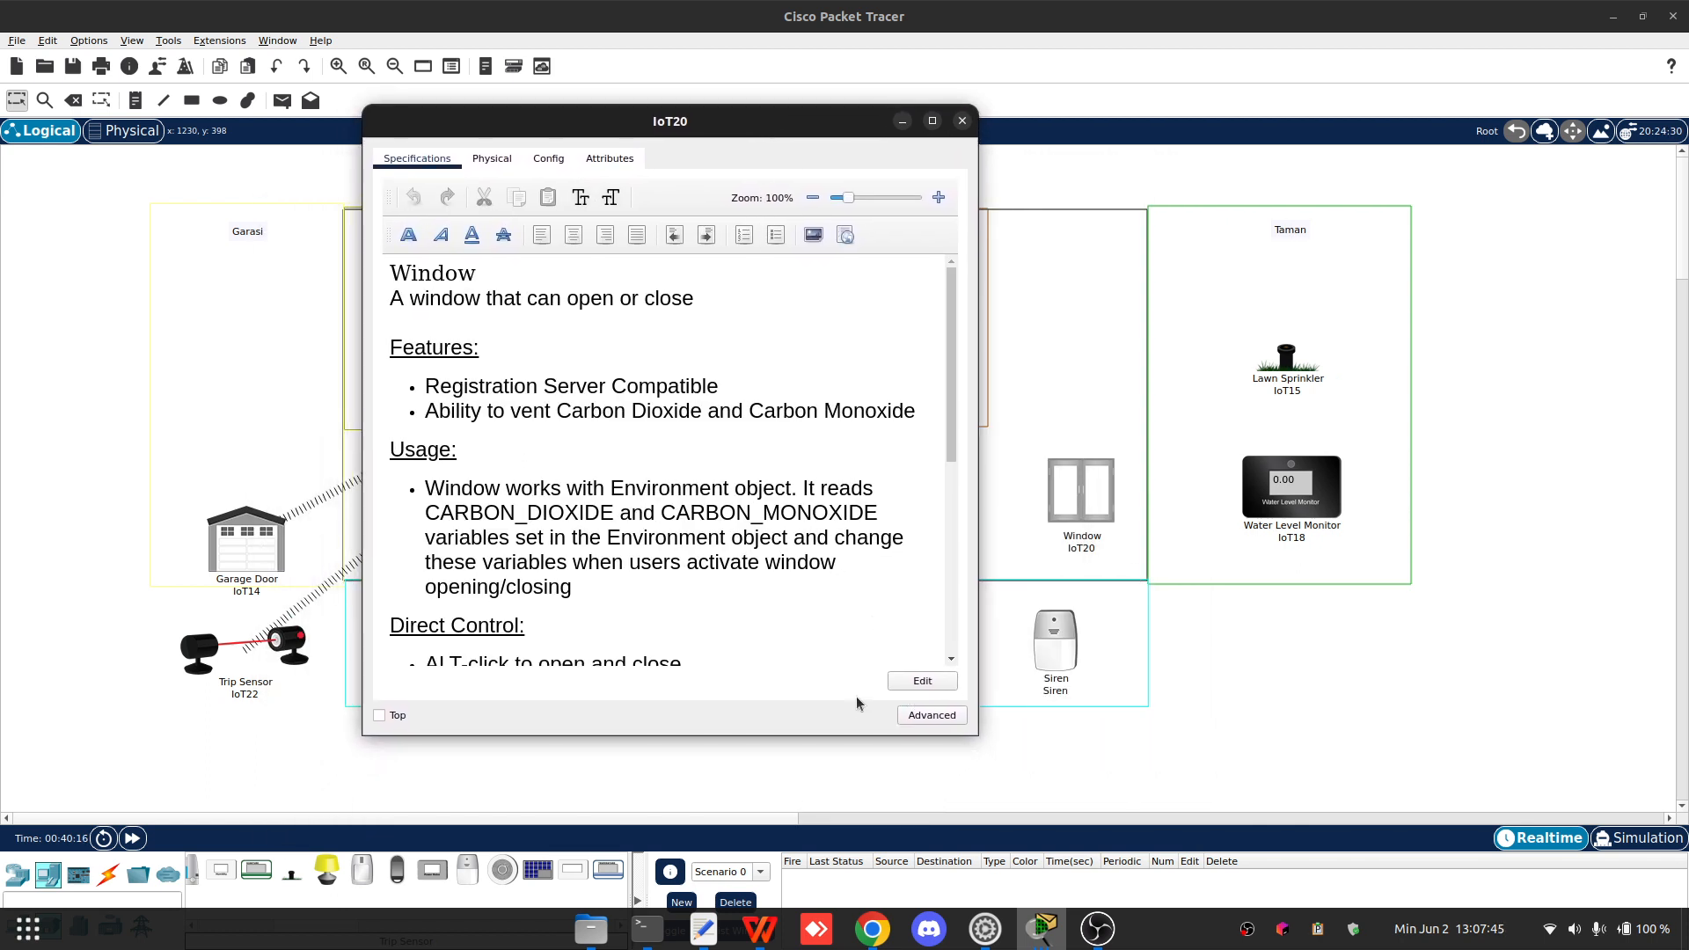
click(914, 715)
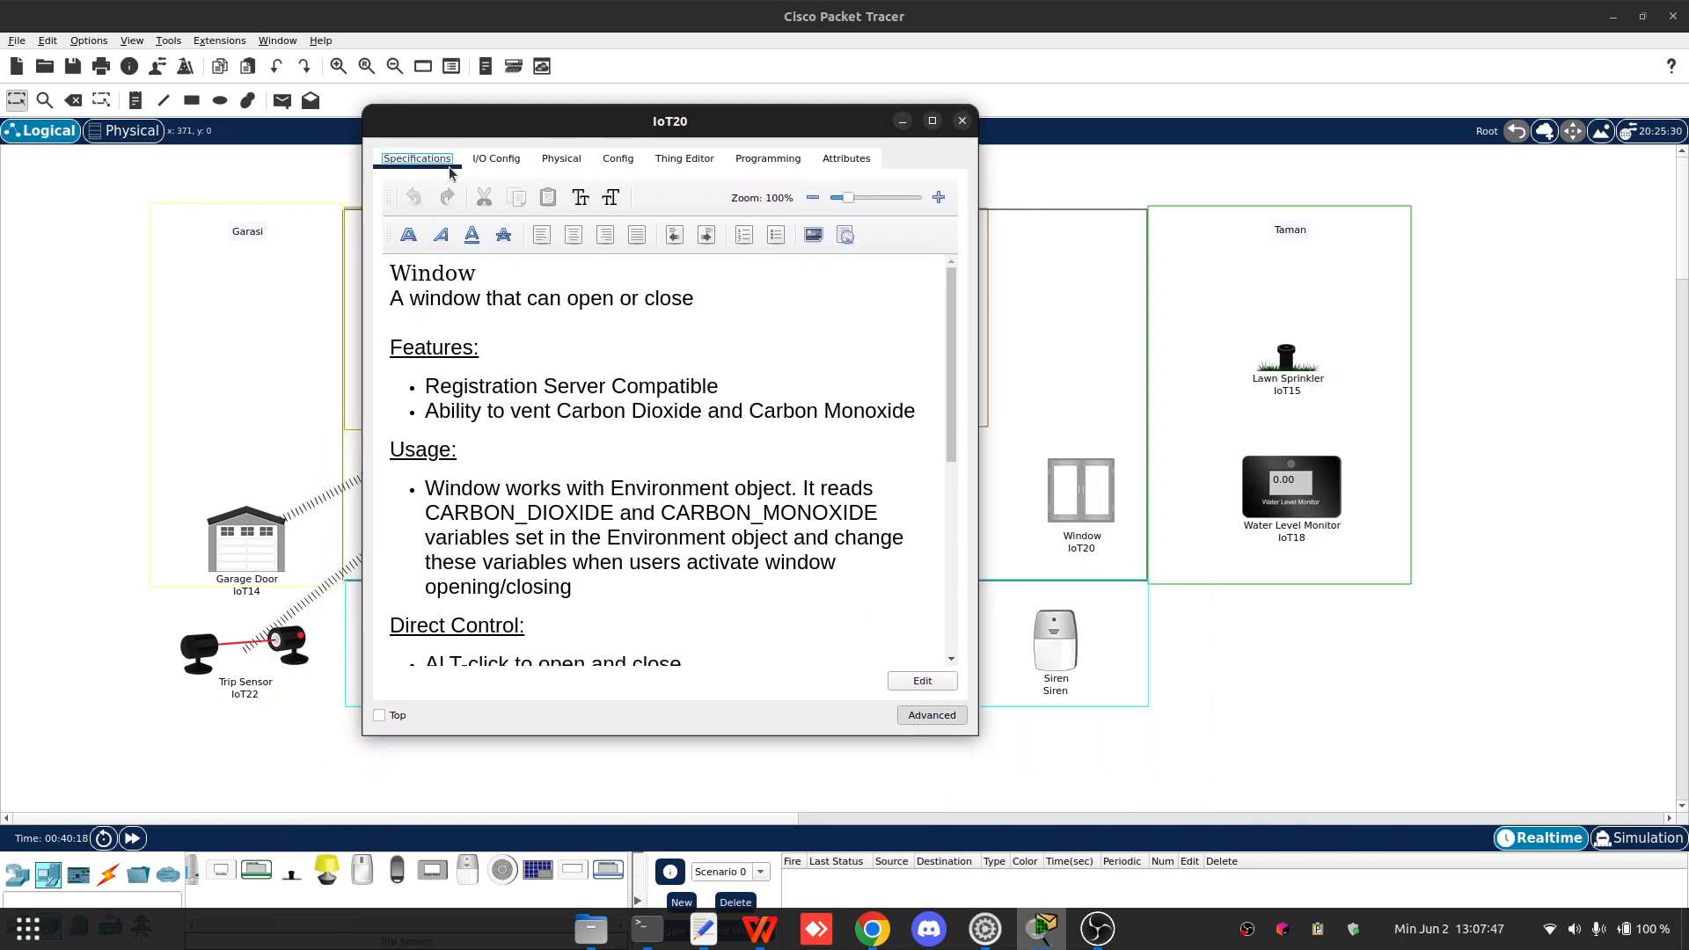
click(495, 159)
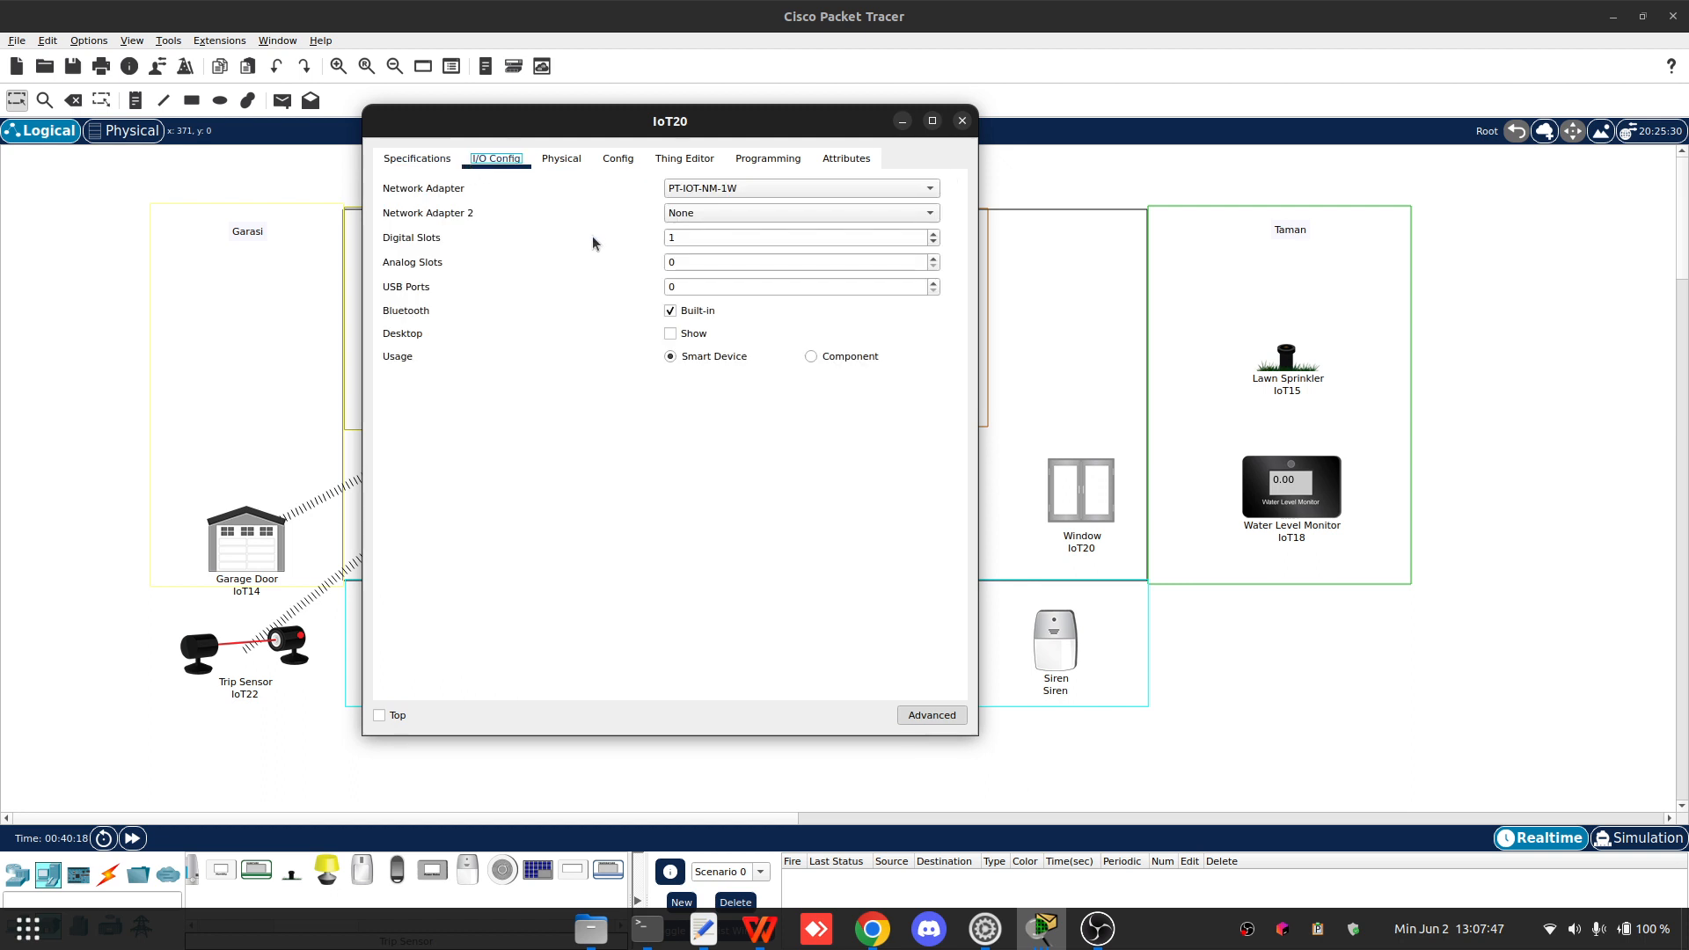
click(695, 208)
click(702, 191)
click(702, 190)
click(731, 208)
drag(661, 132, 744, 86)
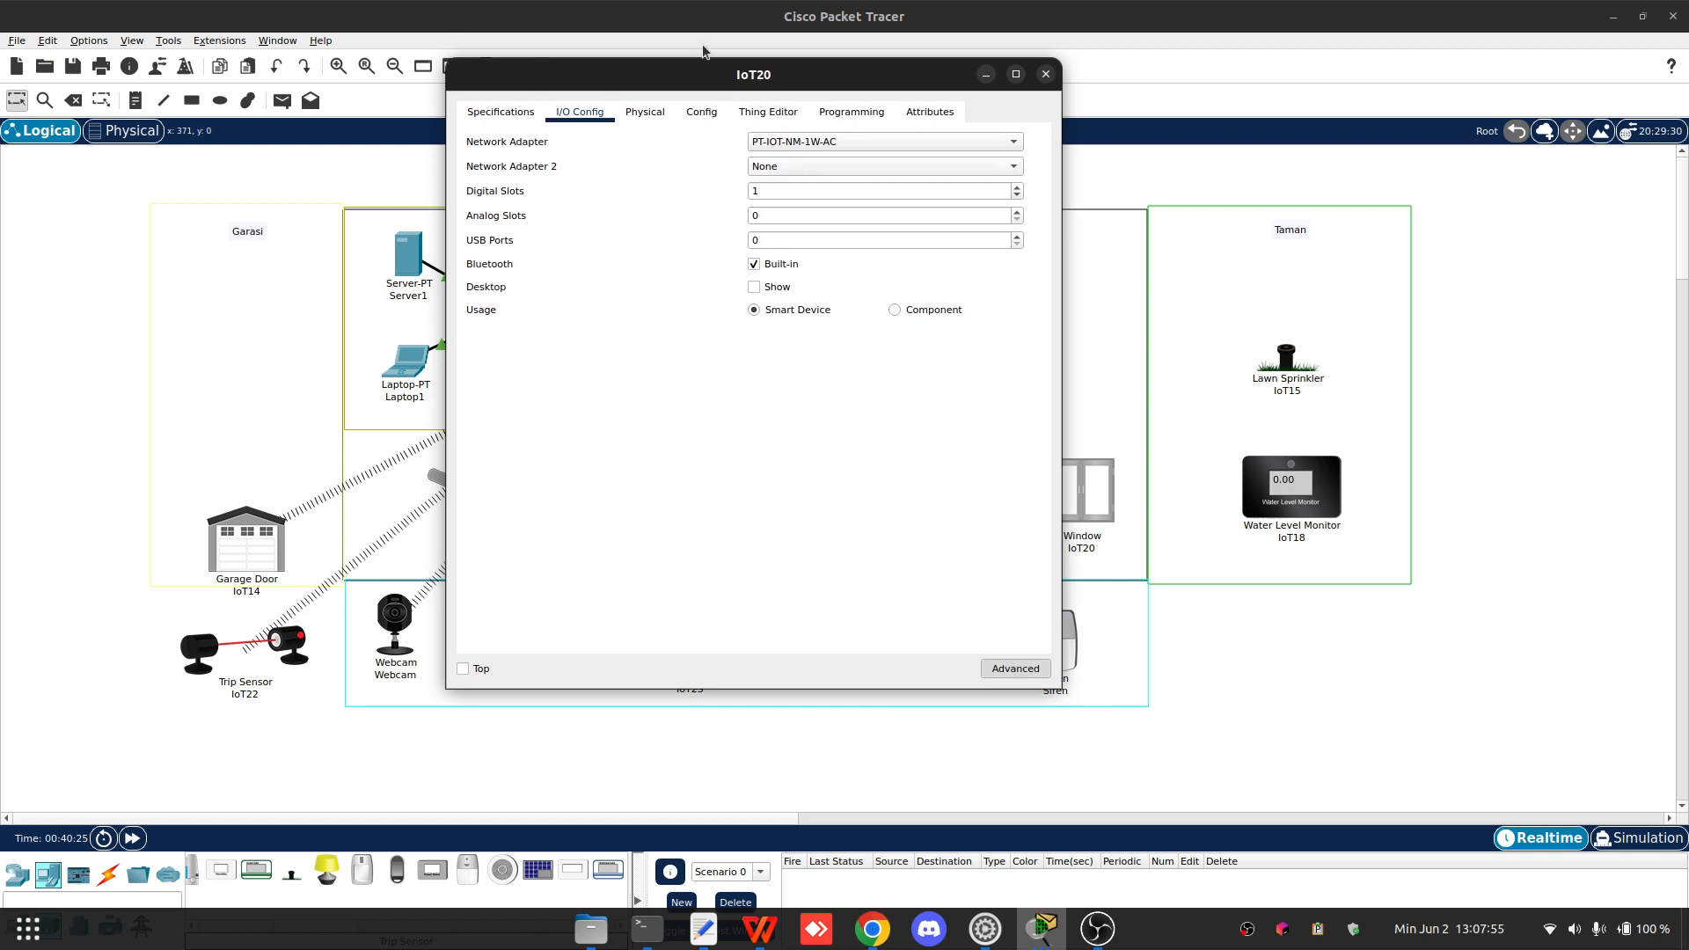
drag(685, 72, 719, 106)
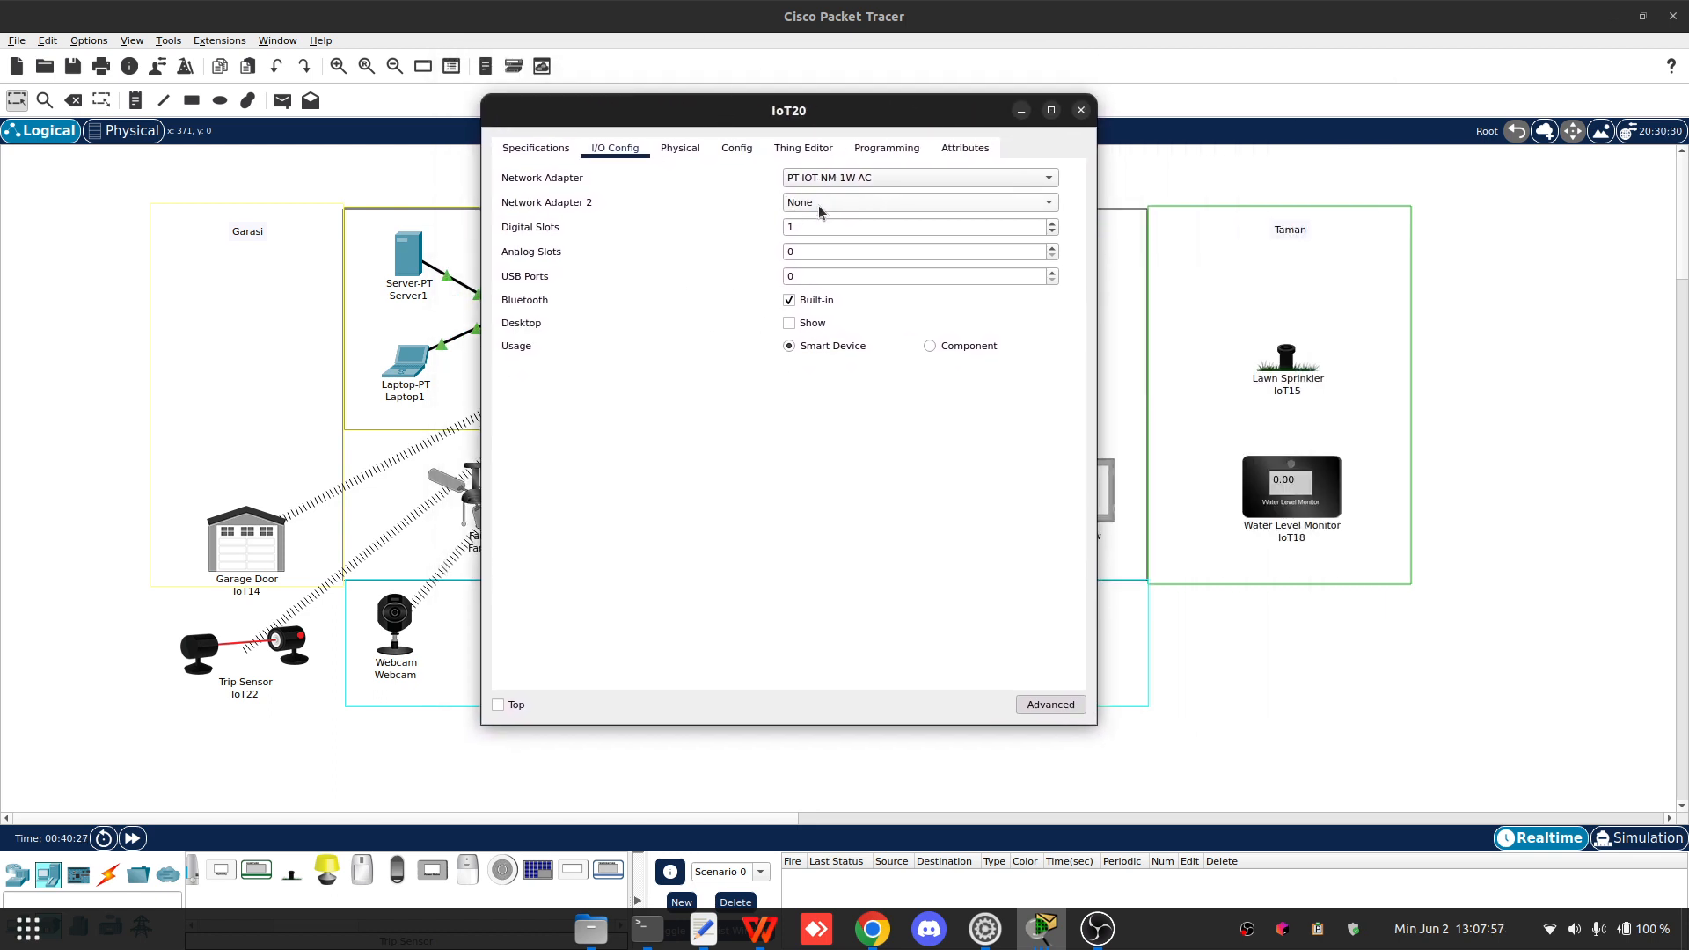
- Set IoT20's wireless SSID to Home with WPA2, user ID Window and the password
click(735, 147)
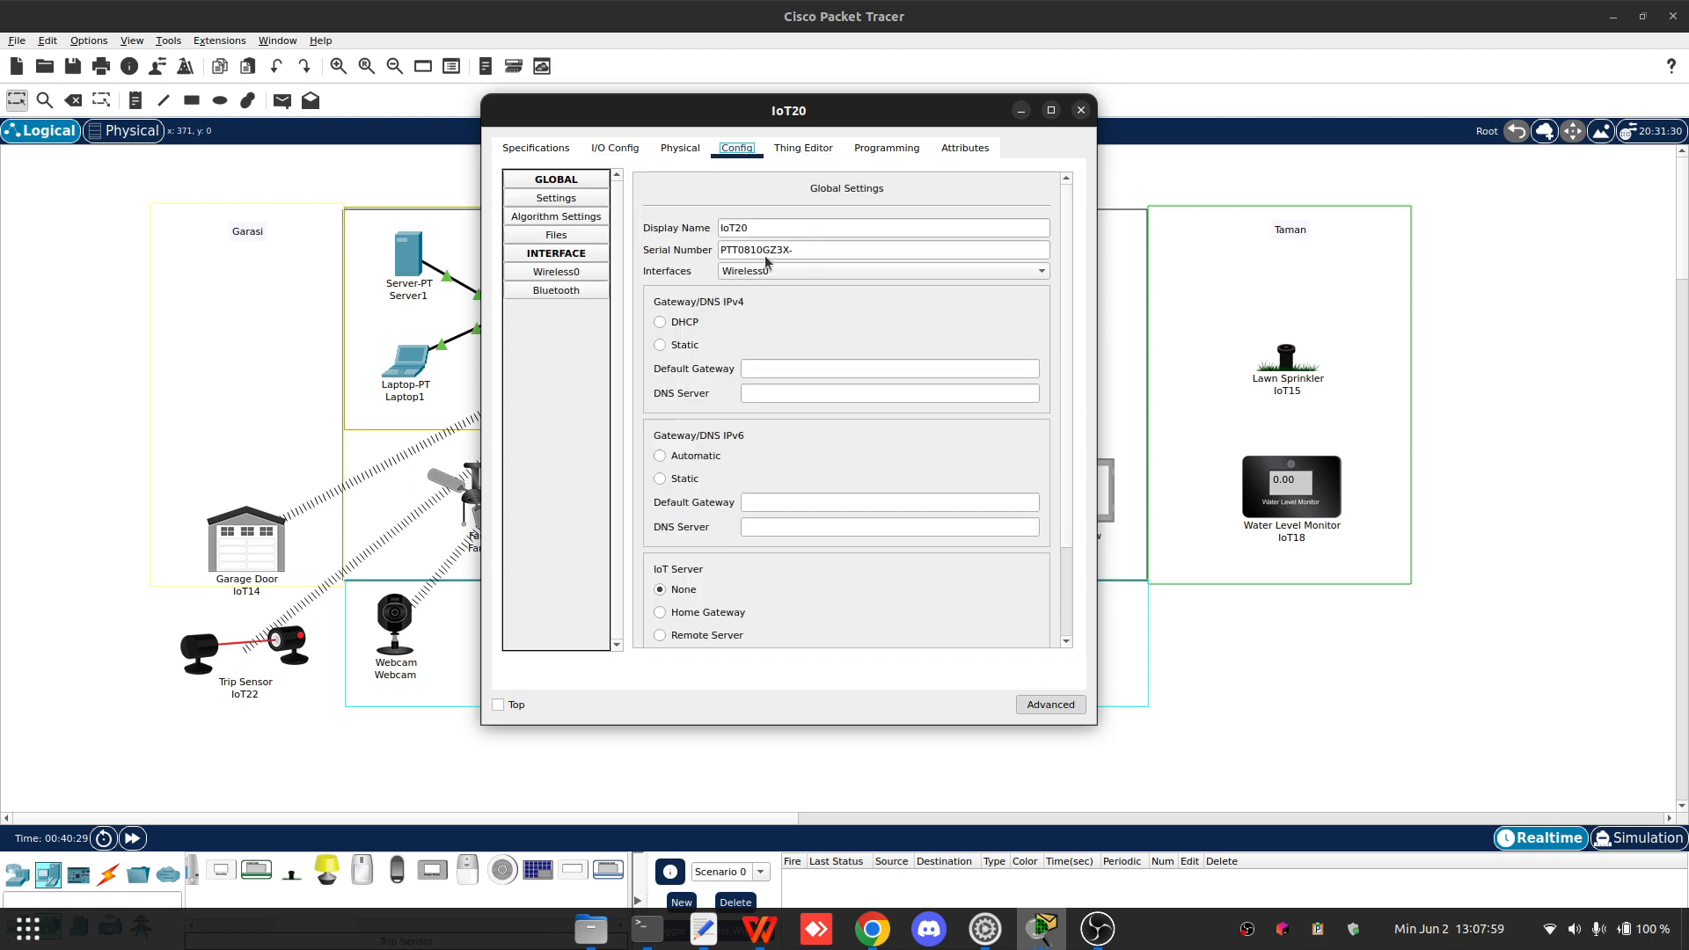
click(556, 235)
drag(736, 110, 663, 125)
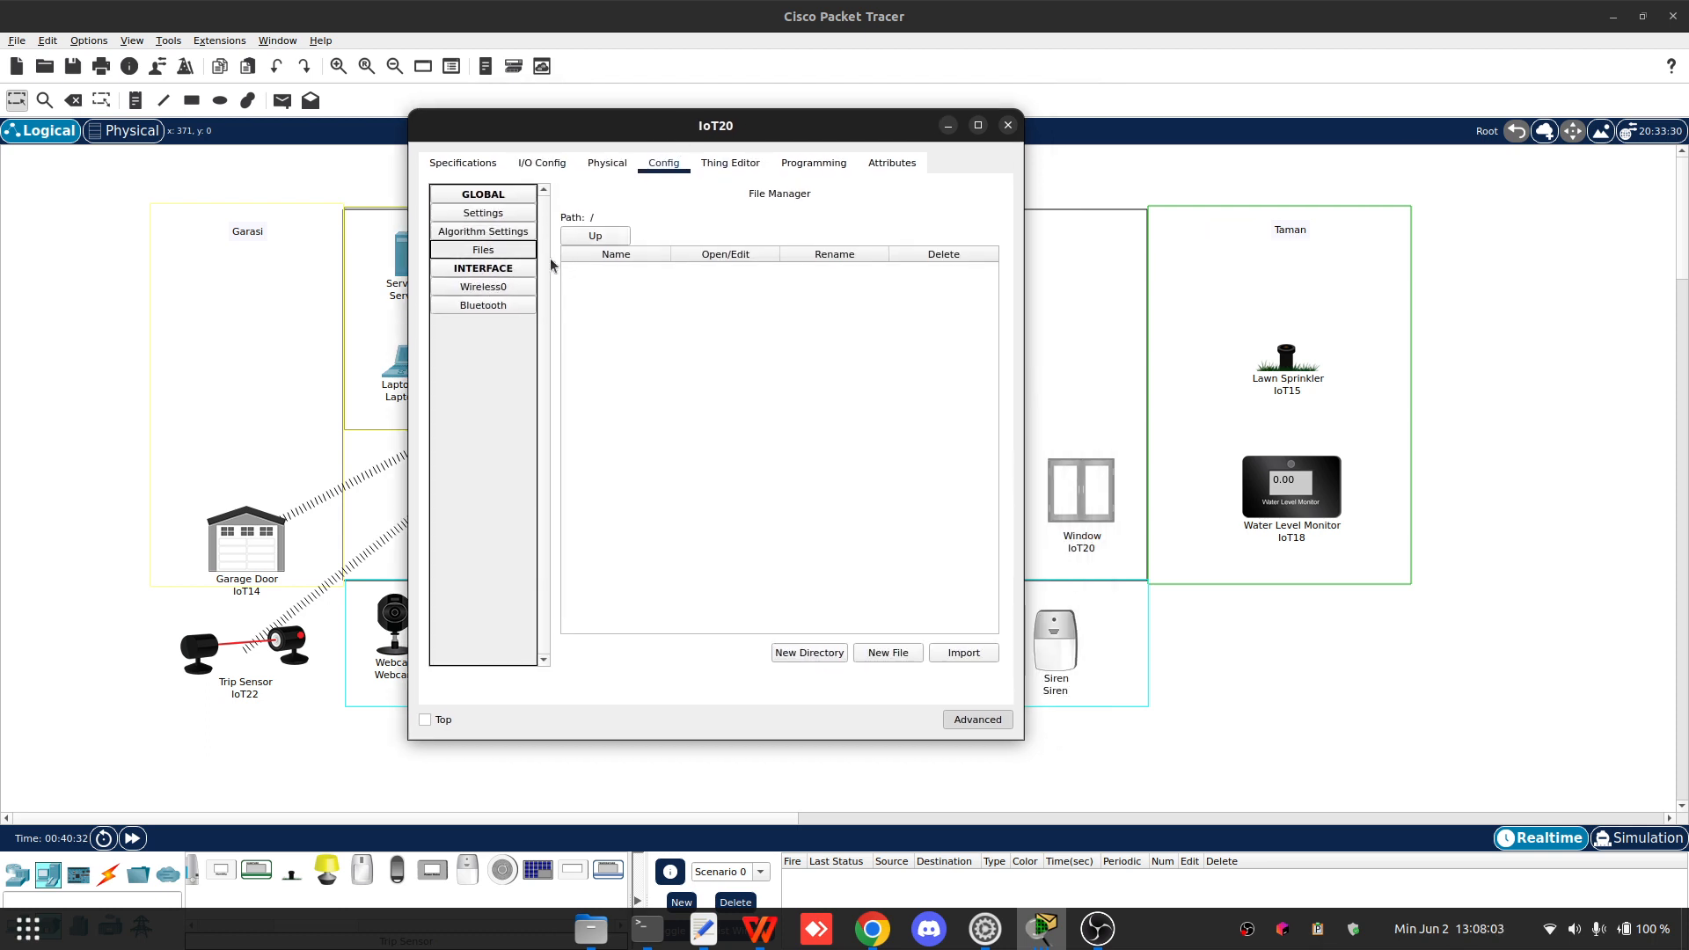
click(478, 287)
drag(880, 275, 810, 279)
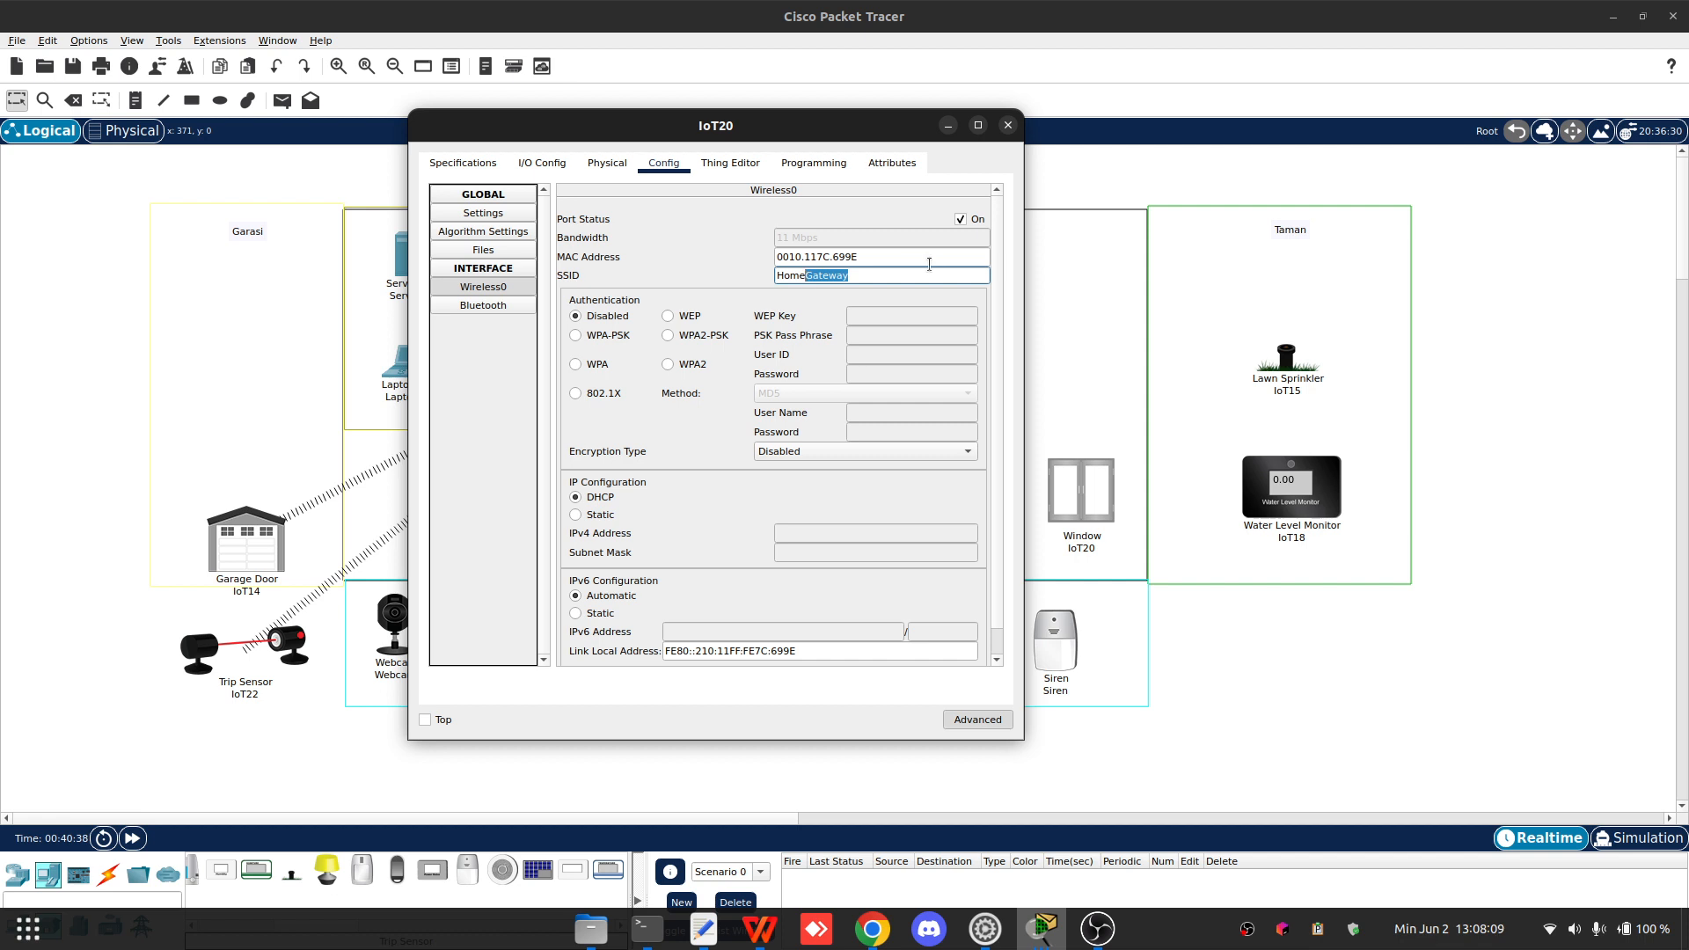
key(BackSpace)
click(688, 367)
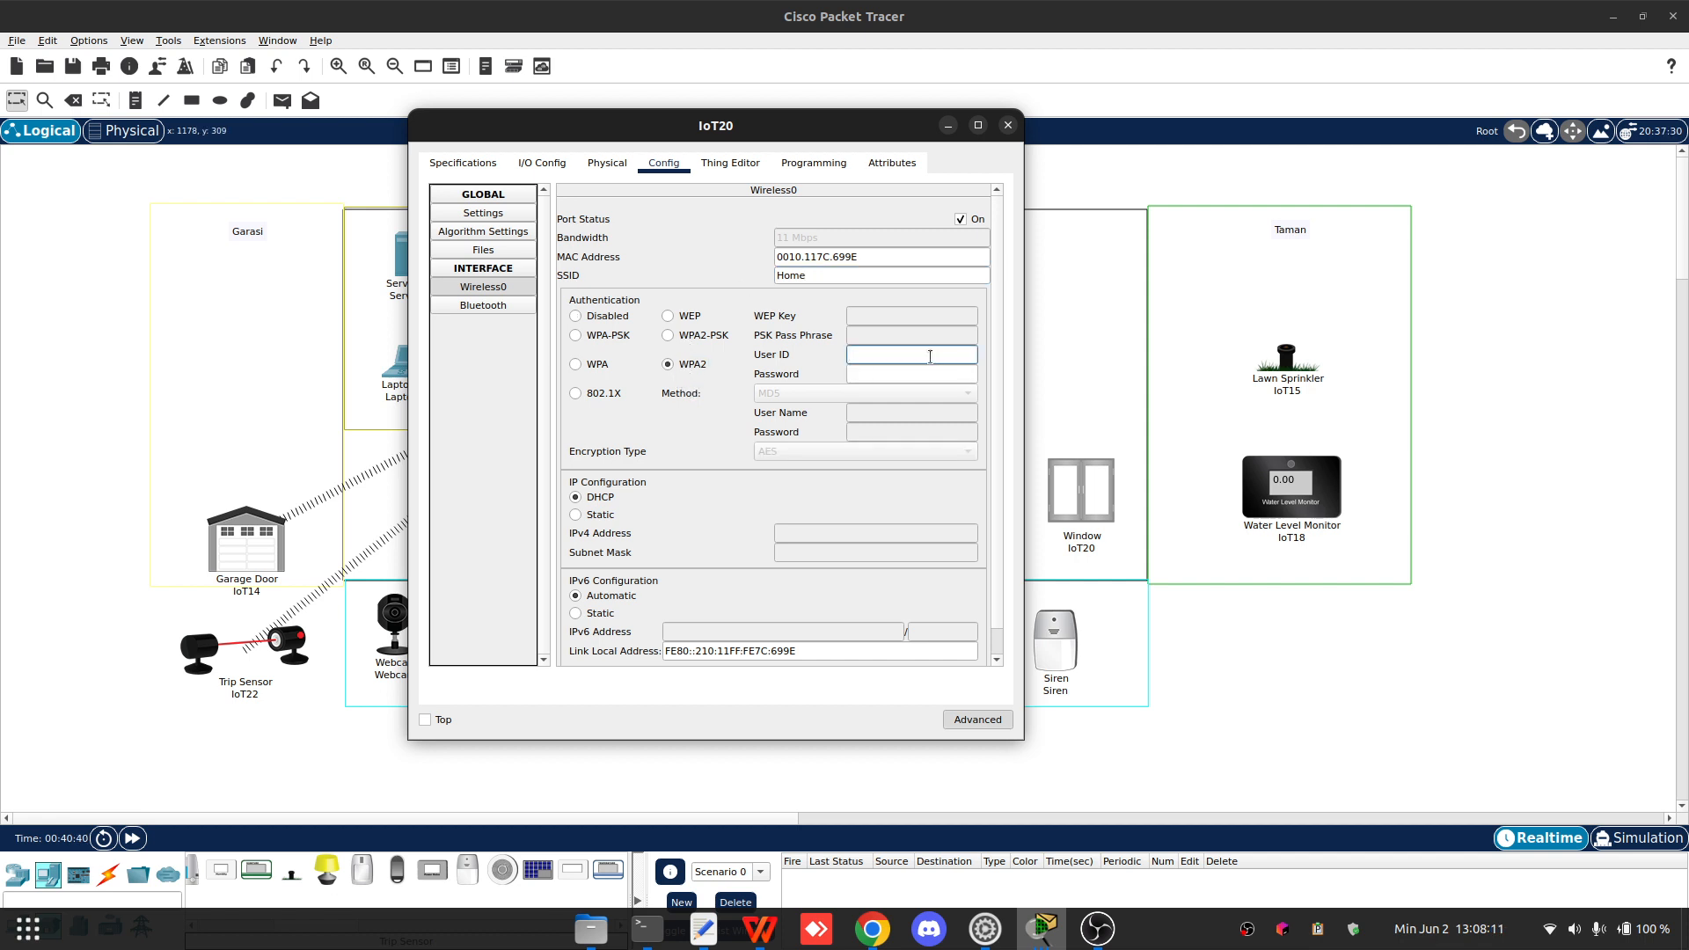
text(Window)
key(Tab)
text(123)
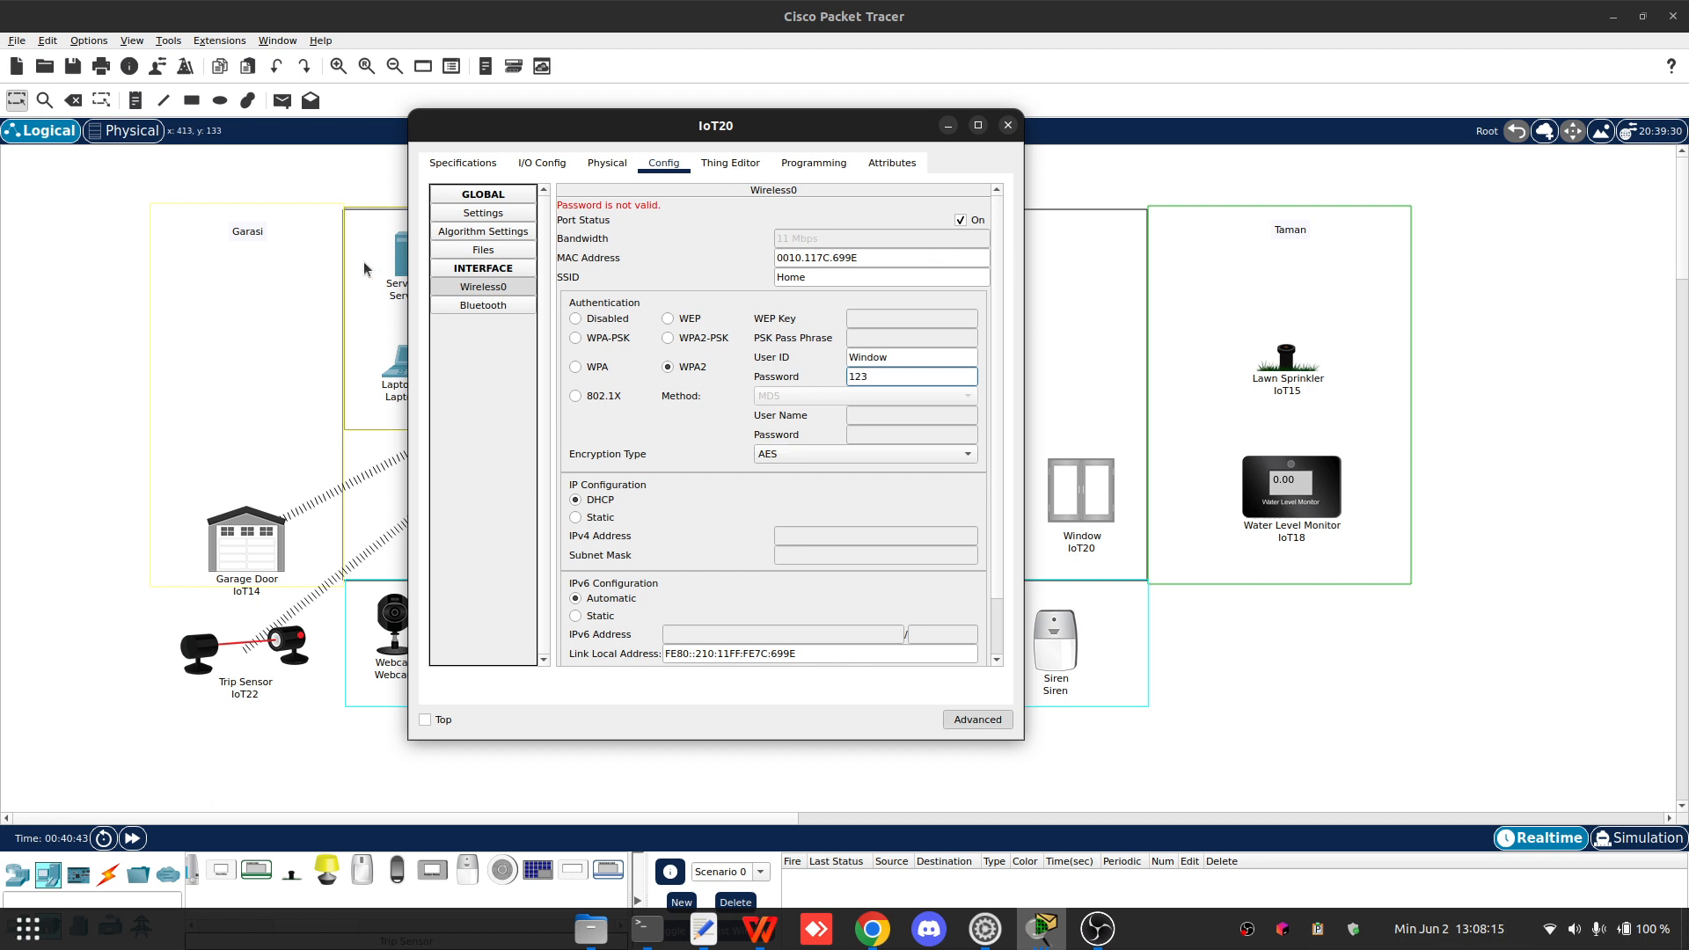
- Register IoT20 with Remote Server 192.168.1.11 using user name admin and the server password, connect, and close it
click(483, 213)
click(641, 535)
click(813, 558)
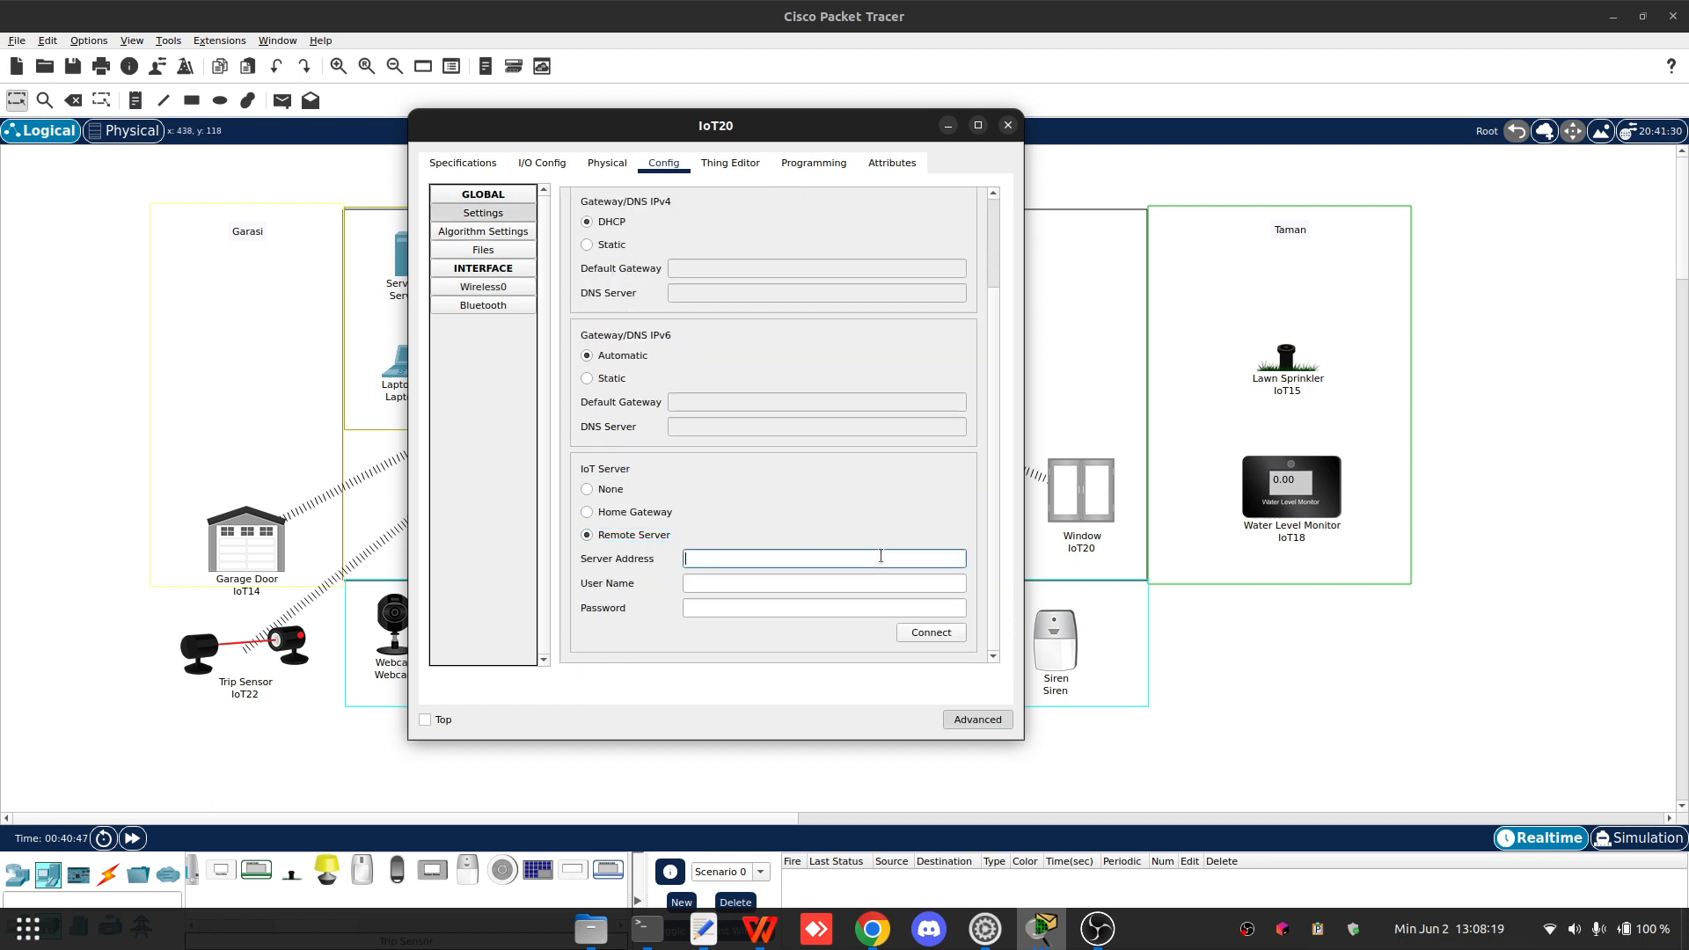
text(192.168.1.11)
key(Tab)
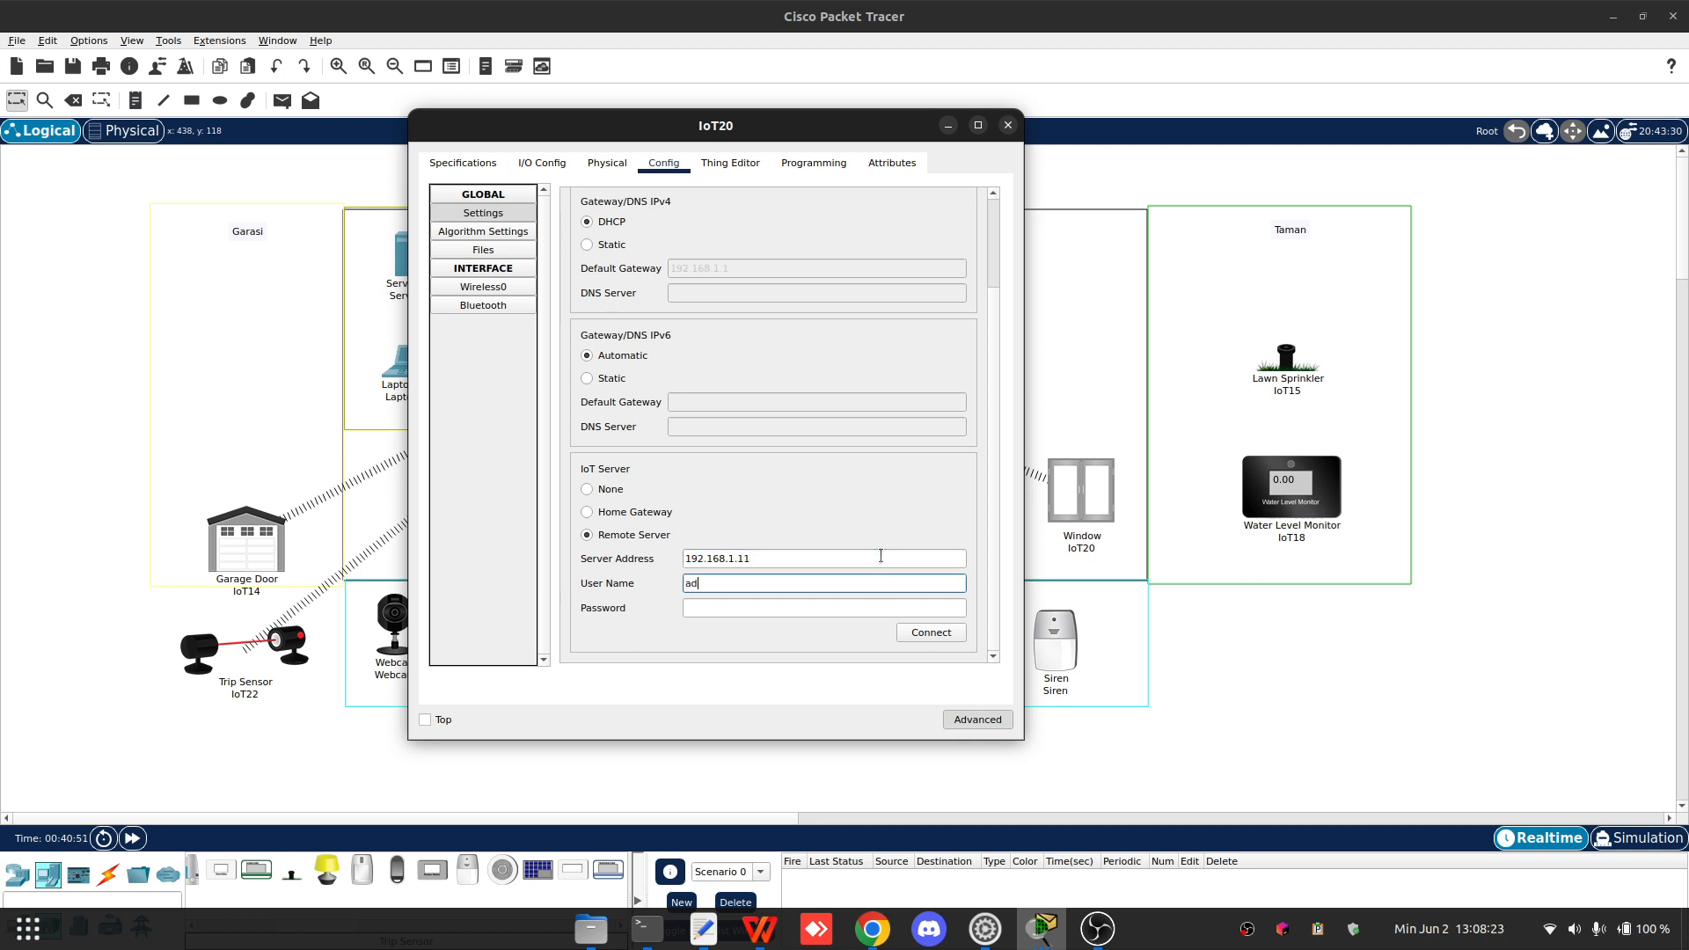
key(Tab)
text(123)
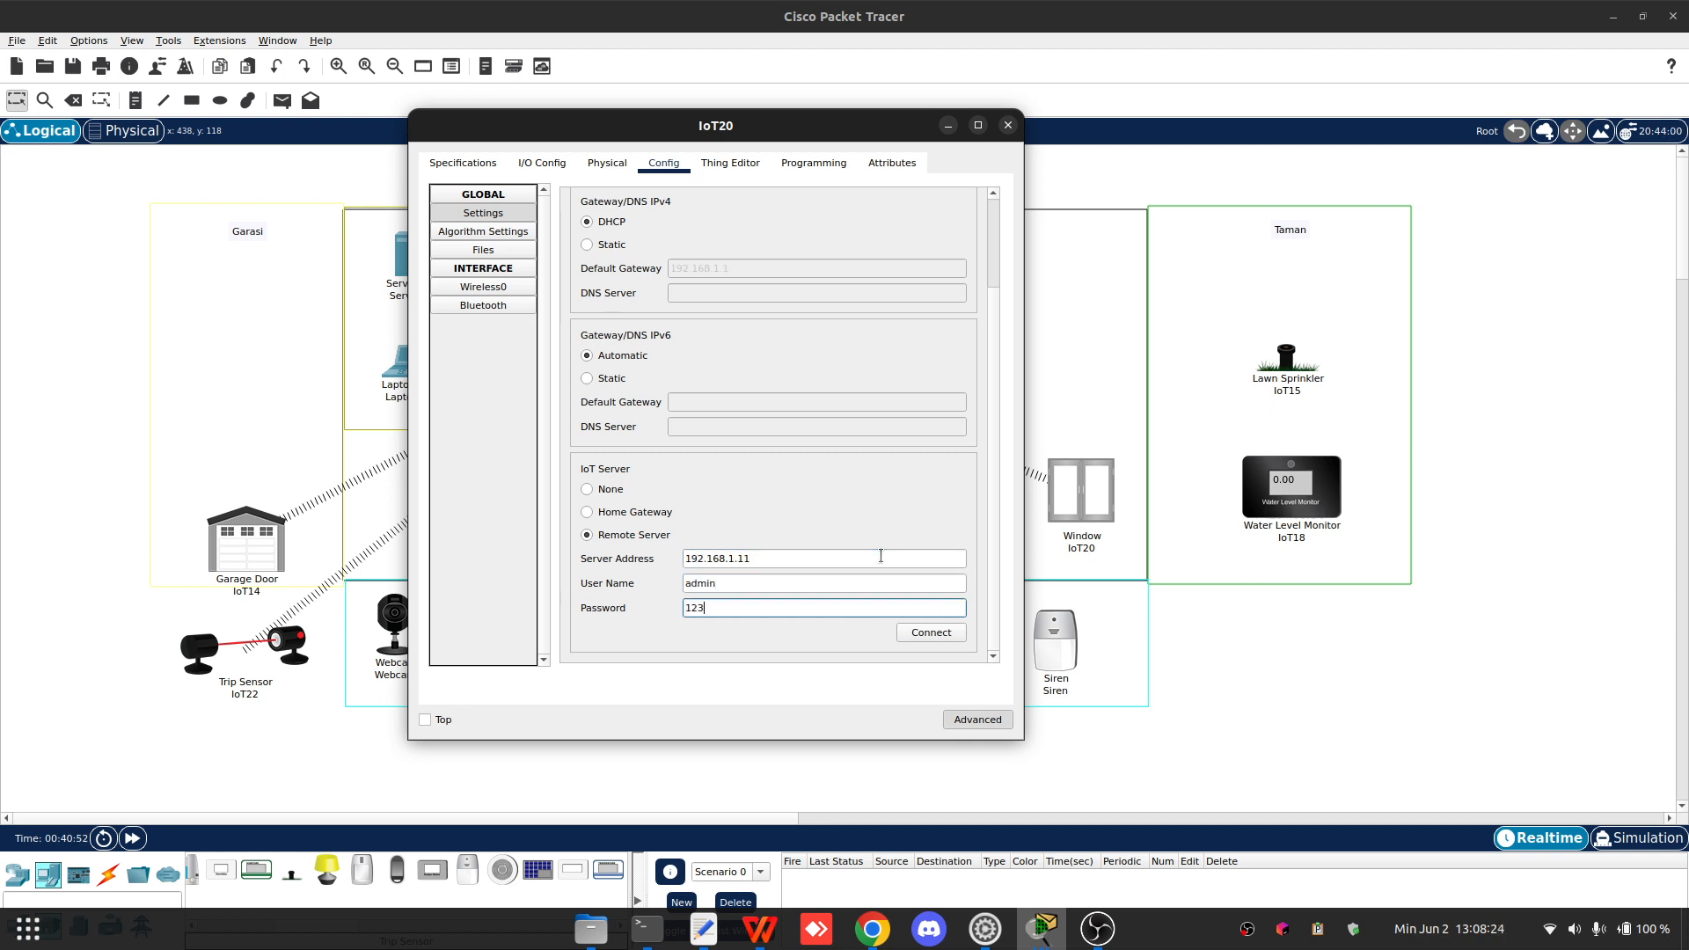
click(927, 637)
click(1007, 125)
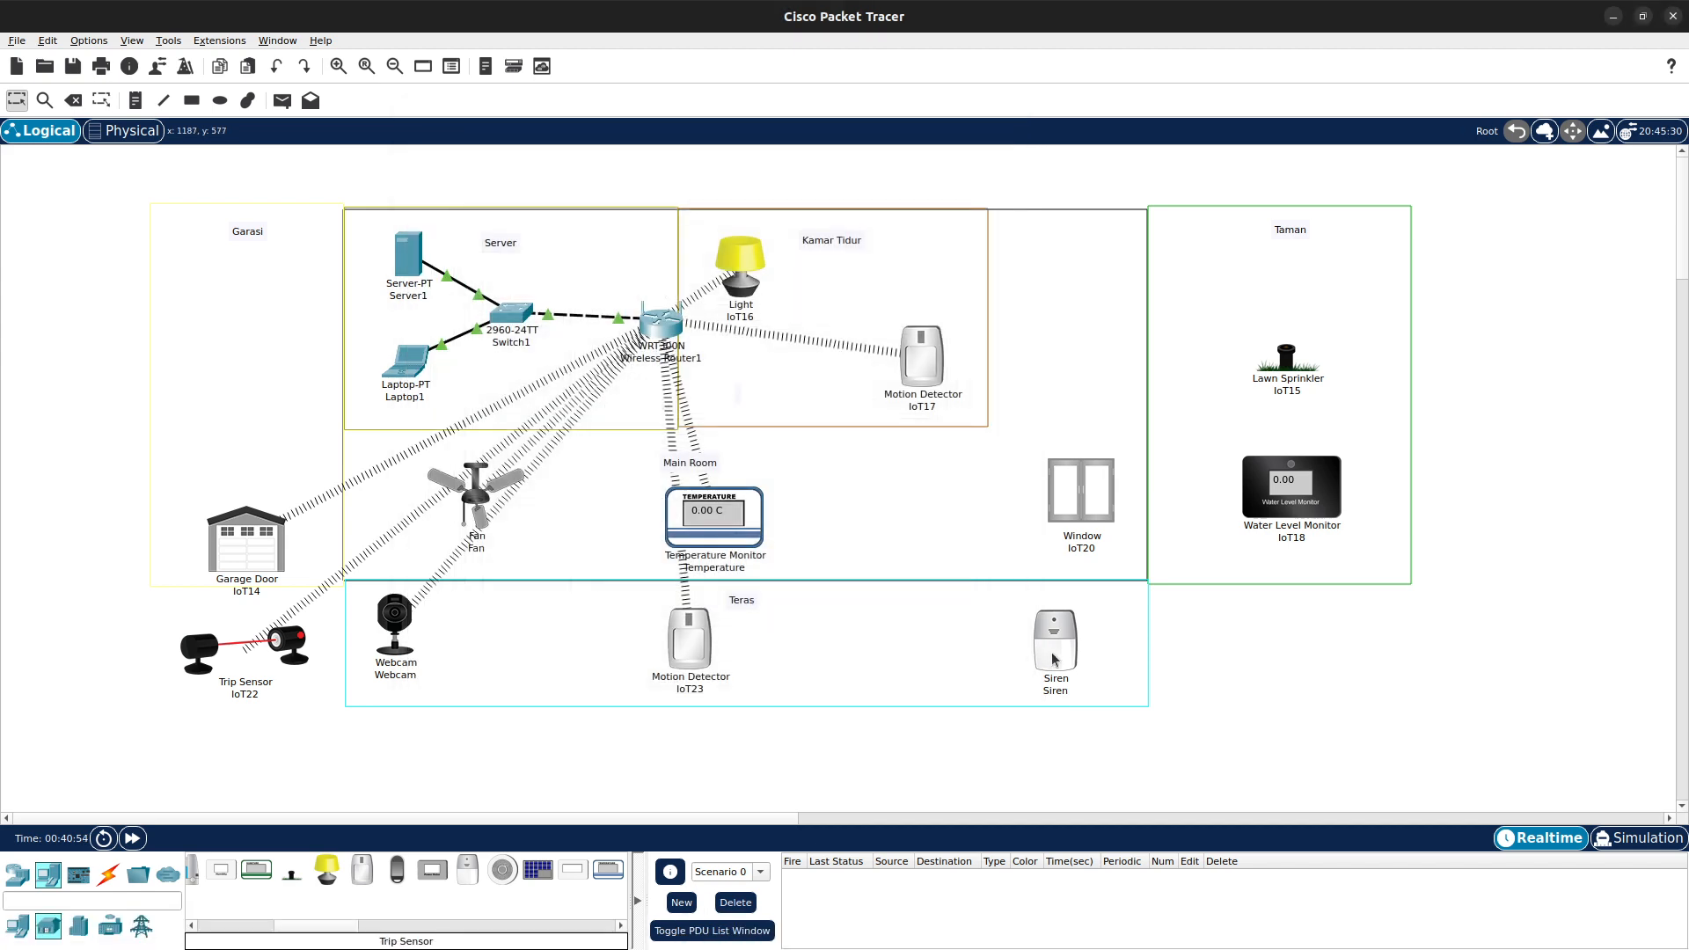
- Reopen Siren to review its wireless settings, then close it
click(1058, 658)
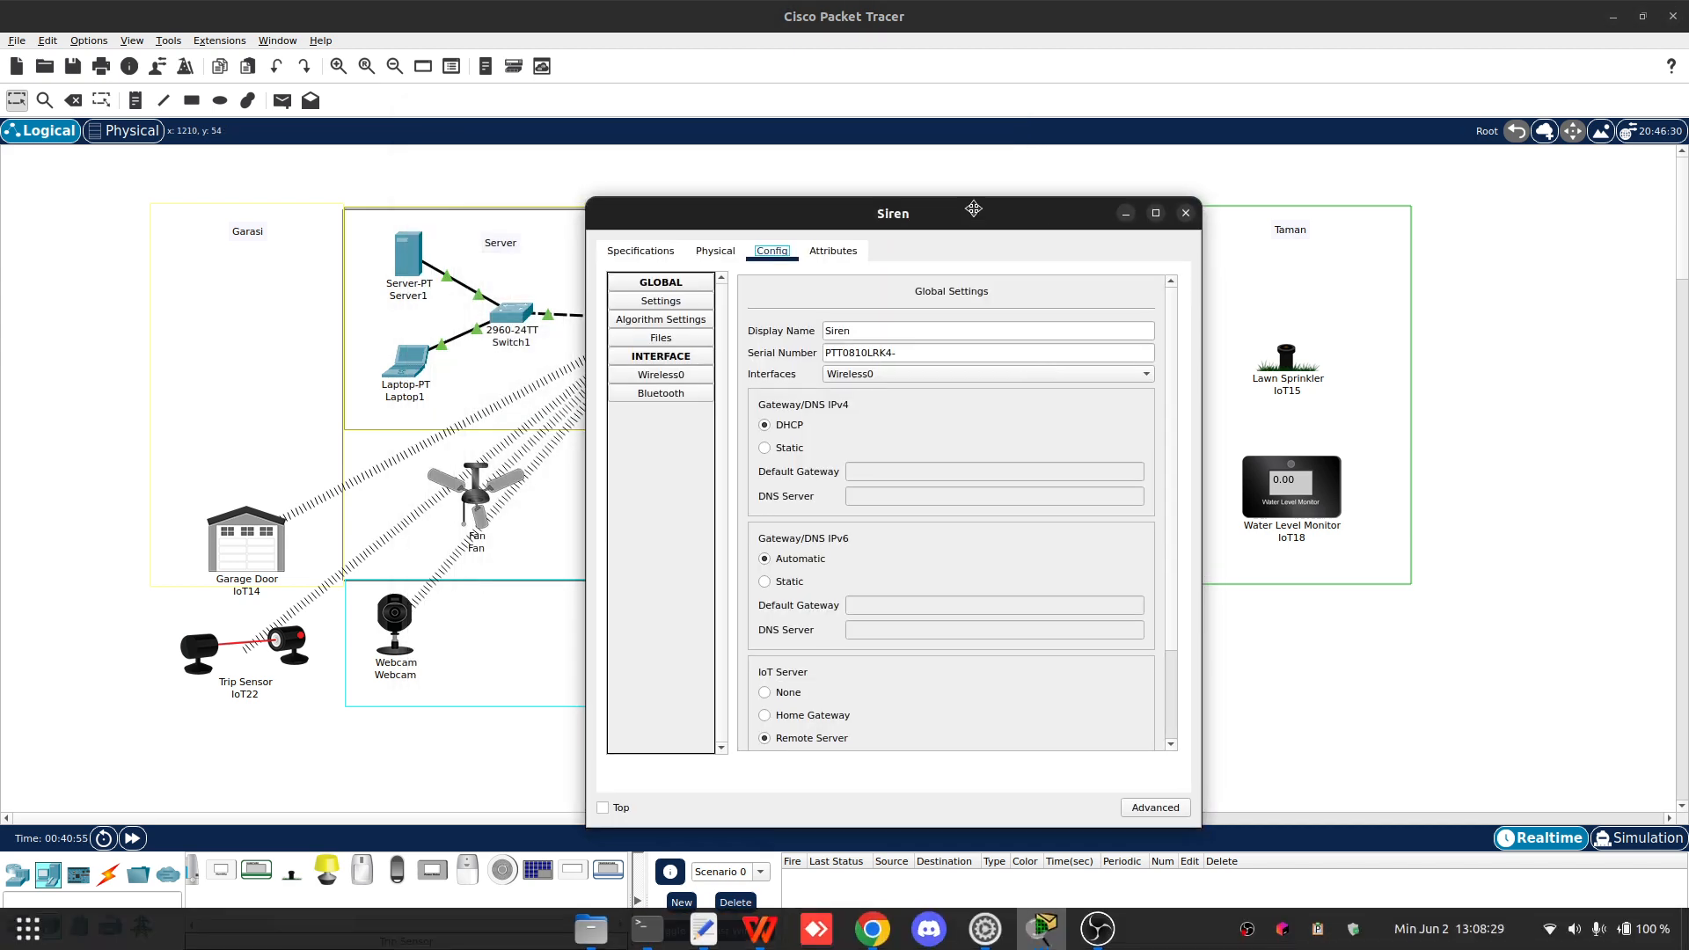
drag(973, 209, 804, 168)
scroll(648, 543, down, 3)
scroll(690, 581, up, 3)
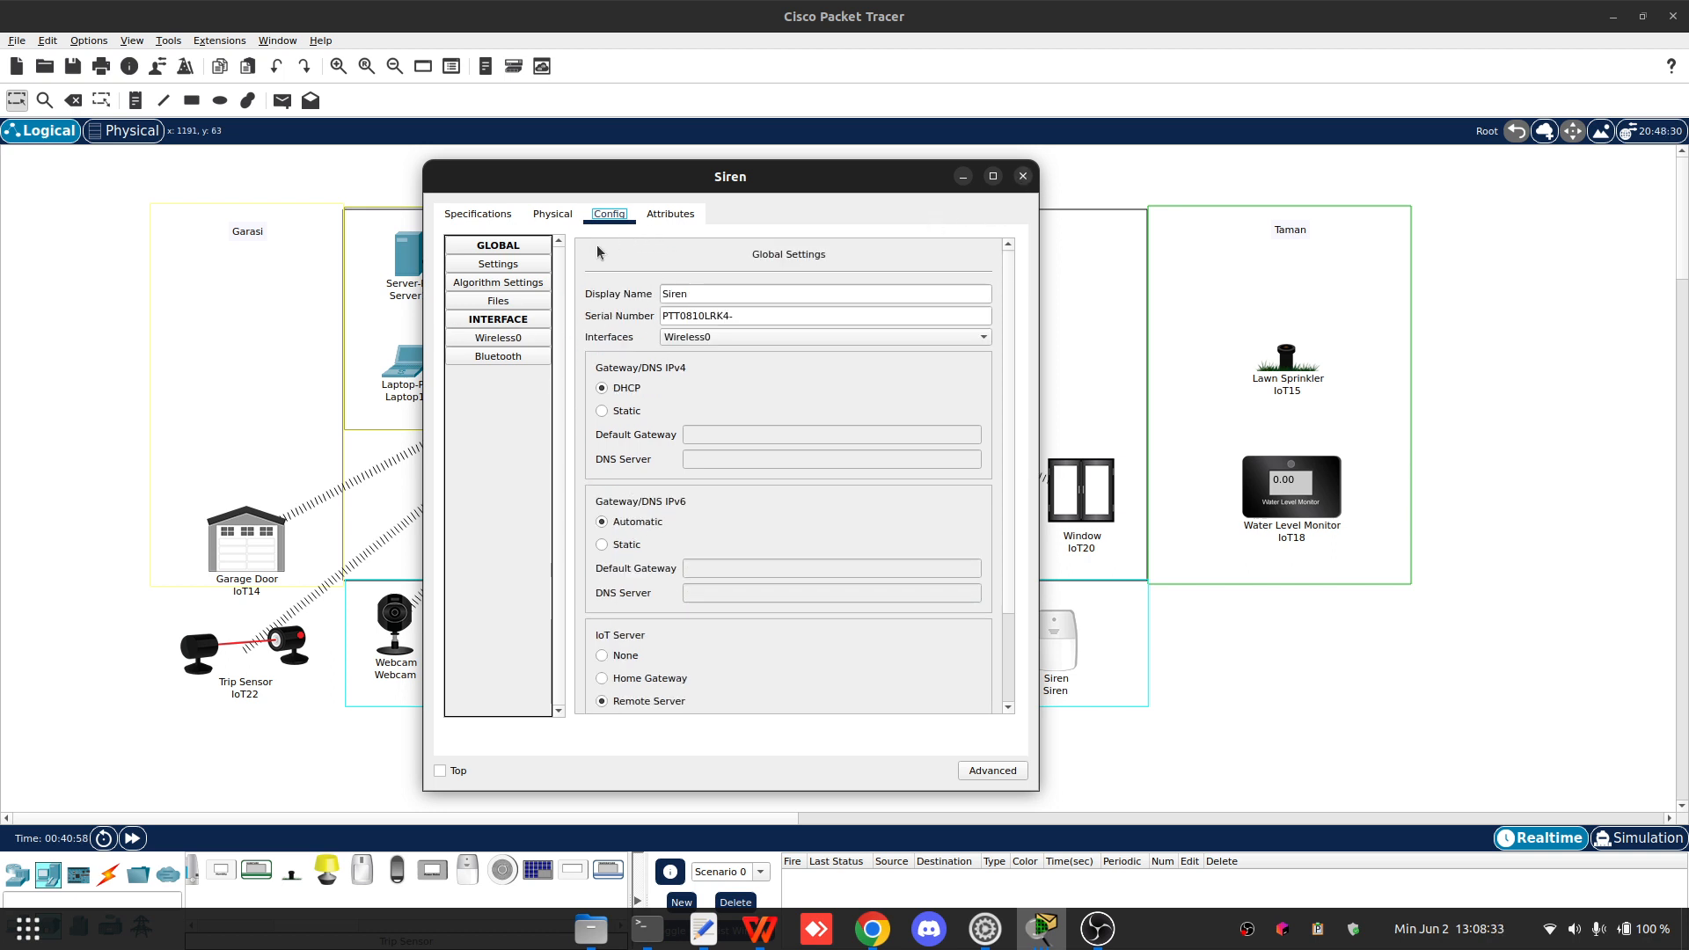
click(517, 342)
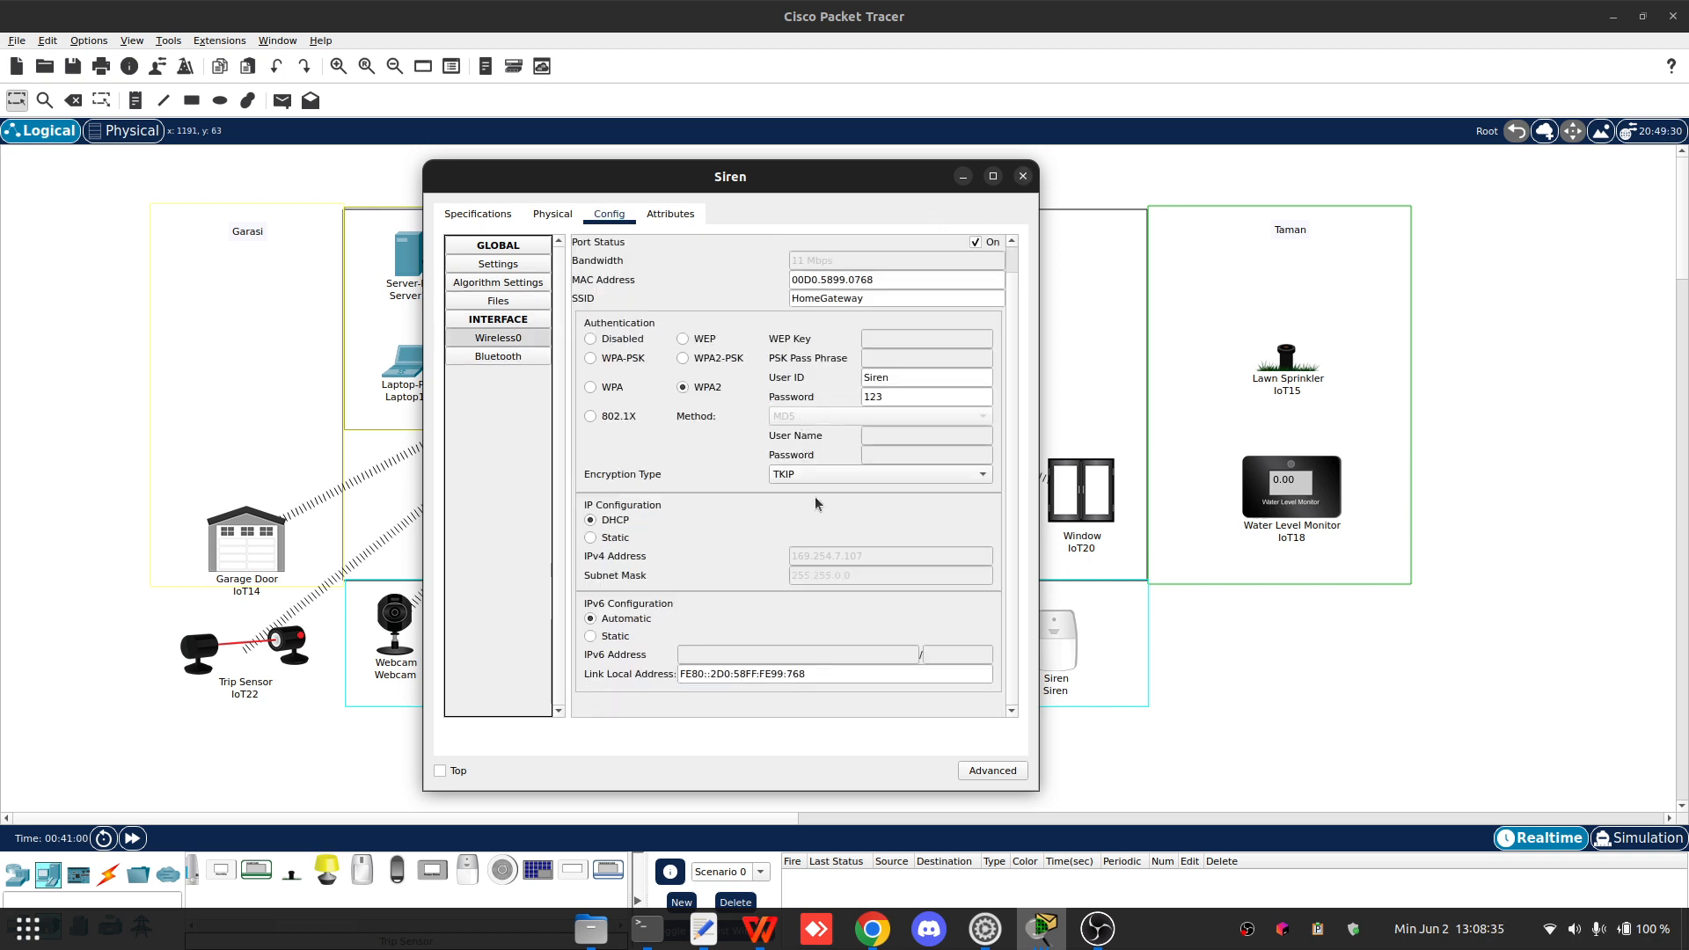
click(1025, 178)
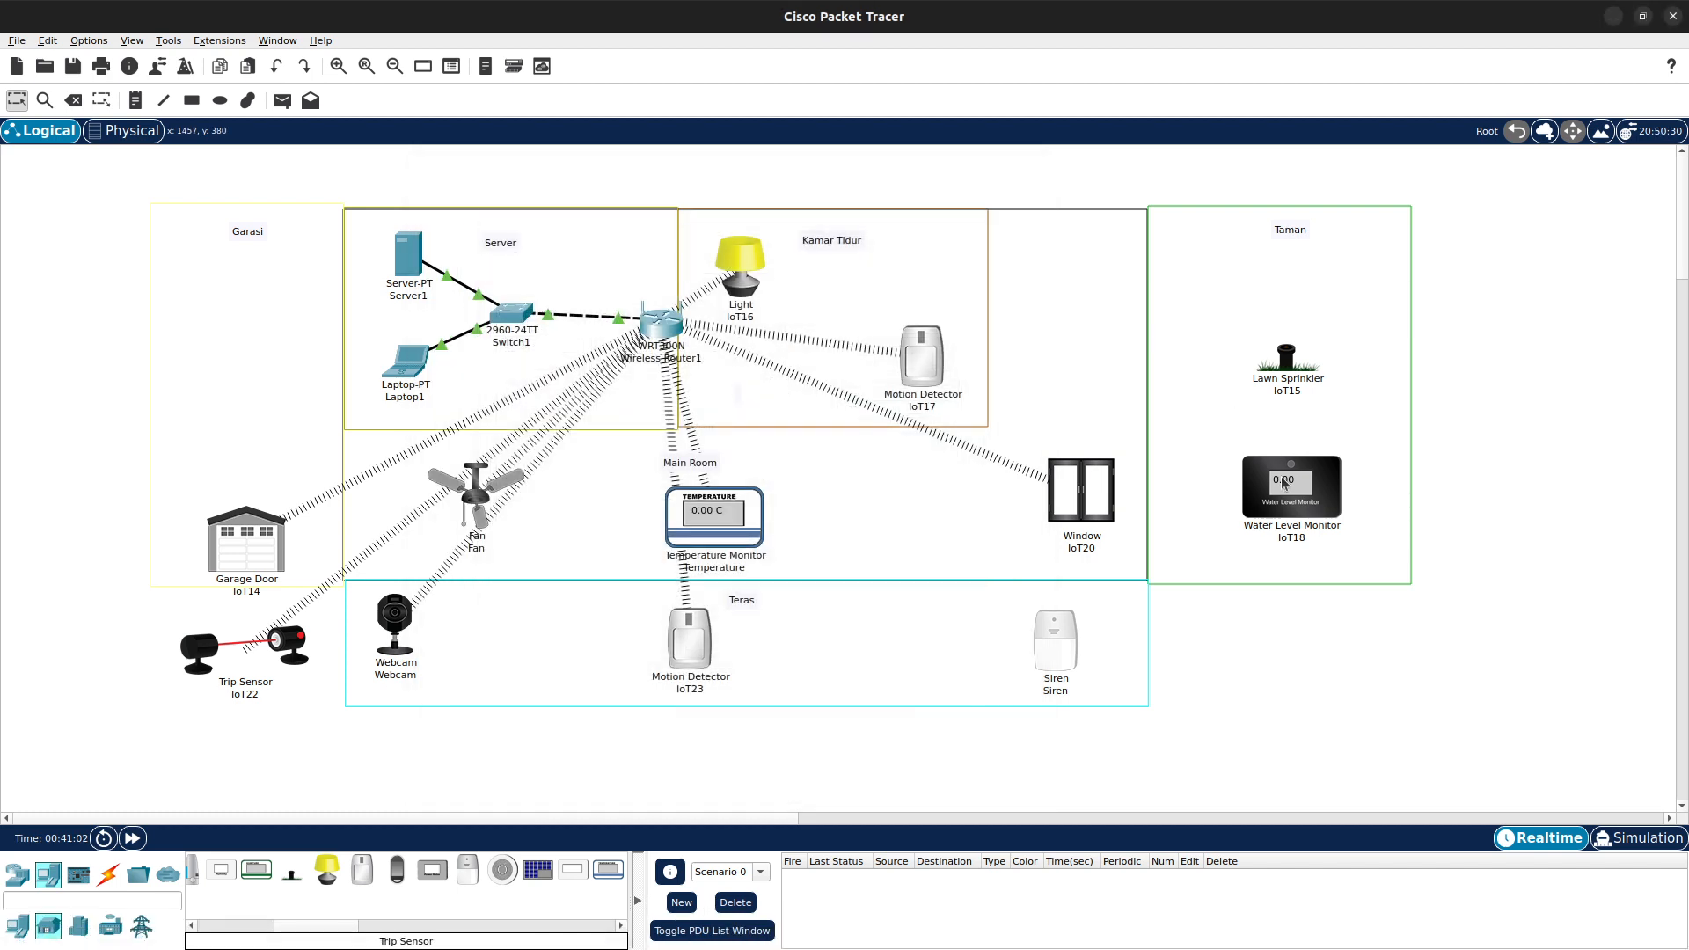
- Open Lawn Sprinkler IoT15 in advanced mode and check its network adapter
click(1286, 356)
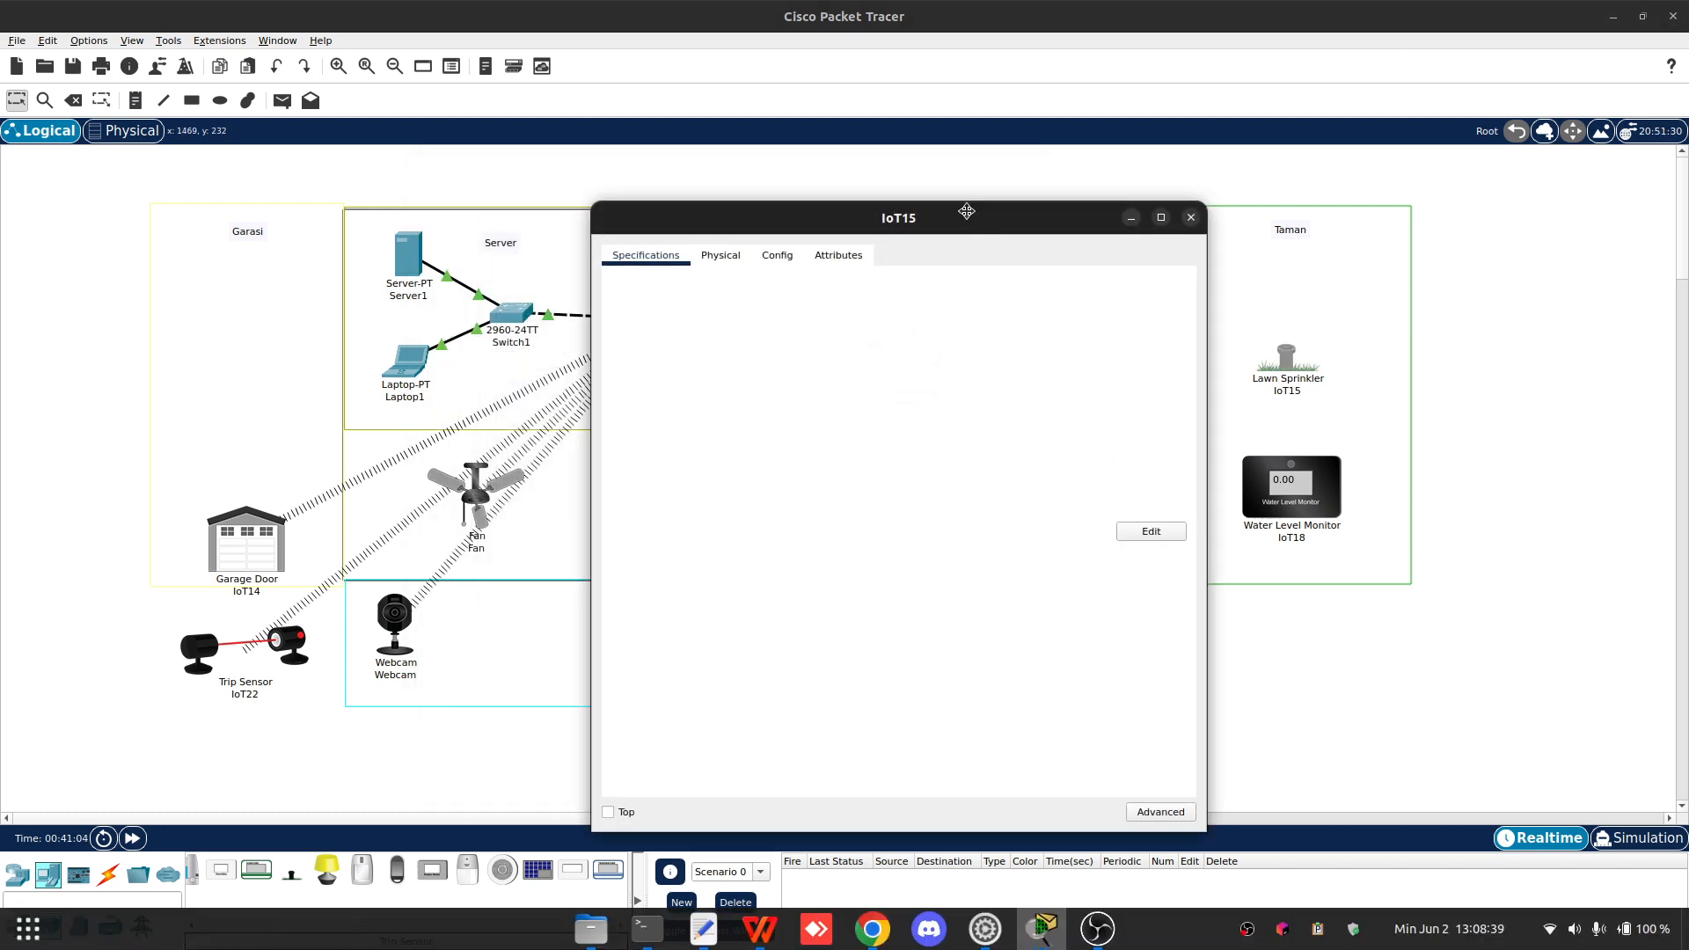
drag(861, 218, 497, 147)
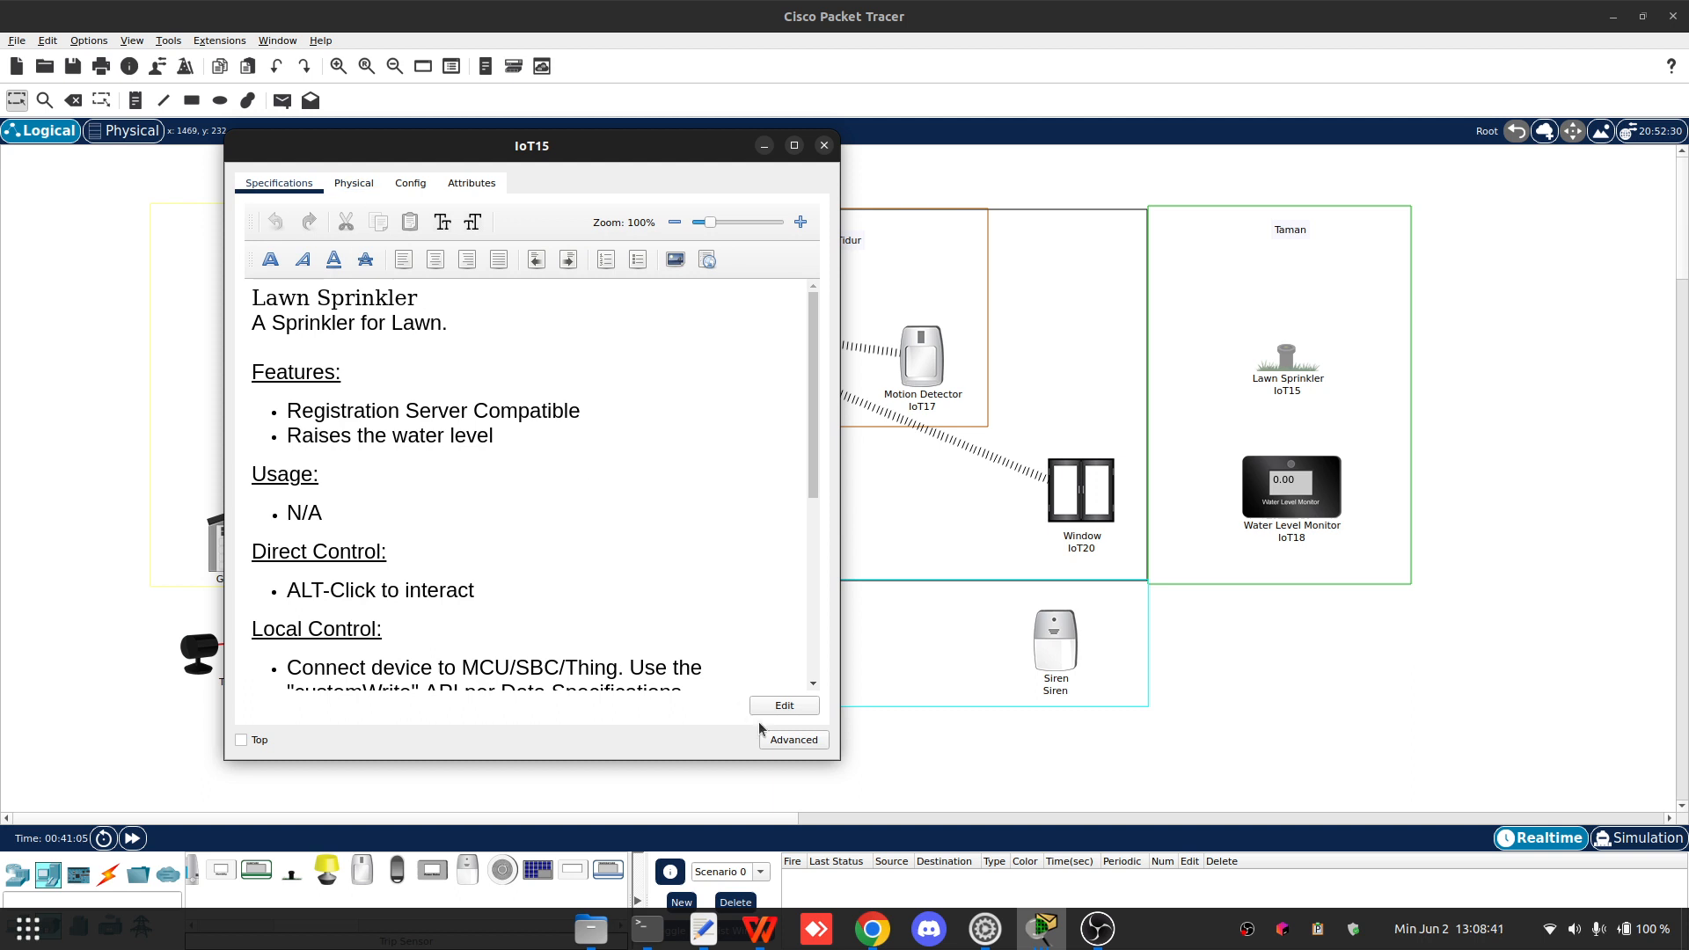
click(361, 185)
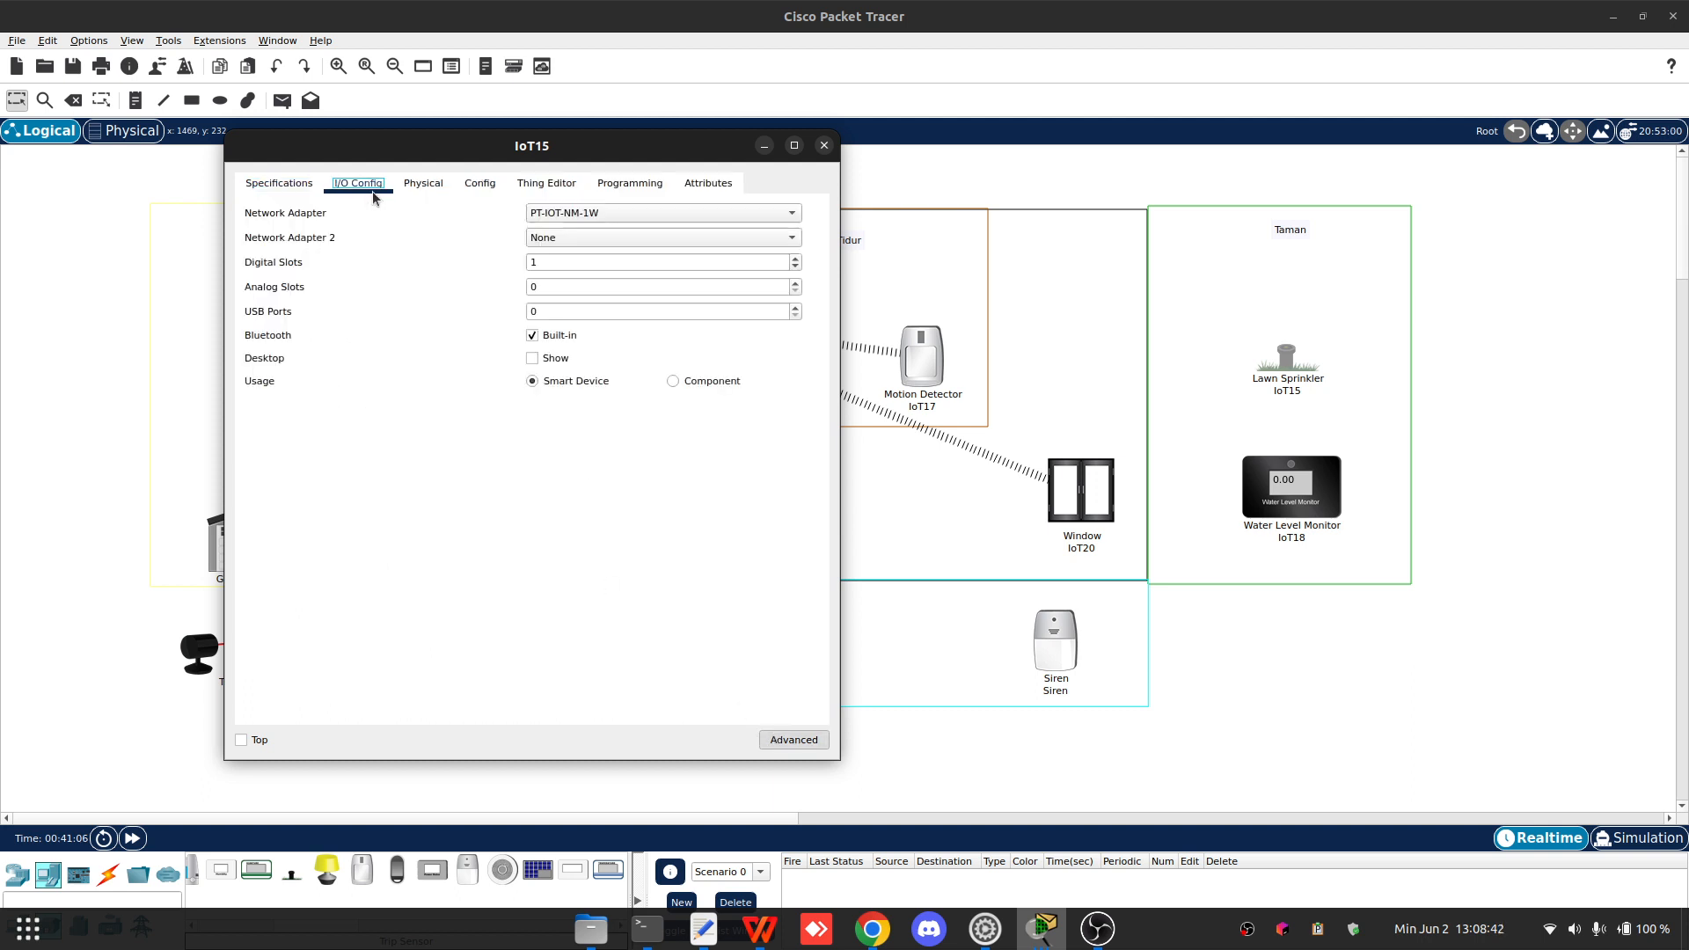
click(587, 218)
click(587, 220)
- Set IoT15's wireless SSID to Home with WPA2 authentication, user ID Lawn and the account password
click(423, 184)
click(479, 183)
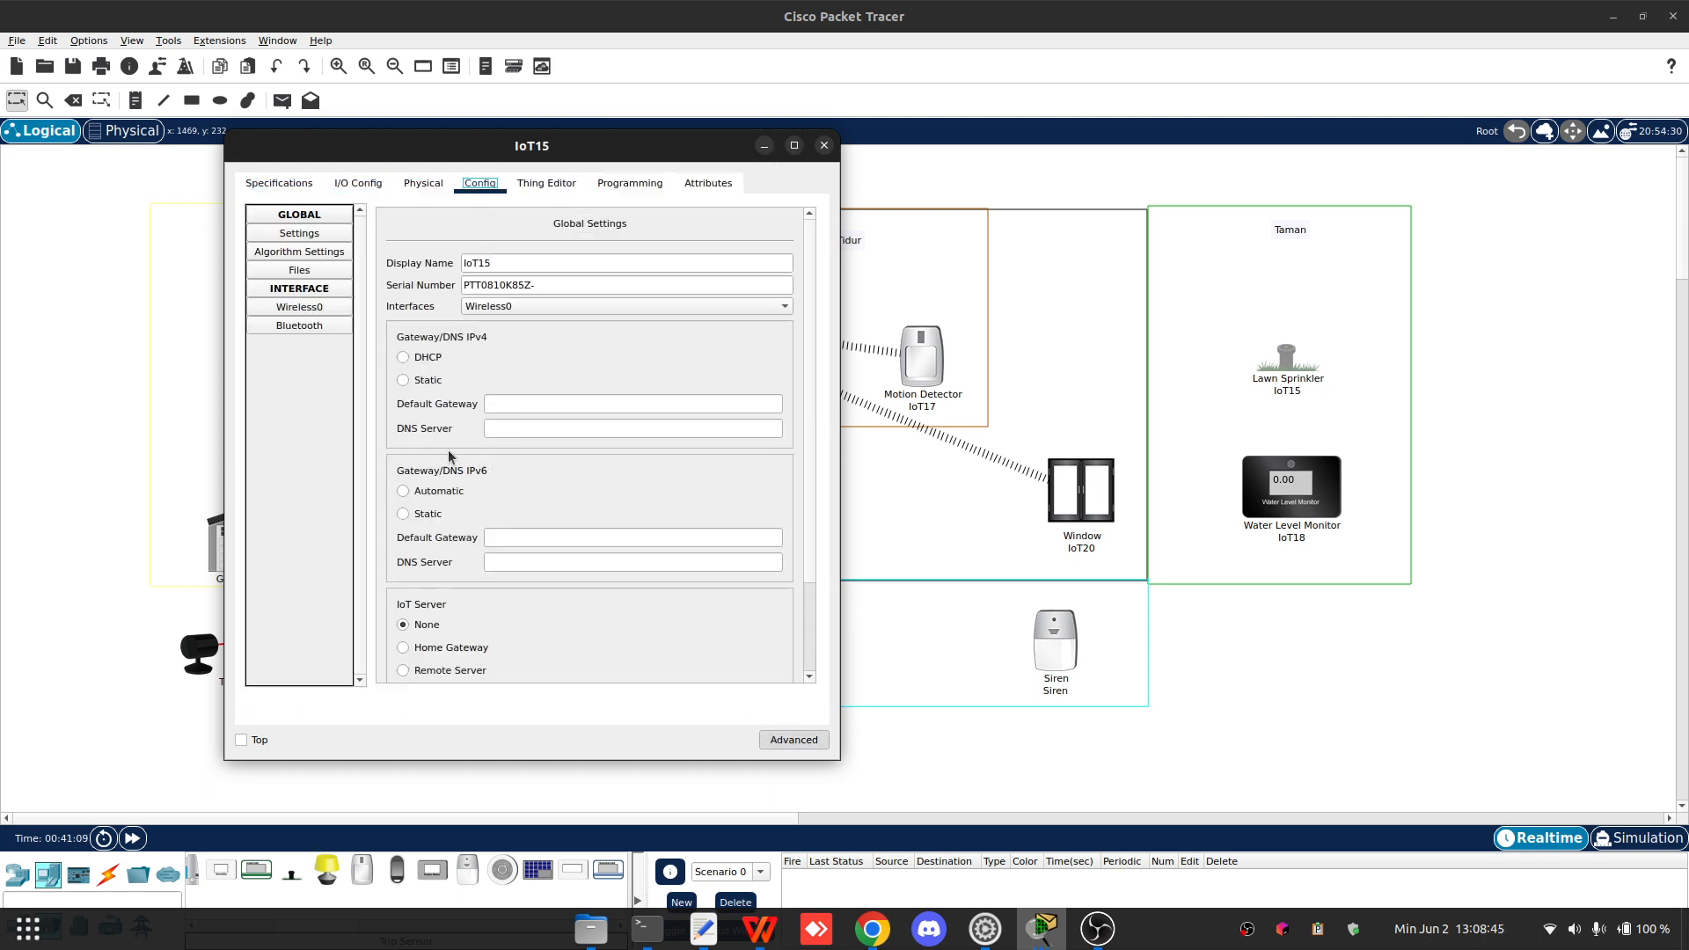
click(313, 312)
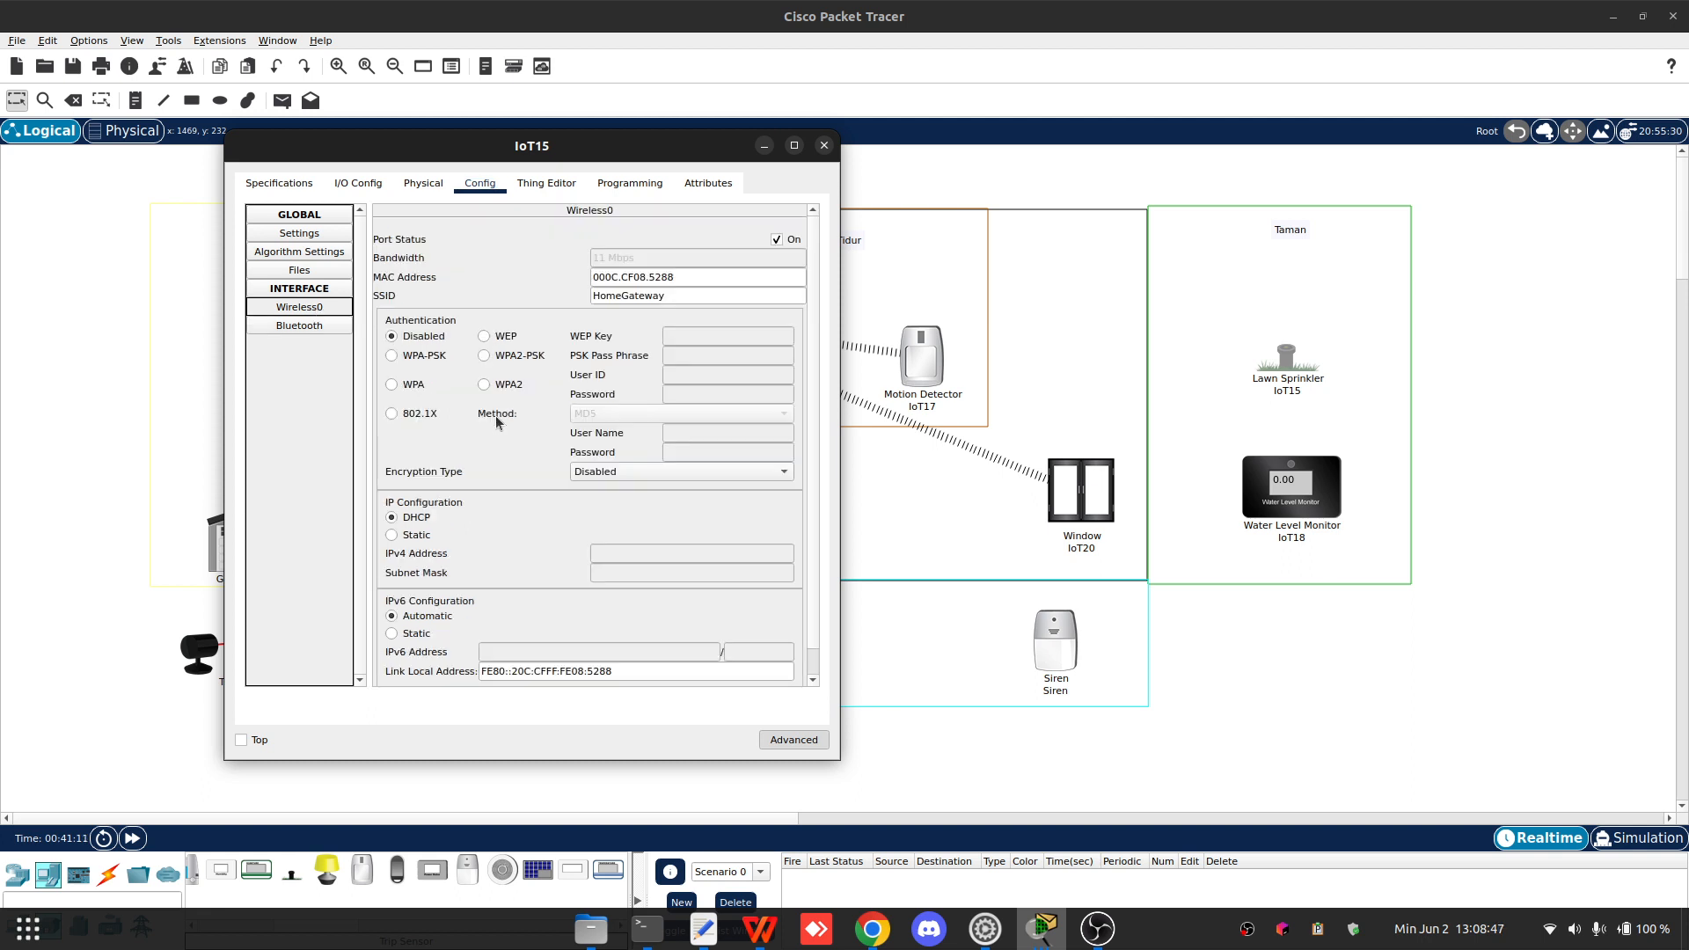
double_click(682, 296)
text(Home)
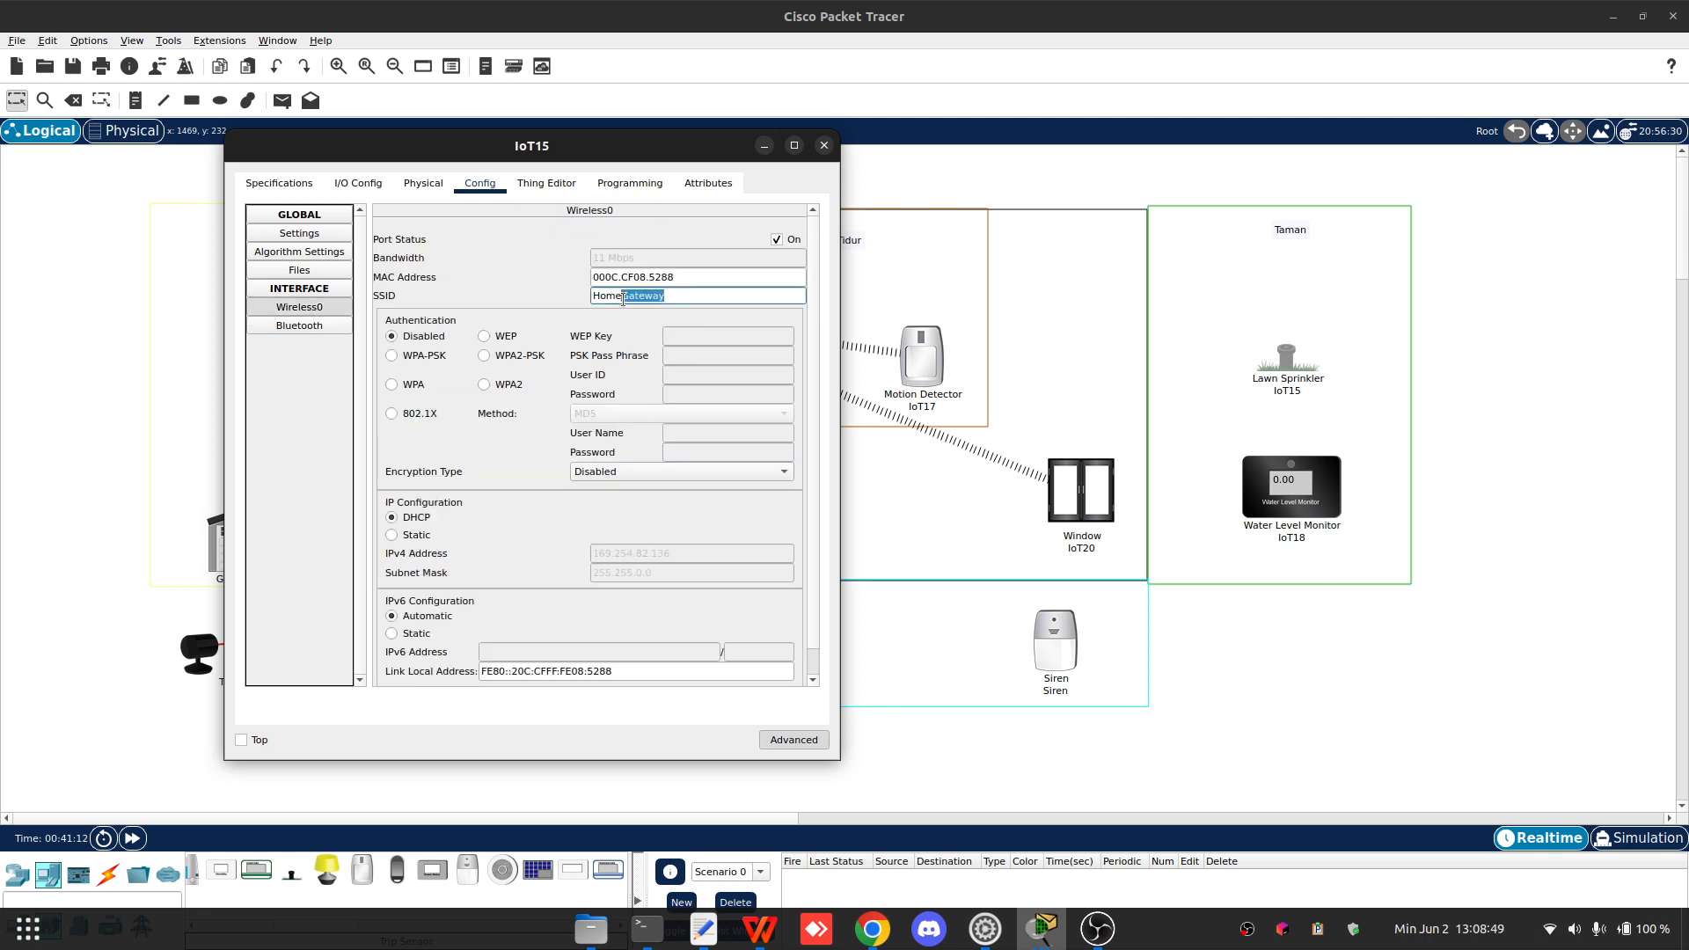
click(483, 385)
click(662, 374)
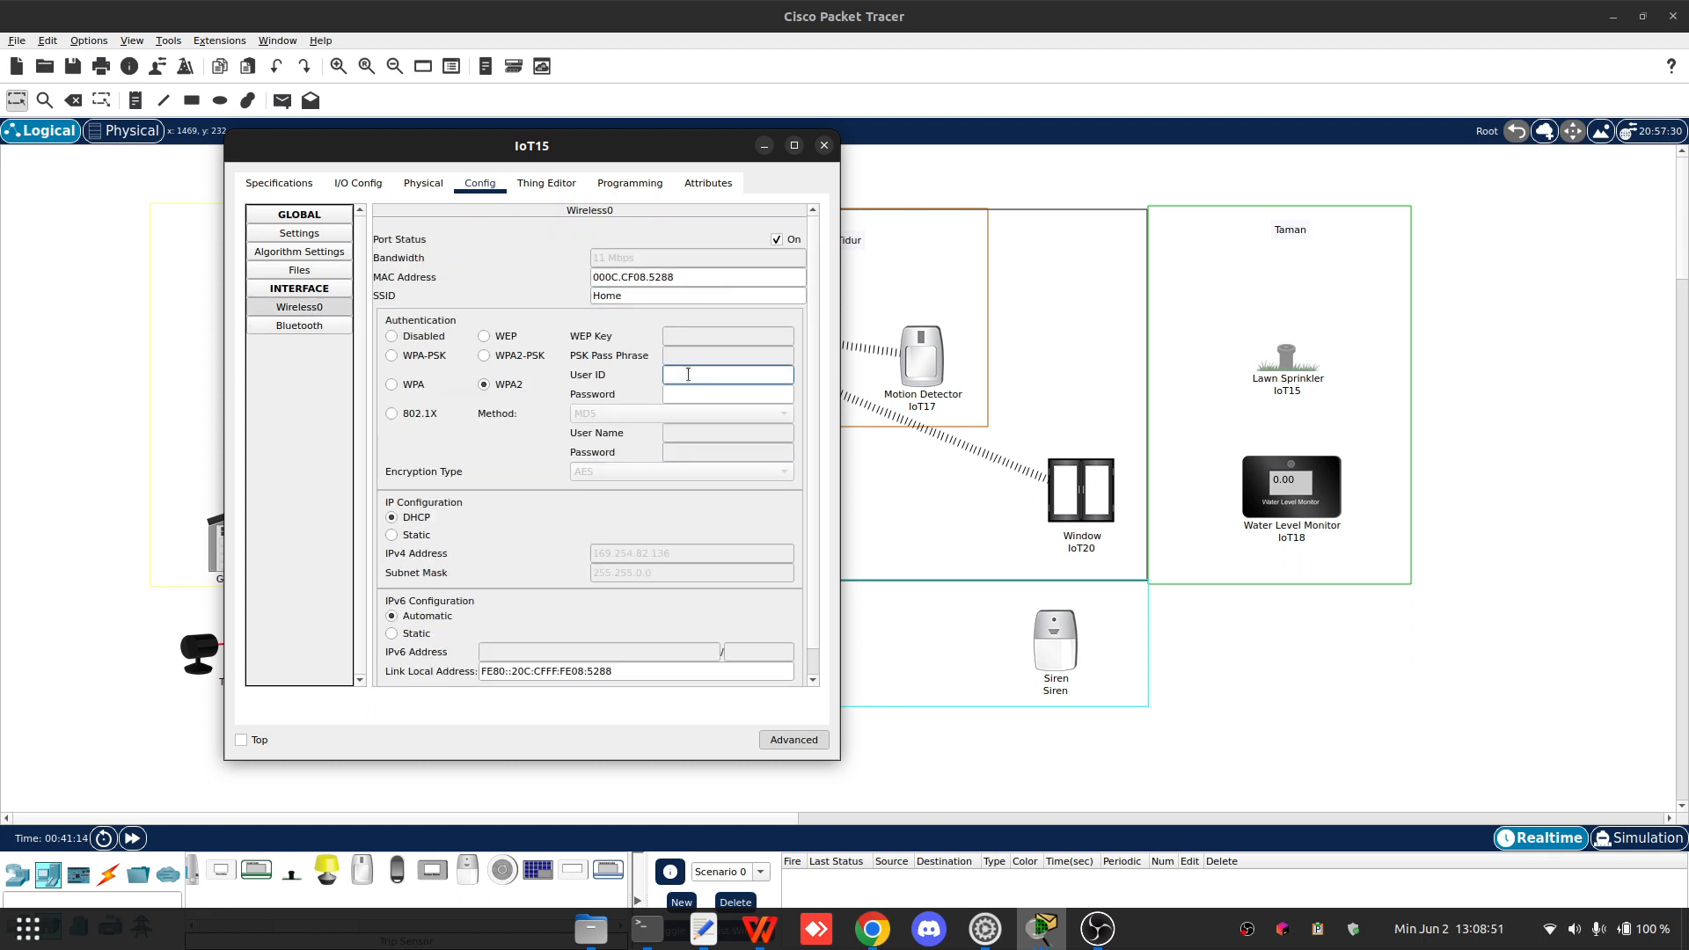
text(Lawn)
key(Tab)
text(123)
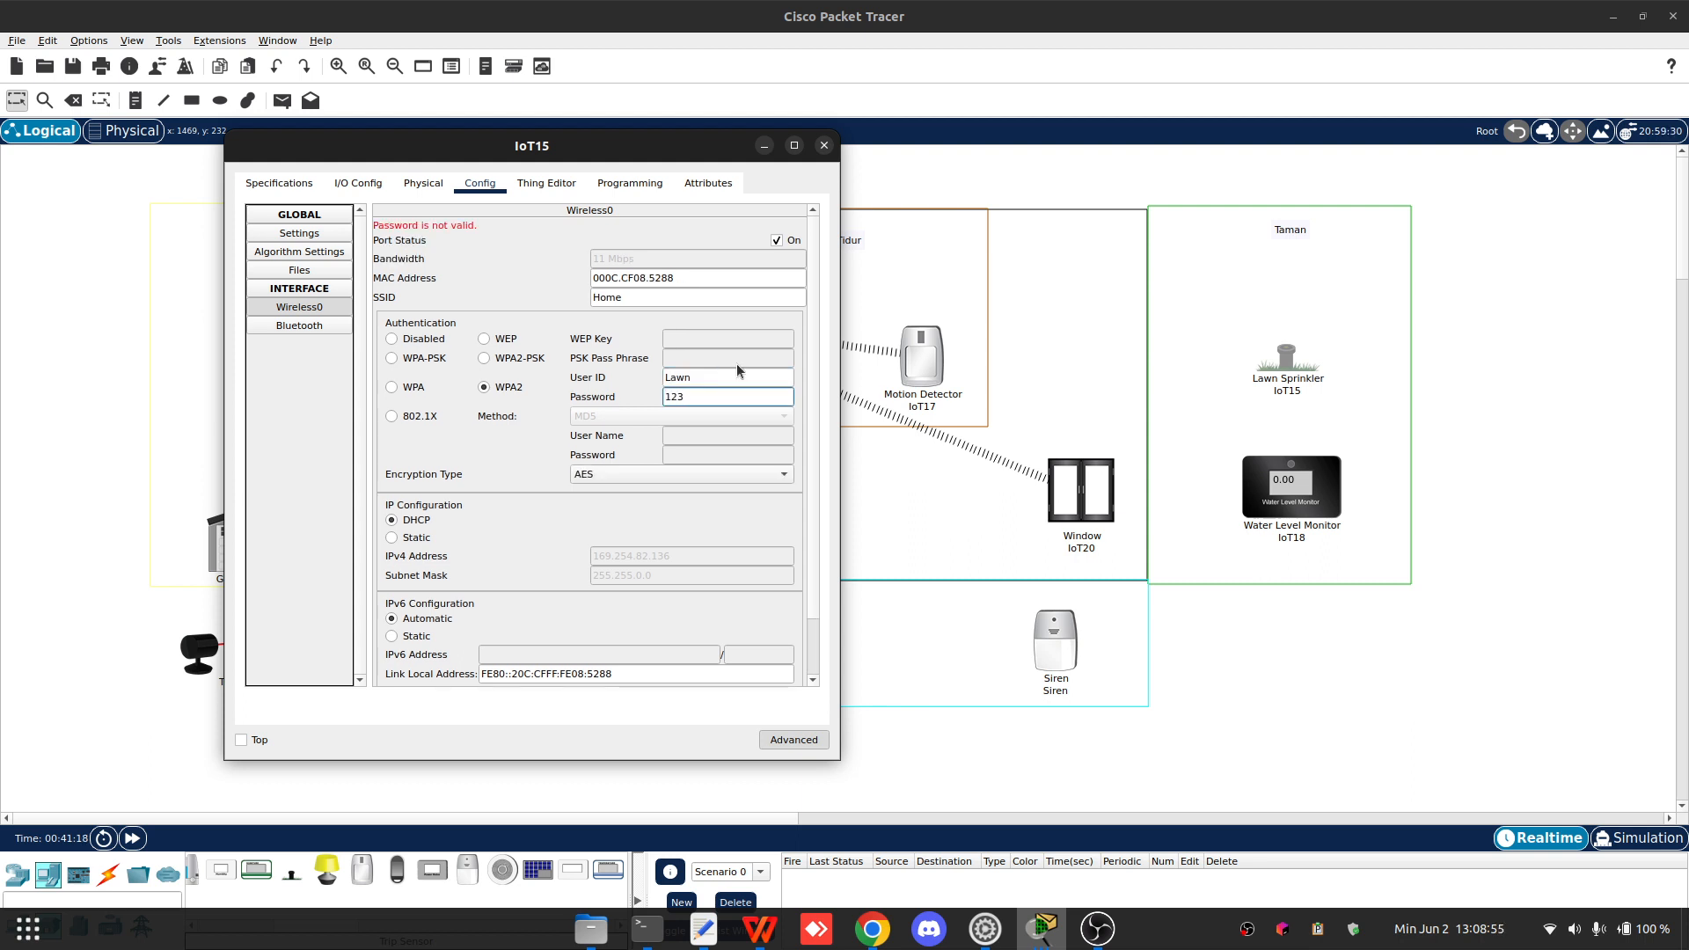
- Register IoT15 with Remote Server 192.168.1.11 using user name admin and the server password, connect, and close it
click(570, 248)
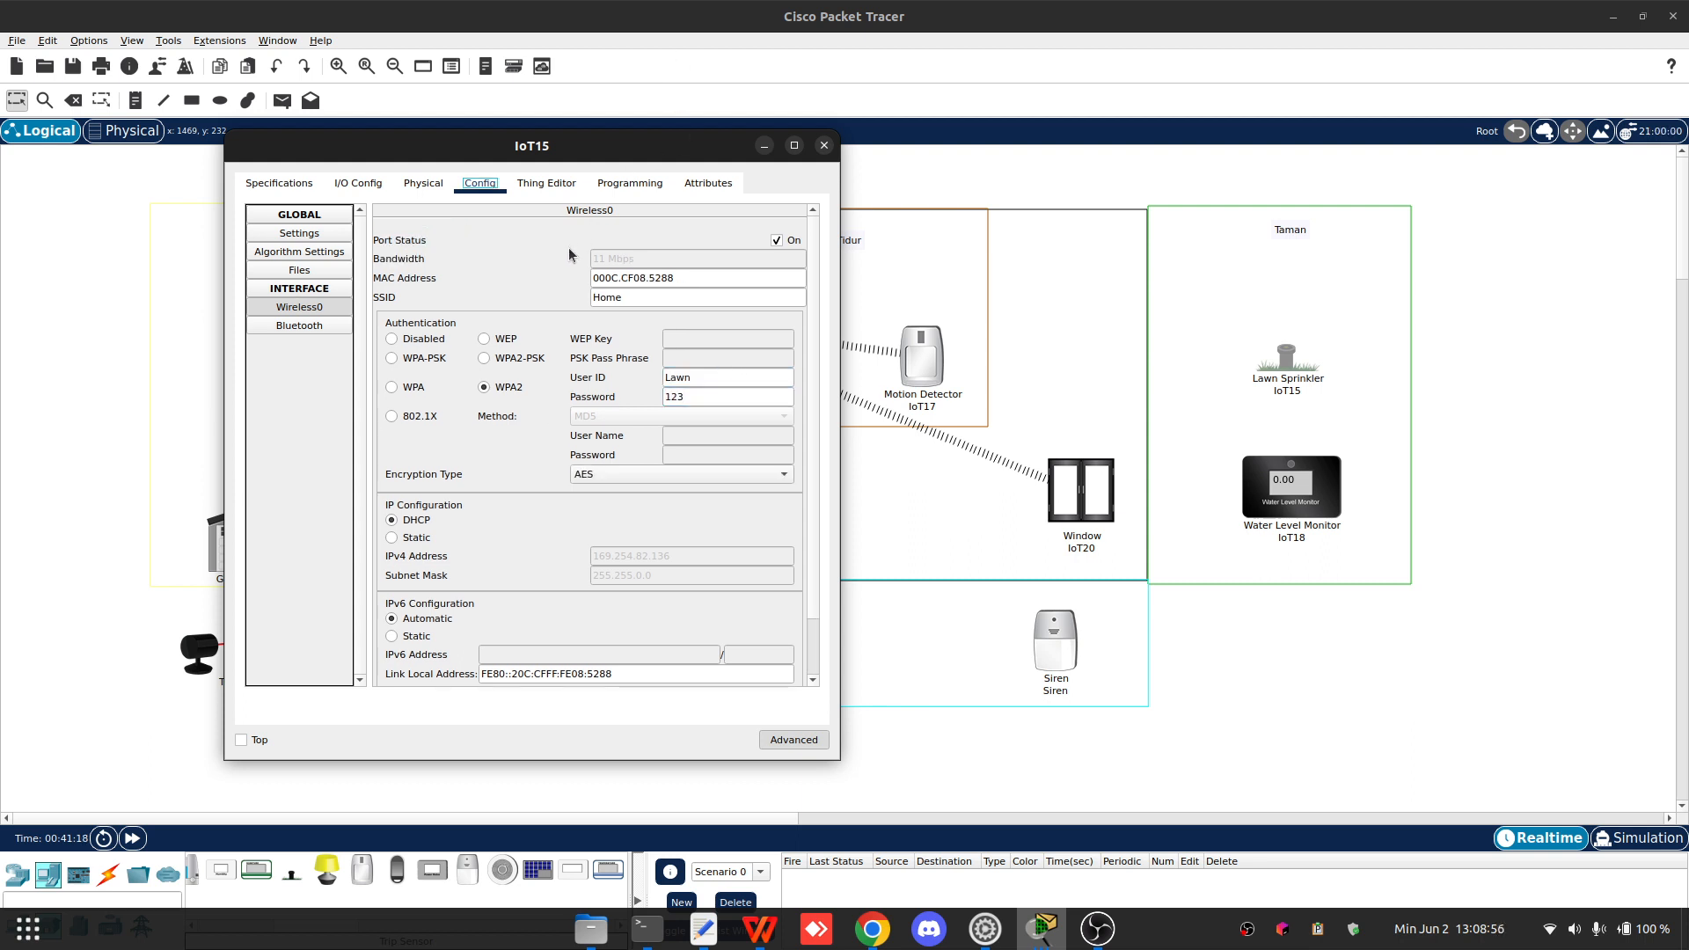
click(317, 236)
scroll(505, 411, down, 5)
click(449, 557)
click(505, 578)
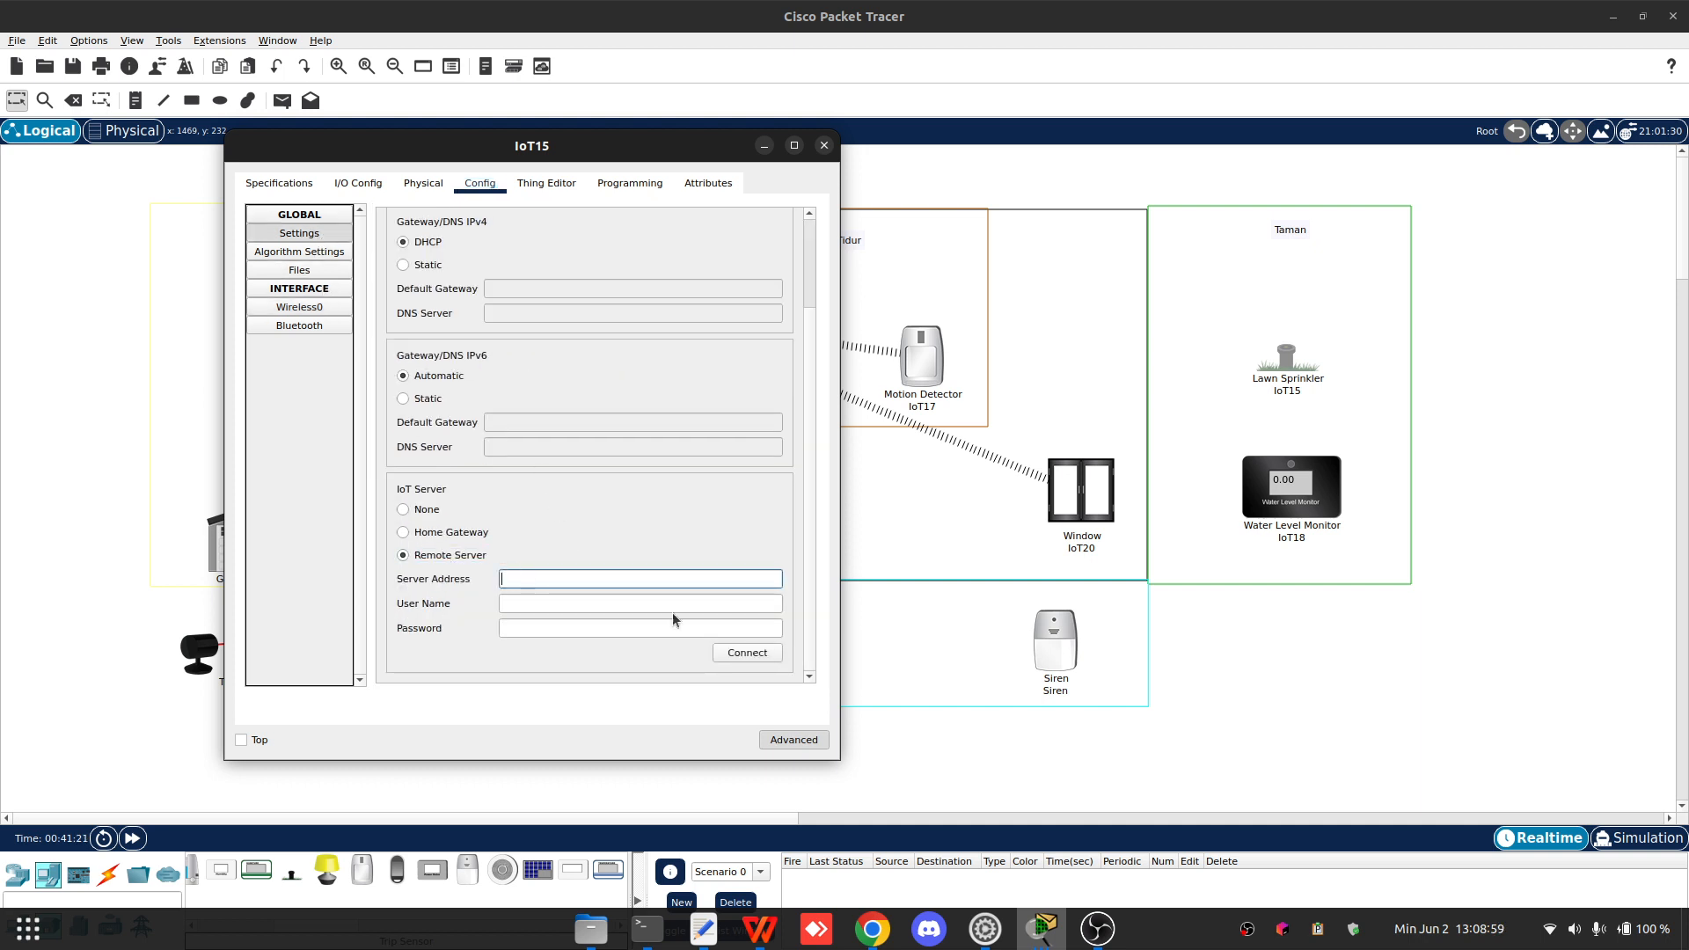
text(192.168)
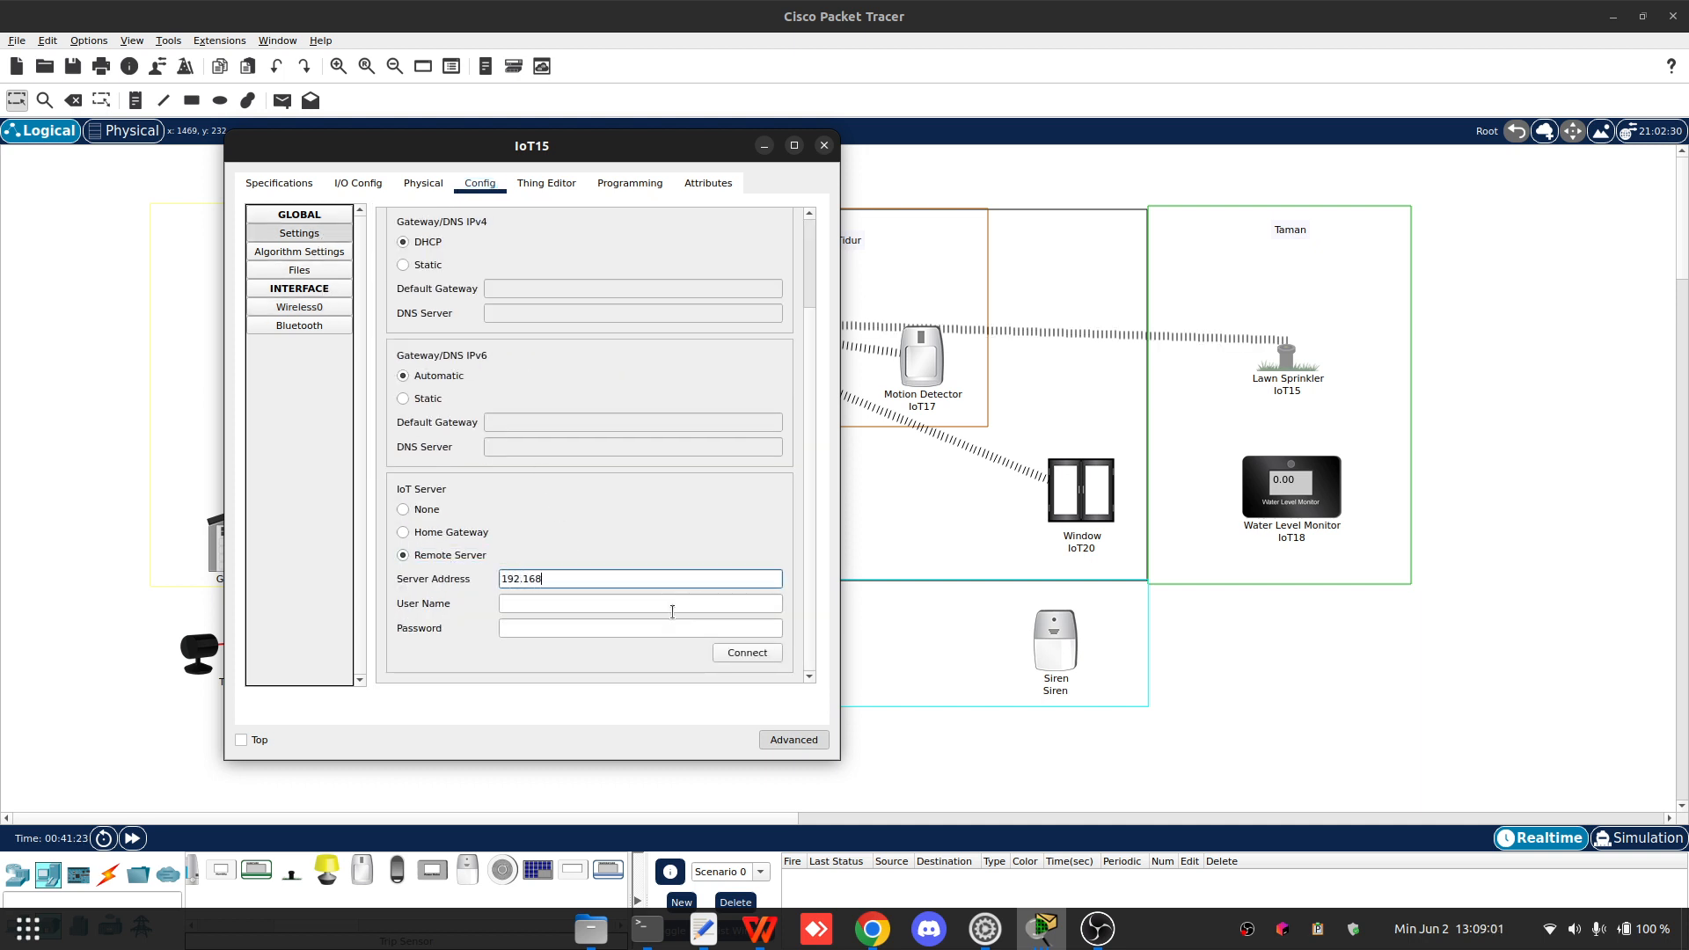
text(.1.11)
key(Tab)
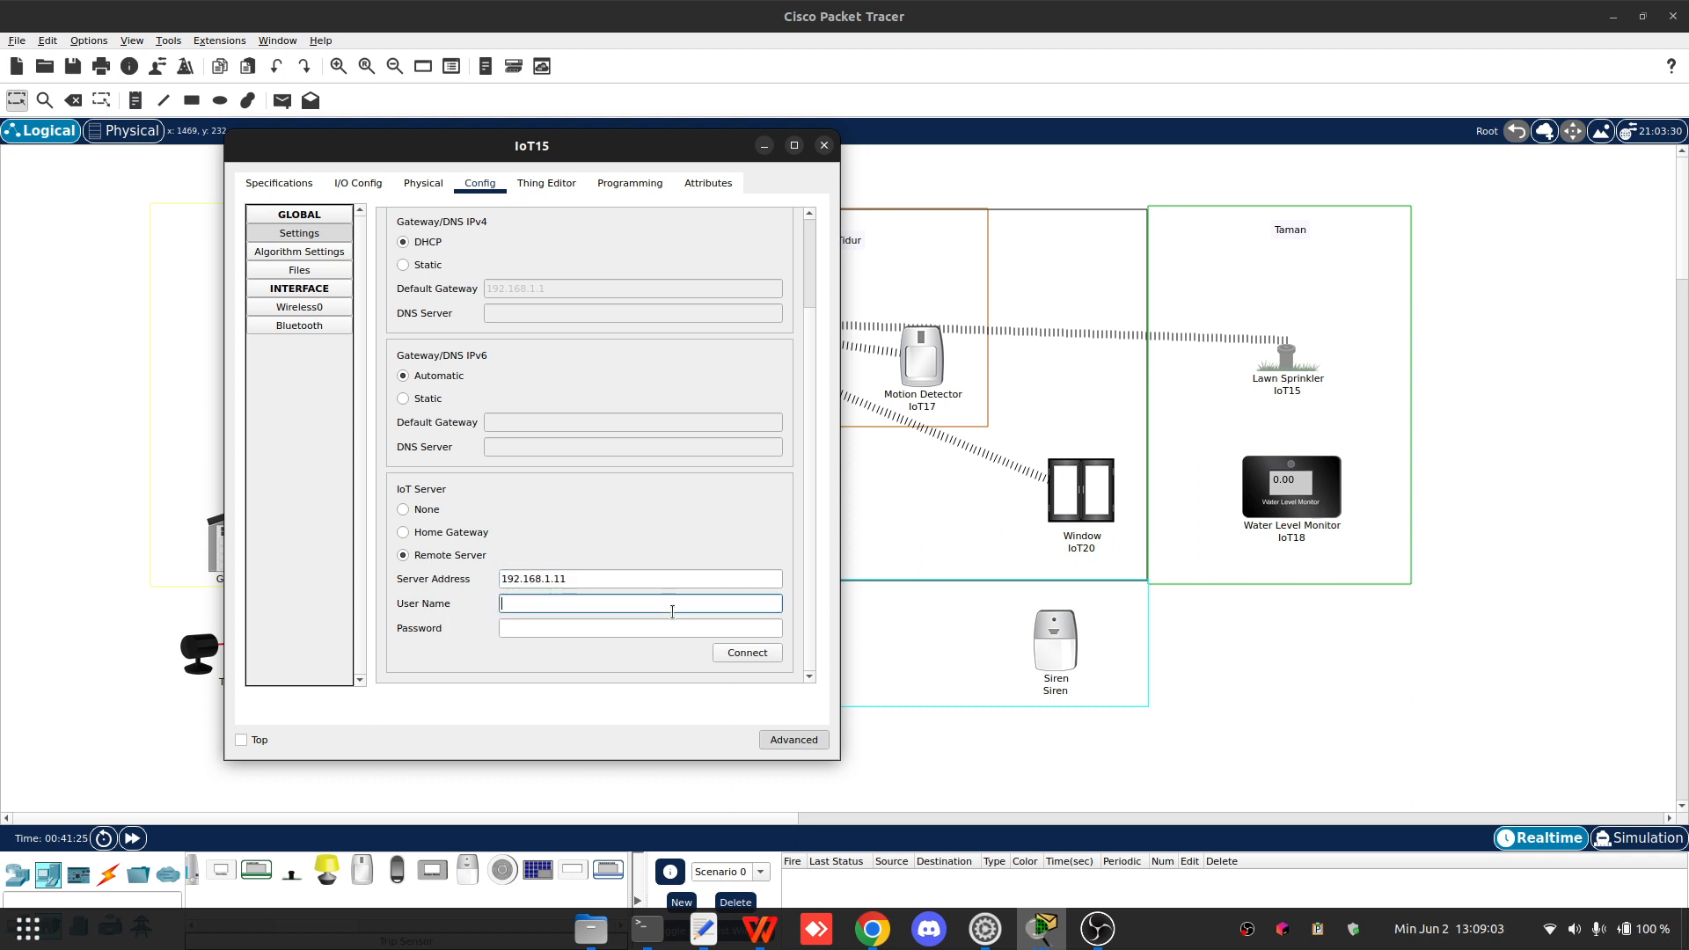
text(admin)
key(Tab)
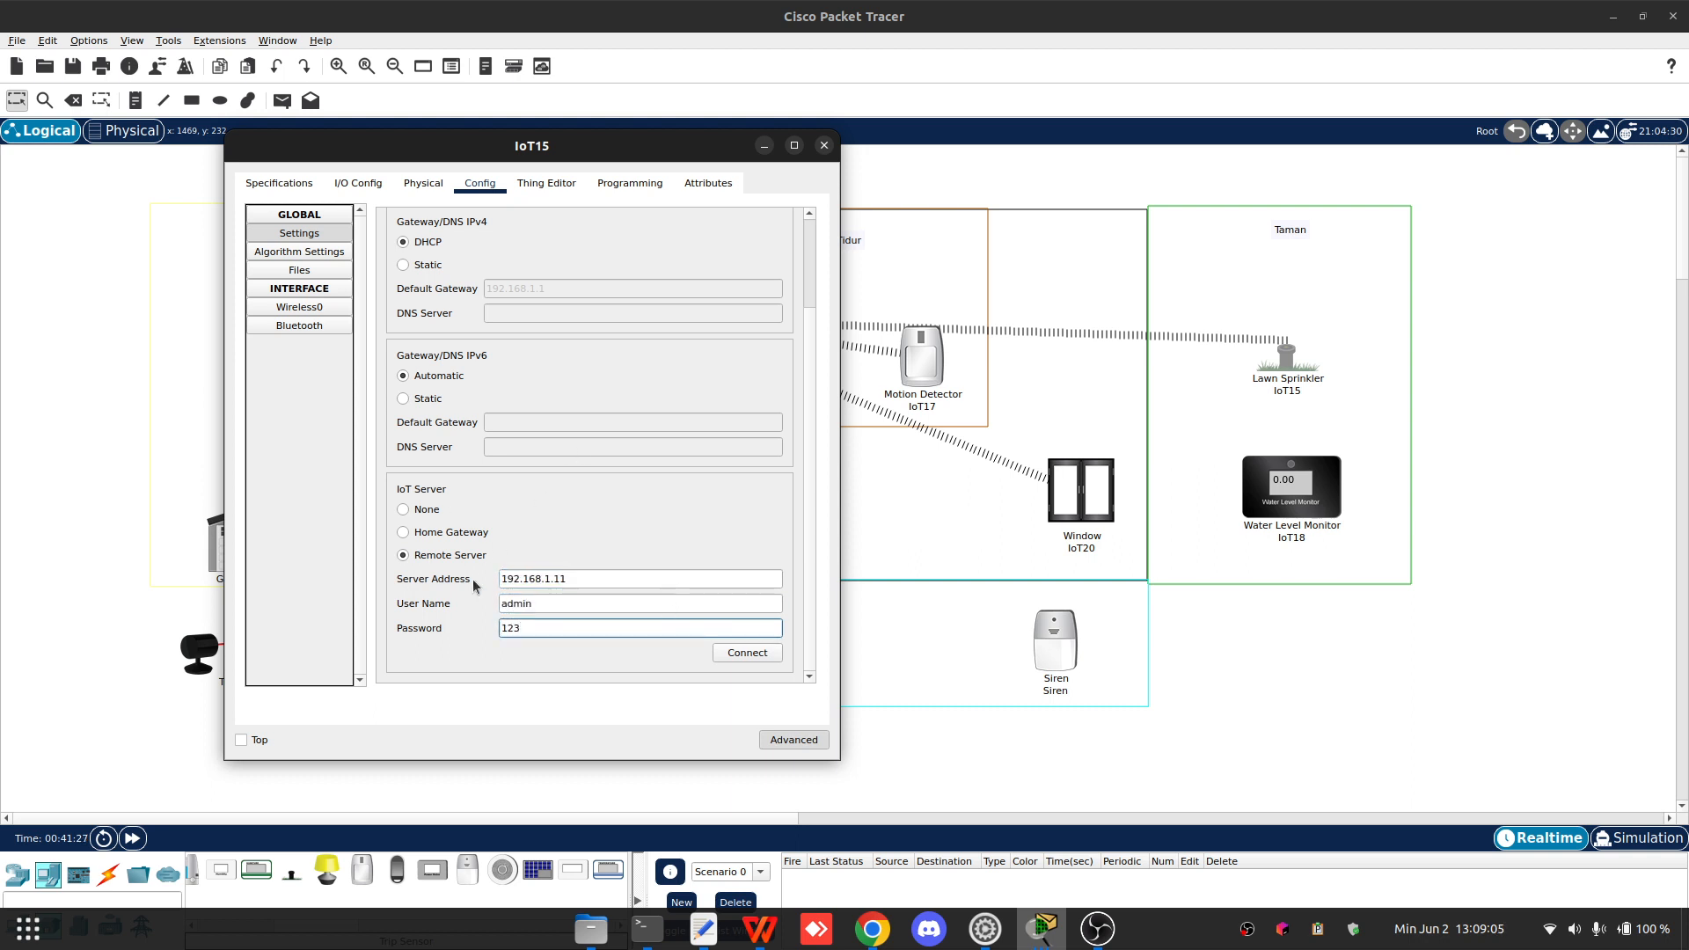
click(751, 658)
drag(546, 149, 927, 142)
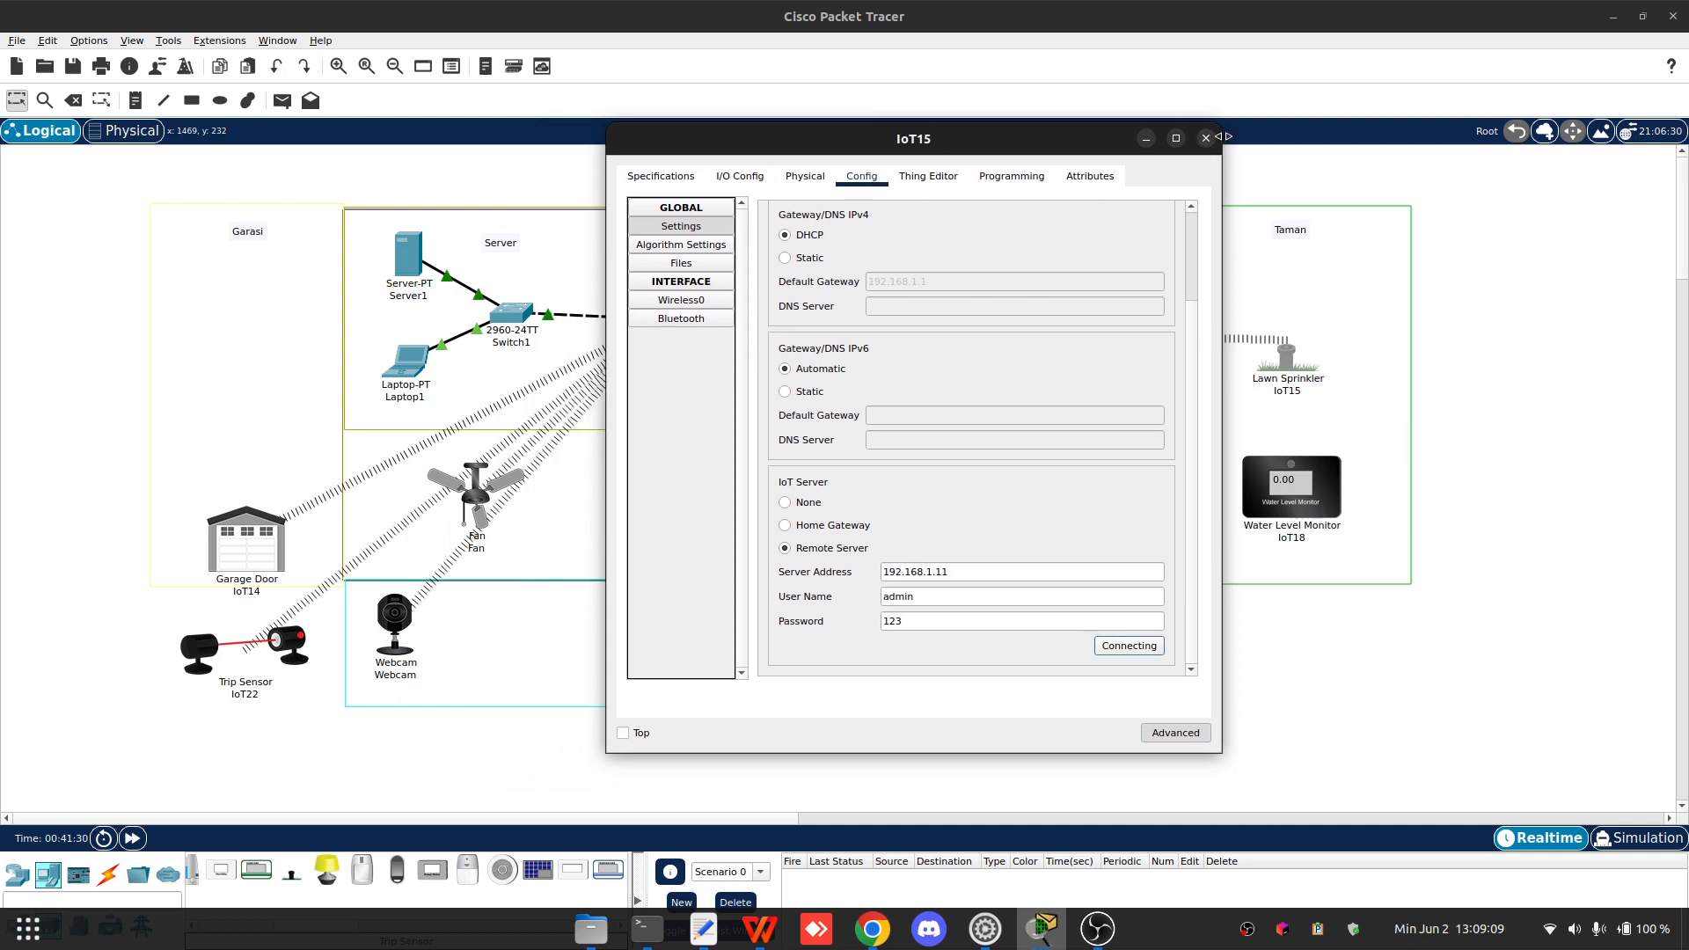
click(1206, 139)
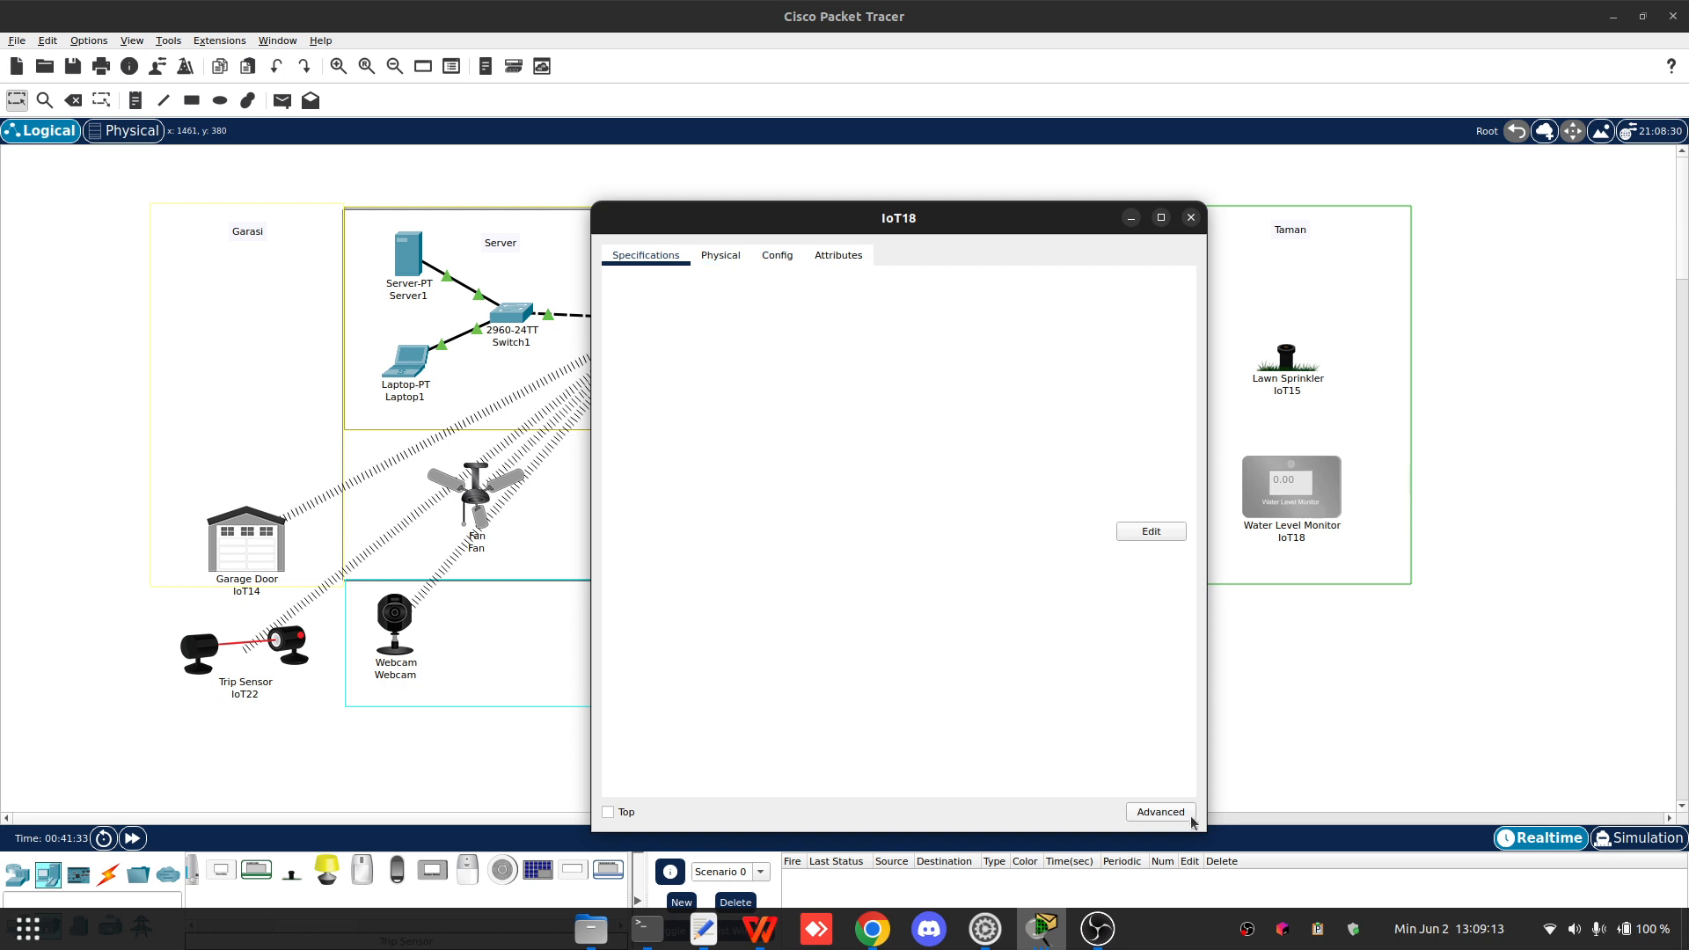
- Open Water Level Monitor IoT18 in advanced mode and check its network adapter
click(1187, 817)
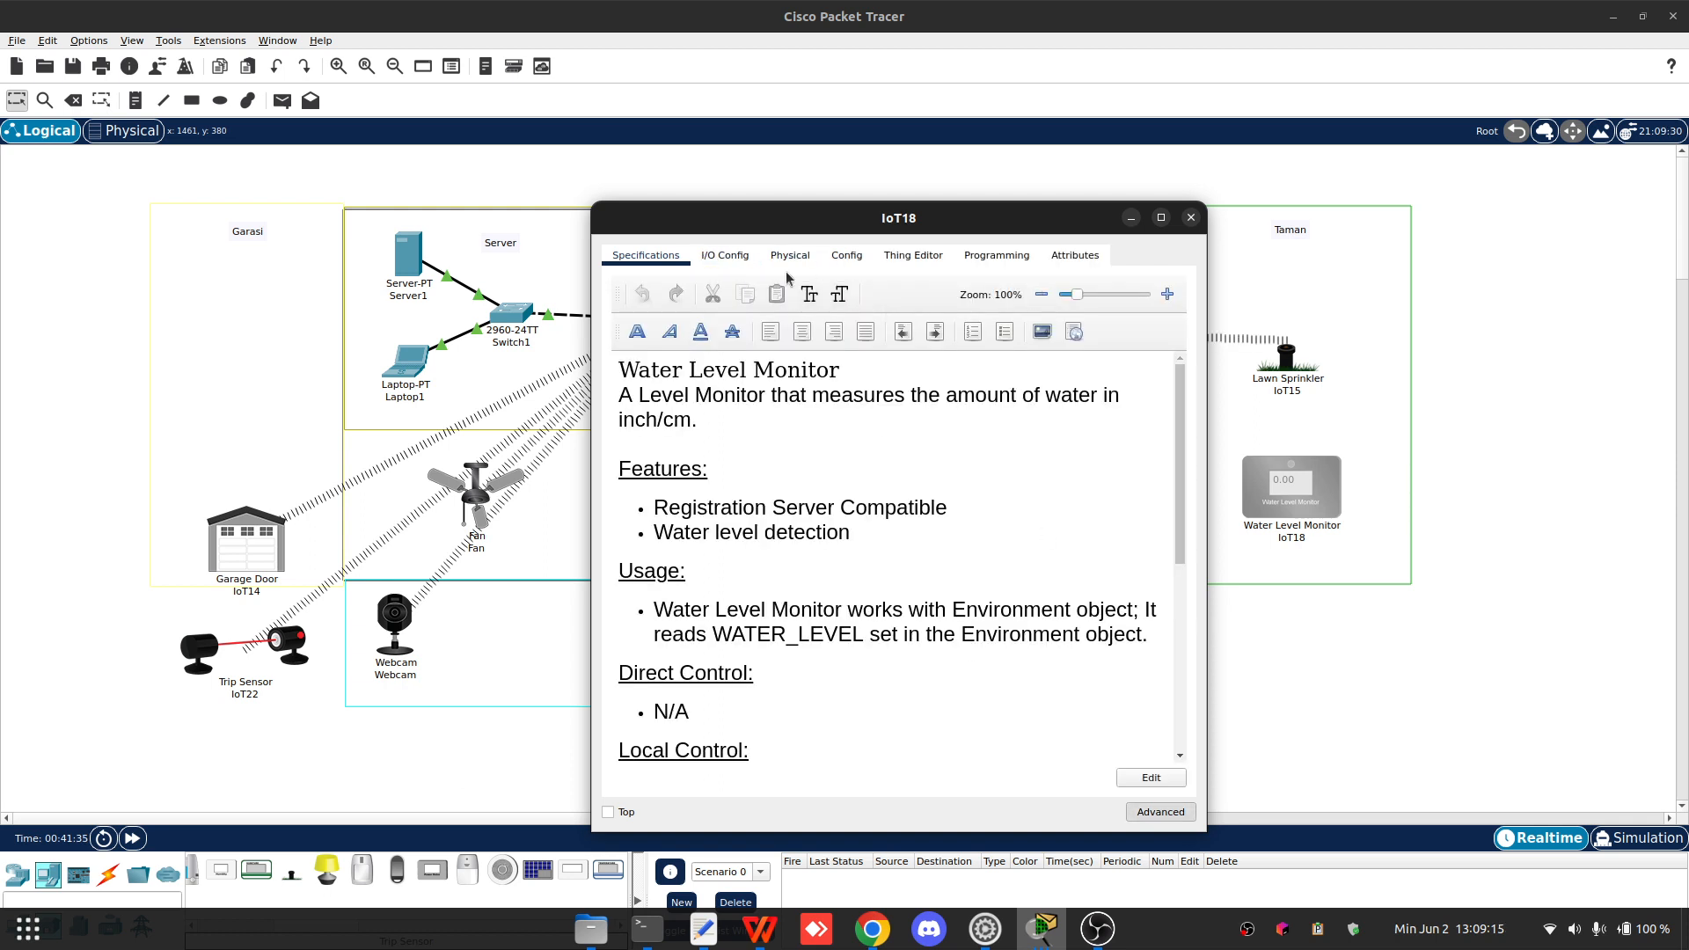
click(725, 257)
click(950, 289)
click(701, 246)
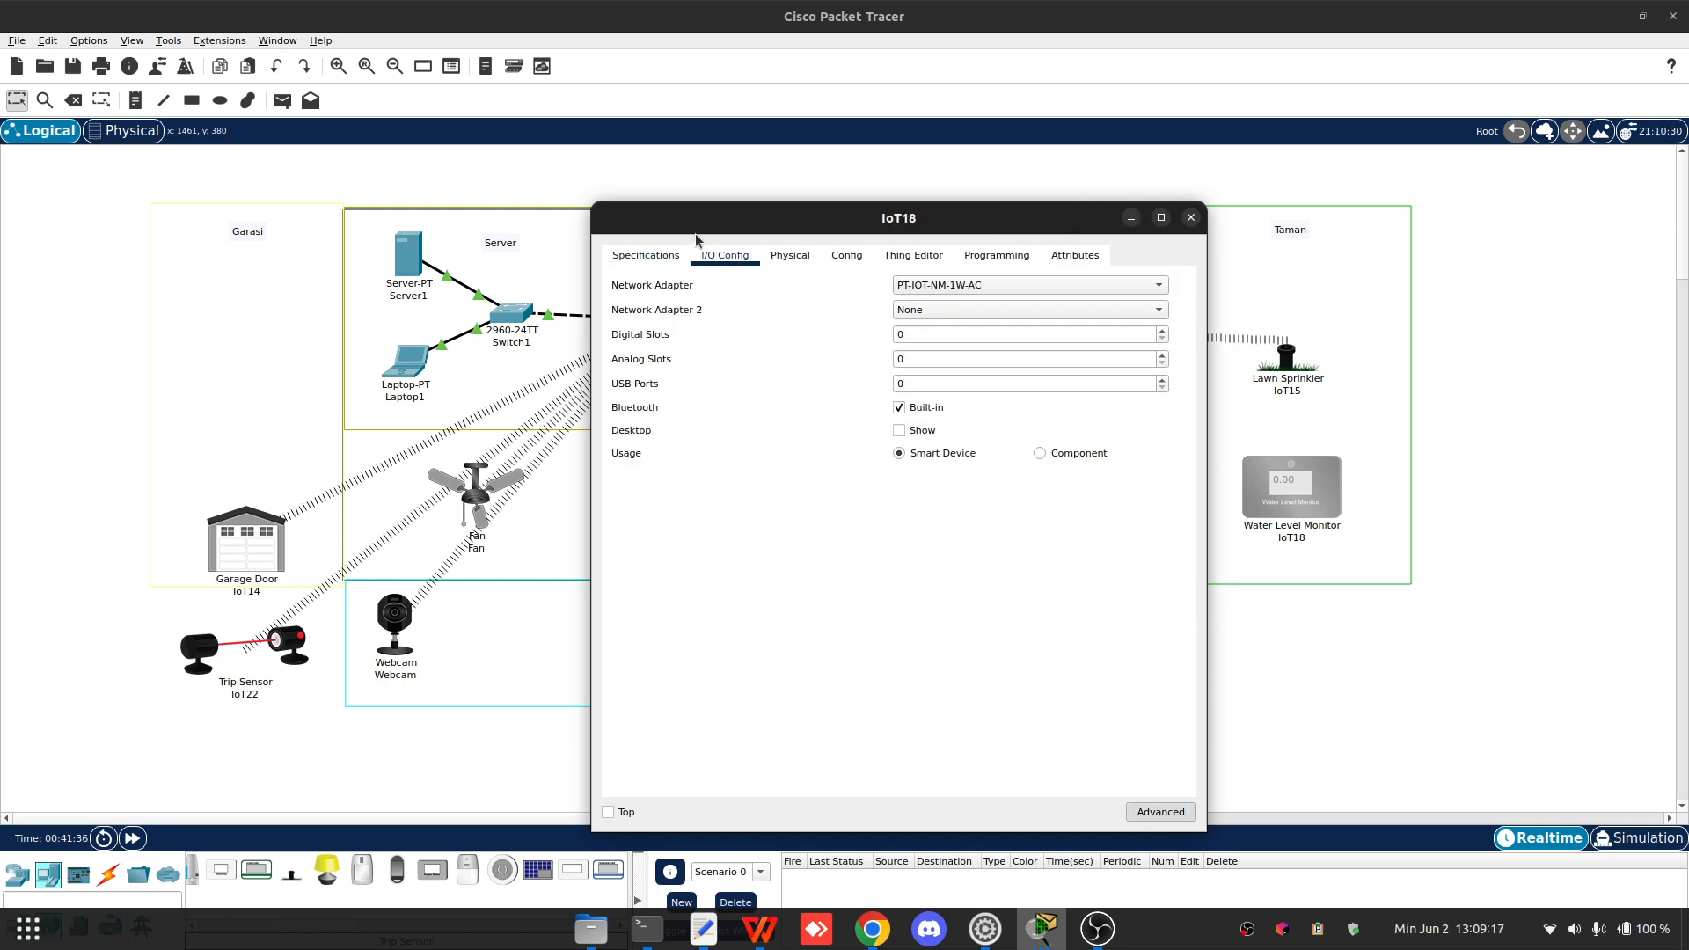
click(790, 255)
click(857, 255)
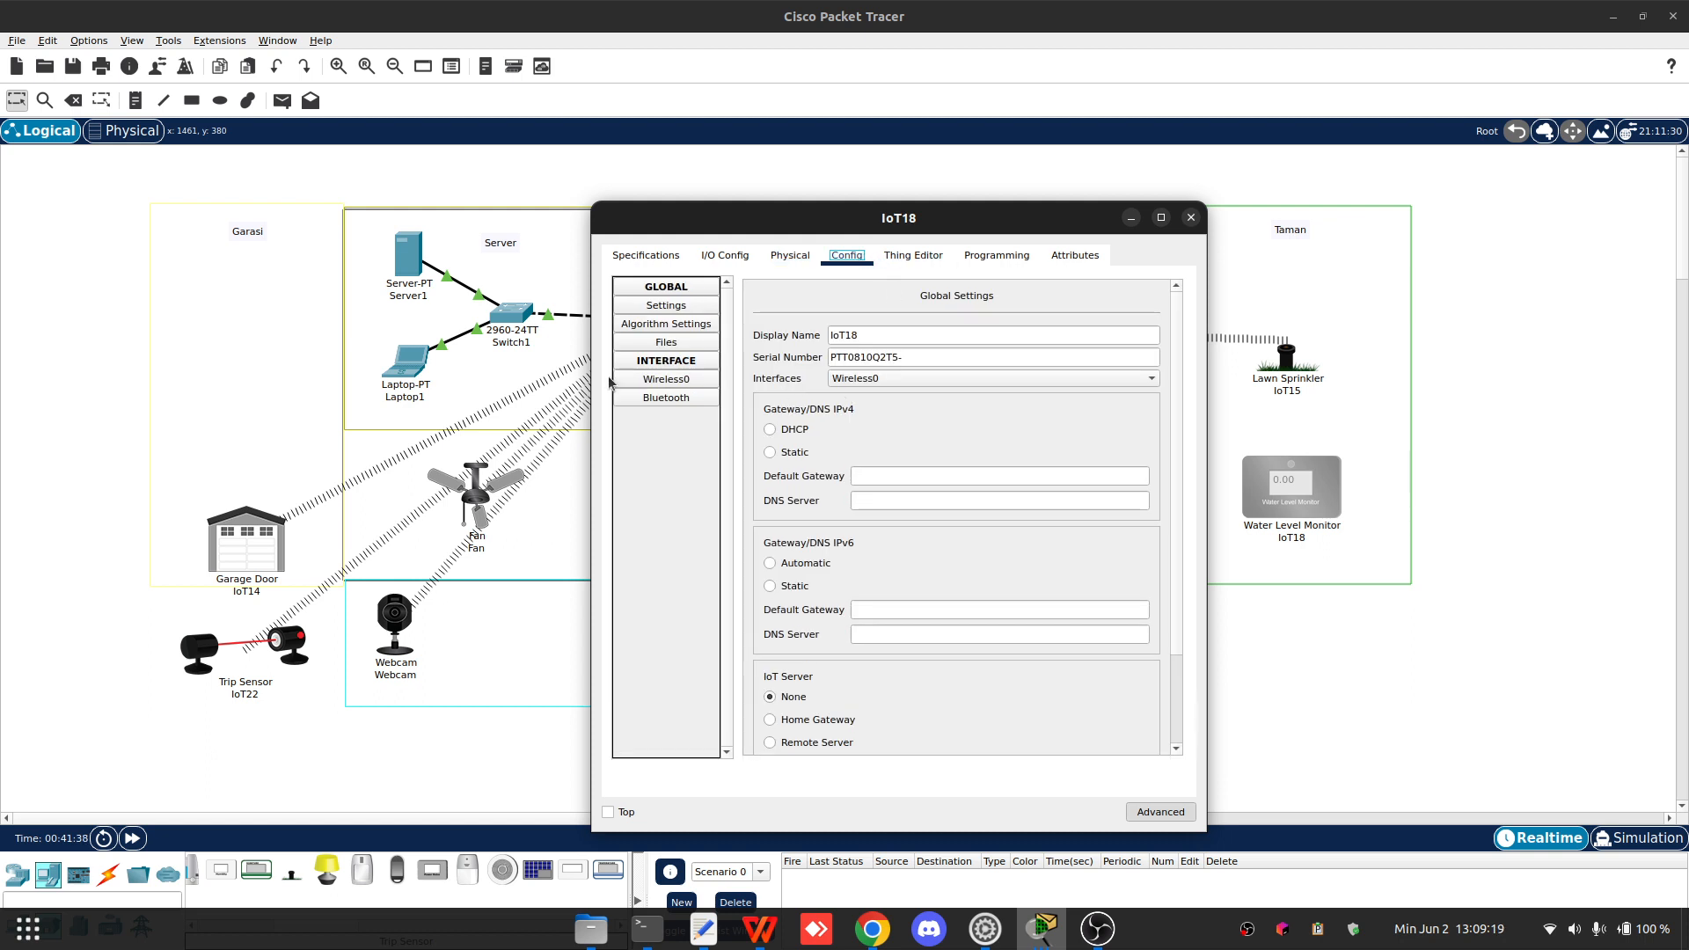
- Set IoT18's IoT server to Remote Server 192.168.1.11 with user name admin and the server password
scroll(880, 545, down, 3)
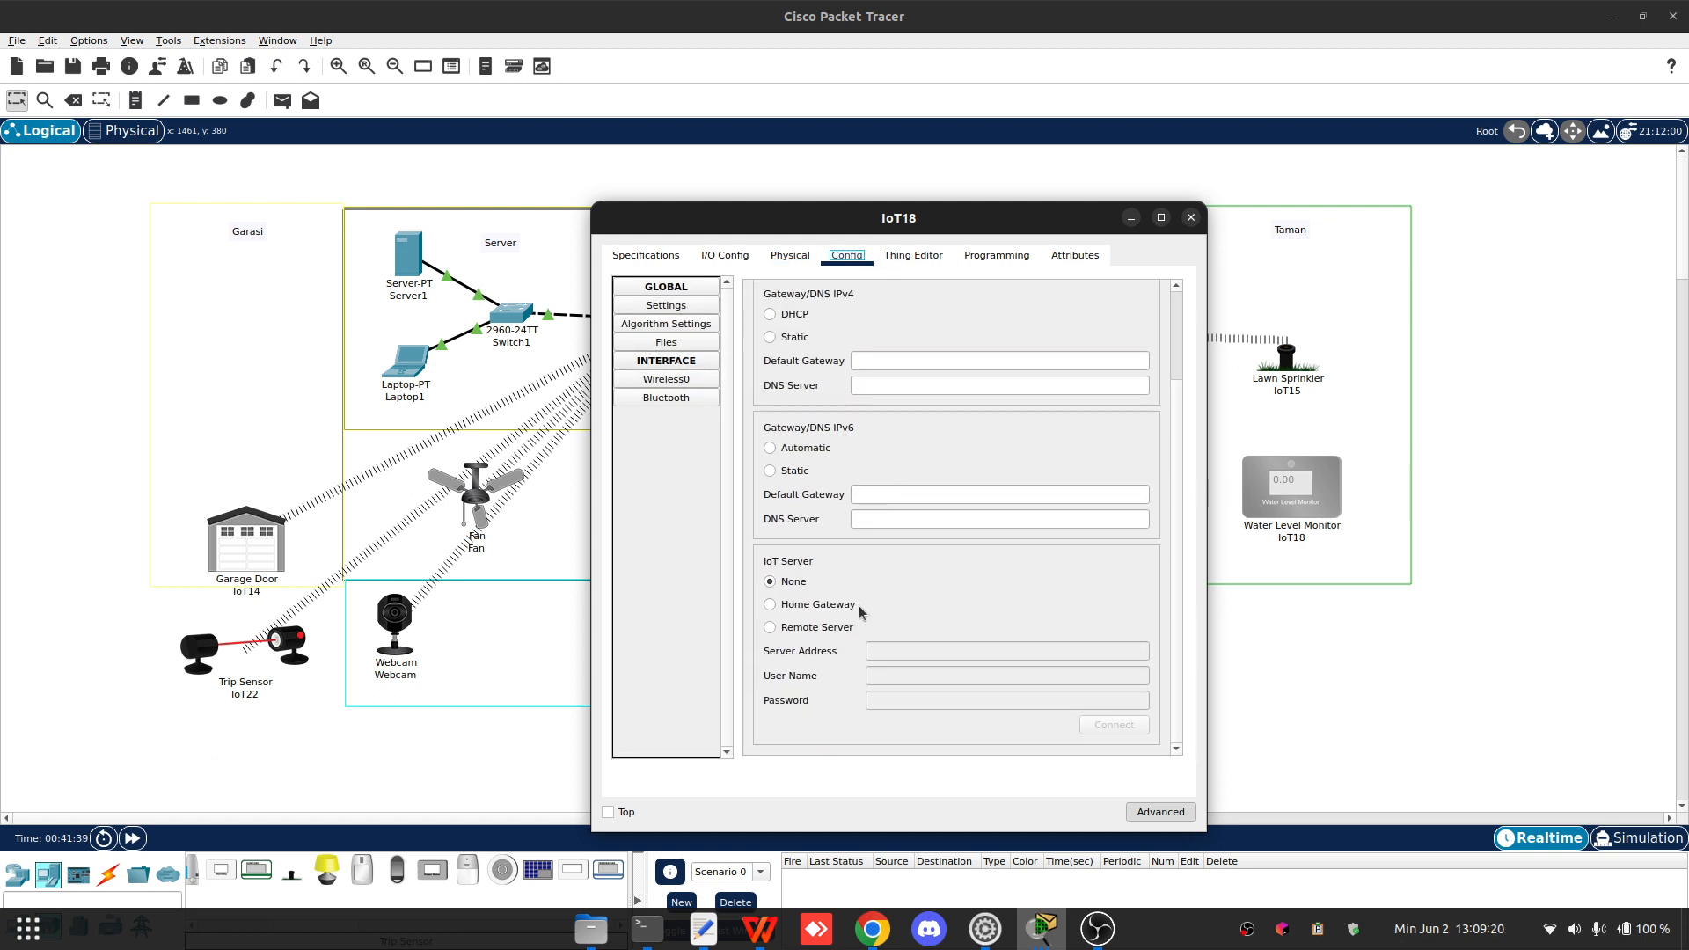
click(816, 626)
click(912, 652)
text(192.168.1.11)
key(Tab)
text(a)
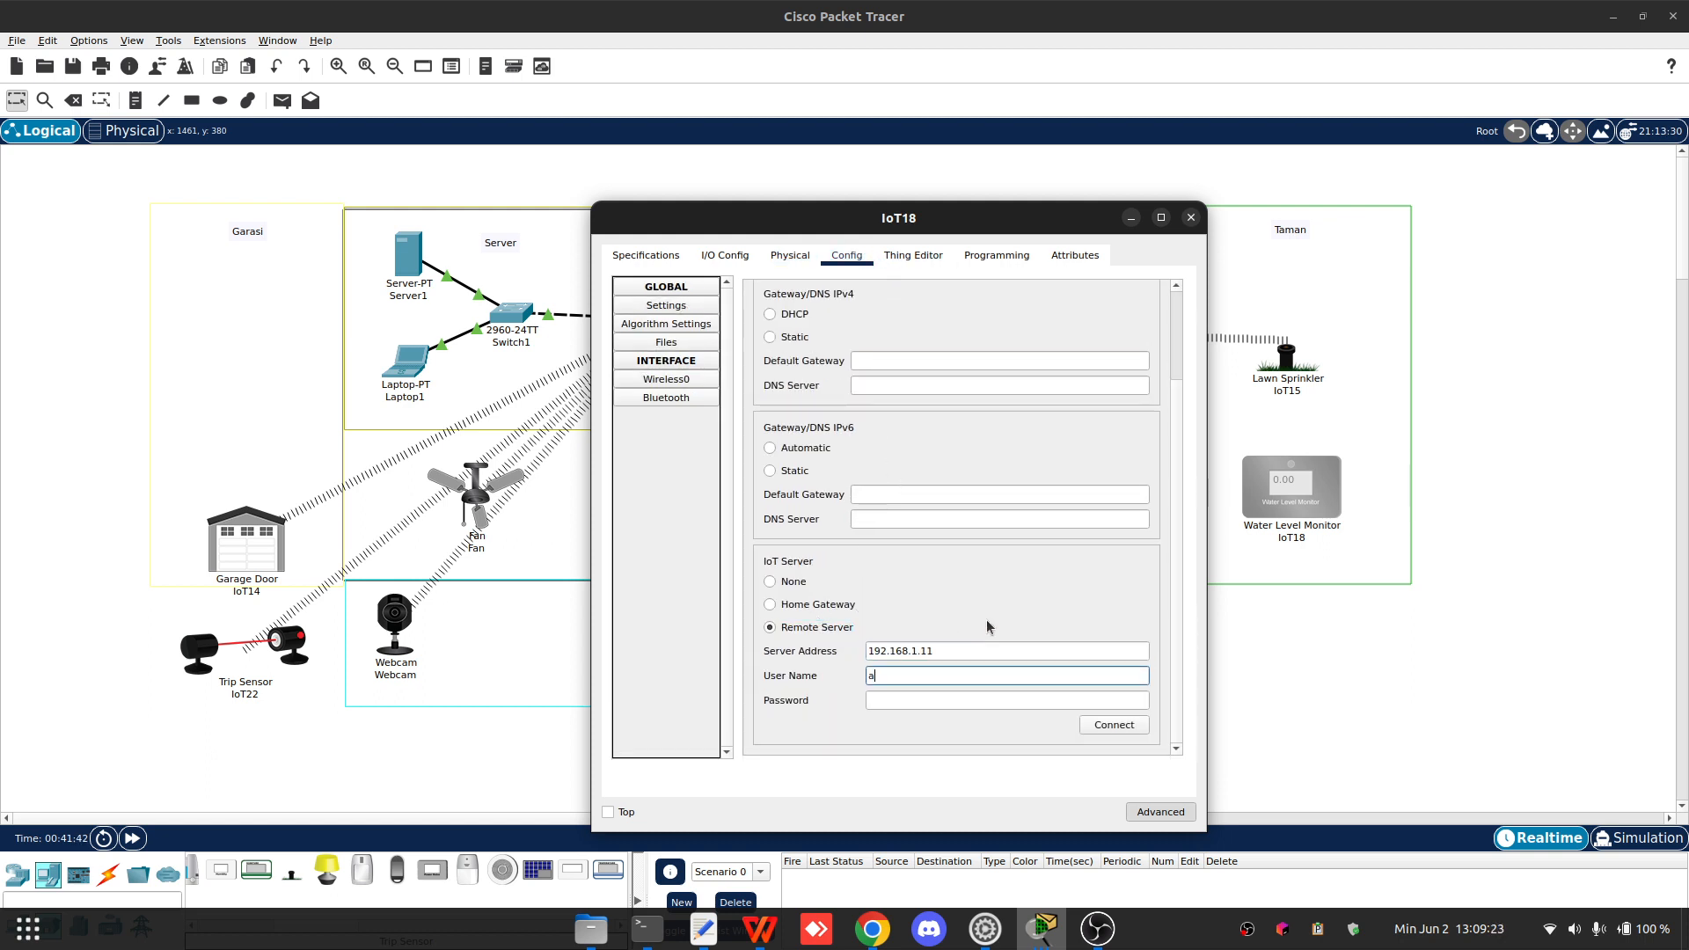
text(dmin)
key(Tab)
text(123)
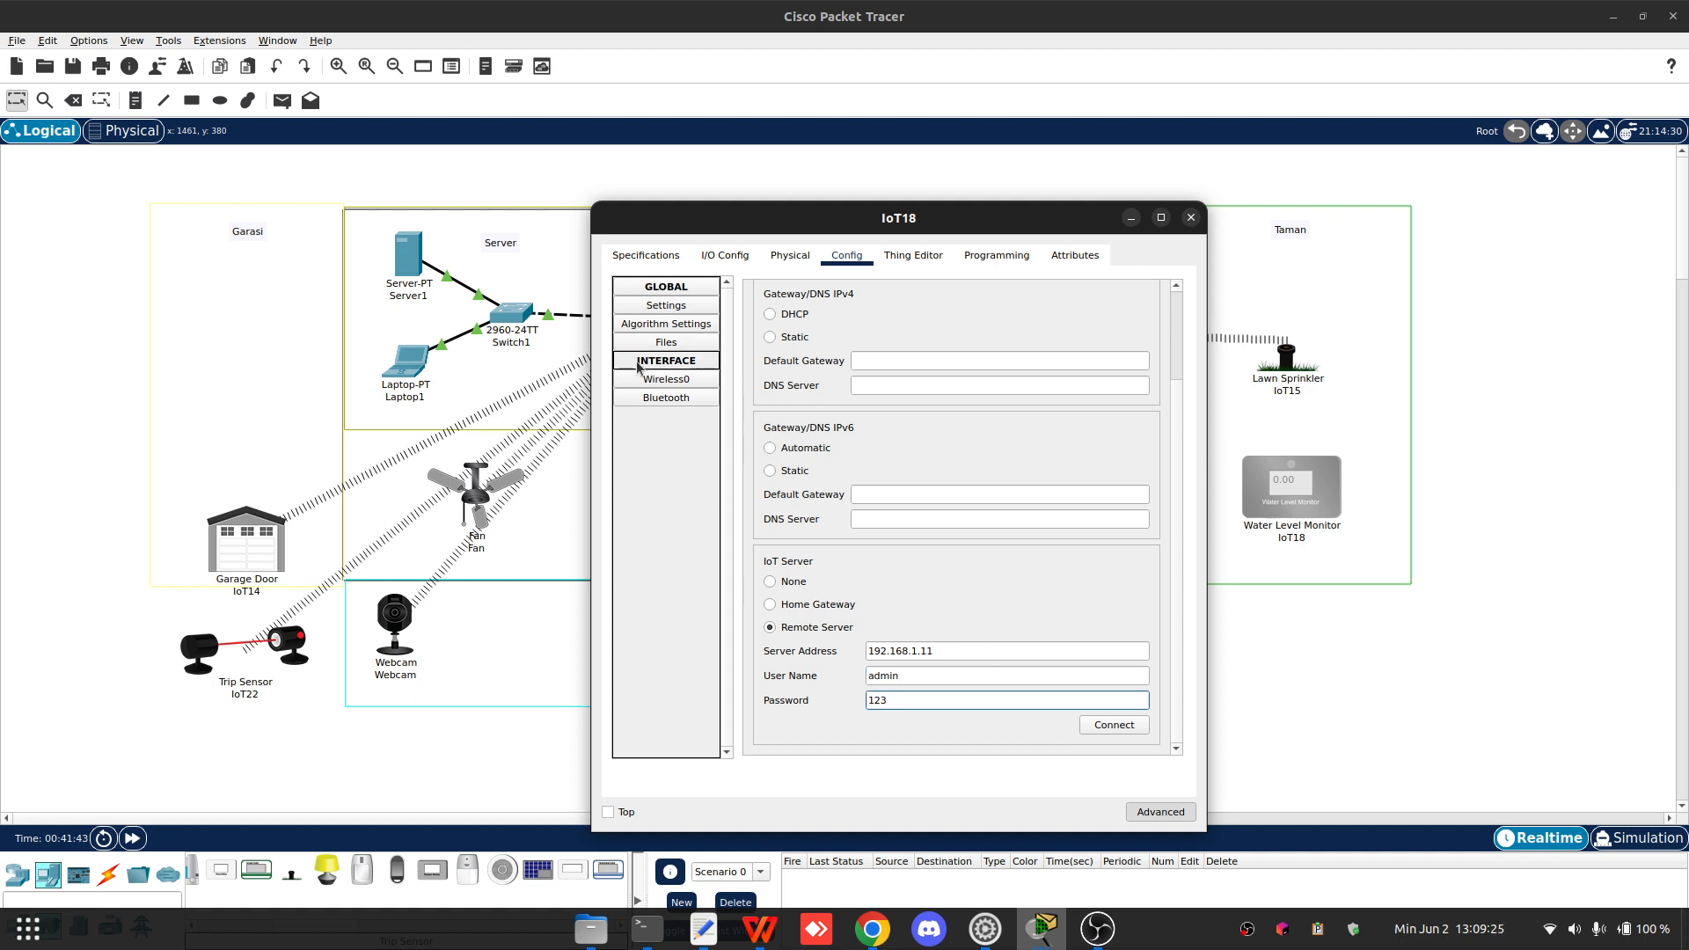
- Set IoT18's wireless SSID to Home with WPA2 authentication, user ID WaterLevel and the account password
click(662, 381)
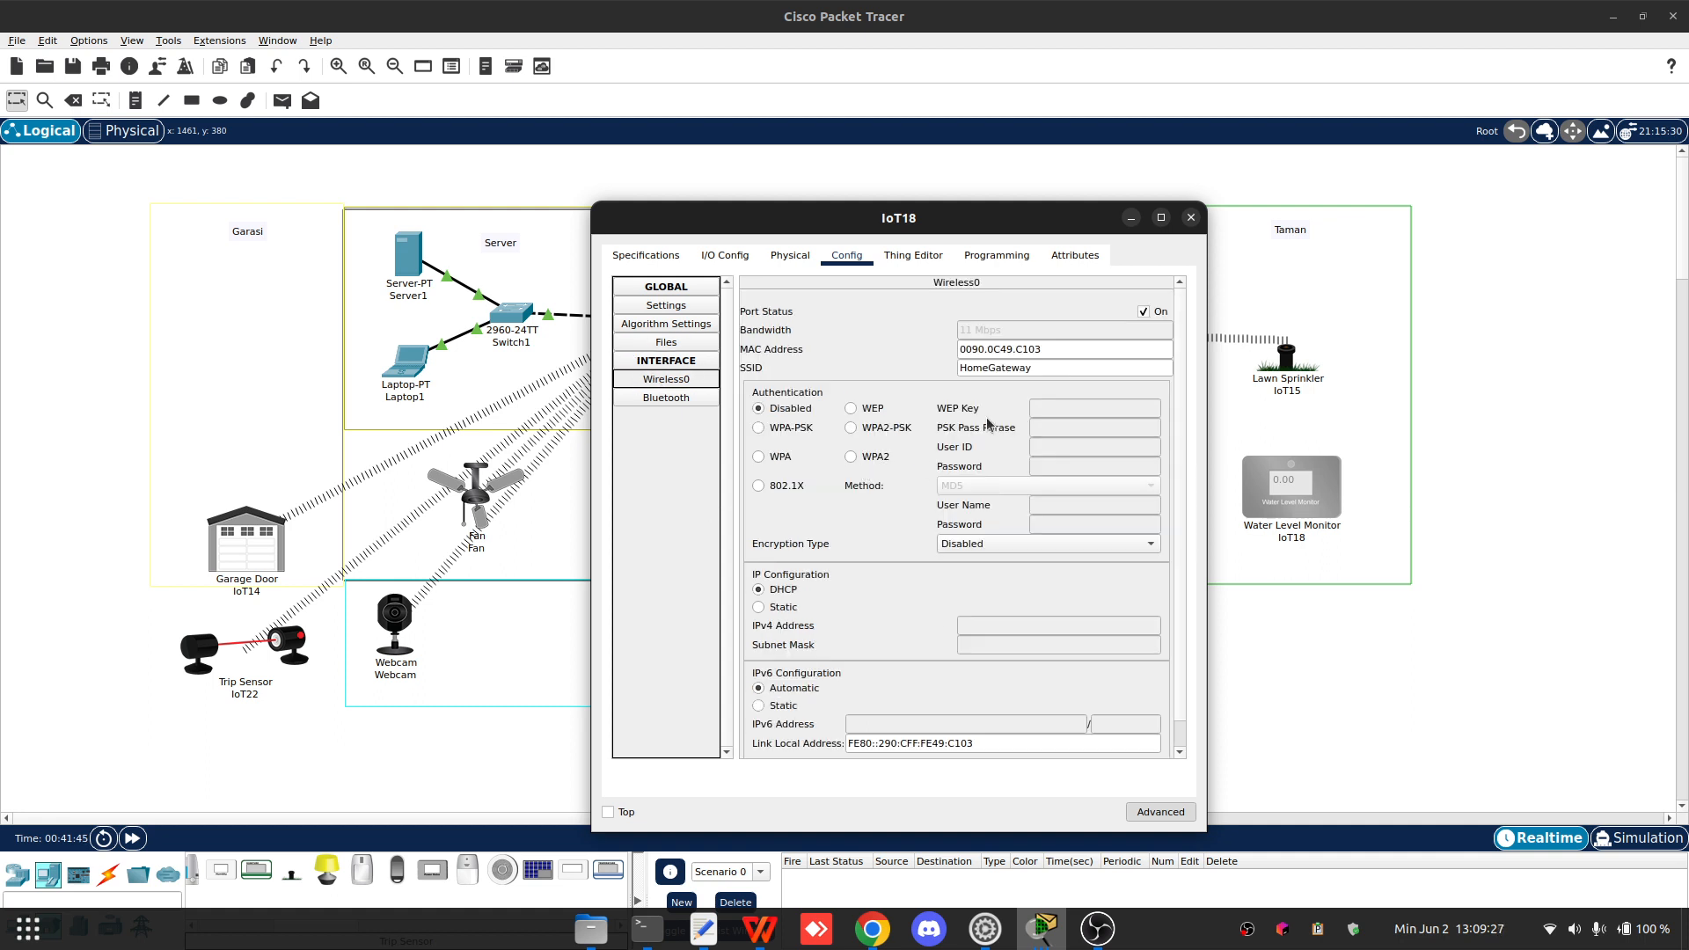
drag(989, 368, 1110, 367)
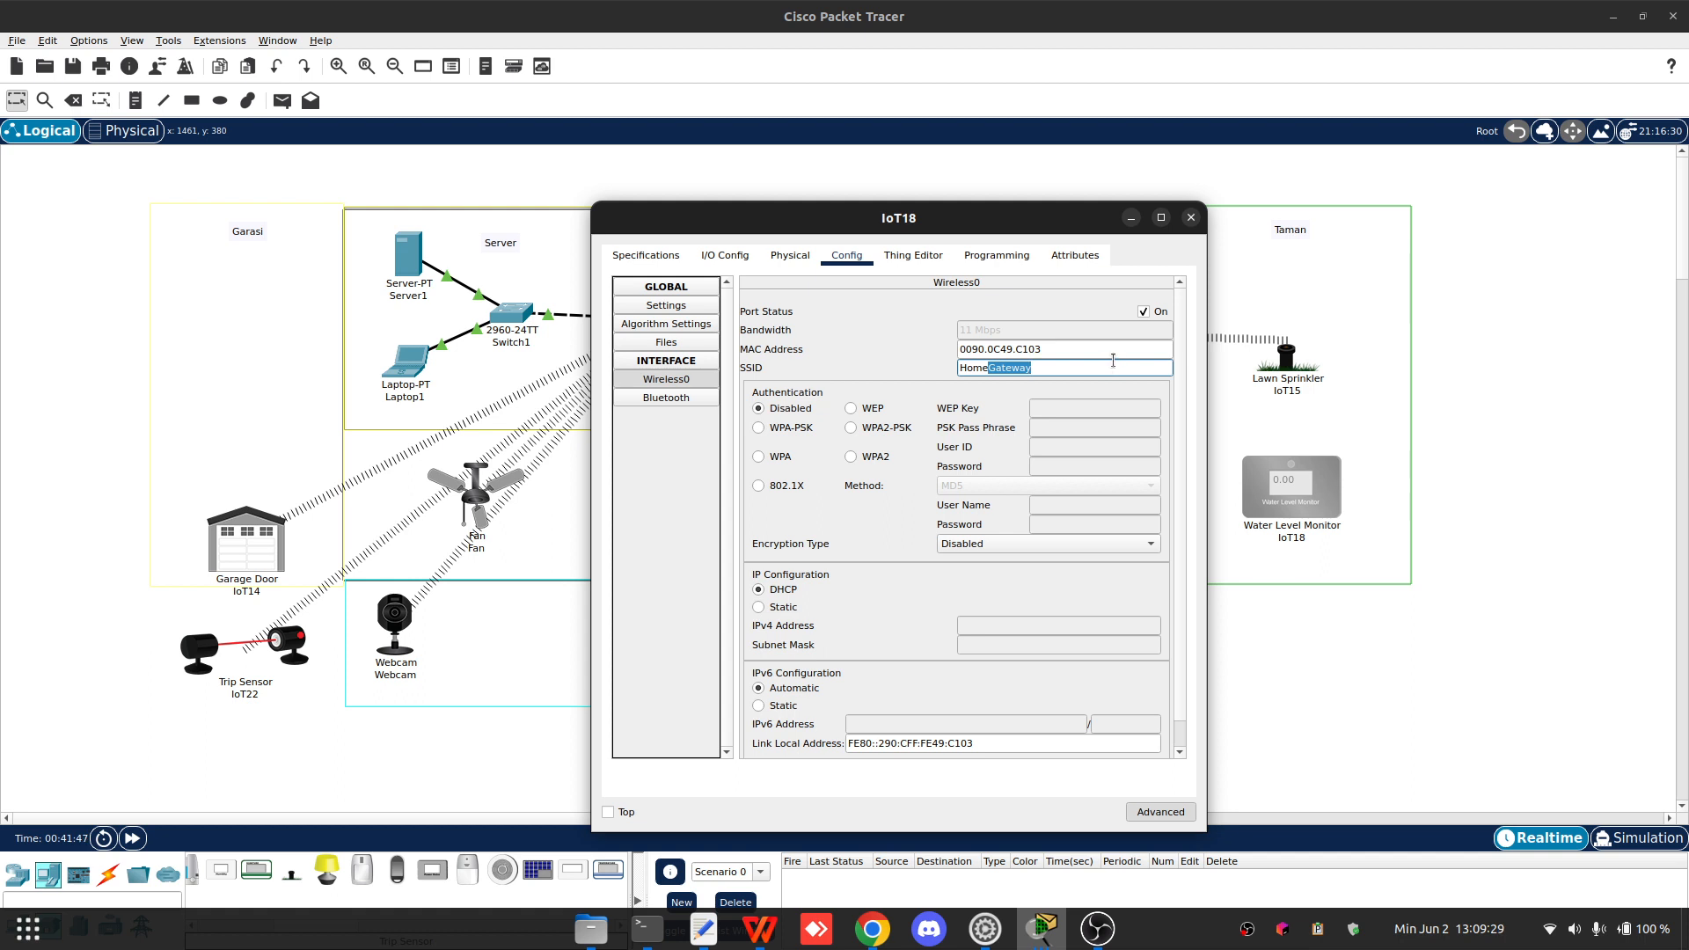
key(BackSpace)
click(875, 457)
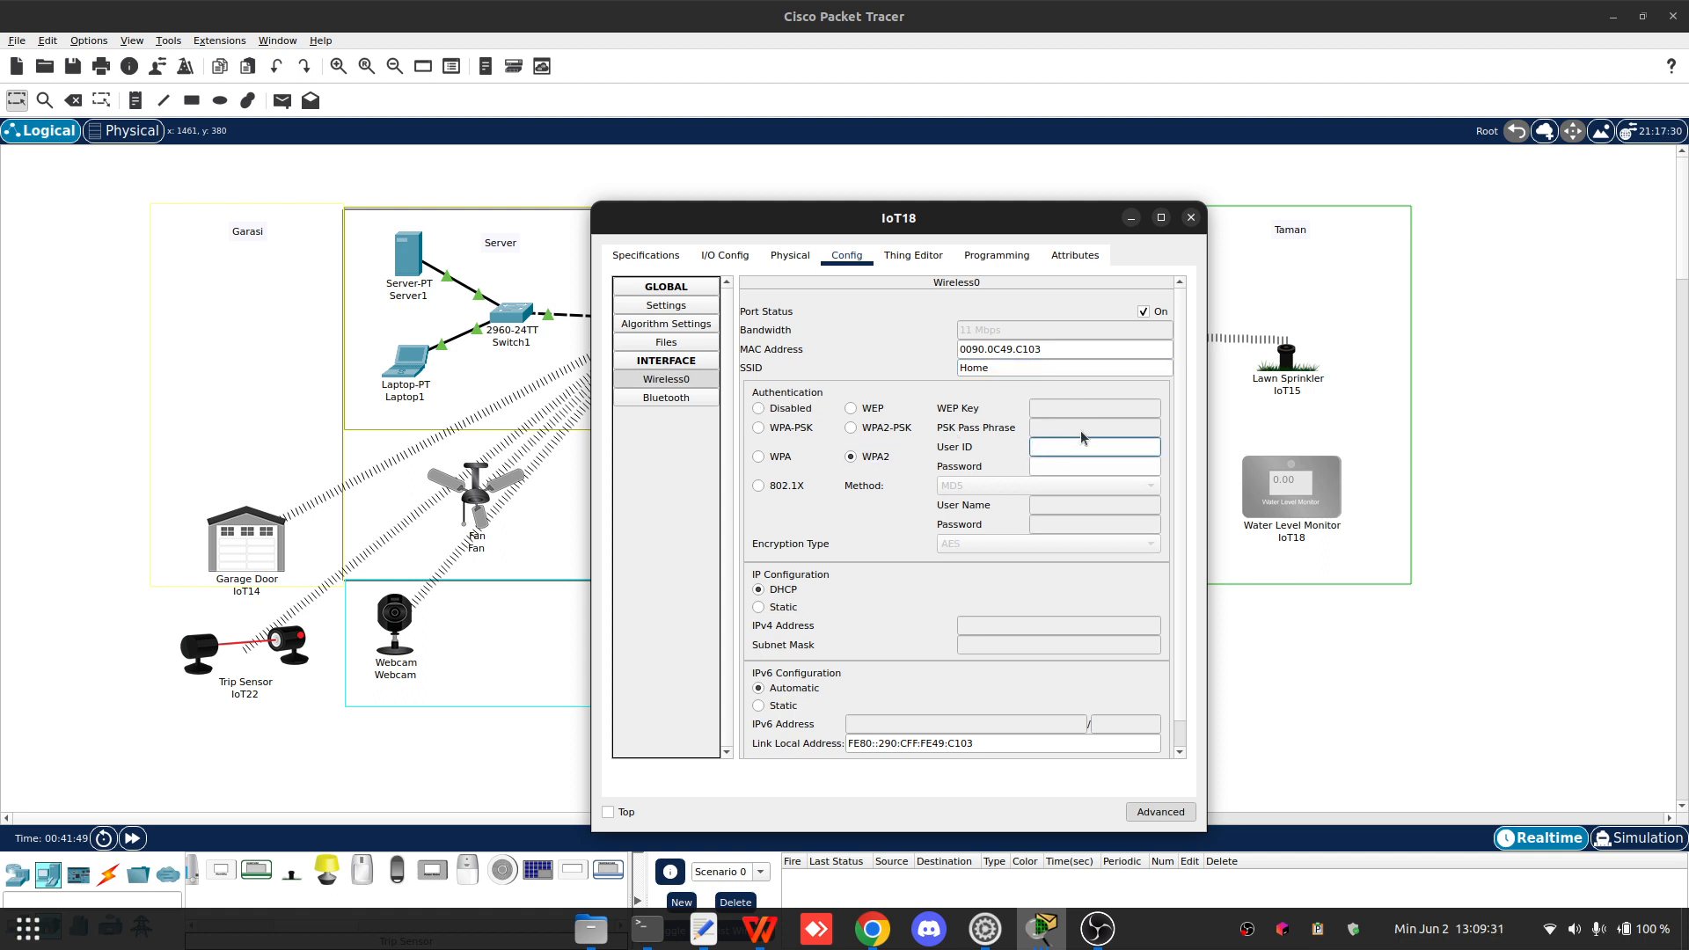
text(Water)
key(Tab)
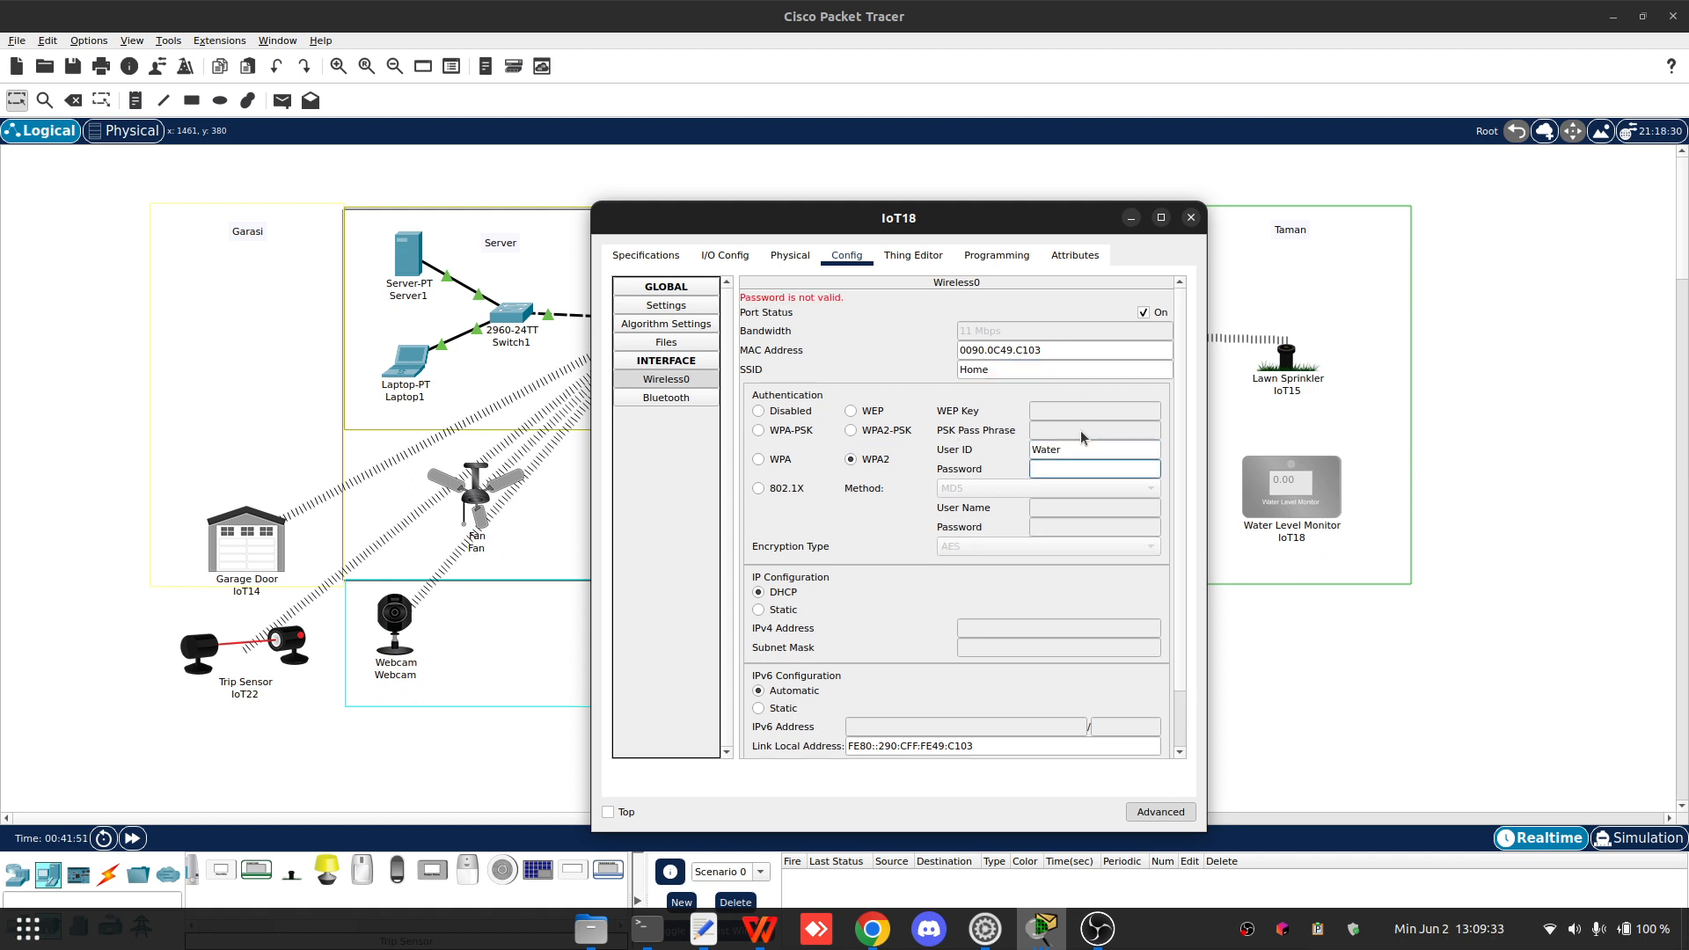
text(123)
key(shift+Tab)
text(Le)
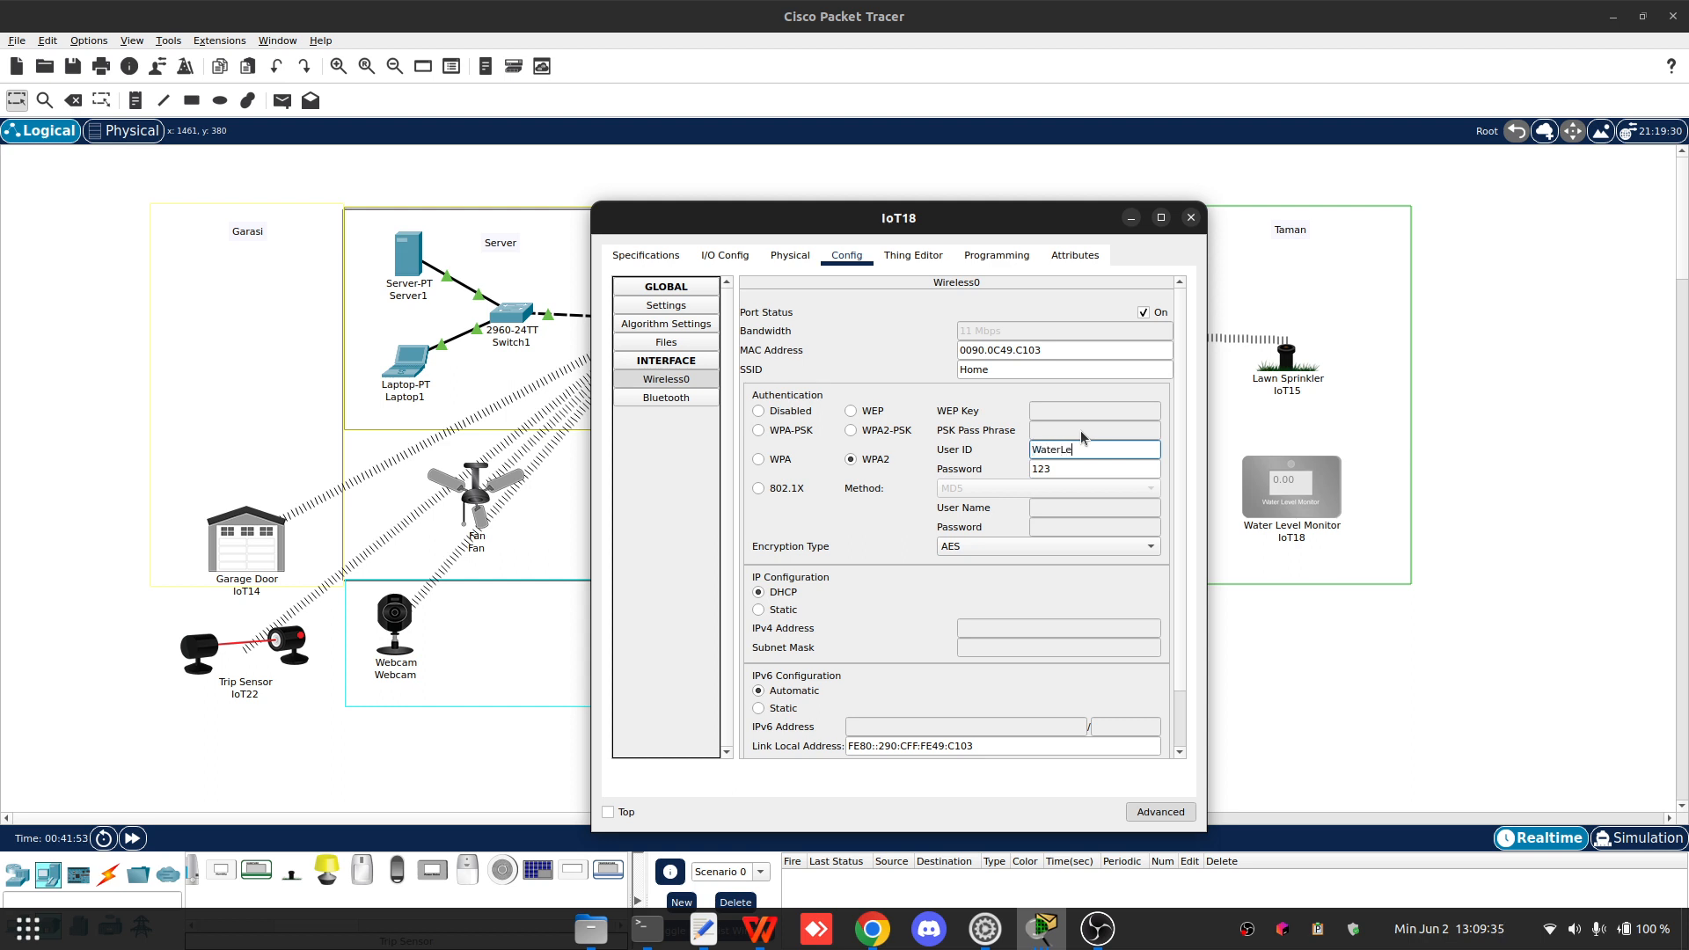
text(vel)
click(1033, 306)
scroll(1018, 318, down, 1)
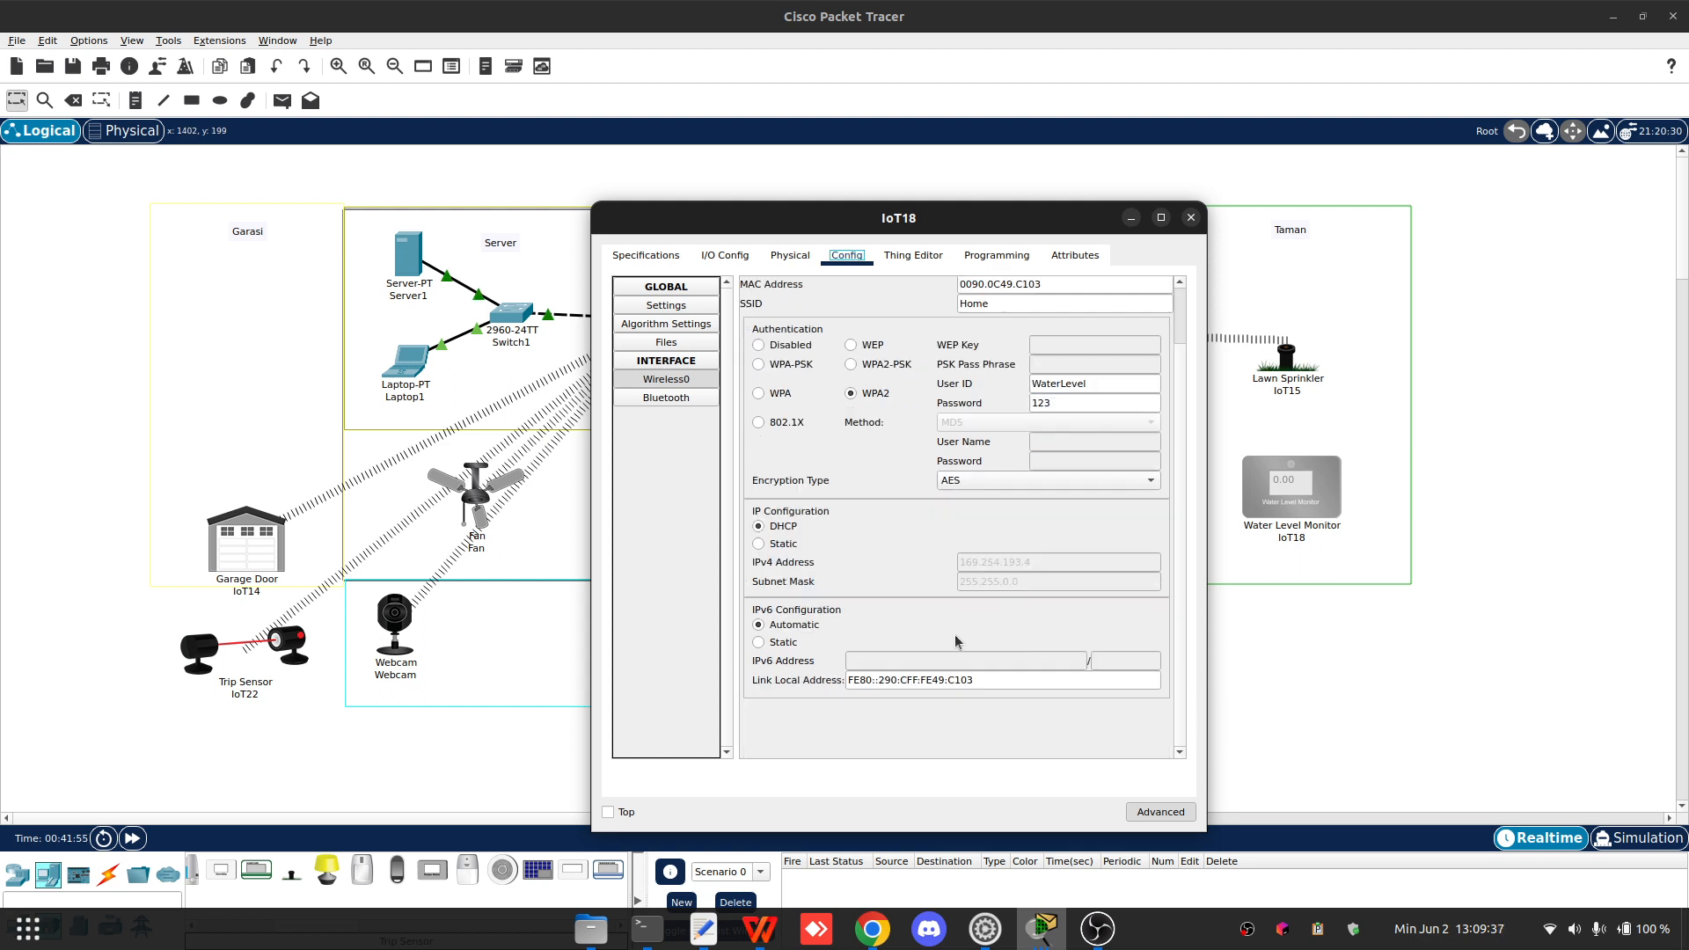
- Connect IoT18 to the remote server and close its window
click(666, 305)
click(1114, 724)
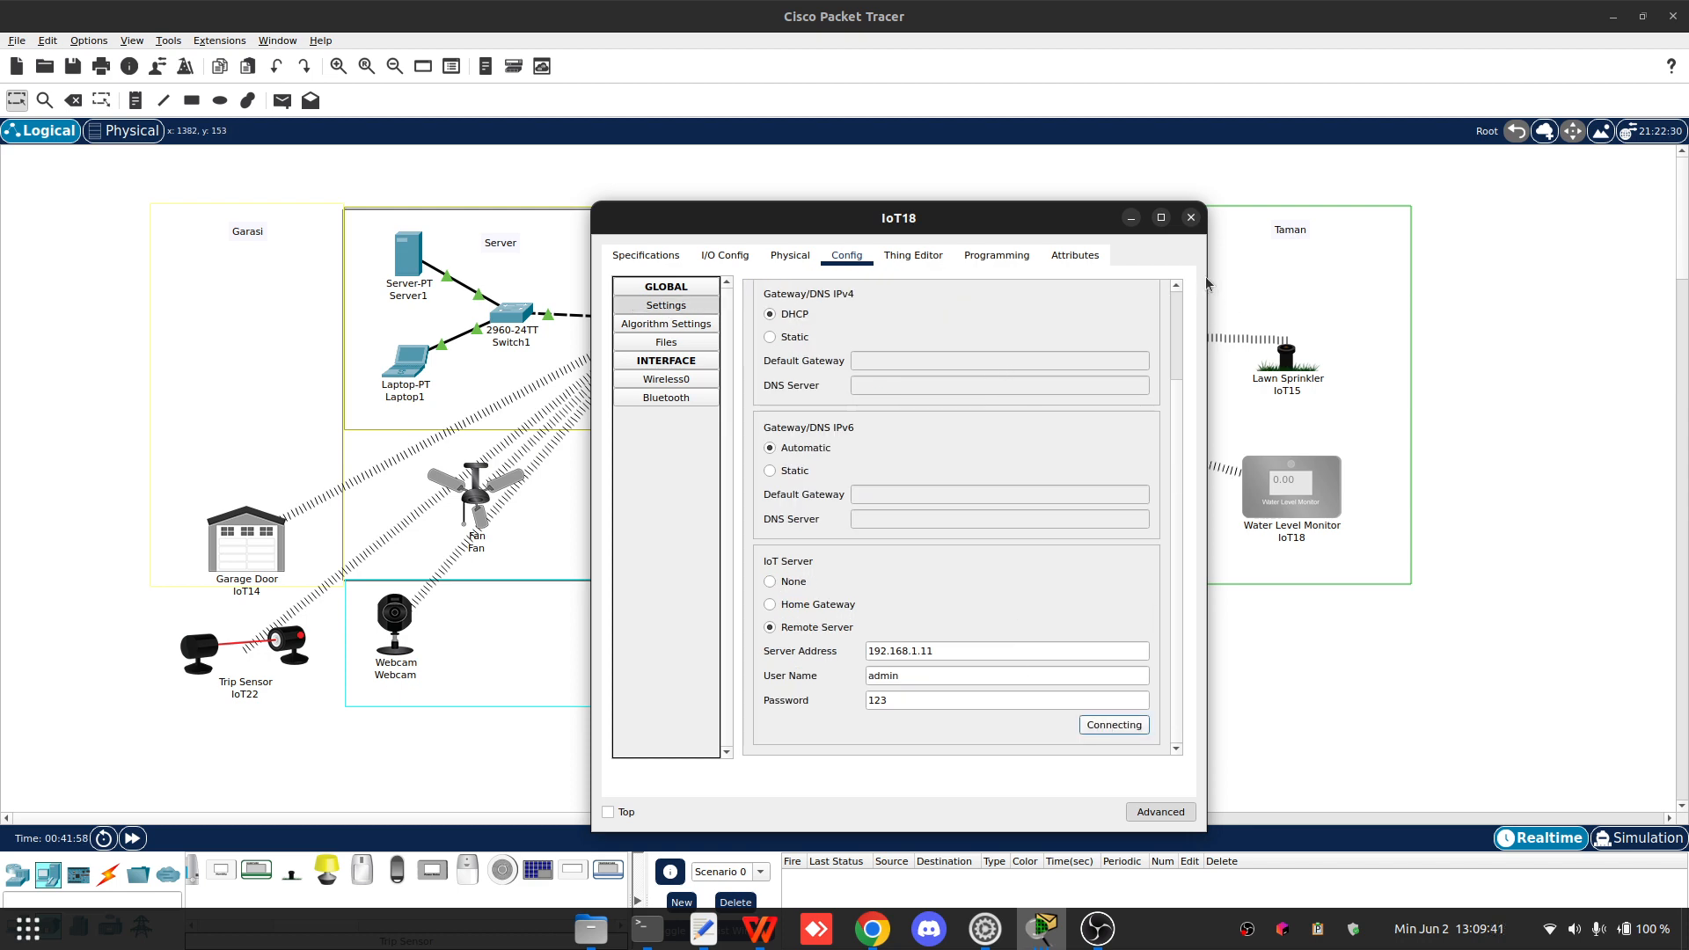
click(1191, 217)
- Open Server1's AAA service and review the RADIUS user list
click(400, 253)
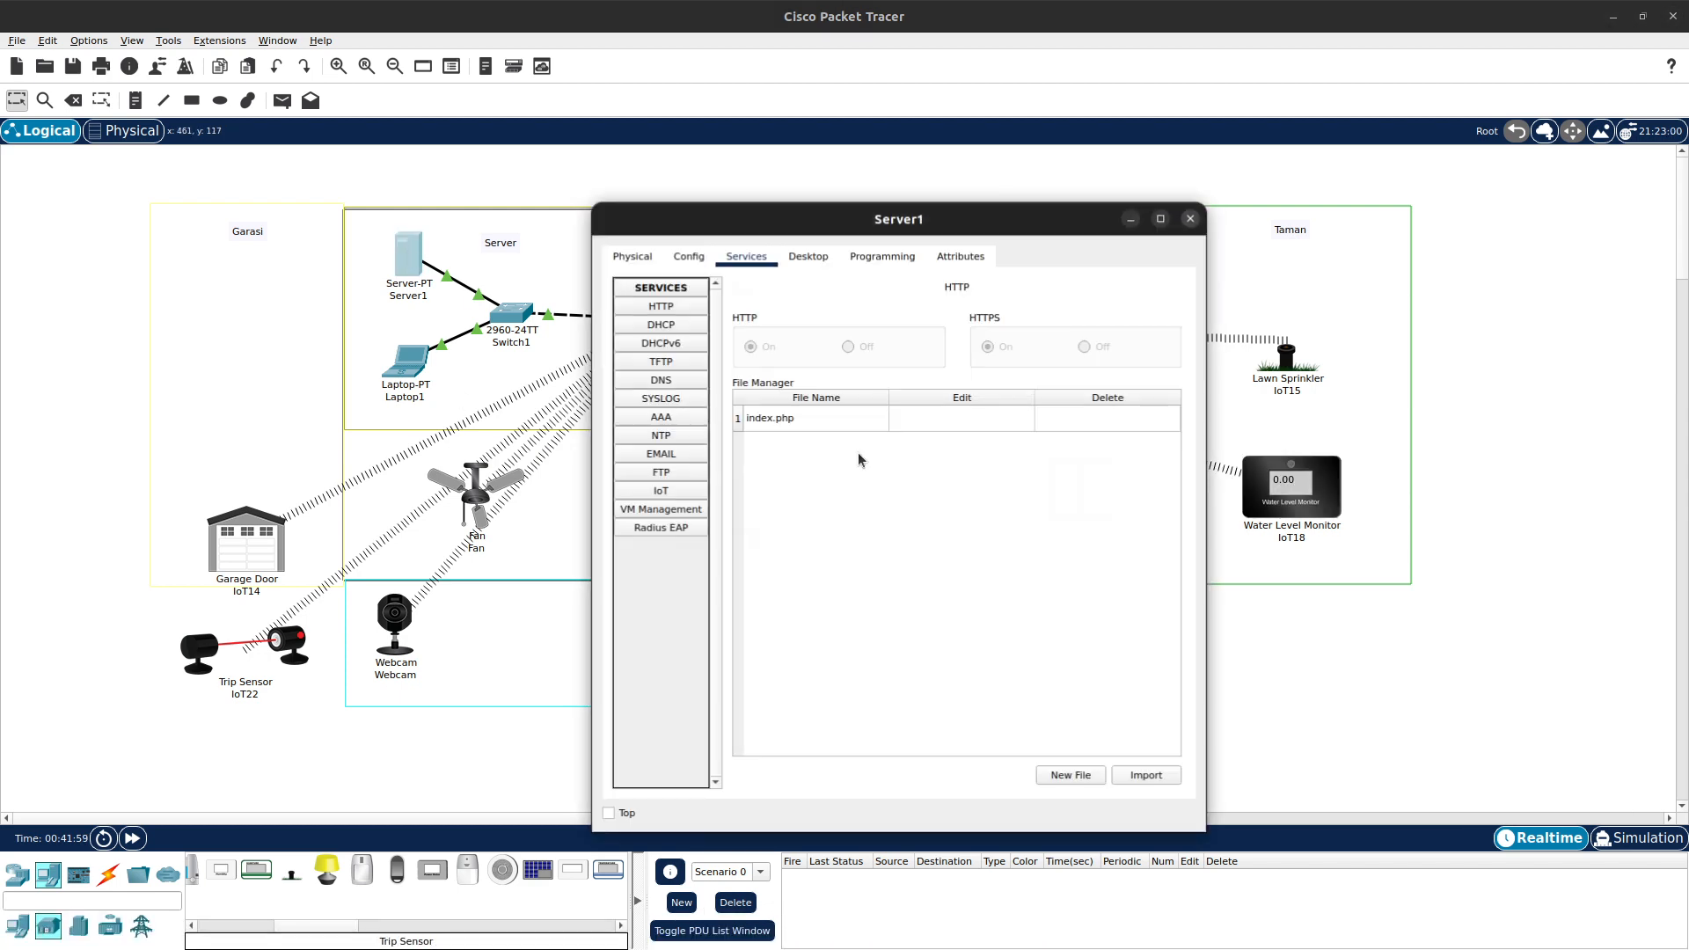
drag(872, 228, 461, 184)
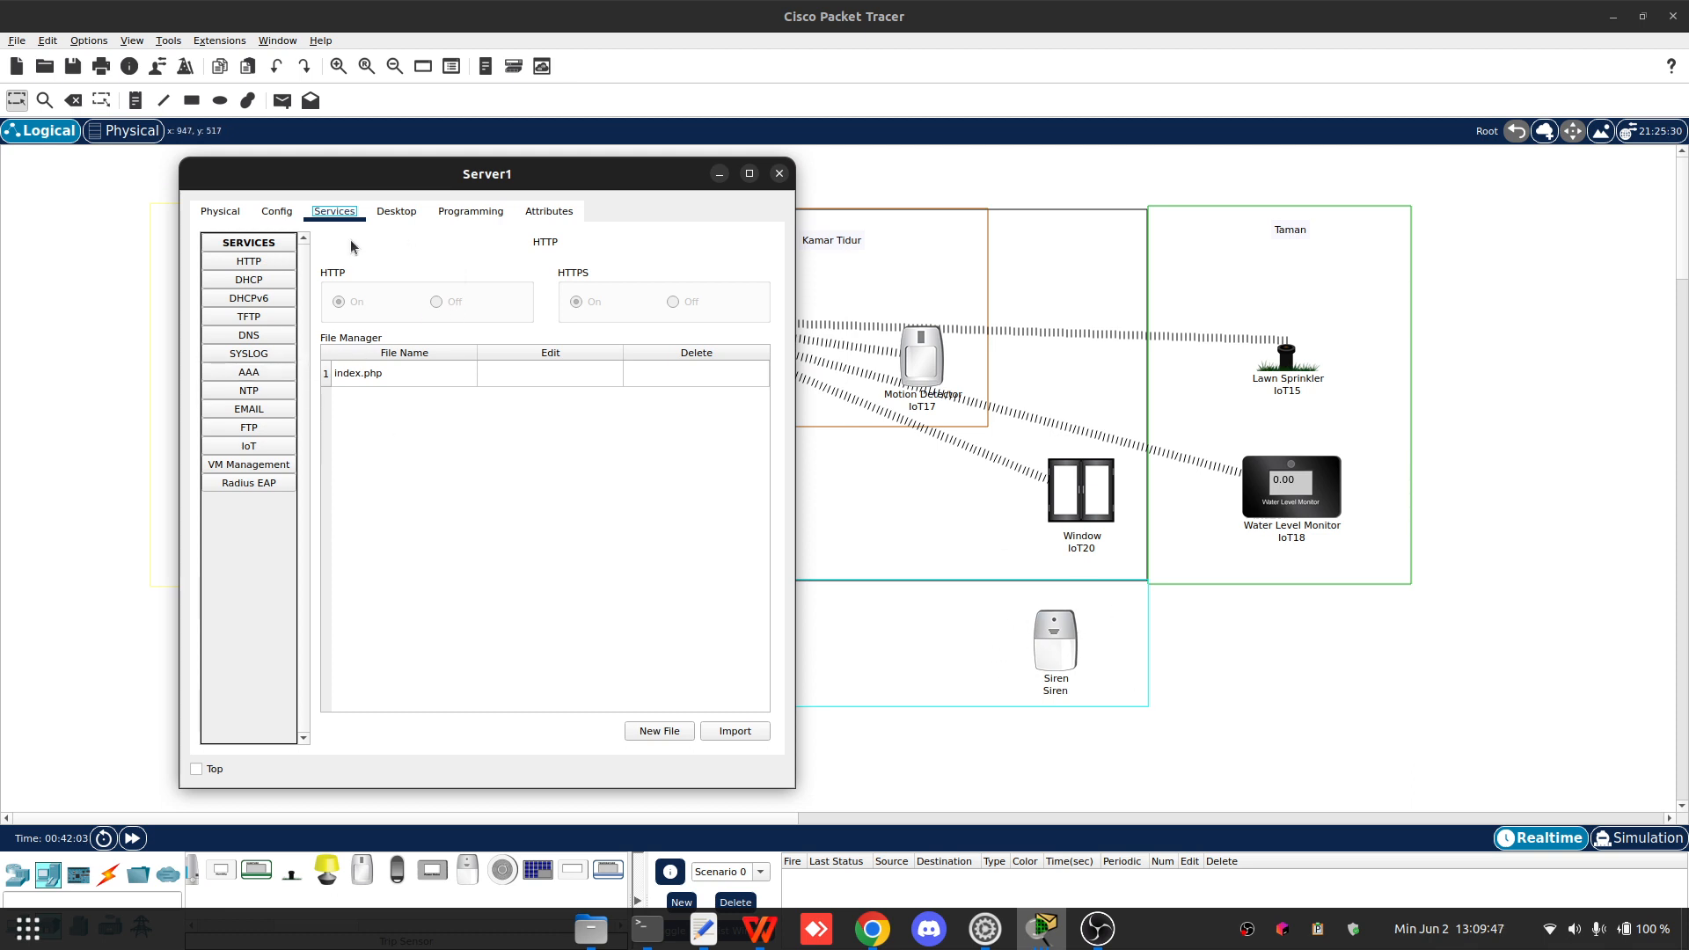
click(257, 373)
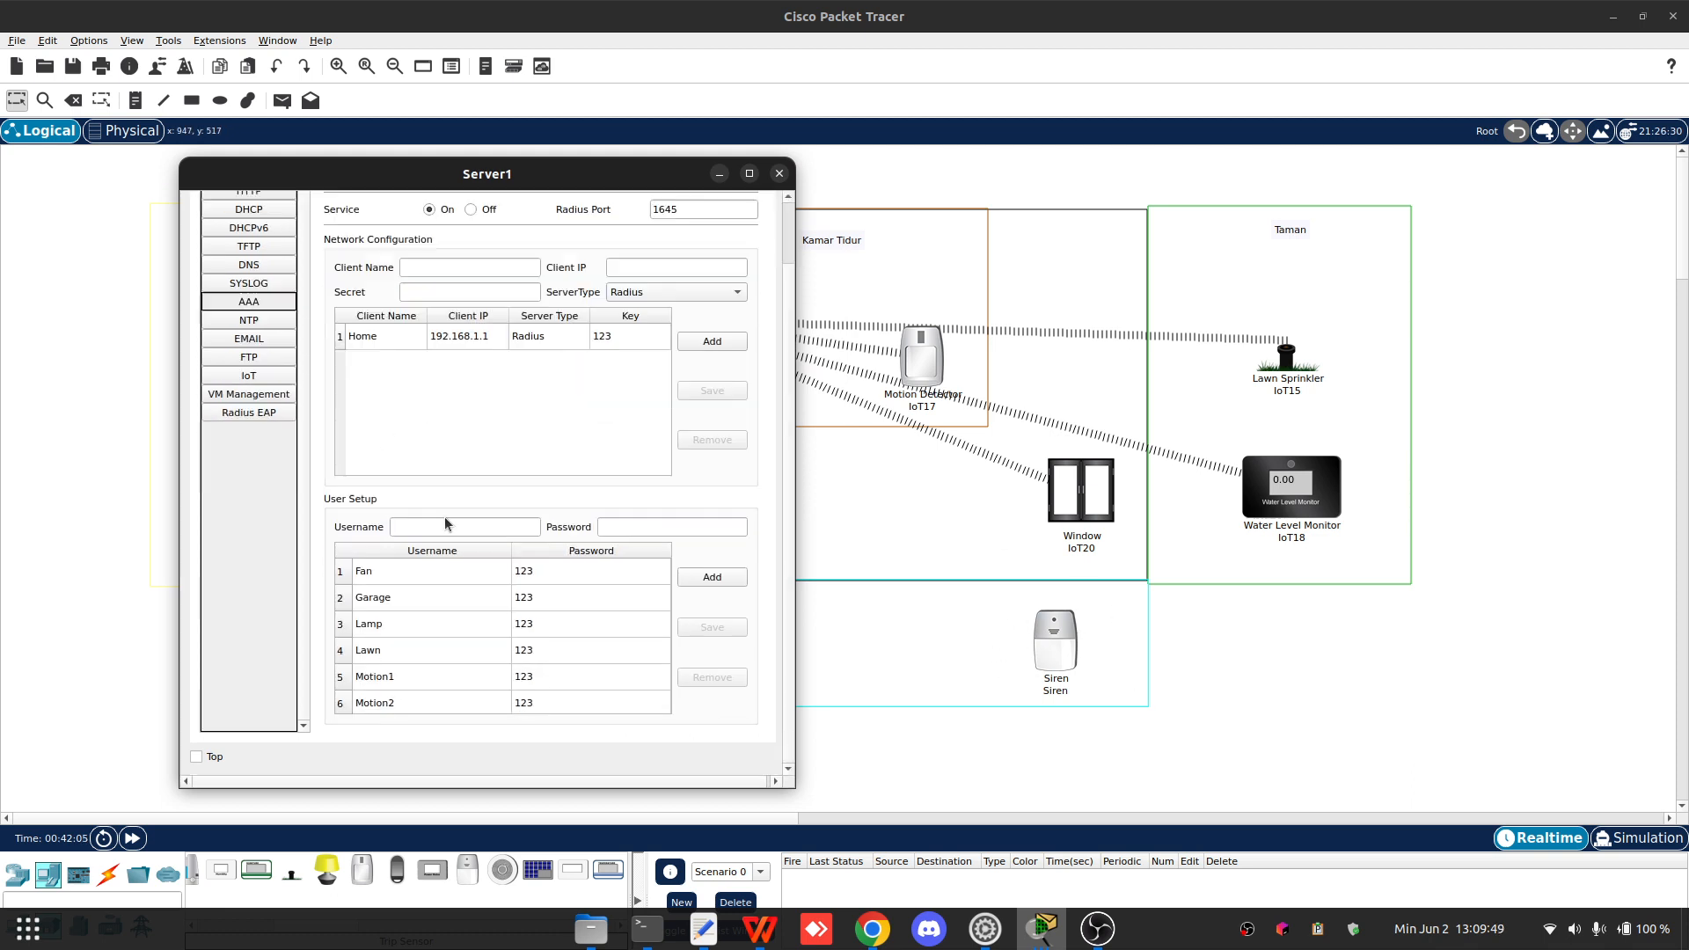
scroll(450, 617, down, 2)
click(400, 568)
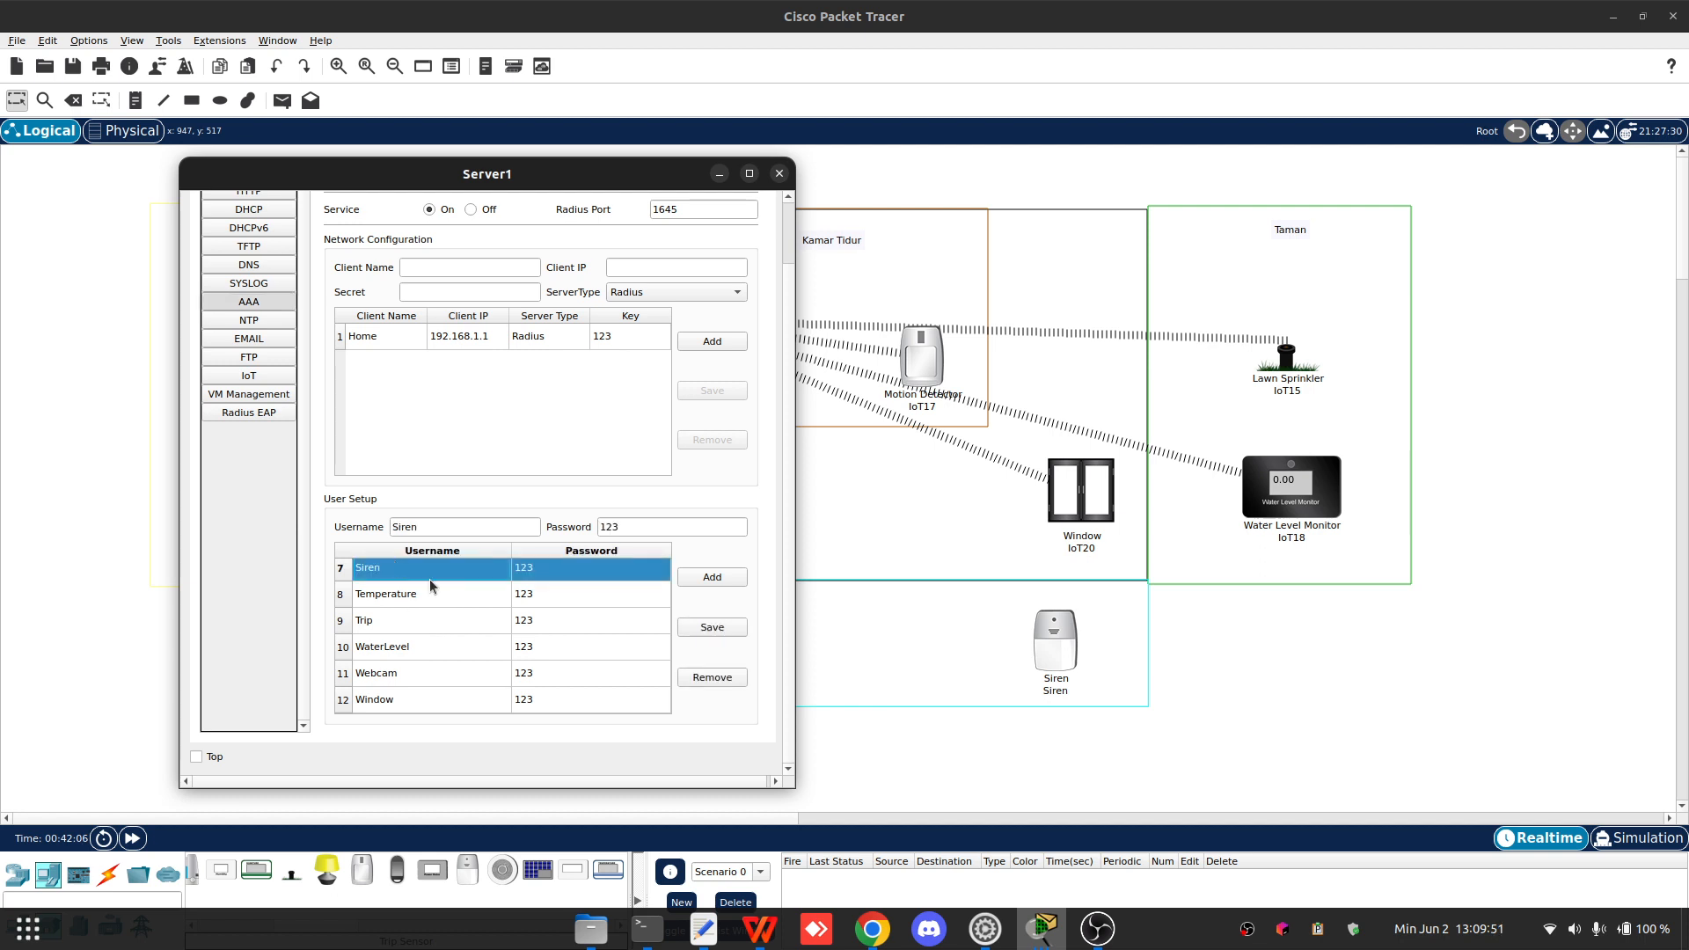
scroll(479, 612, up, 2)
scroll(466, 603, down, 2)
- Open the Siren device and look through its Specifications, I/O Config, Physical and Config tabs
click(1049, 657)
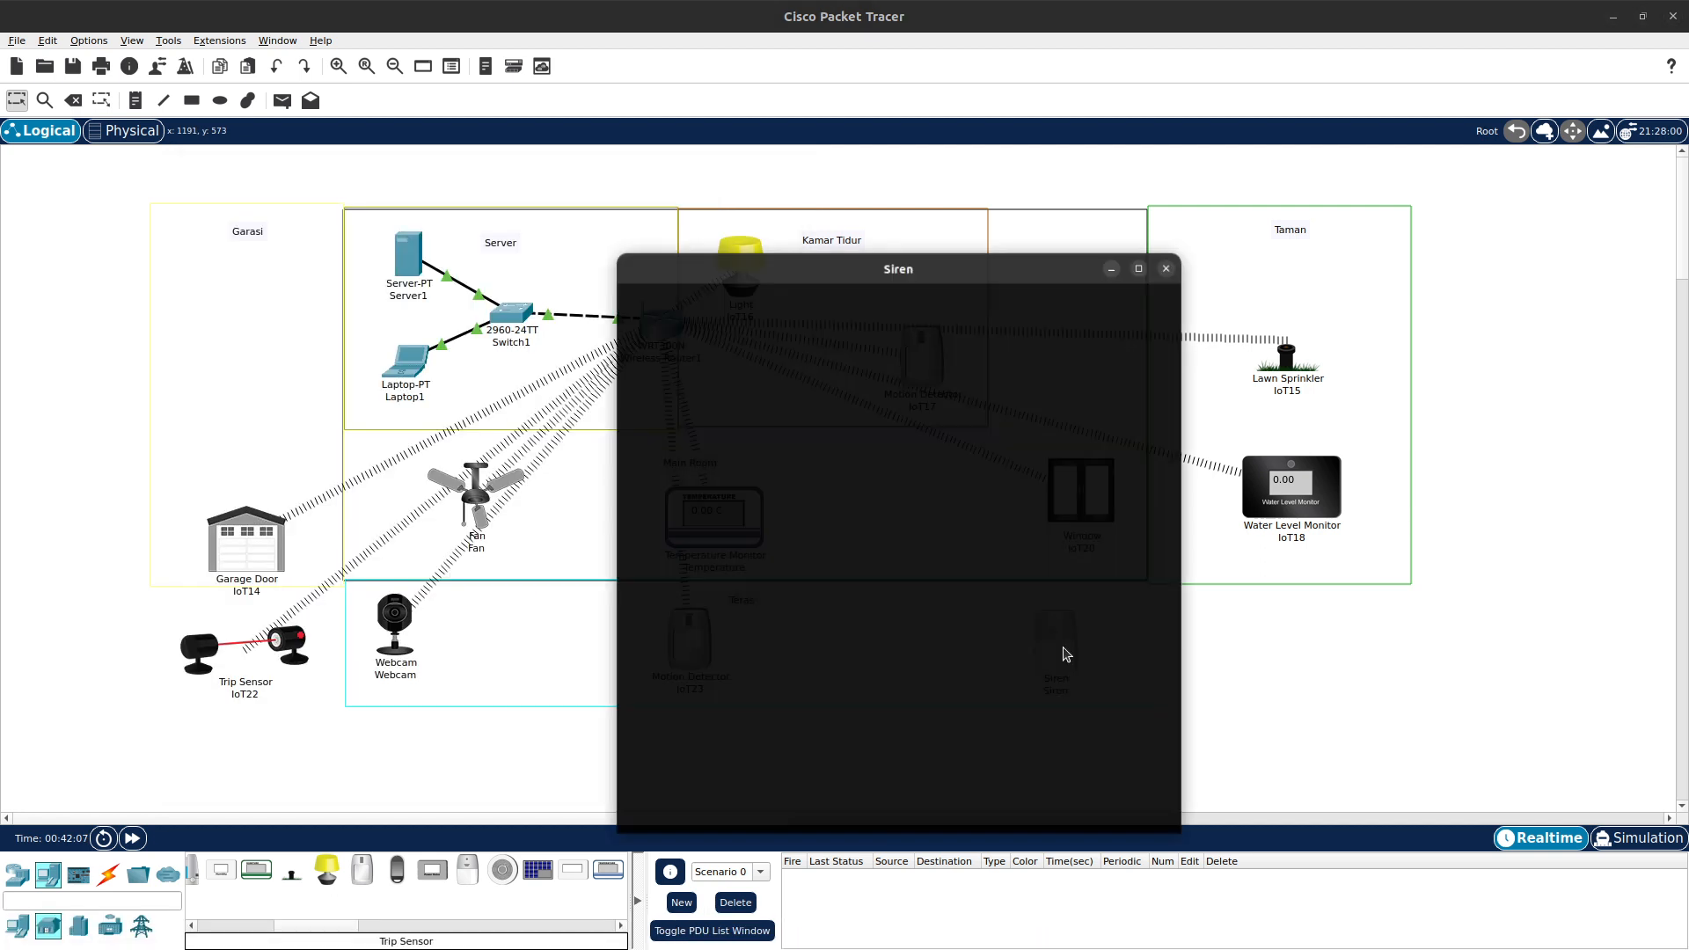
drag(871, 226, 985, 169)
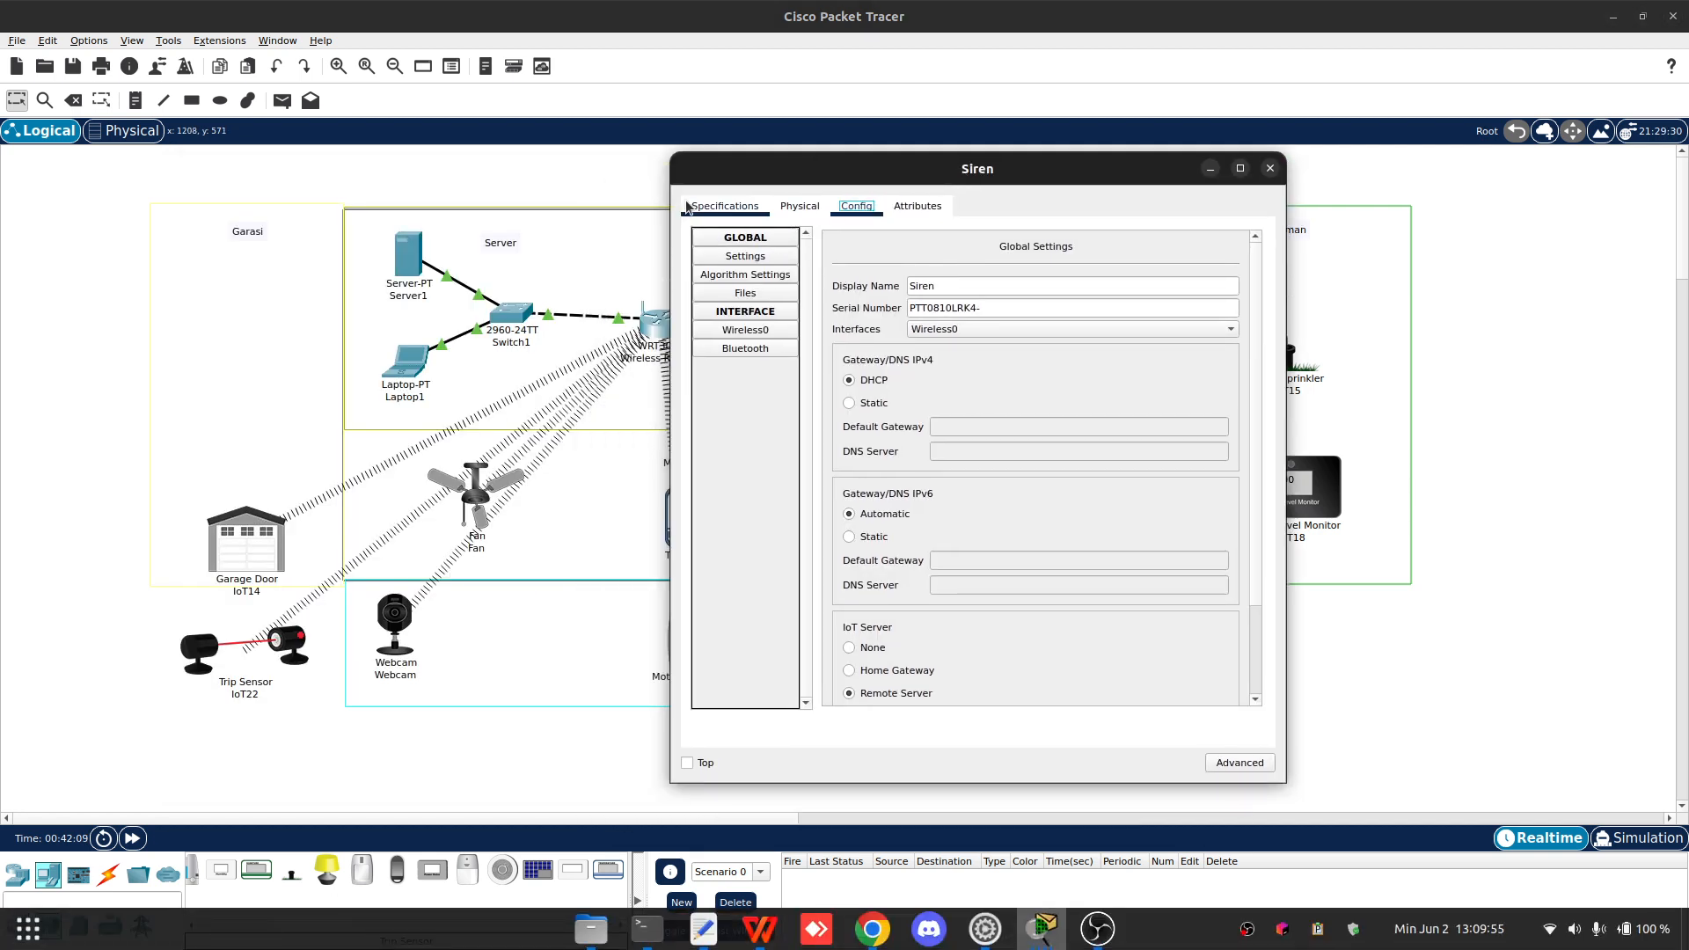
click(724, 206)
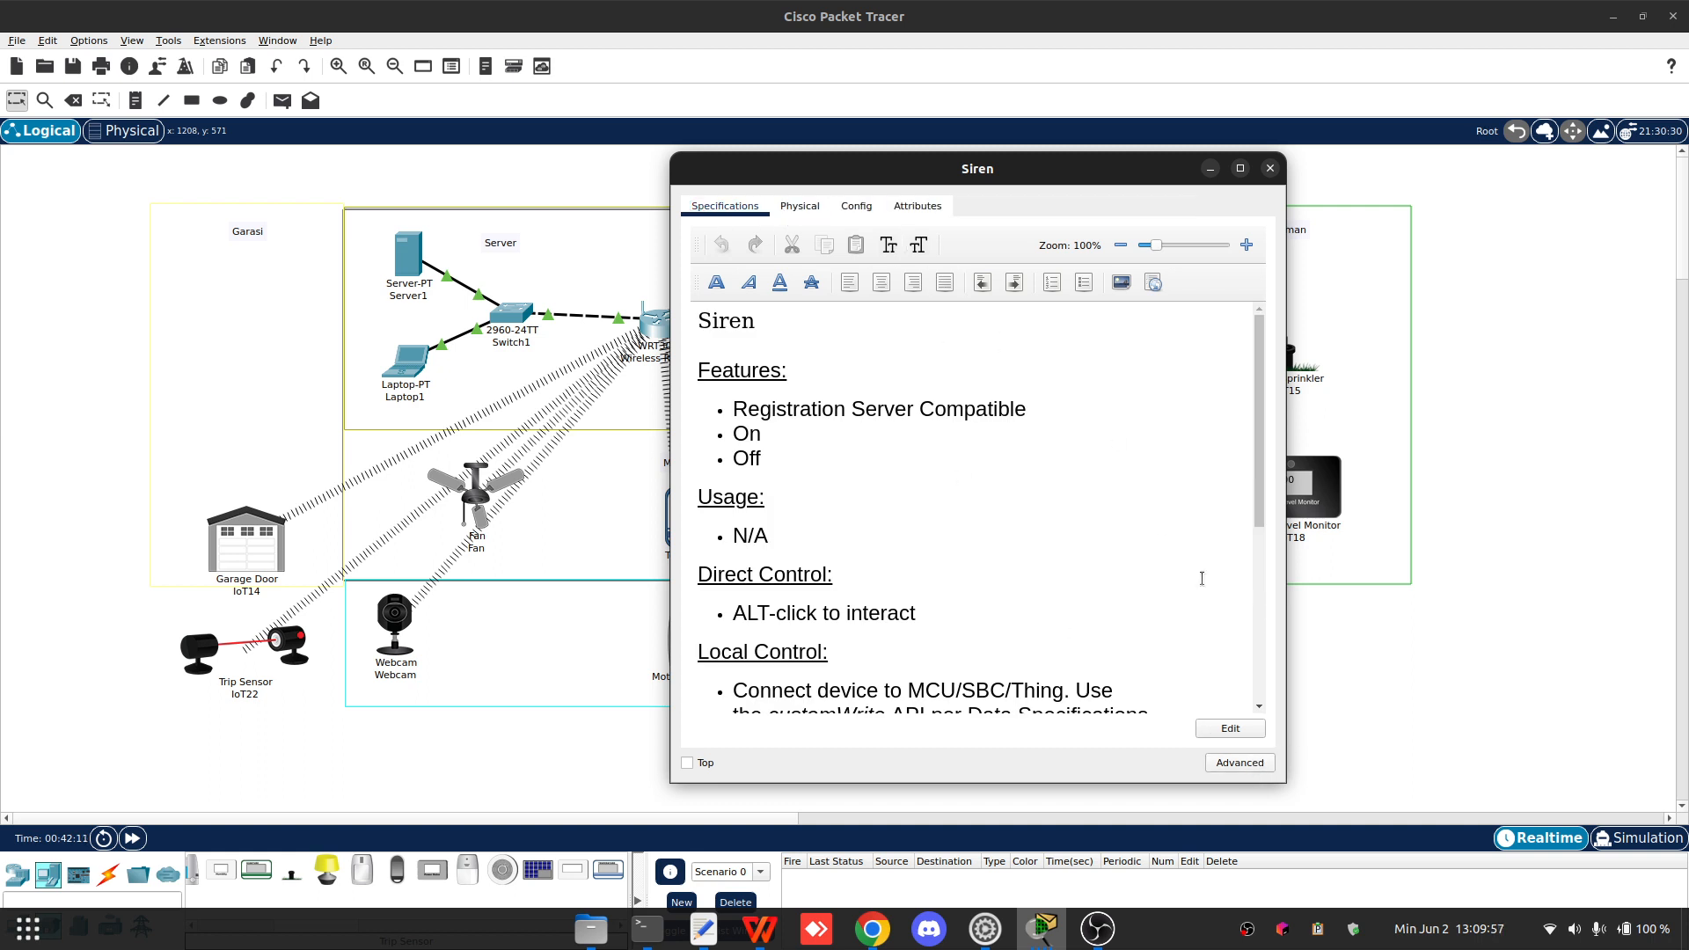
click(1263, 766)
click(804, 206)
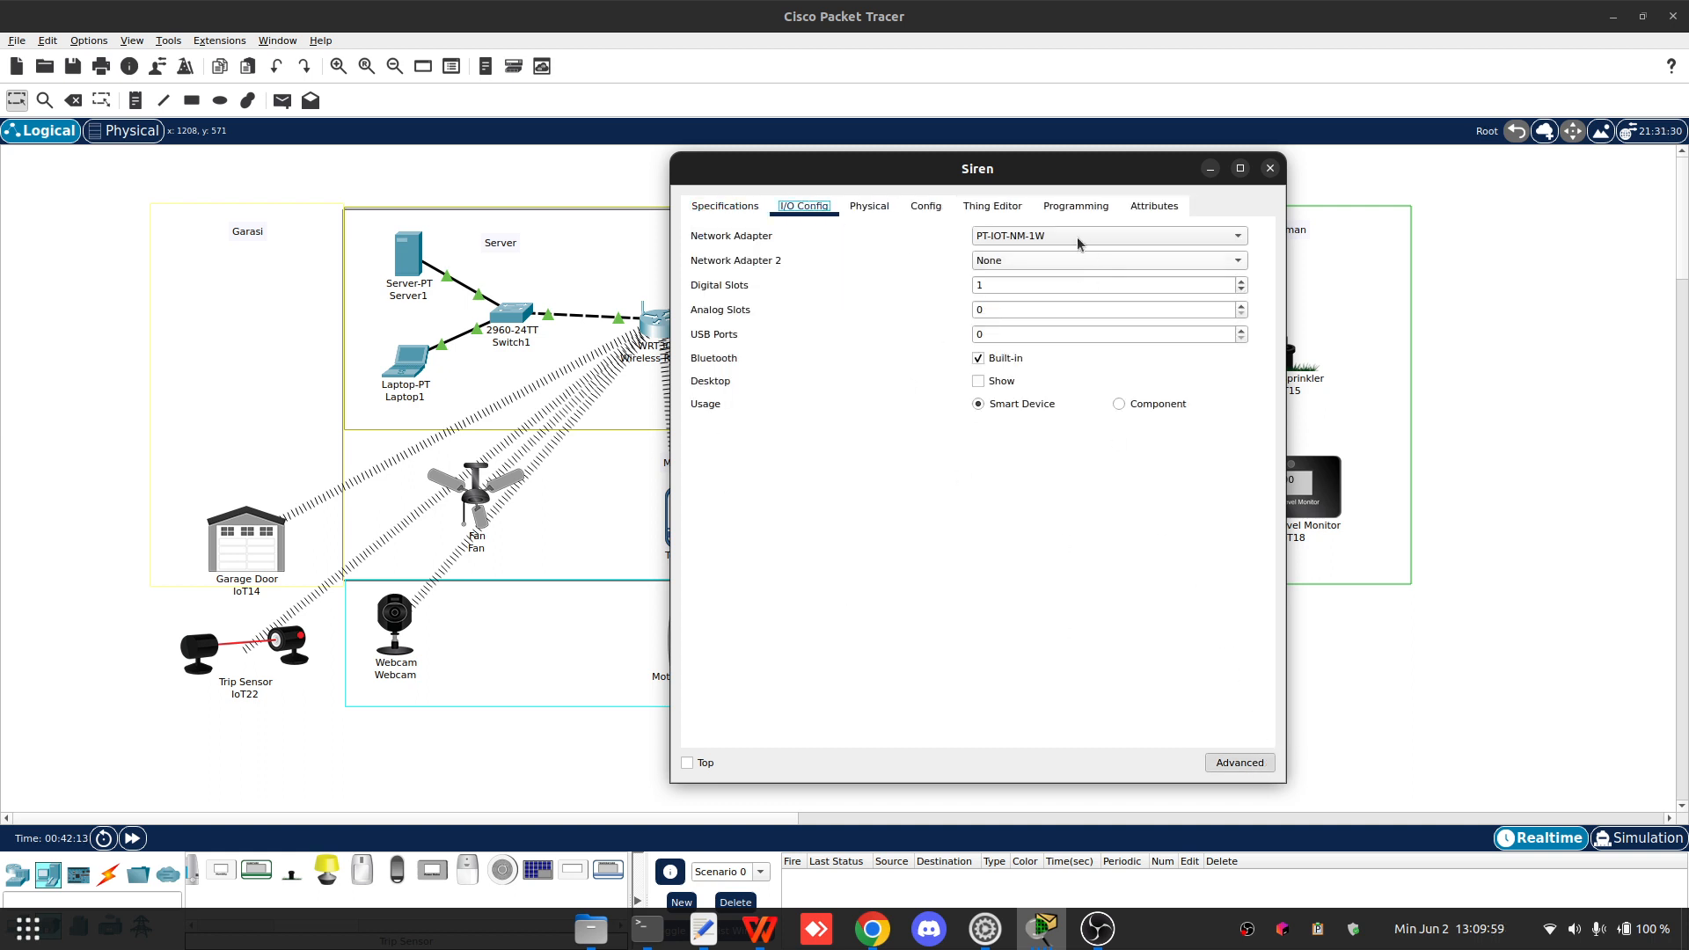
click(1070, 237)
click(1069, 256)
drag(1104, 172, 632, 132)
click(392, 168)
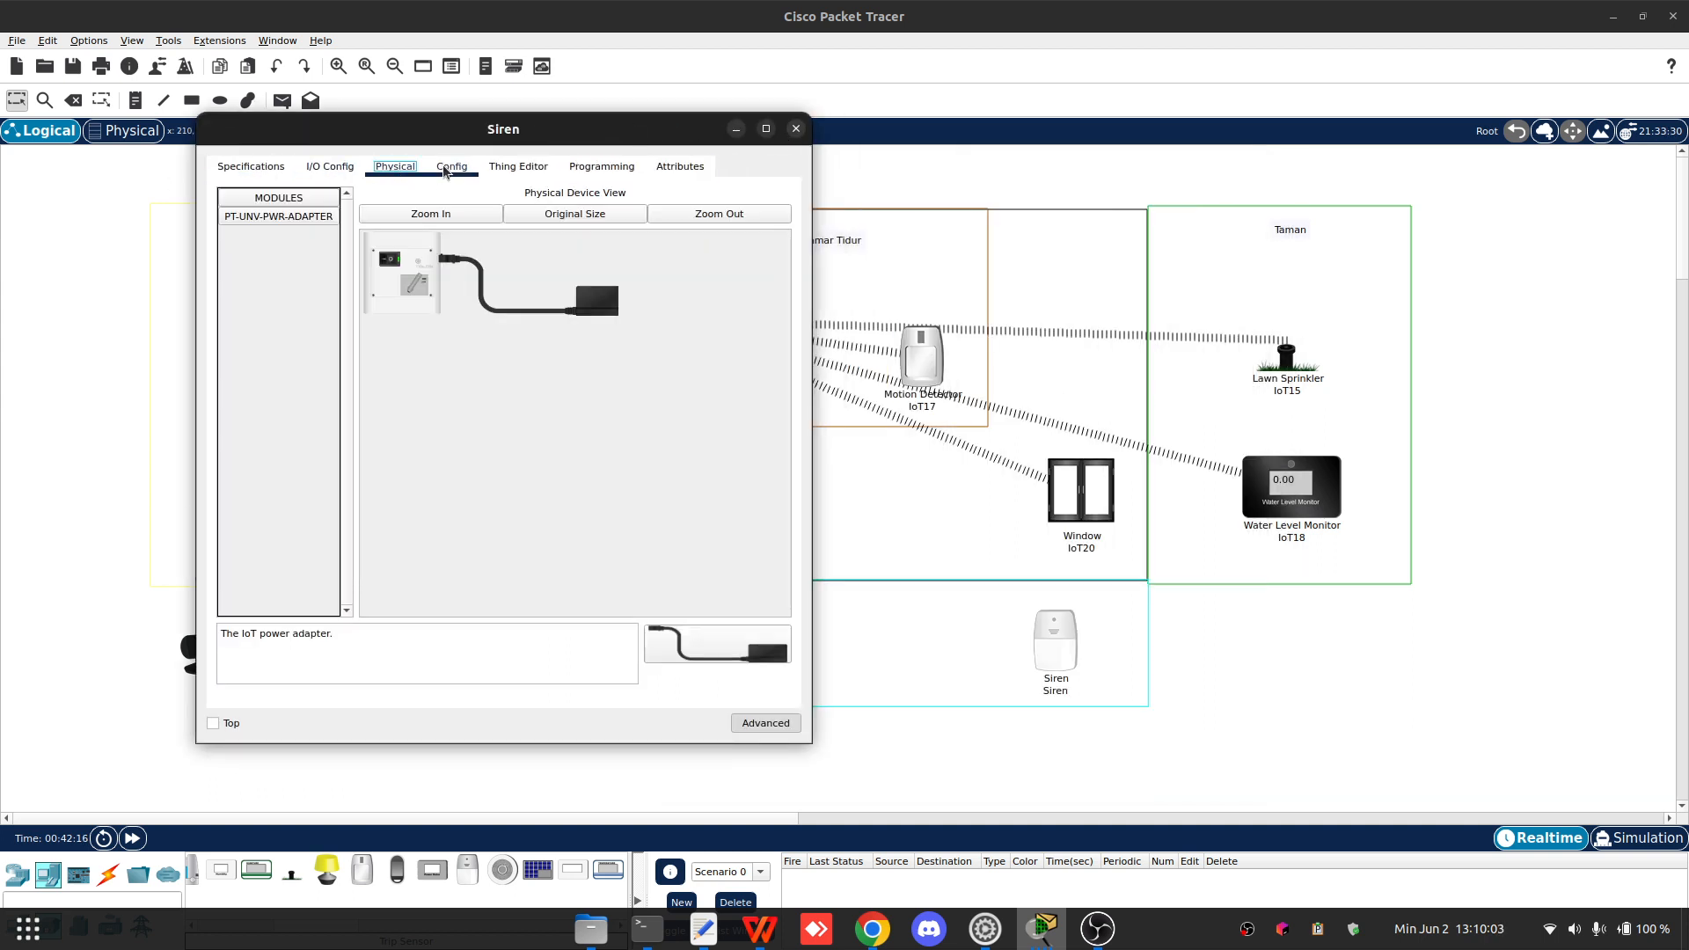
click(452, 166)
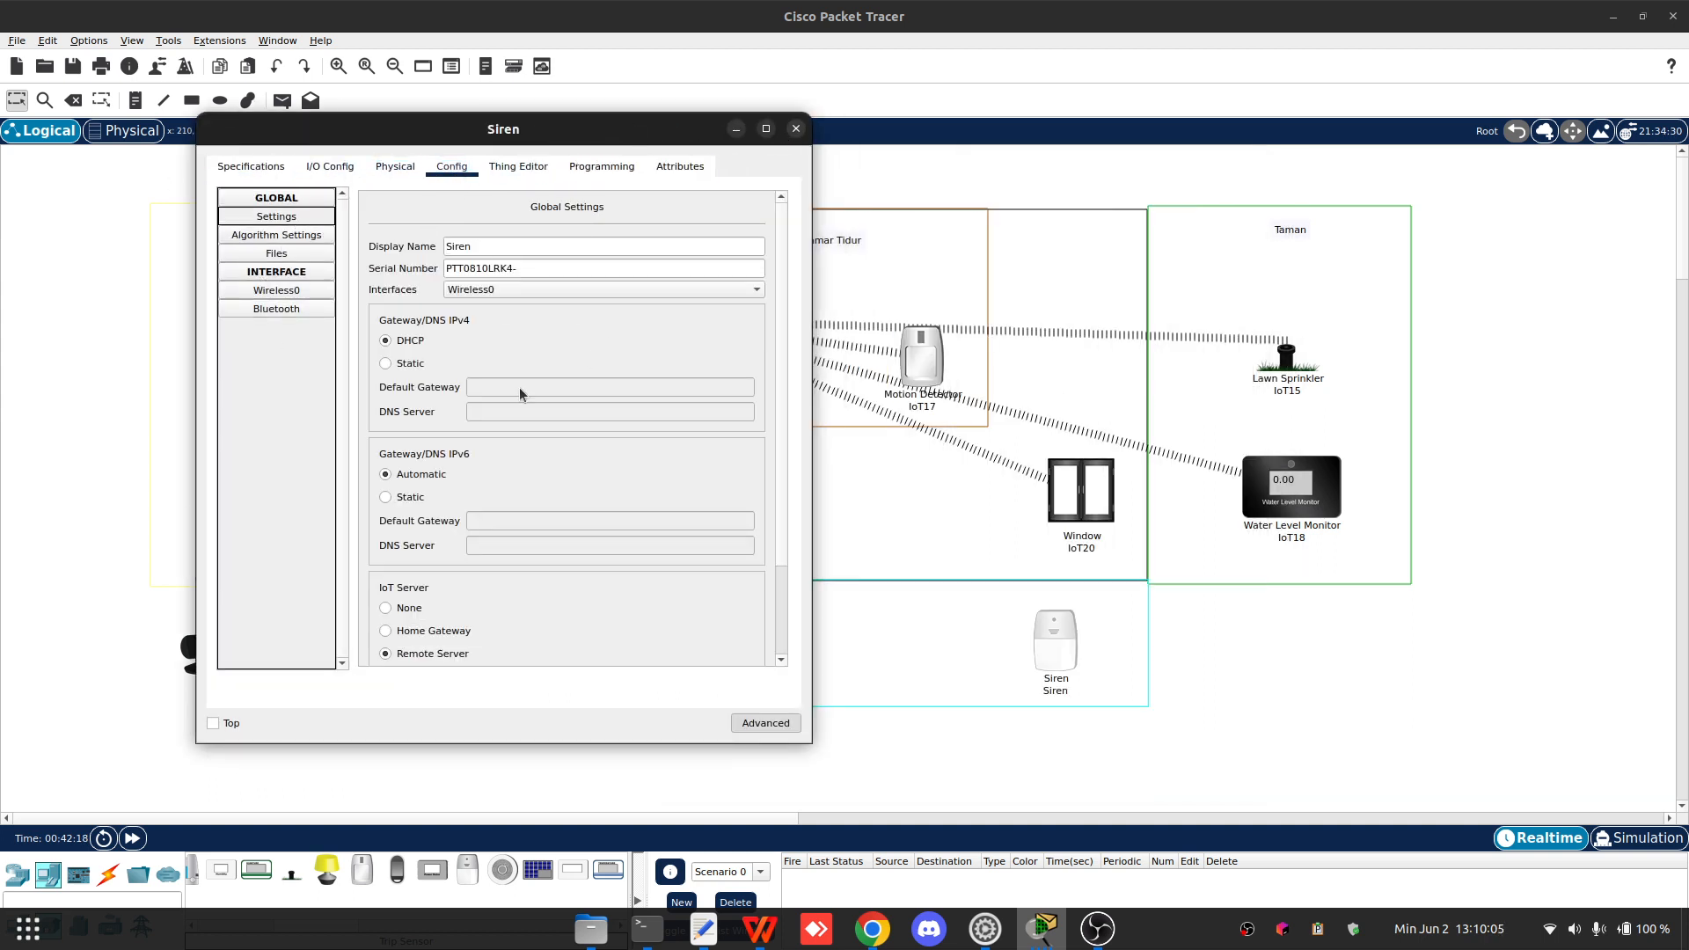
- Set the Siren's wireless SSID to Home
drag(552, 132, 386, 167)
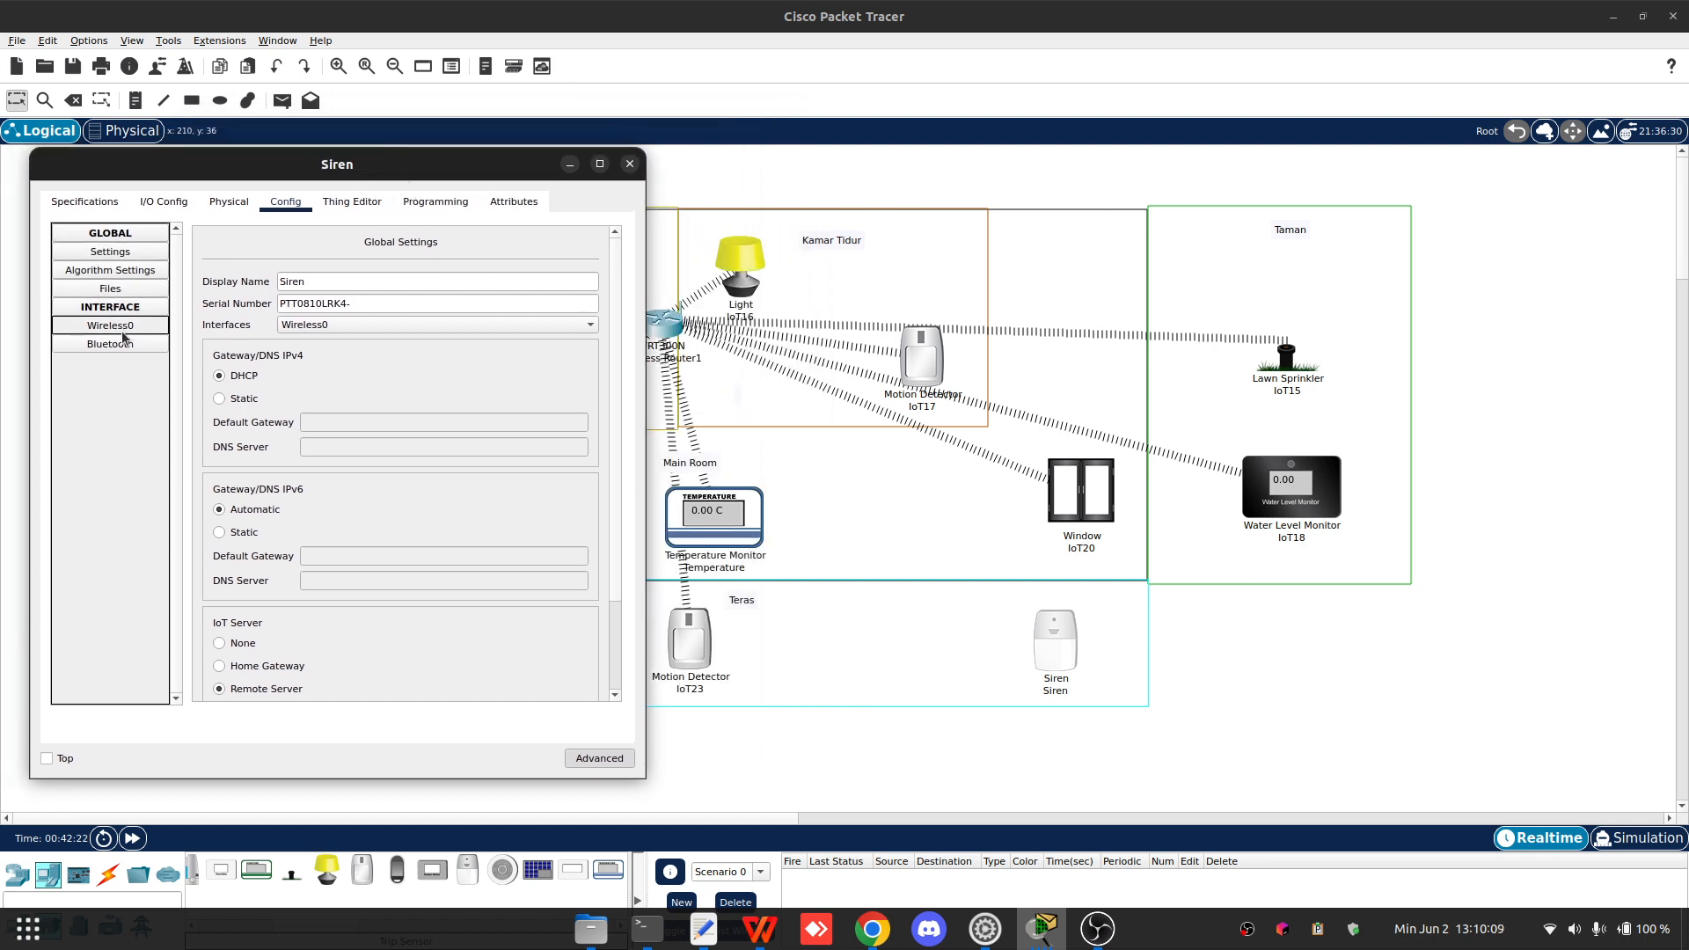
click(155, 333)
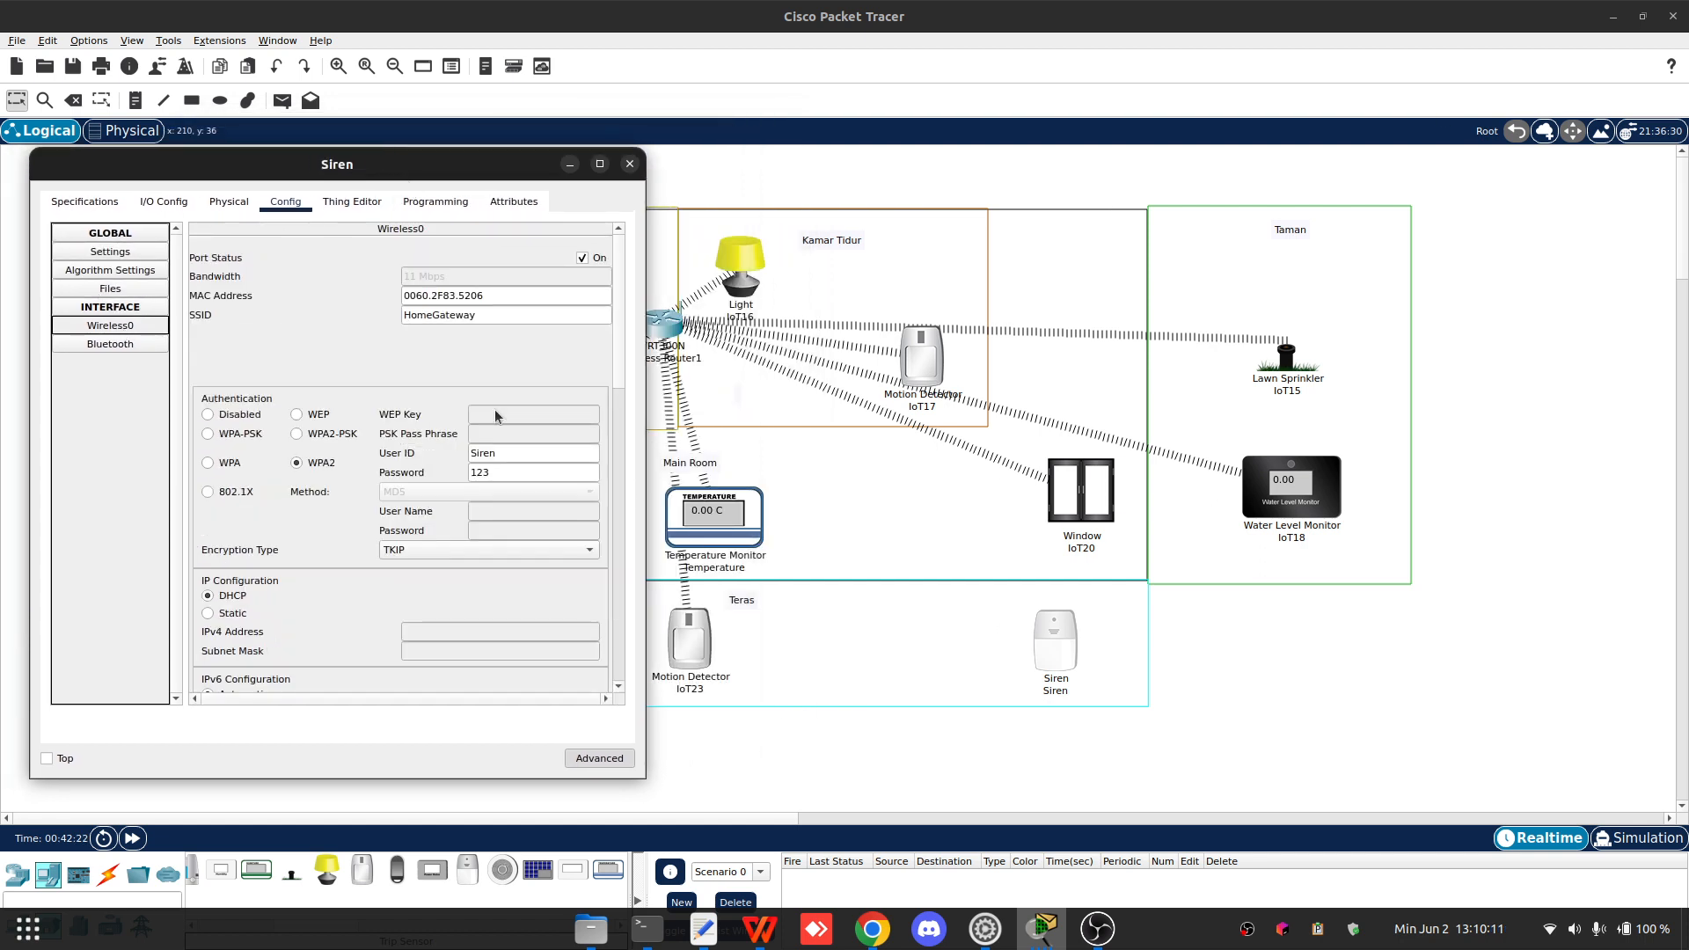
drag(432, 314, 495, 312)
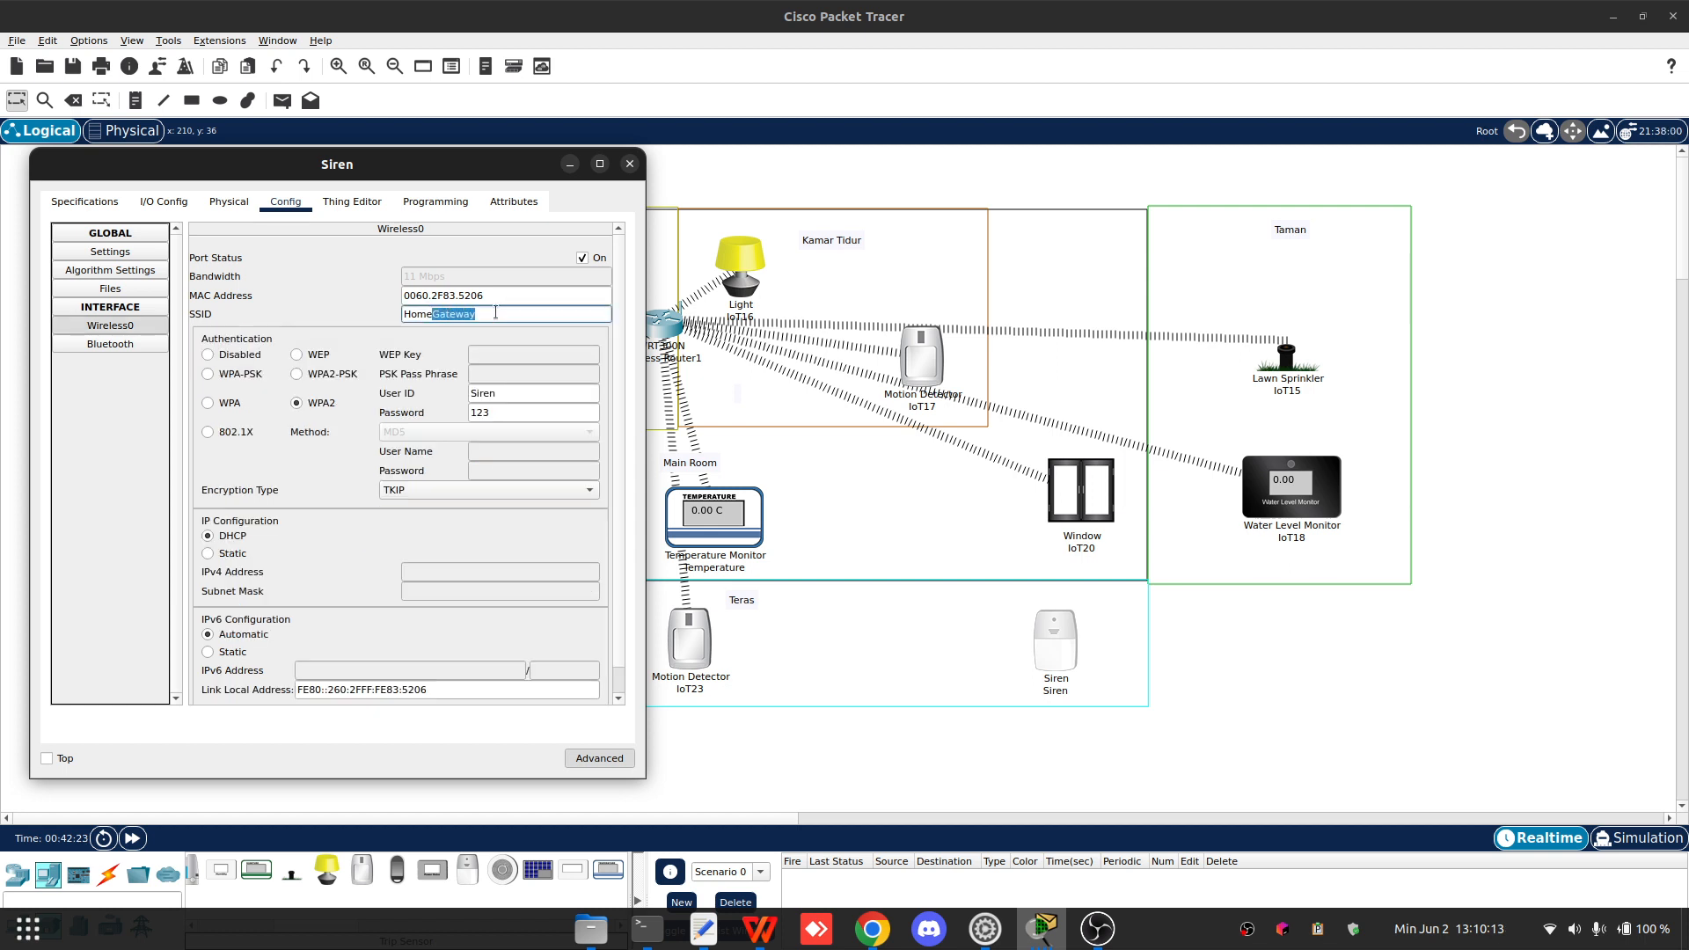
key(BackSpace)
key(Return)
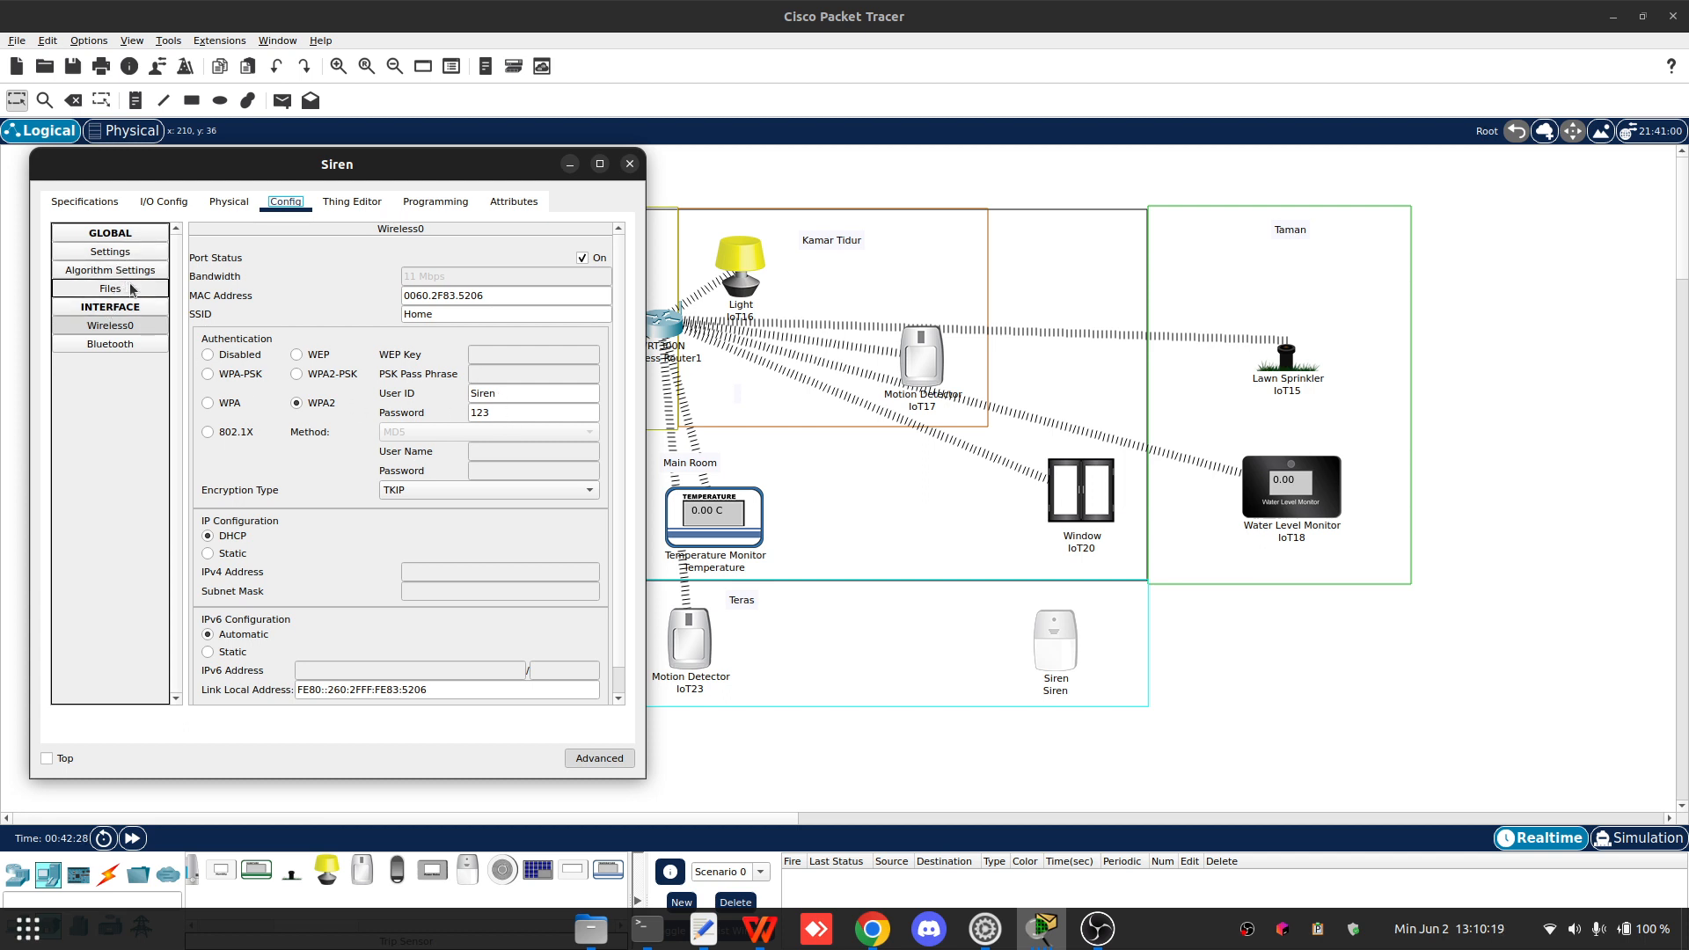
- Connect the Siren to the remote server, check its wireless settings and close its window
click(113, 253)
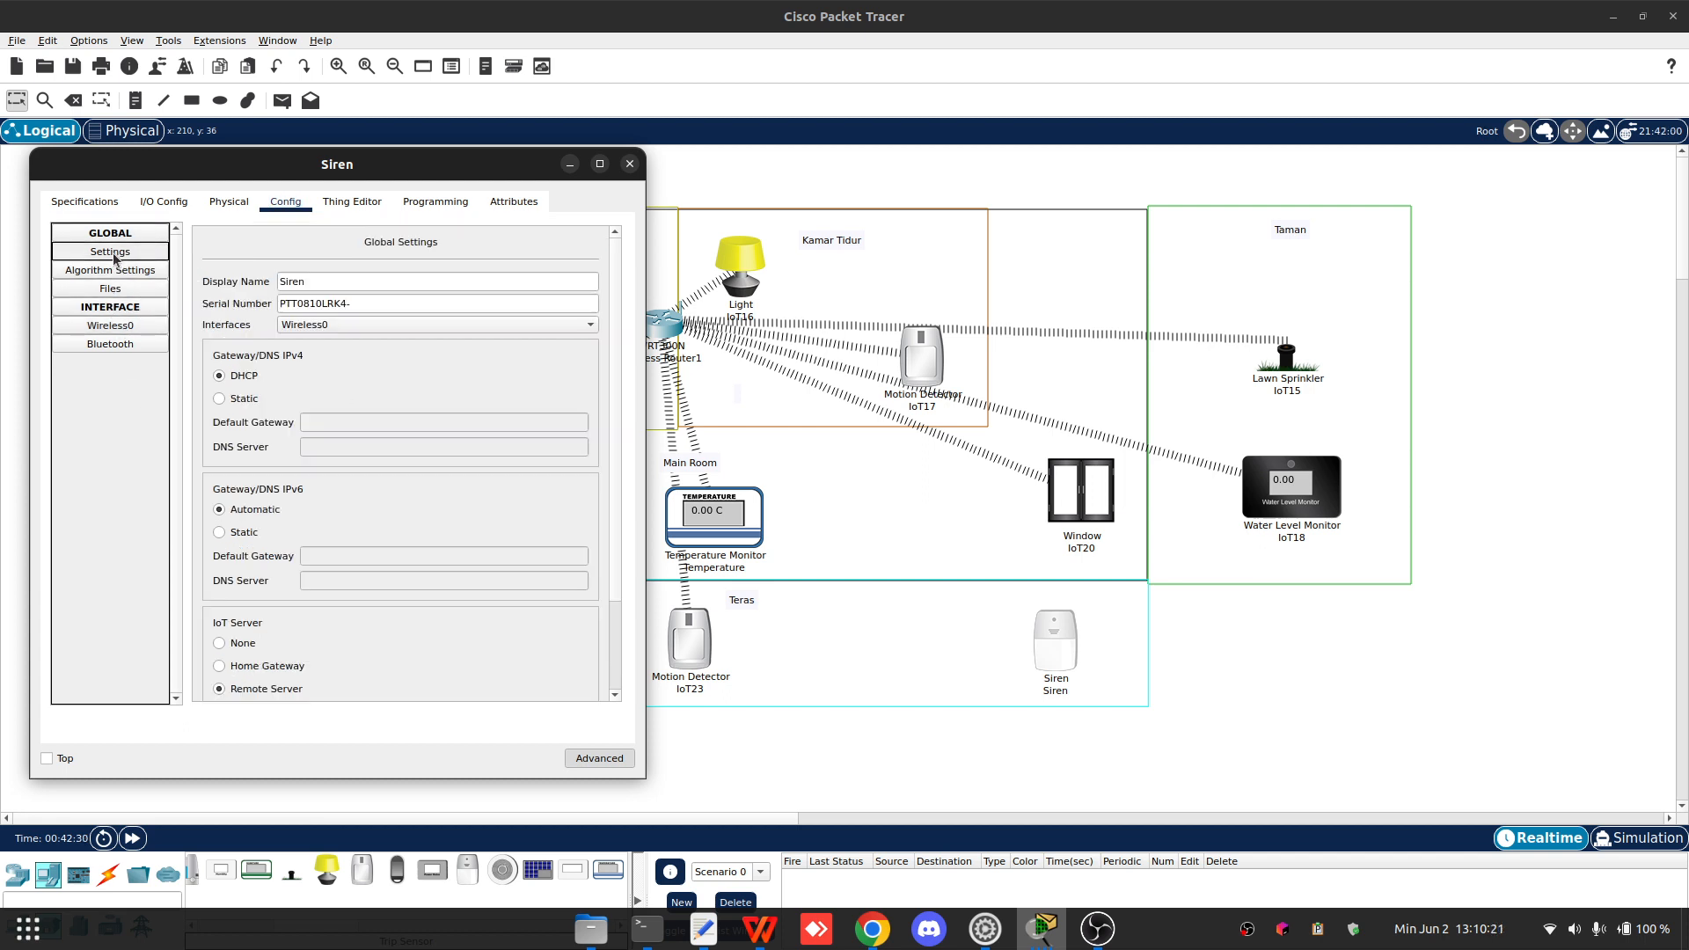
scroll(312, 367, down, 3)
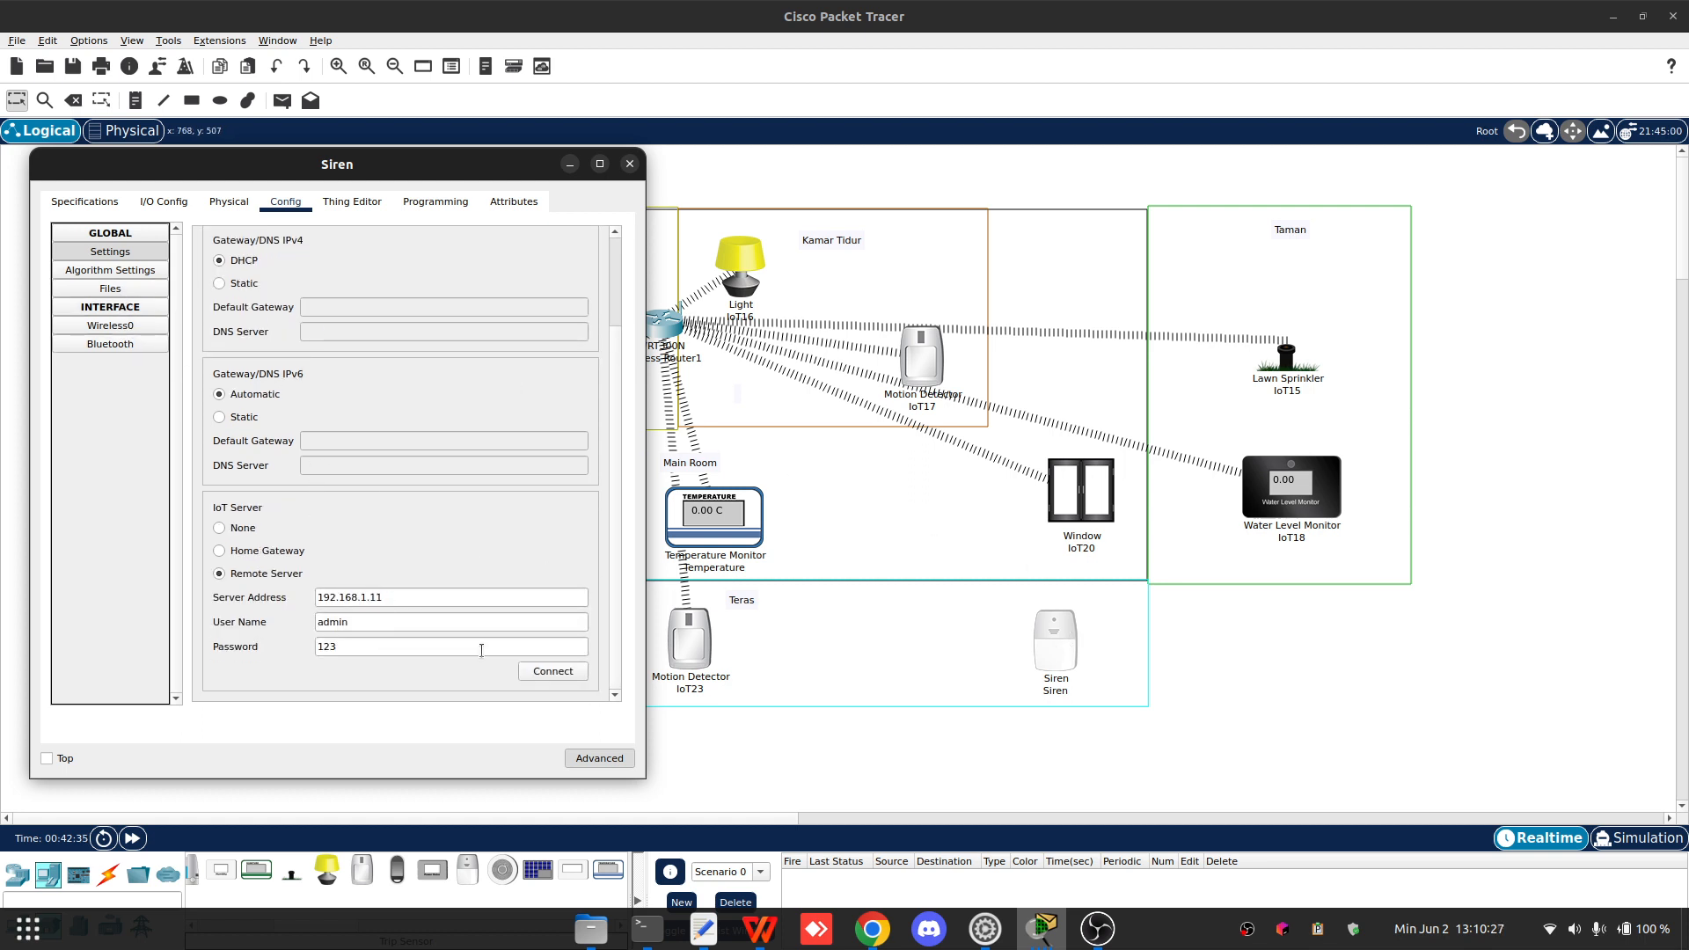
click(538, 673)
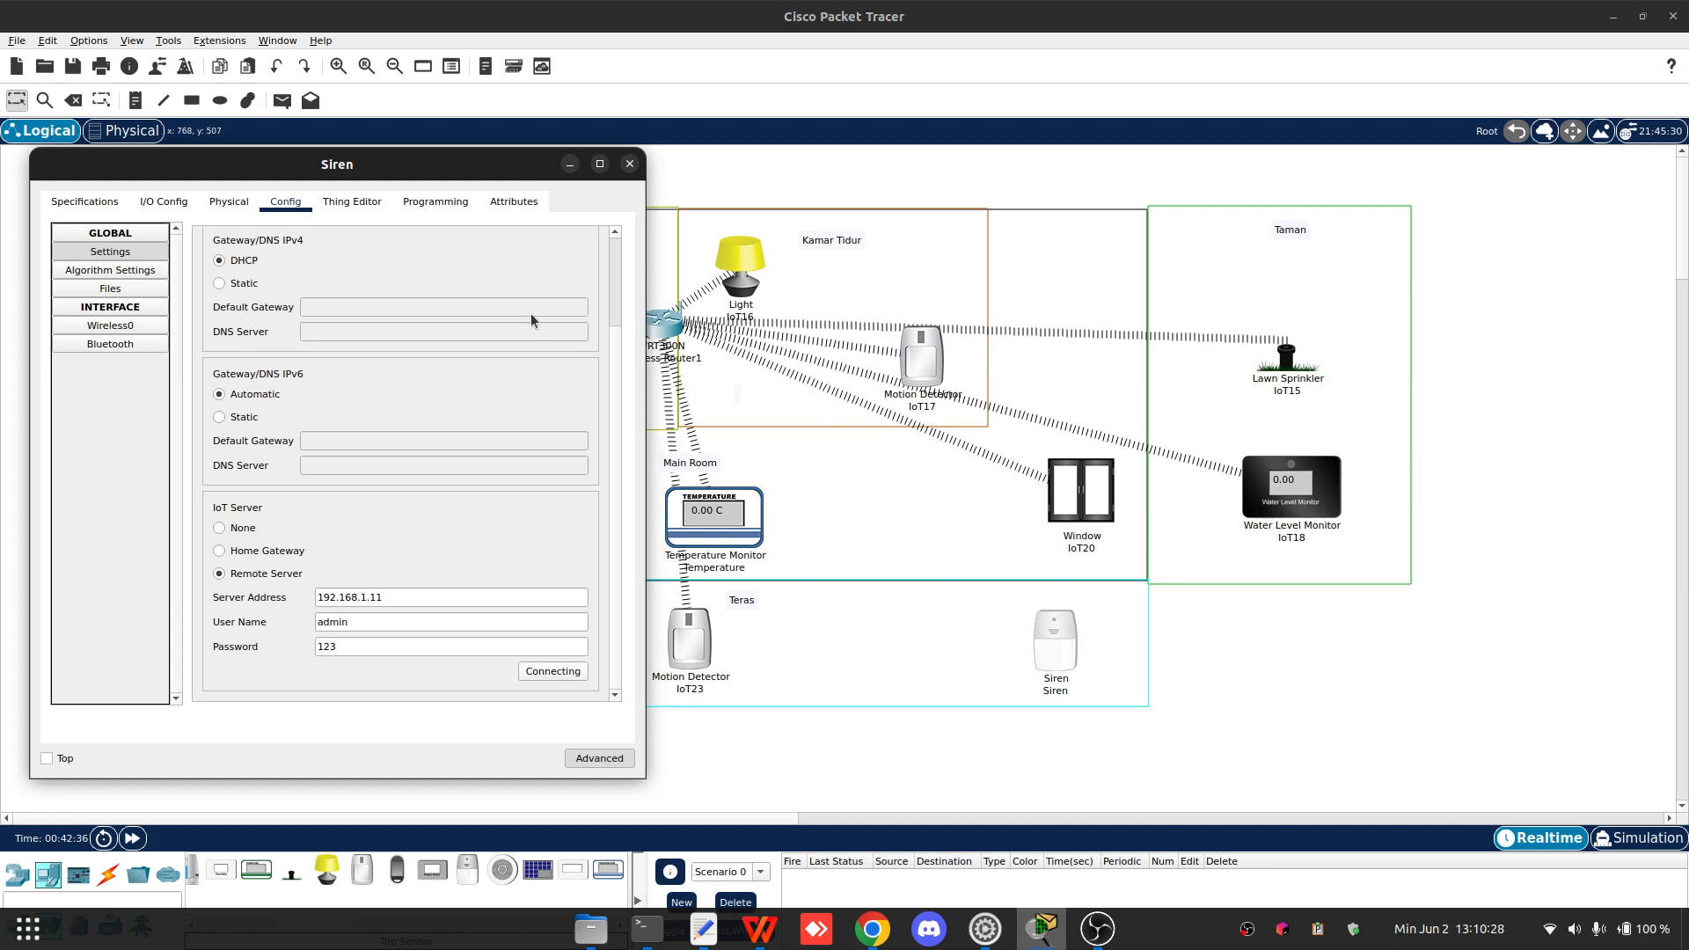
click(123, 270)
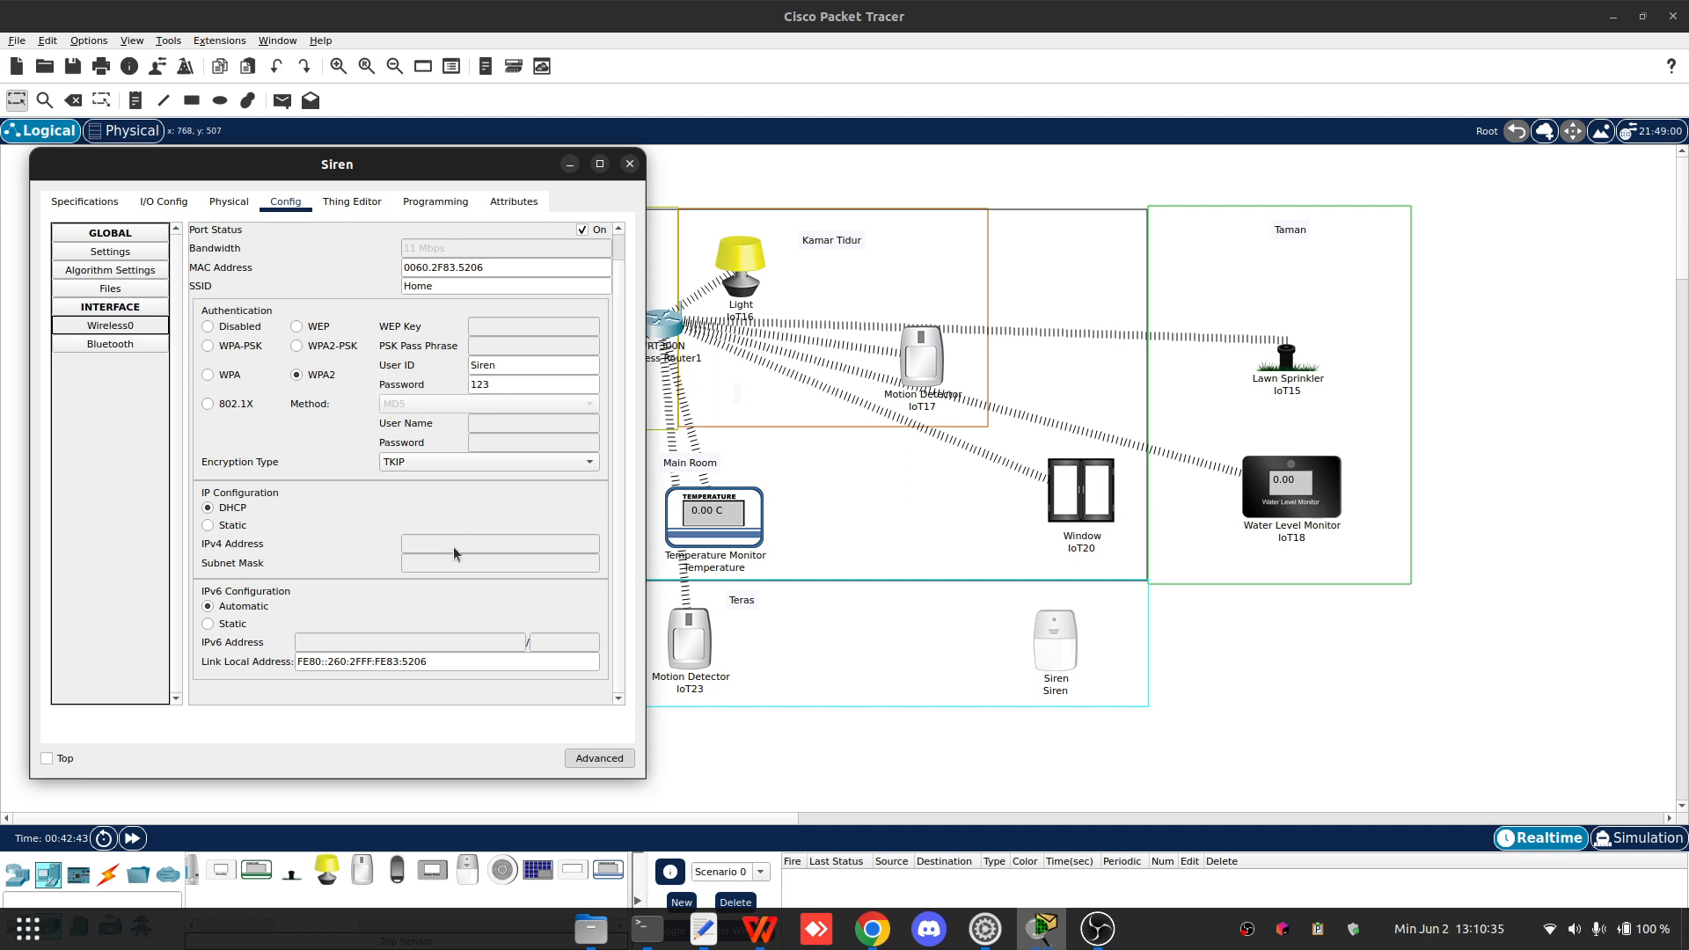
click(502, 365)
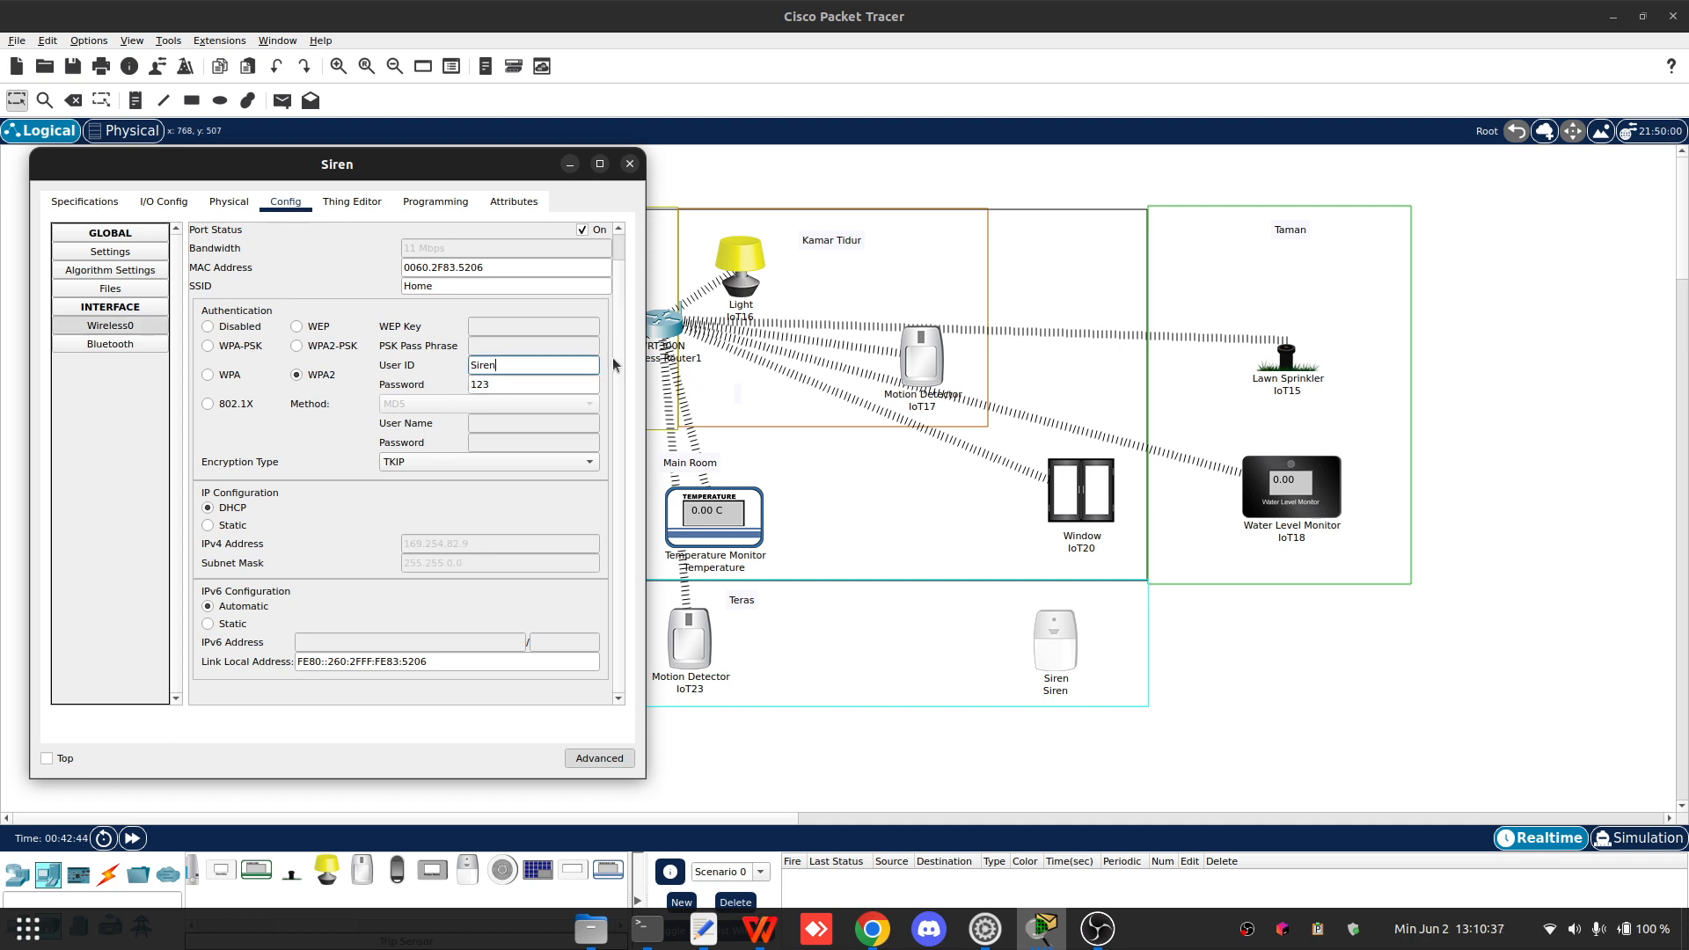
click(516, 508)
click(630, 163)
- Check the Siren entry in Server1's RADIUS user list
click(405, 268)
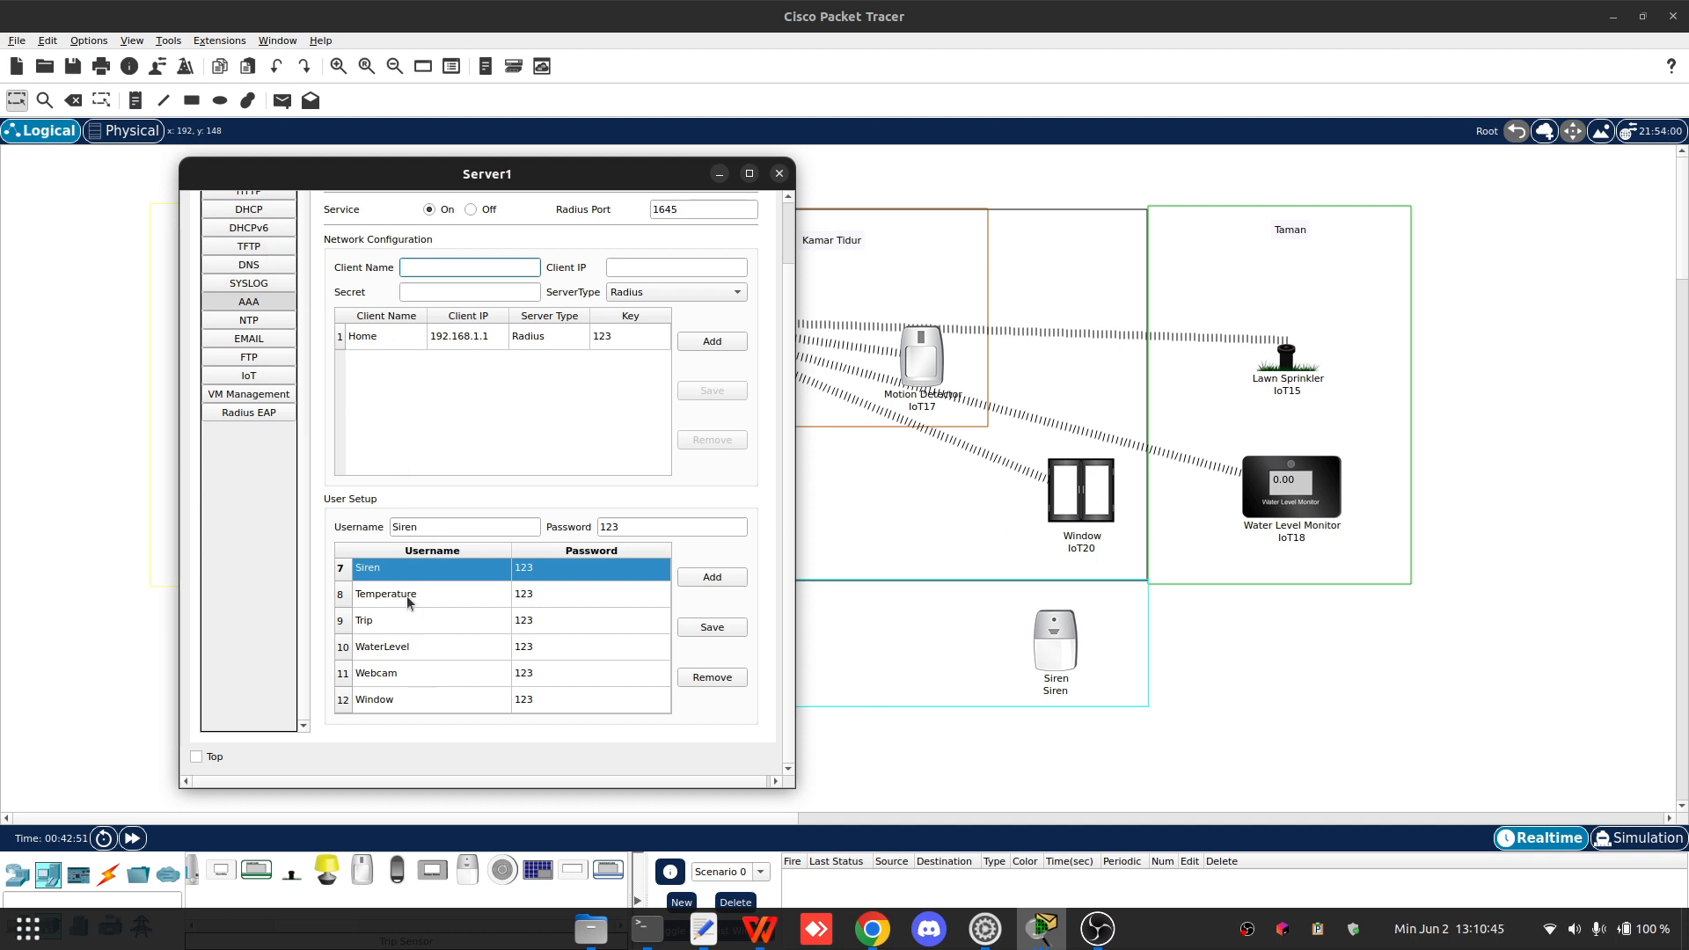
scroll(410, 570, up, 2)
scroll(467, 615, down, 2)
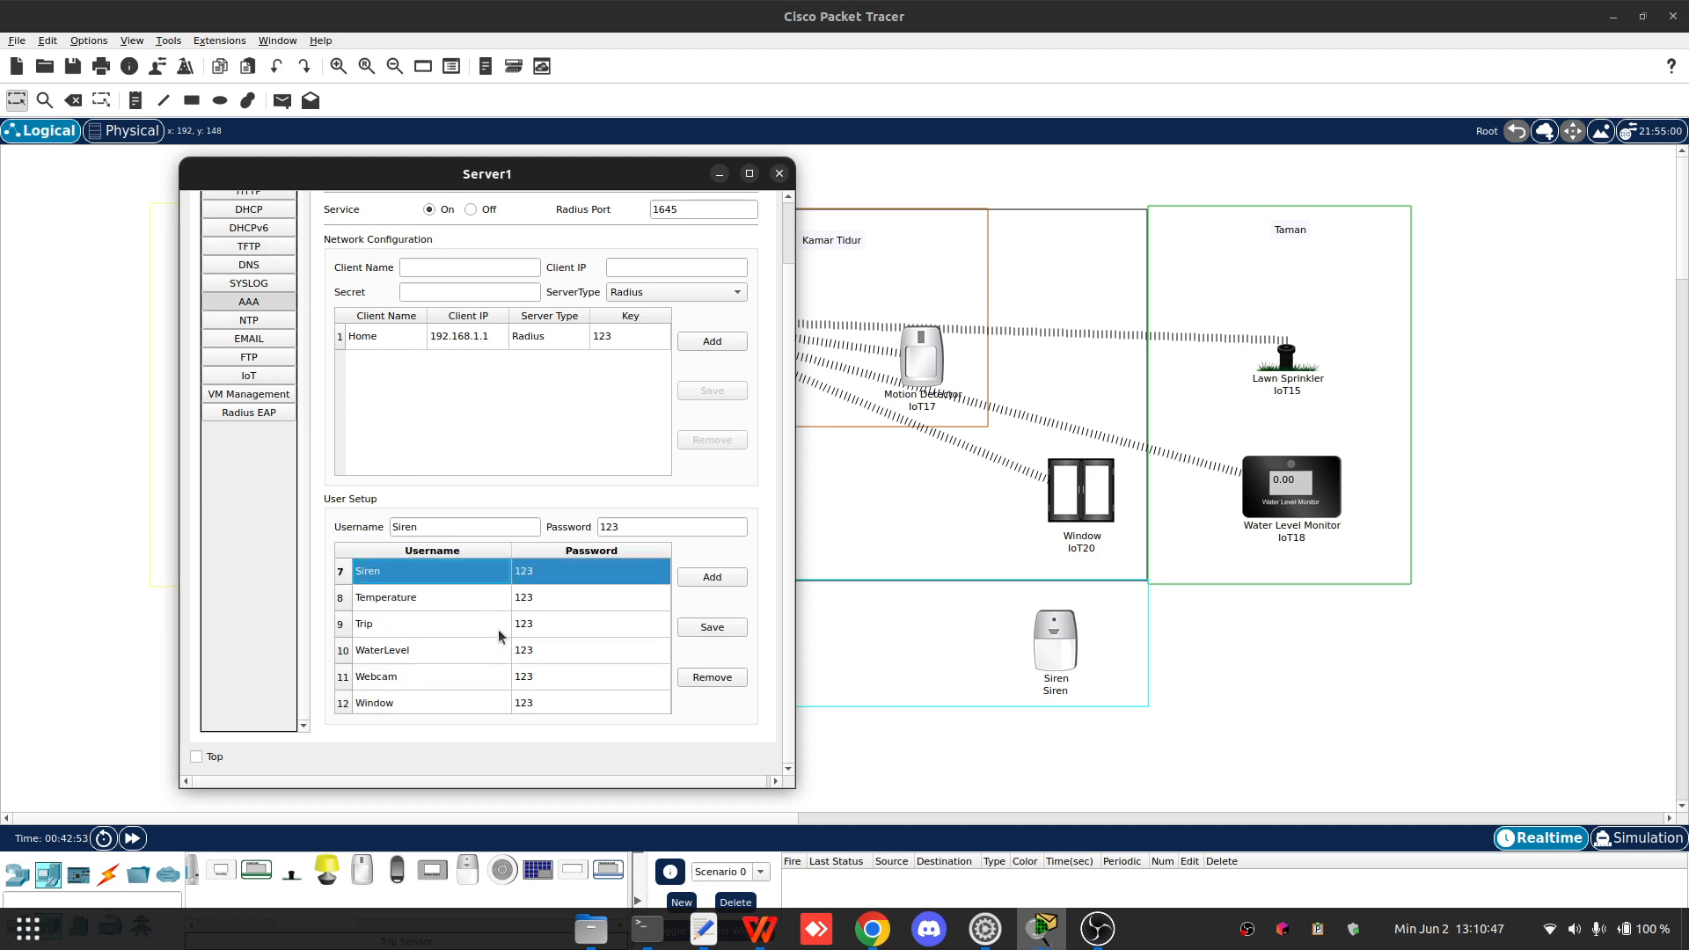
scroll(498, 630, down, 1)
- Reopen the Siren, reselect WPA2 and re-enter Siren as its wireless user ID, then close the window
click(1061, 638)
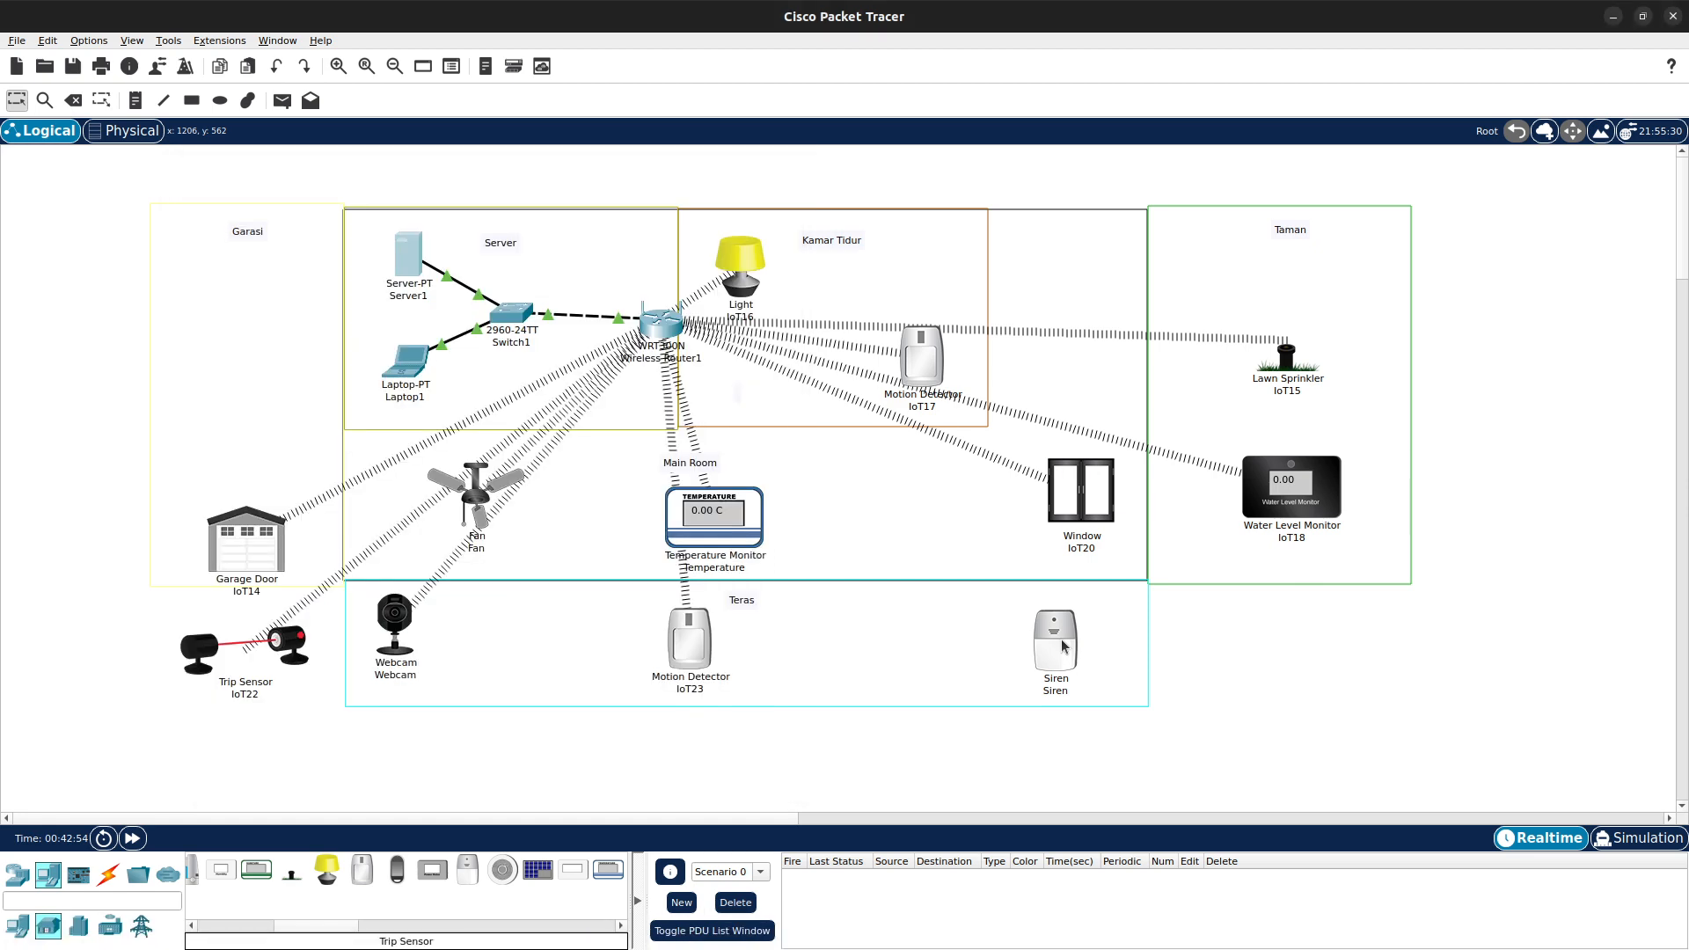
click(1059, 655)
drag(848, 231, 381, 129)
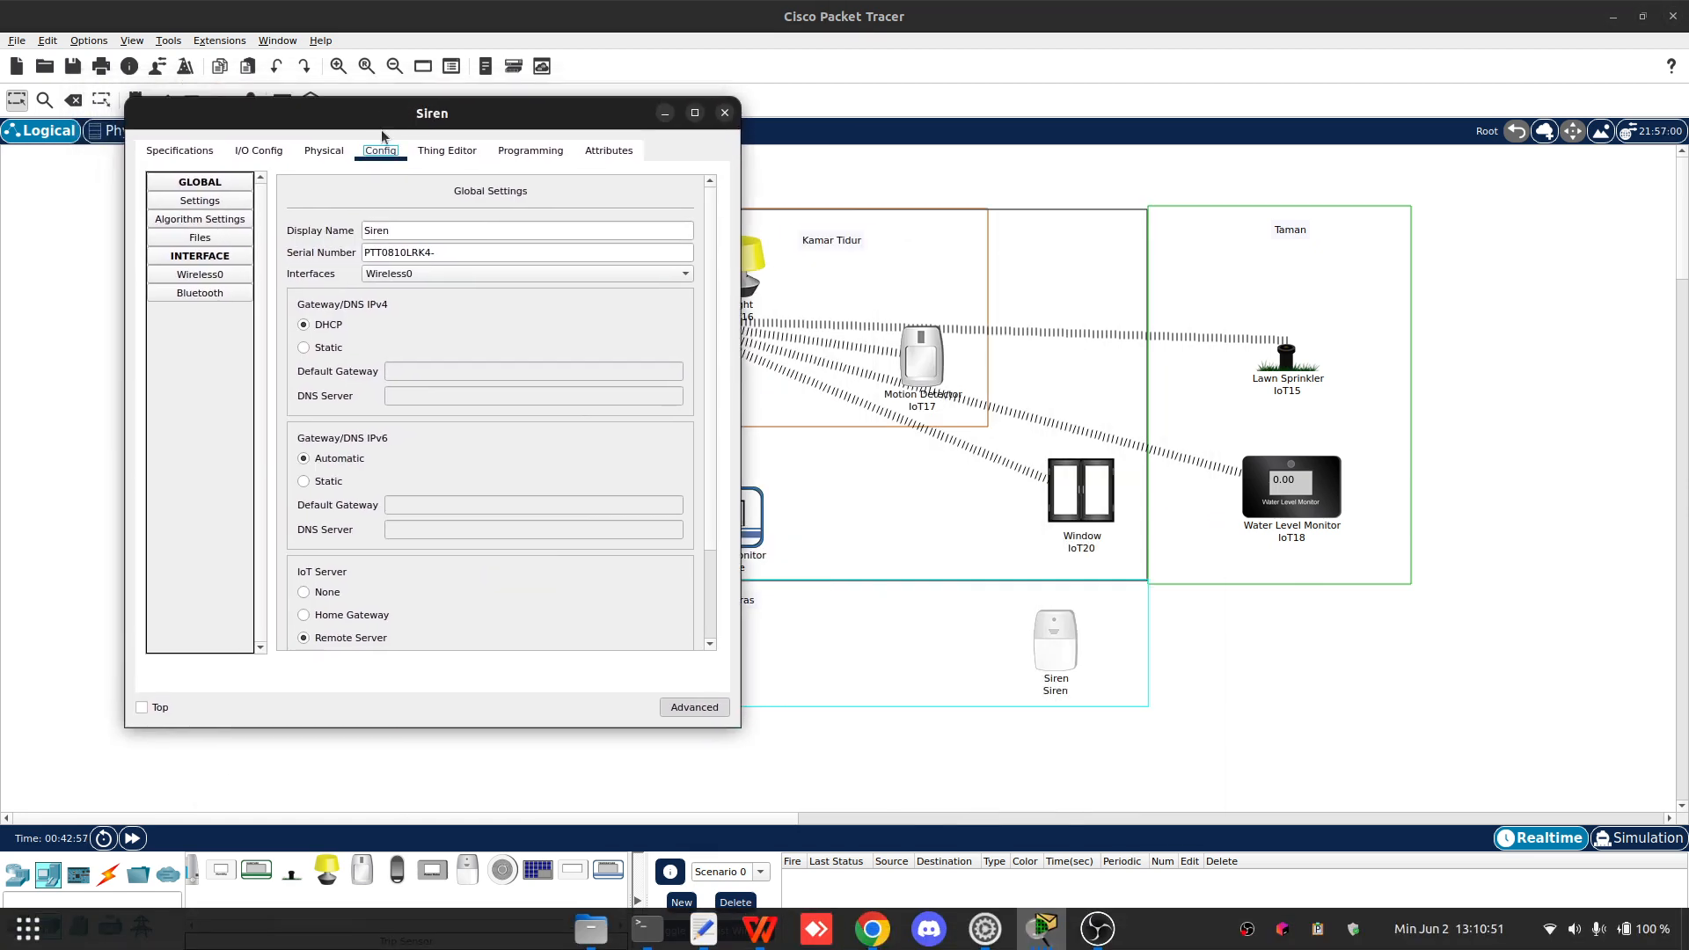
click(200, 200)
scroll(413, 419, down, 2)
click(209, 276)
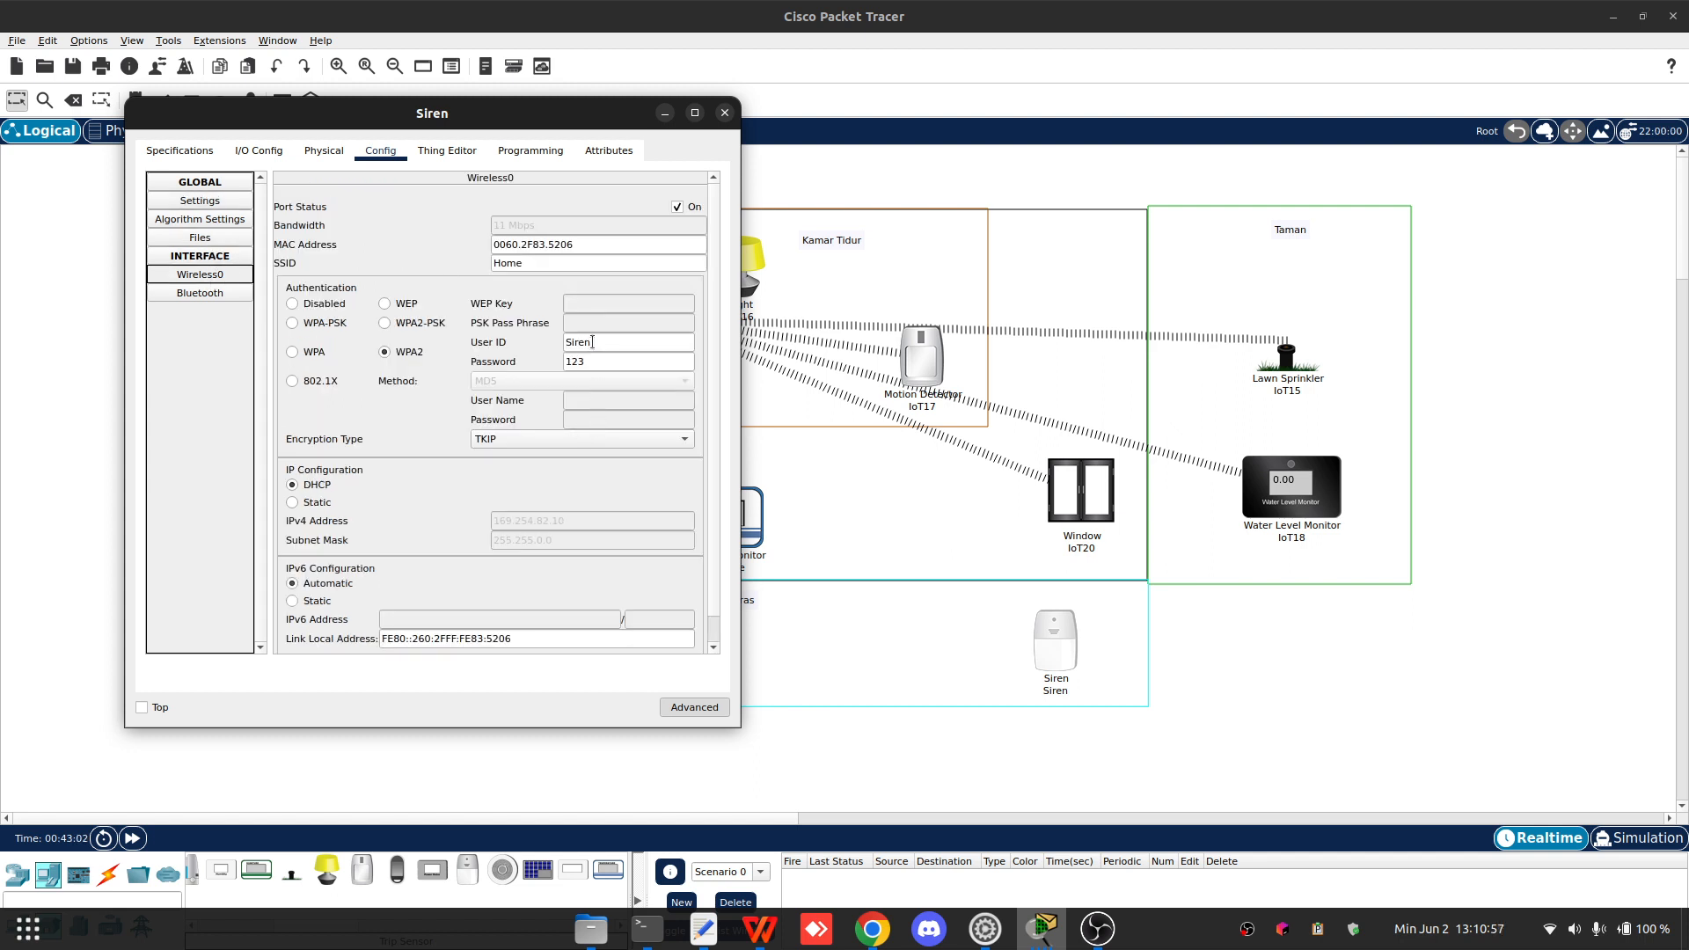
click(407, 353)
click(539, 264)
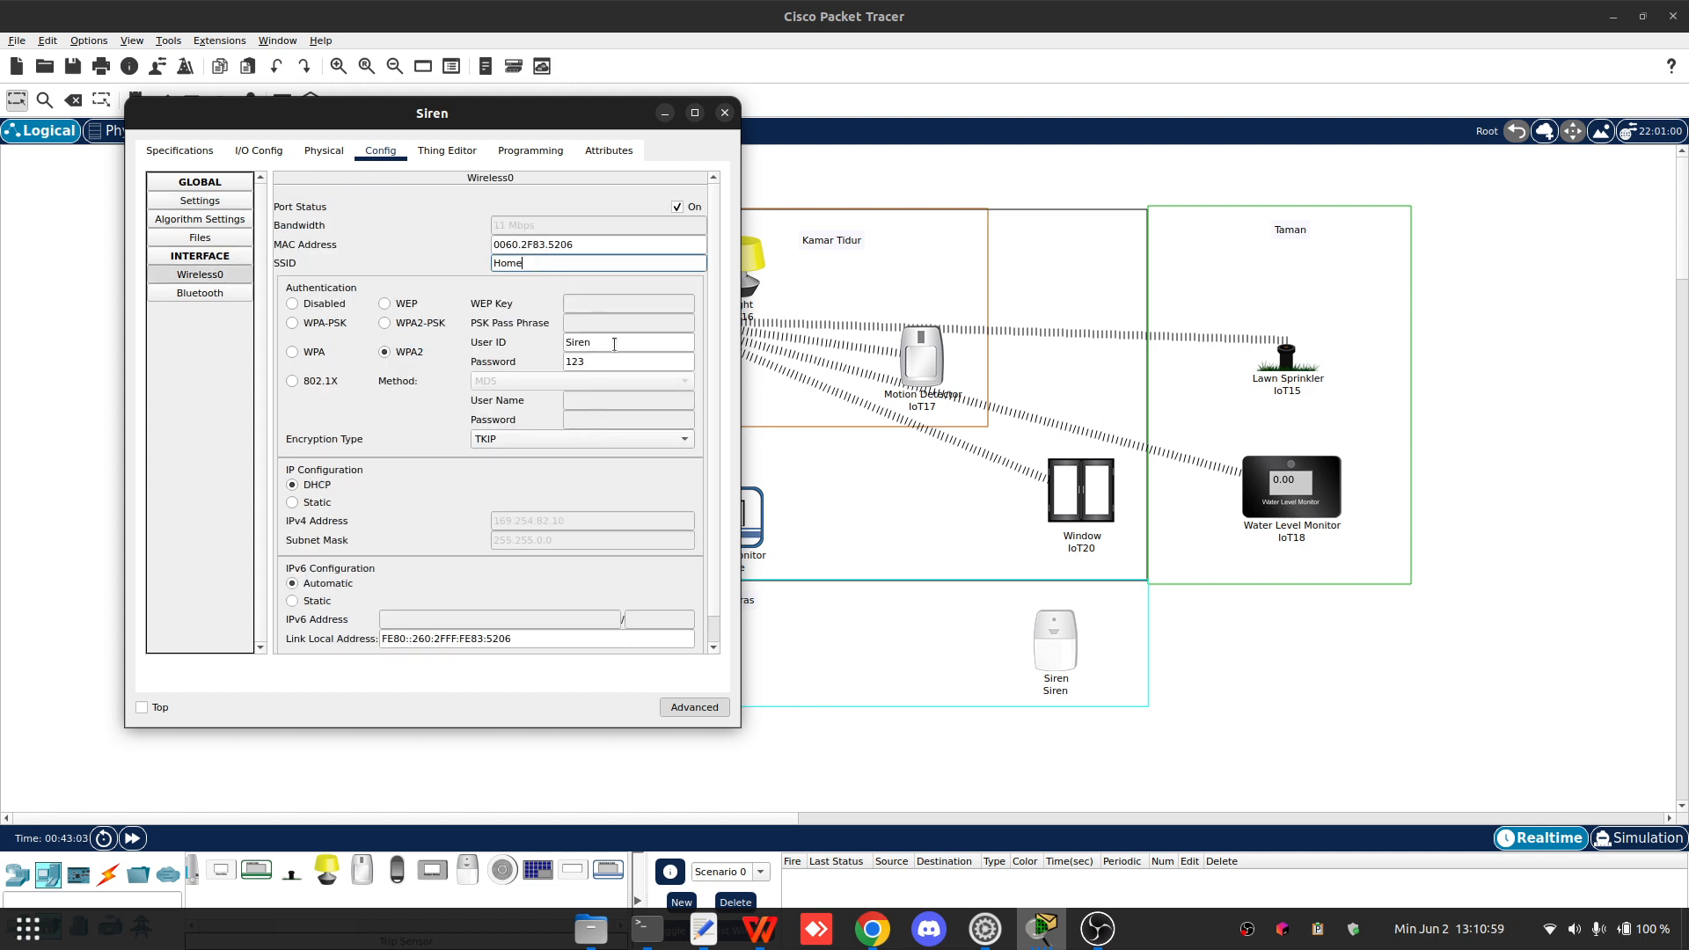
drag(609, 346, 538, 335)
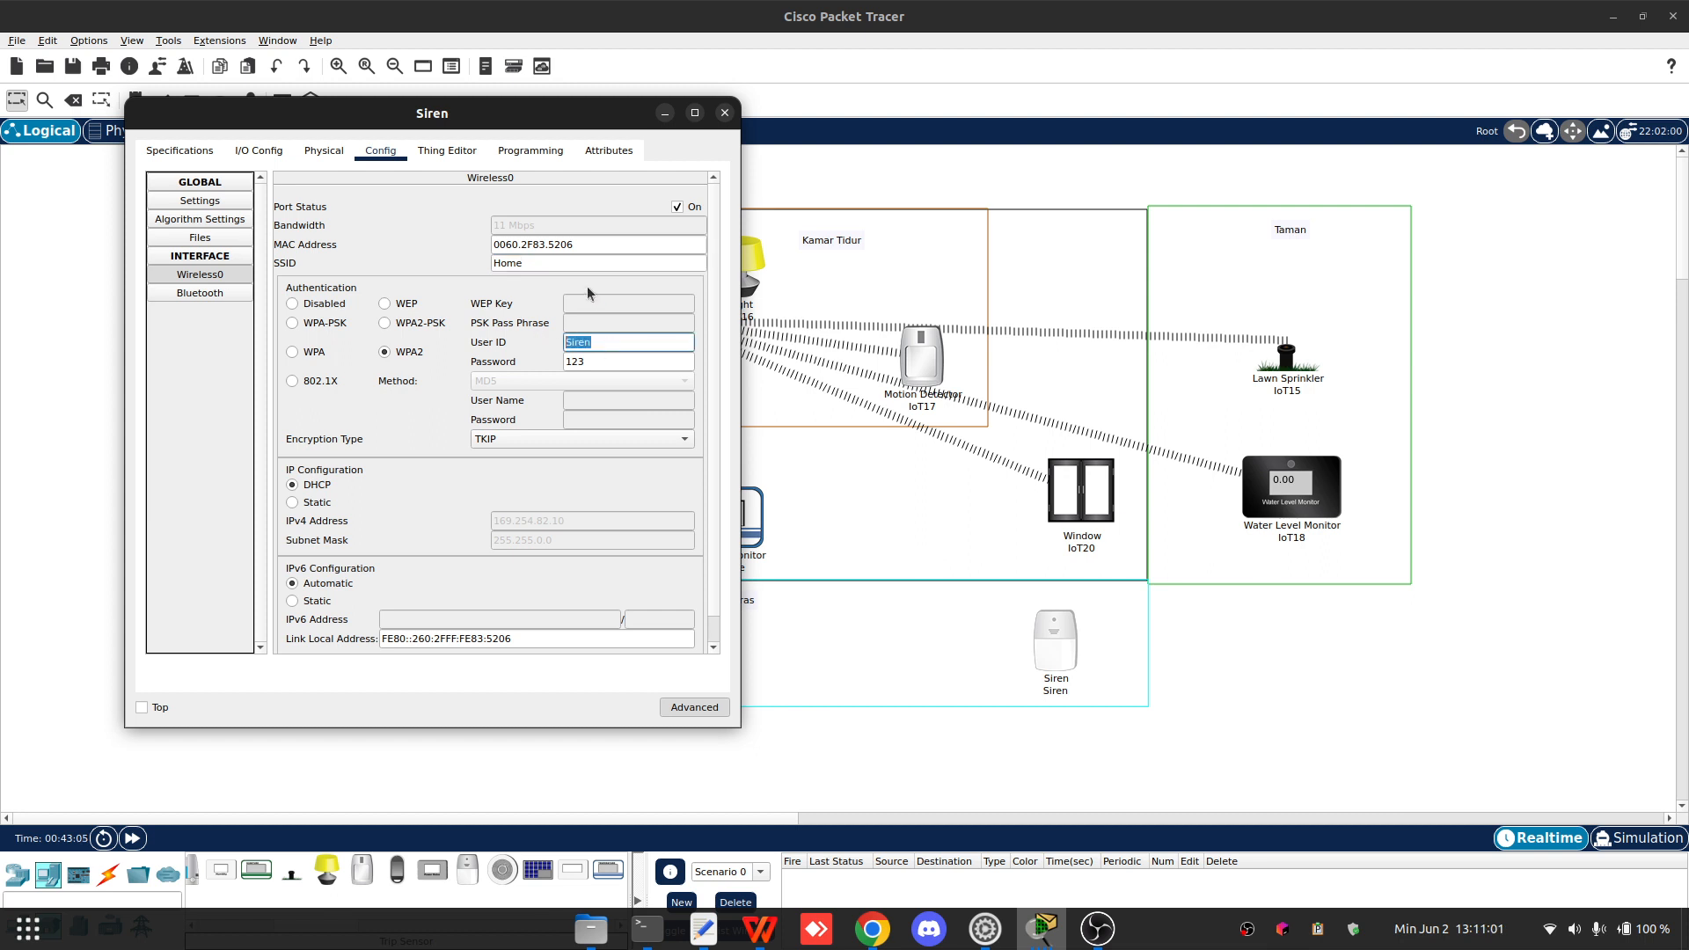
text(Sire)
scroll(437, 429, down, 1)
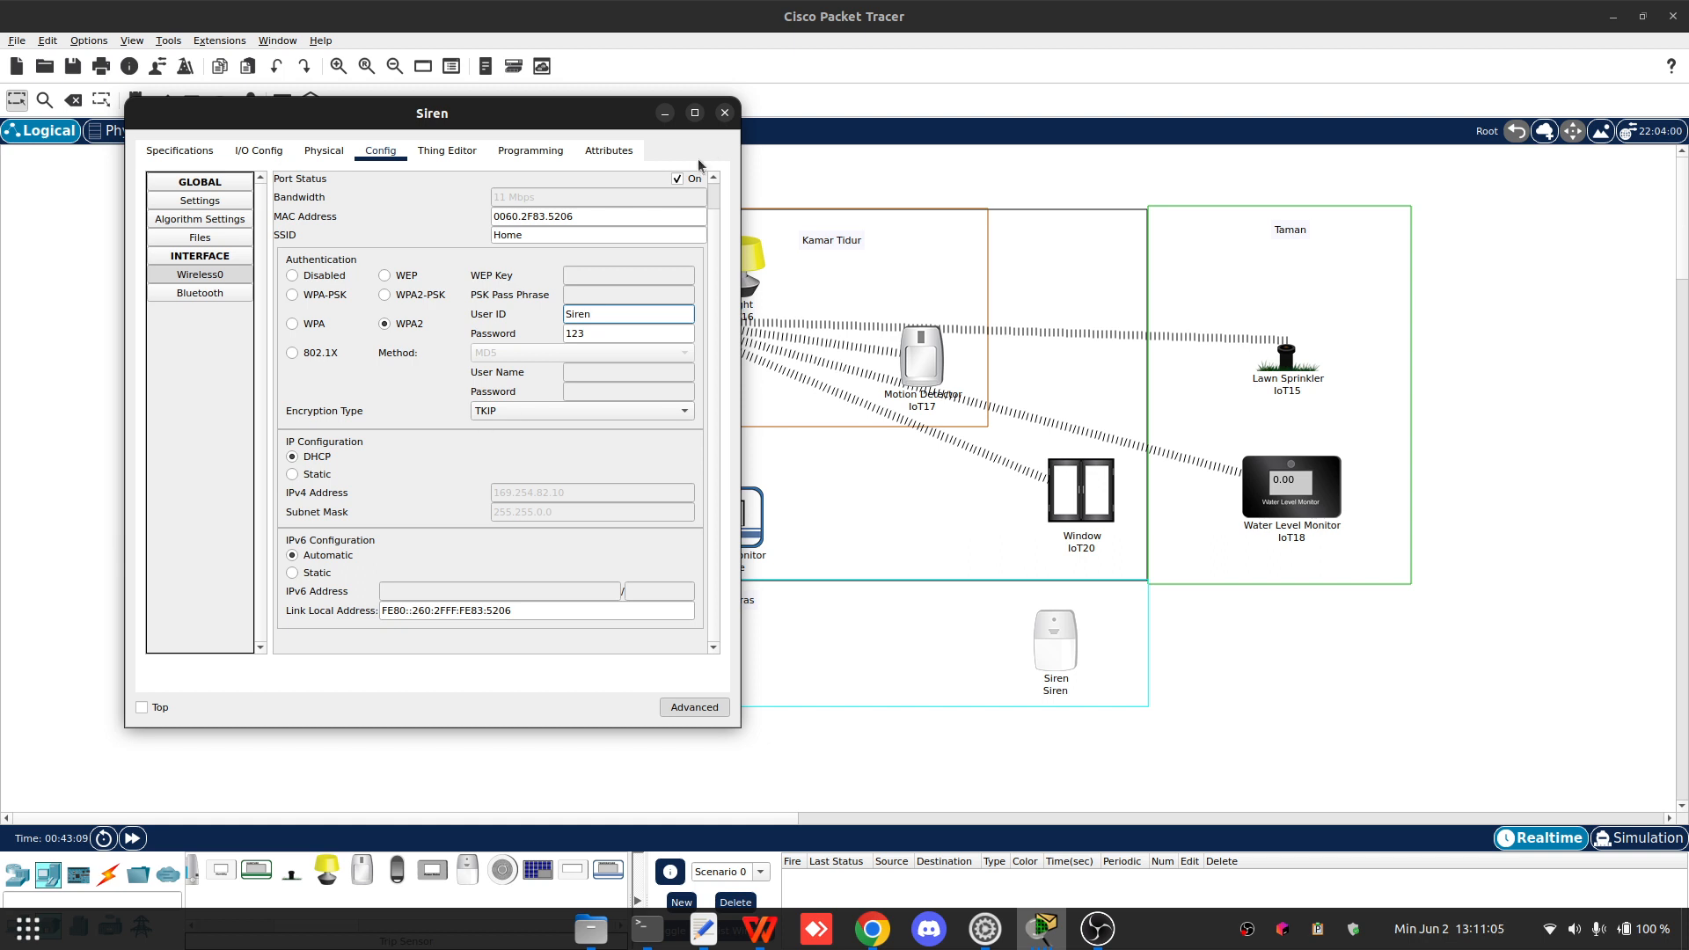
click(725, 113)
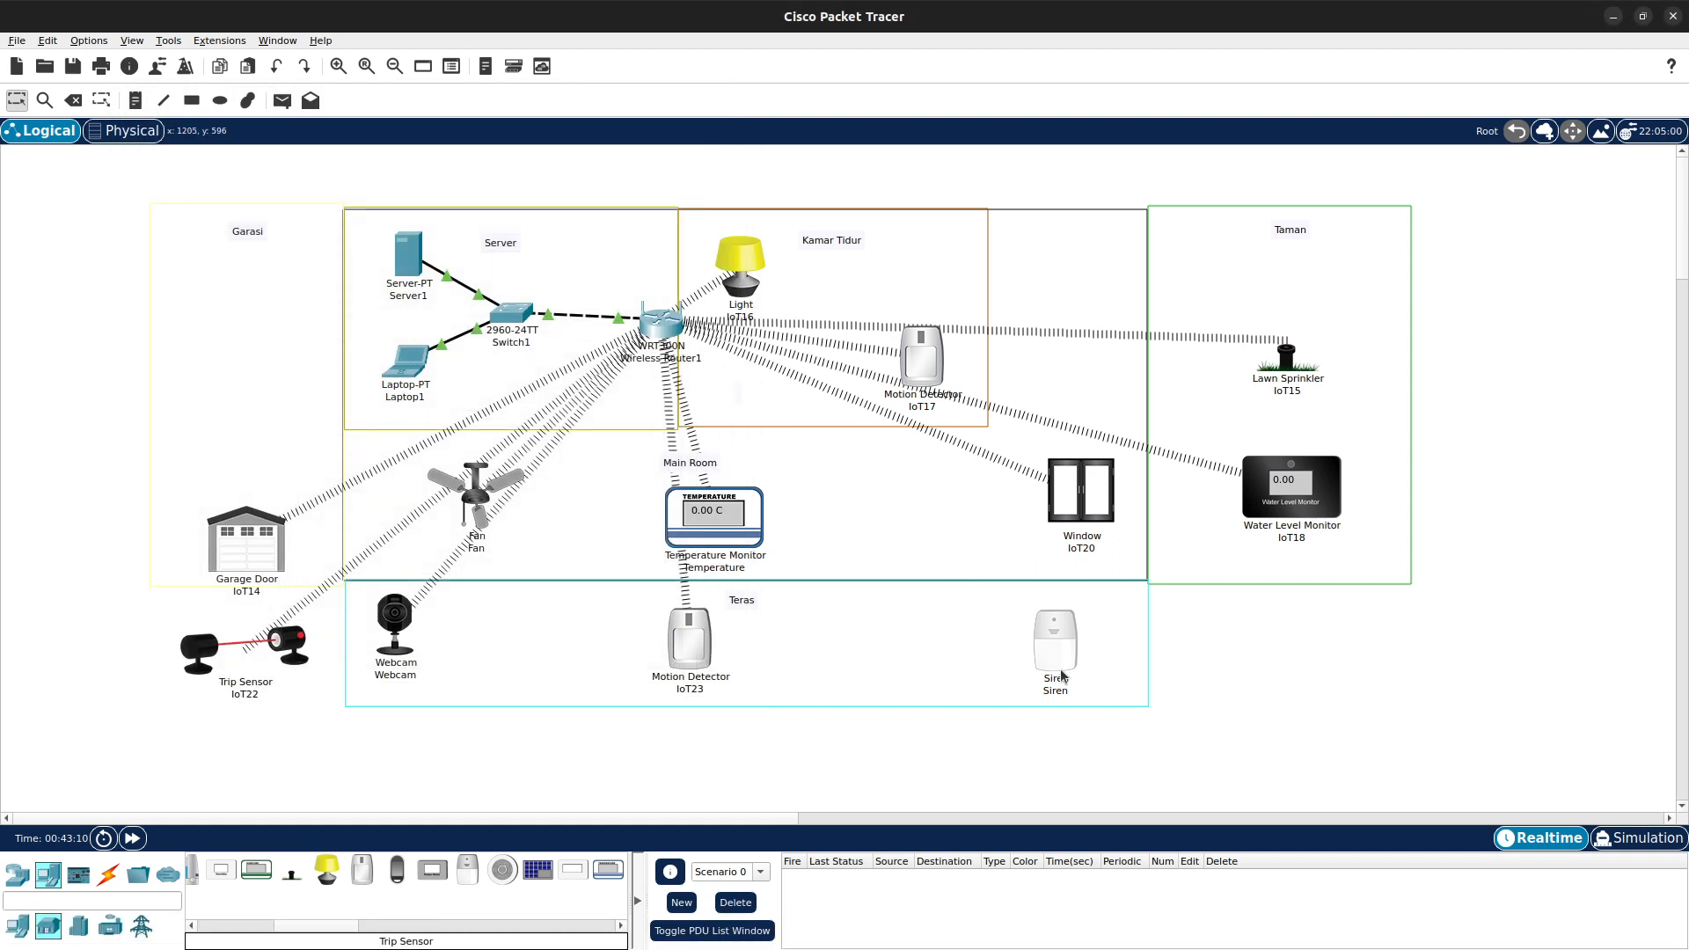
- Move the Siren icon slightly and open Laptop1's Web Browser
drag(1059, 675, 1047, 657)
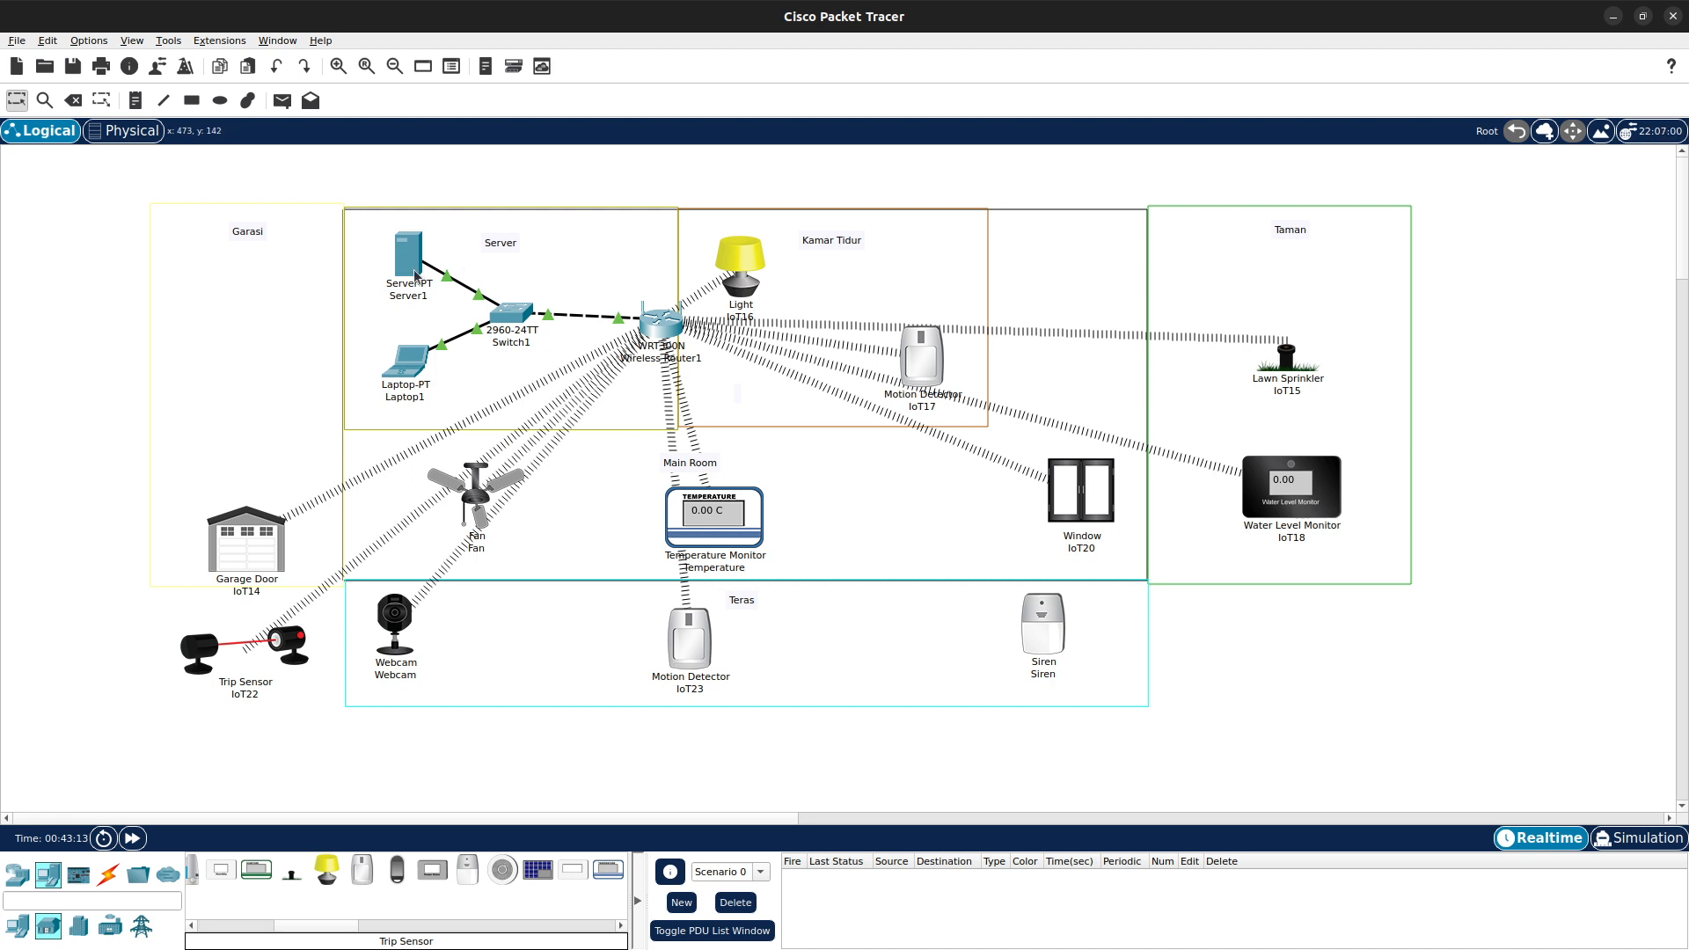
click(412, 354)
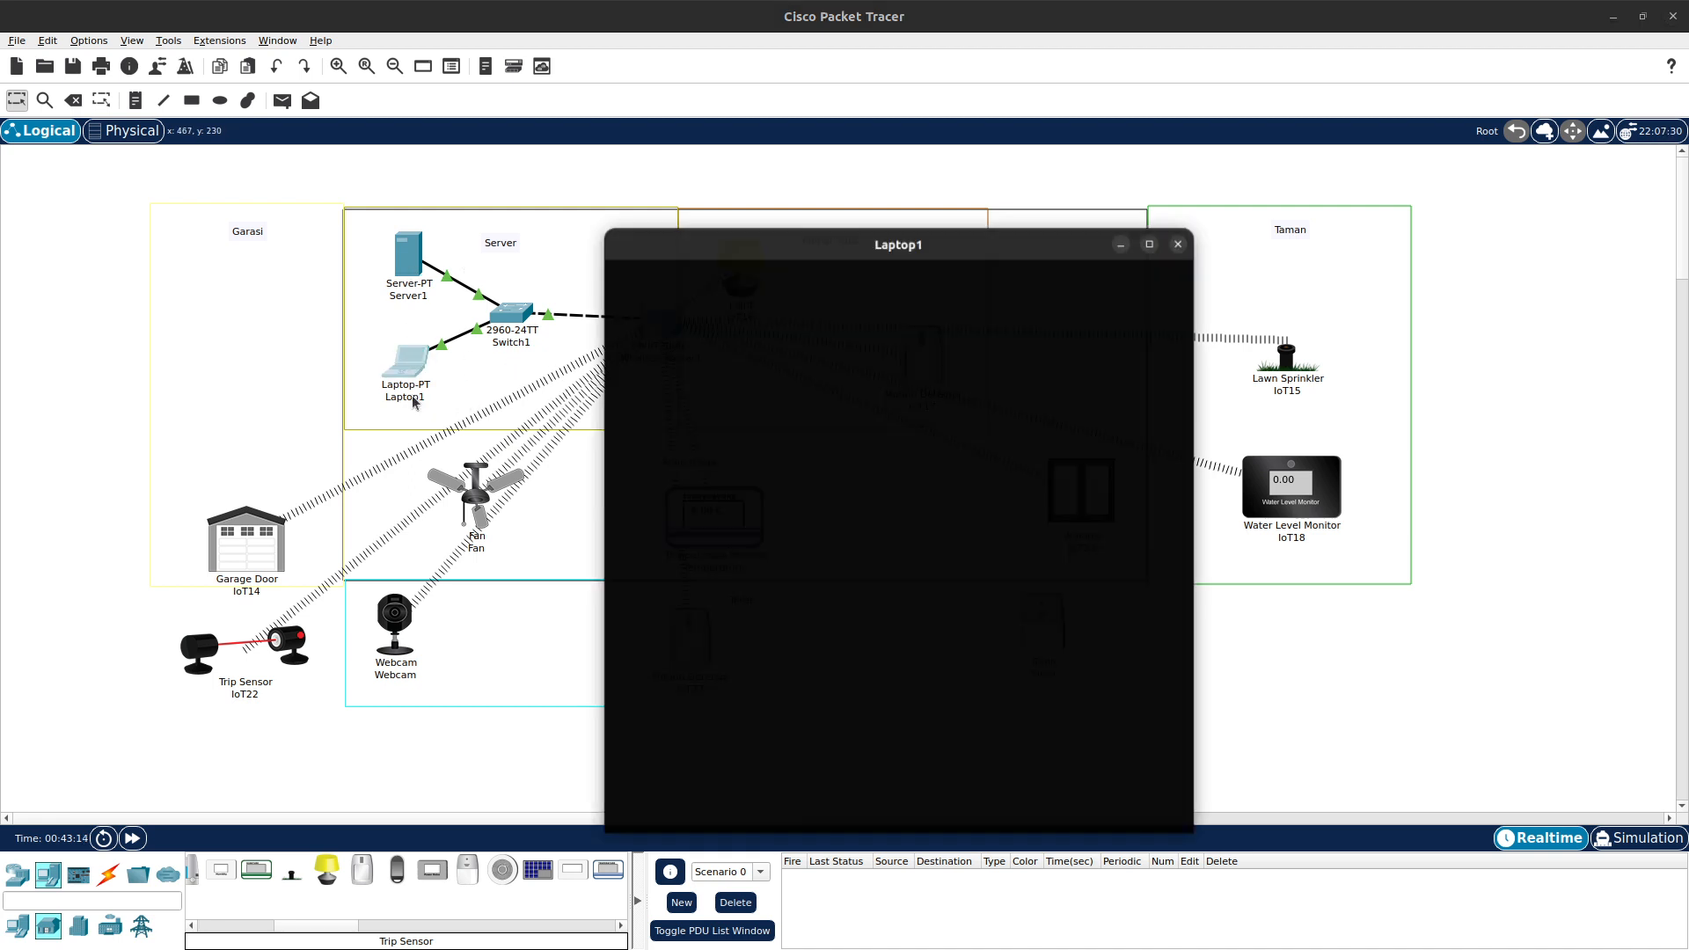
drag(812, 218, 1399, 141)
click(1075, 165)
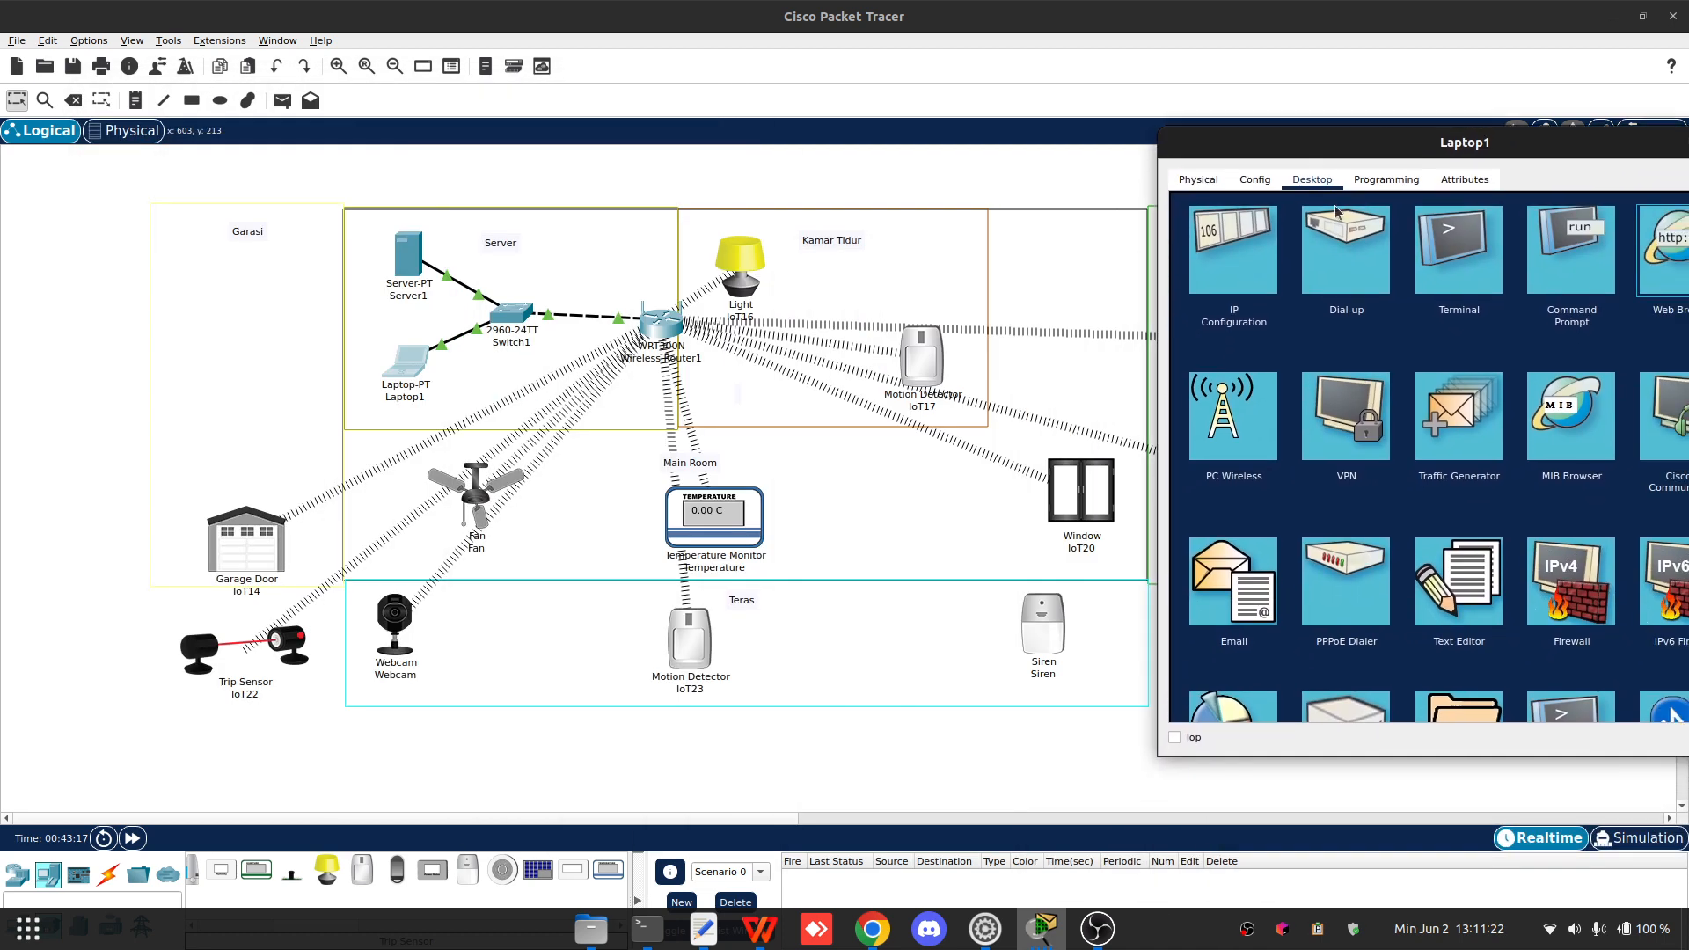
click(1047, 635)
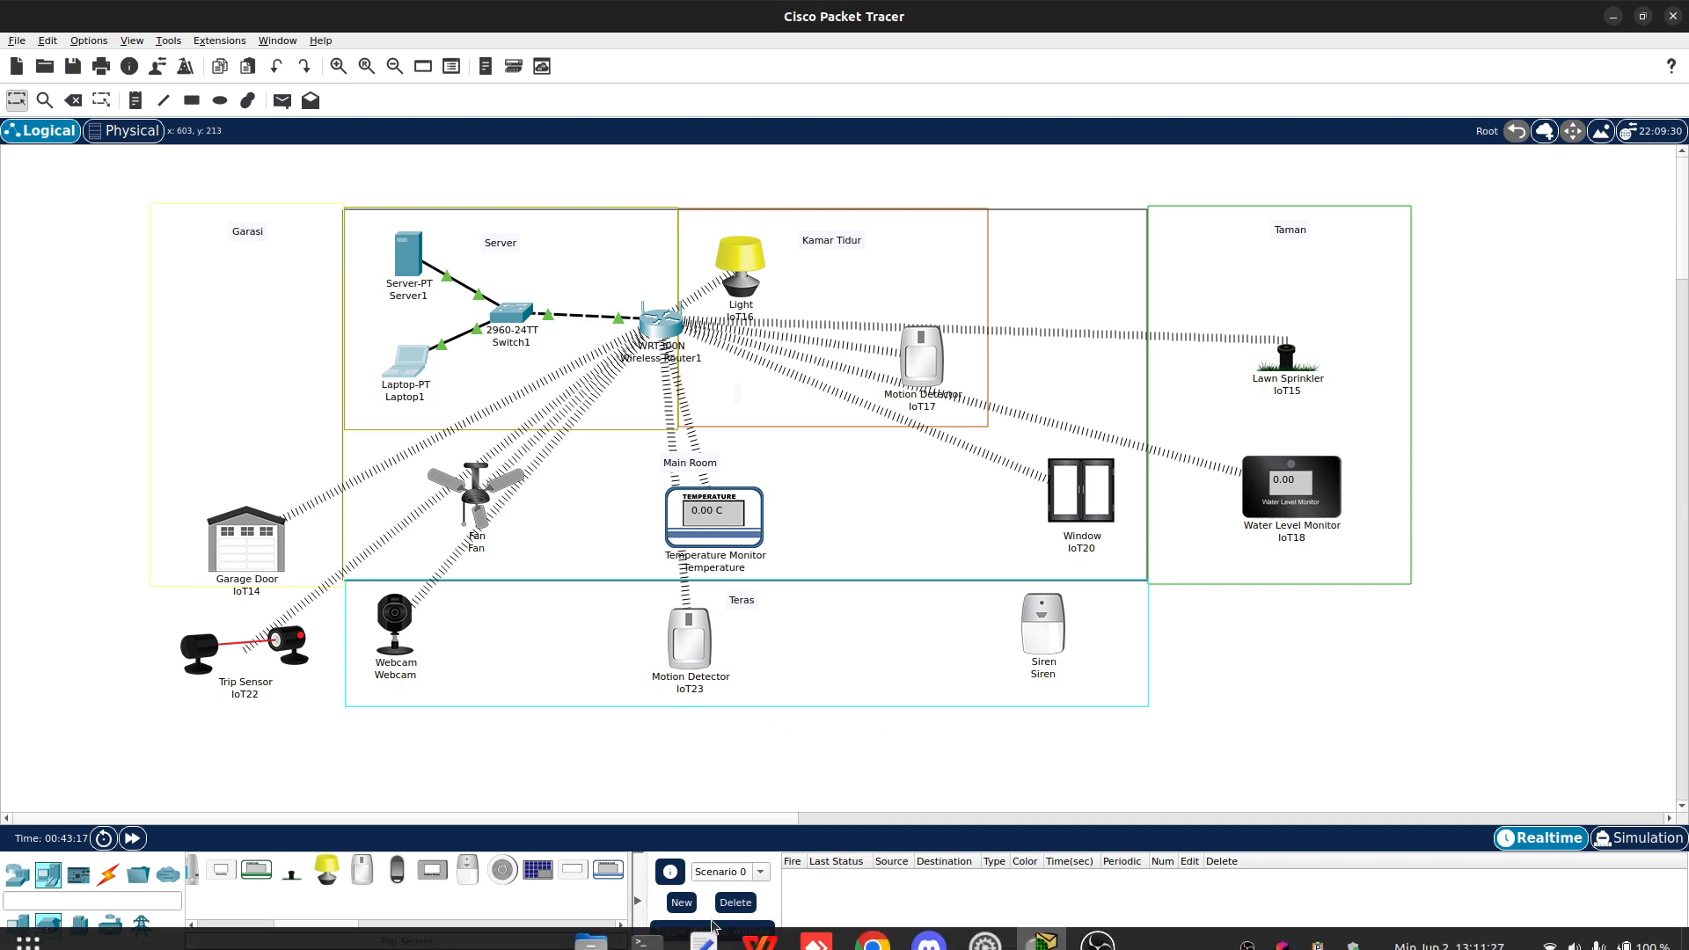
mouse_move(1020, 939)
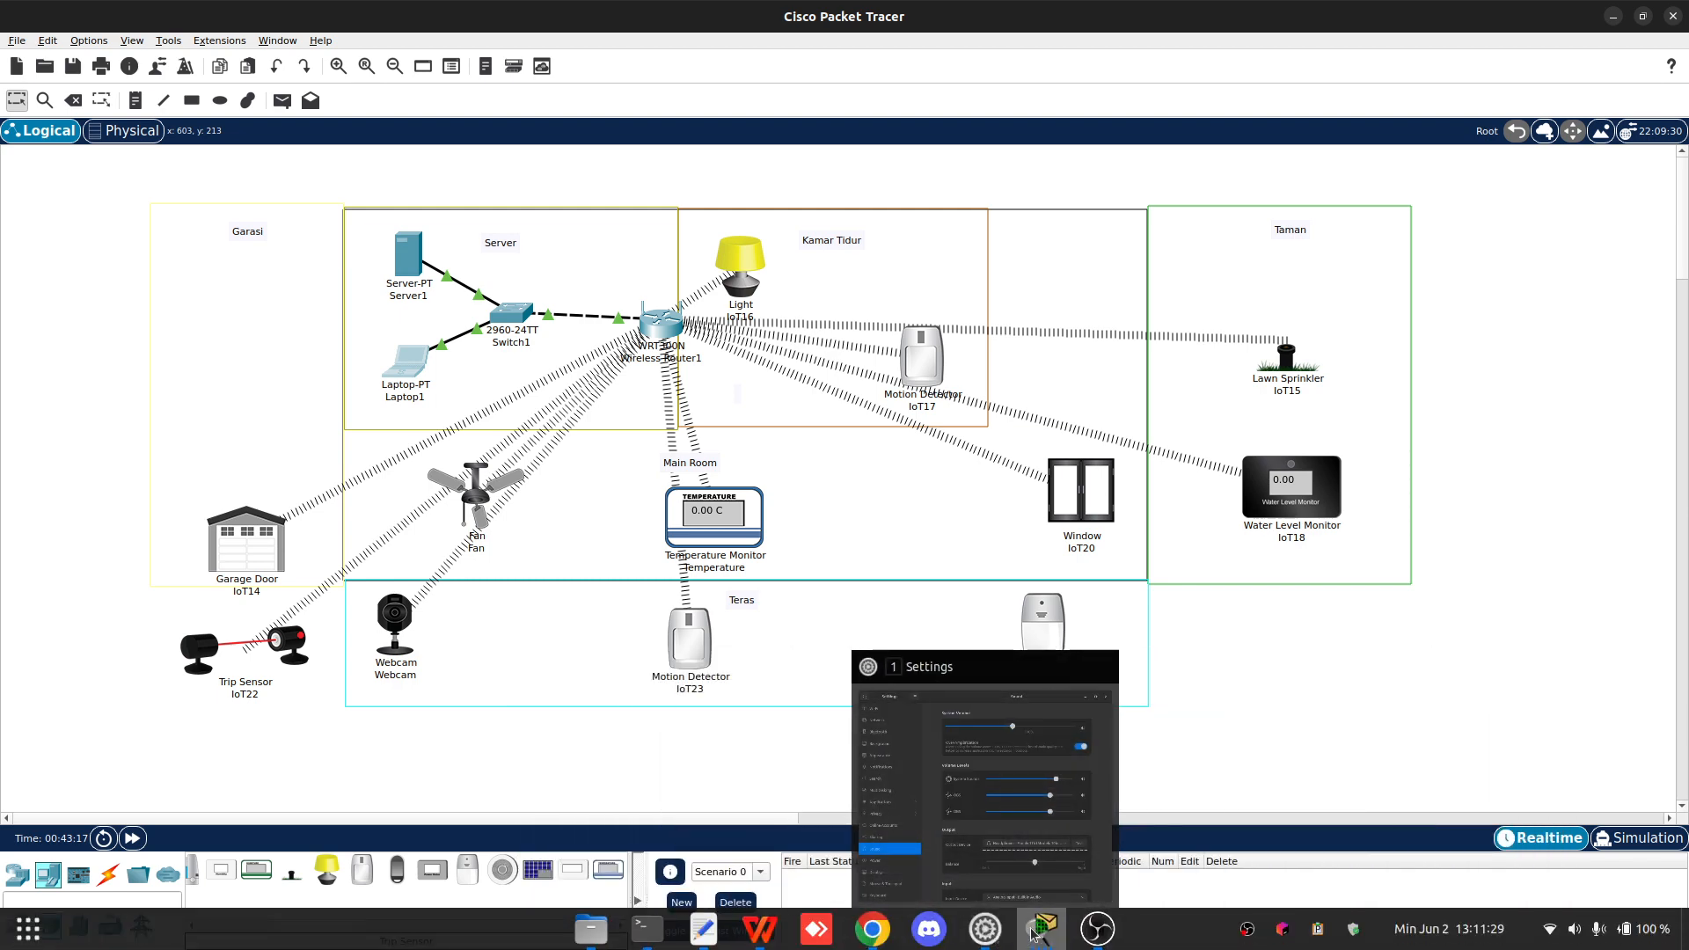
click(1453, 792)
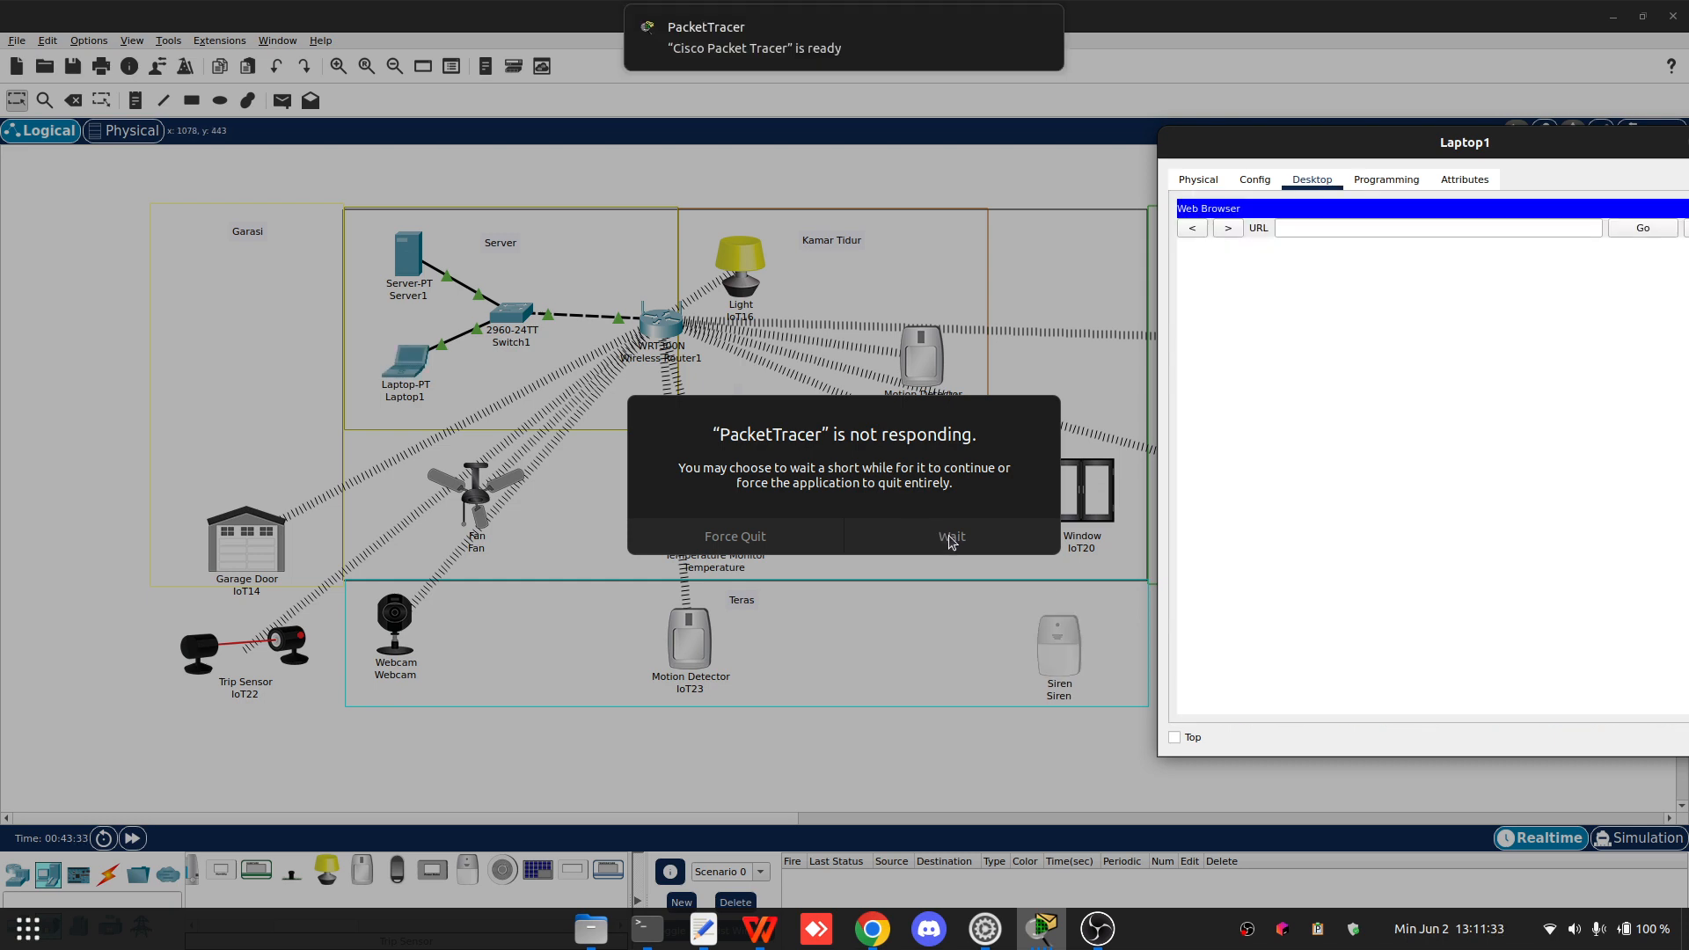
click(1039, 939)
click(1040, 940)
click(1039, 939)
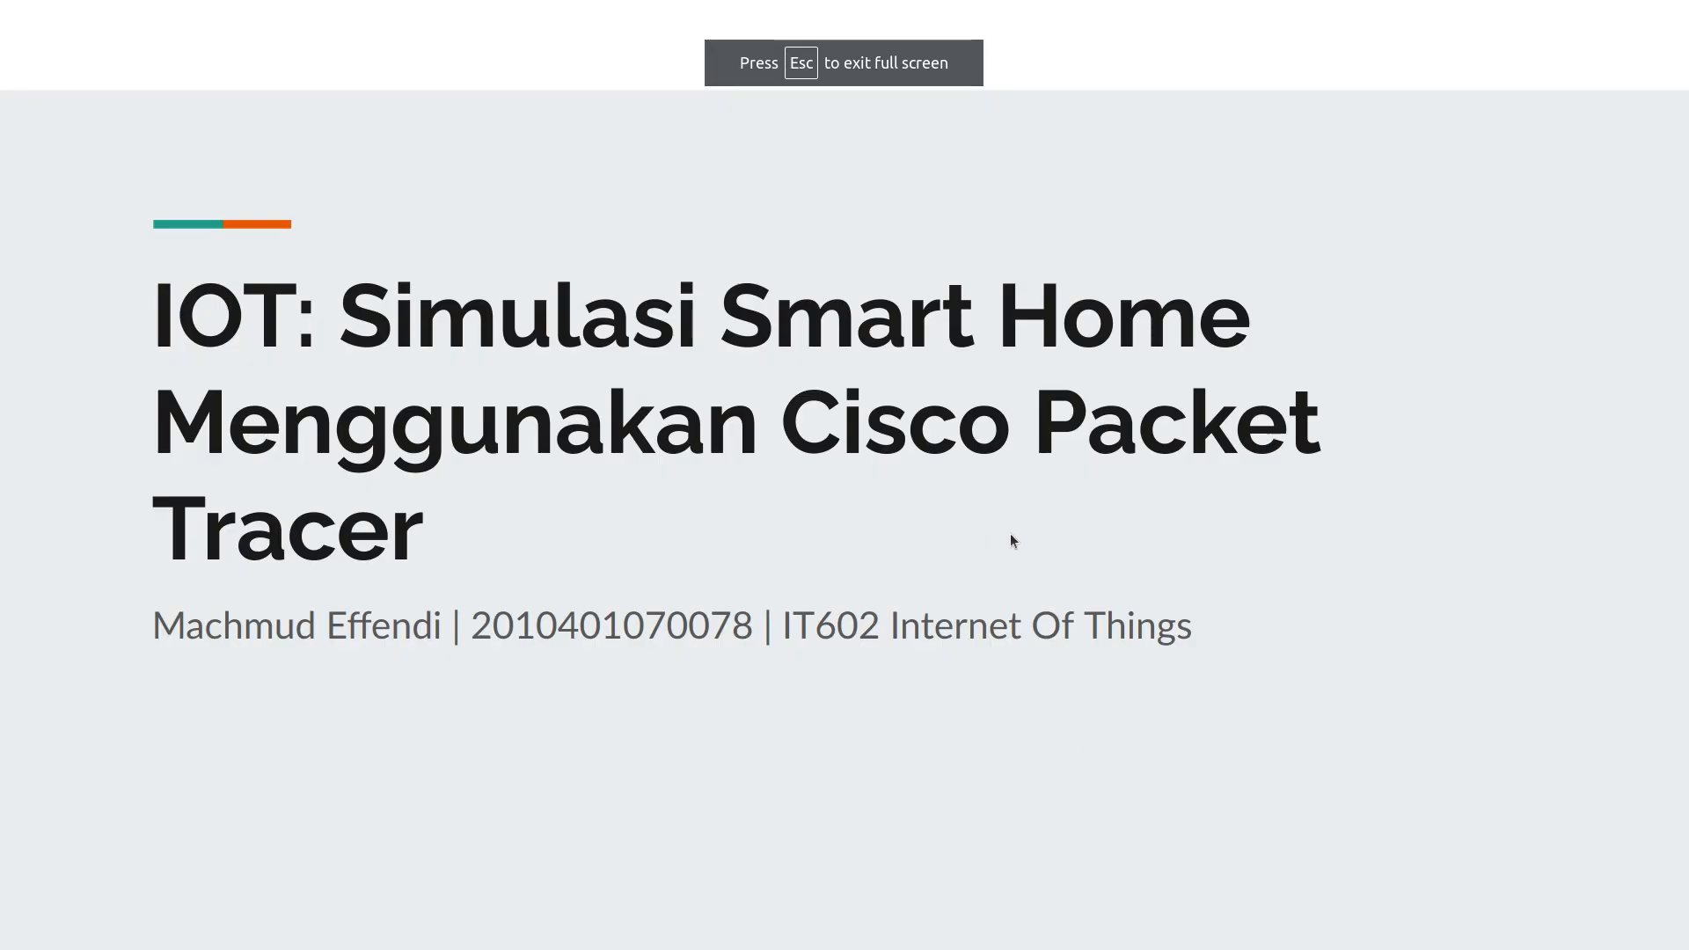
key(alt+Tab)
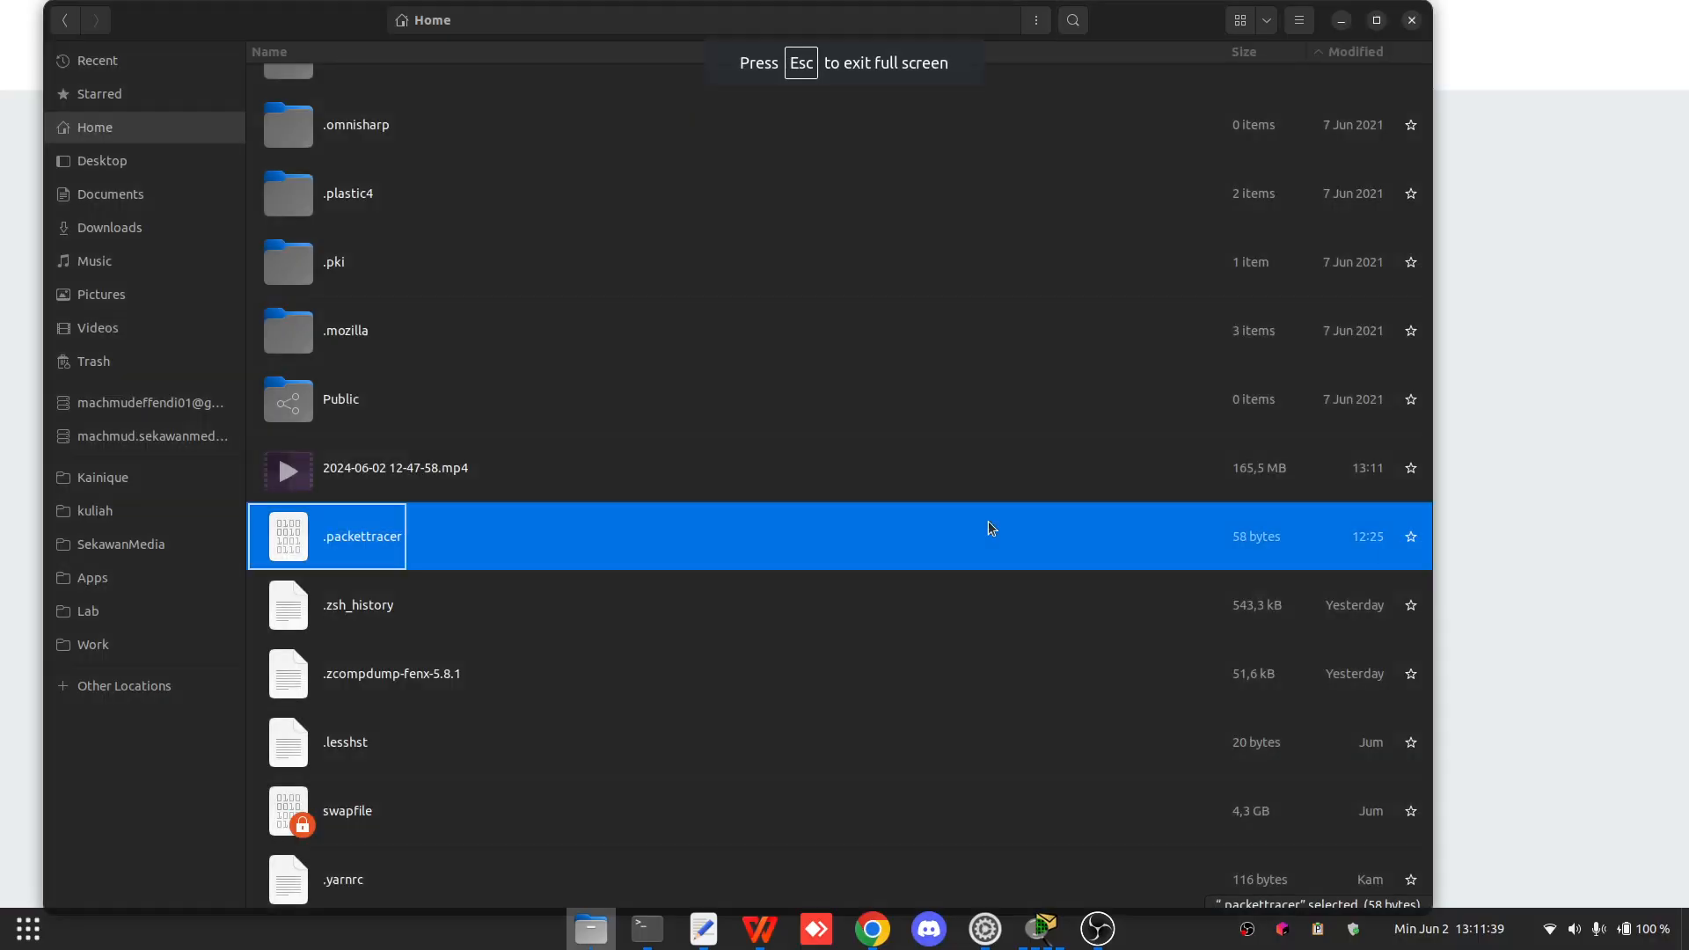
key(alt+Tab)
key(alt+Tab)
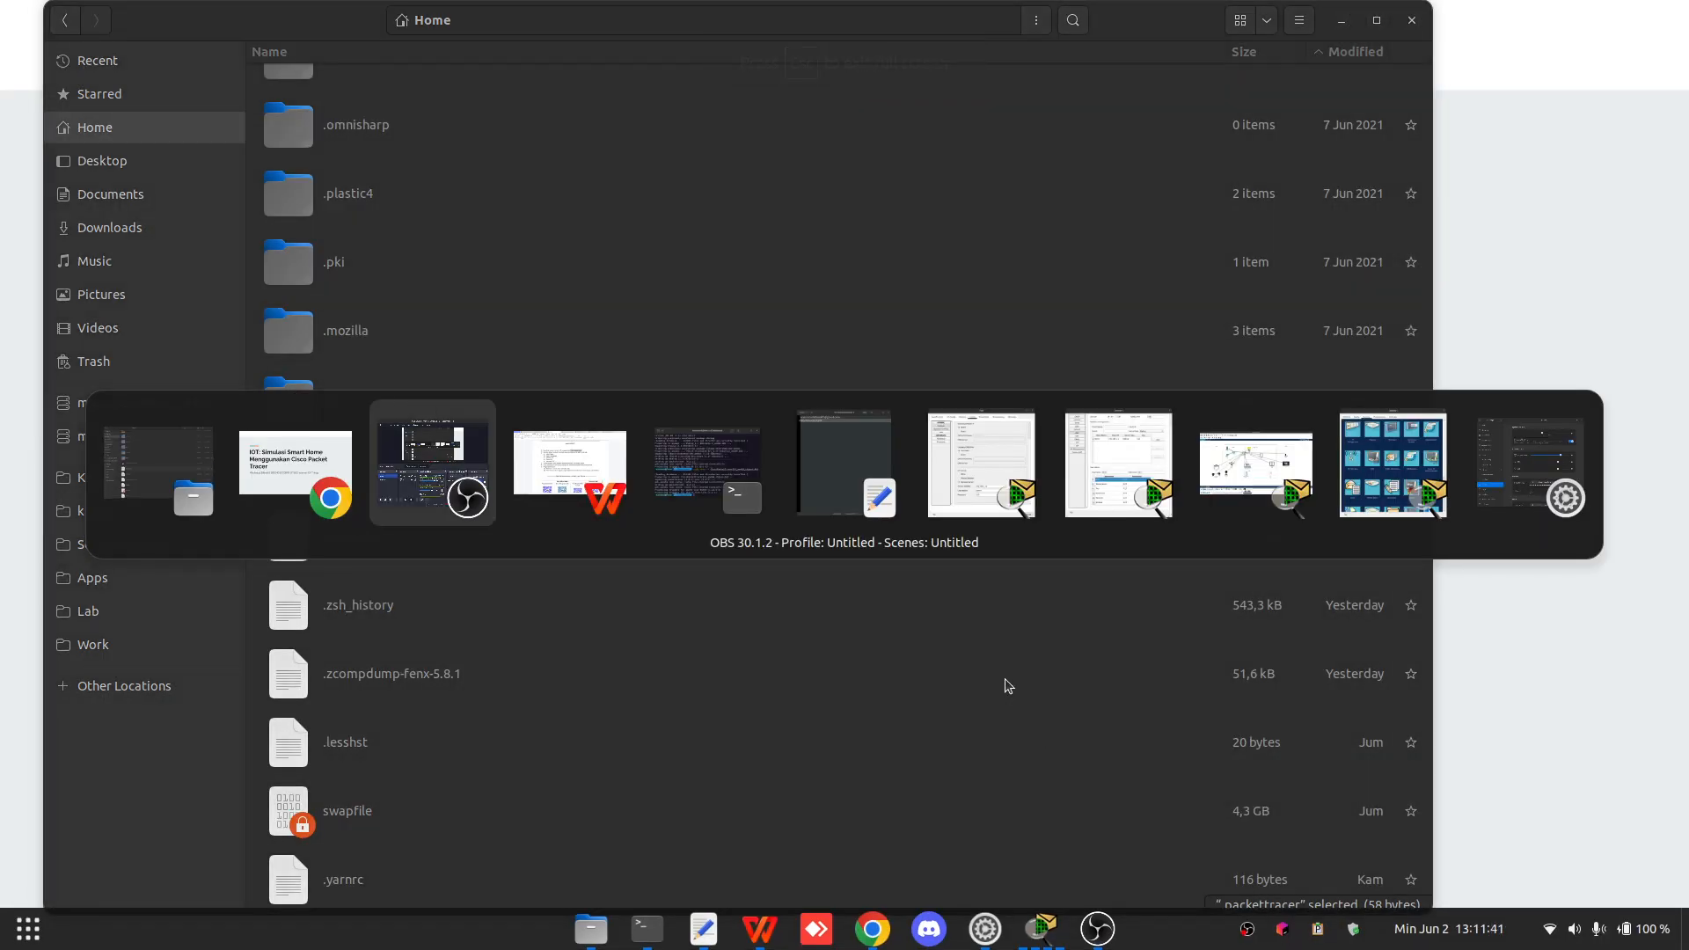
key(alt+Tab)
key(alt+Tab)
key(alt+Tab)
key(alt+Tab)
key(alt+Tab)
key(alt+Tab)
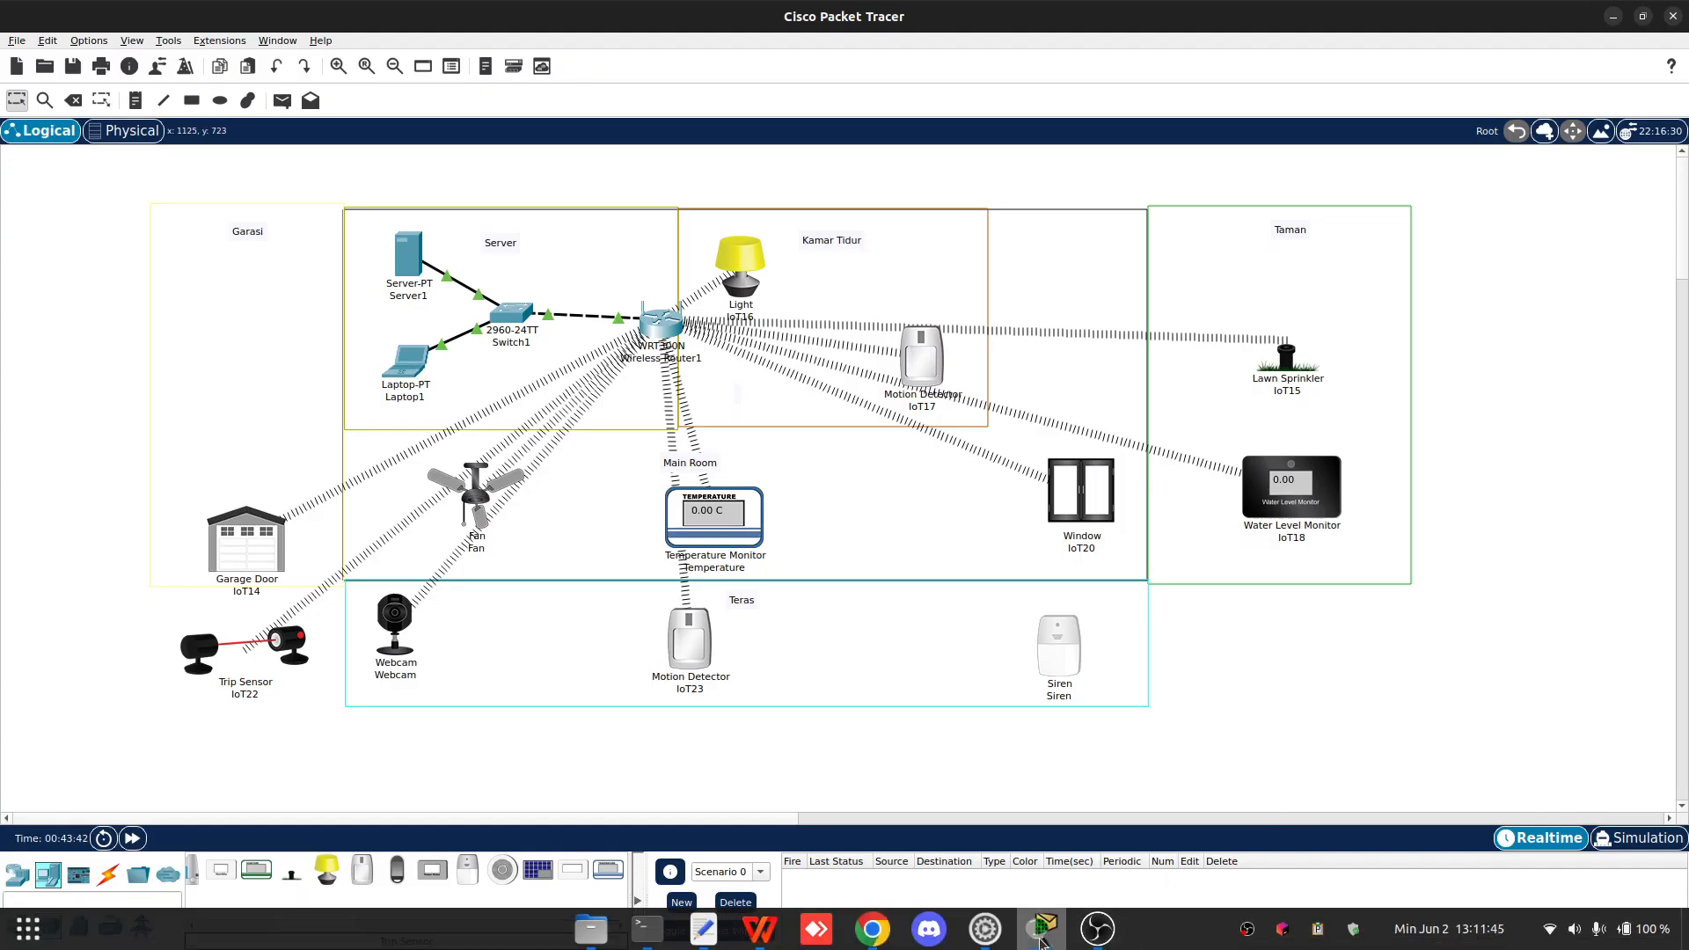
- Bring Laptop1's window forward, open its Web Browser and browse to 192.168.1.11
mouse_move(1042, 928)
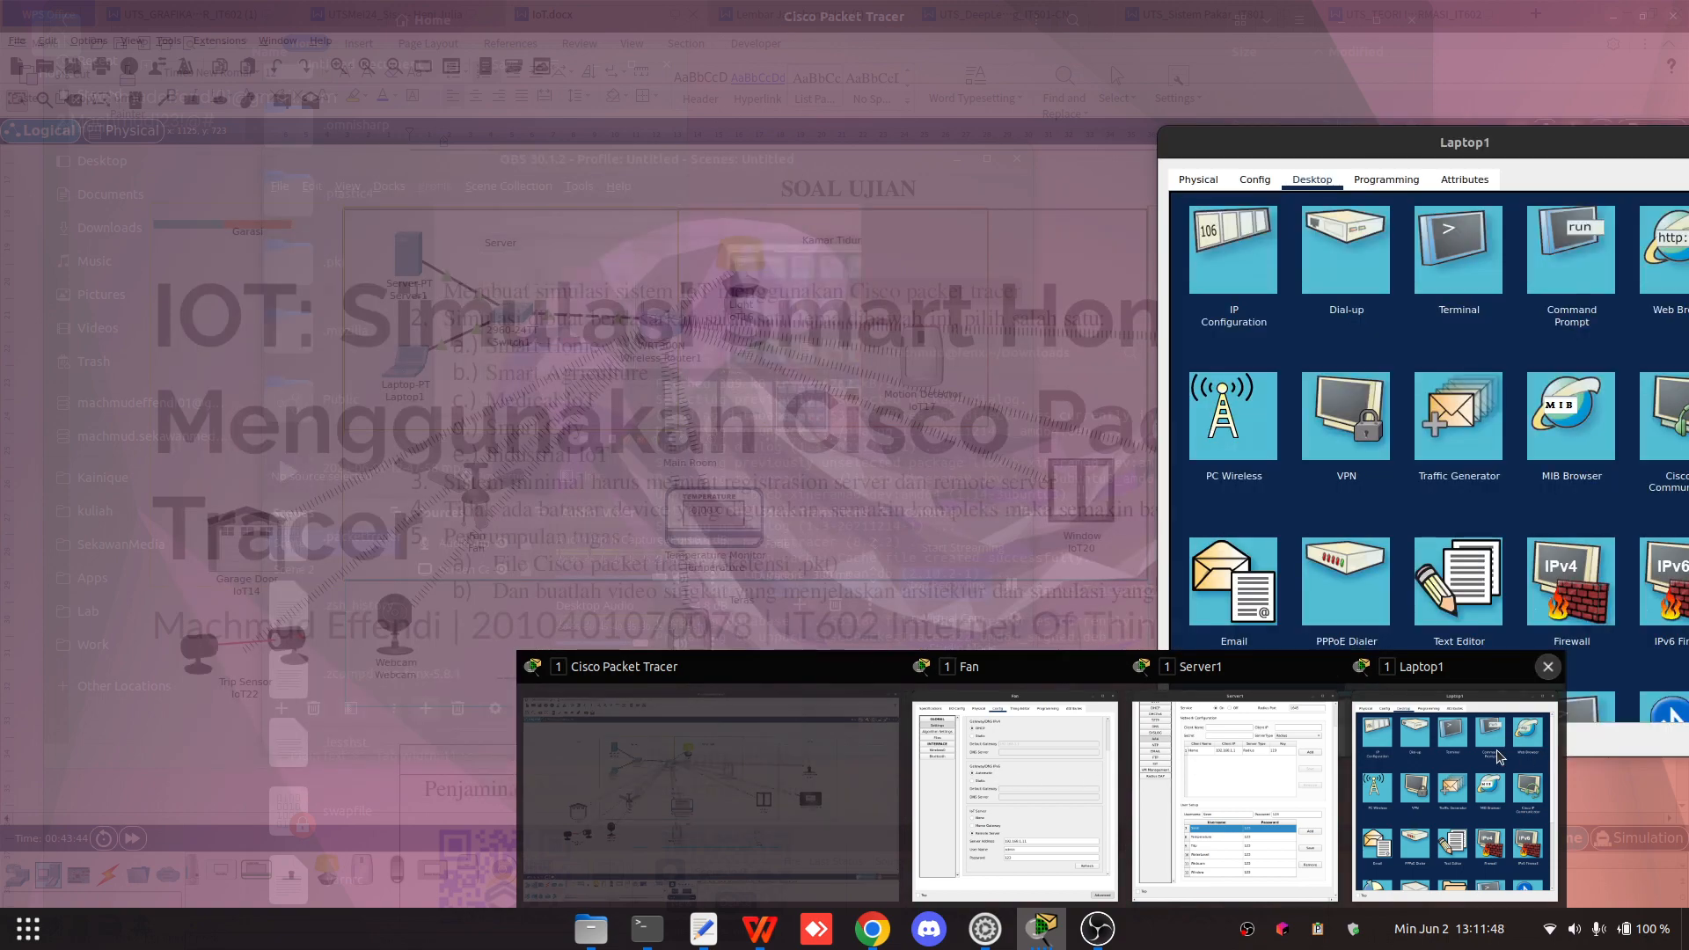
click(1453, 767)
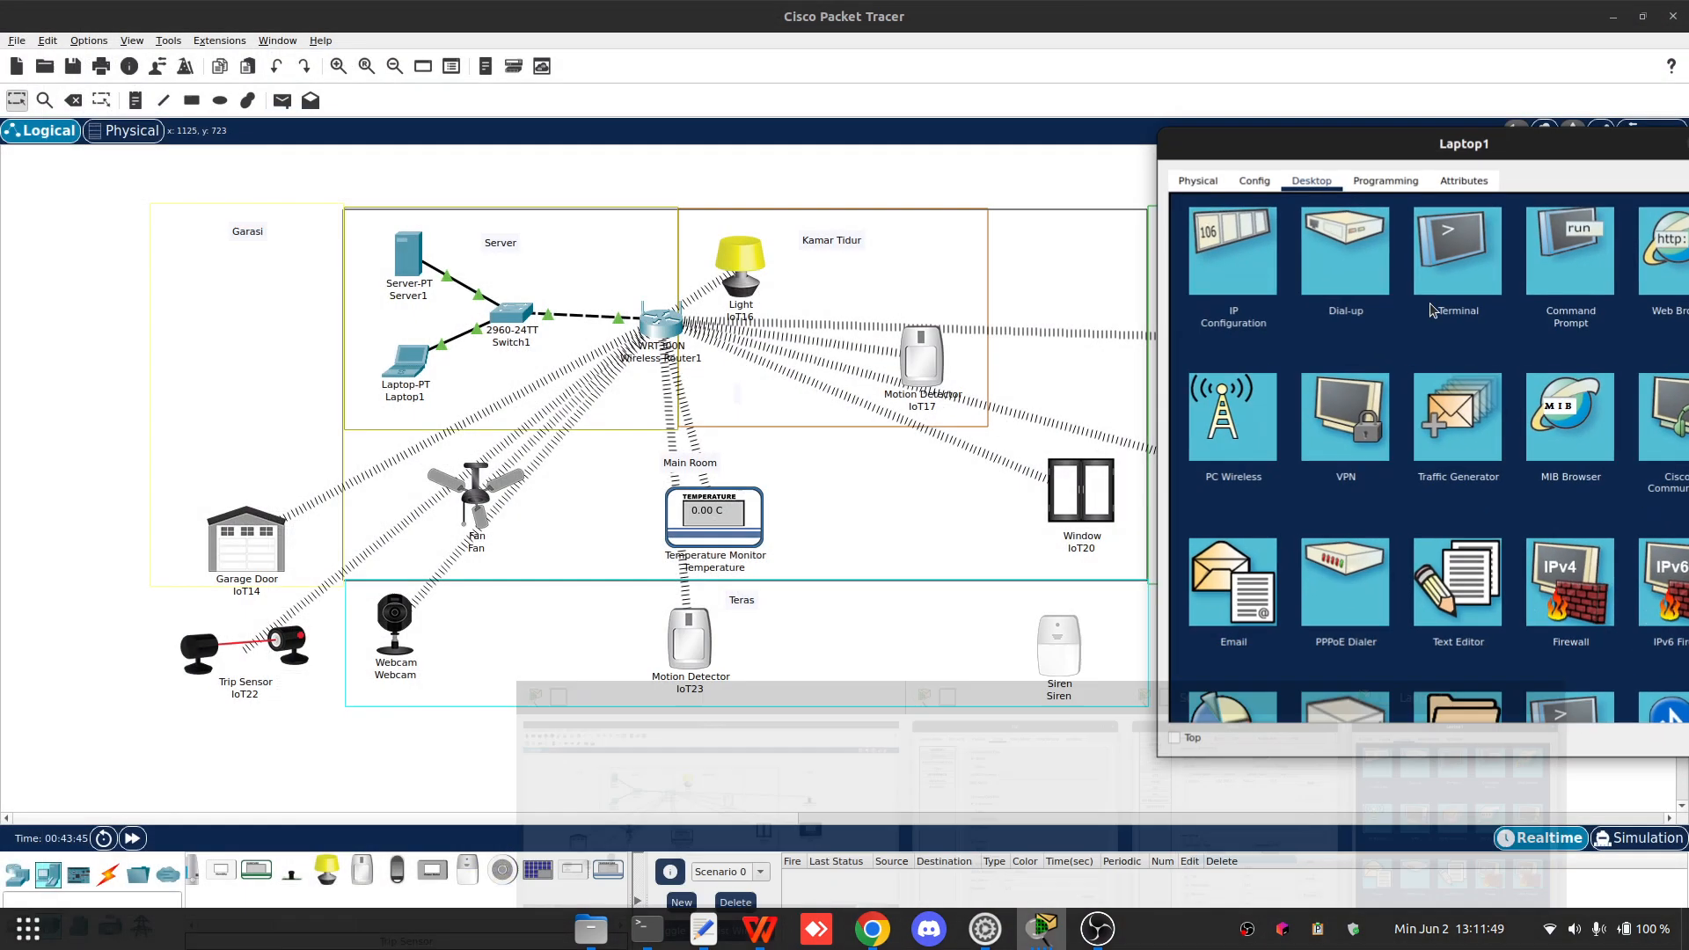
click(1667, 250)
drag(1421, 144, 910, 171)
click(858, 263)
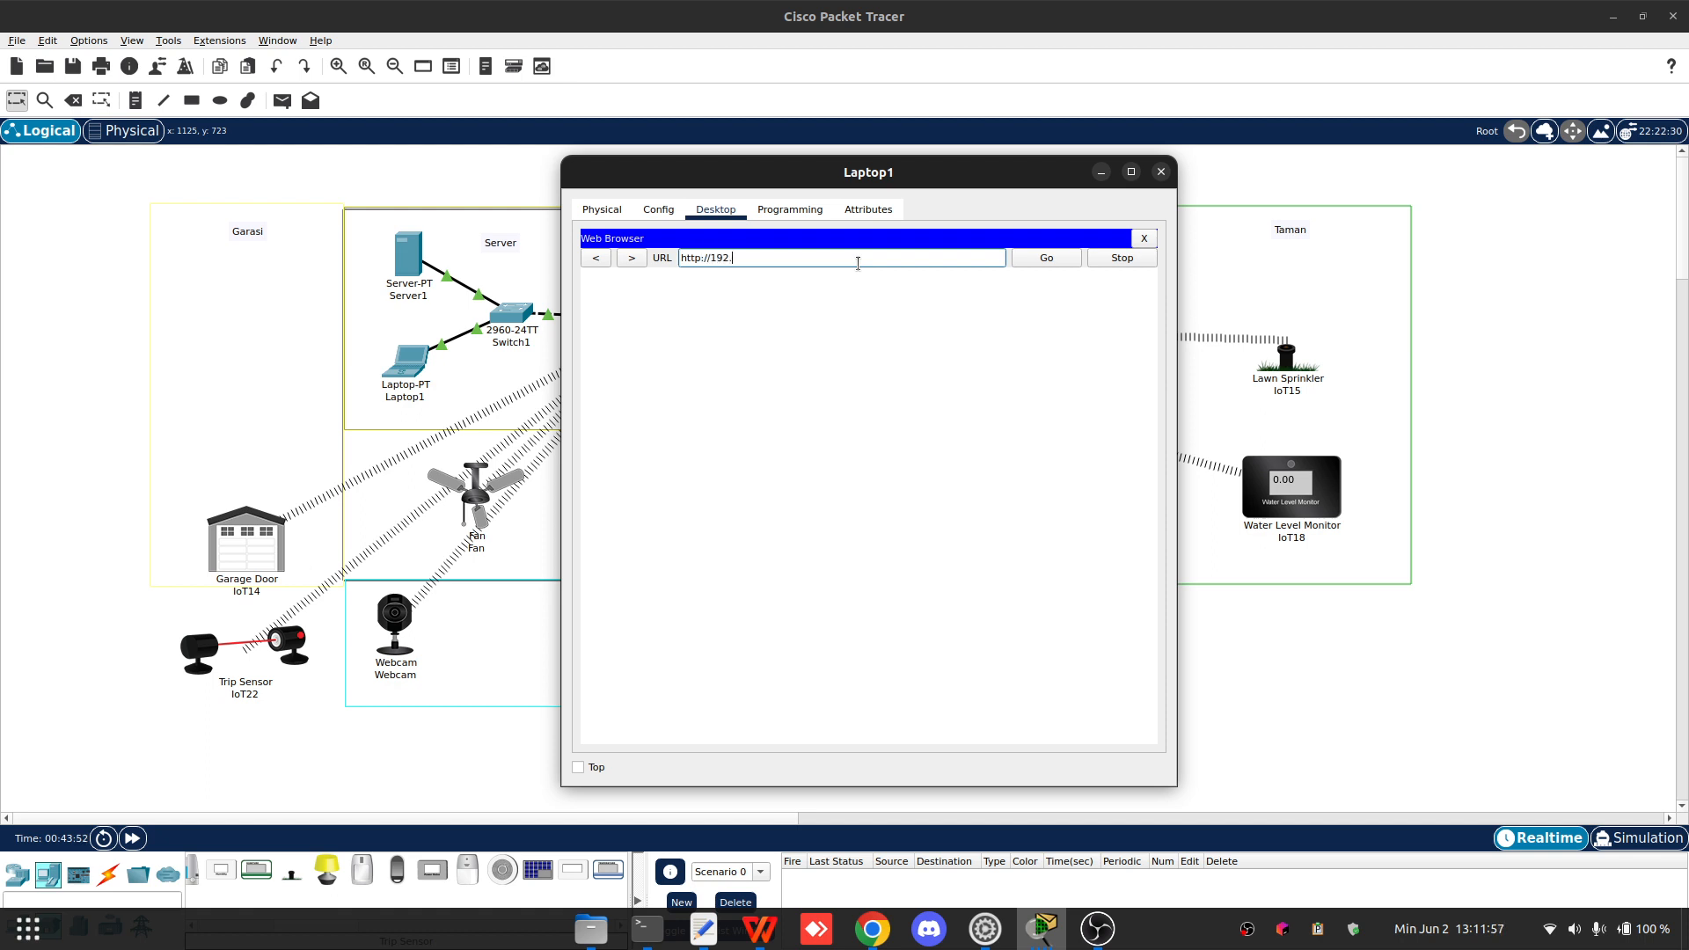
text(192.168.1.11)
key(Return)
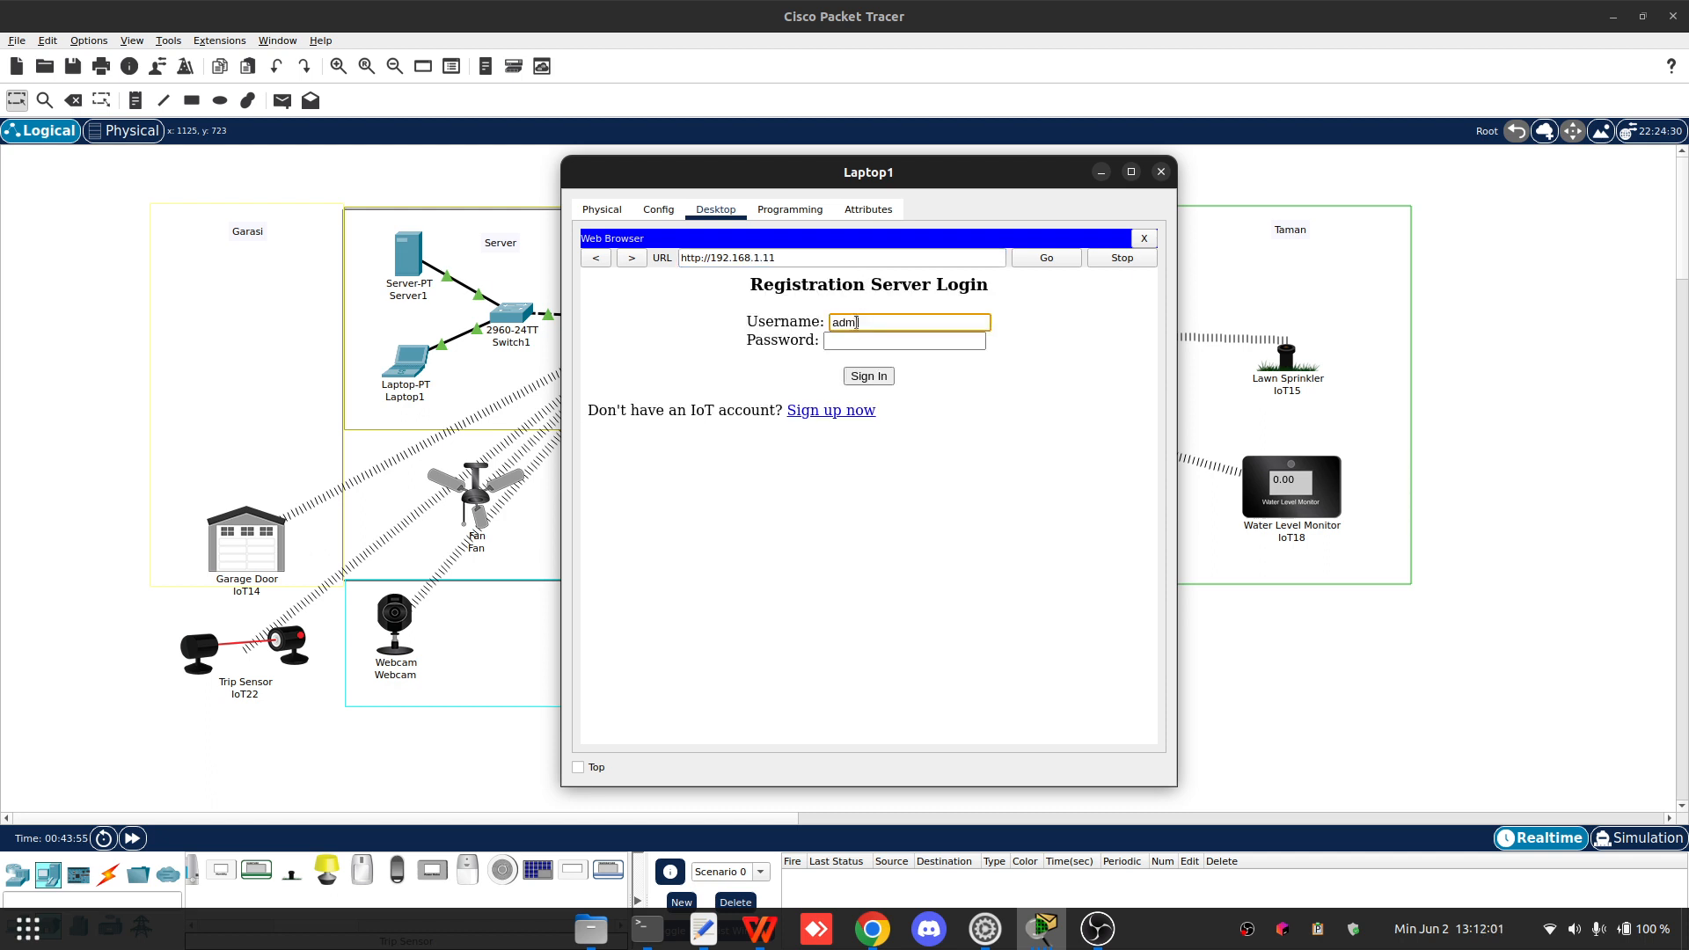
- Sign in to the Registration Server with username admin and the account password to view the IoT device list
text(in)
key(Tab)
text(a)
click(867, 377)
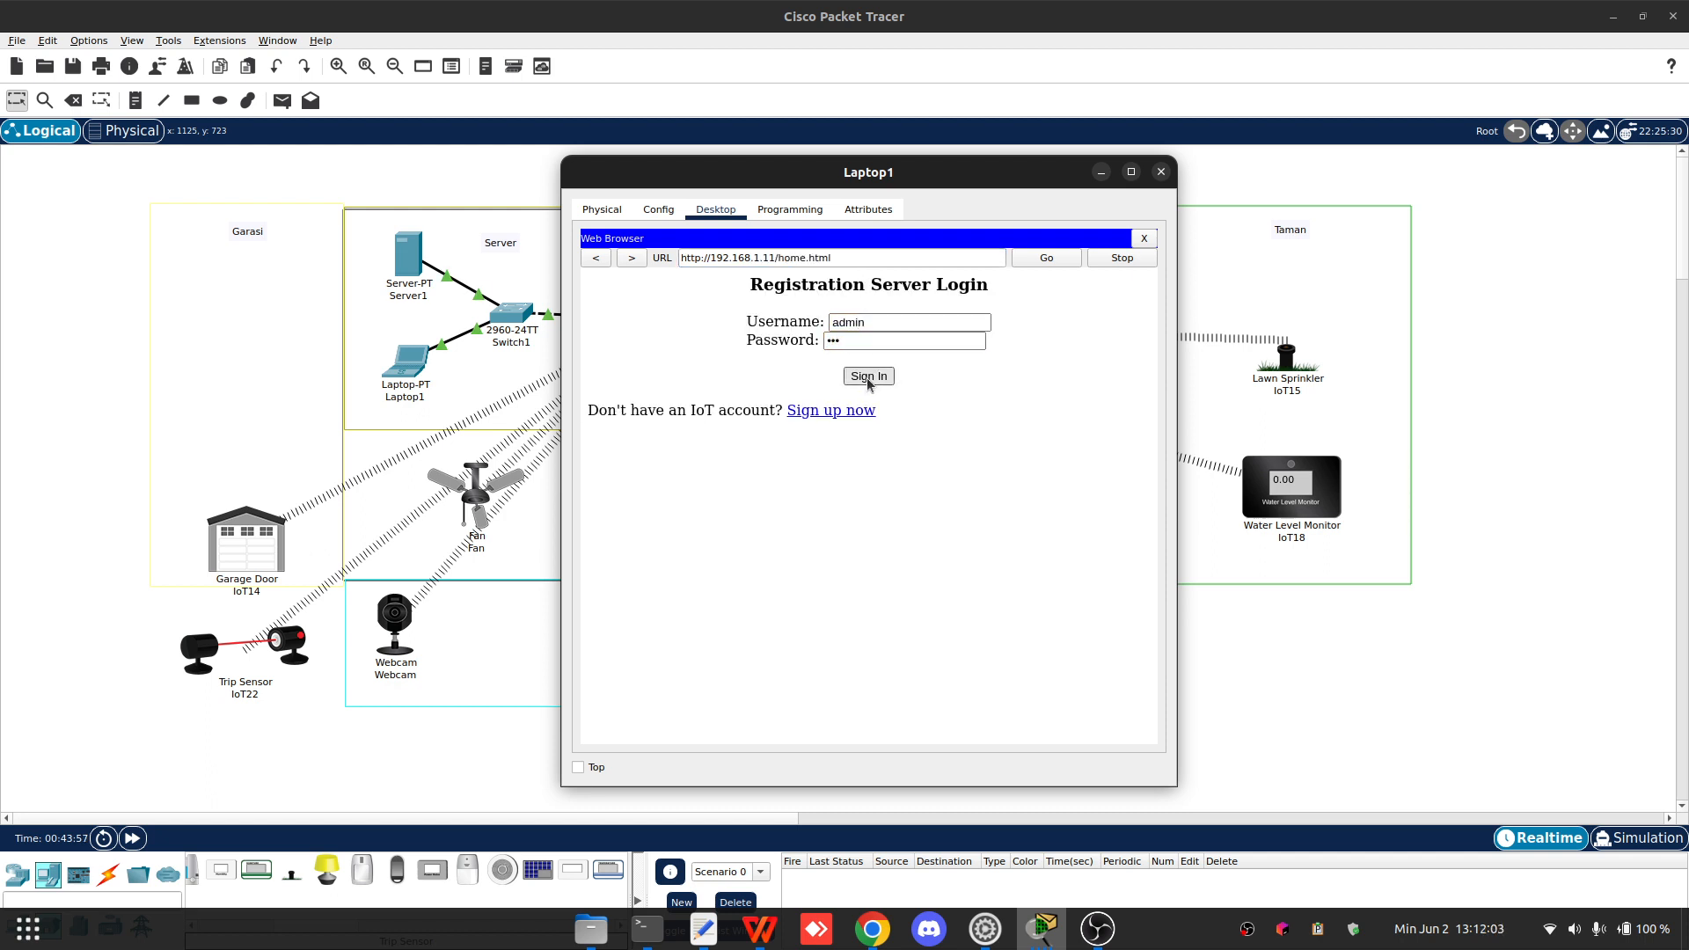
drag(770, 171, 1180, 80)
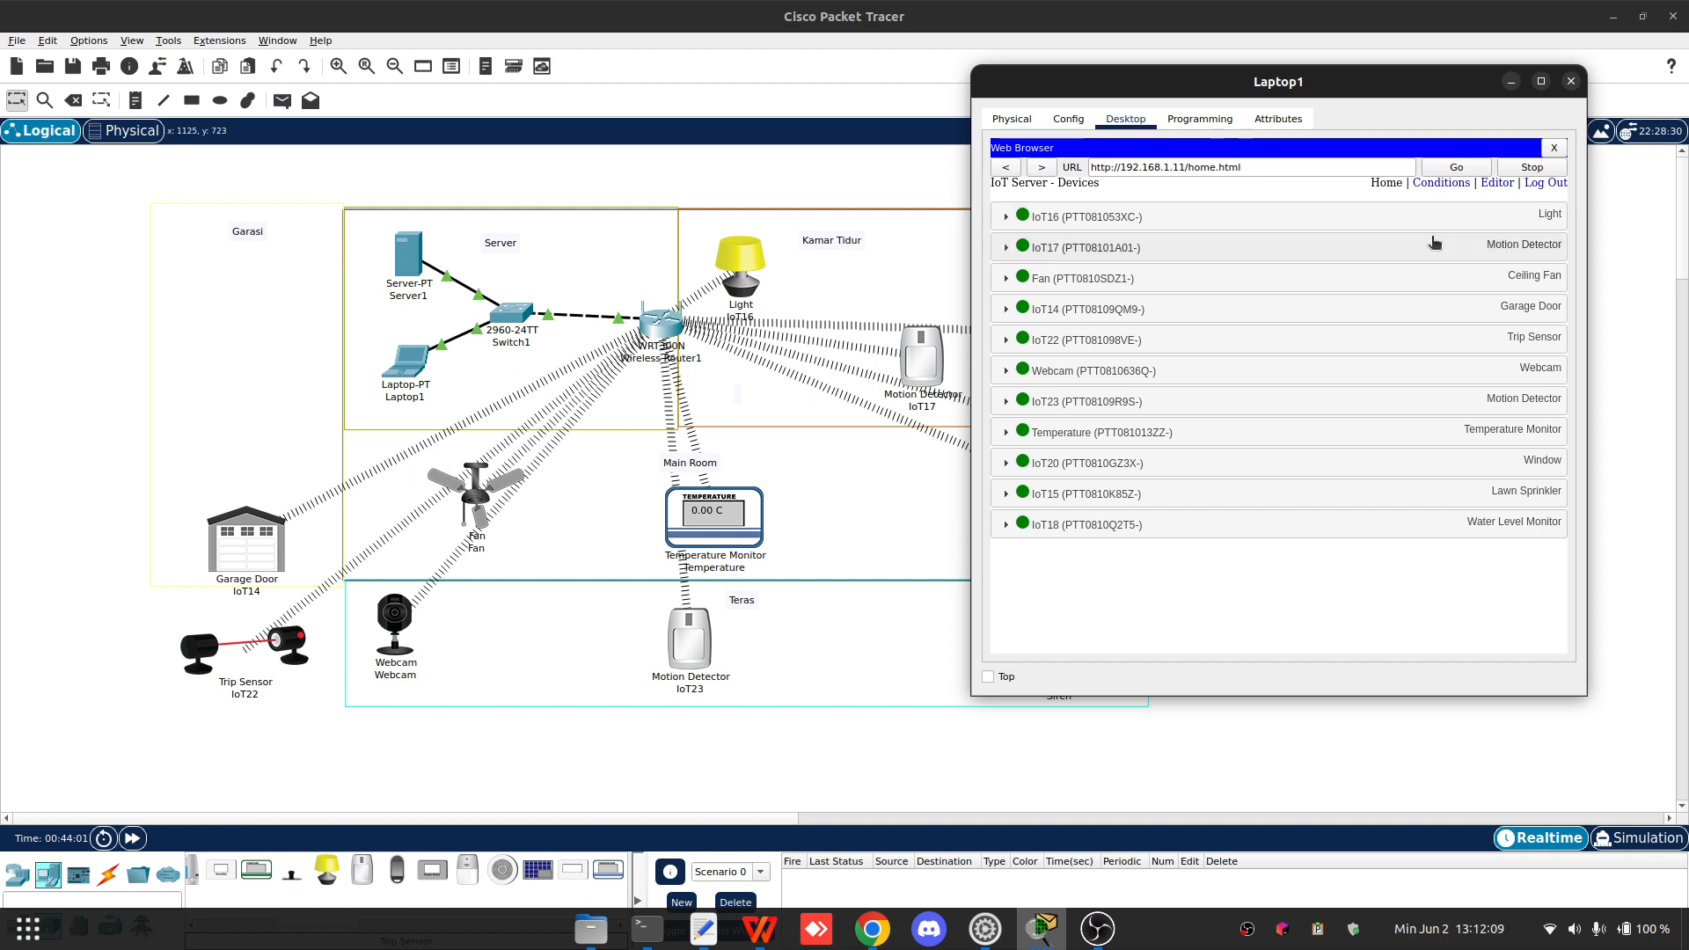
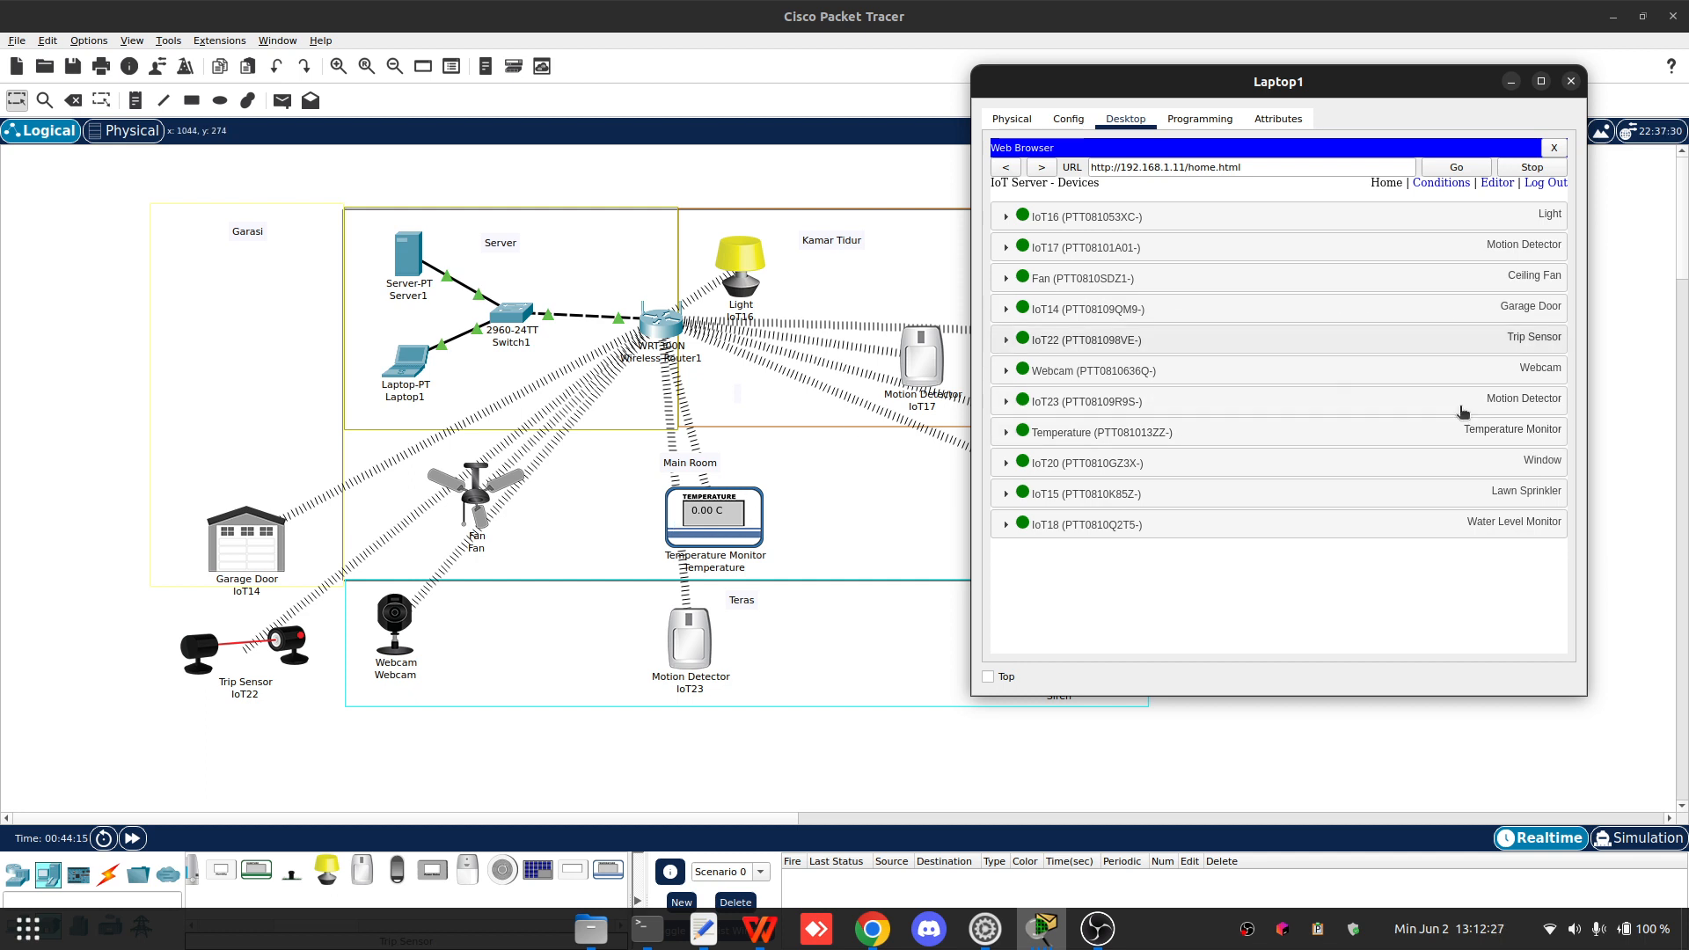
- Move Laptop1's browser window aside, bring the Siren's configuration window forward and review its global settings
drag(1378, 89, 534, 102)
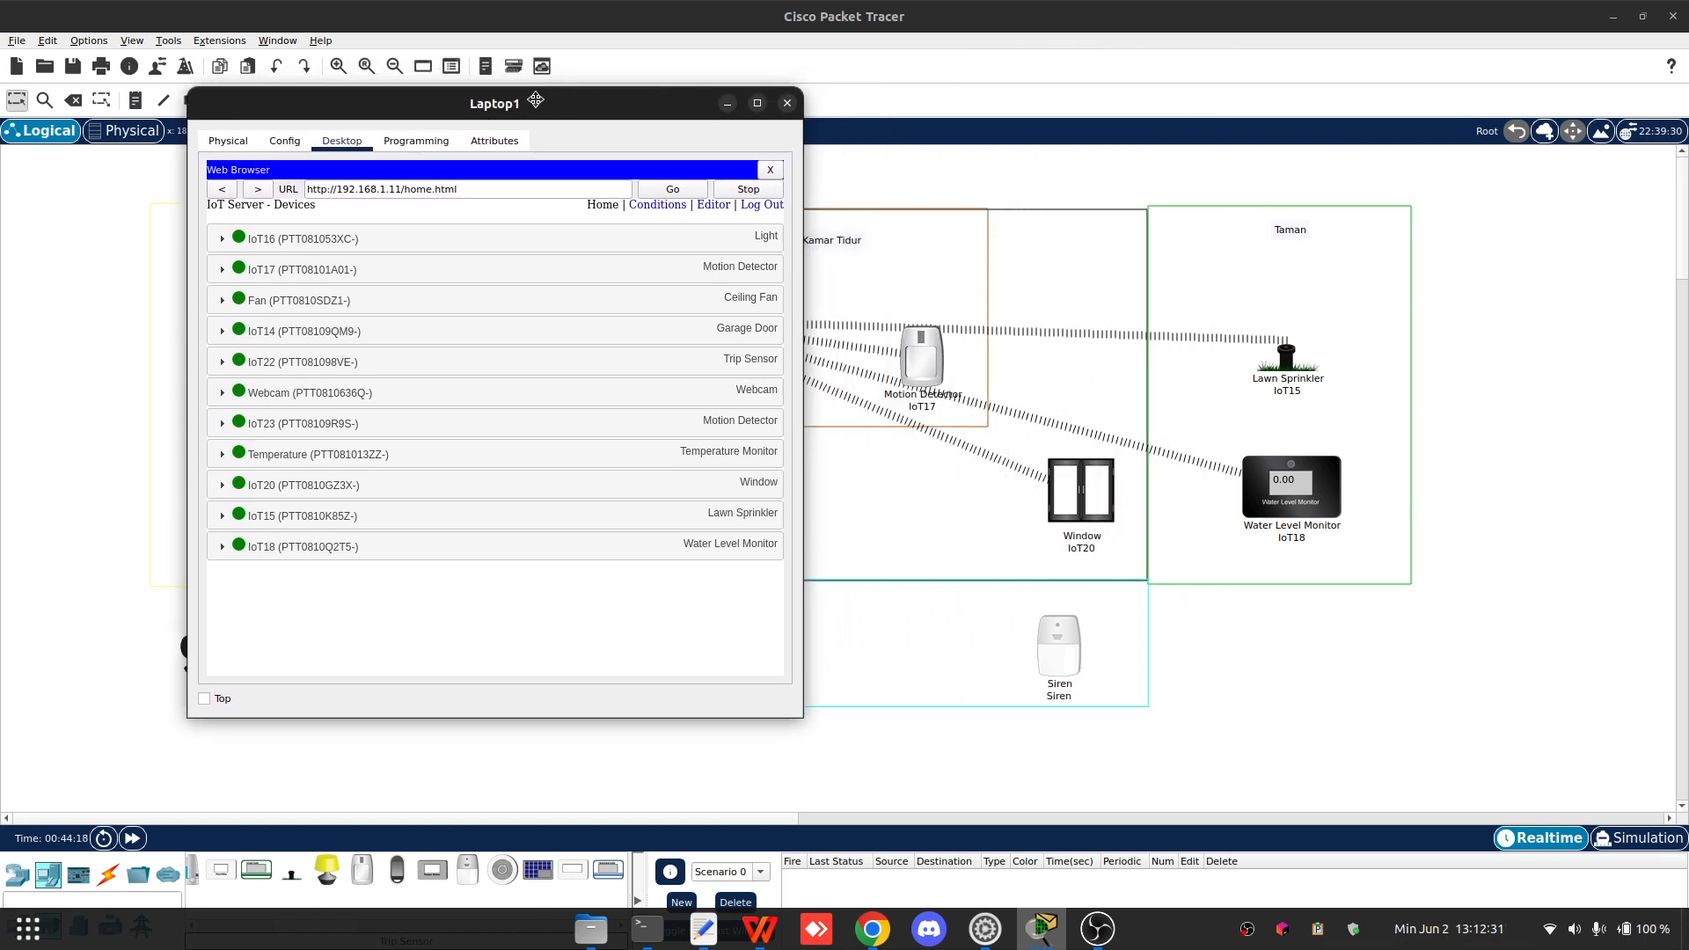
click(1100, 649)
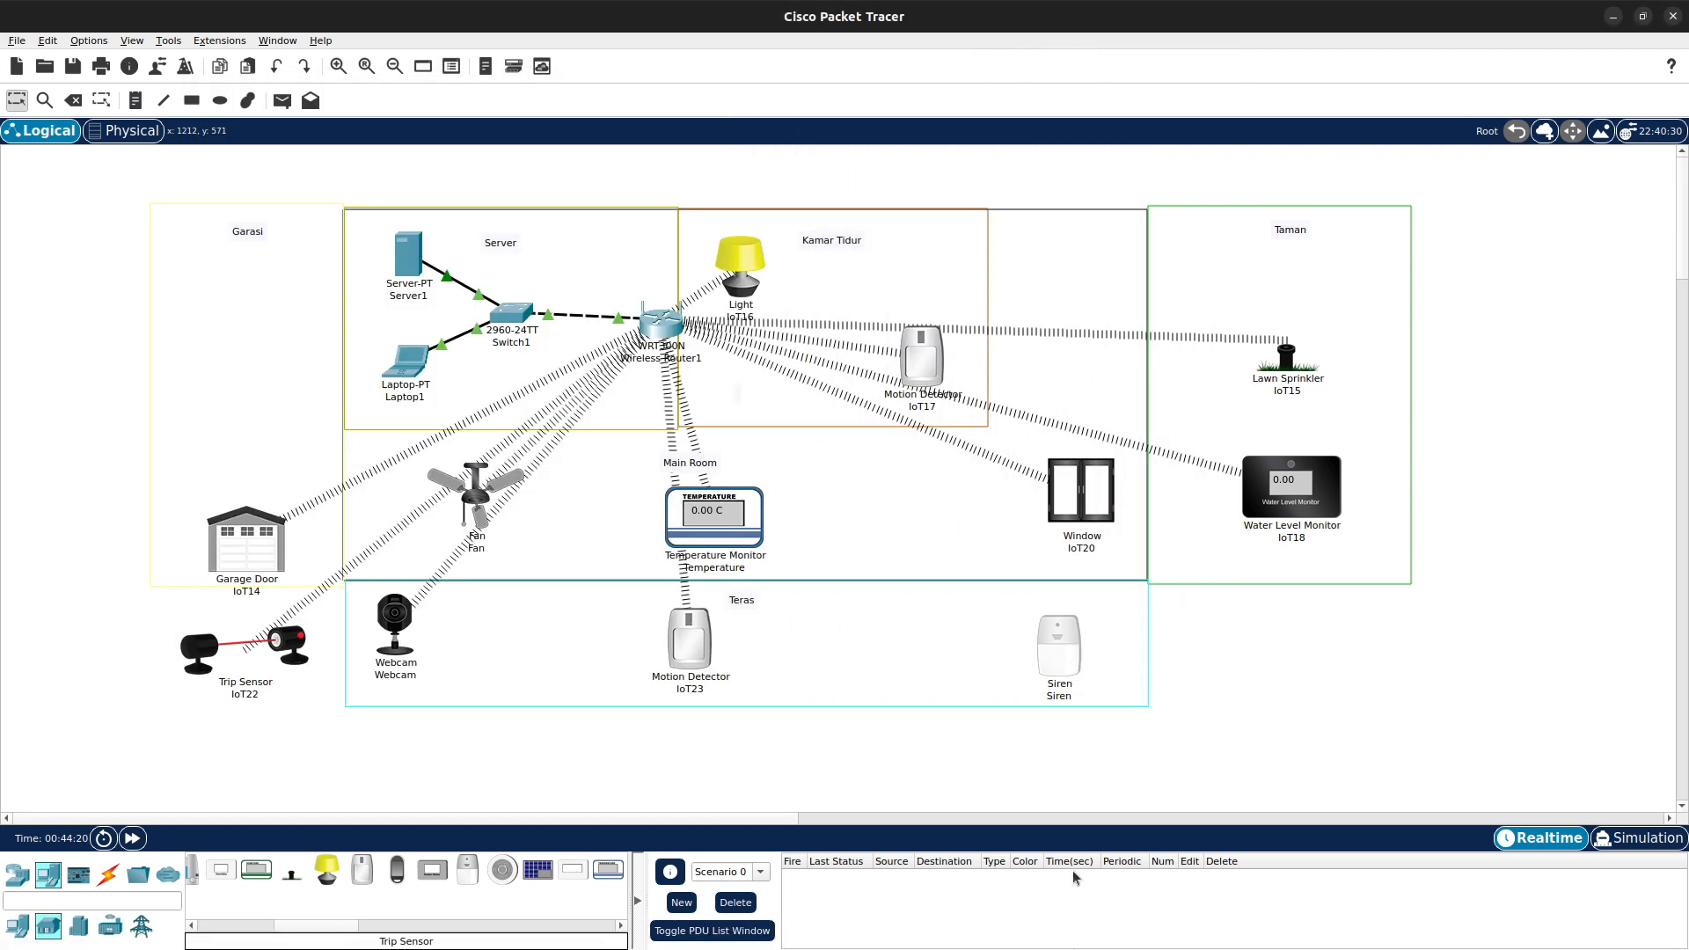
click(1040, 930)
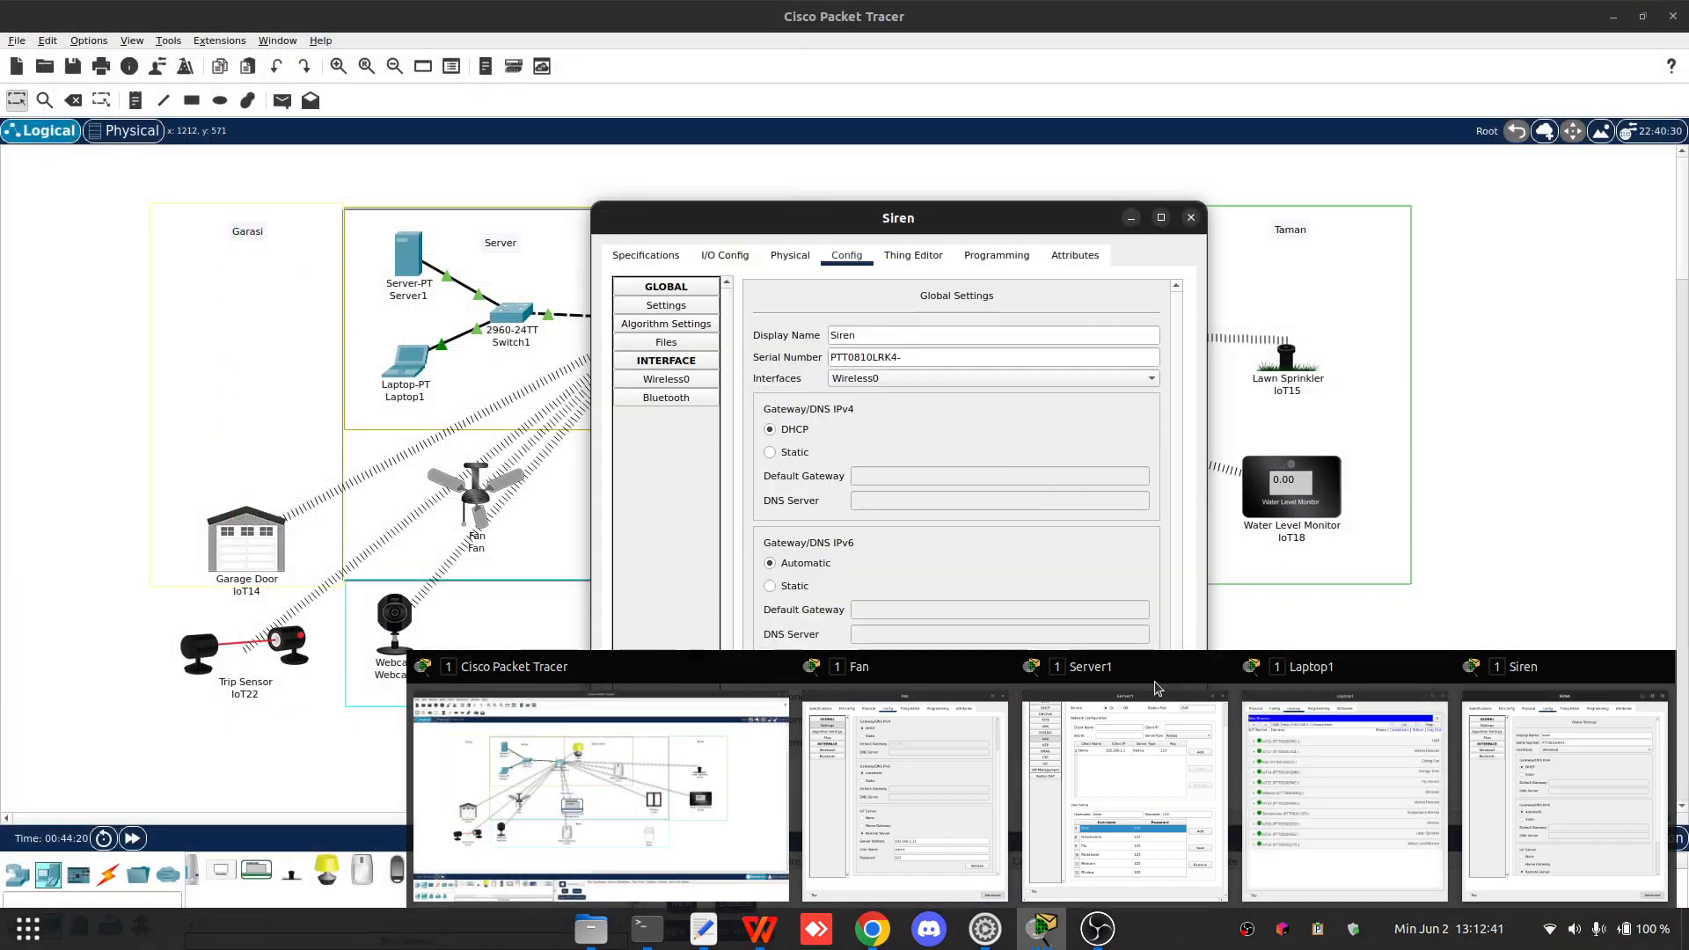
click(945, 214)
drag(931, 223, 958, 180)
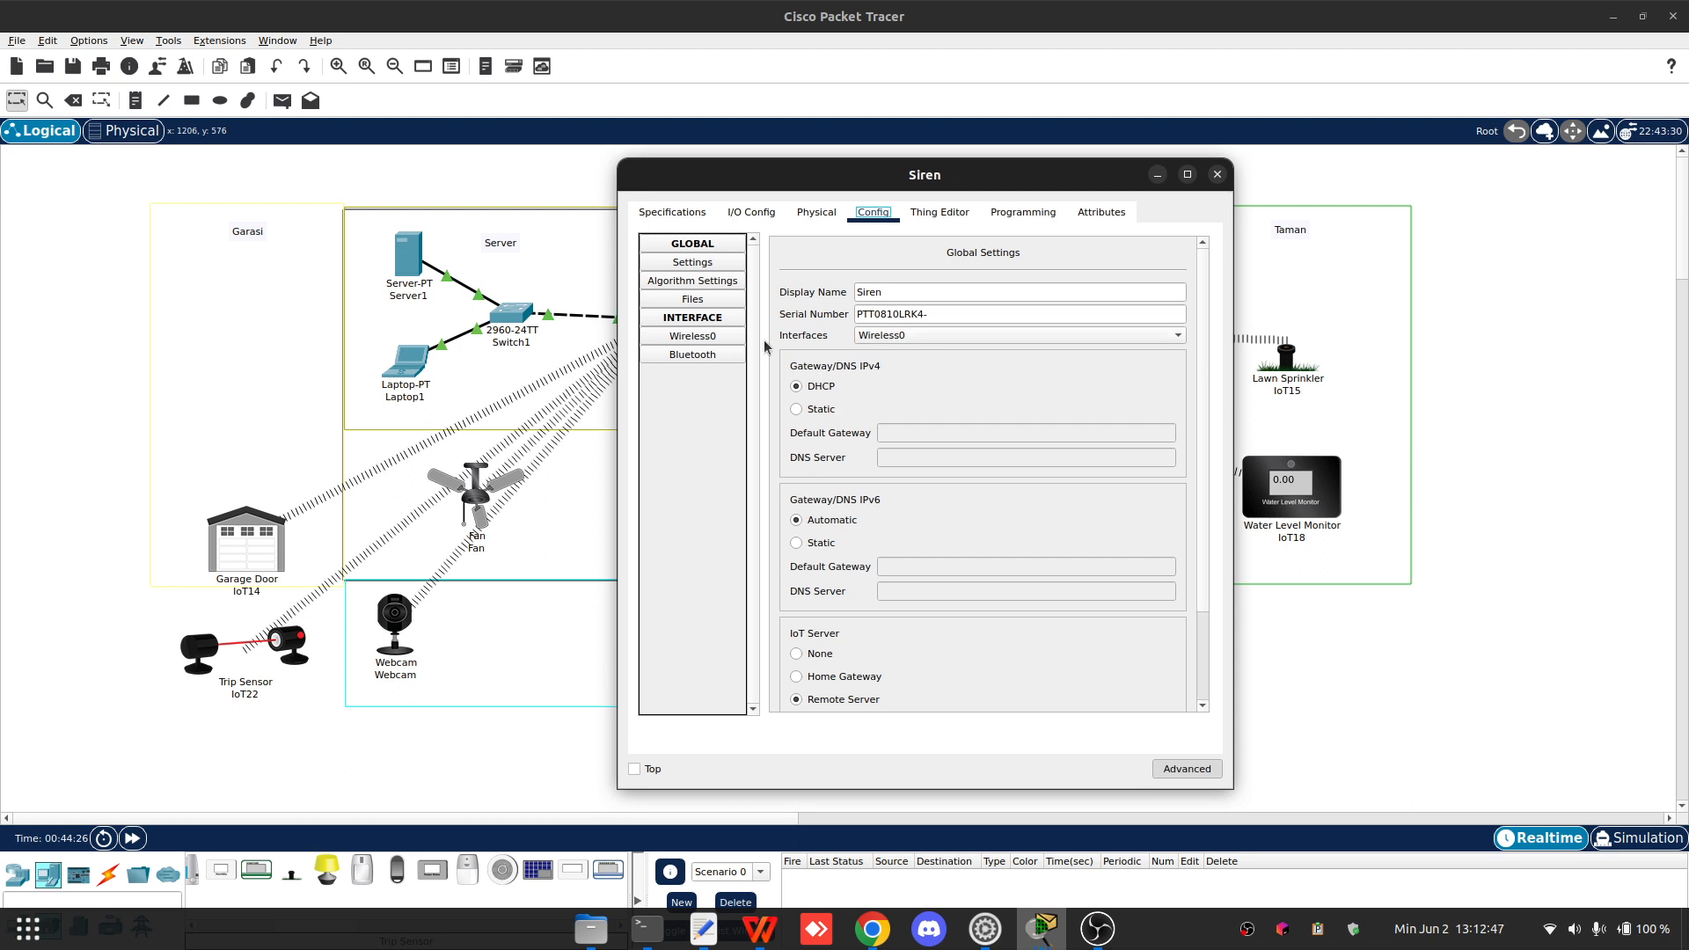
scroll(932, 371, down, 3)
scroll(858, 425, up, 3)
- Inspect the Siren's network adapter in I/O Config and switch between its Physical and Config views
click(750, 213)
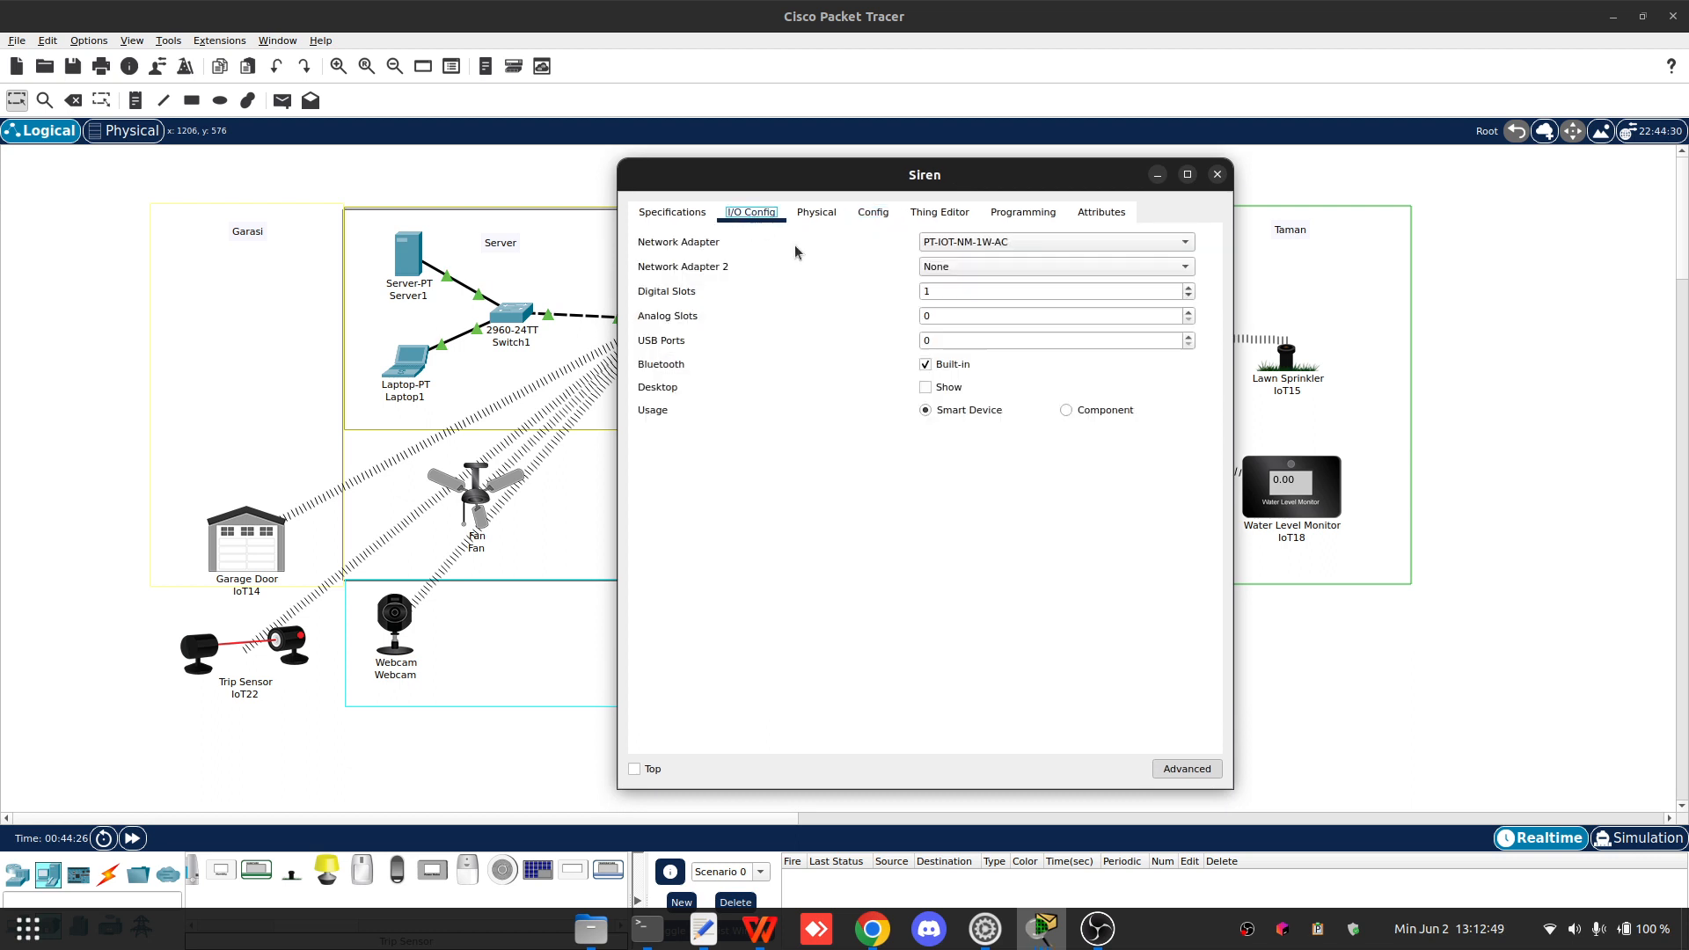
click(986, 246)
click(988, 245)
click(827, 213)
click(871, 214)
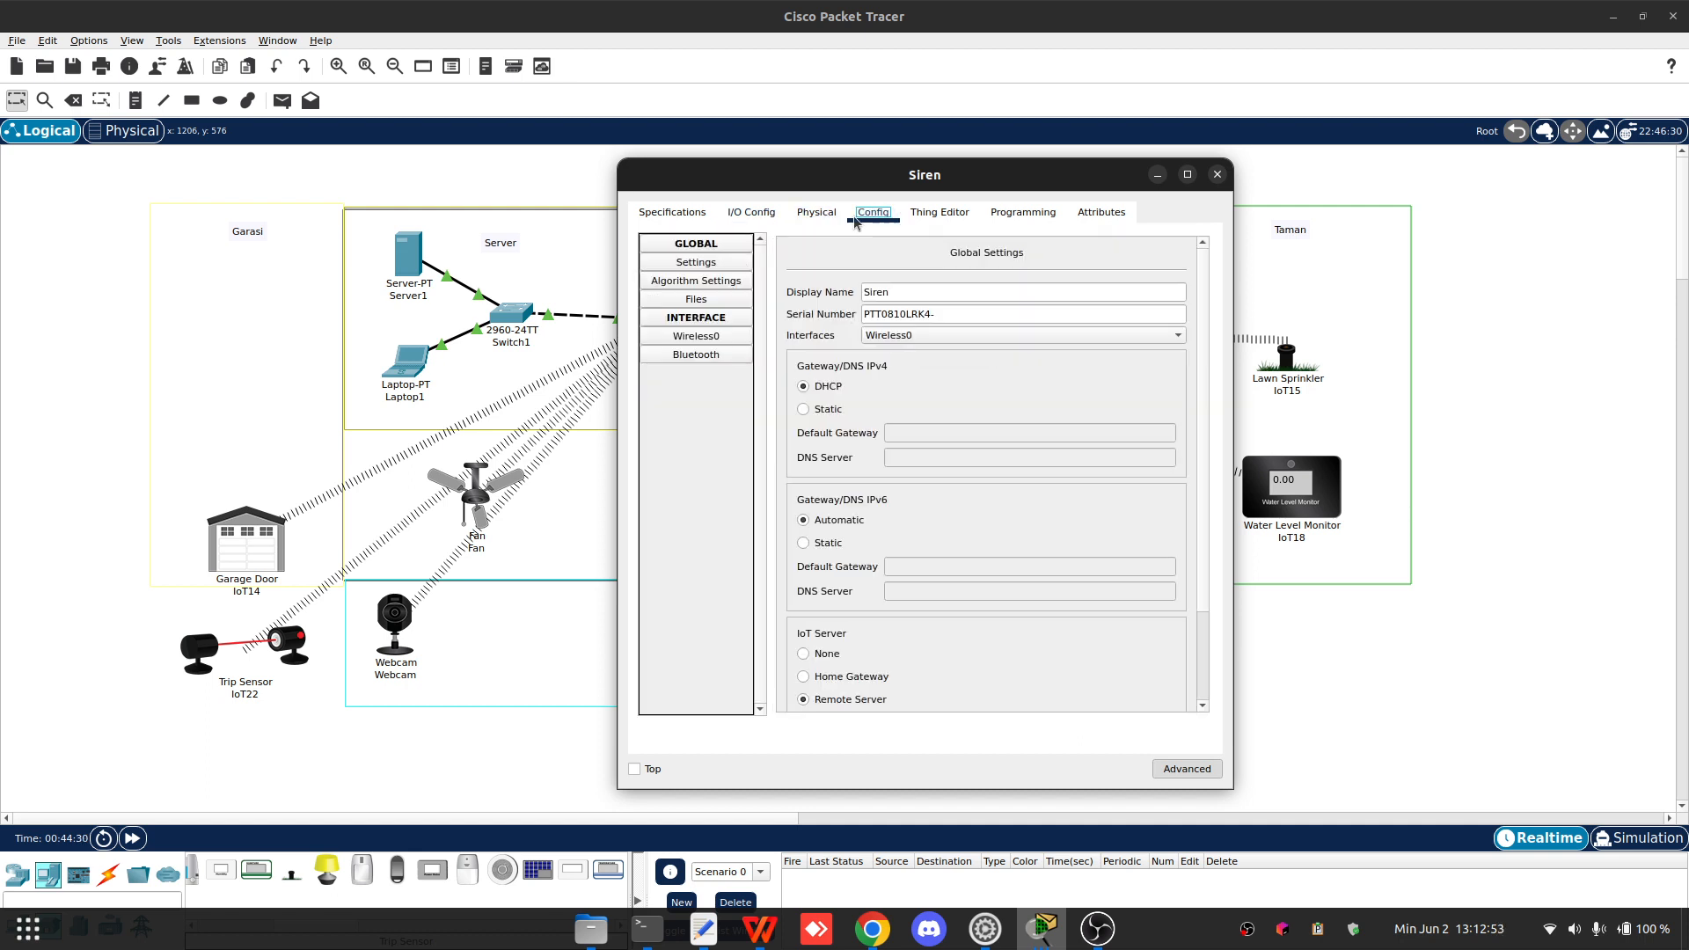
click(816, 213)
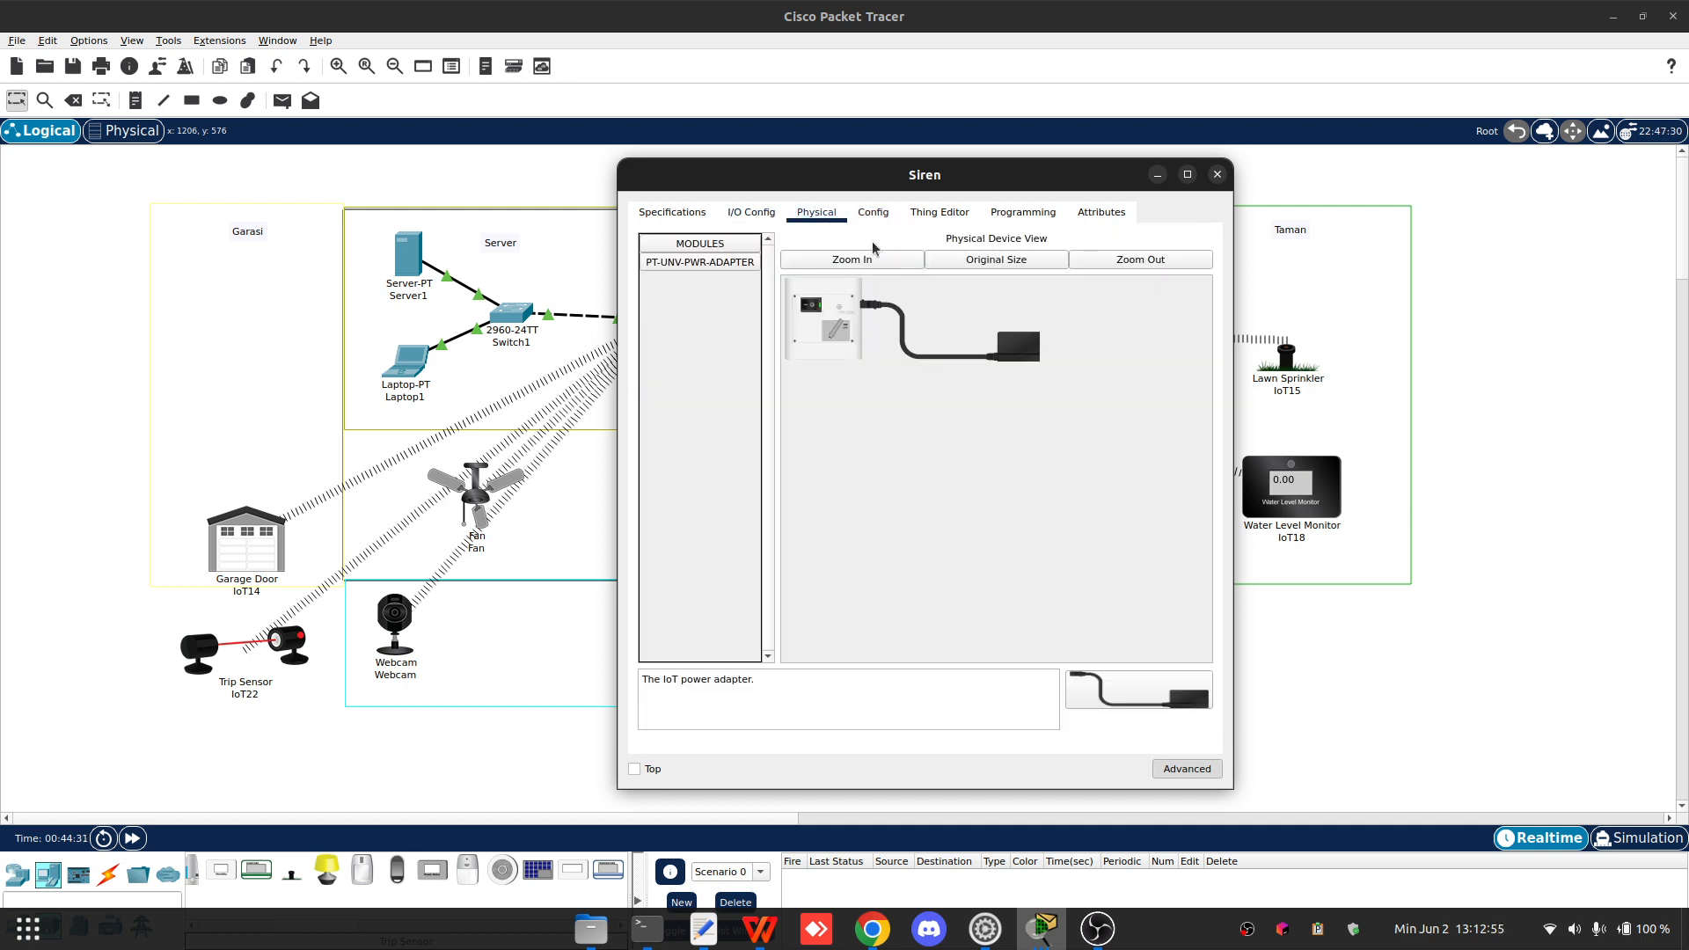
click(887, 214)
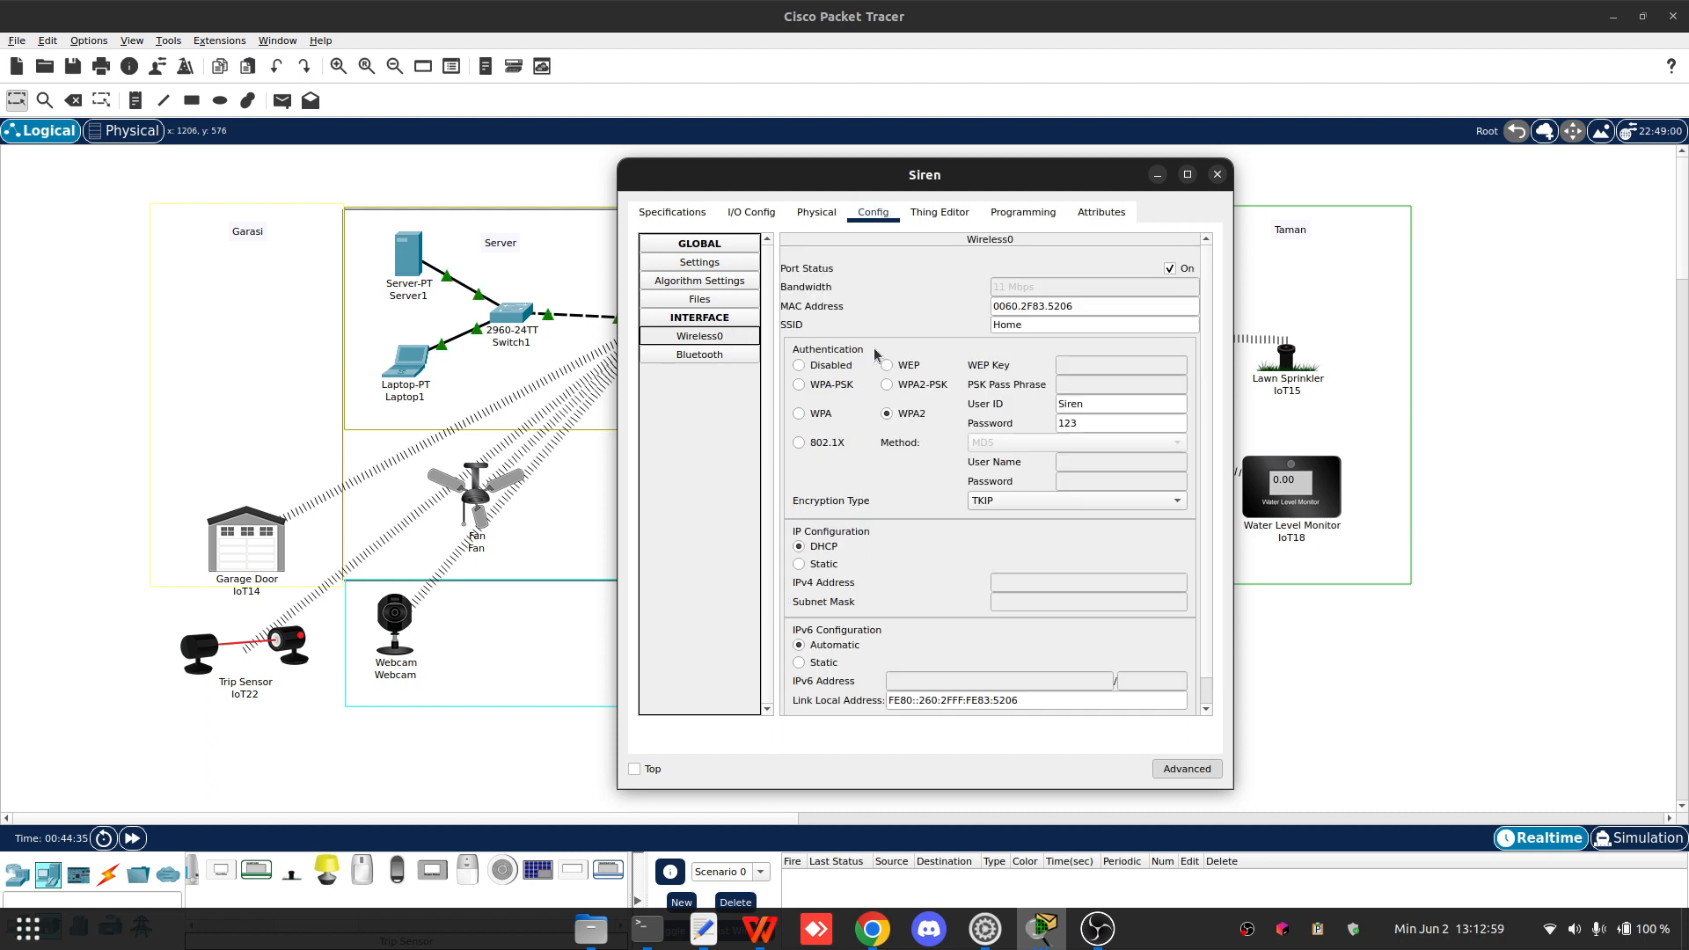
- Review the Siren's Wireless0 authentication settings and toggle the window's advanced view
scroll(906, 420, down, 1)
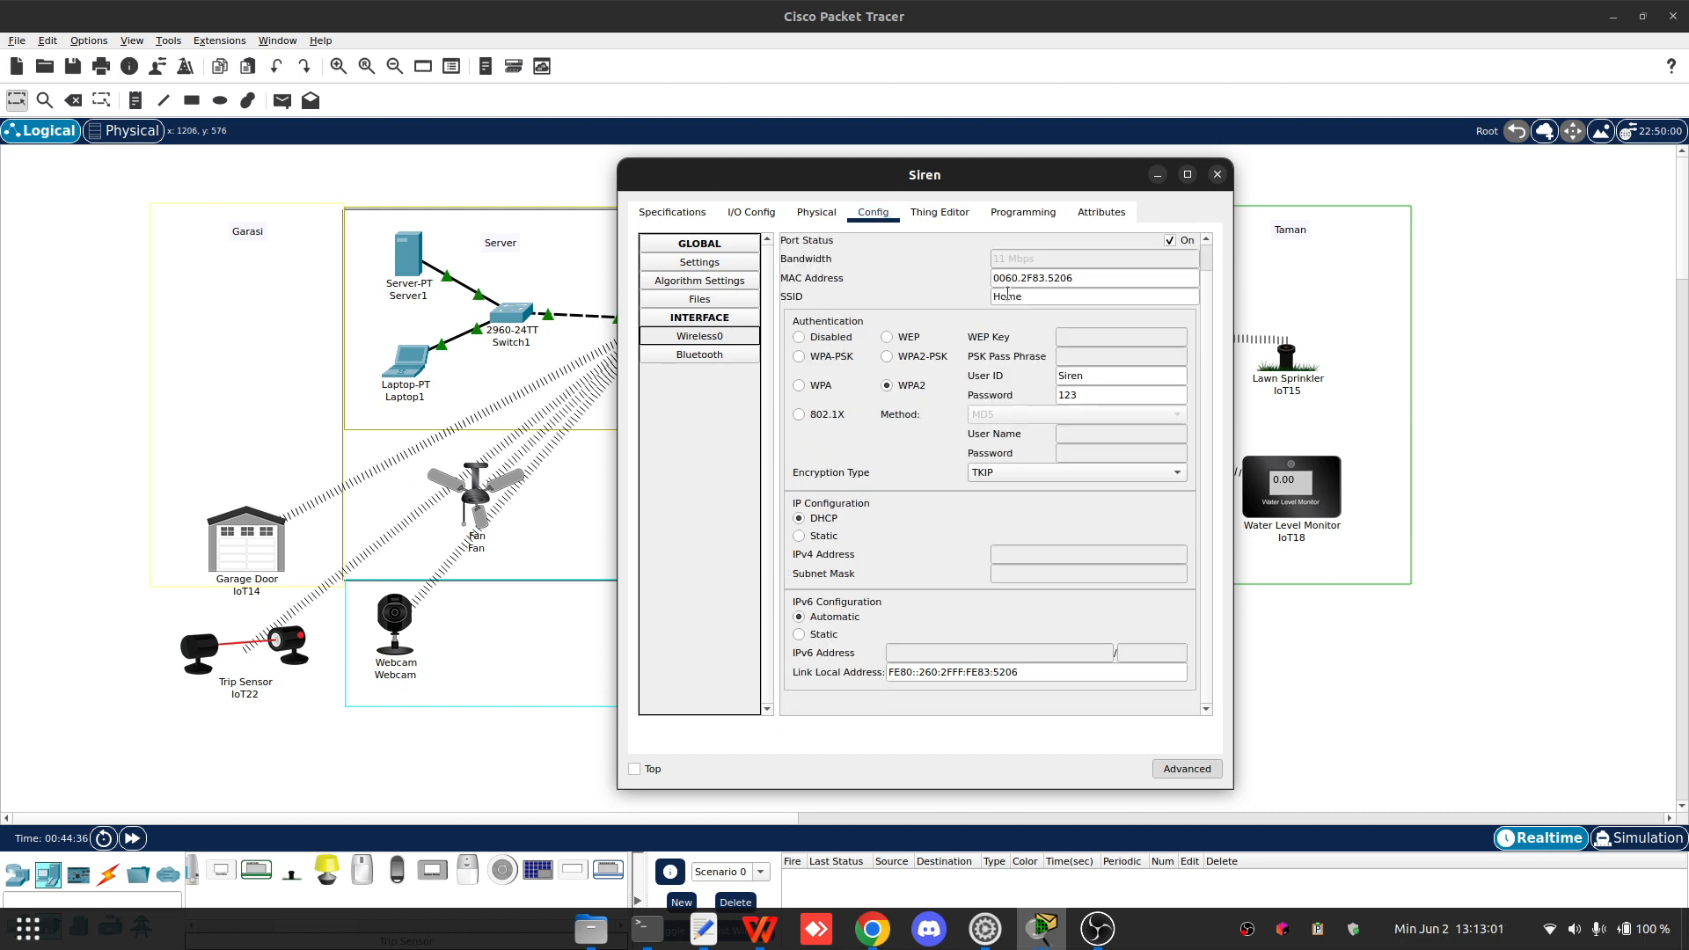
click(1091, 376)
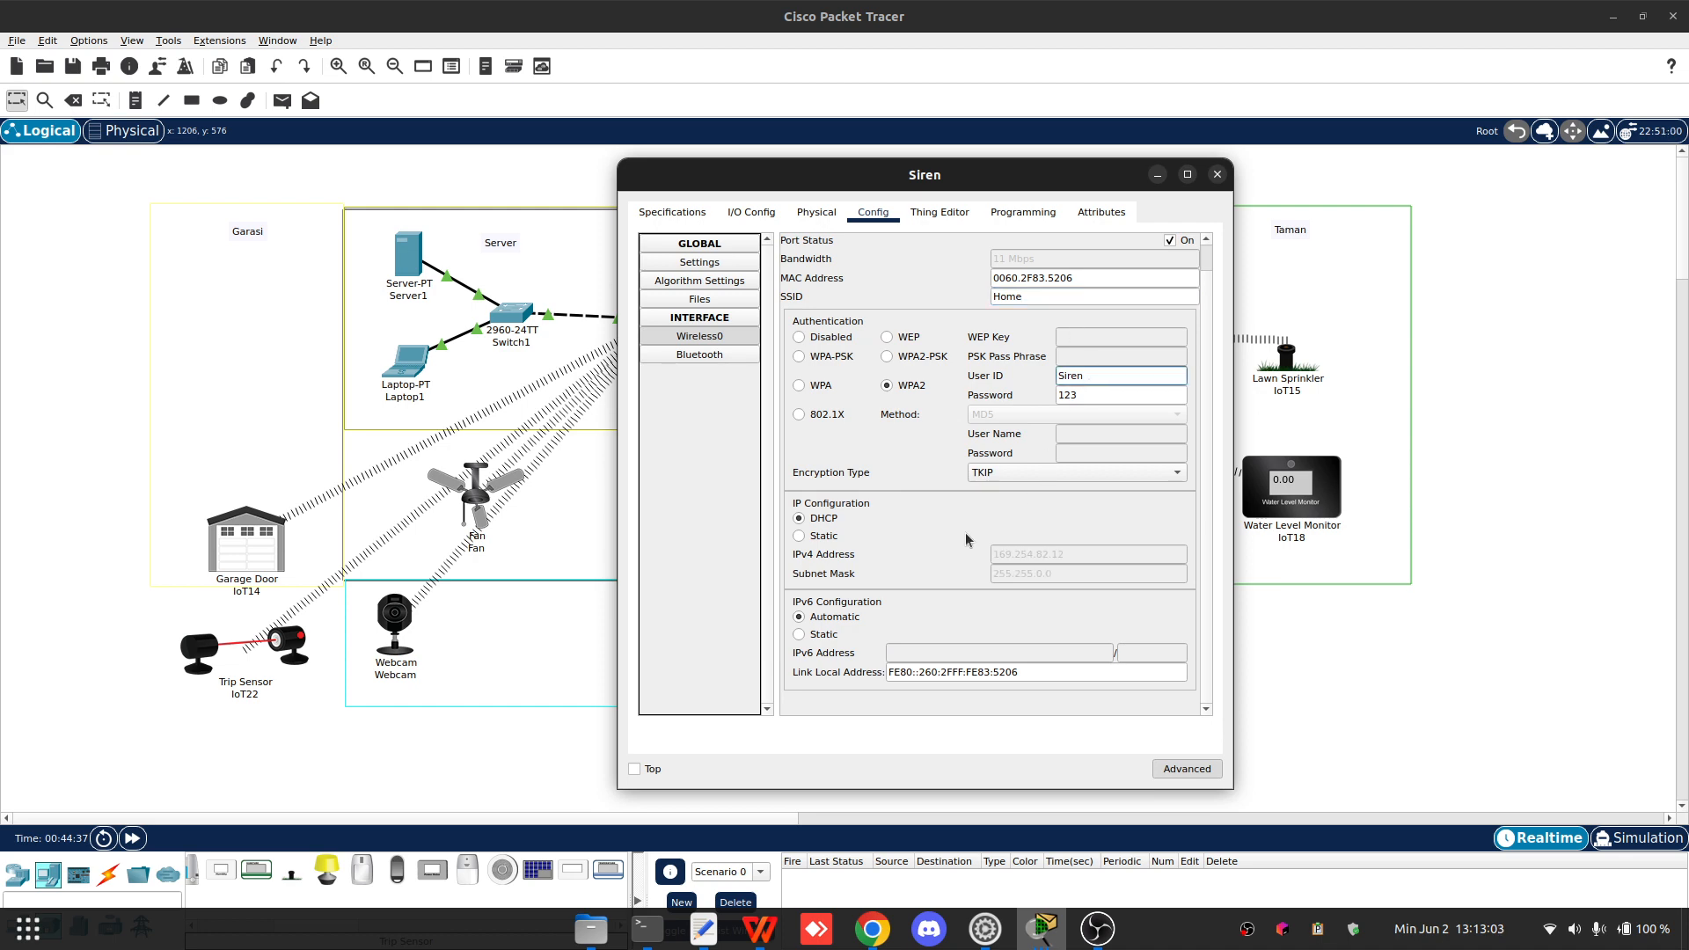
drag(946, 183, 442, 133)
click(684, 723)
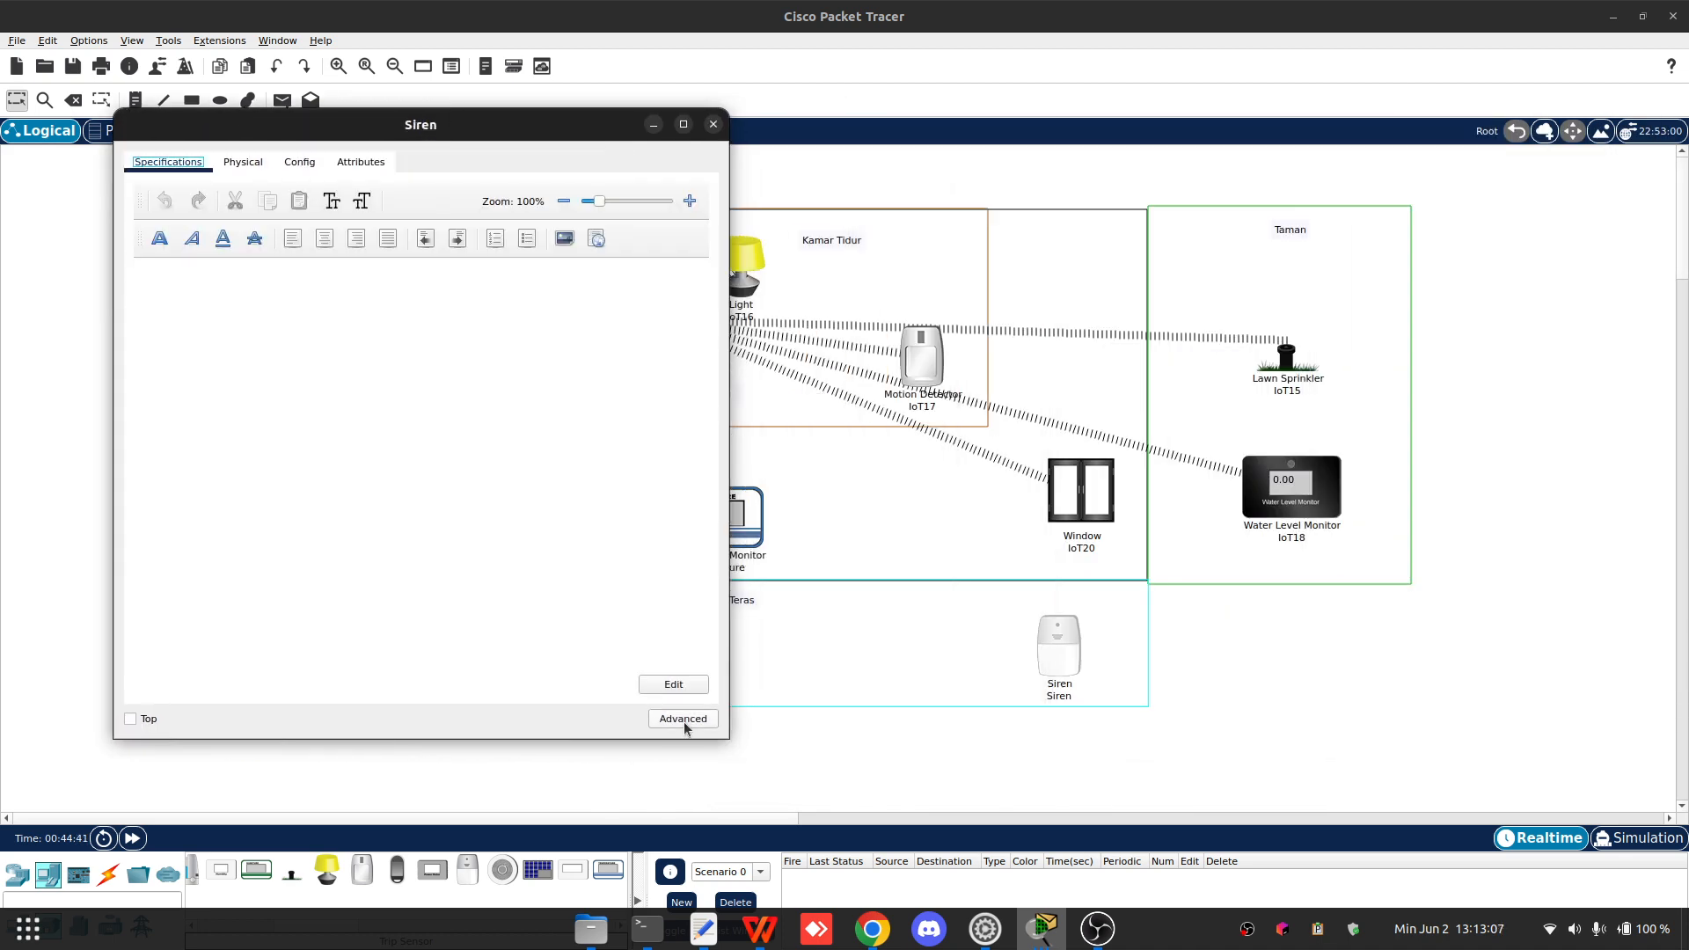
click(684, 723)
- Examine the Siren's network adapter options in I/O Config, then move and close the window
click(248, 164)
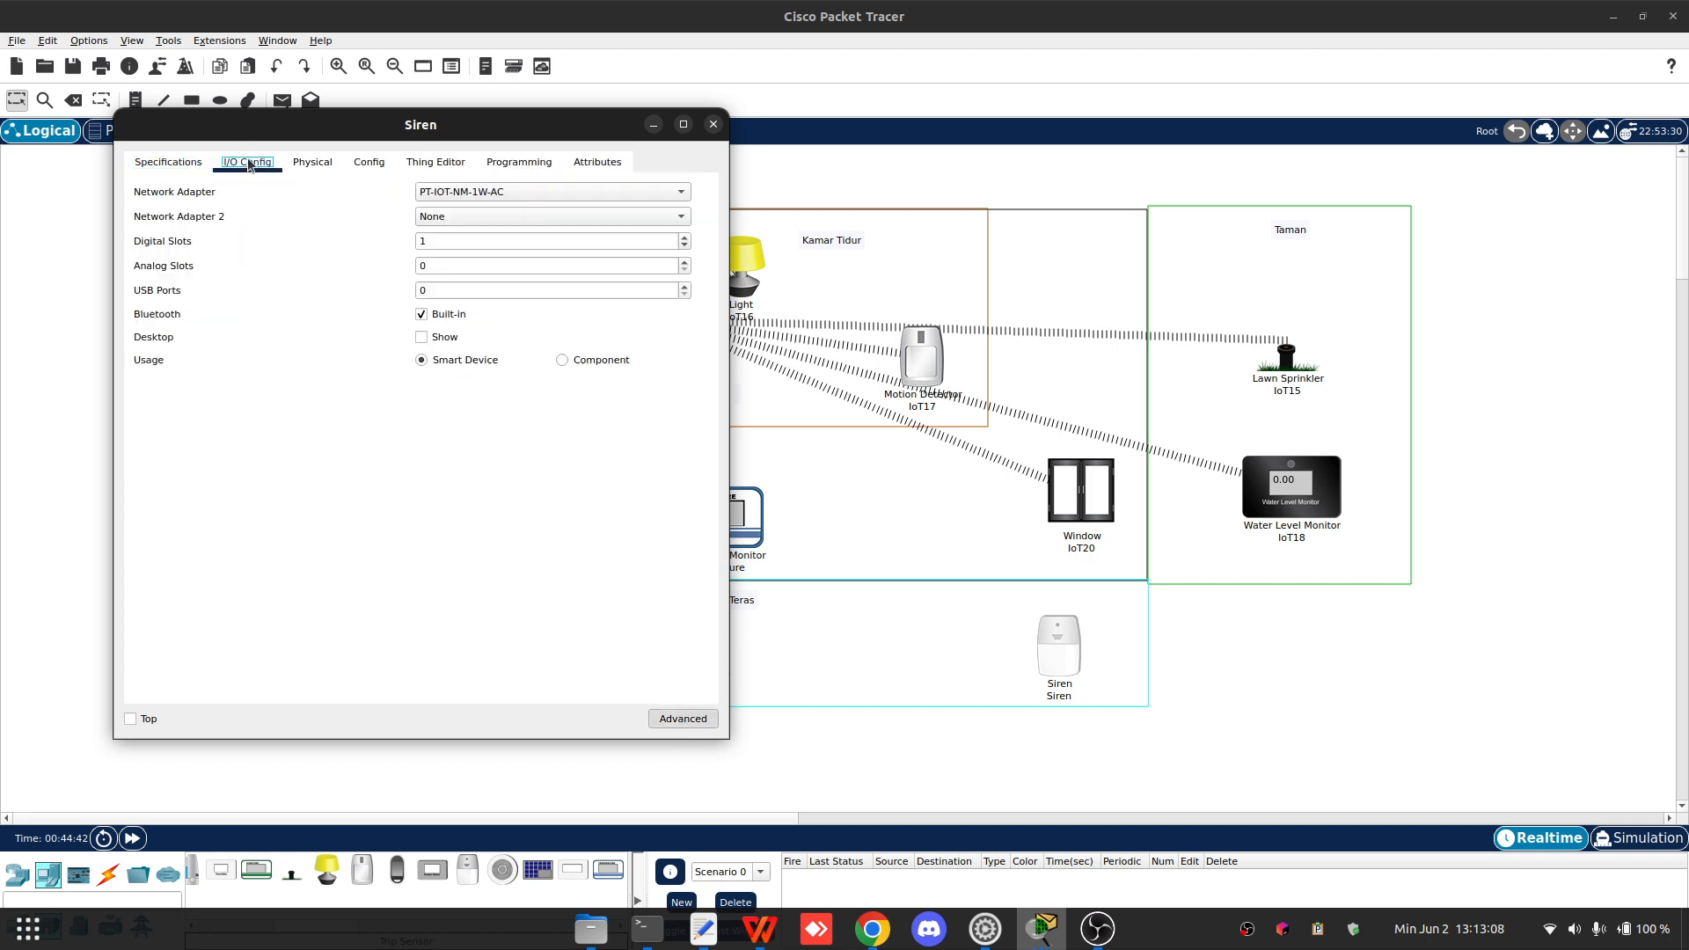
click(507, 195)
click(508, 176)
click(508, 194)
click(510, 212)
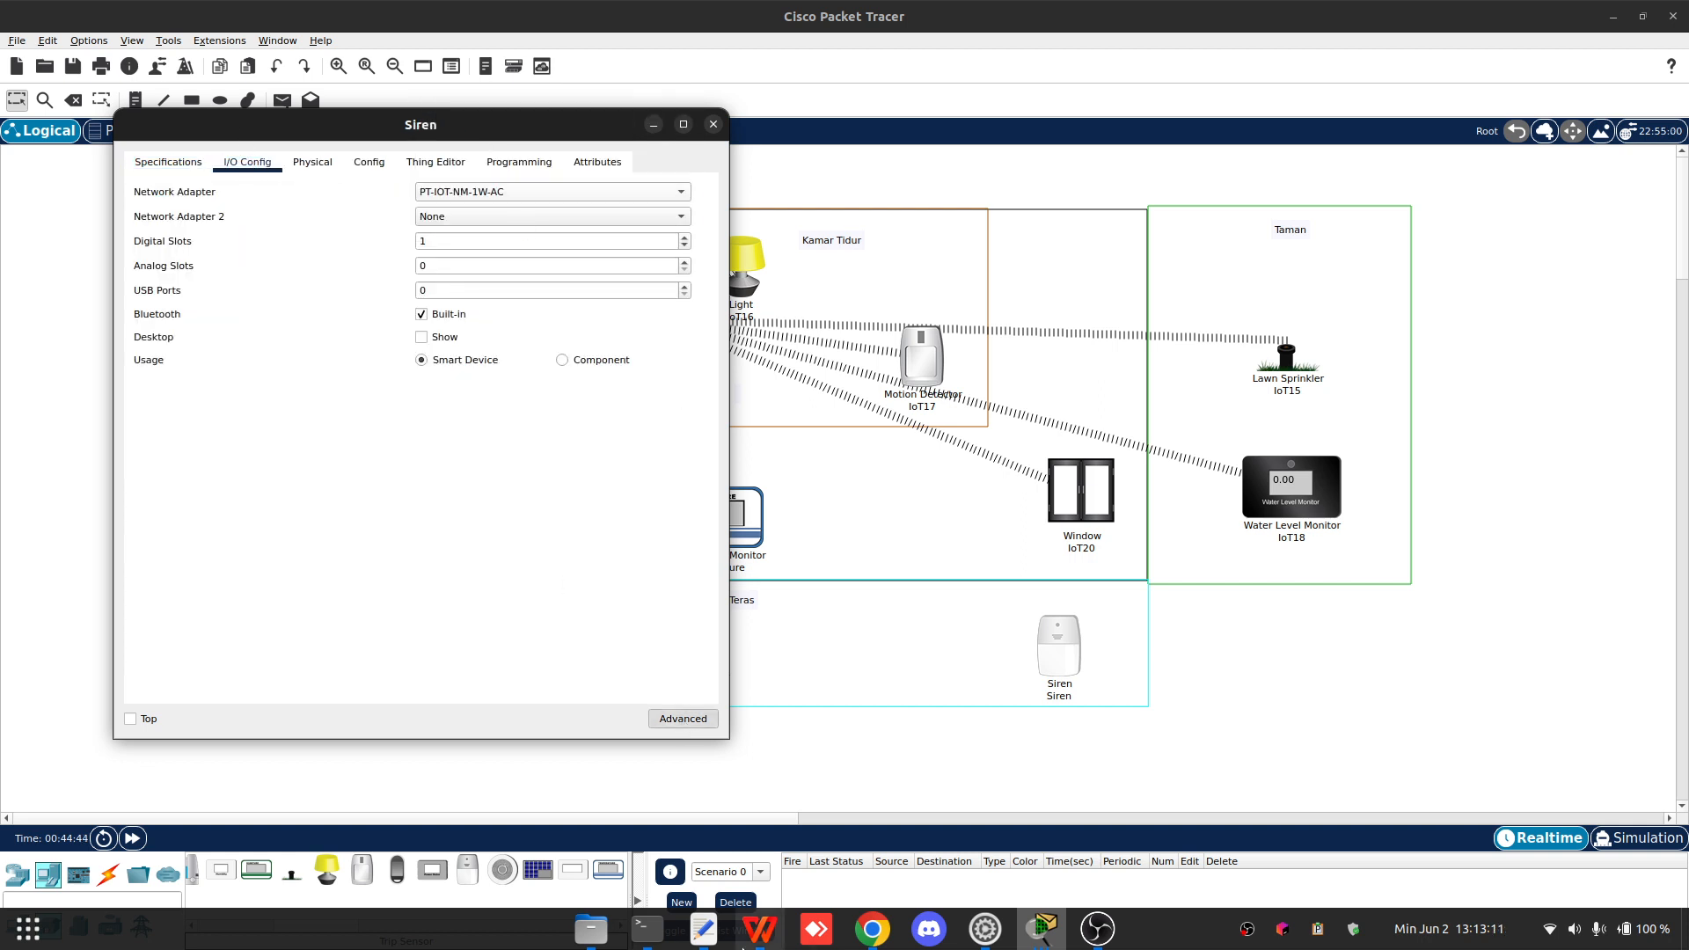
drag(427, 125, 921, 157)
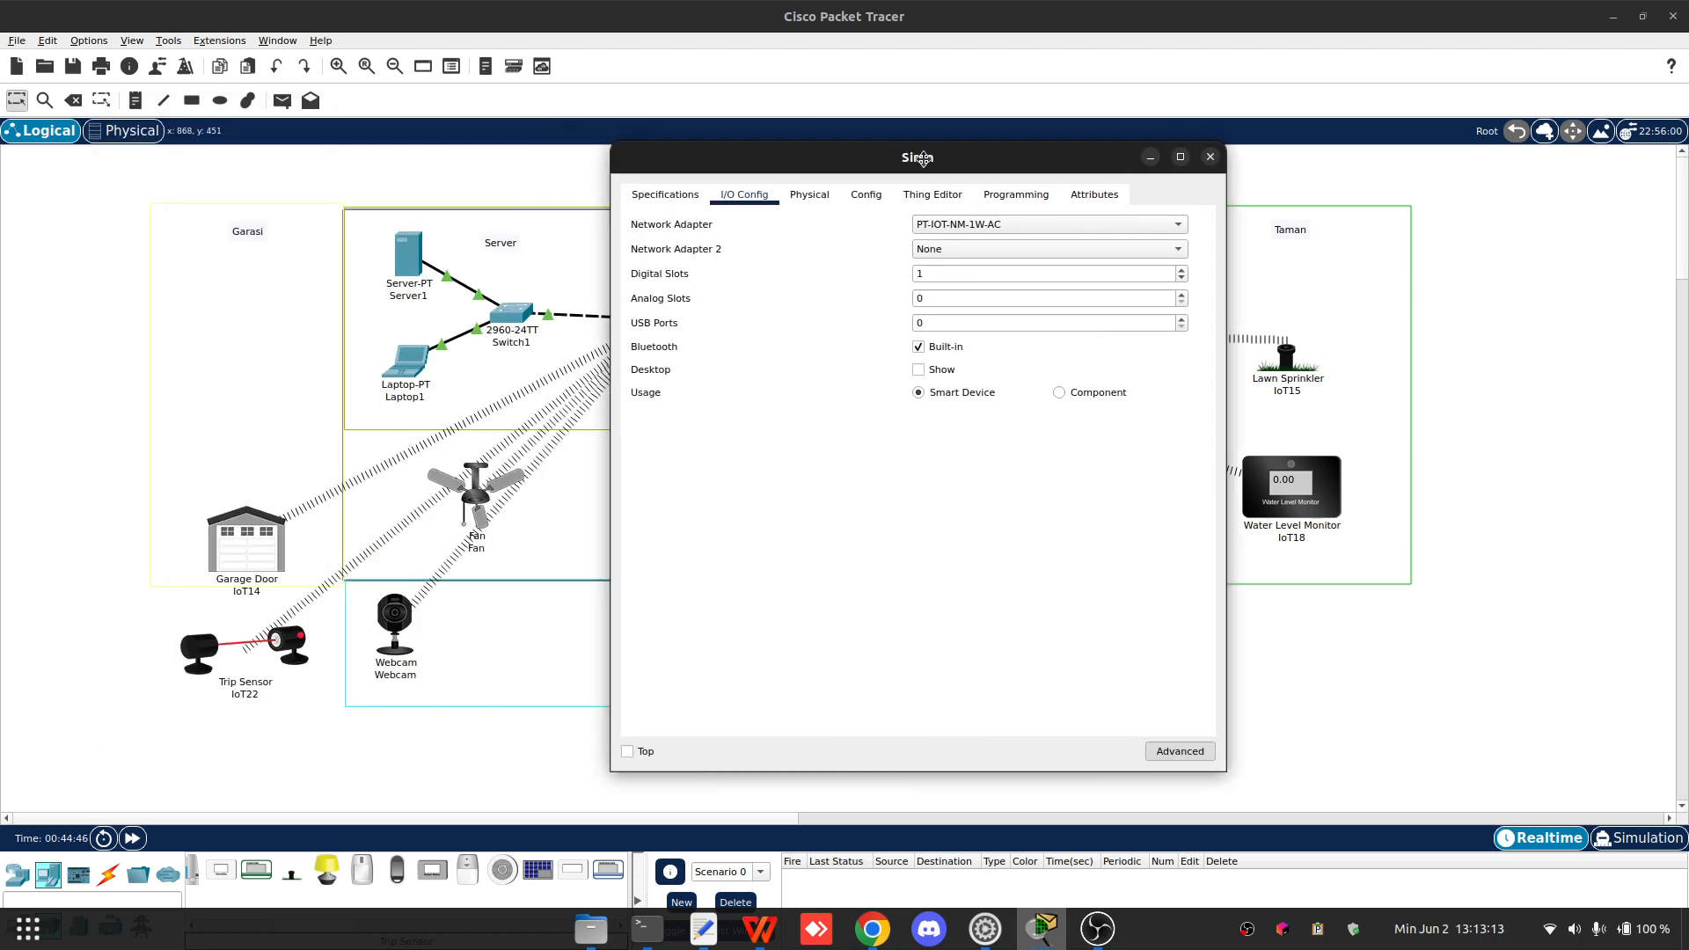
click(403, 261)
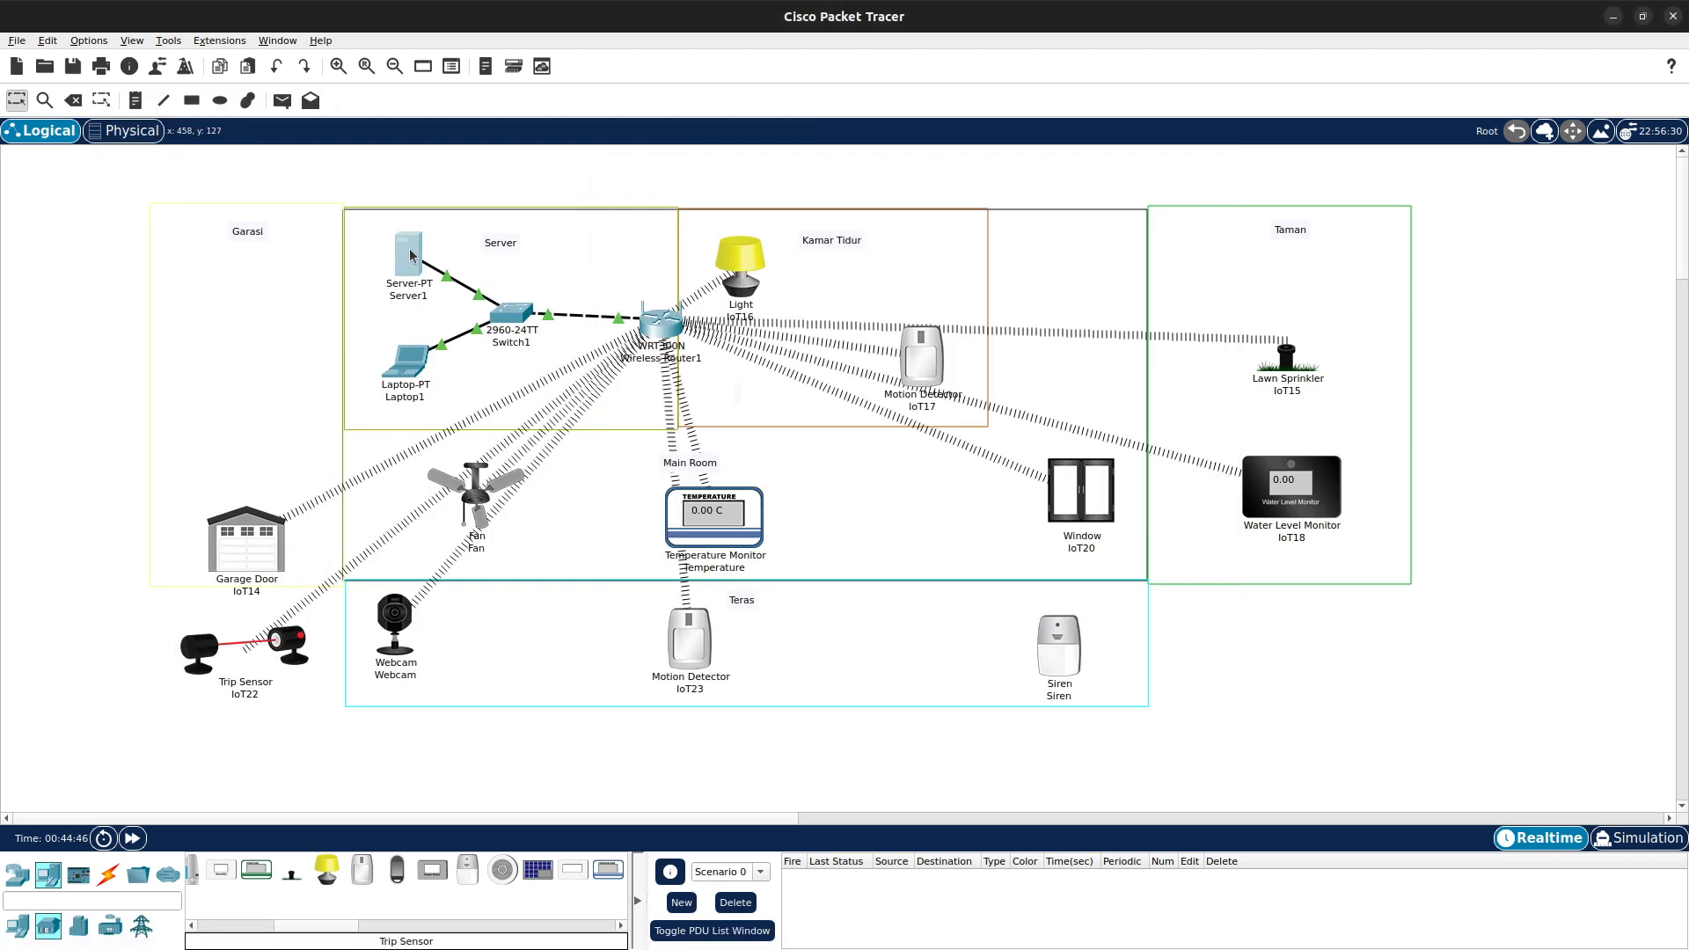
- Open Server1's AAA service and review the Siren user entry in User Setup, then close the window
click(410, 250)
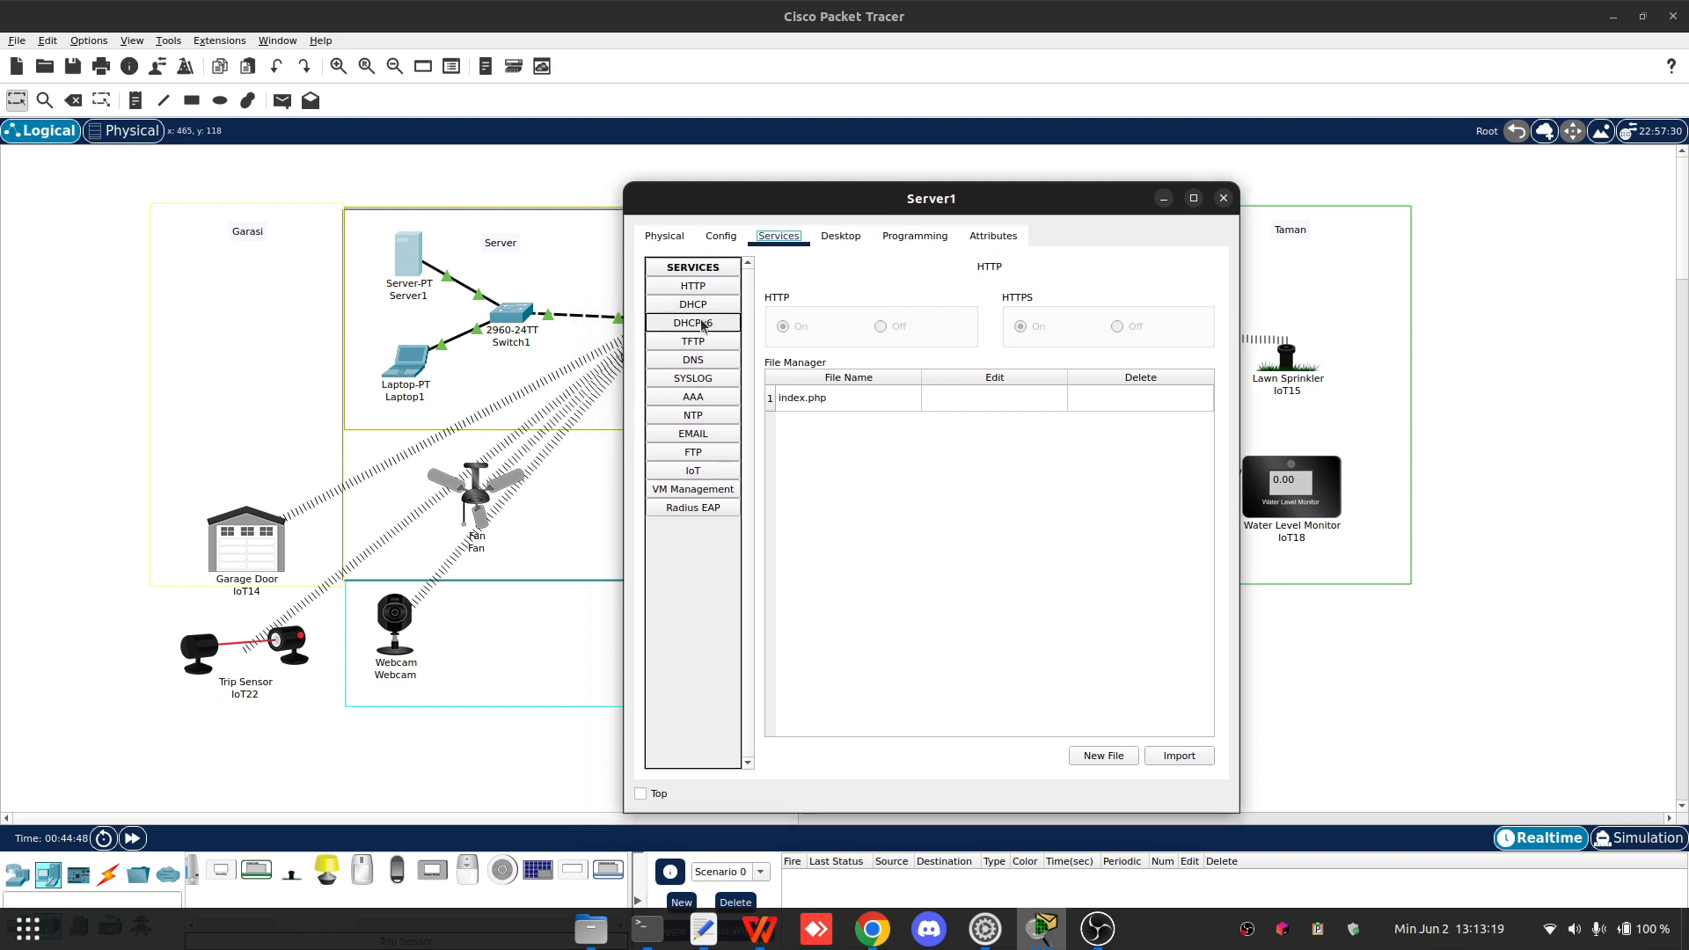
drag(819, 208, 775, 157)
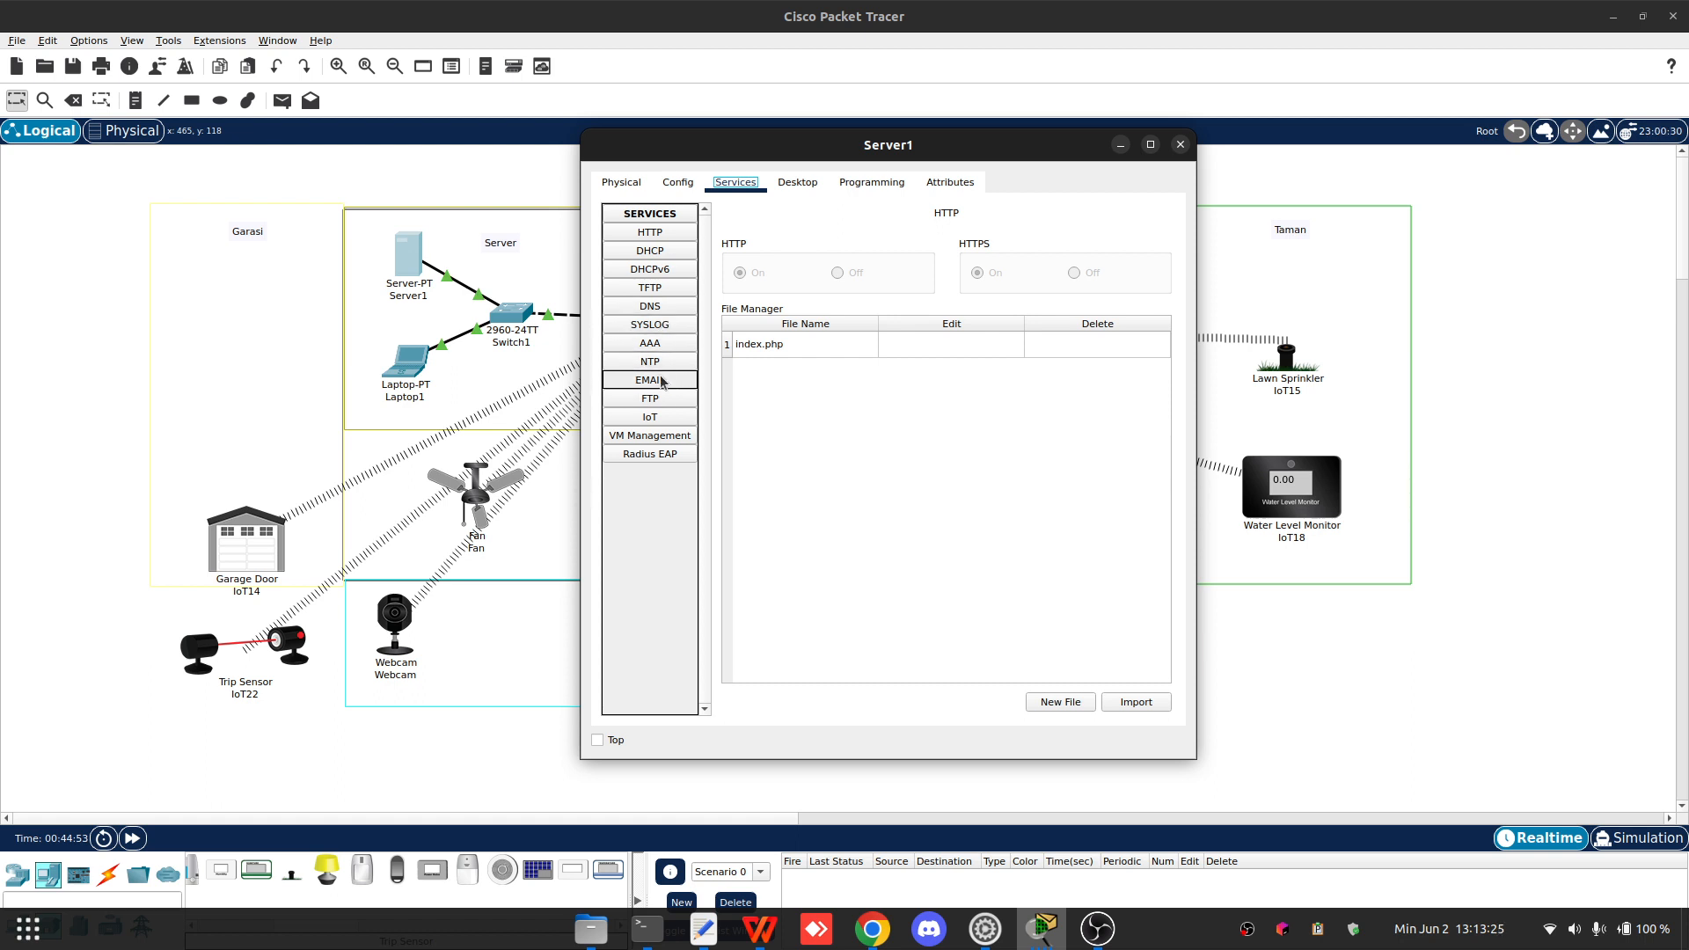
click(659, 345)
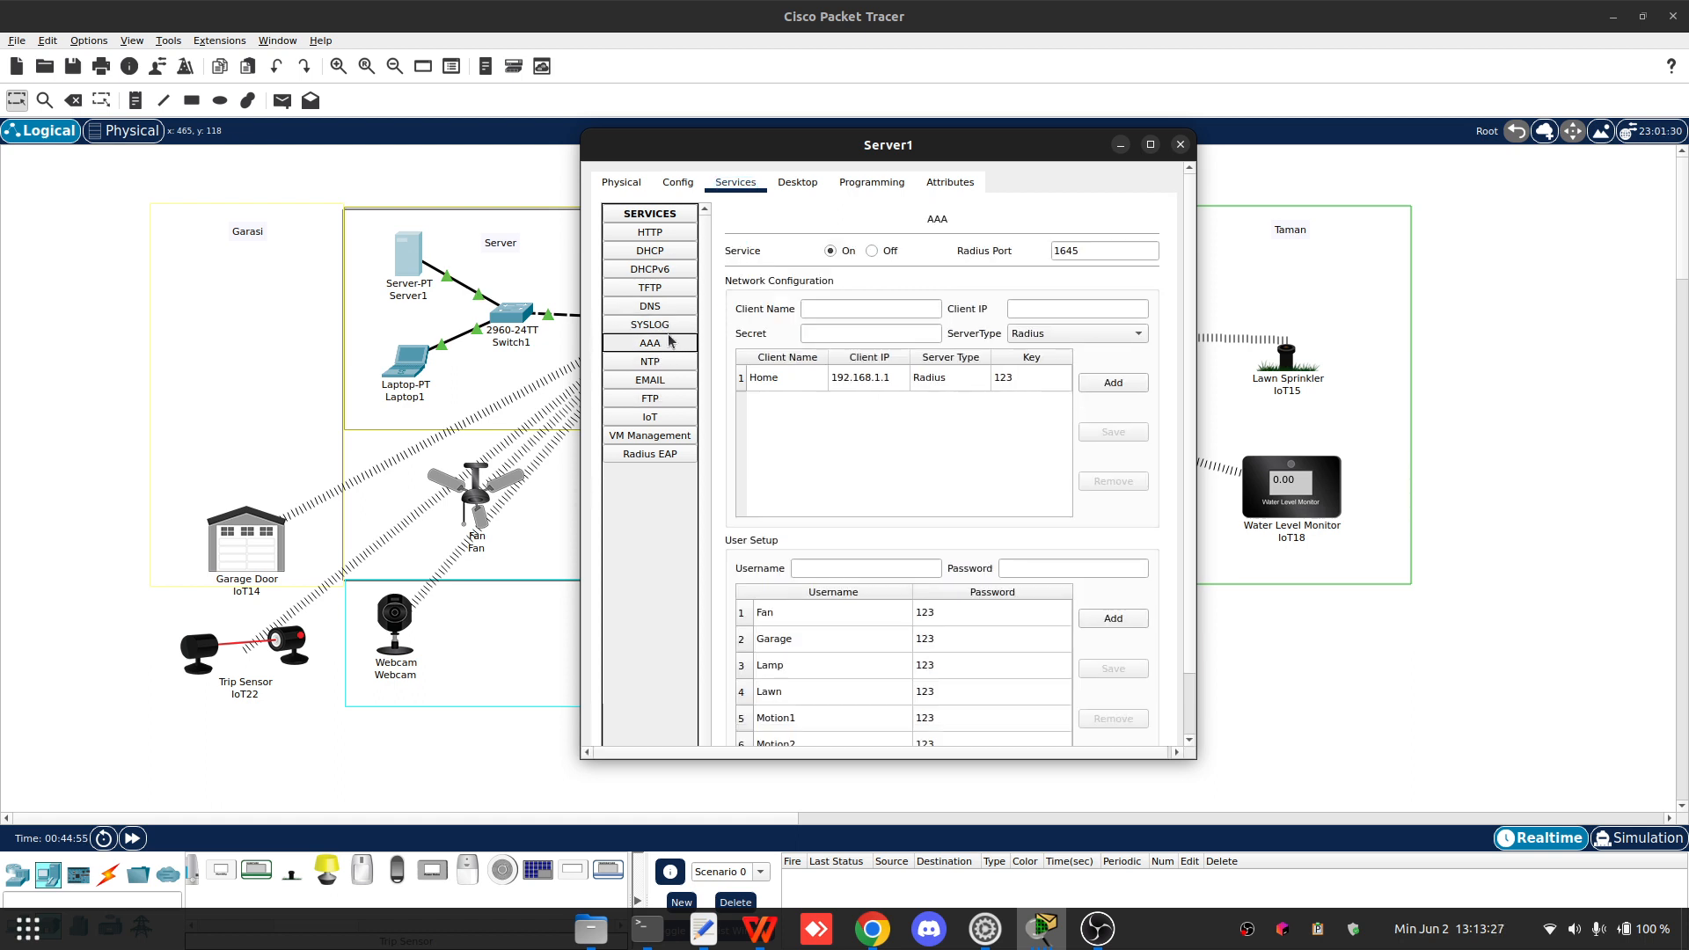
scroll(853, 667, down, 5)
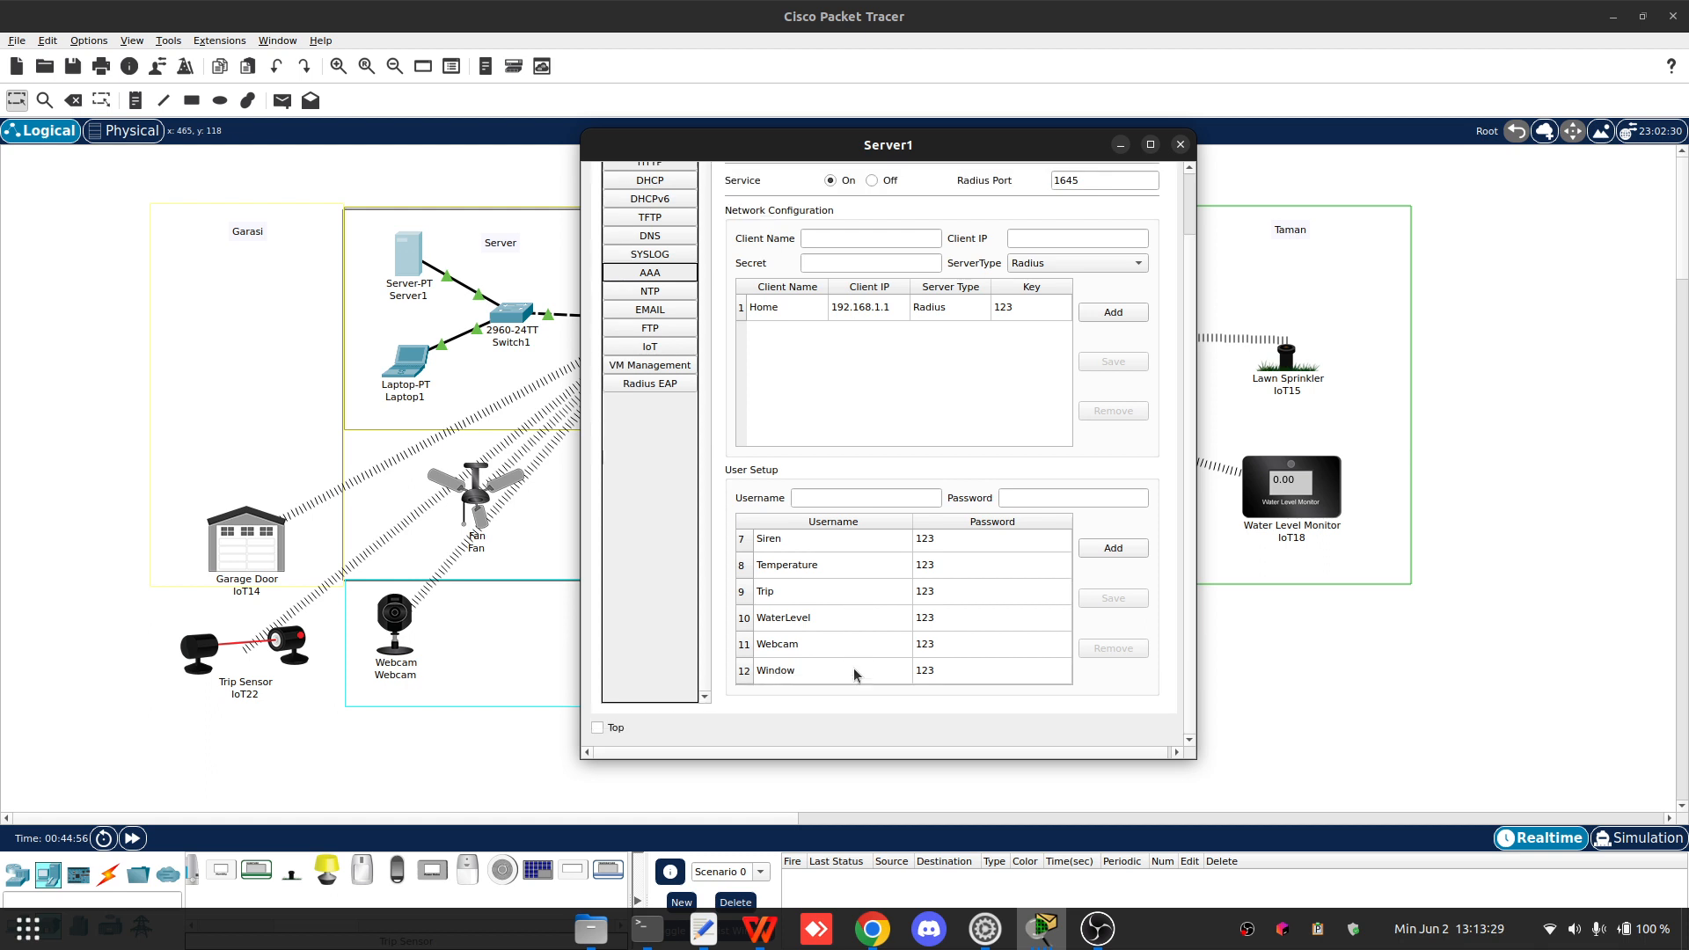
click(833, 595)
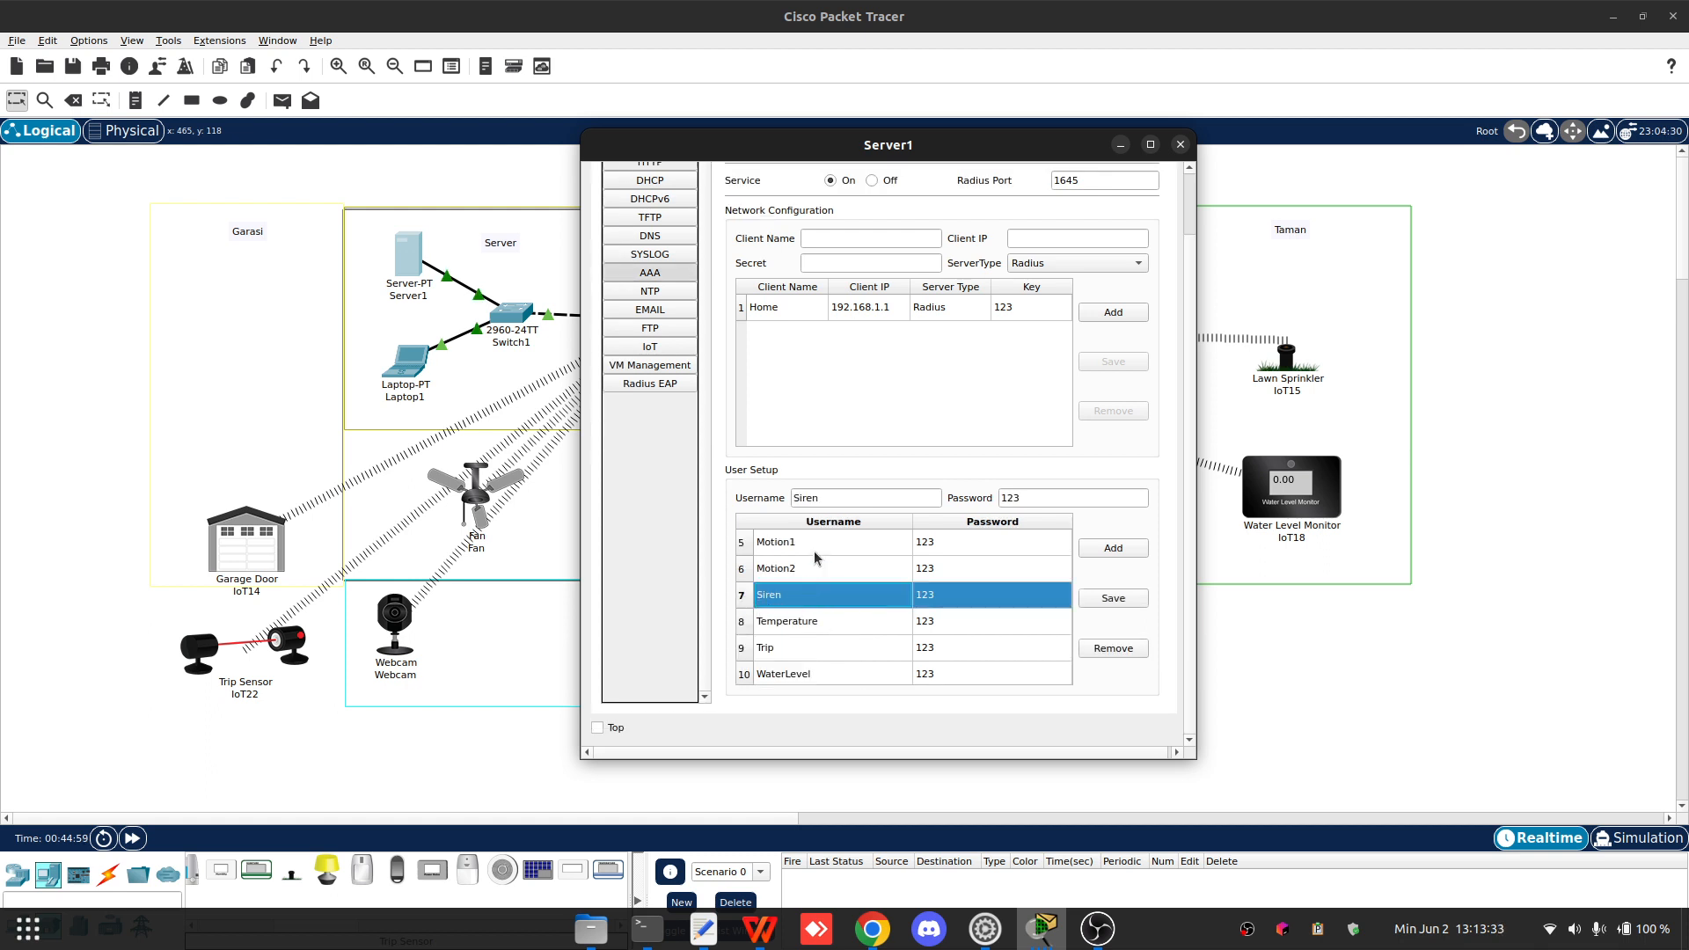
click(822, 498)
key(ctrl+a)
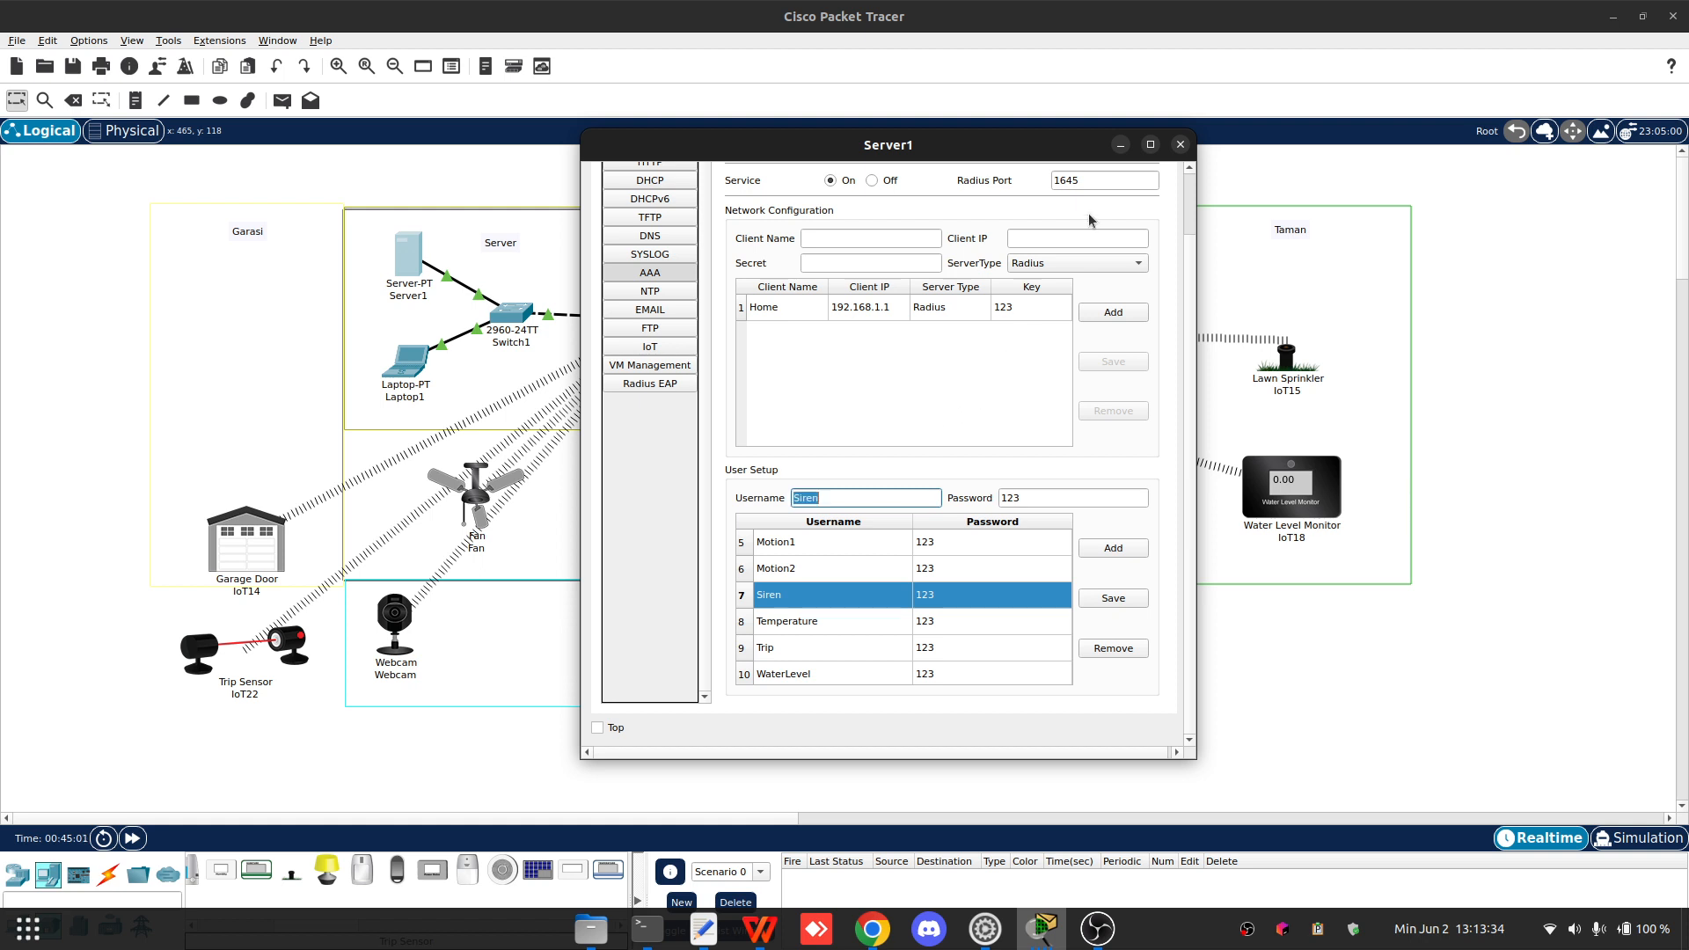
click(1180, 144)
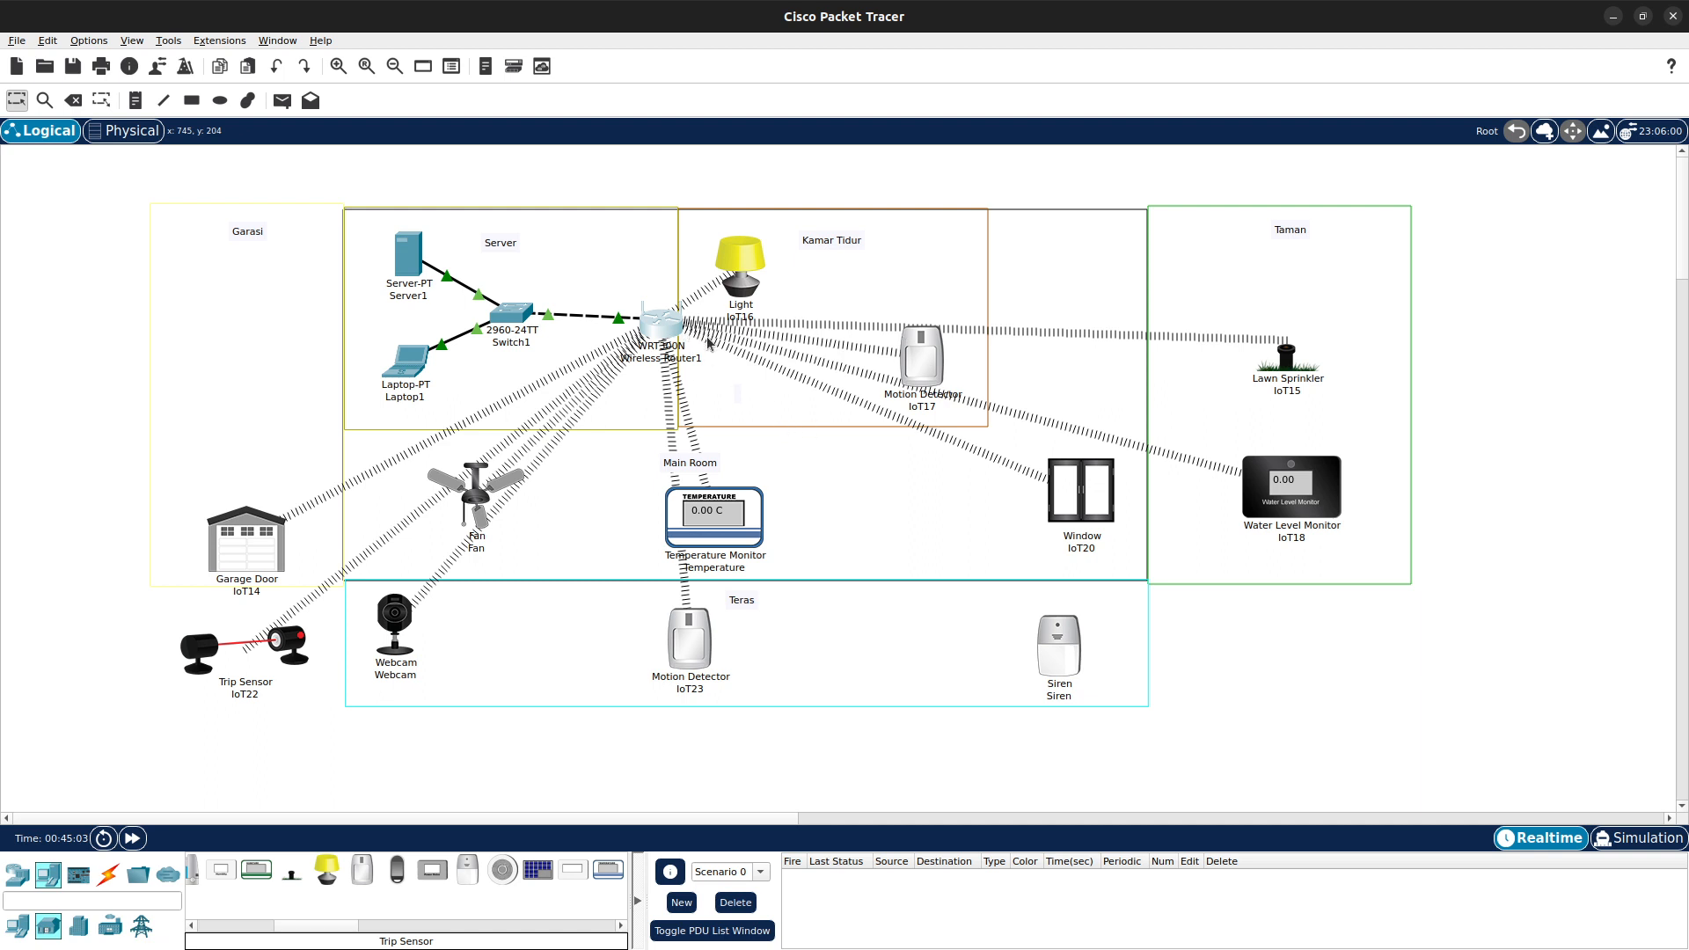
- Bring the Siren window back and wait for Packet Tracer to respond
mouse_move(1047, 948)
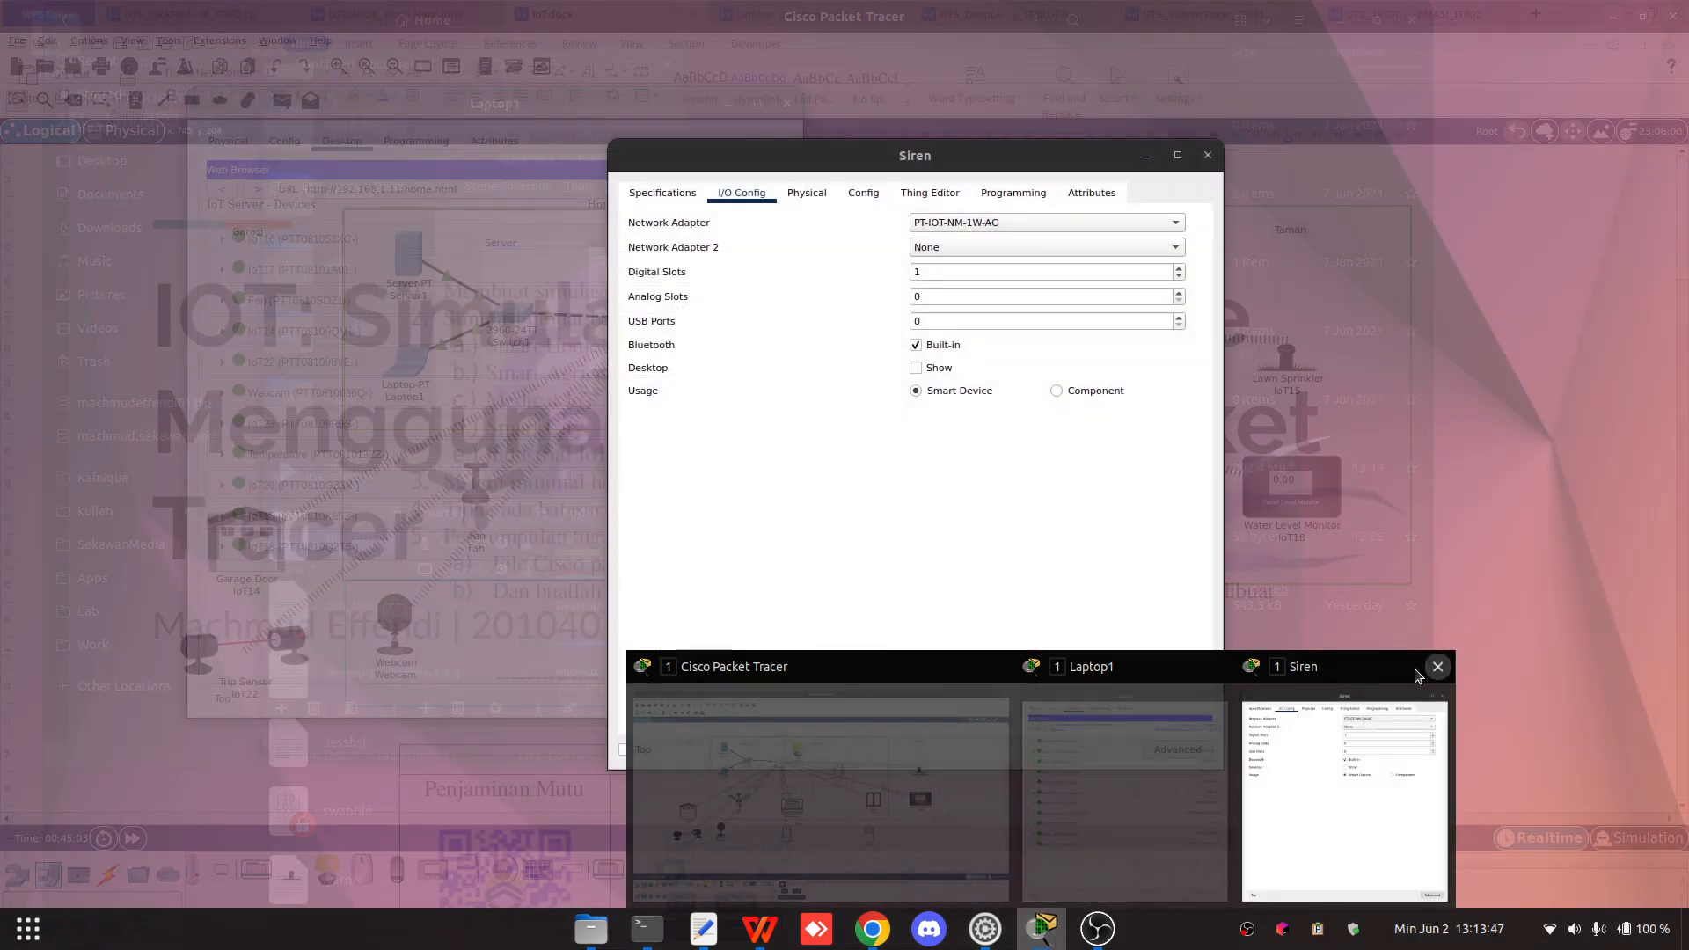
click(1287, 677)
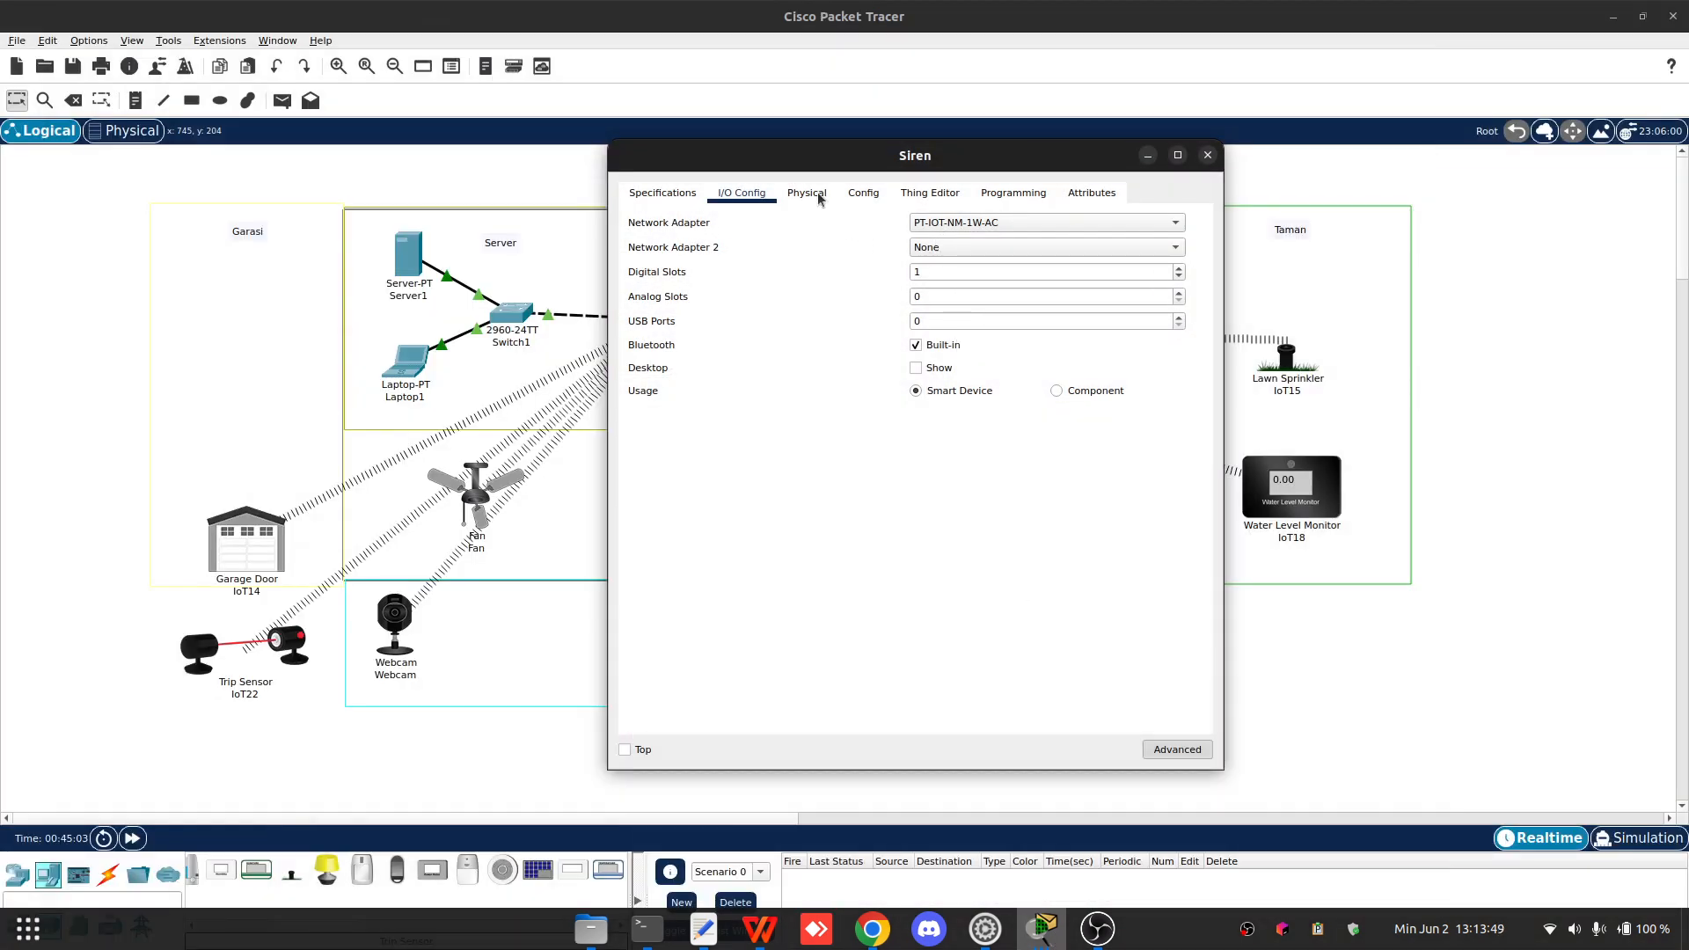
drag(838, 158, 979, 143)
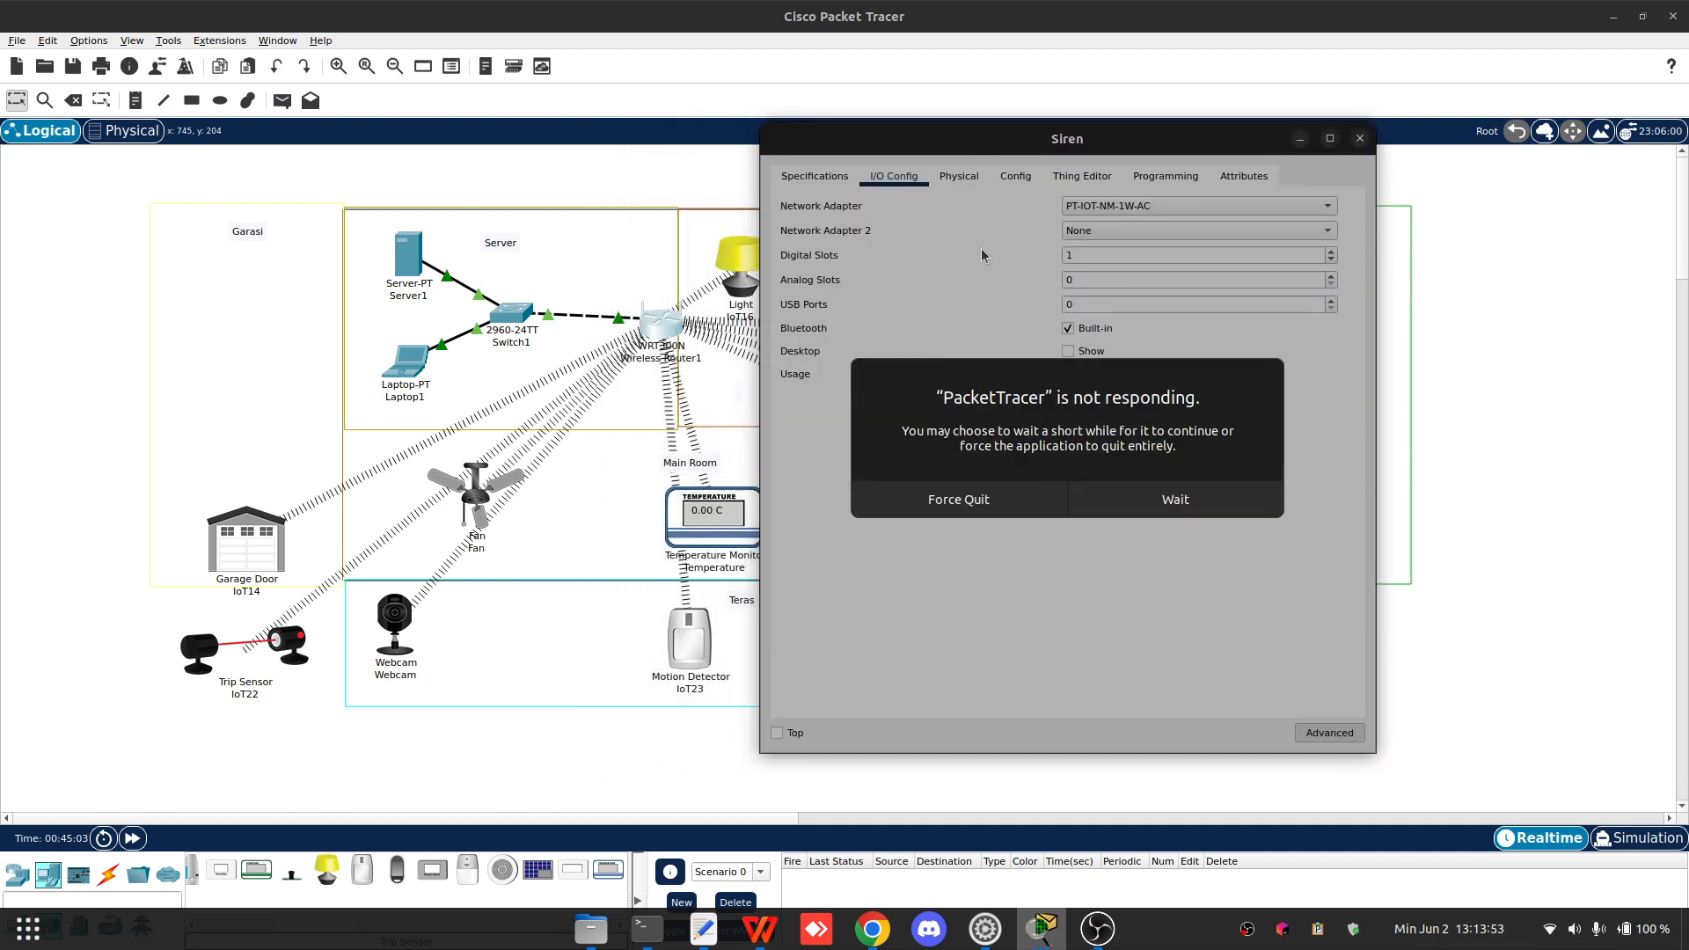
click(1189, 509)
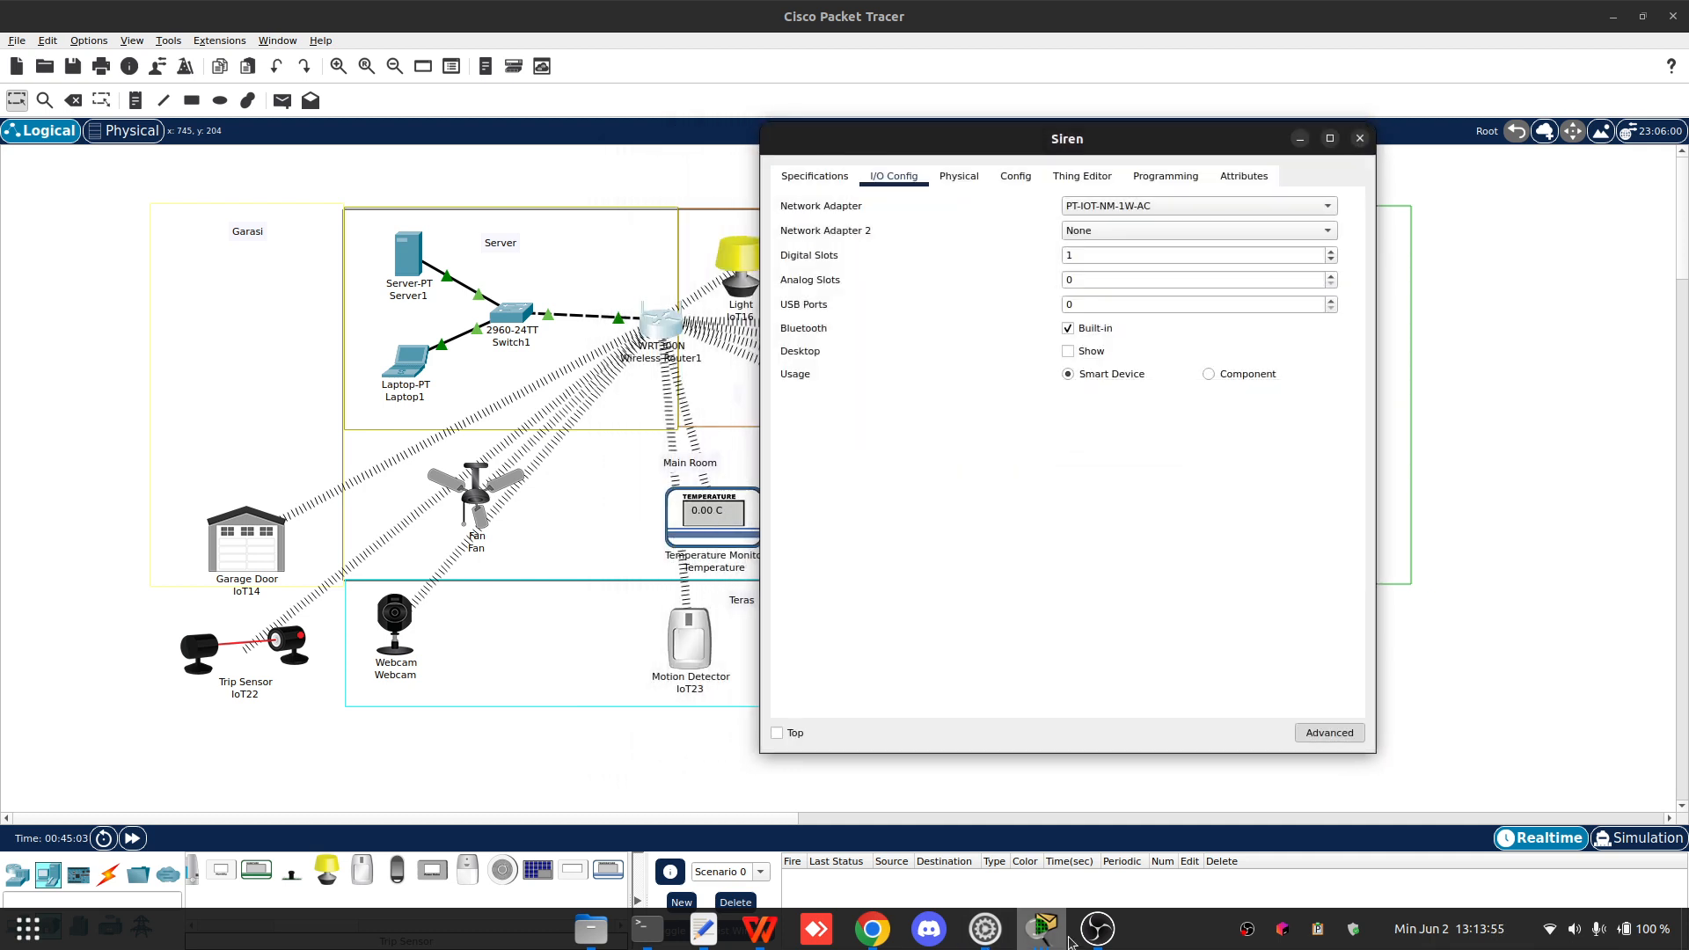
- Open Wireless Router1's GUI and review its wireless security settings
mouse_move(1047, 934)
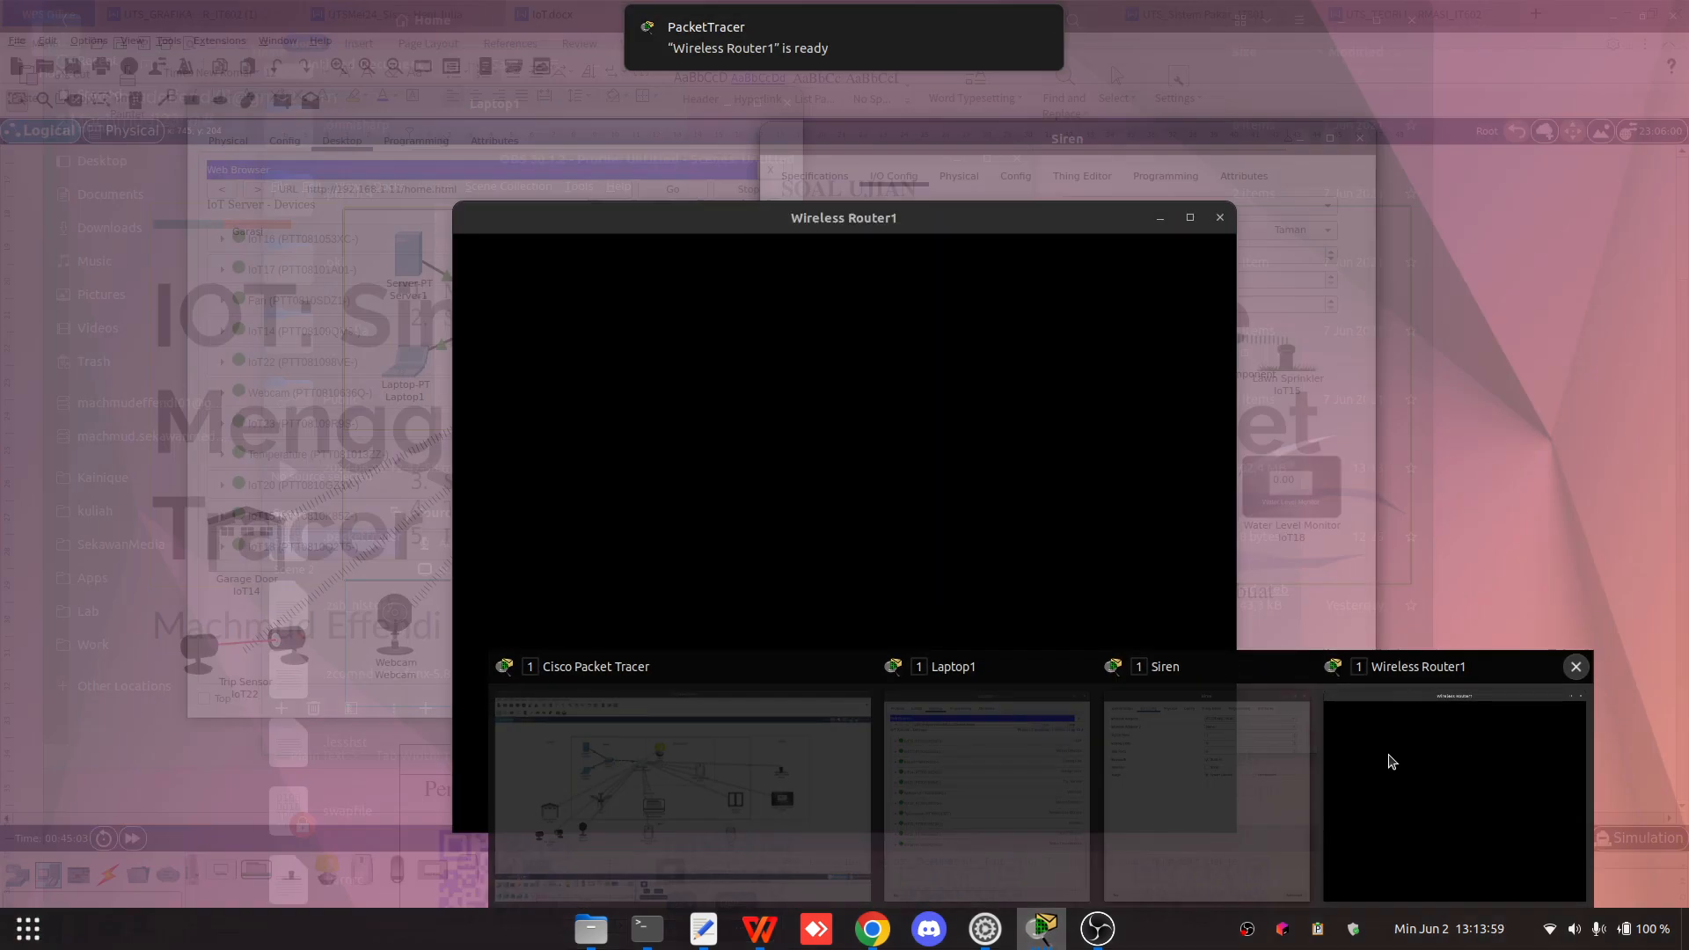
click(1387, 756)
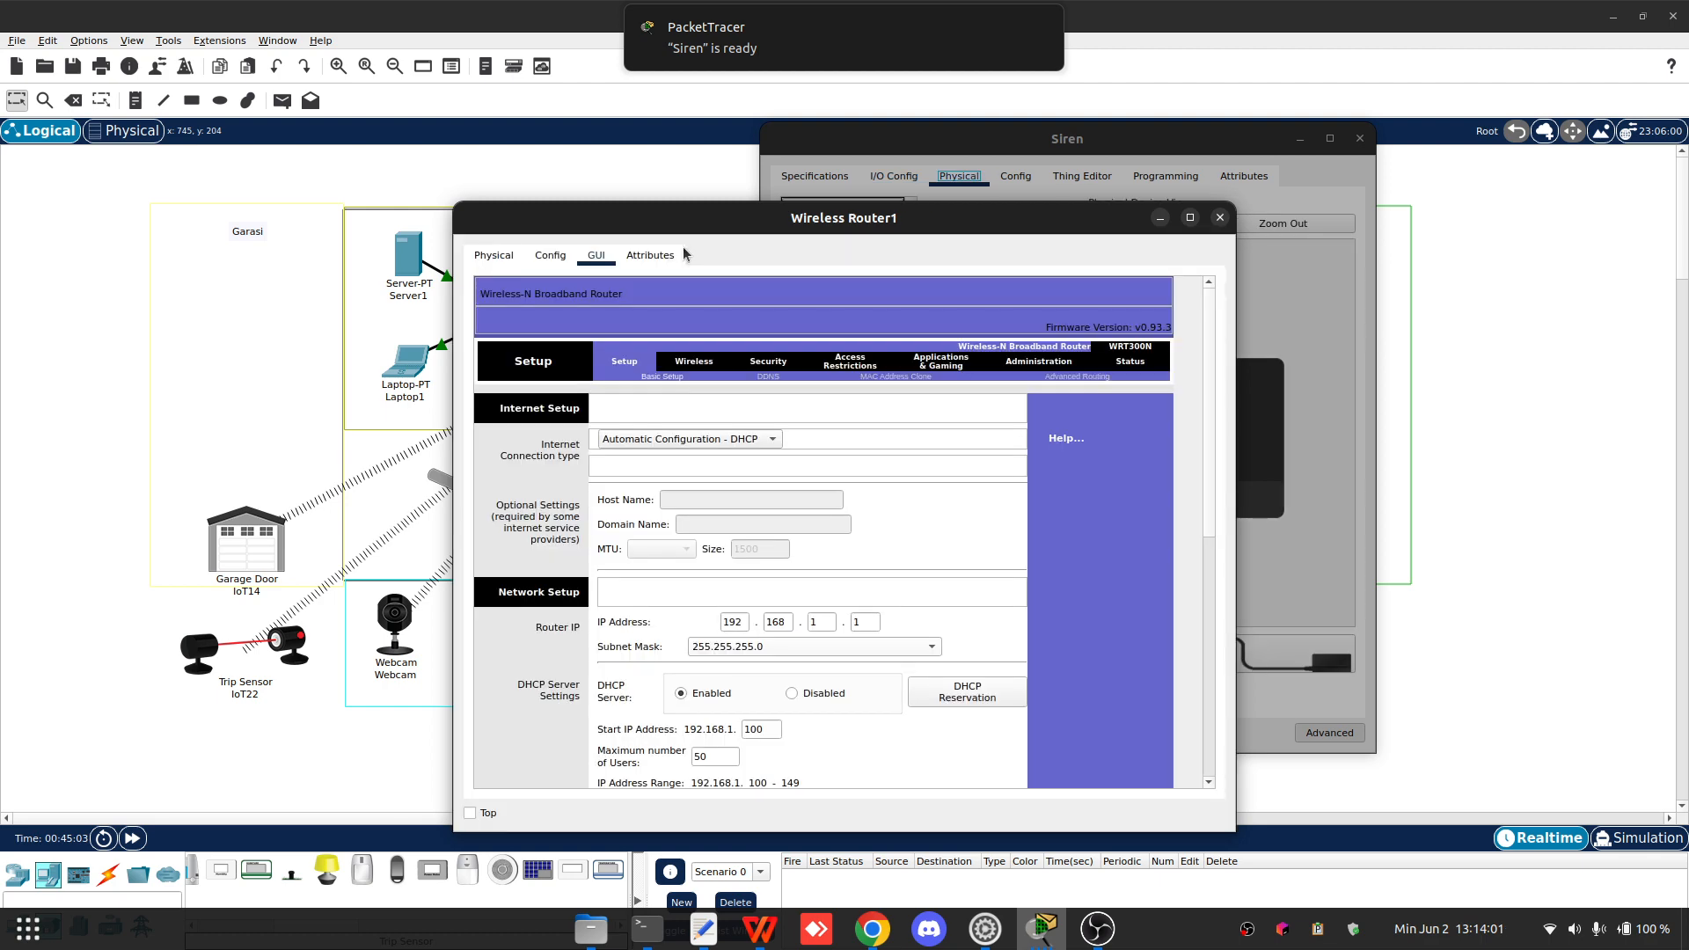
drag(749, 226, 604, 125)
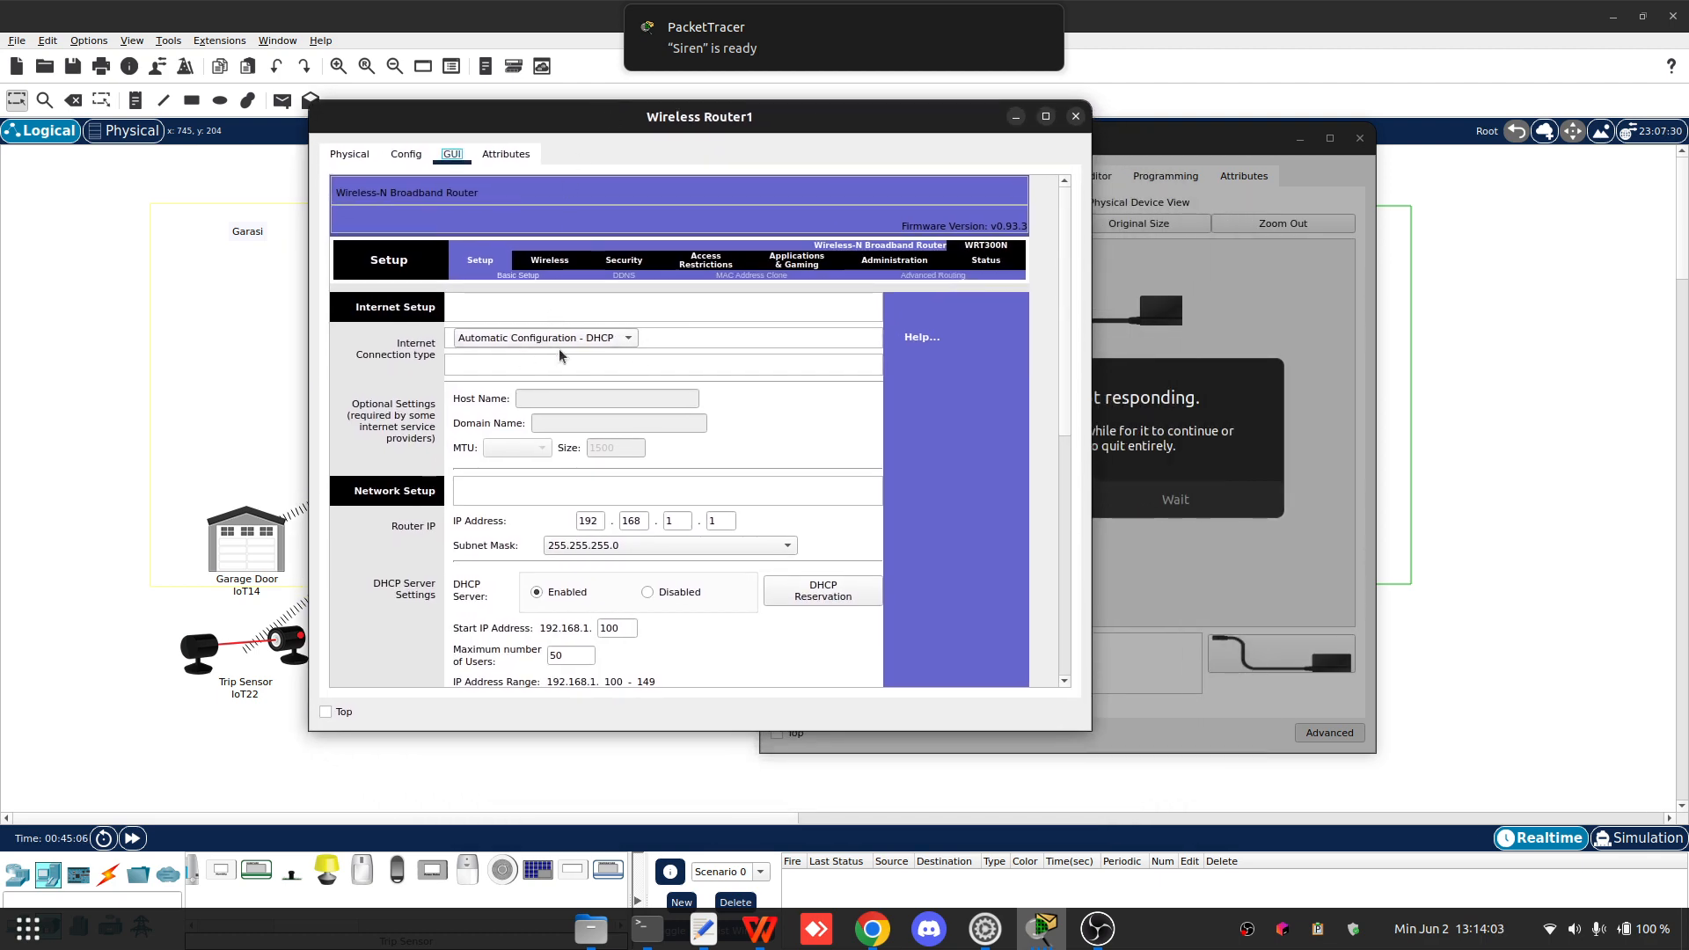
scroll(762, 510, down, 3)
scroll(822, 426, up, 3)
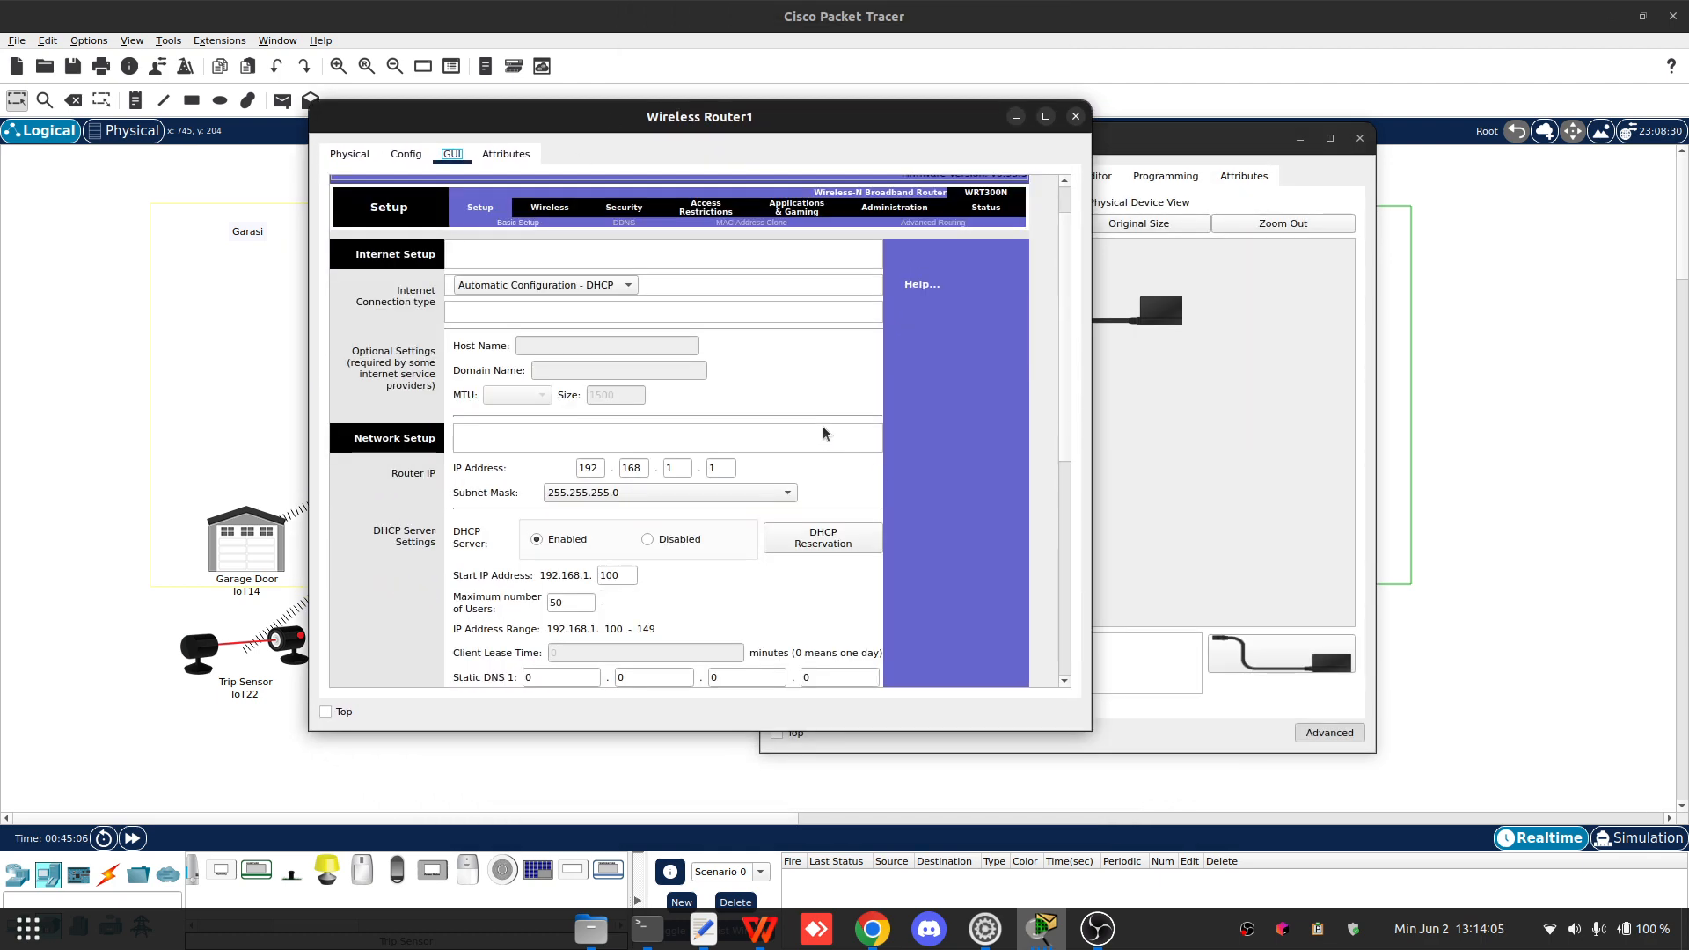
click(566, 264)
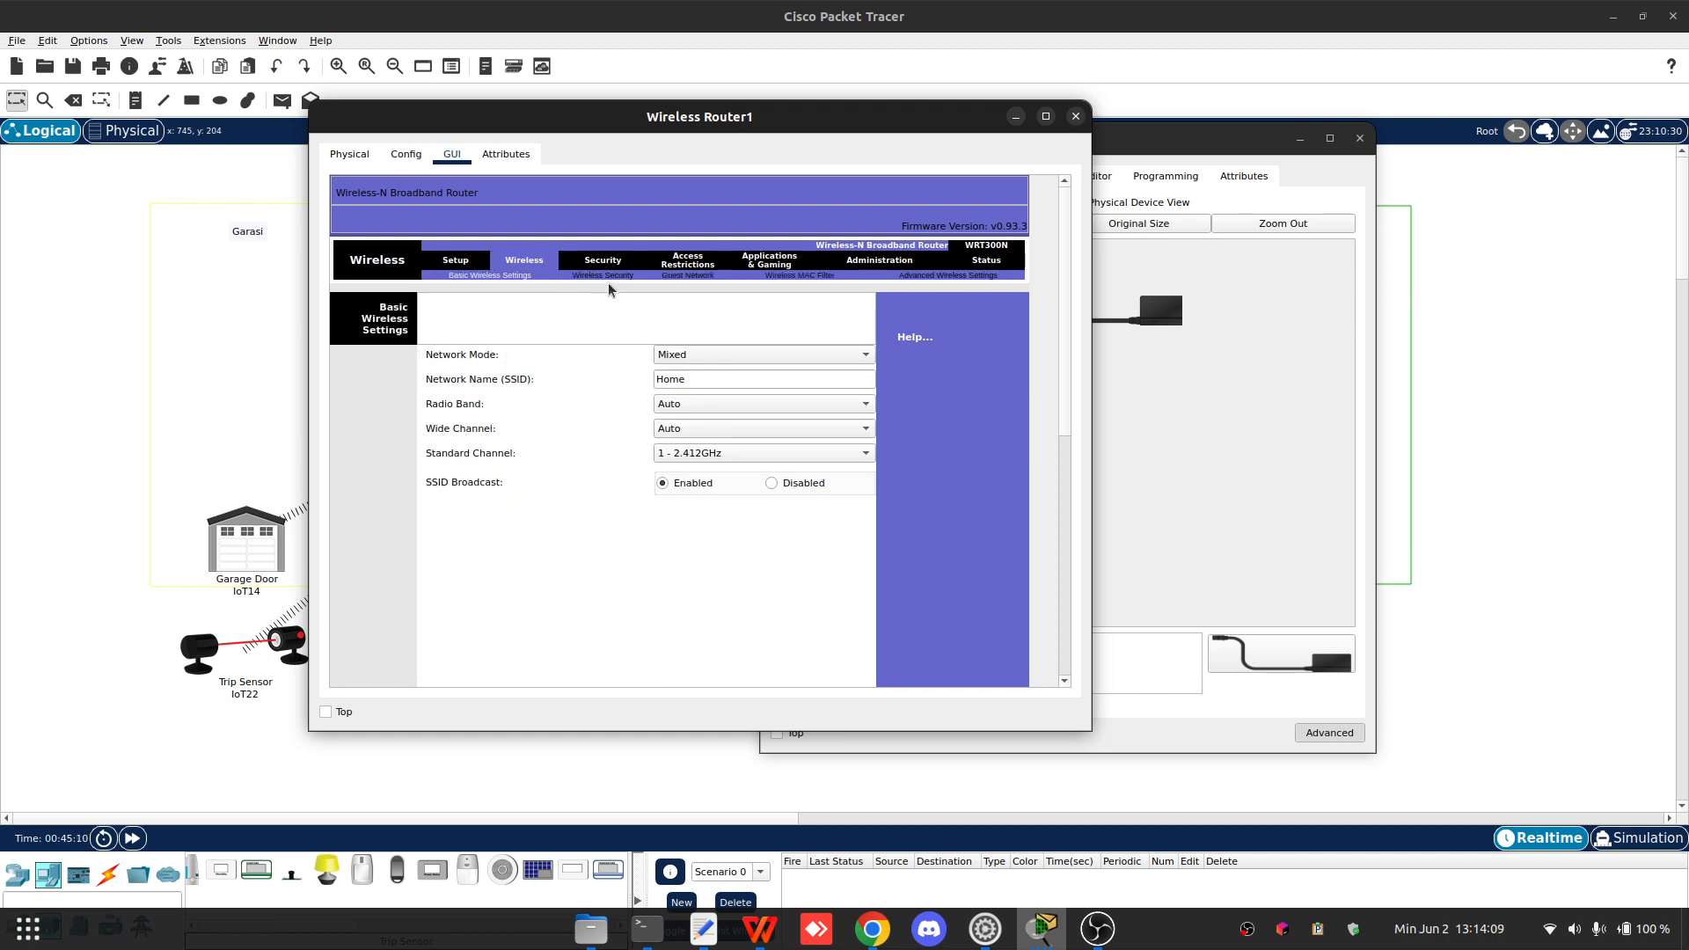
click(612, 276)
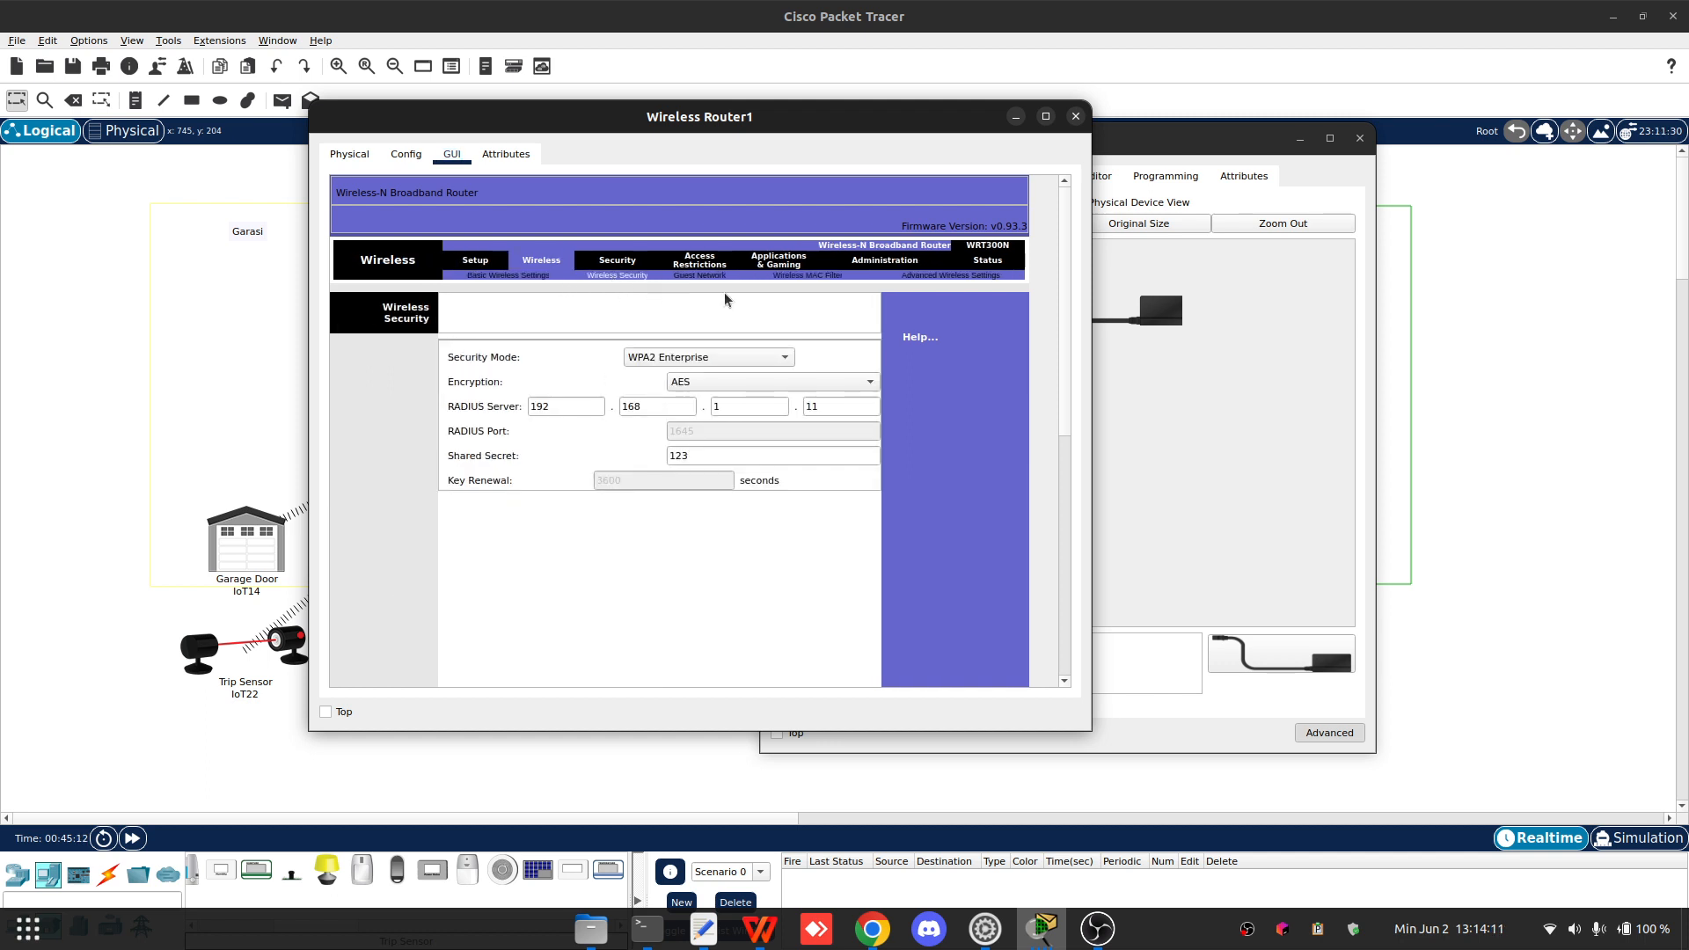
- Return to the Siren and review its IoT server and Wireless0 authentication settings
click(1123, 416)
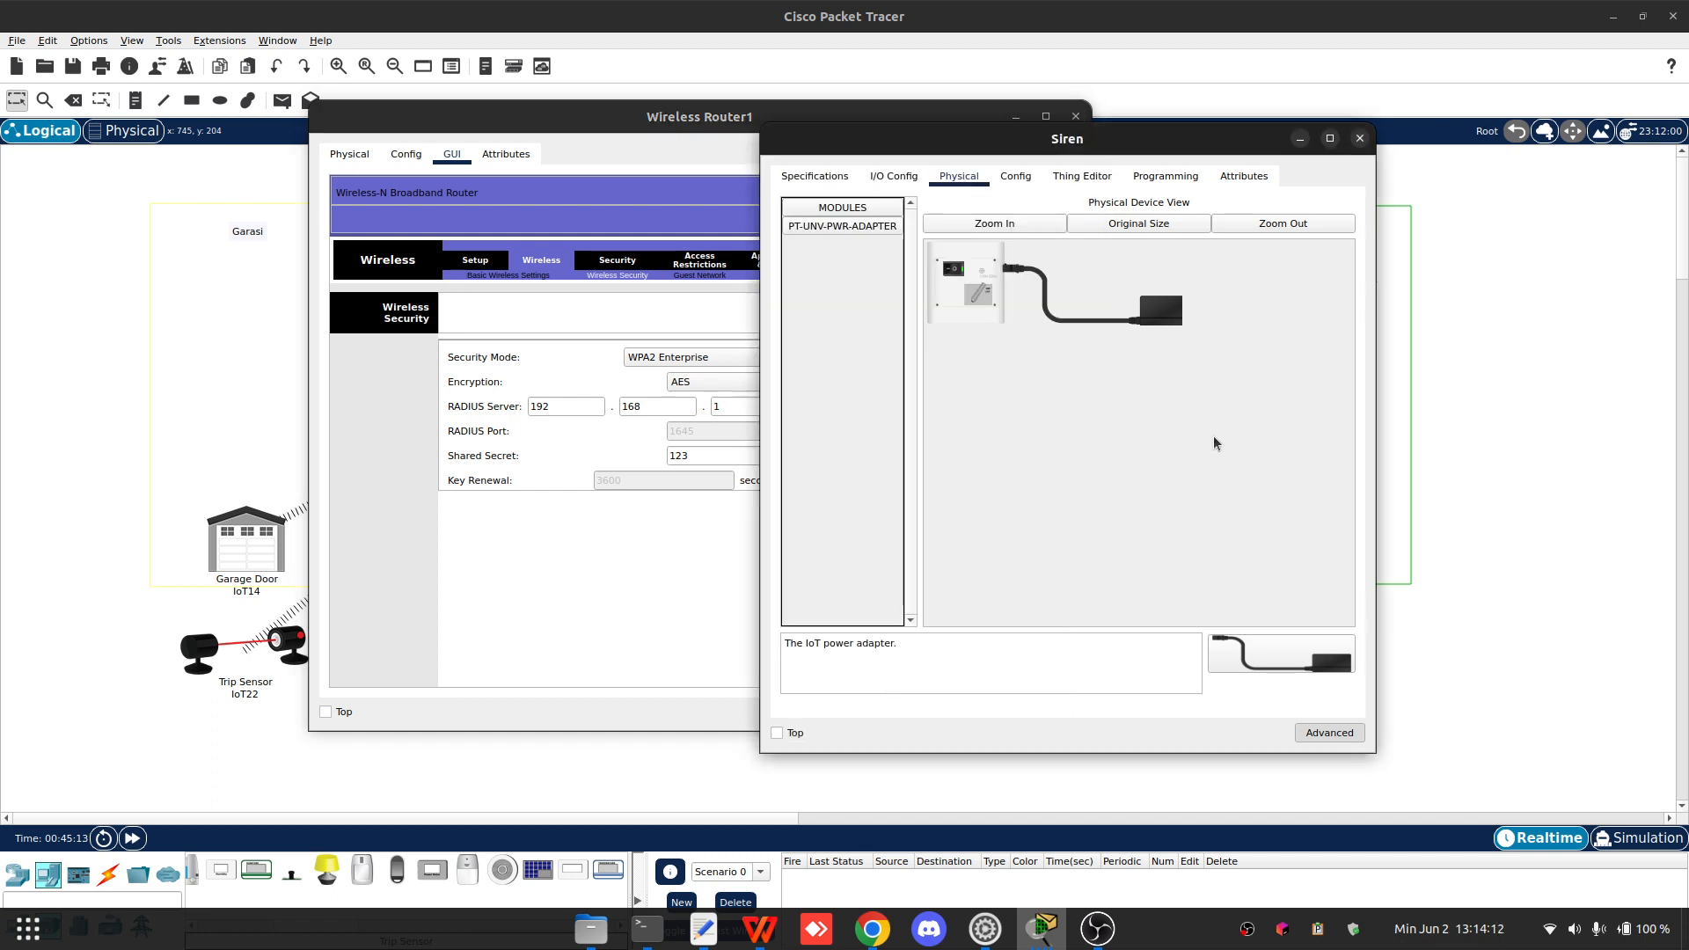
click(1016, 176)
scroll(1016, 536, down, 3)
click(865, 300)
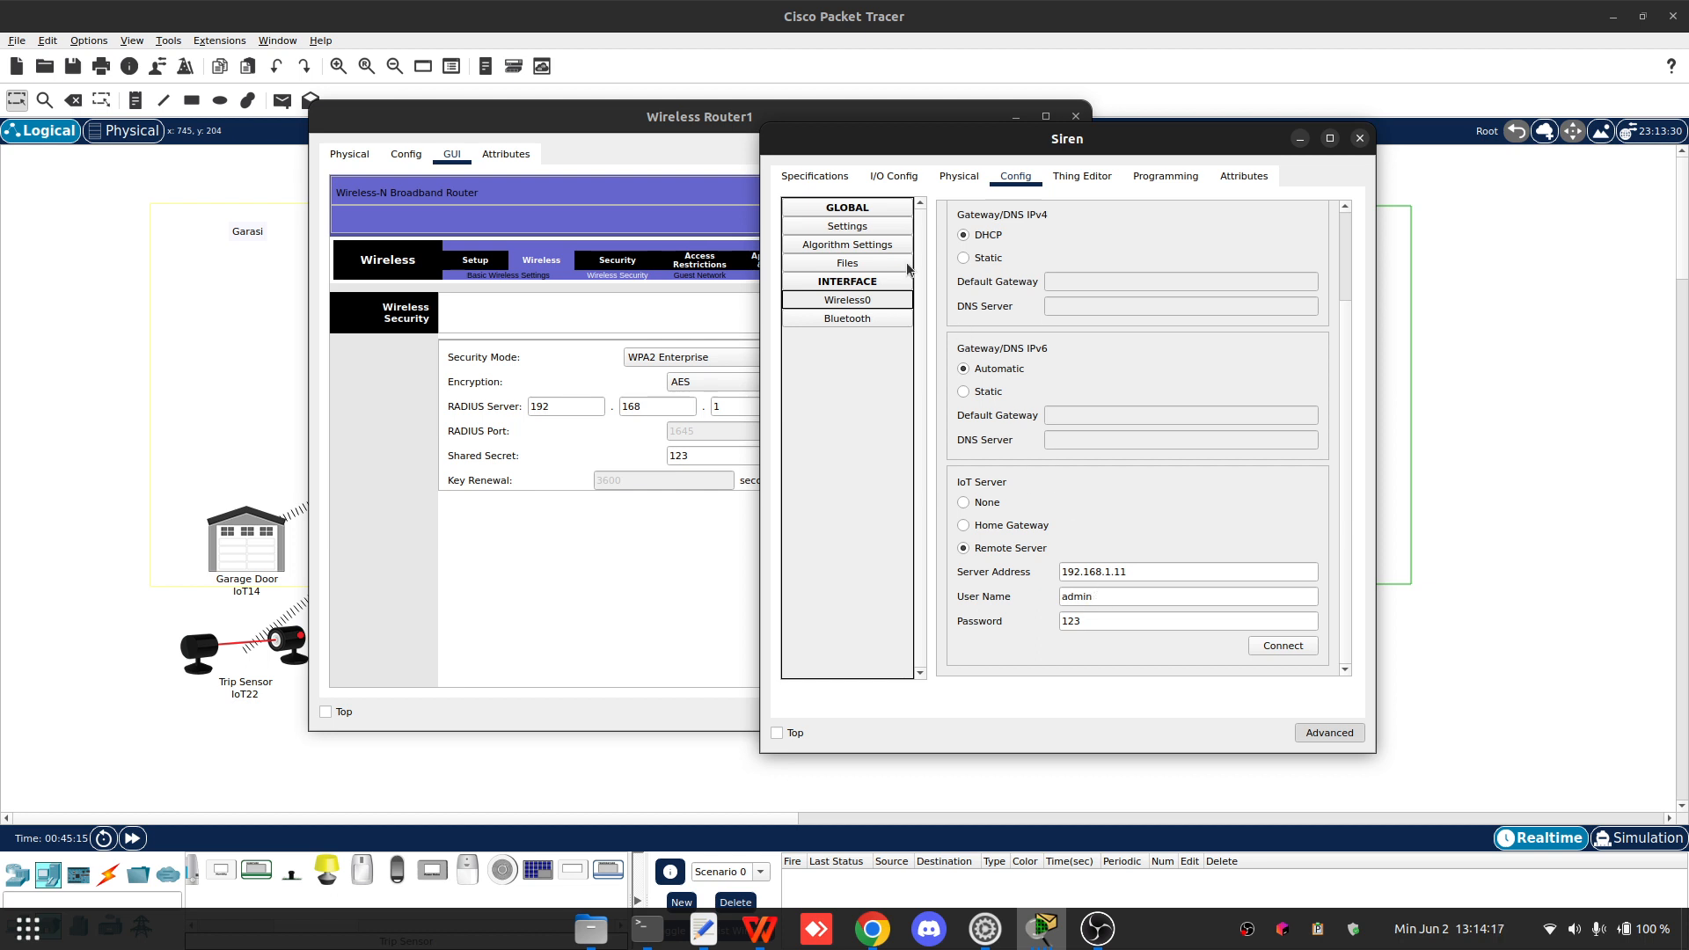
click(846, 305)
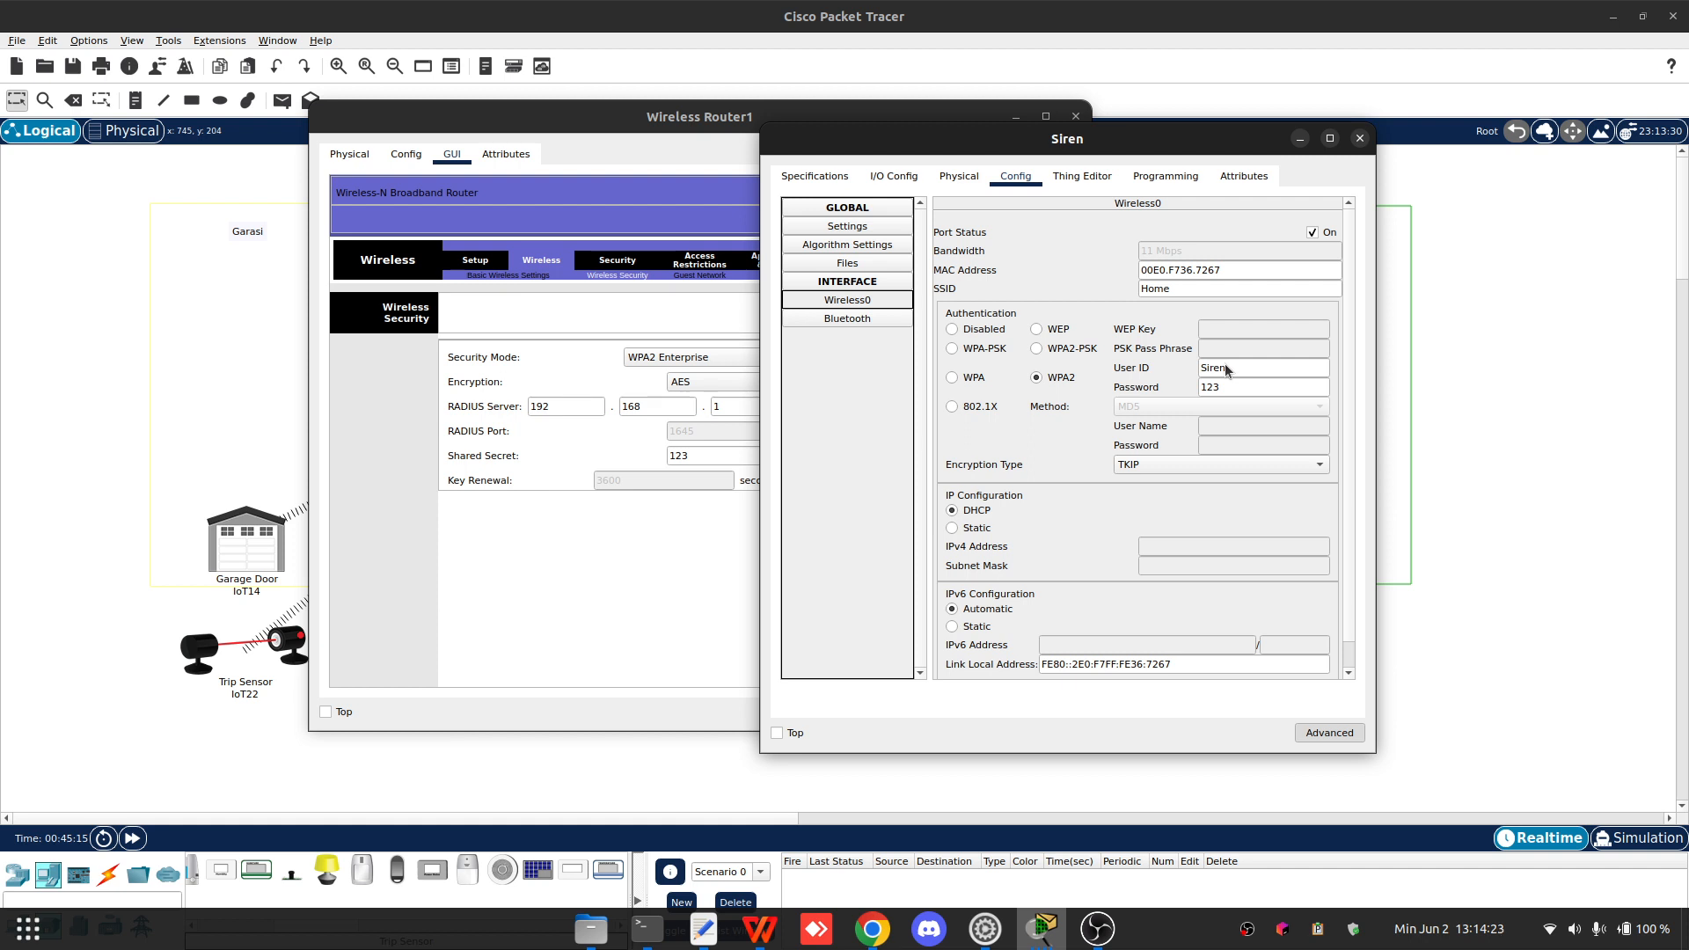
- Bring Wireless Router1's window forward, review its basic wireless settings, then close it
click(710, 174)
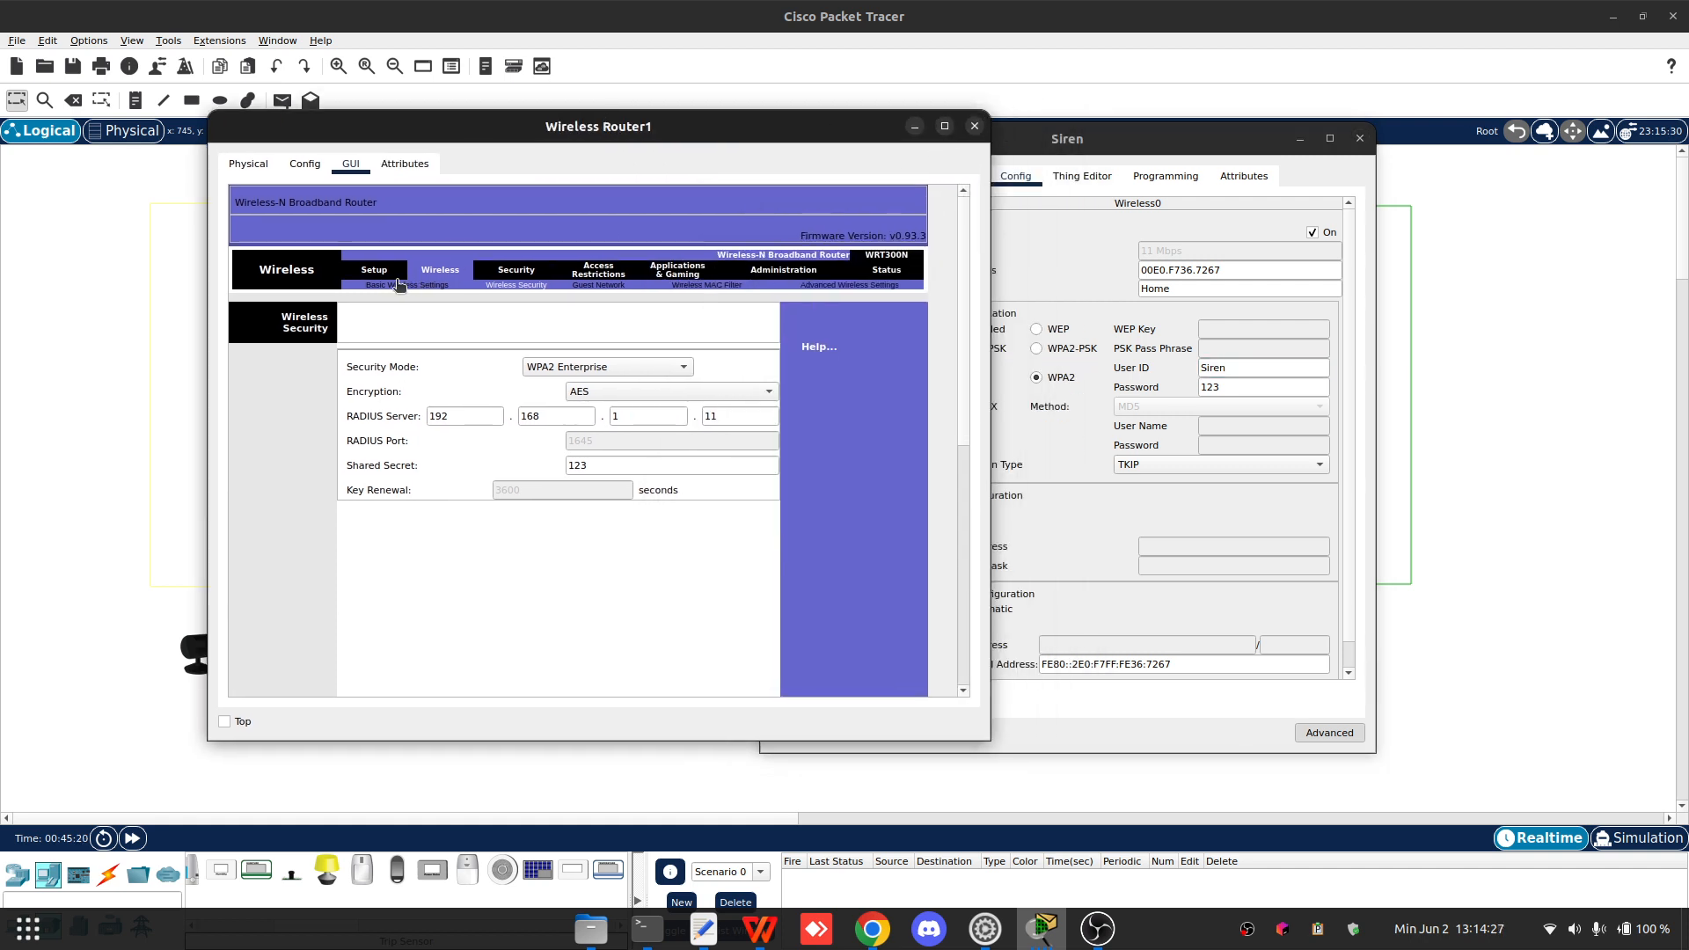
click(398, 285)
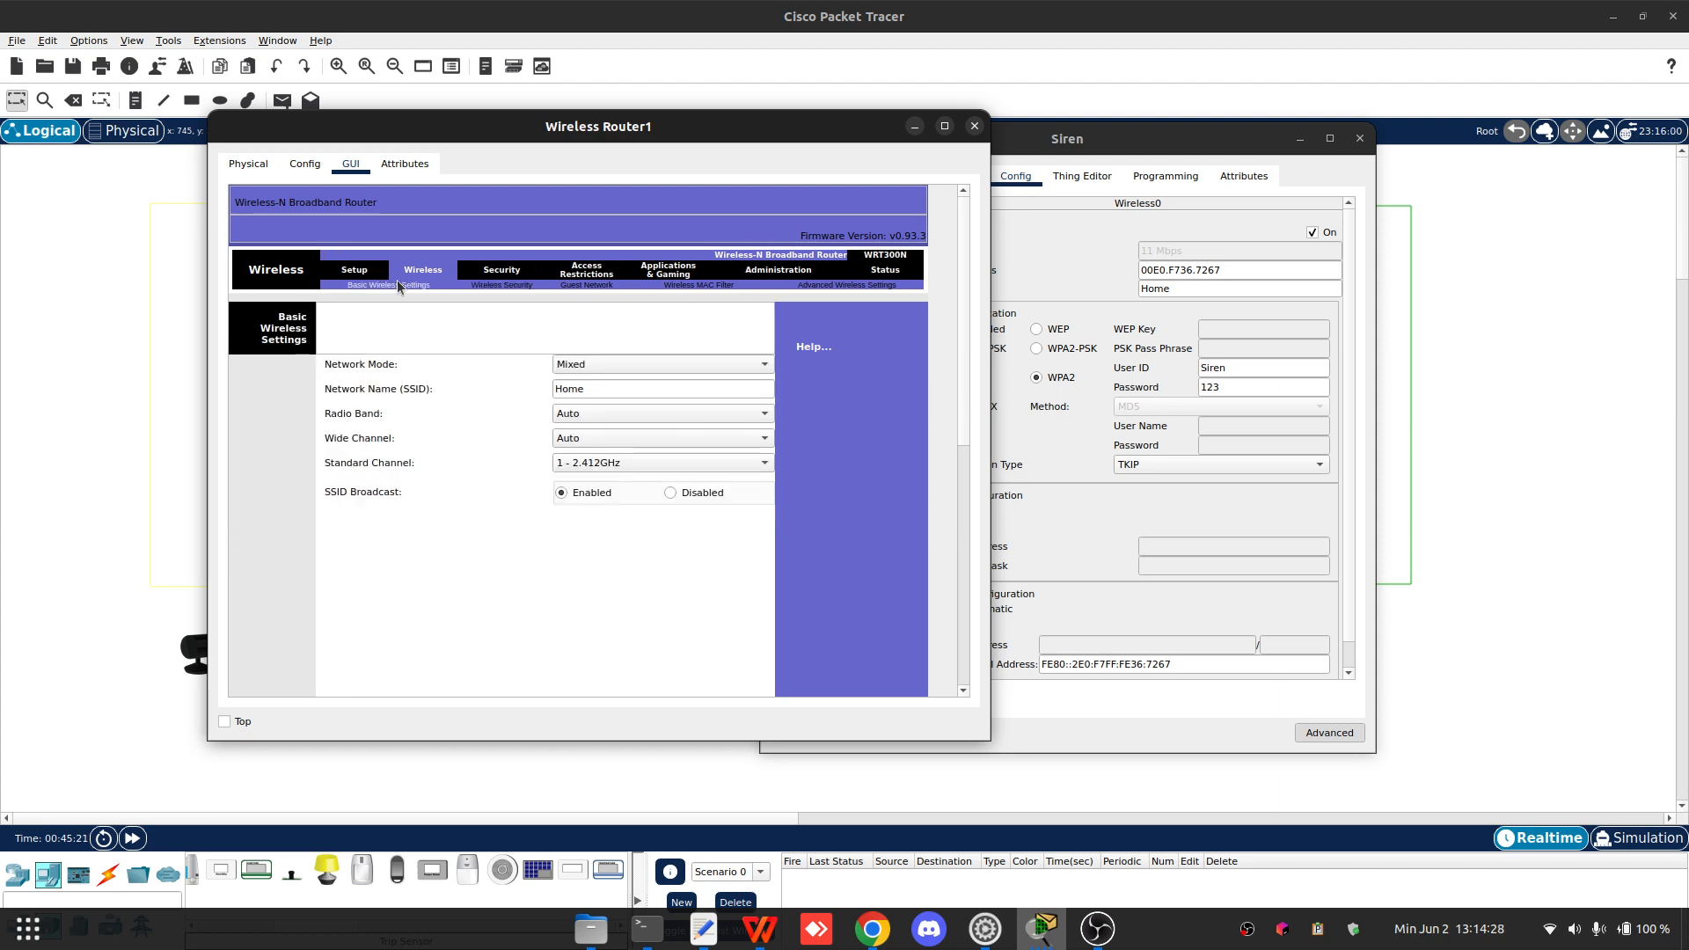
click(974, 126)
- Review the Siren's Wireless0 authentication fields, then close the Siren window
drag(1055, 139, 684, 137)
click(868, 368)
double_click(868, 369)
click(869, 370)
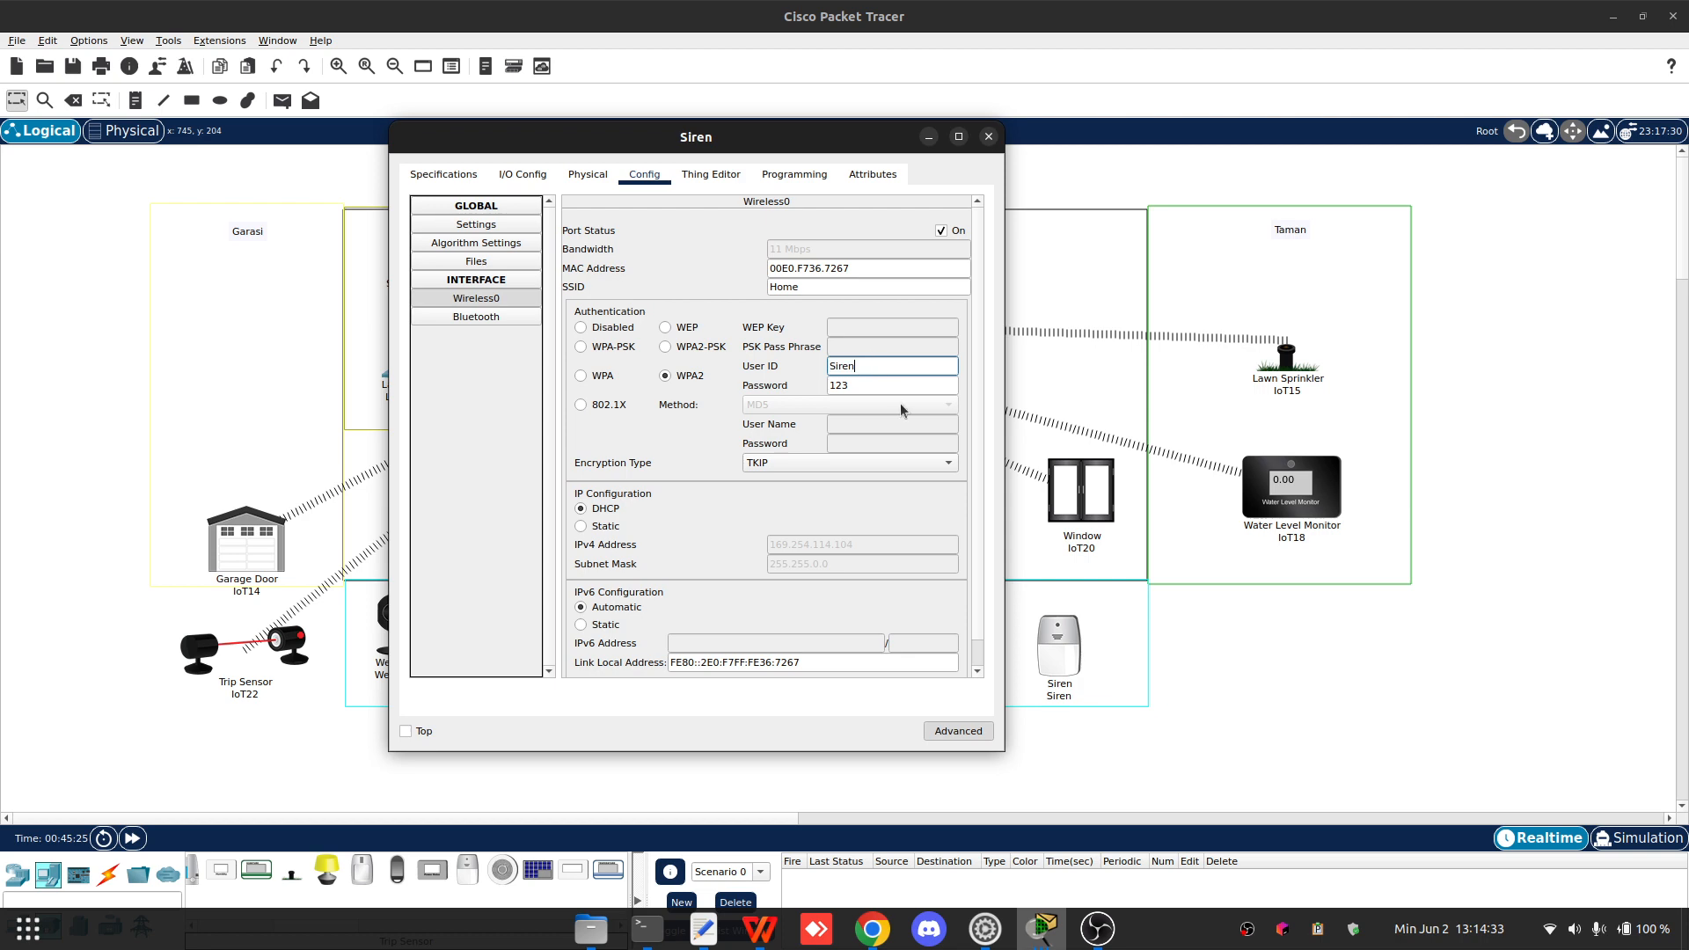
scroll(923, 516, down, 3)
scroll(962, 518, up, 3)
click(988, 137)
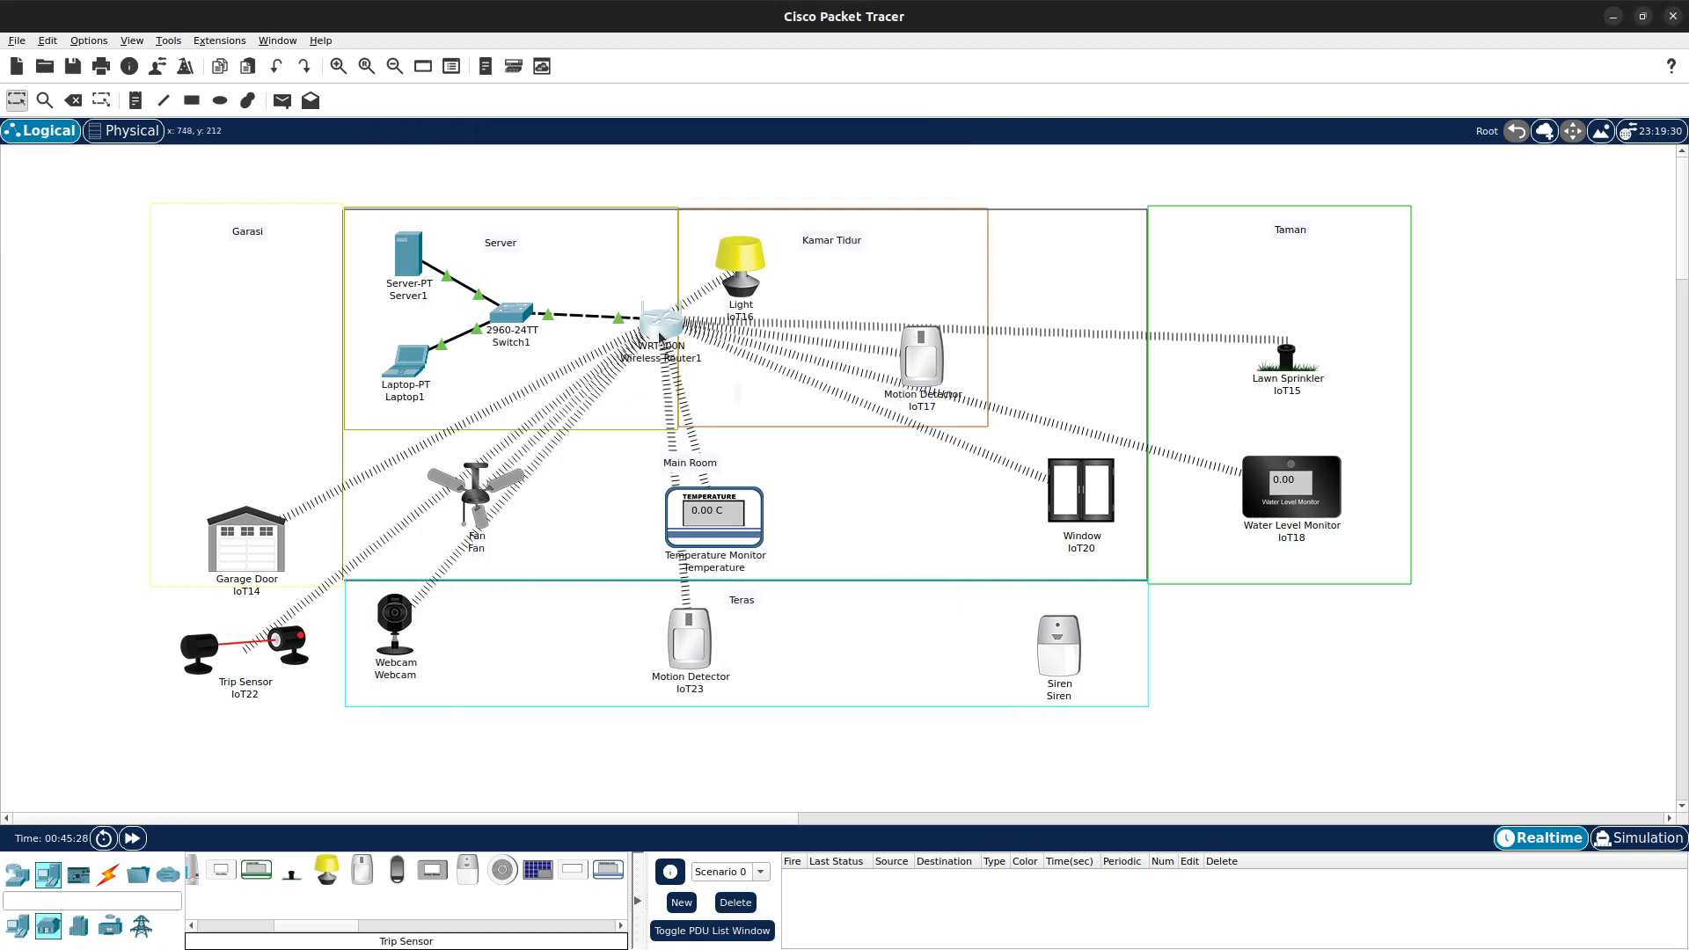
- Nudge Wireless Router1 and the Siren slightly on the workspace
drag(658, 331, 637, 329)
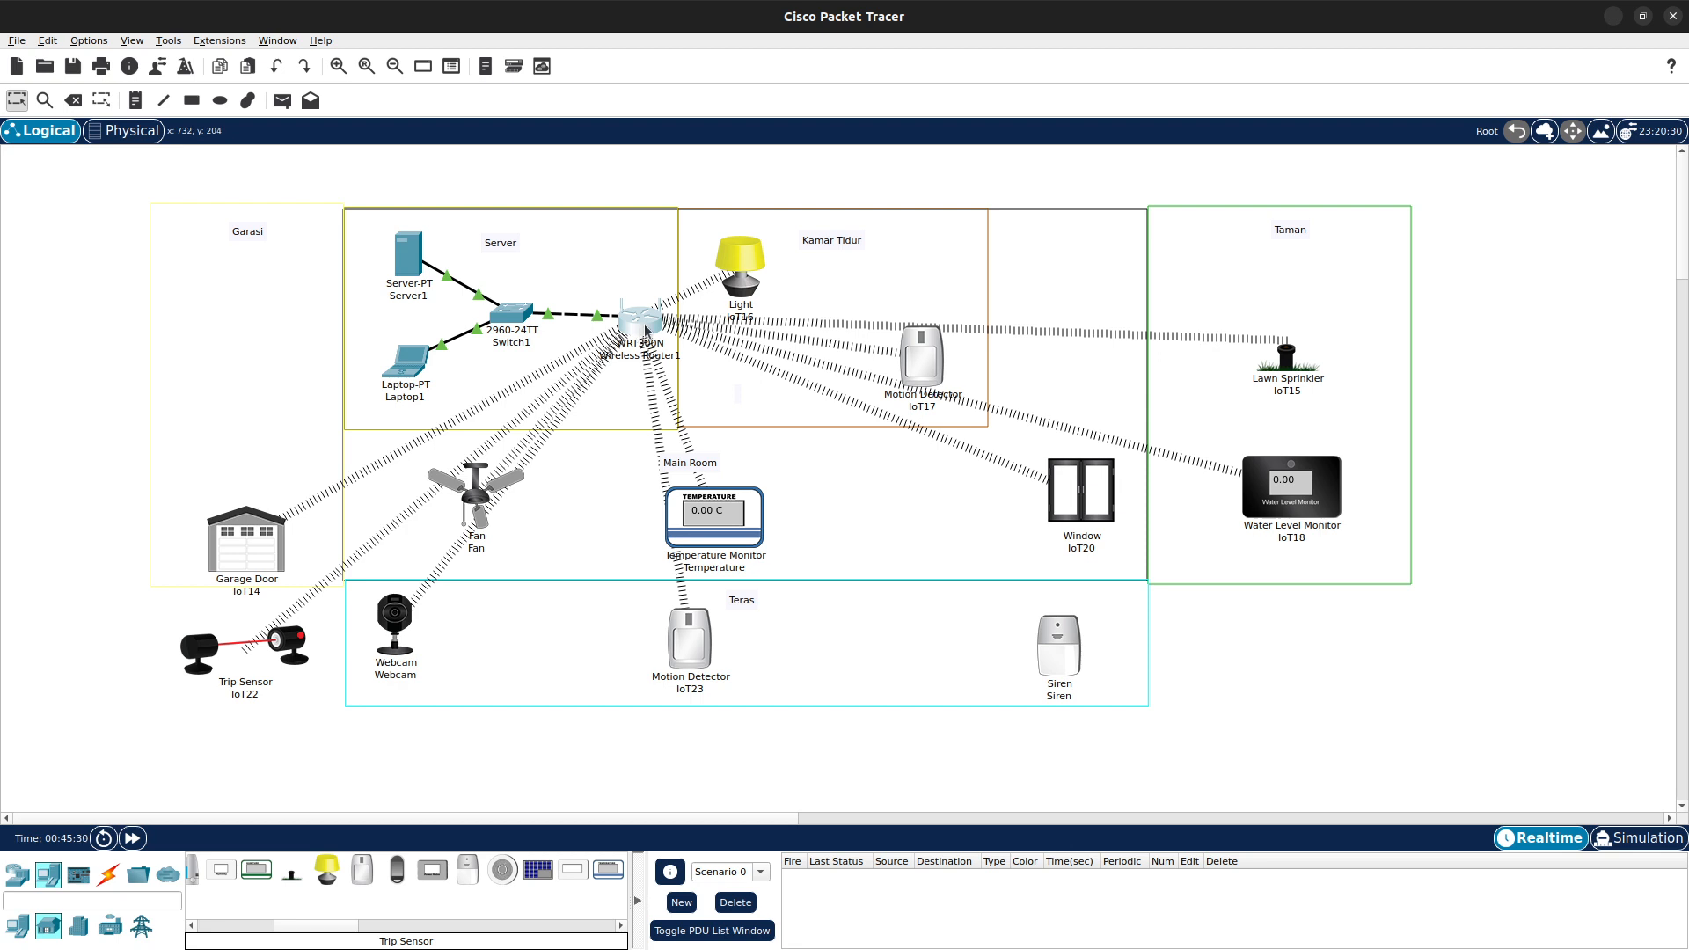
mouse_move(644, 325)
drag(630, 324, 637, 326)
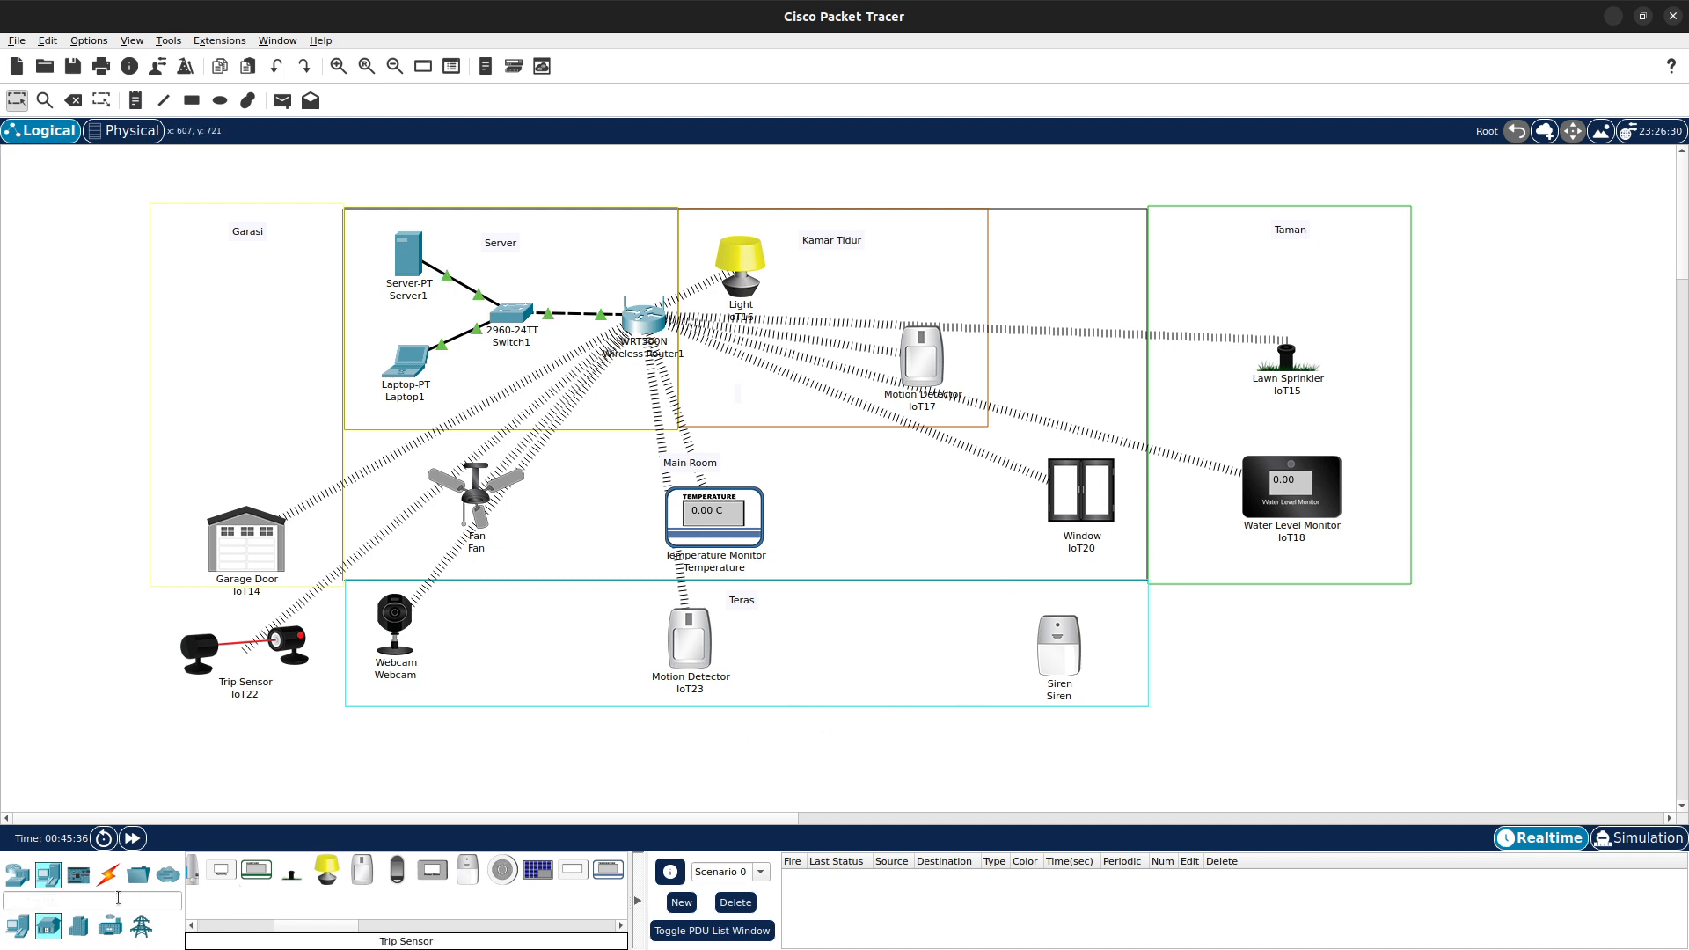
drag(1059, 646, 1066, 628)
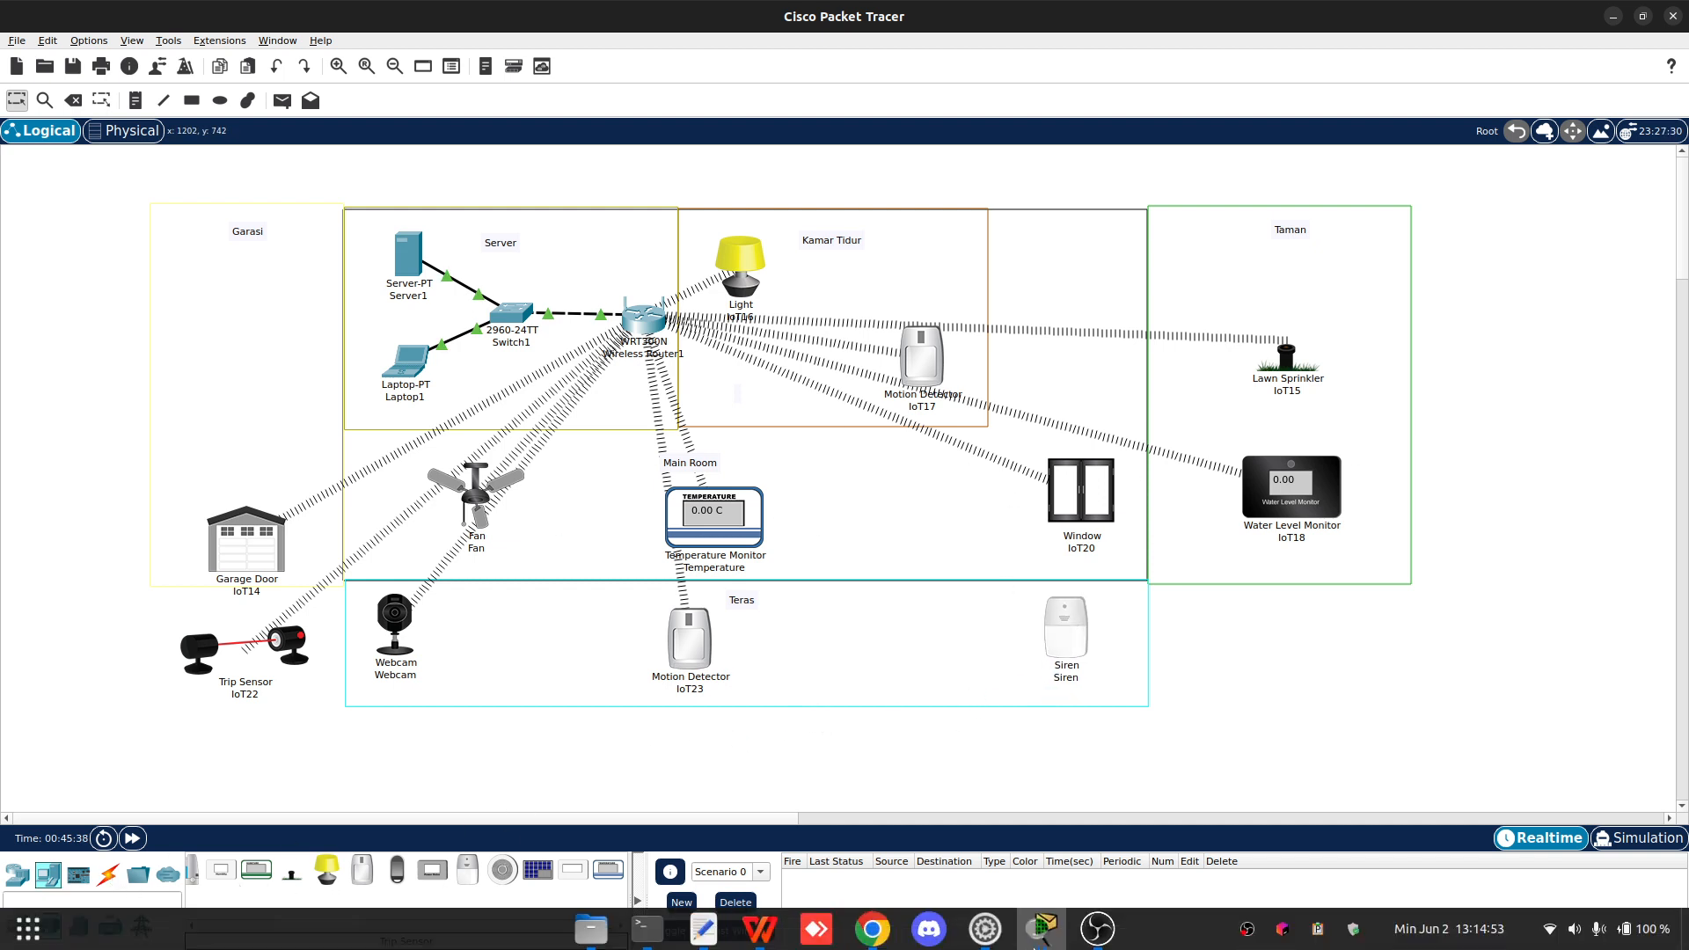
mouse_move(1055, 940)
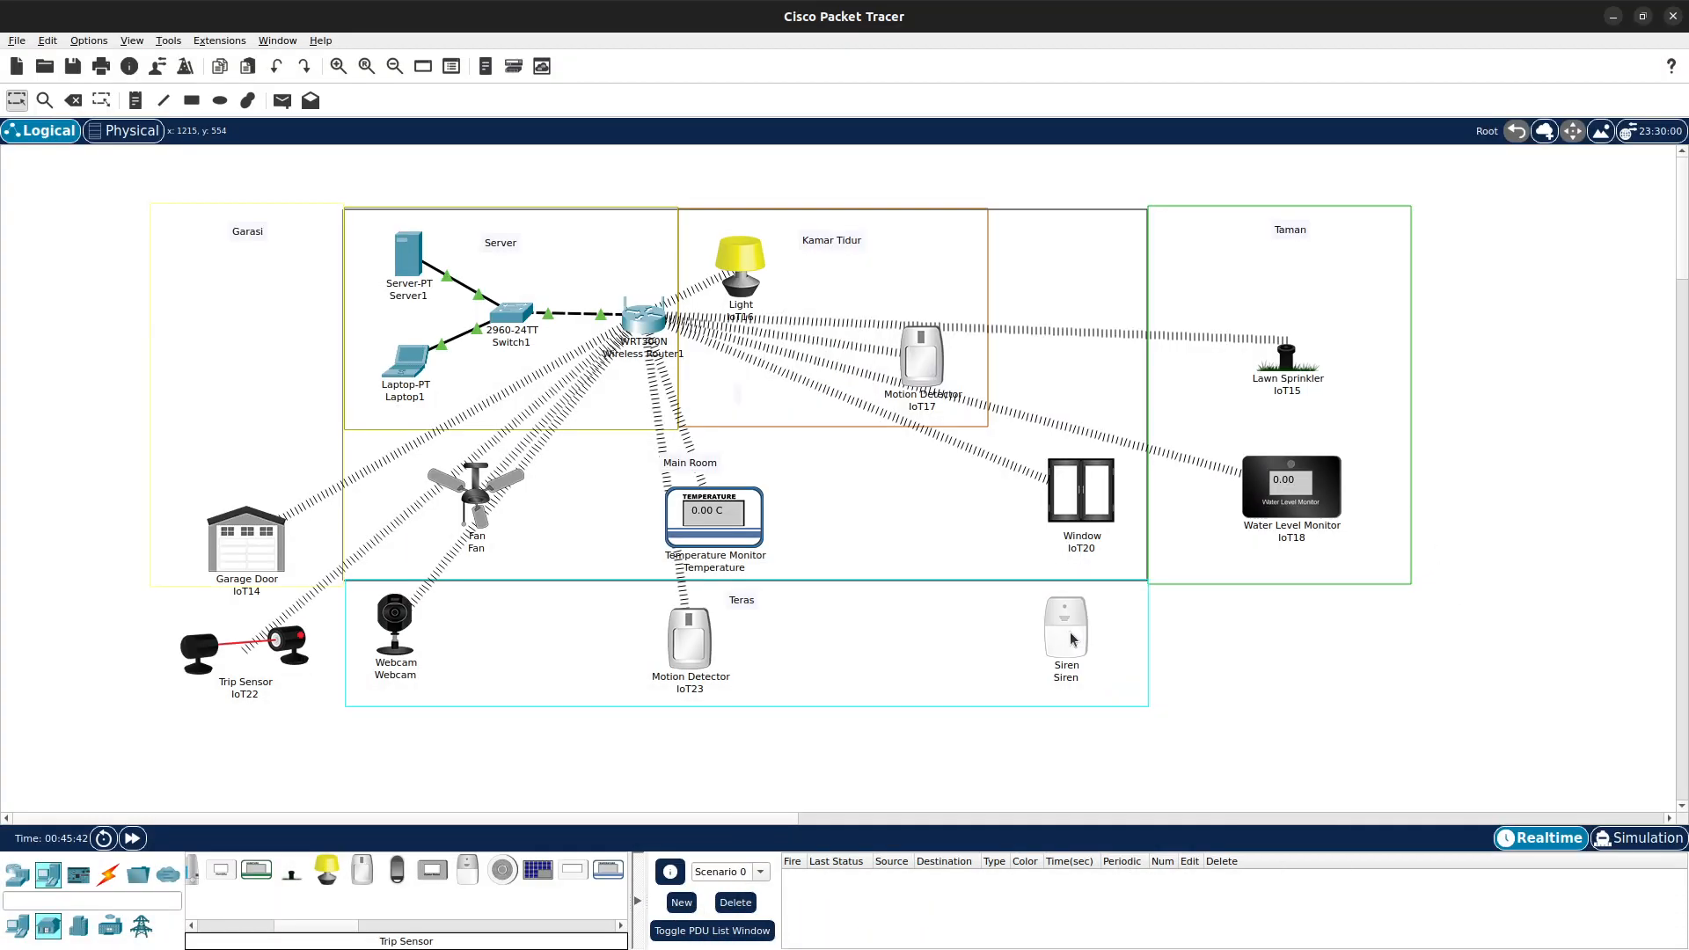
- Open the Siren's Wireless0 settings, check its SSID, and close the window
click(1091, 613)
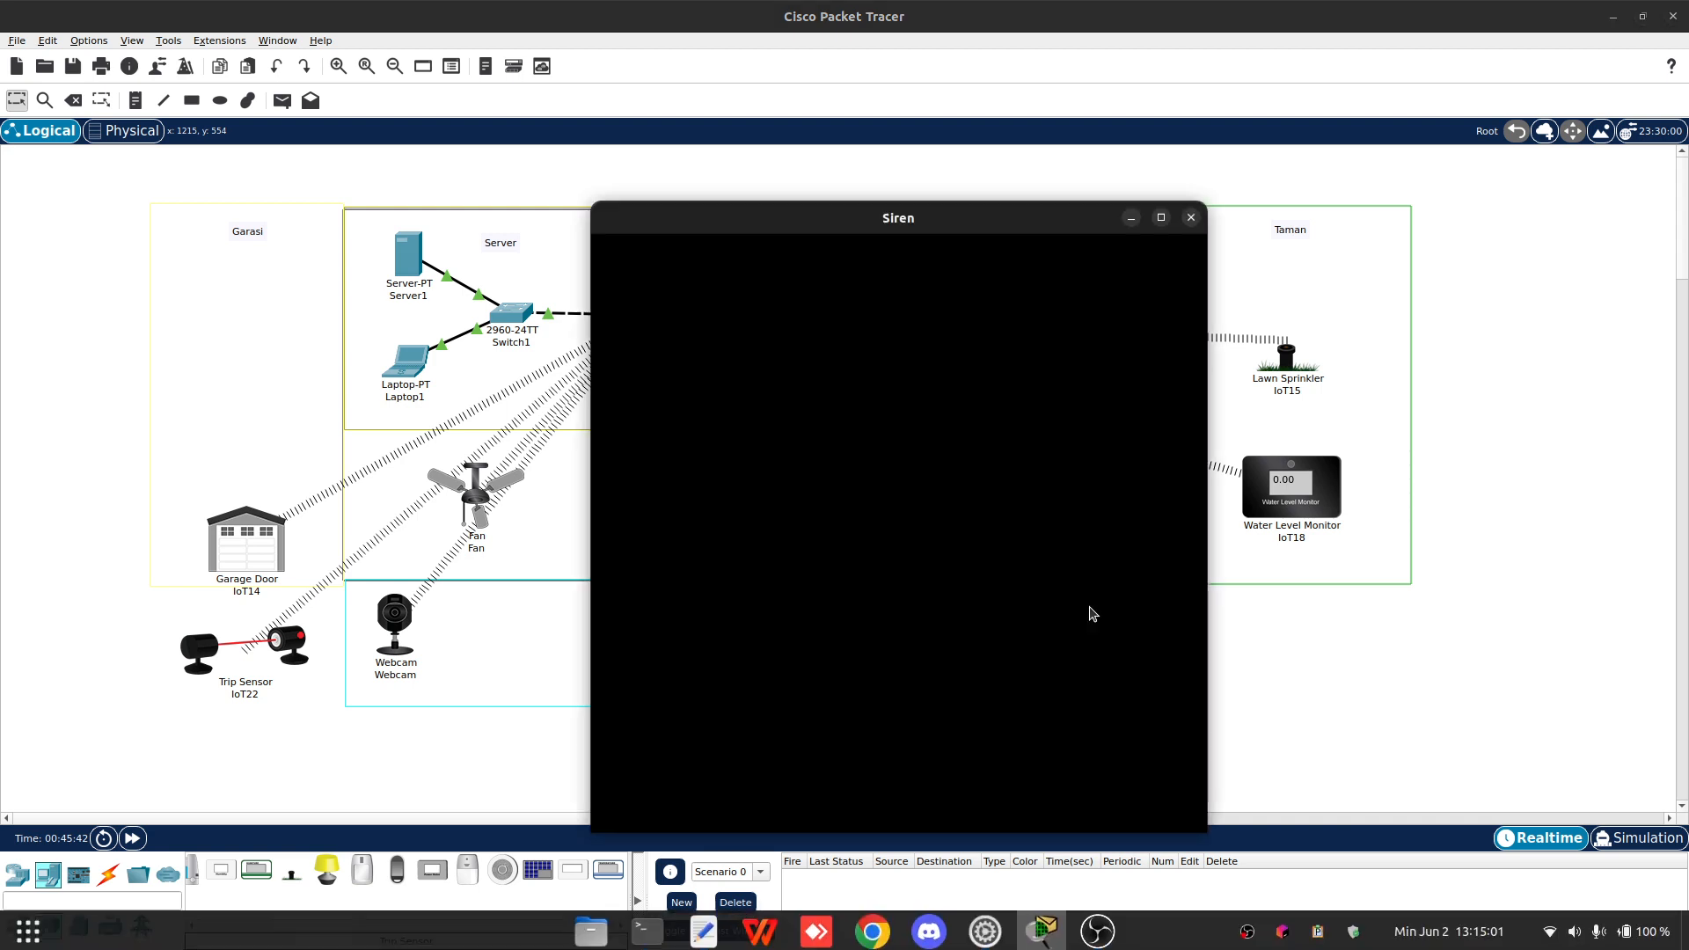
drag(869, 228, 856, 192)
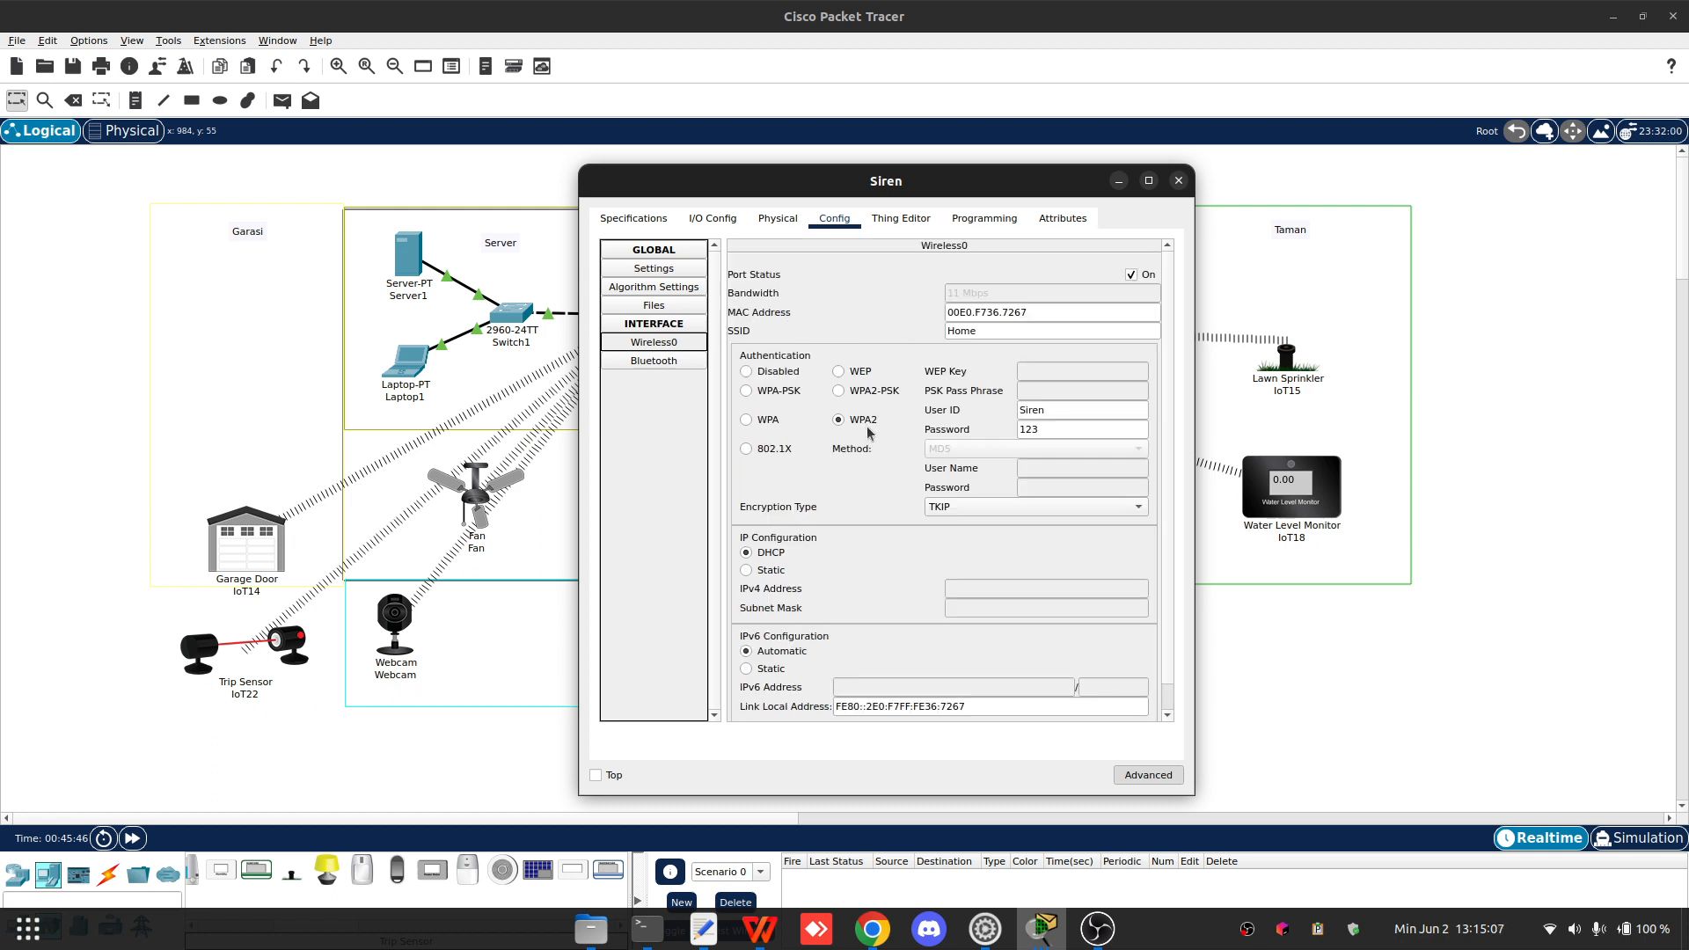
click(989, 330)
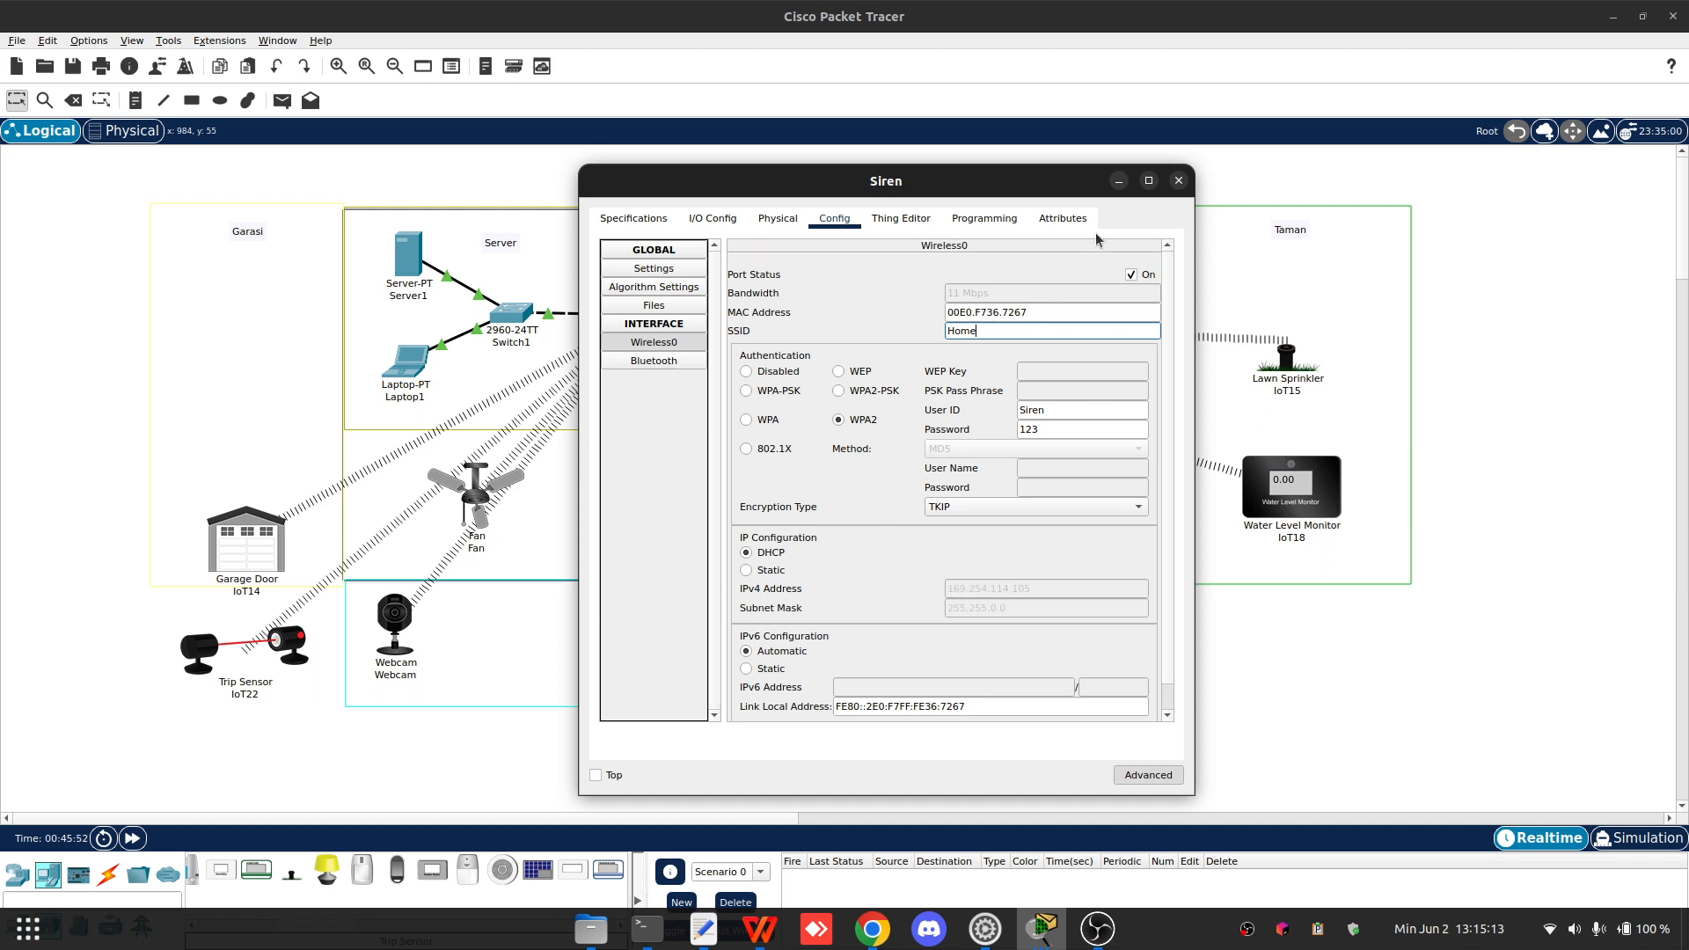
click(1177, 182)
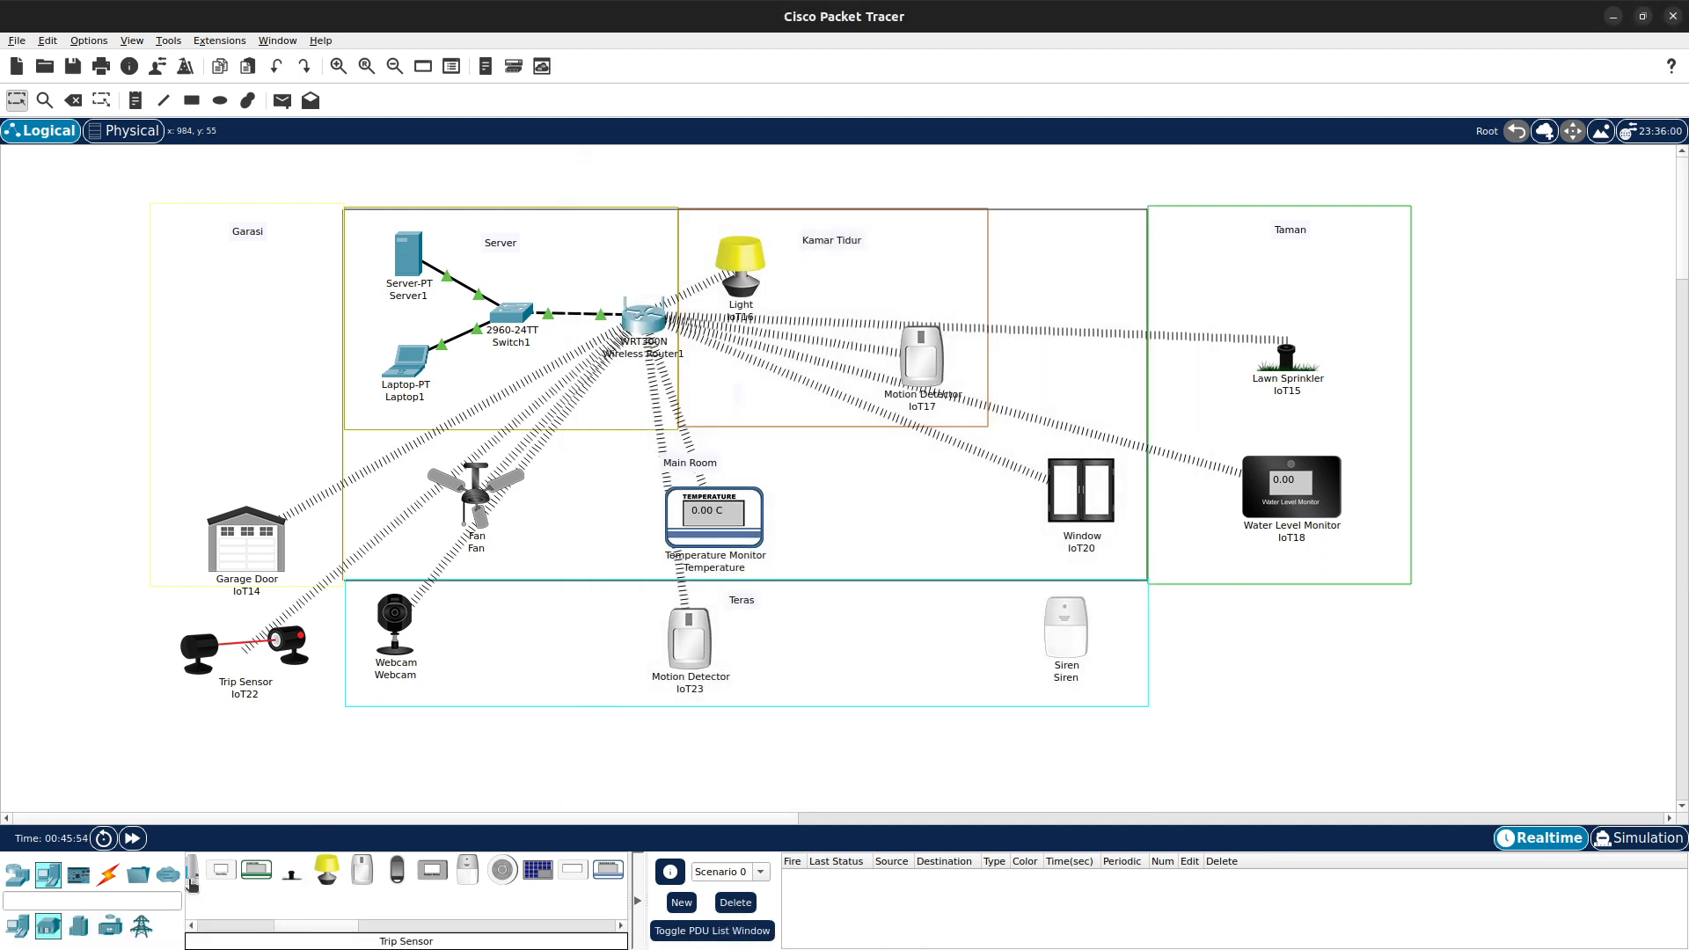
- Add a WRT300N wireless router to the Main Room area of the workspace
click(17, 873)
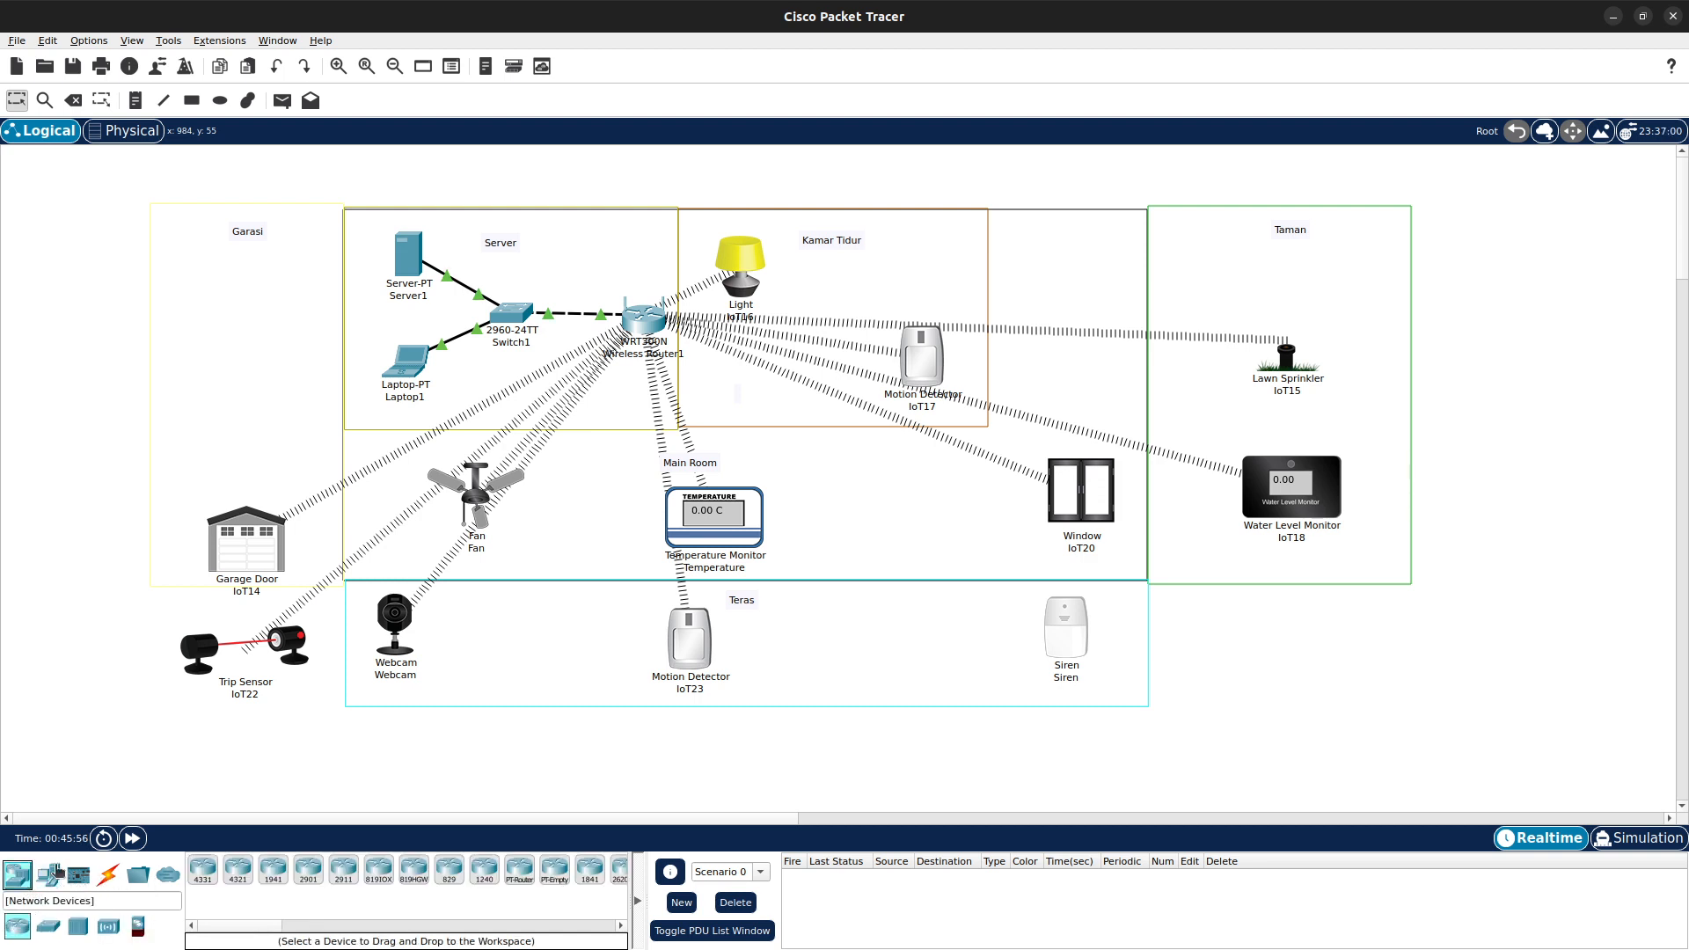
click(108, 925)
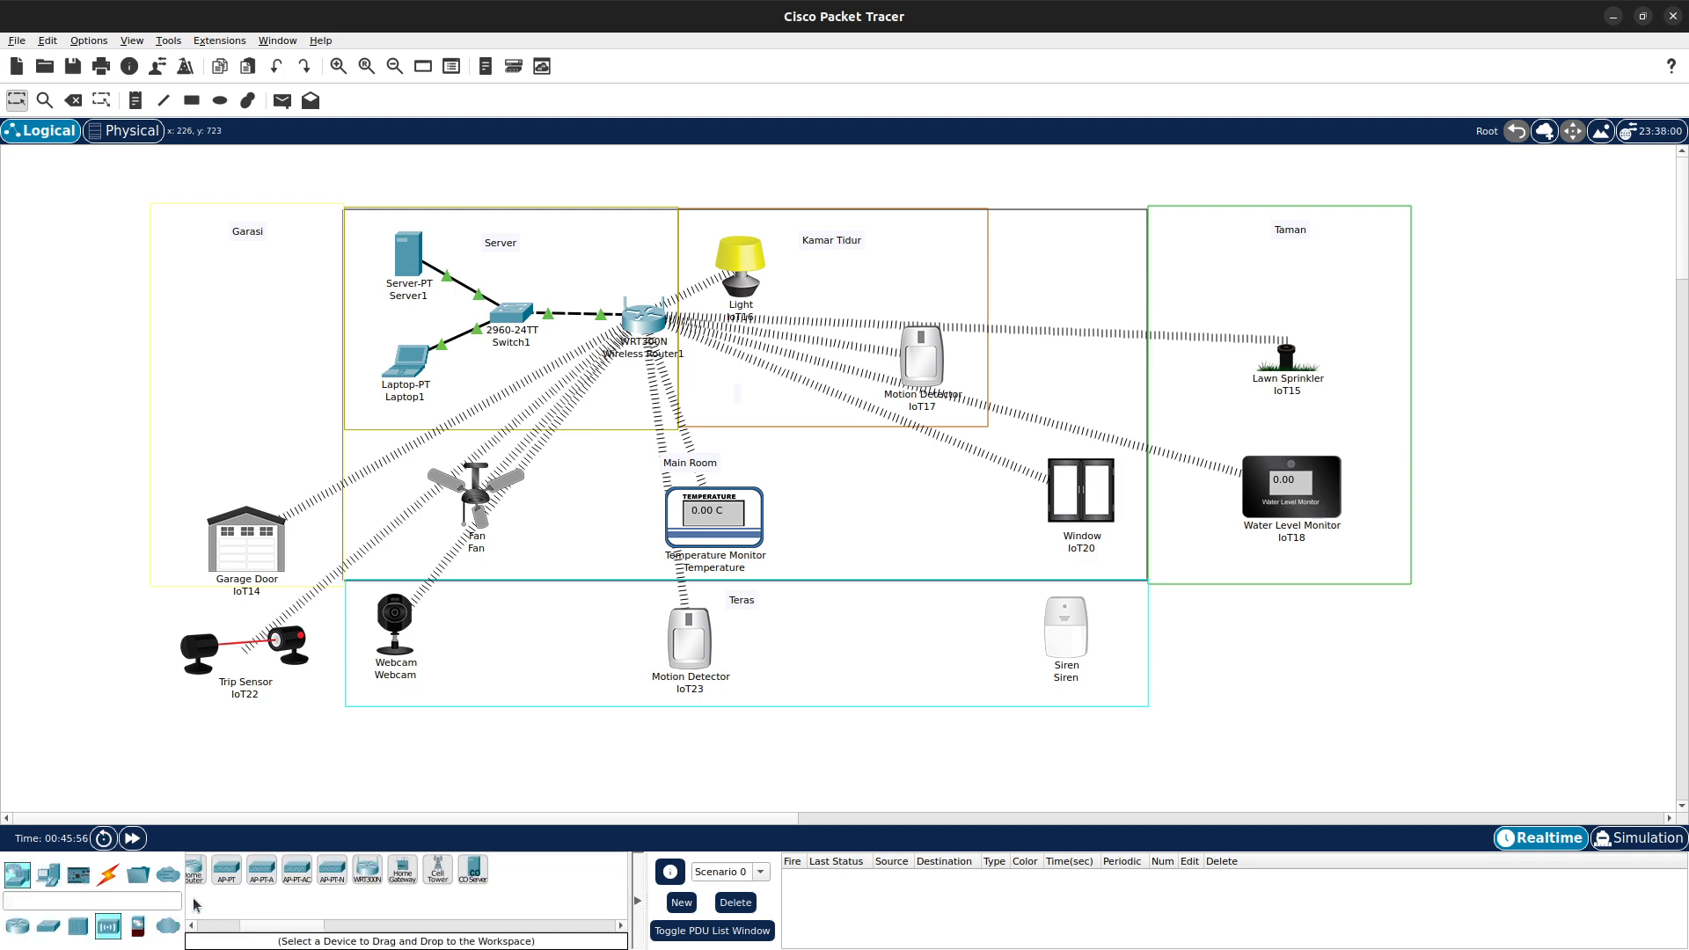
drag(368, 869, 453, 820)
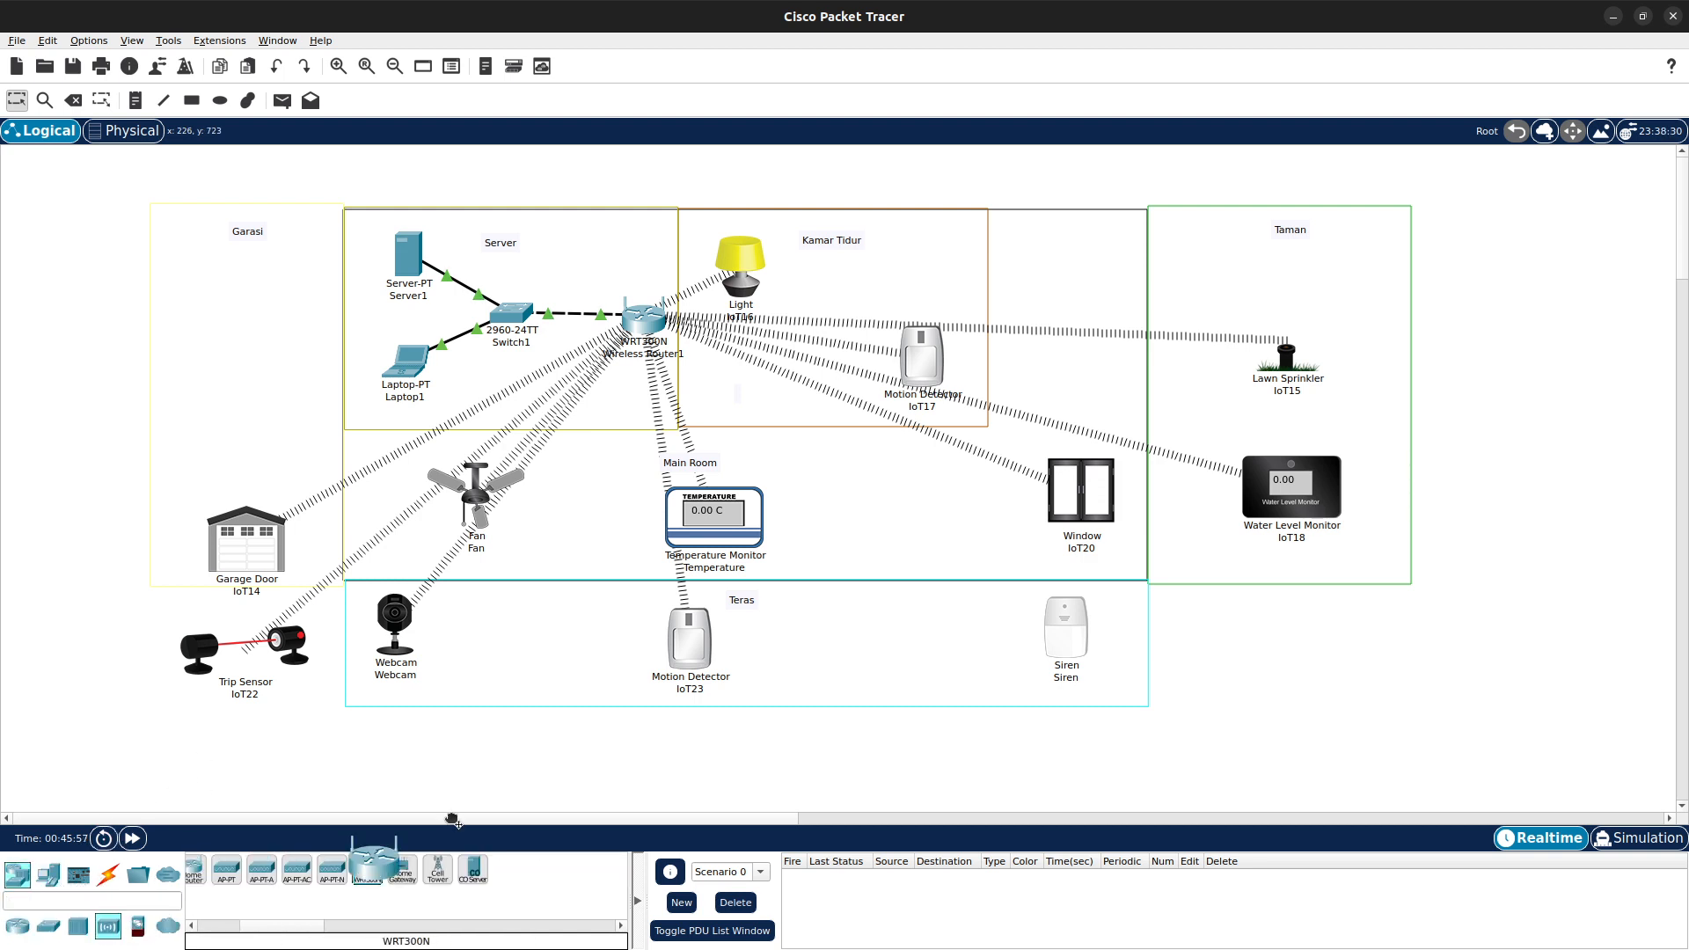
click(908, 475)
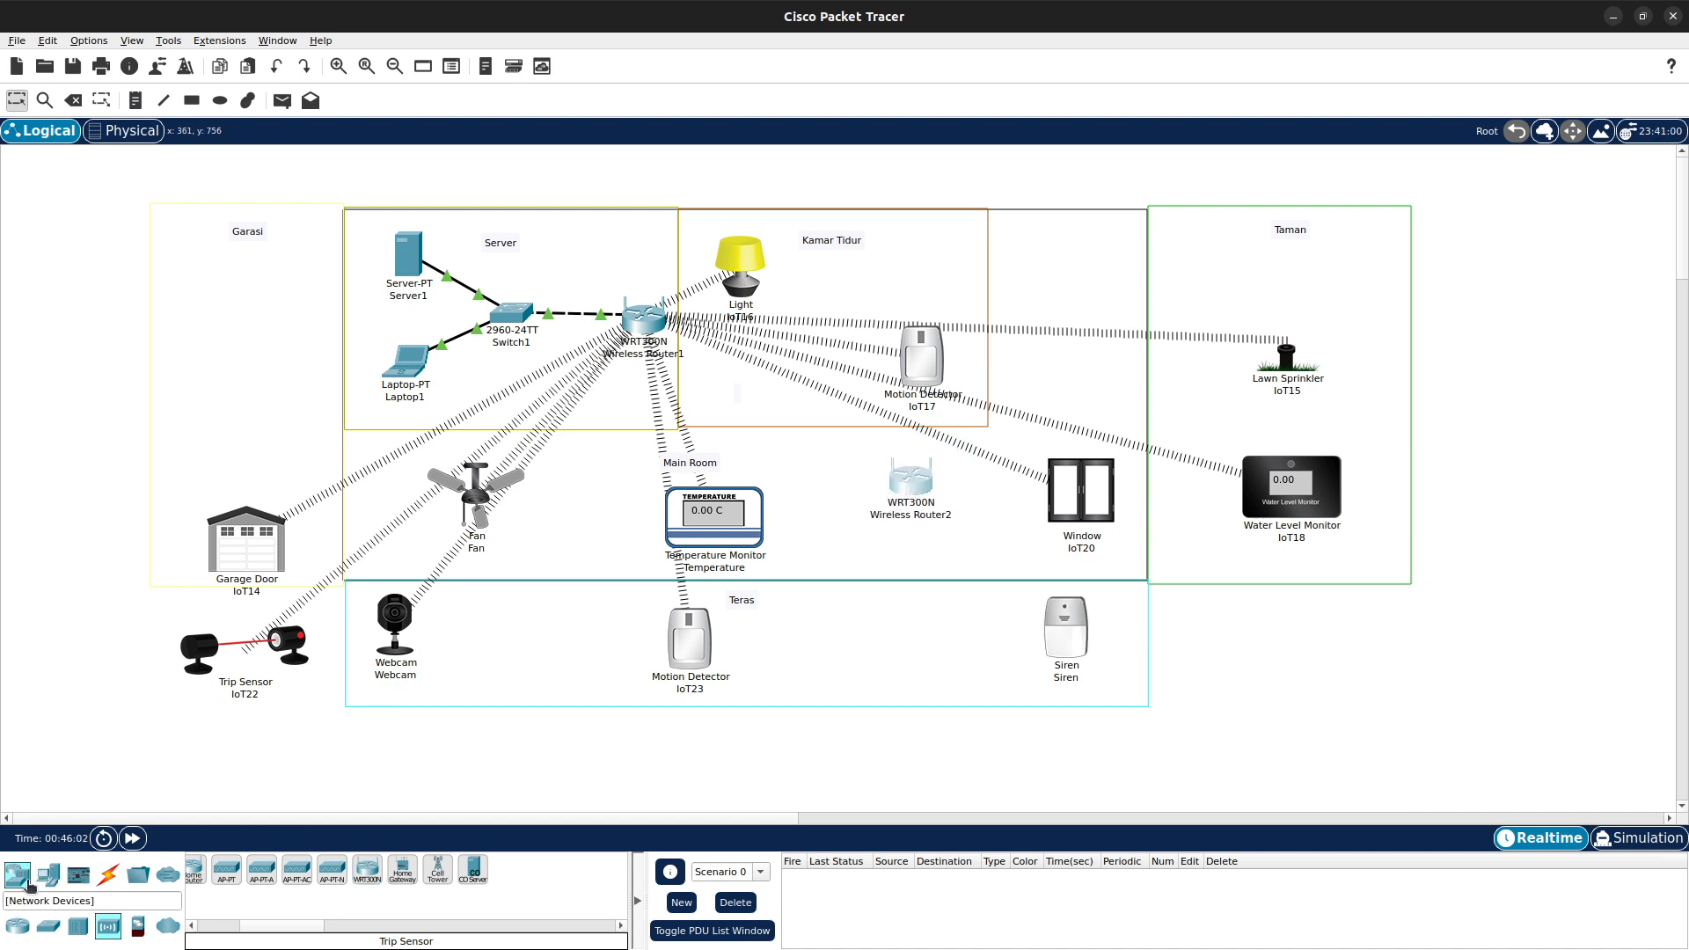
- Connect Wireless Router2's Ethernet 1 port to Switch1 with a copper cross-over cable
click(107, 876)
click(308, 869)
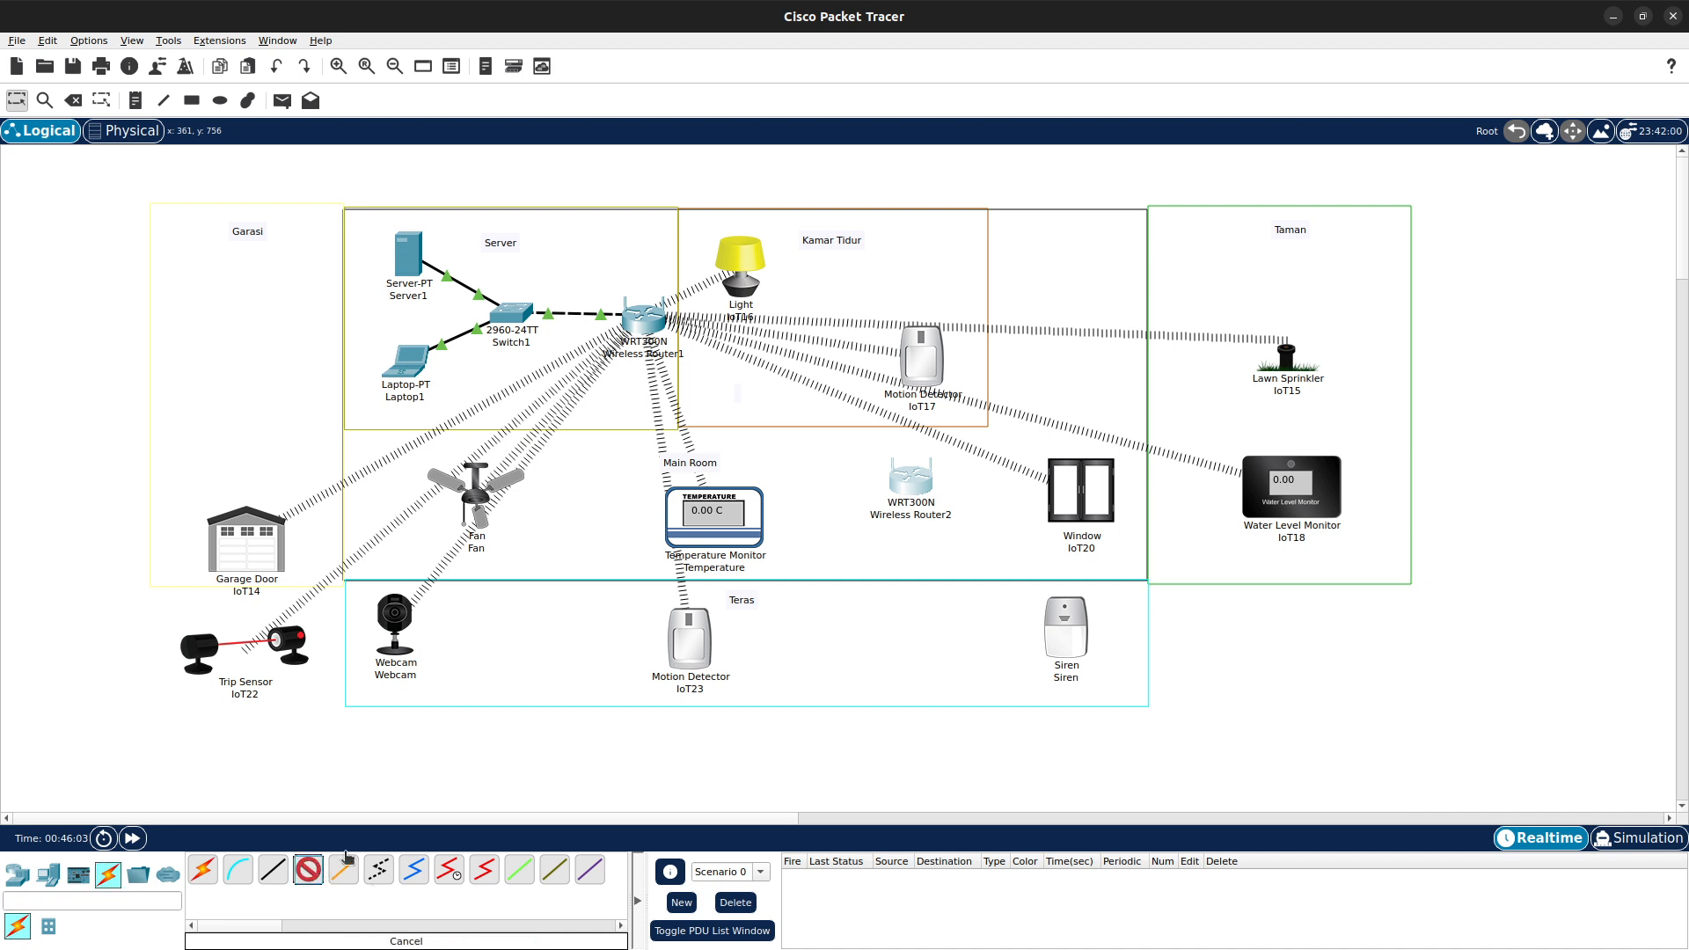
click(932, 521)
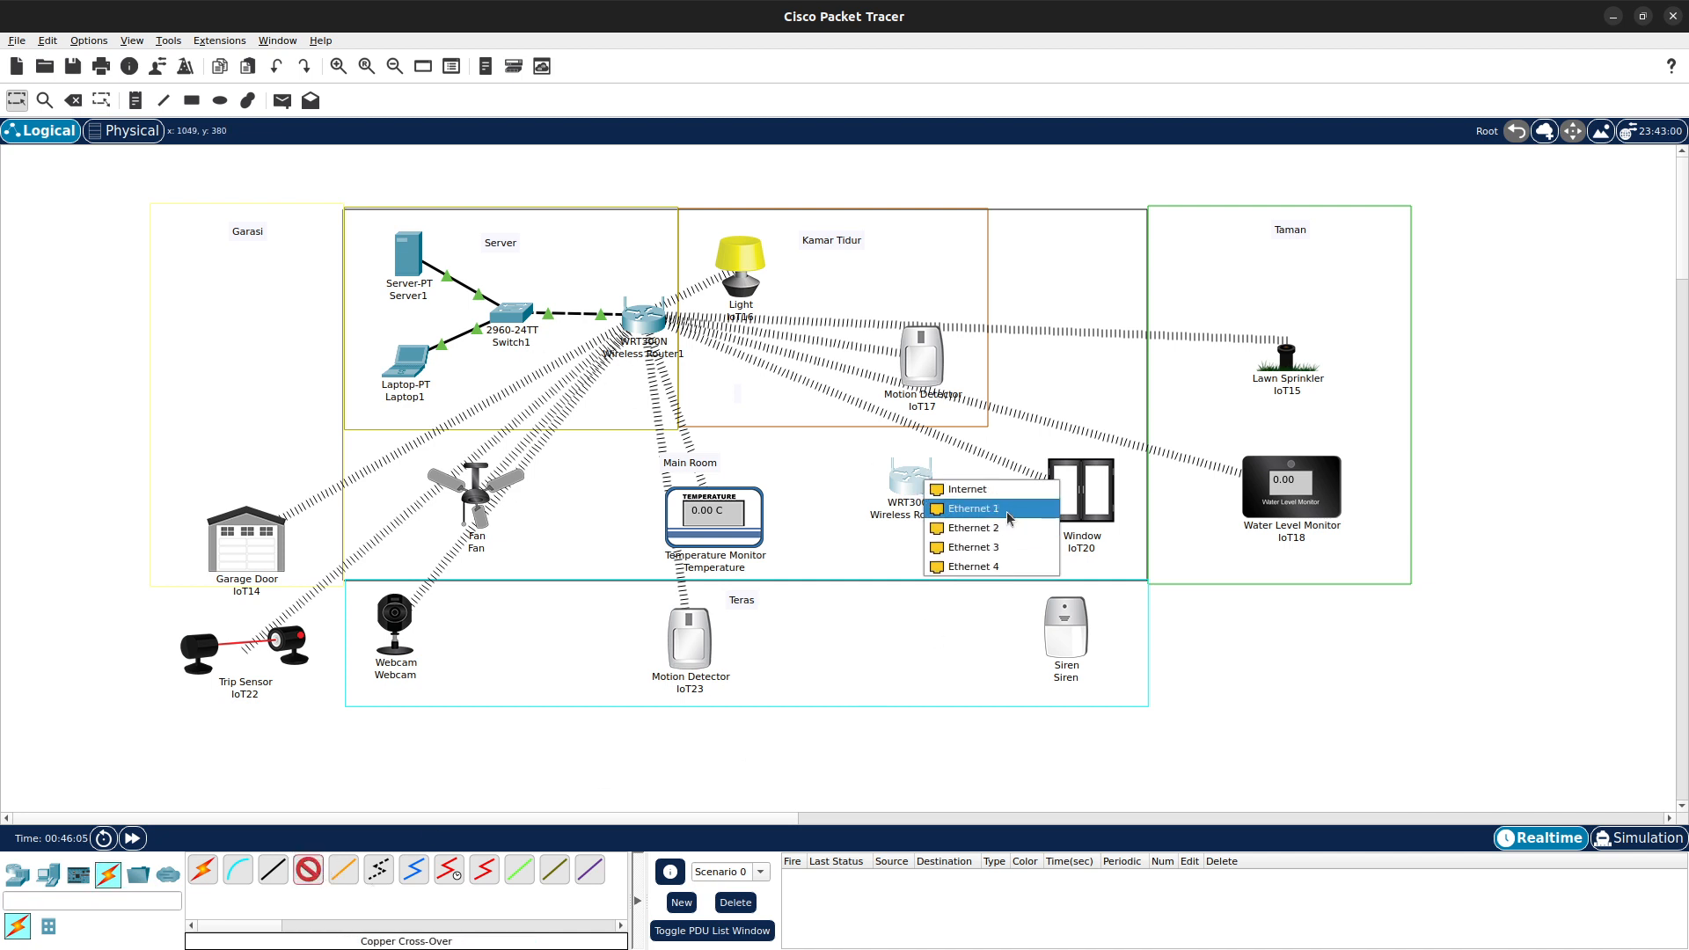
click(963, 504)
click(520, 308)
click(545, 343)
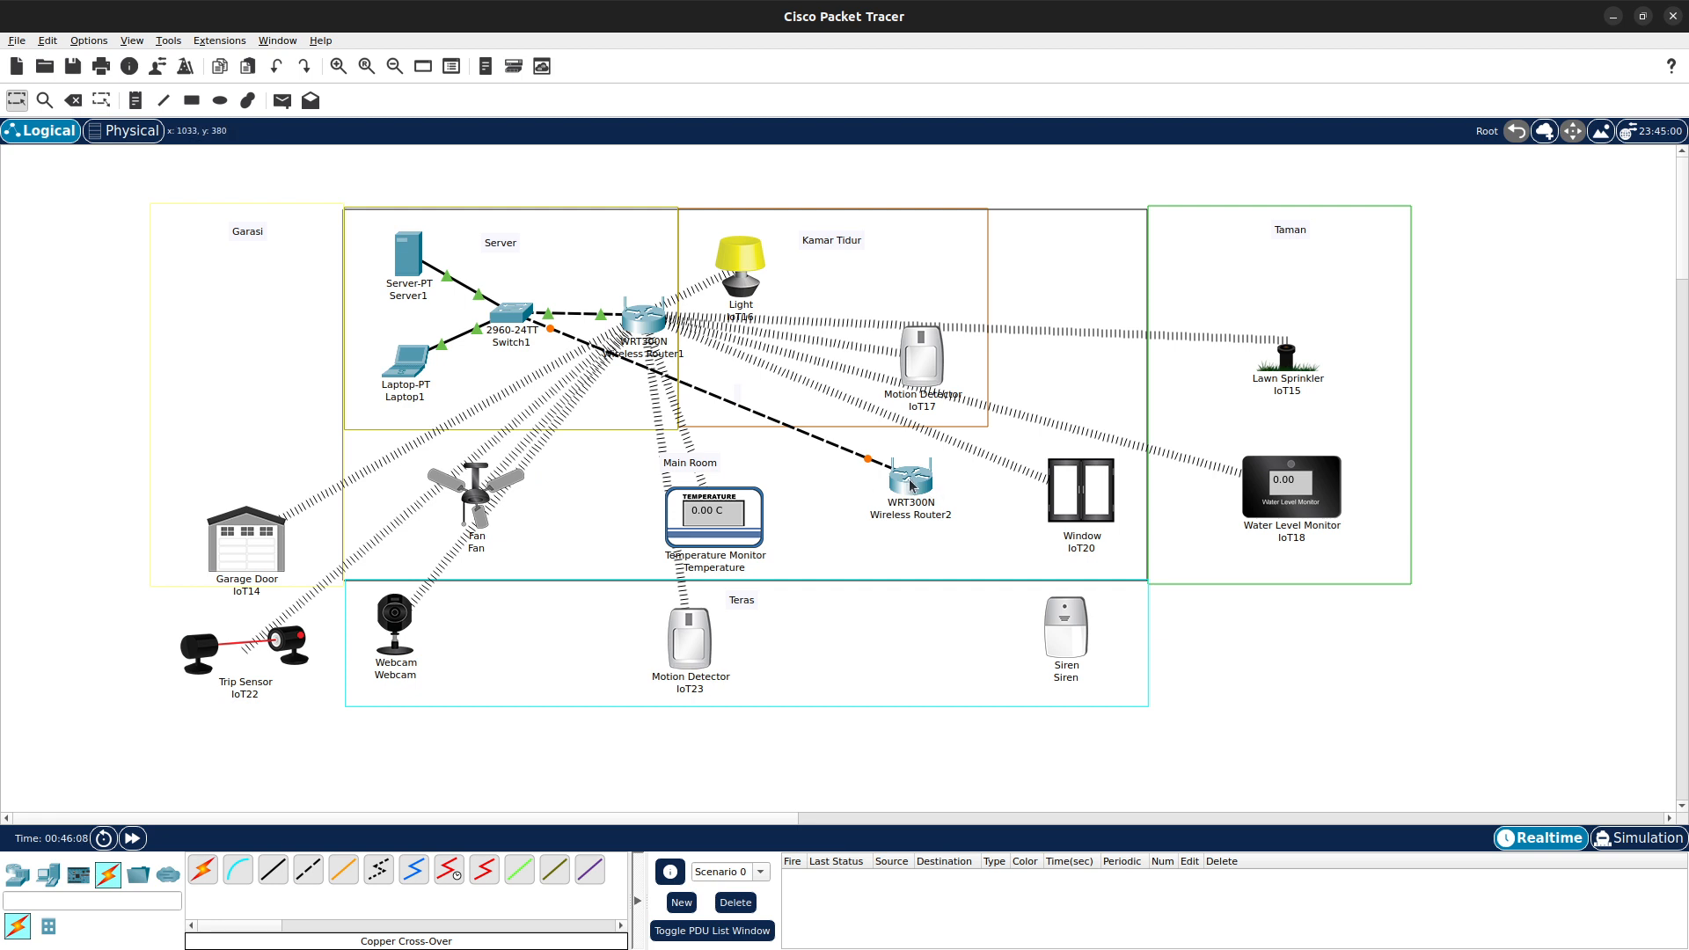
- Rearrange Wireless Router2, the Temperature Monitor and the Siren within the Main Room
drag(912, 484, 973, 509)
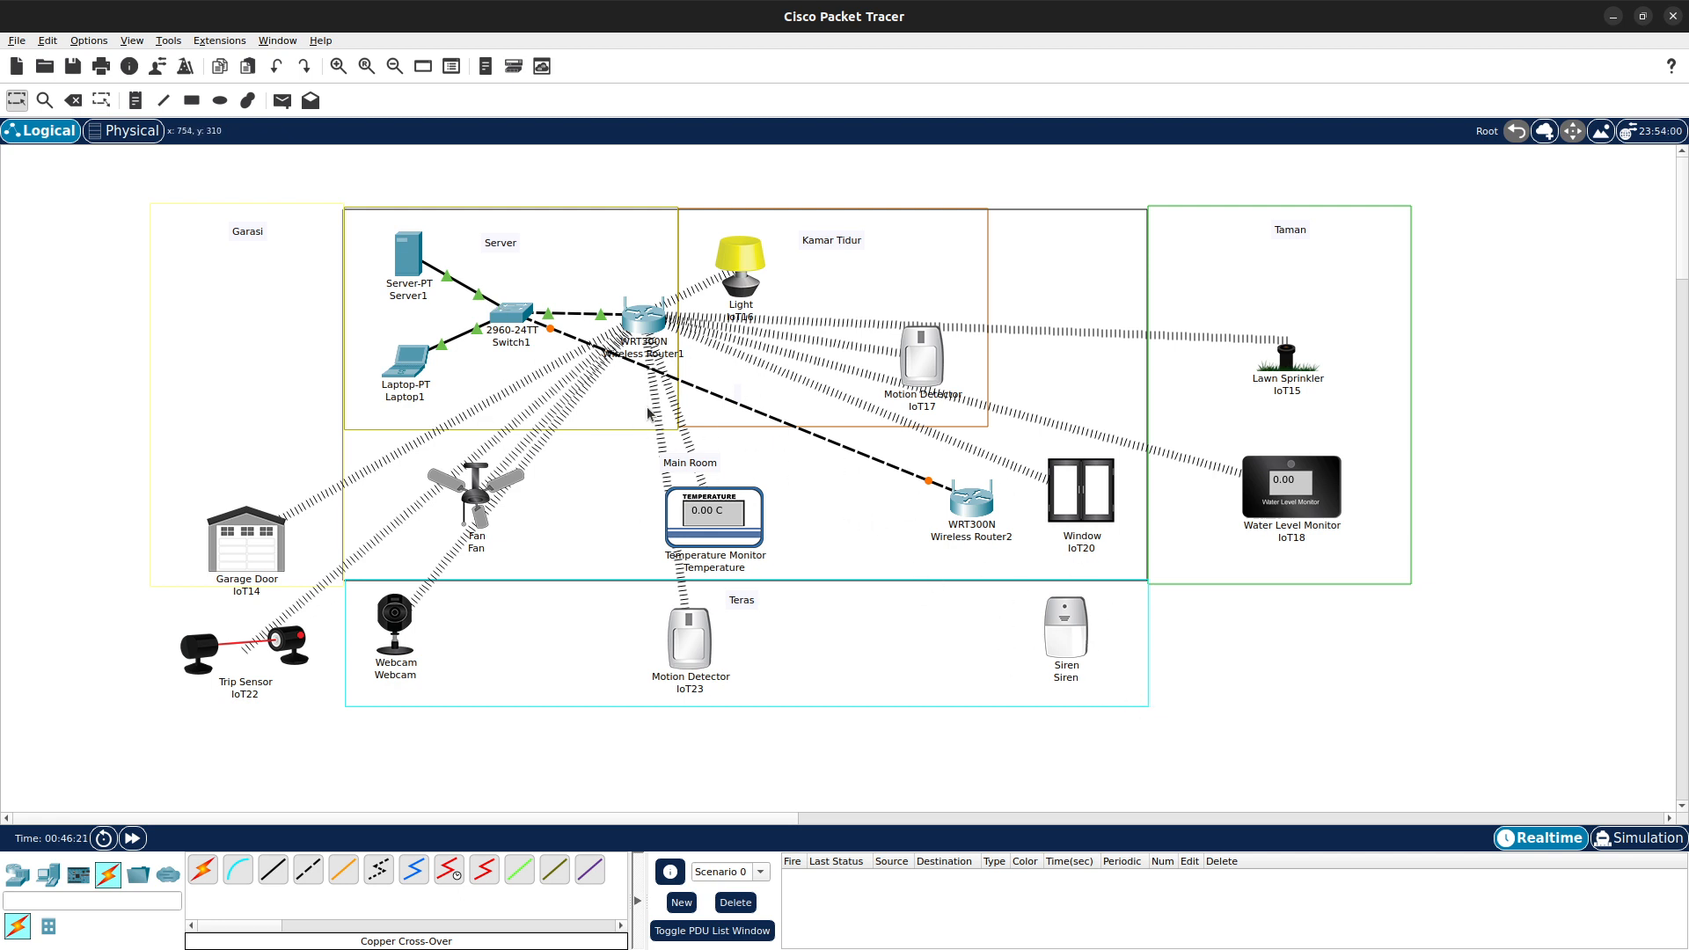
drag(717, 515, 752, 505)
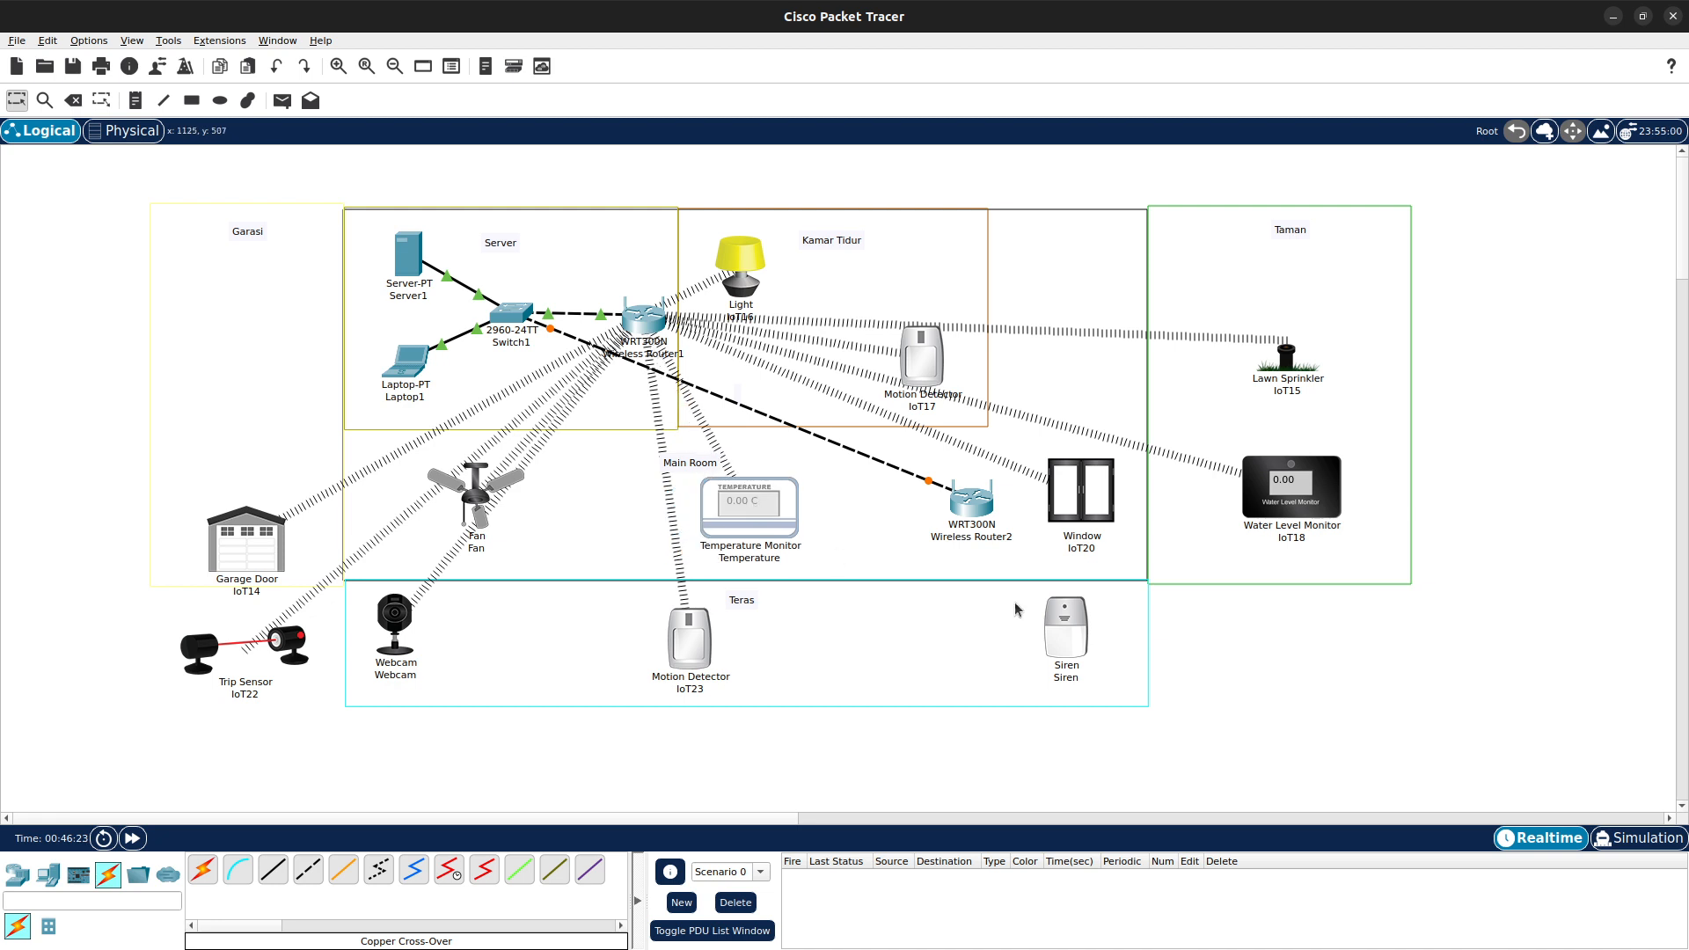
drag(1058, 624, 889, 517)
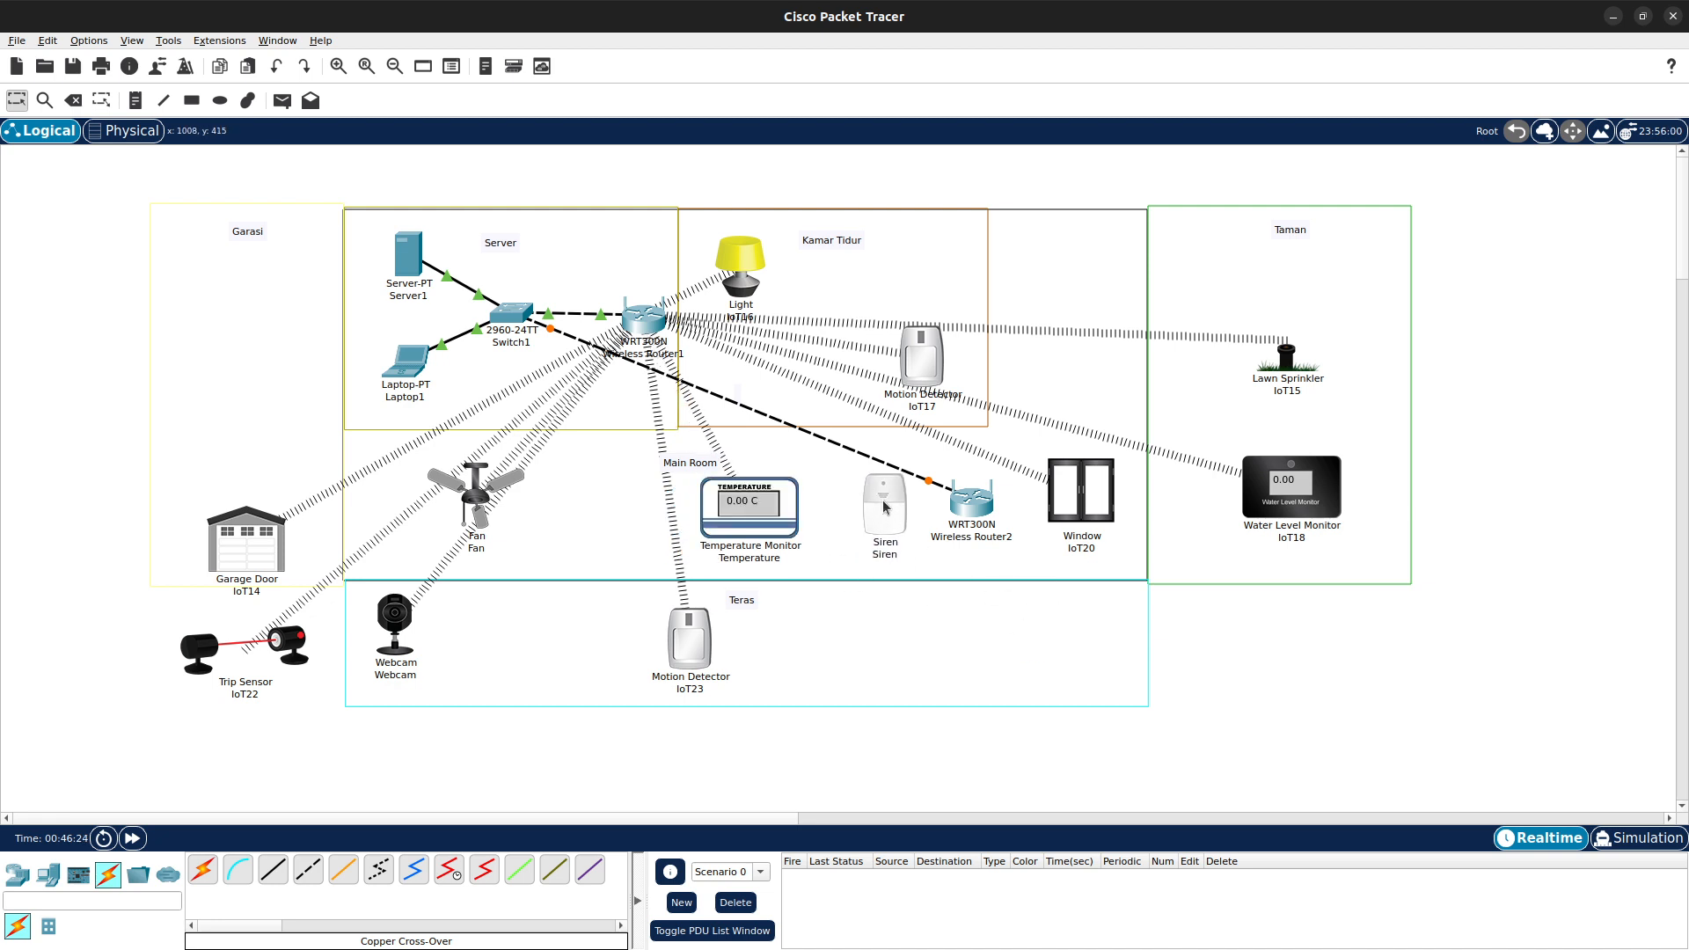
- Reselect WPA2 on the Siren's Wireless0, enter User ID Siren and the user password, then close the window
click(884, 520)
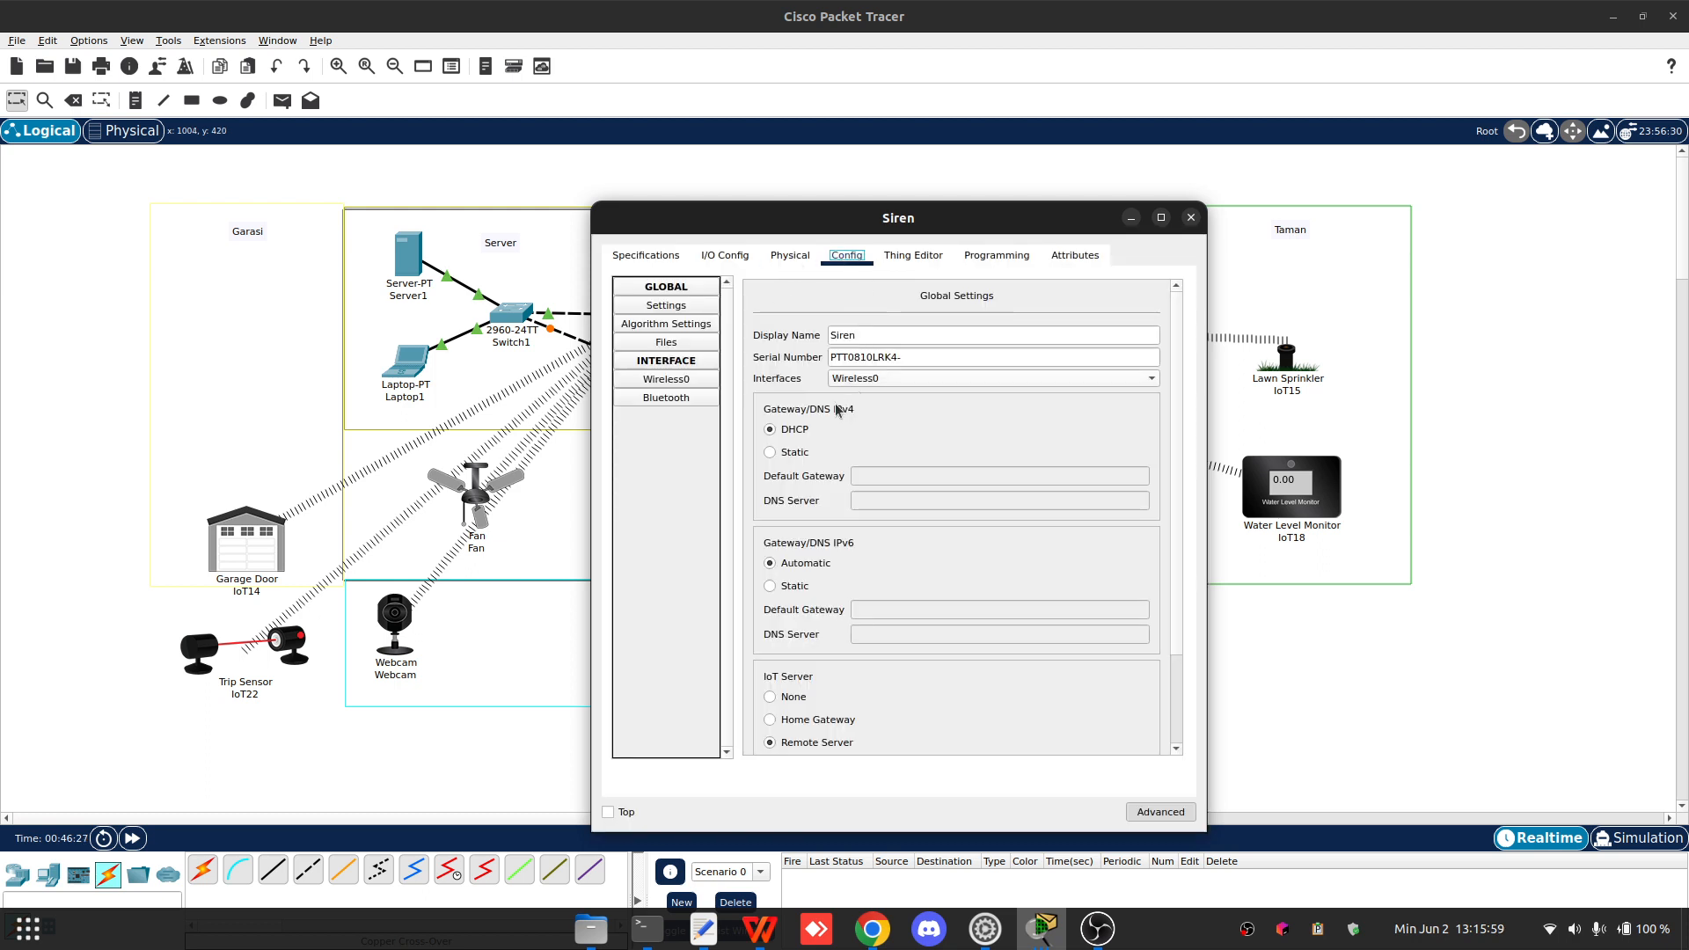
click(688, 380)
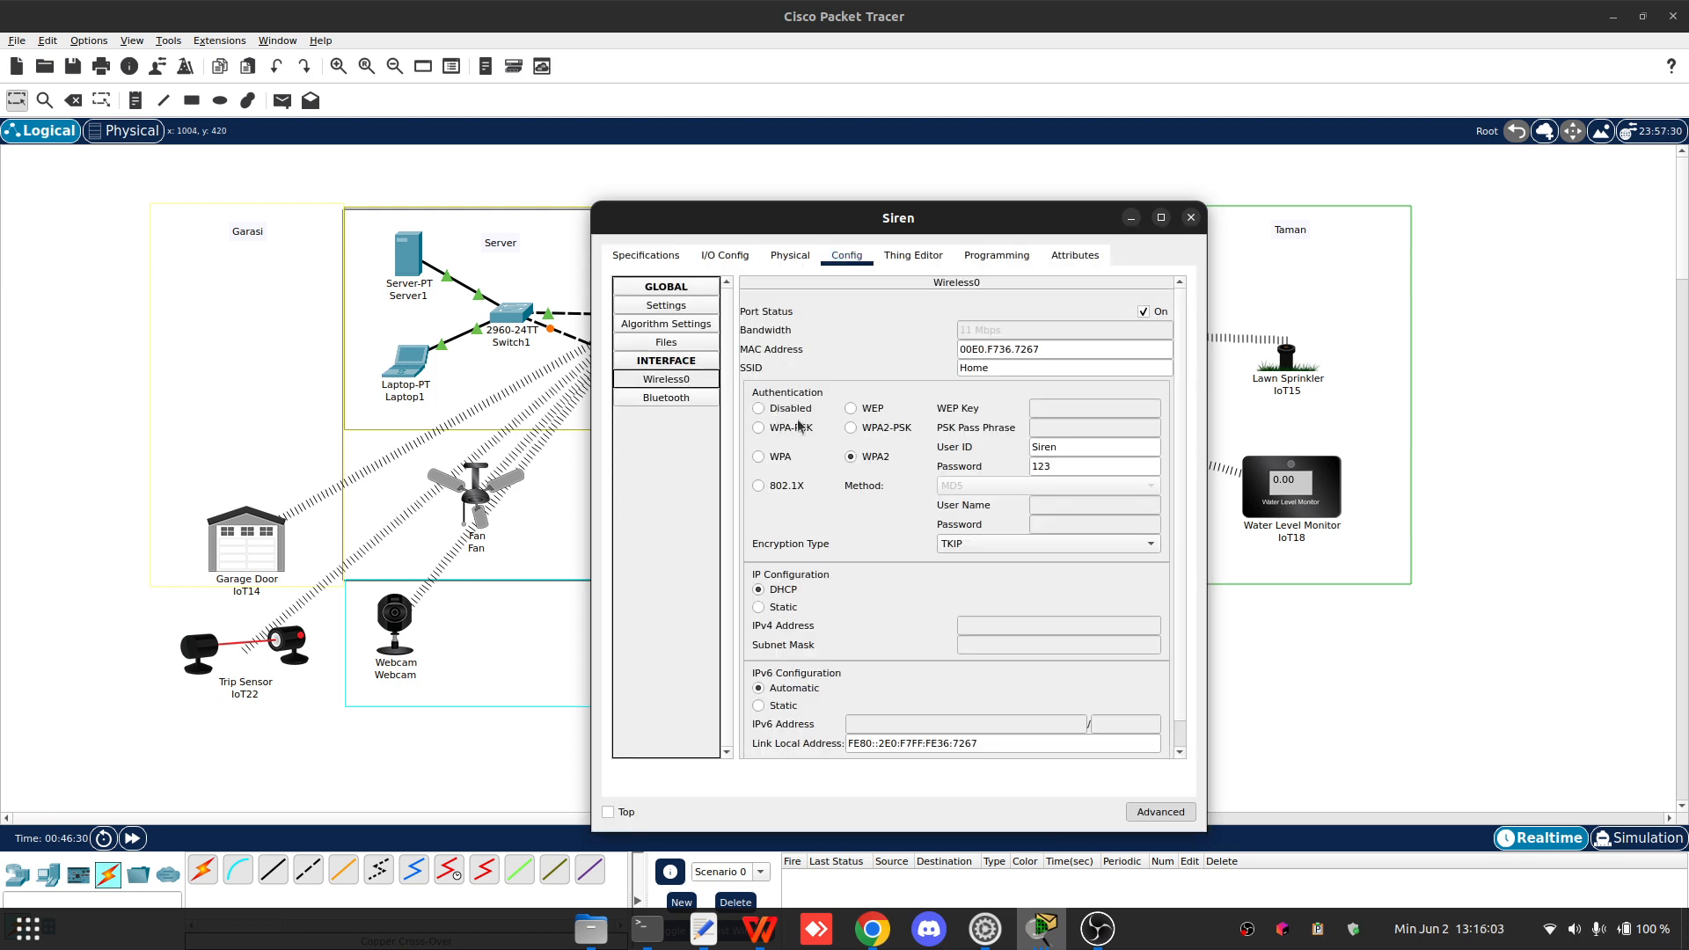
click(875, 410)
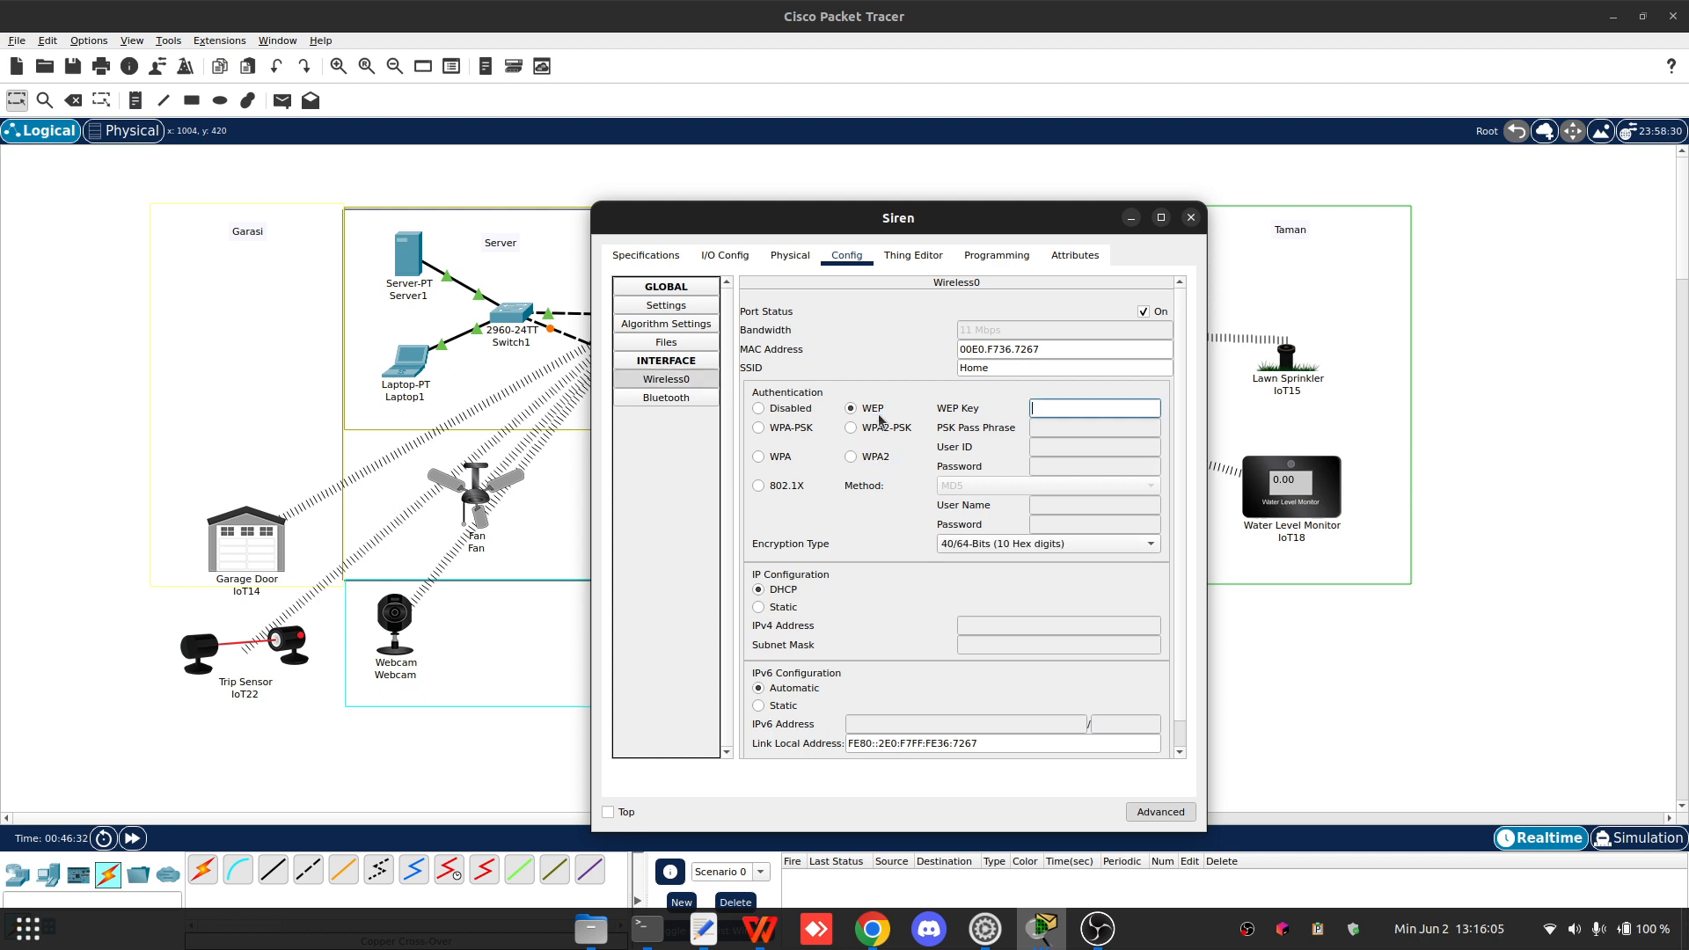
click(877, 456)
click(1088, 448)
text(Si)
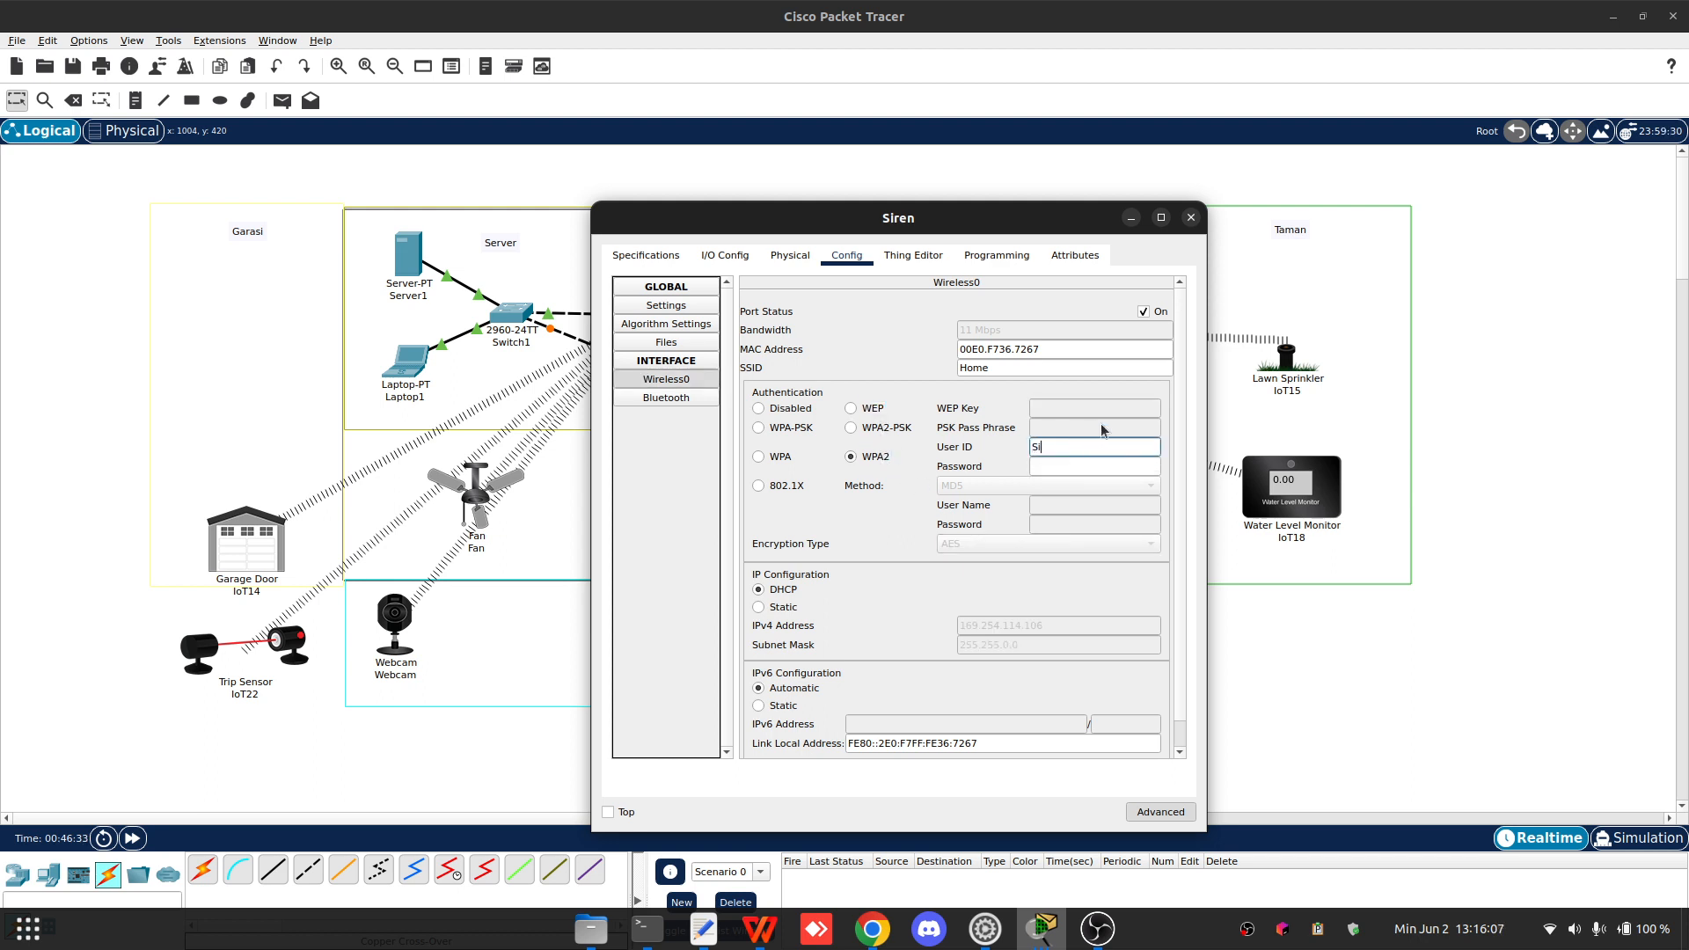
text(ren)
key(Tab)
text(123)
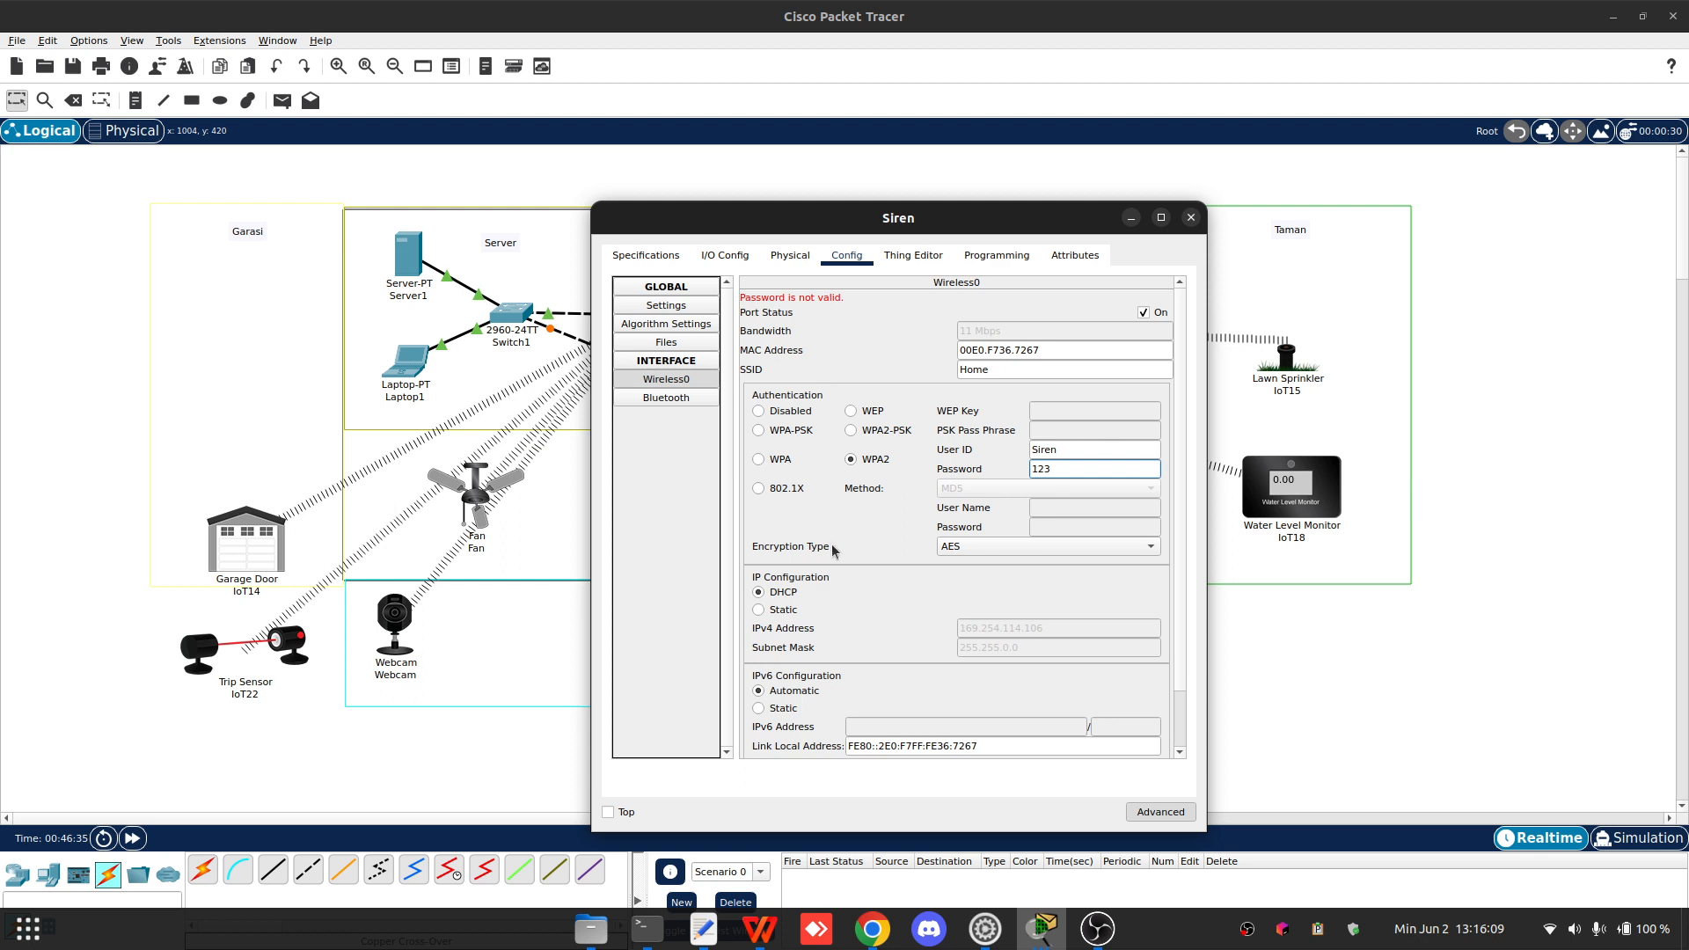
scroll(985, 531, down, 2)
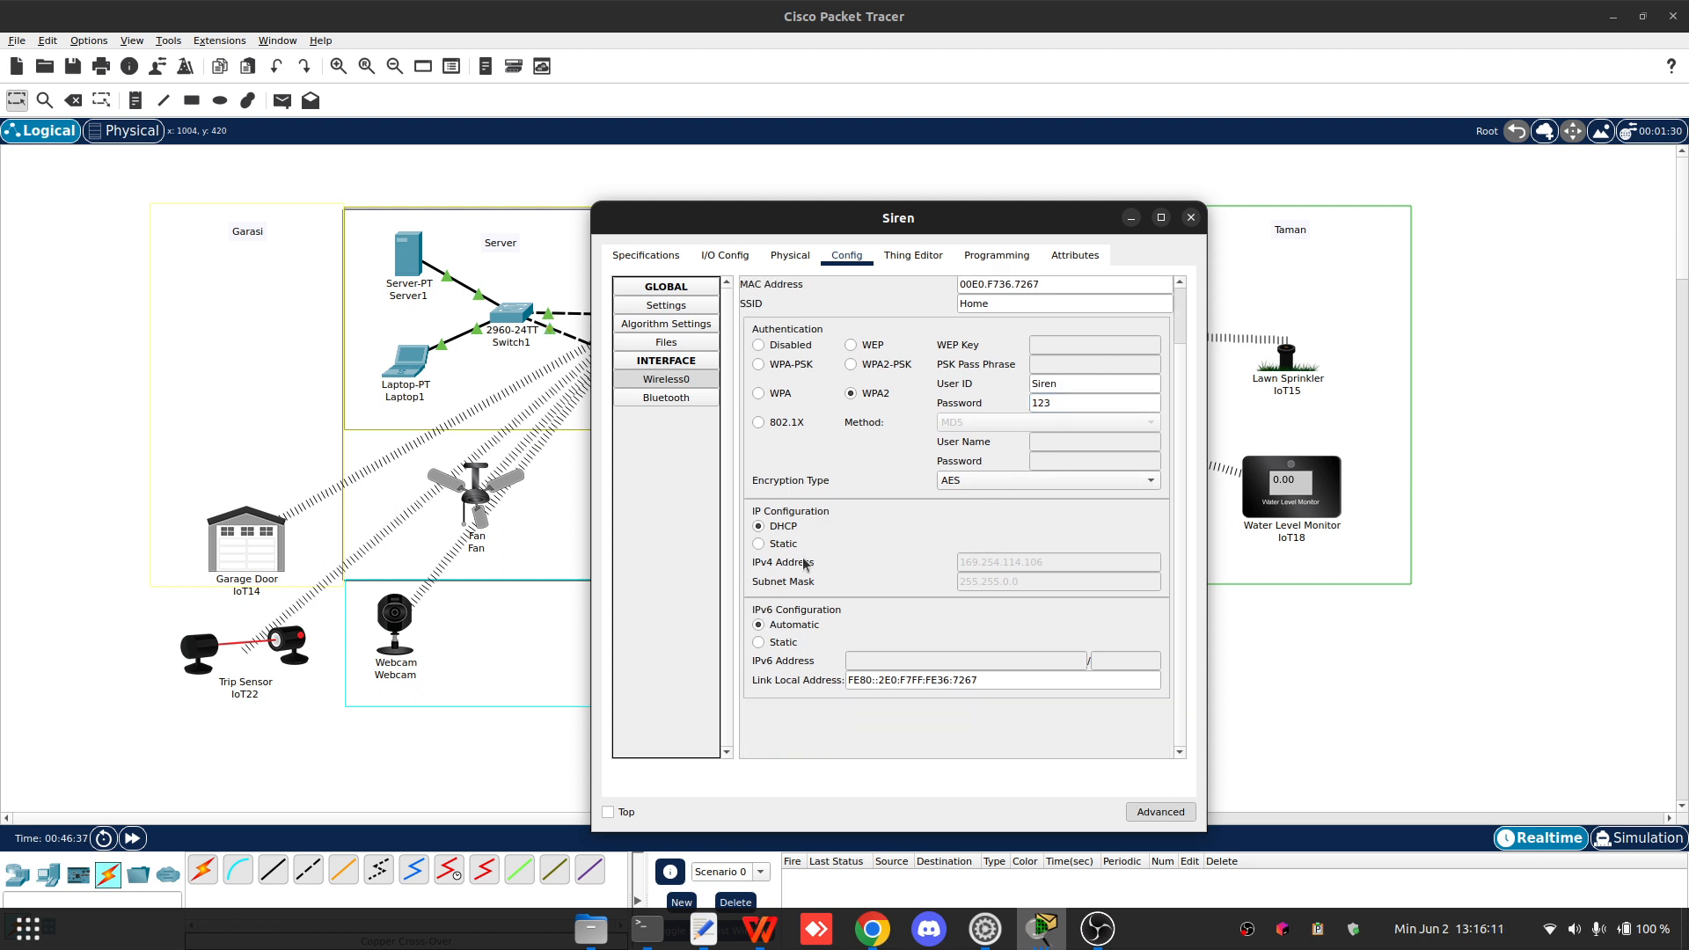
click(1190, 218)
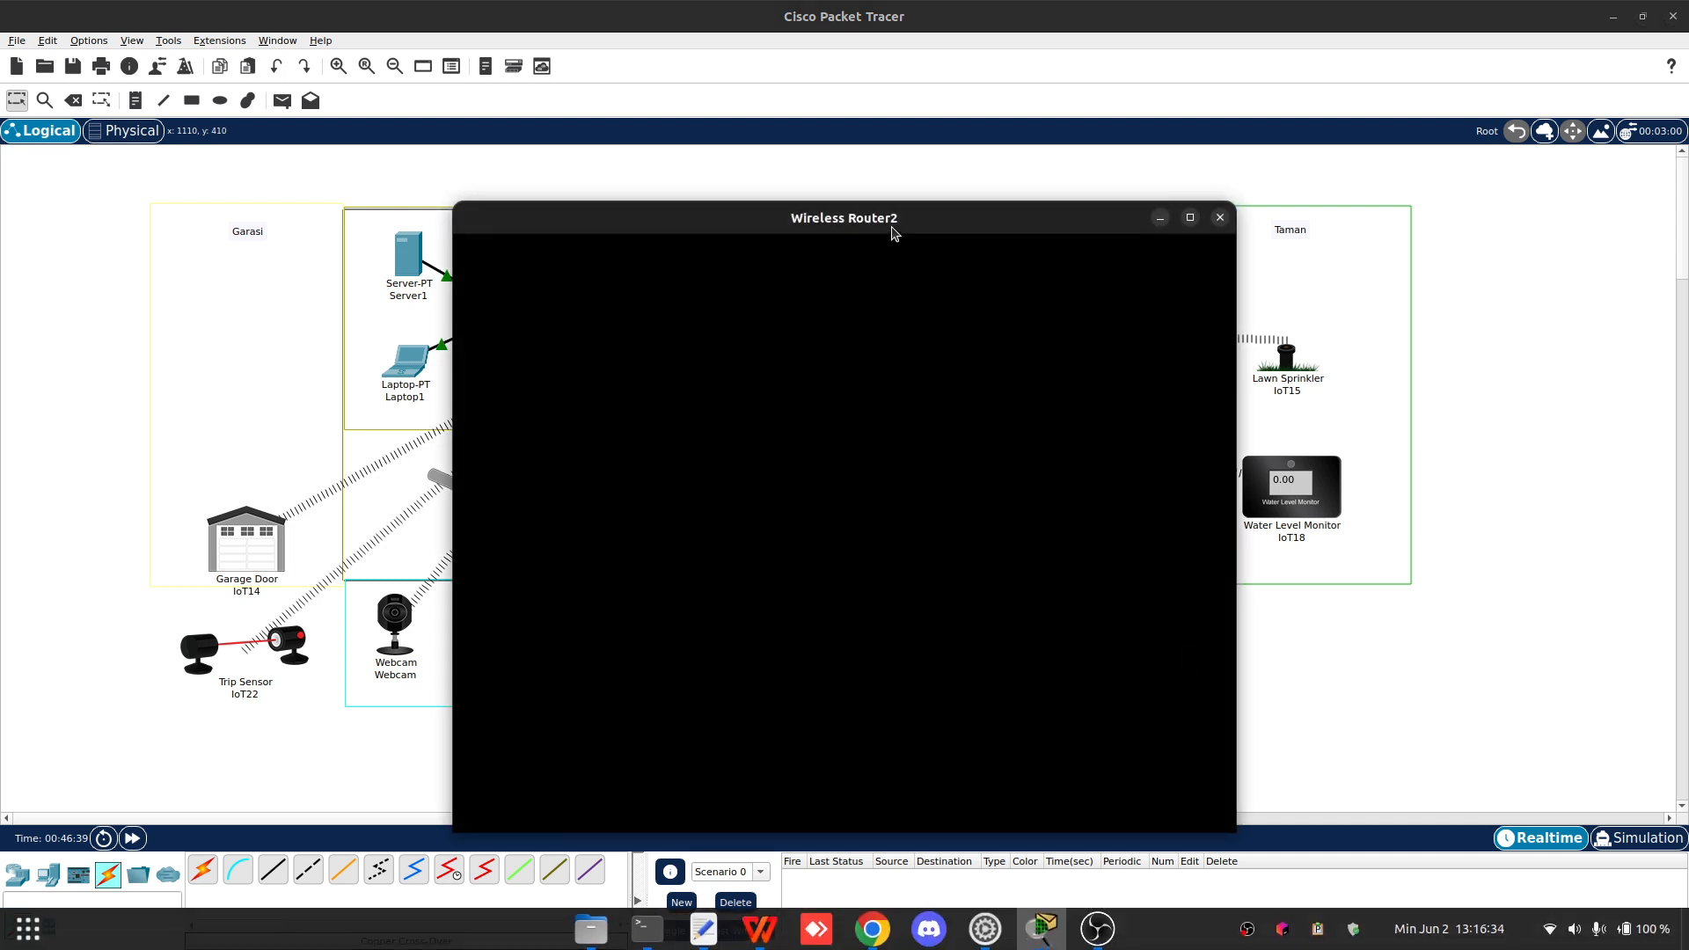
- Open Wireless Router2's GUI and set its router IP address to 192.168.1.1
drag(892, 227, 482, 181)
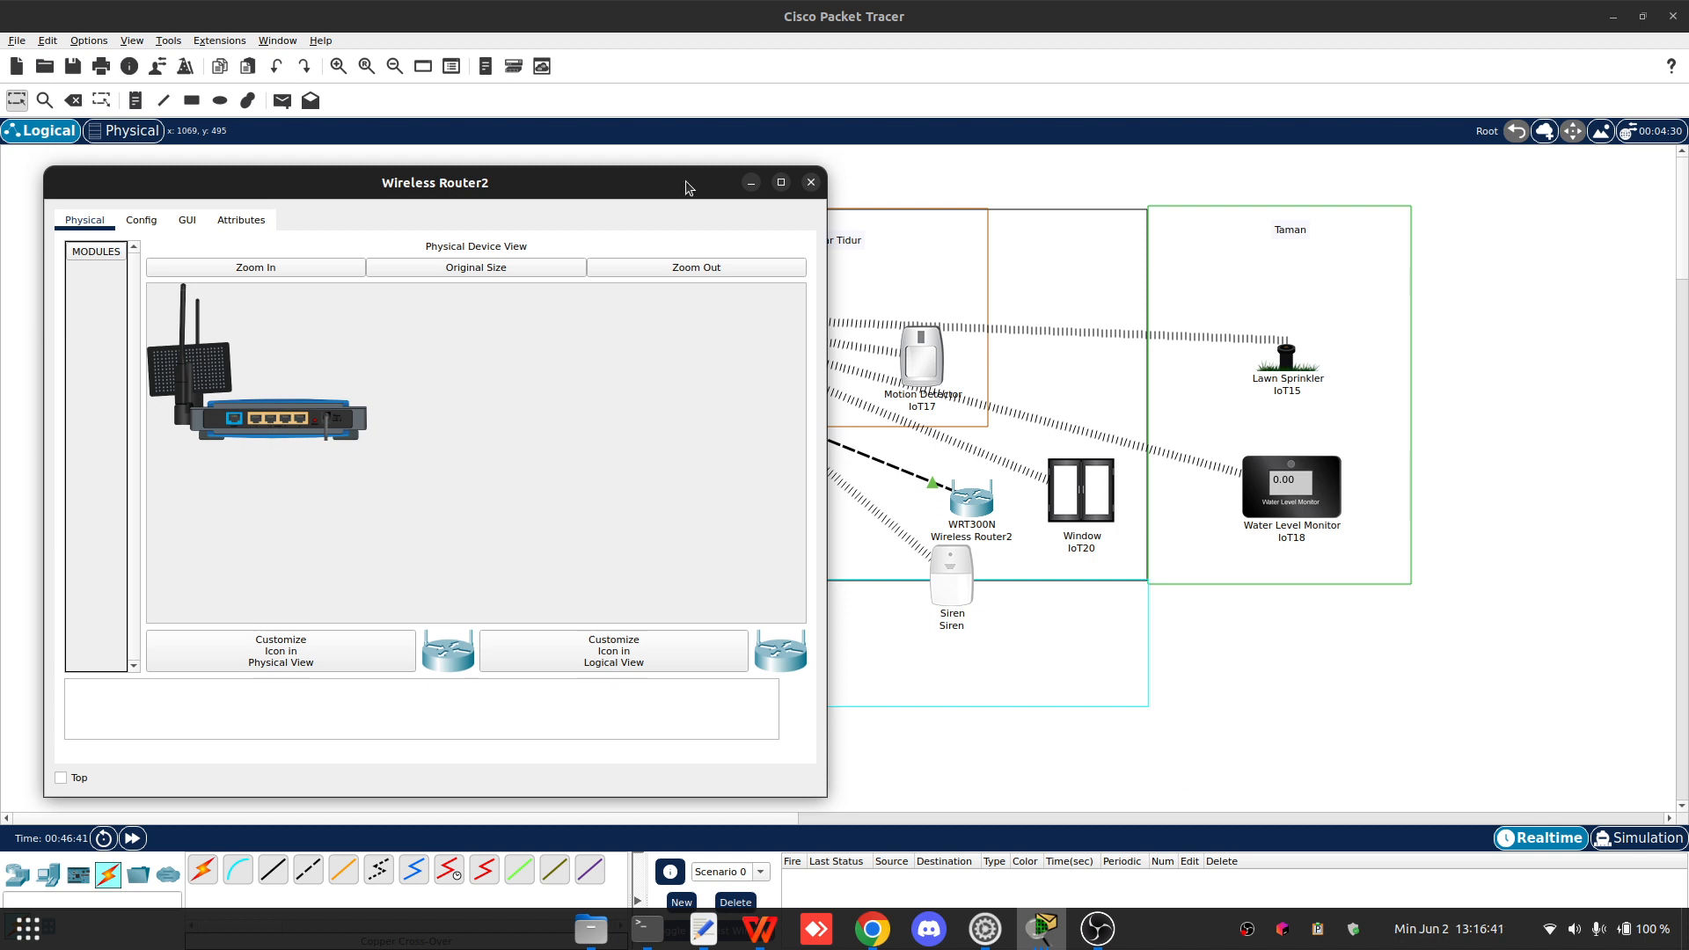
click(188, 221)
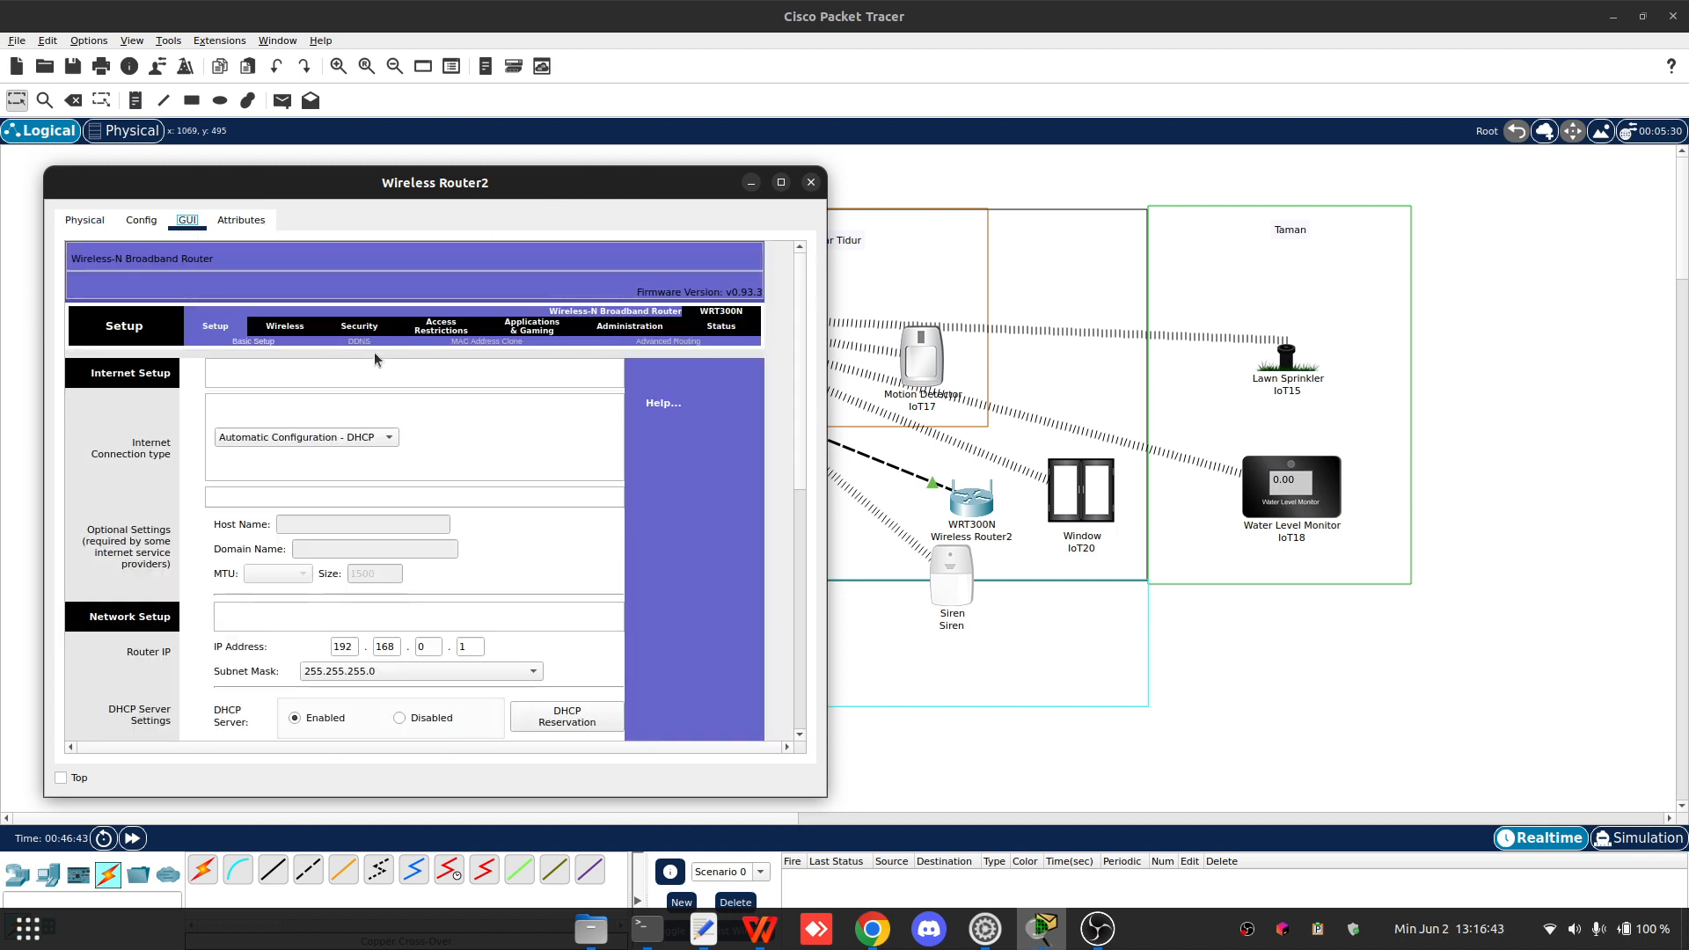
click(418, 587)
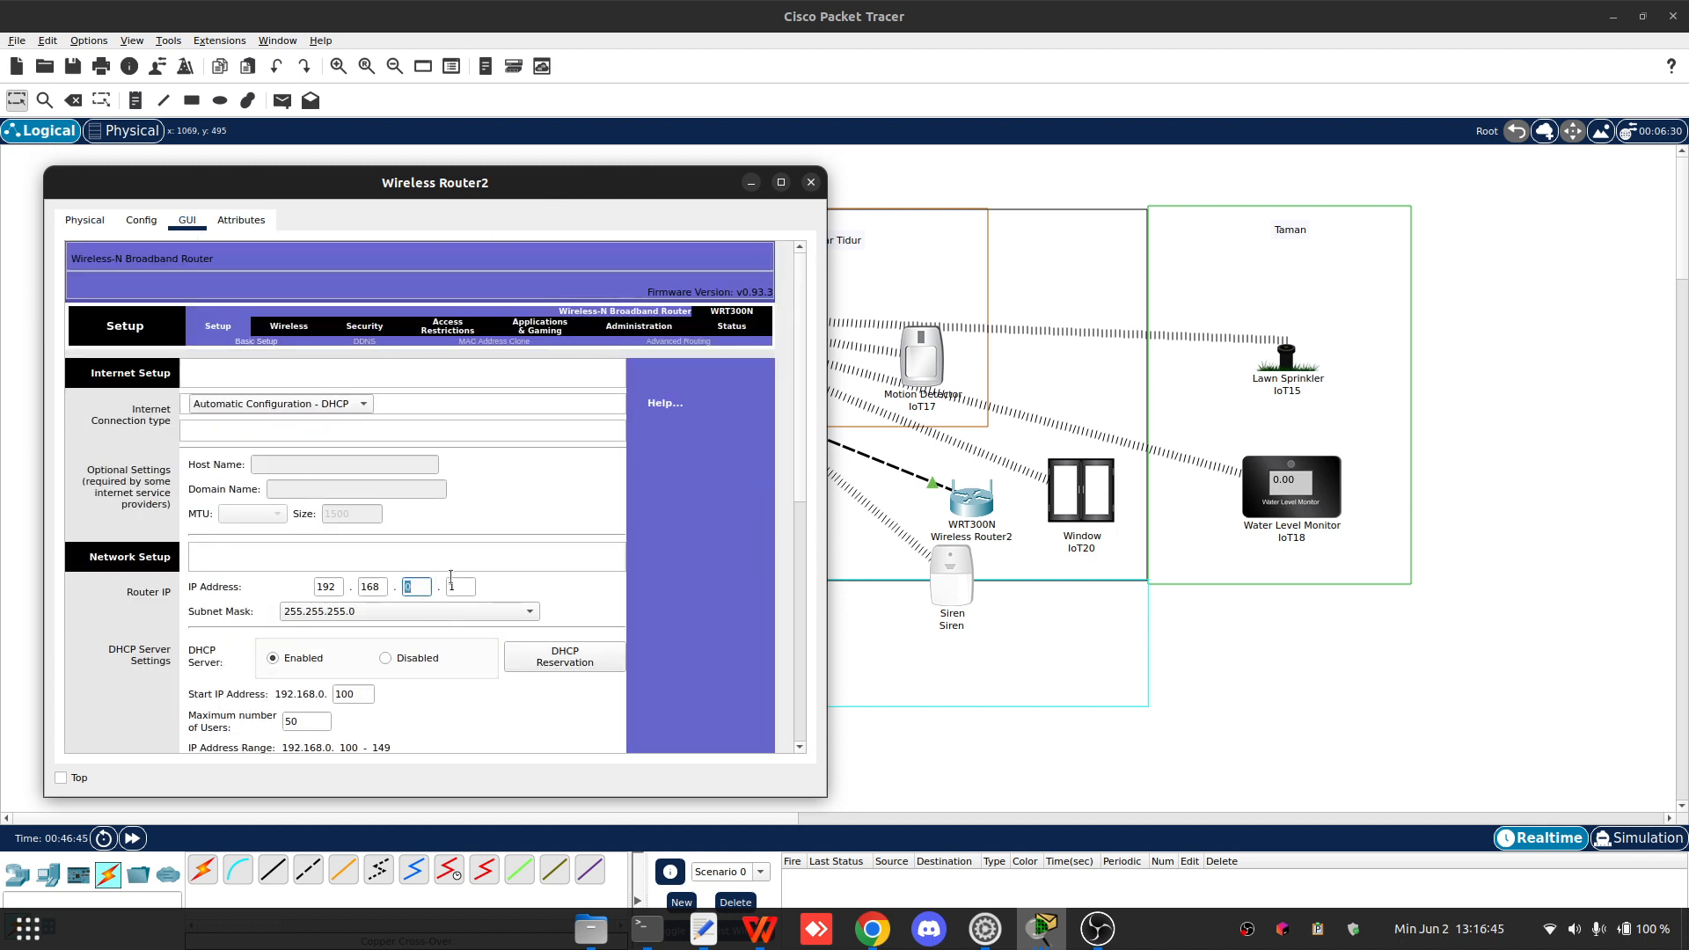
text(1)
- Set Wireless Router2's network name (SSID) to Home2 in its basic wireless settings
click(314, 326)
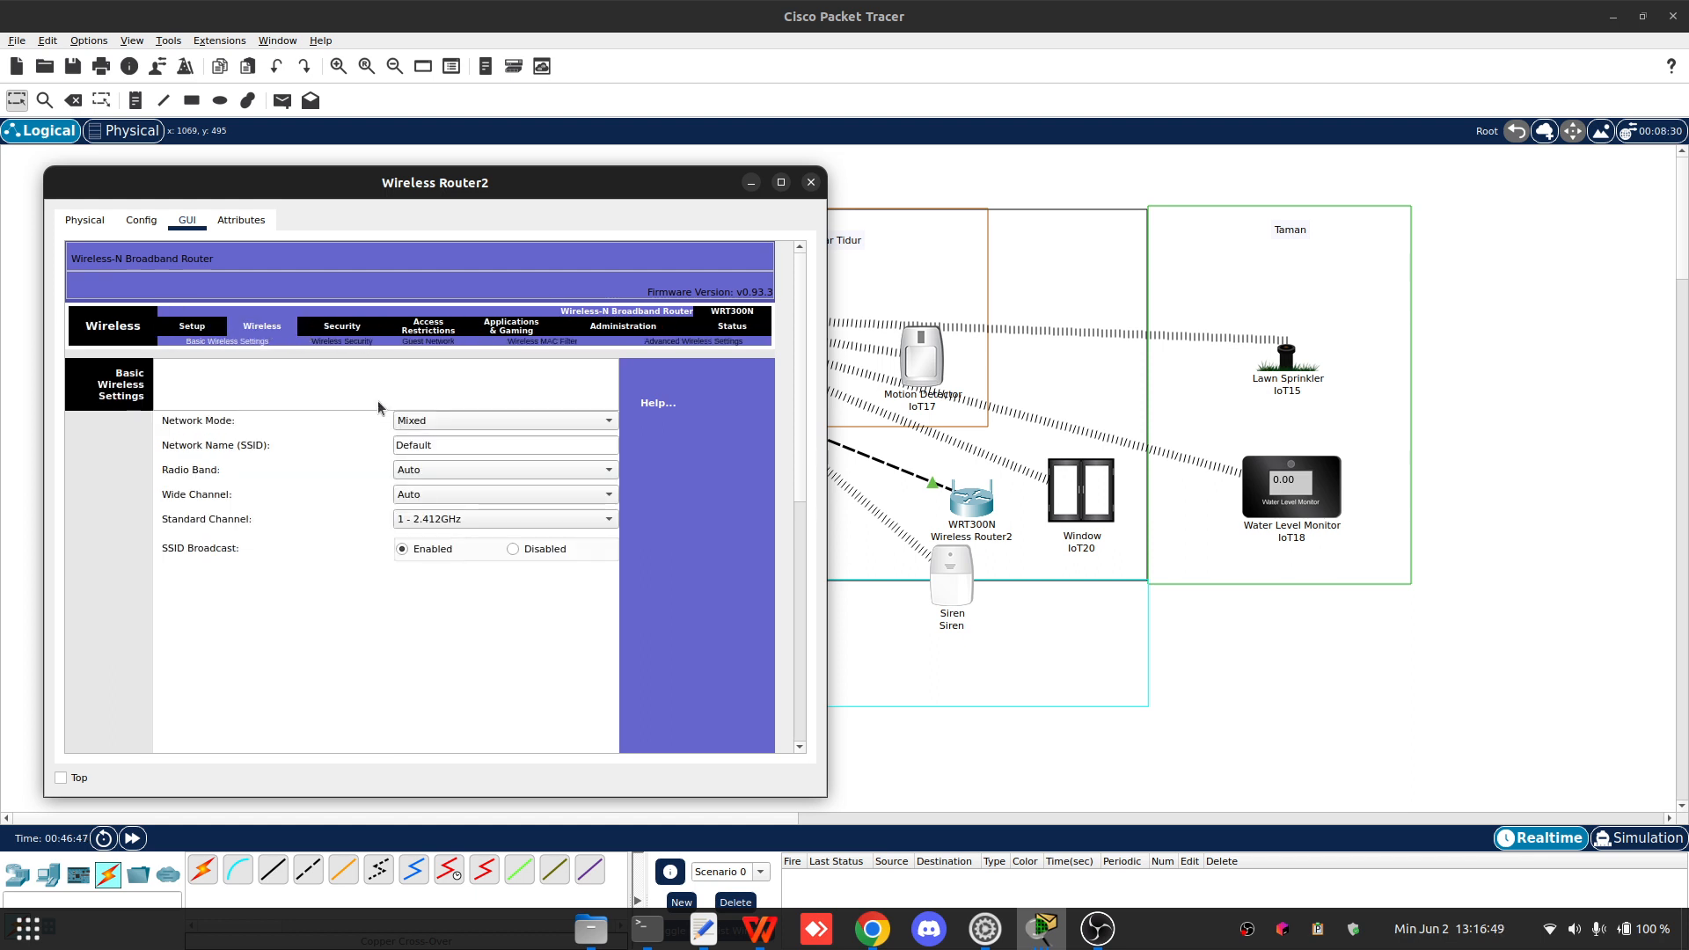
key(Tab)
text(Home2)
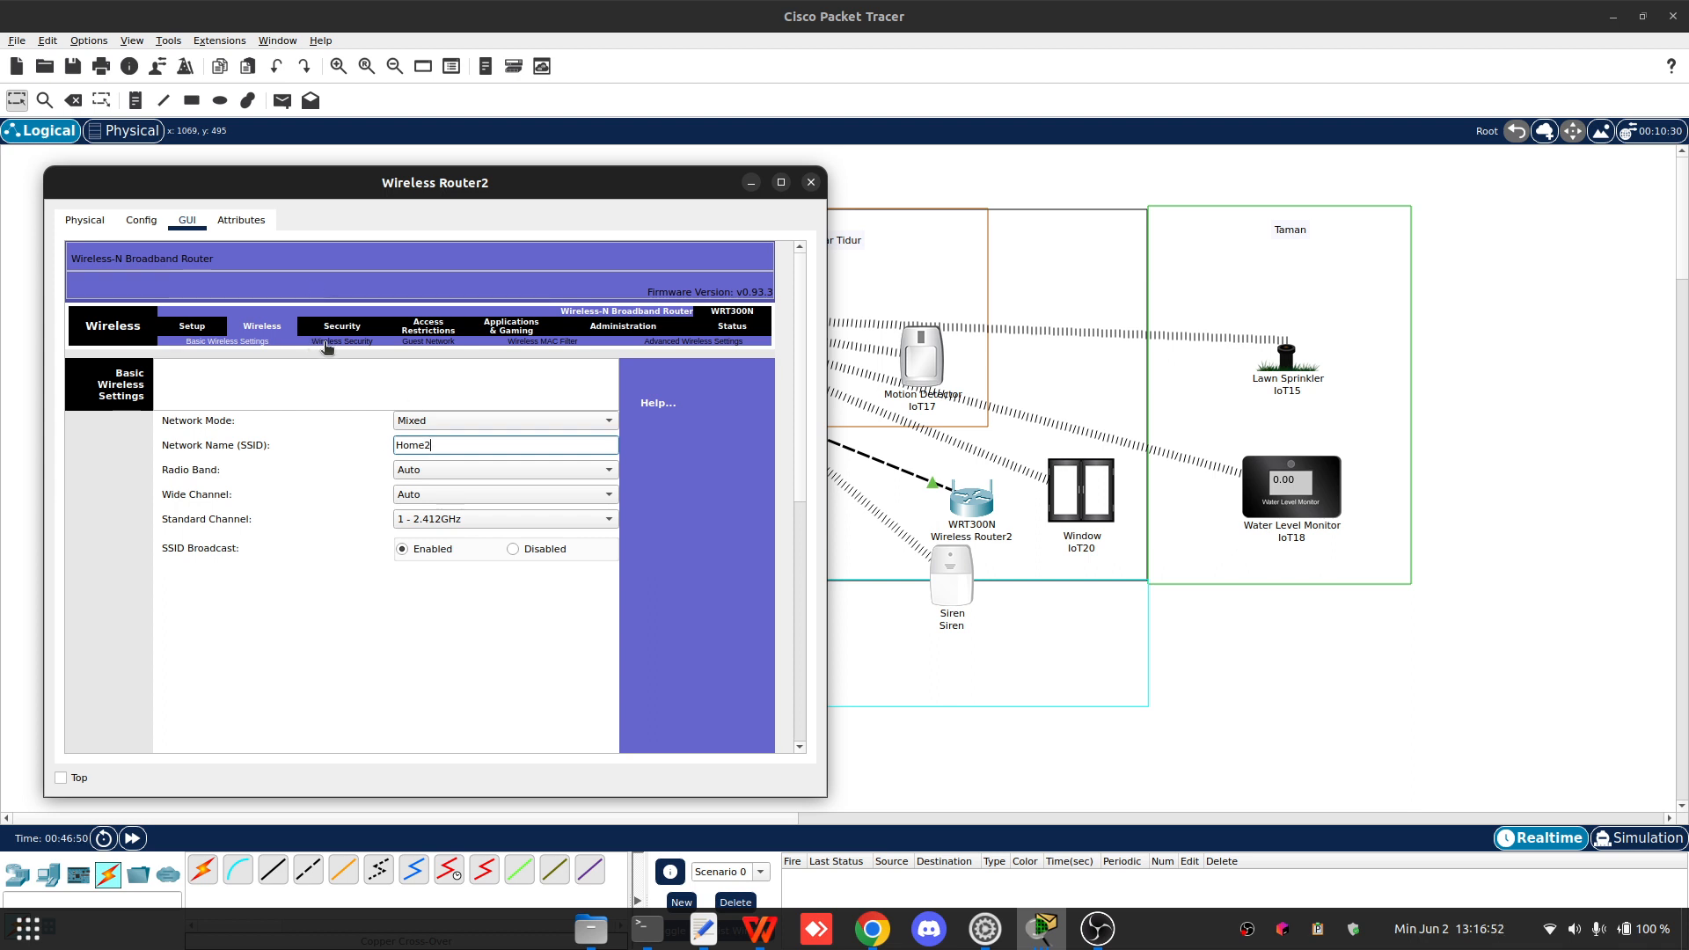
drag(322, 341, 328, 341)
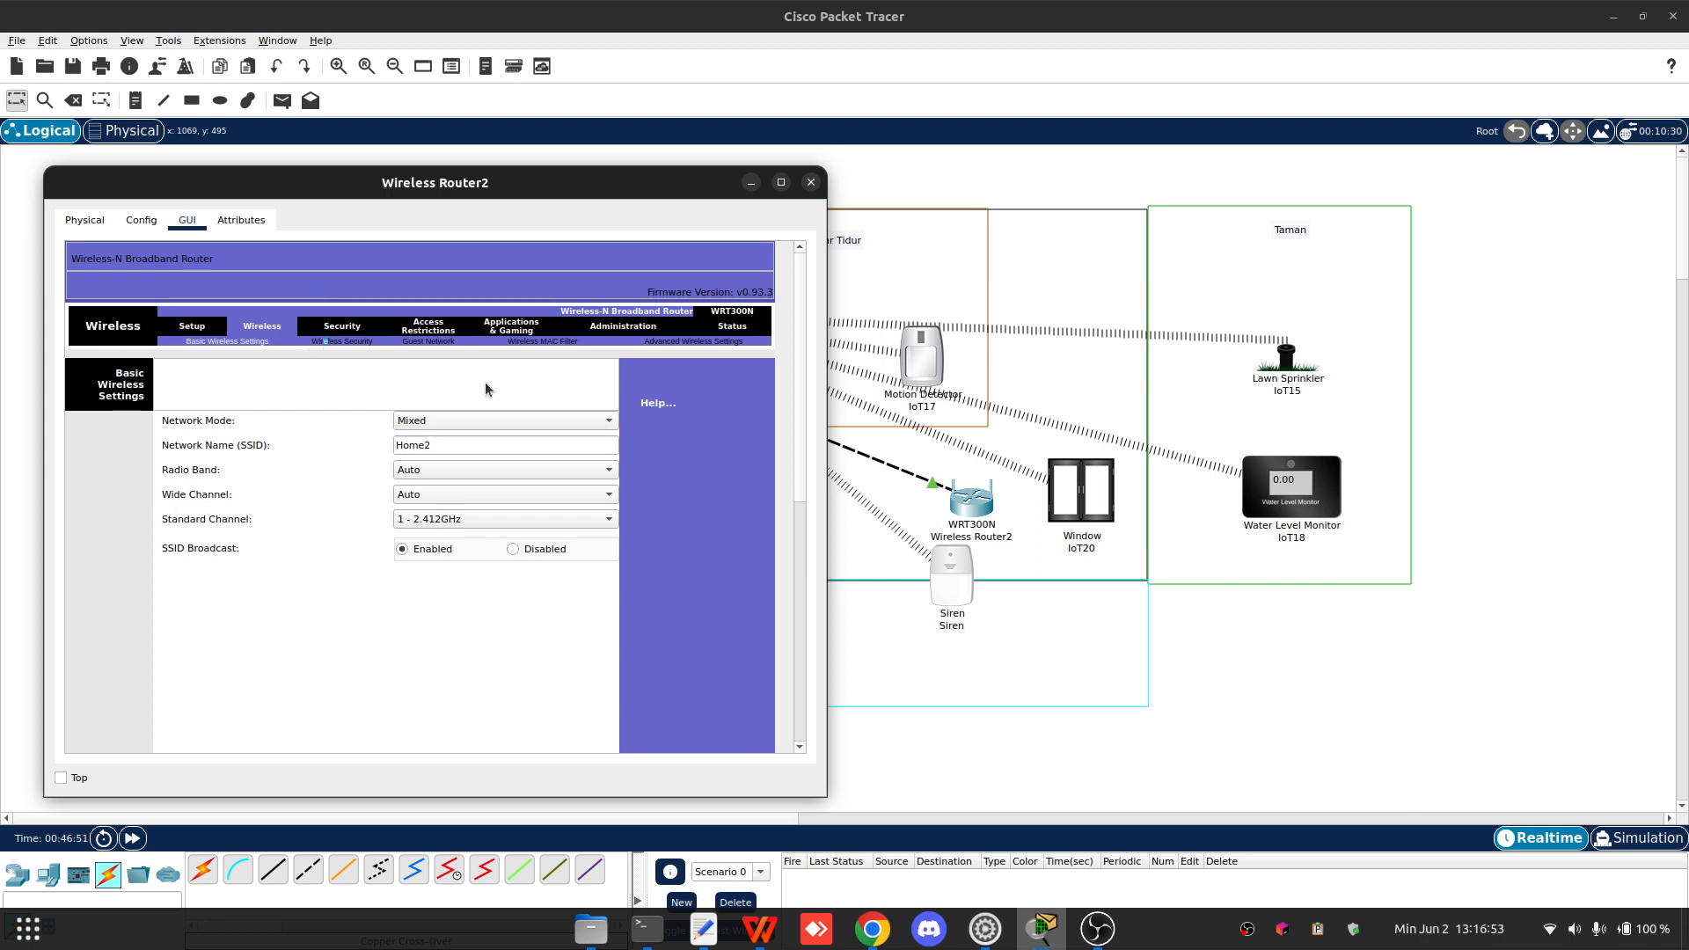
- Switch Wireless Router2's wireless security mode to WPA2 Enterprise
click(357, 345)
scroll(404, 370, down, 3)
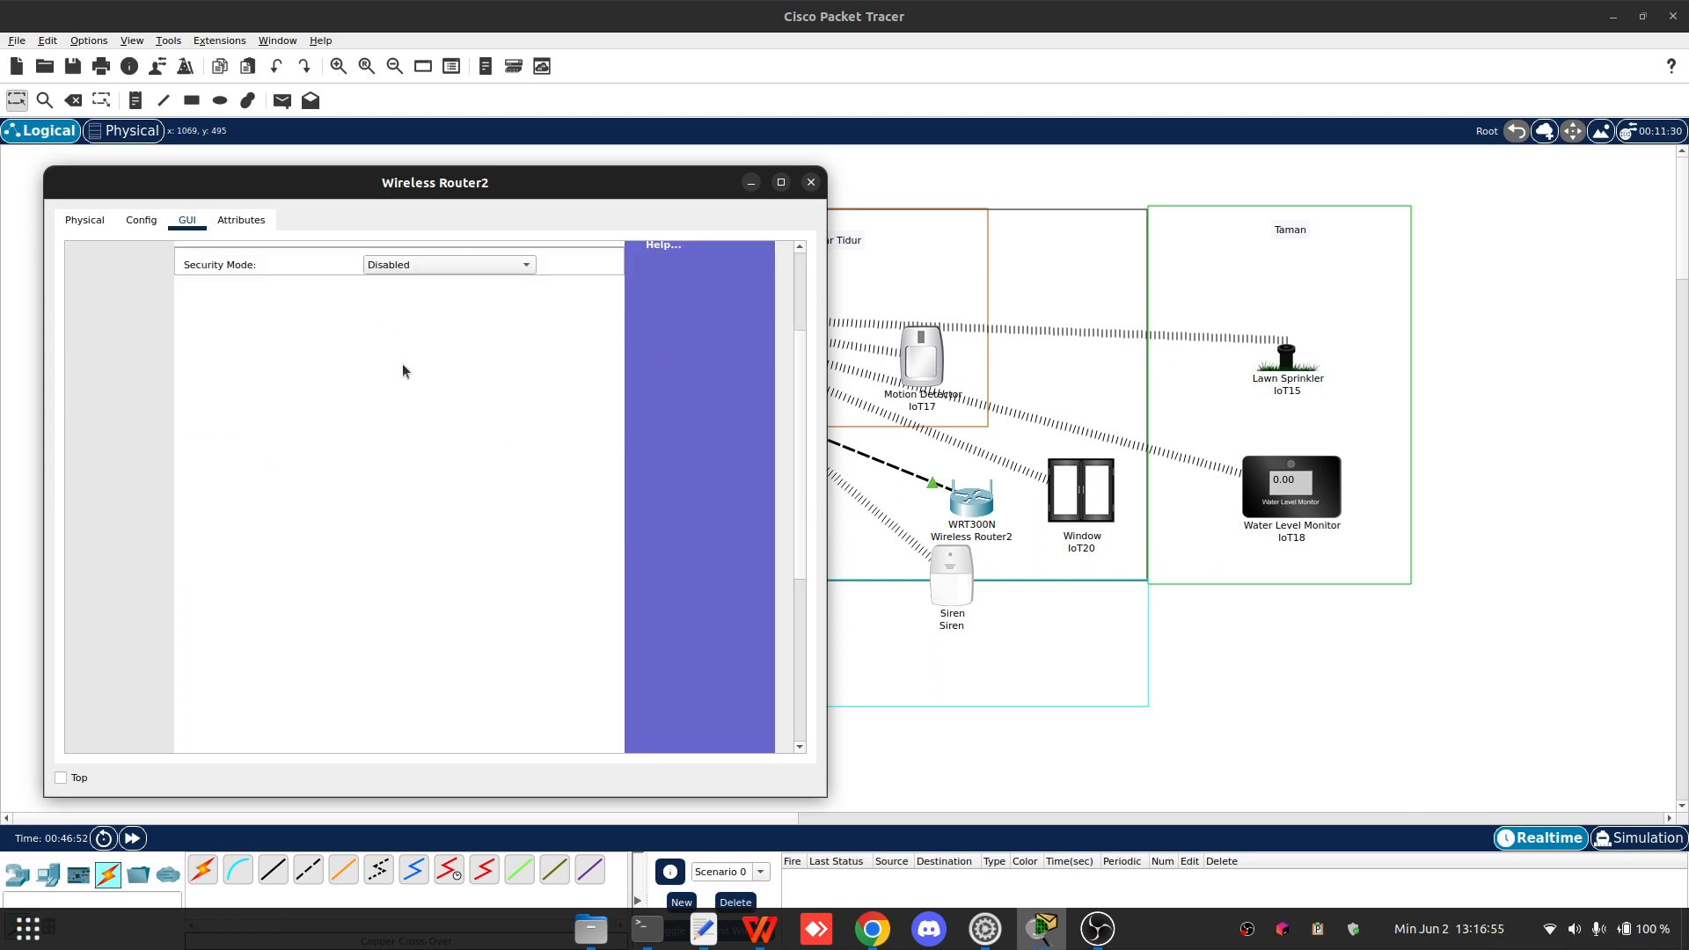
scroll(426, 334, up, 1)
click(427, 317)
click(437, 414)
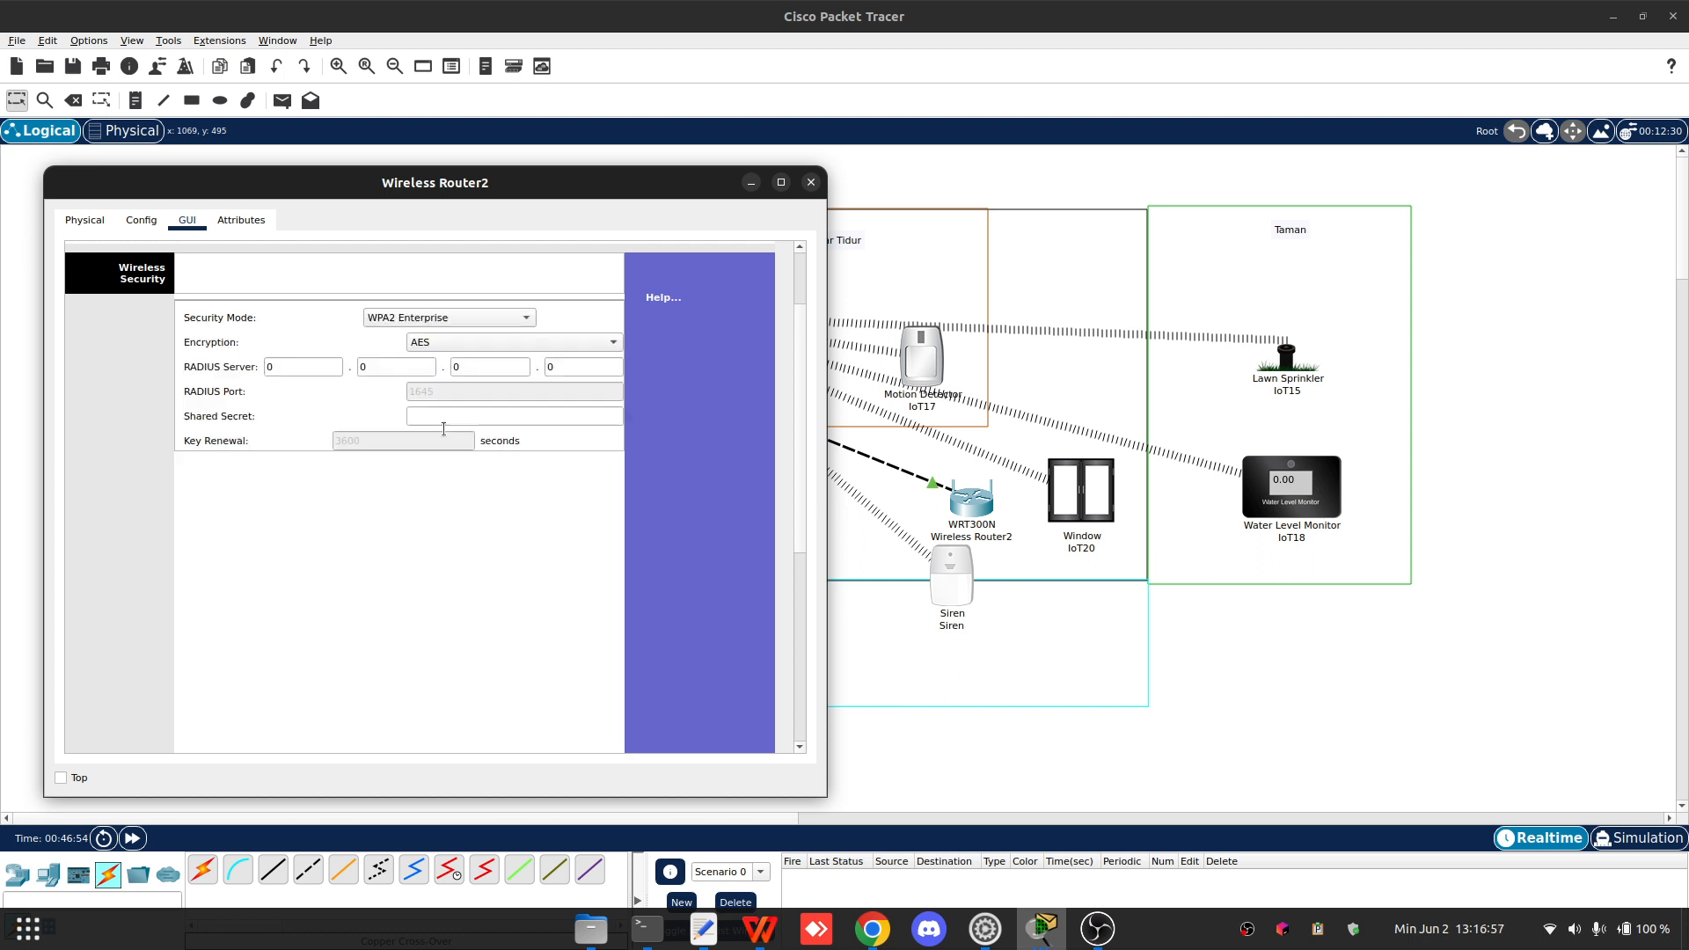
- Set the RADIUS server to 192.168.1.11, enter the shared secret, and save the router's settings
scroll(389, 356, down, 2)
click(306, 255)
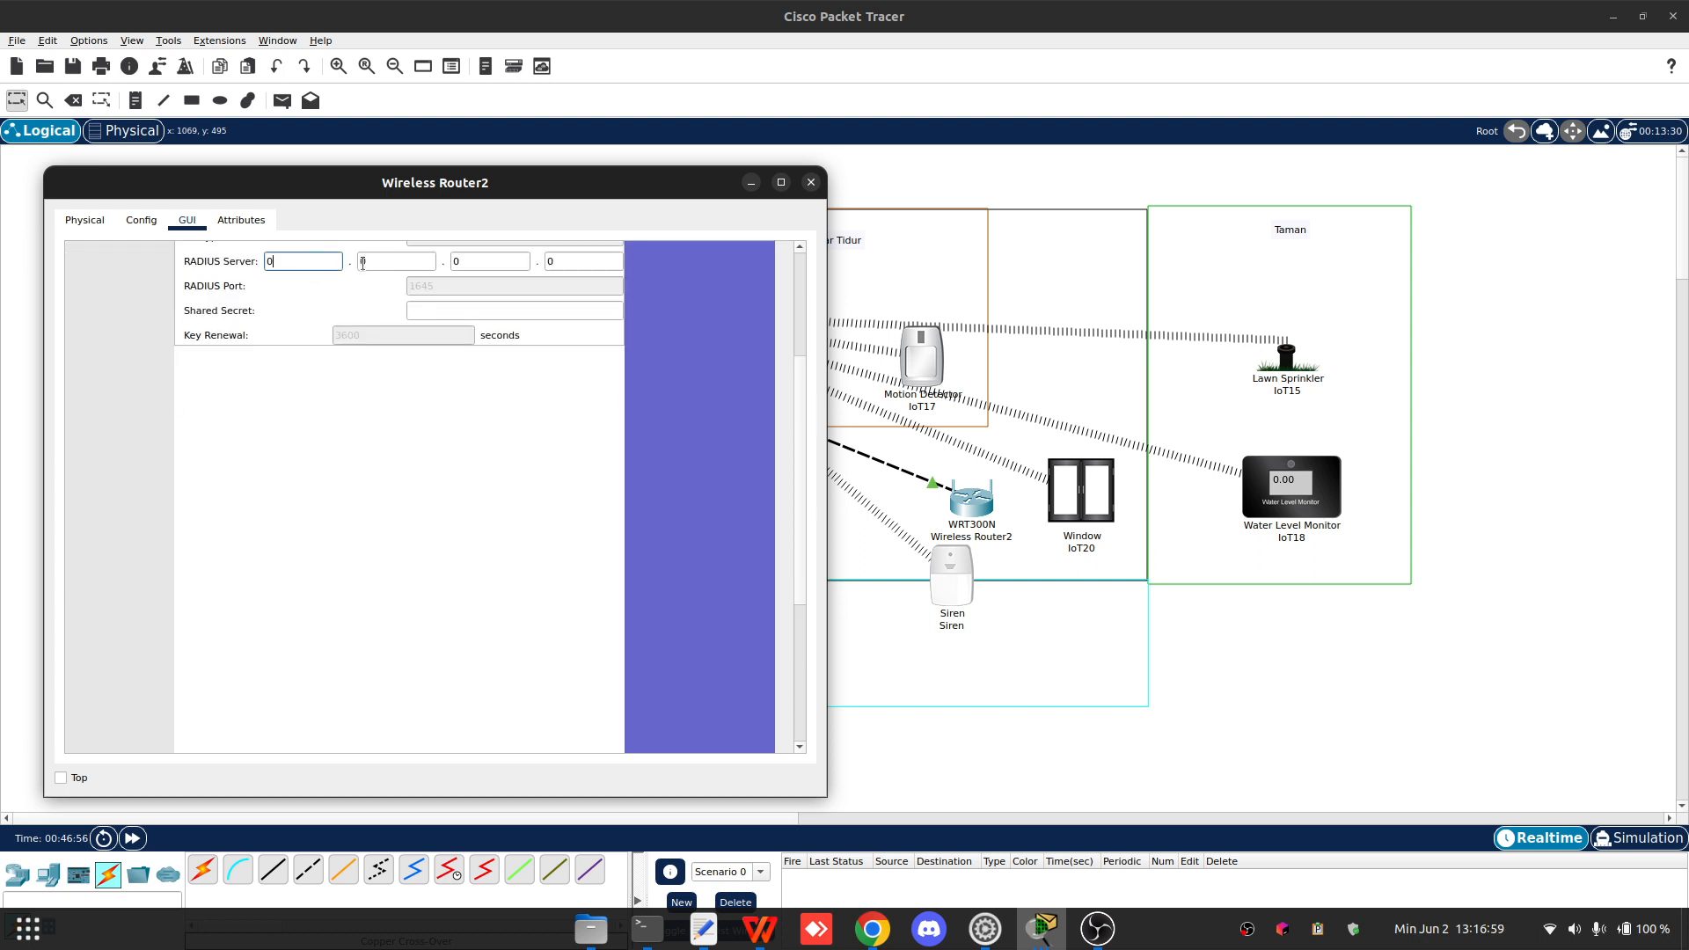
text(192)
click(362, 263)
text(168.1.11)
click(456, 312)
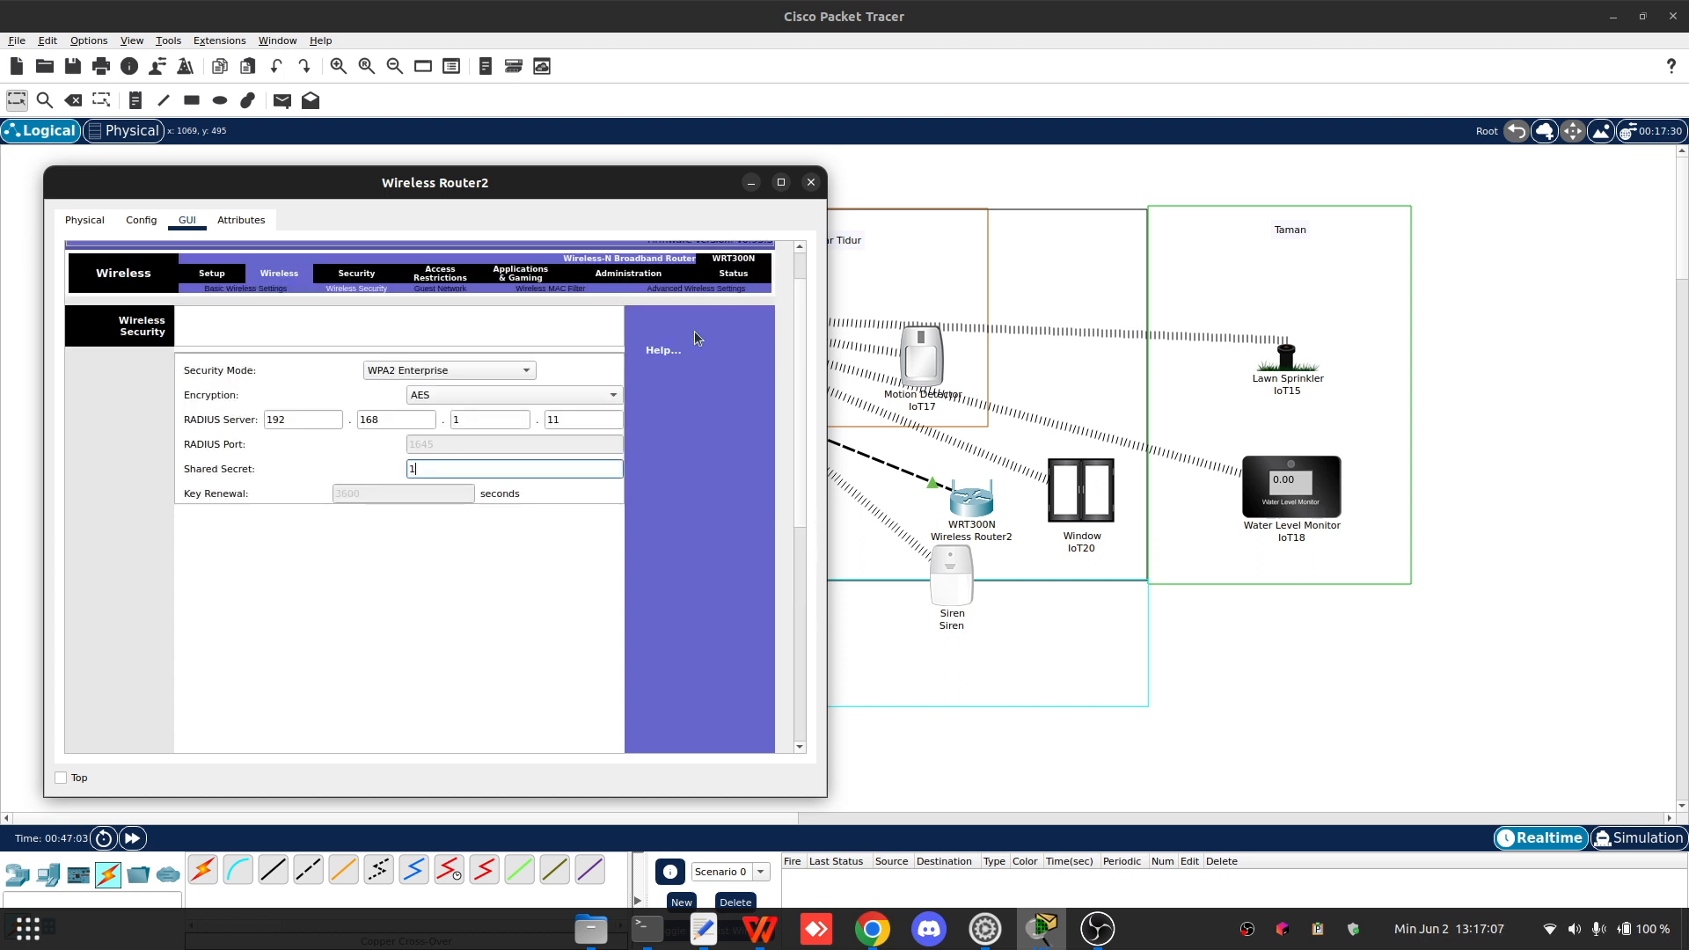
scroll(559, 704, down, 5)
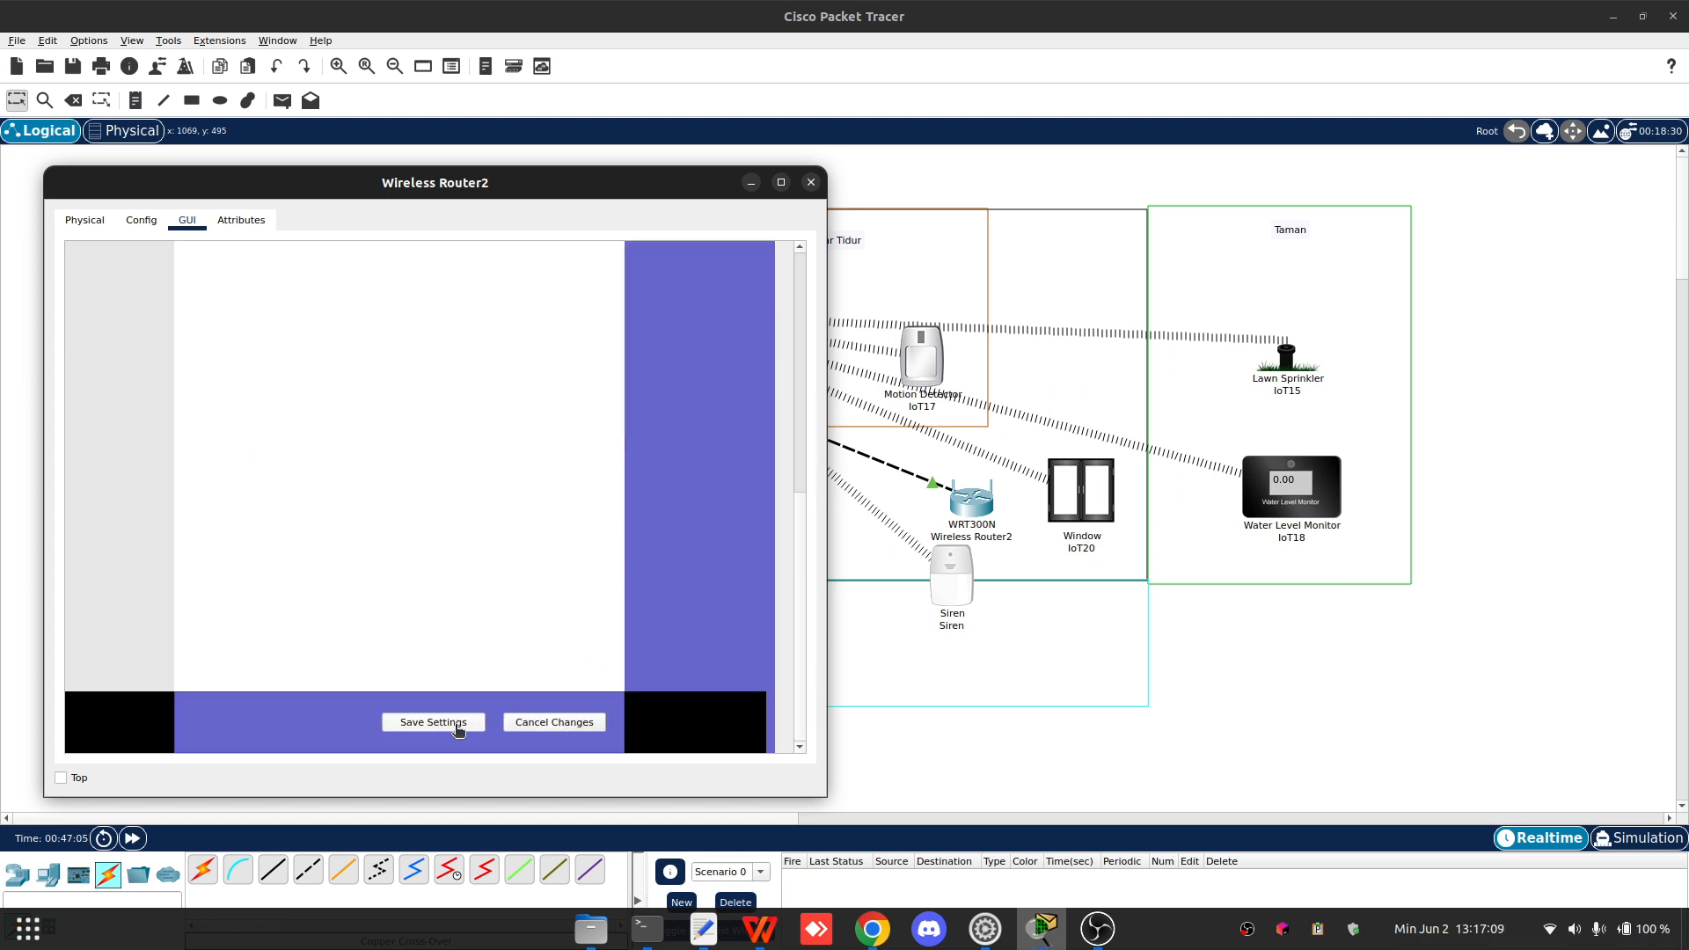
click(457, 723)
- Re-enter Home2 as the router's network name (SSID) in basic wireless settings and save
click(253, 344)
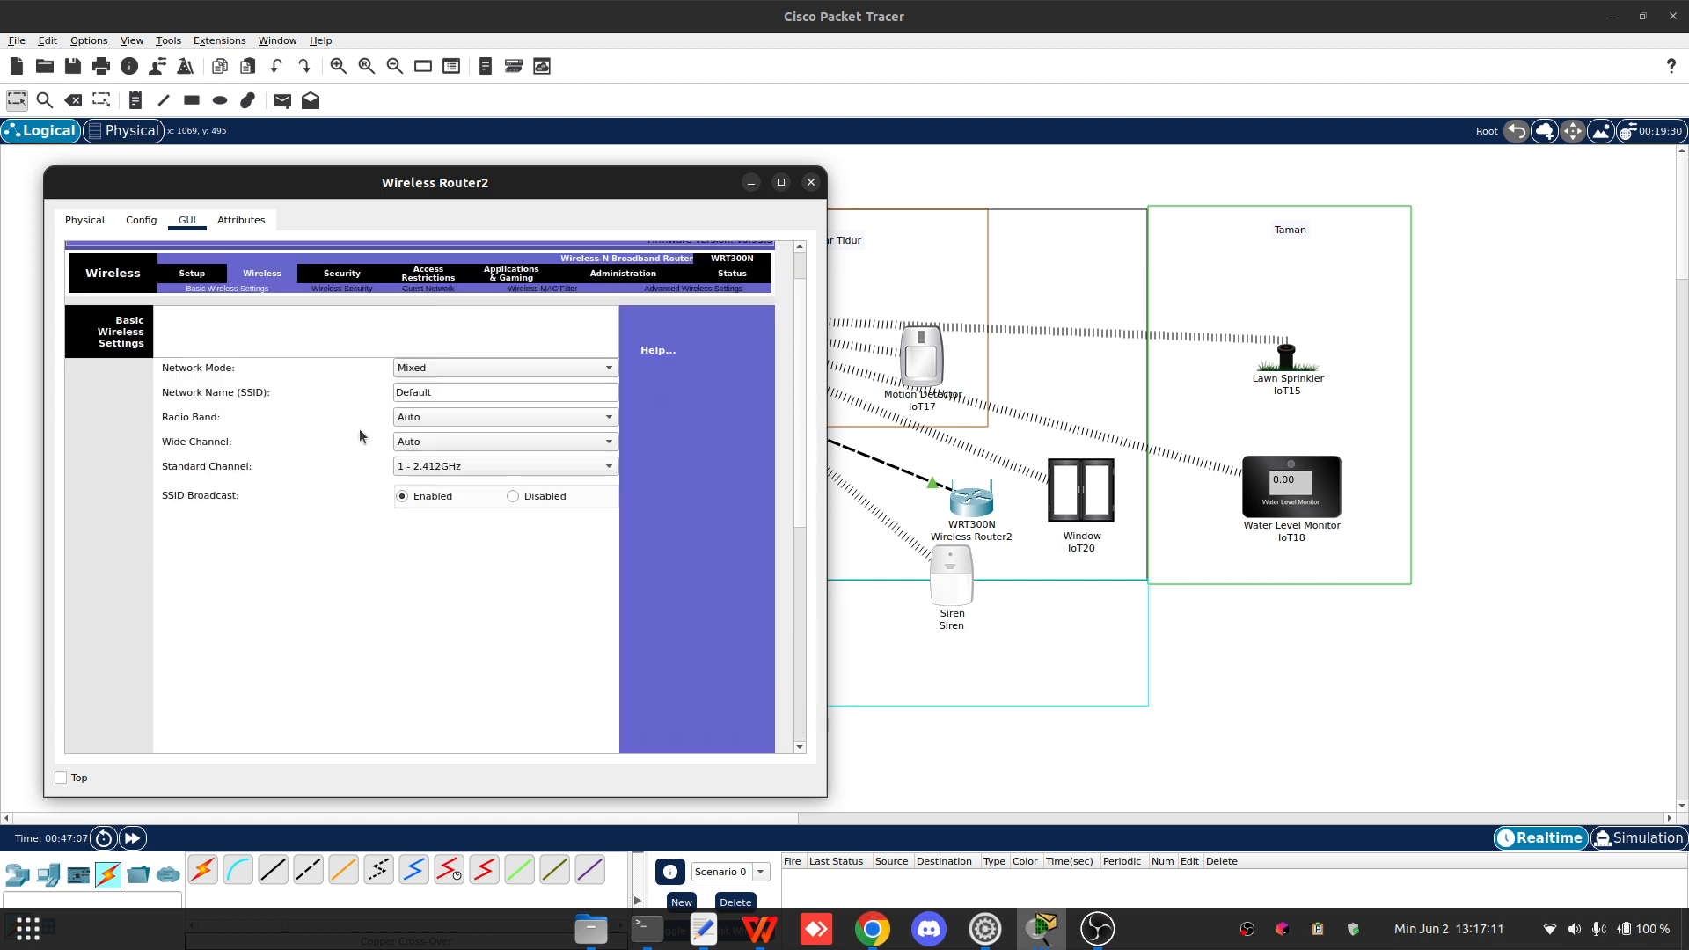
click(451, 448)
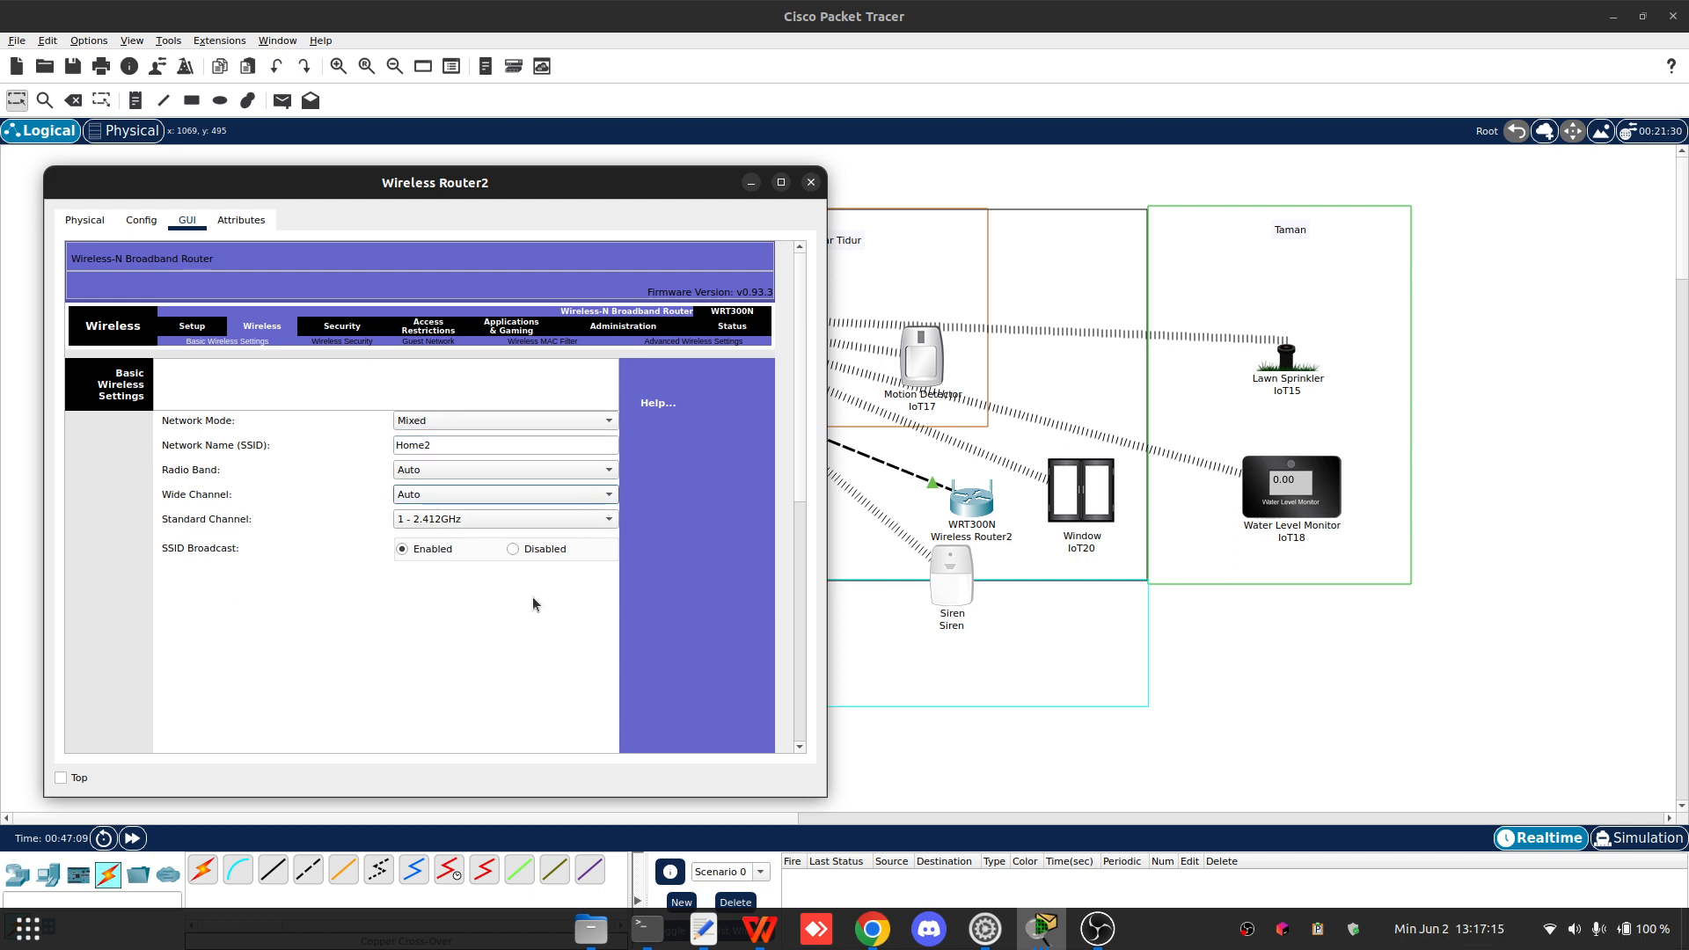
scroll(502, 628, down, 5)
click(433, 732)
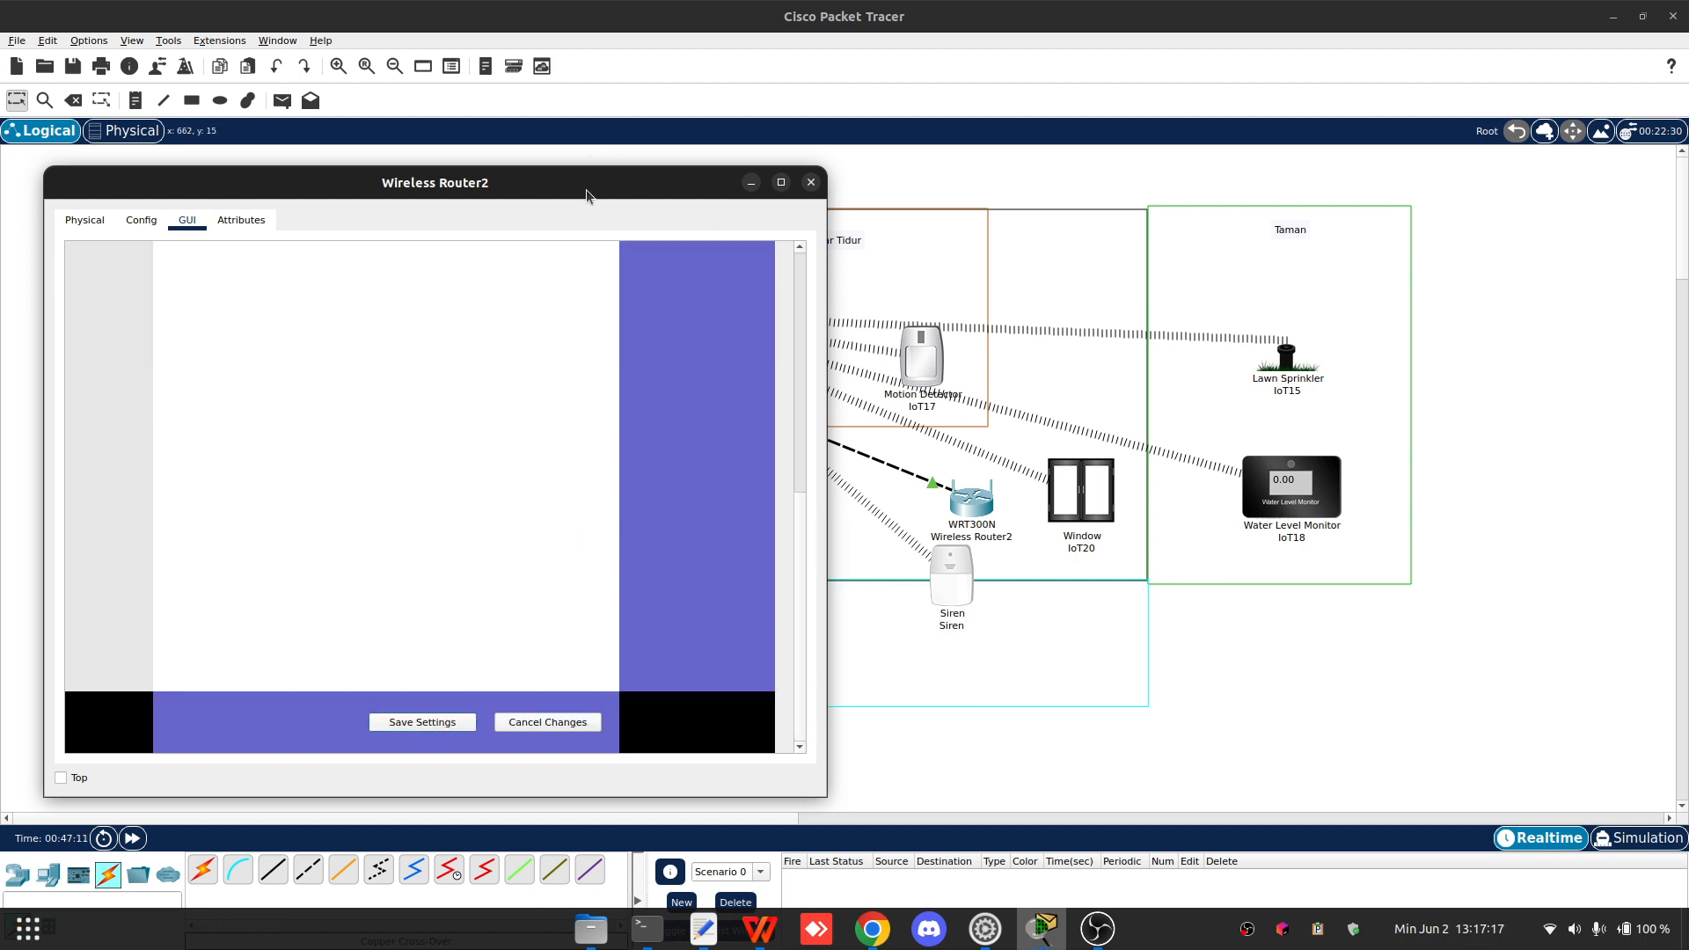
- Close the router window and reposition the Siren and Wireless Router2 in the layout
drag(585, 188, 1139, 184)
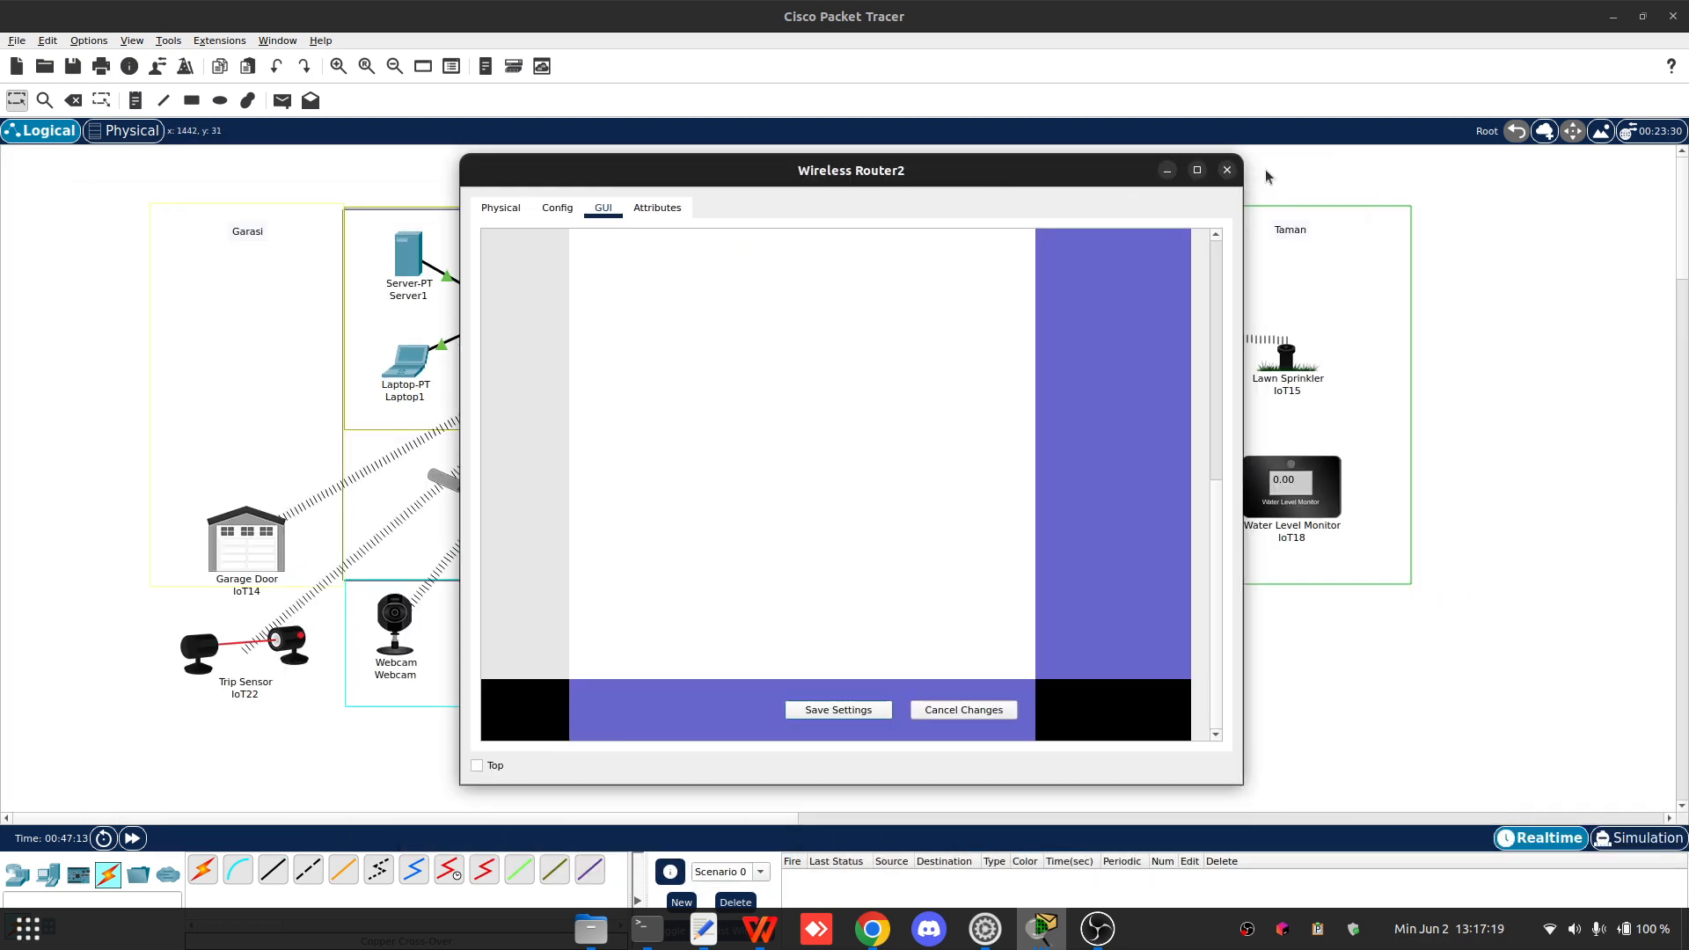
click(1226, 170)
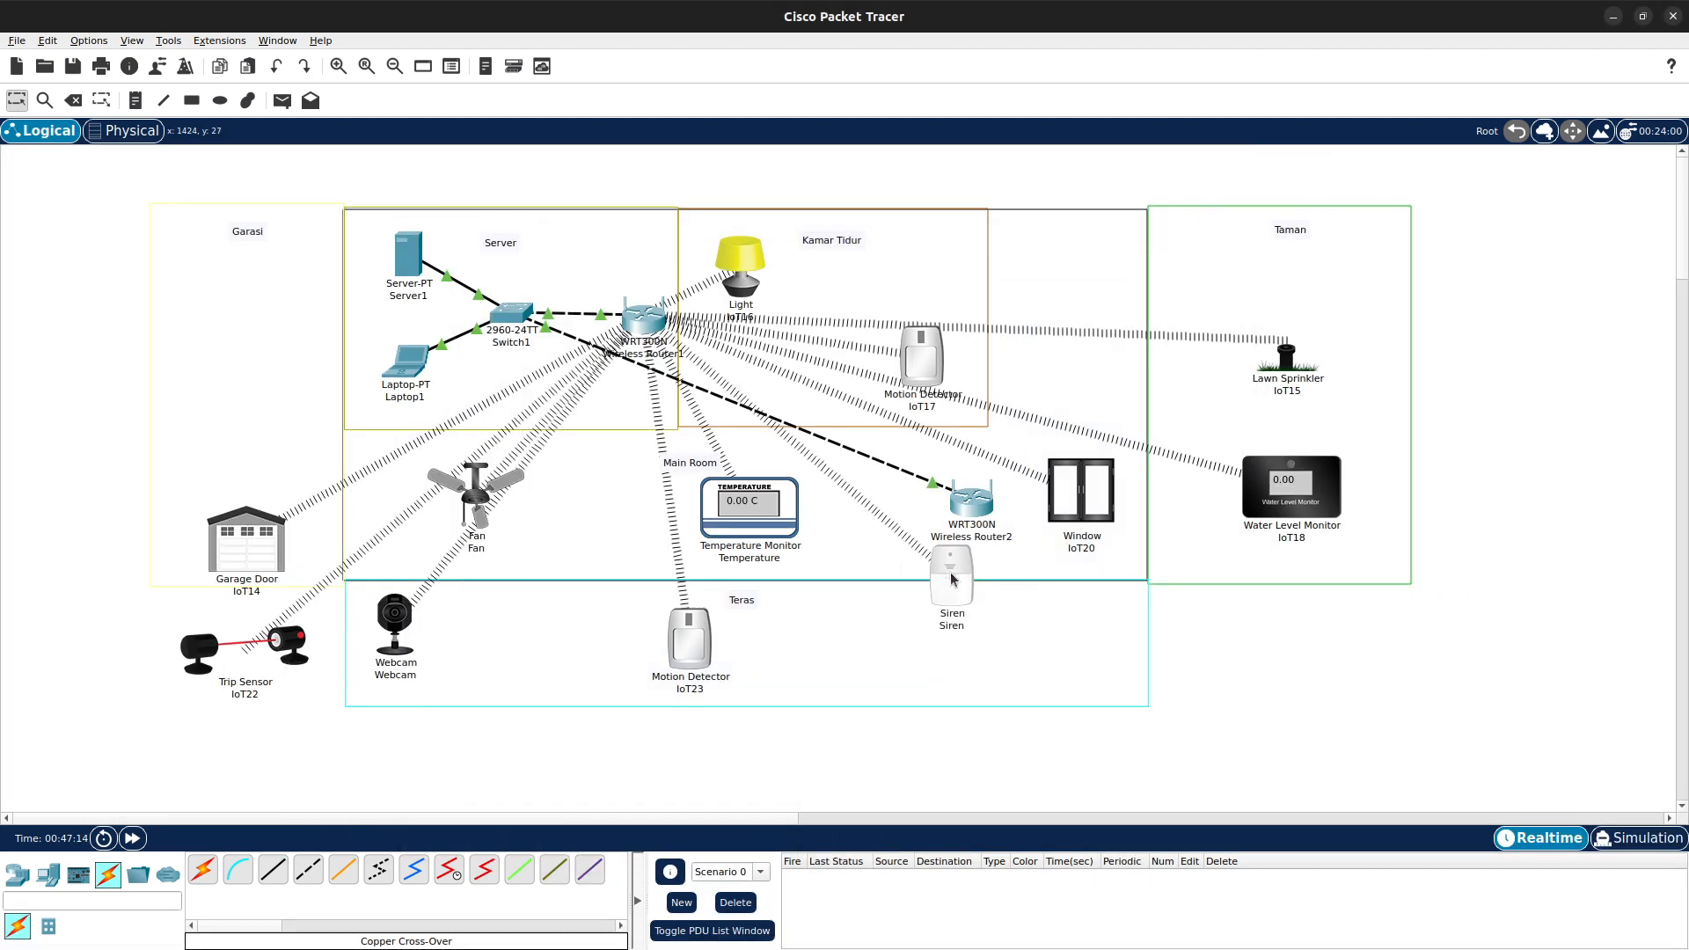
drag(1016, 646, 1071, 632)
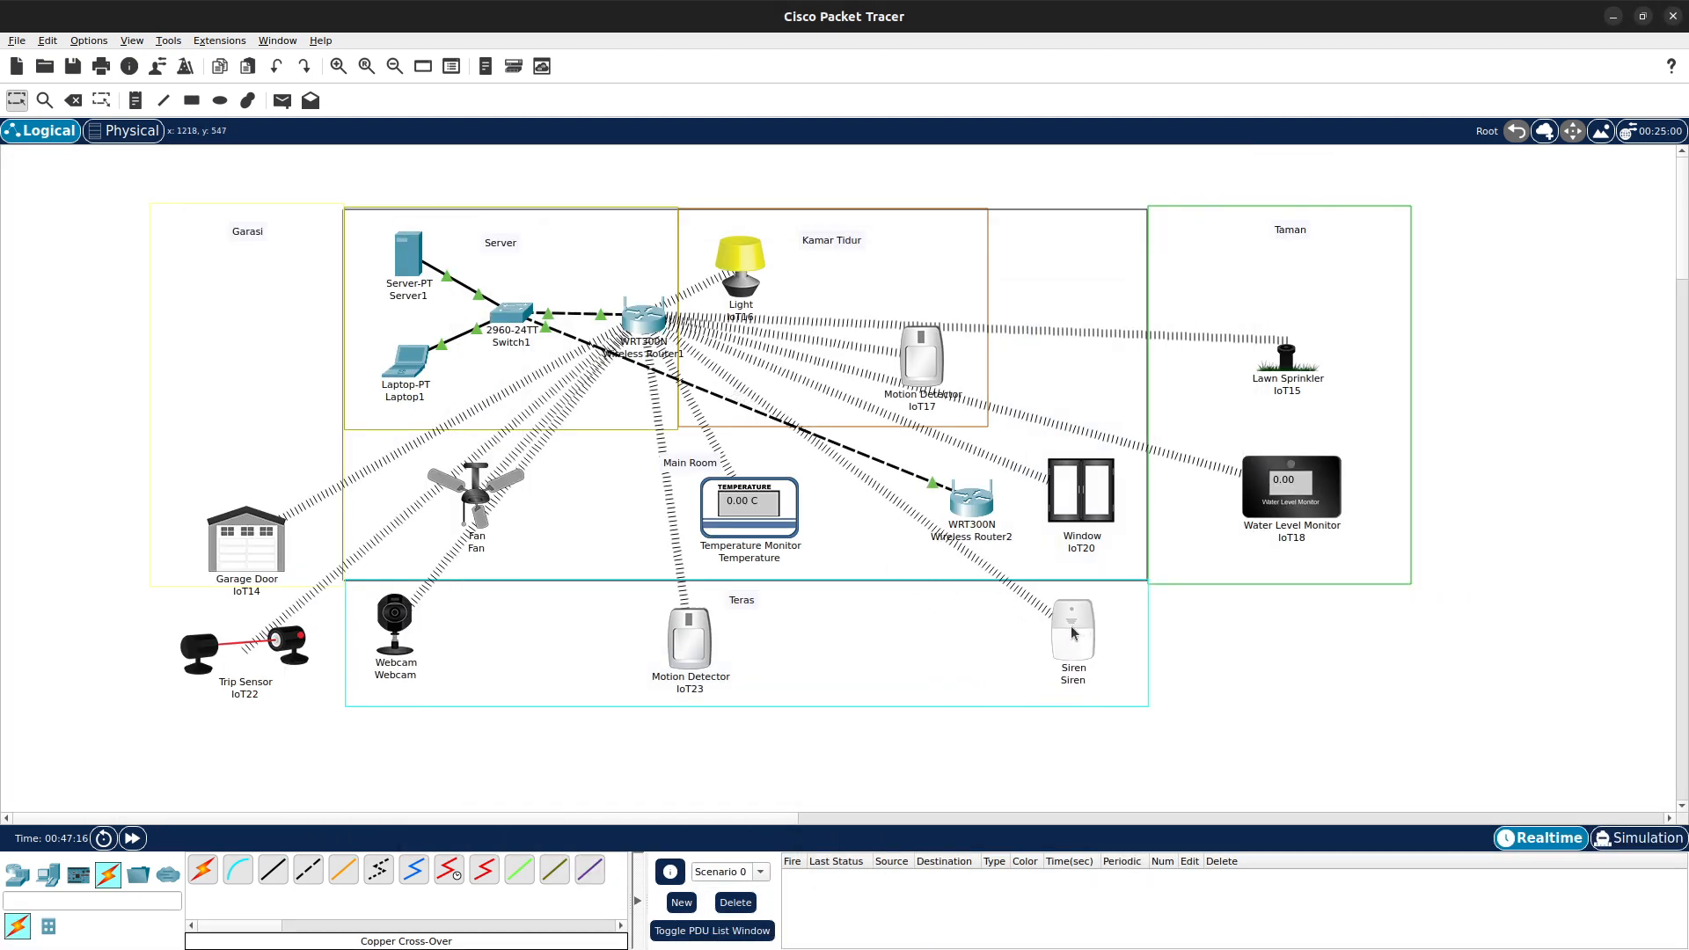
mouse_move(977, 502)
mouse_down()
mouse_move(899, 529)
mouse_move(792, 611)
mouse_move(886, 538)
mouse_move(987, 509)
mouse_move(966, 512)
mouse_up()
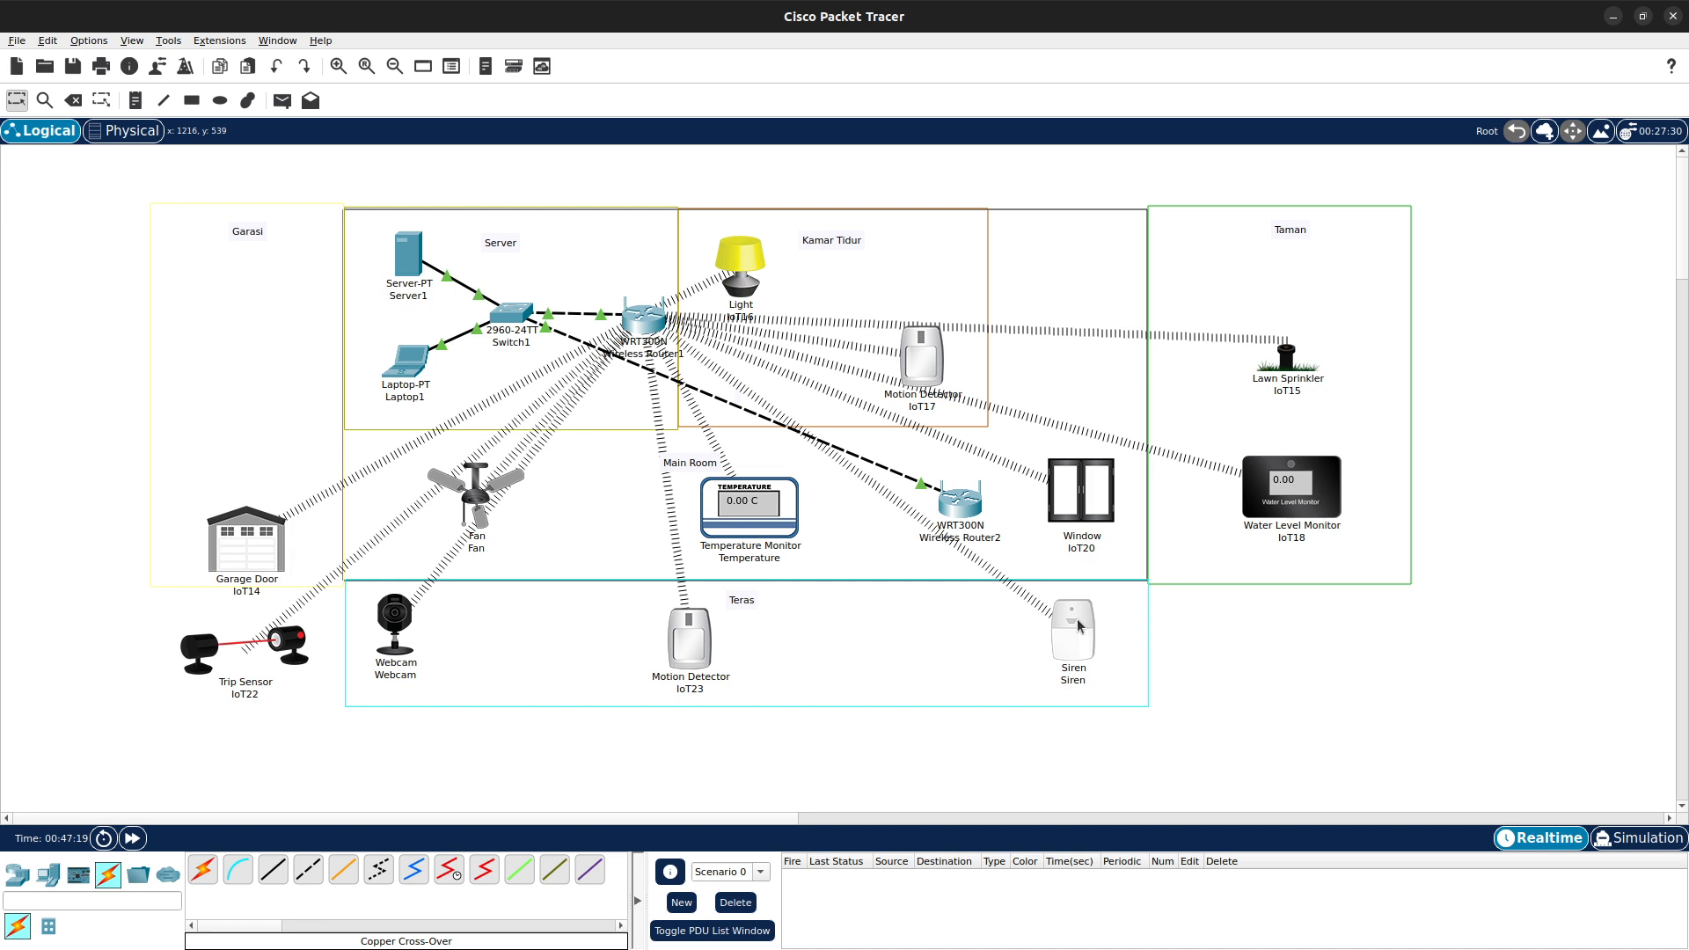
- Set the Siren's Wireless0 SSID to Home2 and close its window
click(1076, 618)
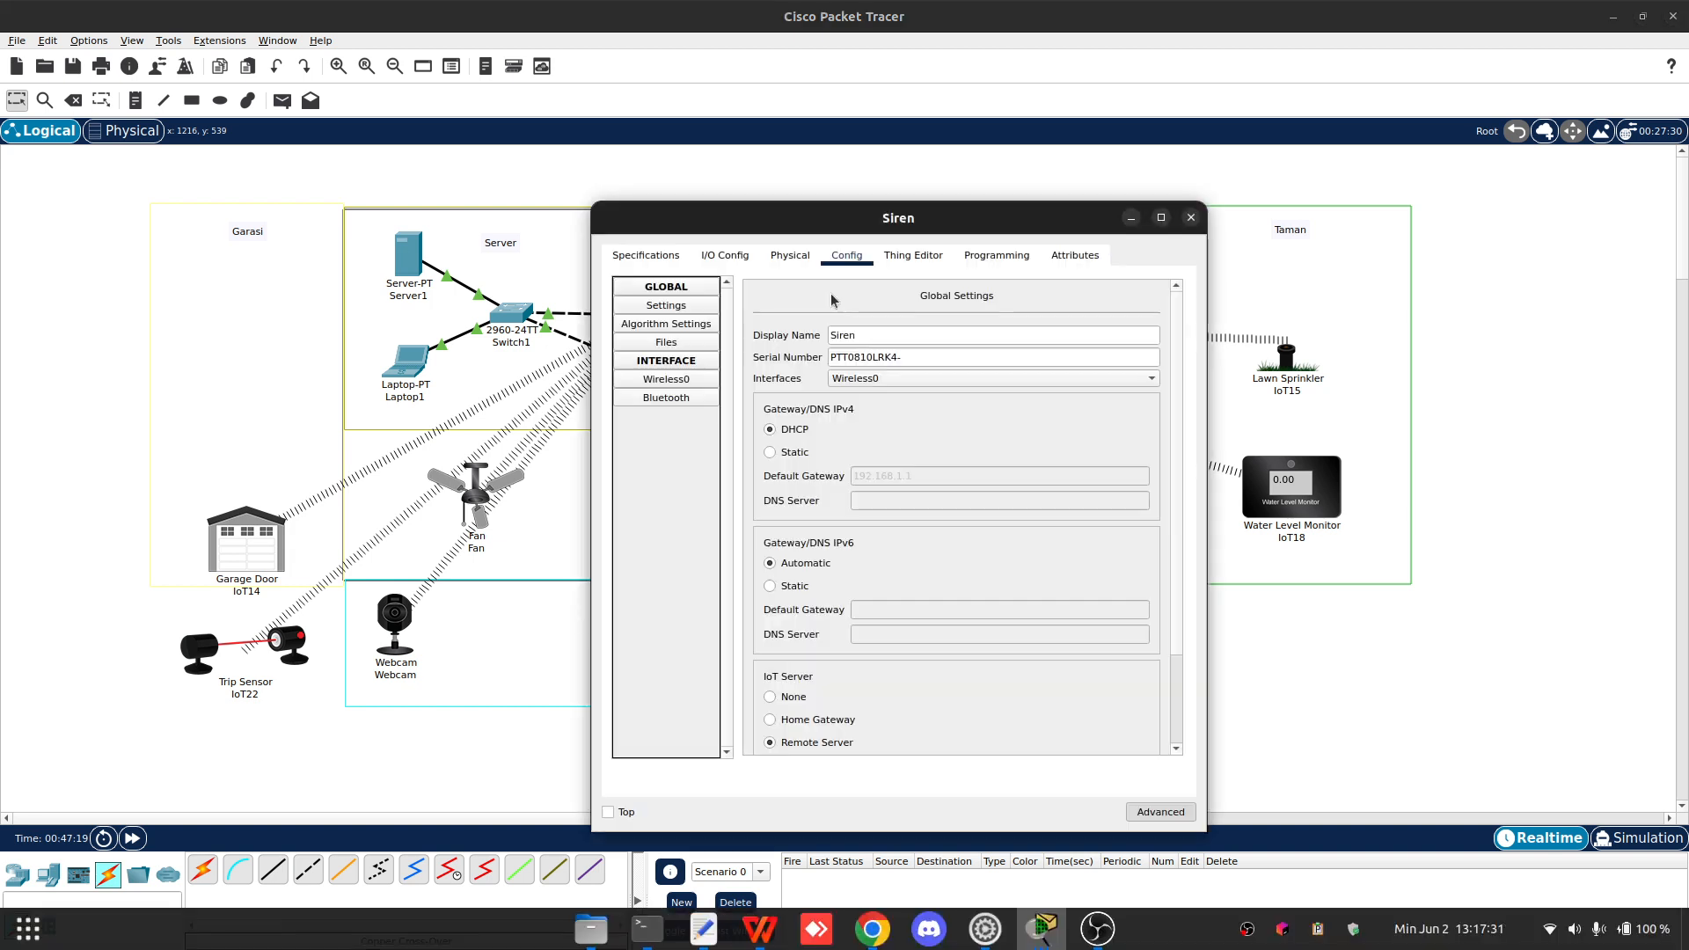
drag(844, 218, 1238, 195)
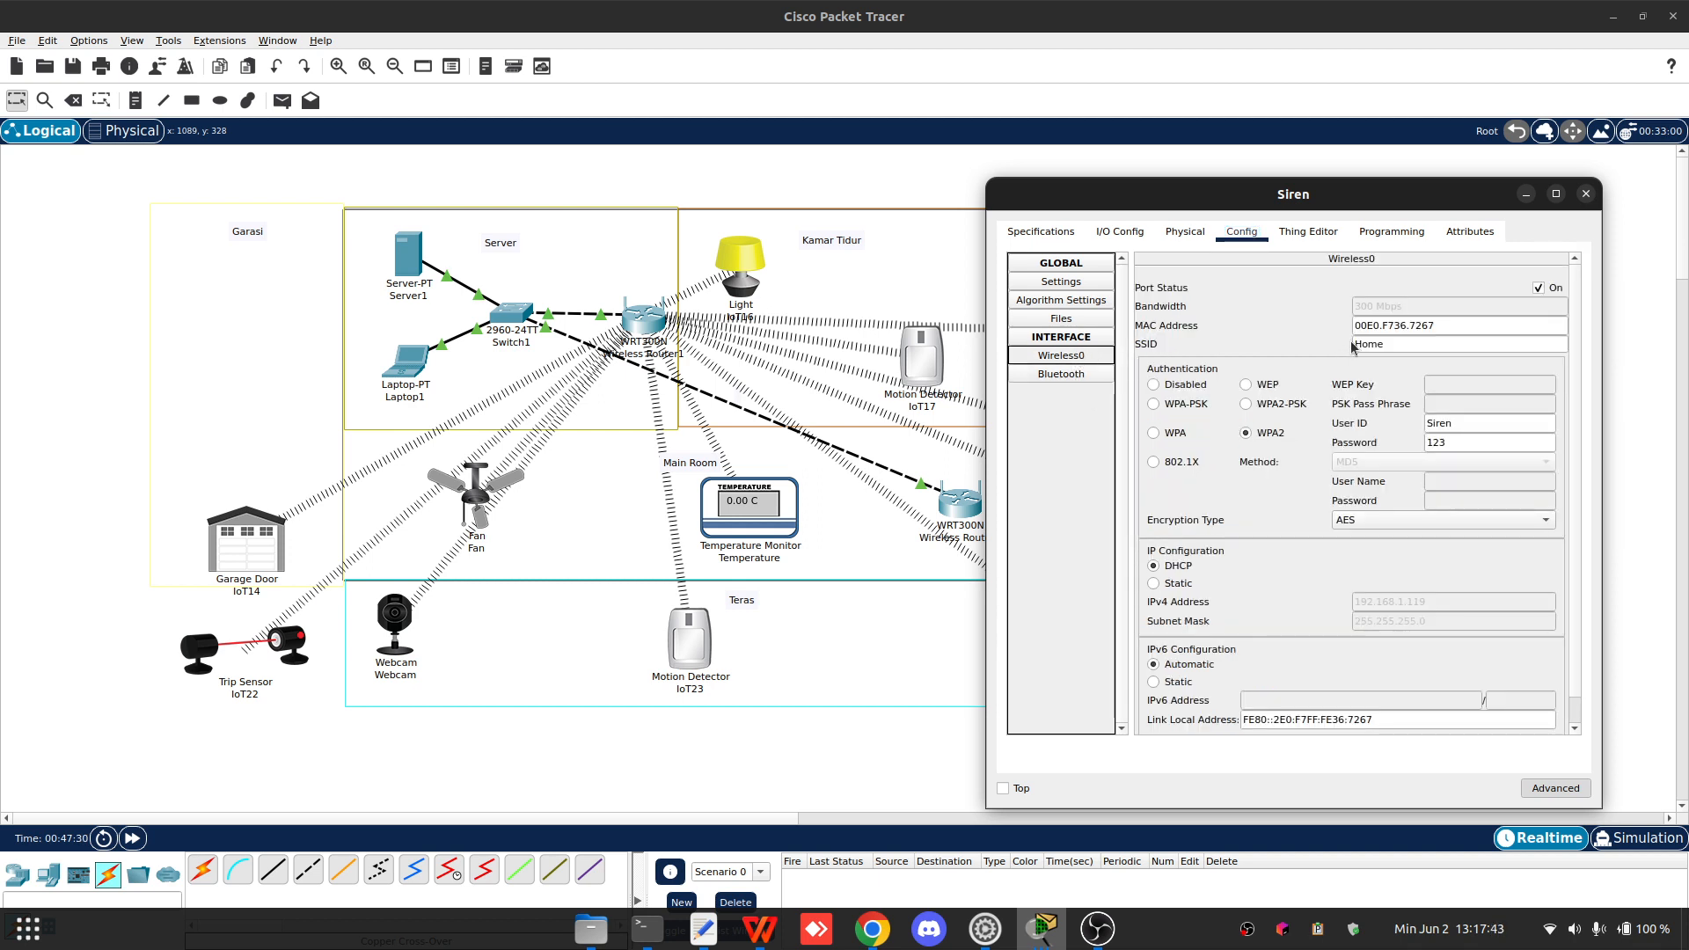
click(1407, 342)
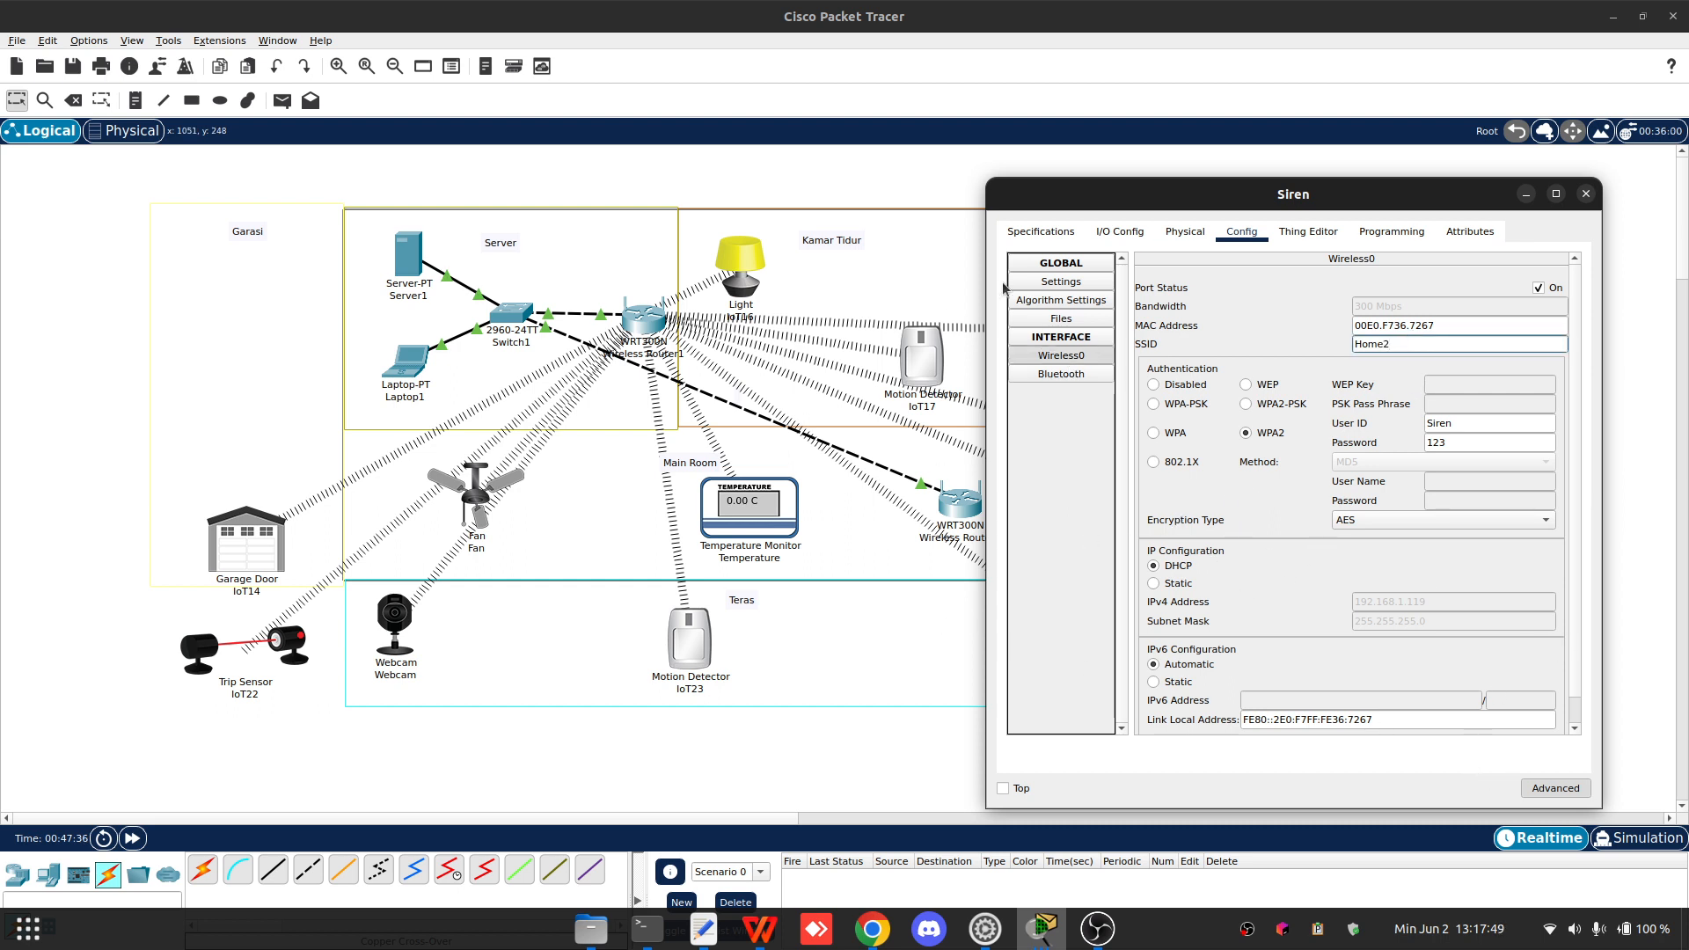
drag(1120, 204, 1218, 197)
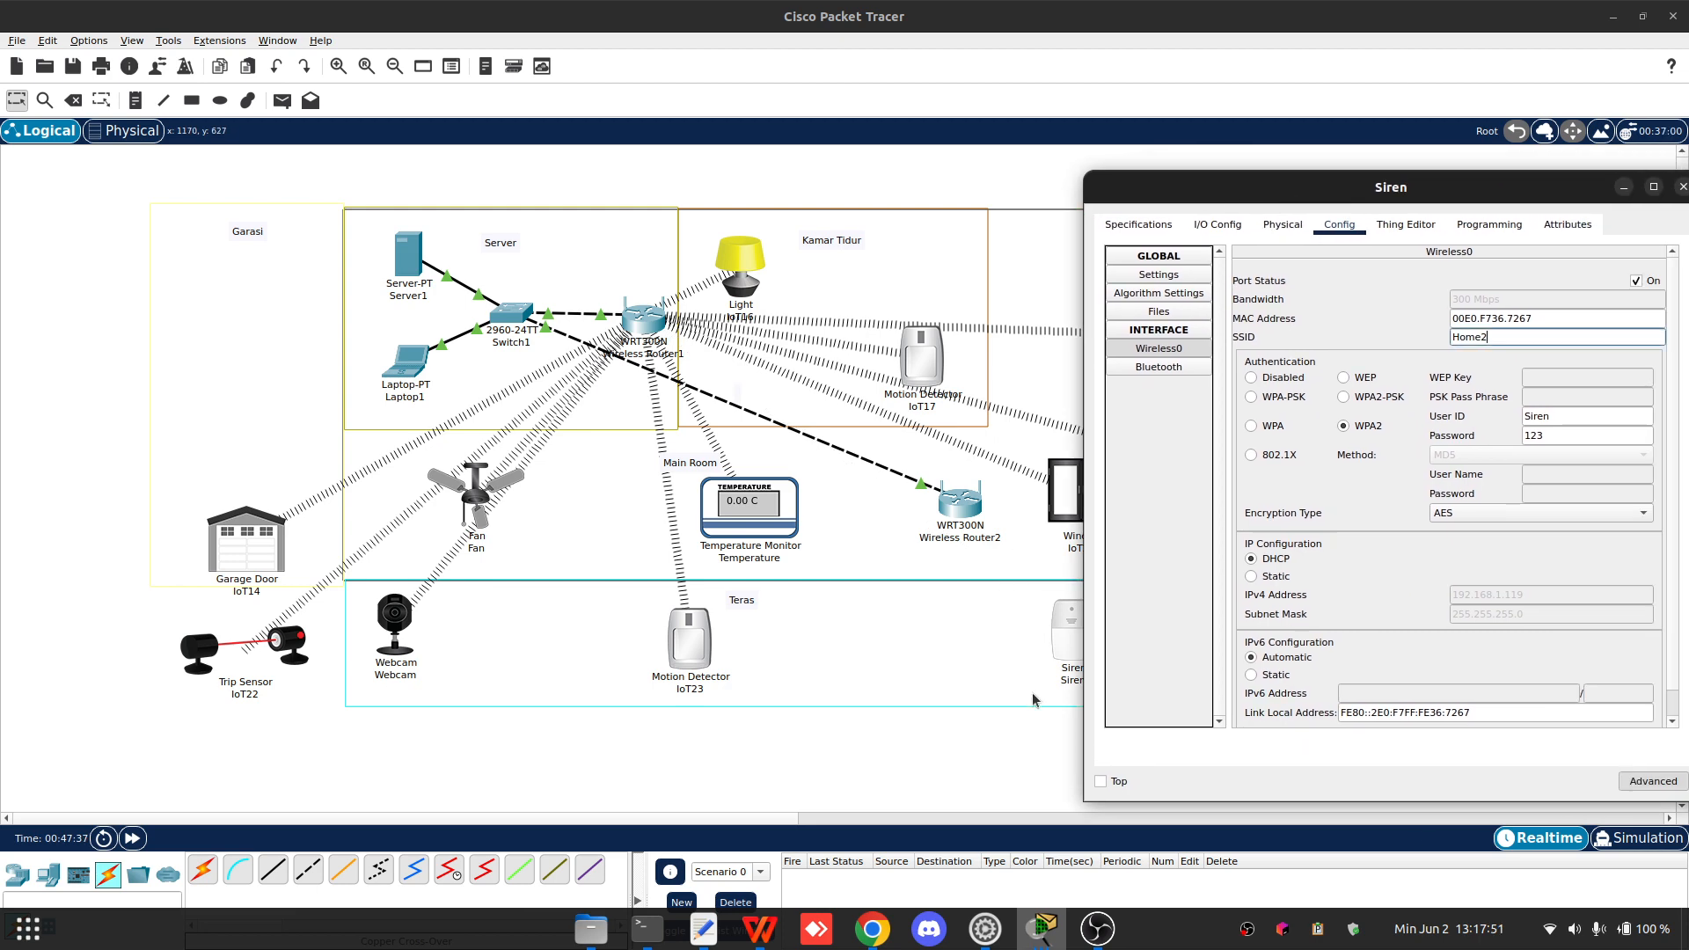
drag(1439, 188, 626, 143)
click(871, 142)
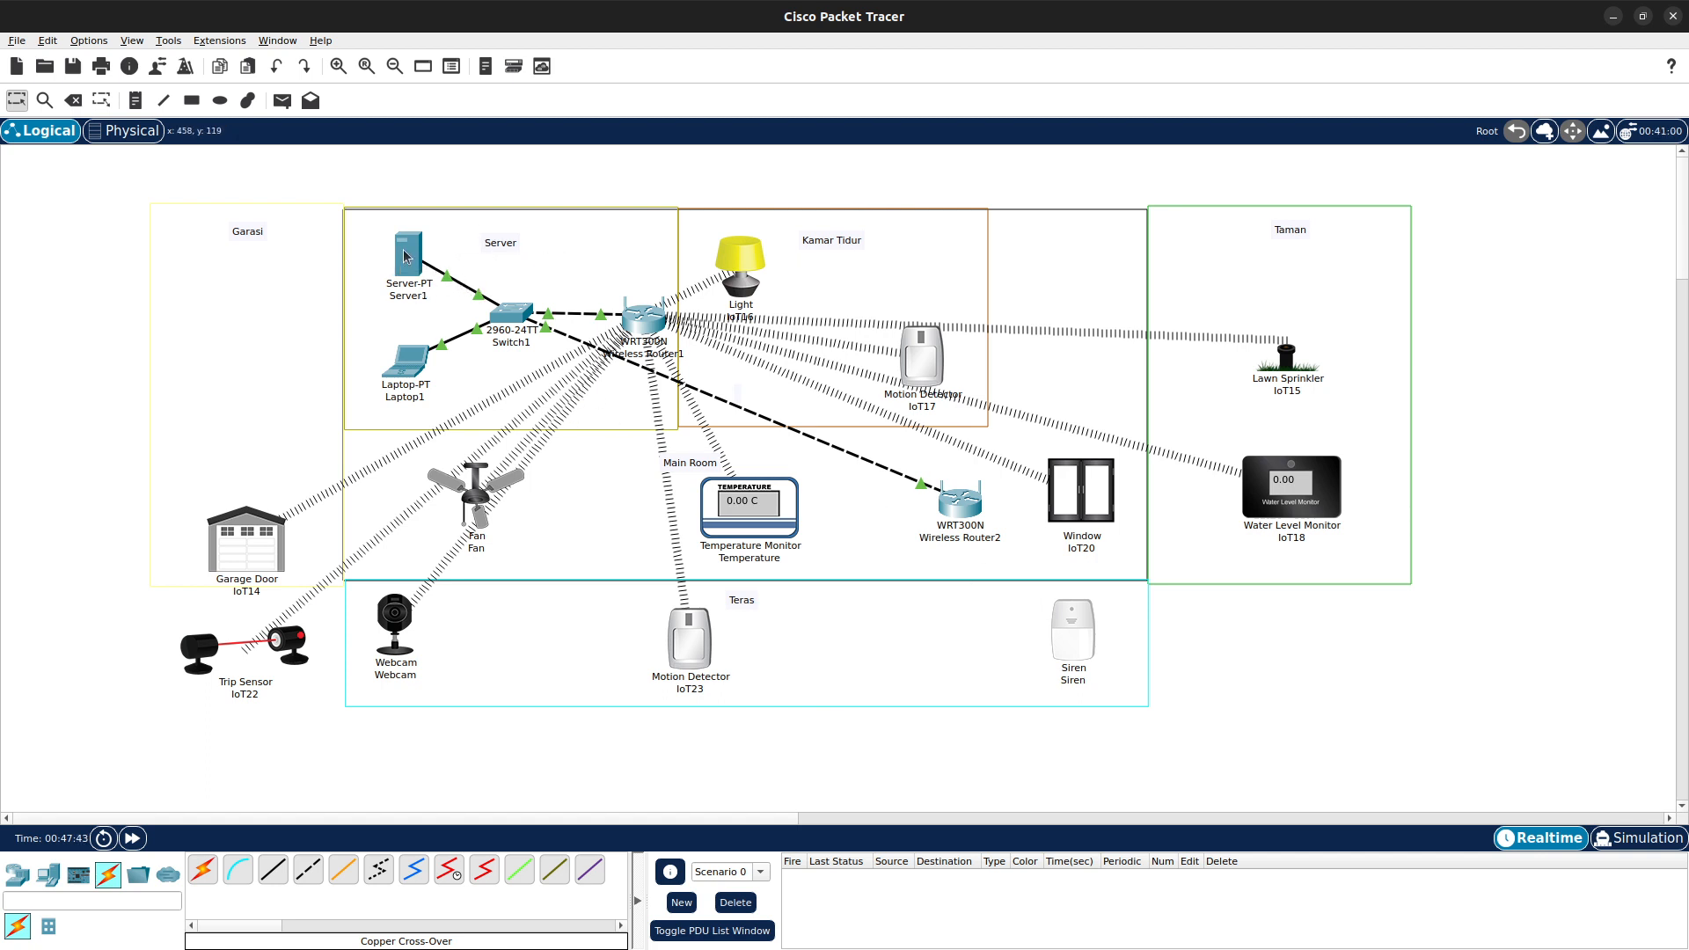
- Open Laptop1's browser to review the IoT server device list and its Conditions page
click(408, 385)
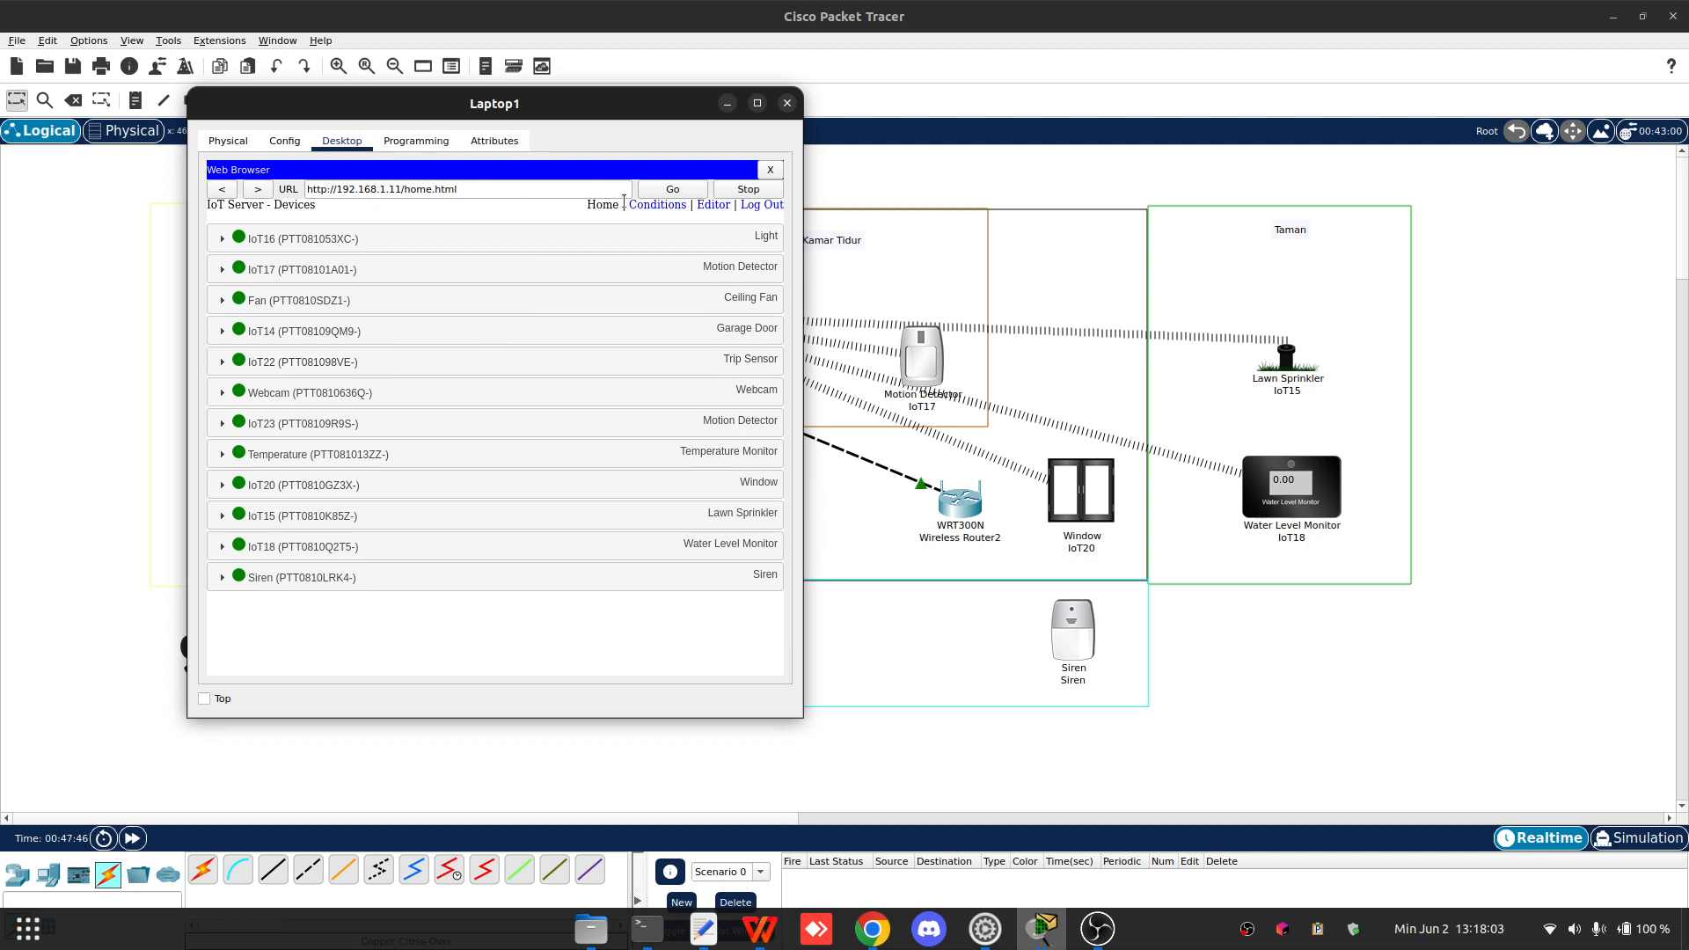
drag(473, 104, 1500, 139)
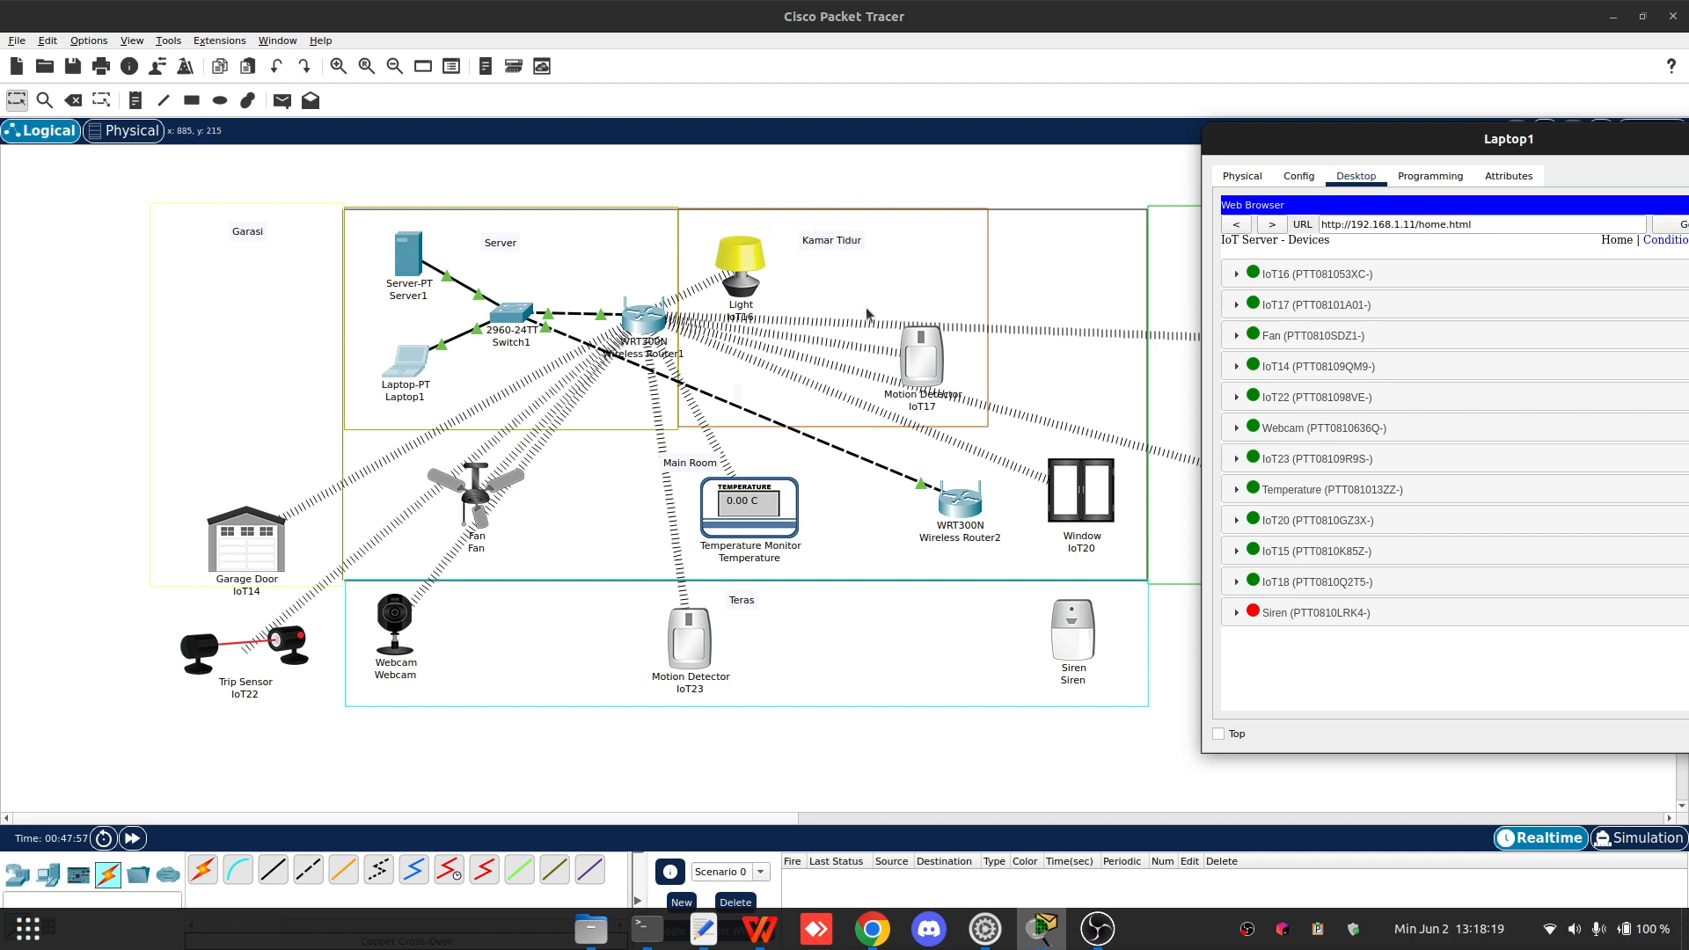
drag(1316, 155, 948, 152)
click(1286, 237)
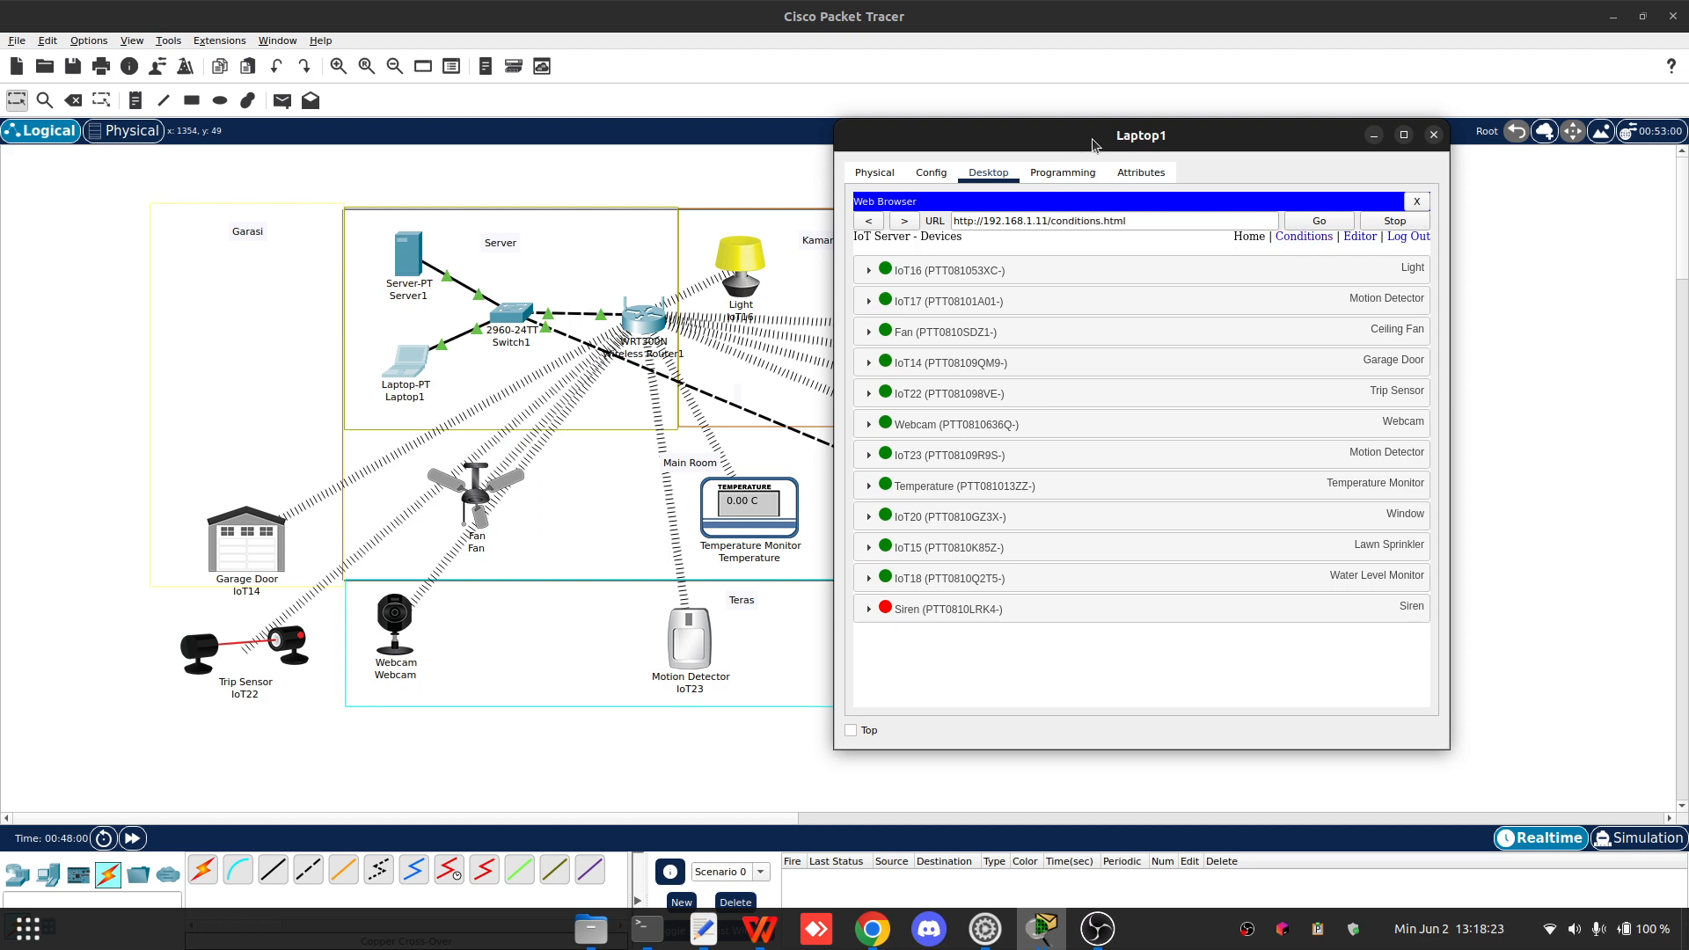
drag(1092, 136, 413, 194)
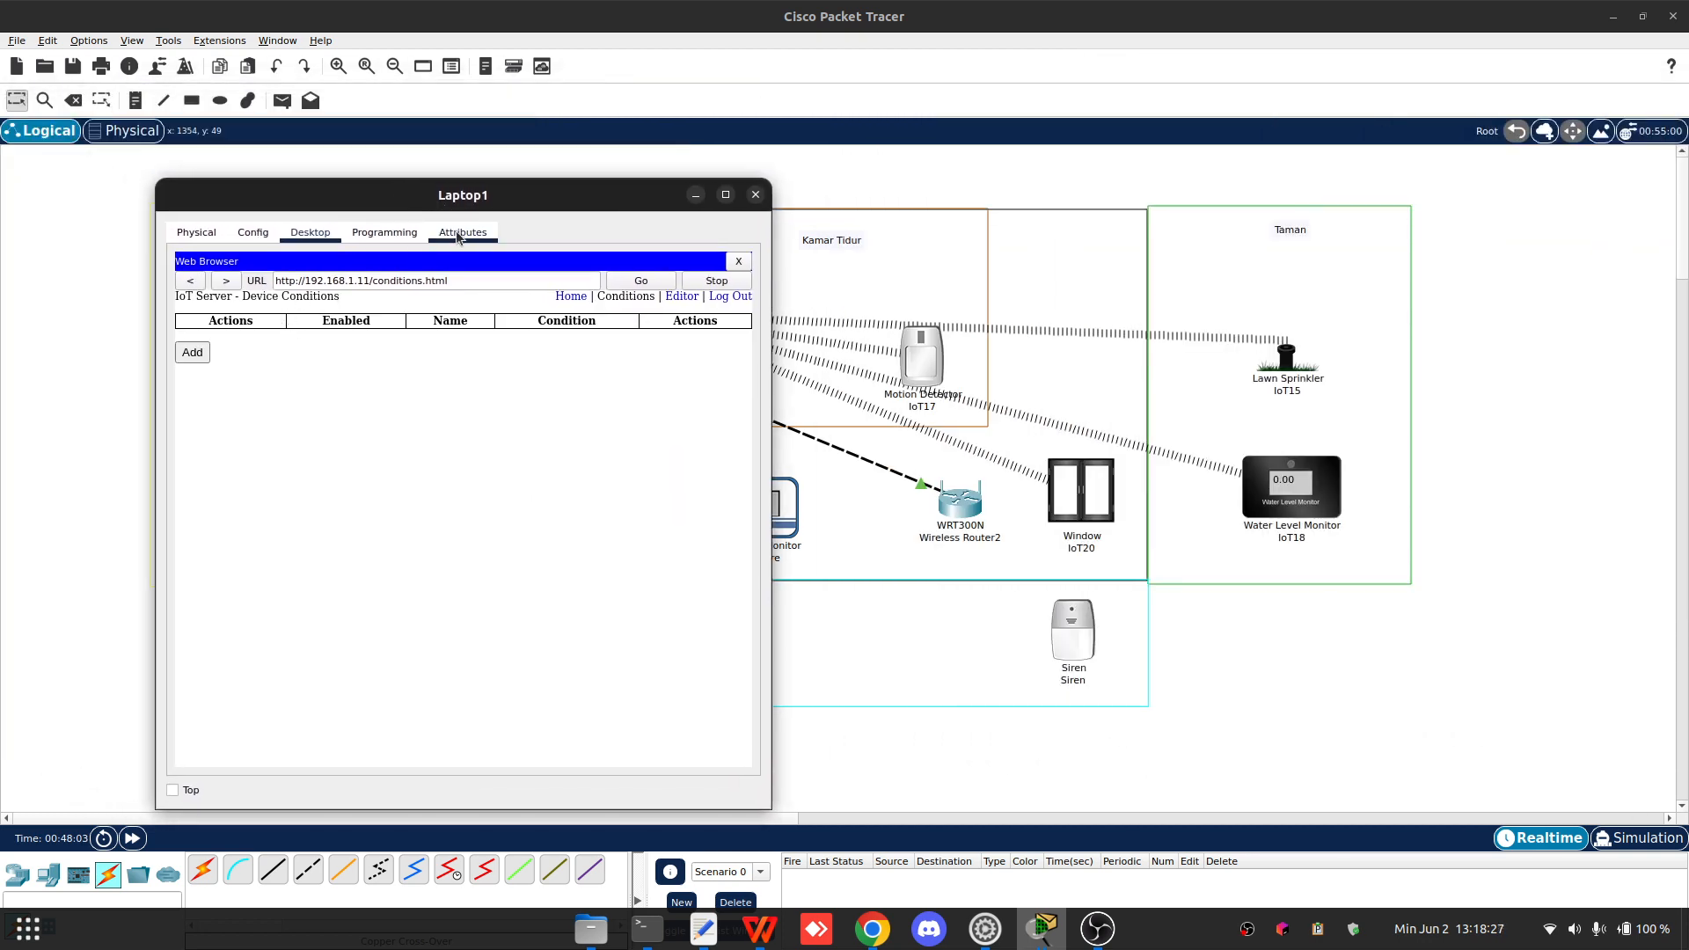
click(402, 236)
click(328, 237)
click(192, 351)
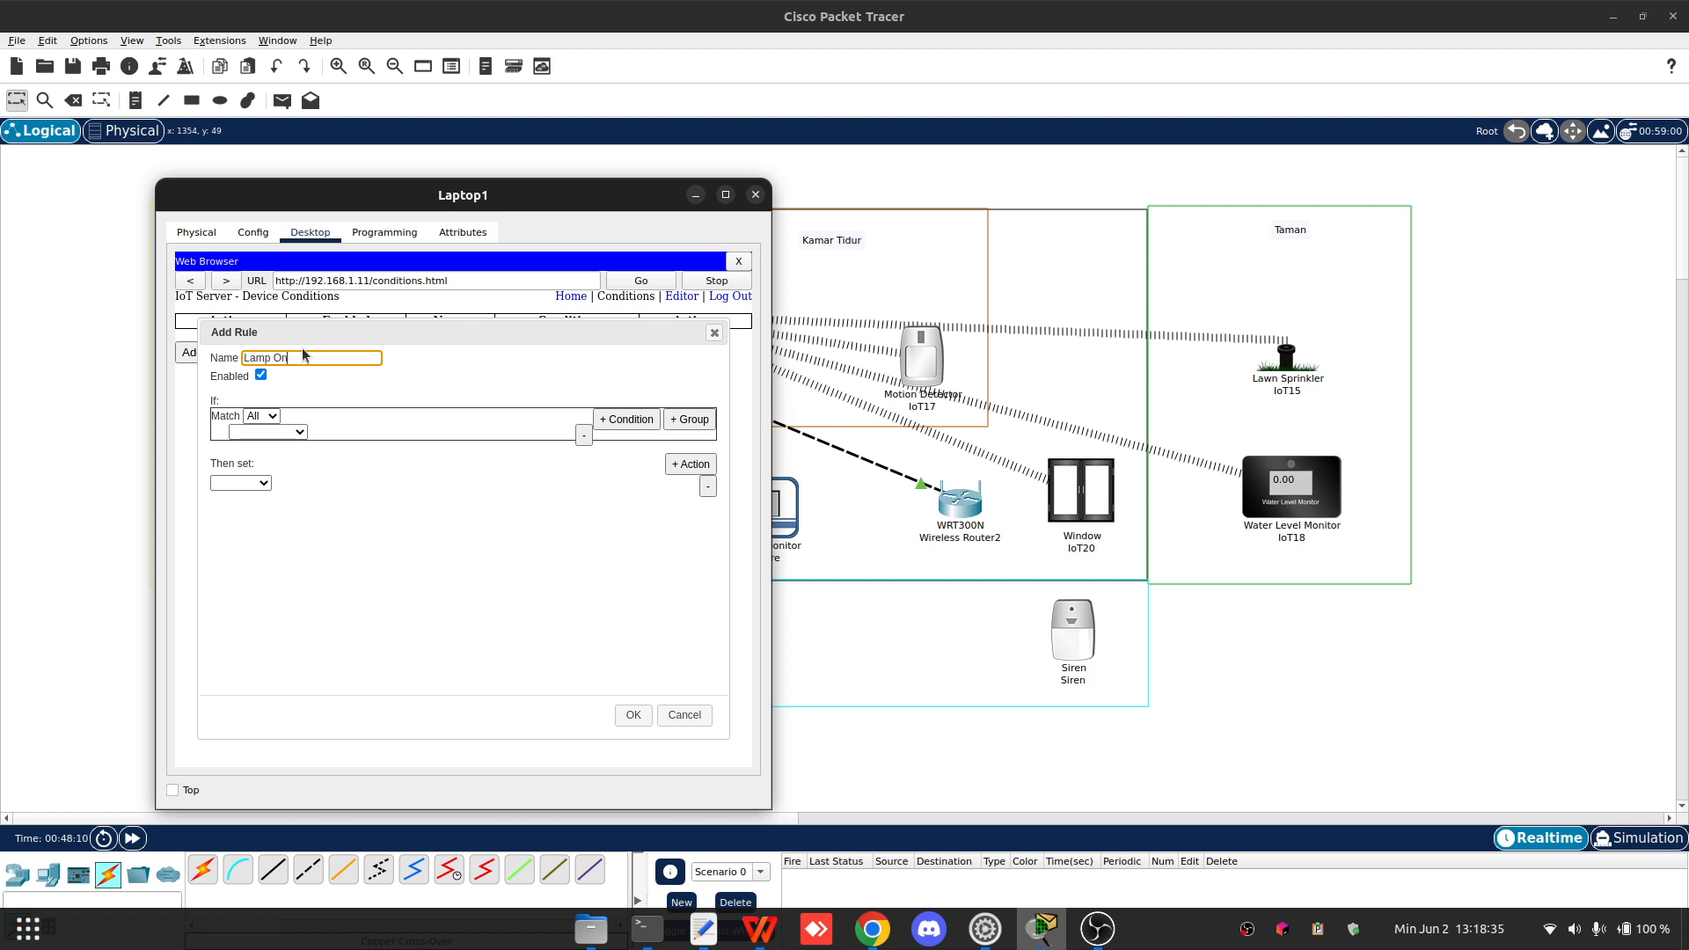
click(265, 417)
click(264, 418)
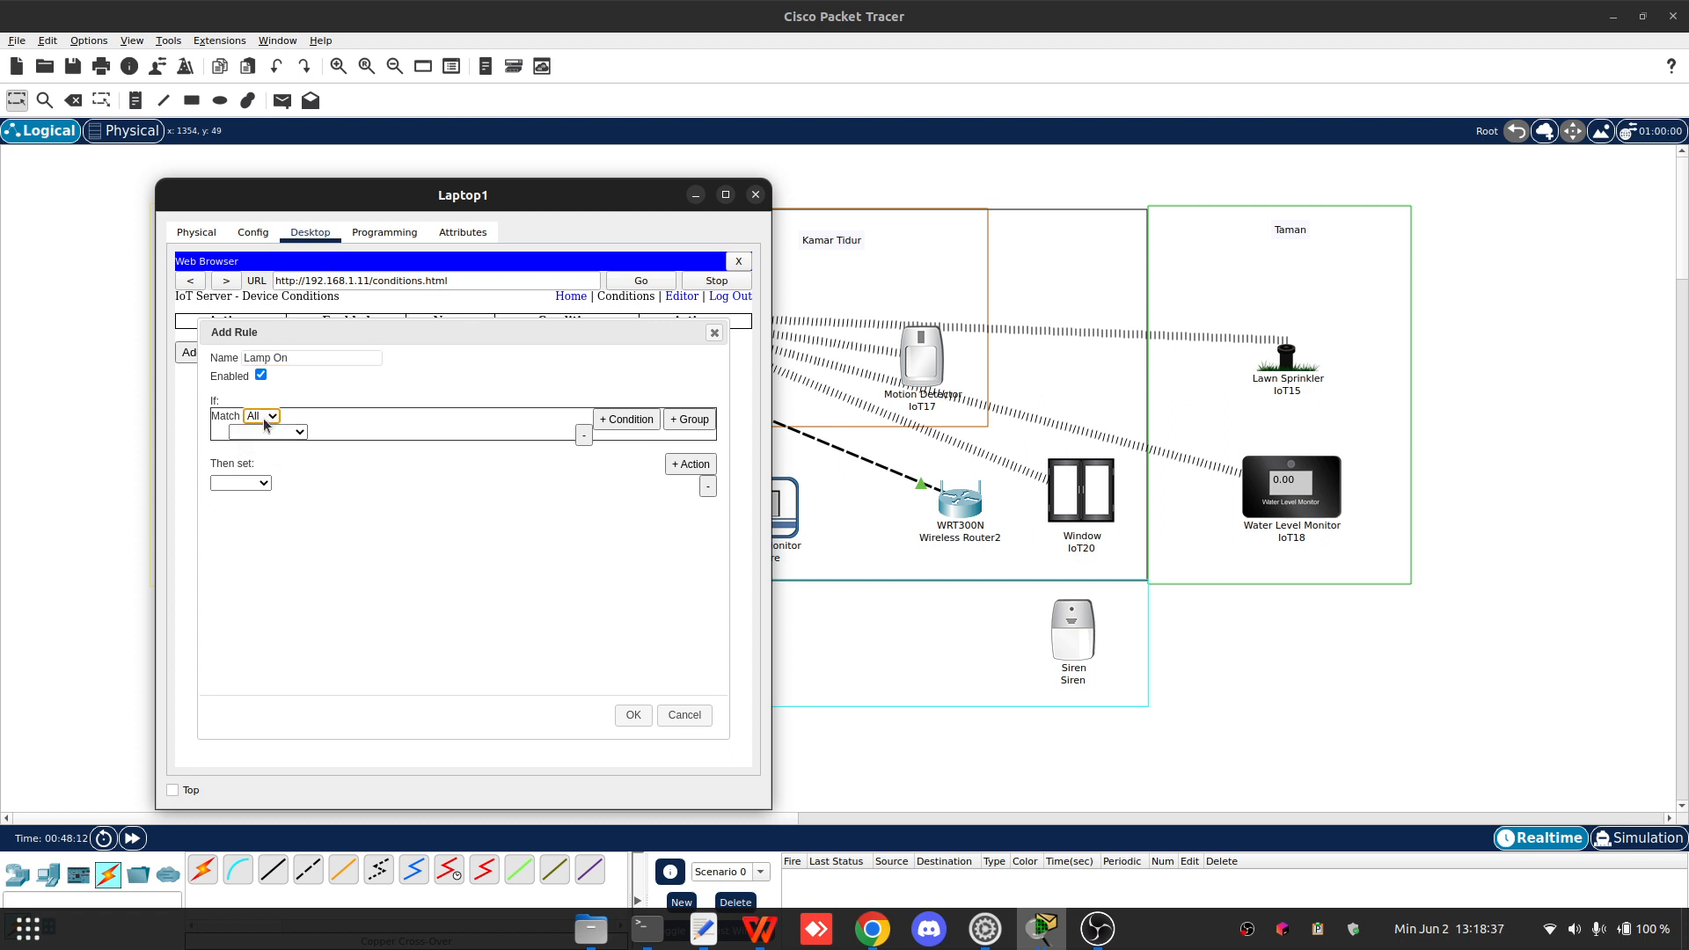
click(280, 432)
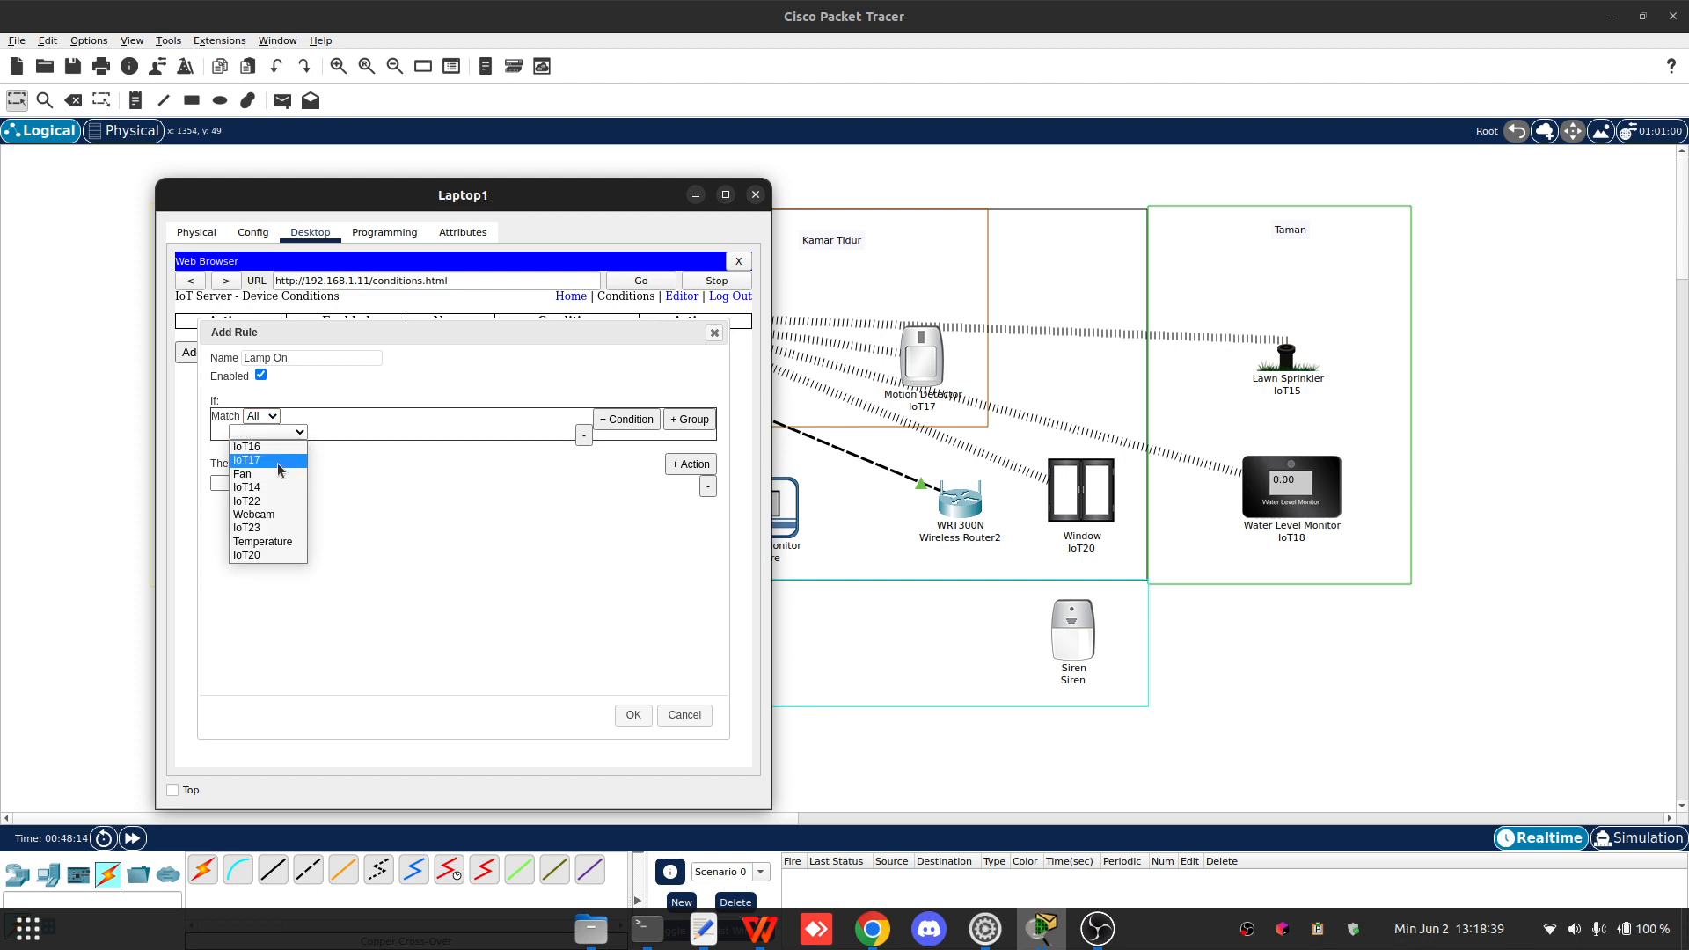
click(756, 194)
- Rename the bedroom motion detector IoT17's display name to Motion1
click(926, 389)
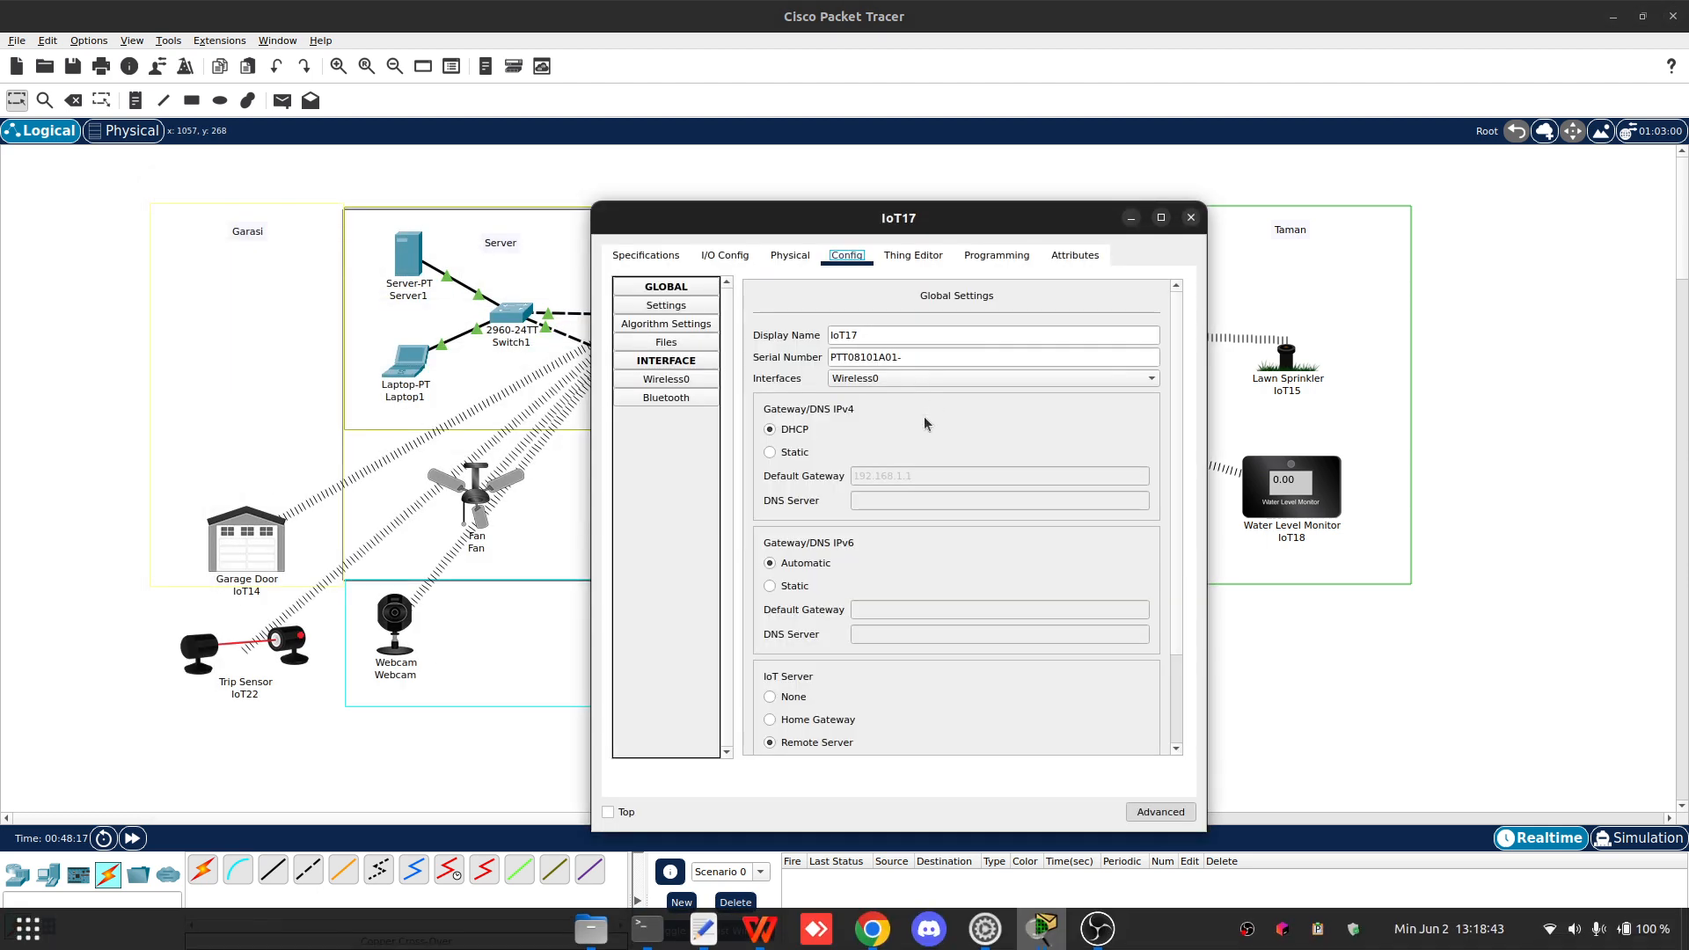
key(Tab)
text(Motion1)
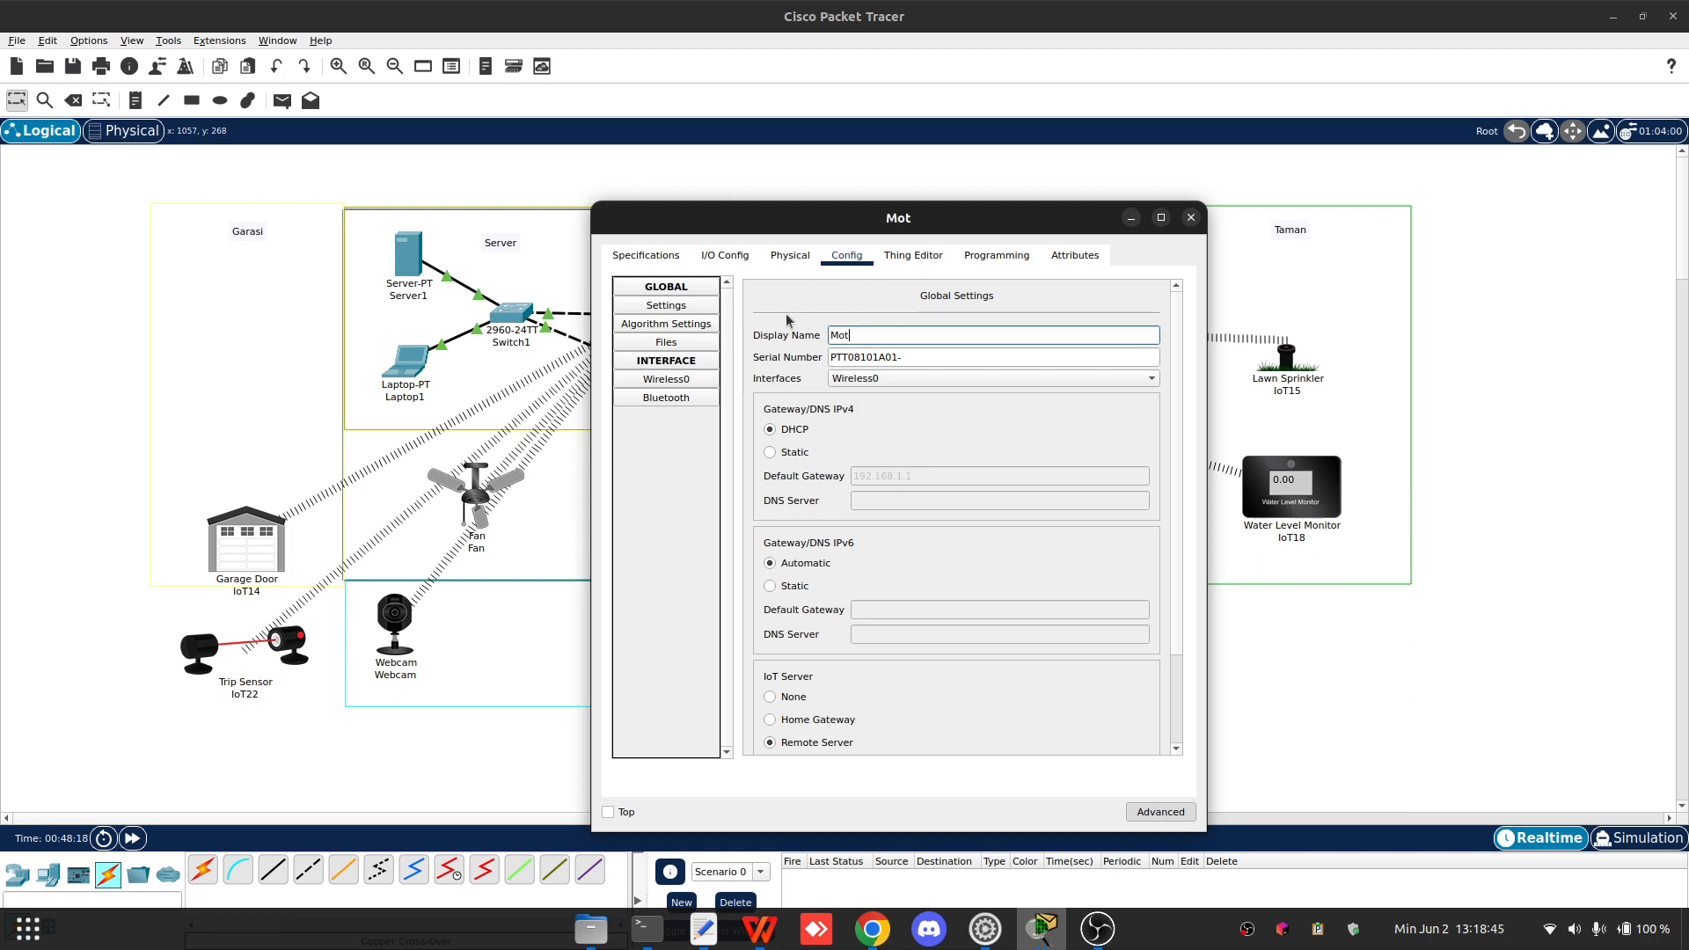
click(1191, 217)
- Rename the Lawn Sprinkler's display name to Lawn
click(1292, 378)
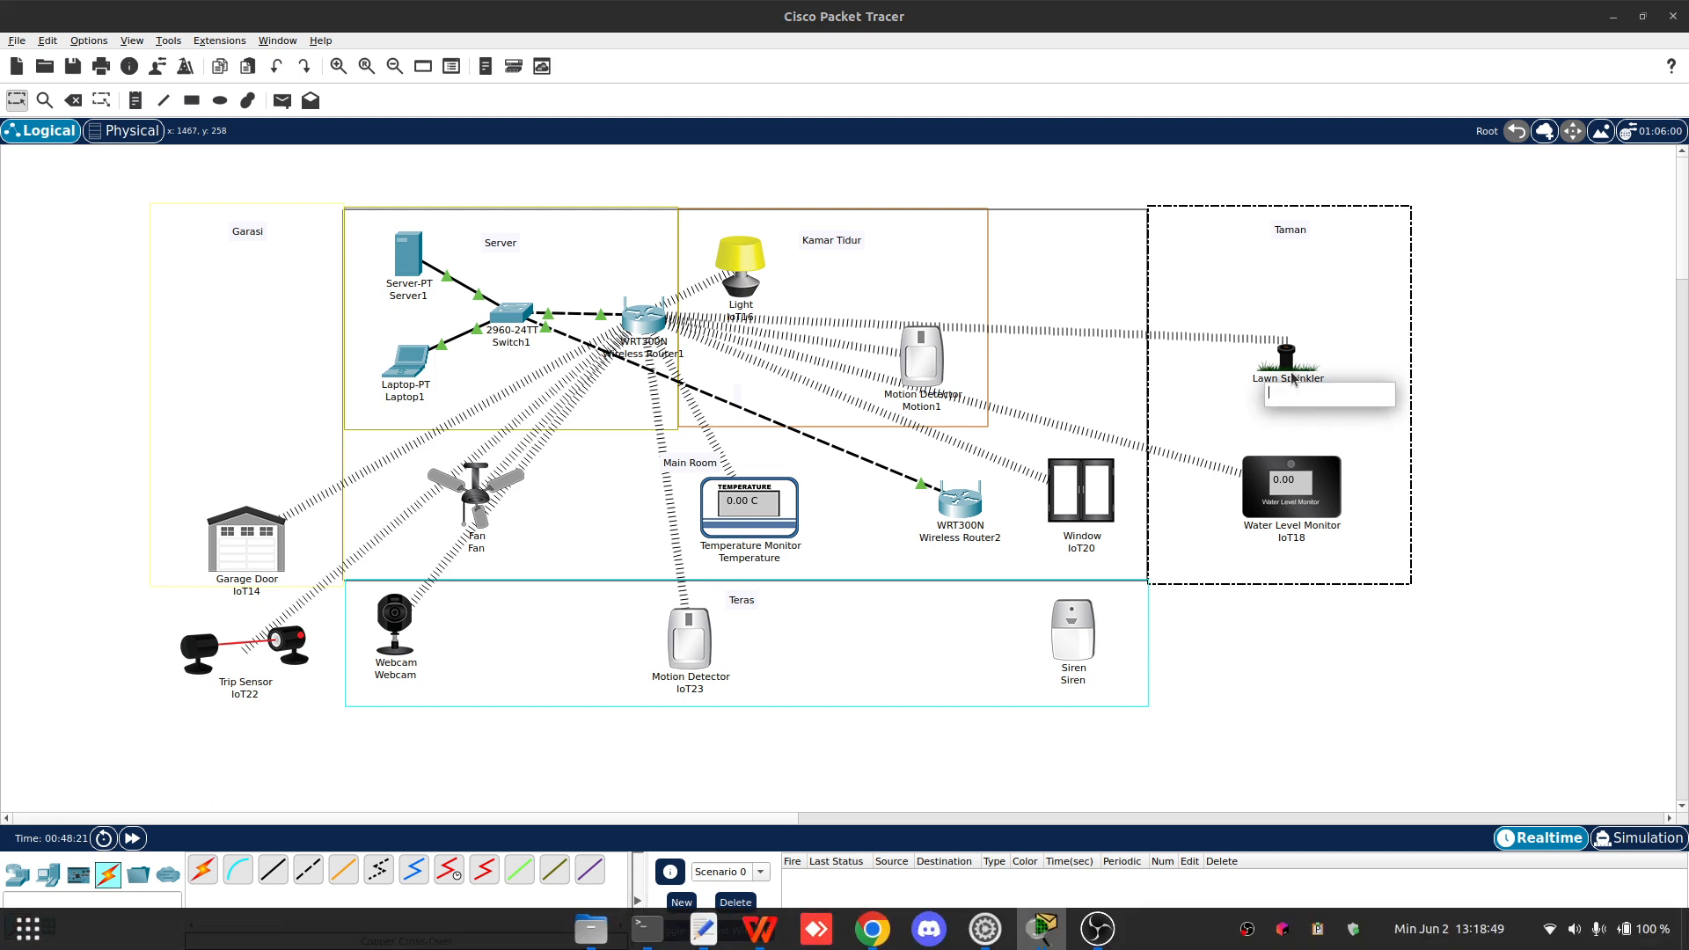
click(1281, 370)
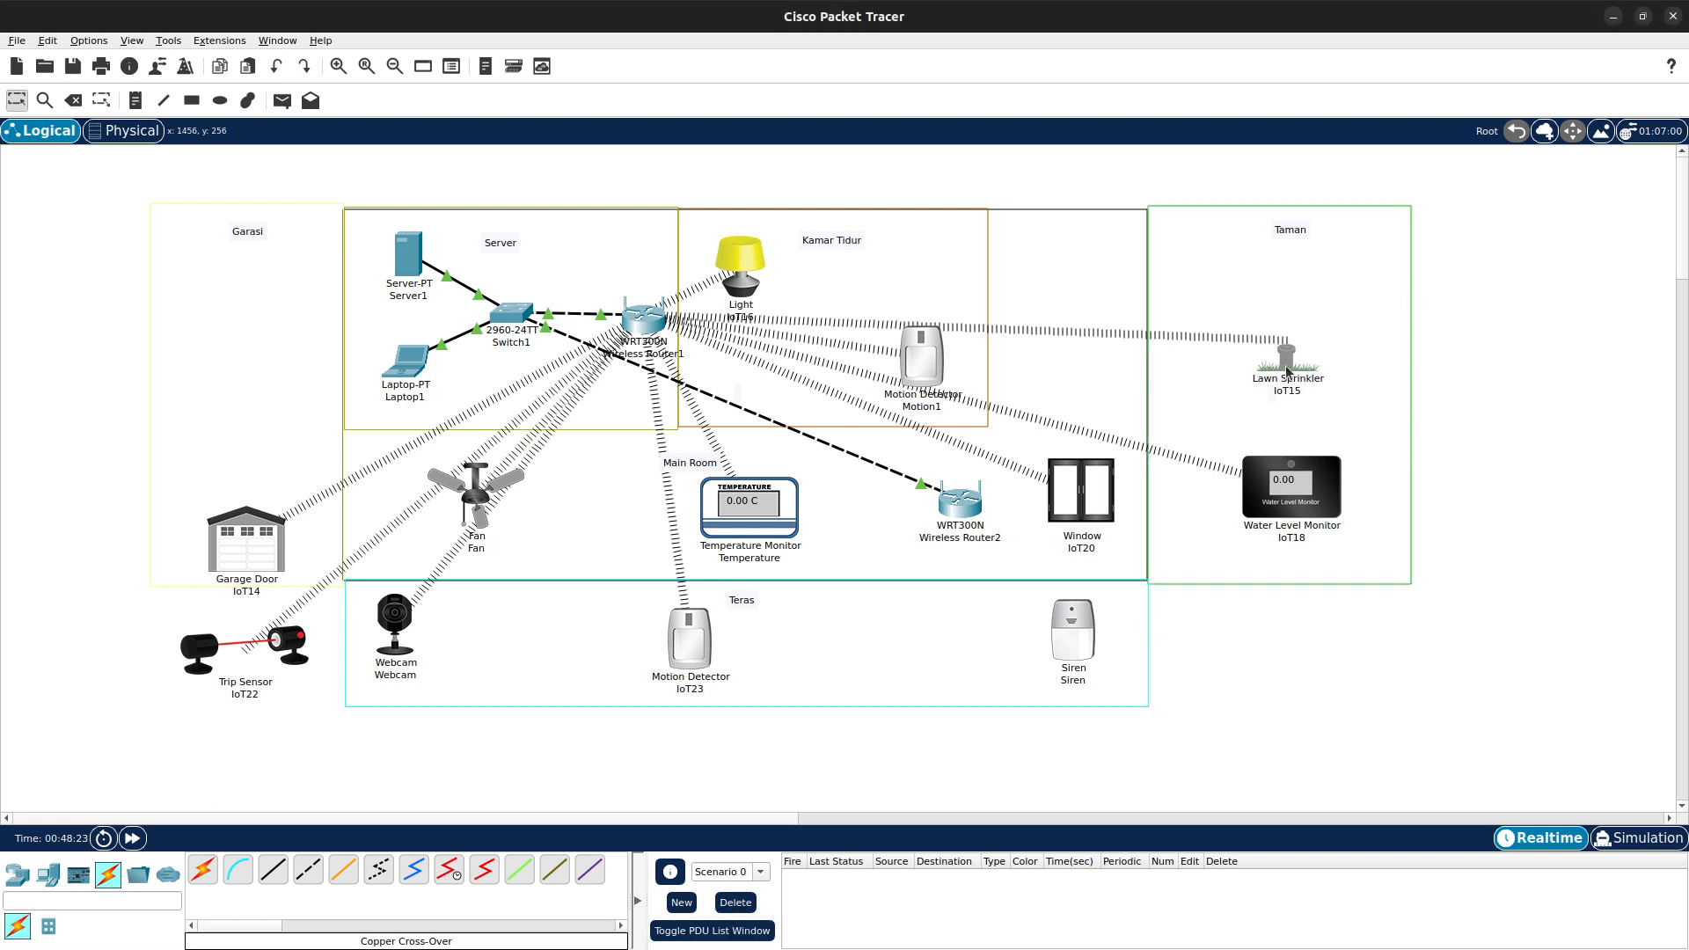
click(1286, 371)
double_click(895, 340)
text(Lan)
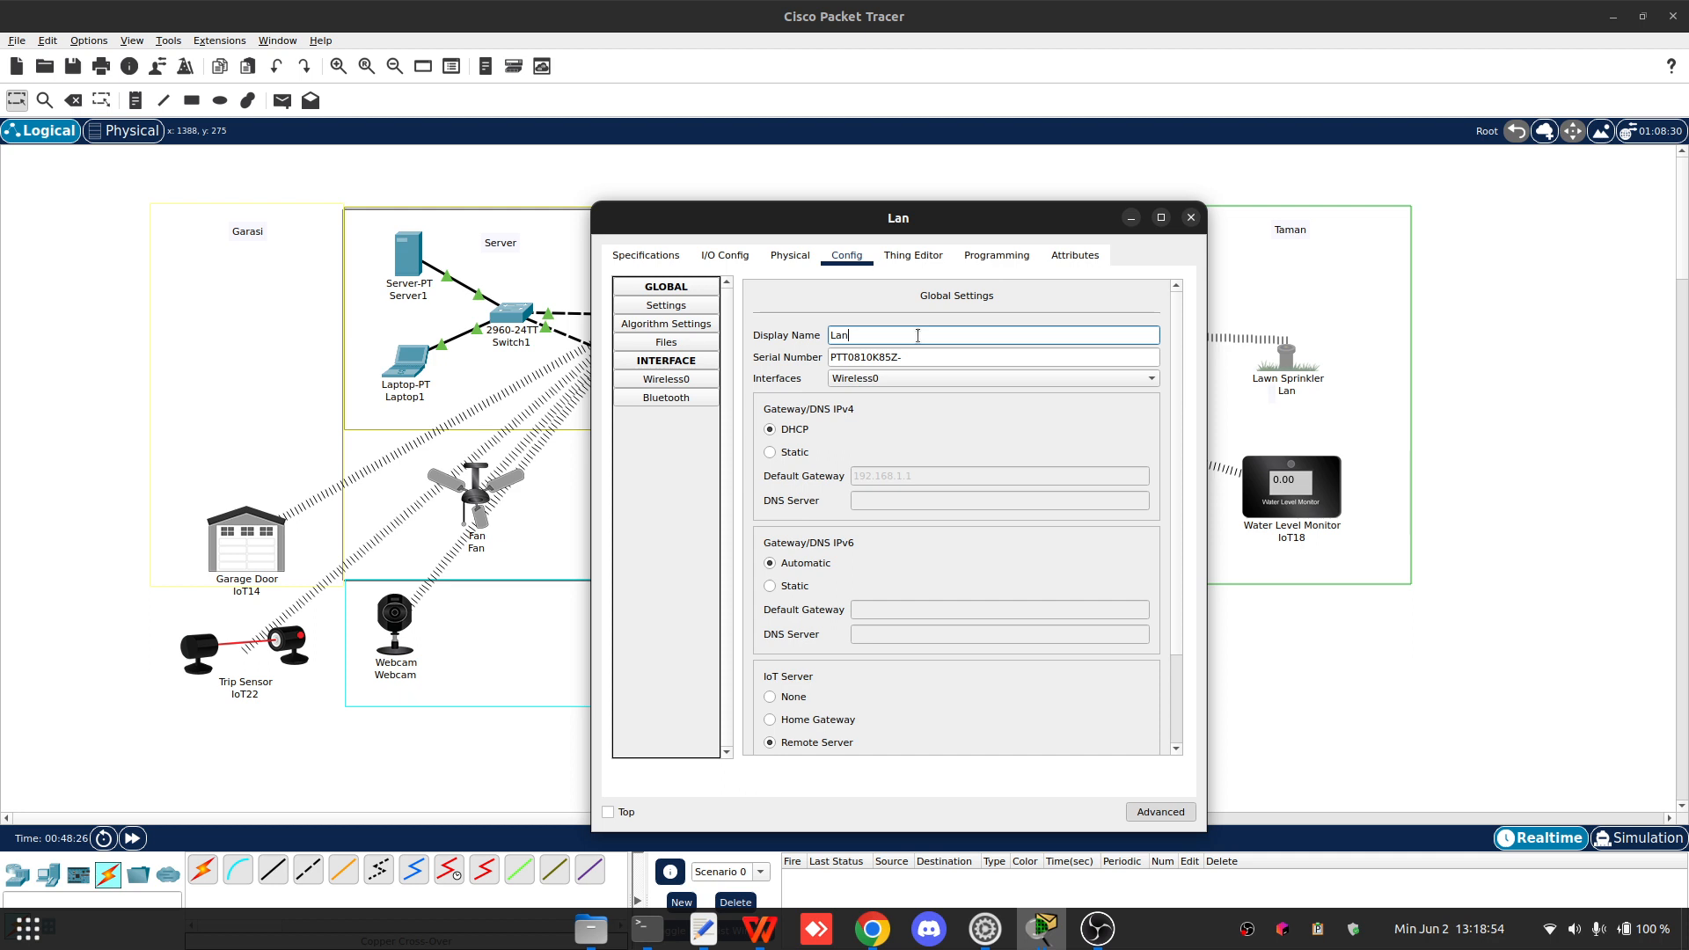
key(BackSpace)
text(wn)
click(1191, 218)
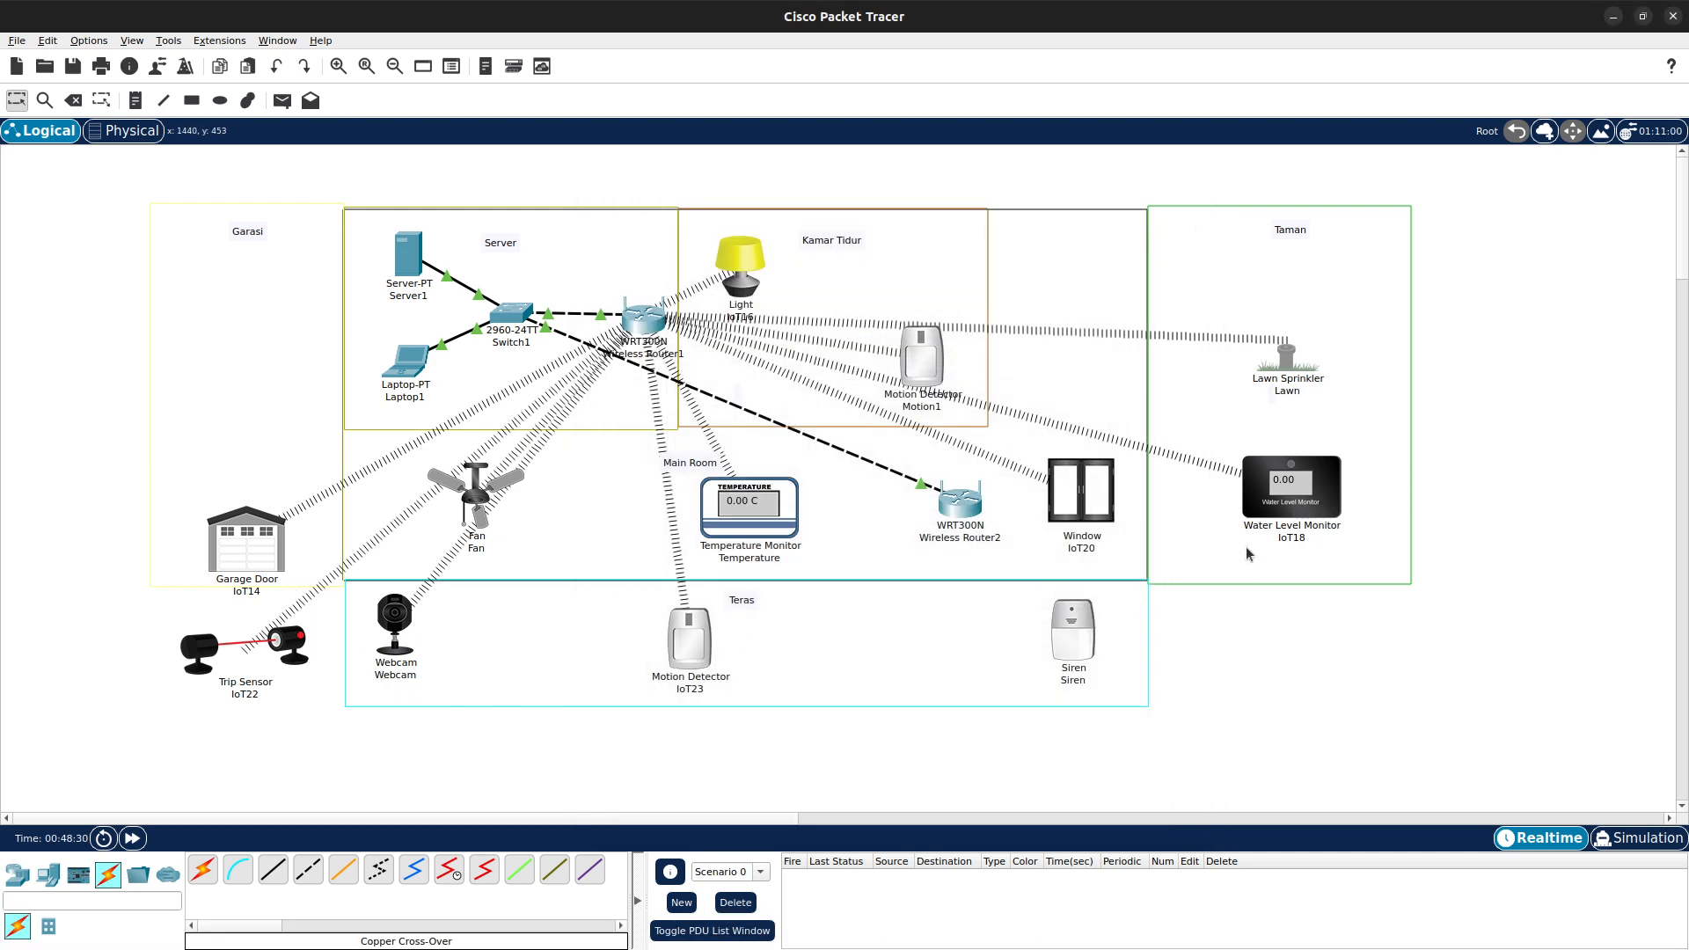
- Rename the Water Level Monitor's display name to WaterLevel
click(1297, 498)
click(1309, 497)
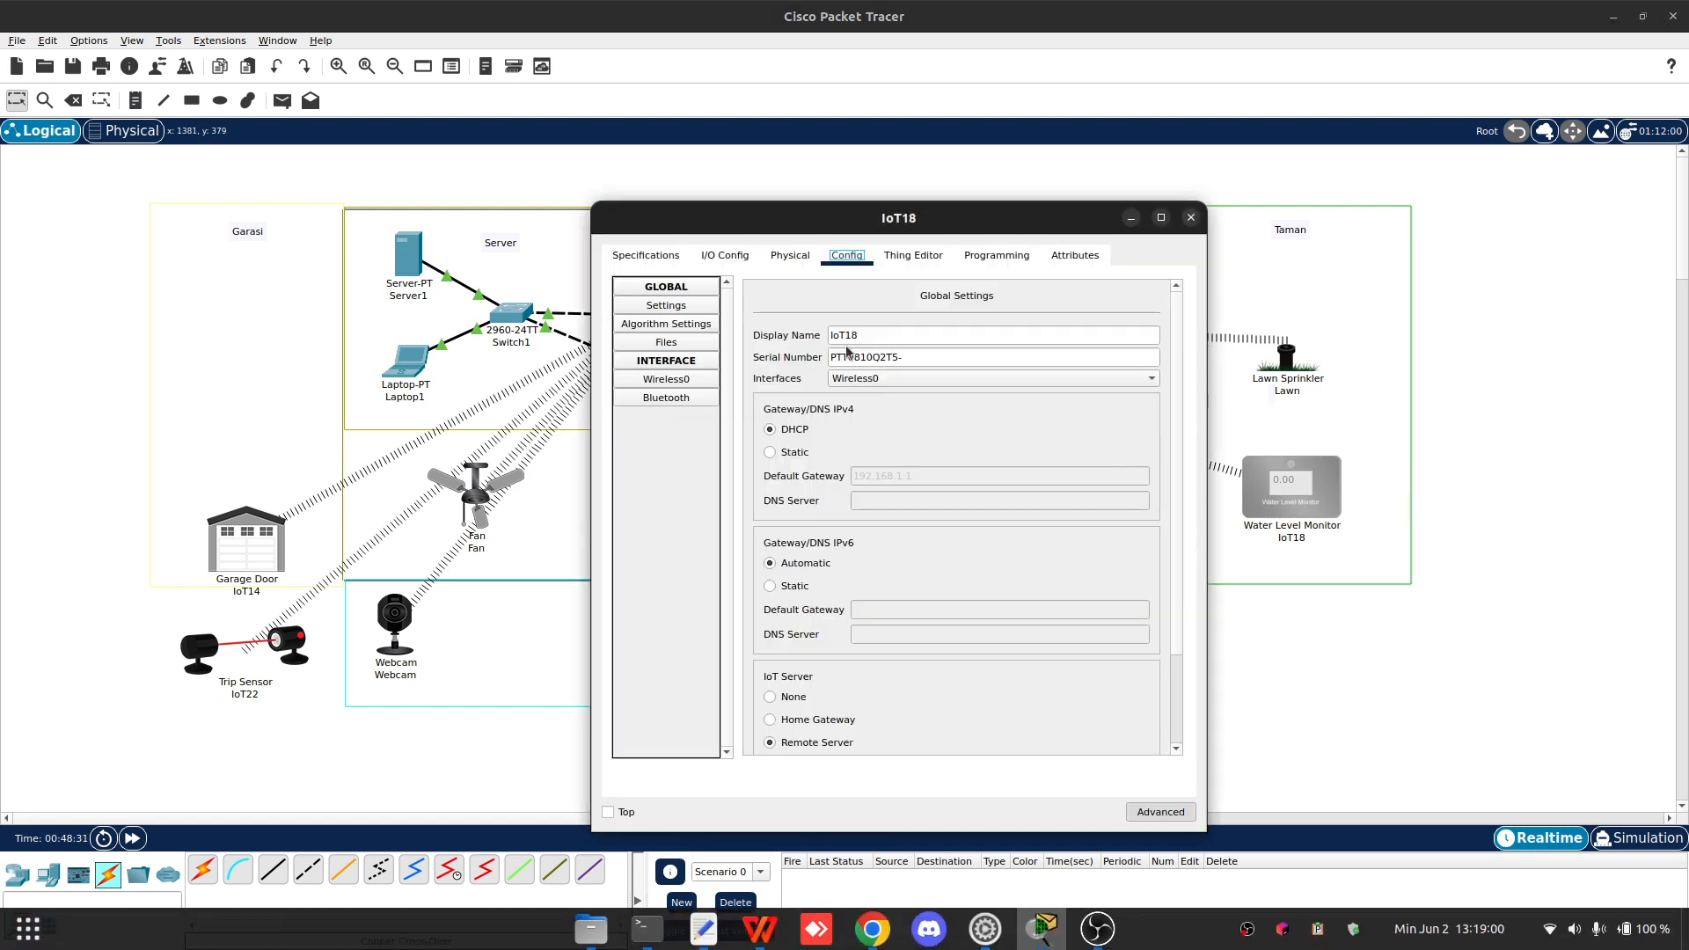
double_click(946, 338)
text(Water)
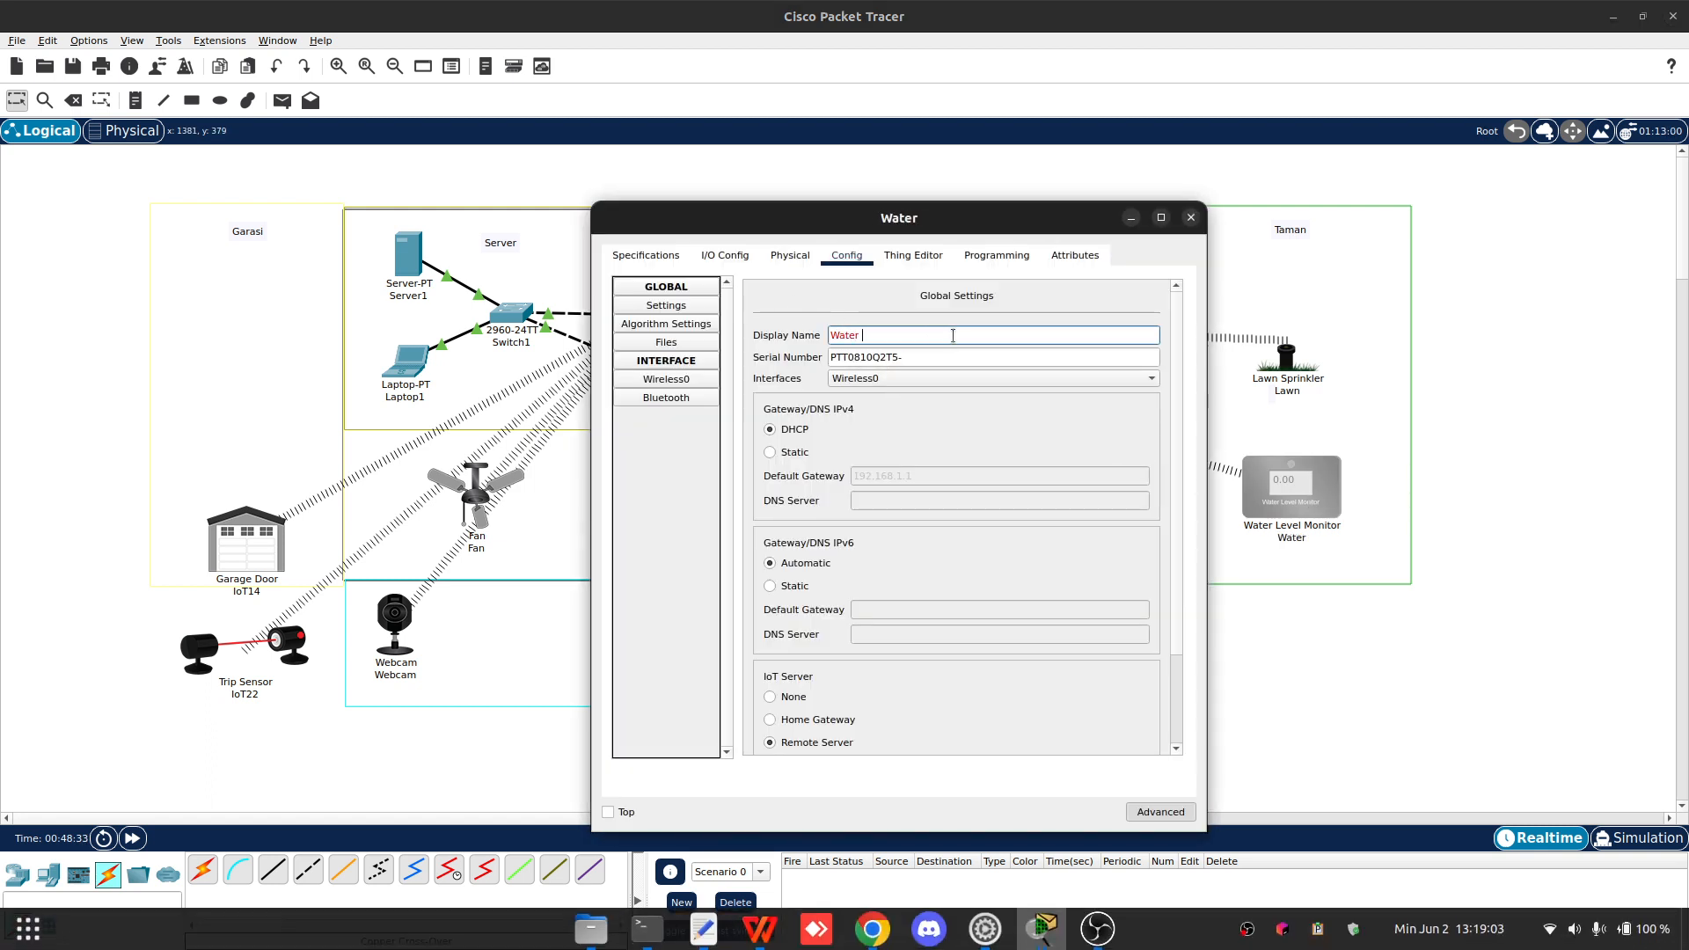
key(BackSpace)
text(Level)
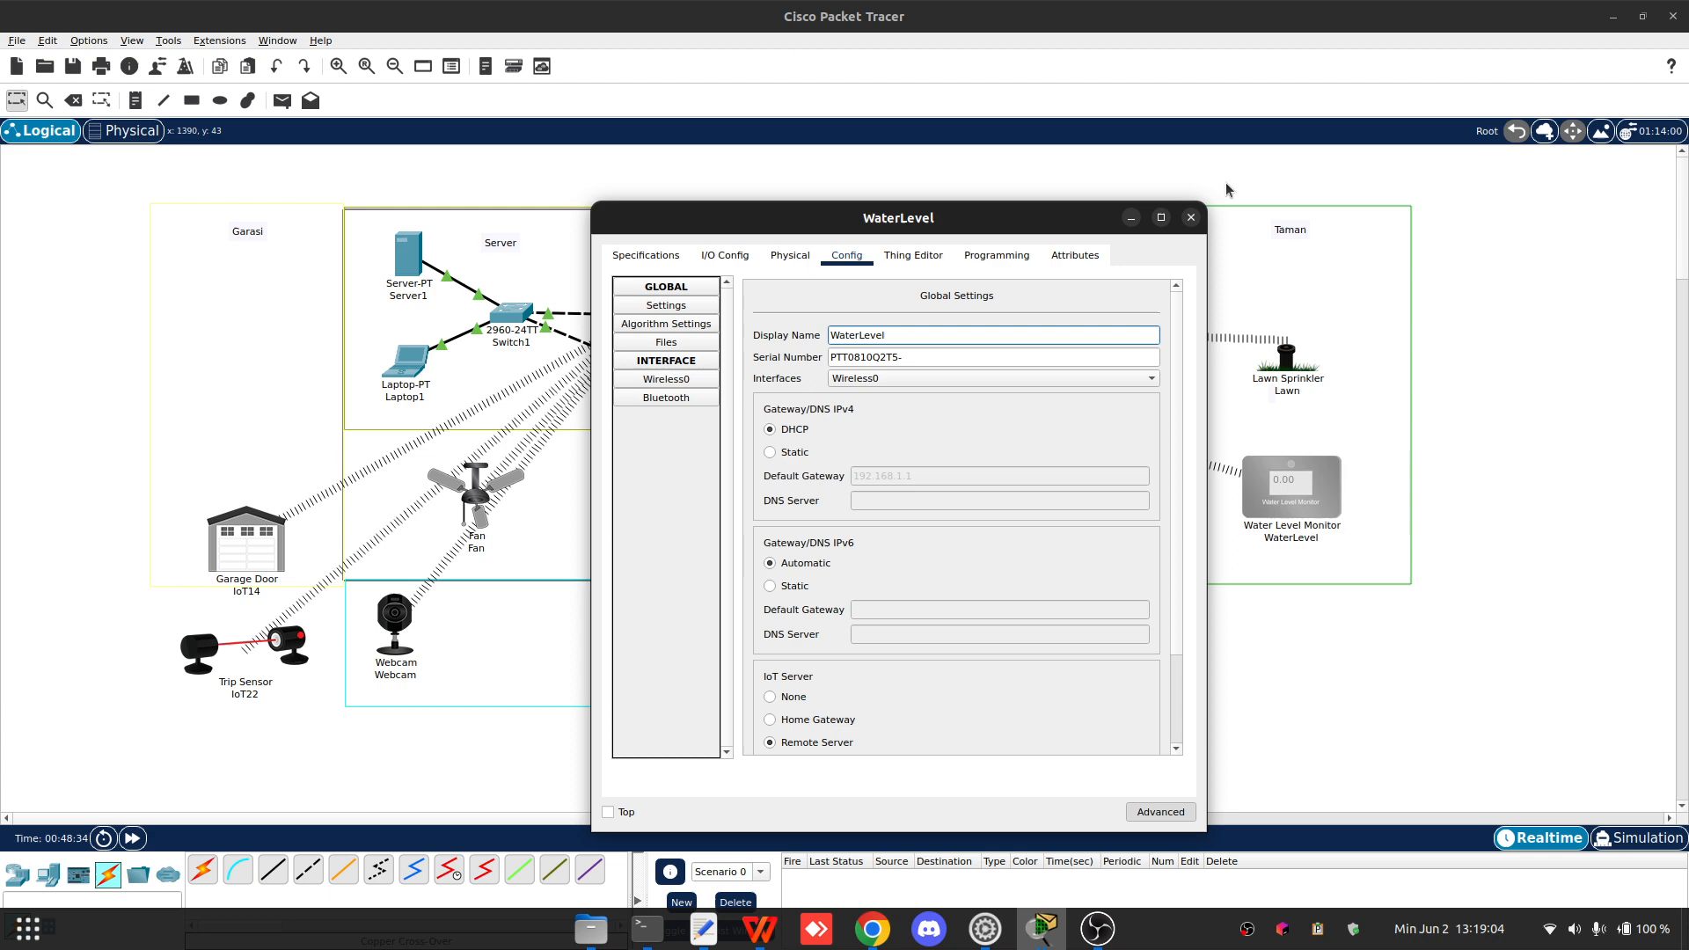
click(1191, 217)
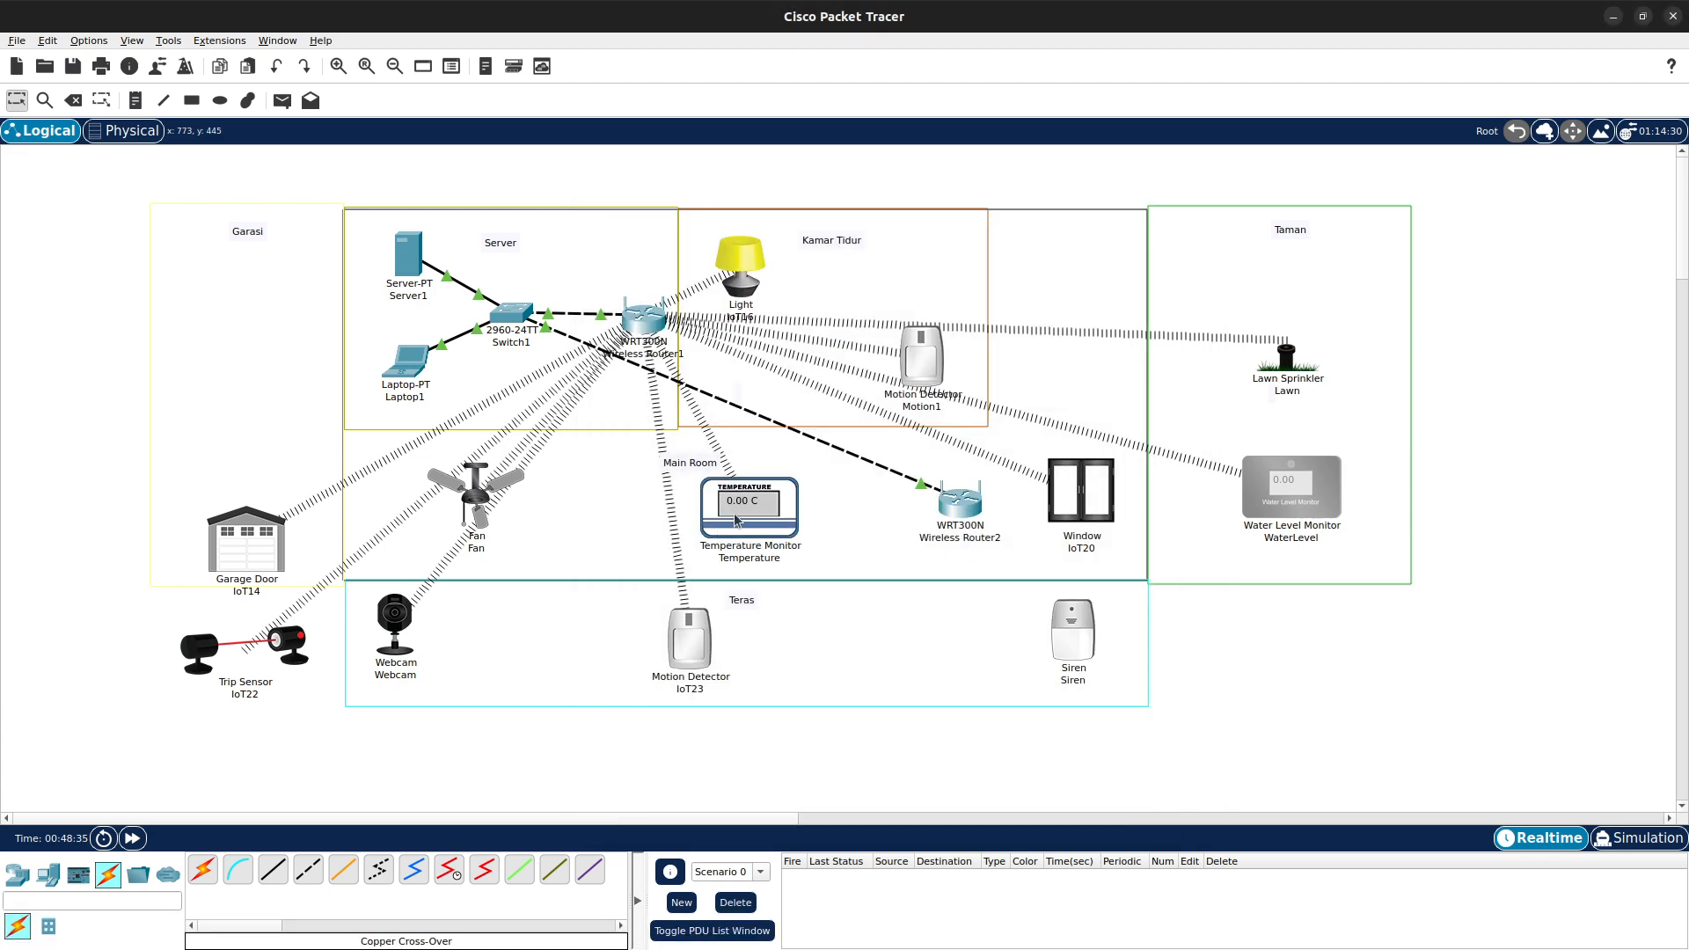
- Rename the porch motion detector IoT23's display name to Motion2
click(687, 655)
double_click(887, 333)
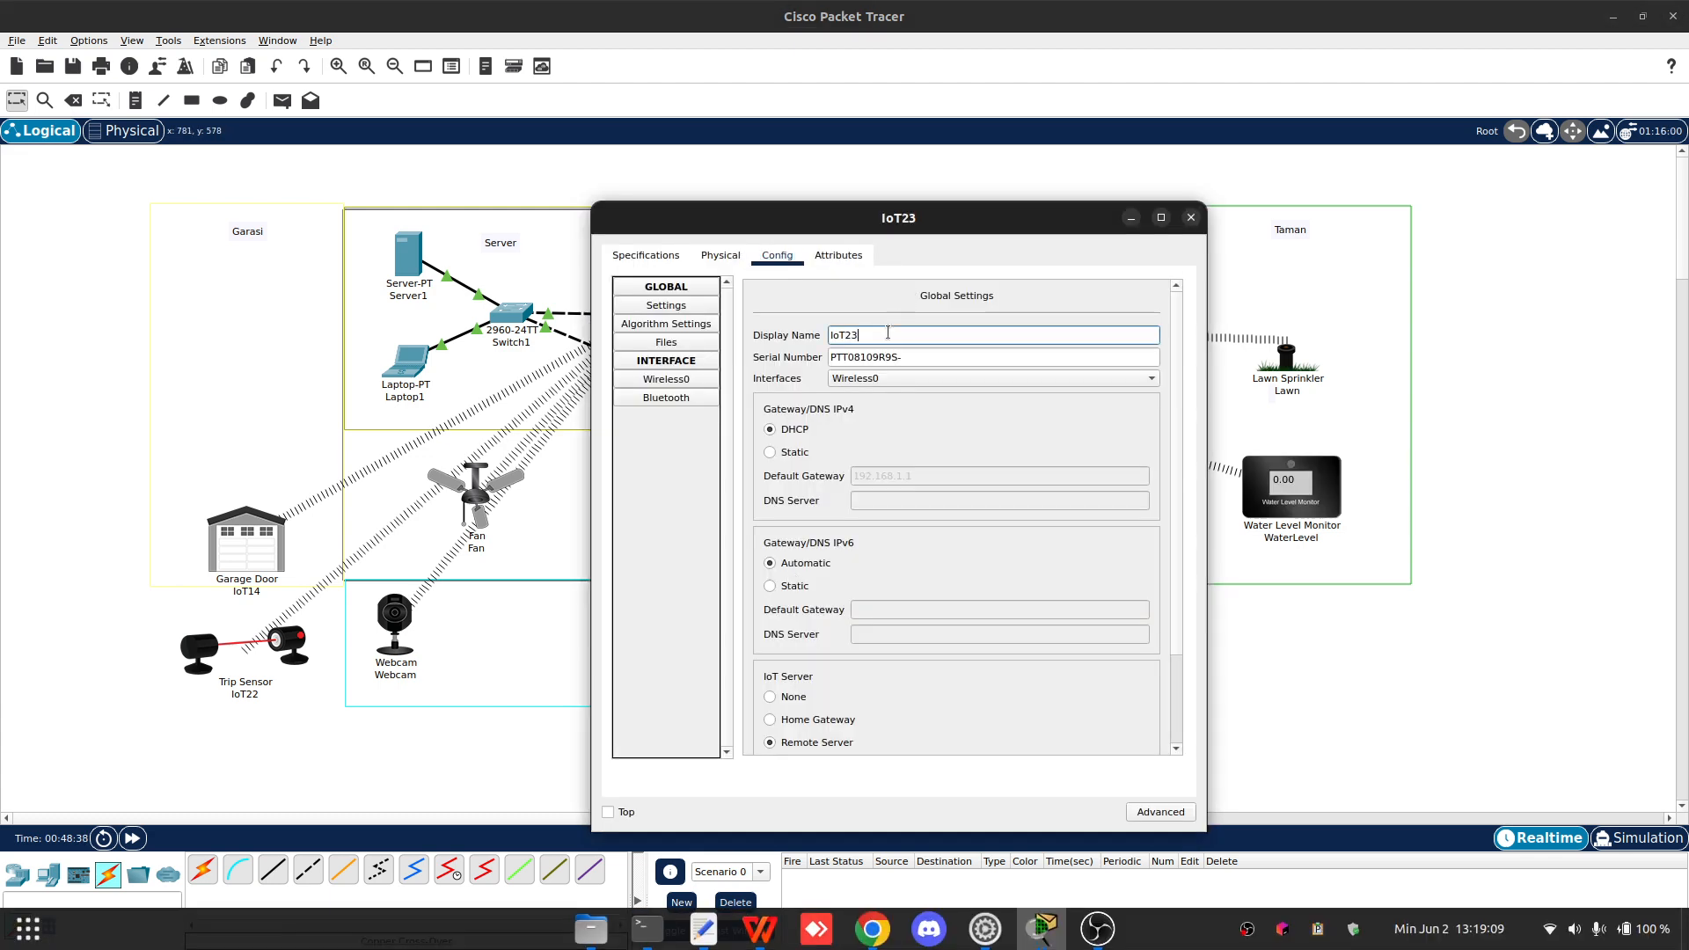
key(BackSpace)
text(Motion2)
click(1191, 217)
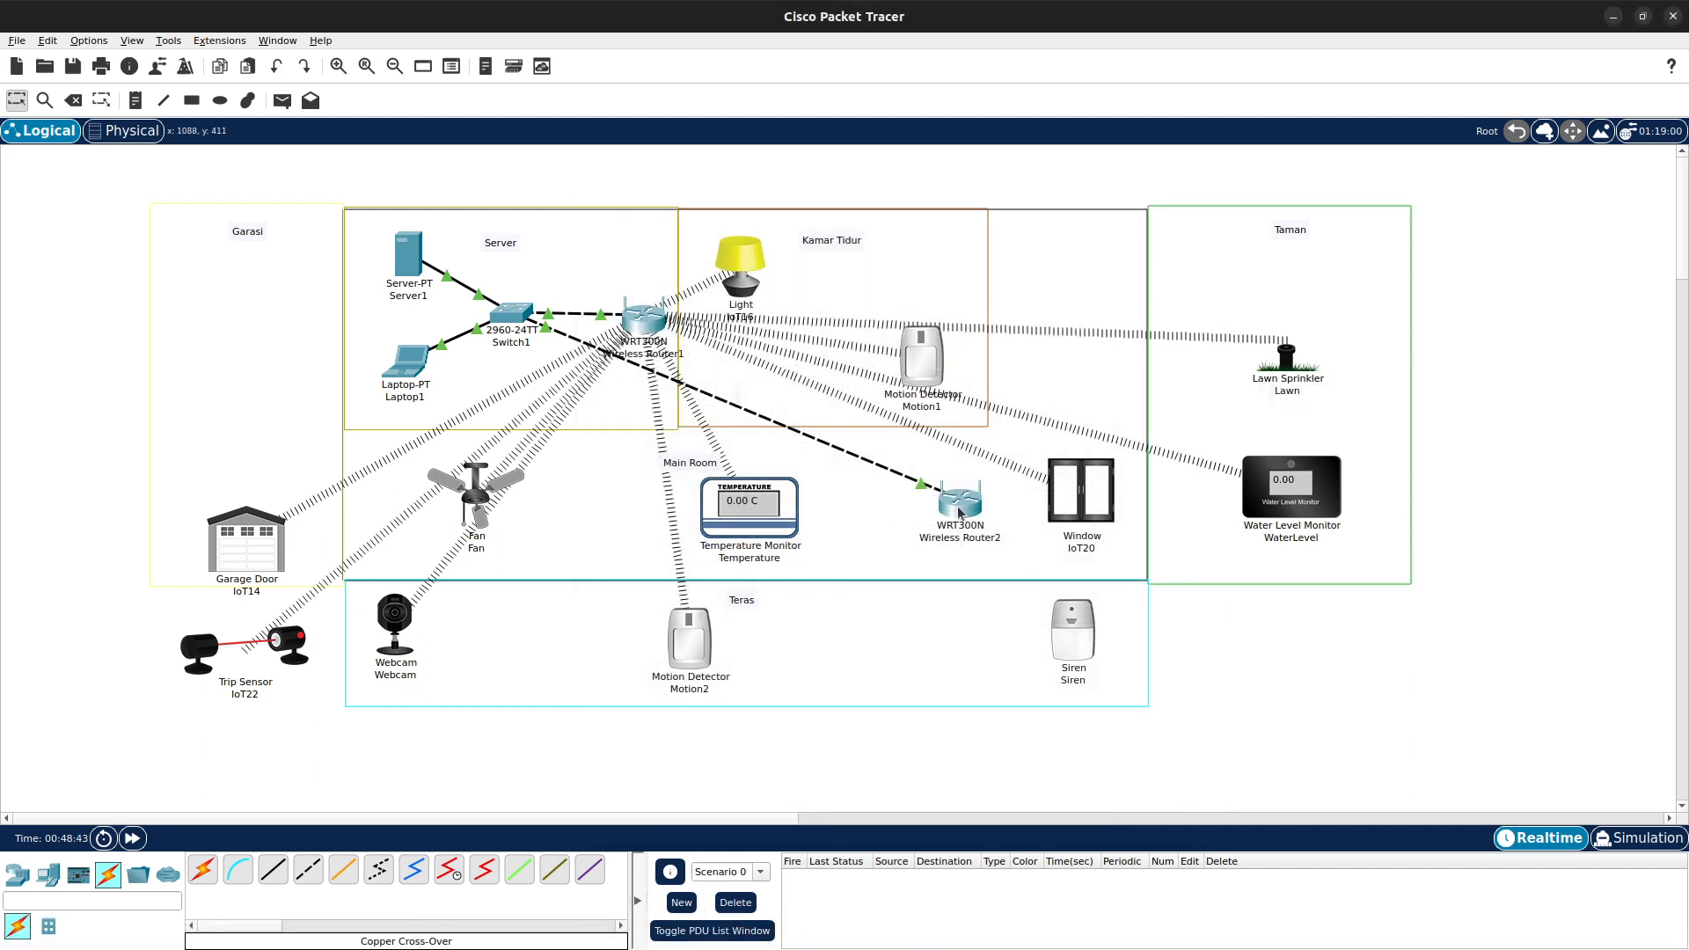
- Rename the Trip Sensor IoT22's display name to Trip
click(247, 644)
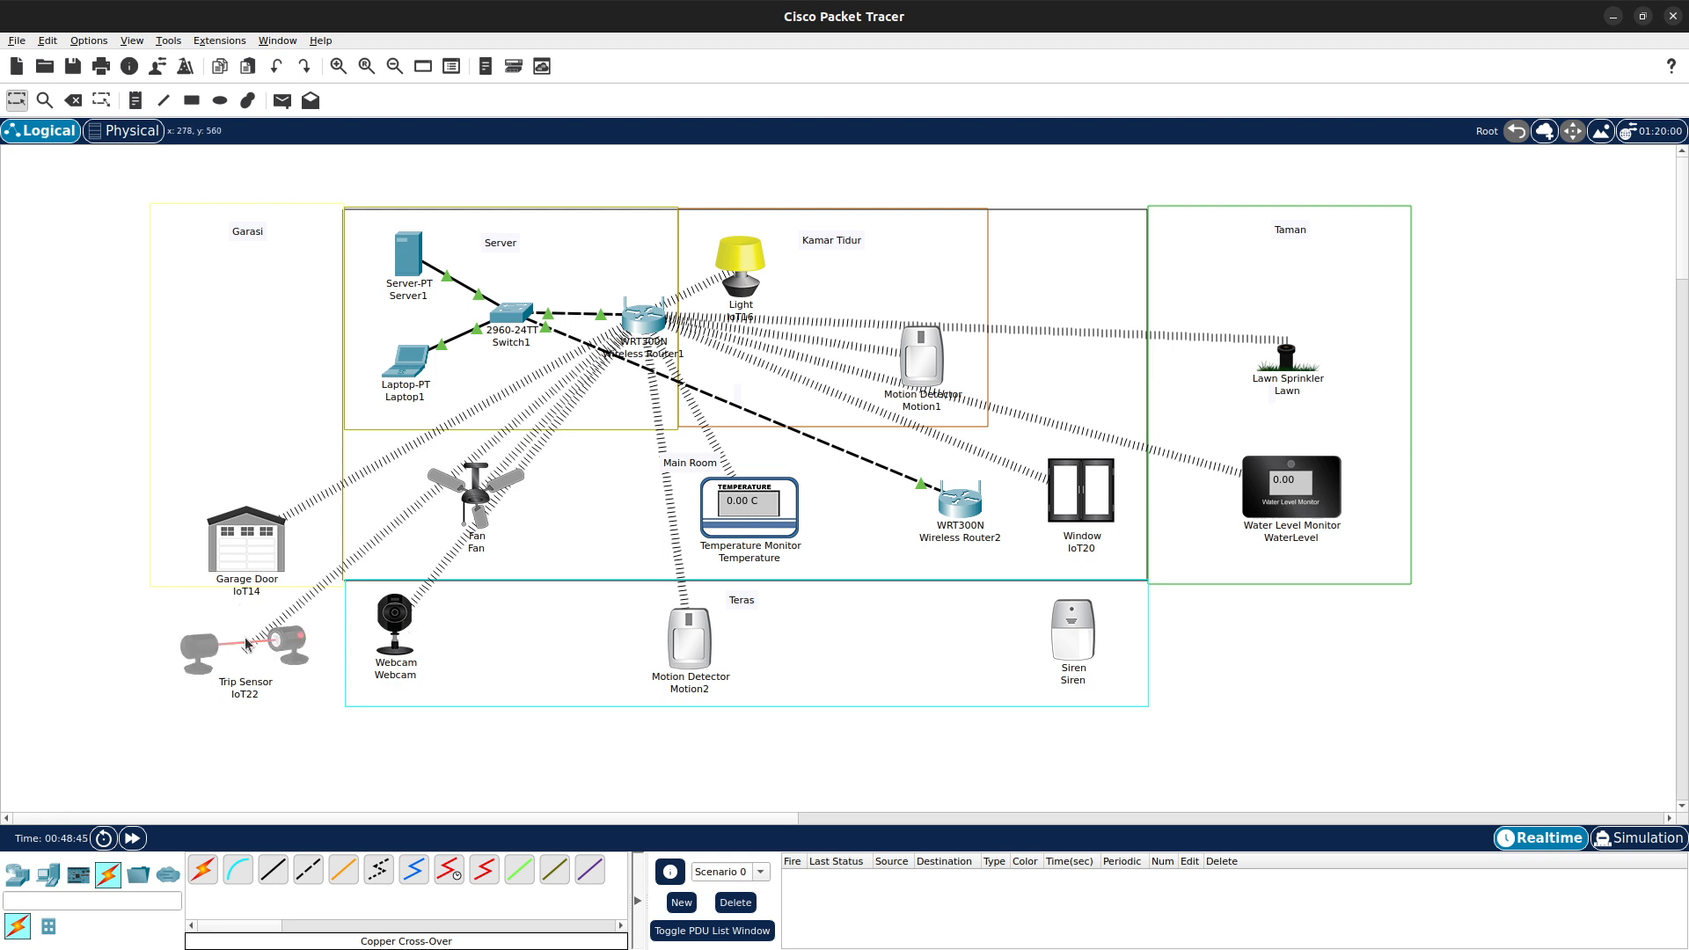
click(898, 334)
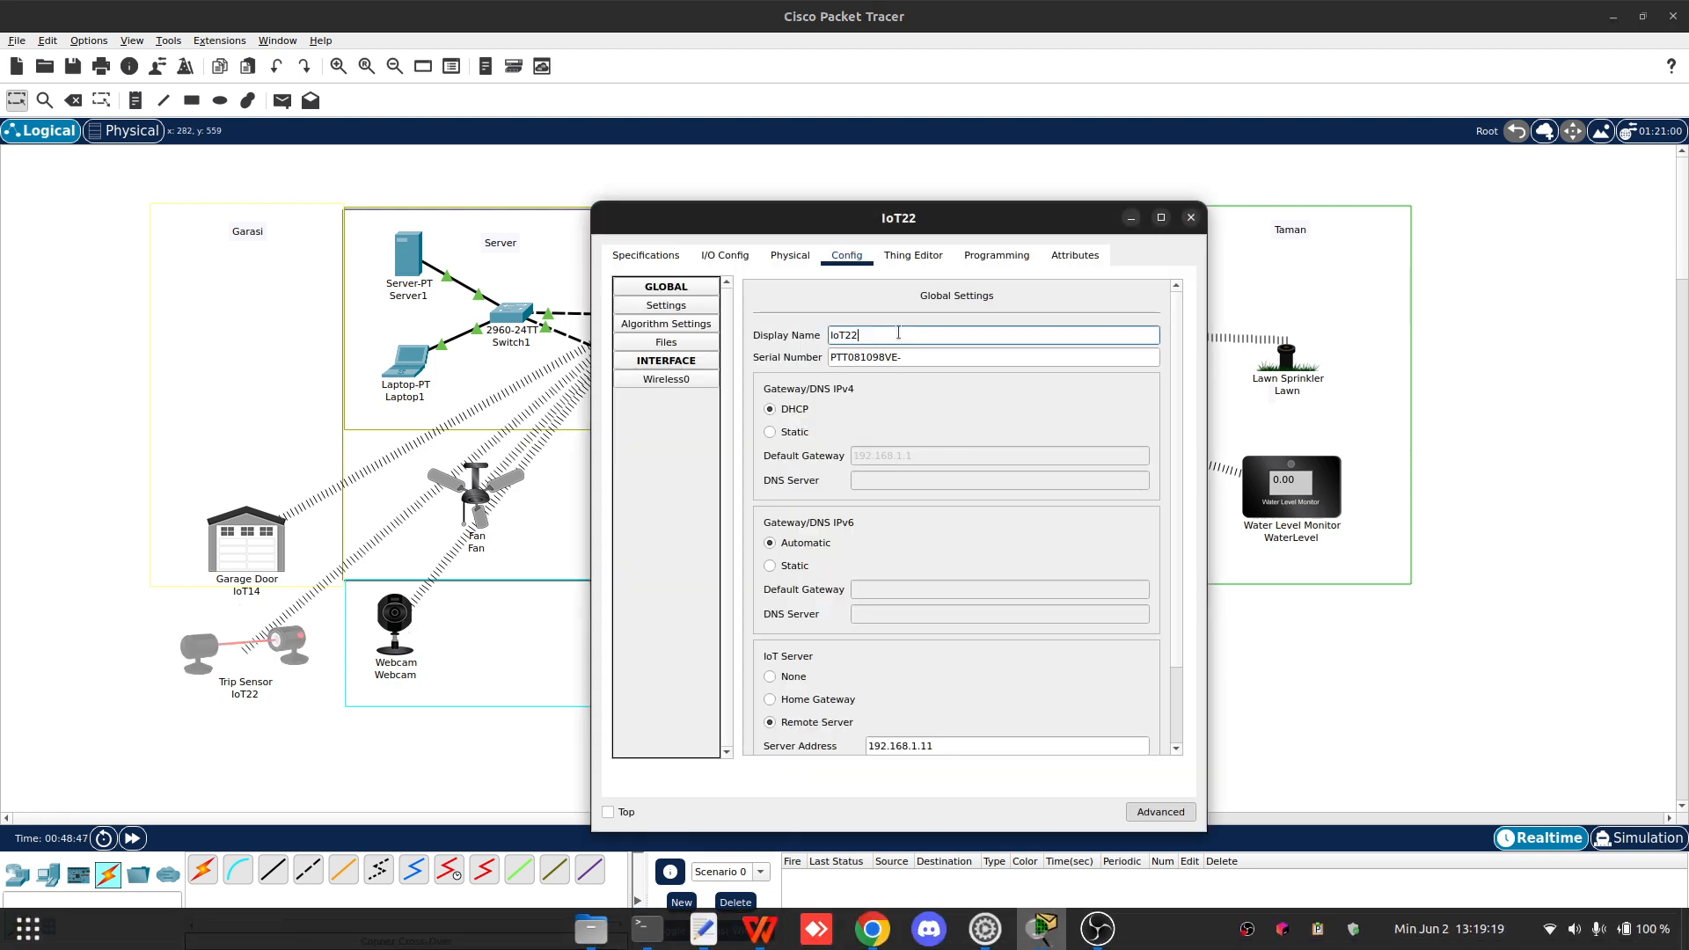
key(BackSpace)
key(BackSpace)
key(BackSpace)
key(BackSpace)
key(BackSpace)
text(Trip)
key(Escape)
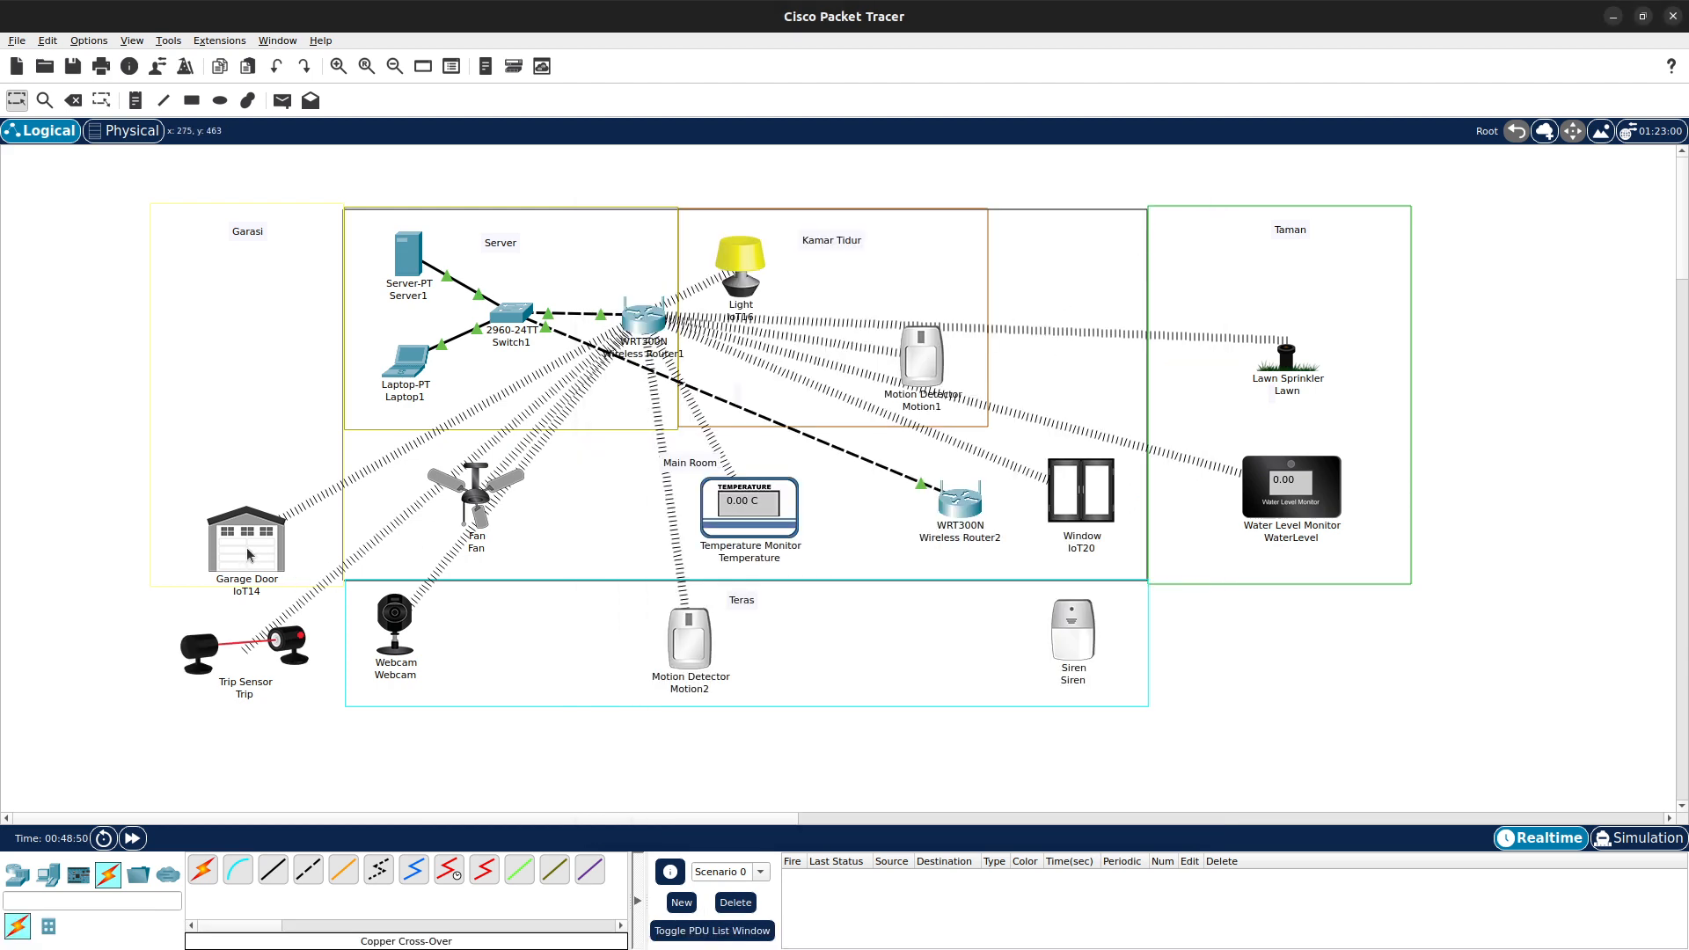
- Rename the Garage Door IoT14's display name to Garage
click(273, 550)
click(879, 333)
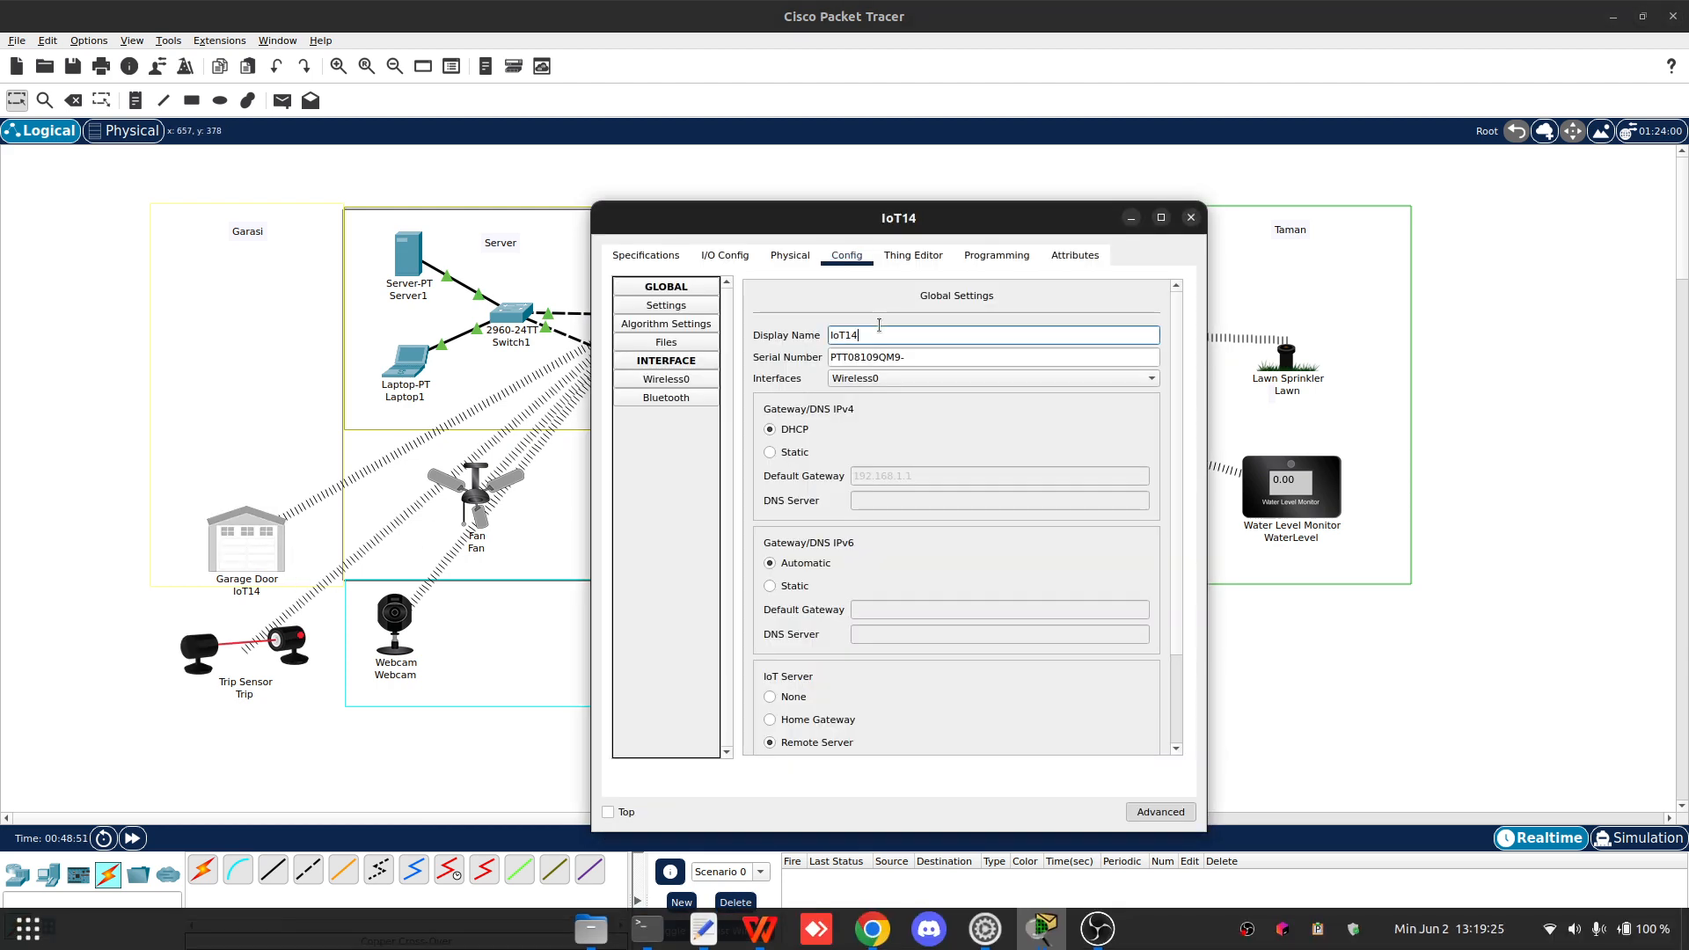
key(BackSpace)
key(BackSpace)
key(BackSpace)
key(BackSpace)
key(BackSpace)
text(Garage)
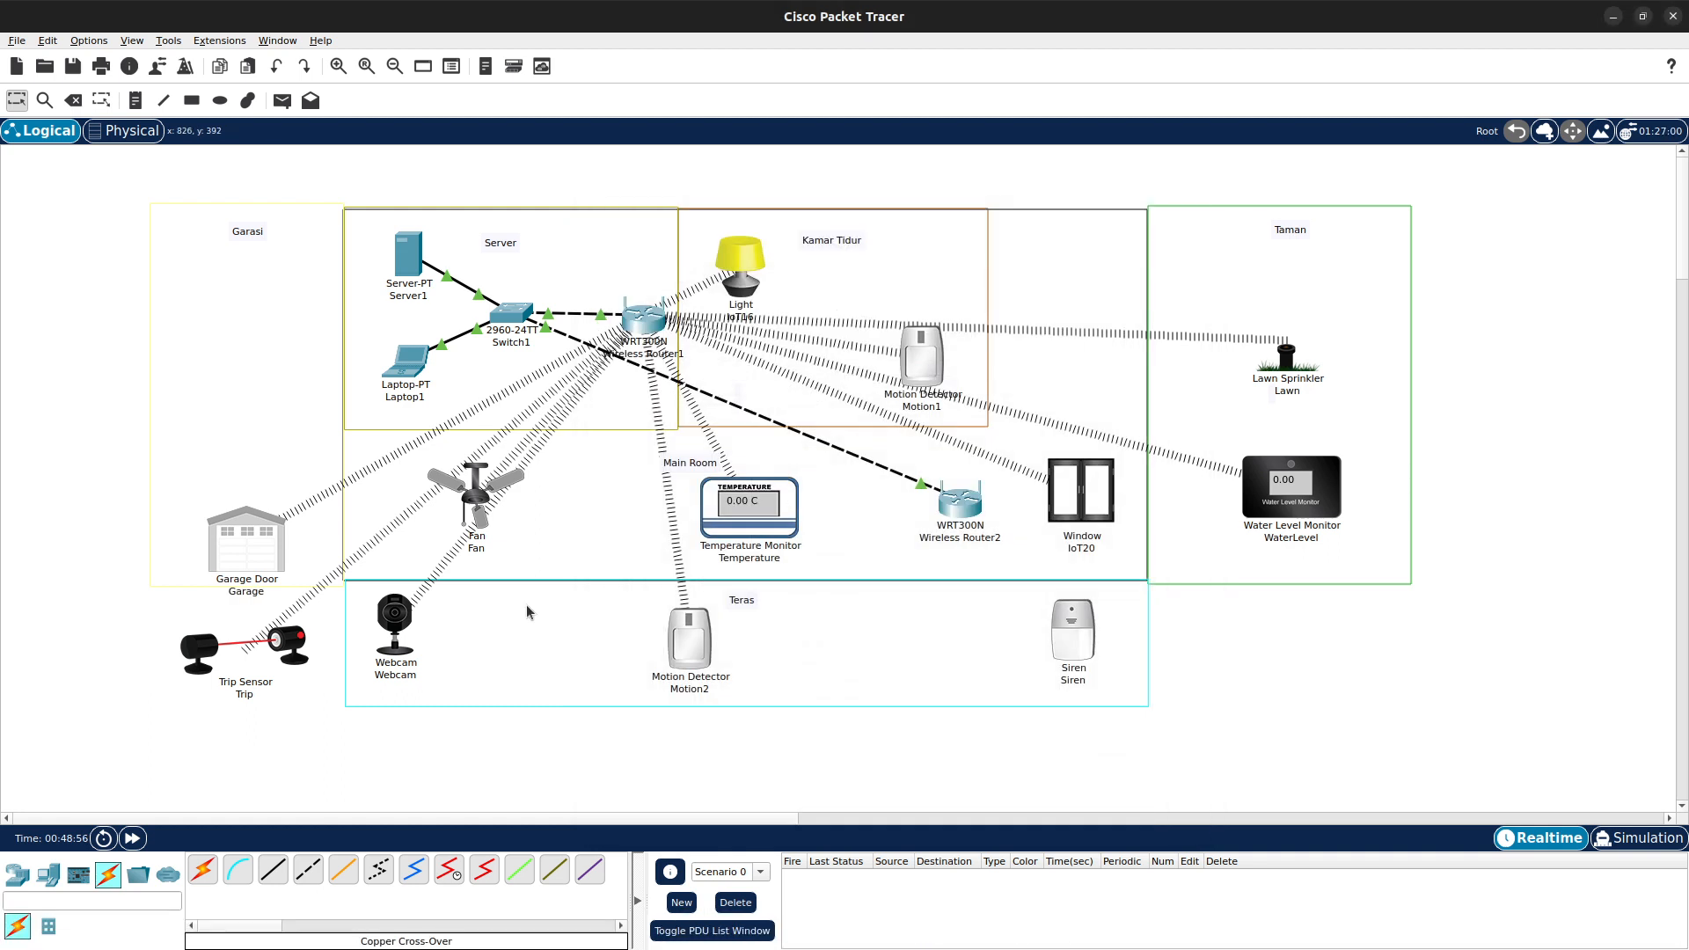
click(1190, 217)
- Inspect the Siren's tabs and its Wireless0 SSID and WPA2 authentication settings
click(1088, 636)
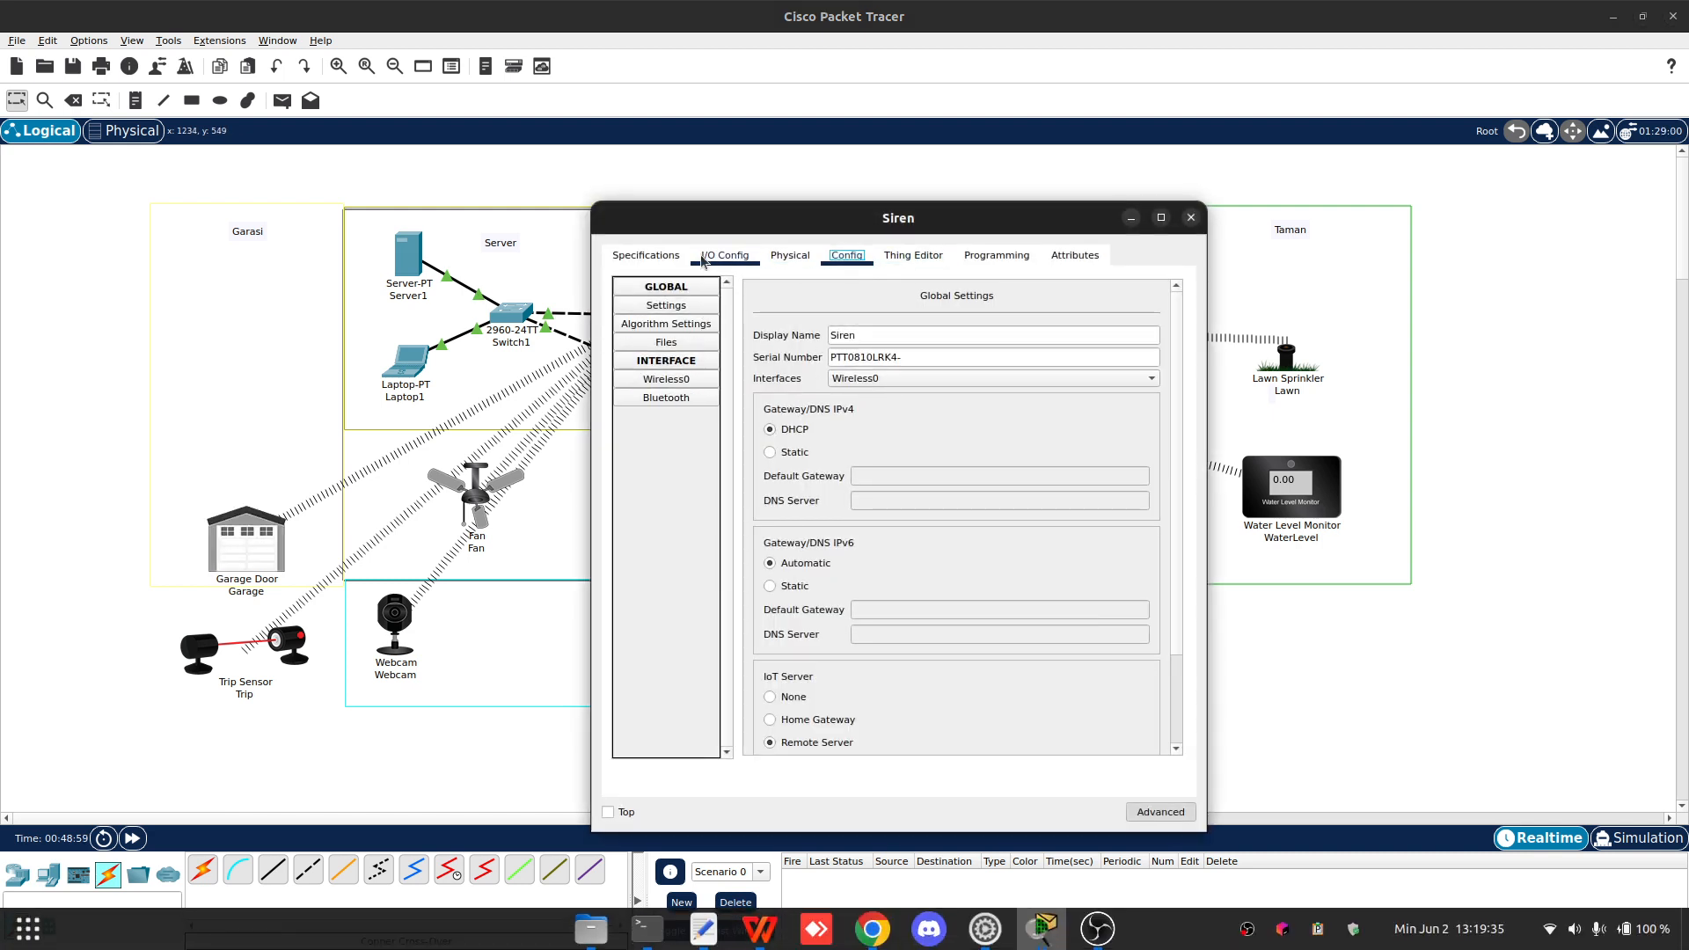
click(669, 257)
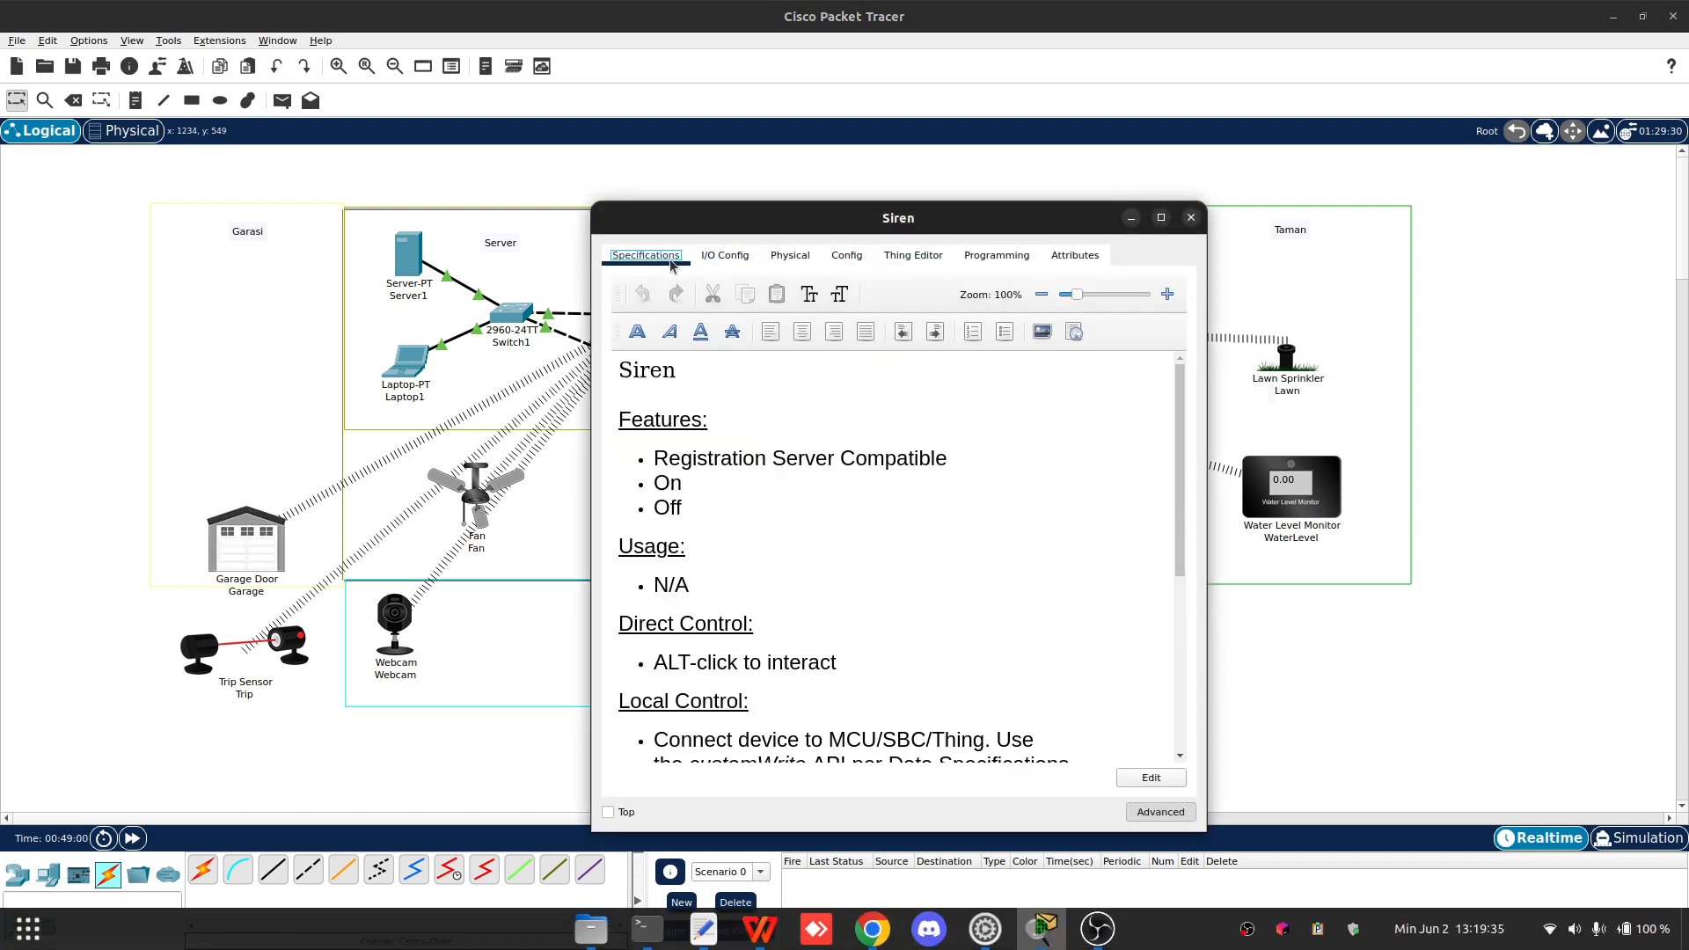
click(725, 255)
click(796, 256)
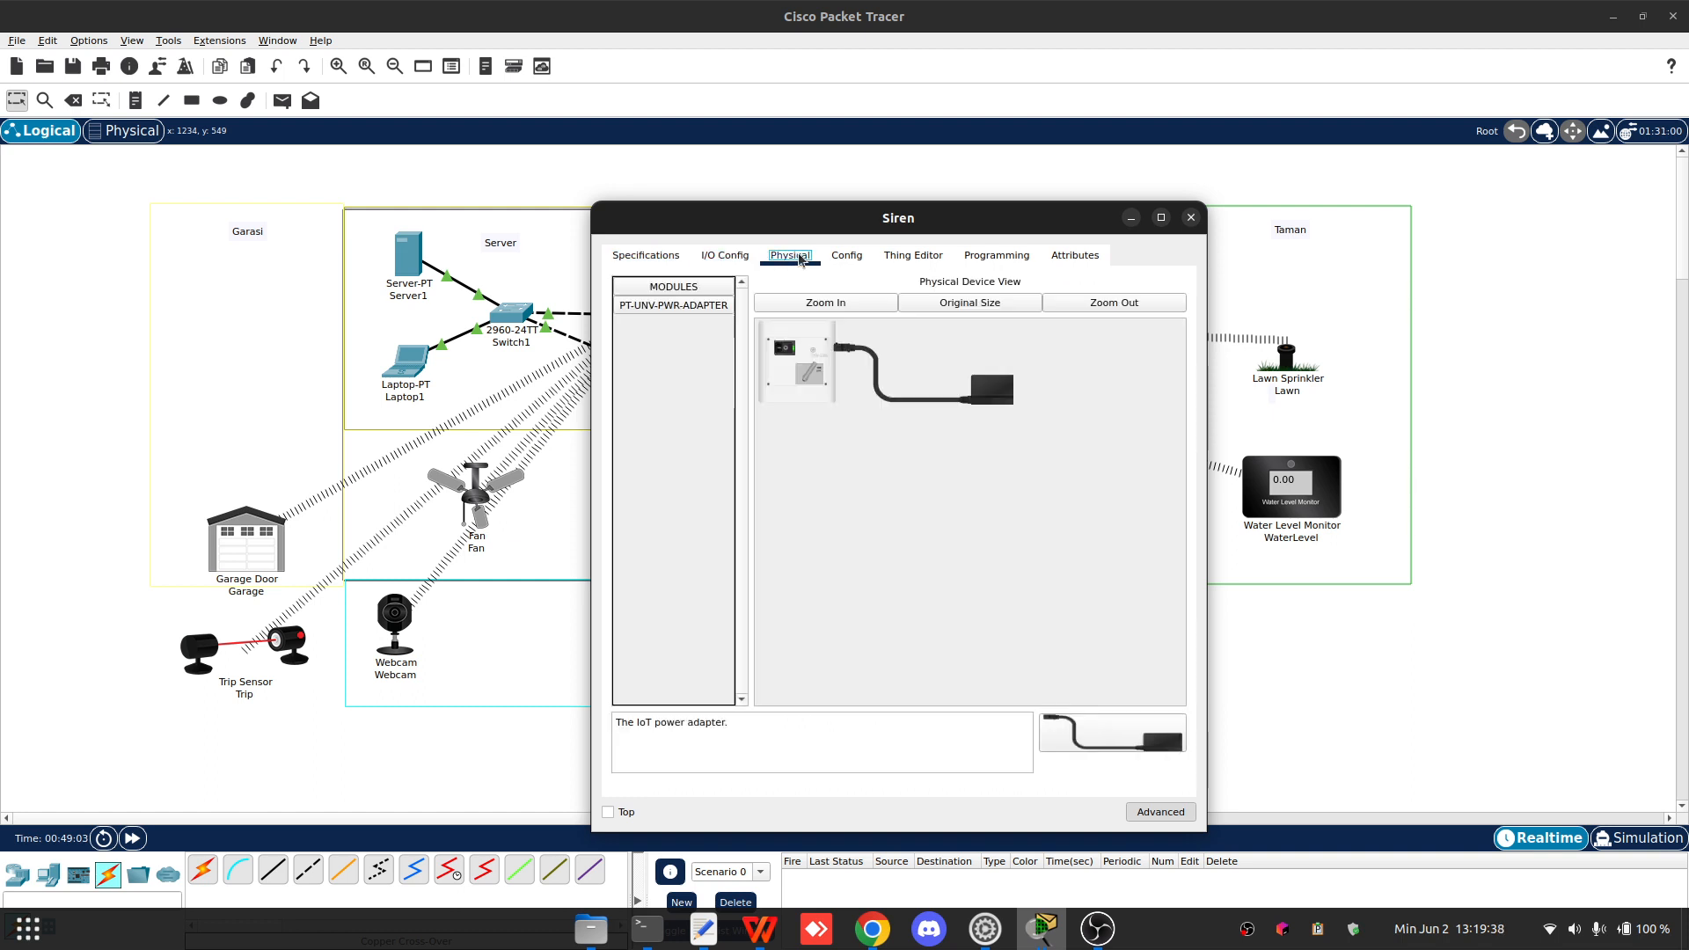
click(846, 255)
scroll(846, 569, down, 3)
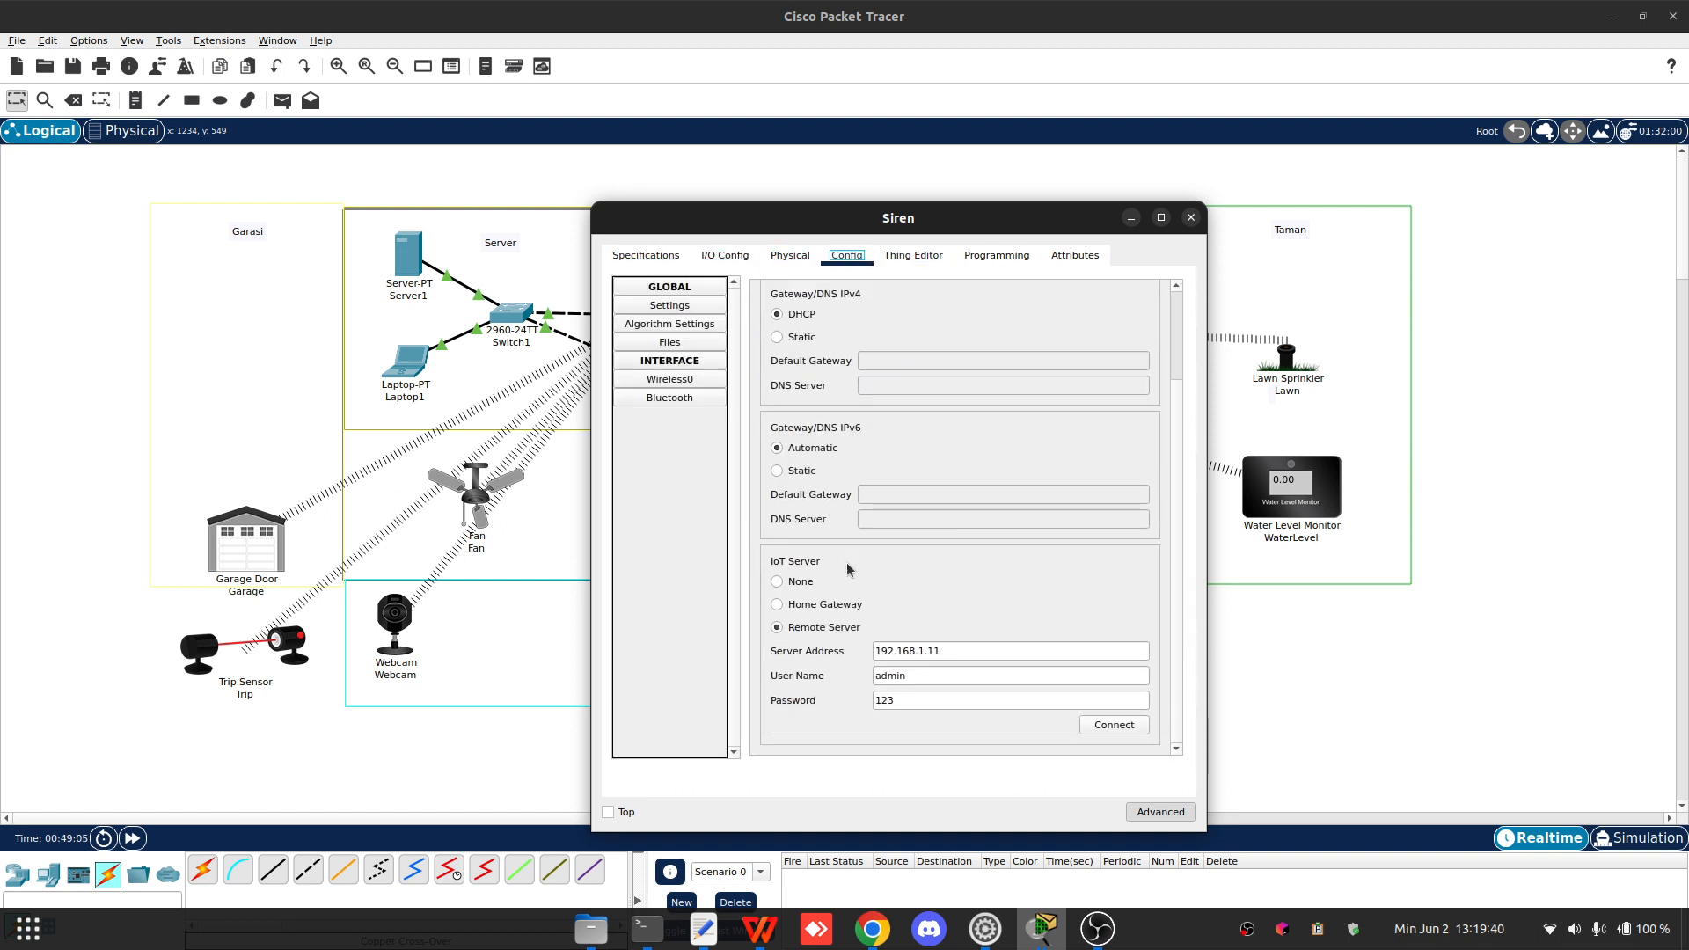
click(672, 376)
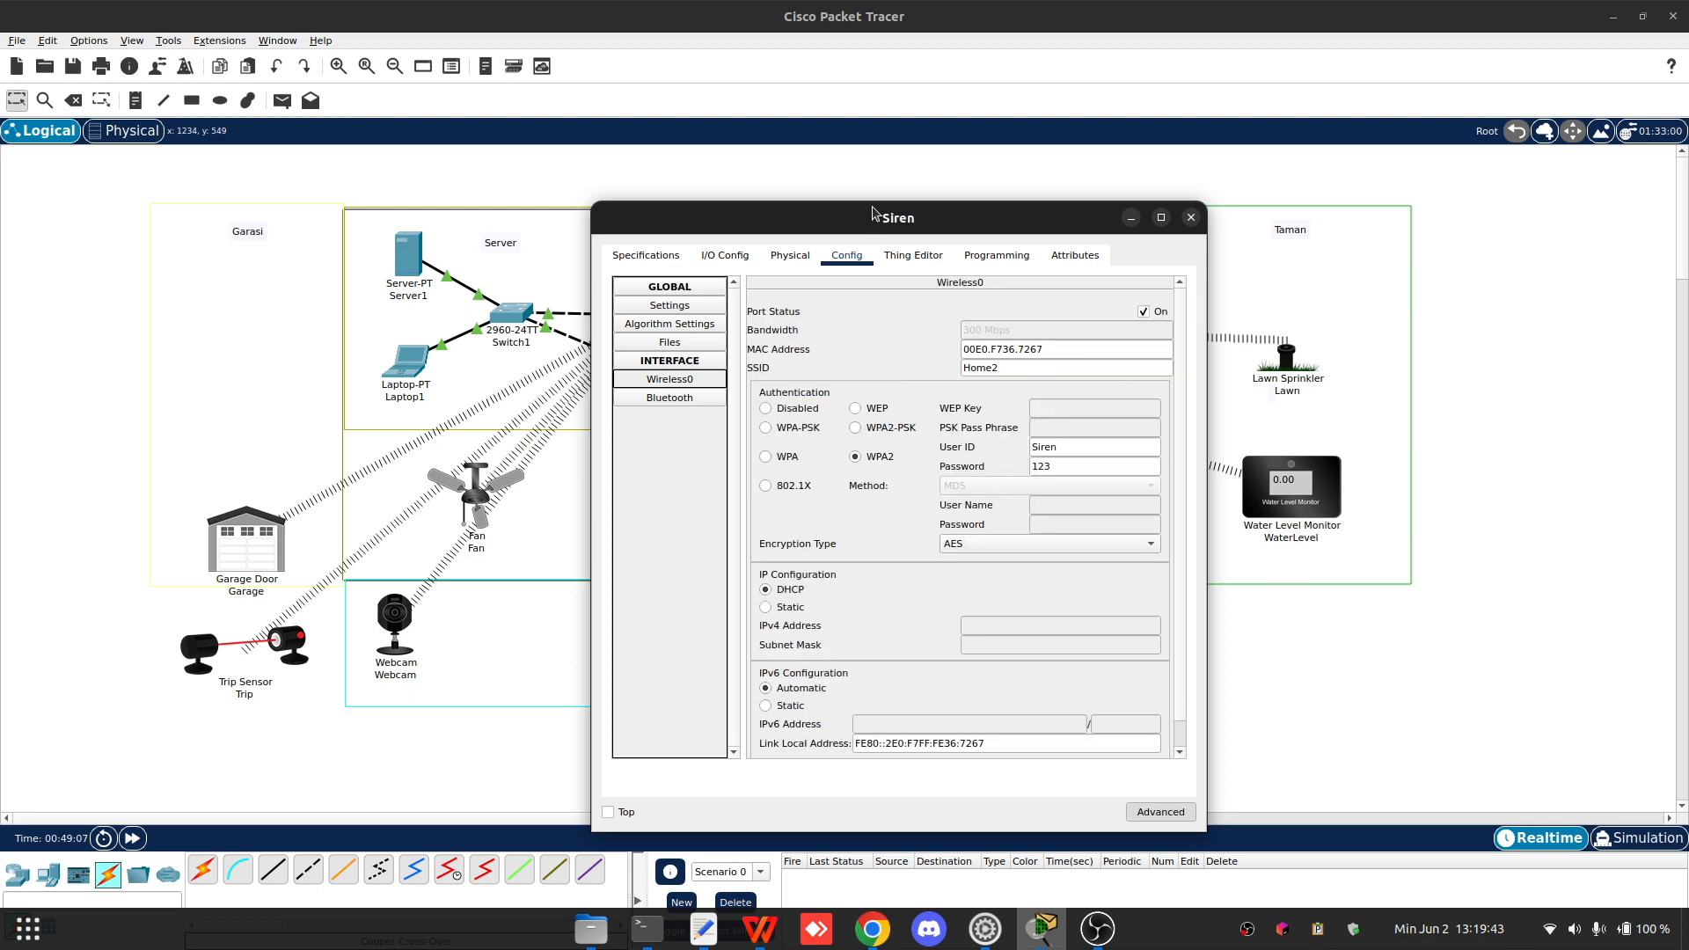
drag(873, 214, 339, 121)
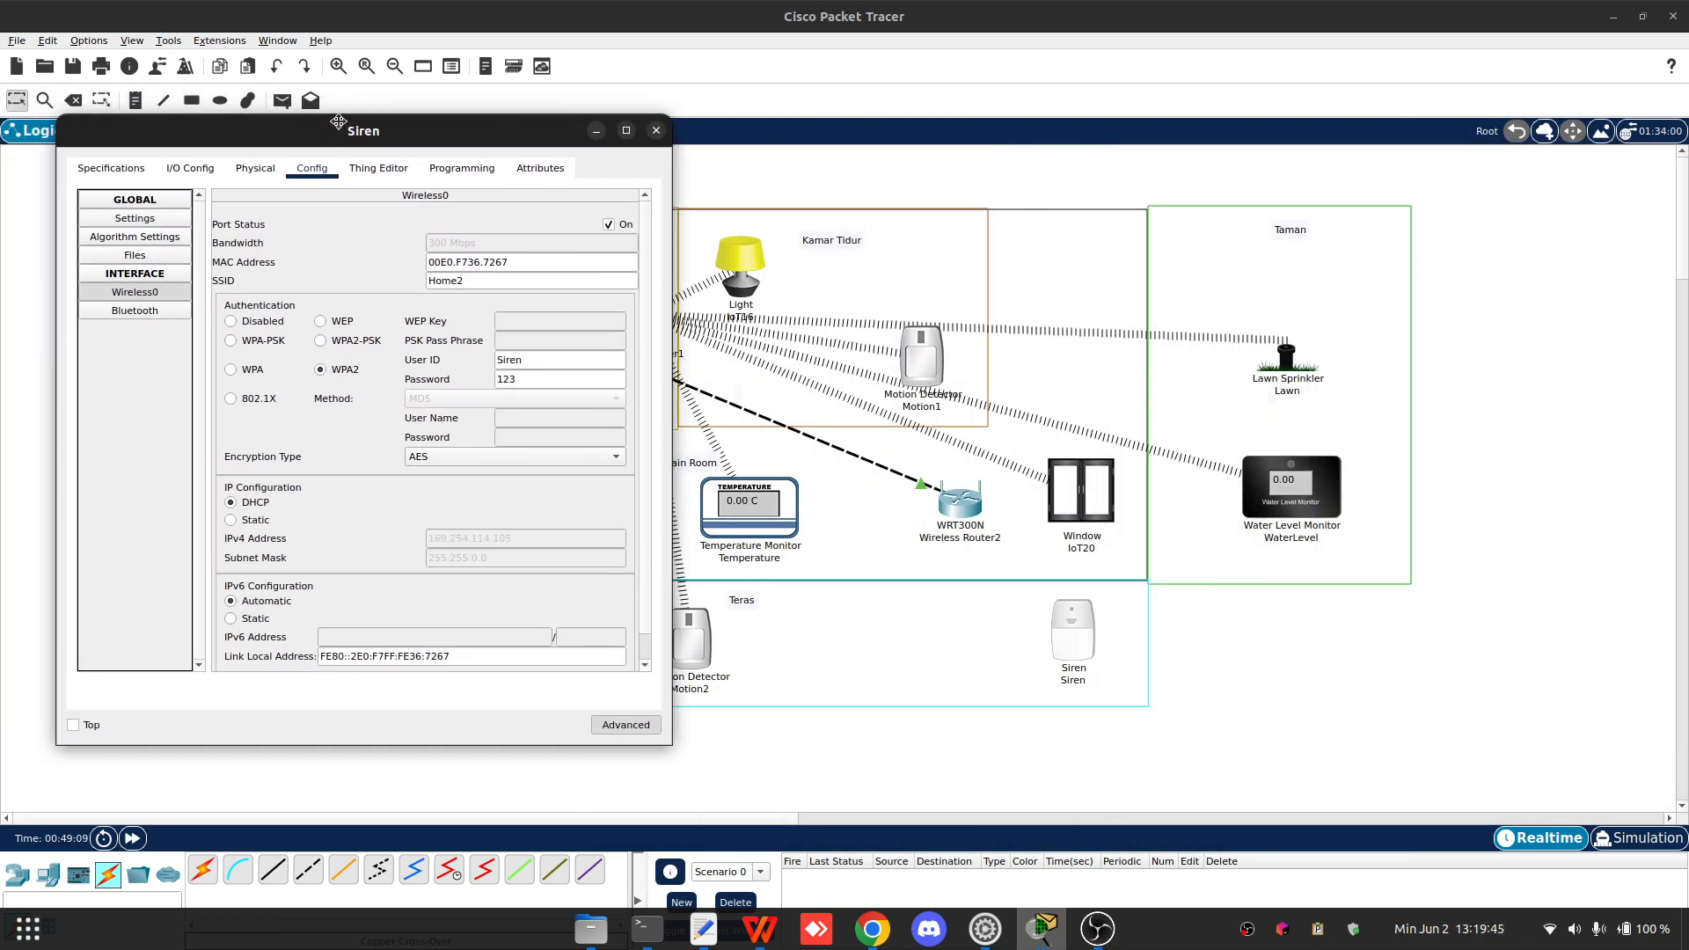
- Open Wireless Router2's web setup and set its router IP address to 192.168.1.1, saving the settings
click(958, 515)
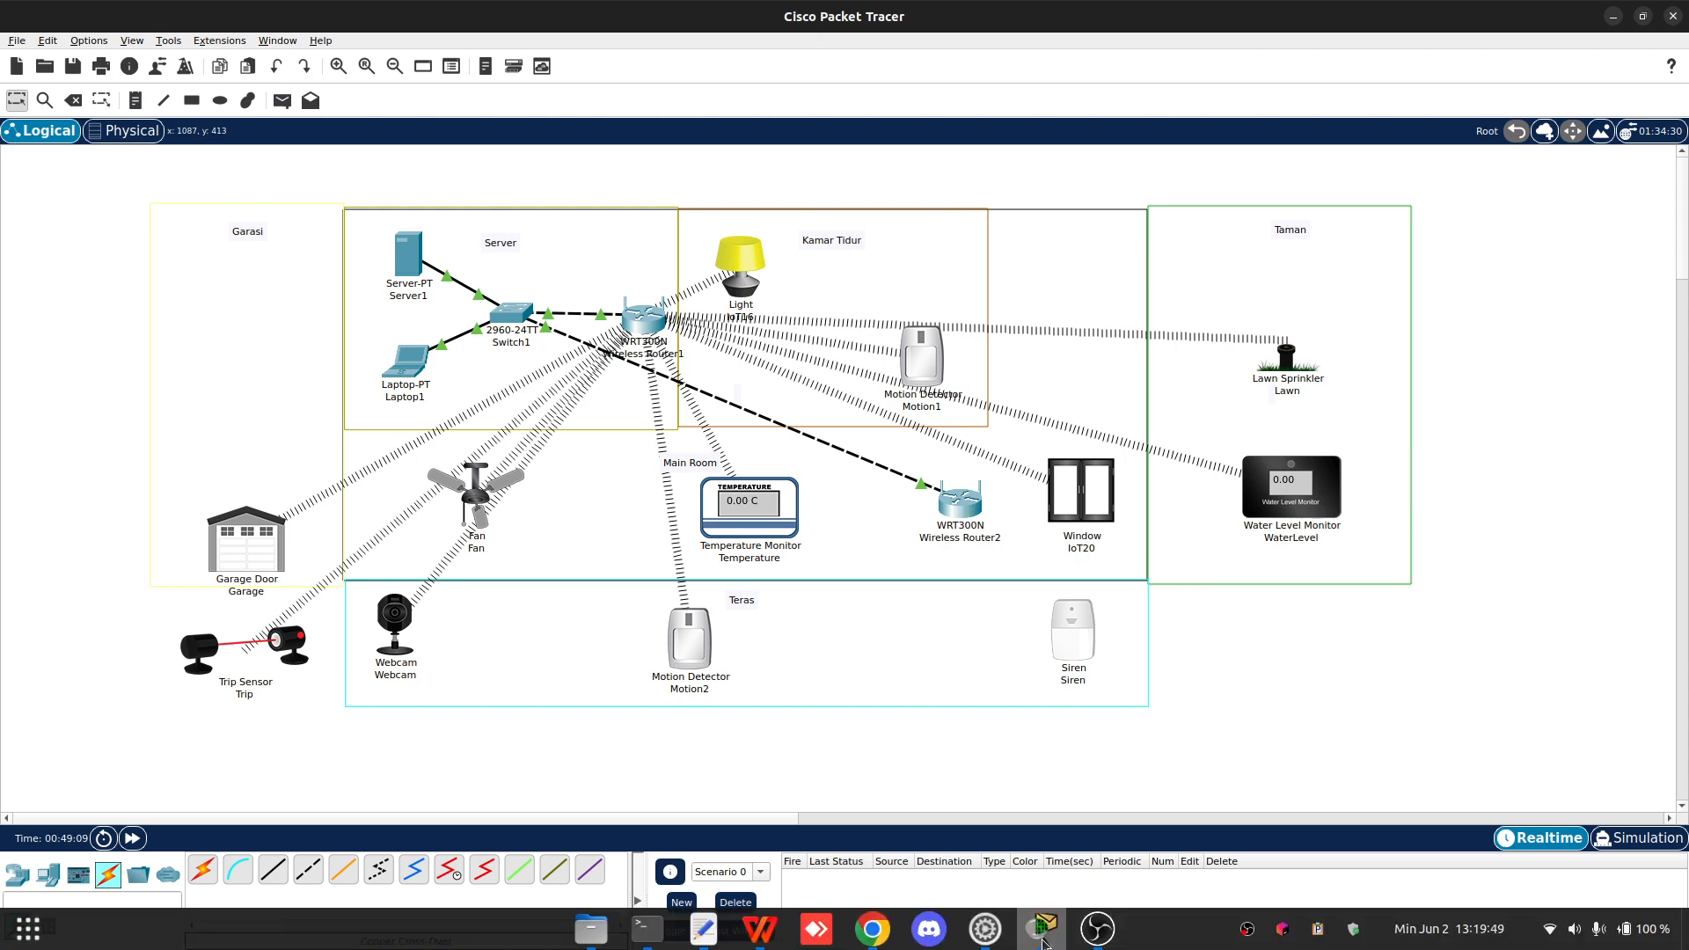
mouse_move(1043, 931)
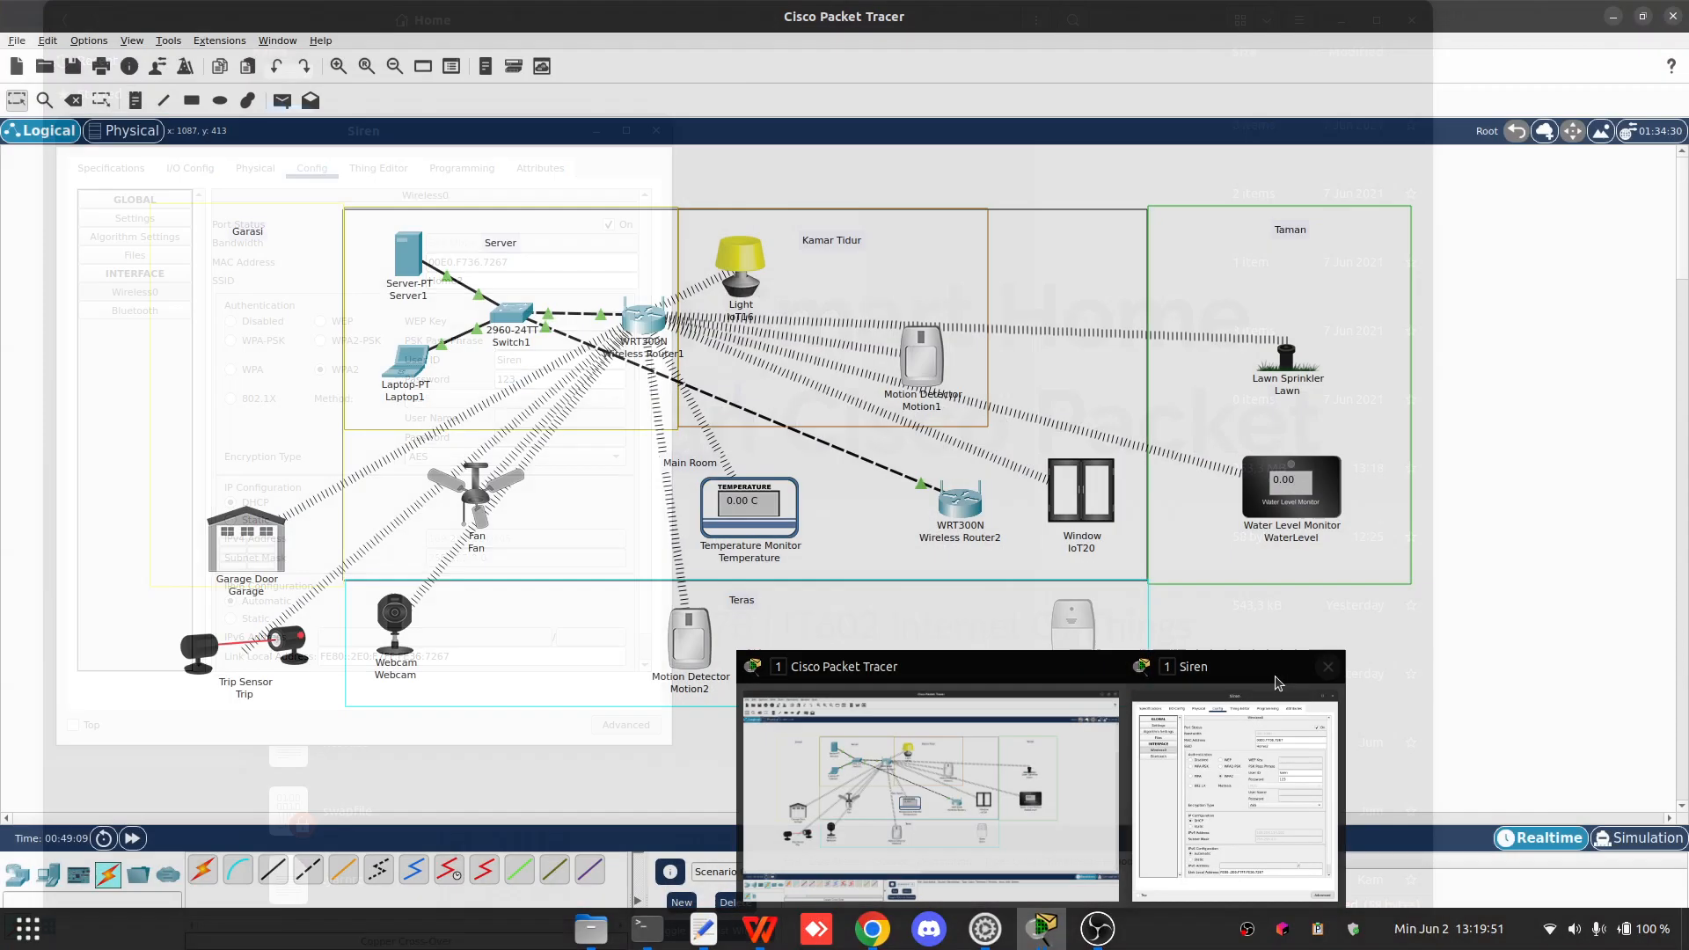
click(941, 749)
mouse_move(1055, 930)
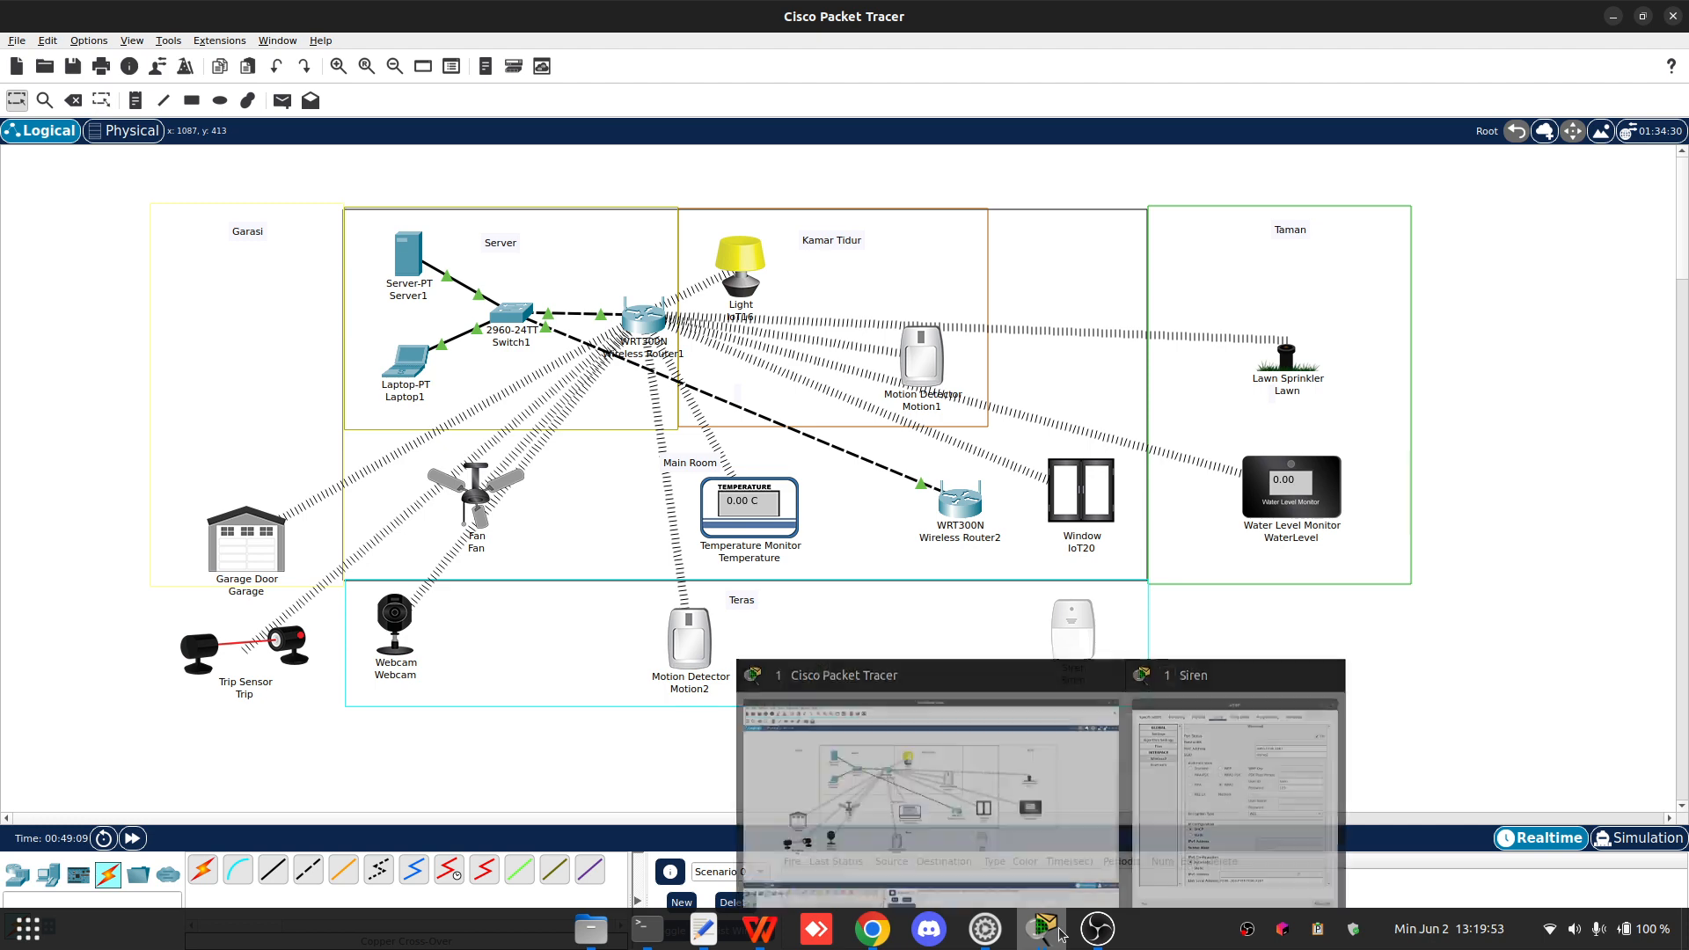
click(1186, 803)
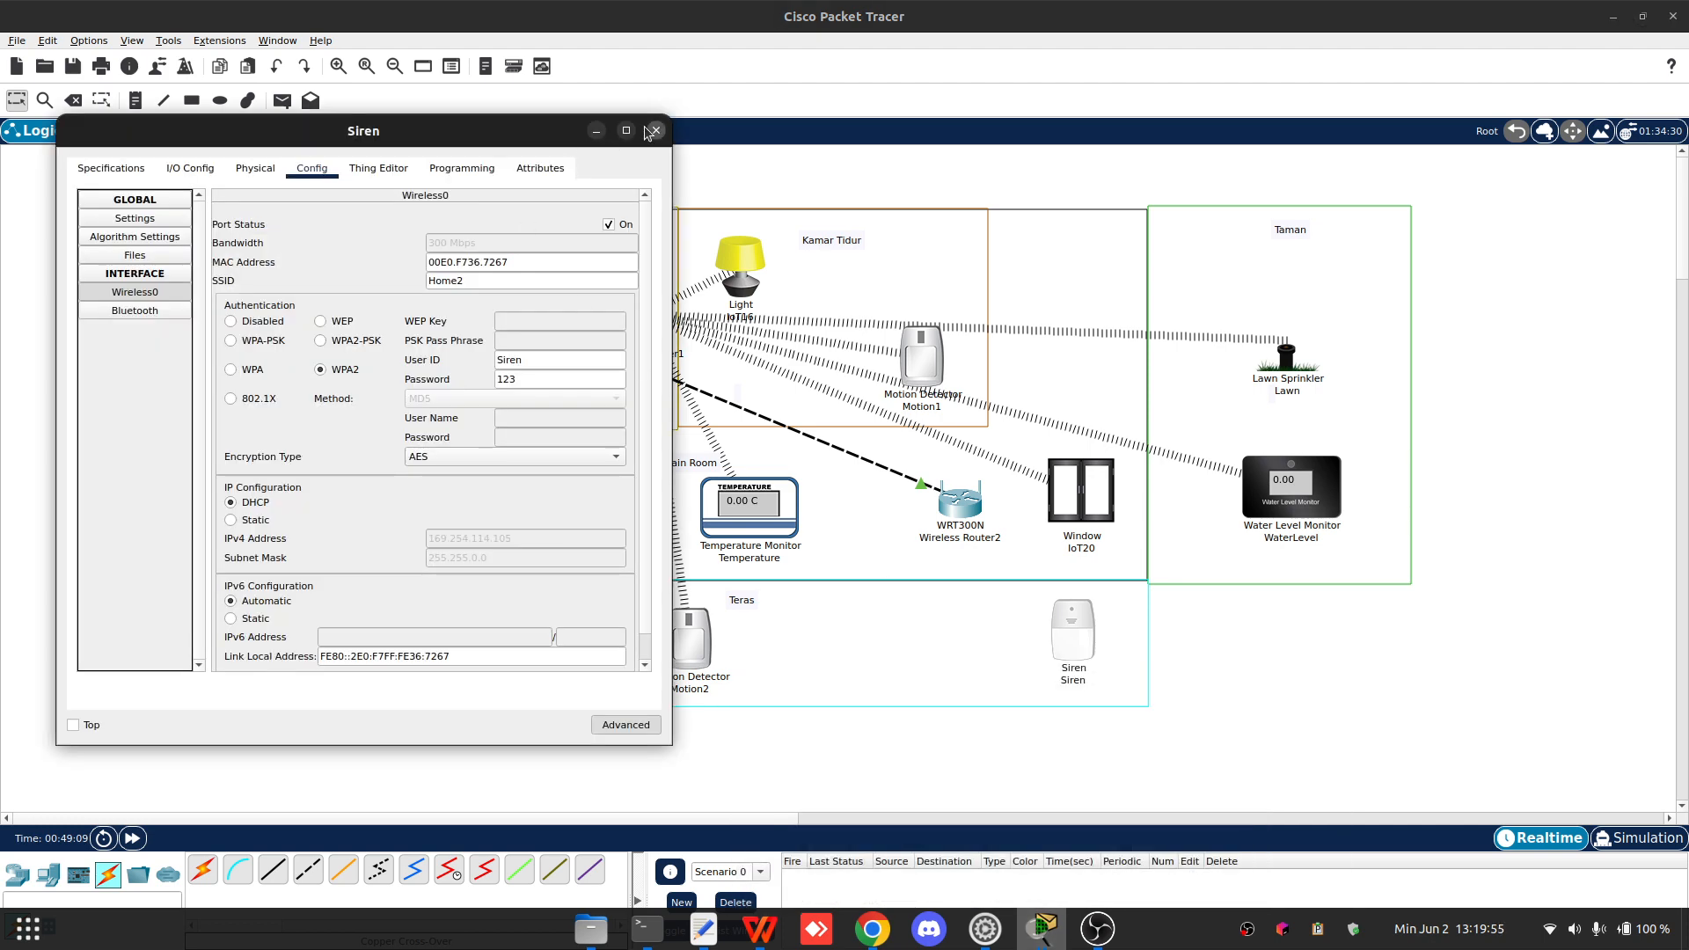
click(656, 132)
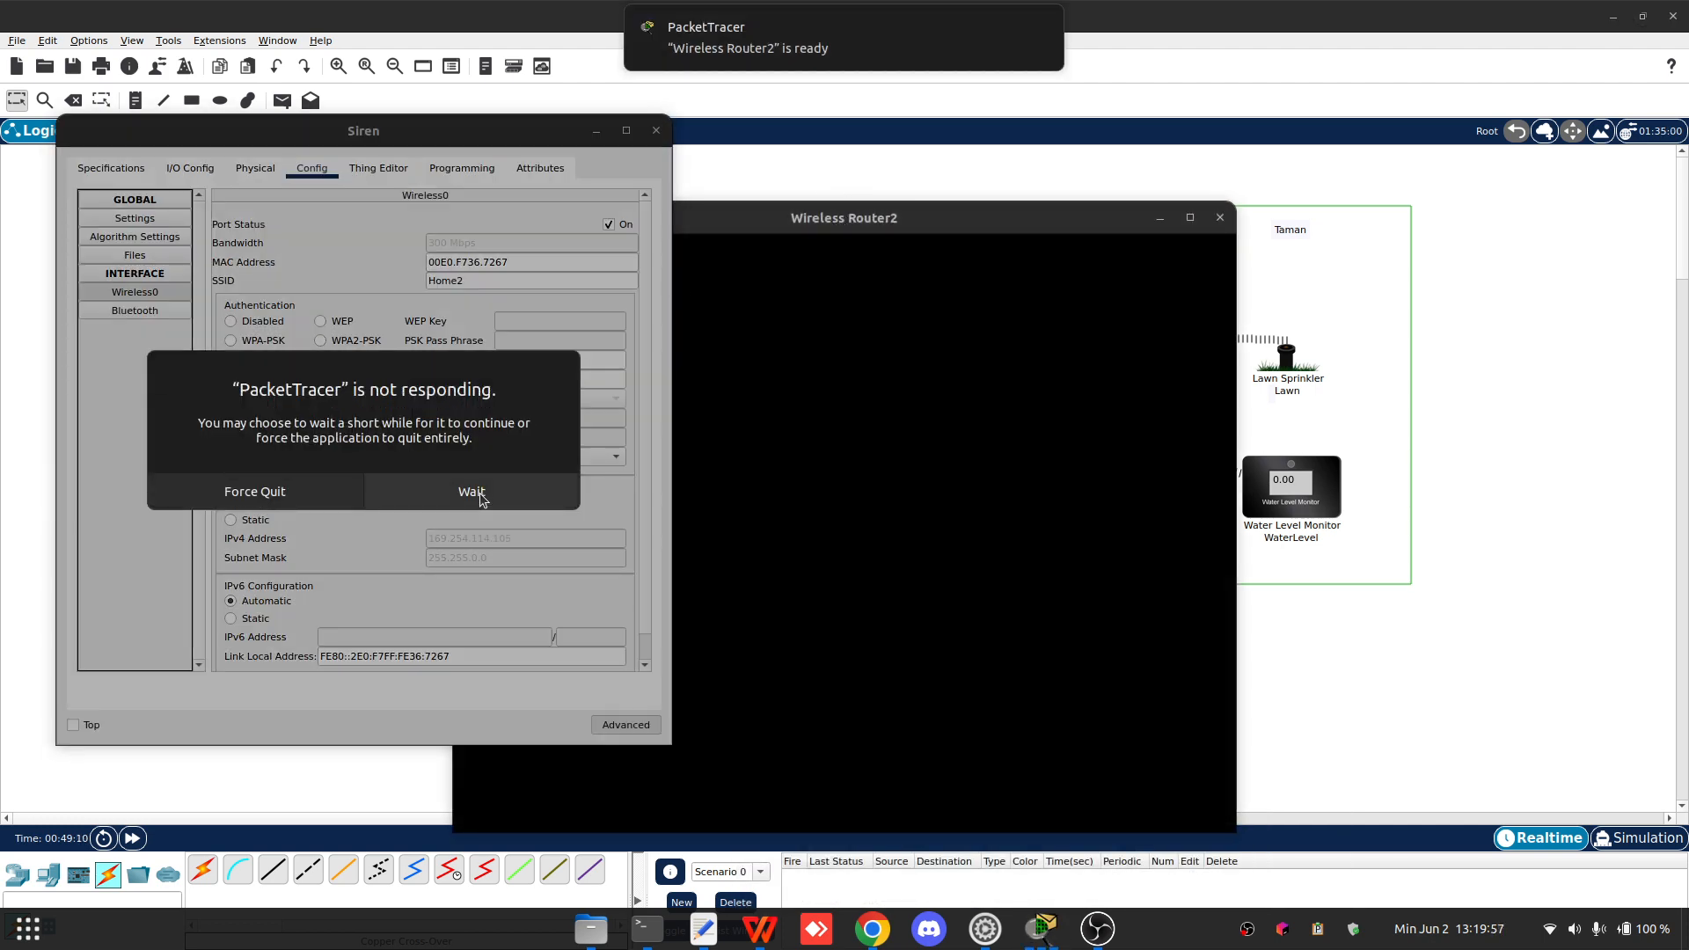
click(475, 464)
scroll(974, 547, down, 3)
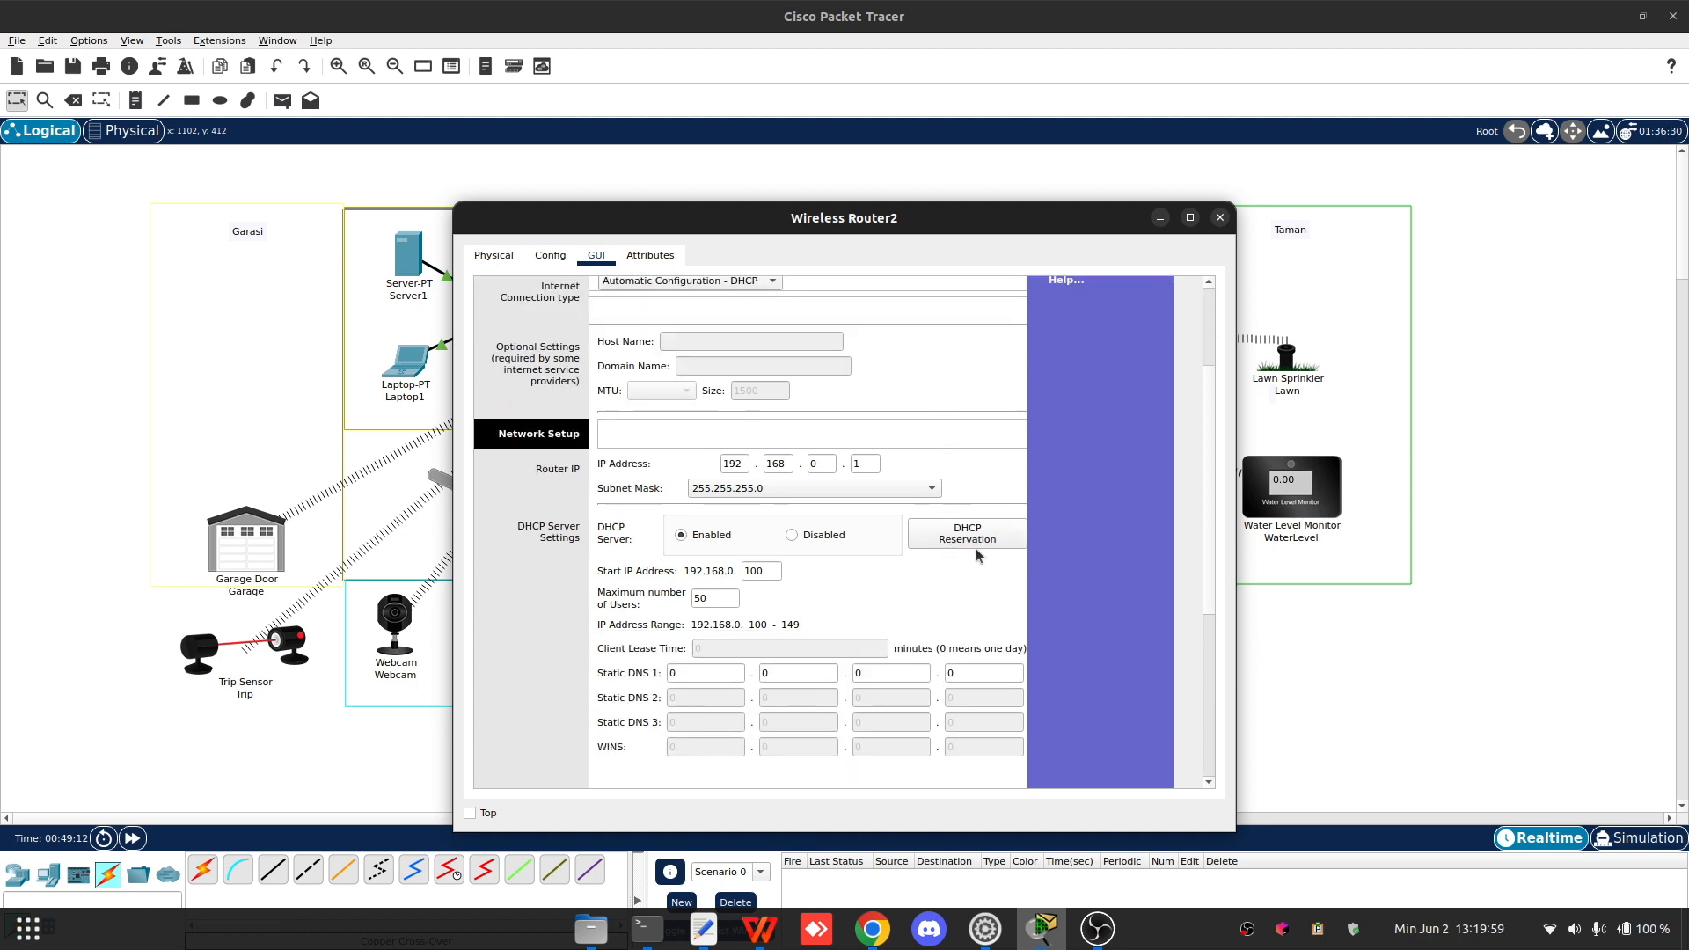
scroll(818, 502, up, 3)
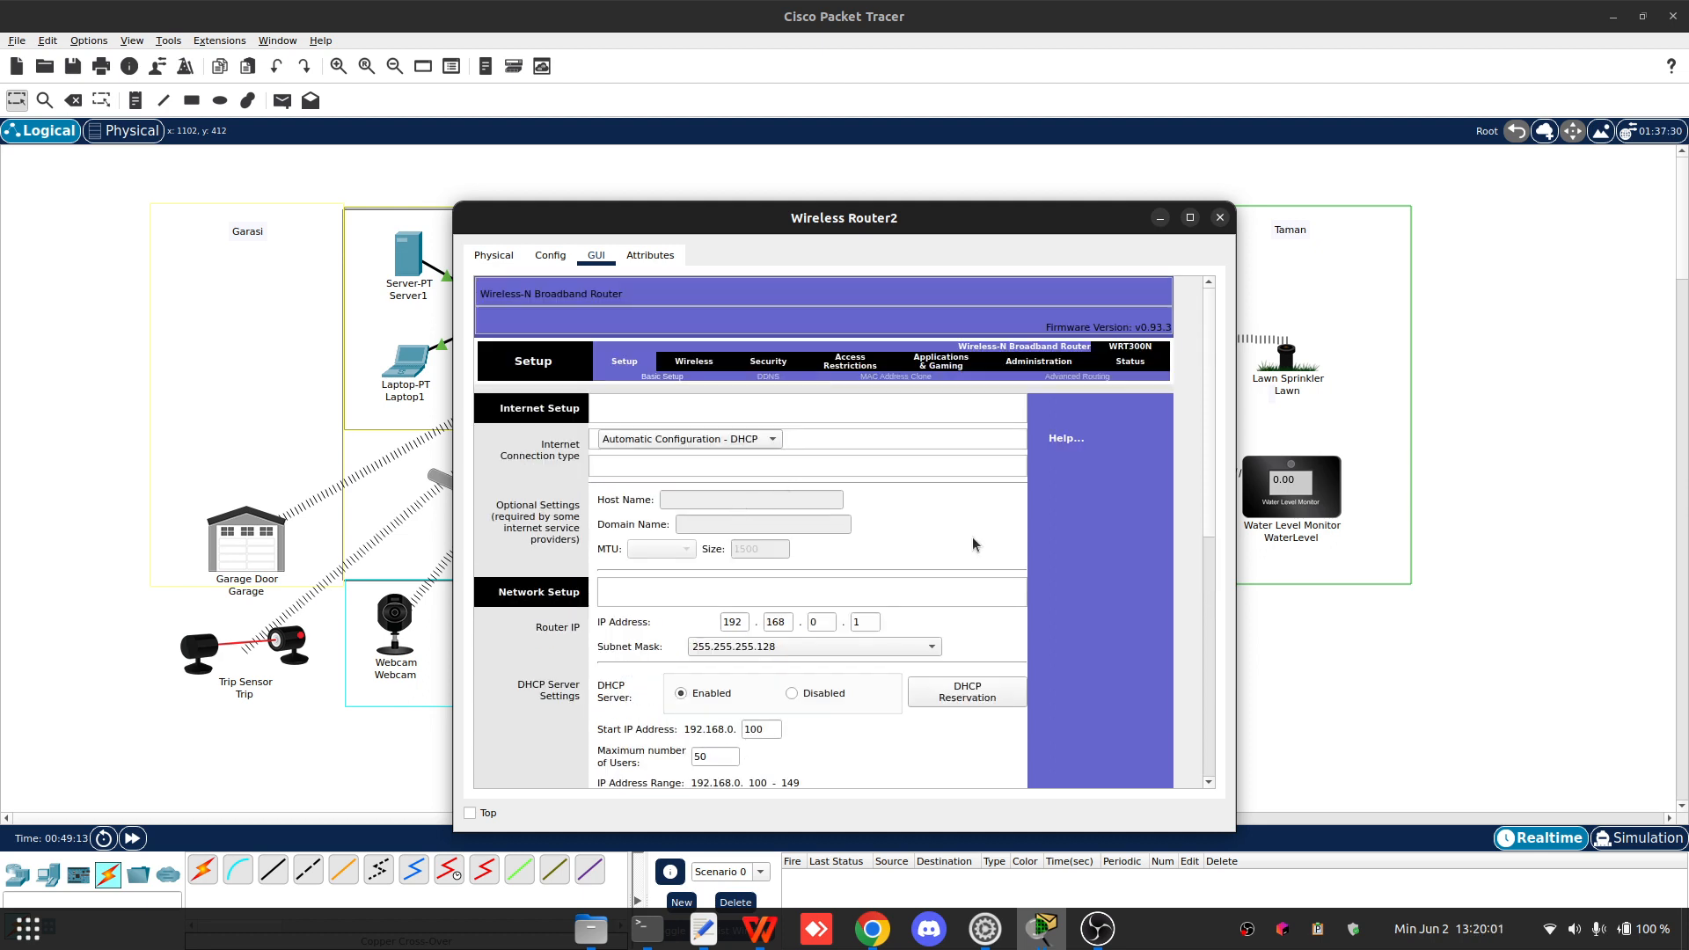
scroll(817, 396, down, 7)
double_click(822, 358)
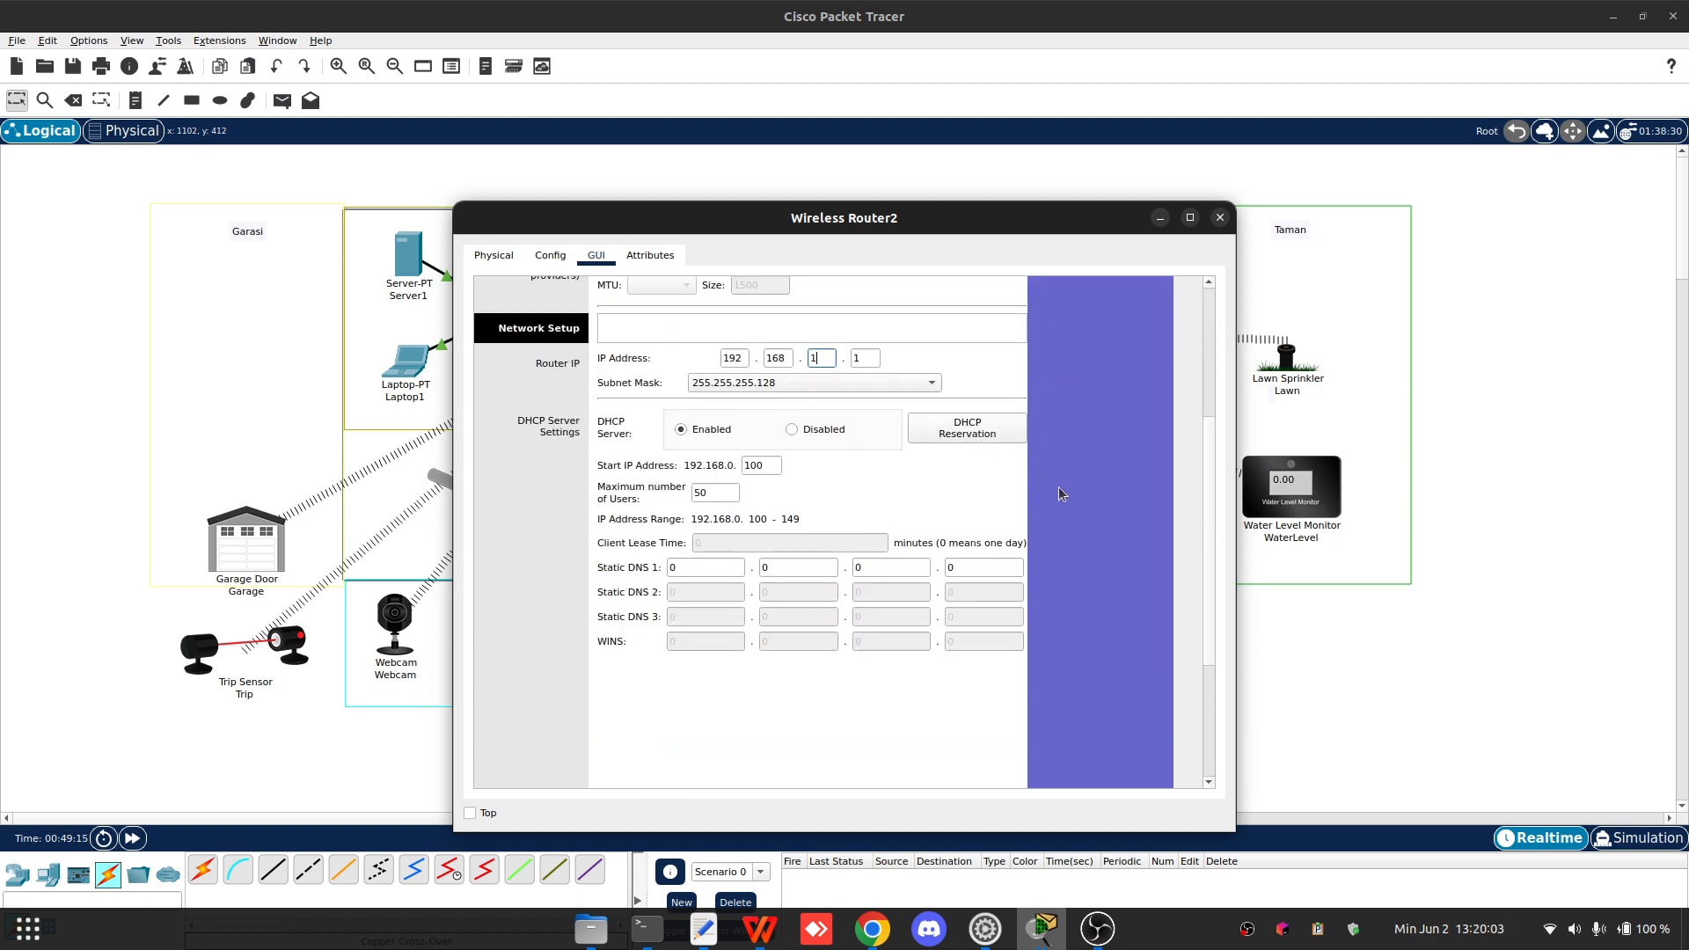
text(1)
scroll(967, 695, down, 6)
click(840, 758)
scroll(1062, 563, up, 13)
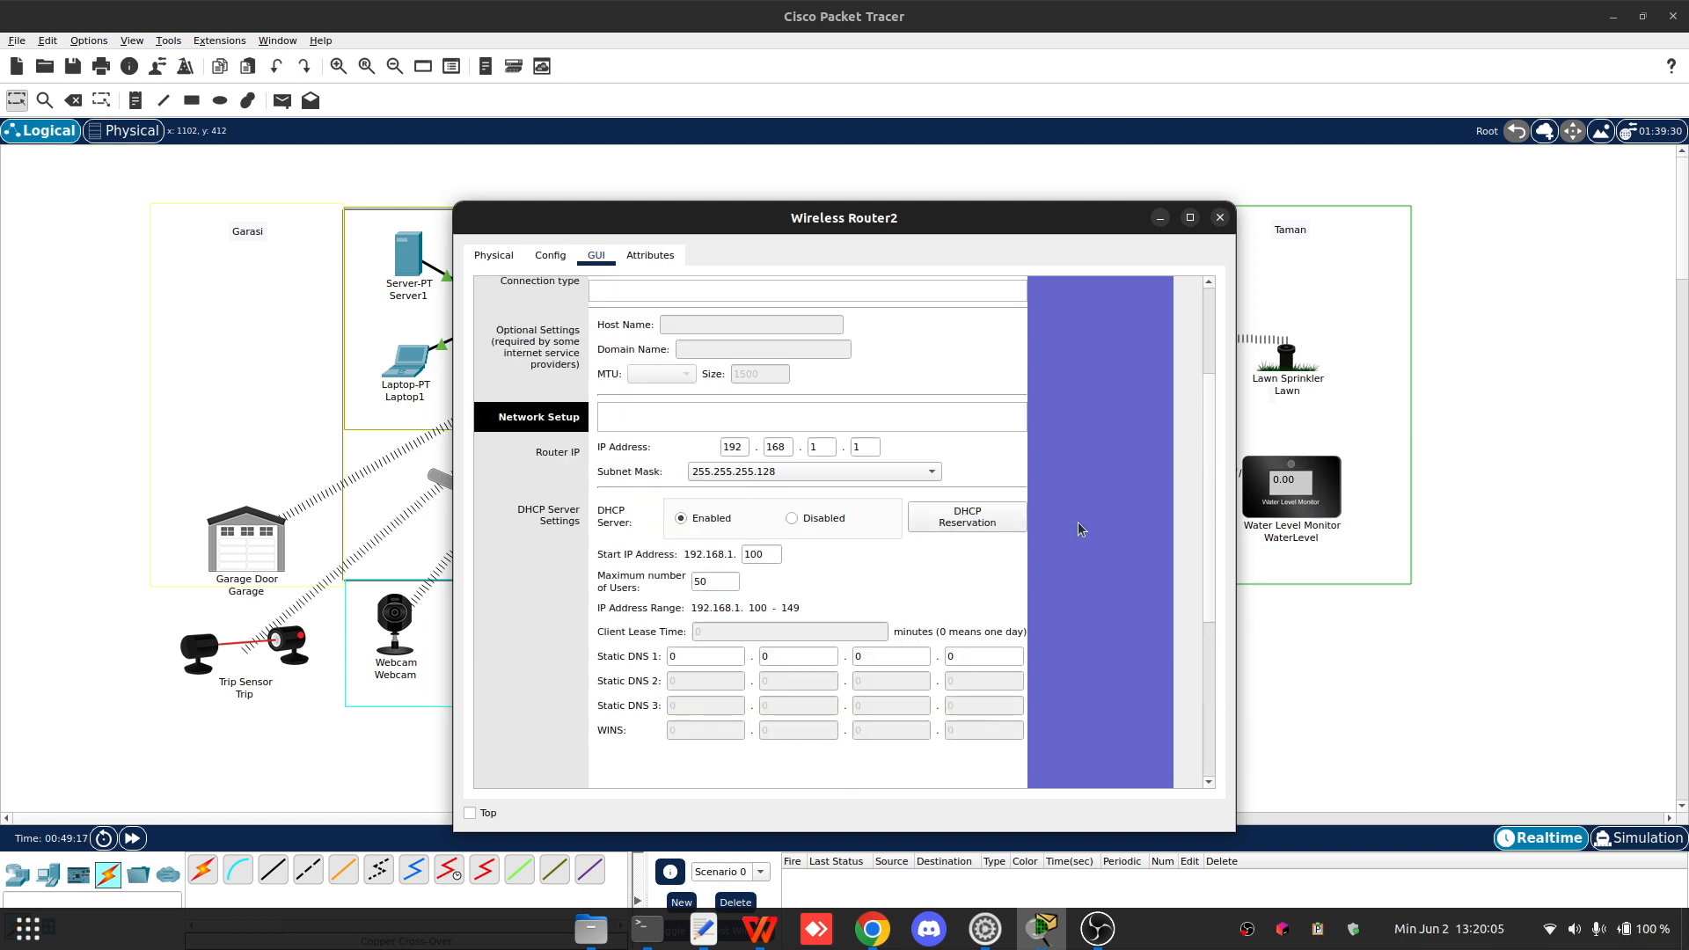
- Review Wireless Router2's basic wireless and wireless security settings
click(695, 366)
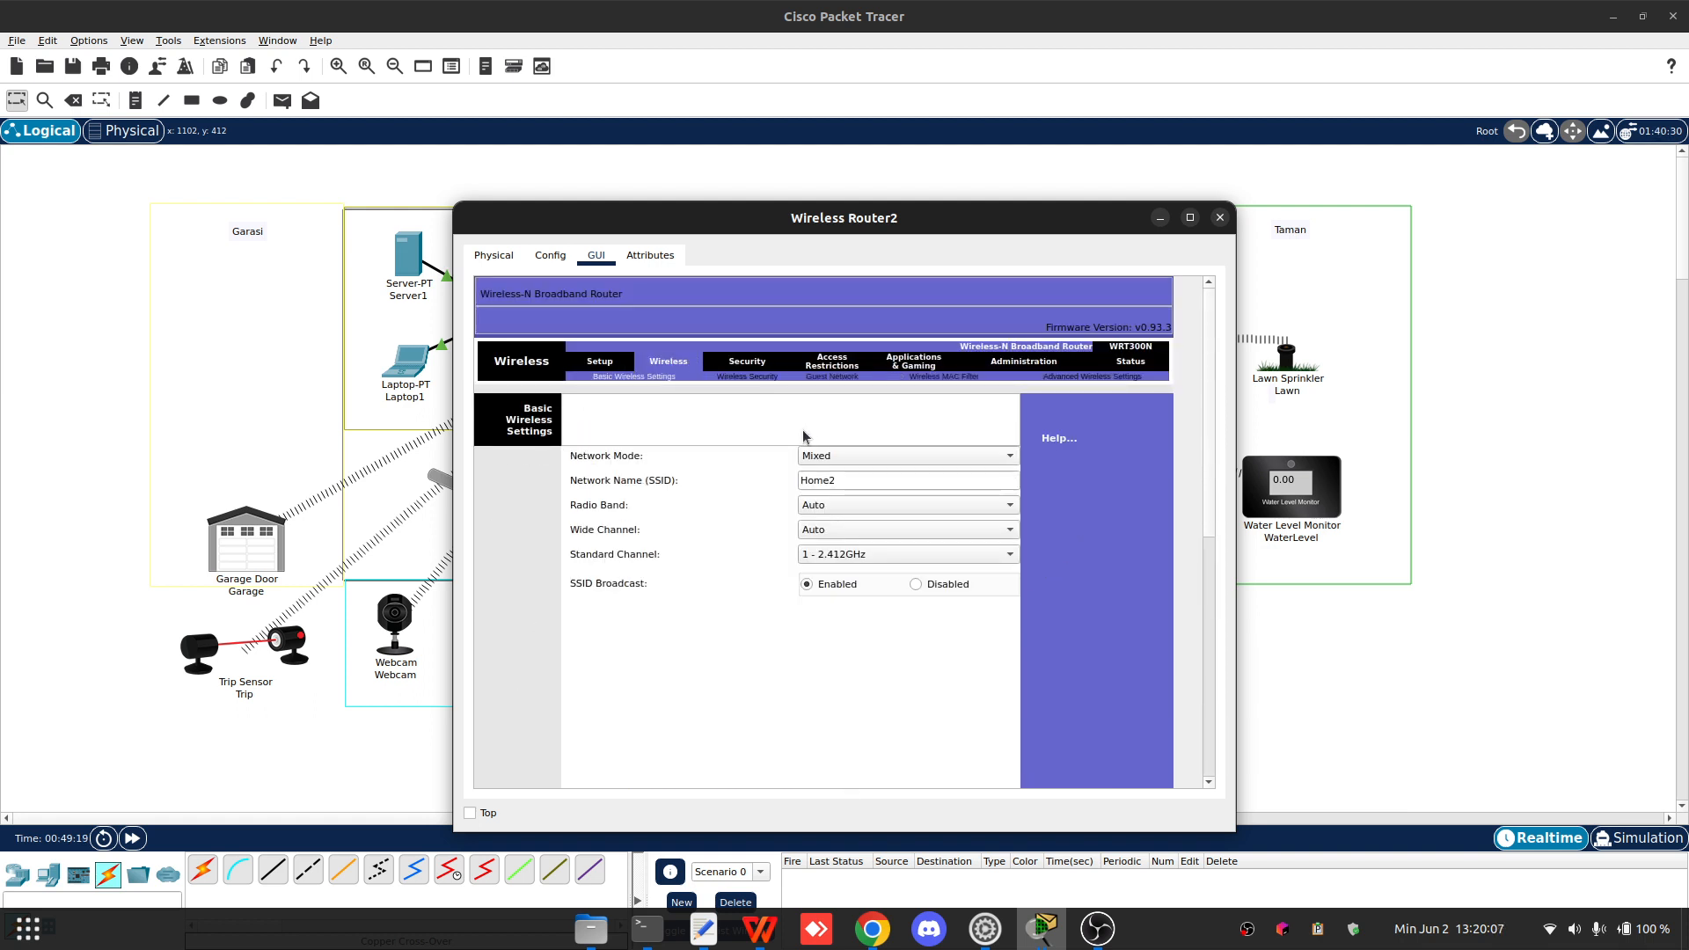
scroll(1049, 510, down, 4)
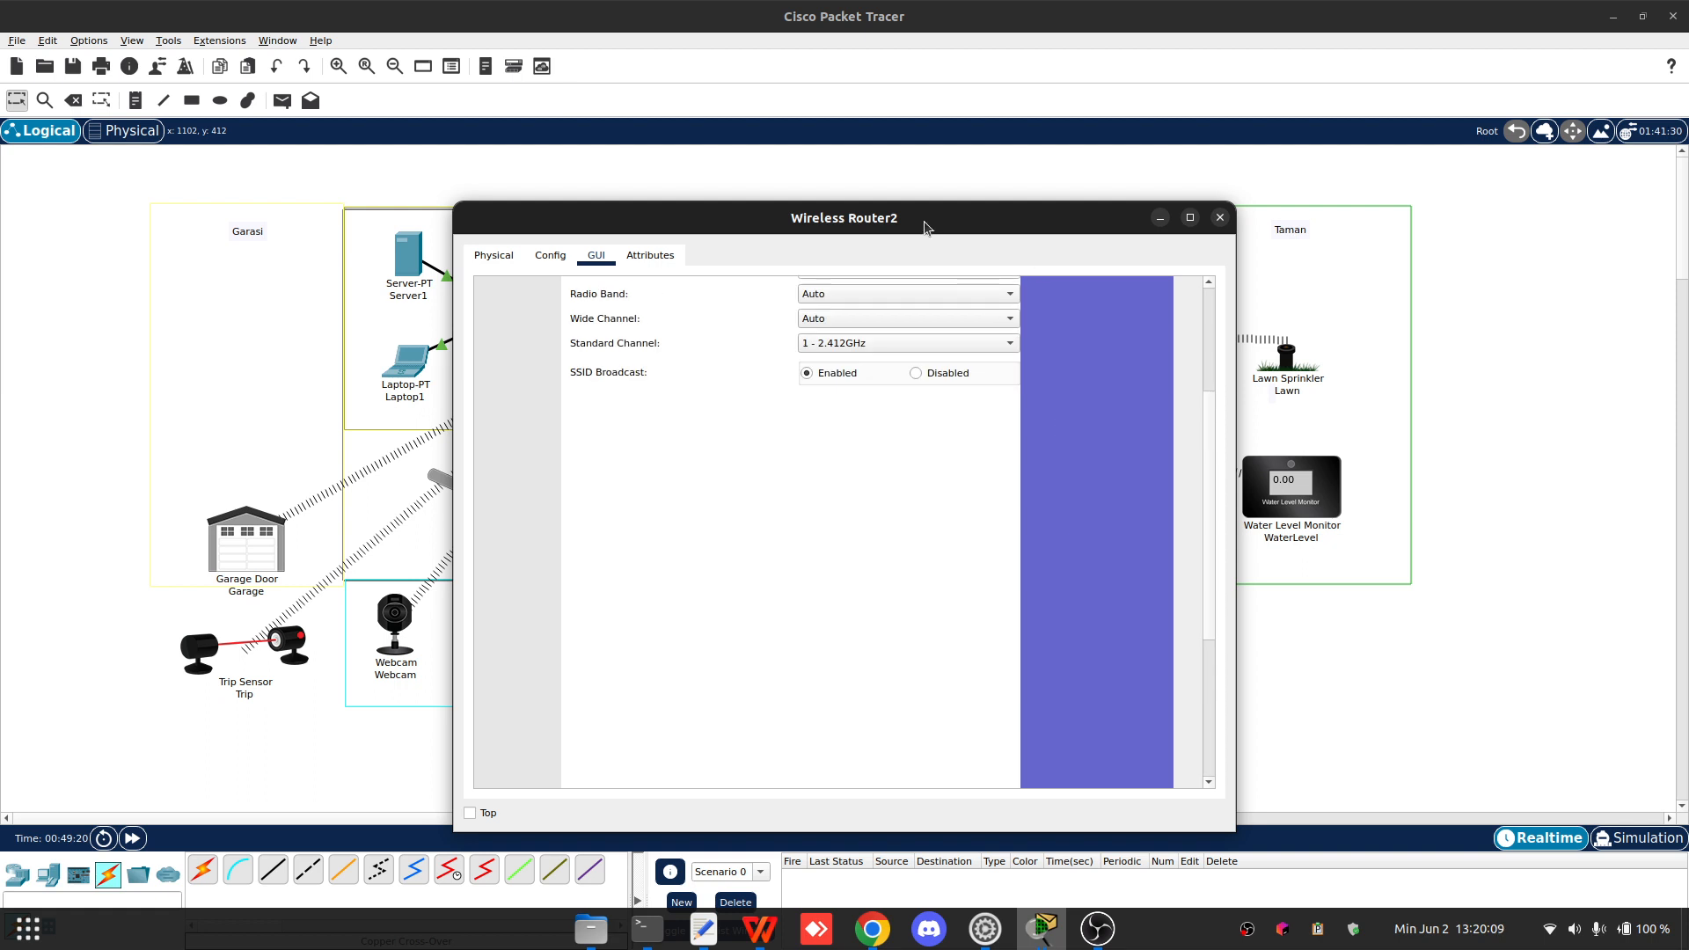
drag(917, 220, 577, 155)
scroll(660, 392, up, 4)
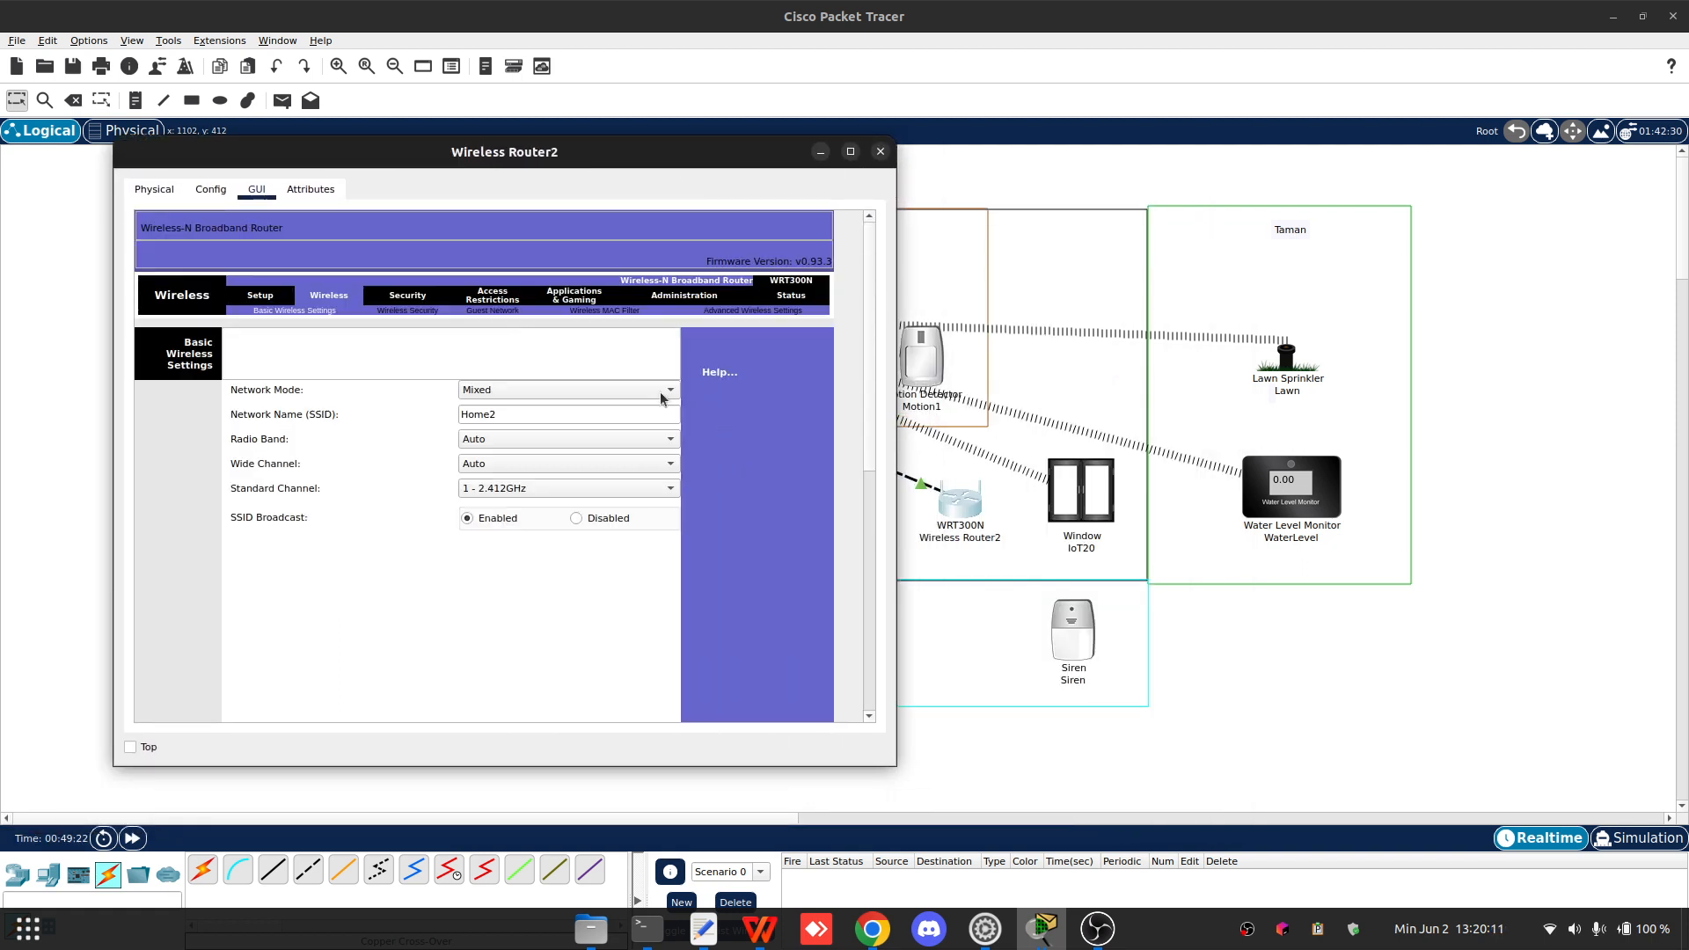
click(425, 312)
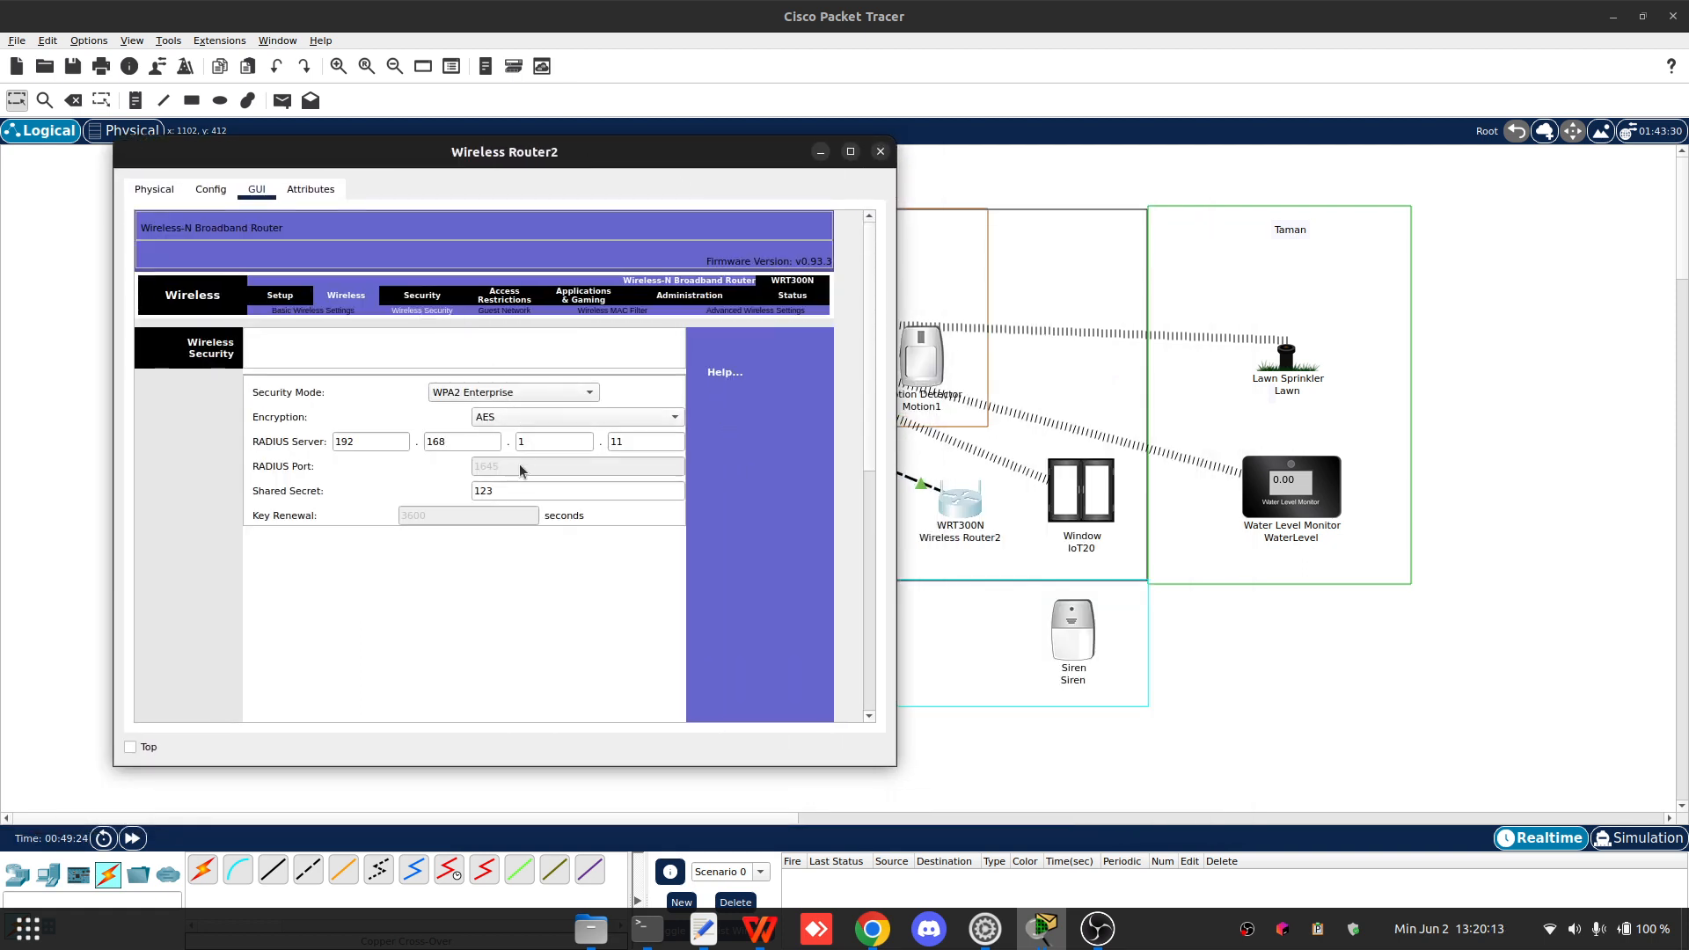
click(319, 311)
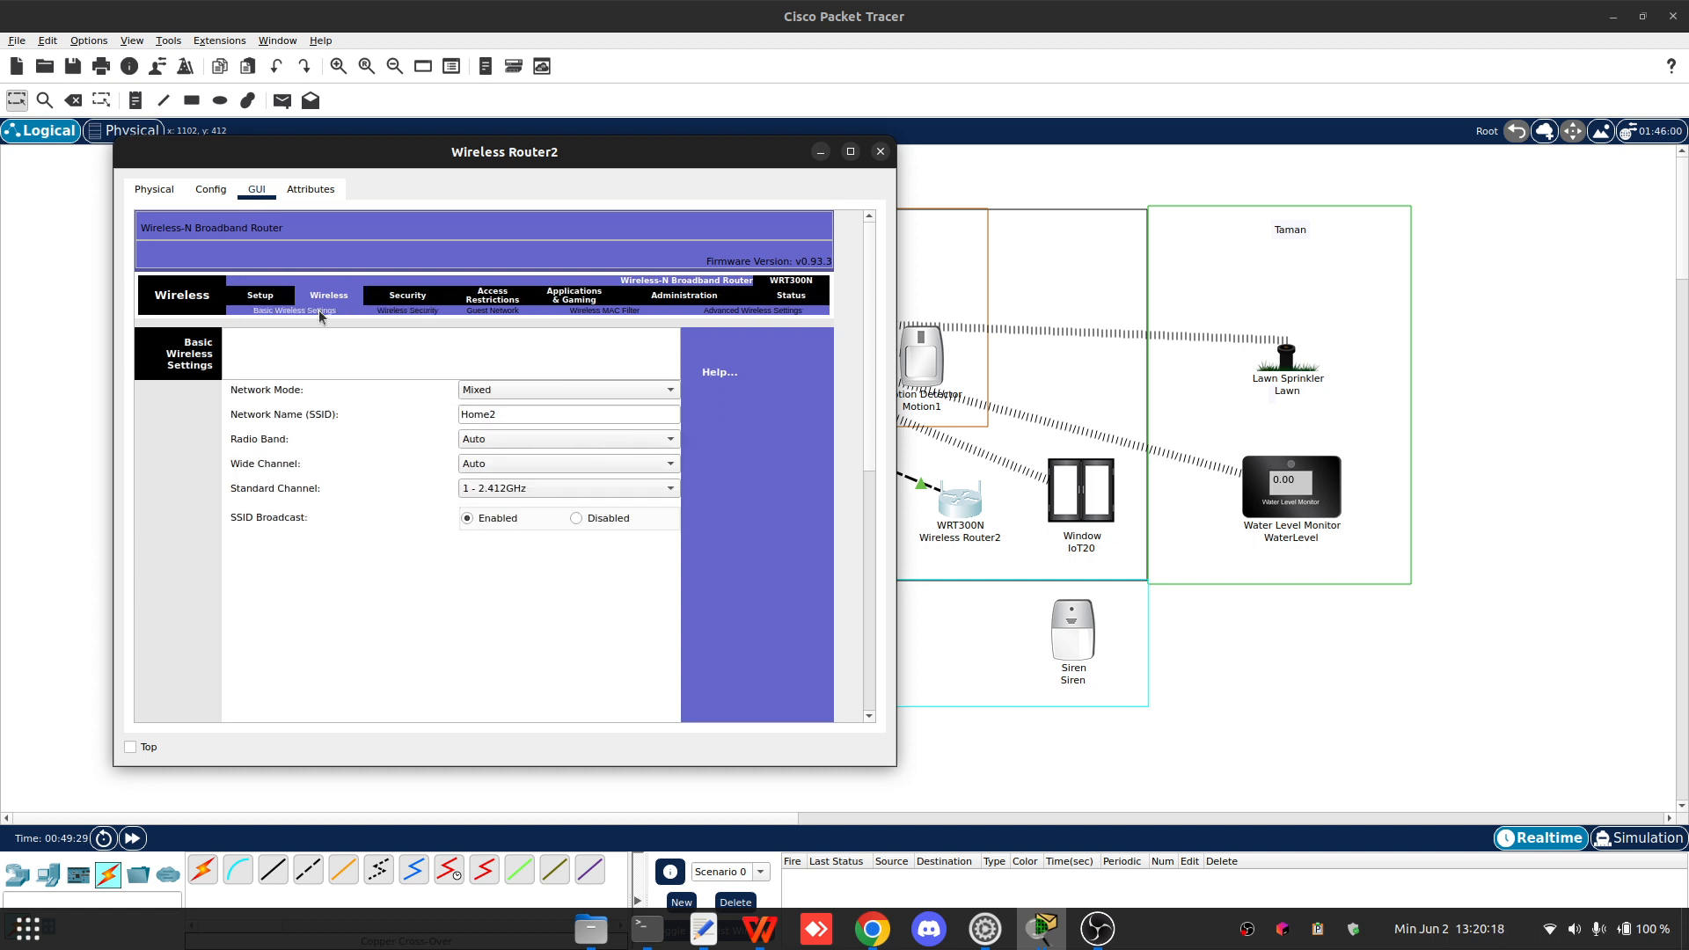
click(258, 296)
- Change Wireless Router2's router IP address to 192.168.1.2 and close the router window
scroll(719, 541, down, 3)
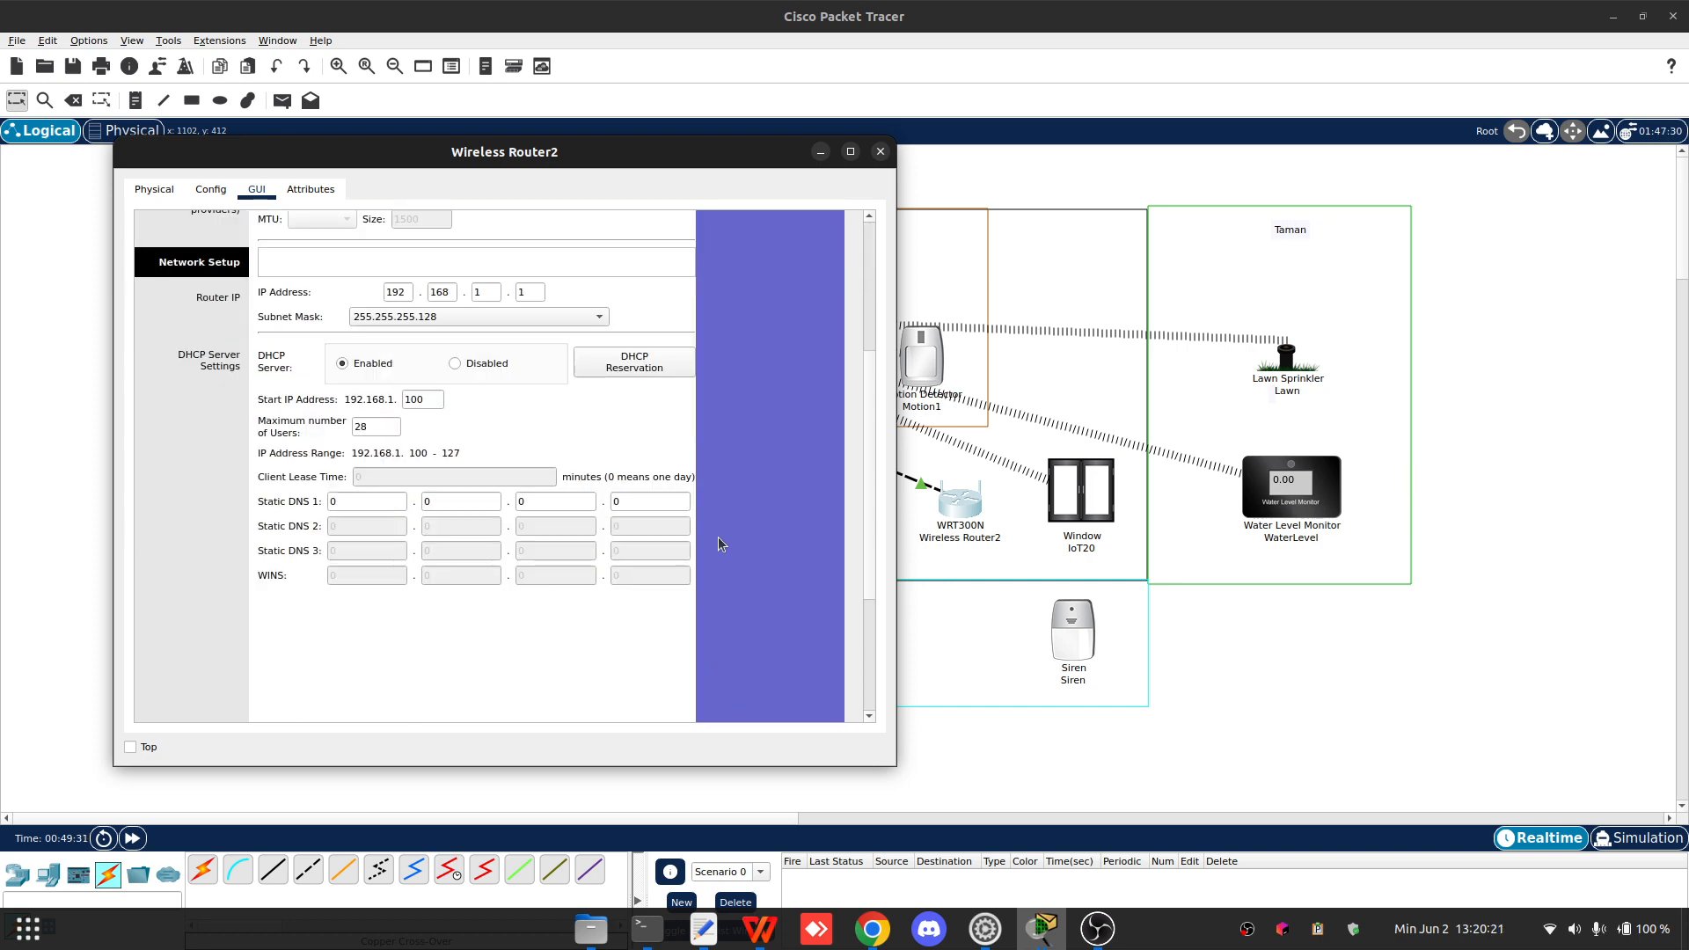
scroll(669, 440, up, 2)
scroll(742, 347, up, 1)
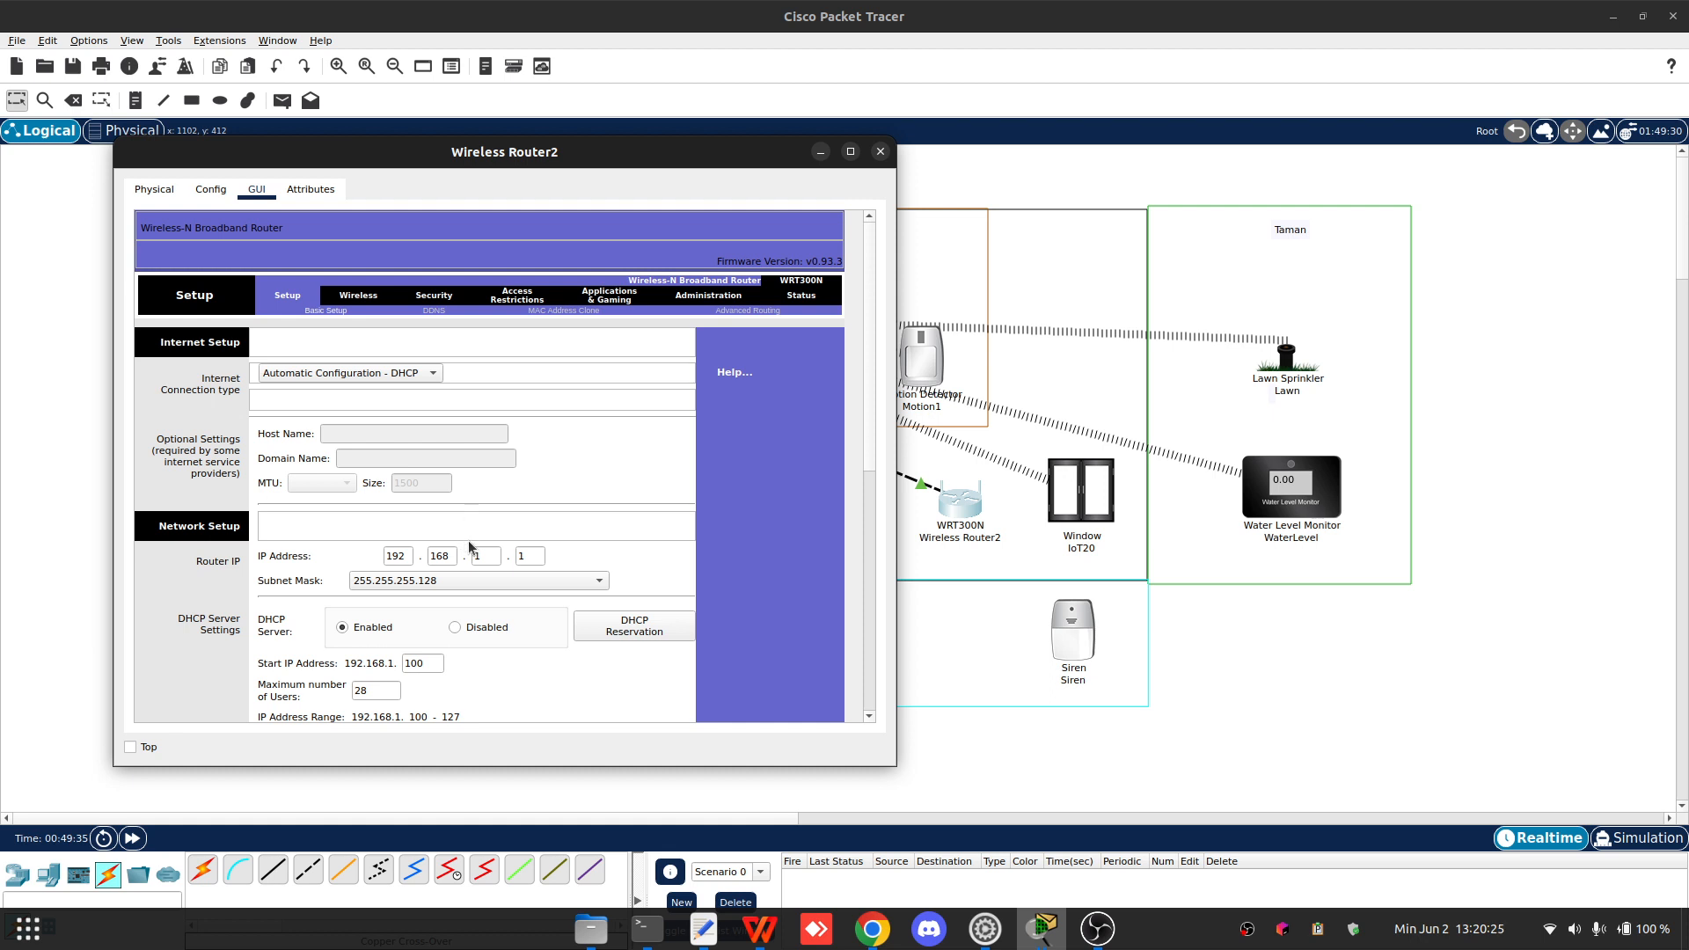
scroll(246, 550, down, 1)
scroll(253, 545, down, 1)
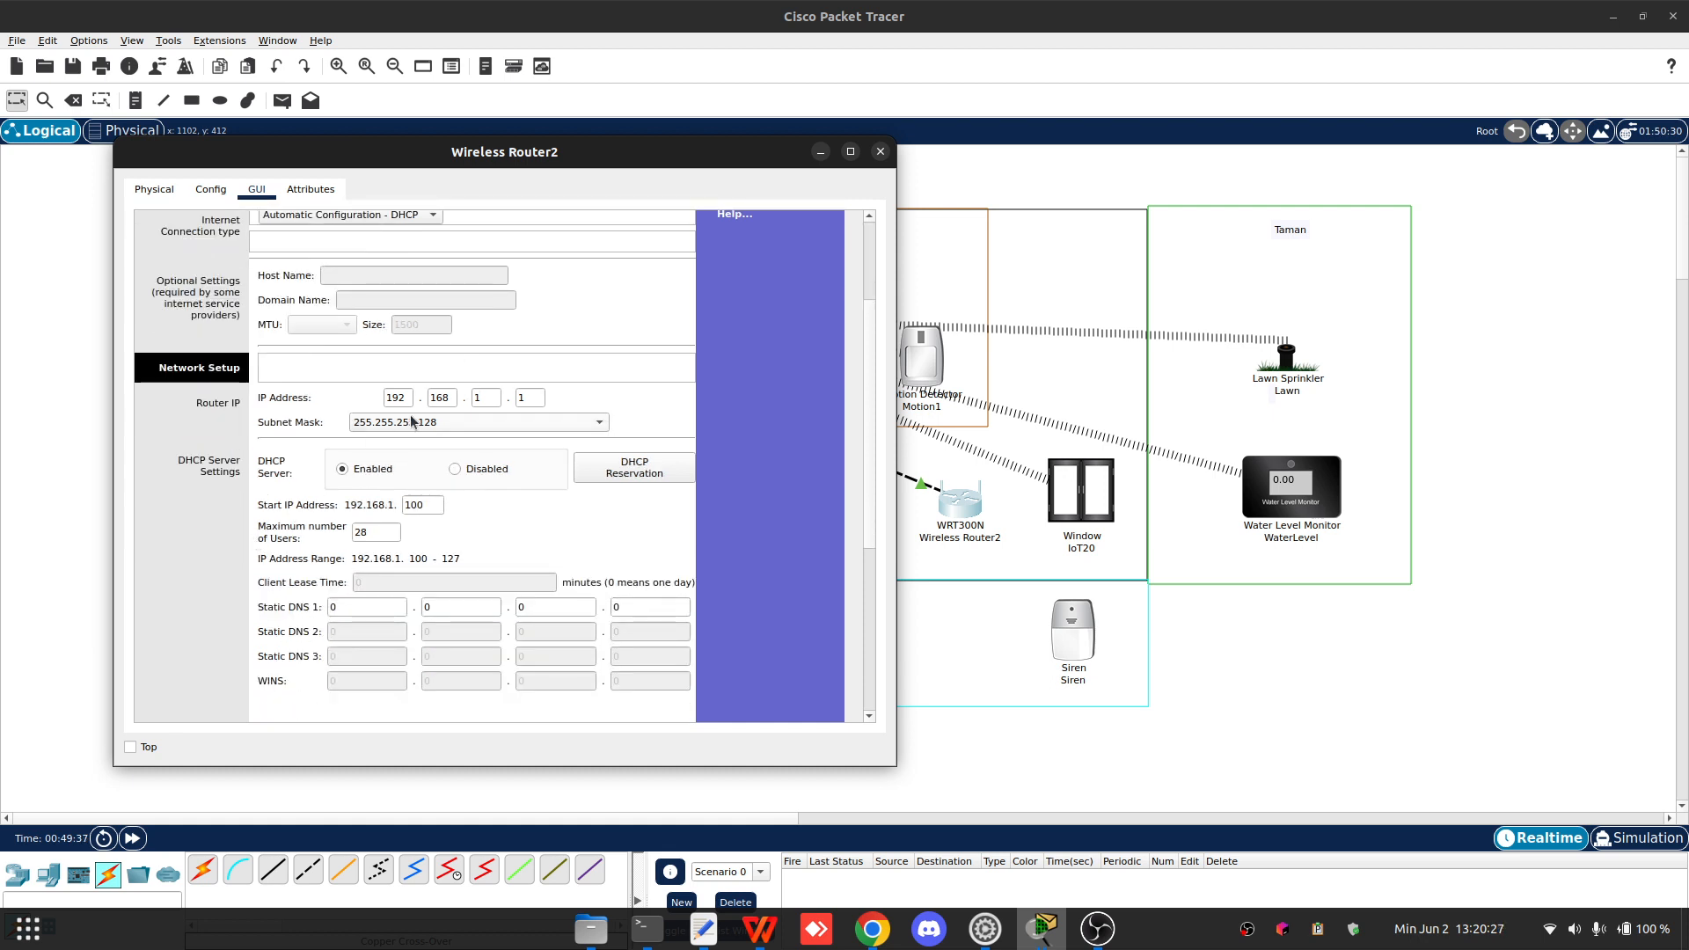
drag(533, 400, 472, 397)
text(2)
click(881, 153)
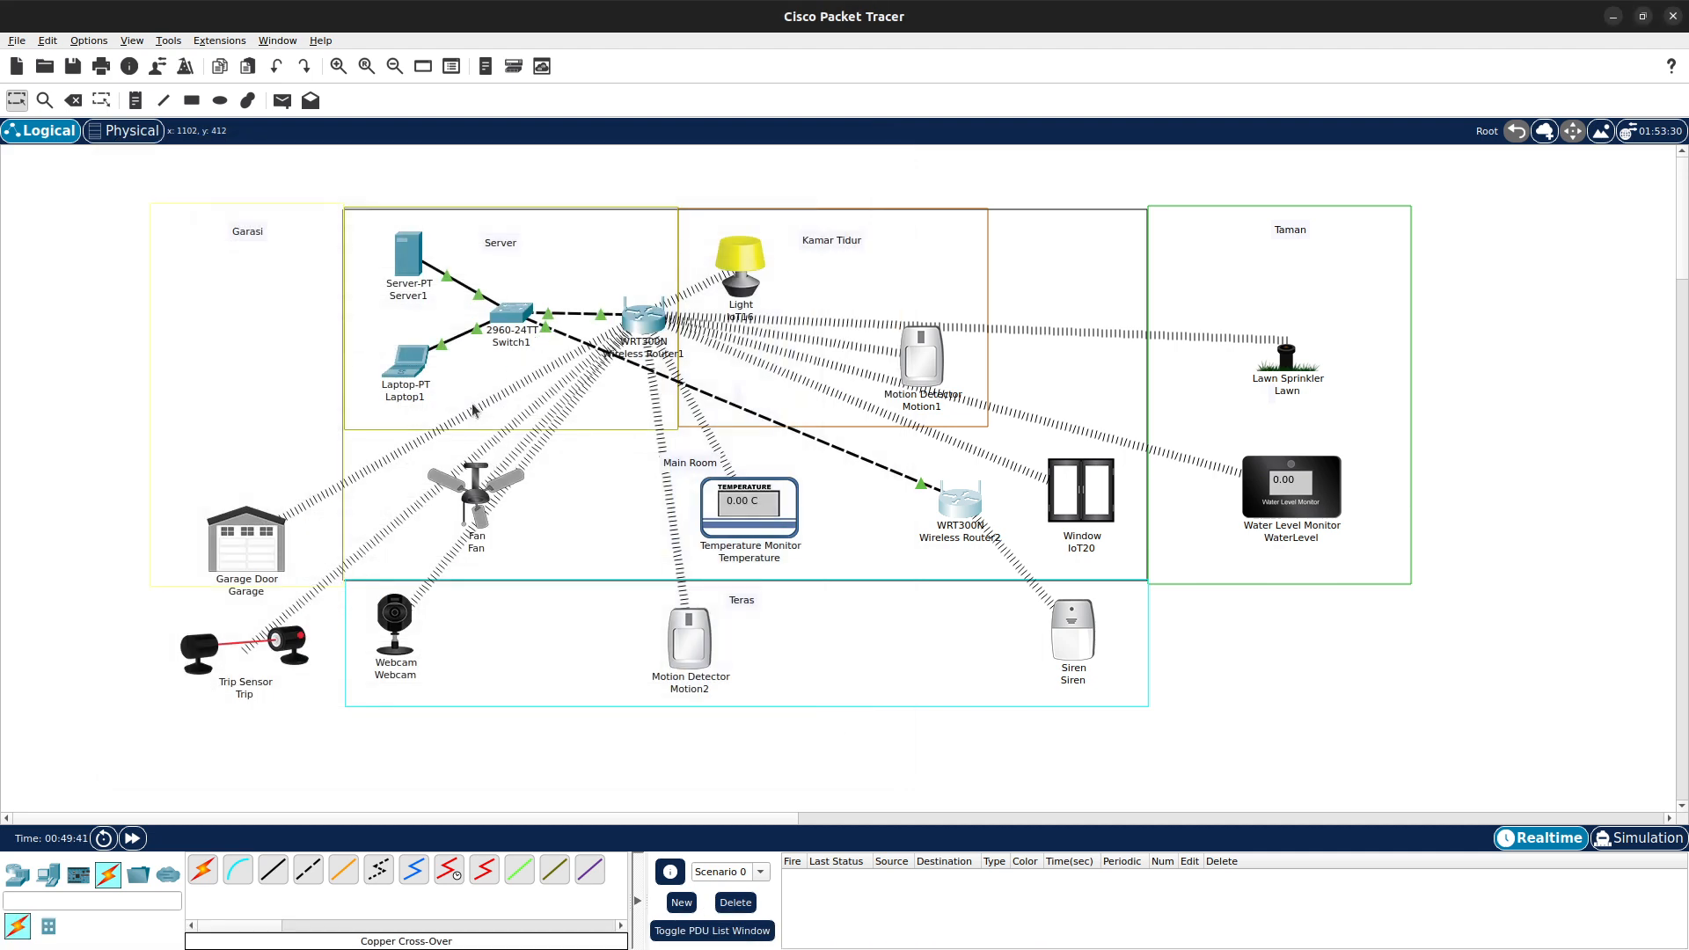
- In Server1's AAA service, add a RADIUS client named Home2 with client IP 192.168.2.1, then close the server window
click(404, 263)
click(631, 255)
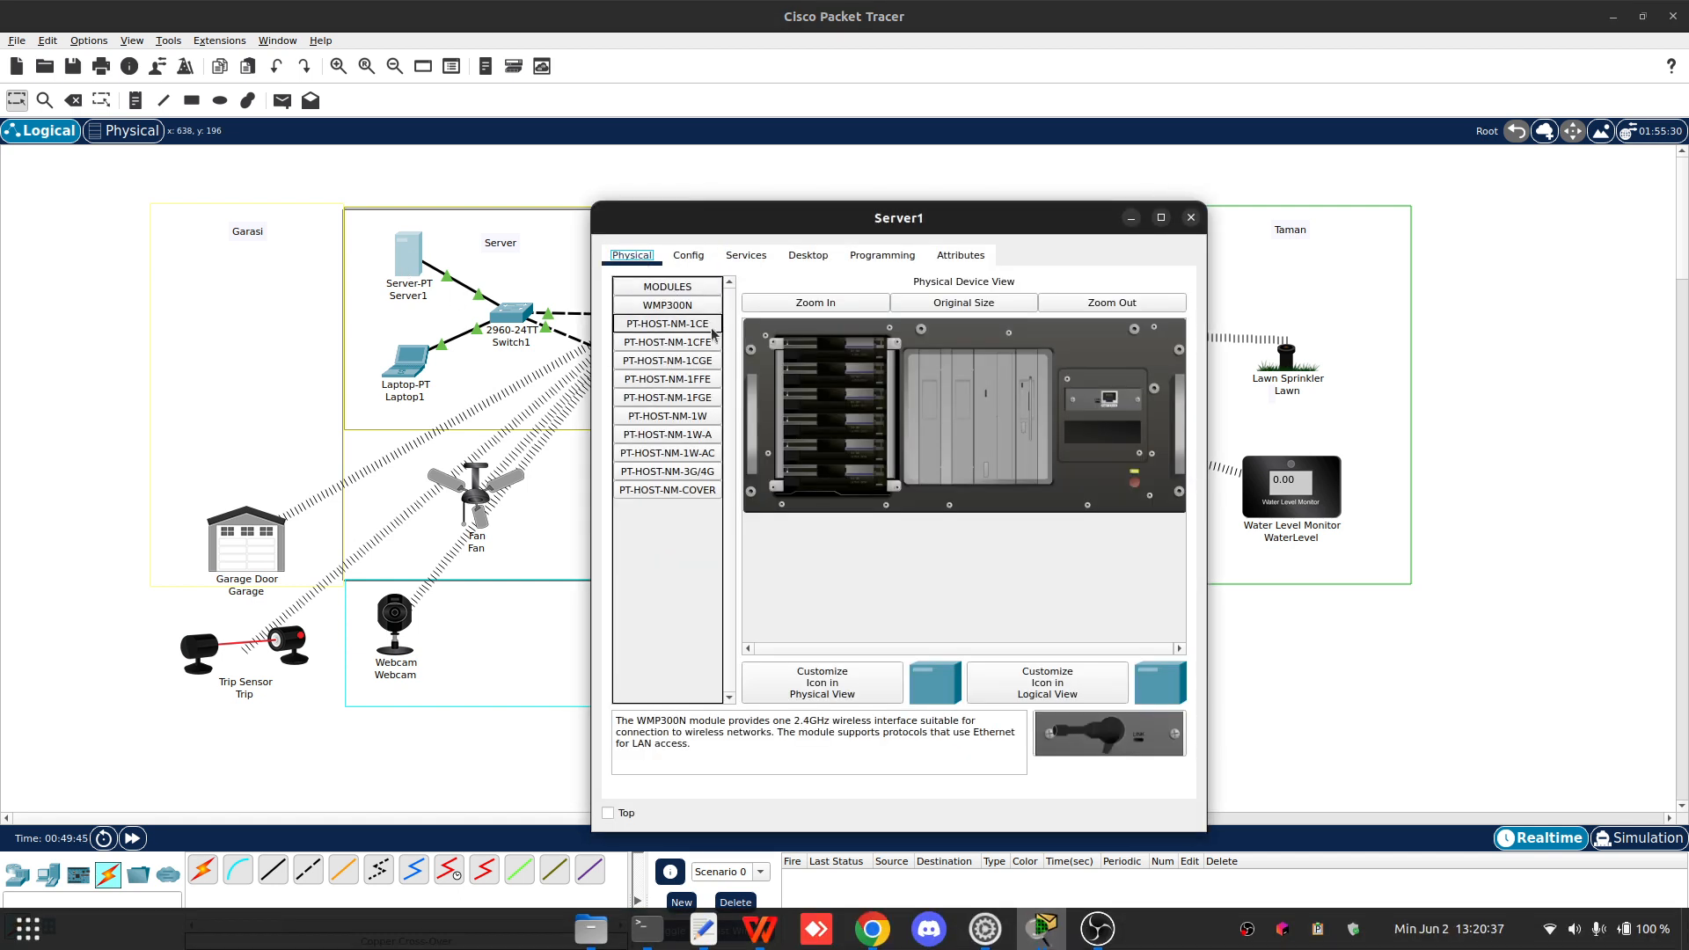
click(685, 257)
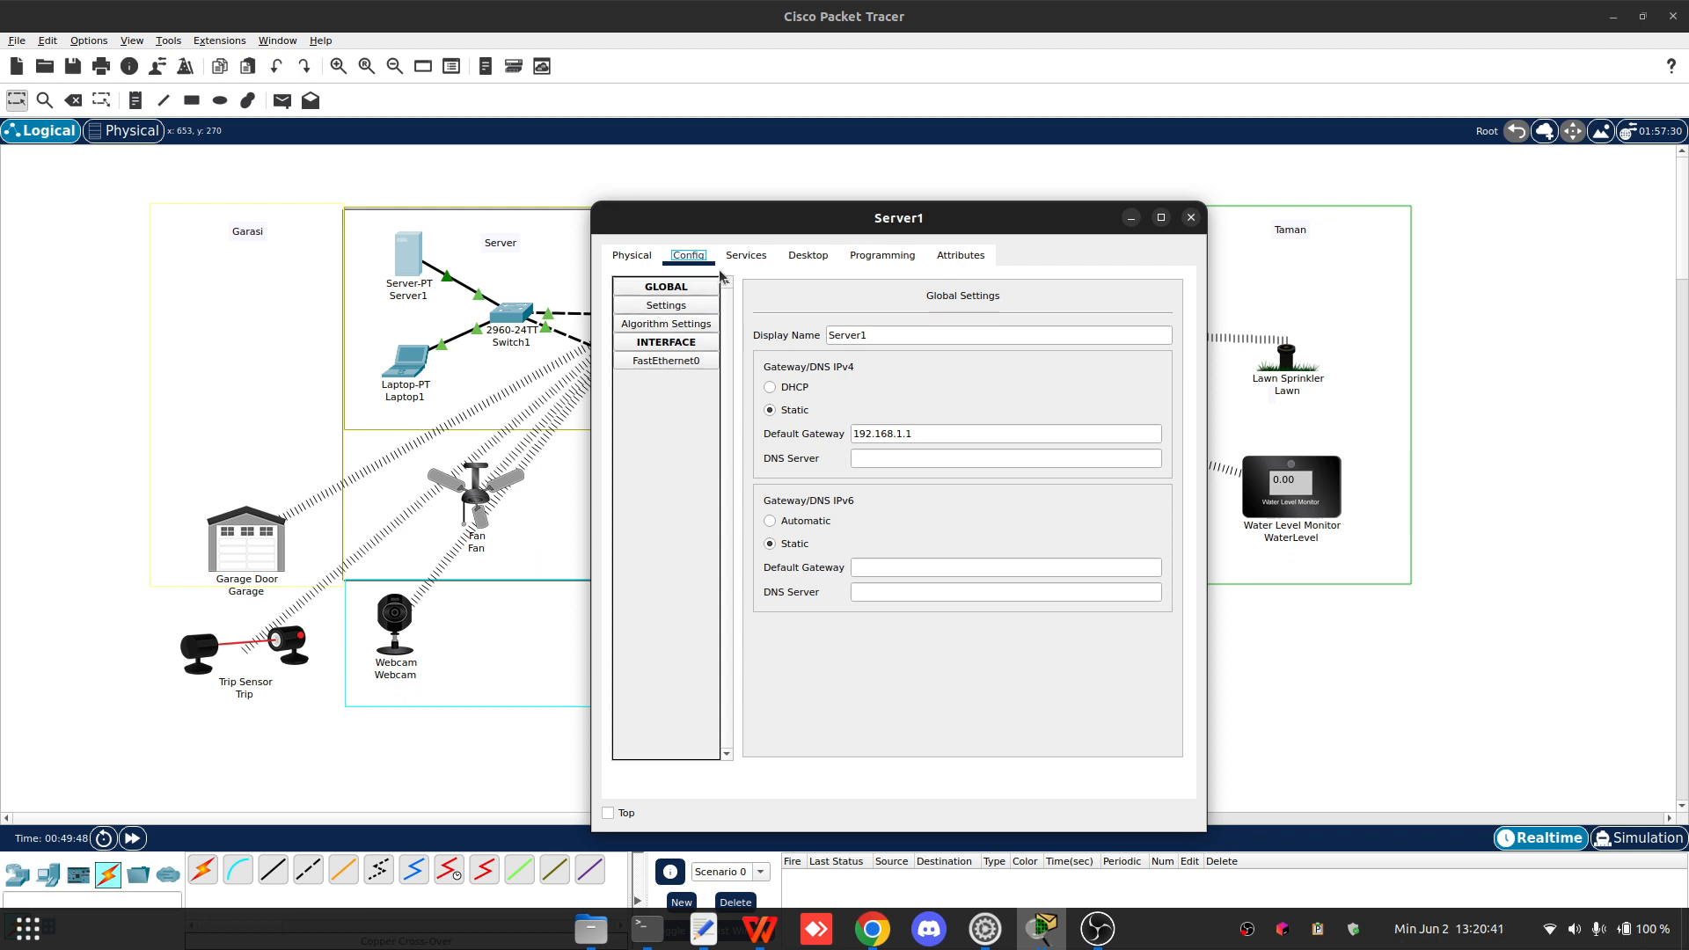
click(746, 255)
click(674, 434)
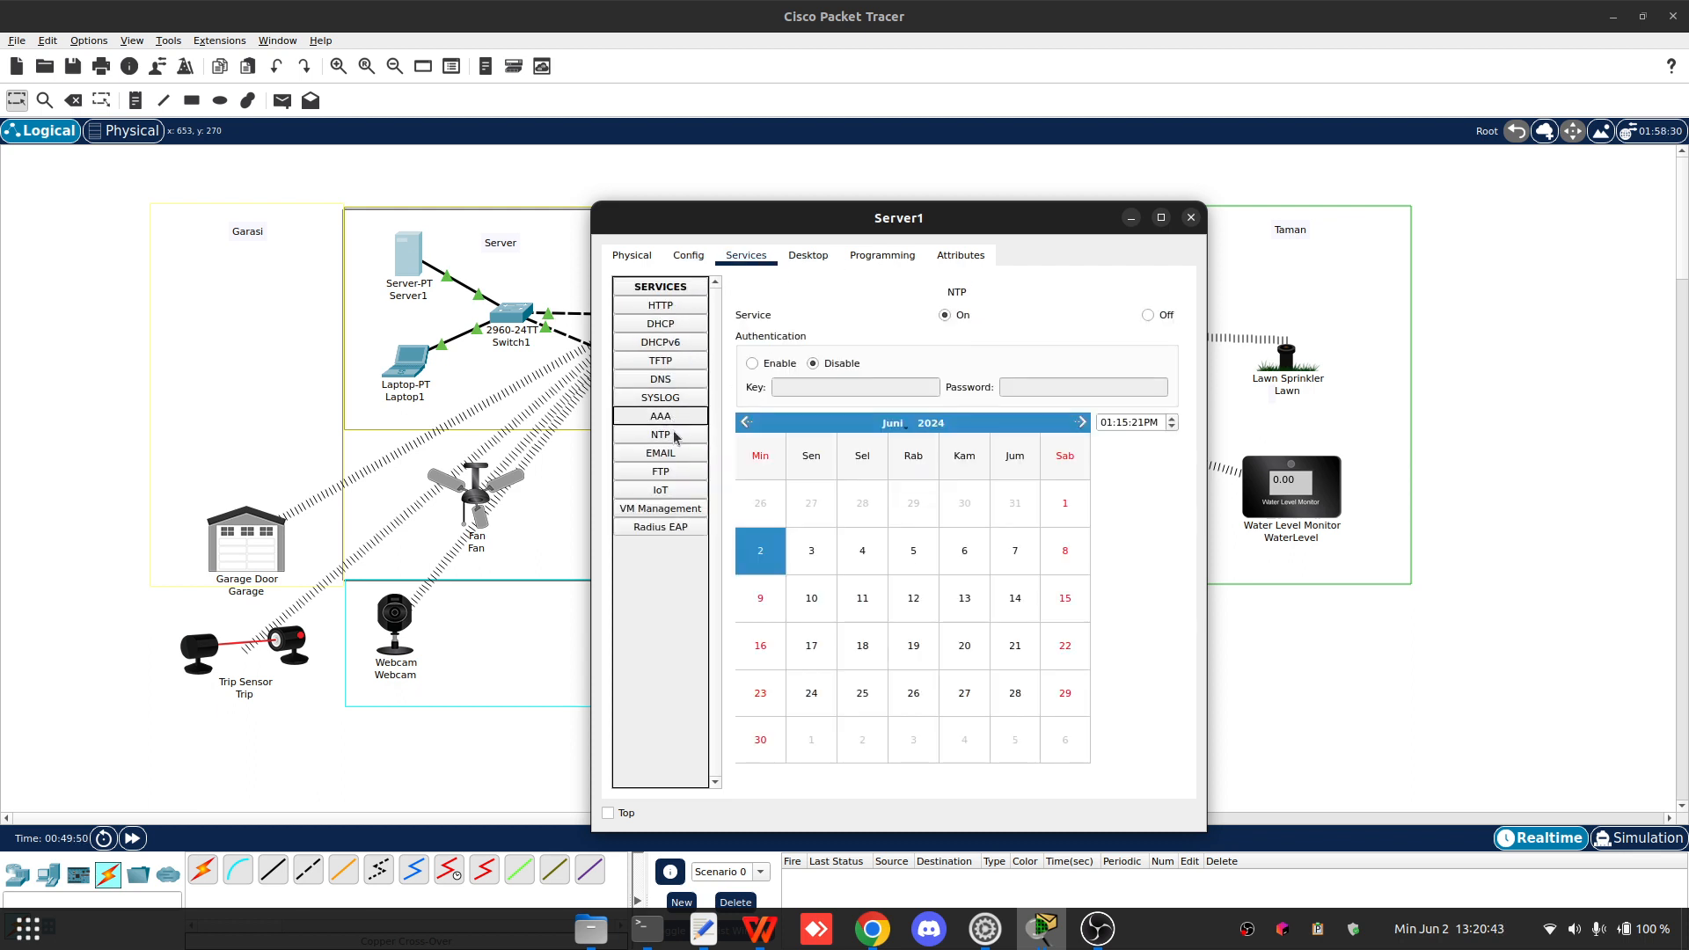
click(667, 417)
click(932, 381)
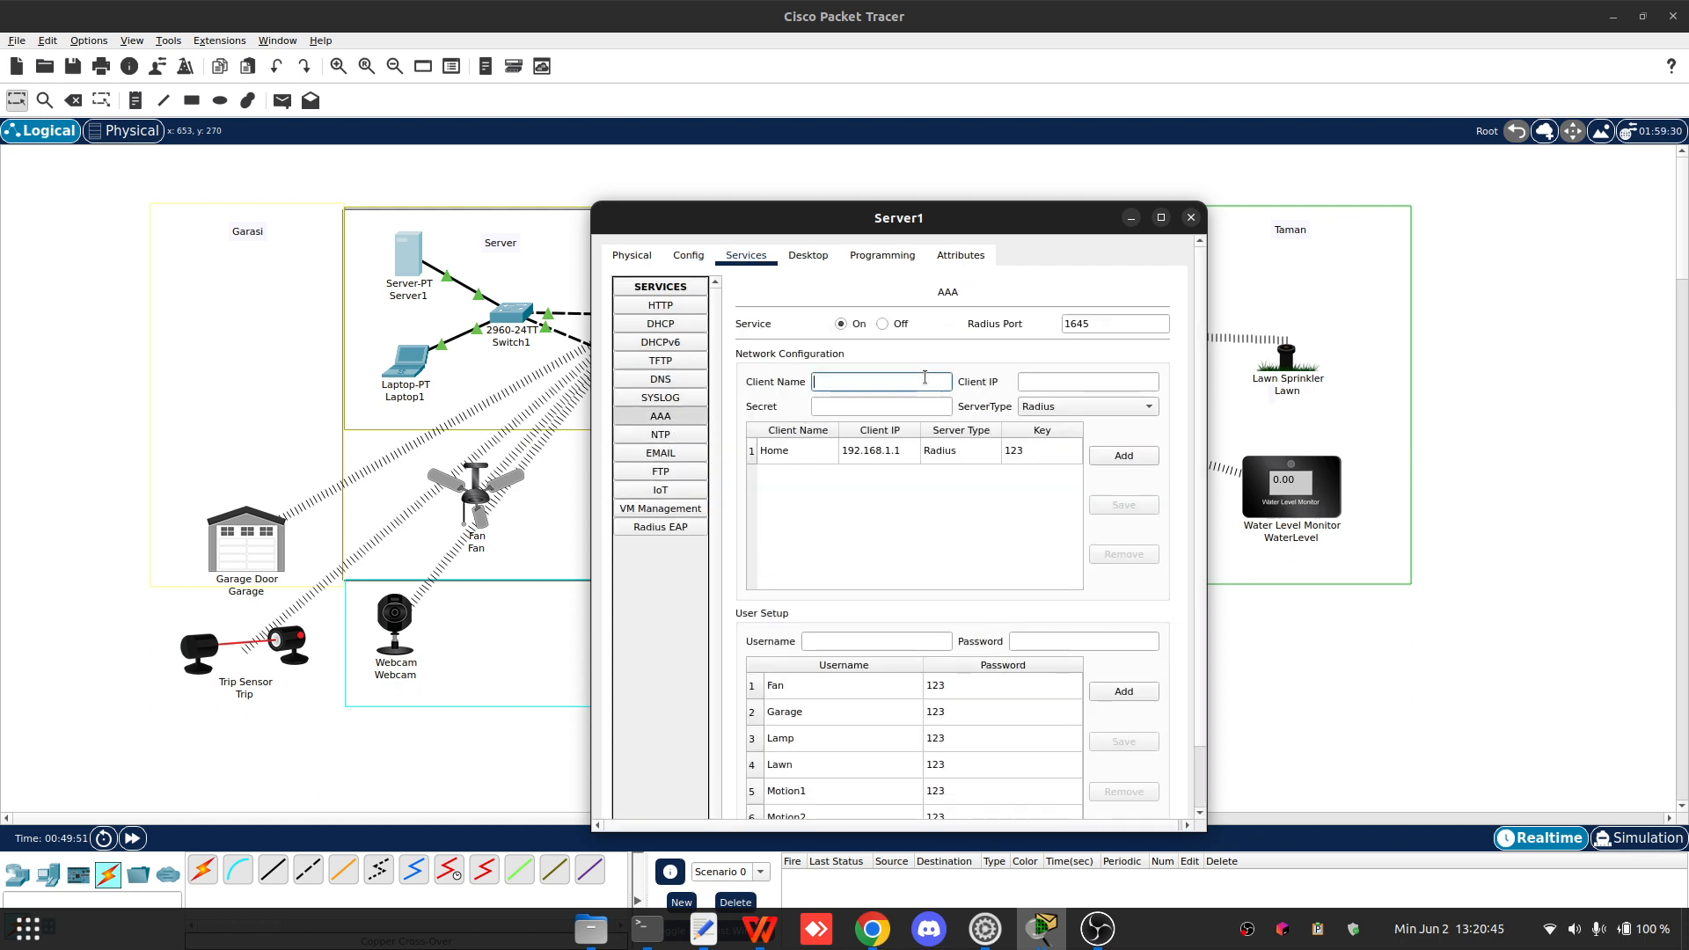
text(Home2)
key(Tab)
key(Tab)
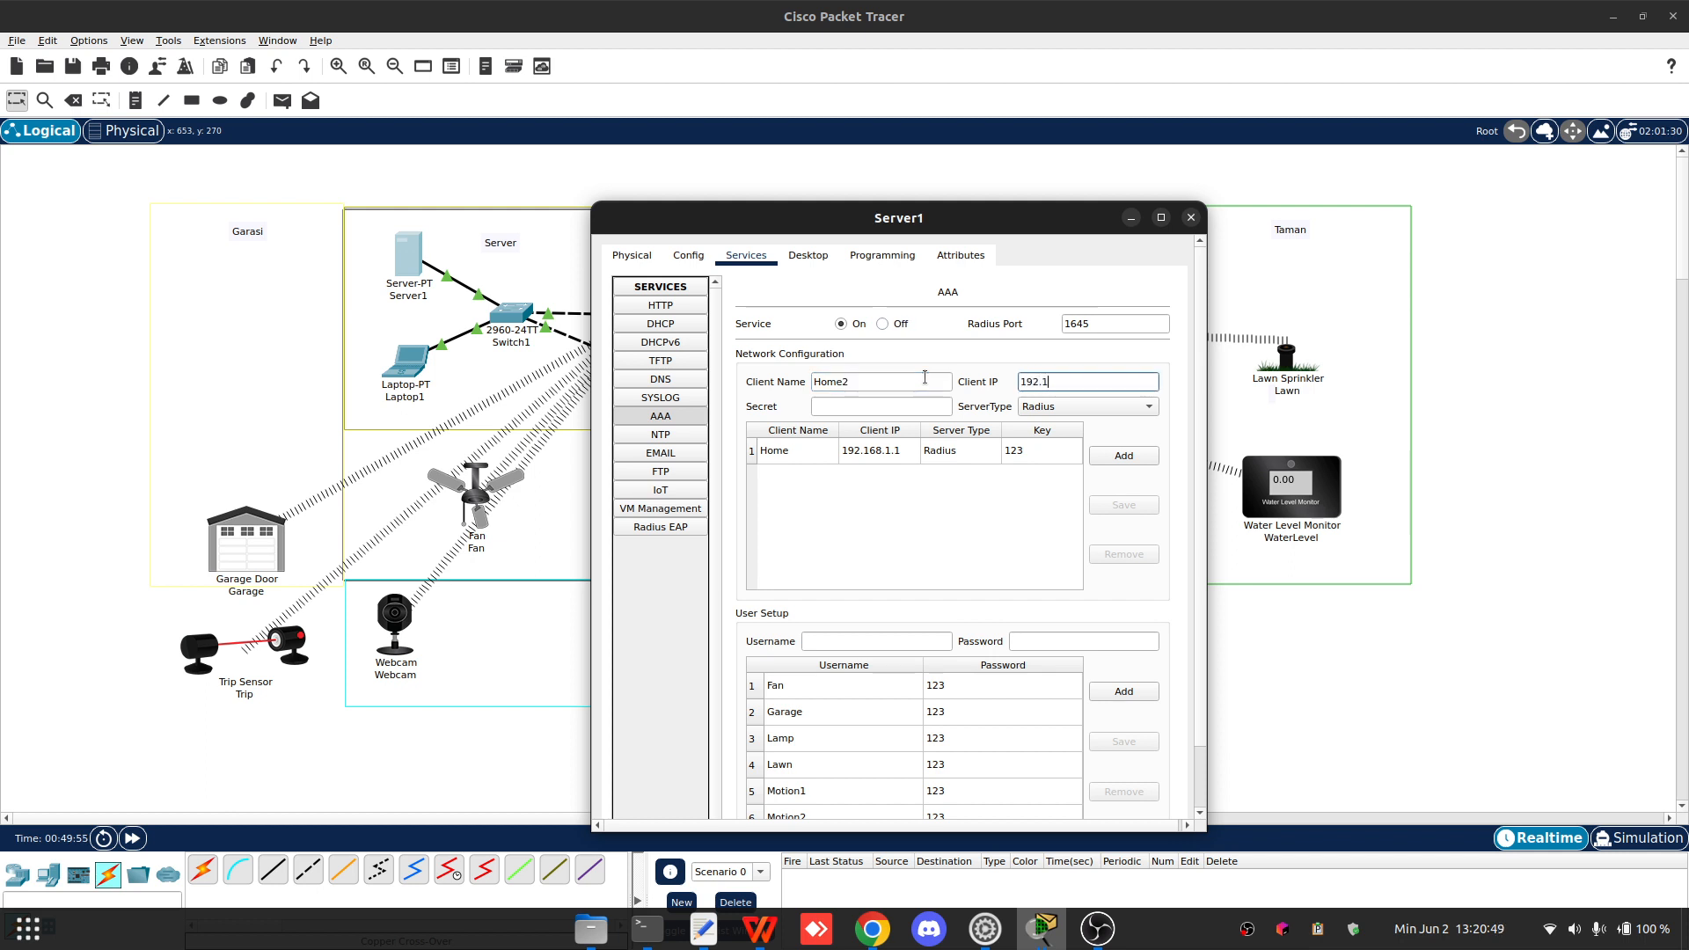
text(192.168.2.1)
key(Tab)
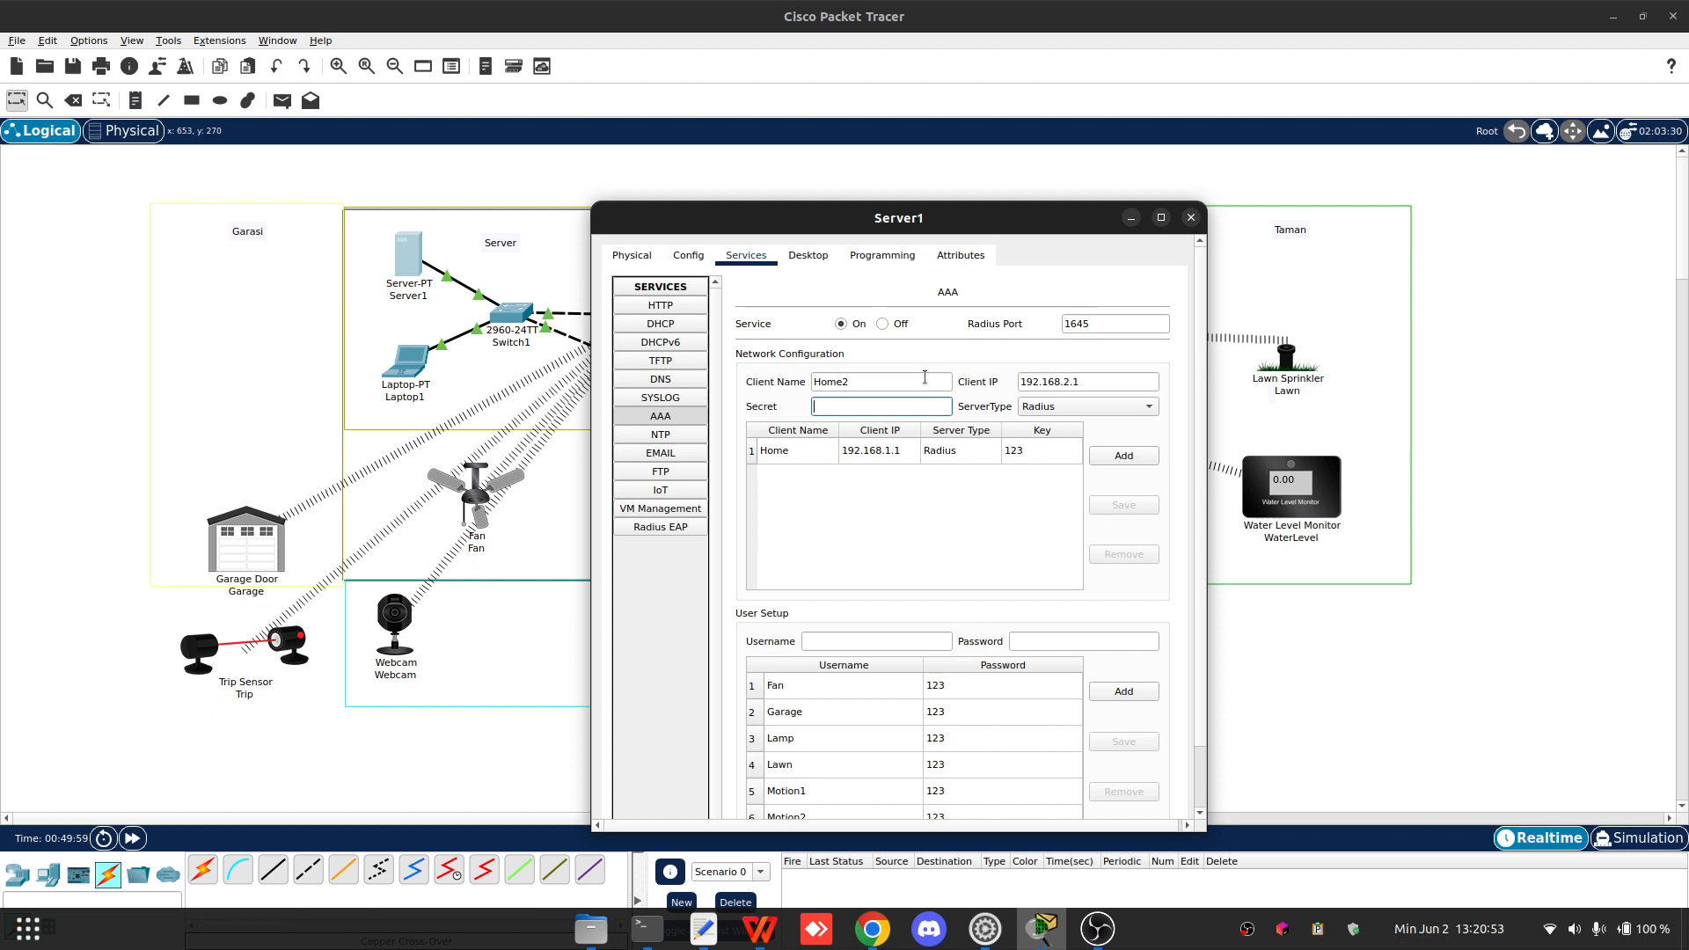
click(1143, 457)
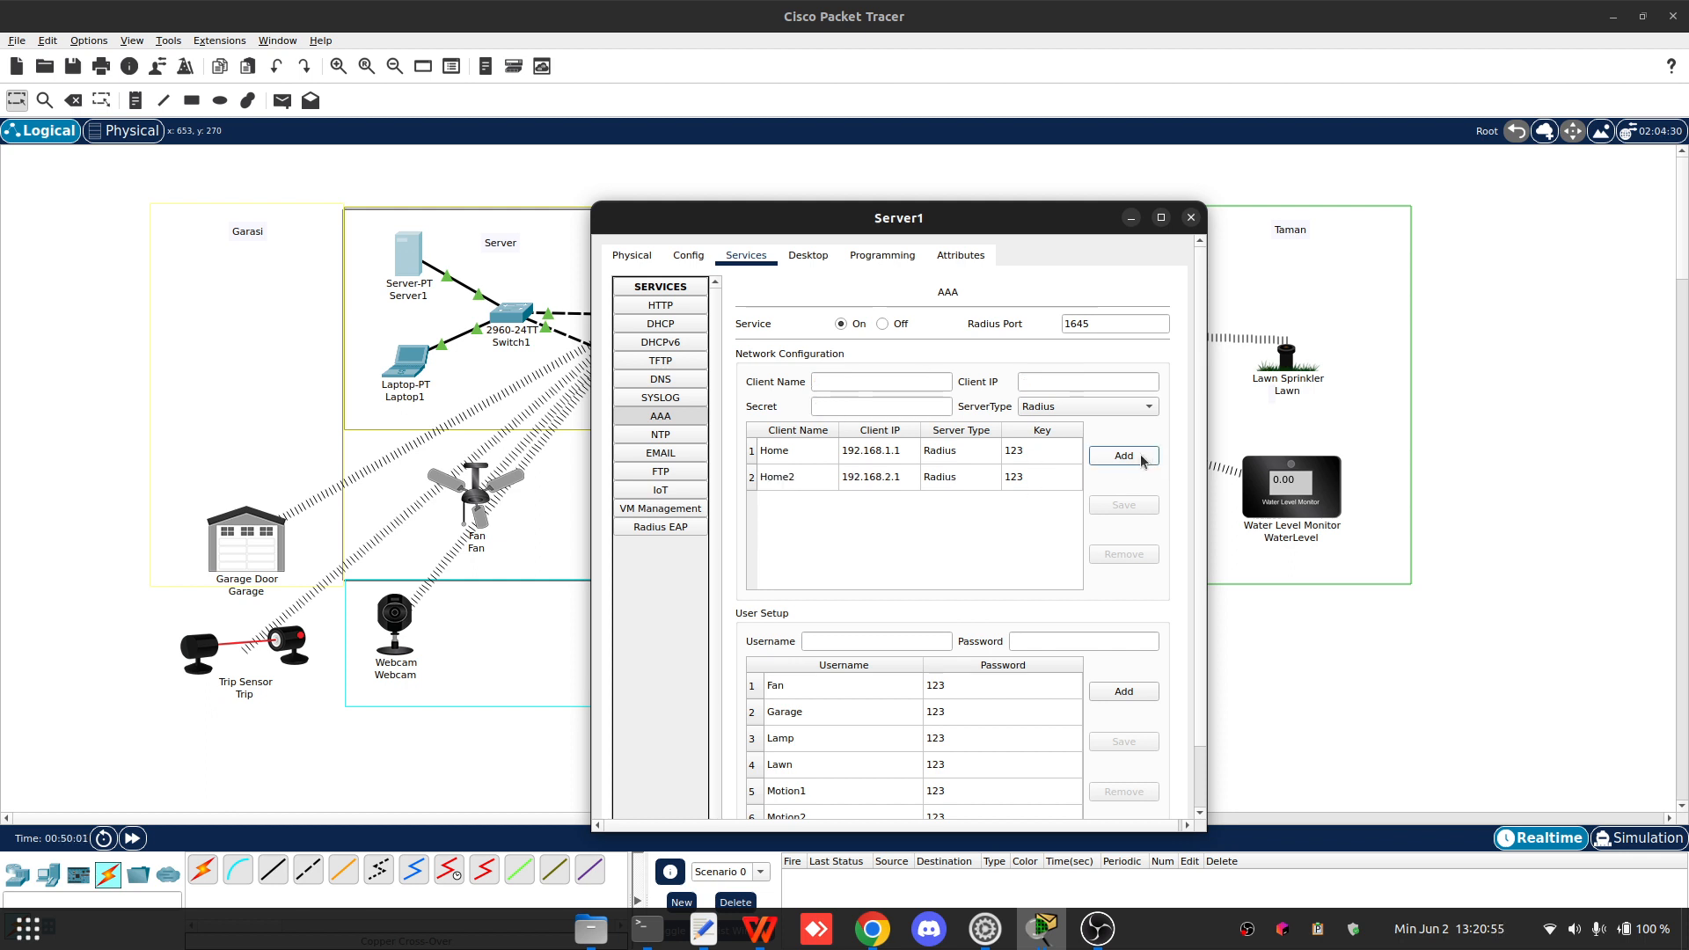
drag(983, 218, 504, 119)
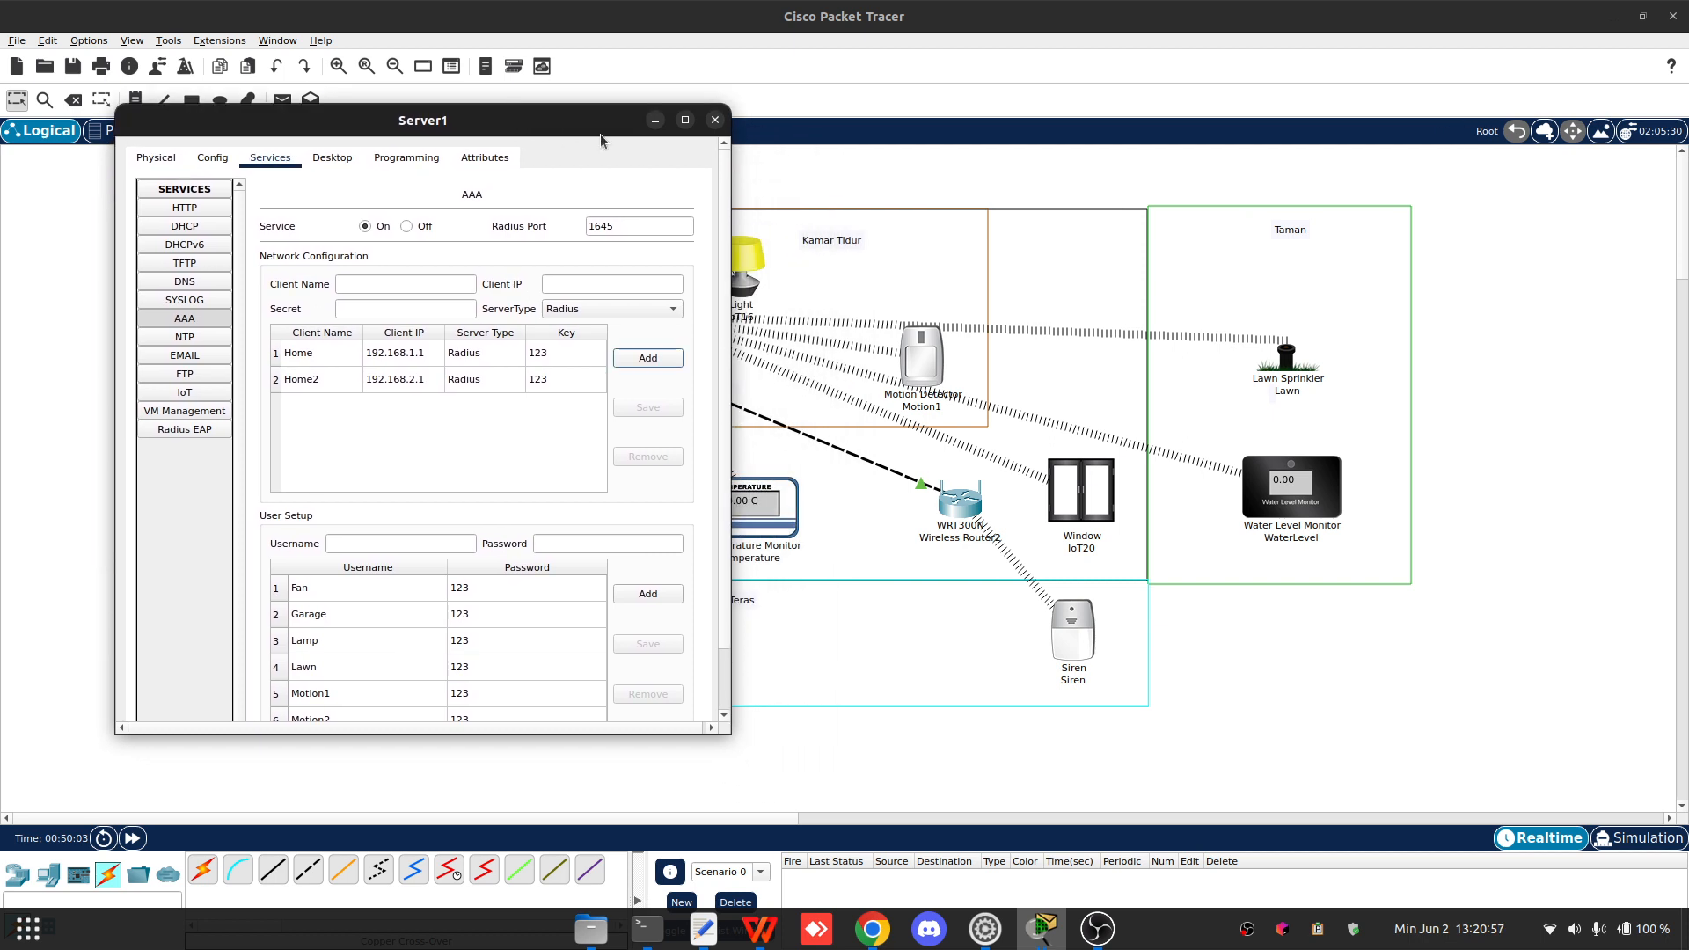
click(715, 120)
- Reposition Wireless Router2 and the Siren slightly on the logical workspace
drag(988, 516, 989, 522)
drag(1058, 631, 1073, 628)
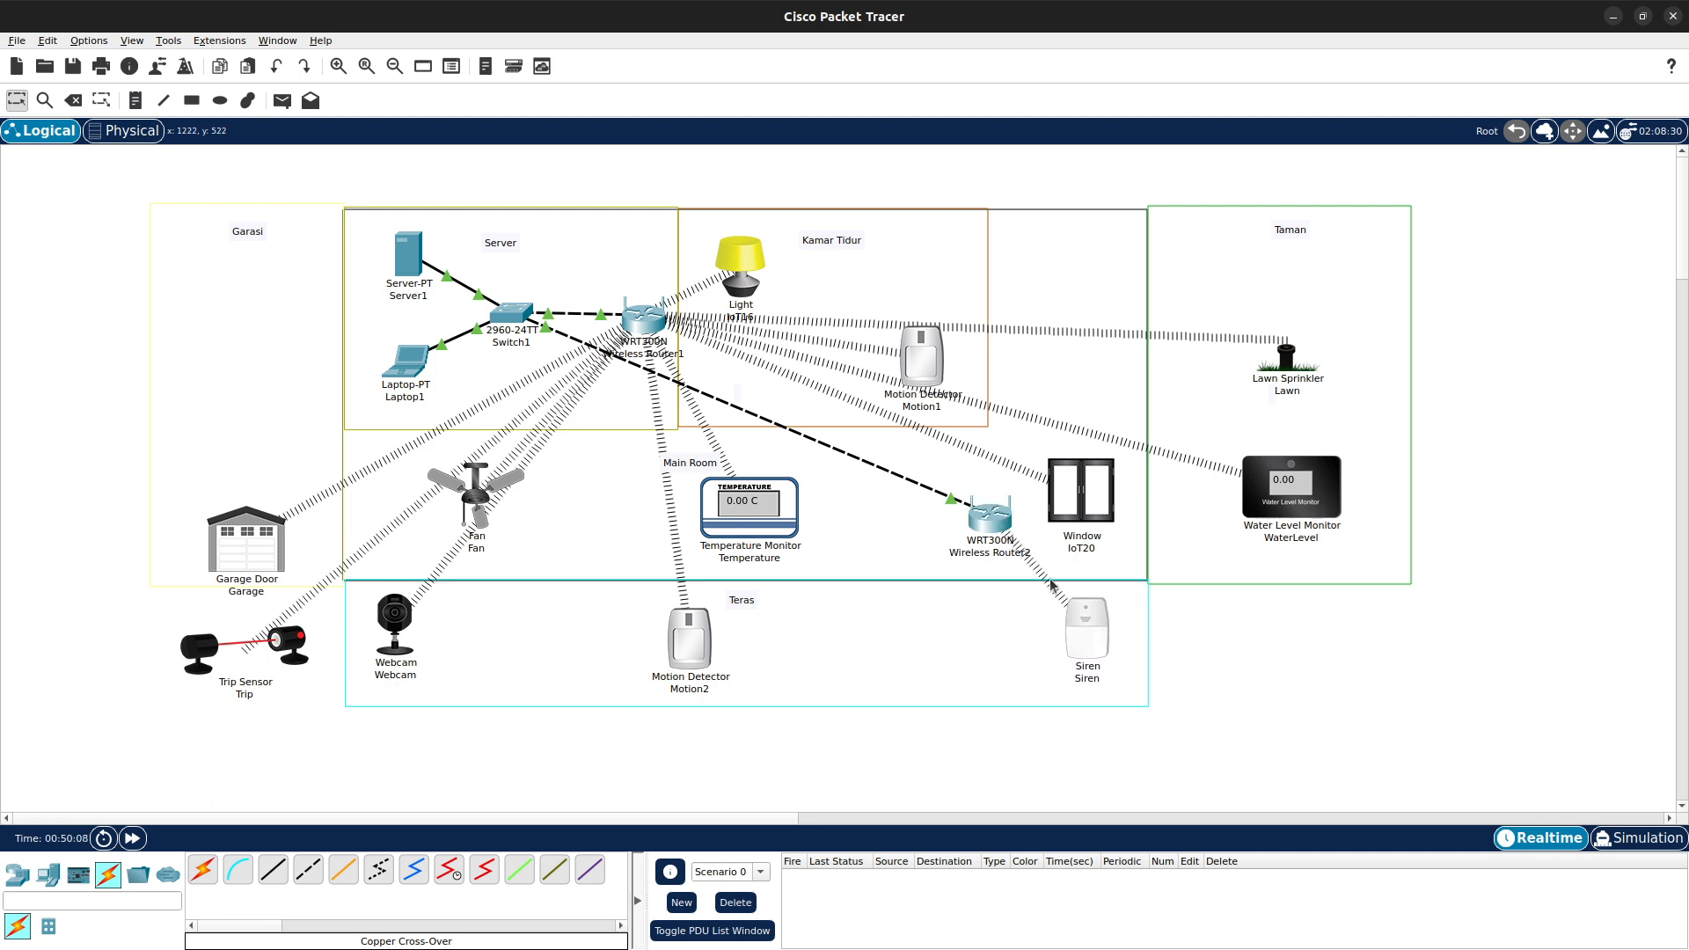
mouse_move(992, 526)
mouse_down()
mouse_move(997, 544)
mouse_move(984, 538)
mouse_up()
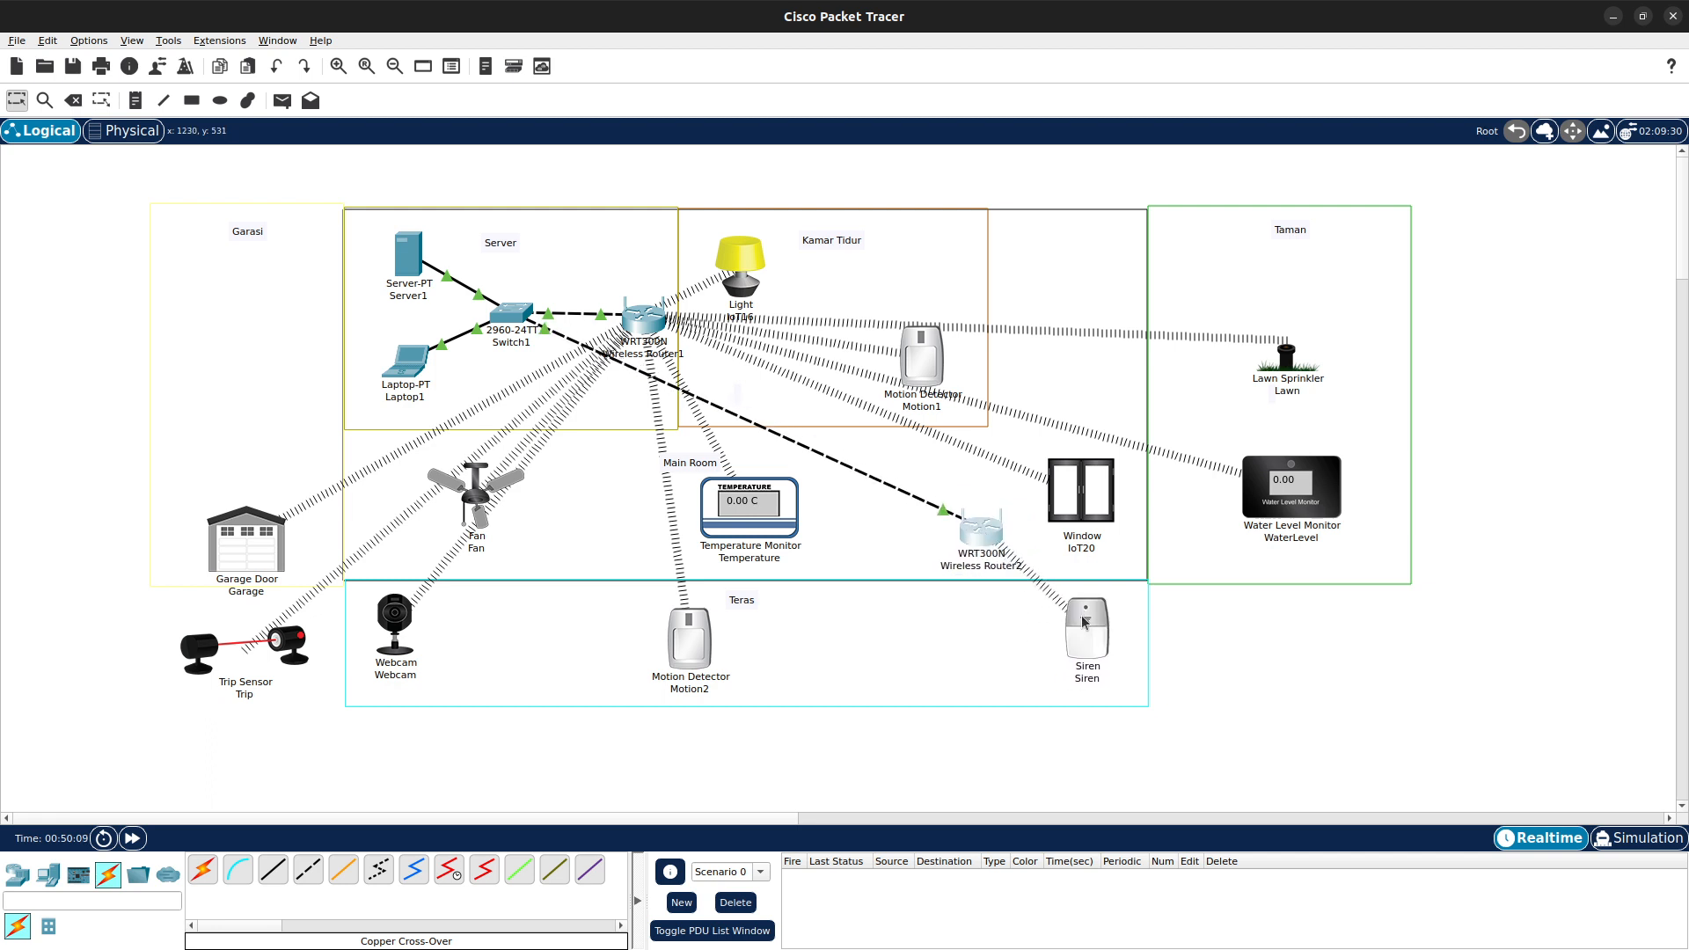
drag(1086, 627, 1096, 625)
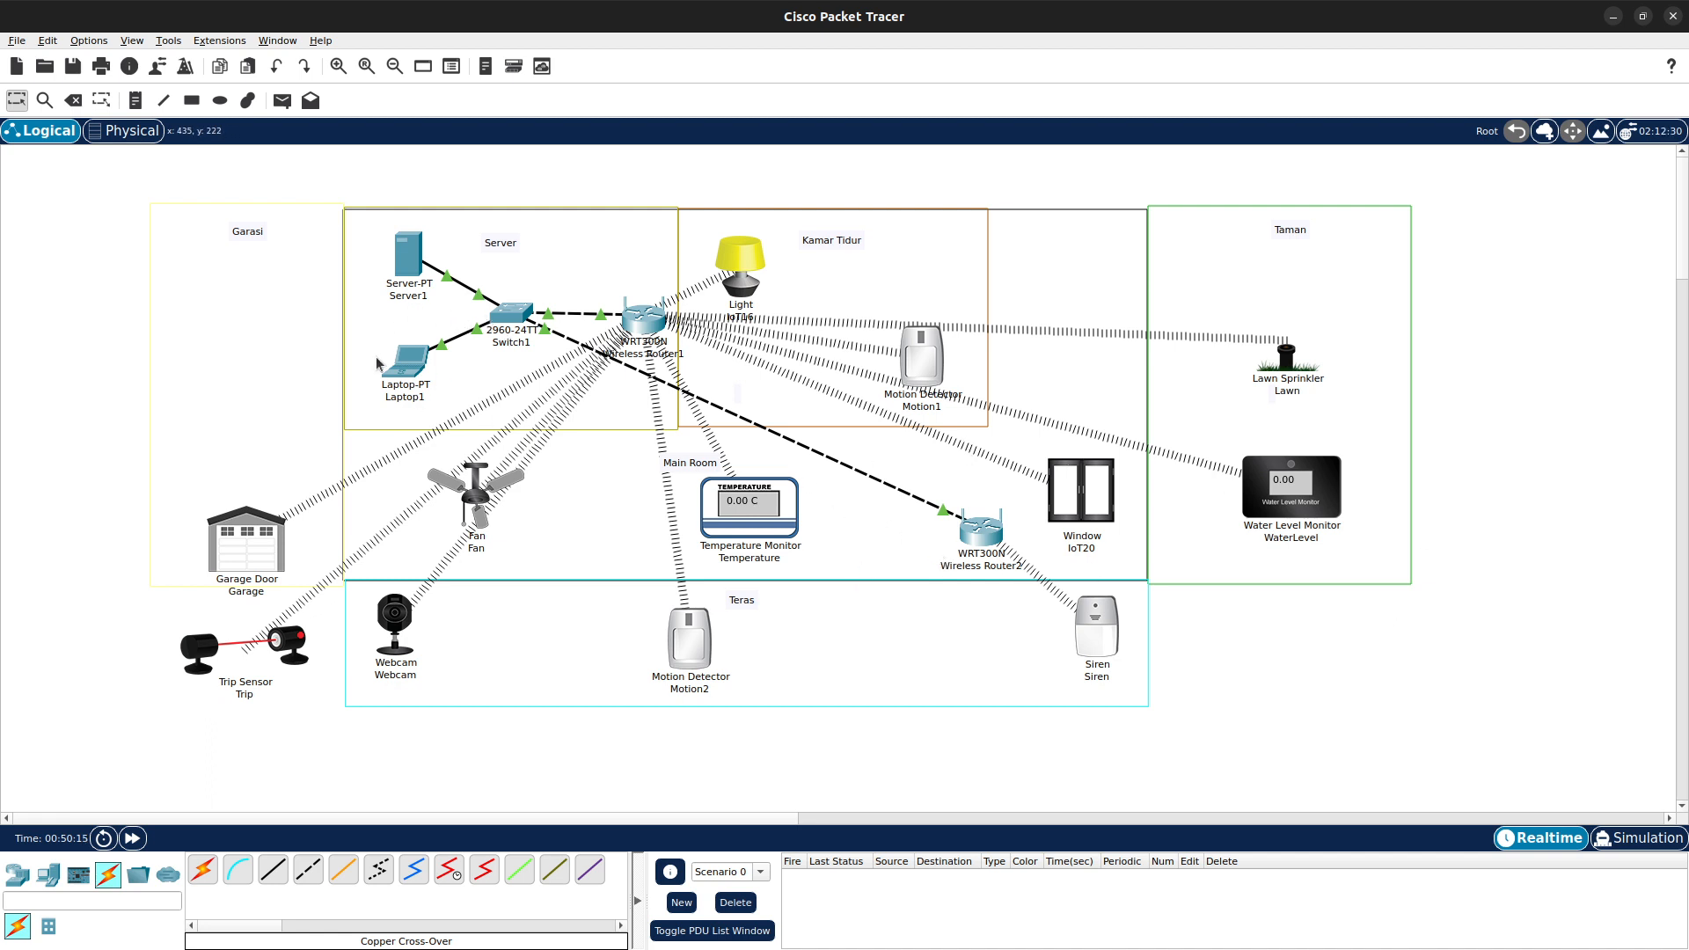
mouse_move(801, 947)
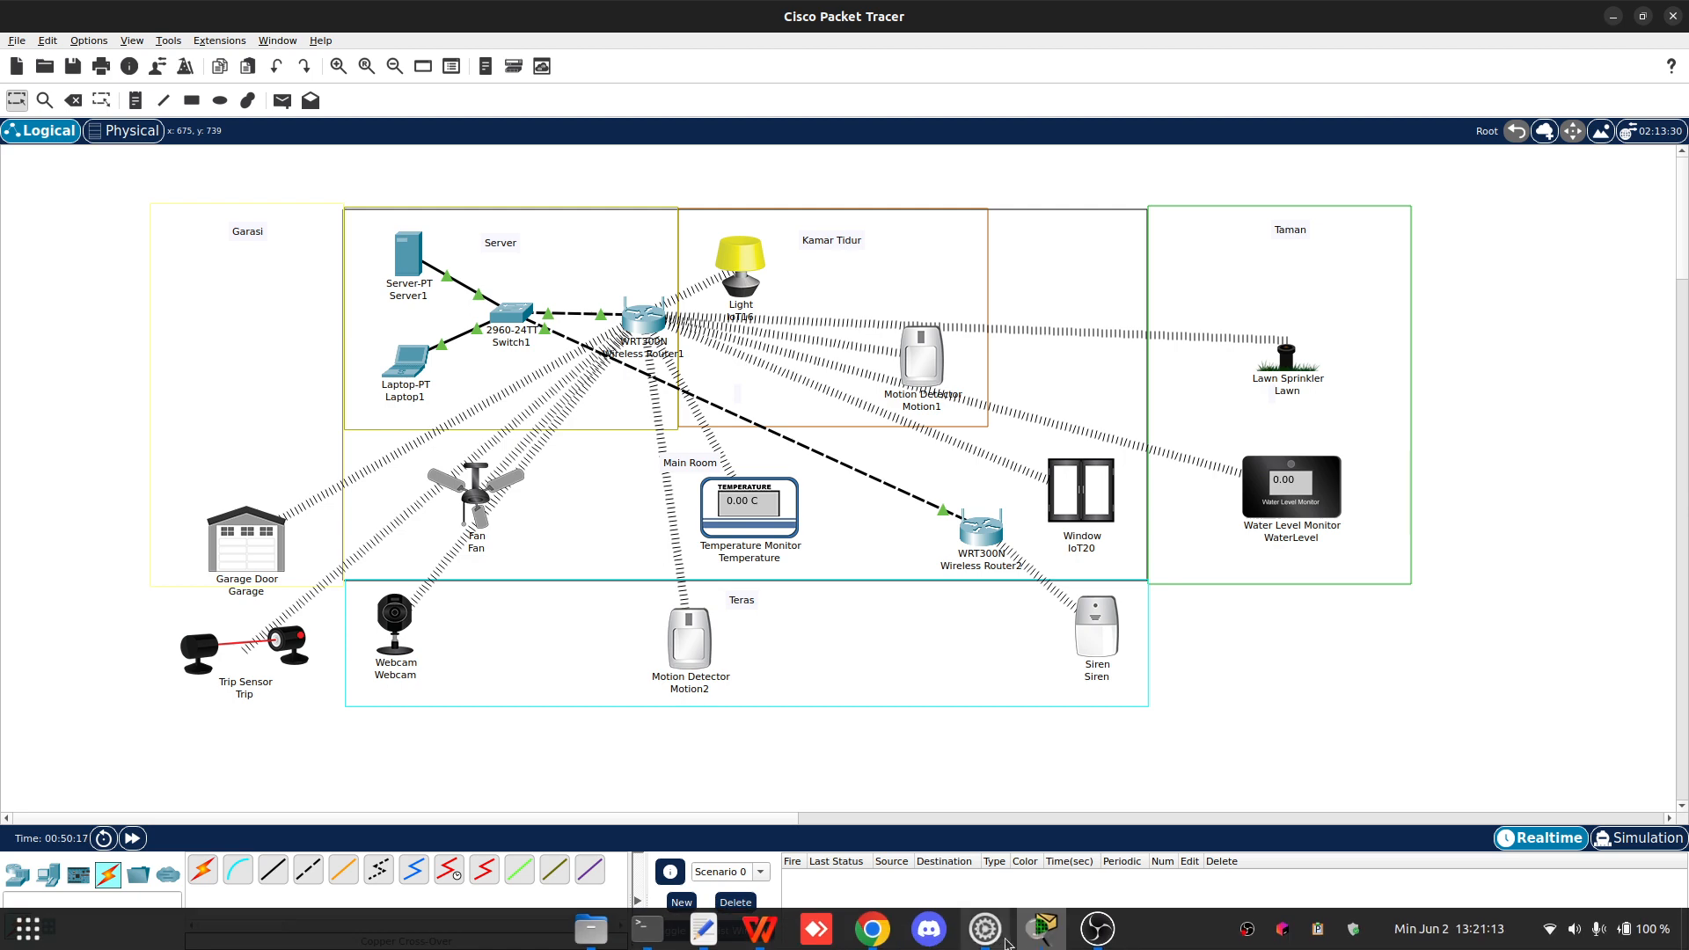
click(1042, 928)
click(412, 227)
click(412, 252)
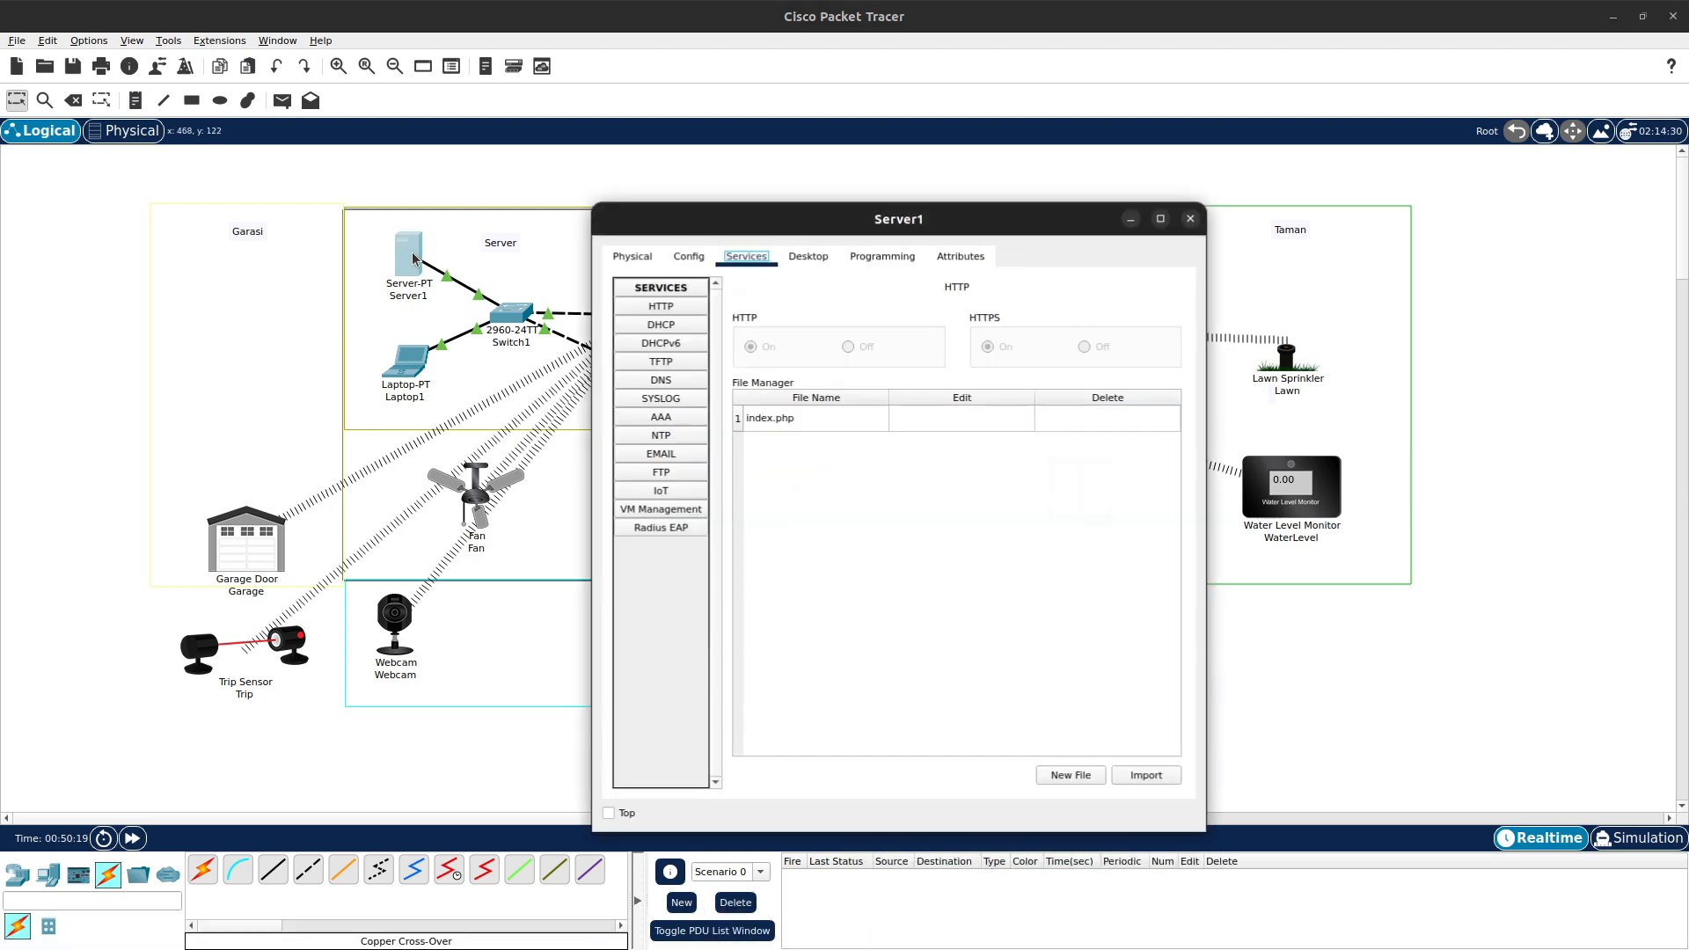
click(1192, 218)
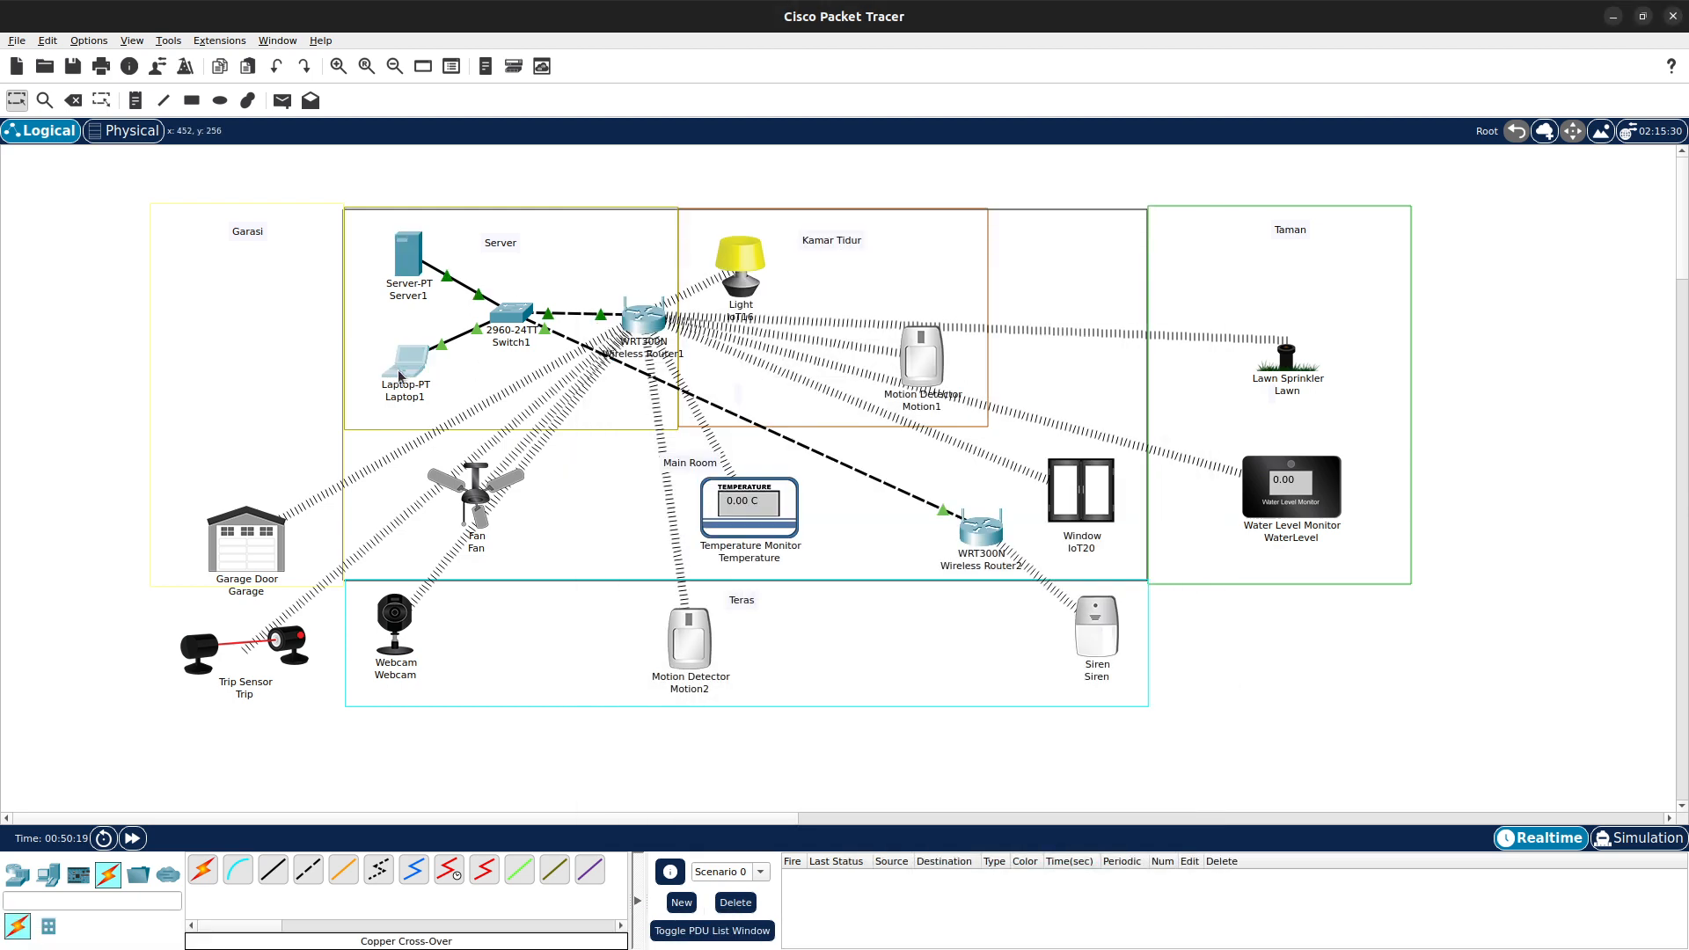
- Open Laptop1's web browser and navigate to the IoT server at 192.168.1.11
click(405, 363)
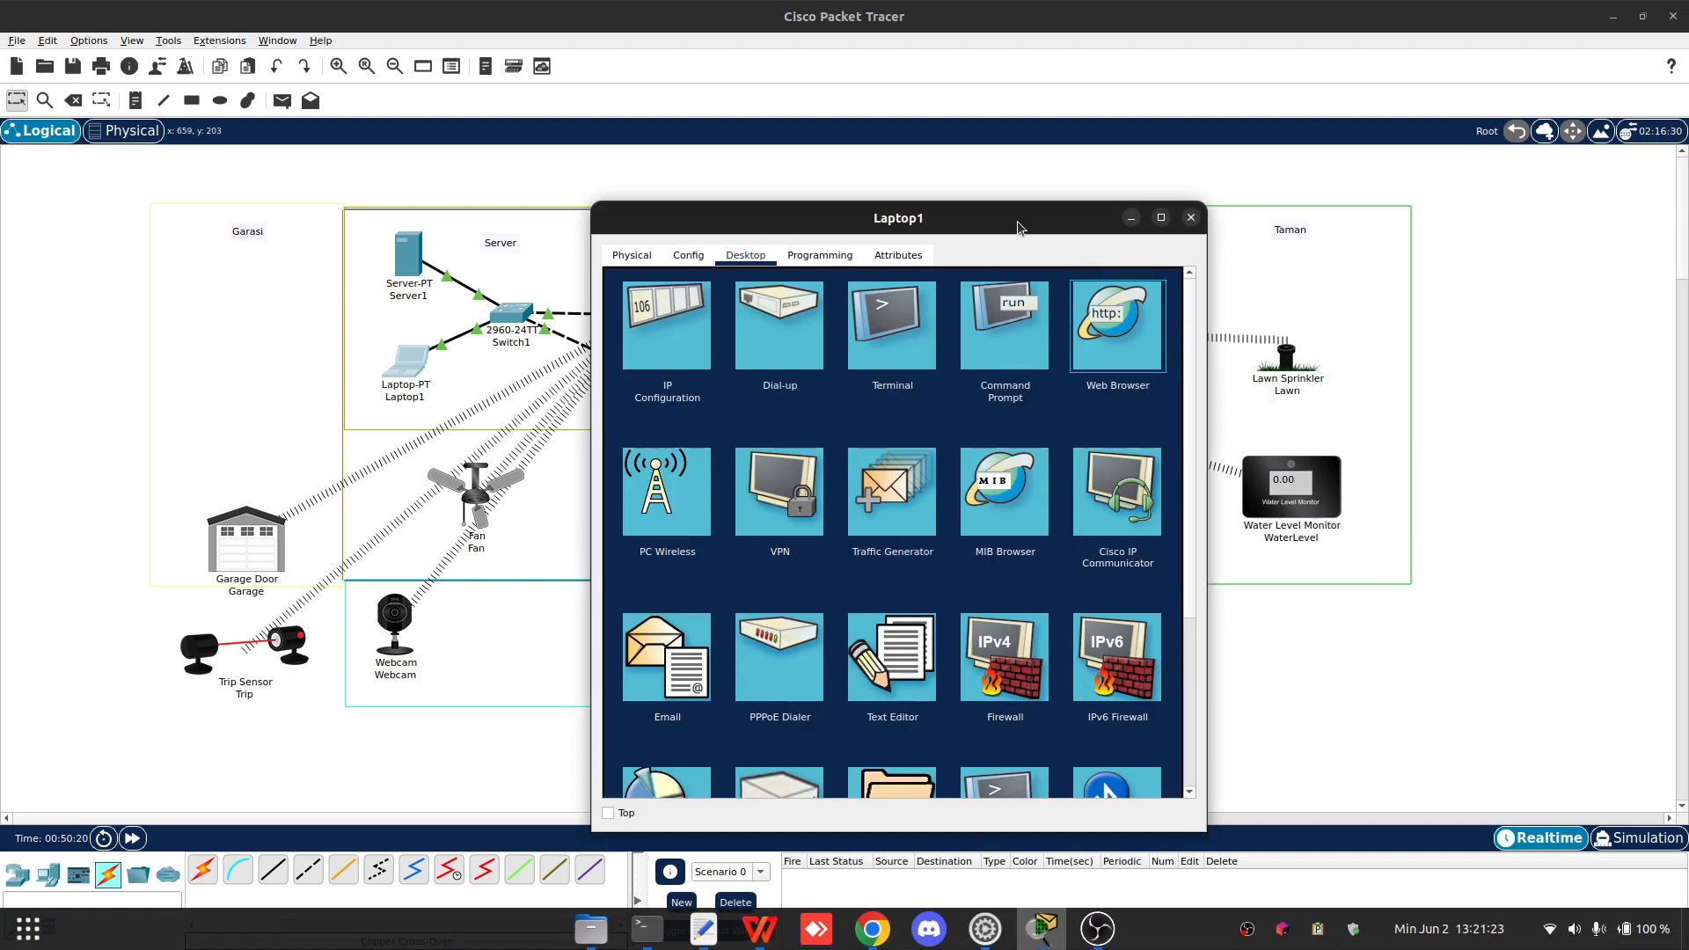
drag(1017, 227, 1457, 202)
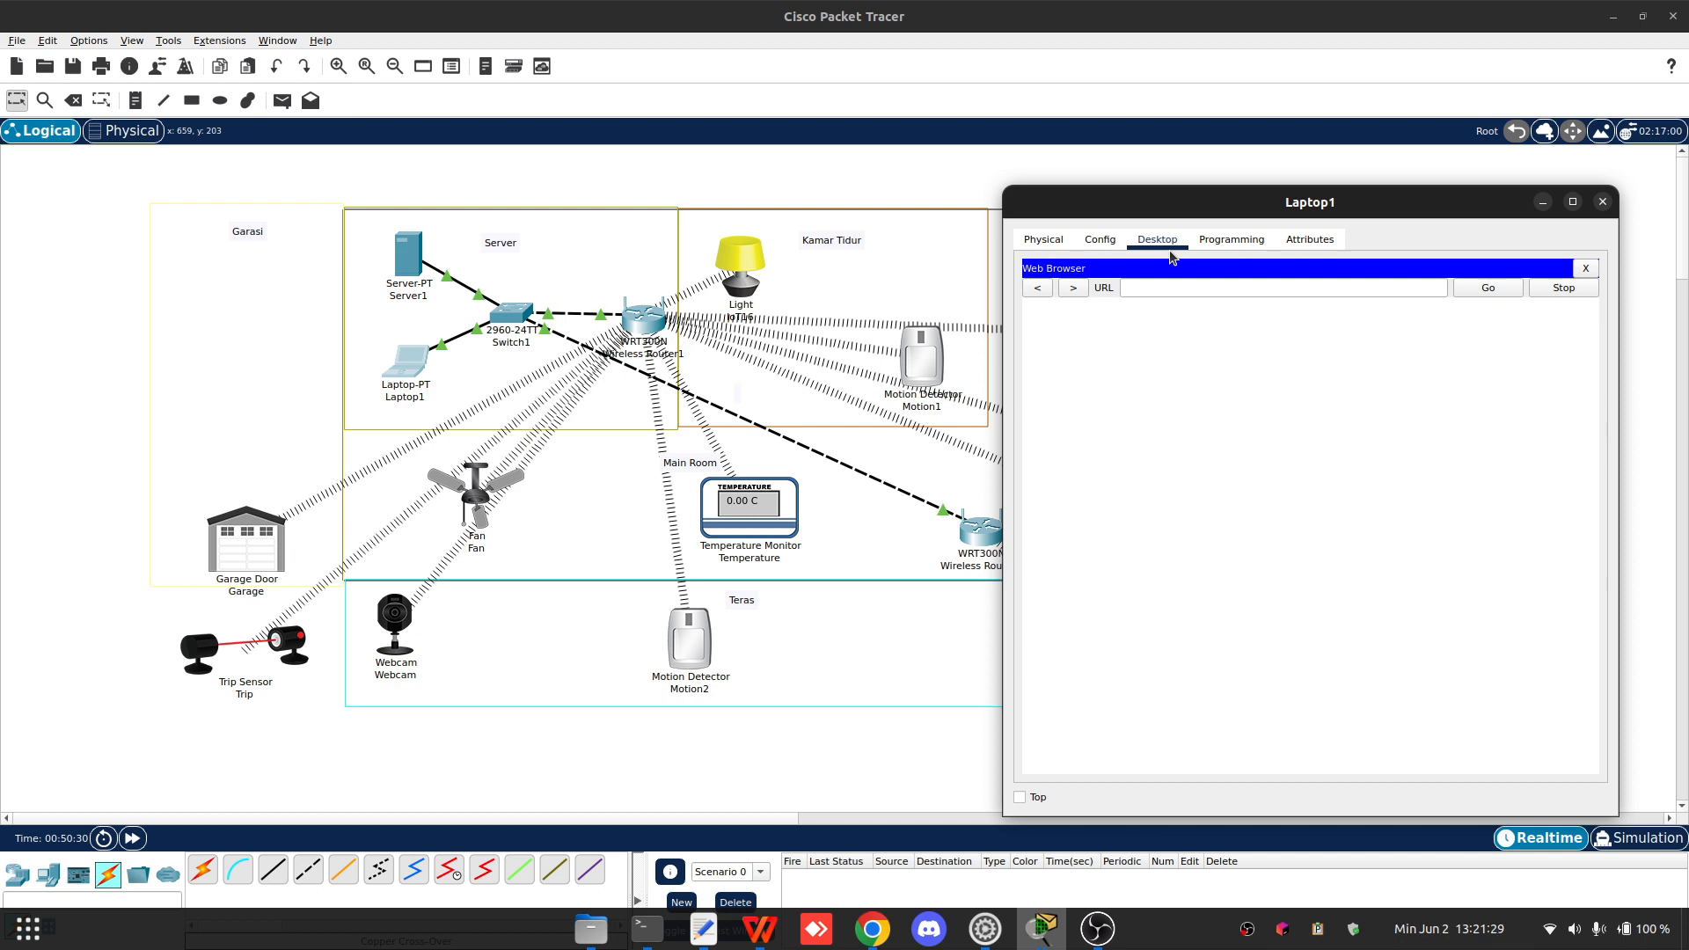
click(1130, 291)
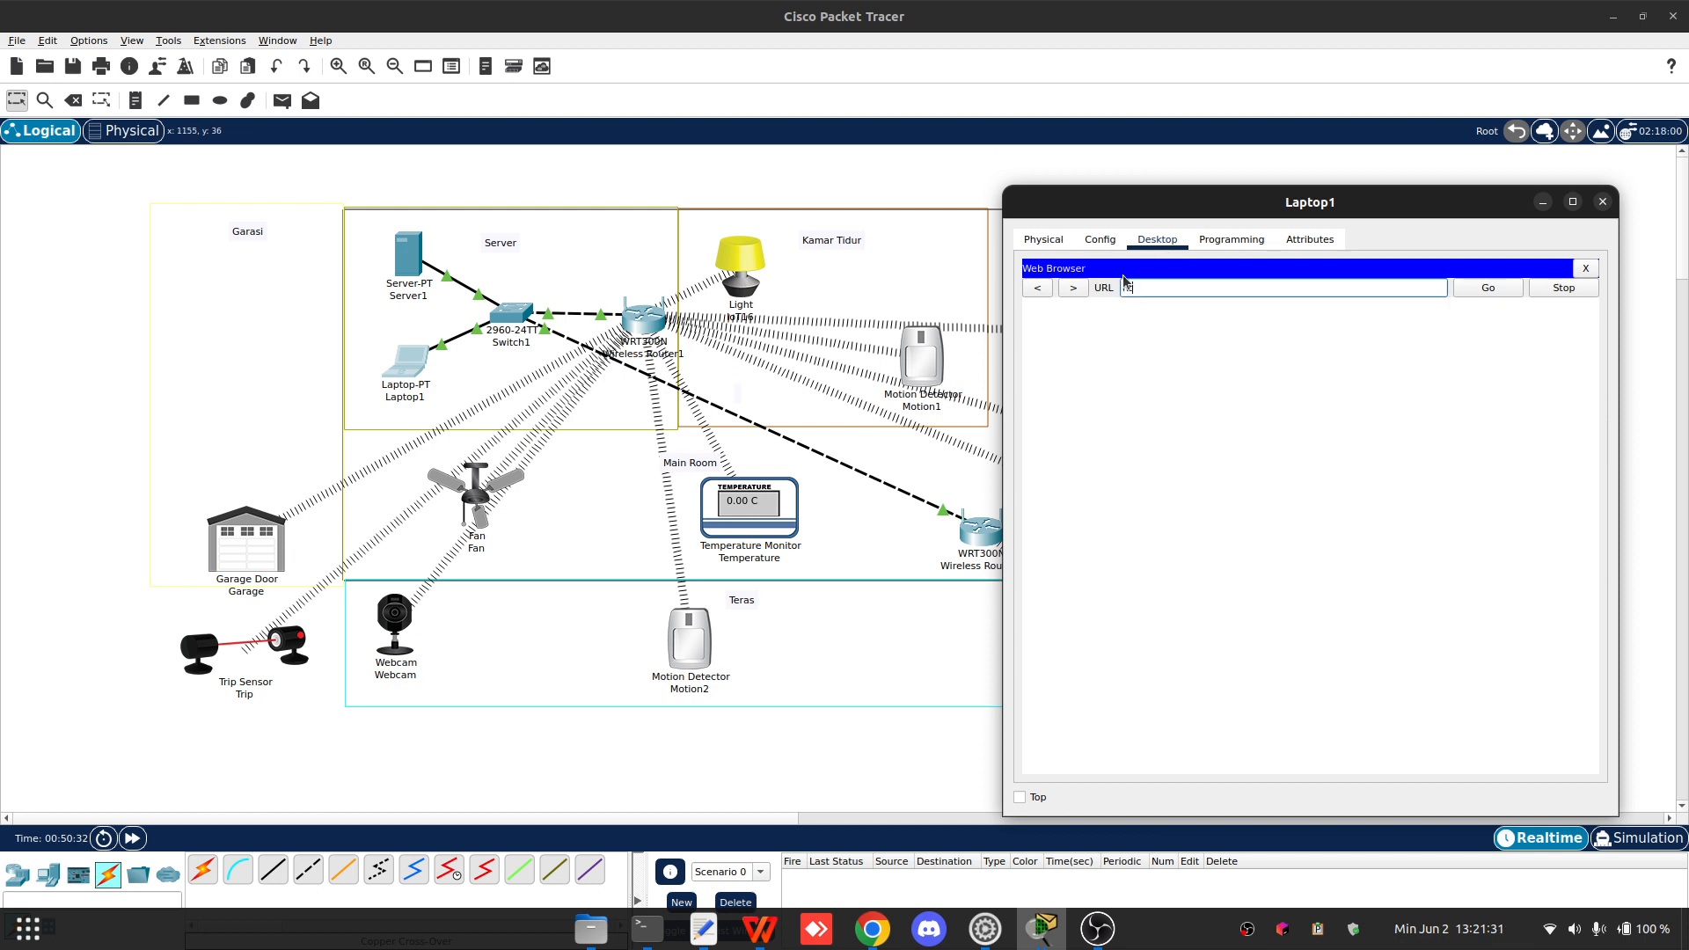
text(192.168.1.11)
key(Return)
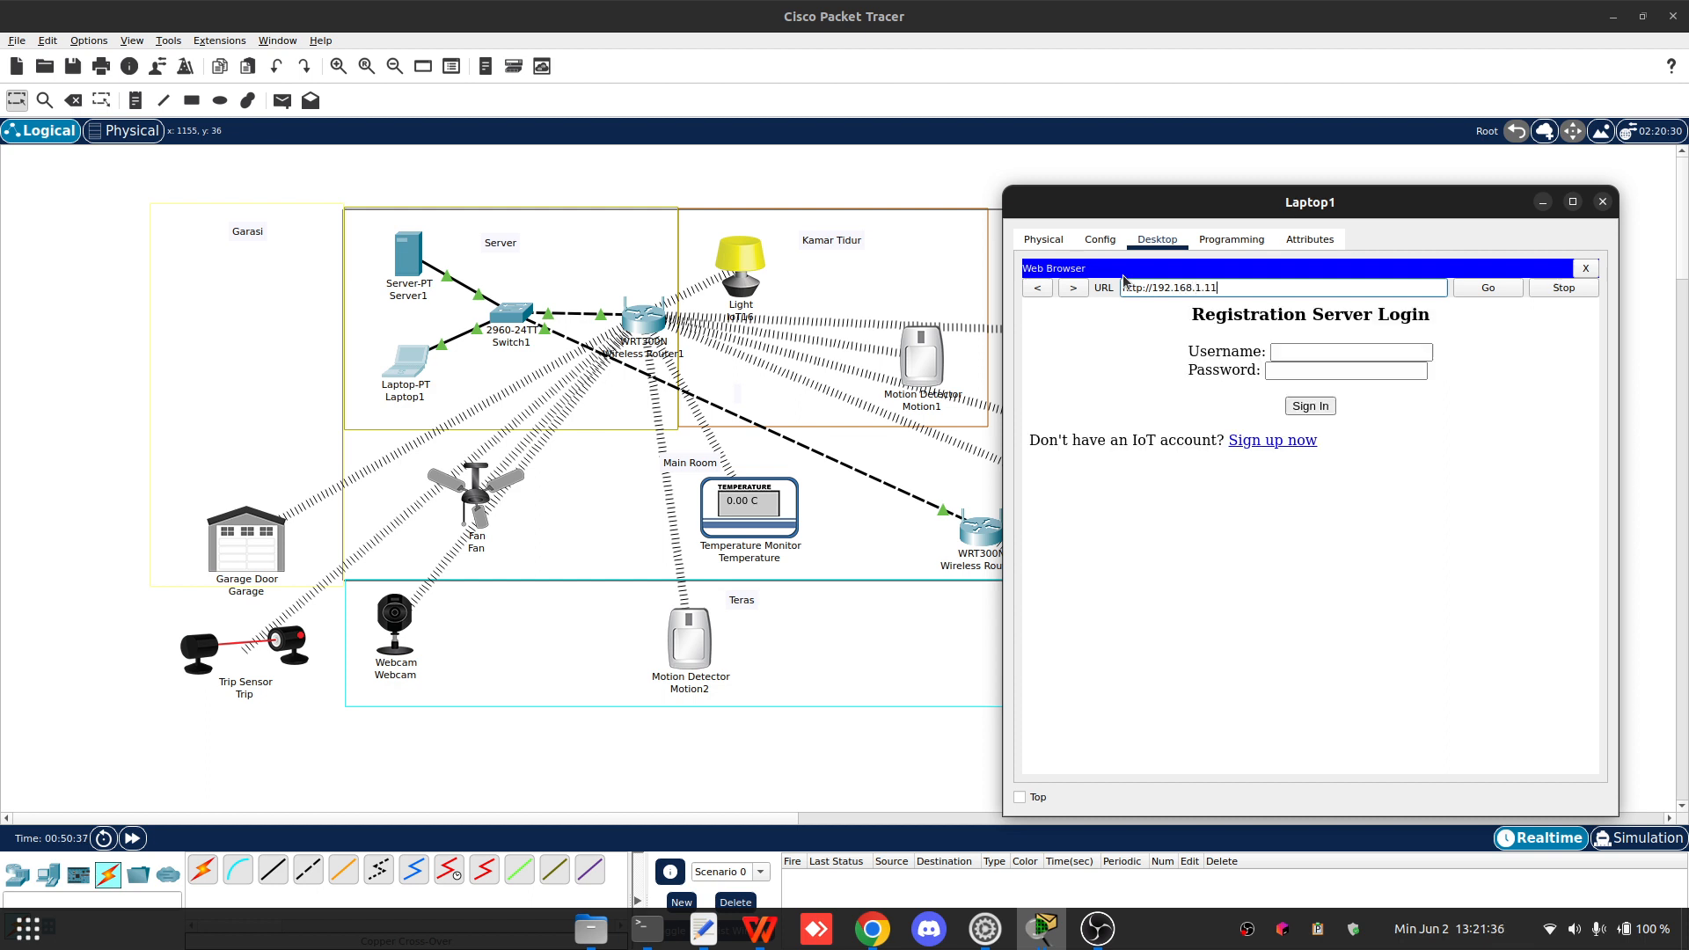
- Log in to the registration server with the admin username and its account password
click(1323, 352)
text(admin)
key(Tab)
text(adm)
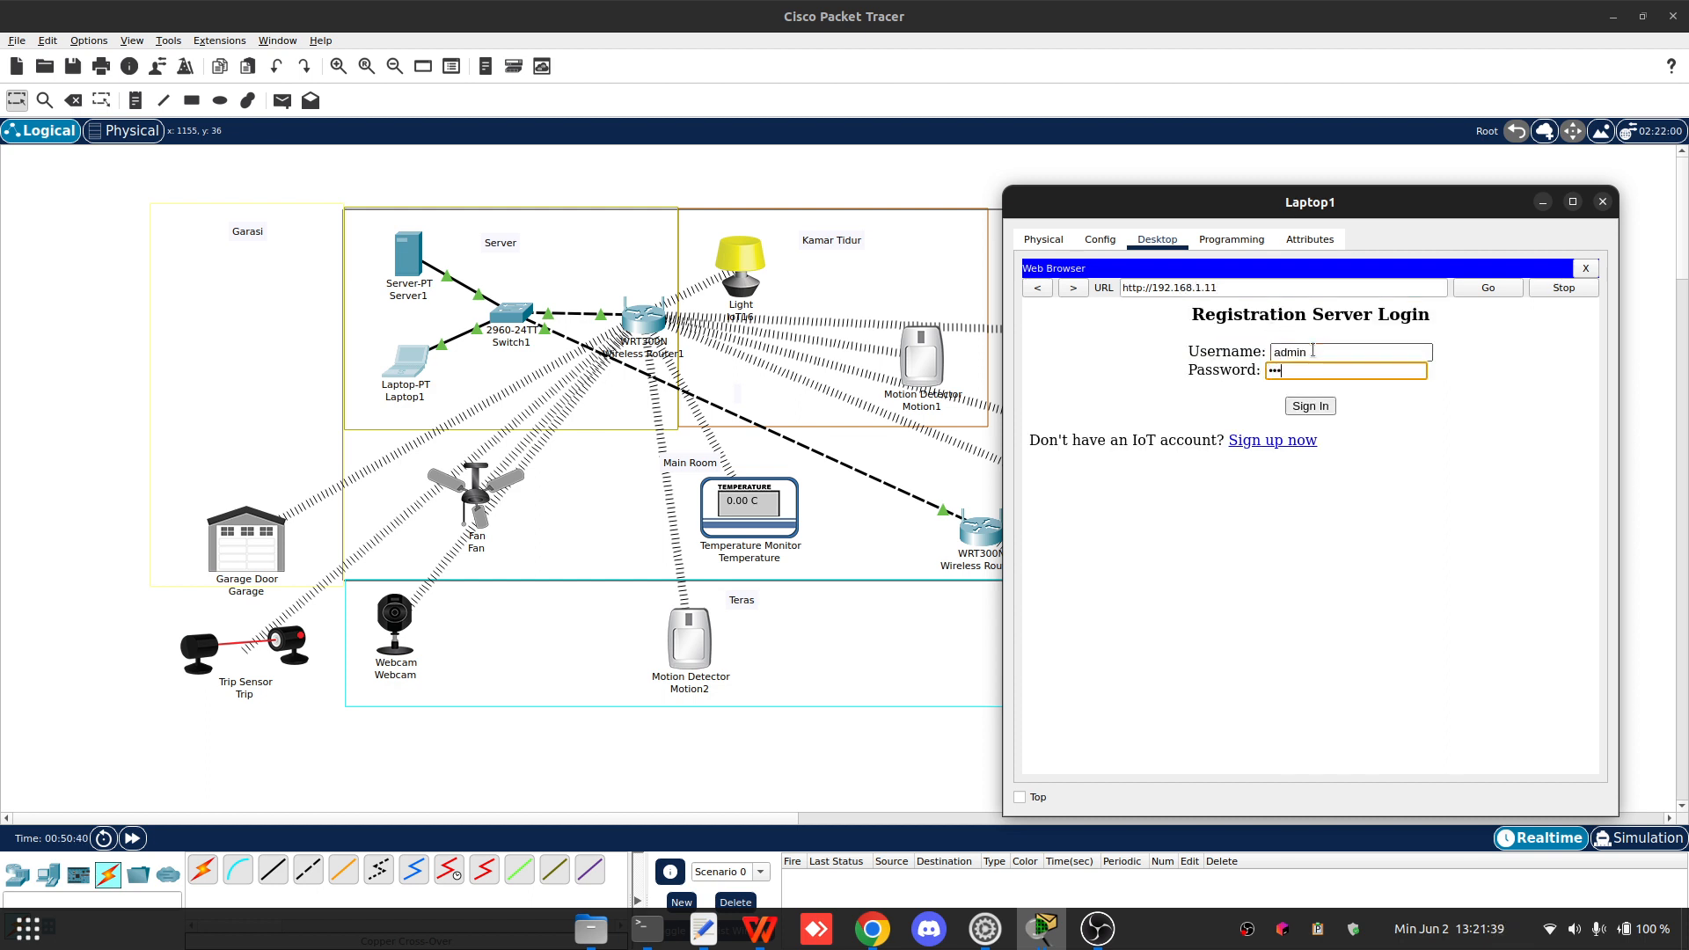
text(in)
key(Return)
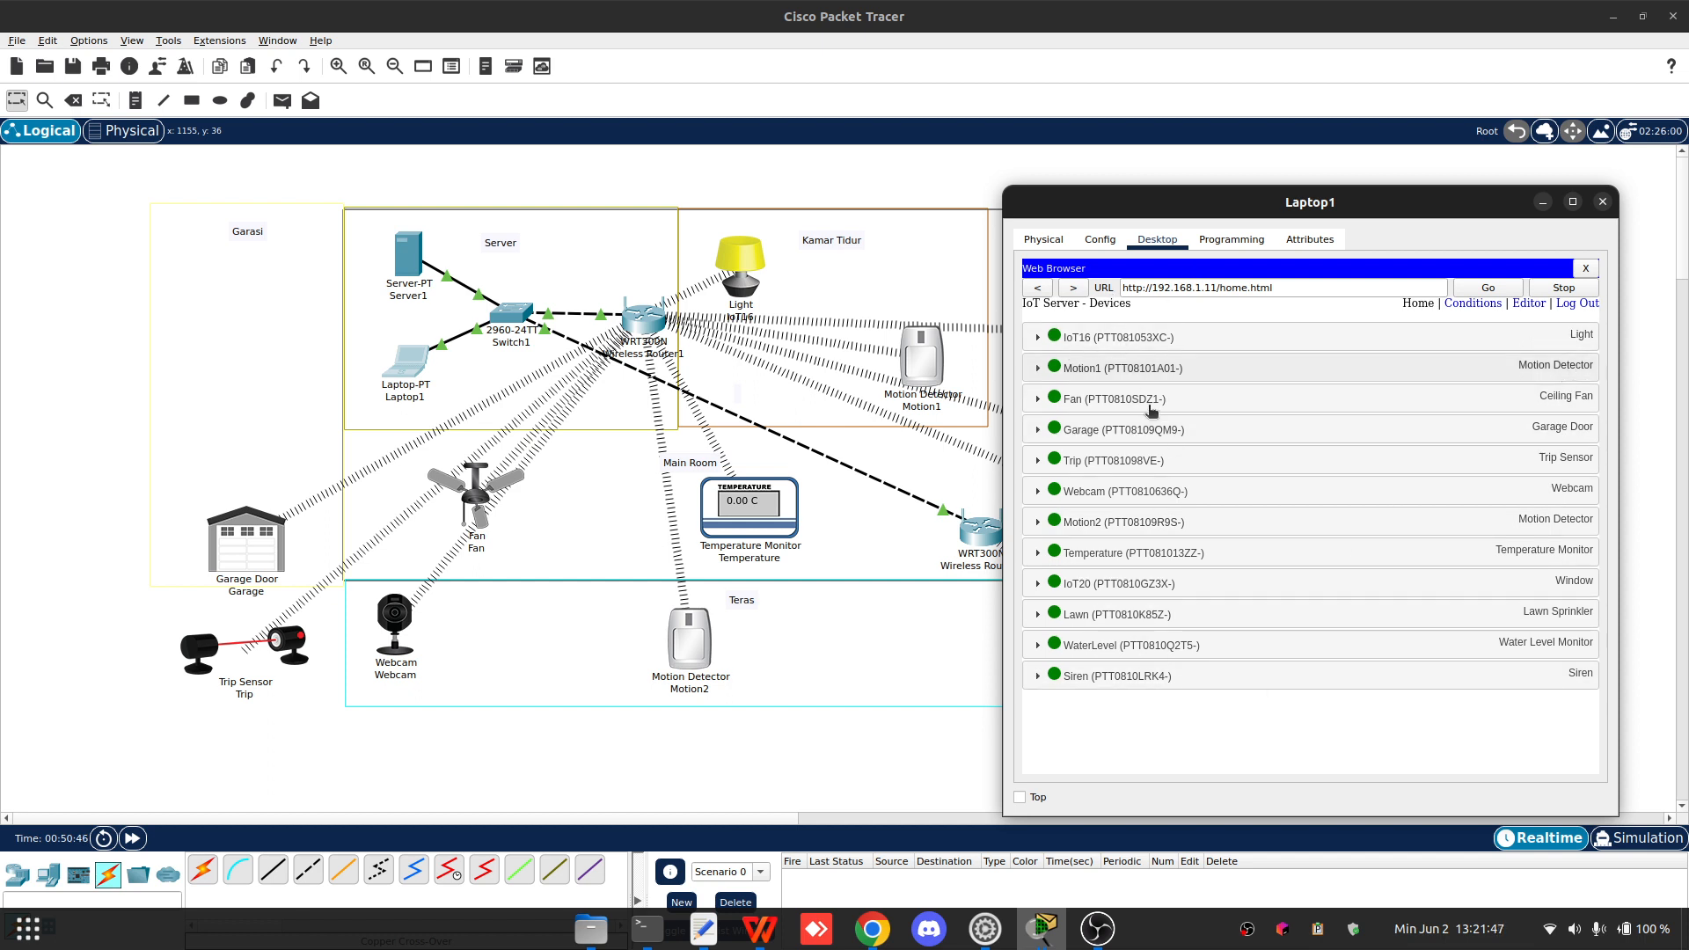
- Add a new IoT server condition rule named Lamp On, matching when Motion1 On is true
click(1489, 305)
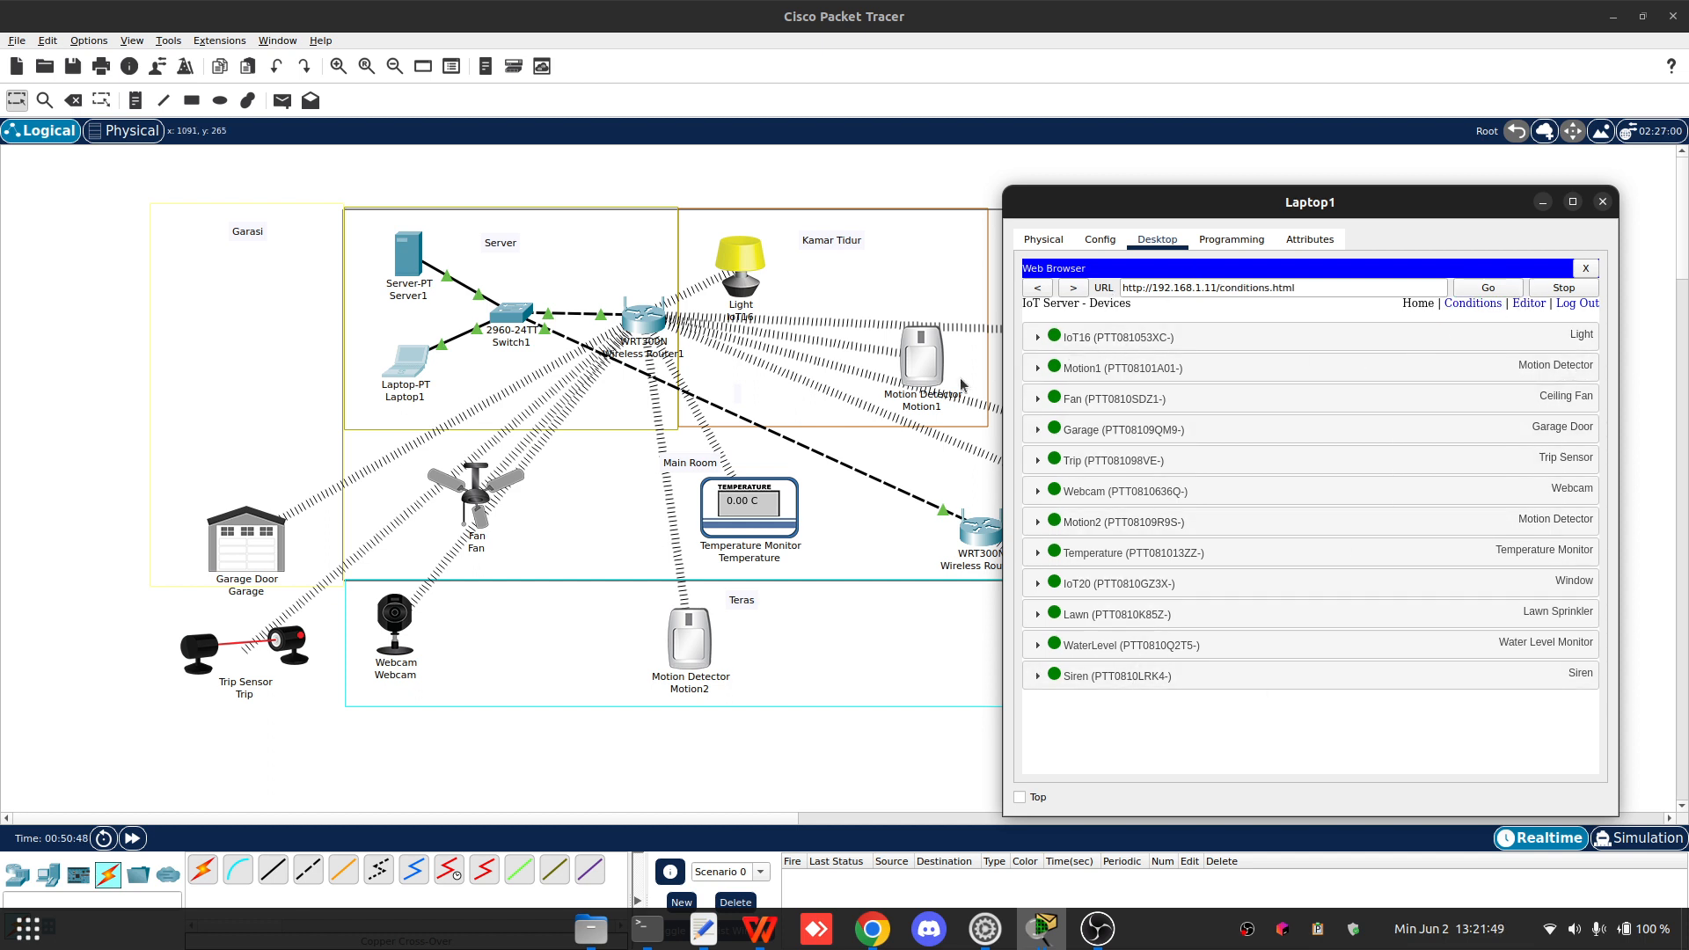
click(1461, 304)
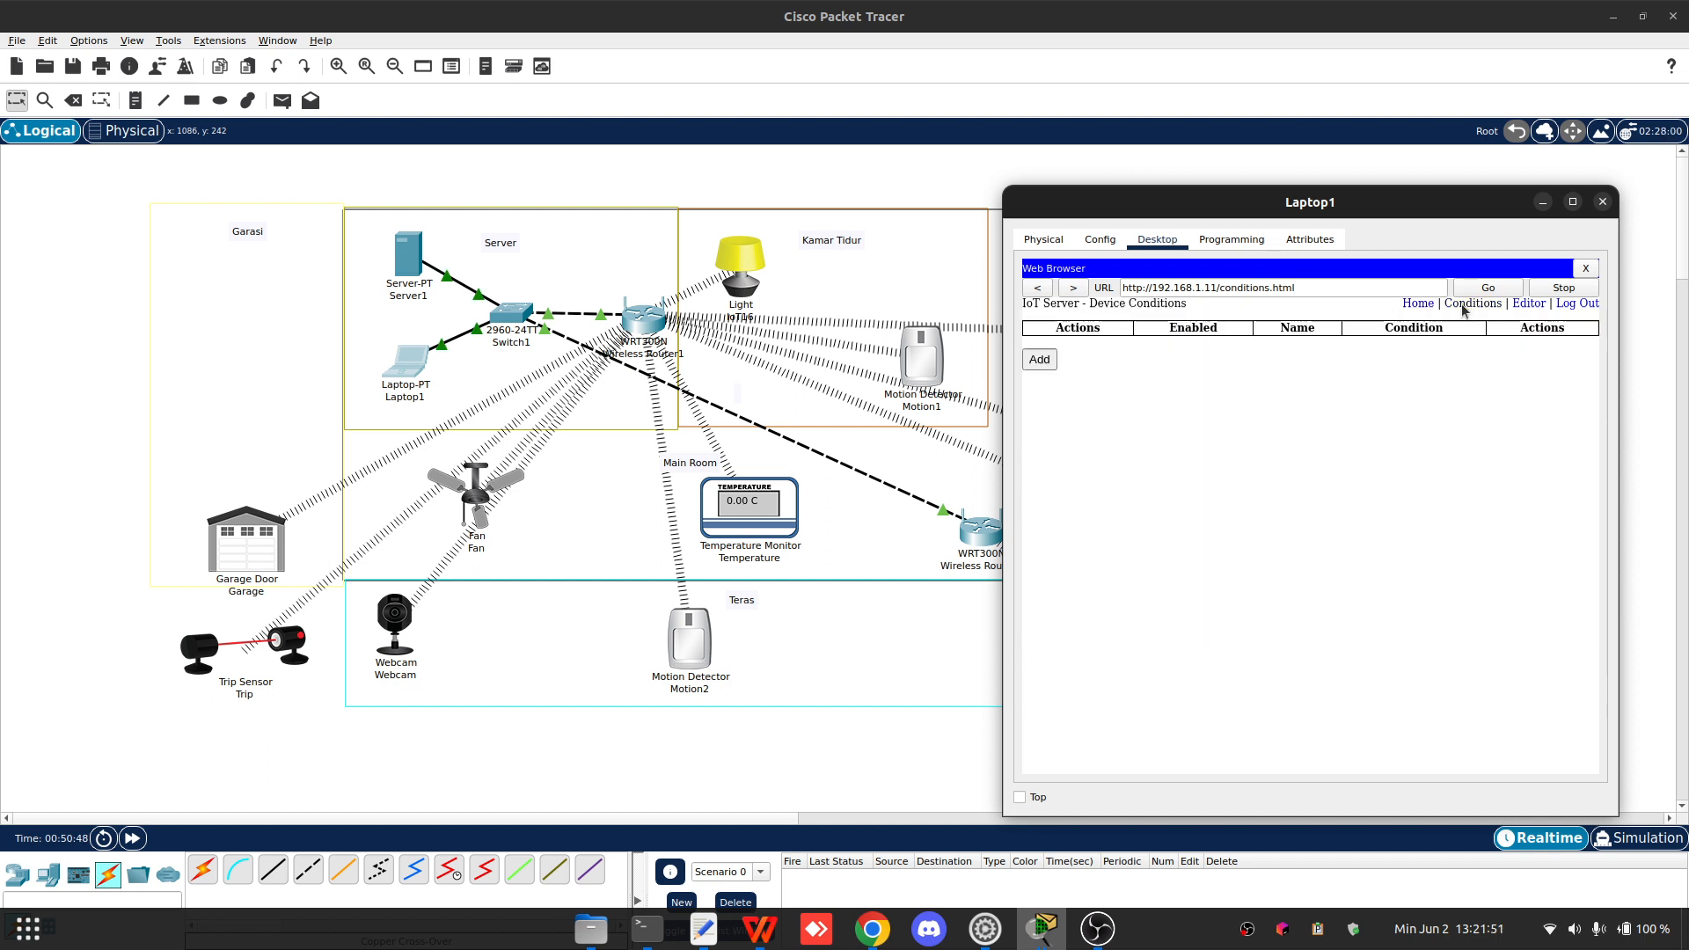
click(1039, 359)
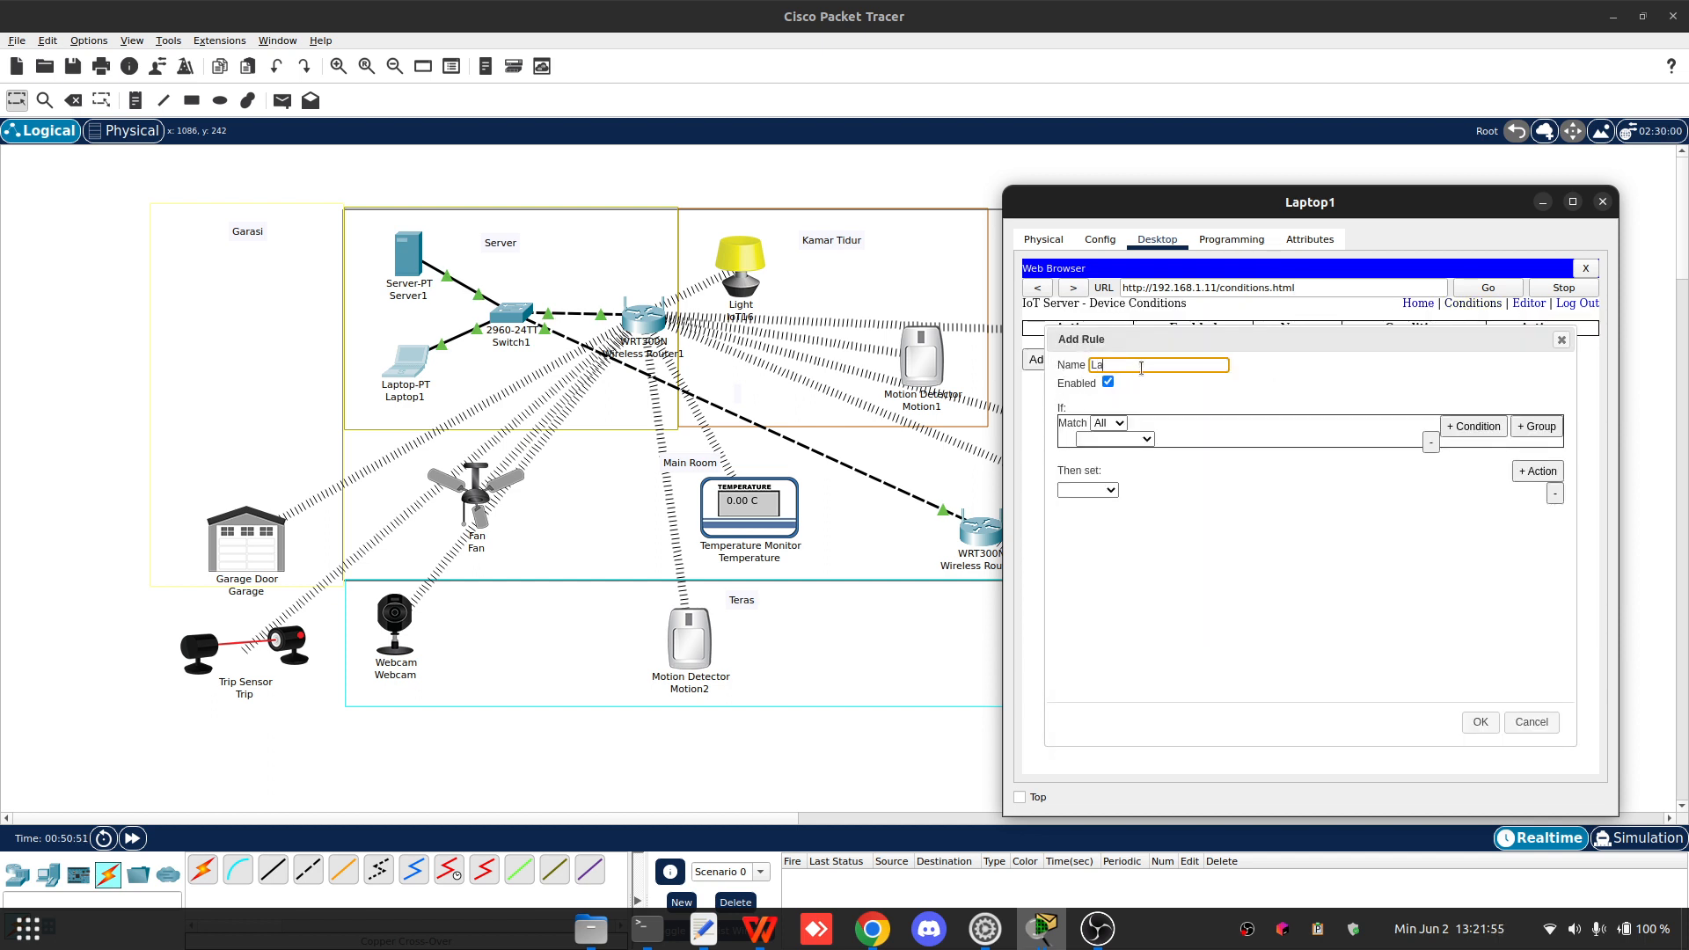
click(1120, 439)
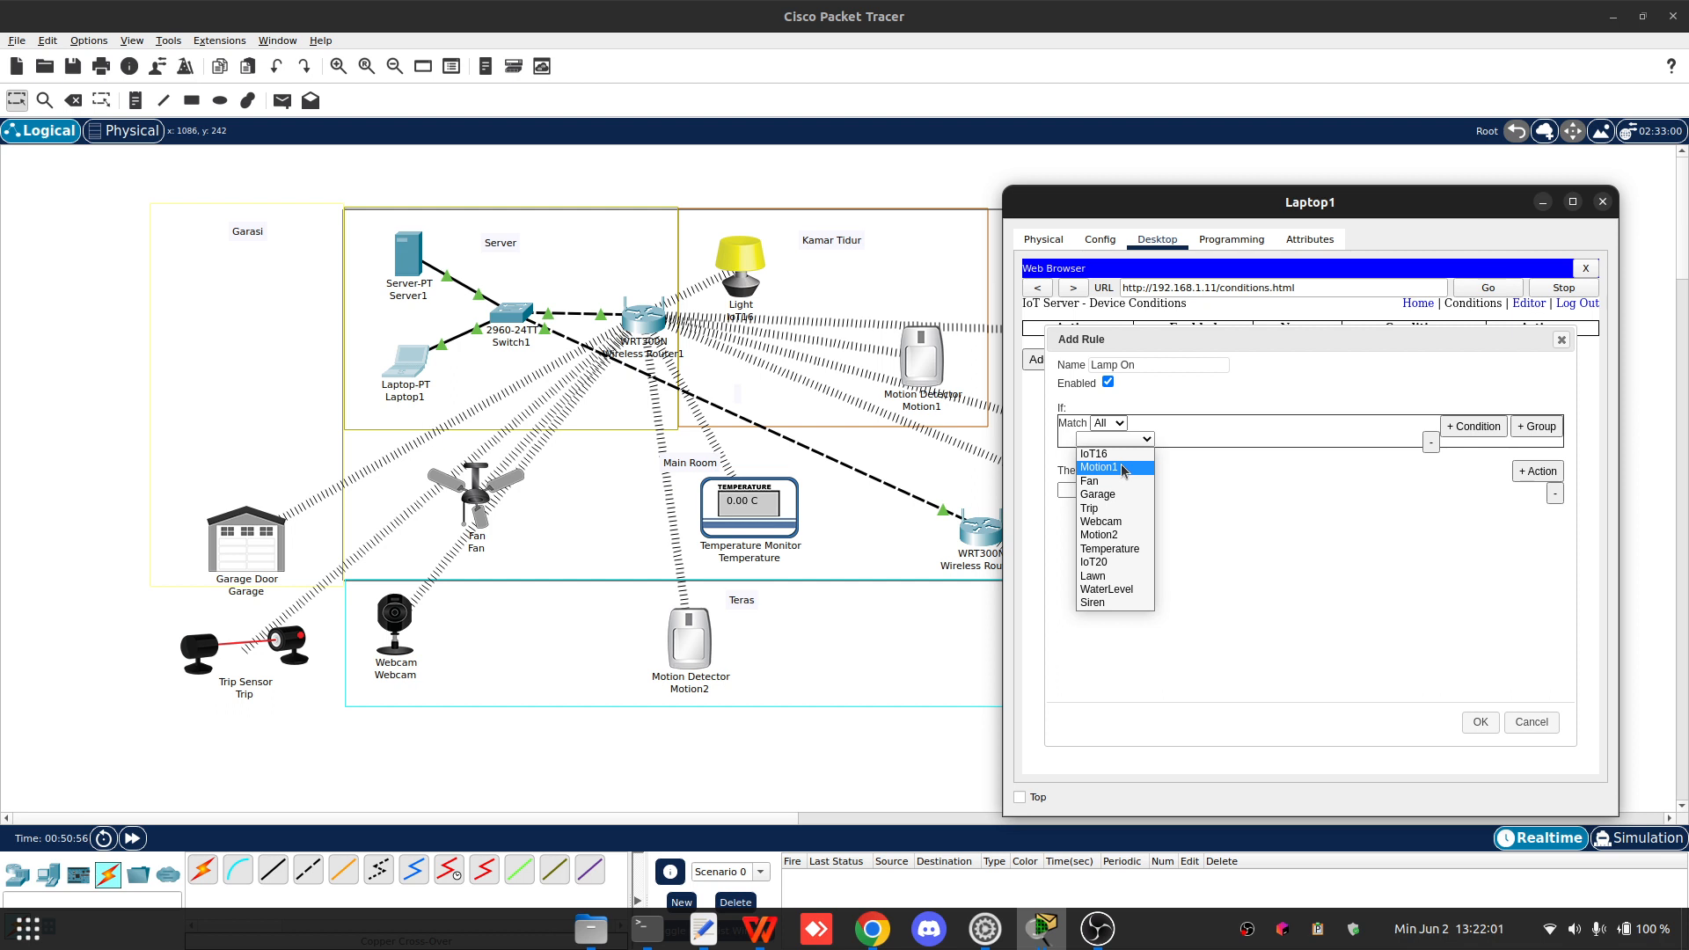
click(1110, 468)
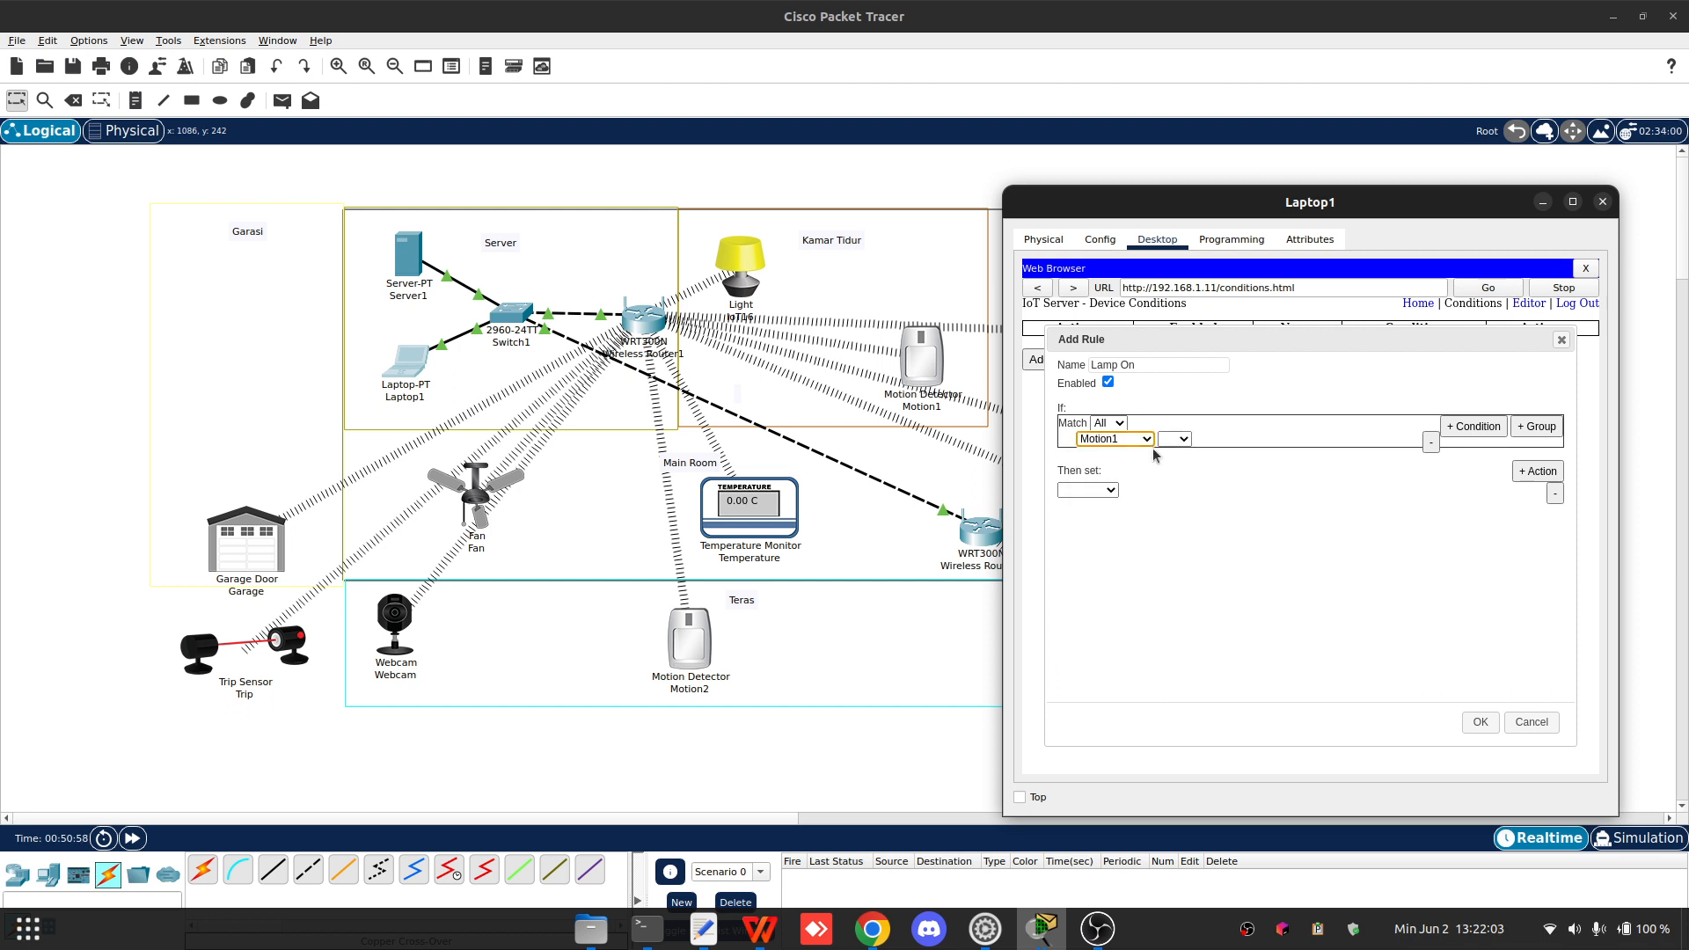
click(1174, 439)
click(1170, 453)
click(1228, 439)
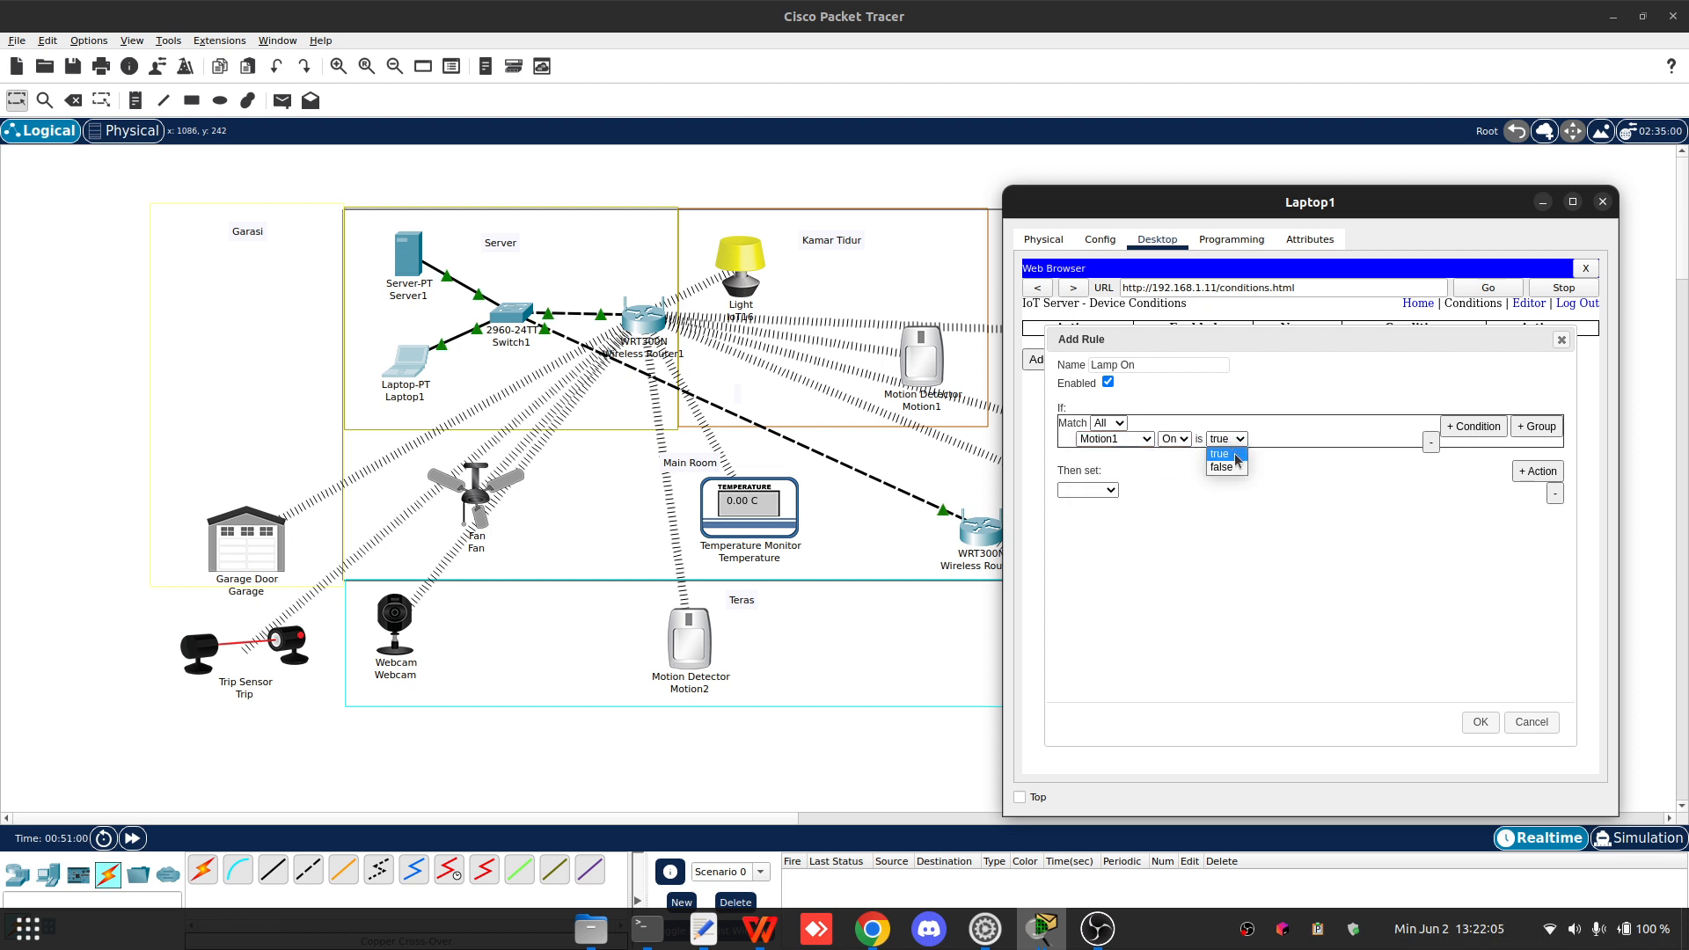
click(1223, 453)
- Set the rule's action to change IoT16 Status to On and save the rule
click(1087, 490)
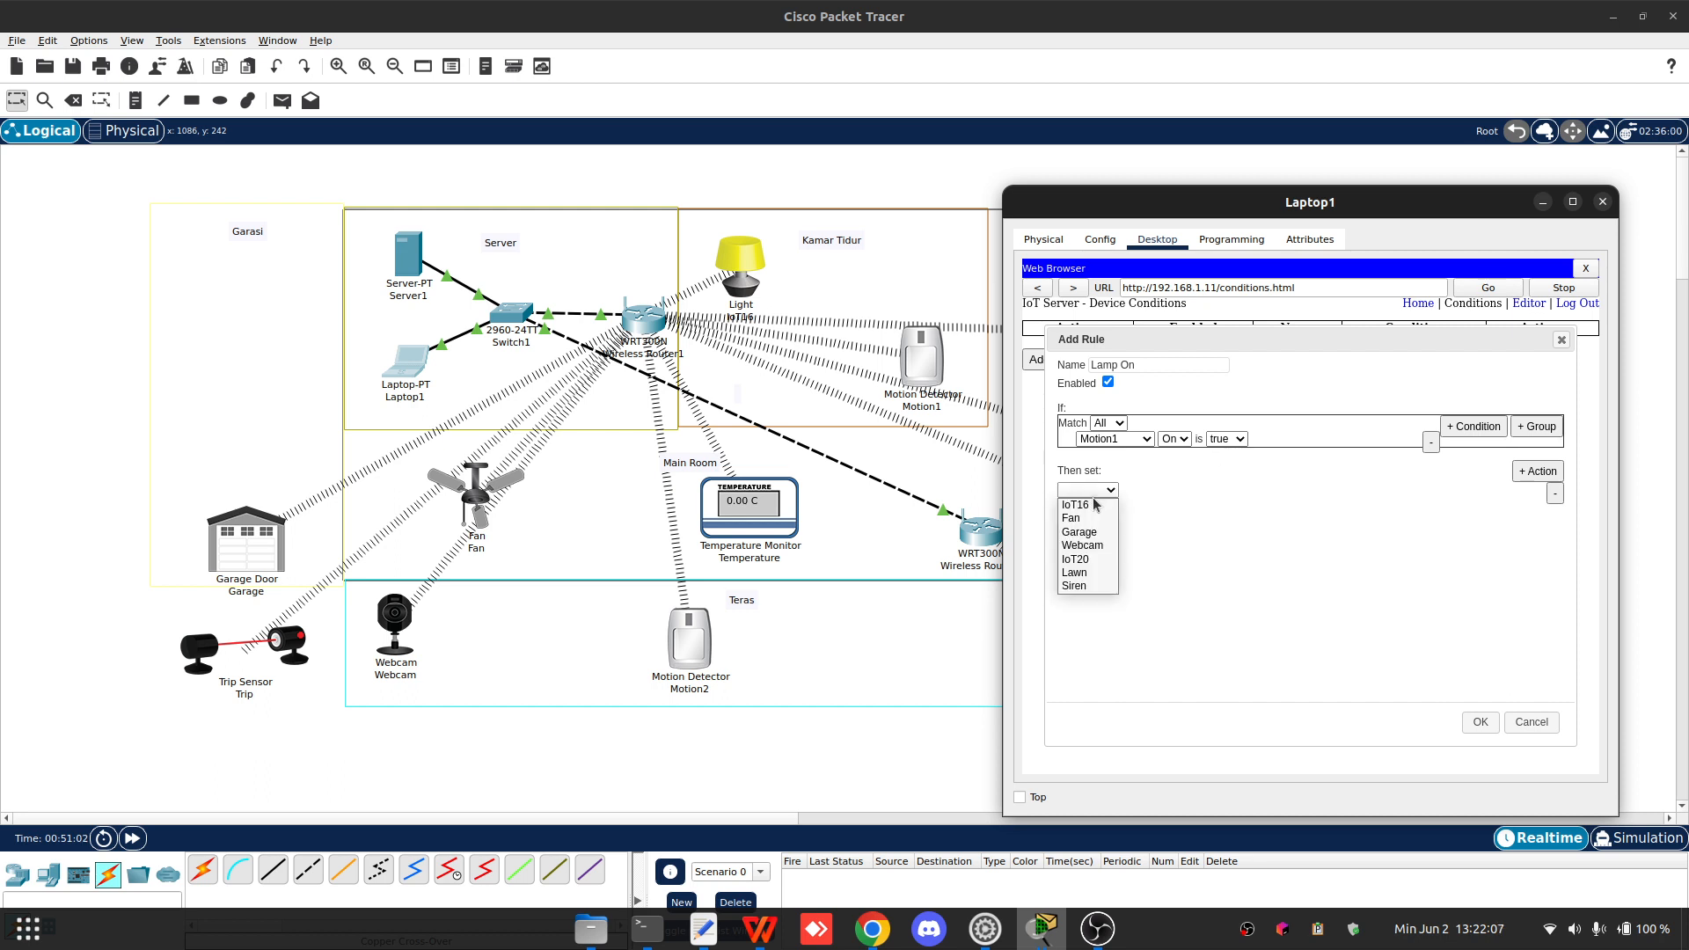
click(1169, 498)
click(1110, 489)
click(1075, 505)
click(1146, 490)
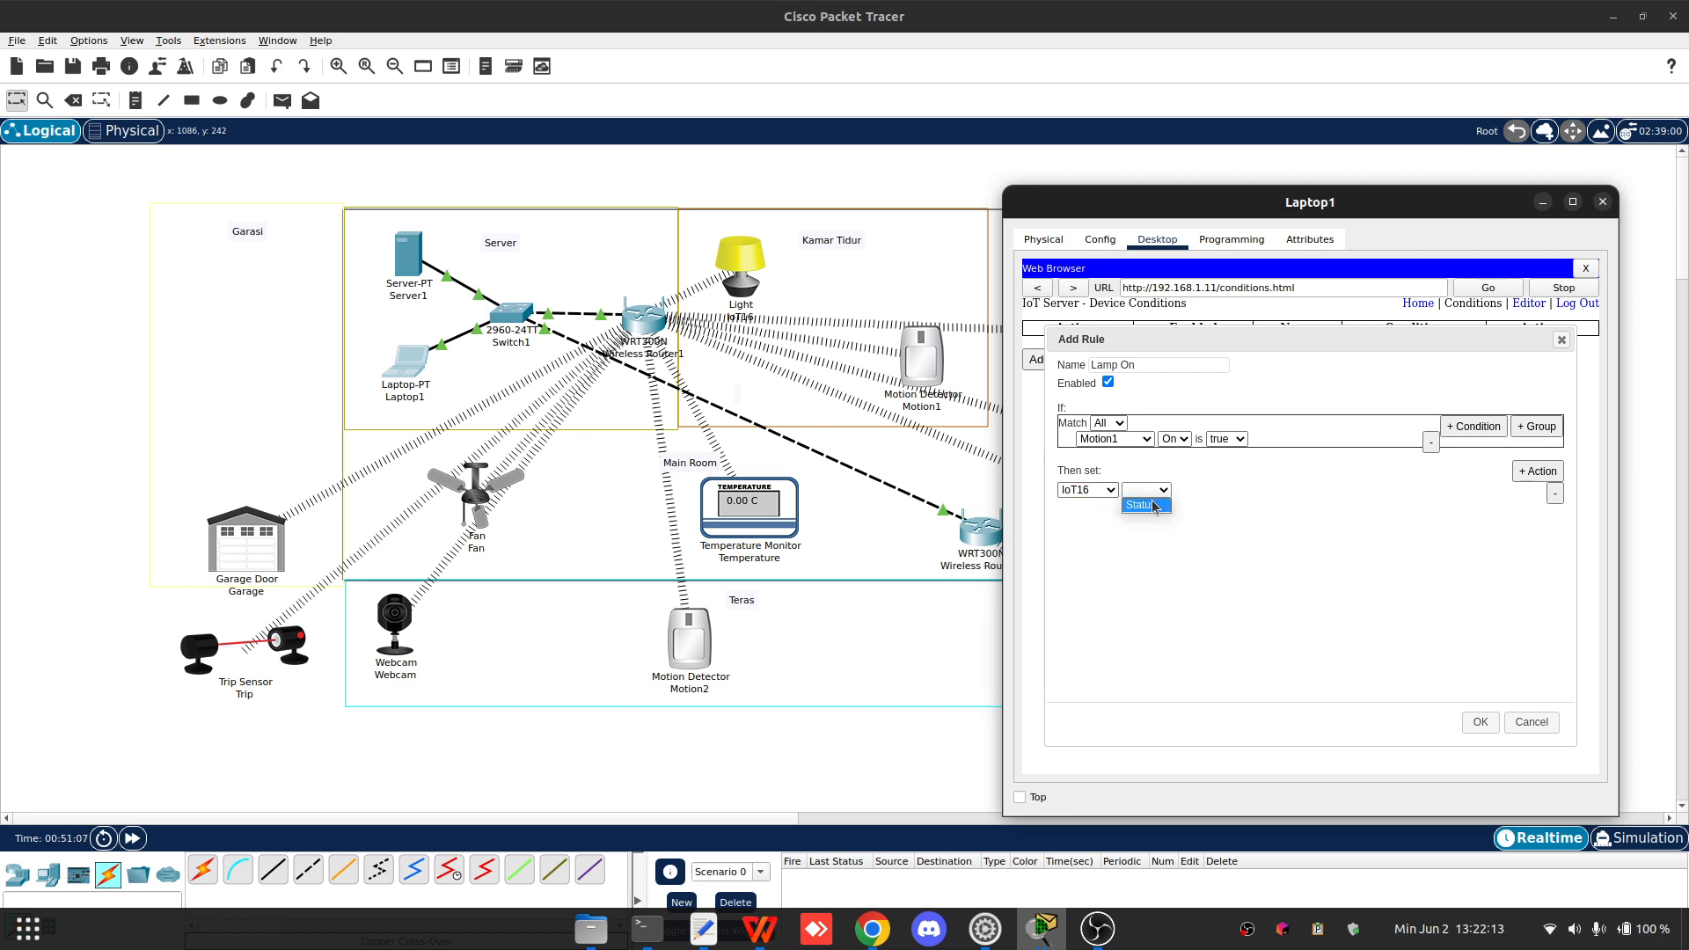
click(1147, 506)
click(1204, 490)
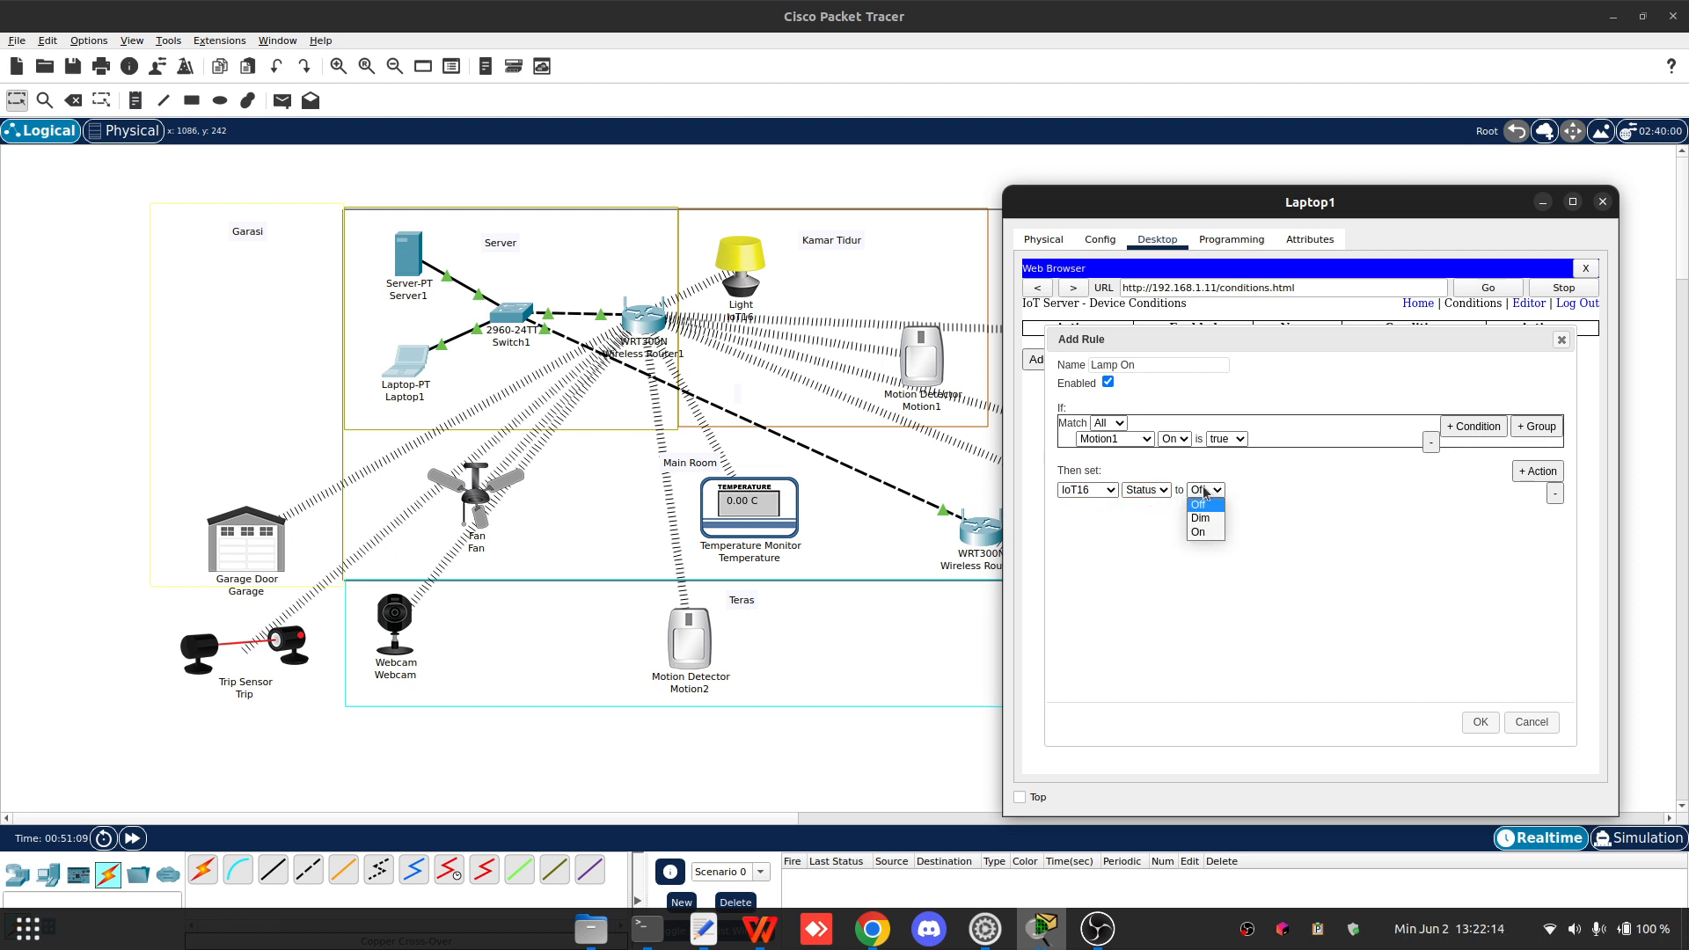
click(1205, 532)
click(1481, 723)
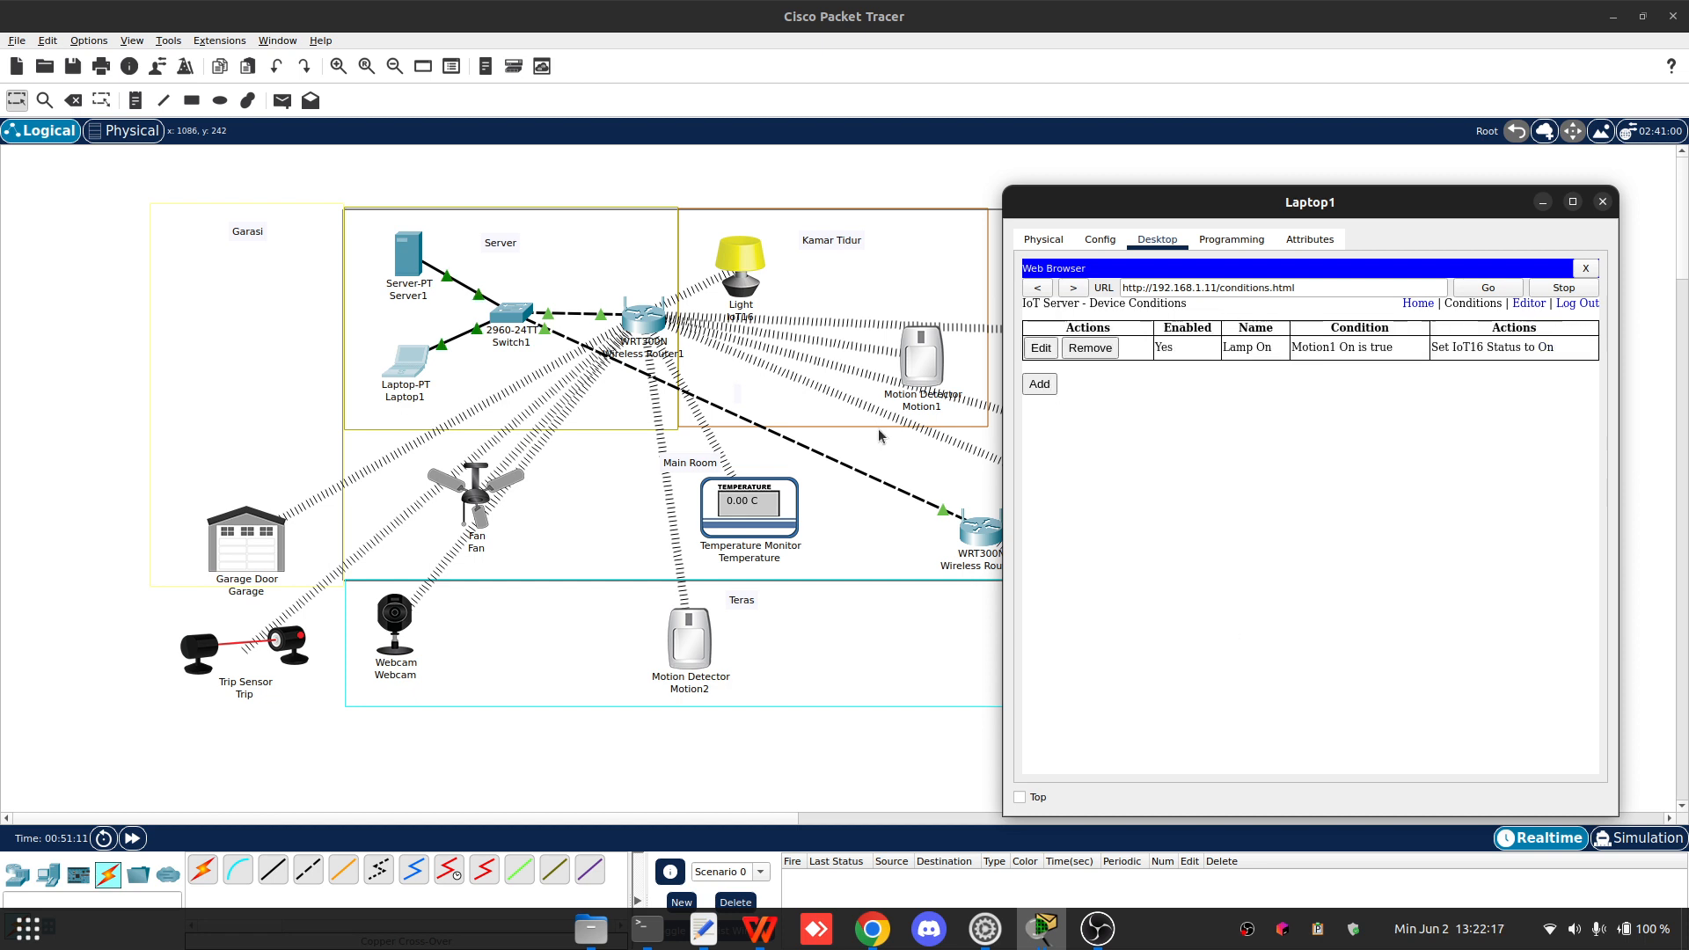
- Rename the IoT16 light's display name to Lamp and close its window
click(746, 266)
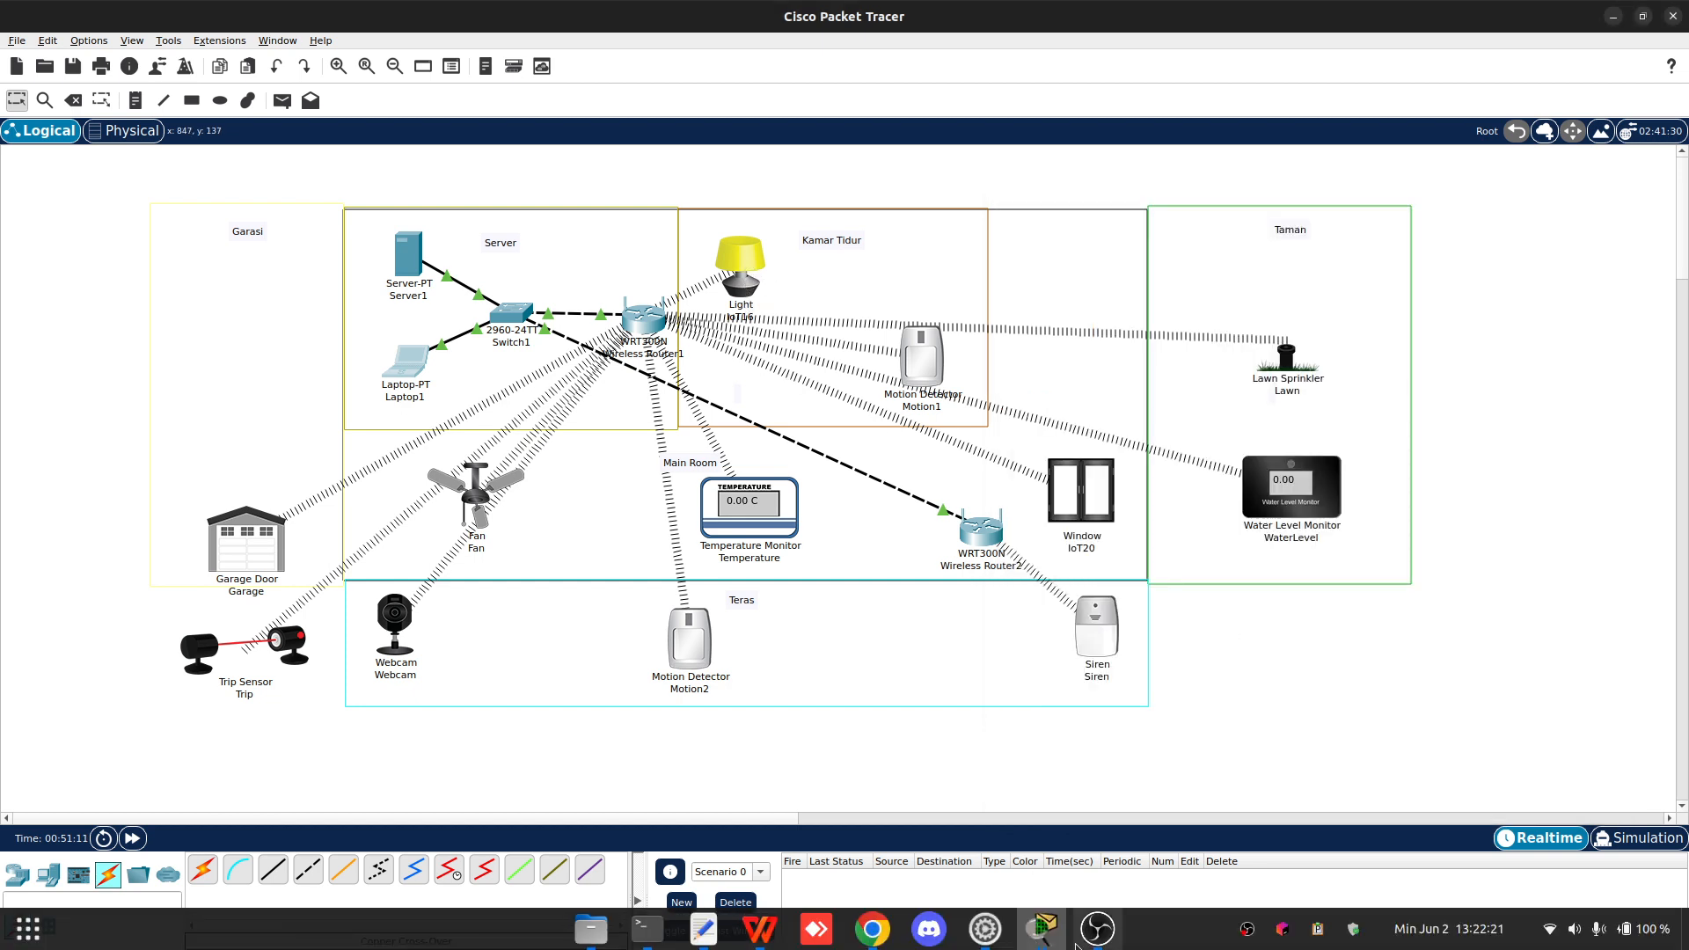
click(1088, 920)
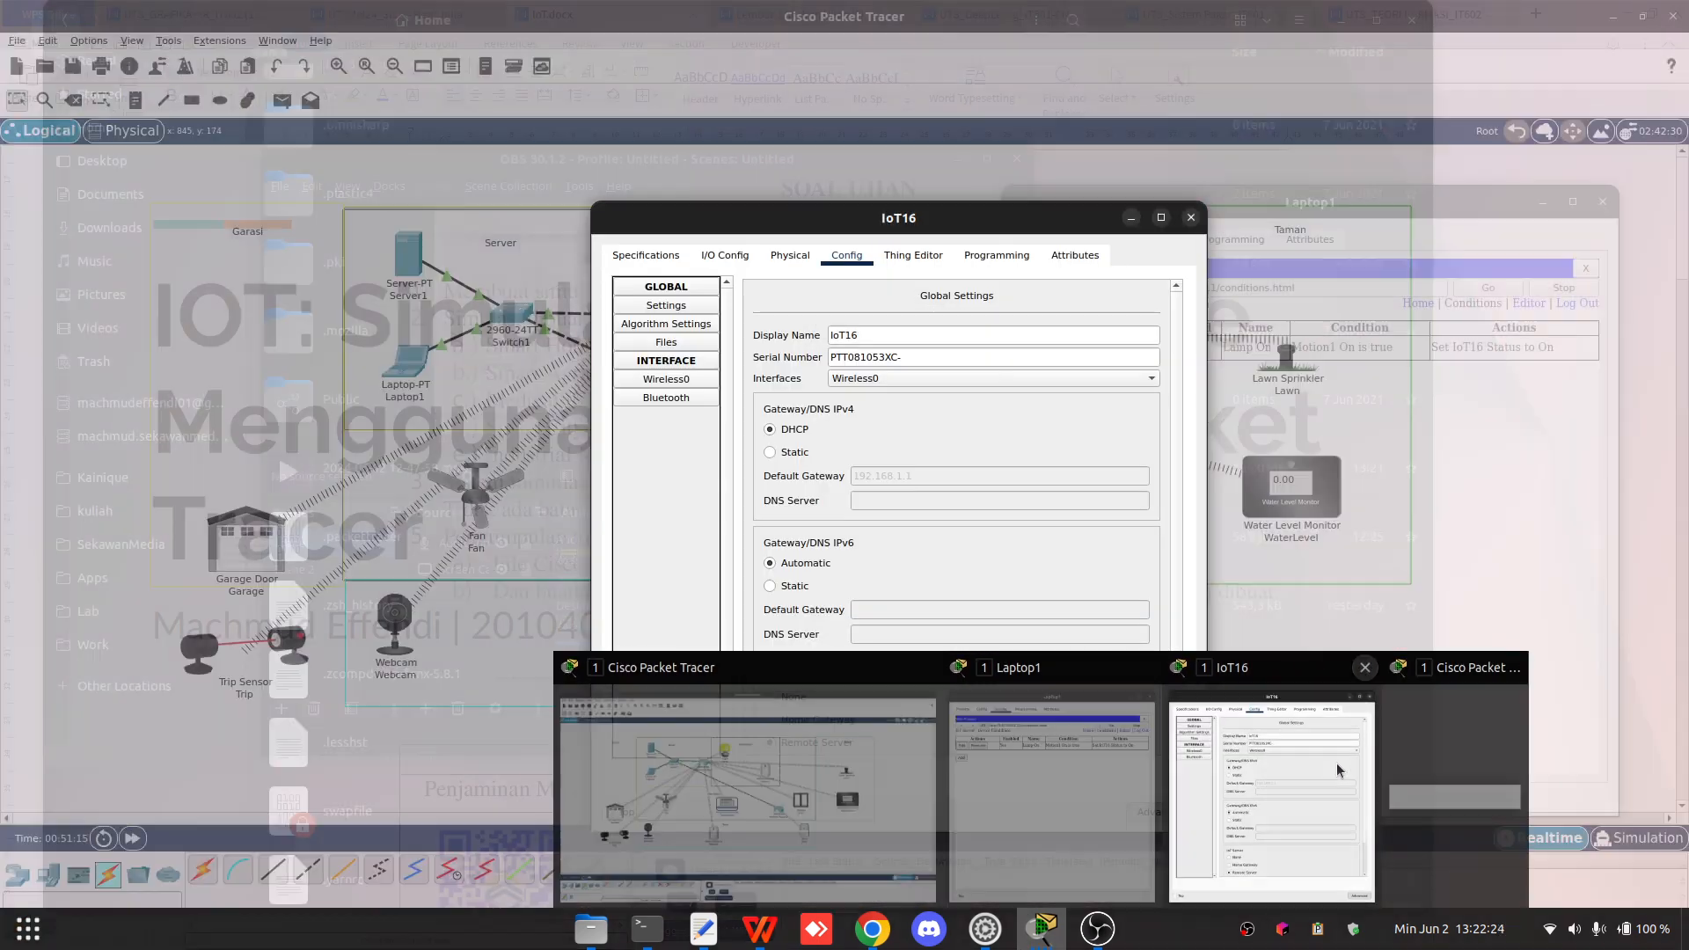
click(1337, 763)
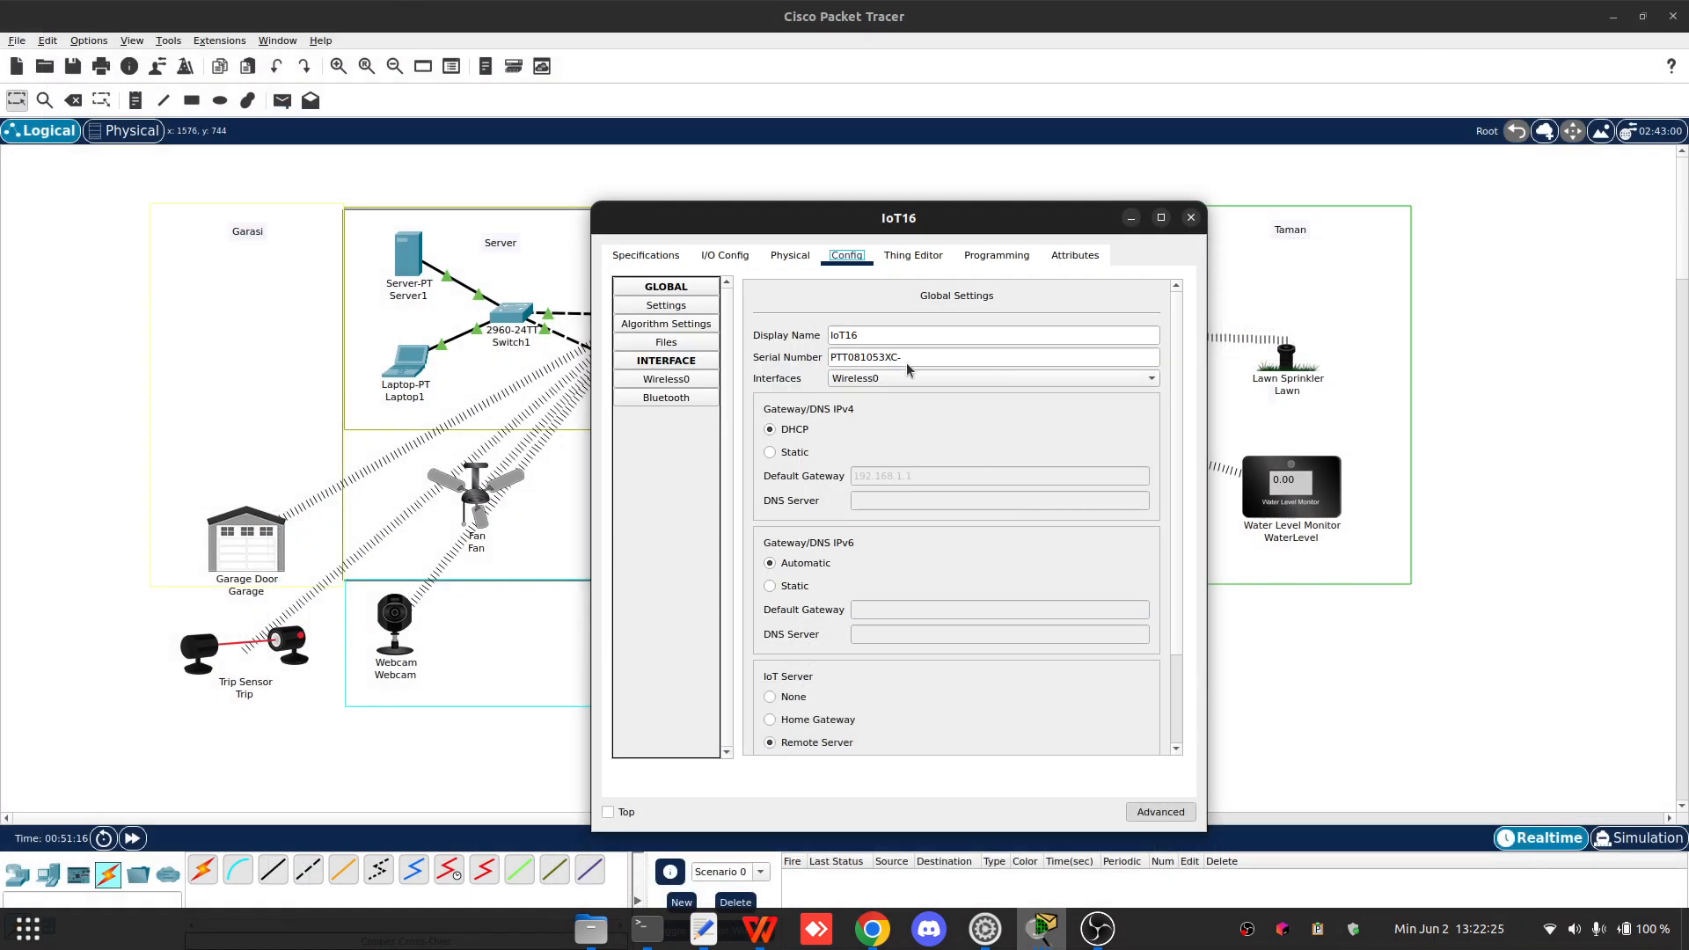
double_click(857, 337)
text(Lamo)
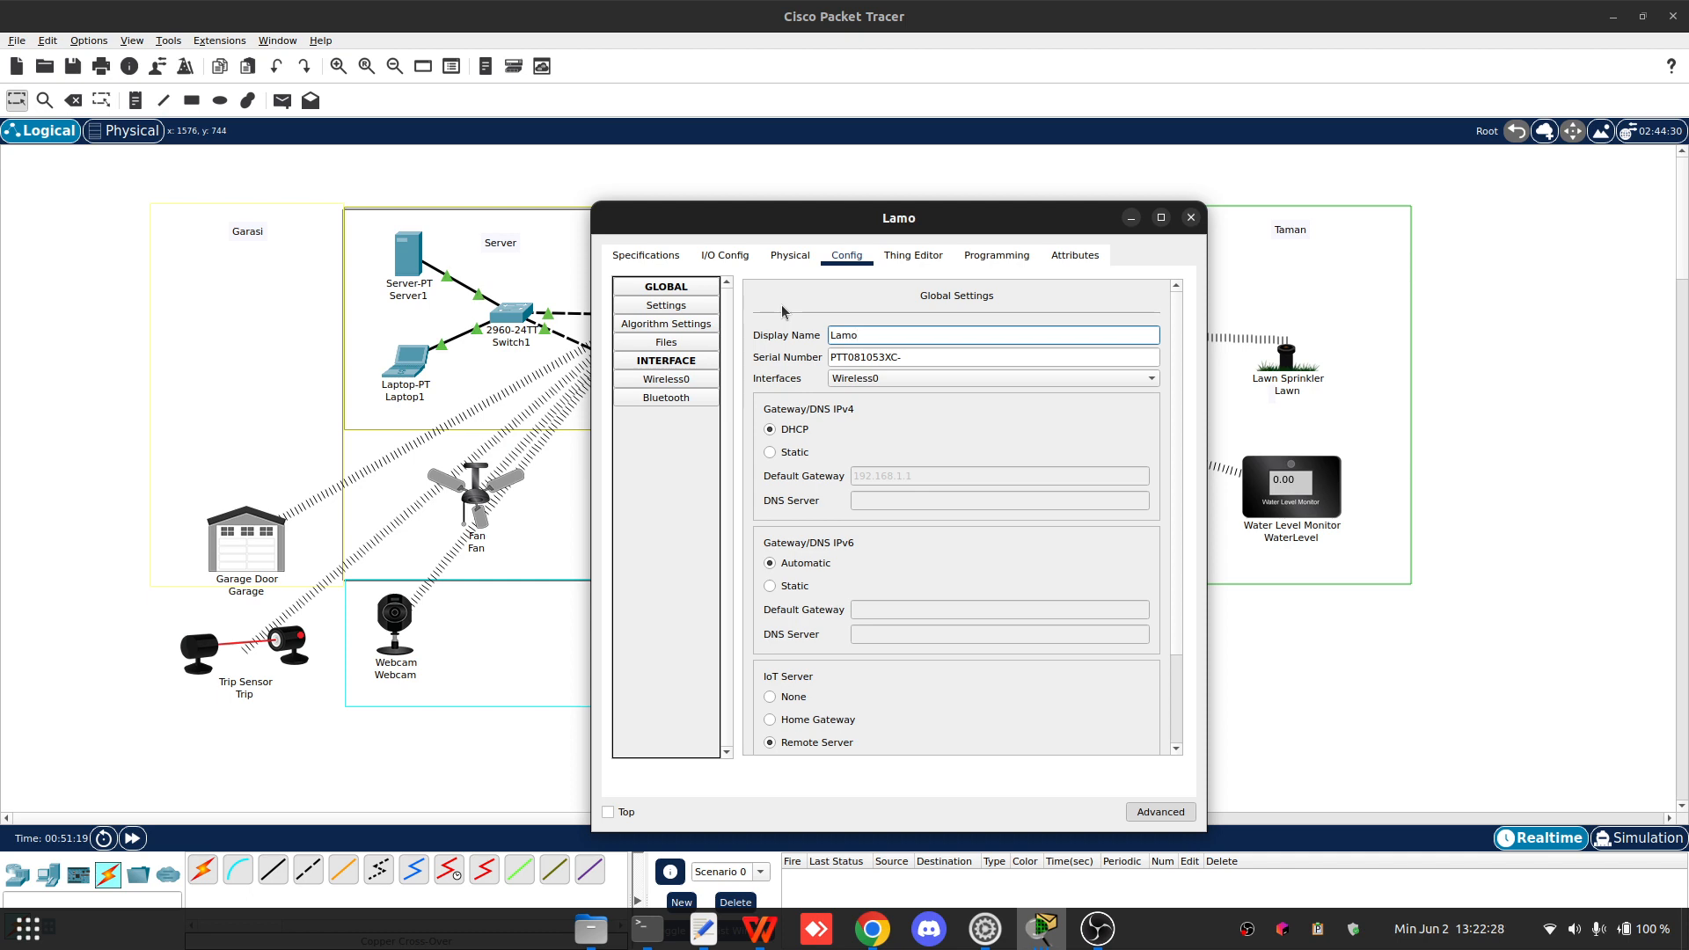
key(BackSpace)
text(p)
click(1188, 222)
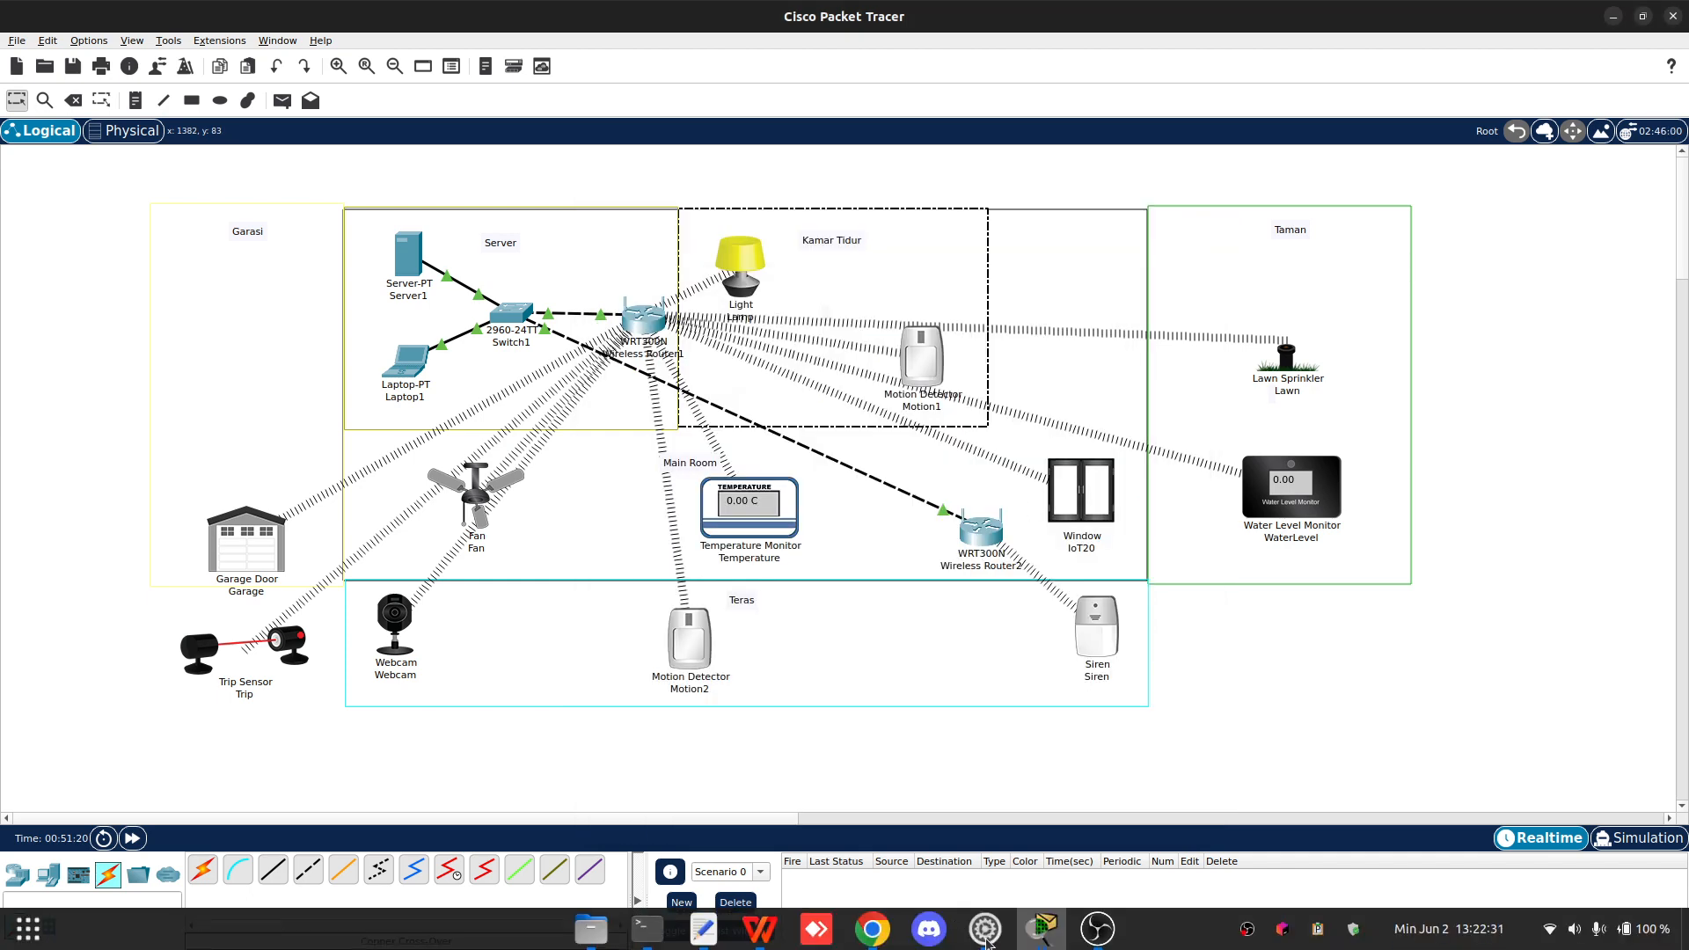
- Add a new IoT server condition rule named Lamp Off, matching when Motion1 On is false
click(1044, 928)
click(1202, 776)
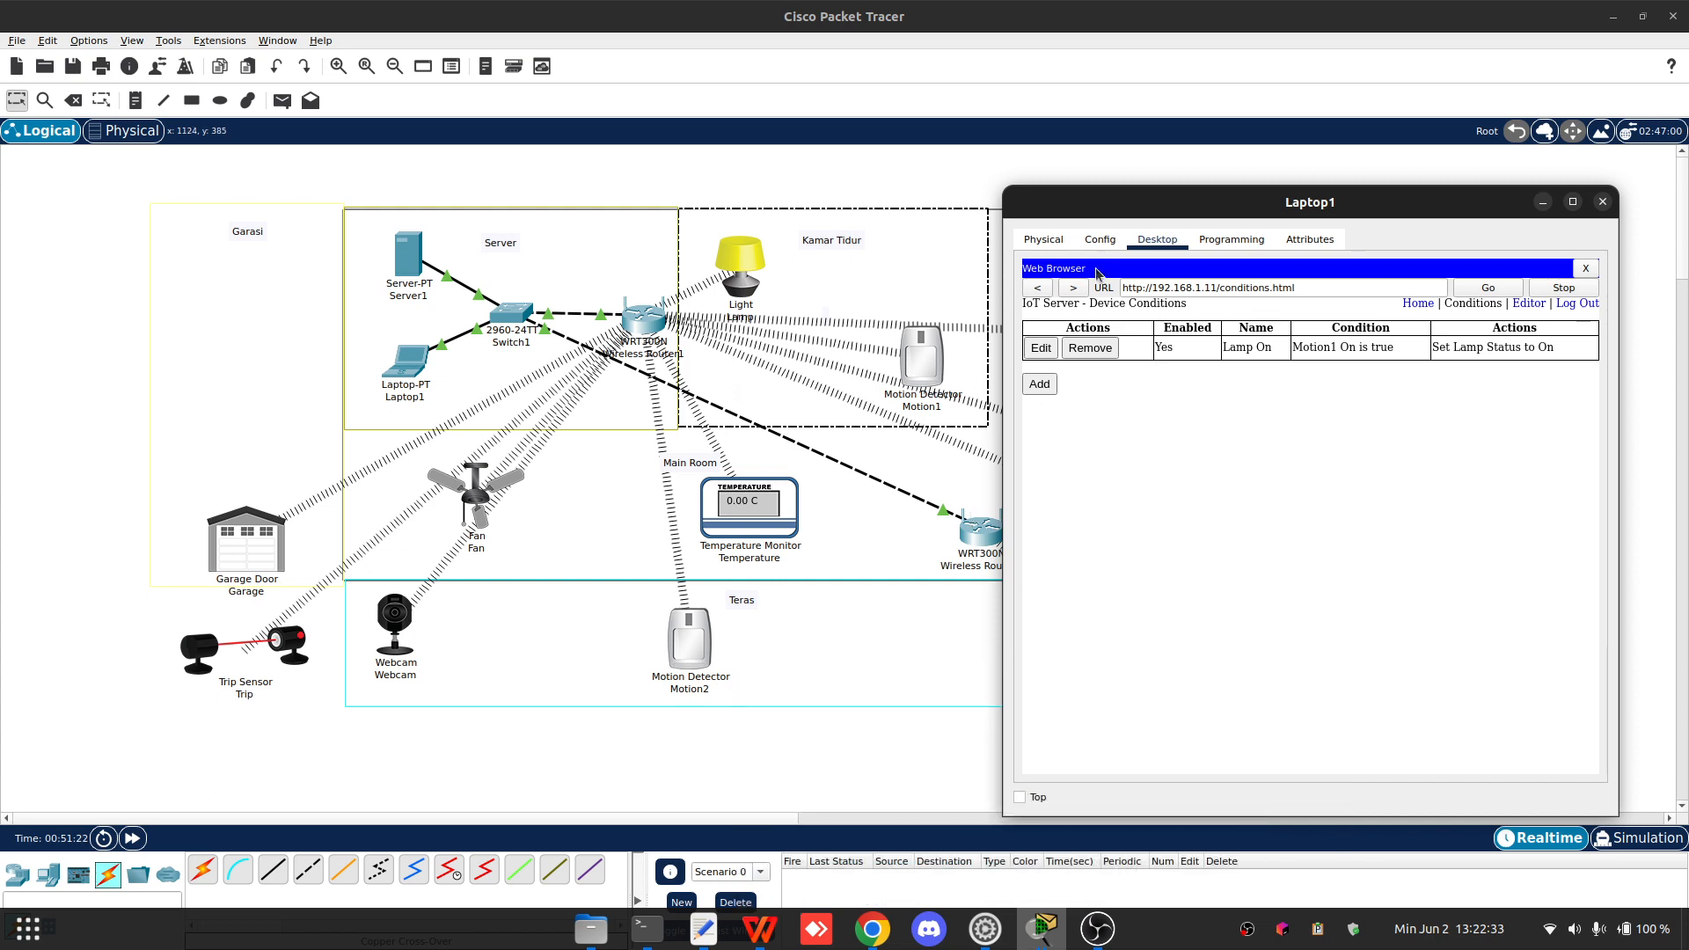
drag(1120, 222, 1161, 218)
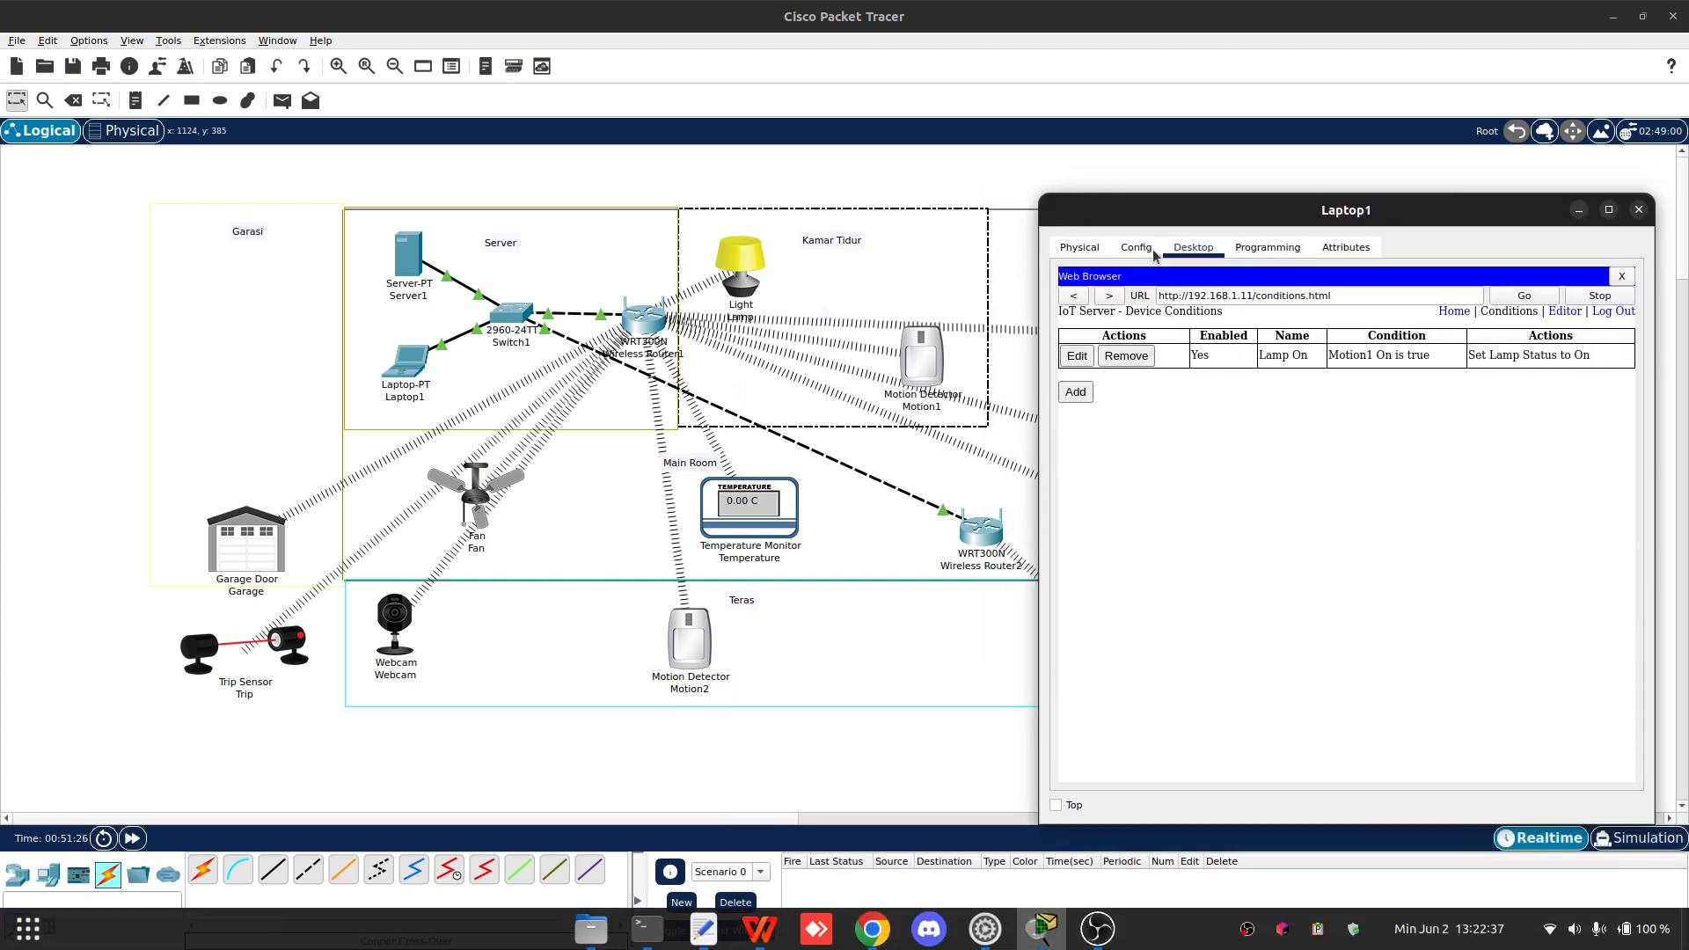
click(1076, 392)
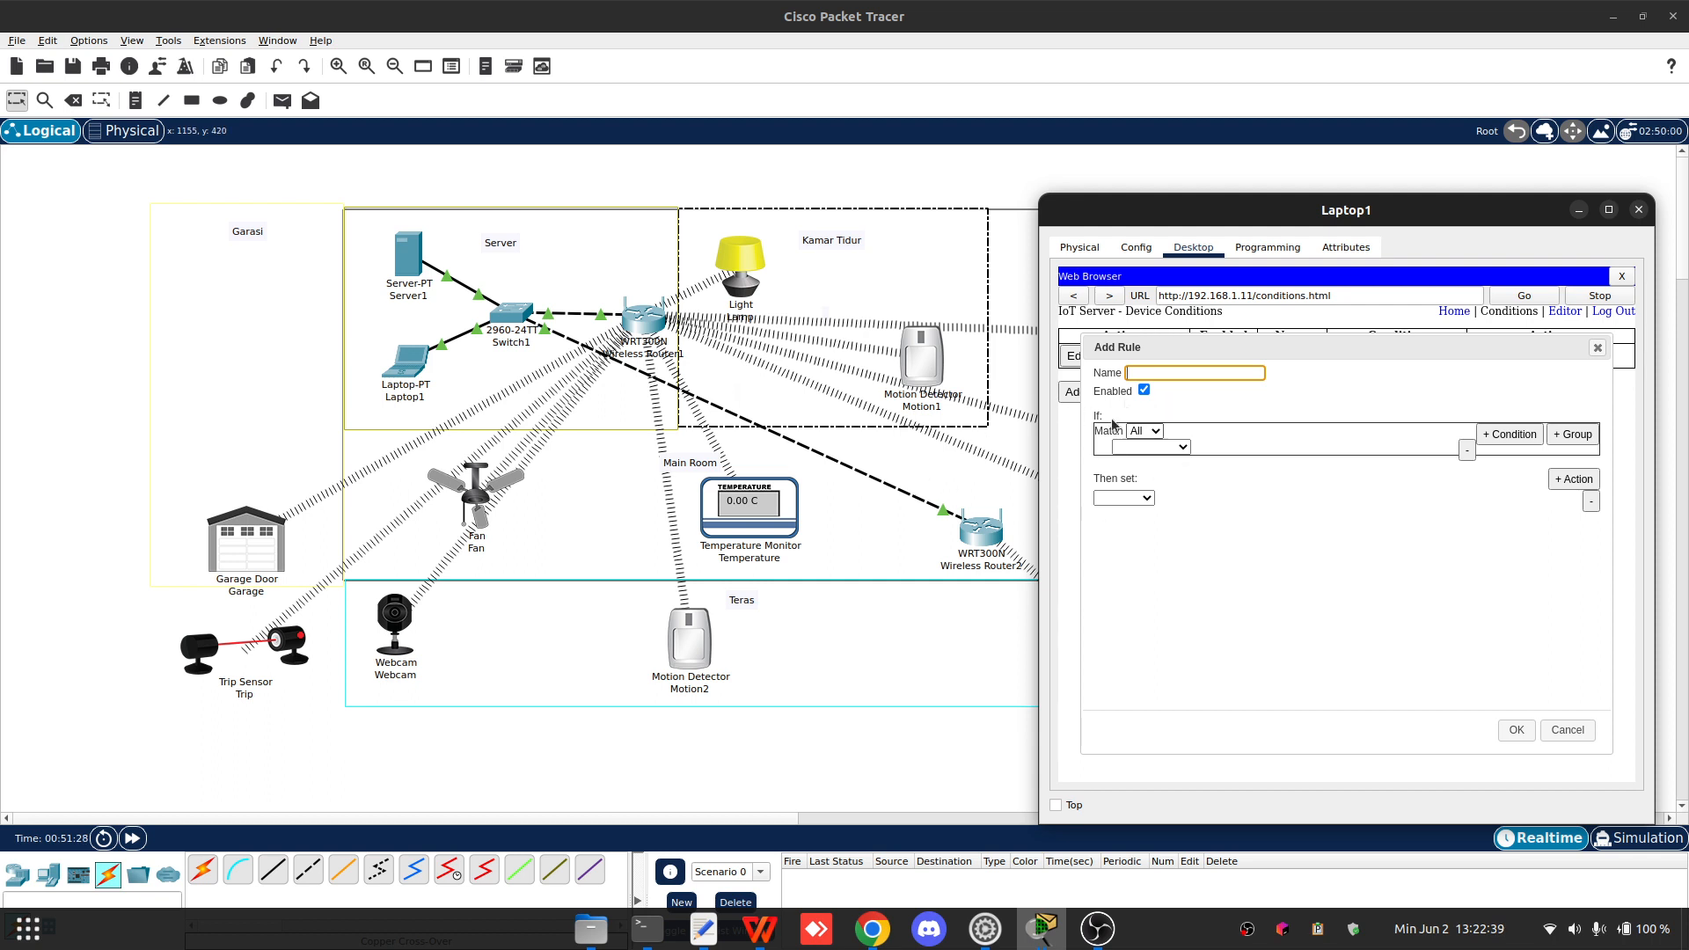
click(1144, 390)
click(1152, 374)
key(BackSpace)
key(BackSpace)
key(BackSpace)
key(BackSpace)
click(1148, 445)
click(1149, 436)
click(1148, 434)
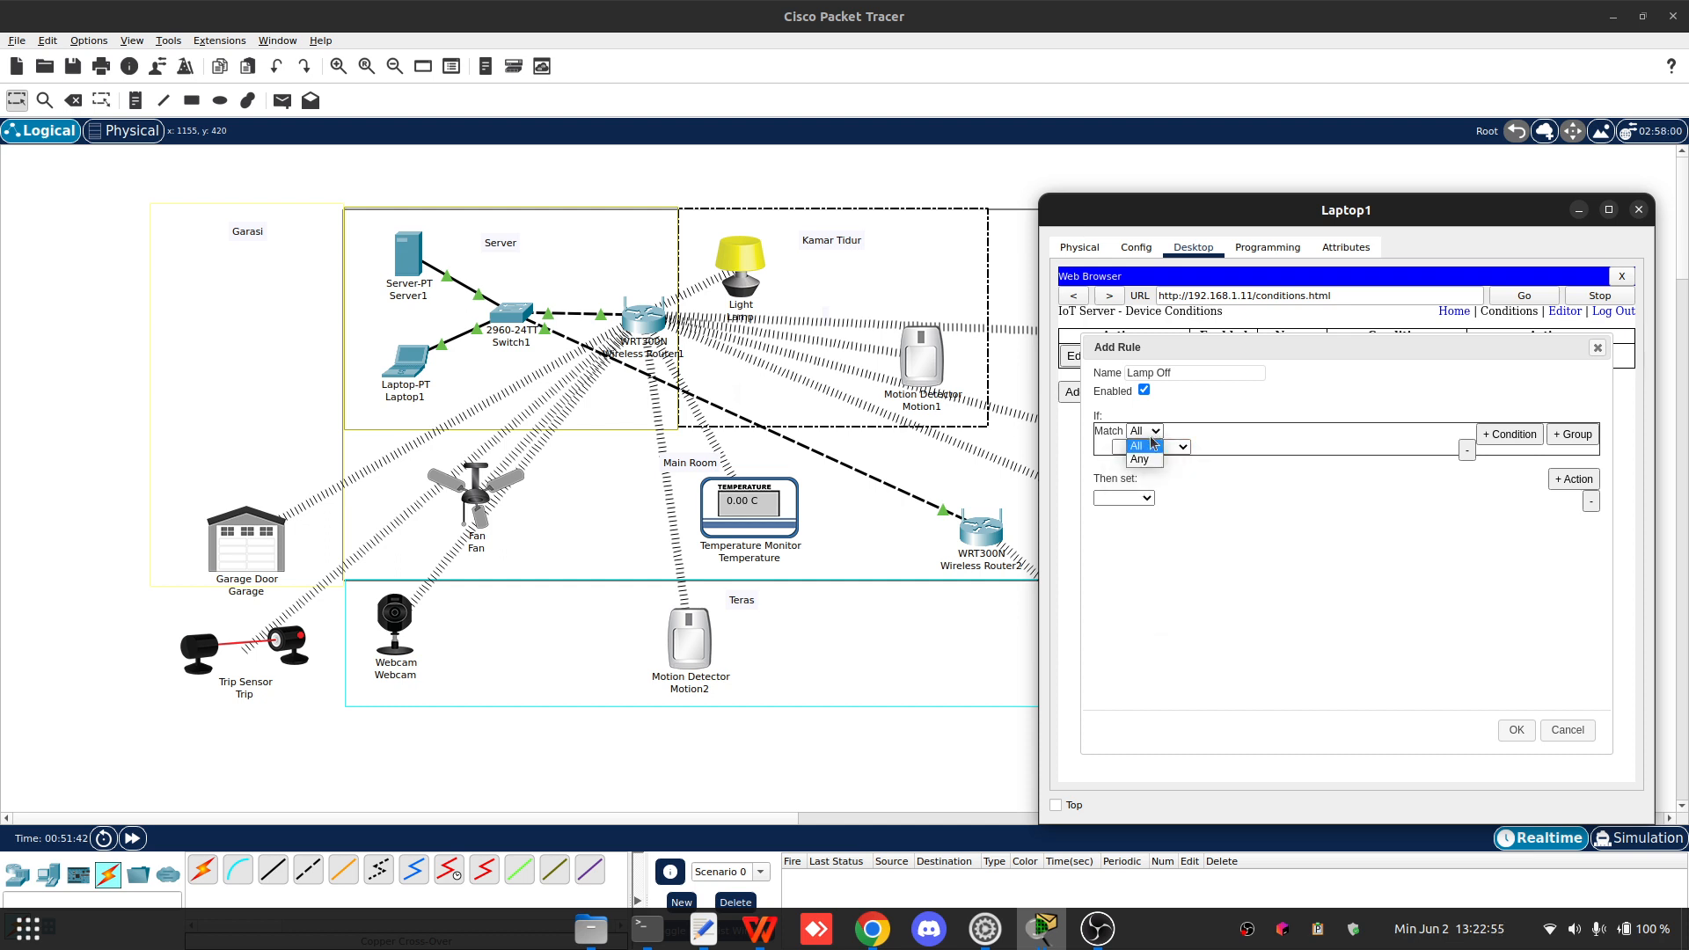
click(1146, 459)
click(1143, 436)
click(1146, 450)
click(1149, 446)
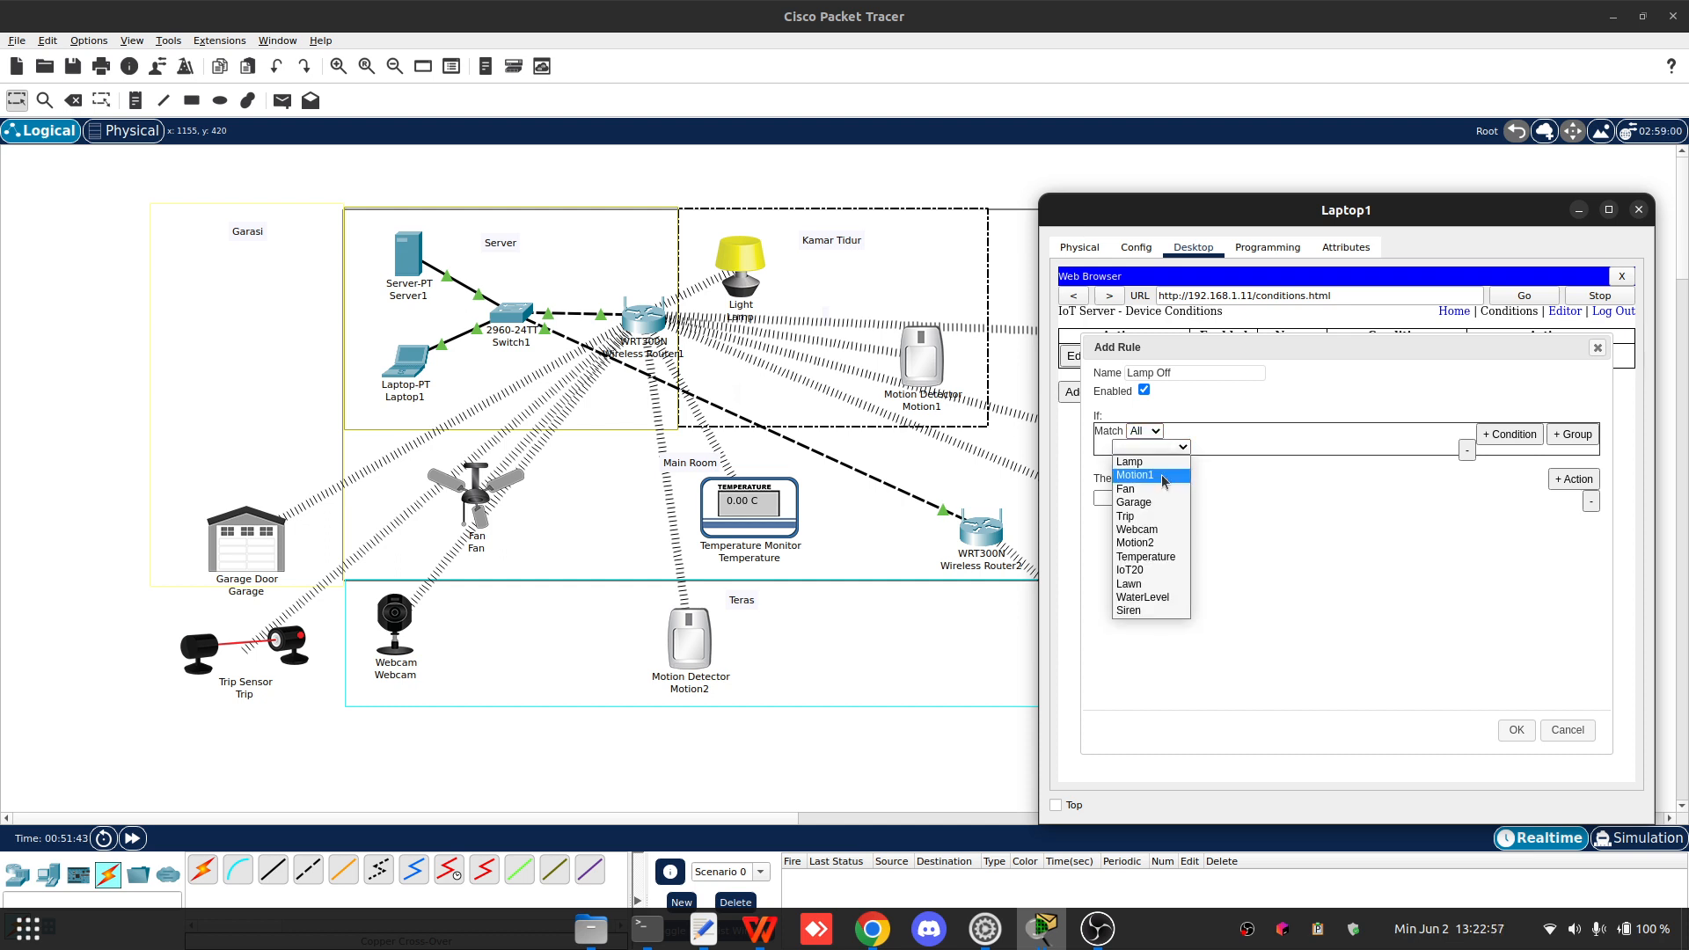
click(1169, 467)
click(1211, 446)
click(1212, 466)
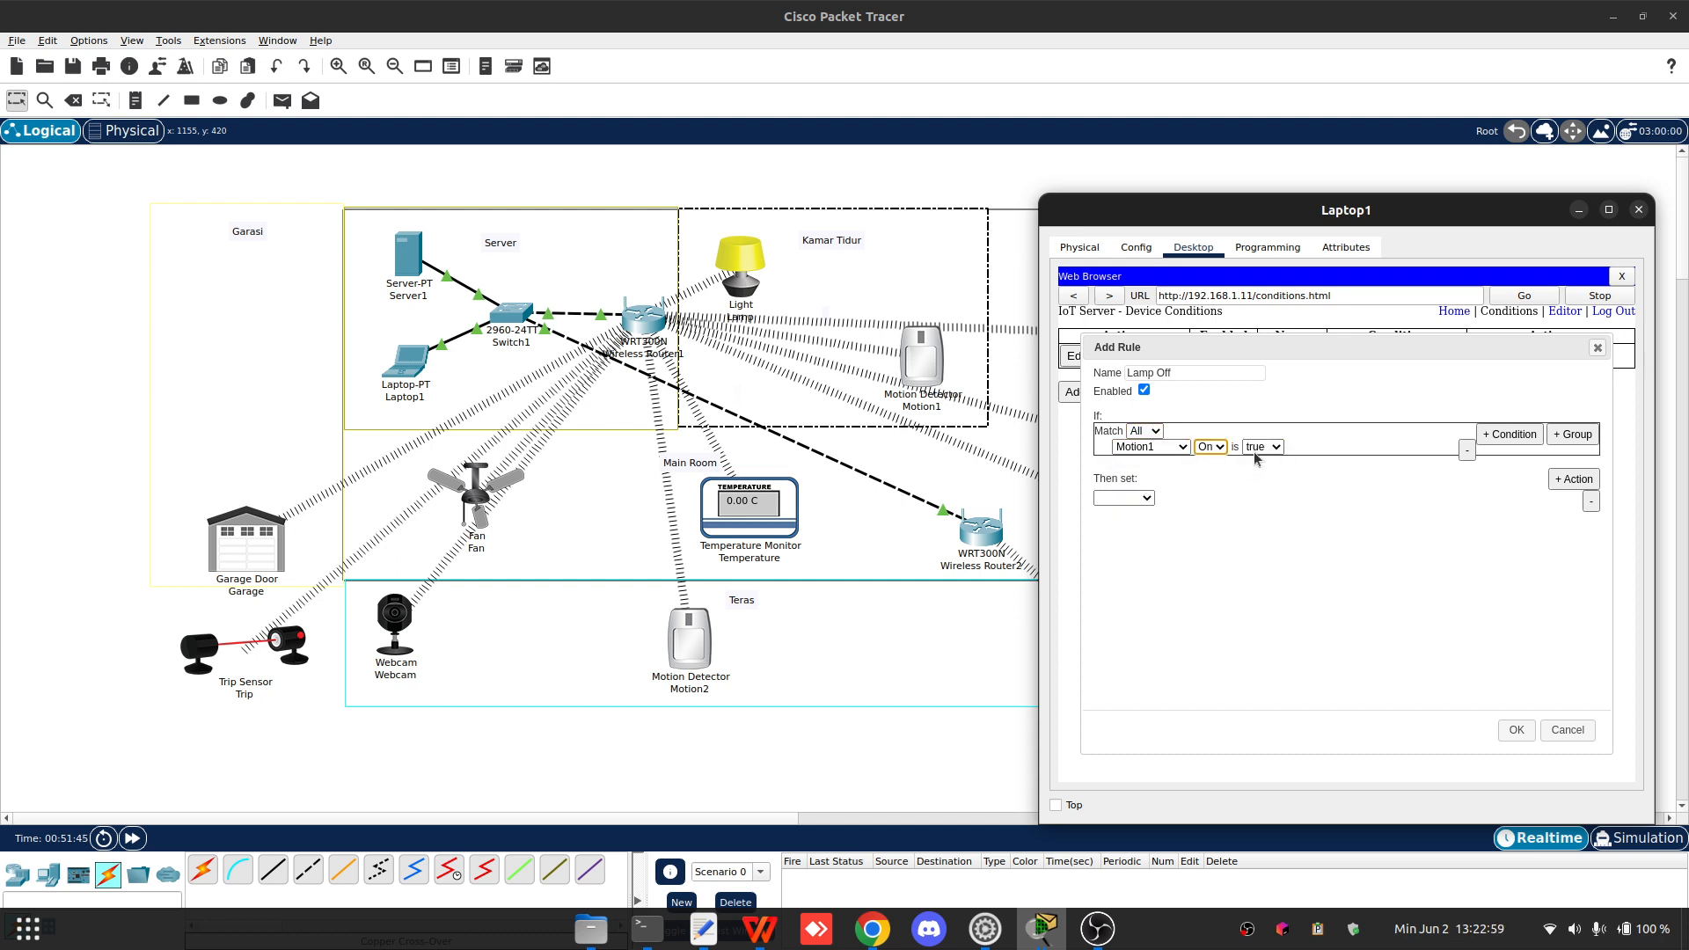
click(1263, 446)
click(1258, 473)
click(1252, 516)
- Set the rule's action to change Lamp Status to Off and save the rule
click(1127, 503)
click(1135, 519)
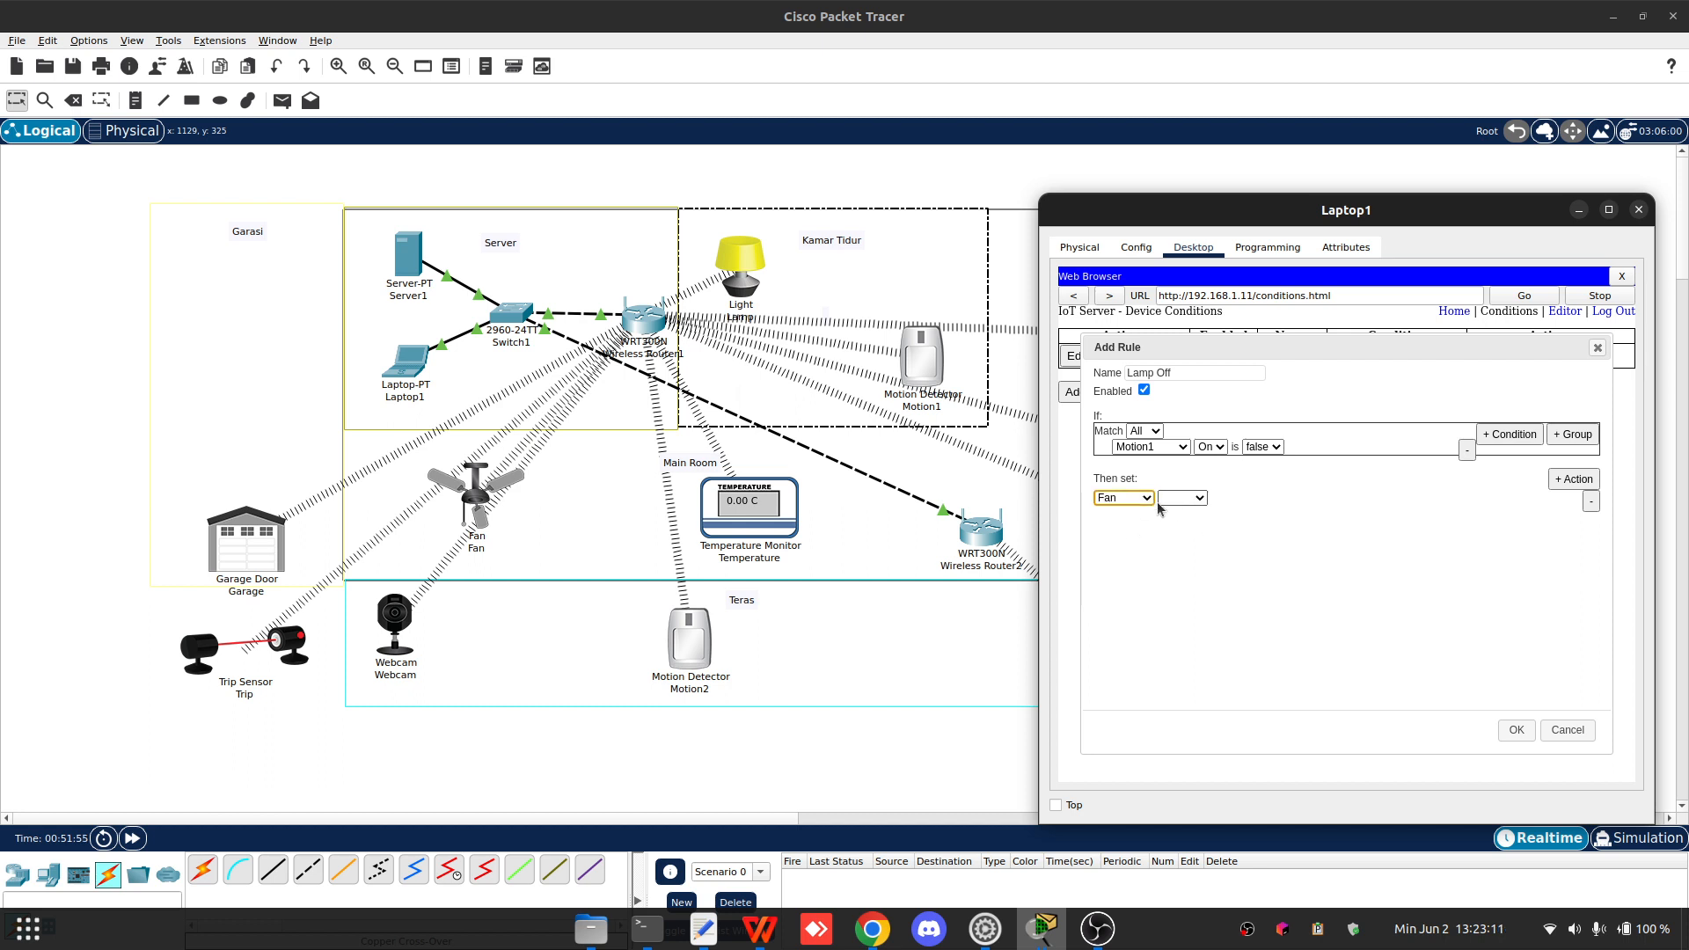
click(1123, 498)
click(1122, 529)
click(1193, 501)
click(1195, 512)
click(1248, 503)
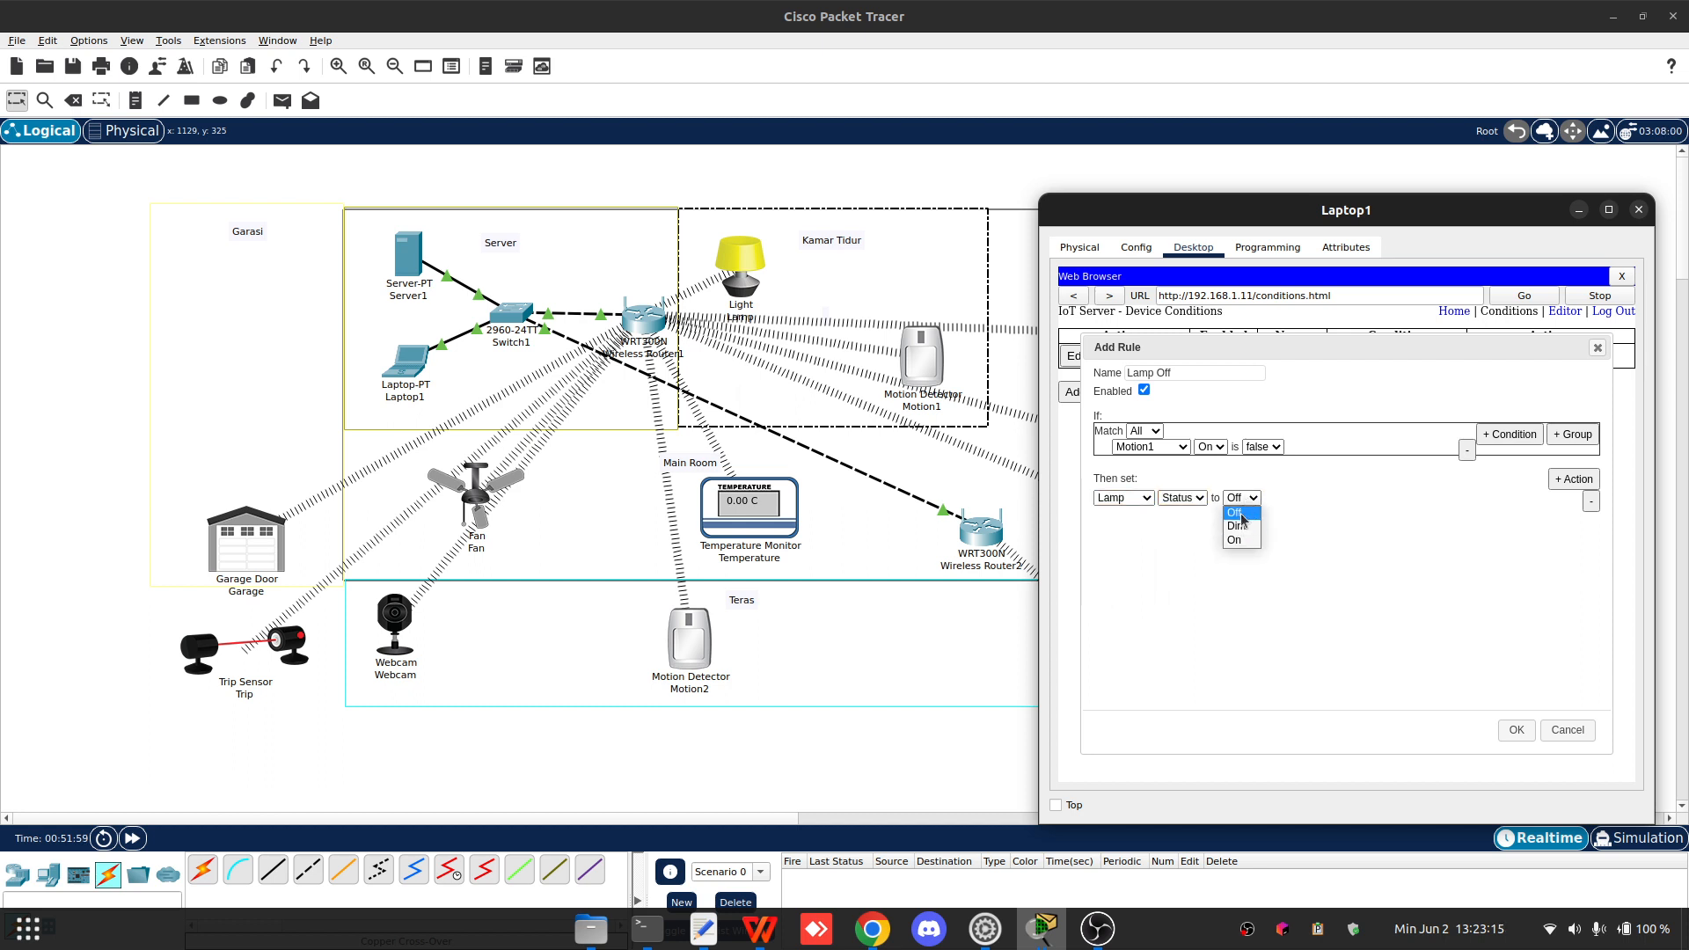
click(1235, 512)
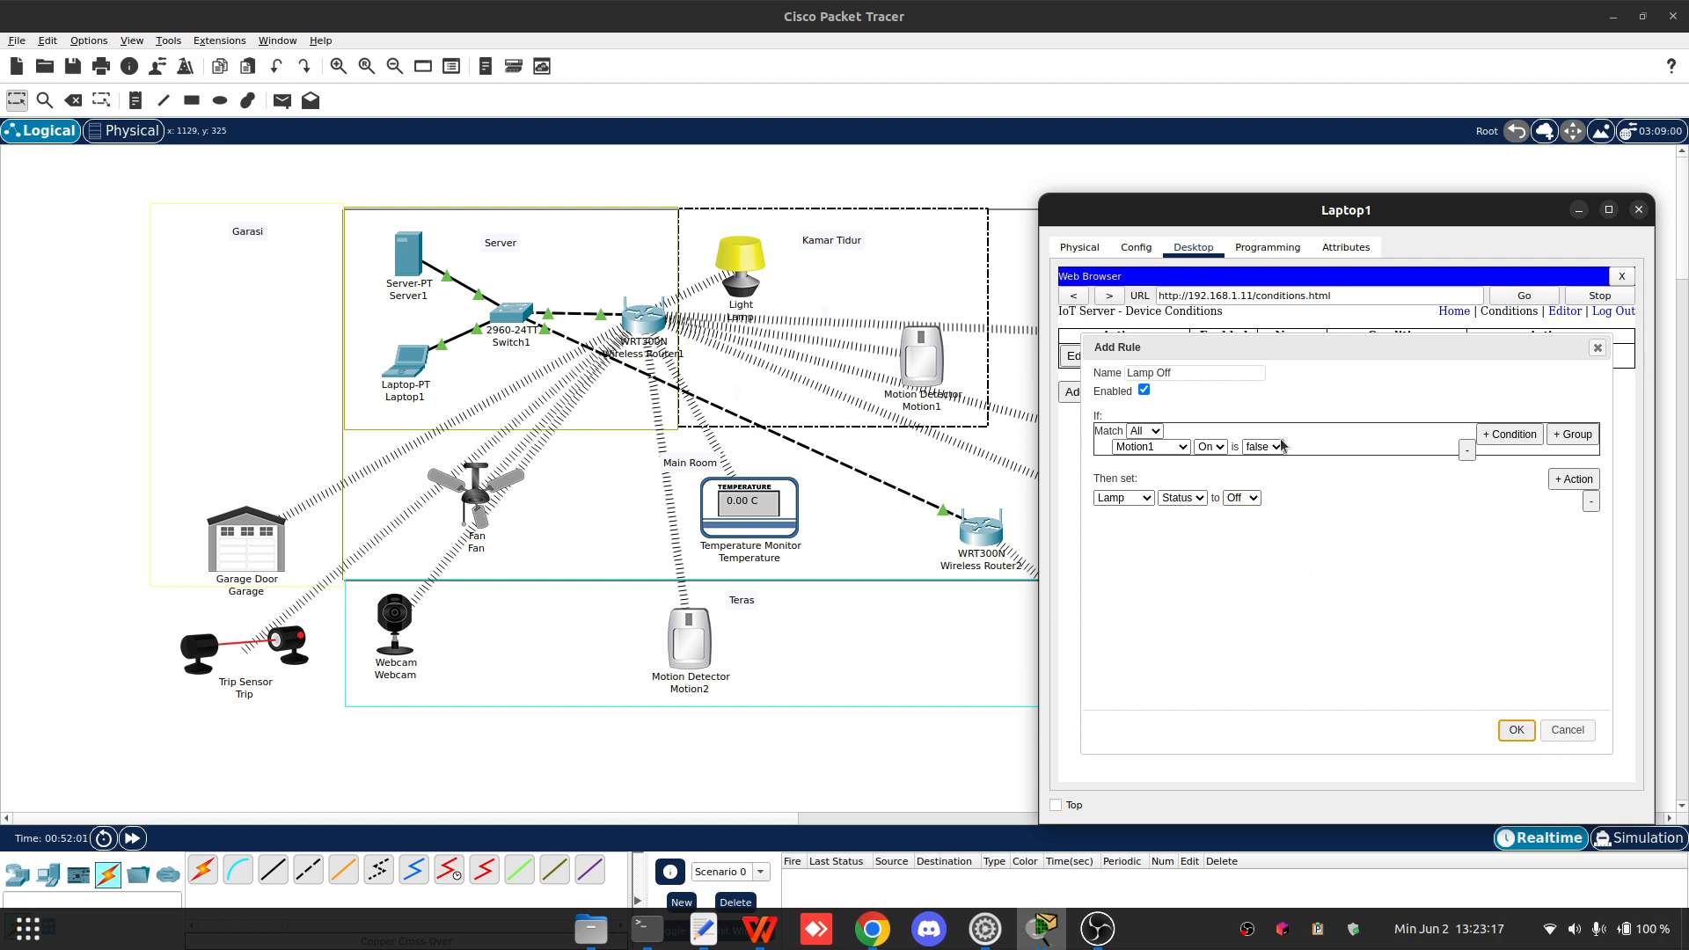
key(Return)
- Add a new condition rule named Garage On, matching when Trip On is true
click(1075, 417)
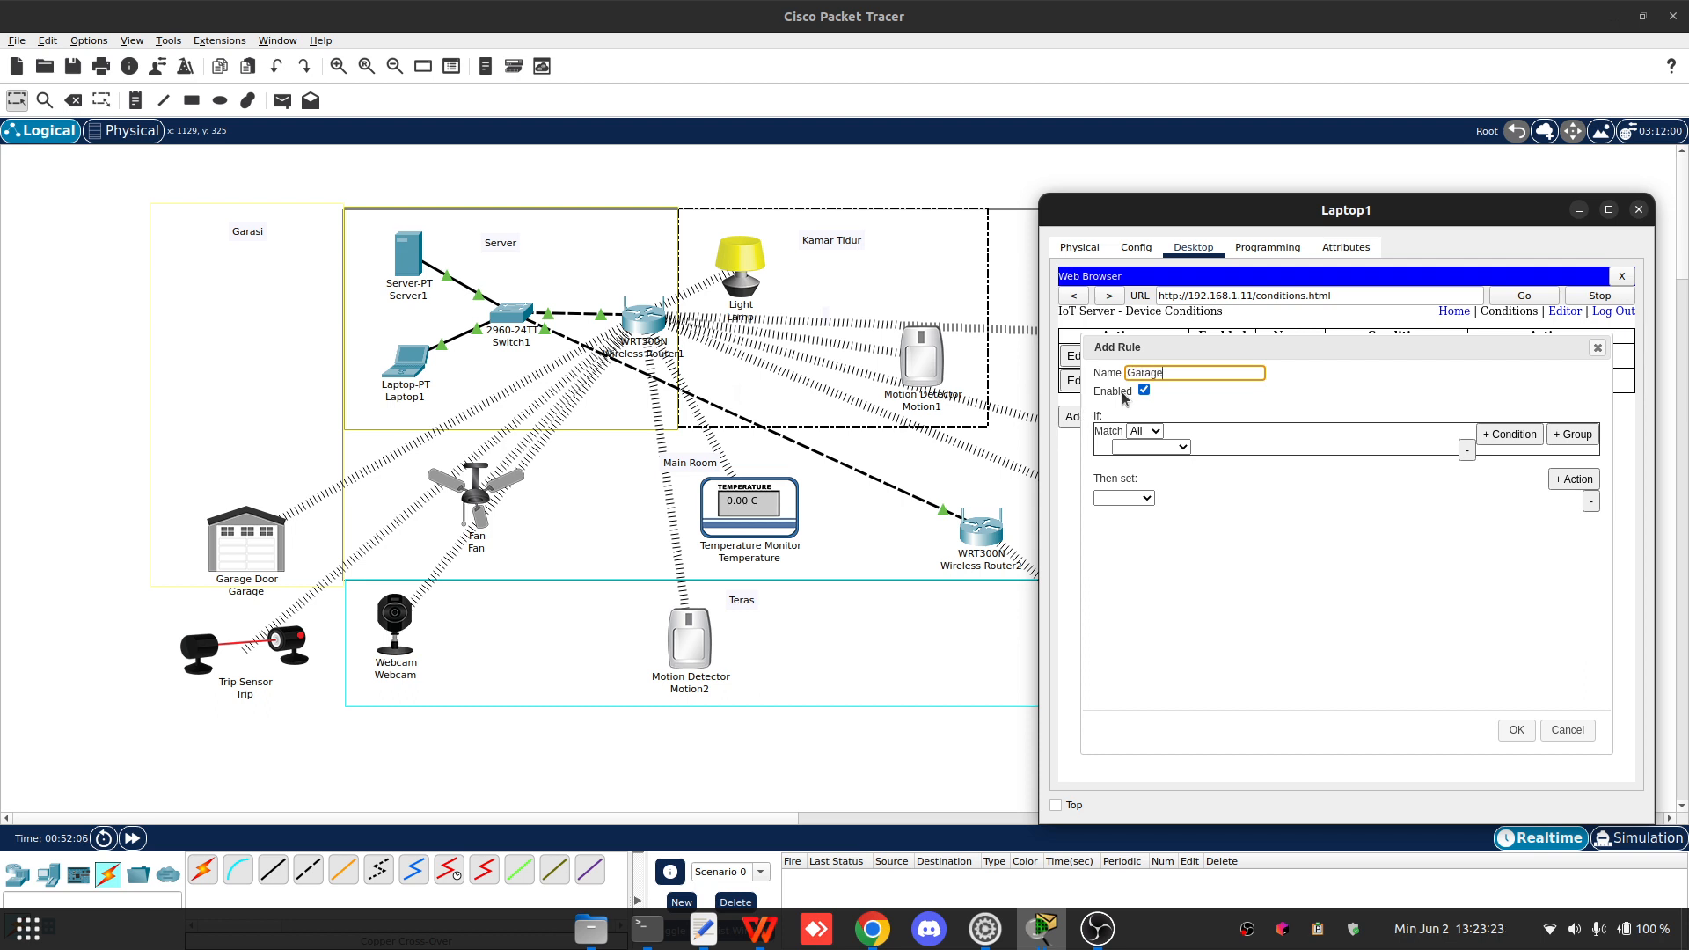
text(Garage On)
click(1150, 447)
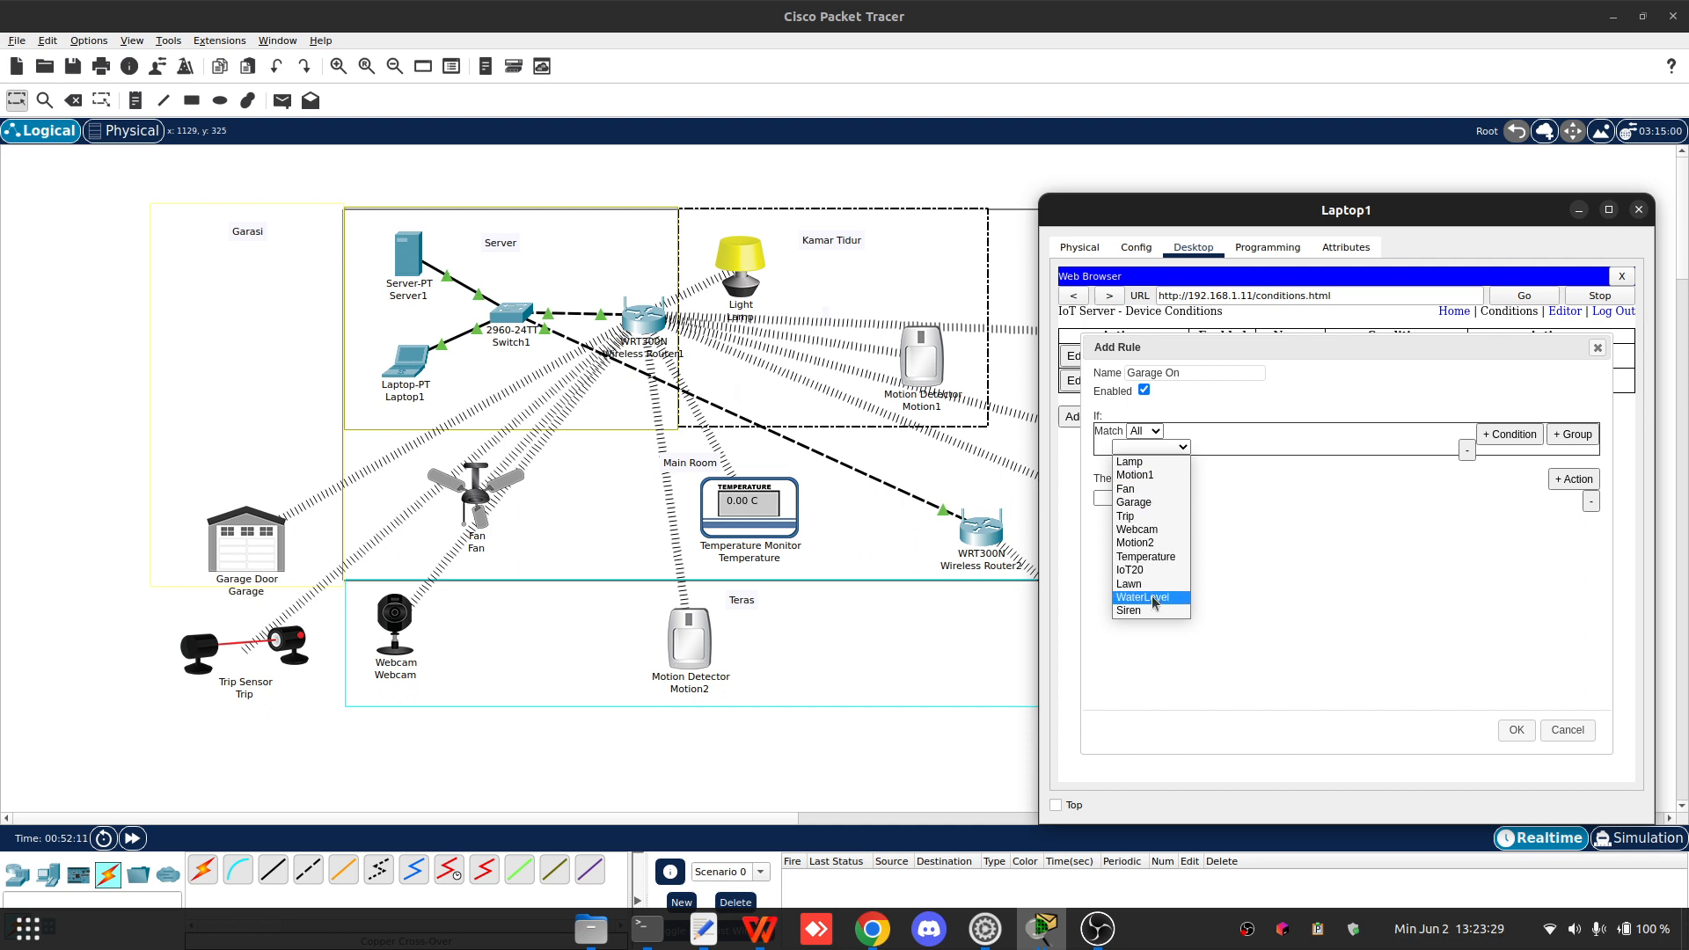
click(1148, 517)
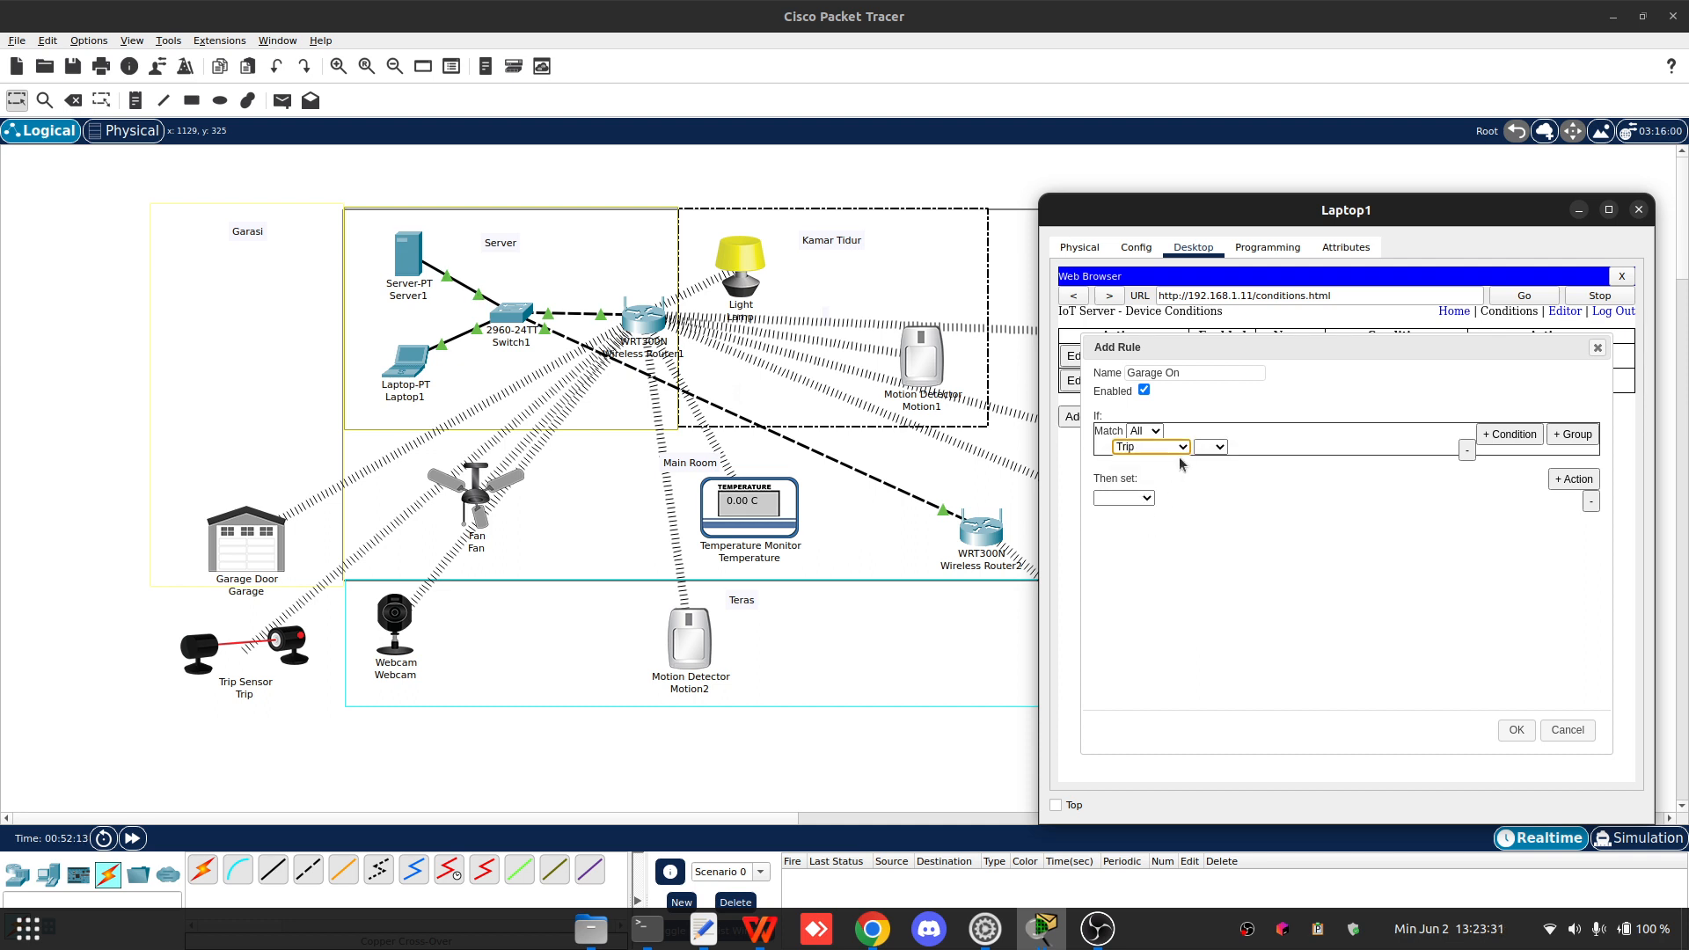
click(1261, 447)
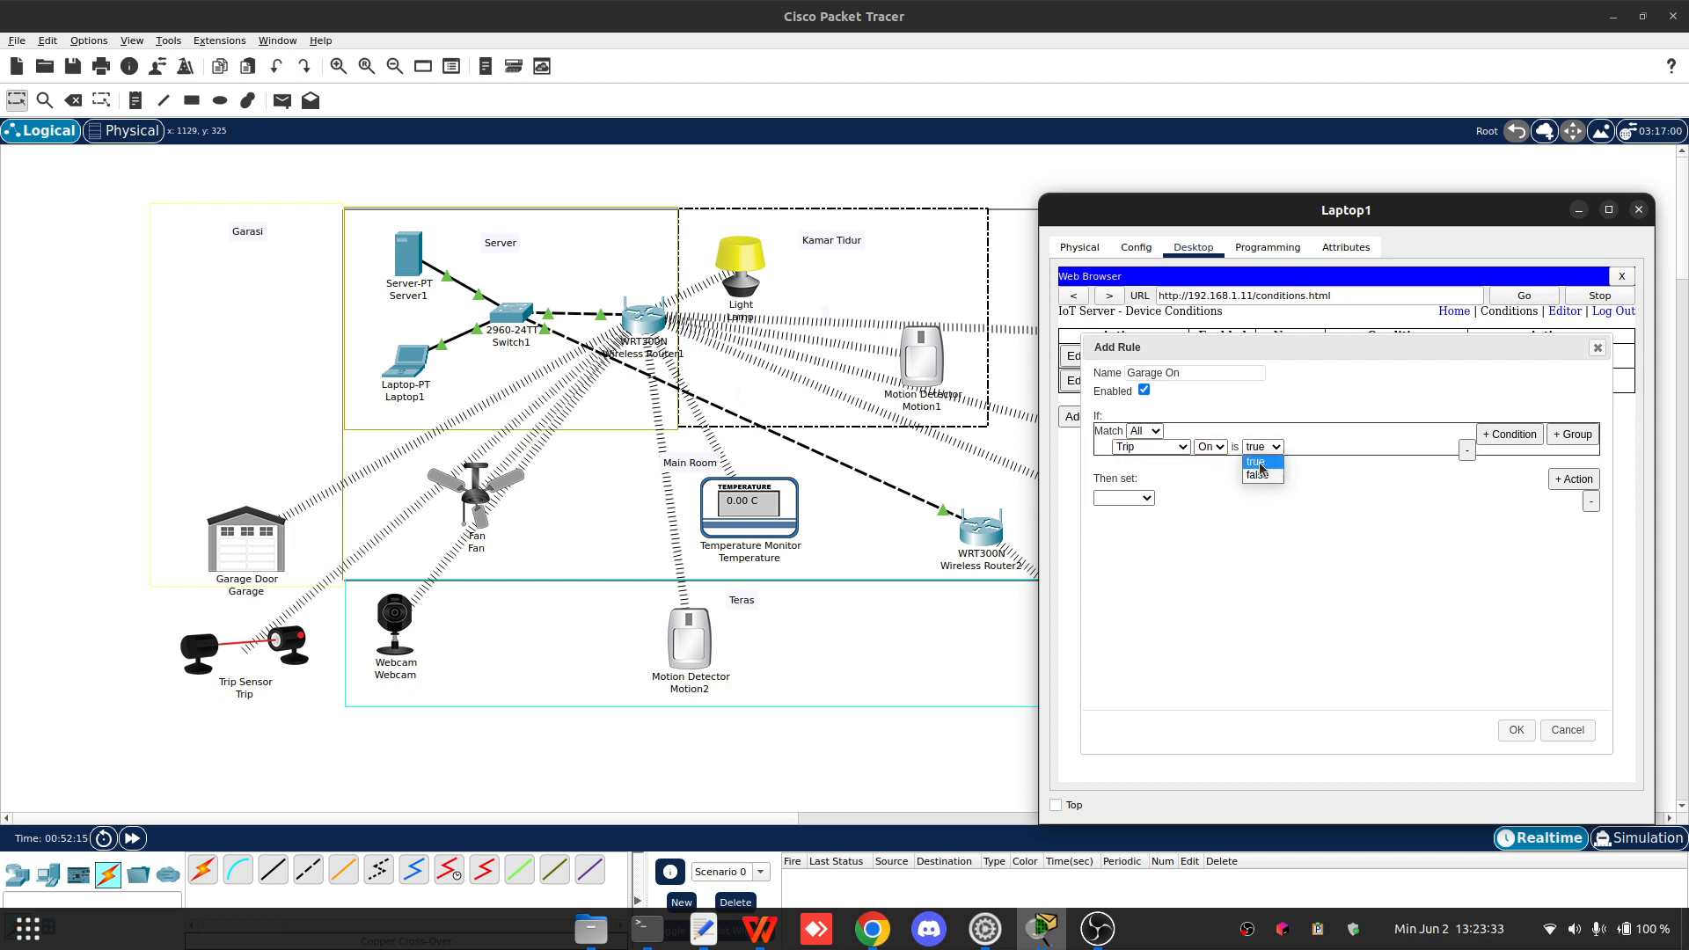
click(1256, 462)
- Set the rule's action to change Garage On to true and save the rule
click(1124, 498)
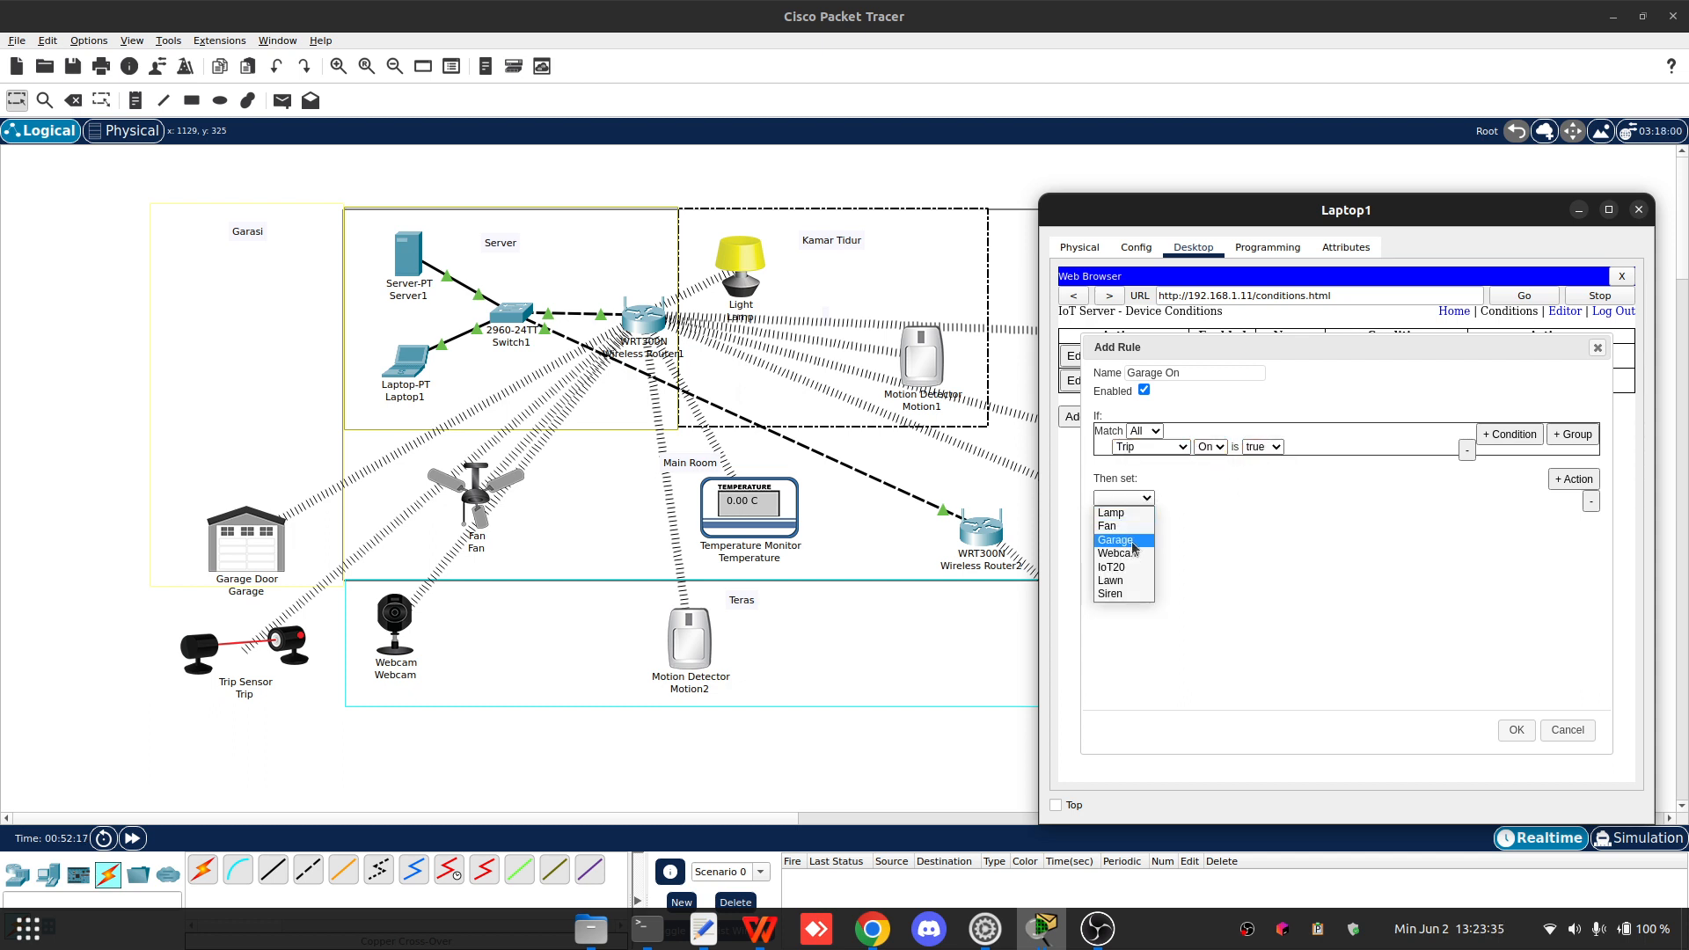
click(1115, 539)
click(1173, 498)
click(1169, 513)
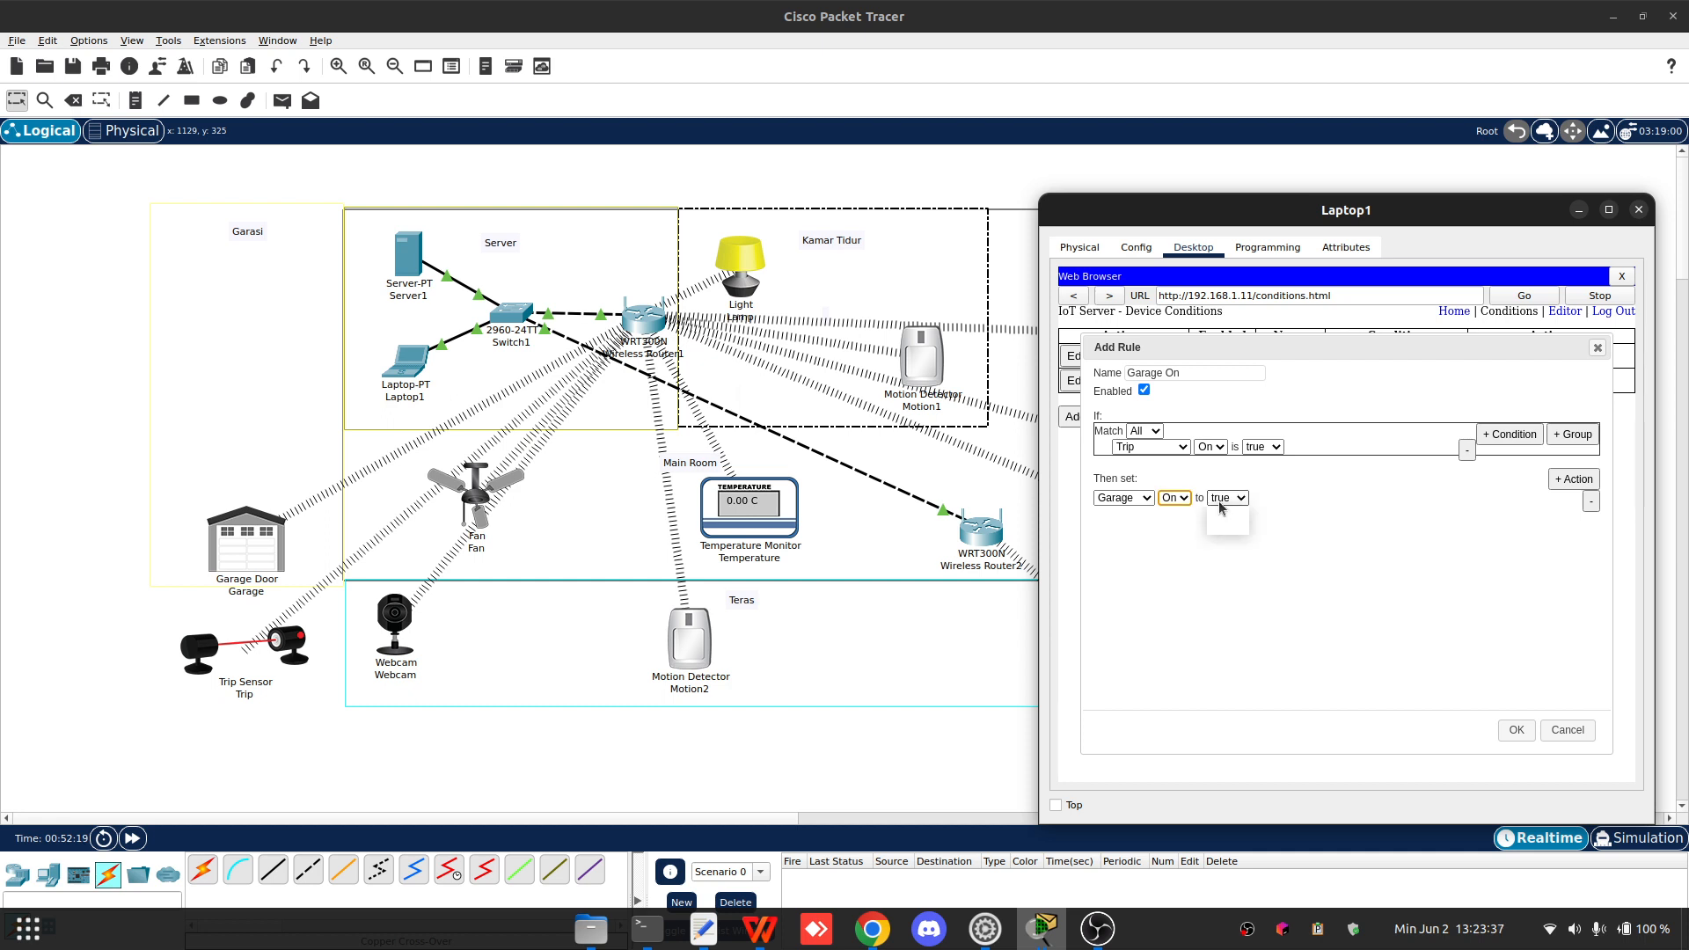
click(1227, 498)
click(1225, 515)
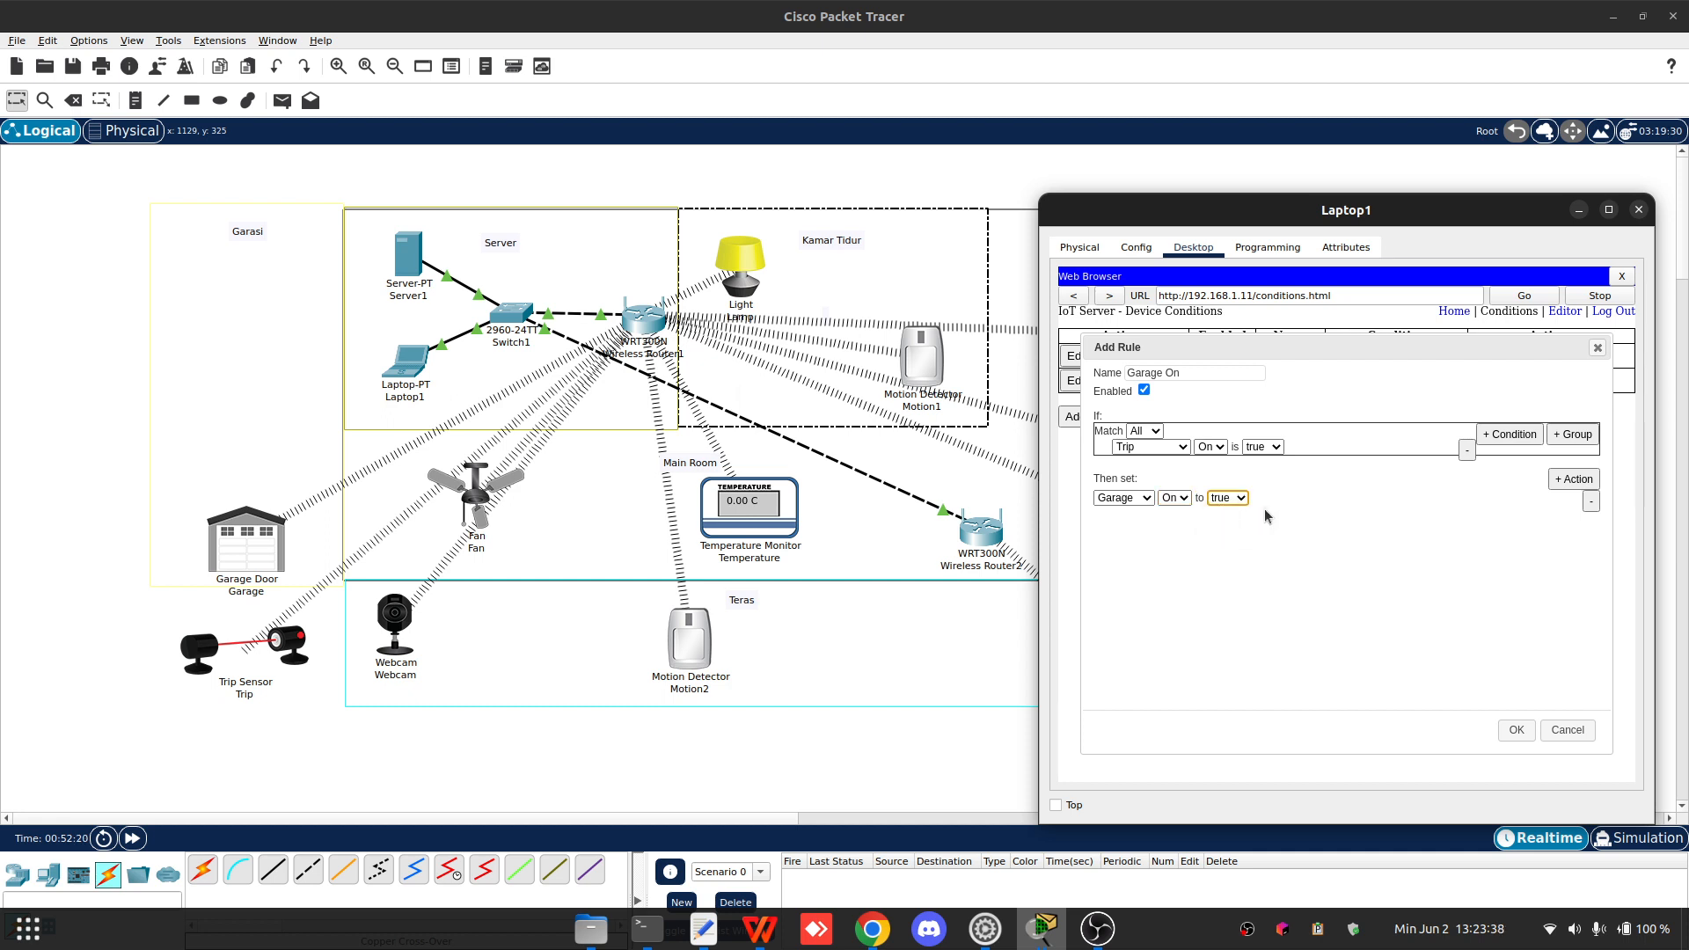
click(1516, 729)
- Add a new condition rule named Garage Off, matching when Trip On is false
click(1073, 441)
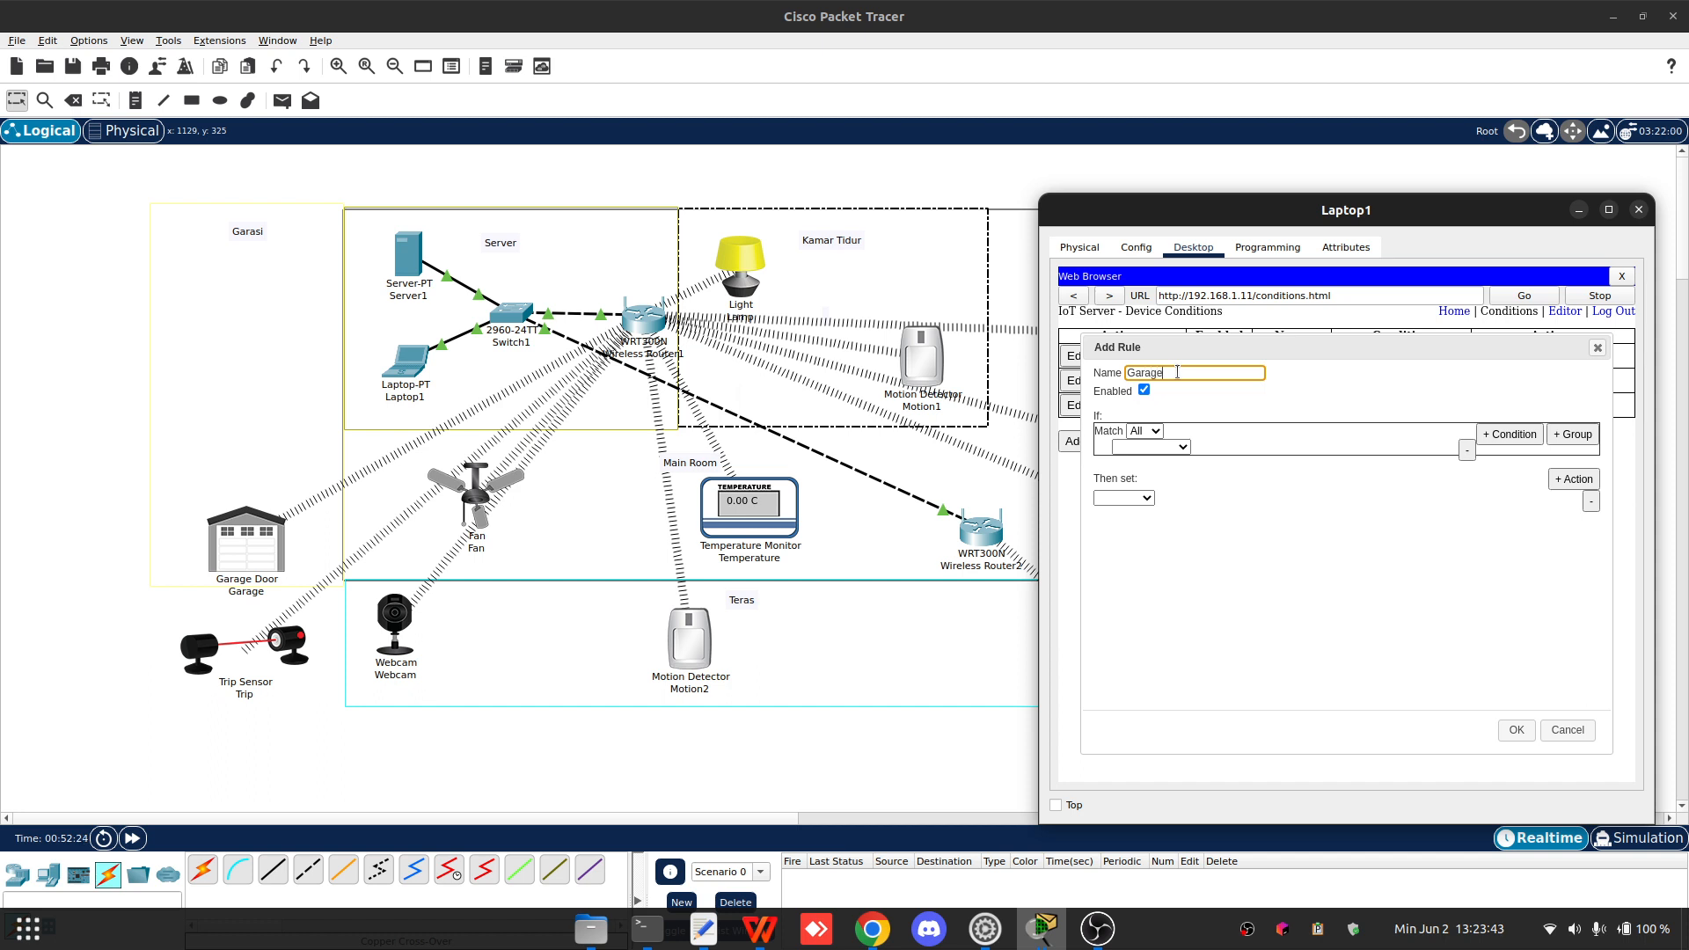
click(1151, 447)
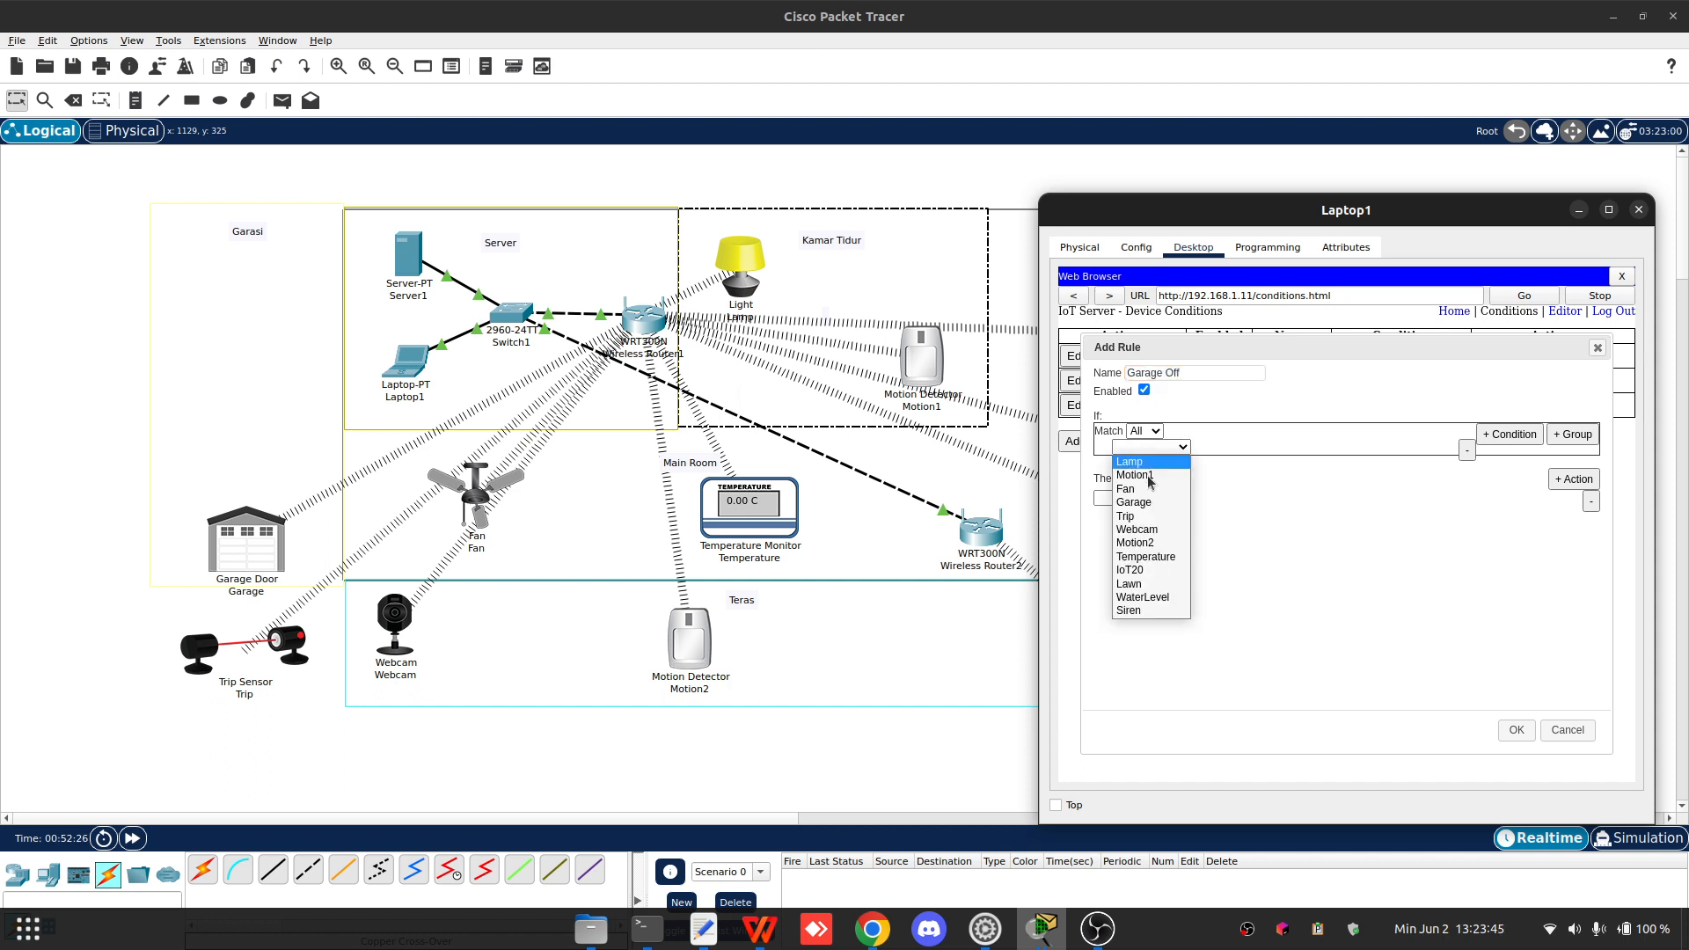
click(1144, 519)
click(1210, 447)
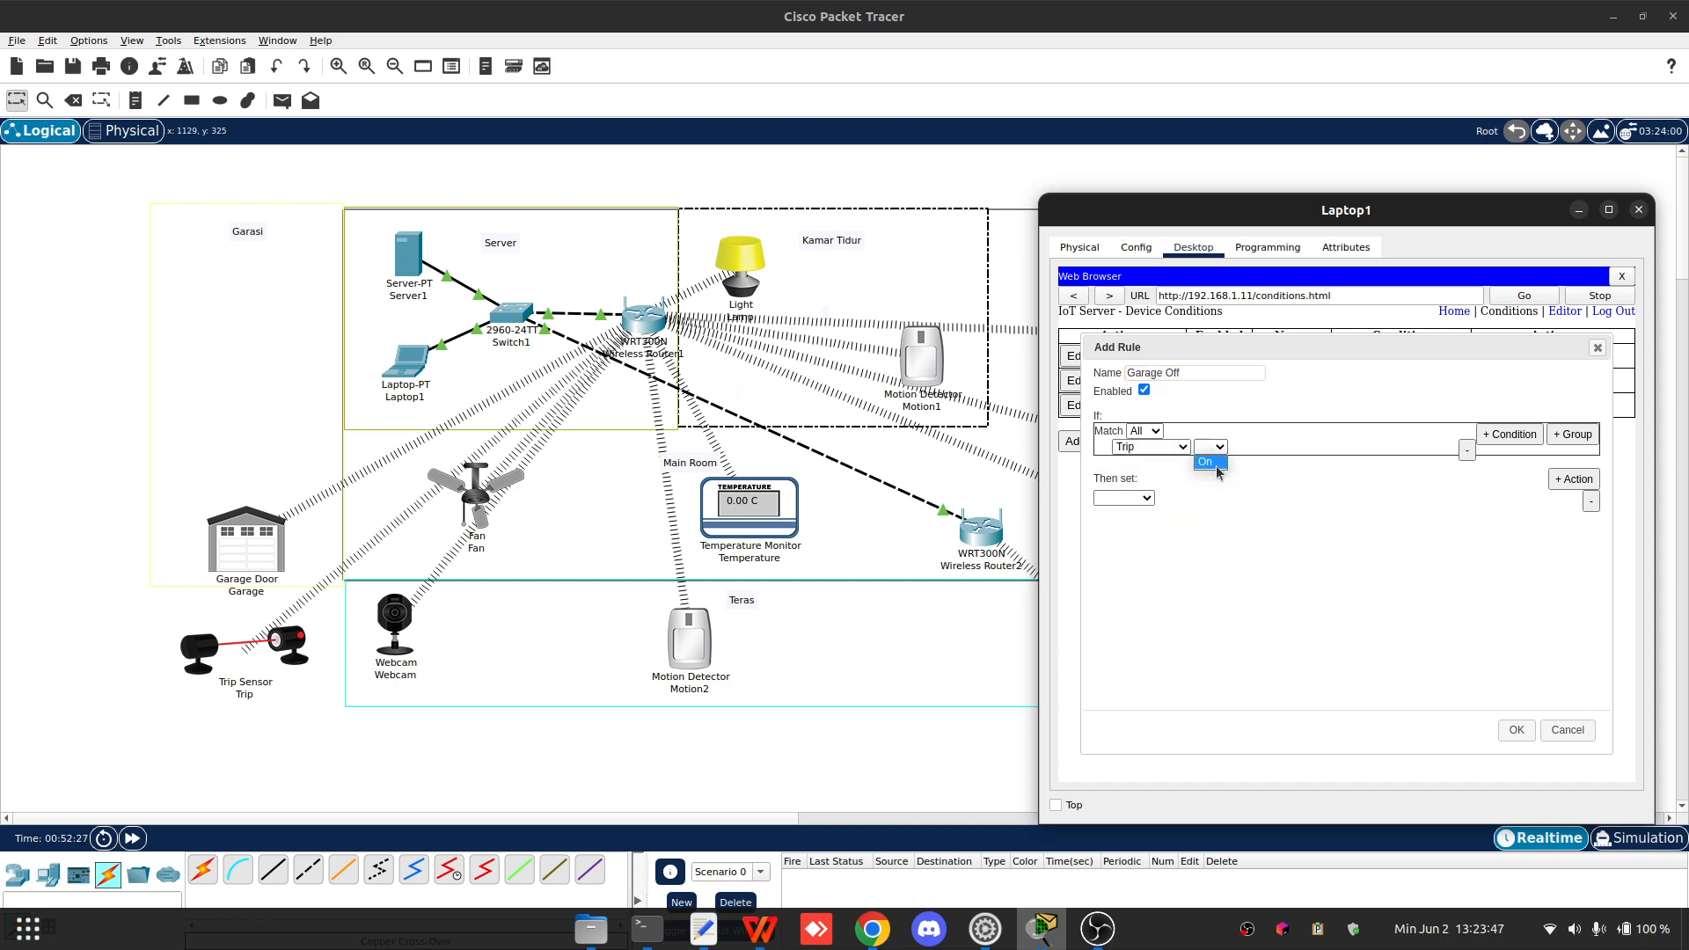
click(1212, 462)
click(1263, 447)
click(1255, 486)
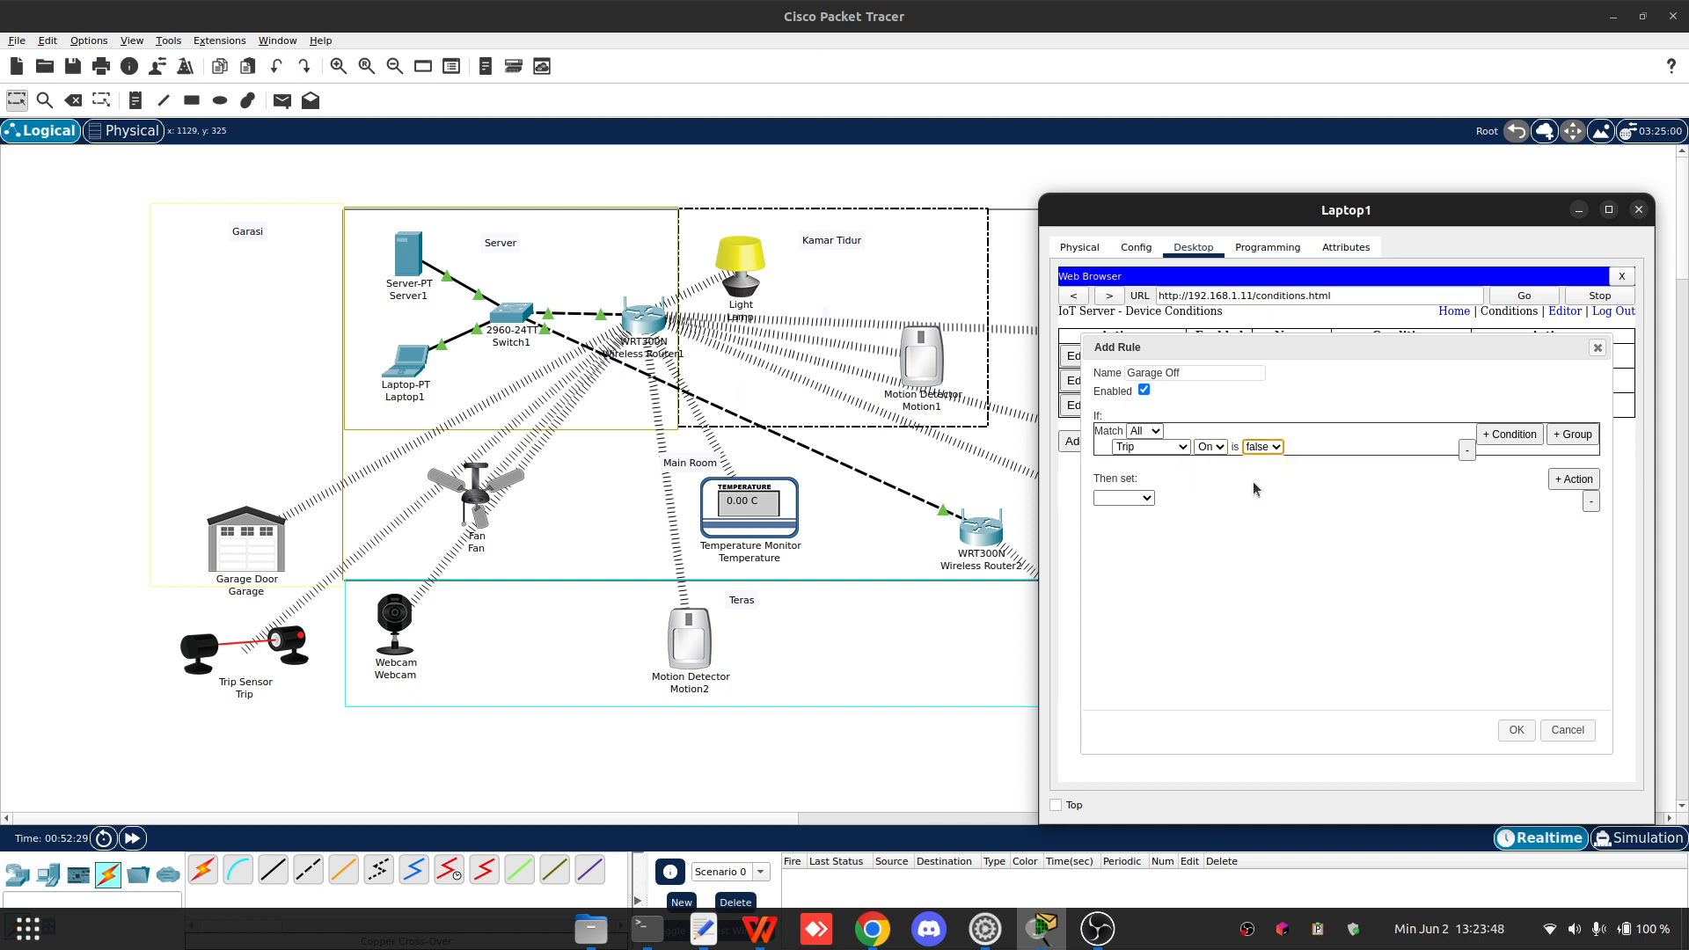
- Set the rule's action to change Garage On to false and save the rule
click(1121, 502)
click(1138, 538)
click(1177, 498)
click(1170, 514)
click(1227, 498)
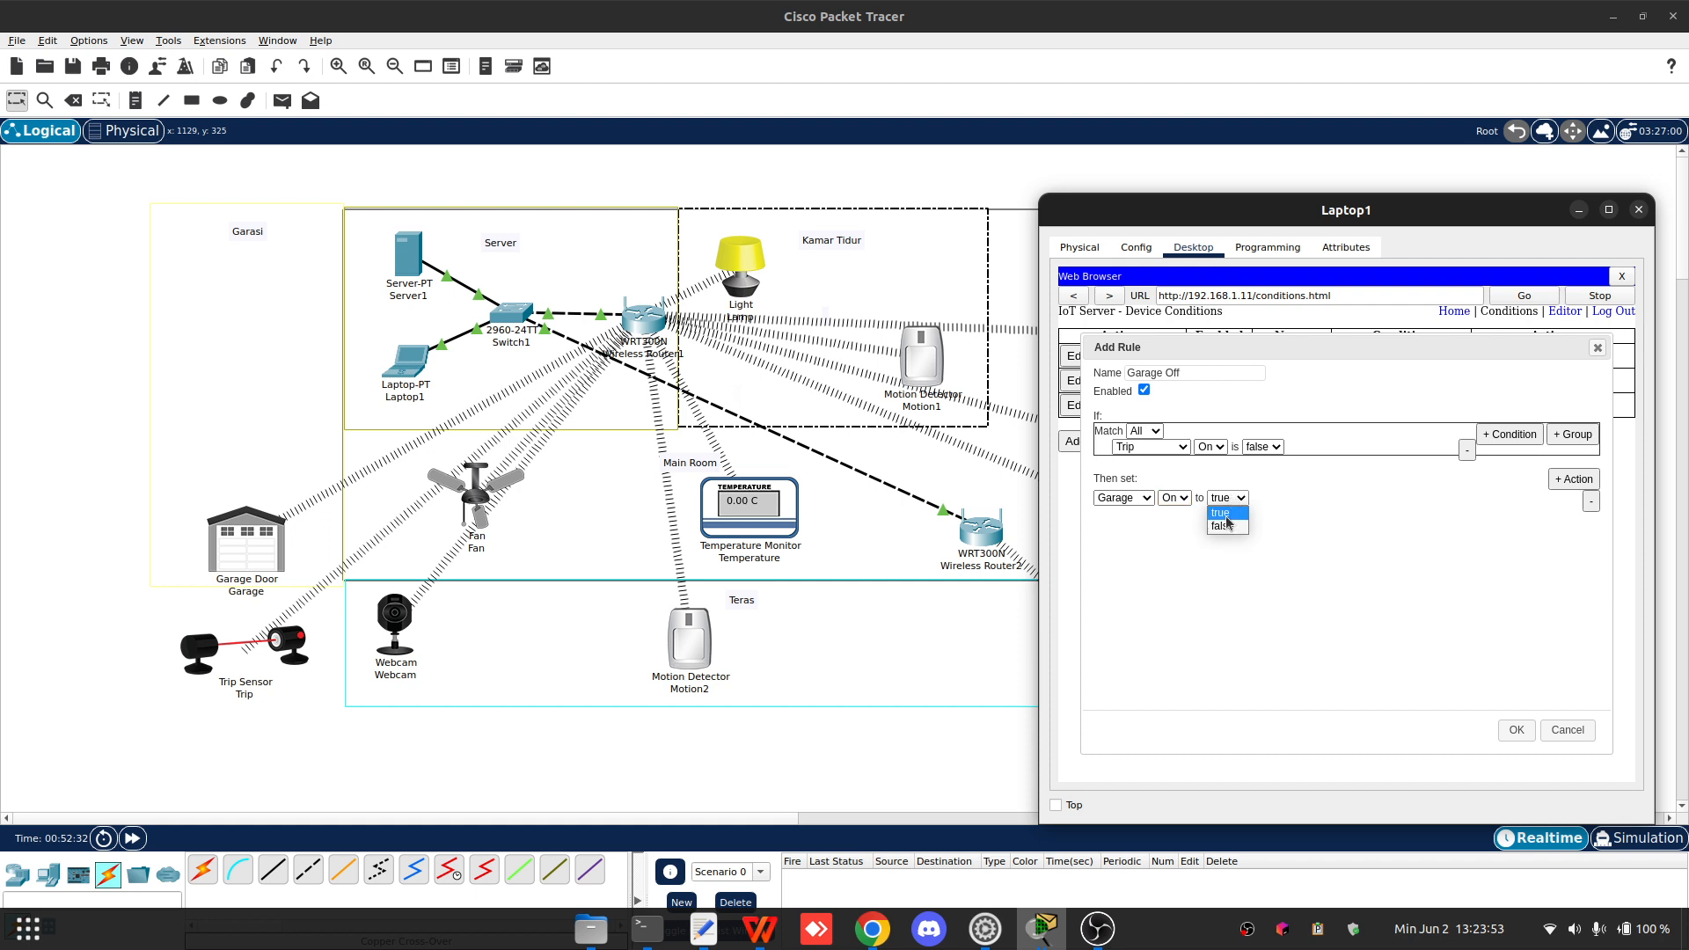
click(1227, 532)
click(1396, 530)
click(1516, 730)
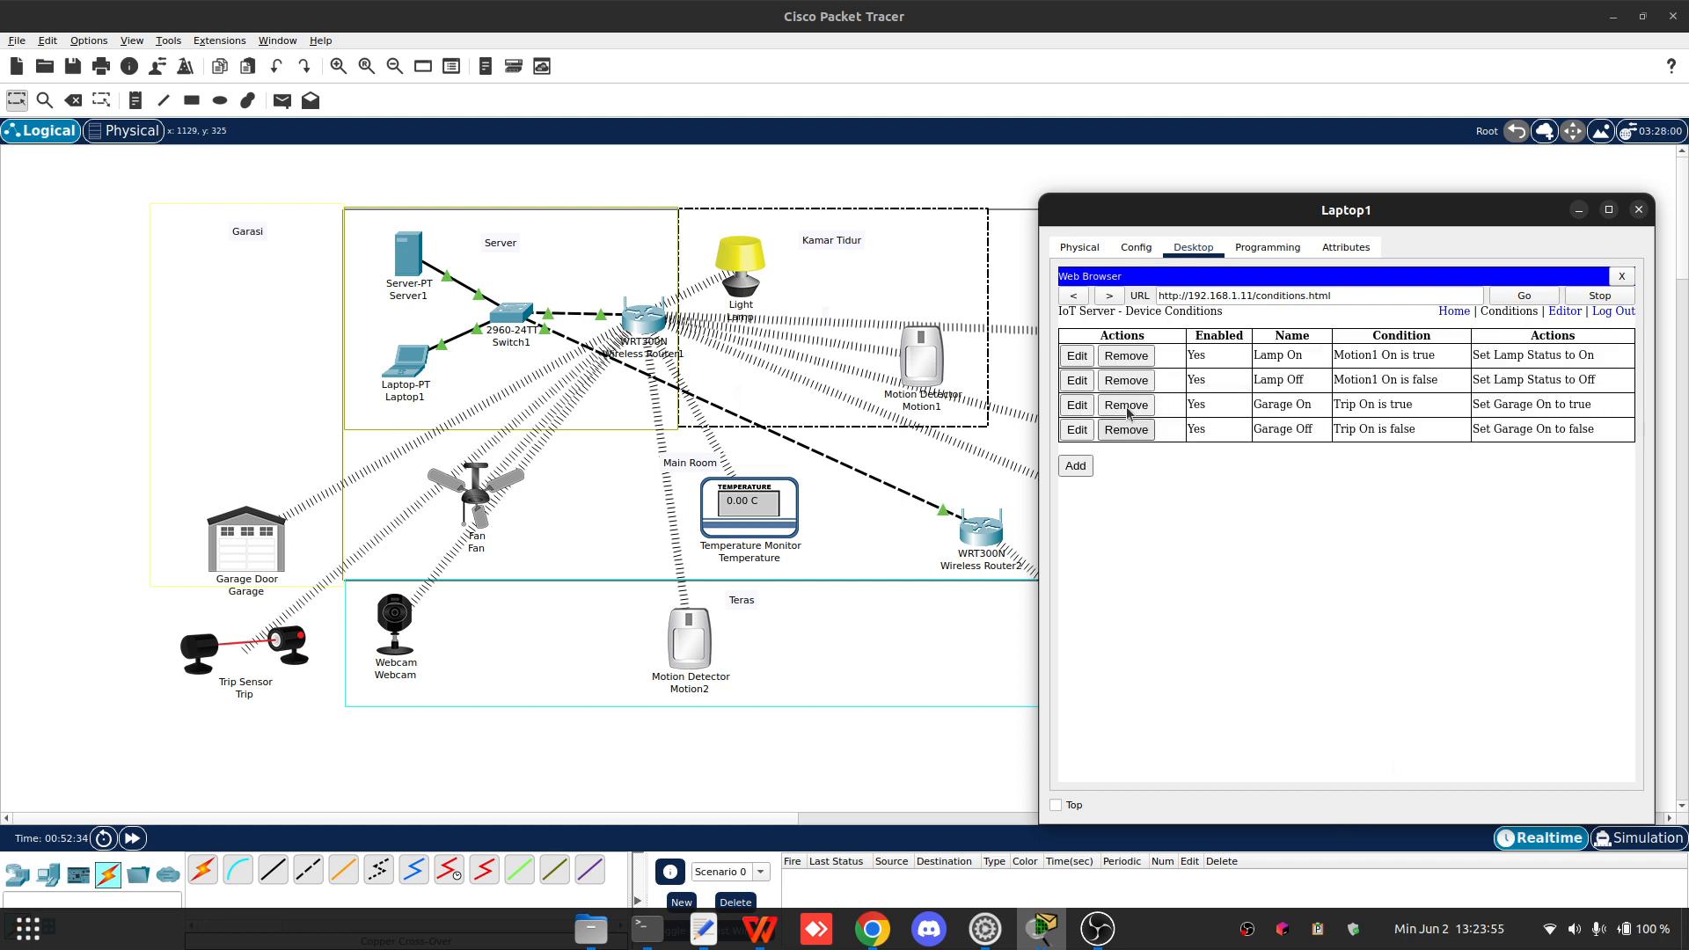
- Add a new condition rule named Teras On, matching when Motion2 On is true
click(1074, 465)
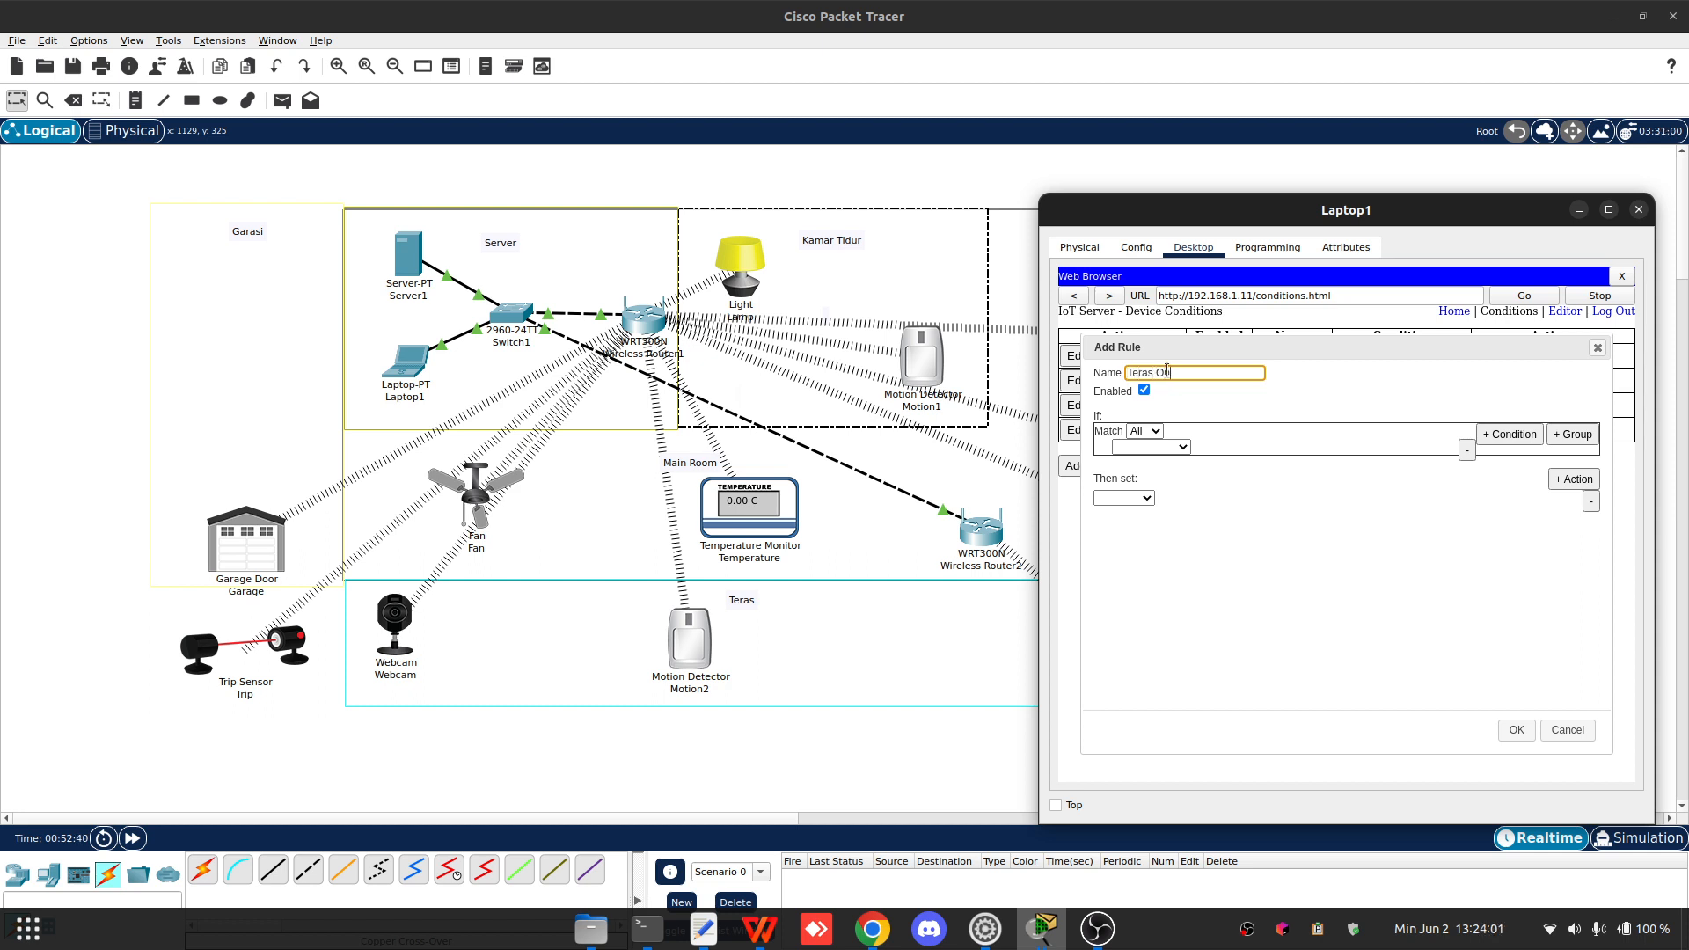
click(1151, 447)
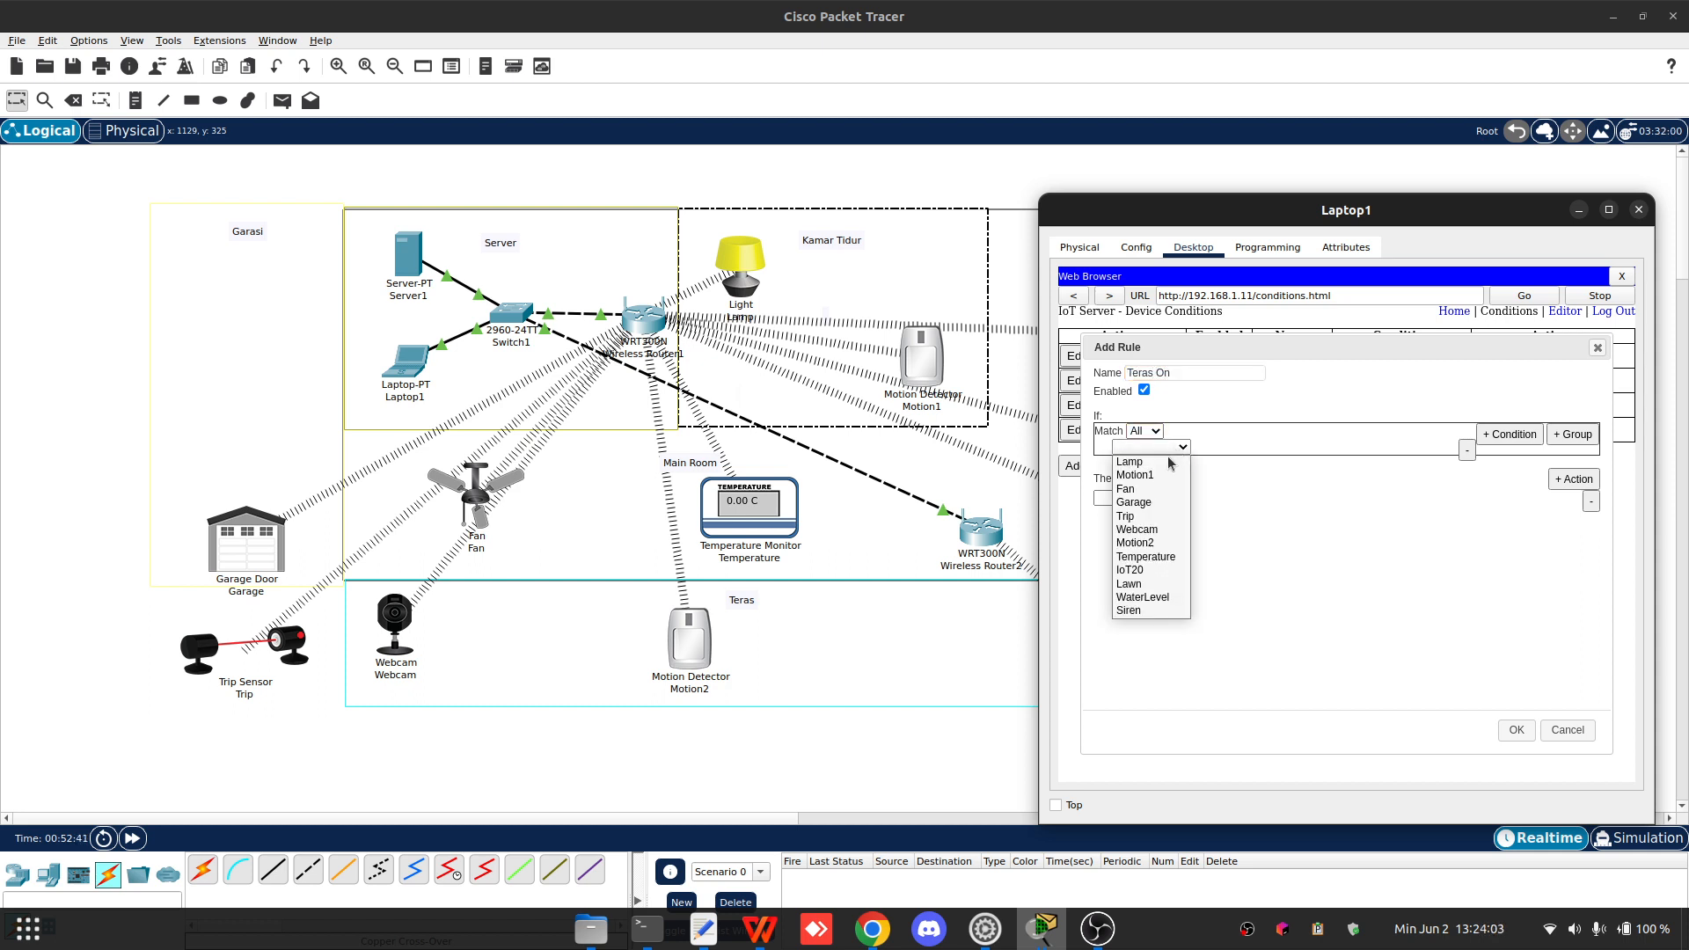
click(1156, 544)
click(1263, 447)
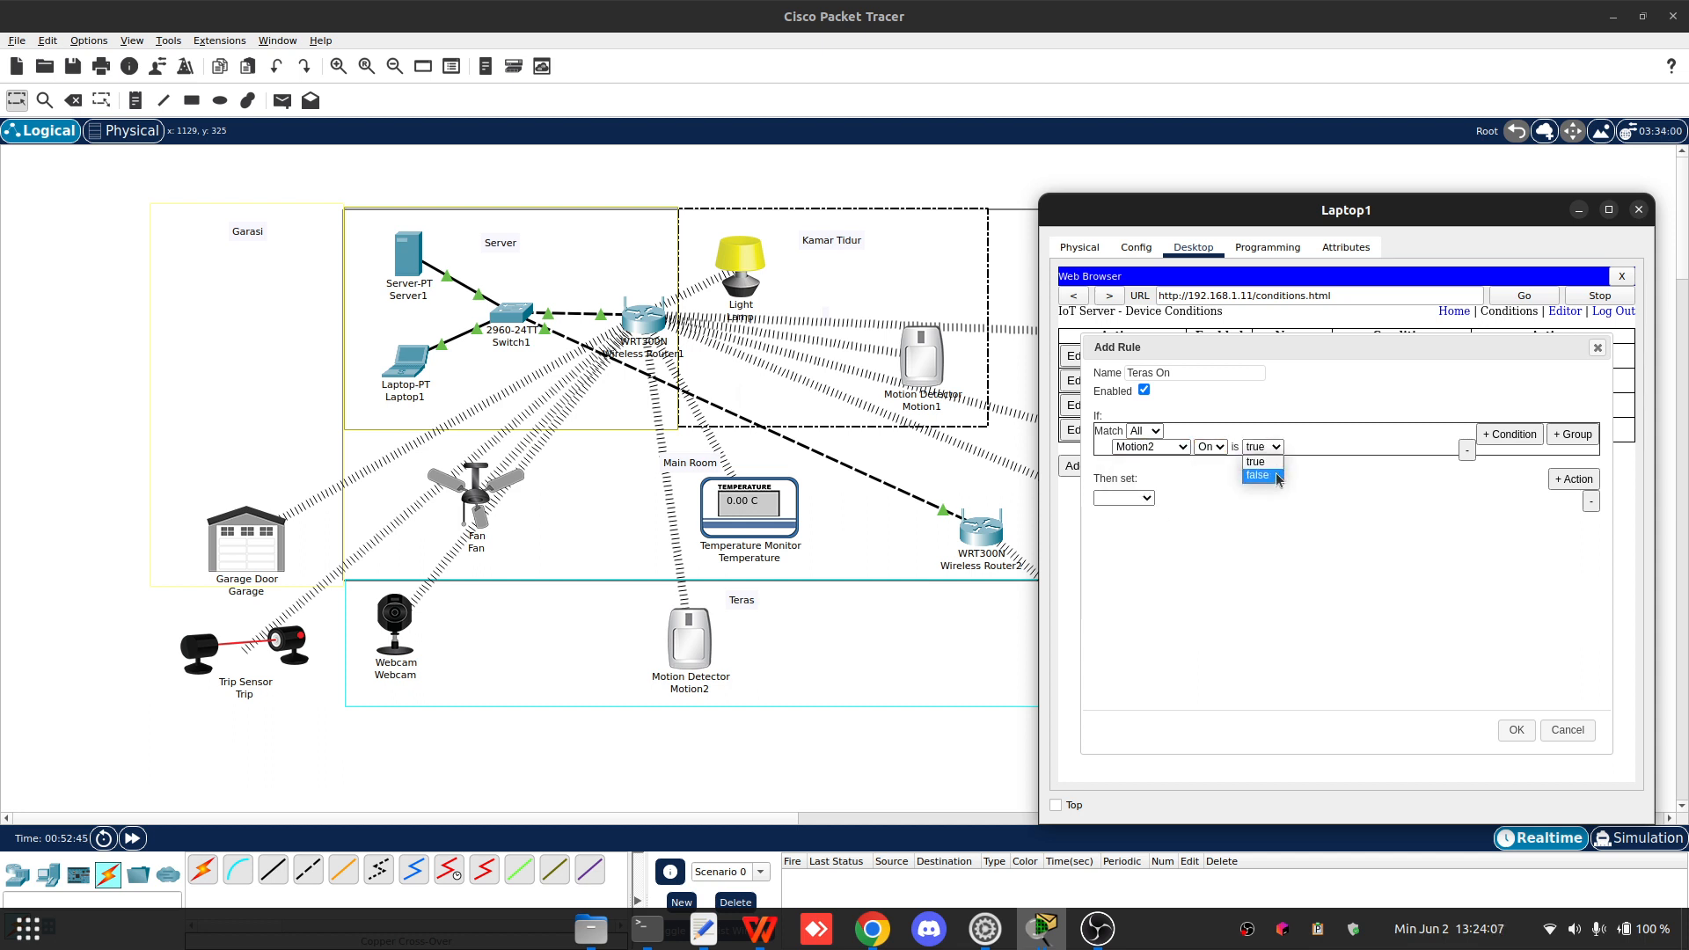
click(1326, 497)
- Set the rule's first action to change Webcam On to true
click(1124, 498)
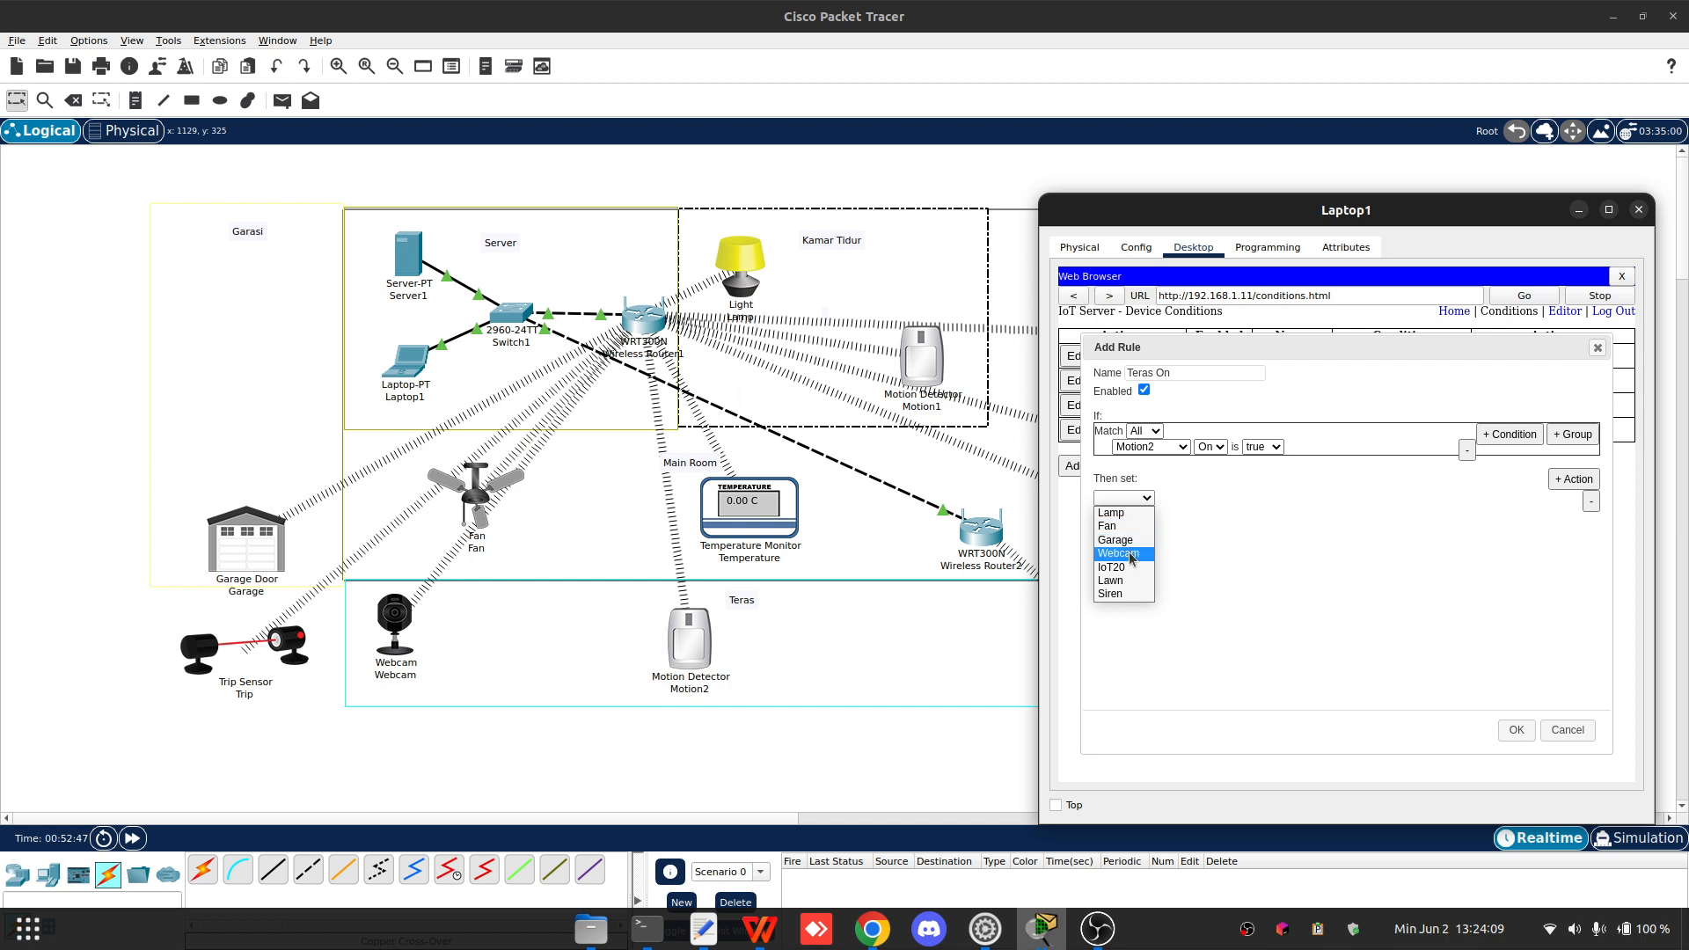
click(1131, 554)
click(1174, 498)
click(1179, 514)
click(1228, 498)
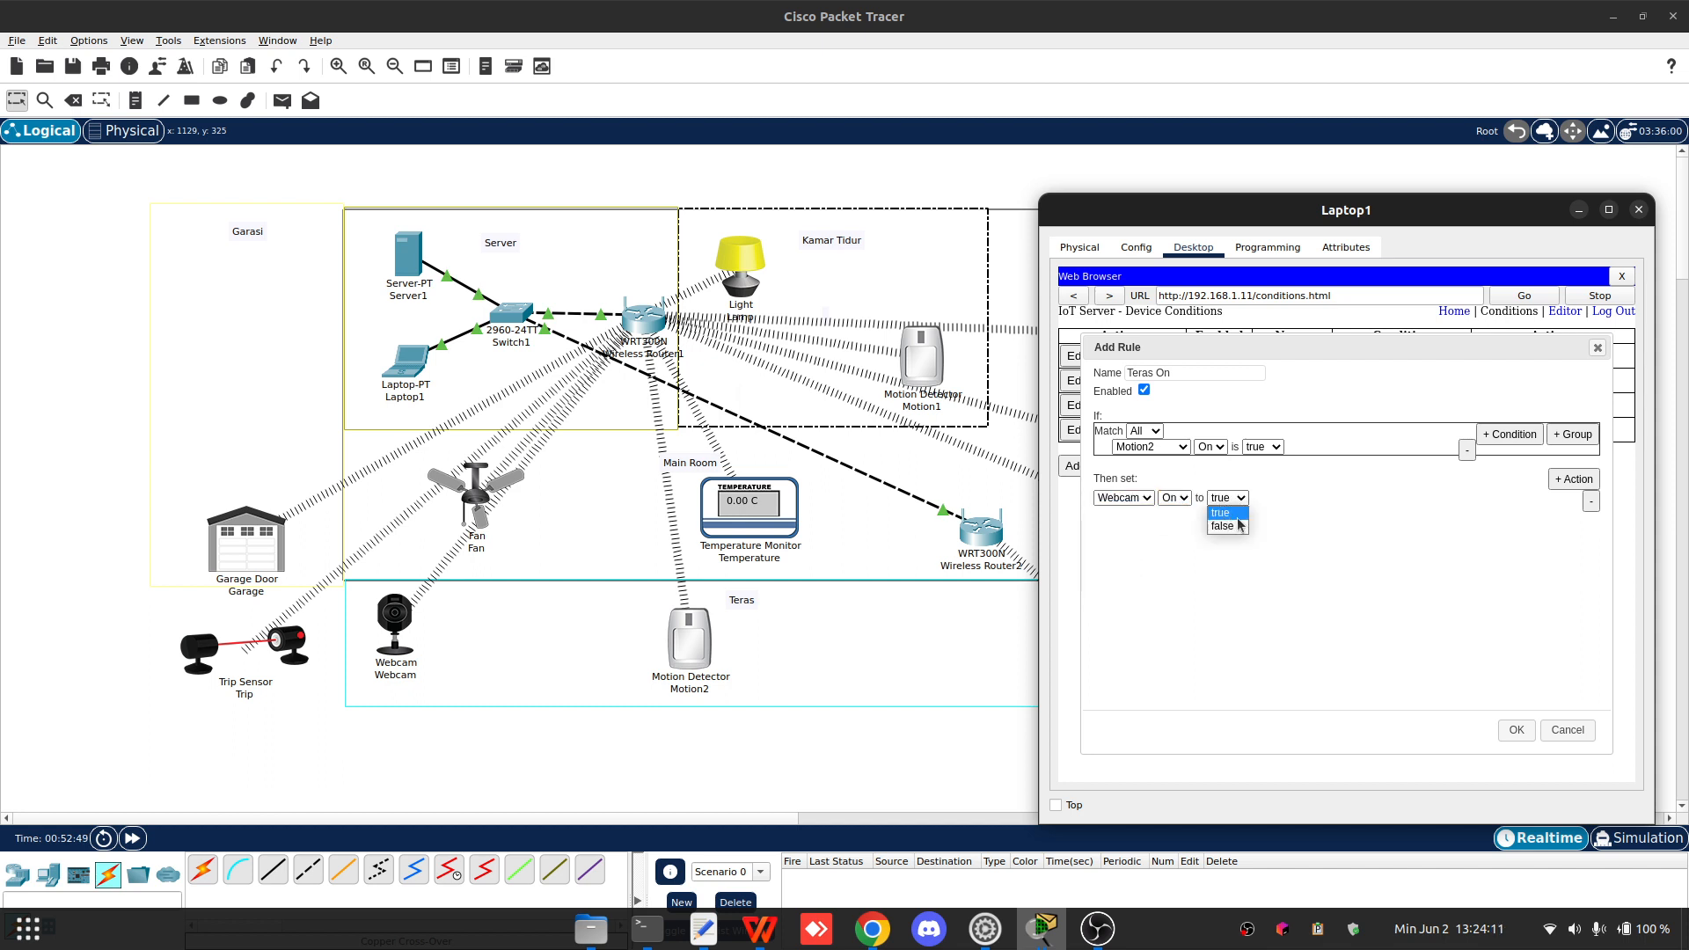
click(1223, 513)
- Add a second action setting Siren On to true and save the Teras On rule
click(1574, 479)
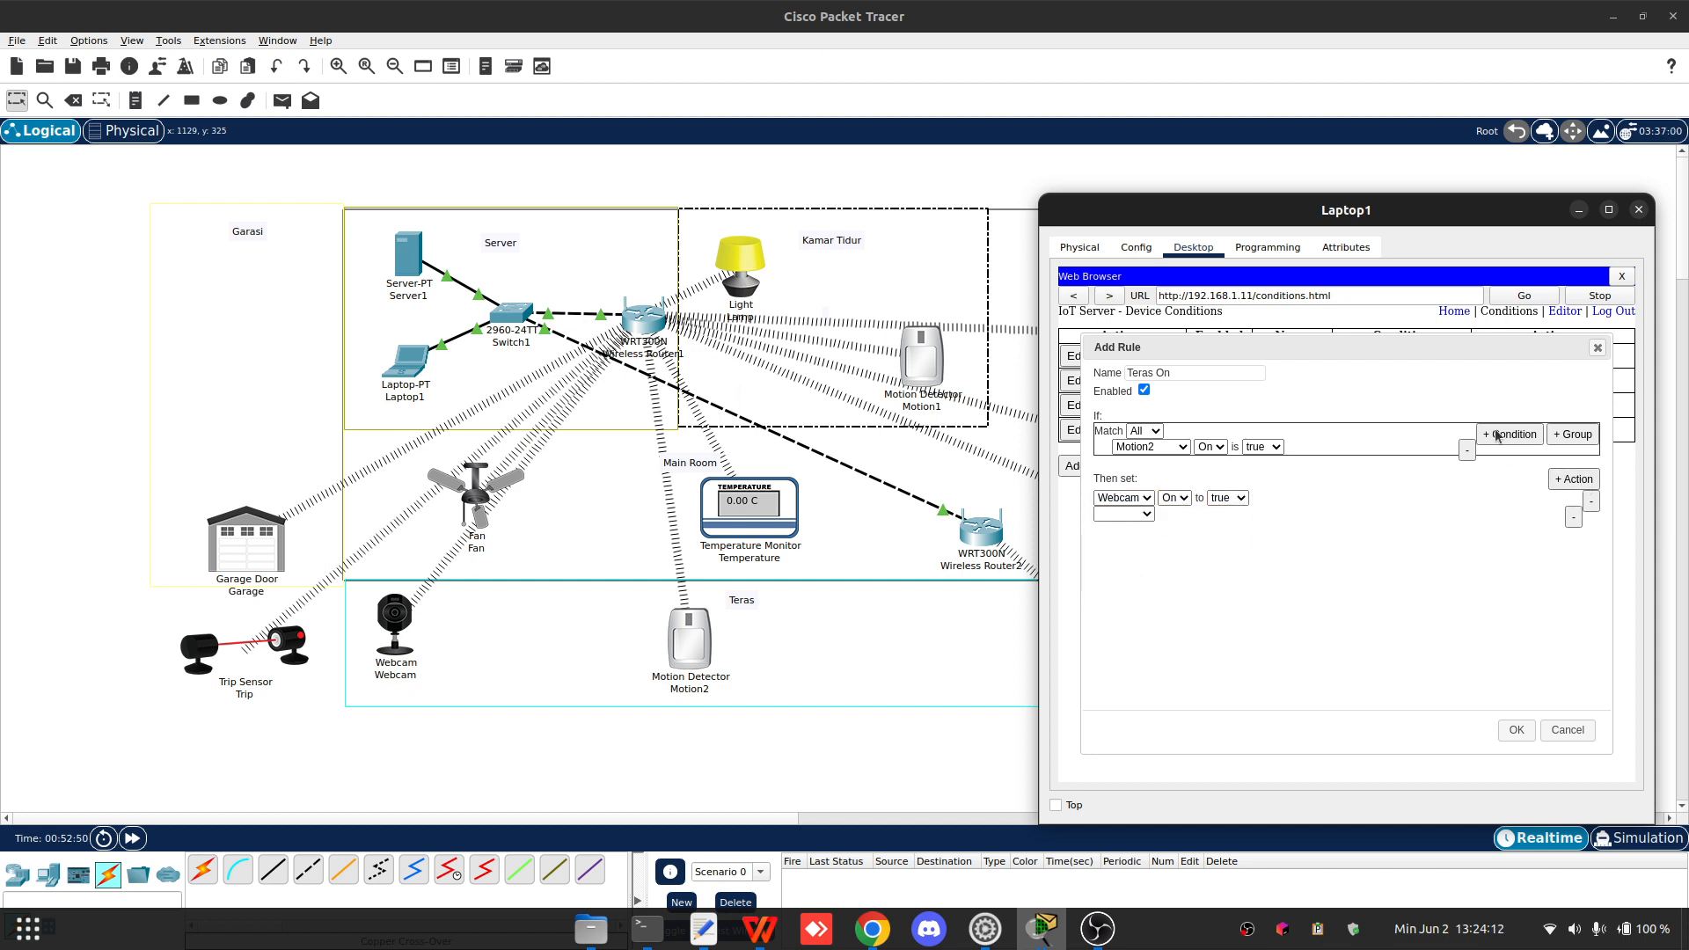
click(1114, 514)
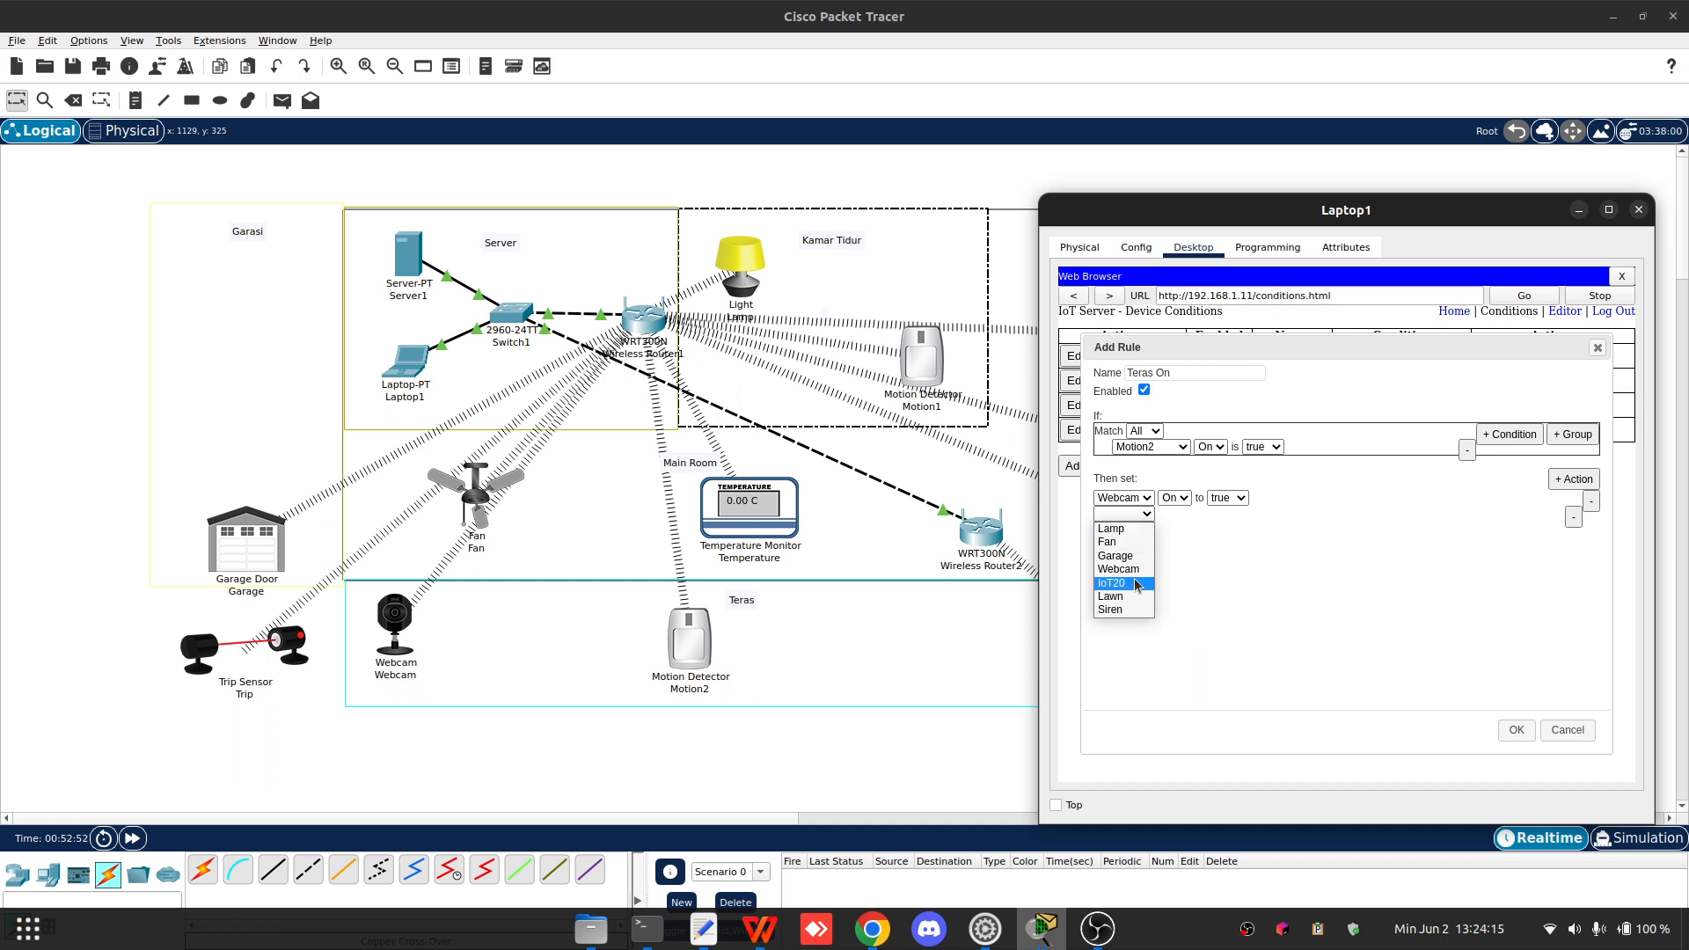
click(1117, 611)
click(1174, 514)
click(1172, 528)
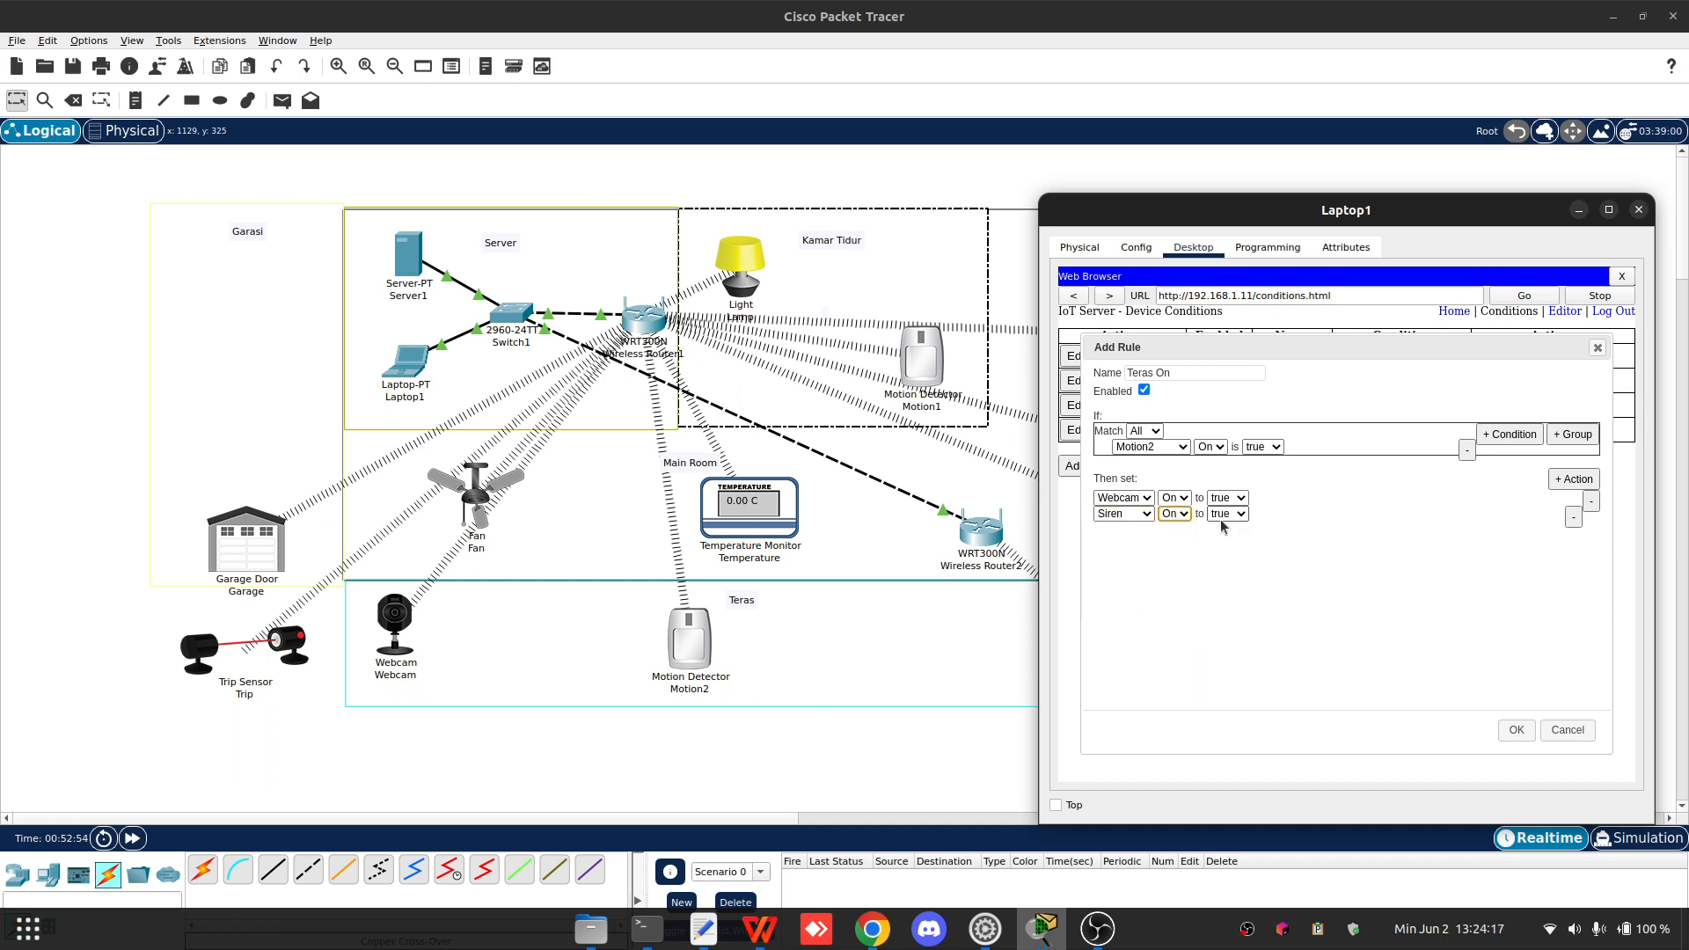
click(1223, 516)
click(1355, 542)
click(1527, 730)
- Add a new condition rule named Teras Off, matching when Motion2 On is false
click(1082, 493)
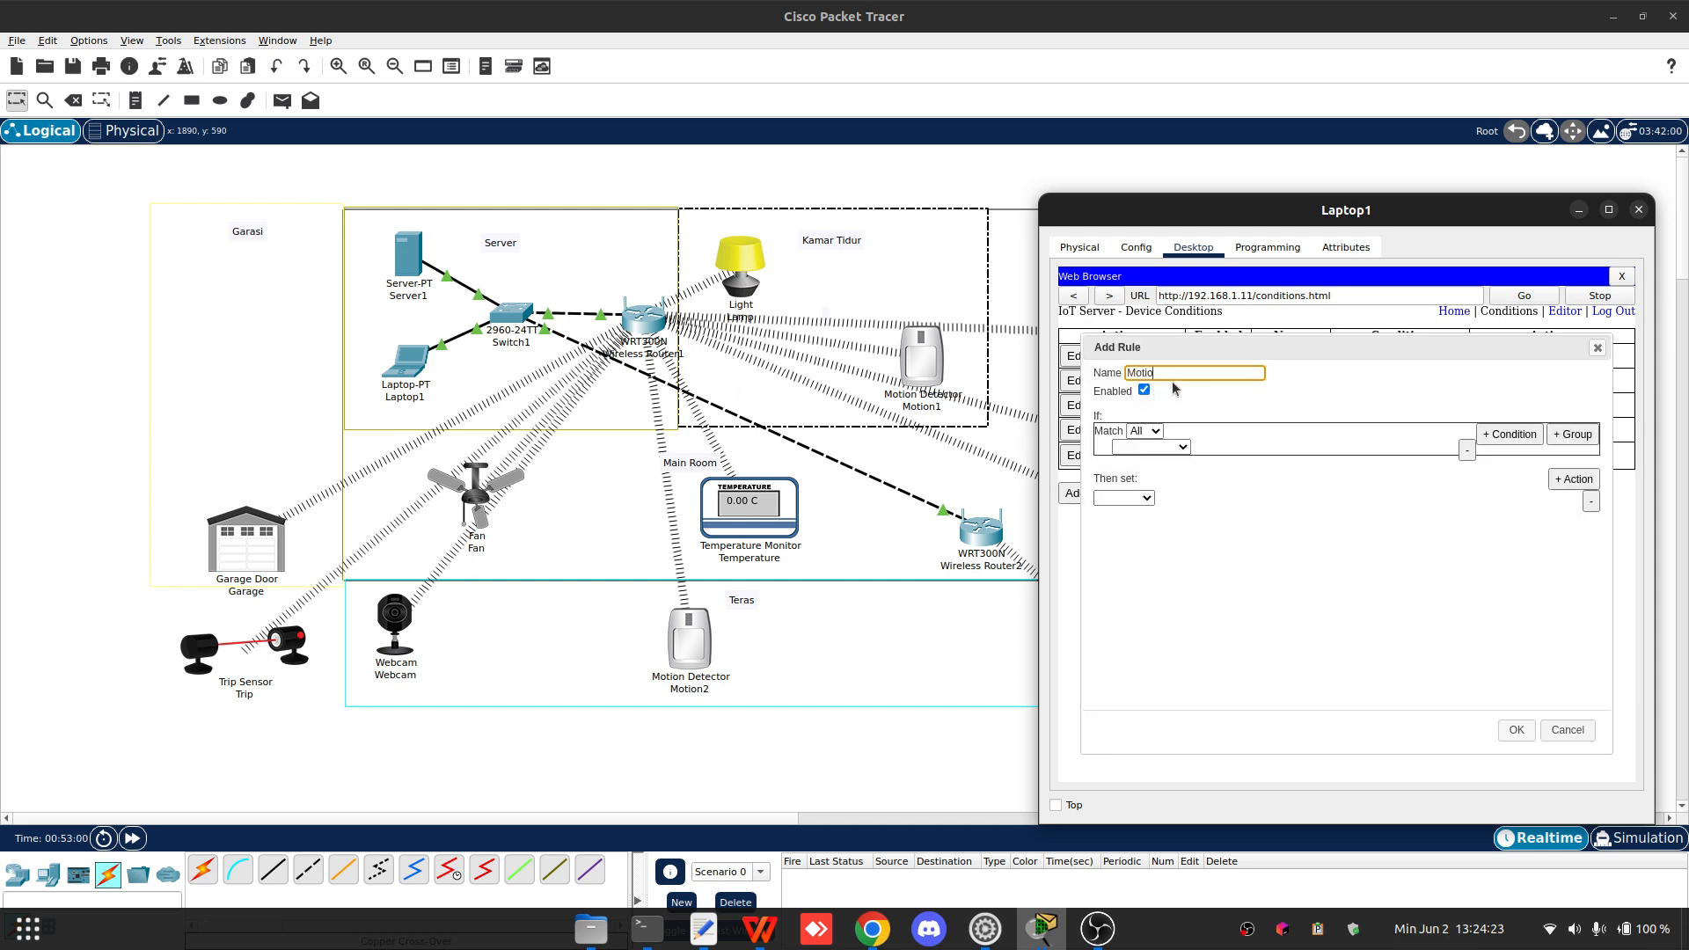
text(Teras Off)
click(1152, 447)
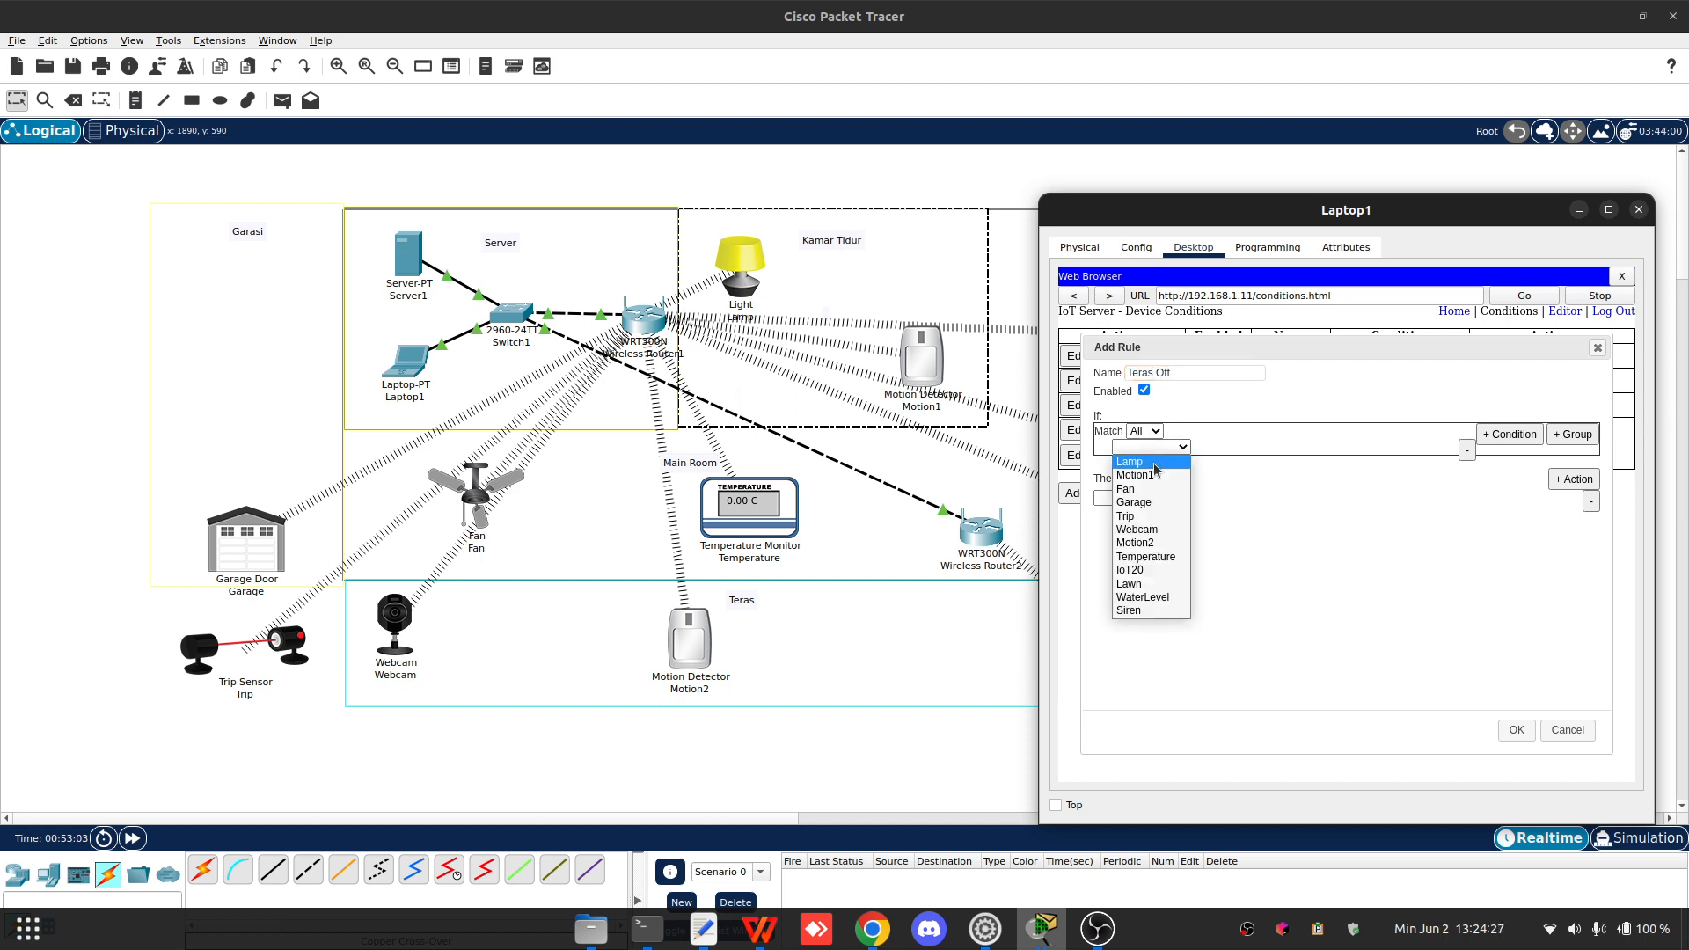
click(1135, 542)
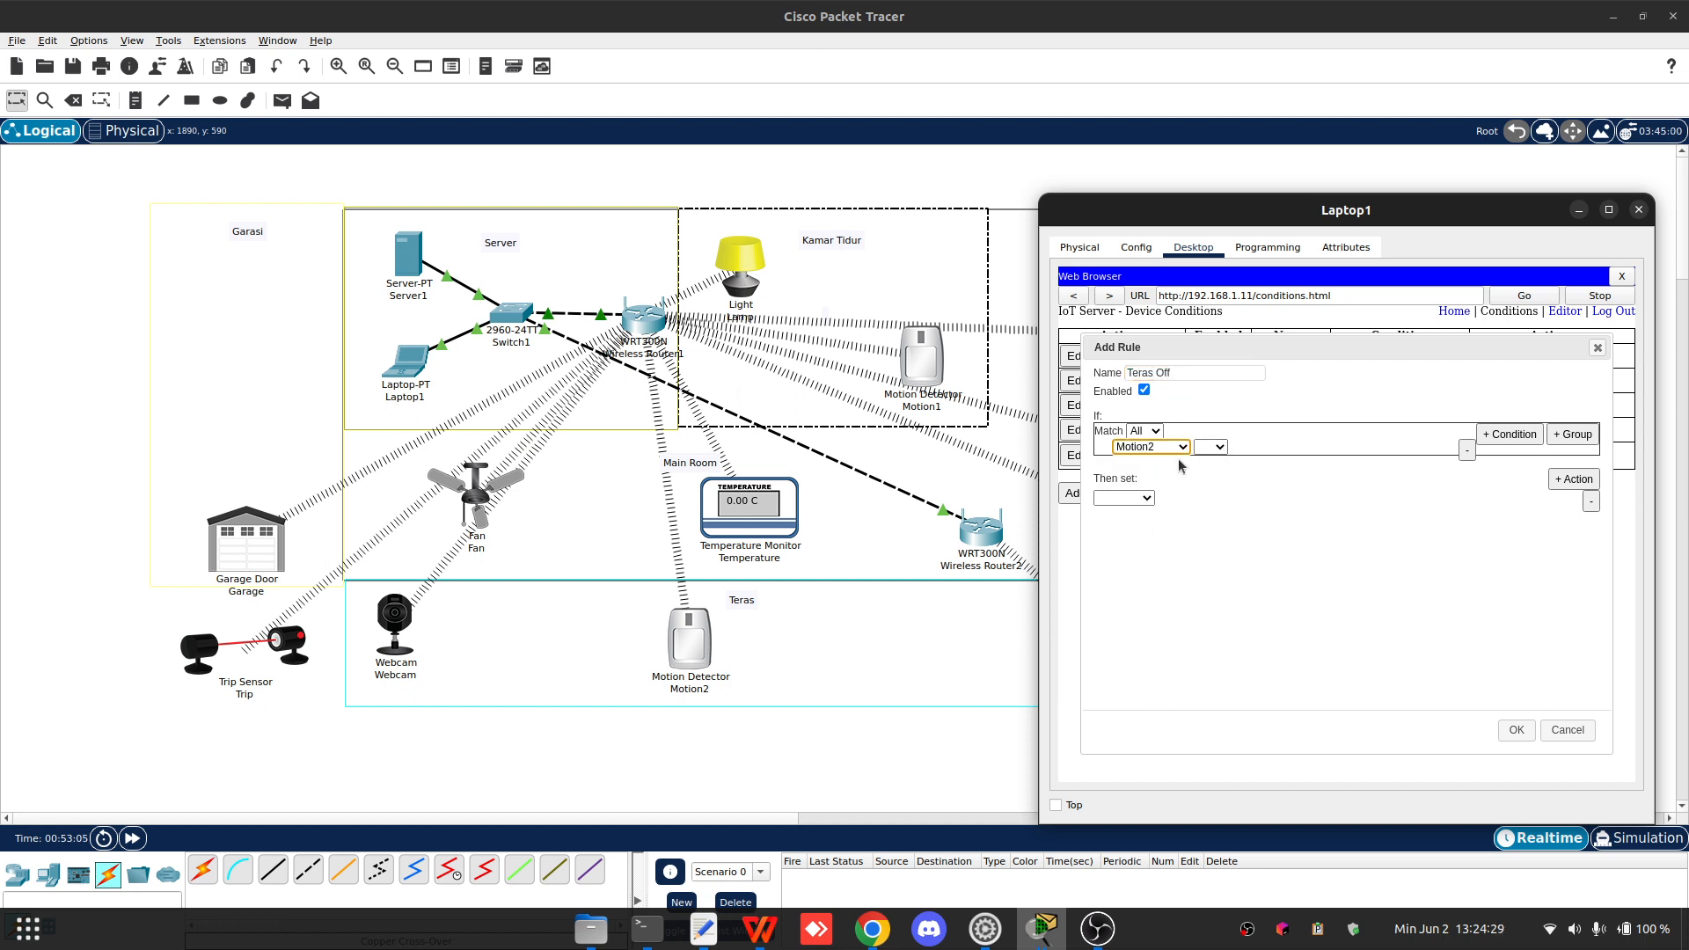
click(1210, 447)
click(1206, 462)
click(1263, 447)
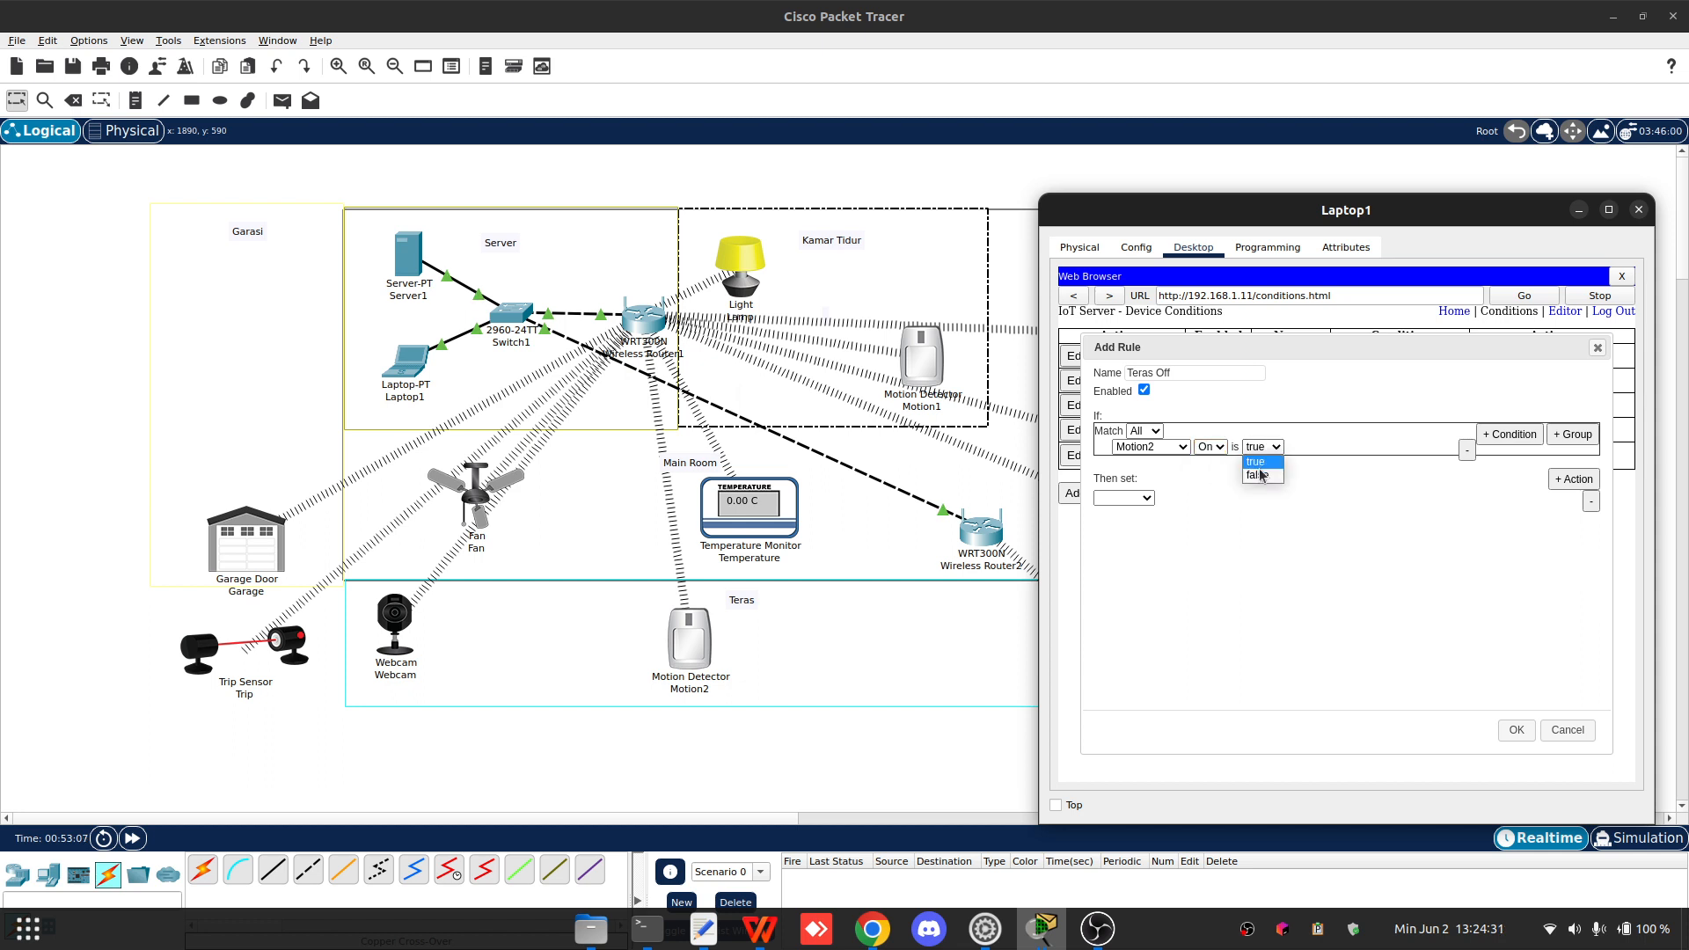
click(1259, 472)
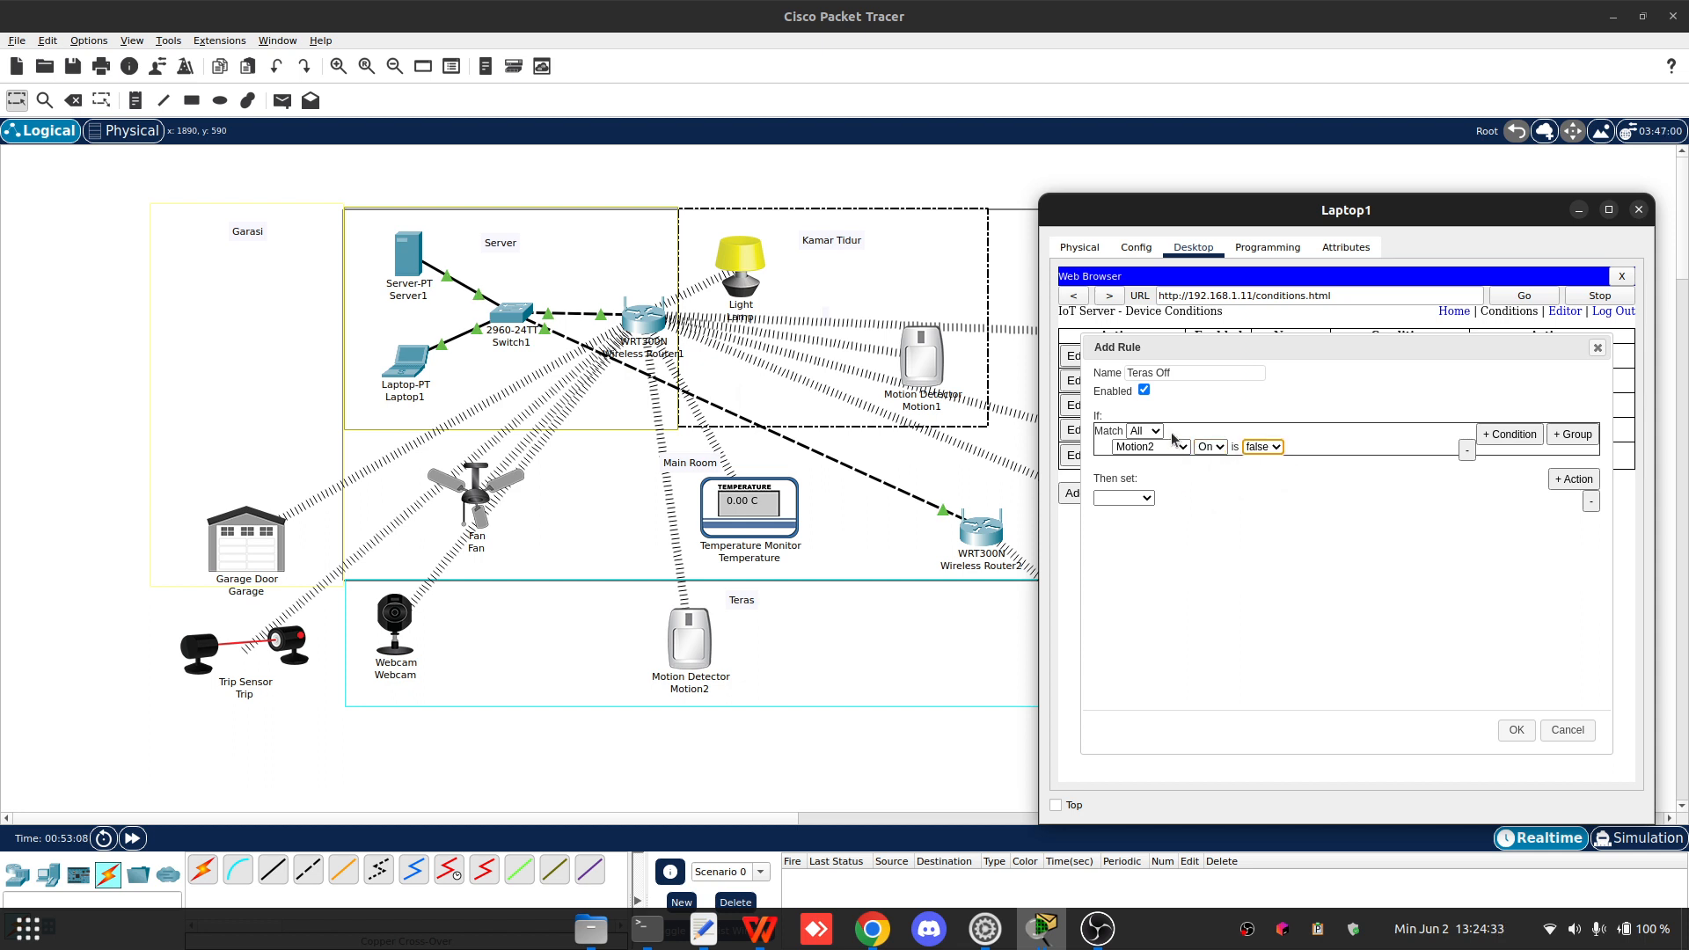
- Set the Teras Off rule's first action to change Webcam On to false
click(1135, 499)
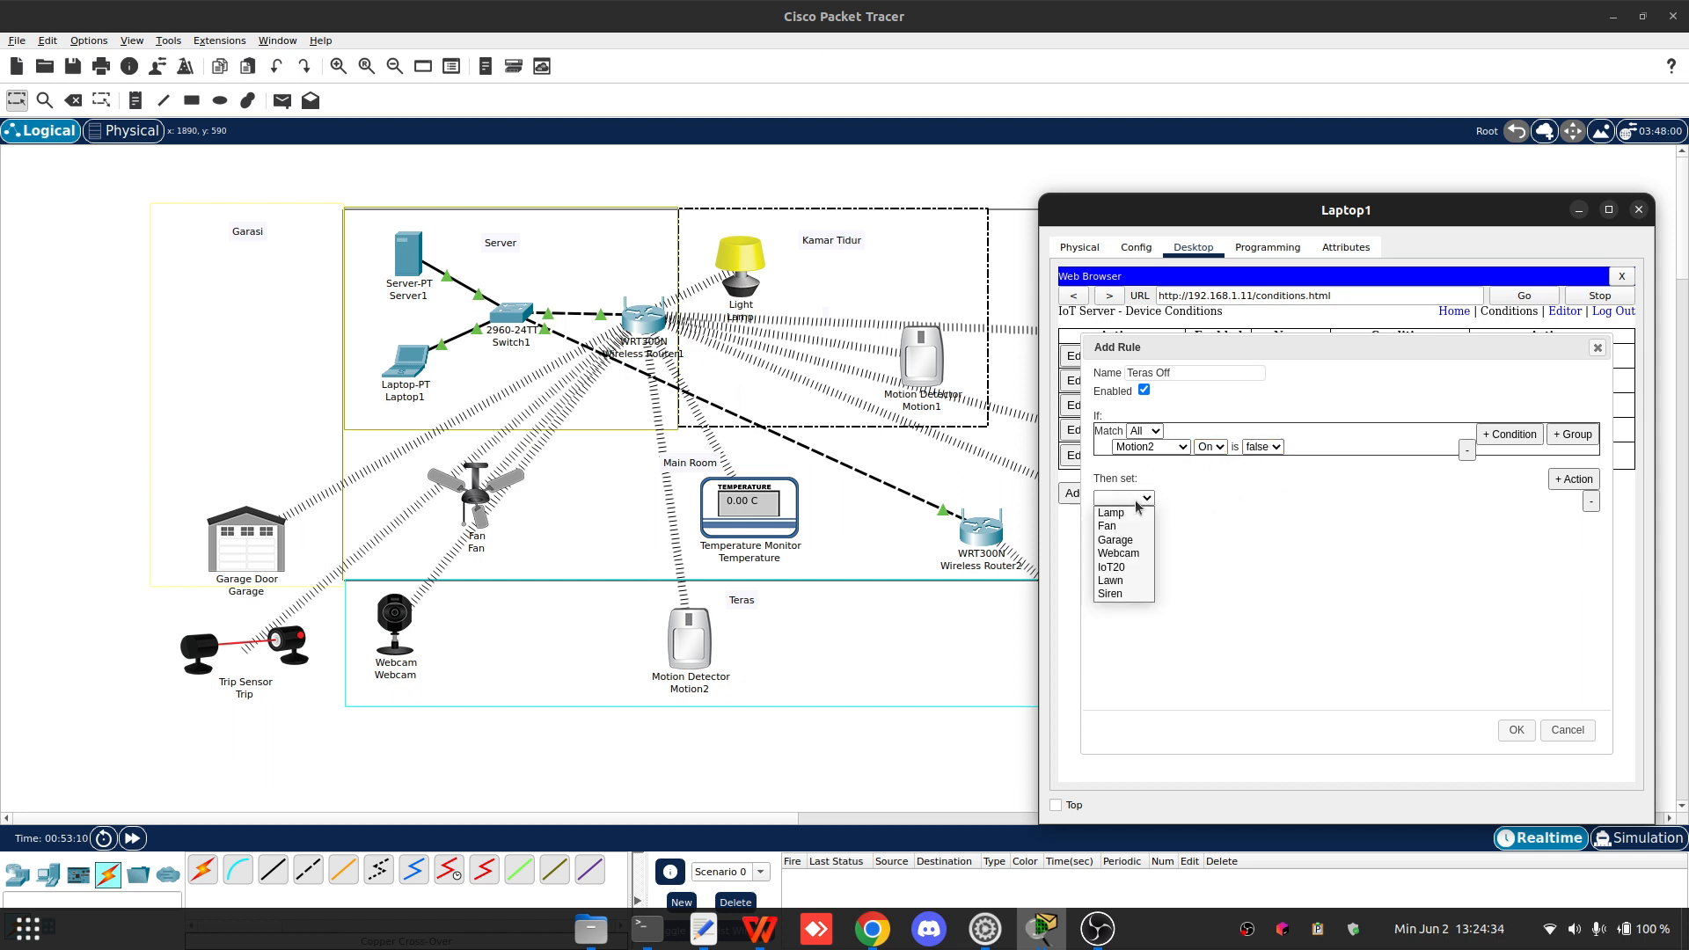
click(1130, 554)
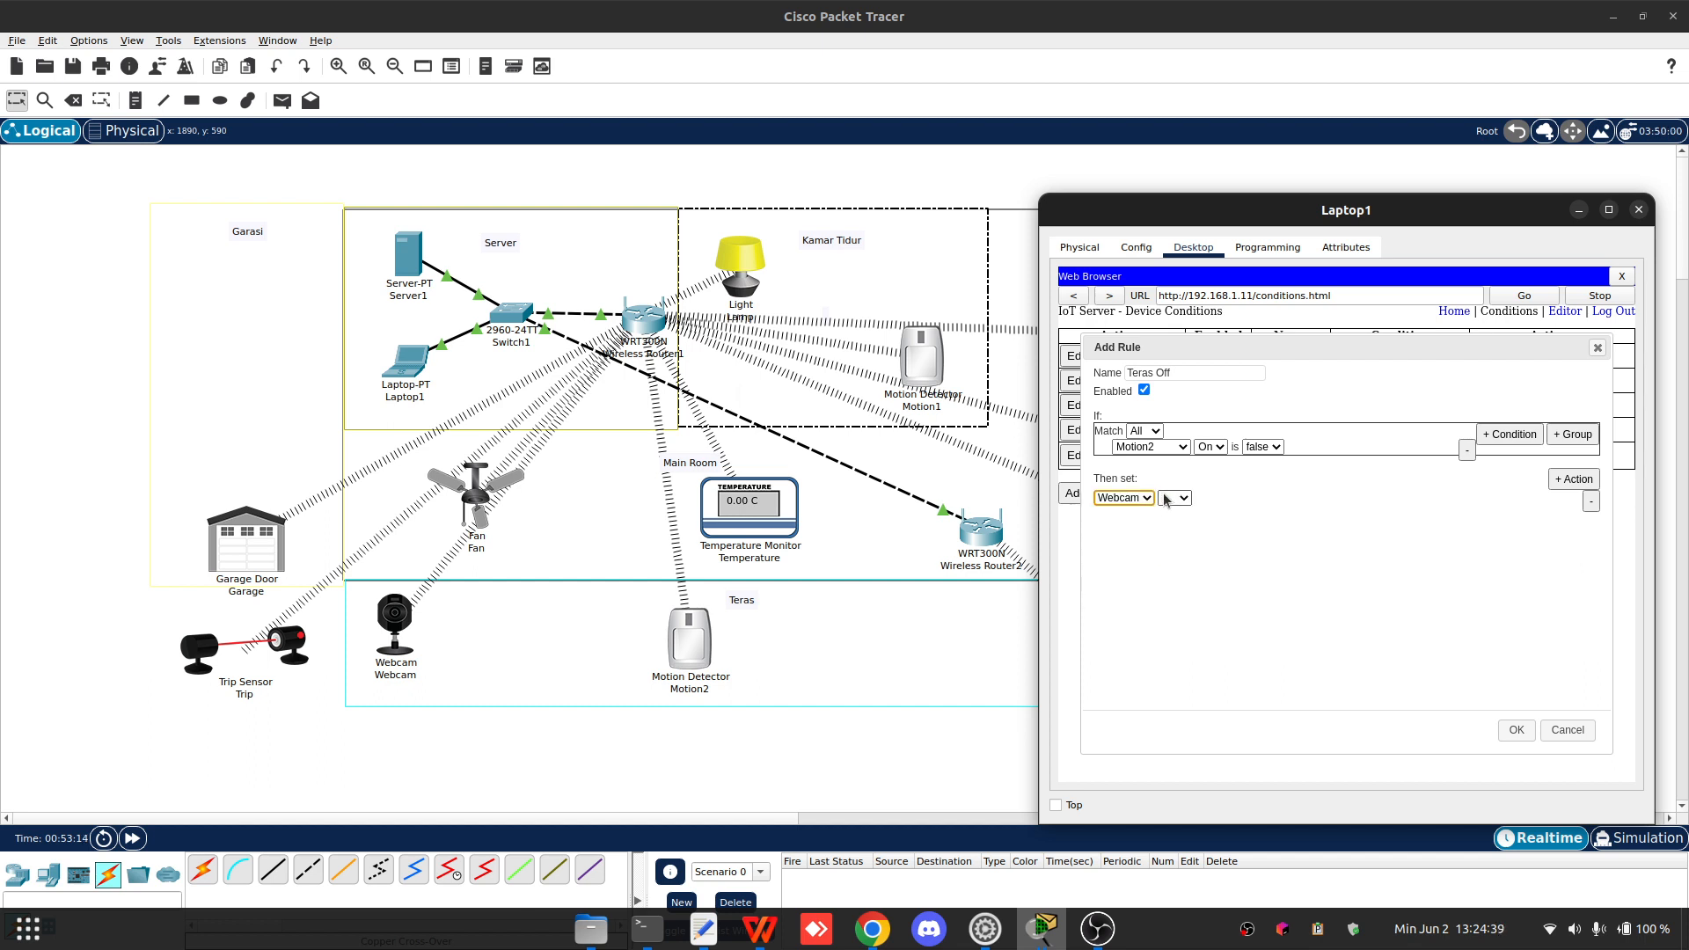
click(1167, 500)
click(1228, 499)
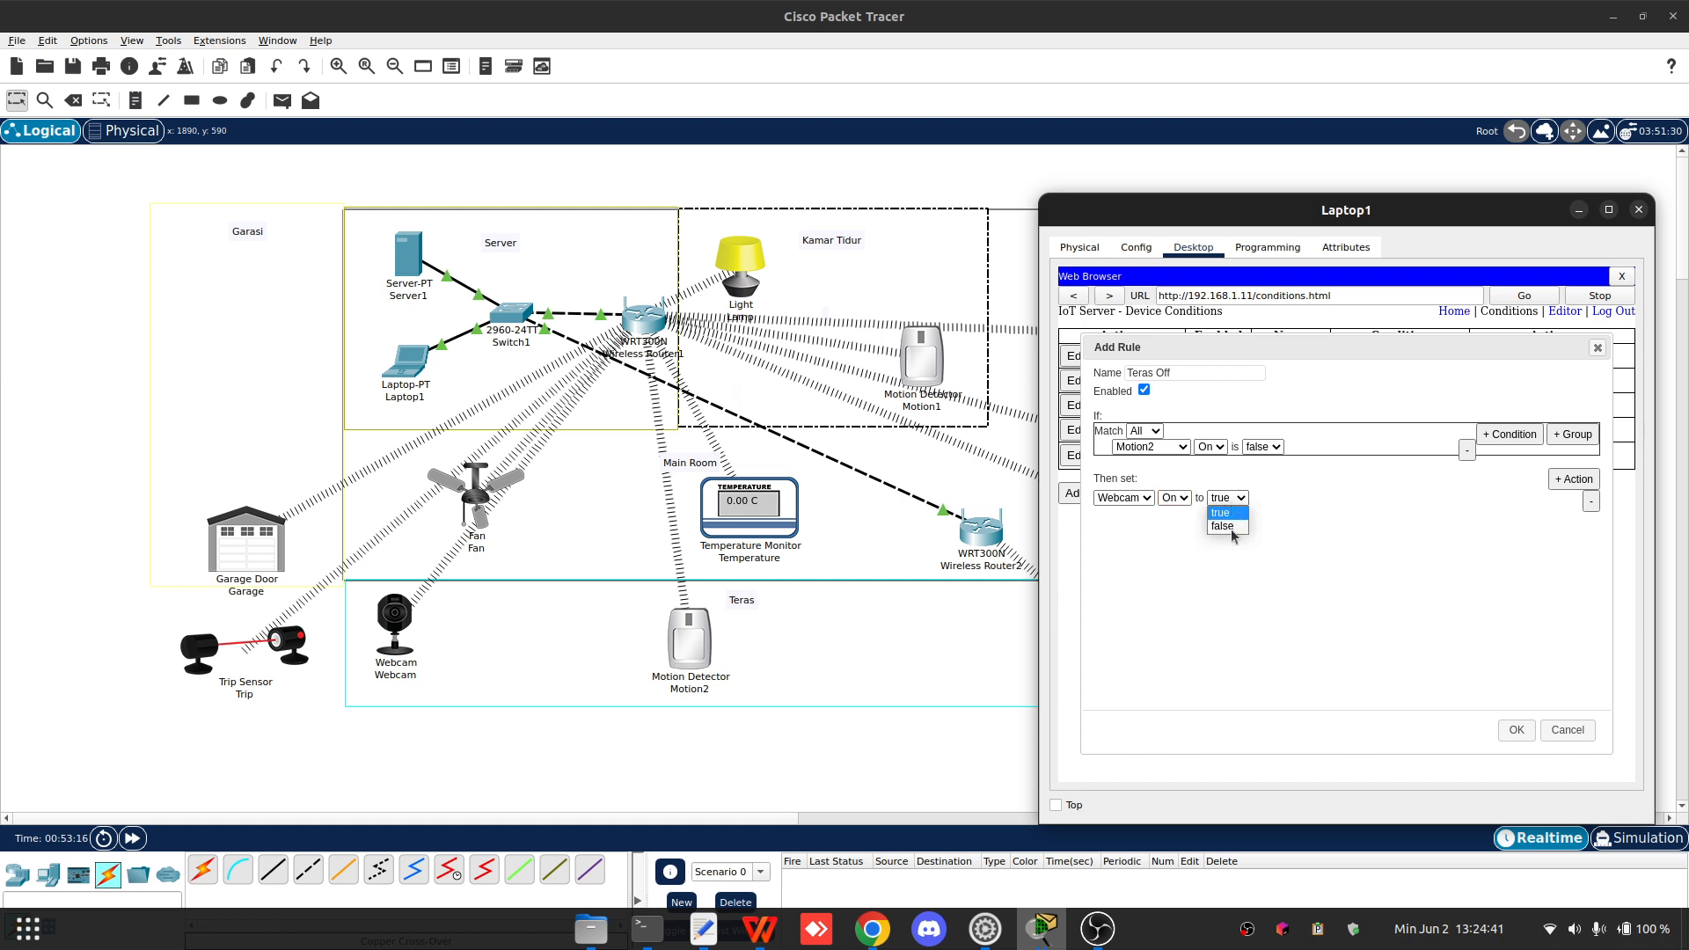
- Add a second action setting Siren On to false and save the Teras Off rule
click(1573, 479)
click(1143, 514)
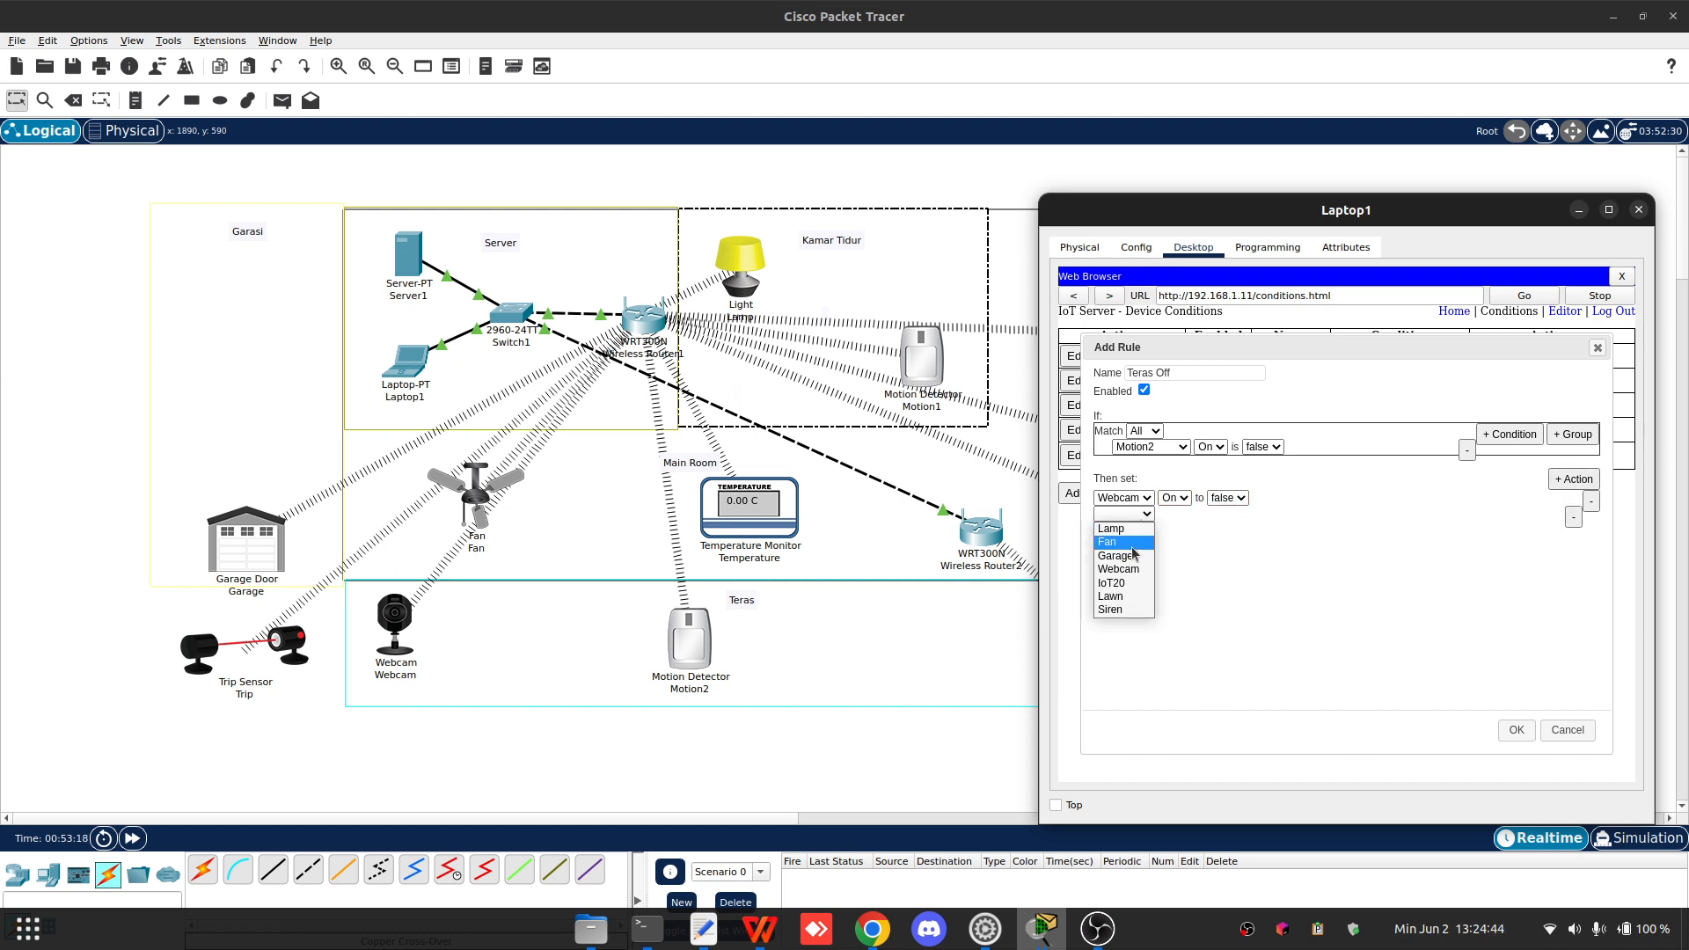
click(1110, 608)
click(1173, 514)
click(1173, 529)
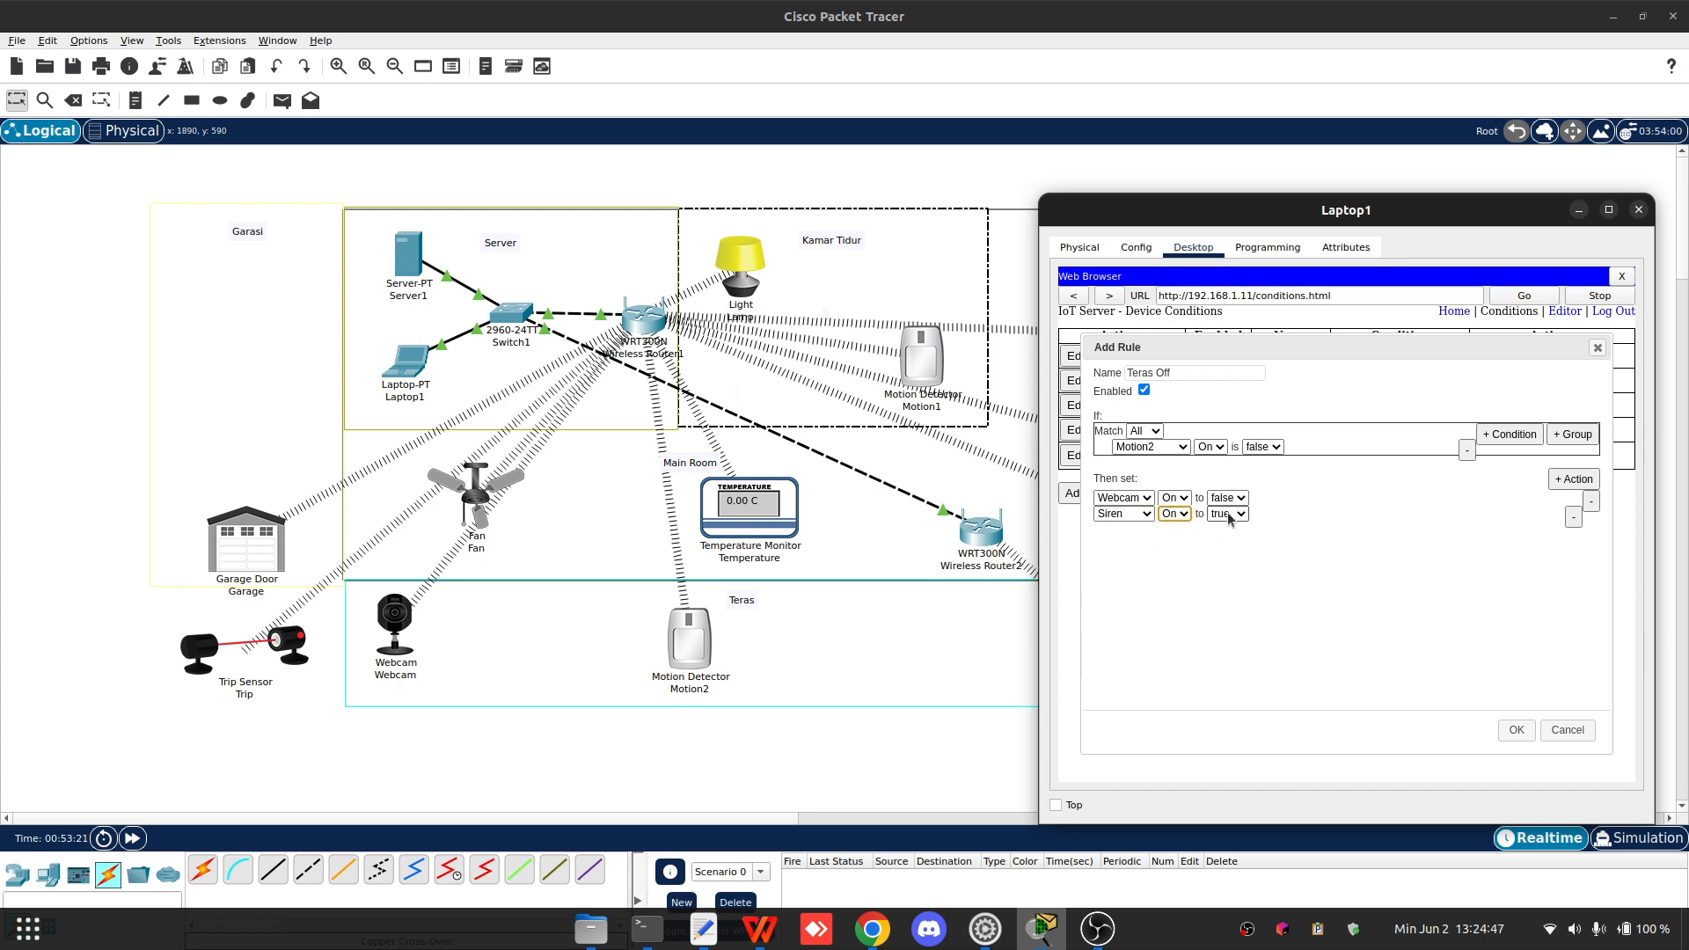
click(1227, 513)
click(1230, 546)
click(1516, 730)
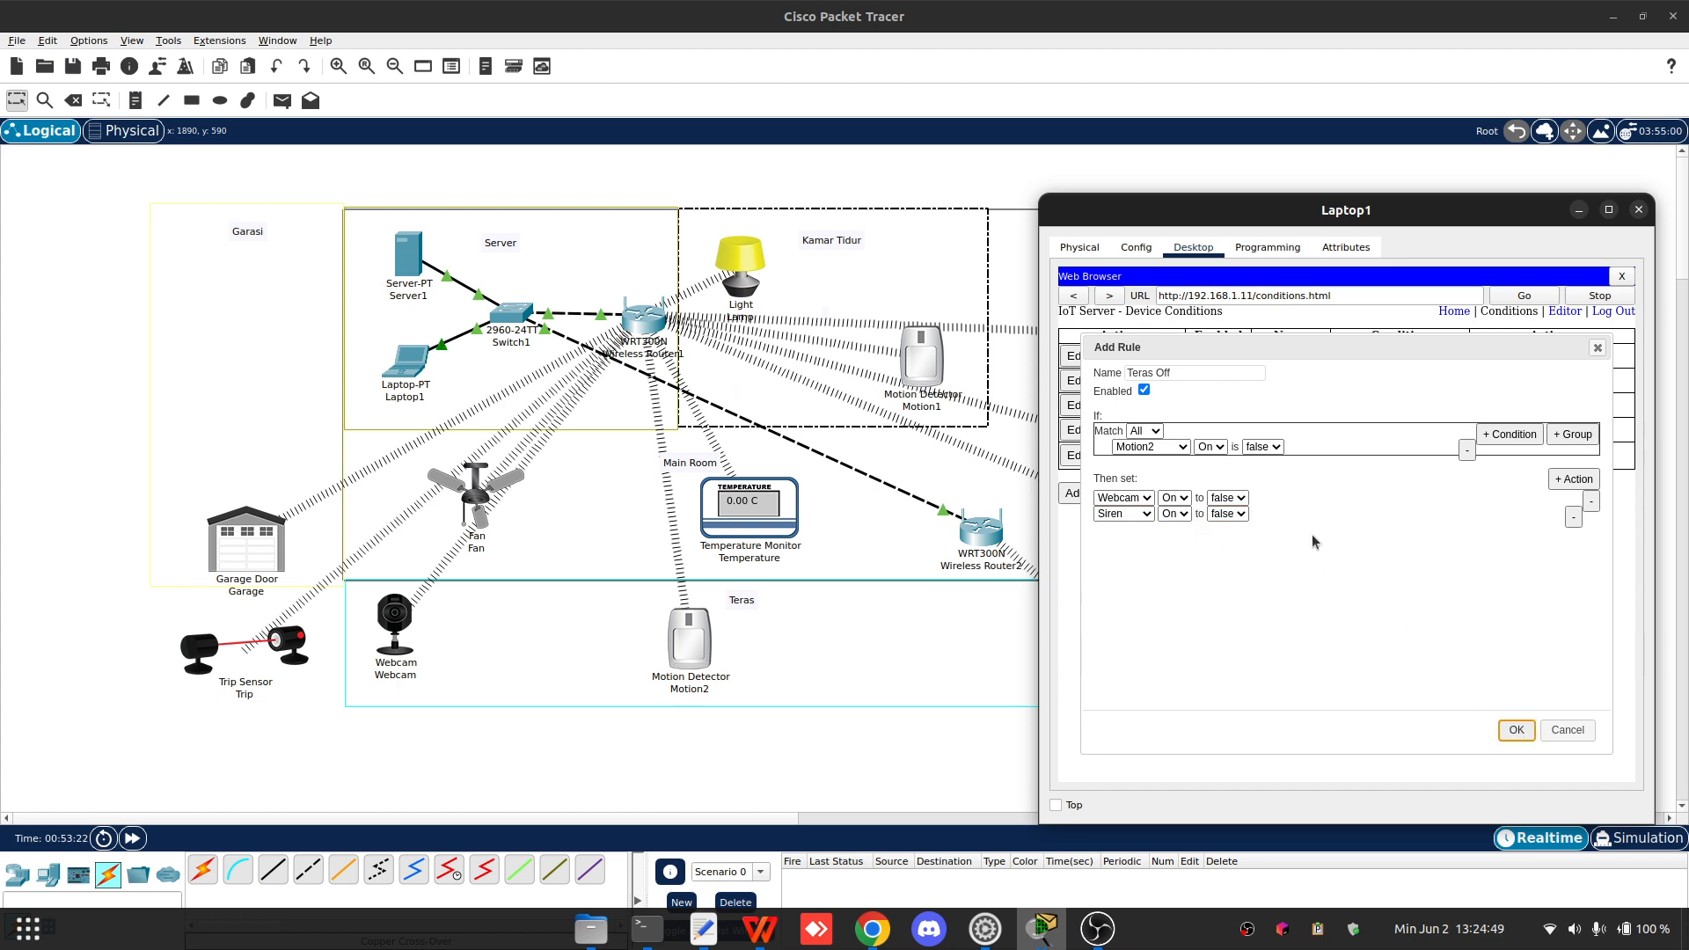
- Add a new condition rule named Taman On and start choosing the device for its condition
drag(1360, 229, 695, 143)
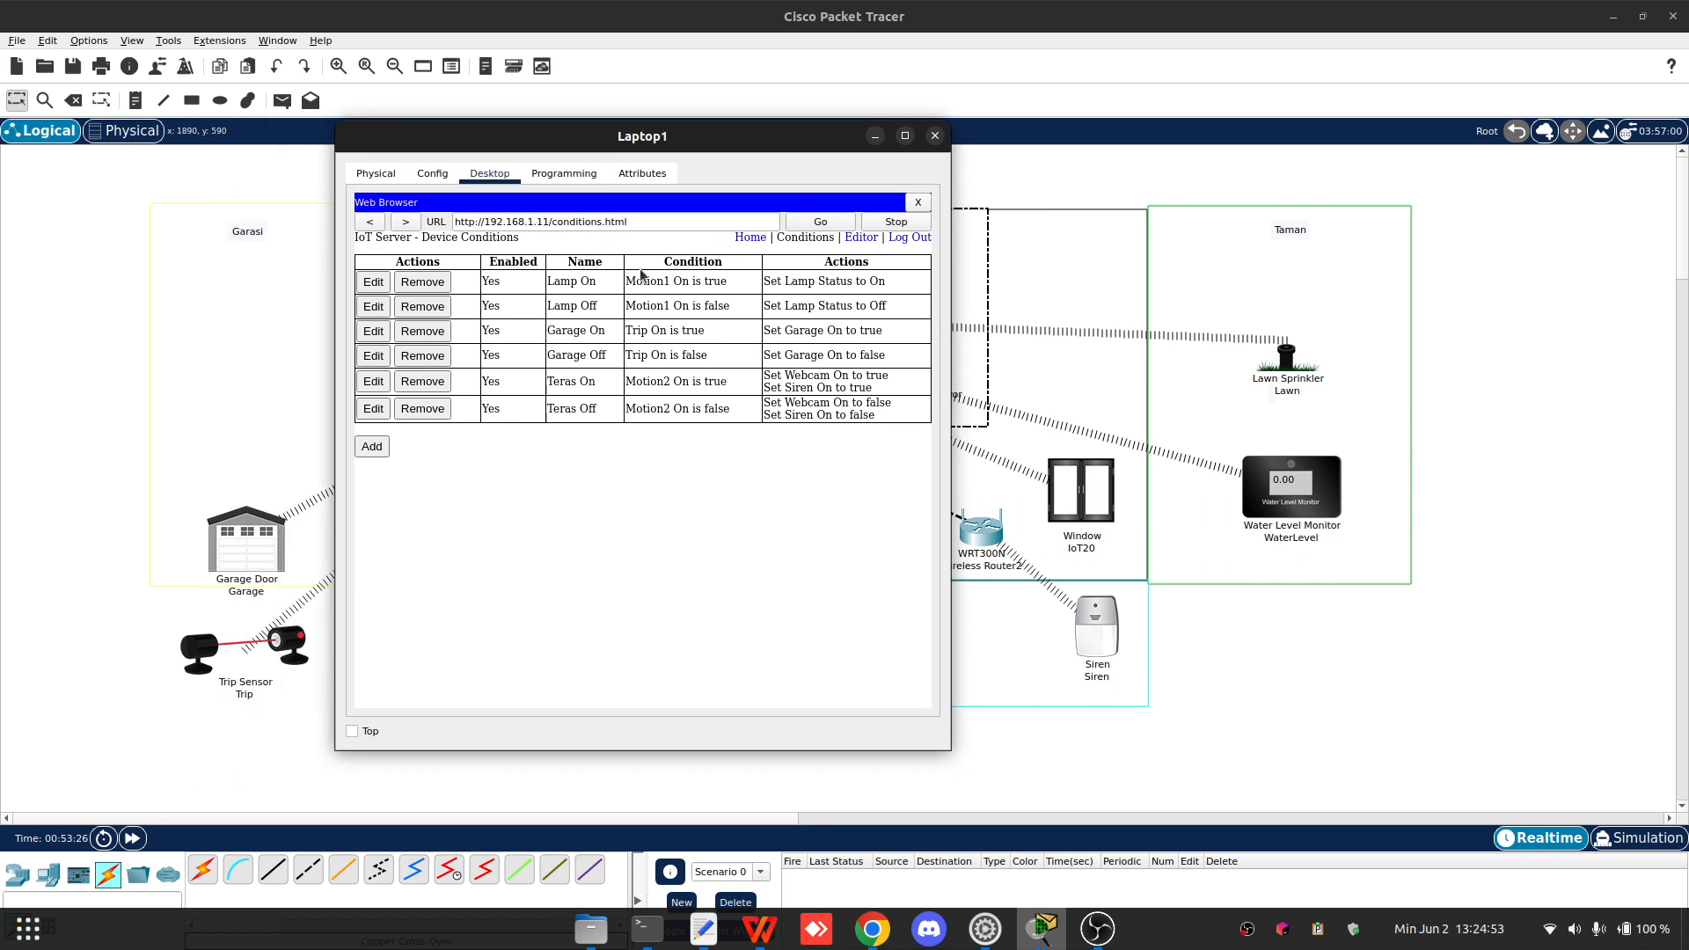
click(371, 448)
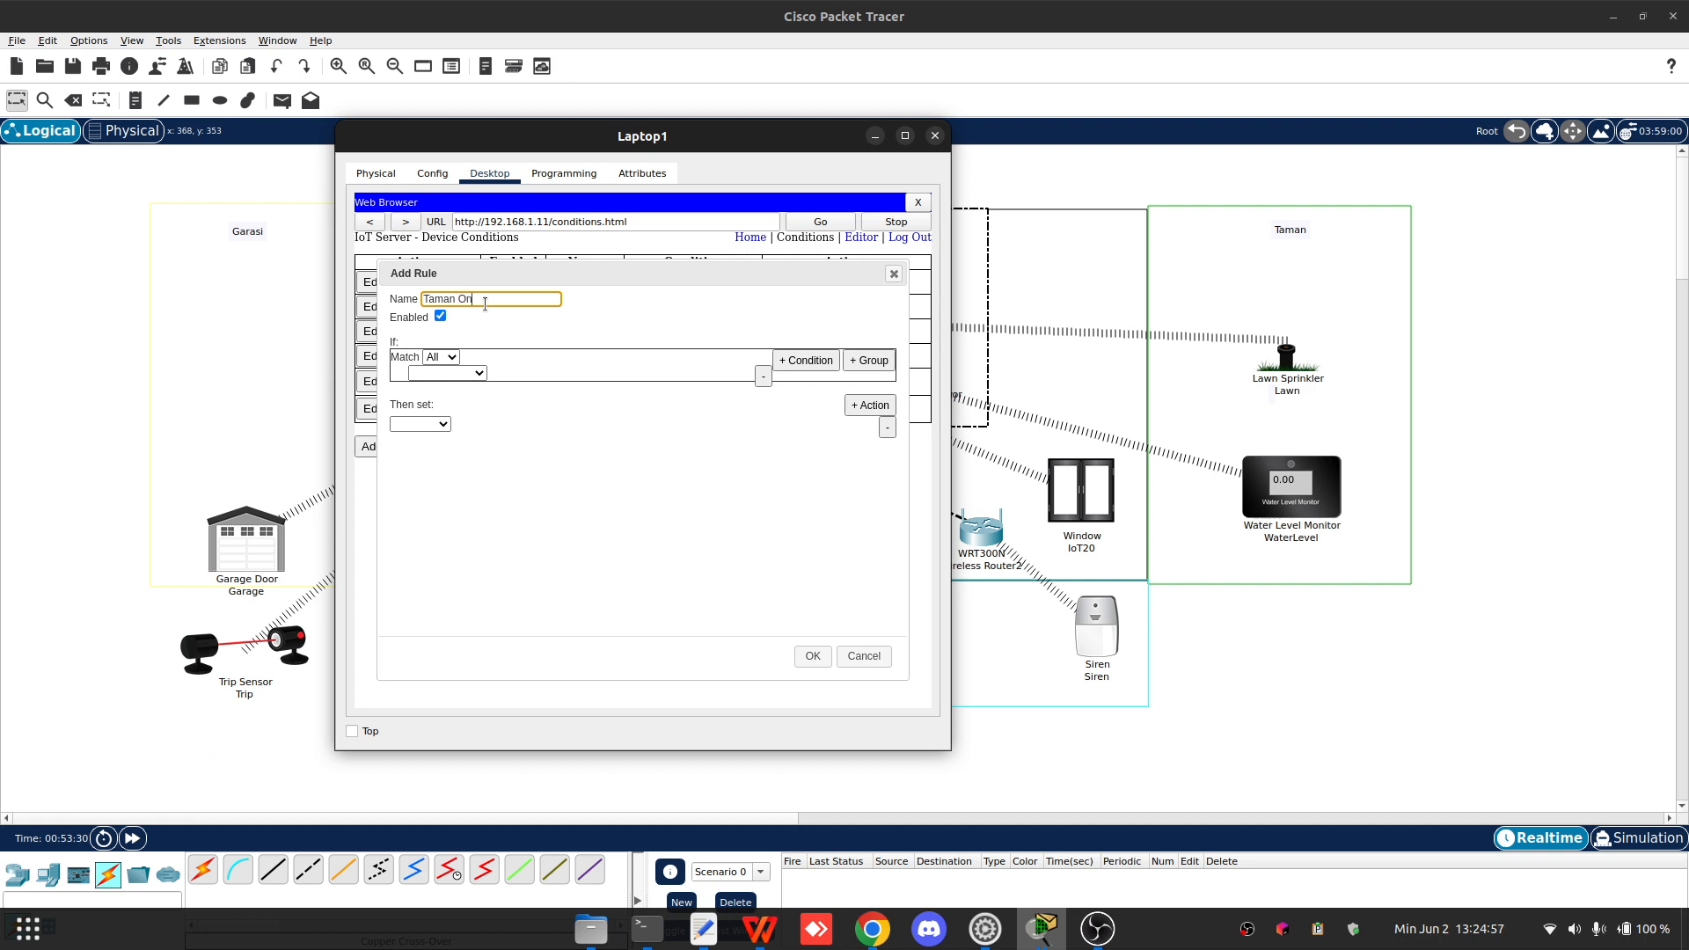
click(460, 374)
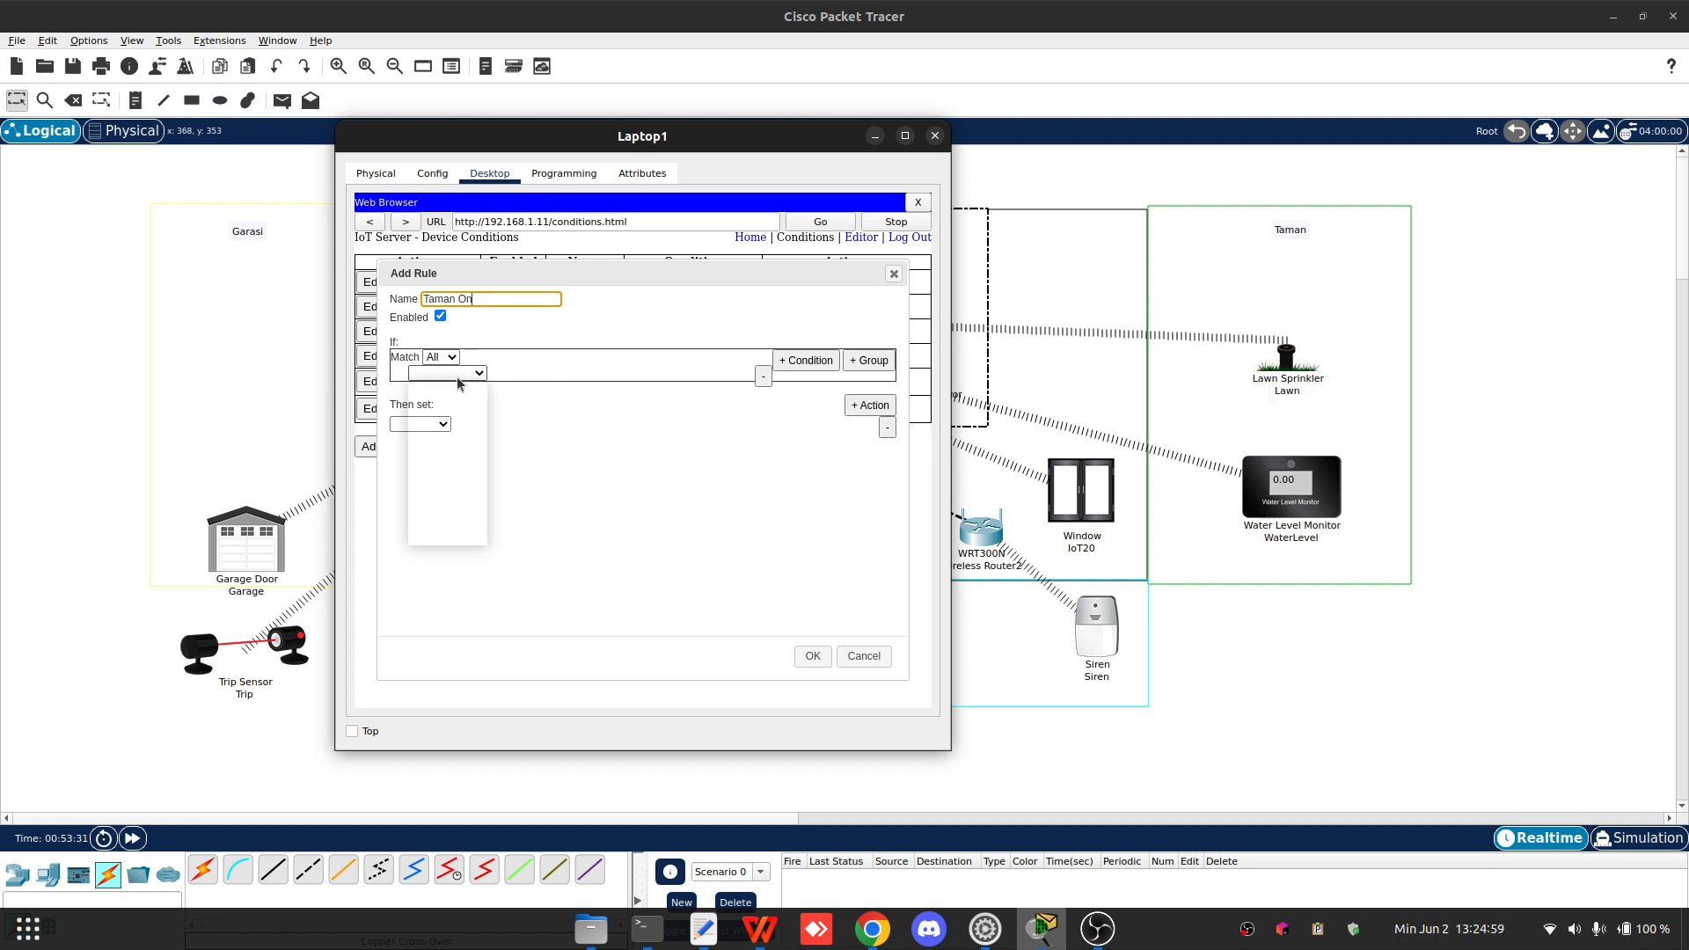
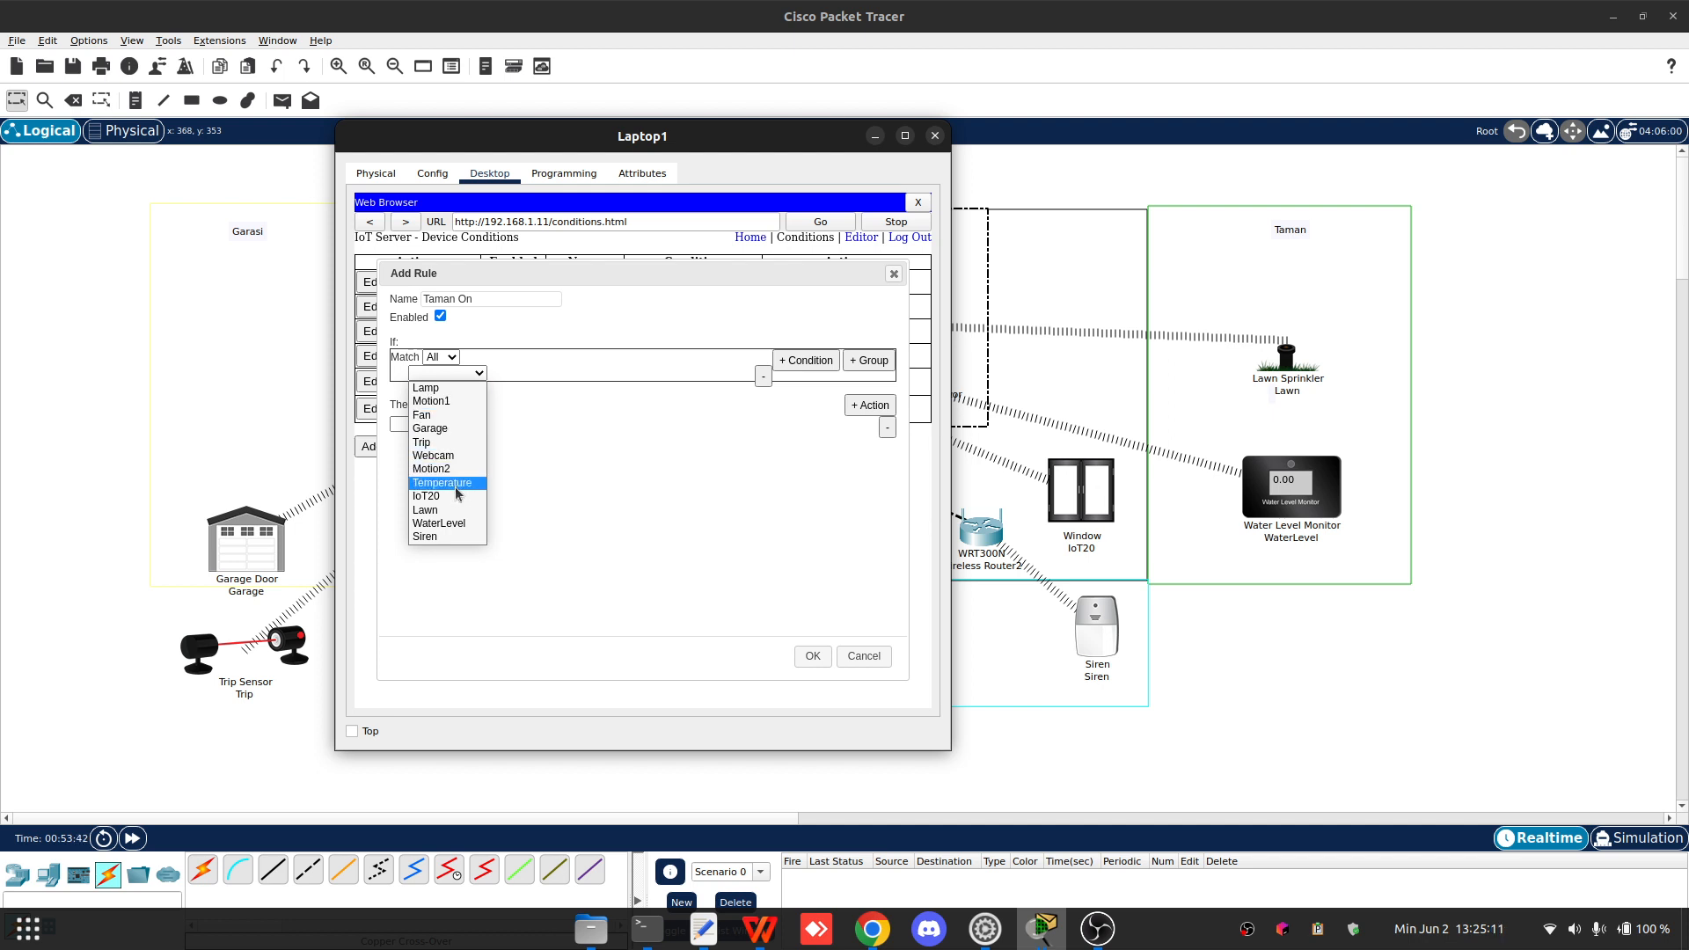
- Make the Taman On rule's condition check the Water Level property of the WaterLevel device
click(444, 523)
click(528, 373)
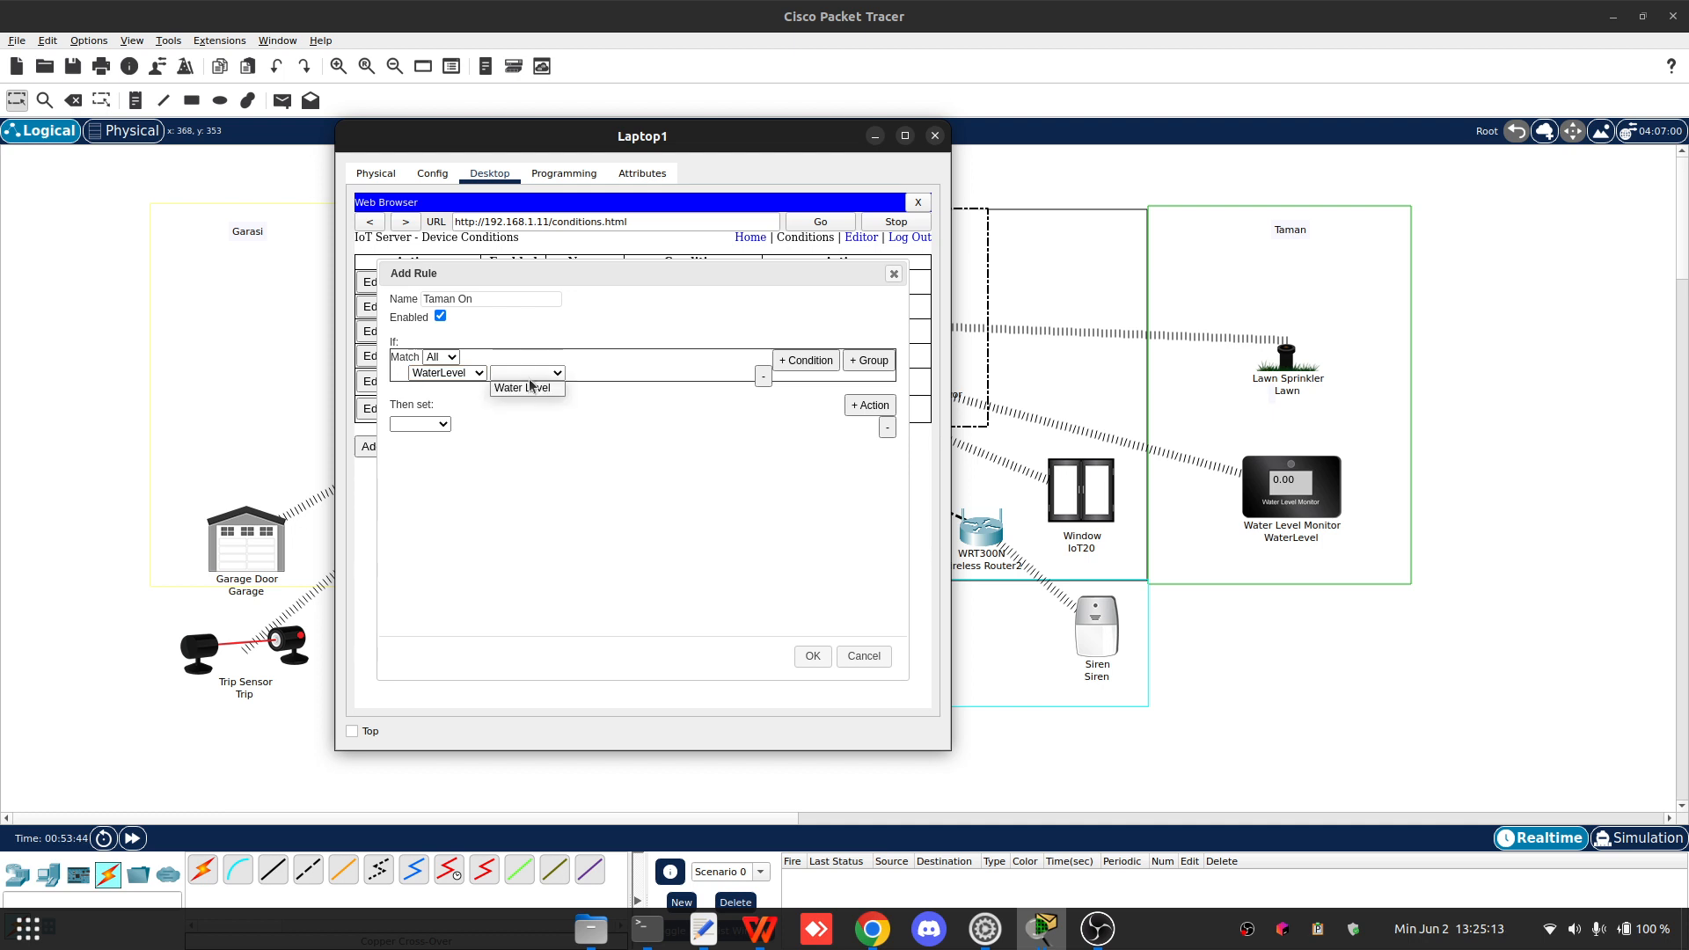
click(539, 383)
- Set the Taman On condition's comparison to less than 10 cm
click(603, 373)
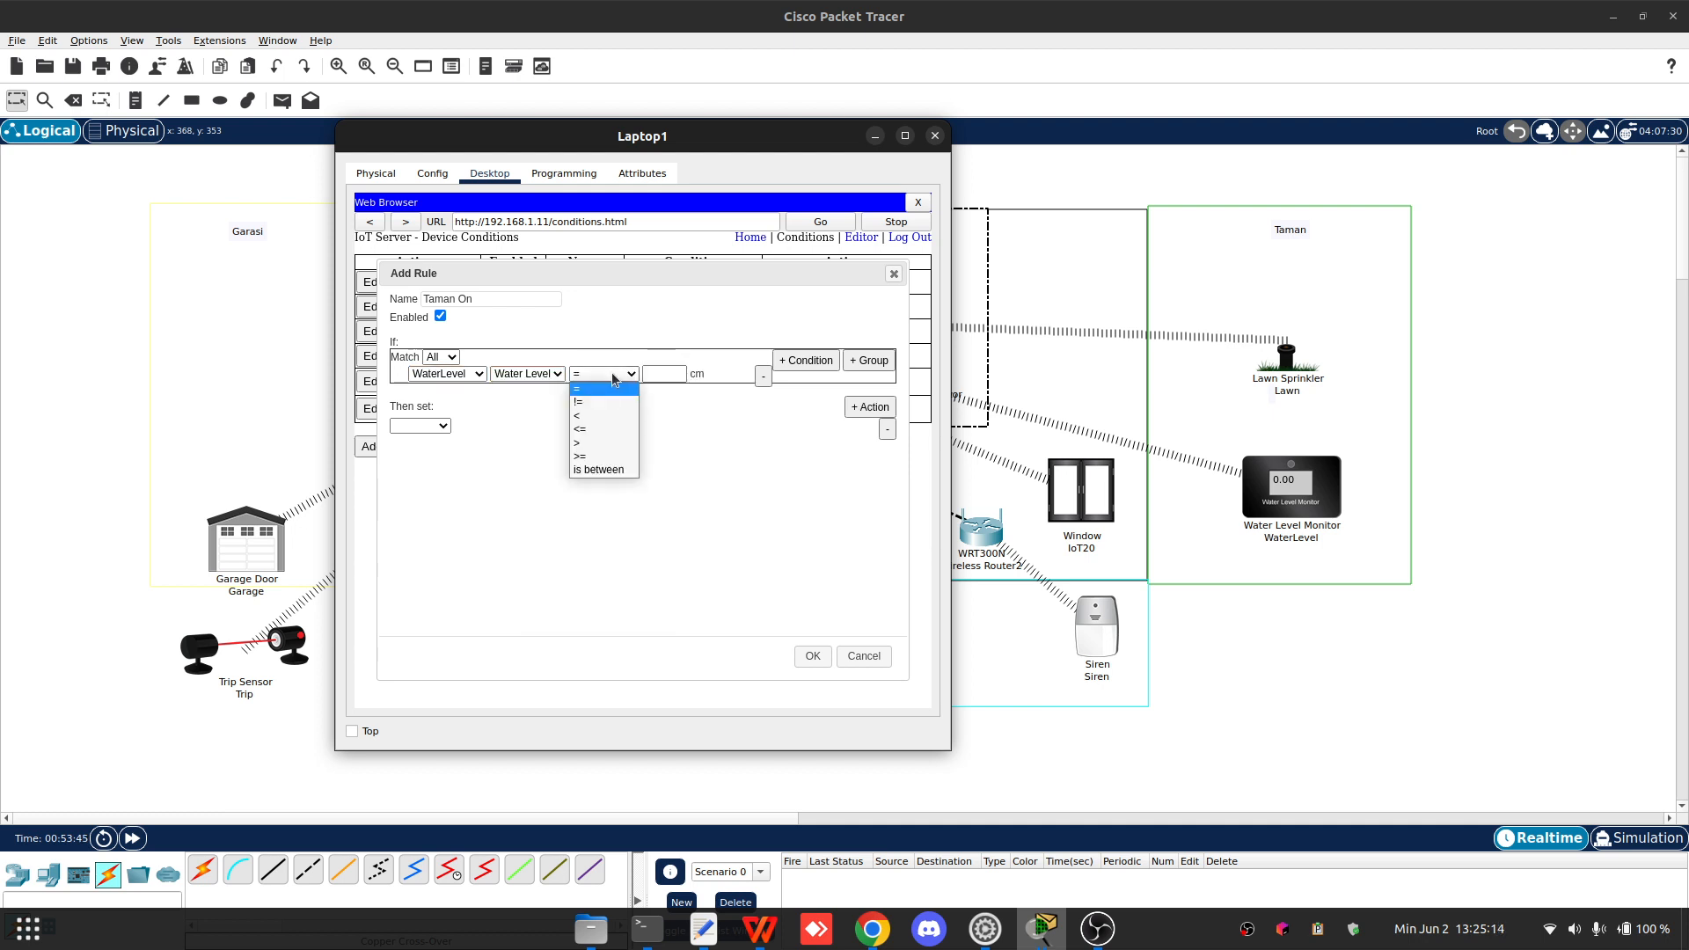
click(601, 457)
click(663, 373)
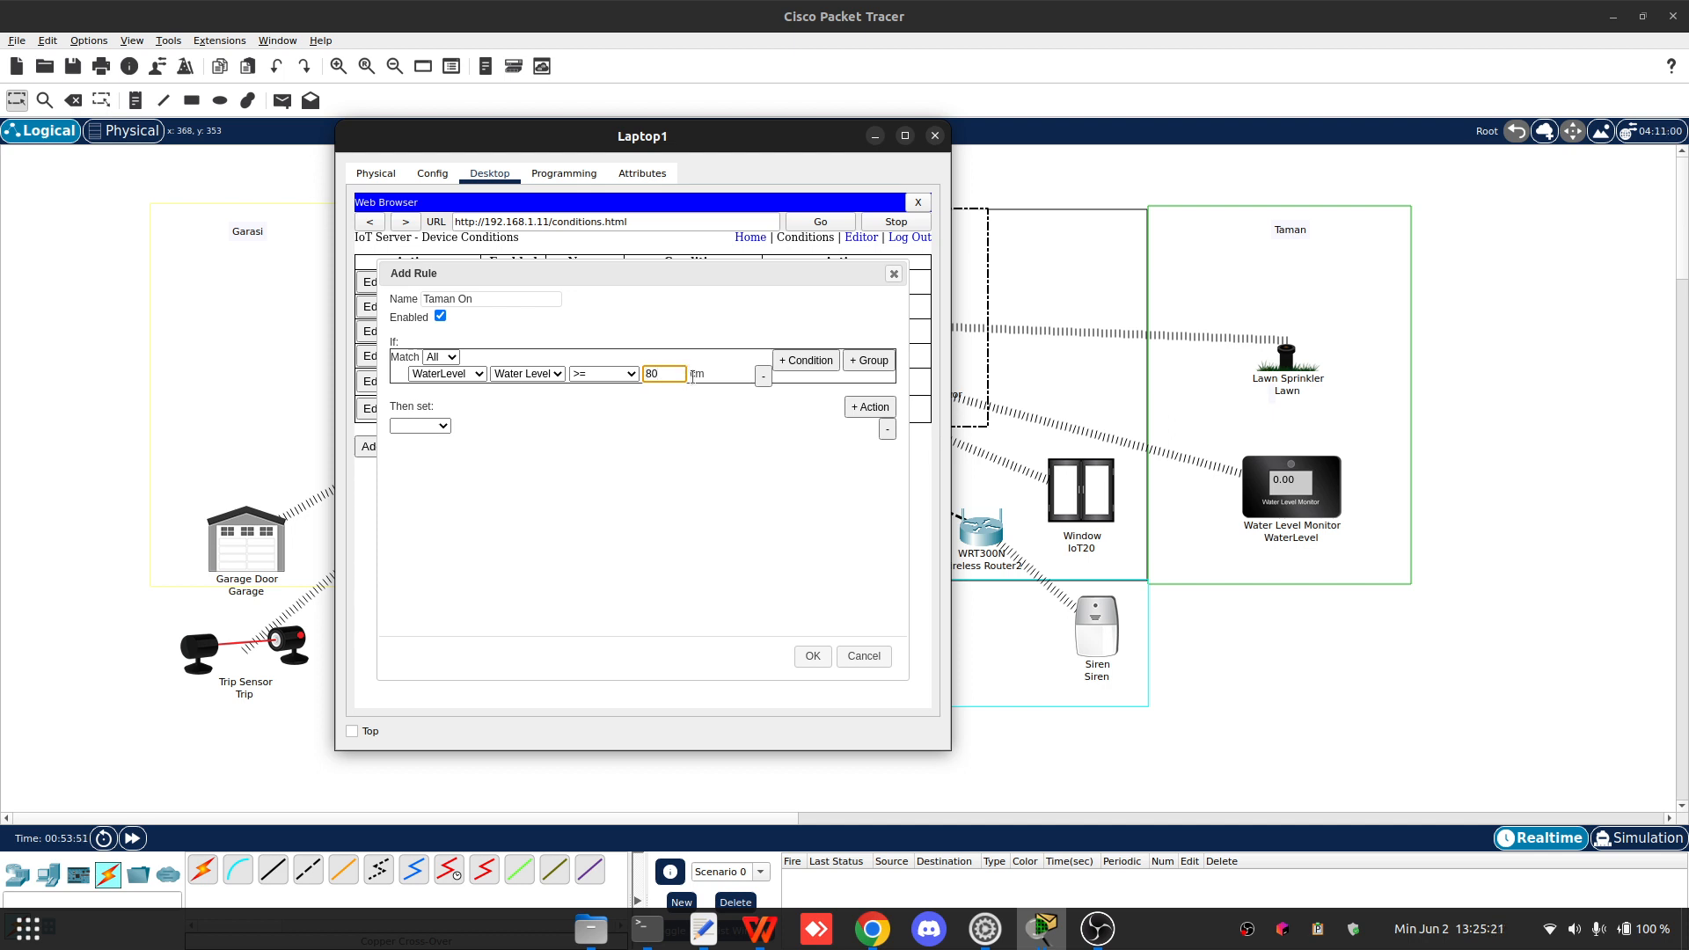
click(603, 374)
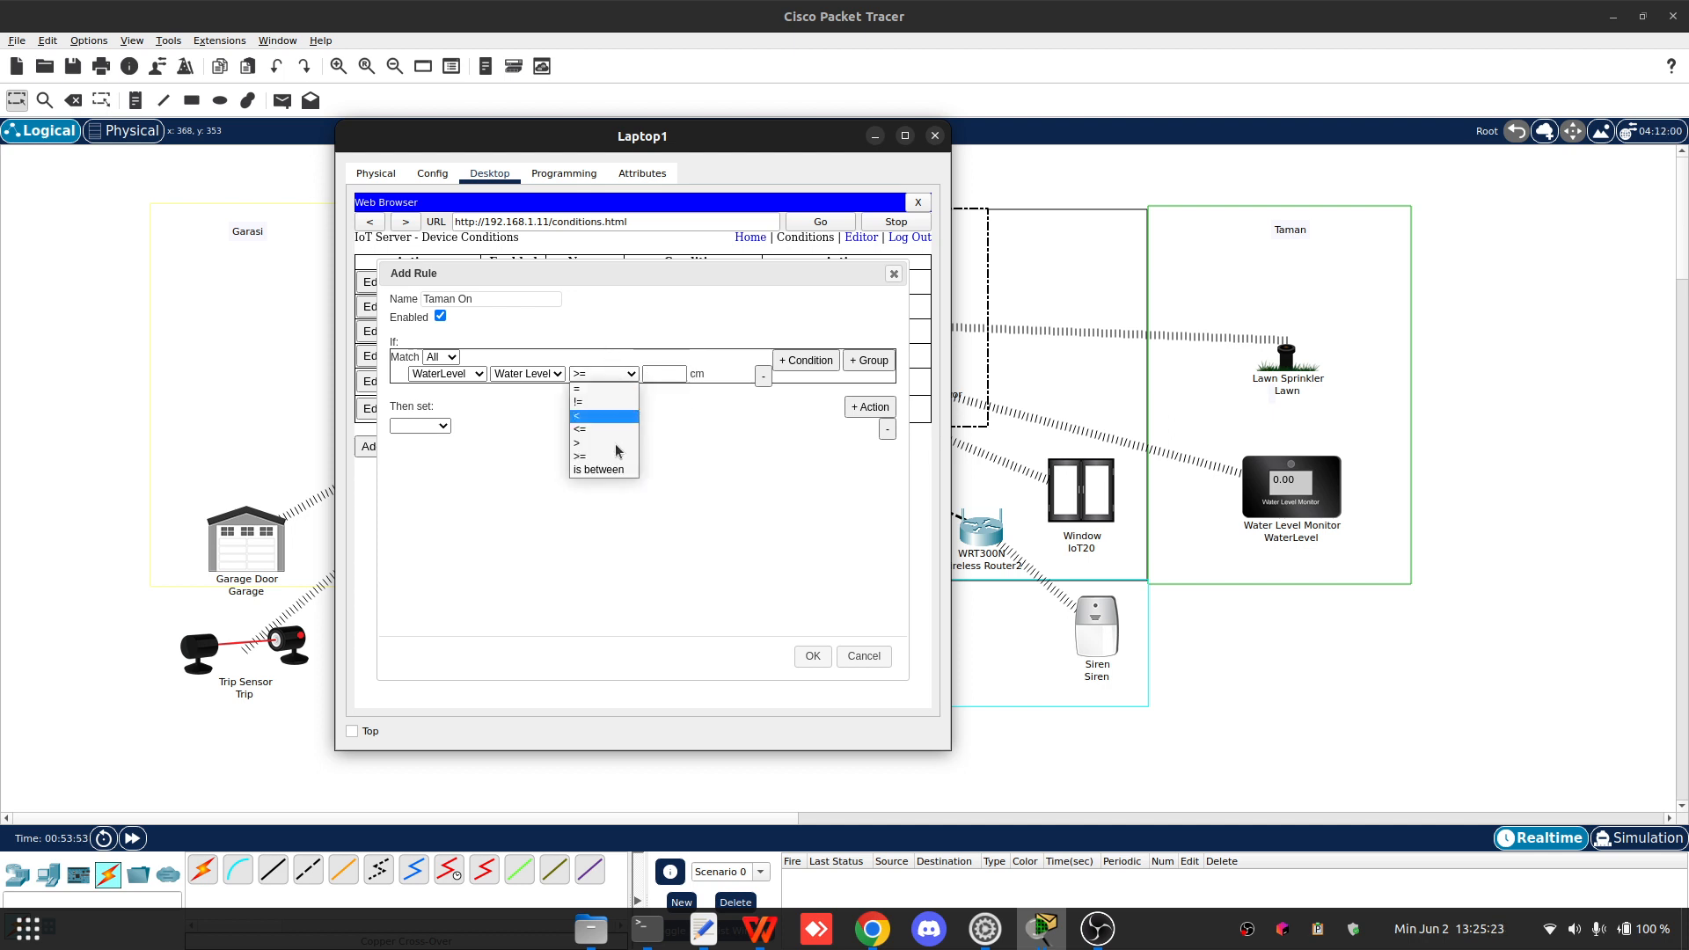
click(604, 417)
click(675, 373)
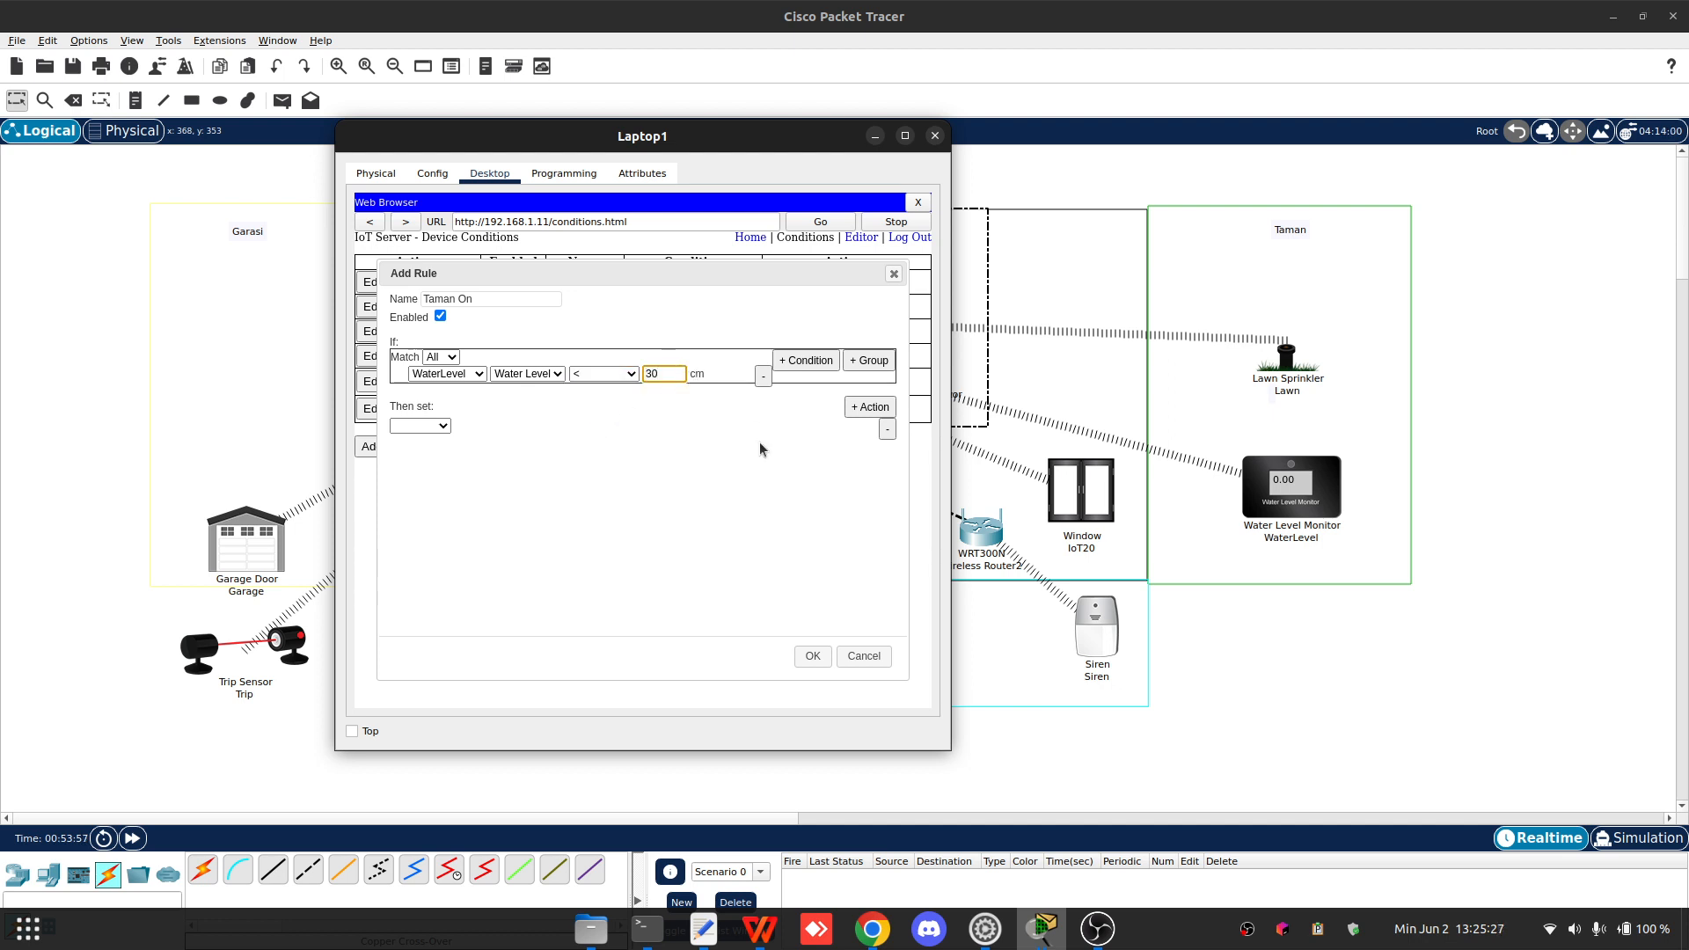
click(563, 449)
click(657, 380)
double_click(665, 374)
double_click(672, 374)
drag(673, 376, 642, 369)
click(816, 377)
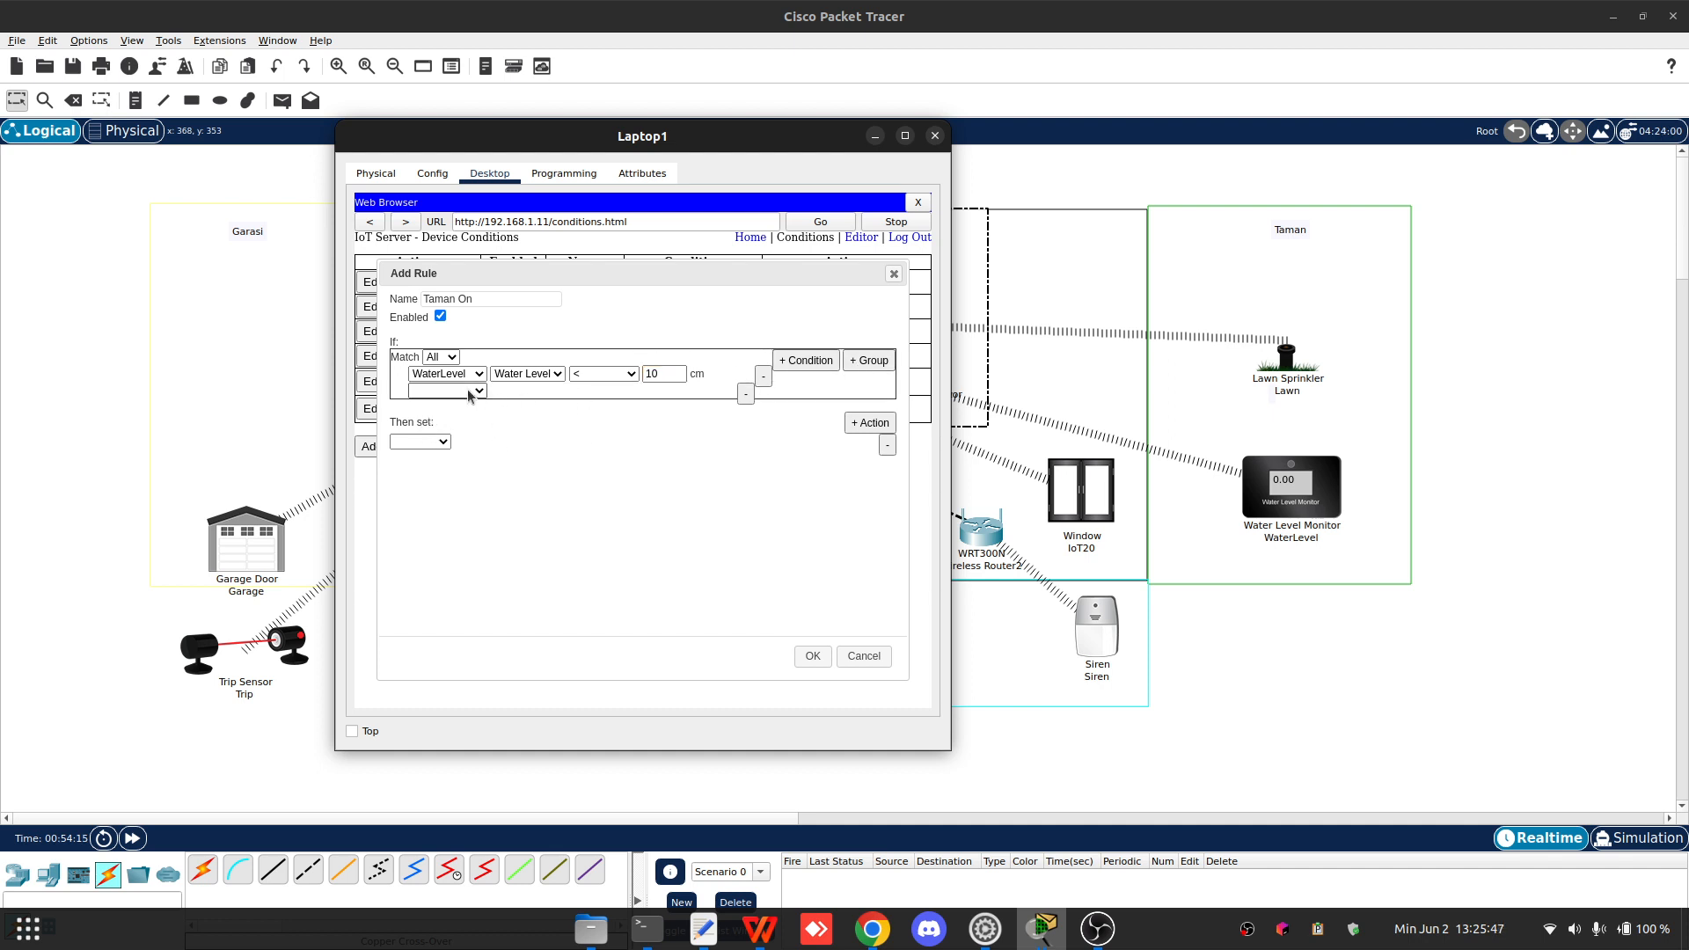
click(470, 392)
click(641, 416)
click(745, 394)
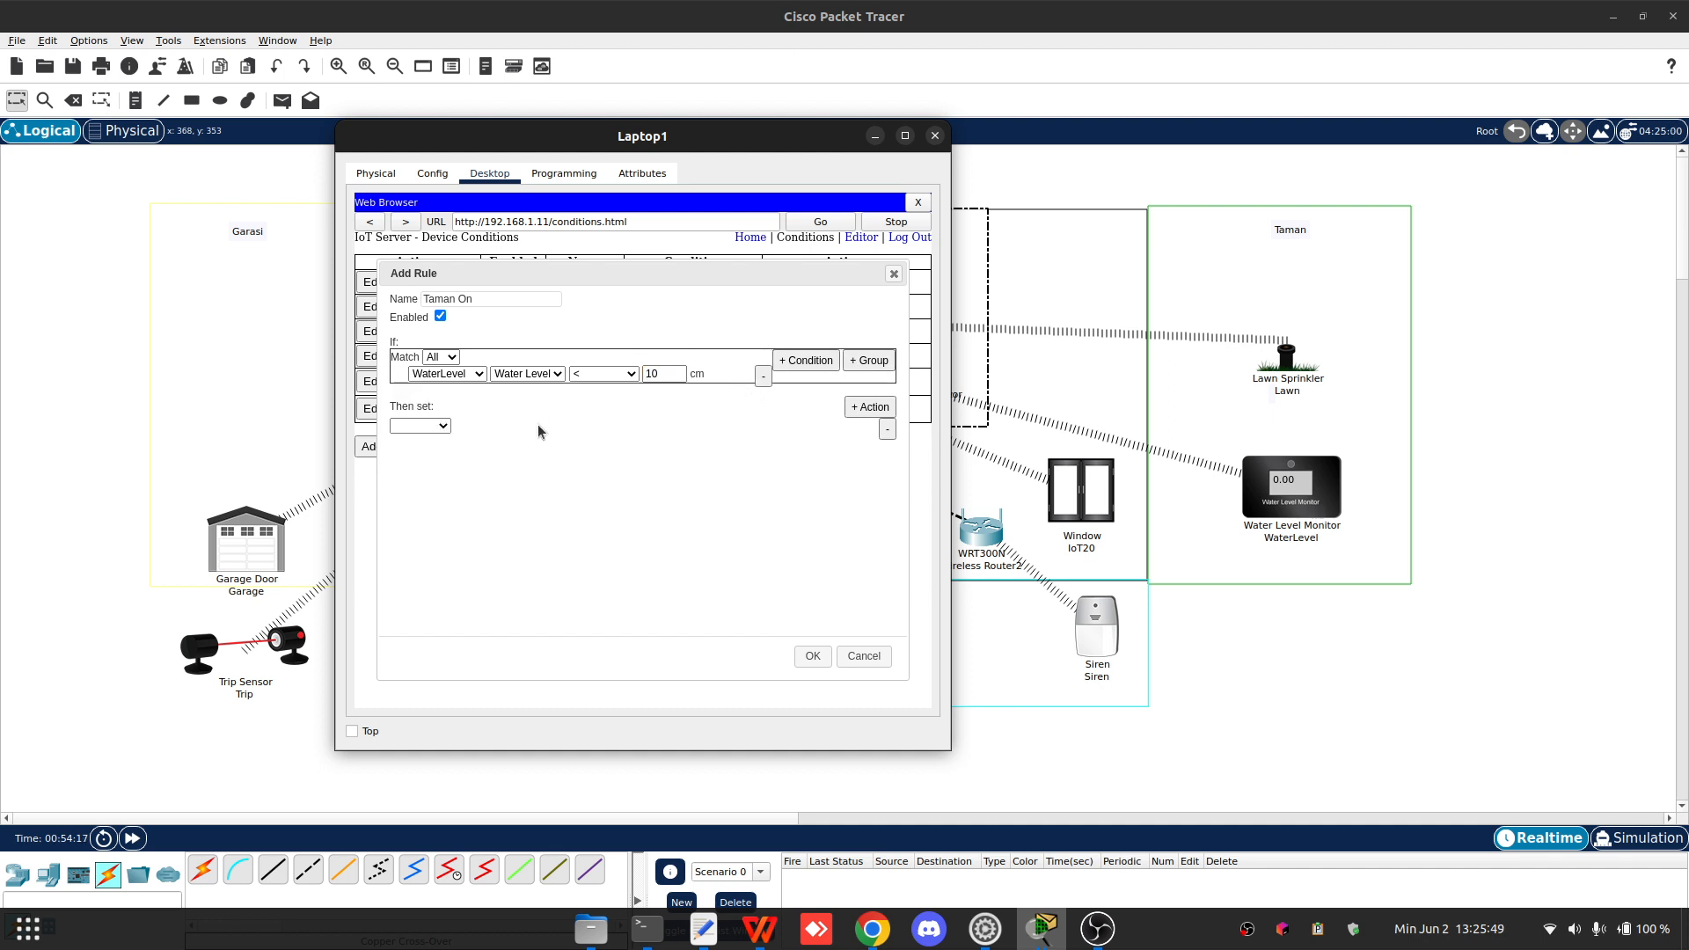
- Set the Taman On action to change Lawn Status to true and save the rule
click(423, 427)
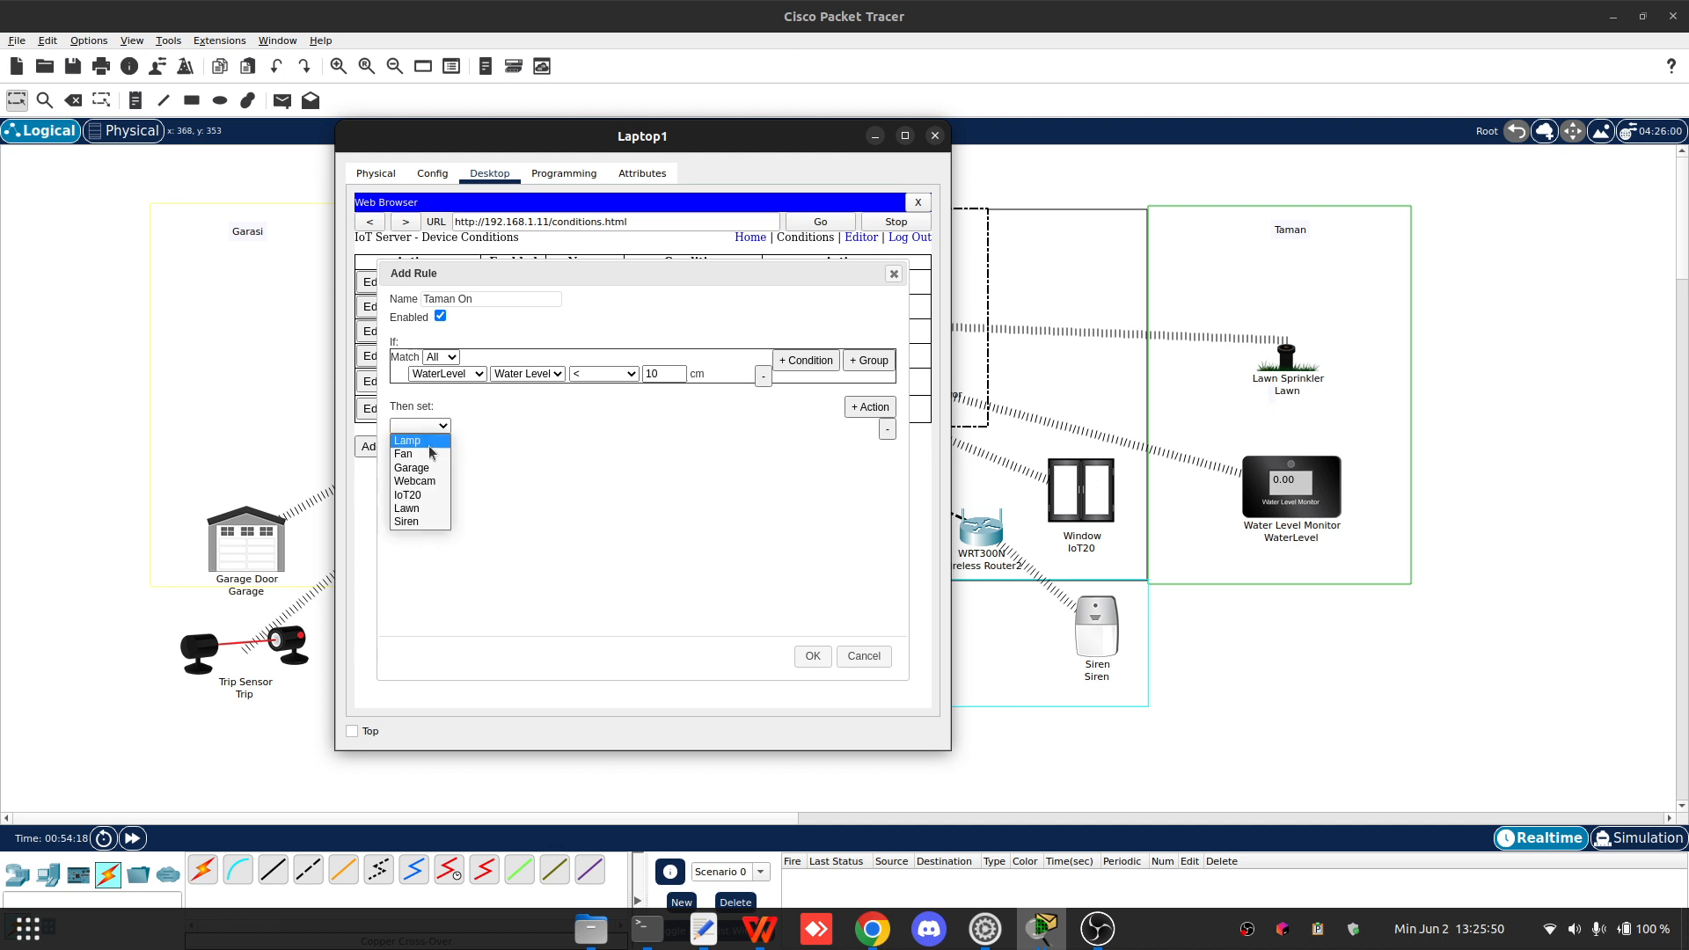
click(430, 508)
click(480, 426)
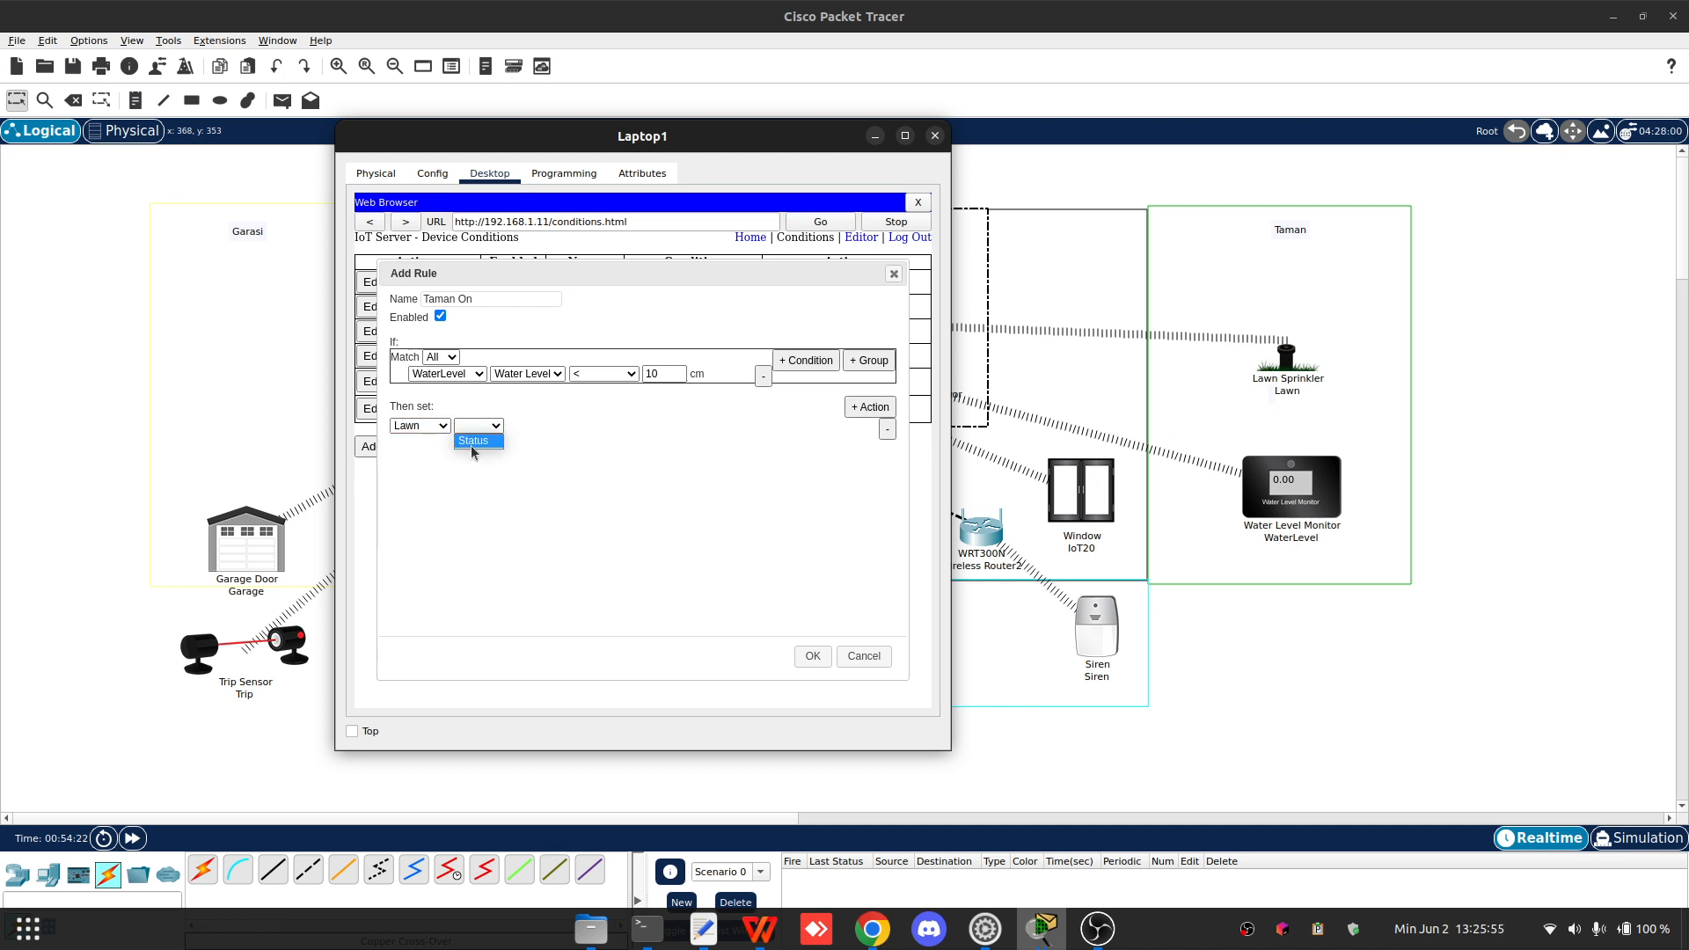
click(478, 441)
click(539, 426)
click(537, 440)
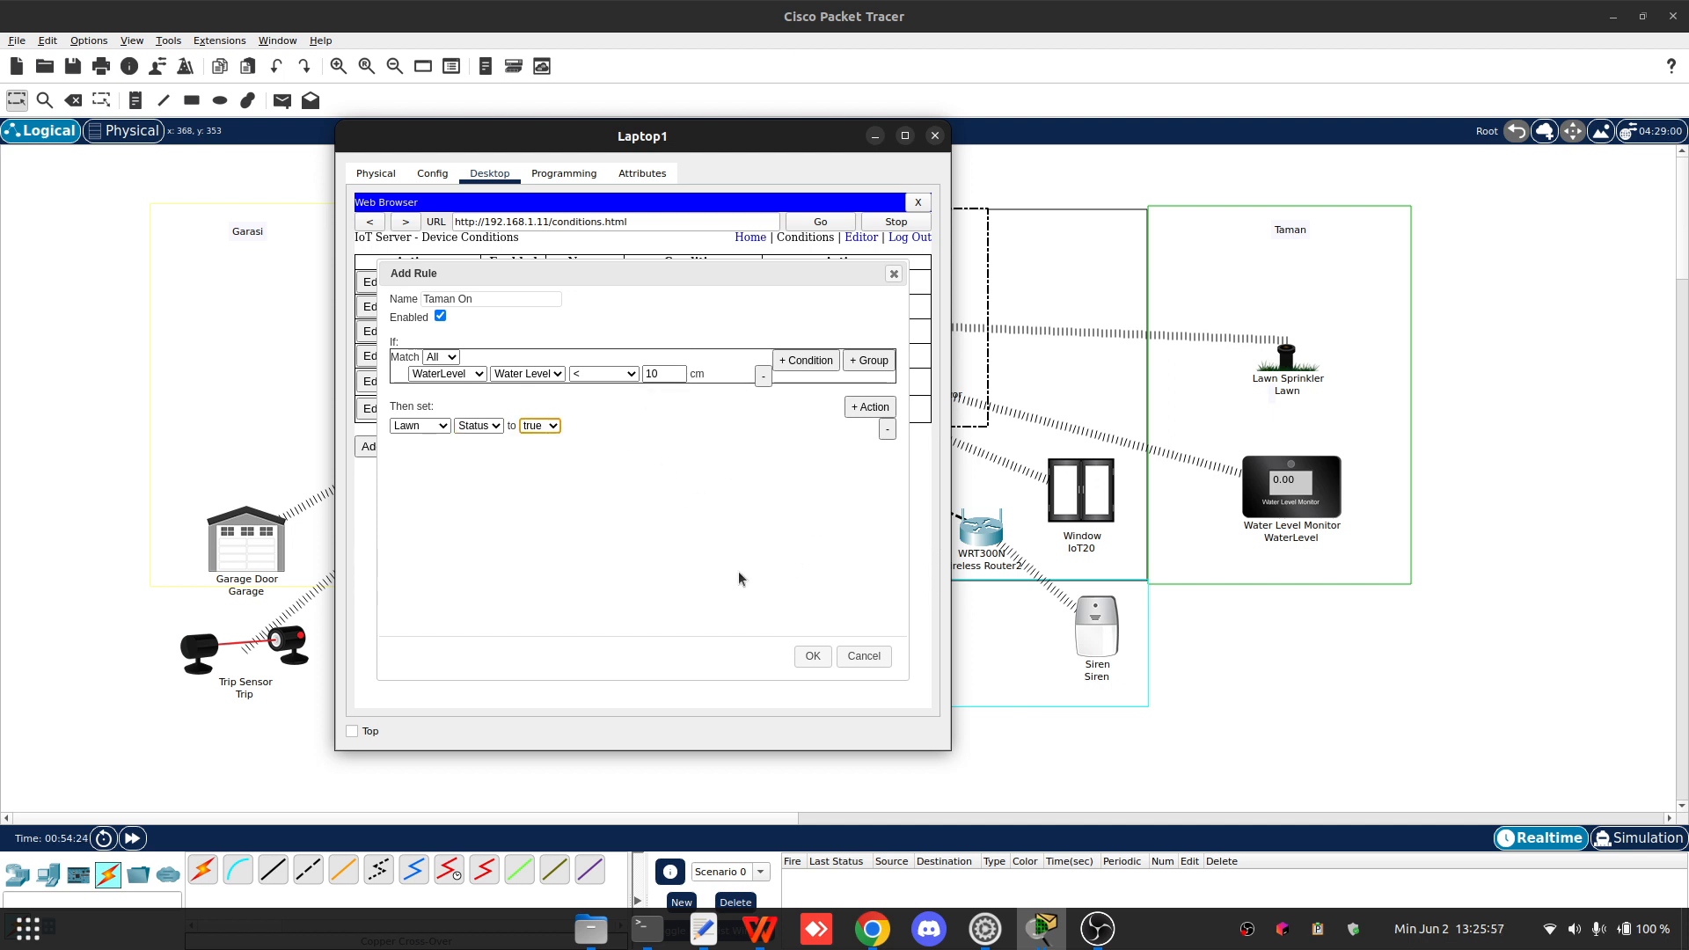
click(813, 656)
- Add a new rule named Taman Off with a condition on WaterLevel's Water Level
click(372, 470)
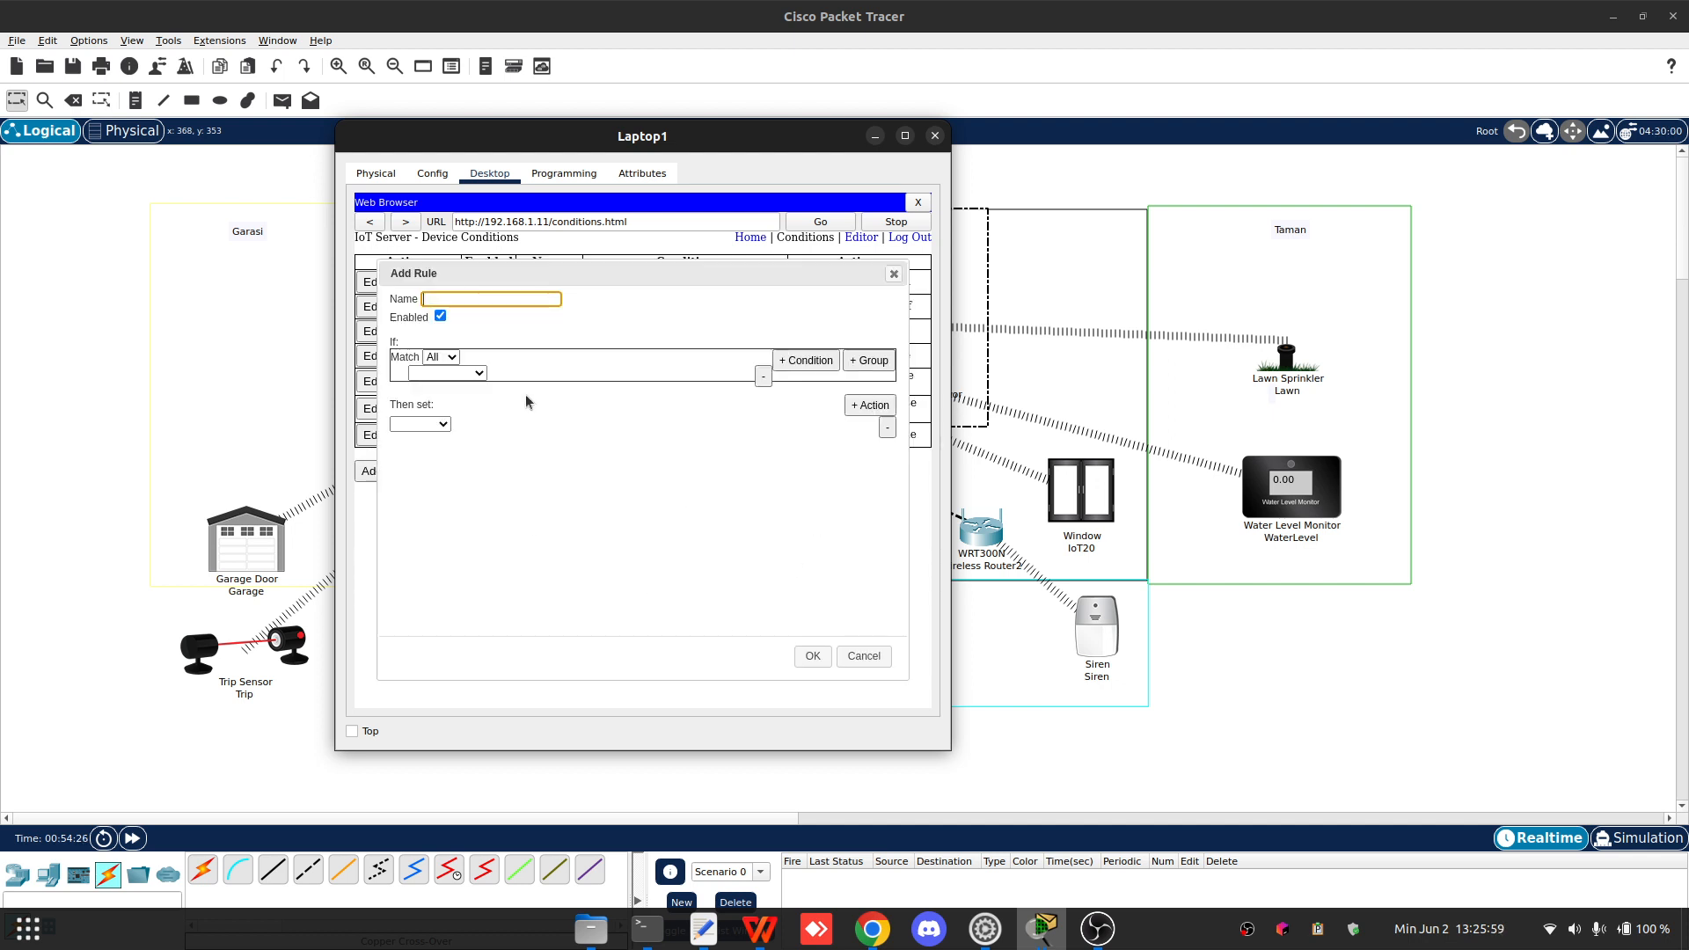
text(Taman Off)
click(475, 374)
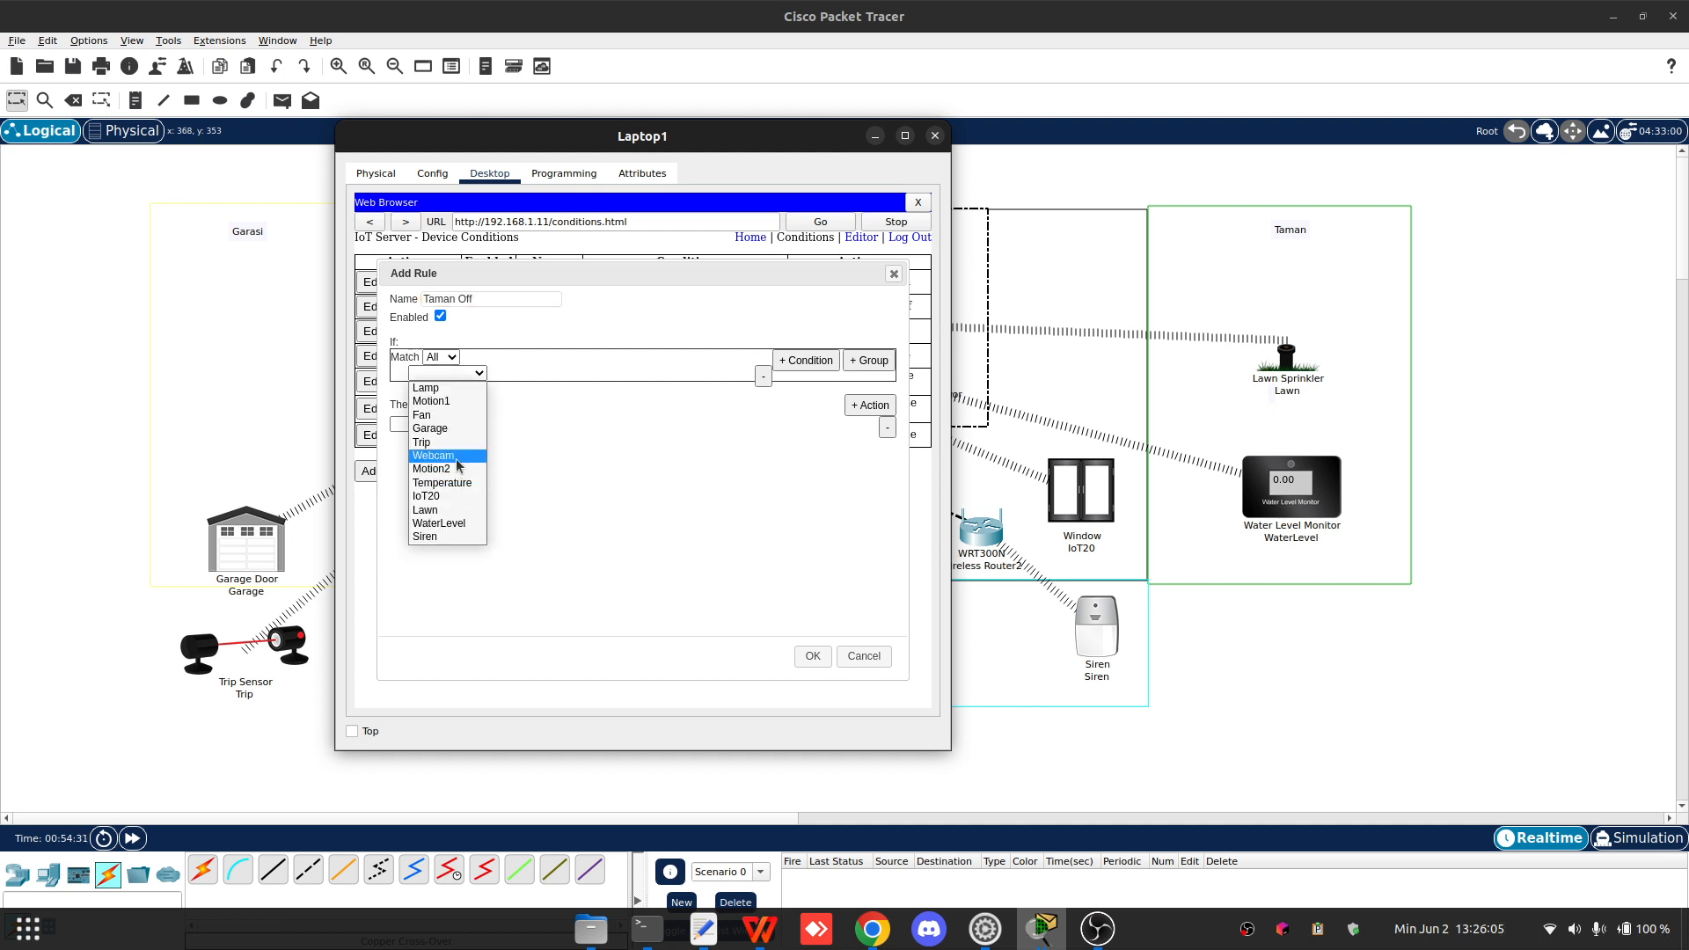
click(445, 523)
click(539, 374)
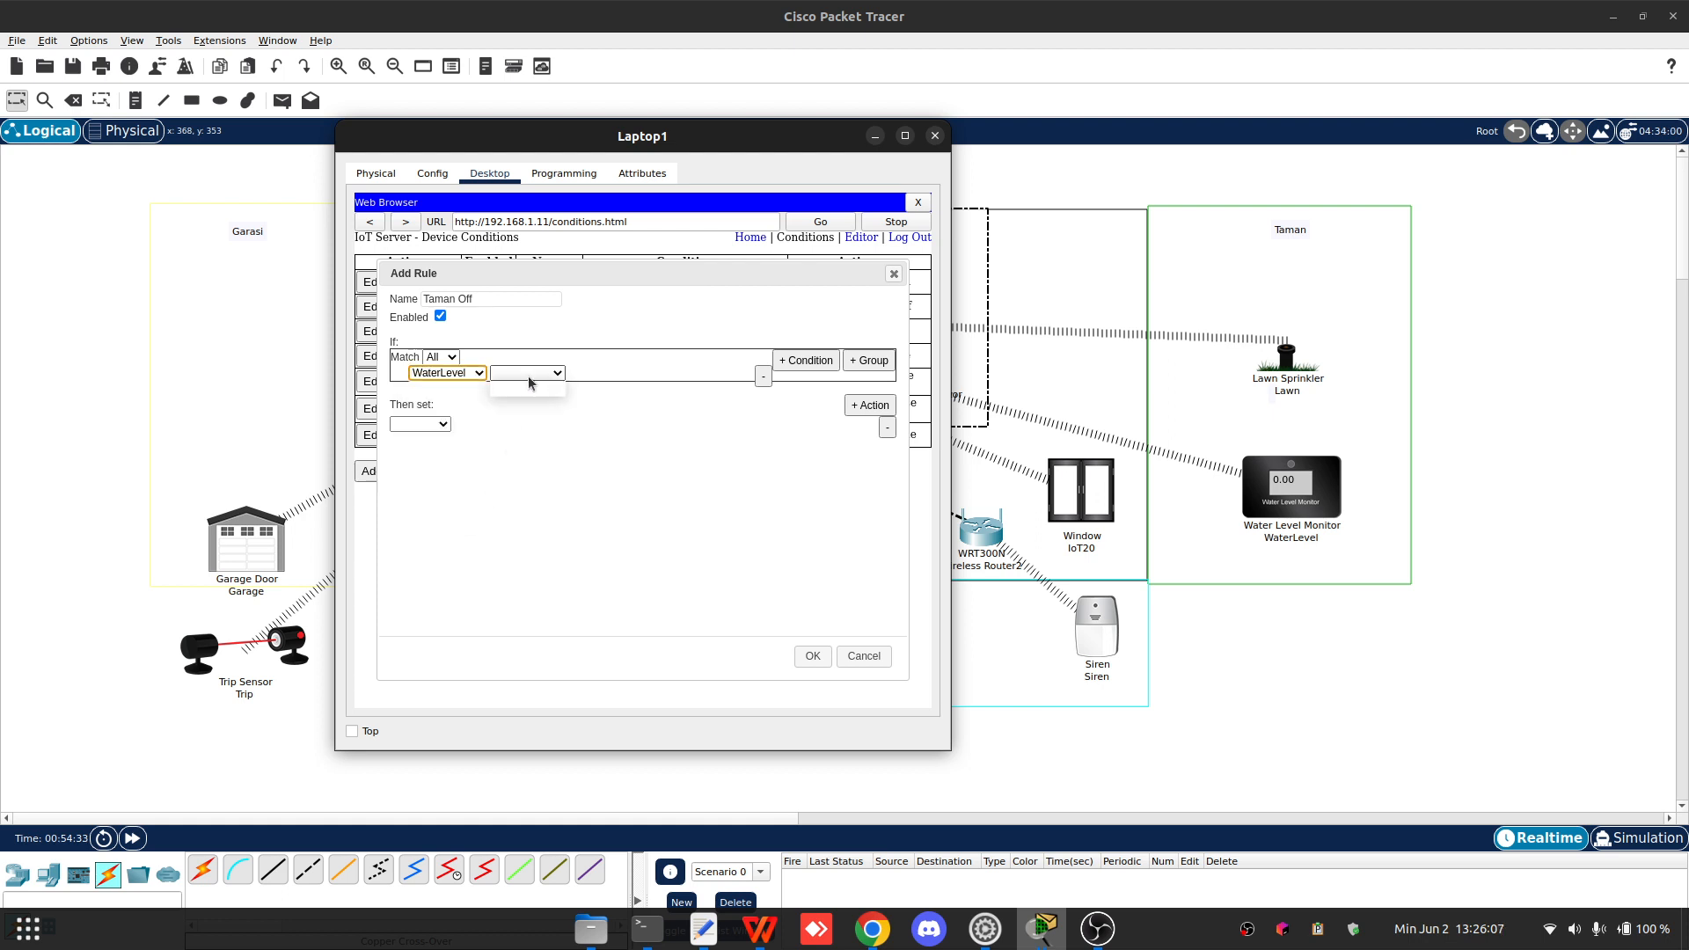
click(532, 388)
- Set the Taman Off condition's threshold value to 10 cm
click(603, 374)
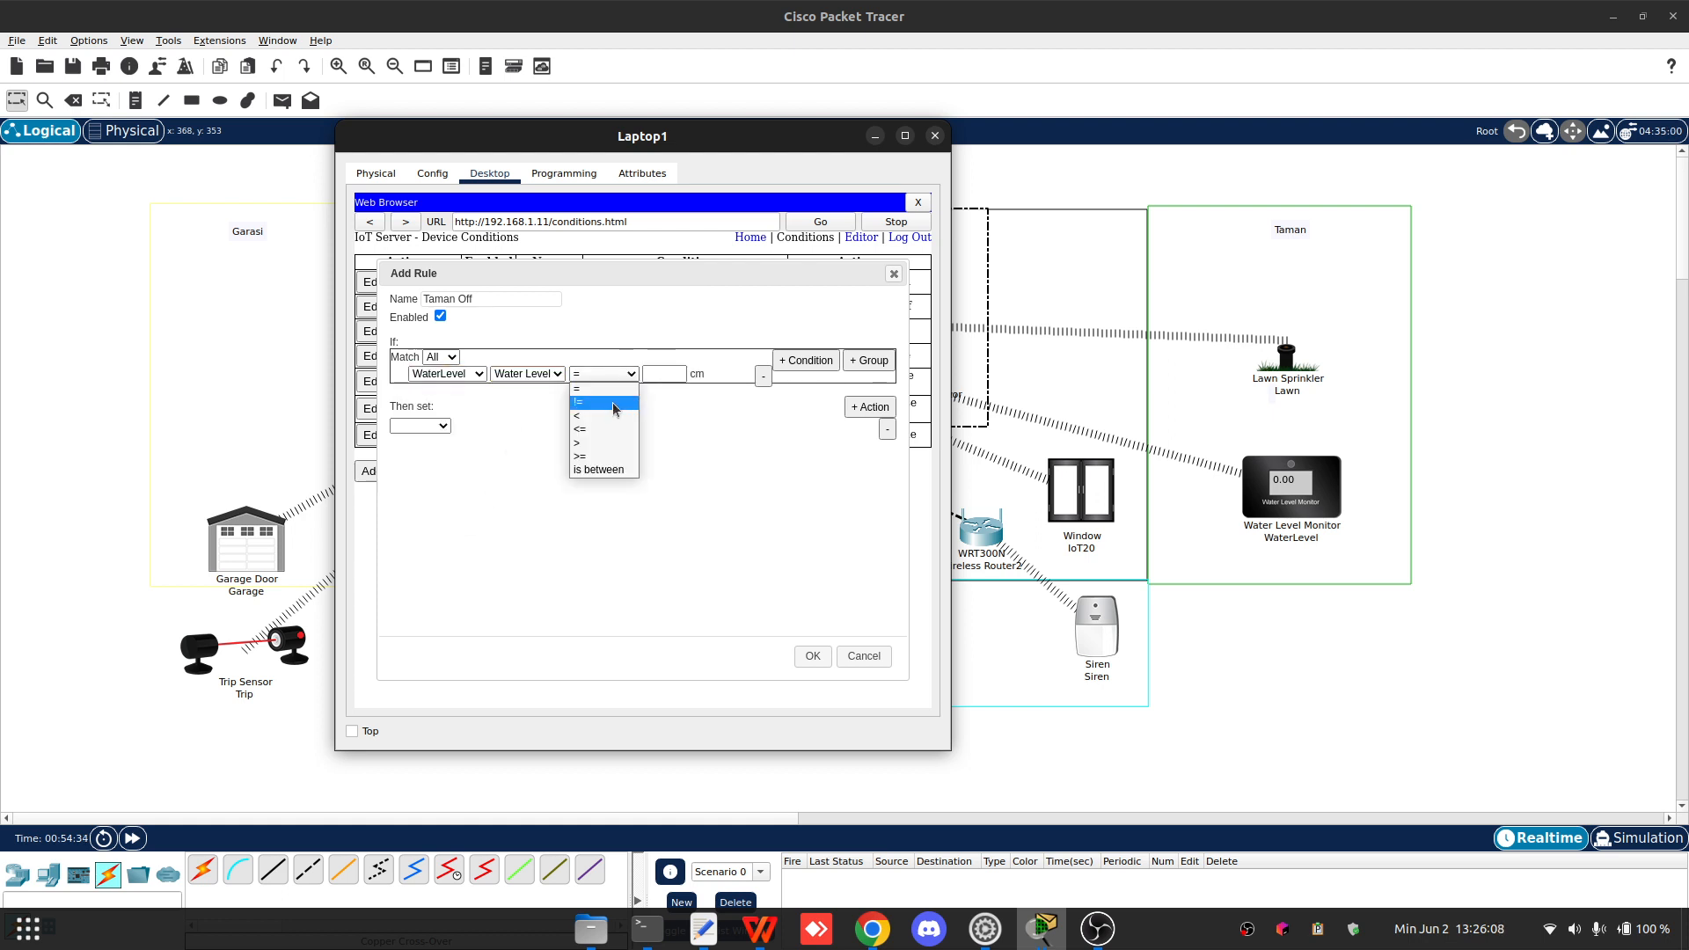
click(606, 453)
click(676, 370)
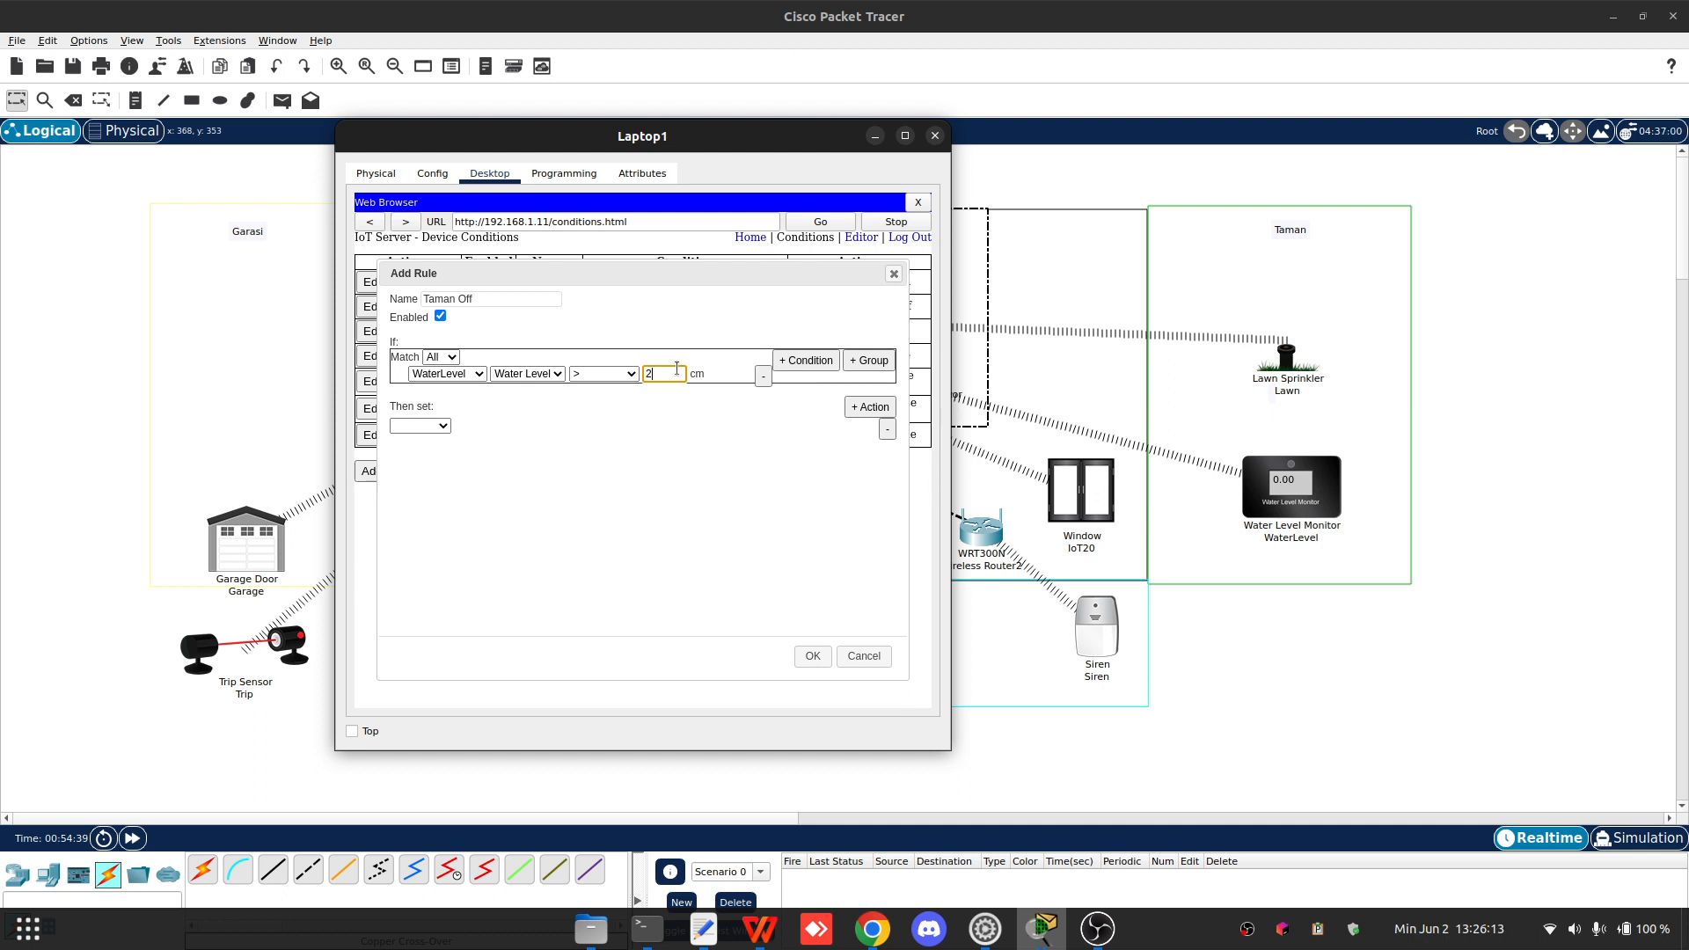
click(428, 428)
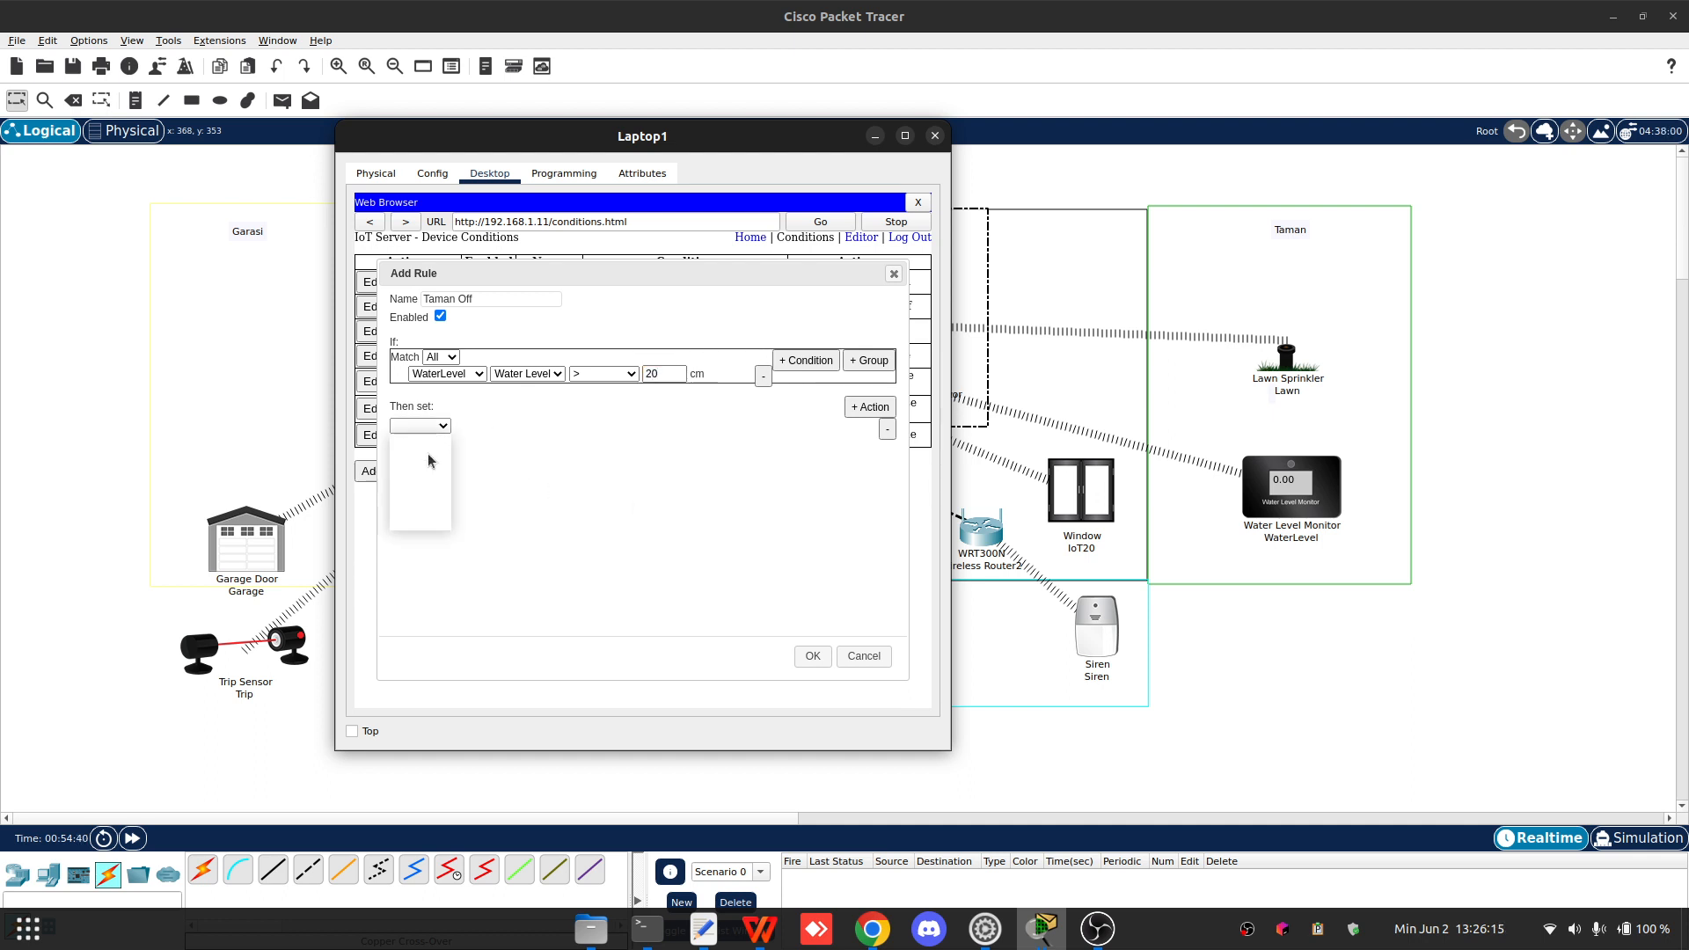
click(675, 380)
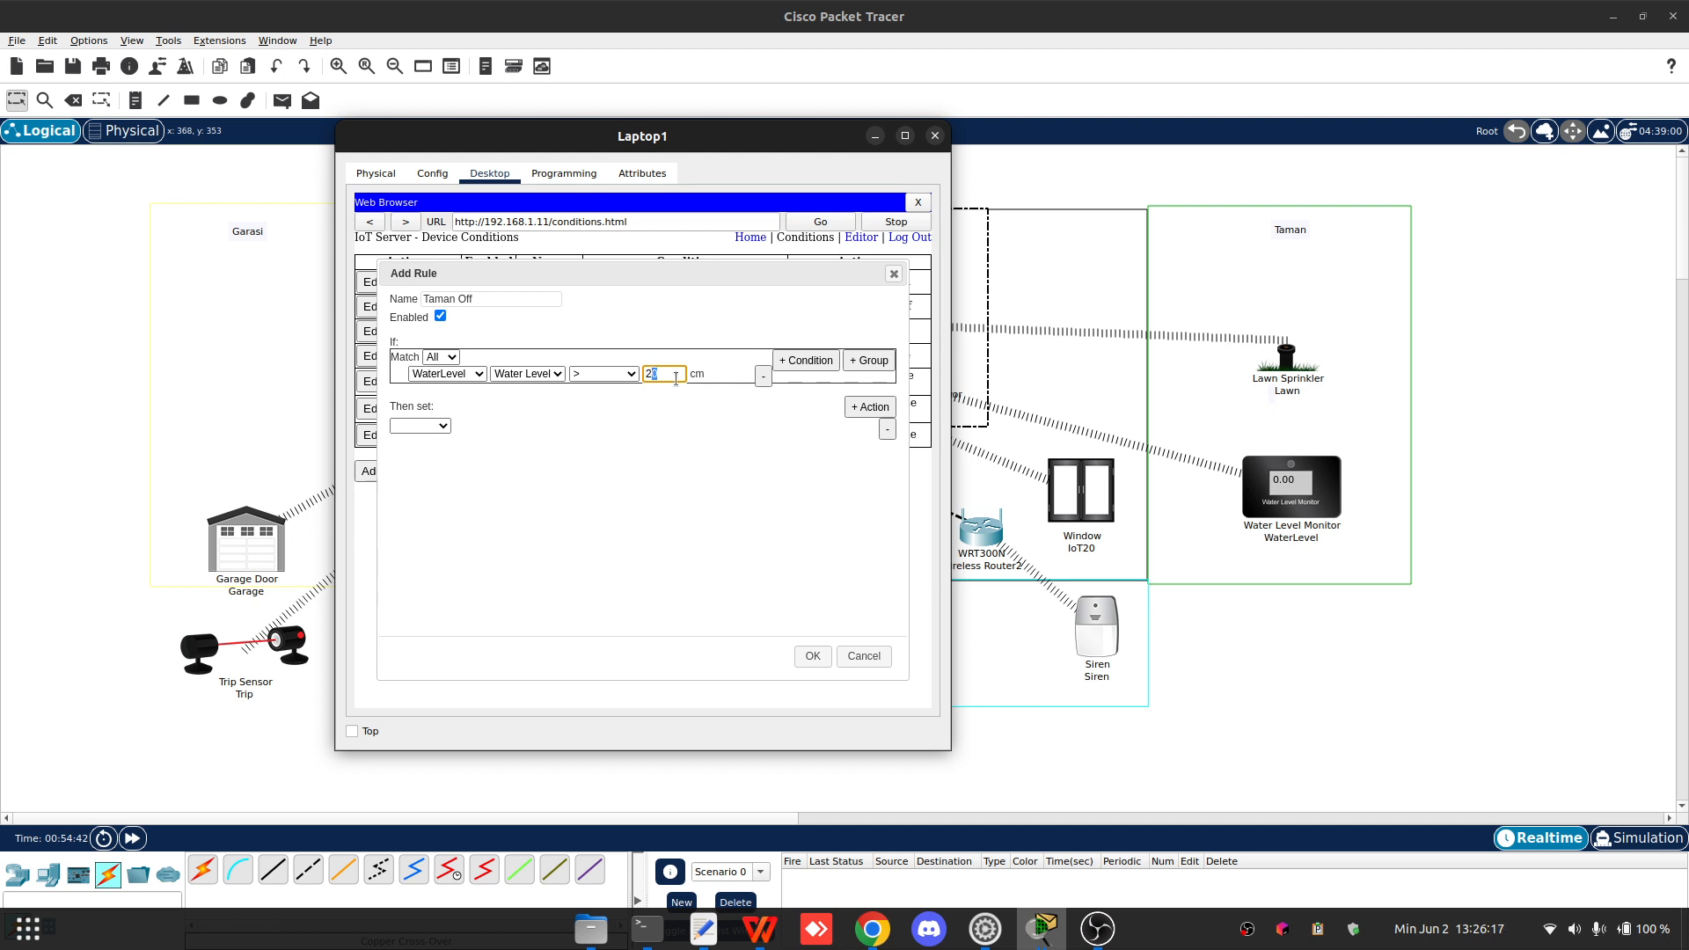
- Set the Taman Off action to change Lawn Status to false
click(428, 427)
click(420, 440)
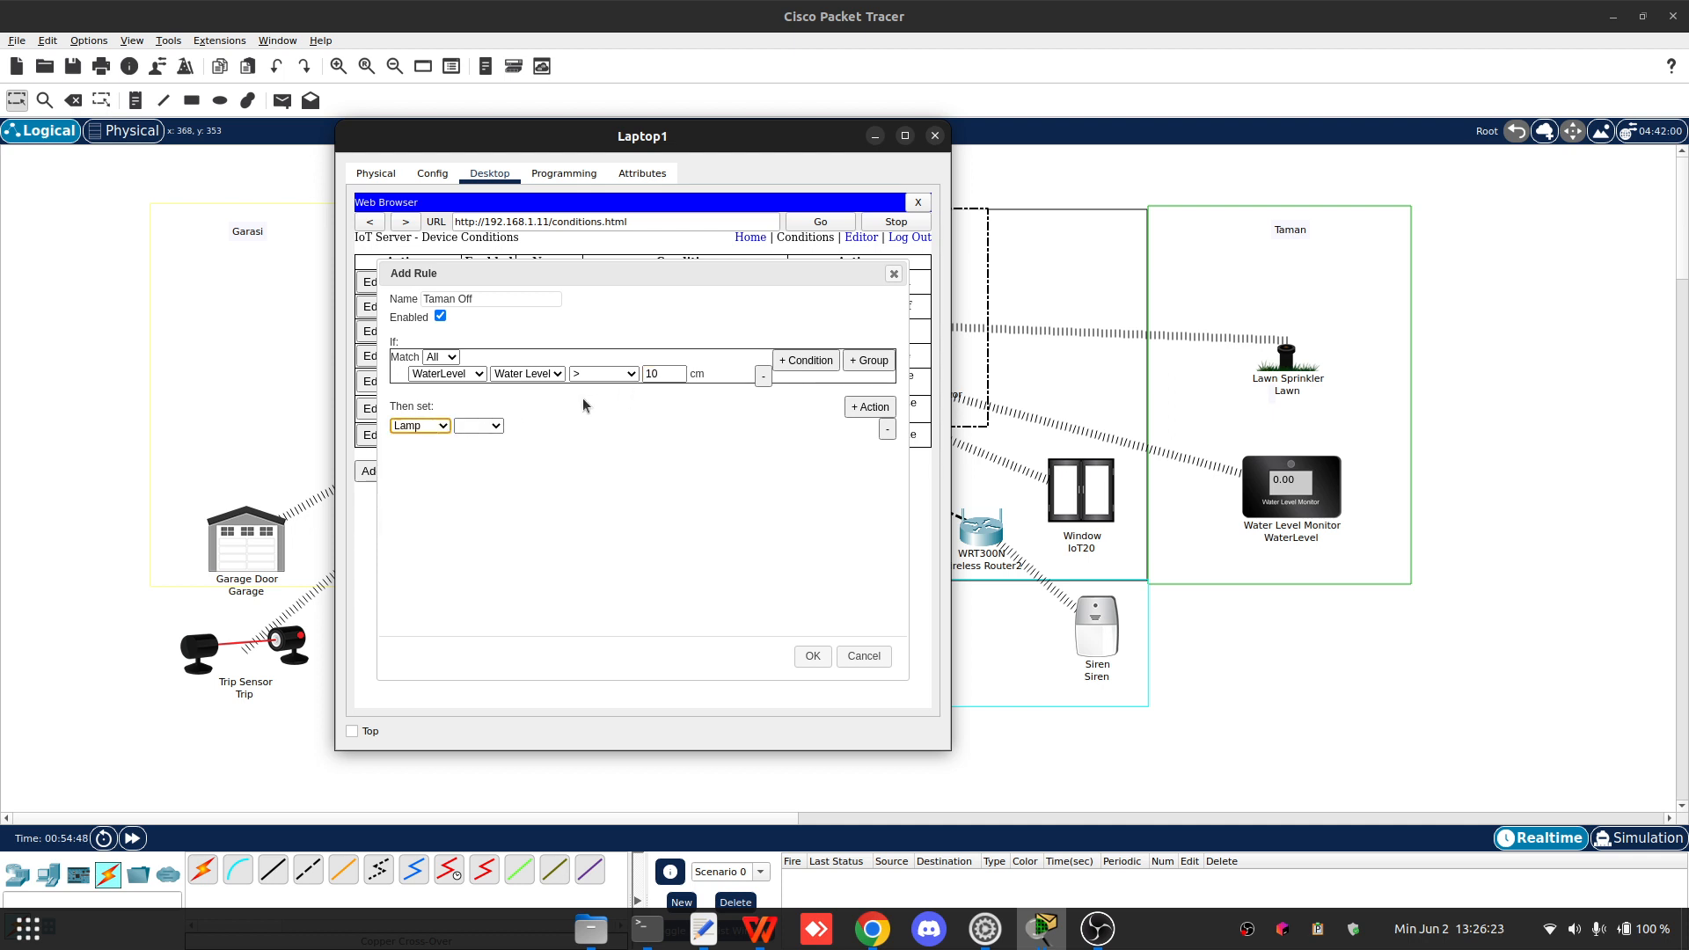
click(478, 426)
click(421, 426)
click(420, 427)
click(424, 509)
click(478, 425)
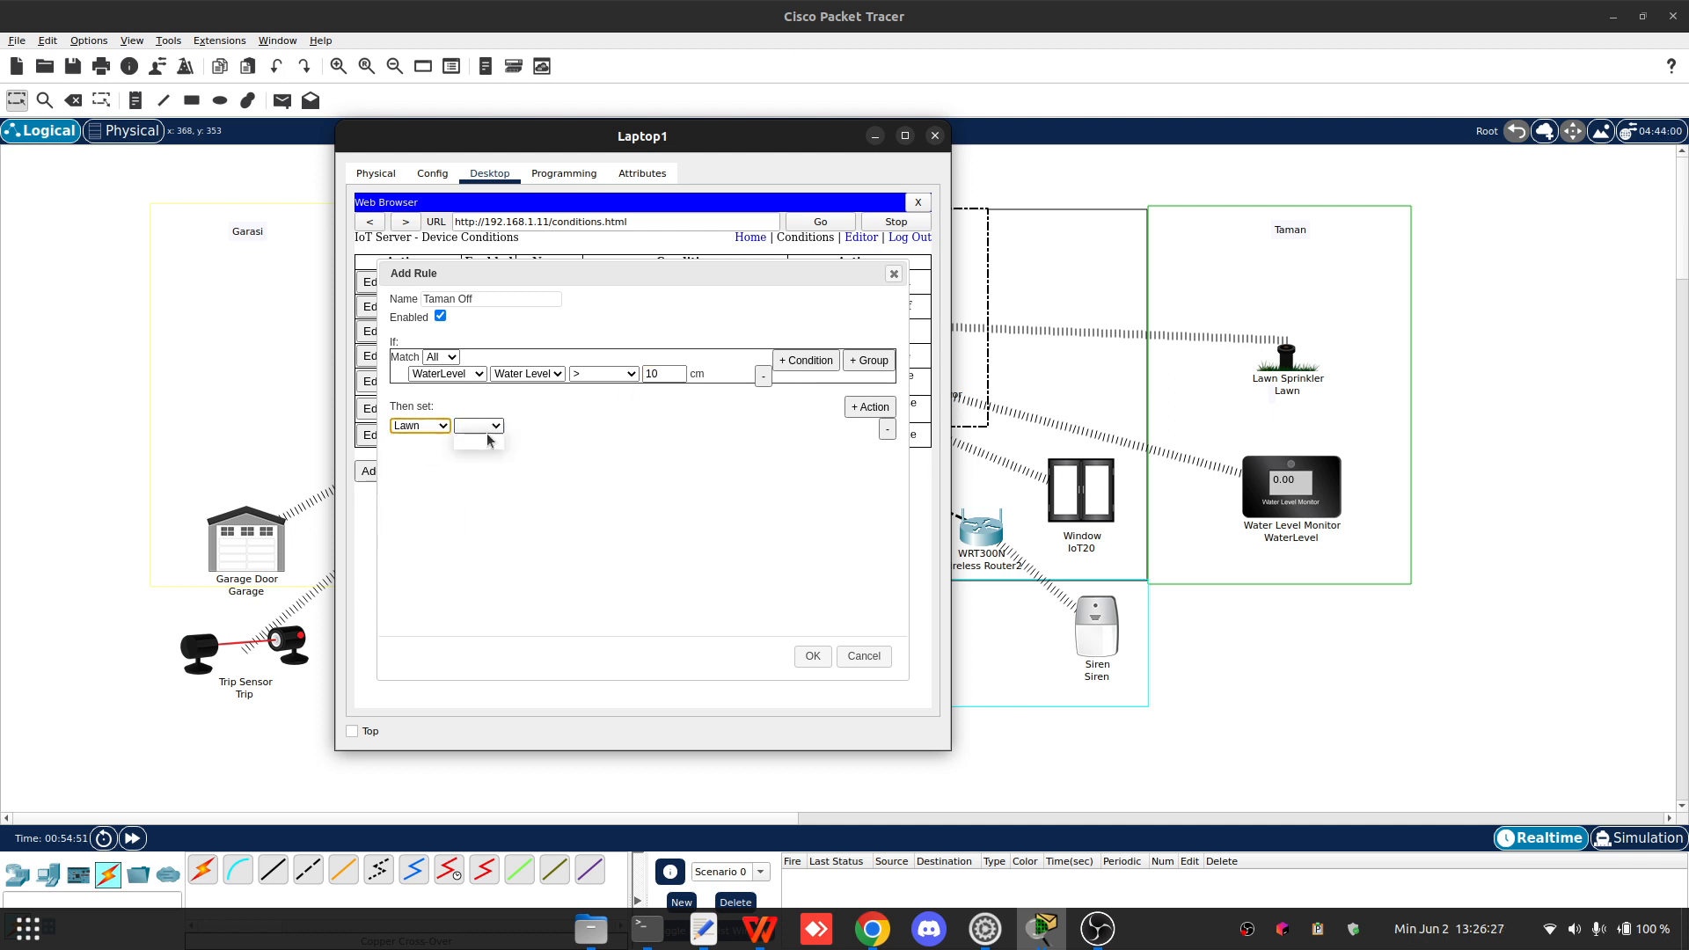
click(473, 440)
click(538, 426)
click(541, 442)
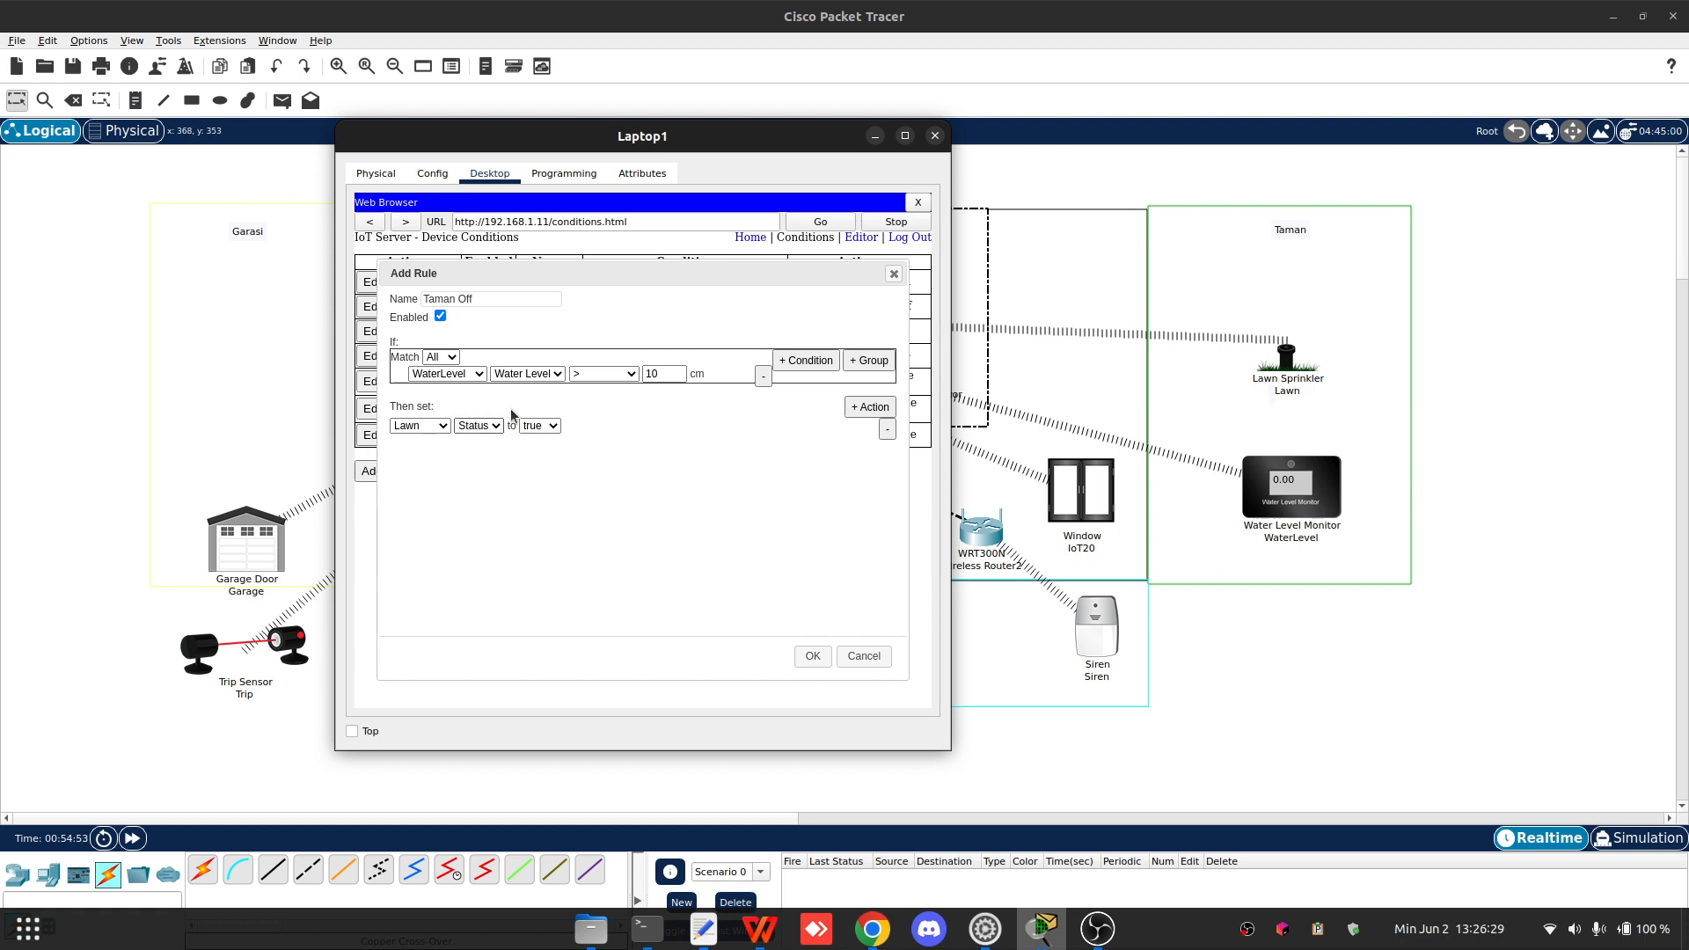
click(538, 426)
click(534, 454)
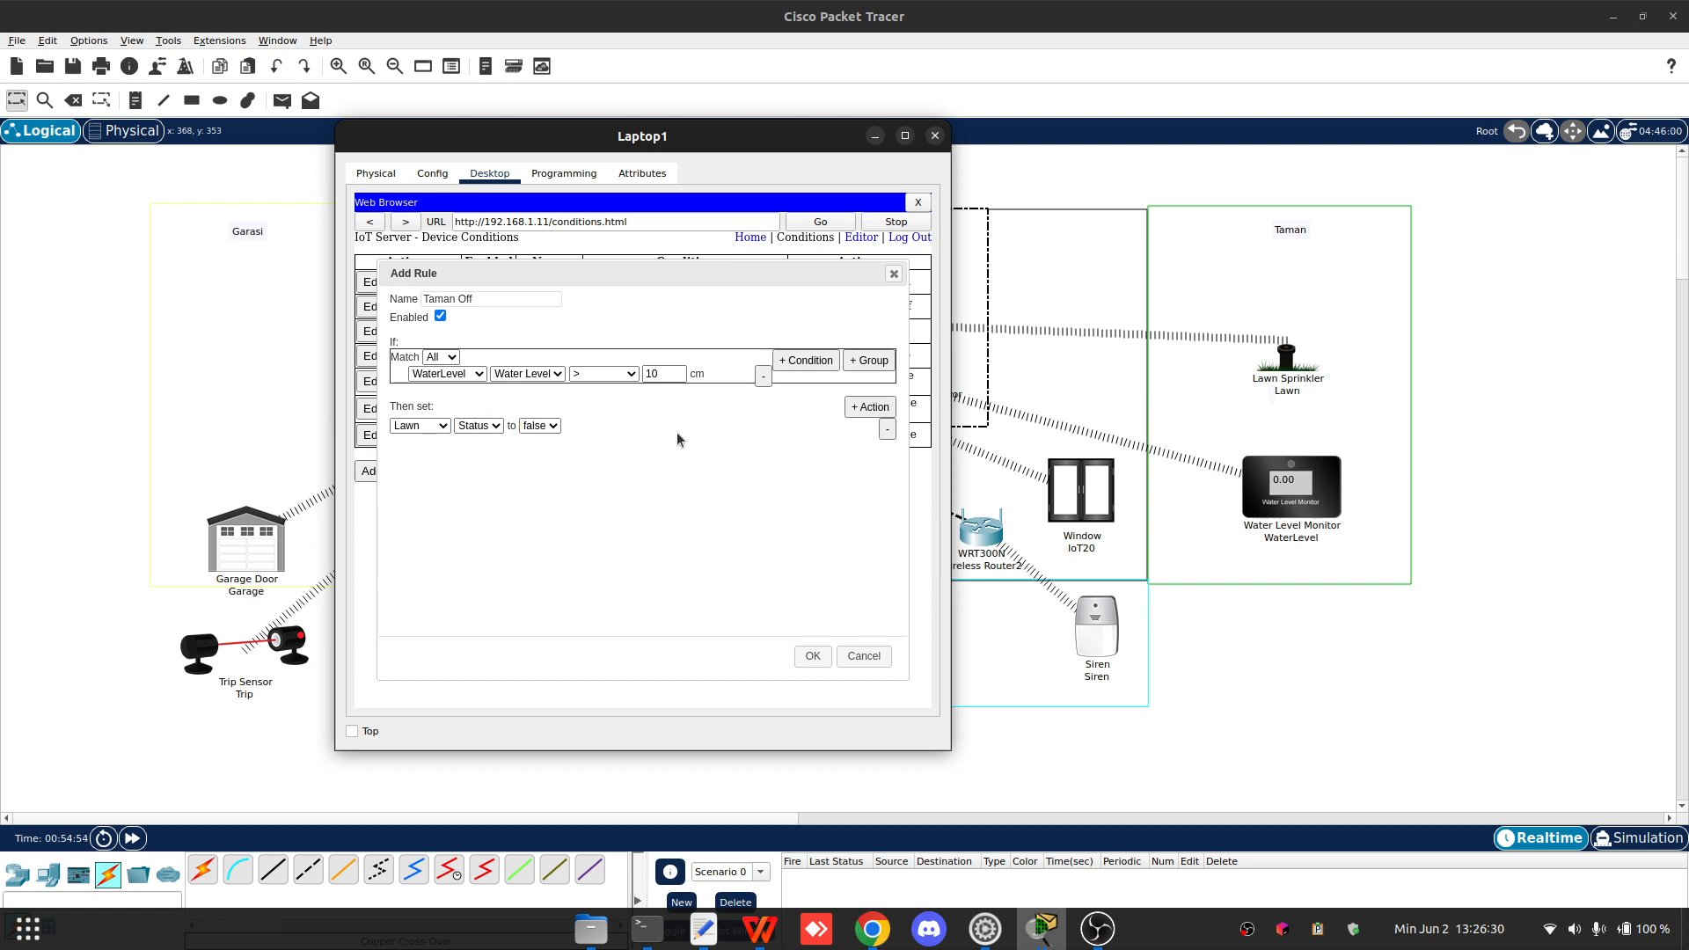
- Change the Taman Off condition's operator to >= and save the rule
click(603, 374)
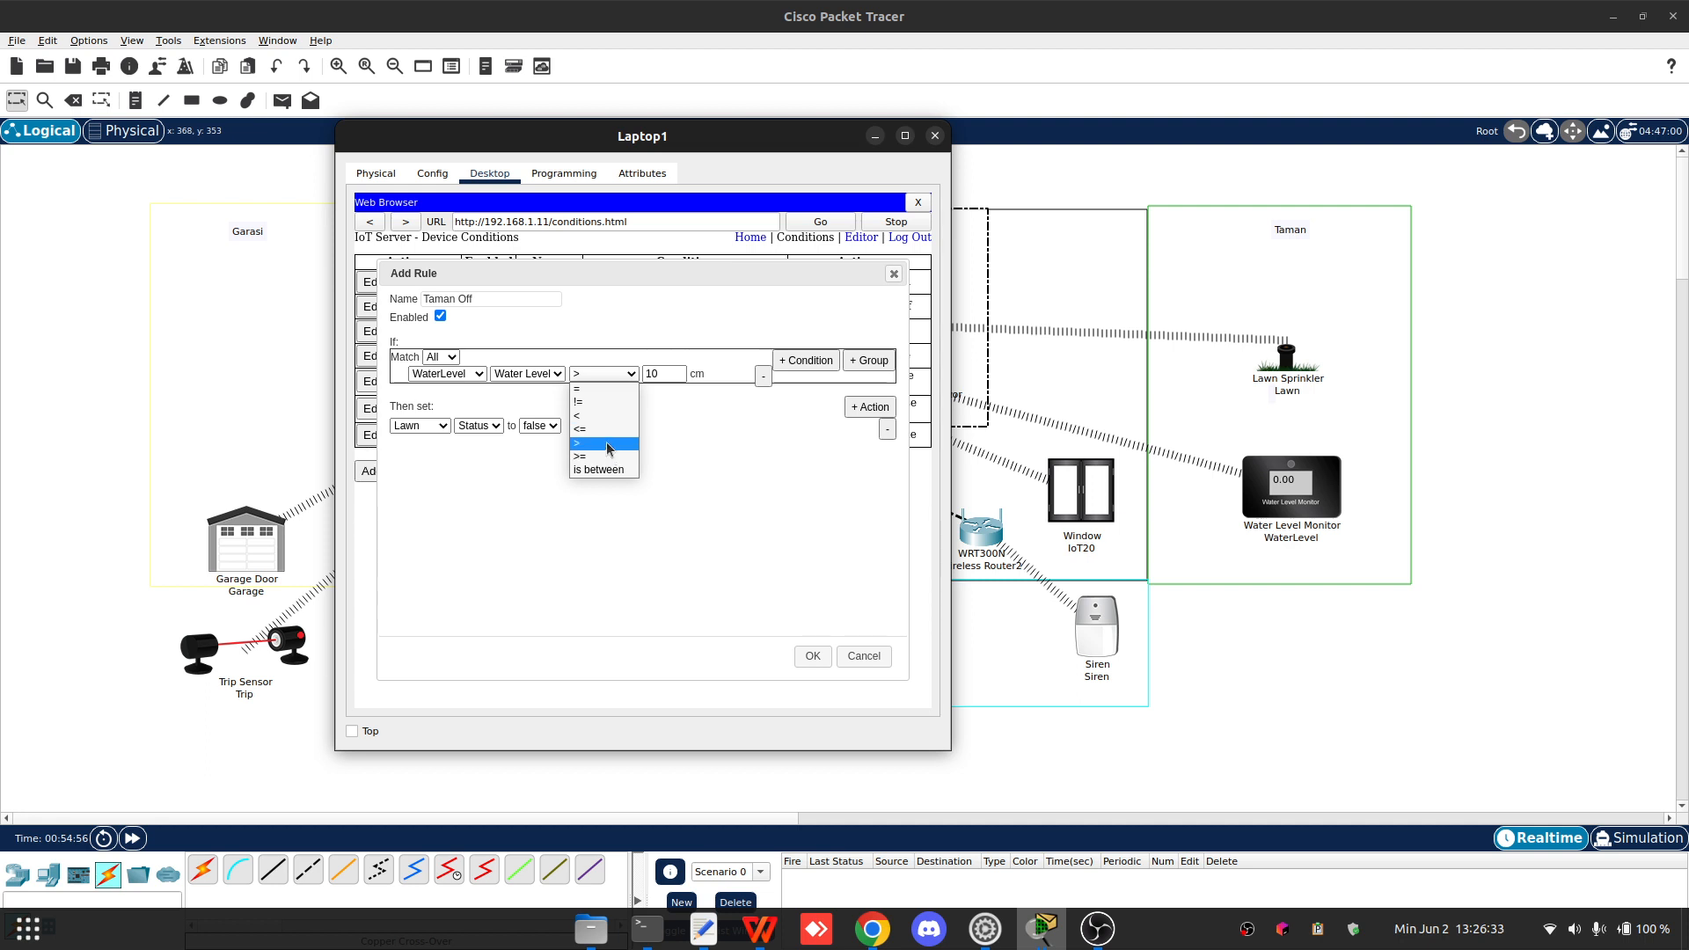
click(616, 442)
click(604, 374)
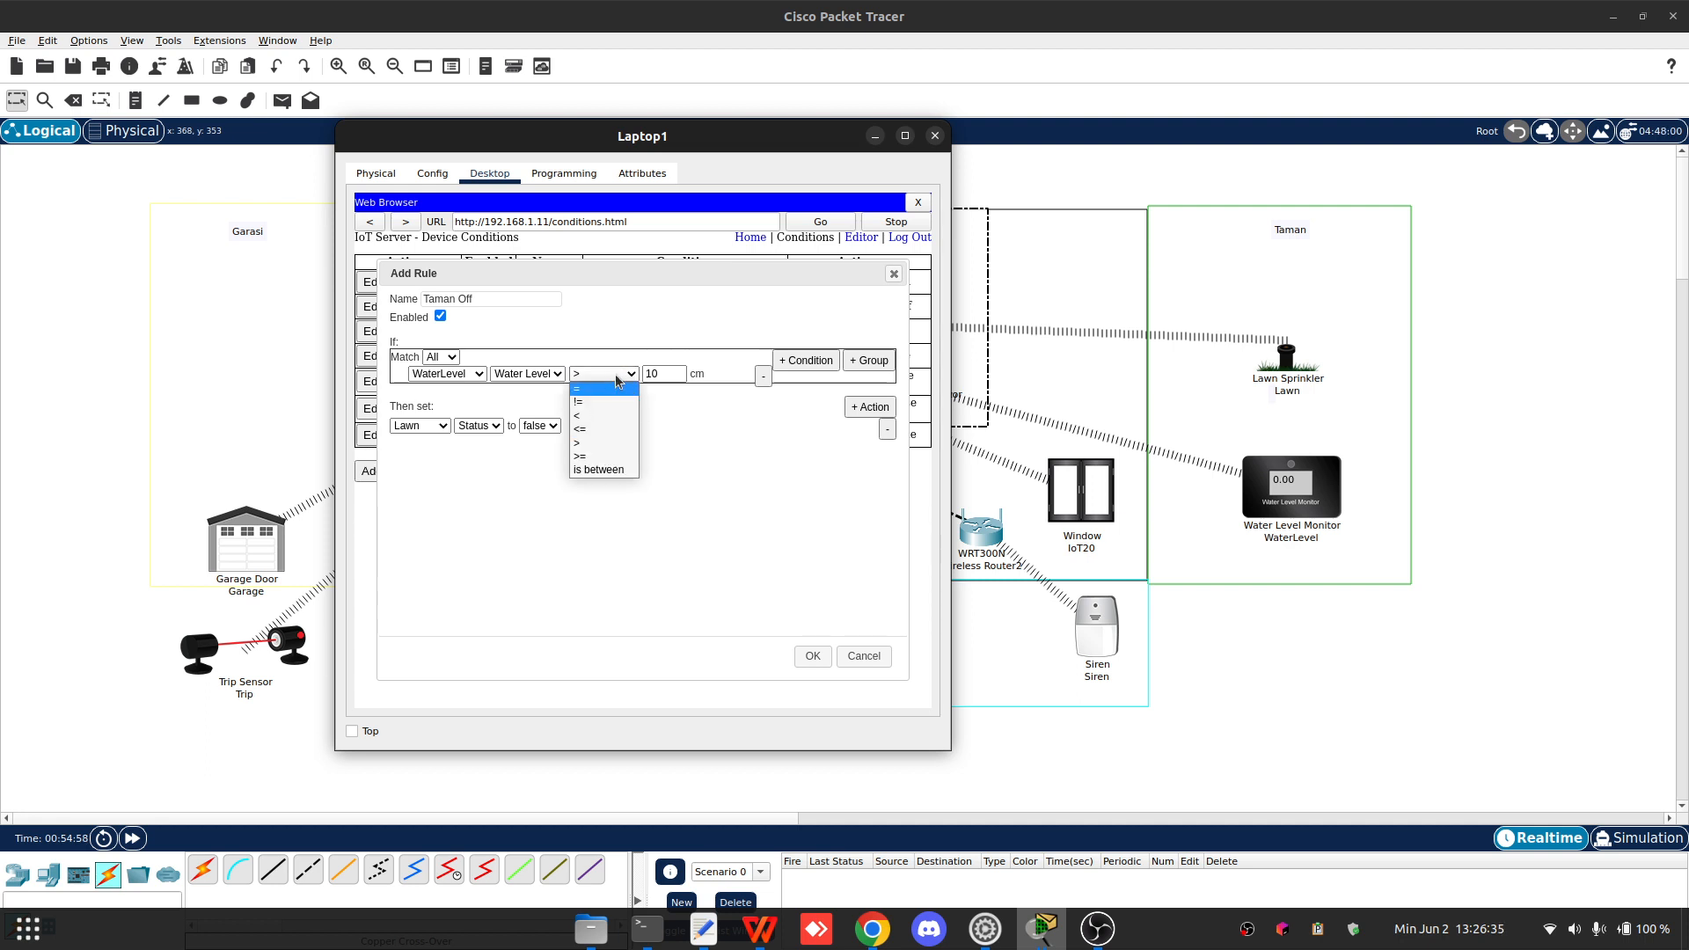
click(598, 456)
click(811, 655)
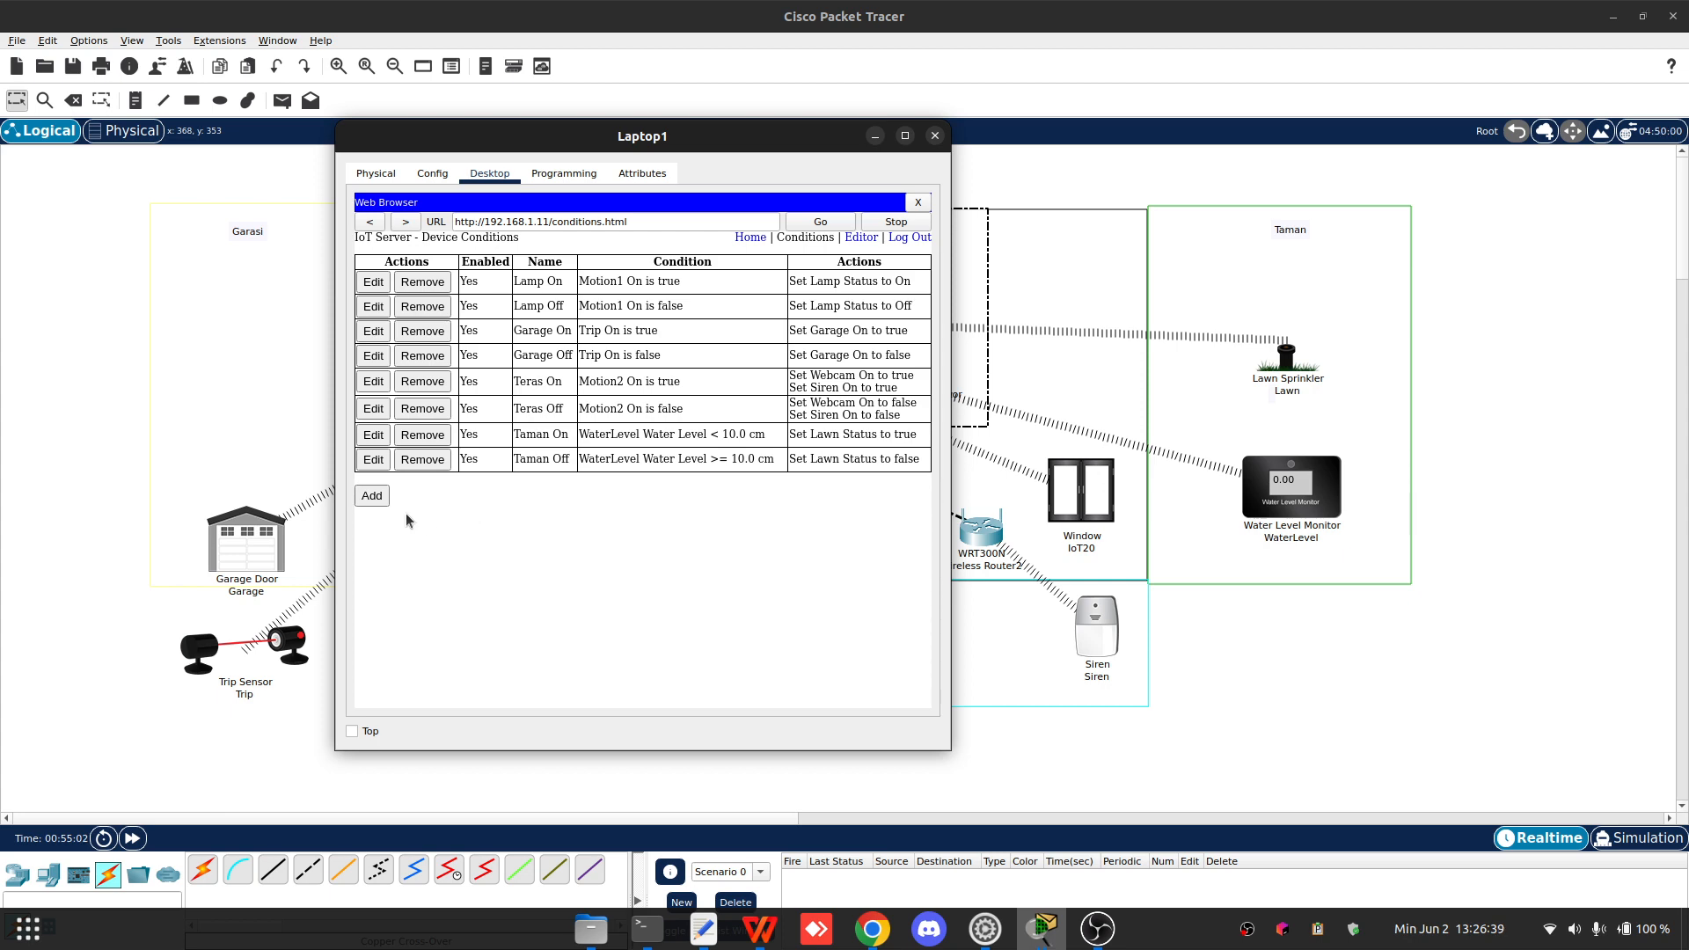
- Add a new rule named MainRoom On
drag(630, 132, 874, 138)
click(616, 504)
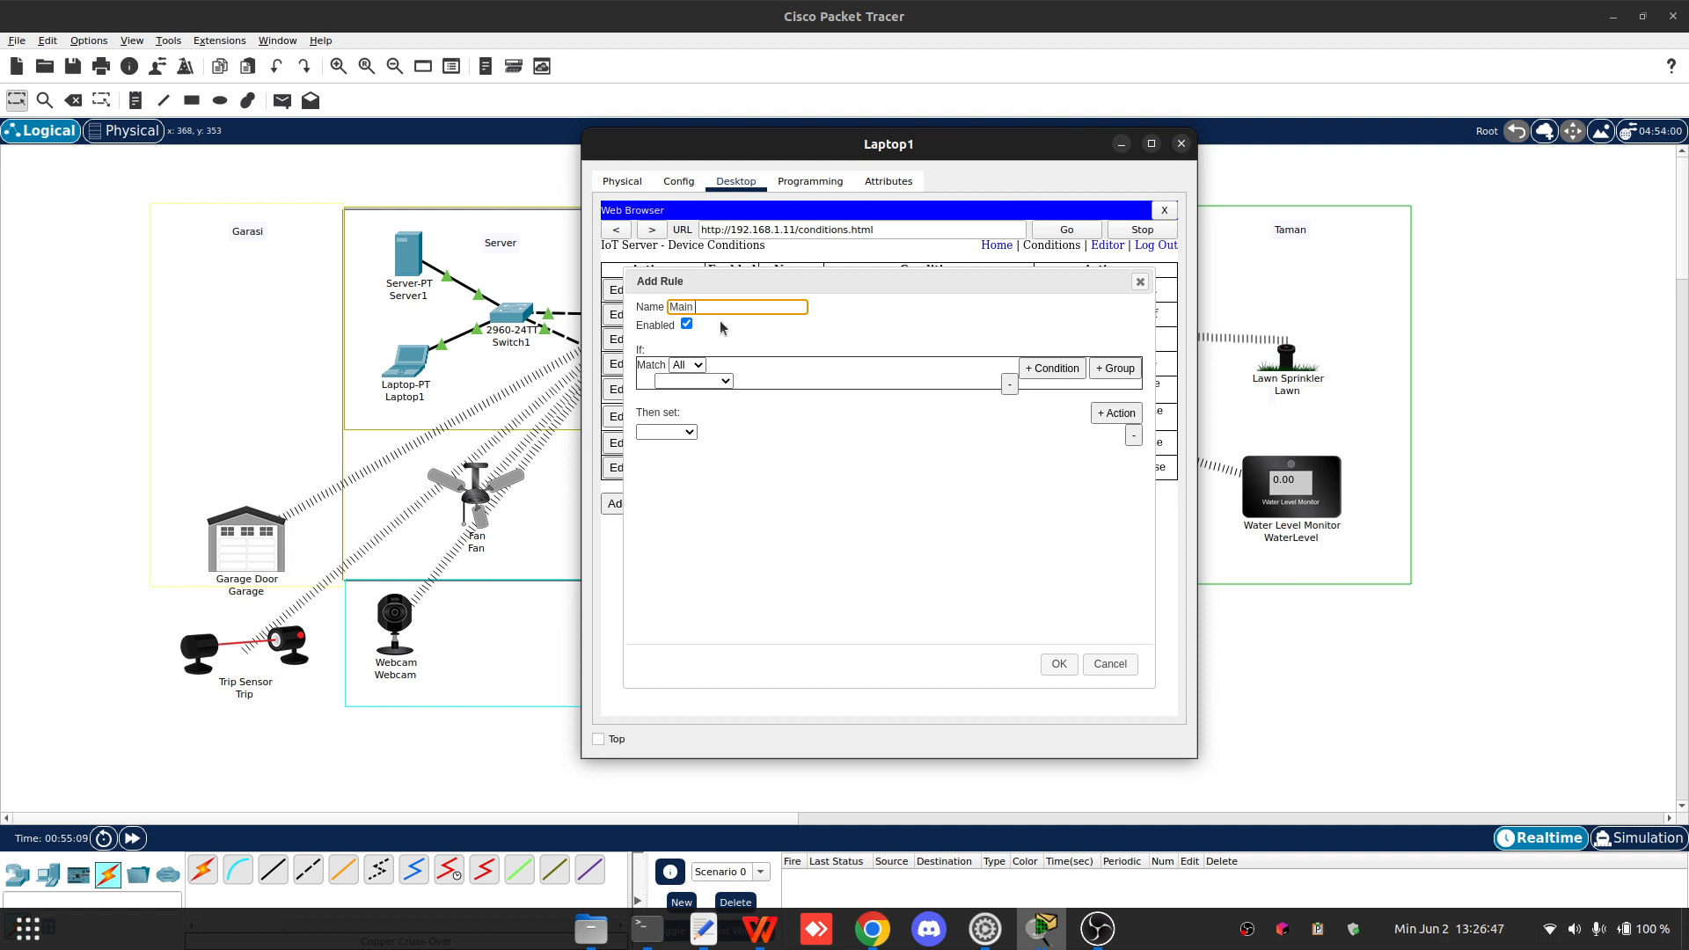
text(Main R)
key(BackSpace)
key(BackSpace)
text(R)
- Set the MainRoom On condition to Temperature's Temperature >= 25 °C
click(695, 381)
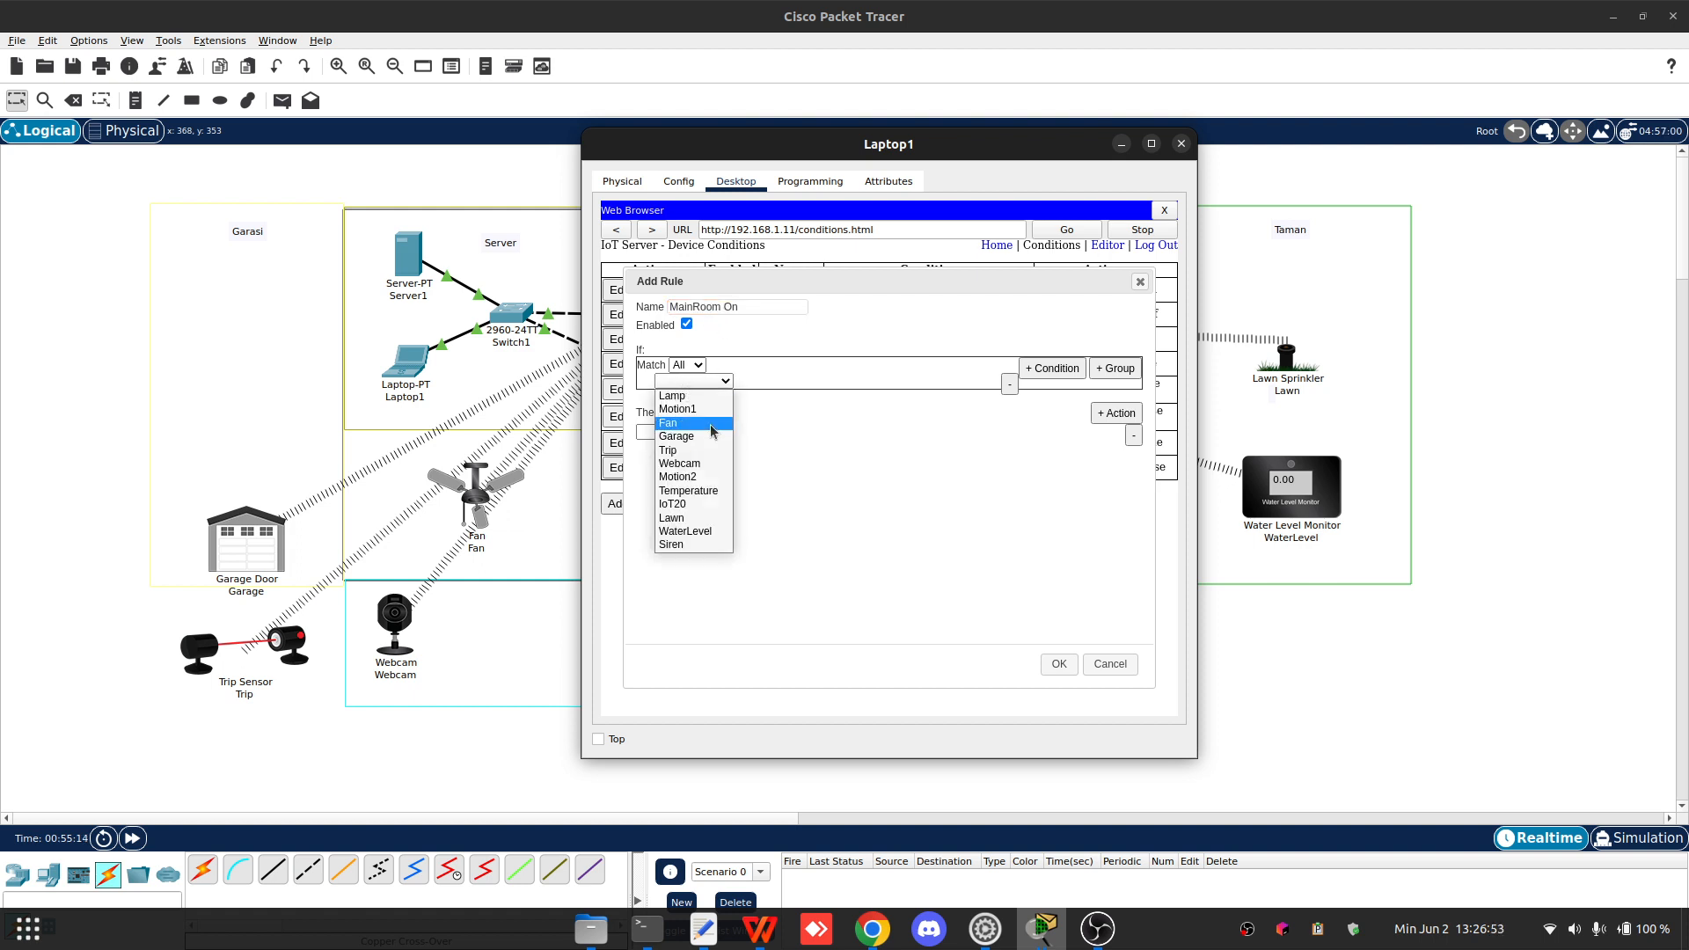
click(699, 490)
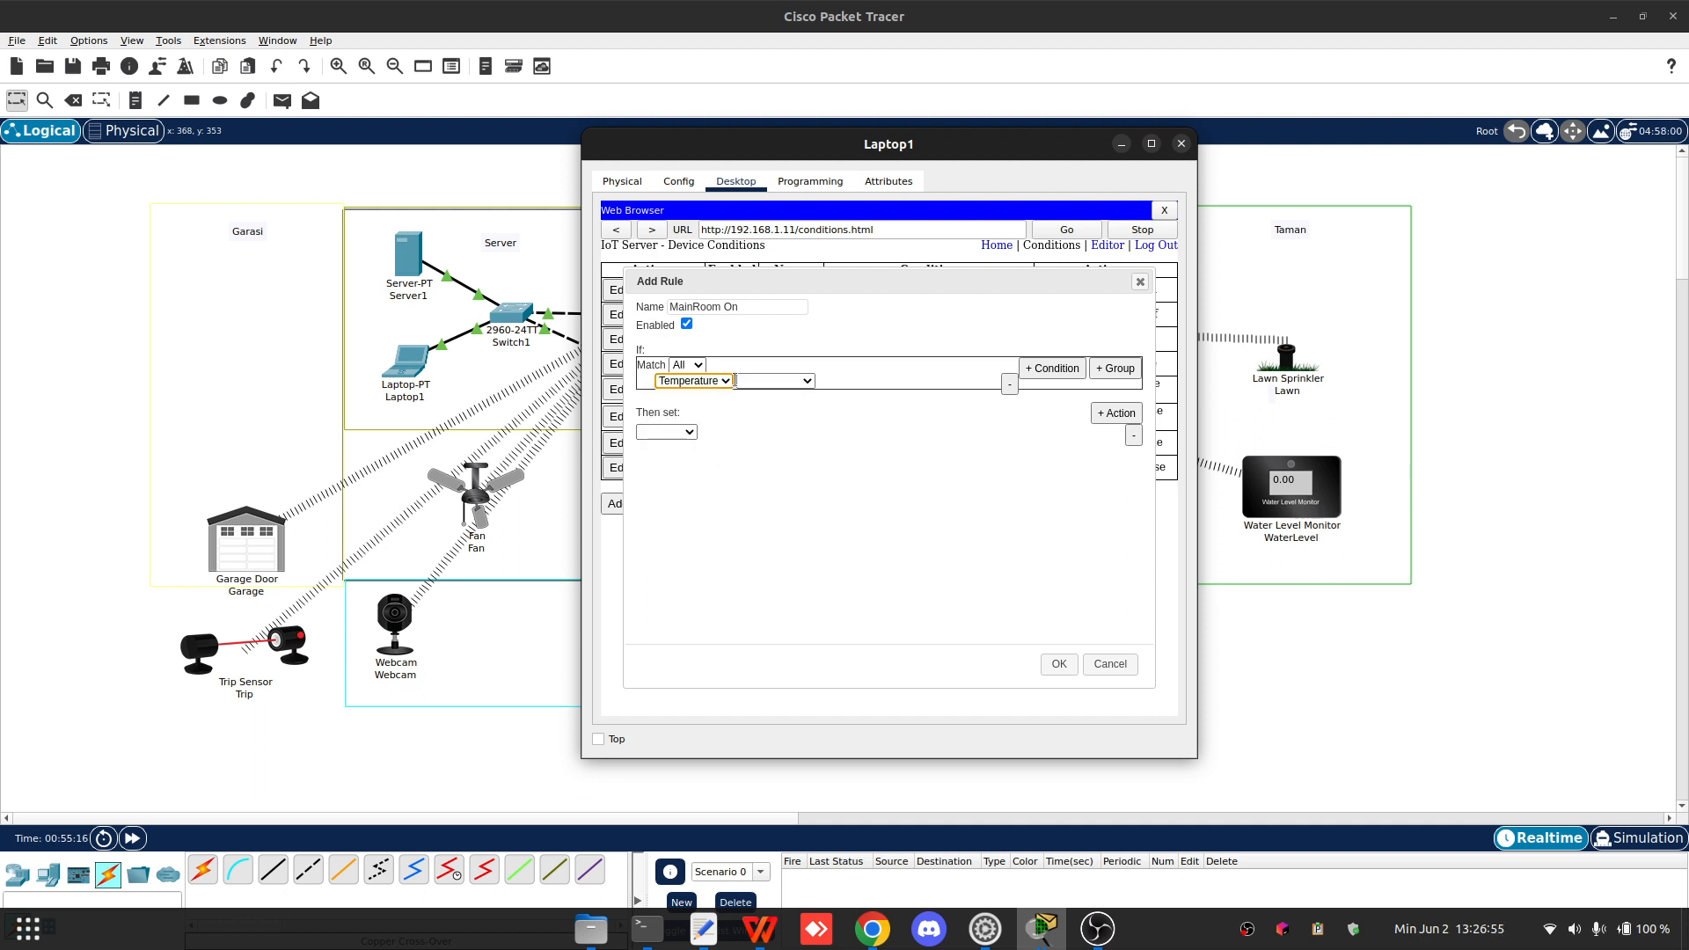
click(738, 381)
click(774, 398)
click(852, 382)
click(863, 388)
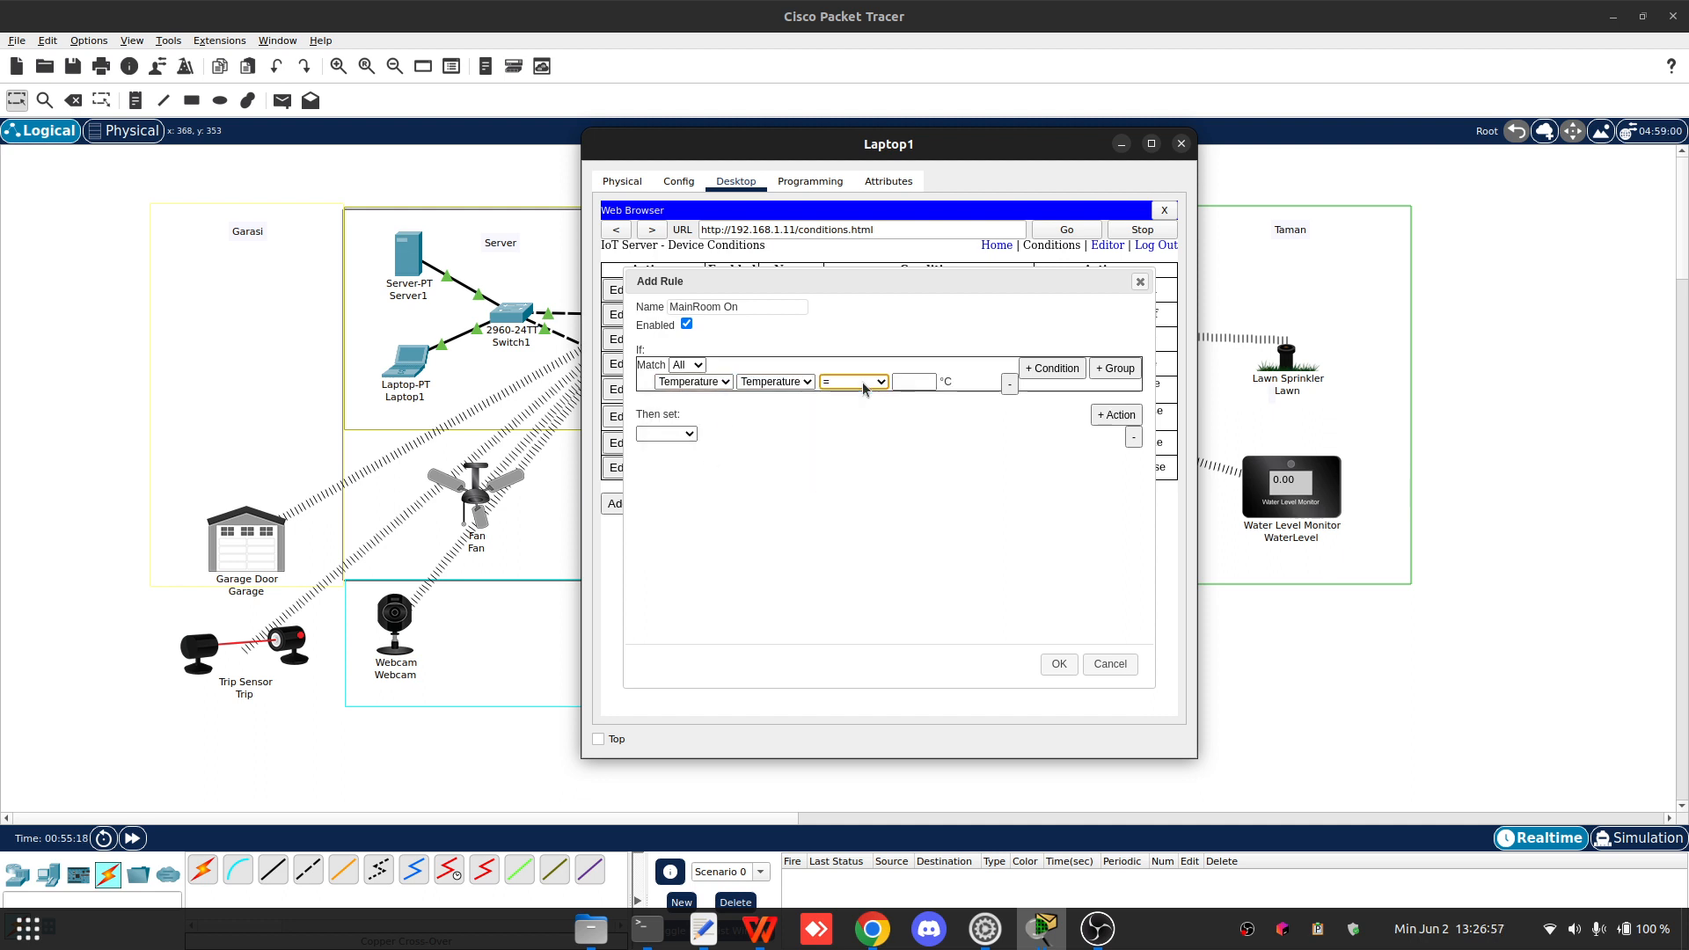
click(862, 386)
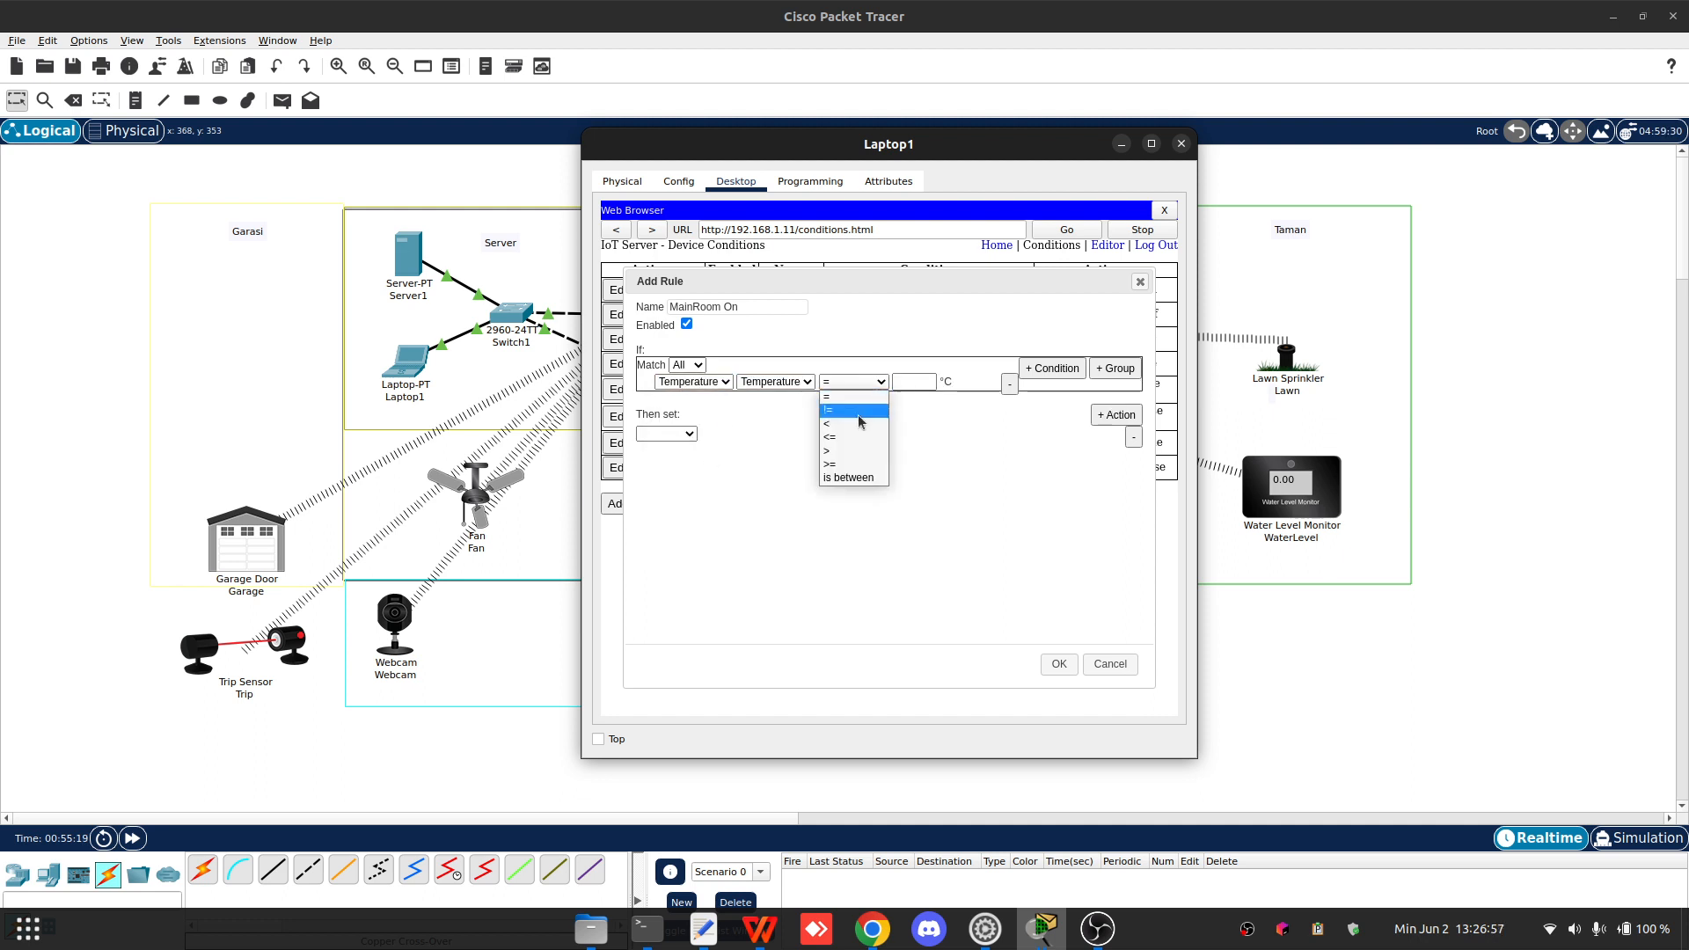
click(851, 465)
click(919, 381)
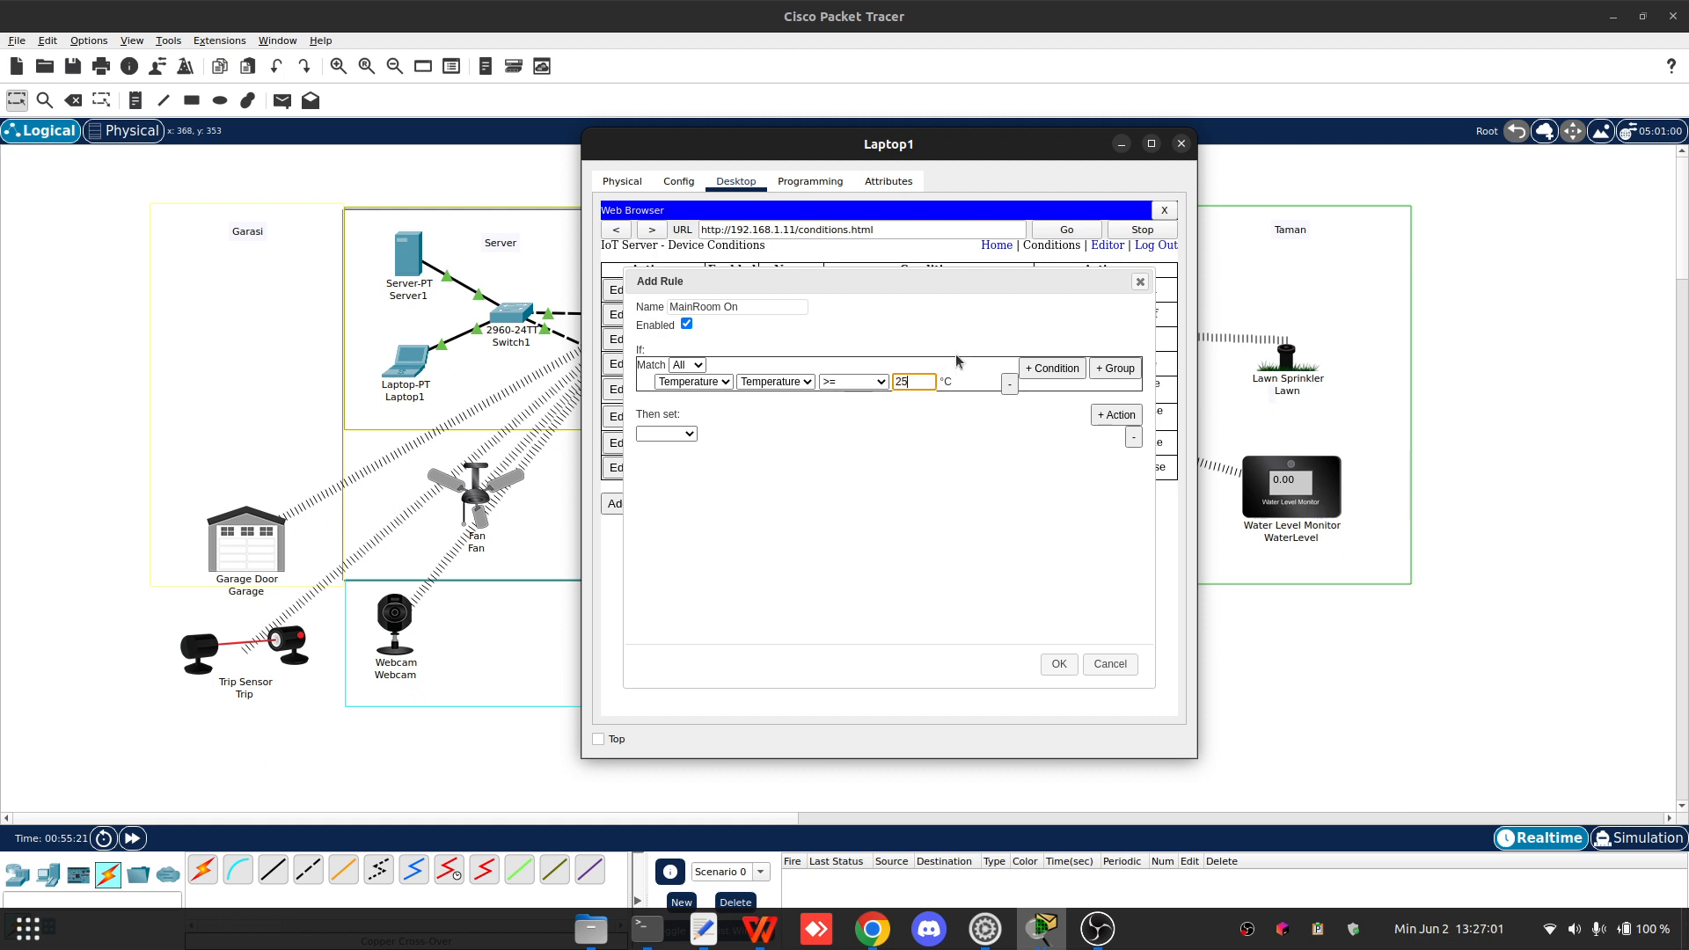
click(885, 481)
- Set the MainRoom On first action to change Fan Status to Low
click(678, 431)
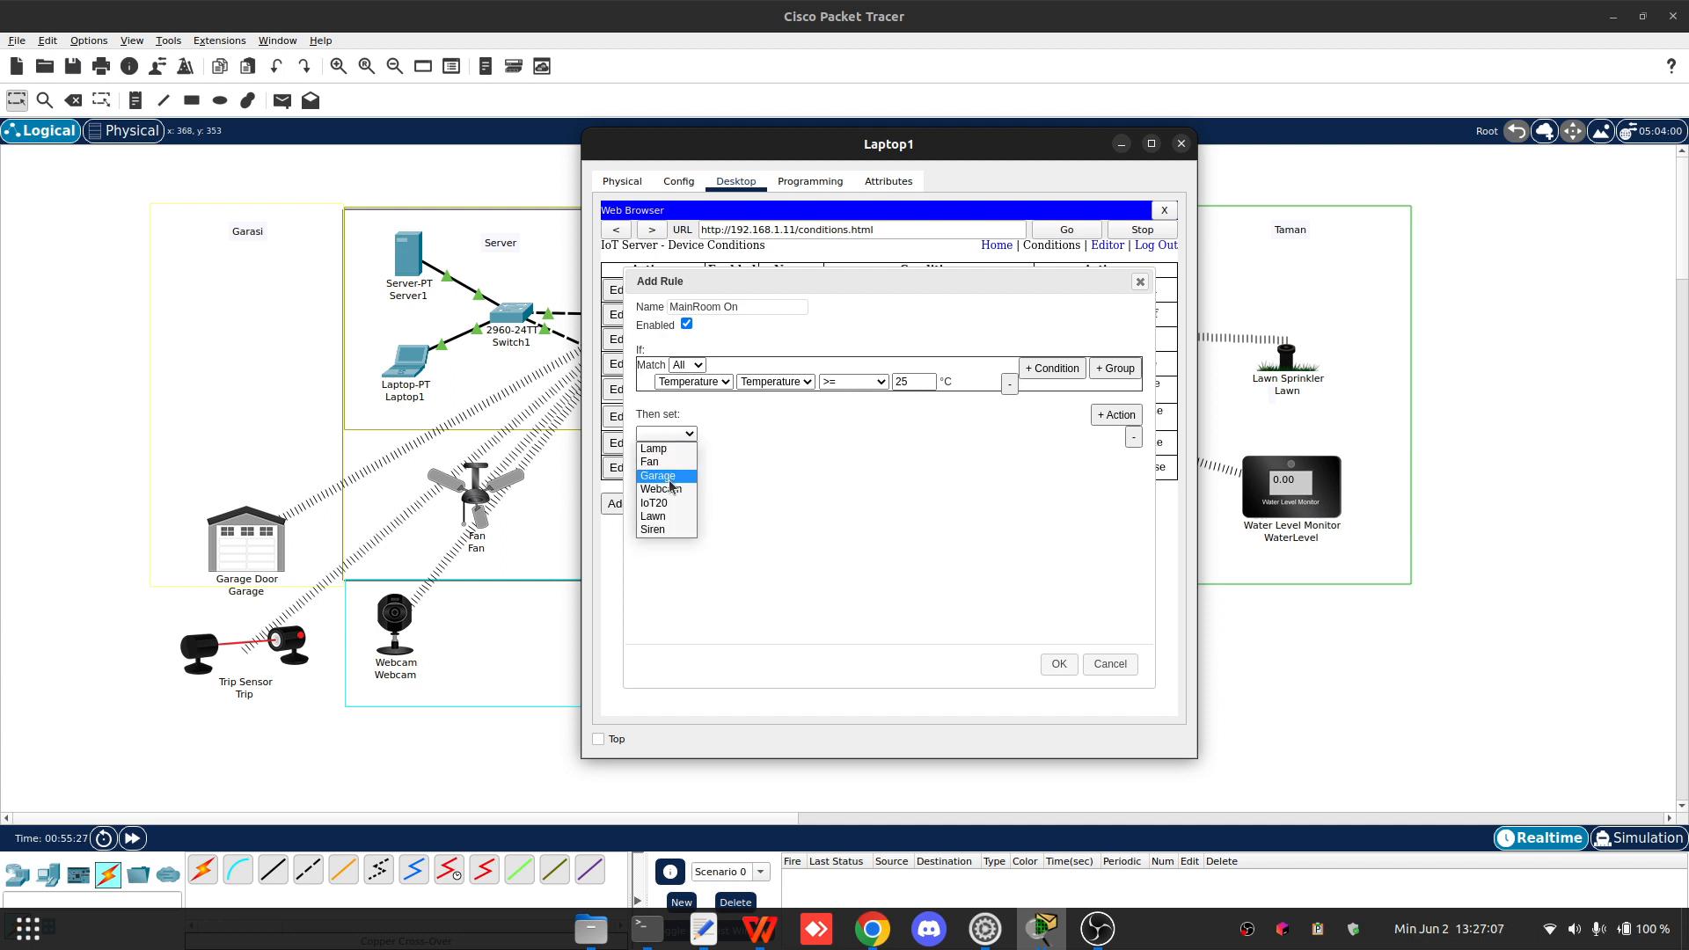
click(669, 462)
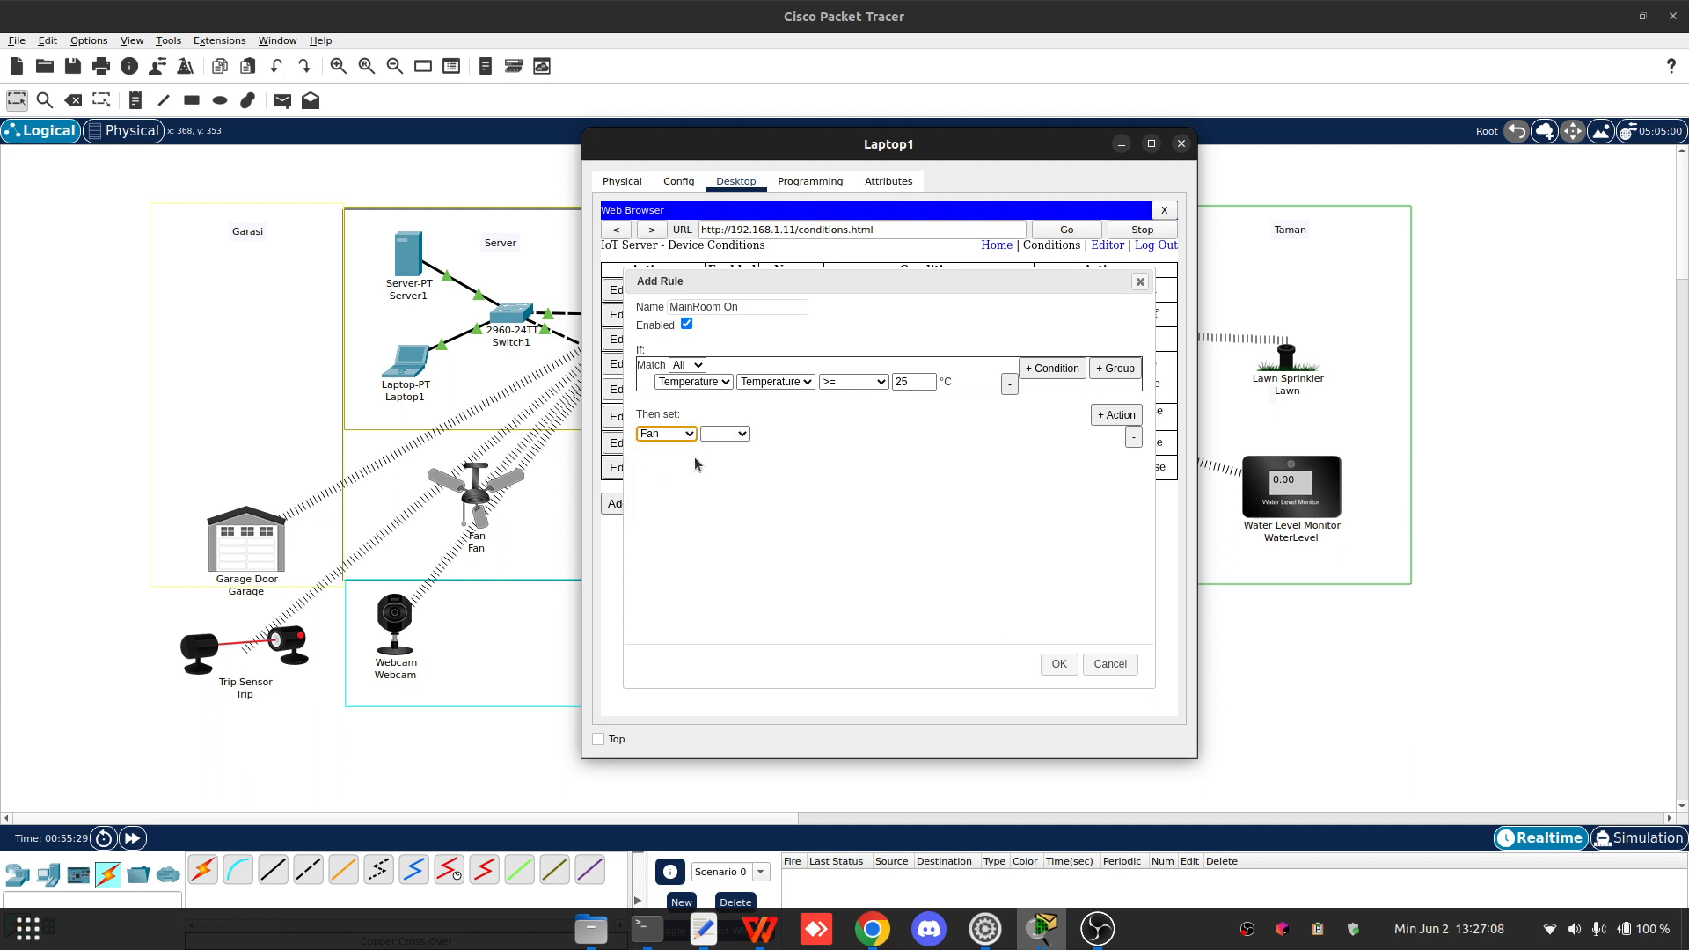
click(739, 434)
click(744, 449)
click(786, 433)
click(786, 449)
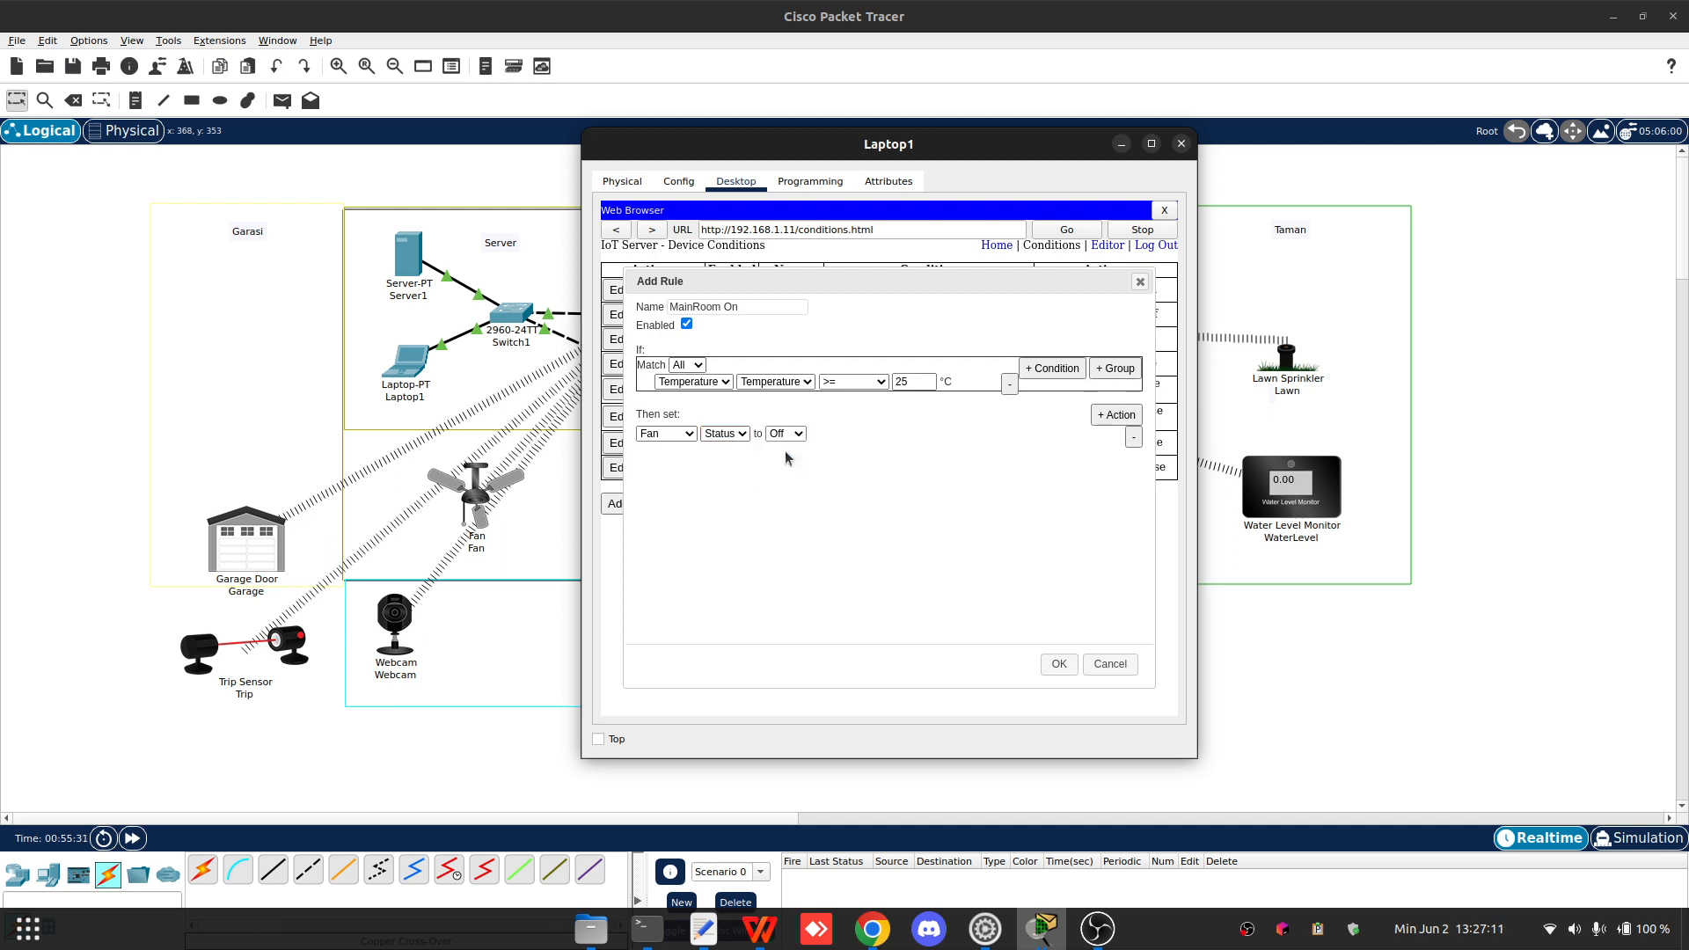
click(785, 433)
click(780, 476)
click(788, 434)
click(791, 462)
click(789, 435)
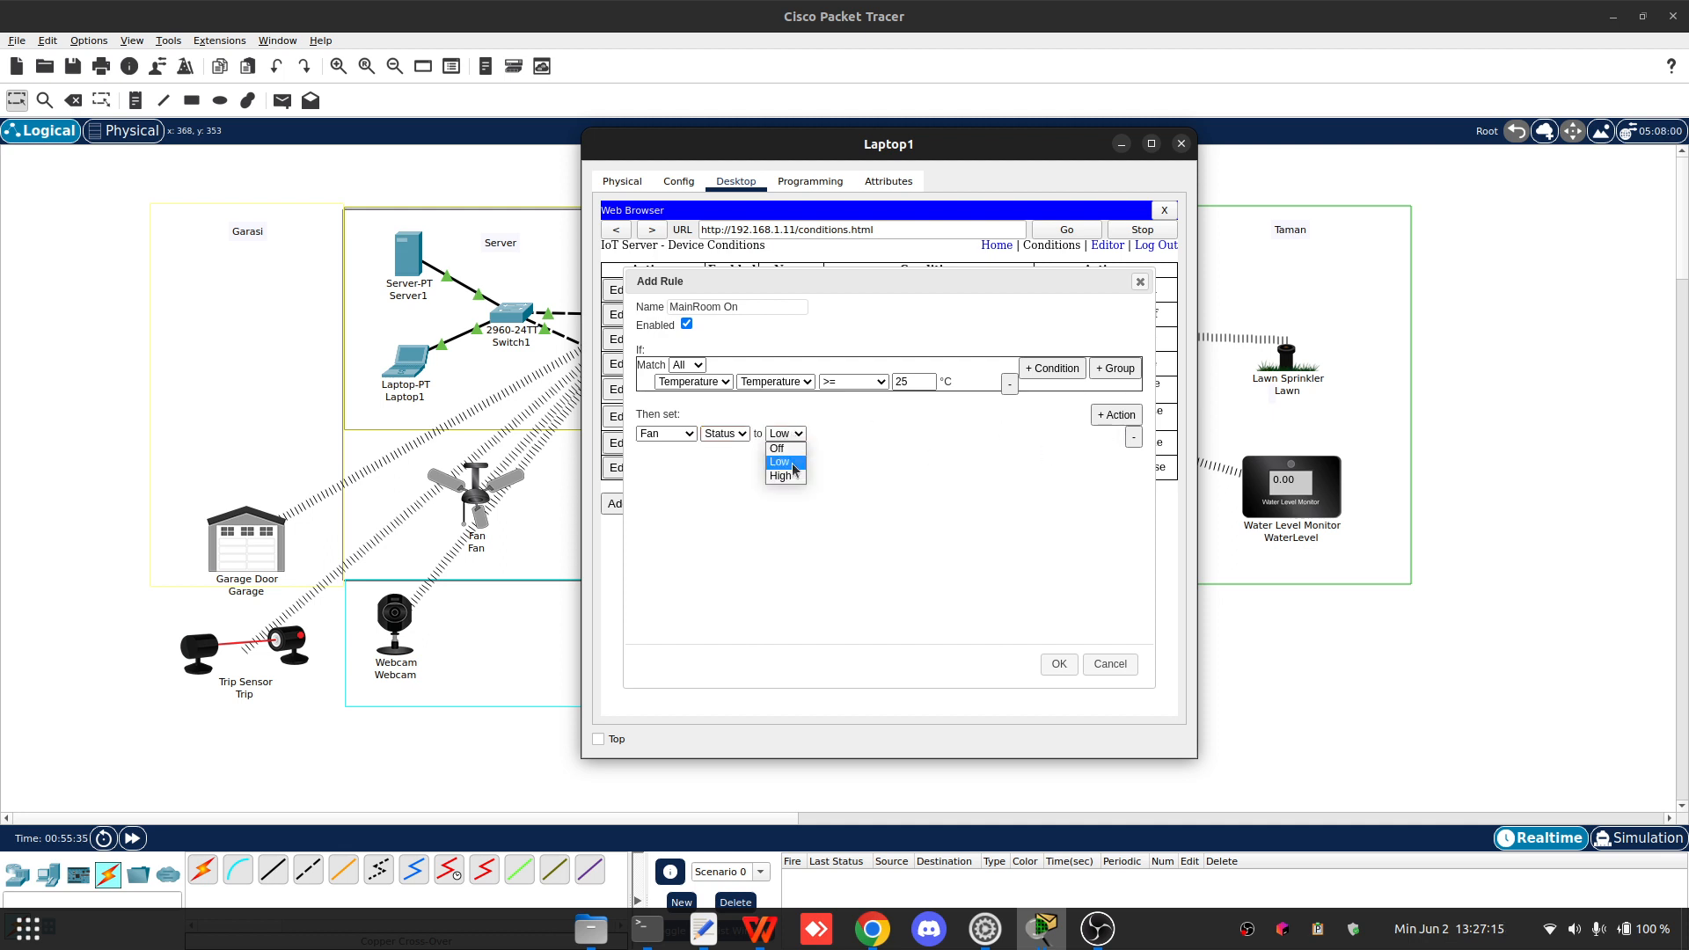
click(780, 476)
click(793, 436)
click(790, 463)
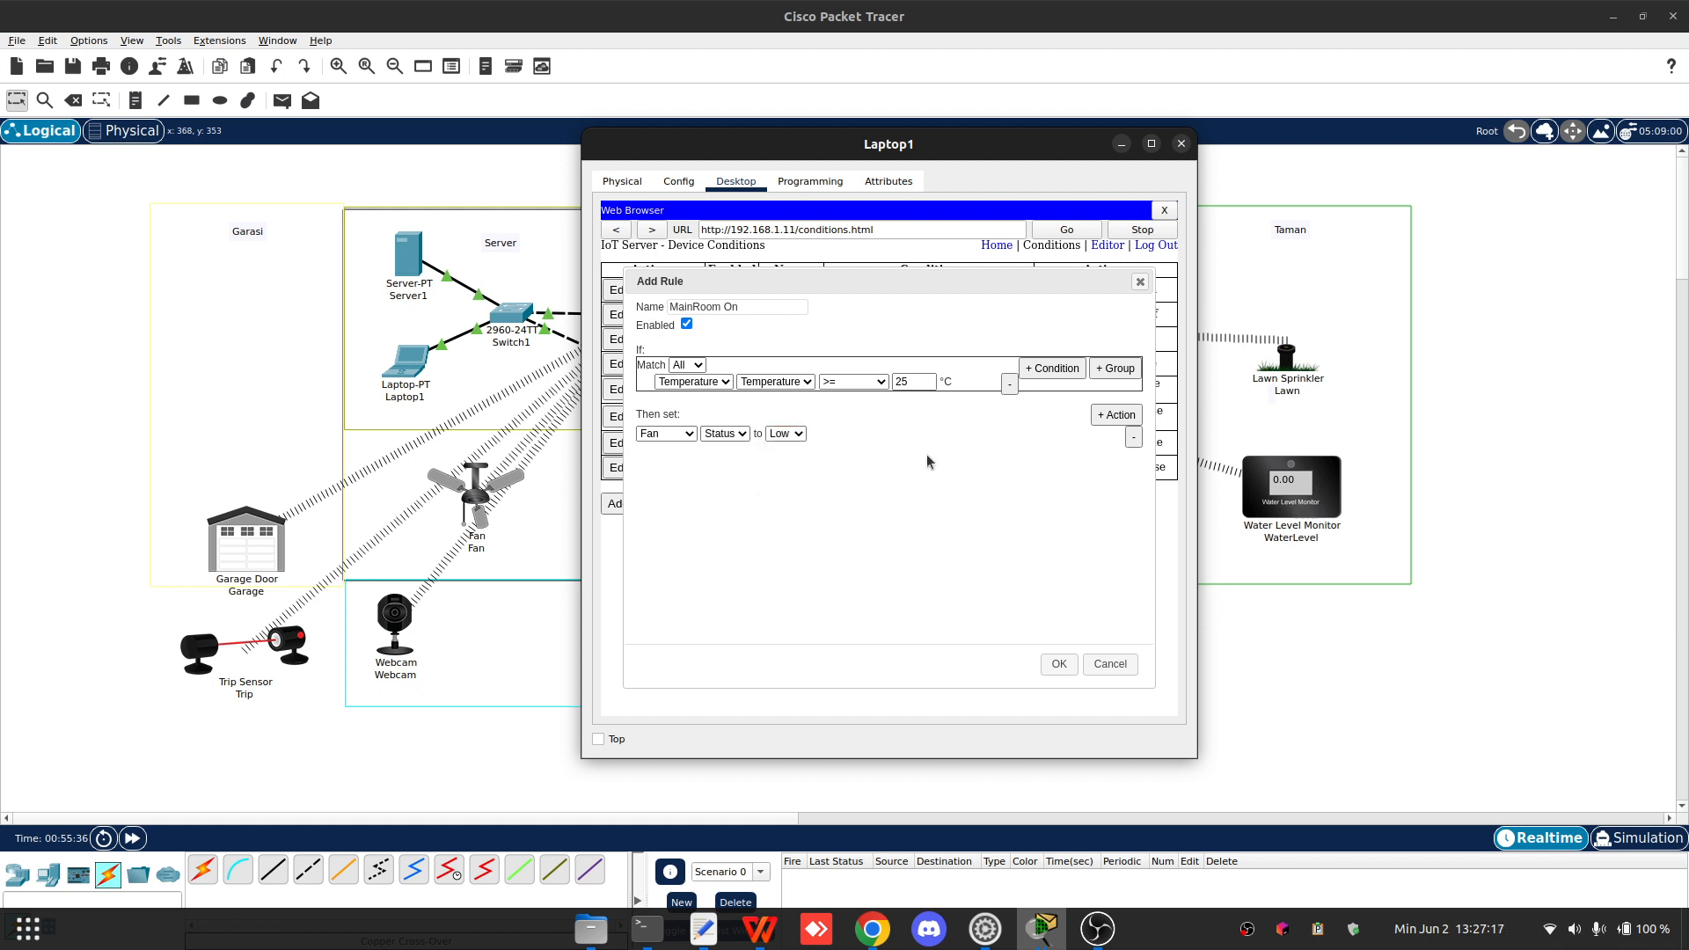
- Add a second, still empty action row to the MainRoom On rule
click(1116, 415)
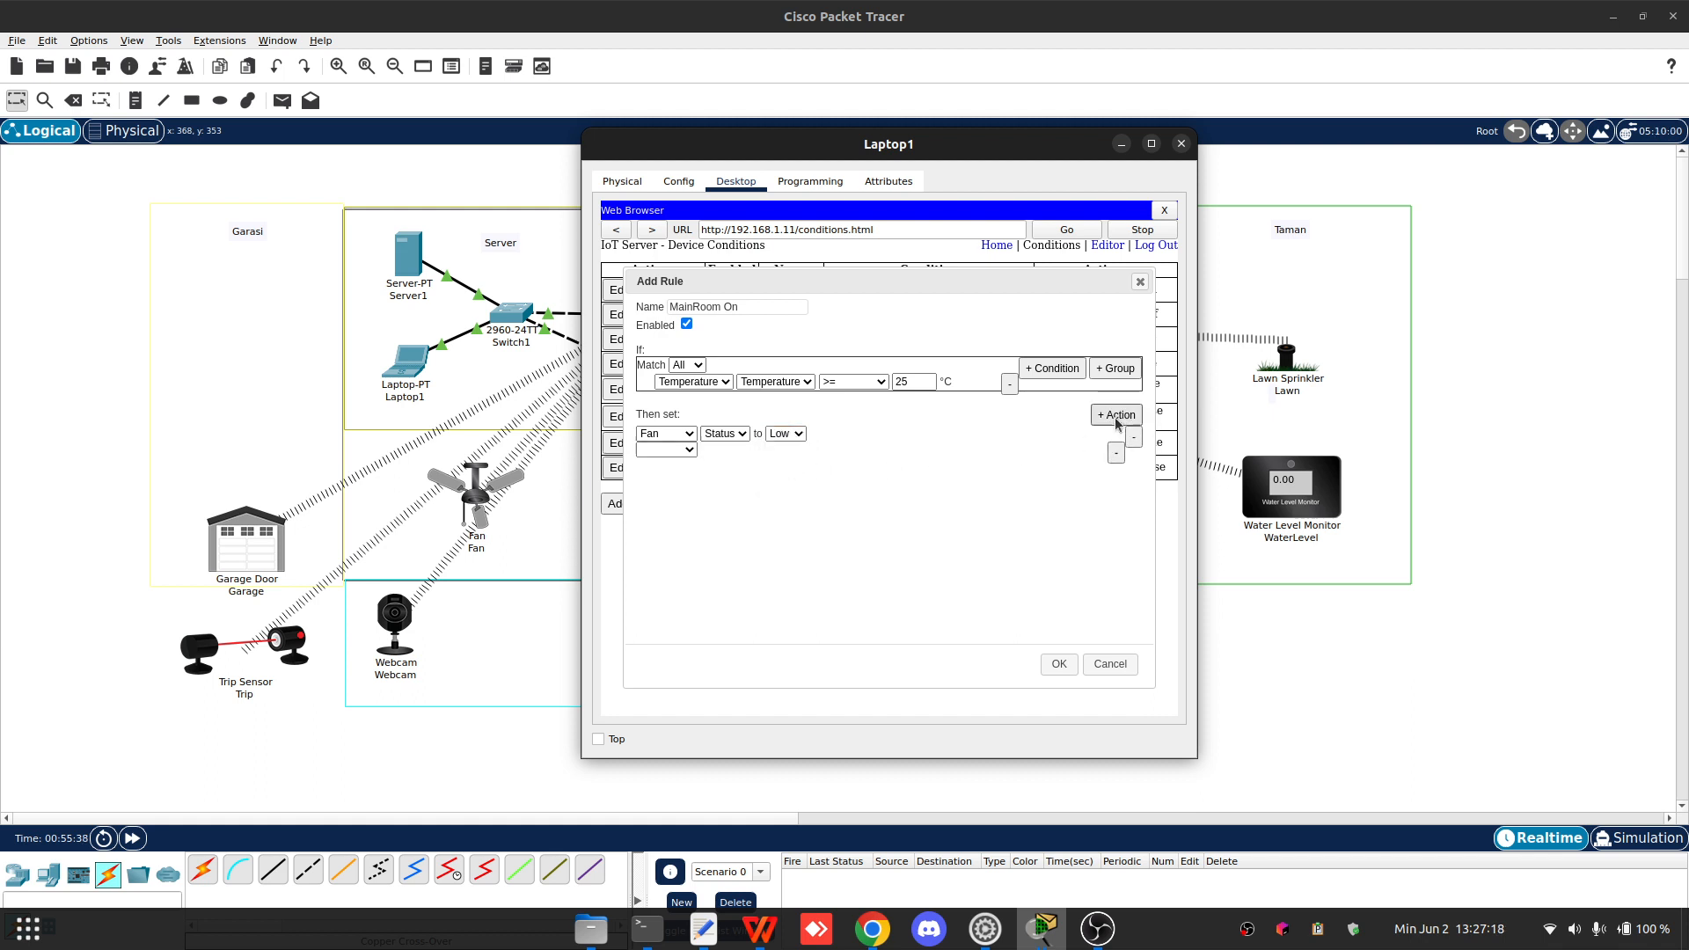
click(666, 450)
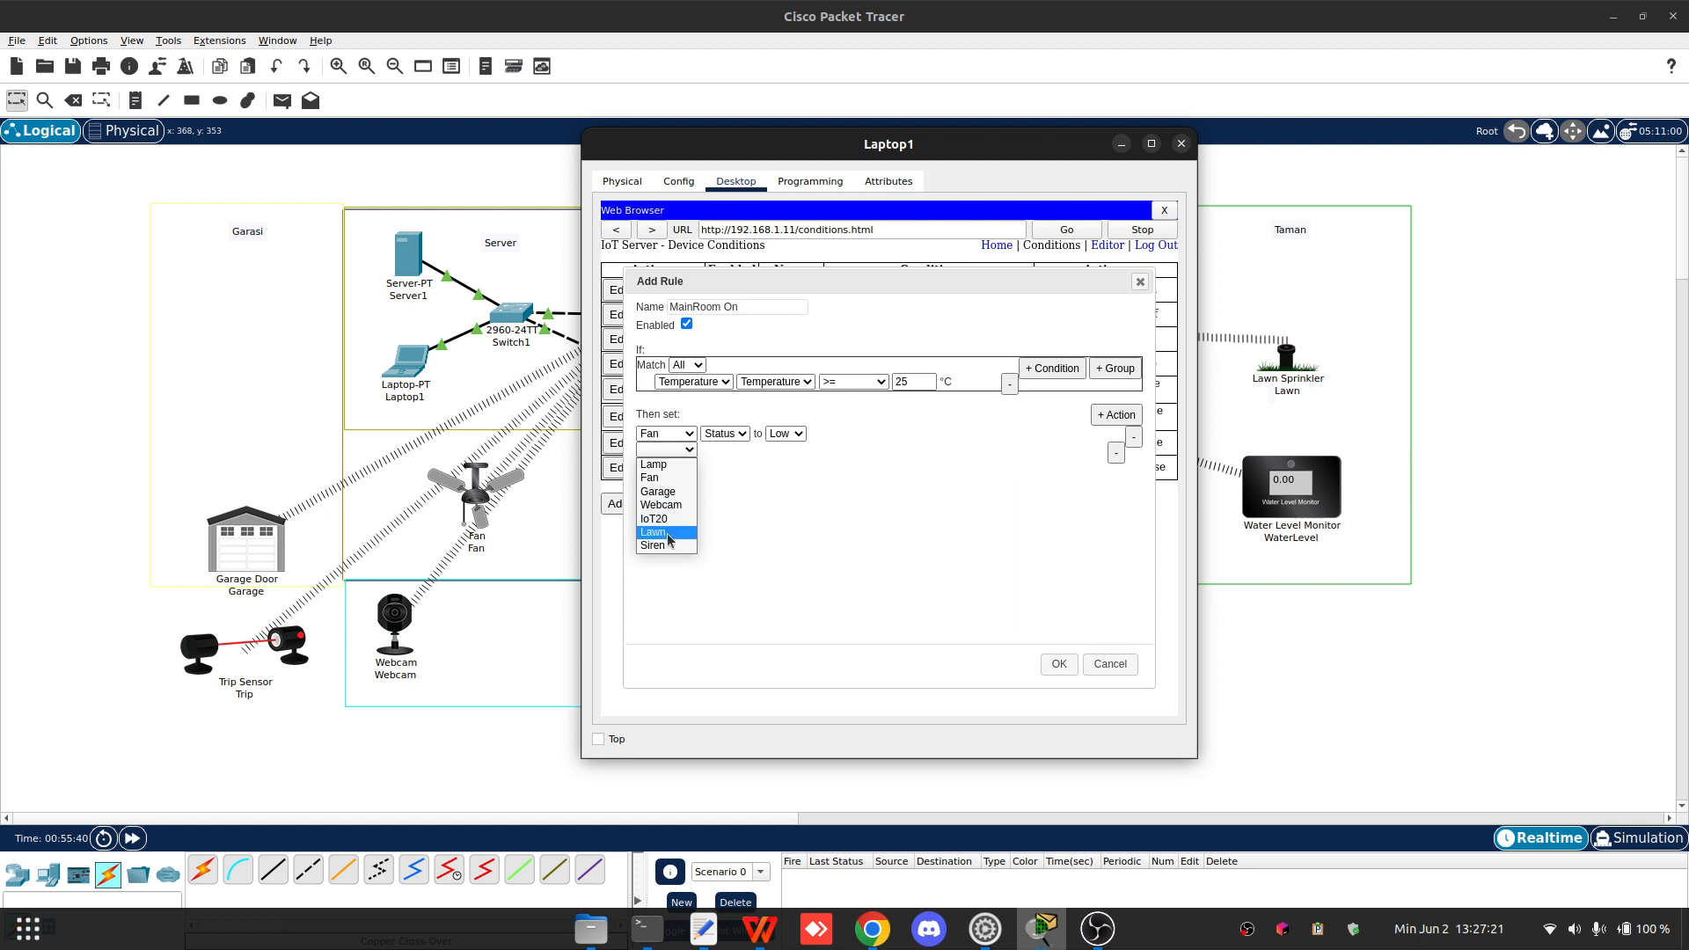
click(785, 507)
click(669, 451)
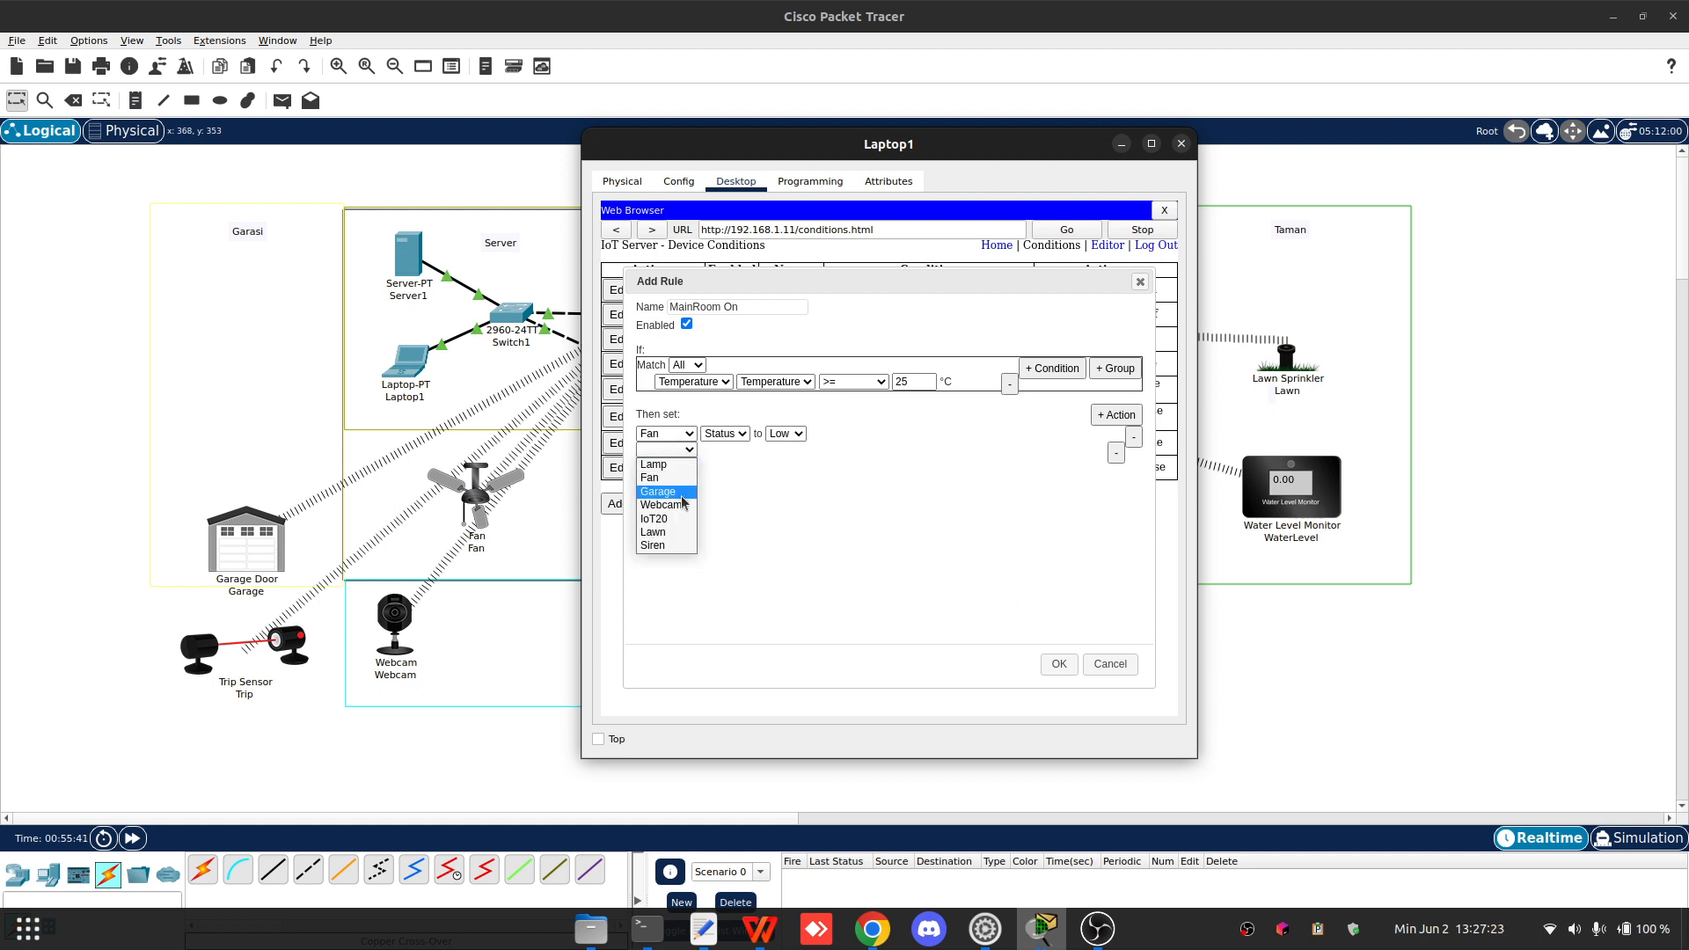
click(762, 493)
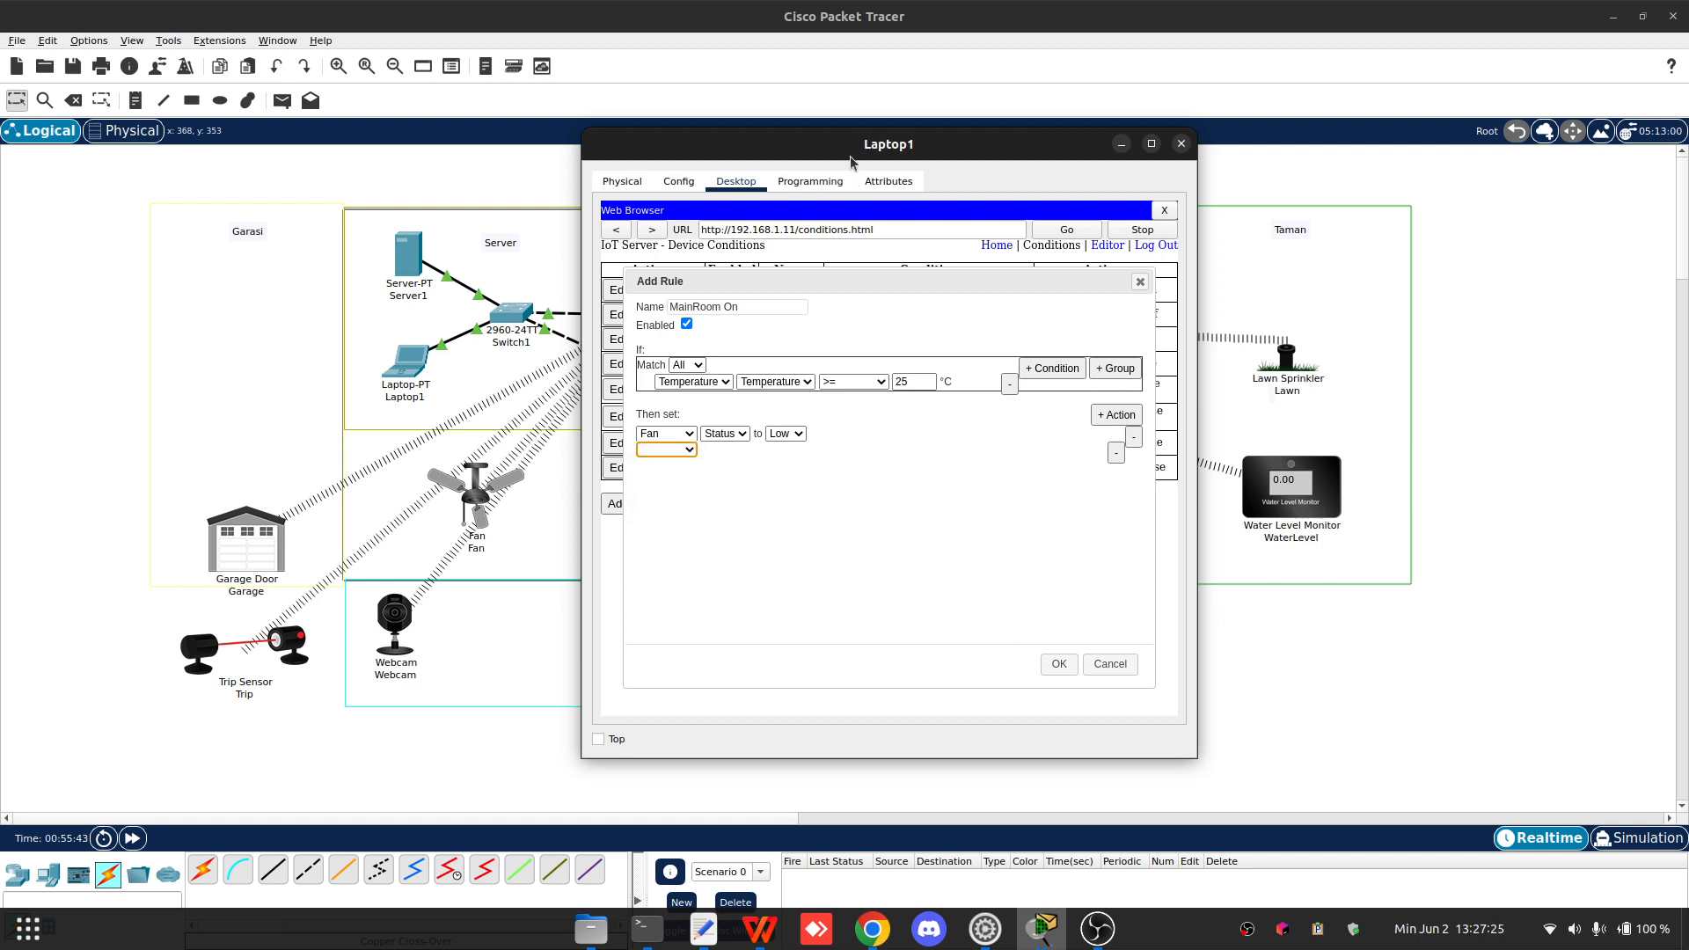
- Inspect the IoT20 window device's I/O and global settings, including its IoT server configuration
drag(853, 150, 411, 251)
click(1027, 495)
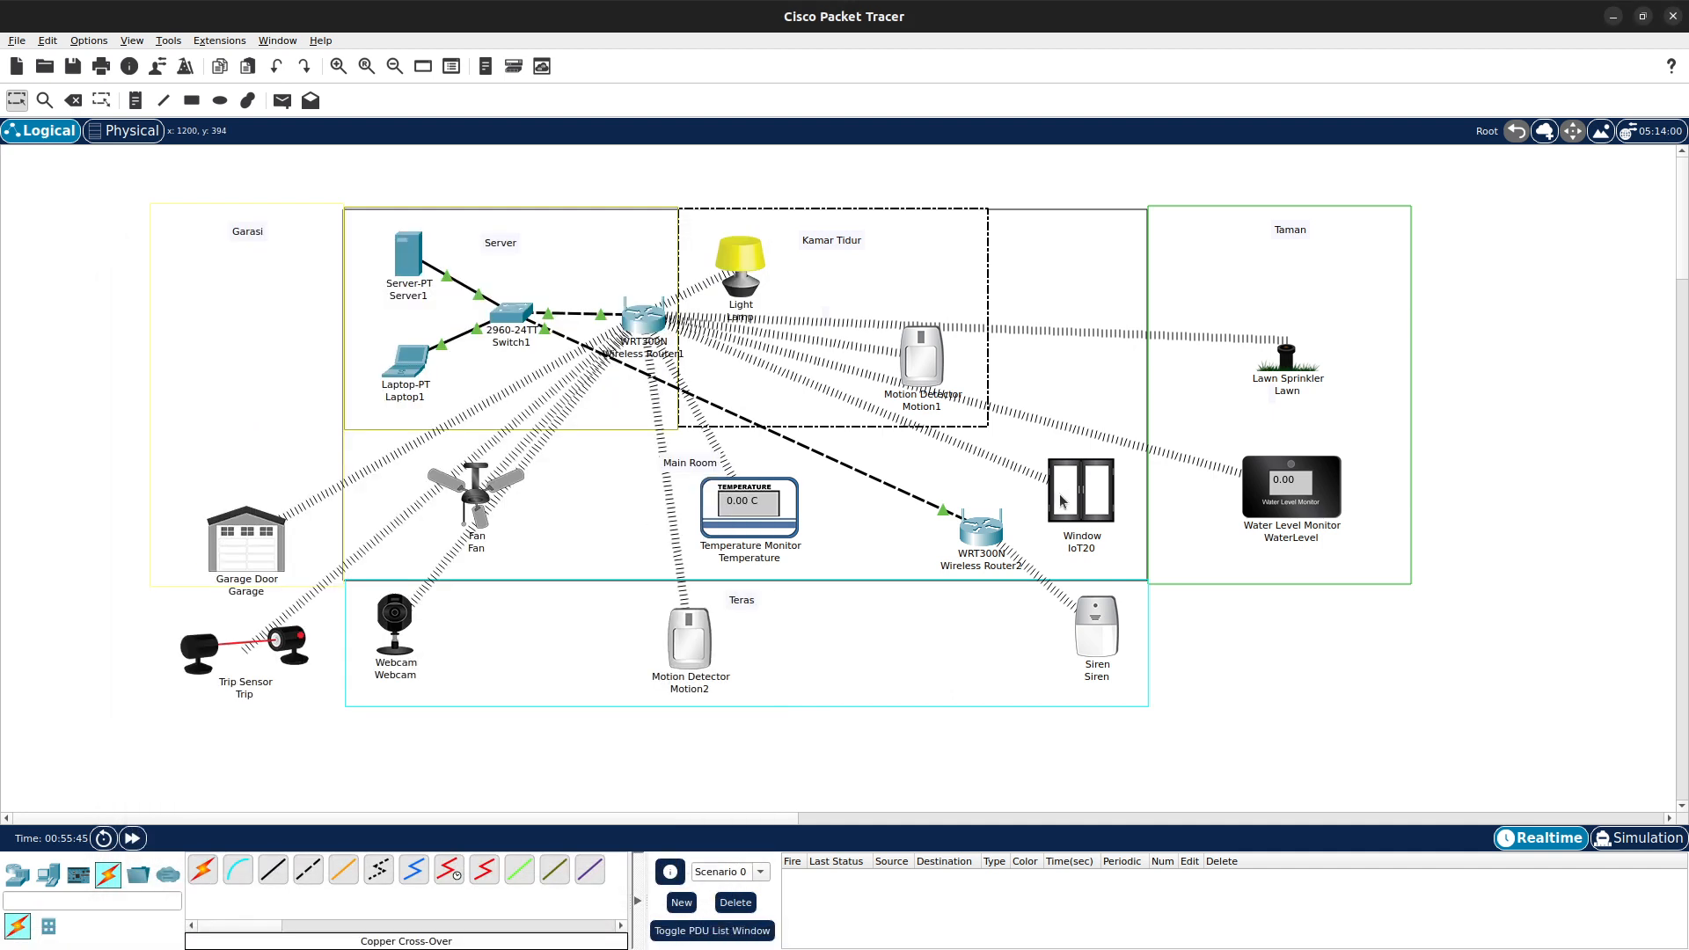
click(1080, 500)
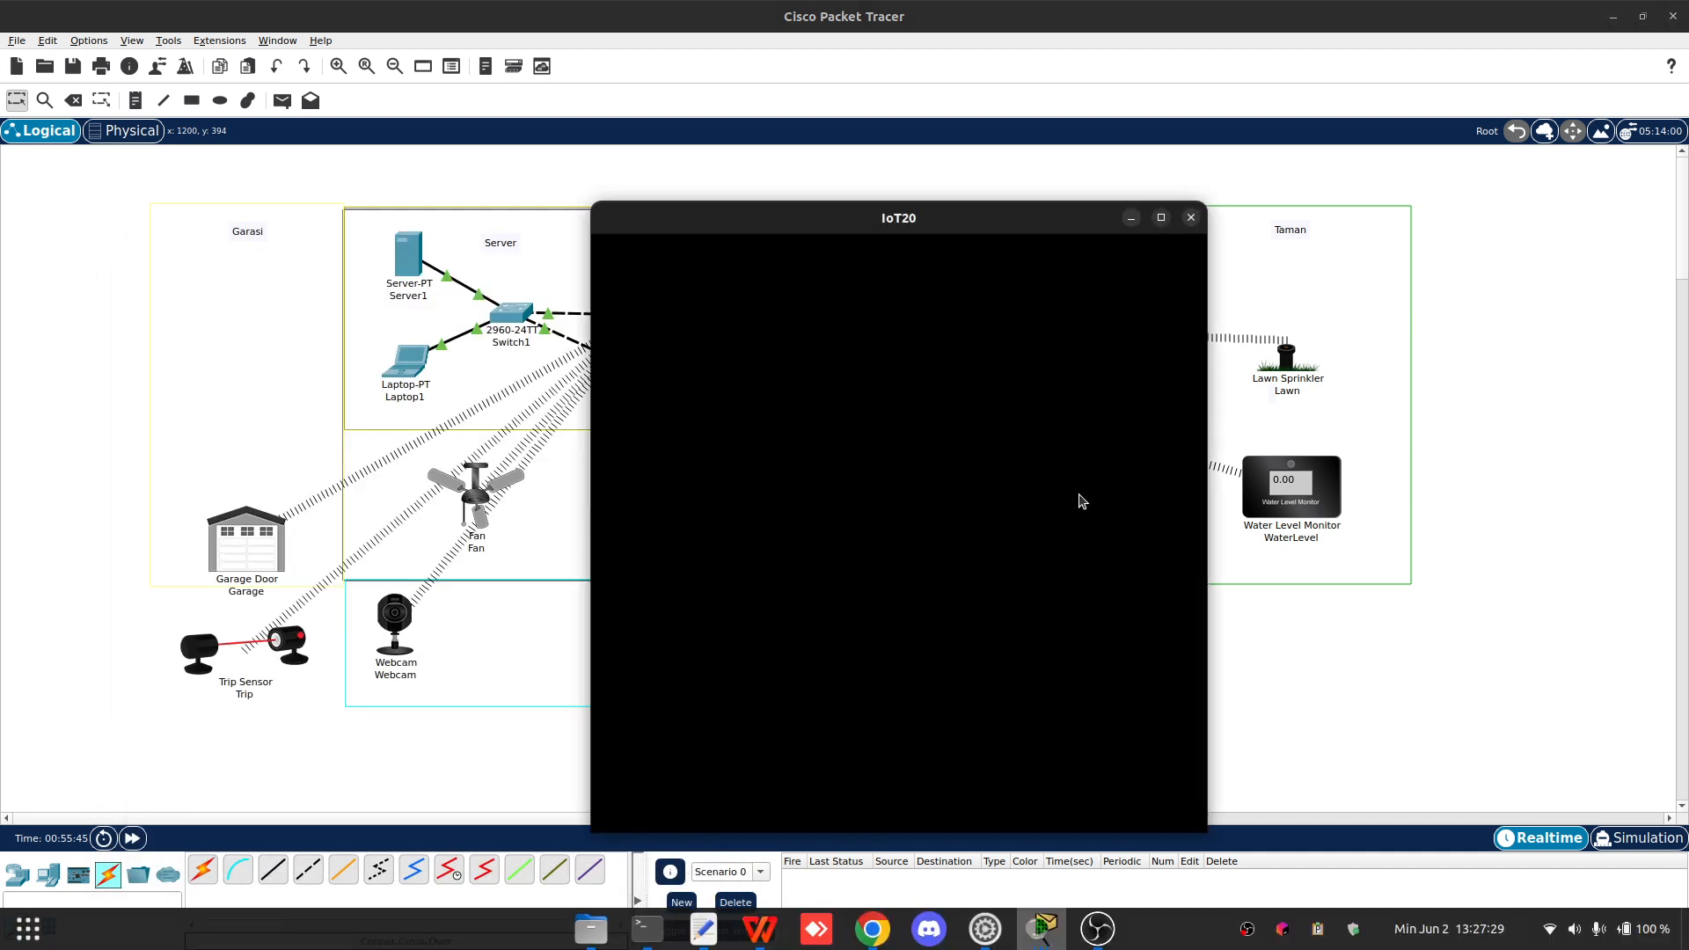
click(722, 258)
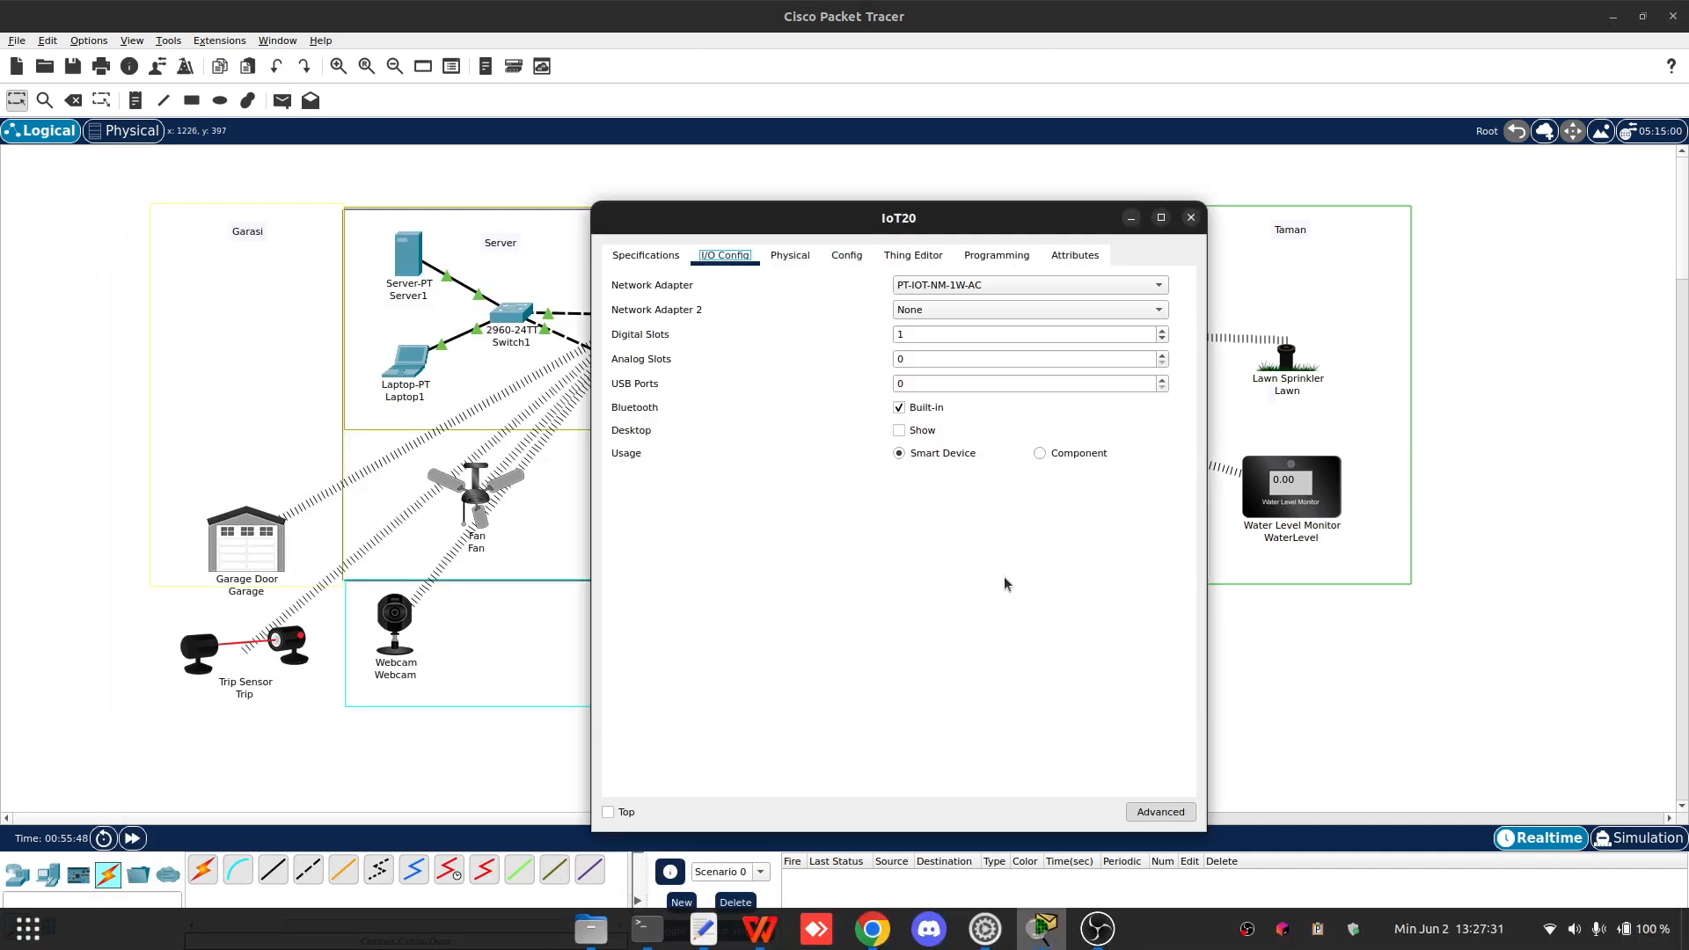
click(846, 258)
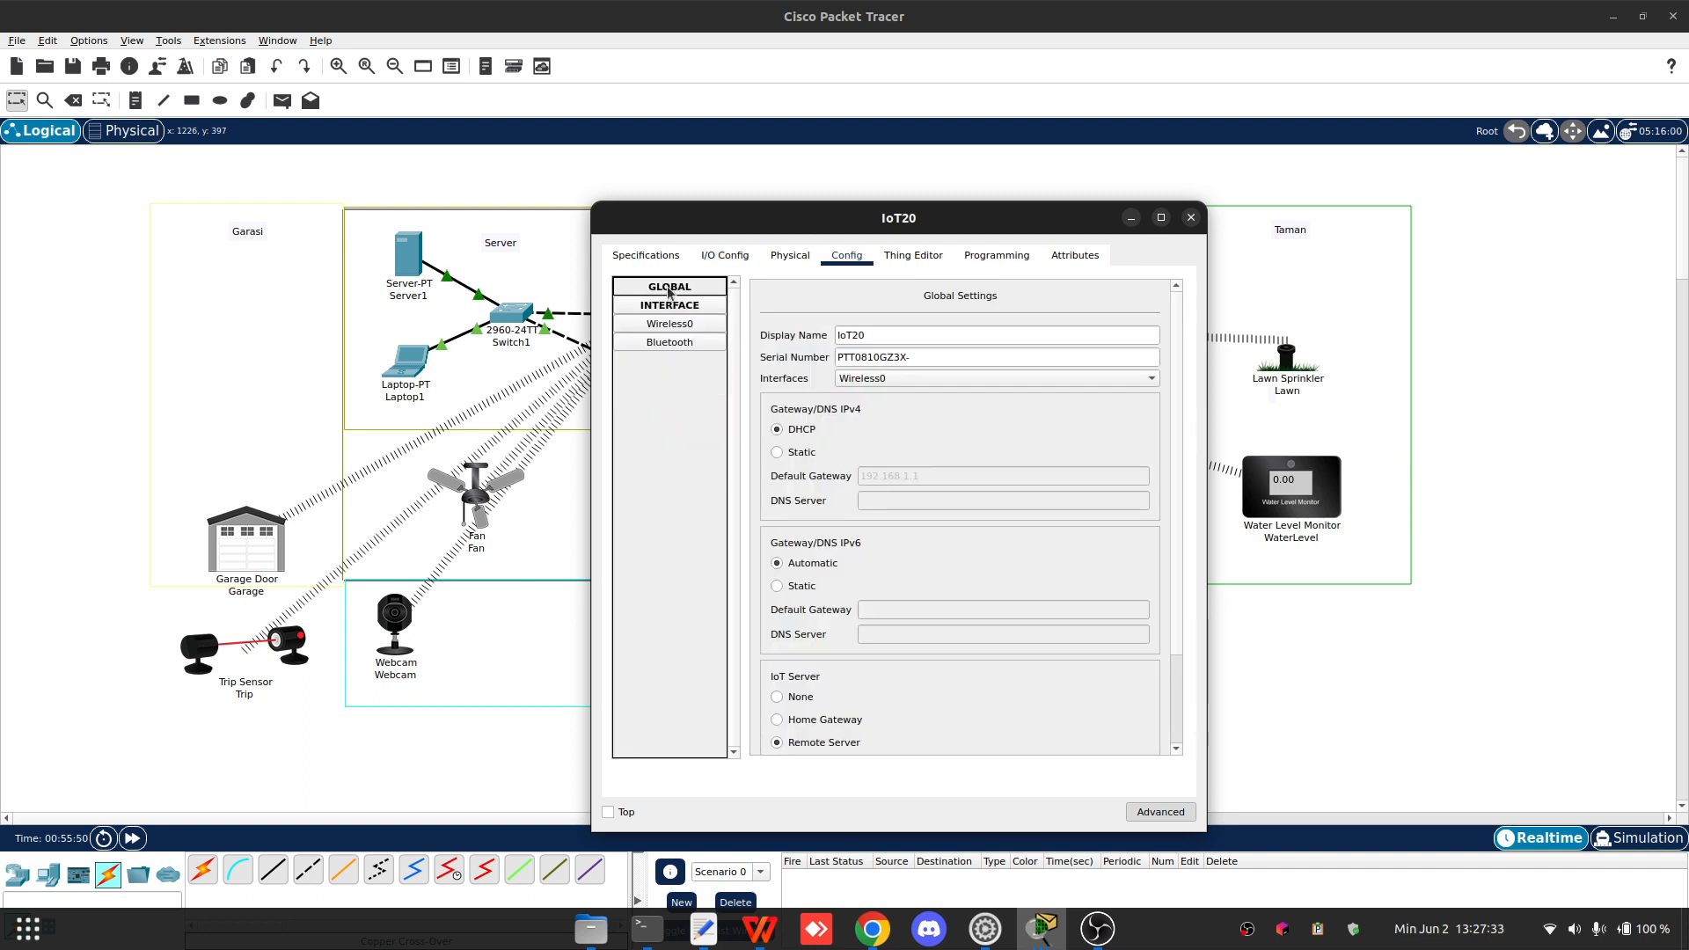
scroll(921, 675, down, 3)
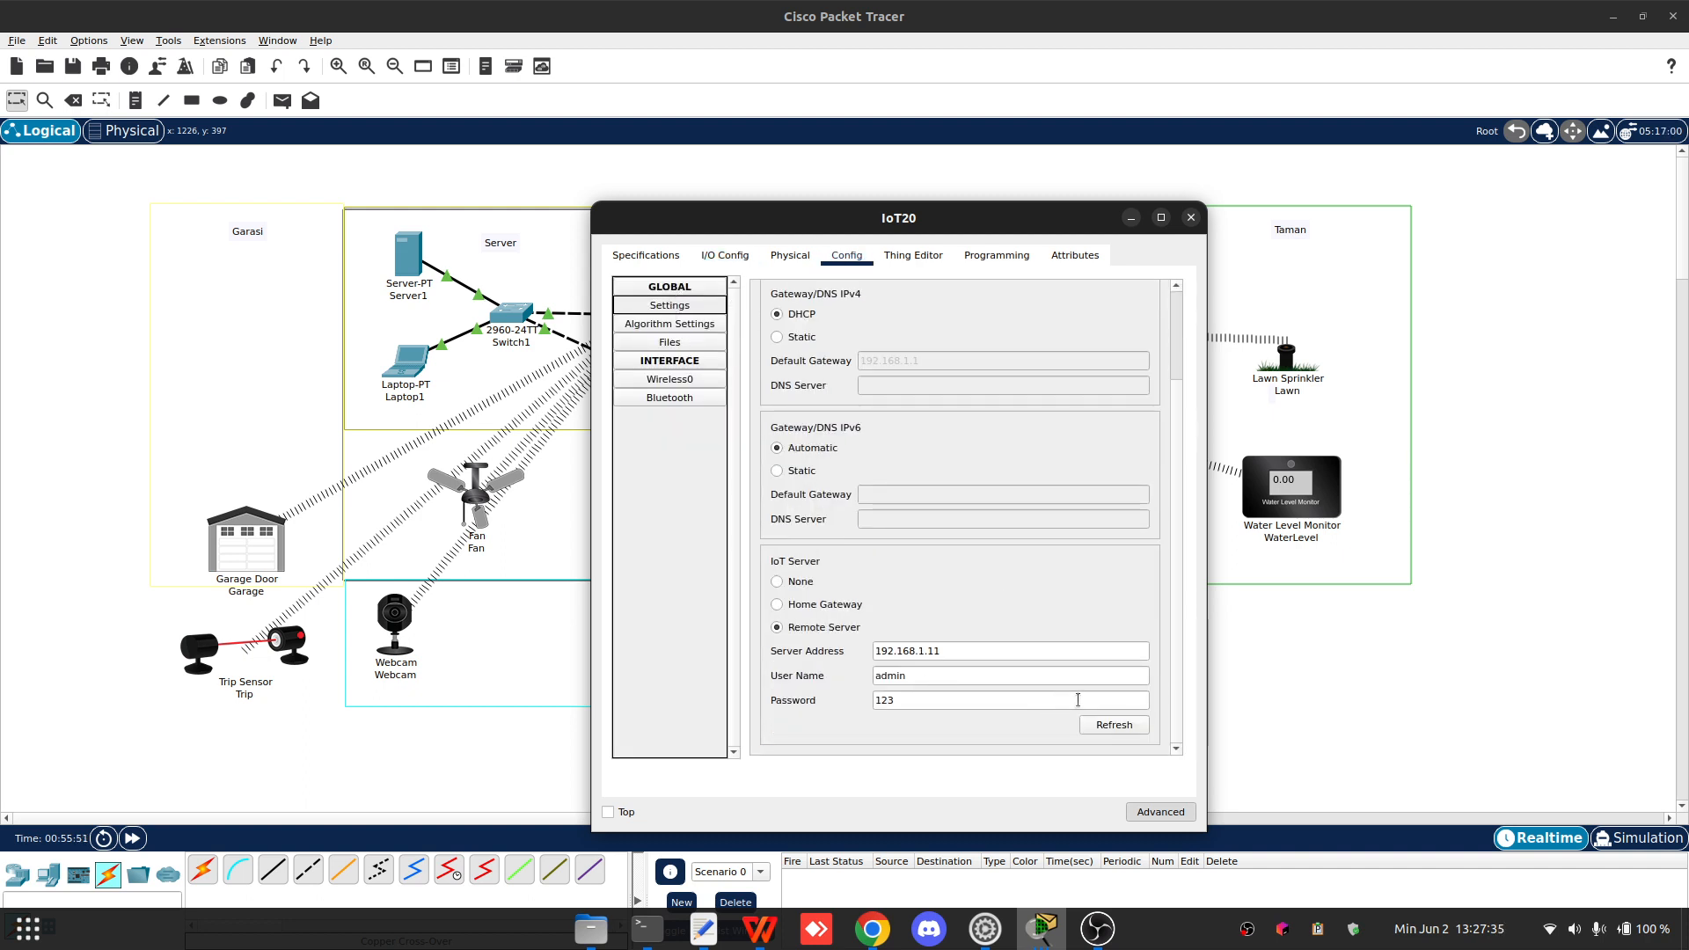
scroll(897, 585, up, 3)
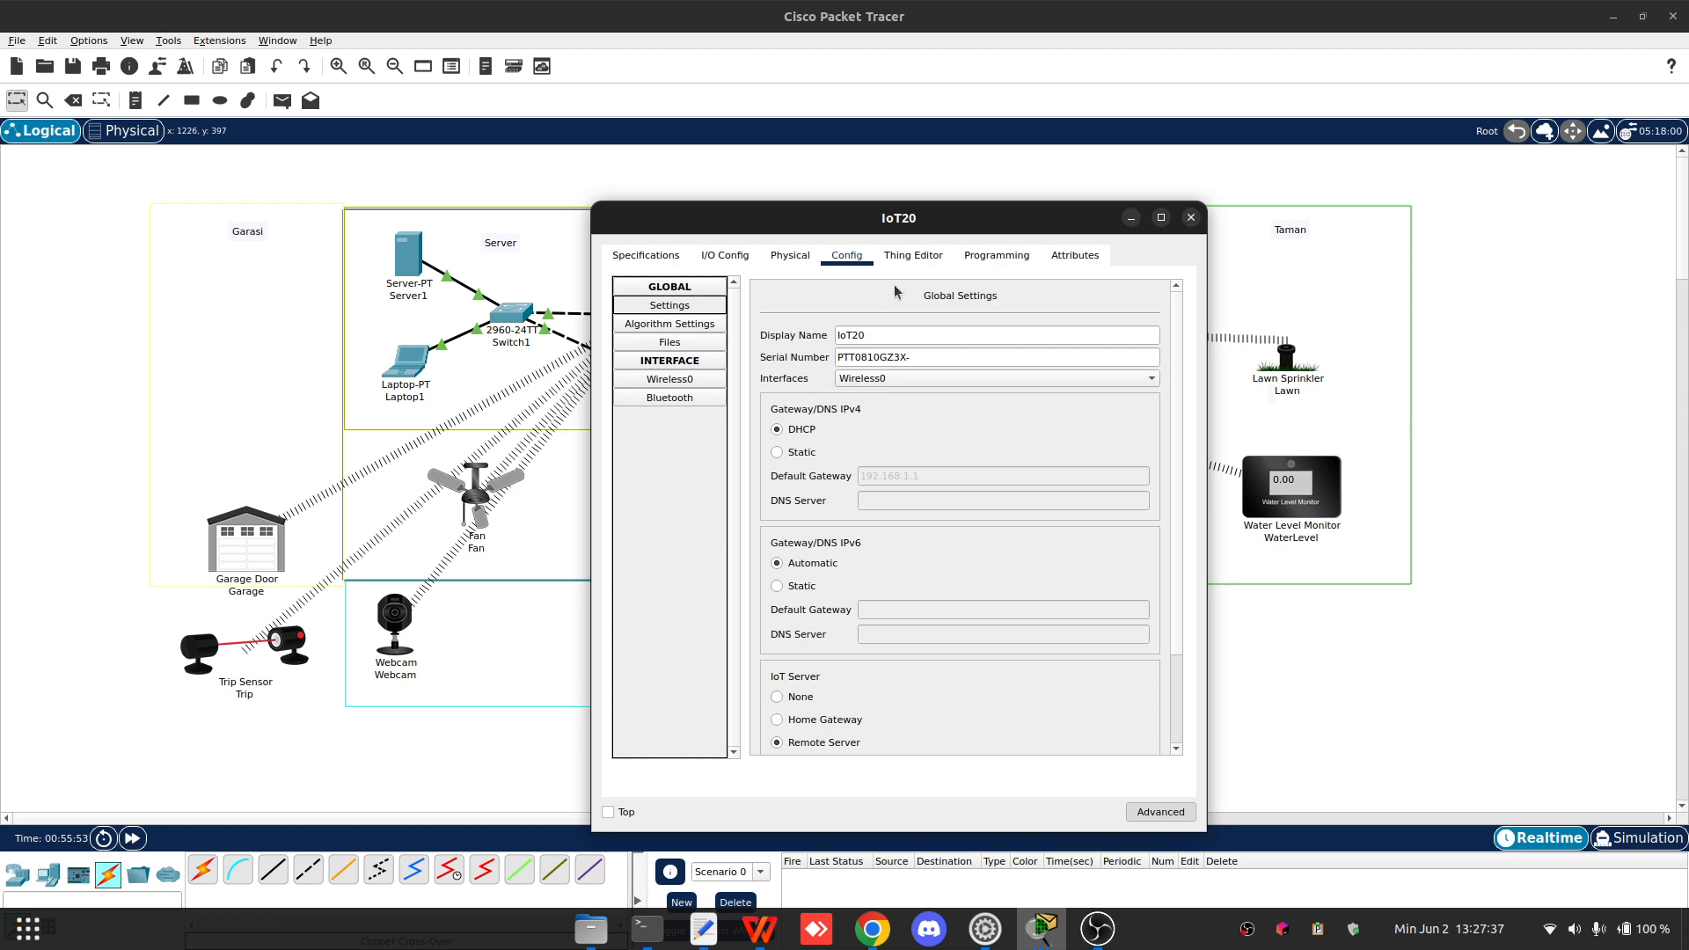
scroll(896, 291, down, 3)
scroll(968, 352, up, 3)
click(1191, 217)
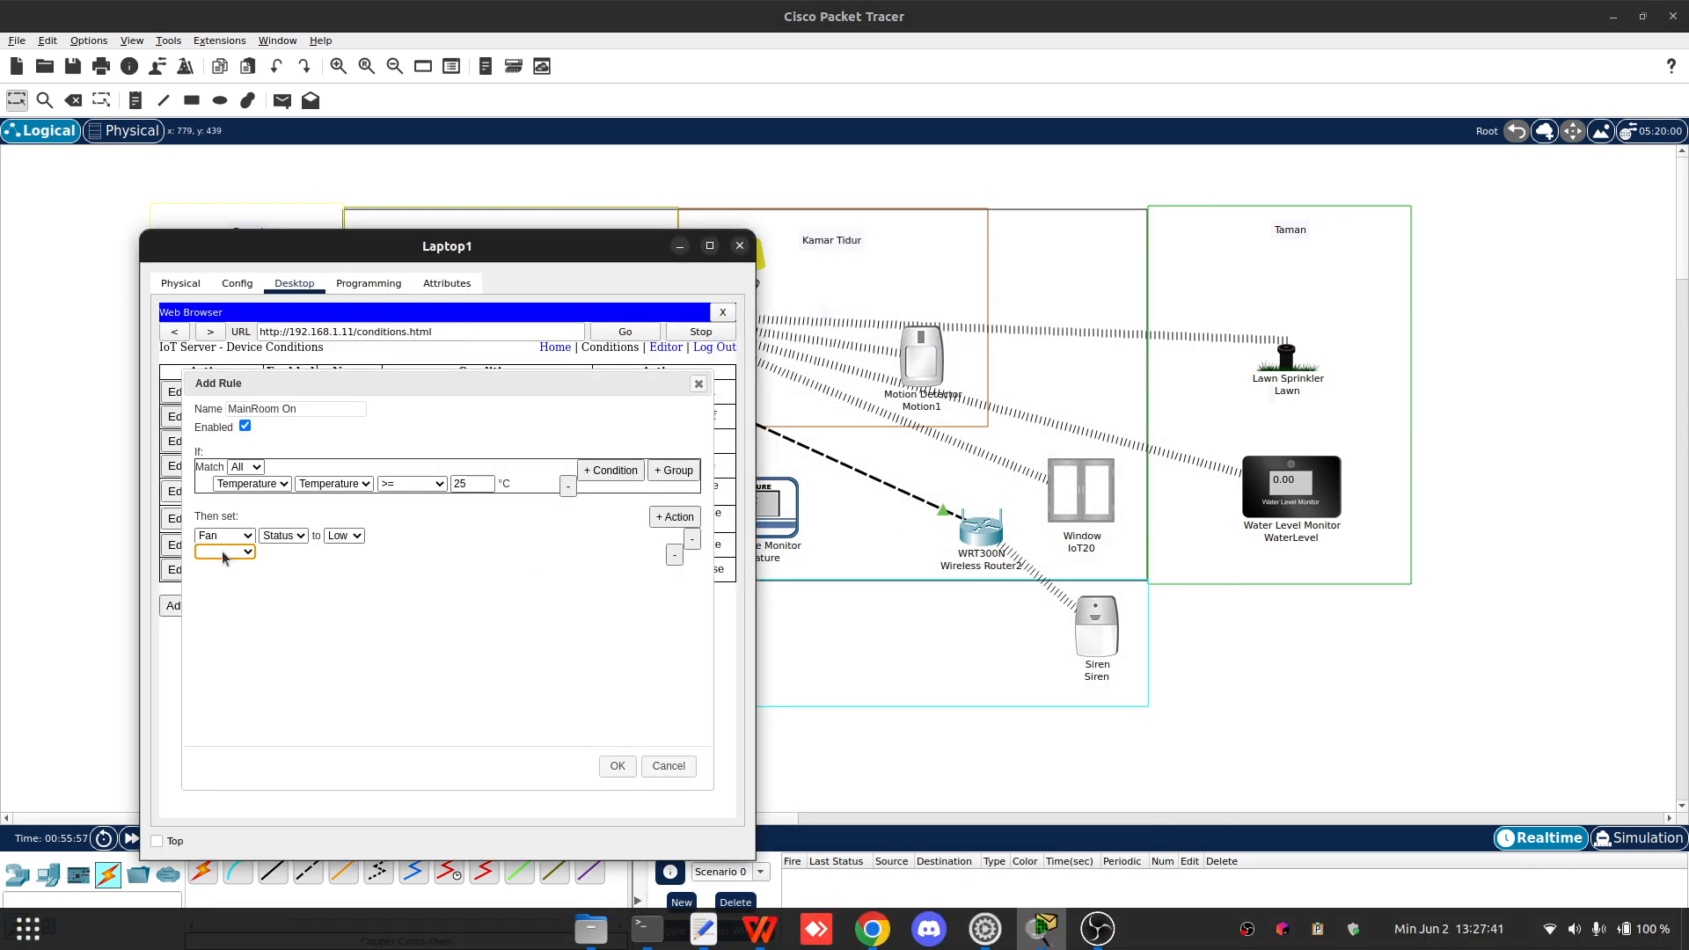
- Set the second MainRoom On action to change IoT20's On to true and save the rule
click(224, 550)
click(212, 621)
click(275, 552)
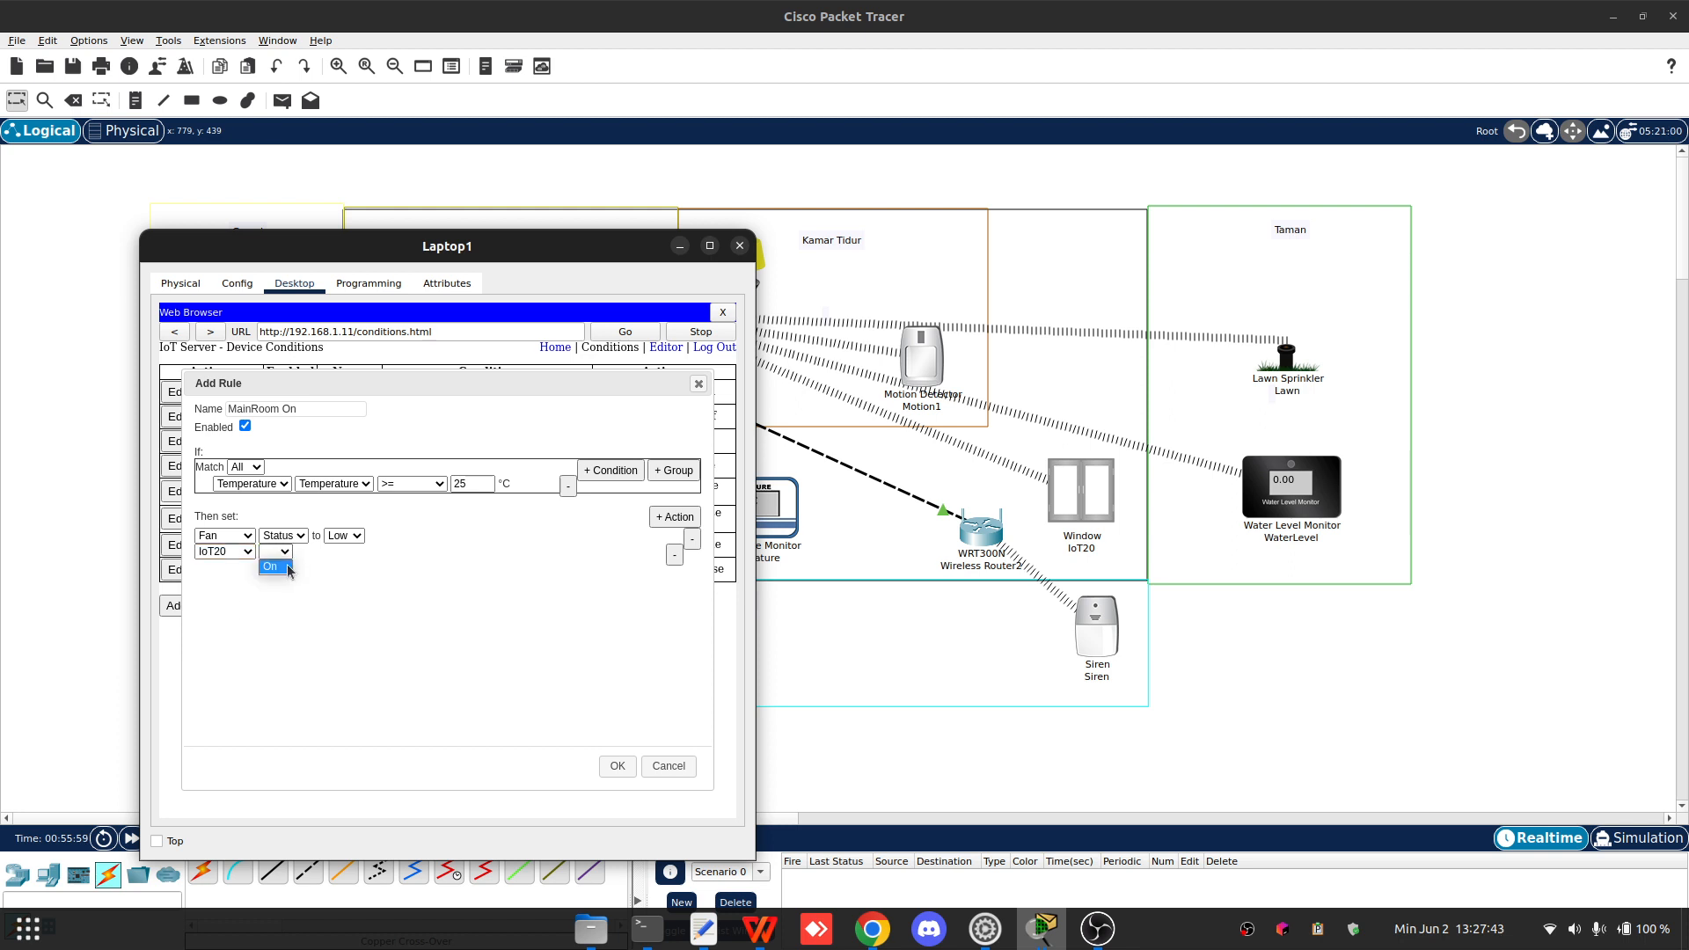
click(275, 566)
click(339, 551)
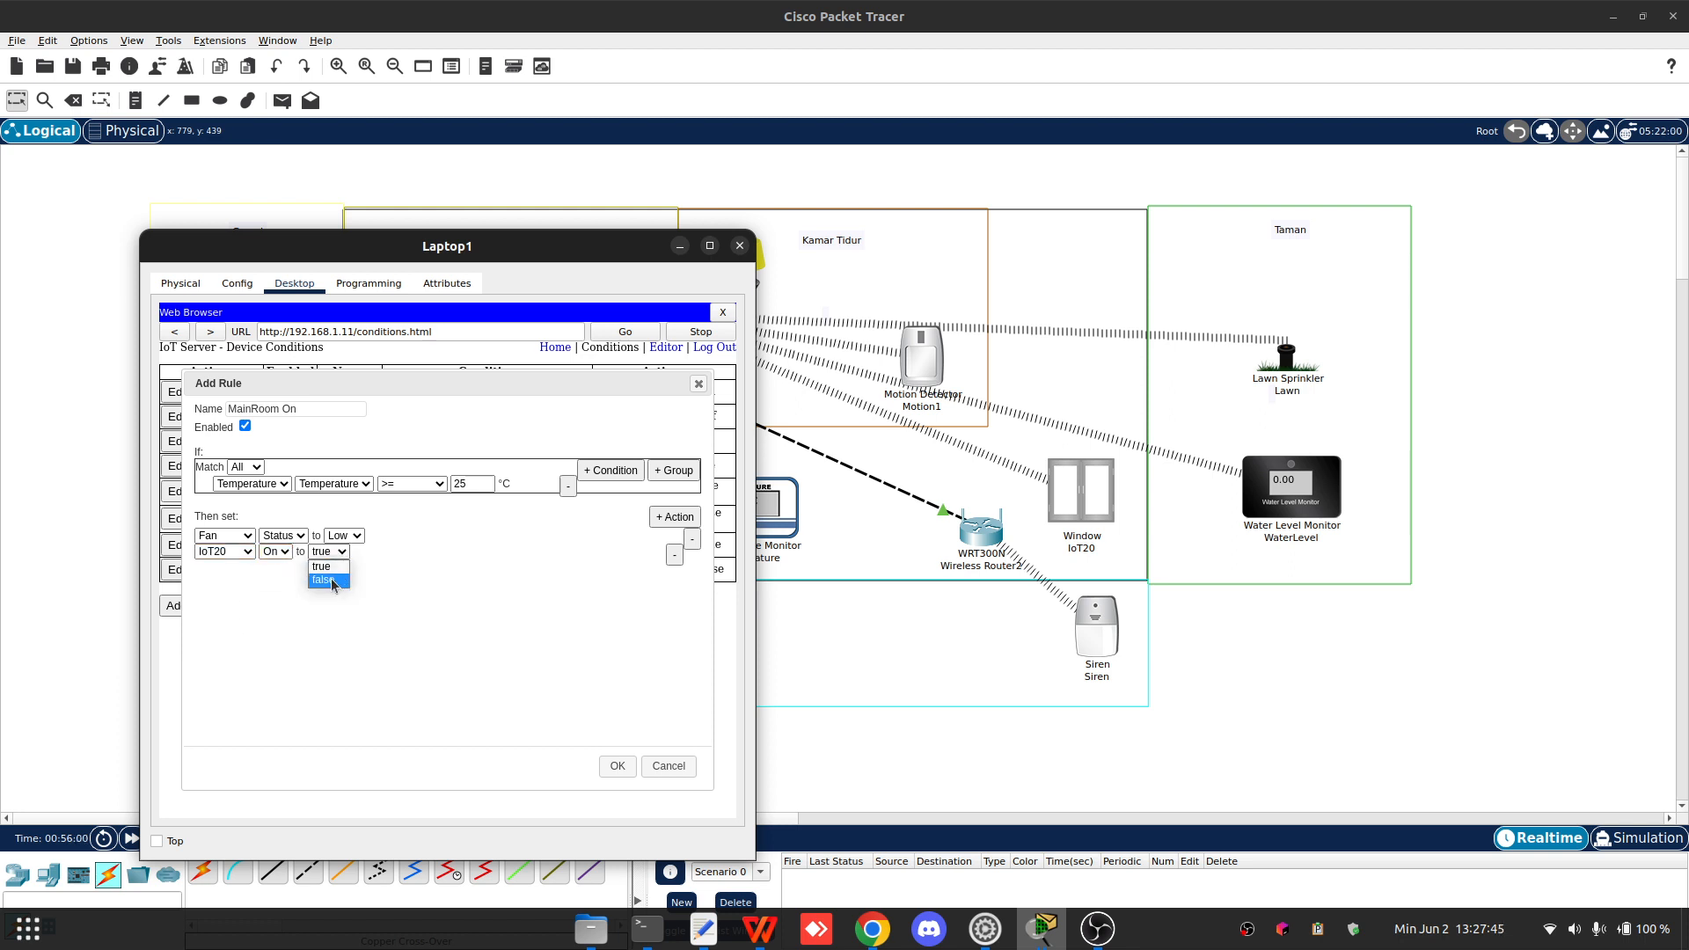
click(330, 582)
click(618, 765)
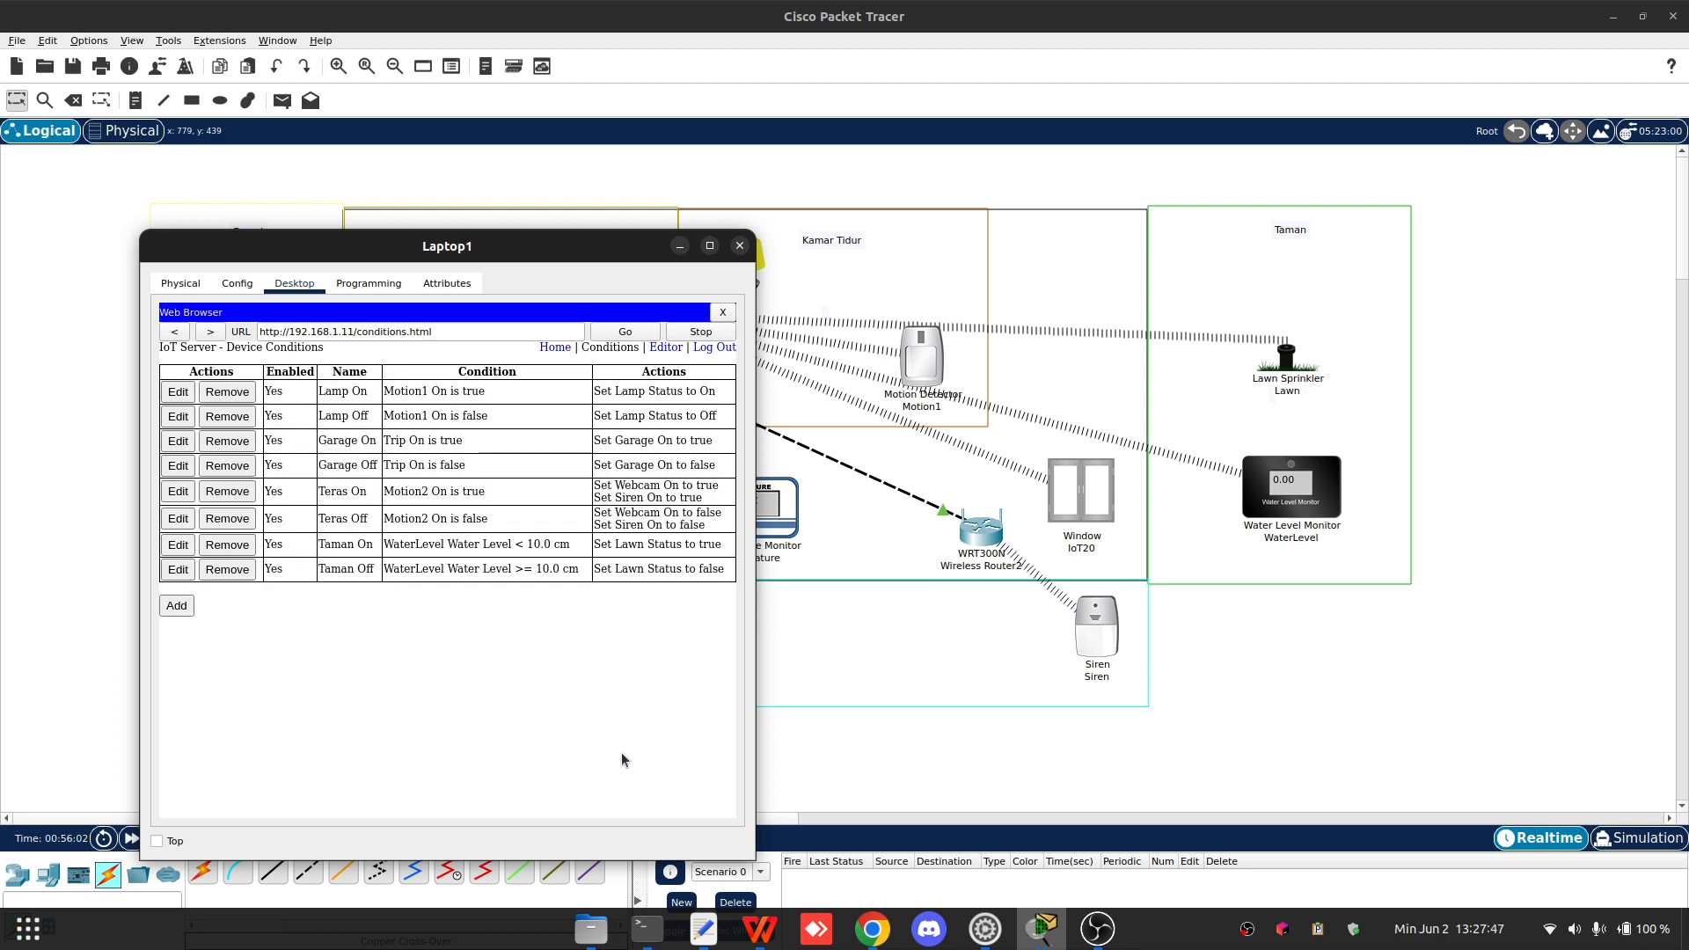
- Rename the IoT20 device on the workspace to Window
click(1078, 545)
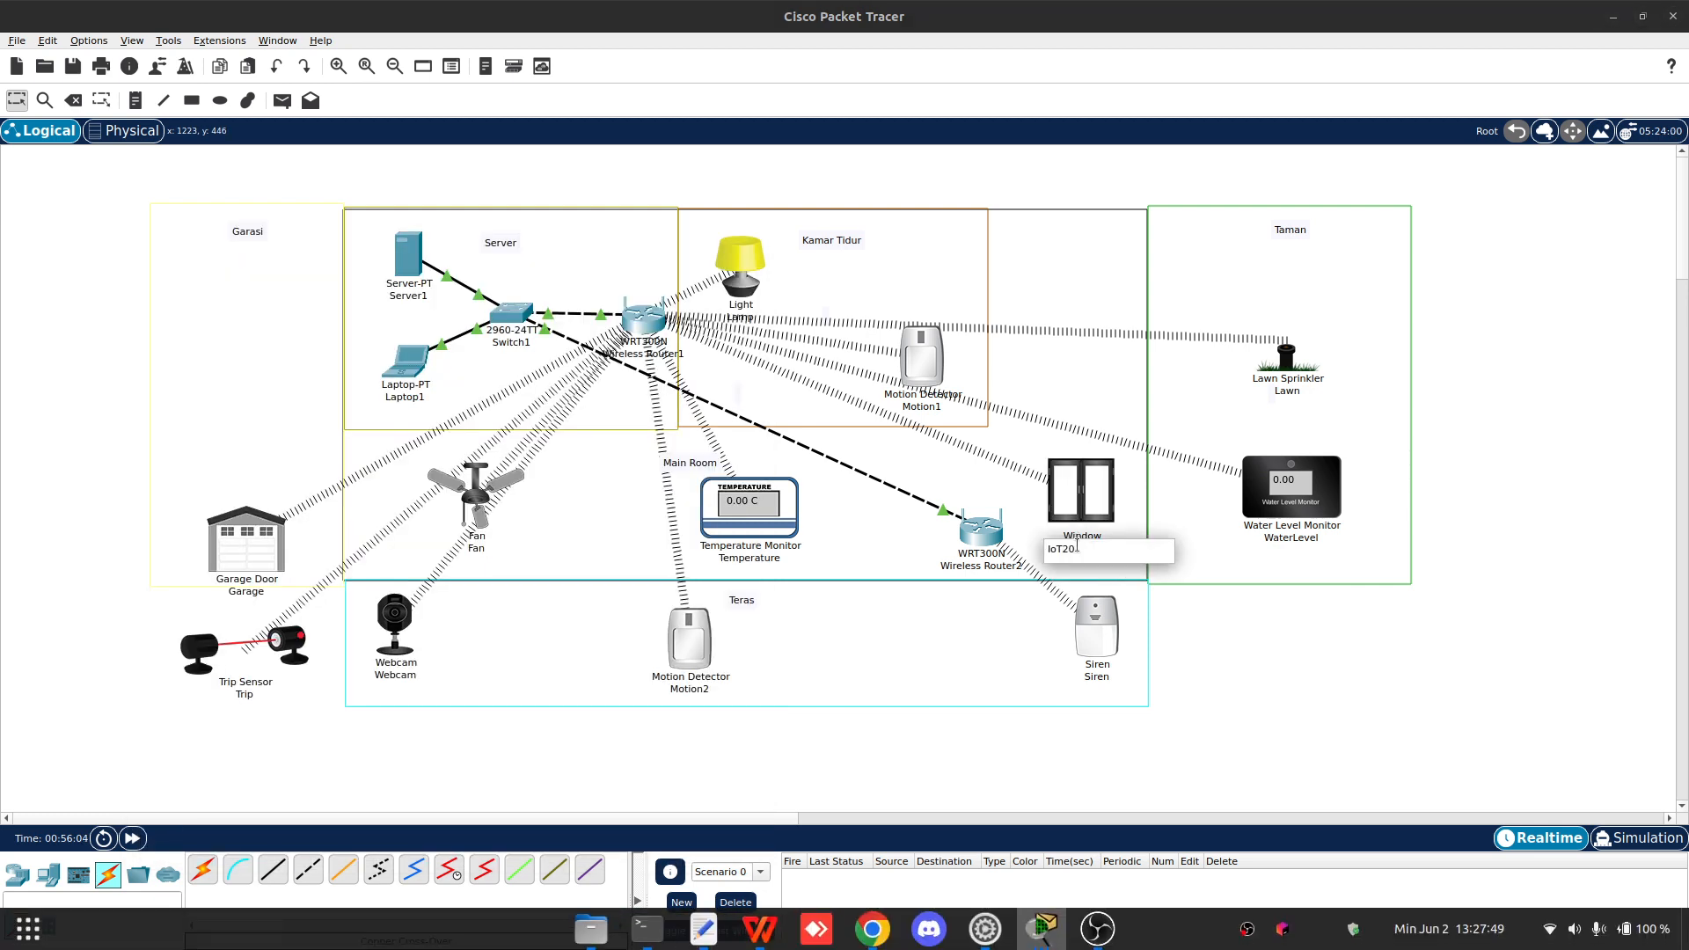
double_click(1078, 546)
text(Window)
key(Return)
- Add a new rule named MainRoom Off
key(alt+Tab)
click(173, 634)
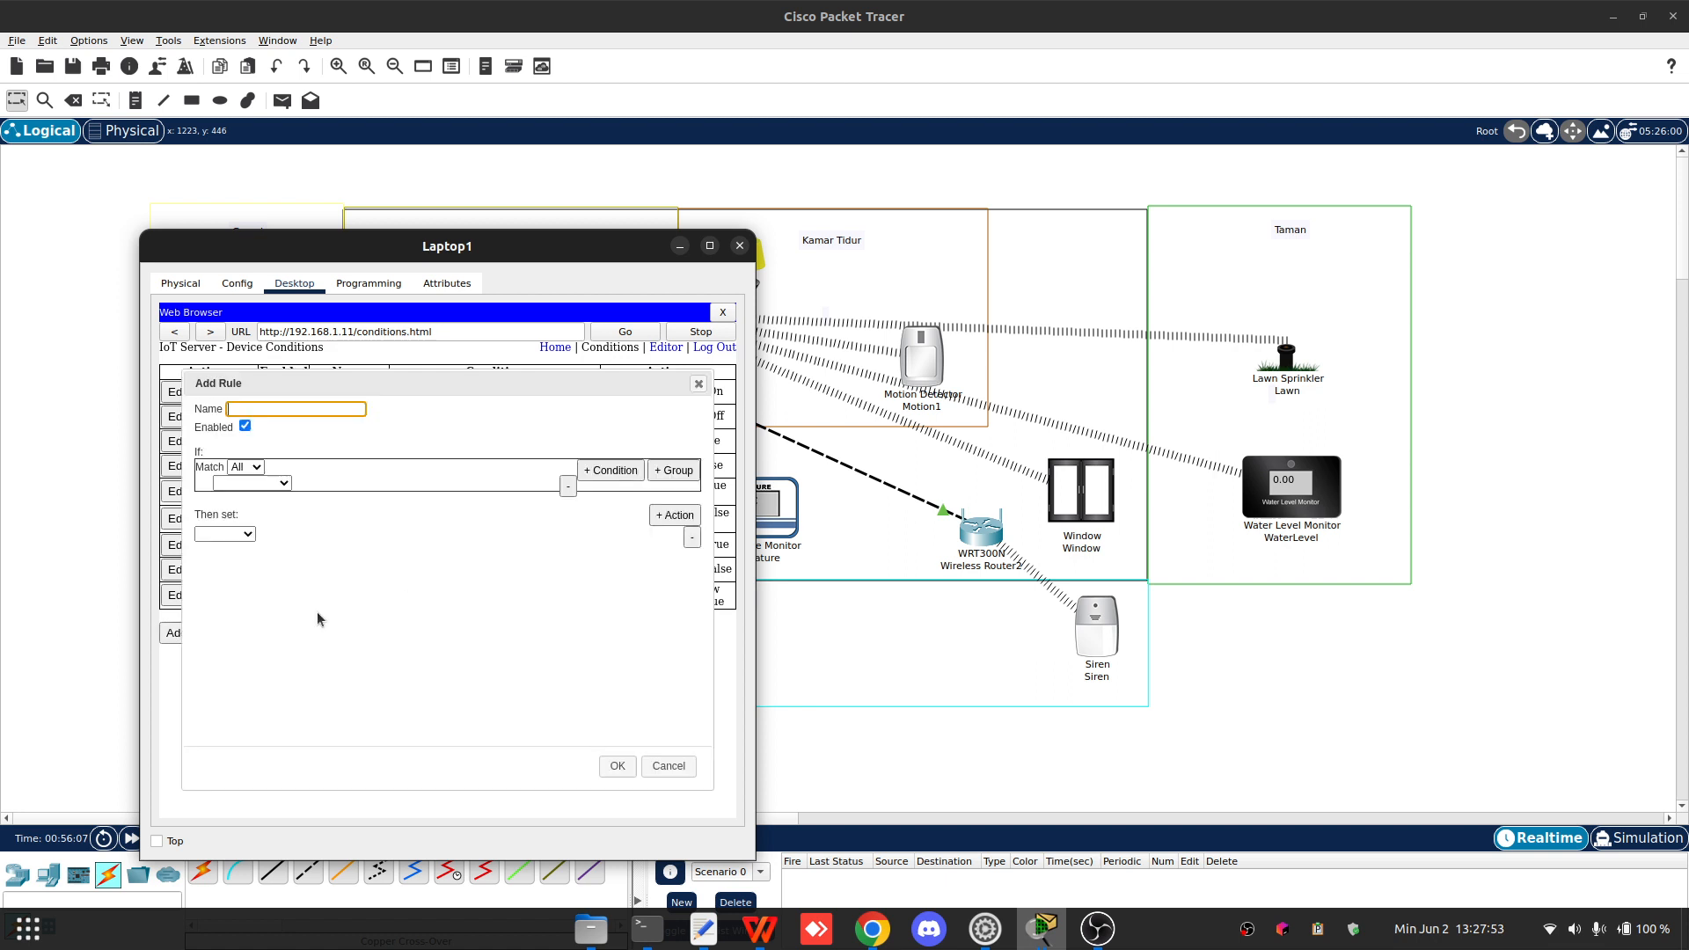
text(MainRoom Off)
- Set the MainRoom Off condition to Temperature's Temperature < 25 °C
click(253, 482)
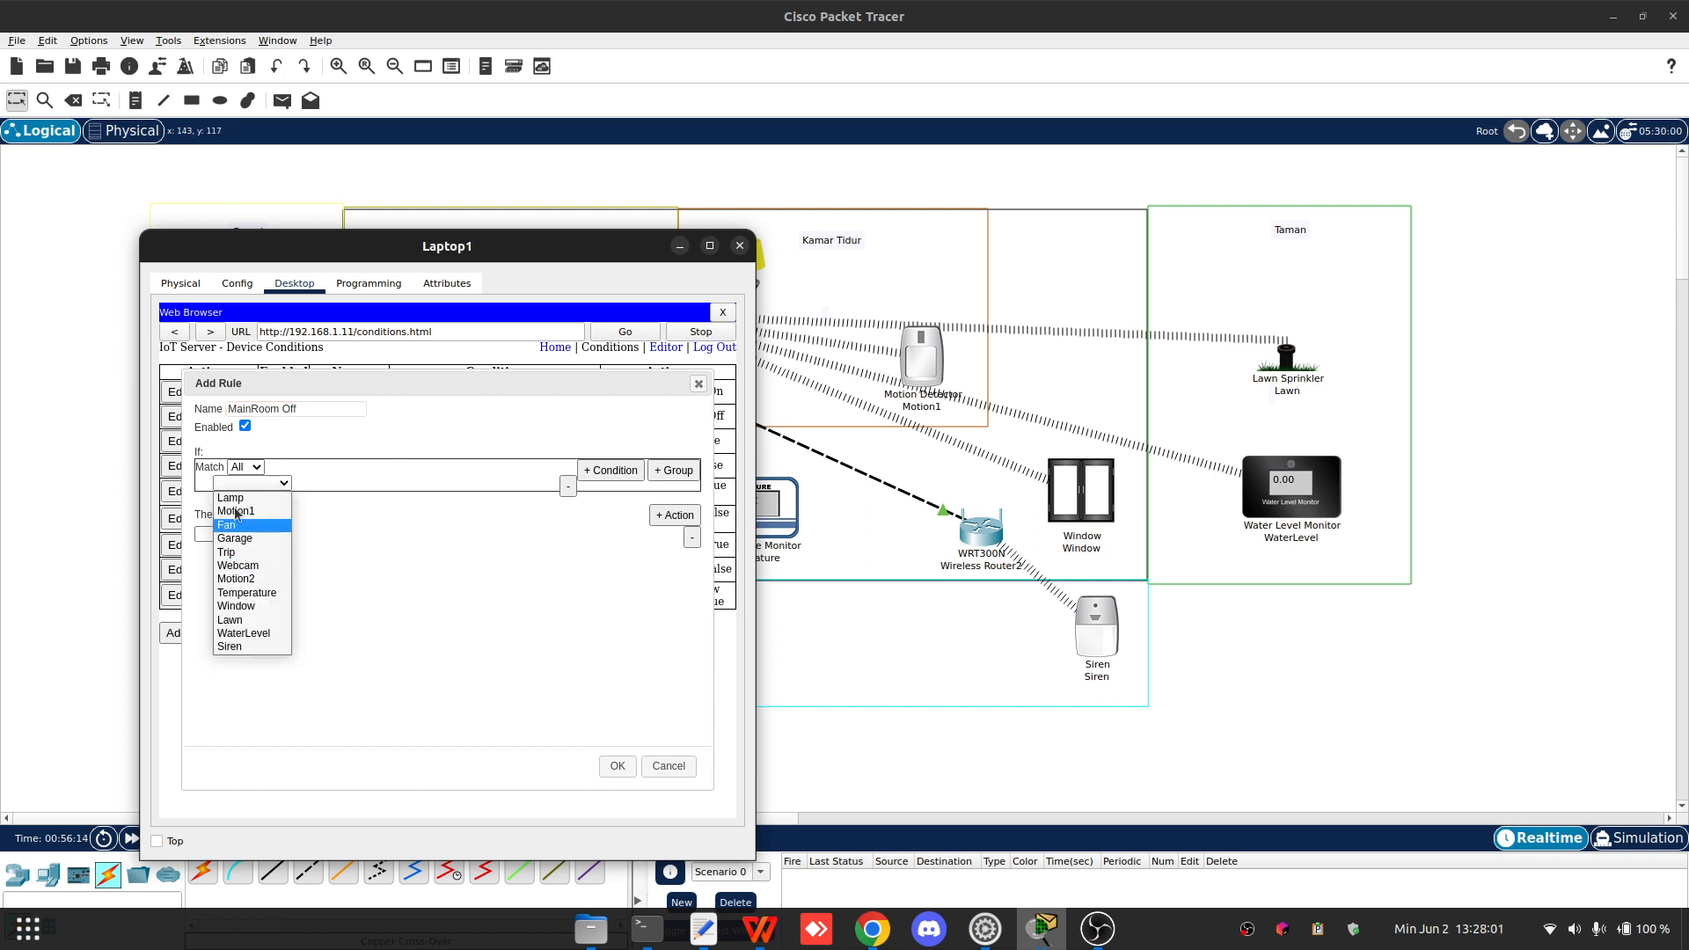
click(253, 592)
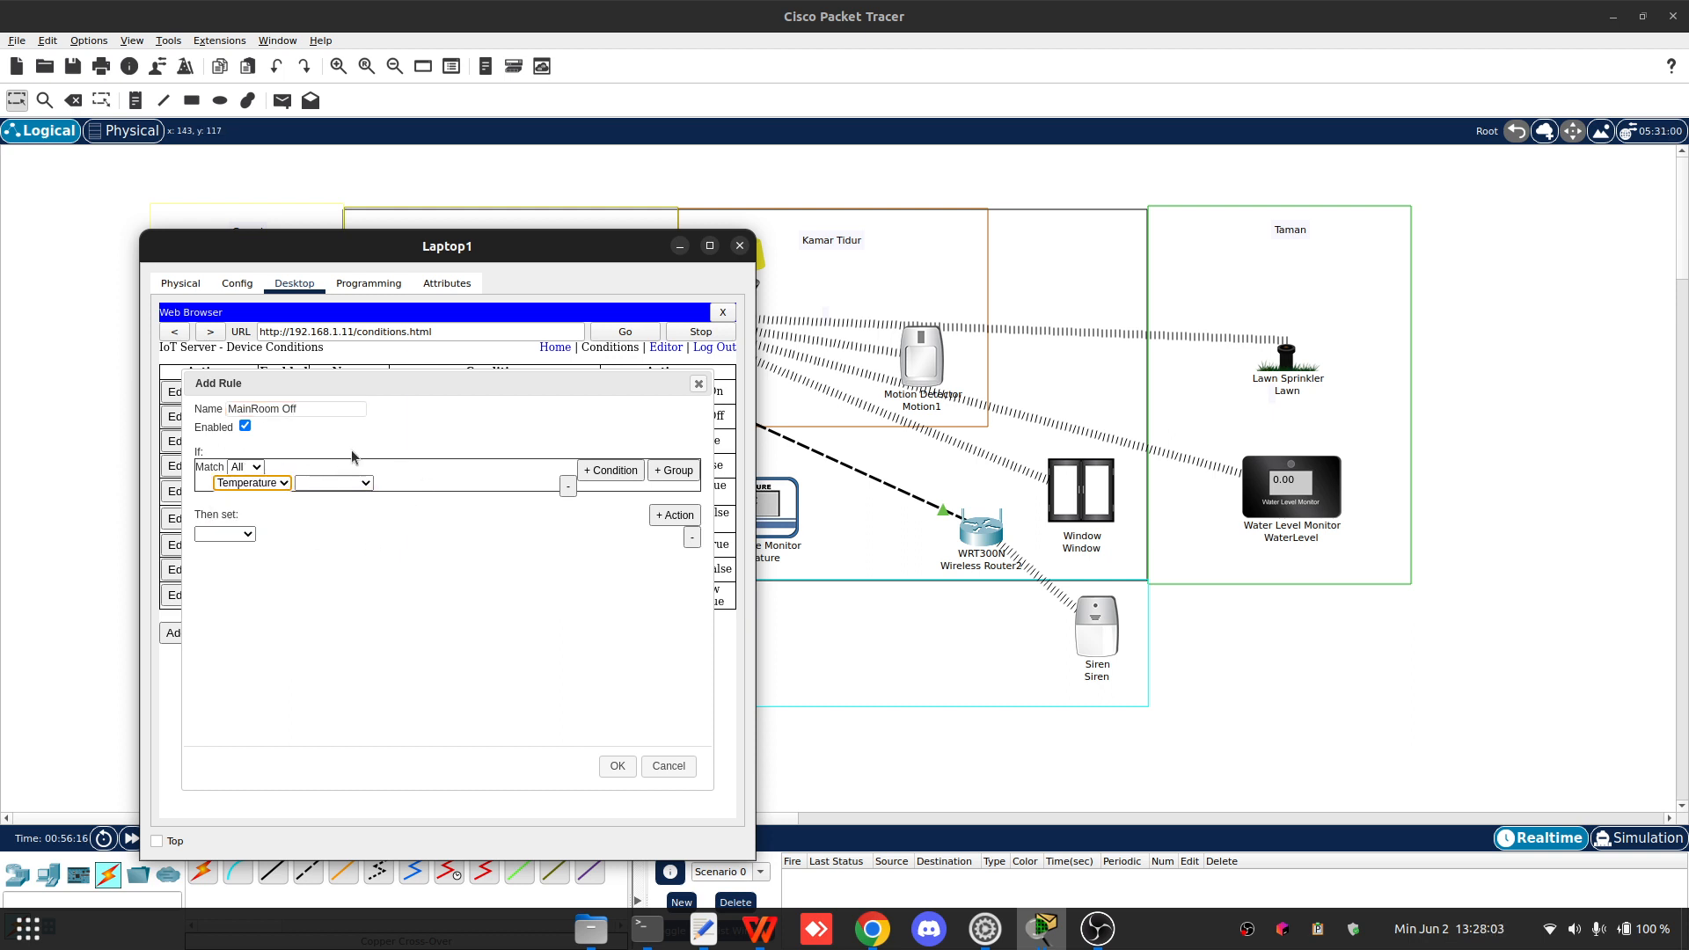
click(335, 482)
click(355, 504)
click(427, 488)
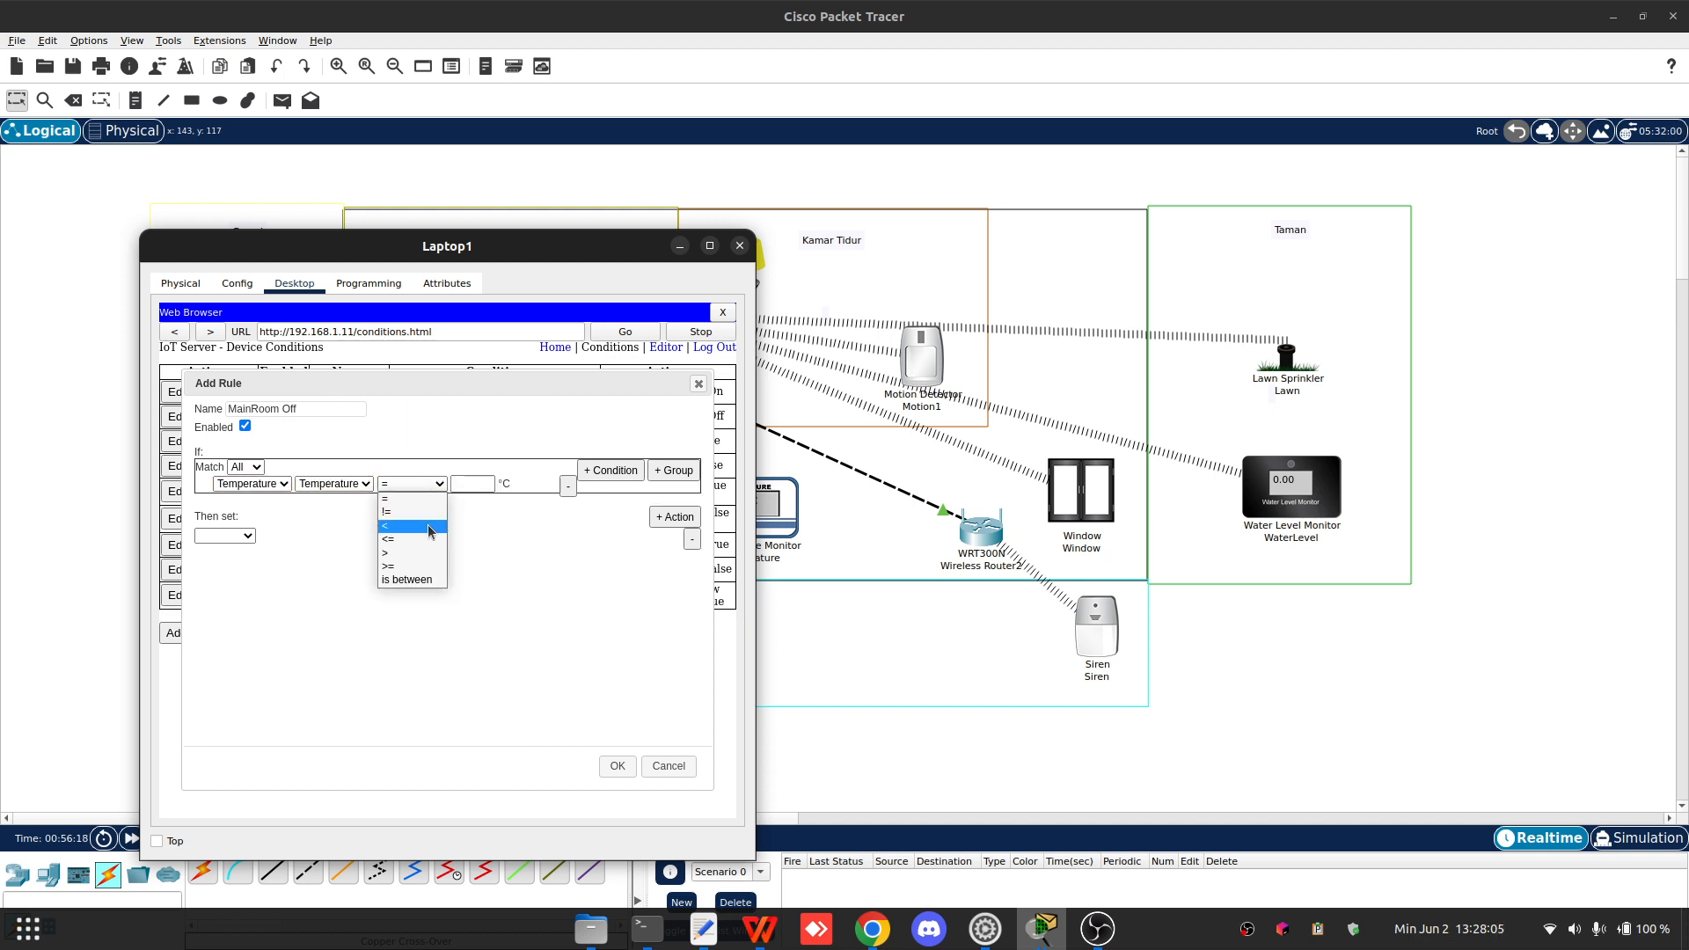
click(410, 526)
click(478, 489)
text(25)
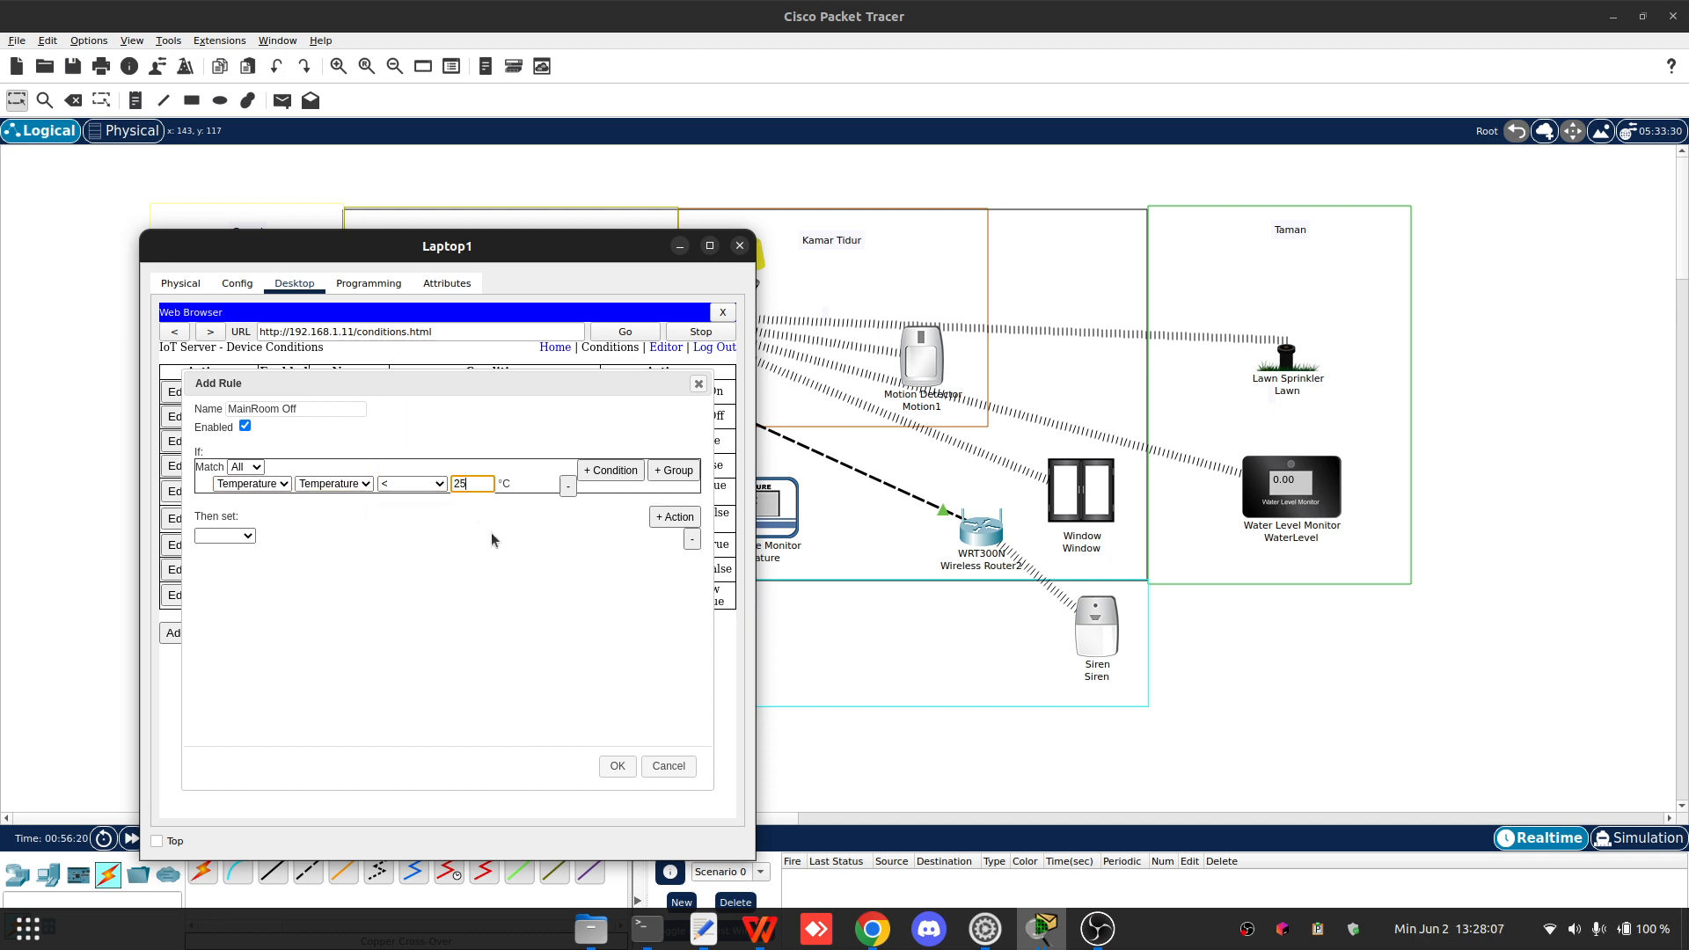
- Set the MainRoom Off first action to change Fan Status to Off
click(241, 536)
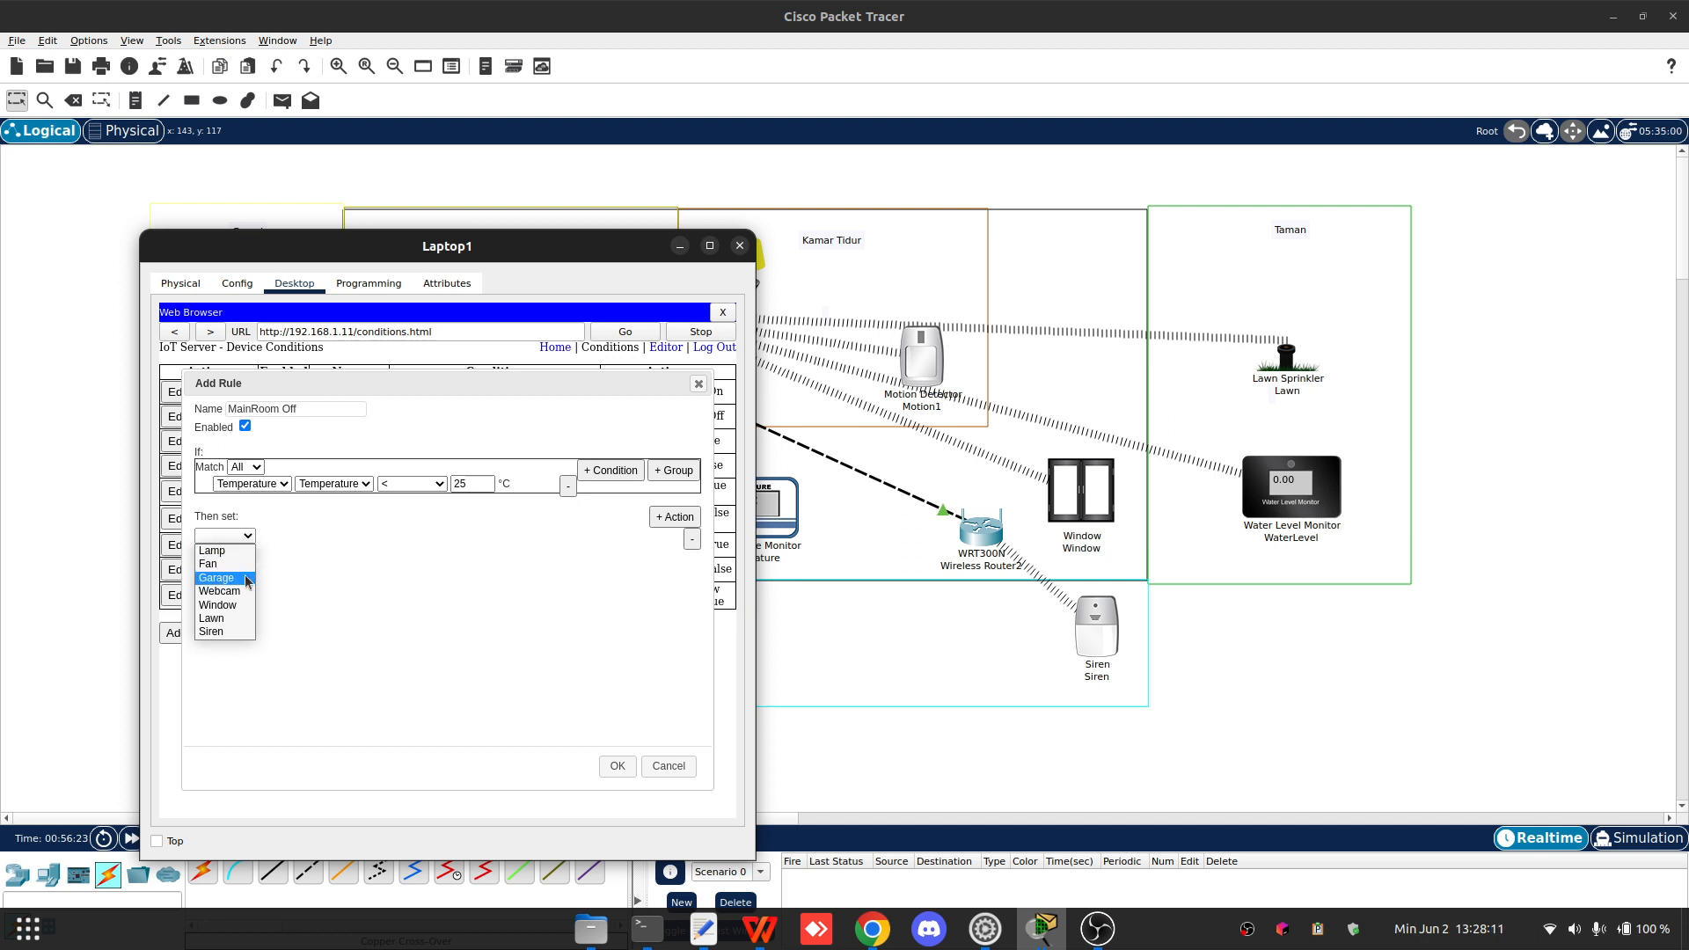
click(233, 564)
click(273, 537)
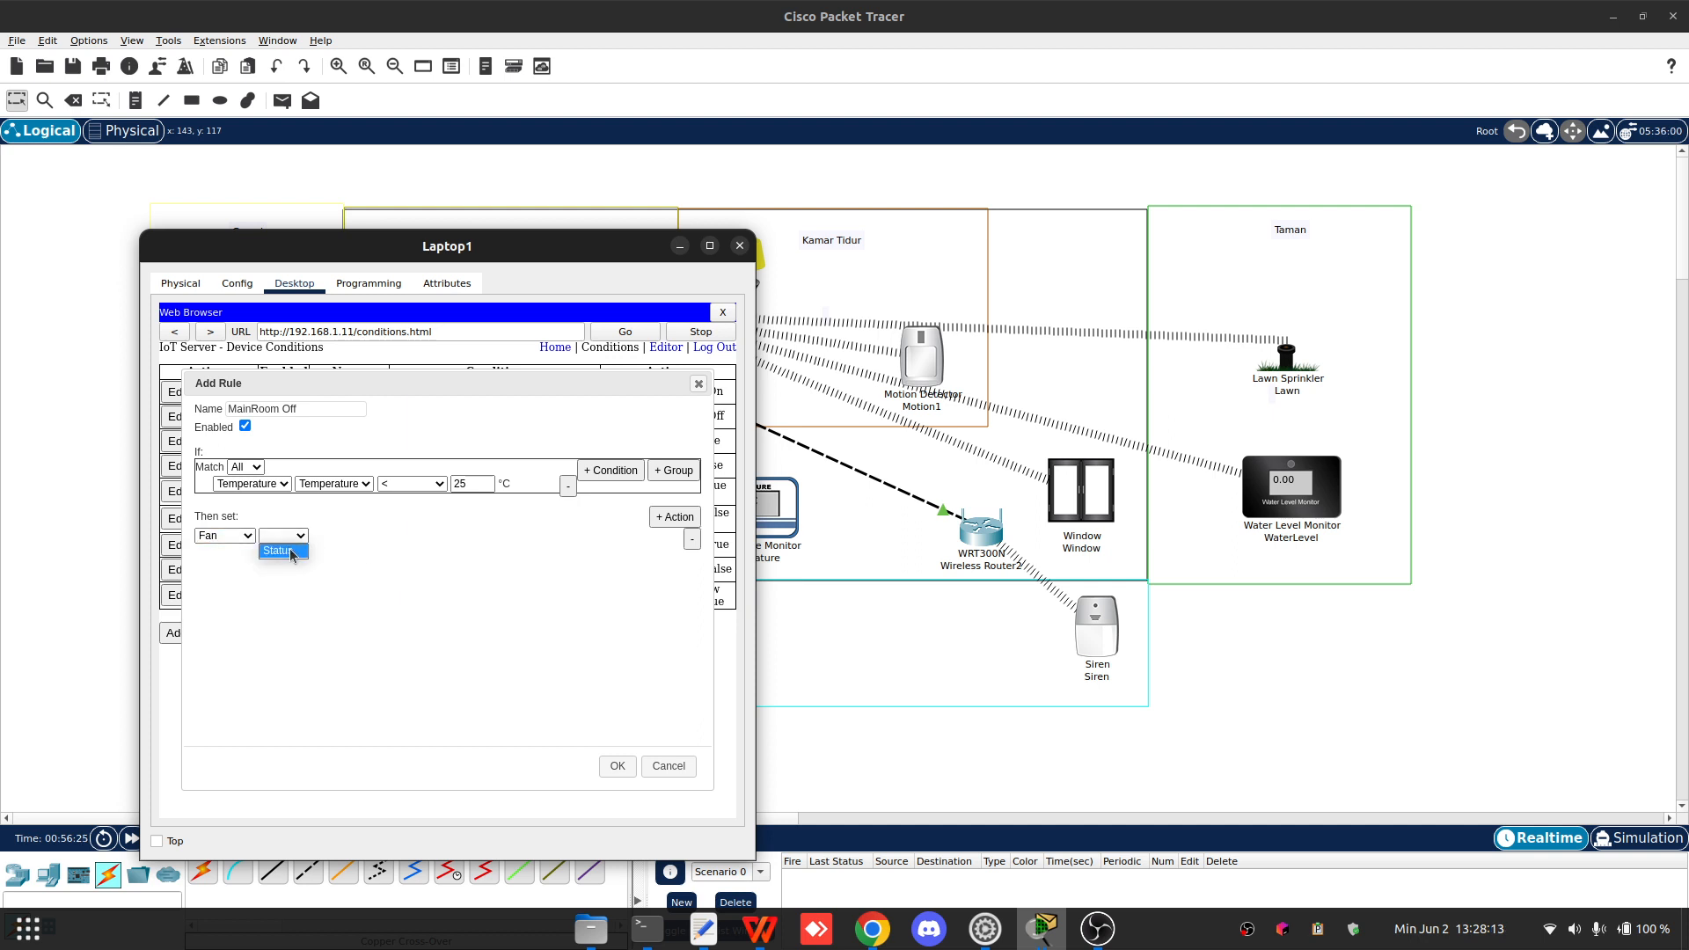
click(275, 550)
click(344, 536)
click(356, 555)
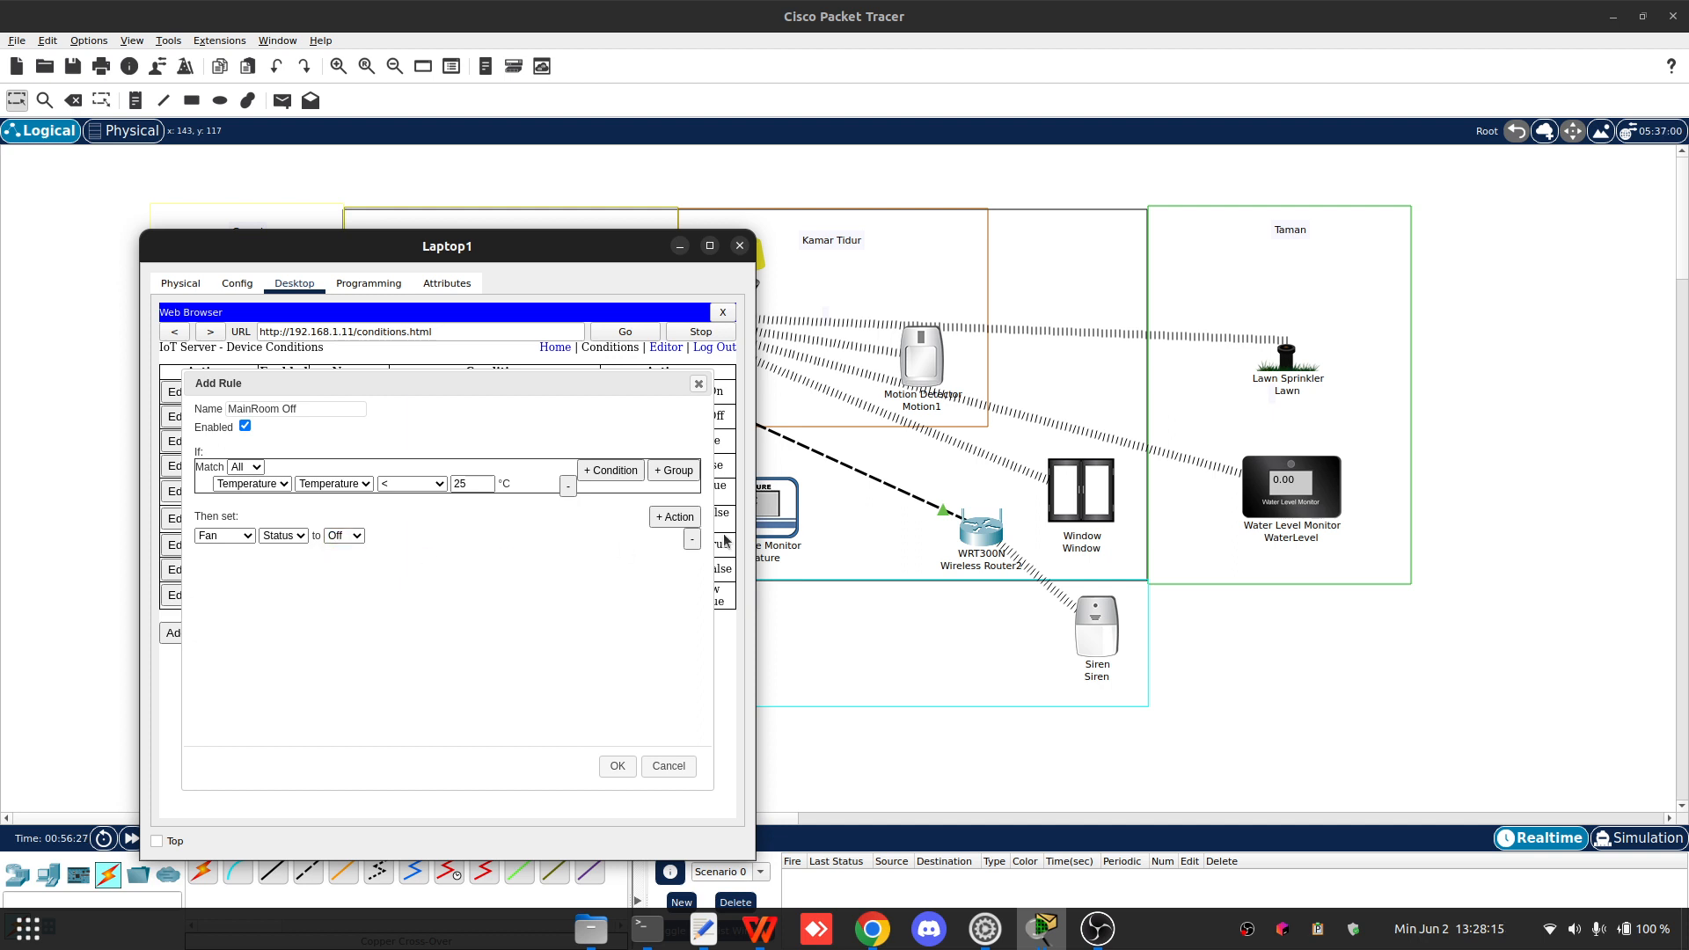
- Add a second MainRoom Off action setting Window On to false, save the rule and close the laptop window
click(675, 516)
click(230, 553)
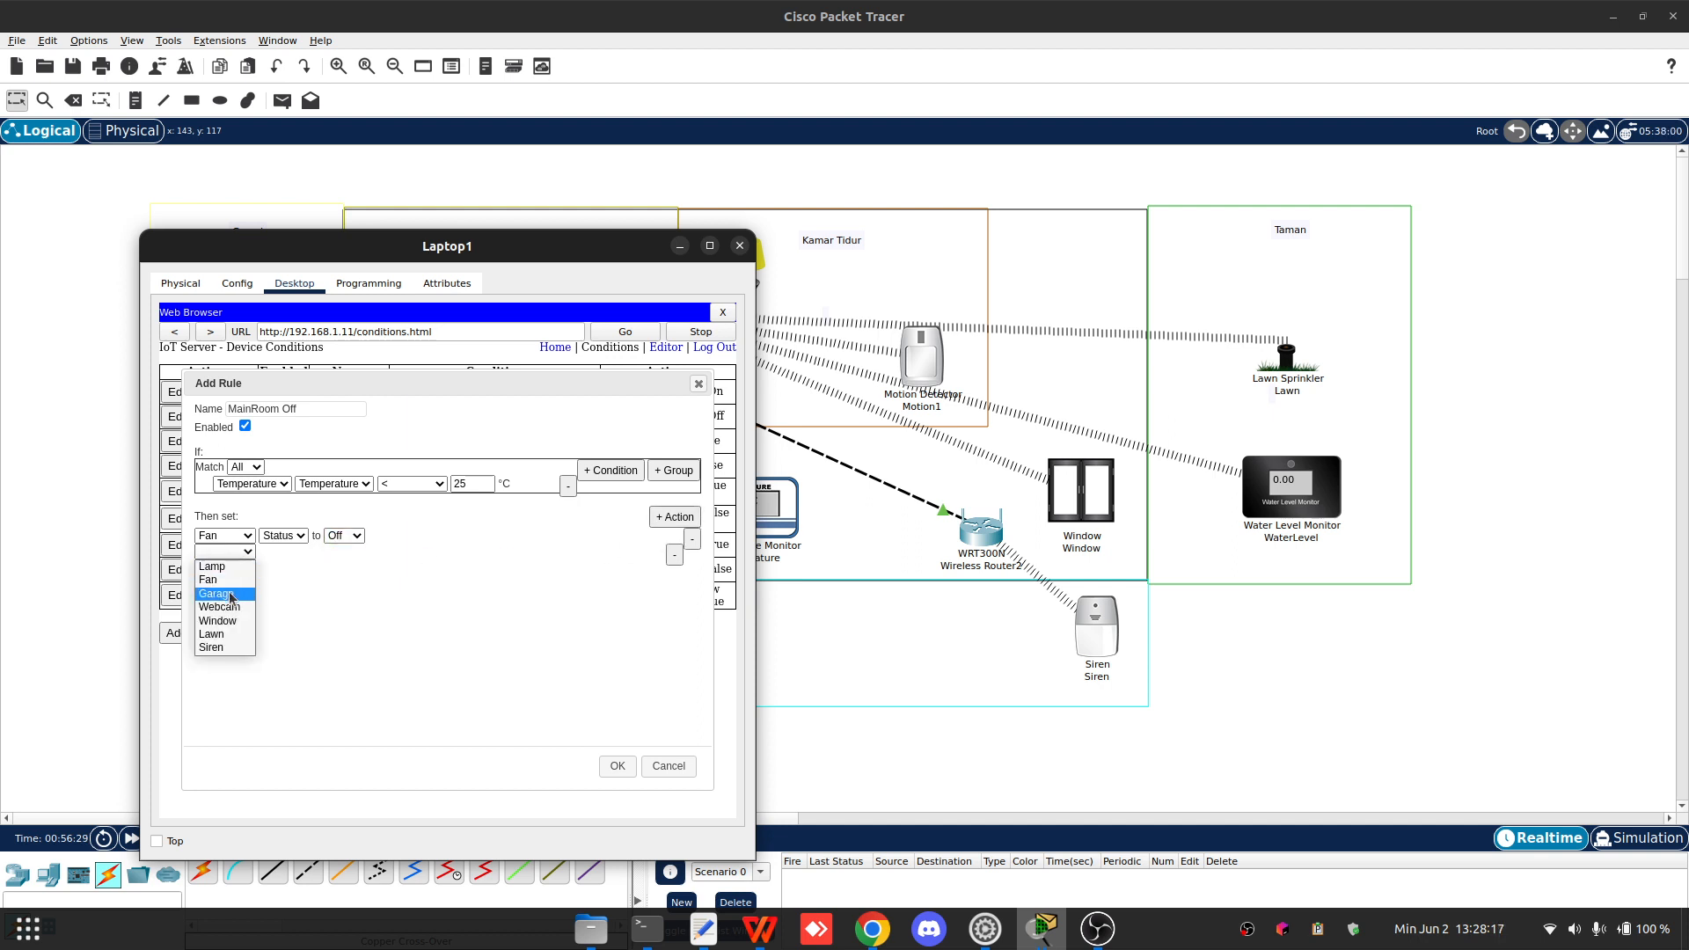
click(230, 621)
click(276, 551)
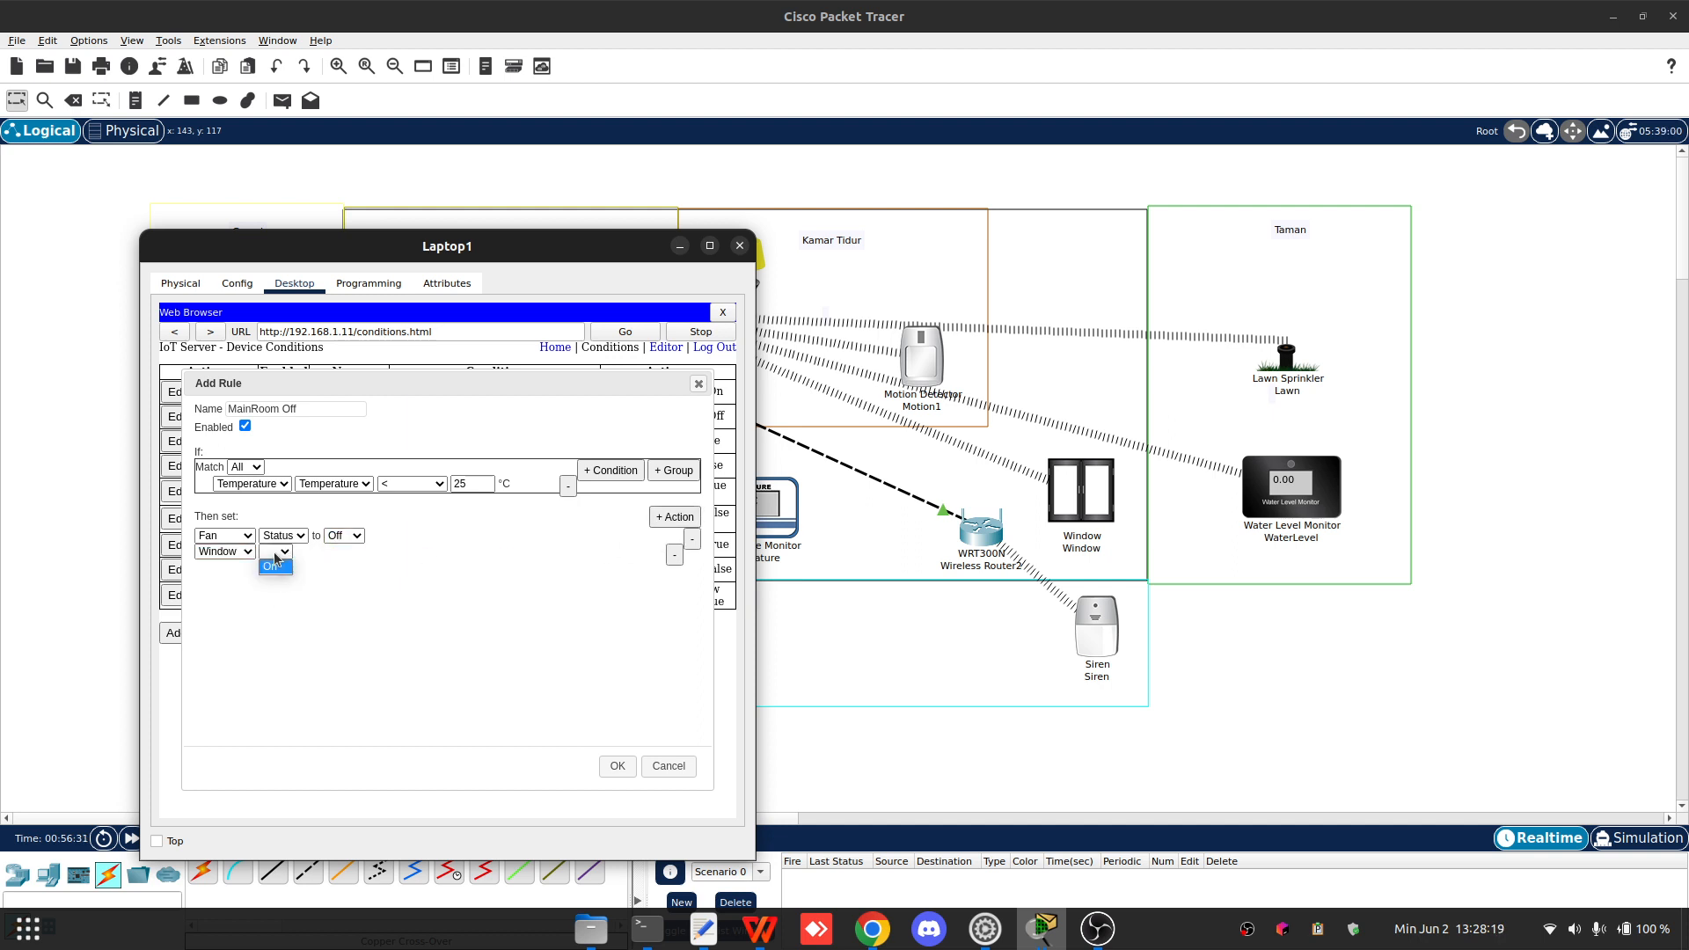
click(277, 567)
click(328, 551)
click(332, 592)
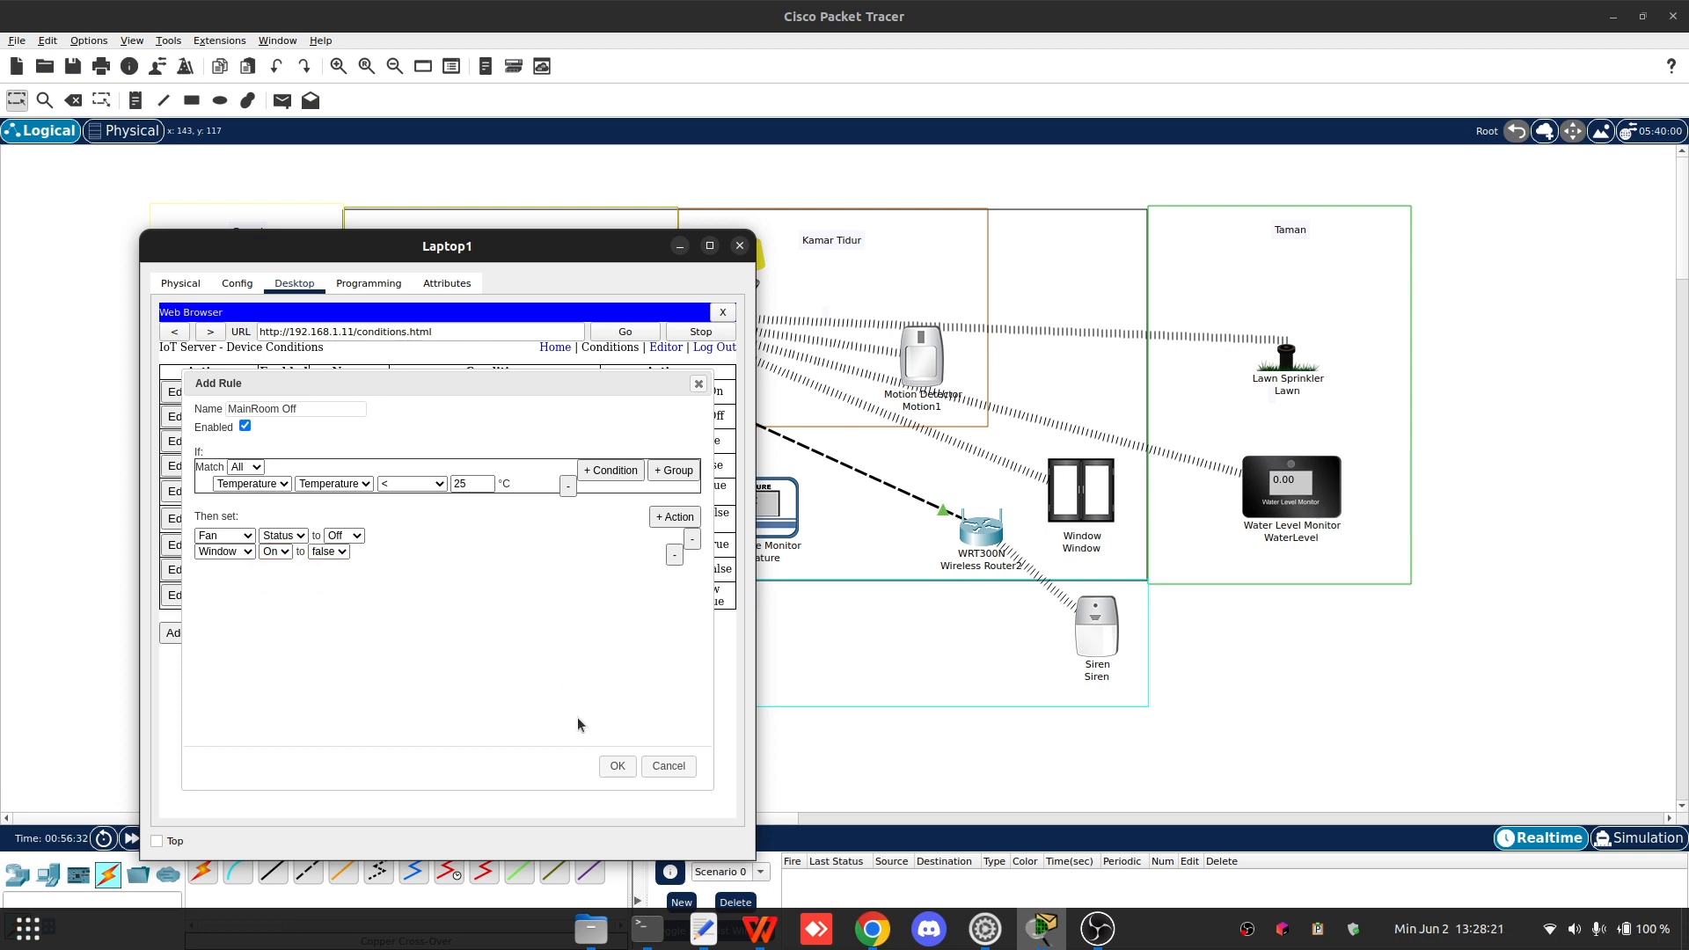
click(617, 766)
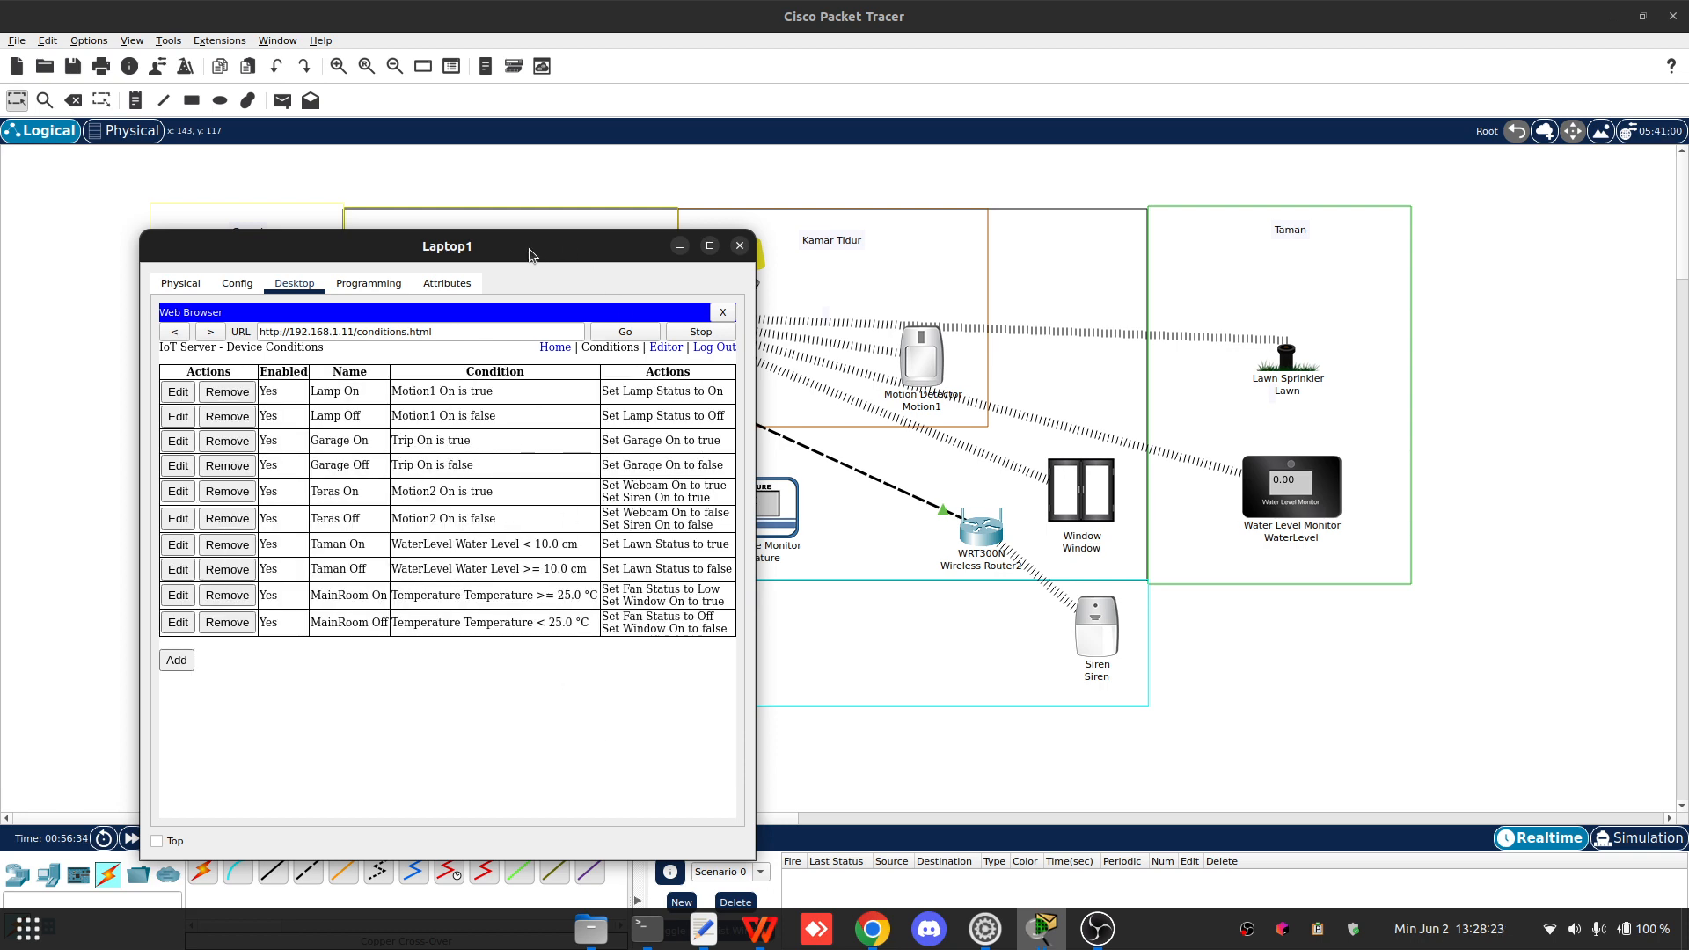
drag(530, 255, 637, 173)
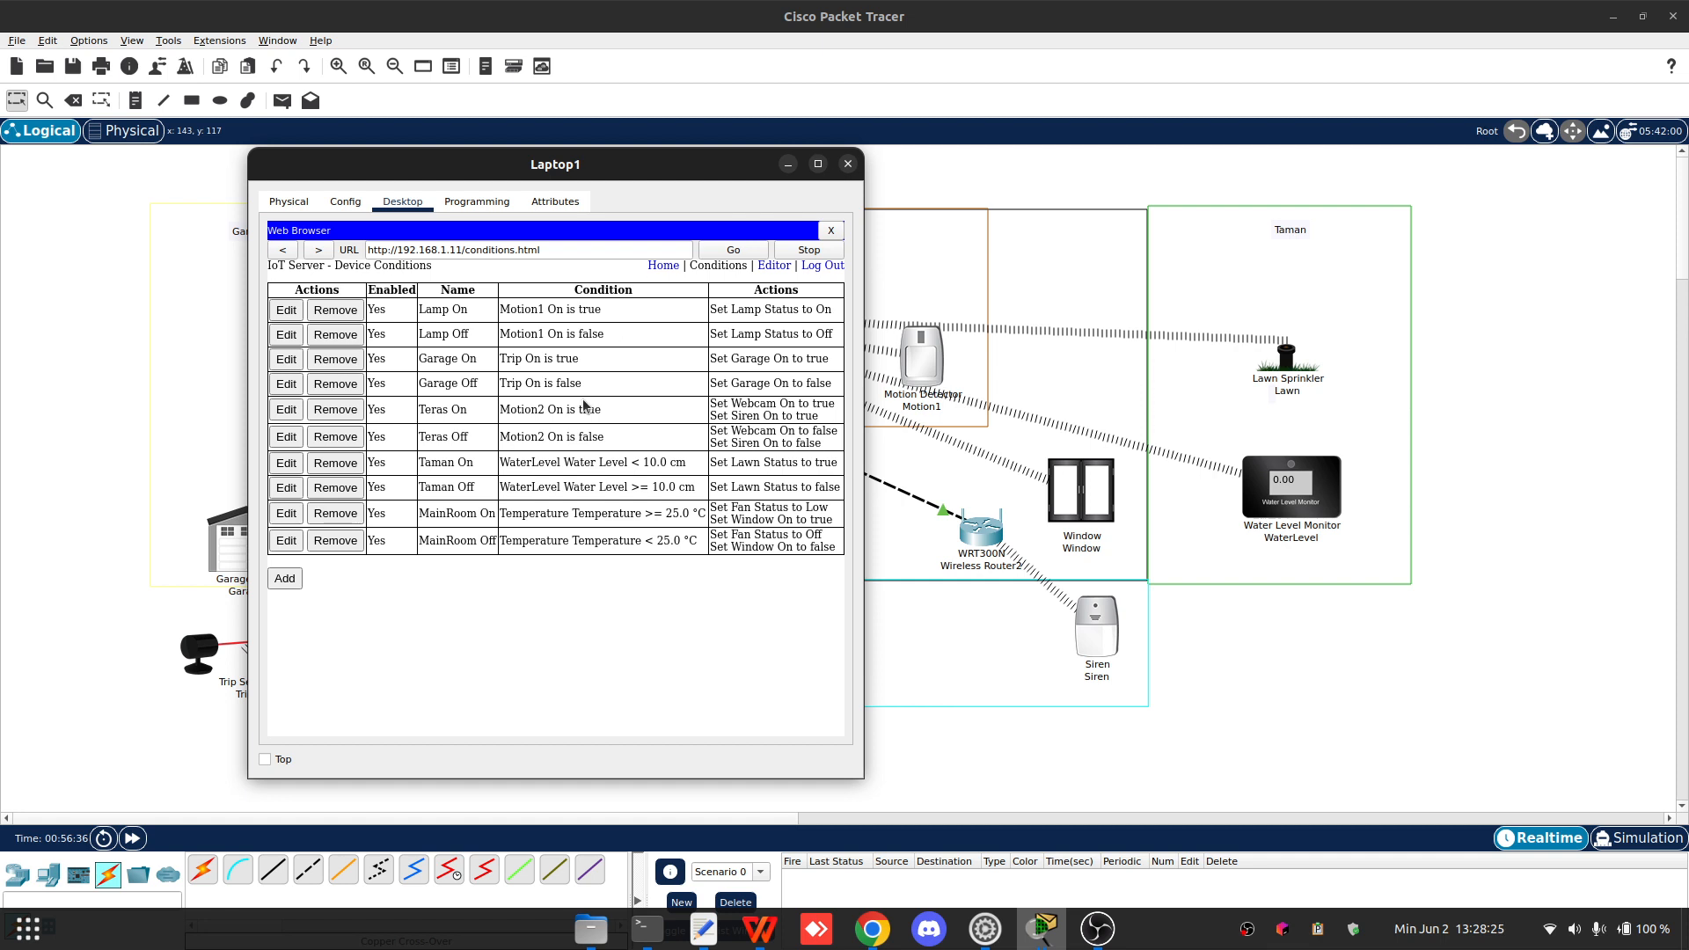
click(1511, 227)
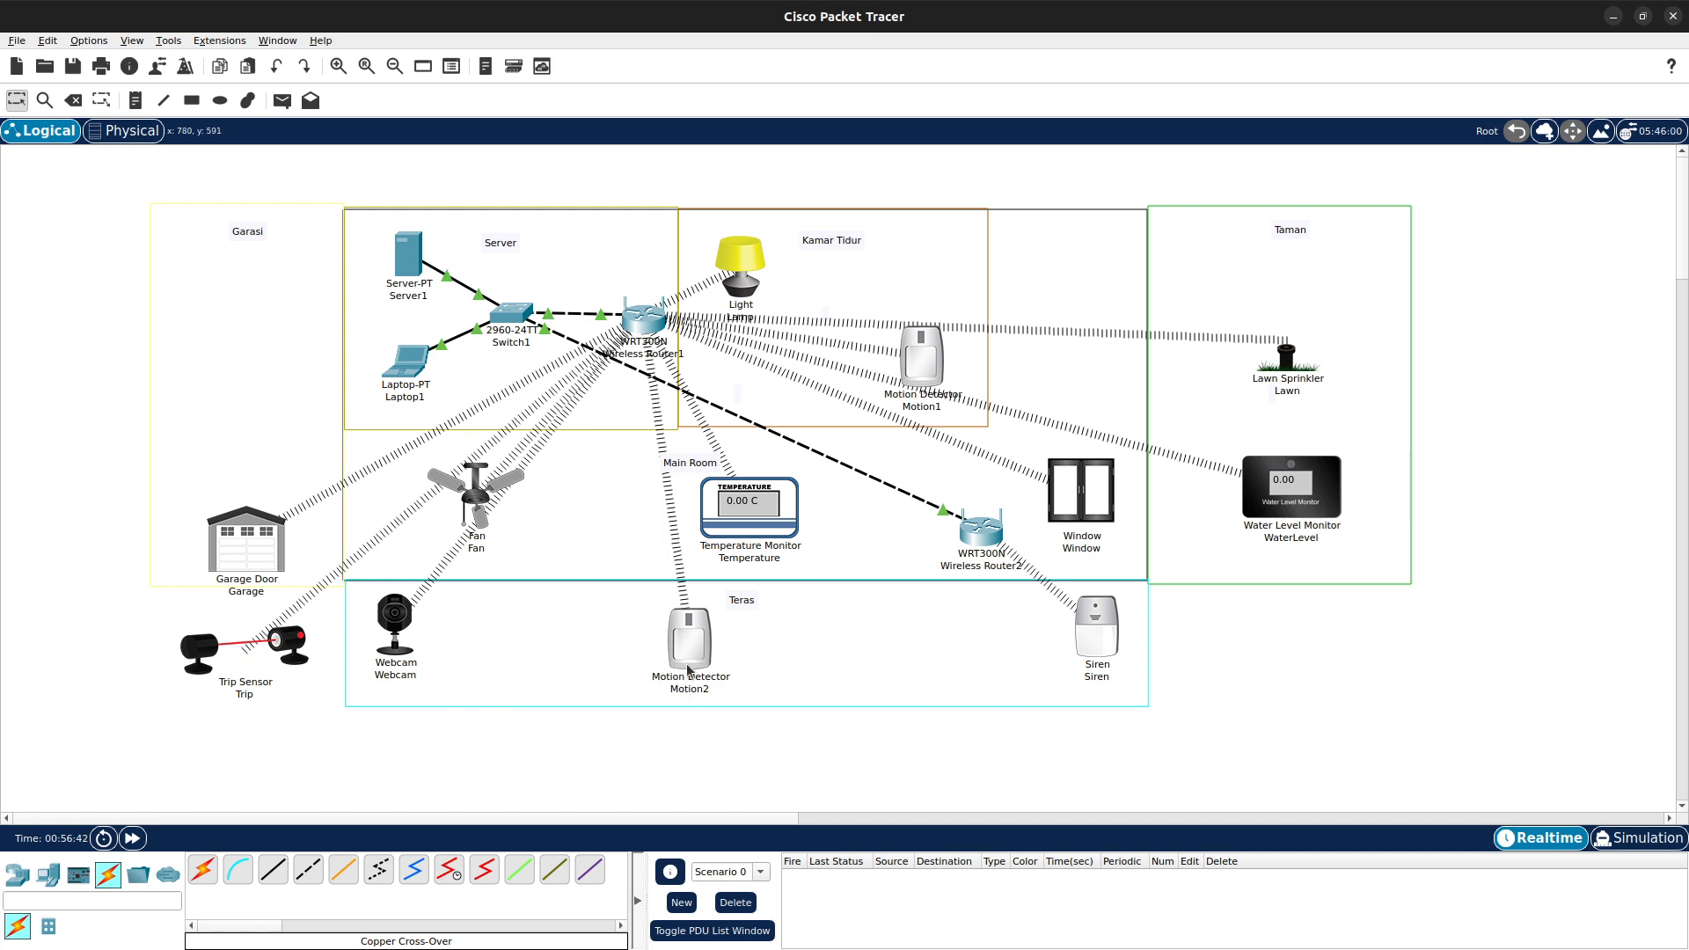
mouse_move(687, 646)
mouse_move(692, 659)
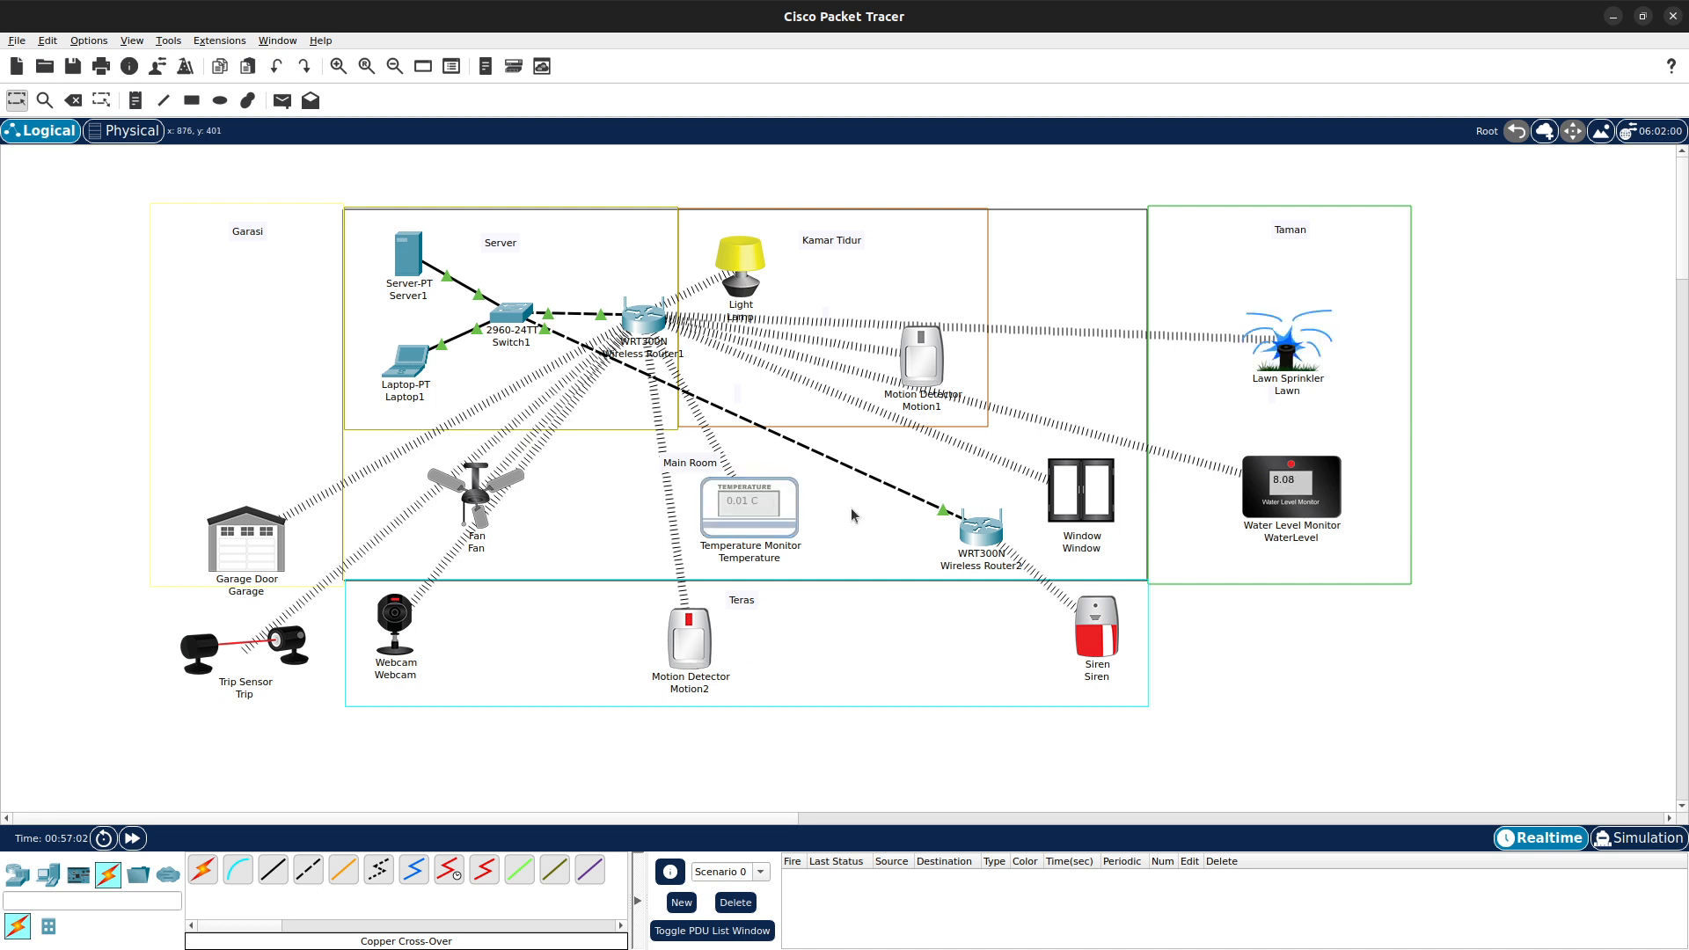
click(770, 517)
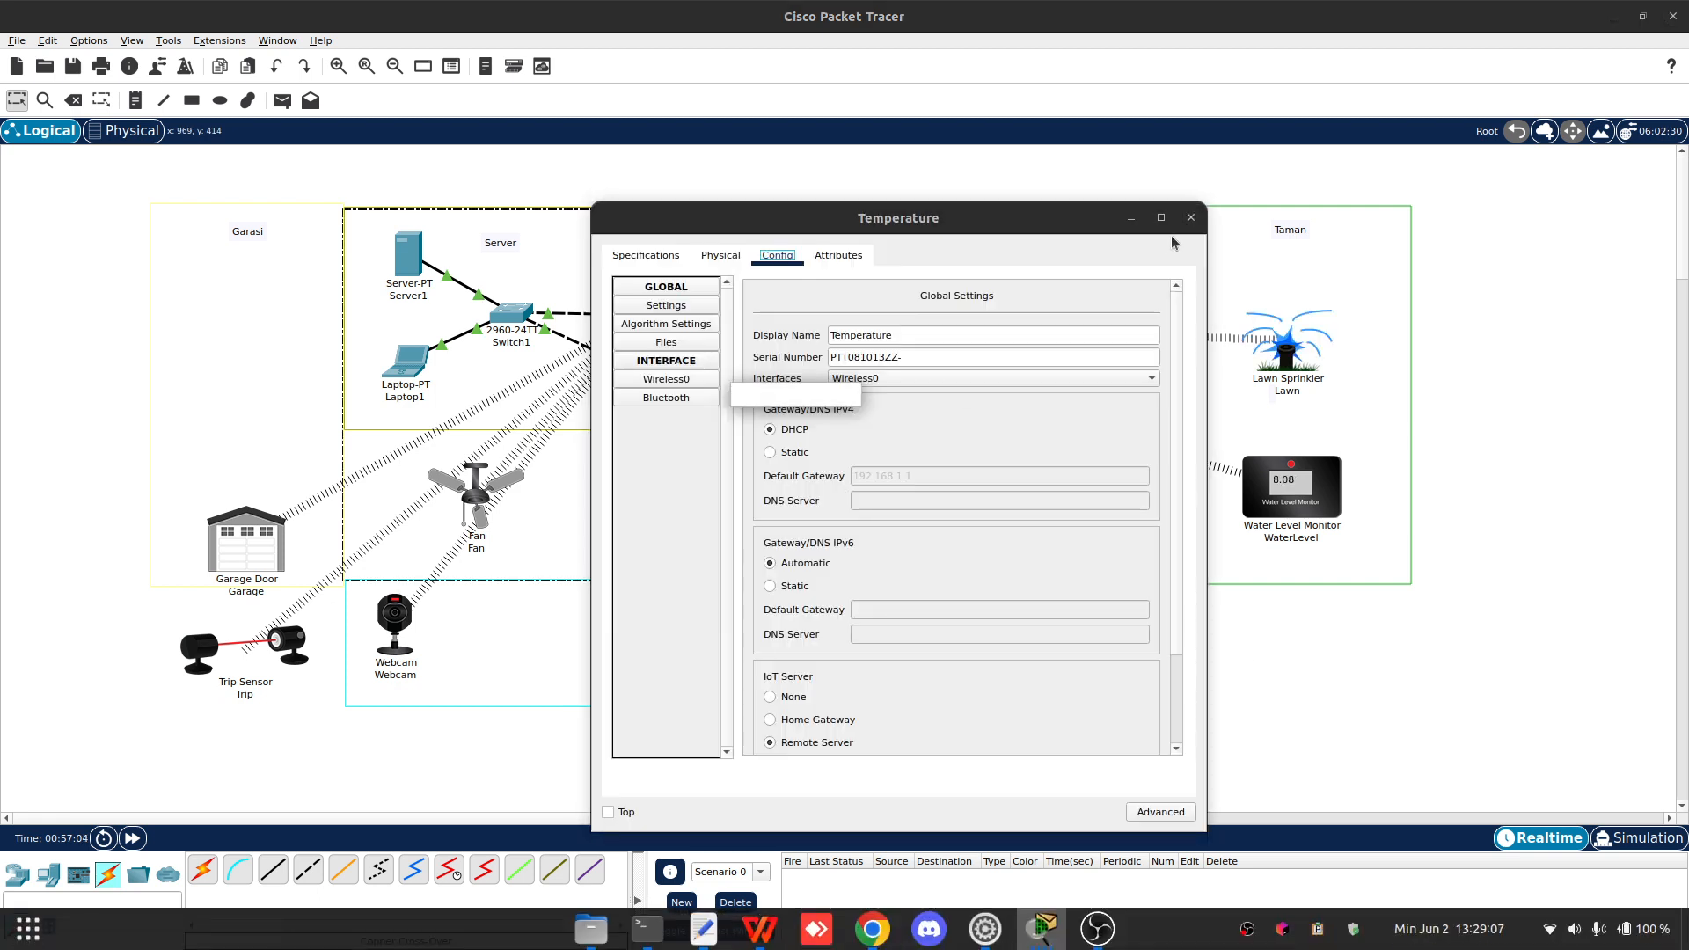
click(1280, 634)
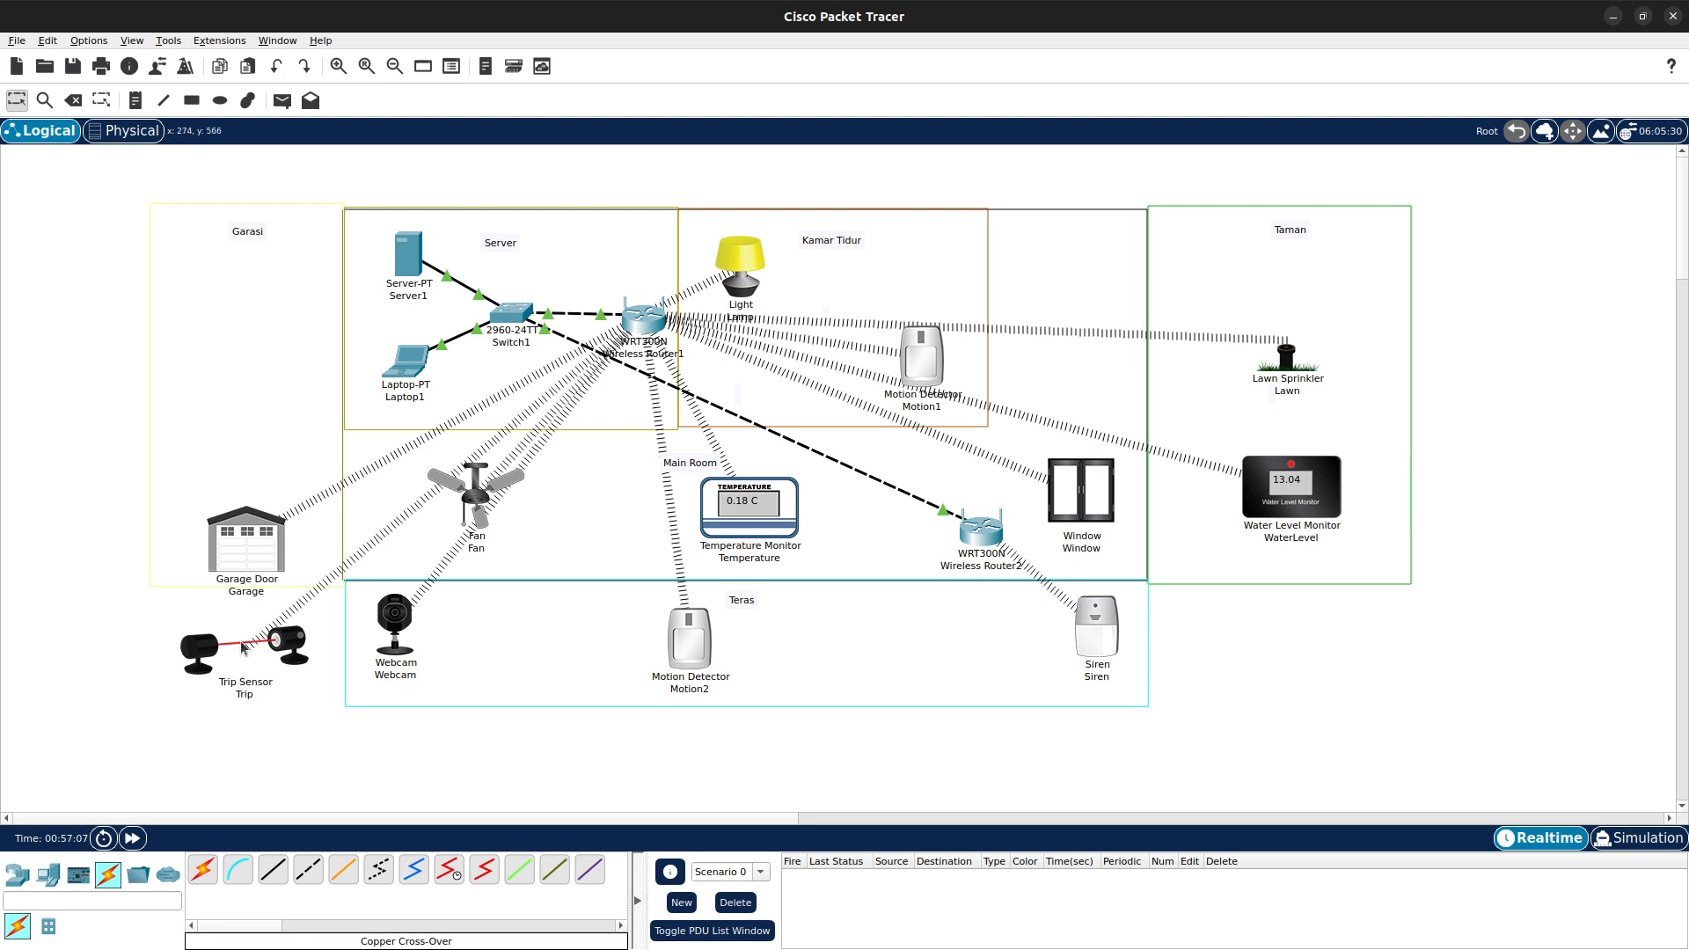
mouse_move(243, 646)
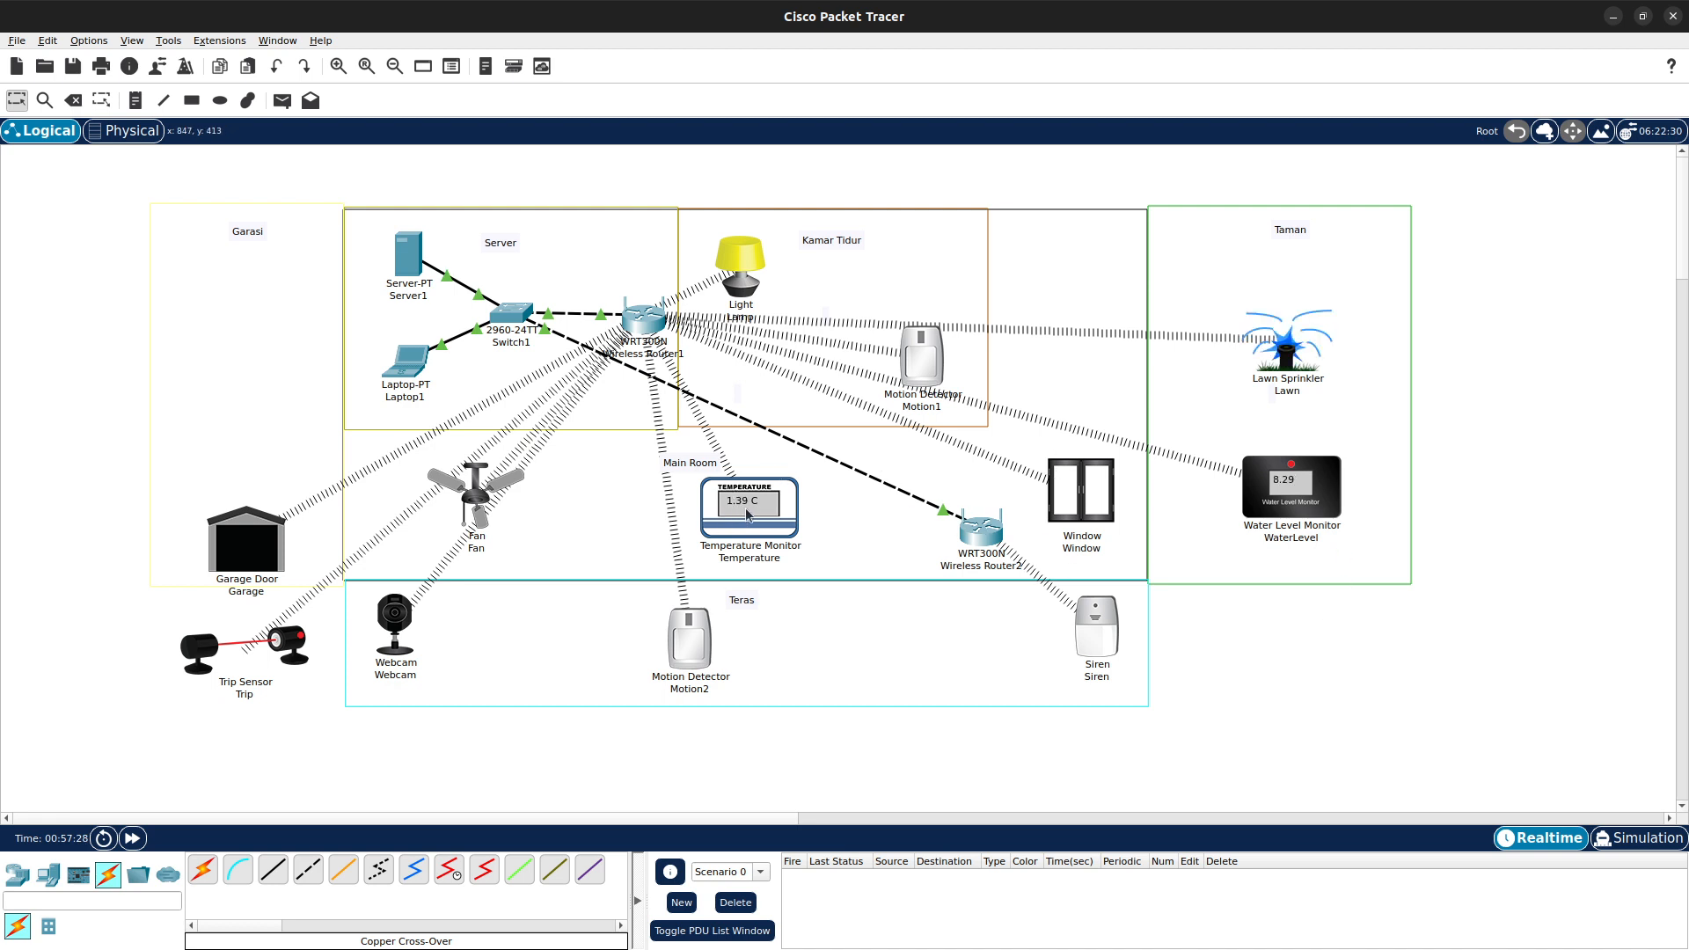
- Move the Fan and the Temperature Monitor slightly to the right within the Main Room area
drag(473, 494, 557, 505)
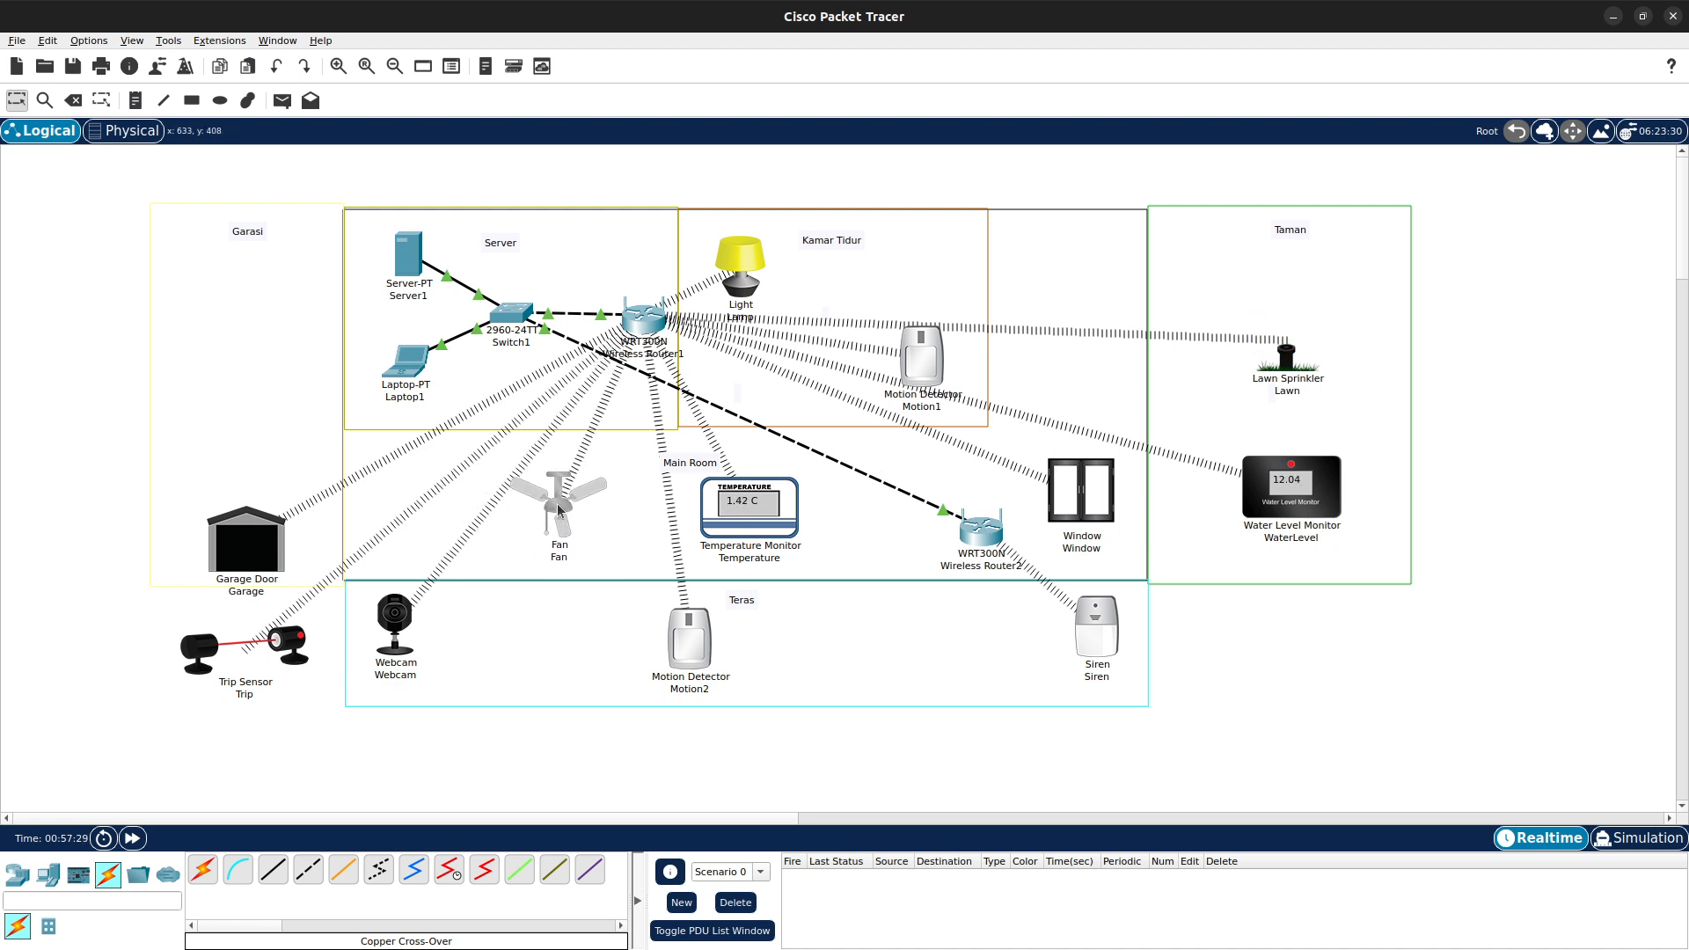
drag(729, 527, 770, 512)
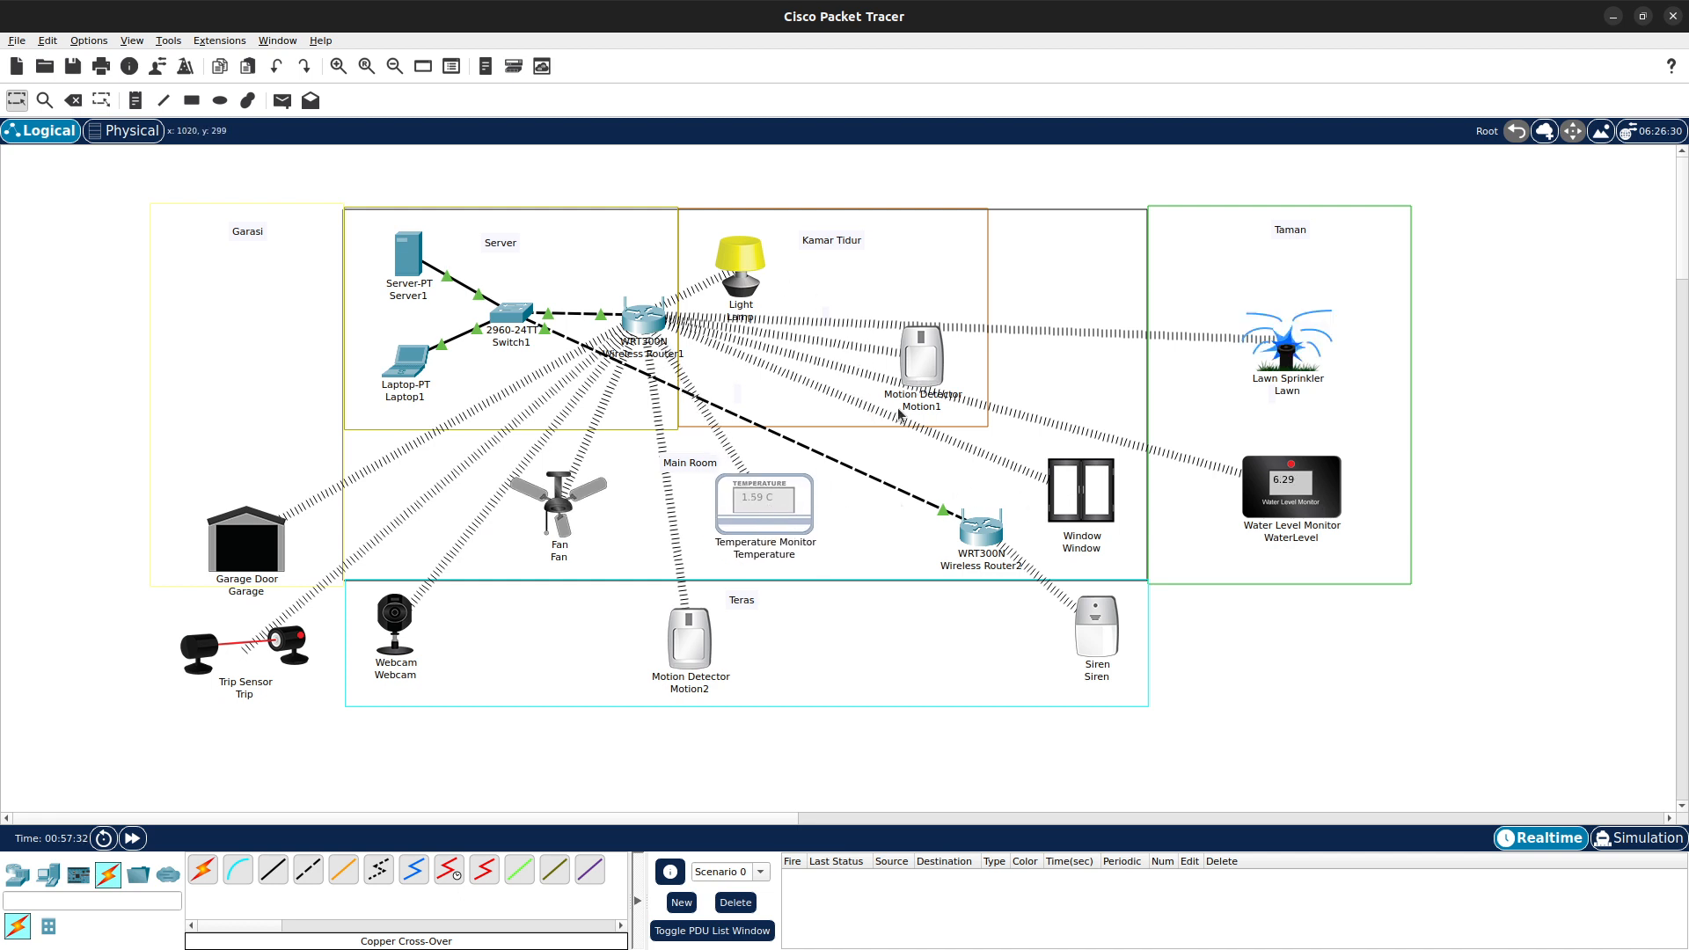
alt+click(920, 364)
mouse_move(920, 361)
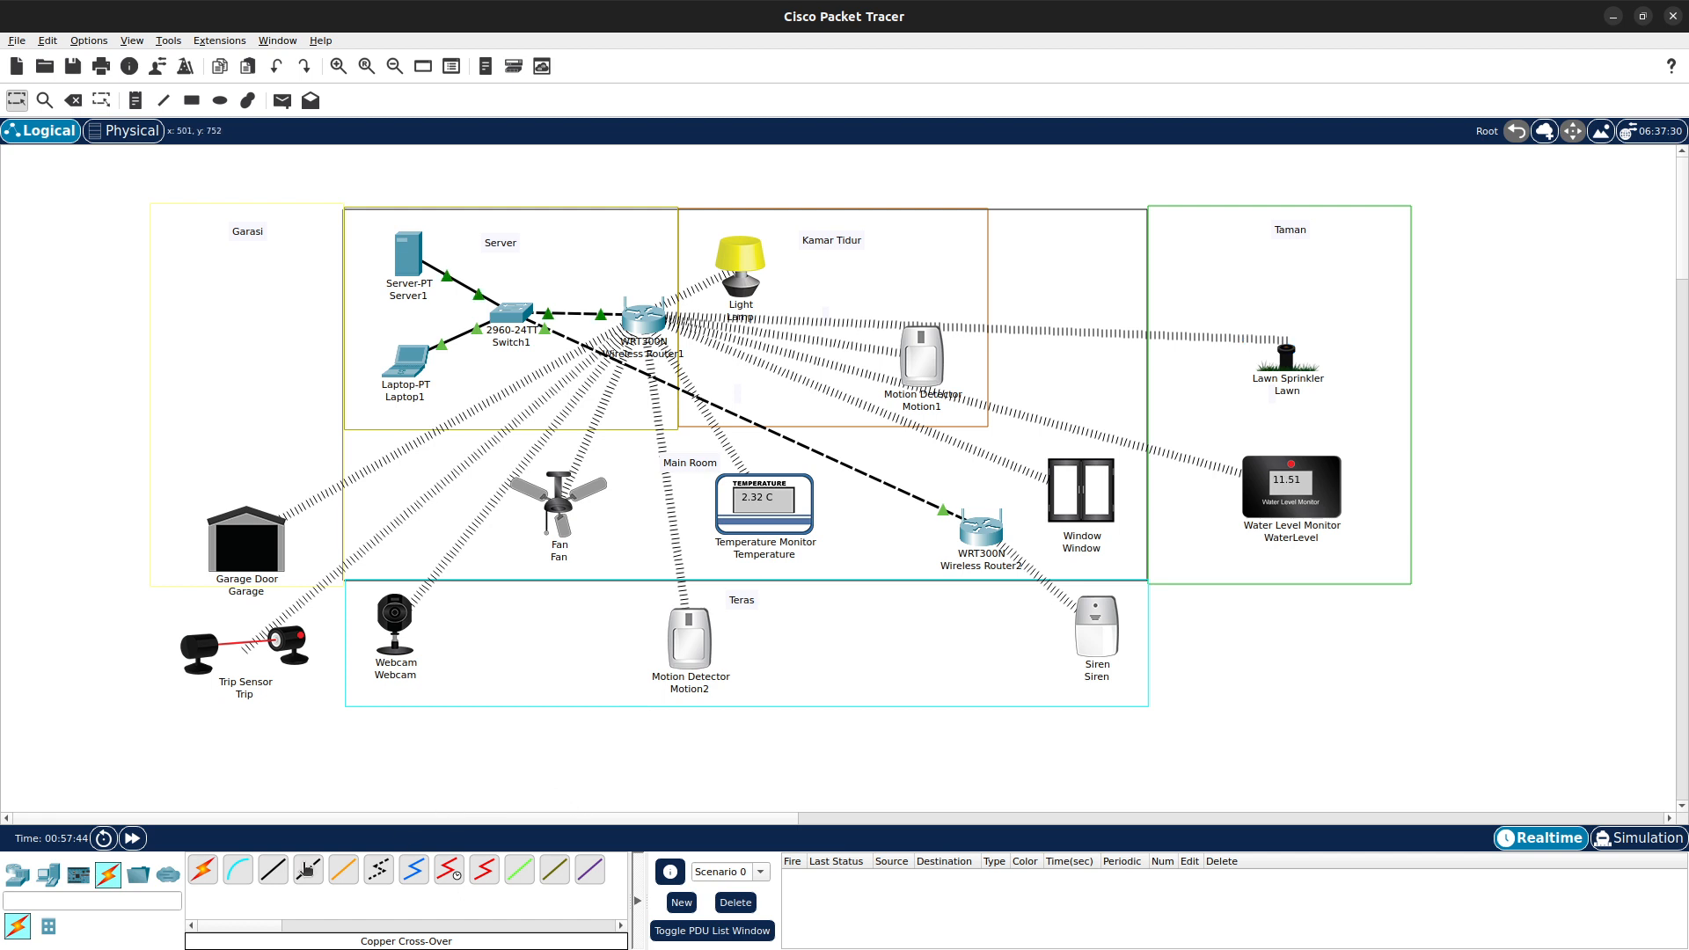
- Place a Heating Element in the Main Room beside the Temperature Monitor
click(78, 874)
click(48, 927)
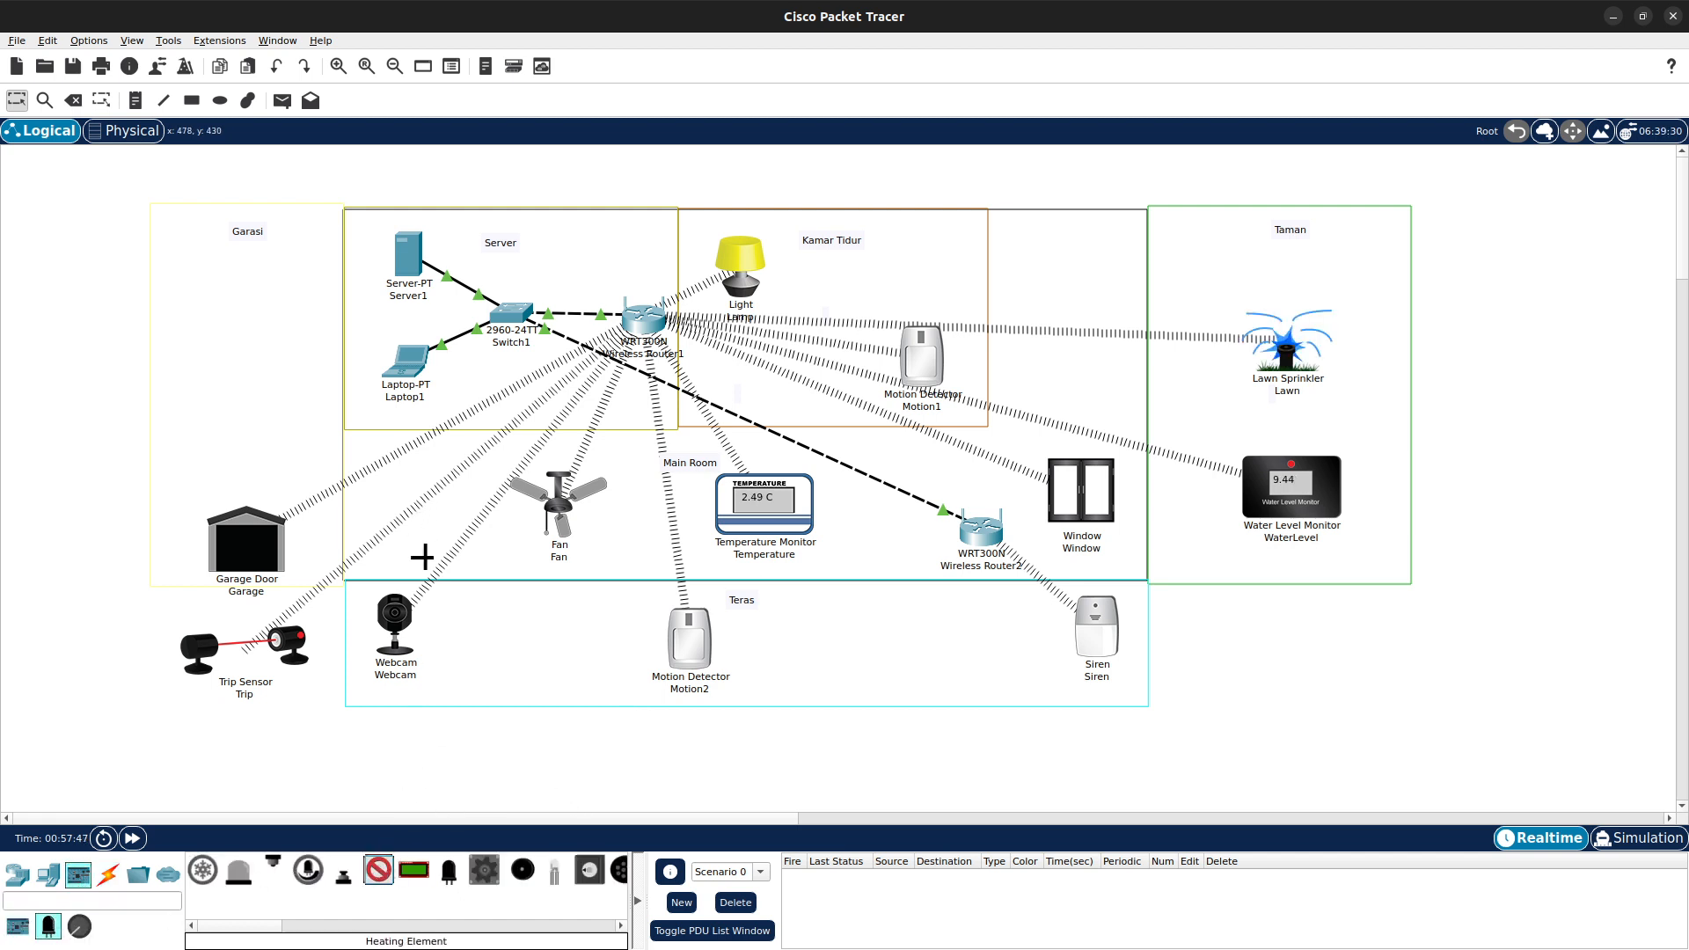
click(411, 526)
mouse_move(411, 526)
mouse_down()
mouse_move(496, 508)
mouse_move(410, 534)
mouse_up()
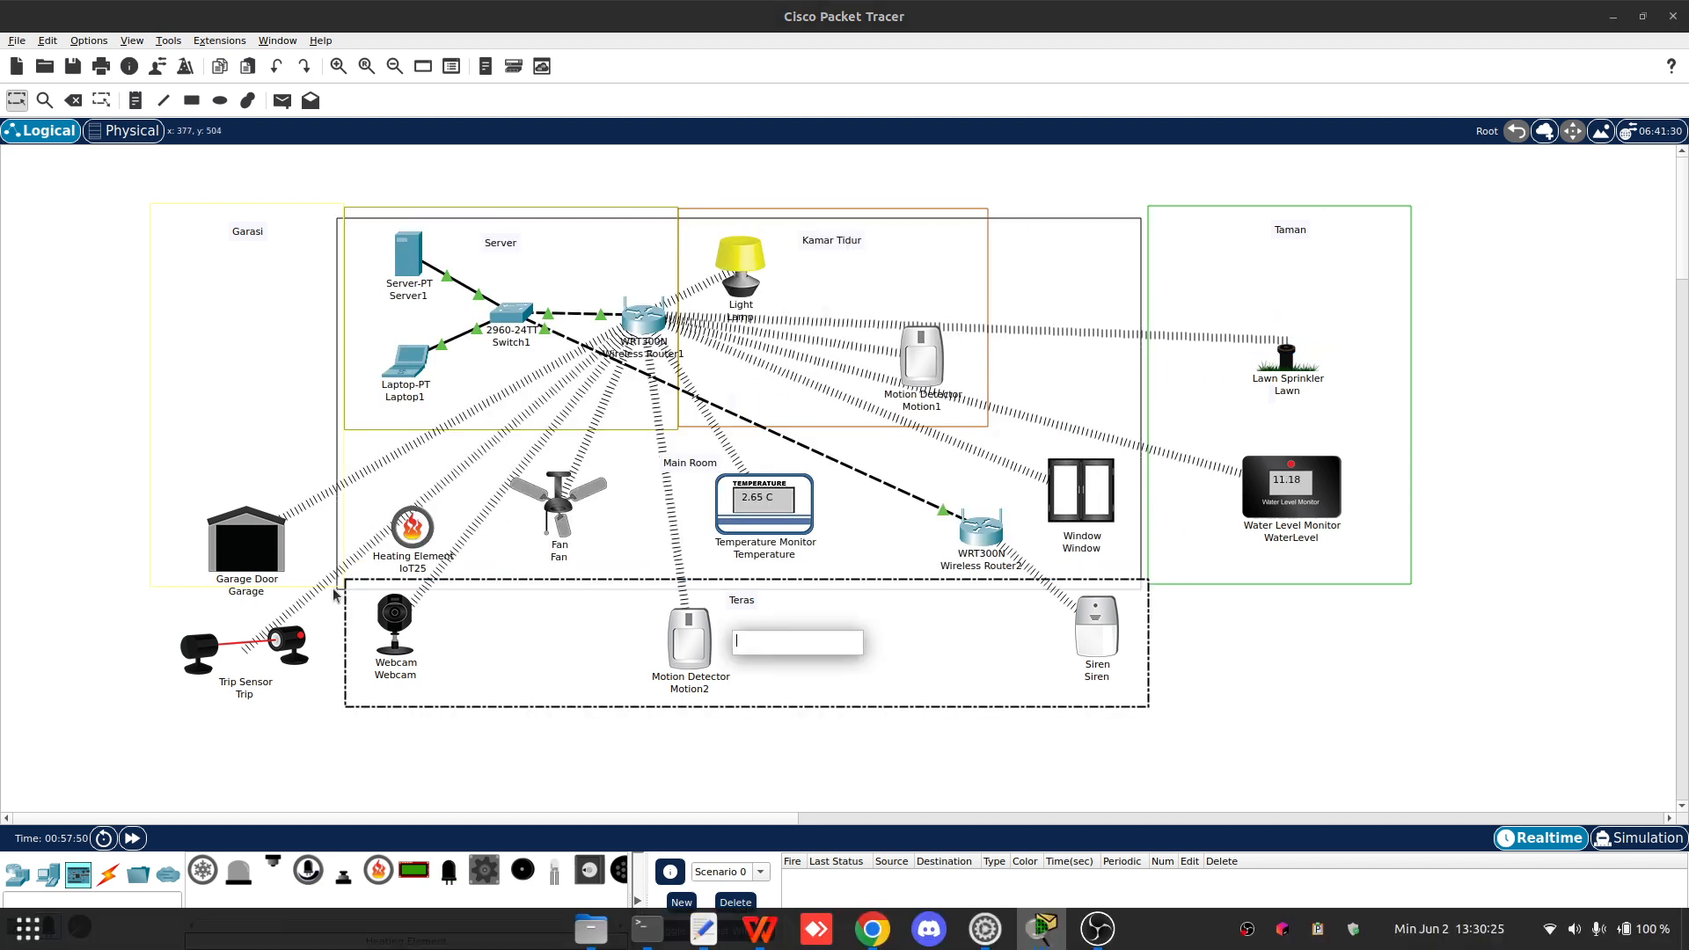
click(345, 540)
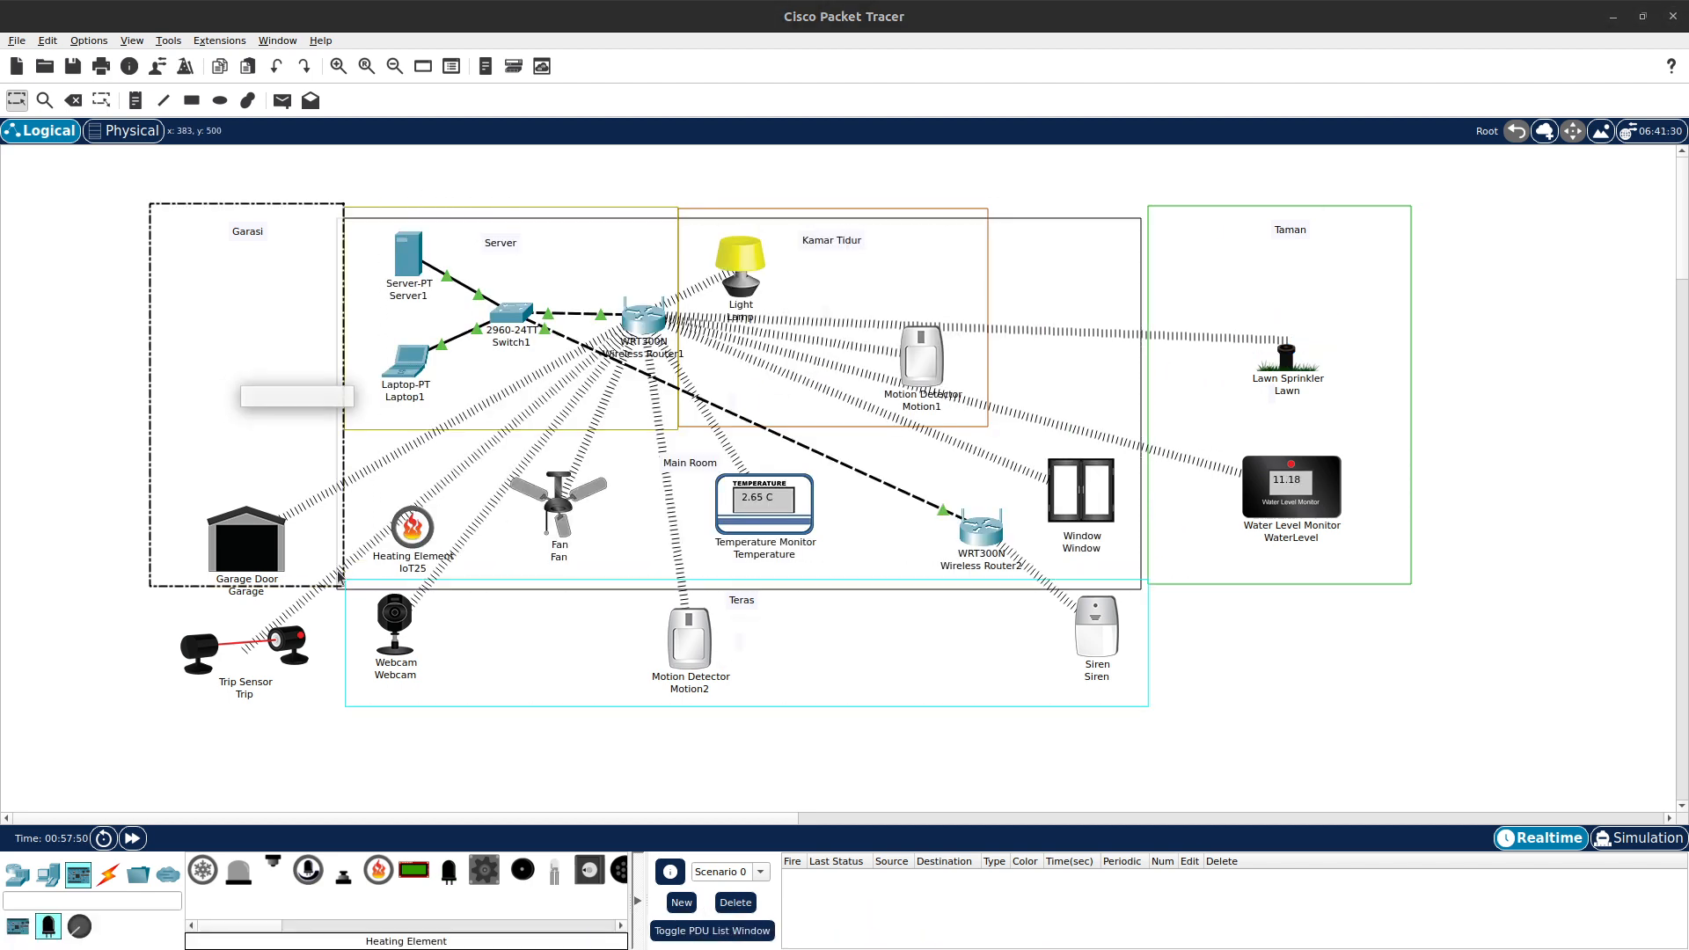
click(380, 495)
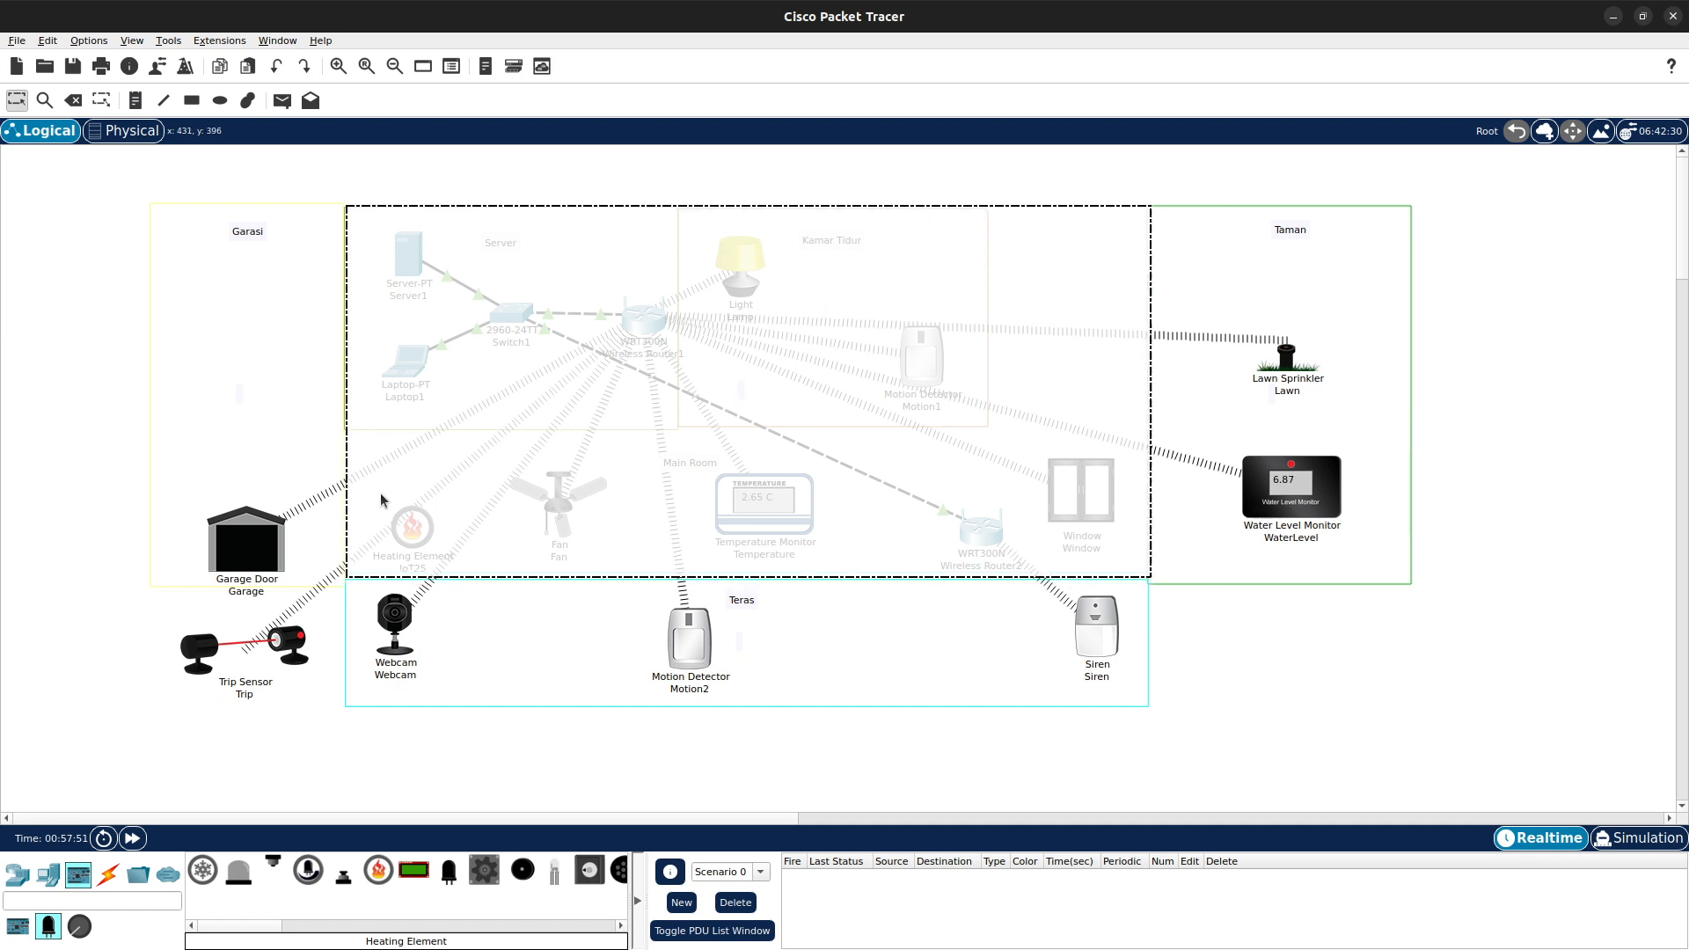
click(757, 166)
click(411, 529)
drag(411, 531, 709, 517)
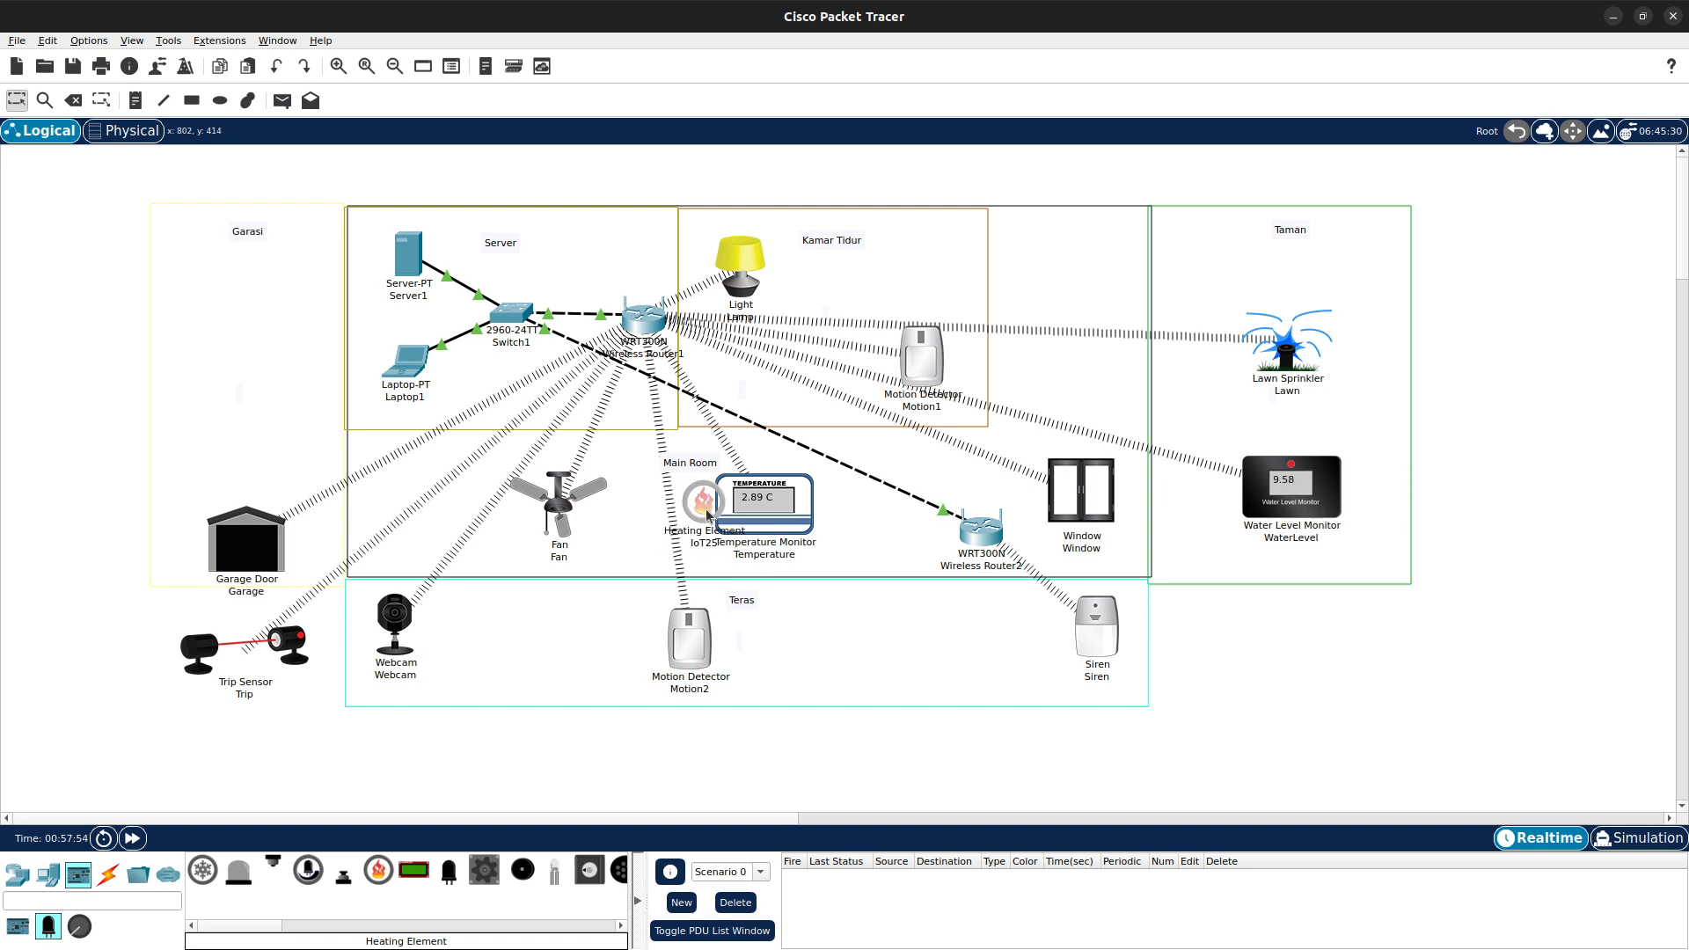
- Open the Heating Element and examine its specifications, I/O, Thing Editor and Config settings, then close it
click(709, 517)
click(725, 255)
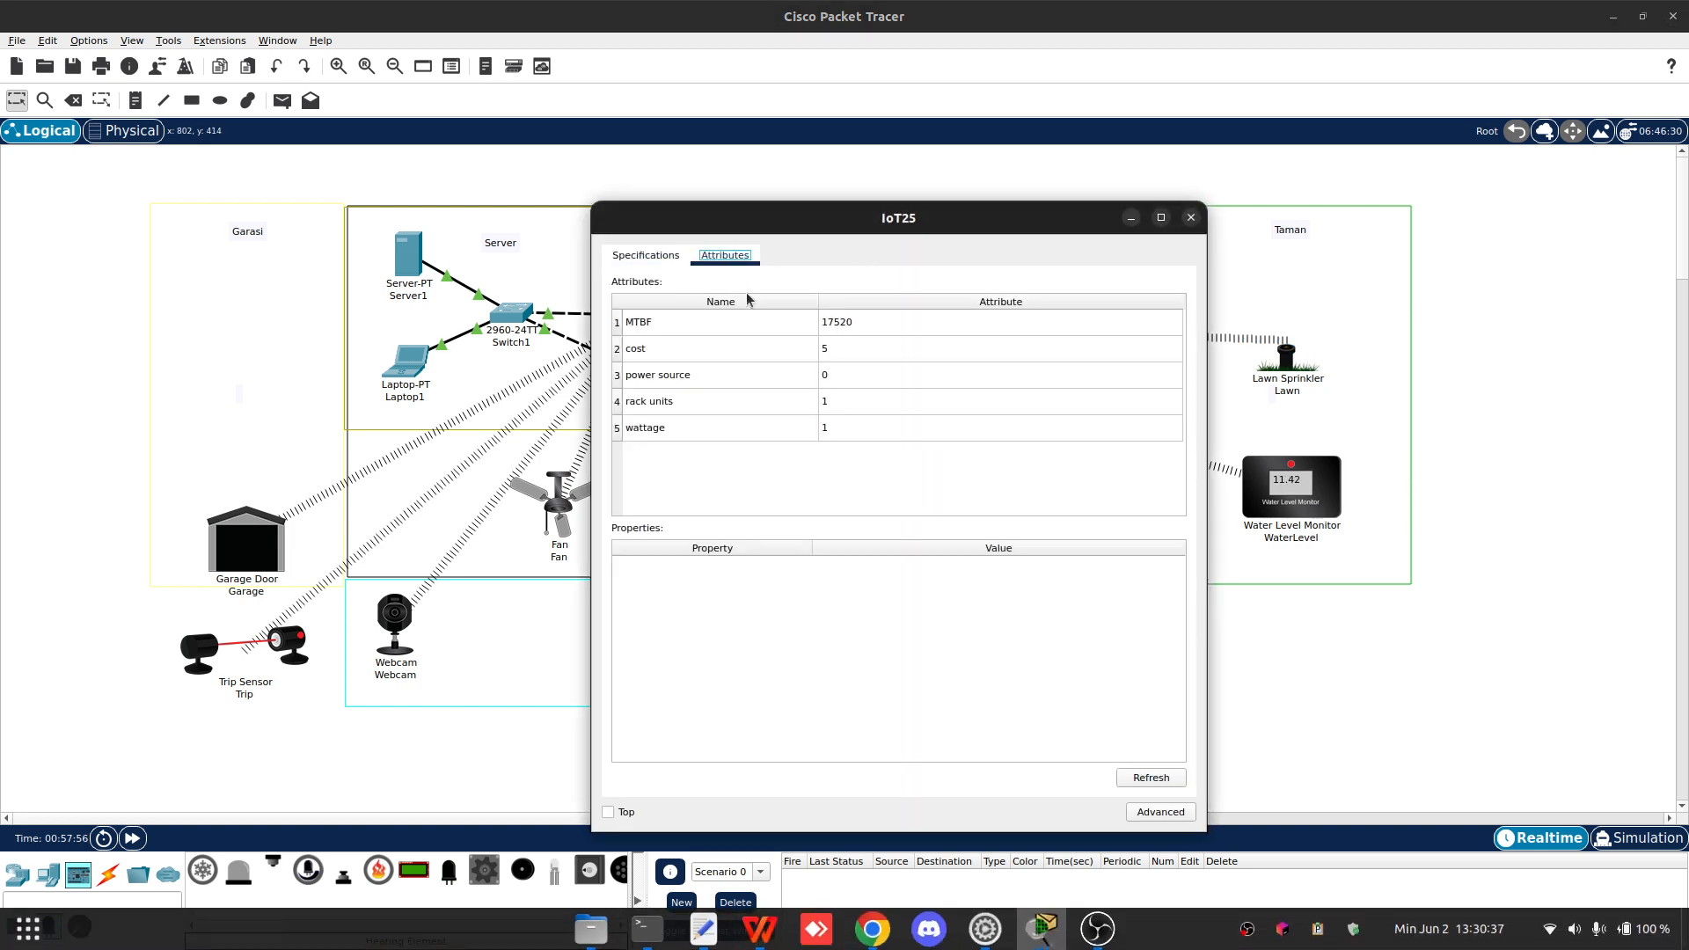
click(646, 255)
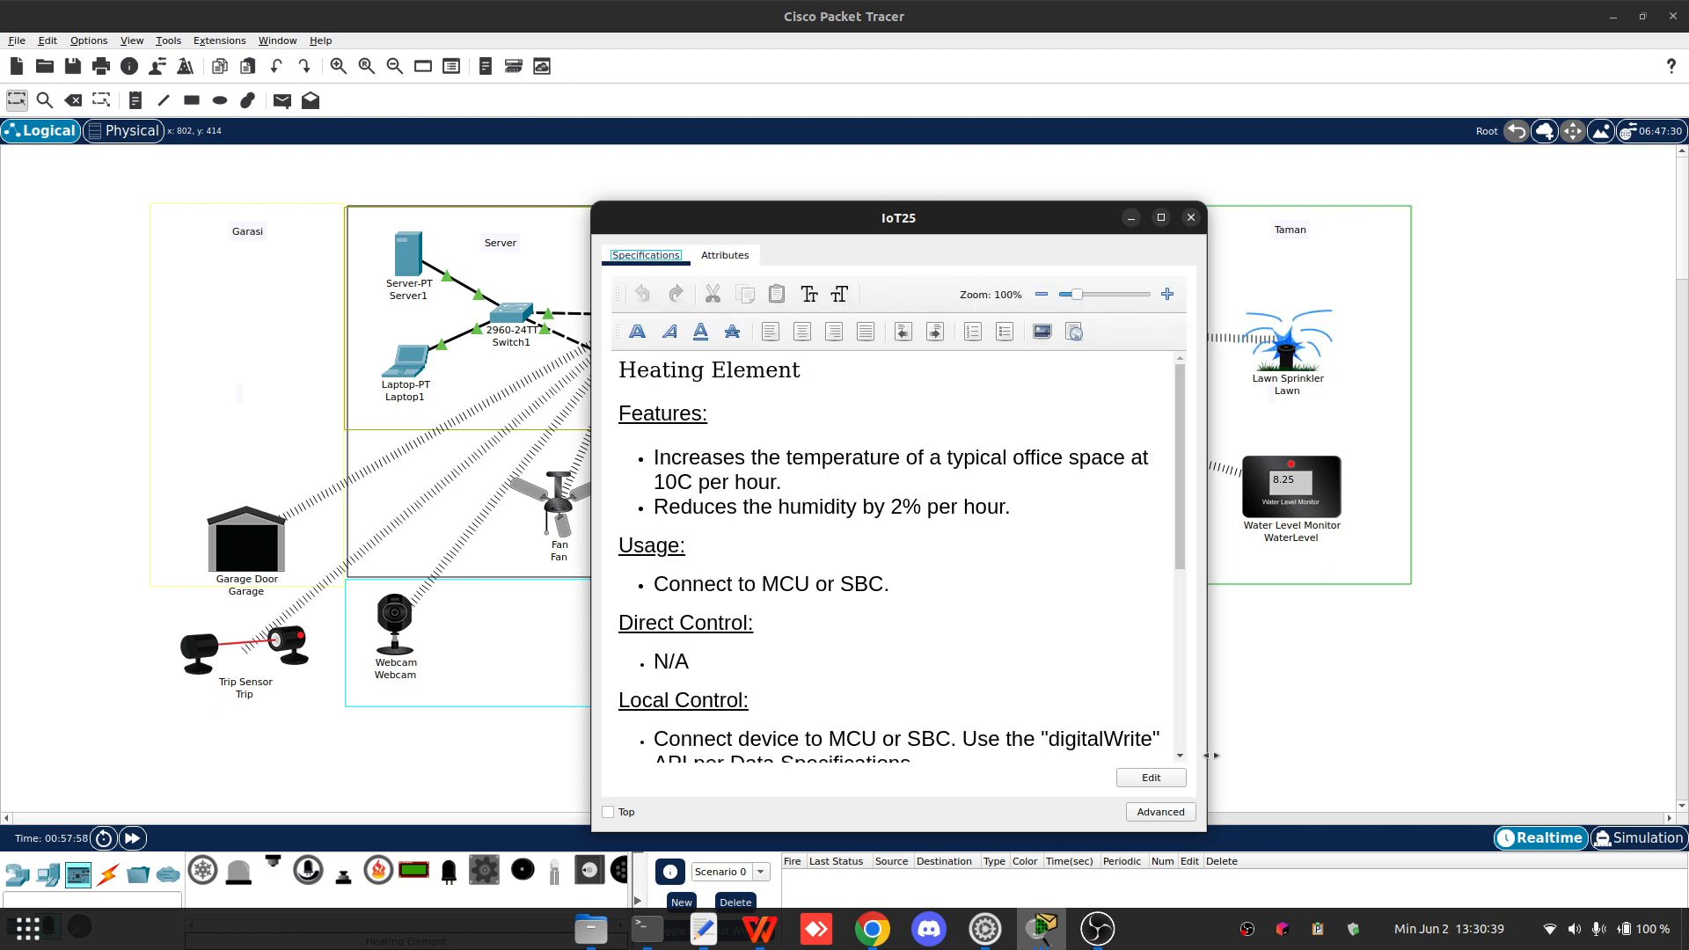
click(1183, 819)
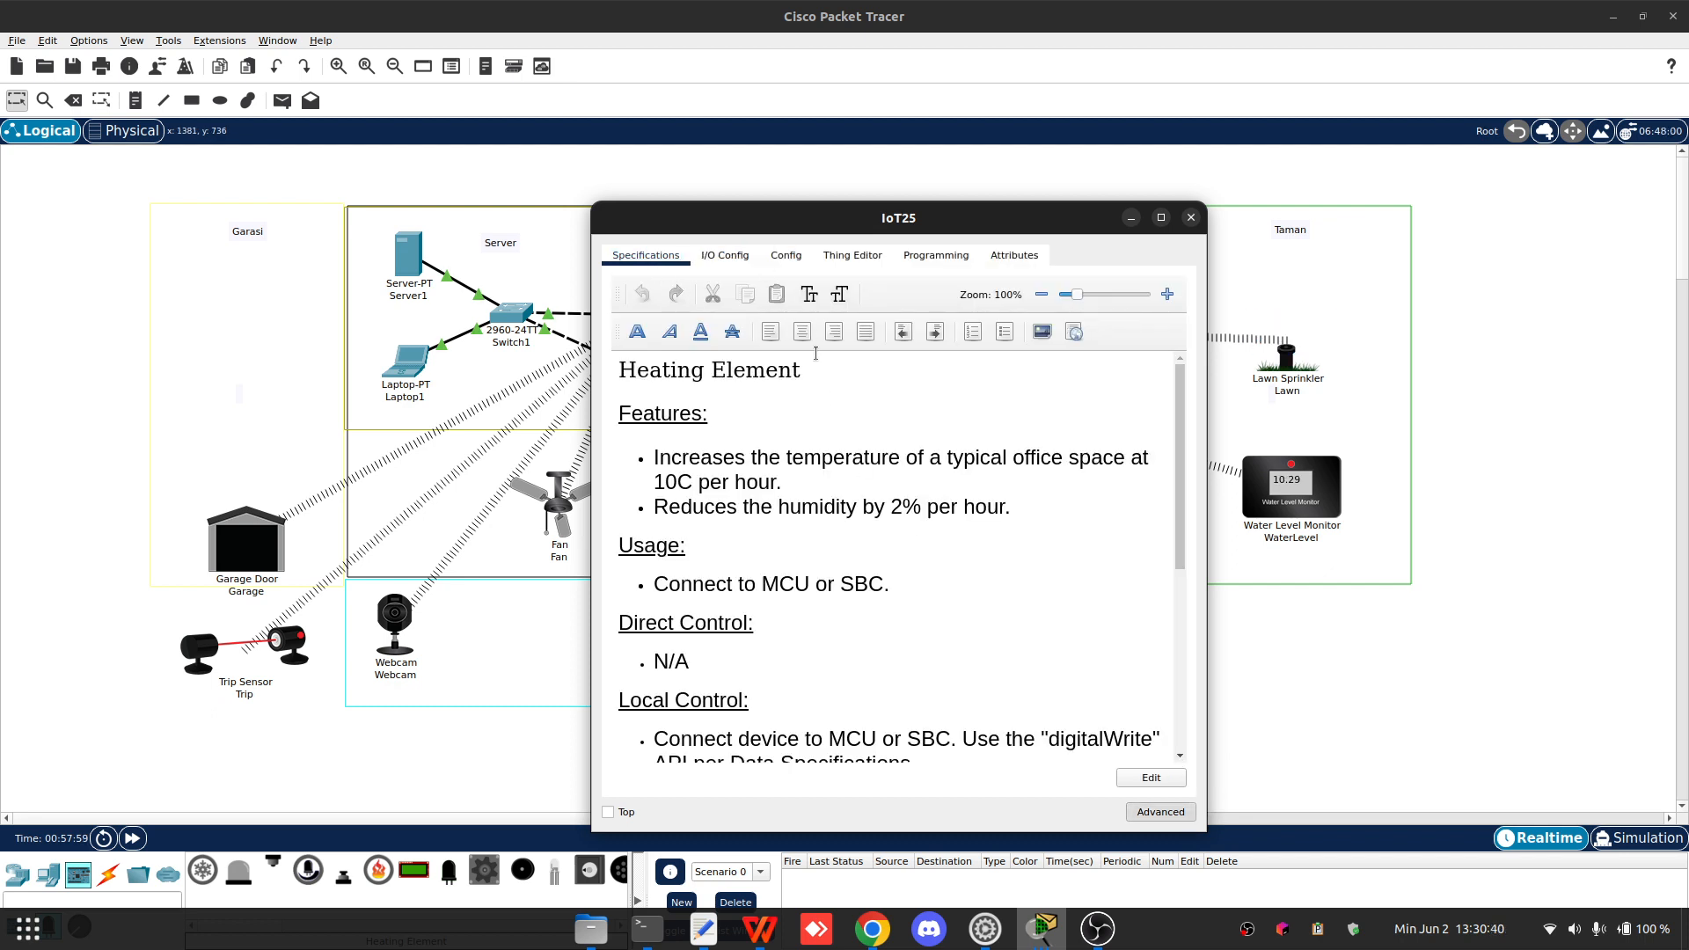
click(725, 256)
click(852, 256)
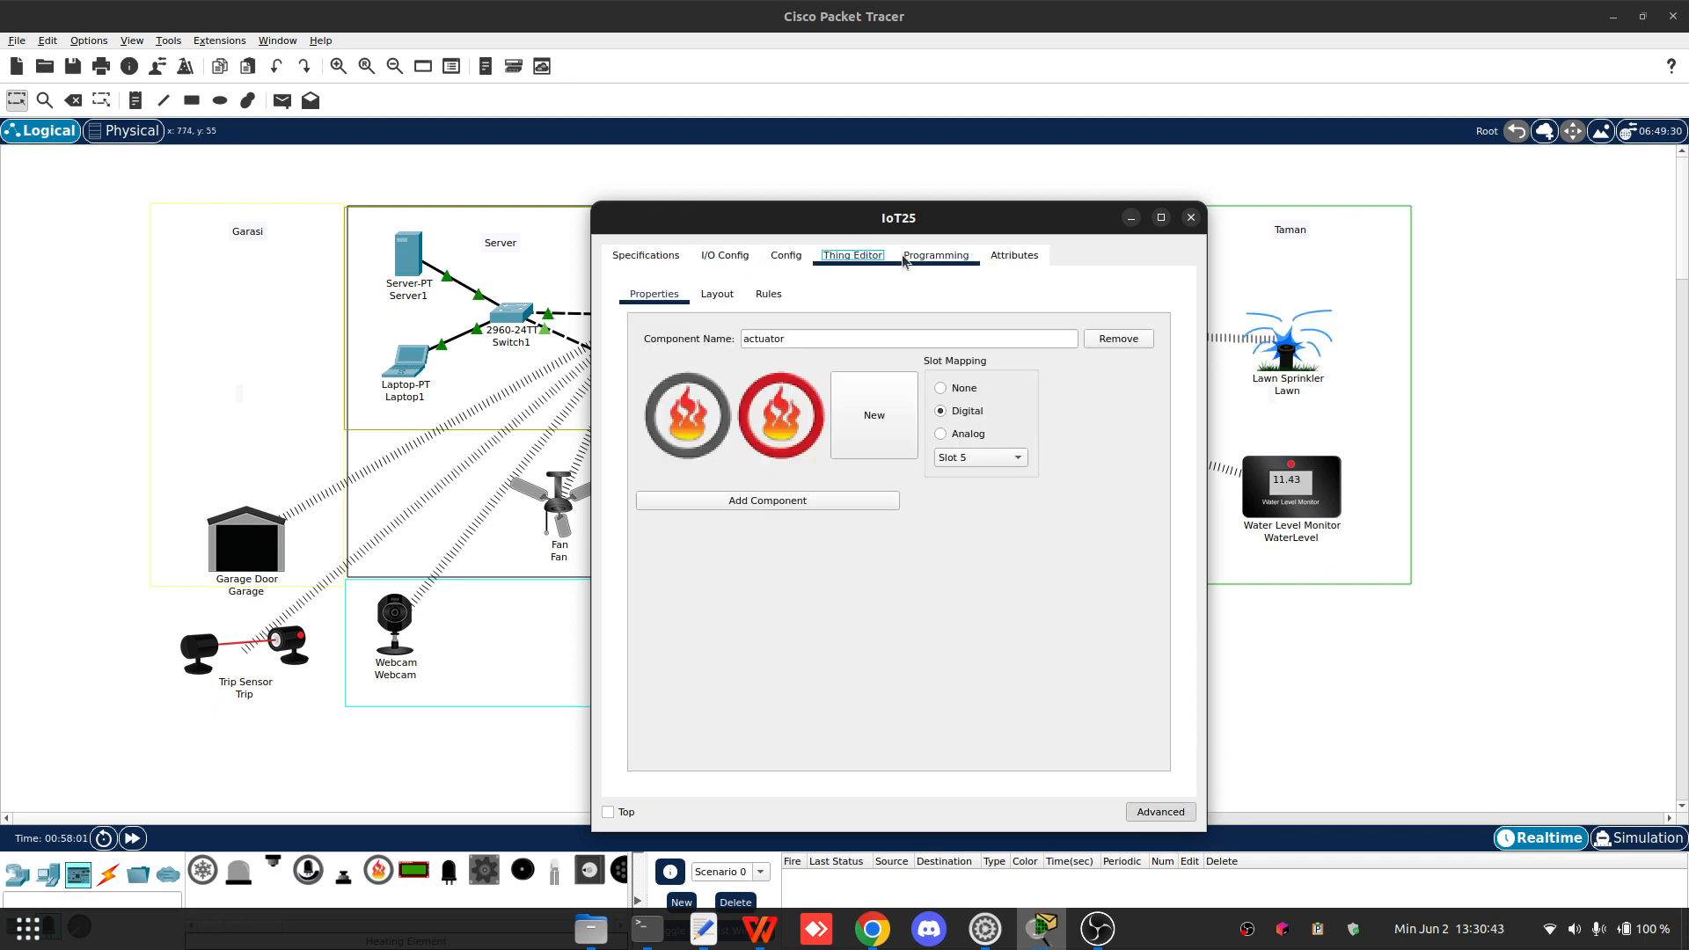
click(907, 256)
click(786, 256)
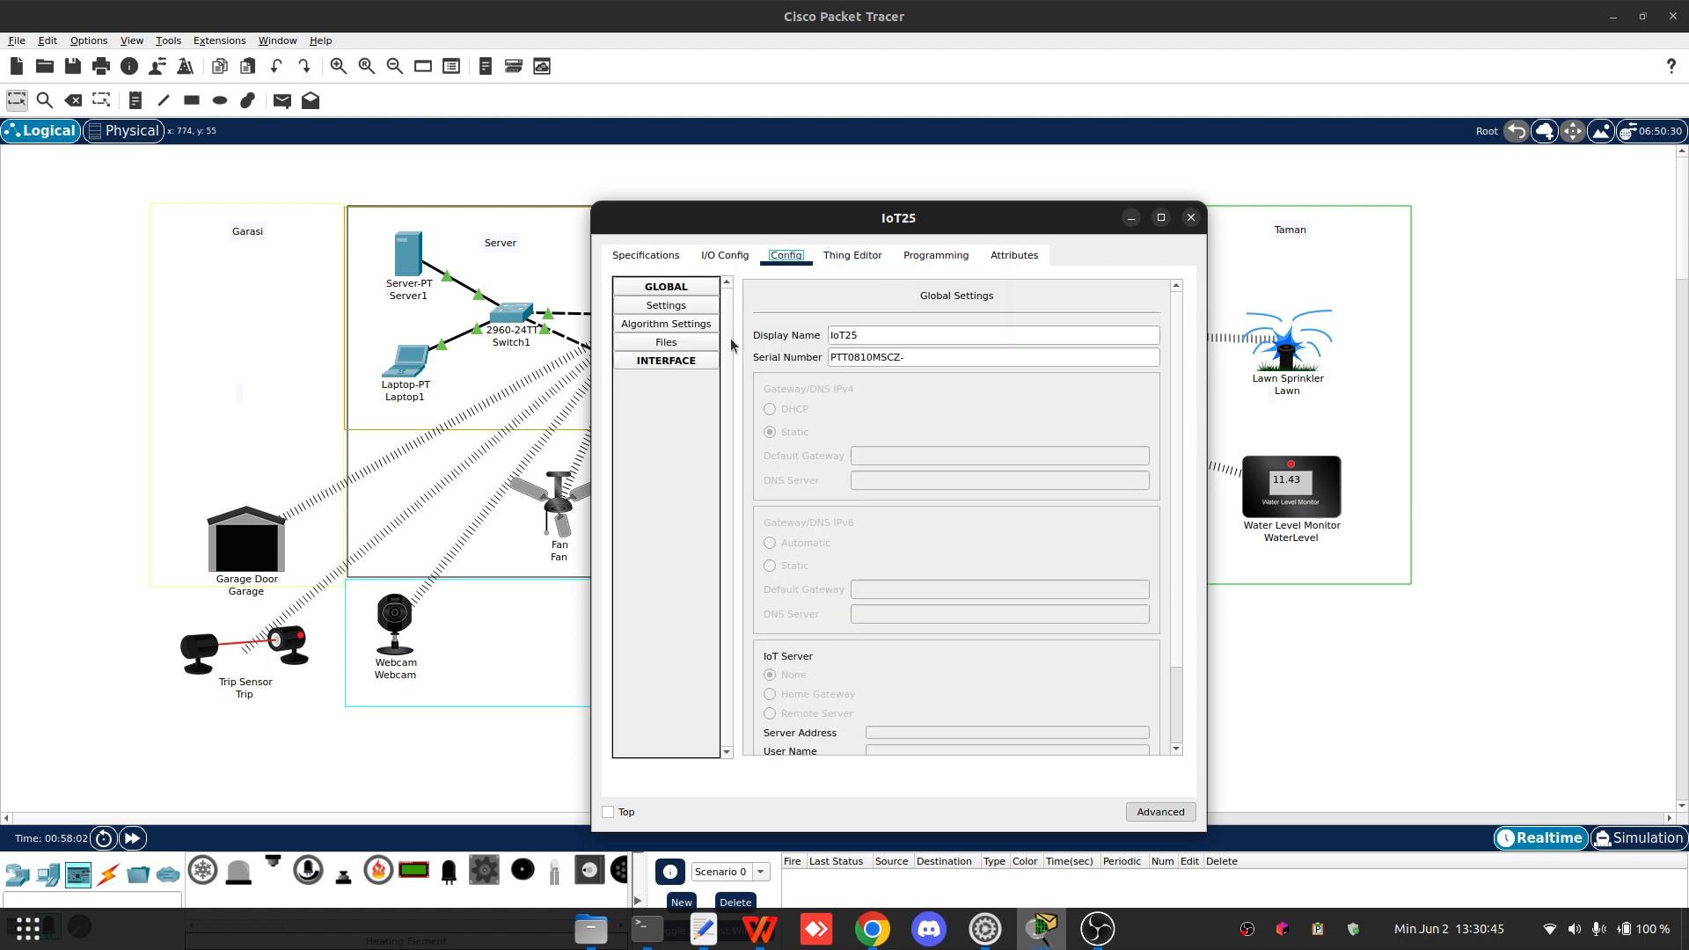
click(683, 345)
click(679, 324)
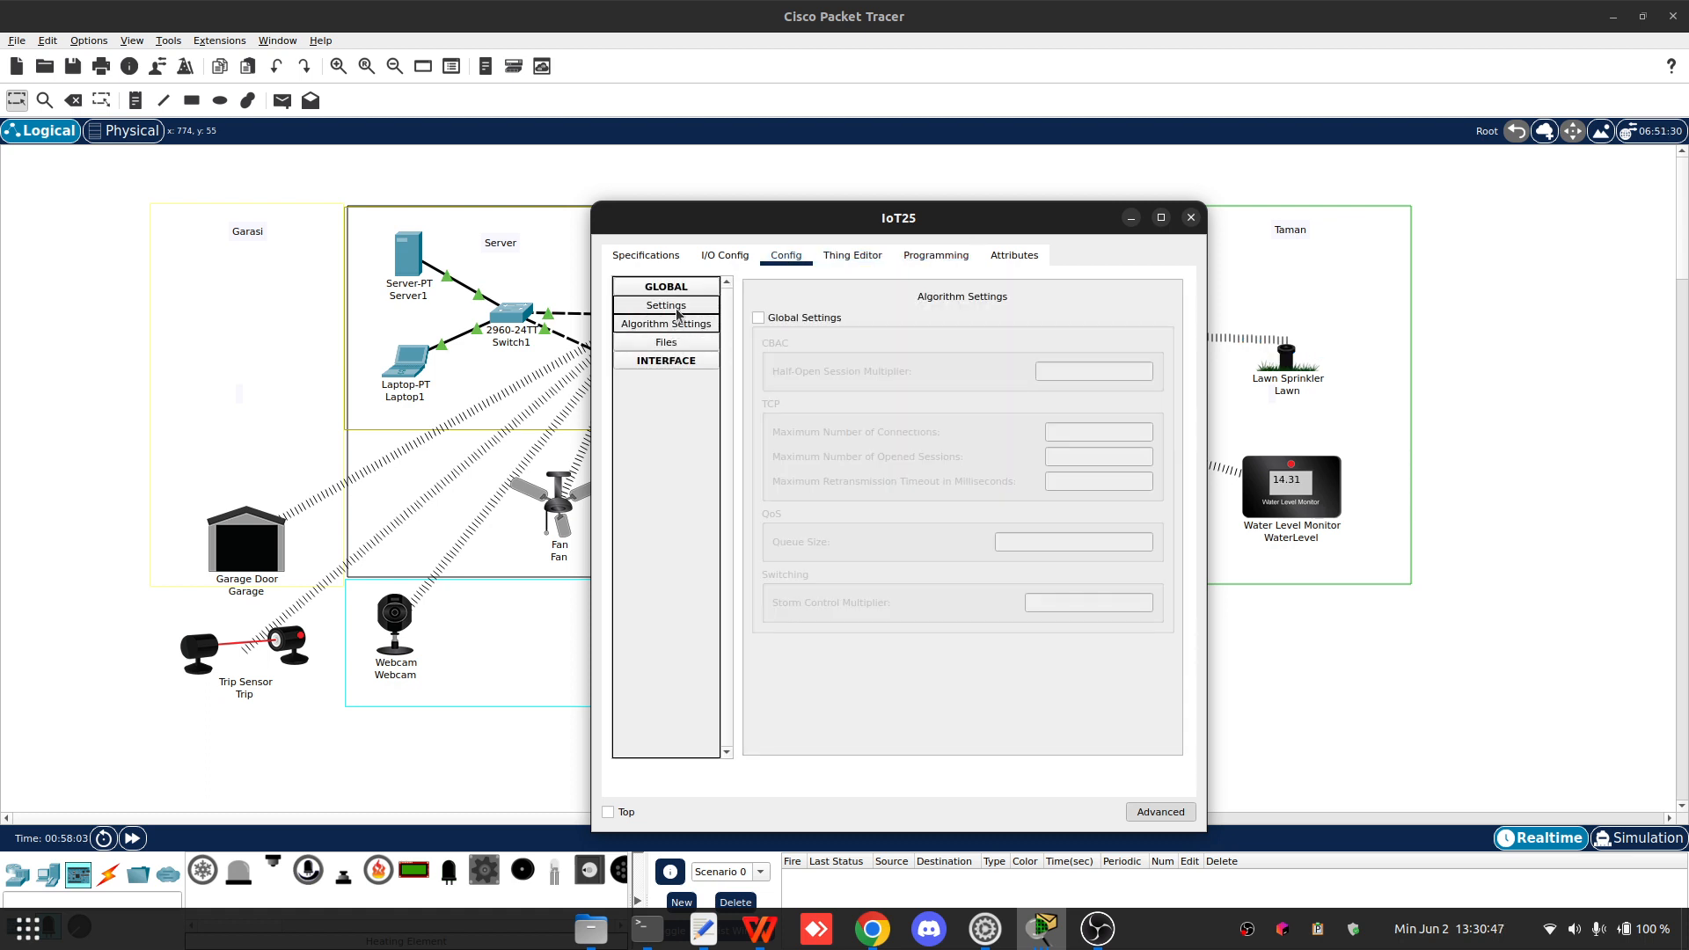
click(679, 307)
scroll(944, 459, down, 3)
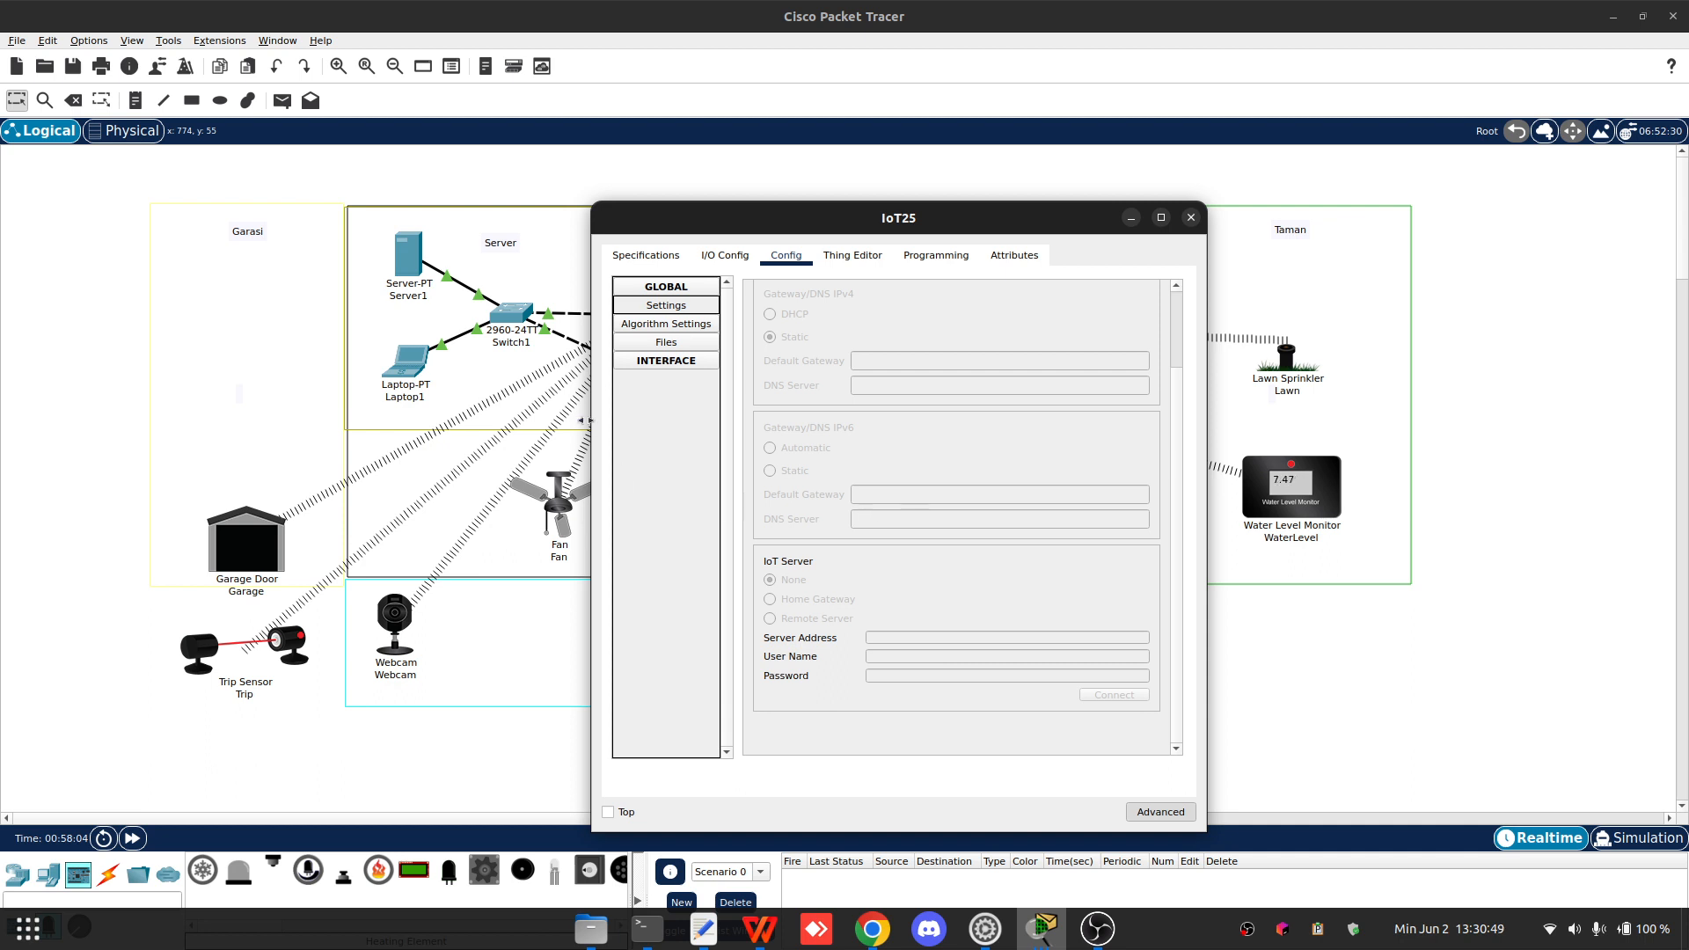
click(643, 362)
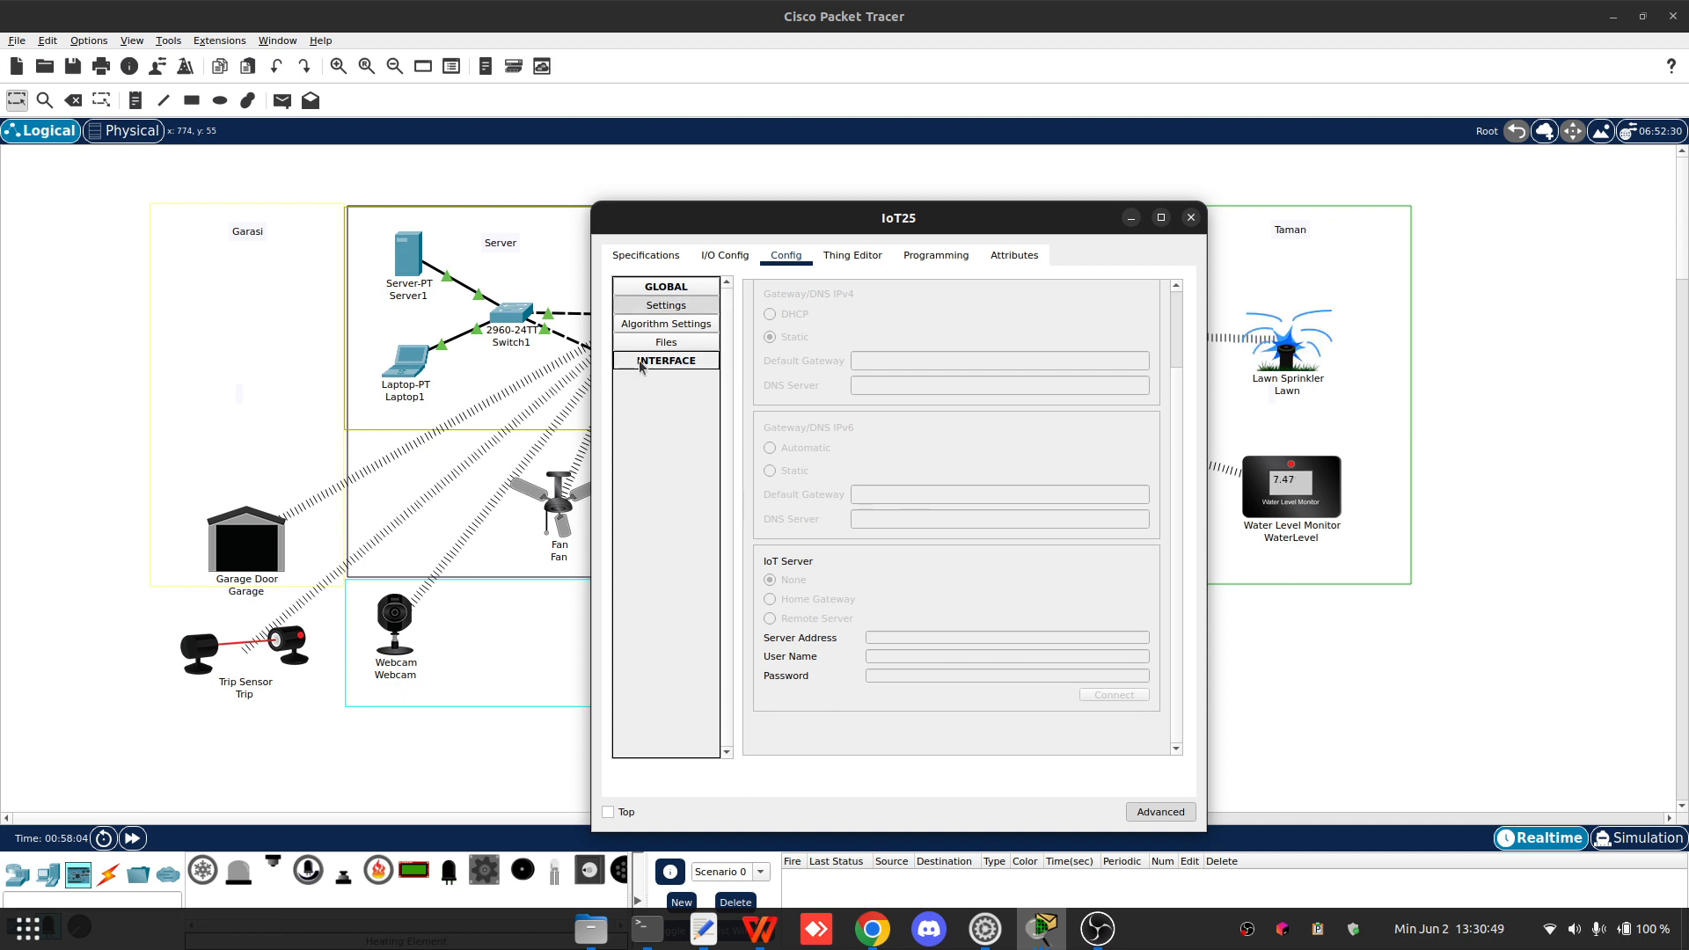
click(1187, 218)
- Reposition the Heating Element between the Fan and the Temperature Monitor in the Main Room
drag(701, 501, 628, 530)
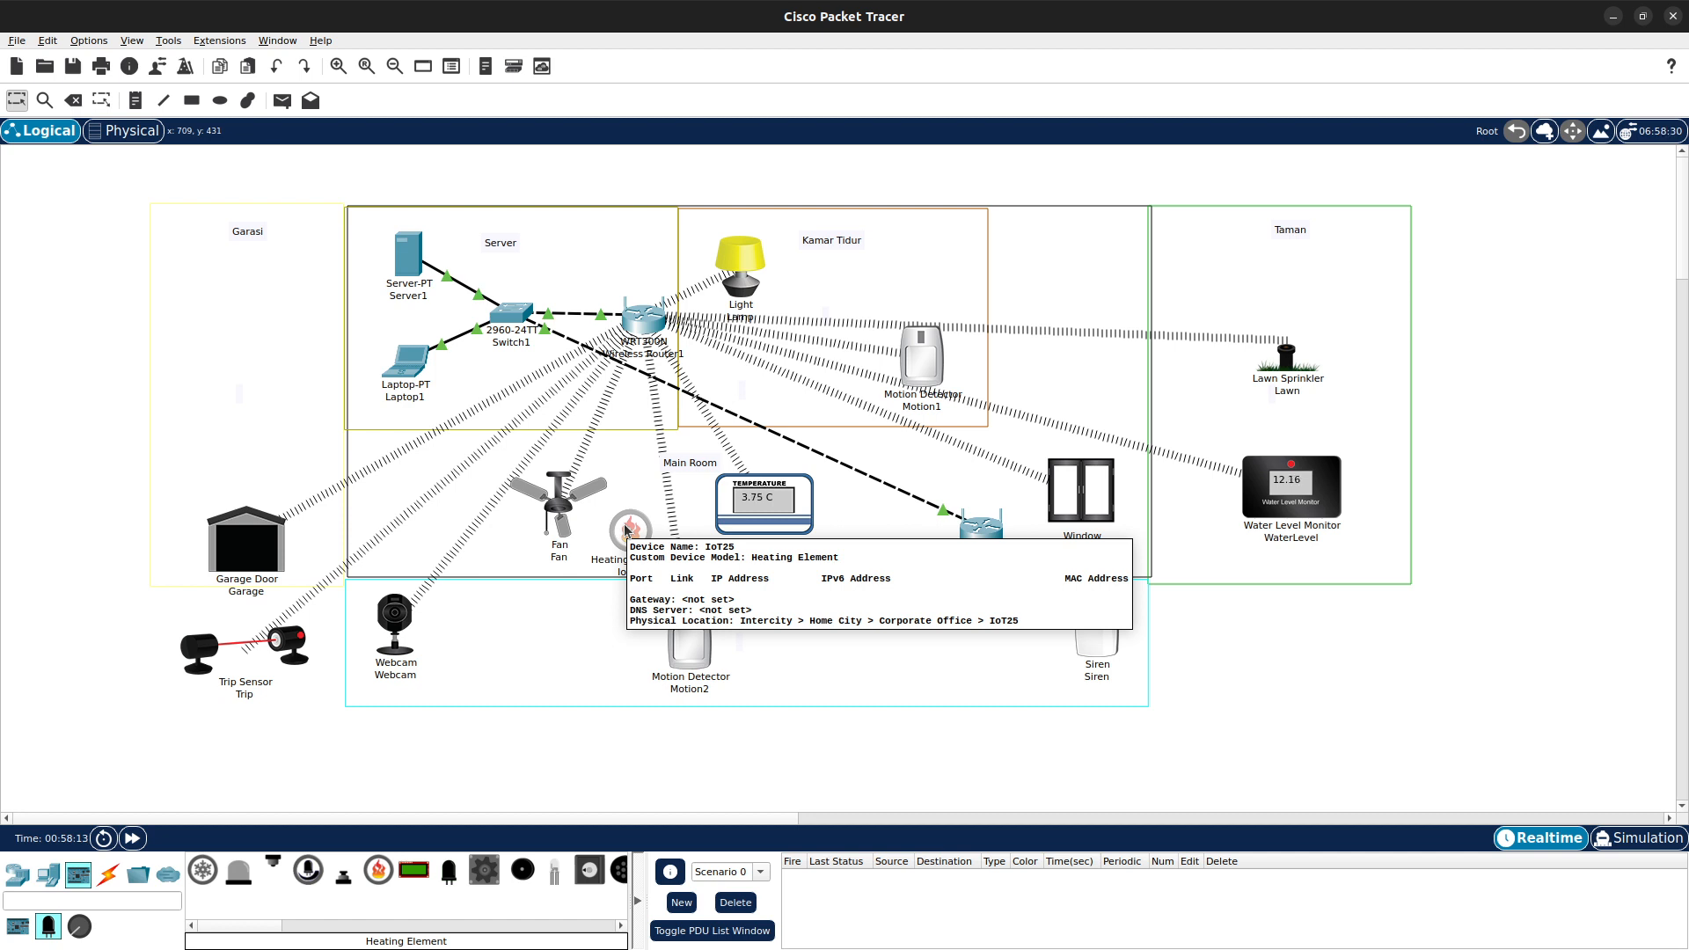
drag(631, 532, 634, 511)
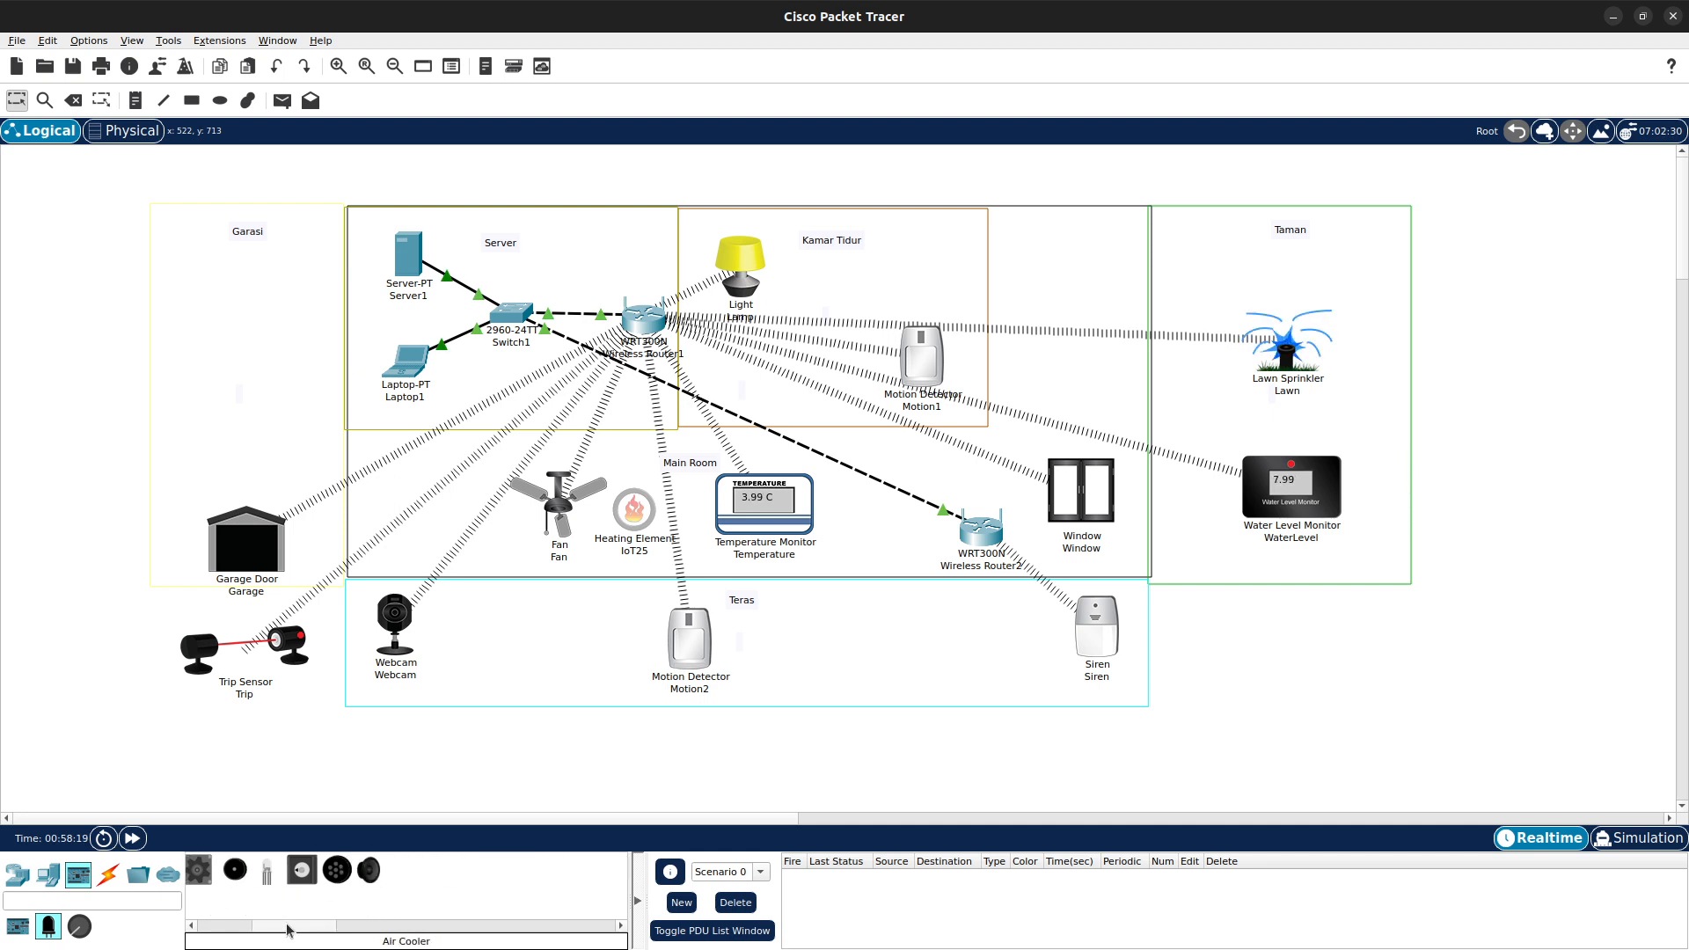
mouse_move(633, 526)
mouse_down()
mouse_move(689, 491)
mouse_move(648, 519)
mouse_up()
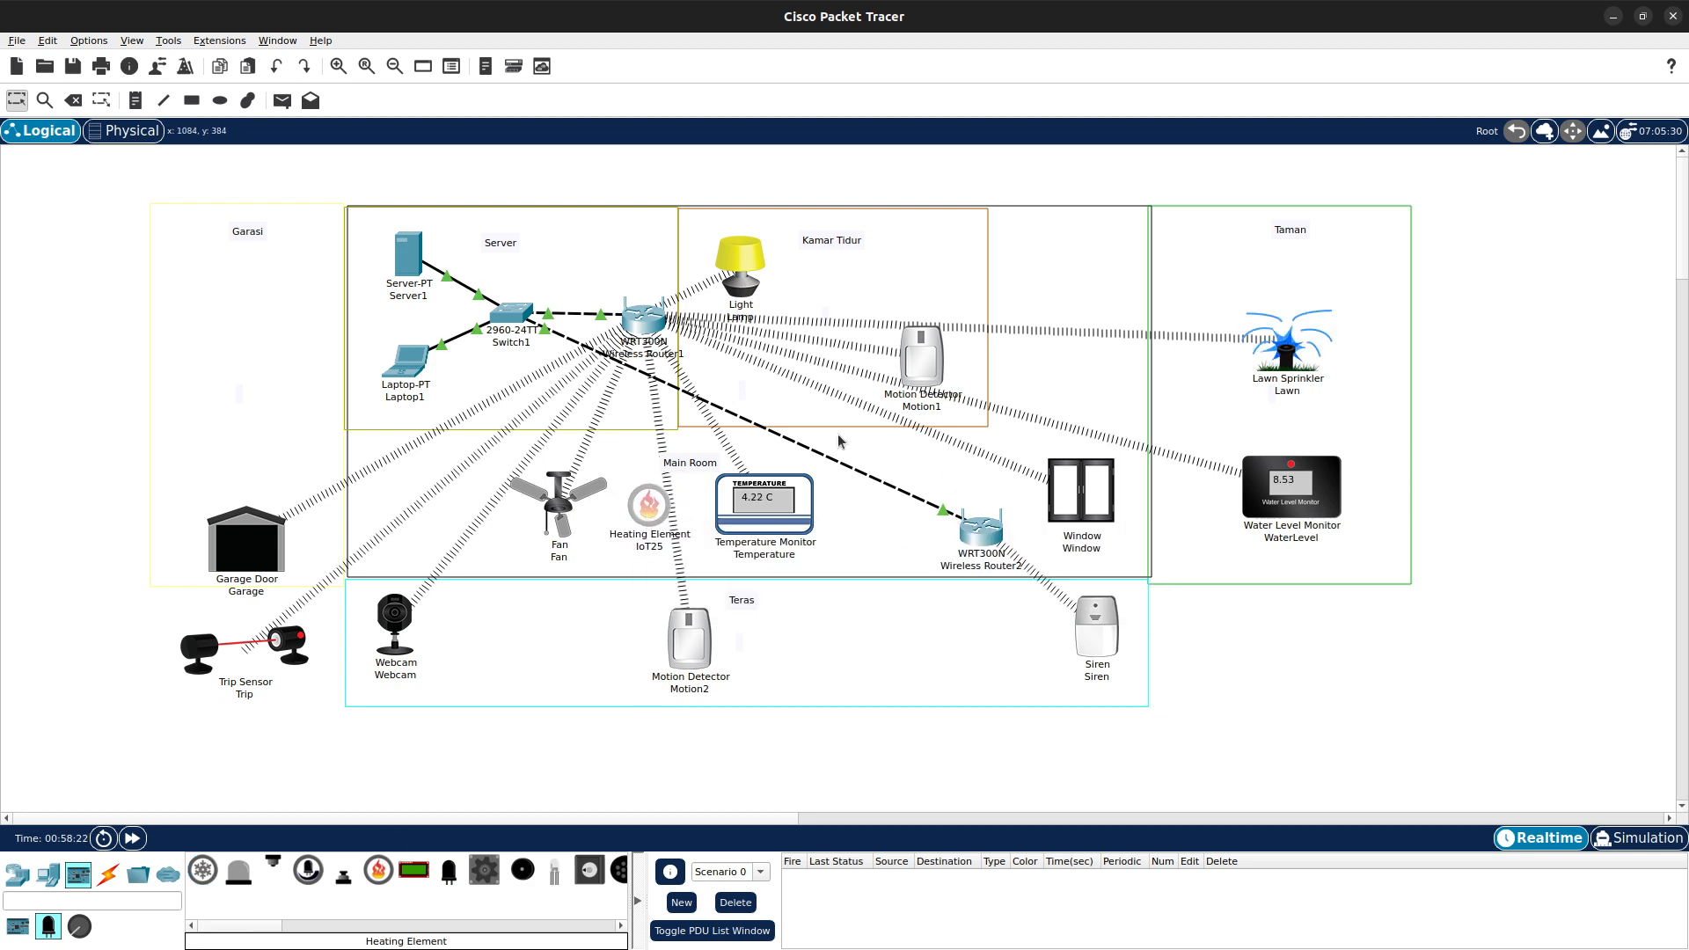
click(637, 510)
click(1449, 503)
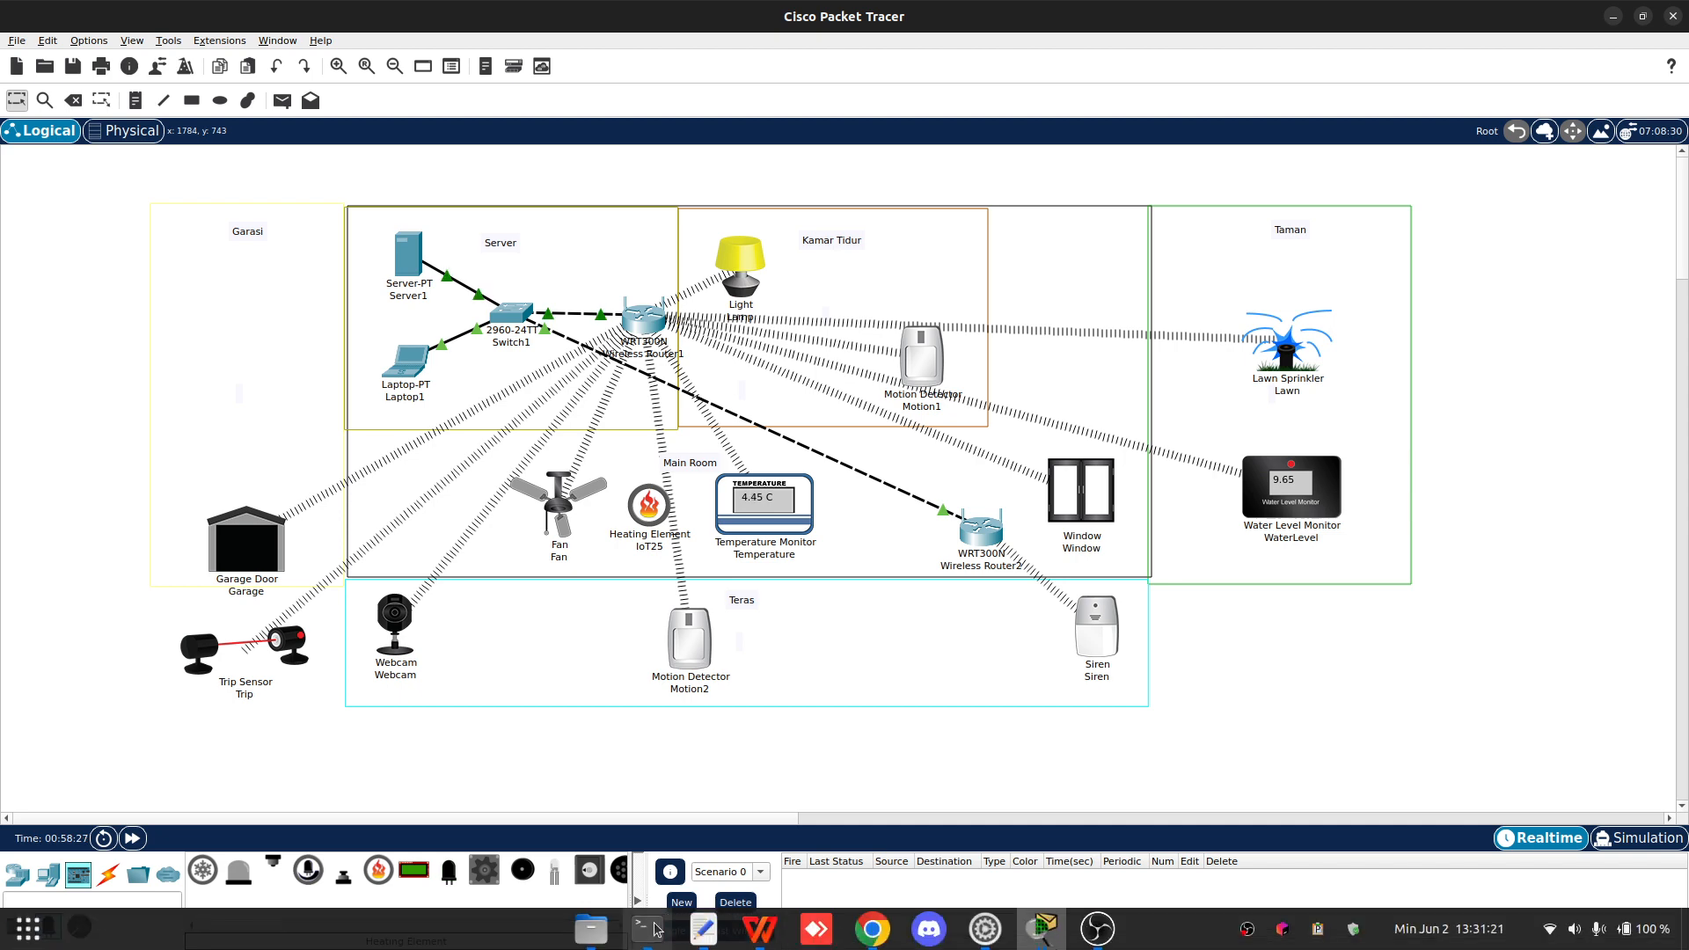
- Switch to the laptop's IoT server page and set the MainRoom On rule's temperature threshold to 2 °C
mouse_move(1047, 934)
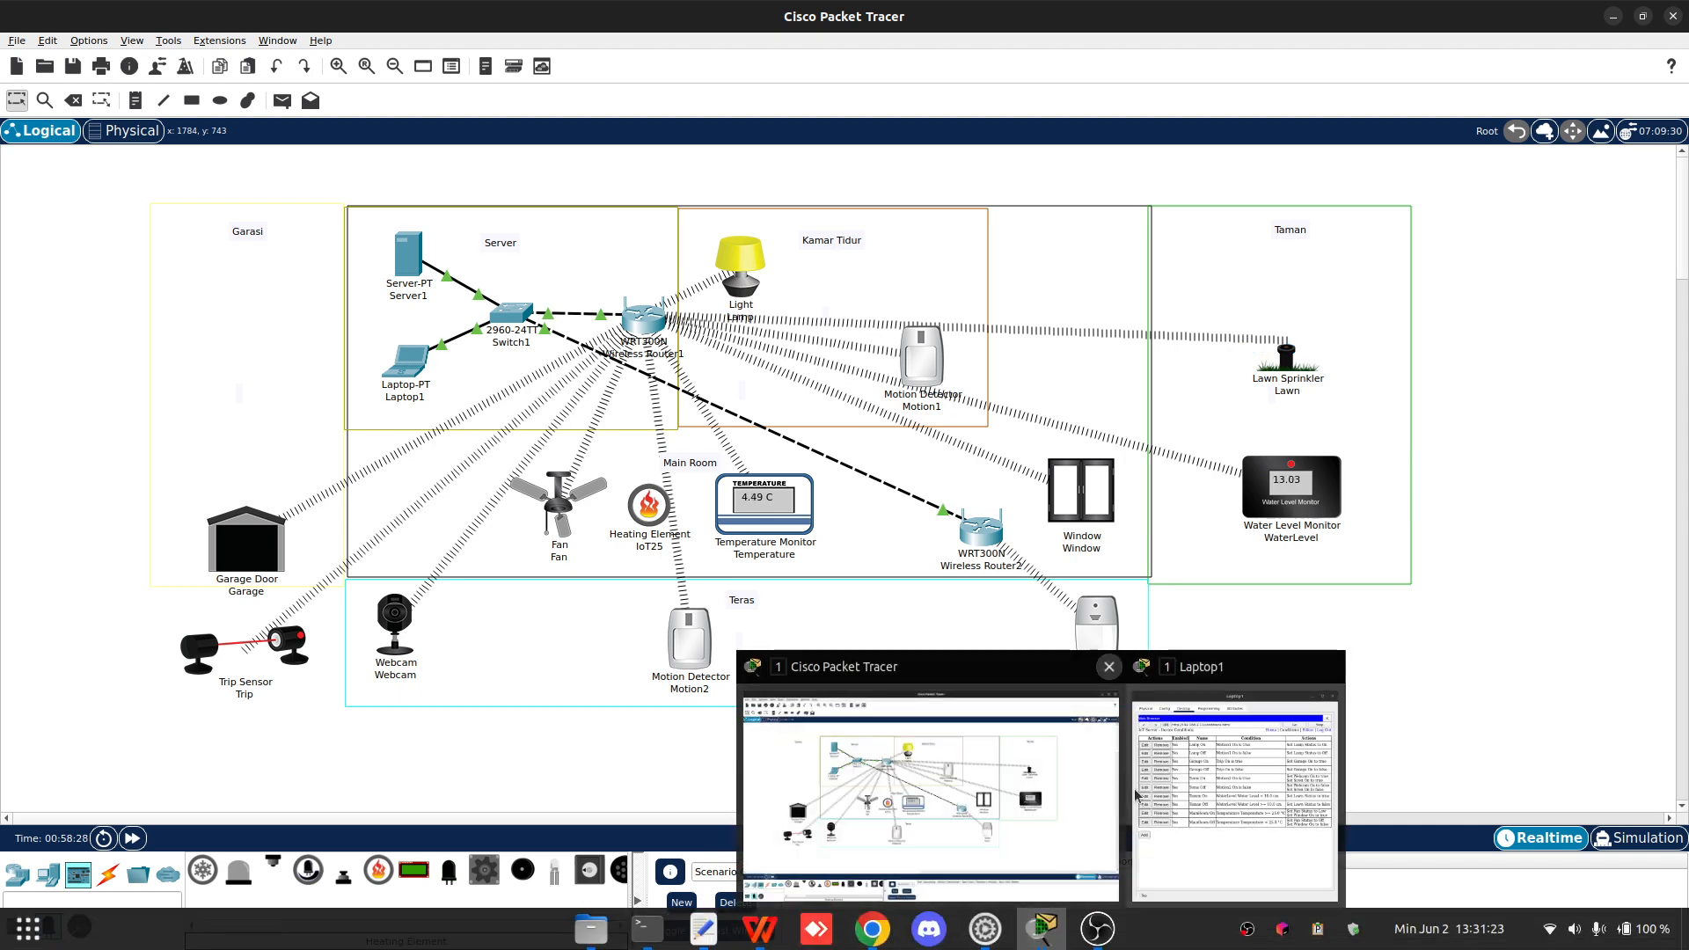
click(1232, 782)
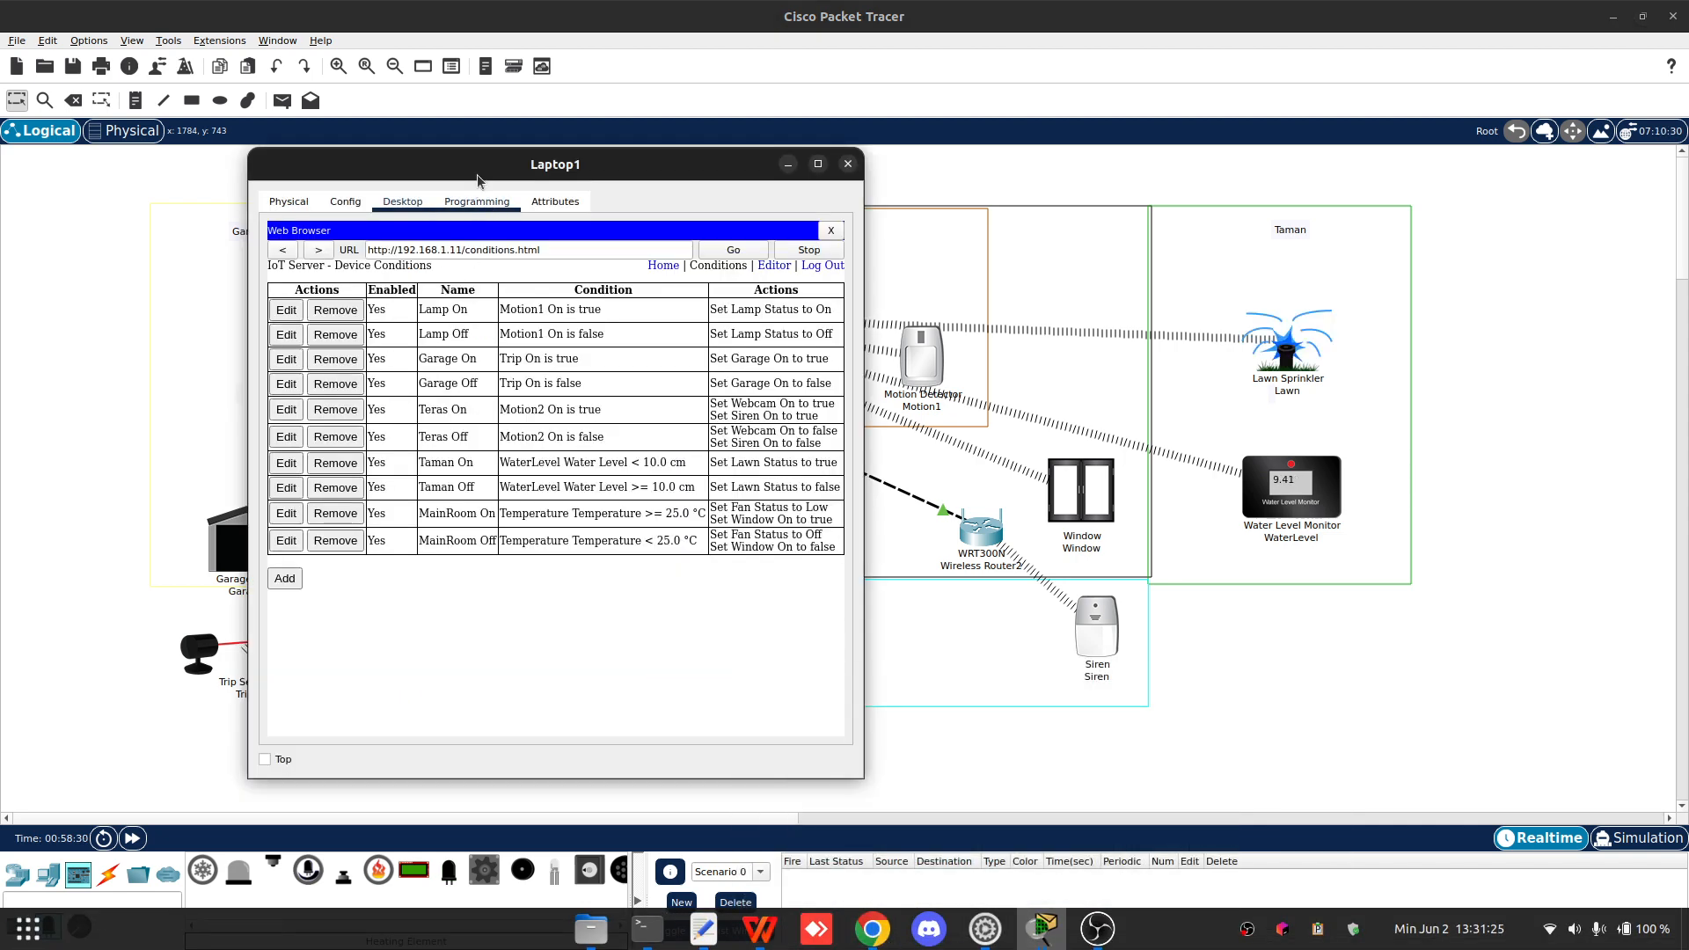
drag(480, 171, 1145, 177)
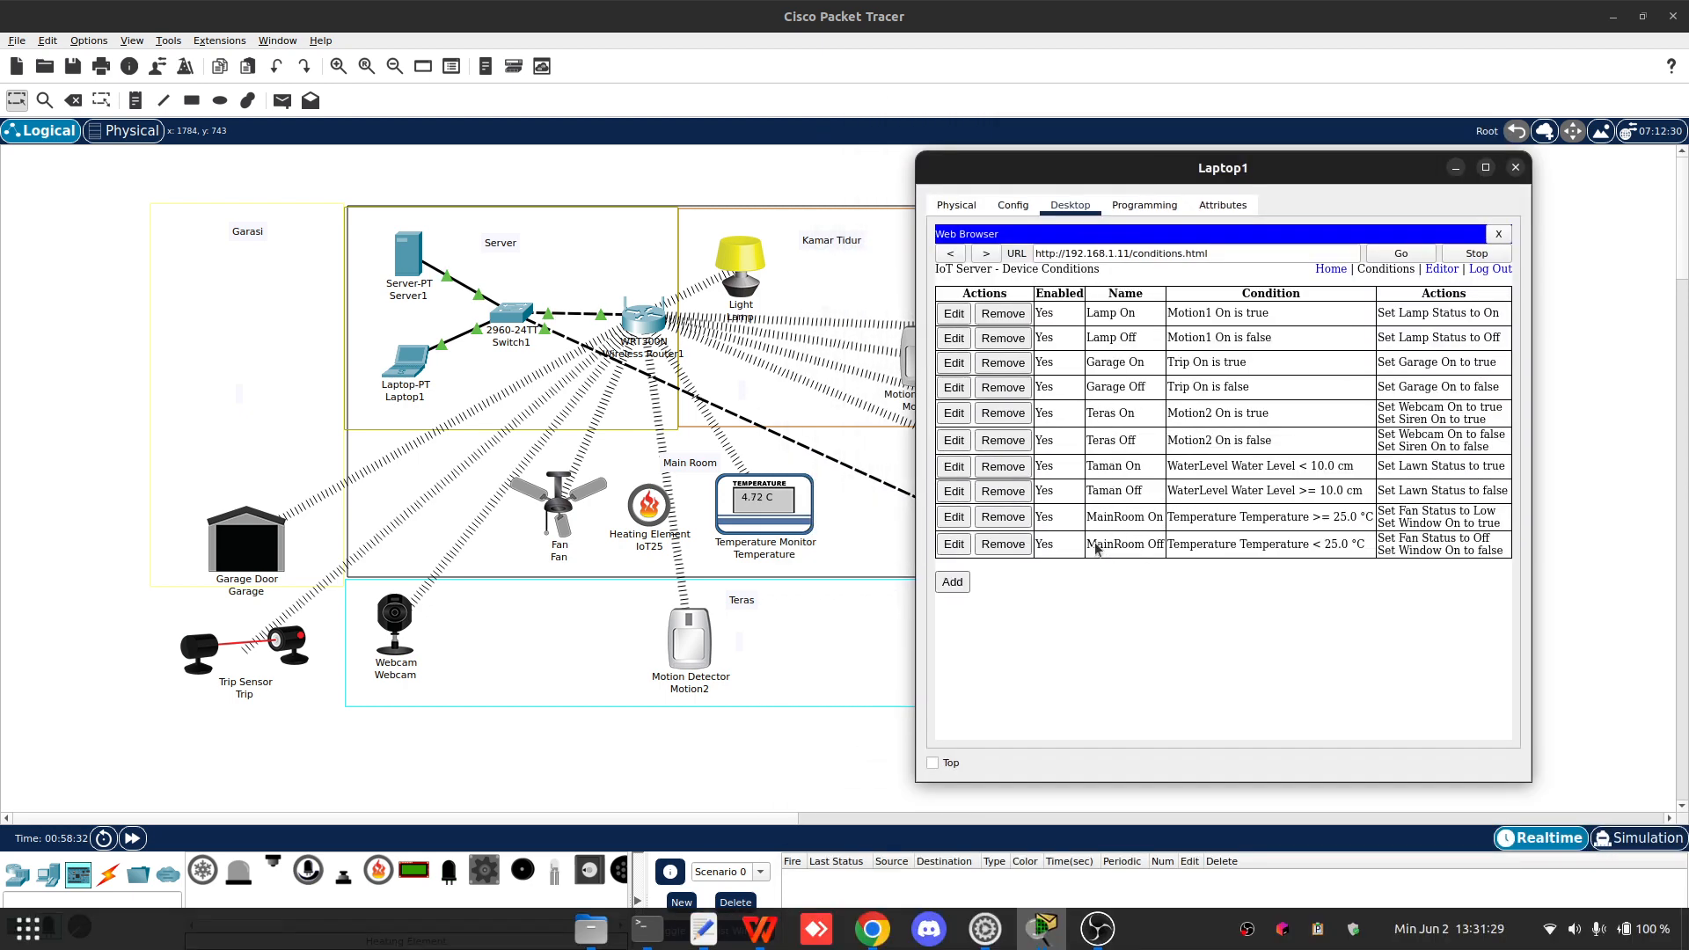
click(954, 516)
click(1232, 397)
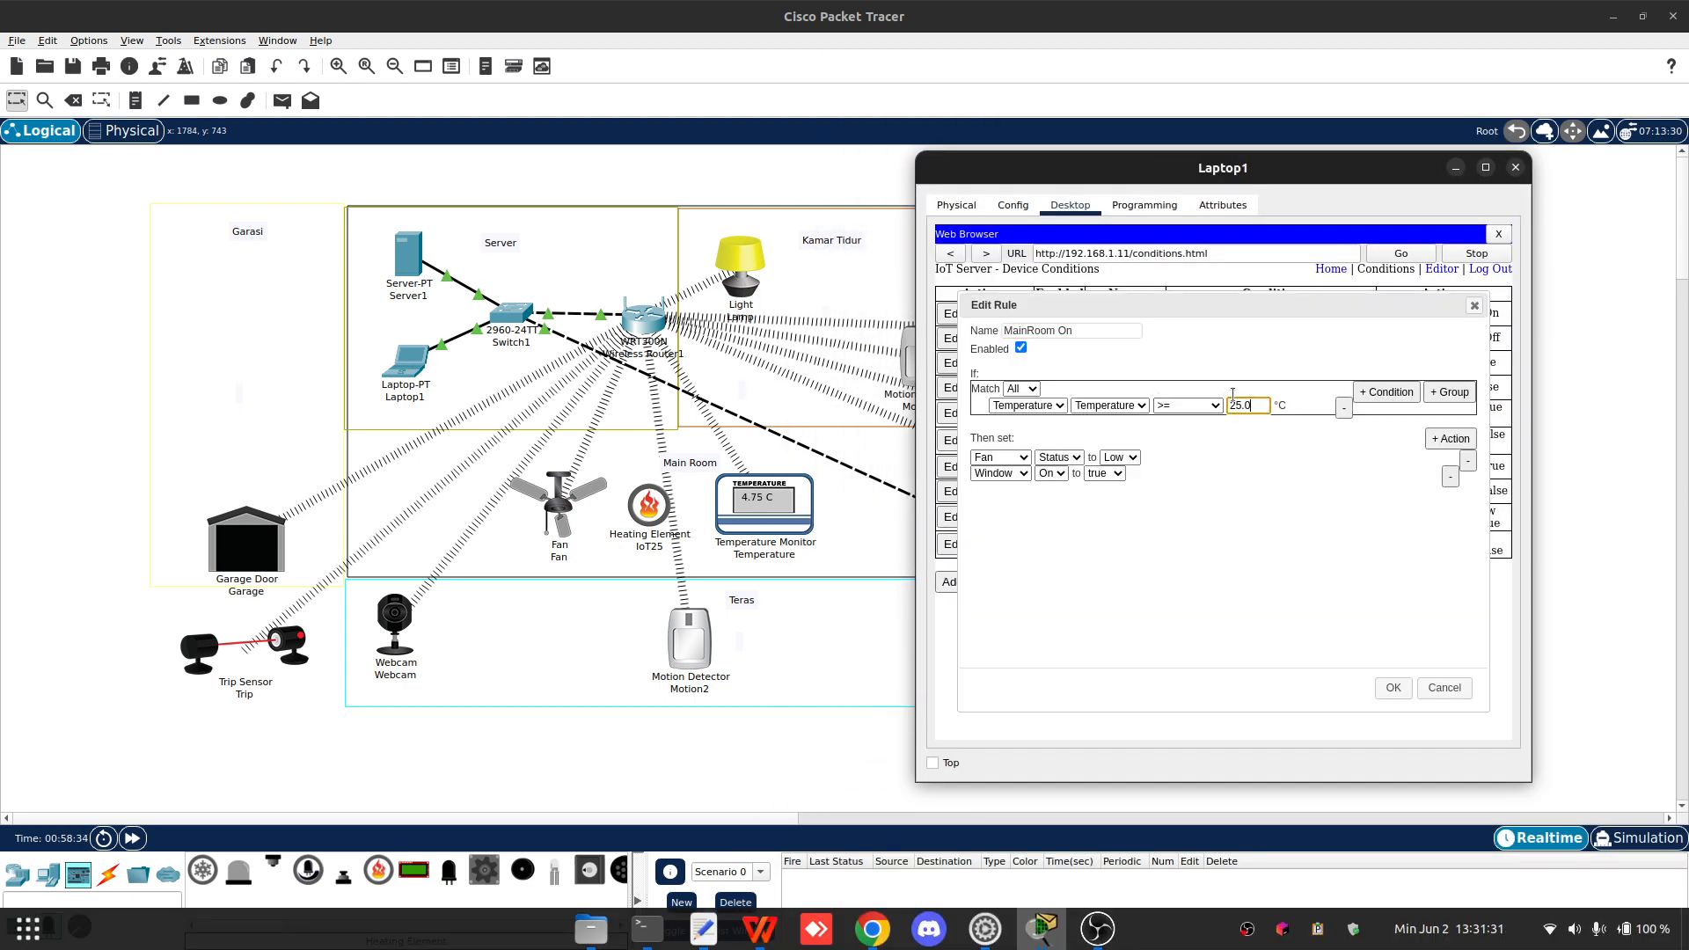
double_click(1232, 401)
text(2)
click(1393, 687)
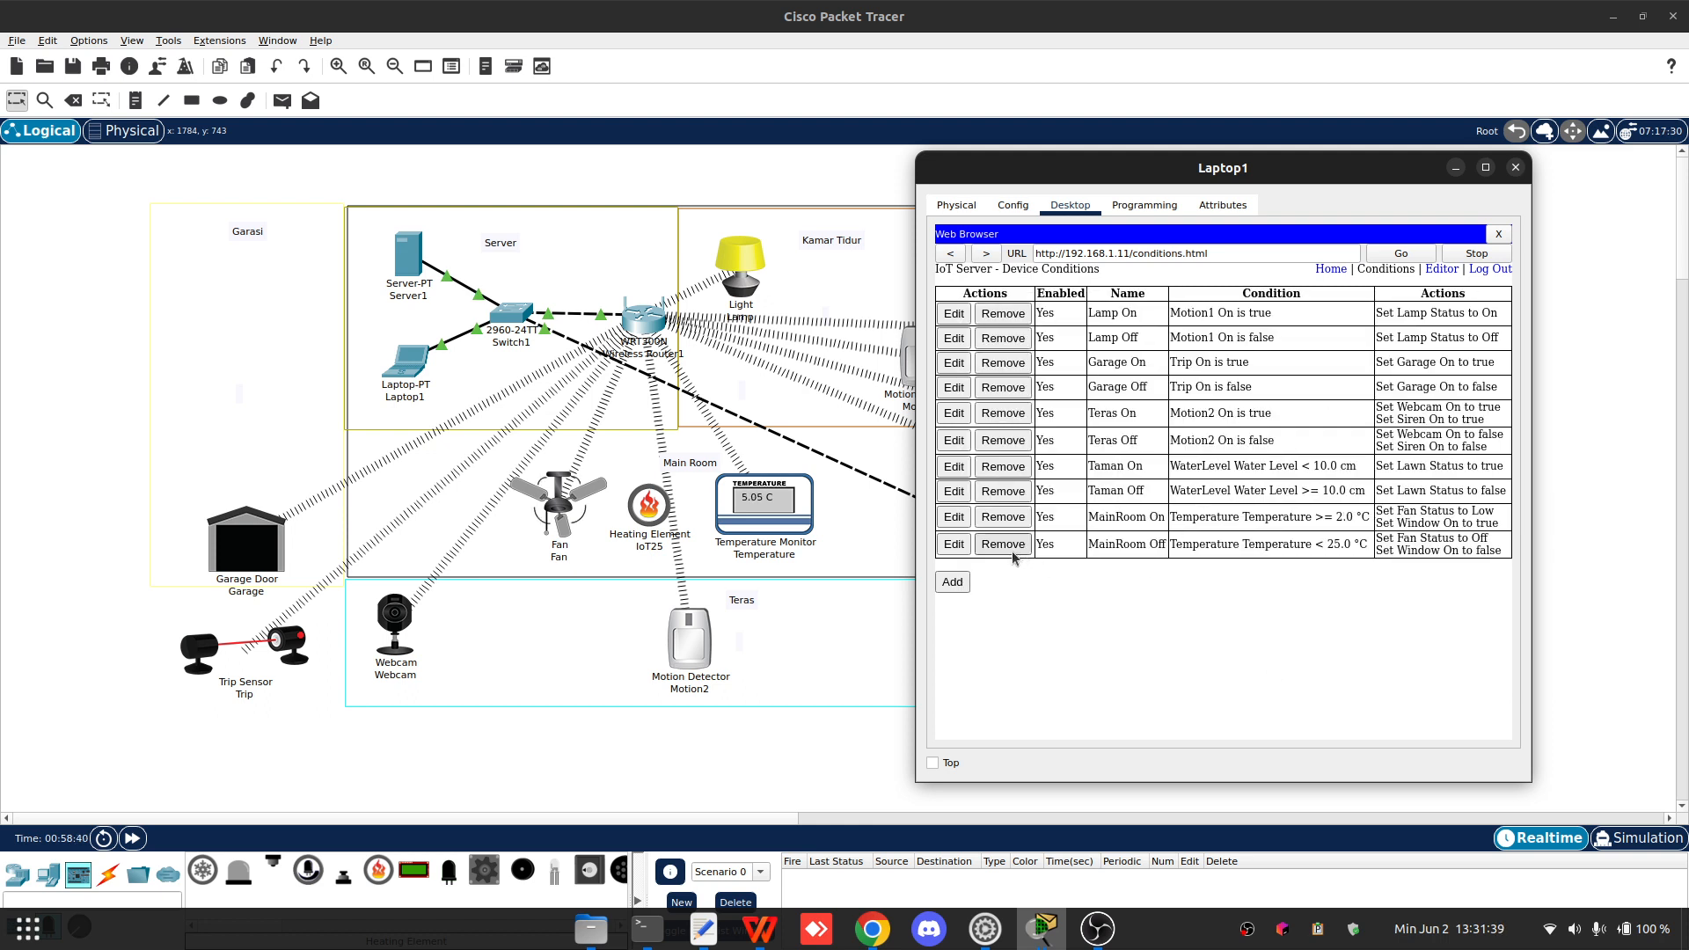
- Set the MainRoom Off rule's temperature threshold to 2 °C, save it and close the laptop window
click(953, 543)
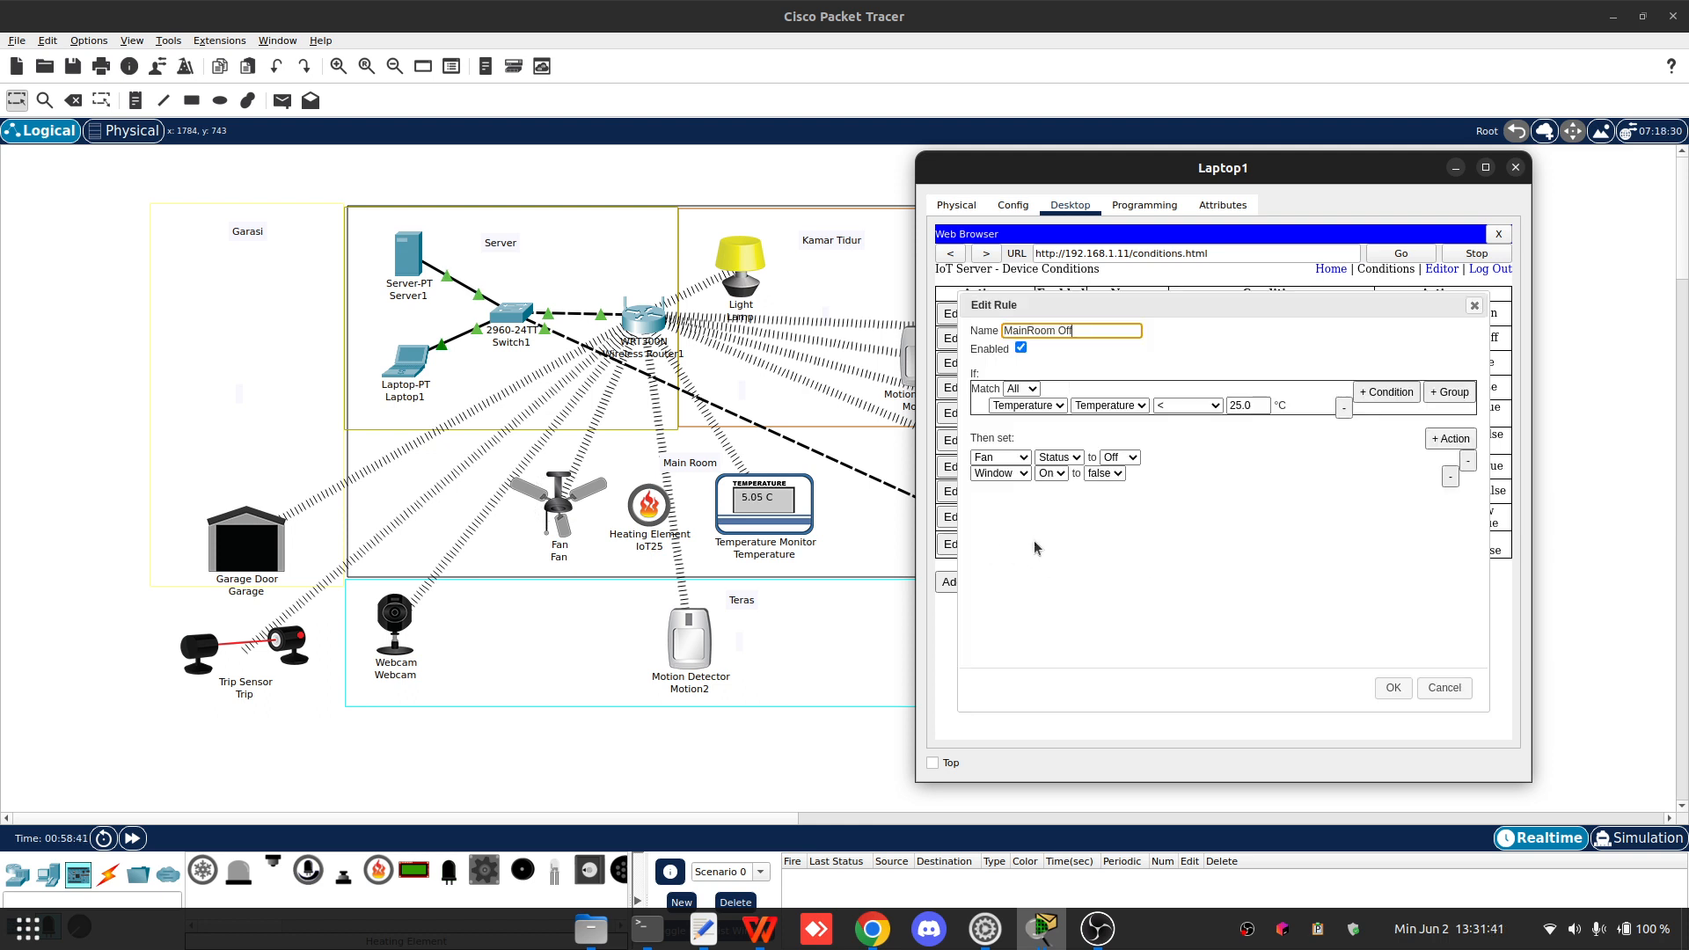
drag(1253, 406, 1219, 406)
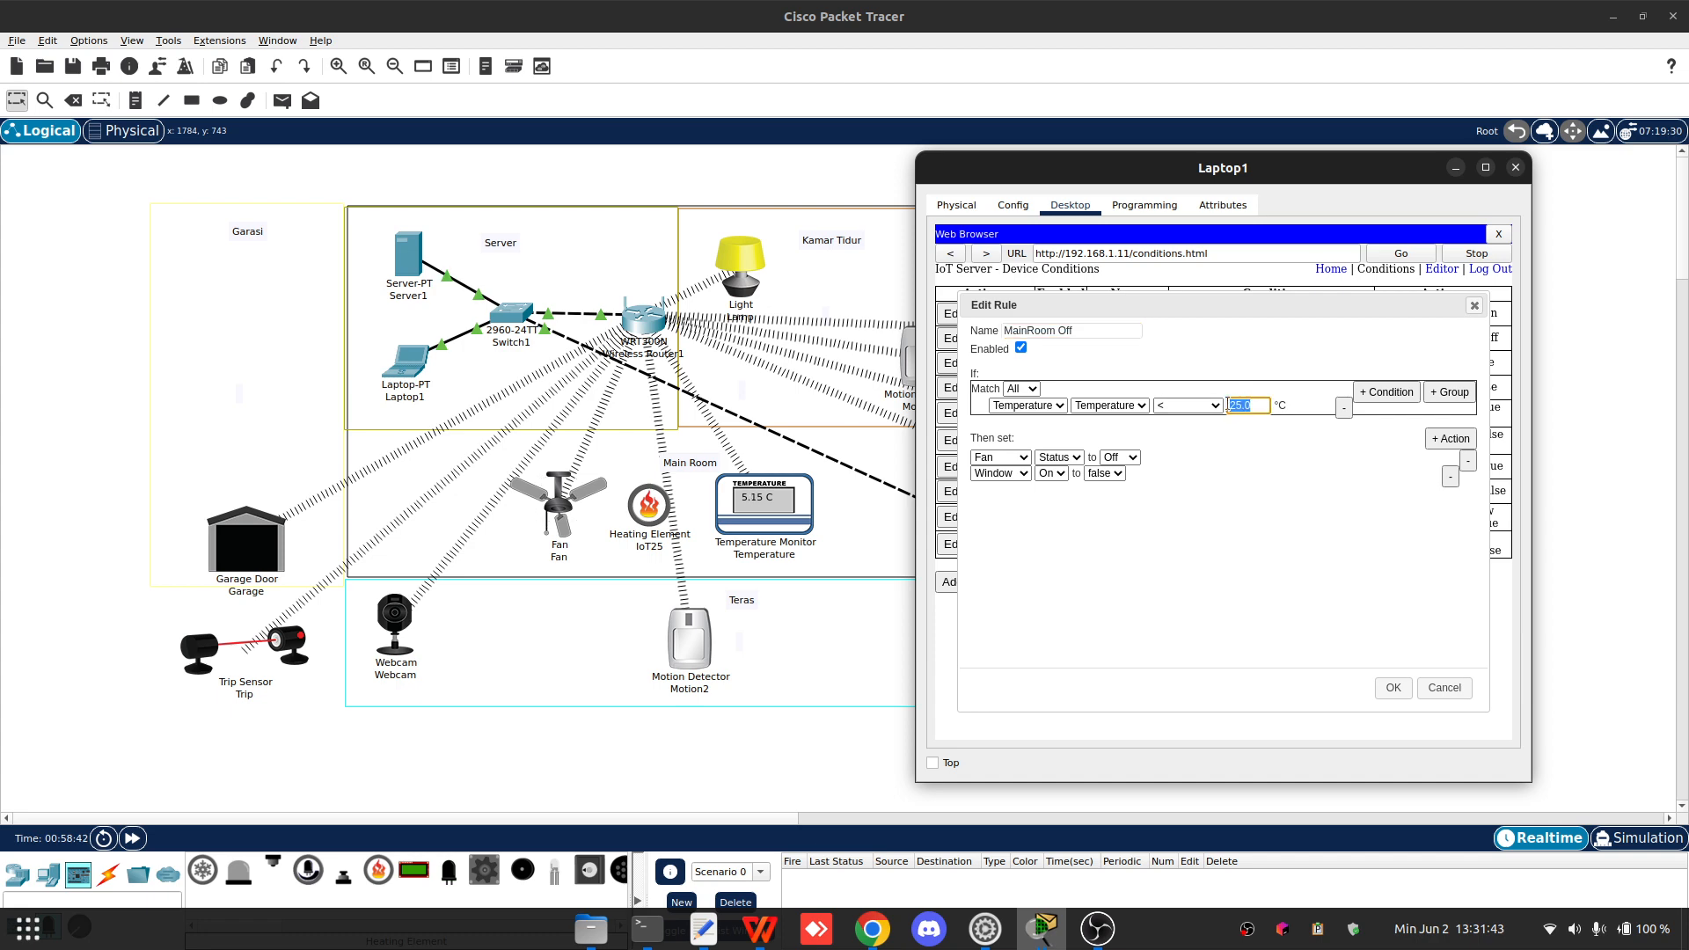
text(2)
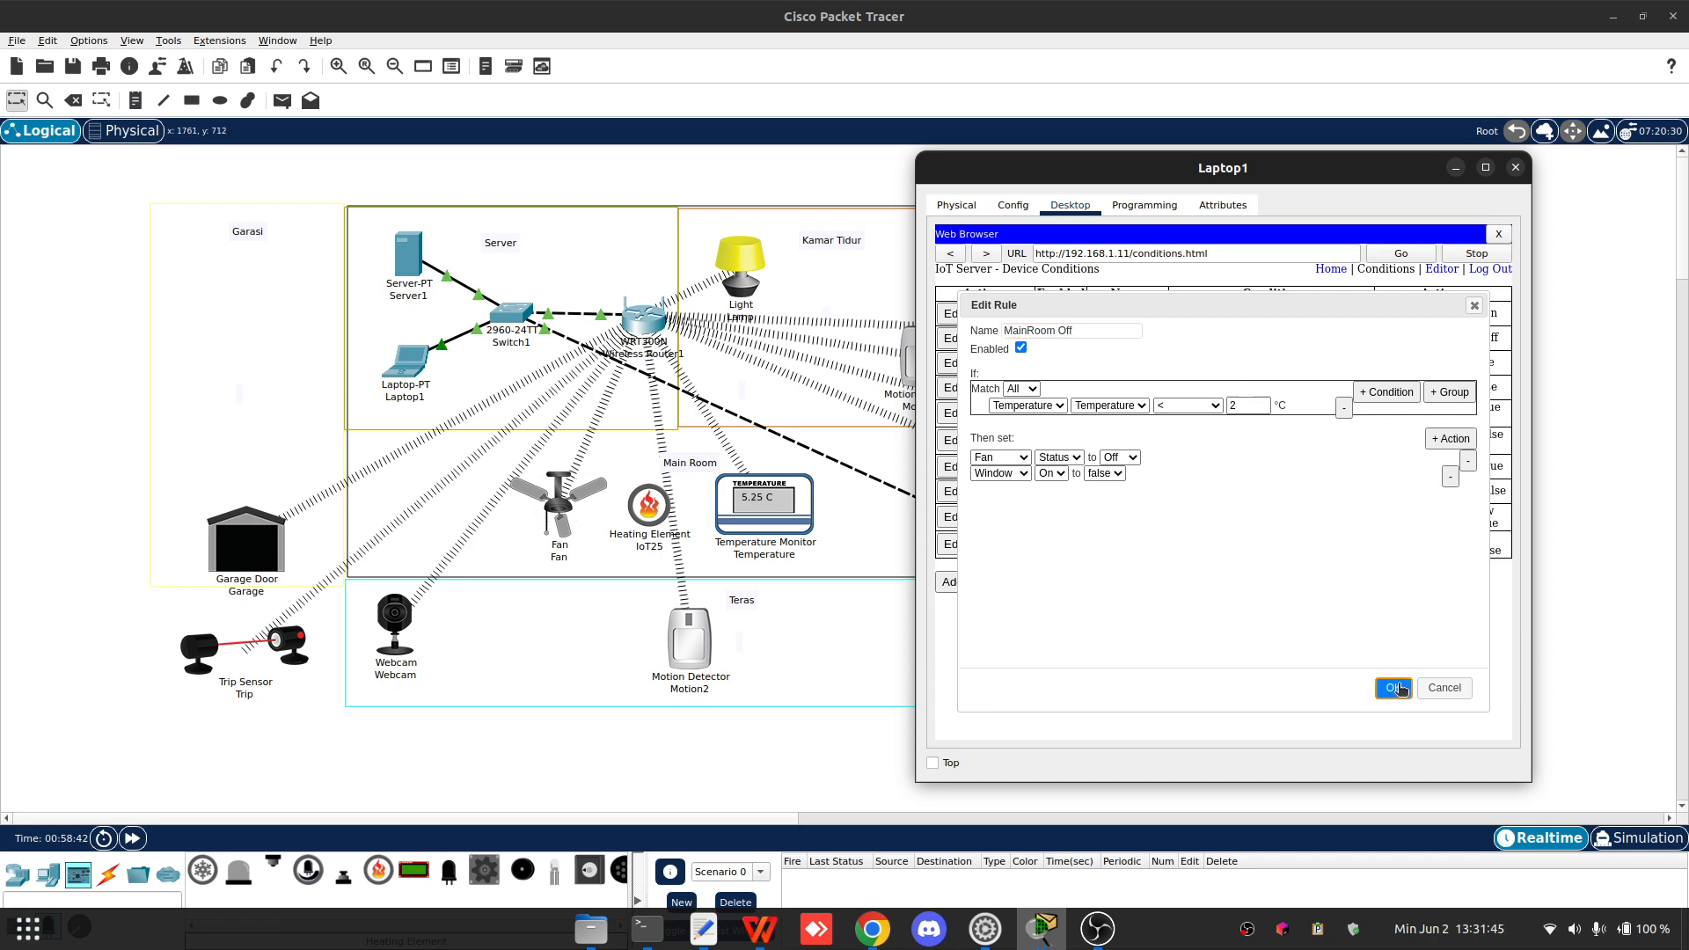
click(1393, 687)
click(1514, 168)
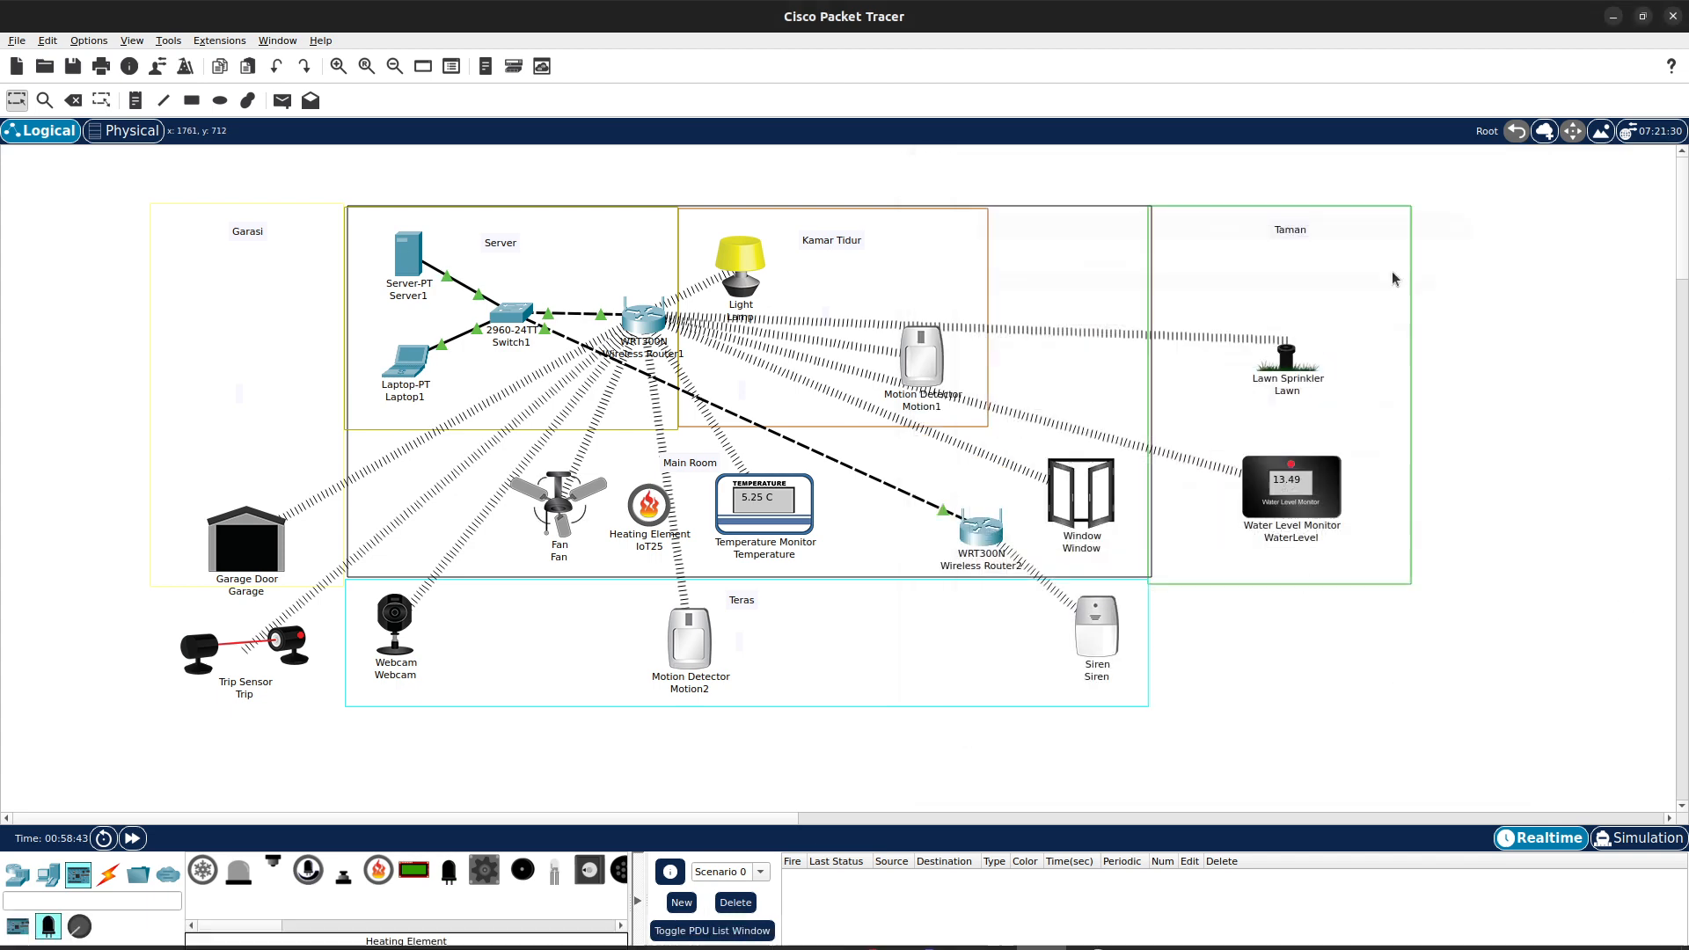
- Move the Heating Element out of the Main Room and delete it
drag(650, 512, 1425, 695)
key(Delete)
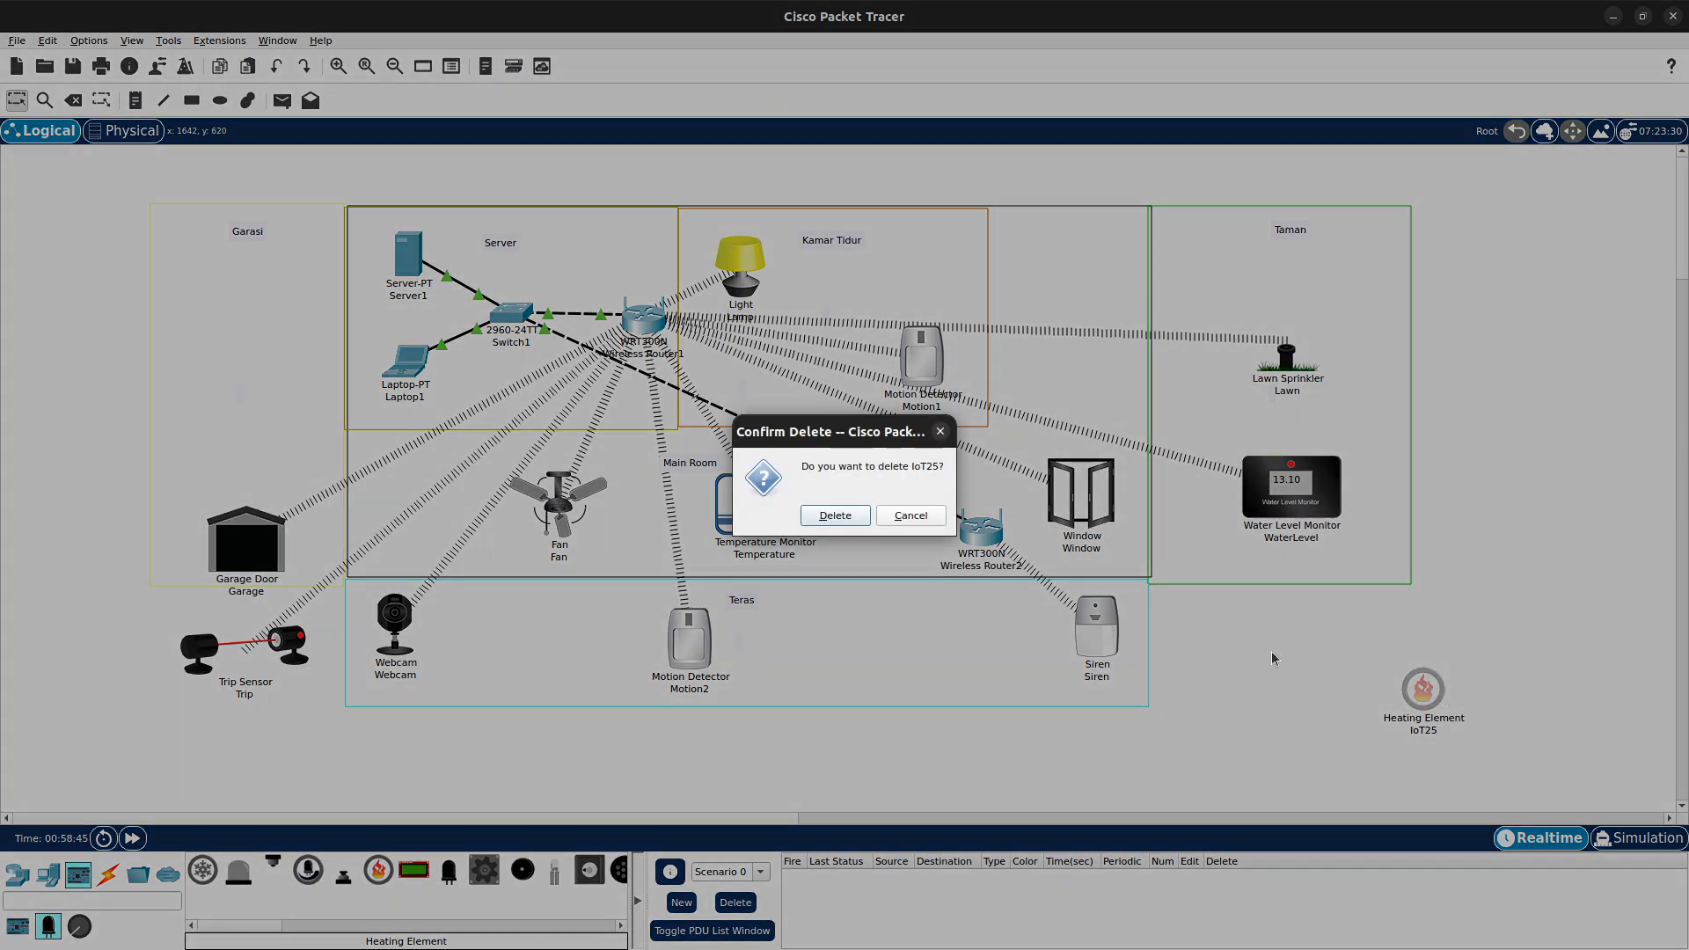
click(836, 513)
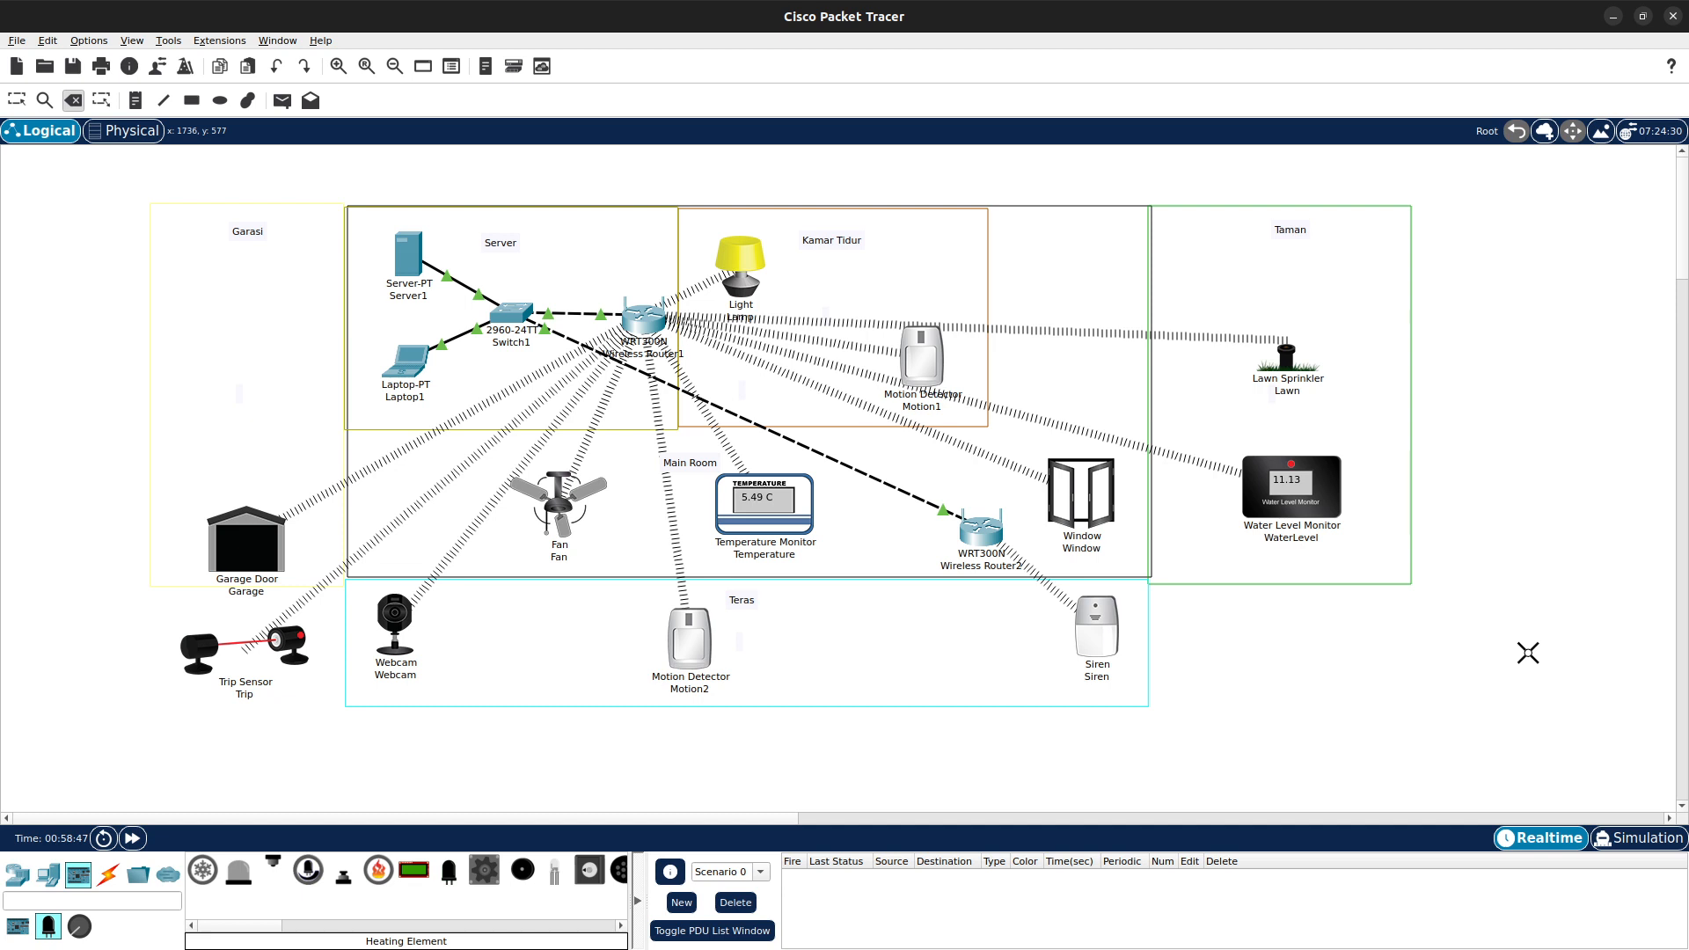
- Add an Air Cooler to the Main Room just left of the Temperature Monitor
click(202, 869)
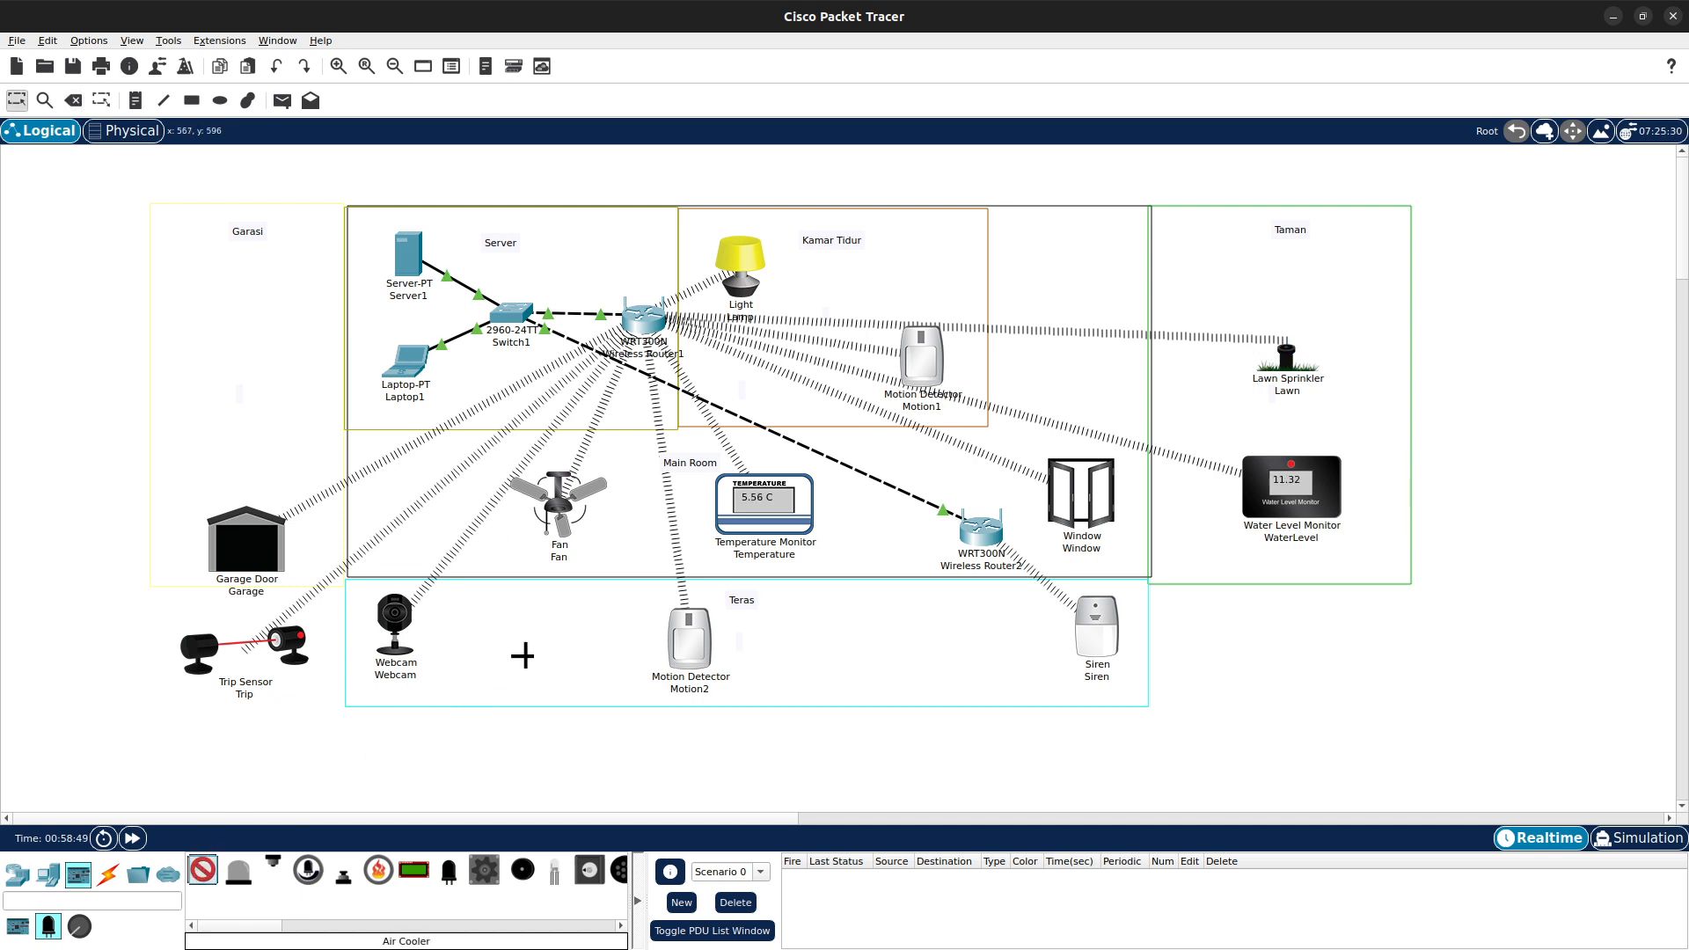
click(651, 516)
drag(651, 516, 696, 519)
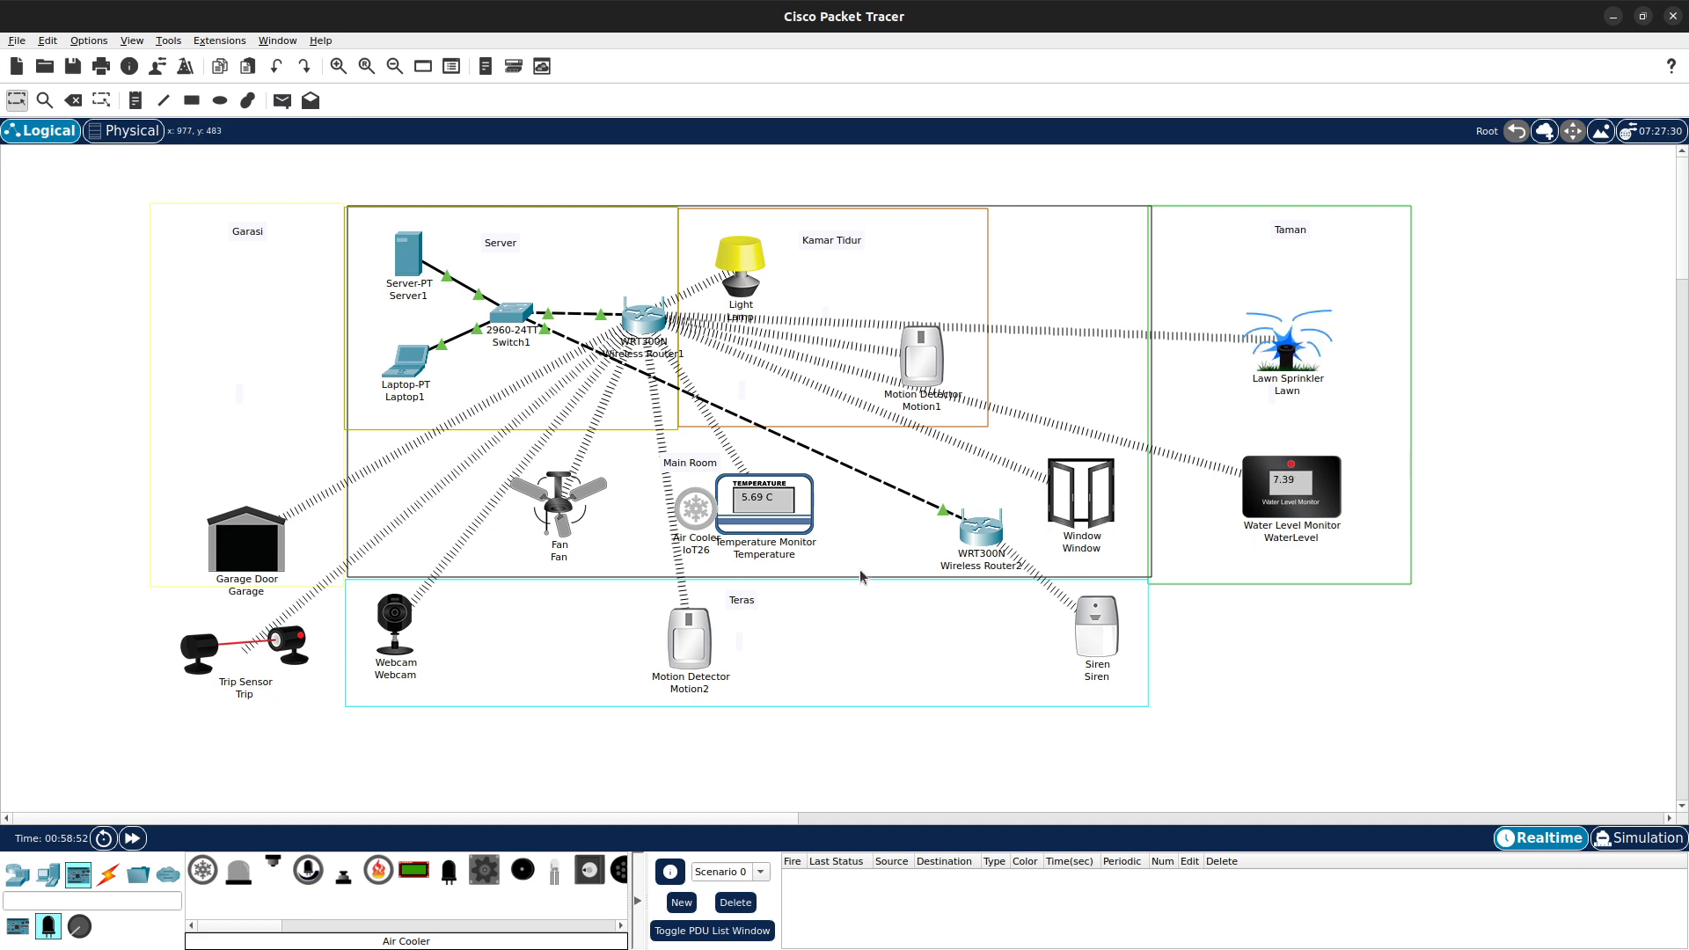